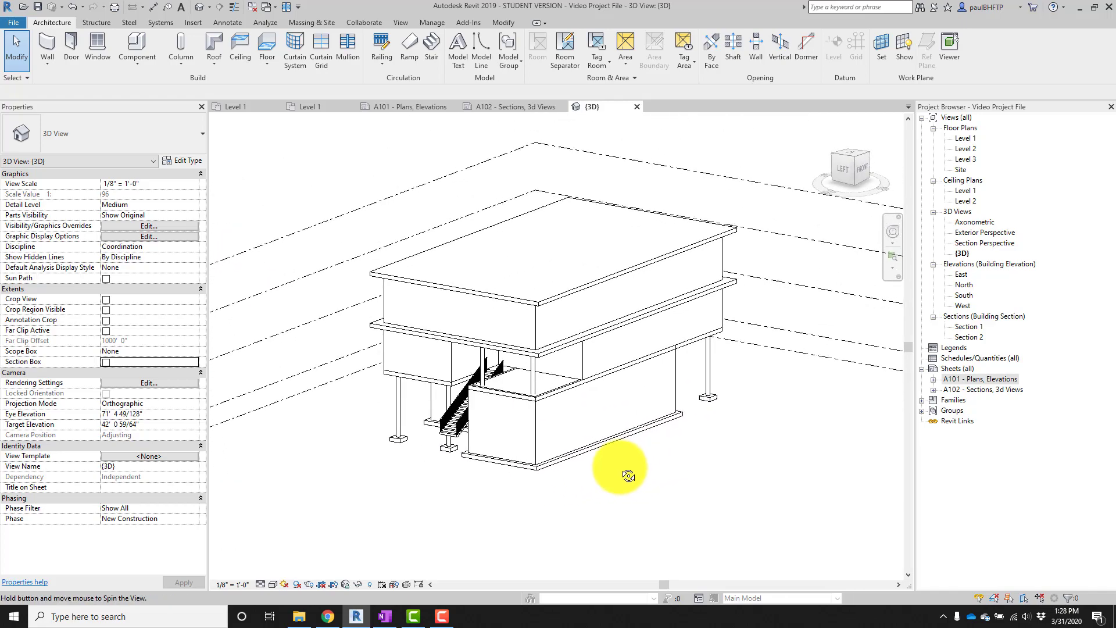
Display the 3D building model in Wireframe and examine its roof, a round concrete column and a stair.
{"action": "left_click", "coordinate": [271, 585]}
{"action": "left_click", "coordinate": [295, 514]}
{"action": "middle_click_drag", "start_coordinate": [540, 462], "coordinate": [489, 497], "text": "shift"}
{"action": "scroll", "coordinate": [719, 478], "scroll_direction": "up", "scroll_amount": 1}
{"action": "middle_click_drag", "start_coordinate": [719, 478], "coordinate": [650, 477]}
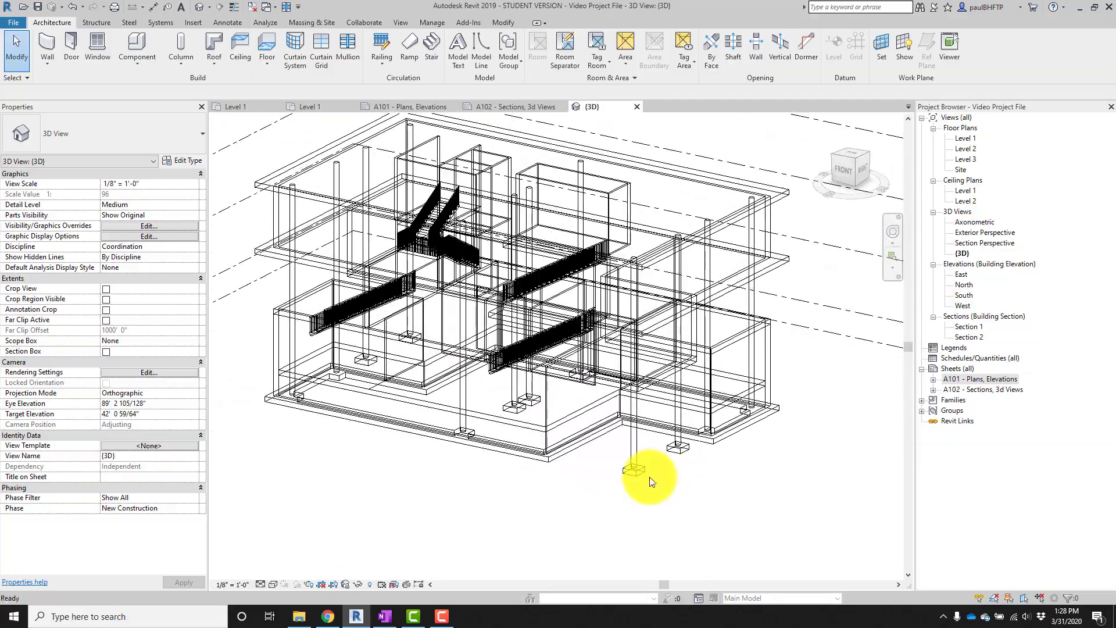
{"action": "middle_click_drag", "start_coordinate": [740, 489], "coordinate": [744, 532]}
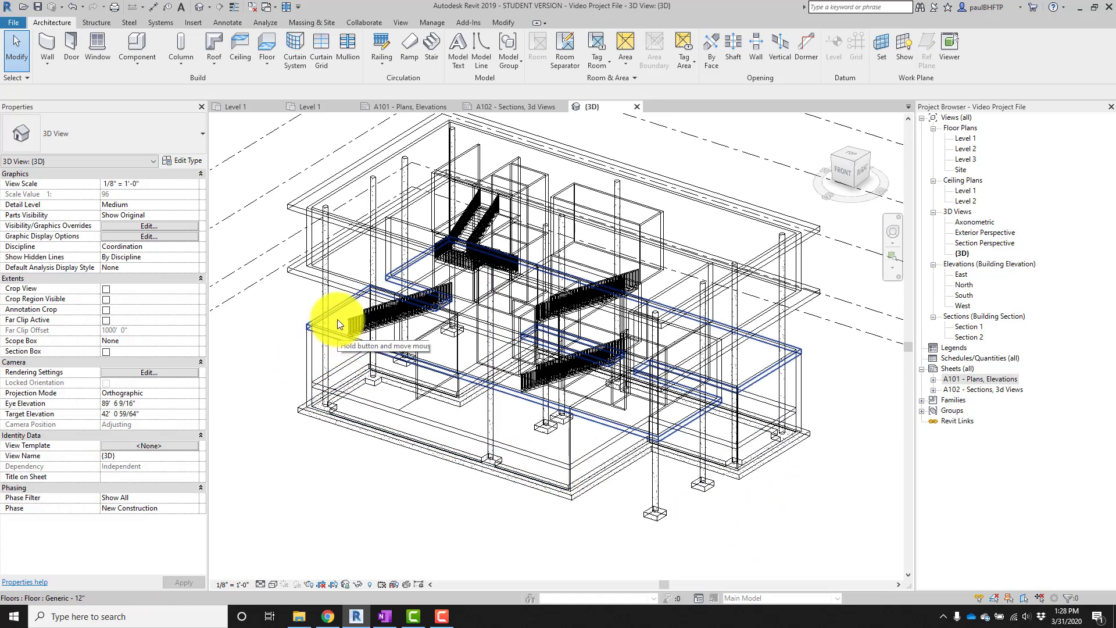
{"action": "left_click", "coordinate": [292, 202]}
{"action": "left_click", "coordinate": [324, 291]}
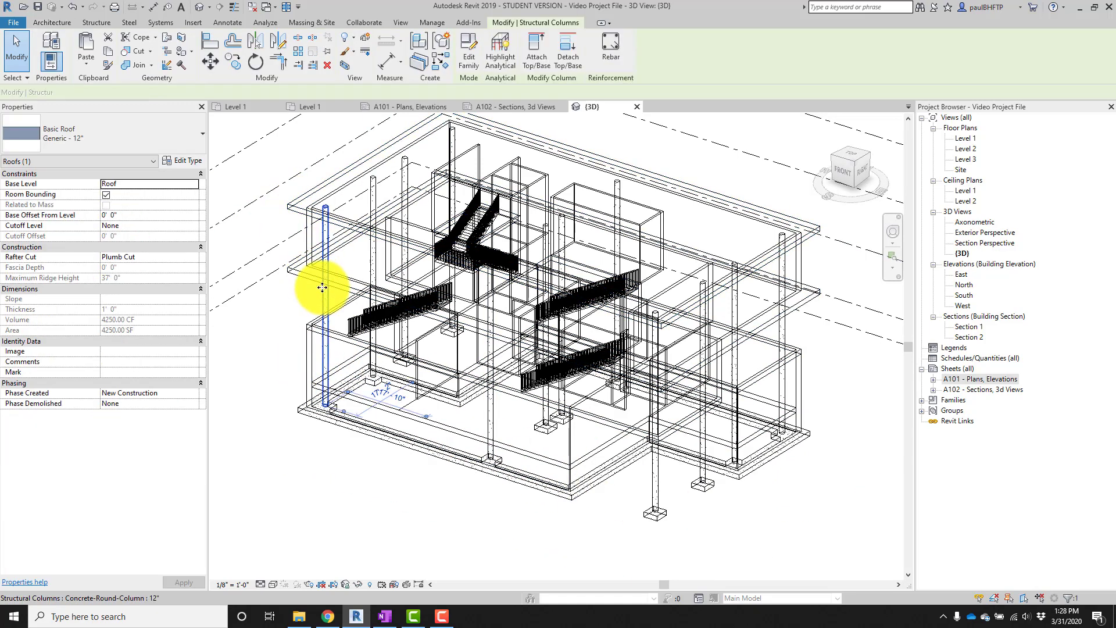
{"action": "left_click", "coordinate": [386, 323]}
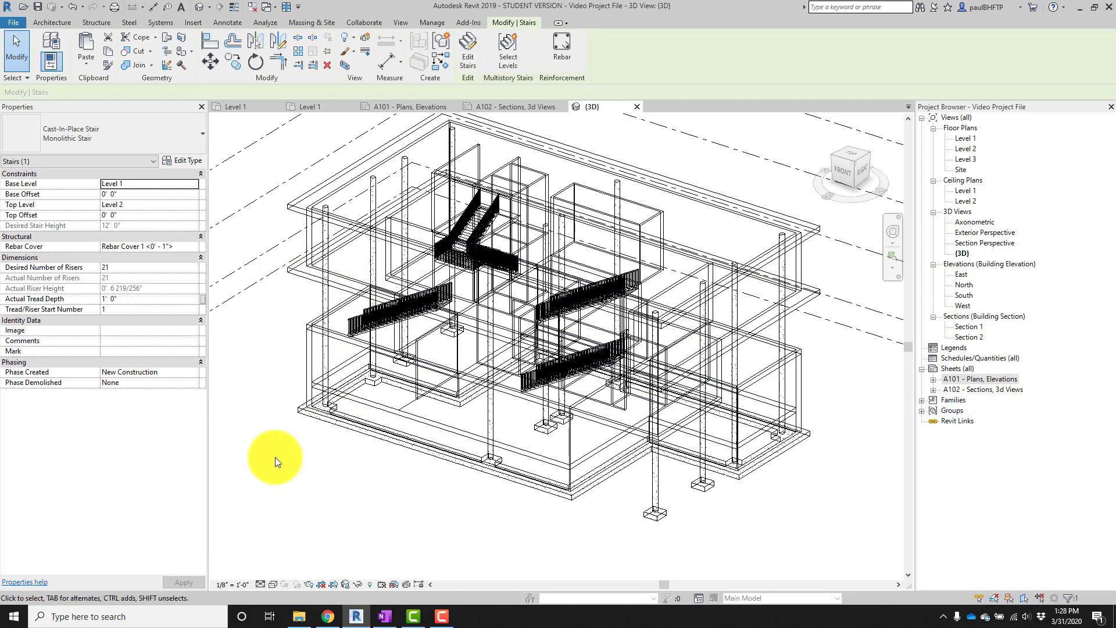
Display the 3D building model in Shaded style and view it from another side.
{"action": "left_click", "coordinate": [269, 582]}
{"action": "left_click", "coordinate": [305, 539]}
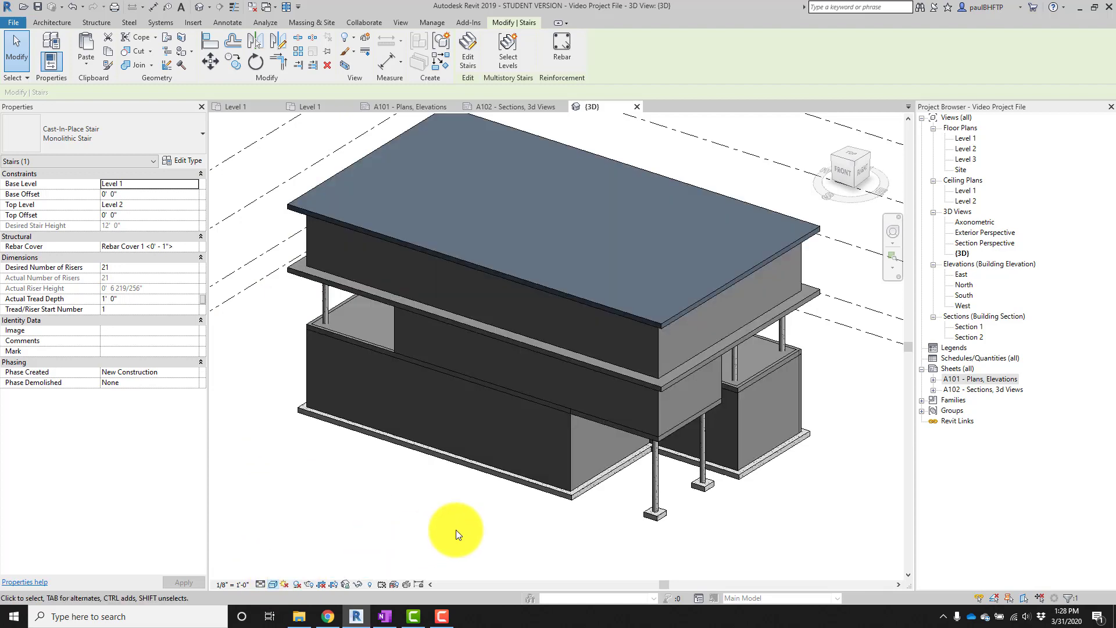
{"action": "middle_click_drag", "start_coordinate": [462, 507], "coordinate": [657, 497], "text": "shift"}
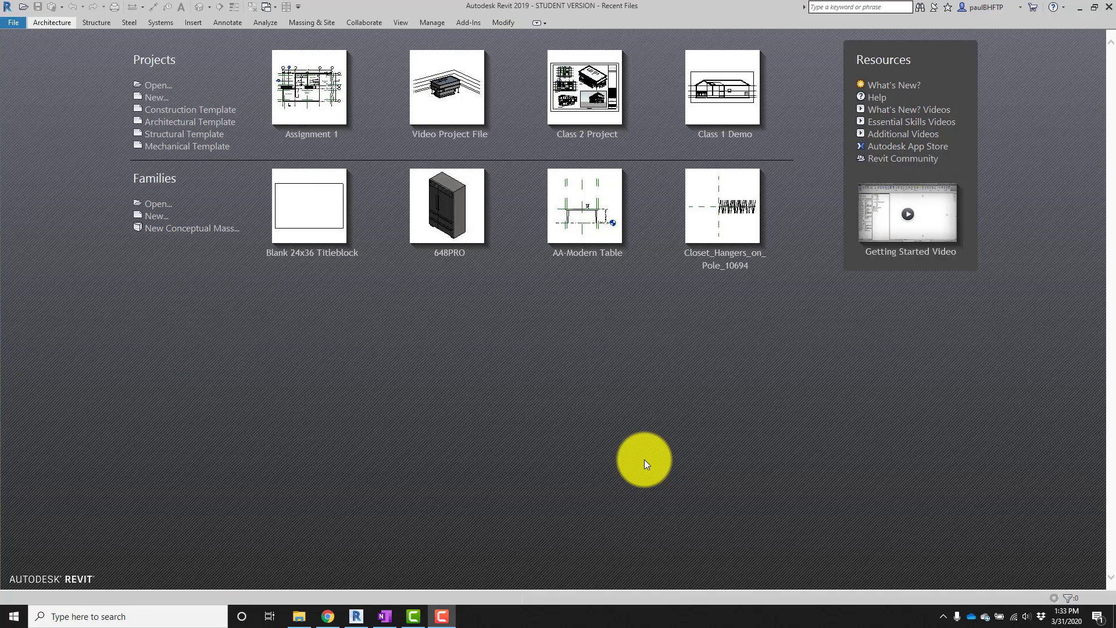
Create a new project from the Architectural Template.
{"action": "left_click", "coordinate": [157, 98]}
{"action": "left_click", "coordinate": [345, 80]}
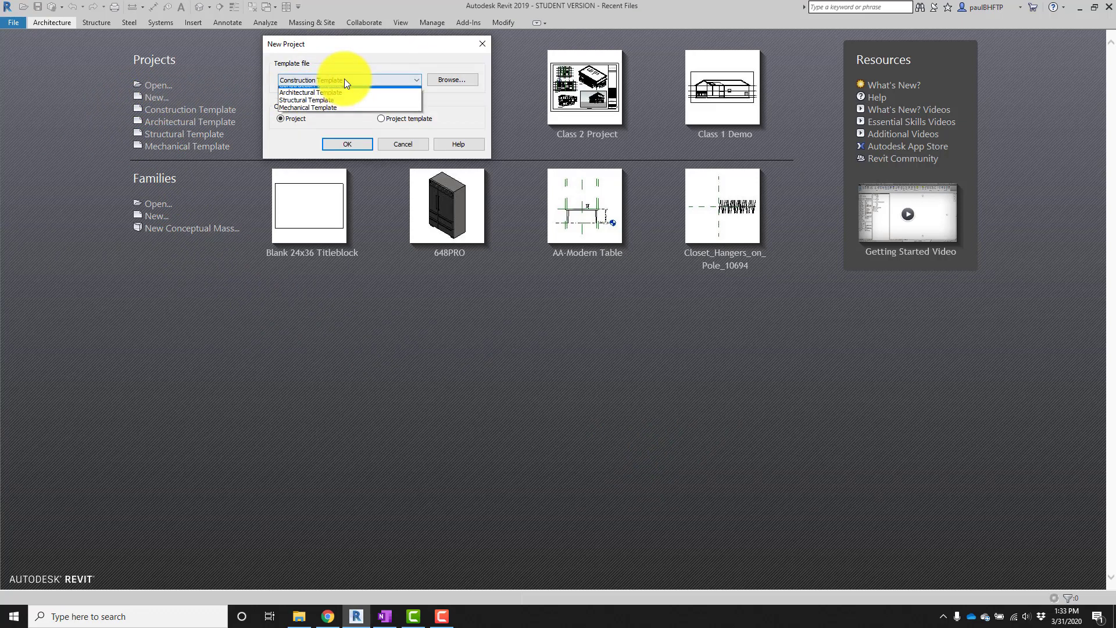
{"action": "left_click", "coordinate": [346, 106]}
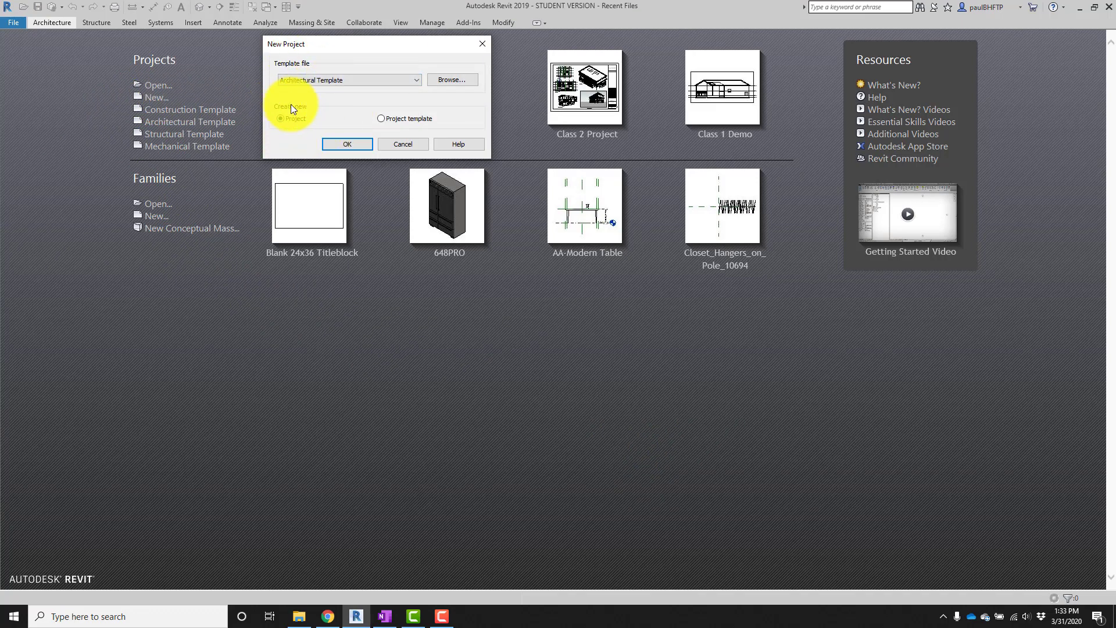
{"action": "left_click", "coordinate": [355, 144]}
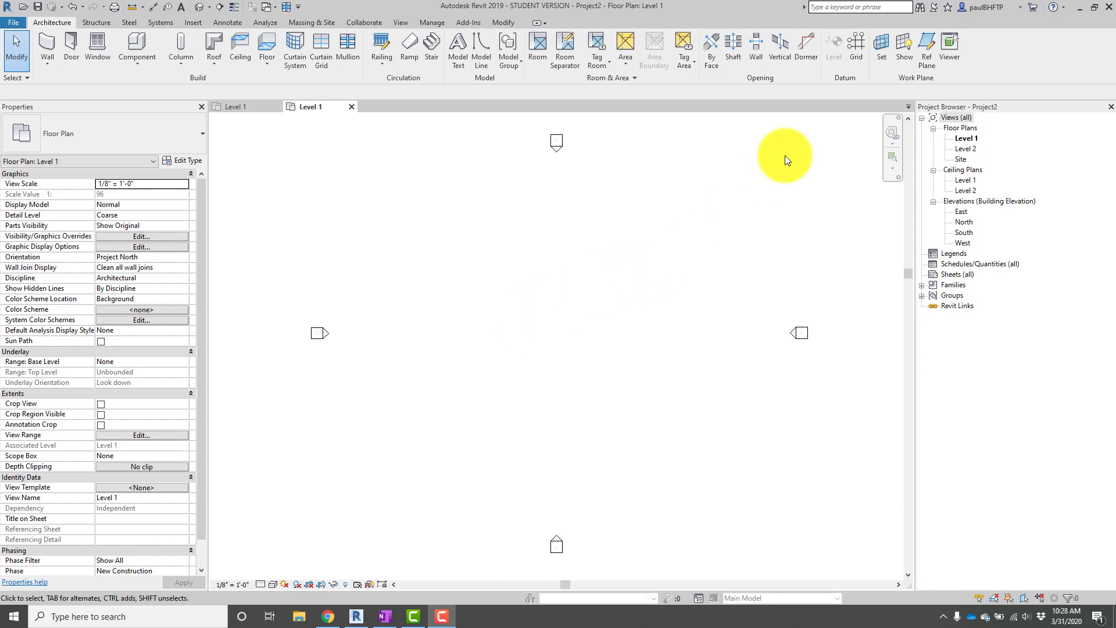
Draw a vertical grid line between the elevation markers on the Level 1 floor plan, toward the west side.
{"action": "left_click", "coordinate": [855, 50]}
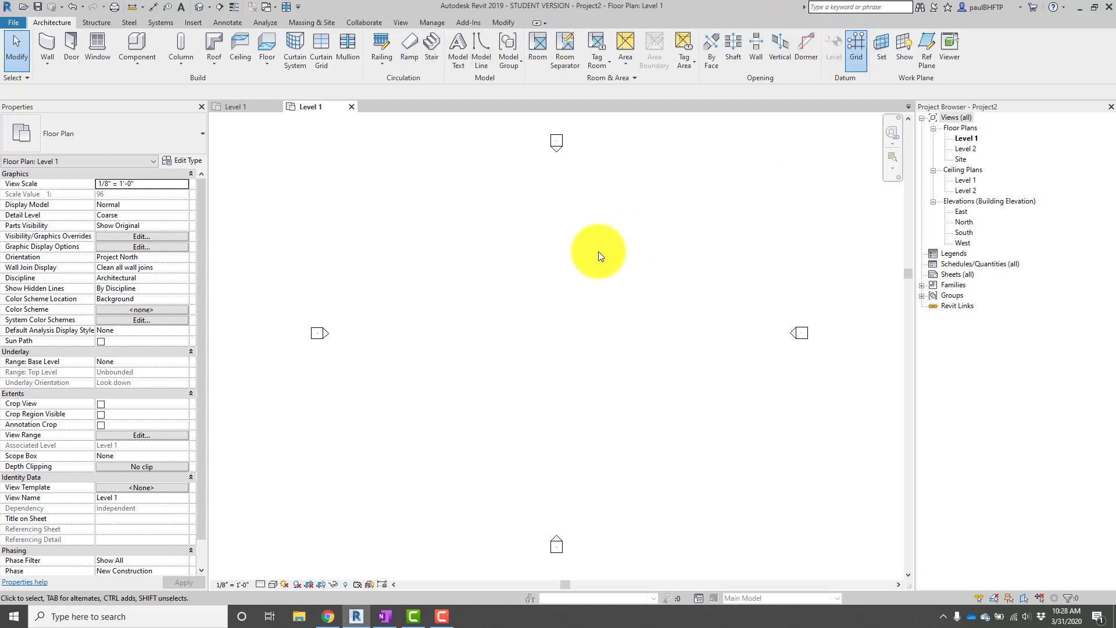
{"action": "left_click", "coordinate": [433, 411]}
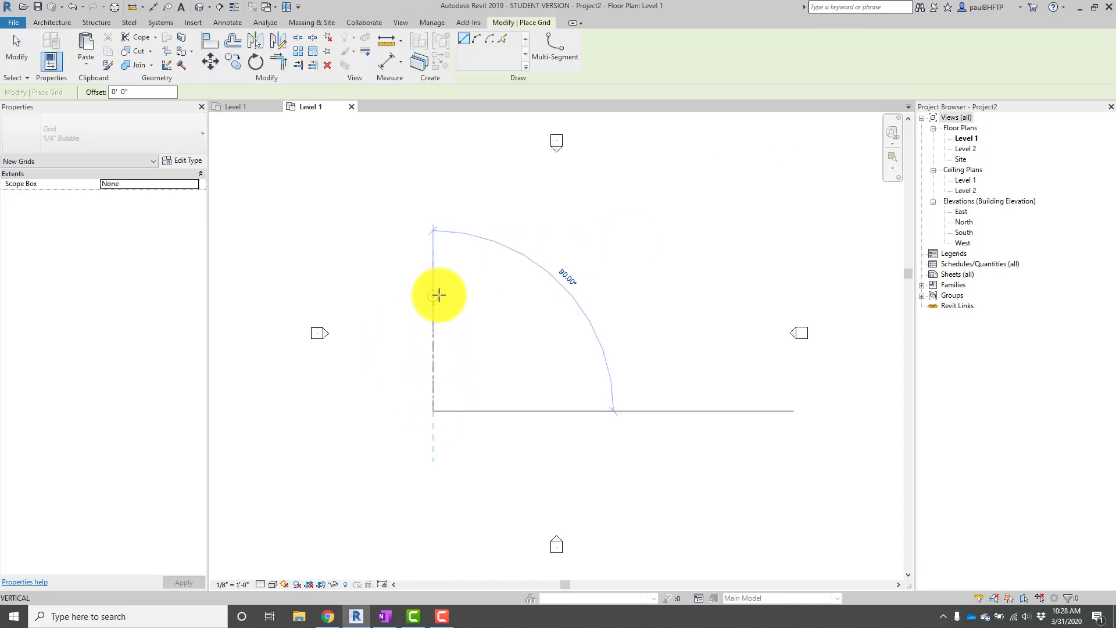
{"action": "left_click", "coordinate": [440, 211]}
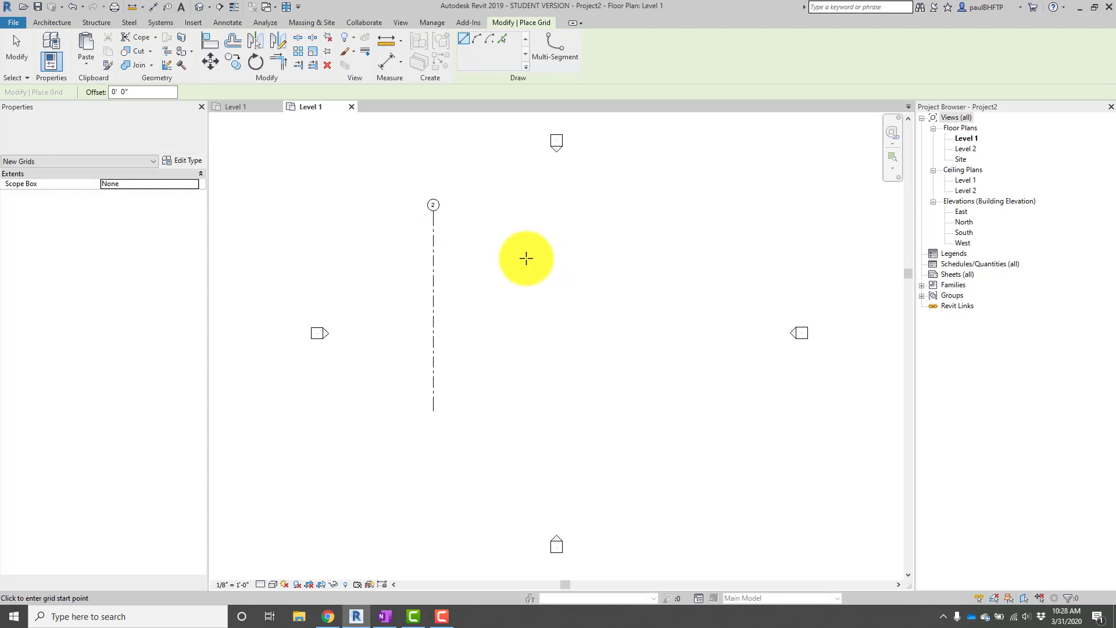
{"action": "key", "text": "Escape"}
{"action": "key", "text": "Escape"}
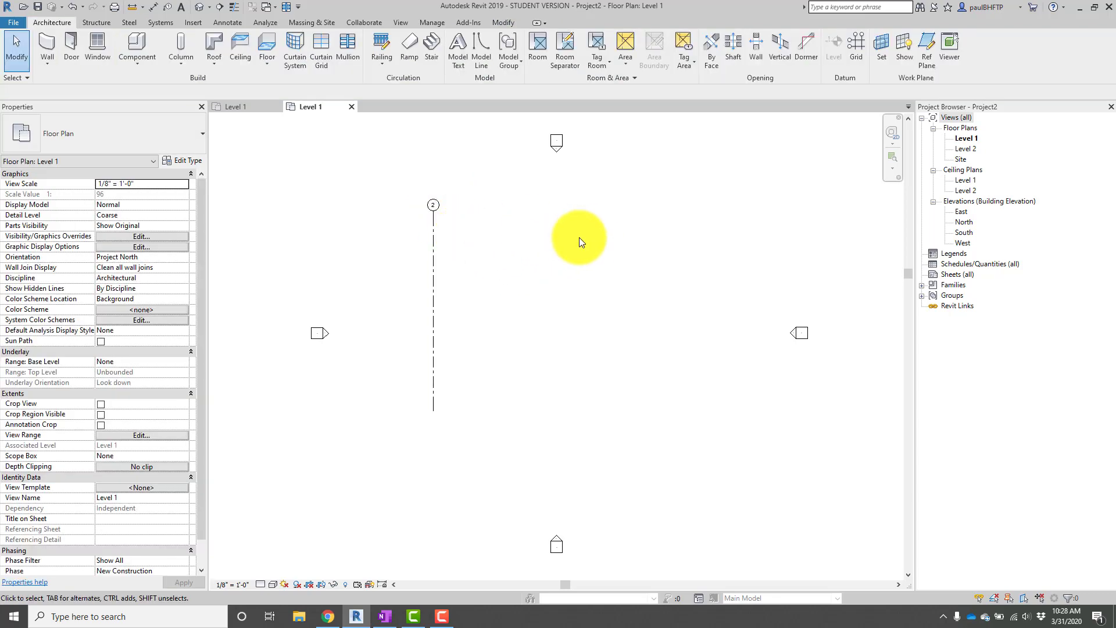
Rename the vertical grid line as 1 in its bubble.
{"action": "scroll", "coordinate": [447, 197], "scroll_direction": "up", "scroll_amount": 3}
{"action": "left_click", "coordinate": [413, 214]}
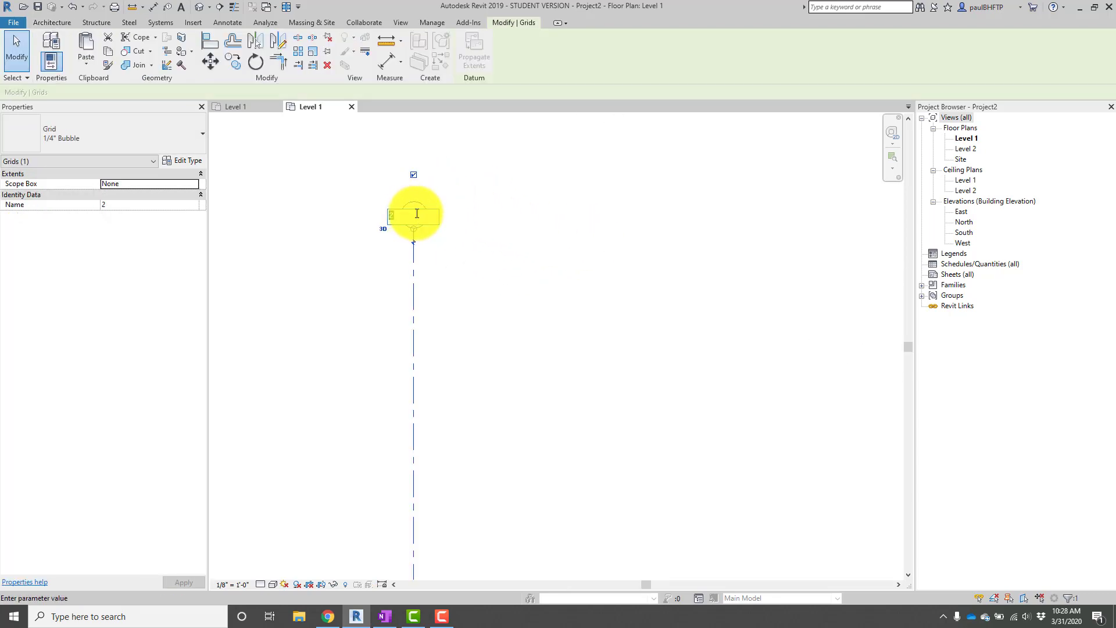
{"action": "scroll", "coordinate": [448, 295], "scroll_direction": "down", "scroll_amount": 4}
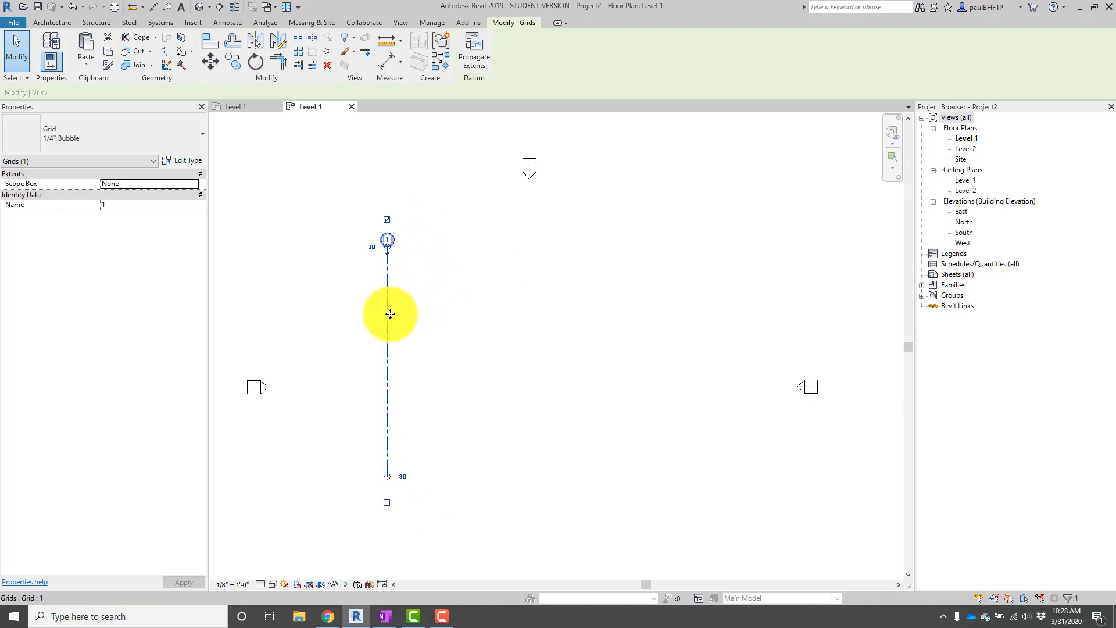
Copy grid line 1 horizontally to the east by 20 feet.
{"action": "key", "text": "c"}
{"action": "key", "text": "c"}
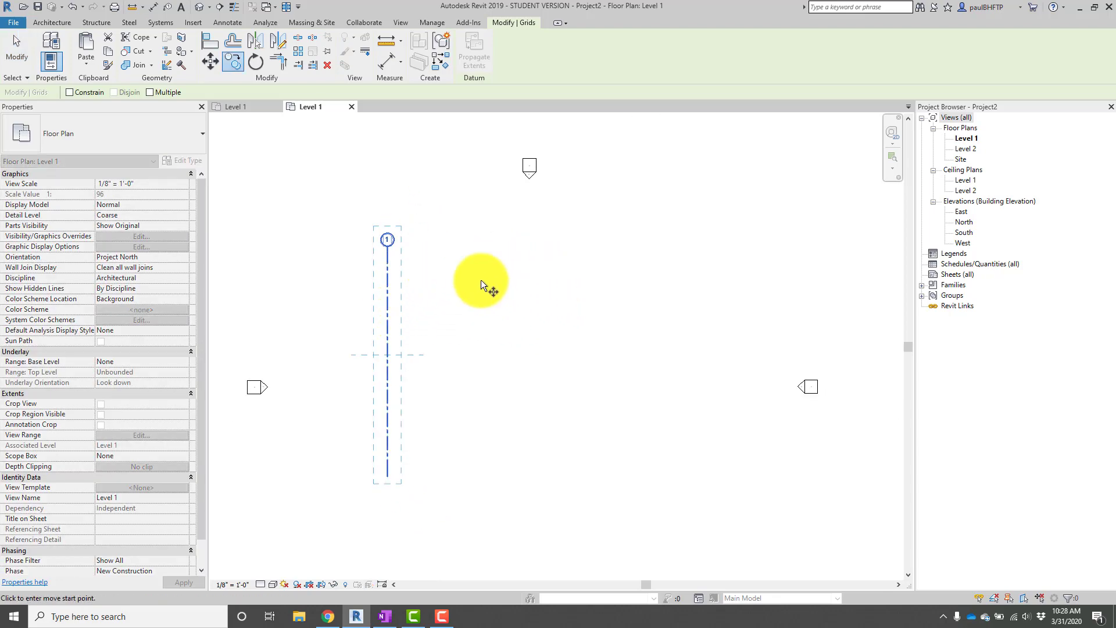
{"action": "left_click", "coordinate": [399, 284]}
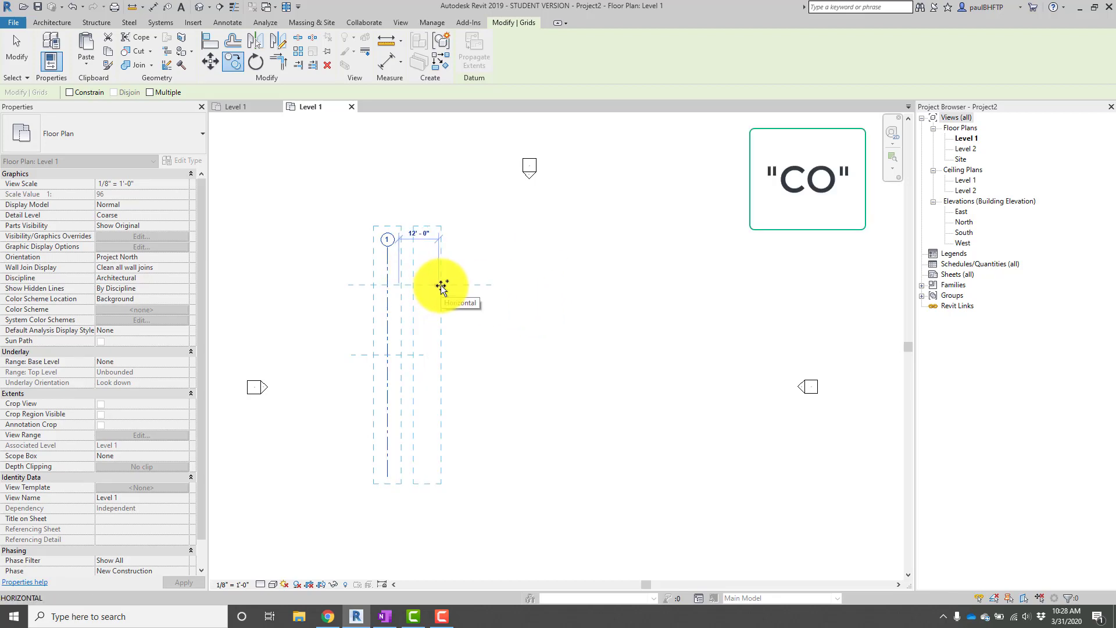
{"action": "type", "text": "20"}
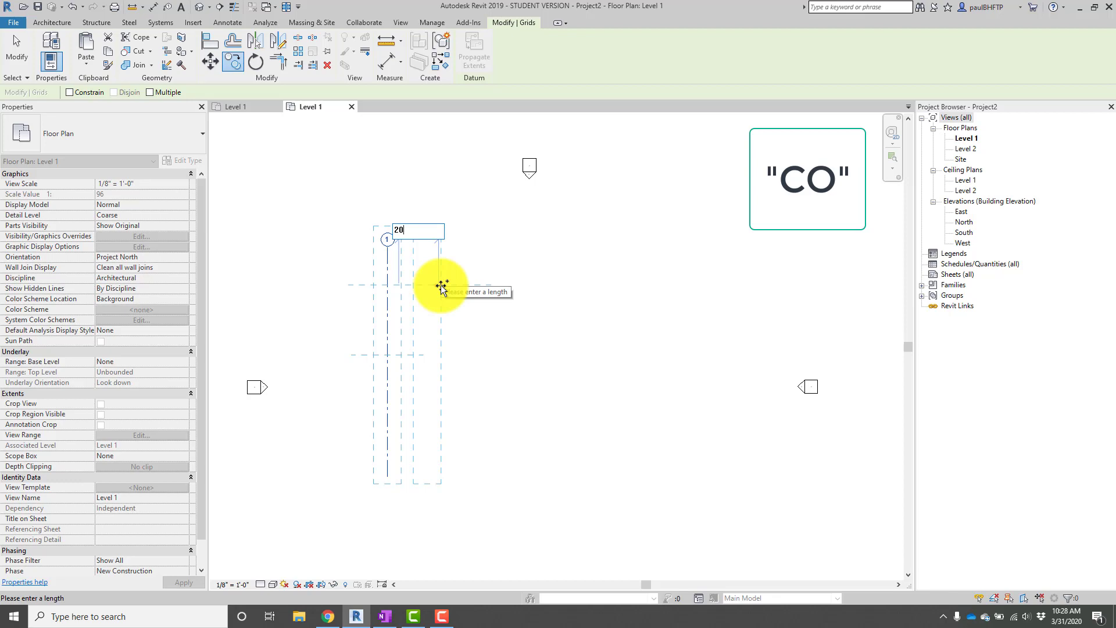
{"action": "key", "text": "Return"}
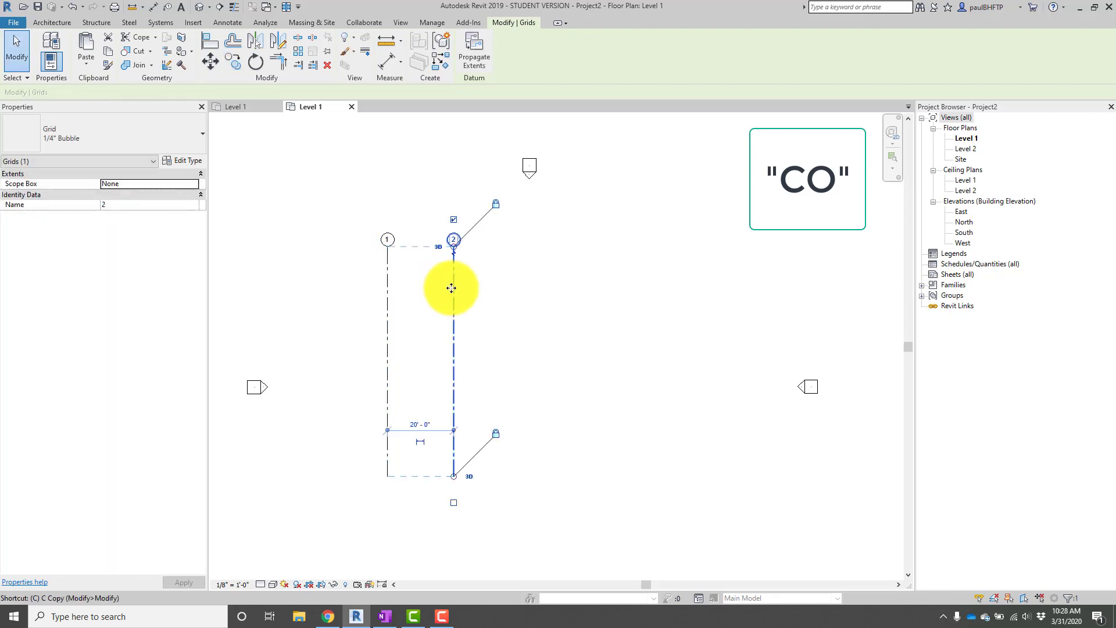
Copy grid line 2 horizontally to the east by 40 feet.
{"action": "key", "text": "o"}
{"action": "left_click", "coordinate": [467, 288]}
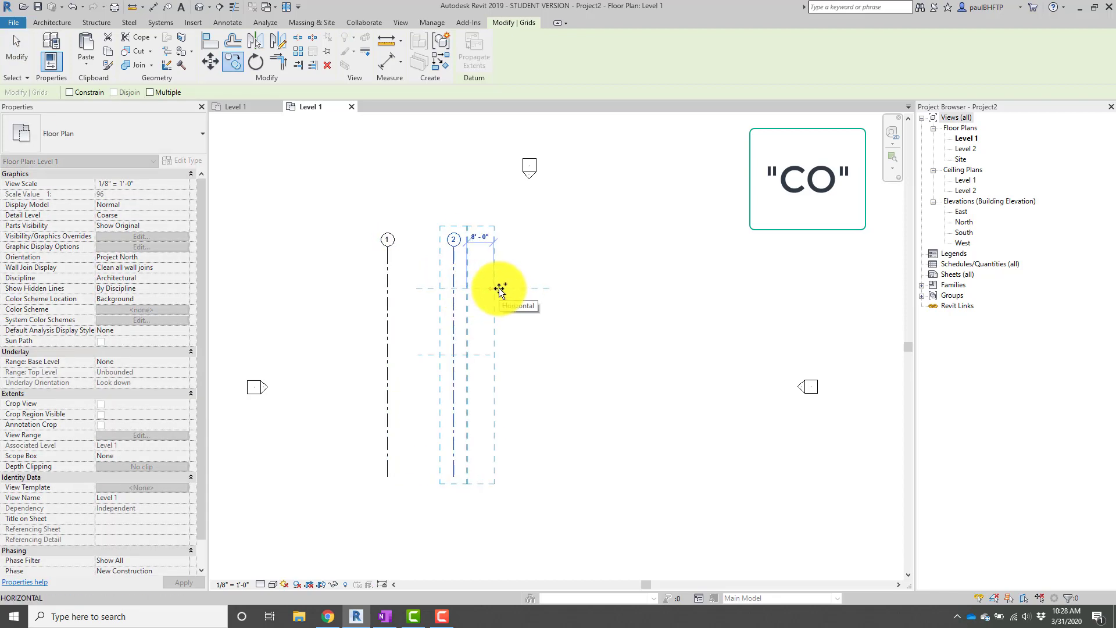
{"action": "type", "text": "40"}
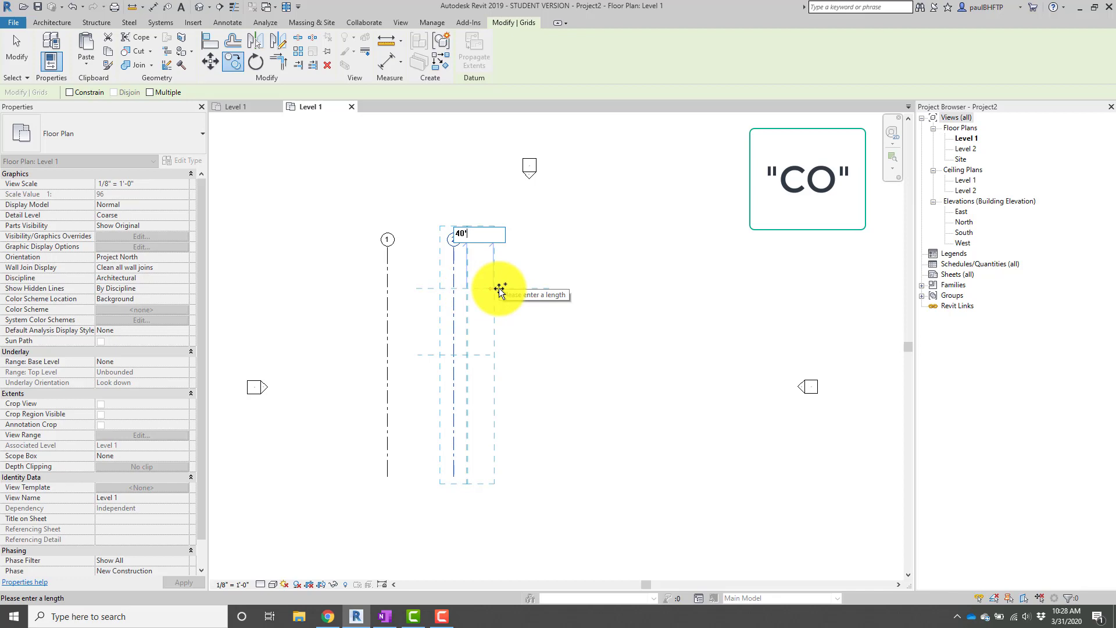
{"action": "key", "text": "Return"}
Copy grid line 3 horizontally to the east by 20 feet.
{"action": "key", "text": "c"}
{"action": "key", "text": "o"}
{"action": "left_click", "coordinate": [533, 311]}
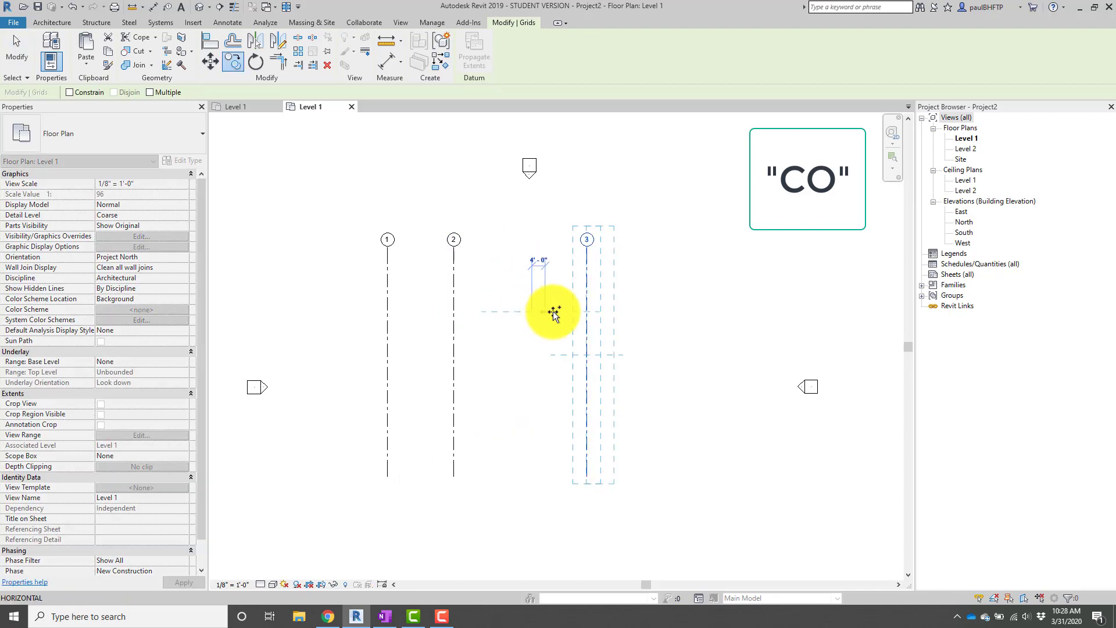
{"action": "type", "text": "20"}
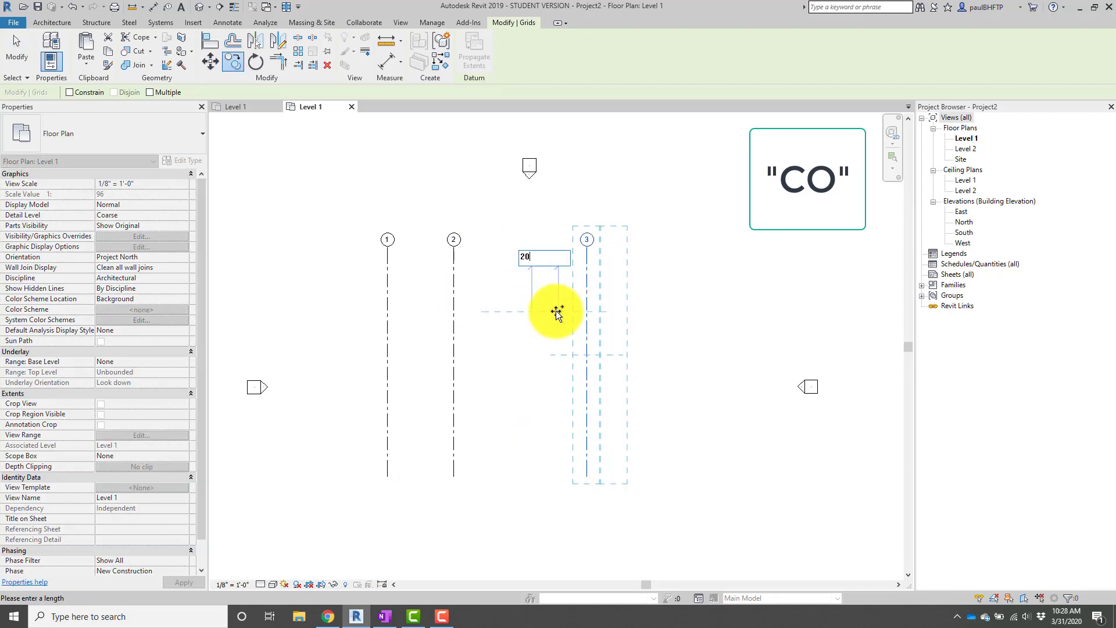
{"action": "key", "text": "Return"}
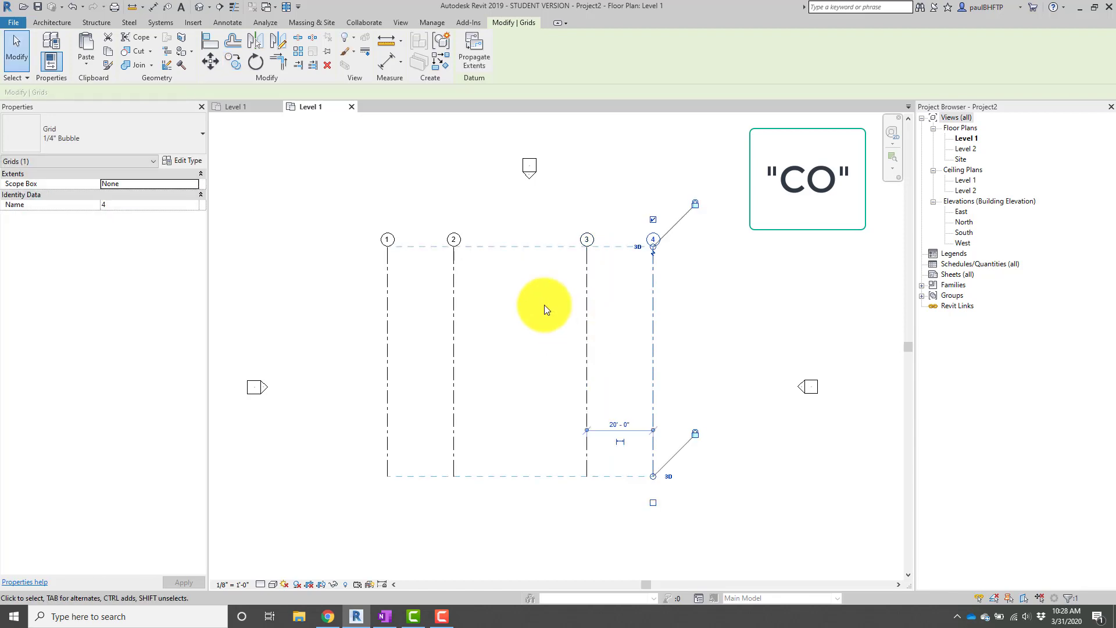
Add an overall aligned dimension from grid line 1 to grid line 4, just below the grid bubbles.
{"action": "key", "text": "d"}
{"action": "key", "text": "i"}
{"action": "left_click", "coordinate": [387, 276]}
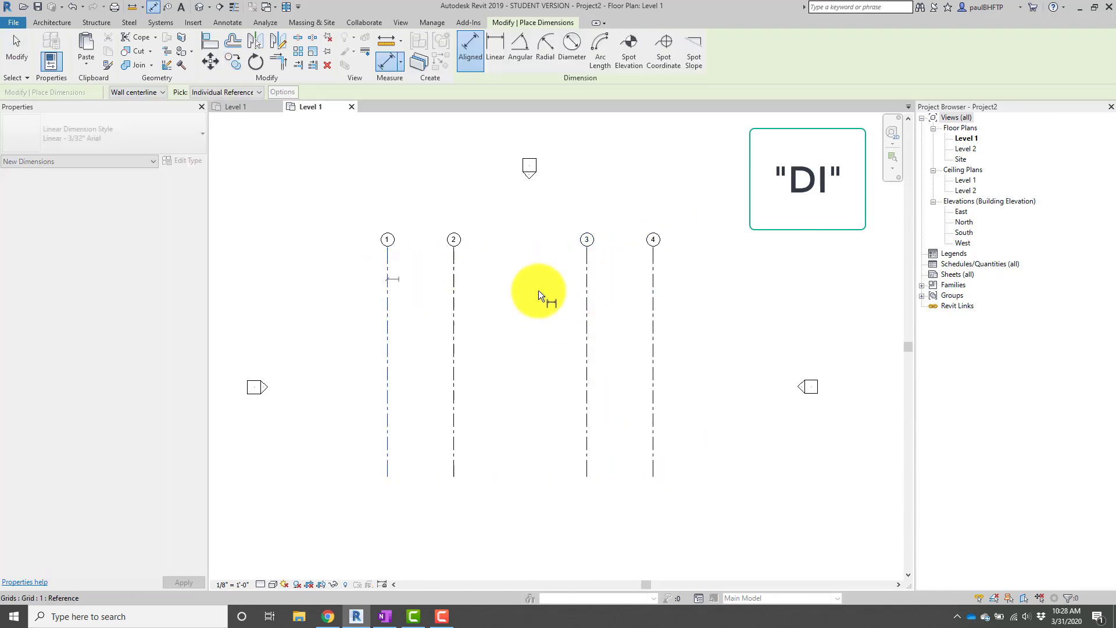
{"action": "left_click", "coordinate": [654, 278]}
{"action": "scroll", "coordinate": [533, 271], "scroll_direction": "up", "scroll_amount": 3}
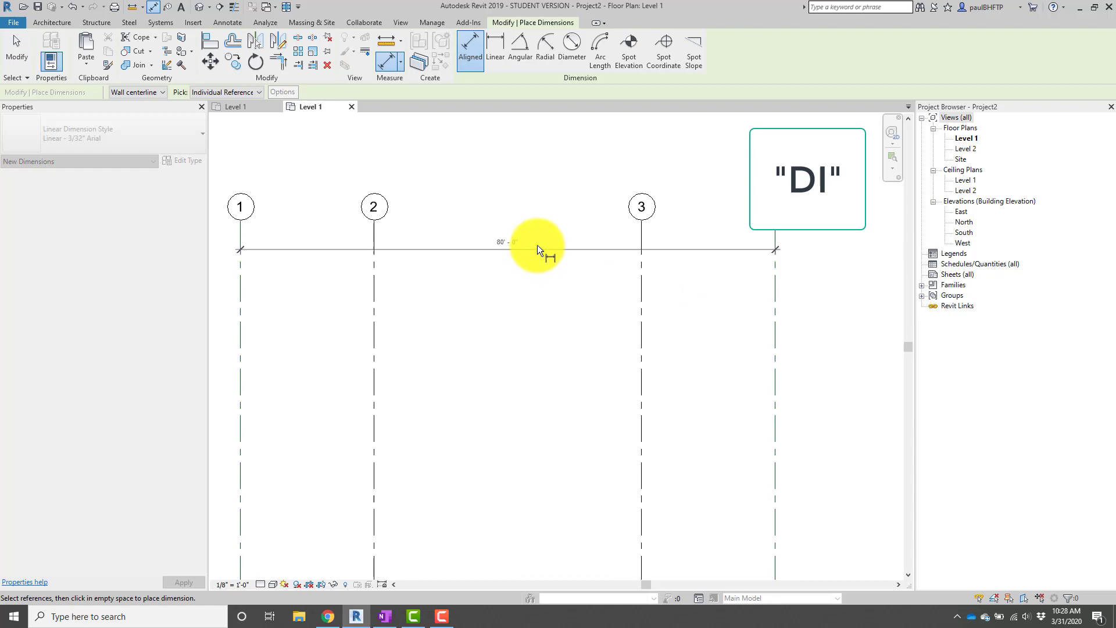
{"action": "left_click", "coordinate": [537, 235]}
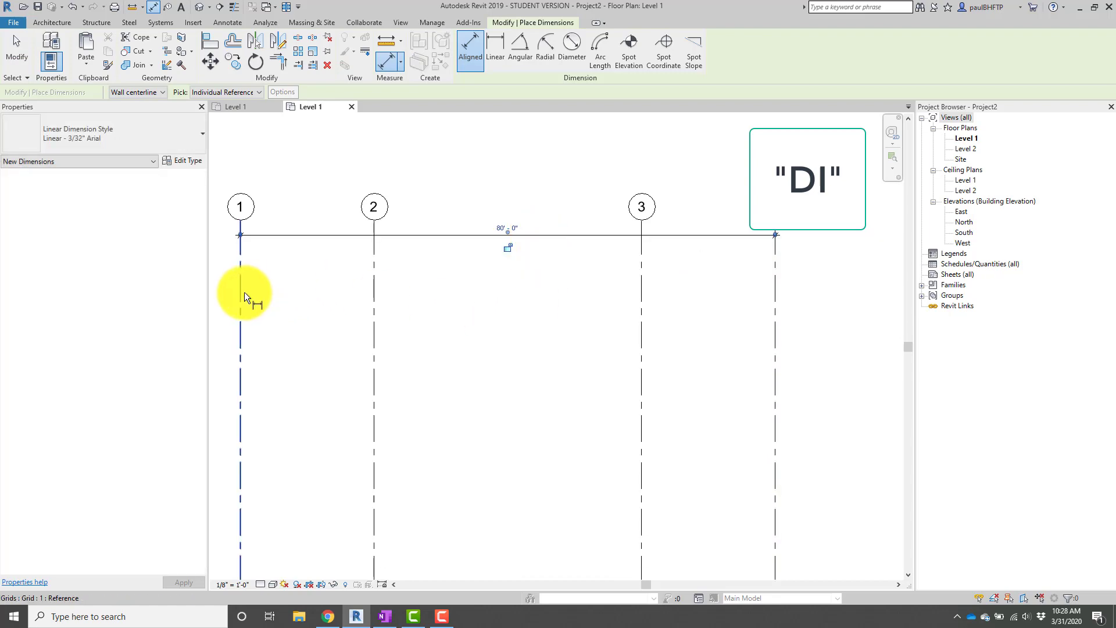
Add a continuous aligned dimension string across grid lines 1, 2, 3 and 4, just below the overall dimension.
{"action": "left_click", "coordinate": [245, 292]}
{"action": "left_click", "coordinate": [374, 282]}
{"action": "left_click", "coordinate": [642, 268]}
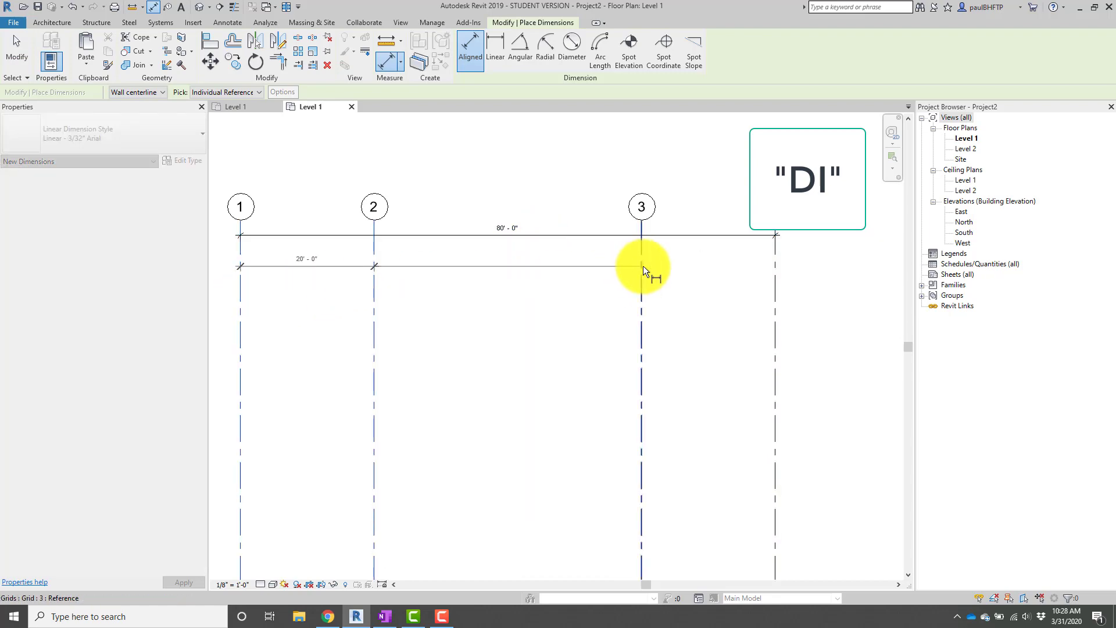
{"action": "left_click", "coordinate": [774, 260]}
{"action": "scroll", "coordinate": [735, 264], "scroll_direction": "up", "scroll_amount": 2}
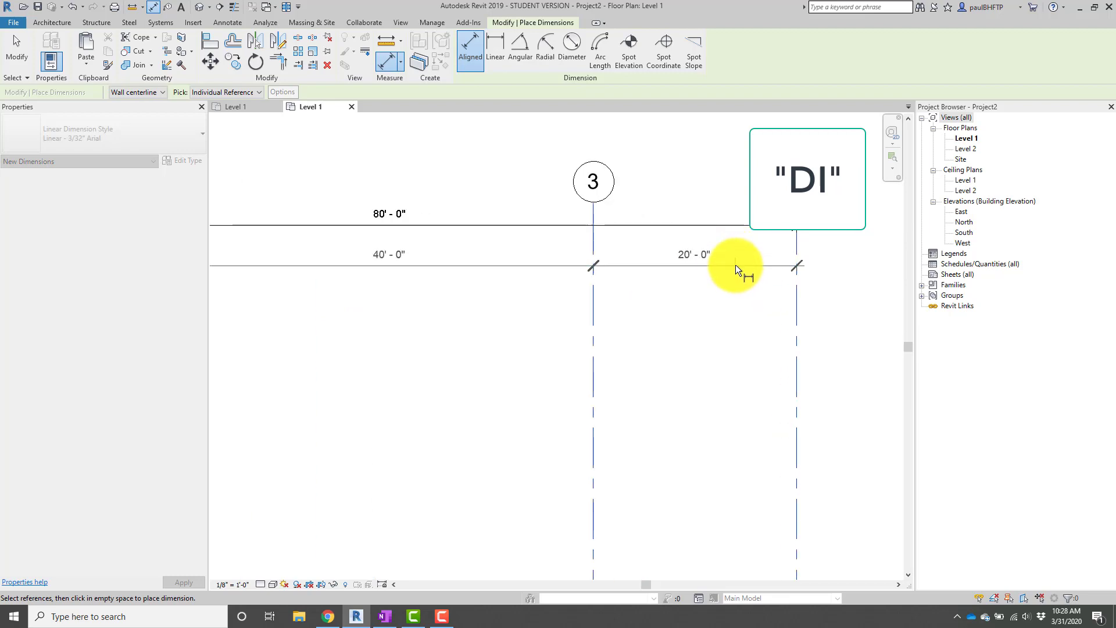
{"action": "left_click", "coordinate": [735, 264]}
{"action": "scroll", "coordinate": [675, 309], "scroll_direction": "down", "scroll_amount": 2}
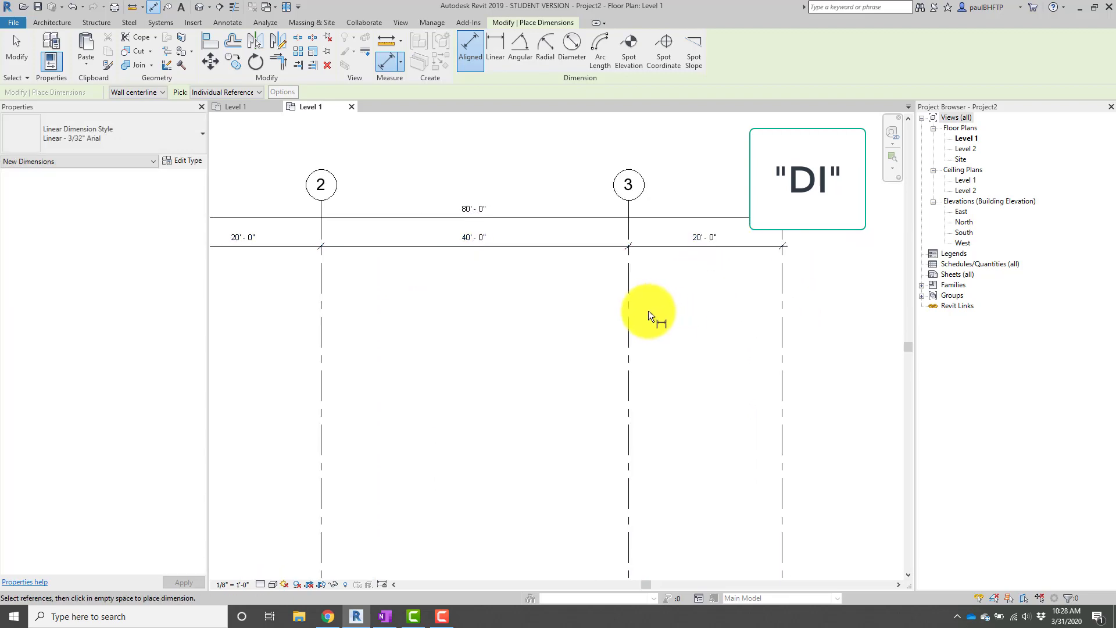
{"action": "middle_click_drag", "start_coordinate": [564, 310], "coordinate": [618, 298]}
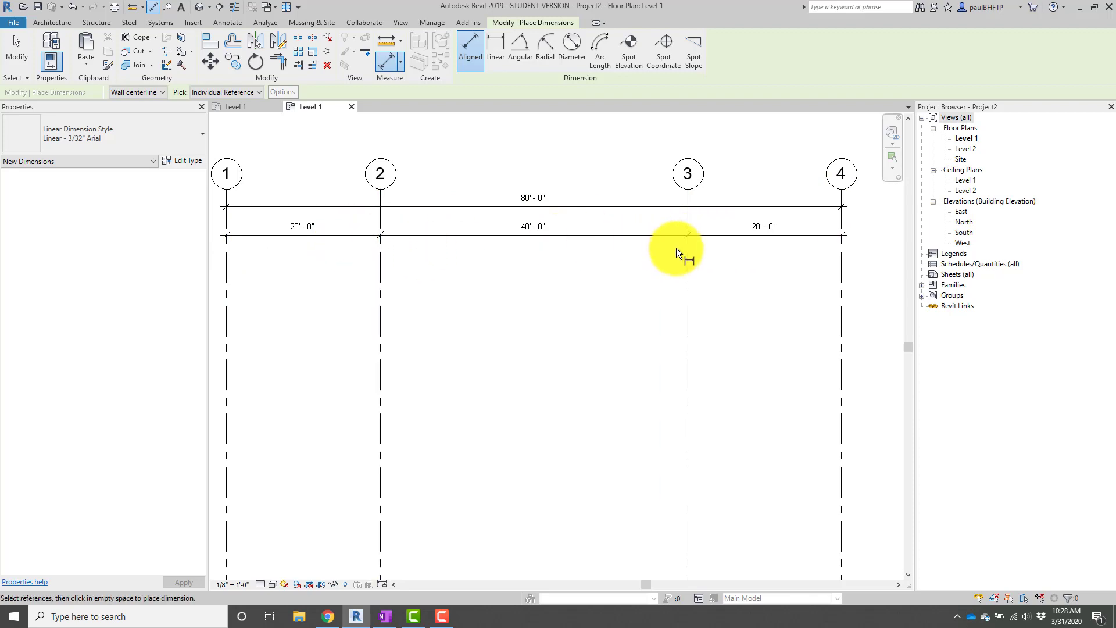
Draw a horizontal grid line crossing grid lines 1 to 4, just below the dimension strings, with its bubble east of line 4.
{"action": "scroll", "coordinate": [771, 284], "scroll_direction": "down", "scroll_amount": 1}
{"action": "middle_click_drag", "start_coordinate": [772, 283], "coordinate": [738, 272]}
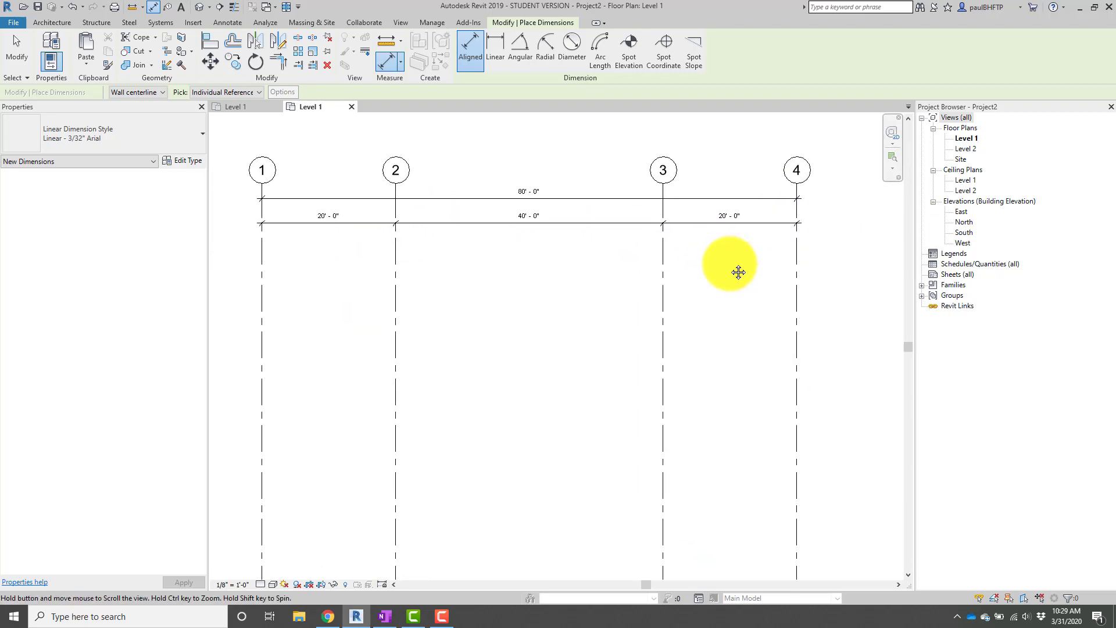
{"action": "scroll", "coordinate": [709, 262], "scroll_direction": "down", "scroll_amount": 2}
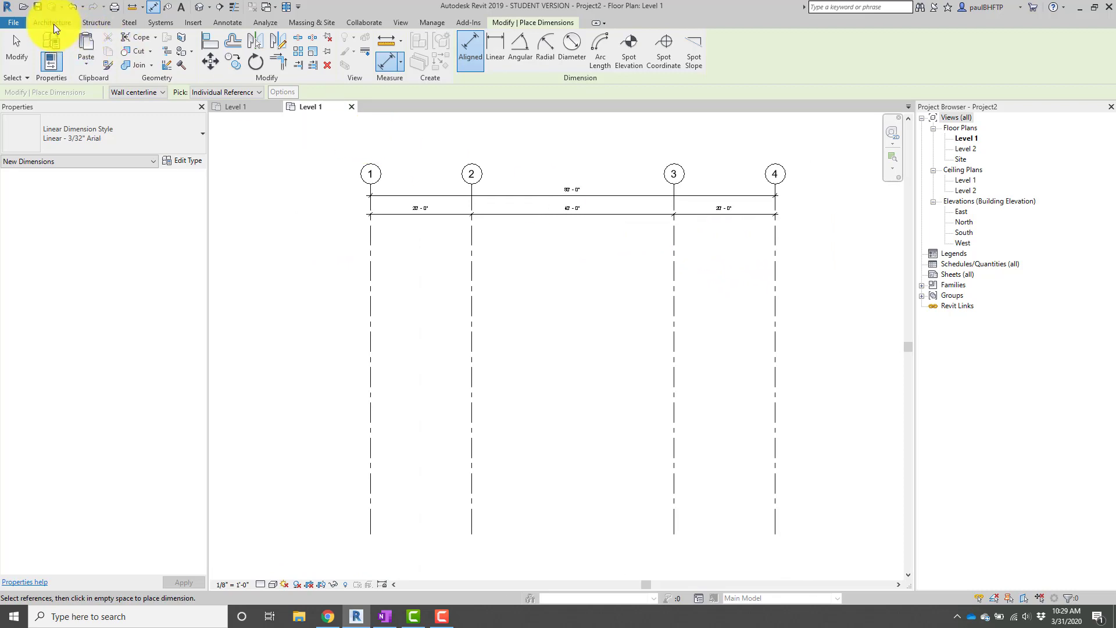
{"action": "left_click", "coordinate": [52, 22]}
{"action": "left_click", "coordinate": [852, 52]}
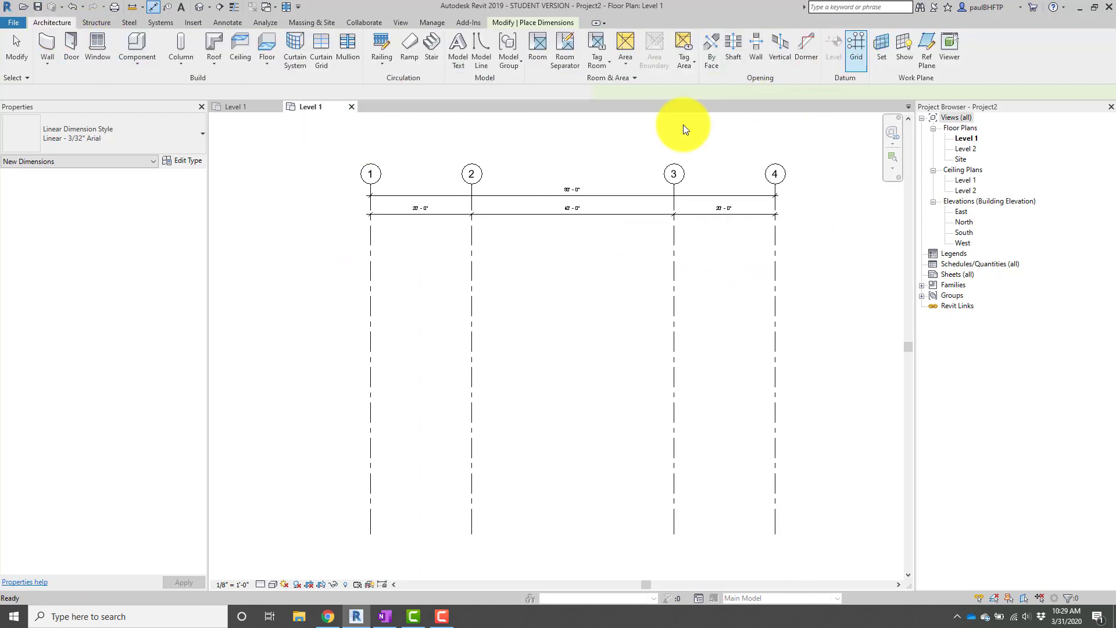
{"action": "left_click", "coordinate": [326, 262]}
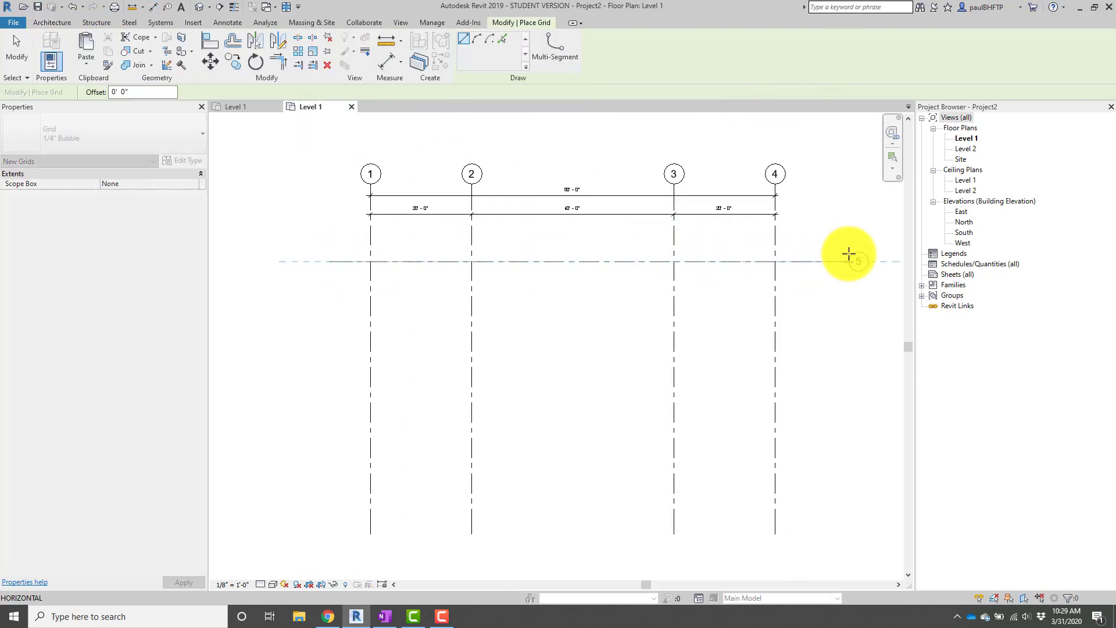
{"action": "left_click", "coordinate": [849, 262]}
{"action": "key", "text": "Escape"}
{"action": "key", "text": "Escape"}
Extend the west end of the new horizontal grid line slightly farther past grid line 1.
{"action": "left_click", "coordinate": [466, 261]}
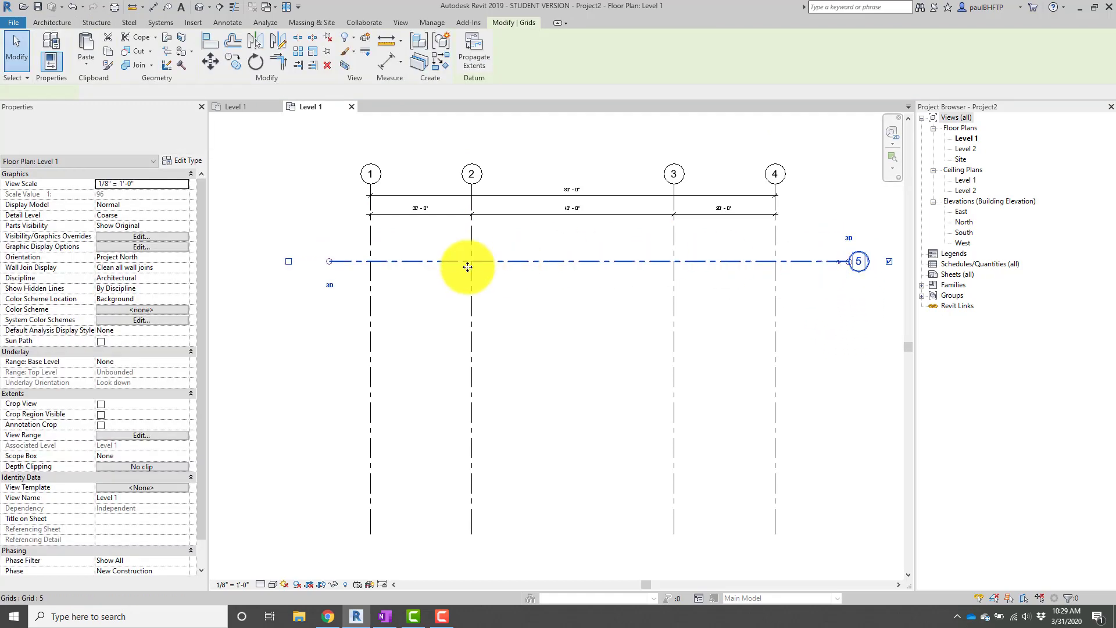
{"action": "left_click_drag", "start_coordinate": [310, 261], "coordinate": [309, 261]}
{"action": "left_click", "coordinate": [837, 292]}
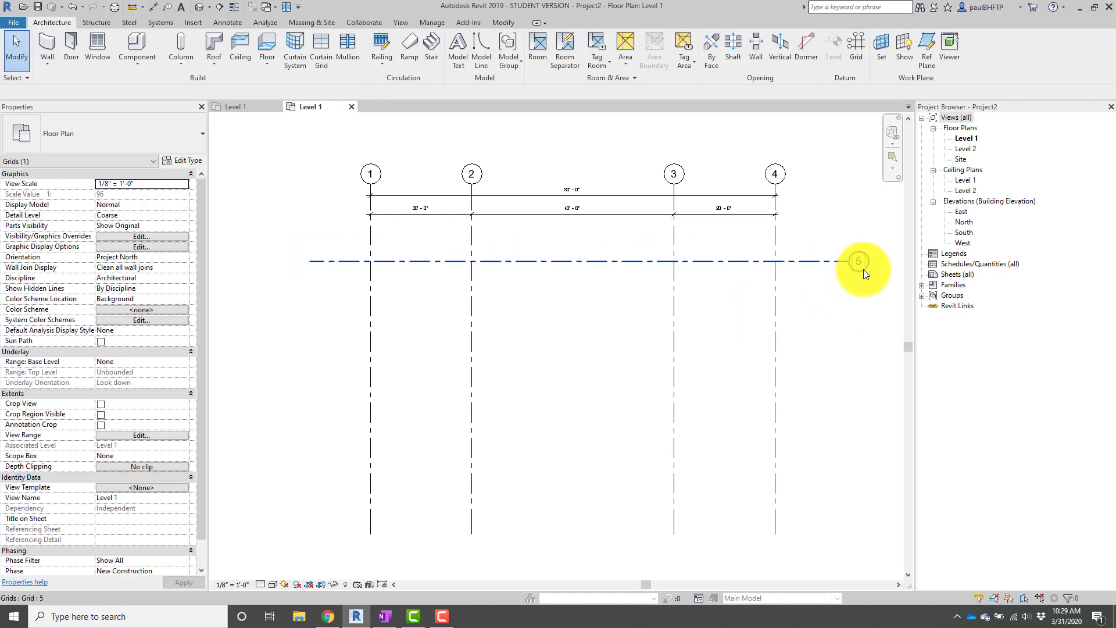
Rename the horizontal grid line as A.
{"action": "left_click", "coordinate": [864, 264]}
{"action": "left_click", "coordinate": [857, 262]}
{"action": "type", "text": "A"}
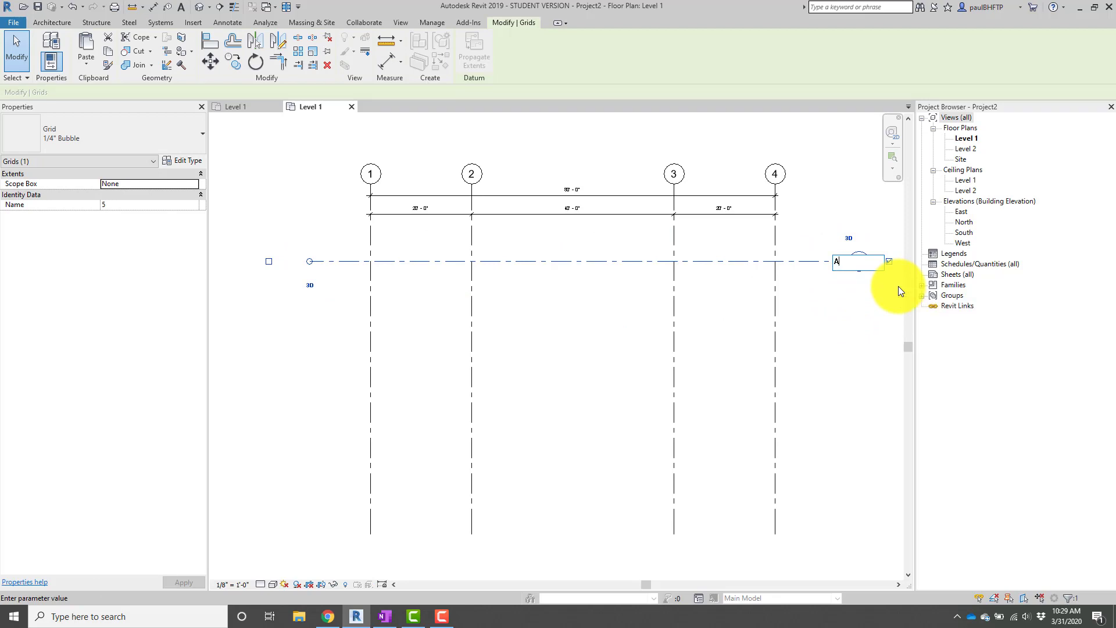
{"action": "key", "text": "Return"}
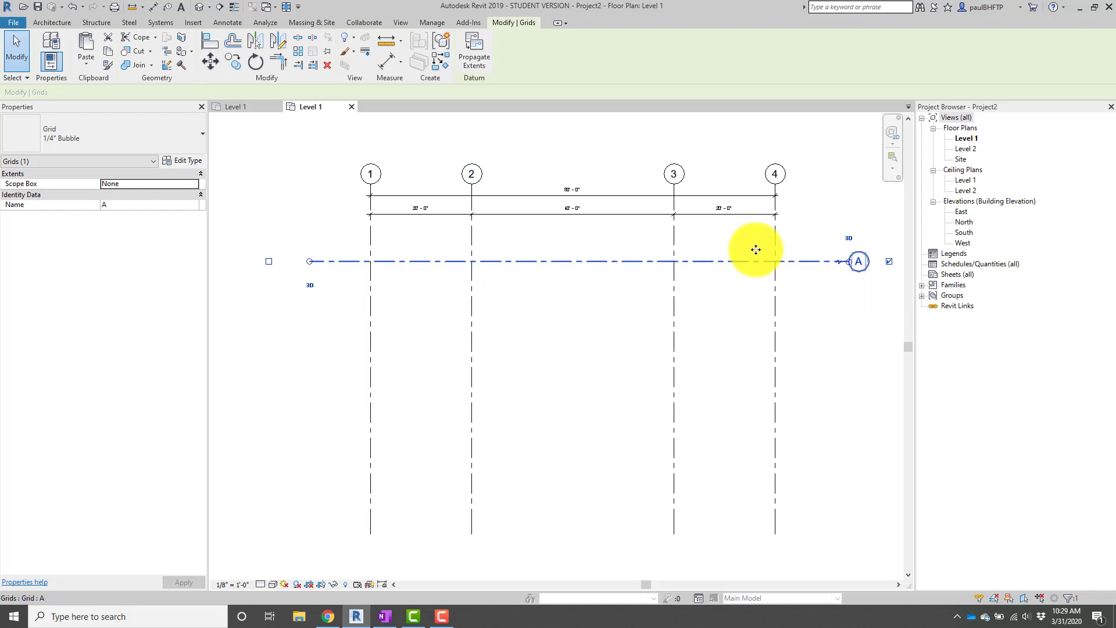
Copy grid line A vertically to the south by 20 feet.
{"action": "middle_click_drag", "start_coordinate": [812, 324], "coordinate": [775, 304]}
{"action": "key", "text": "c"}
{"action": "key", "text": "o"}
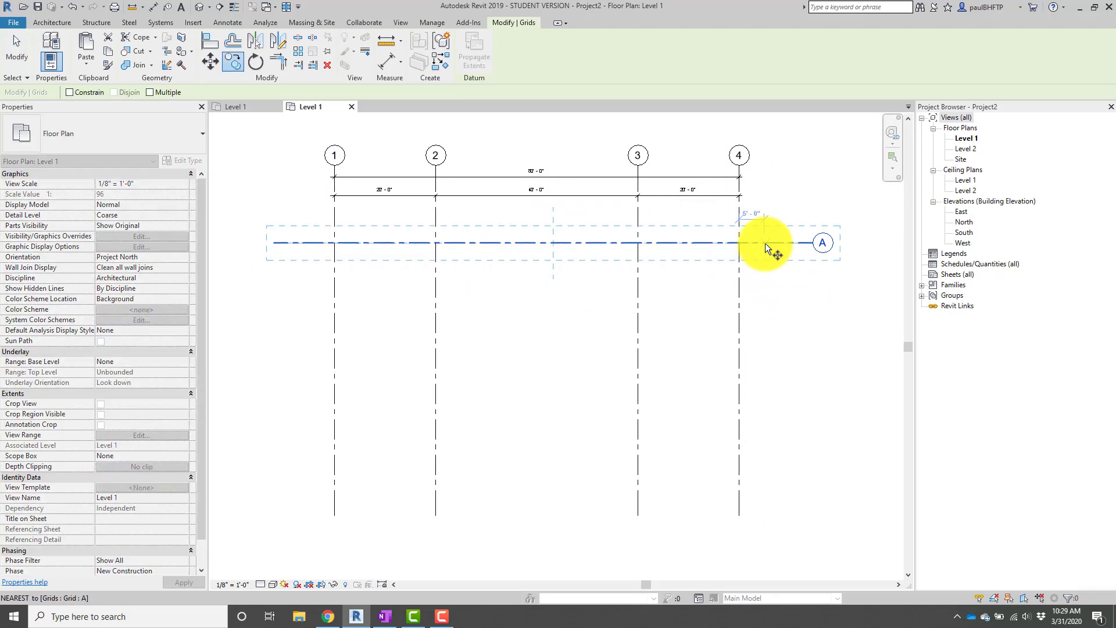
{"action": "left_click", "coordinate": [765, 243]}
{"action": "type", "text": "20"}
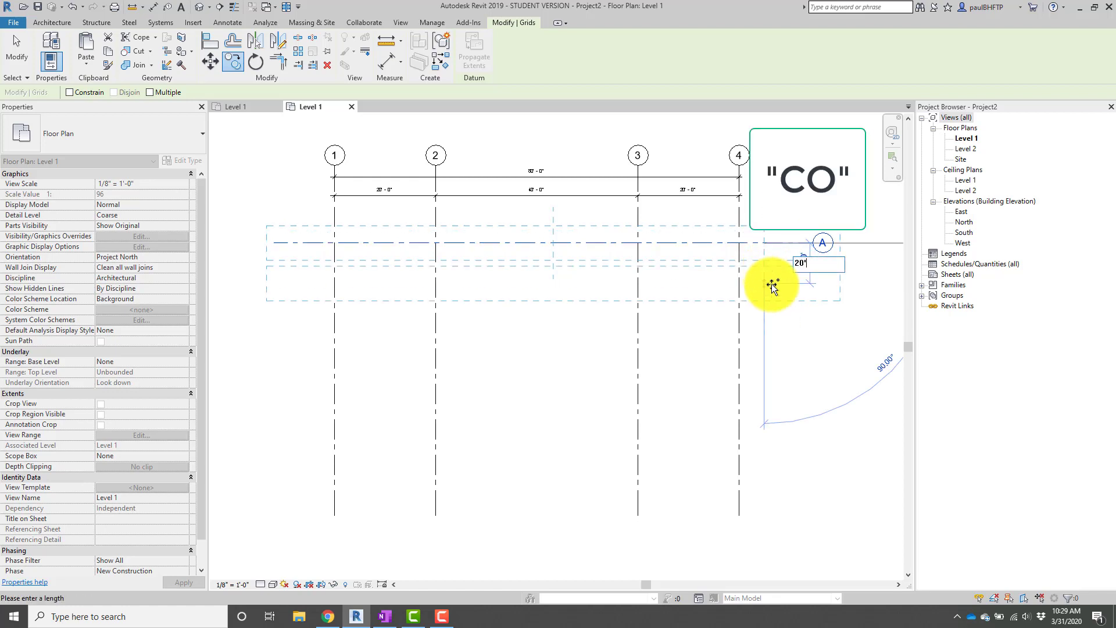
{"action": "key", "text": "Return"}
Copy grid line B vertically to the south by 5 feet.
{"action": "key", "text": "c"}
{"action": "key", "text": "o"}
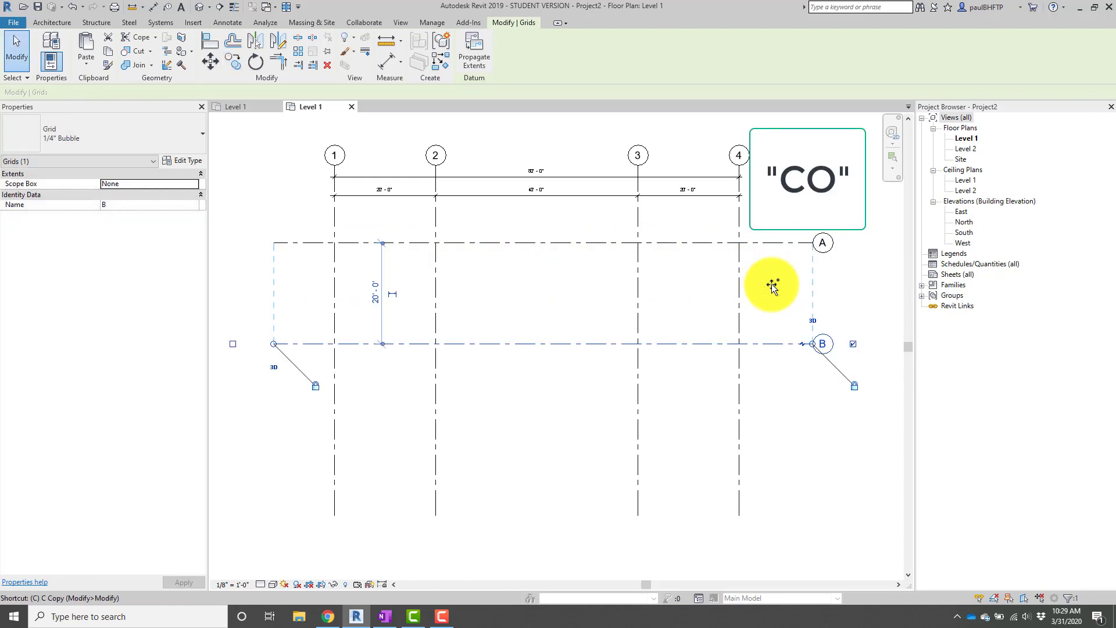
{"action": "left_click", "coordinate": [773, 284]}
{"action": "type", "text": "5"}
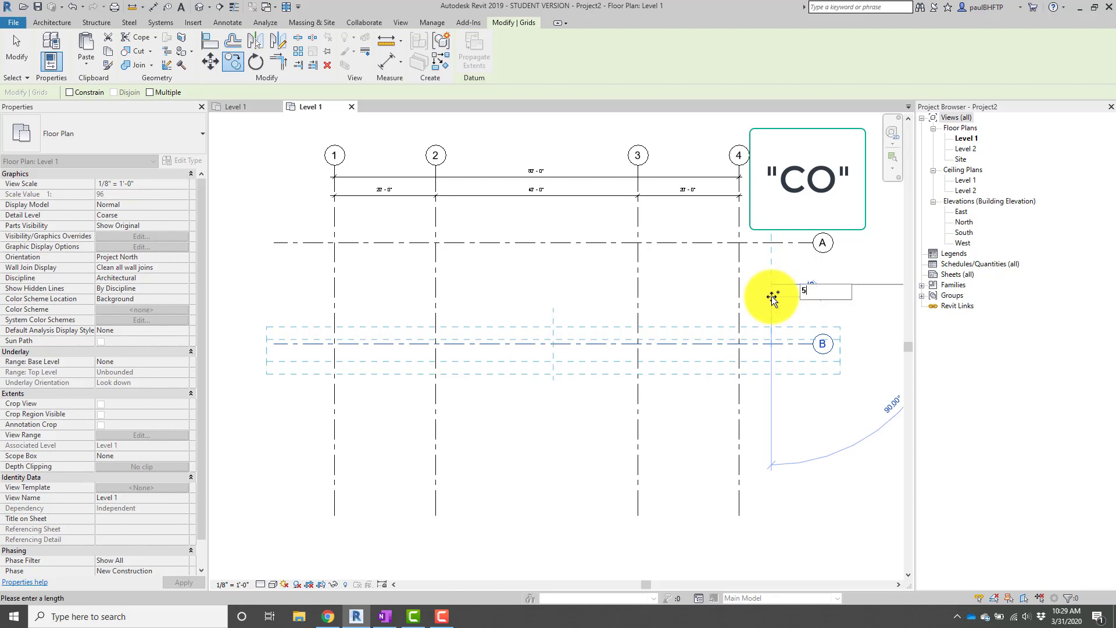
{"action": "key", "text": "Return"}
Copy grid line C vertically to the south by 20 feet.
{"action": "key", "text": "c"}
{"action": "key", "text": "o"}
{"action": "left_click", "coordinate": [775, 298]}
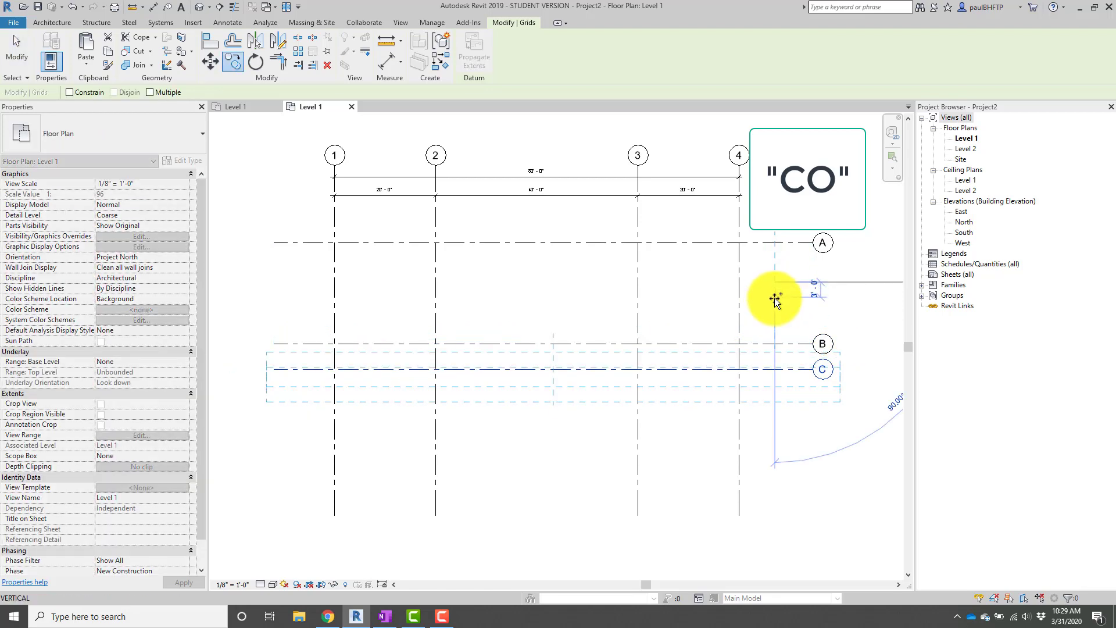
{"action": "type", "text": "20'"}
{"action": "key", "text": "Return"}
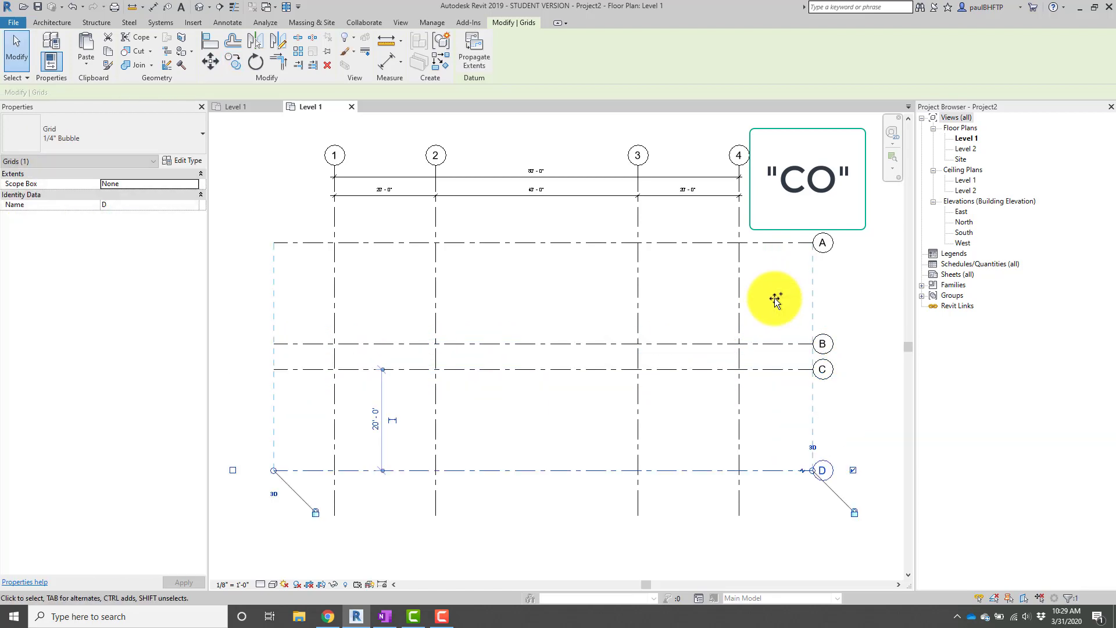
{"action": "scroll", "coordinate": [775, 299], "scroll_direction": "down", "scroll_amount": 1}
{"action": "key", "text": "Escape"}
Add an overall aligned dimension from grid line A to grid line D, just west of the grid bubbles.
{"action": "middle_click_drag", "start_coordinate": [760, 296], "coordinate": [784, 302]}
{"action": "scroll", "coordinate": [807, 303], "scroll_direction": "up", "scroll_amount": 3}
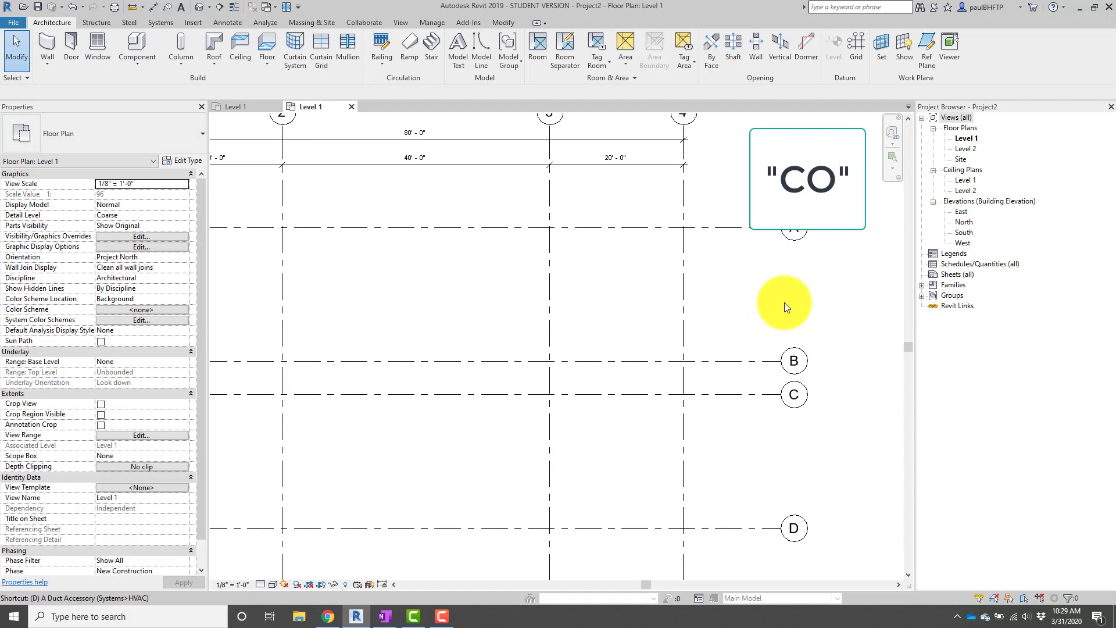
{"action": "key", "text": "d"}
{"action": "key", "text": "i"}
{"action": "left_click", "coordinate": [749, 228]}
{"action": "left_click", "coordinate": [763, 528]}
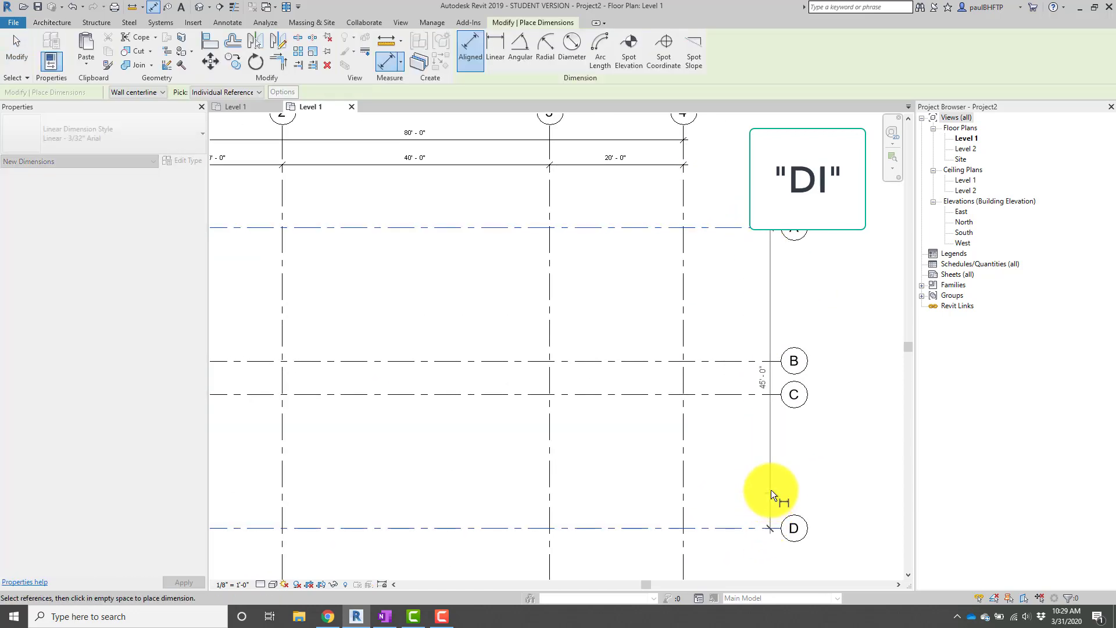
{"action": "left_click", "coordinate": [773, 488]}
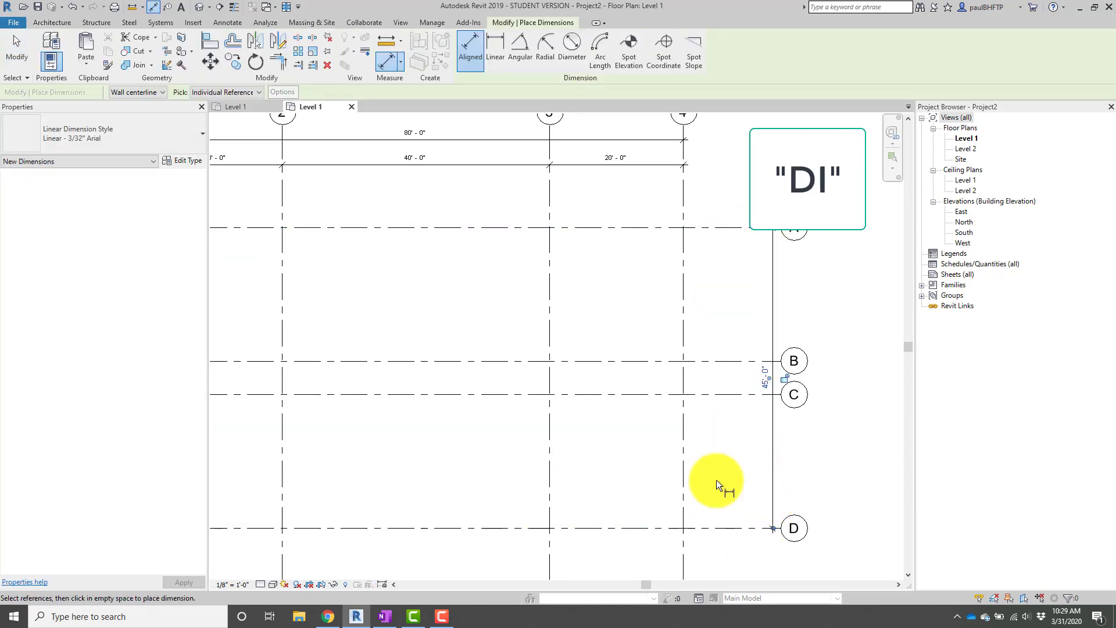
Add a continuous aligned dimension string across grid lines D, C, B and A, just west of the overall dimension.
{"action": "left_click", "coordinate": [723, 528]}
{"action": "left_click", "coordinate": [731, 394]}
{"action": "left_click", "coordinate": [734, 361]}
{"action": "left_click", "coordinate": [734, 227]}
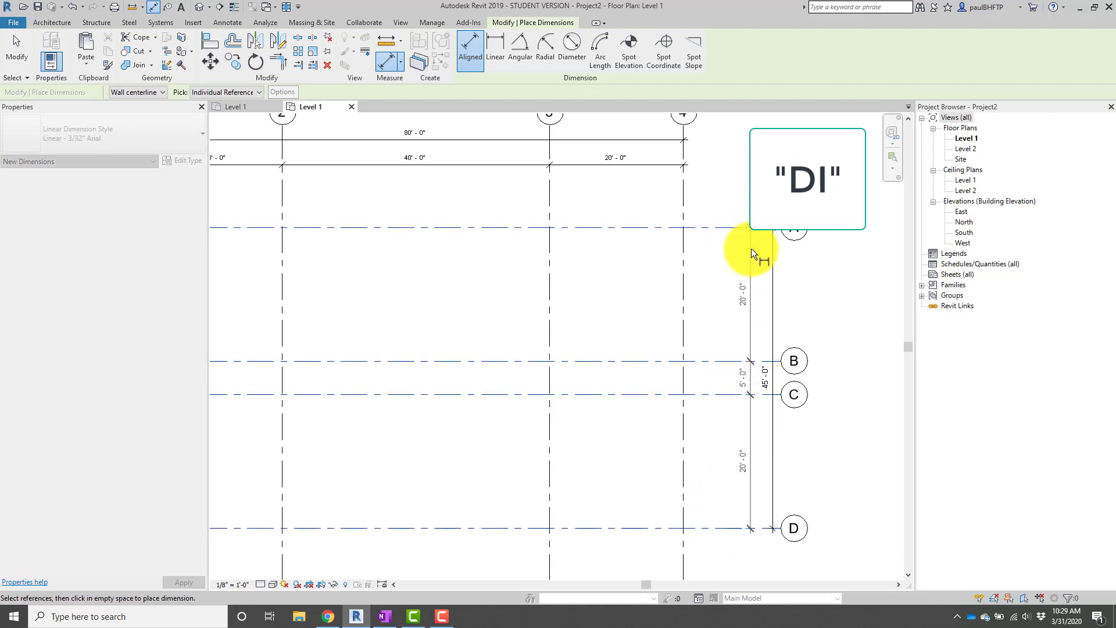
{"action": "left_click", "coordinate": [751, 249]}
{"action": "key", "text": "Escape"}
{"action": "key", "text": "Escape"}
{"action": "scroll", "coordinate": [826, 330], "scroll_direction": "down", "scroll_amount": 1}
{"action": "middle_click_drag", "start_coordinate": [825, 330], "coordinate": [839, 302]}
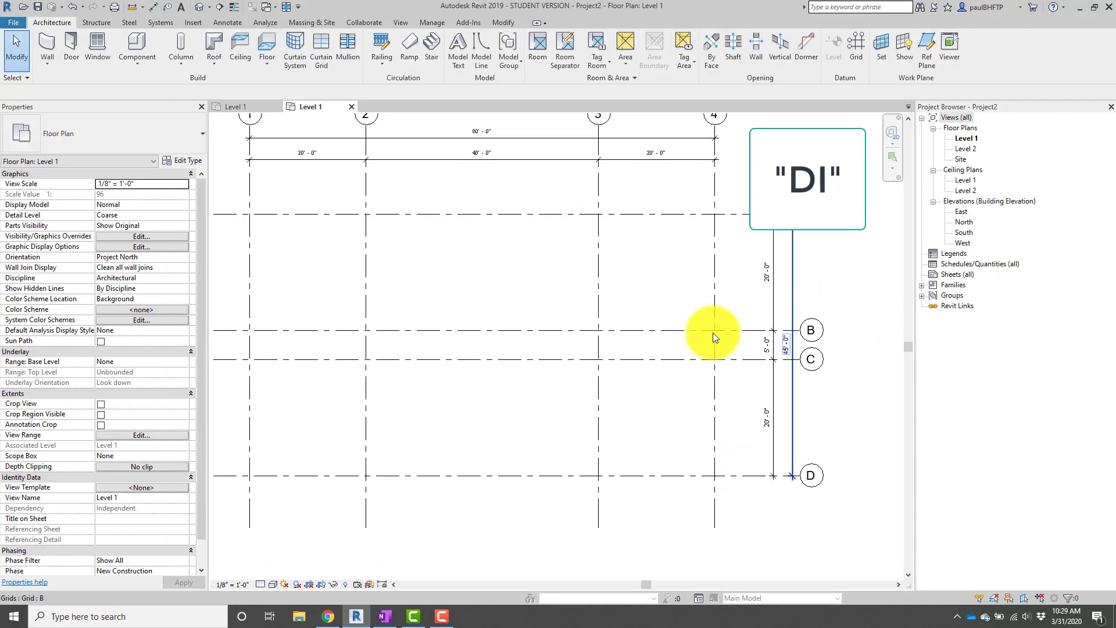
{"action": "middle_click_drag", "start_coordinate": [710, 337], "coordinate": [756, 331]}
{"action": "middle_click_drag", "start_coordinate": [826, 471], "coordinate": [868, 482]}
{"action": "middle_click_drag", "start_coordinate": [880, 398], "coordinate": [873, 394]}
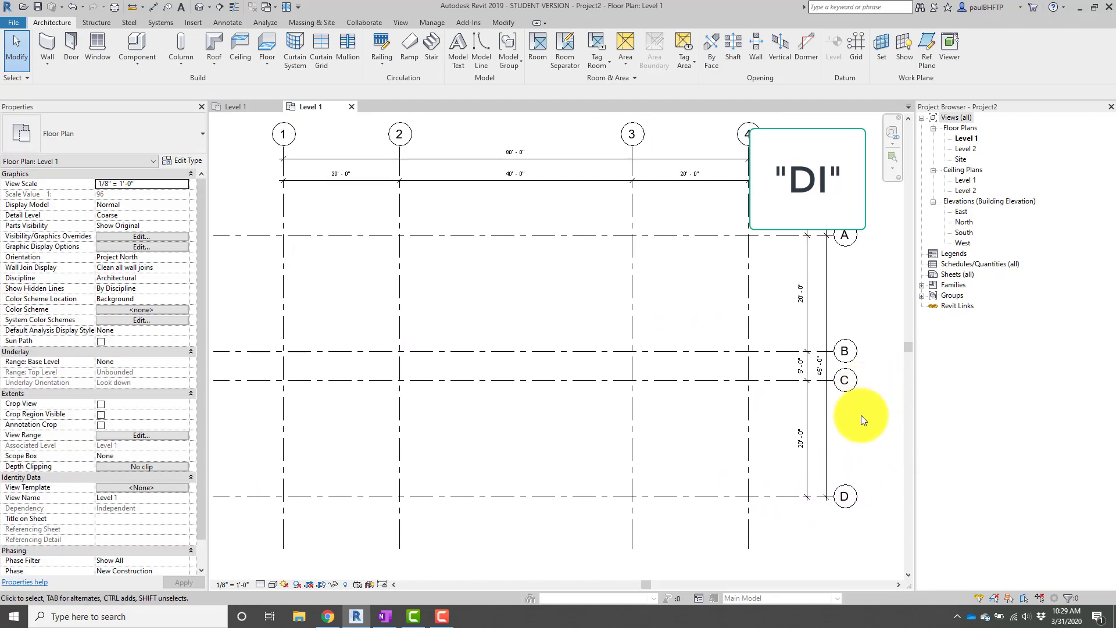
{"action": "middle_click_drag", "start_coordinate": [865, 340], "coordinate": [873, 324]}
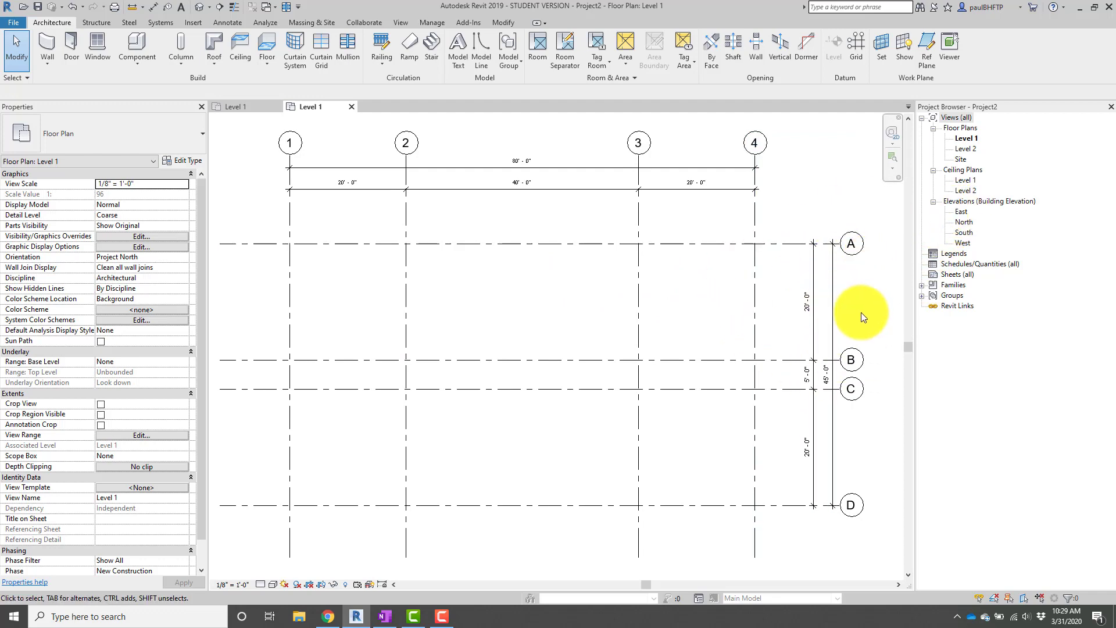
{"action": "middle_click_drag", "start_coordinate": [864, 306], "coordinate": [869, 305]}
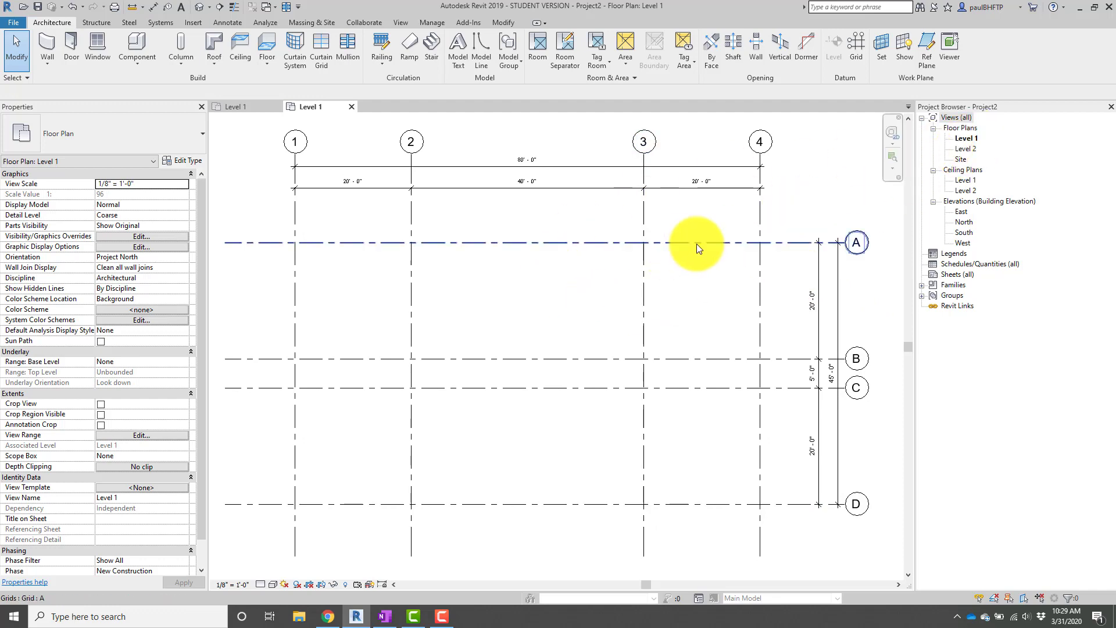
{"action": "middle_click_drag", "start_coordinate": [731, 312], "coordinate": [741, 386]}
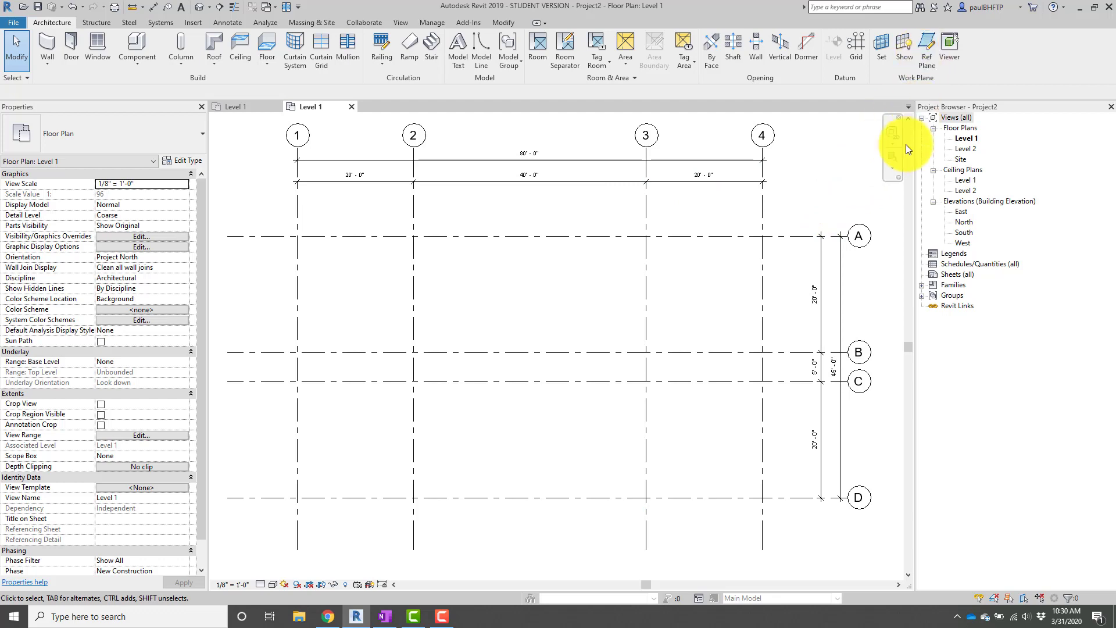
Draw full-width horizontal reference planes just inside grid lines A and D, the first about 2 feet south of A.
{"action": "left_click", "coordinate": [927, 55]}
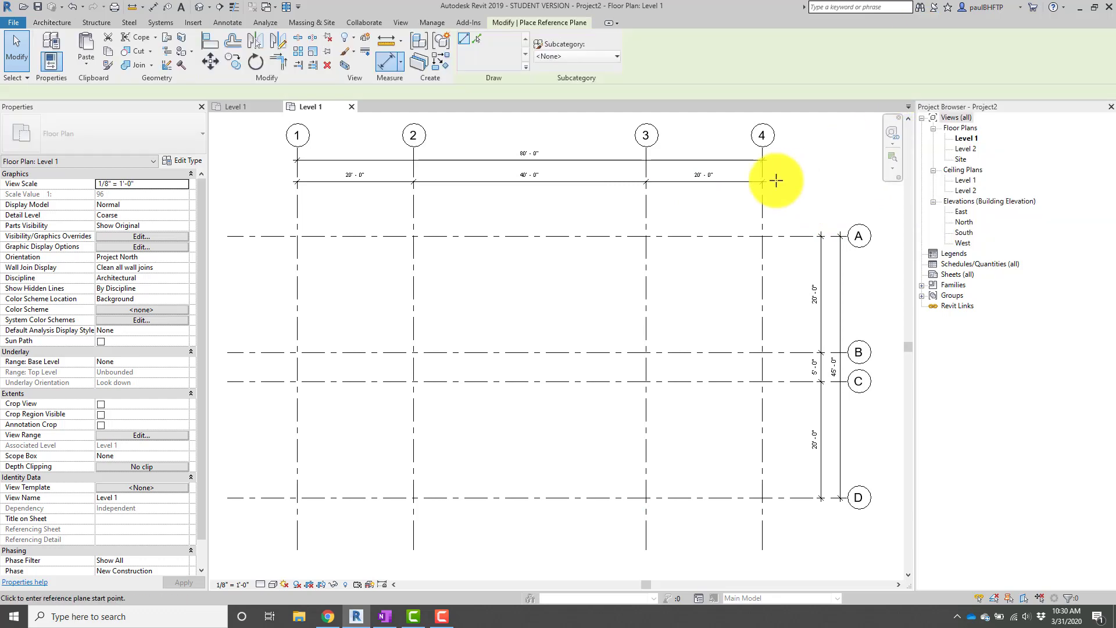
{"action": "left_click", "coordinate": [251, 249]}
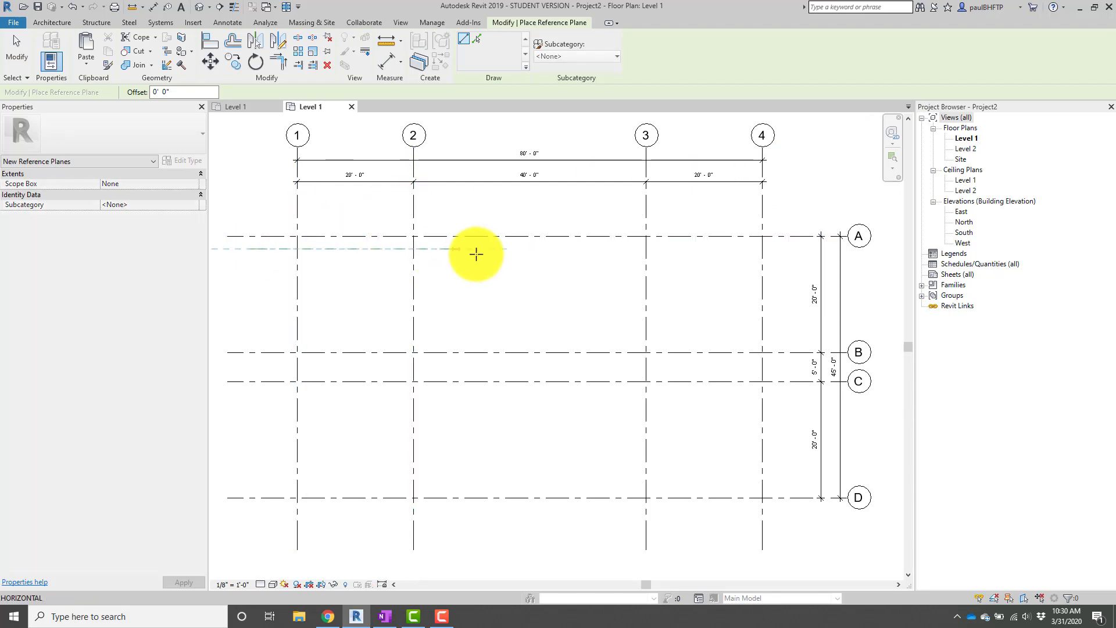
{"action": "left_click", "coordinate": [794, 251]}
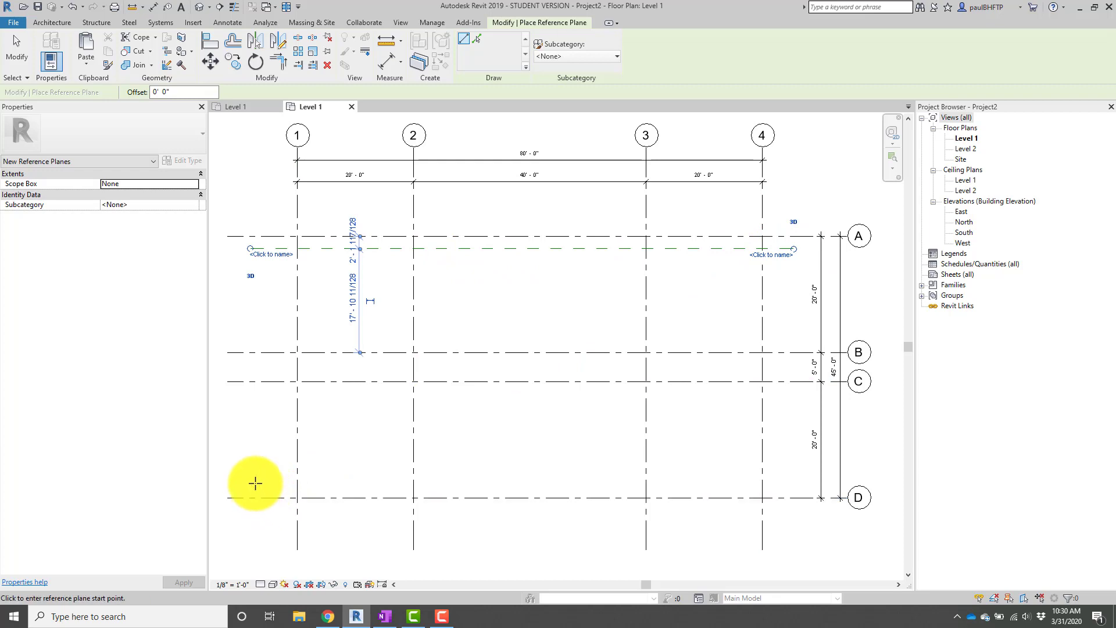
{"action": "scroll", "coordinate": [254, 485], "scroll_direction": "up", "scroll_amount": 1}
{"action": "left_click", "coordinate": [251, 486]}
{"action": "scroll", "coordinate": [514, 468], "scroll_direction": "down", "scroll_amount": 2}
{"action": "middle_click_drag", "start_coordinate": [548, 464], "coordinate": [513, 470]}
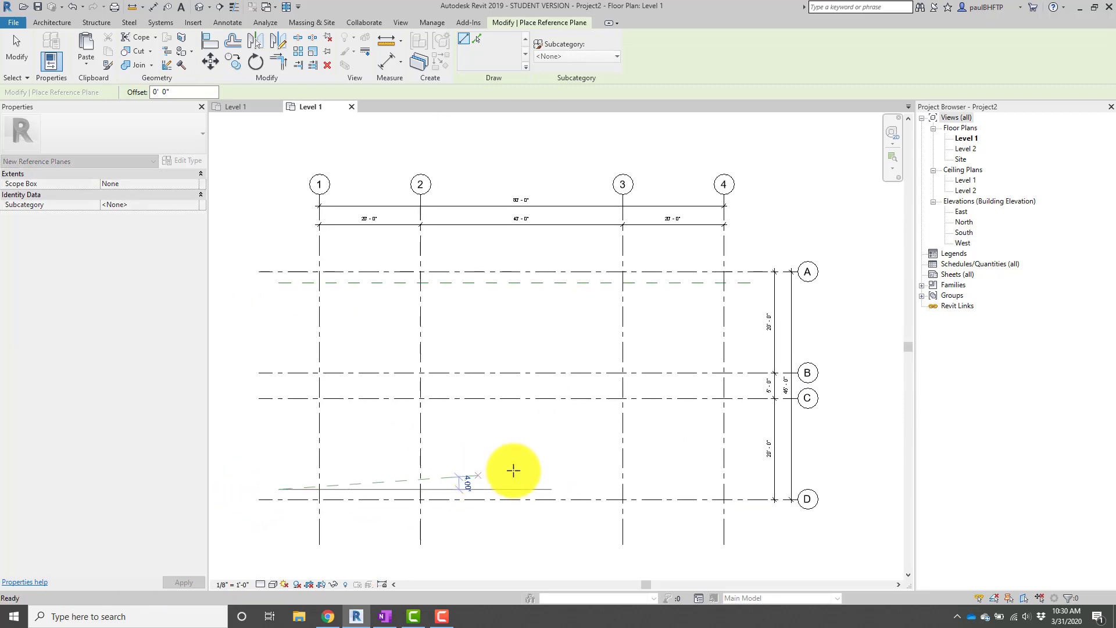
{"action": "left_click", "coordinate": [755, 494]}
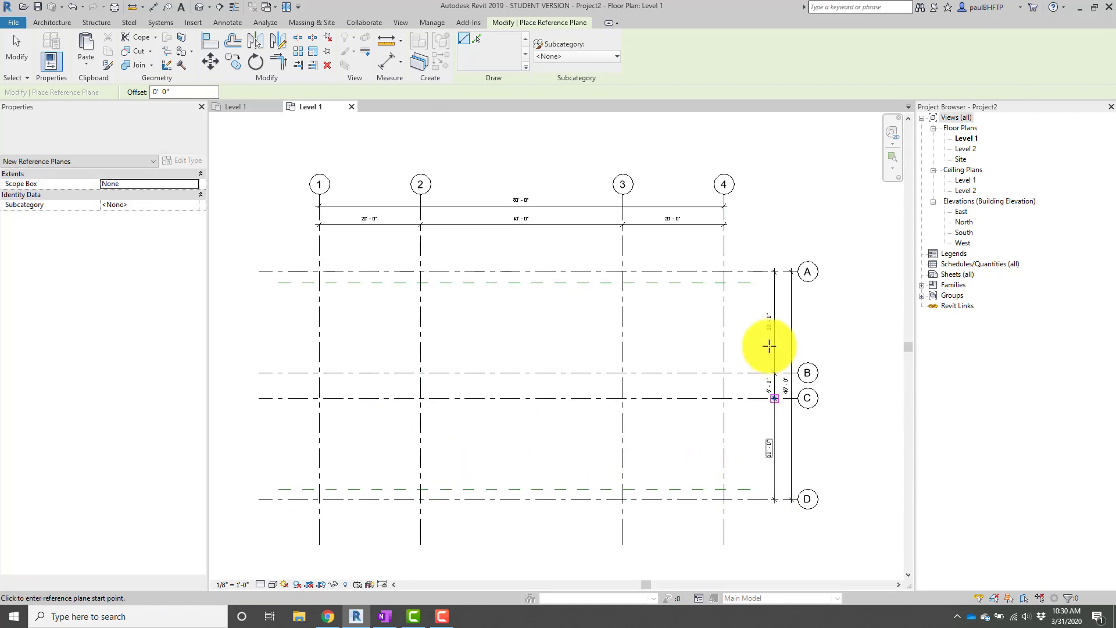
Draw vertical reference planes just inside grid lines 4 and 1, running from above grid line A to below grid line D.
{"action": "left_click", "coordinate": [747, 282]}
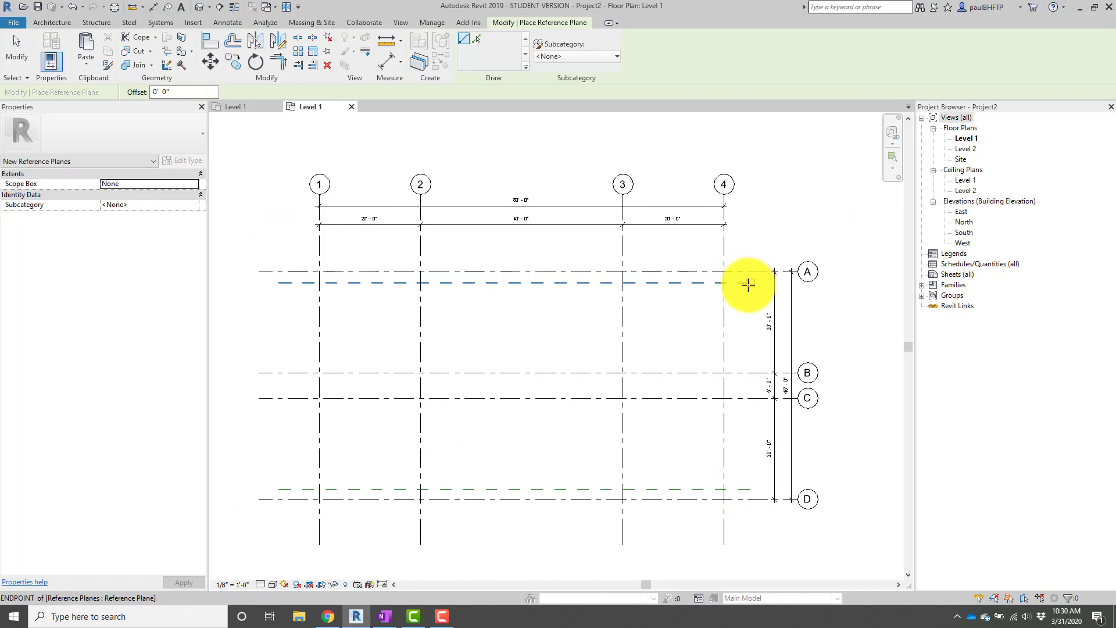
{"action": "scroll", "coordinate": [713, 254], "scroll_direction": "up", "scroll_amount": 1}
{"action": "left_click", "coordinate": [716, 252]}
{"action": "scroll", "coordinate": [717, 353], "scroll_direction": "down", "scroll_amount": 1}
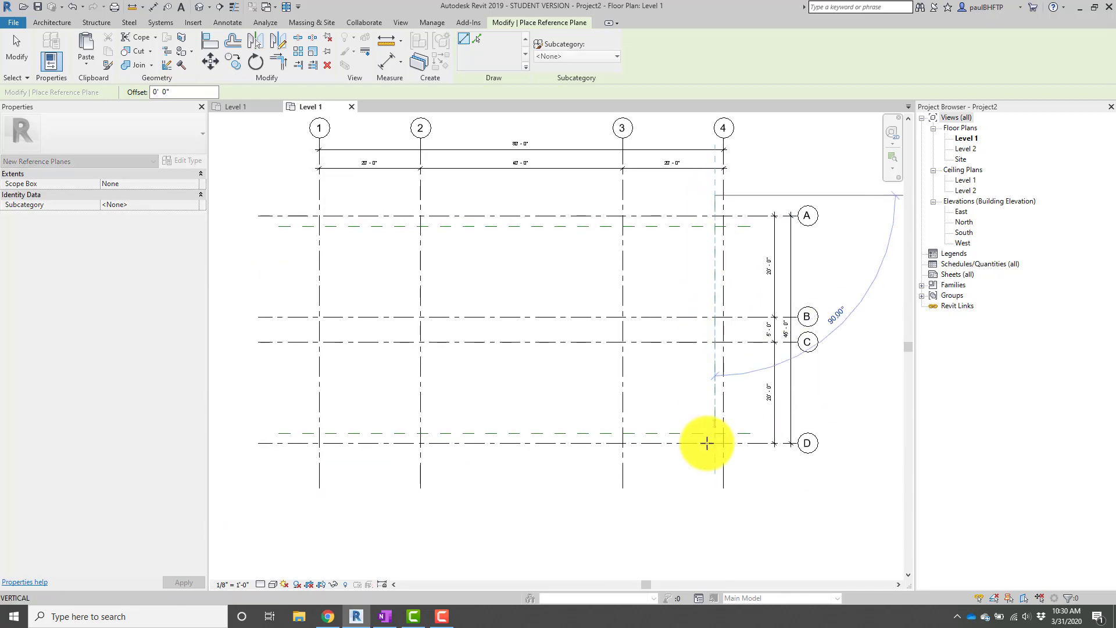
{"action": "left_click", "coordinate": [710, 458]}
{"action": "left_click", "coordinate": [332, 196]}
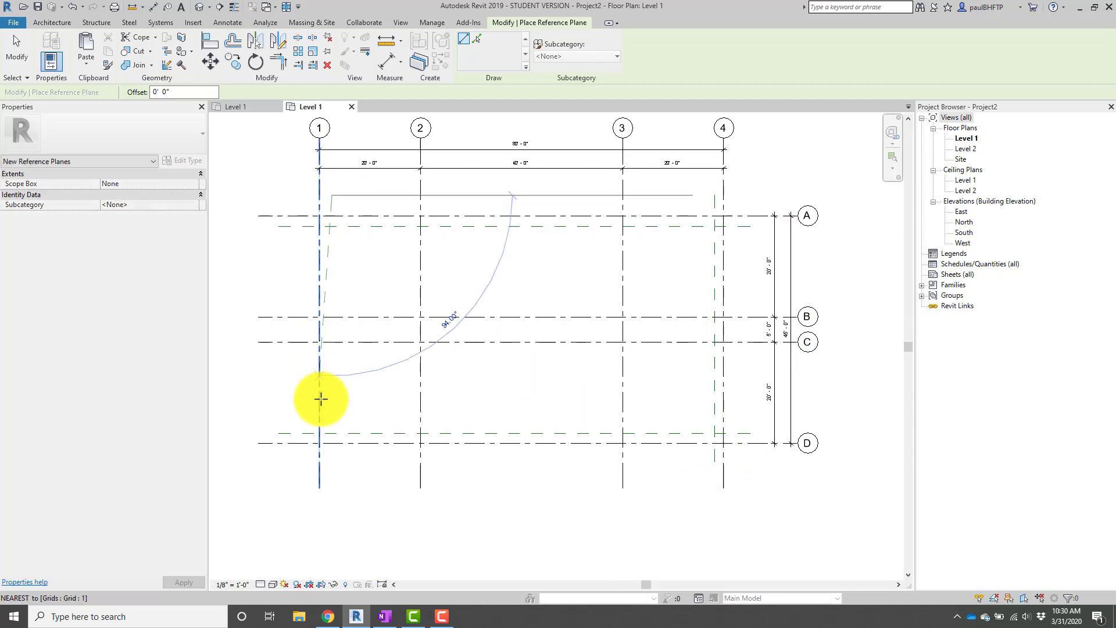
{"action": "left_click", "coordinate": [332, 466]}
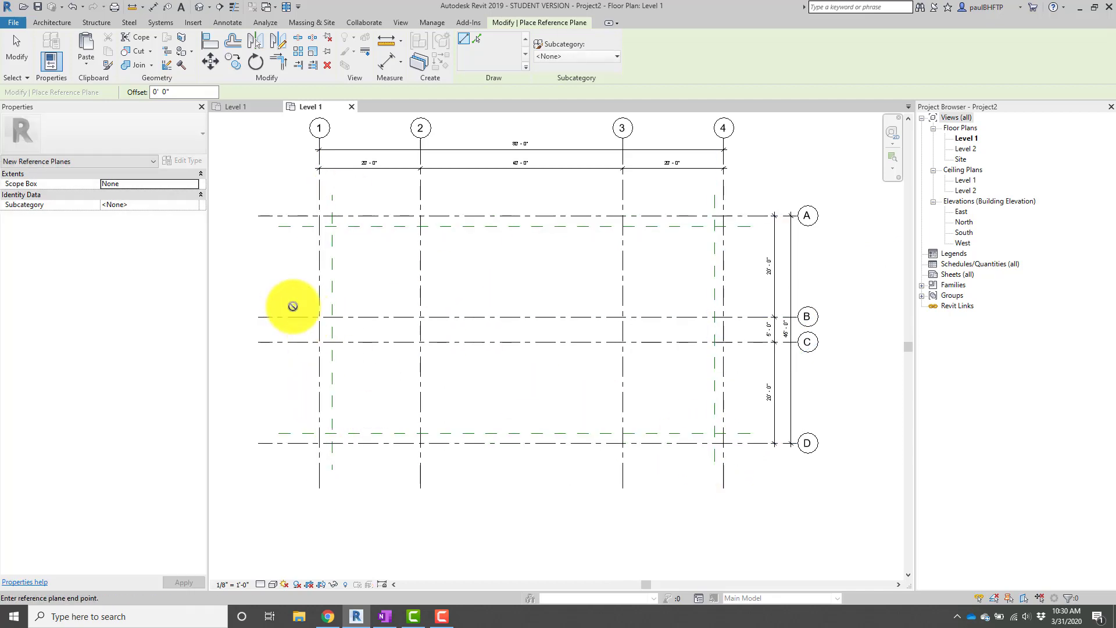
Draw full-width horizontal reference planes just north of grid line B and just south of grid line C.
{"action": "left_click", "coordinate": [288, 305]}
{"action": "left_click", "coordinate": [794, 305]}
{"action": "left_click", "coordinate": [270, 355]}
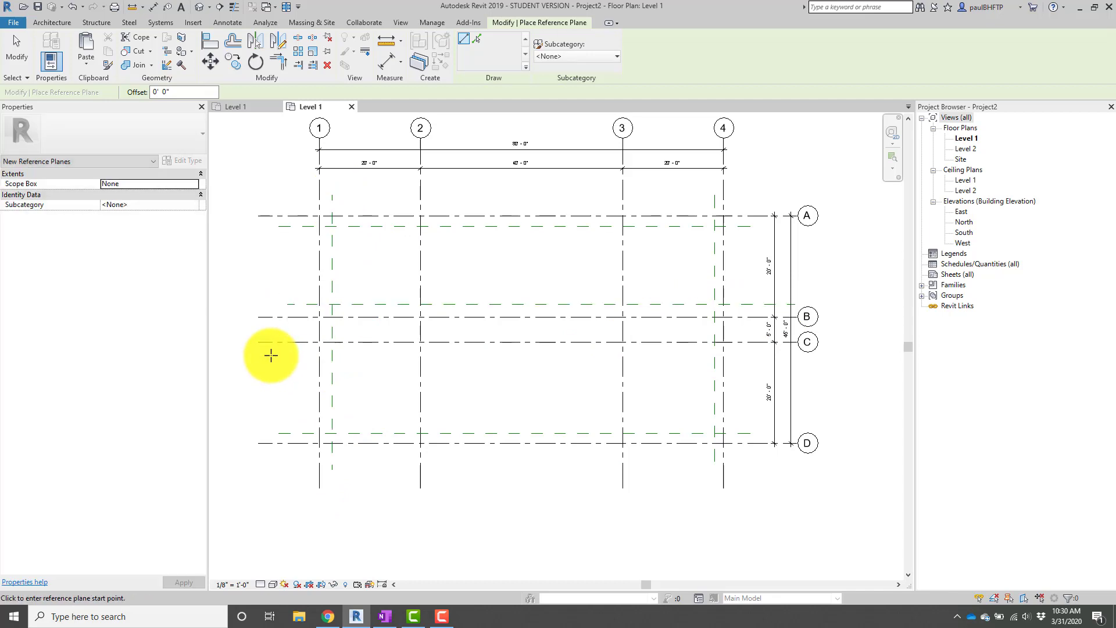
{"action": "left_click", "coordinate": [779, 355]}
{"action": "key", "text": "Escape"}
{"action": "key", "text": "Escape"}
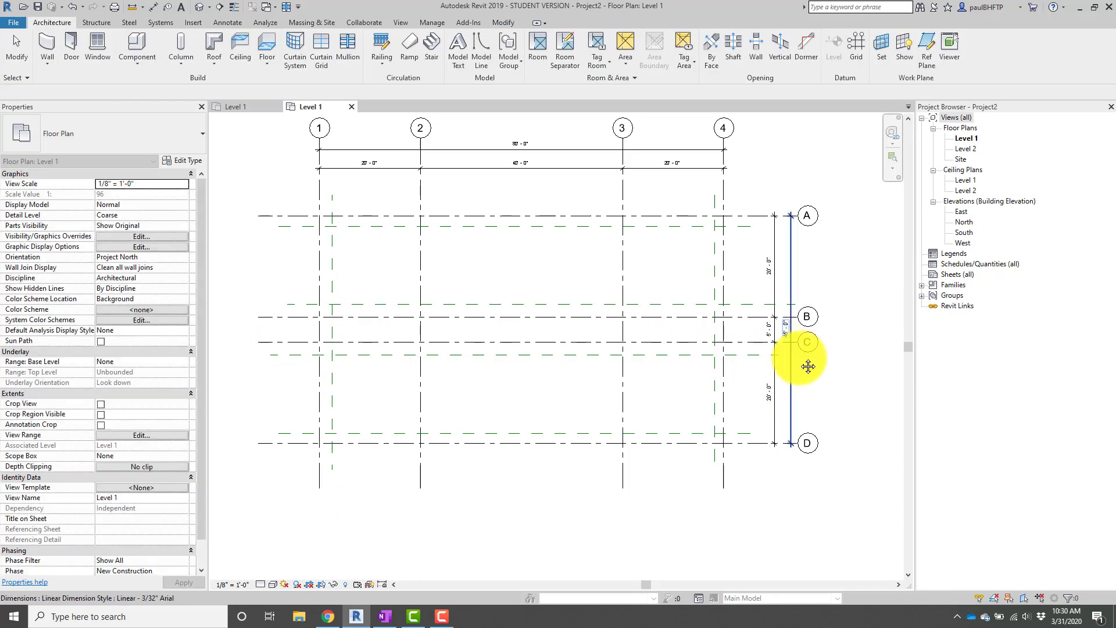
{"action": "middle_click_drag", "start_coordinate": [792, 360], "coordinate": [808, 367]}
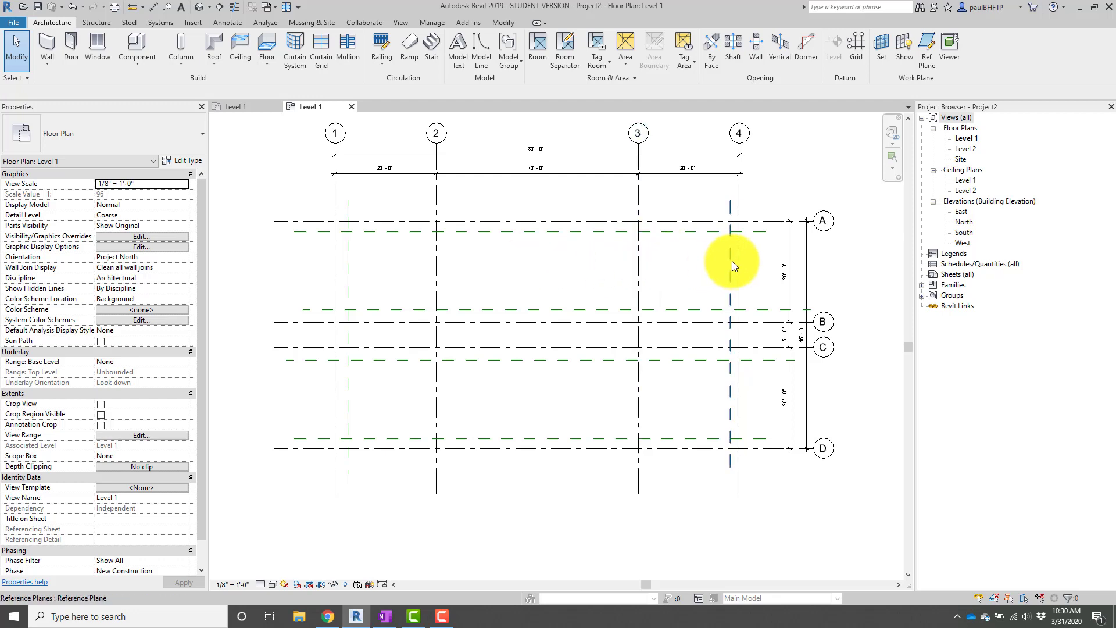
Set the horizontal reference plane just south of grid line A to 2'-6" from that grid line.
{"action": "middle_click_drag", "start_coordinate": [640, 262], "coordinate": [677, 271]}
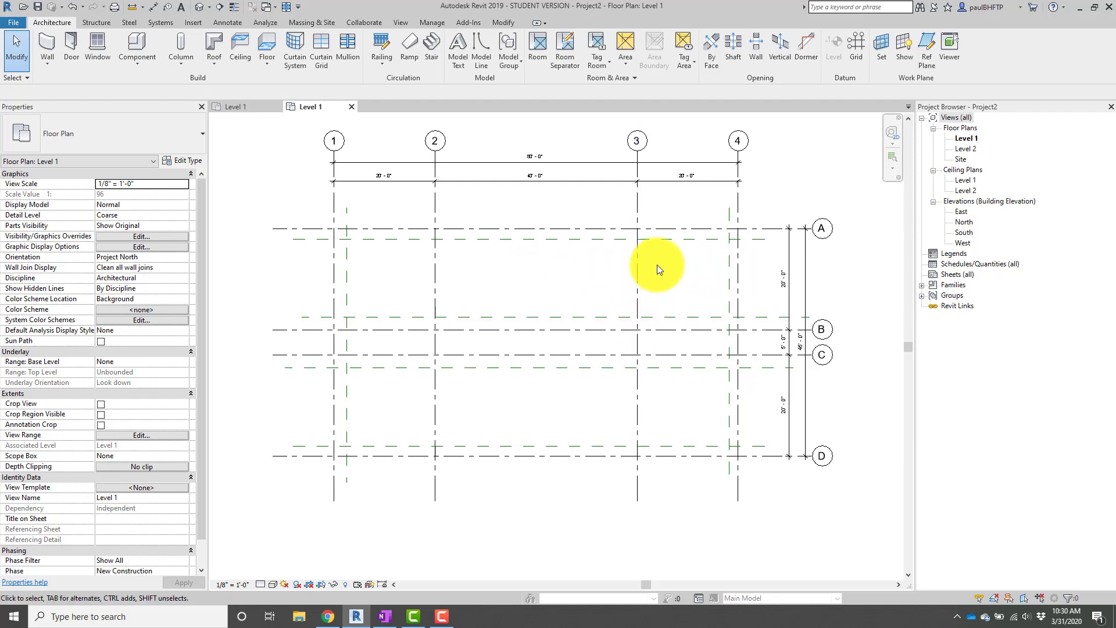
{"action": "scroll", "coordinate": [663, 261], "scroll_direction": "up", "scroll_amount": 2}
{"action": "left_click", "coordinate": [683, 232]}
{"action": "middle_click_drag", "start_coordinate": [619, 300], "coordinate": [733, 322]}
{"action": "scroll", "coordinate": [399, 262], "scroll_direction": "up", "scroll_amount": 2}
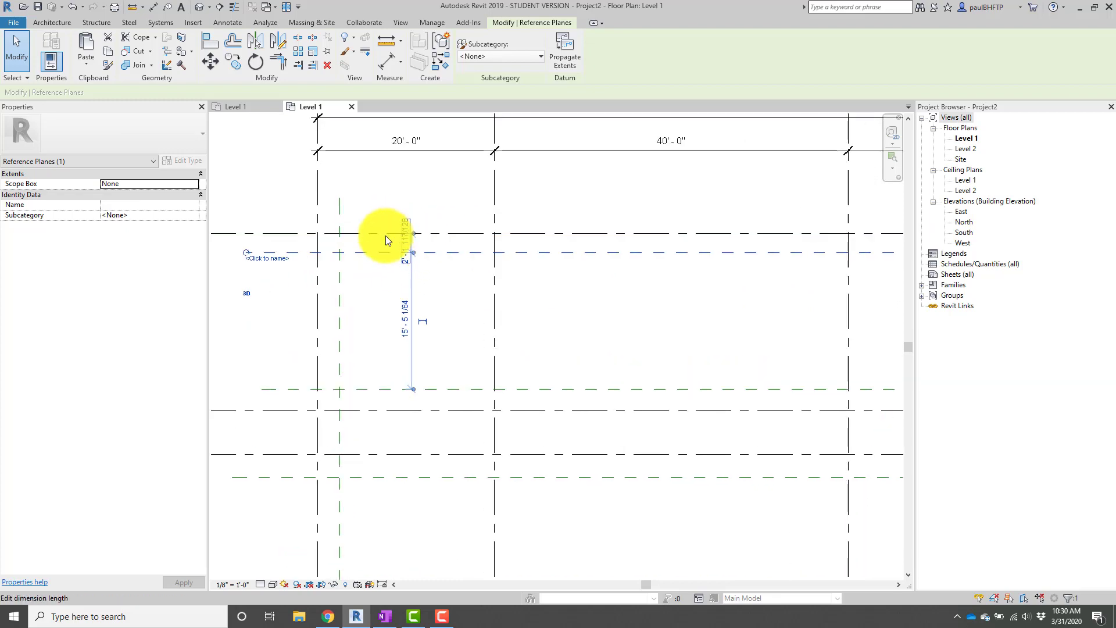
{"action": "scroll", "coordinate": [414, 260], "scroll_direction": "up", "scroll_amount": 1}
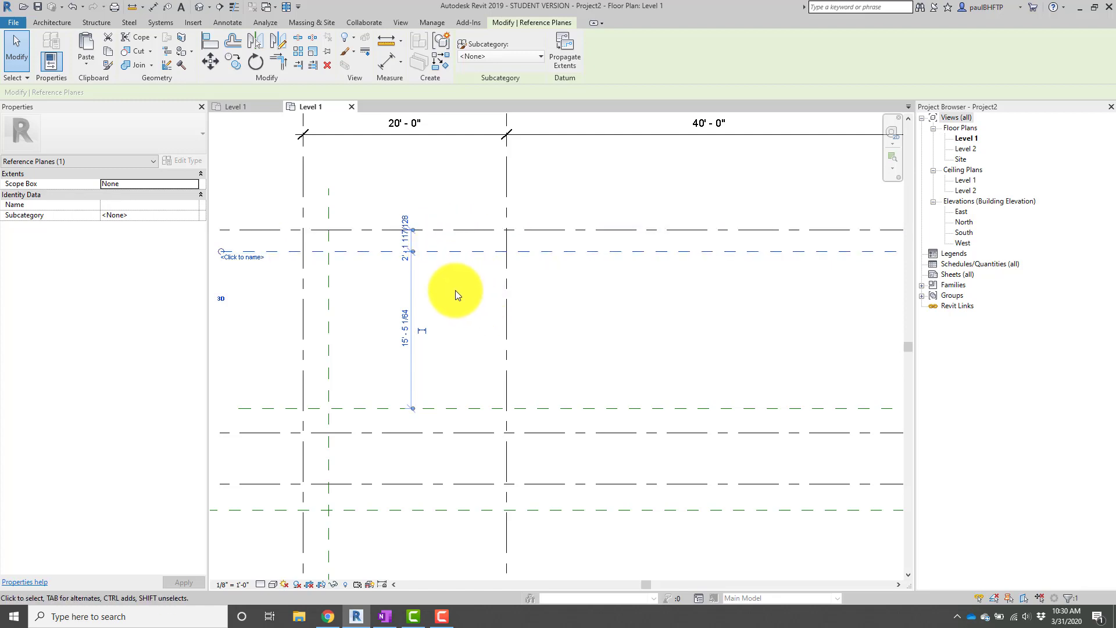
{"action": "scroll", "coordinate": [350, 255], "scroll_direction": "down", "scroll_amount": 1}
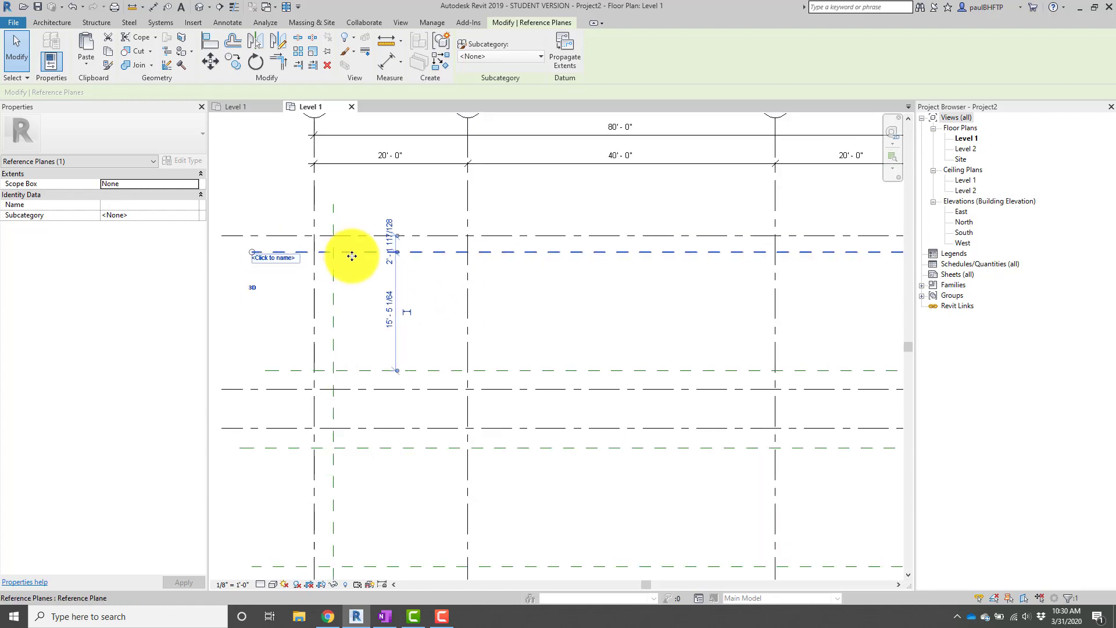
{"action": "scroll", "coordinate": [389, 267], "scroll_direction": "up", "scroll_amount": 1}
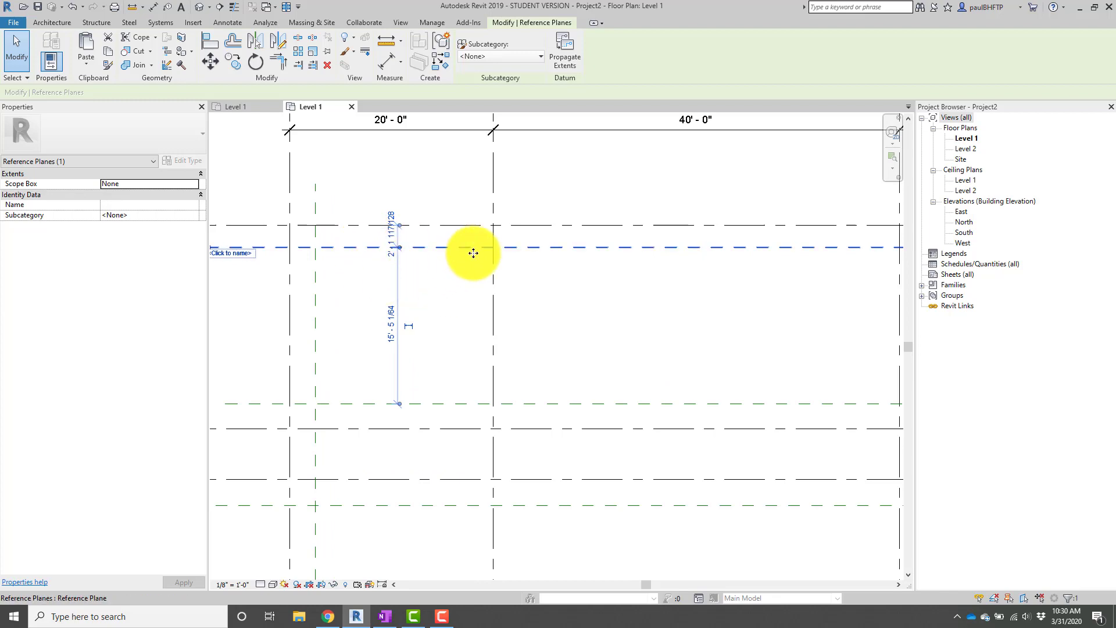
{"action": "left_click", "coordinate": [437, 292]}
{"action": "left_click", "coordinate": [449, 250]}
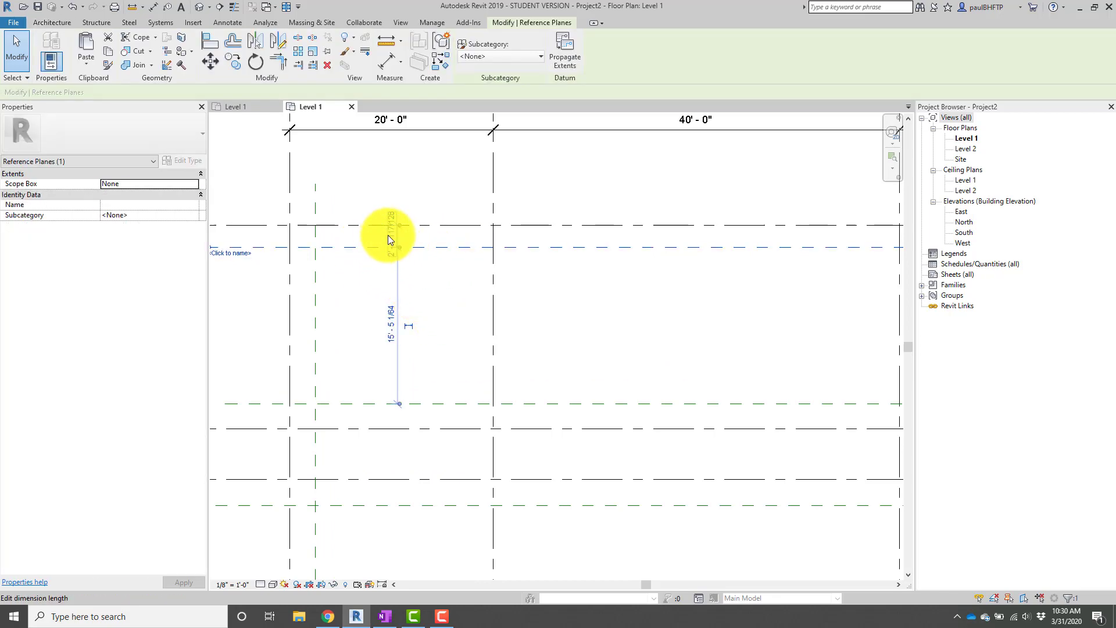
{"action": "left_click", "coordinate": [389, 235]}
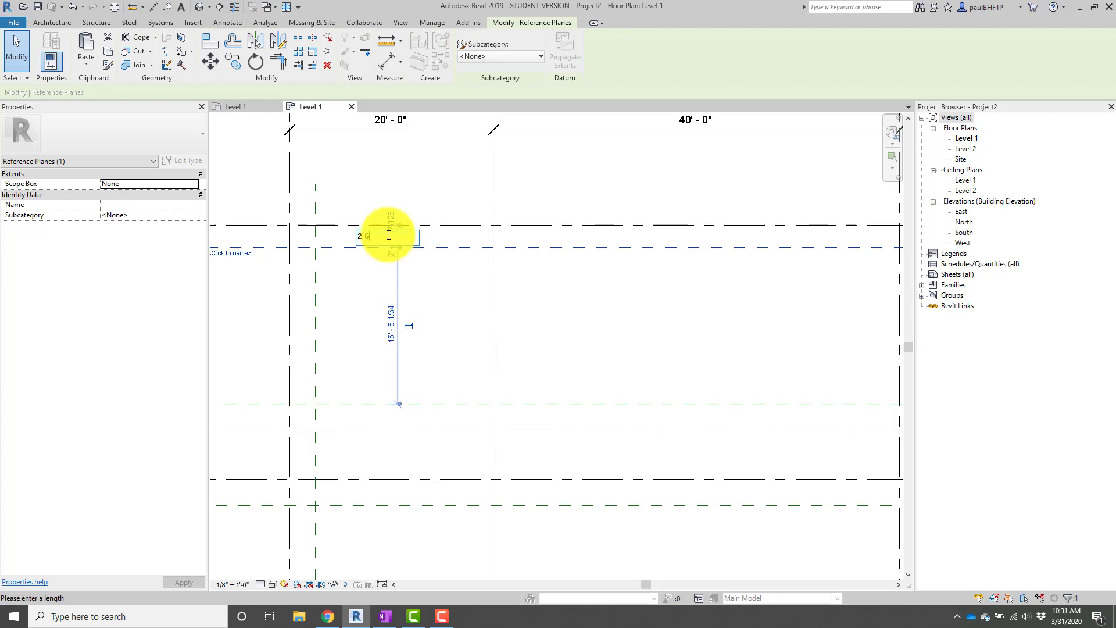
{"action": "type", "text": "2 6"}
{"action": "key", "text": "Return"}
{"action": "left_click", "coordinate": [404, 307]}
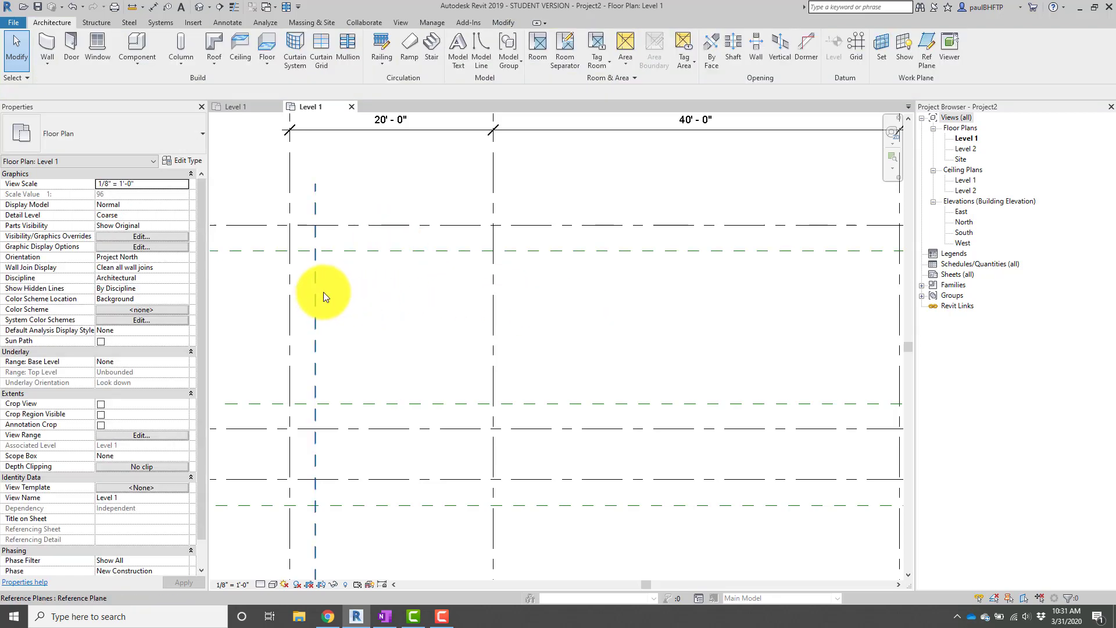
Set the horizontal reference plane just north of grid line D to 2'-6" from that grid line.
{"action": "scroll", "coordinate": [323, 292], "scroll_direction": "down", "scroll_amount": 3}
{"action": "middle_click_drag", "start_coordinate": [323, 292], "coordinate": [335, 259]}
{"action": "middle_click_drag", "start_coordinate": [576, 297], "coordinate": [428, 198]}
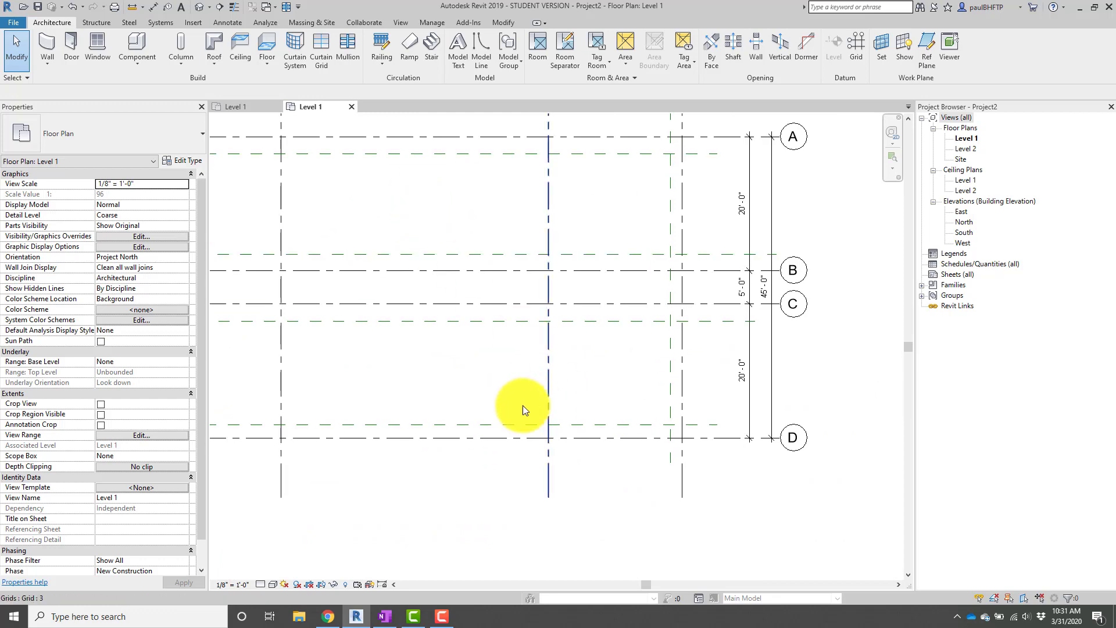
{"action": "left_click", "coordinate": [511, 424]}
{"action": "middle_click_drag", "start_coordinate": [584, 440], "coordinate": [723, 435]}
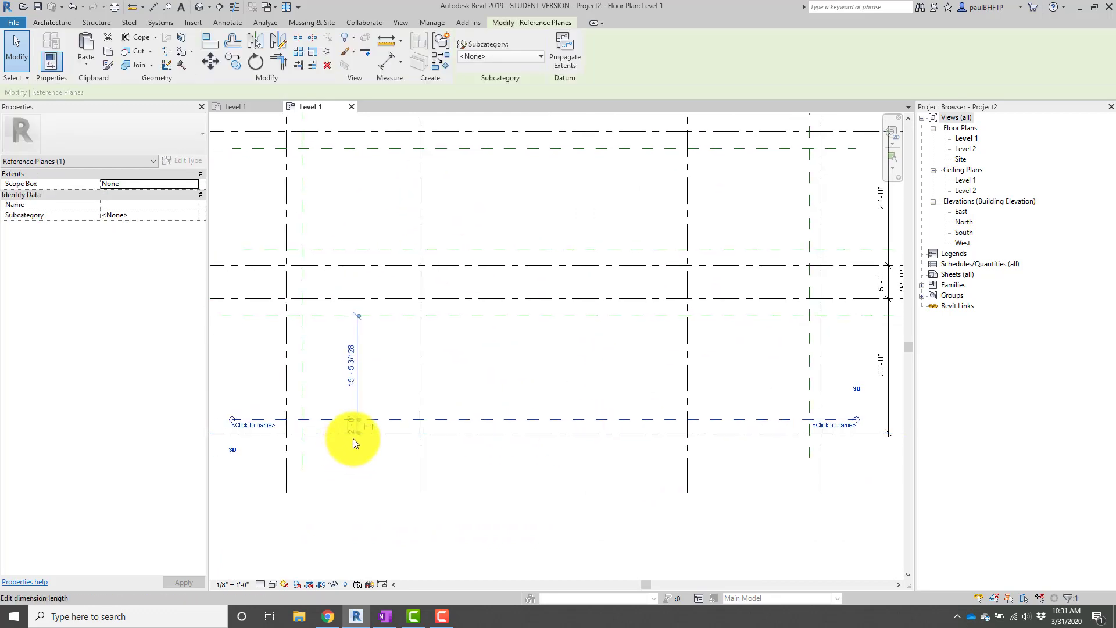
{"action": "scroll", "coordinate": [353, 443], "scroll_direction": "up", "scroll_amount": 2}
{"action": "left_click", "coordinate": [356, 415]}
{"action": "type", "text": "2"}
{"action": "key", "text": "Return"}
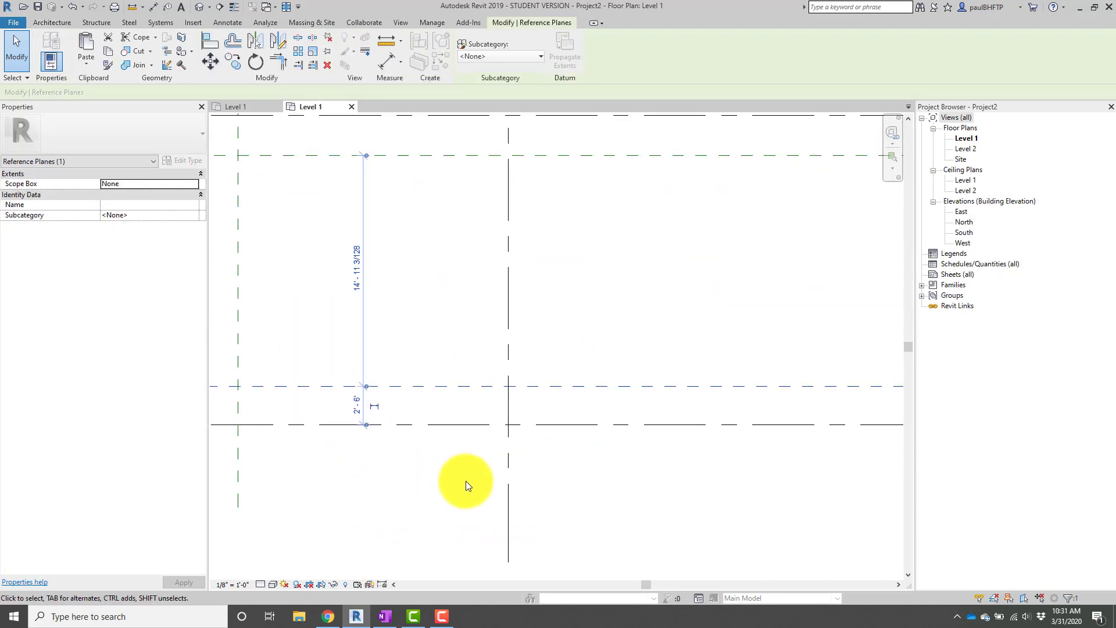
{"action": "scroll", "coordinate": [389, 456], "scroll_direction": "down", "scroll_amount": 5}
Set the horizontal reference plane just south of grid line C to 2'-6" from that grid line.
{"action": "middle_click_drag", "start_coordinate": [444, 477], "coordinate": [432, 482]}
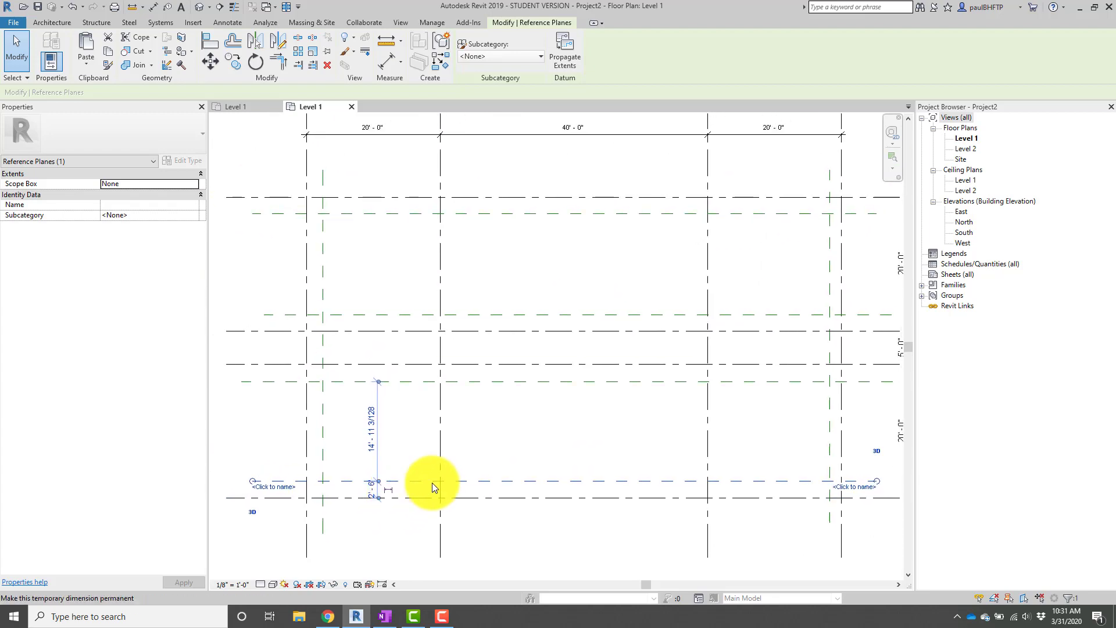
{"action": "middle_click_drag", "start_coordinate": [477, 441], "coordinate": [464, 451]}
{"action": "left_click", "coordinate": [492, 389]}
{"action": "scroll", "coordinate": [335, 381], "scroll_direction": "up", "scroll_amount": 2}
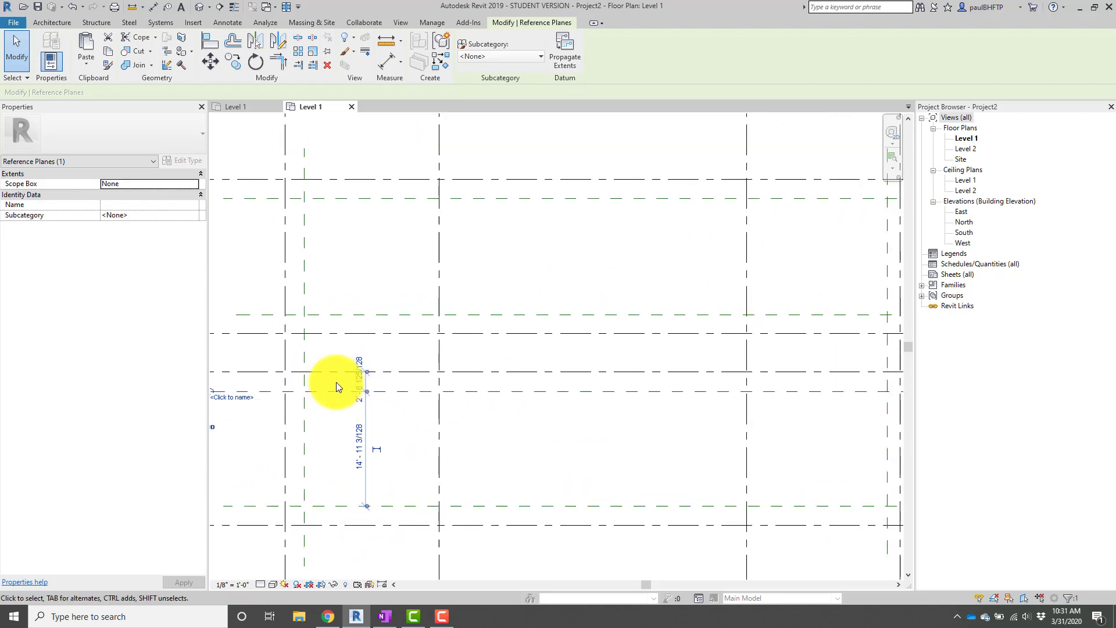
{"action": "left_click", "coordinate": [380, 381]}
{"action": "type", "text": "2 6"}
{"action": "key", "text": "Return"}
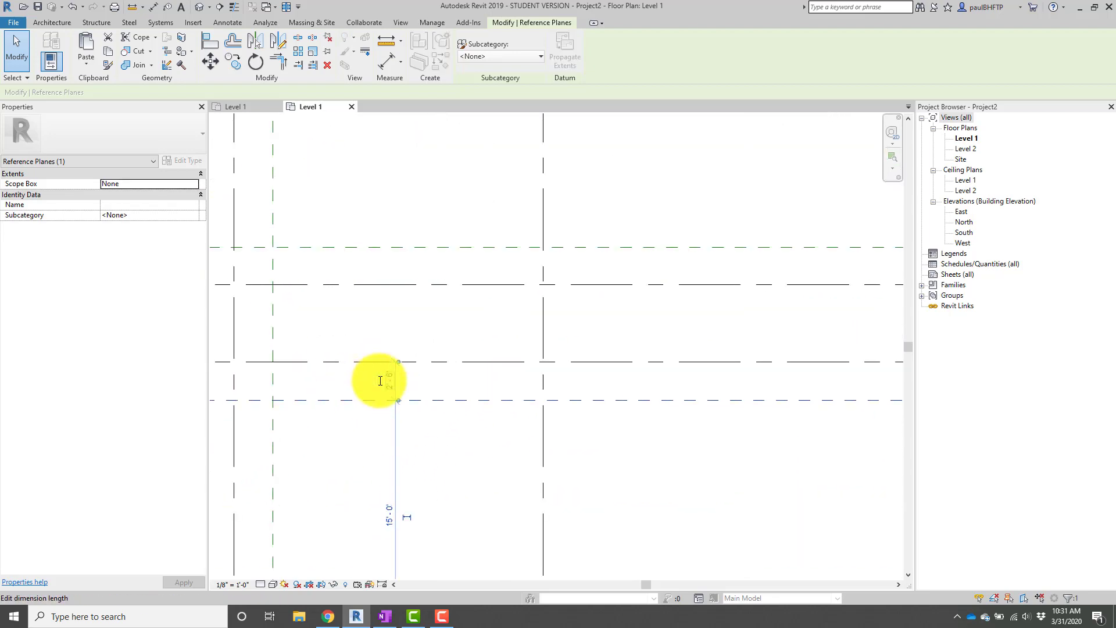
Set the horizontal reference plane just north of grid line B to 2'-6" from that grid line.
{"action": "middle_click_drag", "start_coordinate": [478, 415], "coordinate": [478, 437]}
{"action": "left_click", "coordinate": [444, 270]}
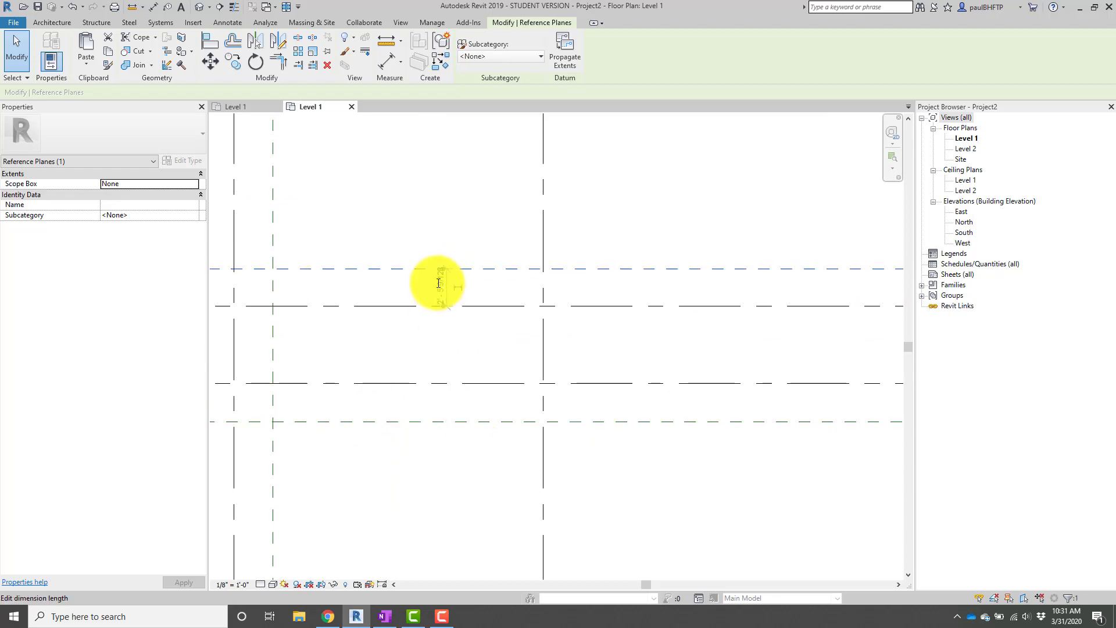
{"action": "left_click", "coordinate": [439, 283]}
{"action": "type", "text": "2 6"}
{"action": "key", "text": "Return"}
{"action": "scroll", "coordinate": [582, 349], "scroll_direction": "down", "scroll_amount": 4}
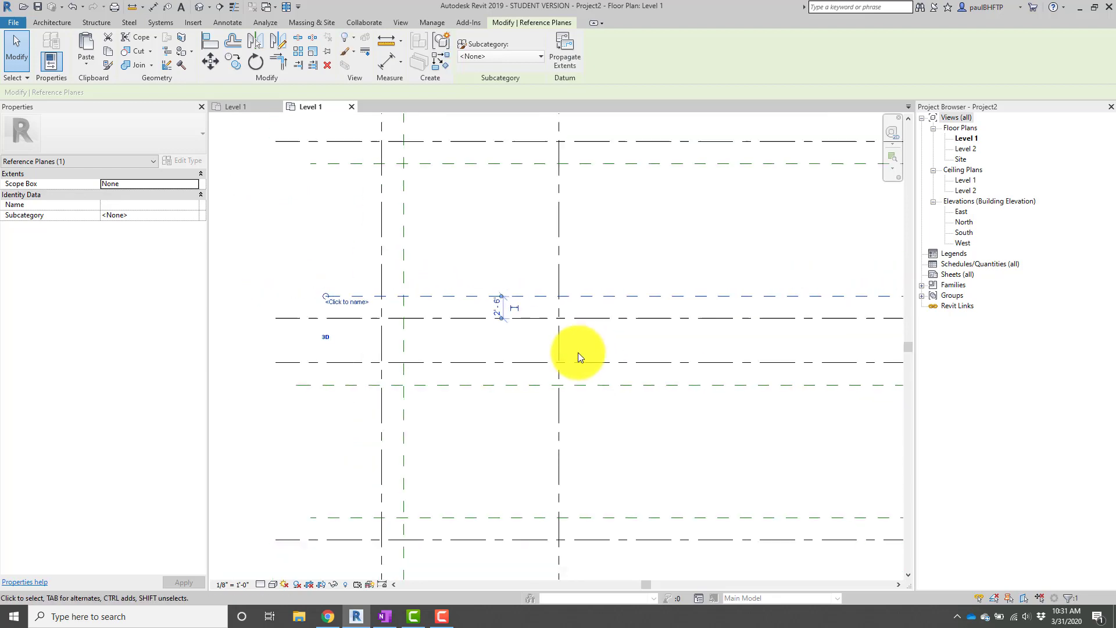
Check the distance between grid line 1 and the vertical reference plane just east of it.
{"action": "middle_click_drag", "start_coordinate": [464, 280], "coordinate": [510, 280]}
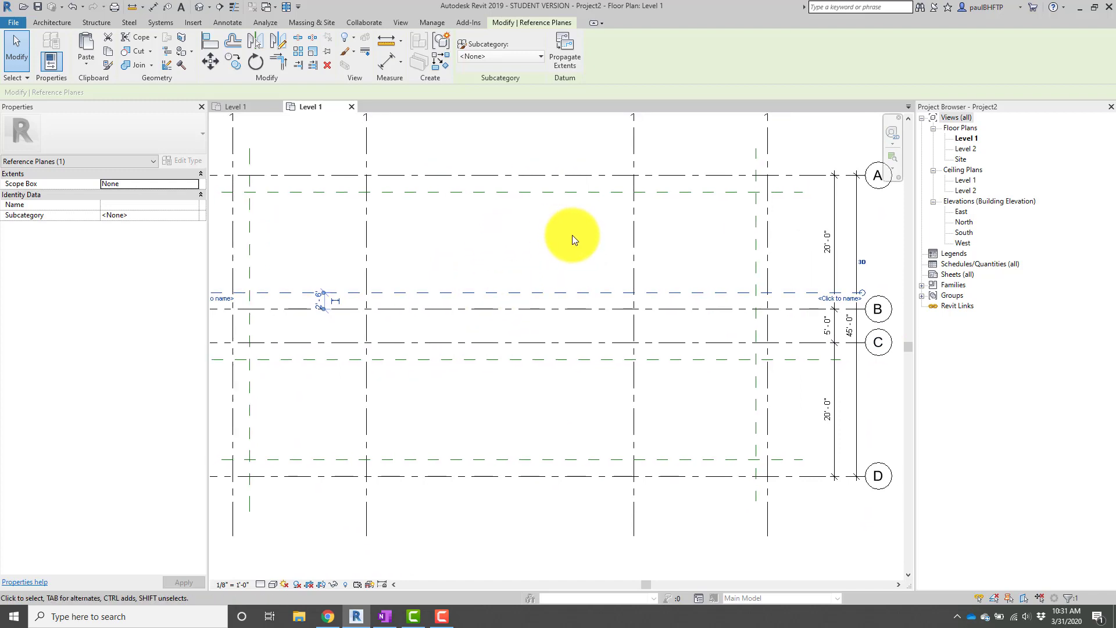
{"action": "middle_click_drag", "start_coordinate": [576, 216], "coordinate": [610, 237]}
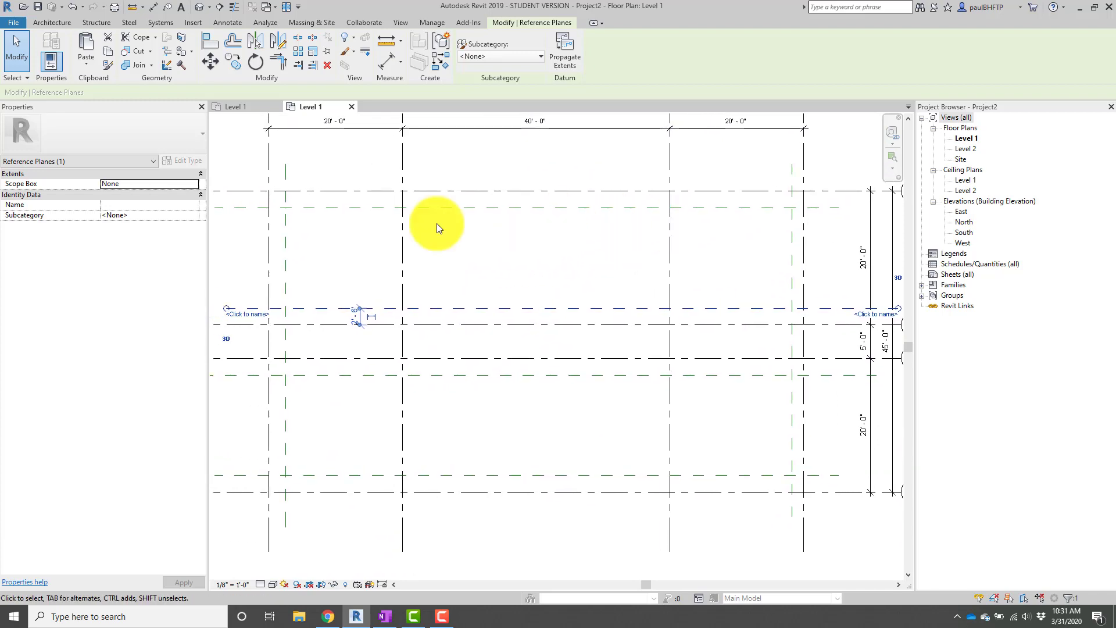
{"action": "middle_click_drag", "start_coordinate": [703, 267], "coordinate": [781, 274]}
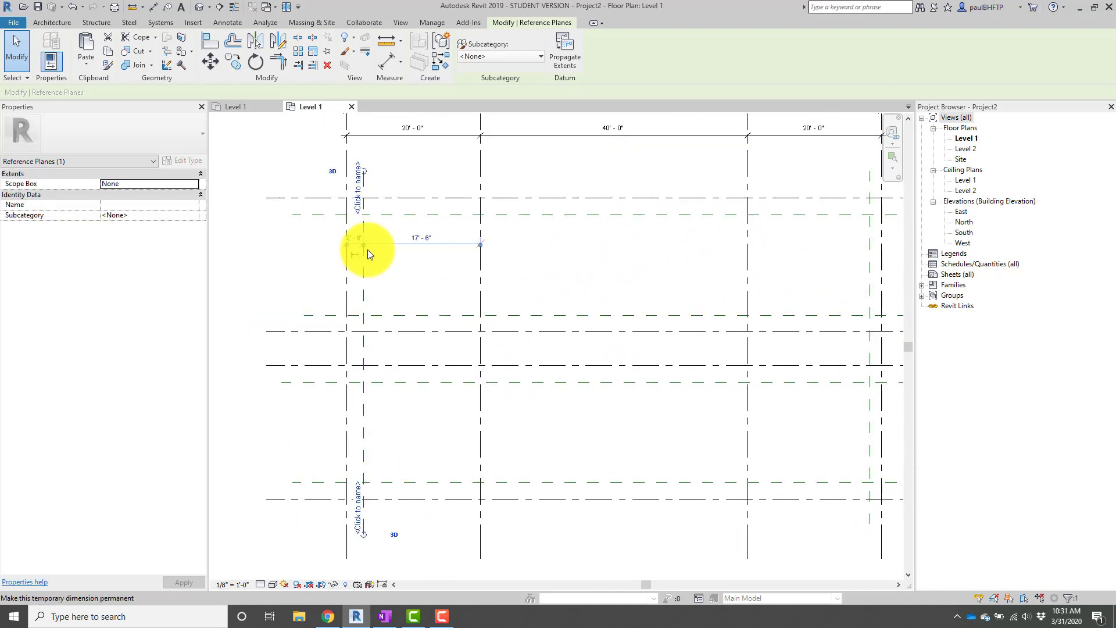
{"action": "scroll", "coordinate": [355, 247], "scroll_direction": "up", "scroll_amount": 1}
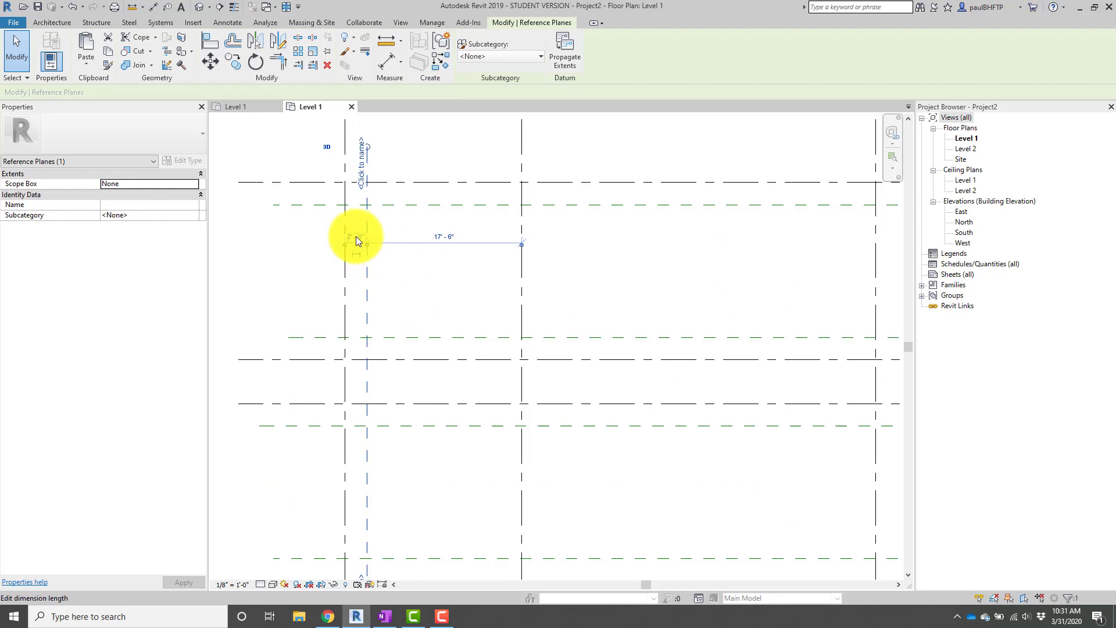
{"action": "scroll", "coordinate": [459, 294], "scroll_direction": "down", "scroll_amount": 2}
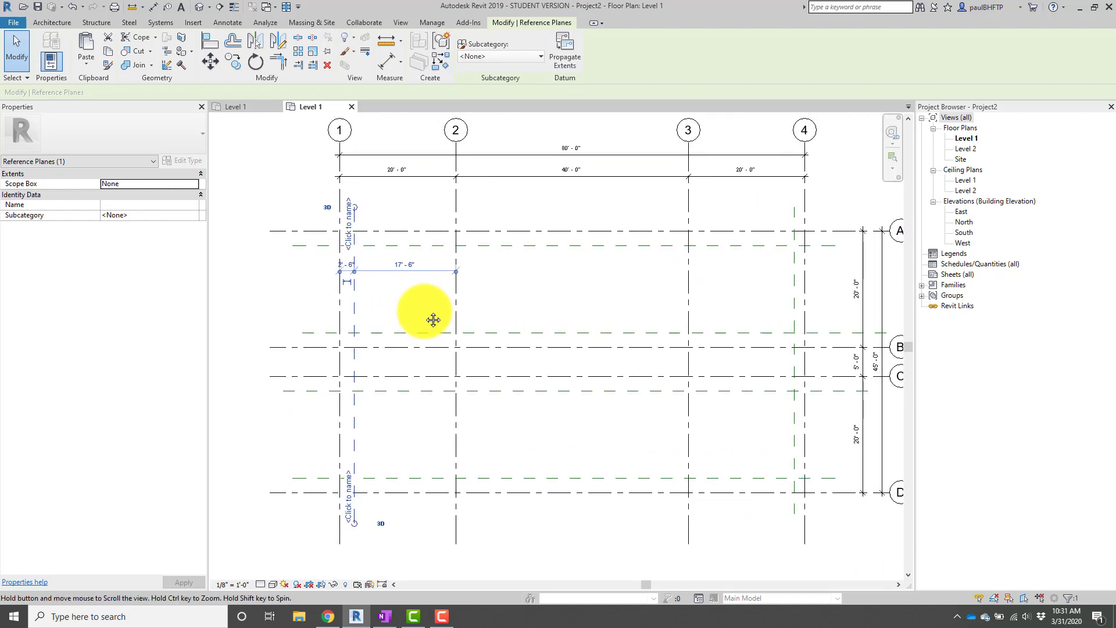
{"action": "middle_click_drag", "start_coordinate": [433, 319], "coordinate": [419, 317]}
Set the vertical reference plane just west of grid line 4 to 2'-6" from that grid line.
{"action": "middle_click_drag", "start_coordinate": [548, 316], "coordinate": [438, 326]}
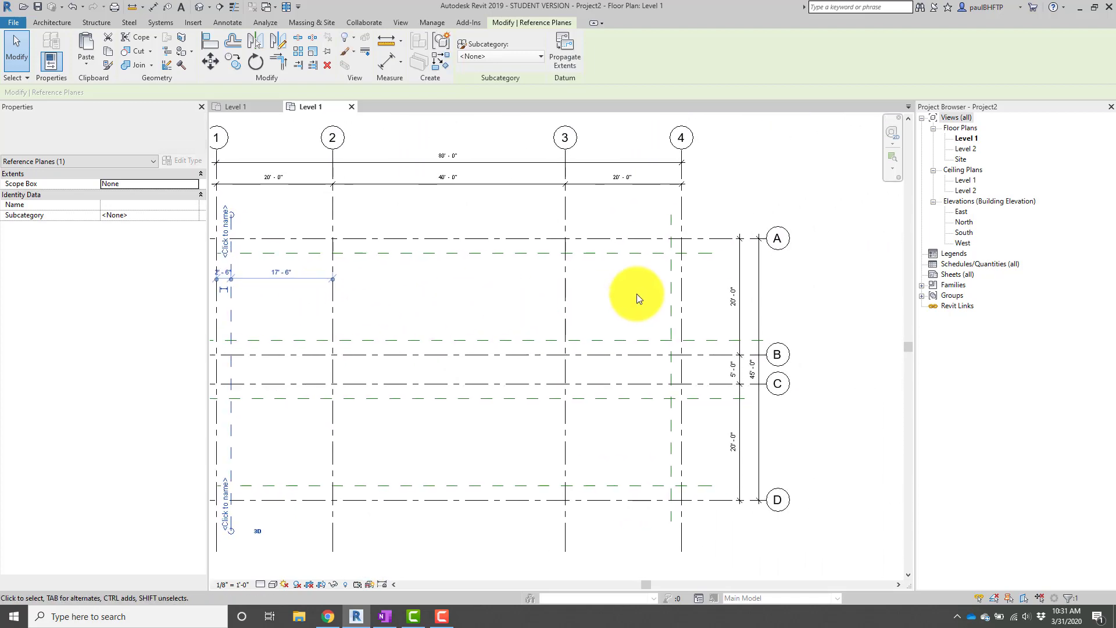
{"action": "left_click", "coordinate": [669, 299]}
{"action": "scroll", "coordinate": [669, 291], "scroll_direction": "up", "scroll_amount": 4}
{"action": "left_click", "coordinate": [678, 234]}
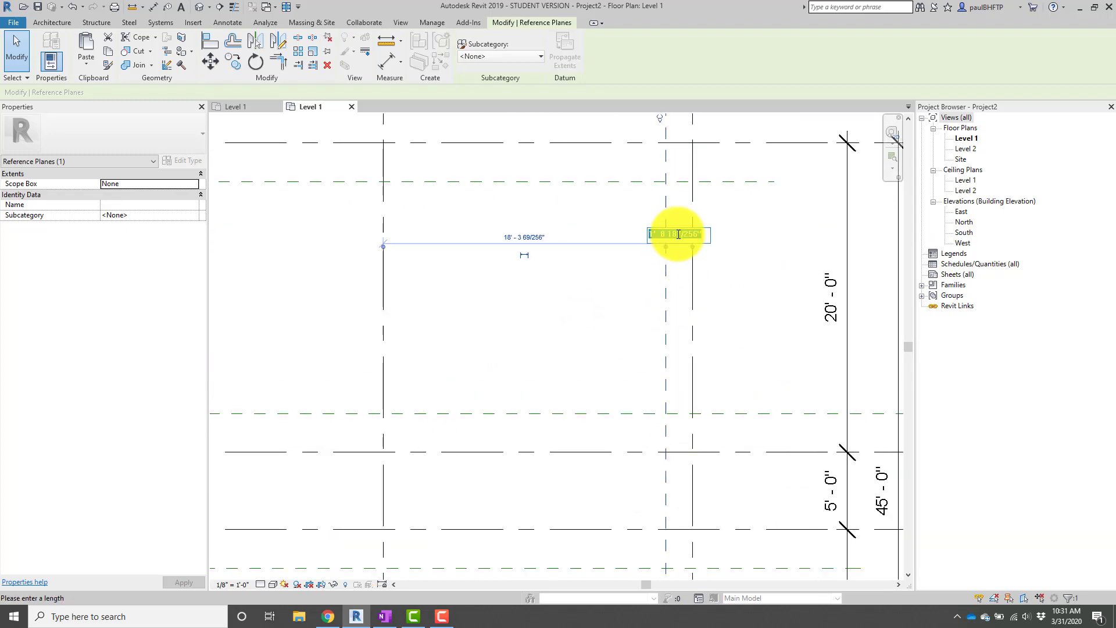
{"action": "key", "text": "Return"}
{"action": "scroll", "coordinate": [785, 279], "scroll_direction": "down", "scroll_amount": 4}
{"action": "middle_click_drag", "start_coordinate": [782, 300], "coordinate": [843, 273]}
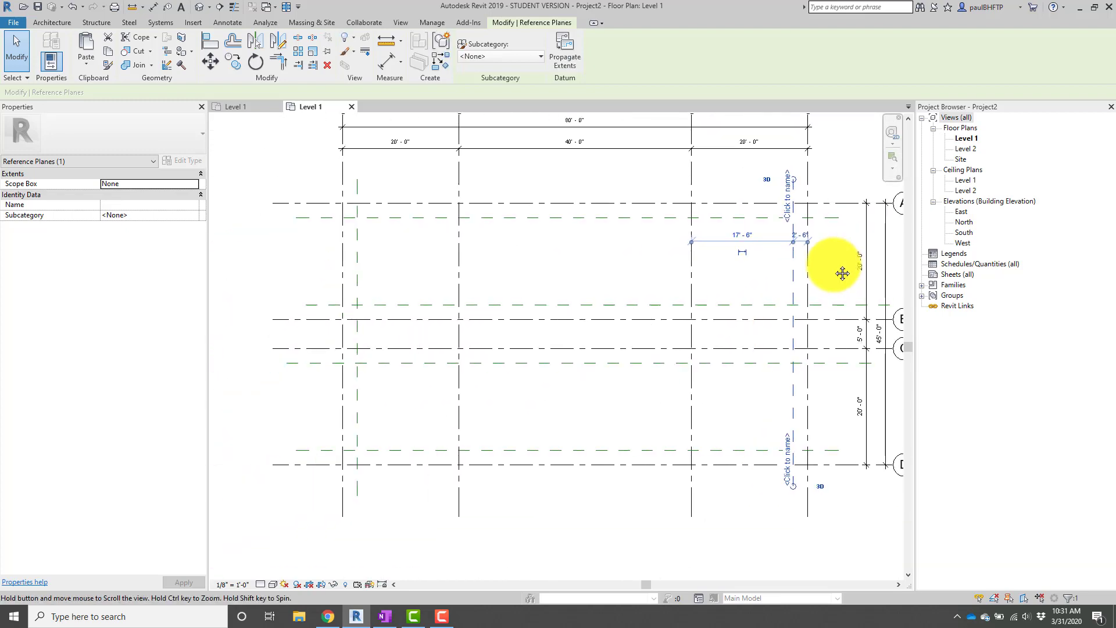
{"action": "key", "text": "Escape"}
{"action": "middle_click_drag", "start_coordinate": [673, 326], "coordinate": [670, 341]}
{"action": "key", "text": "r"}
{"action": "key", "text": "p"}
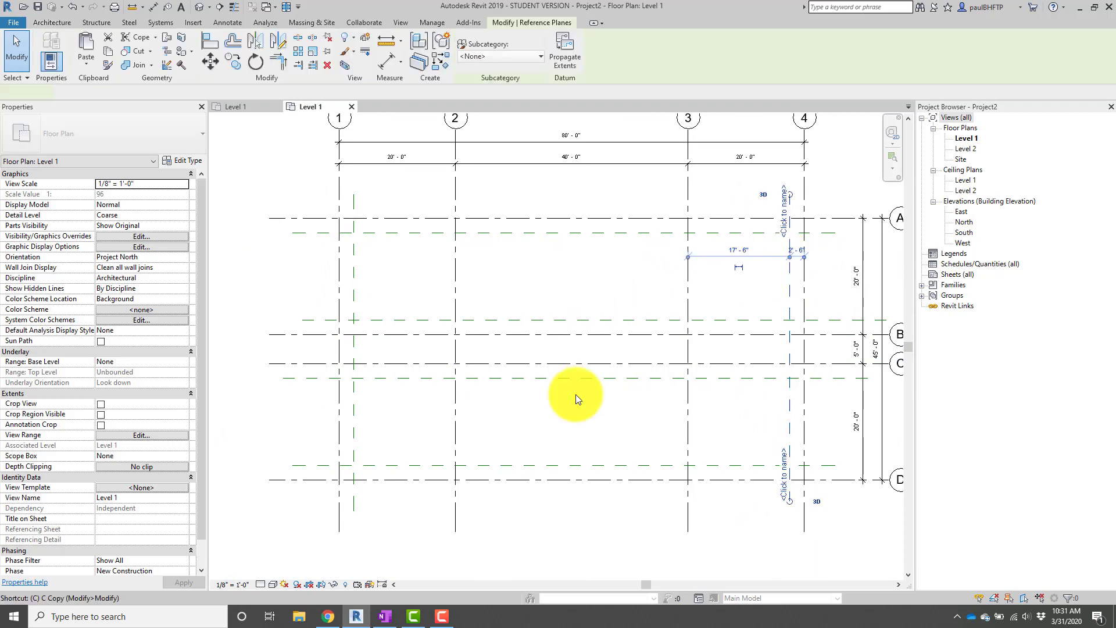
{"action": "left_click", "coordinate": [566, 511]}
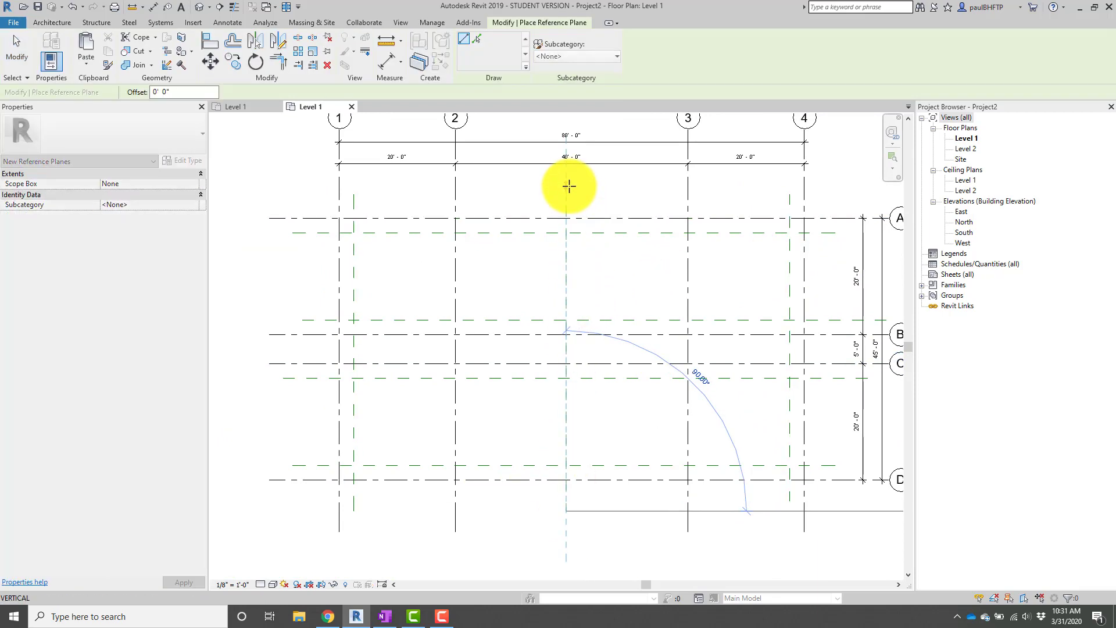
{"action": "key", "text": "Escape"}
{"action": "key", "text": "Escape"}
{"action": "left_click", "coordinate": [786, 295]}
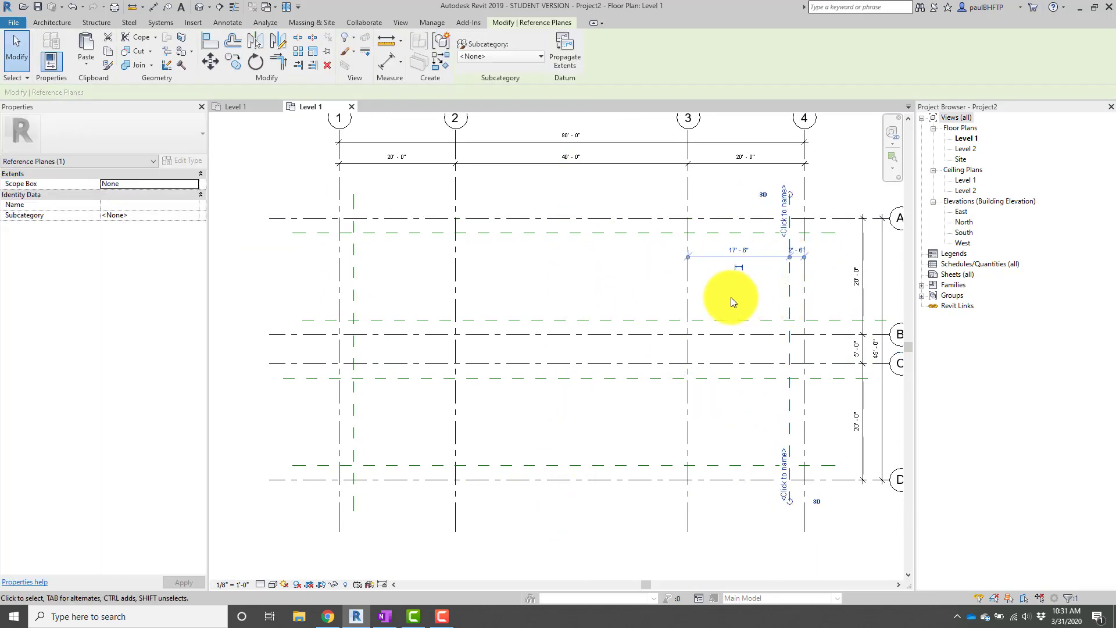
Draw a vertical reference plane about 19 feet east of grid line 2, running from below grid line D to above grid line A.
{"action": "key", "text": "r"}
{"action": "key", "text": "p"}
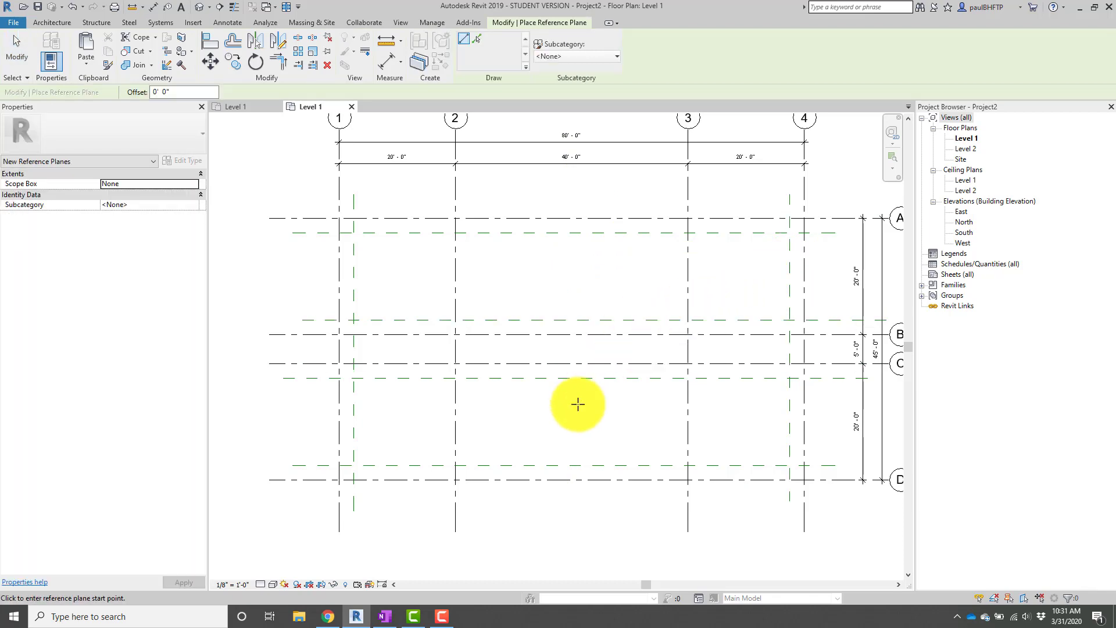
{"action": "left_click", "coordinate": [566, 511]}
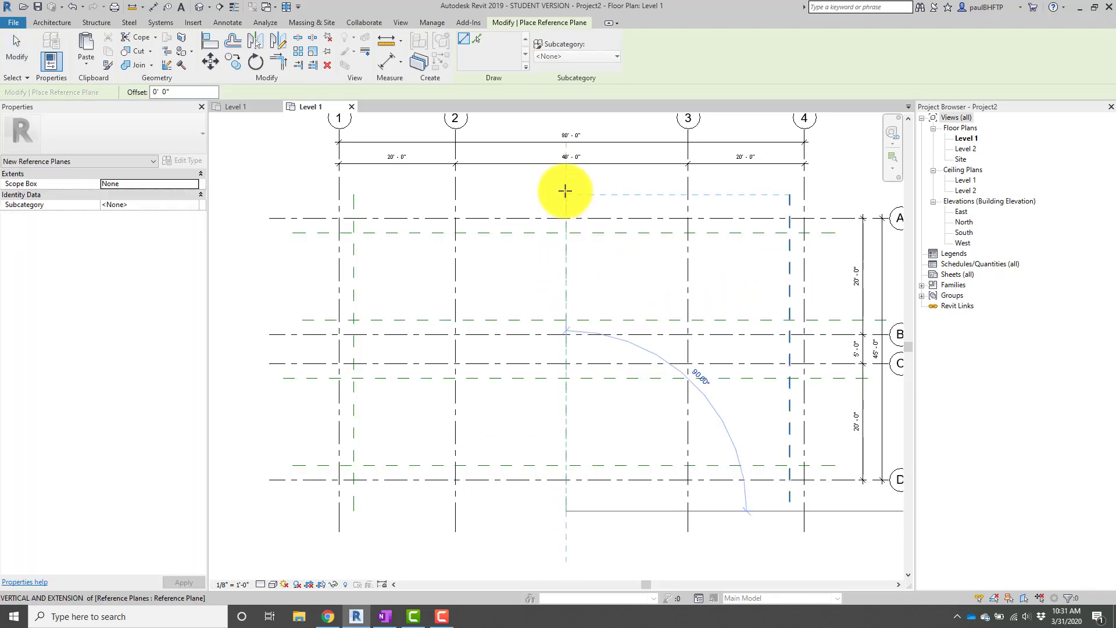
{"action": "left_click", "coordinate": [568, 192]}
{"action": "key", "text": "Escape"}
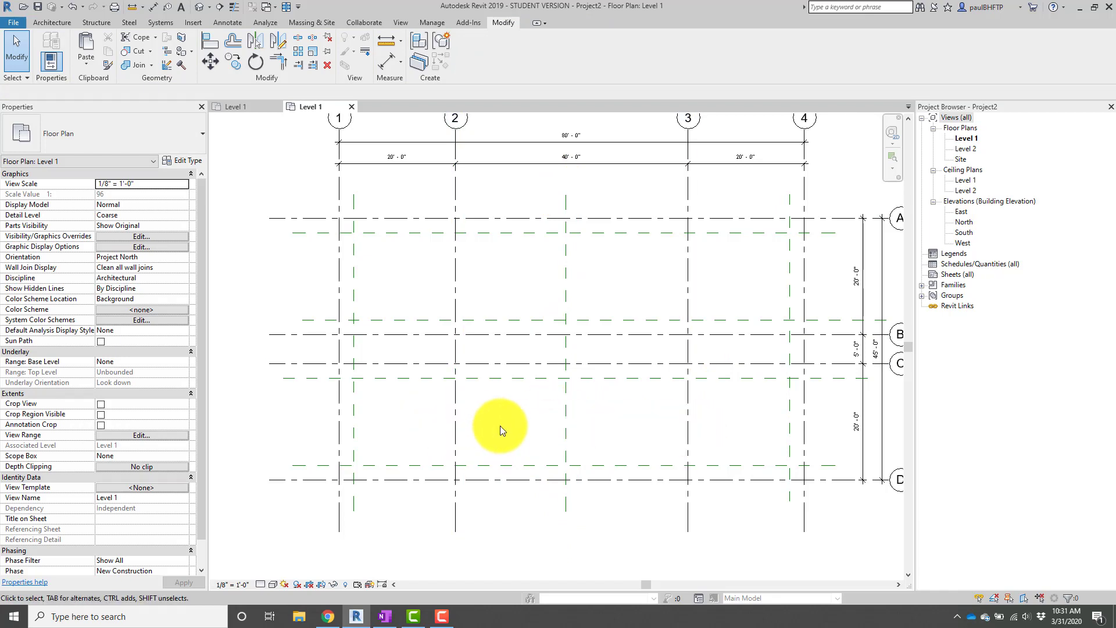
Add an aligned dimension string across grid line 2, the middle reference plane and grid line 3, just below the existing grid dimensions.
{"action": "scroll", "coordinate": [500, 426], "scroll_direction": "down", "scroll_amount": 1}
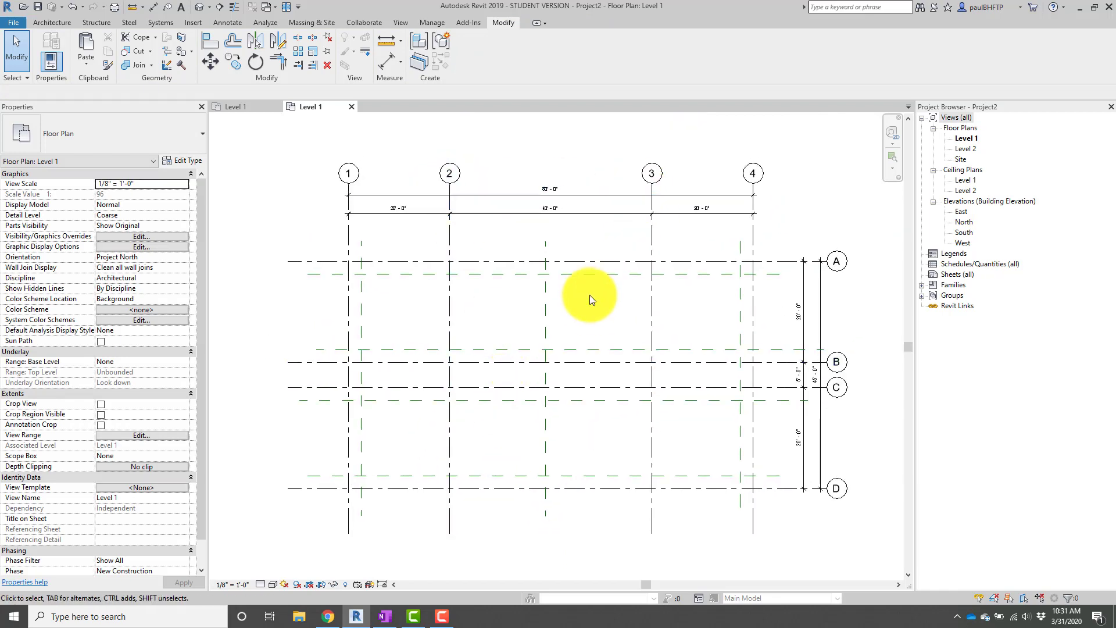
{"action": "scroll", "coordinate": [589, 295], "scroll_direction": "down", "scroll_amount": 2}
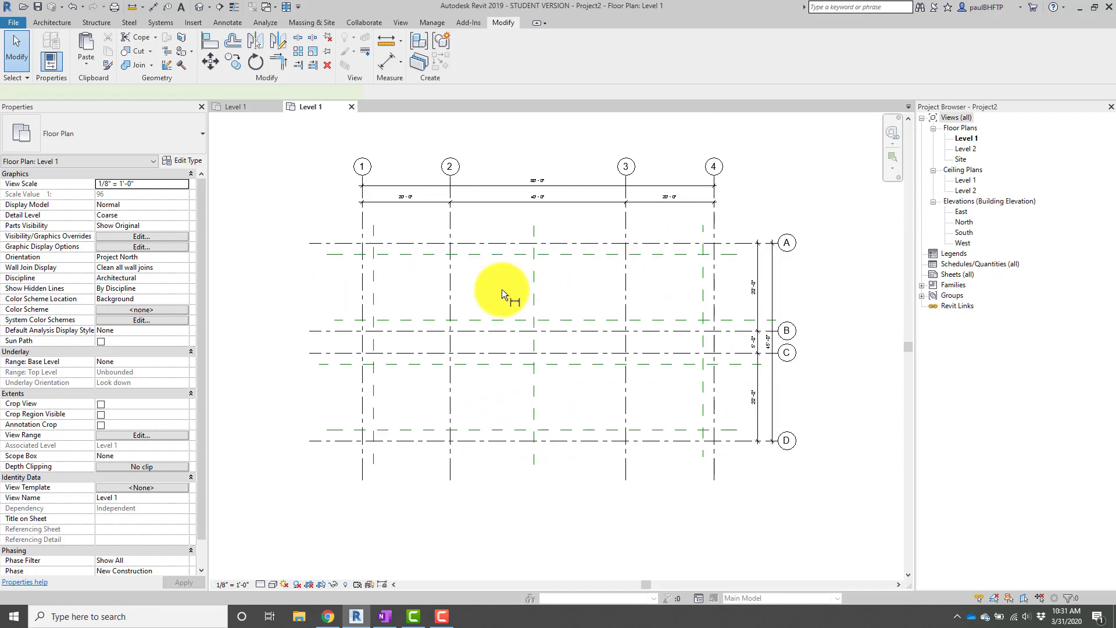
{"action": "key", "text": "d"}
{"action": "key", "text": "i"}
{"action": "left_click", "coordinate": [451, 219]}
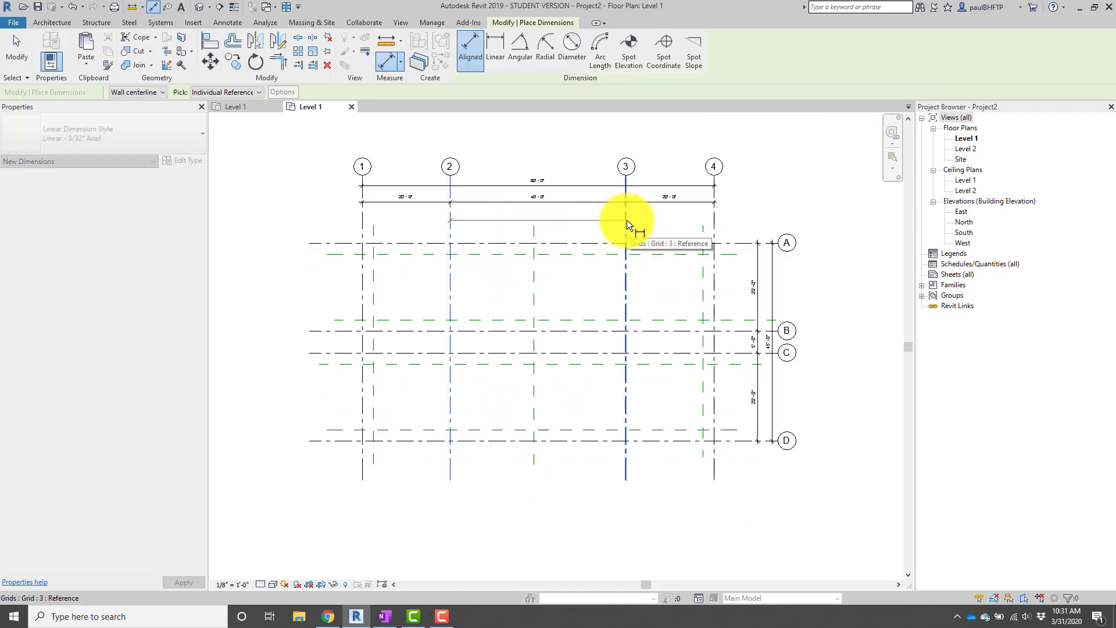
{"action": "left_click", "coordinate": [627, 220]}
{"action": "scroll", "coordinate": [573, 228], "scroll_direction": "up", "scroll_amount": 2}
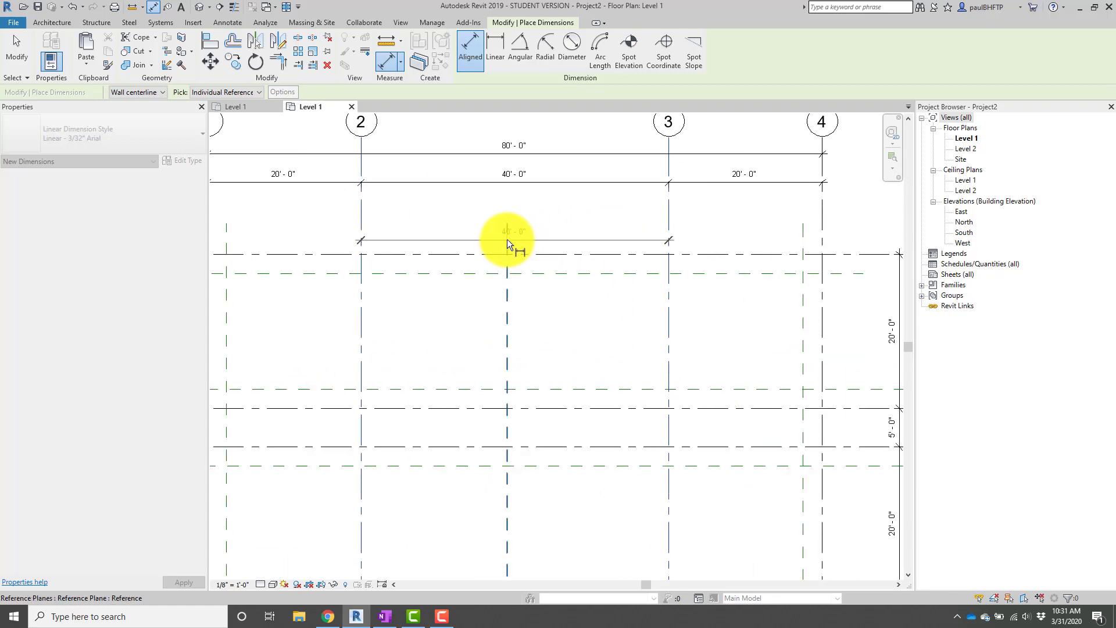
{"action": "left_click", "coordinate": [507, 239]}
{"action": "left_click", "coordinate": [543, 207]}
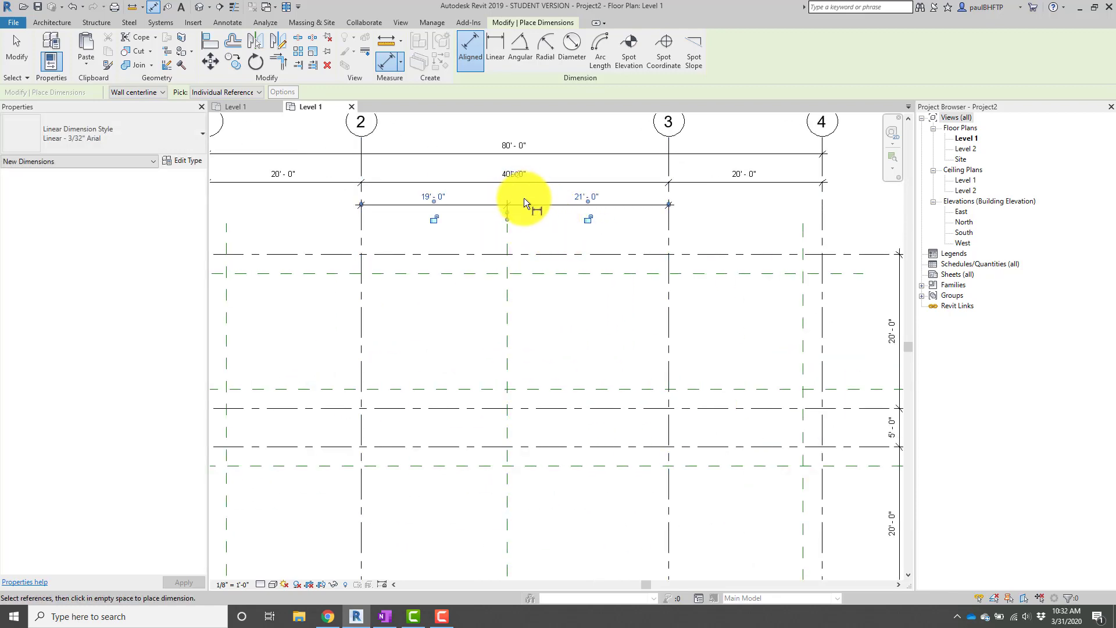
Move the dimension string between grid lines 2 and 3 slightly lower and make its two segments equal to centre the reference plane.
{"action": "key", "text": "Escape"}
{"action": "key", "text": "Escape"}
{"action": "scroll", "coordinate": [530, 202], "scroll_direction": "up", "scroll_amount": 2}
{"action": "left_click_drag", "start_coordinate": [532, 201], "coordinate": [561, 243]}
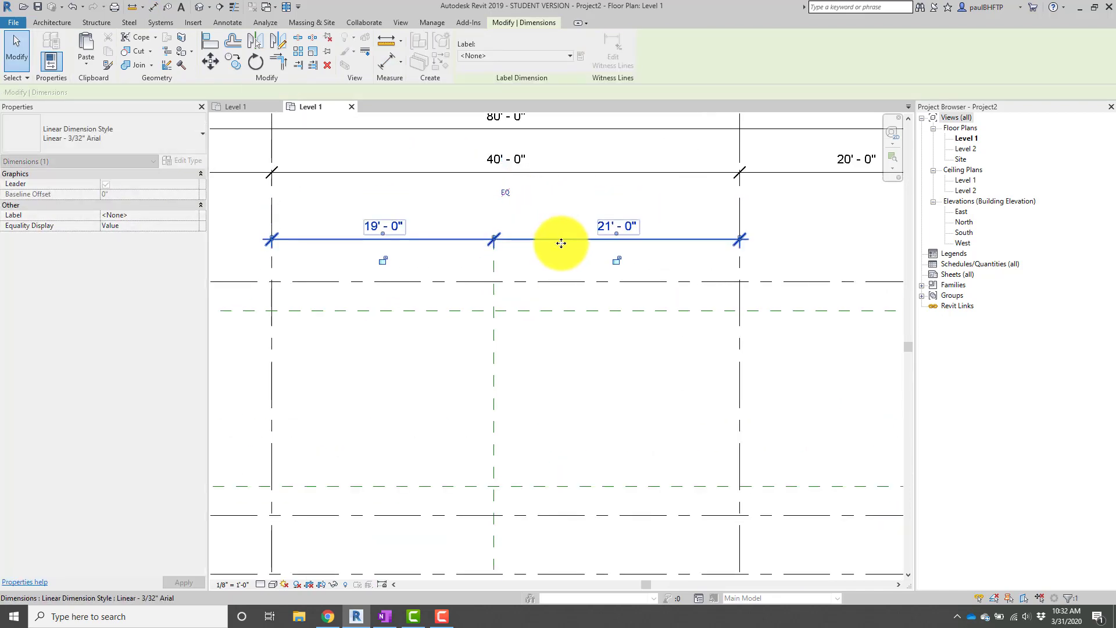
{"action": "left_click", "coordinate": [560, 291]}
{"action": "left_click", "coordinate": [530, 239]}
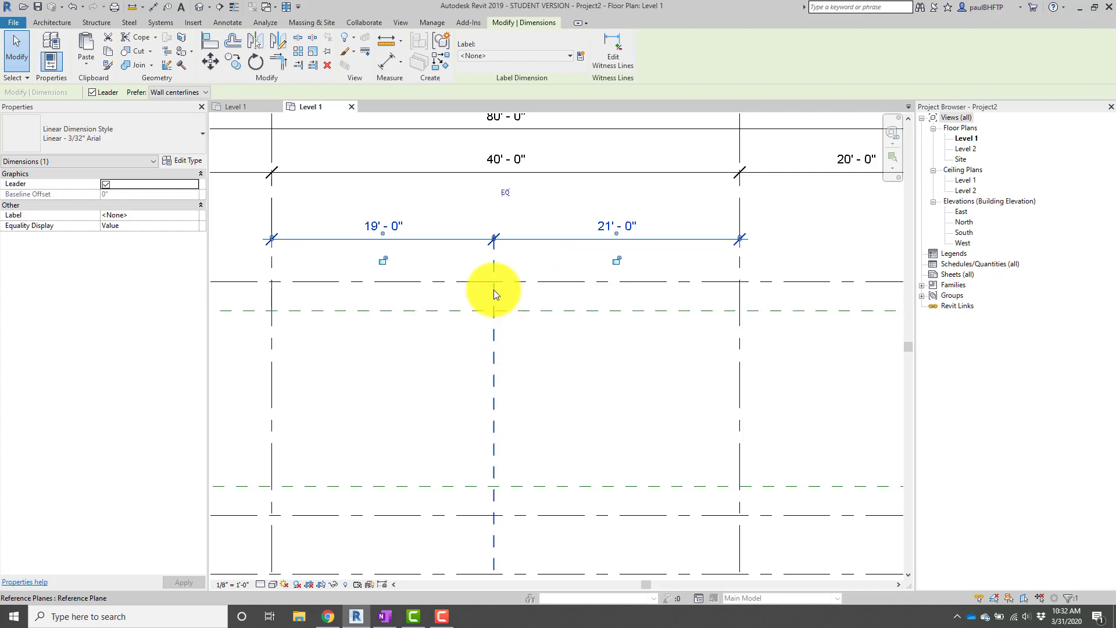
{"action": "left_click", "coordinate": [506, 193]}
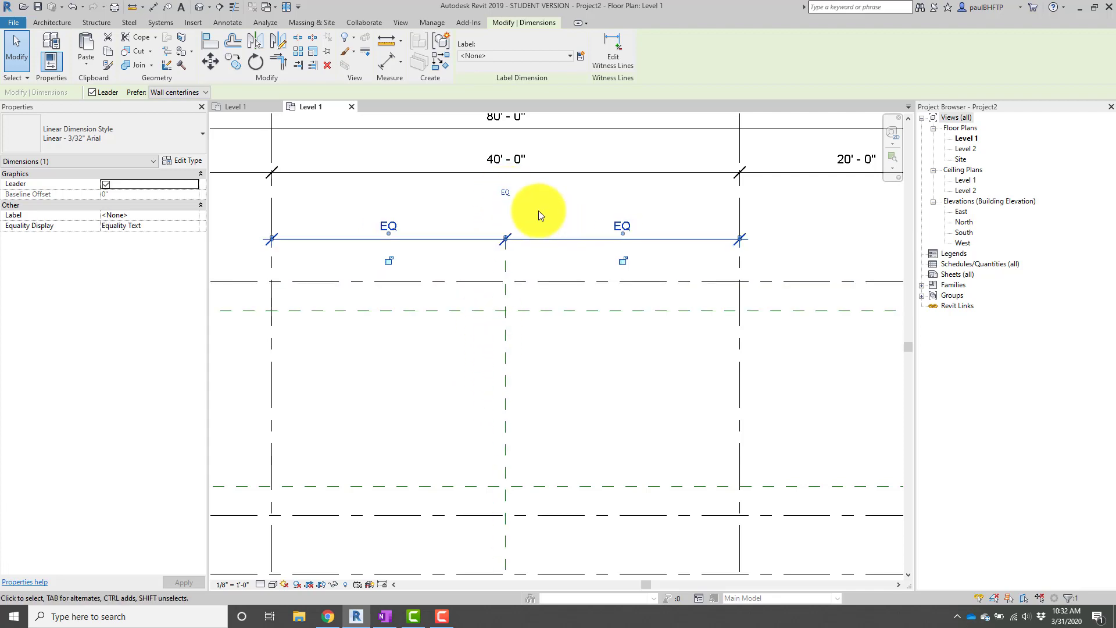
Delete the equalized dimension string between grid lines 2 and 3 and remove its equality constraint.
{"action": "scroll", "coordinate": [523, 250], "scroll_direction": "down", "scroll_amount": 3}
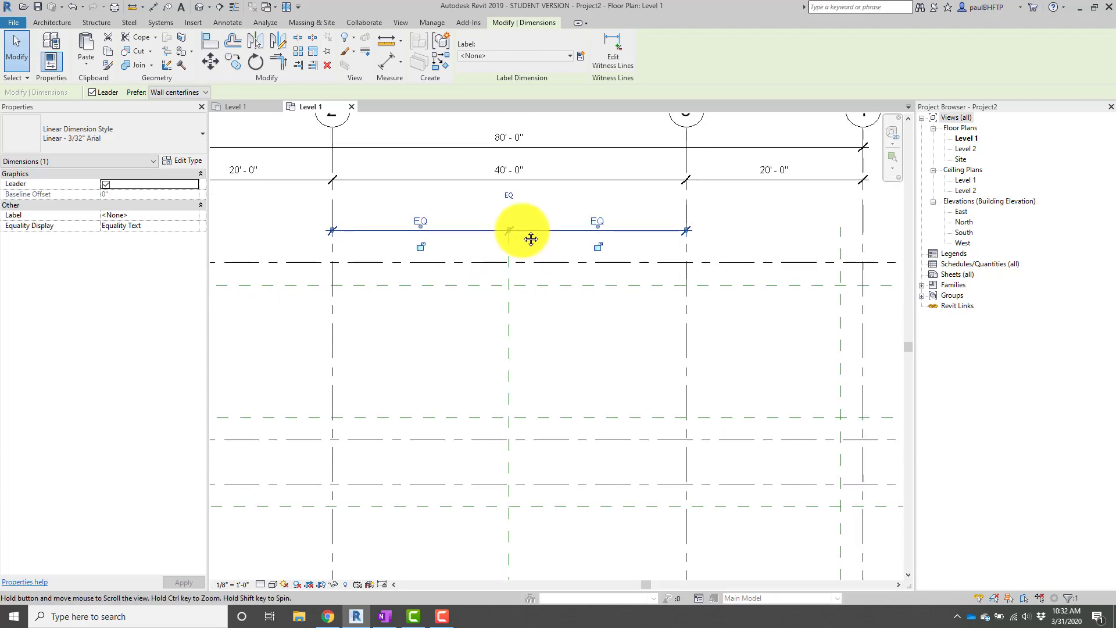
{"action": "middle_click_drag", "start_coordinate": [637, 256], "coordinate": [637, 283]}
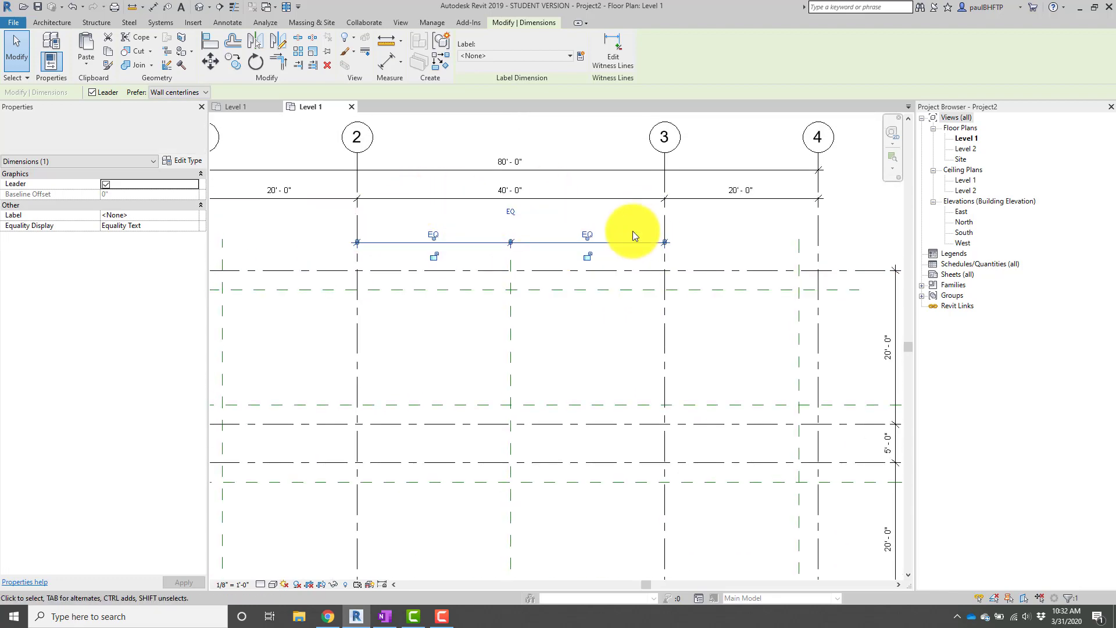
{"action": "key", "text": "Delete"}
{"action": "scroll", "coordinate": [652, 314], "scroll_direction": "down", "scroll_amount": 2}
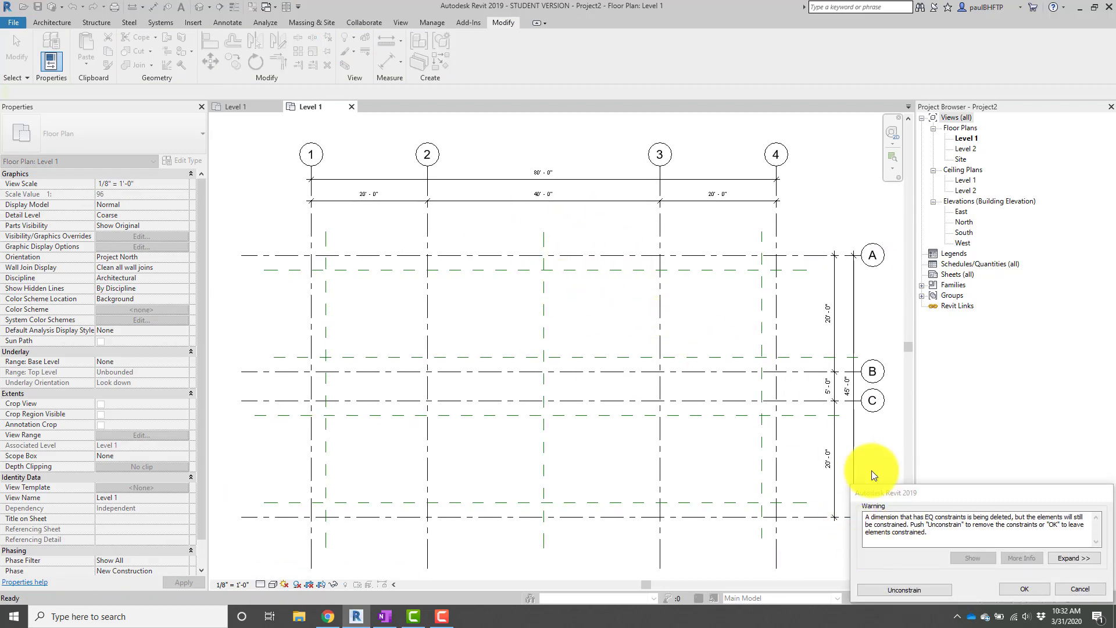
{"action": "left_click", "coordinate": [904, 590]}
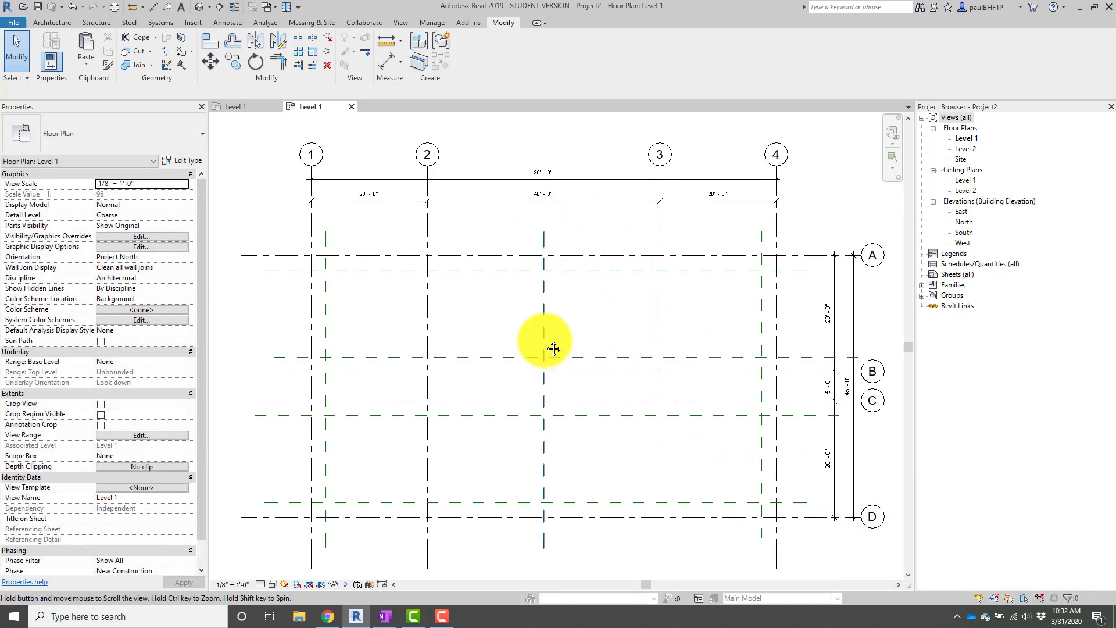
Add an aligned dimension between grid line 1 and the vertical reference plane just east of it, above grid line A.
{"action": "middle_click_drag", "start_coordinate": [553, 349], "coordinate": [544, 308]}
{"action": "middle_click_drag", "start_coordinate": [567, 364], "coordinate": [580, 377]}
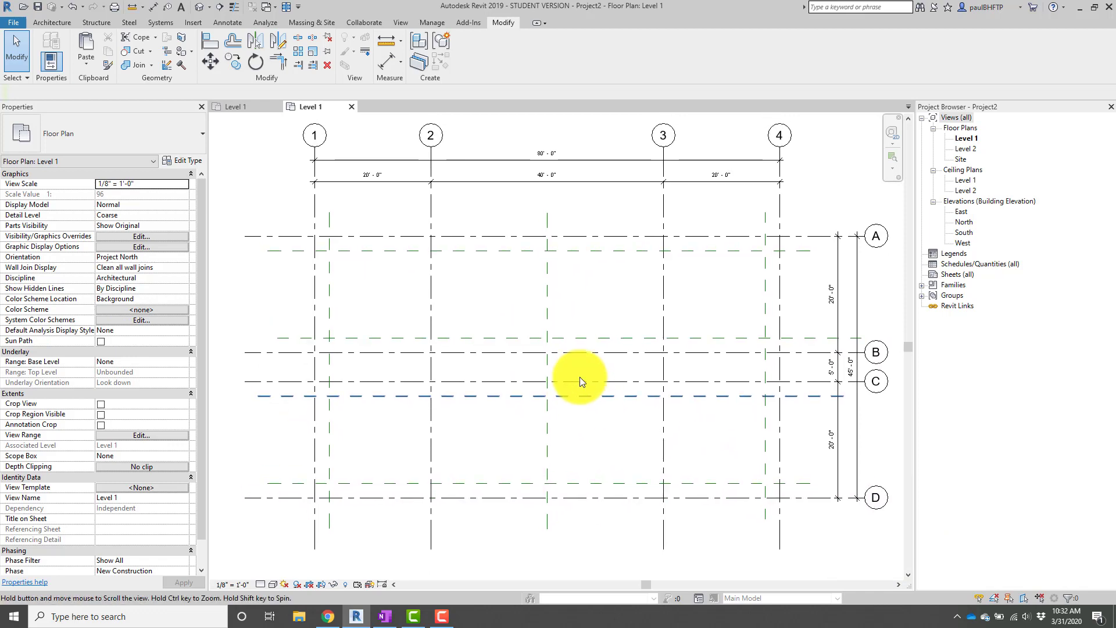
{"action": "key", "text": "d"}
{"action": "key", "text": "i"}
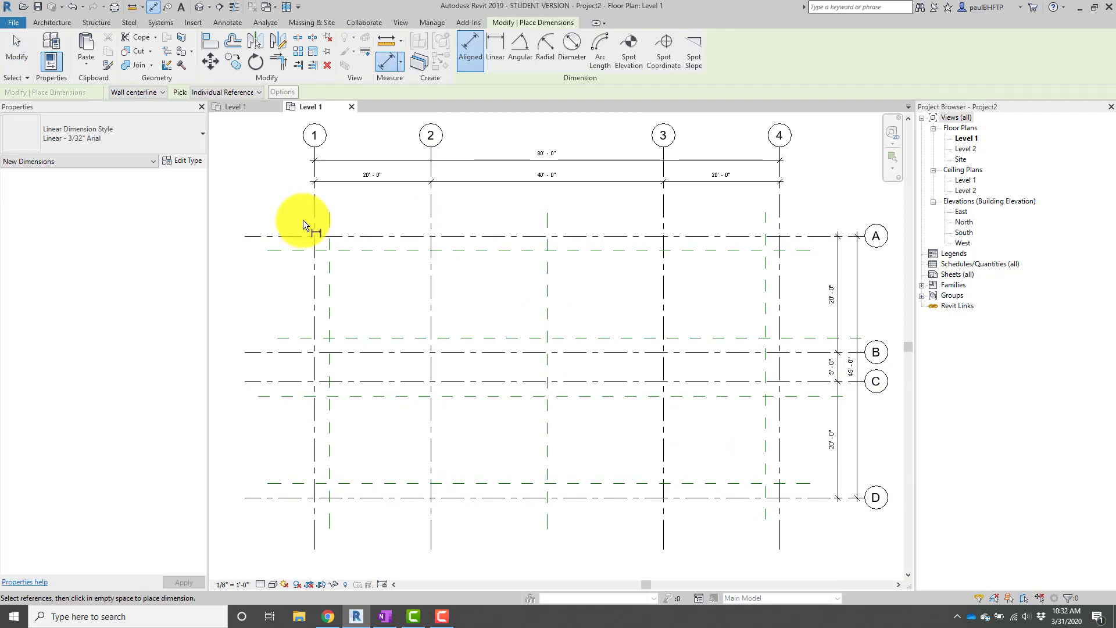
{"action": "scroll", "coordinate": [314, 223], "scroll_direction": "up", "scroll_amount": 4}
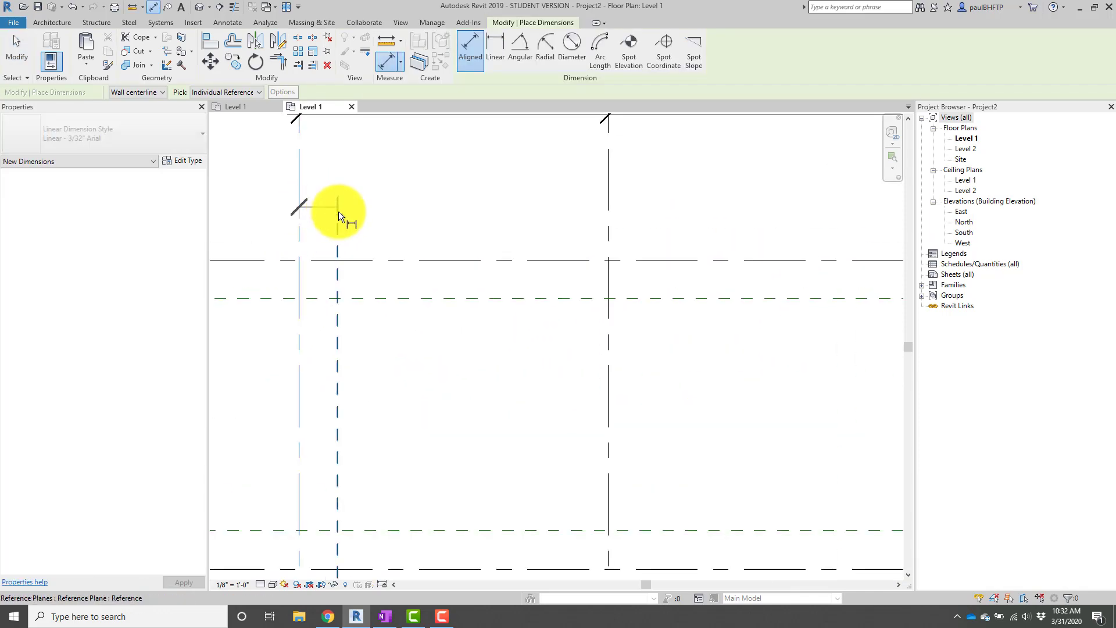
{"action": "left_click", "coordinate": [338, 211]}
{"action": "left_click", "coordinate": [436, 229]}
{"action": "scroll", "coordinate": [518, 265], "scroll_direction": "down", "scroll_amount": 2}
{"action": "middle_click_drag", "start_coordinate": [517, 265], "coordinate": [309, 266]}
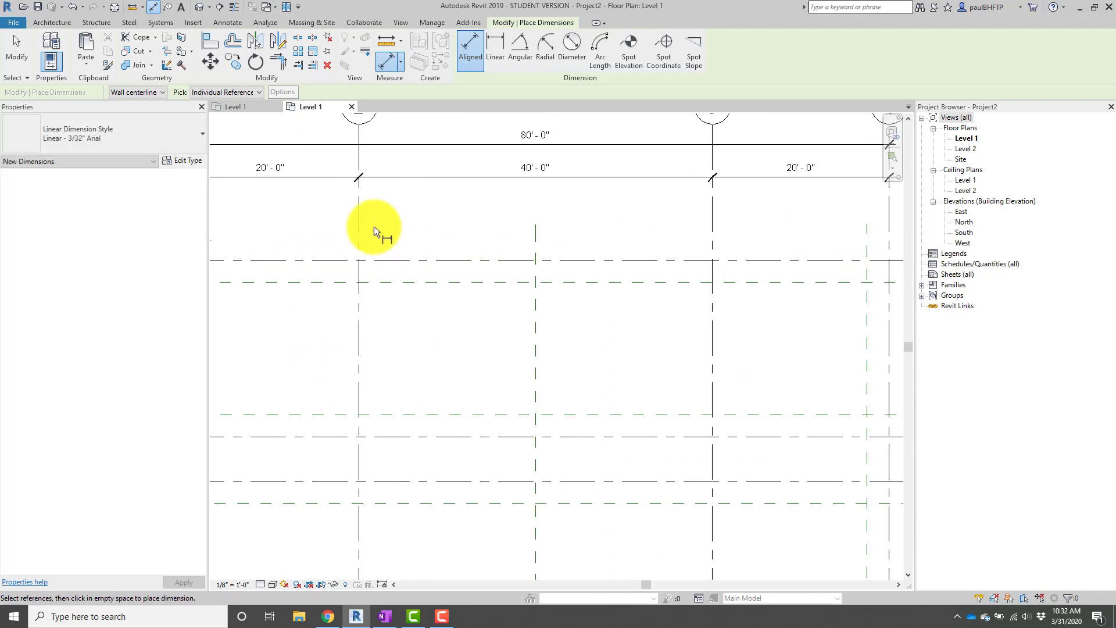
Add an aligned dimension string across grid line 2, the middle reference plane and grid line 3, just above grid line A.
{"action": "left_click", "coordinate": [371, 230]}
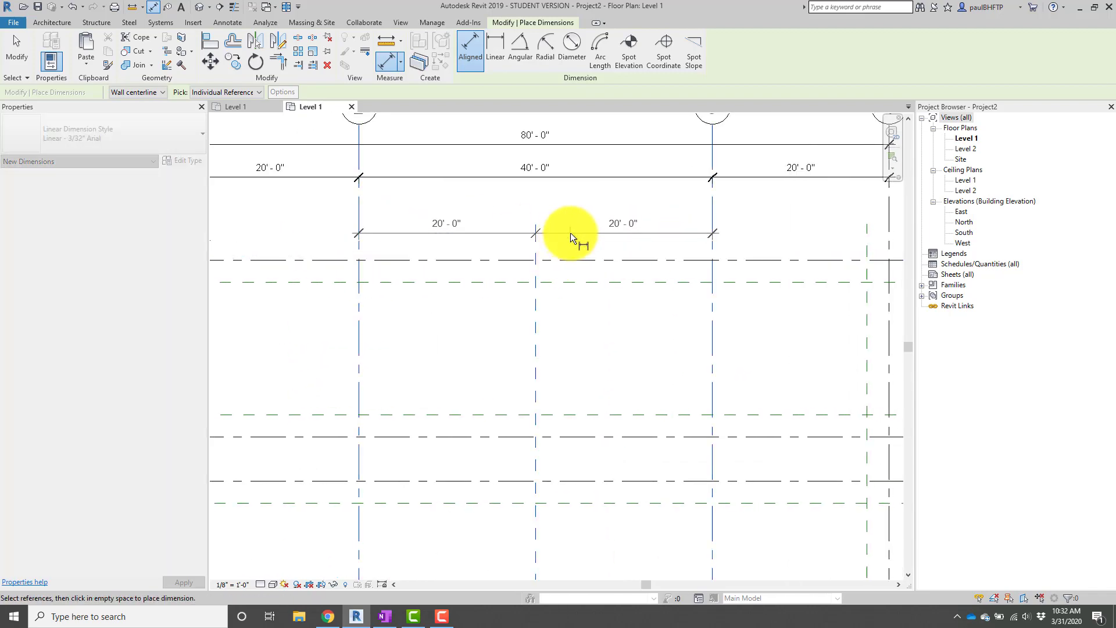
{"action": "middle_click_drag", "start_coordinate": [555, 240], "coordinate": [688, 244]}
{"action": "scroll", "coordinate": [687, 245], "scroll_direction": "down", "scroll_amount": 1}
{"action": "left_click", "coordinate": [472, 244]}
Add an aligned dimension between grid line 4 and the vertical reference plane just west of it, above grid line A.
{"action": "middle_click_drag", "start_coordinate": [520, 262], "coordinate": [150, 257]}
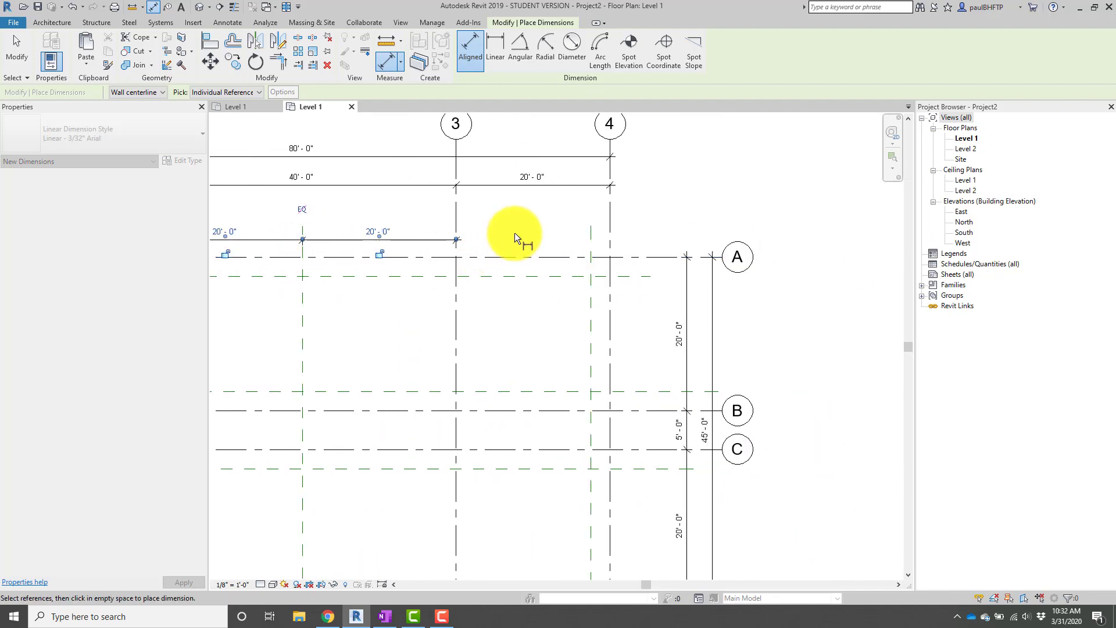
{"action": "left_click", "coordinate": [610, 221]}
{"action": "scroll", "coordinate": [610, 221], "scroll_direction": "up", "scroll_amount": 2}
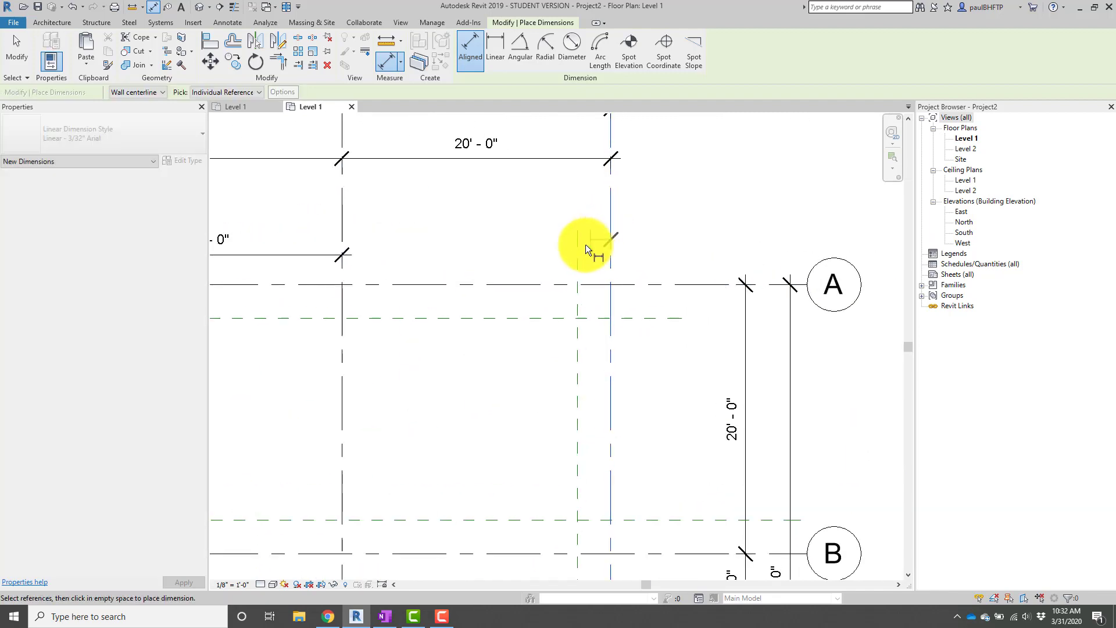
{"action": "left_click", "coordinate": [585, 259]}
{"action": "scroll", "coordinate": [643, 233], "scroll_direction": "down", "scroll_amount": 1}
Dimension the offset between grid line A and the horizontal reference plane below it, just east of grid line 4.
{"action": "scroll", "coordinate": [634, 227], "scroll_direction": "up", "scroll_amount": 2}
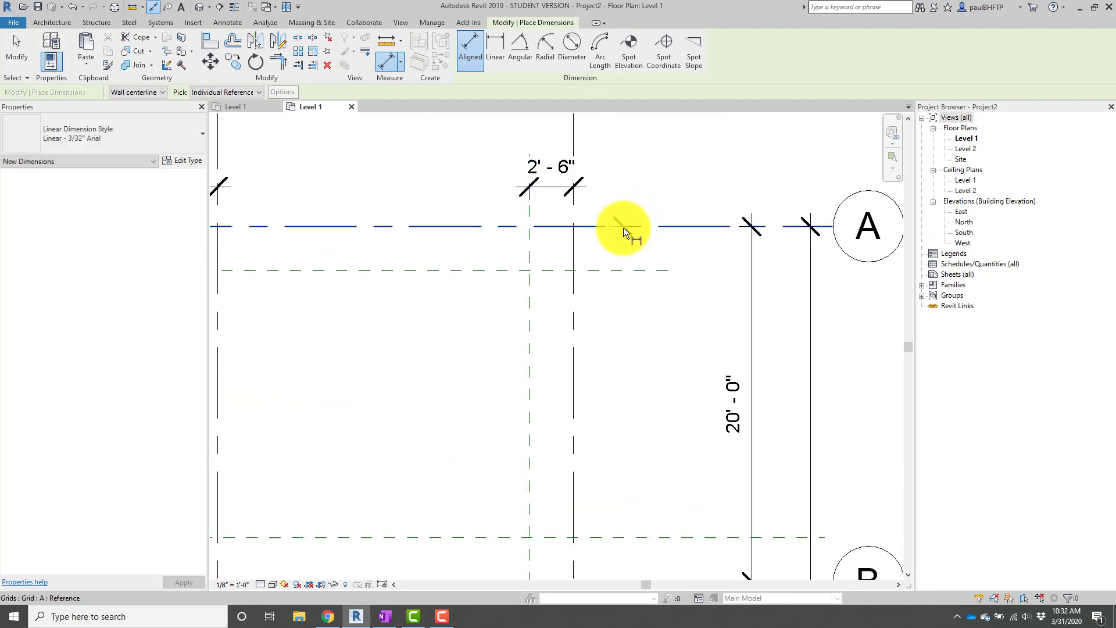
{"action": "left_click", "coordinate": [624, 226]}
{"action": "left_click", "coordinate": [627, 297]}
{"action": "scroll", "coordinate": [629, 297], "scroll_direction": "down", "scroll_amount": 1}
{"action": "middle_click_drag", "start_coordinate": [629, 285], "coordinate": [590, 127]}
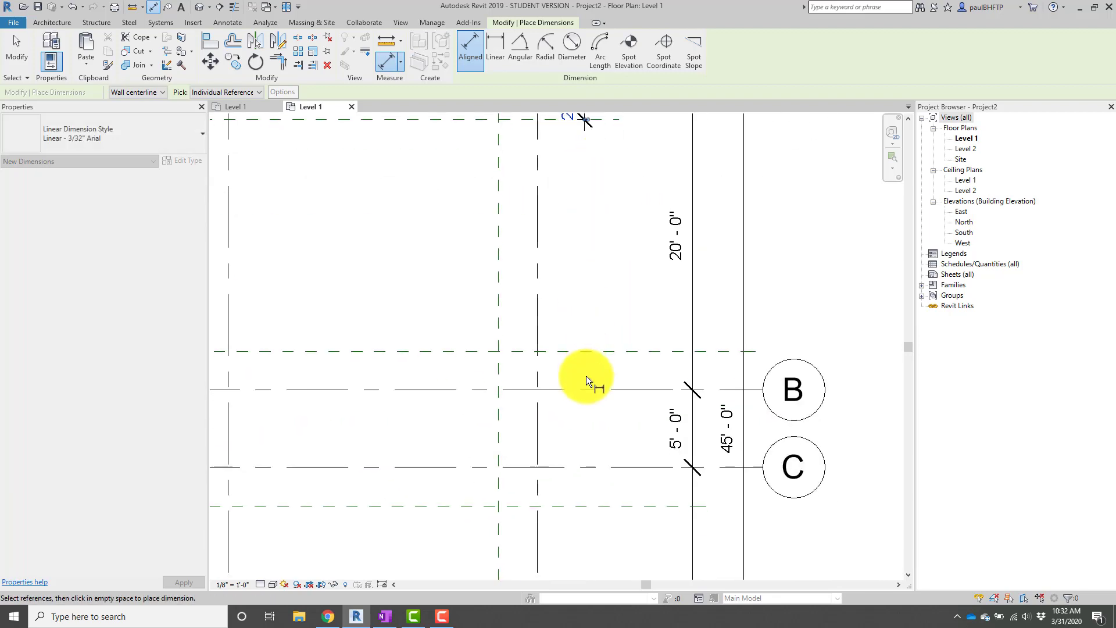
Dimension the offsets from grid line B to the reference plane above it and from grid line C to the one below it.
{"action": "left_click", "coordinate": [586, 389]}
{"action": "left_click", "coordinate": [588, 351]}
{"action": "left_click", "coordinate": [585, 343]}
{"action": "left_click", "coordinate": [581, 467]}
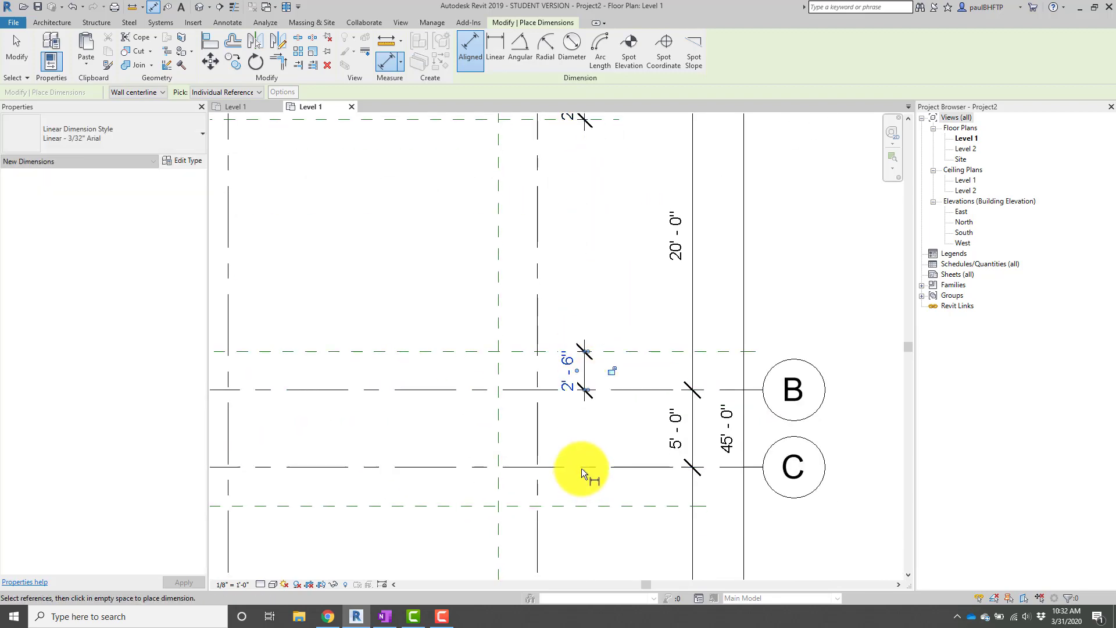
{"action": "left_click", "coordinate": [584, 508]}
{"action": "left_click", "coordinate": [583, 546]}
Dimension the offset between grid line D and the horizontal reference plane above it, in line with the other offset dimensions.
{"action": "middle_click_drag", "start_coordinate": [662, 490], "coordinate": [661, 189]}
{"action": "scroll", "coordinate": [661, 190], "scroll_direction": "down", "scroll_amount": 1}
{"action": "left_click", "coordinate": [599, 381]}
{"action": "left_click", "coordinate": [597, 410]}
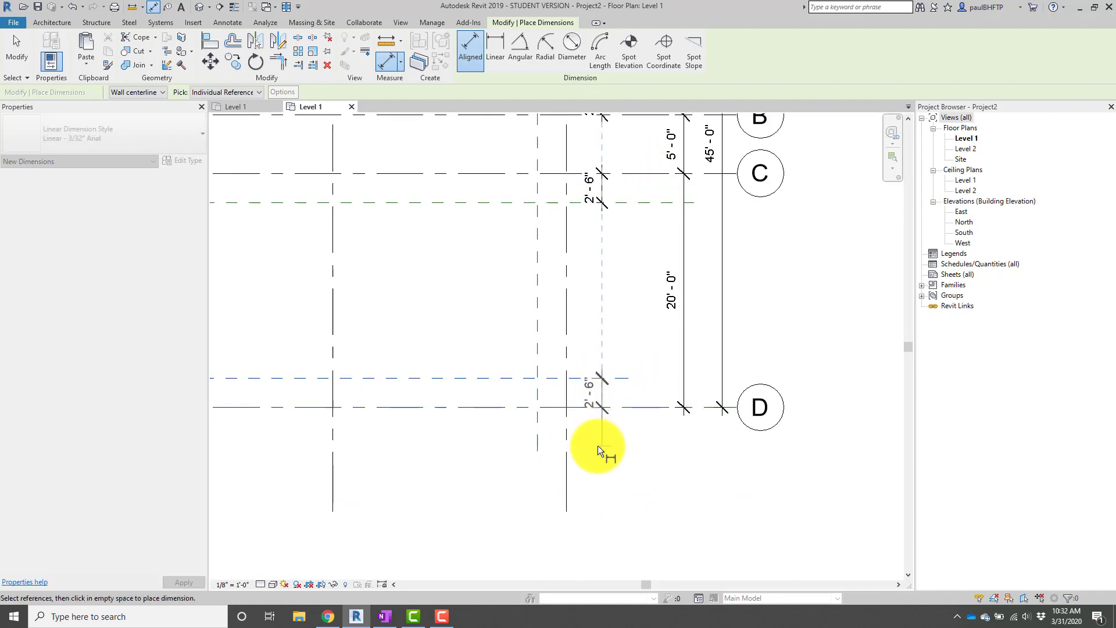
{"action": "left_click", "coordinate": [599, 446]}
{"action": "scroll", "coordinate": [571, 444], "scroll_direction": "down", "scroll_amount": 1}
{"action": "middle_click_drag", "start_coordinate": [571, 443], "coordinate": [624, 461]}
{"action": "scroll", "coordinate": [623, 461], "scroll_direction": "up", "scroll_amount": 2}
{"action": "left_click", "coordinate": [624, 464]}
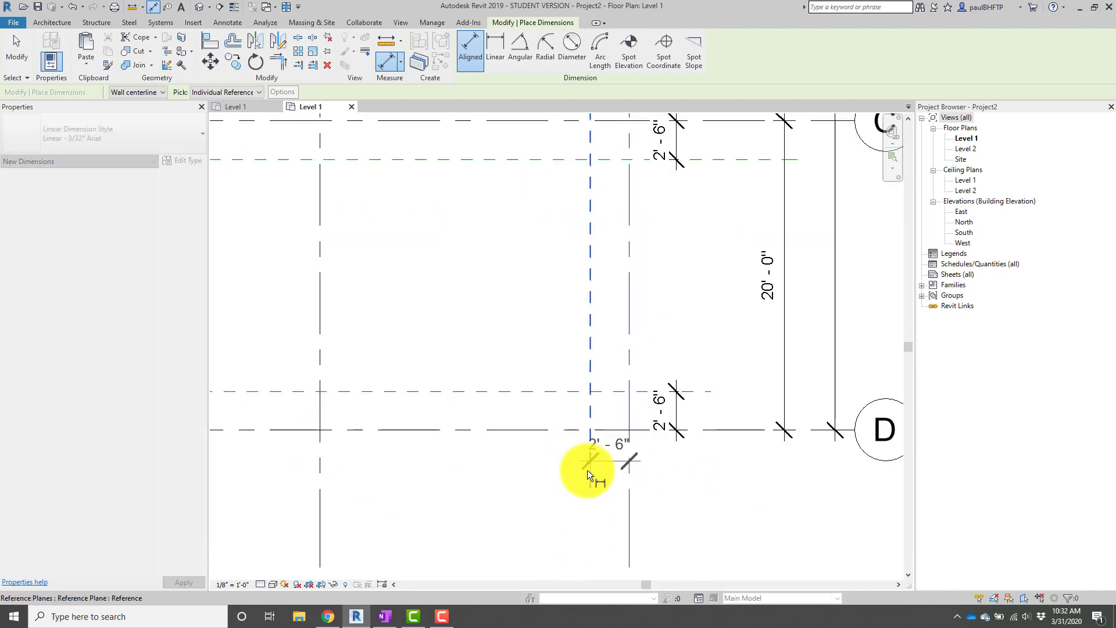
{"action": "left_click", "coordinate": [606, 486]}
{"action": "scroll", "coordinate": [692, 436], "scroll_direction": "down", "scroll_amount": 2}
{"action": "middle_click_drag", "start_coordinate": [490, 437], "coordinate": [680, 447]}
{"action": "middle_click_drag", "start_coordinate": [521, 465], "coordinate": [593, 449]}
{"action": "left_click", "coordinate": [303, 448]}
{"action": "middle_click_drag", "start_coordinate": [376, 431], "coordinate": [338, 427]}
{"action": "key", "text": "Escape"}
{"action": "key", "text": "Escape"}
{"action": "middle_click_drag", "start_coordinate": [476, 455], "coordinate": [369, 454]}
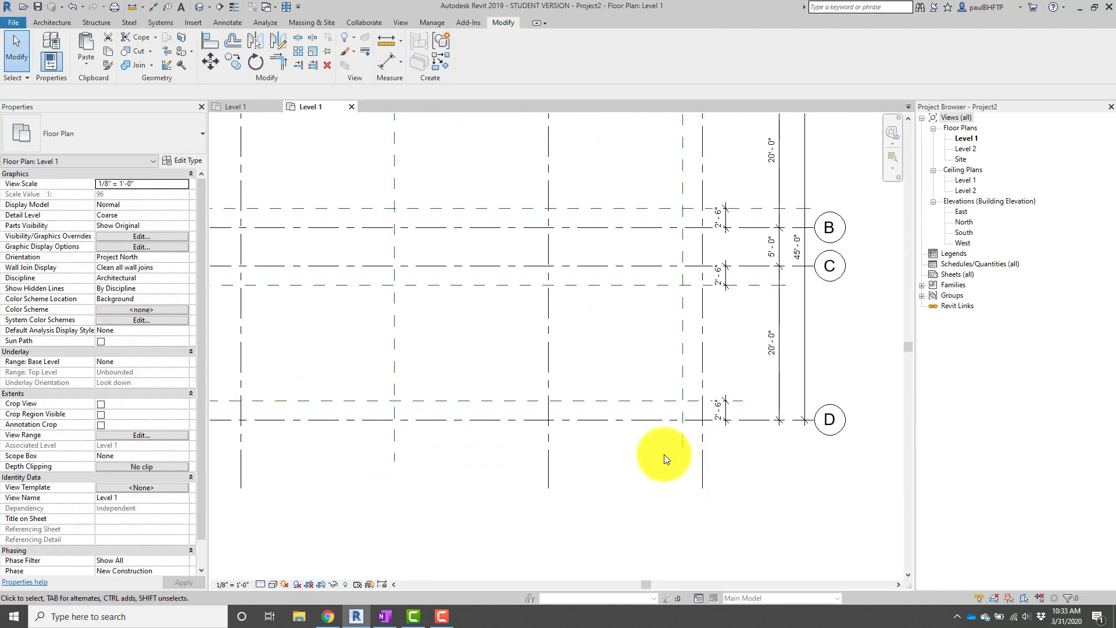
{"action": "scroll", "coordinate": [664, 455], "scroll_direction": "down", "scroll_amount": 1}
{"action": "middle_click_drag", "start_coordinate": [664, 455], "coordinate": [707, 501]}
{"action": "scroll", "coordinate": [675, 421], "scroll_direction": "down", "scroll_amount": 1}
{"action": "scroll", "coordinate": [609, 410], "scroll_direction": "up", "scroll_amount": 1}
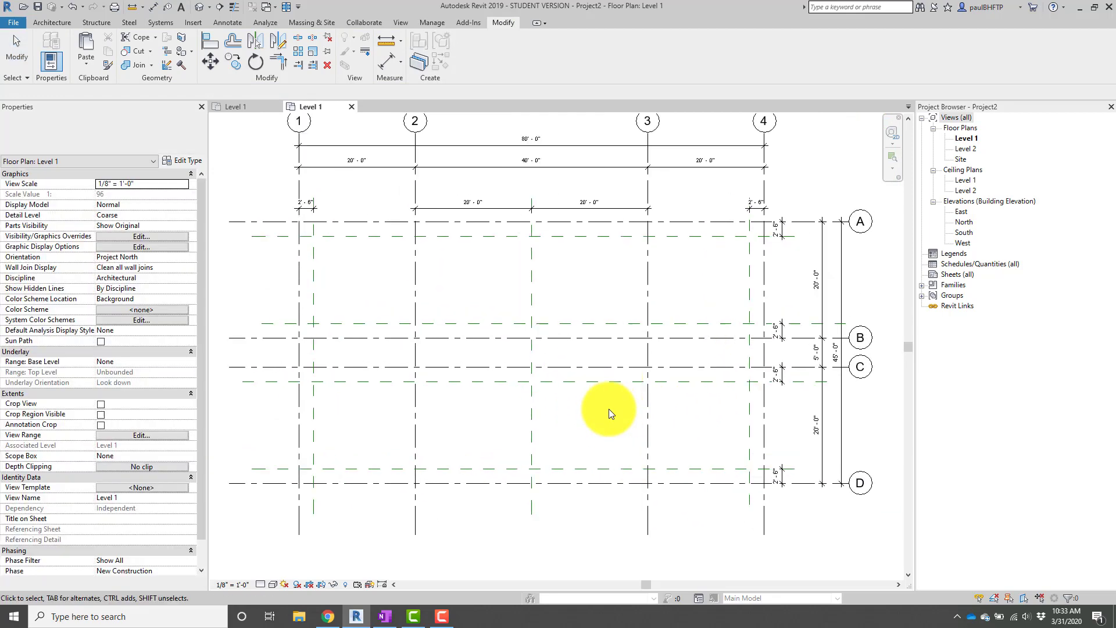
{"action": "middle_click_drag", "start_coordinate": [639, 406], "coordinate": [650, 420]}
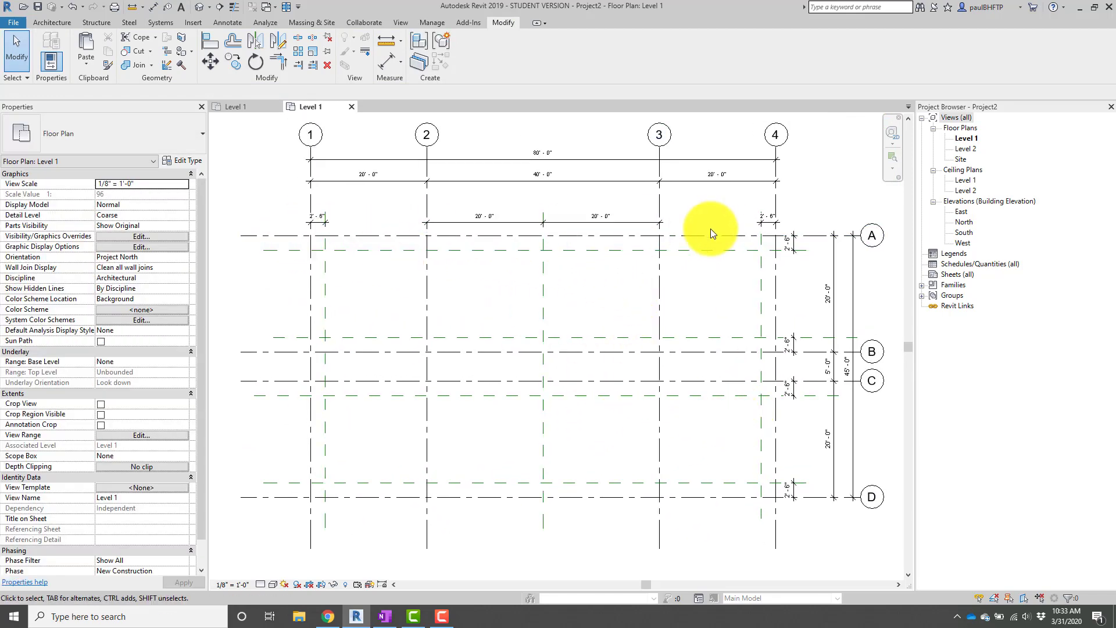
{"action": "middle_click_drag", "start_coordinate": [874, 299], "coordinate": [873, 301]}
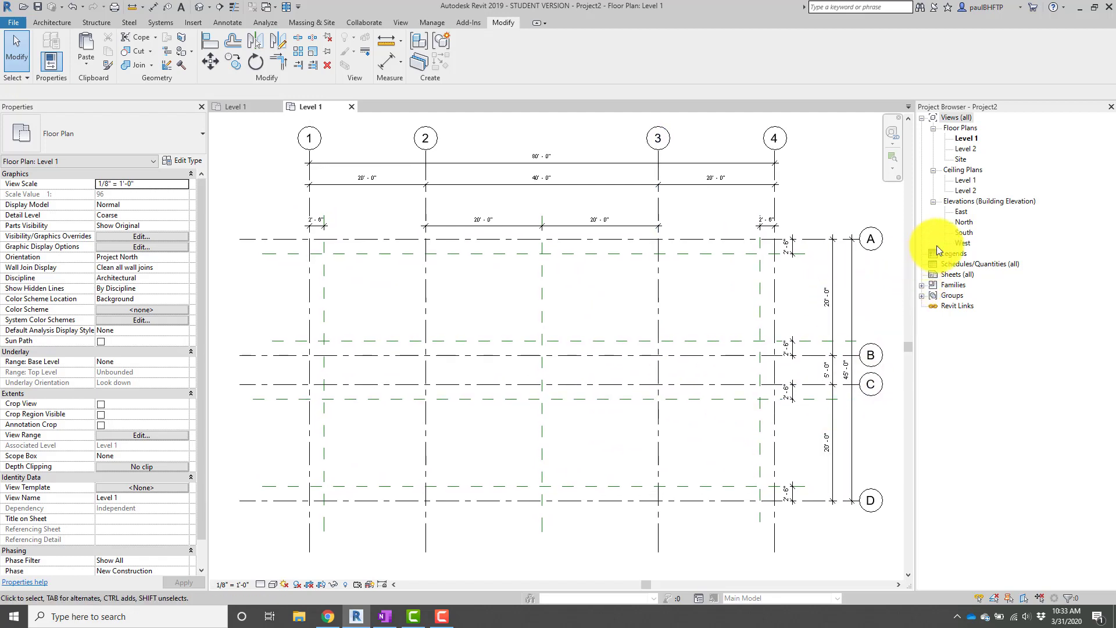
Open the East elevation and set the elevation of Level 2 to 12'.
{"action": "double_click", "coordinate": [960, 212]}
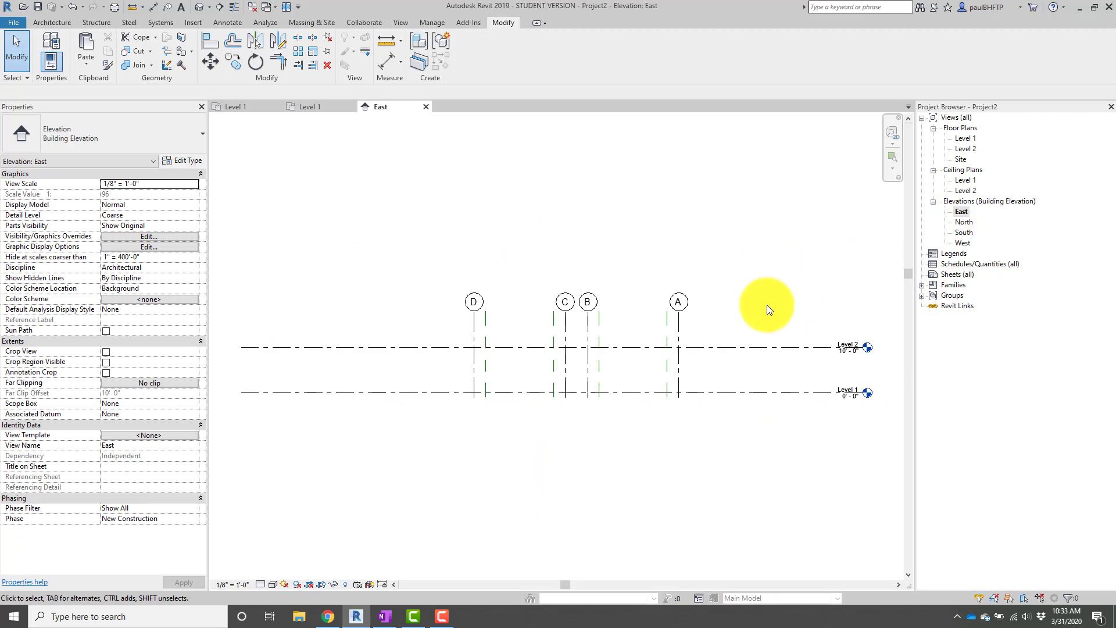
{"action": "middle_click_drag", "start_coordinate": [811, 392], "coordinate": [712, 428]}
{"action": "scroll", "coordinate": [745, 422], "scroll_direction": "up", "scroll_amount": 1}
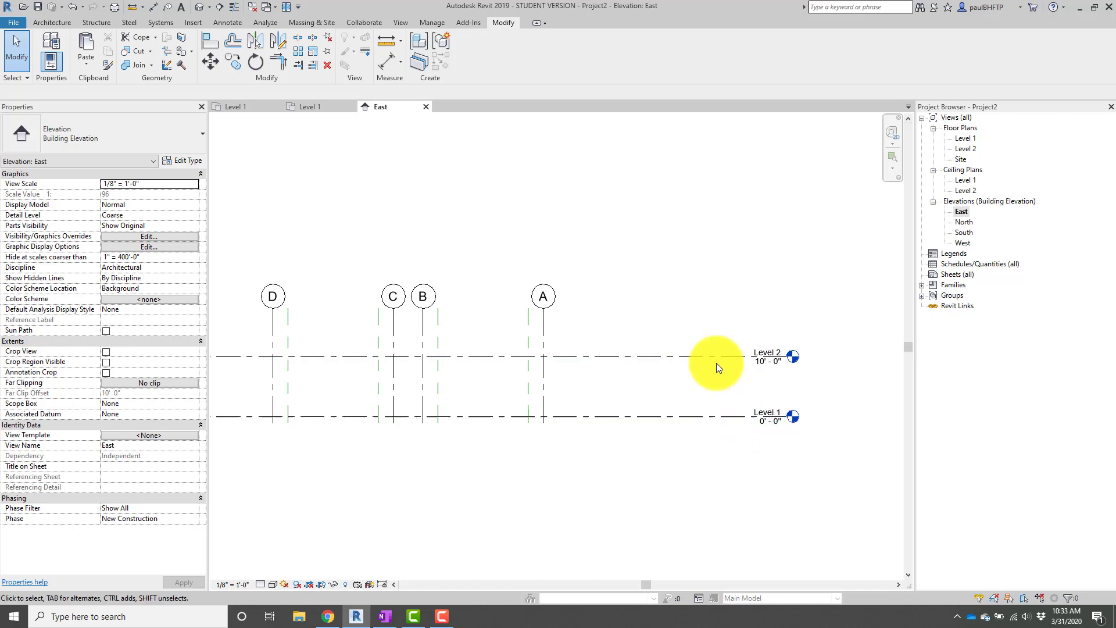
{"action": "double_click", "coordinate": [759, 363]}
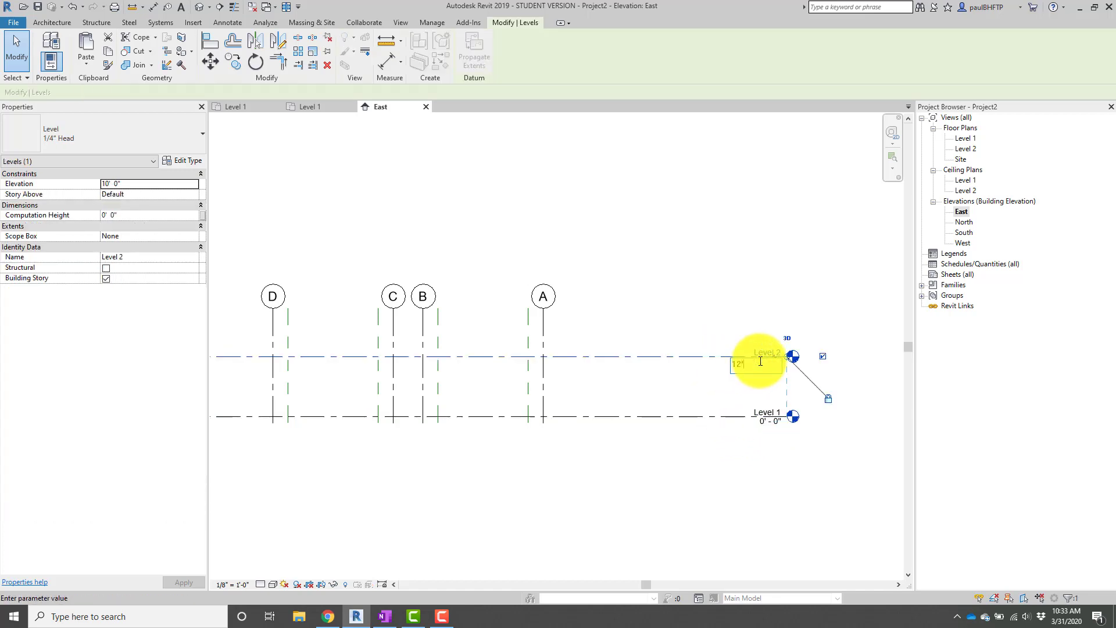
{"action": "type", "text": "12'"}
{"action": "key", "text": "Return"}
{"action": "left_click", "coordinate": [828, 442]}
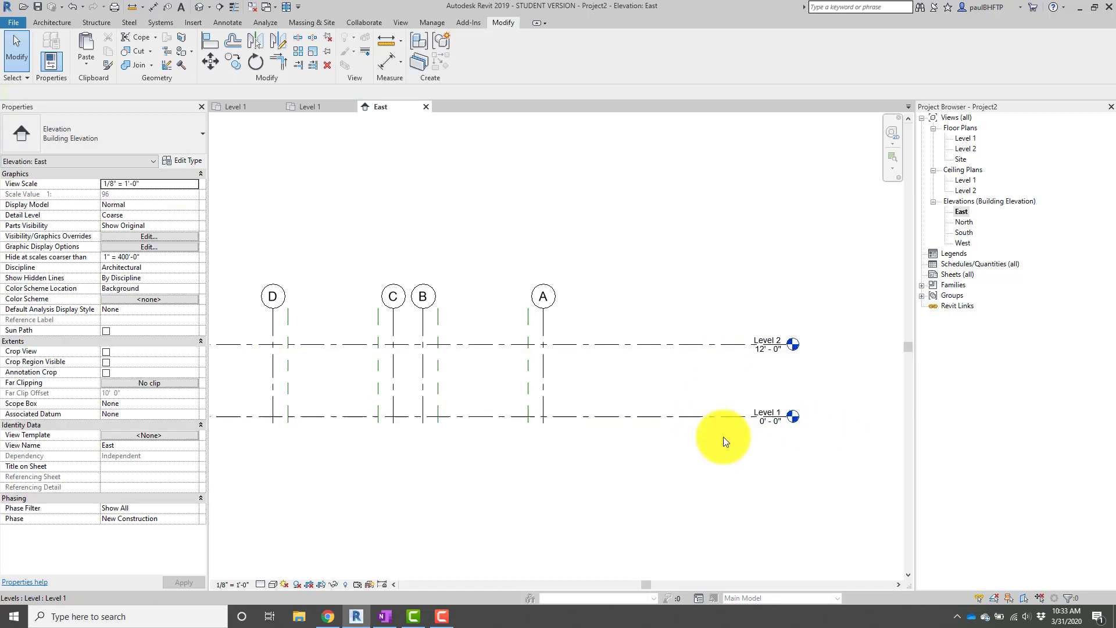
Copy Level 2 straight up by 12 feet to create a third level.
{"action": "mouse_move", "coordinate": [685, 413]}
{"action": "middle_mouse_down"}
{"action": "mouse_move", "coordinate": [675, 409]}
{"action": "mouse_move", "coordinate": [688, 416]}
{"action": "middle_mouse_up"}
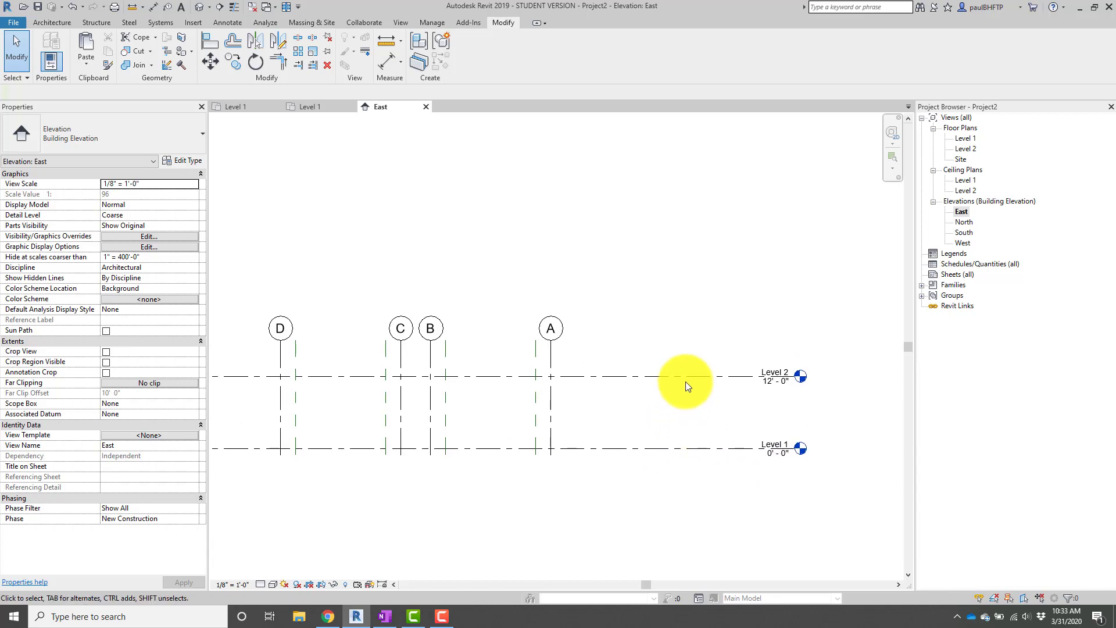
{"action": "left_click", "coordinate": [725, 378]}
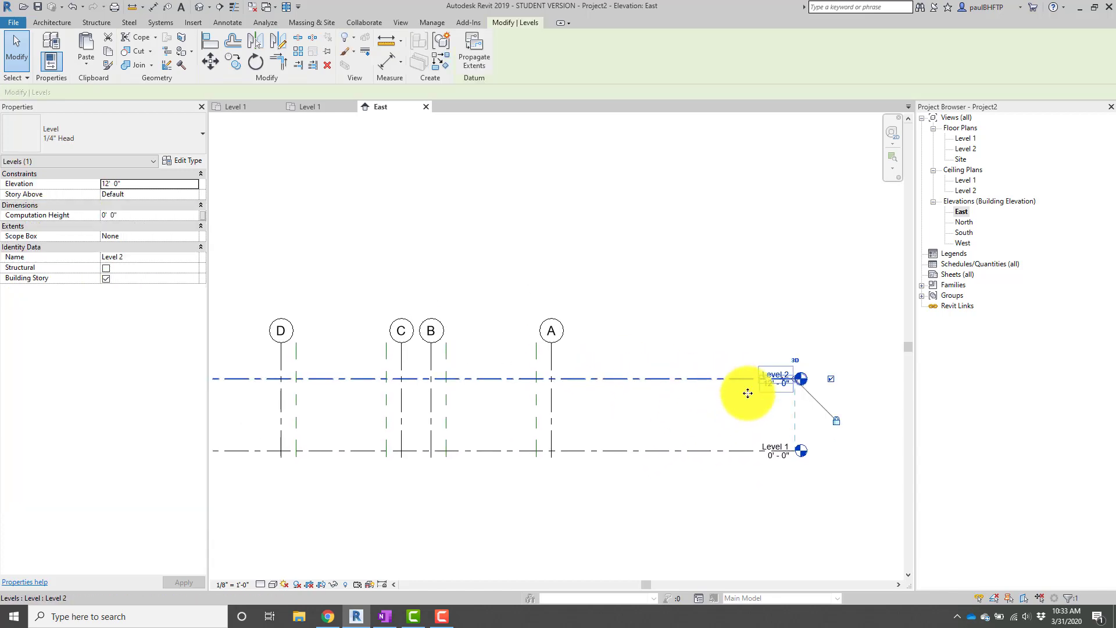
{"action": "key", "text": "c"}
{"action": "key", "text": "o"}
{"action": "left_click_drag", "start_coordinate": [738, 332], "coordinate": [738, 314]}
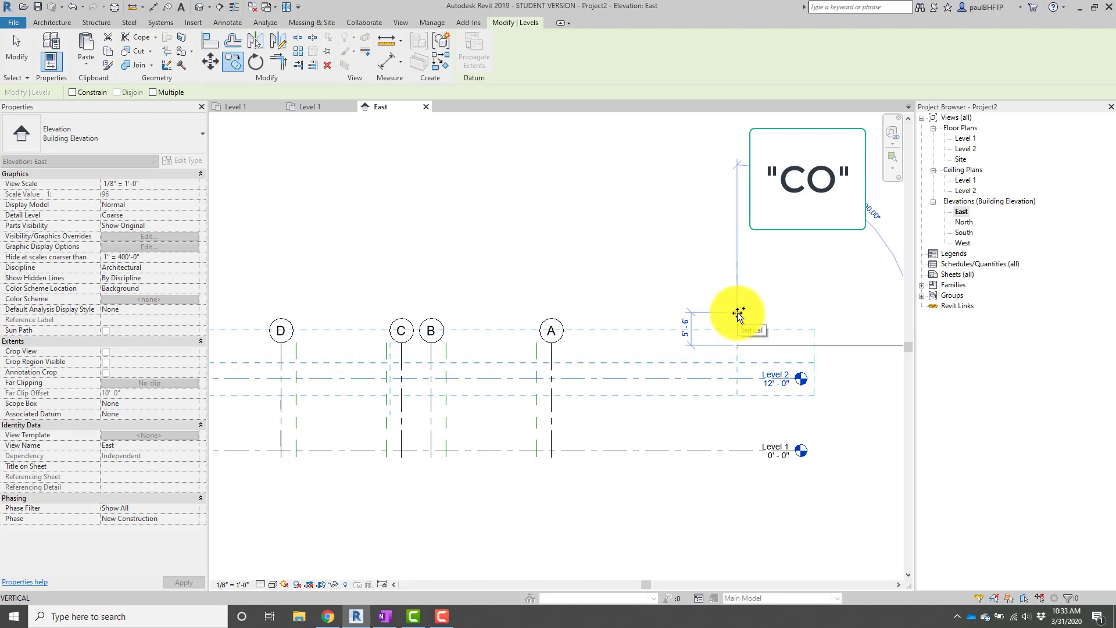
{"action": "type", "text": "12"}
{"action": "key", "text": "Return"}
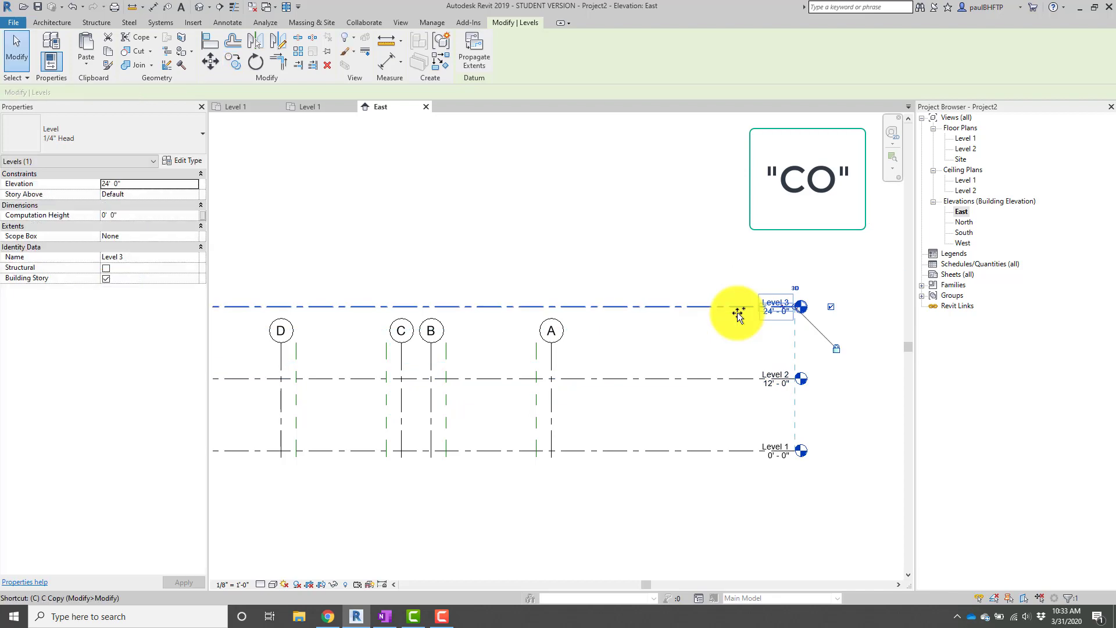
Copy the third level straight up by 12 feet to create a fourth level.
{"action": "key", "text": "c"}
{"action": "key", "text": "o"}
{"action": "left_click", "coordinate": [724, 334]}
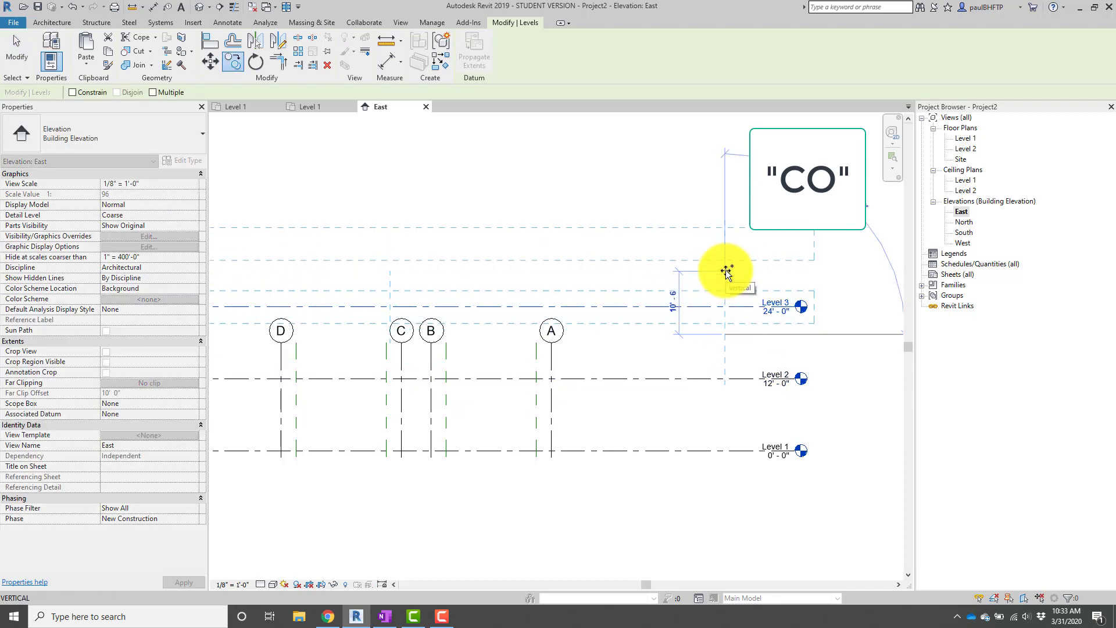
{"action": "type", "text": "12"}
{"action": "key", "text": "Return"}
{"action": "key", "text": "Escape"}
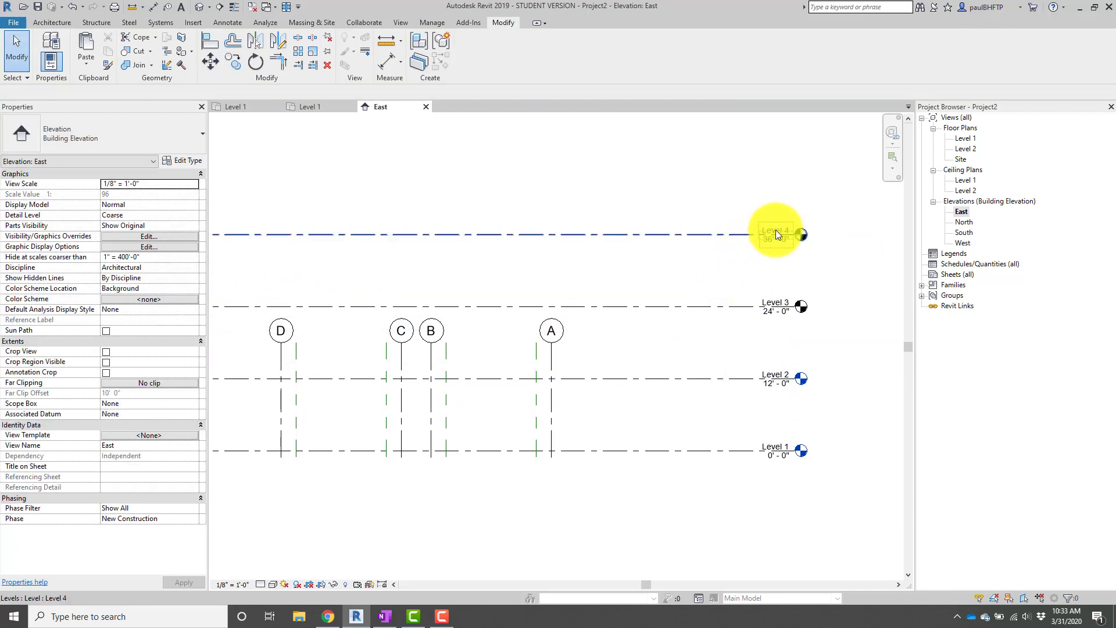
Rename the topmost level as Roof.
{"action": "left_click", "coordinate": [777, 233]}
{"action": "left_click_drag", "start_coordinate": [783, 246], "coordinate": [781, 231]}
{"action": "left_click", "coordinate": [775, 223]}
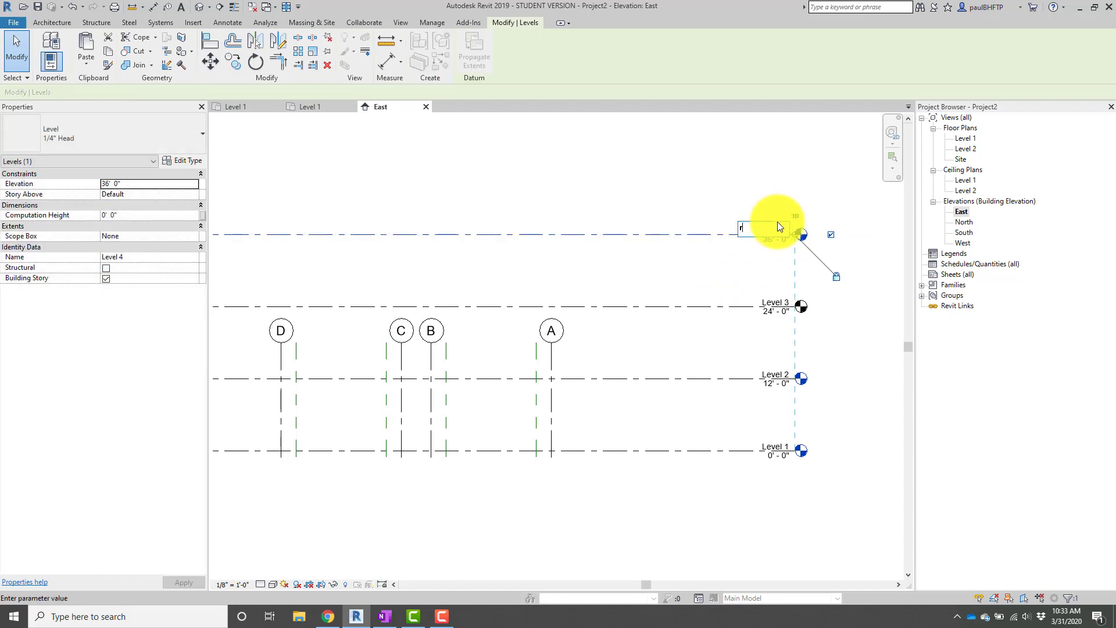
{"action": "type", "text": "Roof"}
{"action": "key", "text": "Return"}
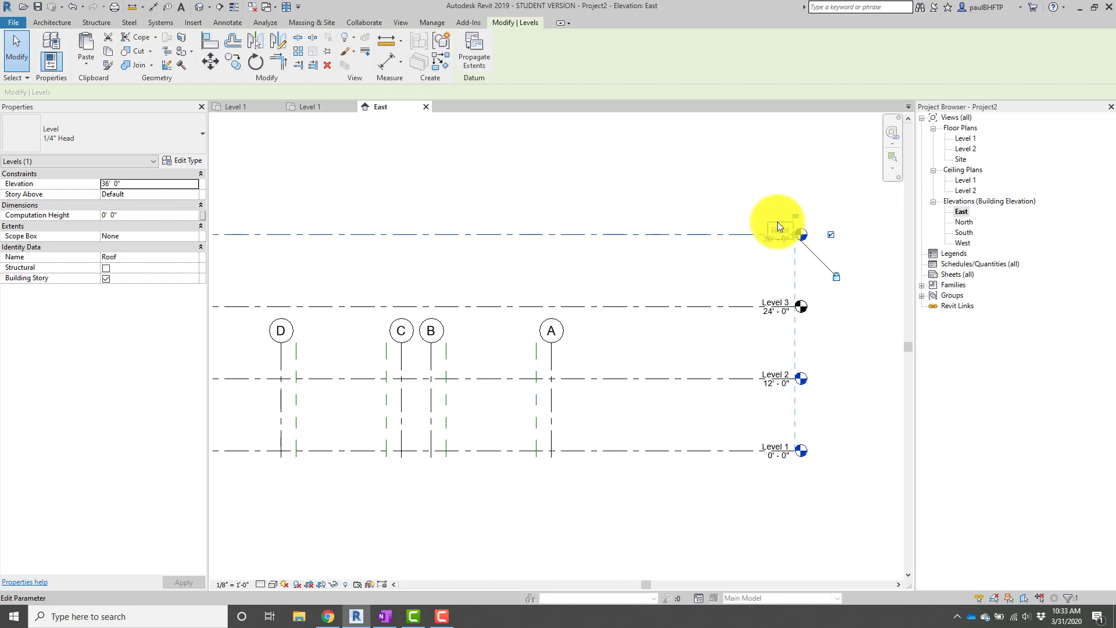
Copy Level 1 straight down by 5 feet to create a level below it.
{"action": "left_click", "coordinate": [843, 376]}
{"action": "middle_click_drag", "start_coordinate": [844, 376], "coordinate": [751, 325]}
{"action": "left_click", "coordinate": [661, 399]}
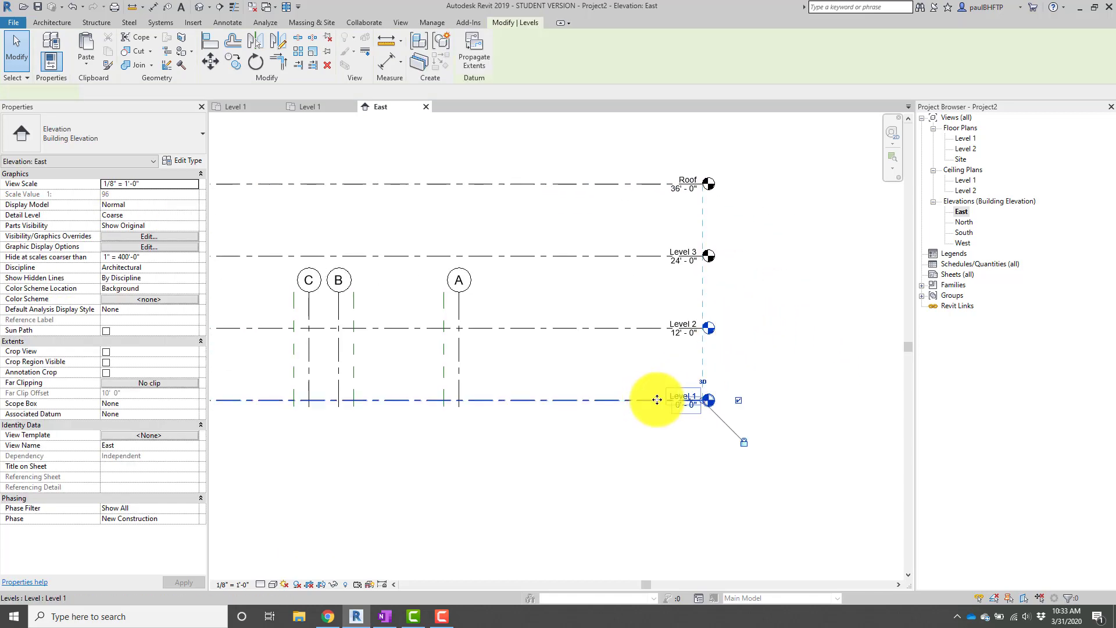
{"action": "key", "text": "m"}
{"action": "key", "text": "v"}
{"action": "left_click", "coordinate": [753, 374]}
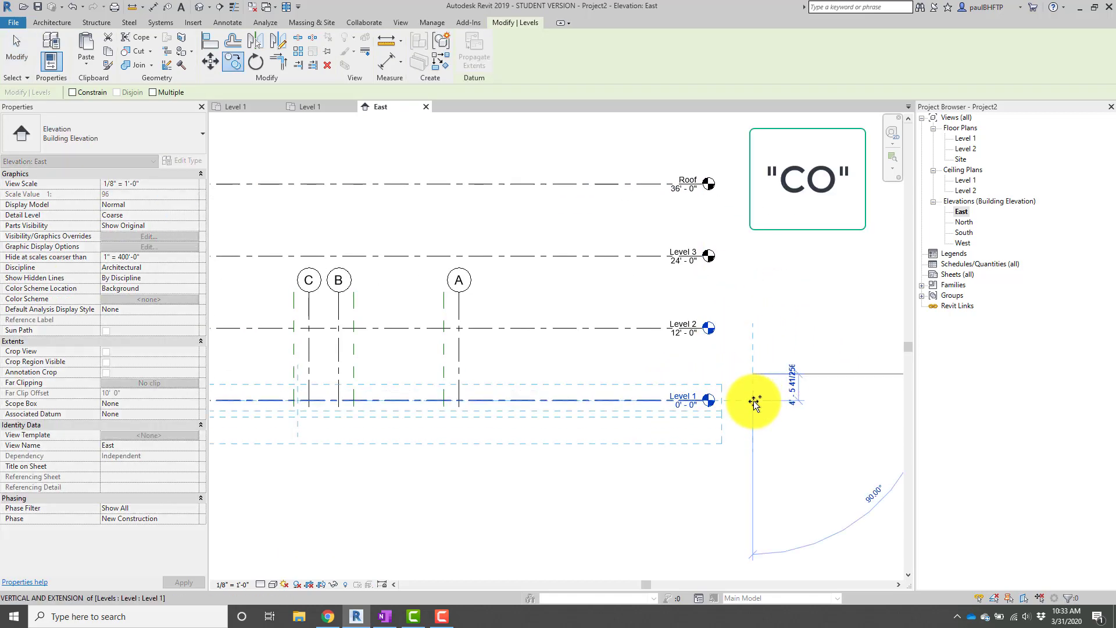
{"action": "left_click", "coordinate": [754, 401]}
Rename the level 5 feet below Level 1 as T.O. Foundation.
{"action": "scroll", "coordinate": [683, 425], "scroll_direction": "up", "scroll_amount": 1}
{"action": "scroll", "coordinate": [683, 423], "scroll_direction": "up", "scroll_amount": 1}
{"action": "left_click", "coordinate": [684, 427]}
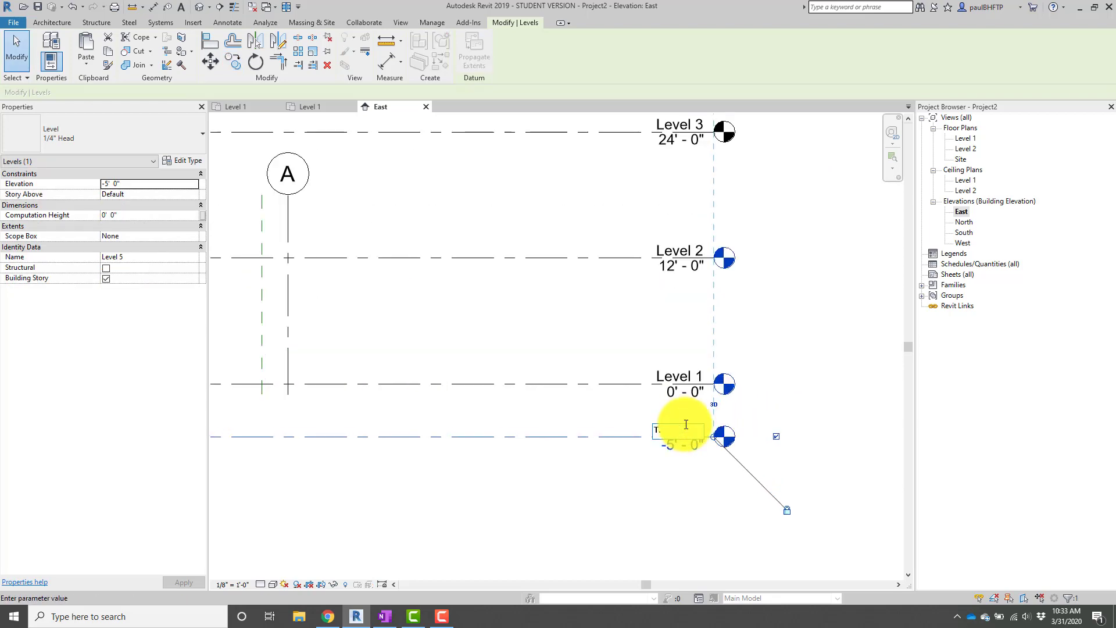
{"action": "type", "text": "T.O. Foundation"}
{"action": "key", "text": "Return"}
{"action": "left_click", "coordinate": [801, 399]}
{"action": "scroll", "coordinate": [832, 445], "scroll_direction": "down", "scroll_amount": 2}
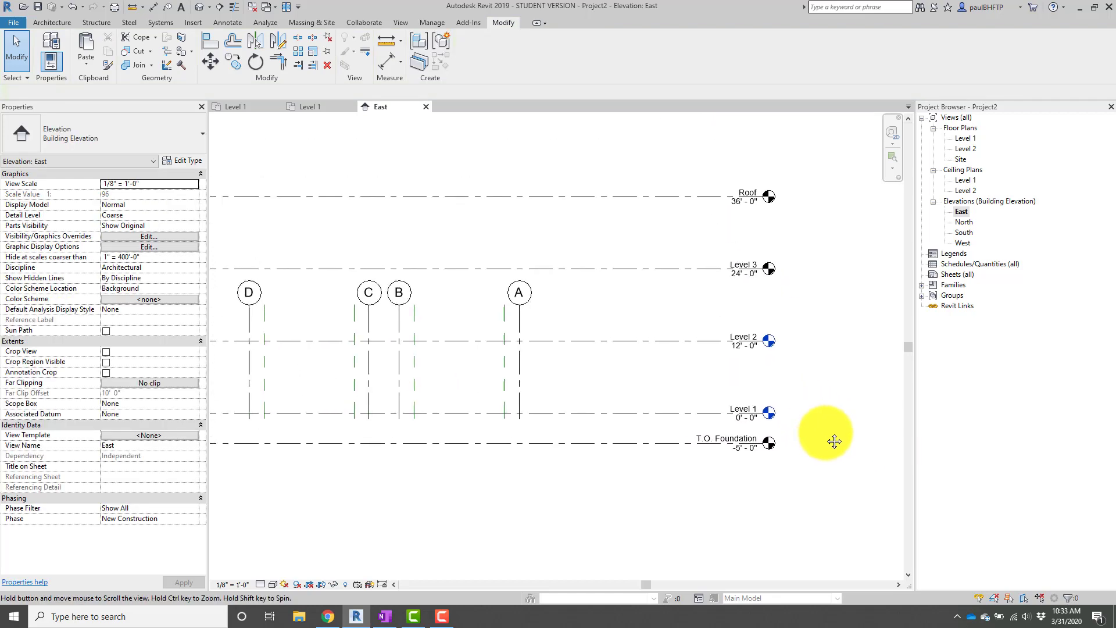
{"action": "middle_click_drag", "start_coordinate": [835, 441], "coordinate": [885, 439]}
{"action": "scroll", "coordinate": [710, 400], "scroll_direction": "down", "scroll_amount": 1}
{"action": "middle_click_drag", "start_coordinate": [719, 404], "coordinate": [758, 405]}
{"action": "scroll", "coordinate": [740, 399], "scroll_direction": "up", "scroll_amount": 1}
{"action": "scroll", "coordinate": [739, 401], "scroll_direction": "down", "scroll_amount": 1}
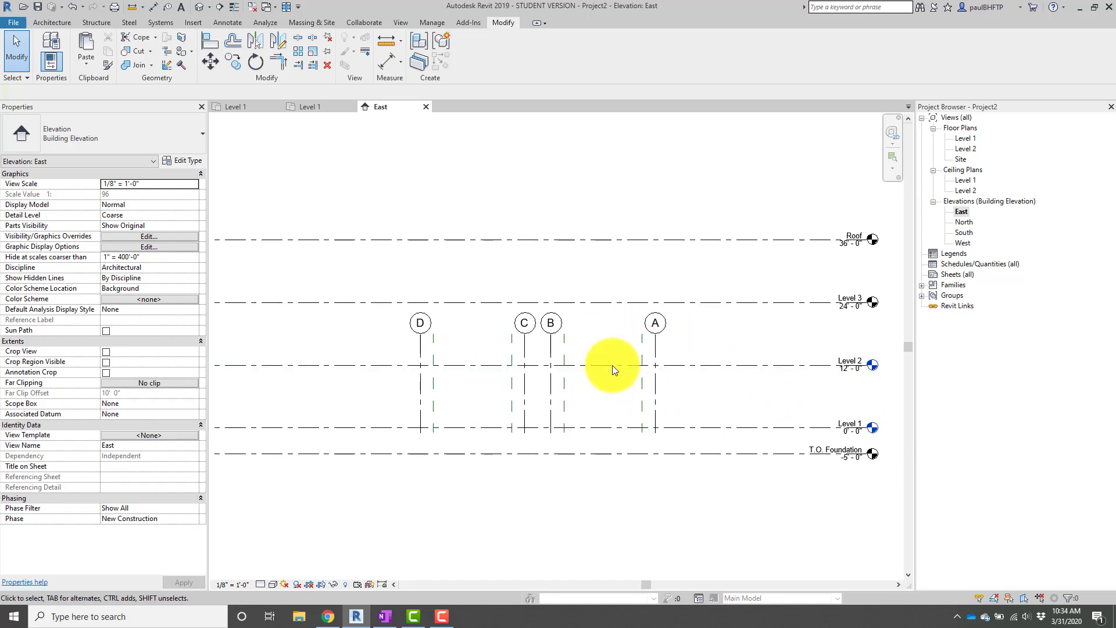
{"action": "middle_click_drag", "start_coordinate": [733, 388], "coordinate": [729, 394]}
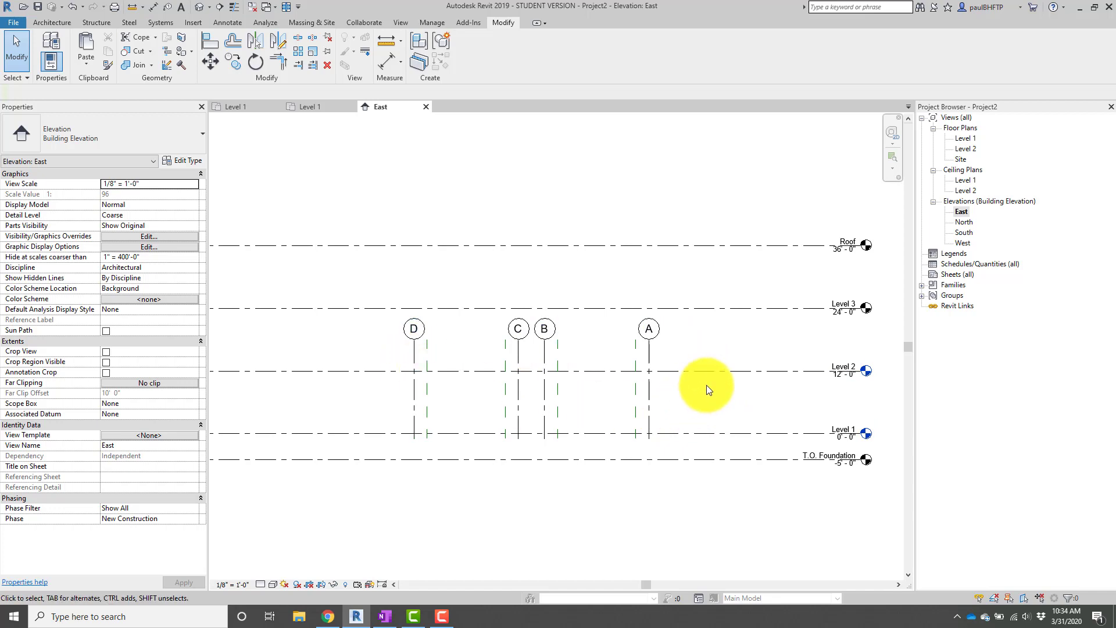
{"action": "middle_click_drag", "start_coordinate": [650, 392], "coordinate": [645, 396]}
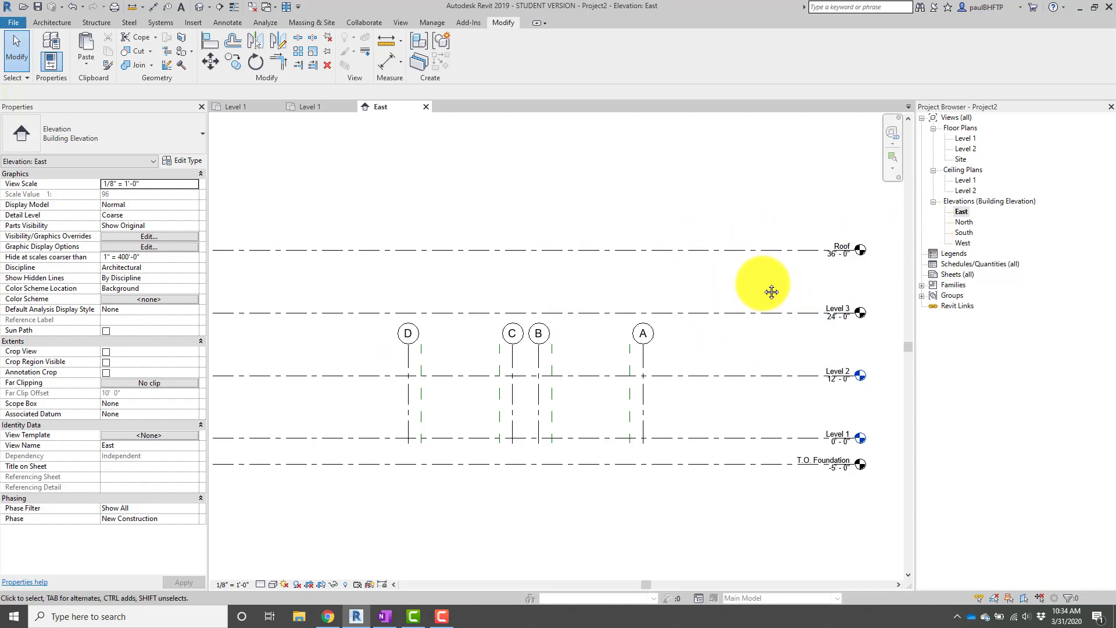
{"action": "middle_click_drag", "start_coordinate": [772, 292], "coordinate": [763, 294]}
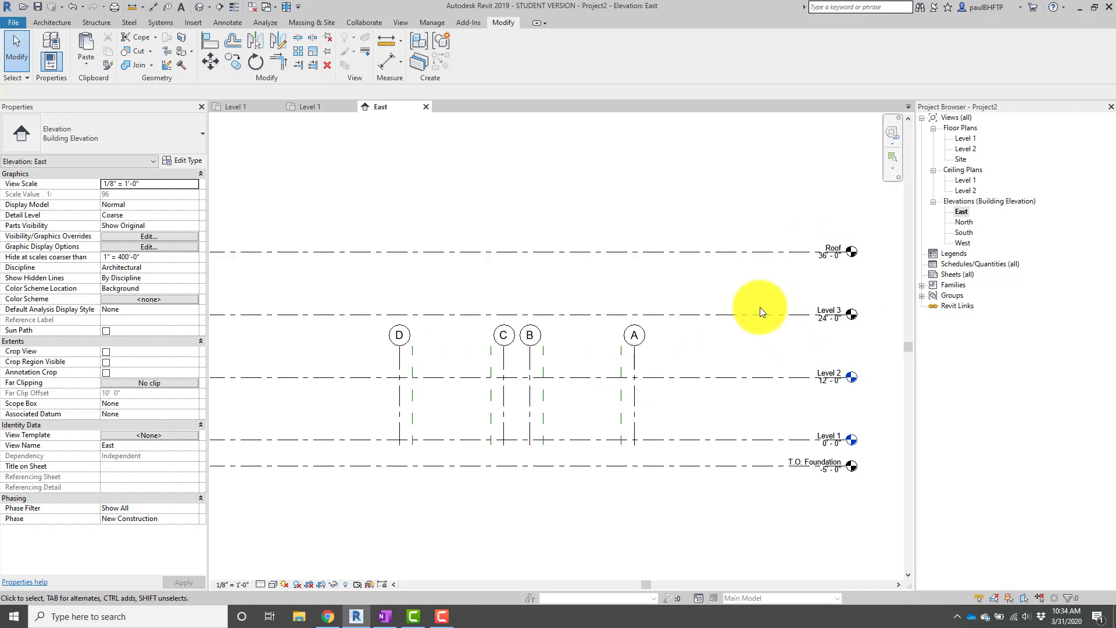
Extend grid lines A through D in the East elevation above the Roof level and below T.O. Foundation.
{"action": "left_click", "coordinate": [638, 359]}
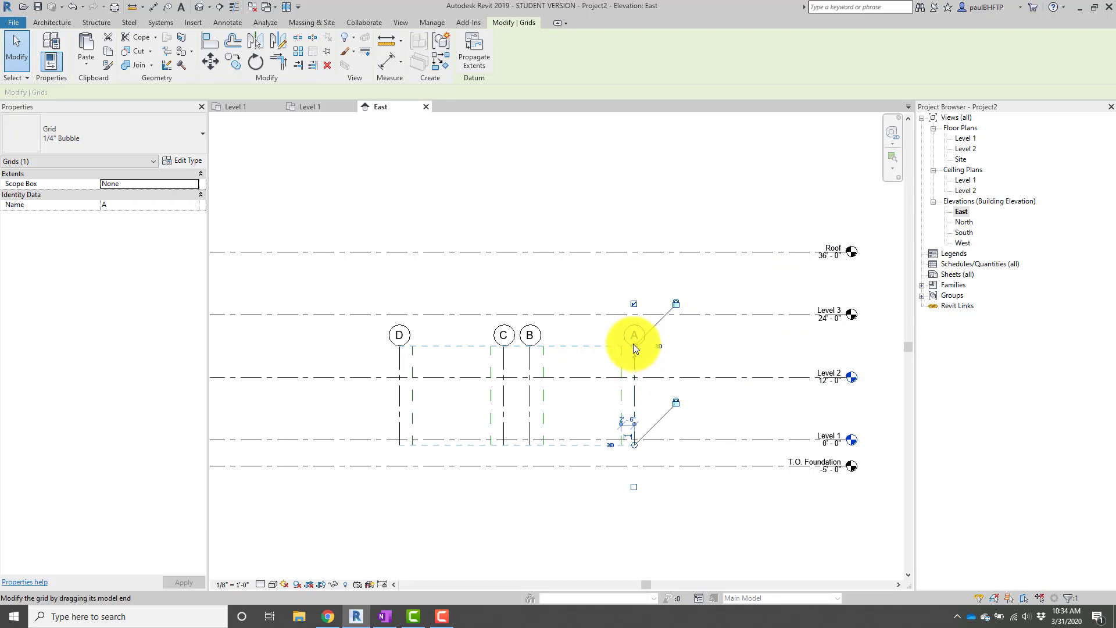
{"action": "left_click_drag", "start_coordinate": [634, 349], "coordinate": [632, 217]}
{"action": "left_click_drag", "start_coordinate": [634, 456], "coordinate": [643, 484]}
{"action": "left_click", "coordinate": [699, 500]}
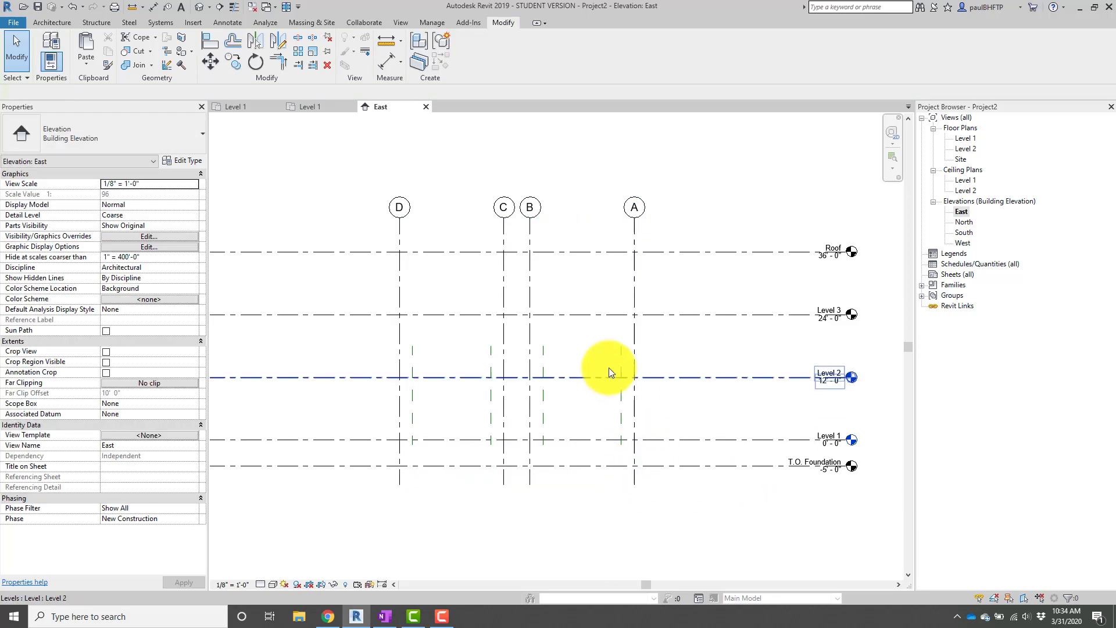
{"action": "scroll", "coordinate": [611, 370], "scroll_direction": "down", "scroll_amount": 2}
{"action": "scroll", "coordinate": [623, 320], "scroll_direction": "up", "scroll_amount": 1}
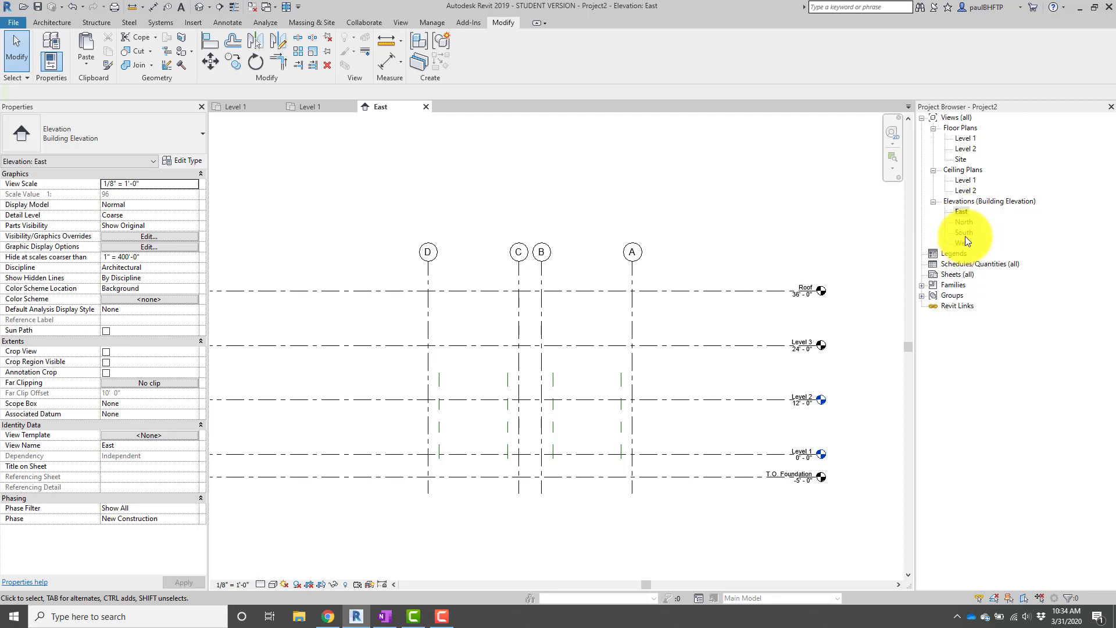
Check the lettered grid lines' extents in the West elevation and return to the East elevation.
{"action": "left_click", "coordinate": [962, 212]}
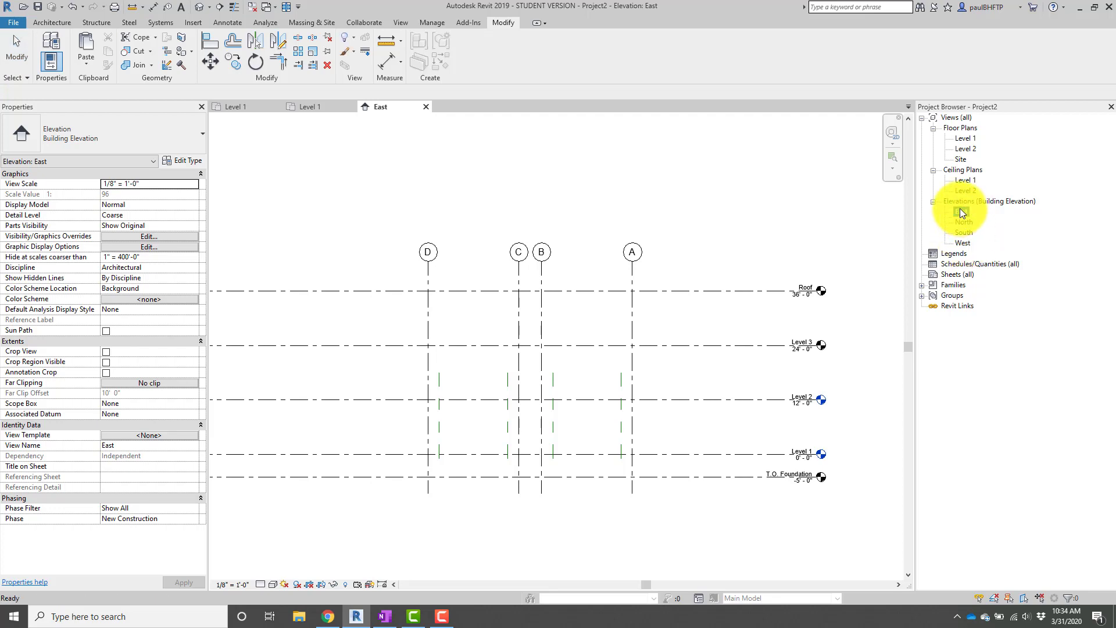
{"action": "double_click", "coordinate": [963, 243]}
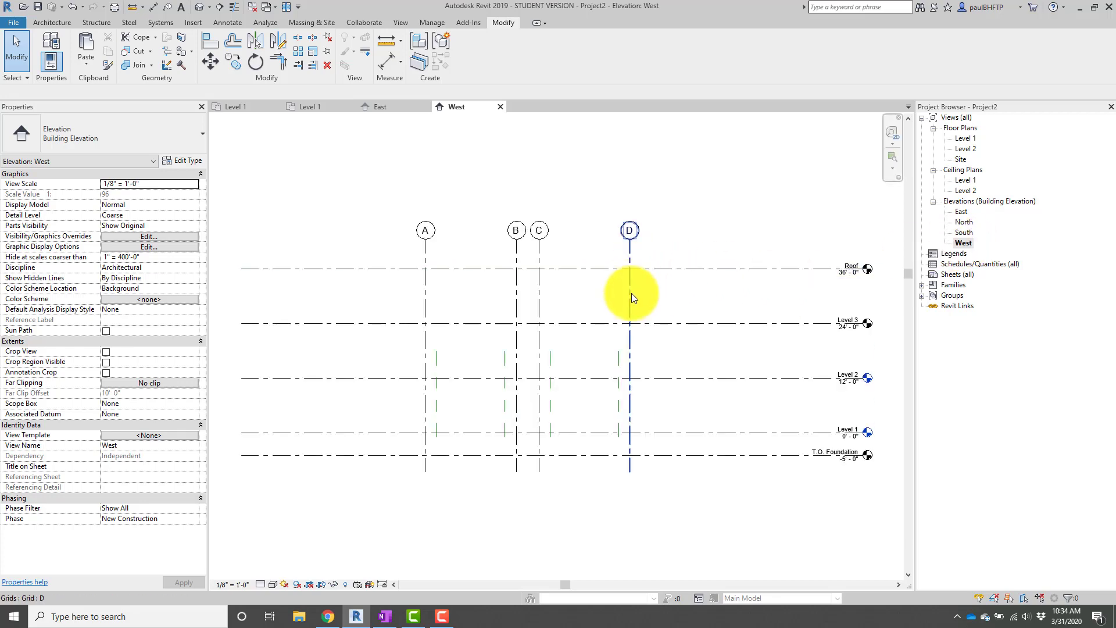
{"action": "left_click", "coordinate": [630, 274]}
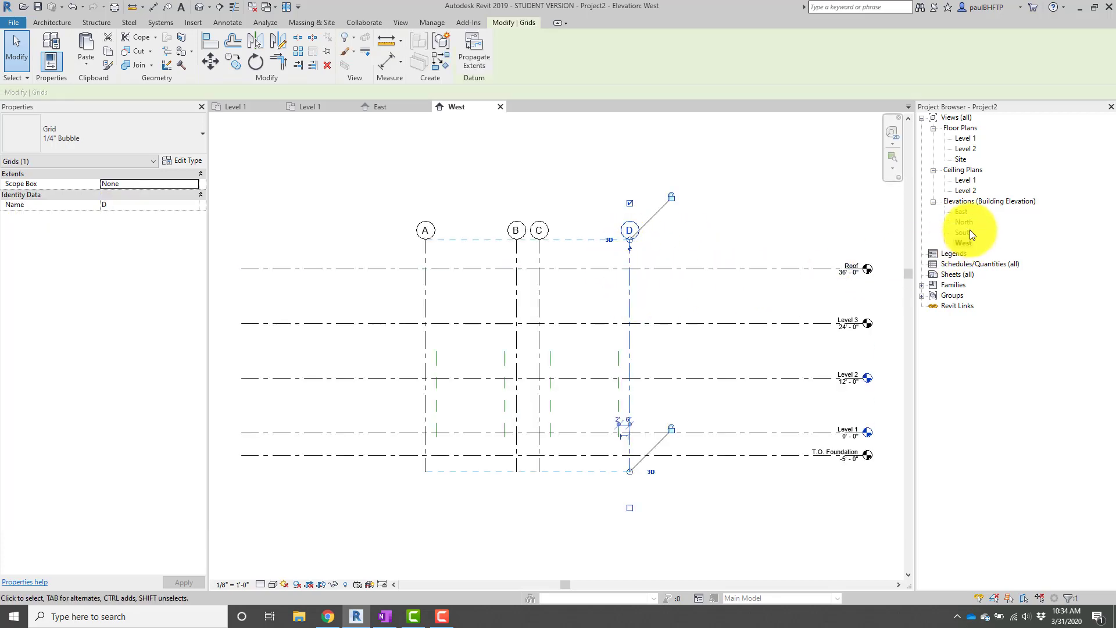
{"action": "double_click", "coordinate": [961, 211]}
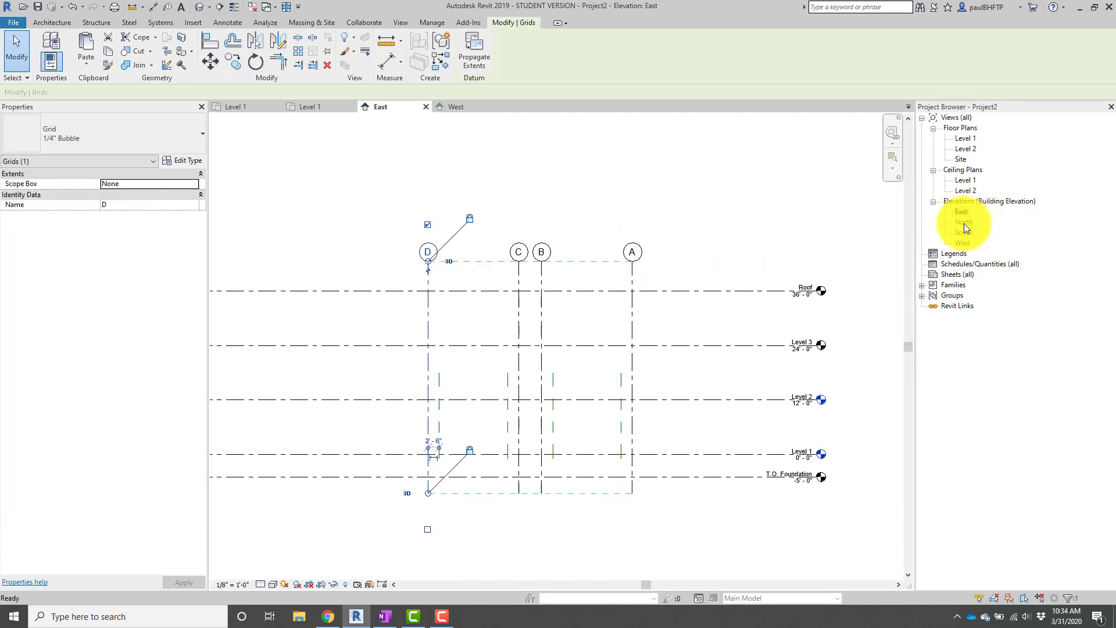
Open the North elevation and extend grid lines 1 through 4 above the Roof level and below T.O. Foundation.
{"action": "double_click", "coordinate": [964, 222]}
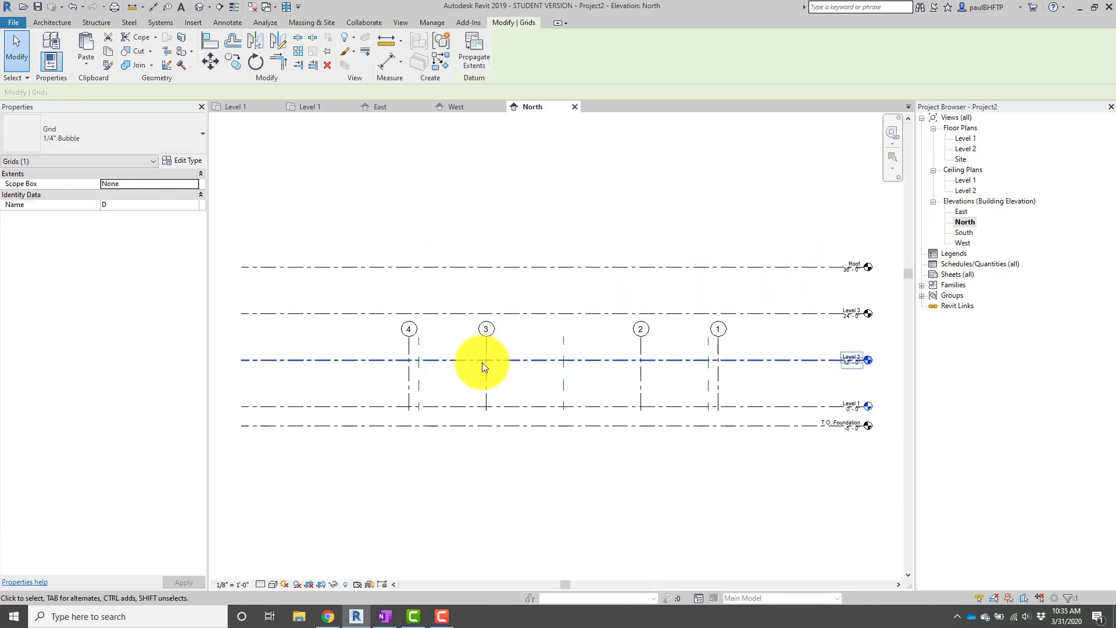
{"action": "left_click", "coordinate": [406, 372]}
{"action": "left_click_drag", "start_coordinate": [408, 337], "coordinate": [405, 243]}
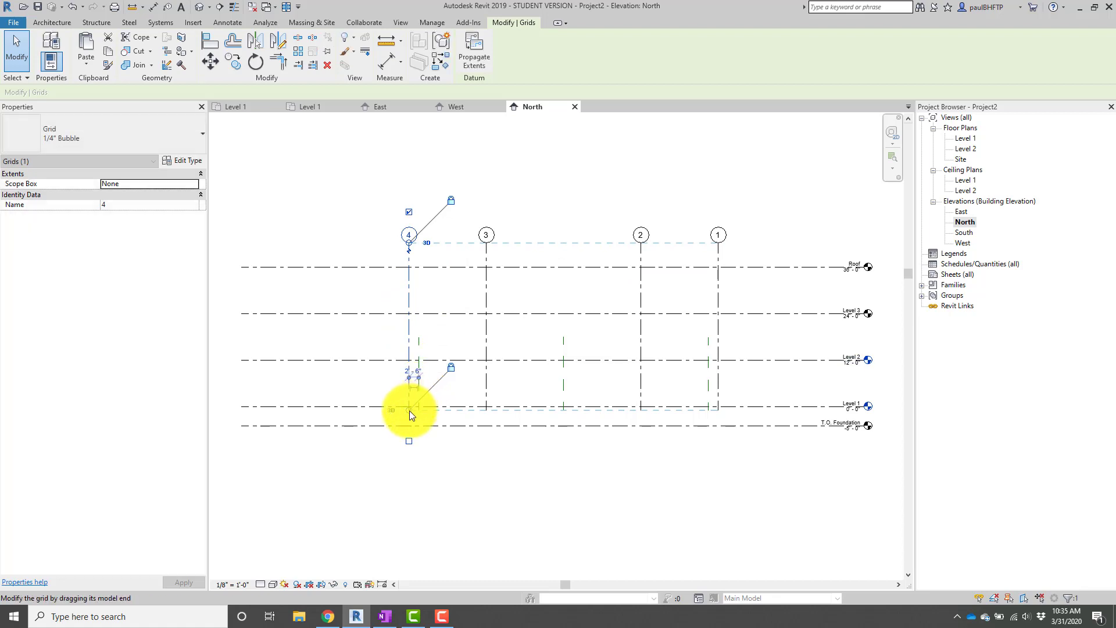
{"action": "left_click_drag", "start_coordinate": [409, 410], "coordinate": [406, 441]}
Open the South elevation and extend the upper ends of its three vertical reference planes above the Roof level.
{"action": "double_click", "coordinate": [968, 231]}
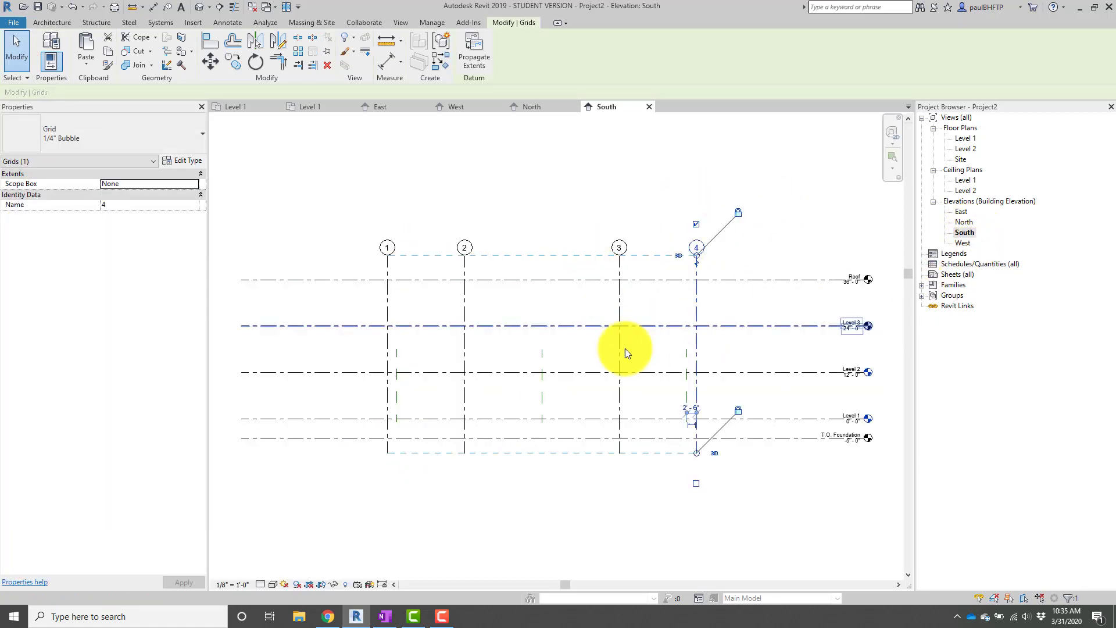
{"action": "left_click", "coordinate": [789, 235]}
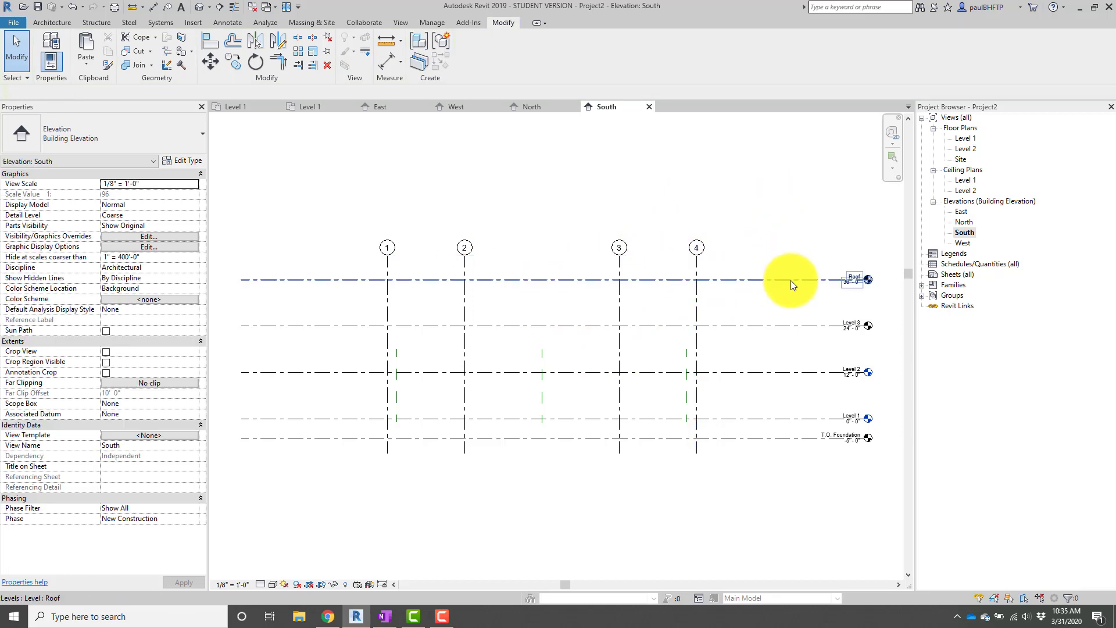
{"action": "left_click", "coordinate": [401, 364]}
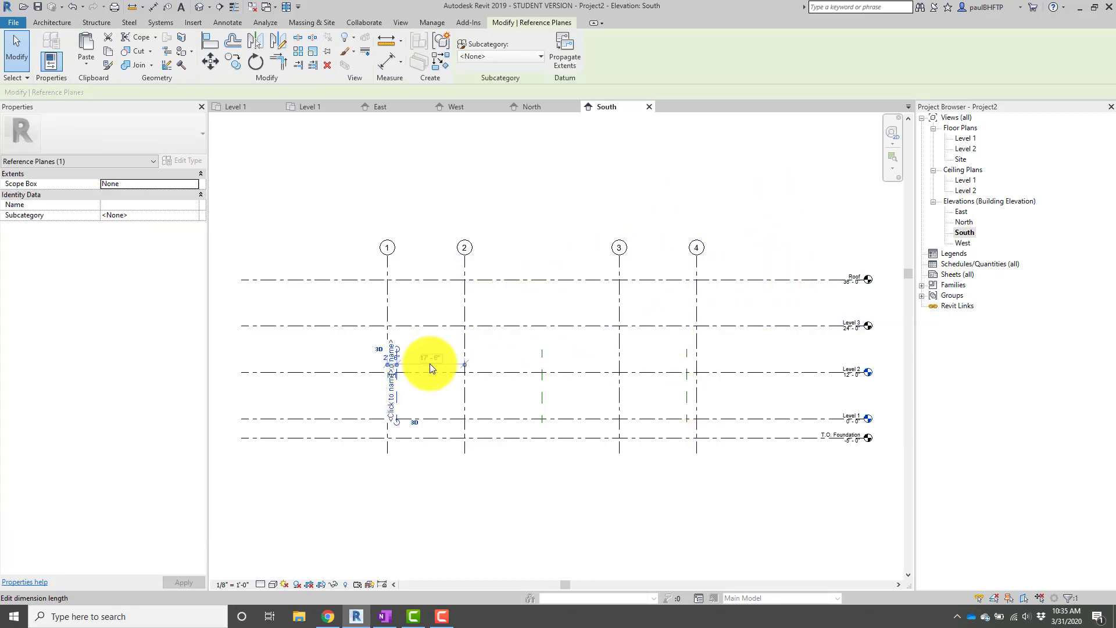
{"action": "scroll", "coordinate": [429, 368], "scroll_direction": "up", "scroll_amount": 2}
{"action": "middle_click_drag", "start_coordinate": [401, 354], "coordinate": [396, 377]}
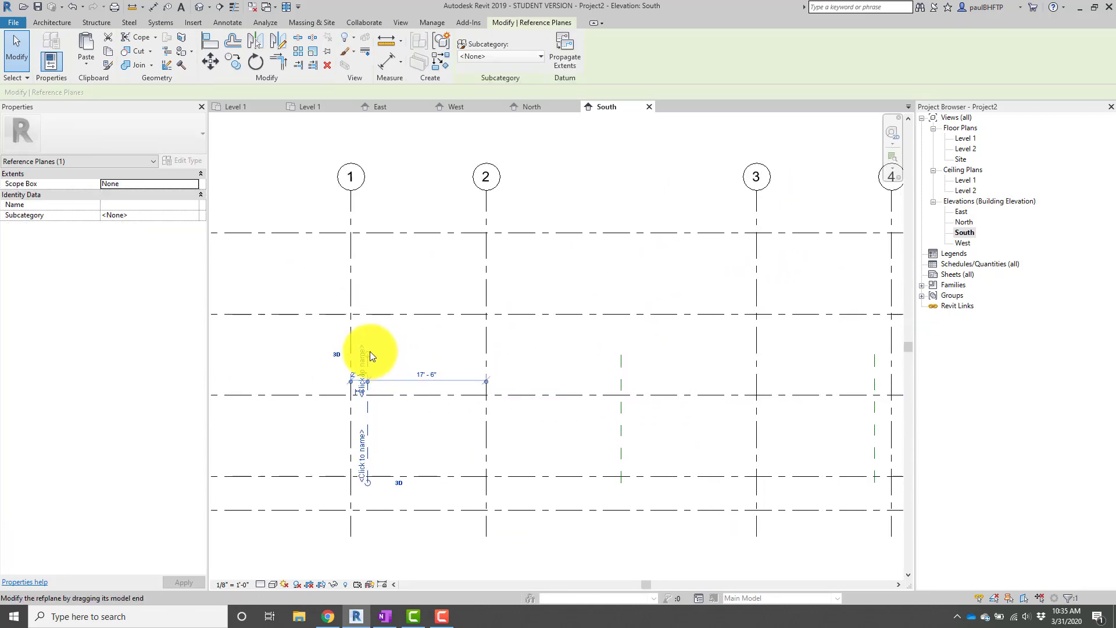
{"action": "left_click_drag", "start_coordinate": [367, 353], "coordinate": [367, 209]}
{"action": "left_click", "coordinate": [621, 356]}
{"action": "left_click_drag", "start_coordinate": [621, 355], "coordinate": [630, 218]}
{"action": "middle_click_drag", "start_coordinate": [797, 361], "coordinate": [608, 351]}
{"action": "left_click", "coordinate": [684, 365]}
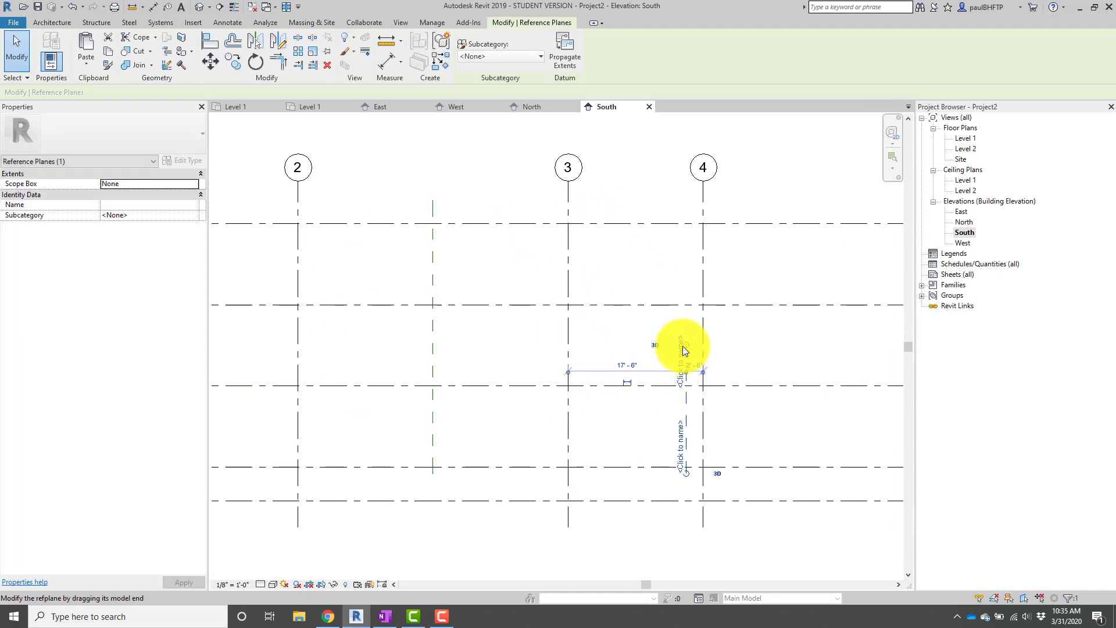
{"action": "left_click_drag", "start_coordinate": [687, 346], "coordinate": [668, 199]}
{"action": "scroll", "coordinate": [657, 267], "scroll_direction": "down", "scroll_amount": 2}
{"action": "middle_click_drag", "start_coordinate": [643, 297], "coordinate": [653, 276]}
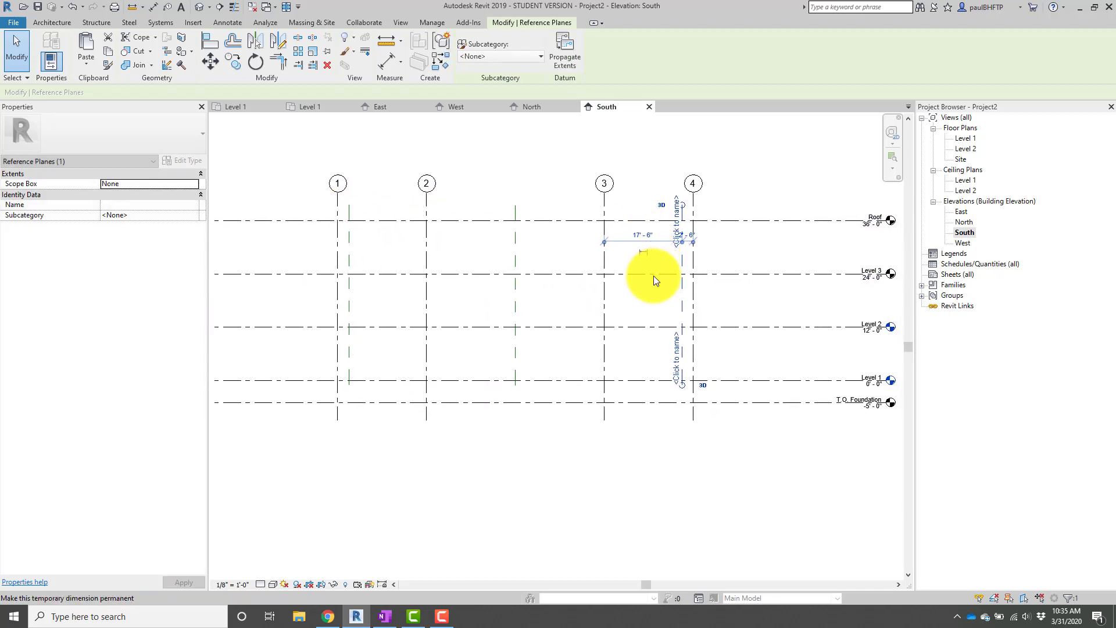
{"action": "scroll", "coordinate": [678, 408], "scroll_direction": "up", "scroll_amount": 1}
{"action": "scroll", "coordinate": [710, 400], "scroll_direction": "down", "scroll_amount": 1}
{"action": "left_click", "coordinate": [898, 272]}
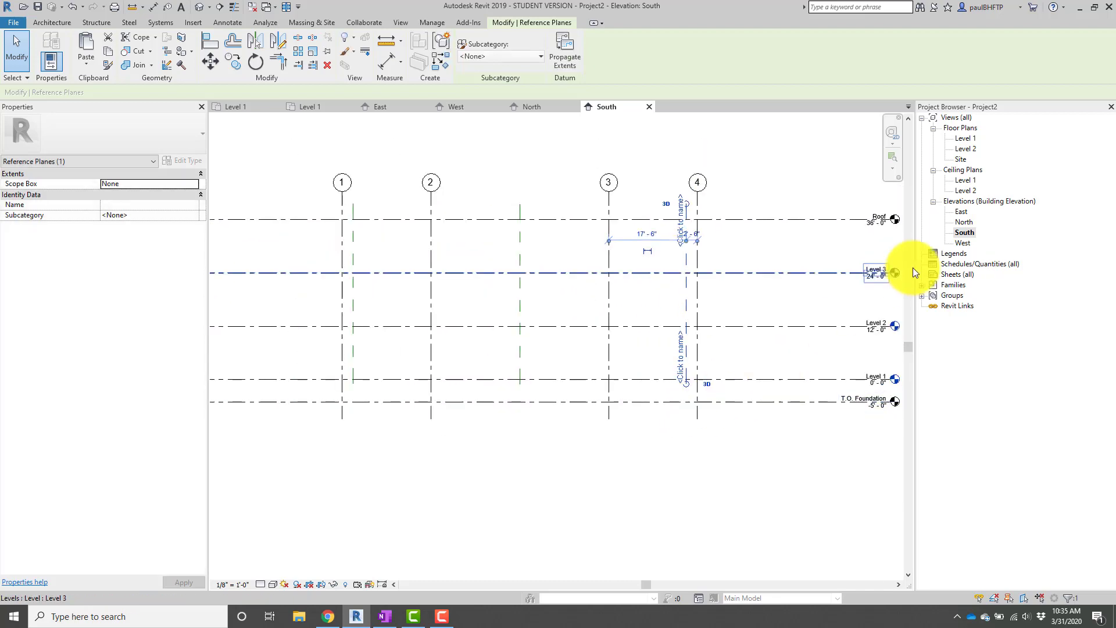
Check the reference planes' extents in the North and South elevations.
{"action": "double_click", "coordinate": [963, 221]}
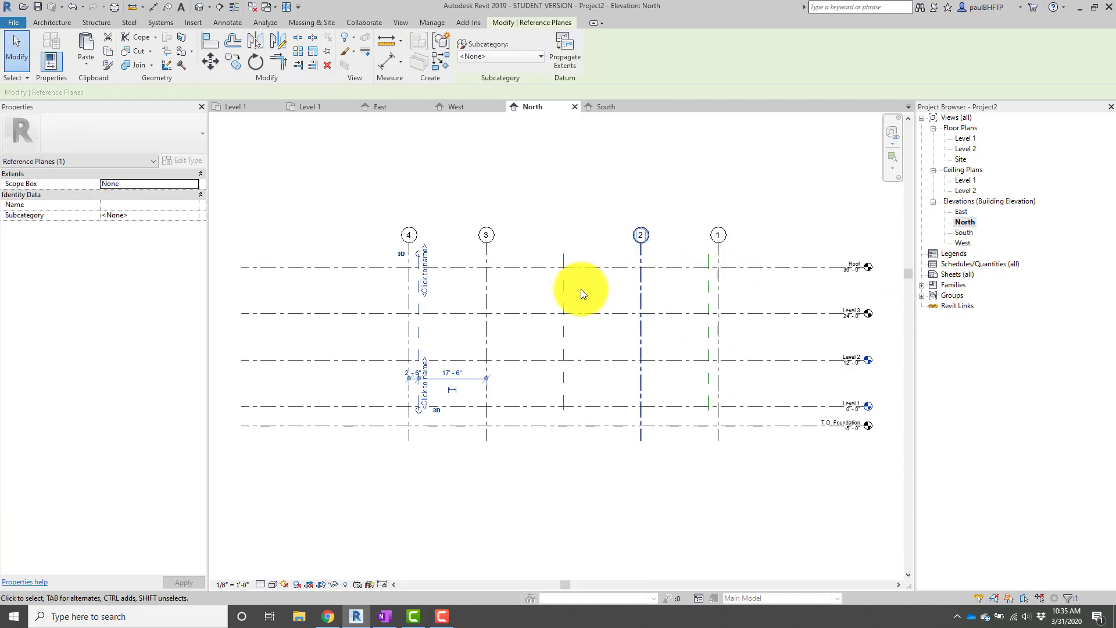
{"action": "double_click", "coordinate": [970, 231]}
{"action": "left_click", "coordinate": [970, 221]}
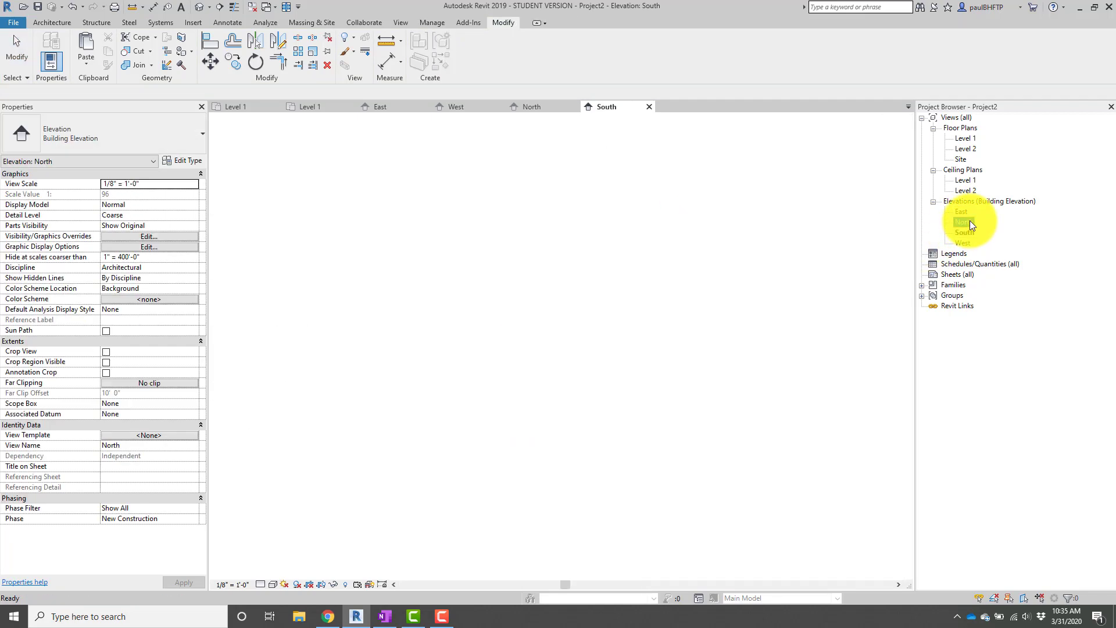
Open the East elevation and extend the upper ends of its four vertical reference planes above the Roof level.
{"action": "double_click", "coordinate": [960, 212]}
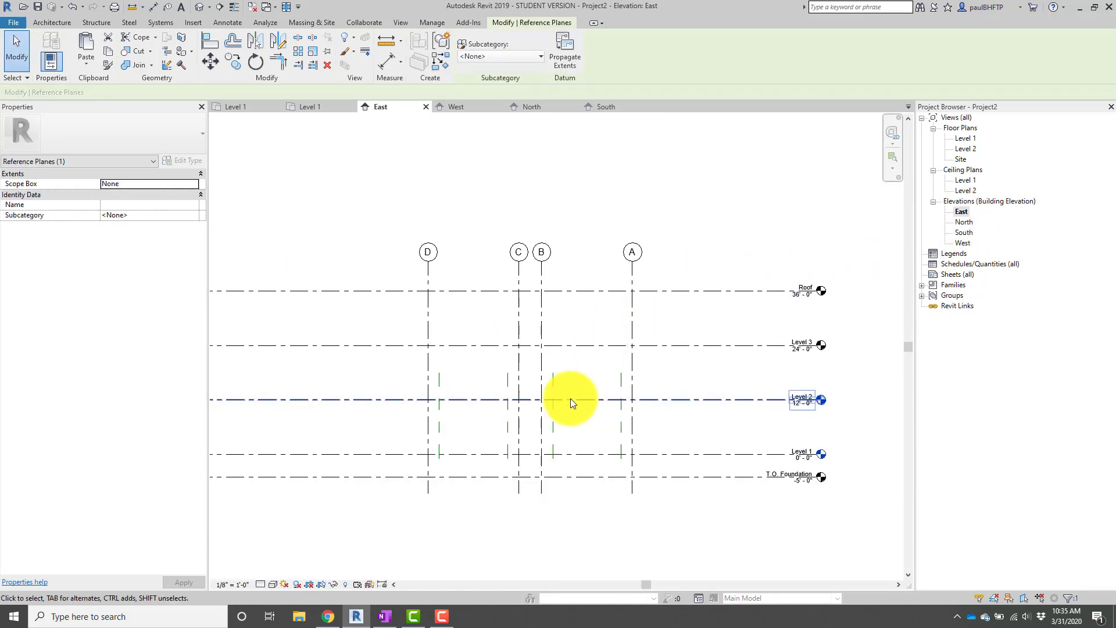
{"action": "left_click", "coordinate": [621, 386]}
{"action": "left_click_drag", "start_coordinate": [621, 372], "coordinate": [621, 271]}
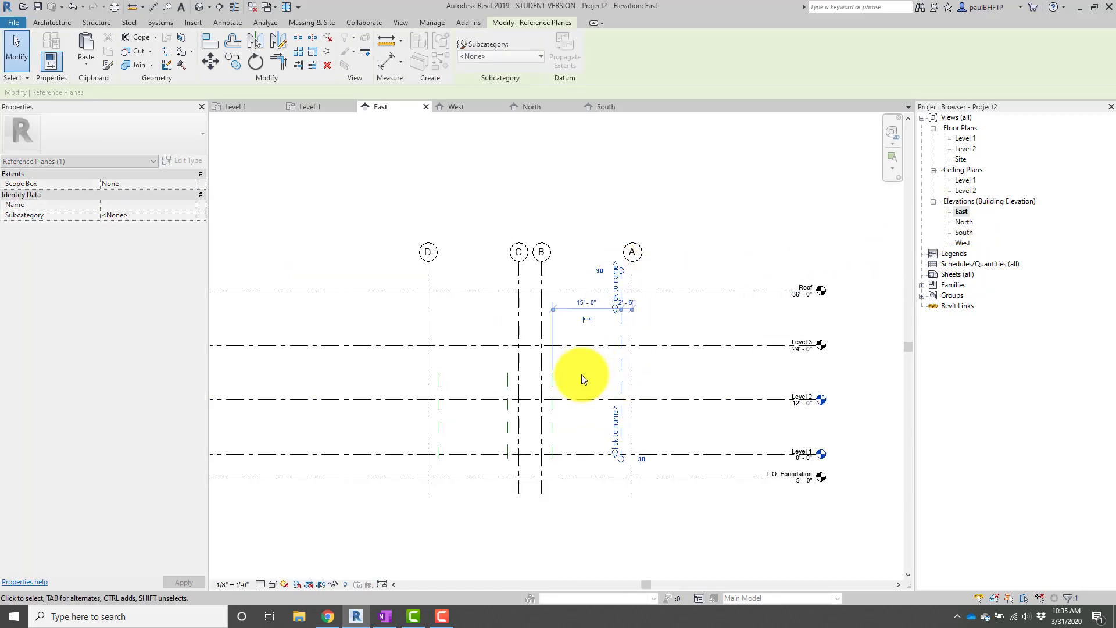
{"action": "left_click", "coordinate": [552, 382]}
{"action": "left_click_drag", "start_coordinate": [553, 373], "coordinate": [555, 270]}
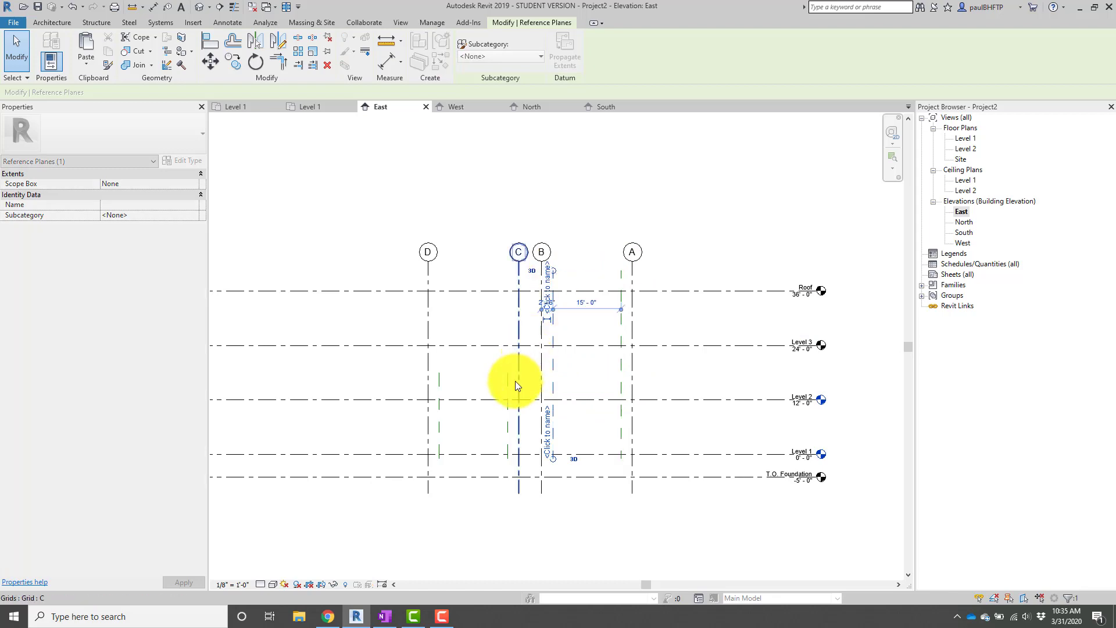
{"action": "left_click", "coordinate": [509, 379]}
{"action": "left_click_drag", "start_coordinate": [510, 371], "coordinate": [509, 269]}
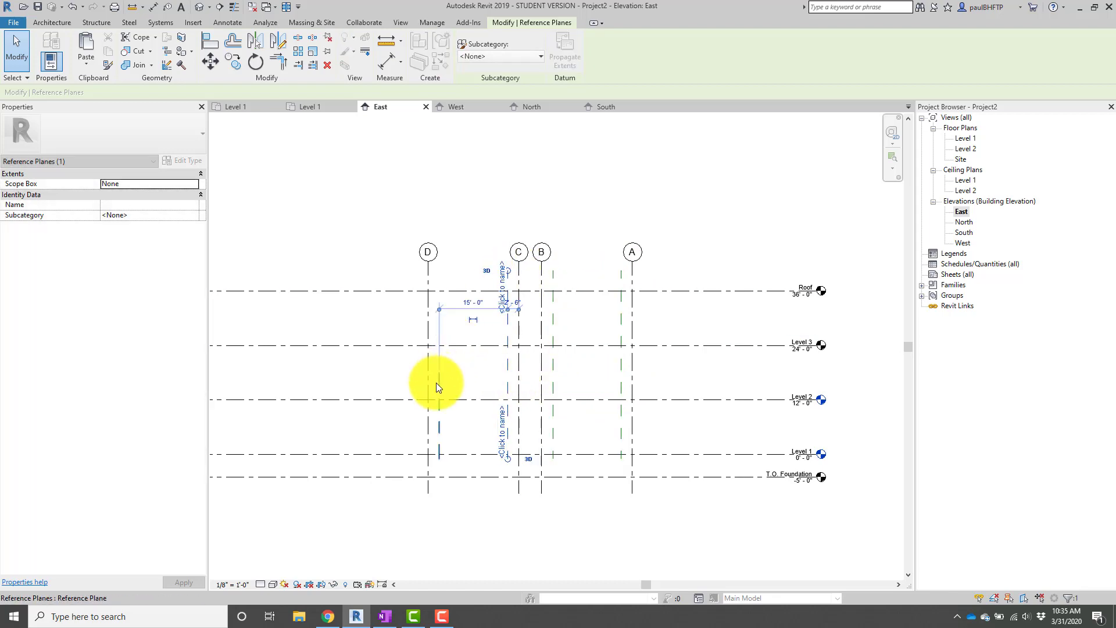
{"action": "left_click", "coordinate": [438, 384]}
{"action": "left_click_drag", "start_coordinate": [439, 372], "coordinate": [439, 270]}
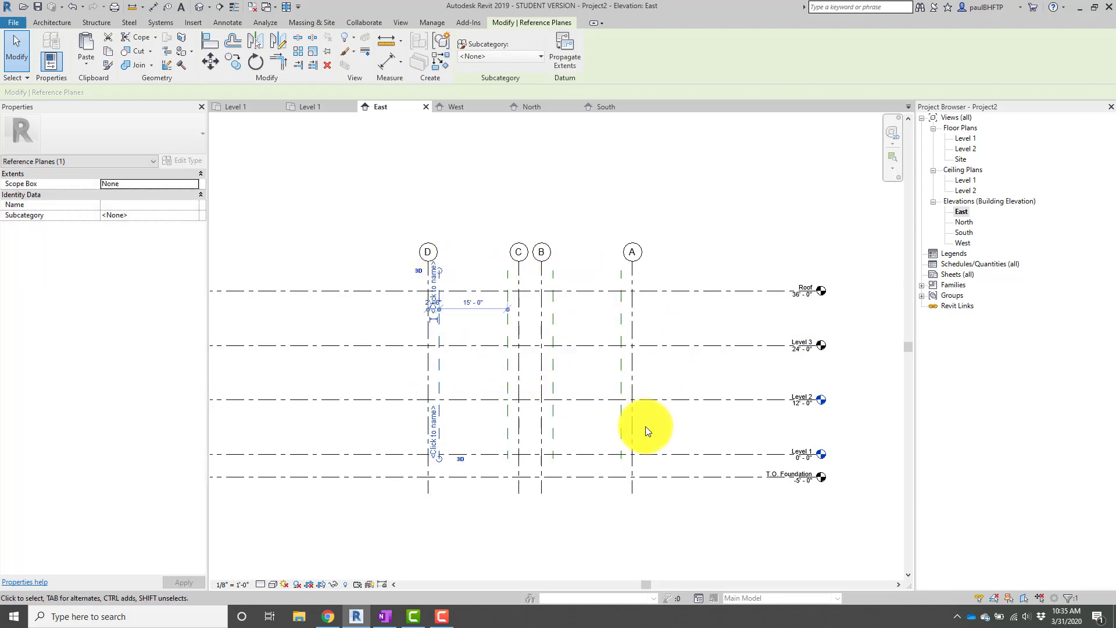
Check the reference planes in the West elevation and view the Level 1 and Level 2 floor plans.
{"action": "double_click", "coordinate": [962, 242]}
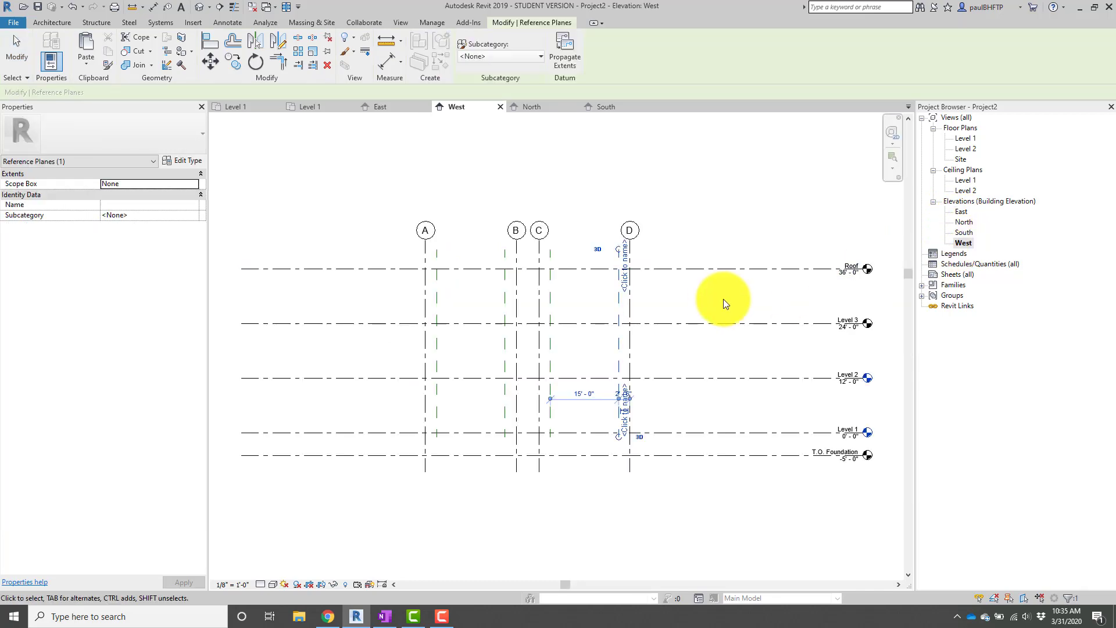
{"action": "left_click", "coordinate": [699, 198]}
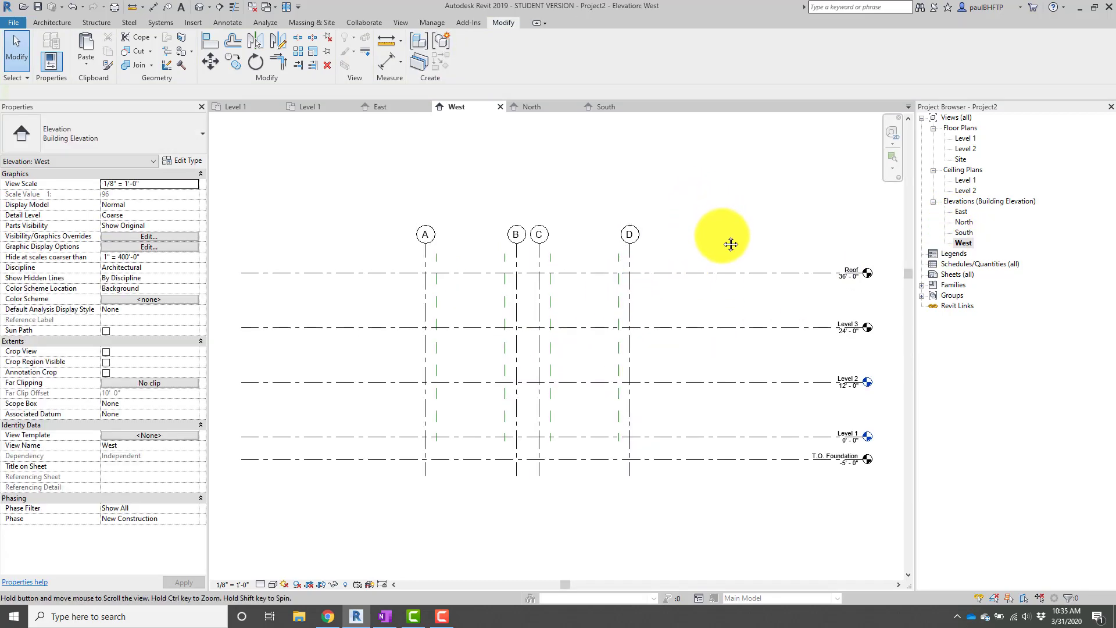
{"action": "double_click", "coordinate": [968, 138]}
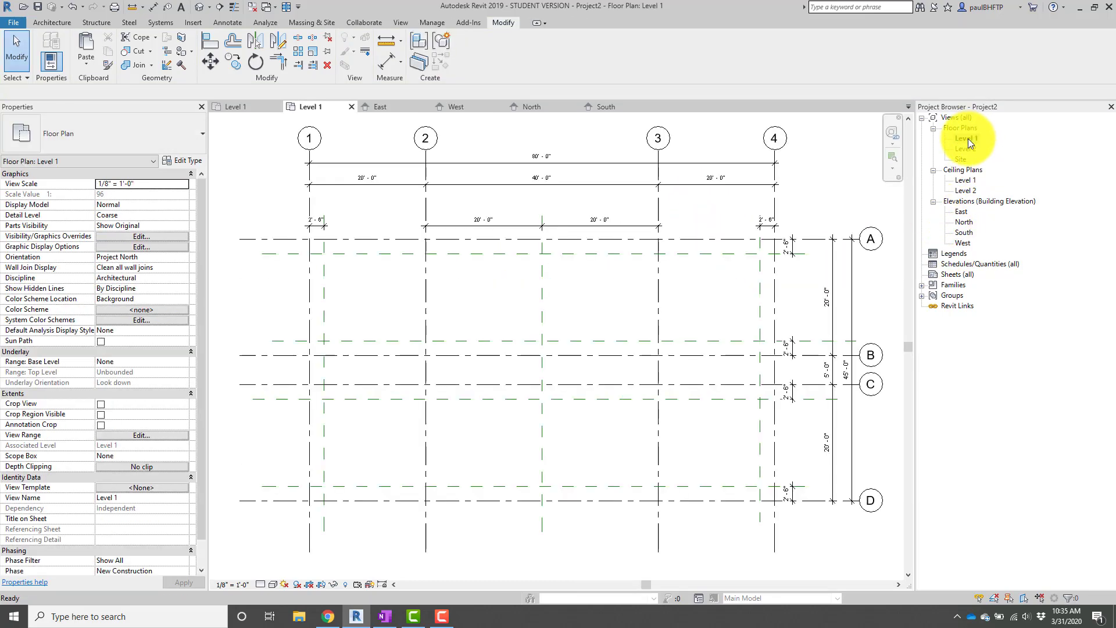
{"action": "double_click", "coordinate": [968, 149]}
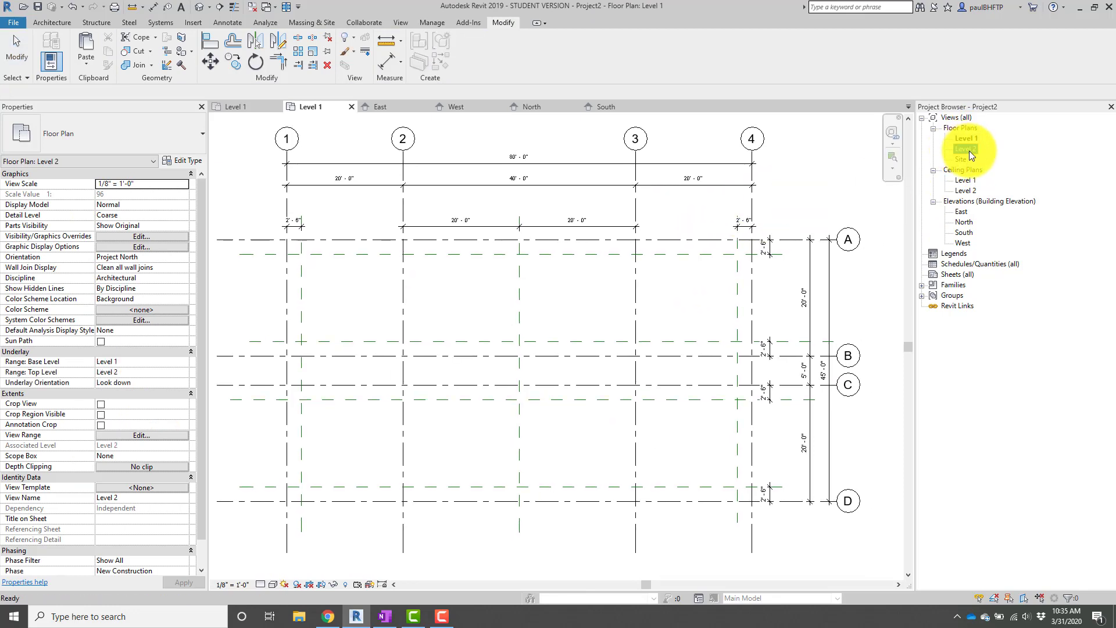
Review the grids and reference planes in the Level 2 floor plan, then open the East elevation.
{"action": "scroll", "coordinate": [741, 290], "scroll_direction": "down", "scroll_amount": 1}
{"action": "middle_click_drag", "start_coordinate": [734, 293], "coordinate": [720, 272]}
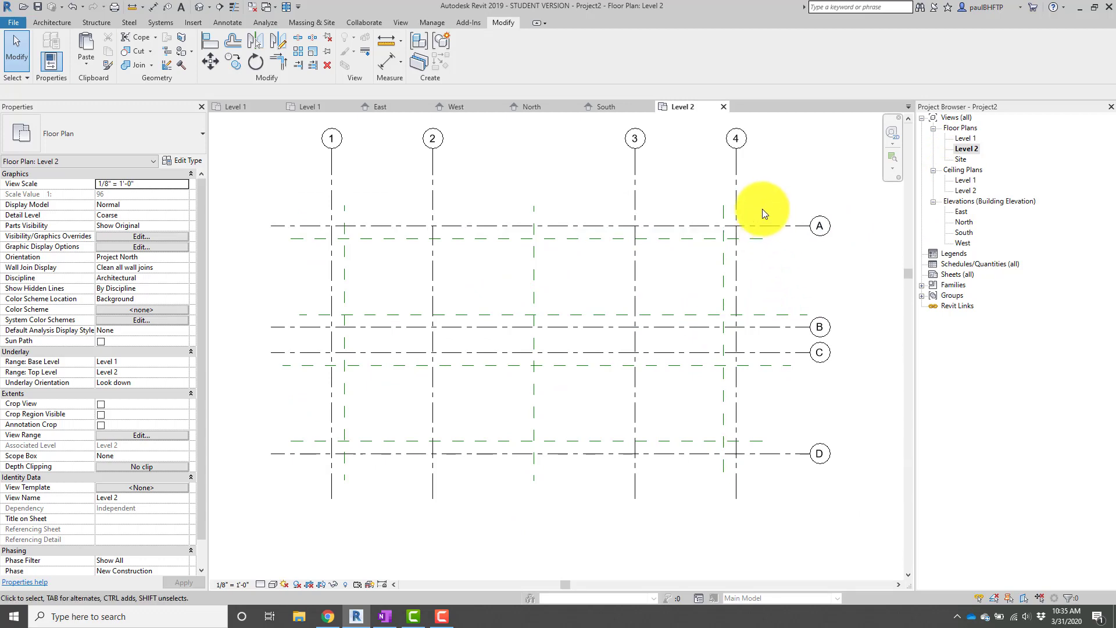
{"action": "middle_click_drag", "start_coordinate": [787, 253], "coordinate": [794, 267]}
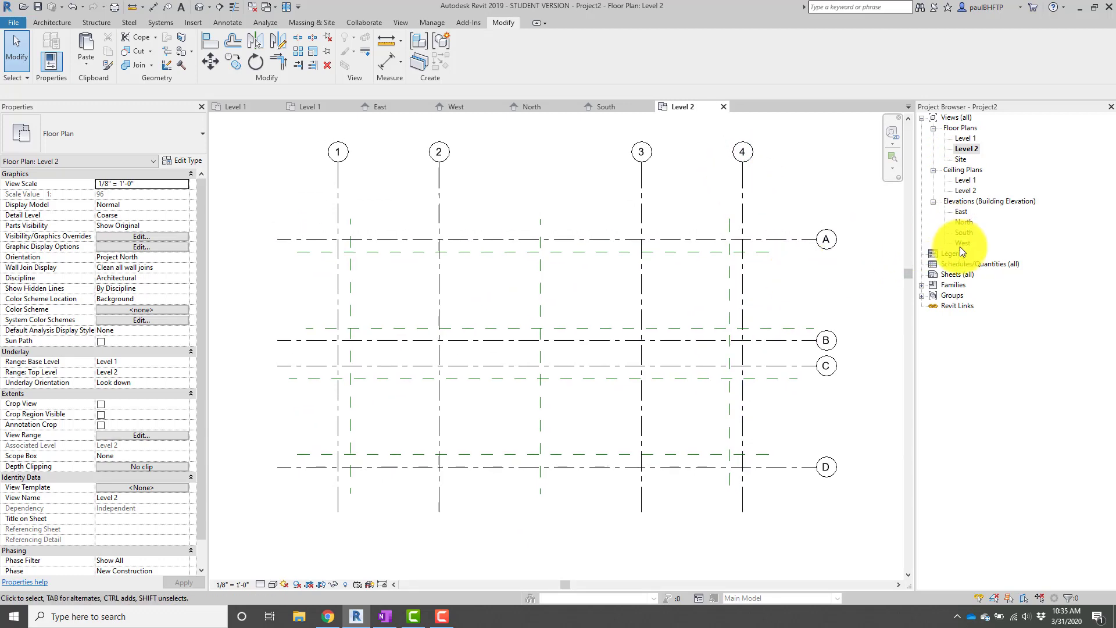
{"action": "double_click", "coordinate": [963, 211]}
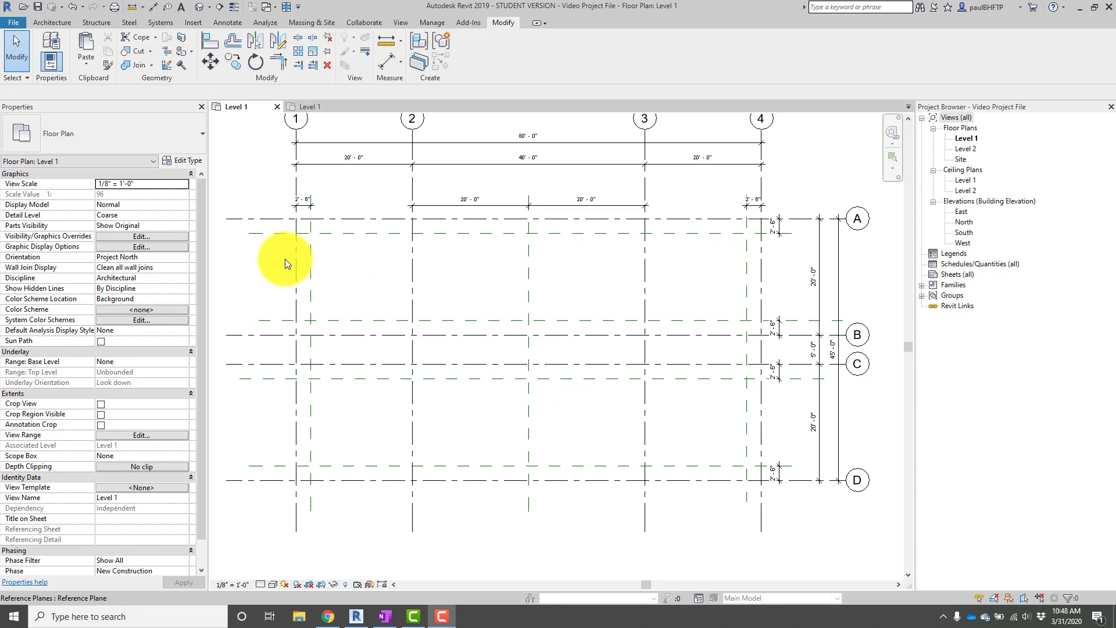
In the Level 1 floor plan, start a Basic Wall of type Generic - 8" with its location line at Finish Face: Exterior.
{"action": "left_click", "coordinate": [959, 138]}
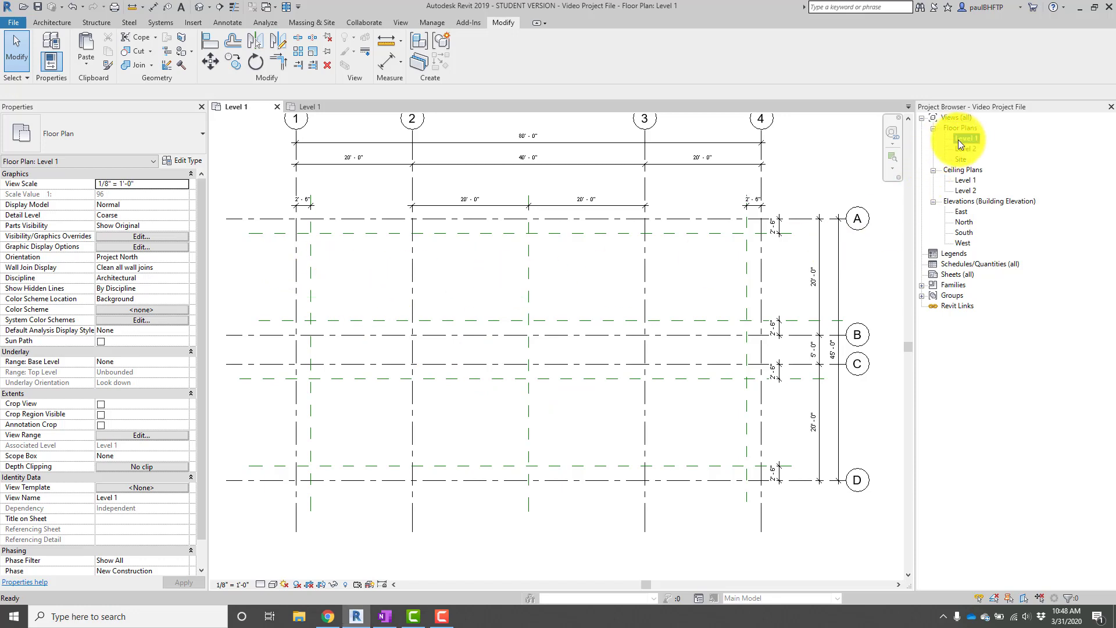
{"action": "left_click", "coordinate": [697, 252]}
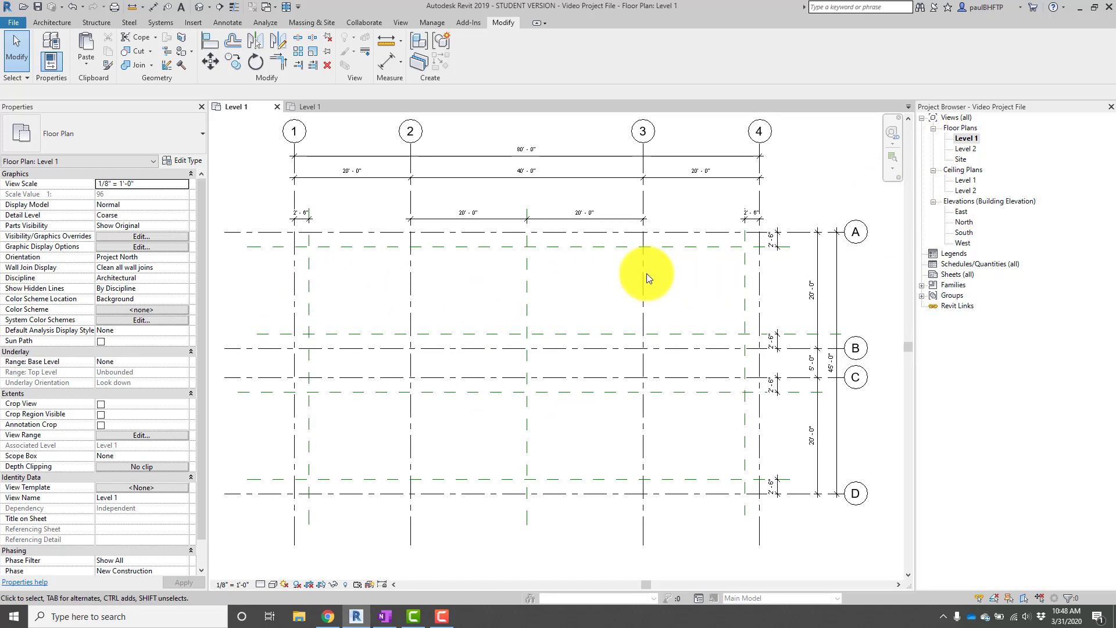
{"action": "key", "text": "w"}
{"action": "key", "text": "a"}
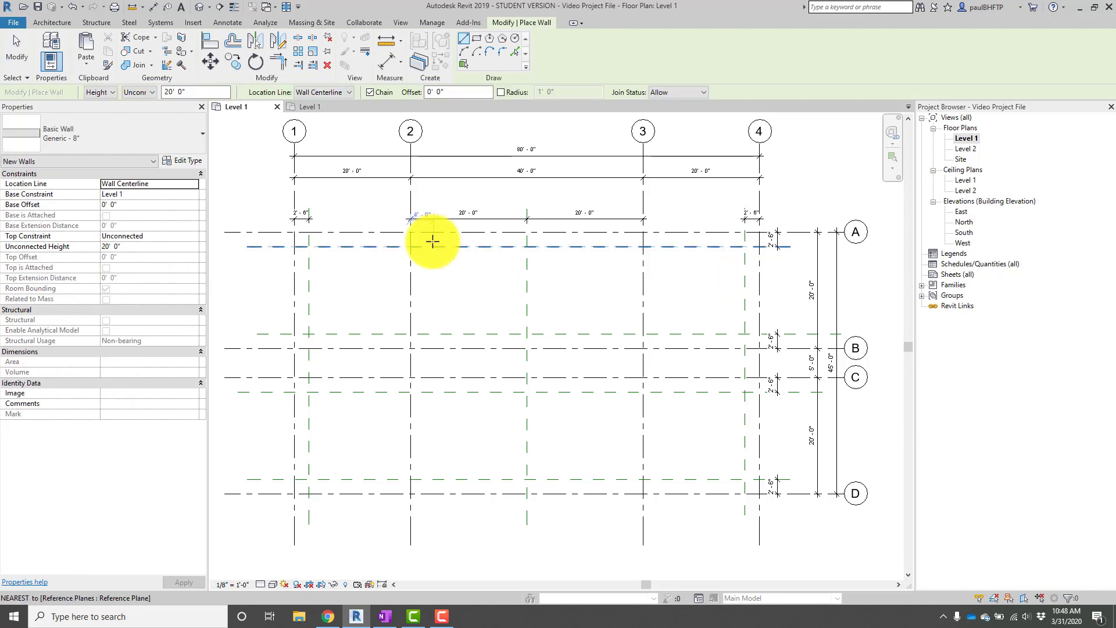
{"action": "left_click", "coordinate": [52, 25]}
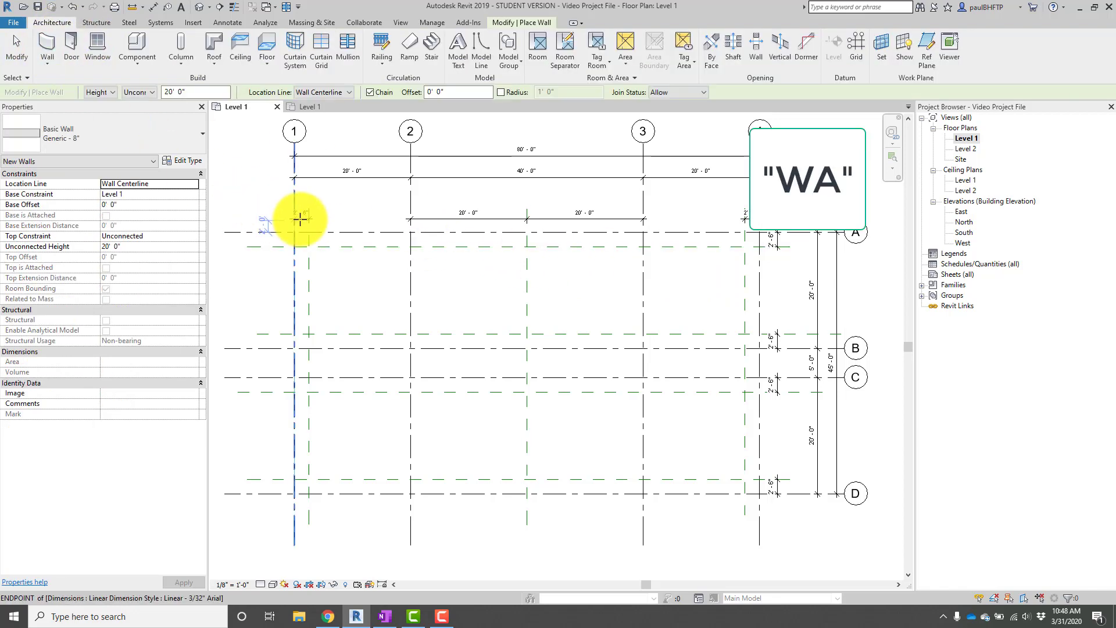
{"action": "left_click", "coordinate": [146, 134]}
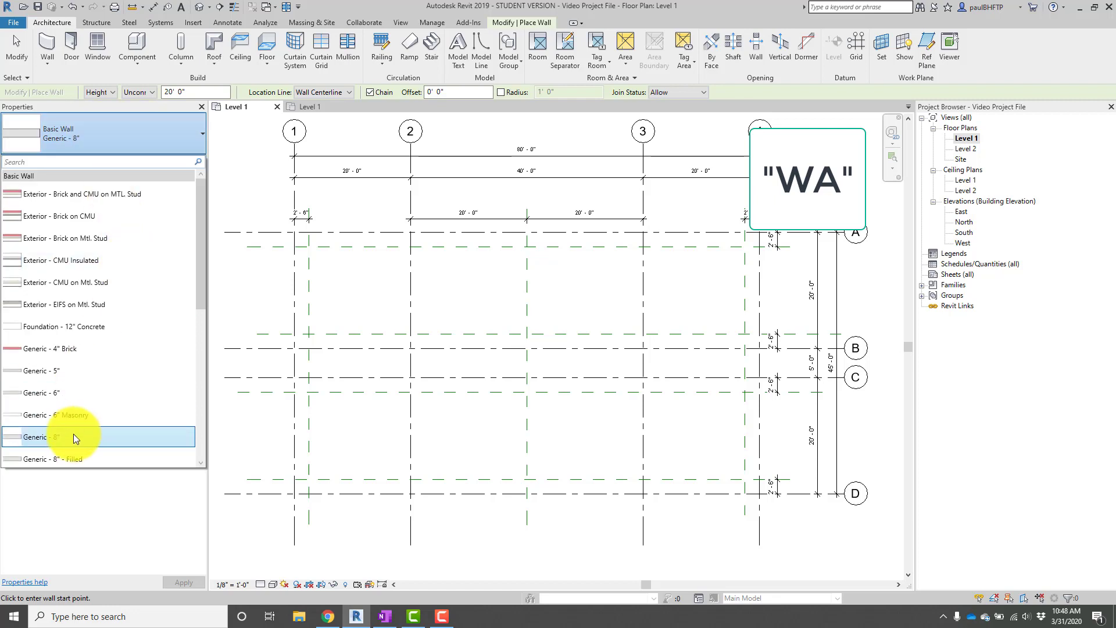
{"action": "mouse_move", "coordinate": [33, 439]}
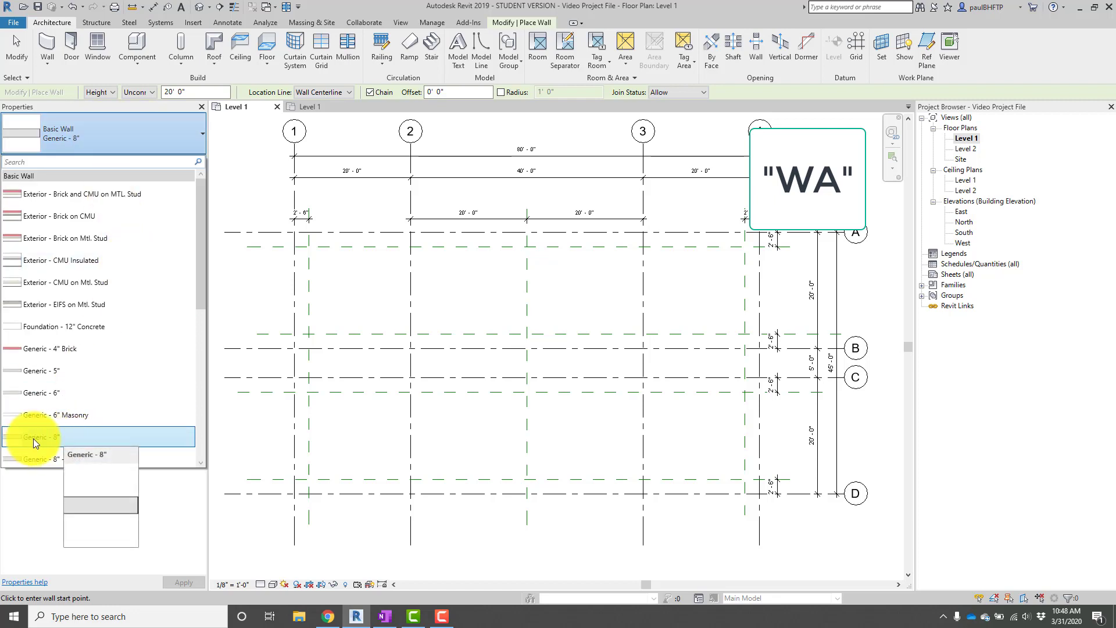
{"action": "left_click", "coordinate": [72, 437]}
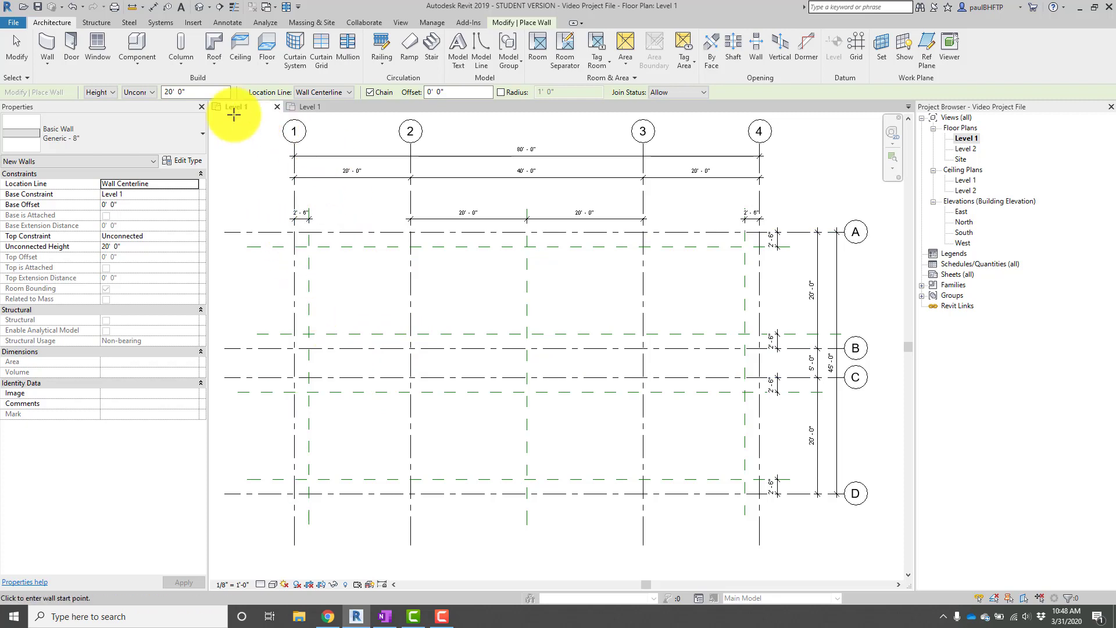
{"action": "left_click", "coordinate": [326, 92]}
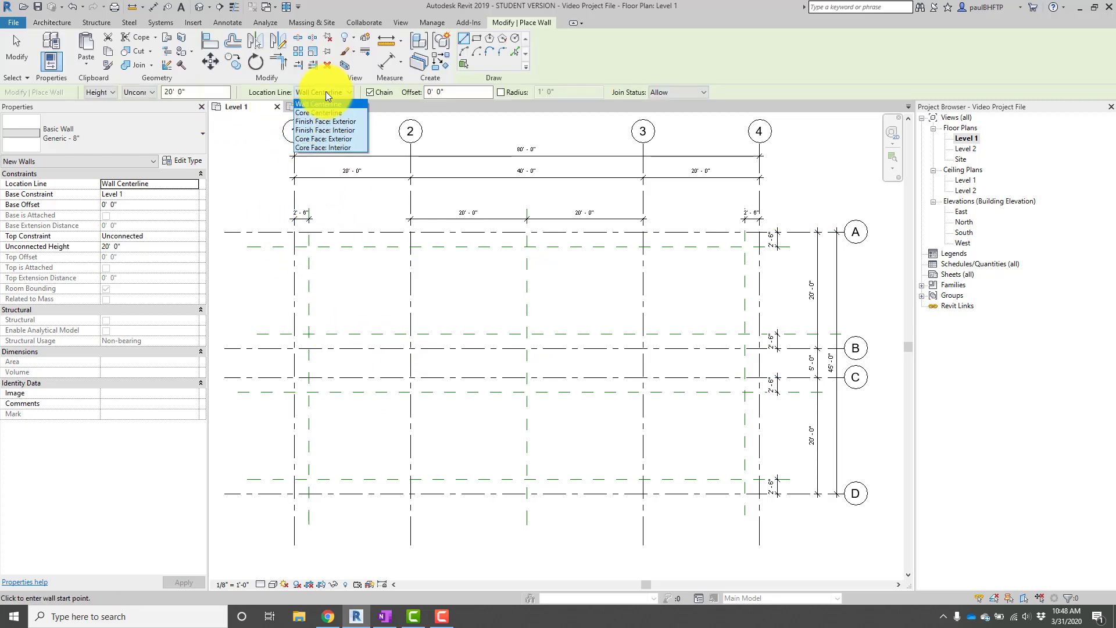
{"action": "left_click", "coordinate": [329, 121]}
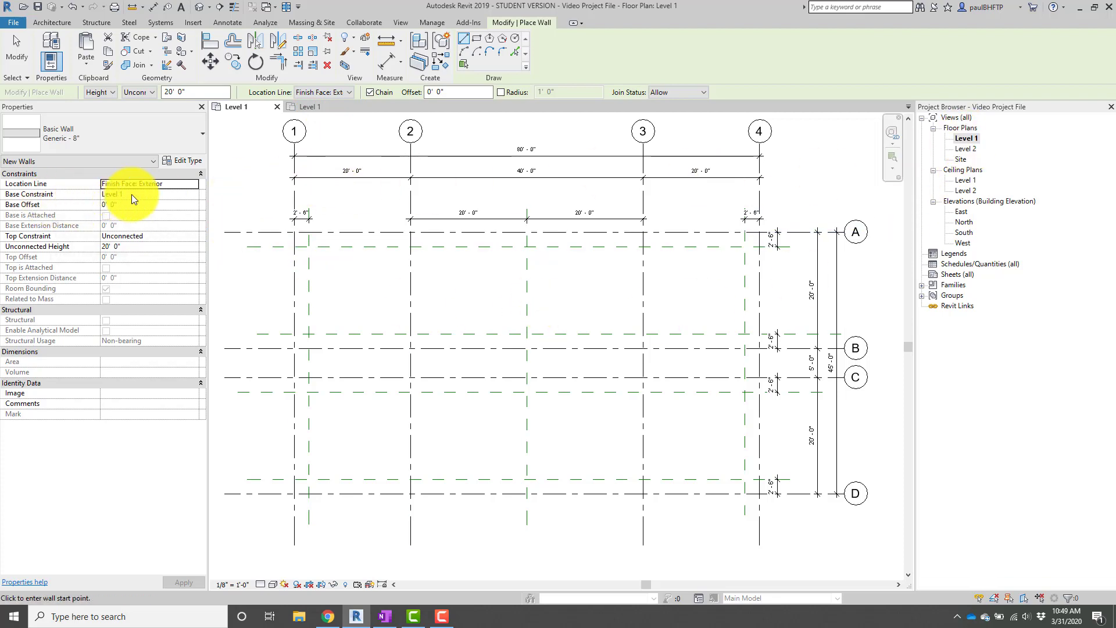
Set the new walls' top constraint to Up to level: Level 2 and their base constraint to T.O. Foundation.
{"action": "left_click", "coordinate": [154, 236]}
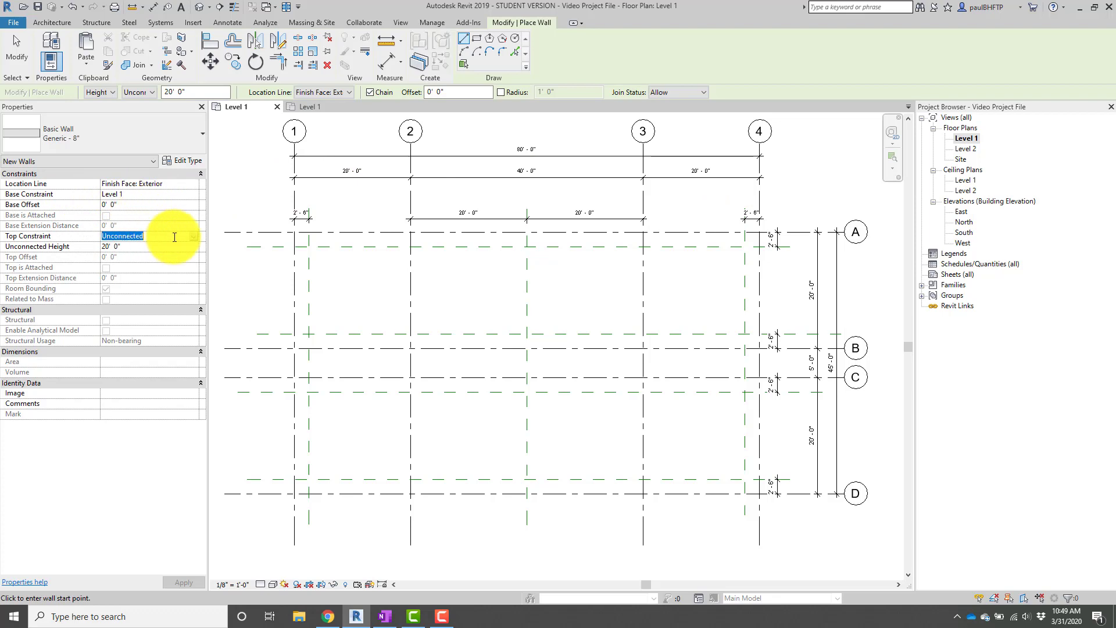
{"action": "left_click", "coordinate": [192, 240]}
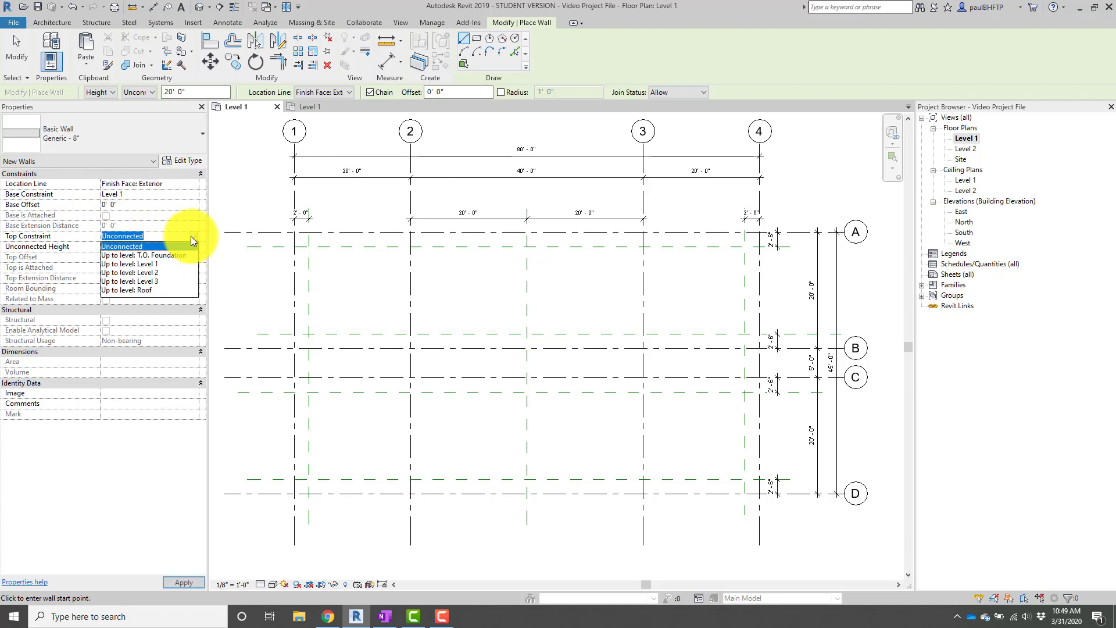
{"action": "left_click", "coordinate": [160, 272]}
{"action": "middle_click_drag", "start_coordinate": [395, 312], "coordinate": [394, 304]}
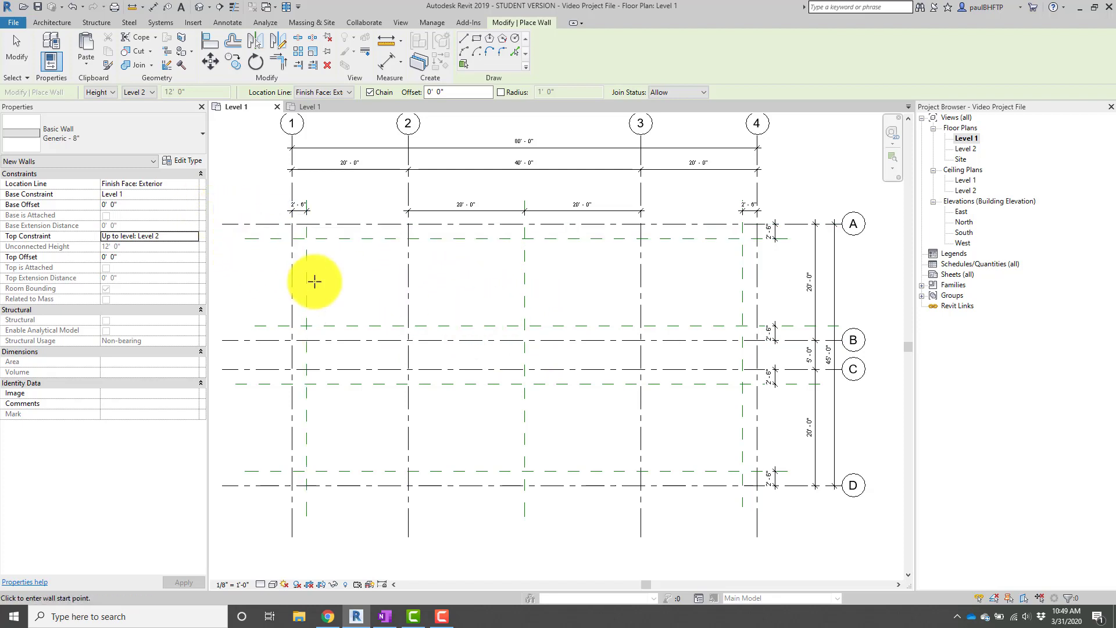
{"action": "middle_click_drag", "start_coordinate": [421, 308], "coordinate": [418, 316]}
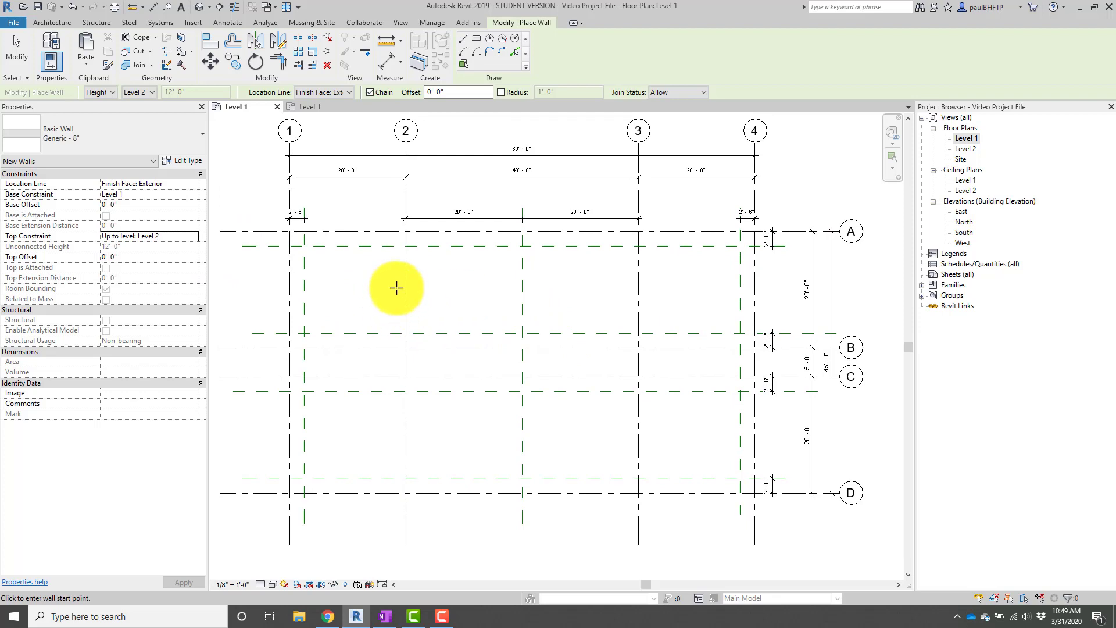
{"action": "left_click", "coordinate": [193, 193]}
{"action": "left_click", "coordinate": [145, 205]}
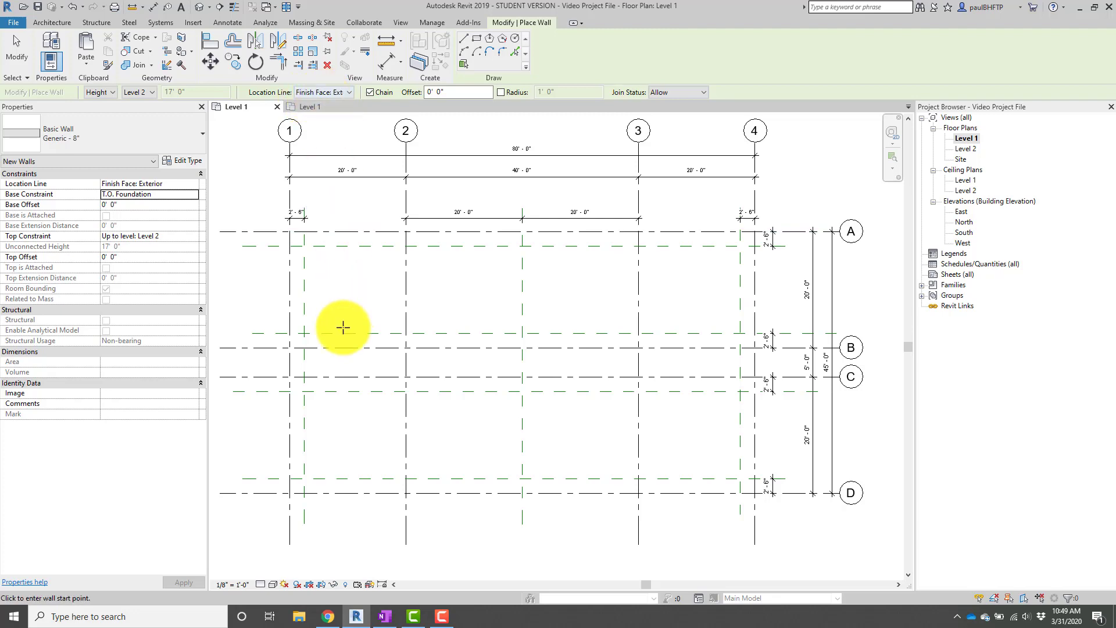
Draw the first exterior wall along grid 1 from its intersection with grid D to grid C.
{"action": "middle_click_drag", "start_coordinate": [384, 332], "coordinate": [403, 296]}
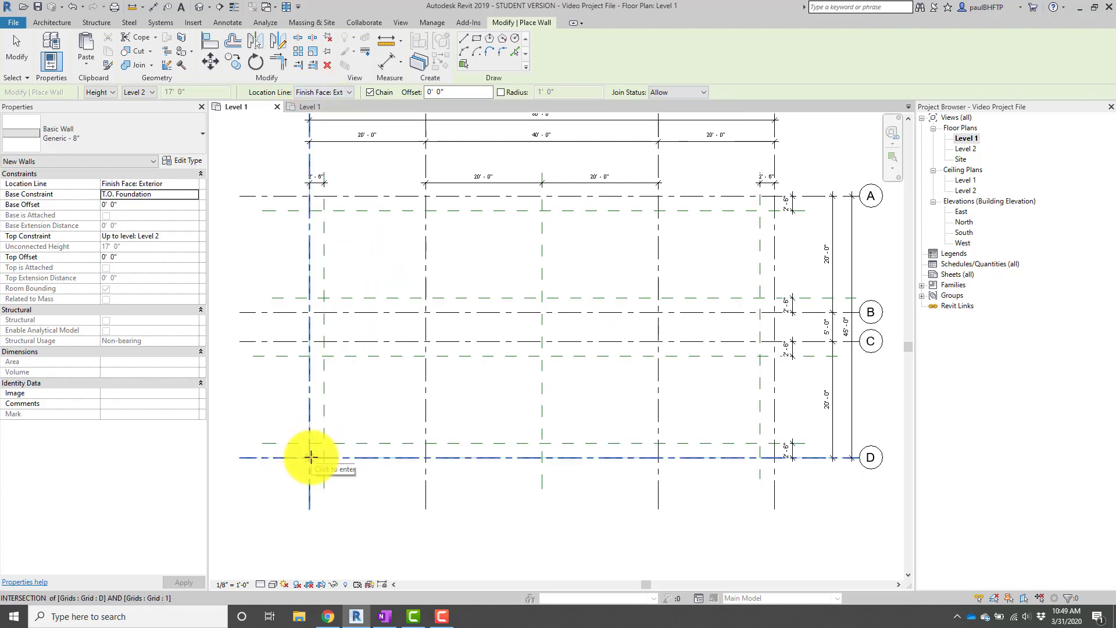
{"action": "scroll", "coordinate": [310, 459], "scroll_direction": "up", "scroll_amount": 2}
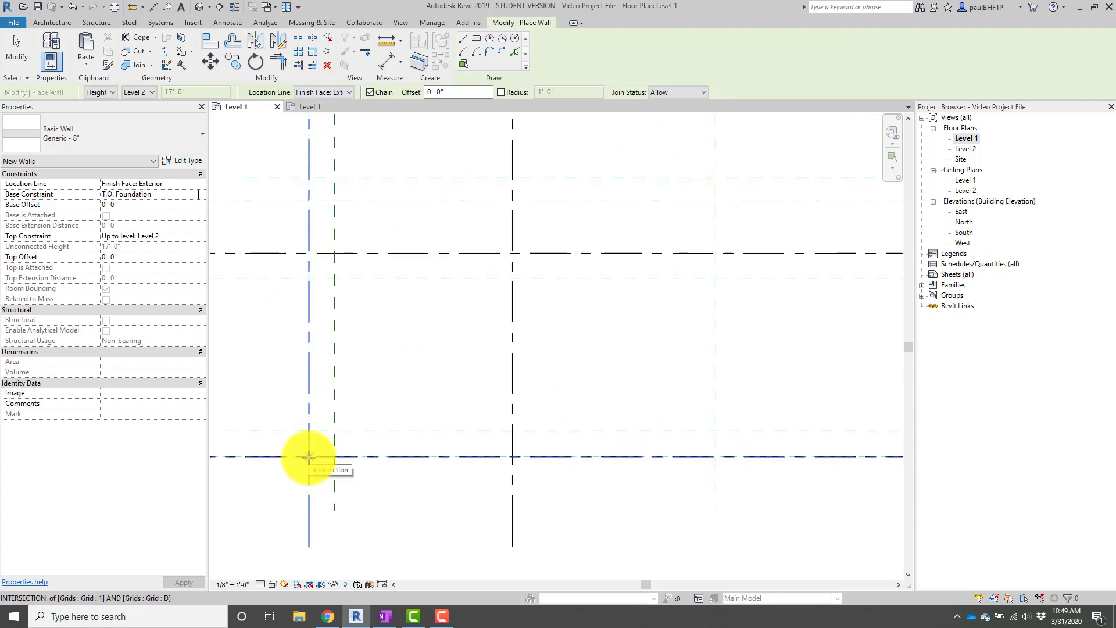
{"action": "left_click", "coordinate": [308, 458]}
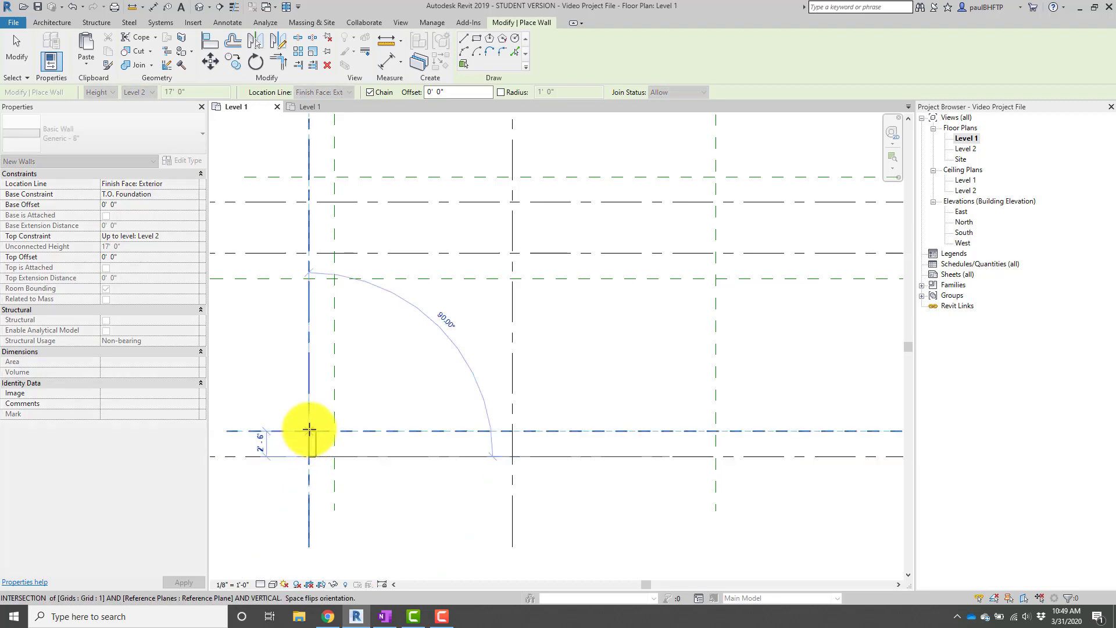
{"action": "scroll", "coordinate": [306, 417], "scroll_direction": "up", "scroll_amount": 2}
{"action": "scroll", "coordinate": [303, 407], "scroll_direction": "up", "scroll_amount": 1}
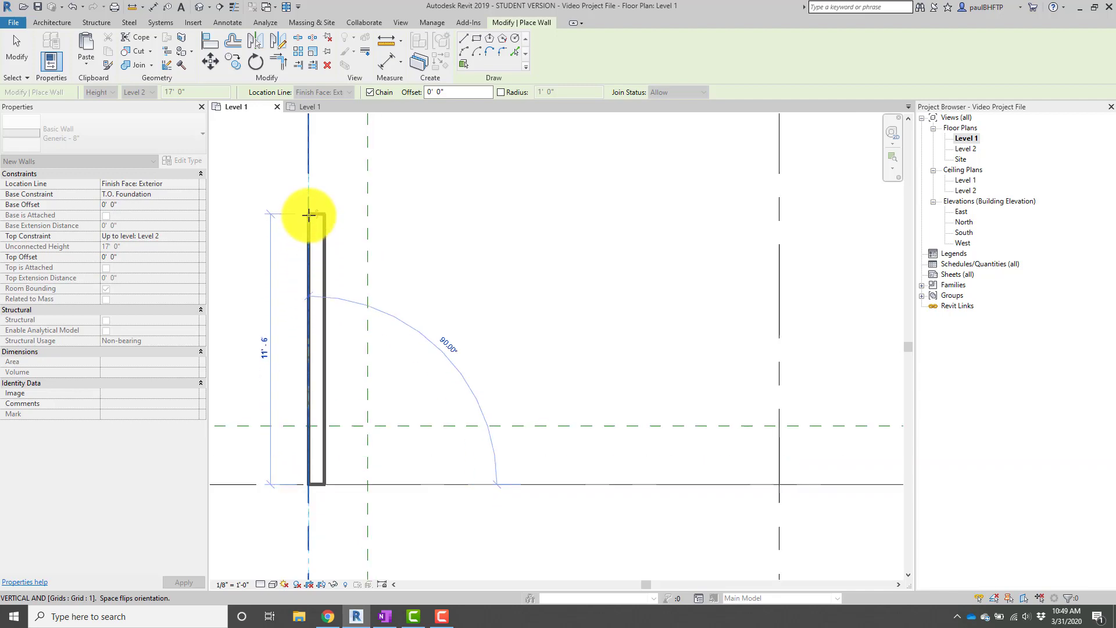
{"action": "scroll", "coordinate": [309, 227], "scroll_direction": "up", "scroll_amount": 5}
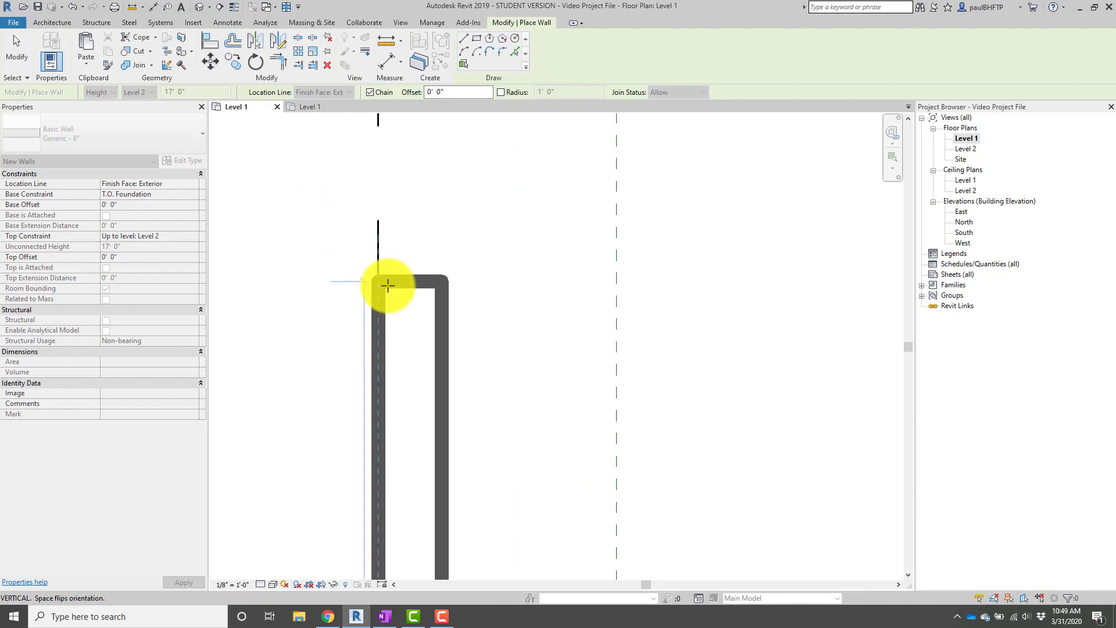
{"action": "scroll", "coordinate": [388, 285], "scroll_direction": "down", "scroll_amount": 1}
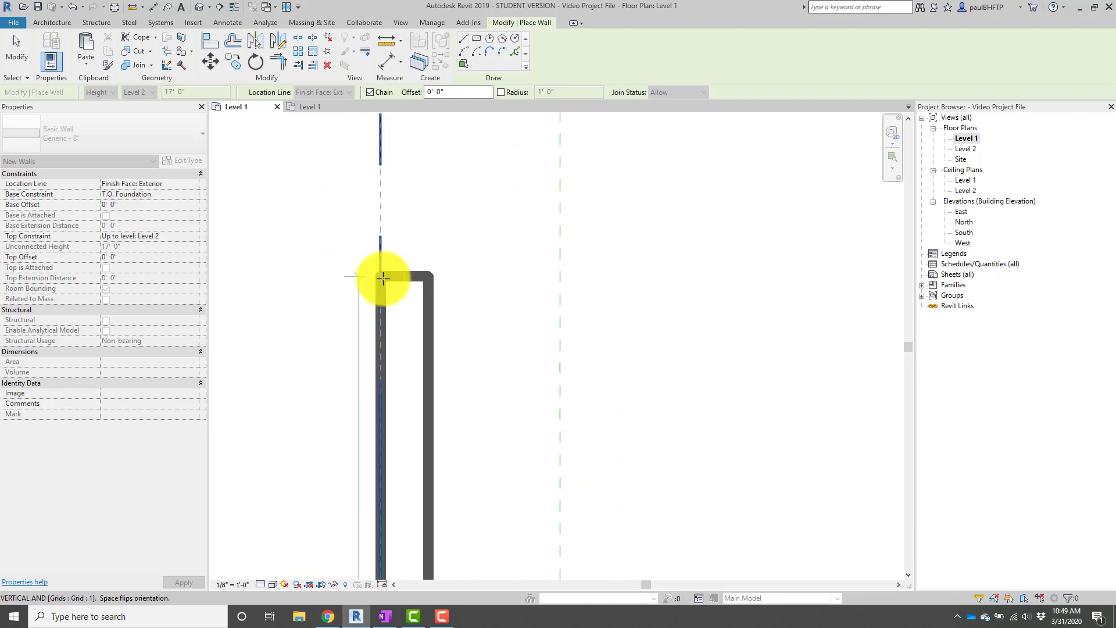
{"action": "scroll", "coordinate": [383, 279], "scroll_direction": "down", "scroll_amount": 4}
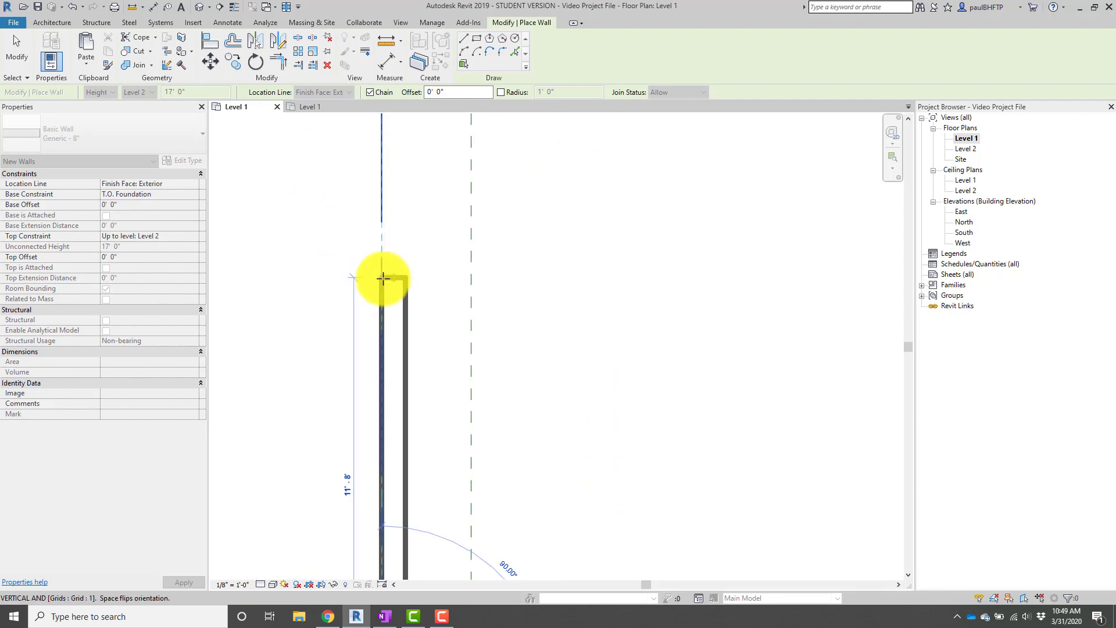
{"action": "scroll", "coordinate": [385, 281], "scroll_direction": "down", "scroll_amount": 1}
{"action": "middle_click_drag", "start_coordinate": [385, 281], "coordinate": [304, 377]}
{"action": "scroll", "coordinate": [389, 308], "scroll_direction": "down", "scroll_amount": 1}
{"action": "scroll", "coordinate": [364, 331], "scroll_direction": "down", "scroll_amount": 2}
{"action": "scroll", "coordinate": [304, 376], "scroll_direction": "down", "scroll_amount": 1}
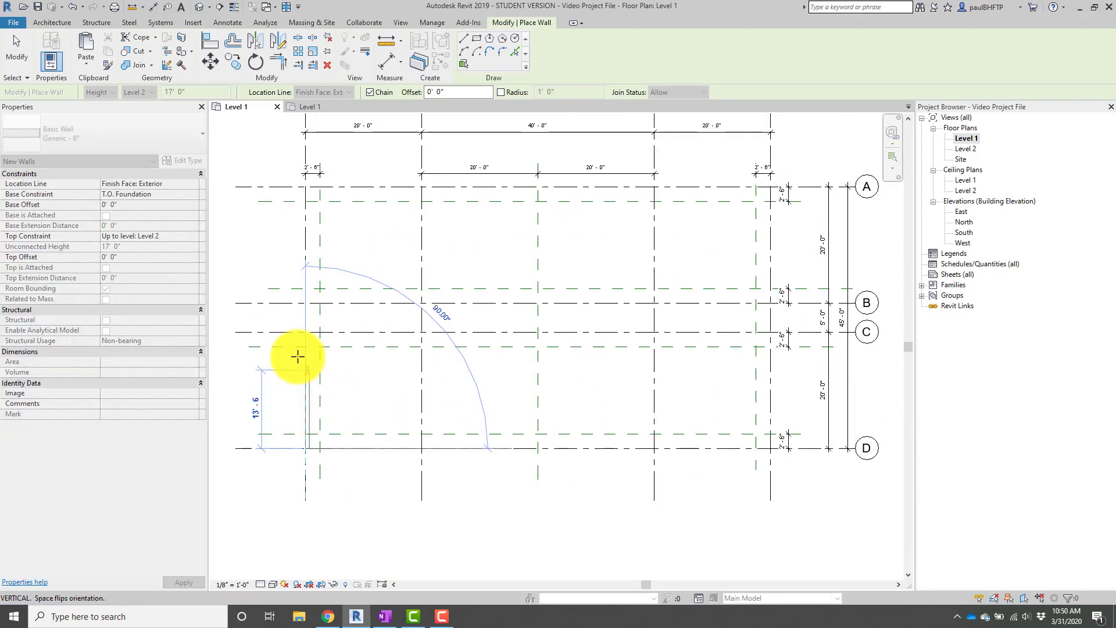
{"action": "left_click", "coordinate": [304, 332]}
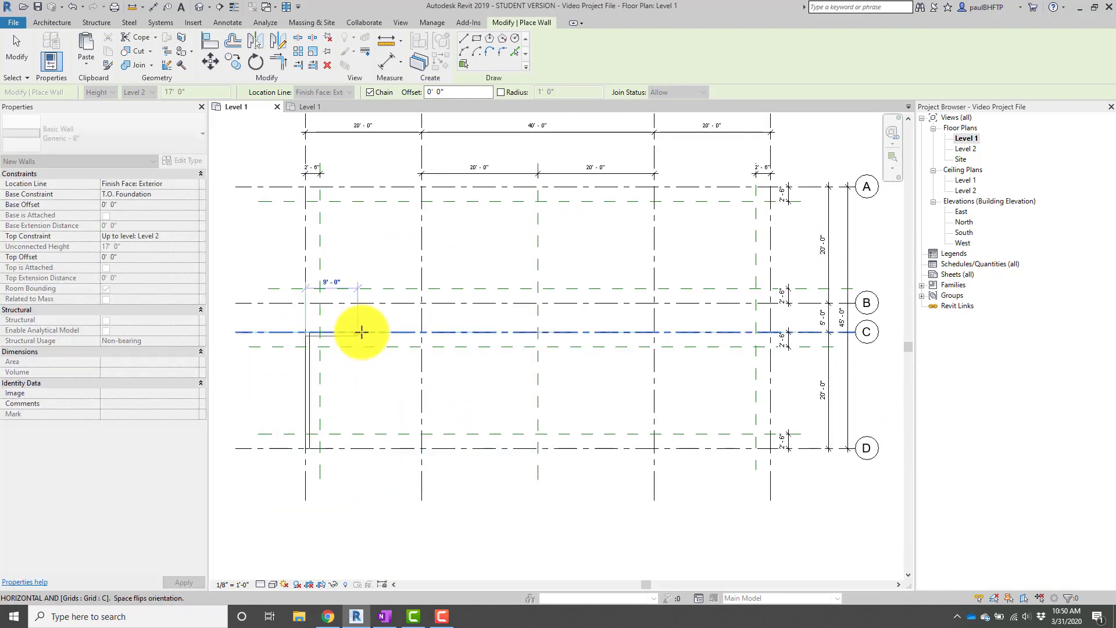
Continue the wall chain along grid C to grid 2, along grid 2 to grid A, and along grid A to grid 4.
{"action": "middle_click_drag", "start_coordinate": [434, 331], "coordinate": [456, 386]}
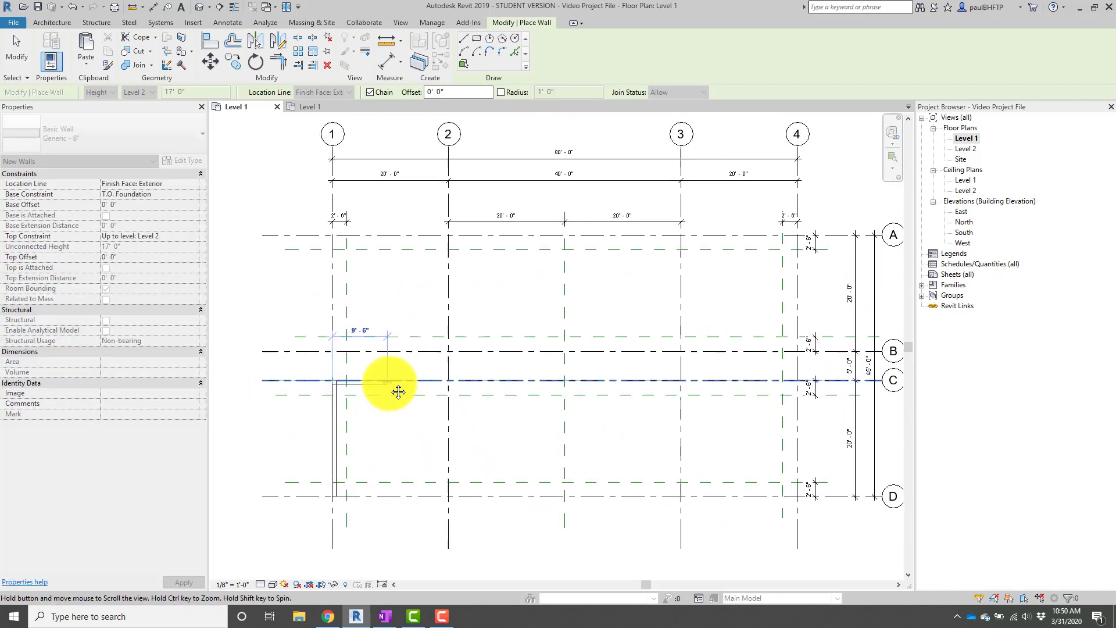
{"action": "left_click", "coordinate": [454, 383]}
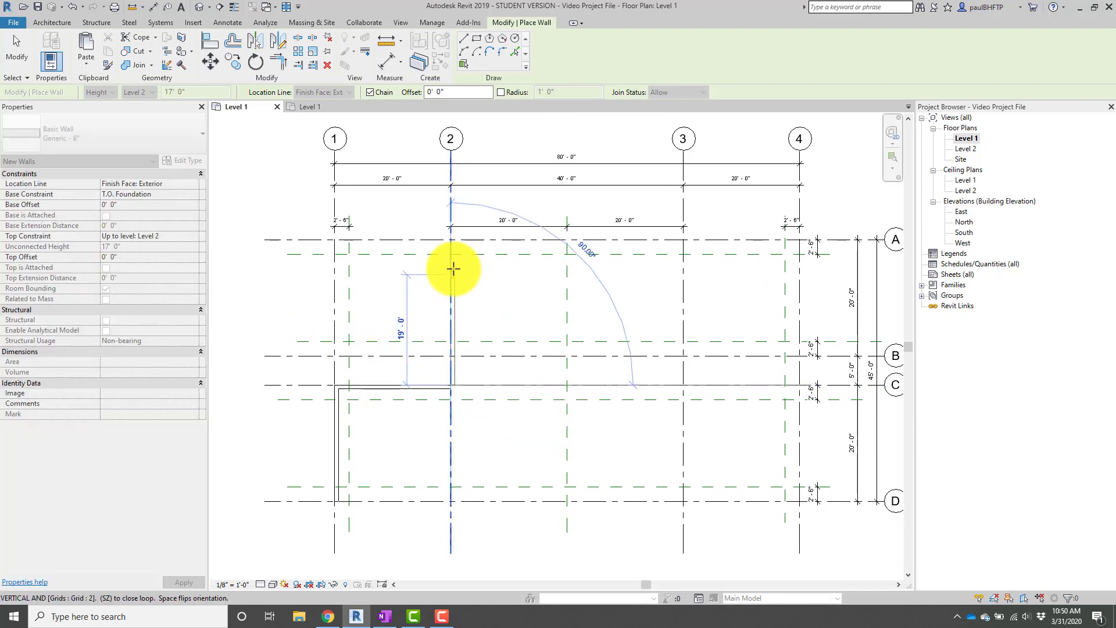
{"action": "left_click", "coordinate": [453, 238]}
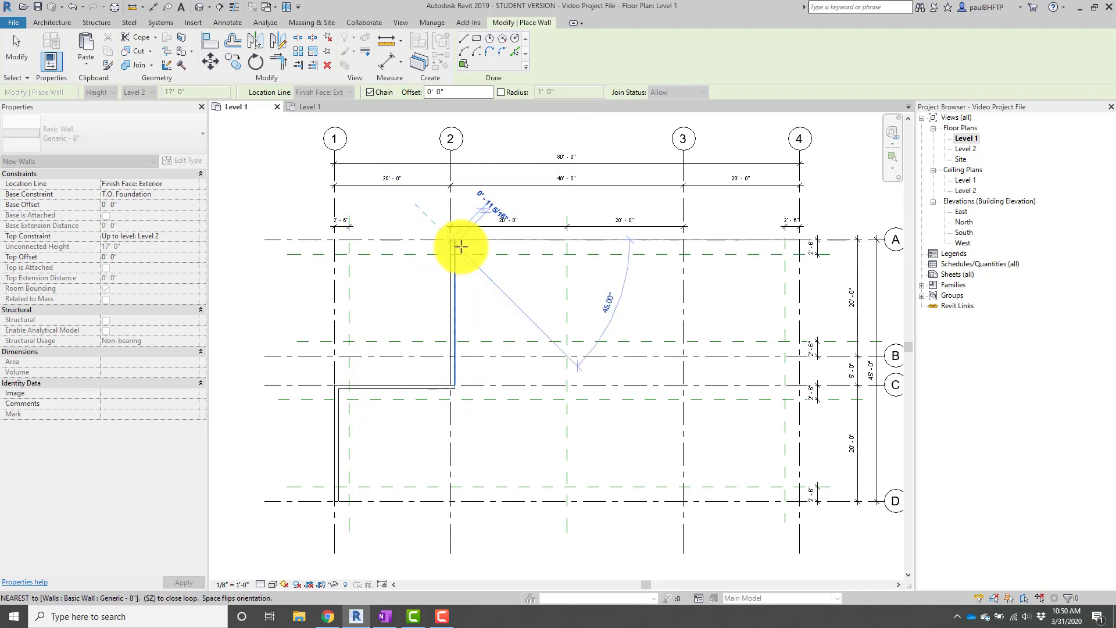
{"action": "left_click", "coordinate": [801, 237]}
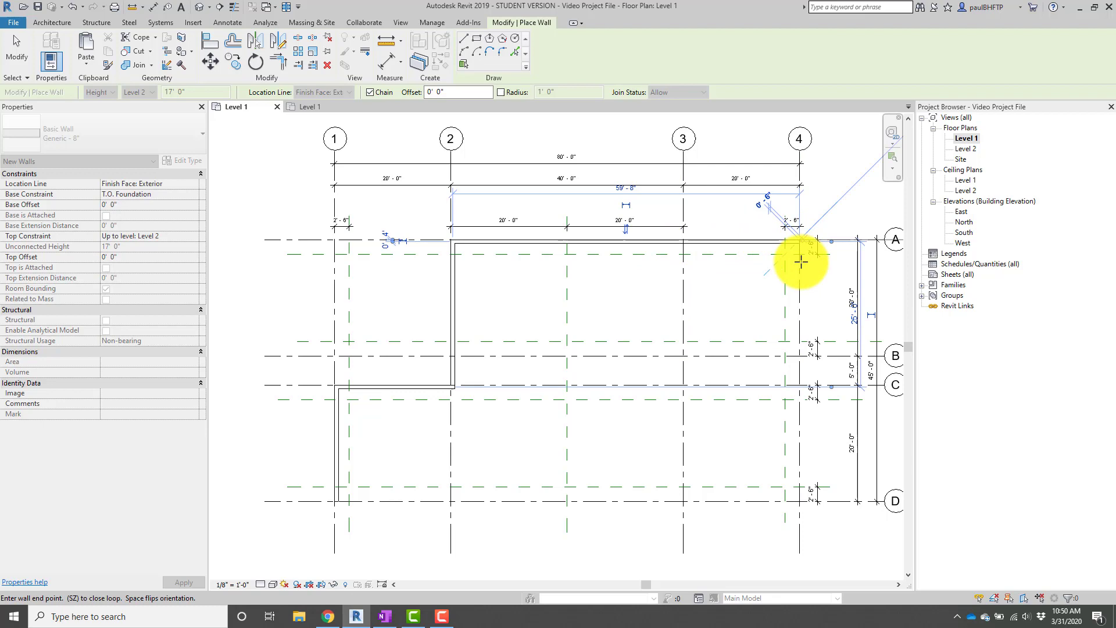
Close the exterior wall loop along grid 4 to B, grid B to 3, grid 3 to D and grid D to 1, and end the Wall command.
{"action": "left_click", "coordinate": [802, 355]}
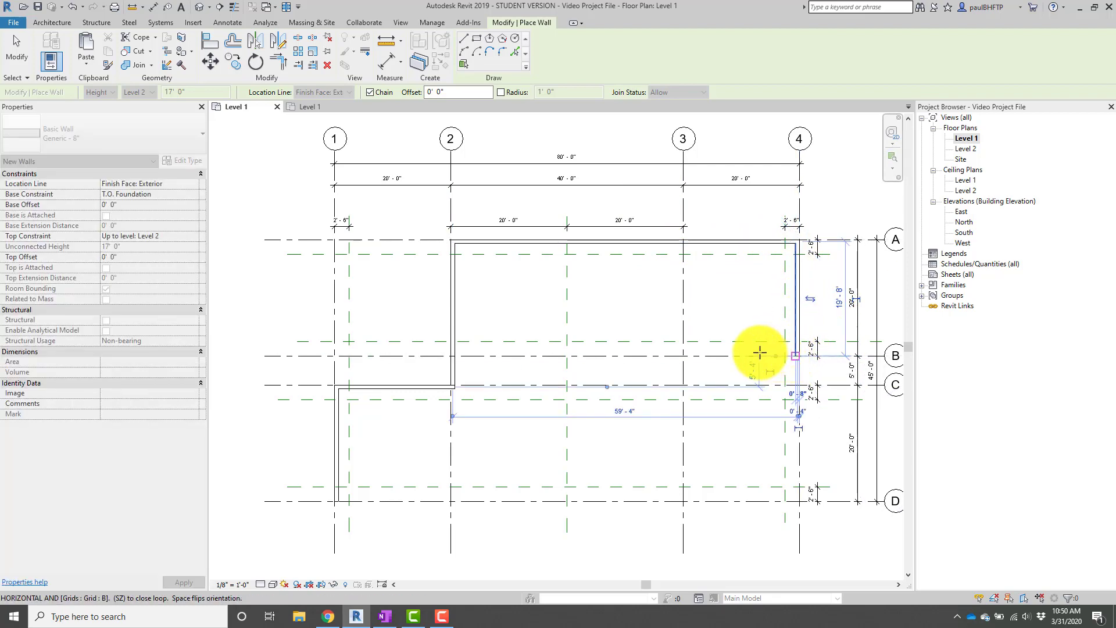
{"action": "left_click", "coordinate": [684, 356]}
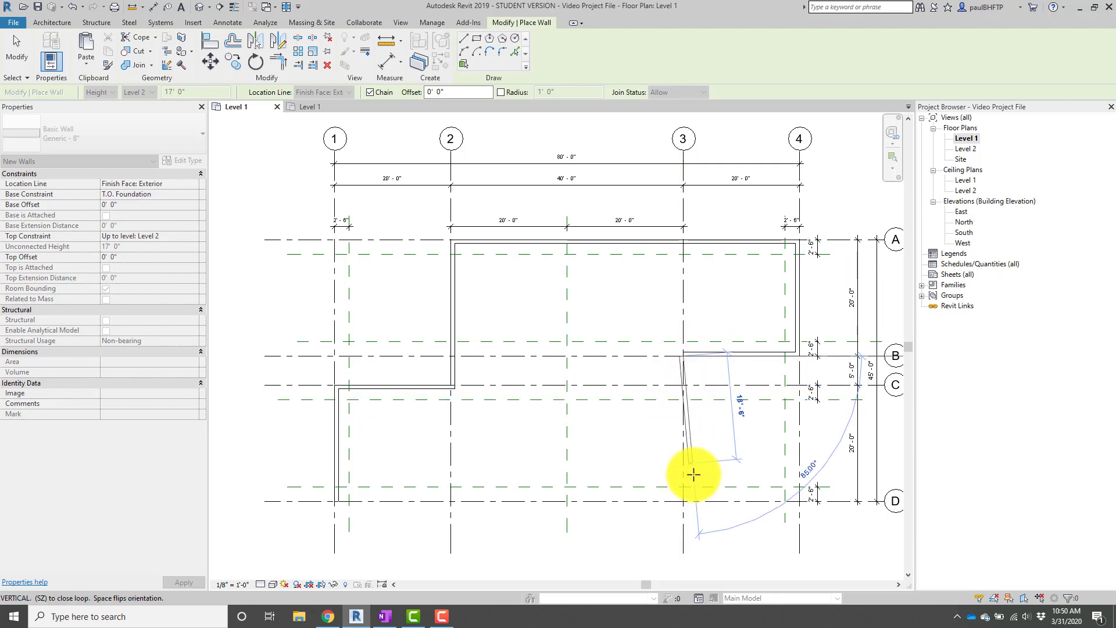
{"action": "left_click", "coordinate": [684, 501]}
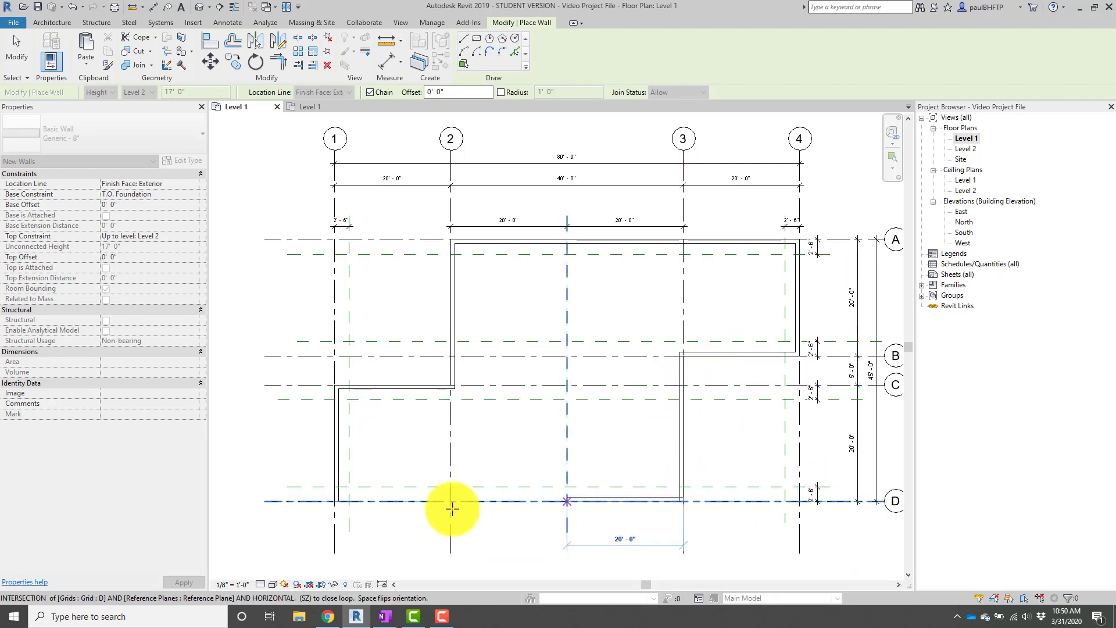
{"action": "left_click", "coordinate": [337, 502]}
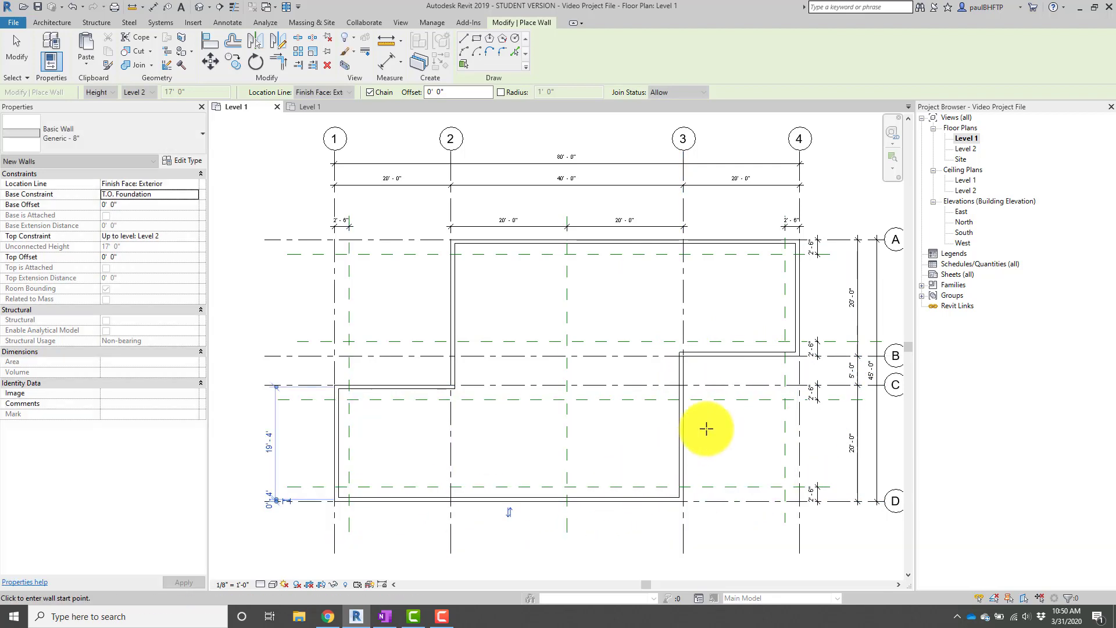
{"action": "key", "text": "Escape"}
{"action": "key", "text": "Escape"}
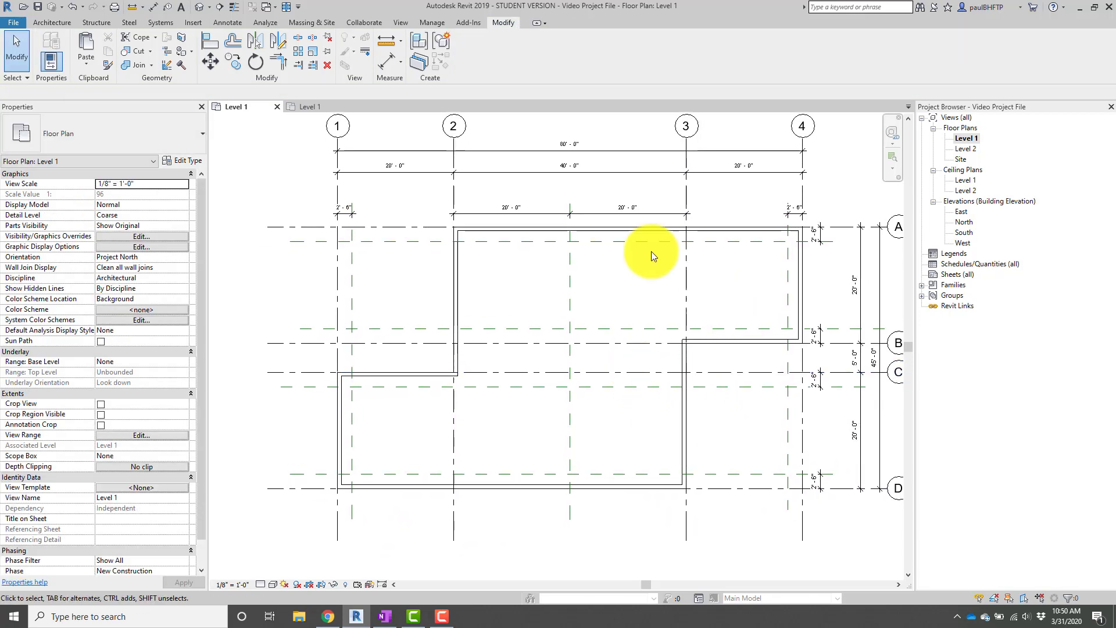
Open the default 3D view and orbit around the model to examine the exterior walls.
{"action": "scroll", "coordinate": [476, 392], "scroll_direction": "up", "scroll_amount": 3}
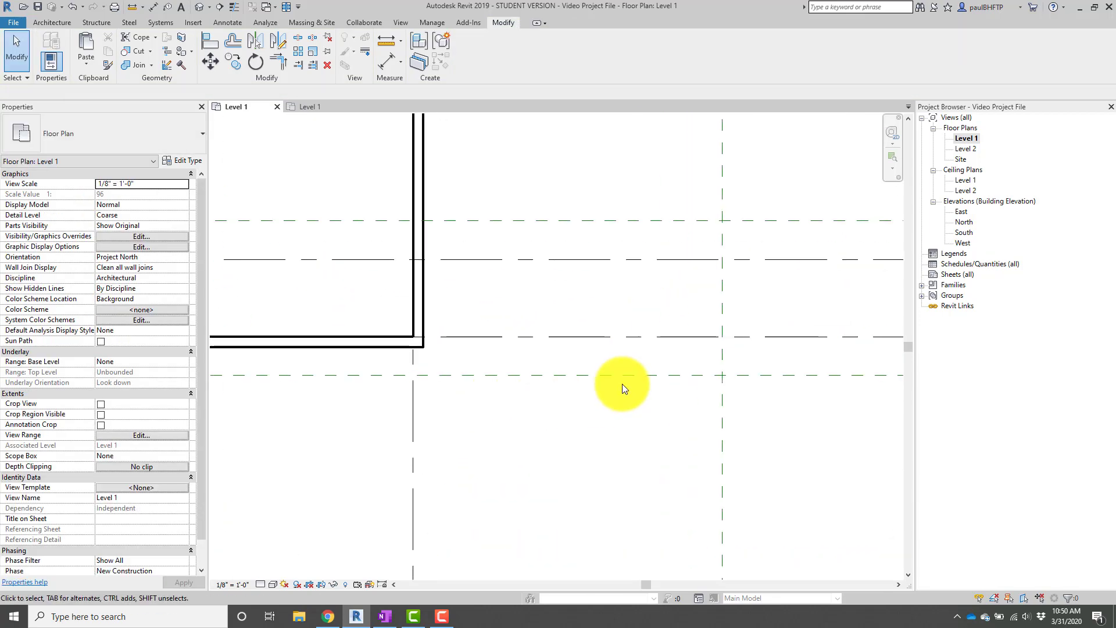
{"action": "scroll", "coordinate": [469, 385], "scroll_direction": "down", "scroll_amount": 3}
{"action": "middle_click_drag", "start_coordinate": [583, 378], "coordinate": [574, 400]}
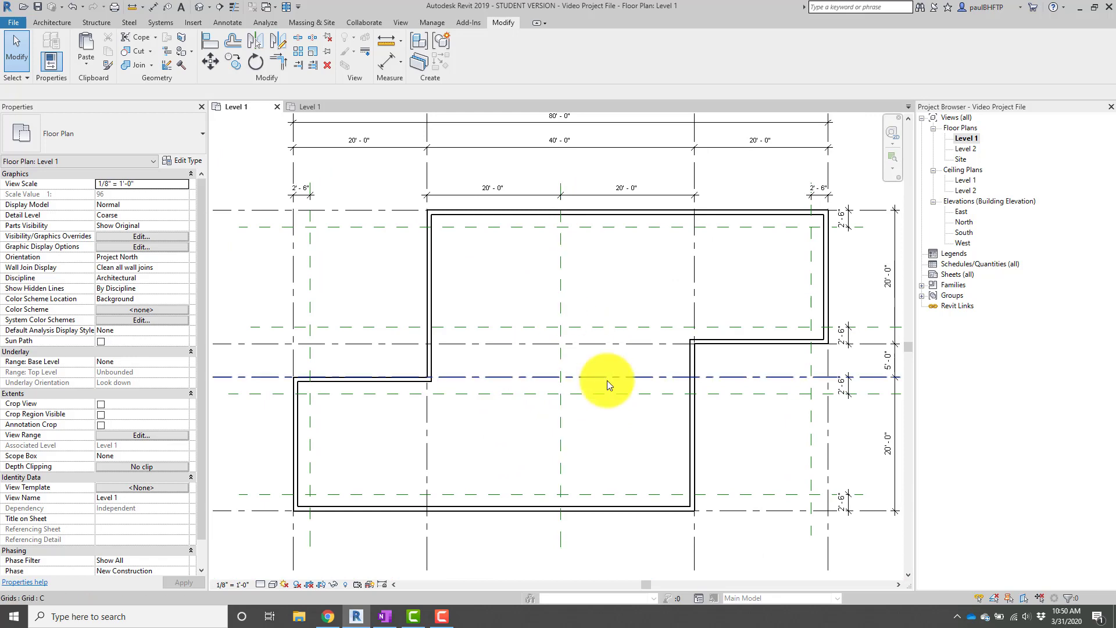
{"action": "left_click", "coordinate": [198, 9]}
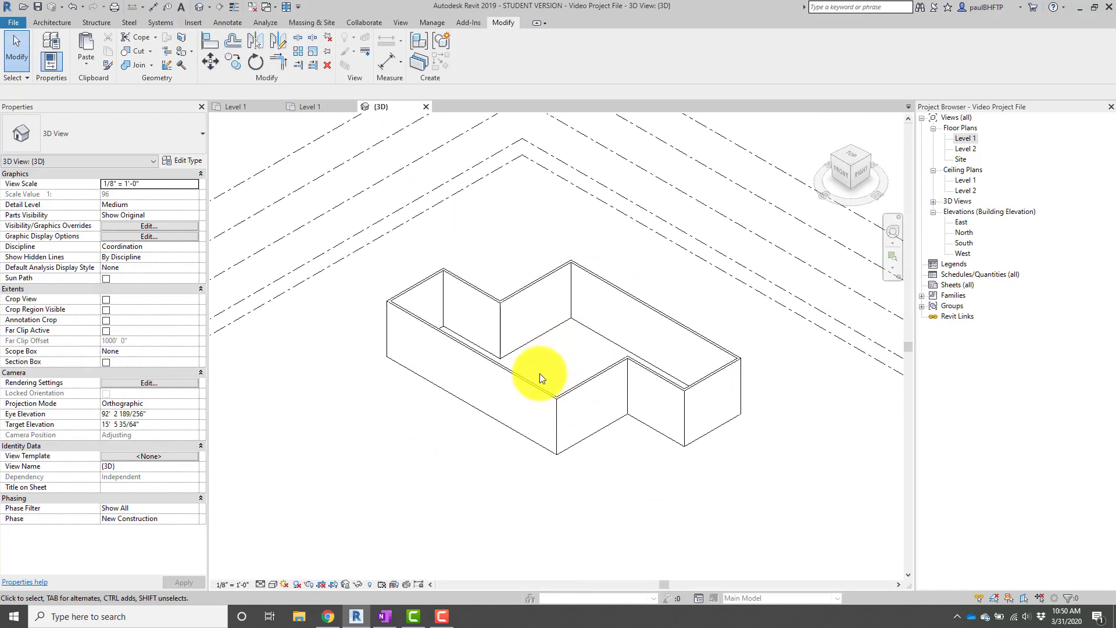
{"action": "middle_click_drag", "start_coordinate": [540, 373], "coordinate": [693, 314], "text": "shift"}
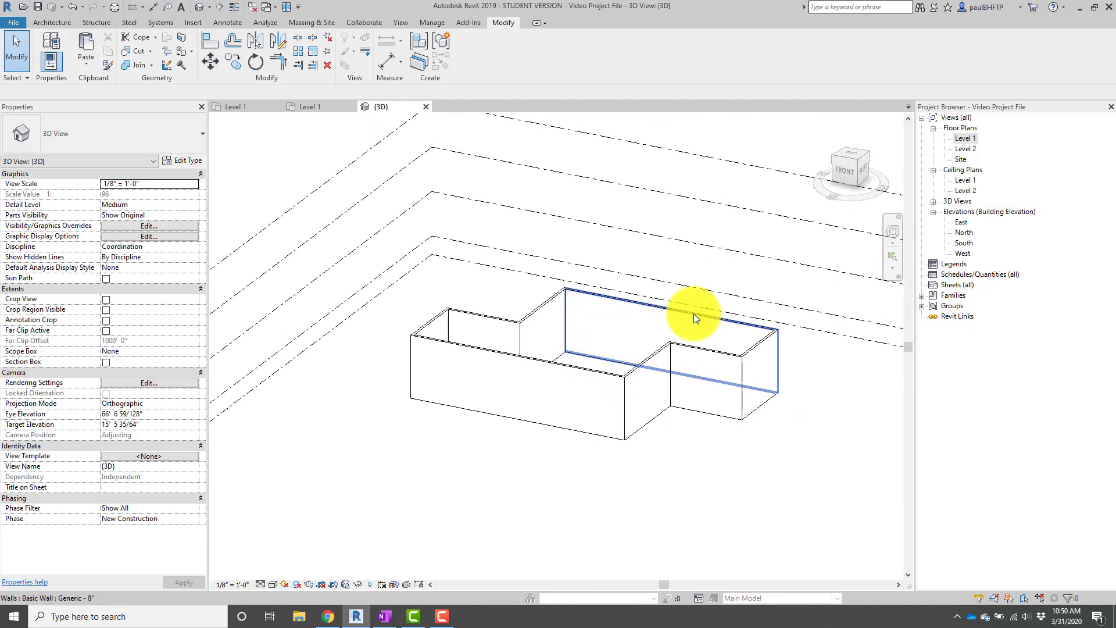
Return to the Level 1 floor plan and open the Level 2 floor plan.
{"action": "double_click", "coordinate": [964, 140]}
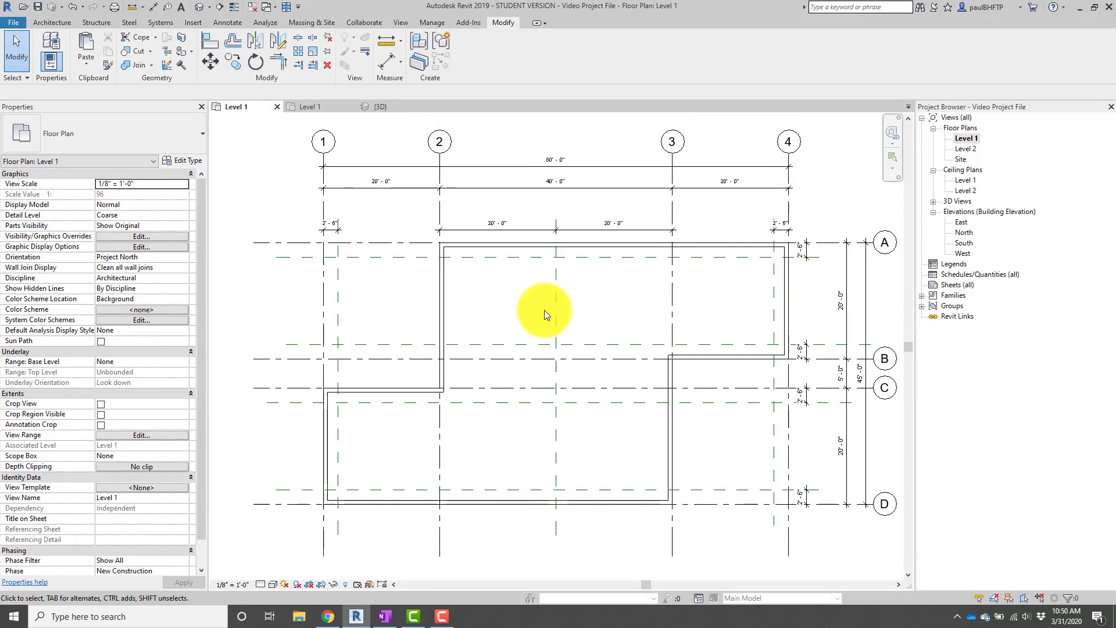
{"action": "middle_click_drag", "start_coordinate": [655, 285], "coordinate": [621, 287]}
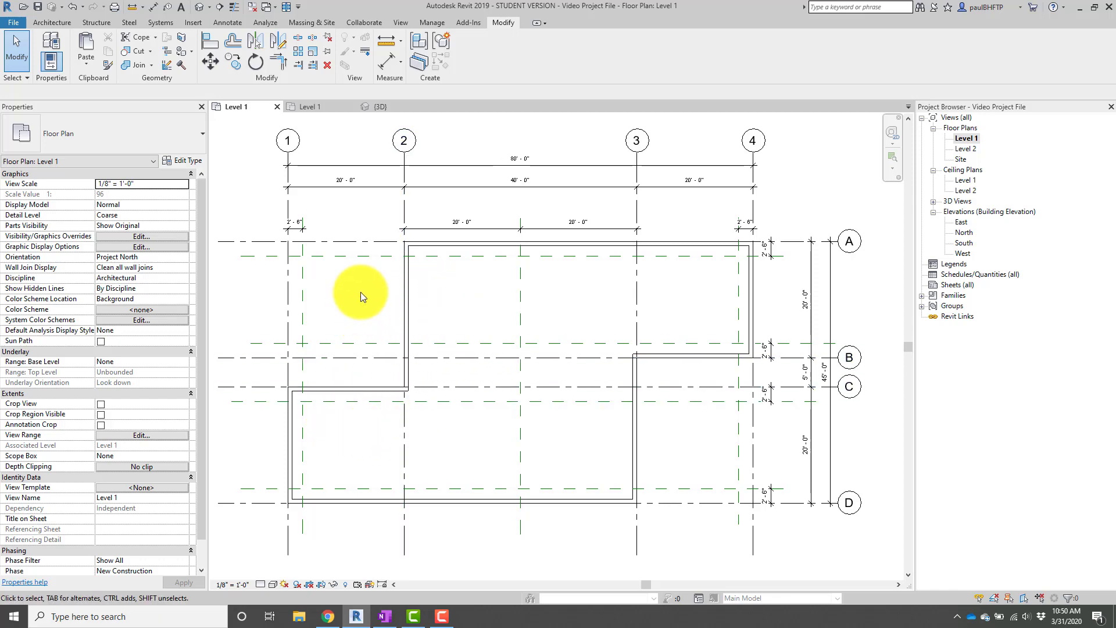
{"action": "scroll", "coordinate": [378, 294], "scroll_direction": "down", "scroll_amount": 1}
{"action": "middle_click_drag", "start_coordinate": [339, 274], "coordinate": [343, 318]}
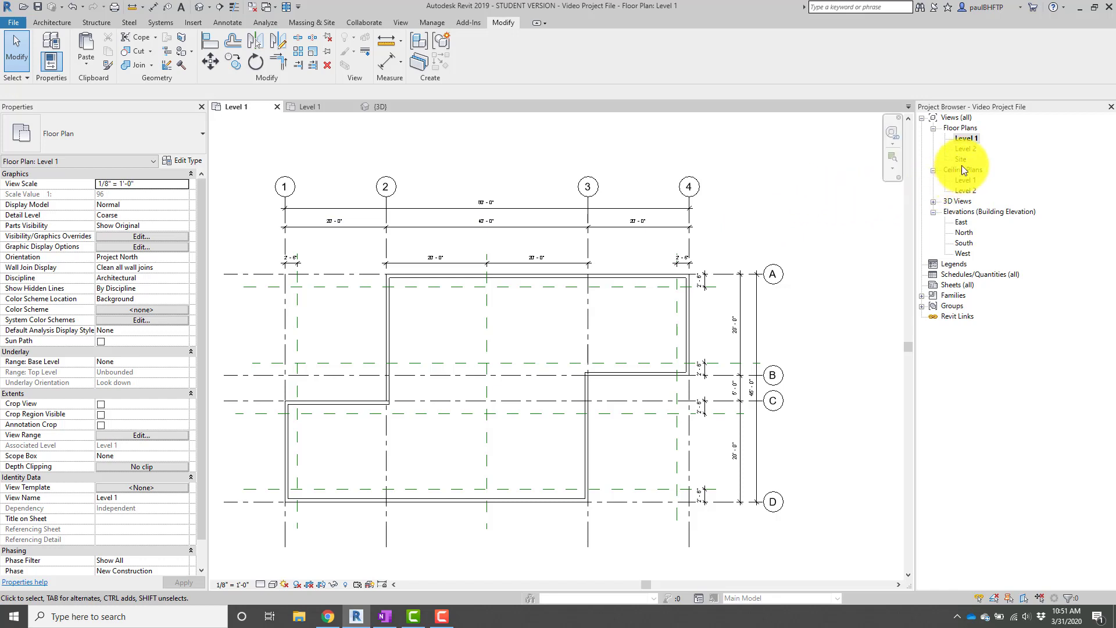
{"action": "double_click", "coordinate": [965, 148]}
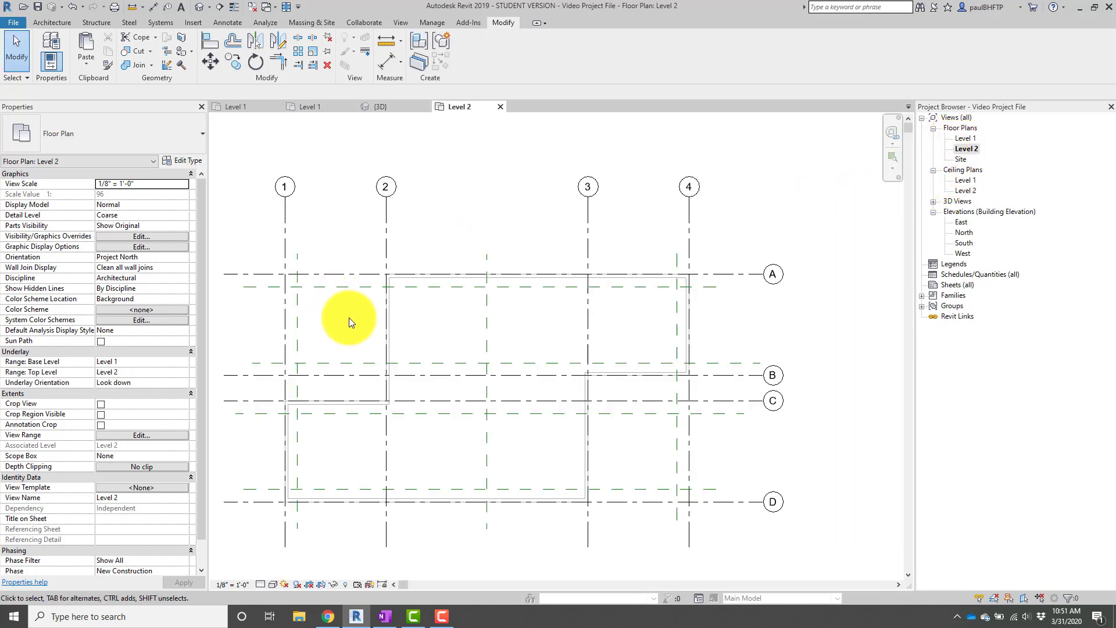
{"action": "key", "text": "w"}
{"action": "key", "text": "a"}
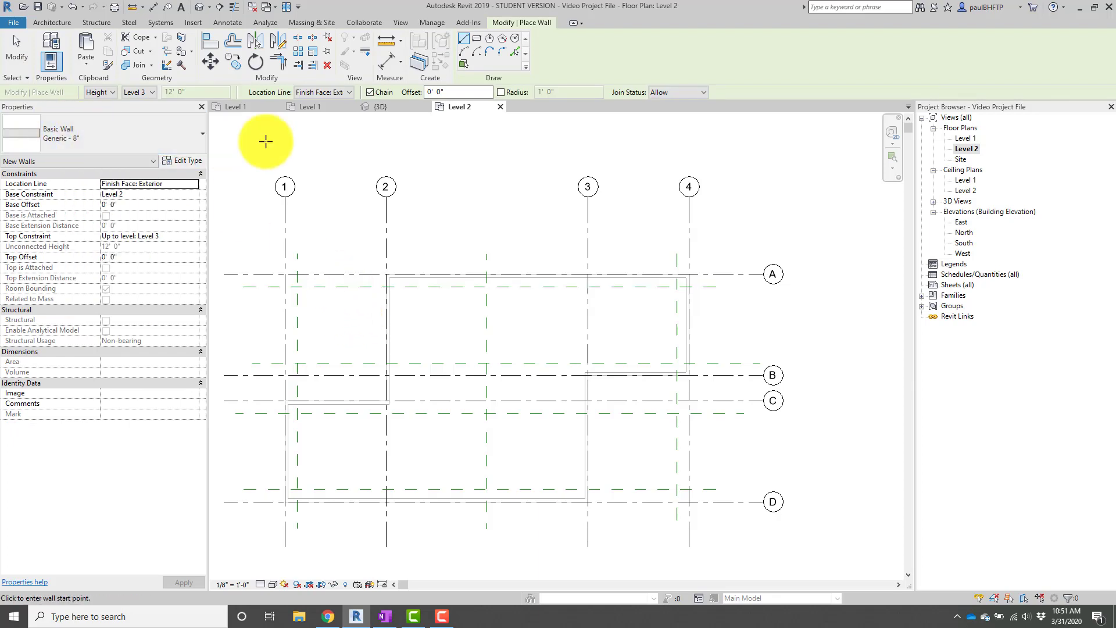
{"action": "left_click", "coordinate": [337, 93]}
{"action": "left_click", "coordinate": [340, 92]}
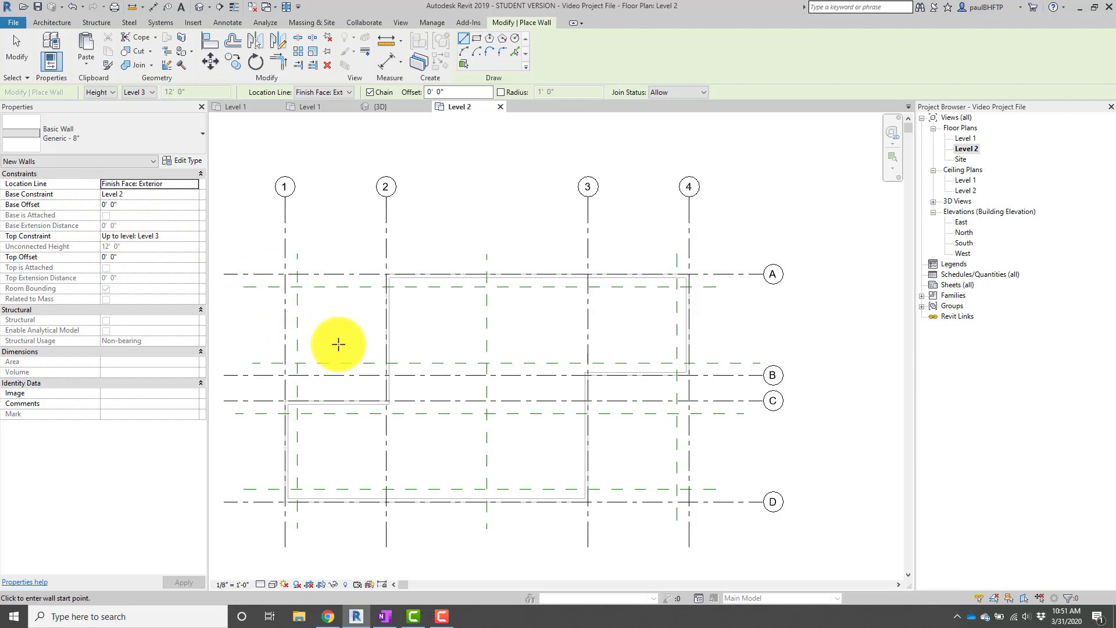
{"action": "scroll", "coordinate": [416, 386], "scroll_direction": "up", "scroll_amount": 4}
{"action": "mouse_move", "coordinate": [429, 355]}
{"action": "middle_mouse_down"}
{"action": "mouse_move", "coordinate": [467, 303]}
{"action": "mouse_move", "coordinate": [411, 343]}
{"action": "middle_mouse_up"}
{"action": "scroll", "coordinate": [452, 333], "scroll_direction": "down", "scroll_amount": 1}
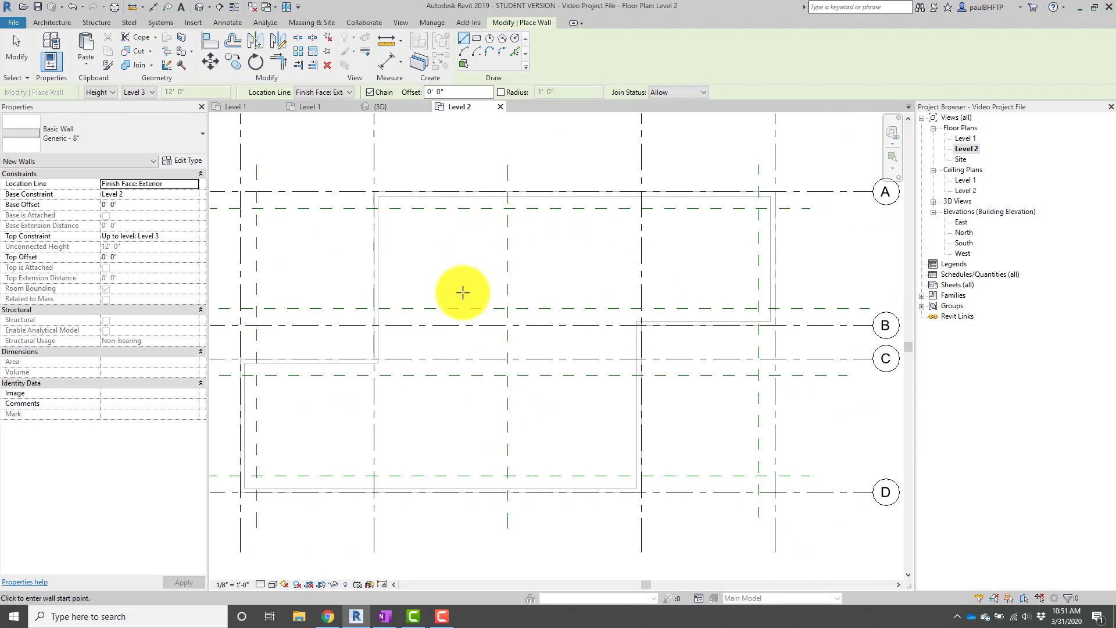
{"action": "middle_click_drag", "start_coordinate": [458, 292], "coordinate": [465, 291]}
{"action": "left_click", "coordinate": [376, 359]}
{"action": "scroll", "coordinate": [387, 225], "scroll_direction": "up", "scroll_amount": 4}
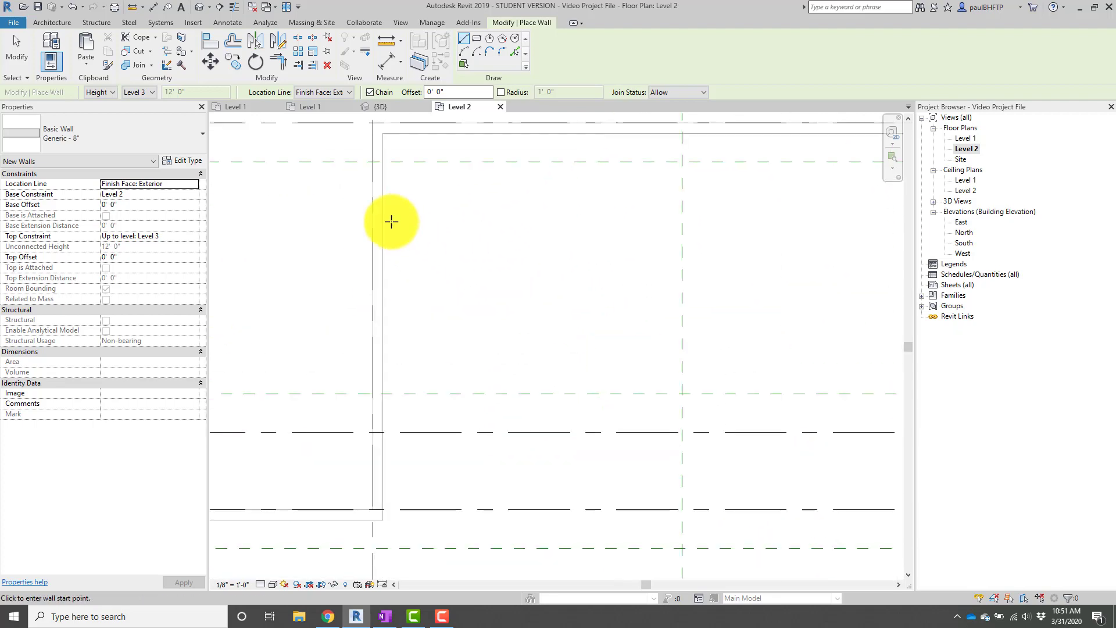
{"action": "middle_click_drag", "start_coordinate": [404, 243], "coordinate": [421, 247]}
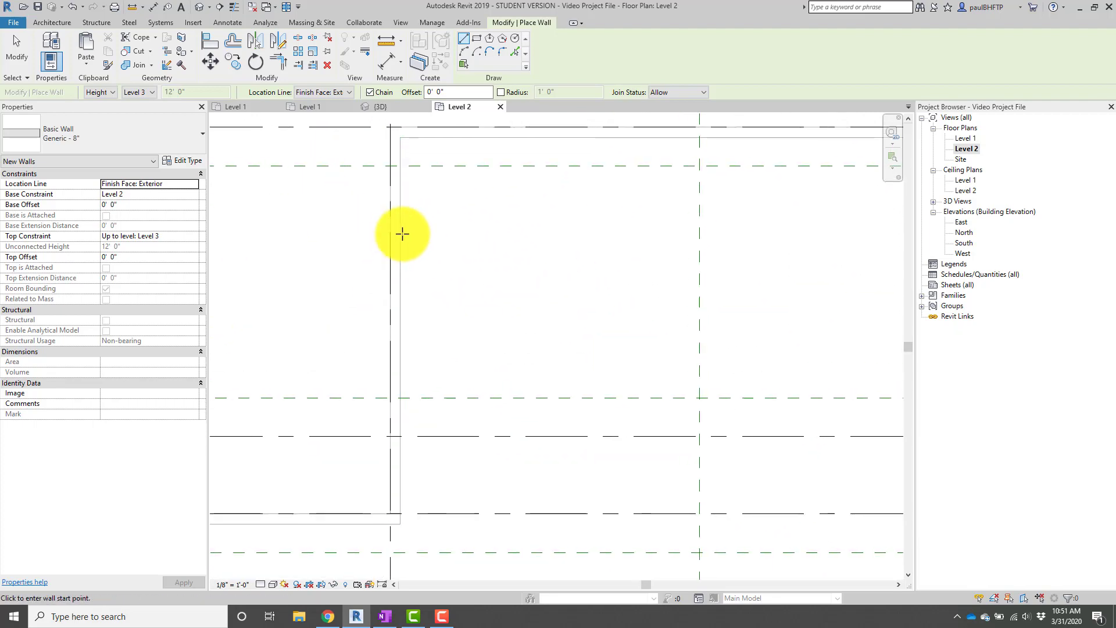
{"action": "scroll", "coordinate": [430, 255], "scroll_direction": "up", "scroll_amount": 2}
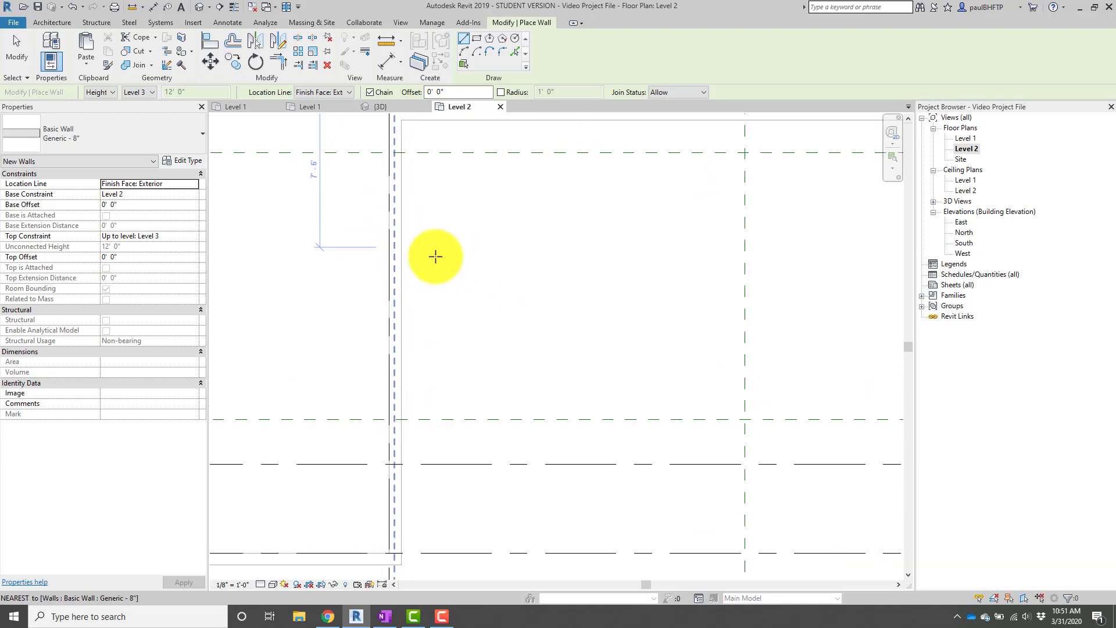
{"action": "scroll", "coordinate": [407, 265], "scroll_direction": "down", "scroll_amount": 6}
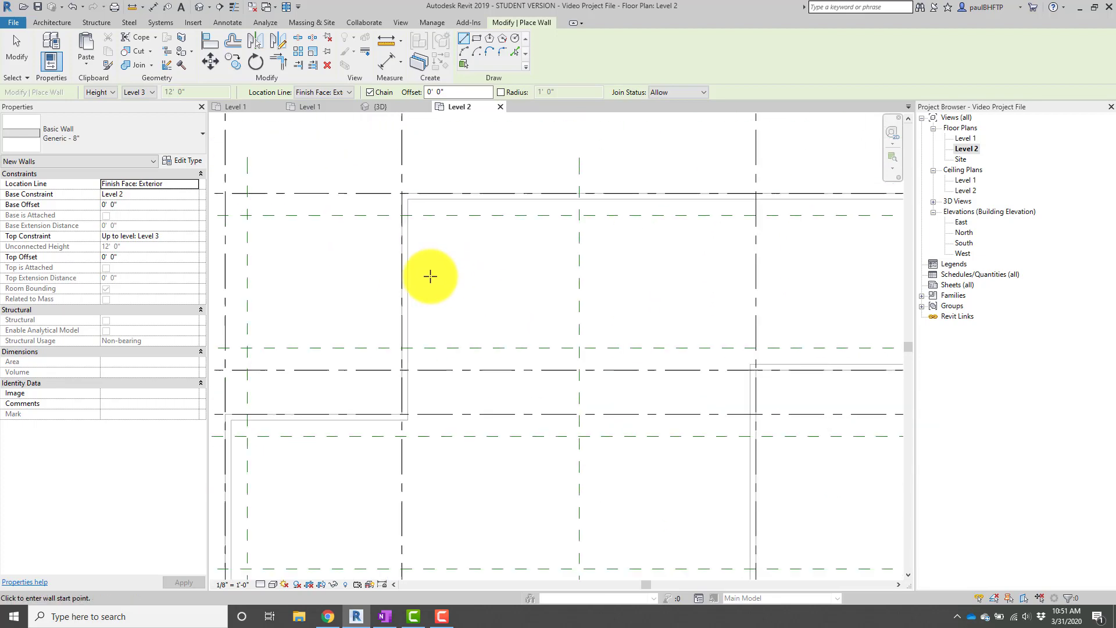
{"action": "middle_click_drag", "start_coordinate": [473, 276], "coordinate": [473, 281]}
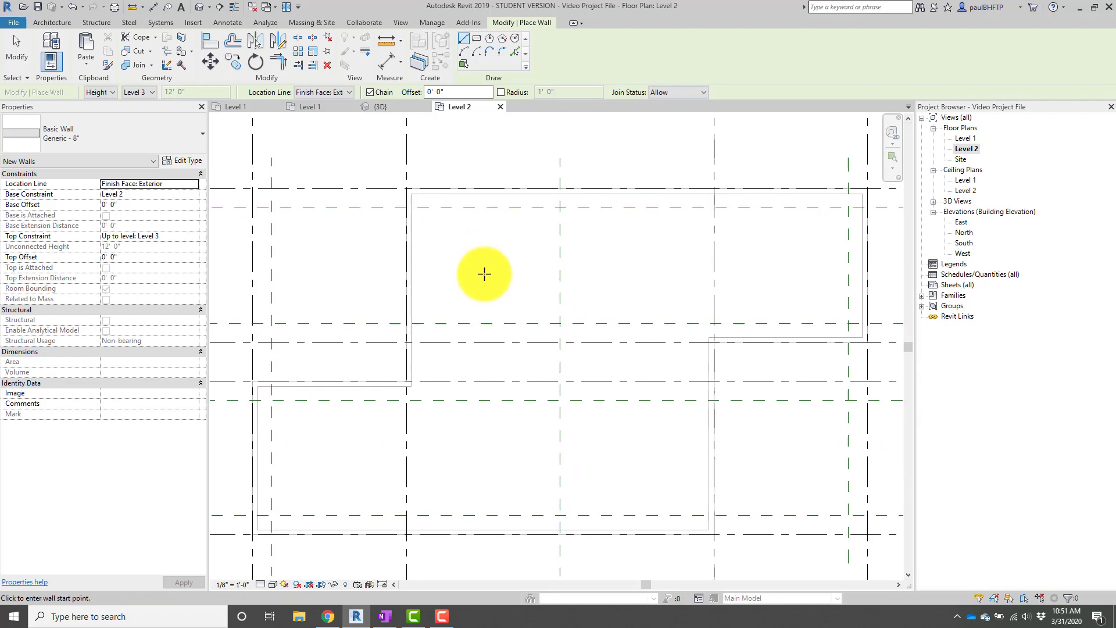
{"action": "key", "text": "Escape"}
{"action": "key", "text": "Escape"}
{"action": "middle_click_drag", "start_coordinate": [436, 278], "coordinate": [420, 264]}
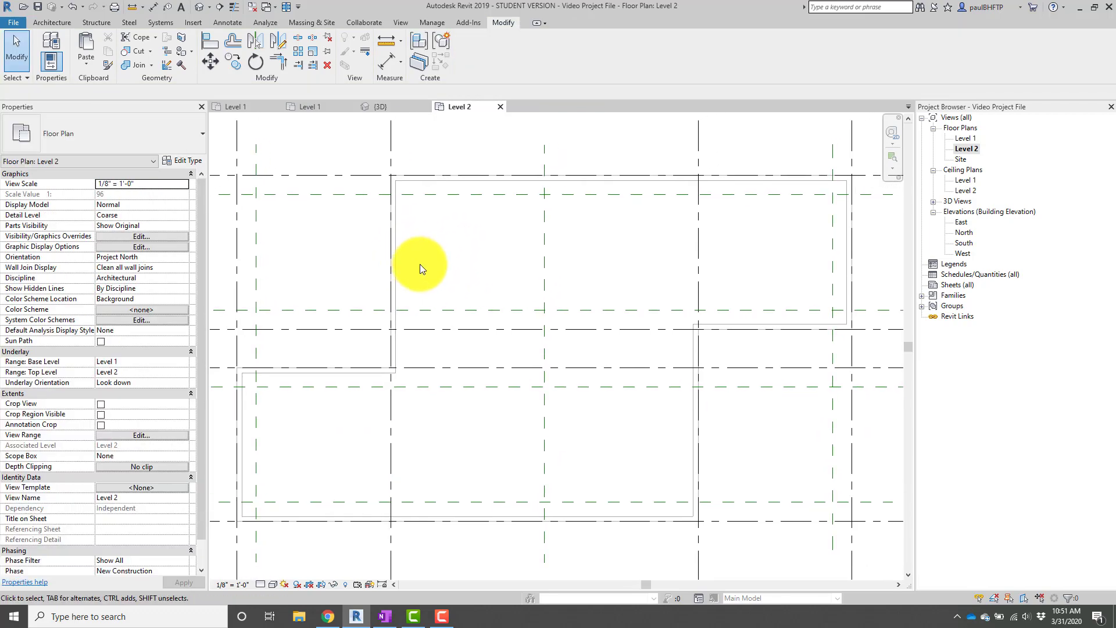
Set the Level 2 plan's underlay base level to None.
{"action": "scroll", "coordinate": [420, 264], "scroll_direction": "down", "scroll_amount": 1}
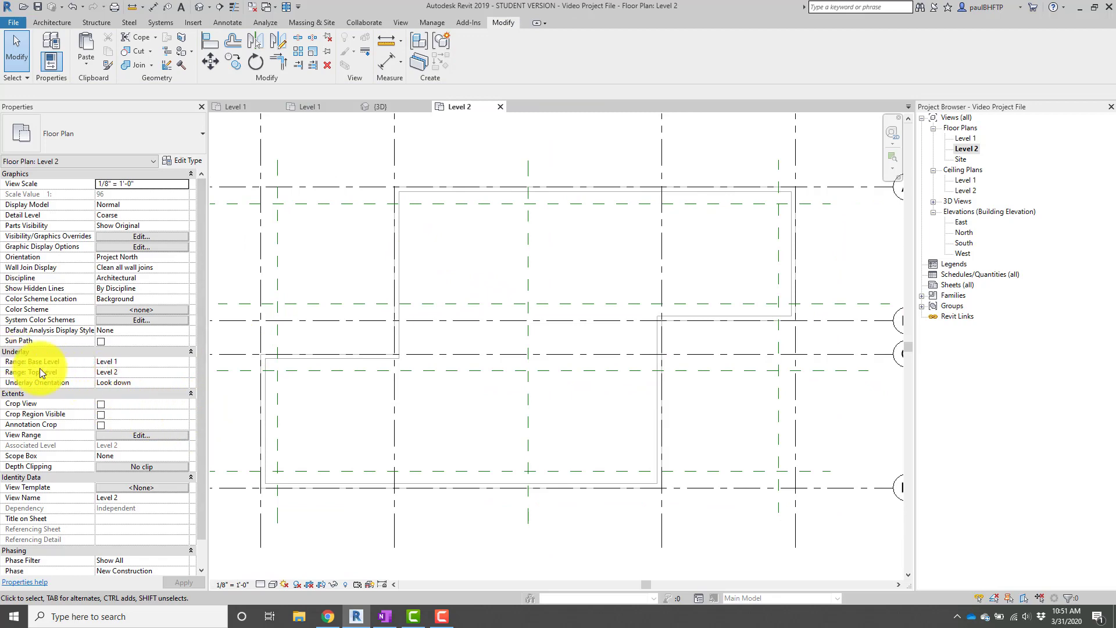
{"action": "left_click", "coordinate": [182, 363]}
{"action": "left_click", "coordinate": [151, 372]}
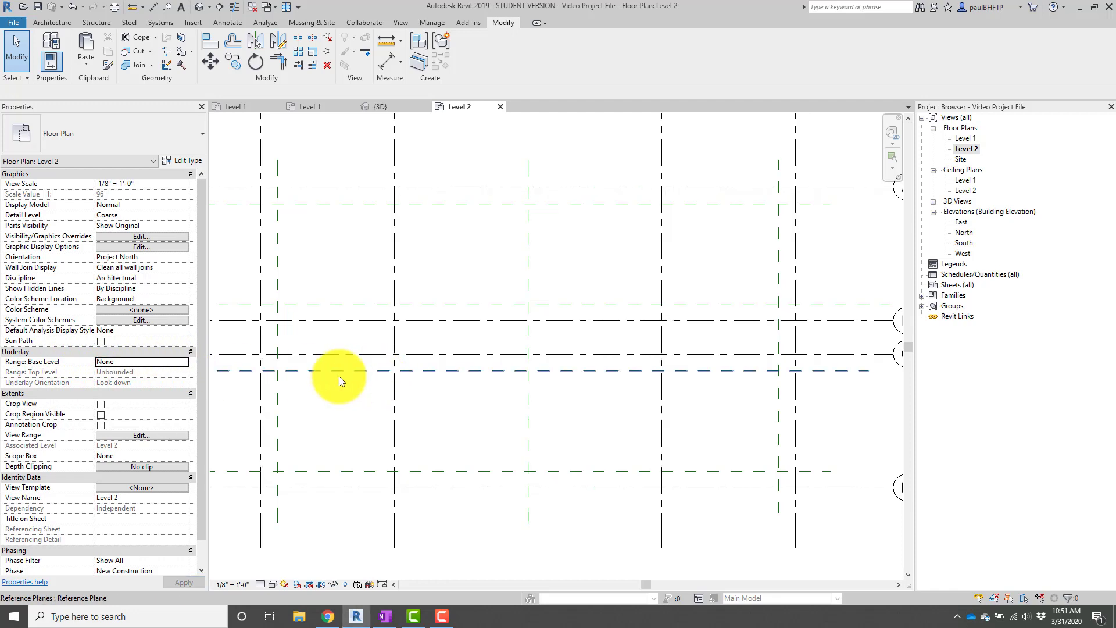
{"action": "middle_click_drag", "start_coordinate": [316, 387], "coordinate": [344, 379]}
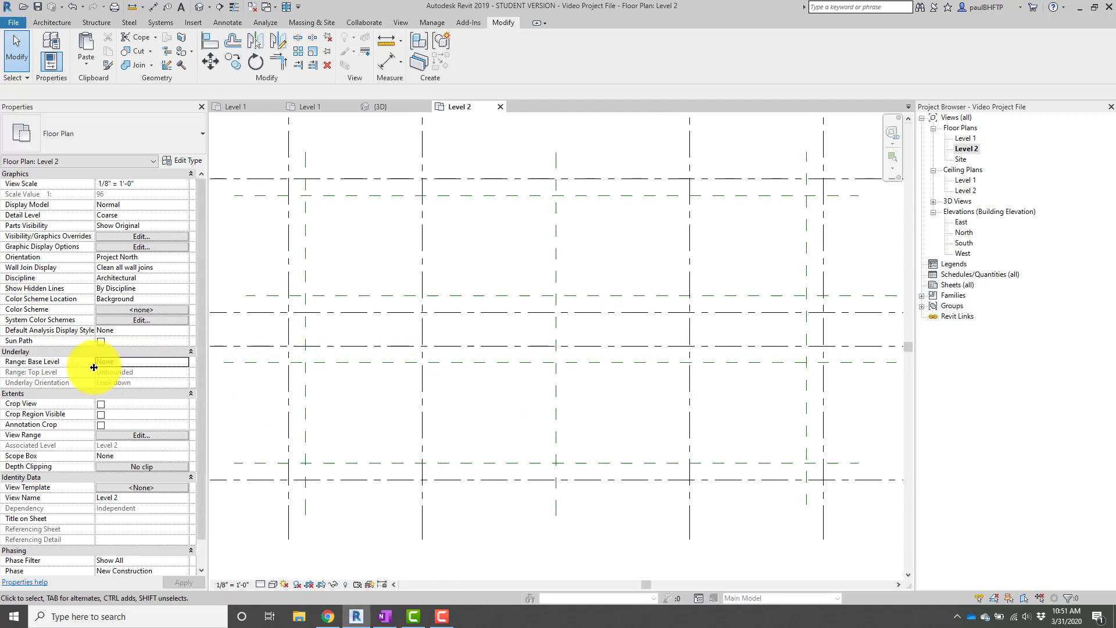
Set the Level 2 plan's underlay base level back to Level 1.
{"action": "left_click", "coordinate": [177, 361]}
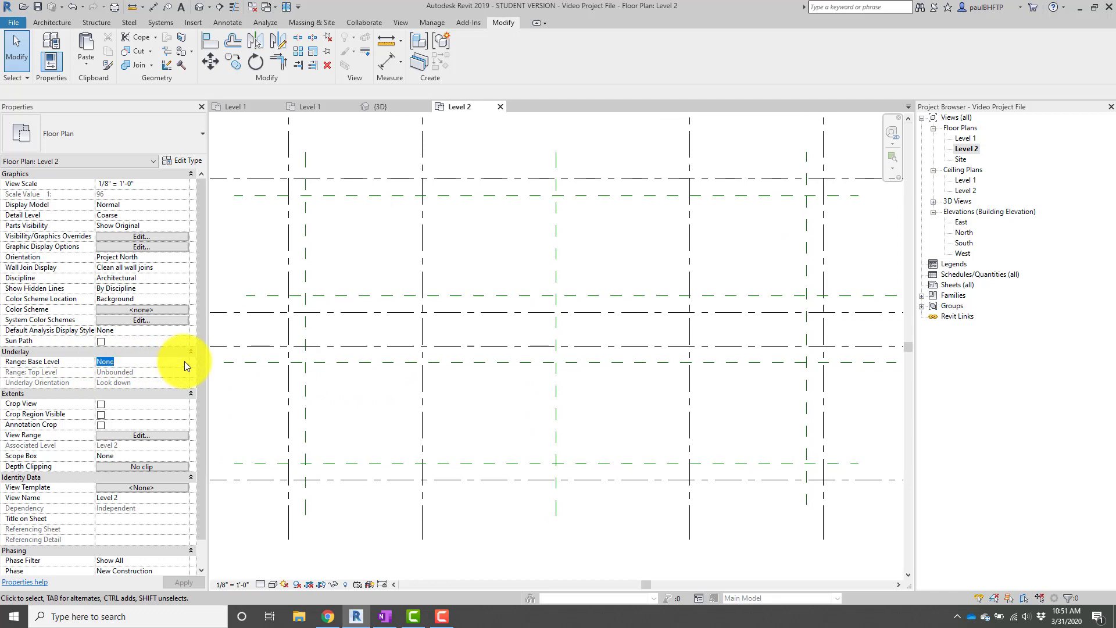
{"action": "left_click", "coordinate": [184, 362]}
{"action": "left_click", "coordinate": [124, 381]}
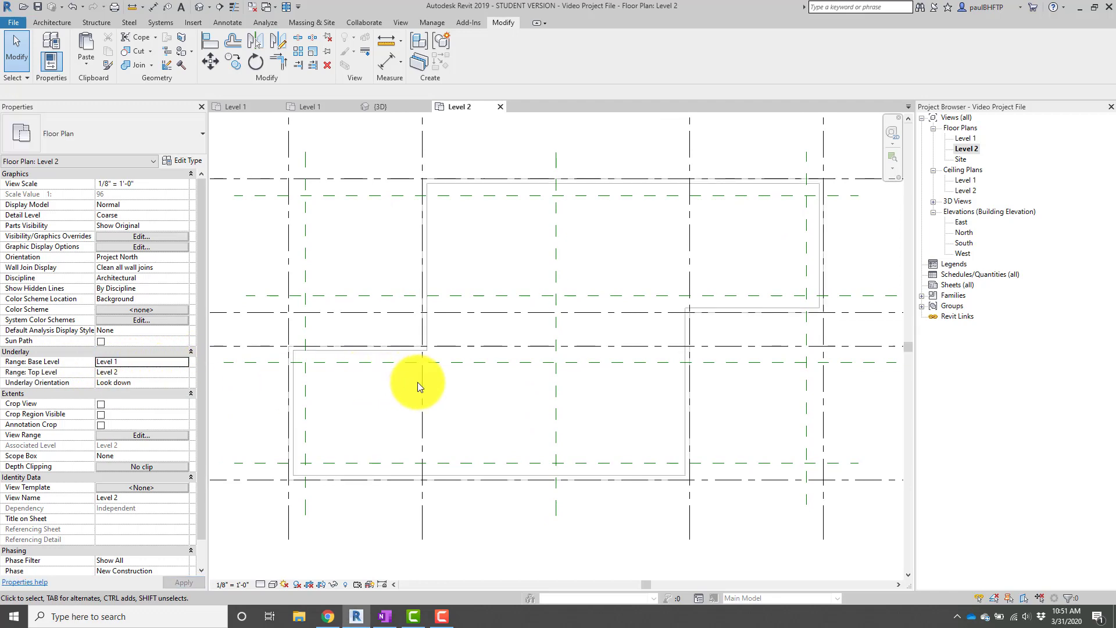
{"action": "scroll", "coordinate": [459, 373], "scroll_direction": "down", "scroll_amount": 1}
{"action": "middle_click_drag", "start_coordinate": [521, 295], "coordinate": [532, 287]}
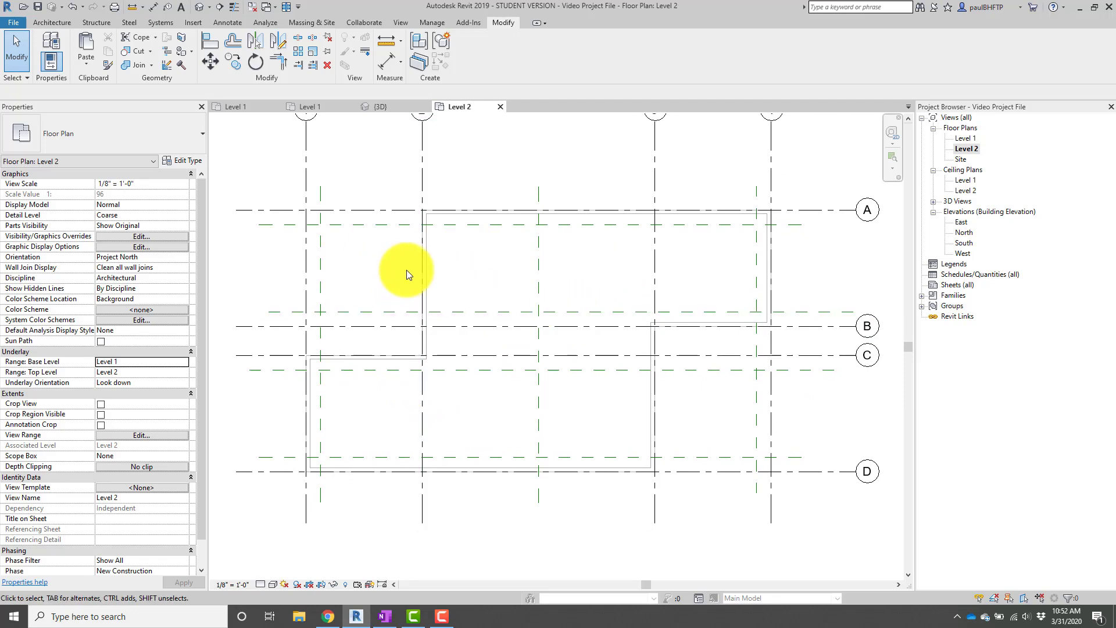
Start the Wall command and draw the first Level 2 exterior wall along grid A from grid 1 to grid 3.
{"action": "key", "text": "a"}
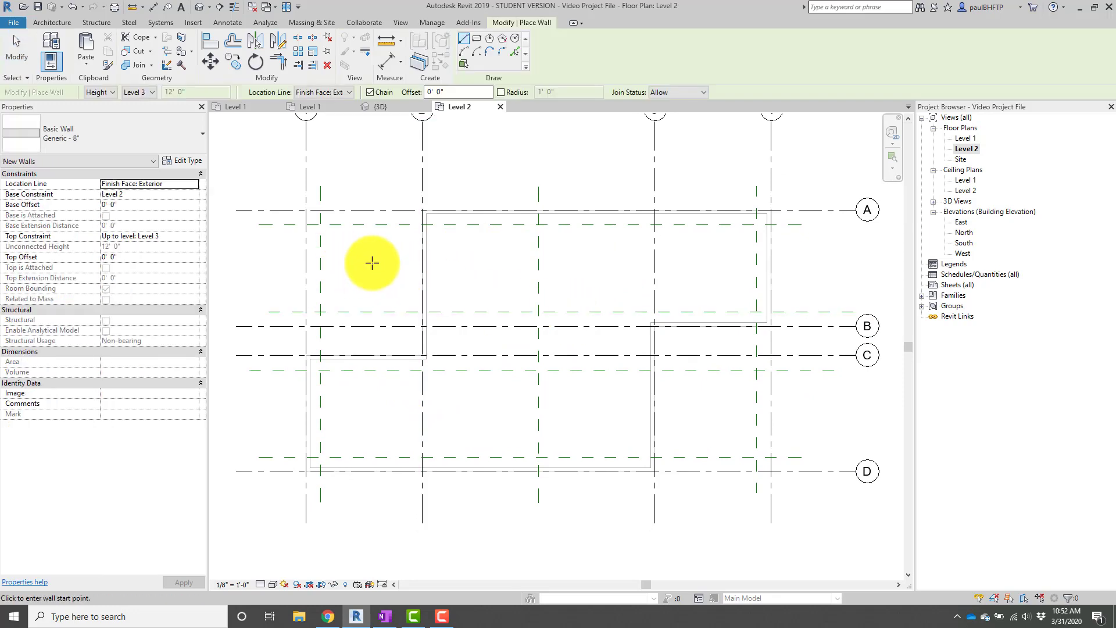
{"action": "middle_click_drag", "start_coordinate": [358, 255], "coordinate": [332, 234]}
{"action": "scroll", "coordinate": [313, 235], "scroll_direction": "down", "scroll_amount": 1}
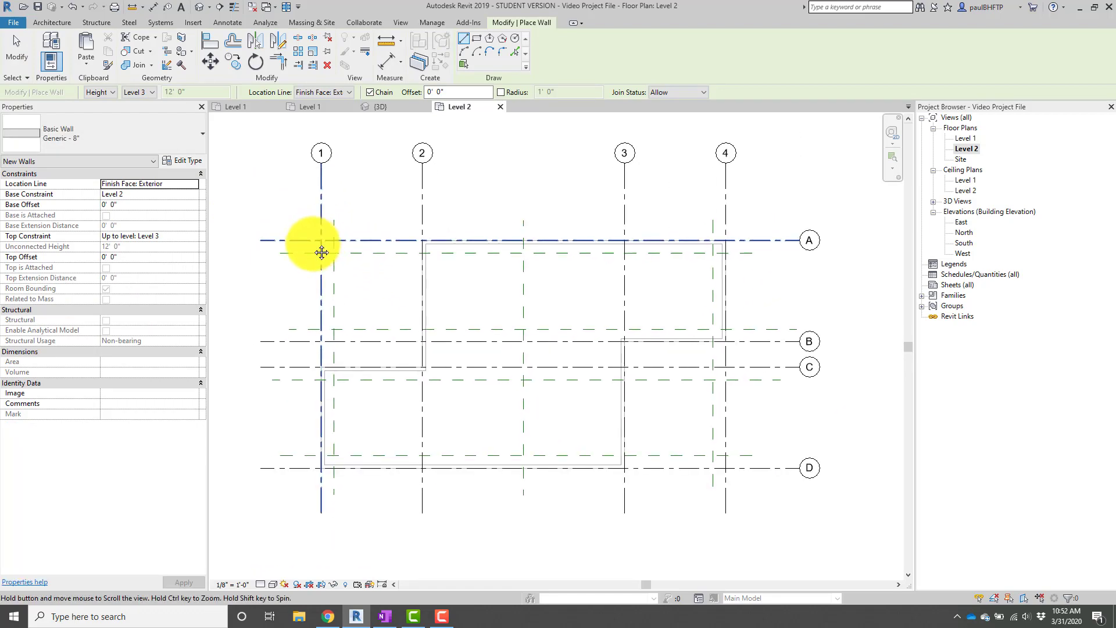
{"action": "scroll", "coordinate": [311, 243], "scroll_direction": "up", "scroll_amount": 2}
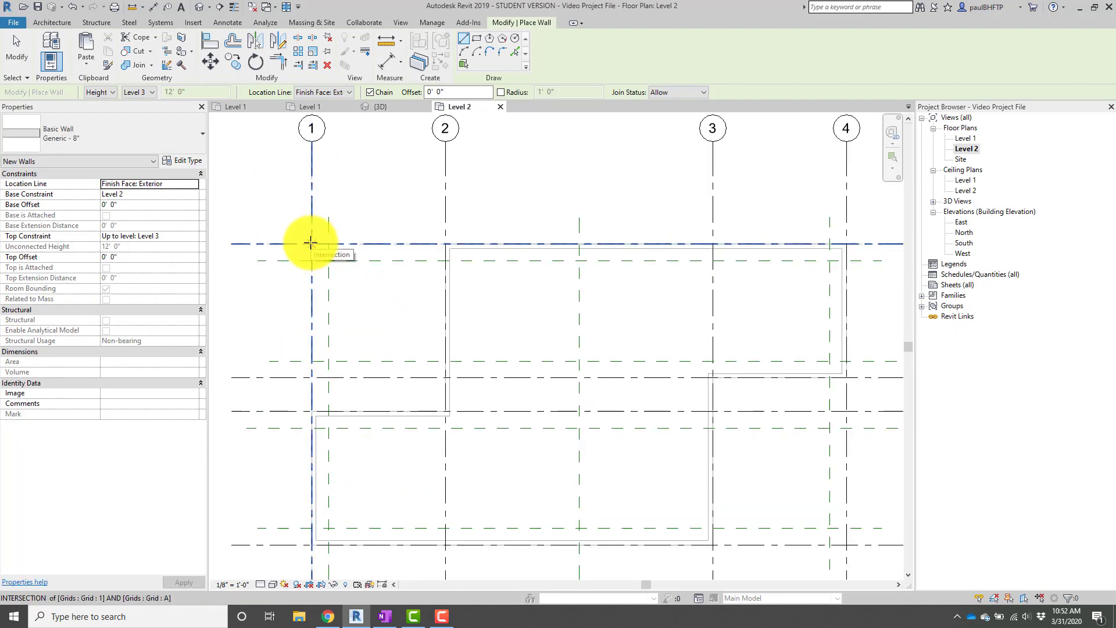
{"action": "left_click", "coordinate": [312, 243]}
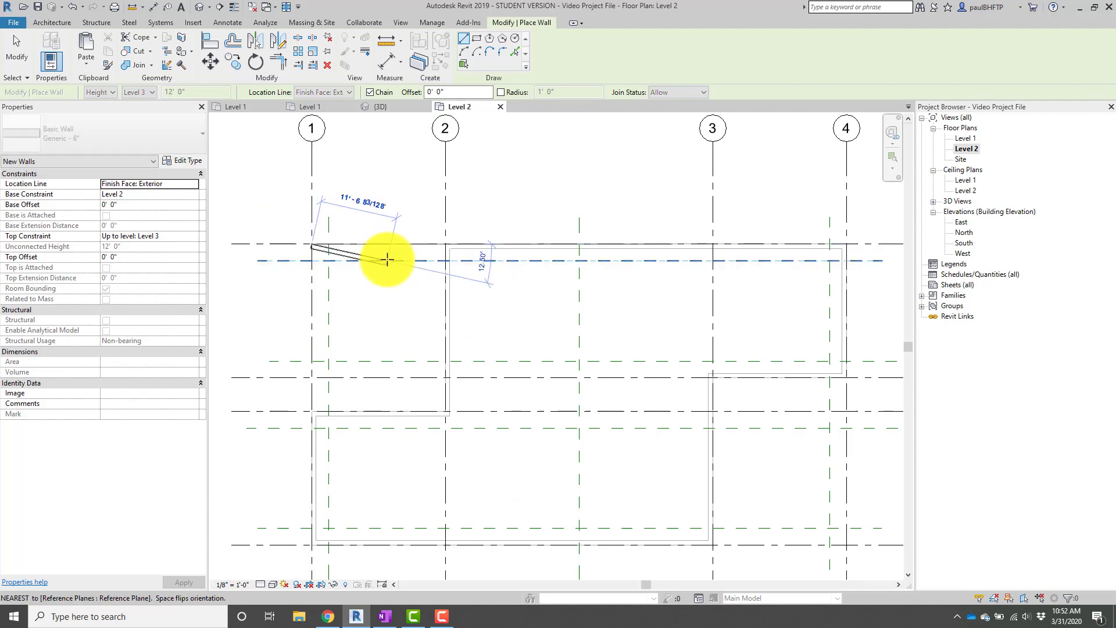
{"action": "middle_click_drag", "start_coordinate": [497, 250], "coordinate": [450, 248]}
{"action": "left_click", "coordinate": [665, 238]}
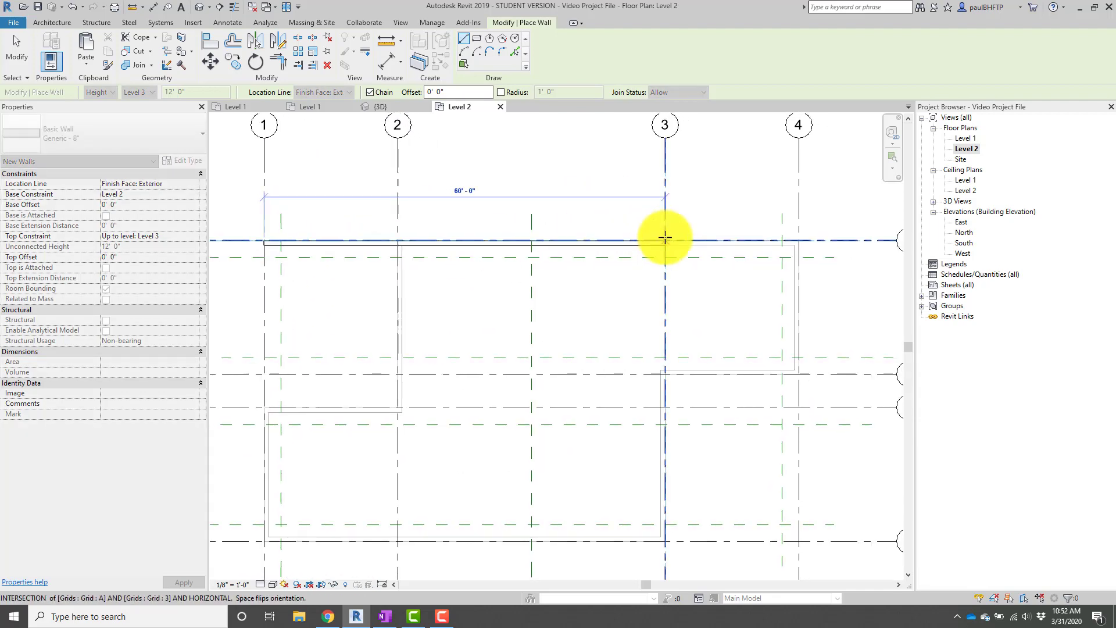
{"action": "left_click", "coordinate": [666, 238]}
Continue the Level 2 wall chain along grid 3 to grid C and along grid C to grid 4.
{"action": "middle_click_drag", "start_coordinate": [668, 242], "coordinate": [618, 207]}
{"action": "scroll", "coordinate": [617, 329], "scroll_direction": "up", "scroll_amount": 2}
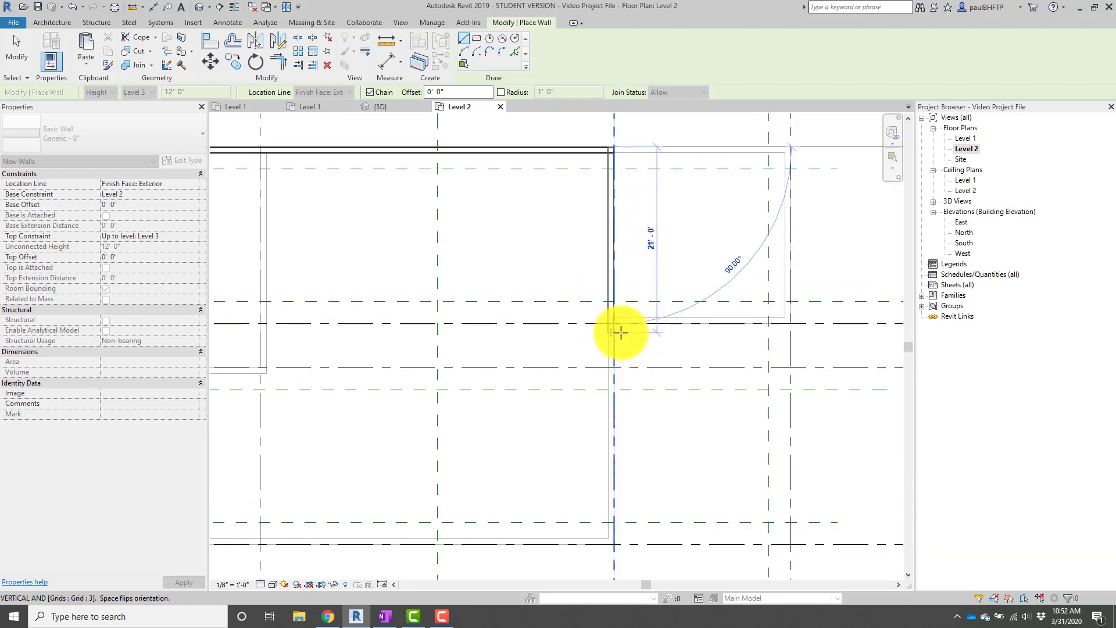
{"action": "left_click", "coordinate": [617, 366]}
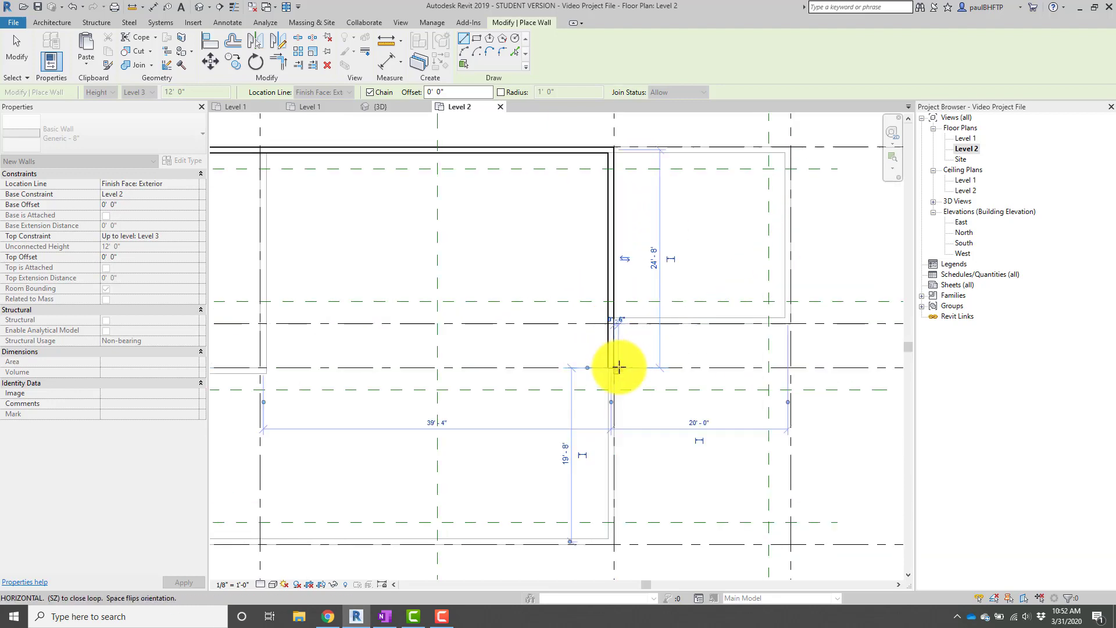
{"action": "scroll", "coordinate": [618, 367], "scroll_direction": "down", "scroll_amount": 2}
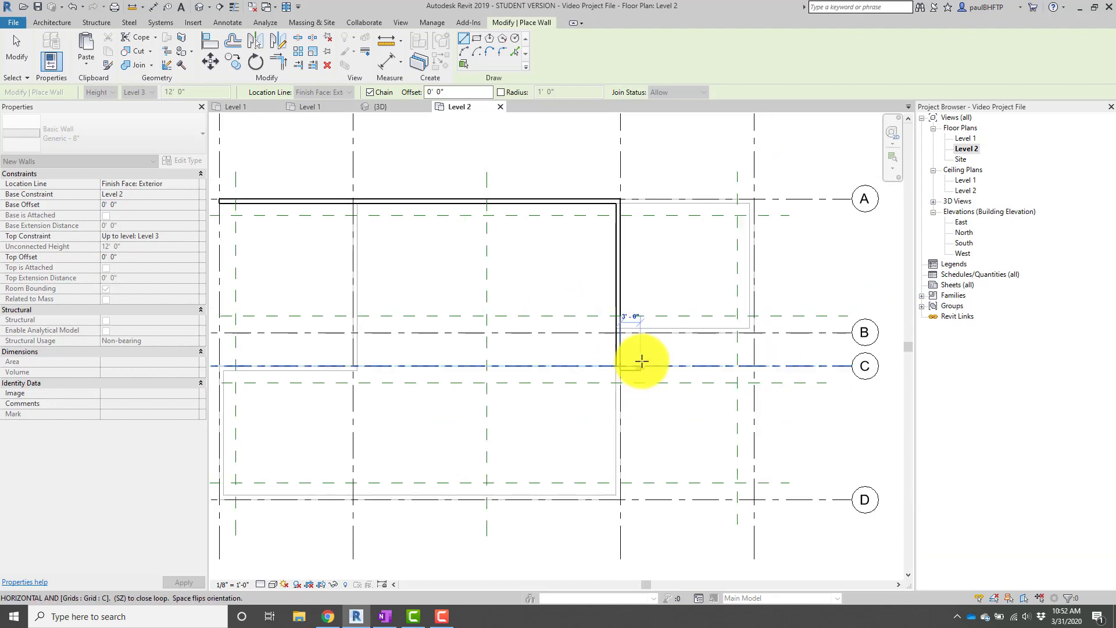
{"action": "left_click", "coordinate": [756, 367]}
{"action": "scroll", "coordinate": [756, 367], "scroll_direction": "down", "scroll_amount": 2}
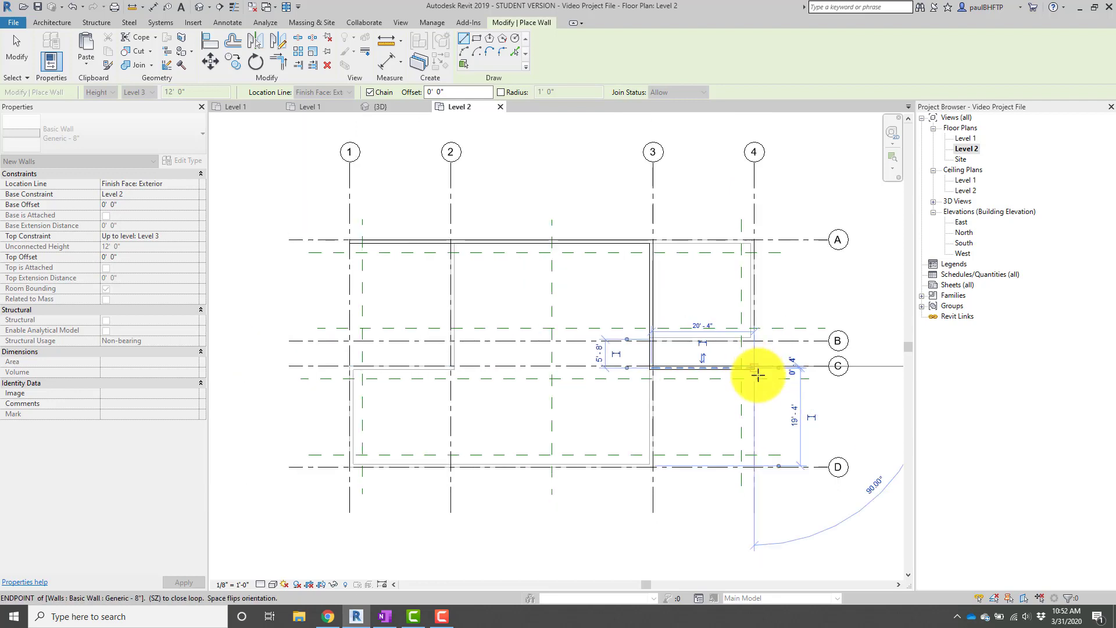
Continue the Level 2 wall chain along grid 4 to grid D, along grid D to grid 2, and along grid 2 to grid B.
{"action": "left_click", "coordinate": [755, 469]}
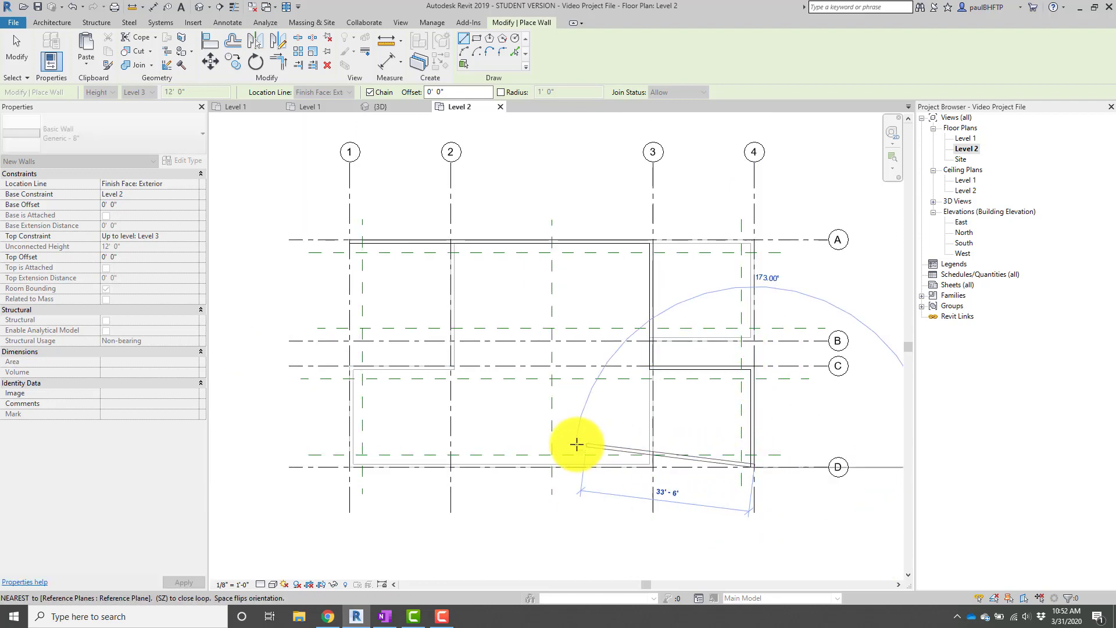
{"action": "left_click", "coordinate": [453, 466]}
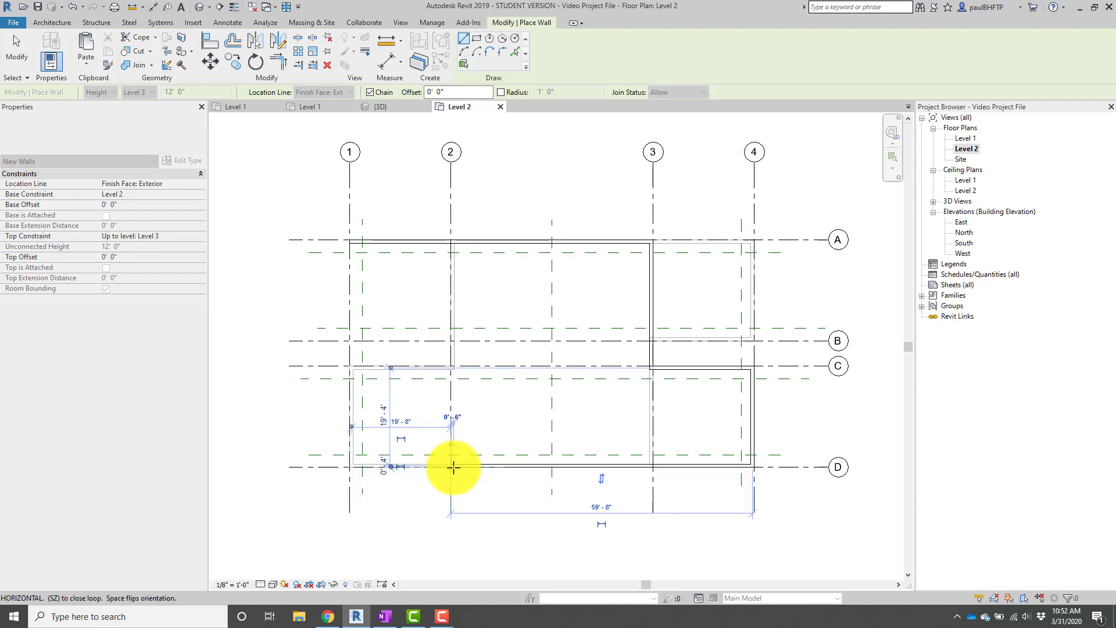
{"action": "scroll", "coordinate": [451, 342], "scroll_direction": "up", "scroll_amount": 4}
{"action": "left_click", "coordinate": [441, 351]}
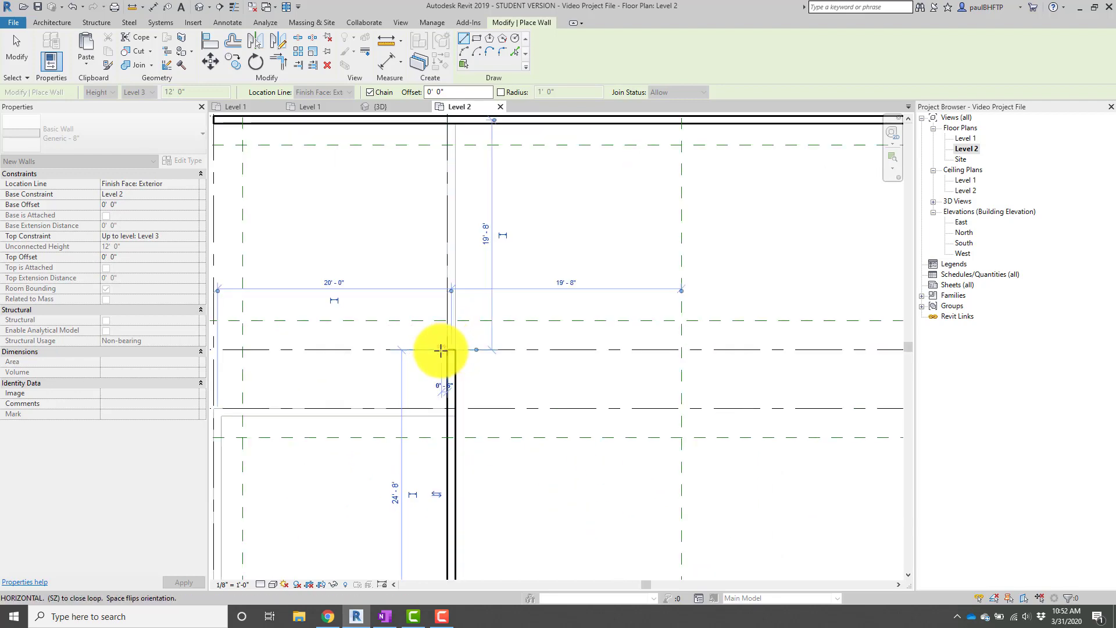
Close the Level 2 wall loop along grid B to grid 1 and along grid 1 to grid A, and end the Wall command.
{"action": "scroll", "coordinate": [441, 351], "scroll_direction": "down", "scroll_amount": 3}
{"action": "scroll", "coordinate": [332, 361], "scroll_direction": "down", "scroll_amount": 1}
{"action": "middle_click_drag", "start_coordinate": [341, 368], "coordinate": [435, 401]}
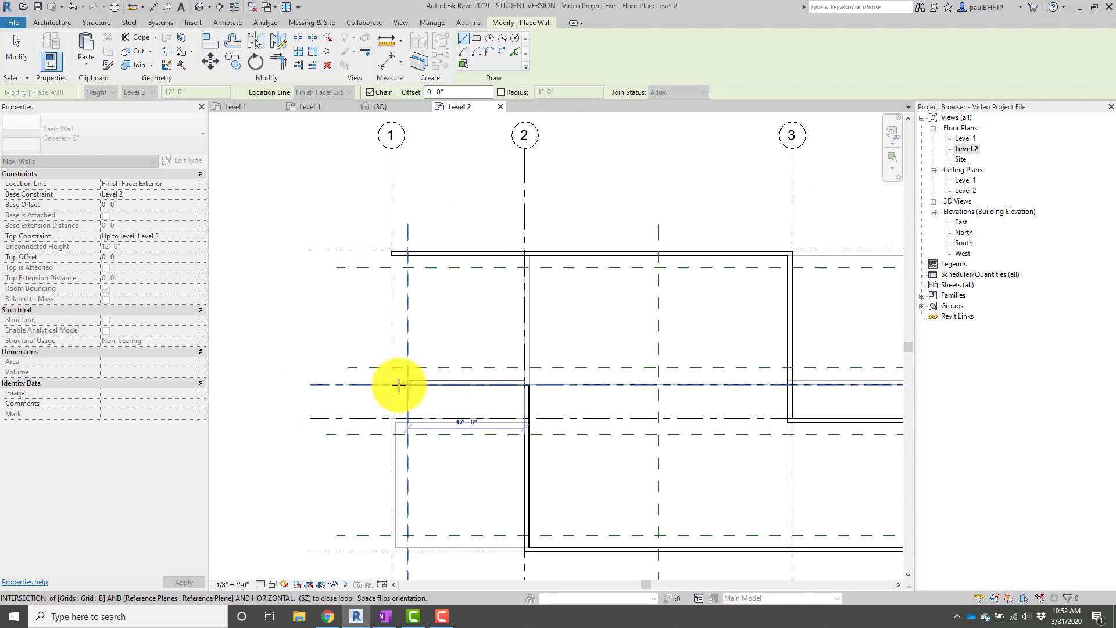
{"action": "left_click", "coordinate": [390, 382]}
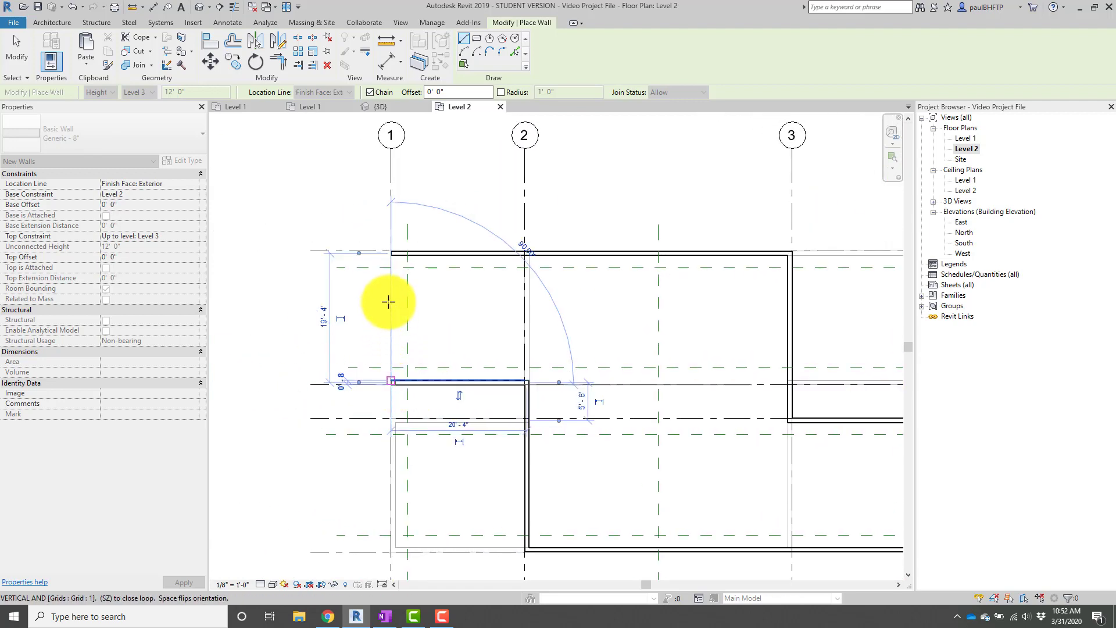
{"action": "left_click", "coordinate": [393, 253]}
{"action": "scroll", "coordinate": [543, 347], "scroll_direction": "down", "scroll_amount": 3}
{"action": "middle_click_drag", "start_coordinate": [577, 375], "coordinate": [498, 354]}
{"action": "scroll", "coordinate": [633, 408], "scroll_direction": "up", "scroll_amount": 2}
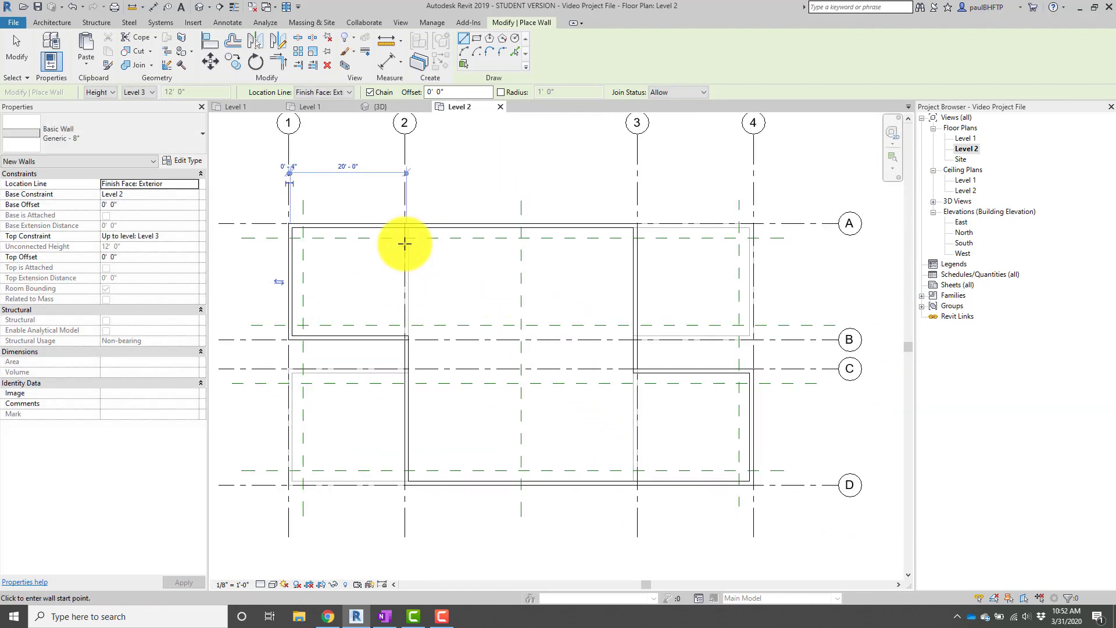
{"action": "key", "text": "Escape"}
{"action": "key", "text": "Escape"}
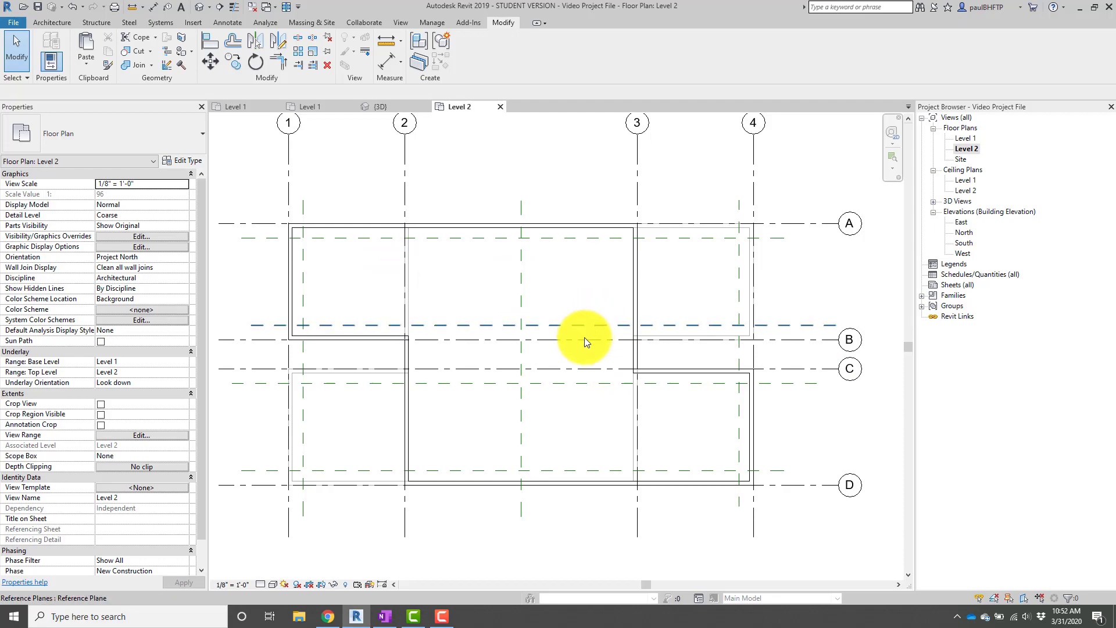
Examine the Level 2 walls in the 3D view, return to the Level 2 plan, and open the default 3D view.
{"action": "key", "text": "ctrl+shift+Tab"}
{"action": "middle_click_drag", "start_coordinate": [709, 366], "coordinate": [667, 393], "text": "shift"}
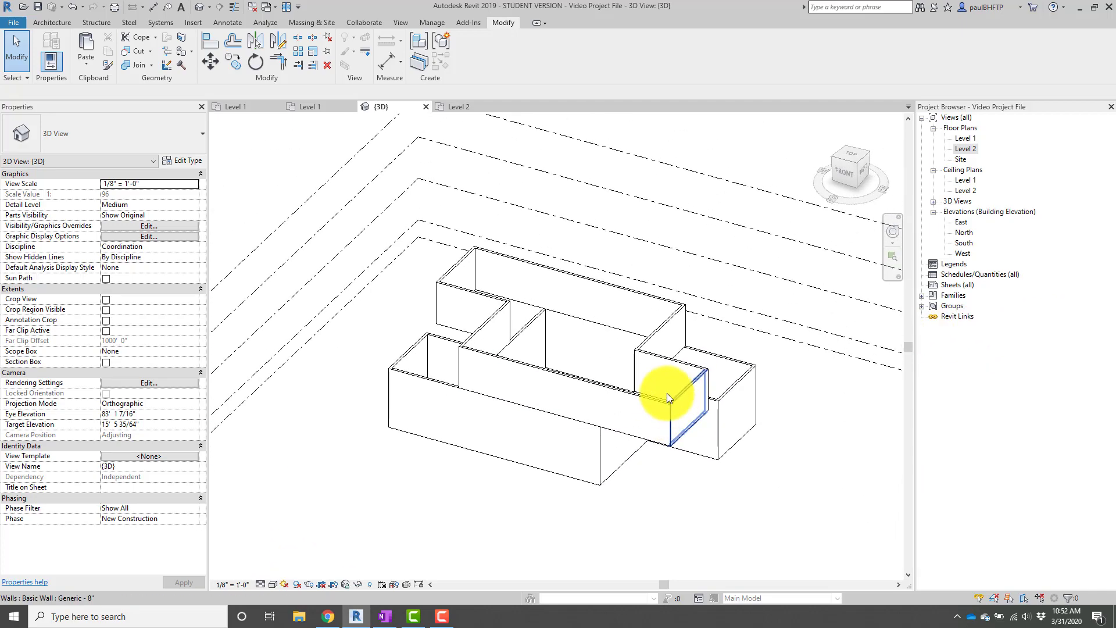
{"action": "double_click", "coordinate": [965, 149]}
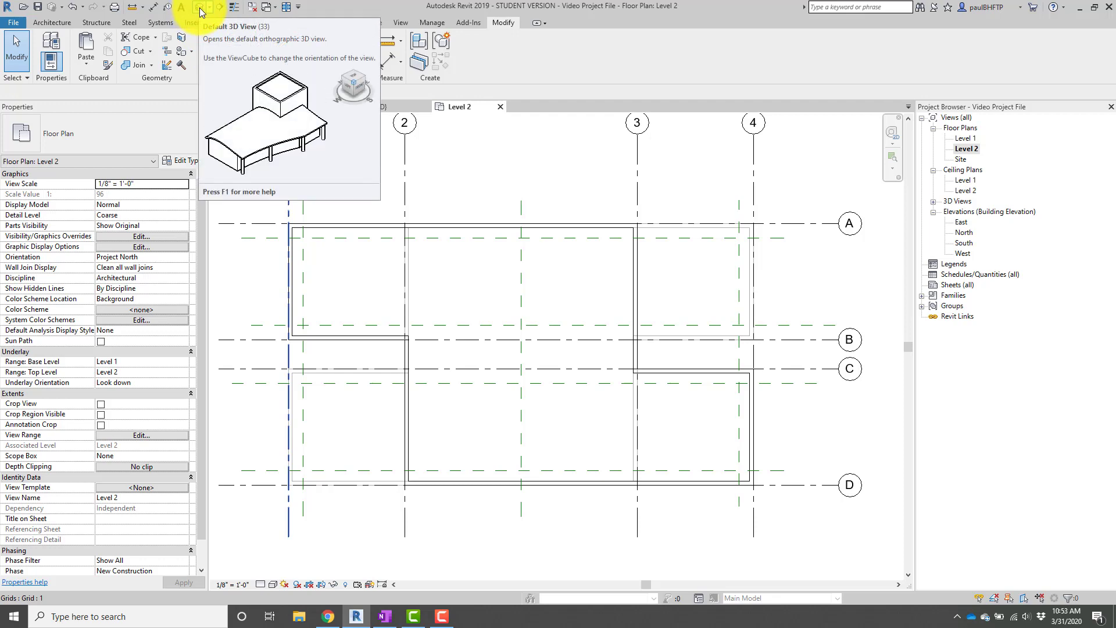
{"action": "left_click", "coordinate": [201, 11]}
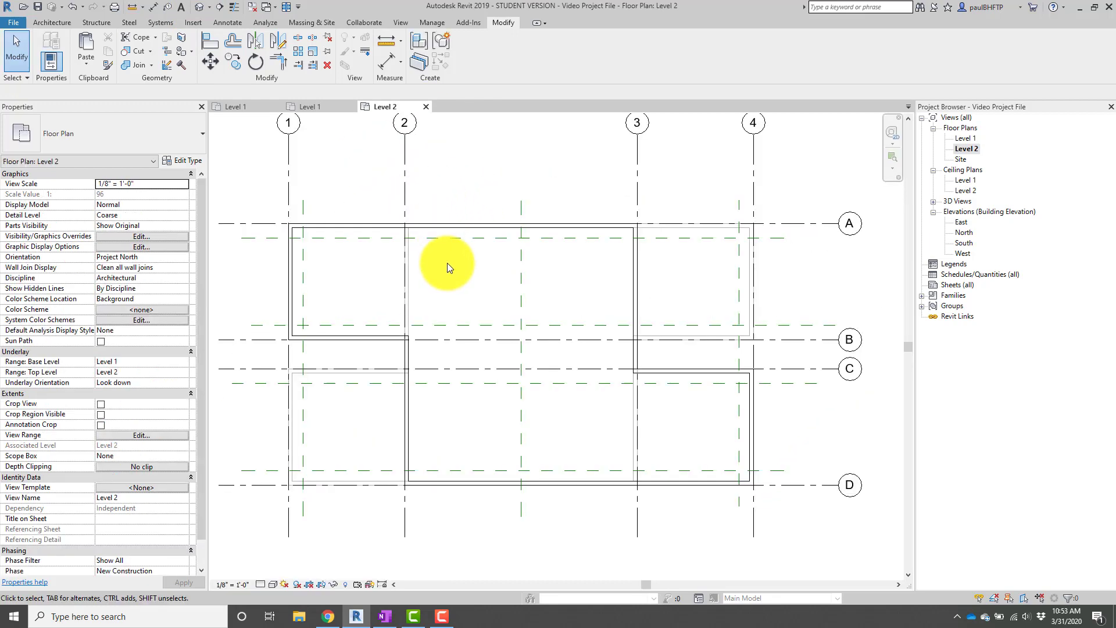
Look up the Default 3D View command in the keyboard shortcuts by searching for "default", and enter 33 as its new keys without assigning them.
{"action": "key", "text": "k"}
{"action": "key", "text": "s"}
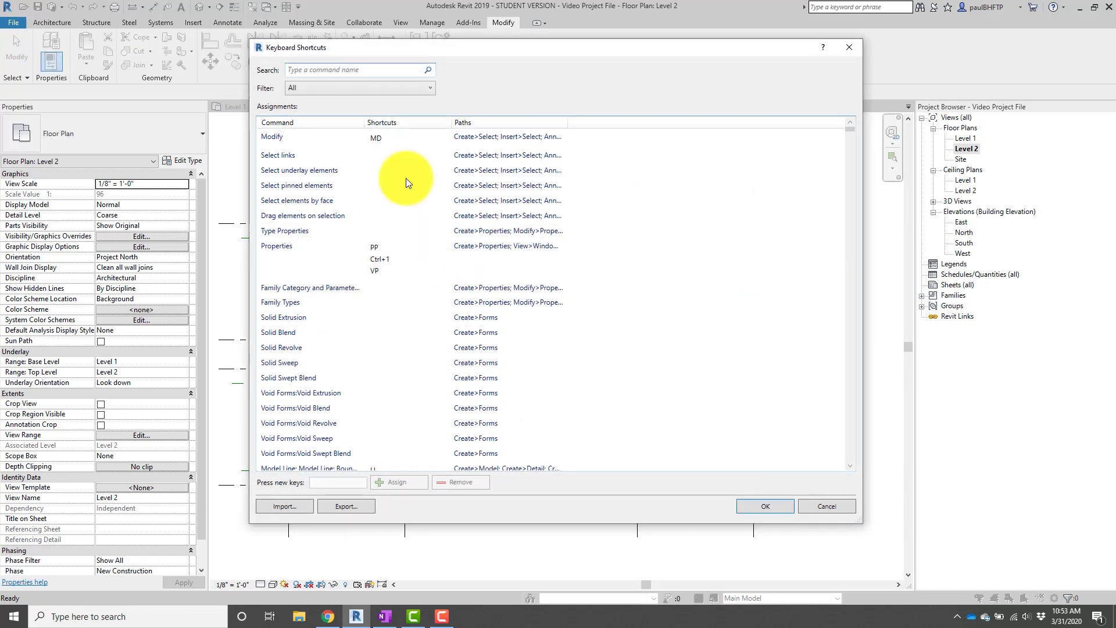
{"action": "type", "text": "default"}
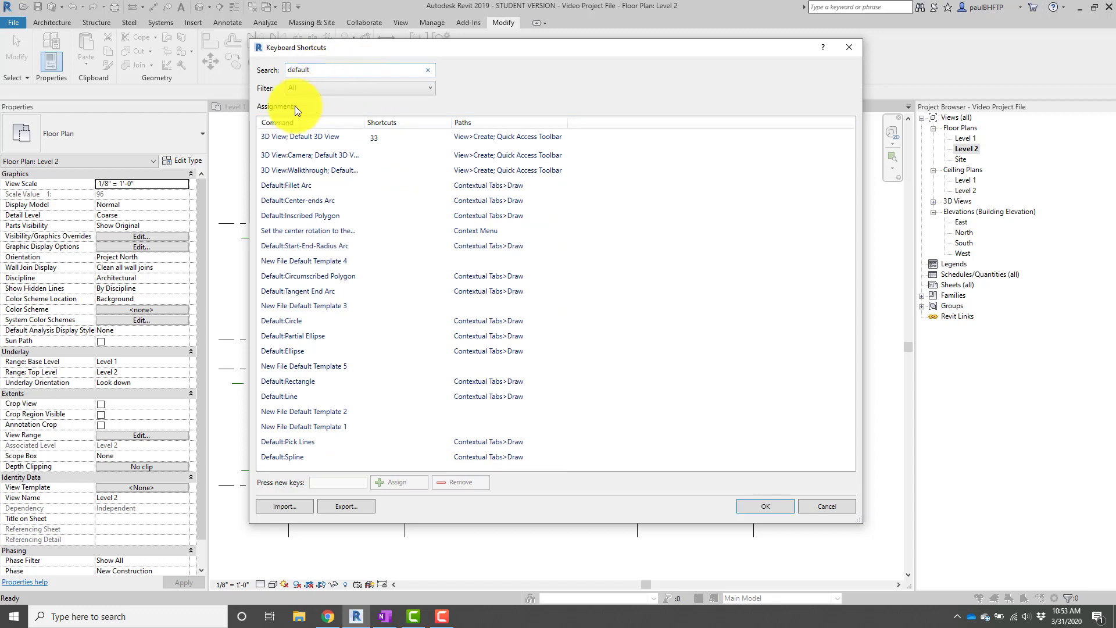
{"action": "left_click", "coordinate": [282, 137]}
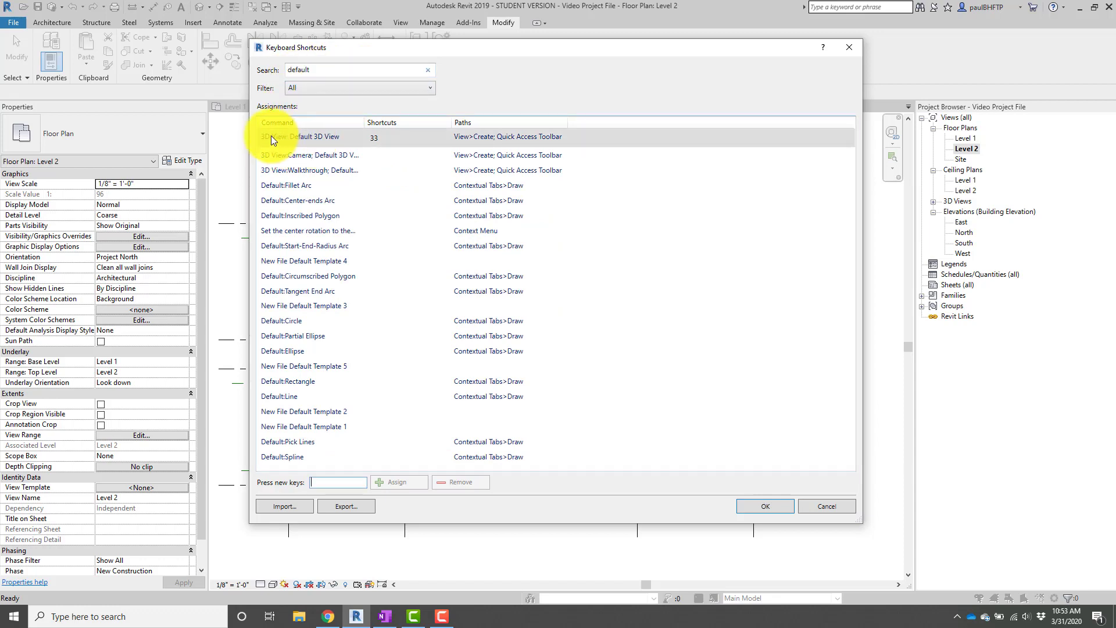
{"action": "left_click", "coordinate": [389, 137]}
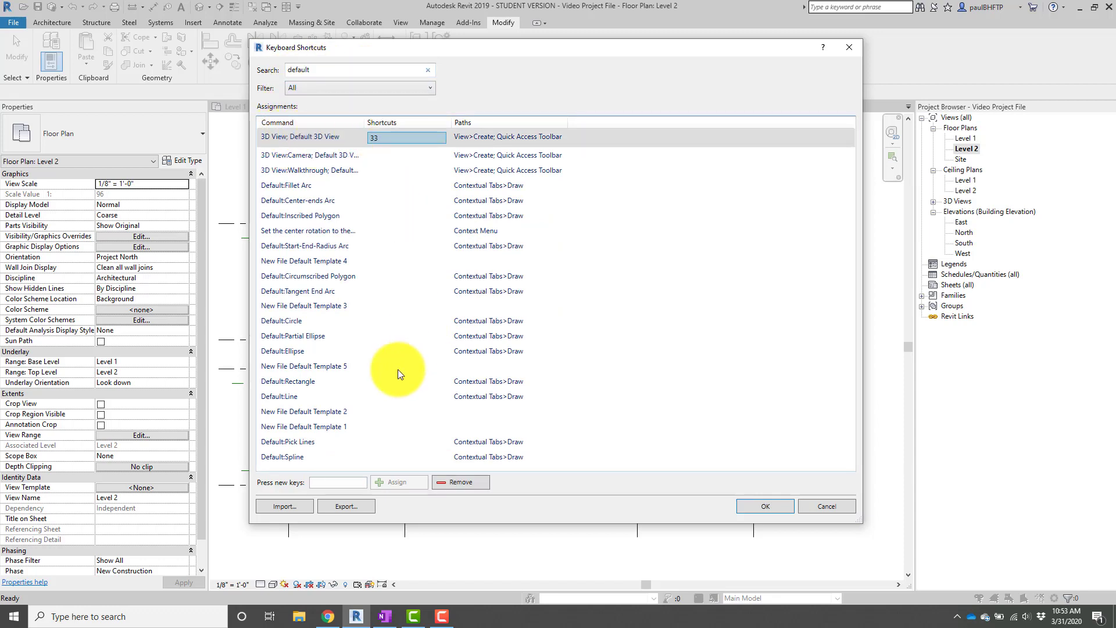
{"action": "left_click", "coordinate": [356, 481]}
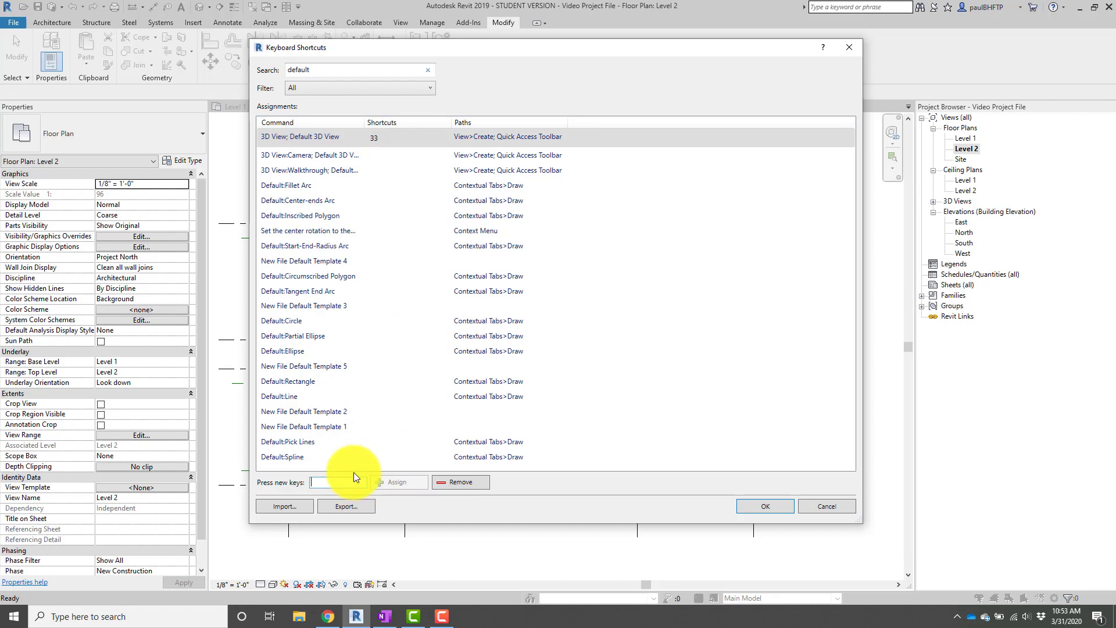
{"action": "type", "text": "33"}
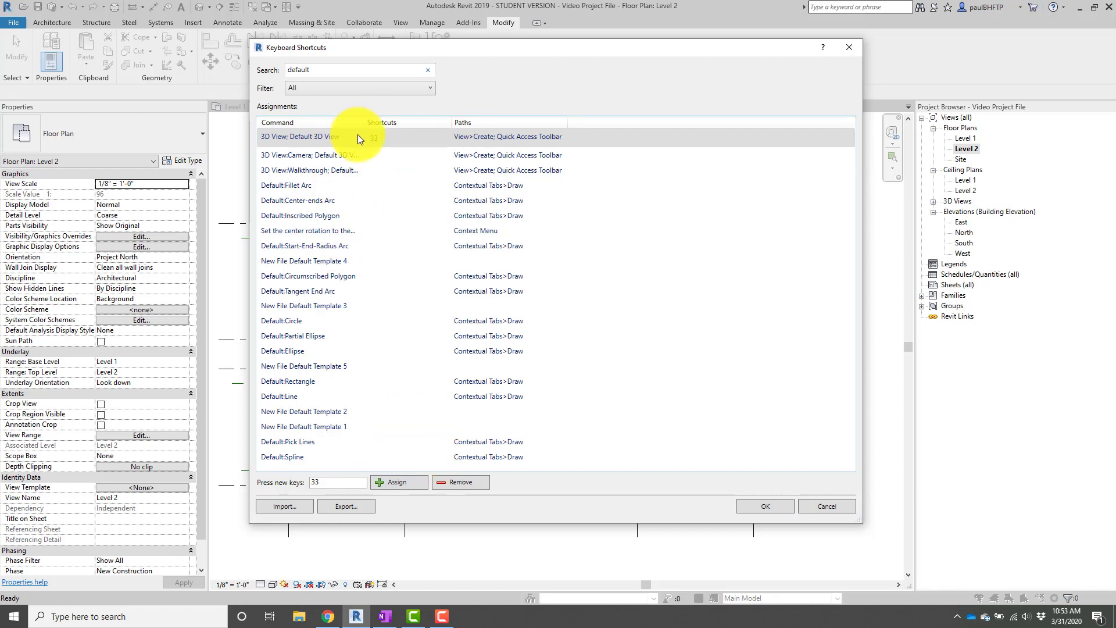
{"action": "left_click", "coordinate": [747, 504]}
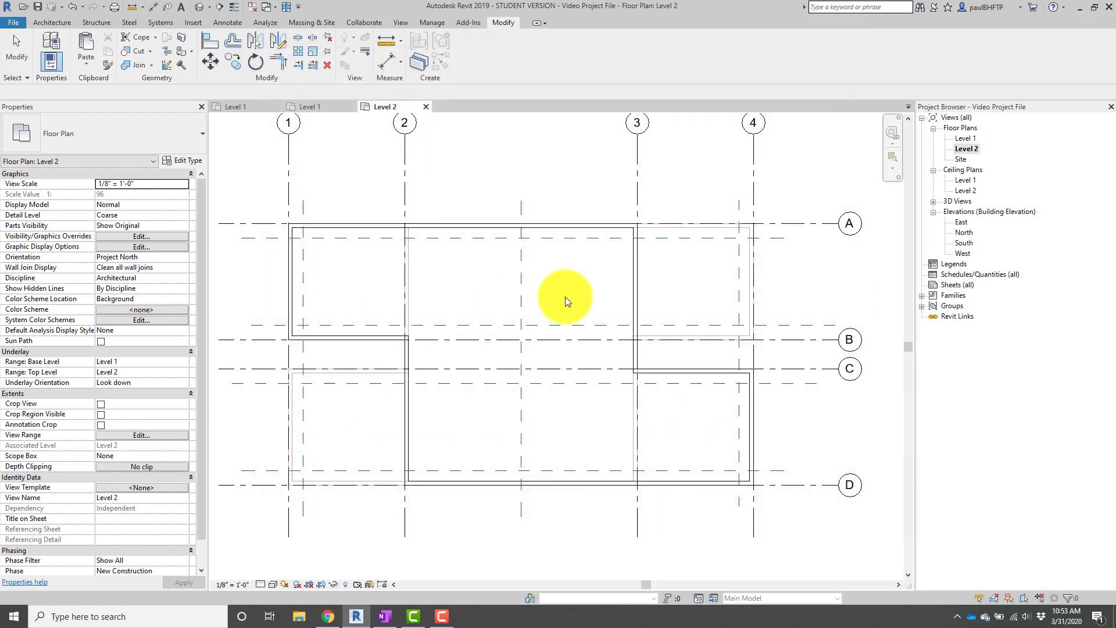
Open the default 3D view, orbit around the building, and close that view to return to the Level 2 plan.
{"action": "middle_click_drag", "start_coordinate": [710, 329], "coordinate": [729, 345]}
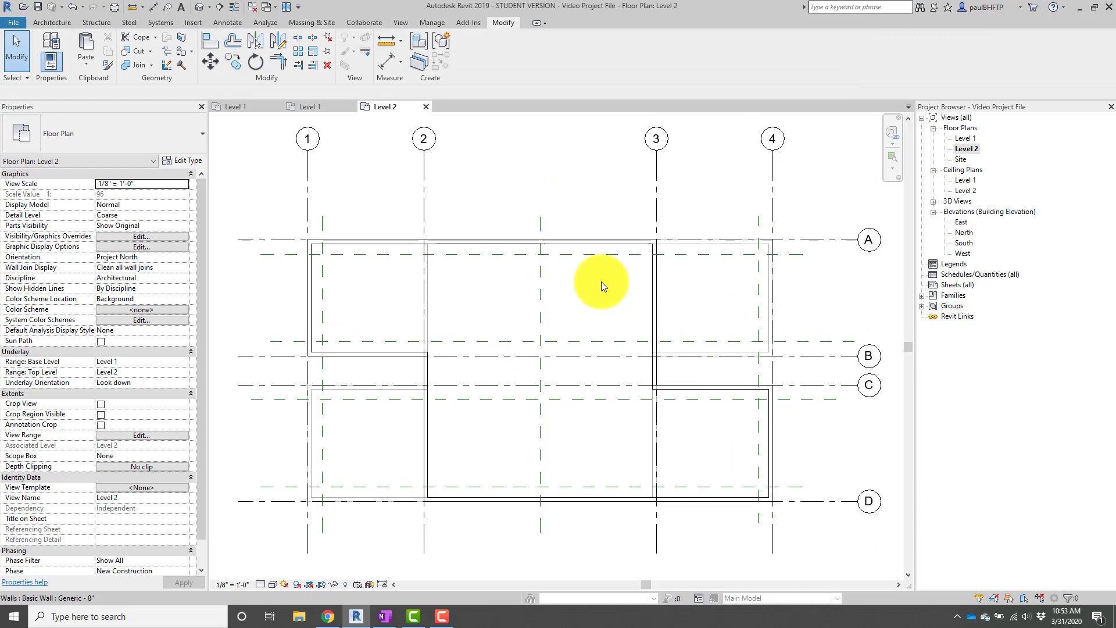
{"action": "key", "text": "3"}
{"action": "key", "text": "3"}
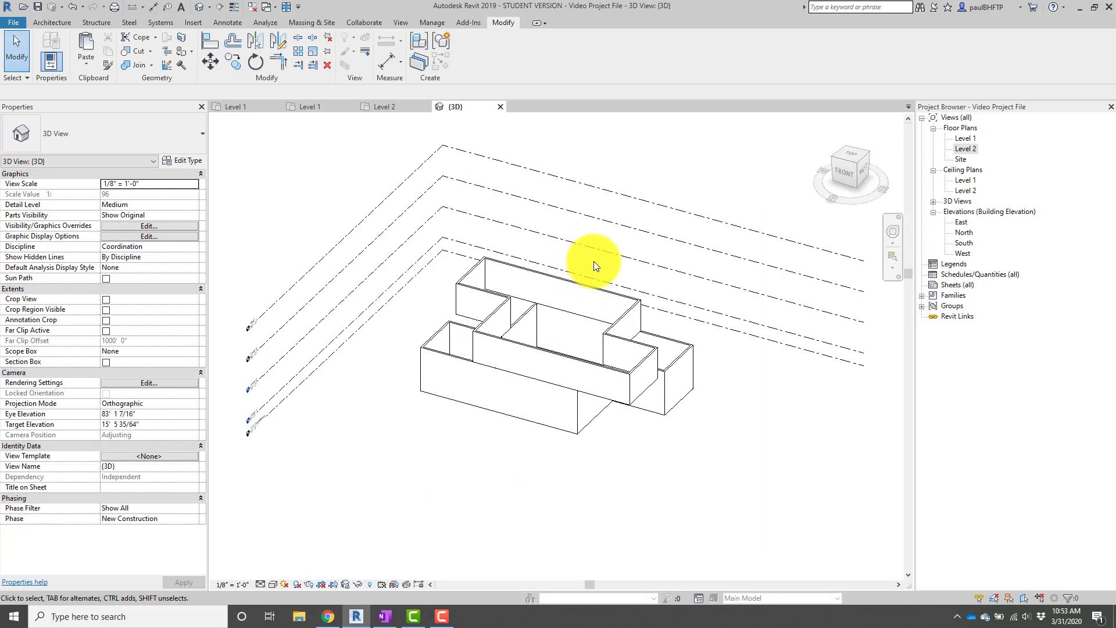
{"action": "middle_click_drag", "start_coordinate": [594, 261], "coordinate": [481, 229]}
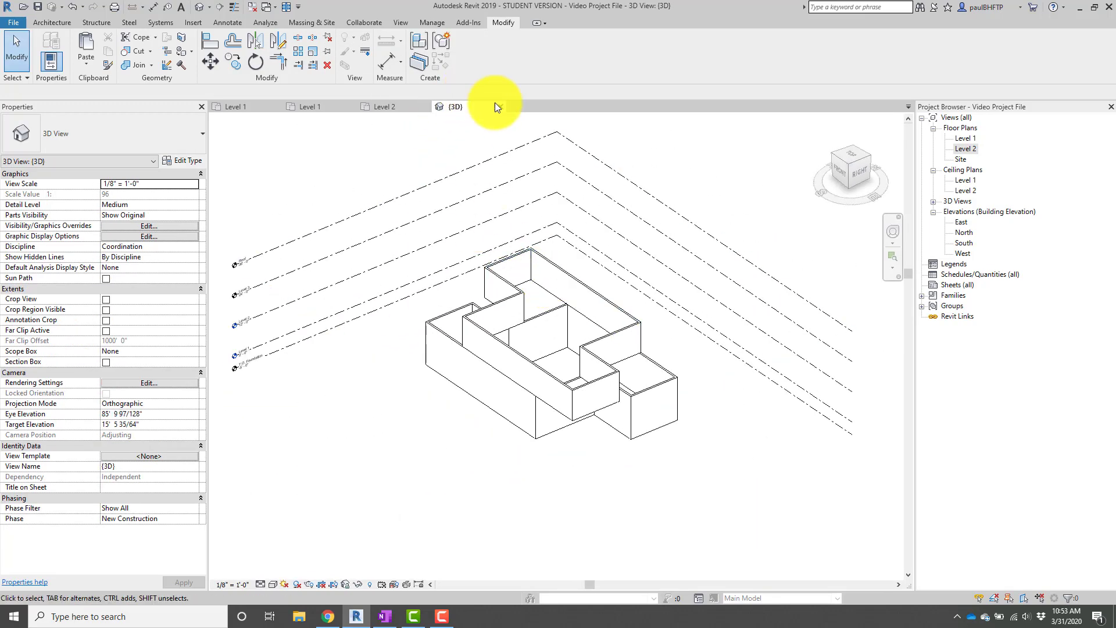
{"action": "left_click", "coordinate": [500, 106]}
{"action": "middle_click_drag", "start_coordinate": [772, 277], "coordinate": [767, 289]}
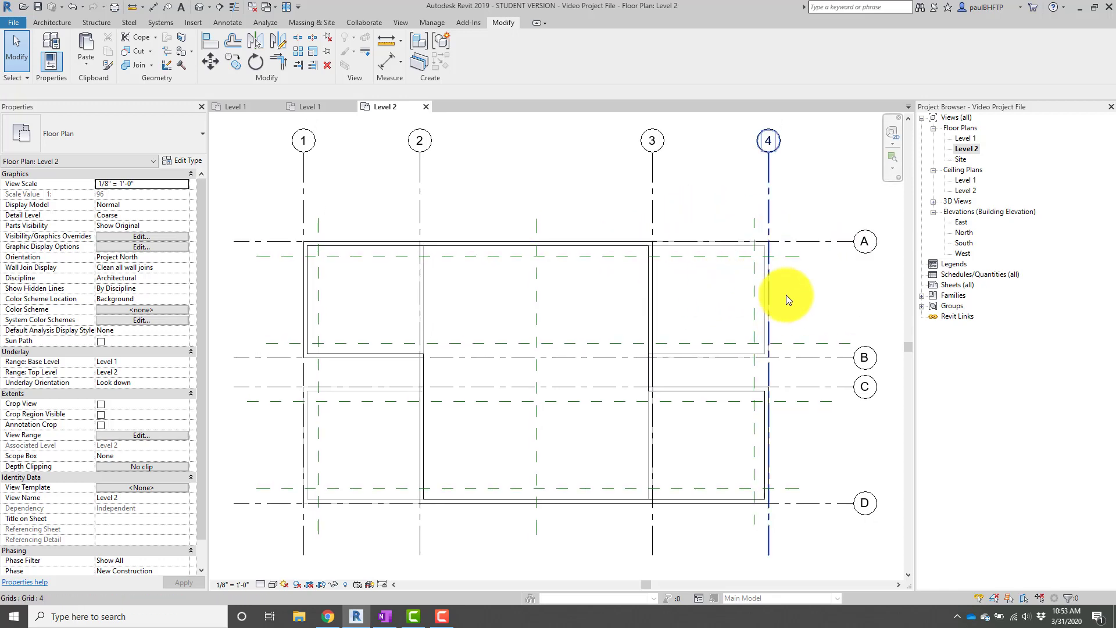
Reopen the 3D view to inspect the walls from another angle, and go back to the Level 2 floor plan.
{"action": "key", "text": "3"}
{"action": "key", "text": "d"}
{"action": "middle_click_drag", "start_coordinate": [780, 315], "coordinate": [780, 274], "text": "shift"}
{"action": "double_click", "coordinate": [965, 148]}
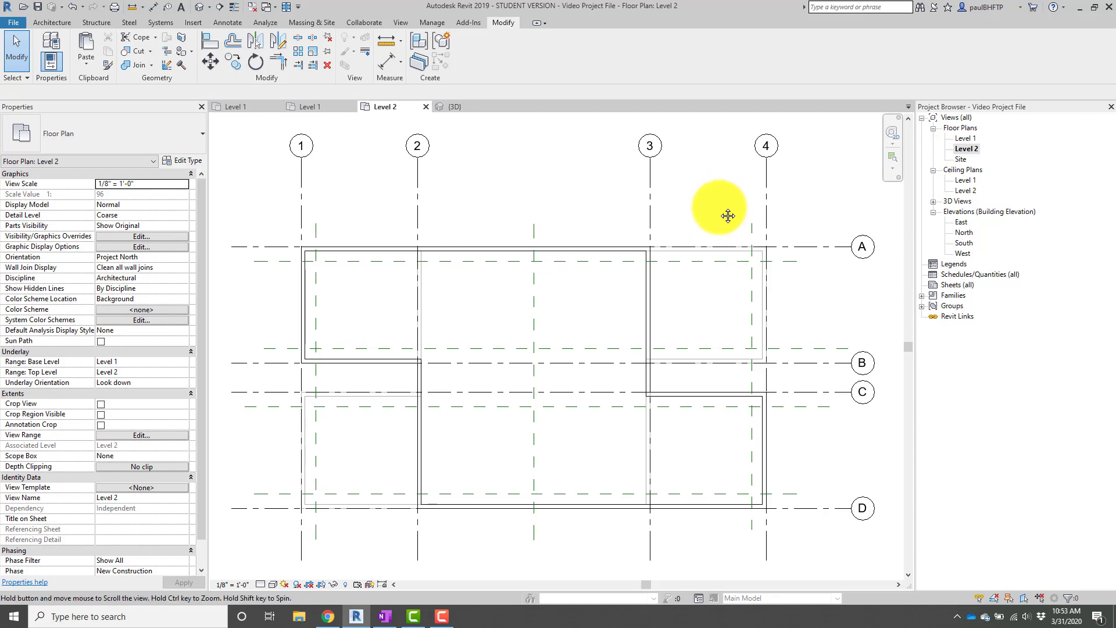
Open the East building elevation and examine the levels and the walls drawn between them.
{"action": "double_click", "coordinate": [961, 224]}
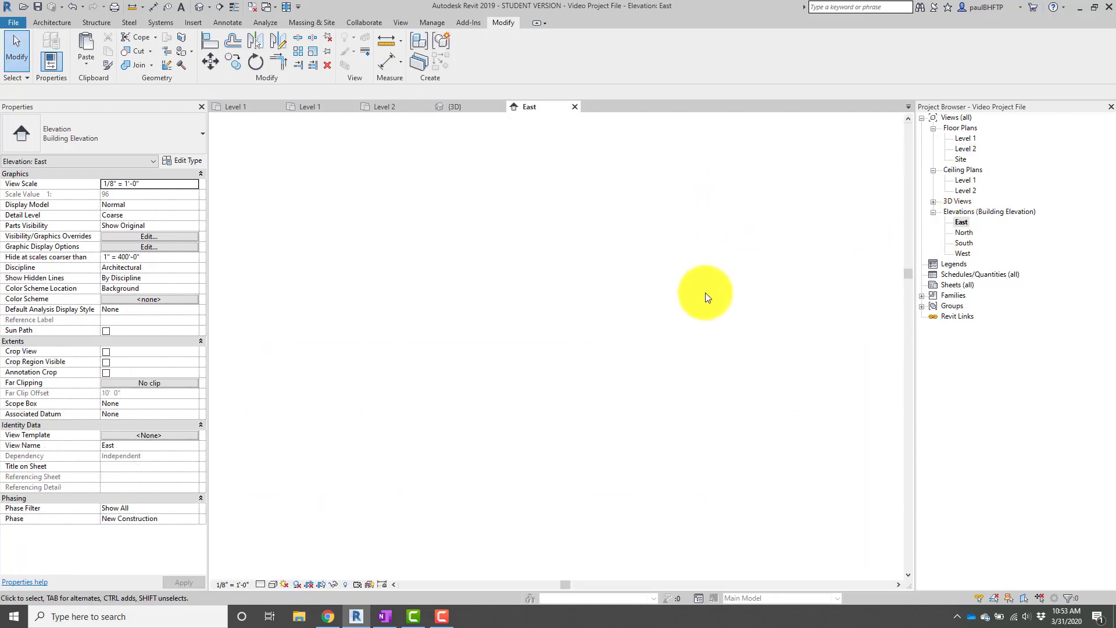
{"action": "middle_click_drag", "start_coordinate": [783, 326], "coordinate": [720, 327]}
{"action": "scroll", "coordinate": [702, 328], "scroll_direction": "up", "scroll_amount": 1}
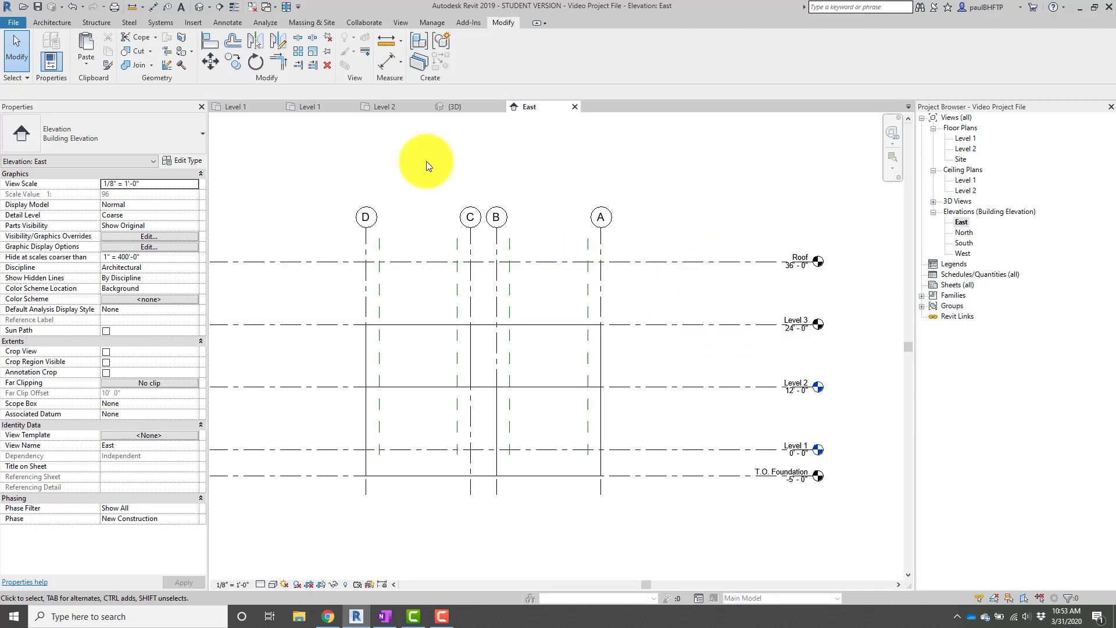
Create a new floor plan view for Level 3, with duplication of existing views left disabled.
{"action": "left_click", "coordinate": [401, 22]}
{"action": "left_click", "coordinate": [454, 62]}
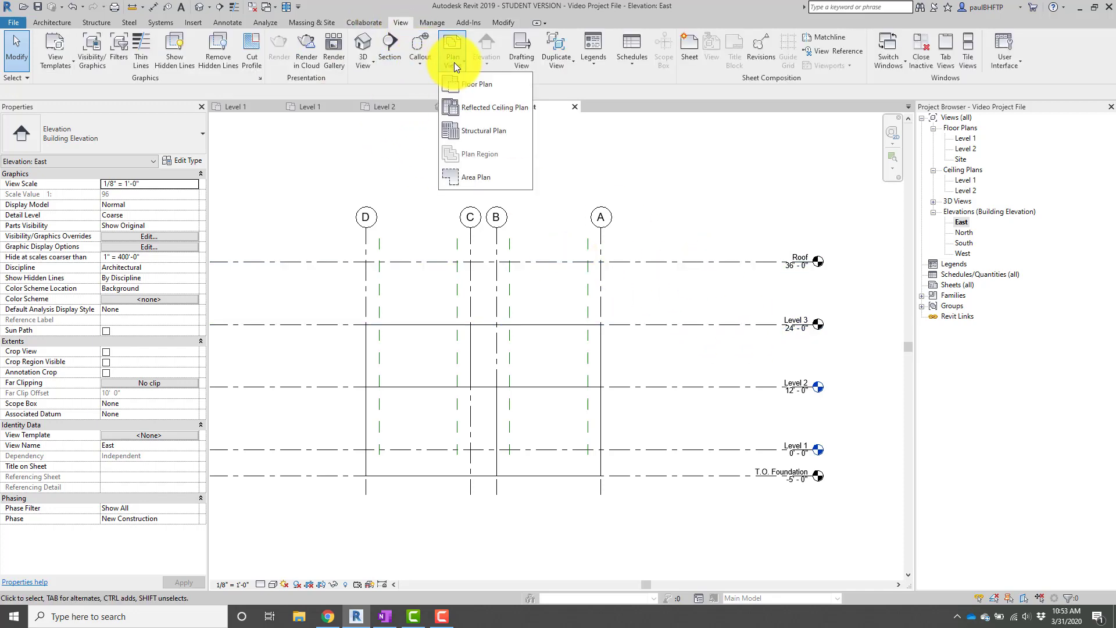
{"action": "left_click", "coordinate": [469, 82]}
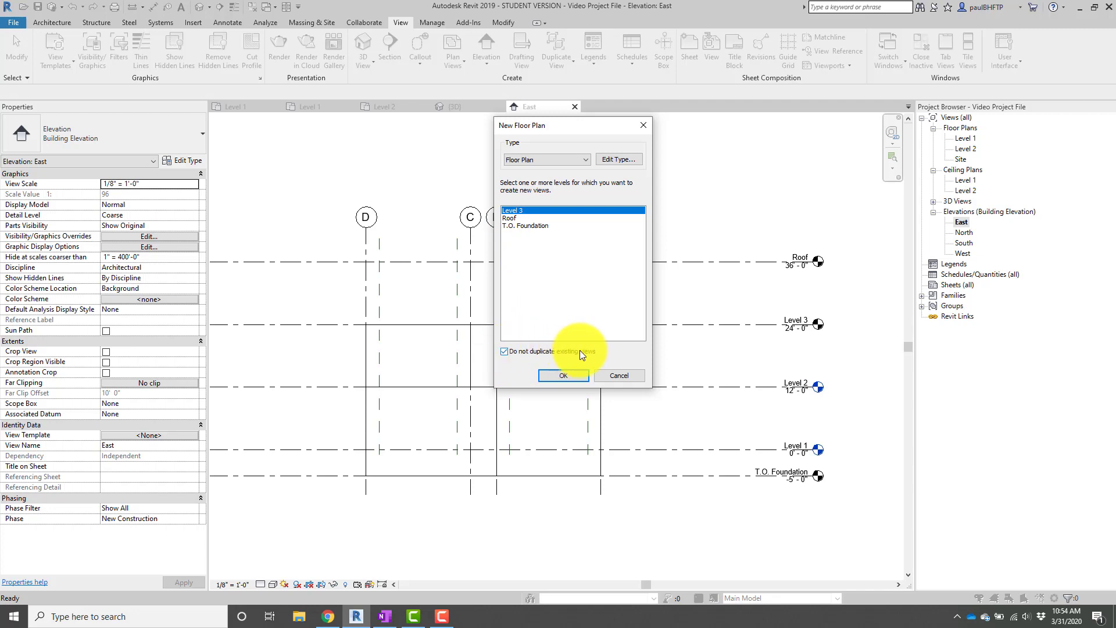
{"action": "left_click", "coordinate": [535, 351]}
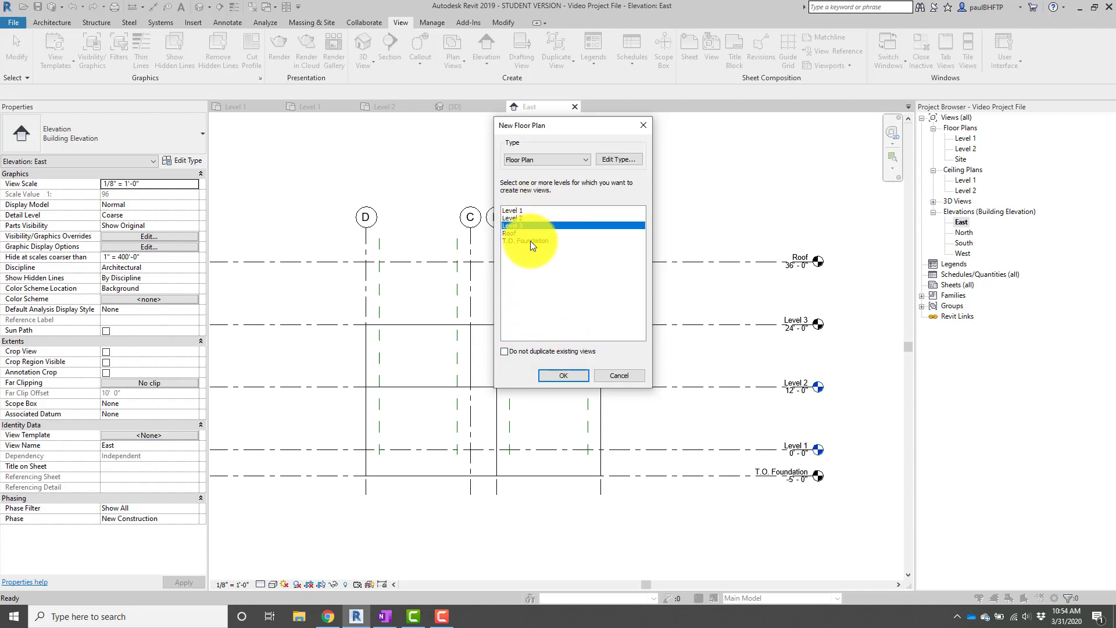
{"action": "left_click", "coordinate": [527, 351]}
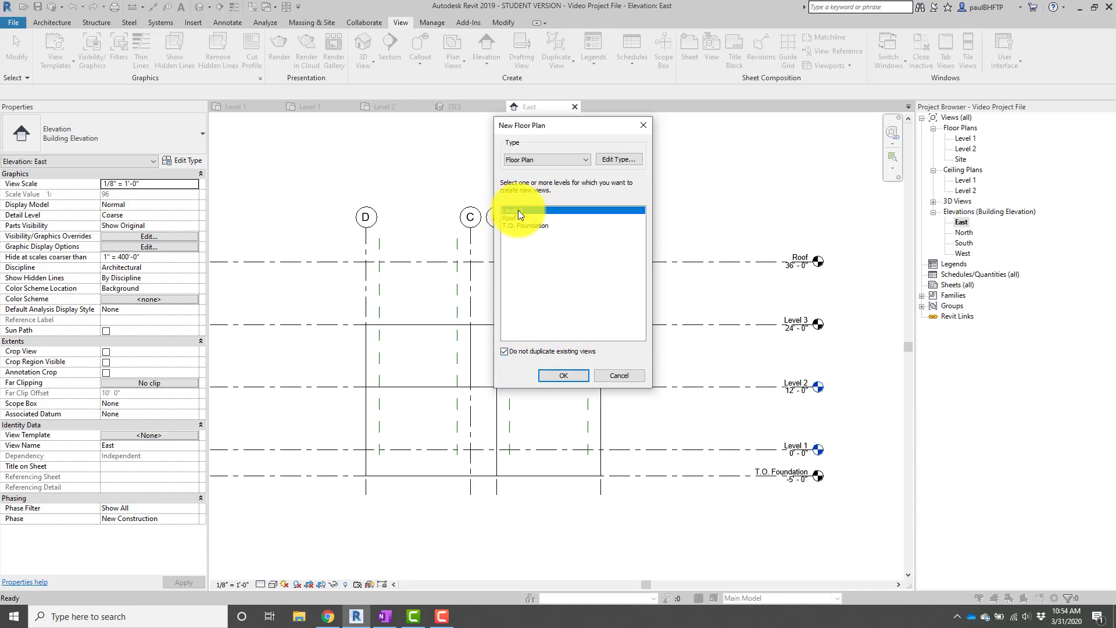
{"action": "left_click", "coordinate": [563, 377]}
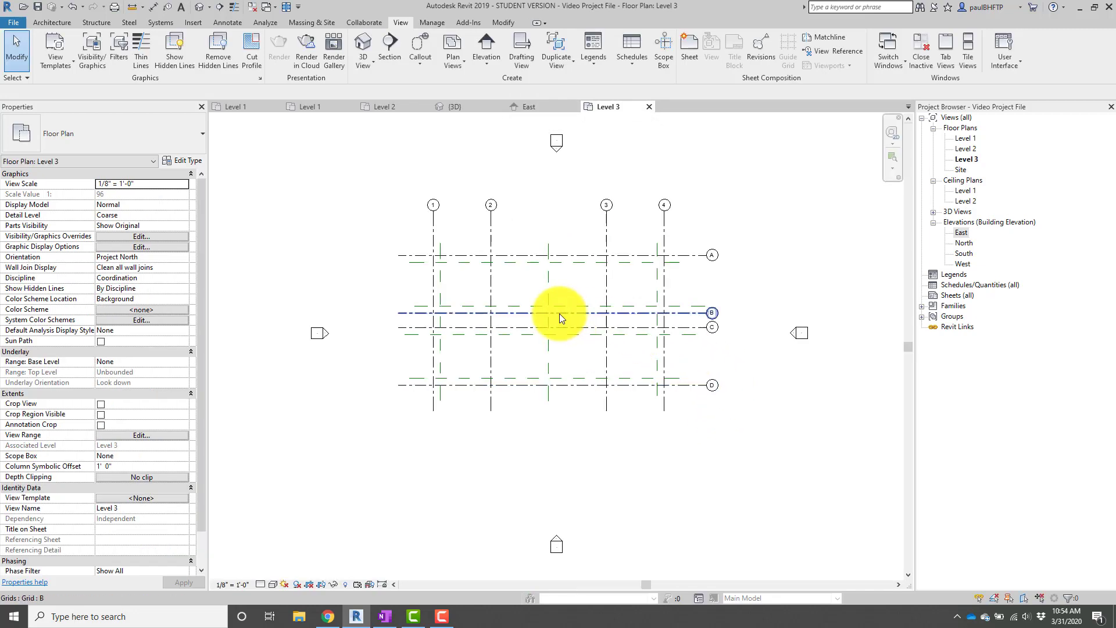
Draw a rectangle of Generic - 8" exterior walls from Level 3 to Roof, from grid intersection 1/A to grid intersection 4/D.
{"action": "scroll", "coordinate": [617, 323], "scroll_direction": "up", "scroll_amount": 3}
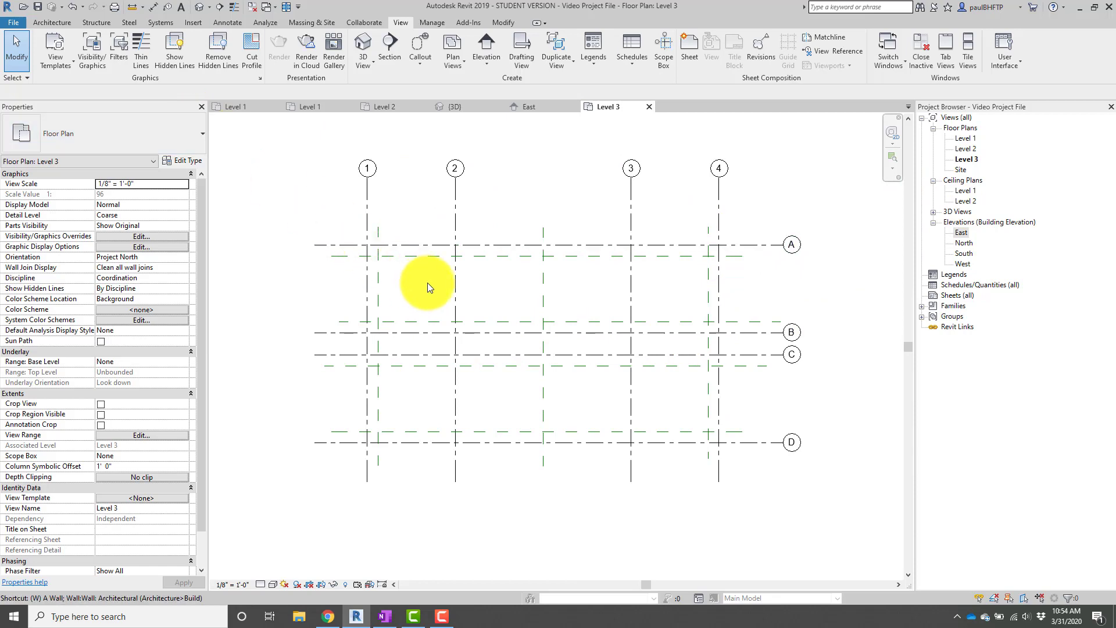
{"action": "key", "text": "w"}
{"action": "key", "text": "a"}
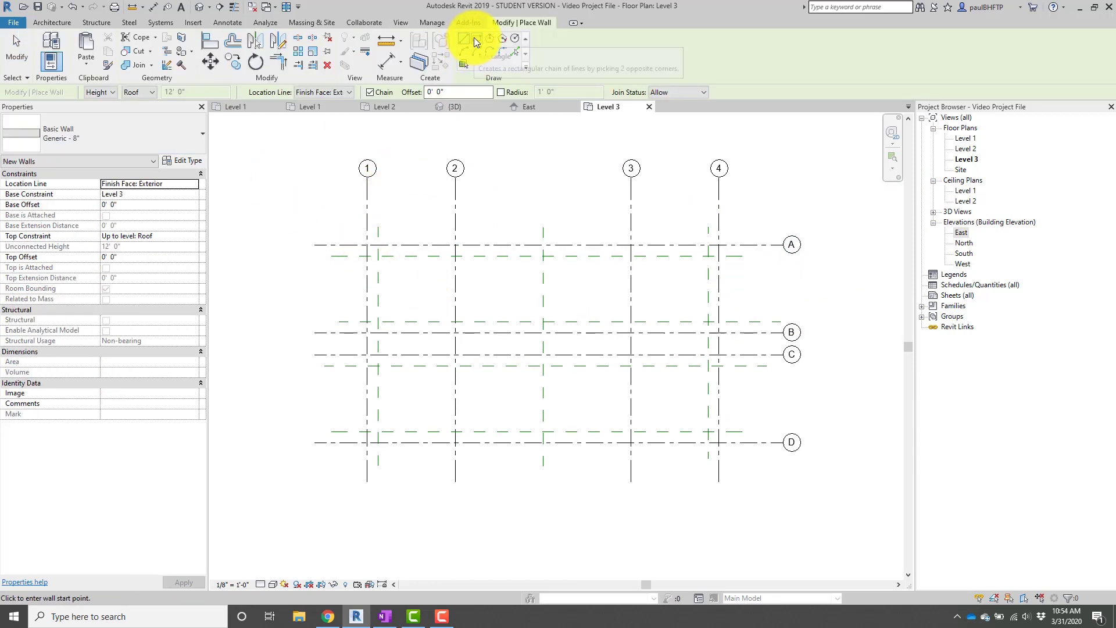
{"action": "left_click", "coordinate": [477, 38]}
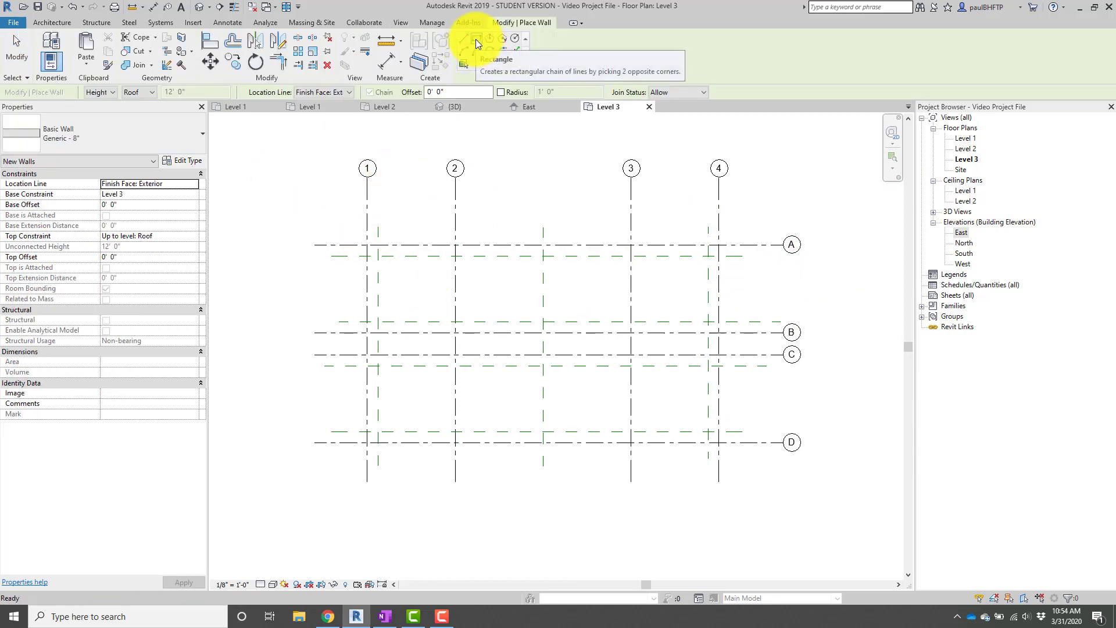
{"action": "scroll", "coordinate": [366, 232], "scroll_direction": "up", "scroll_amount": 3}
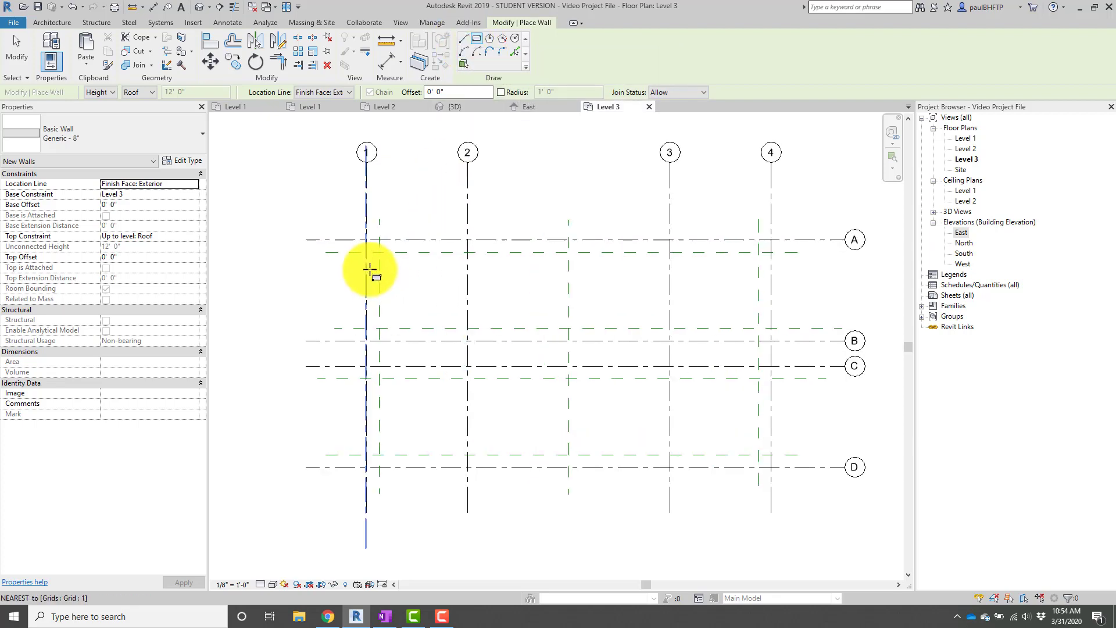
{"action": "left_click", "coordinate": [365, 230]}
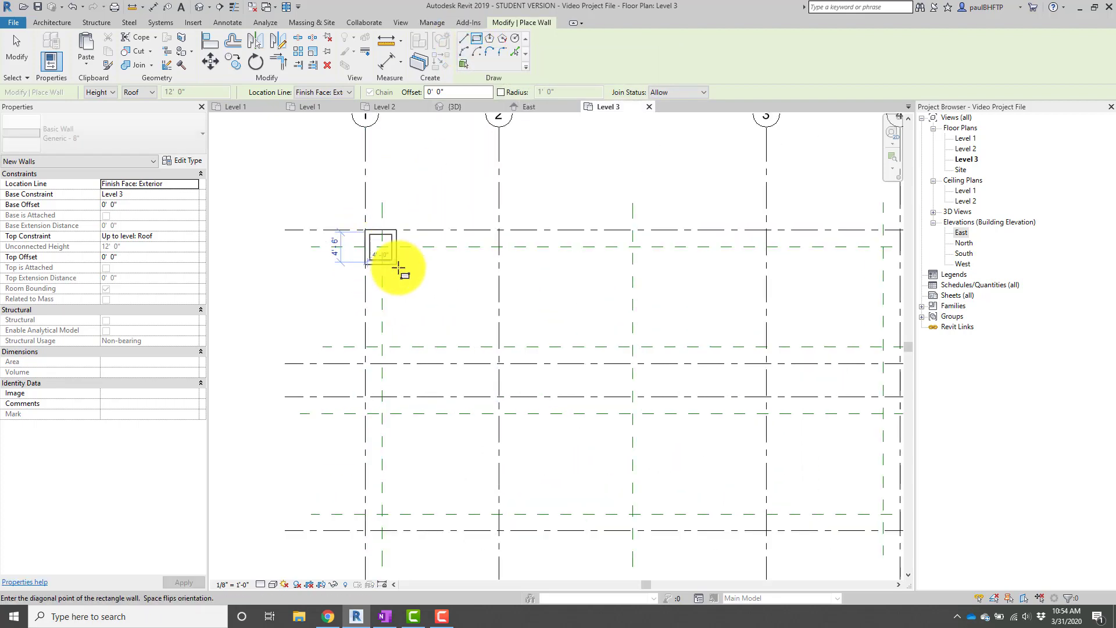
{"action": "scroll", "coordinate": [453, 279], "scroll_direction": "down", "scroll_amount": 2}
{"action": "scroll", "coordinate": [606, 371], "scroll_direction": "up", "scroll_amount": 2}
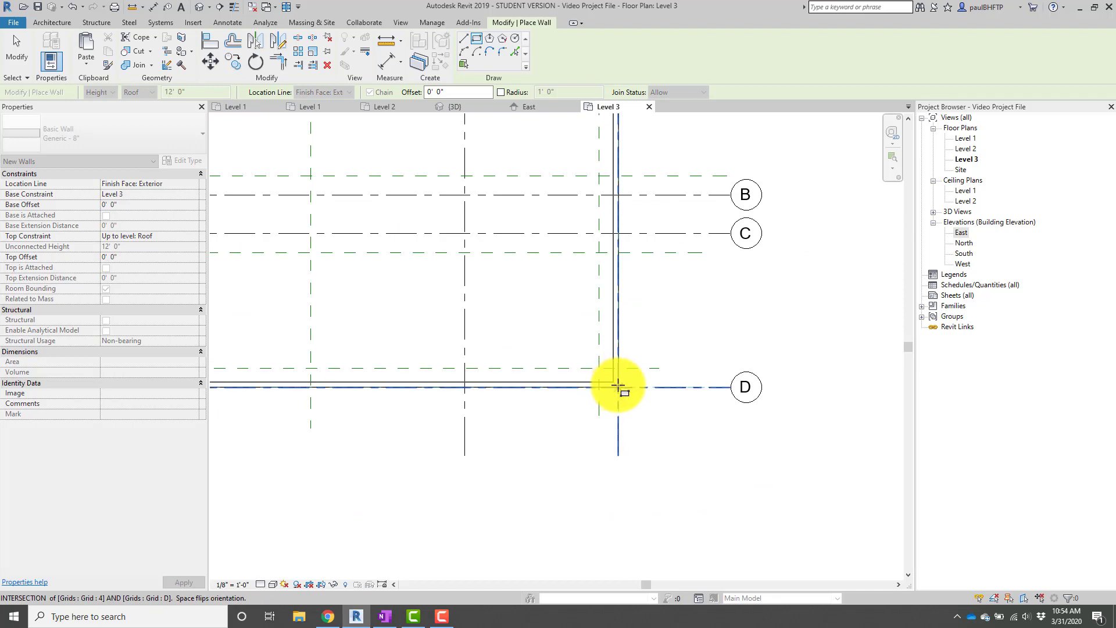
{"action": "left_click", "coordinate": [617, 383]}
{"action": "scroll", "coordinate": [635, 349], "scroll_direction": "down", "scroll_amount": 3}
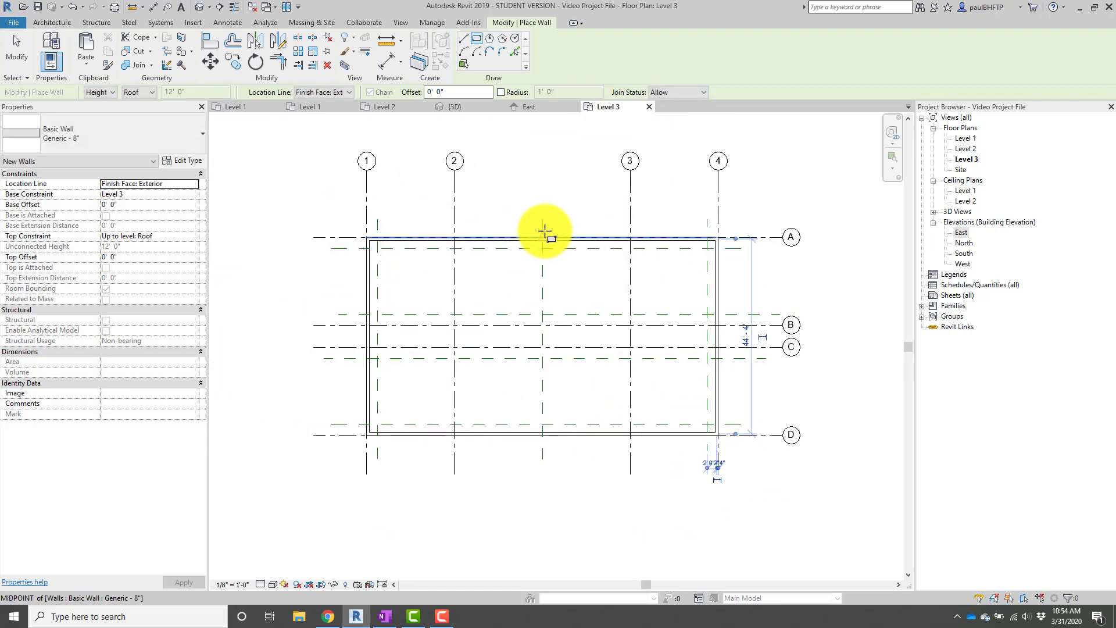
Open the default 3D view to examine the stacked walls with the Level 3 rectangle in place.
{"action": "key", "text": "d"}
{"action": "middle_click_drag", "start_coordinate": [487, 239], "coordinate": [482, 245]}
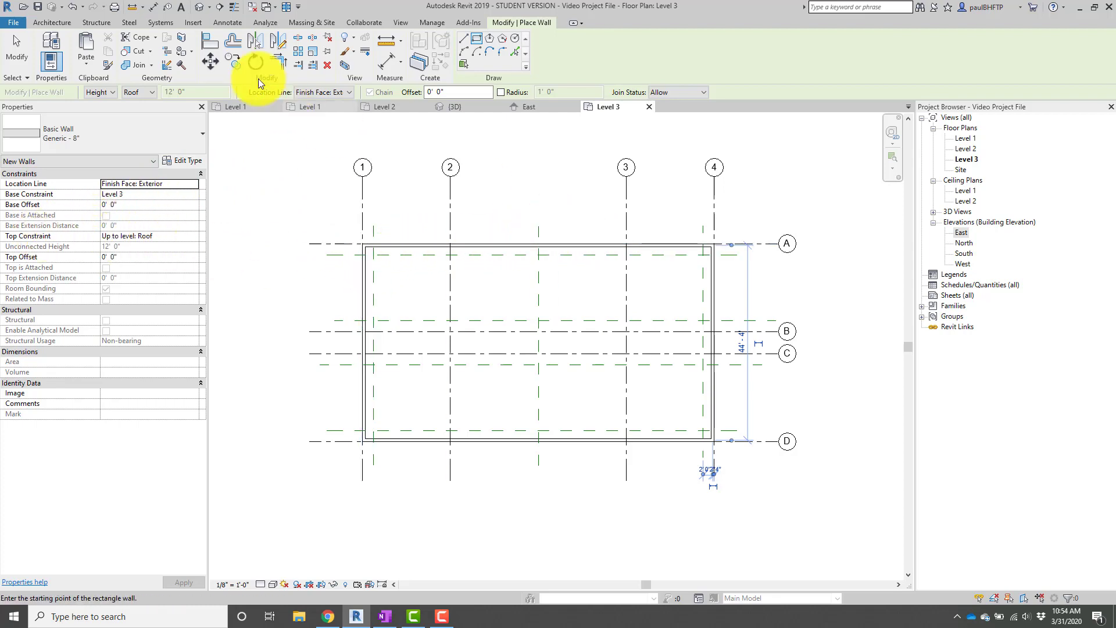
{"action": "left_click", "coordinate": [200, 6]}
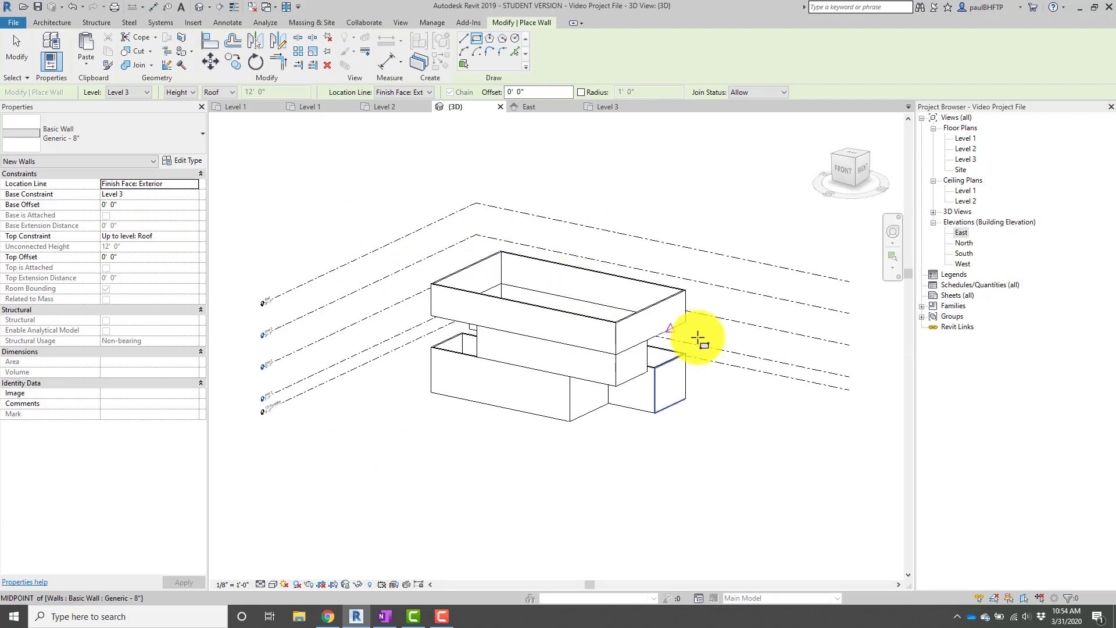
Orbit around the stacked walls to examine the model from above and from the front.
{"action": "middle_click_drag", "start_coordinate": [703, 344], "coordinate": [738, 389], "text": "shift"}
{"action": "scroll", "coordinate": [533, 371], "scroll_direction": "up", "scroll_amount": 3}
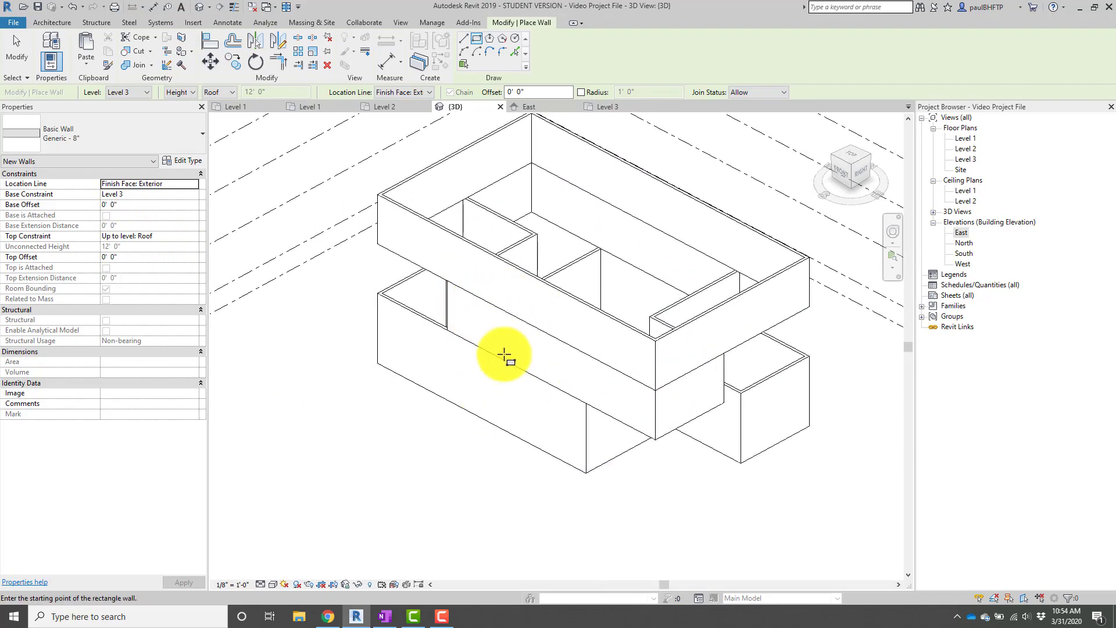
{"action": "middle_click_drag", "start_coordinate": [504, 354], "coordinate": [566, 294], "text": "shift"}
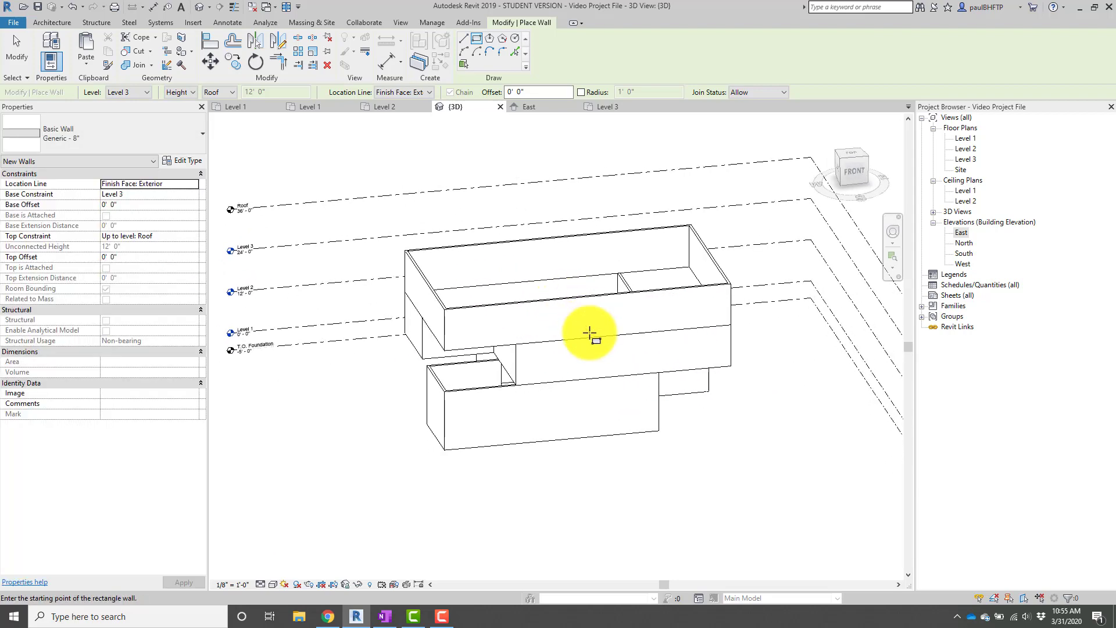
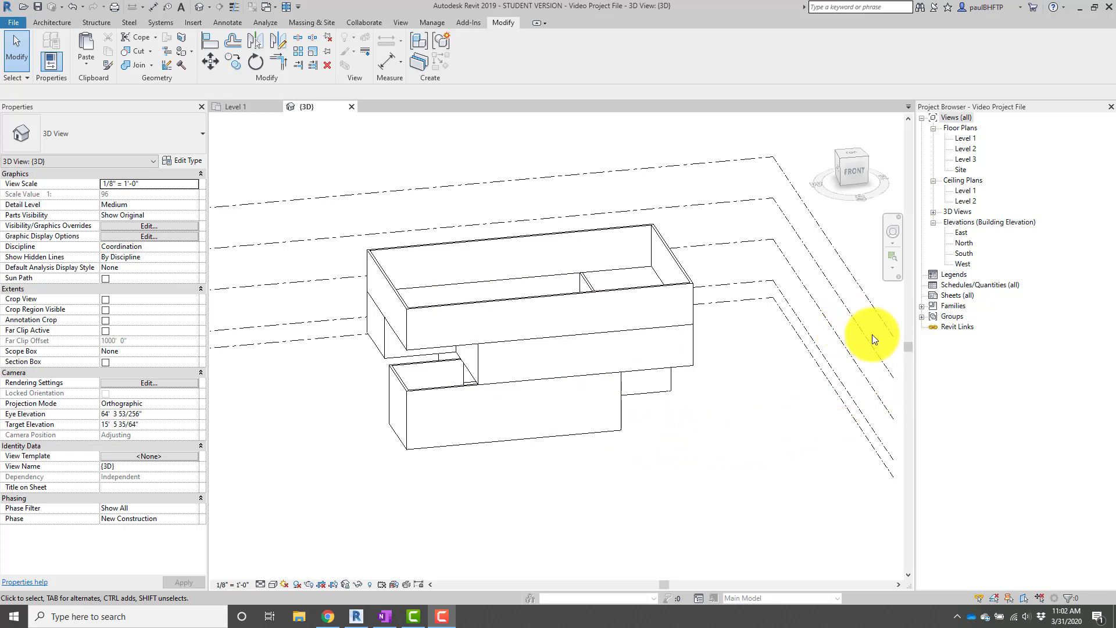
Open the Level 1, Level 2 and Level 3 floor plans and the East, North, South and West elevations in turn.
{"action": "double_click", "coordinate": [966, 138]}
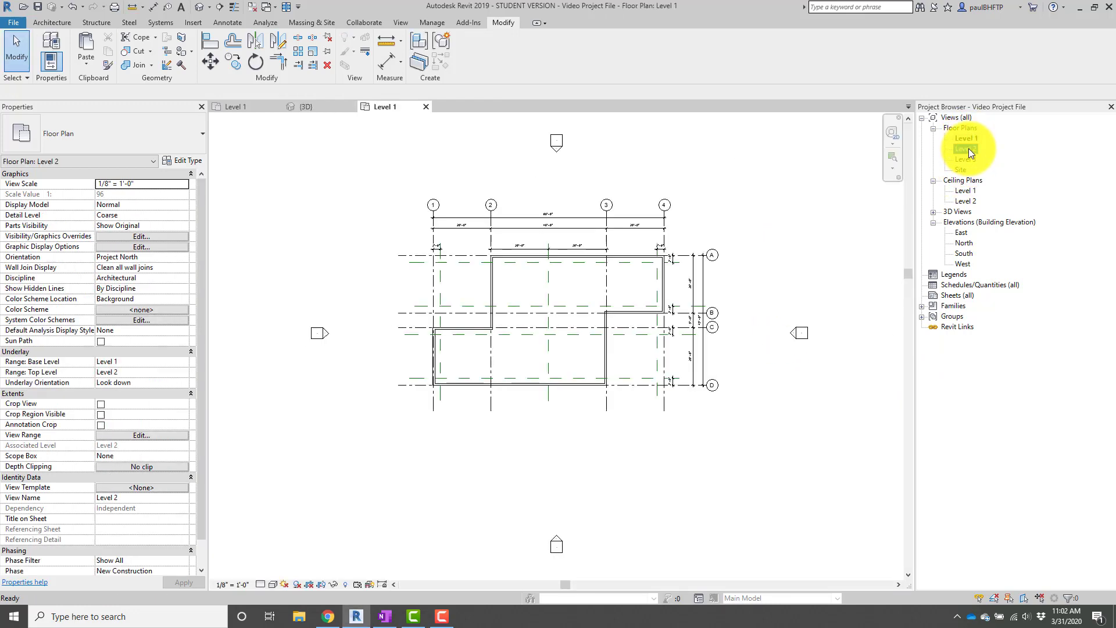
{"action": "double_click", "coordinate": [967, 148]}
{"action": "double_click", "coordinate": [967, 160]}
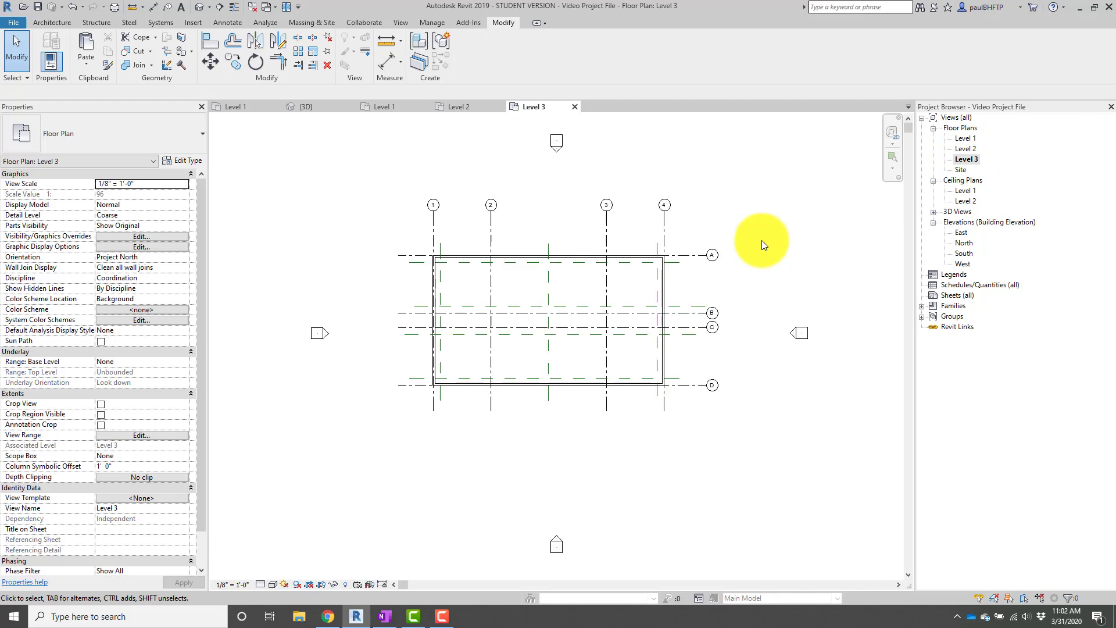
{"action": "double_click", "coordinate": [960, 233]}
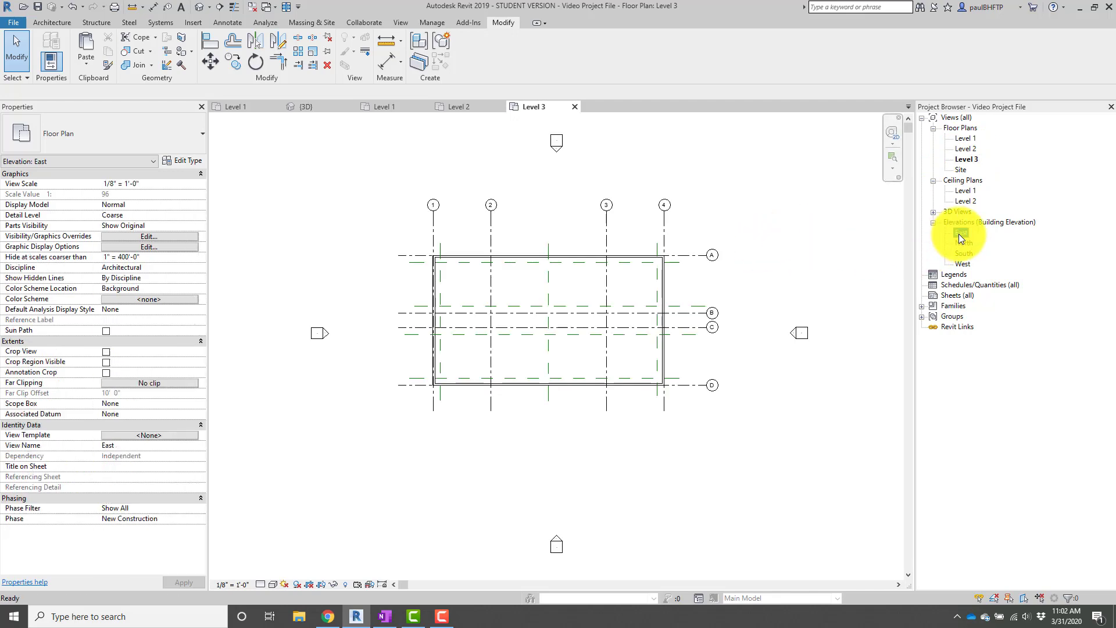
{"action": "double_click", "coordinate": [965, 243]}
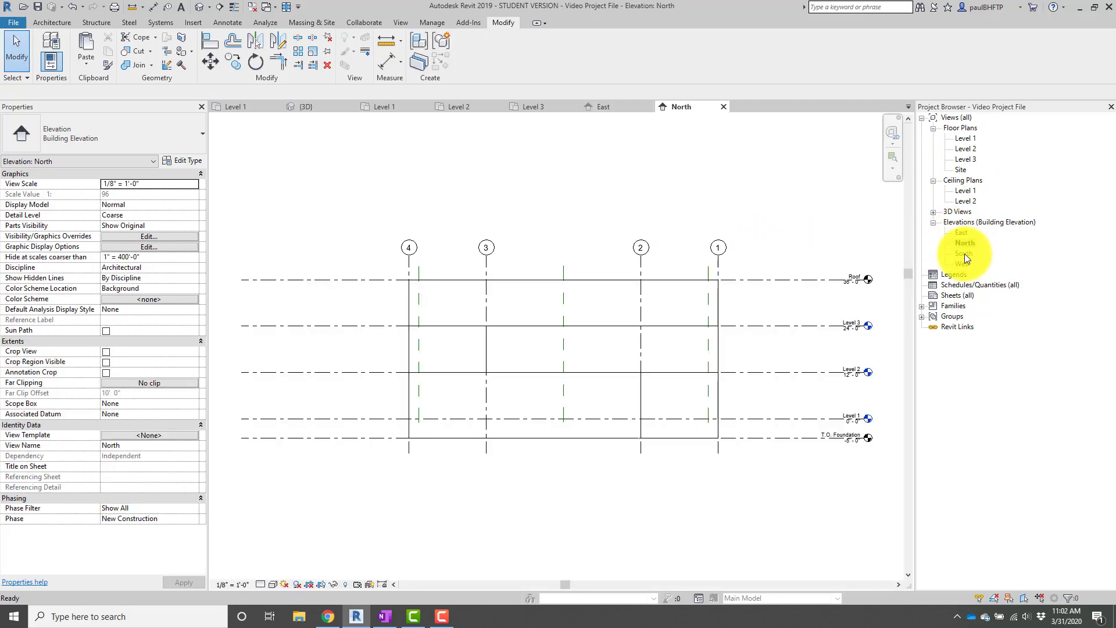
{"action": "double_click", "coordinate": [965, 254]}
{"action": "double_click", "coordinate": [962, 264]}
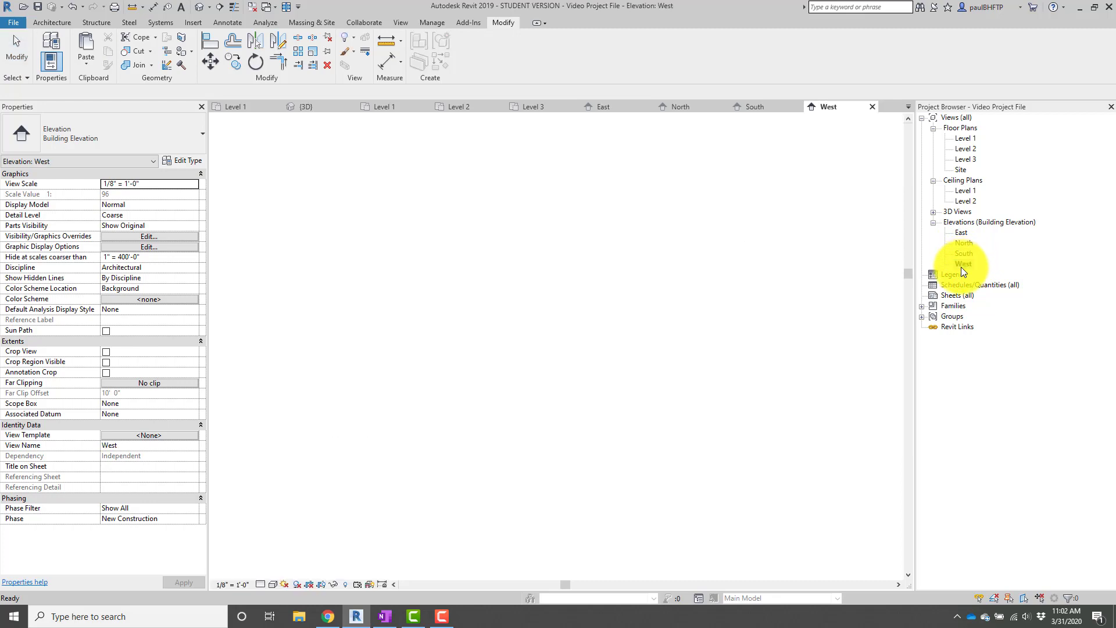
In the Level 1 floor plan, draw a horizontal building section between grids A and B, from outside grid 1 to beyond grid 4.
{"action": "double_click", "coordinate": [965, 138]}
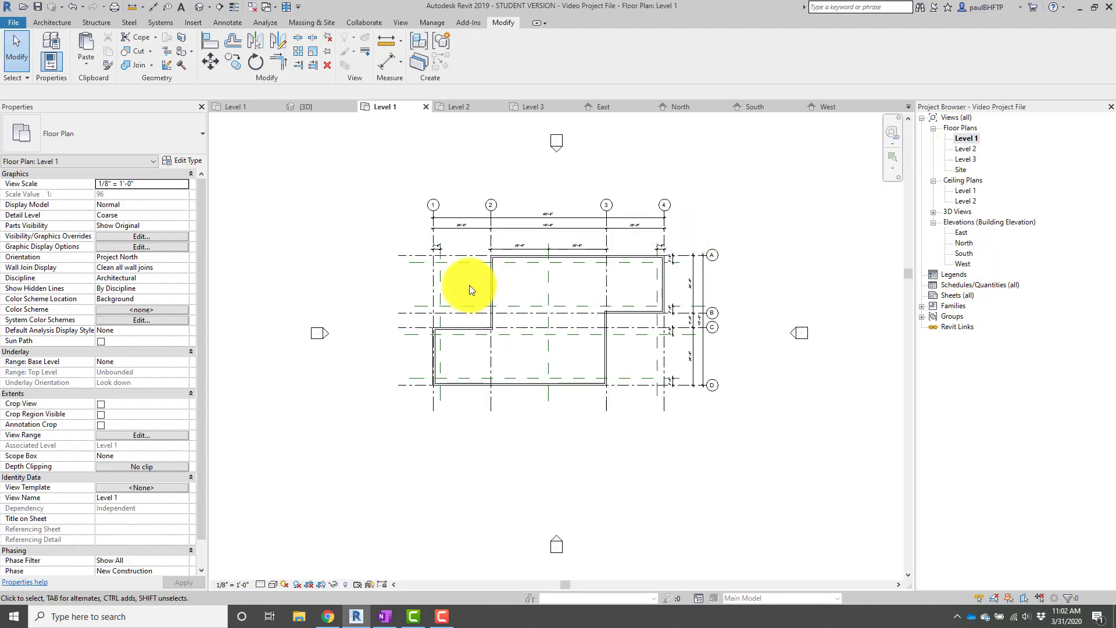
{"action": "scroll", "coordinate": [470, 285], "scroll_direction": "up", "scroll_amount": 2}
{"action": "middle_click_drag", "start_coordinate": [554, 281], "coordinate": [579, 323]}
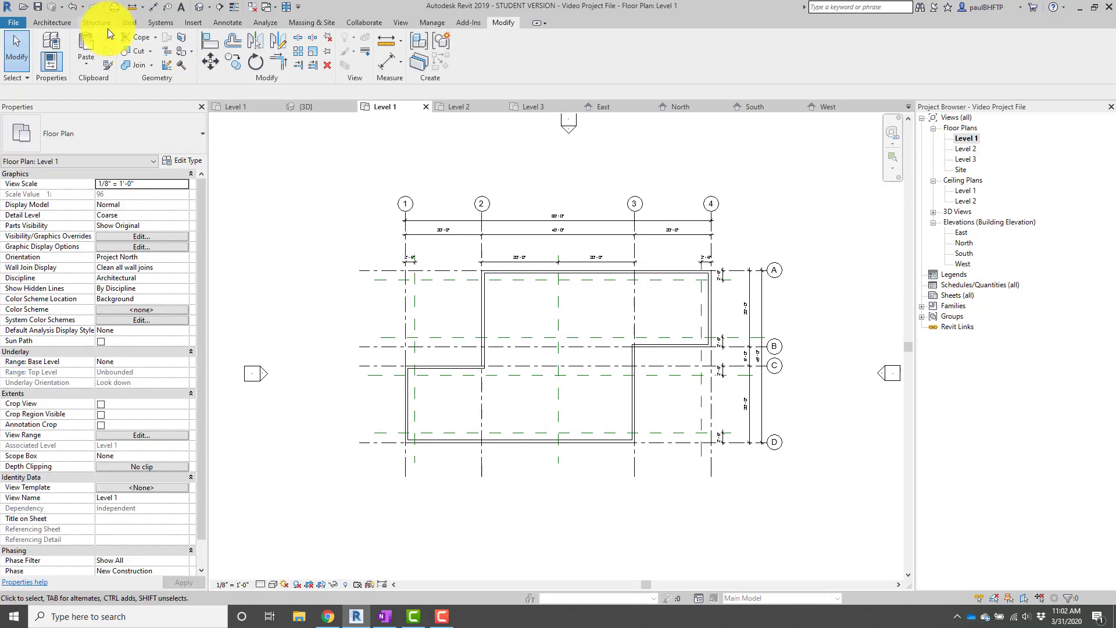
{"action": "left_click", "coordinate": [401, 23]}
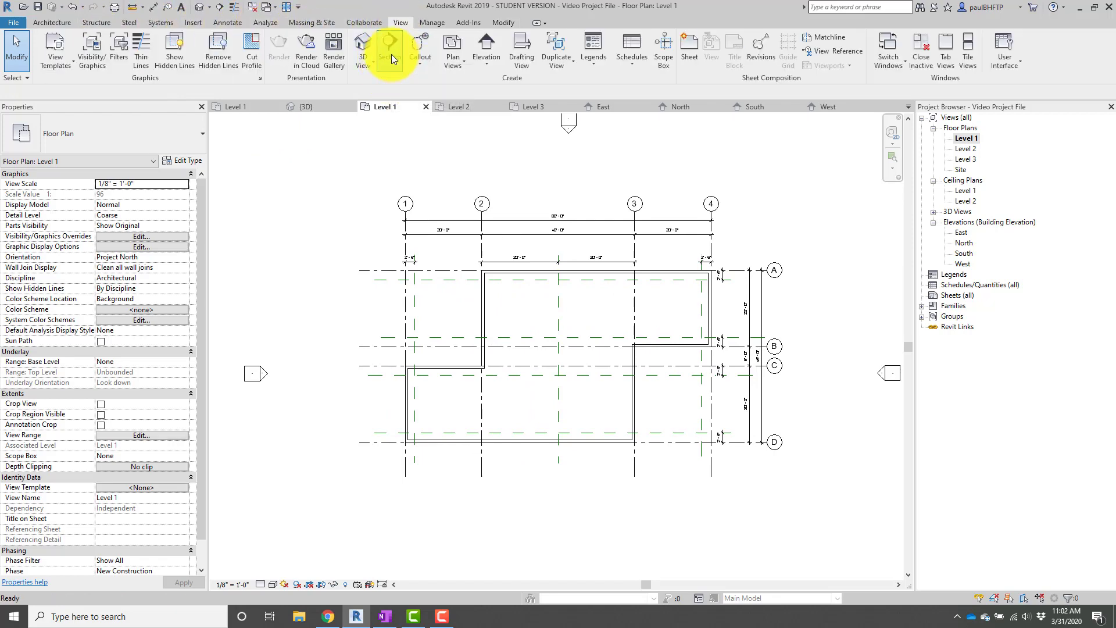
{"action": "left_click", "coordinate": [392, 54]}
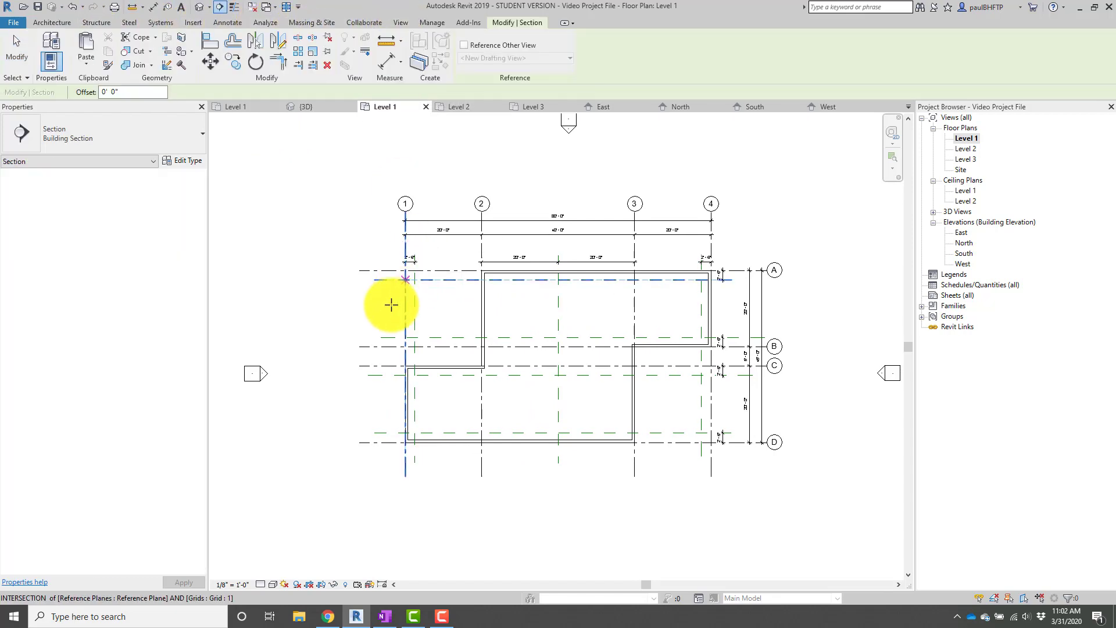
{"action": "left_click", "coordinate": [362, 310]}
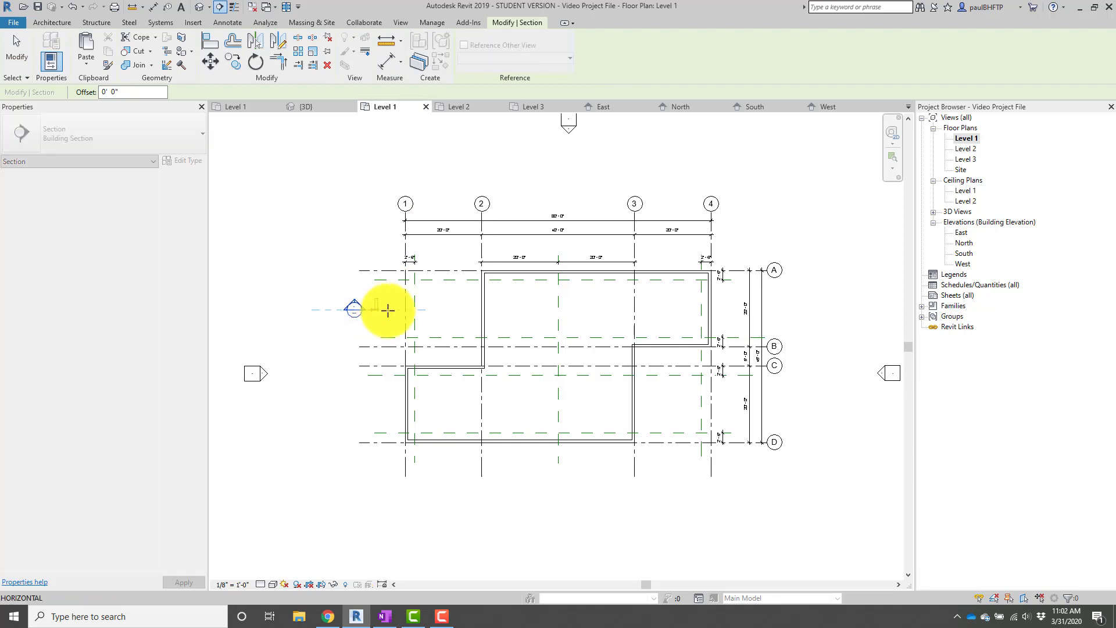
{"action": "left_click", "coordinate": [778, 310]}
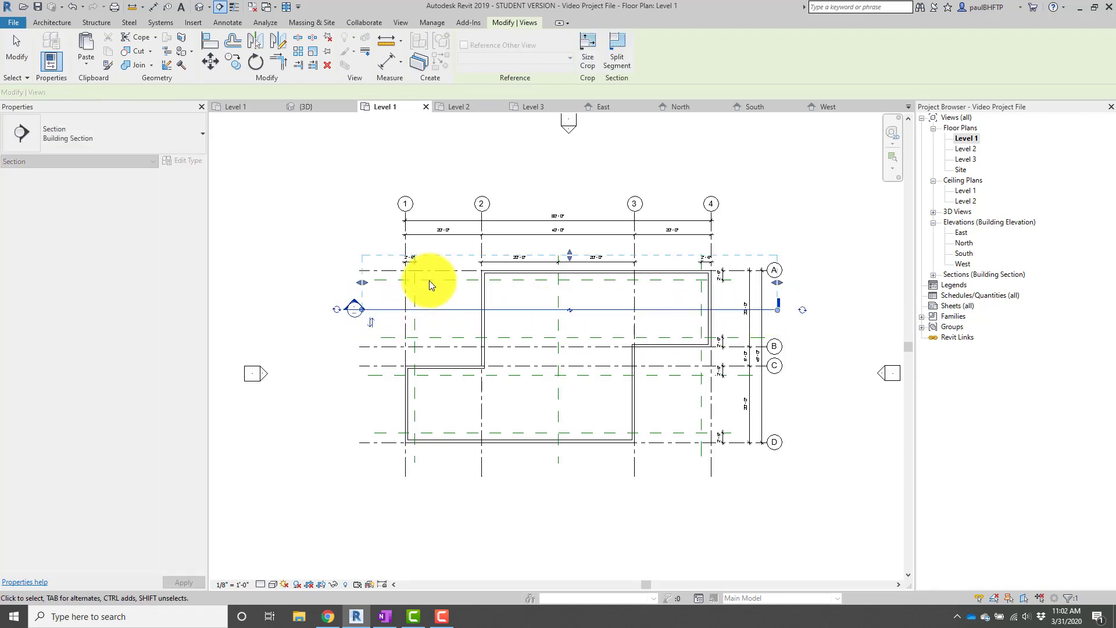
{"action": "key", "text": "Escape"}
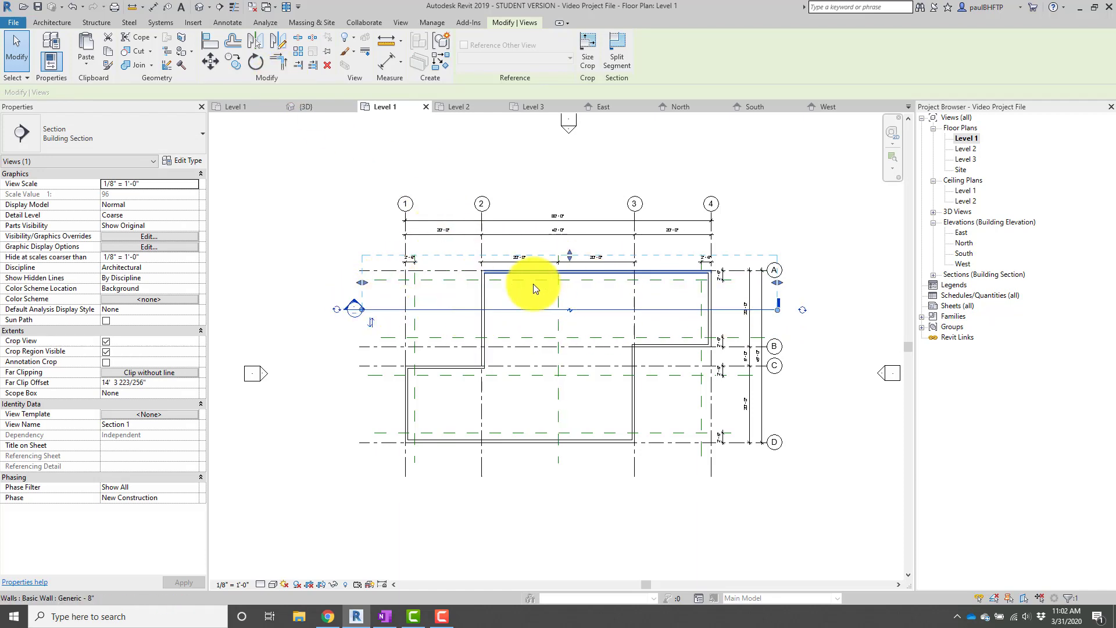
Extend the horizontal section's view depth beyond the wall on grid A, to about 15' 7".
{"action": "scroll", "coordinate": [523, 297], "scroll_direction": "up", "scroll_amount": 1}
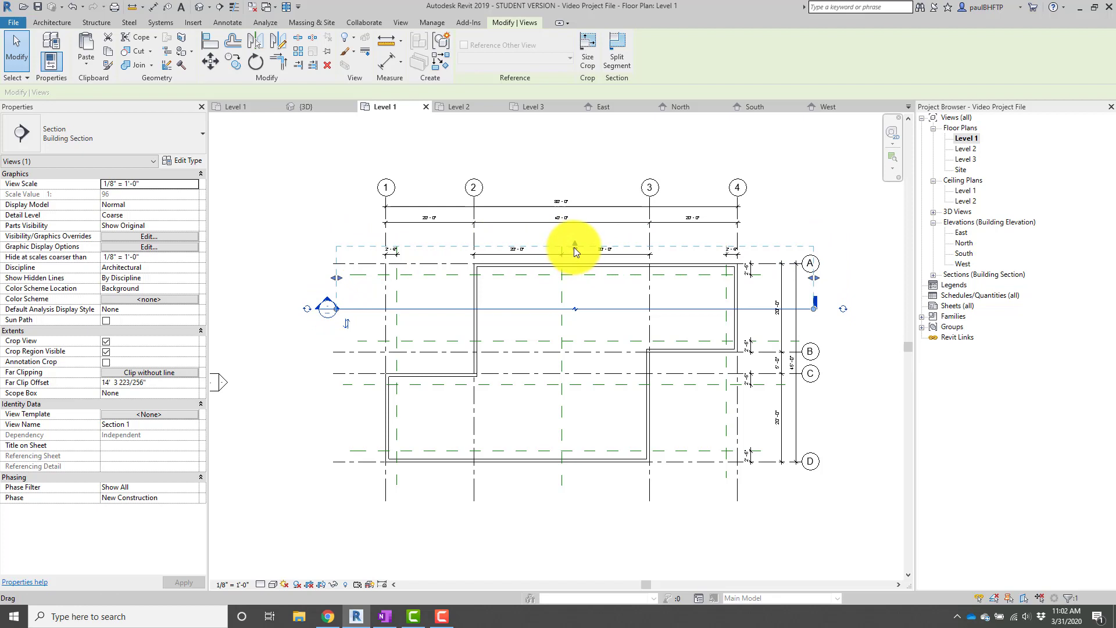
{"action": "mouse_move", "coordinate": [574, 247]}
{"action": "left_mouse_down"}
{"action": "mouse_move", "coordinate": [574, 260]}
{"action": "mouse_move", "coordinate": [574, 237]}
{"action": "left_mouse_up"}
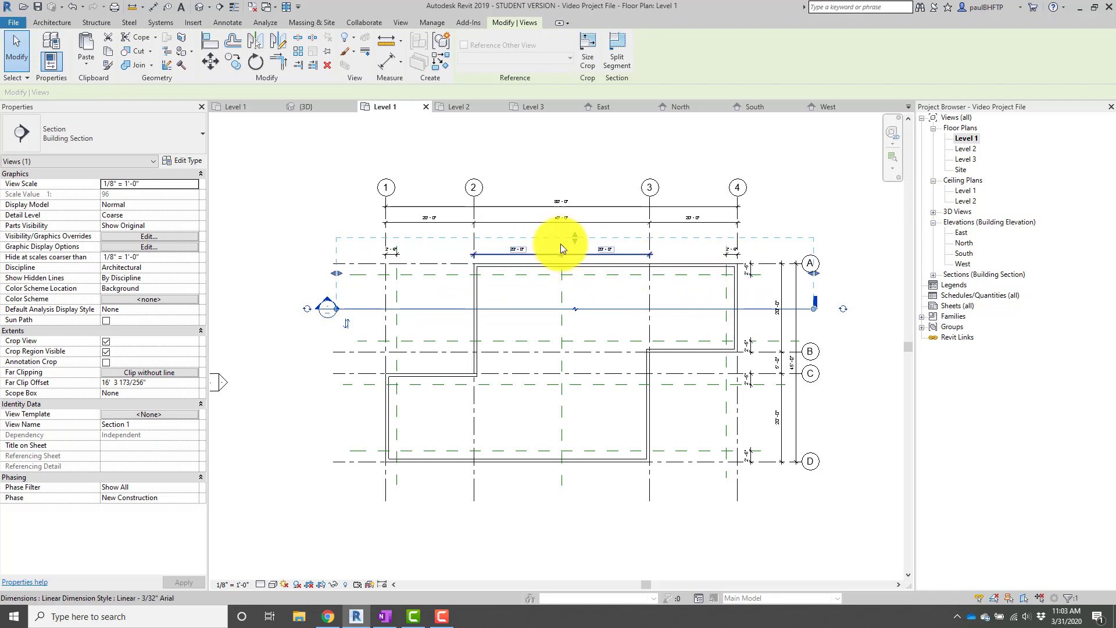
{"action": "mouse_move", "coordinate": [575, 238]}
{"action": "left_mouse_down"}
{"action": "mouse_move", "coordinate": [573, 254]}
{"action": "mouse_move", "coordinate": [575, 240]}
{"action": "left_mouse_up"}
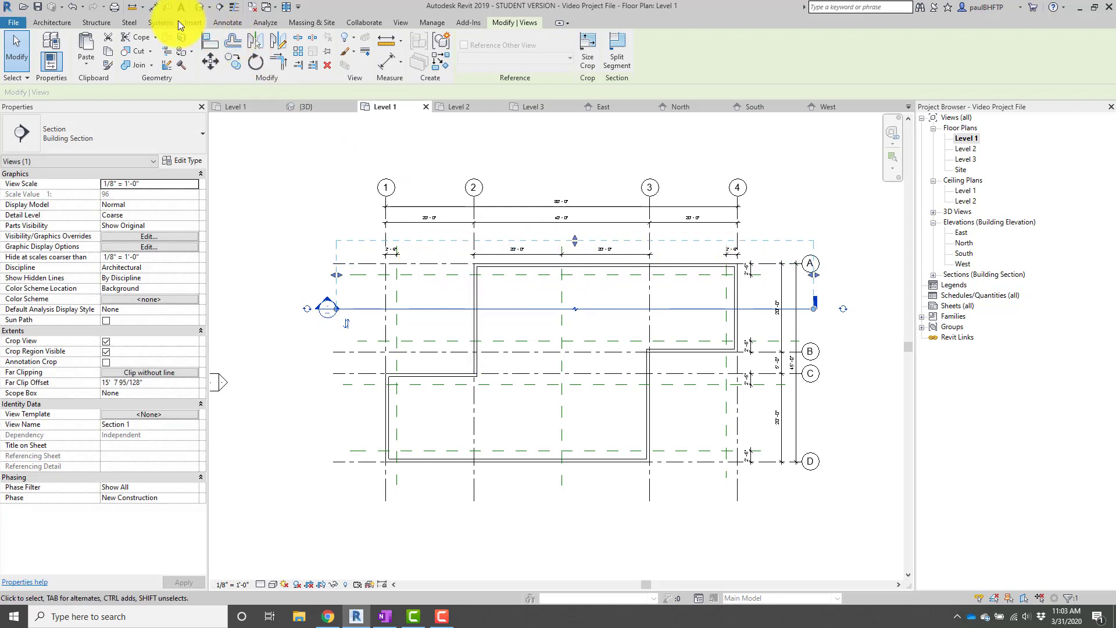
Draw a vertical building section between grids 1 and 2, facing east, with its view depth extended past grid 4 to about 74' 4".
{"action": "left_click", "coordinate": [221, 11]}
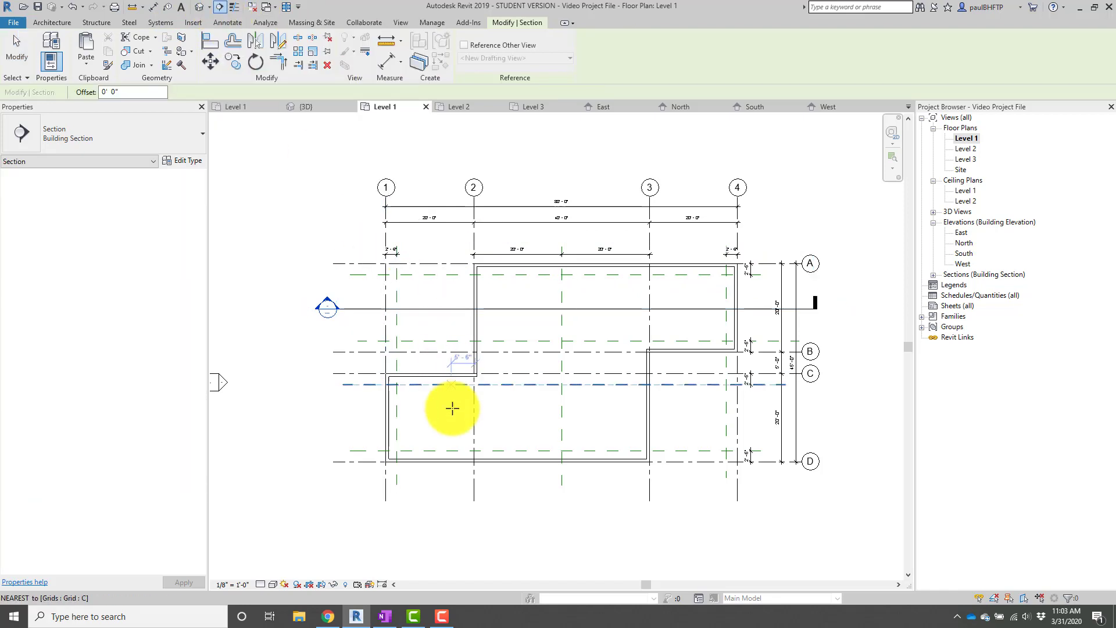
{"action": "left_click", "coordinate": [433, 505]}
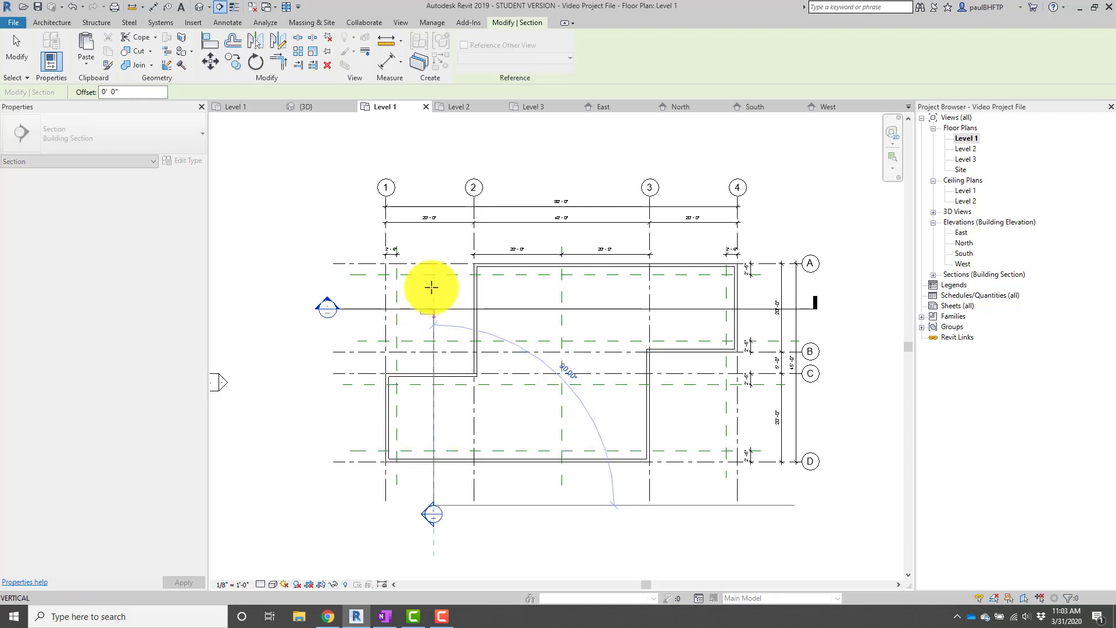
{"action": "left_click", "coordinate": [431, 233]}
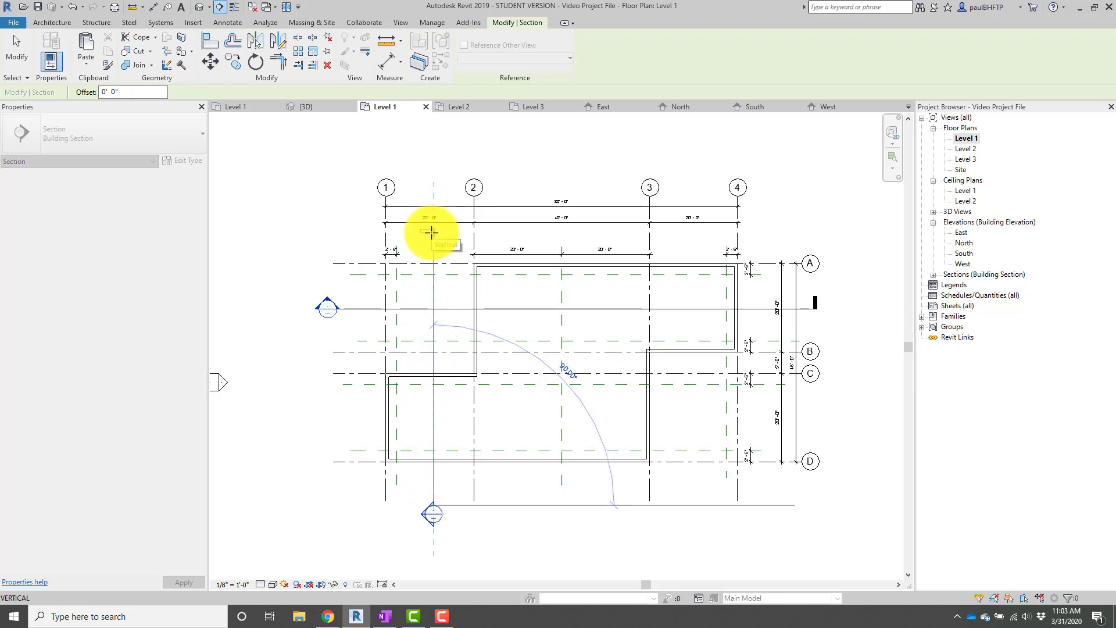
{"action": "key", "text": "Escape"}
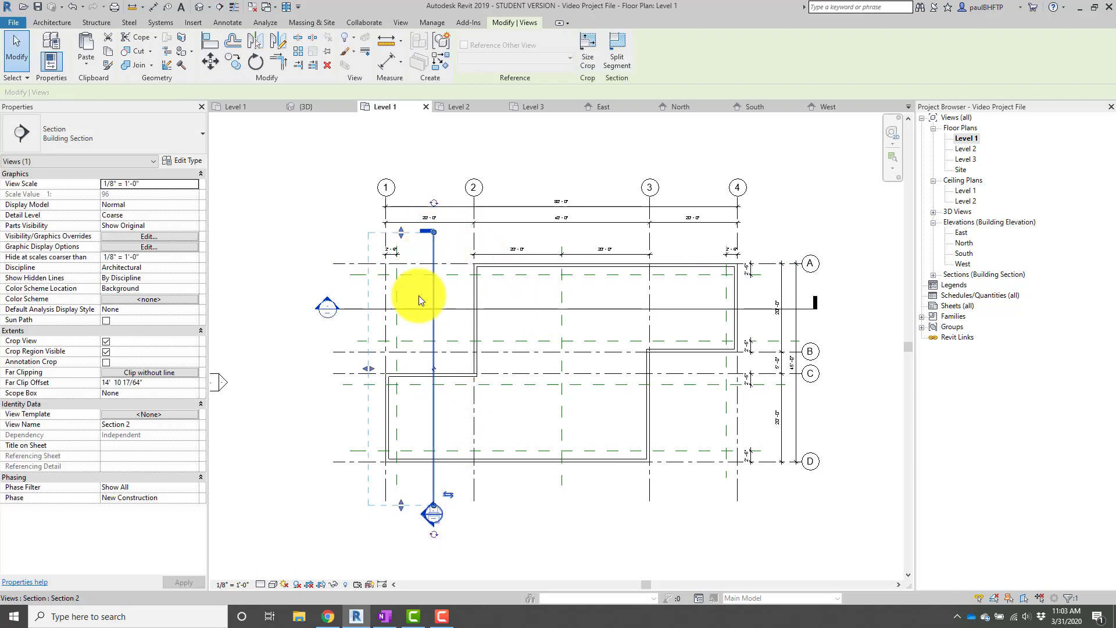
{"action": "left_click", "coordinate": [449, 496]}
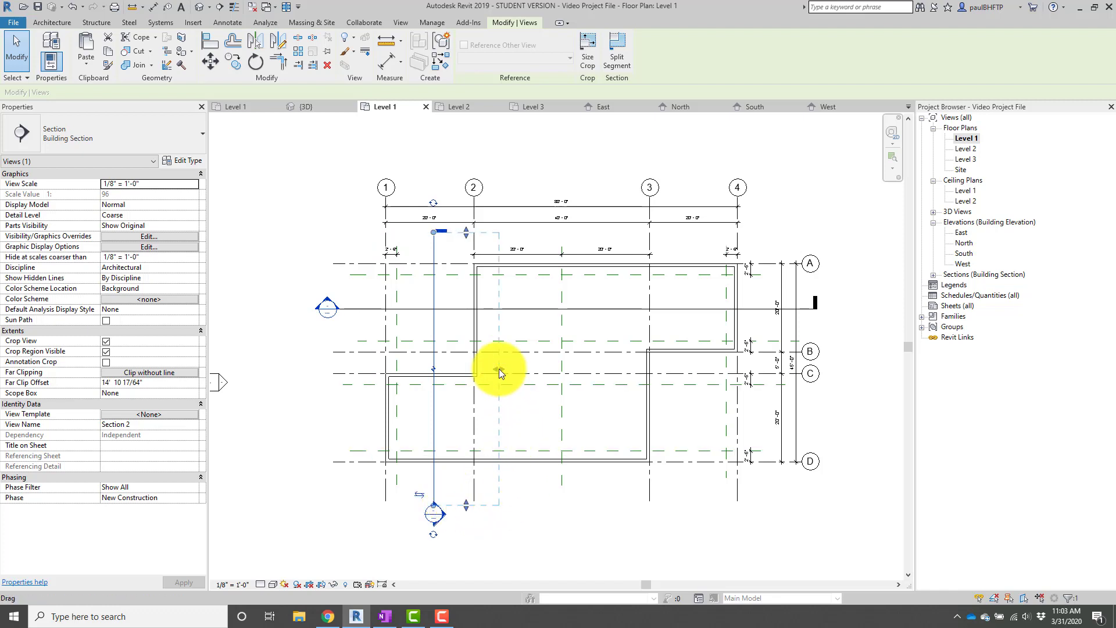
{"action": "left_click_drag", "start_coordinate": [499, 369], "coordinate": [761, 369]}
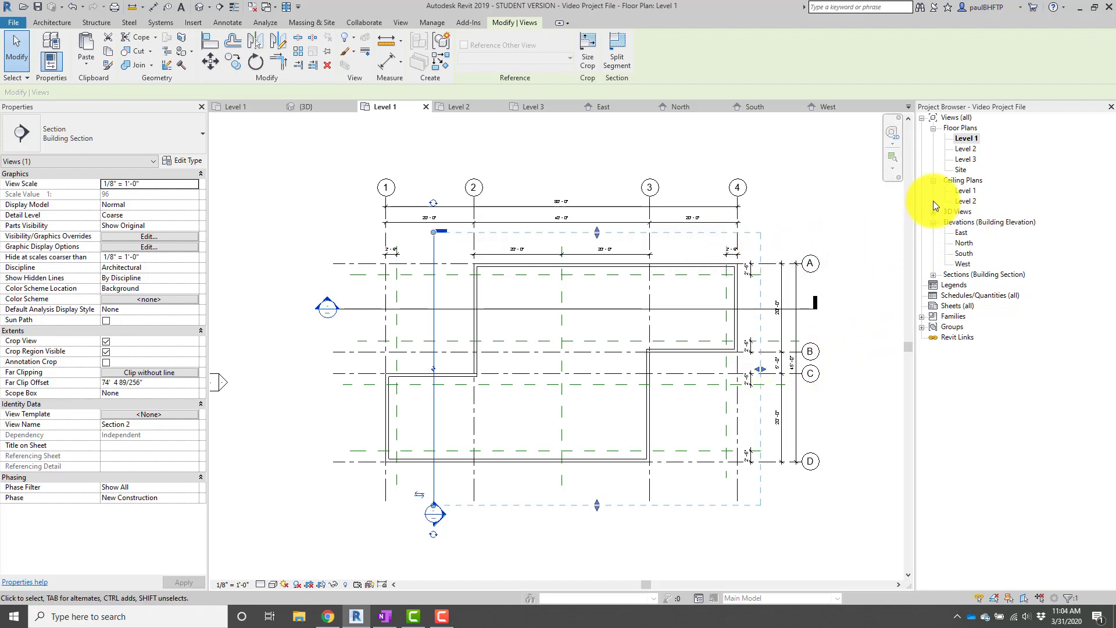
Locate the two building sections in the project browser and open the {3D} view.
{"action": "left_click", "coordinate": [933, 275]}
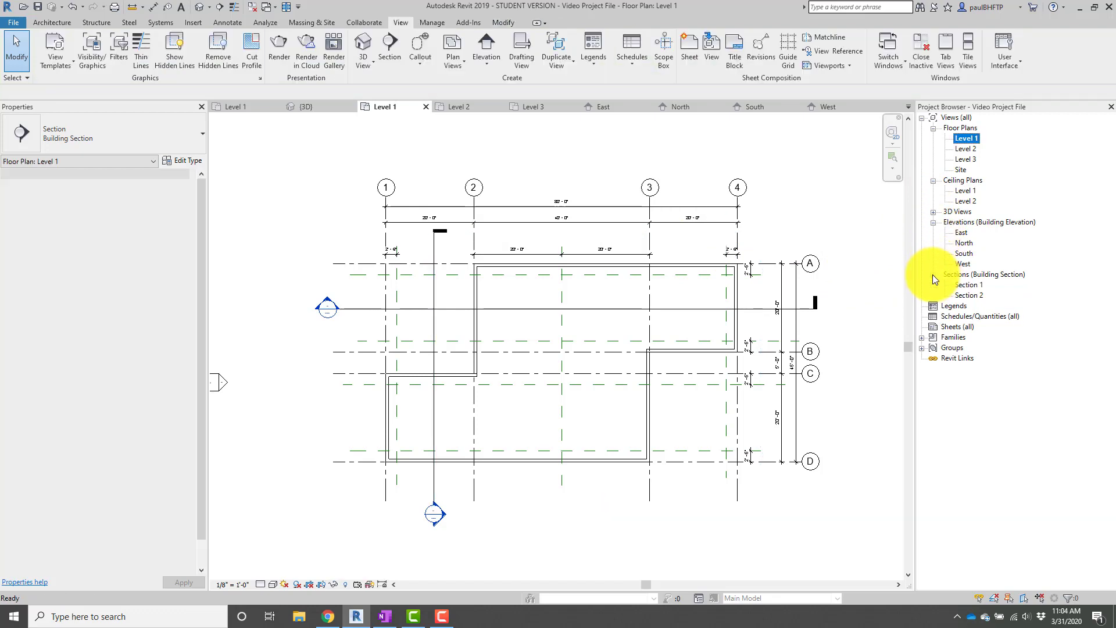
{"action": "left_click", "coordinate": [970, 284]}
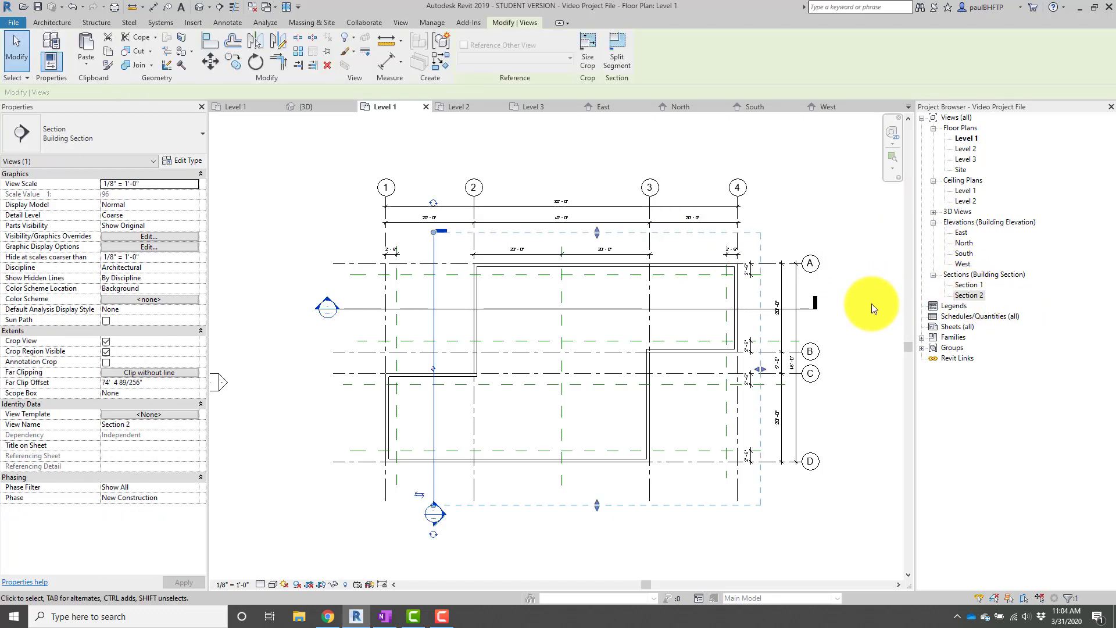
{"action": "left_click", "coordinate": [934, 211]}
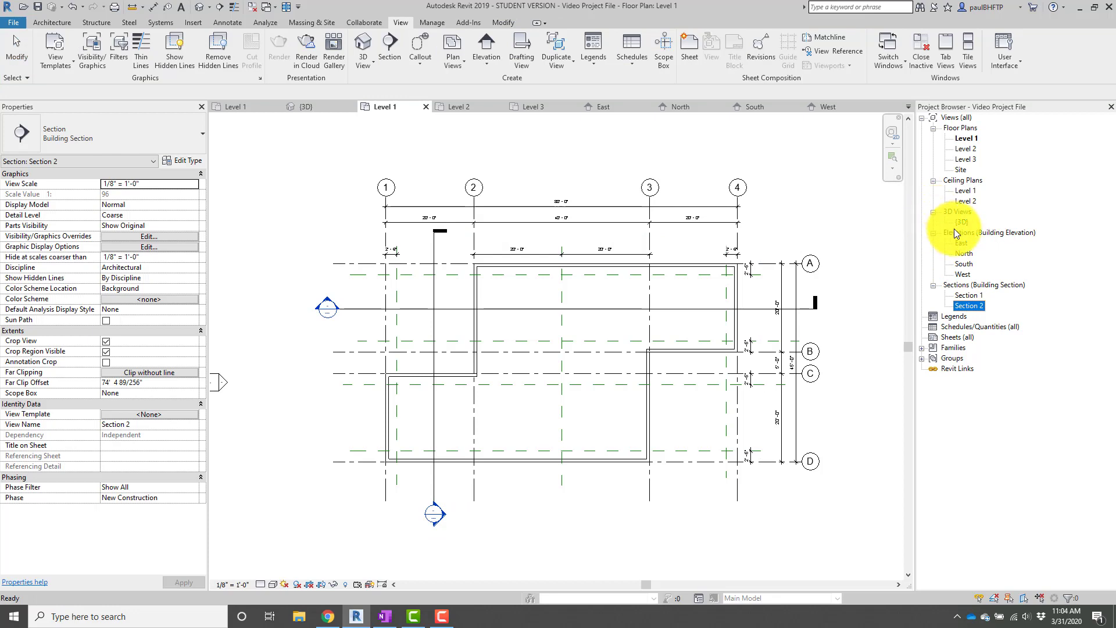
{"action": "double_click", "coordinate": [961, 222]}
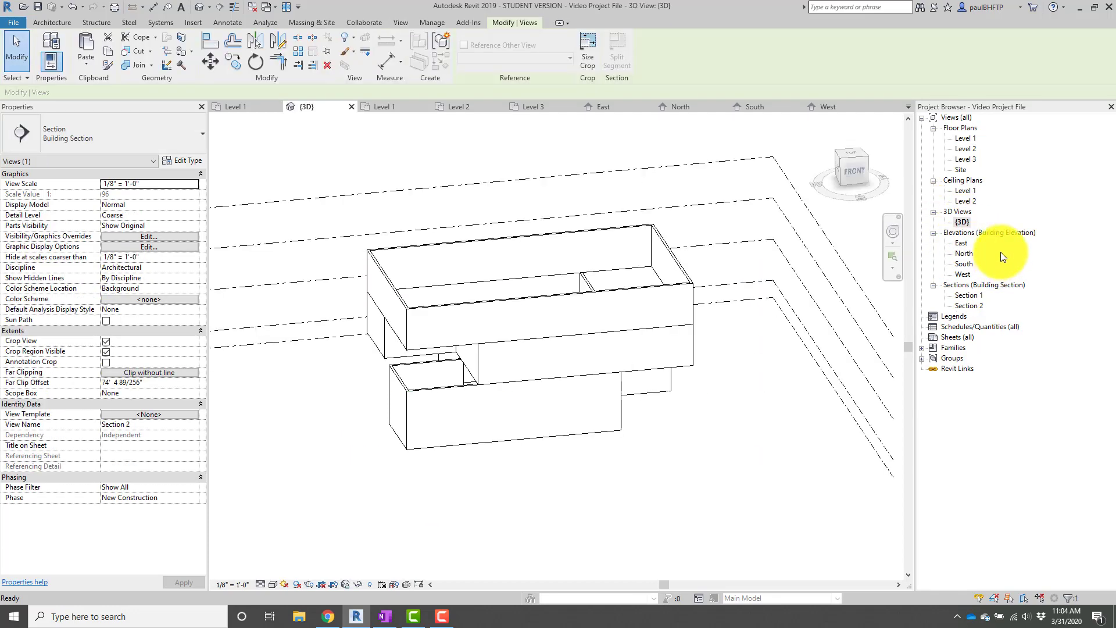
Duplicate the {3D} view as an independent view and orient the copy to the top-front-right isometric corner.
{"action": "right_click", "coordinate": [961, 221]}
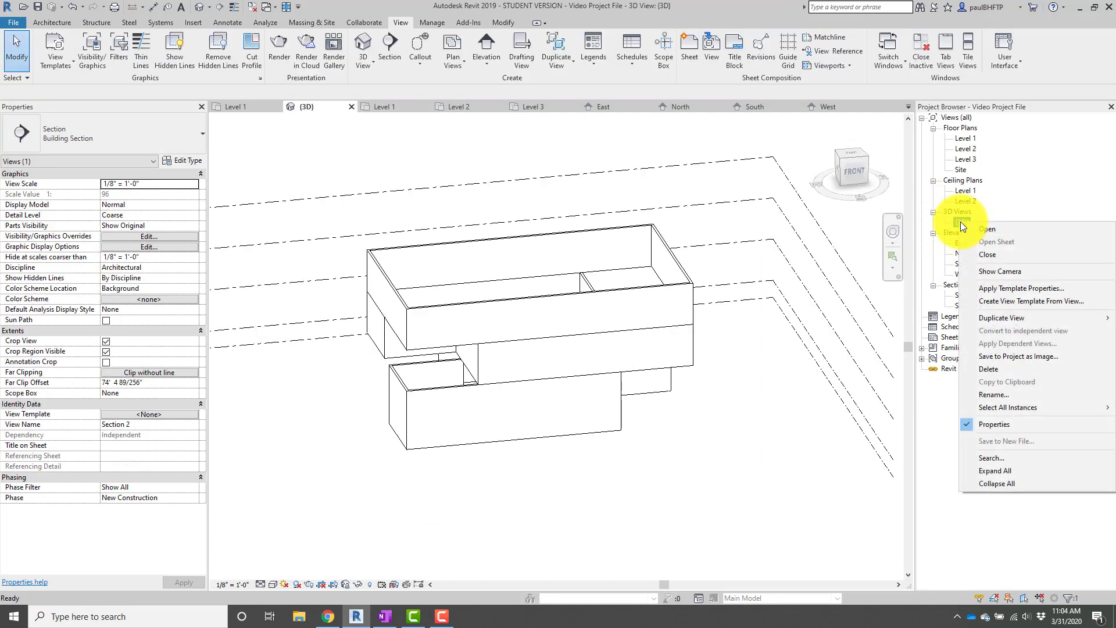
{"action": "mouse_move", "coordinate": [1006, 318]}
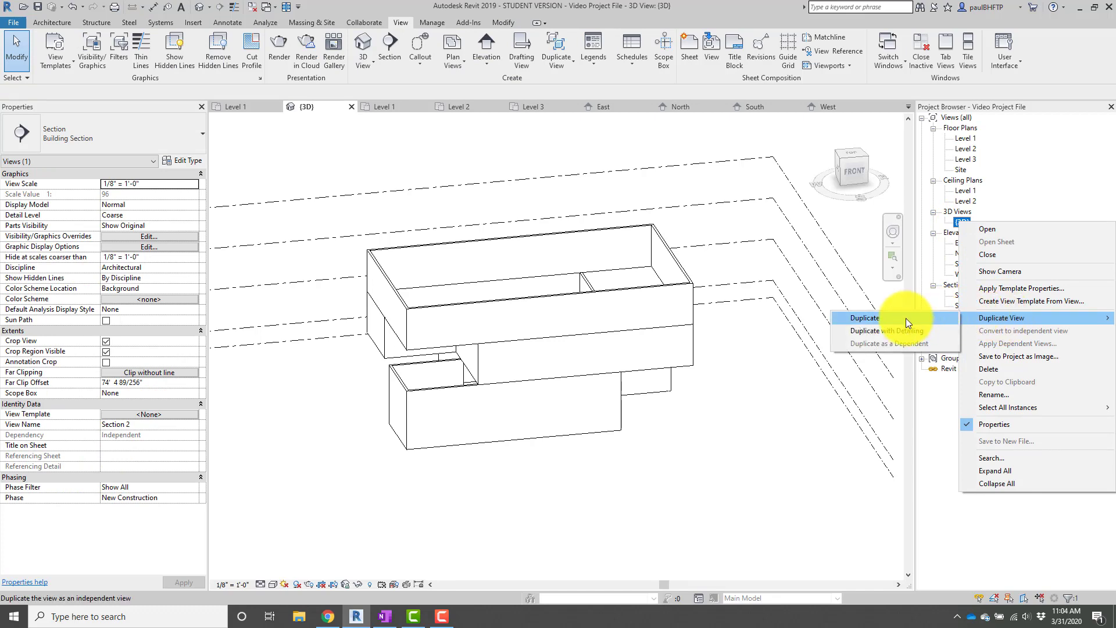
{"action": "left_click", "coordinate": [860, 318]}
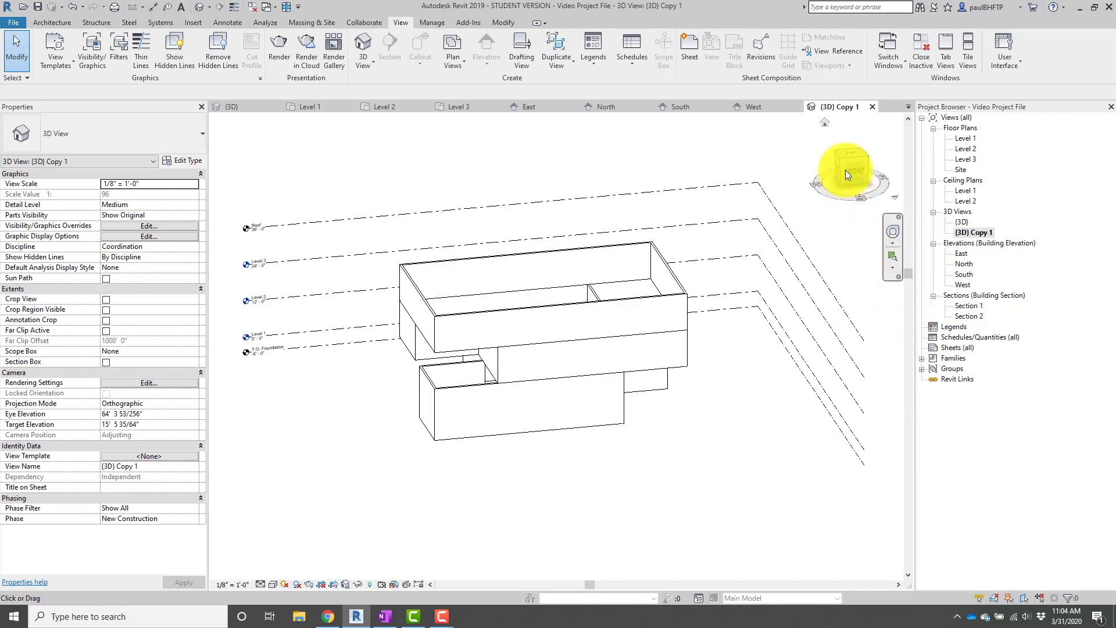
{"action": "left_click", "coordinate": [869, 157]}
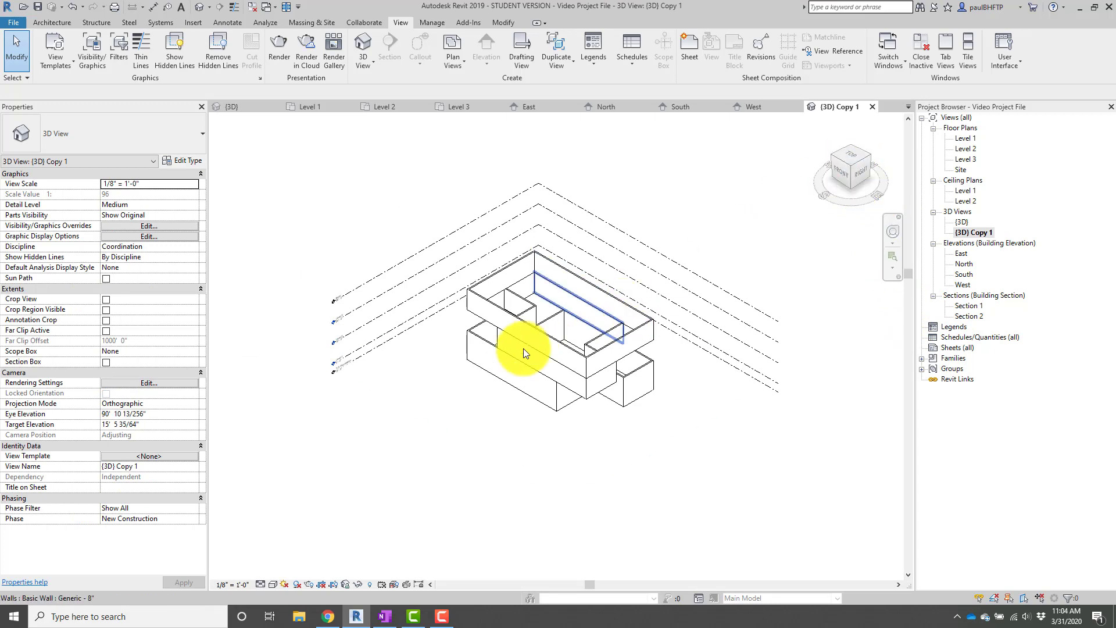
{"action": "scroll", "coordinate": [532, 340], "scroll_direction": "up", "scroll_amount": 3}
{"action": "scroll", "coordinate": [586, 215], "scroll_direction": "up", "scroll_amount": 1}
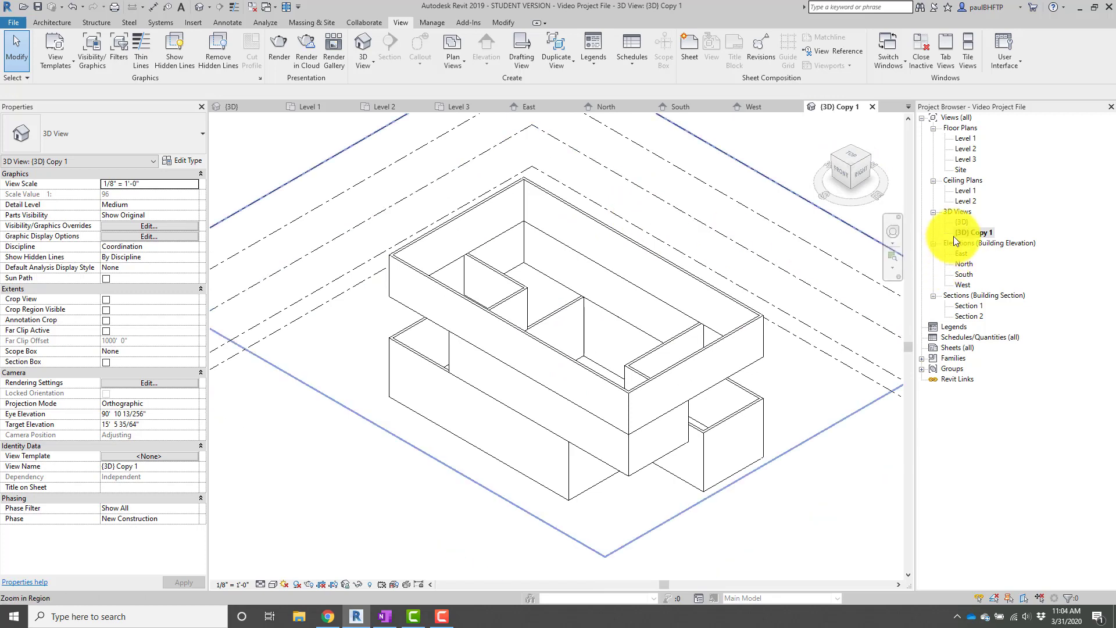
Rename the copied 3D view to Axonometric.
{"action": "right_click", "coordinate": [971, 231]}
{"action": "left_click", "coordinate": [1001, 401]}
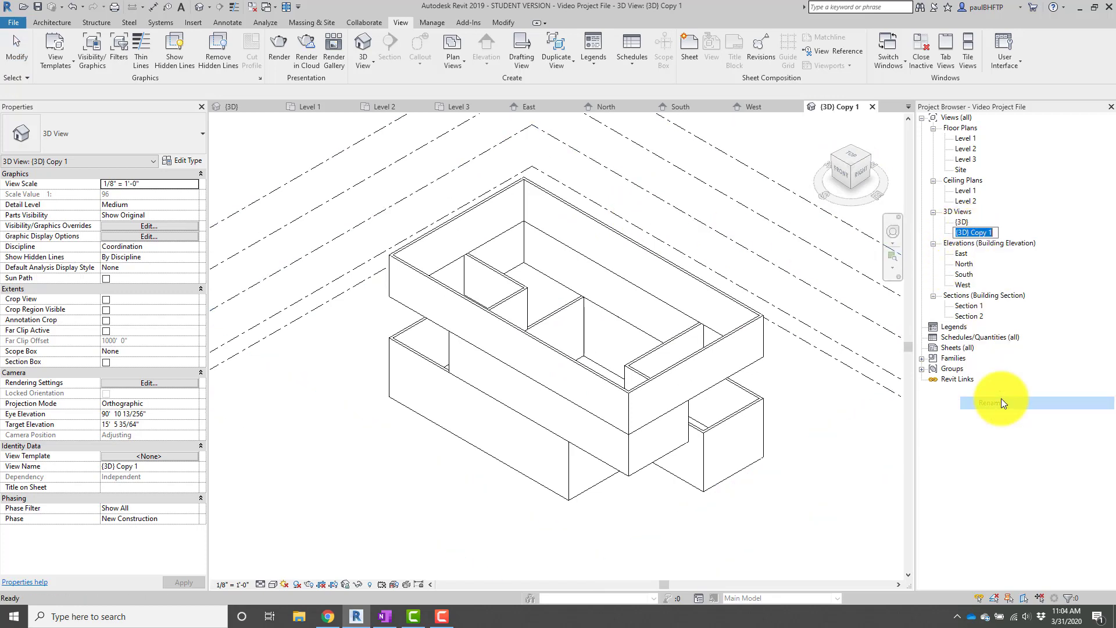
{"action": "type", "text": "Axonometric"}
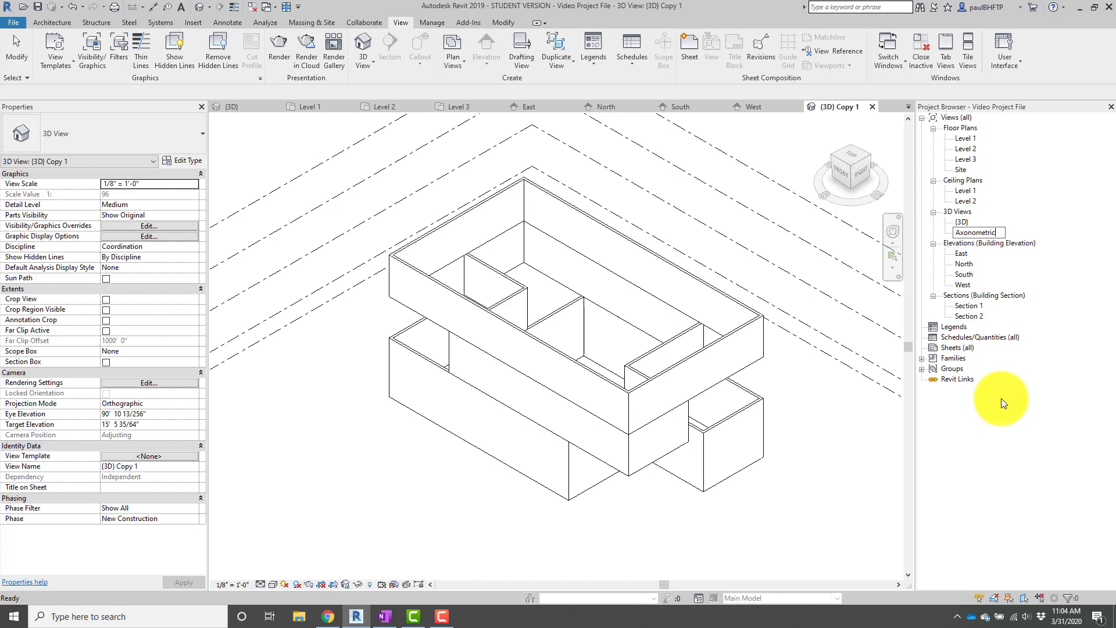
{"action": "key", "text": "Return"}
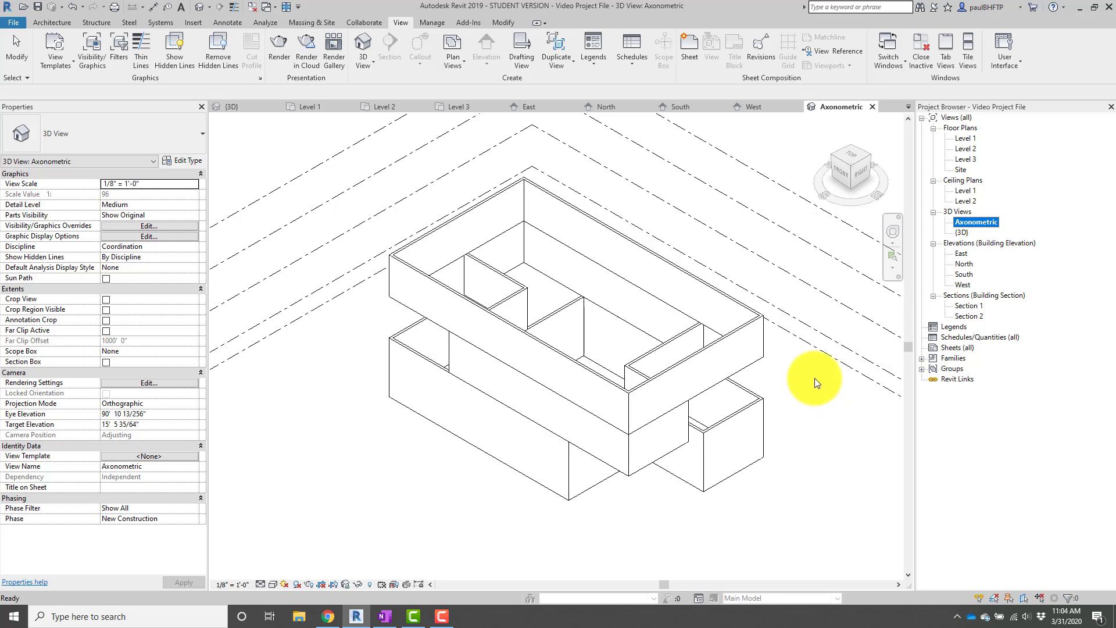
In the Level 1 floor plan, place a perspective camera southeast of the building, aimed northwest past the grid 1 and A intersection.
{"action": "double_click", "coordinate": [969, 138]}
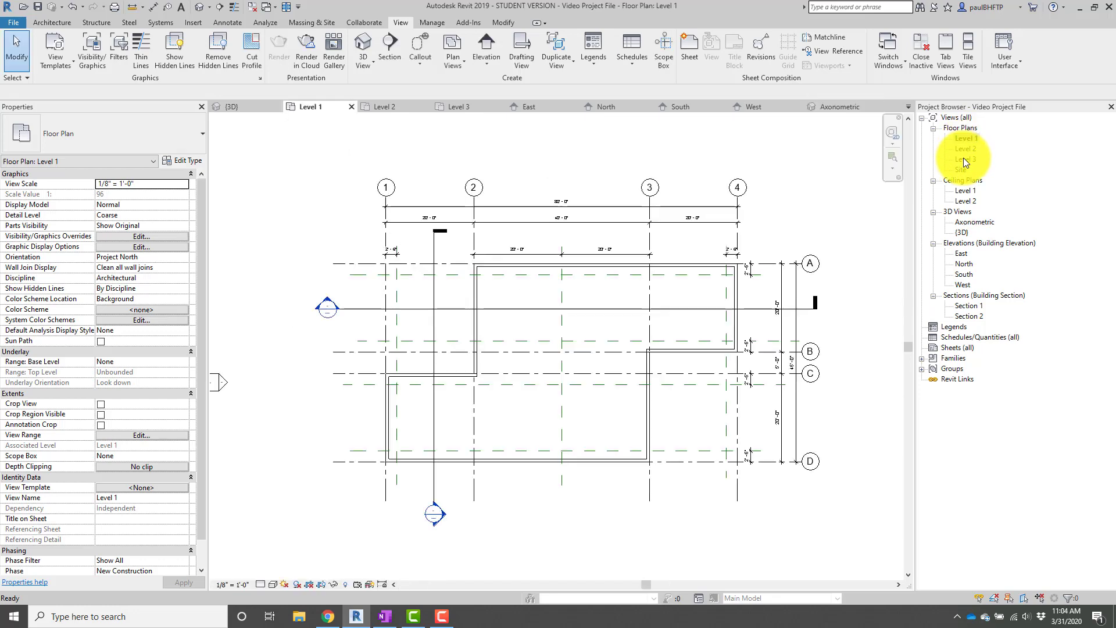
{"action": "left_click", "coordinate": [209, 7]}
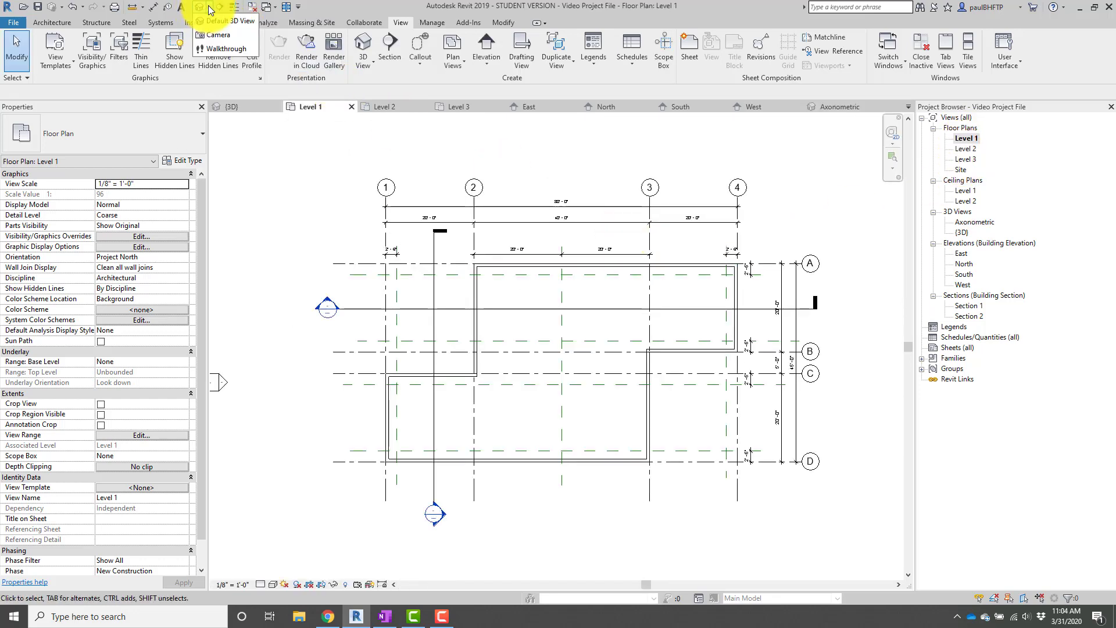
{"action": "left_click", "coordinate": [220, 33]}
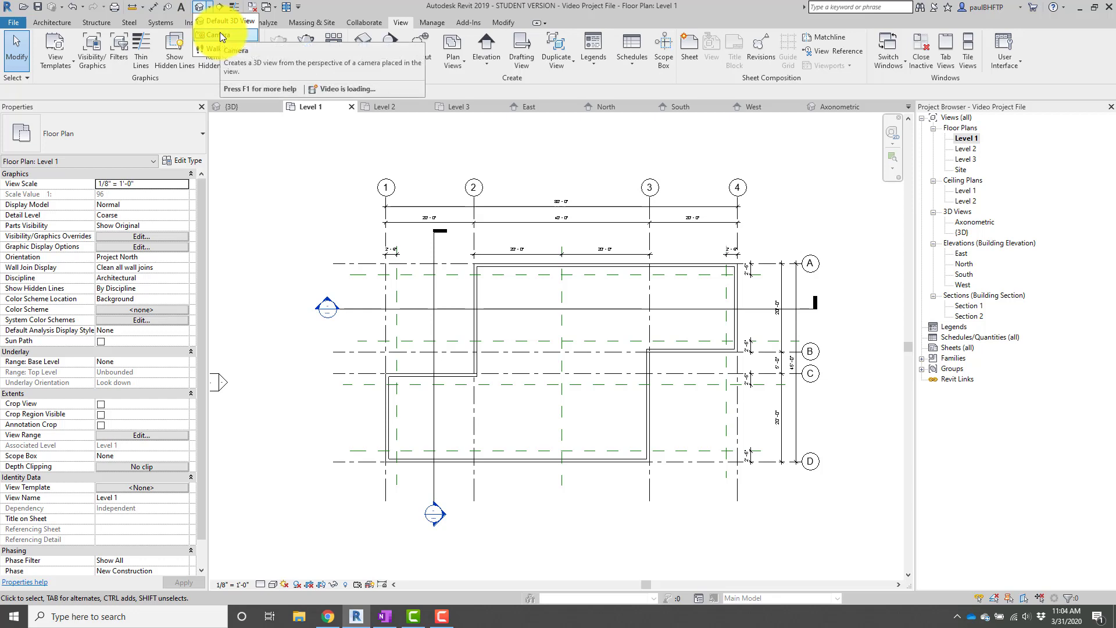
{"action": "scroll", "coordinate": [261, 130], "scroll_direction": "down", "scroll_amount": 2}
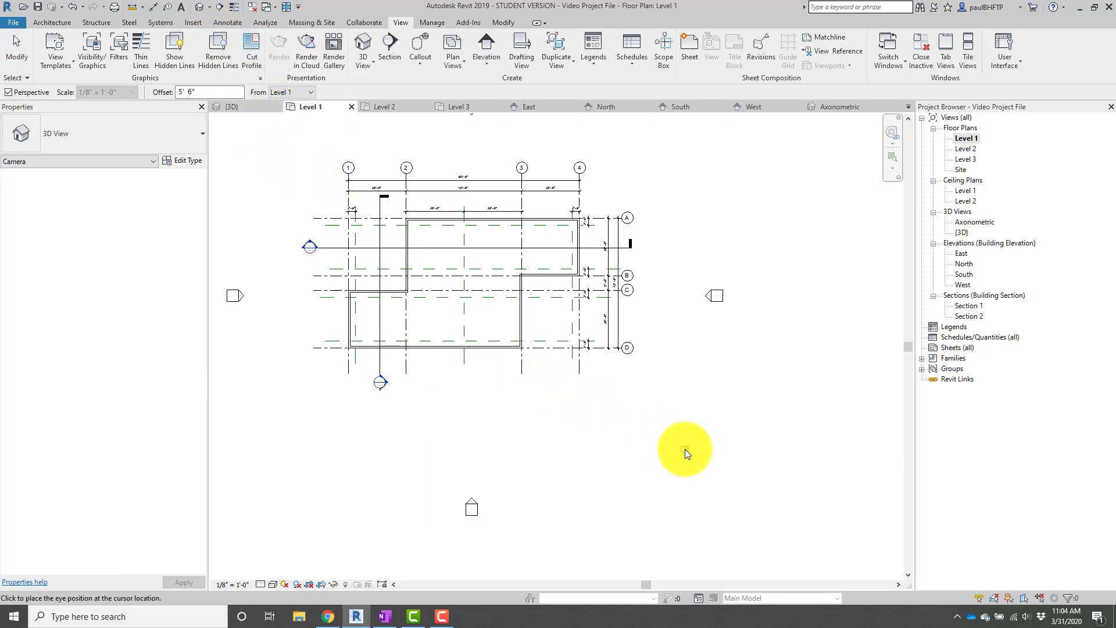
{"action": "left_click", "coordinate": [685, 449]}
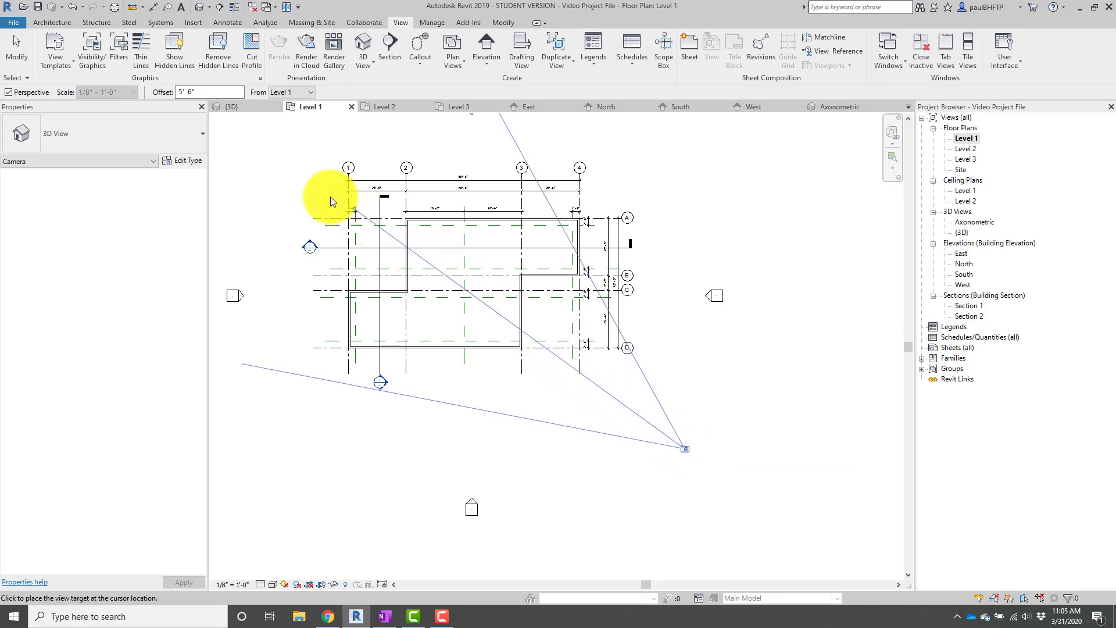
{"action": "left_click", "coordinate": [248, 130]}
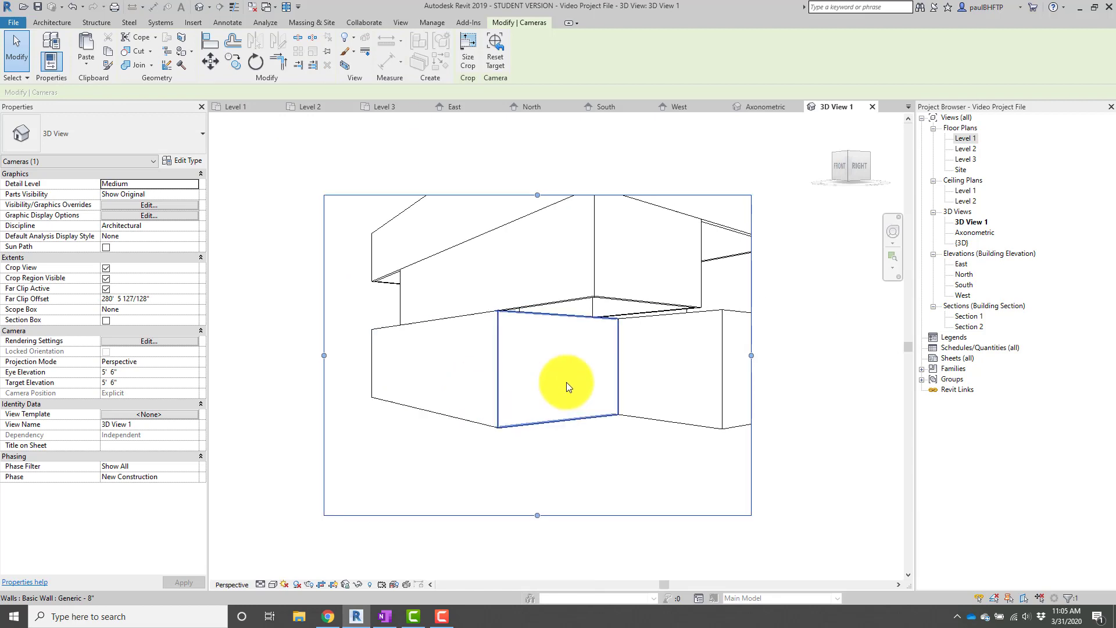
Extend the perspective view's crop region upward and to the right to show more of the building.
{"action": "middle_click_drag", "start_coordinate": [640, 403], "coordinate": [633, 423]}
{"action": "scroll", "coordinate": [588, 347], "scroll_direction": "down", "scroll_amount": 1}
{"action": "middle_click_drag", "start_coordinate": [551, 365], "coordinate": [549, 385]}
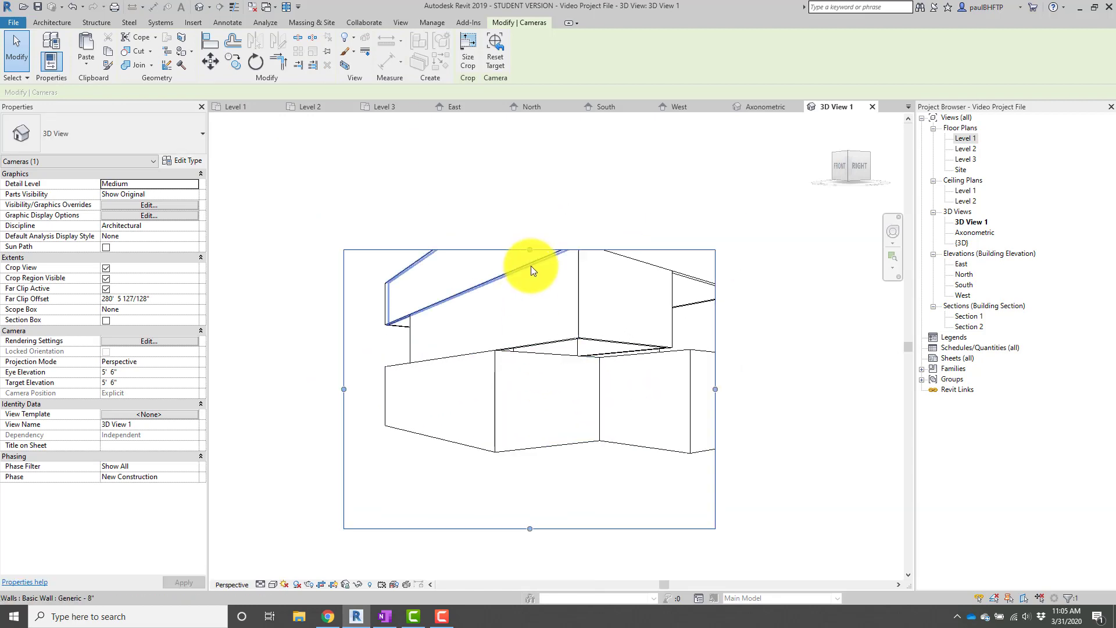
{"action": "middle_click_drag", "start_coordinate": [535, 329], "coordinate": [518, 339]}
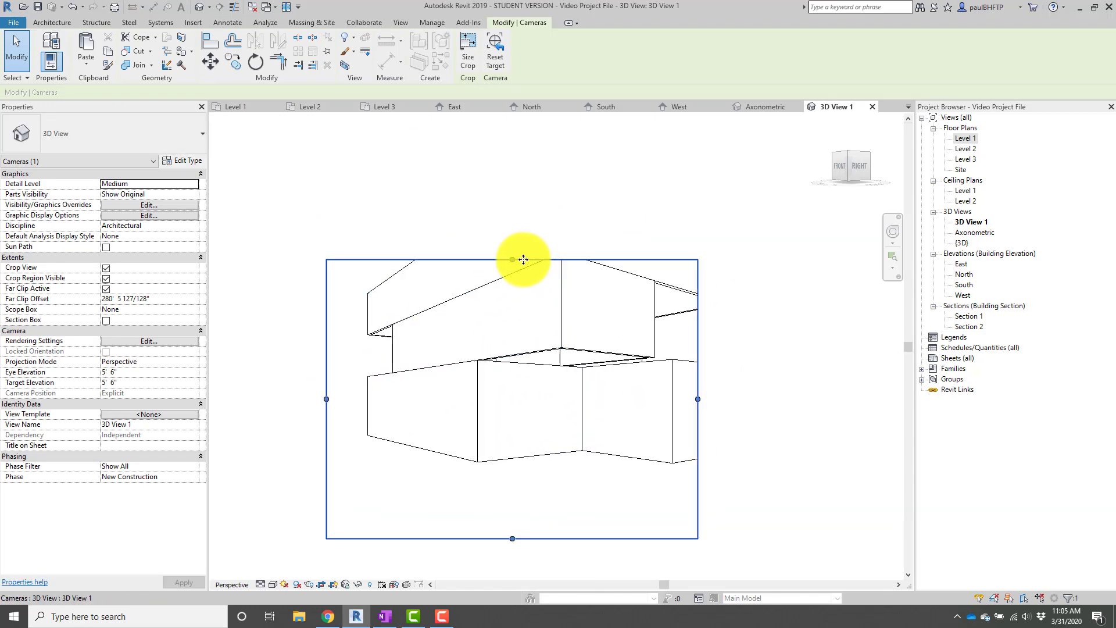
{"action": "left_click_drag", "start_coordinate": [512, 260], "coordinate": [512, 213]}
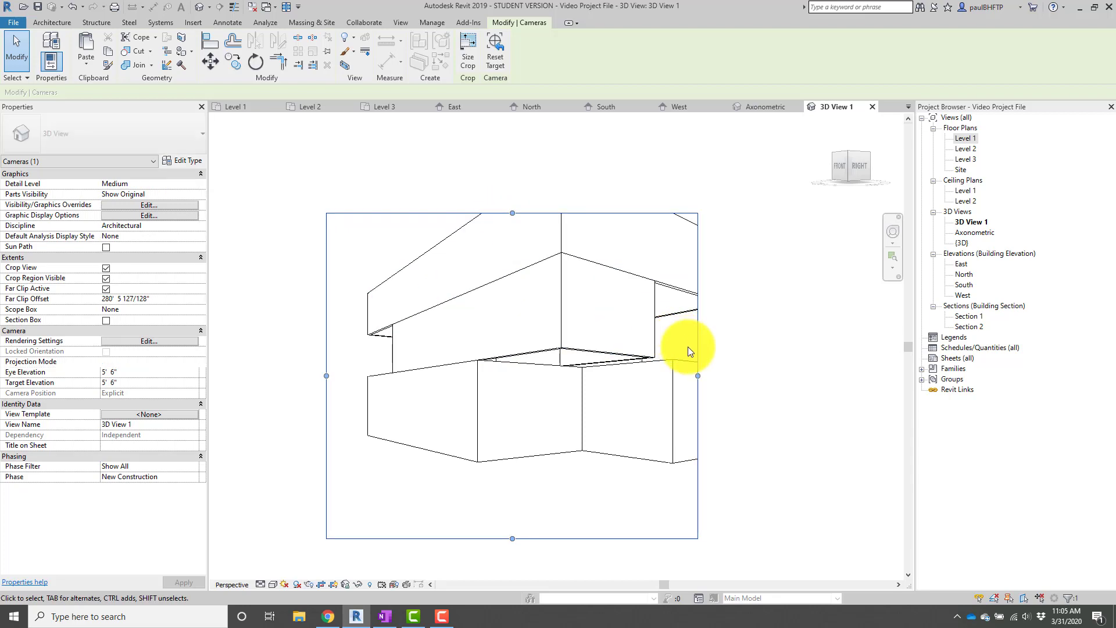
{"action": "left_click_drag", "start_coordinate": [698, 376], "coordinate": [759, 372]}
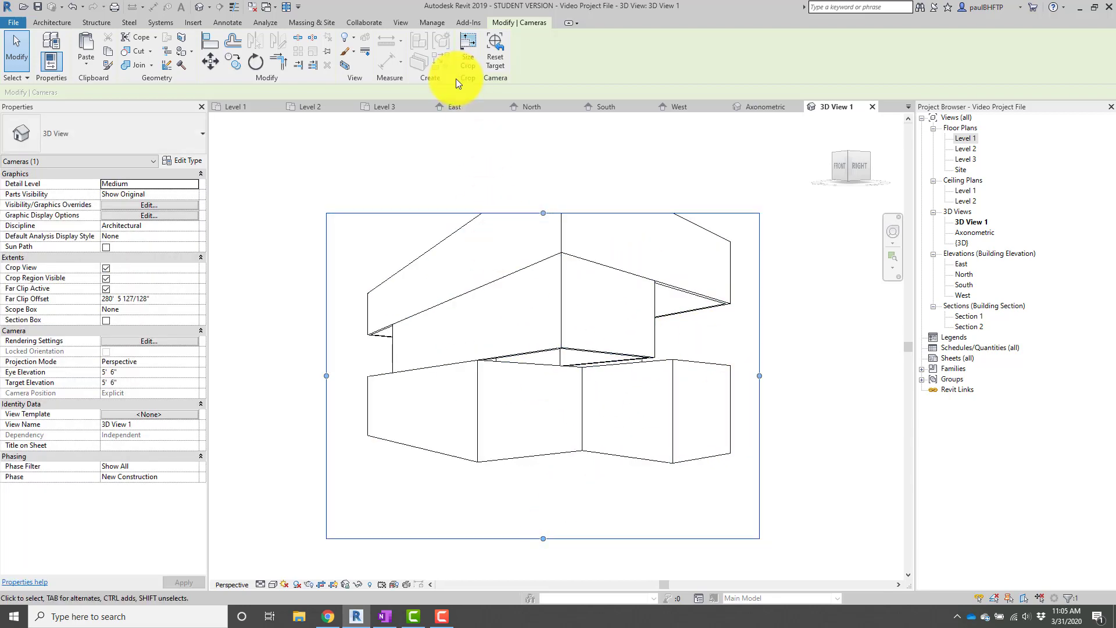
Move the camera back with the steering wheel until the whole building fits inside the crop region.
{"action": "left_click", "coordinate": [894, 235]}
{"action": "mouse_move", "coordinate": [708, 258]}
{"action": "left_mouse_down"}
{"action": "mouse_move", "coordinate": [571, 524]}
{"action": "mouse_move", "coordinate": [518, 527]}
{"action": "mouse_move", "coordinate": [585, 537]}
{"action": "mouse_move", "coordinate": [574, 524]}
{"action": "left_mouse_up"}
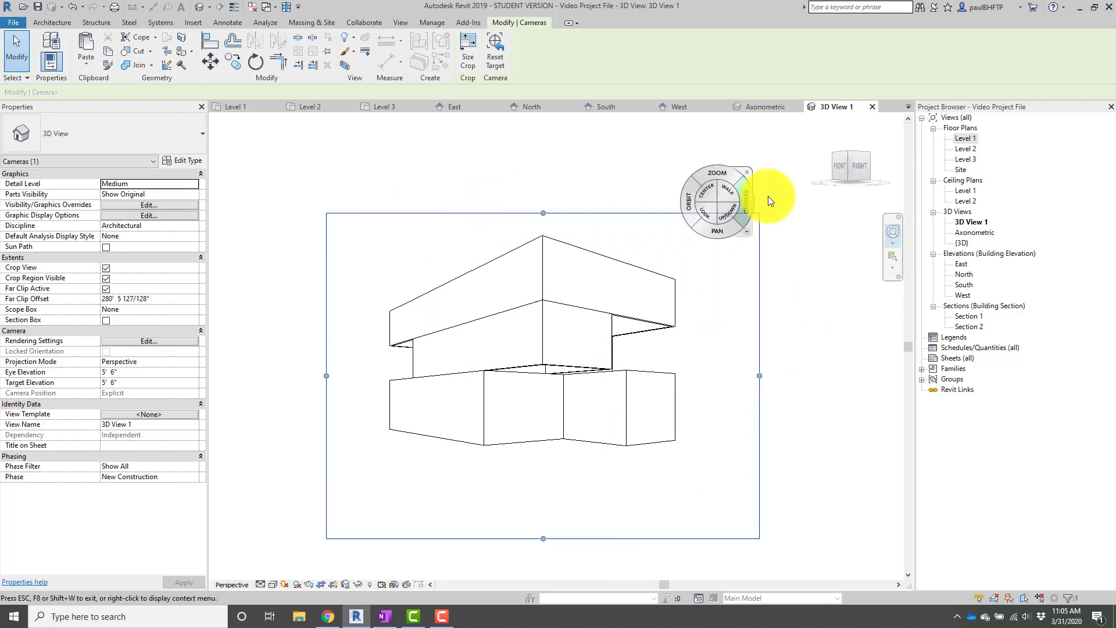
{"action": "key", "text": "Escape"}
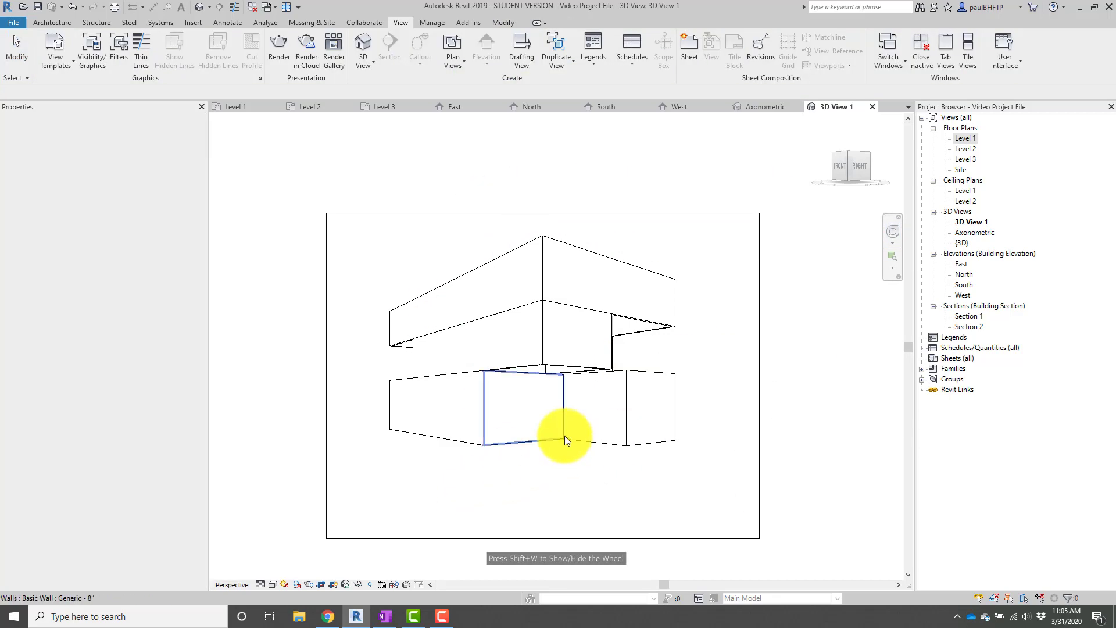
{"action": "middle_click_drag", "start_coordinate": [603, 448], "coordinate": [651, 450]}
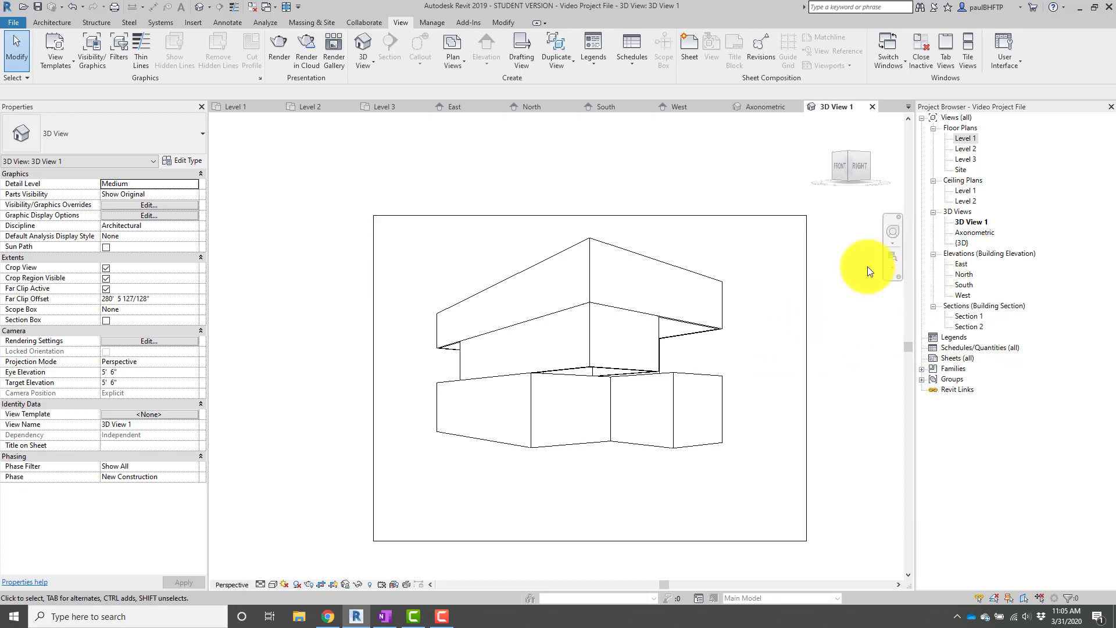
Duplicate the perspective view 3D View 1 as an independent view.
{"action": "right_click", "coordinate": [971, 222]}
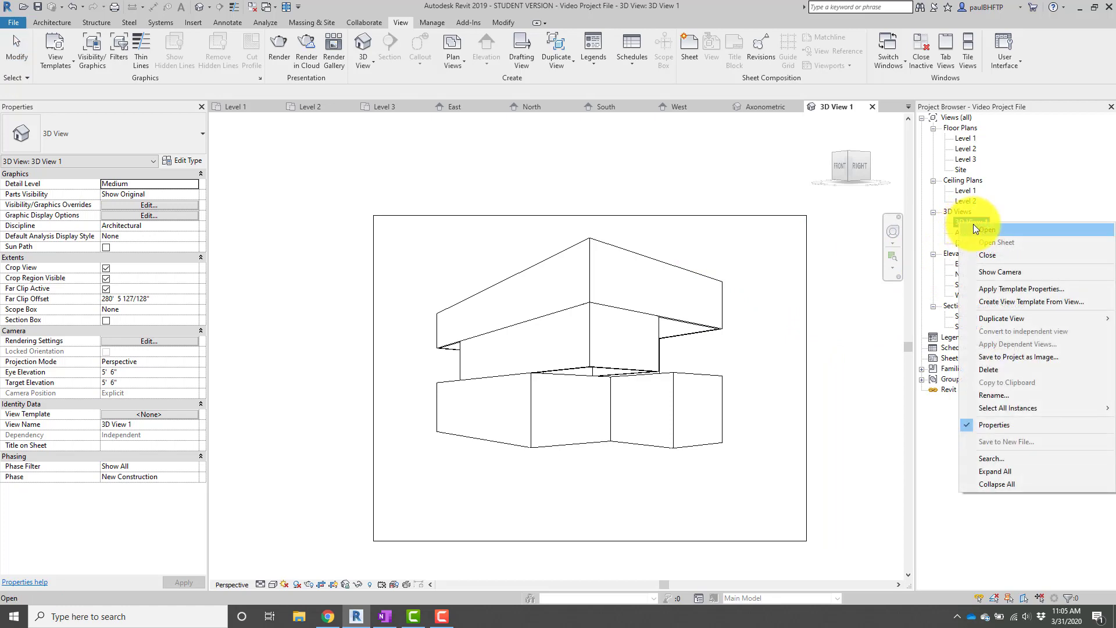
{"action": "mouse_move", "coordinate": [1008, 318]}
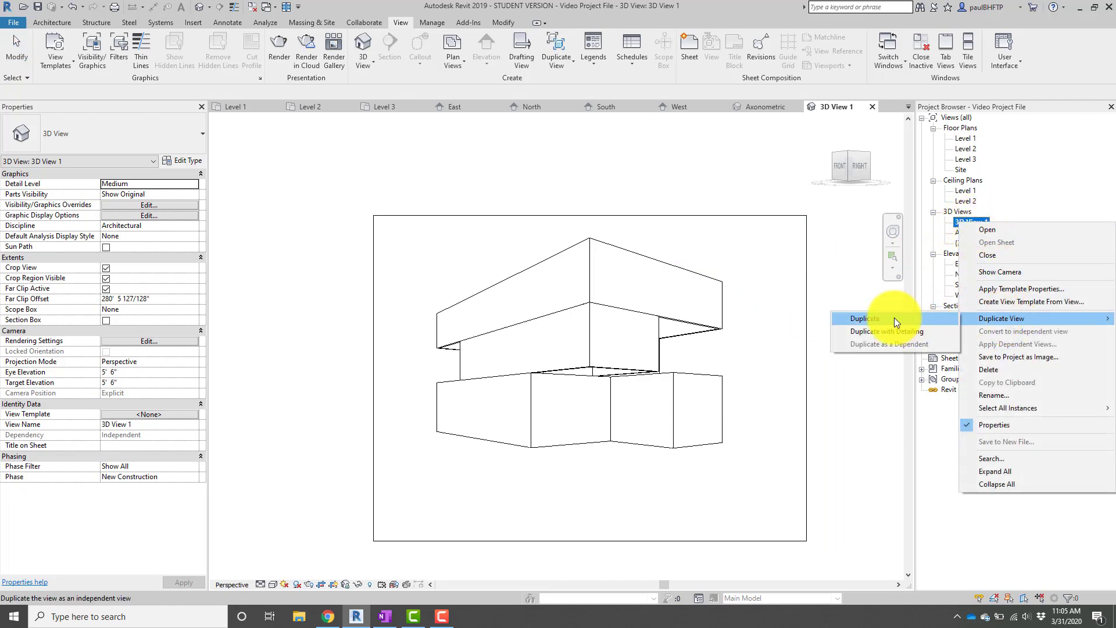
{"action": "left_click", "coordinate": [894, 318]}
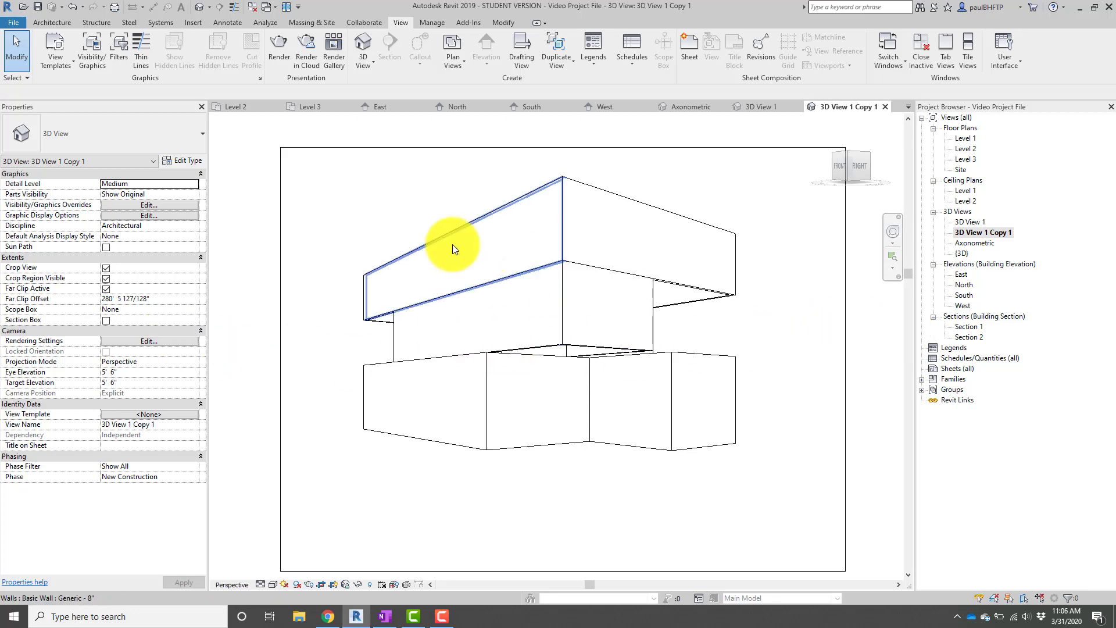
Turn on the section box for the 3D View 1 Copy 1 view and rename the view Section Perspective.
{"action": "left_click", "coordinate": [106, 320]}
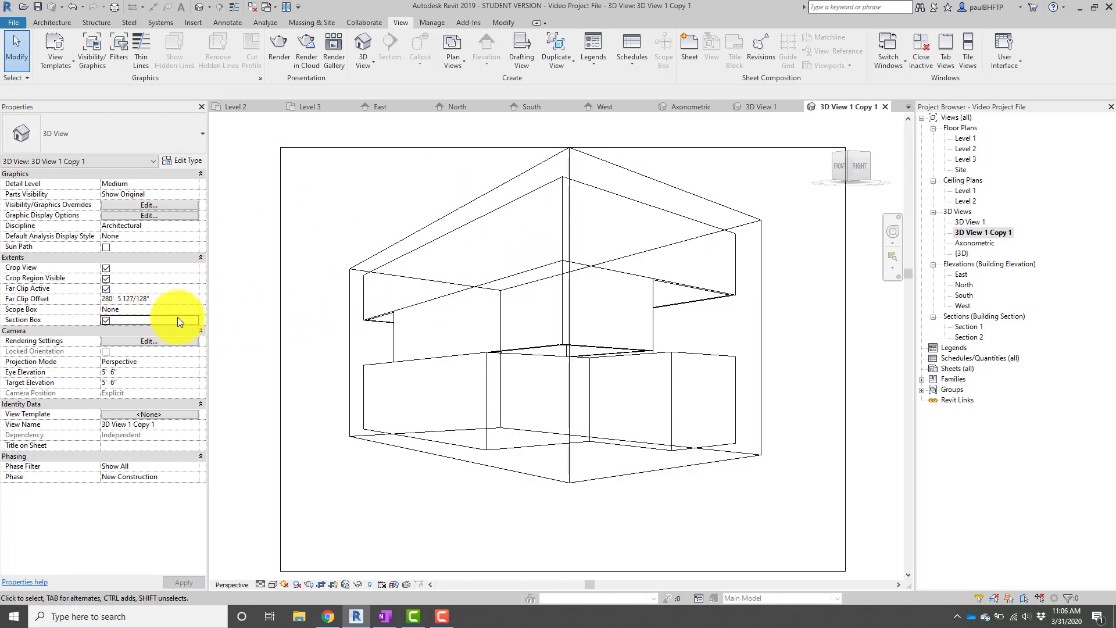
{"action": "right_click", "coordinate": [967, 229]}
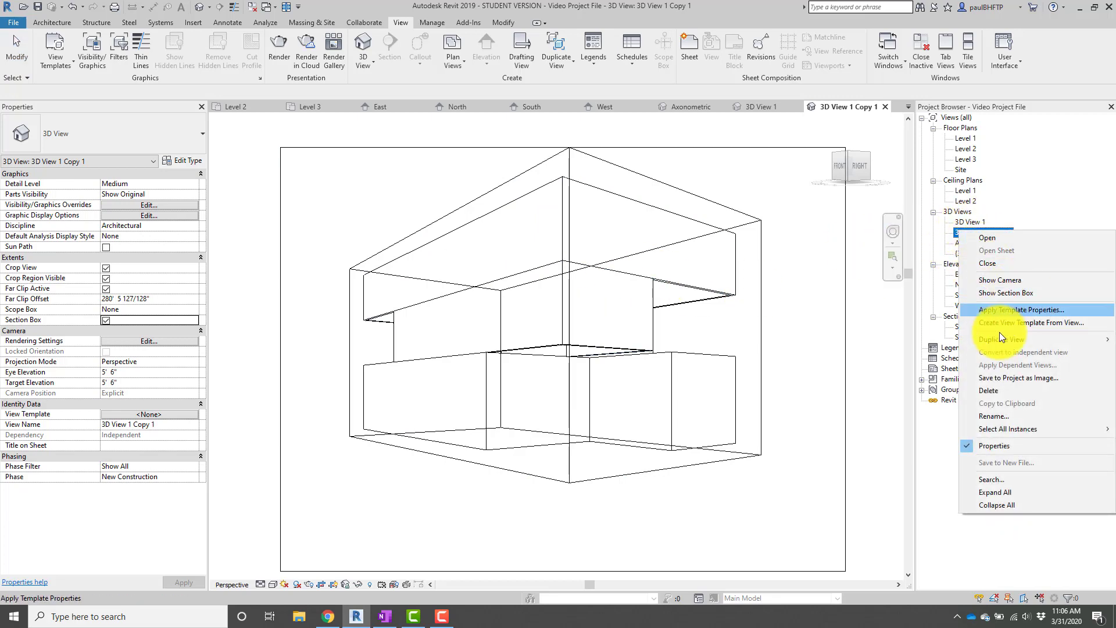
{"action": "left_click", "coordinate": [1006, 415]}
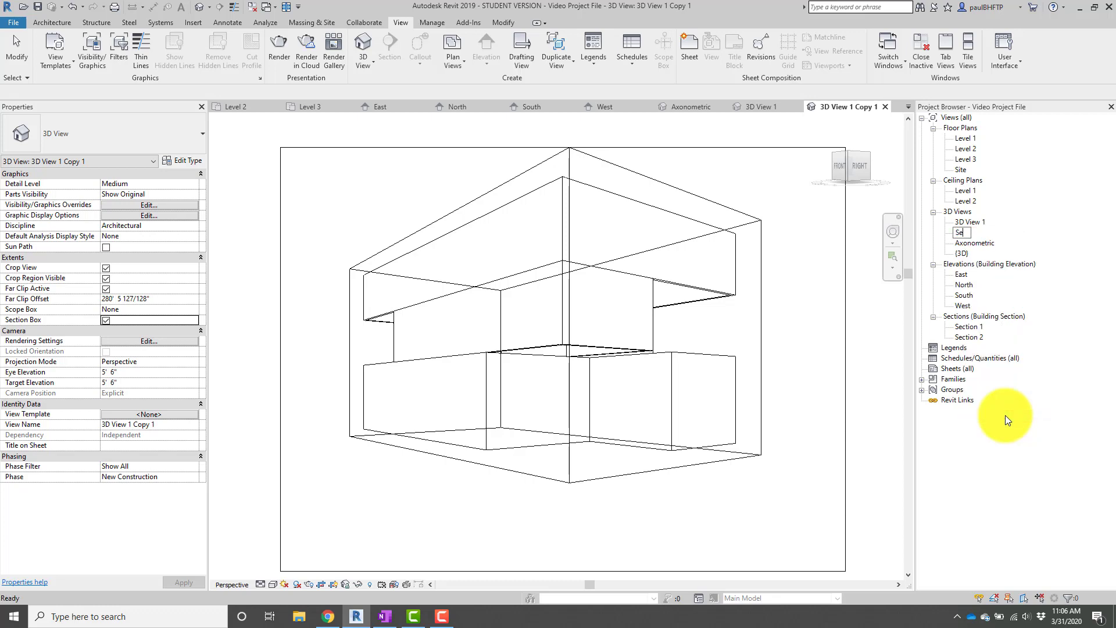
{"action": "type", "text": "Section Perspective"}
{"action": "key", "text": "Return"}
Rename the 3D View 1 view as Exterior Perspective.
{"action": "right_click", "coordinate": [969, 219]}
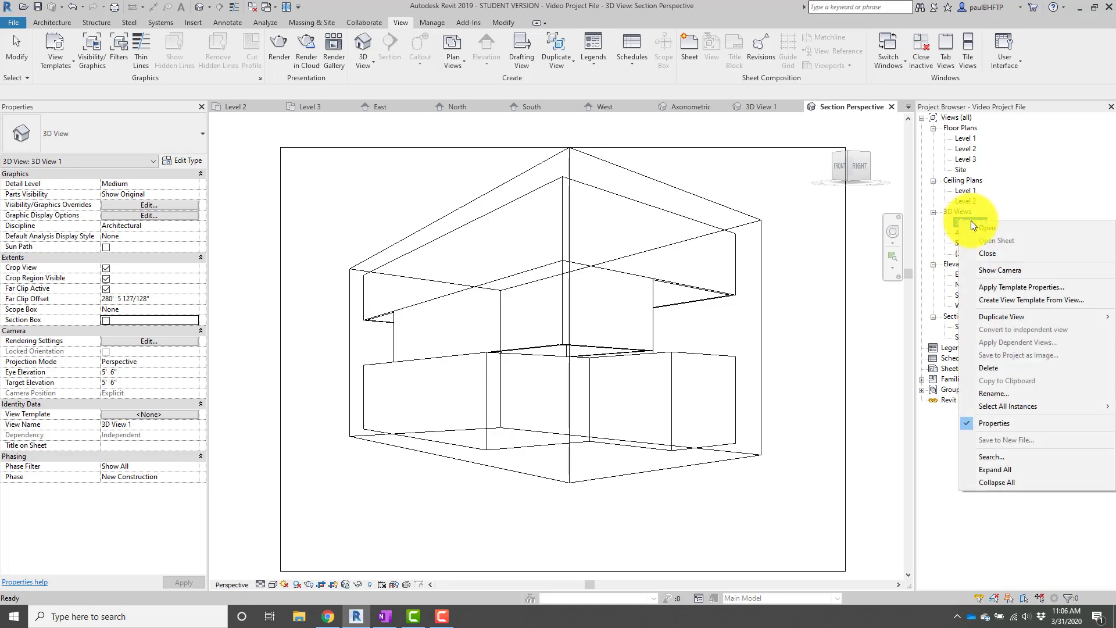
{"action": "left_click", "coordinate": [1024, 391]}
{"action": "type", "text": "Ex"}
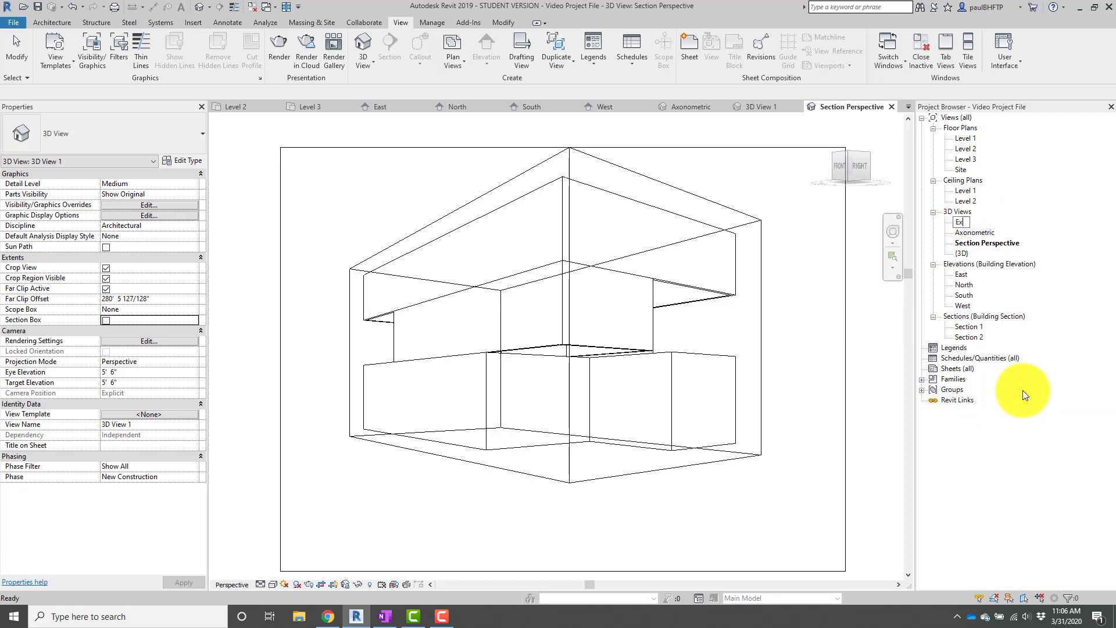
{"action": "type", "text": "terior Perspective"}
{"action": "key", "text": "Return"}
Select the section box in the Section Perspective view and pull its front face inward to cut into the building.
{"action": "left_click", "coordinate": [987, 244]}
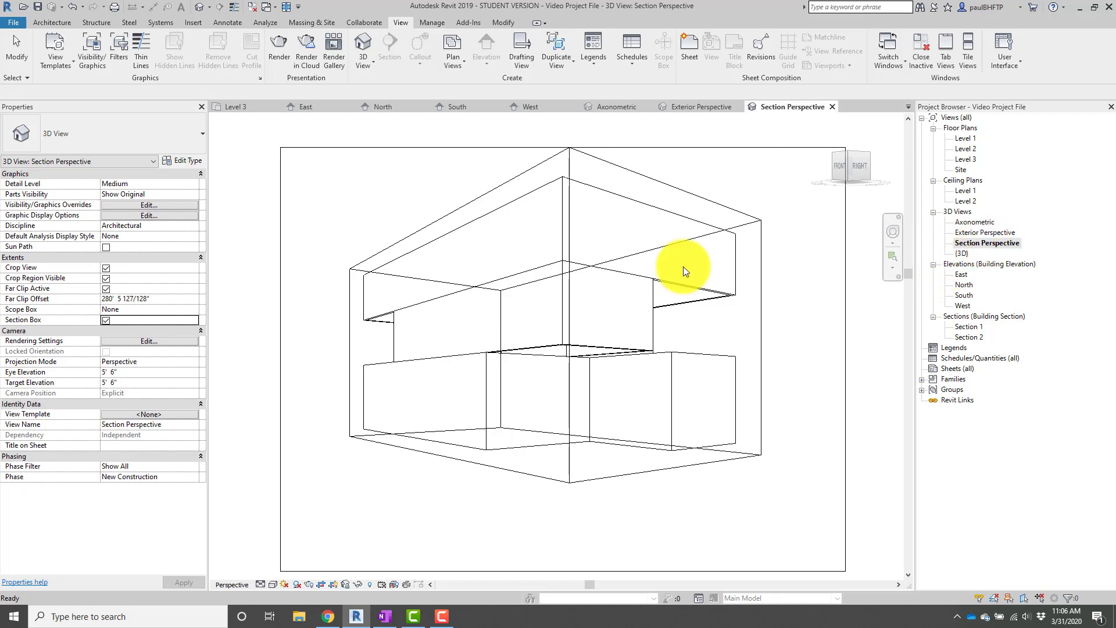
{"action": "left_click", "coordinate": [567, 182]}
{"action": "key", "text": "Escape"}
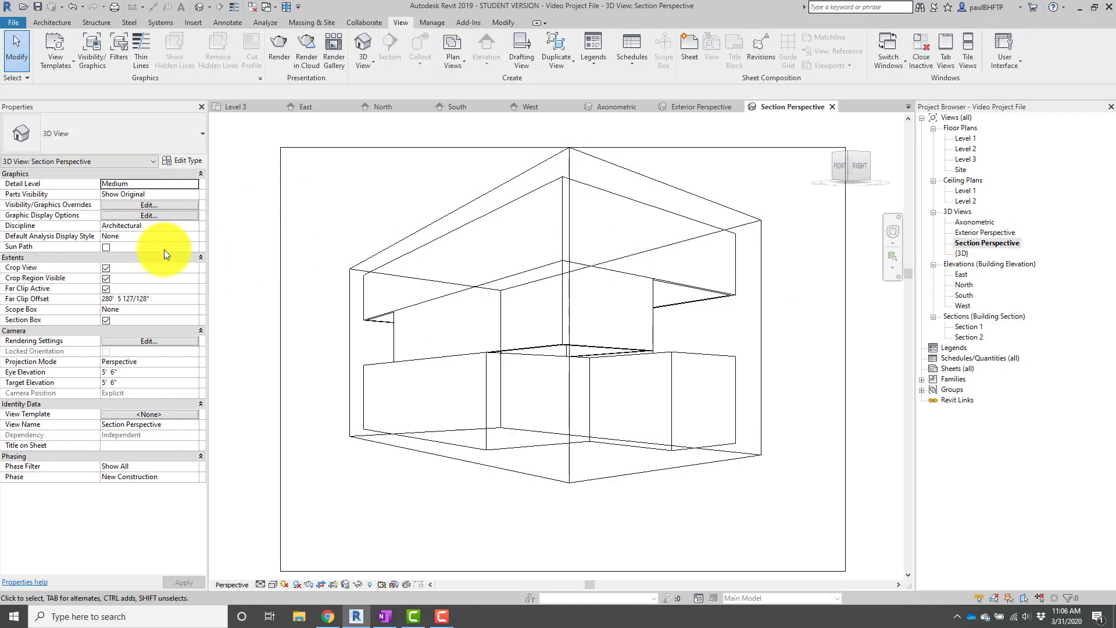
{"action": "left_click", "coordinate": [413, 234]}
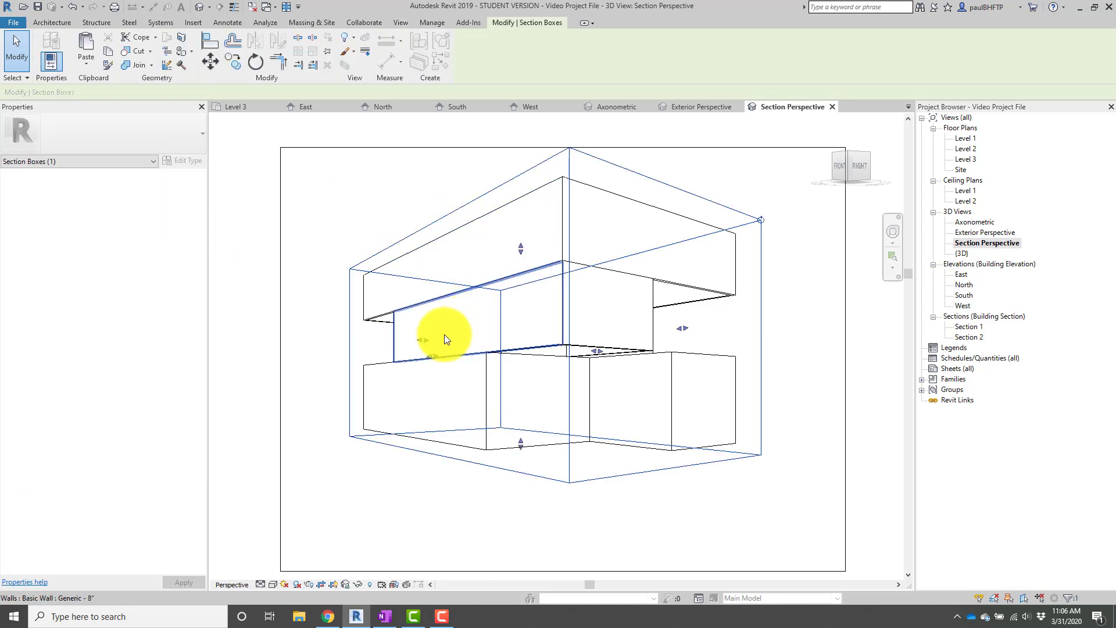
{"action": "left_click_drag", "start_coordinate": [425, 340], "coordinate": [449, 341]}
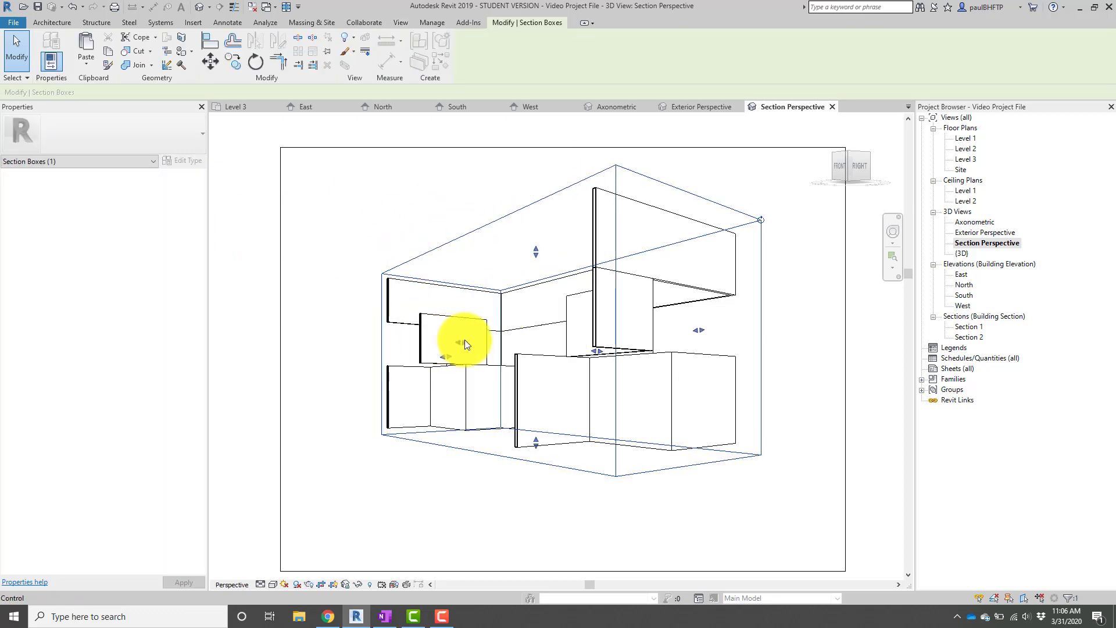
Reposition the Section Perspective camera with the steering wheel, raising its eye elevation to about 13' 6".
{"action": "left_click", "coordinate": [888, 235]}
{"action": "mouse_move", "coordinate": [589, 285]}
{"action": "left_mouse_down"}
{"action": "mouse_move", "coordinate": [548, 479]}
{"action": "mouse_move", "coordinate": [475, 463]}
{"action": "mouse_move", "coordinate": [559, 391]}
{"action": "mouse_move", "coordinate": [623, 378]}
{"action": "mouse_move", "coordinate": [654, 441]}
{"action": "mouse_move", "coordinate": [590, 528]}
{"action": "mouse_move", "coordinate": [602, 538]}
{"action": "mouse_move", "coordinate": [554, 536]}
{"action": "mouse_move", "coordinate": [536, 549]}
{"action": "mouse_move", "coordinate": [537, 520]}
{"action": "mouse_move", "coordinate": [527, 544]}
{"action": "mouse_move", "coordinate": [536, 186]}
{"action": "left_mouse_up"}
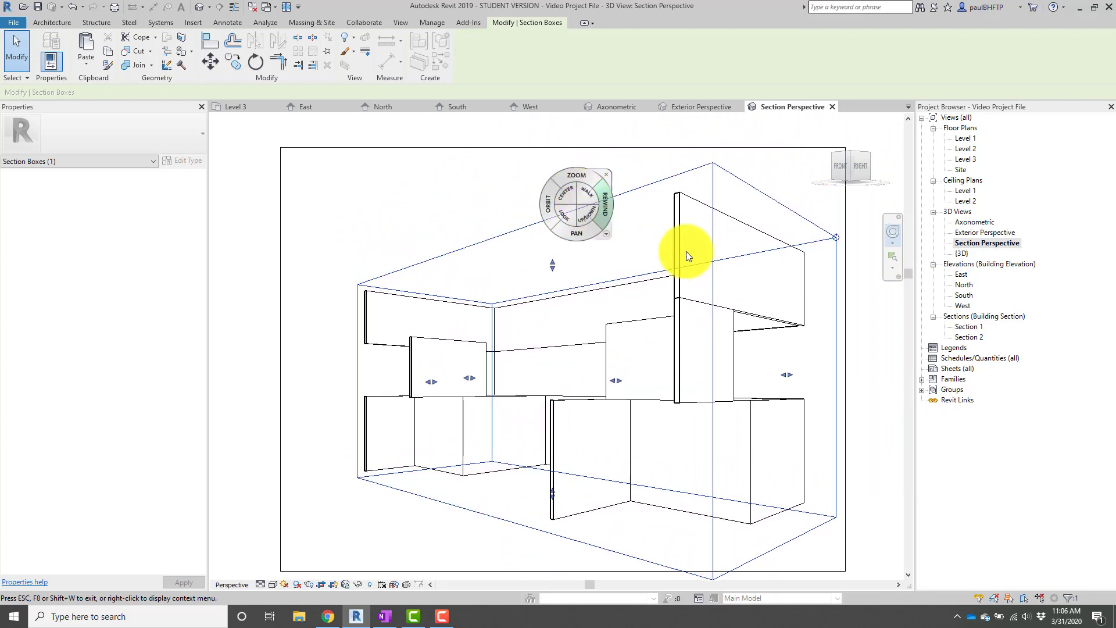
{"action": "key", "text": "Escape"}
{"action": "scroll", "coordinate": [787, 294], "scroll_direction": "down", "scroll_amount": 1}
{"action": "middle_click_drag", "start_coordinate": [786, 291], "coordinate": [771, 271]}
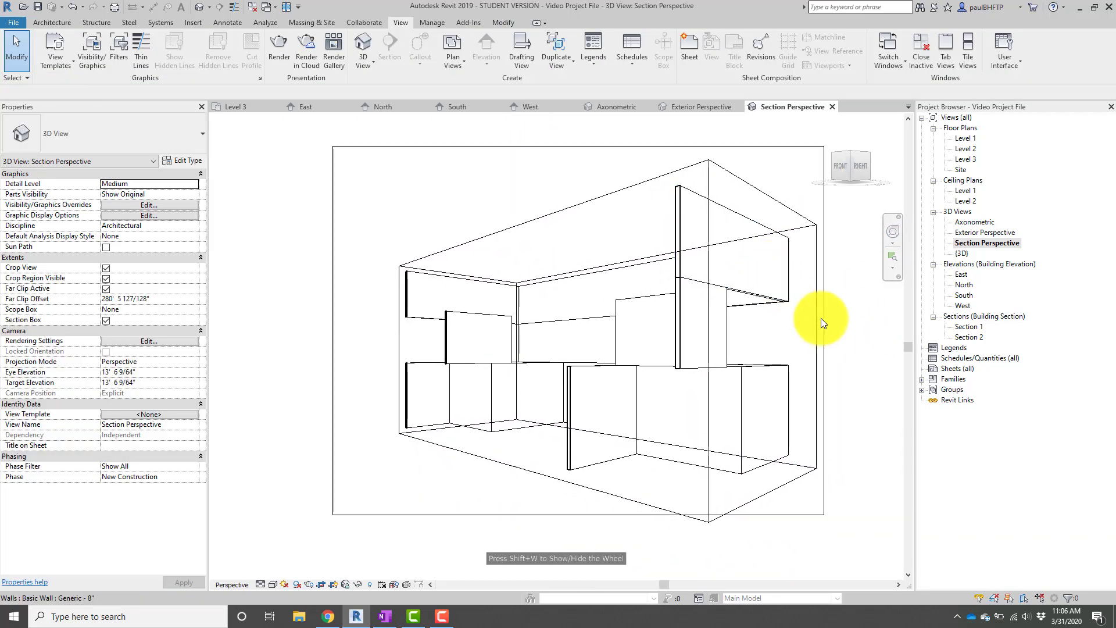
{"action": "middle_click_drag", "start_coordinate": [851, 314], "coordinate": [861, 335]}
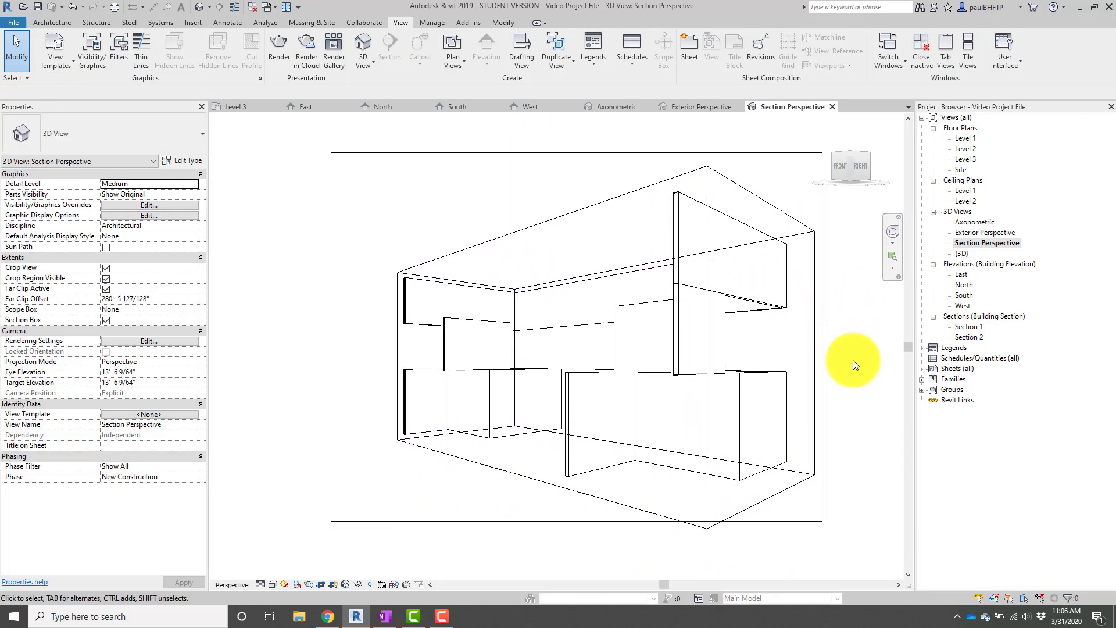
Reset the section box by switching it off and on, and pull its front face inward to cut through the building.
{"action": "left_click", "coordinate": [106, 320]}
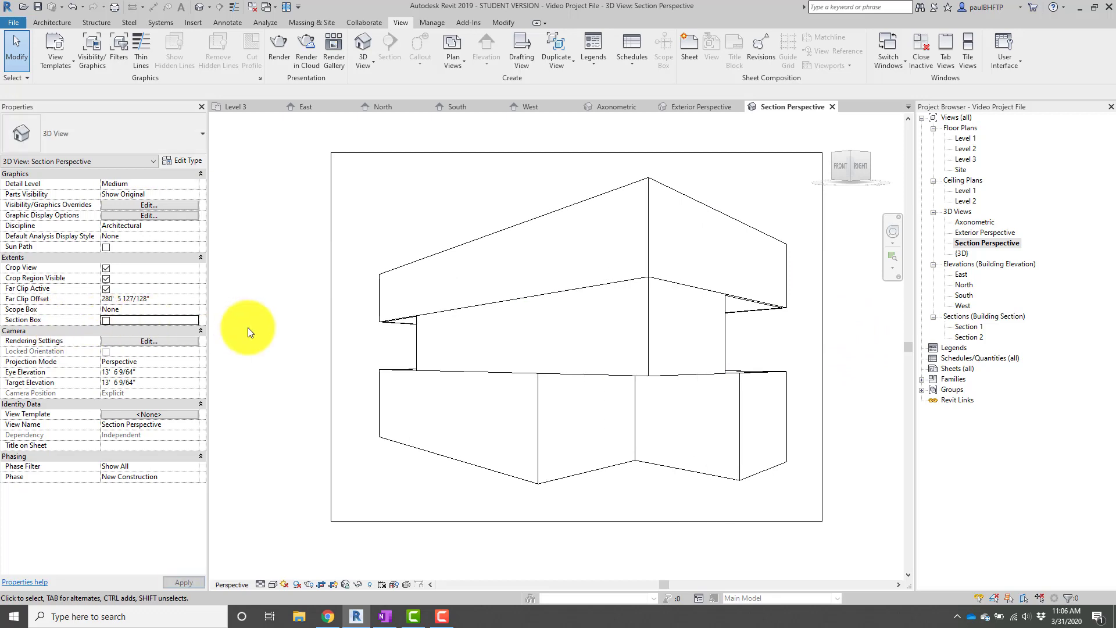
{"action": "left_click", "coordinate": [105, 320]}
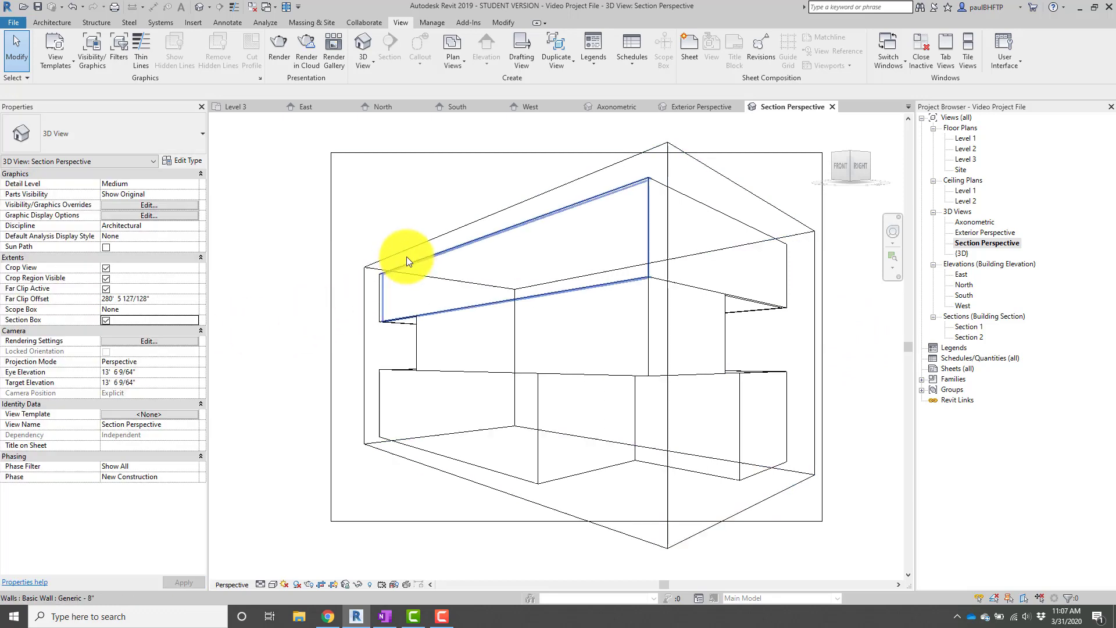
{"action": "left_click", "coordinate": [362, 303]}
{"action": "left_click", "coordinate": [308, 324]}
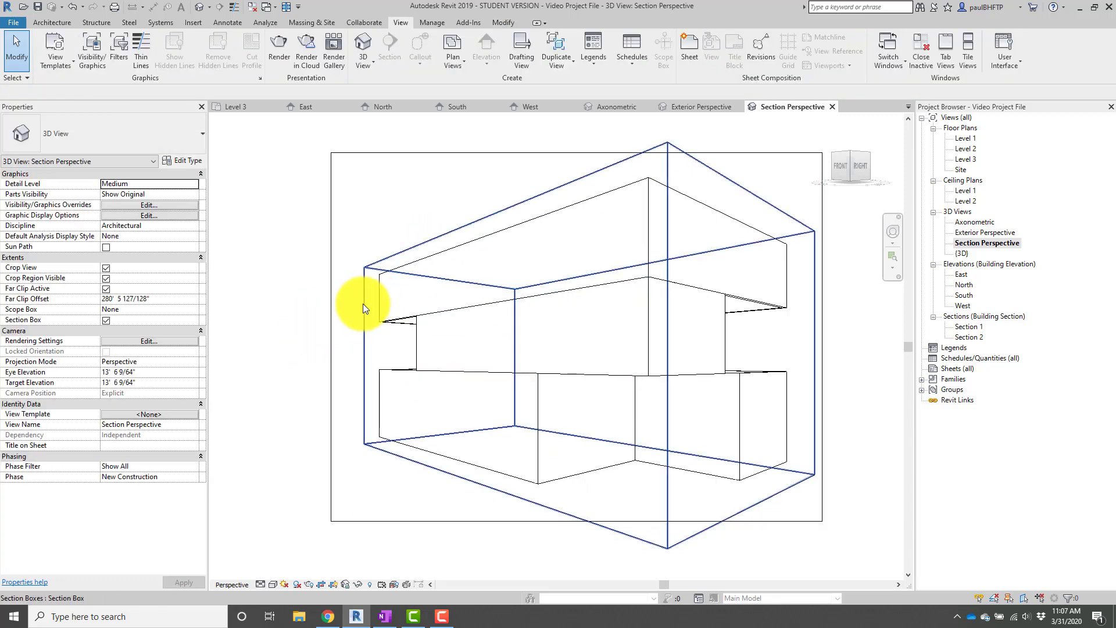
{"action": "left_click", "coordinate": [365, 314]}
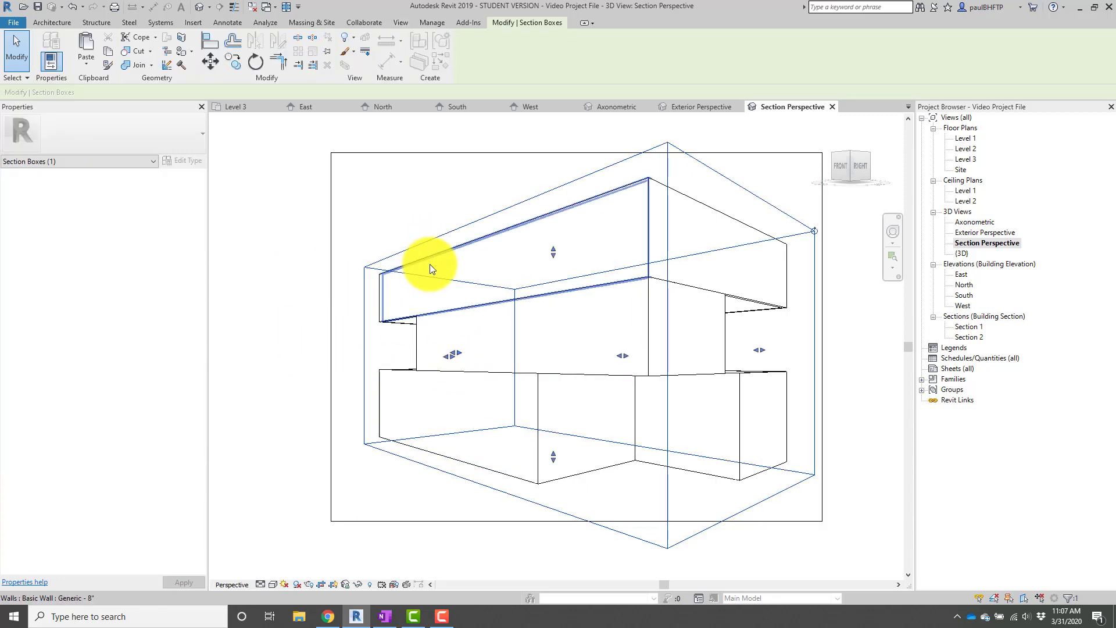
{"action": "left_click", "coordinate": [262, 311]}
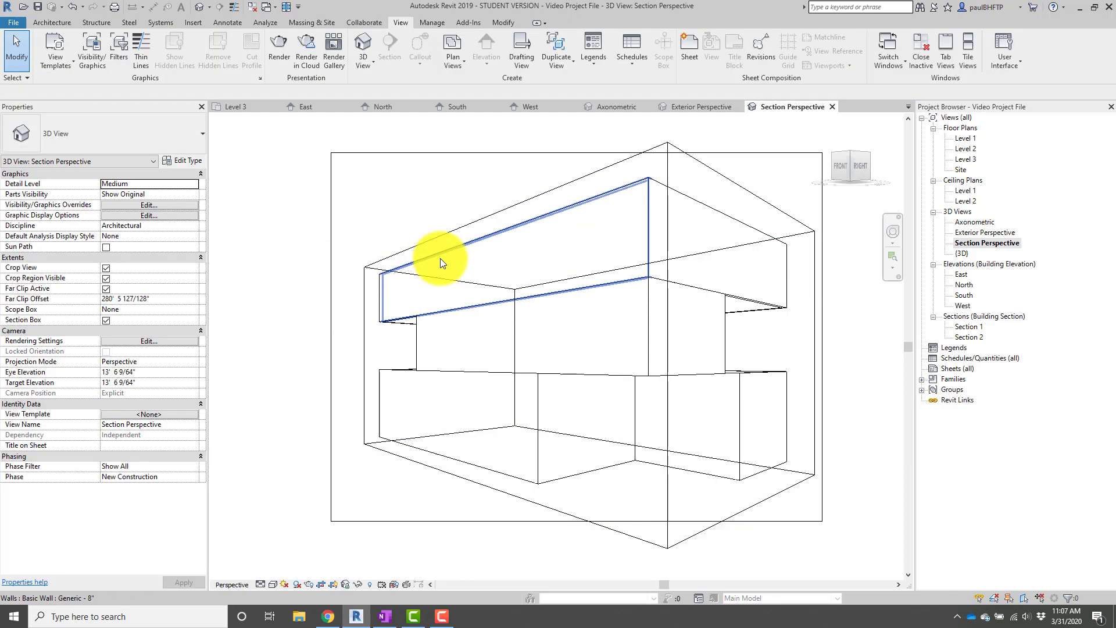
{"action": "left_click", "coordinate": [494, 213]}
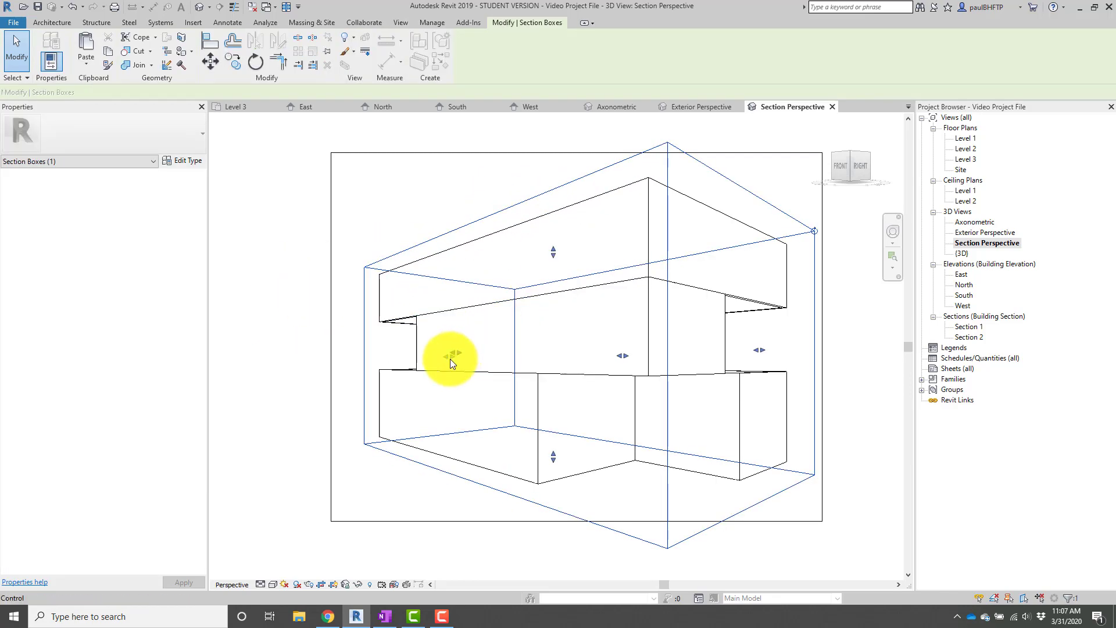
{"action": "left_click_drag", "start_coordinate": [451, 356], "coordinate": [482, 362]}
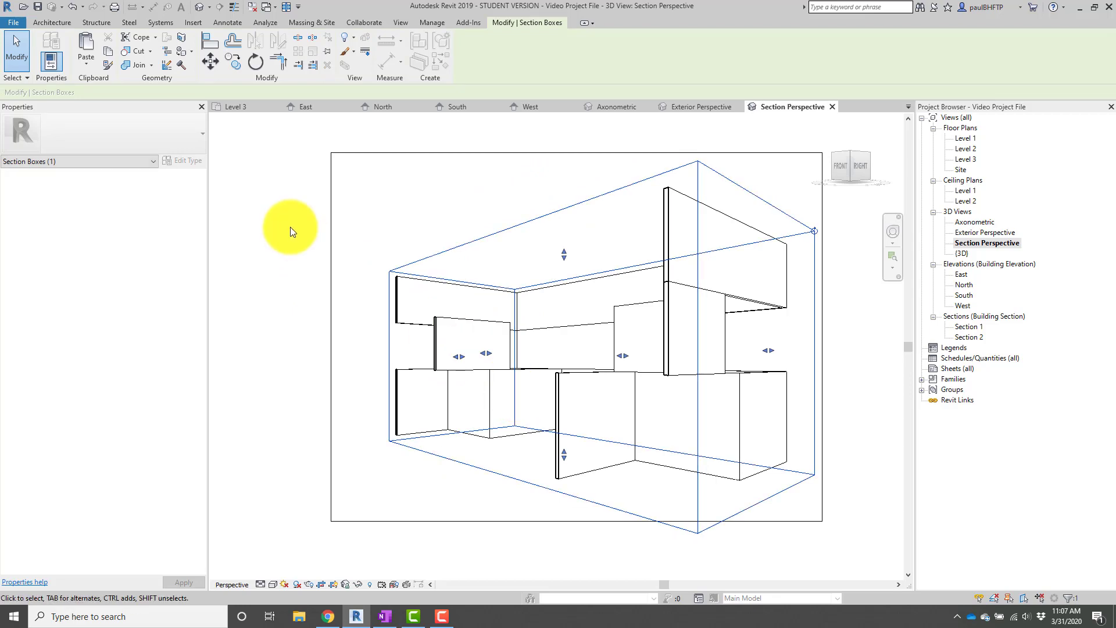
{"action": "left_click", "coordinate": [302, 271]}
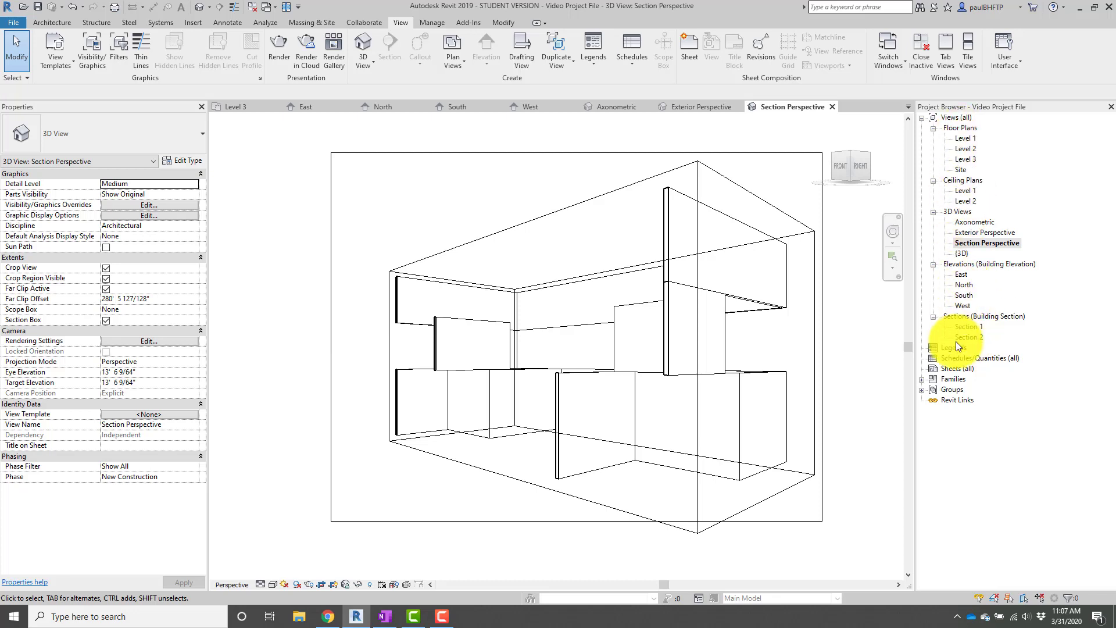
{"action": "right_click", "coordinate": [943, 367]}
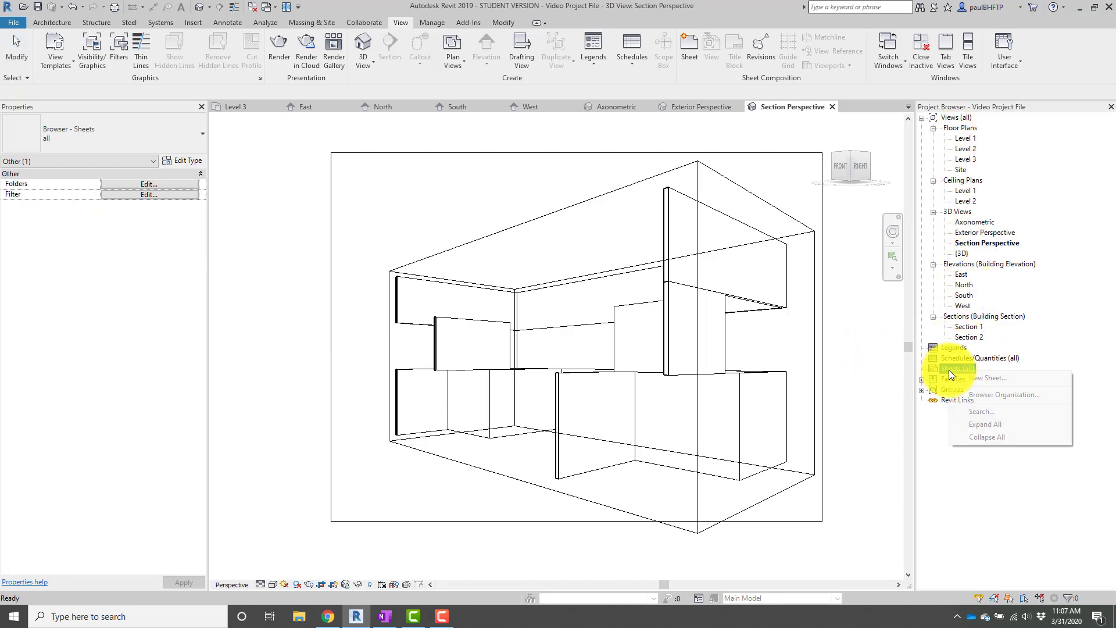
{"action": "left_click", "coordinate": [978, 384]}
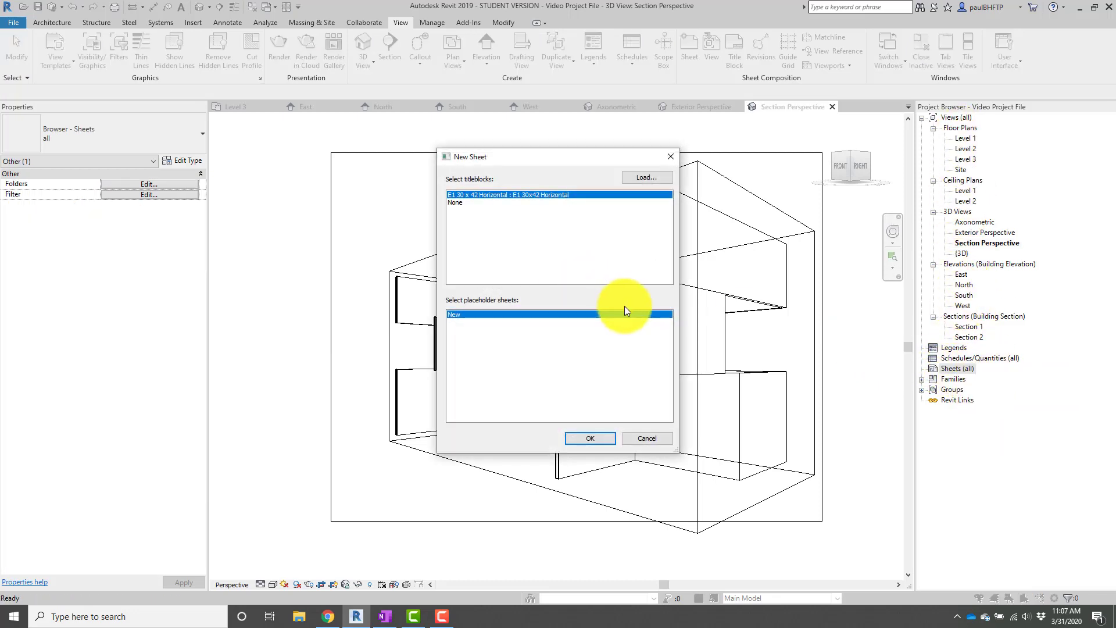
{"action": "key", "text": "Escape"}
Create a new sheet with the E1 30x42 Horizontal titleblock and expand the list of sheets.
{"action": "right_click", "coordinate": [954, 369]}
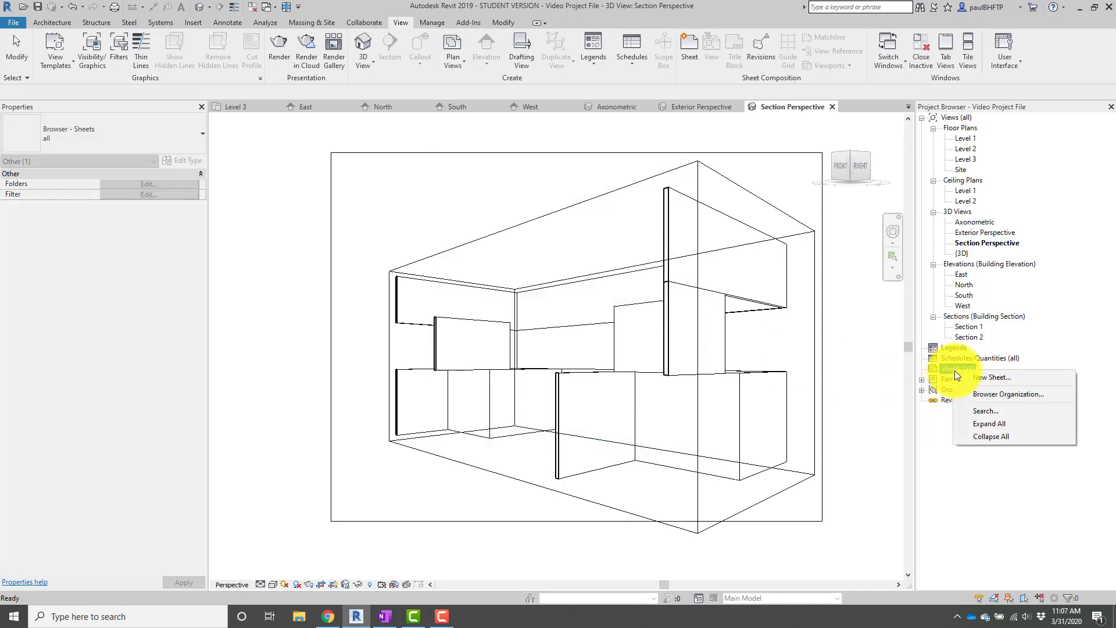
{"action": "left_click", "coordinate": [985, 379]}
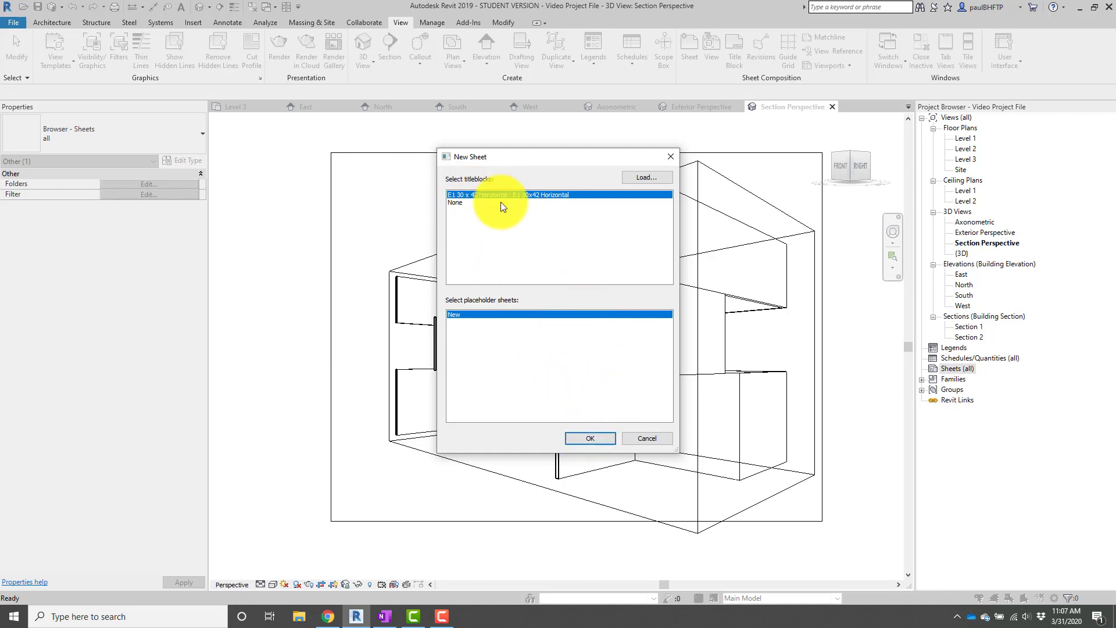
{"action": "left_click", "coordinate": [595, 438]}
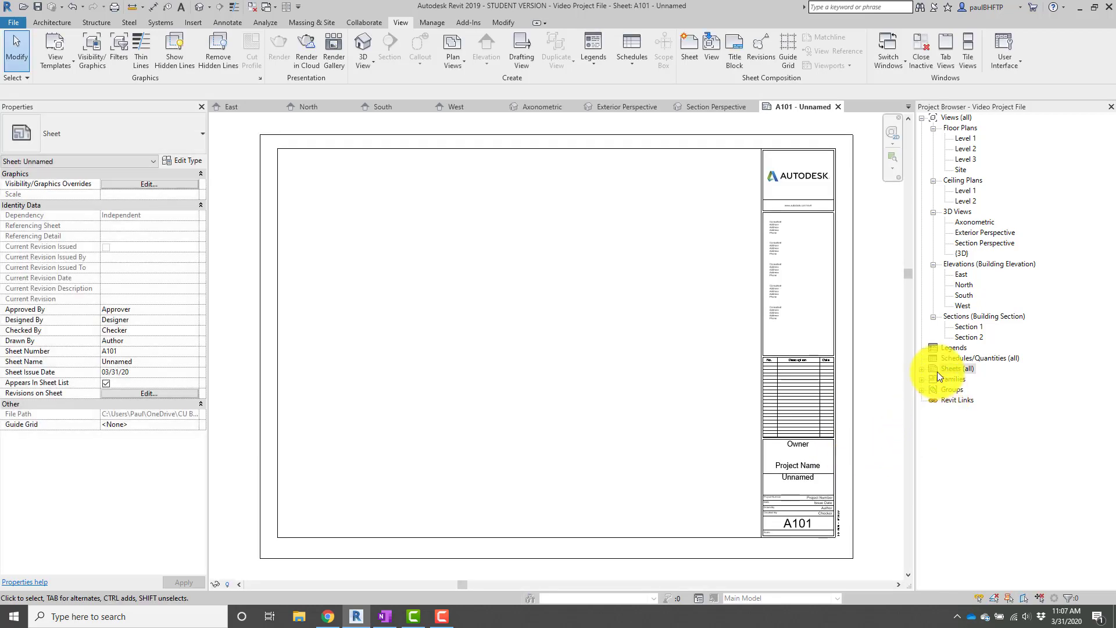
{"action": "left_click", "coordinate": [922, 369]}
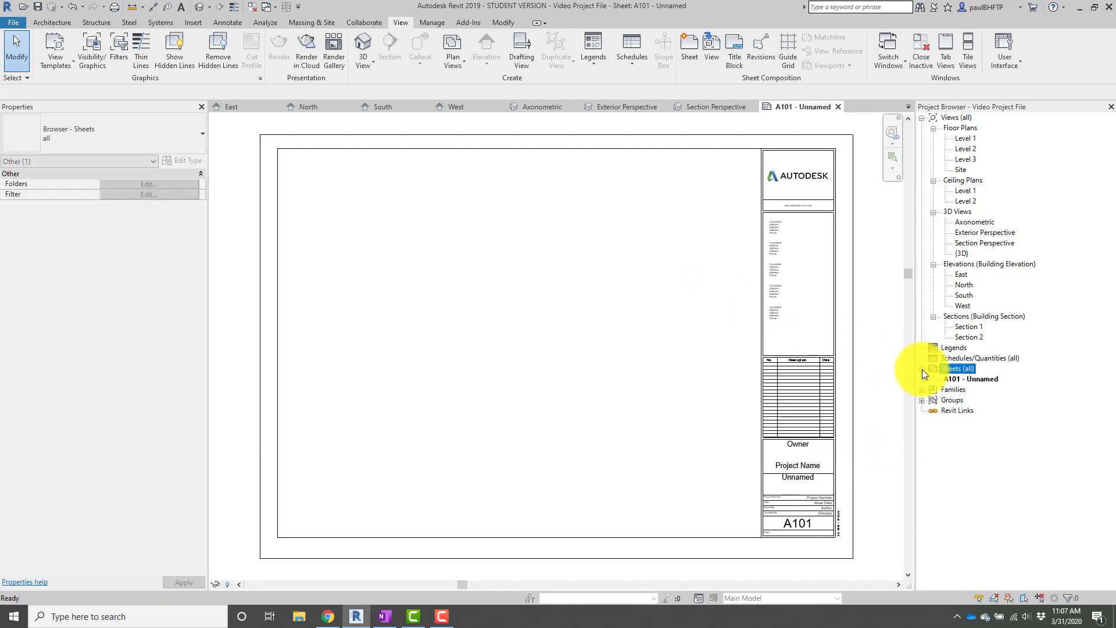
{"action": "left_click", "coordinate": [958, 378]}
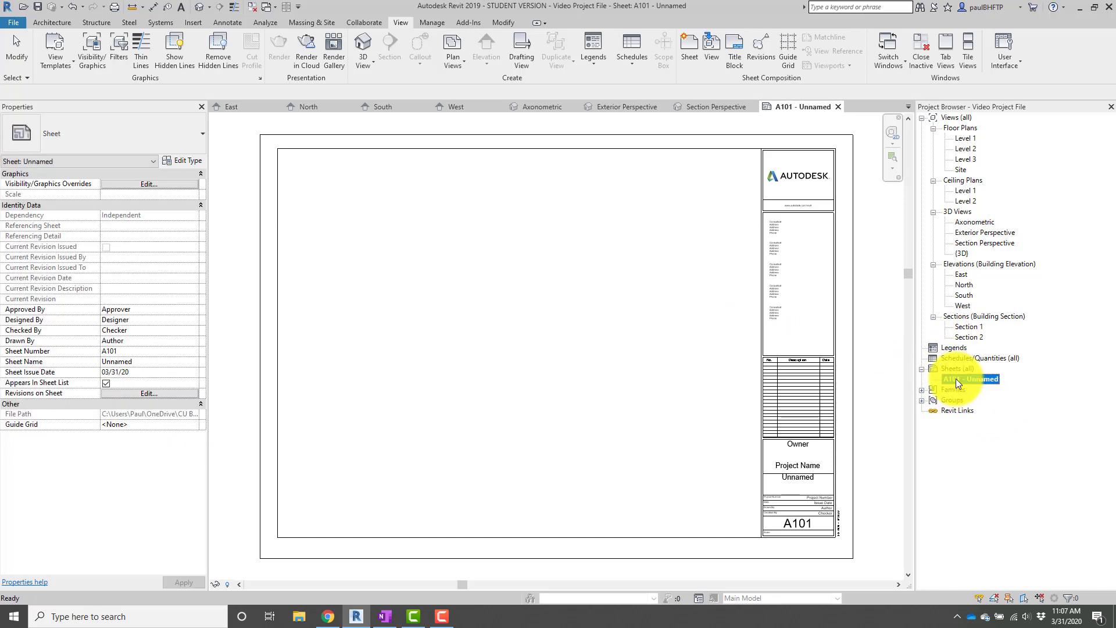
Create a second sheet, A102, with the same E1 30x42 Horizontal titleblock.
{"action": "right_click", "coordinate": [959, 371]}
{"action": "left_click", "coordinate": [992, 378]}
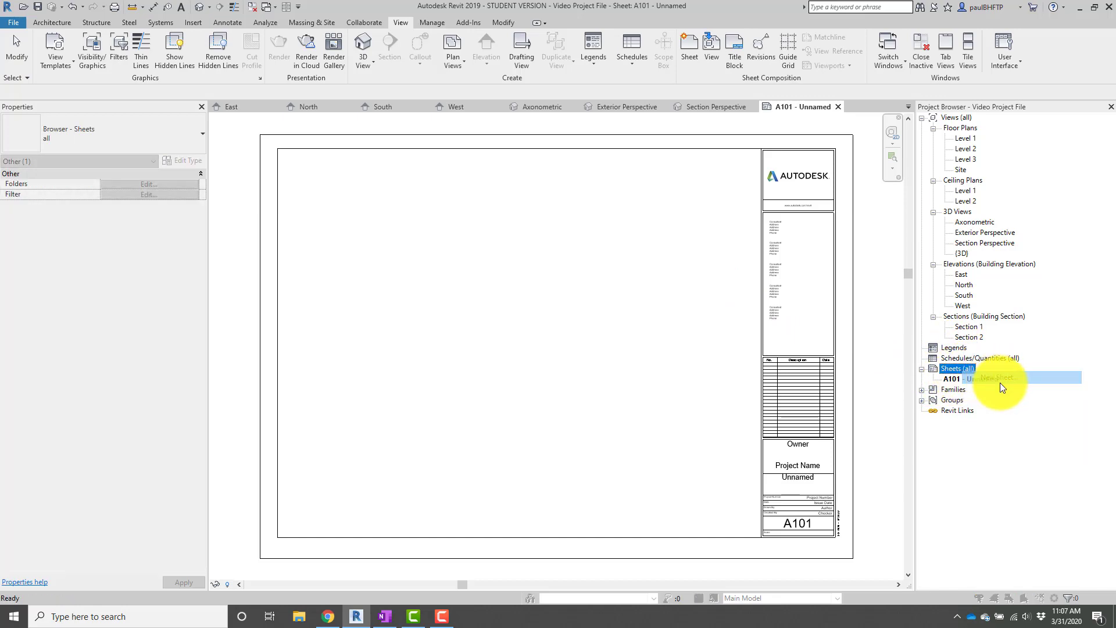
{"action": "left_click", "coordinate": [591, 439]}
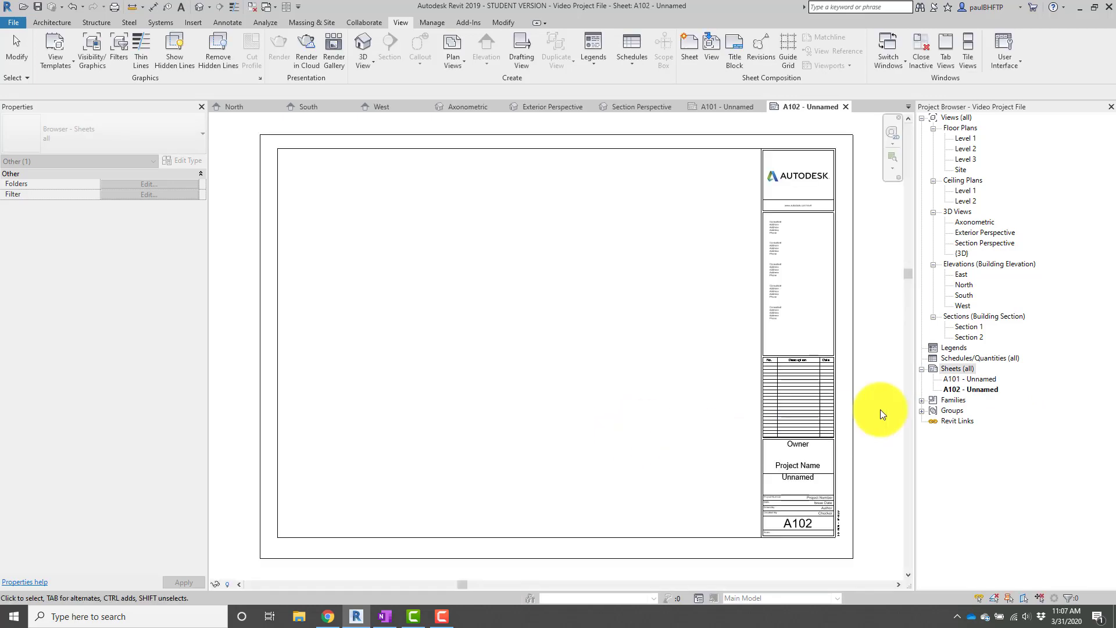
Open sheet A101 and place the Level 1 floor plan in the lower-left area of the sheet.
{"action": "left_click", "coordinate": [965, 380]}
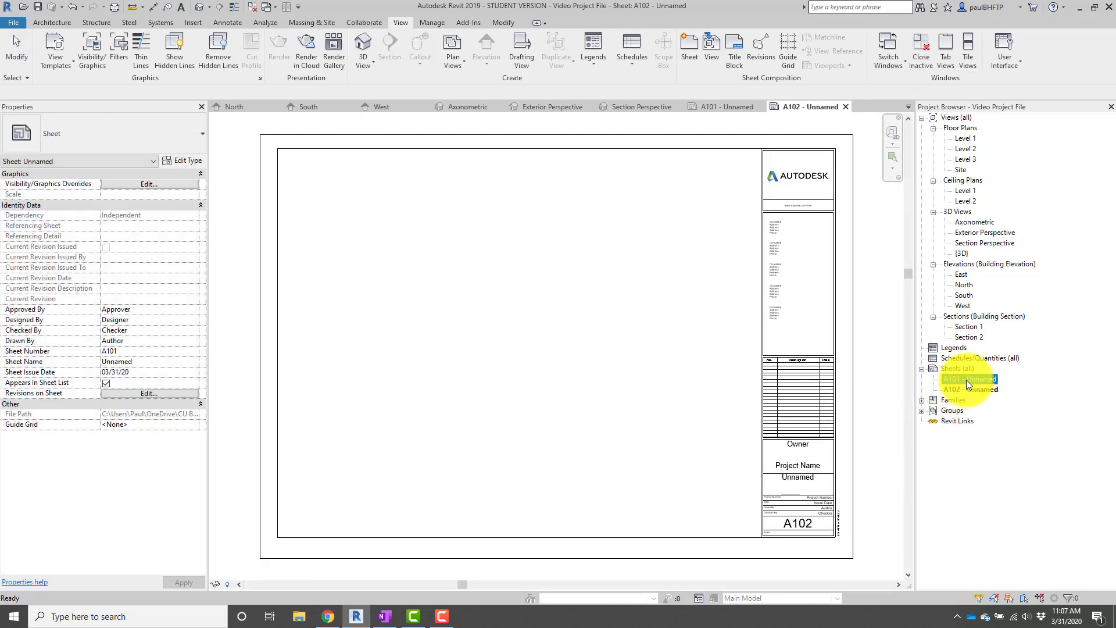
{"action": "double_click", "coordinate": [971, 378]}
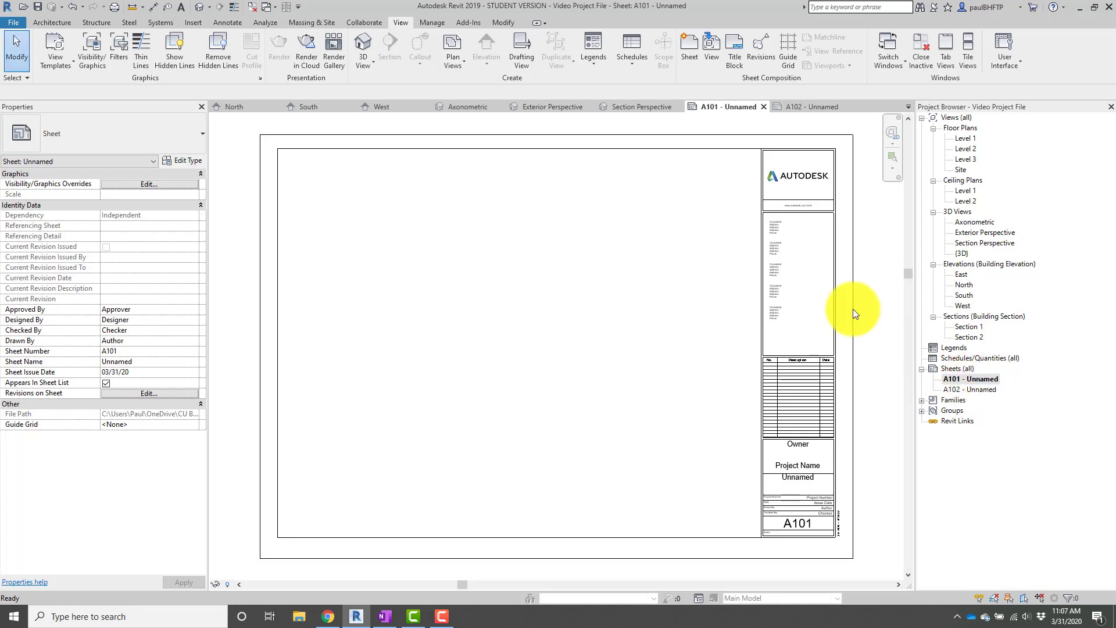
{"action": "left_click", "coordinate": [962, 140]}
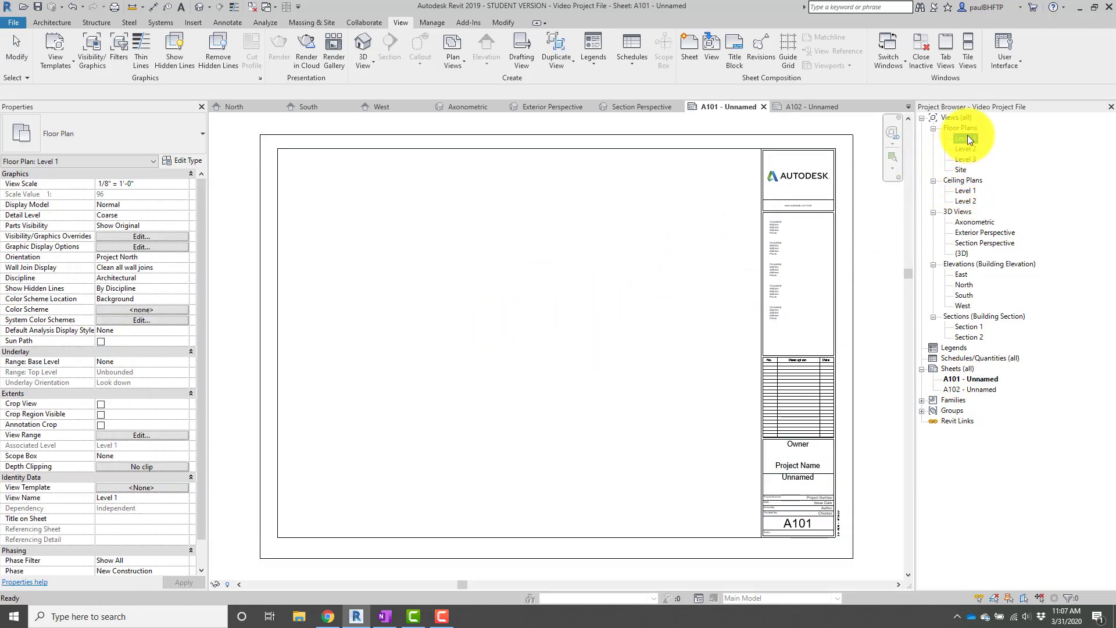
{"action": "left_click_drag", "start_coordinate": [967, 135], "coordinate": [336, 457]}
{"action": "left_click", "coordinate": [421, 442]}
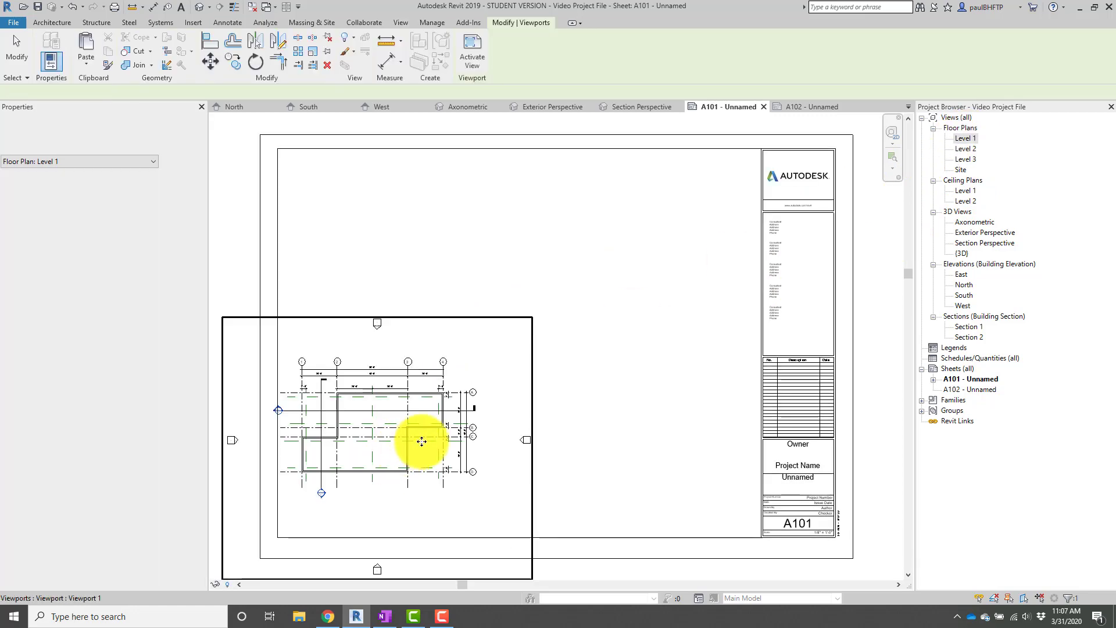
Move the Level 1 viewport slightly down and nudge it to the right on sheet A101.
{"action": "middle_click_drag", "start_coordinate": [384, 429], "coordinate": [426, 389]}
{"action": "left_click_drag", "start_coordinate": [413, 388], "coordinate": [414, 423]}
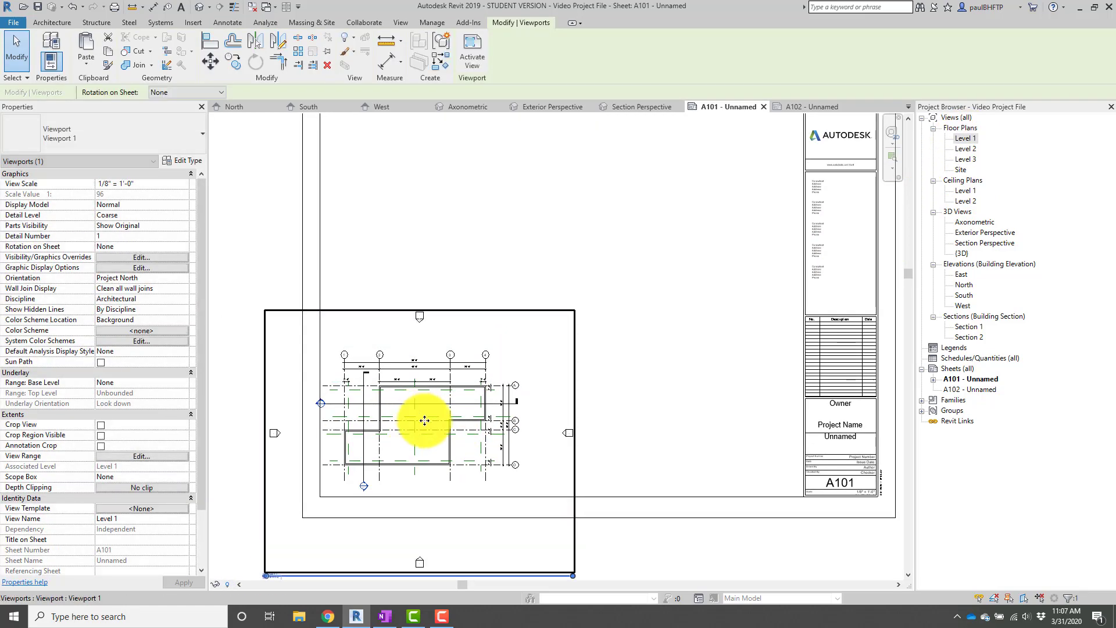
{"action": "key", "text": "Right"}
{"action": "key", "text": "Right"}
{"action": "key", "text": "Right"}
{"action": "key", "text": "Right"}
{"action": "middle_click_drag", "start_coordinate": [468, 415], "coordinate": [480, 402]}
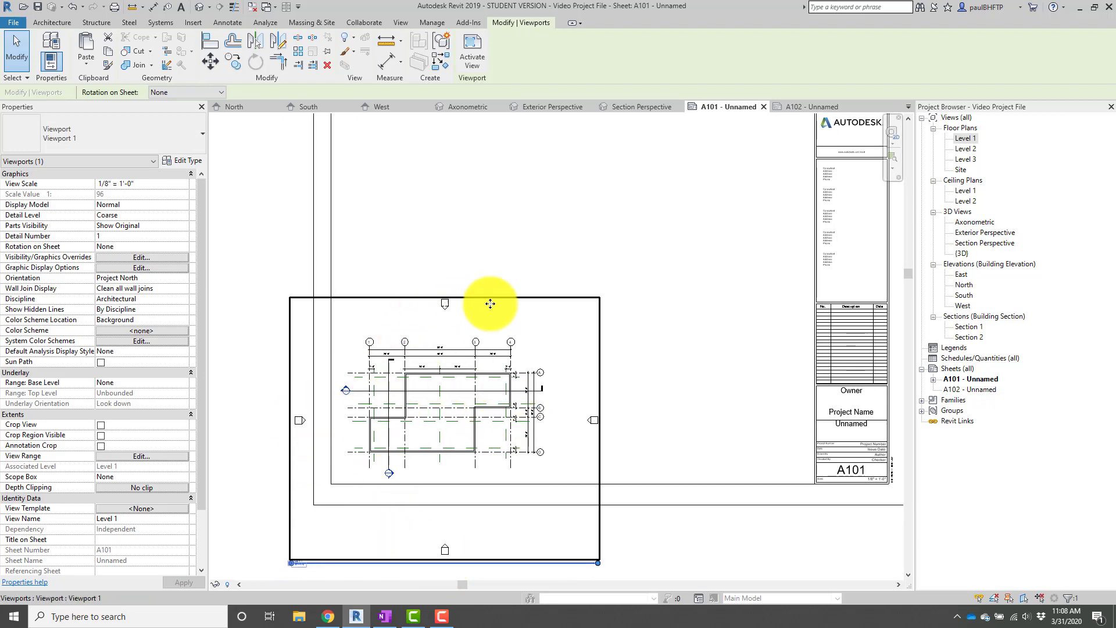
Place the Level 2 floor plan above the Level 1 plan on sheet A101 and nudge it down closer to it.
{"action": "left_click", "coordinate": [640, 429]}
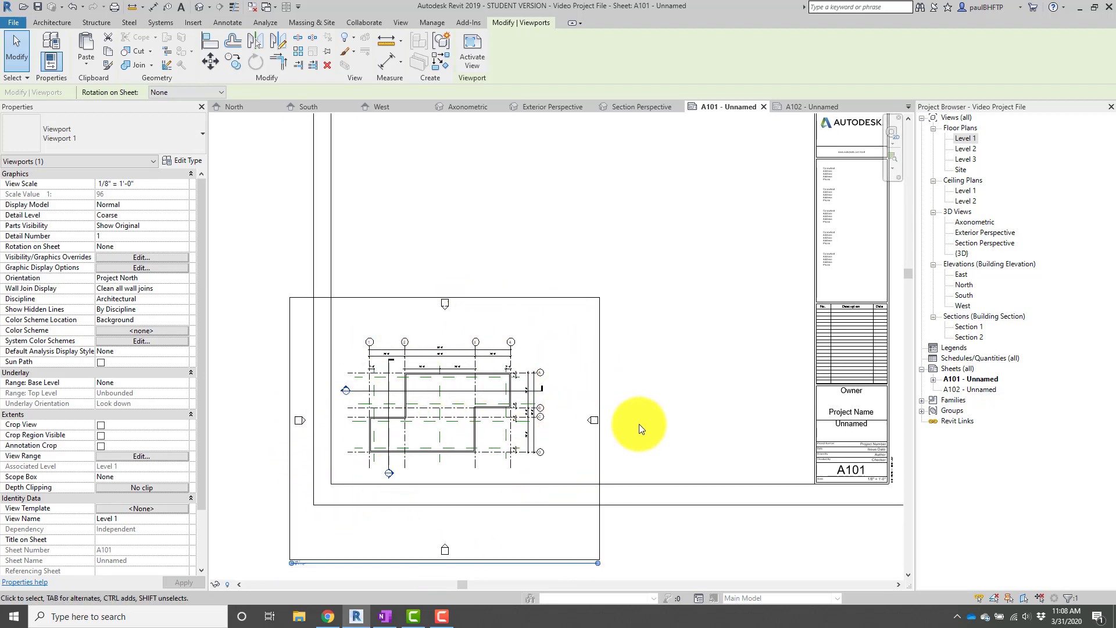
{"action": "middle_click_drag", "start_coordinate": [640, 428], "coordinate": [642, 463]}
{"action": "left_click", "coordinate": [965, 149]}
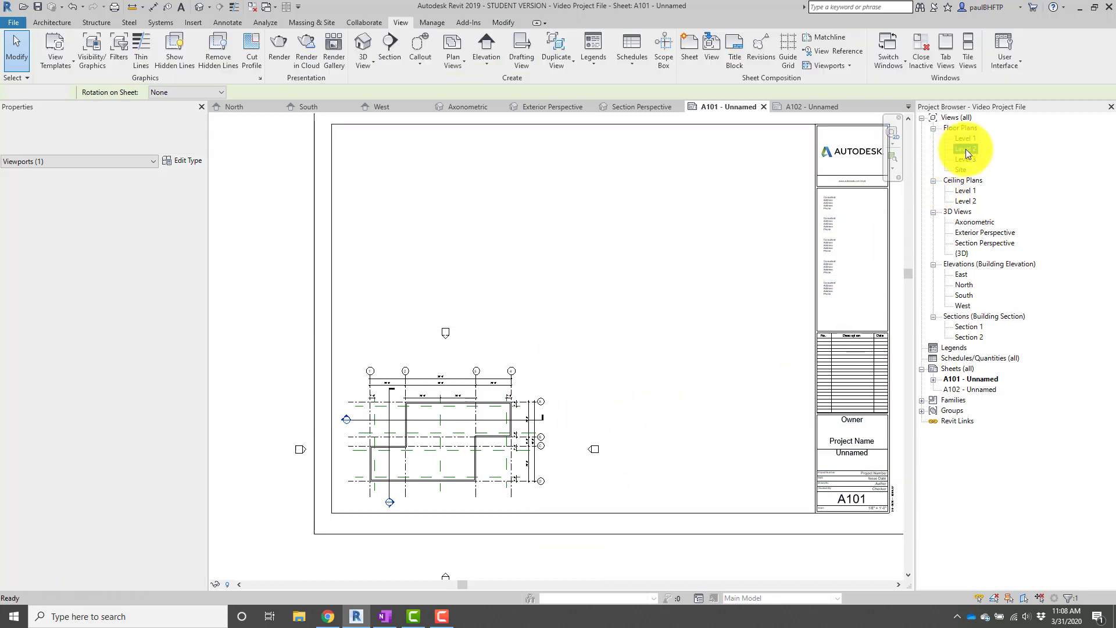
{"action": "left_click_drag", "start_coordinate": [973, 147], "coordinate": [483, 291]}
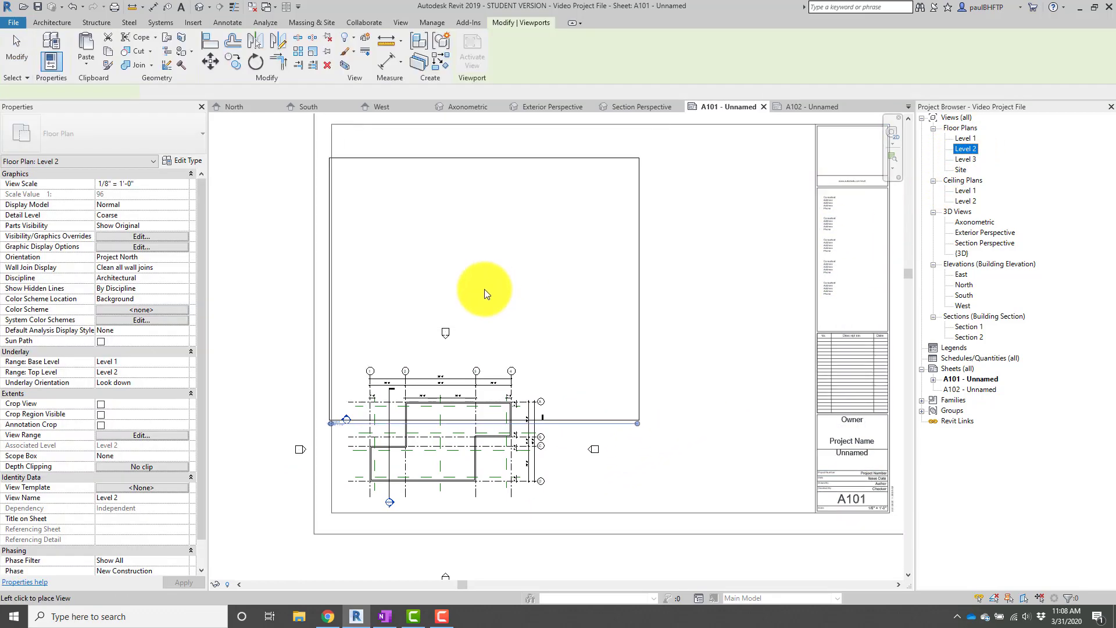
{"action": "left_click", "coordinate": [441, 302]}
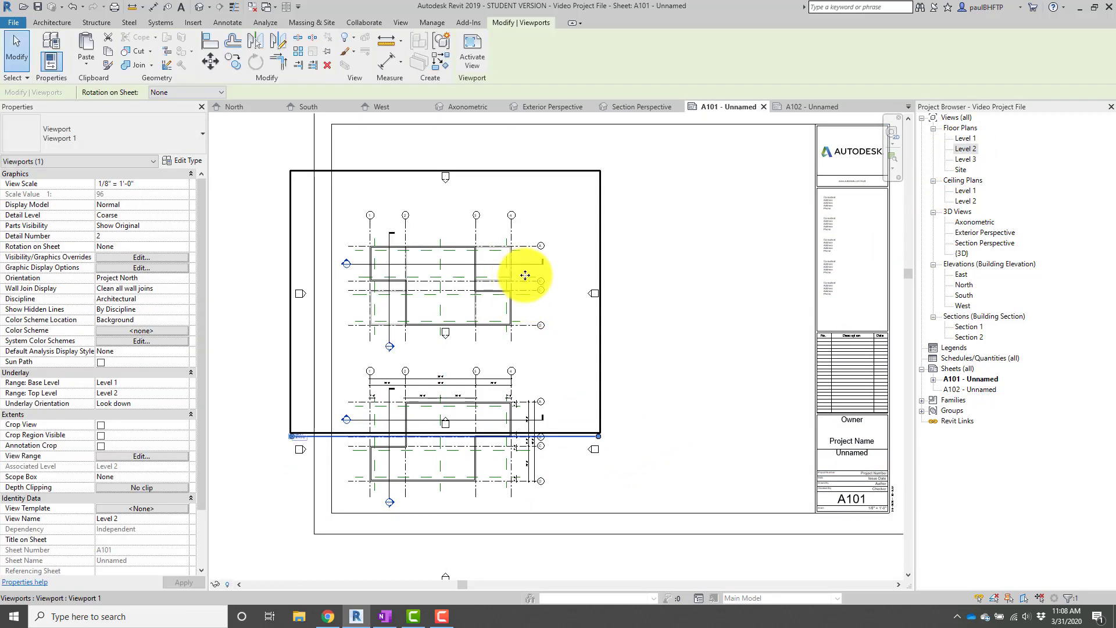
{"action": "key", "text": "Down"}
{"action": "key", "text": "Down"}
{"action": "key", "text": "Down"}
{"action": "key", "text": "Down"}
{"action": "key", "text": "Down"}
{"action": "middle_click_drag", "start_coordinate": [651, 324], "coordinate": [666, 294]}
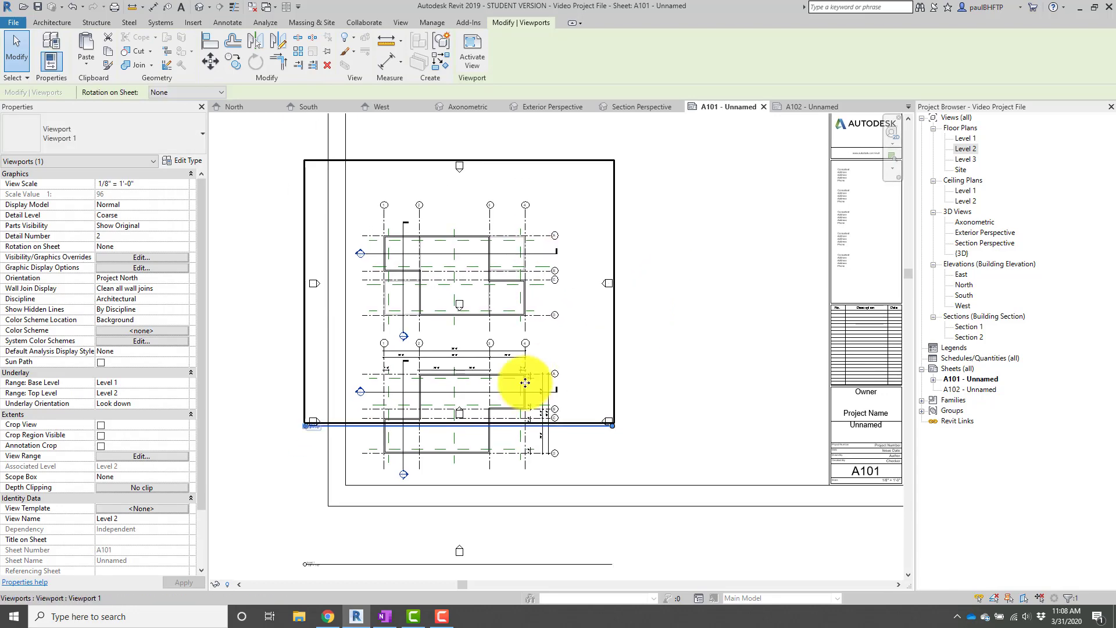
Nudge the Level 1 viewport slightly to the left on sheet A101.
{"action": "left_click", "coordinate": [489, 452]}
{"action": "key", "text": "Down"}
{"action": "key", "text": "Down"}
{"action": "key", "text": "Down"}
{"action": "key", "text": "Up"}
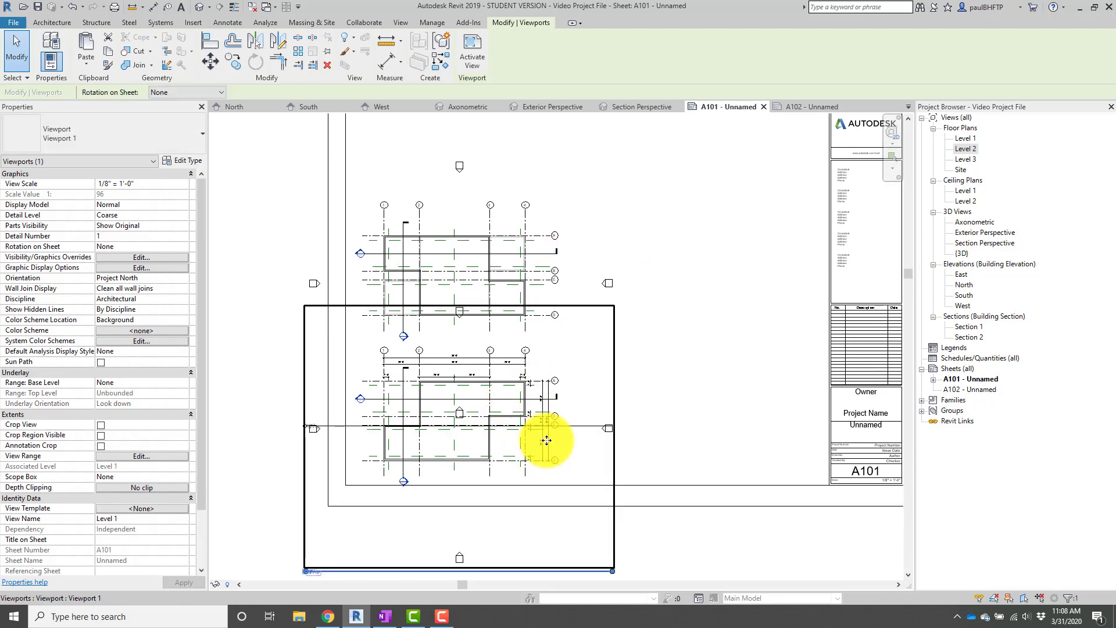
{"action": "key", "text": "Up"}
{"action": "key", "text": "Up"}
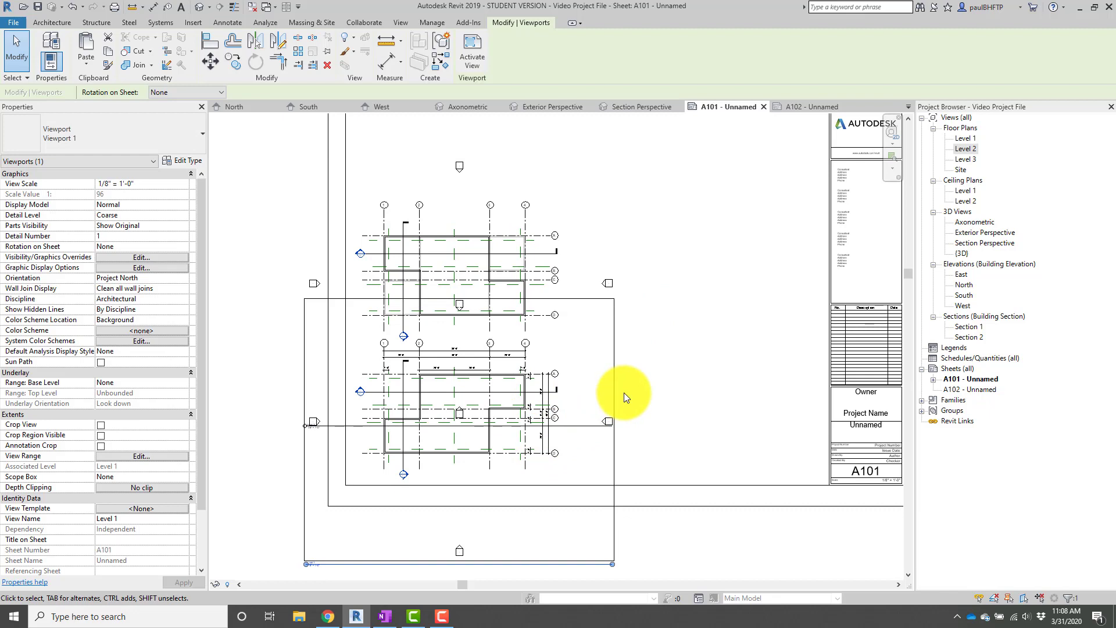
{"action": "key", "text": "Left"}
{"action": "key", "text": "Left"}
Move the Level 2 viewport so its plan lines up vertically with the Level 1 plan.
{"action": "left_click", "coordinate": [512, 242]}
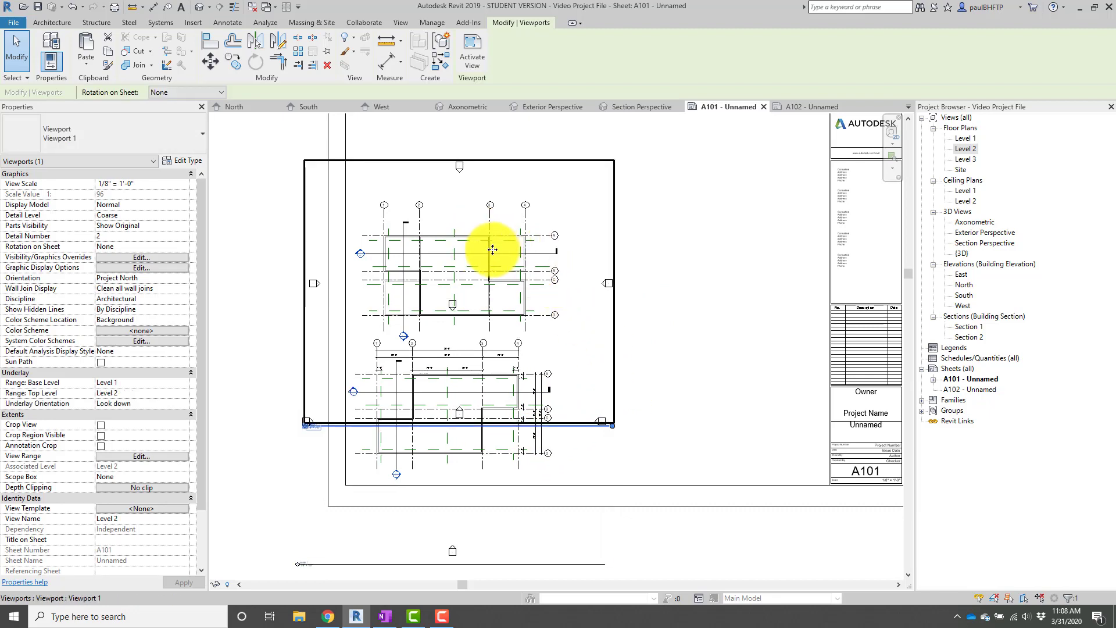
{"action": "left_click_drag", "start_coordinate": [456, 242], "coordinate": [499, 272]}
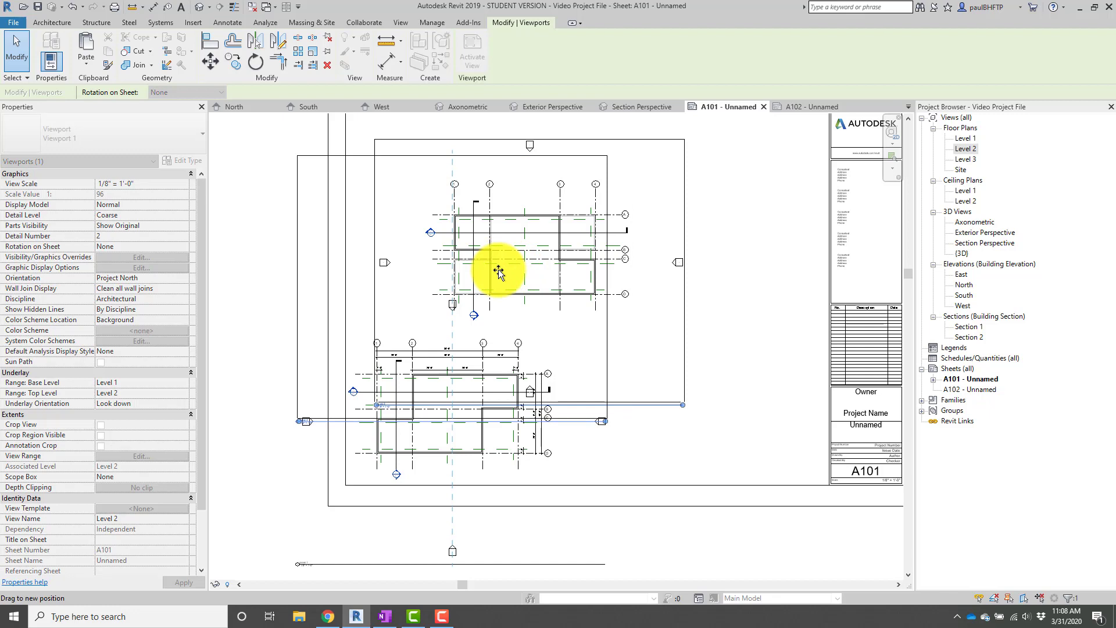
{"action": "left_click_drag", "start_coordinate": [499, 272], "coordinate": [499, 269]}
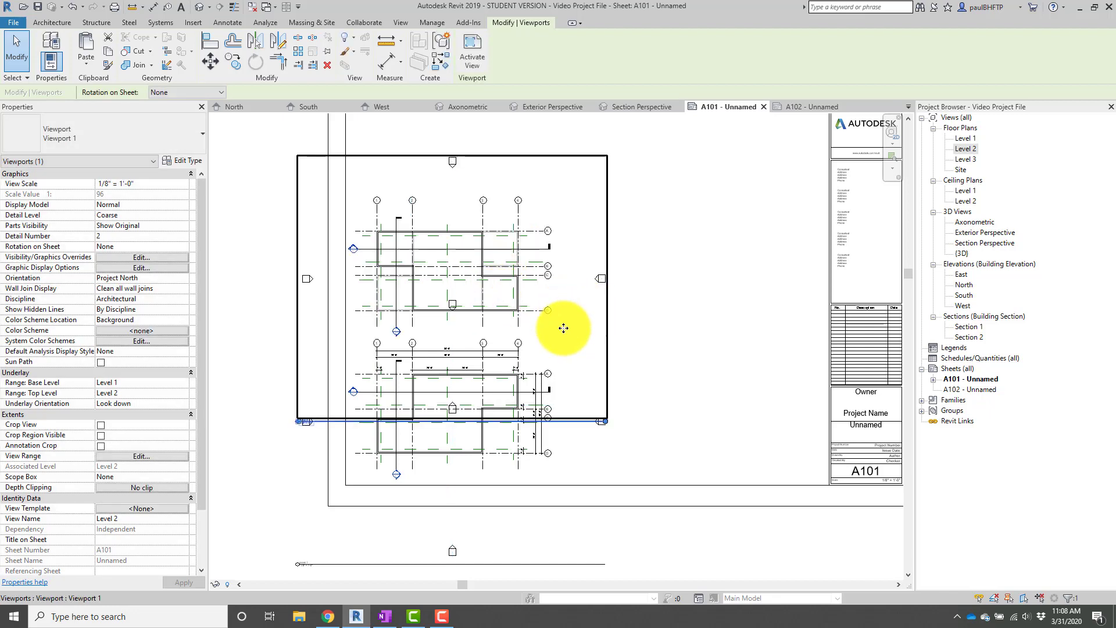
{"action": "mouse_move", "coordinate": [467, 302]}
{"action": "left_mouse_down"}
{"action": "mouse_move", "coordinate": [492, 303]}
{"action": "mouse_move", "coordinate": [468, 300]}
{"action": "left_mouse_up"}
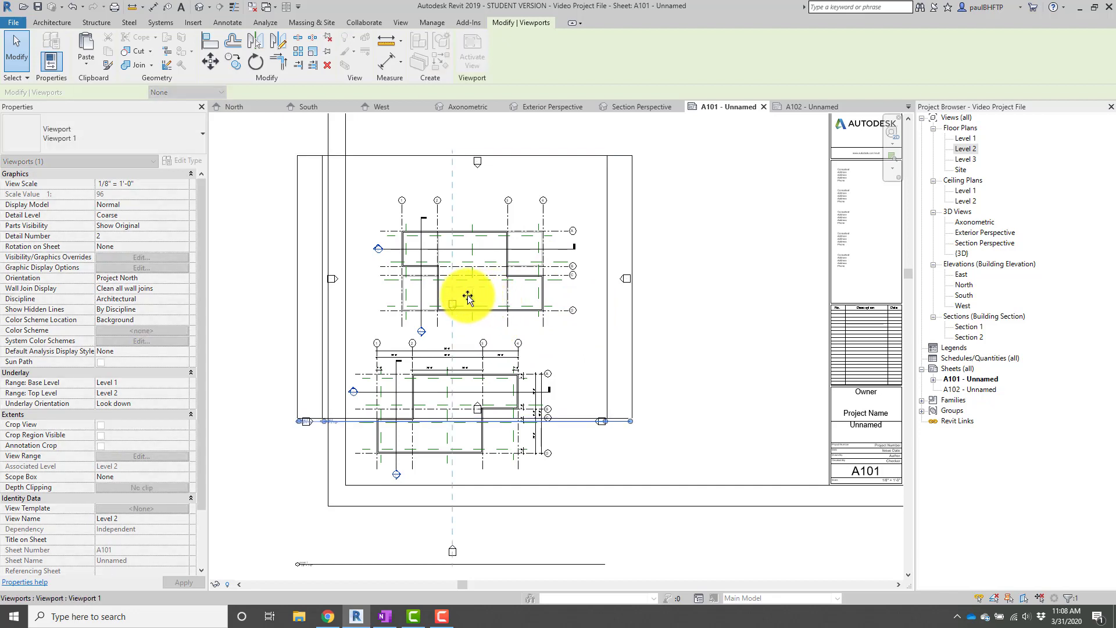
{"action": "left_click_drag", "start_coordinate": [468, 299], "coordinate": [469, 299]}
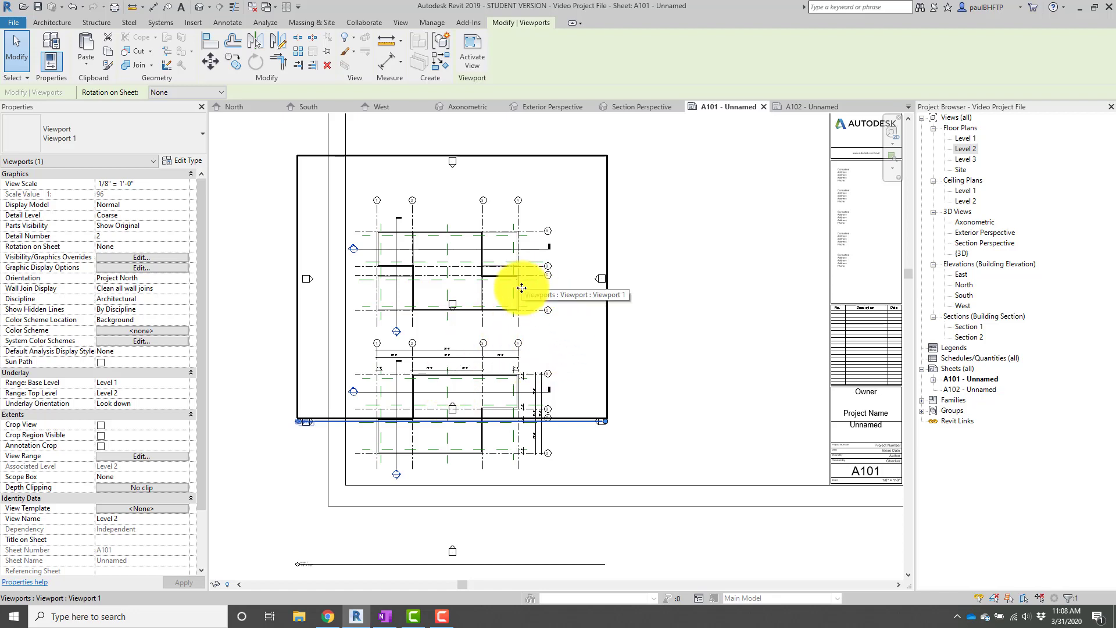
Place the Level 3 floor plan above Level 2, aligned with the plans below, and nudge it down.
{"action": "scroll", "coordinate": [522, 288], "scroll_direction": "up", "scroll_amount": 3}
{"action": "left_click", "coordinate": [733, 329]}
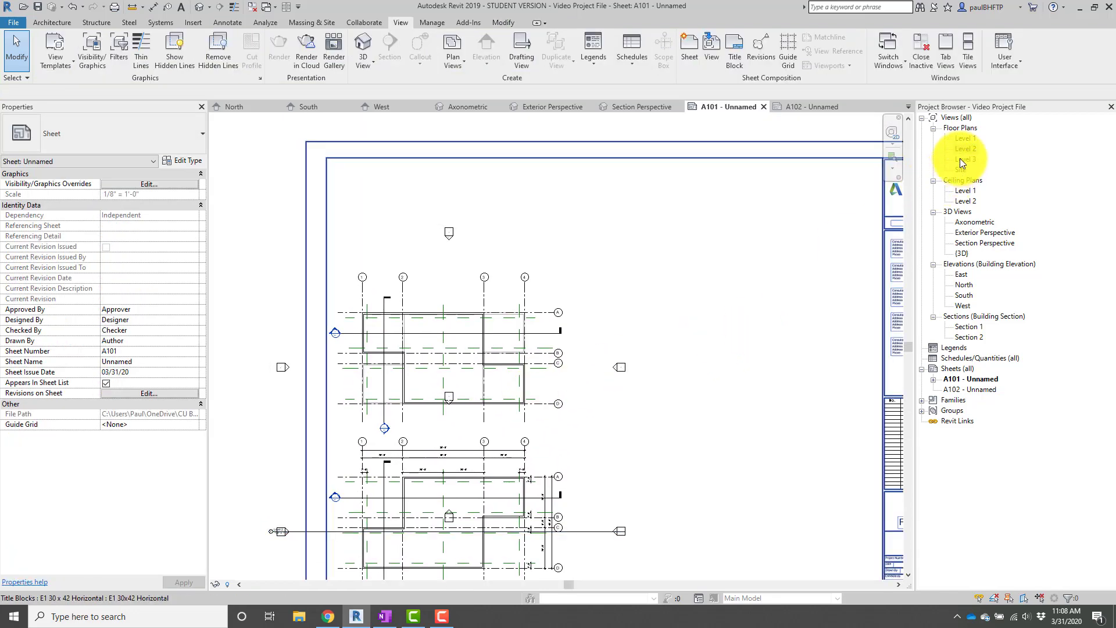
{"action": "left_click_drag", "start_coordinate": [960, 163], "coordinate": [449, 225]}
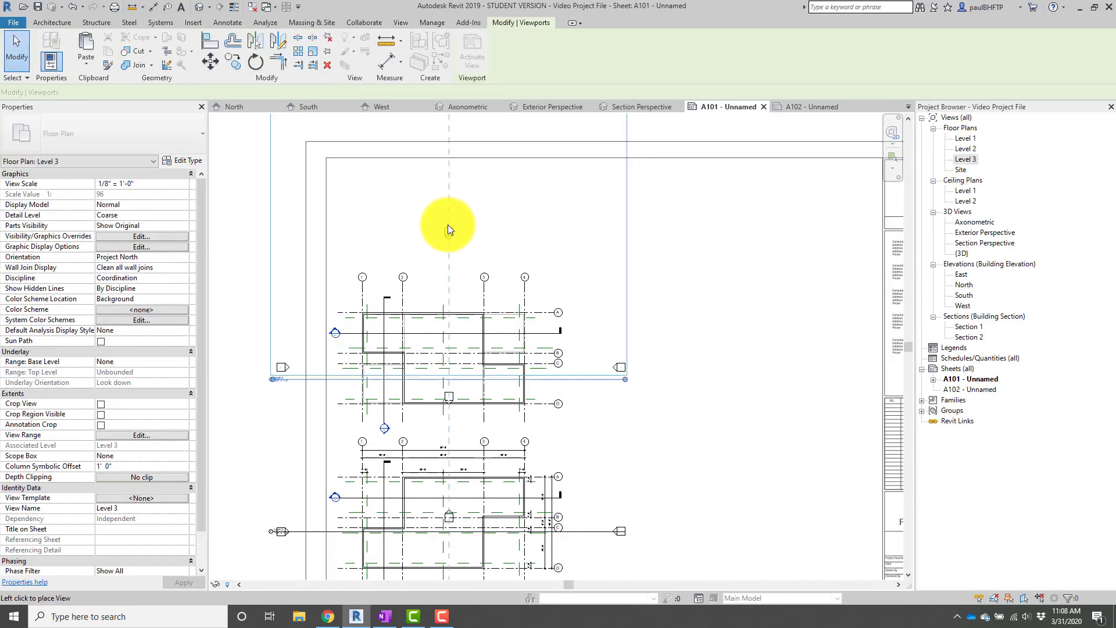
{"action": "left_click", "coordinate": [475, 235]}
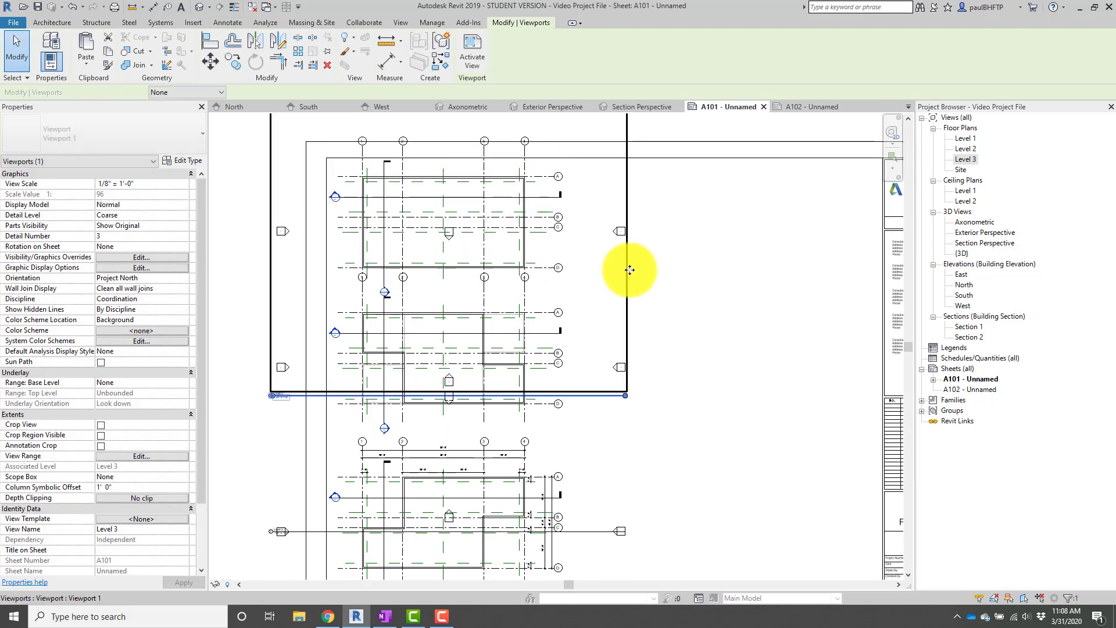
{"action": "key", "text": "Down"}
{"action": "key", "text": "Down"}
{"action": "key", "text": "Down"}
{"action": "middle_click_drag", "start_coordinate": [662, 311], "coordinate": [650, 228]}
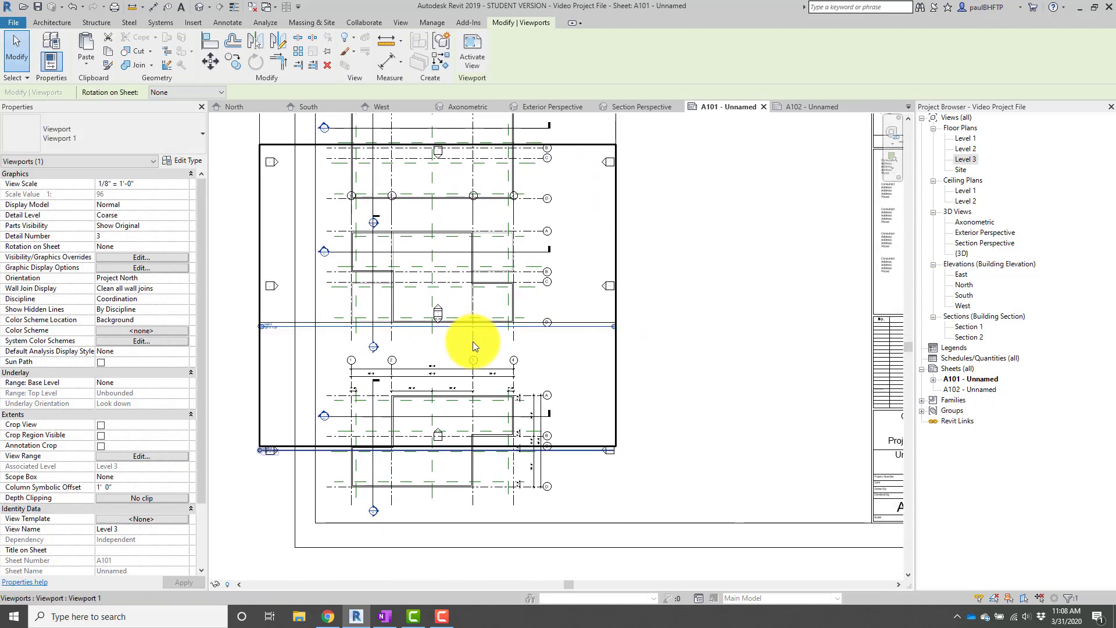
Nudge the Level 2 and Level 1 viewports down on the sheet to adjust the spacing between the plans.
{"action": "left_click", "coordinate": [474, 343]}
{"action": "key", "text": "Down"}
{"action": "key", "text": "Down"}
{"action": "middle_click_drag", "start_coordinate": [678, 349], "coordinate": [676, 301]}
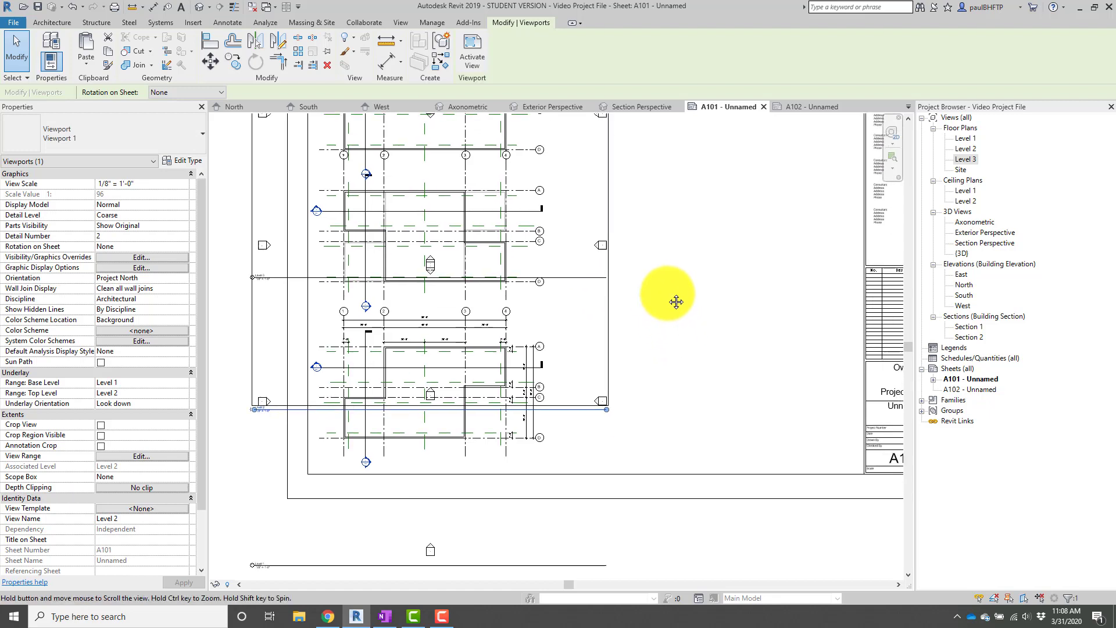
{"action": "left_click", "coordinate": [546, 416]}
{"action": "key", "text": "Down"}
{"action": "key", "text": "Down"}
{"action": "scroll", "coordinate": [669, 400], "scroll_direction": "down", "scroll_amount": 1}
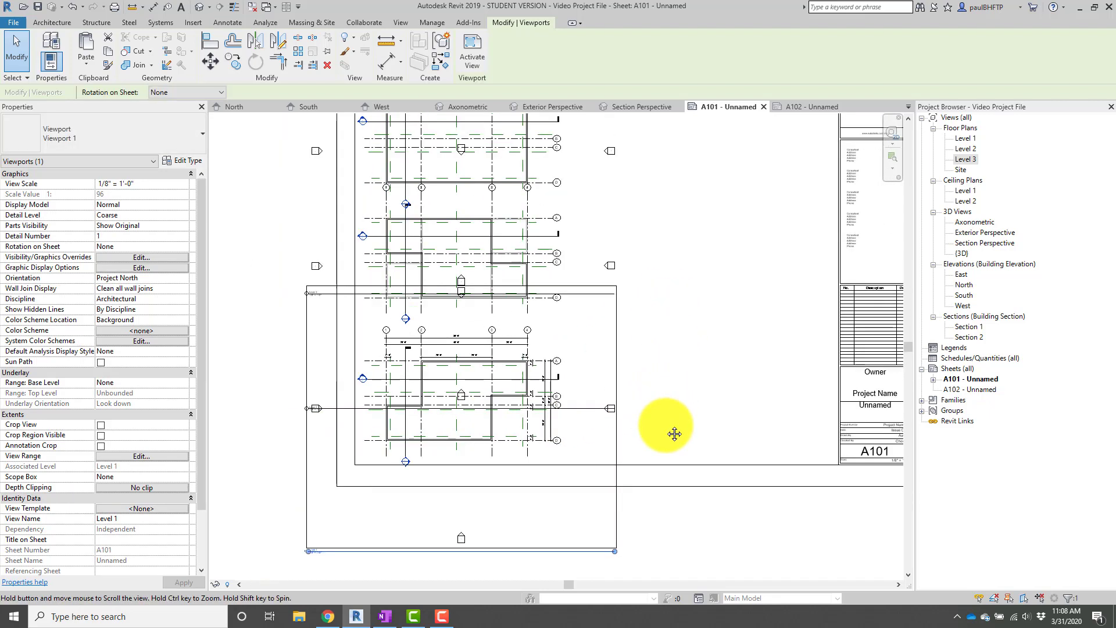
{"action": "middle_click_drag", "start_coordinate": [675, 433], "coordinate": [666, 486]}
Nudge the Level 3 viewport vertically and the Level 2 viewport down to even out the spacing of the three plans.
{"action": "left_click", "coordinate": [532, 284]}
{"action": "key", "text": "Down"}
{"action": "key", "text": "Down"}
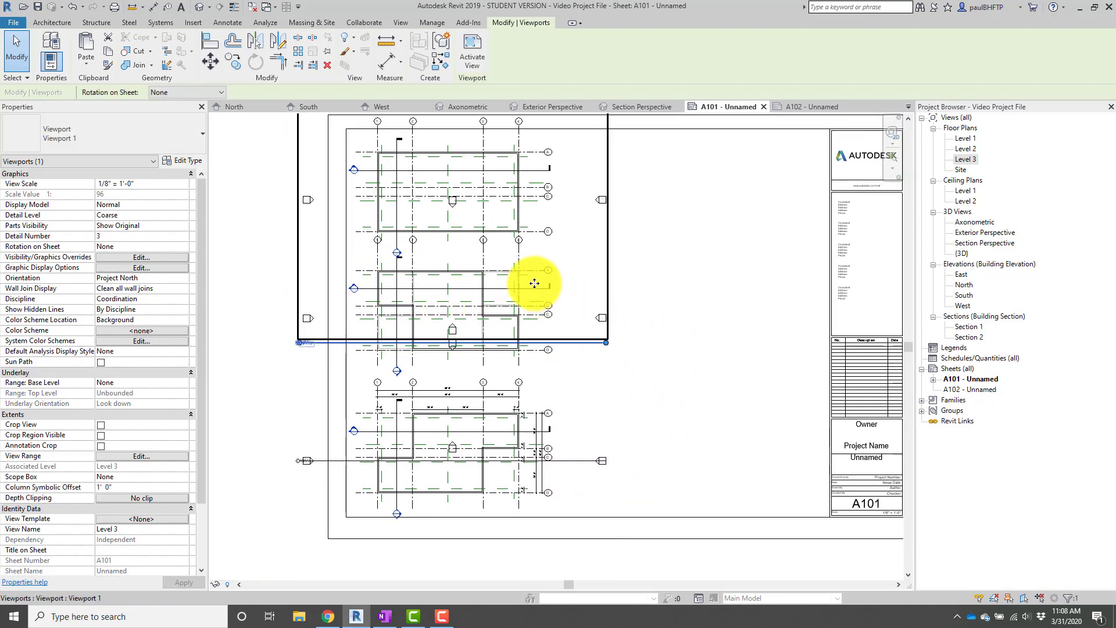
{"action": "left_click", "coordinate": [488, 358]}
{"action": "key", "text": "Down"}
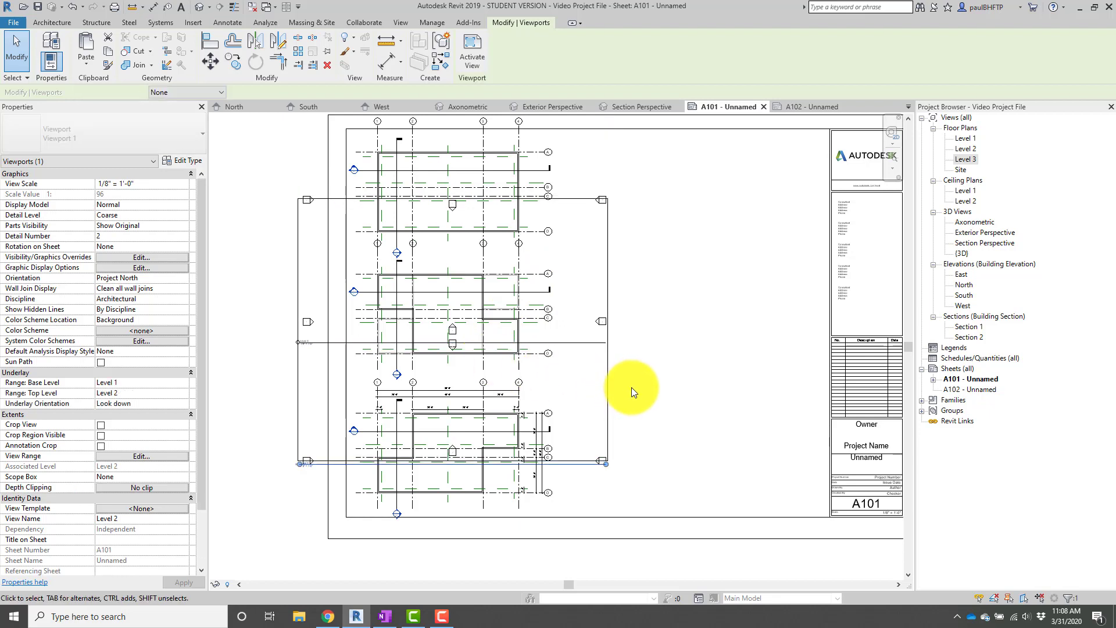
{"action": "key", "text": "Down"}
{"action": "left_click", "coordinate": [708, 390]}
{"action": "scroll", "coordinate": [698, 391], "scroll_direction": "down", "scroll_amount": 1}
{"action": "middle_click_drag", "start_coordinate": [657, 407], "coordinate": [521, 431]}
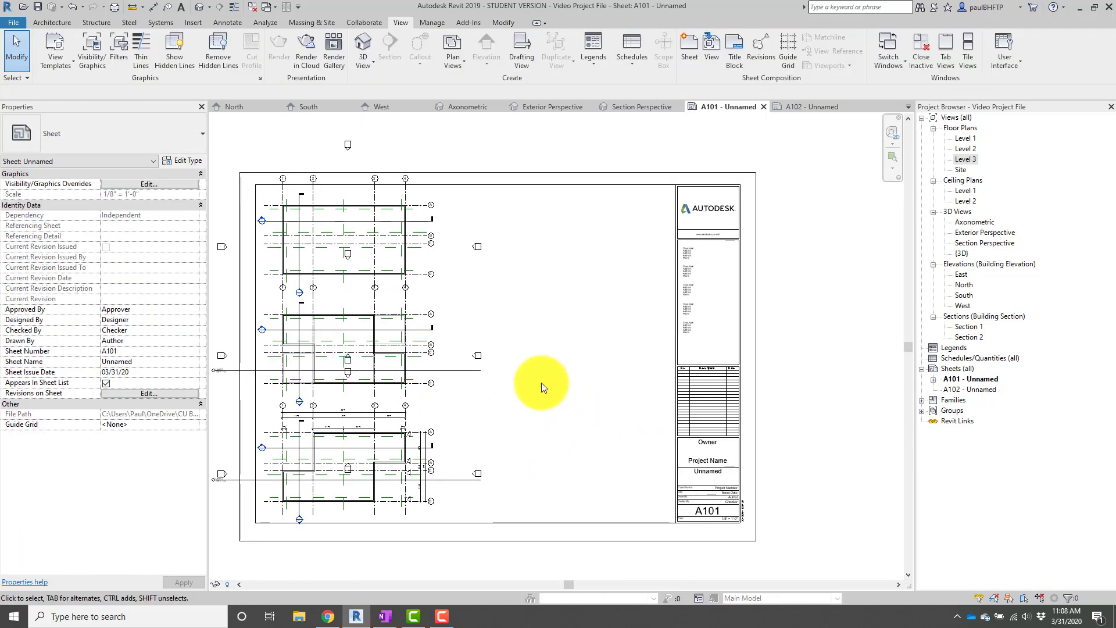
{"action": "middle_click_drag", "start_coordinate": [550, 382], "coordinate": [583, 364]}
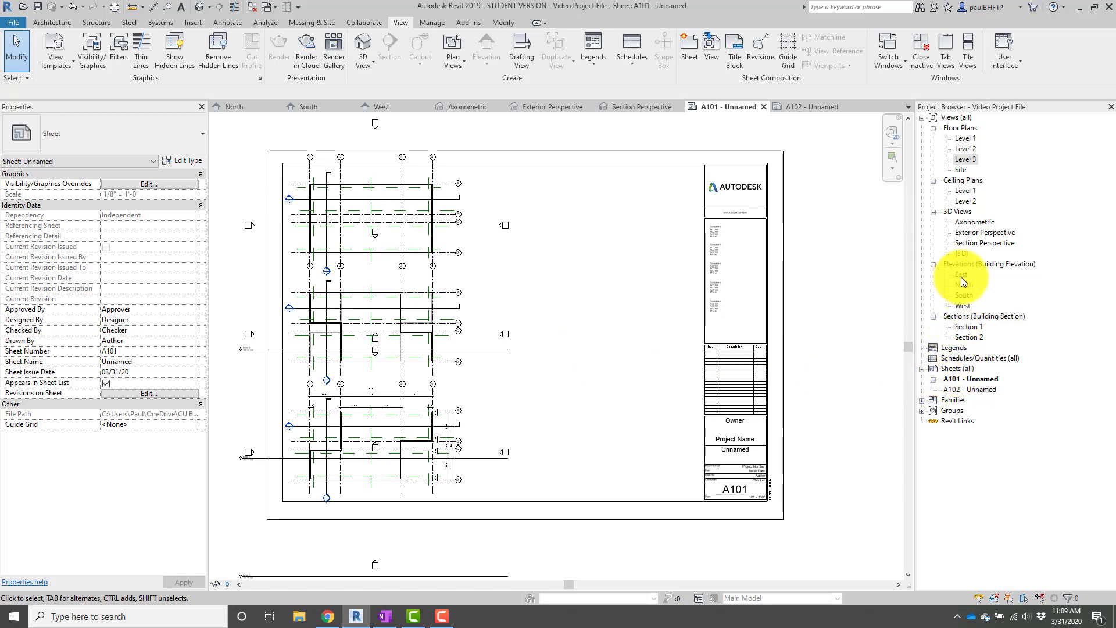
Place the North elevation in the upper-right area of sheet A101, compare its scale with Level 3, and shift it slightly up.
{"action": "left_click_drag", "start_coordinate": [961, 287], "coordinate": [603, 225]}
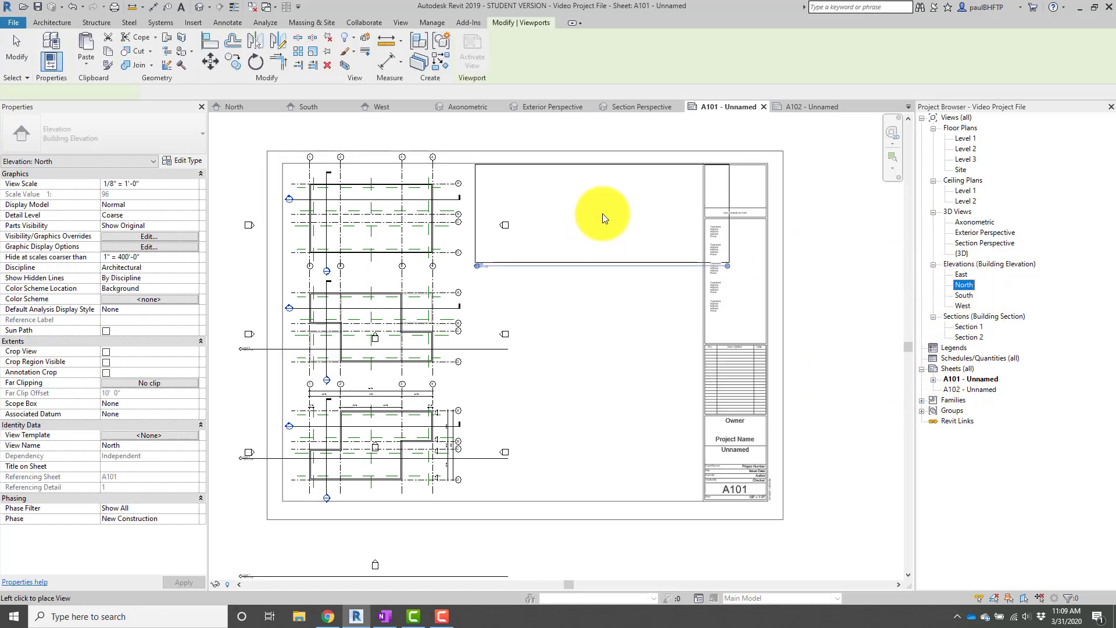
{"action": "left_click", "coordinate": [602, 214]}
{"action": "left_click", "coordinate": [636, 242]}
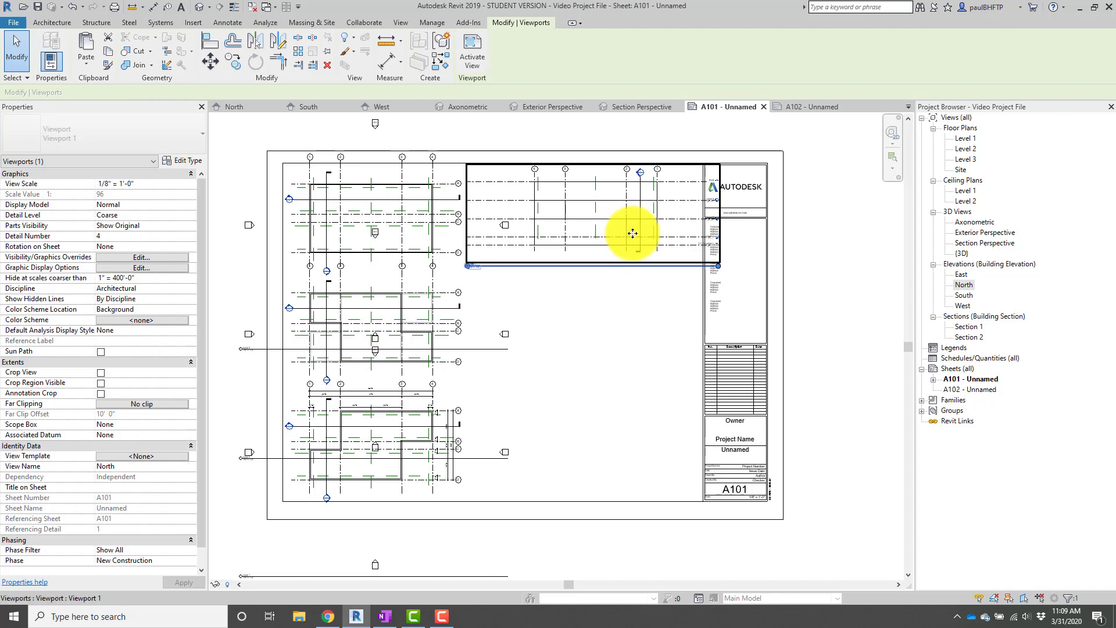
{"action": "left_click", "coordinate": [330, 208]}
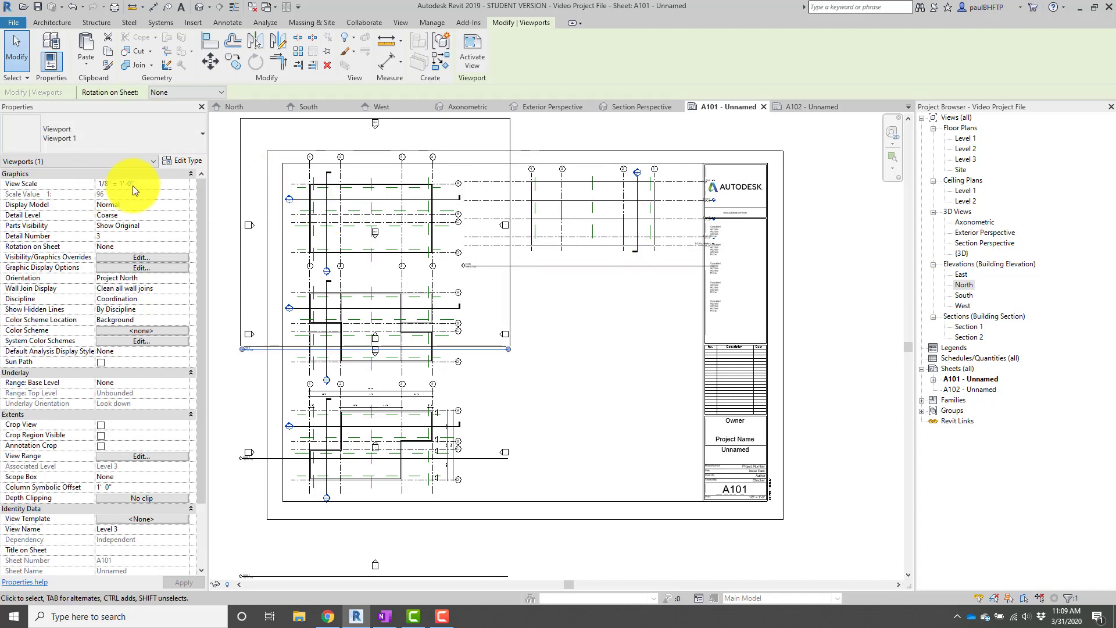
{"action": "left_click", "coordinate": [568, 214]}
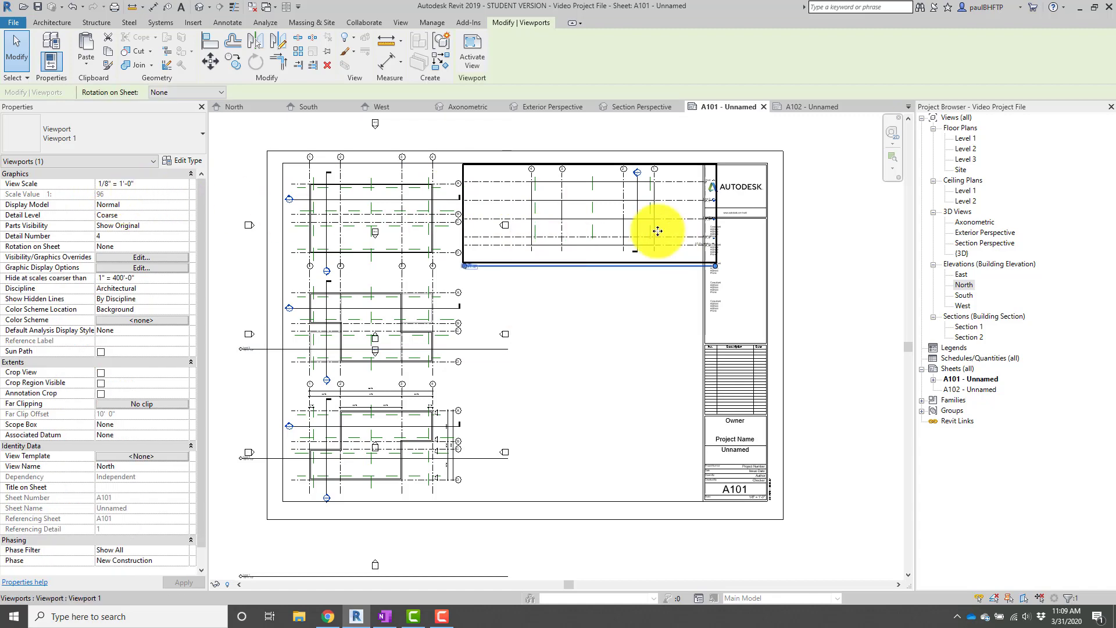
{"action": "scroll", "coordinate": [652, 244], "scroll_direction": "up", "scroll_amount": 2}
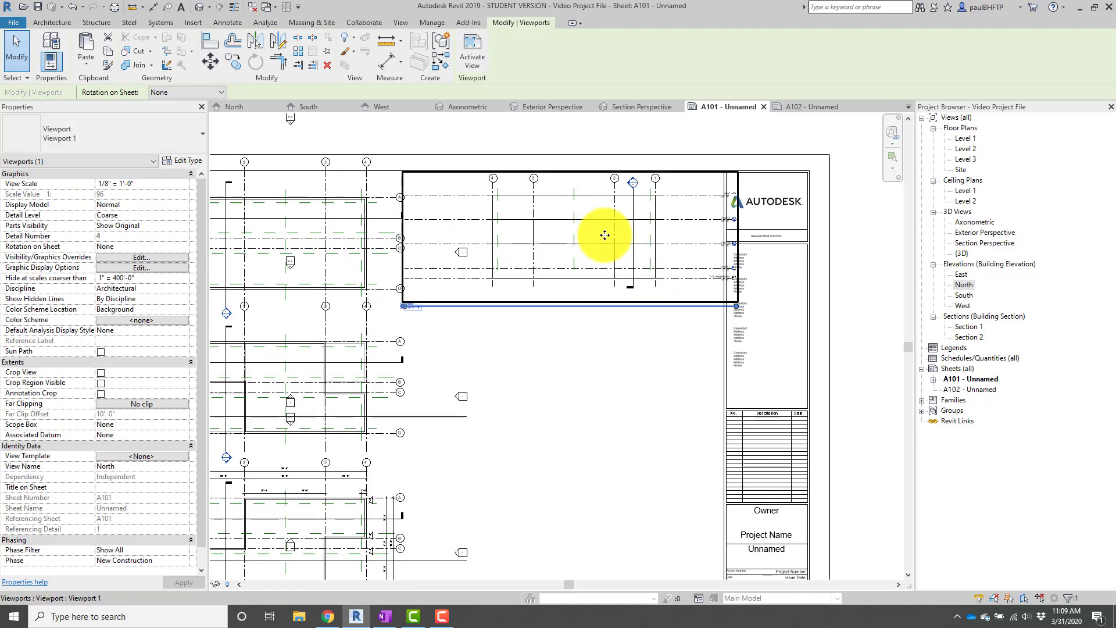
{"action": "left_click", "coordinate": [608, 347]}
{"action": "left_click", "coordinate": [962, 274]}
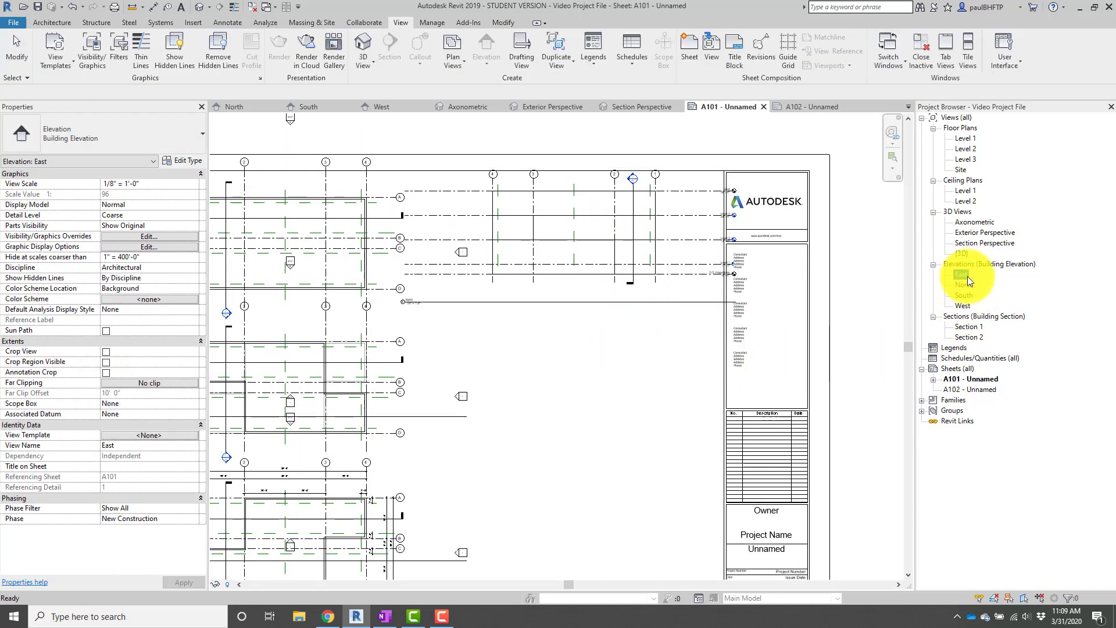
{"action": "left_click", "coordinate": [535, 372]}
{"action": "scroll", "coordinate": [574, 337], "scroll_direction": "down", "scroll_amount": 2}
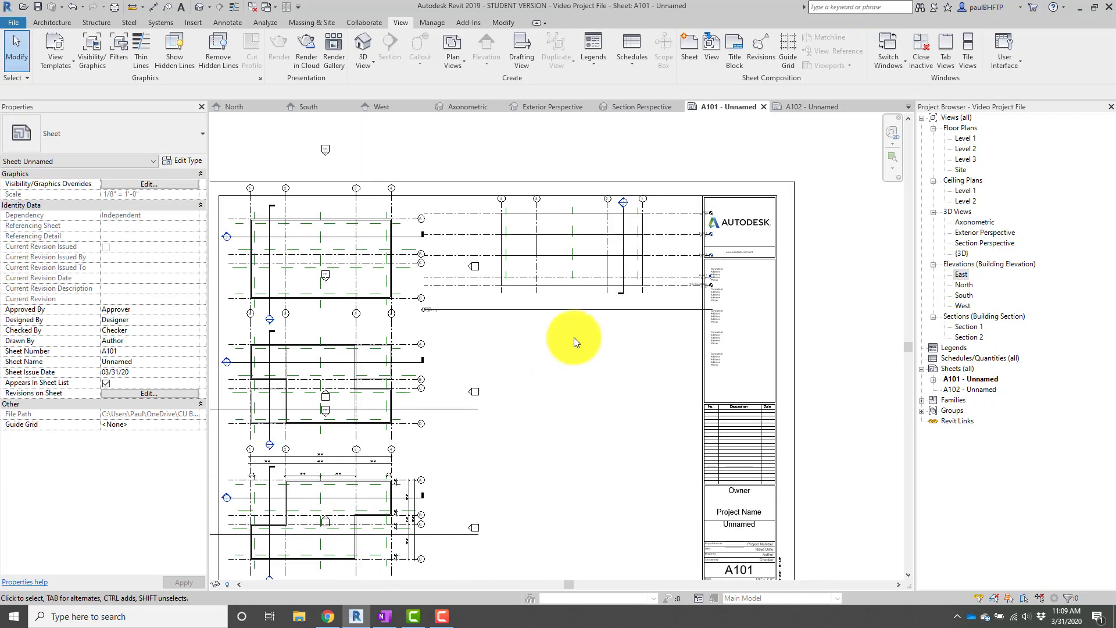
{"action": "left_click", "coordinate": [964, 287]}
Place the East elevation below the North elevation, beside the Level 2 plan, and adjust its position down and to the left.
{"action": "scroll", "coordinate": [640, 319], "scroll_direction": "down", "scroll_amount": 2}
{"action": "left_click", "coordinate": [963, 276]}
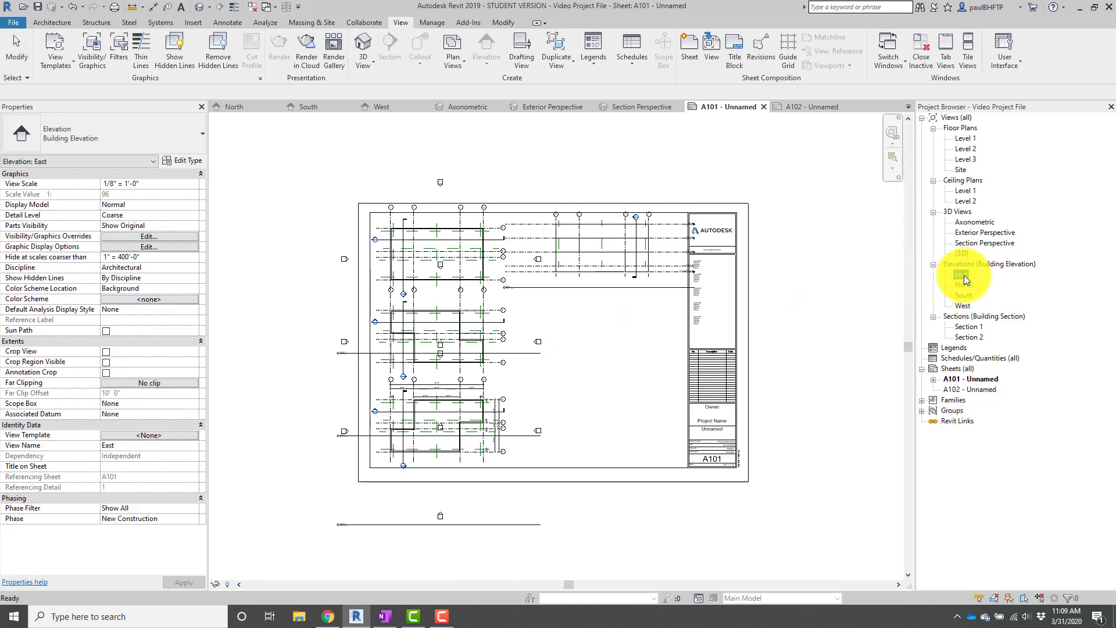
{"action": "left_click", "coordinate": [594, 340]}
{"action": "scroll", "coordinate": [602, 340], "scroll_direction": "up", "scroll_amount": 4}
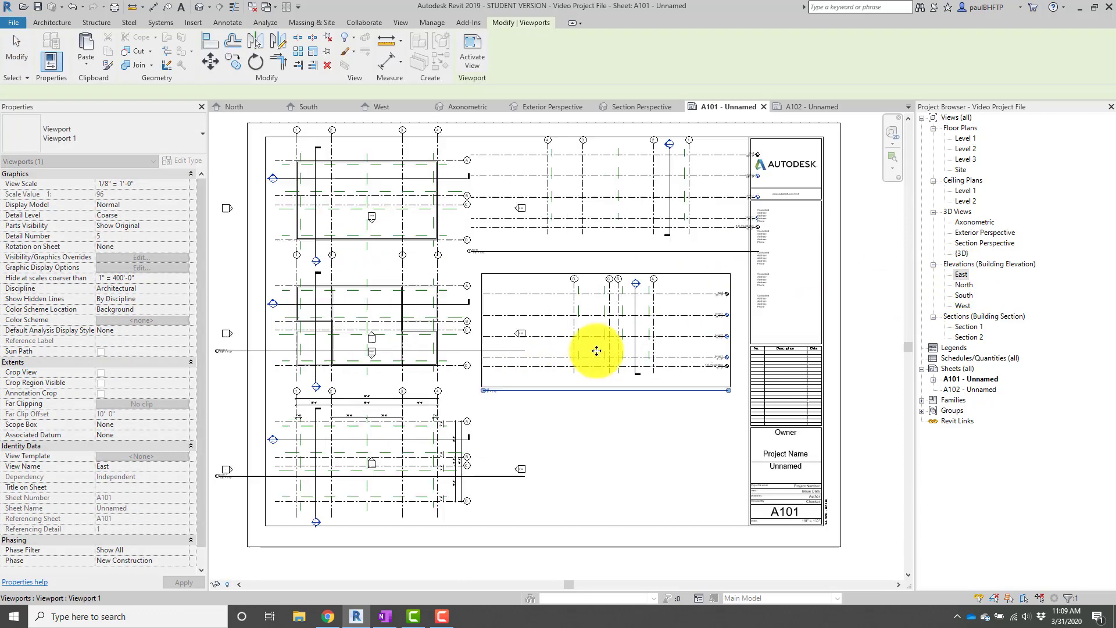
{"action": "left_click_drag", "start_coordinate": [639, 346], "coordinate": [591, 332]}
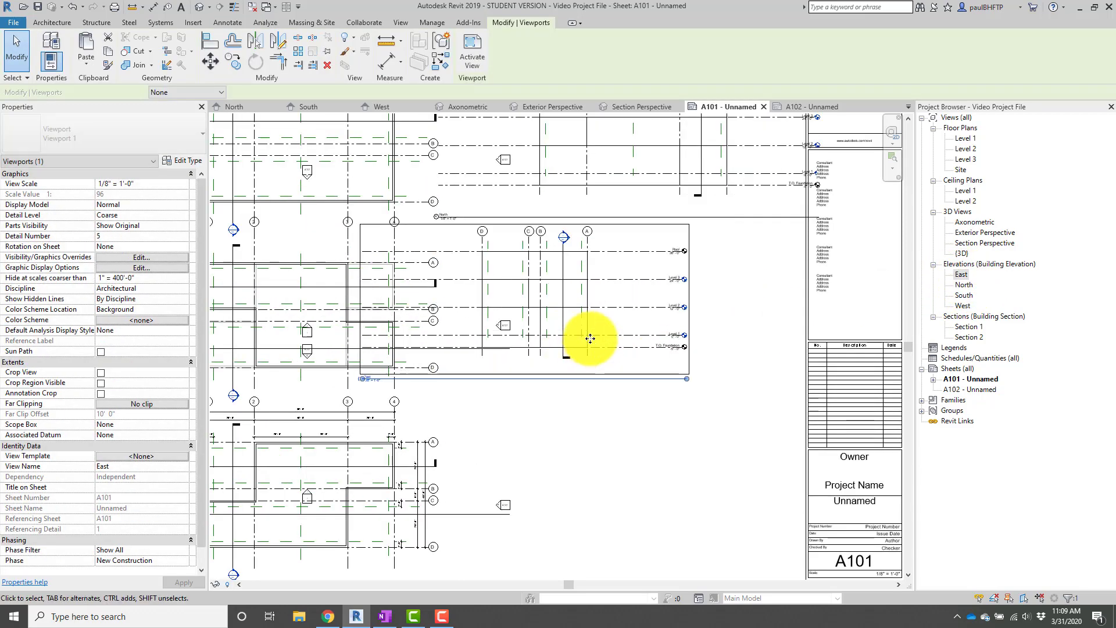
{"action": "key", "text": "Down"}
{"action": "key", "text": "Down"}
{"action": "key", "text": "Left"}
{"action": "key", "text": "Left"}
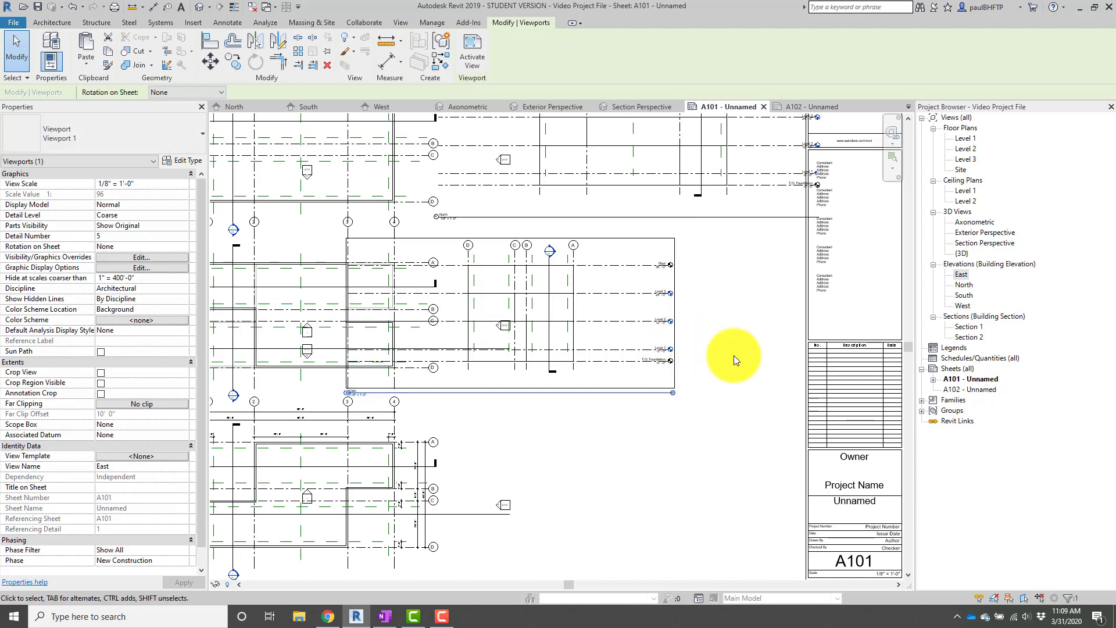
Place the West elevation to the right of the East elevation, in line with it on sheet A101.
{"action": "middle_click_drag", "start_coordinate": [741, 358], "coordinate": [655, 354]}
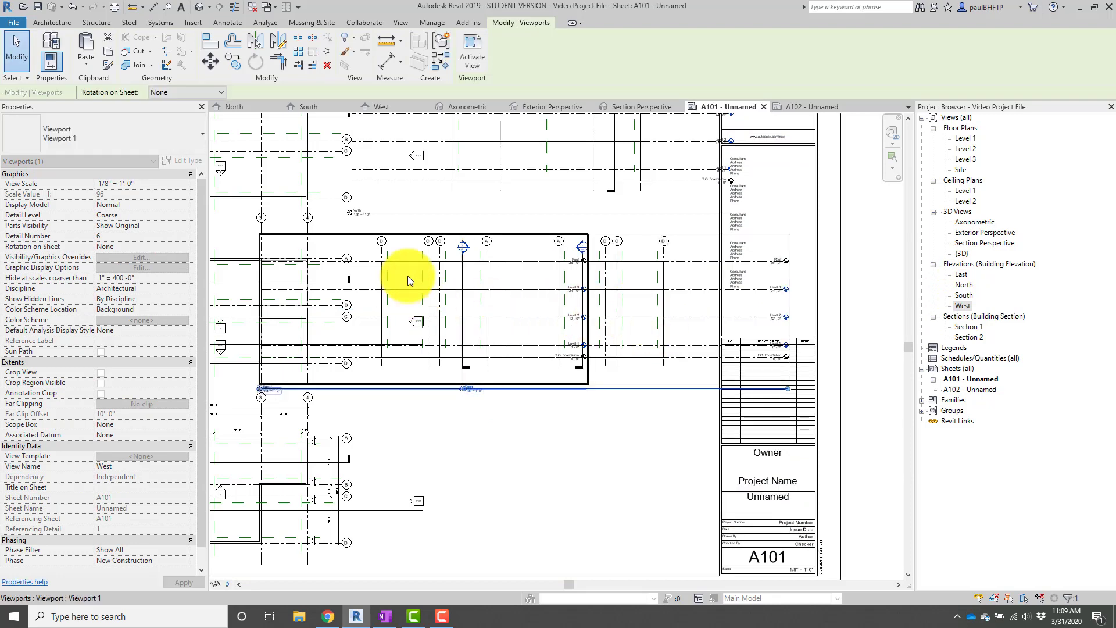
{"action": "left_click", "coordinate": [451, 301]}
{"action": "left_click_drag", "start_coordinate": [450, 302], "coordinate": [663, 346]}
{"action": "middle_click_drag", "start_coordinate": [687, 425], "coordinate": [782, 430]}
{"action": "scroll", "coordinate": [718, 371], "scroll_direction": "down", "scroll_amount": 1}
Place the South elevation on sheet A101 below the East and West elevations, beside the Level 1 plan.
{"action": "left_click", "coordinate": [964, 295]}
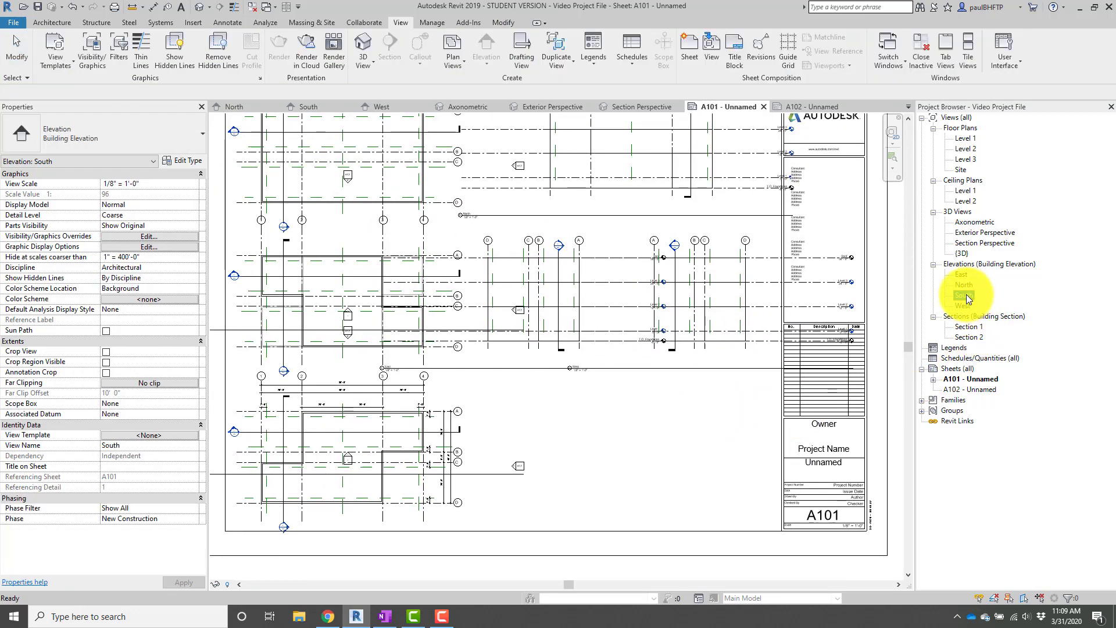
{"action": "left_click", "coordinate": [626, 448]}
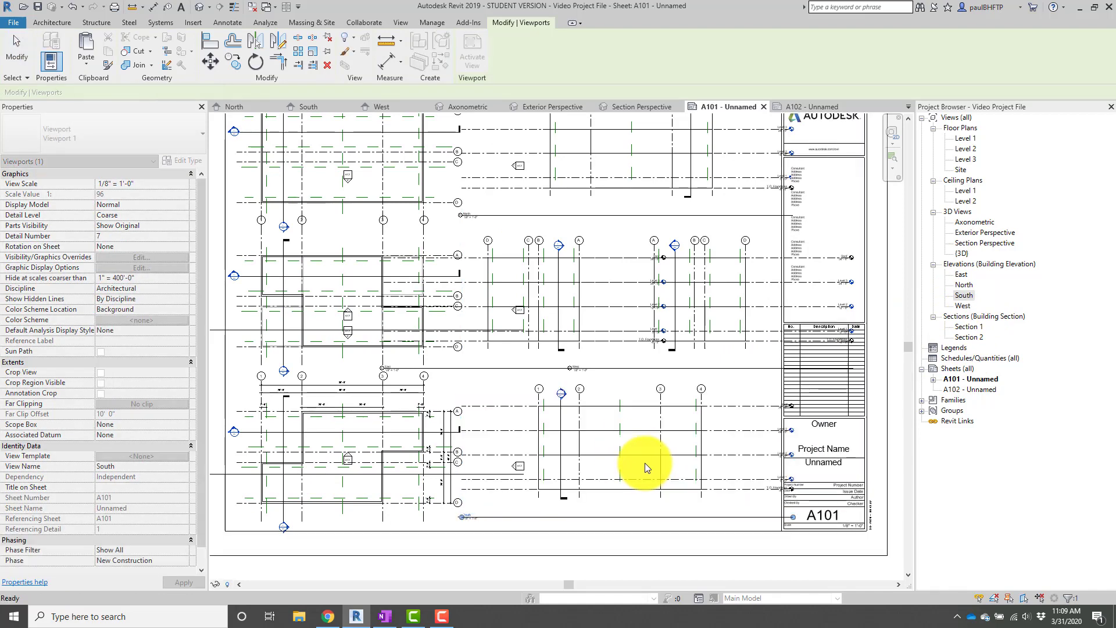
{"action": "scroll", "coordinate": [669, 462], "scroll_direction": "down", "scroll_amount": 3}
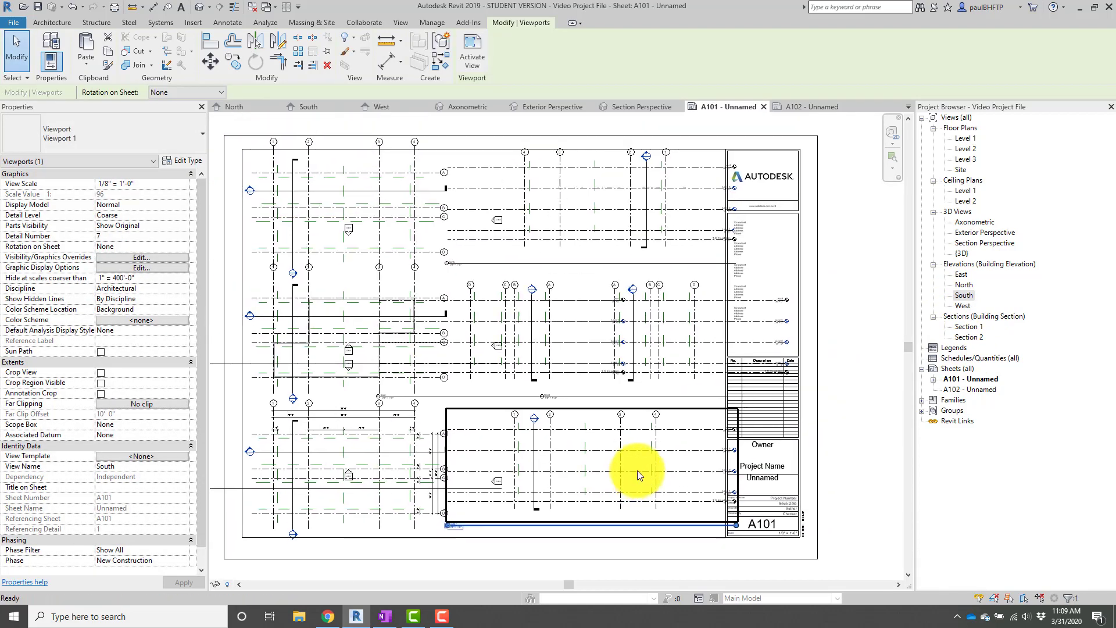
{"action": "middle_click_drag", "start_coordinate": [686, 476], "coordinate": [705, 477]}
{"action": "left_click", "coordinate": [831, 436]}
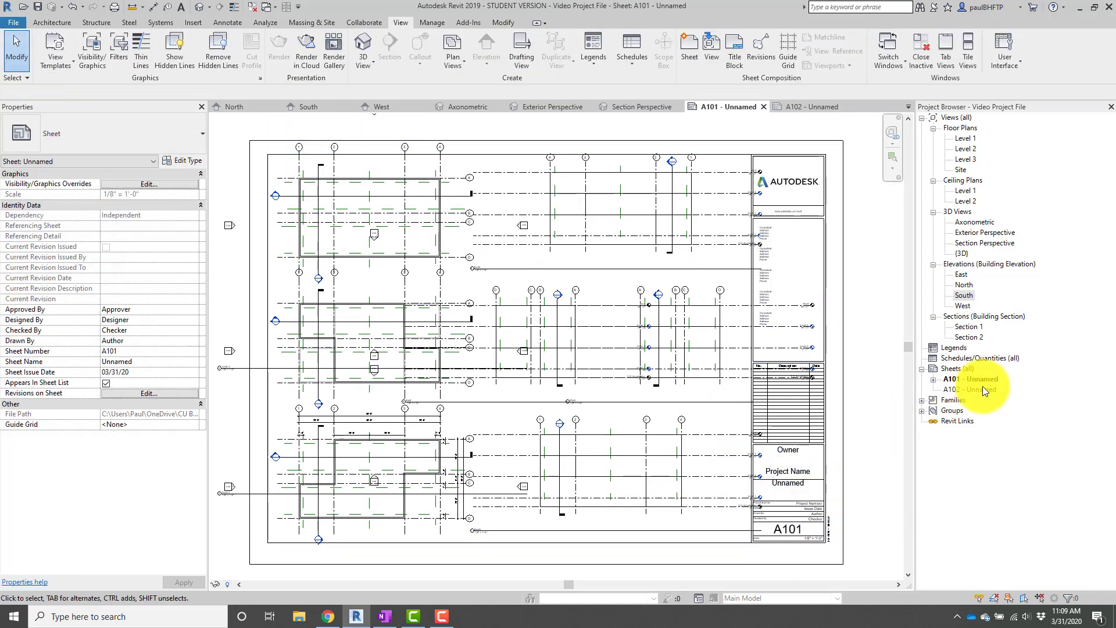
Open sheet A102 and place Section 1 in its upper-left corner with Section 2 directly below it.
{"action": "double_click", "coordinate": [964, 389]}
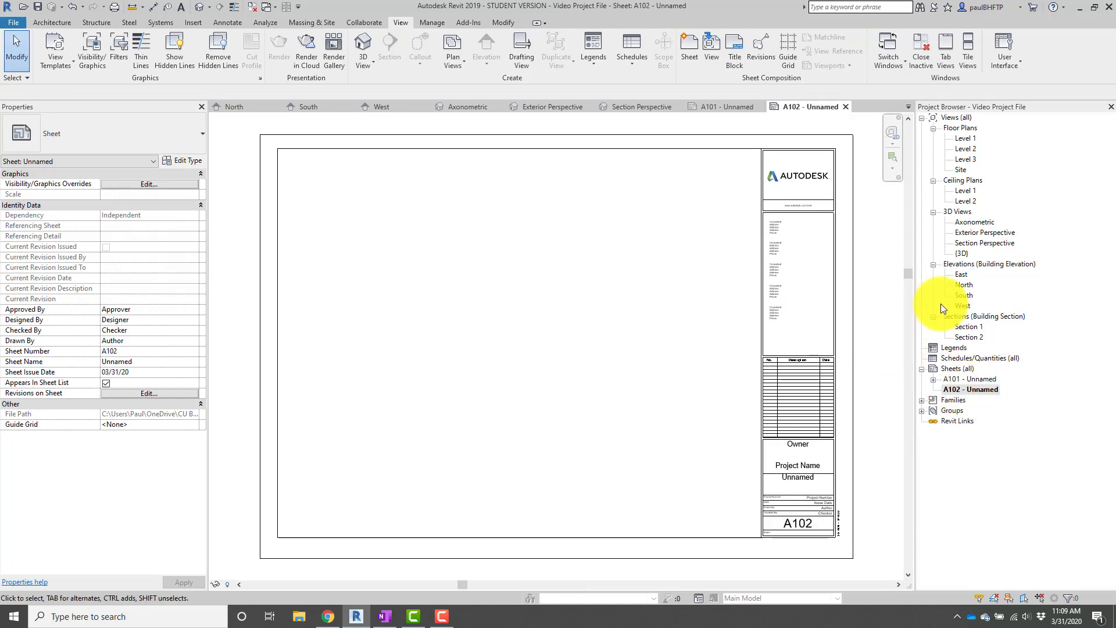
{"action": "left_click_drag", "start_coordinate": [970, 325], "coordinate": [482, 283]}
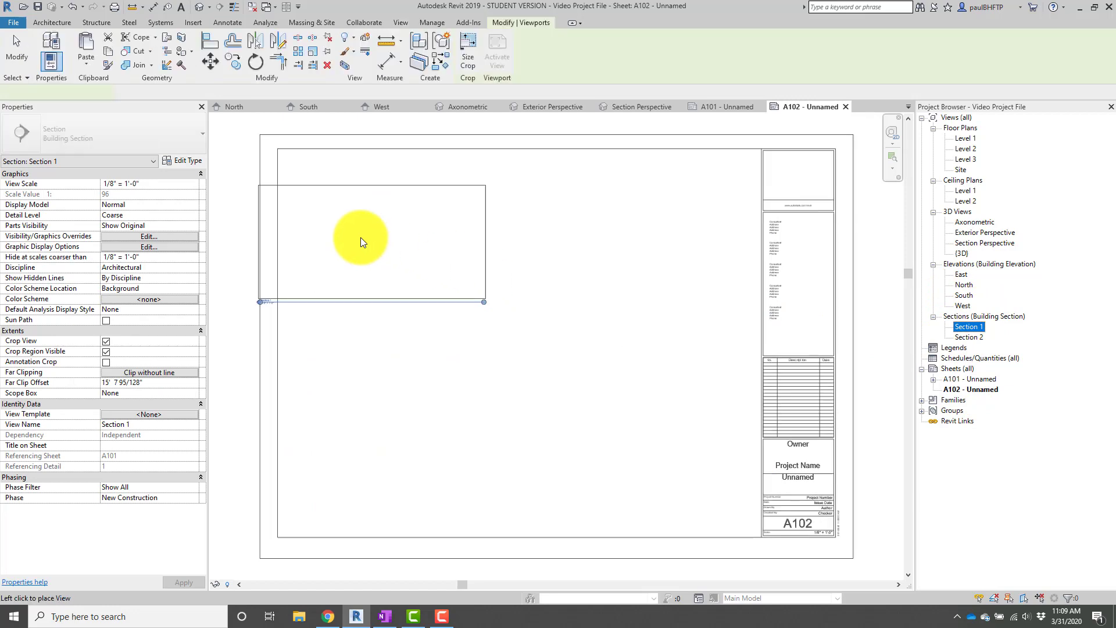
{"action": "left_click", "coordinate": [416, 281]}
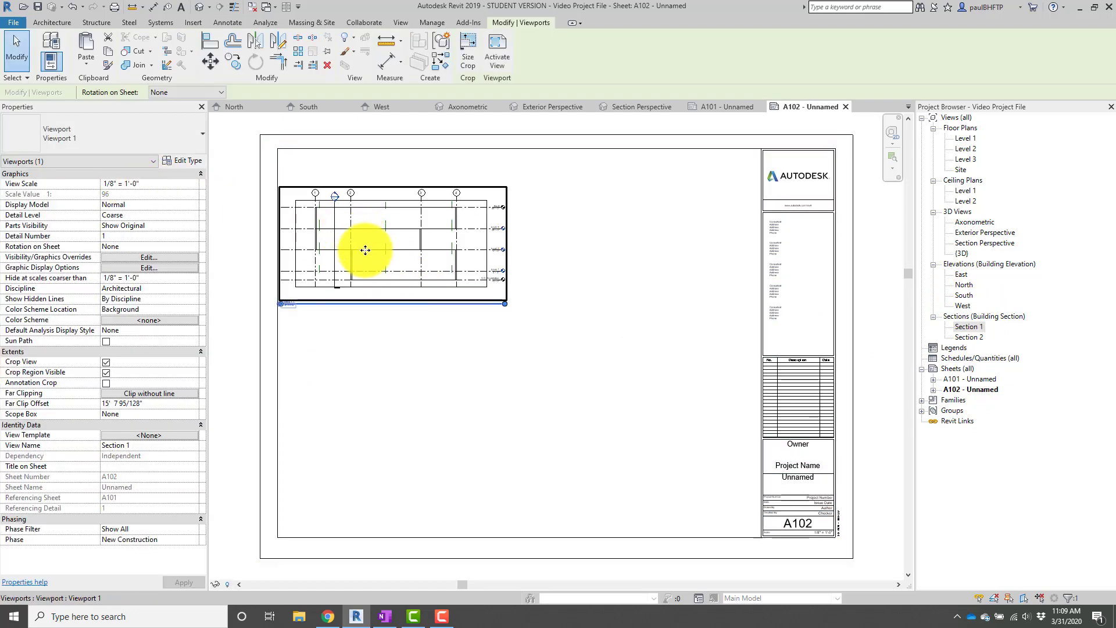
{"action": "left_click_drag", "start_coordinate": [368, 217], "coordinate": [368, 217]}
{"action": "left_click_drag", "start_coordinate": [969, 337], "coordinate": [426, 315]}
{"action": "left_click", "coordinate": [382, 333]}
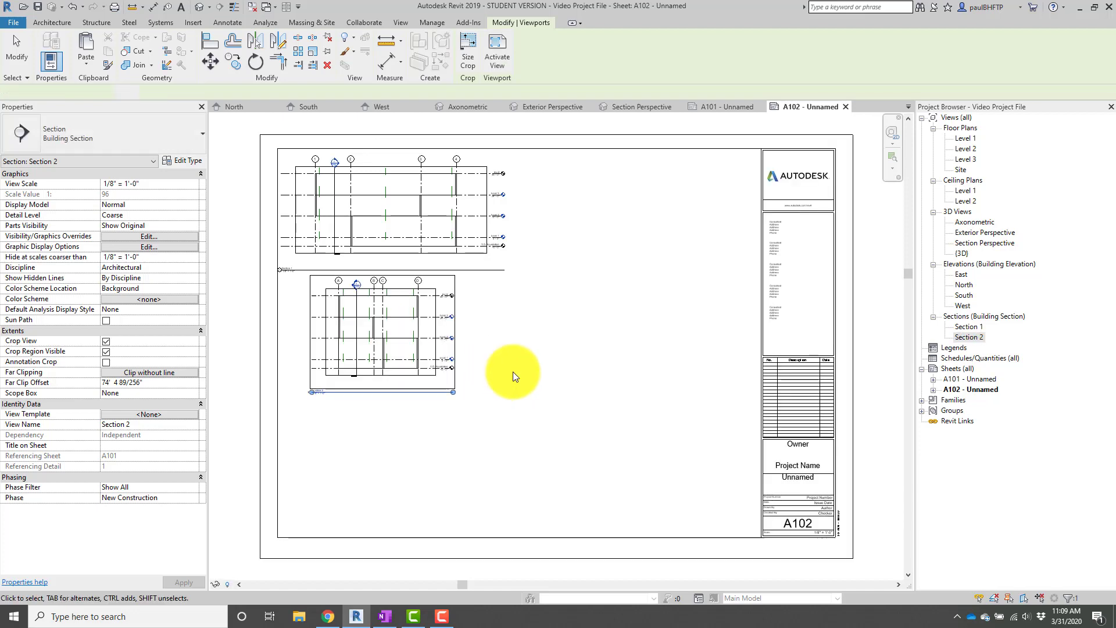
{"action": "middle_click_drag", "start_coordinate": [543, 357], "coordinate": [533, 364]}
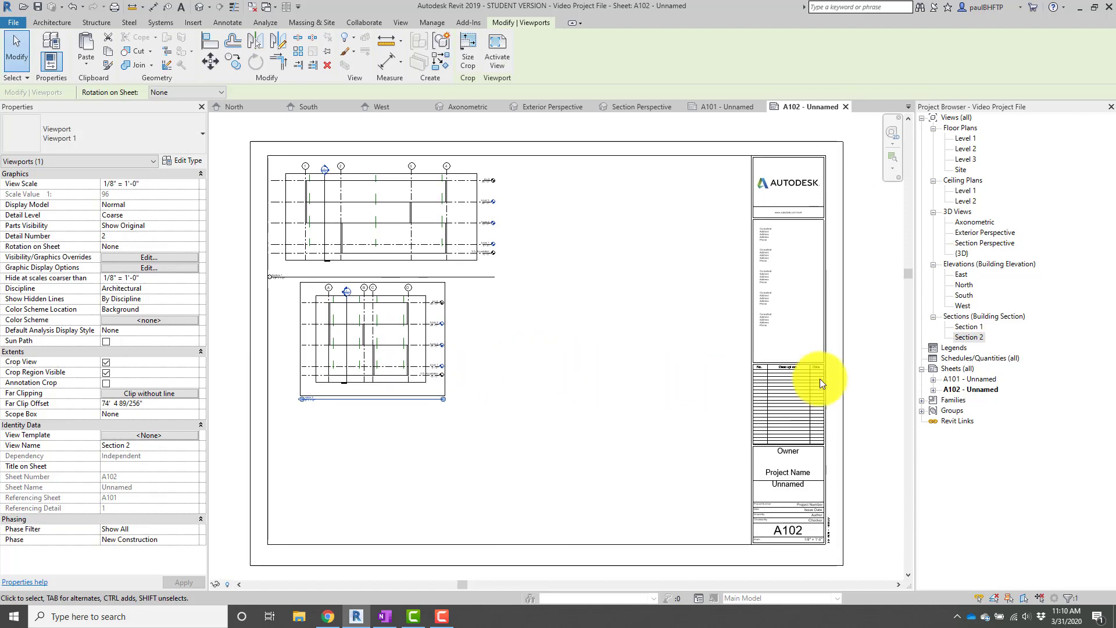
Place the Axonometric view in the upper-right area of sheet A102 and shift it slightly down and to the right.
{"action": "left_click", "coordinate": [974, 233]}
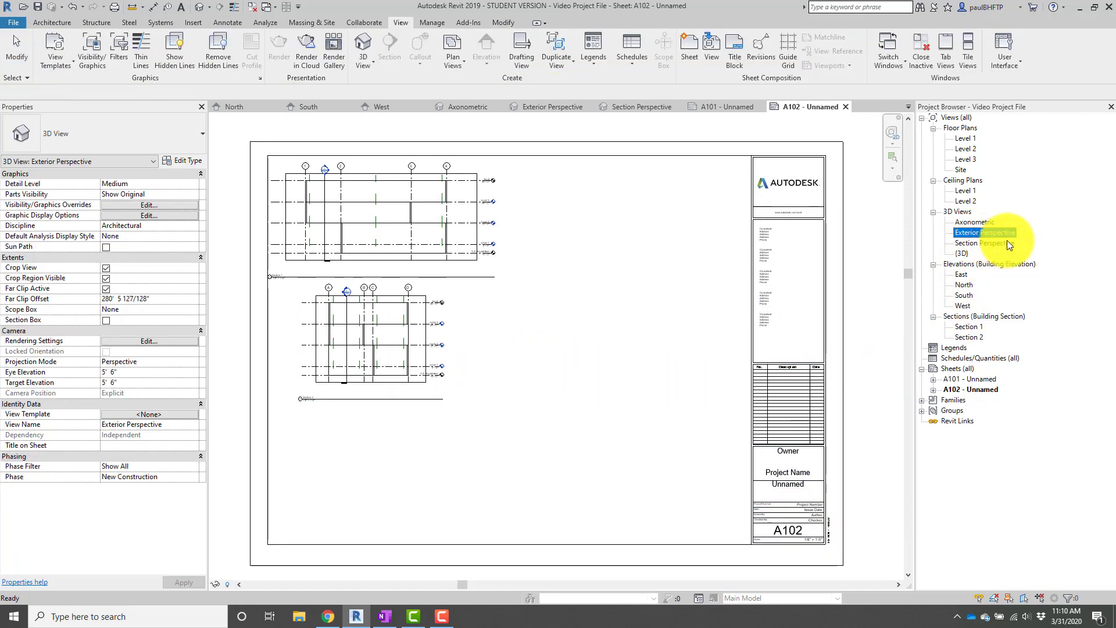
{"action": "left_click", "coordinate": [974, 222]}
{"action": "left_click_drag", "start_coordinate": [986, 222], "coordinate": [645, 259]}
{"action": "middle_click_drag", "start_coordinate": [617, 248], "coordinate": [611, 285]}
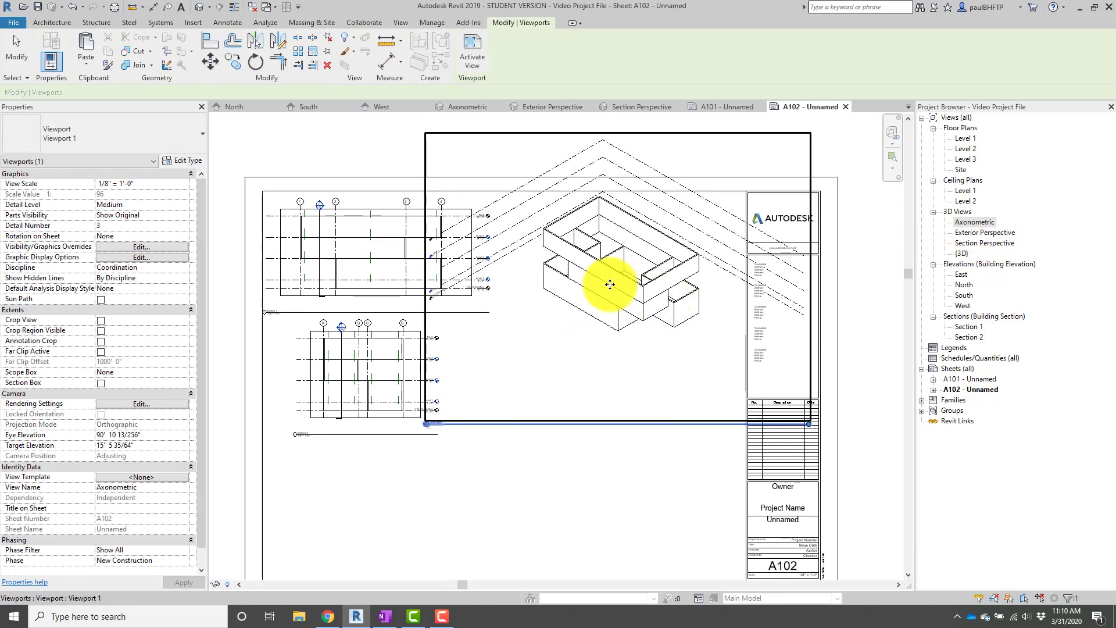
{"action": "left_click_drag", "start_coordinate": [610, 285], "coordinate": [645, 301]}
{"action": "left_click", "coordinate": [645, 301]}
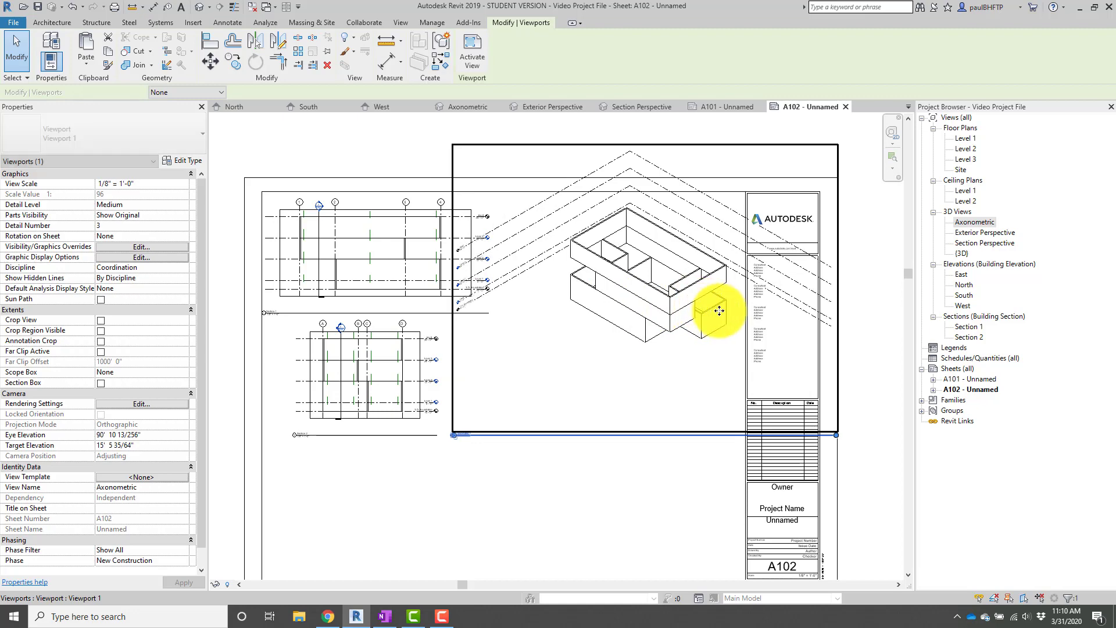
{"action": "middle_click_drag", "start_coordinate": [865, 316], "coordinate": [838, 271]}
Place the Exterior Perspective below the axonometric and the Section Perspective to its left, below Section 2, and review sheets A101 and A102.
{"action": "left_click_drag", "start_coordinate": [986, 233], "coordinate": [622, 457]}
{"action": "left_click", "coordinate": [622, 457]}
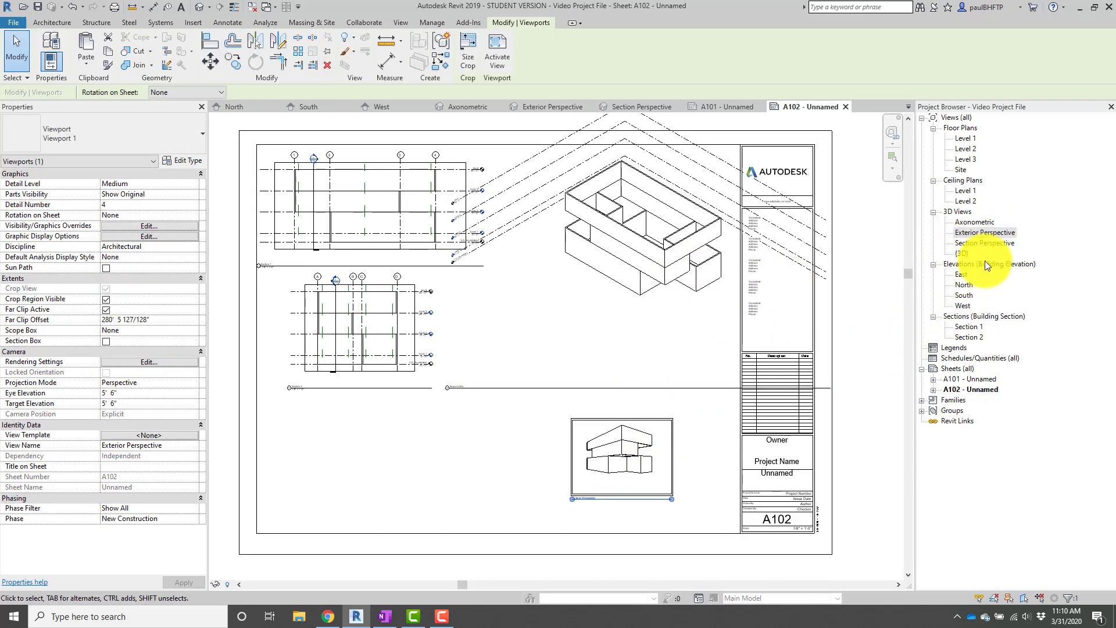
{"action": "left_click", "coordinate": [989, 243]}
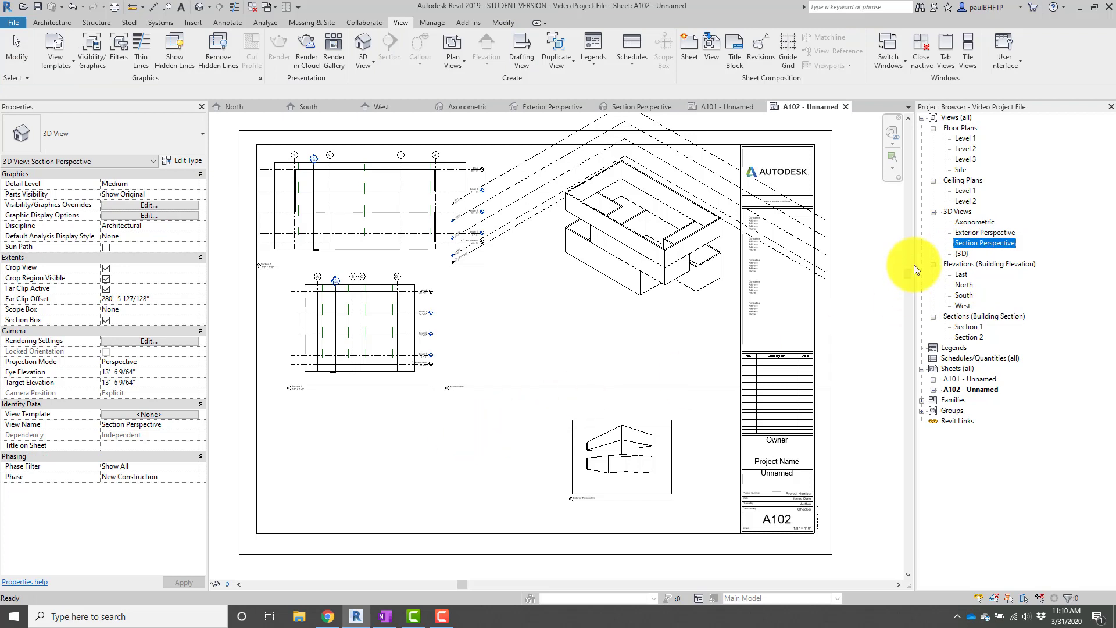
{"action": "left_click_drag", "start_coordinate": [914, 264], "coordinate": [438, 463]}
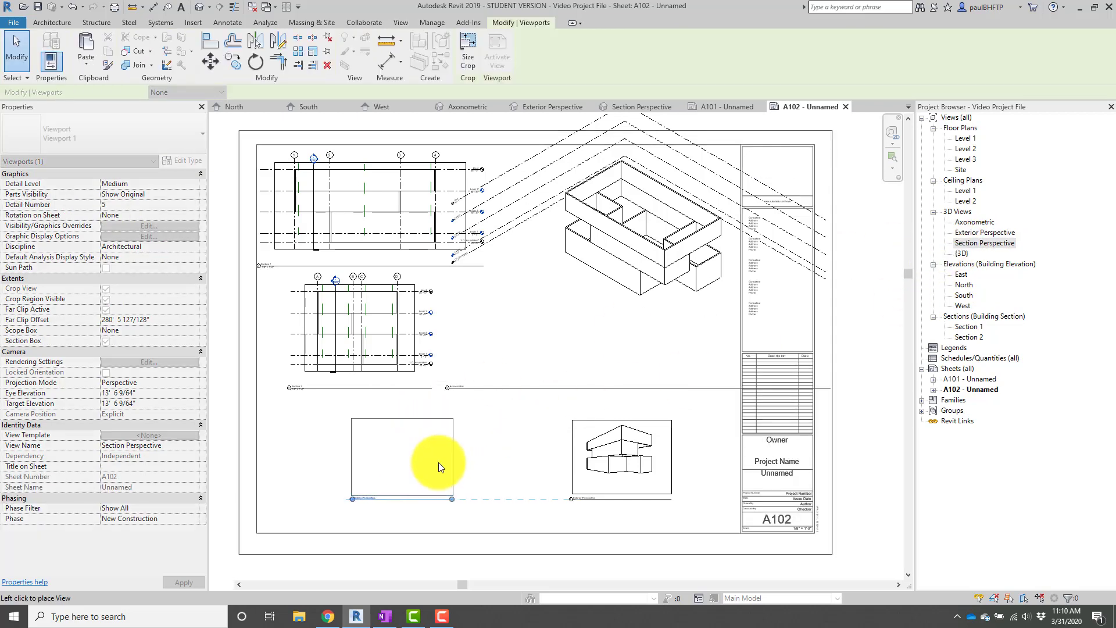
{"action": "left_click", "coordinate": [438, 462]}
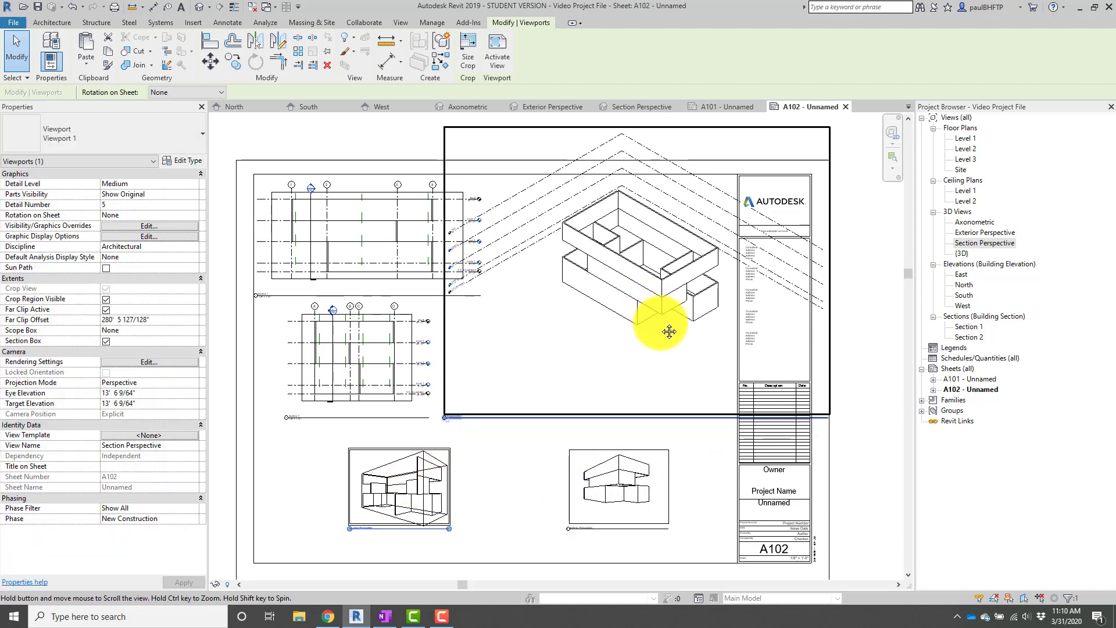
{"action": "double_click", "coordinate": [966, 379]}
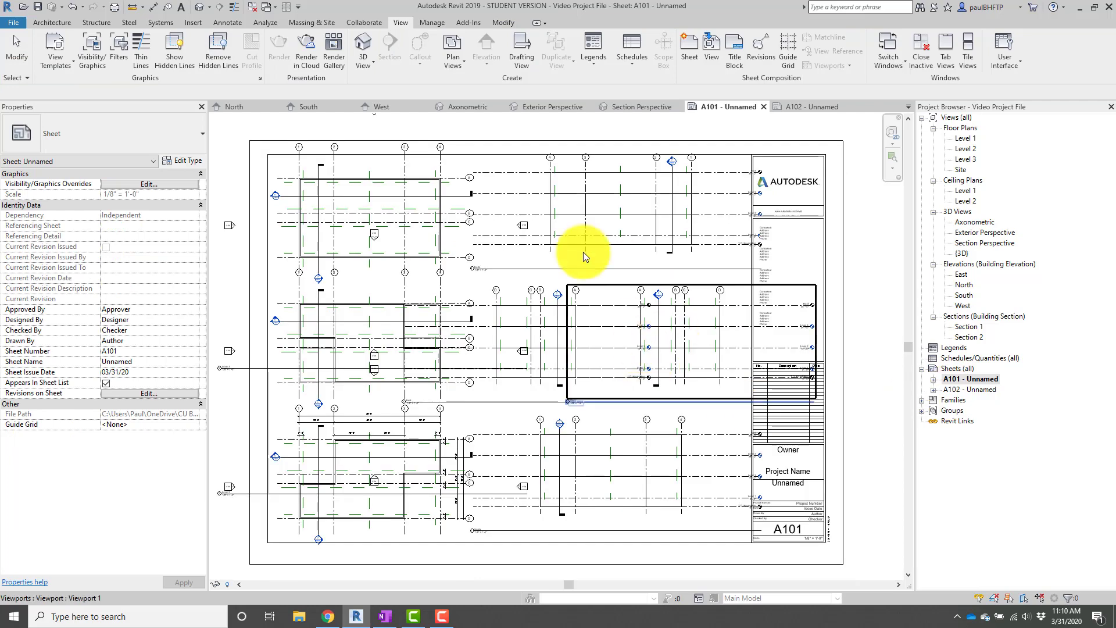
{"action": "double_click", "coordinate": [968, 389]}
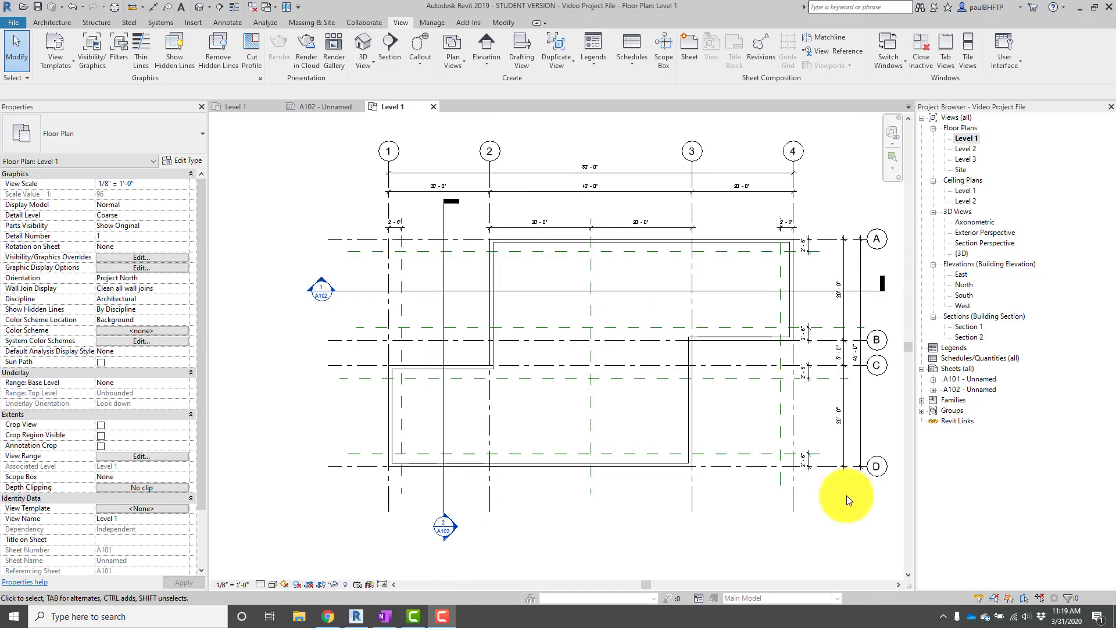
Start an architectural floor in the Level 1 plan, saving the project on the way, and use the Generic - 12" floor type.
{"action": "left_click", "coordinate": [965, 138]}
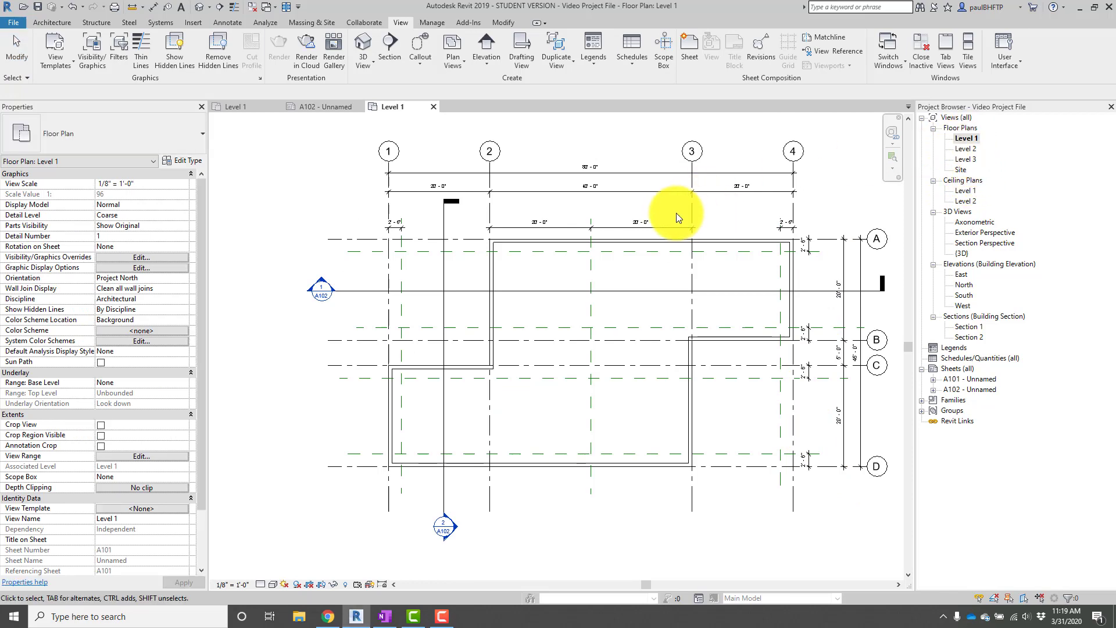
{"action": "middle_click_drag", "start_coordinate": [665, 218], "coordinate": [633, 228]}
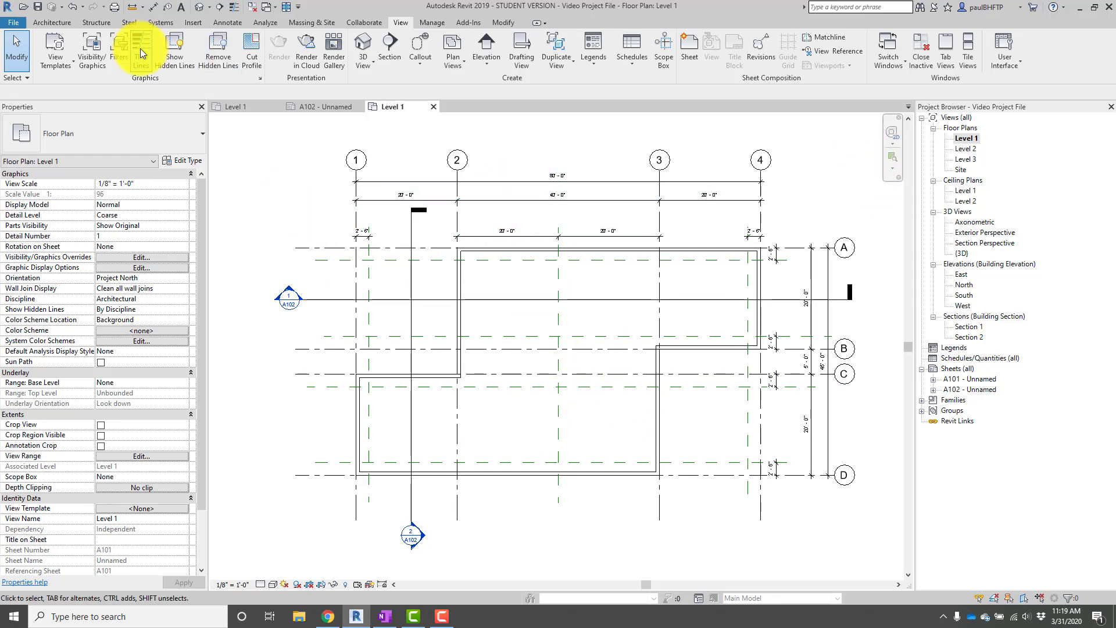
{"action": "left_click", "coordinate": [65, 24]}
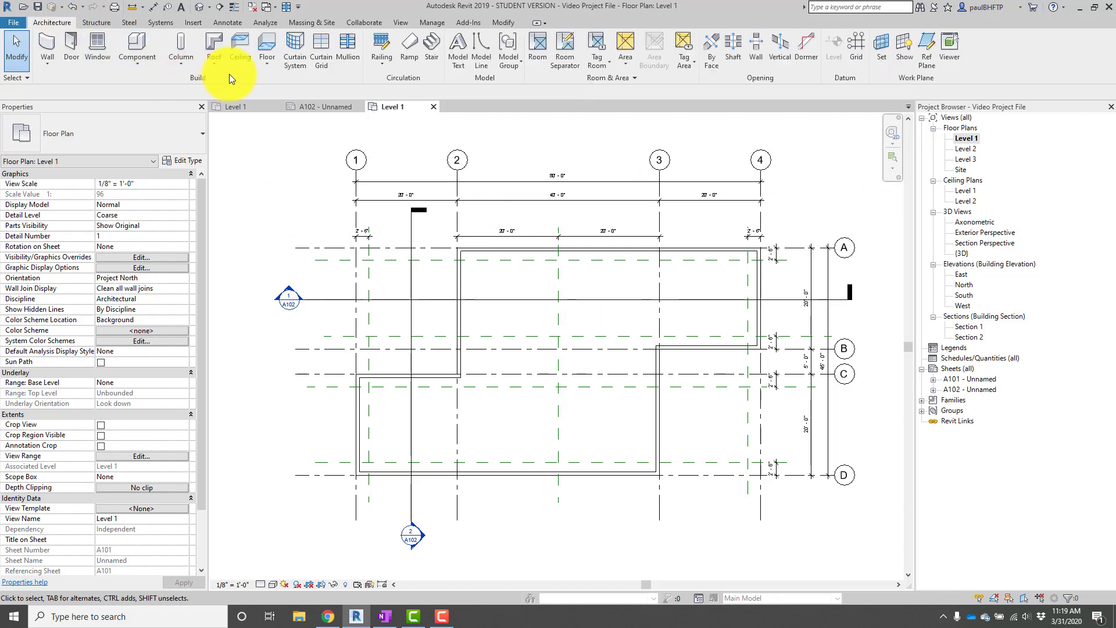
{"action": "left_click", "coordinate": [266, 59]}
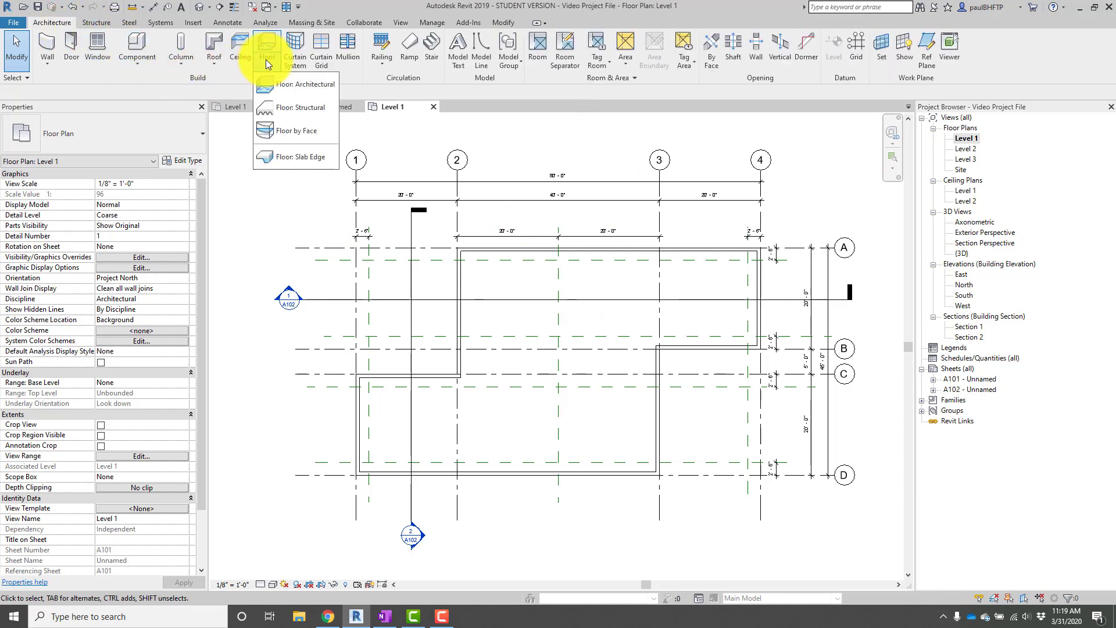
{"action": "left_click", "coordinate": [302, 85]}
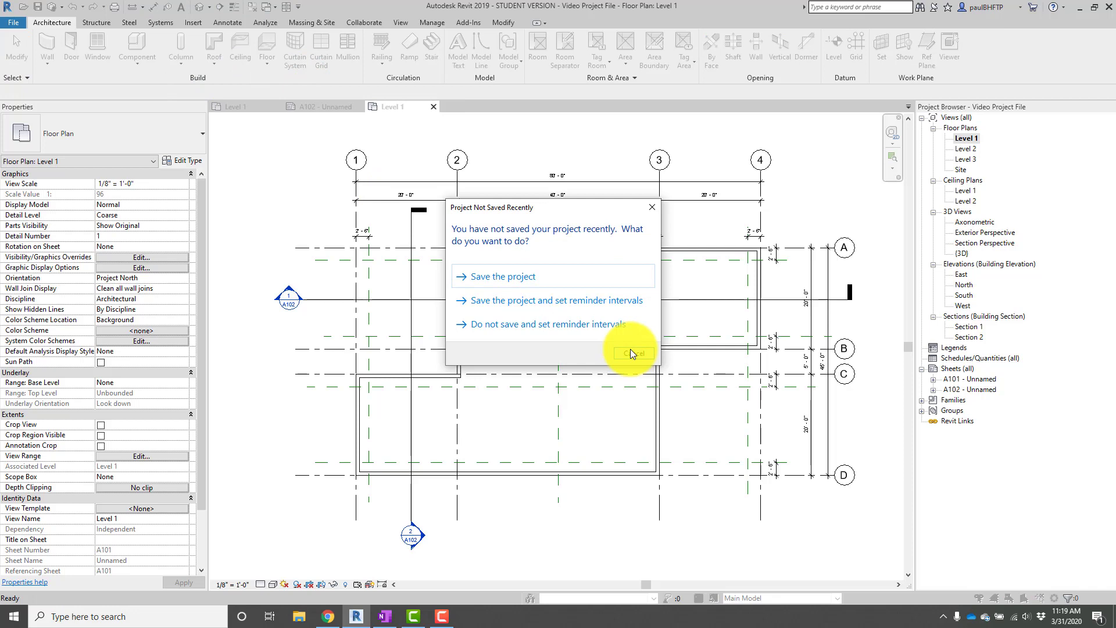
{"action": "left_click", "coordinate": [545, 277]}
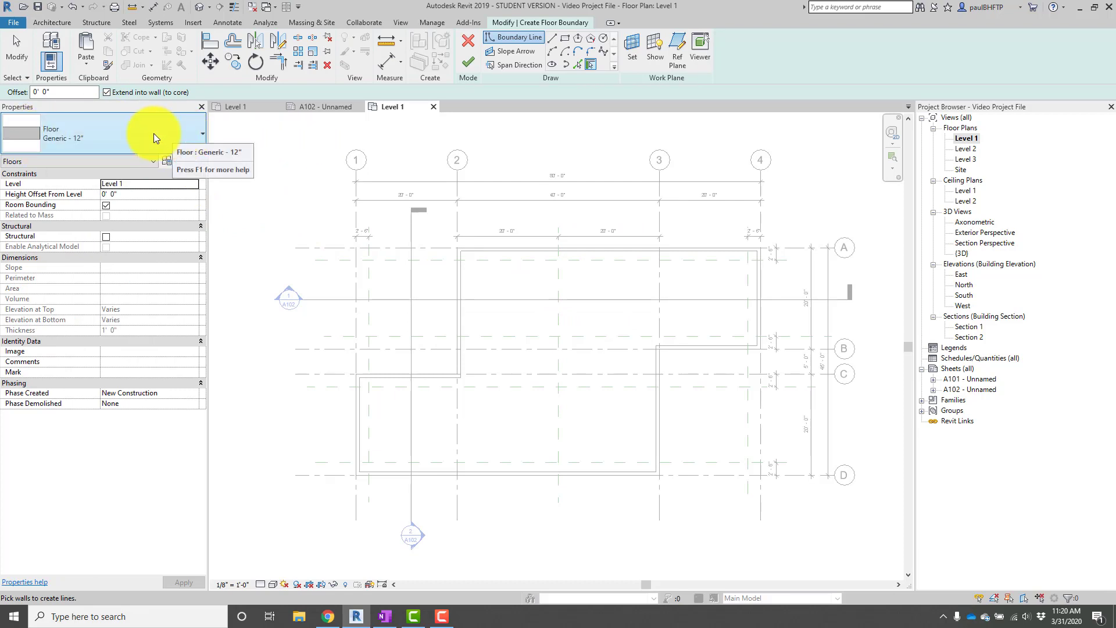
{"action": "left_click", "coordinate": [133, 135]}
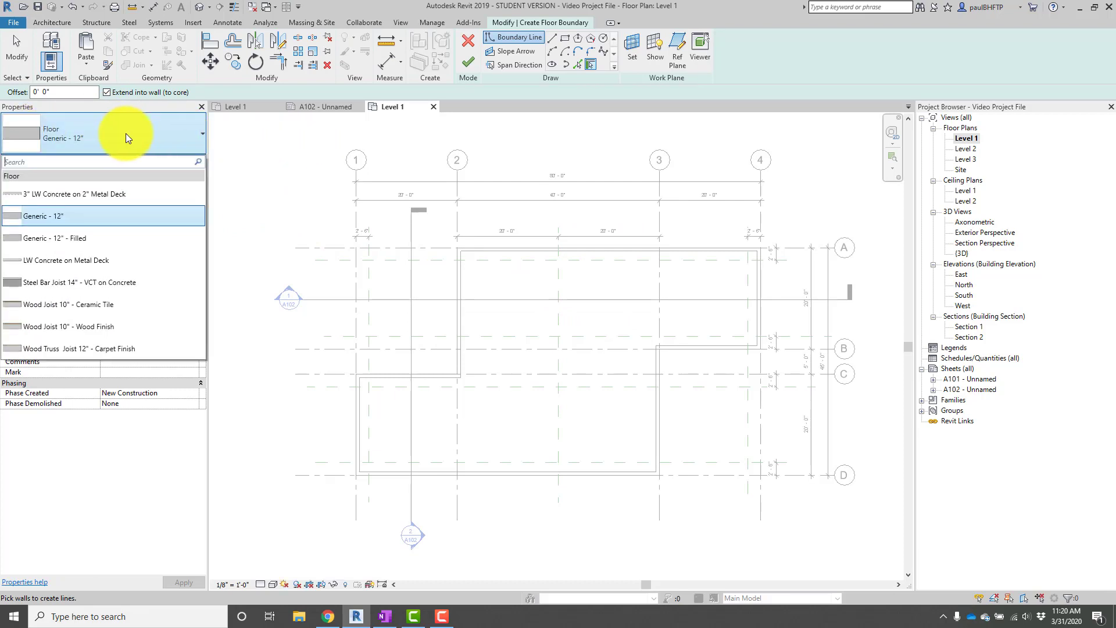
{"action": "left_click", "coordinate": [69, 216]}
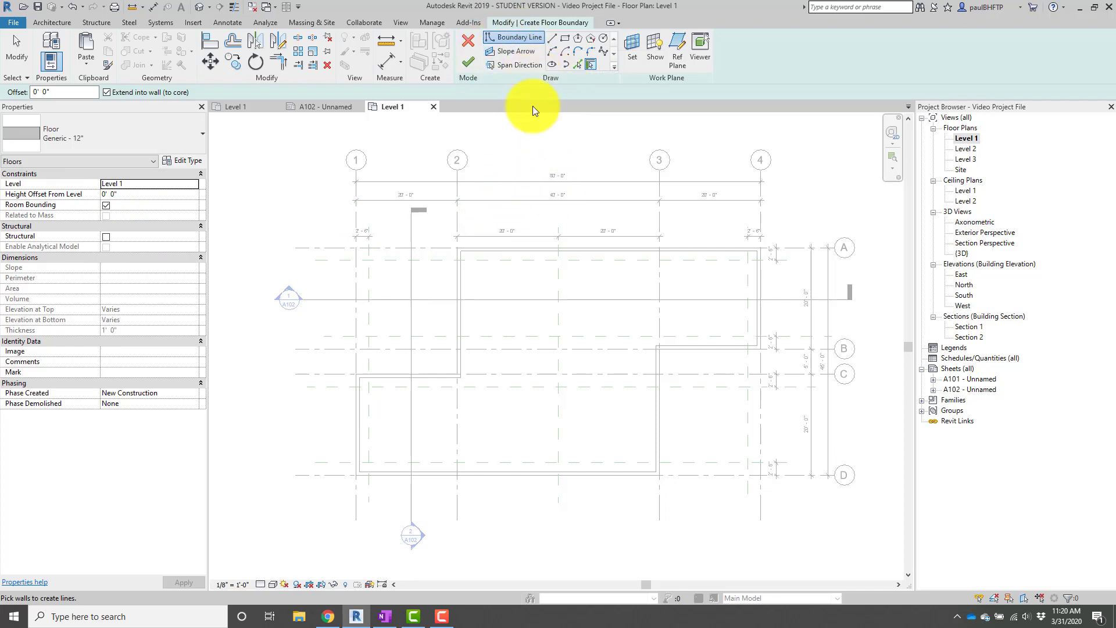
Draw straight floor boundary lines along the inner wall faces from the corner at grids 1 and D to grid C, and across to grid 2.
{"action": "middle_click_drag", "start_coordinate": [568, 262], "coordinate": [548, 255]}
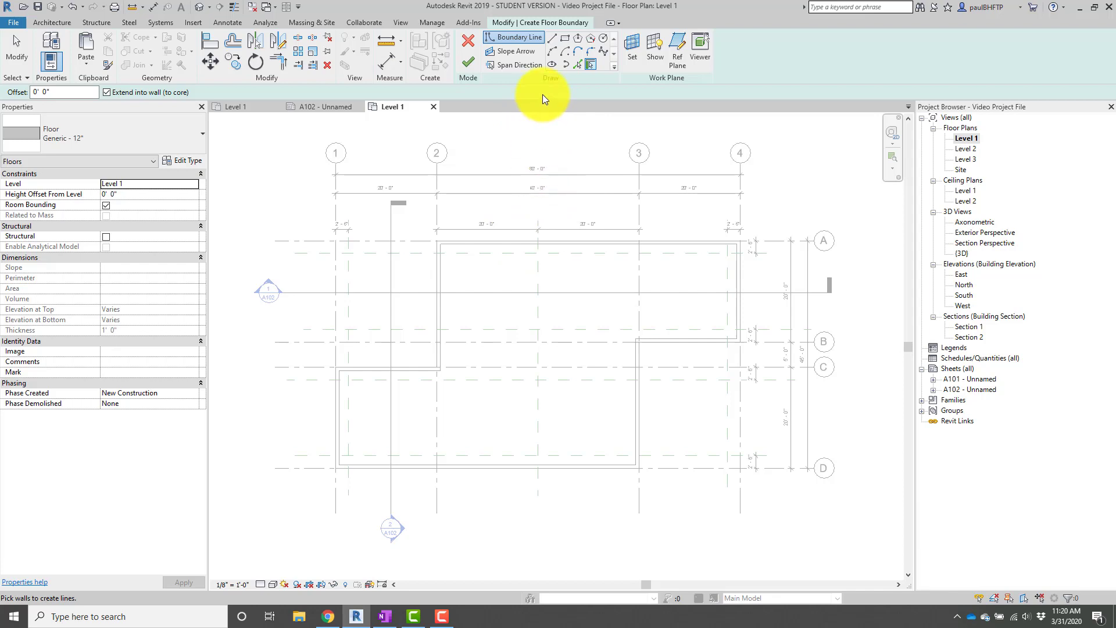
{"action": "left_click", "coordinate": [552, 39]}
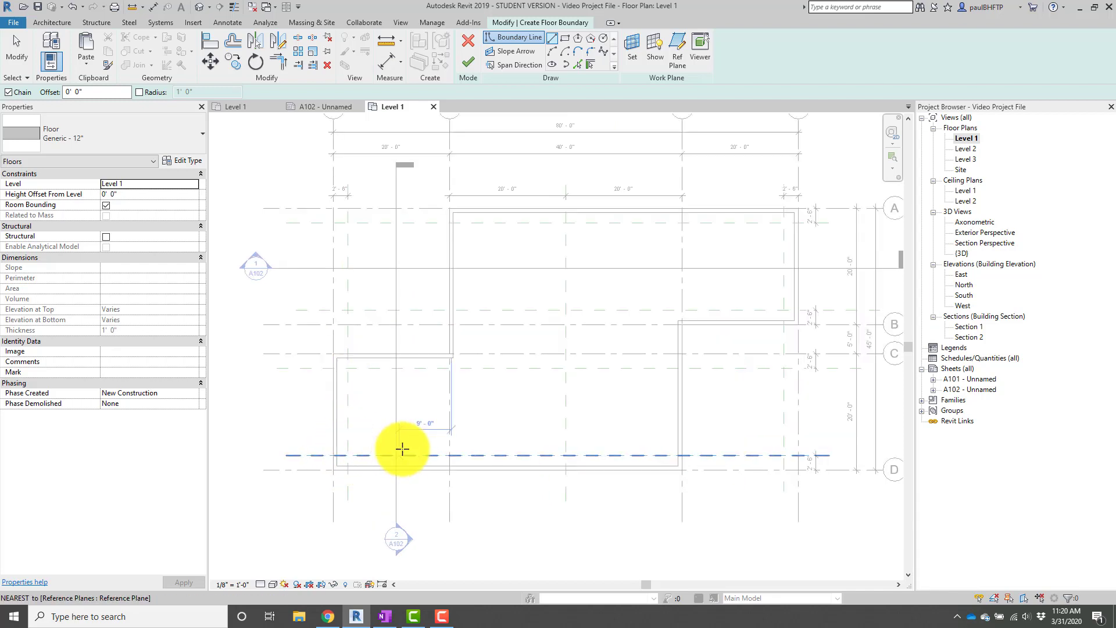
{"action": "middle_click_drag", "start_coordinate": [401, 448], "coordinate": [405, 473]}
{"action": "scroll", "coordinate": [386, 456], "scroll_direction": "up", "scroll_amount": 5}
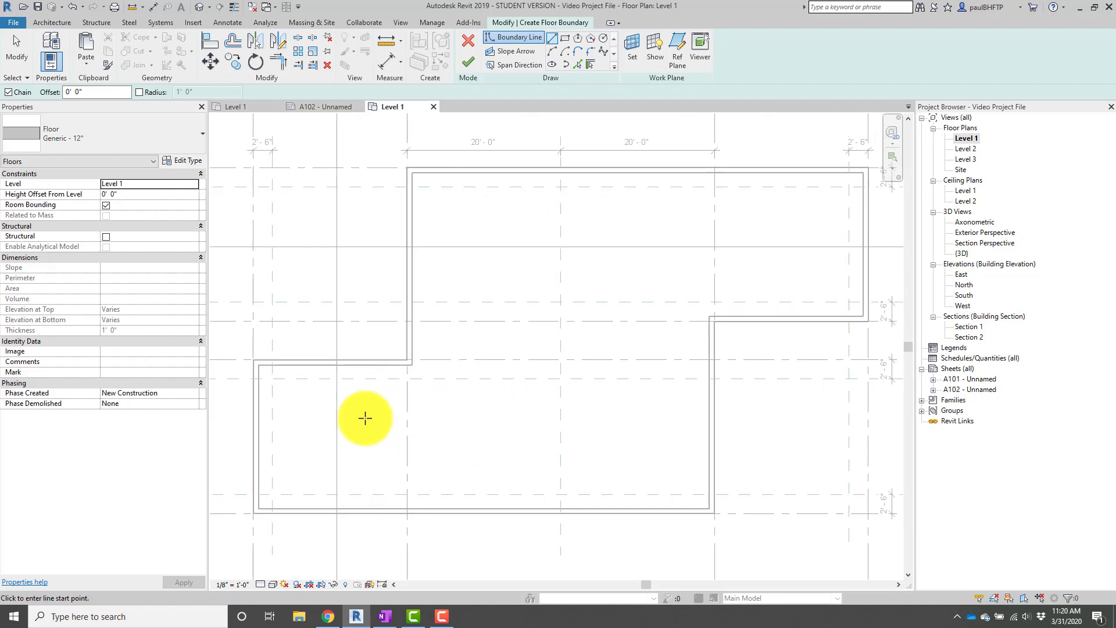
{"action": "scroll", "coordinate": [256, 506], "scroll_direction": "up", "scroll_amount": 5}
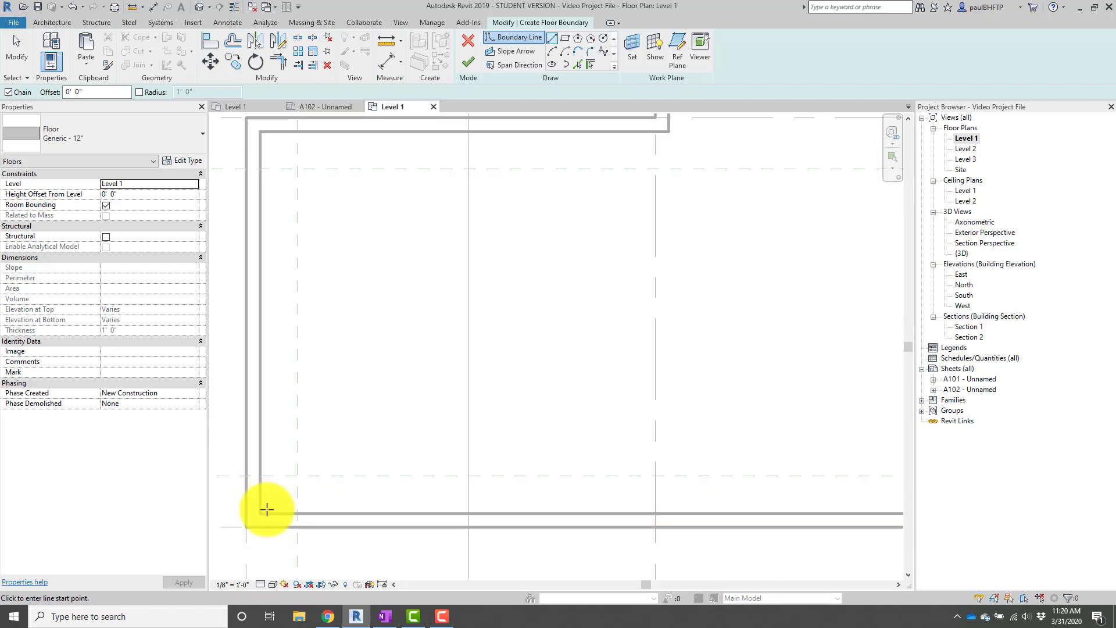
{"action": "left_click", "coordinate": [259, 513]}
{"action": "scroll", "coordinate": [344, 448], "scroll_direction": "down", "scroll_amount": 1}
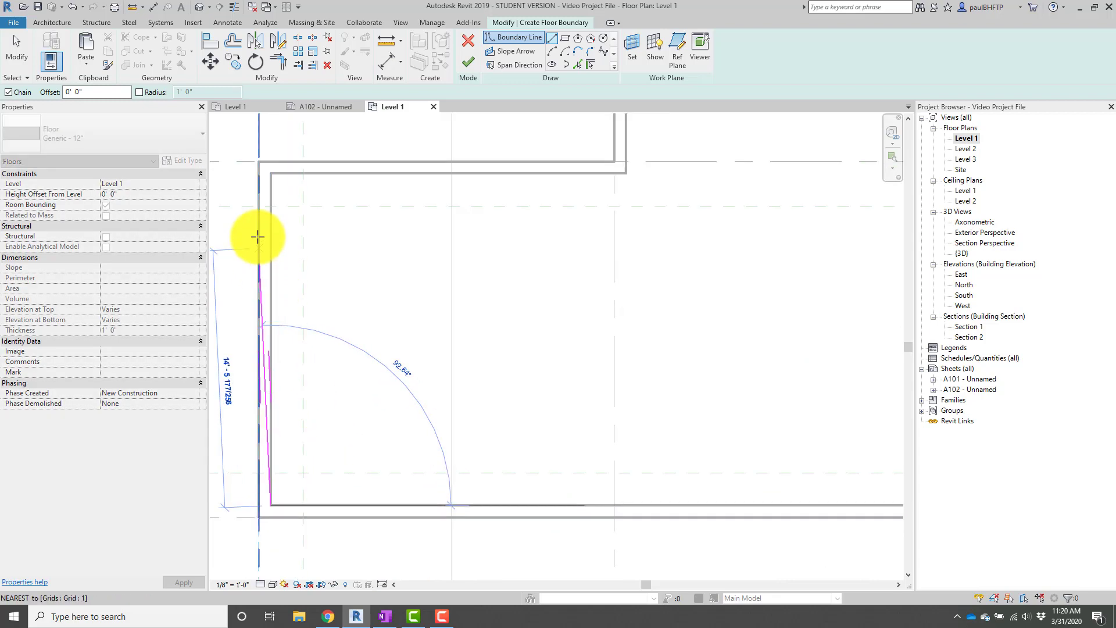
{"action": "left_click", "coordinate": [270, 174]}
{"action": "middle_click_drag", "start_coordinate": [339, 223], "coordinate": [299, 349]}
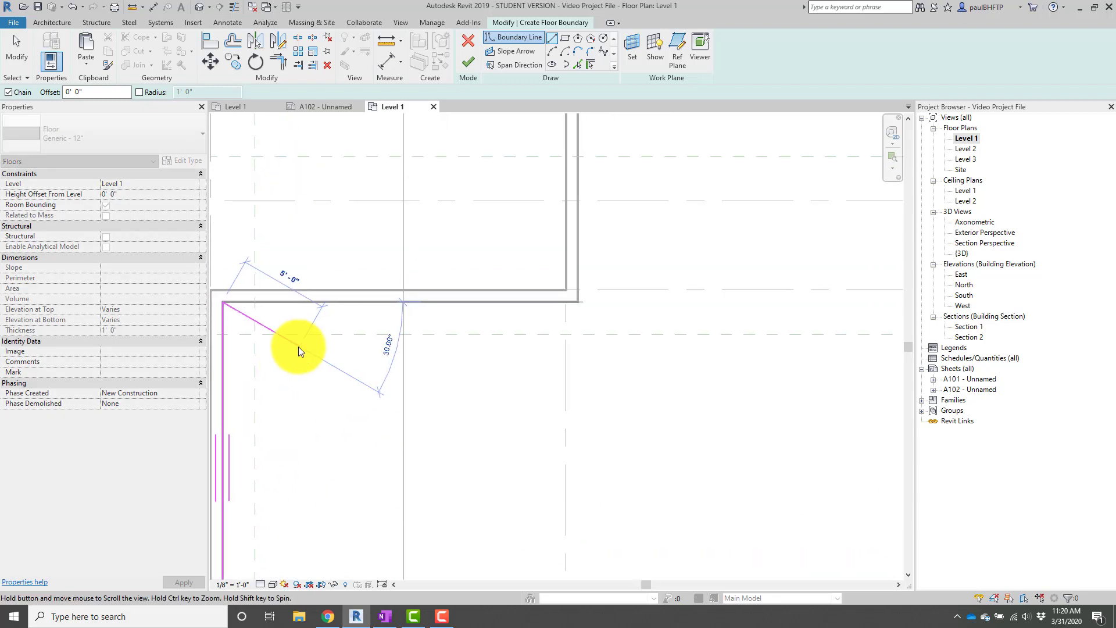
{"action": "left_click", "coordinate": [580, 301]}
Continue the floor boundary up the inner face of the grid 2 wall to grid A, and along that wall to the inner corner at grid 4.
{"action": "scroll", "coordinate": [584, 279], "scroll_direction": "down", "scroll_amount": 1}
{"action": "middle_click_drag", "start_coordinate": [587, 264], "coordinate": [519, 435]}
{"action": "scroll", "coordinate": [518, 435], "scroll_direction": "down", "scroll_amount": 1}
{"action": "middle_click_drag", "start_coordinate": [500, 245], "coordinate": [467, 317]}
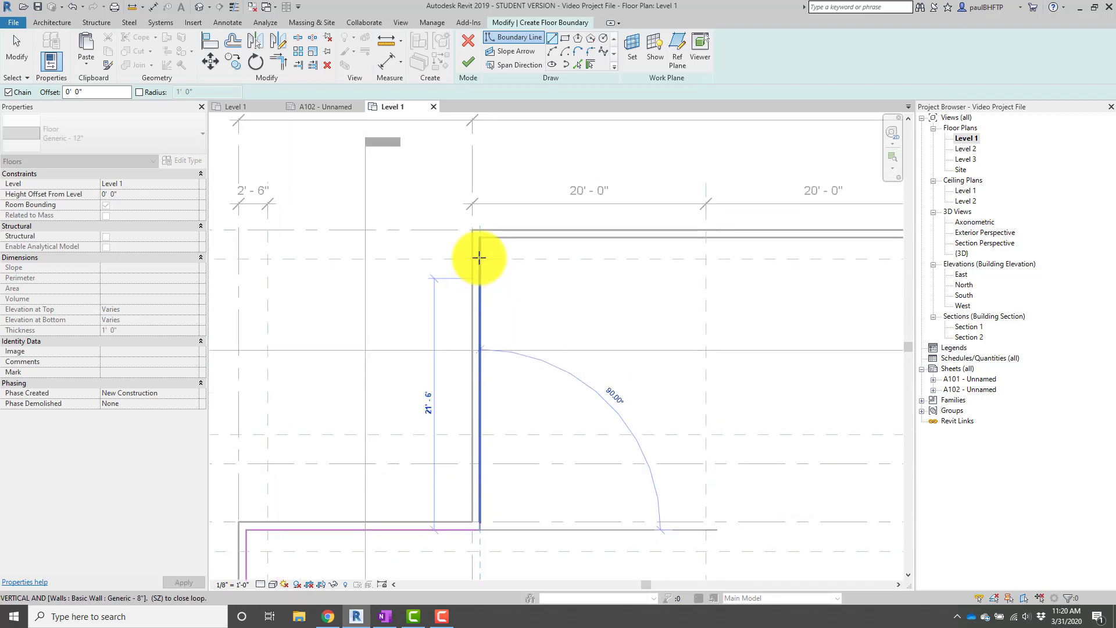
{"action": "scroll", "coordinate": [478, 258], "scroll_direction": "up", "scroll_amount": 3}
{"action": "left_click", "coordinate": [481, 227]}
{"action": "scroll", "coordinate": [616, 279], "scroll_direction": "down", "scroll_amount": 1}
{"action": "middle_click_drag", "start_coordinate": [644, 281], "coordinate": [324, 285]}
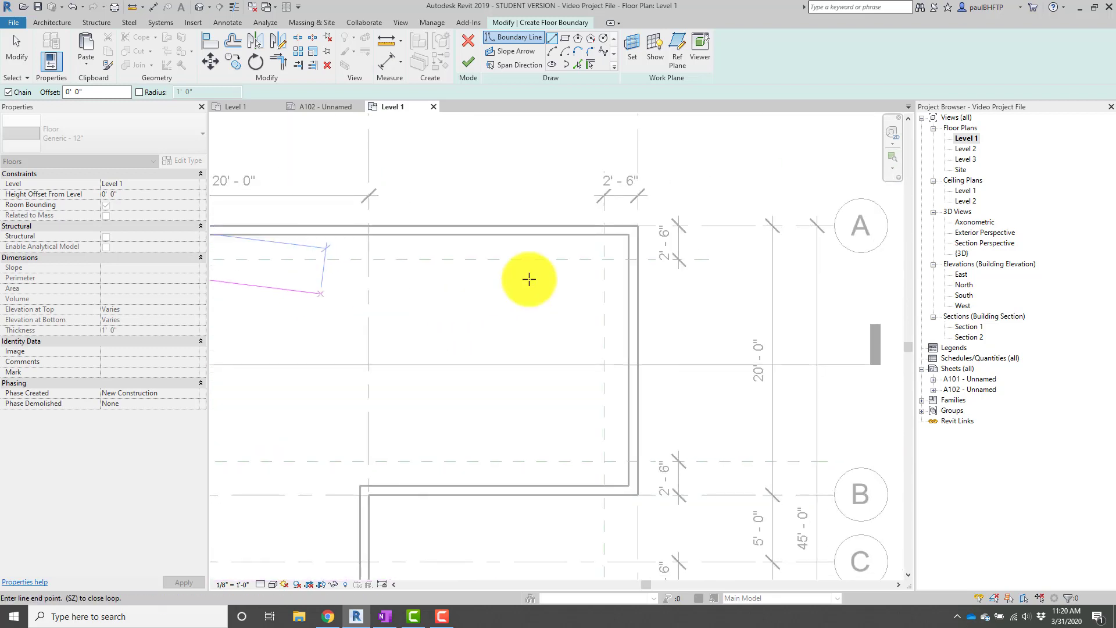
{"action": "left_click", "coordinate": [624, 233]}
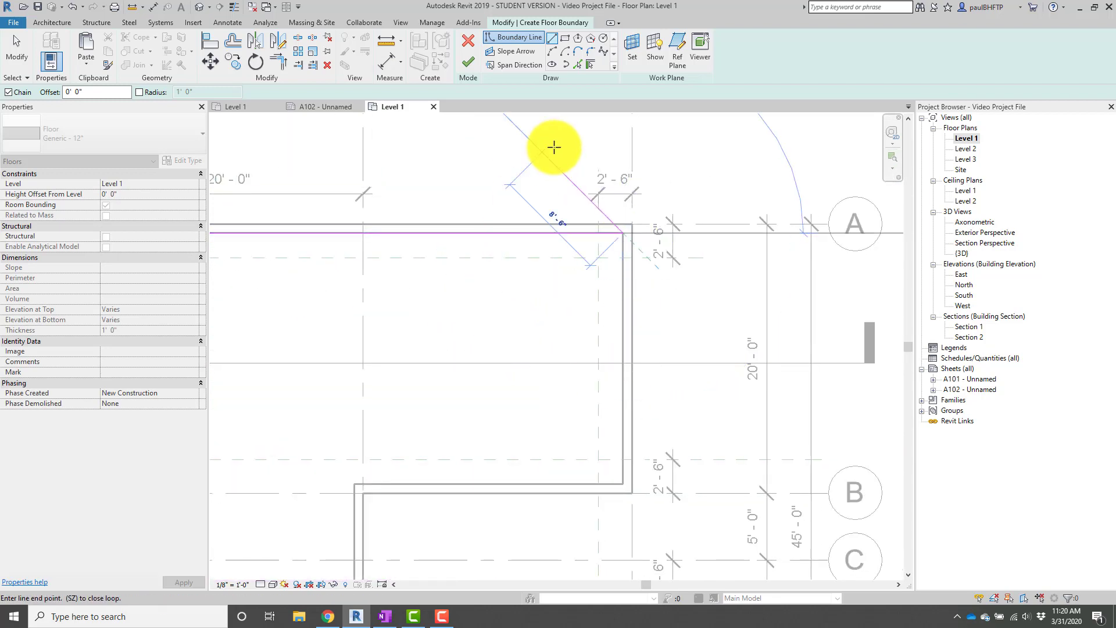
Add floor boundary lines by picking the inner faces of the grid 4 wall and the adjoining grid B wall.
{"action": "key", "text": "Escape"}
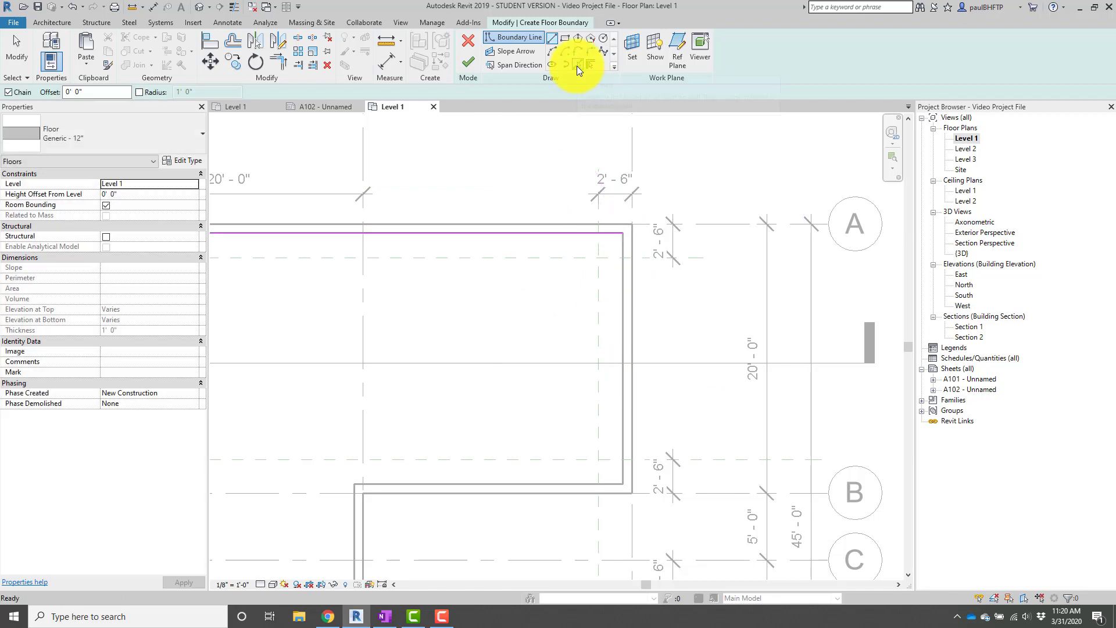
{"action": "left_click", "coordinate": [578, 64]}
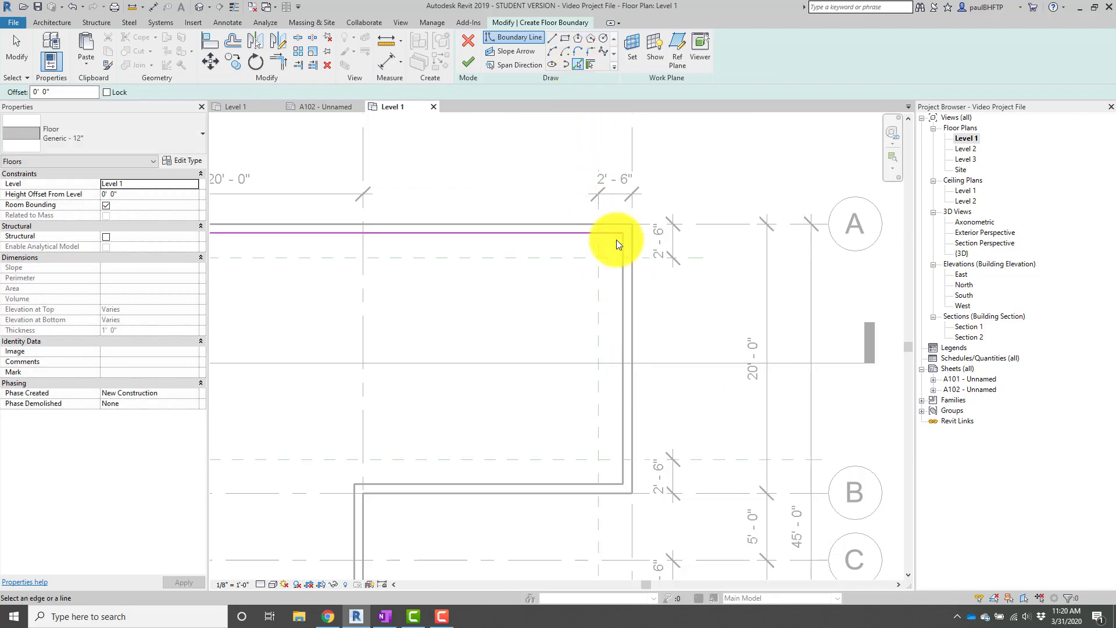
{"action": "left_click", "coordinate": [623, 302]}
{"action": "middle_click_drag", "start_coordinate": [558, 296], "coordinate": [667, 134]}
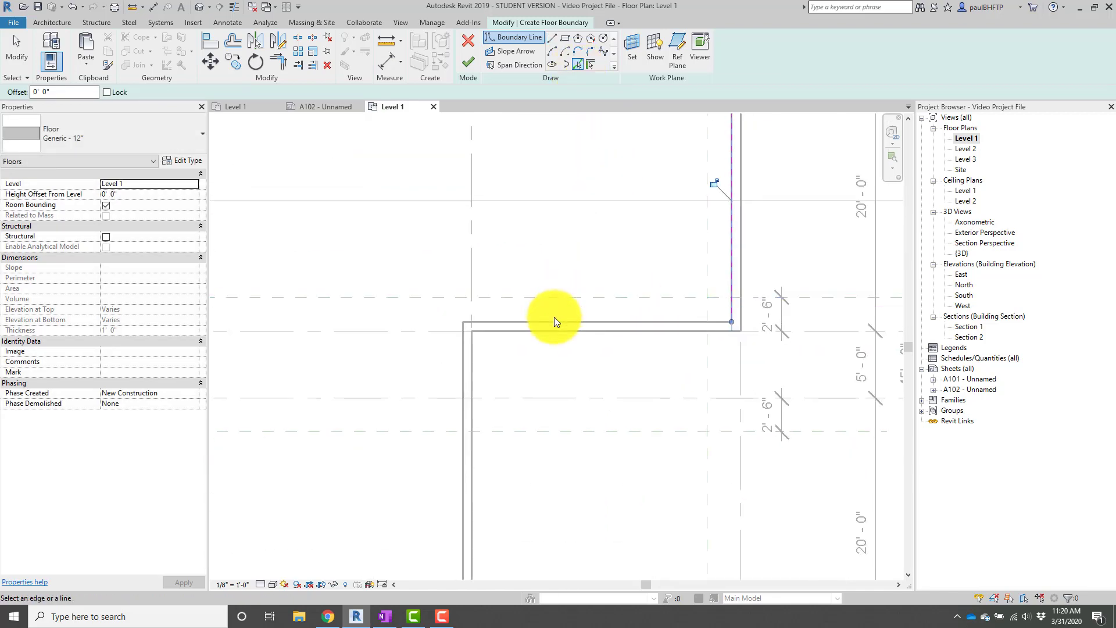
{"action": "left_click", "coordinate": [553, 321]}
Pick the inner faces of the grid 3 wall and the grid D wall to close the floor boundary.
{"action": "middle_click_drag", "start_coordinate": [455, 352], "coordinate": [469, 277]}
{"action": "left_click", "coordinate": [477, 279]}
{"action": "middle_click_drag", "start_coordinate": [566, 297], "coordinate": [657, 82]}
{"action": "scroll", "coordinate": [657, 117], "scroll_direction": "down", "scroll_amount": 1}
{"action": "middle_click_drag", "start_coordinate": [447, 311], "coordinate": [675, 323]}
{"action": "left_click", "coordinate": [646, 338]}
Examine the floor boundary corners at grids D and 3, D and 1, B and 3, and B and 4 for properly joined lines.
{"action": "scroll", "coordinate": [804, 336], "scroll_direction": "up", "scroll_amount": 3}
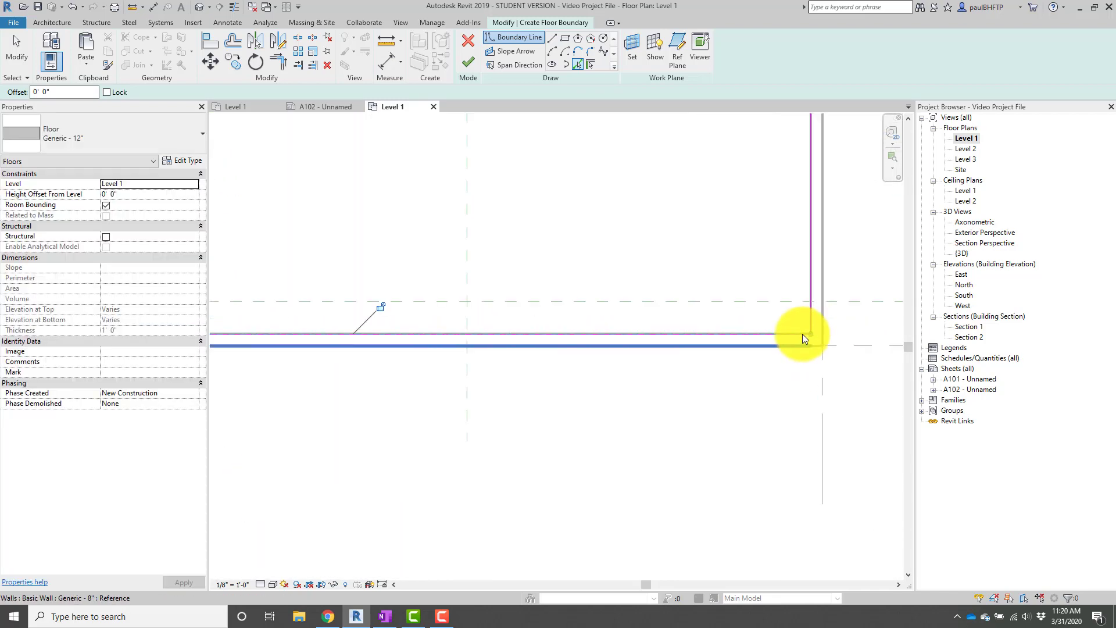
{"action": "scroll", "coordinate": [778, 335], "scroll_direction": "down", "scroll_amount": 3}
{"action": "middle_click_drag", "start_coordinate": [337, 303], "coordinate": [715, 317]}
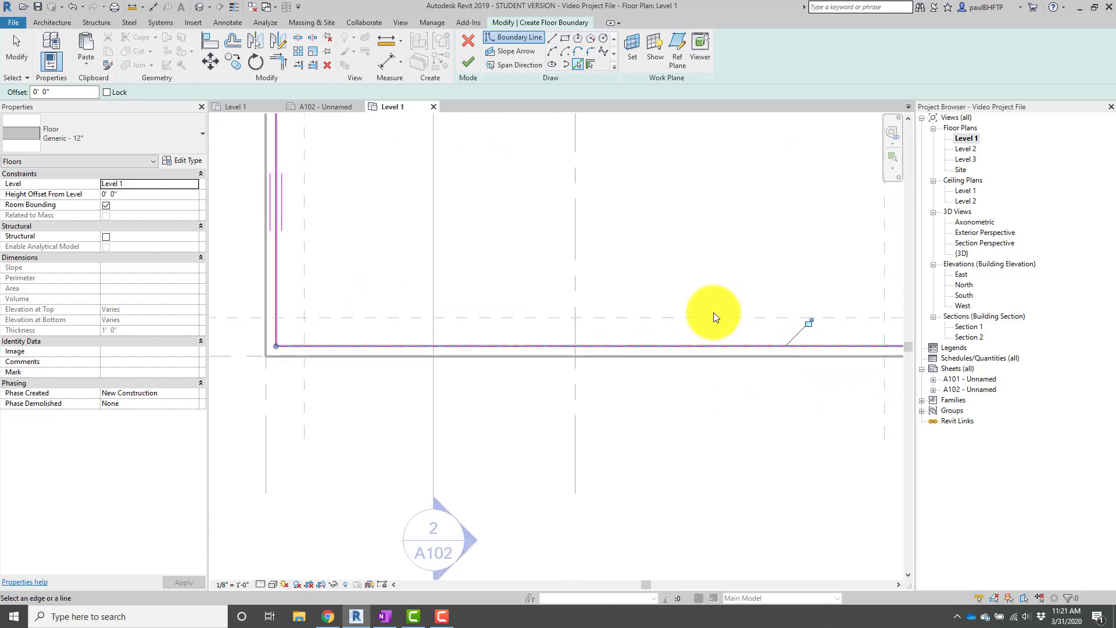
{"action": "scroll", "coordinate": [442, 309], "scroll_direction": "down", "scroll_amount": 2}
{"action": "middle_click_drag", "start_coordinate": [615, 277], "coordinate": [257, 397]}
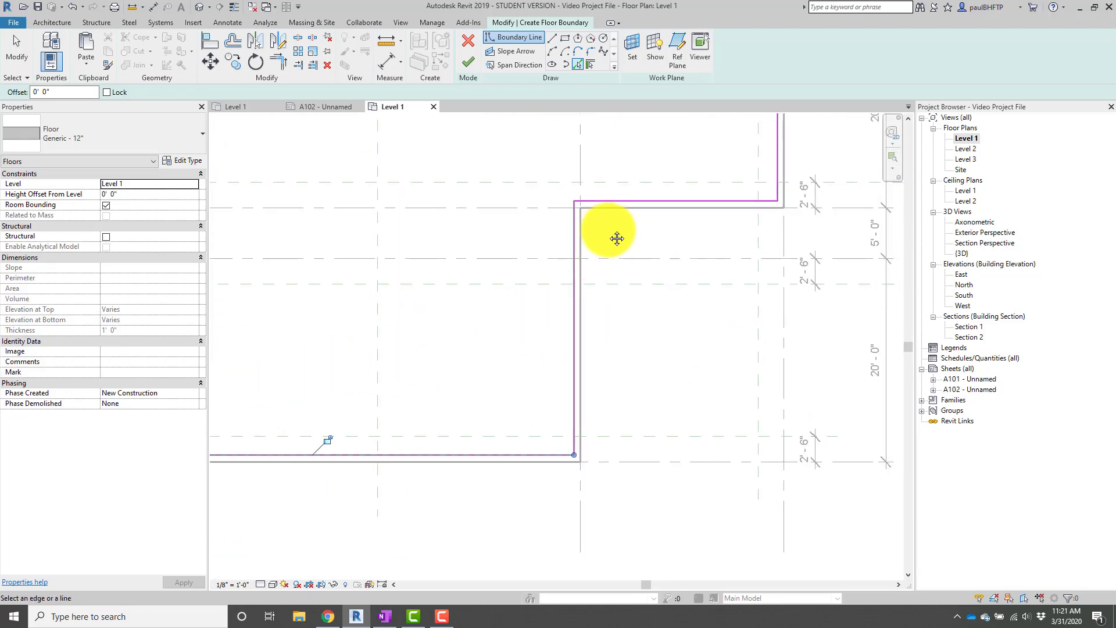
{"action": "middle_click_drag", "start_coordinate": [617, 239], "coordinate": [514, 326]}
{"action": "middle_click_drag", "start_coordinate": [603, 323], "coordinate": [663, 411]}
{"action": "scroll", "coordinate": [550, 386], "scroll_direction": "up", "scroll_amount": 2}
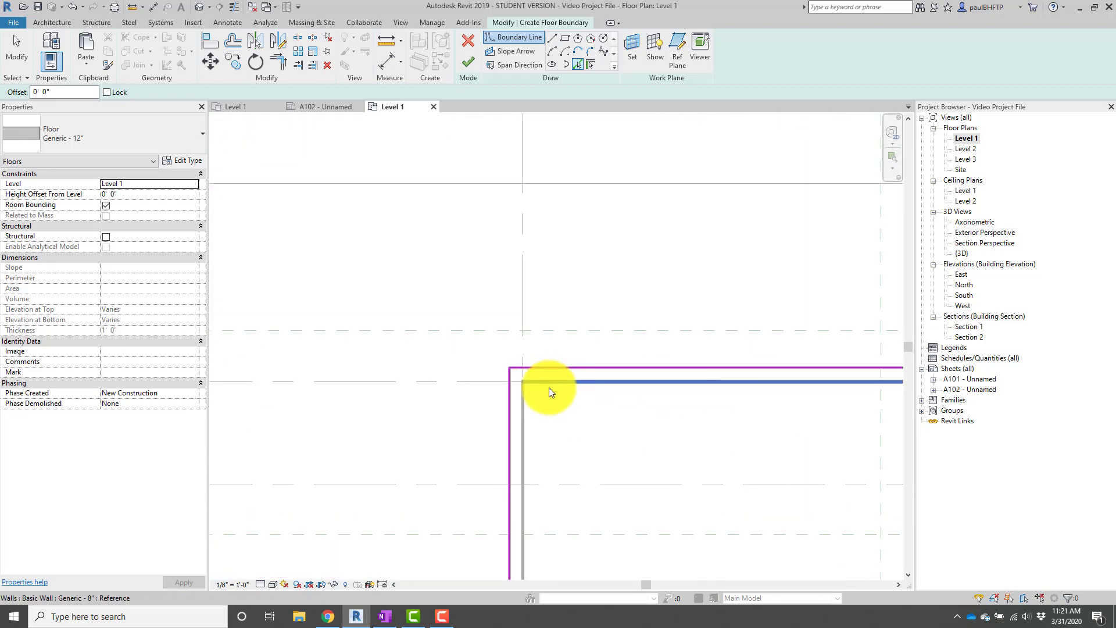
{"action": "scroll", "coordinate": [510, 366], "scroll_direction": "down", "scroll_amount": 1}
{"action": "middle_click_drag", "start_coordinate": [511, 363], "coordinate": [462, 338]}
{"action": "scroll", "coordinate": [457, 354], "scroll_direction": "up", "scroll_amount": 3}
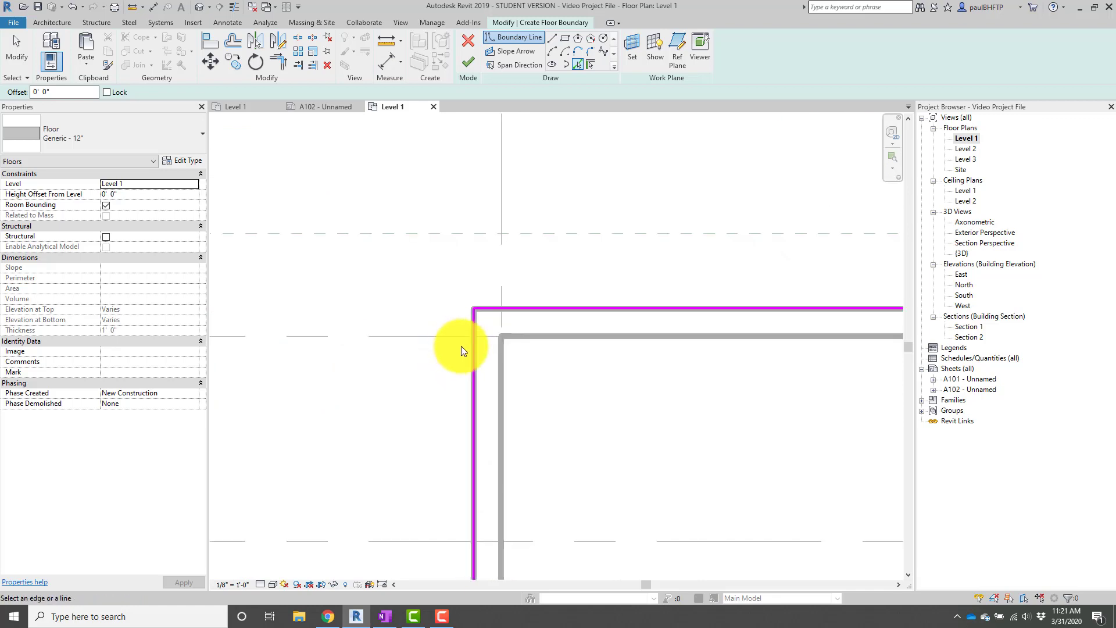
{"action": "scroll", "coordinate": [477, 324], "scroll_direction": "up", "scroll_amount": 2}
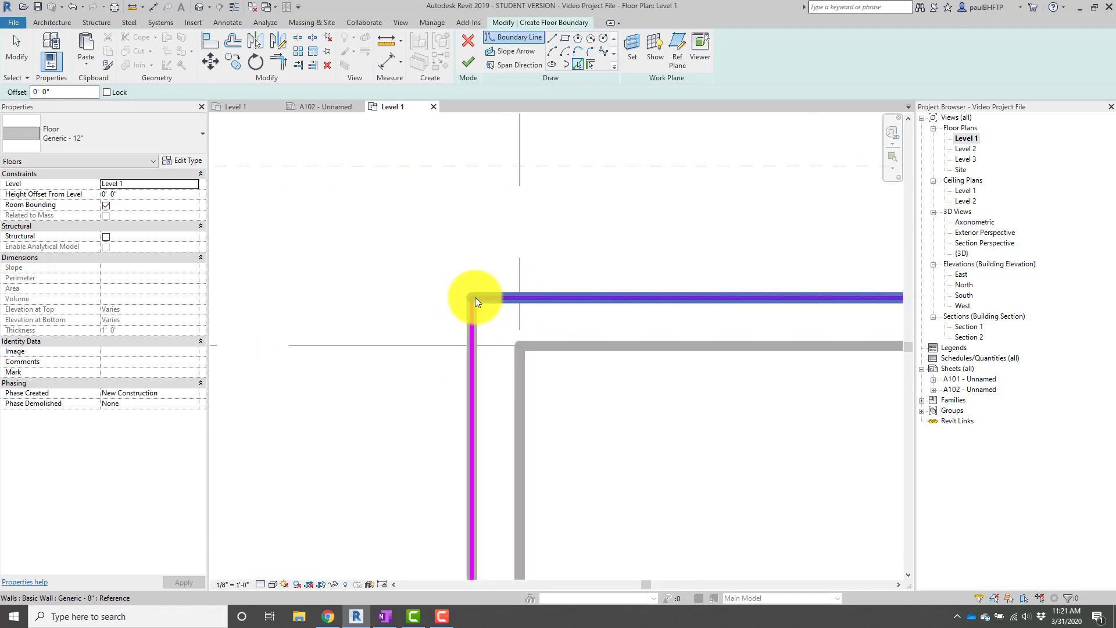
{"action": "left_click", "coordinate": [476, 299]}
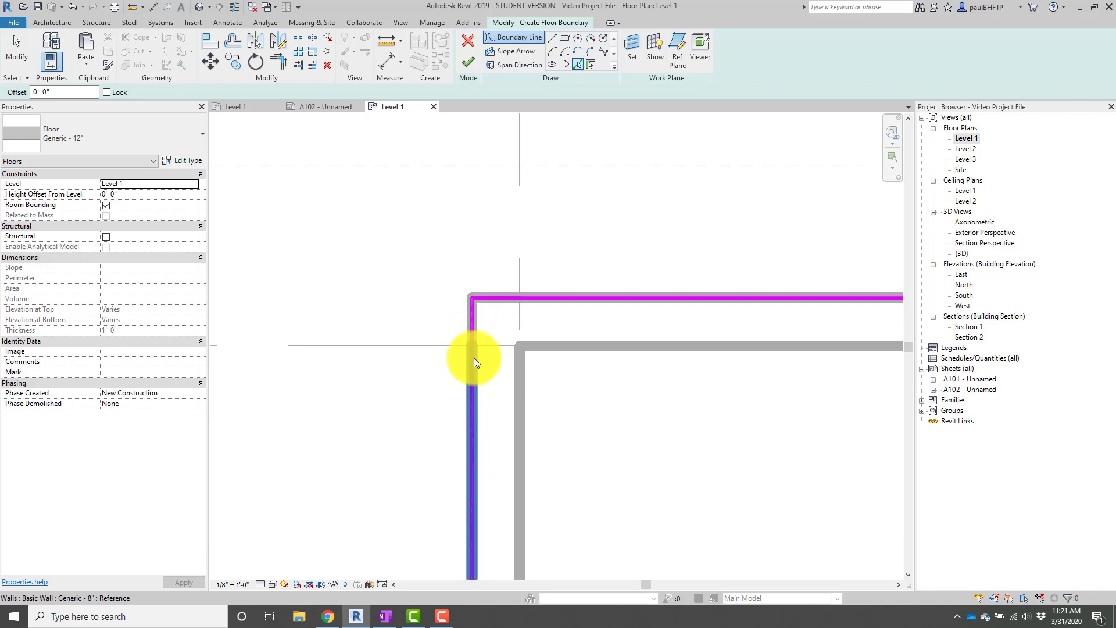
{"action": "left_click", "coordinate": [472, 354]}
{"action": "scroll", "coordinate": [407, 314], "scroll_direction": "down", "scroll_amount": 2}
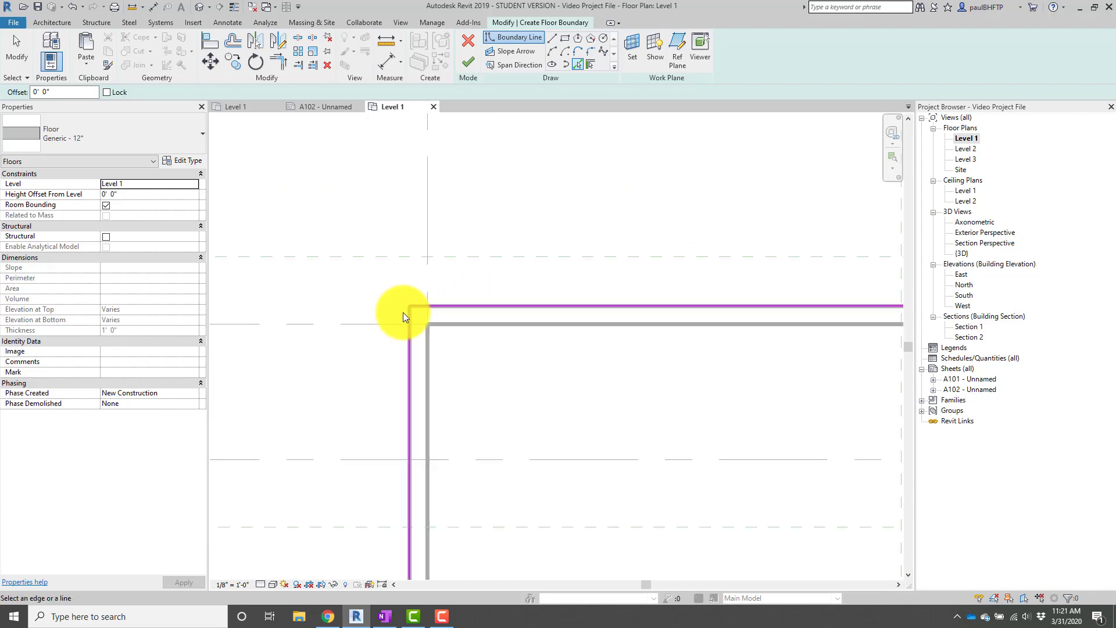
{"action": "scroll", "coordinate": [505, 361], "scroll_direction": "down", "scroll_amount": 2}
{"action": "middle_click_drag", "start_coordinate": [507, 362], "coordinate": [408, 371]}
{"action": "scroll", "coordinate": [698, 334], "scroll_direction": "up", "scroll_amount": 4}
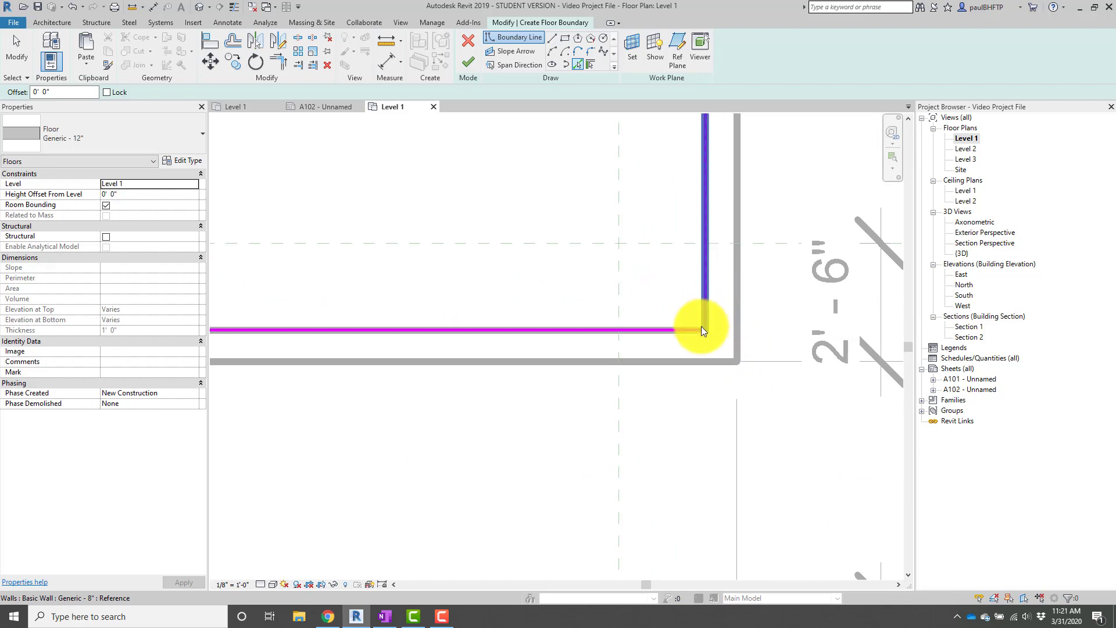
{"action": "left_click", "coordinate": [702, 280]}
{"action": "scroll", "coordinate": [657, 337], "scroll_direction": "down", "scroll_amount": 3}
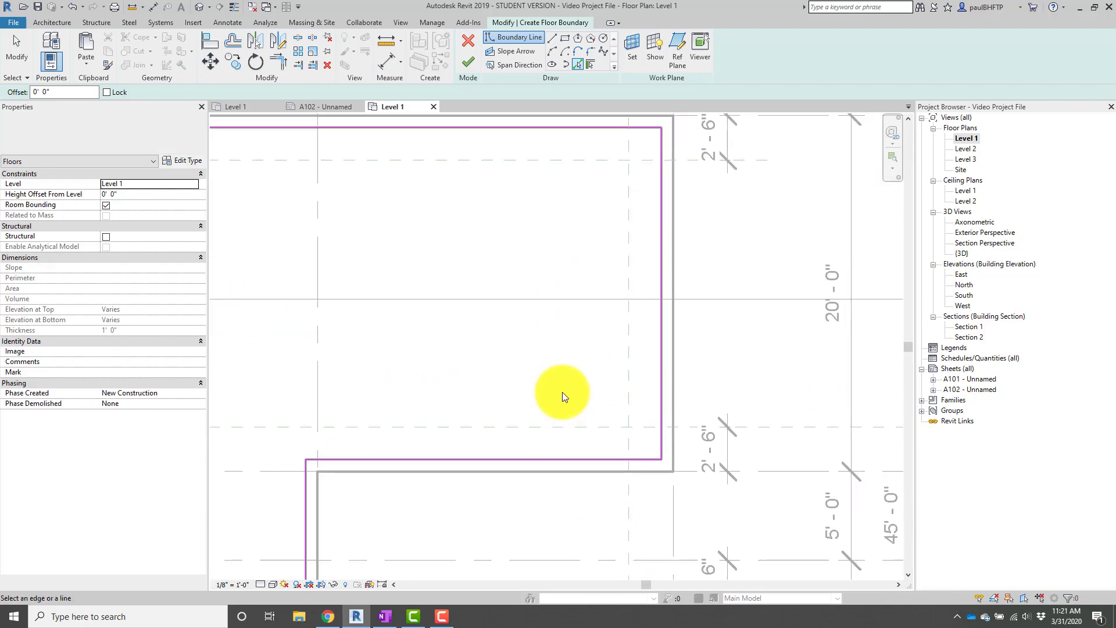
Pull the end of the grid 4 boundary line back from the corner at grid A to leave a gap.
{"action": "left_click", "coordinate": [661, 177]}
{"action": "key", "text": "Escape"}
{"action": "key", "text": "Escape"}
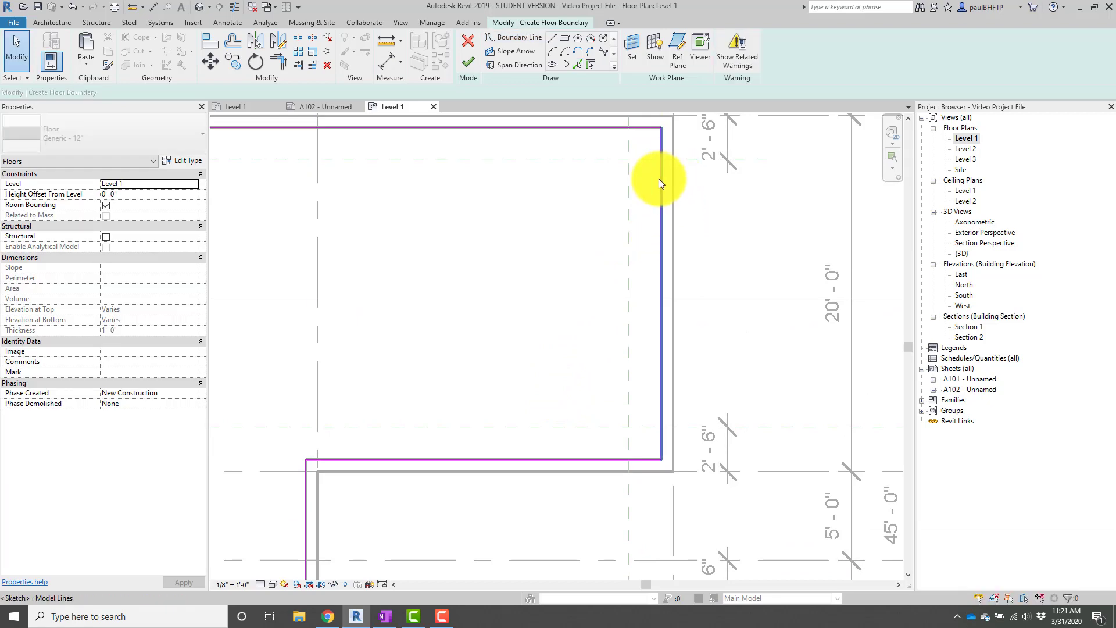
{"action": "left_click", "coordinate": [661, 178]}
{"action": "left_click_drag", "start_coordinate": [661, 129], "coordinate": [661, 147]}
{"action": "left_click", "coordinate": [686, 195]}
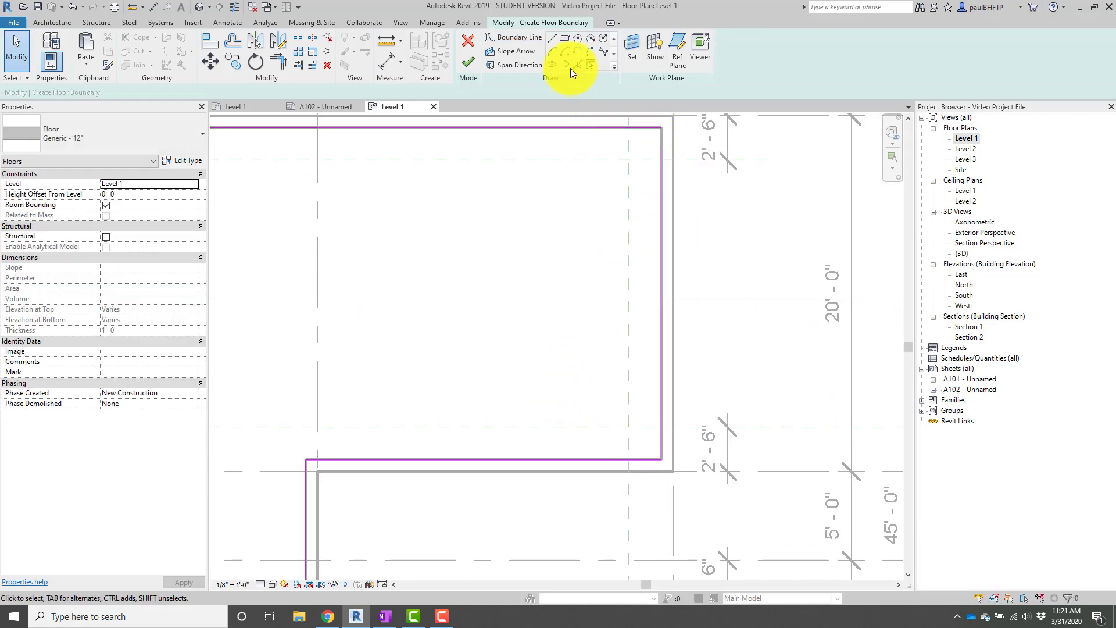
Try to finish the floor with the open boundary, read the error, and continue sketching.
{"action": "left_click", "coordinate": [468, 62]}
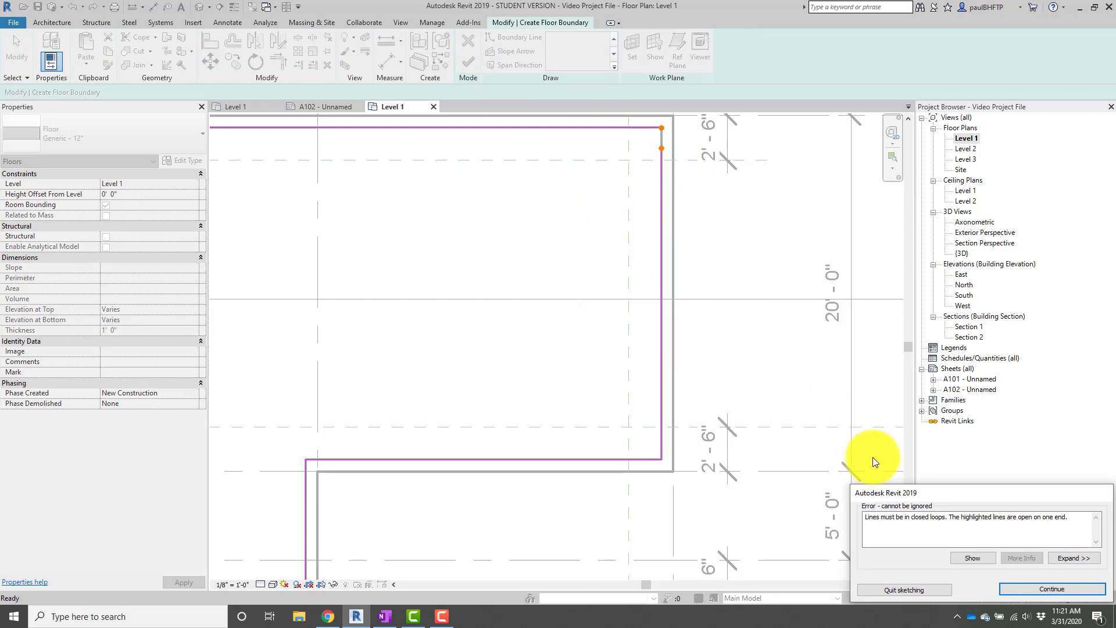
{"action": "left_click_drag", "start_coordinate": [866, 517], "coordinate": [943, 522]}
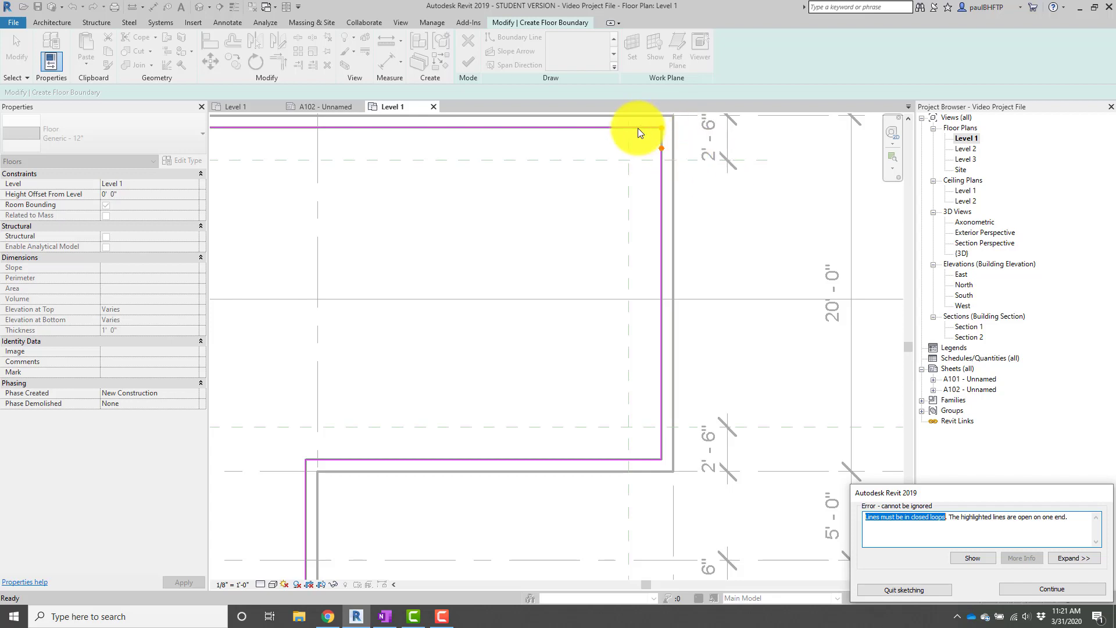
{"action": "left_click", "coordinate": [1036, 586]}
Trim the grid A and grid 4 boundary lines to a corner to close the gap.
{"action": "scroll", "coordinate": [718, 247], "scroll_direction": "up", "scroll_amount": 5}
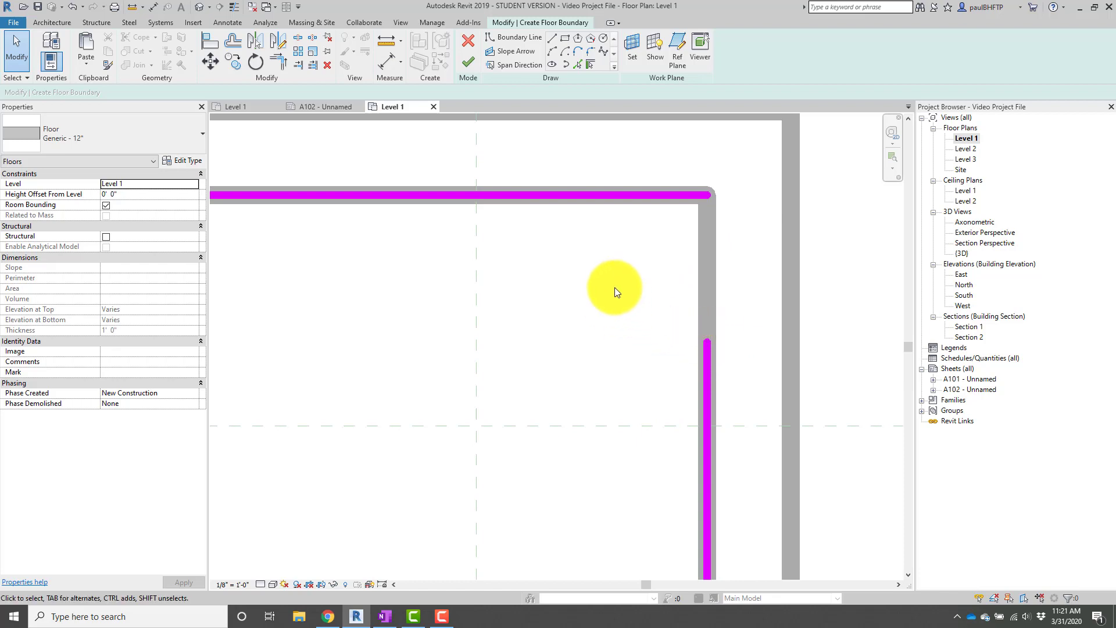
{"action": "key", "text": "t"}
{"action": "key", "text": "r"}
{"action": "left_click", "coordinate": [580, 195]}
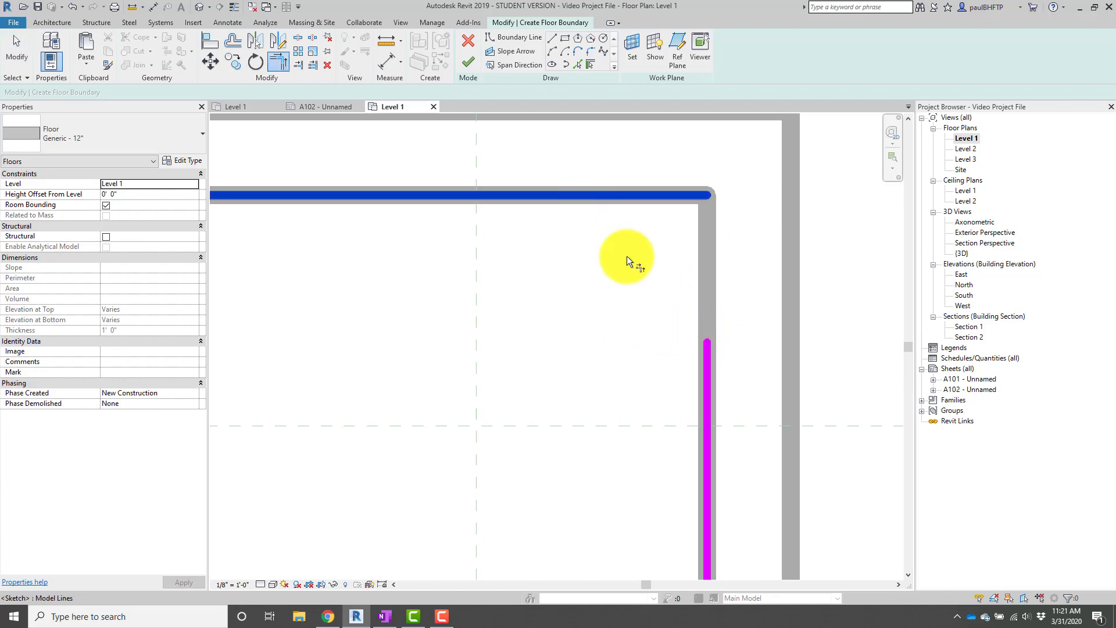
{"action": "left_click", "coordinate": [707, 369]}
{"action": "scroll", "coordinate": [766, 235], "scroll_direction": "down", "scroll_amount": 2}
{"action": "scroll", "coordinate": [766, 235], "scroll_direction": "down", "scroll_amount": 5}
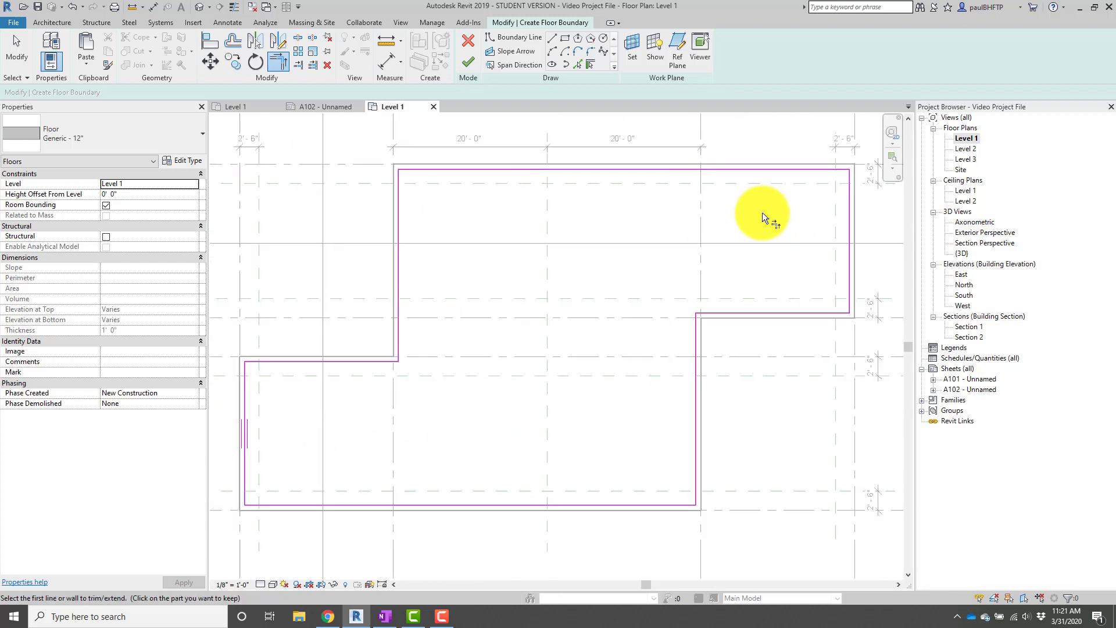
Check the complete boundary loop and finish the Level 1 floor sketch.
{"action": "scroll", "coordinate": [762, 205], "scroll_direction": "up", "scroll_amount": 2}
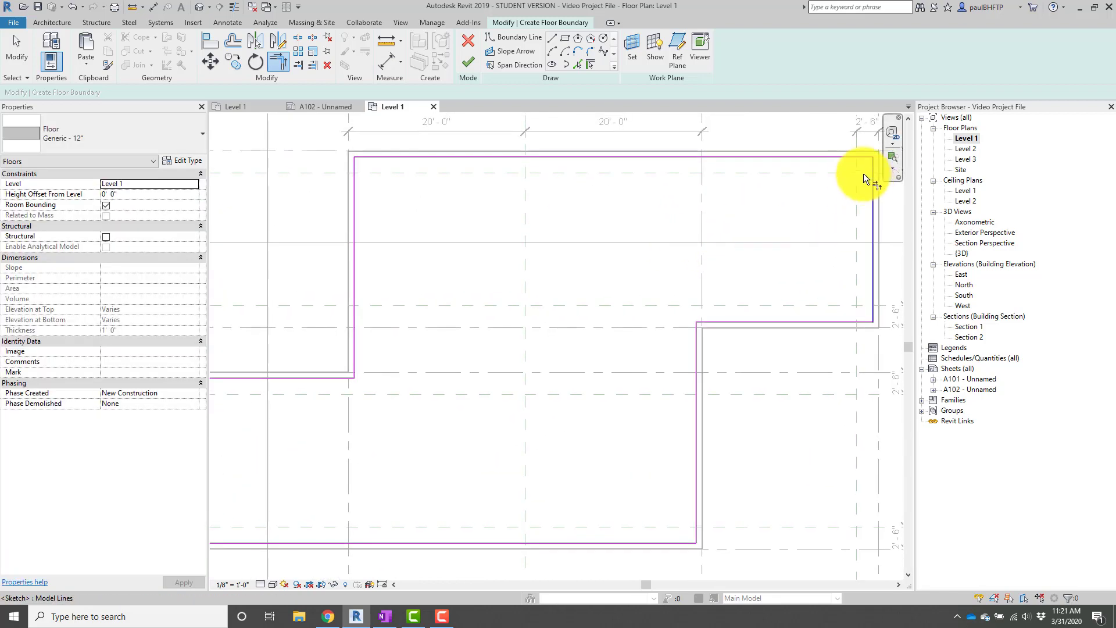
{"action": "middle_click_drag", "start_coordinate": [678, 207], "coordinate": [693, 196]}
{"action": "scroll", "coordinate": [693, 196], "scroll_direction": "down", "scroll_amount": 1}
{"action": "middle_click_drag", "start_coordinate": [550, 140], "coordinate": [546, 162]}
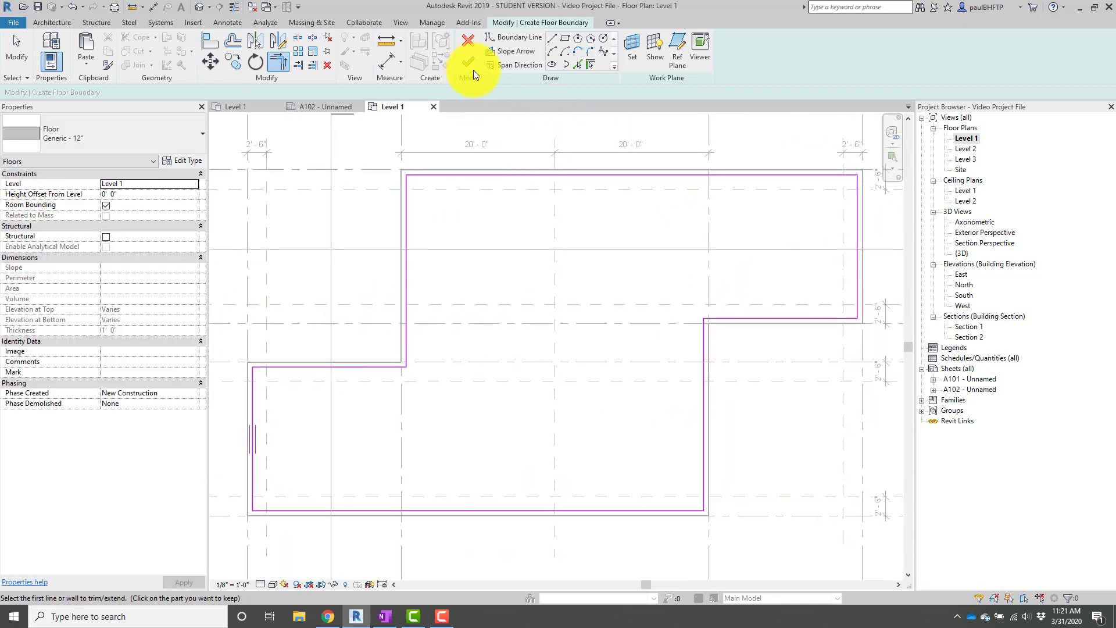
{"action": "left_click", "coordinate": [468, 67]}
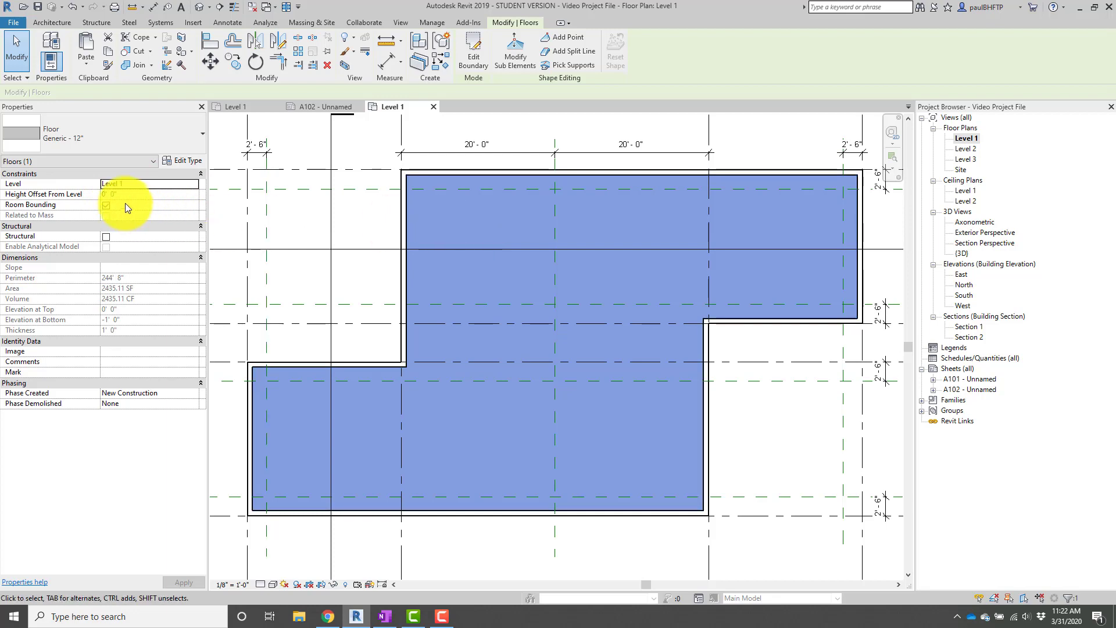
Open Section 1 from its marker in the plan and examine how the Level 1 floor slab meets the walls and levels.
{"action": "scroll", "coordinate": [274, 207], "scroll_direction": "down", "scroll_amount": 1}
{"action": "middle_click_drag", "start_coordinate": [325, 231], "coordinate": [402, 249]}
{"action": "scroll", "coordinate": [407, 268], "scroll_direction": "down", "scroll_amount": 2}
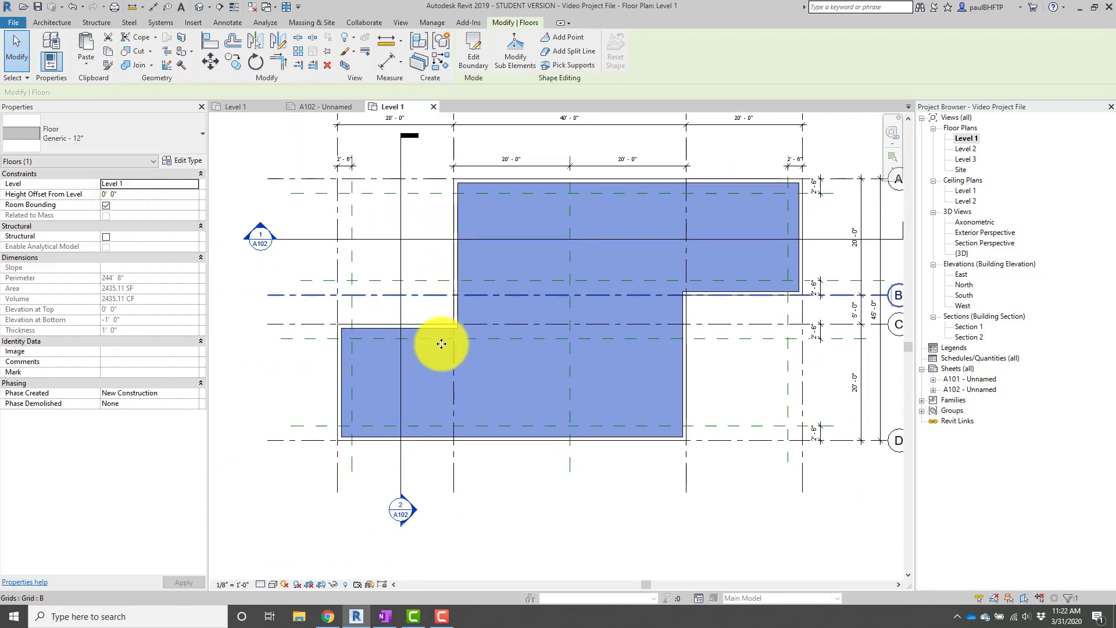
{"action": "double_click", "coordinate": [266, 224]}
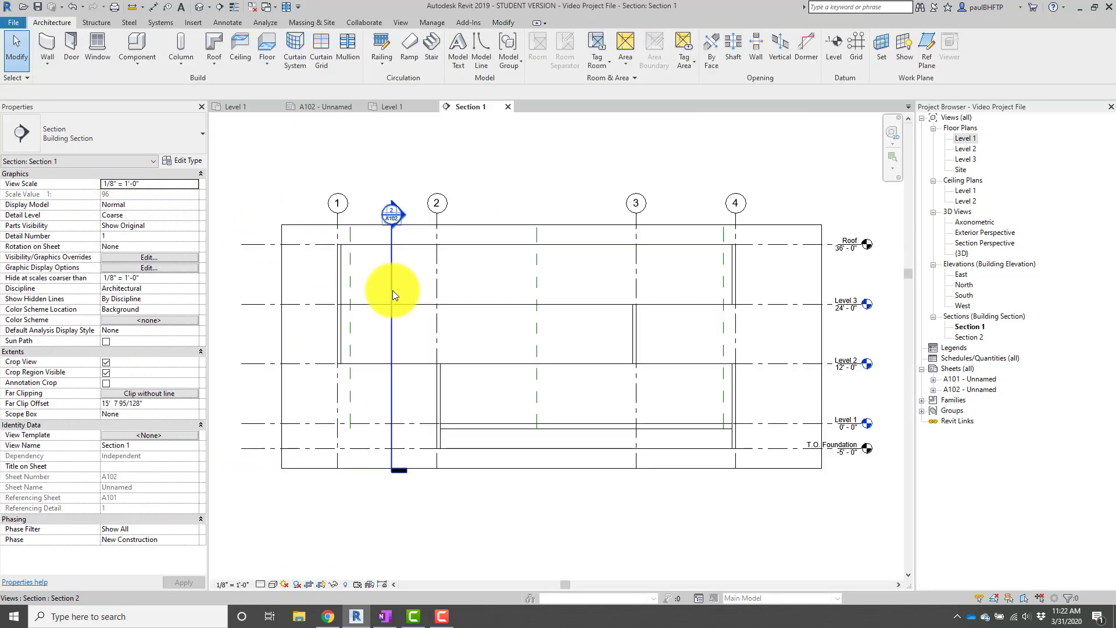
{"action": "scroll", "coordinate": [675, 453], "scroll_direction": "up", "scroll_amount": 4}
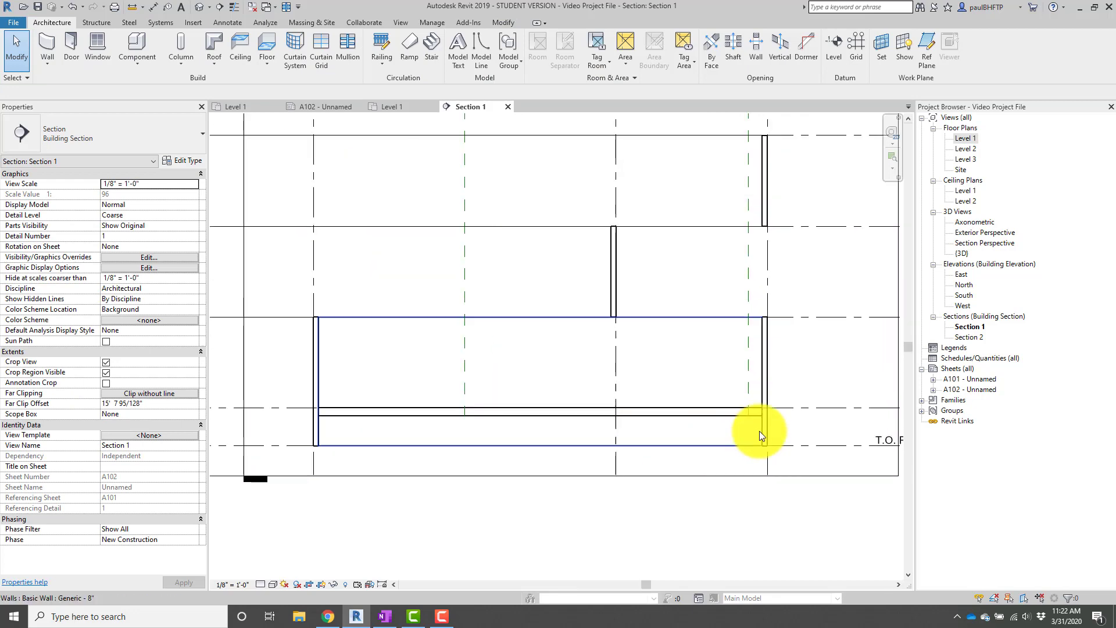
{"action": "middle_click_drag", "start_coordinate": [728, 427], "coordinate": [700, 417]}
{"action": "scroll", "coordinate": [701, 416], "scroll_direction": "down", "scroll_amount": 2}
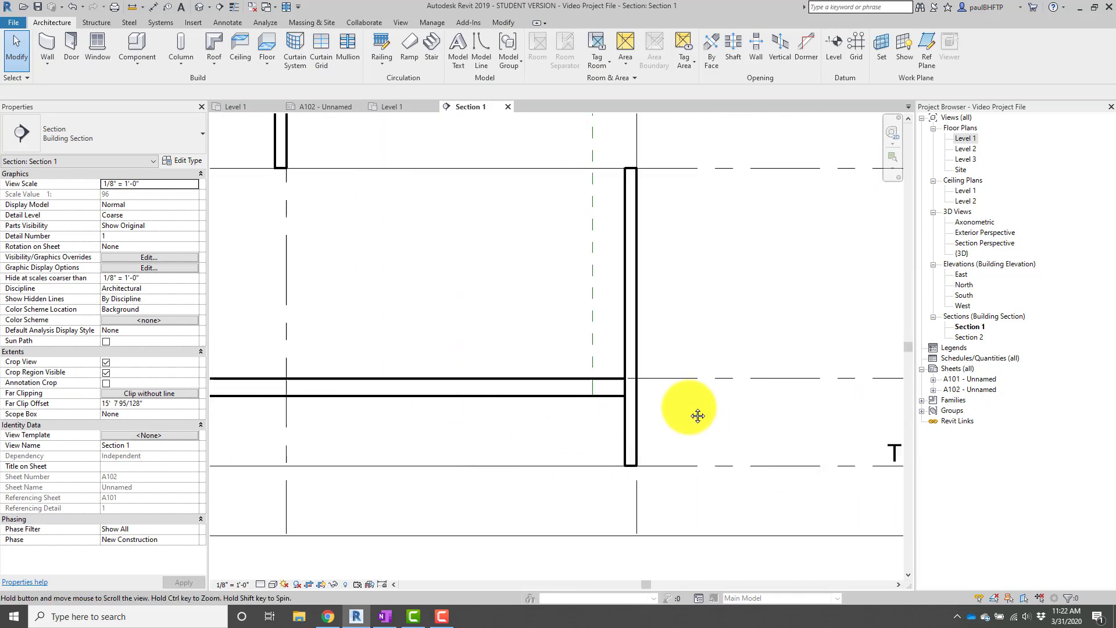
{"action": "left_click", "coordinate": [566, 398]}
{"action": "scroll", "coordinate": [721, 404], "scroll_direction": "down", "scroll_amount": 3}
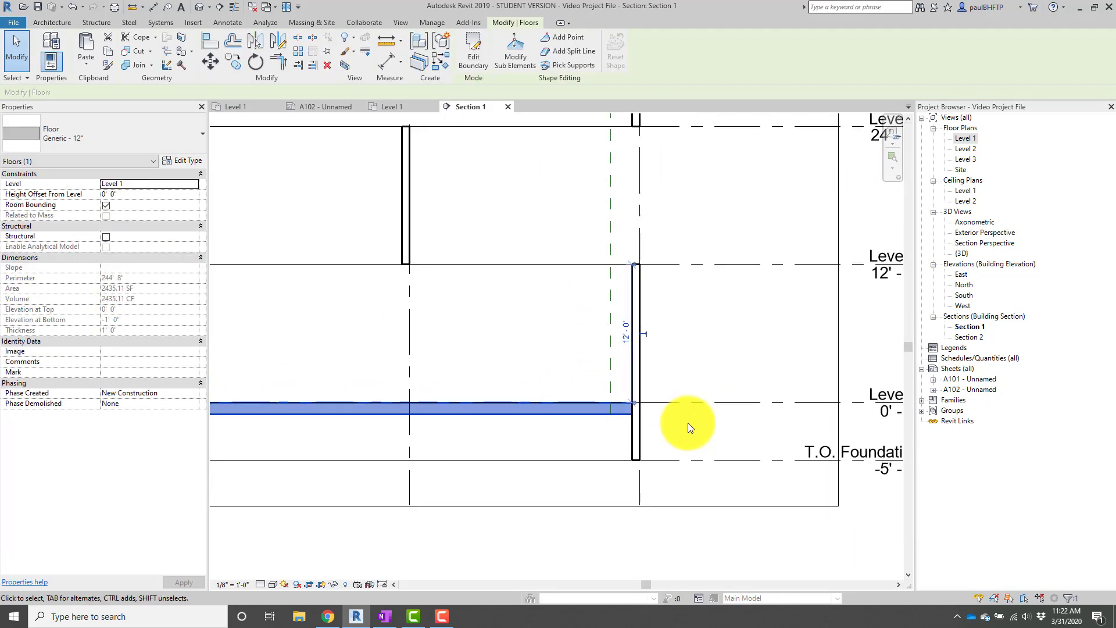
{"action": "middle_click_drag", "start_coordinate": [668, 416], "coordinate": [579, 422]}
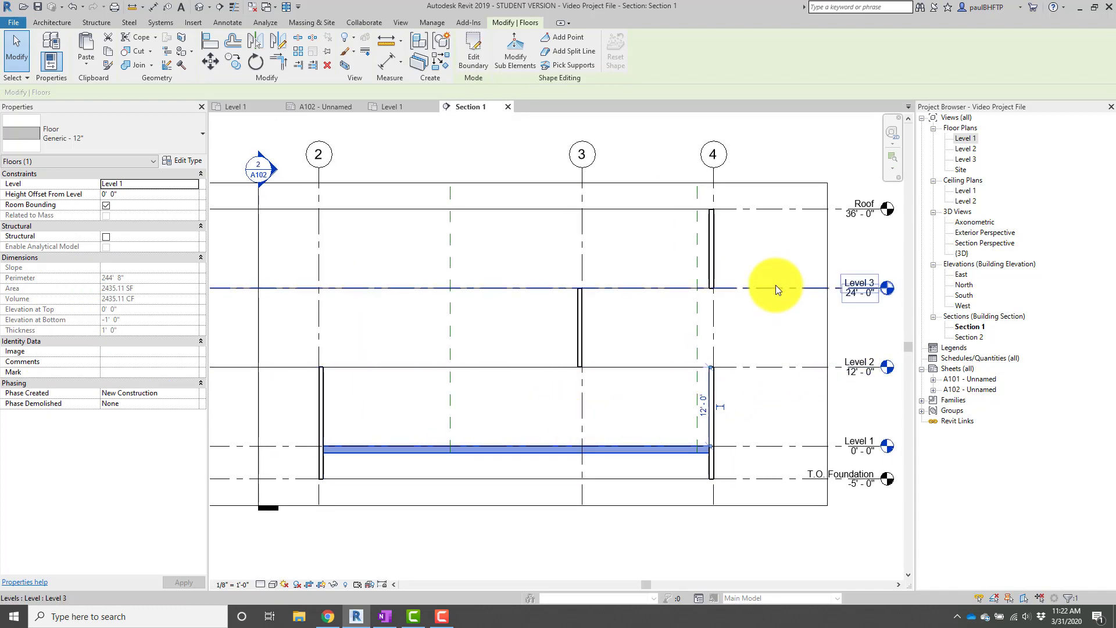
{"action": "middle_click_drag", "start_coordinate": [791, 298], "coordinate": [790, 309]}
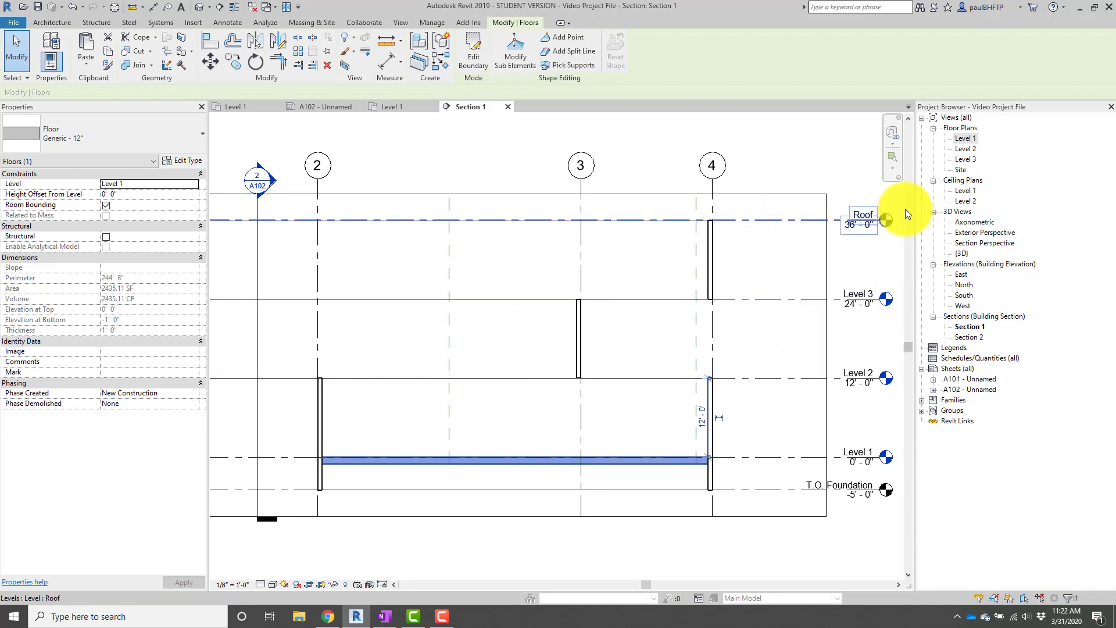
Open the Level 2 floor plan and clear the selection of the Level 1 slab.
{"action": "double_click", "coordinate": [966, 149]}
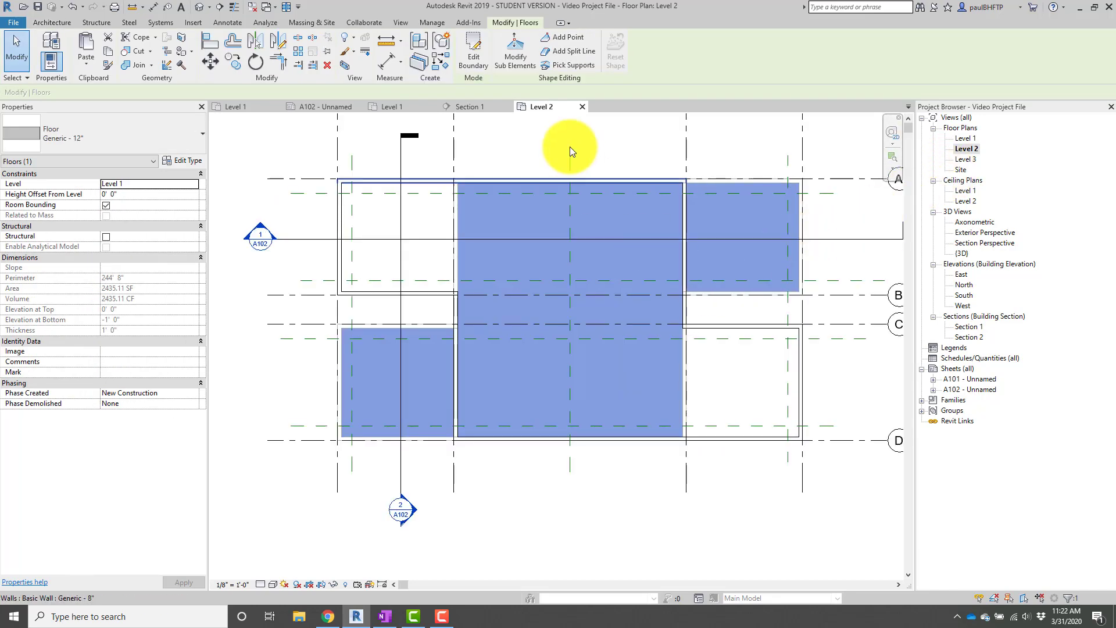
{"action": "left_click", "coordinate": [603, 139]}
{"action": "middle_click_drag", "start_coordinate": [648, 191], "coordinate": [645, 211]}
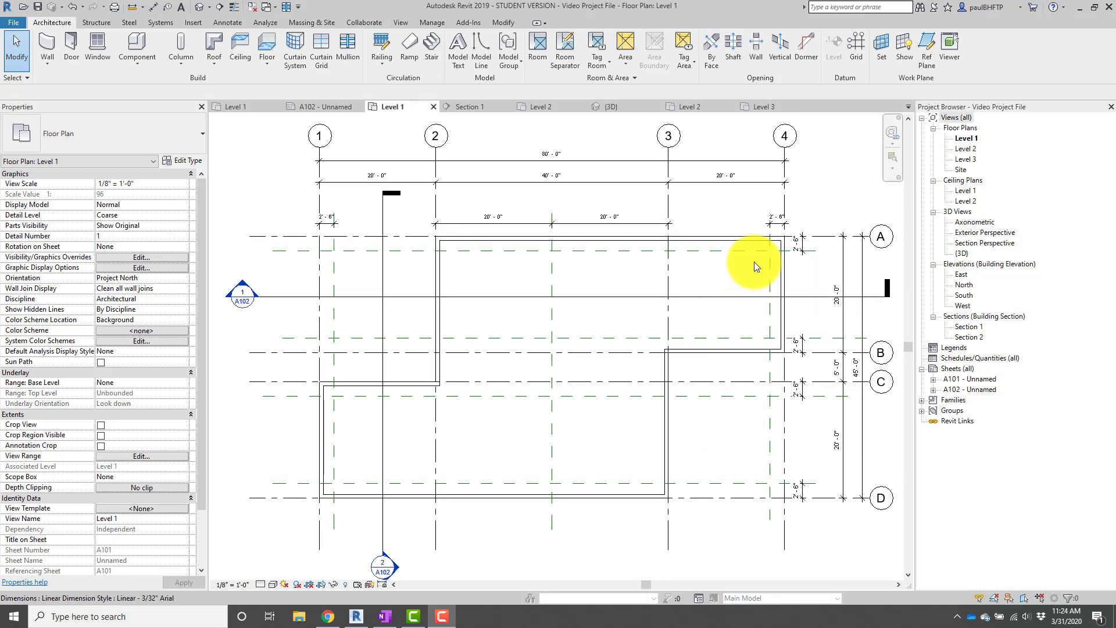
Start an architectural floor sketch with the Generic - 12" type in the Level 2 floor plan.
{"action": "double_click", "coordinate": [967, 149]}
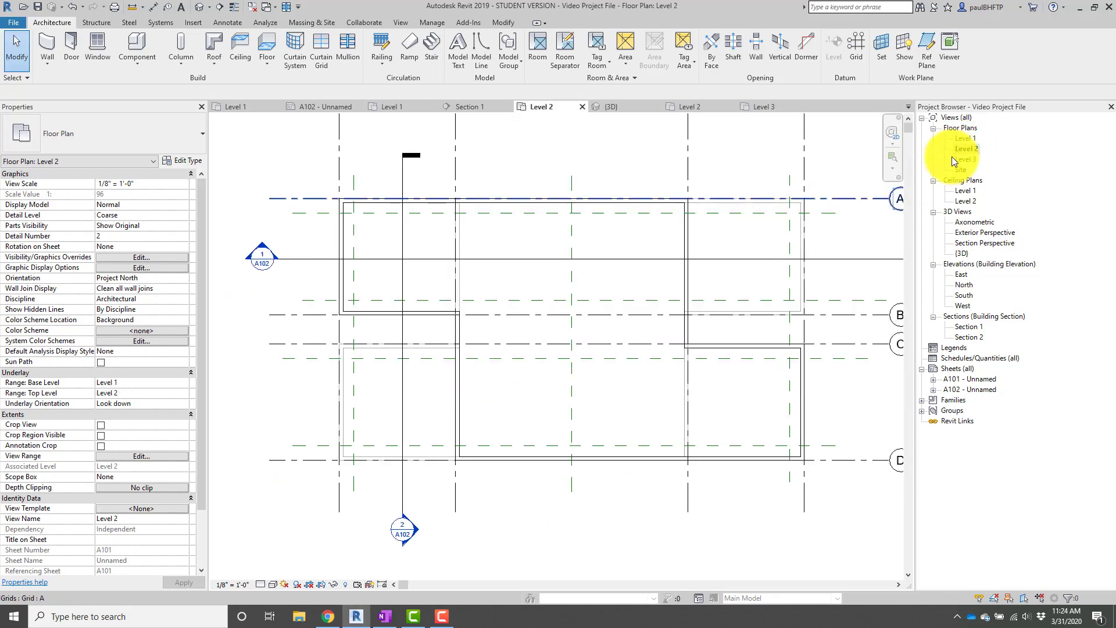
{"action": "middle_click_drag", "start_coordinate": [735, 243], "coordinate": [701, 273]}
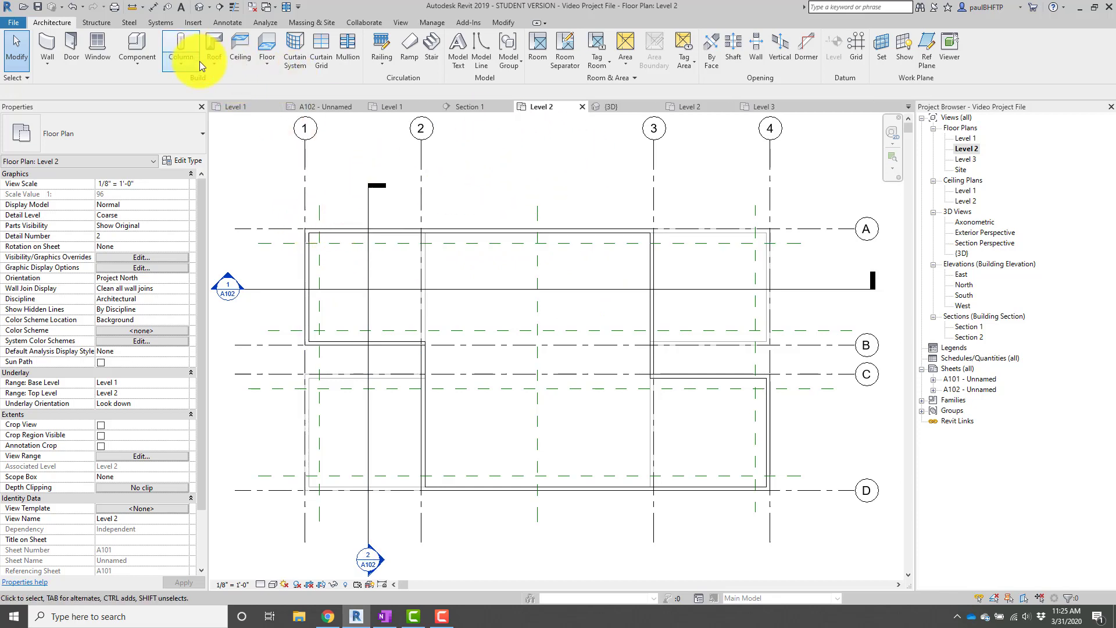
{"action": "left_click", "coordinate": [265, 62]}
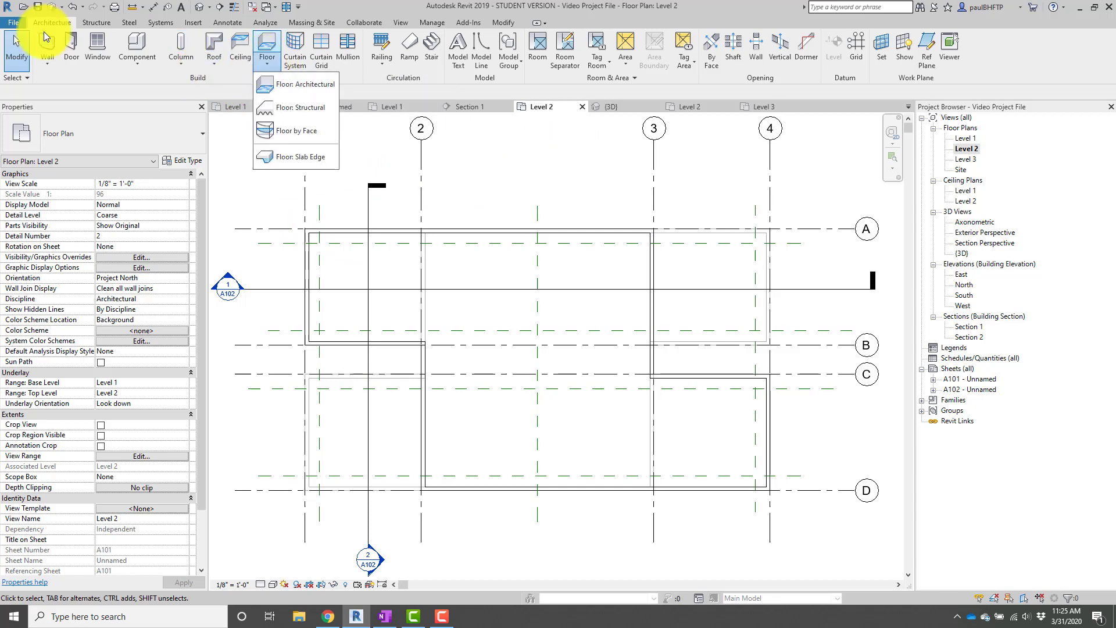
{"action": "left_click", "coordinate": [304, 93]}
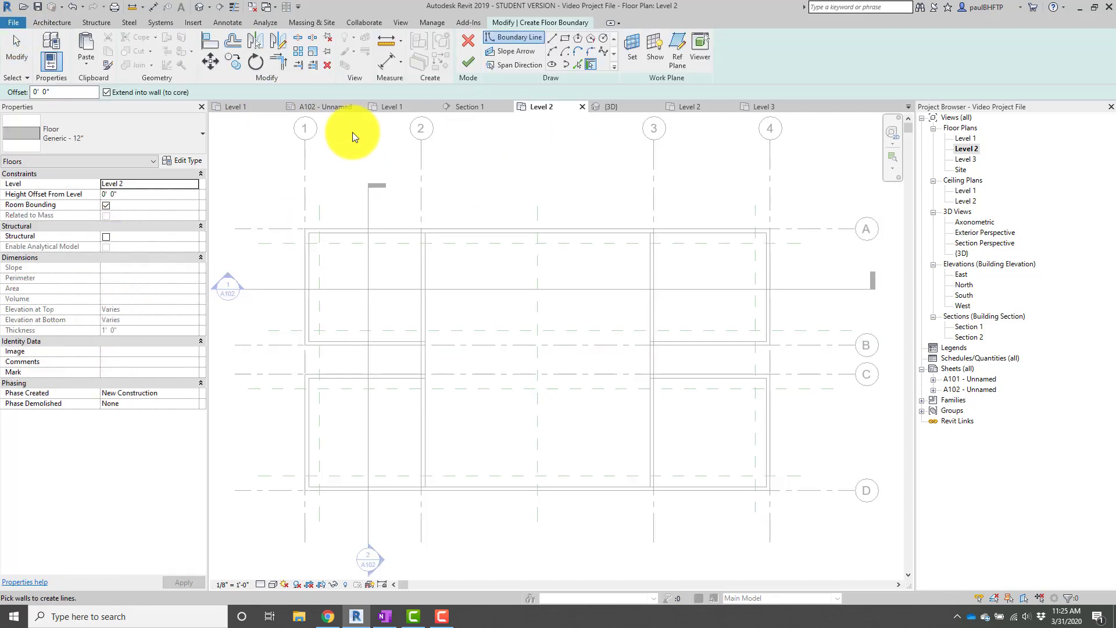
Draw straight boundary lines along grid A from grid 1 to grid 4, and down grid 4 to grid B.
{"action": "left_click", "coordinate": [553, 38]}
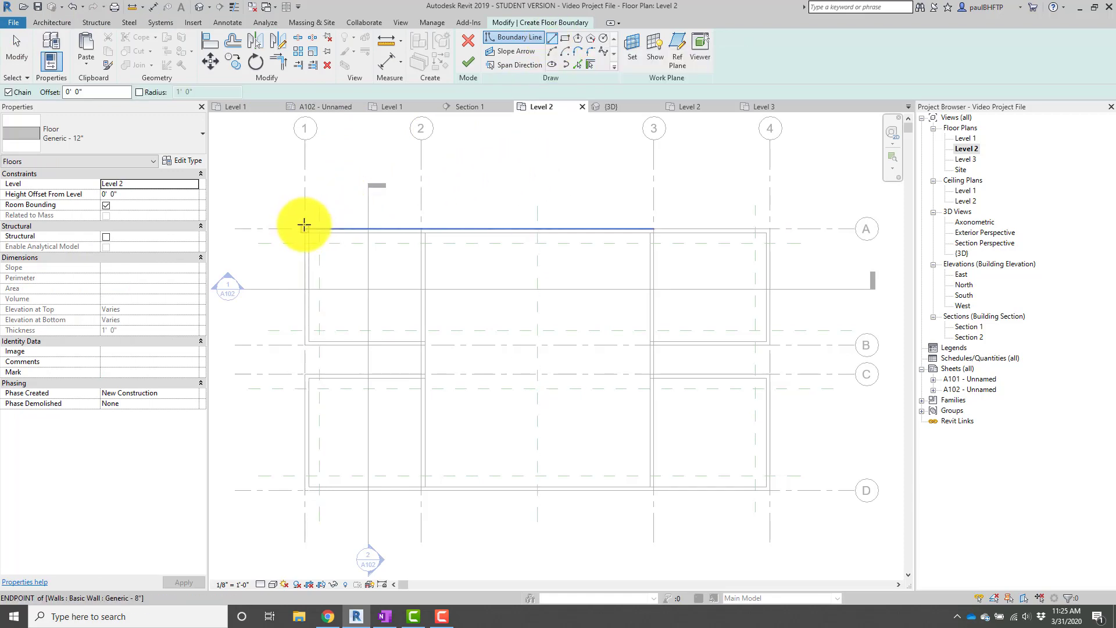
{"action": "left_click", "coordinate": [305, 228]}
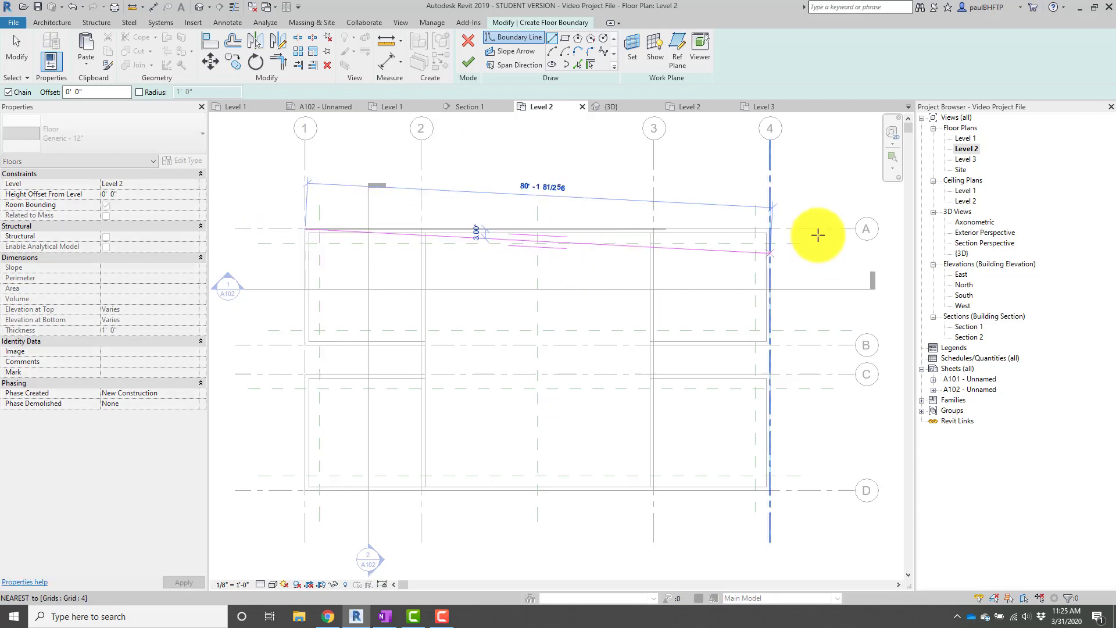
{"action": "left_click", "coordinate": [770, 229]}
{"action": "scroll", "coordinate": [797, 249], "scroll_direction": "up", "scroll_amount": 3}
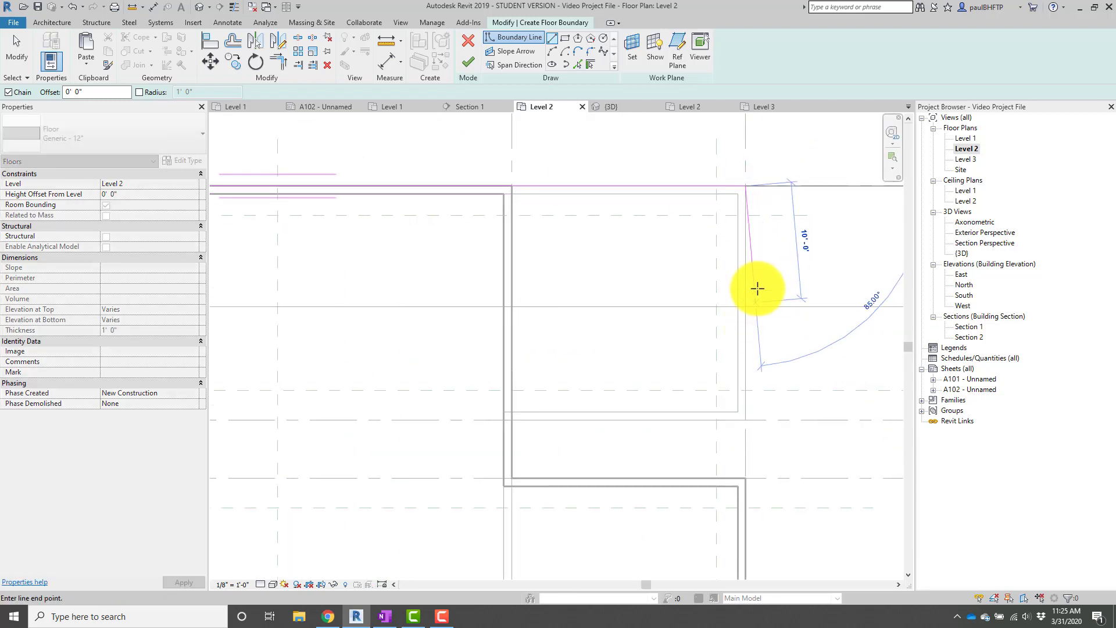
{"action": "middle_click_drag", "start_coordinate": [755, 349], "coordinate": [580, 296]}
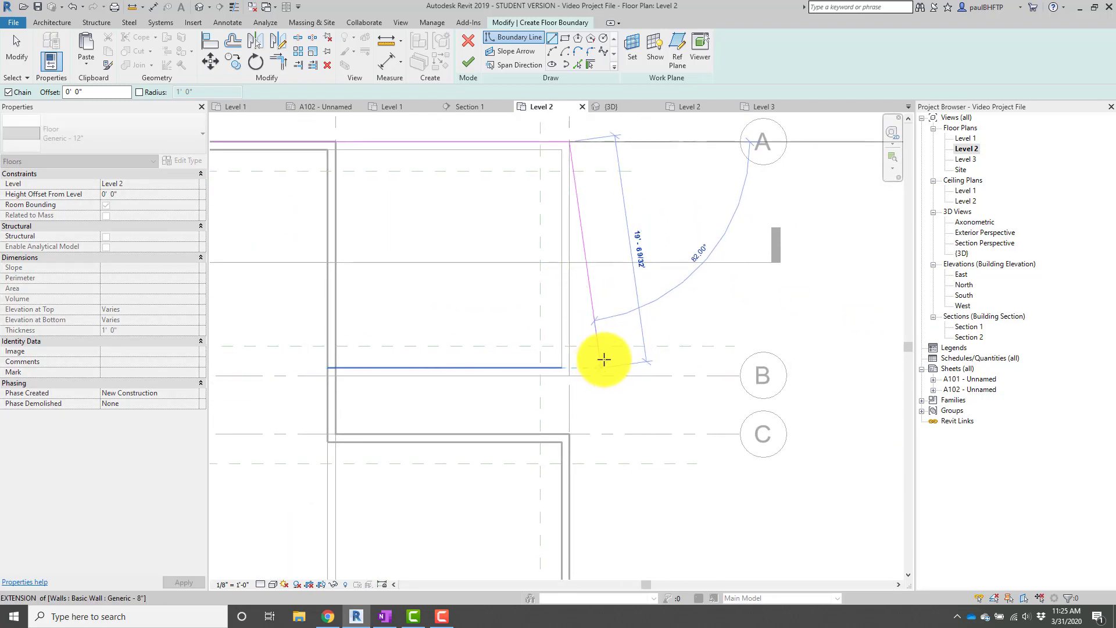
{"action": "middle_click_drag", "start_coordinate": [603, 359], "coordinate": [640, 330]}
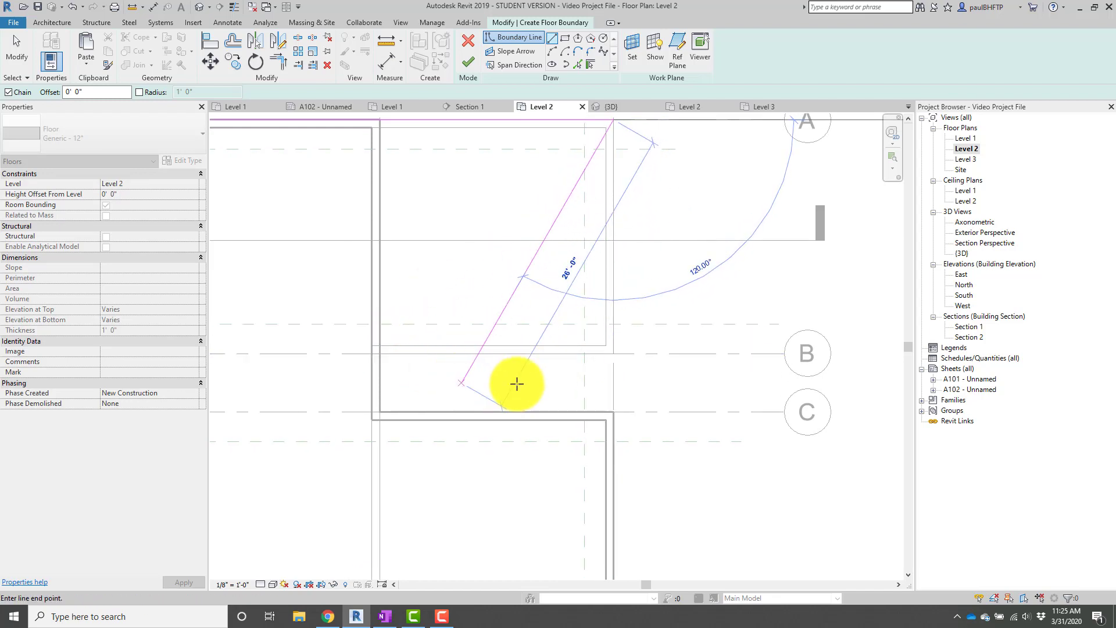
{"action": "middle_click_drag", "start_coordinate": [407, 377], "coordinate": [878, 352]}
{"action": "scroll", "coordinate": [842, 350], "scroll_direction": "down", "scroll_amount": 2}
{"action": "scroll", "coordinate": [460, 358], "scroll_direction": "up", "scroll_amount": 2}
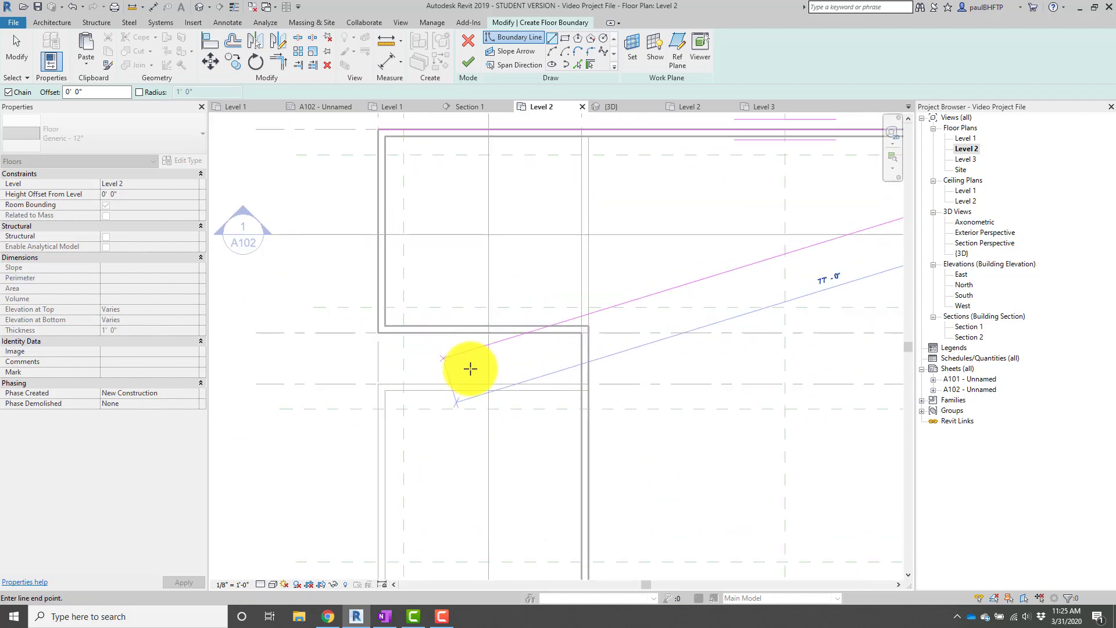
{"action": "middle_click_drag", "start_coordinate": [450, 354], "coordinate": [366, 352]}
{"action": "scroll", "coordinate": [633, 350], "scroll_direction": "down", "scroll_amount": 1}
{"action": "middle_click_drag", "start_coordinate": [634, 350], "coordinate": [221, 361]}
{"action": "scroll", "coordinate": [579, 337], "scroll_direction": "up", "scroll_amount": 3}
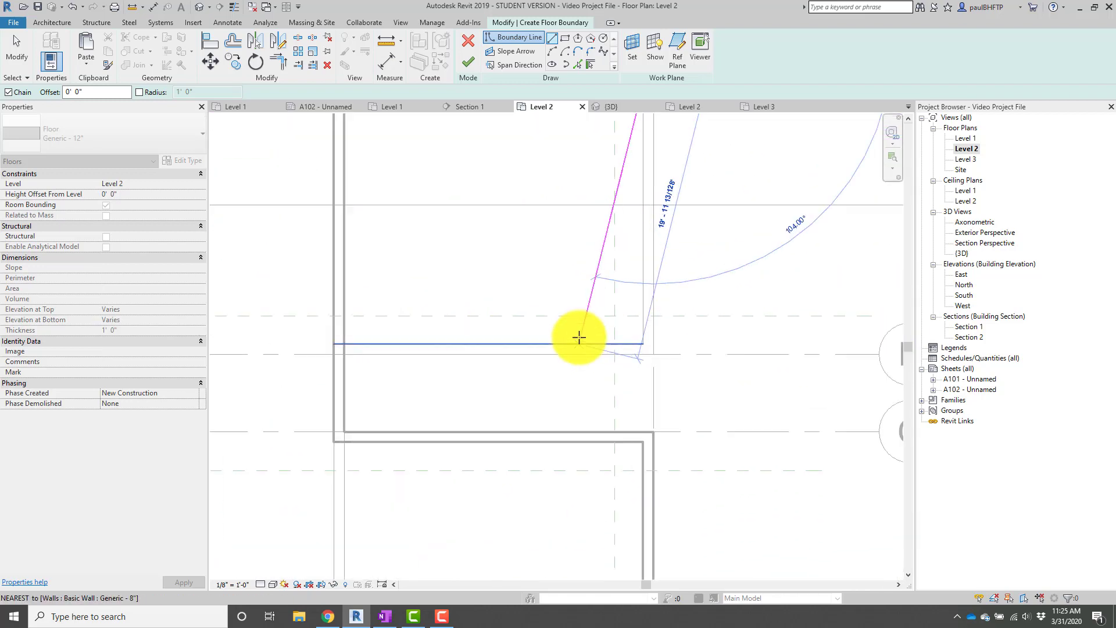
{"action": "left_click", "coordinate": [656, 354]}
Continue the boundary around the east notch: along grid B to grid 3, down to grid C, and back out to grid 4.
{"action": "scroll", "coordinate": [652, 357], "scroll_direction": "down", "scroll_amount": 2}
{"action": "scroll", "coordinate": [512, 367], "scroll_direction": "up", "scroll_amount": 1}
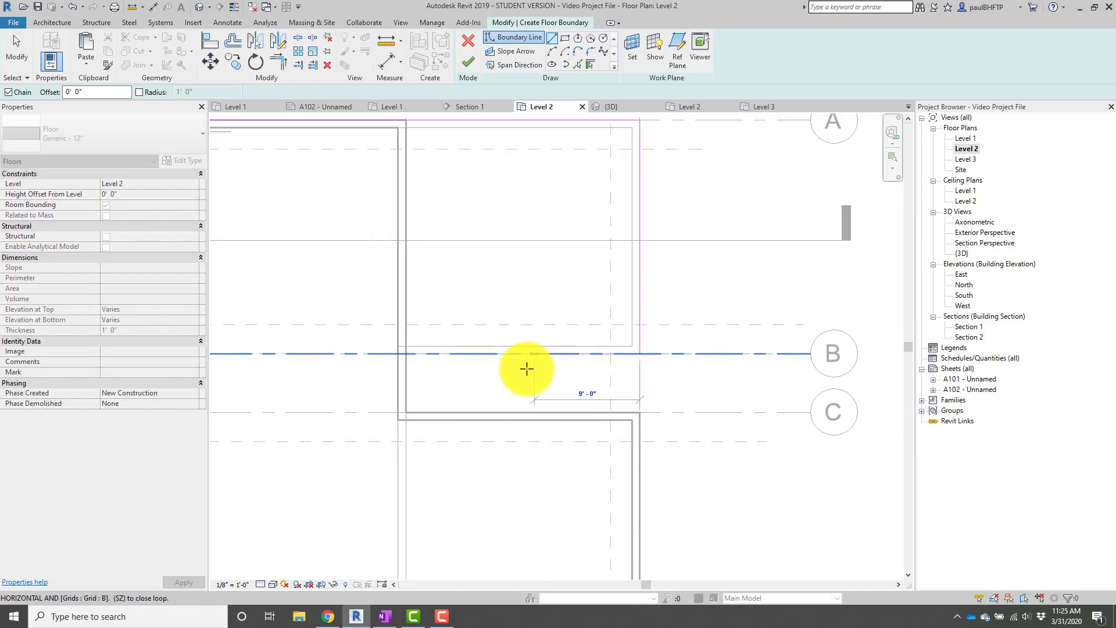
{"action": "scroll", "coordinate": [527, 368], "scroll_direction": "down", "scroll_amount": 3}
{"action": "middle_click_drag", "start_coordinate": [536, 383], "coordinate": [543, 421]}
{"action": "scroll", "coordinate": [479, 407], "scroll_direction": "up", "scroll_amount": 2}
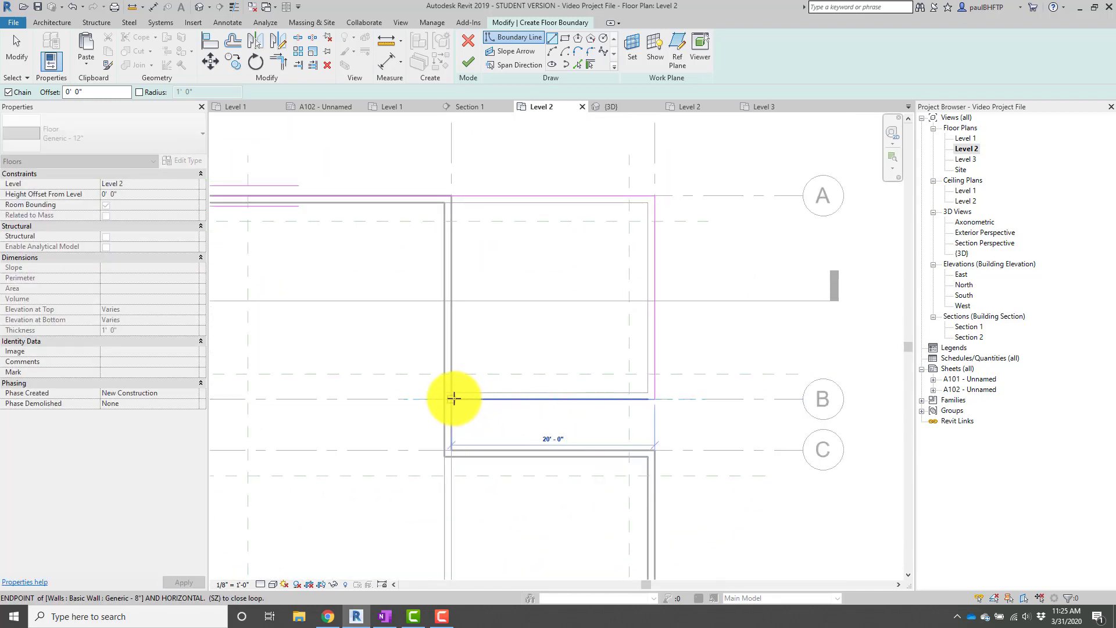
{"action": "left_click", "coordinate": [454, 399]}
{"action": "left_click", "coordinate": [452, 449]}
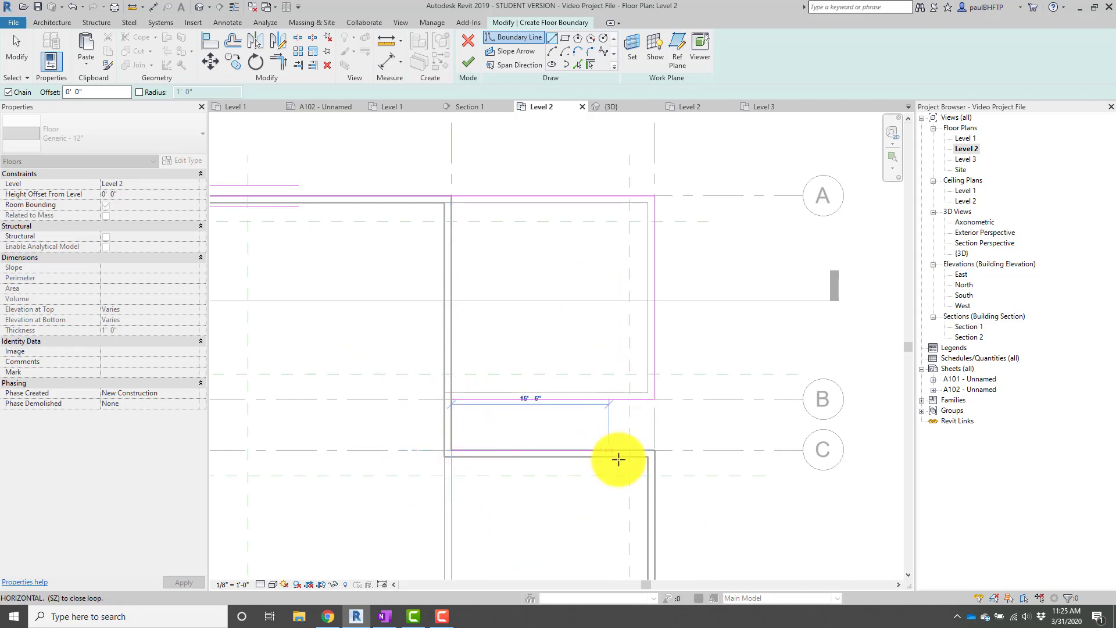
{"action": "left_click", "coordinate": [656, 448]}
Extend the boundary down grid 4 to grid D and along grid D to grid 1.
{"action": "scroll", "coordinate": [658, 450], "scroll_direction": "down", "scroll_amount": 3}
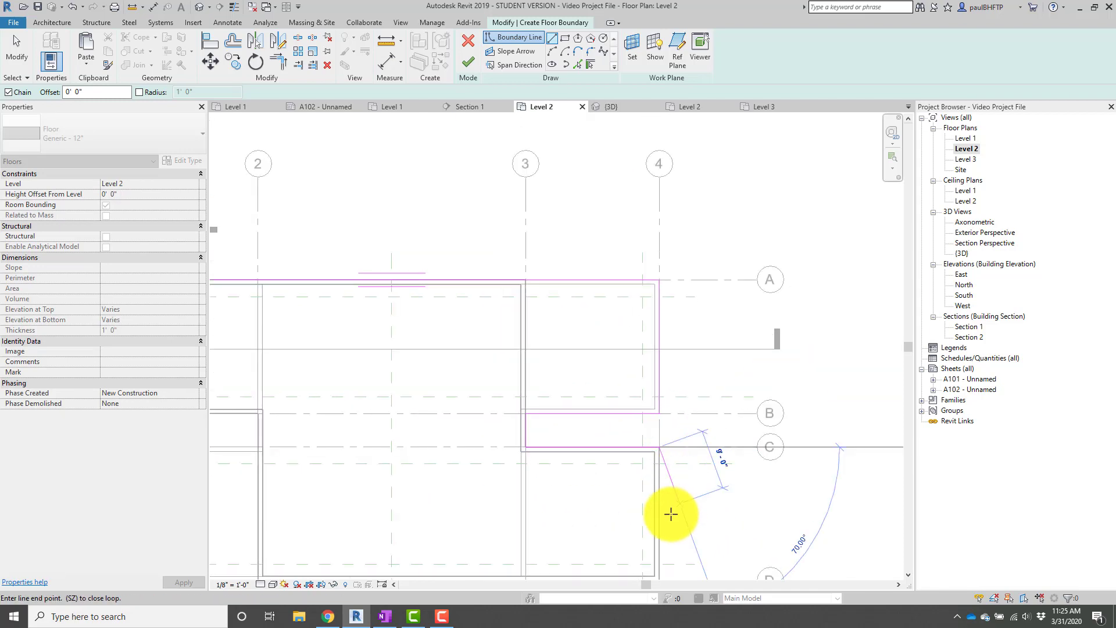
{"action": "middle_click_drag", "start_coordinate": [678, 434], "coordinate": [687, 322]}
{"action": "scroll", "coordinate": [687, 326], "scroll_direction": "up", "scroll_amount": 1}
{"action": "left_click", "coordinate": [670, 472]}
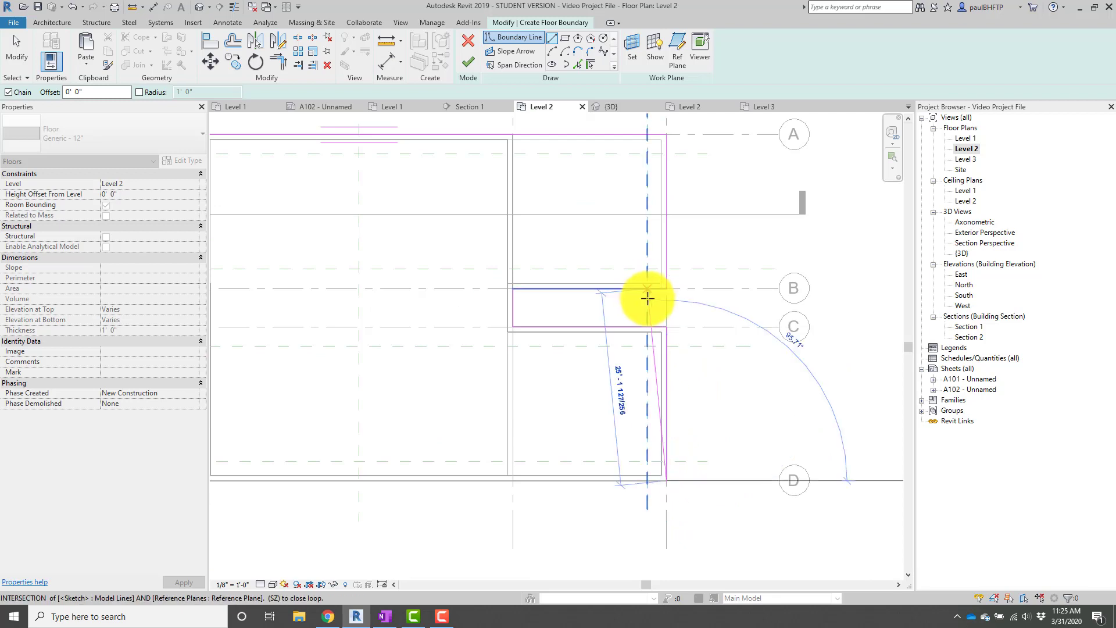
{"action": "scroll", "coordinate": [645, 298], "scroll_direction": "up", "scroll_amount": 3}
{"action": "scroll", "coordinate": [672, 334], "scroll_direction": "down", "scroll_amount": 4}
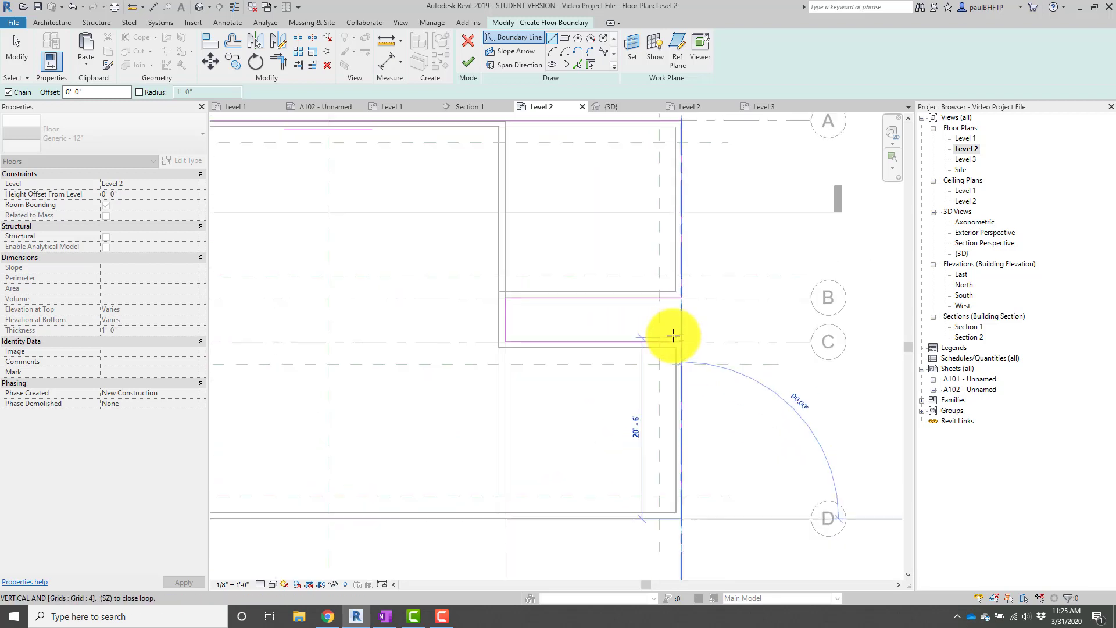
{"action": "middle_click_drag", "start_coordinate": [525, 377], "coordinate": [675, 369]}
{"action": "scroll", "coordinate": [723, 404], "scroll_direction": "up", "scroll_amount": 2}
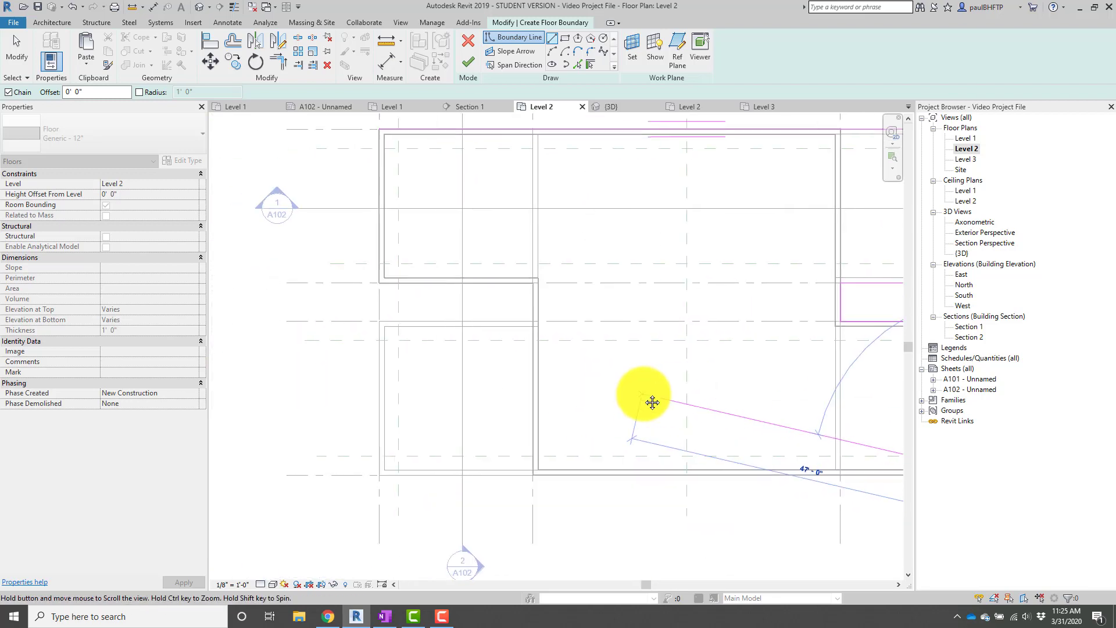
{"action": "scroll", "coordinate": [387, 474], "scroll_direction": "up", "scroll_amount": 2}
{"action": "left_click", "coordinate": [368, 473]}
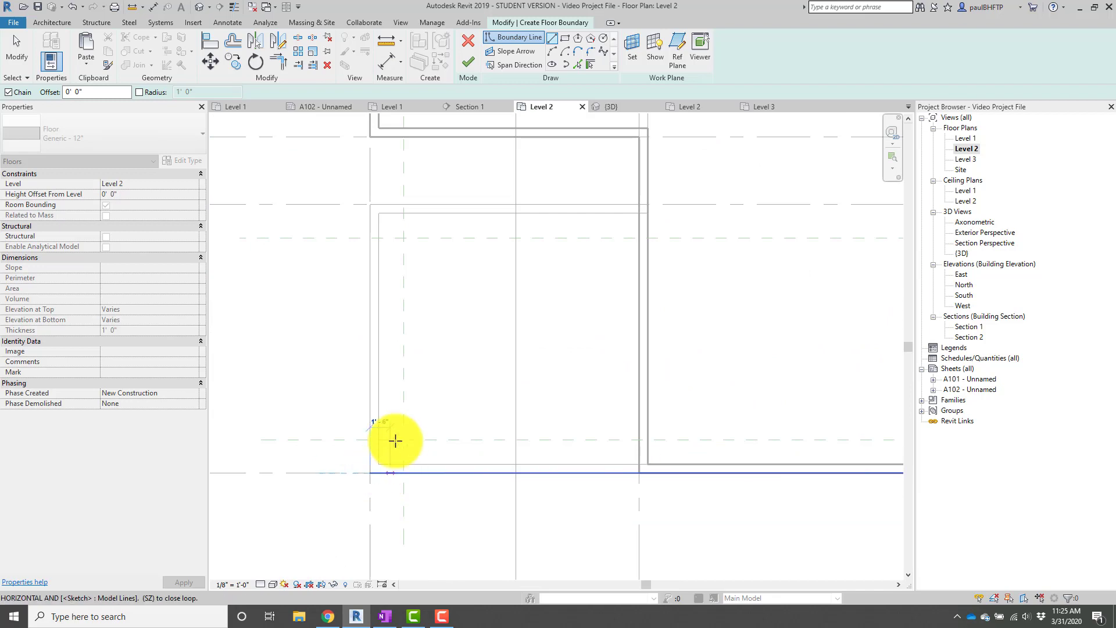
Draw the boundary up grid 1 to grid C and around the west notch via grid 2, back to grid 1 at grid B.
{"action": "left_click", "coordinate": [370, 205]}
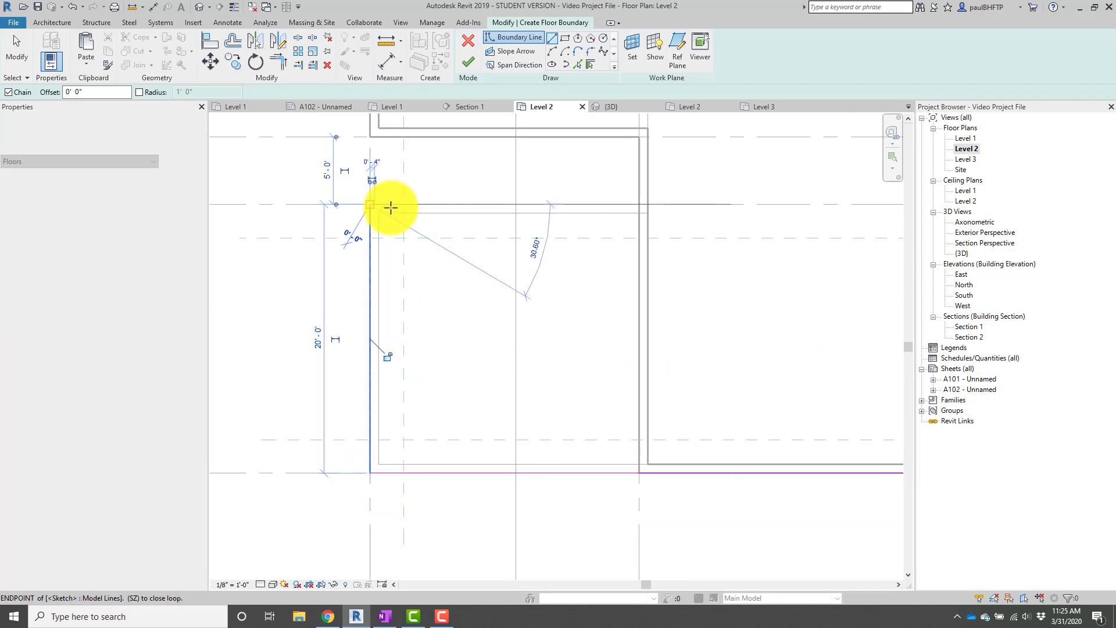
{"action": "left_click", "coordinate": [637, 204]}
{"action": "left_click", "coordinate": [638, 137]}
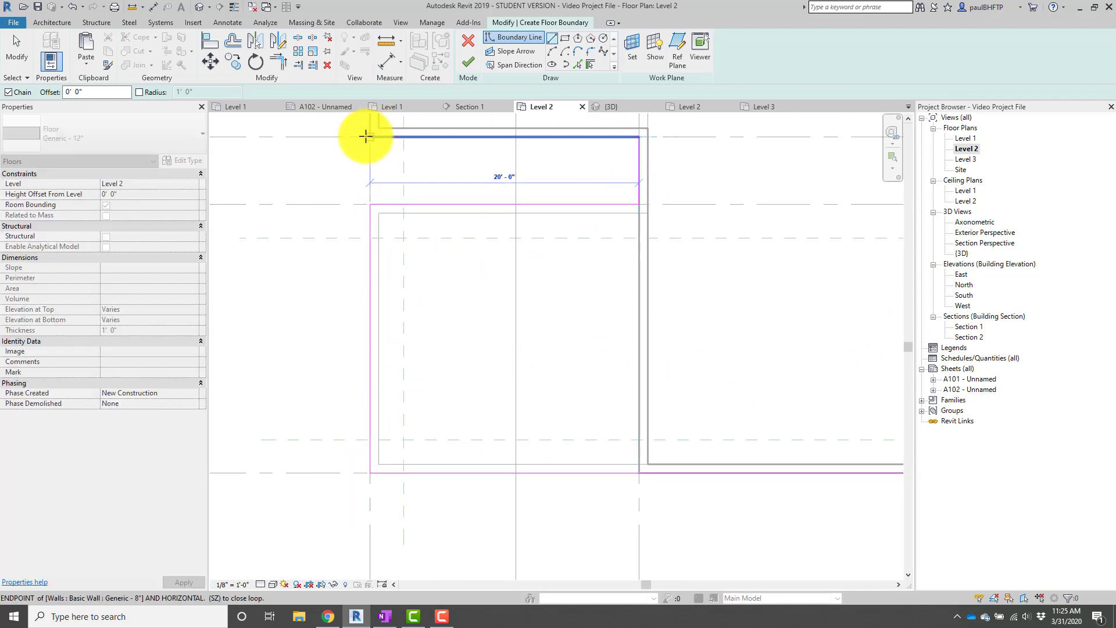
{"action": "left_click", "coordinate": [367, 137]}
Close the boundary along grid 1 up to grid A and finish the Level 2 floor without attaching the walls to its bottom.
{"action": "scroll", "coordinate": [470, 209], "scroll_direction": "down", "scroll_amount": 1}
{"action": "middle_click_drag", "start_coordinate": [470, 208], "coordinate": [475, 483]}
{"action": "left_click", "coordinate": [386, 188]}
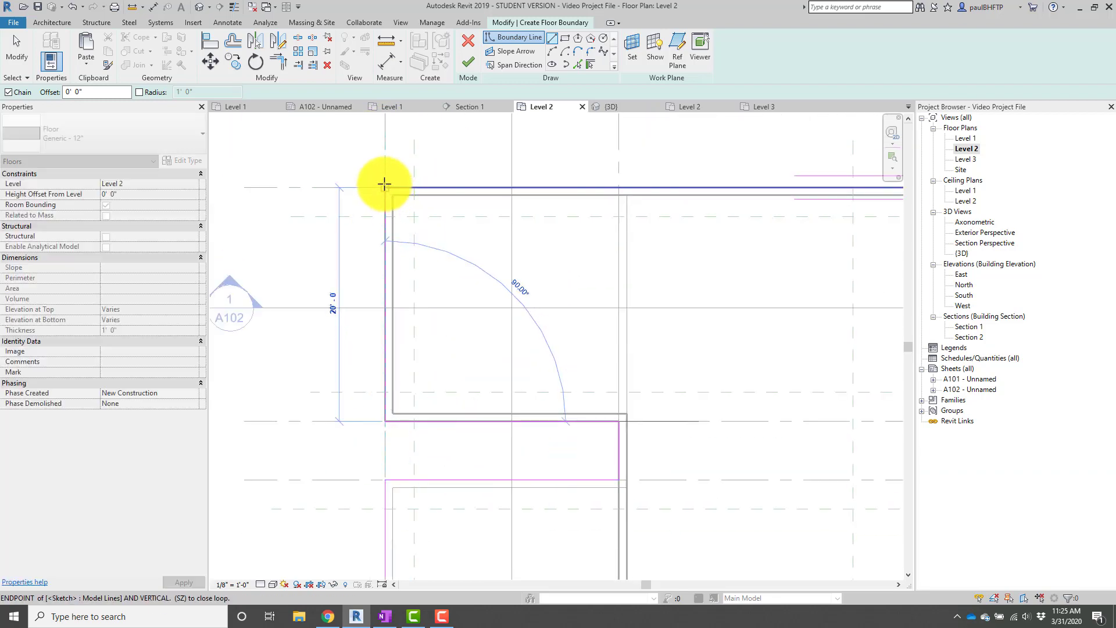
{"action": "scroll", "coordinate": [499, 274], "scroll_direction": "down", "scroll_amount": 3}
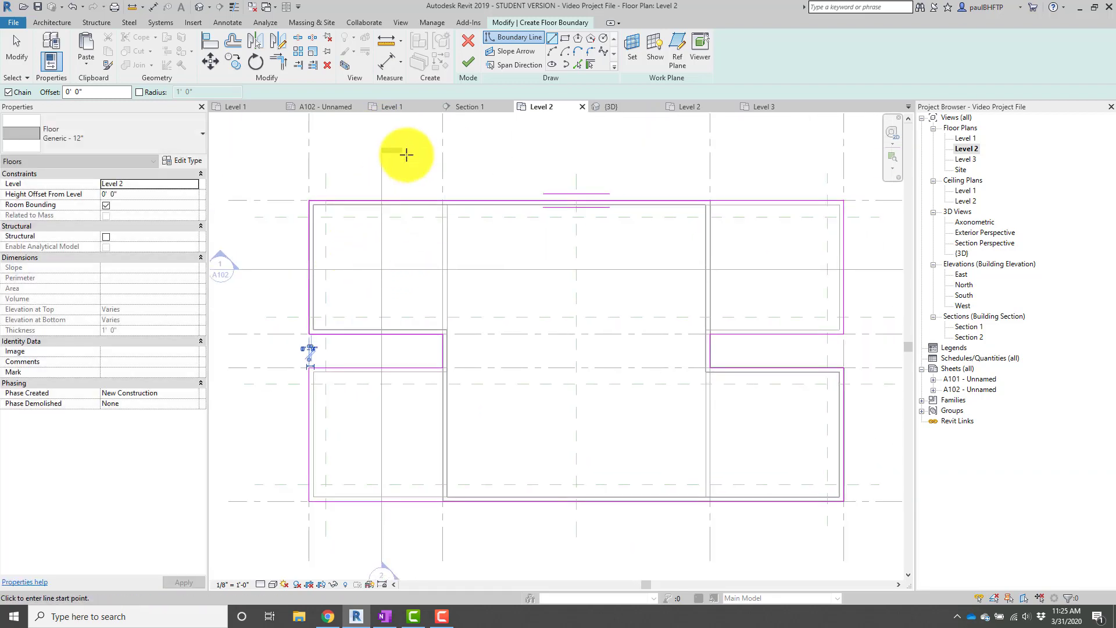
{"action": "left_click", "coordinate": [466, 62]}
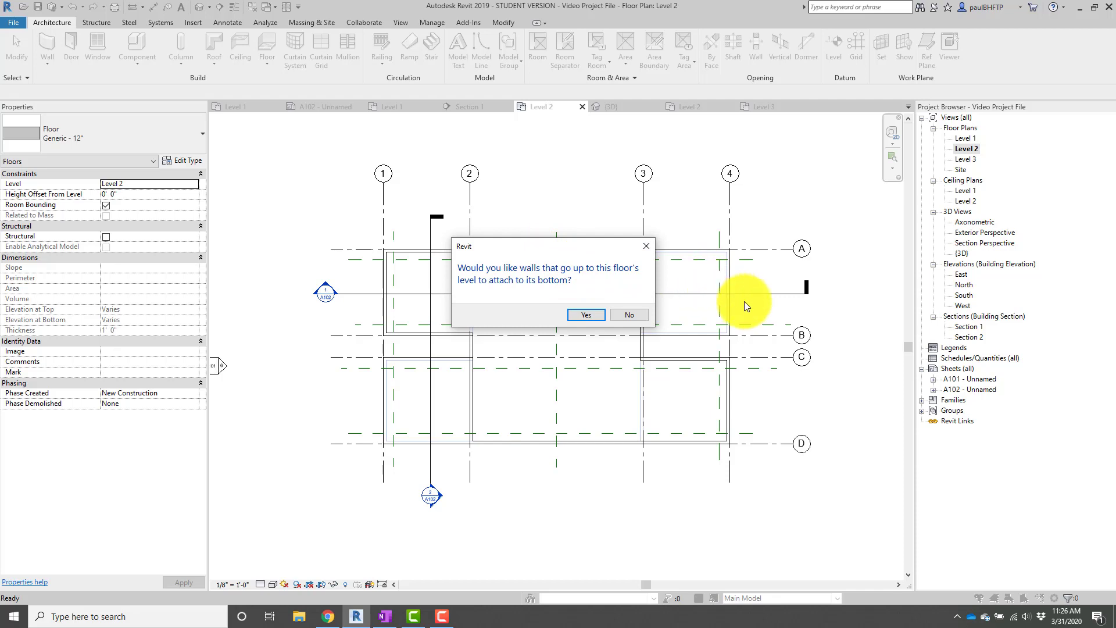
{"action": "left_click", "coordinate": [630, 315]}
Examine the Level 2 slab's extent in plan, and open Section 2 from its marker to examine how the slab meets the walls.
{"action": "scroll", "coordinate": [780, 348], "scroll_direction": "up", "scroll_amount": 3}
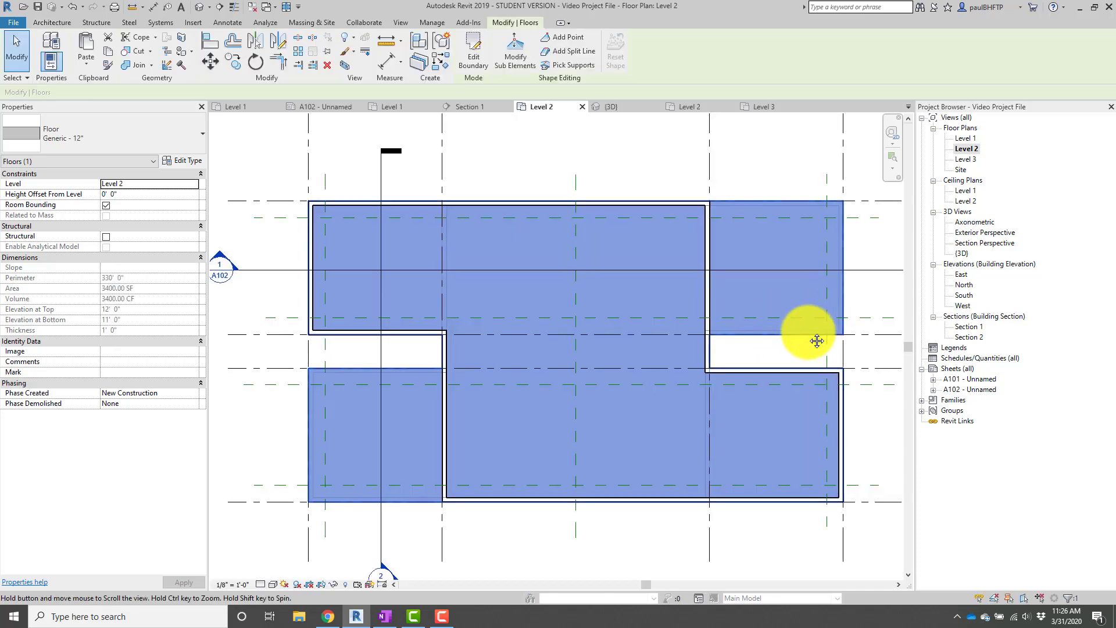
{"action": "middle_click_drag", "start_coordinate": [817, 341], "coordinate": [780, 343]}
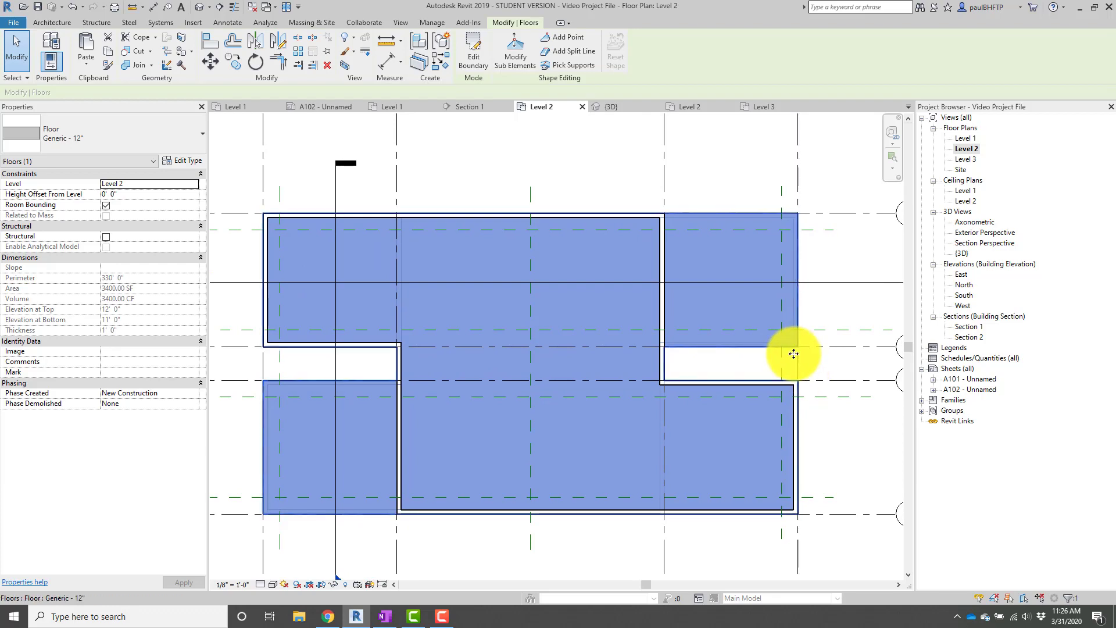
{"action": "scroll", "coordinate": [756, 349], "scroll_direction": "down", "scroll_amount": 2}
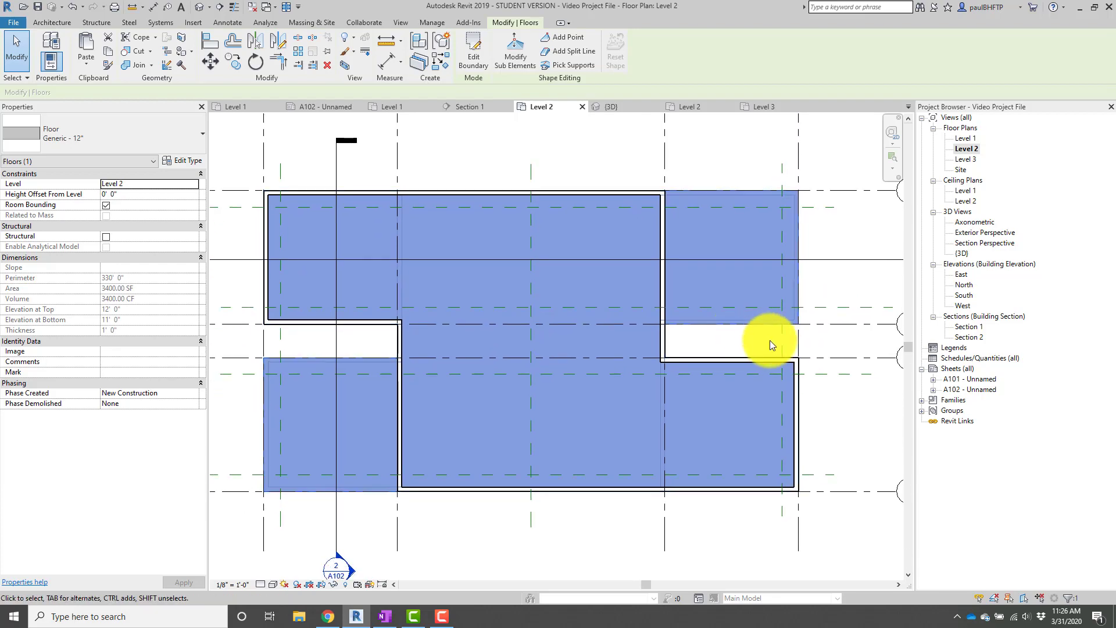
{"action": "middle_click_drag", "start_coordinate": [560, 291], "coordinate": [549, 311]}
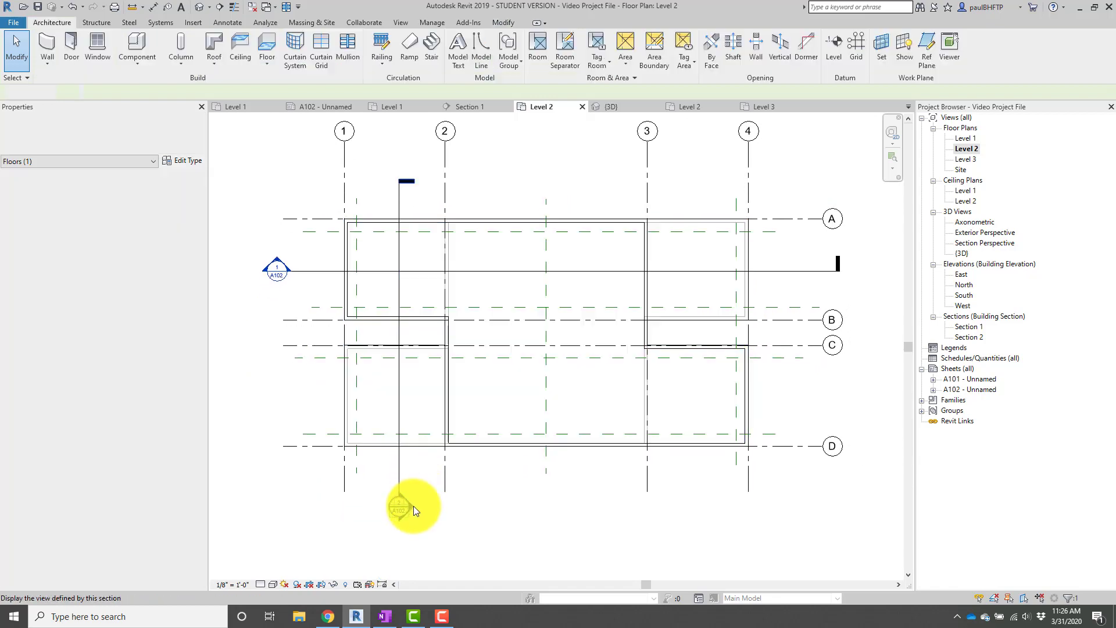
{"action": "double_click", "coordinate": [407, 505]}
{"action": "scroll", "coordinate": [490, 461], "scroll_direction": "up", "scroll_amount": 5}
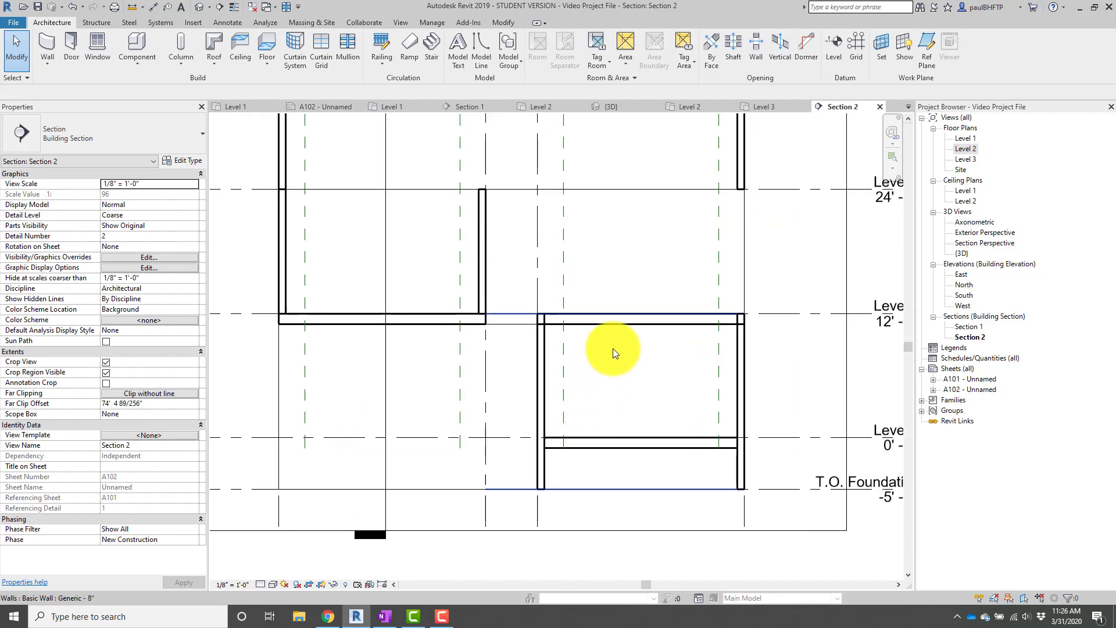
{"action": "left_click", "coordinate": [633, 321]}
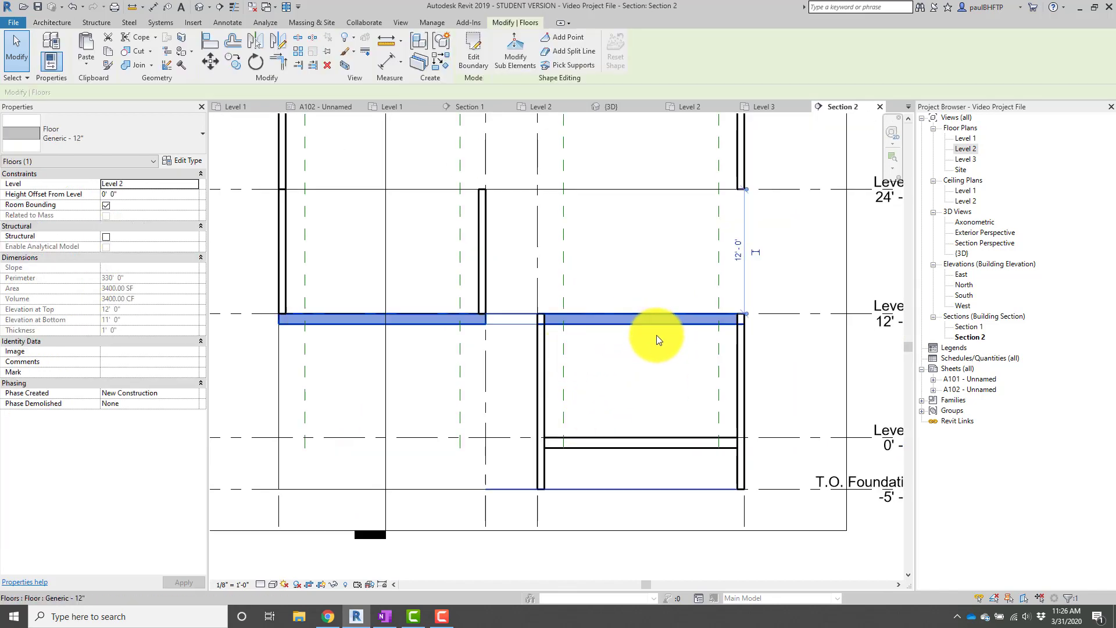
{"action": "scroll", "coordinate": [651, 378], "scroll_direction": "down", "scroll_amount": 3}
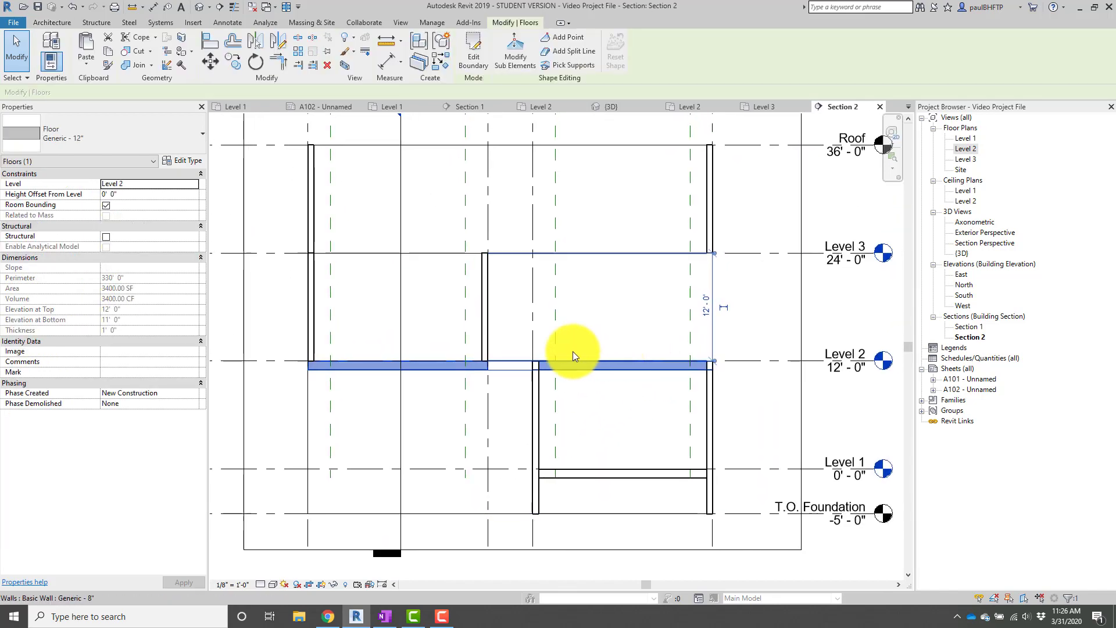
Open the Level 3 floor plan and start an architectural floor sketch with the Generic - 12" type.
{"action": "double_click", "coordinate": [966, 161]}
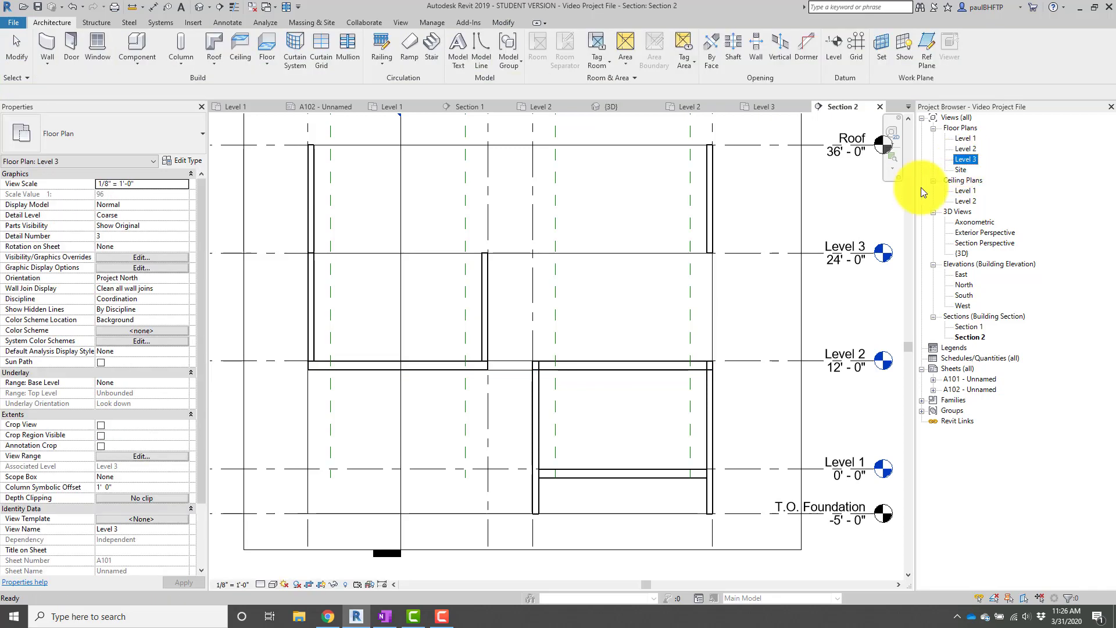
{"action": "scroll", "coordinate": [617, 314], "scroll_direction": "up", "scroll_amount": 1}
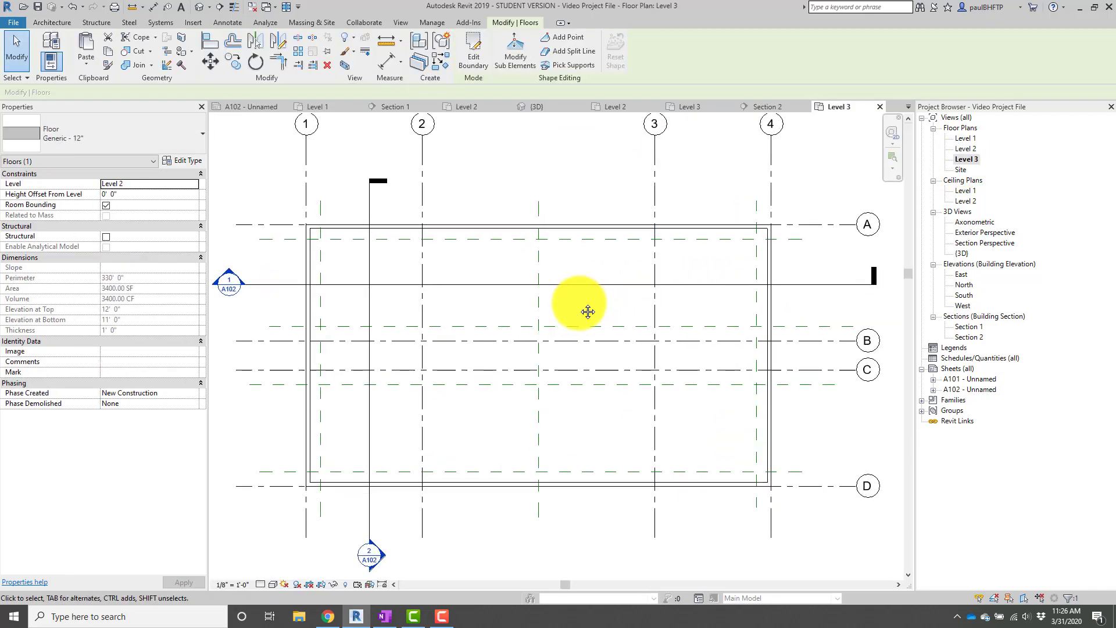
{"action": "left_click", "coordinate": [58, 22]}
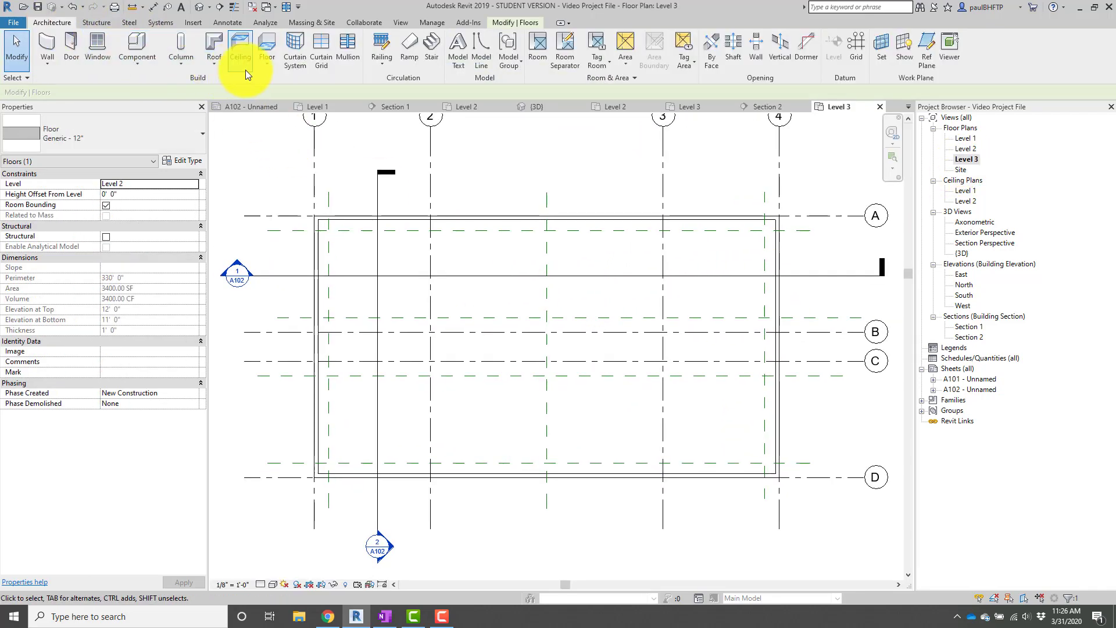
{"action": "left_click", "coordinate": [261, 65]}
{"action": "left_click", "coordinate": [308, 85]}
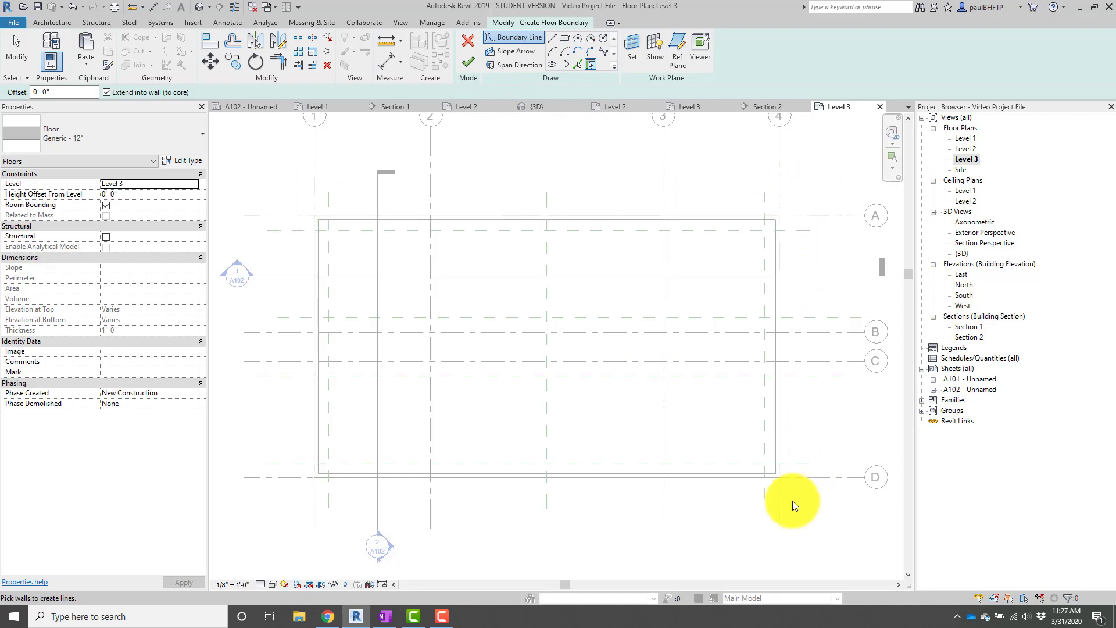
Draw a rectangular floor boundary offset 2' 6" outside the exterior walls, from the grid 1/A corner to the grid 4/D corner.
{"action": "left_click", "coordinate": [565, 39]}
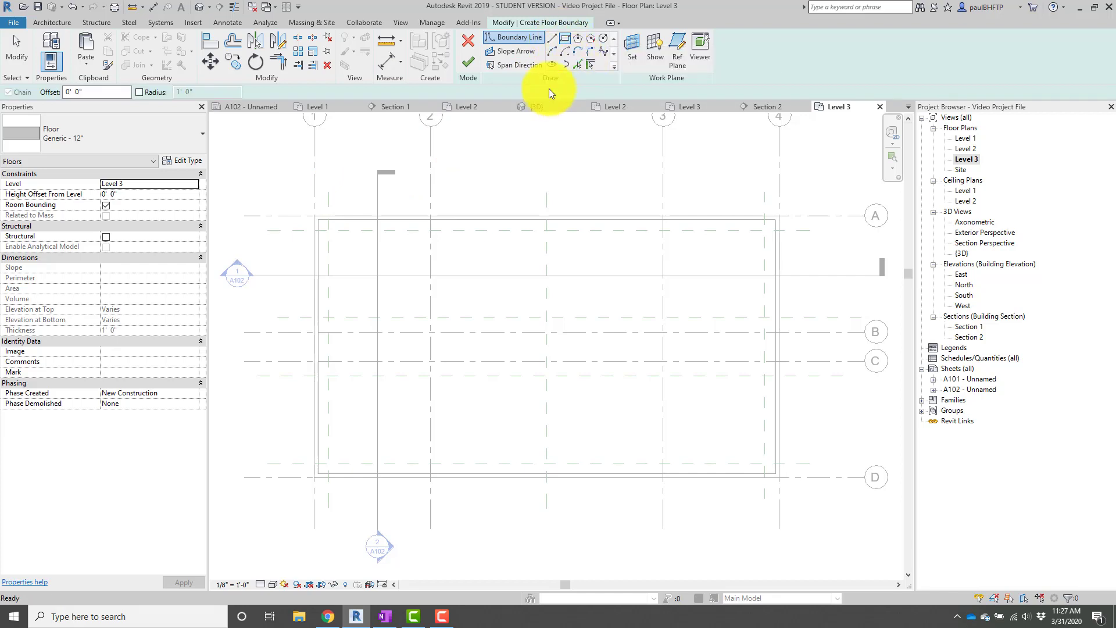
{"action": "left_click", "coordinate": [317, 213]}
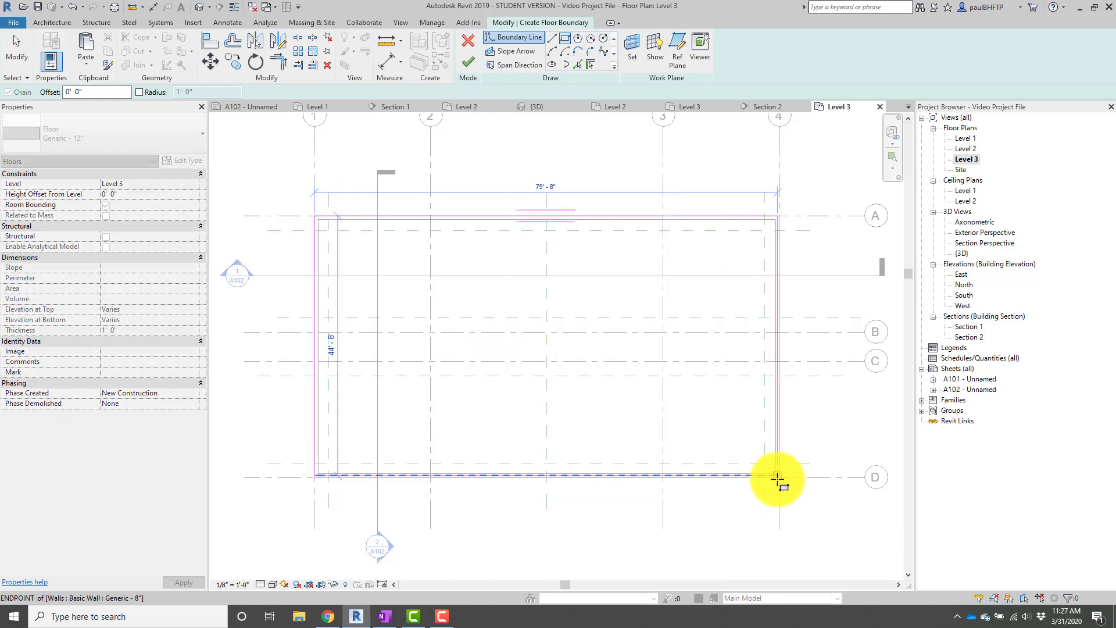
{"action": "key", "text": "Escape"}
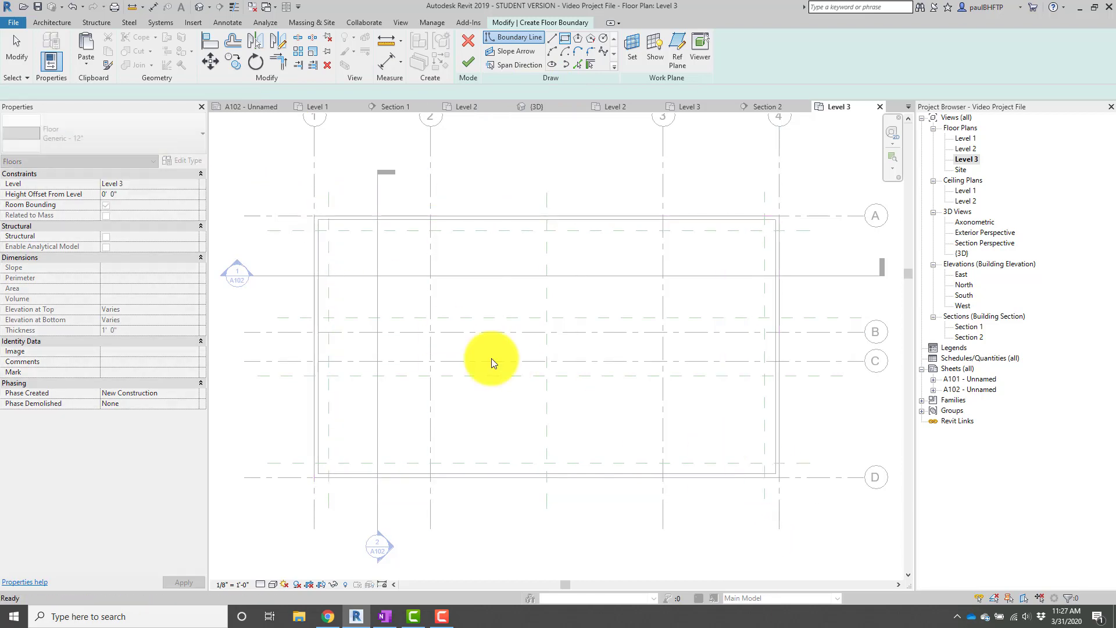
{"action": "left_click", "coordinate": [107, 92]}
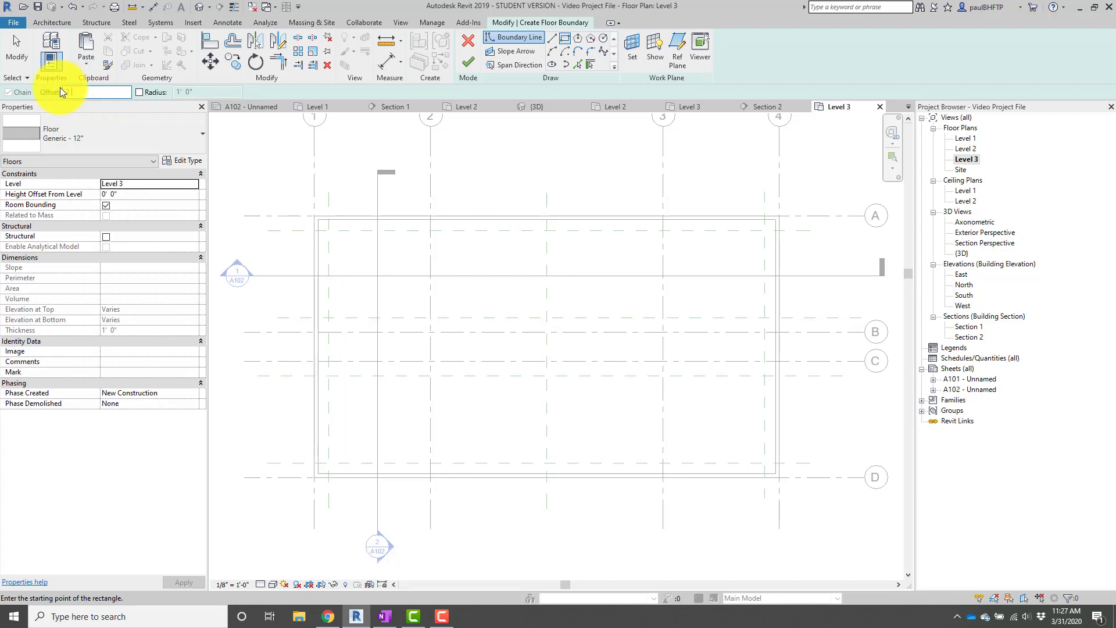
{"action": "key", "text": "Return"}
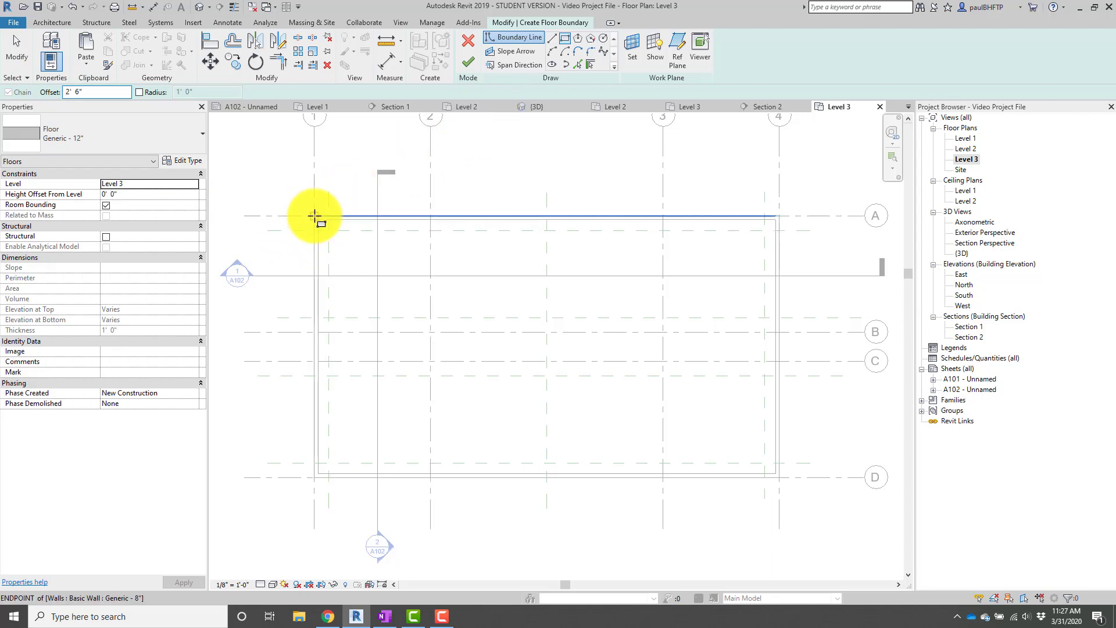
{"action": "scroll", "coordinate": [314, 215], "scroll_direction": "up", "scroll_amount": 3}
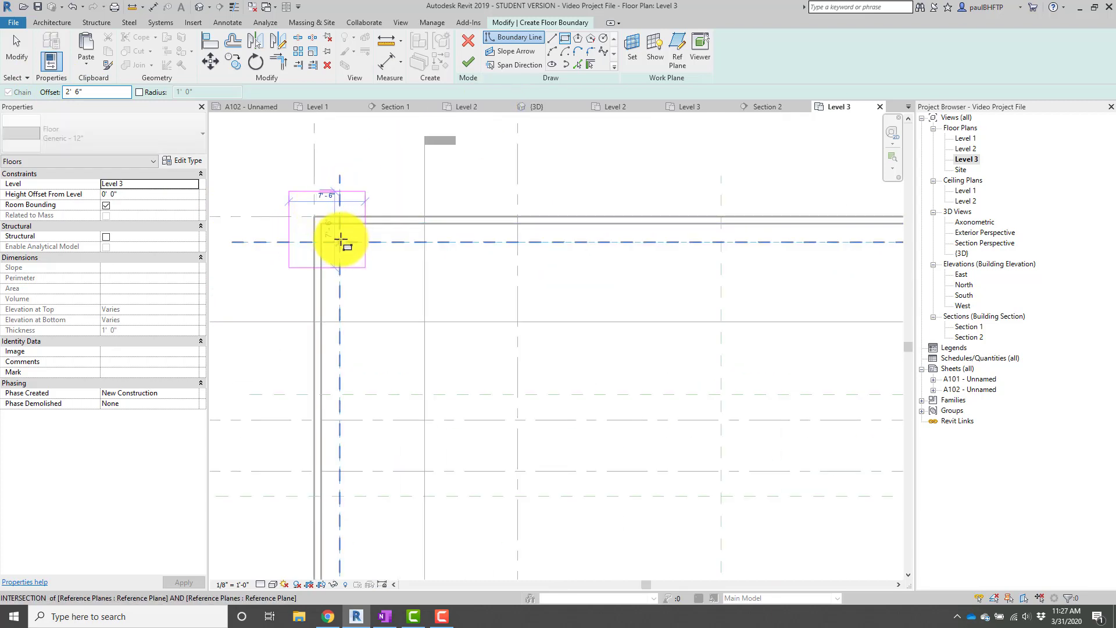
{"action": "scroll", "coordinate": [324, 224], "scroll_direction": "down", "scroll_amount": 3}
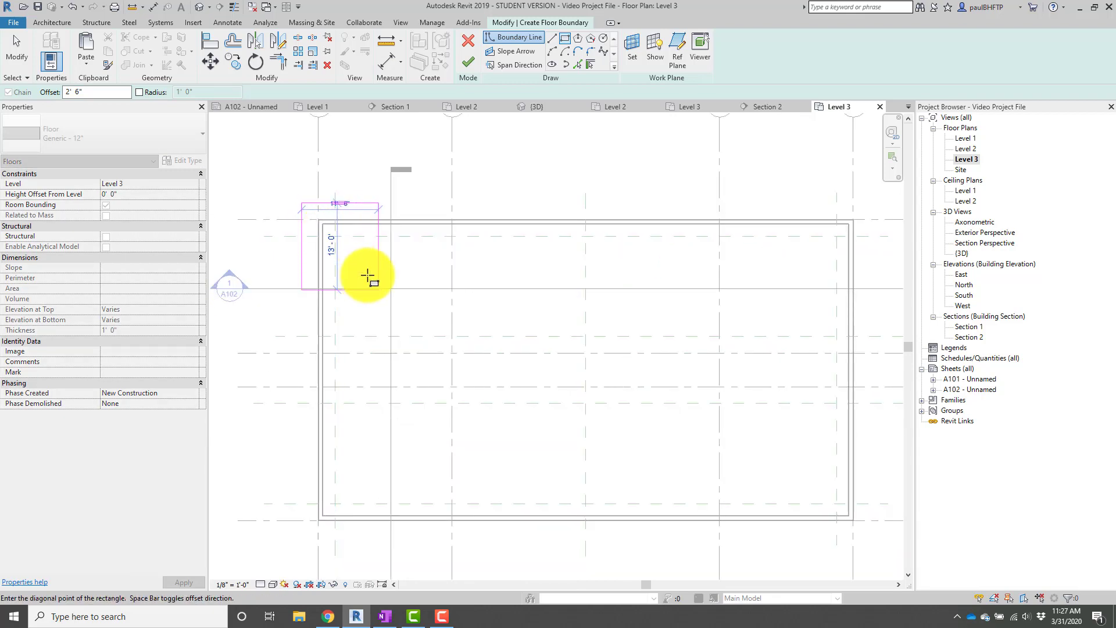
{"action": "middle_click_drag", "start_coordinate": [599, 399], "coordinate": [412, 332]}
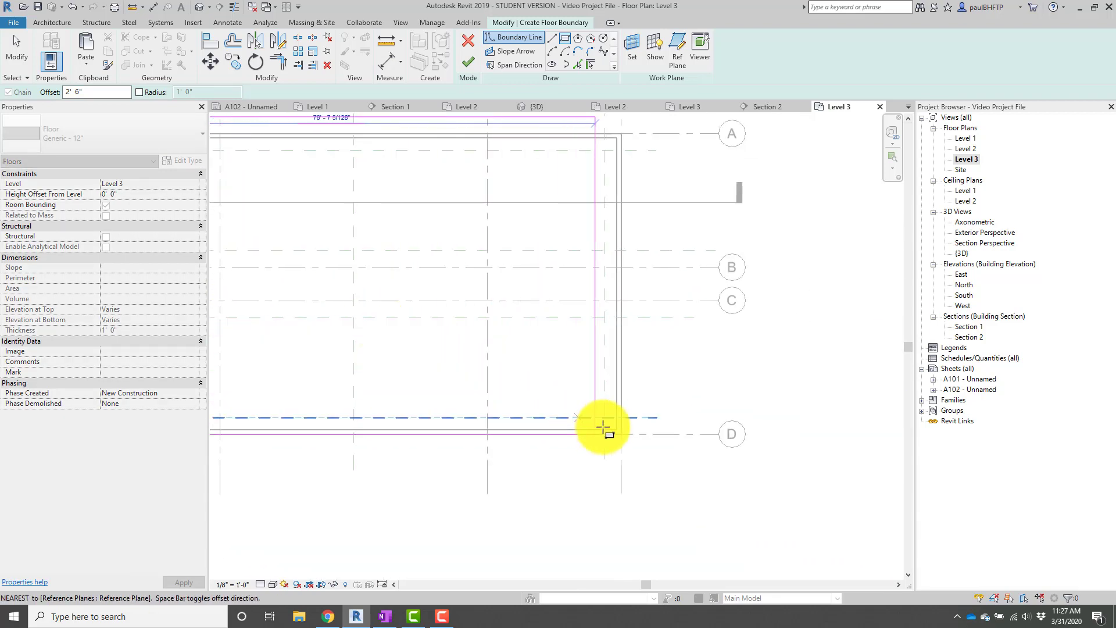
{"action": "scroll", "coordinate": [605, 428], "scroll_direction": "up", "scroll_amount": 2}
{"action": "scroll", "coordinate": [697, 450], "scroll_direction": "down", "scroll_amount": 2}
{"action": "middle_click_drag", "start_coordinate": [651, 439], "coordinate": [785, 481]}
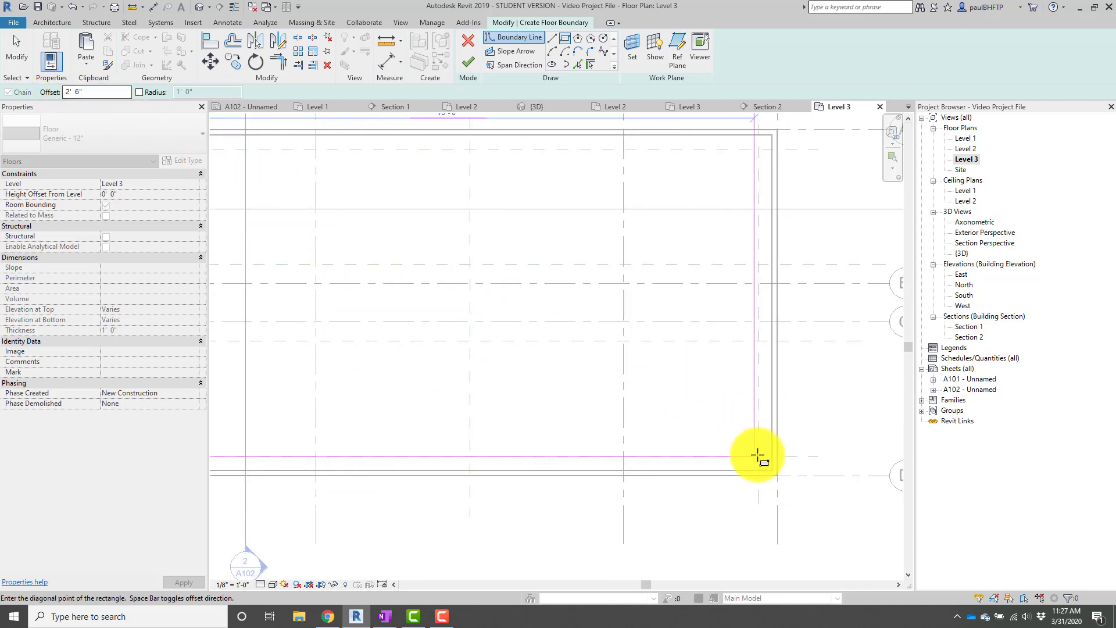
{"action": "scroll", "coordinate": [788, 485], "scroll_direction": "up", "scroll_amount": 2}
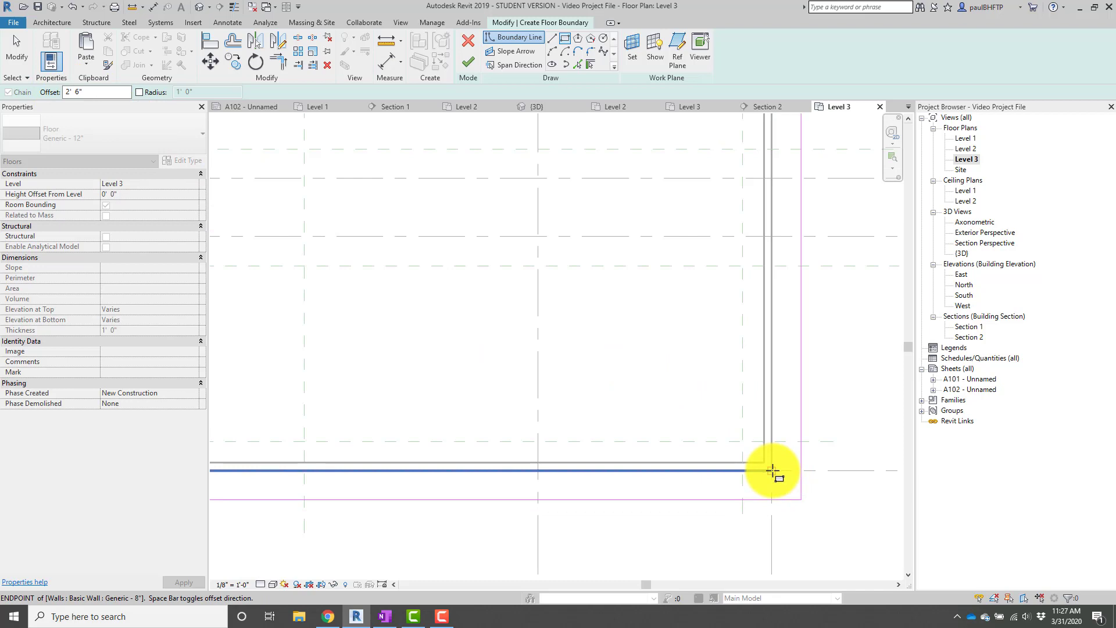
{"action": "left_click", "coordinate": [772, 471]}
{"action": "scroll", "coordinate": [673, 334], "scroll_direction": "down", "scroll_amount": 4}
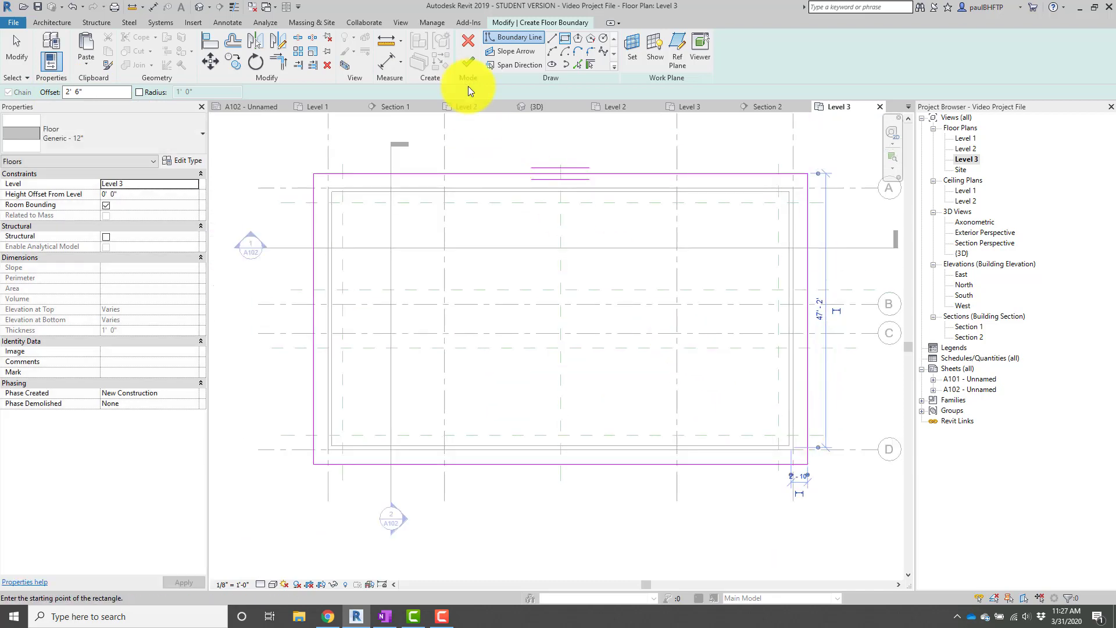
Finish the Level 3 floor without attaching the walls to its bottom, and deselect it.
{"action": "left_click", "coordinate": [468, 62]}
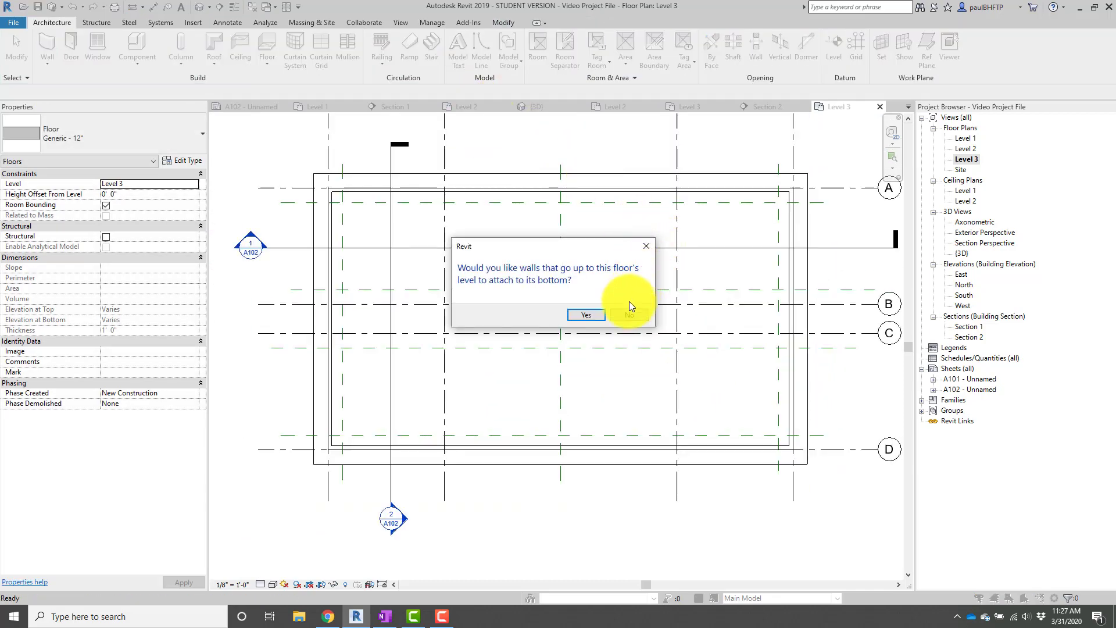
{"action": "left_click", "coordinate": [628, 314]}
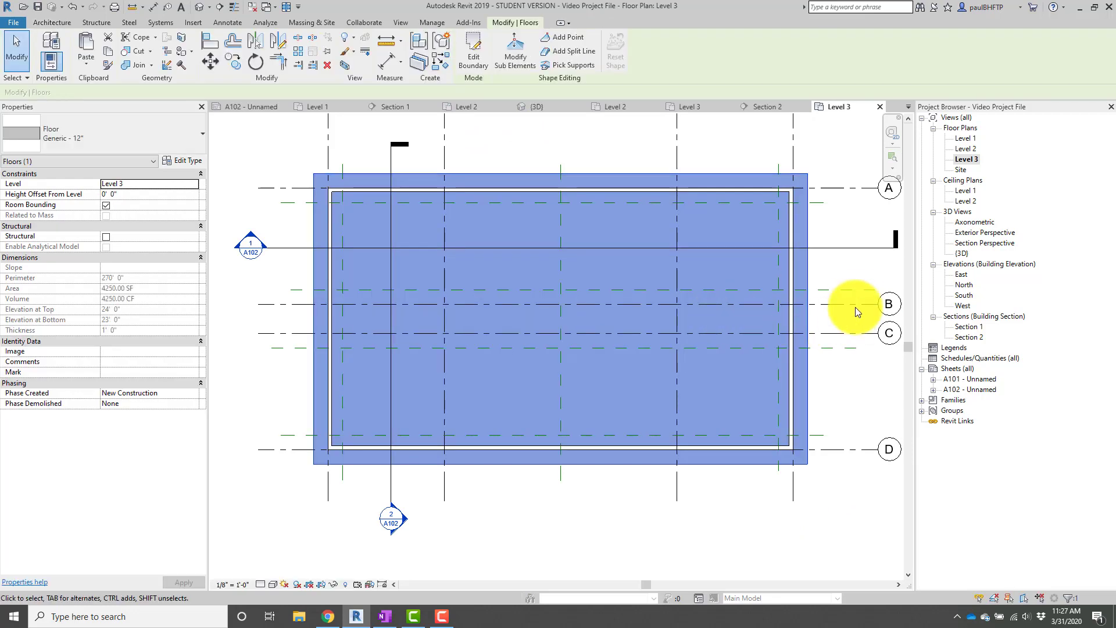
{"action": "left_click", "coordinate": [845, 264]}
Measure the Level 3 slab's overhang beyond the outer face of the wall at grid 4 with a temporary aligned dimension.
{"action": "scroll", "coordinate": [829, 276], "scroll_direction": "up", "scroll_amount": 5}
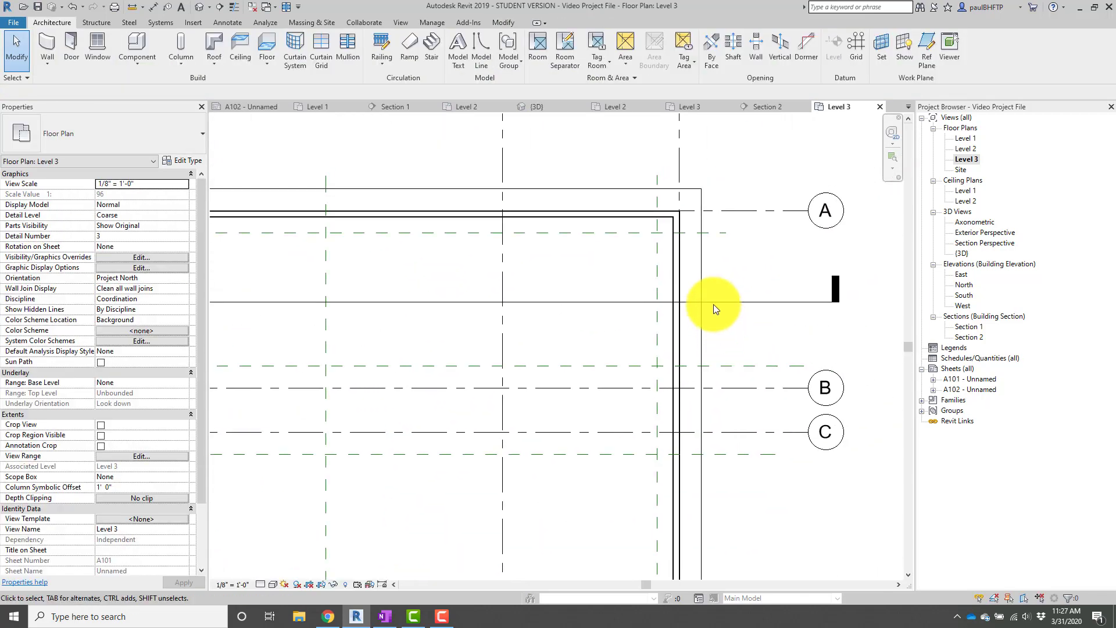
{"action": "left_click", "coordinate": [705, 266]}
{"action": "scroll", "coordinate": [809, 288], "scroll_direction": "down", "scroll_amount": 3}
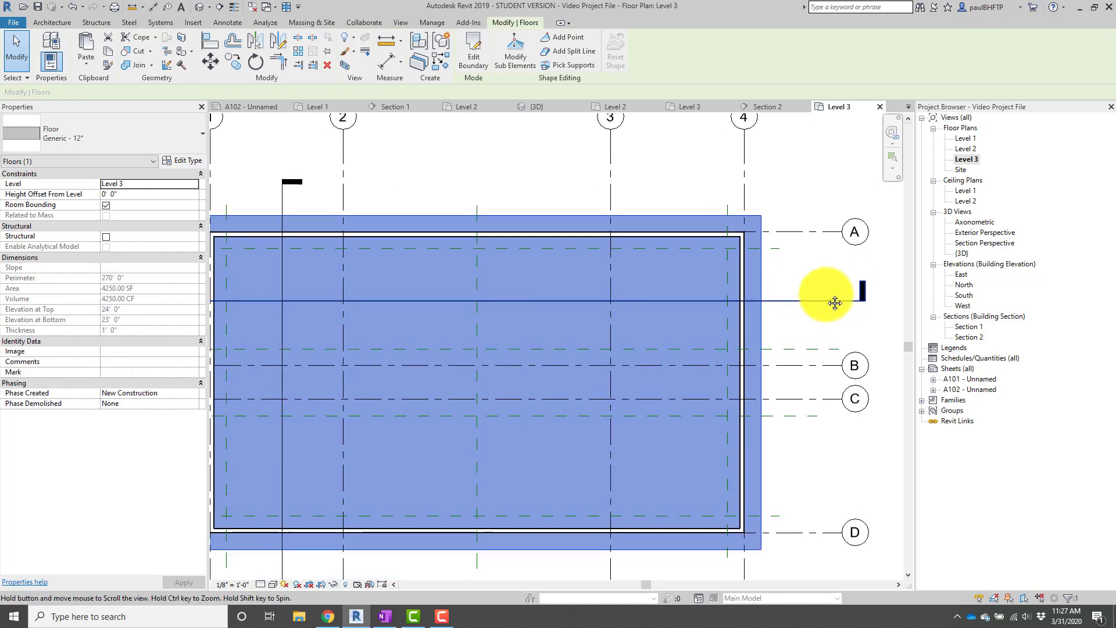
{"action": "scroll", "coordinate": [750, 262], "scroll_direction": "up", "scroll_amount": 3}
{"action": "scroll", "coordinate": [767, 270], "scroll_direction": "up", "scroll_amount": 2}
{"action": "key", "text": "d"}
{"action": "key", "text": "i"}
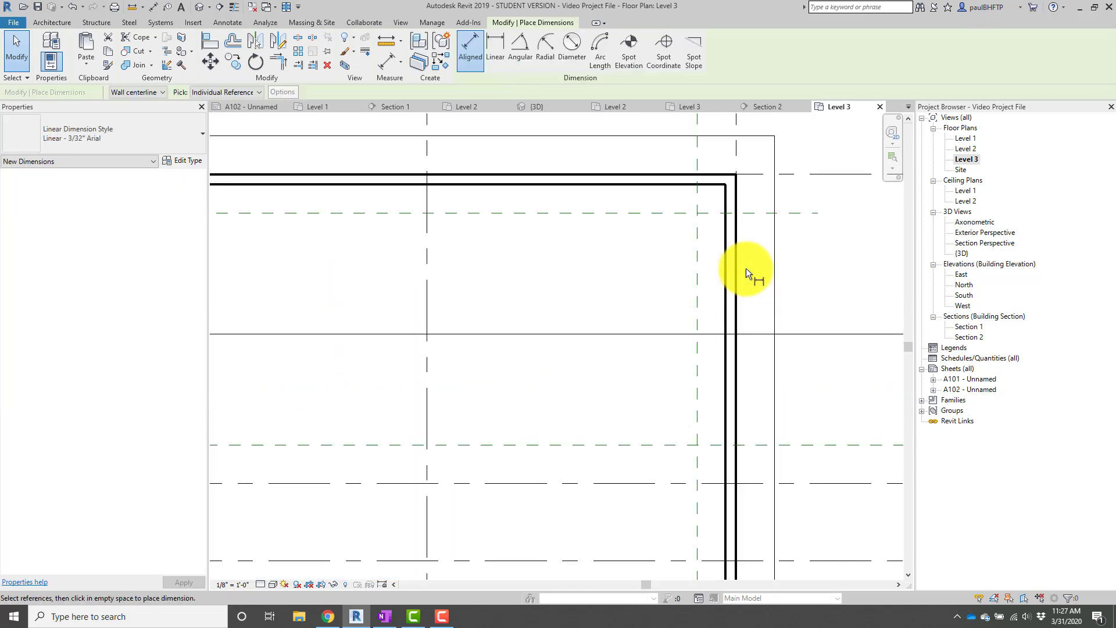
{"action": "left_click", "coordinate": [739, 270]}
{"action": "left_click", "coordinate": [775, 271]}
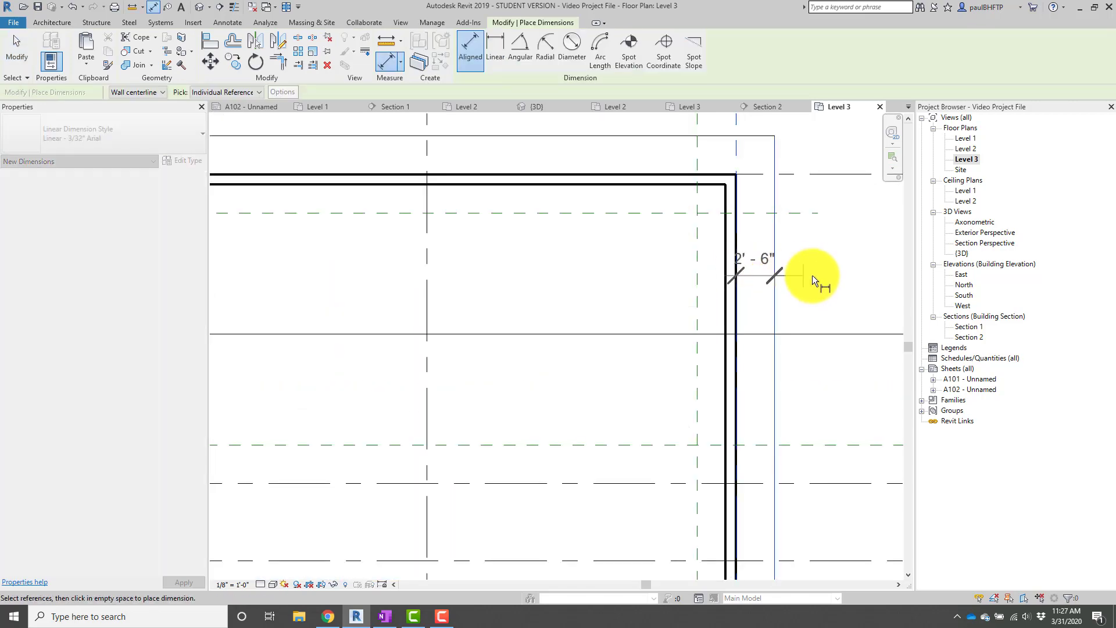
{"action": "key", "text": "Escape"}
{"action": "key", "text": "Escape"}
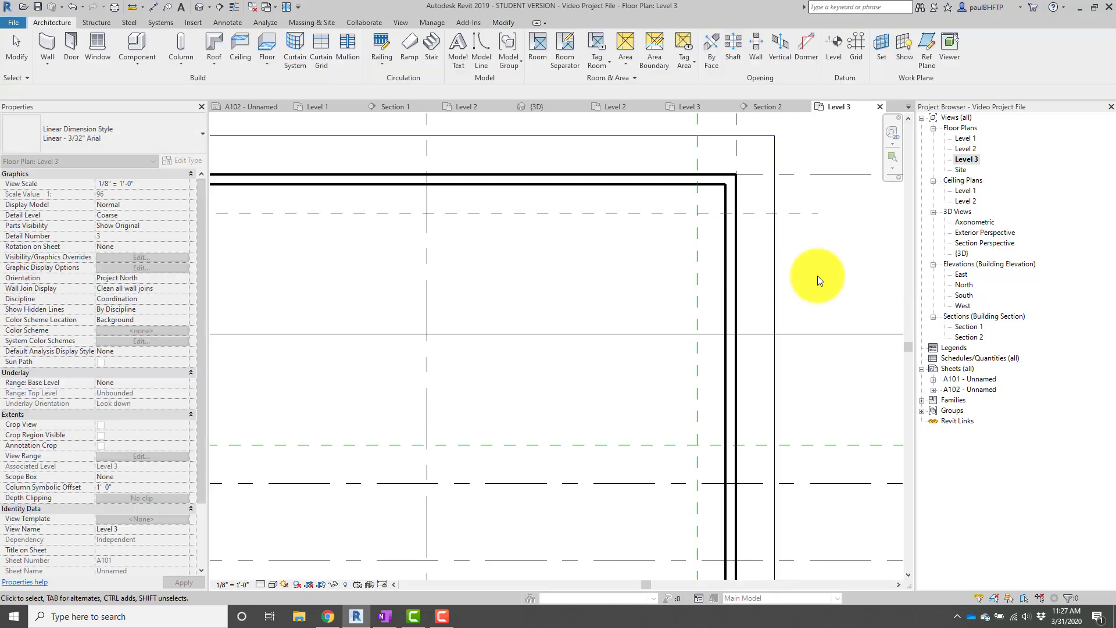
Open the 3D view, select the Level 3 slab and examine its overhang around the building from several angles.
{"action": "scroll", "coordinate": [811, 299], "scroll_direction": "down", "scroll_amount": 4}
{"action": "middle_click_drag", "start_coordinate": [811, 299], "coordinate": [827, 303]}
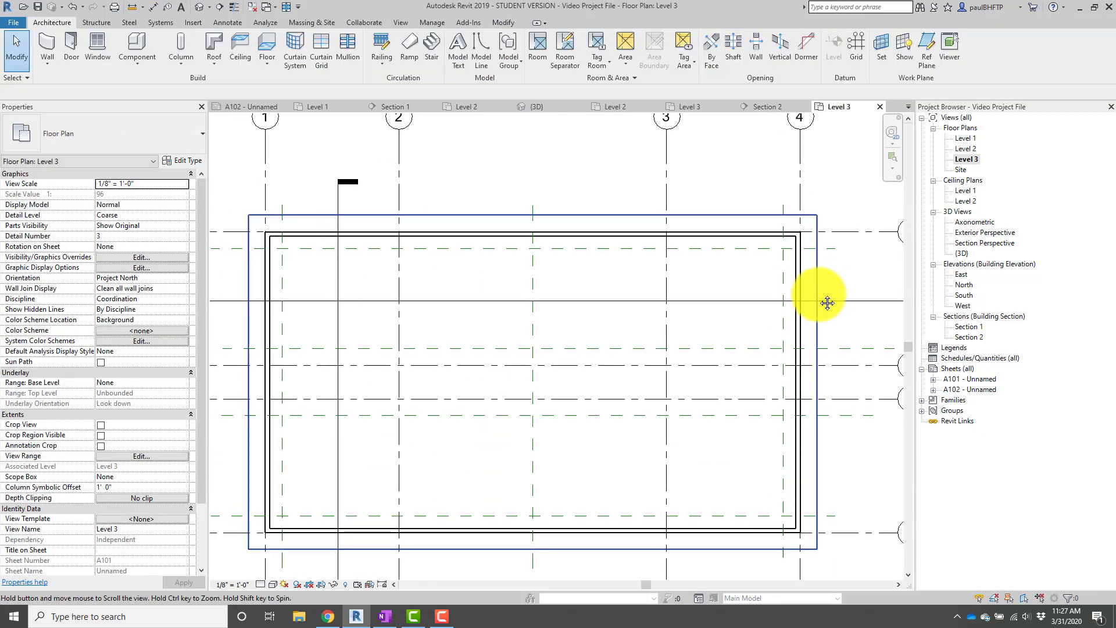
{"action": "left_click", "coordinate": [199, 7]}
{"action": "scroll", "coordinate": [437, 324], "scroll_direction": "up", "scroll_amount": 3}
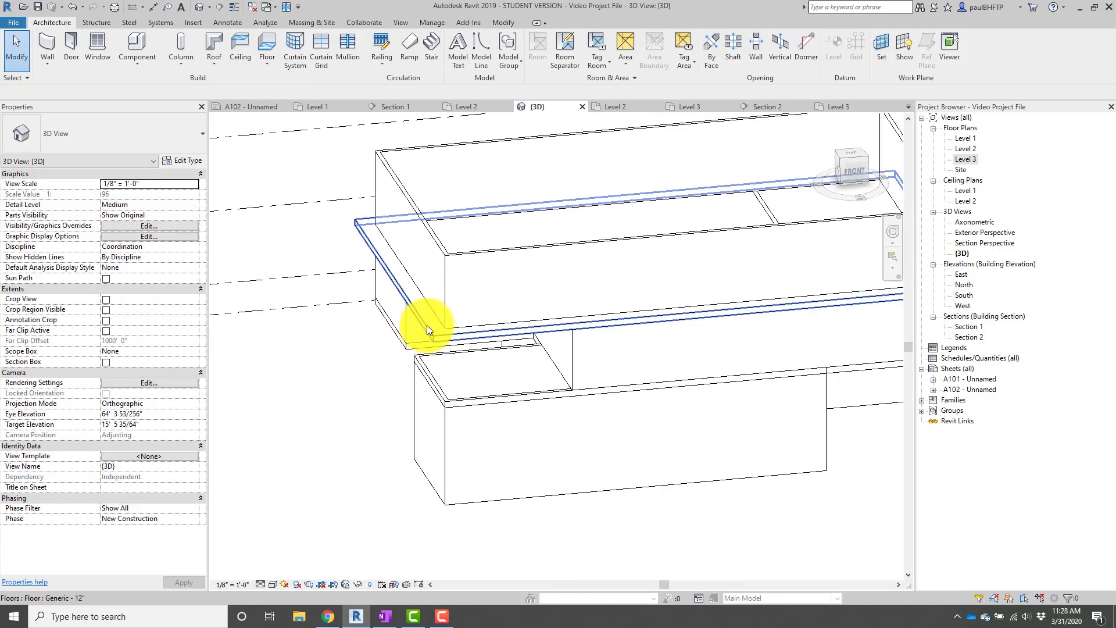
{"action": "scroll", "coordinate": [487, 324], "scroll_direction": "down", "scroll_amount": 3}
{"action": "left_click", "coordinate": [486, 324]}
{"action": "middle_click_drag", "start_coordinate": [486, 324], "coordinate": [711, 349], "text": "shift"}
{"action": "middle_click_drag", "start_coordinate": [802, 340], "coordinate": [799, 334], "text": "shift"}
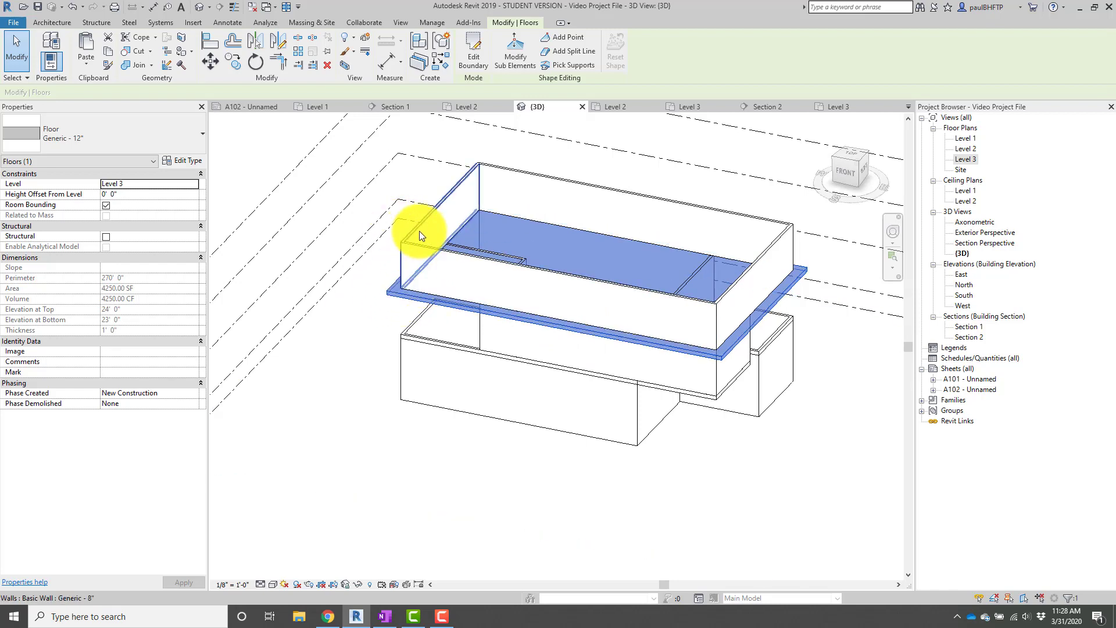
Check the Level 3 floor plan, and open the East elevation to examine the Roof level.
{"action": "left_click", "coordinate": [968, 159]}
{"action": "double_click", "coordinate": [970, 159]}
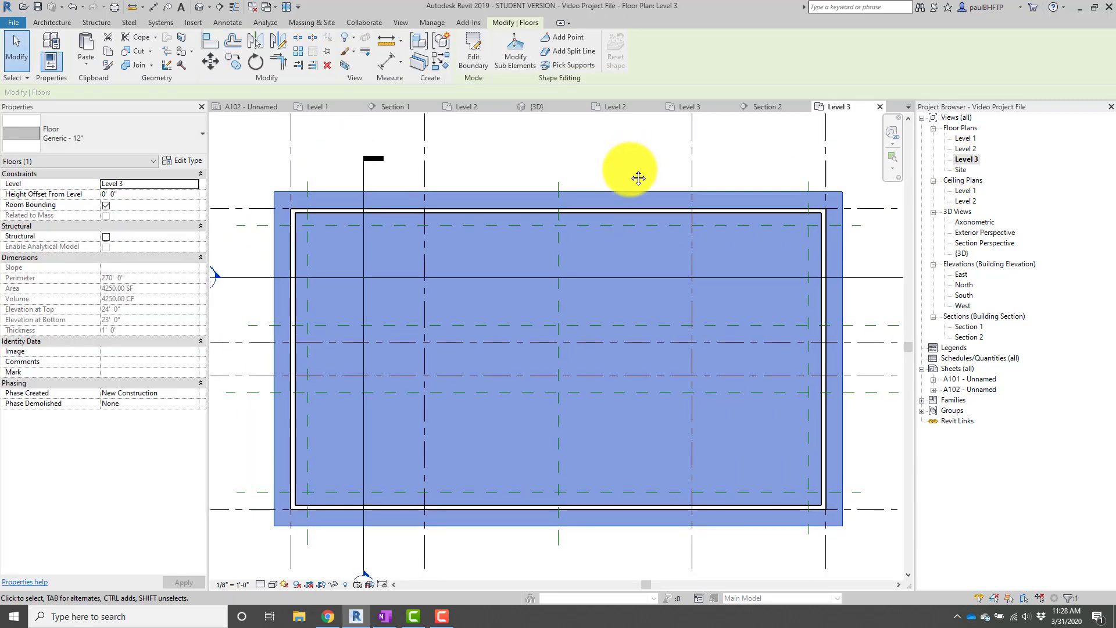
{"action": "left_click", "coordinate": [625, 167]}
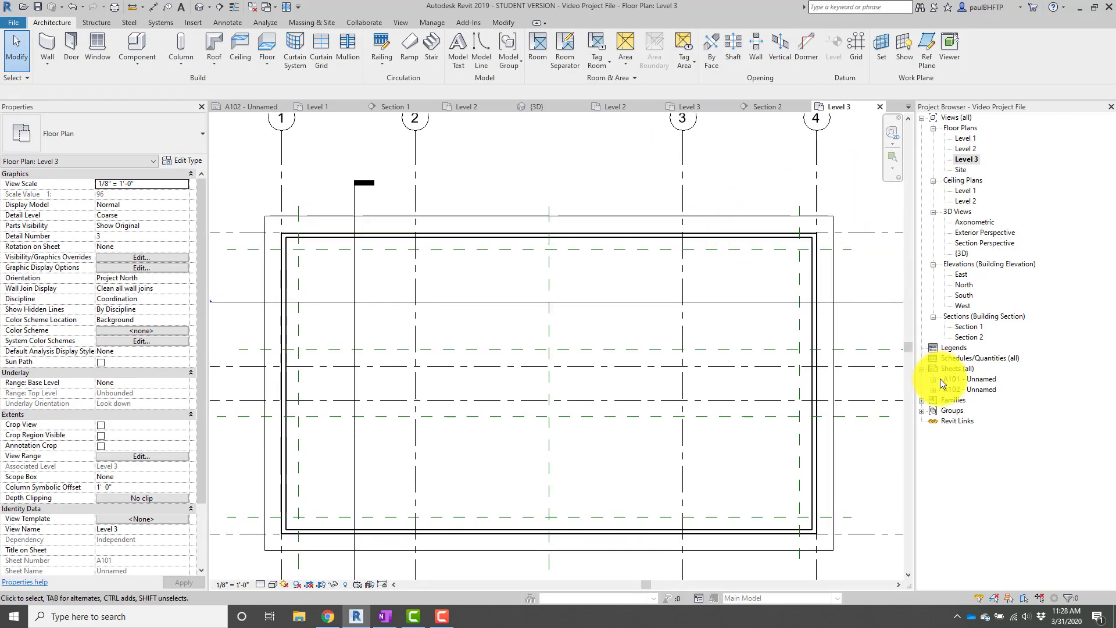
{"action": "double_click", "coordinate": [961, 274]}
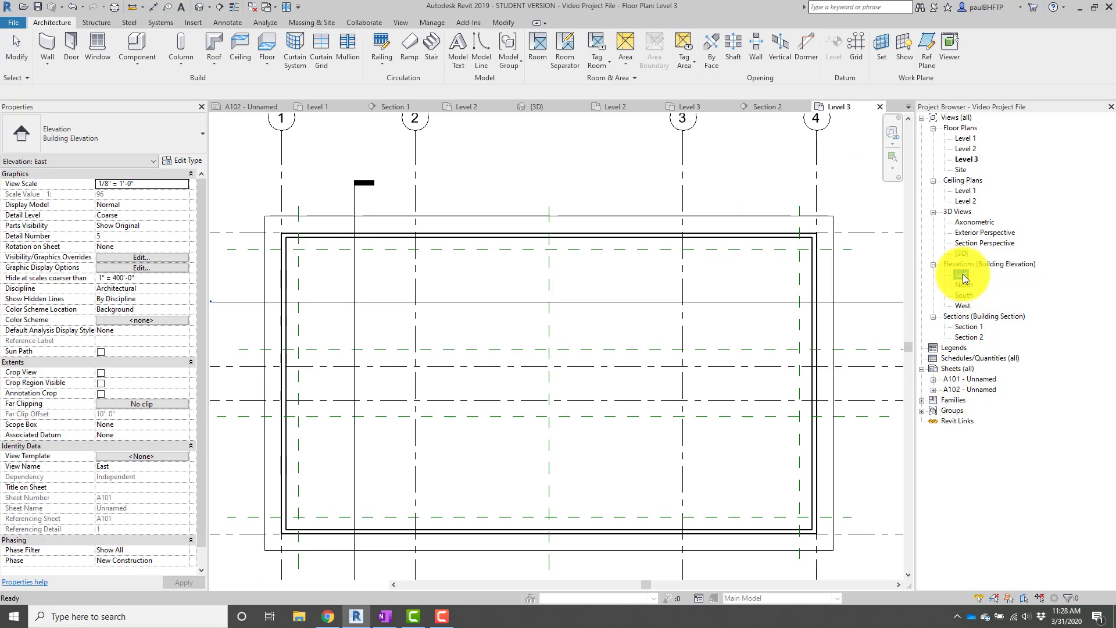
{"action": "left_click", "coordinate": [807, 253]}
{"action": "scroll", "coordinate": [858, 273], "scroll_direction": "up", "scroll_amount": 2}
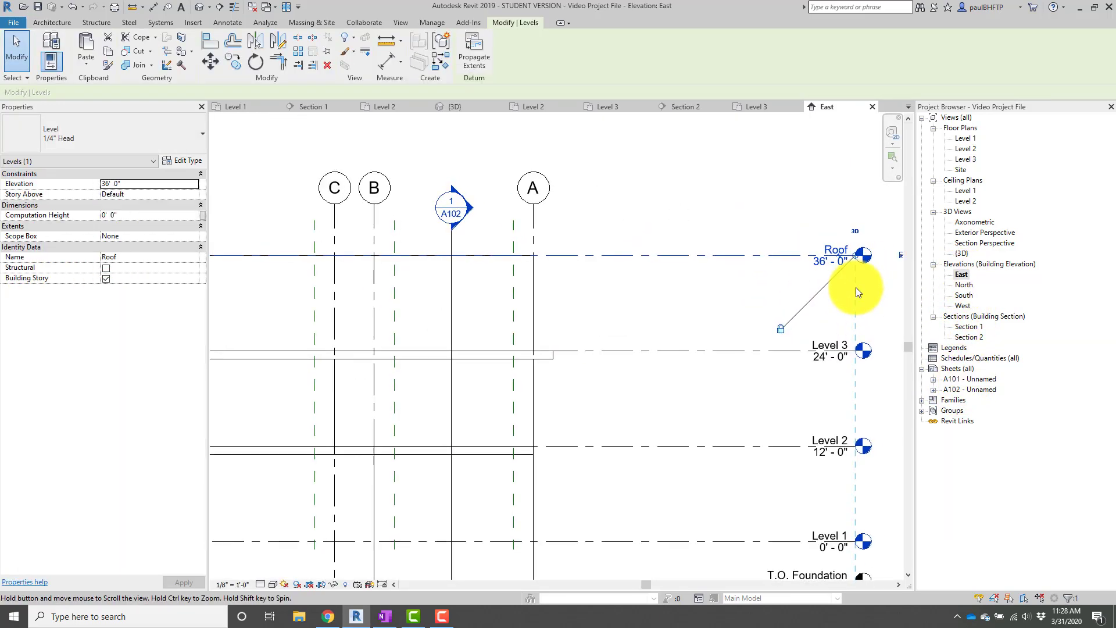
{"action": "left_click", "coordinate": [839, 278]}
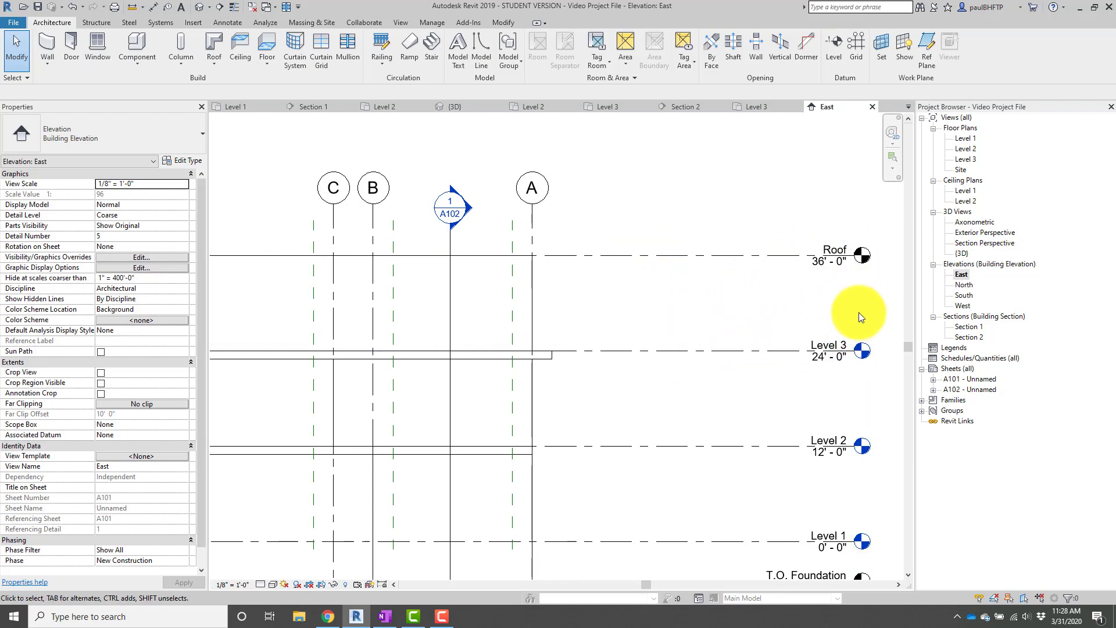
In the Level 3 floor plan, start a roof by footprint with Roof as the base level and the Generic - 12" type.
{"action": "double_click", "coordinate": [965, 159]}
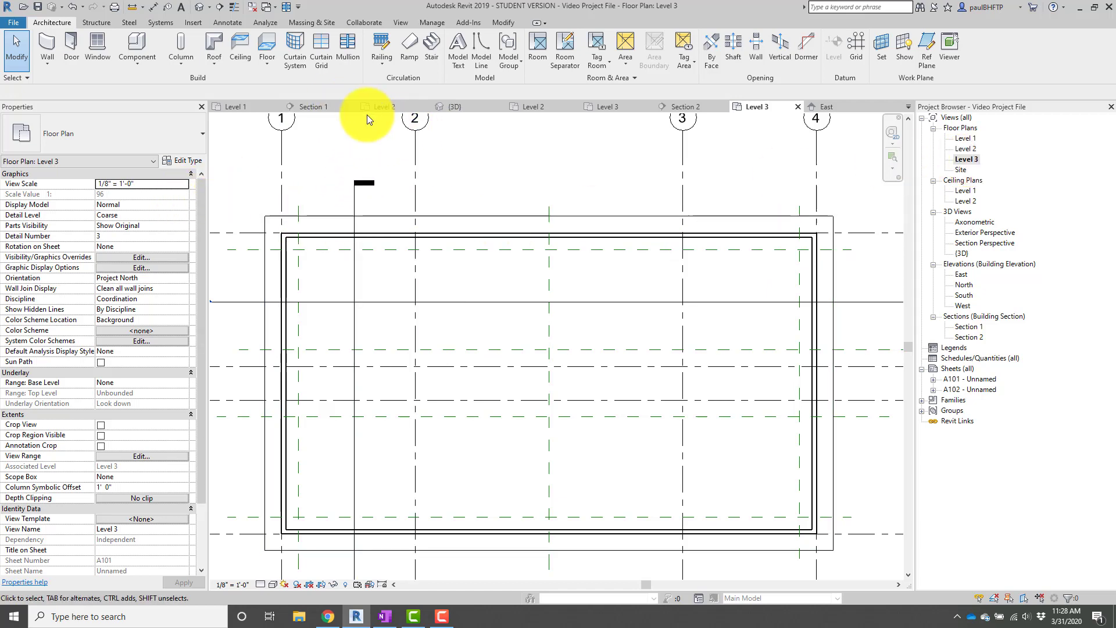
{"action": "left_click", "coordinate": [211, 61]}
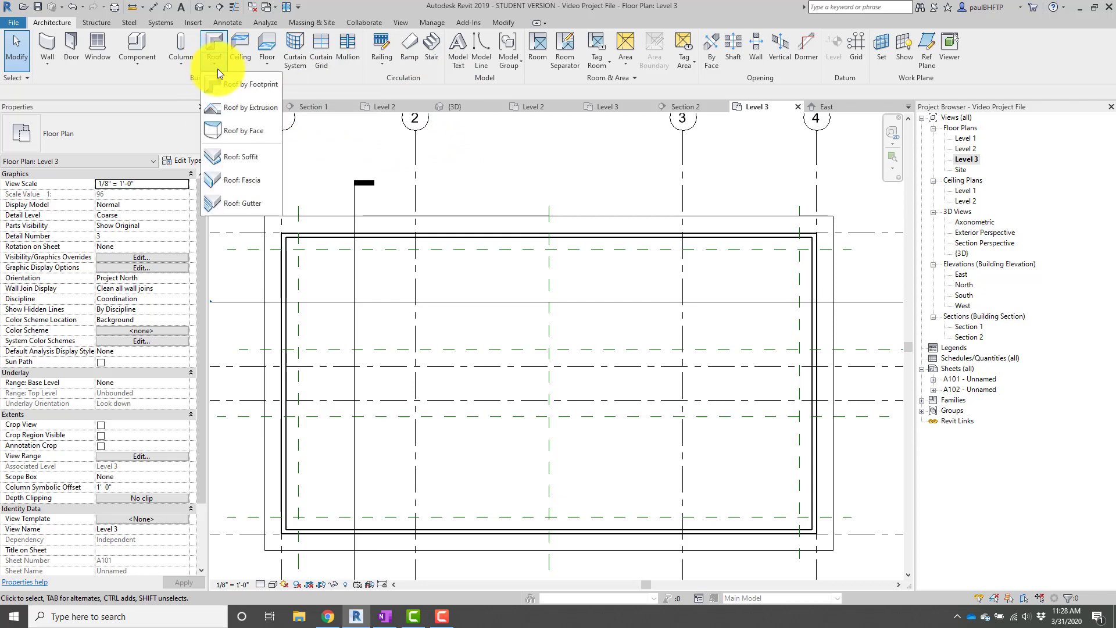
{"action": "left_click", "coordinate": [249, 84]}
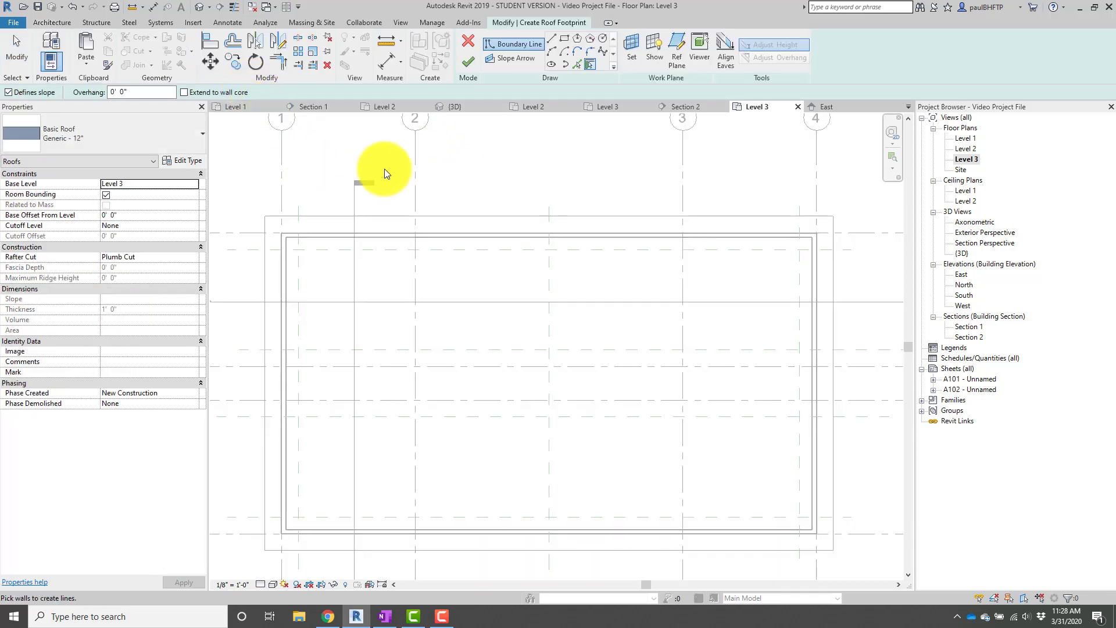
{"action": "left_click", "coordinate": [195, 185]}
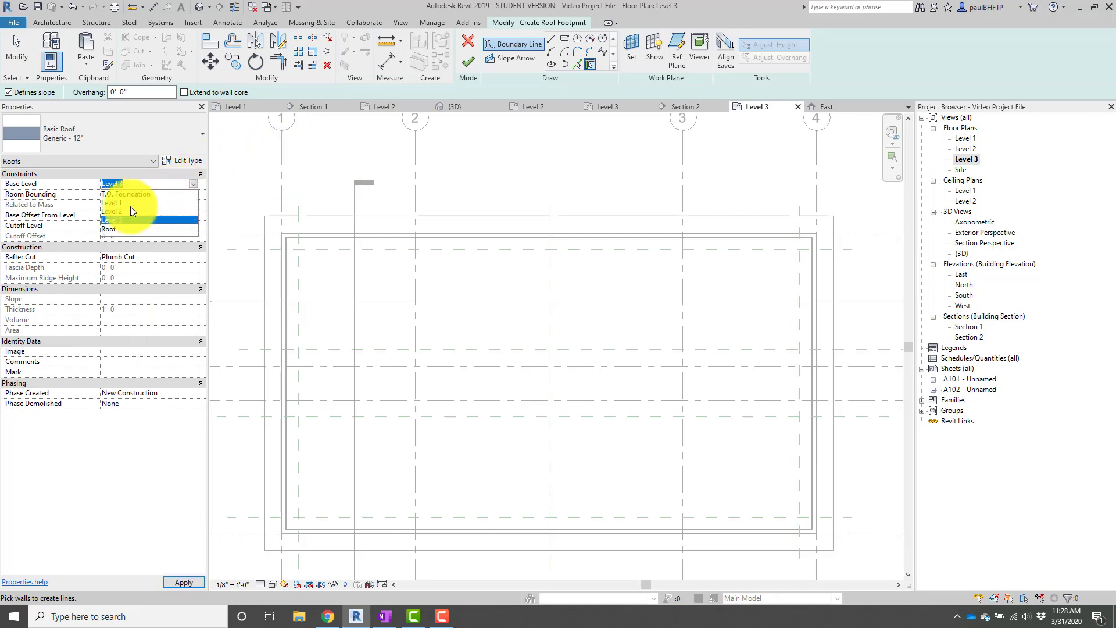
{"action": "left_click", "coordinate": [114, 229]}
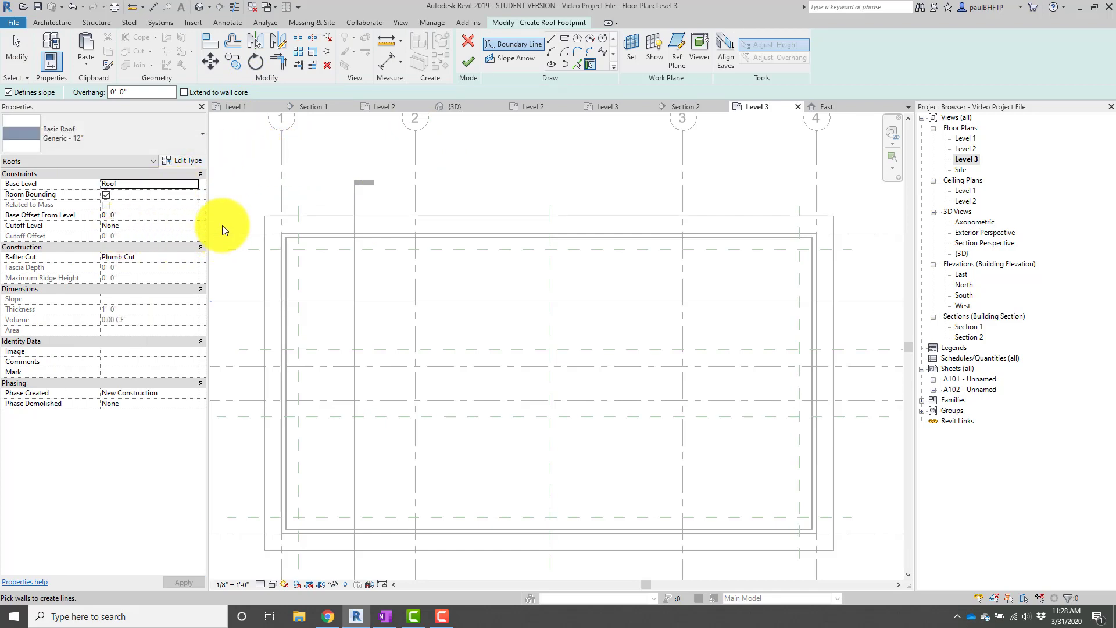
{"action": "left_click", "coordinate": [93, 133]}
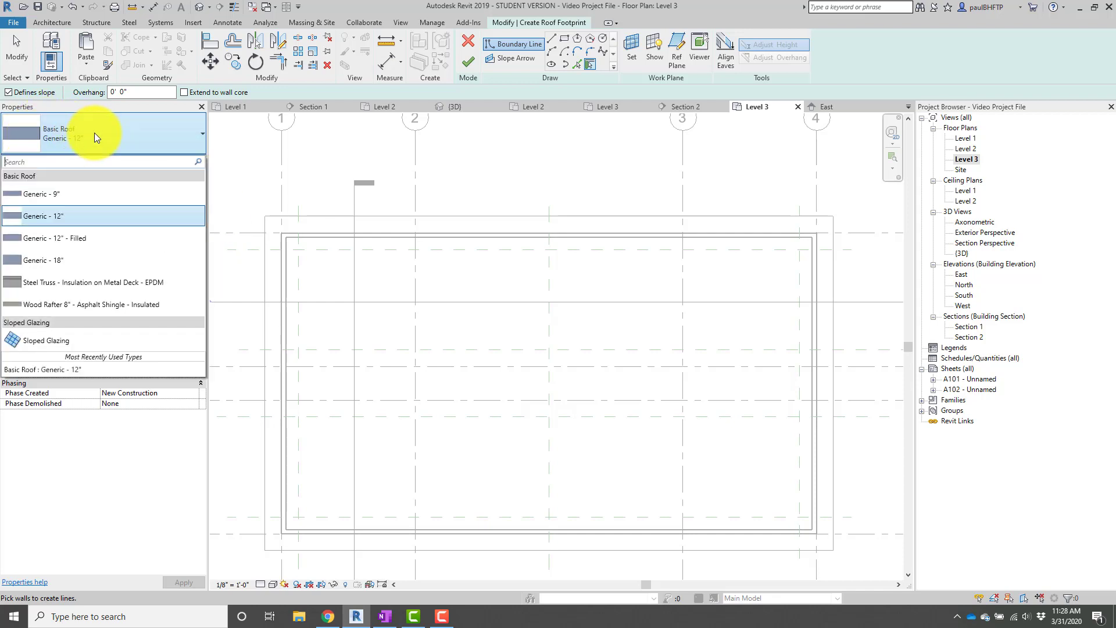
{"action": "left_click", "coordinate": [78, 215]}
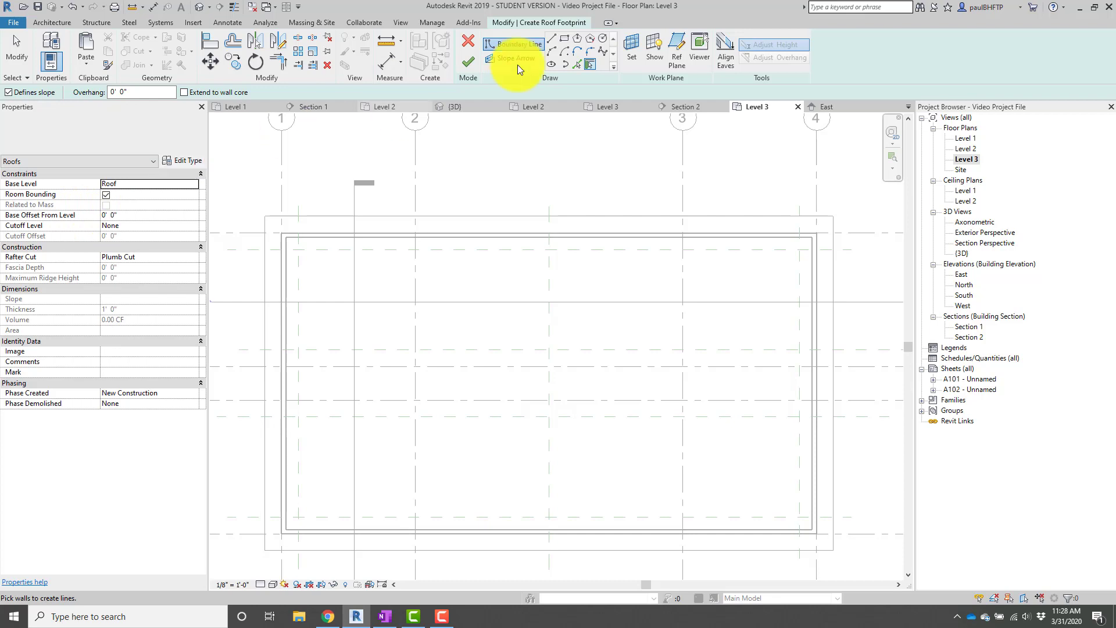
Draw a rectangular roof footprint of 85' 0" by 50' 0" along the outer edge of the Level 3 slab.
{"action": "left_click", "coordinate": [566, 39]}
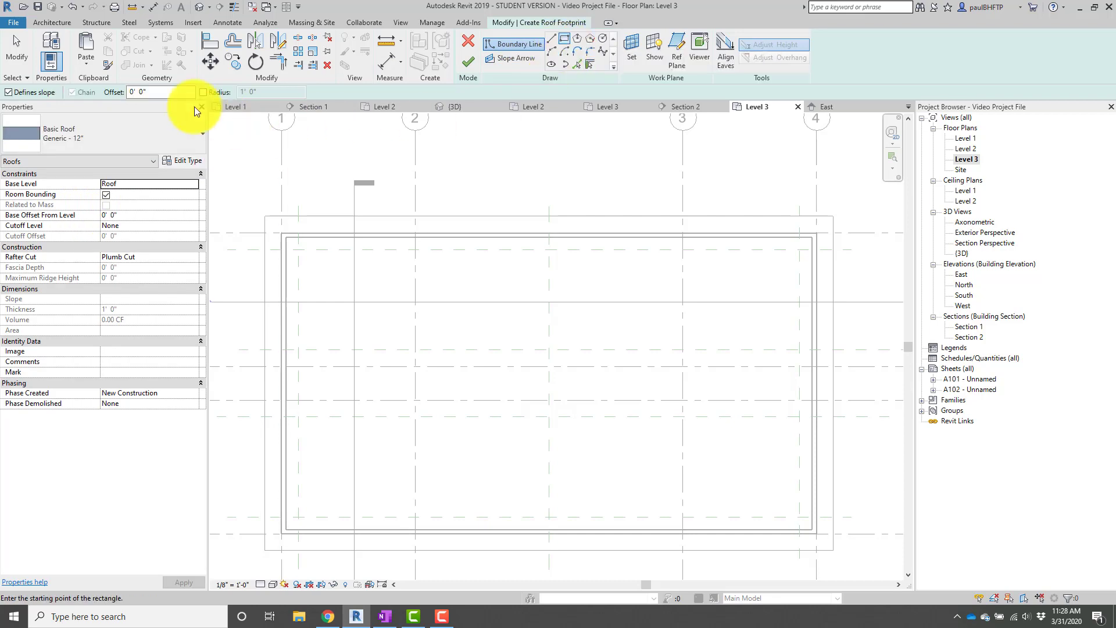
{"action": "left_click", "coordinate": [266, 217]}
{"action": "left_click", "coordinate": [831, 553]}
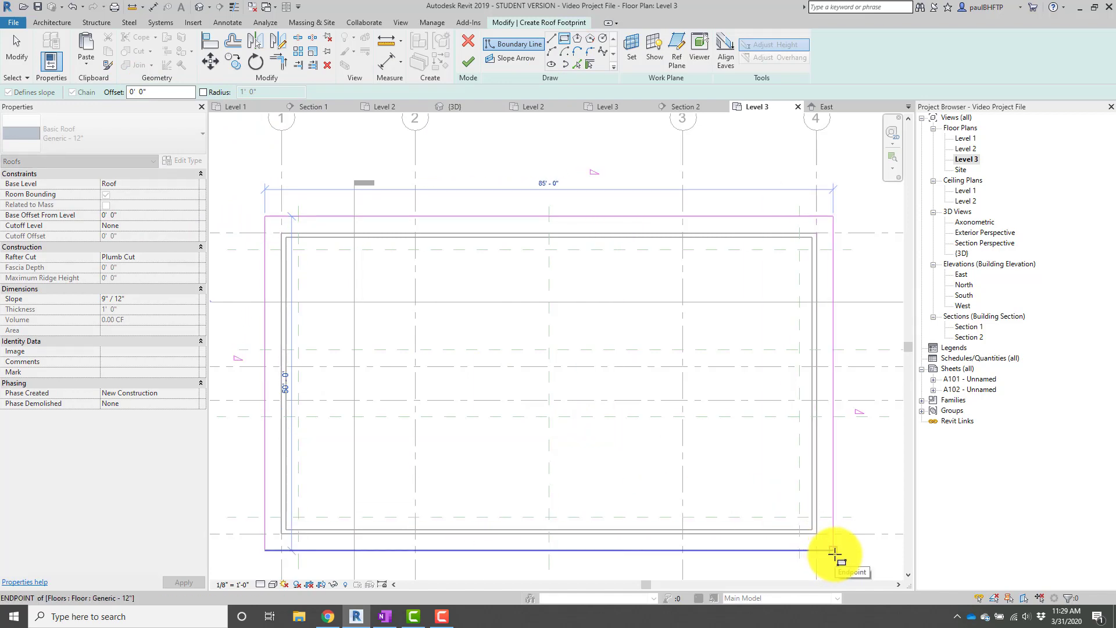
Close the rectangular roof footprint at the lower-right corner of the Level 3 slab and end the sketching.
{"action": "left_click", "coordinate": [835, 551]}
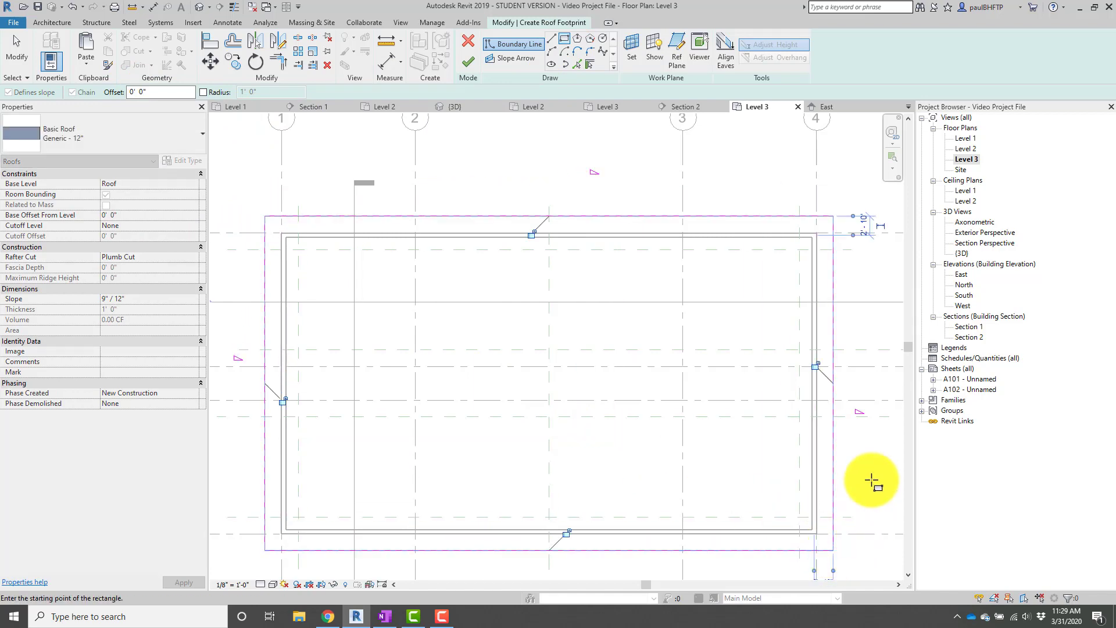
{"action": "middle_click_drag", "start_coordinate": [841, 473], "coordinate": [829, 452]}
{"action": "scroll", "coordinate": [461, 349], "scroll_direction": "down", "scroll_amount": 2}
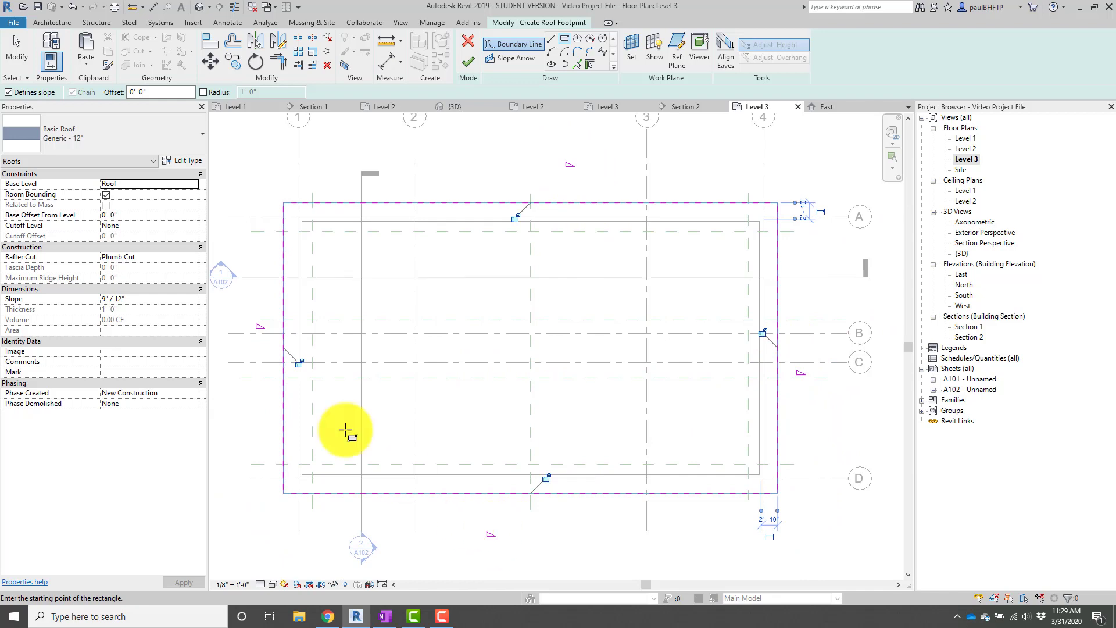
{"action": "key", "text": "Escape"}
Turn off Defines Slope for all four boundary lines of the rectangular roof footprint.
{"action": "left_click", "coordinate": [282, 287]}
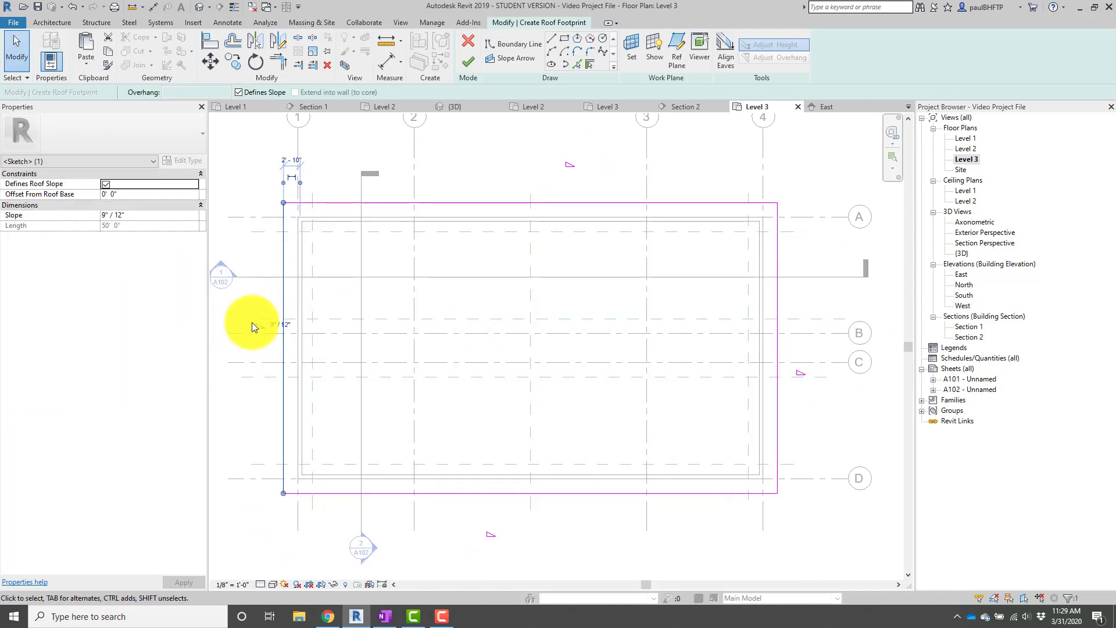
{"action": "left_click", "coordinate": [267, 301]}
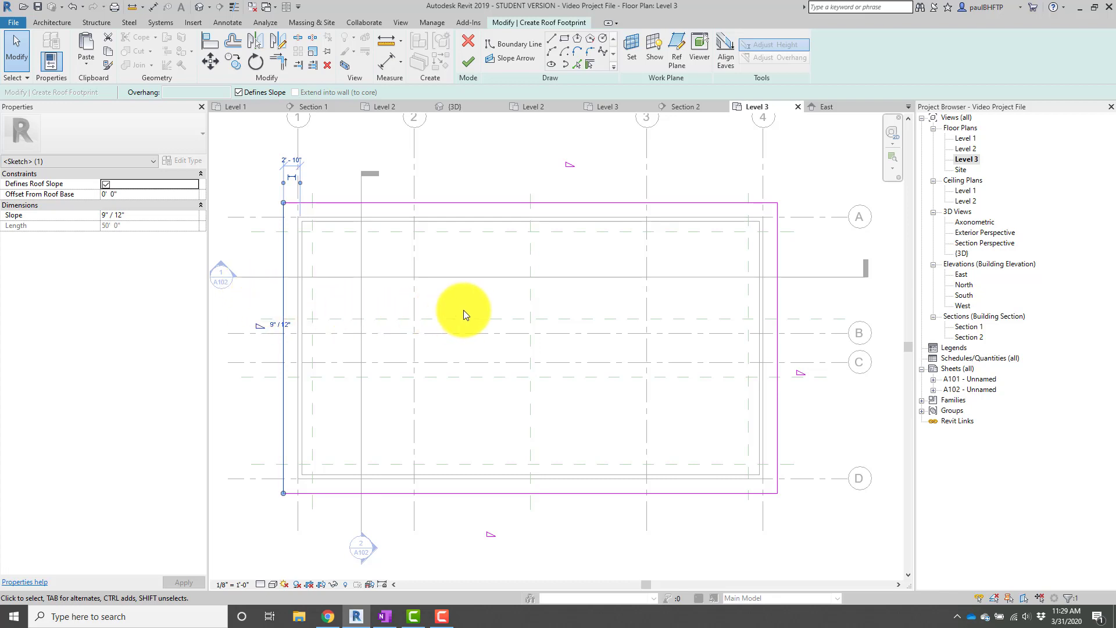
{"action": "middle_click_drag", "start_coordinate": [463, 309], "coordinate": [479, 307]}
{"action": "left_click", "coordinate": [278, 182]}
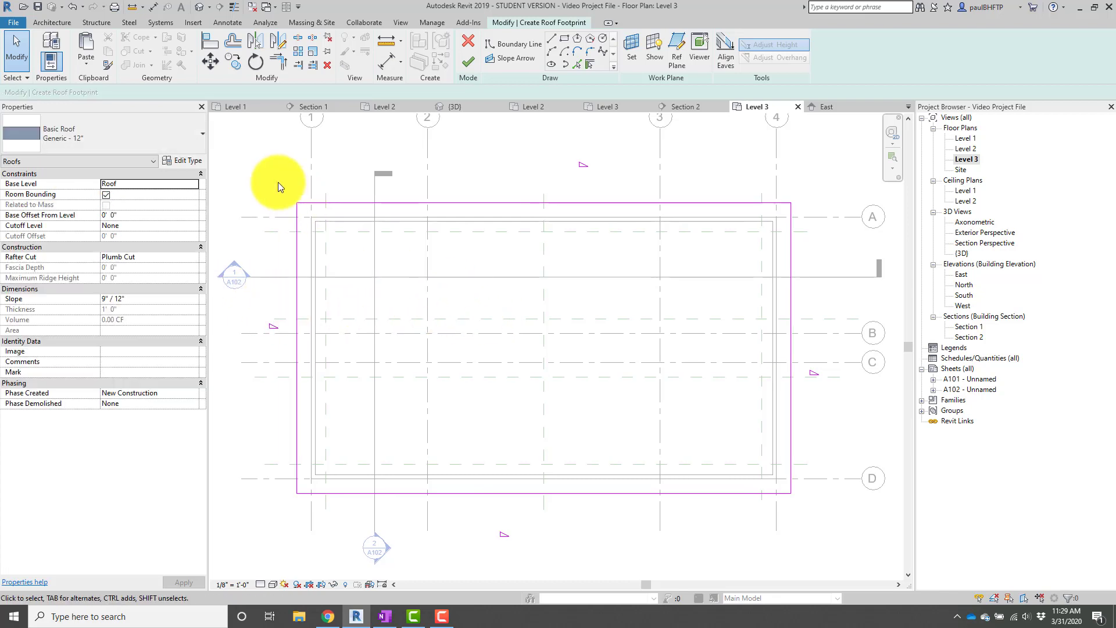
{"action": "left_click", "coordinate": [528, 205]}
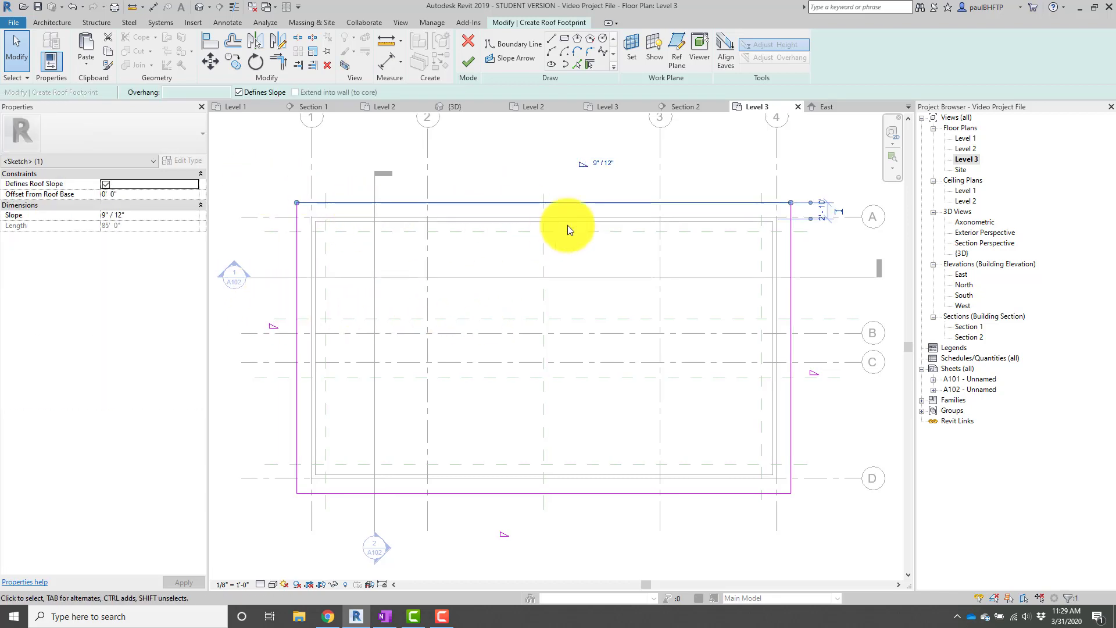
{"action": "left_click", "coordinate": [245, 92]}
{"action": "left_click", "coordinate": [296, 240]}
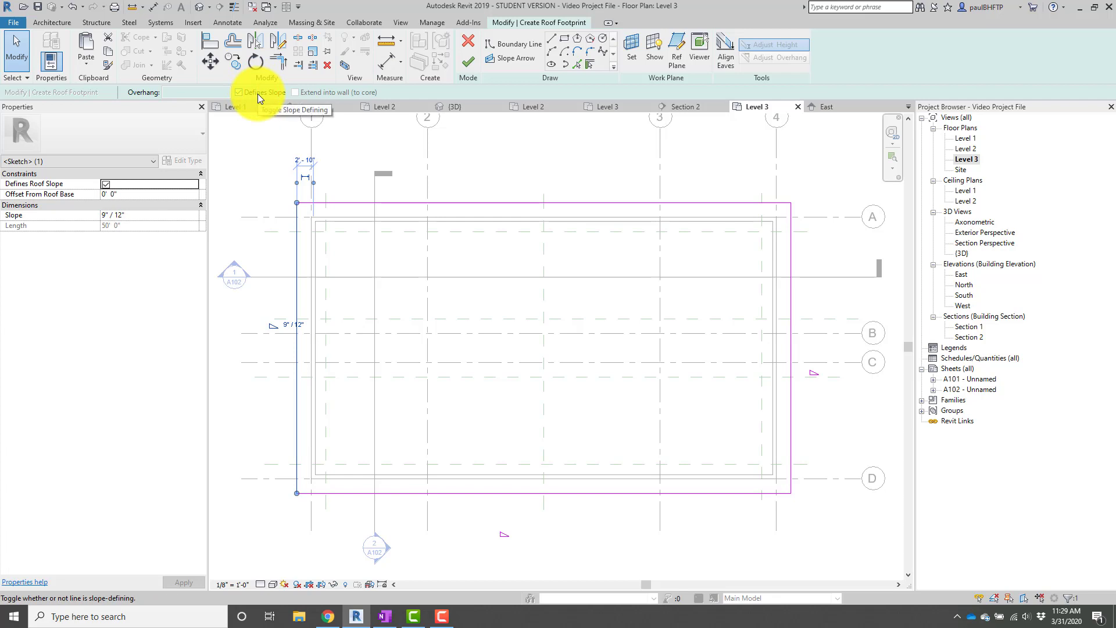
{"action": "left_click", "coordinate": [641, 298]}
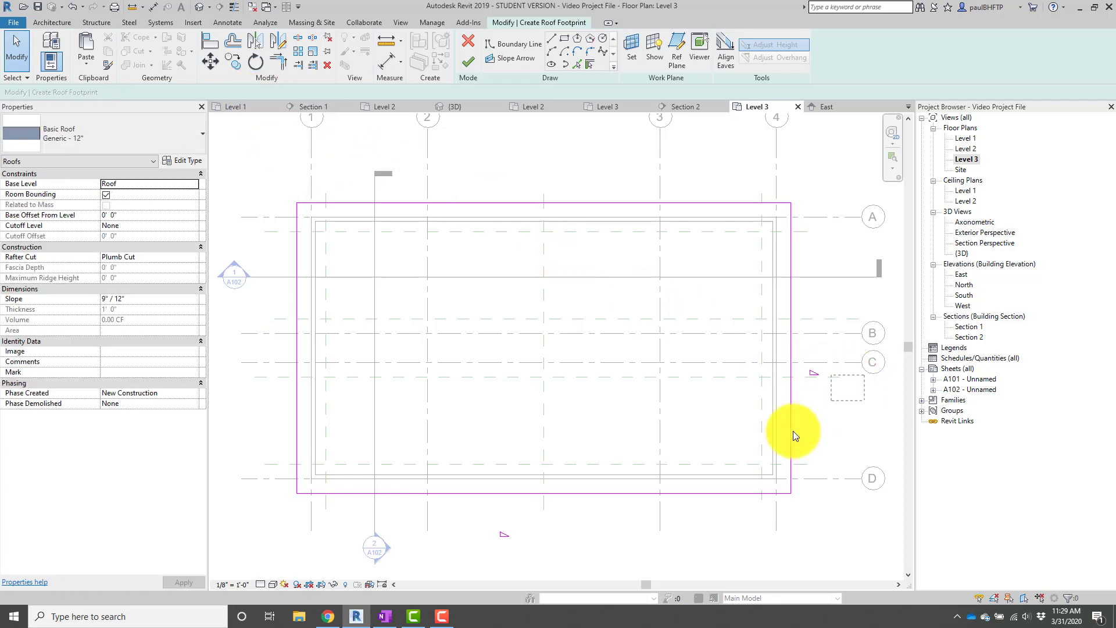
{"action": "left_click_drag", "start_coordinate": [793, 431], "coordinate": [668, 543]}
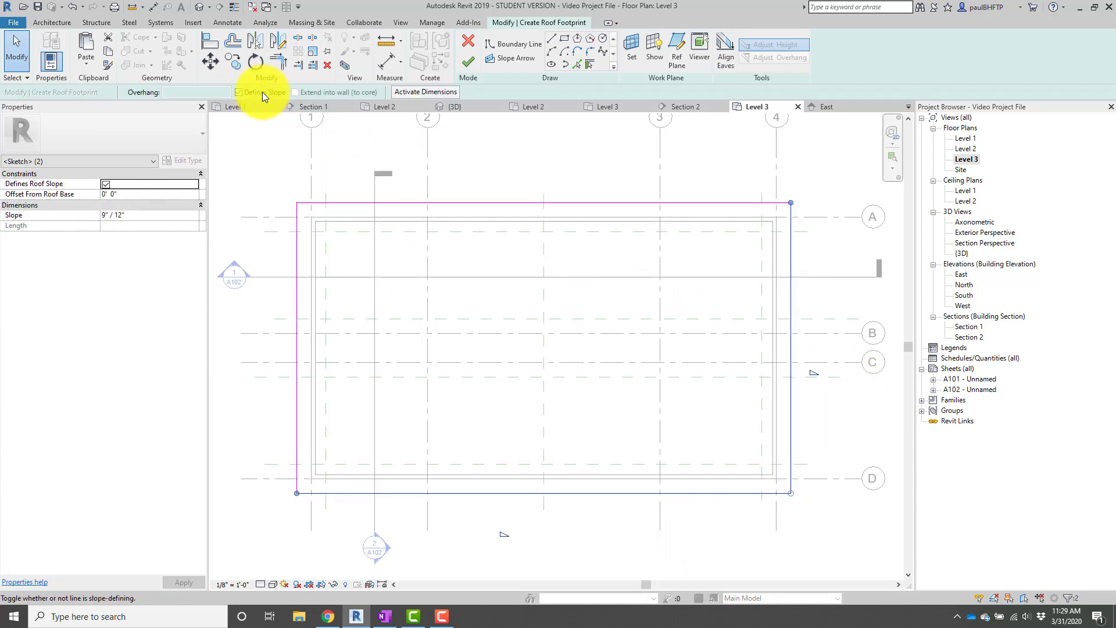
{"action": "left_click", "coordinate": [260, 93]}
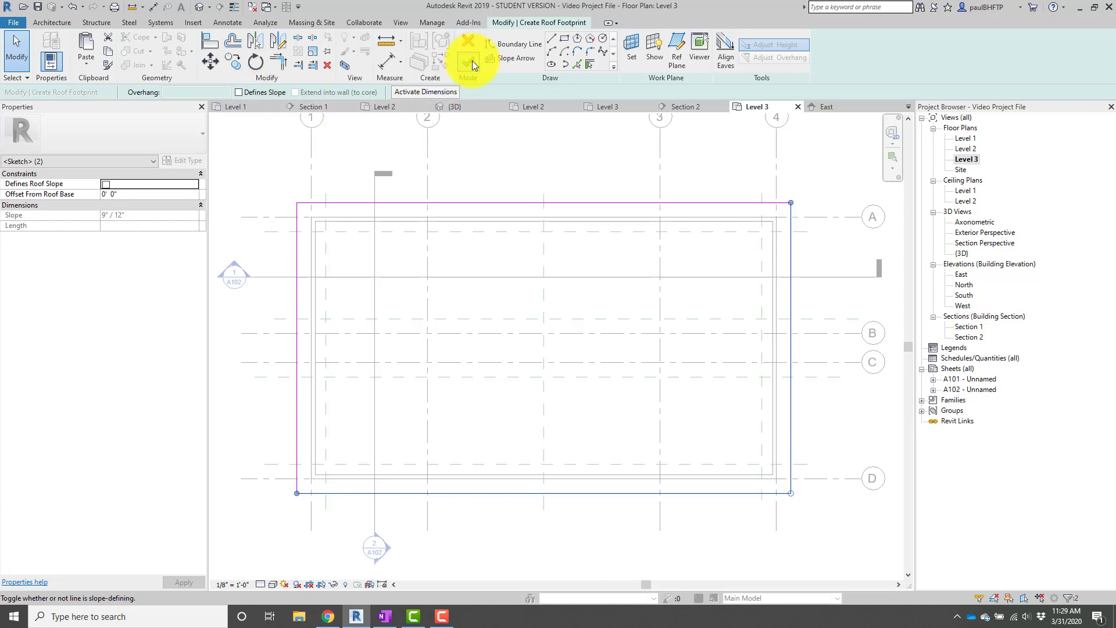
{"action": "left_click", "coordinate": [535, 195]}
{"action": "scroll", "coordinate": [592, 257], "scroll_direction": "down", "scroll_amount": 2}
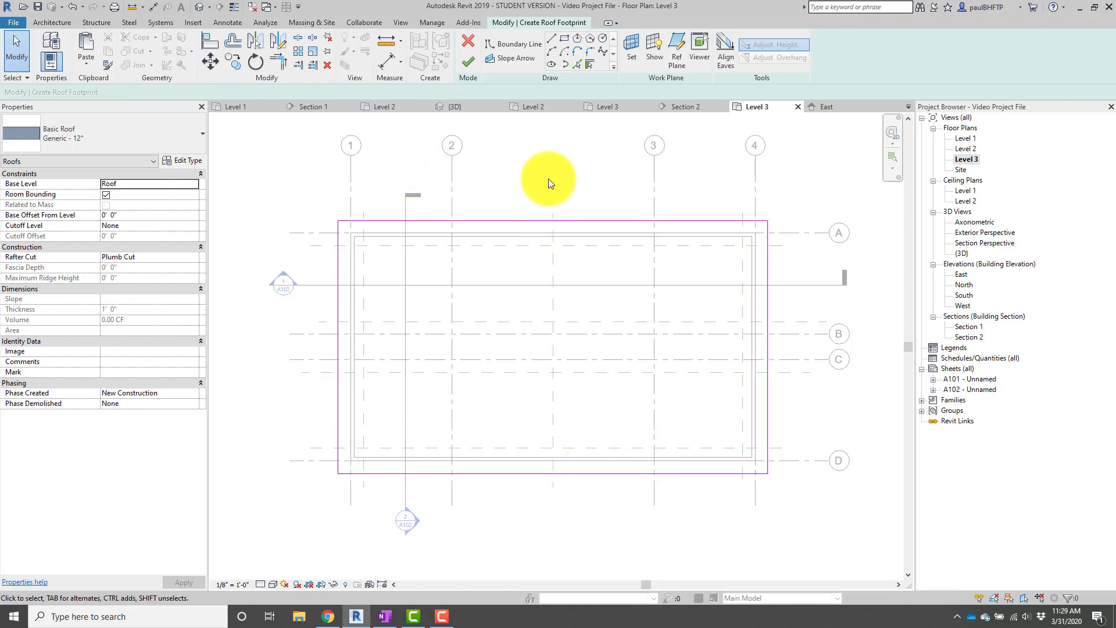
Finish the flat footprint roof and examine it in the 3D view.
{"action": "left_click", "coordinate": [468, 61]}
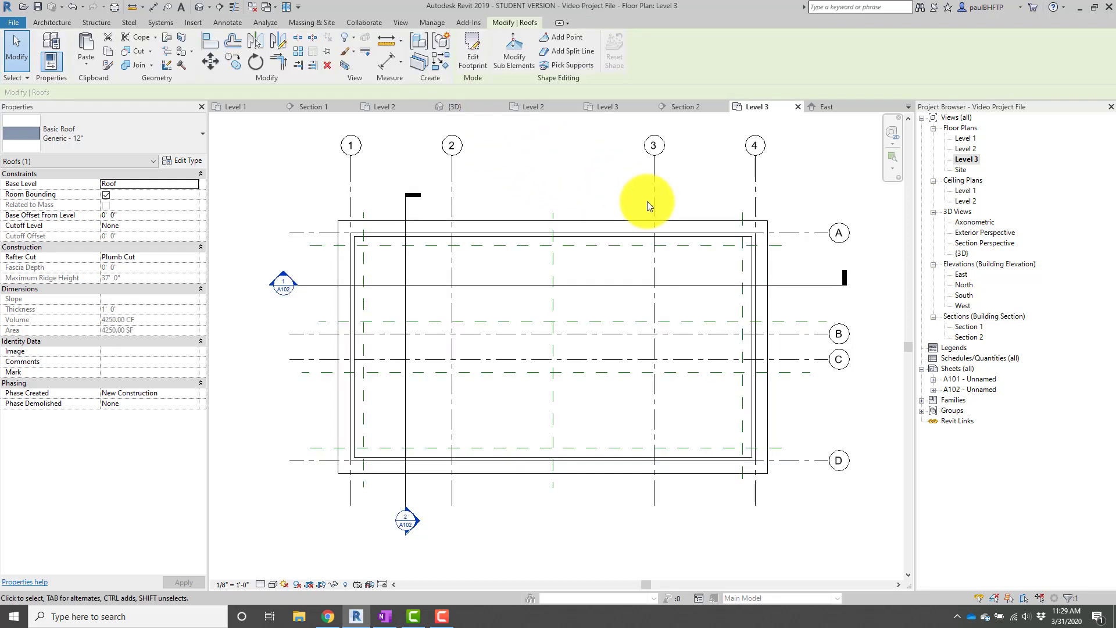
{"action": "left_click", "coordinate": [198, 9]}
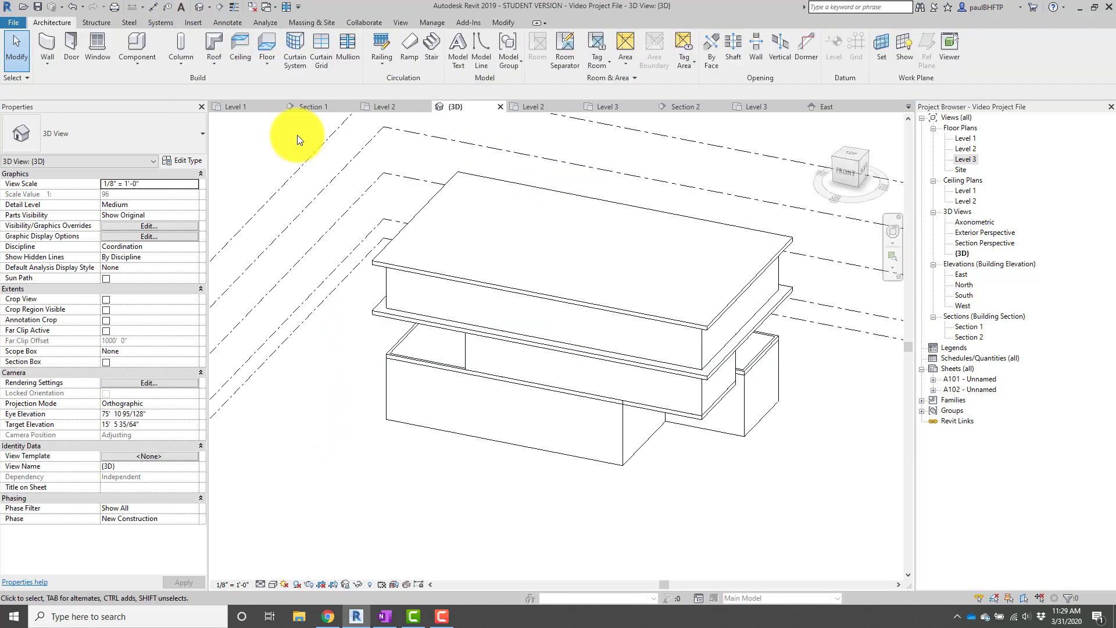
{"action": "middle_click_drag", "start_coordinate": [702, 466], "coordinate": [808, 531], "text": "shift"}
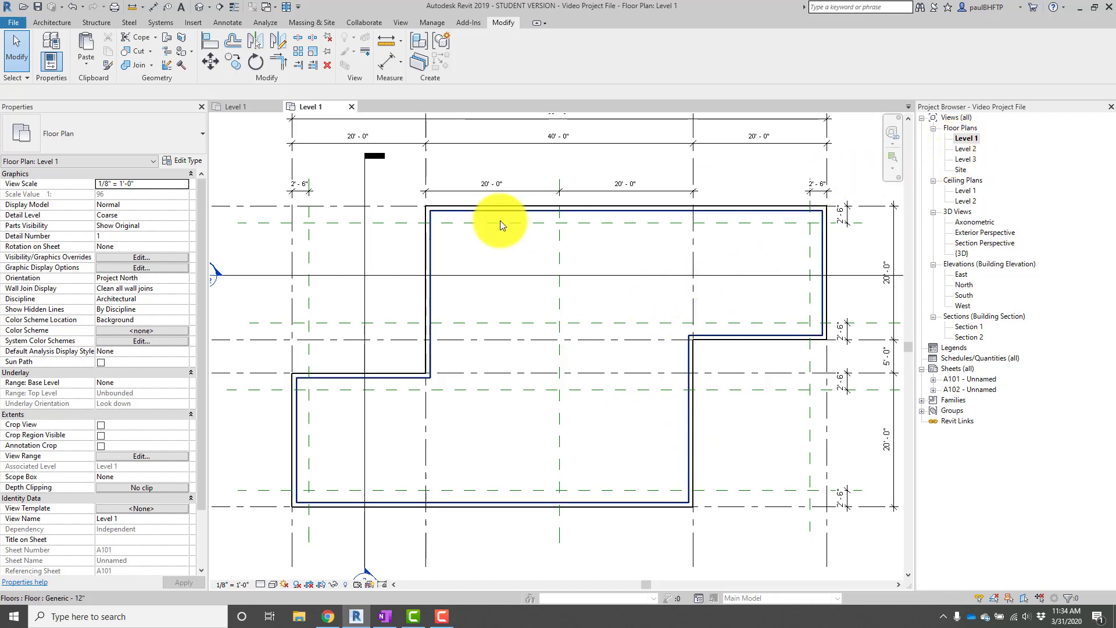
Start placing a vertical structural column in the Level 1 floor plan and check the loaded column types.
{"action": "left_click", "coordinate": [53, 21]}
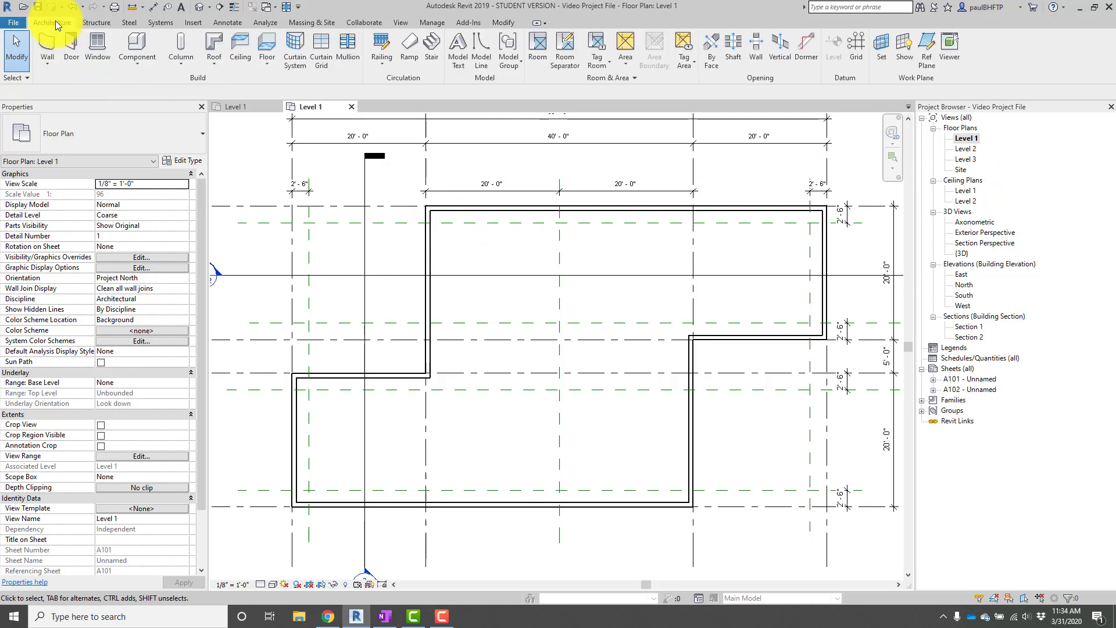
{"action": "left_click", "coordinate": [184, 61]}
{"action": "left_click", "coordinate": [223, 87]}
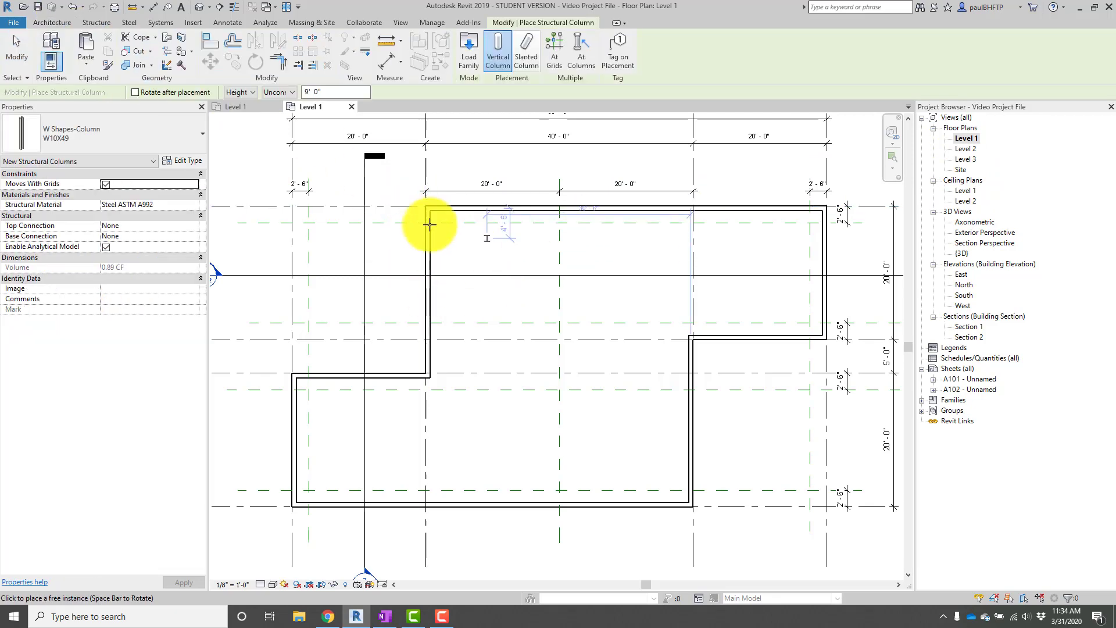
{"action": "left_click", "coordinate": [148, 130]}
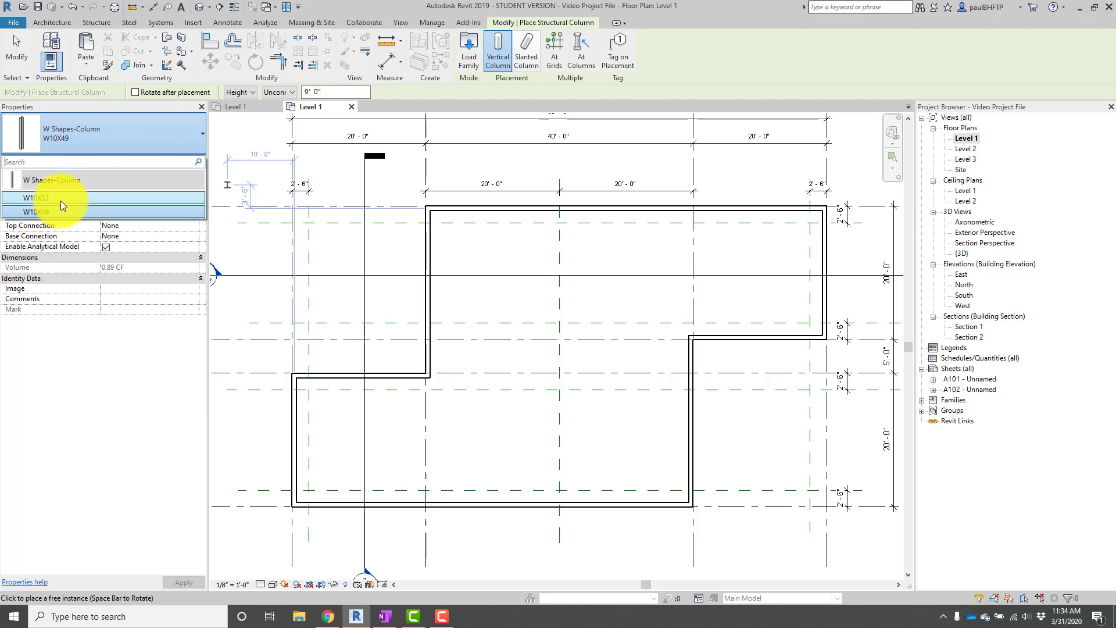
{"action": "left_click", "coordinate": [169, 135]}
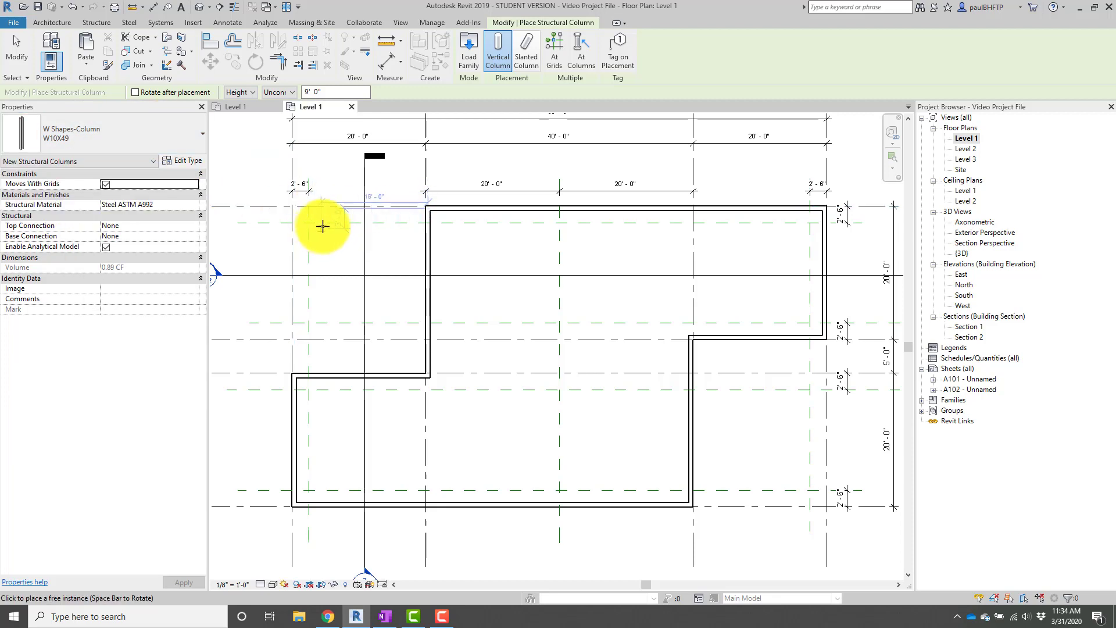
Load the Concrete-Round-Column family from the Structural Columns, Concrete folder of the US Imperial library.
{"action": "left_click", "coordinate": [465, 58]}
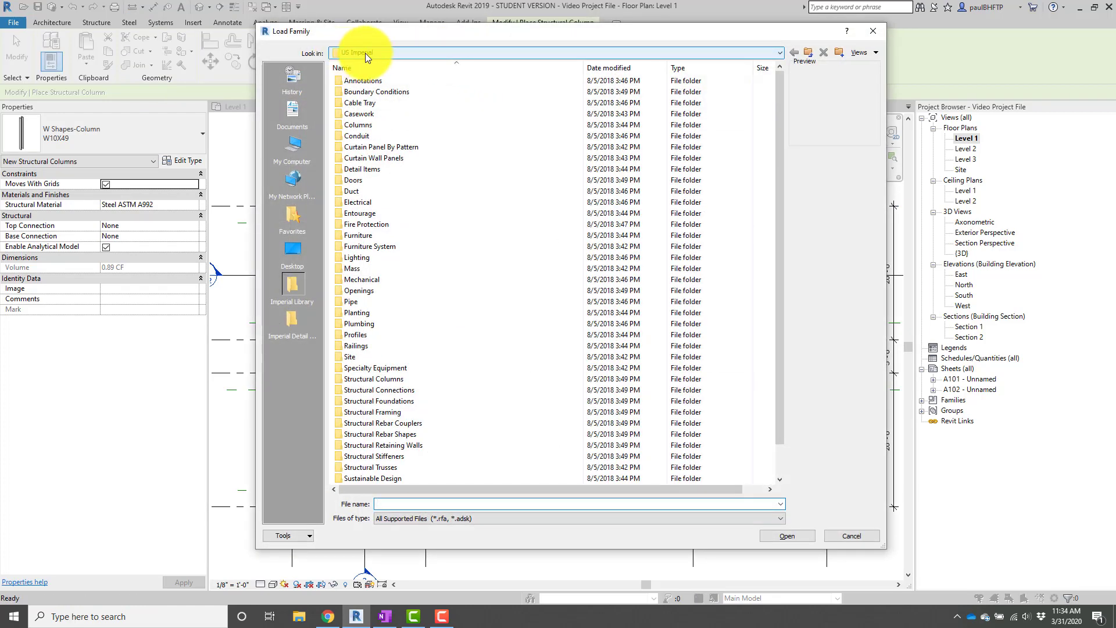
{"action": "left_click", "coordinate": [366, 54]}
{"action": "left_click", "coordinate": [368, 53]}
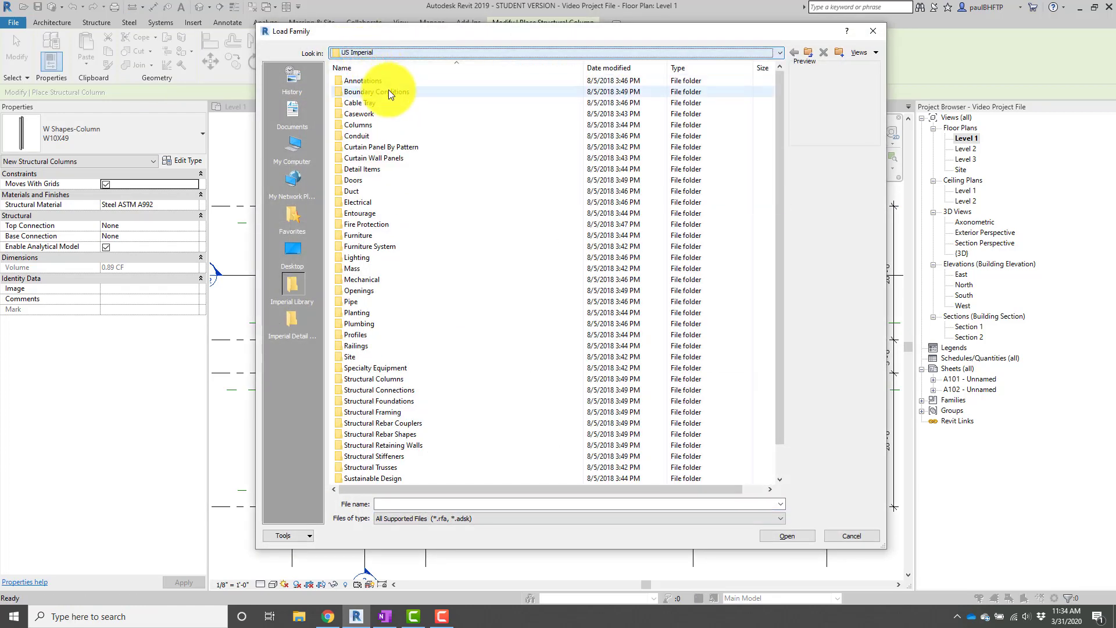
{"action": "scroll", "coordinate": [410, 128], "scroll_direction": "down", "scroll_amount": 1}
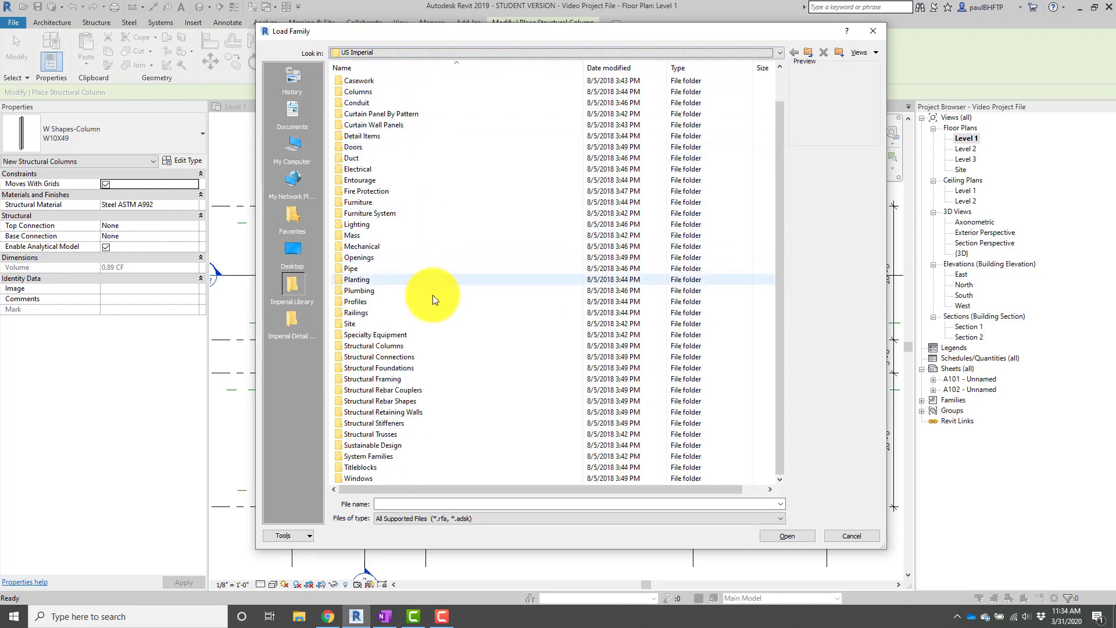
{"action": "left_click", "coordinate": [408, 347]}
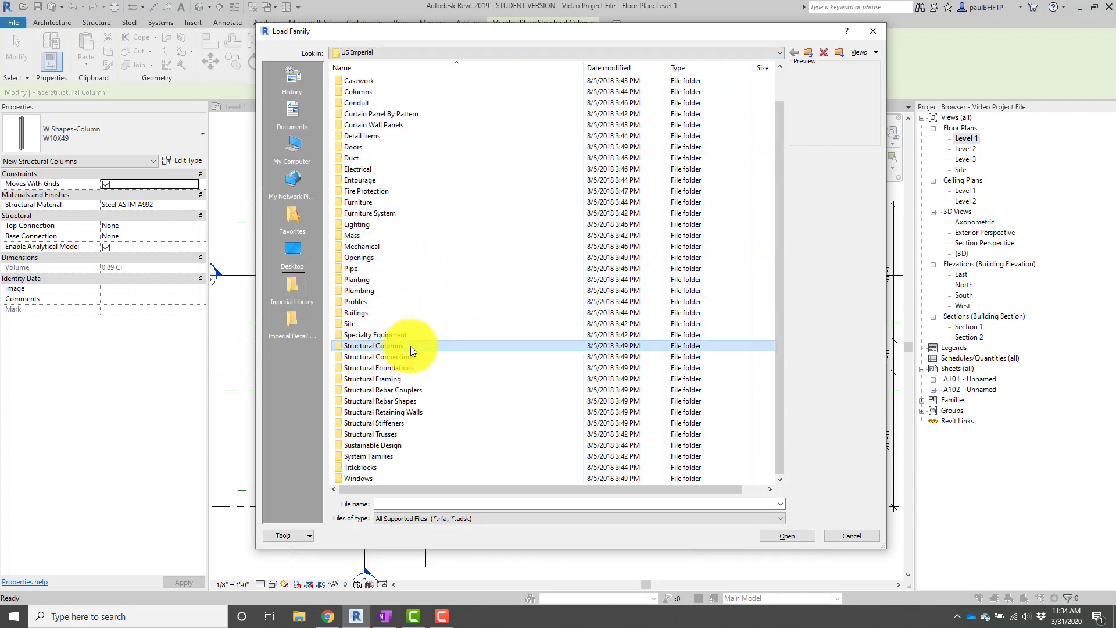
{"action": "double_click", "coordinate": [411, 346]}
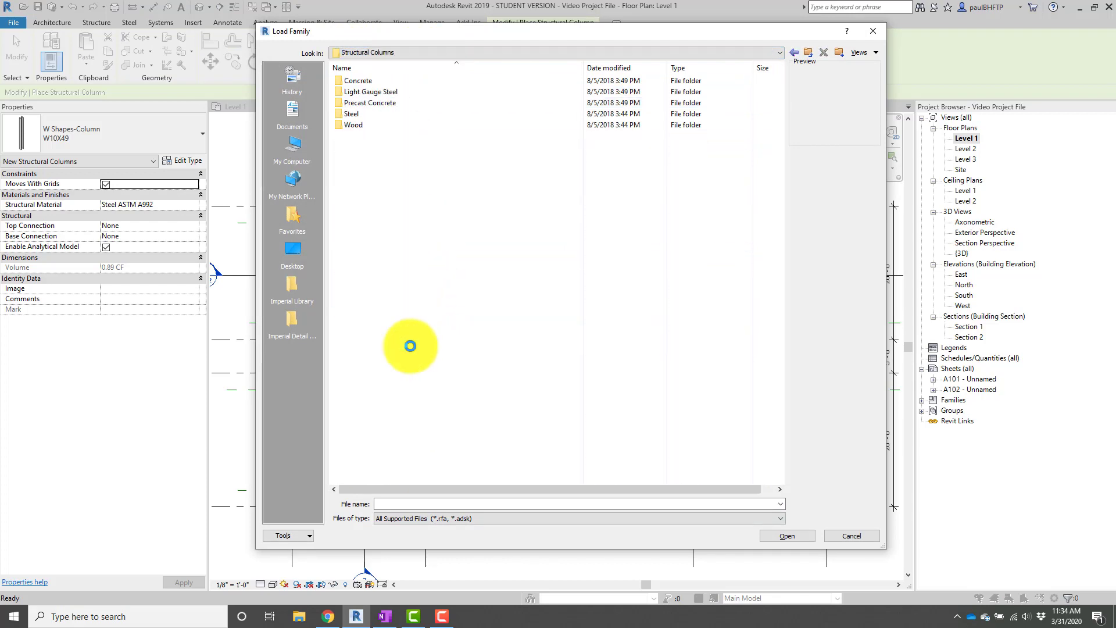
{"action": "double_click", "coordinate": [397, 80]}
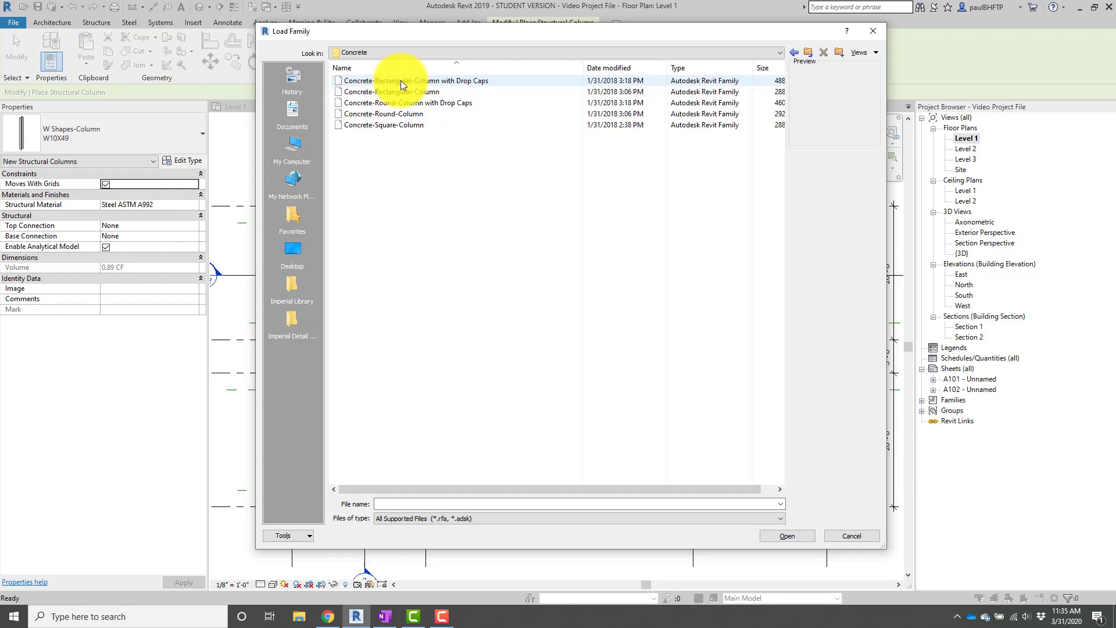
{"action": "left_click", "coordinate": [392, 113]}
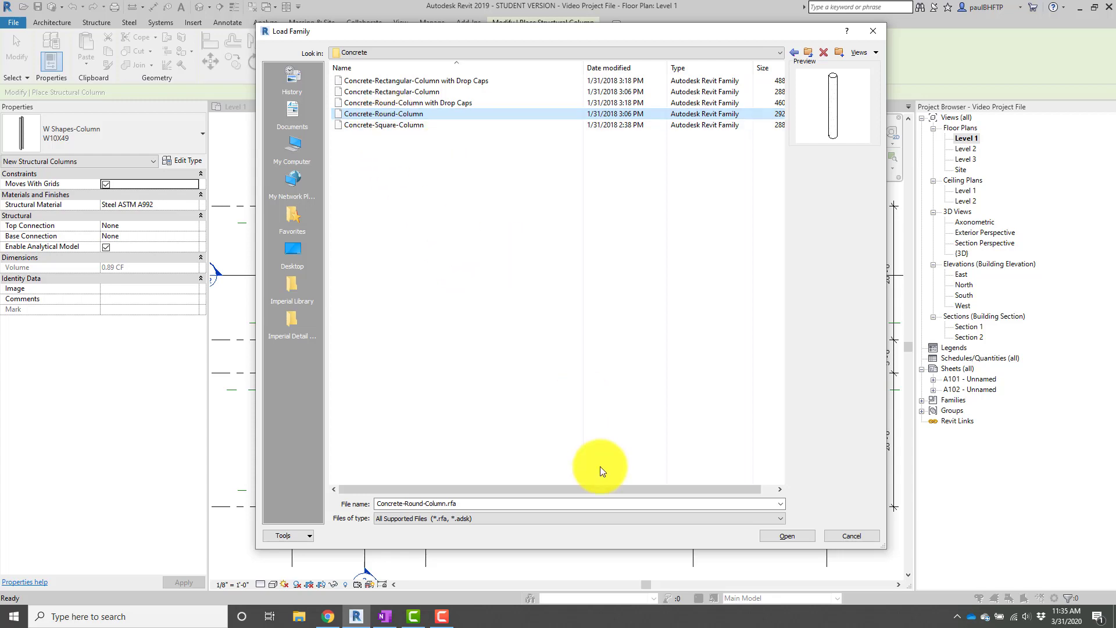
{"action": "left_click", "coordinate": [787, 538]}
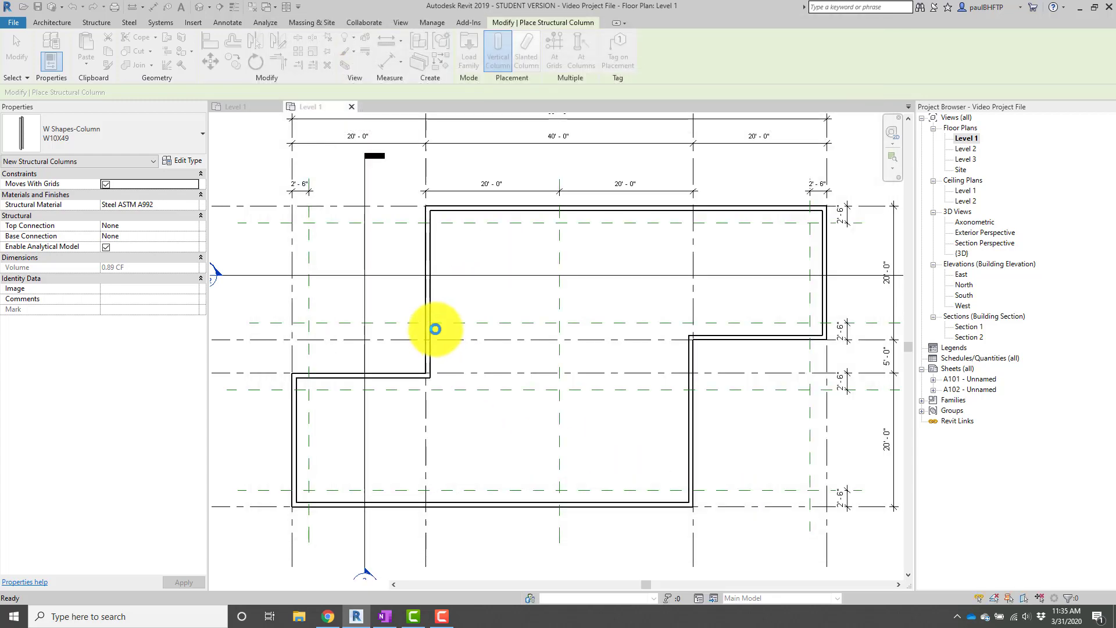
Choose the 12" Concrete-Round-Column type and bring the column to the upper-left reference plane intersection without placing it.
{"action": "left_click", "coordinate": [65, 134]}
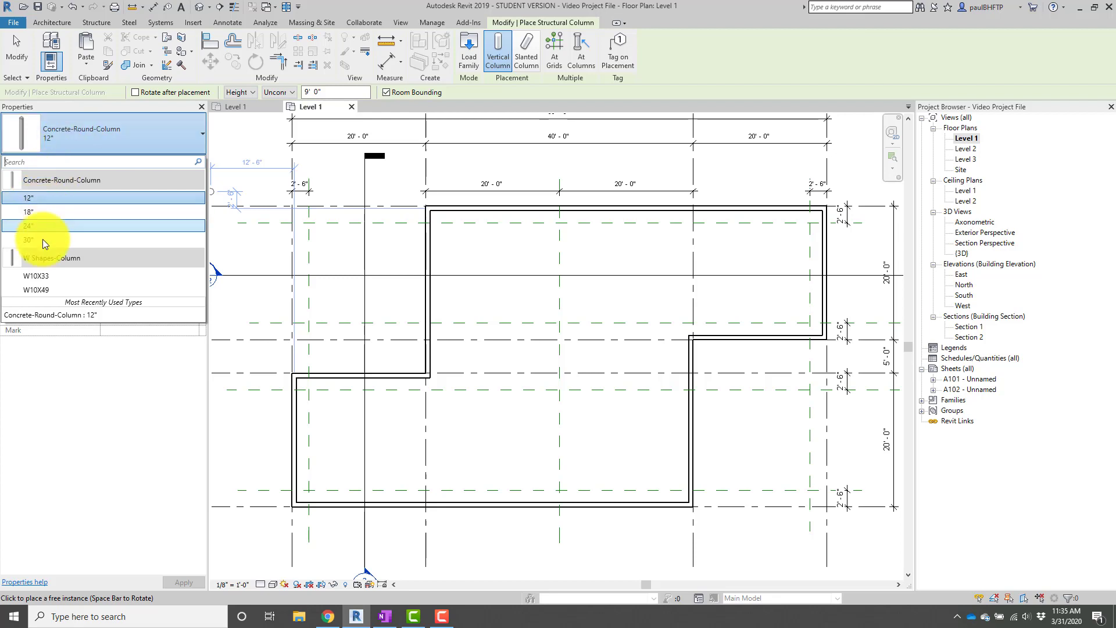
{"action": "left_click", "coordinate": [43, 198]}
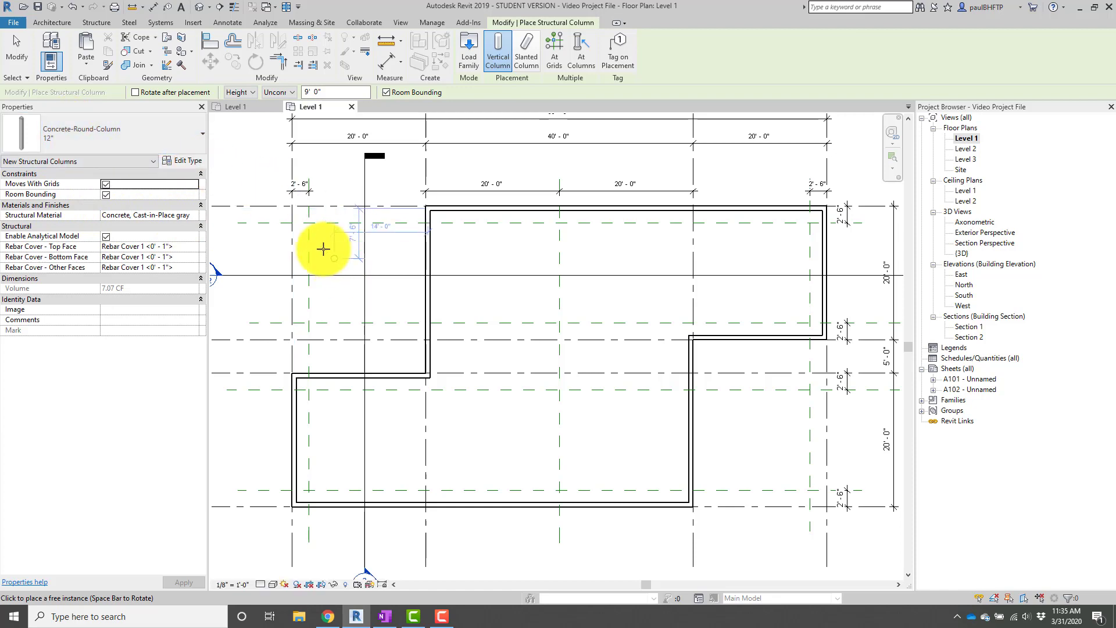
{"action": "scroll", "coordinate": [324, 247], "scroll_direction": "up", "scroll_amount": 3}
{"action": "middle_click_drag", "start_coordinate": [324, 246], "coordinate": [460, 334]}
{"action": "scroll", "coordinate": [443, 299], "scroll_direction": "up", "scroll_amount": 2}
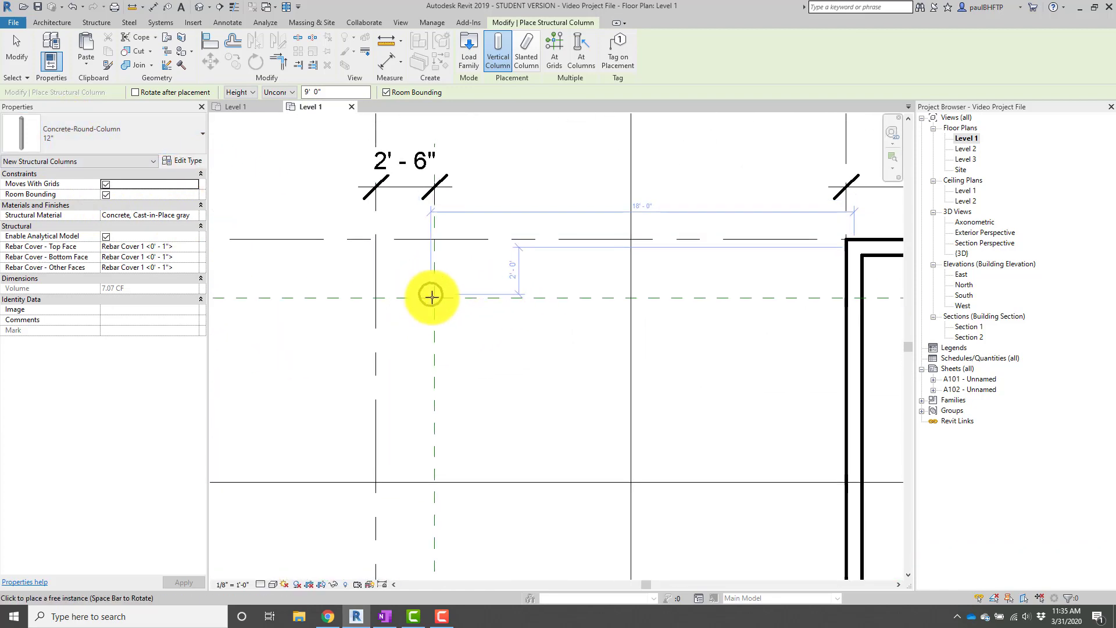
{"action": "scroll", "coordinate": [444, 303], "scroll_direction": "up", "scroll_amount": 2}
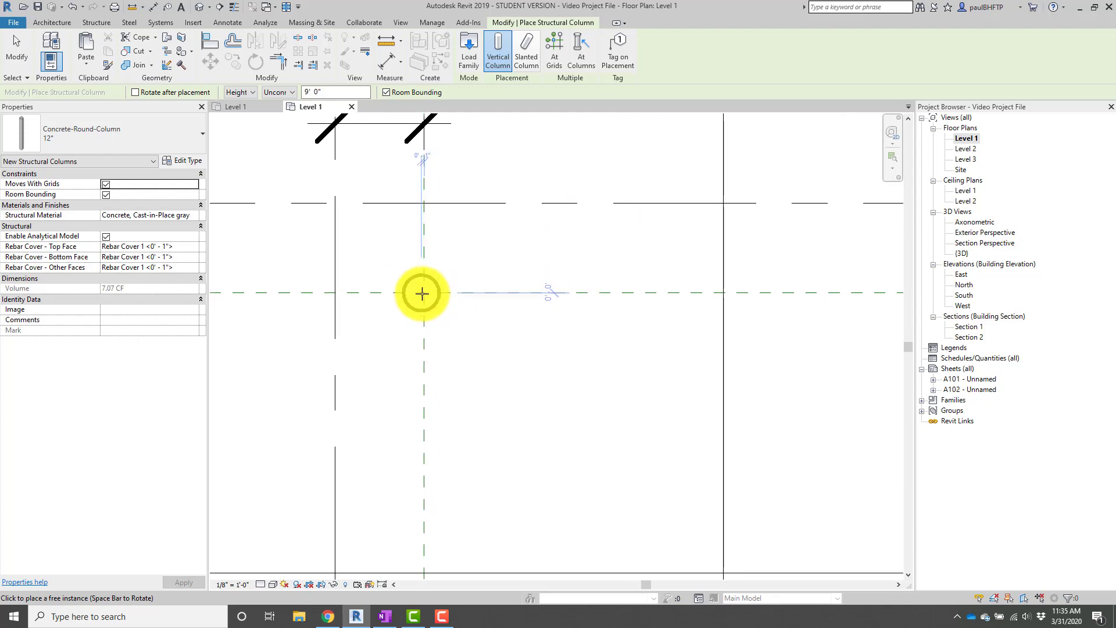
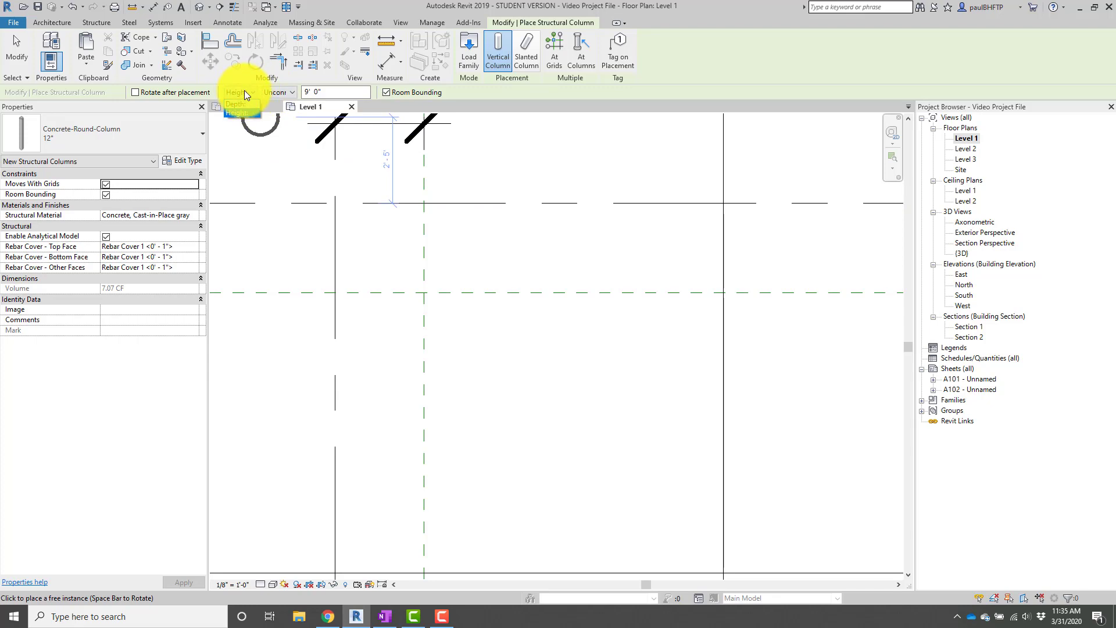
Set the column placement to Height with the Roof level as its top constraint.
{"action": "left_click", "coordinate": [239, 110]}
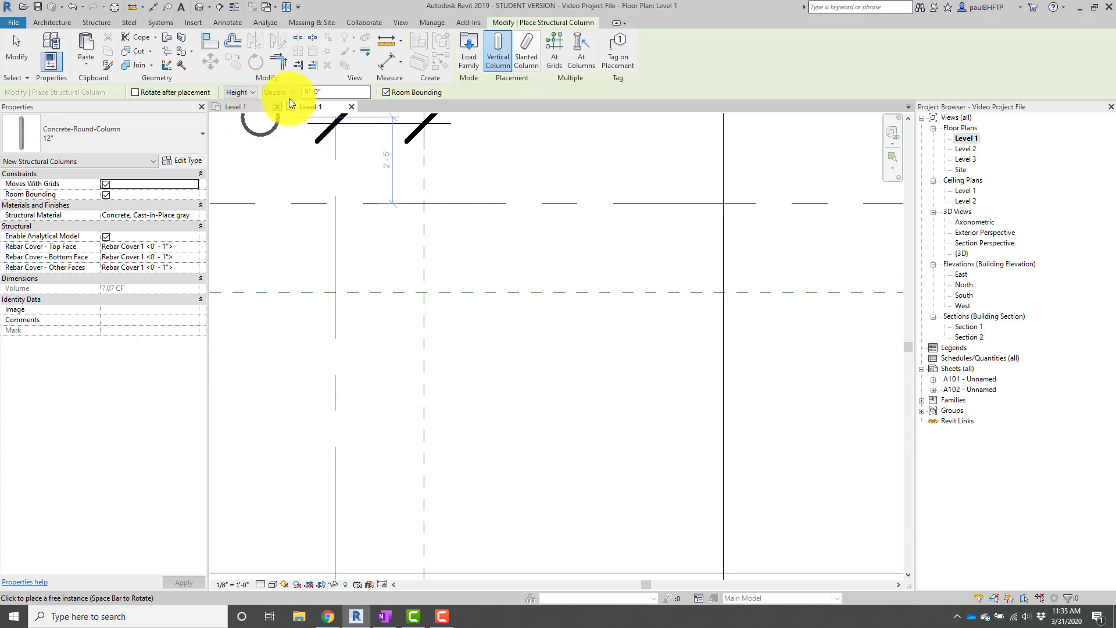
{"action": "left_click", "coordinate": [288, 92]}
{"action": "left_click", "coordinate": [286, 92]}
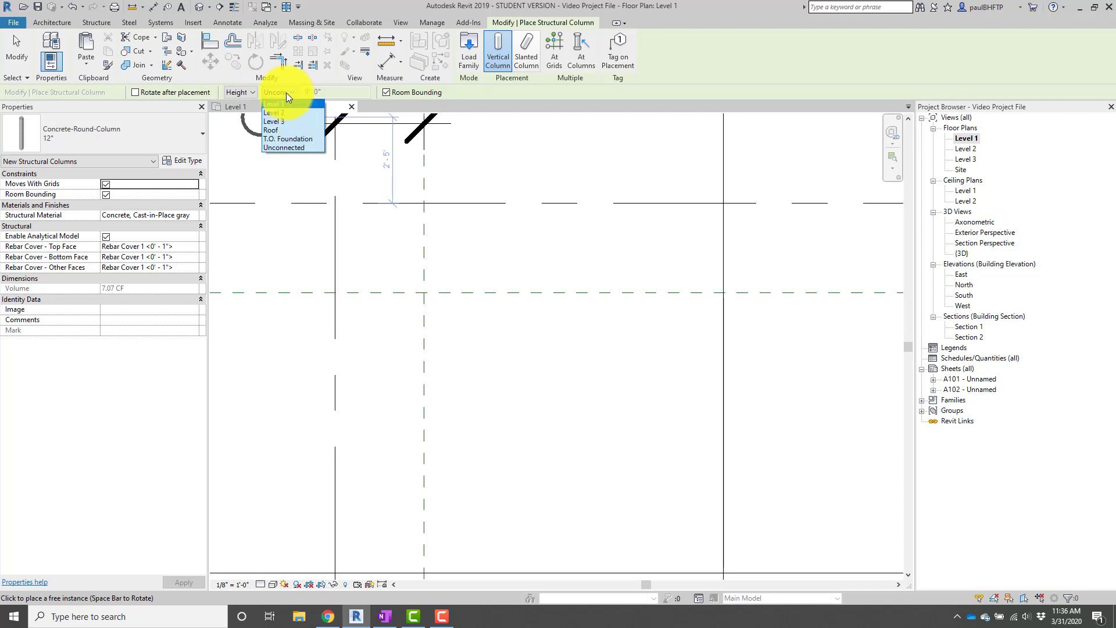
{"action": "left_click", "coordinate": [287, 92]}
{"action": "left_click", "coordinate": [286, 130]}
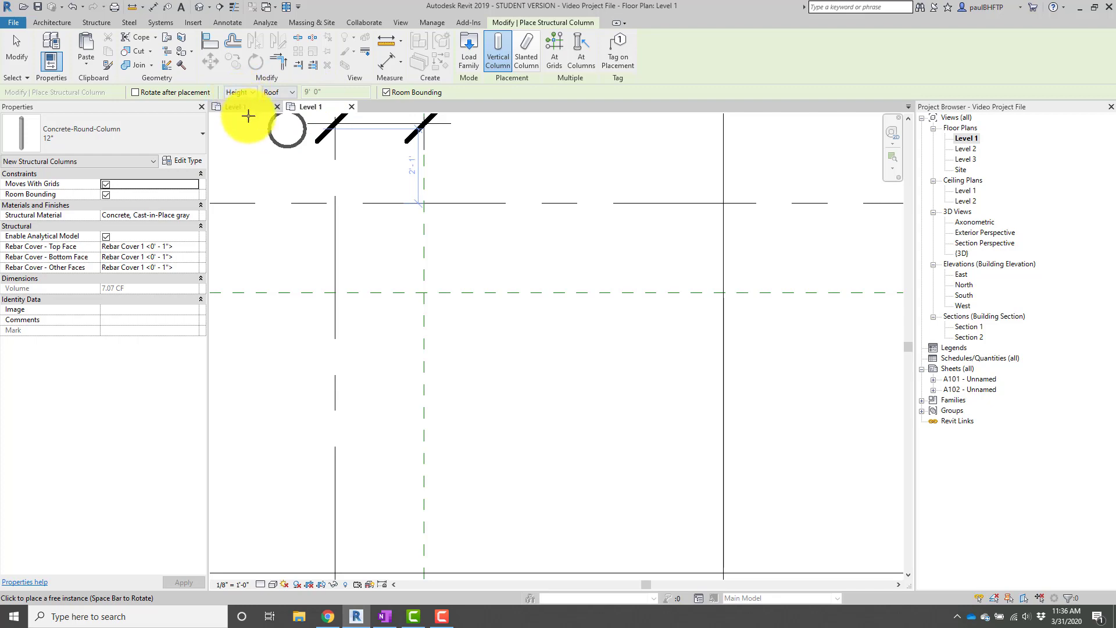
{"action": "left_click", "coordinate": [279, 92]}
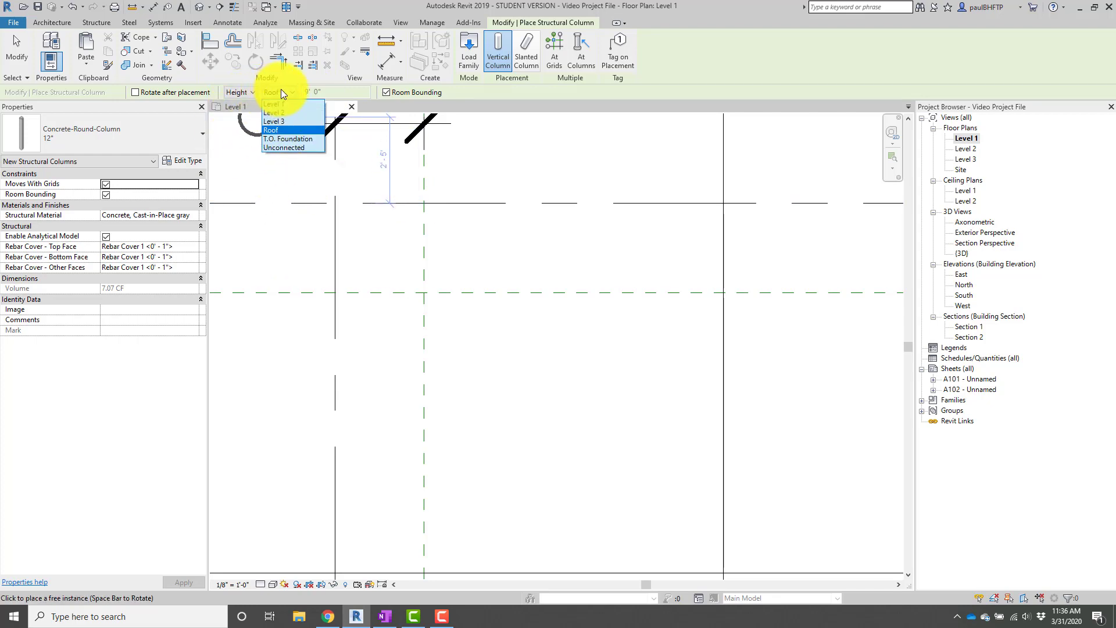
{"action": "left_click", "coordinate": [277, 130]}
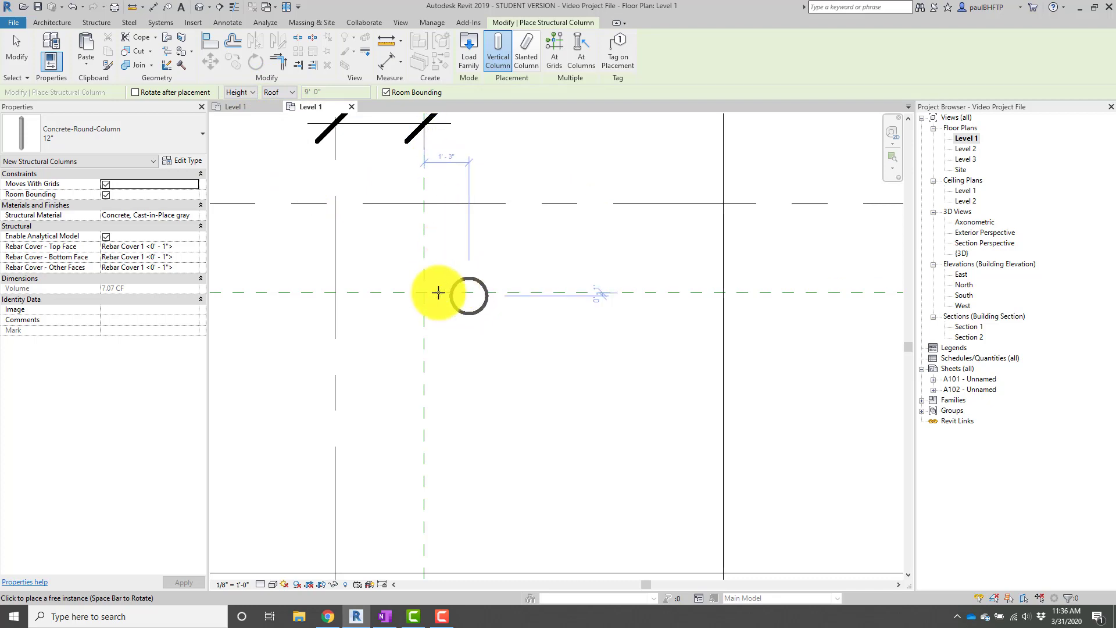
Place one 12" round concrete column just off the upper-left reference plane intersection and end the placement command.
{"action": "left_click", "coordinate": [460, 281]}
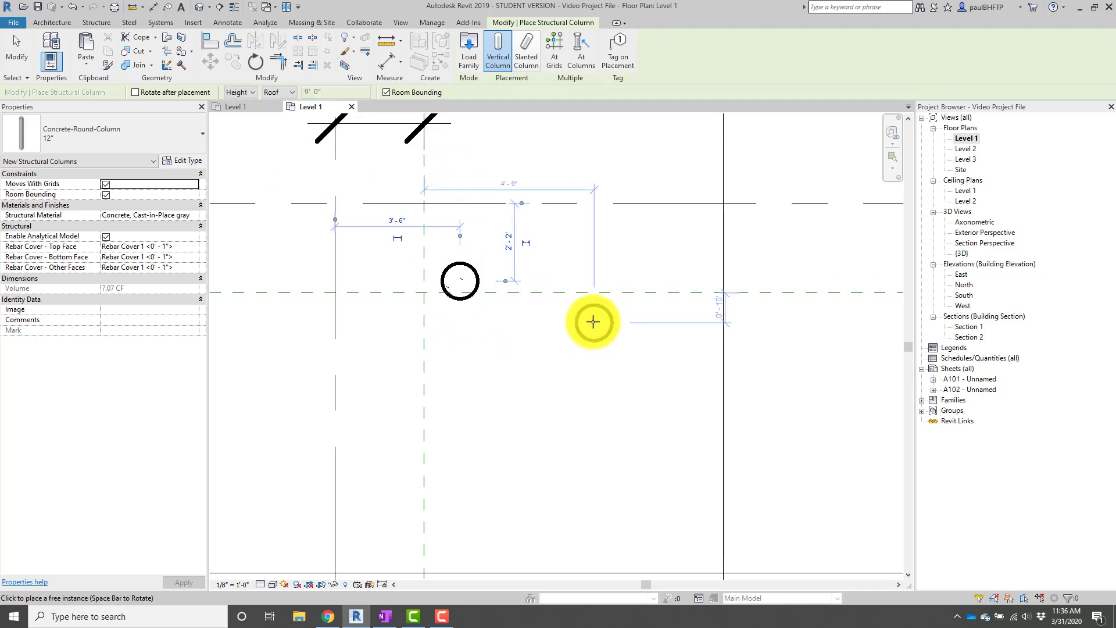
{"action": "key", "text": "Escape"}
{"action": "key", "text": "Escape"}
Align the column's centre with the vertical reference plane beside it.
{"action": "scroll", "coordinate": [431, 292], "scroll_direction": "up", "scroll_amount": 2}
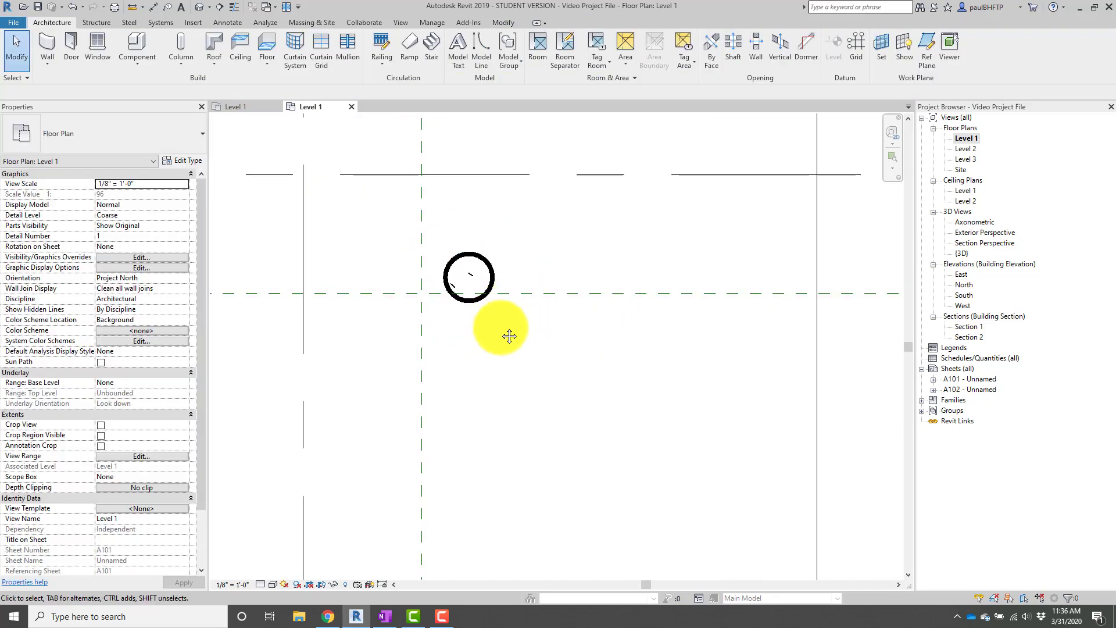
{"action": "middle_click_drag", "start_coordinate": [509, 336], "coordinate": [514, 357]}
{"action": "scroll", "coordinate": [506, 343], "scroll_direction": "down", "scroll_amount": 1}
{"action": "scroll", "coordinate": [484, 304], "scroll_direction": "up", "scroll_amount": 1}
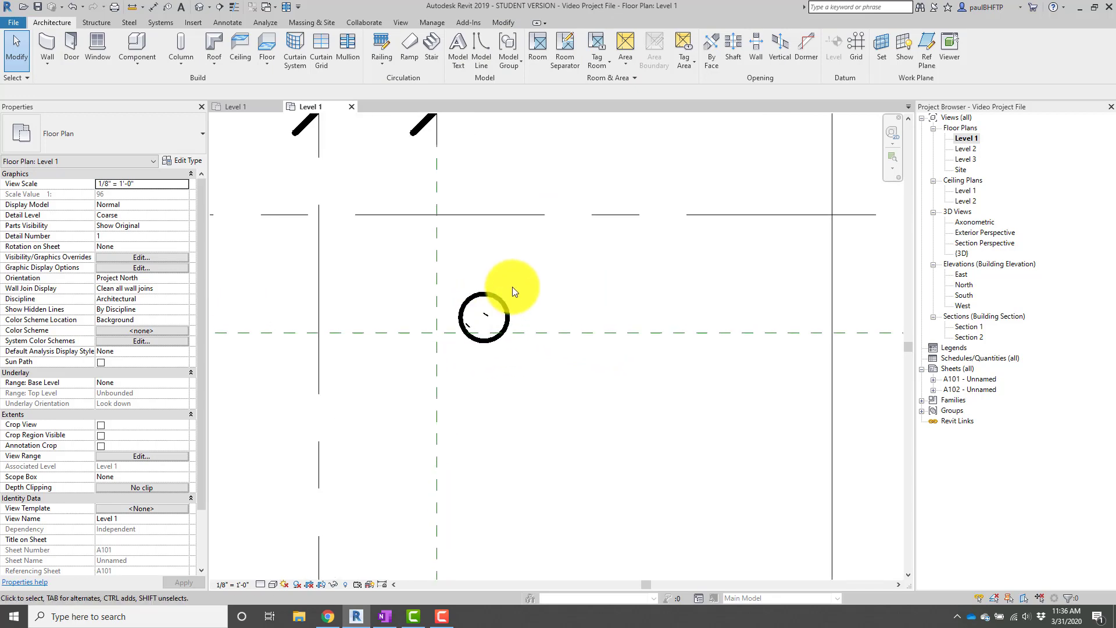
{"action": "key", "text": "l"}
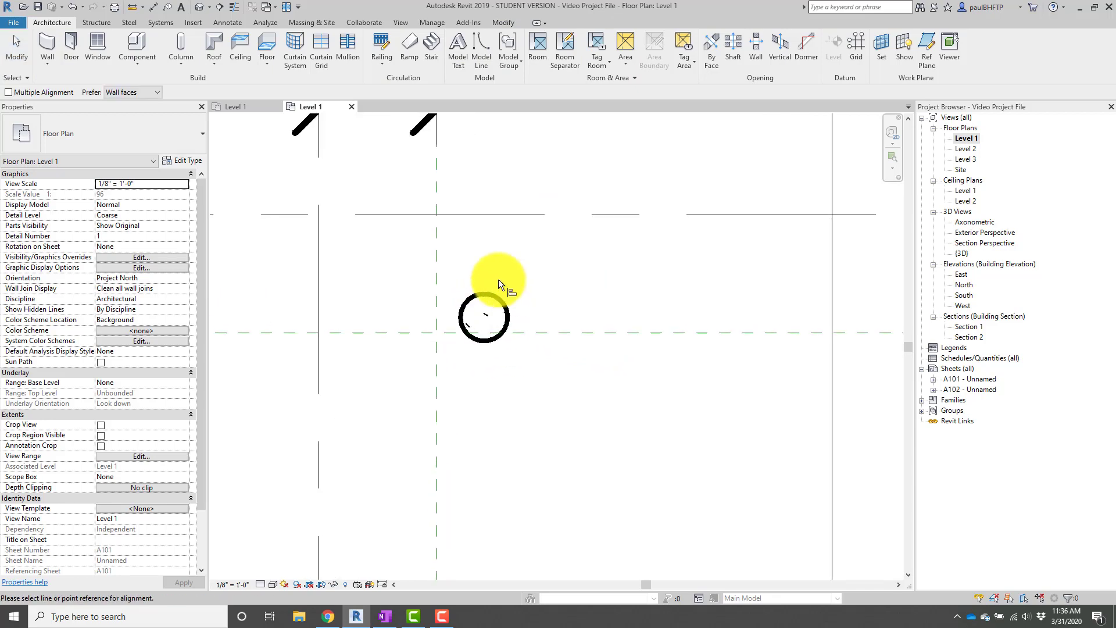
{"action": "left_click", "coordinate": [438, 260]}
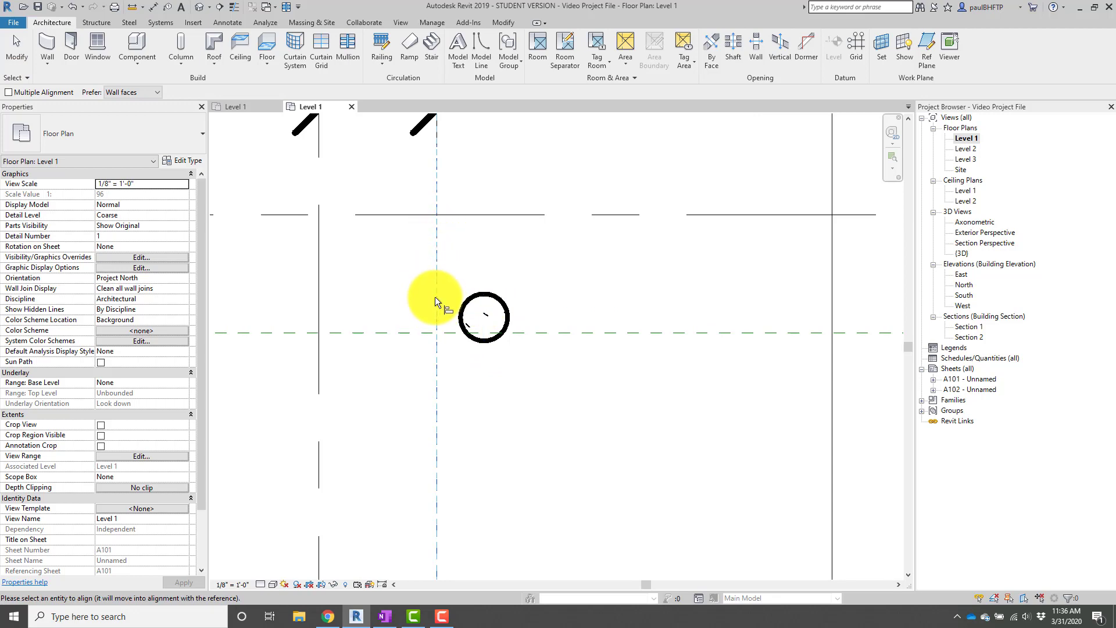
{"action": "left_click", "coordinate": [483, 309]}
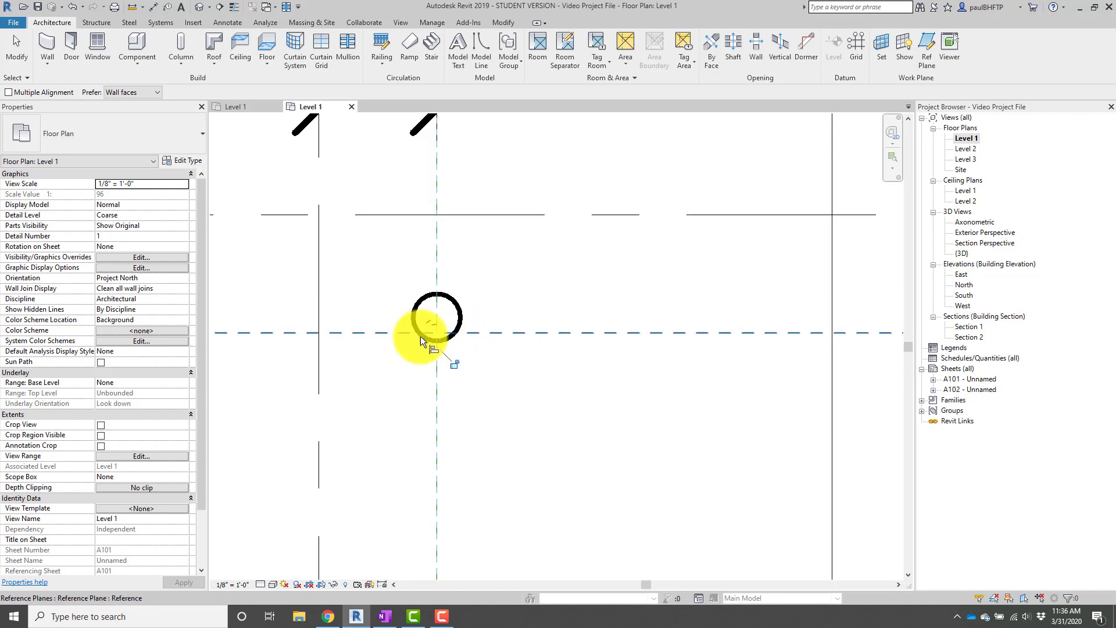
Align the column's centre with the horizontal reference plane and finish the Align command.
{"action": "left_click", "coordinate": [542, 334]}
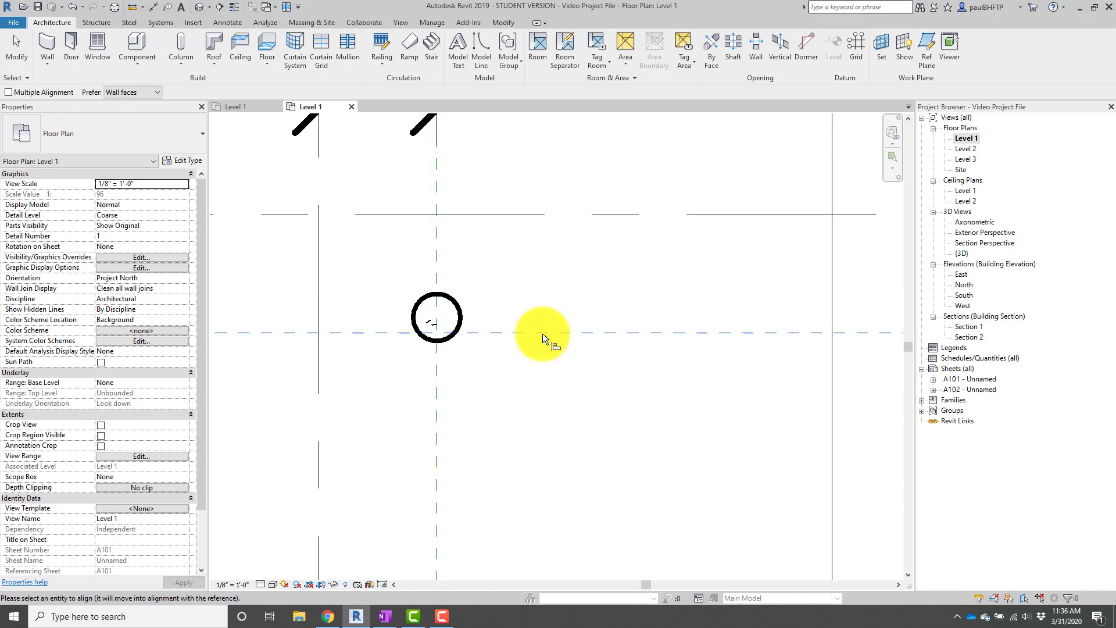
{"action": "left_click", "coordinate": [449, 316]}
{"action": "middle_click_drag", "start_coordinate": [474, 343], "coordinate": [529, 342]}
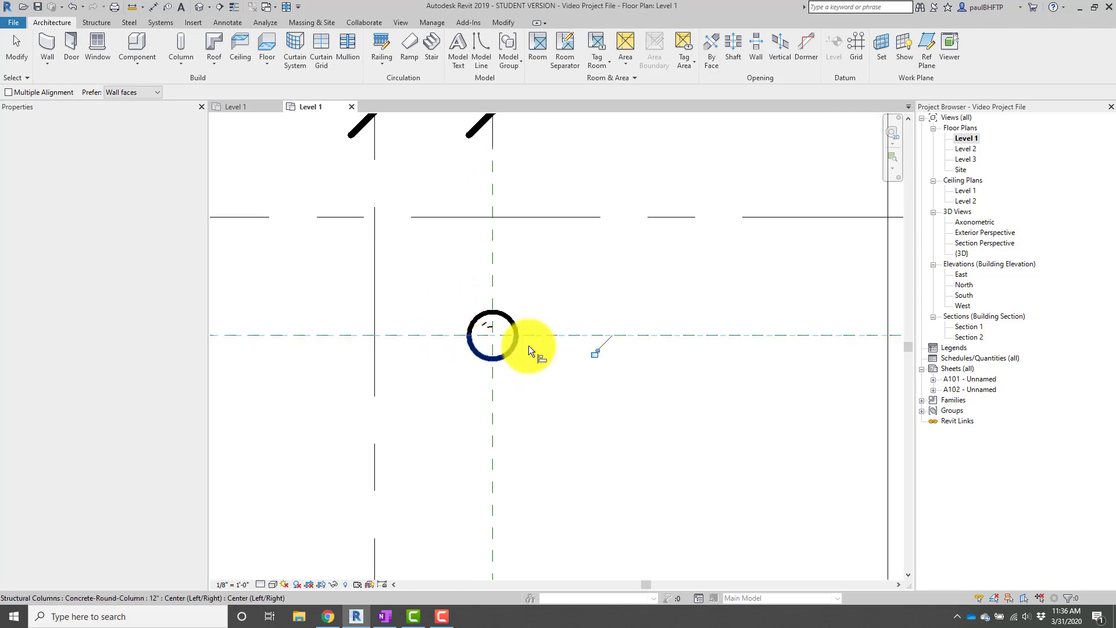
{"action": "key", "text": "Escape"}
Examine the placed column from below in the 3D view.
{"action": "scroll", "coordinate": [489, 305], "scroll_direction": "down", "scroll_amount": 3}
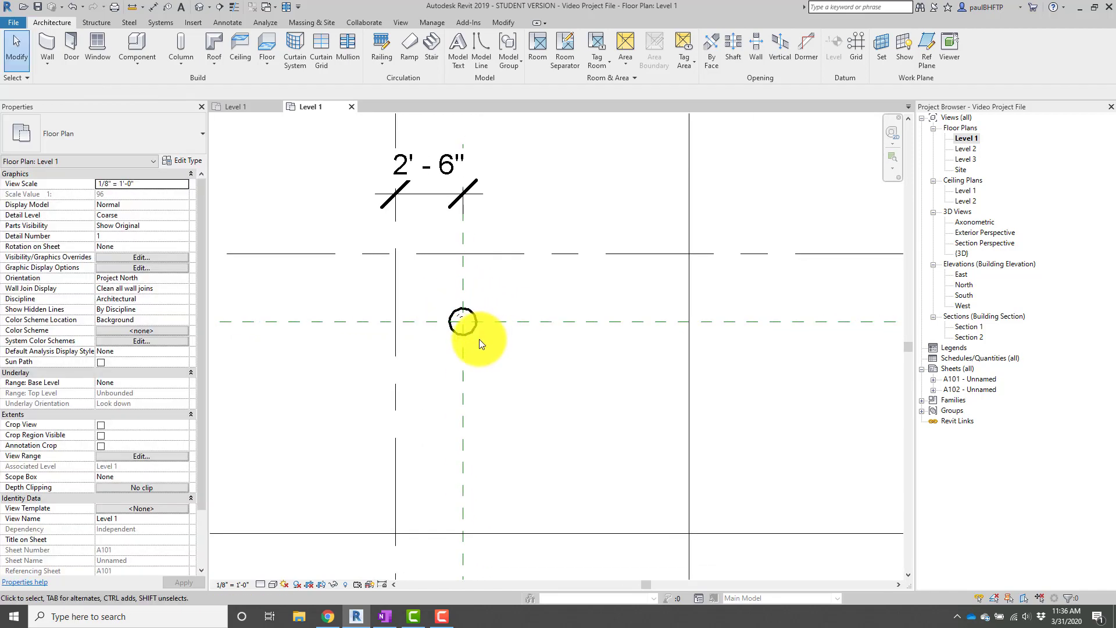
{"action": "key", "text": "3"}
{"action": "key", "text": "d"}
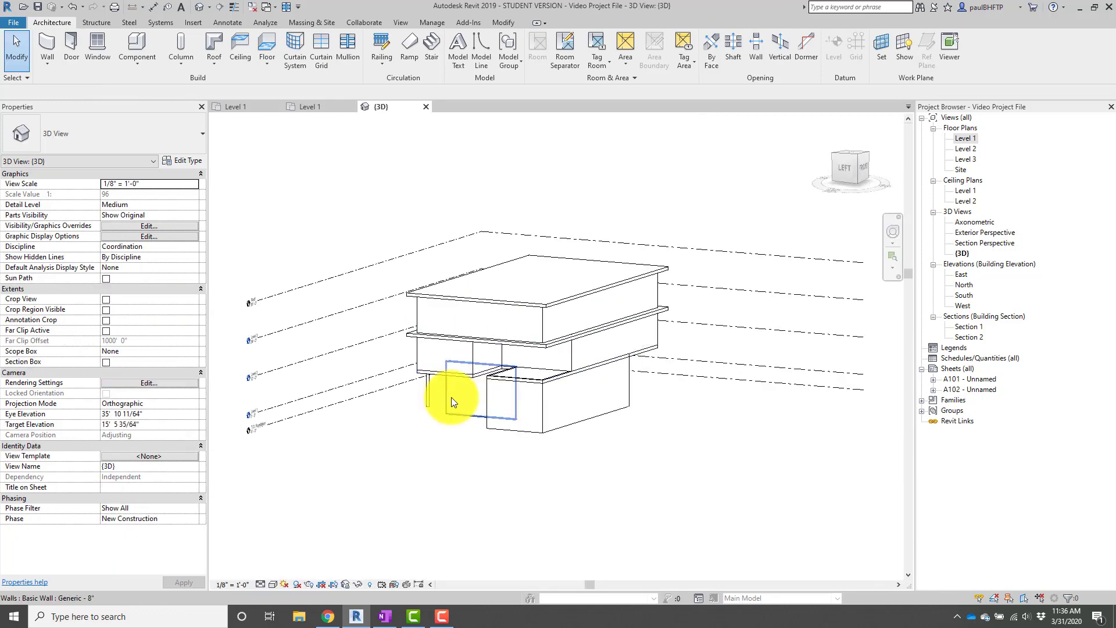
{"action": "middle_click_drag", "start_coordinate": [451, 397], "coordinate": [429, 332], "text": "shift"}
{"action": "scroll", "coordinate": [433, 374], "scroll_direction": "up", "scroll_amount": 3}
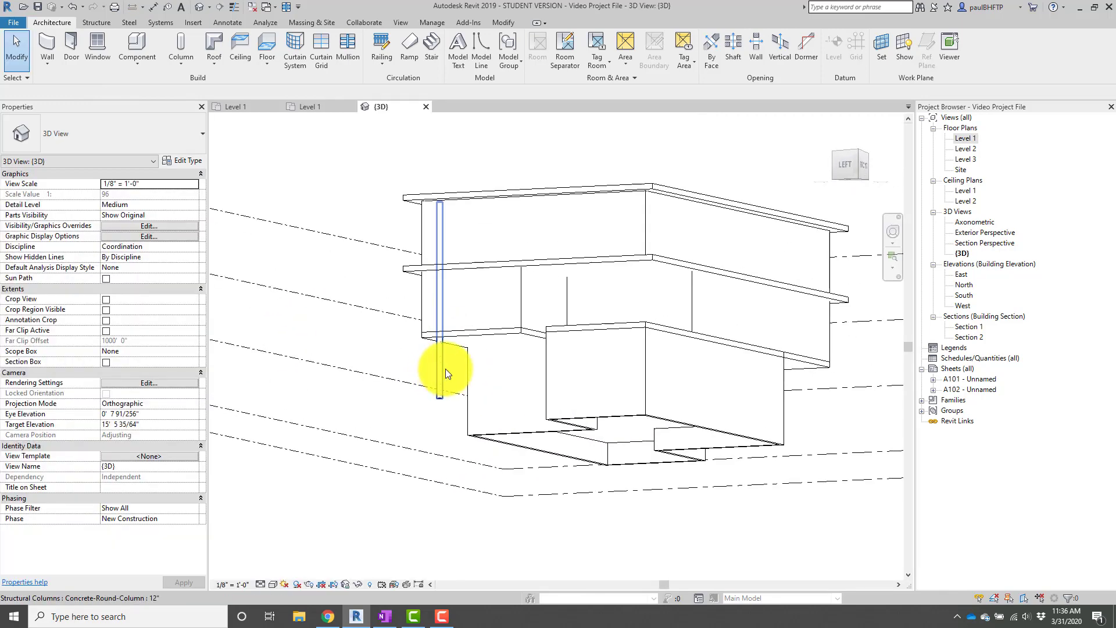
{"action": "left_click", "coordinate": [442, 371]}
{"action": "scroll", "coordinate": [436, 383], "scroll_direction": "up", "scroll_amount": 2}
{"action": "key", "text": "Escape"}
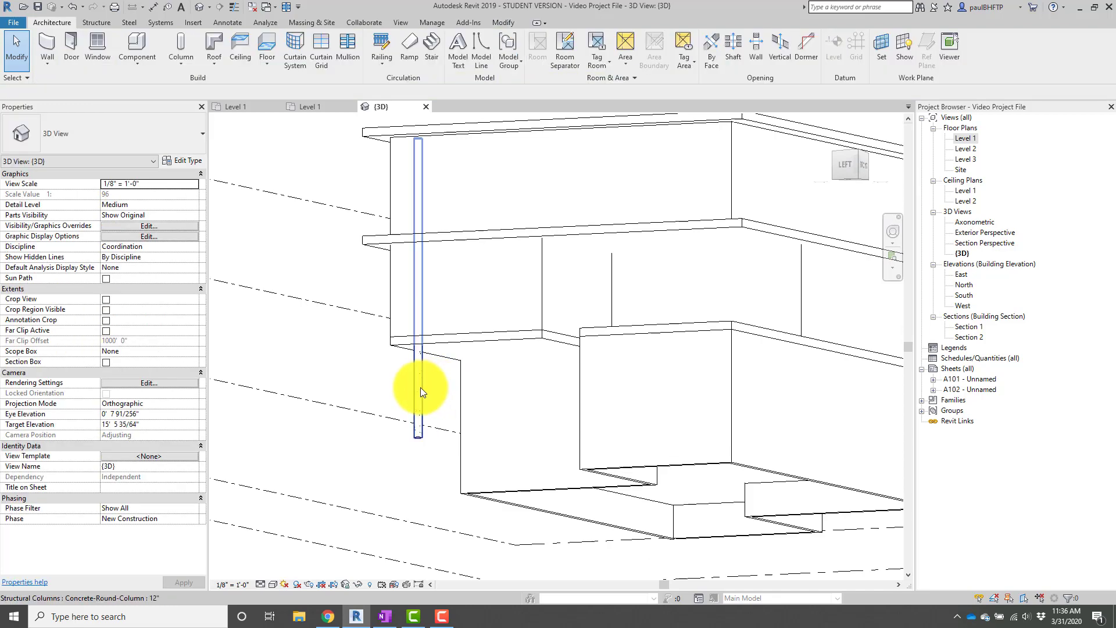
{"action": "middle_click_drag", "start_coordinate": [418, 379], "coordinate": [418, 392]}
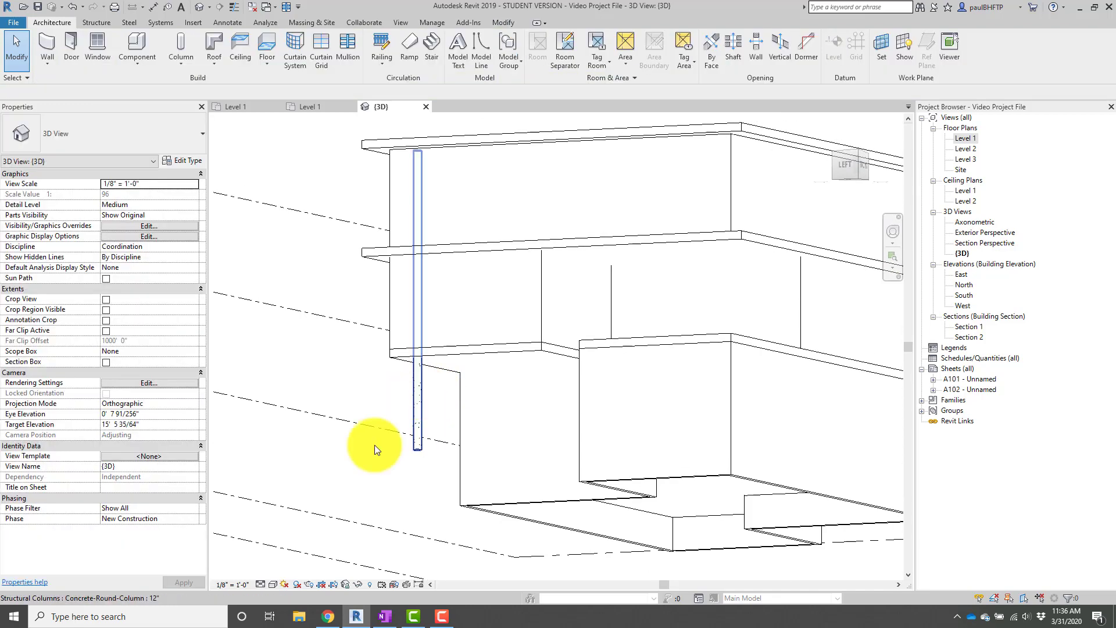
Switch the 3D view to Wireframe and inspect the column along its full height.
{"action": "left_click", "coordinate": [273, 584]}
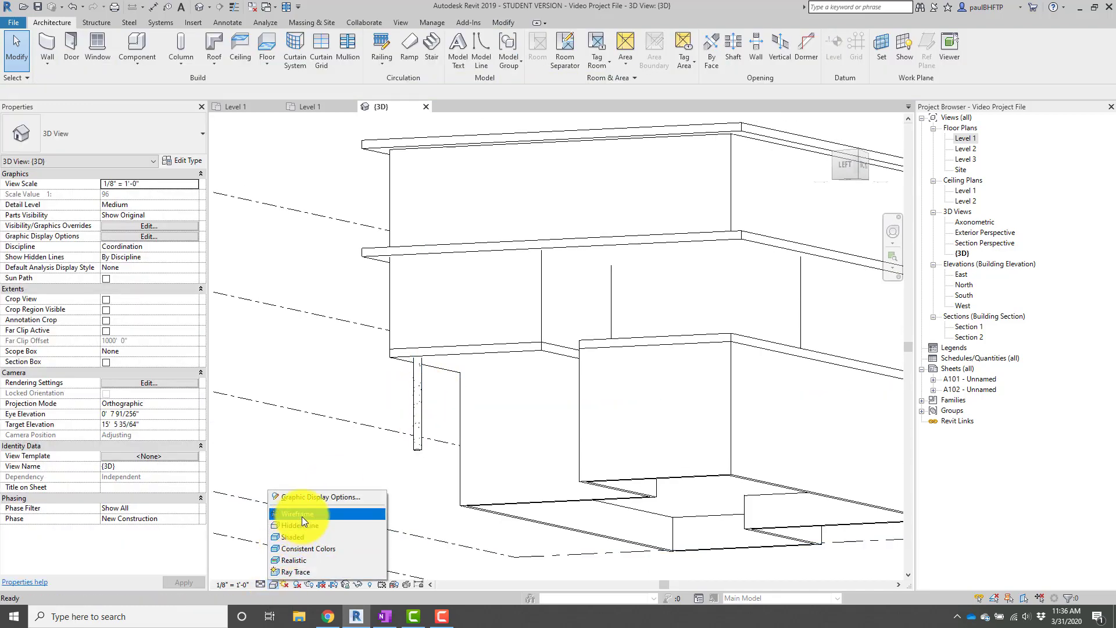
{"action": "left_click", "coordinate": [302, 514]}
{"action": "middle_click_drag", "start_coordinate": [436, 451], "coordinate": [471, 491], "text": "shift"}
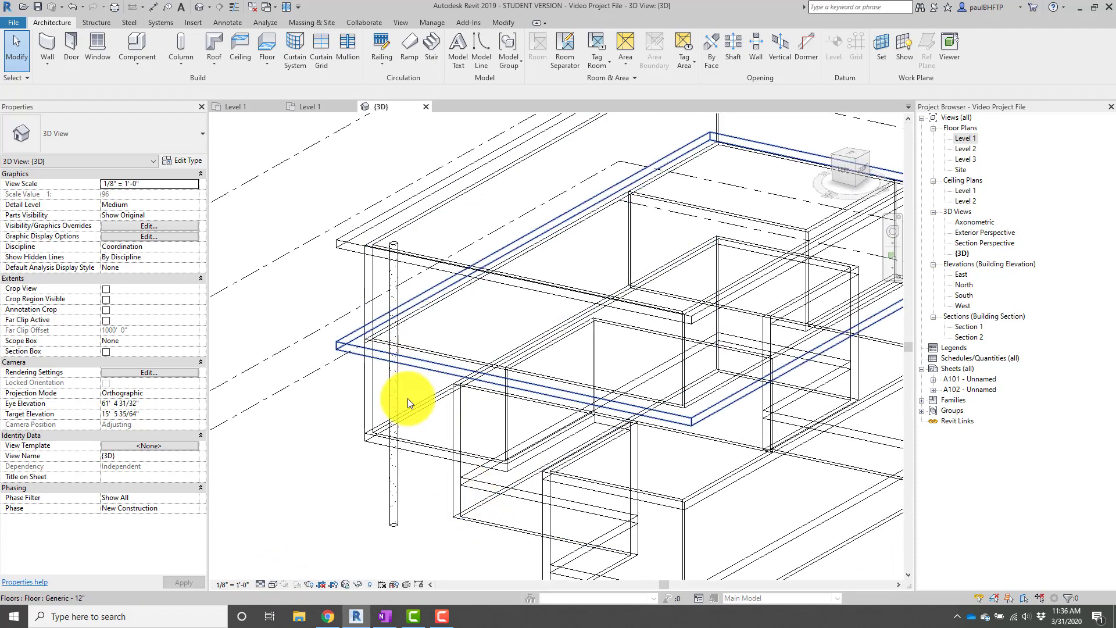
{"action": "middle_click_drag", "start_coordinate": [407, 399], "coordinate": [411, 391], "text": "shift"}
{"action": "middle_click_drag", "start_coordinate": [424, 242], "coordinate": [457, 284]}
{"action": "scroll", "coordinate": [456, 284], "scroll_direction": "down", "scroll_amount": 1}
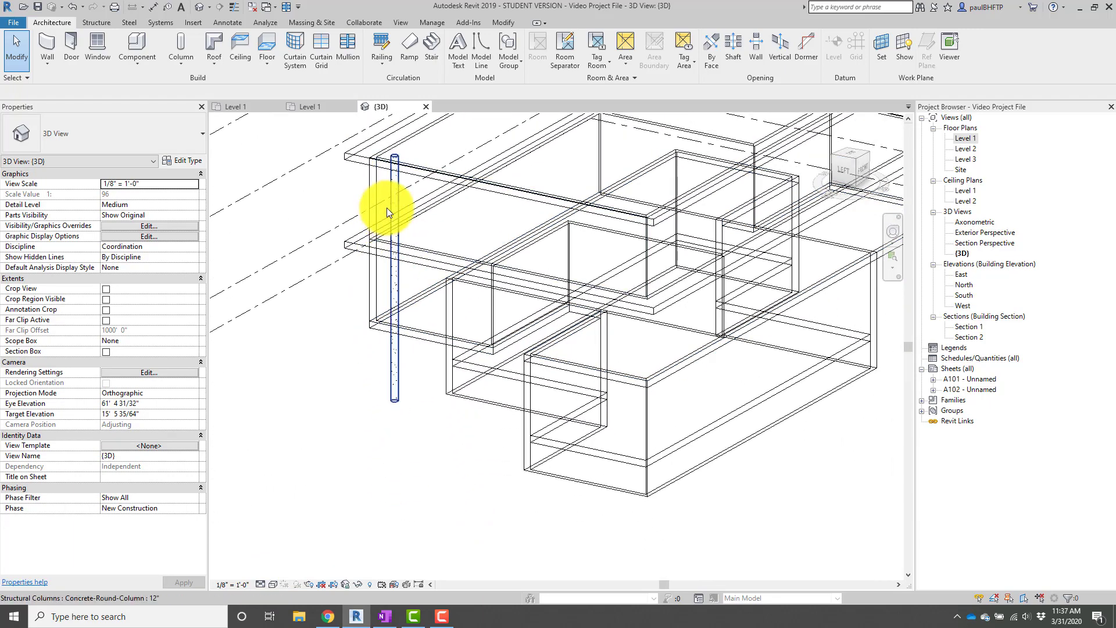
Set the column's base level to T.O. Foundation and check its constraints in the 3D view.
{"action": "left_click", "coordinate": [396, 371]}
{"action": "middle_click_drag", "start_coordinate": [436, 396], "coordinate": [450, 415]}
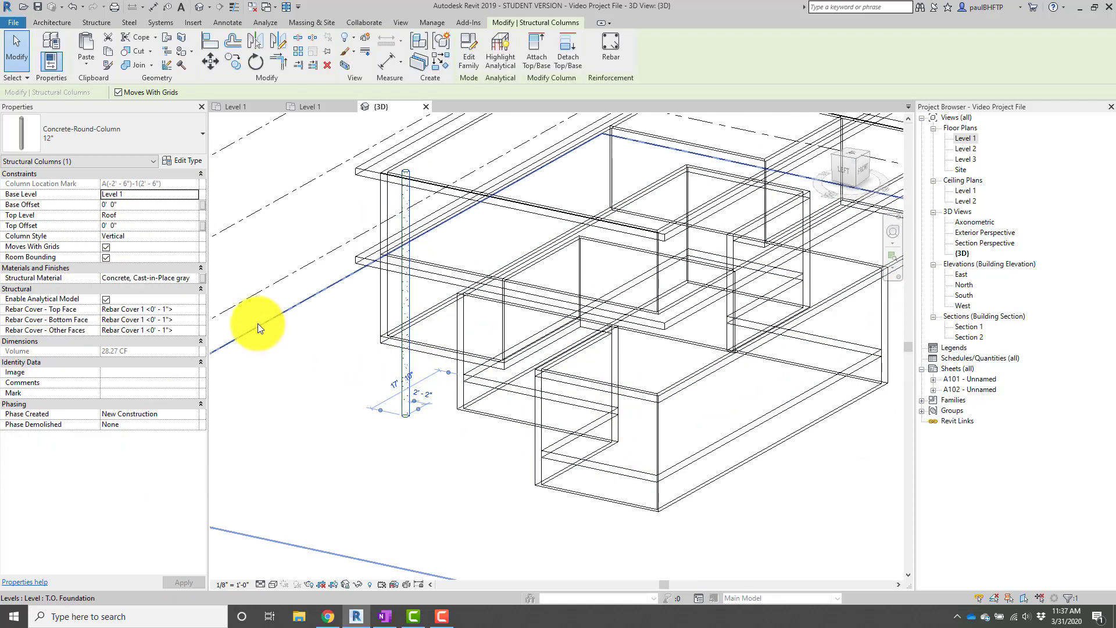
{"action": "left_click", "coordinate": [194, 201]}
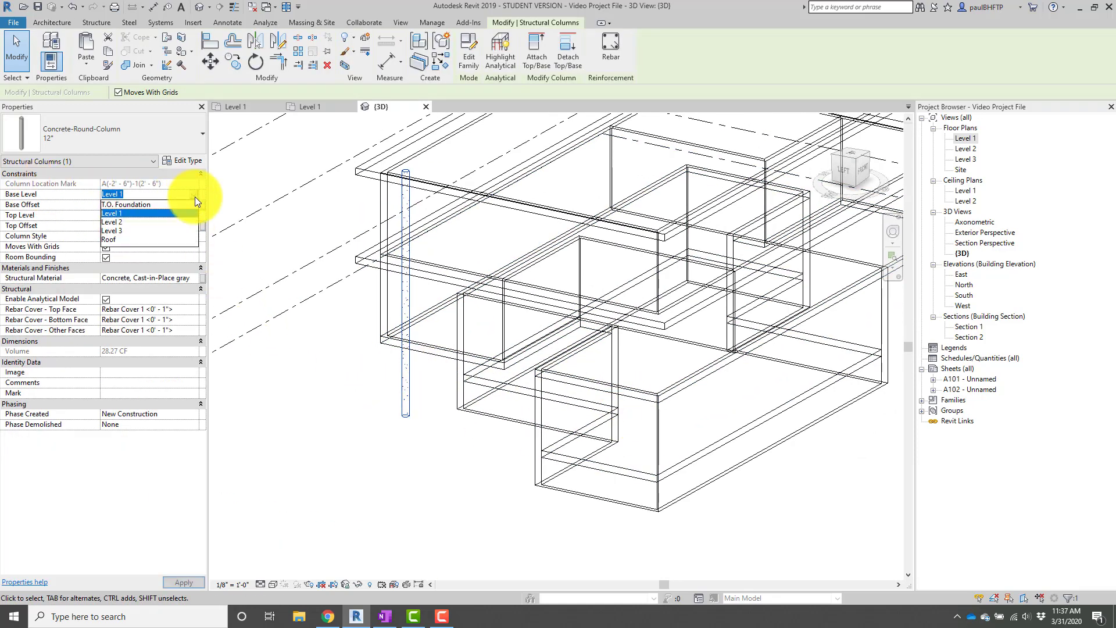
{"action": "left_click", "coordinate": [155, 204]}
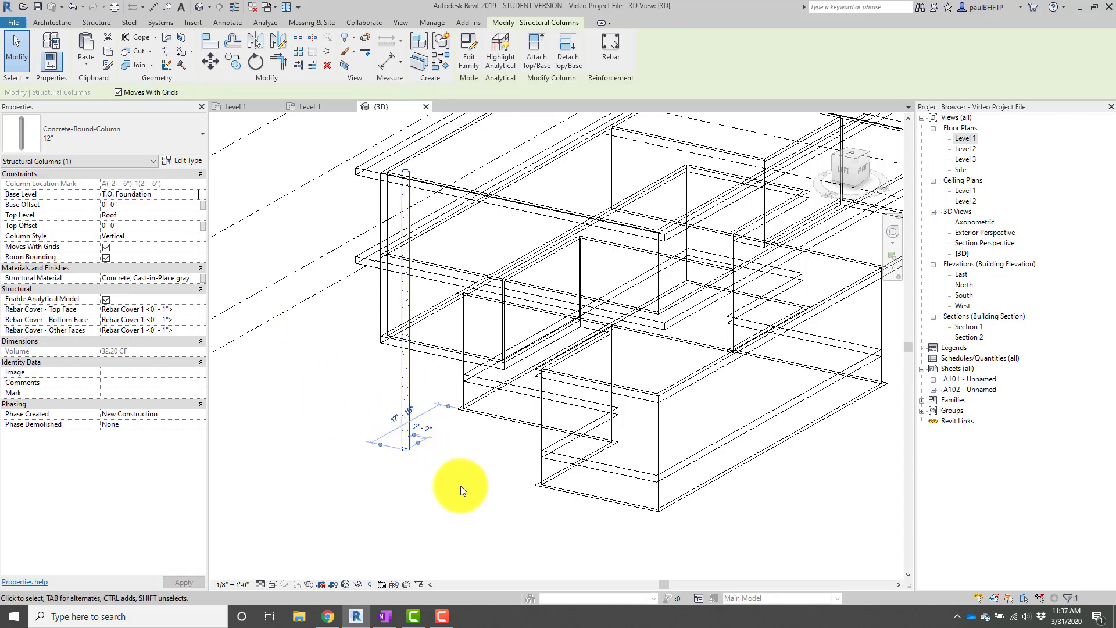
{"action": "left_click", "coordinate": [294, 413]}
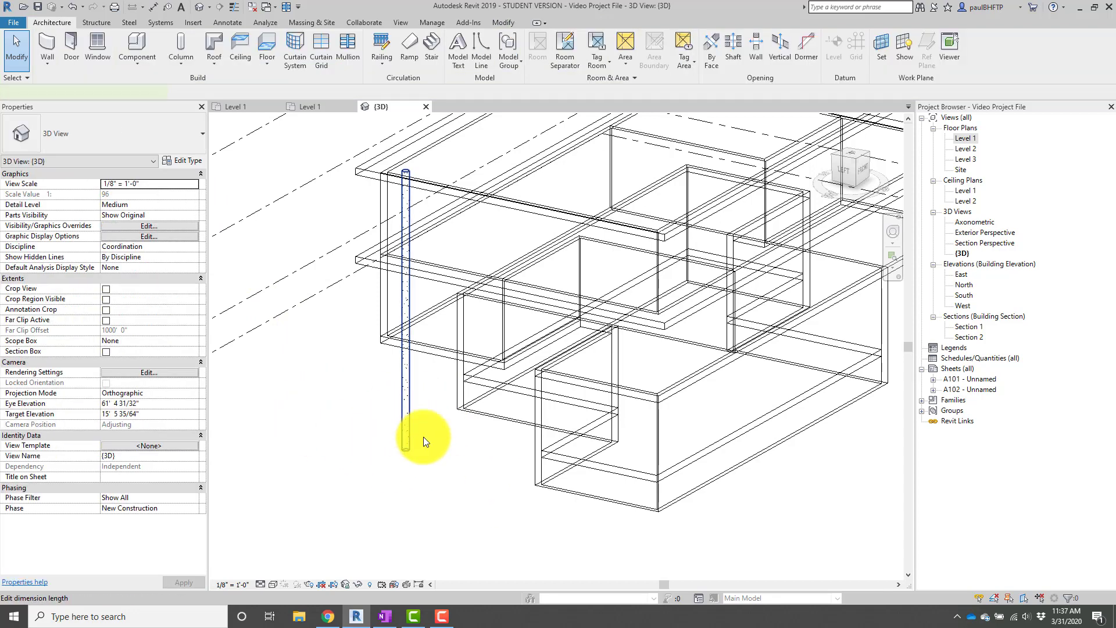
{"action": "middle_click_drag", "start_coordinate": [424, 438], "coordinate": [452, 440], "text": "shift"}
{"action": "scroll", "coordinate": [453, 441], "scroll_direction": "up", "scroll_amount": 1}
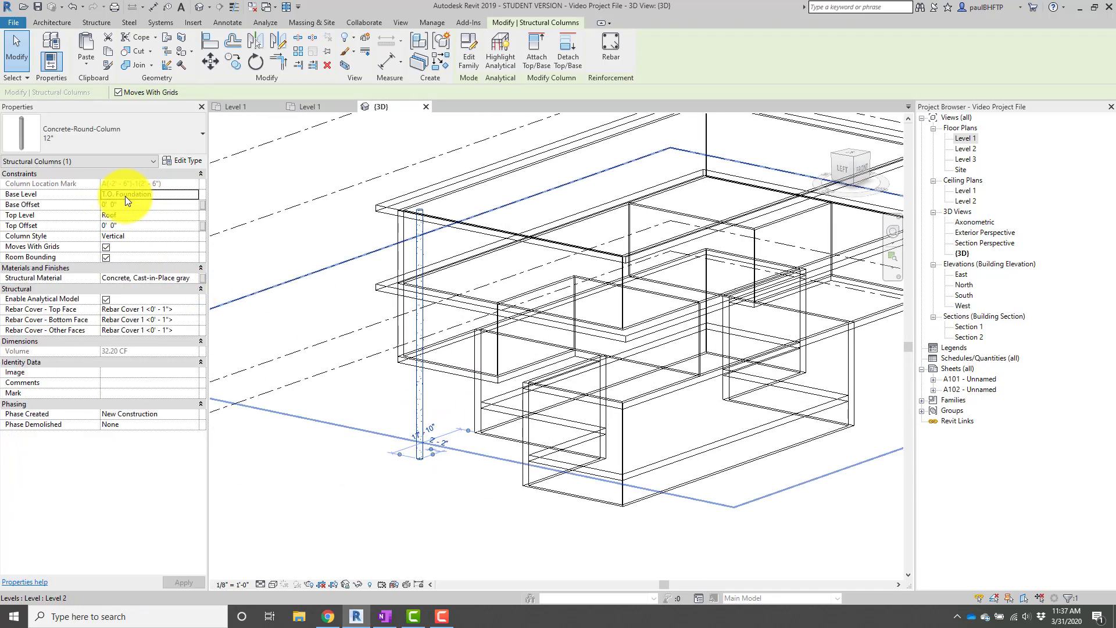
{"action": "left_click", "coordinate": [329, 484]}
Return to the Level 1 floor plan and start the Copy command on the round column.
{"action": "double_click", "coordinate": [964, 139]}
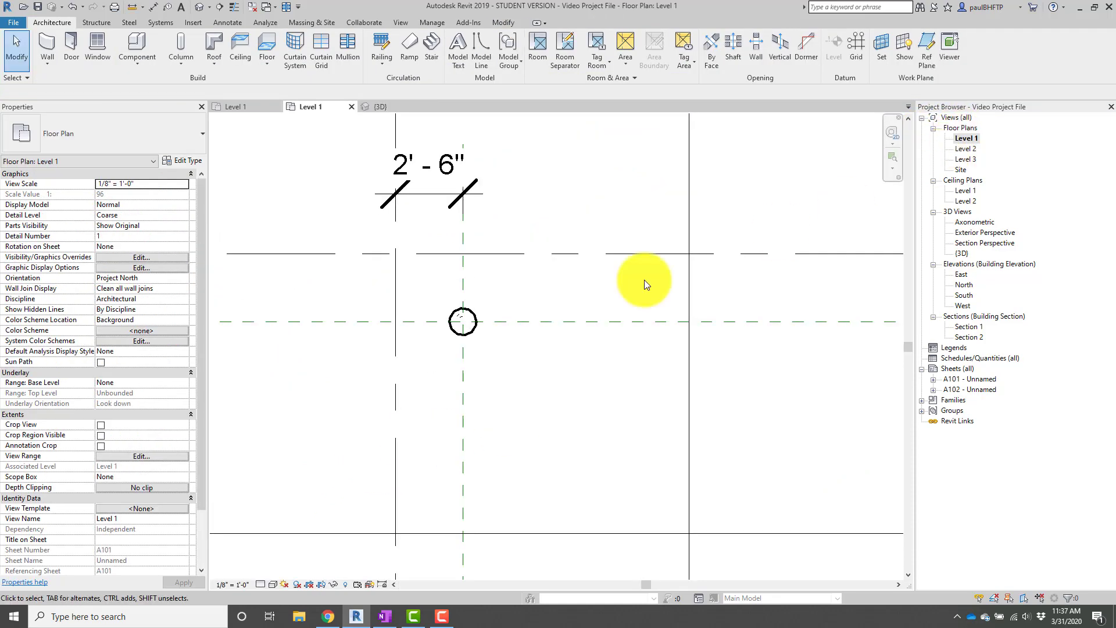
{"action": "scroll", "coordinate": [537, 266], "scroll_direction": "down", "scroll_amount": 4}
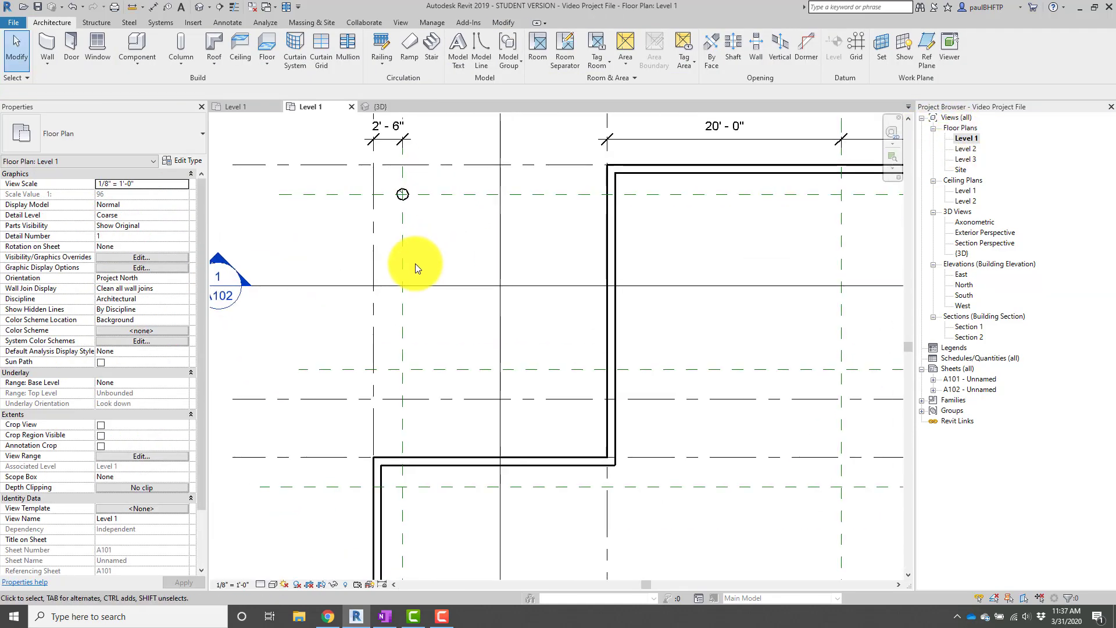
{"action": "scroll", "coordinate": [368, 214], "scroll_direction": "up", "scroll_amount": 3}
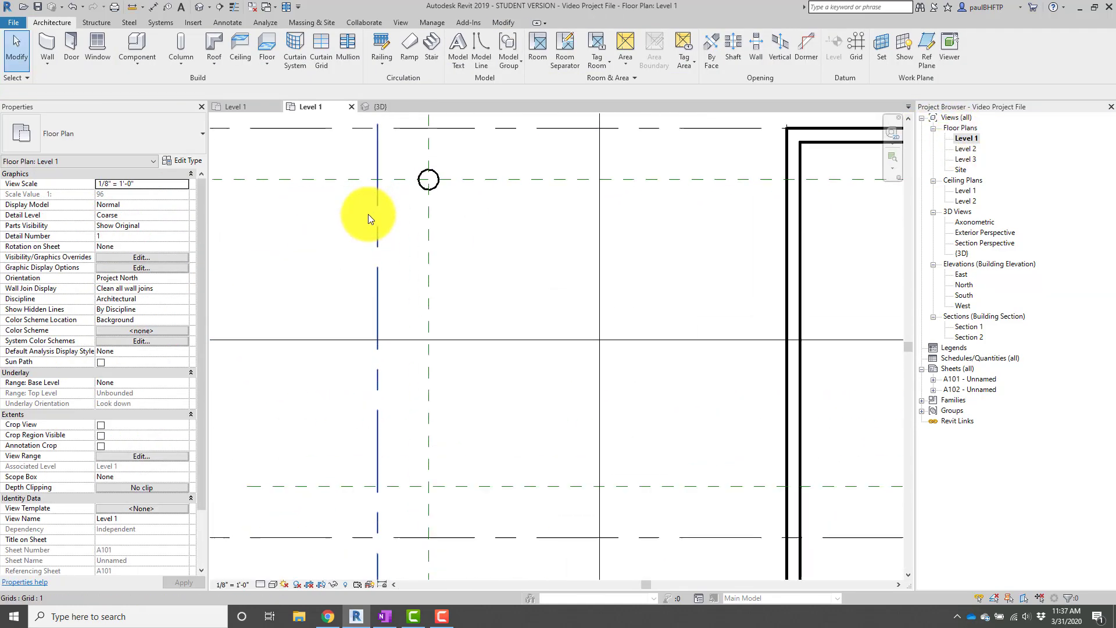
{"action": "left_click", "coordinate": [437, 186]}
{"action": "key", "text": "c"}
{"action": "key", "text": "o"}
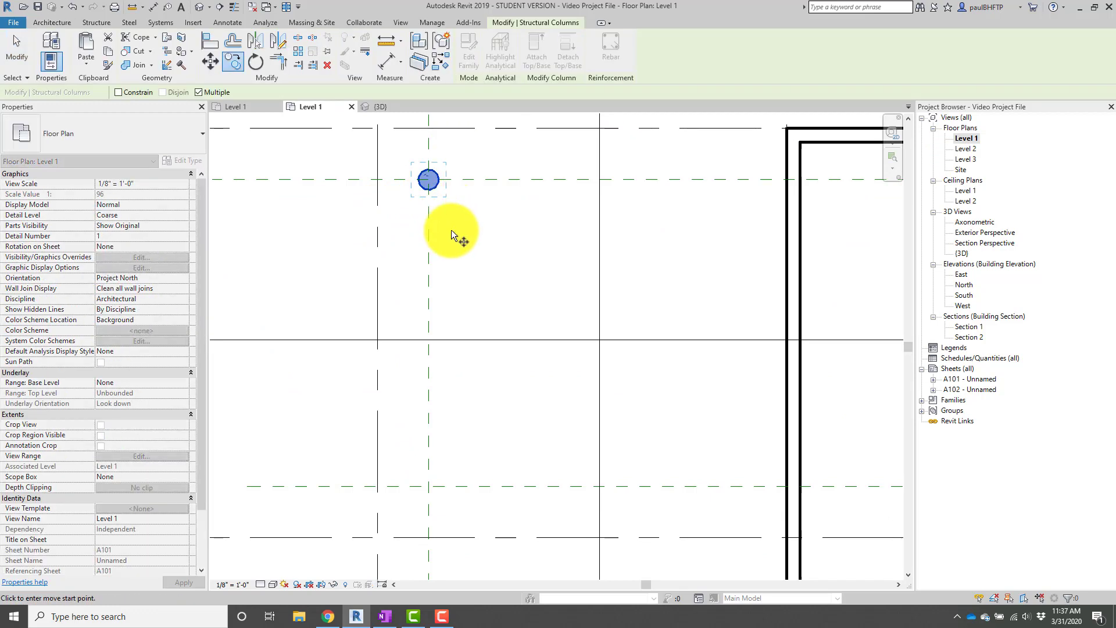
{"action": "middle_click_drag", "start_coordinate": [473, 247], "coordinate": [523, 267]}
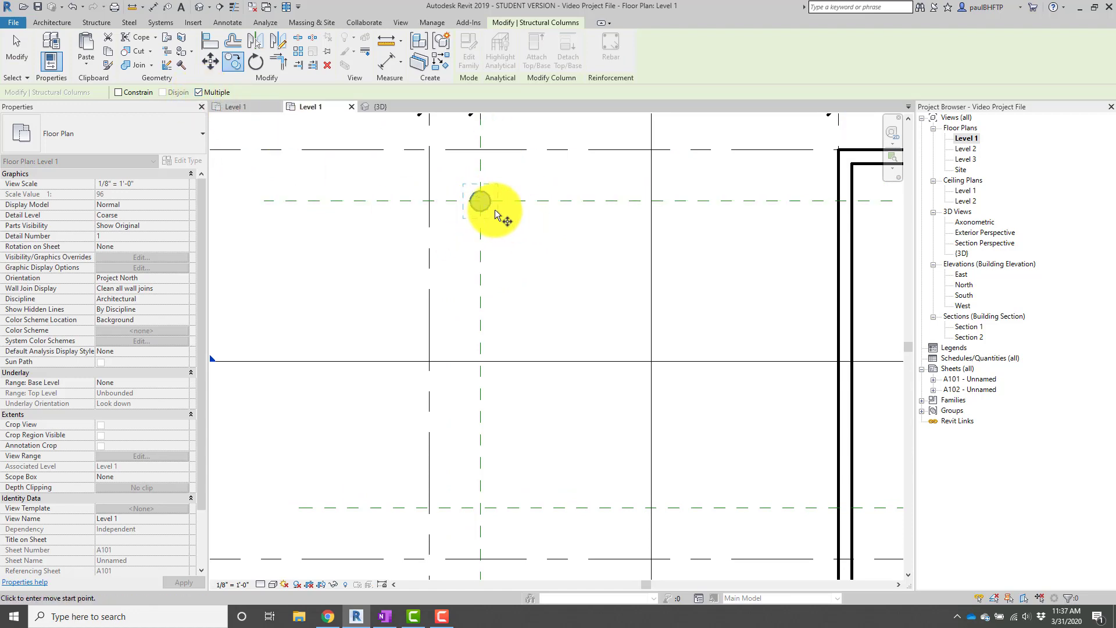
Copy the column from its center point, with multiple copies enabled, to the next reference plane intersection south along the line beside grid 1.
{"action": "scroll", "coordinate": [494, 209], "scroll_direction": "up", "scroll_amount": 3}
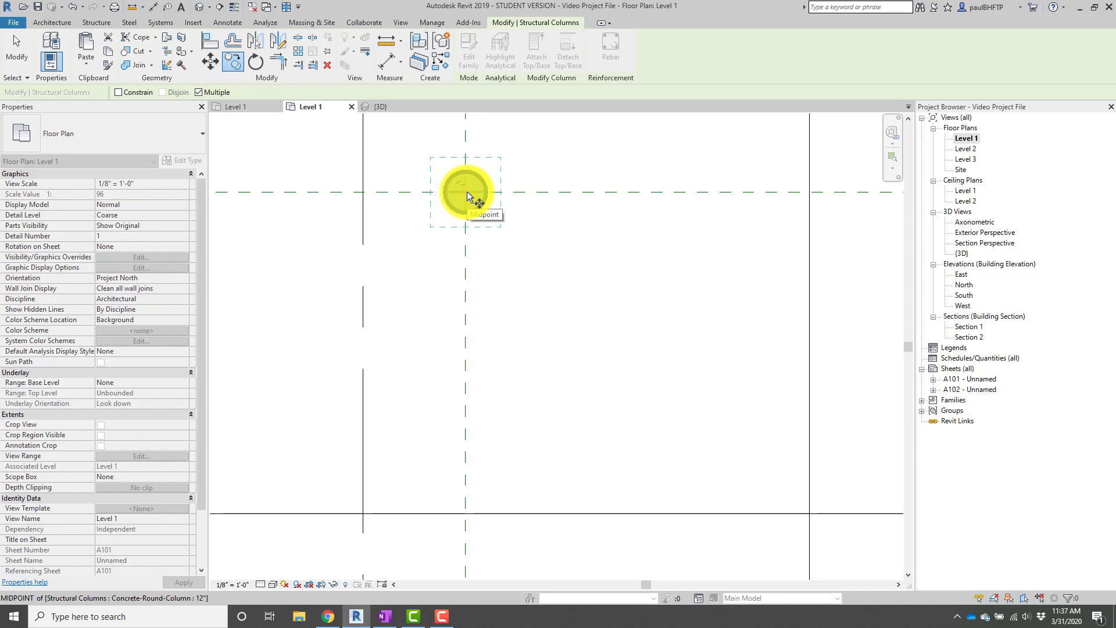
{"action": "left_click", "coordinate": [467, 191]}
{"action": "scroll", "coordinate": [556, 192], "scroll_direction": "down", "scroll_amount": 4}
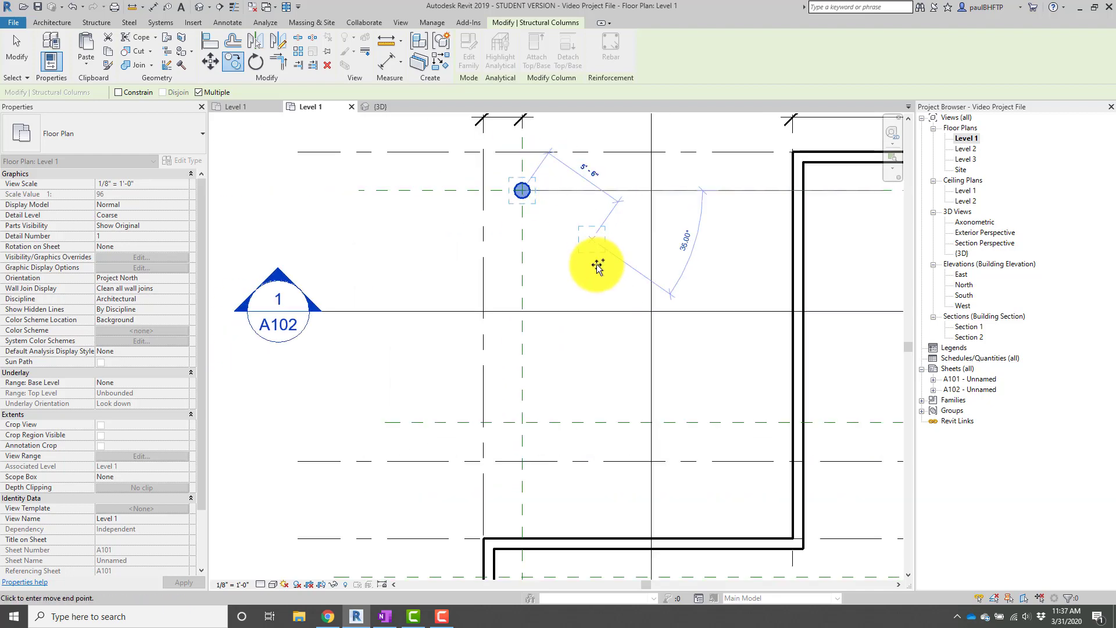
{"action": "scroll", "coordinate": [576, 227], "scroll_direction": "down", "scroll_amount": 2}
{"action": "left_click", "coordinate": [200, 92]}
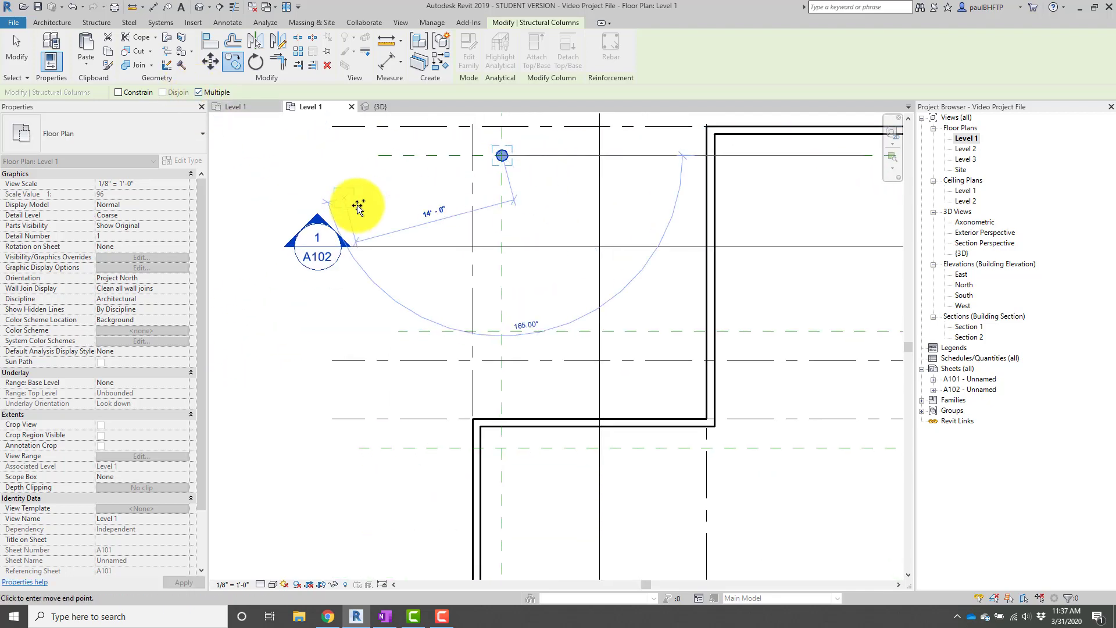
{"action": "scroll", "coordinate": [496, 269], "scroll_direction": "up", "scroll_amount": 2}
{"action": "scroll", "coordinate": [541, 254], "scroll_direction": "down", "scroll_amount": 1}
{"action": "middle_click_drag", "start_coordinate": [537, 256], "coordinate": [468, 357]}
{"action": "scroll", "coordinate": [467, 357], "scroll_direction": "down", "scroll_amount": 1}
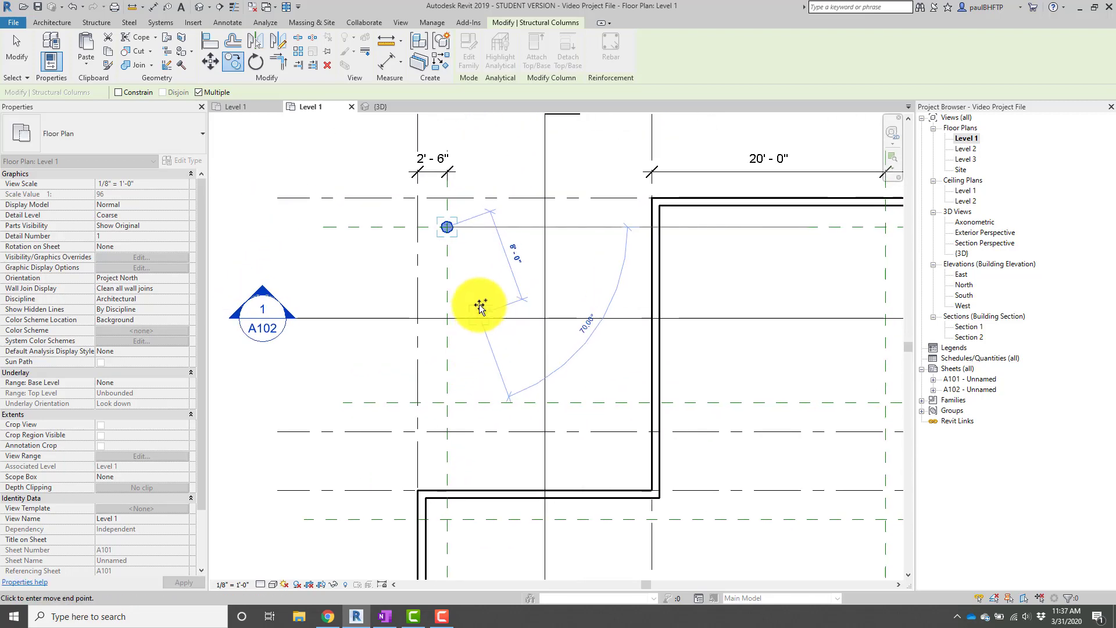
{"action": "scroll", "coordinate": [462, 281], "scroll_direction": "up", "scroll_amount": 1}
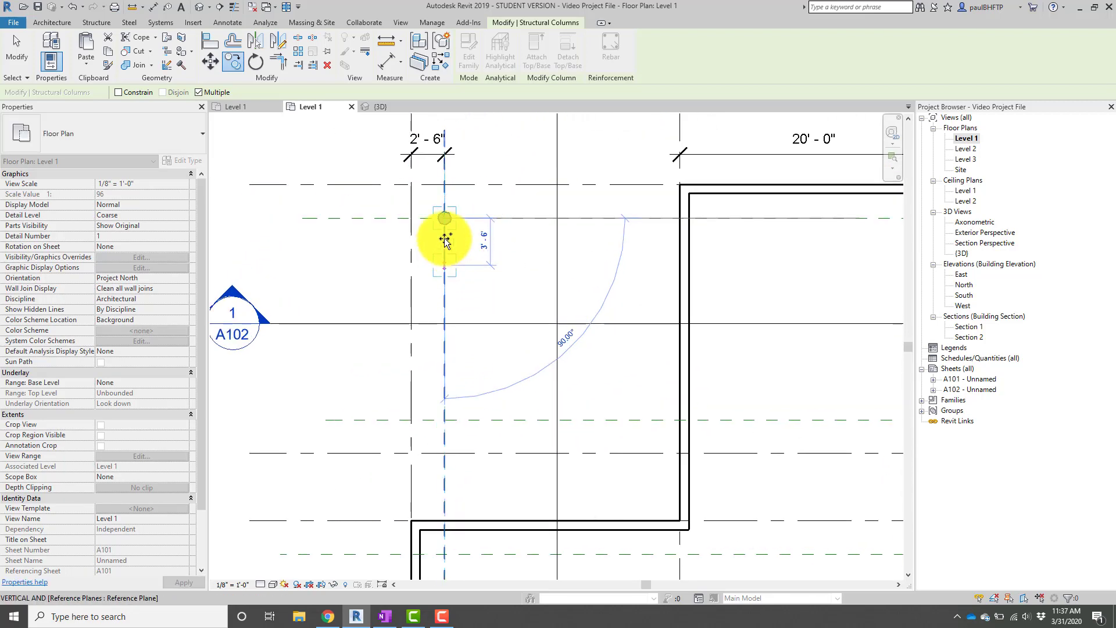
{"action": "left_click", "coordinate": [445, 419]}
Place column copies at the two remaining southern reference plane intersections along the line beside grid 1.
{"action": "scroll", "coordinate": [465, 415], "scroll_direction": "down", "scroll_amount": 4}
{"action": "middle_click_drag", "start_coordinate": [605, 435], "coordinate": [336, 395]}
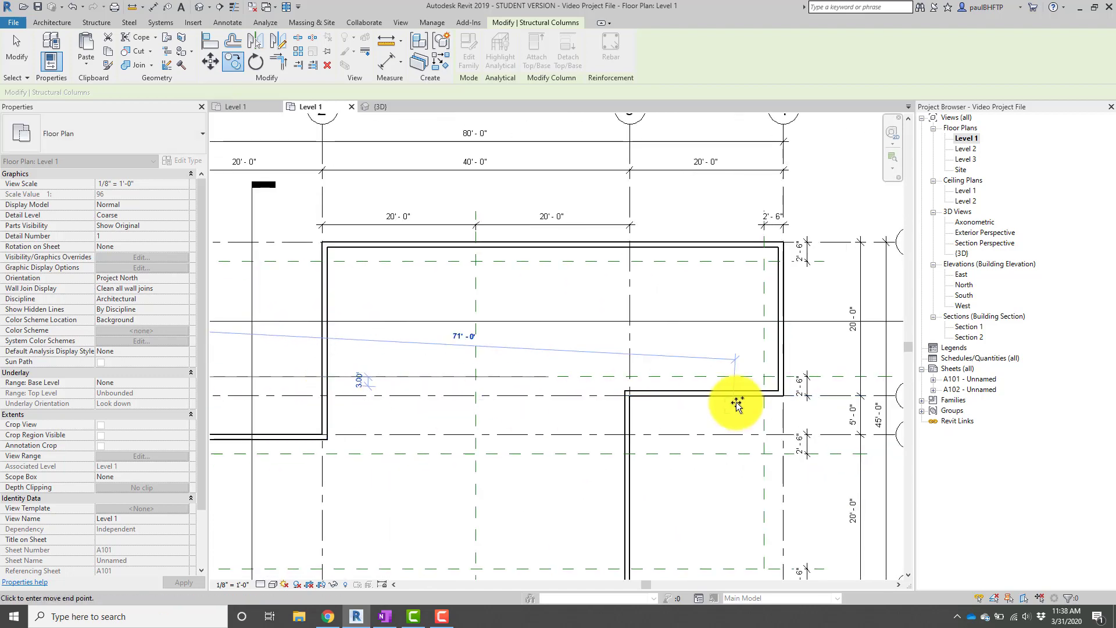
{"action": "middle_click_drag", "start_coordinate": [737, 403], "coordinate": [549, 402]}
{"action": "middle_click_drag", "start_coordinate": [394, 393], "coordinate": [499, 367]}
{"action": "scroll", "coordinate": [378, 370], "scroll_direction": "up", "scroll_amount": 1}
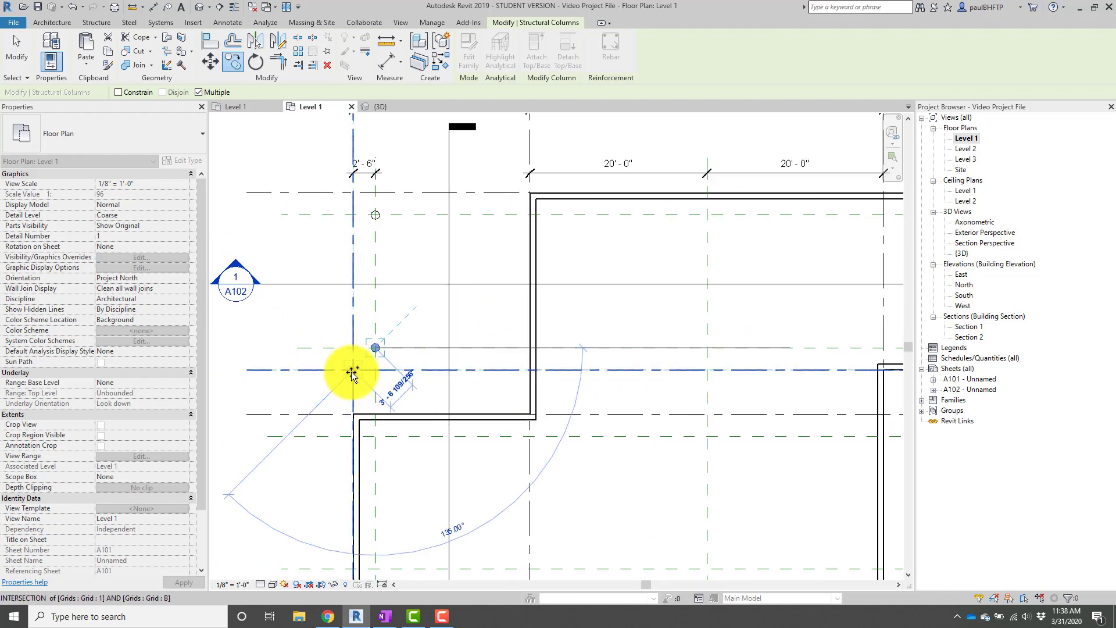
{"action": "scroll", "coordinate": [366, 360], "scroll_direction": "up", "scroll_amount": 2}
{"action": "middle_click_drag", "start_coordinate": [366, 360], "coordinate": [403, 242]}
{"action": "scroll", "coordinate": [381, 298], "scroll_direction": "down", "scroll_amount": 1}
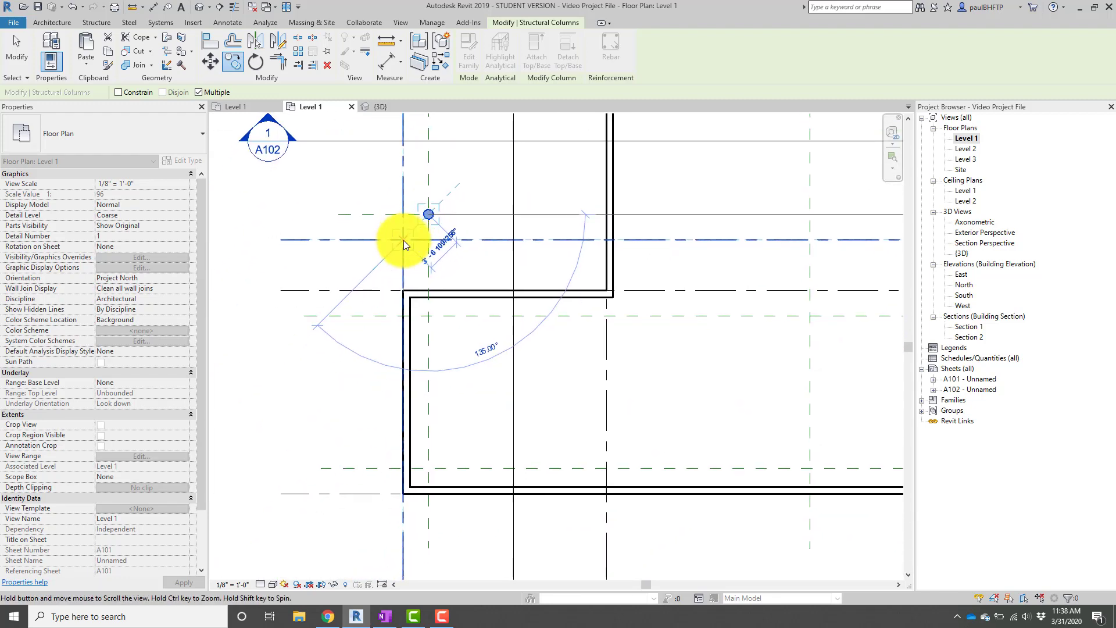
{"action": "left_click", "coordinate": [431, 468]}
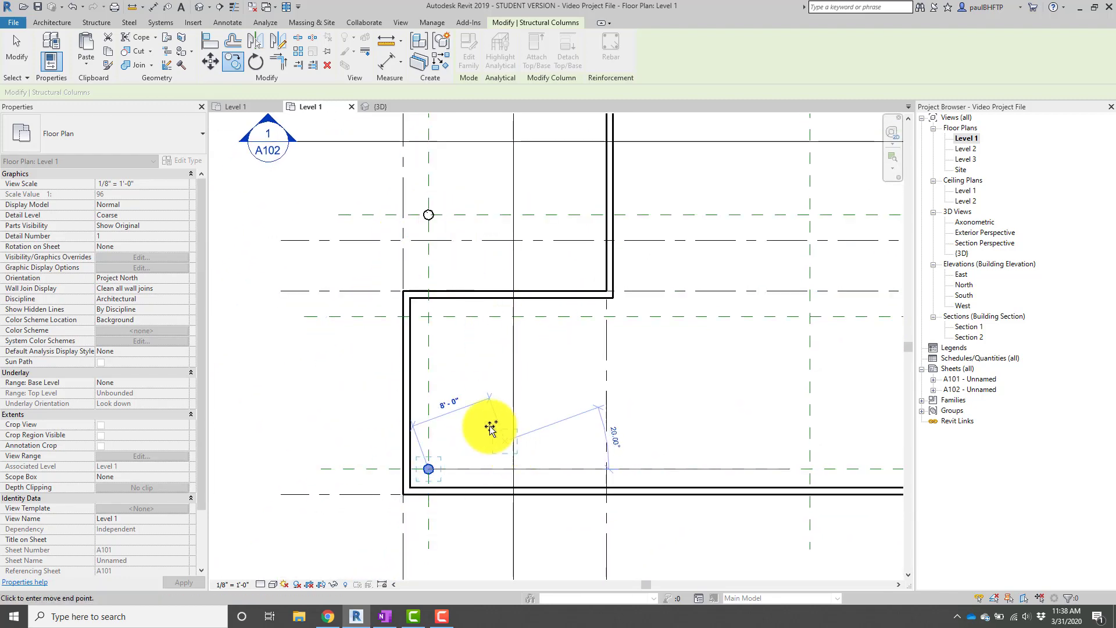
{"action": "left_click", "coordinate": [428, 317]}
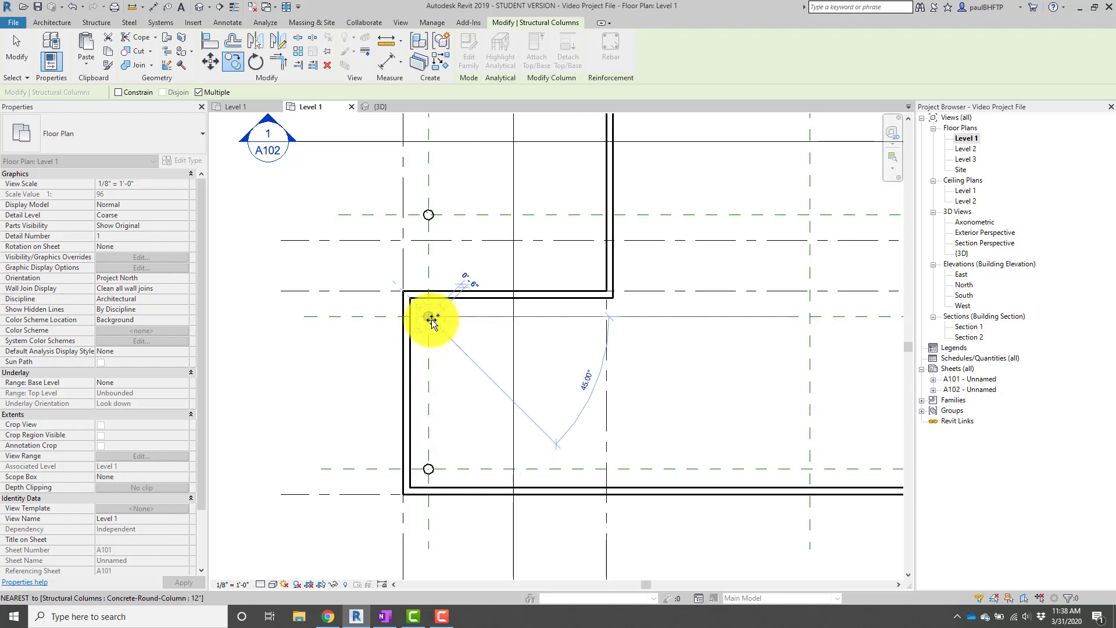
Place column copies at the four reference plane intersections along the line 2'-6" inside the easternmost grid.
{"action": "scroll", "coordinate": [439, 378], "scroll_direction": "down", "scroll_amount": 3}
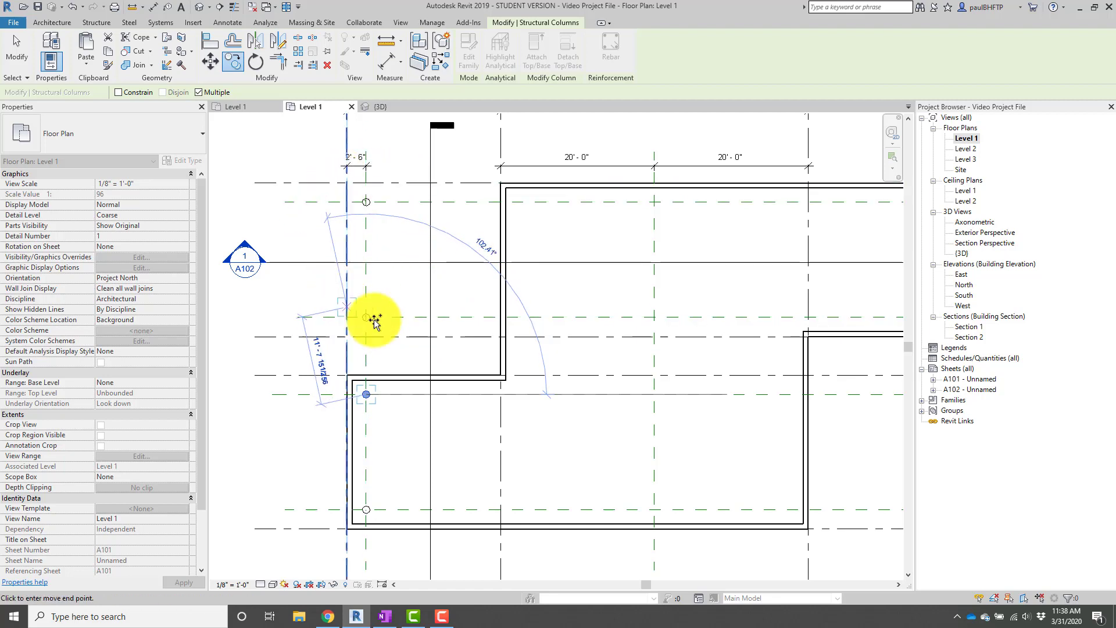
{"action": "middle_click_drag", "start_coordinate": [459, 287], "coordinate": [404, 287]}
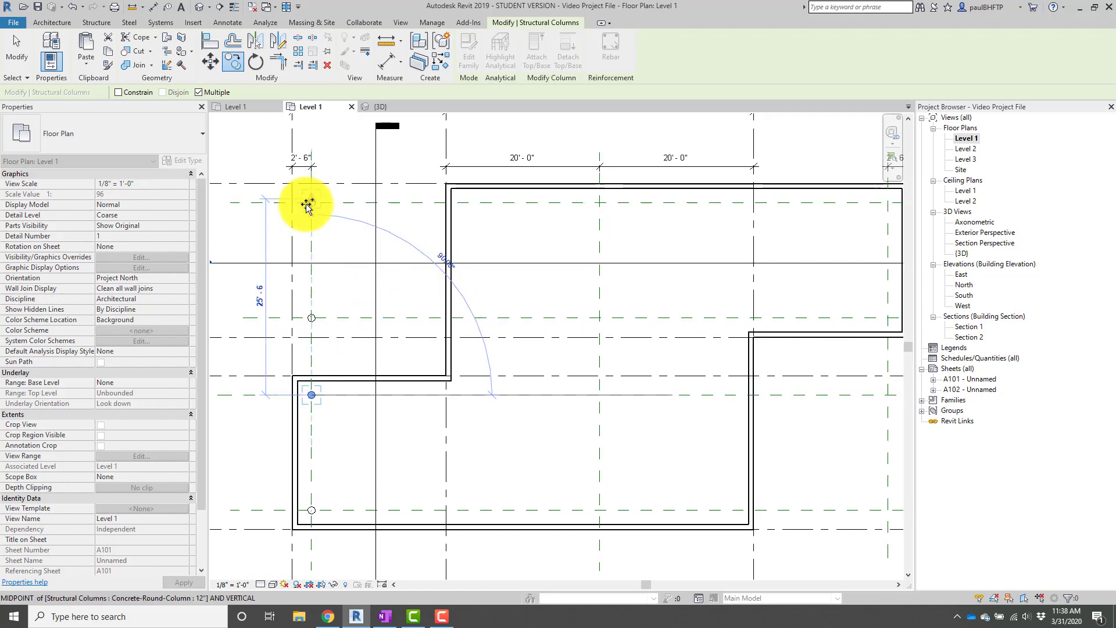
{"action": "scroll", "coordinate": [327, 306], "scroll_direction": "down", "scroll_amount": 1}
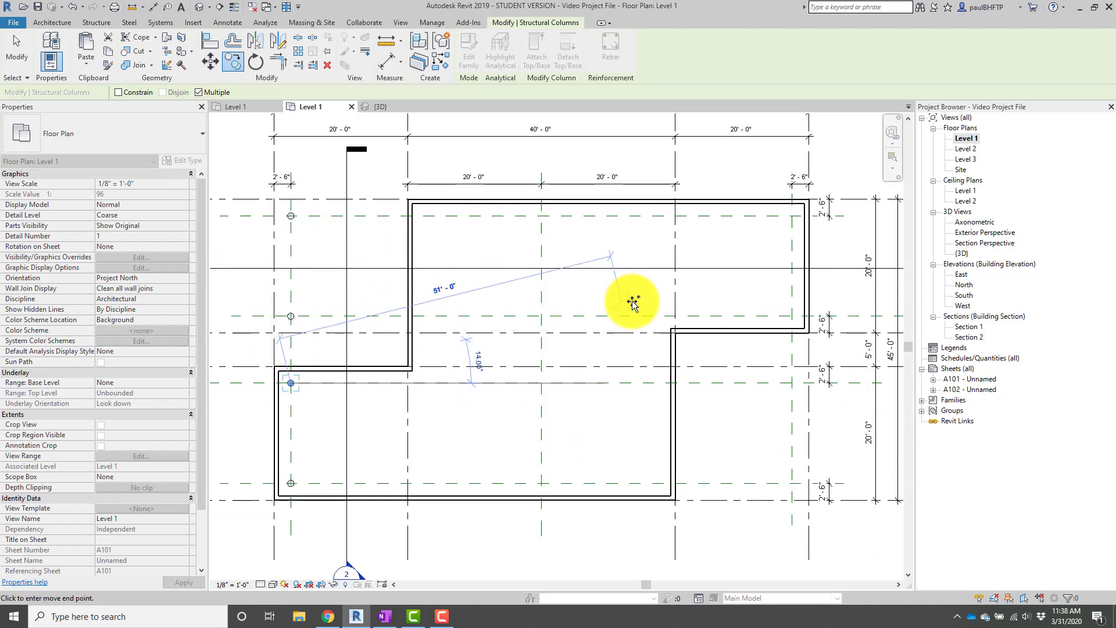
{"action": "scroll", "coordinate": [855, 261], "scroll_direction": "up", "scroll_amount": 3}
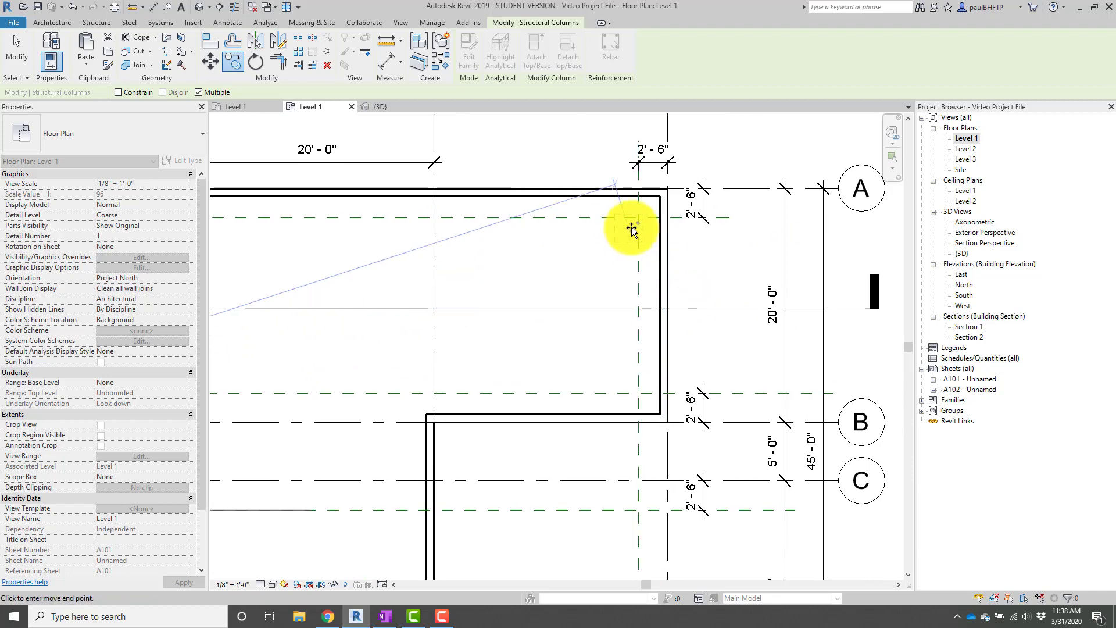
{"action": "left_click", "coordinate": [639, 217]}
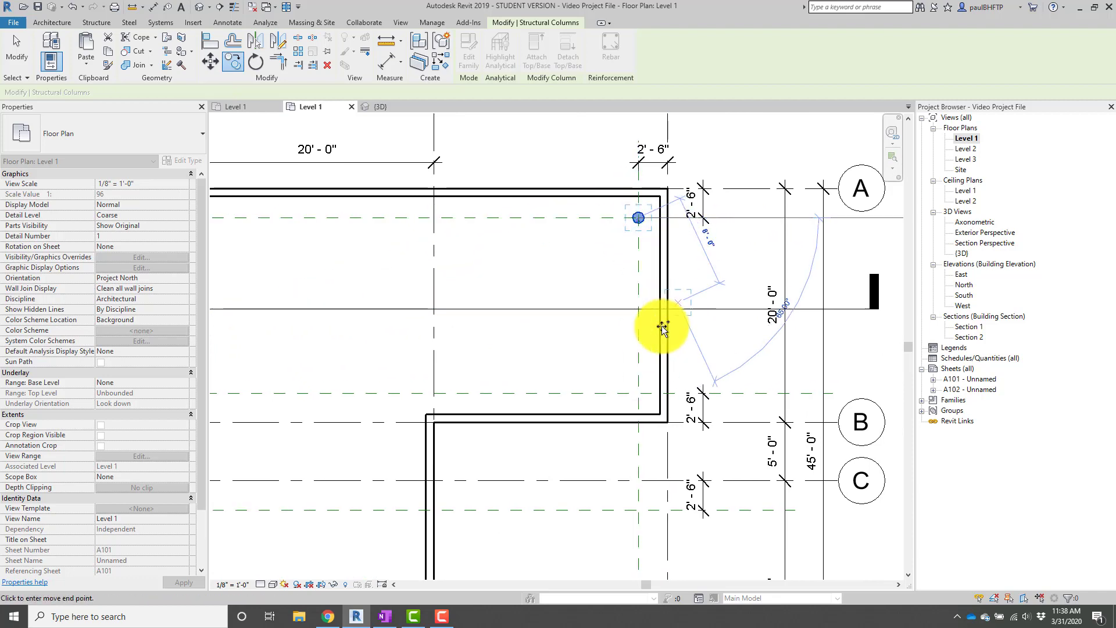
{"action": "left_click", "coordinate": [639, 393]}
{"action": "middle_click_drag", "start_coordinate": [714, 386], "coordinate": [603, 291]}
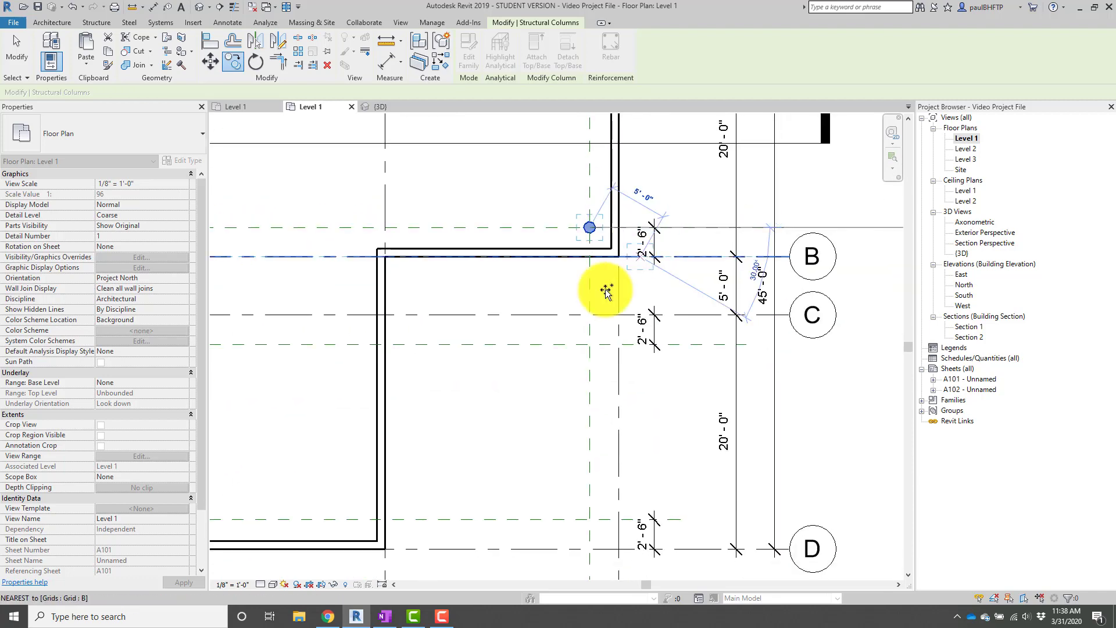
{"action": "left_click", "coordinate": [591, 347]}
{"action": "middle_click_drag", "start_coordinate": [591, 347], "coordinate": [668, 170]}
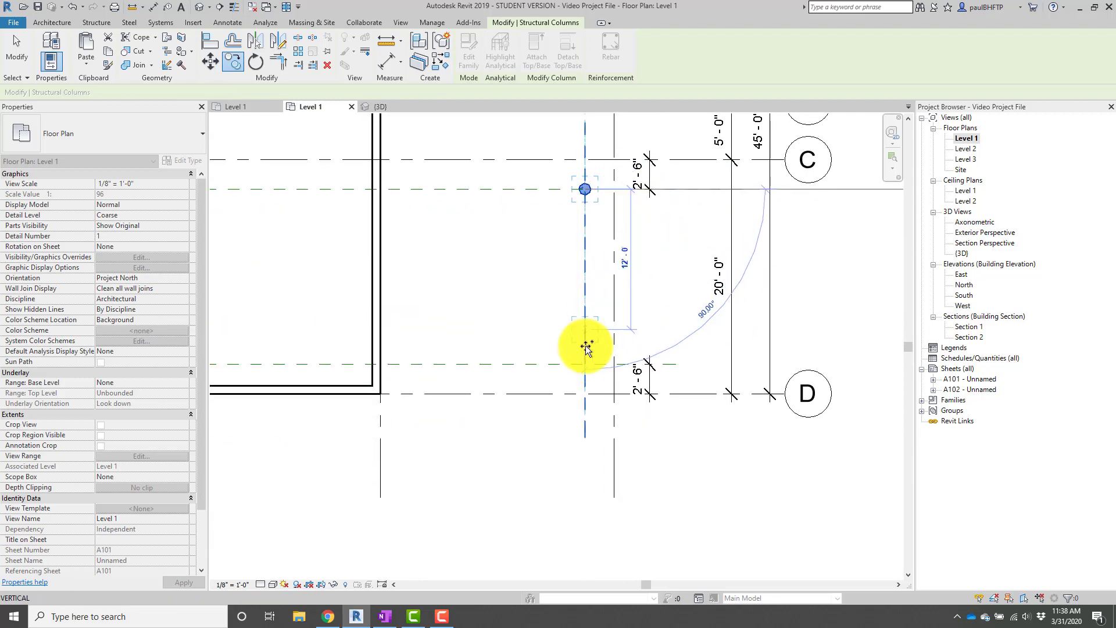
{"action": "left_click", "coordinate": [585, 365]}
Place column copies at the southernmost and northernmost intersections on the central vertical reference plane.
{"action": "middle_click_drag", "start_coordinate": [541, 314], "coordinate": [702, 430]}
{"action": "left_click", "coordinate": [555, 464]}
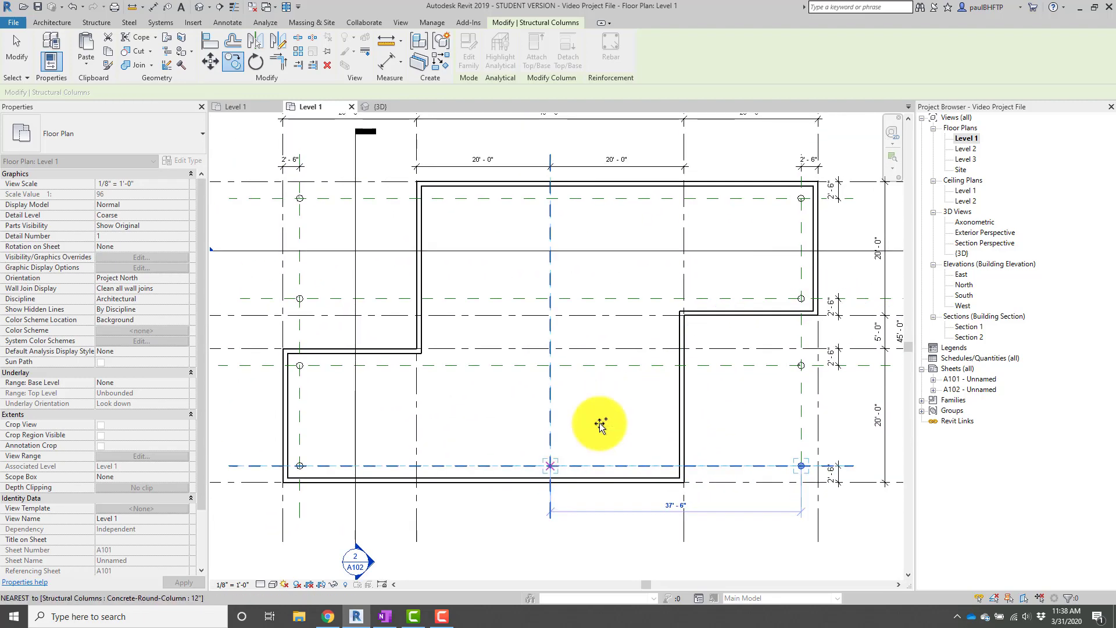
{"action": "left_click", "coordinate": [549, 200]}
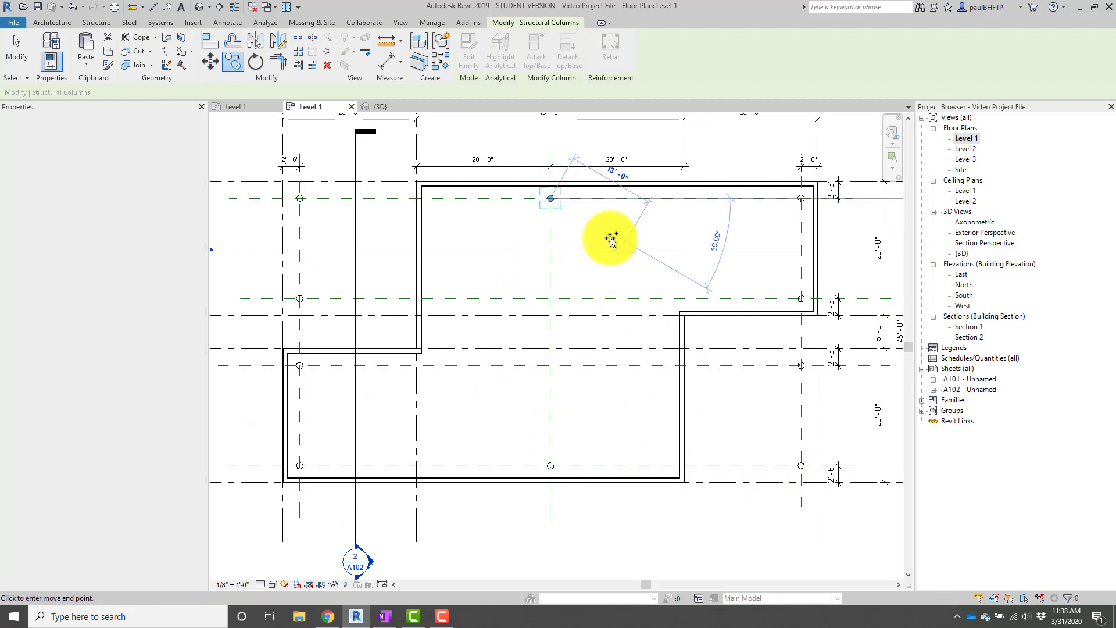
Place column copies where the central vertical reference plane crosses grids B and C, and finish copying.
{"action": "middle_click_drag", "start_coordinate": [579, 247], "coordinate": [561, 254]}
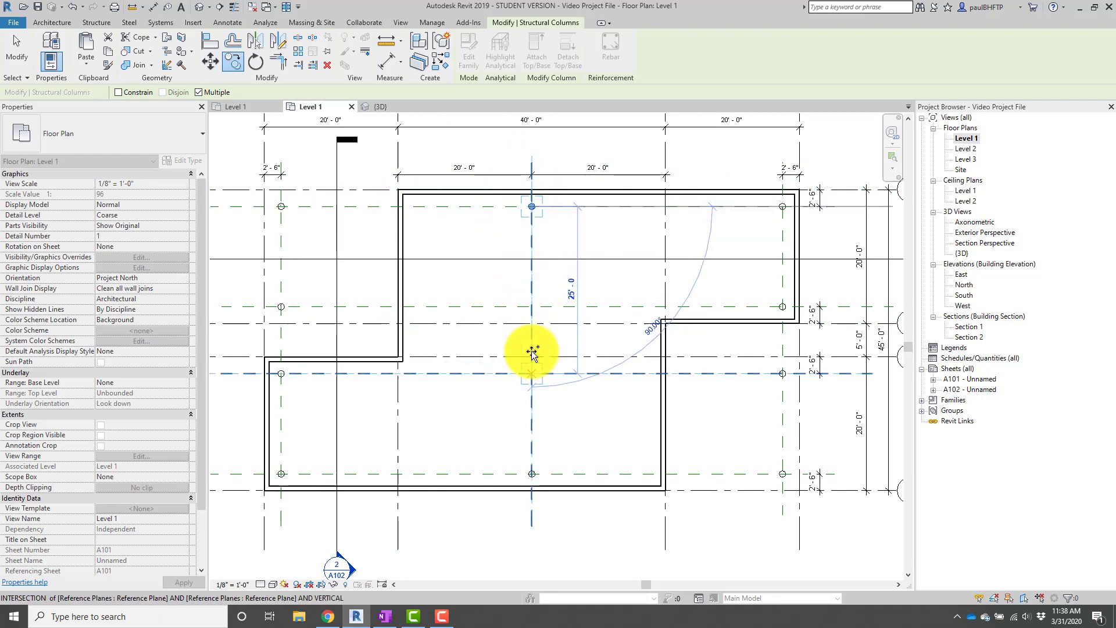
{"action": "left_click", "coordinate": [533, 206]}
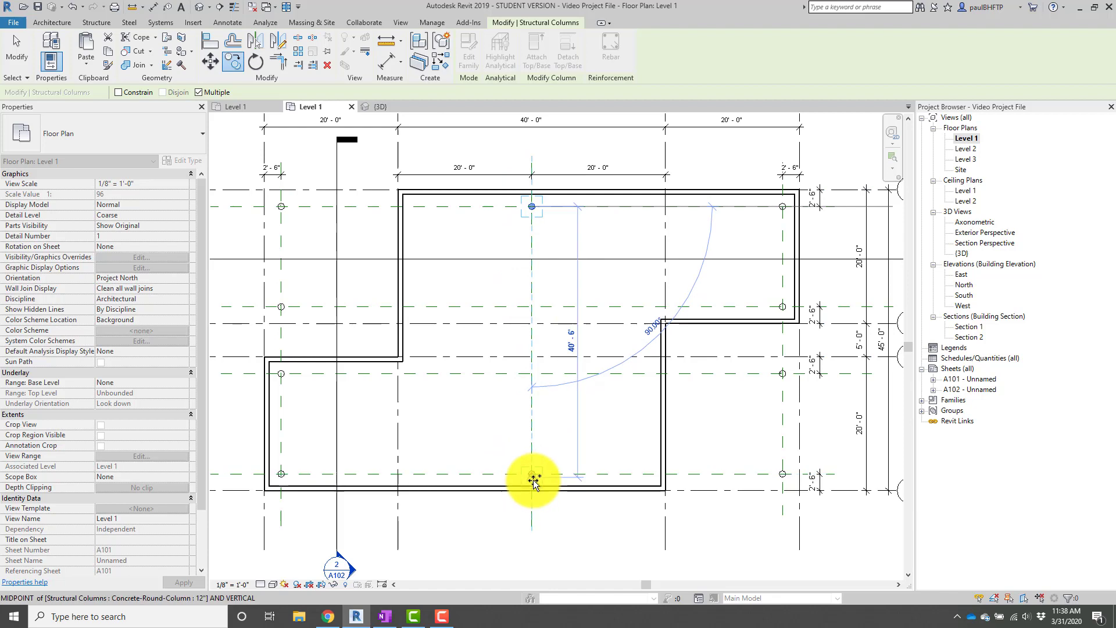
{"action": "scroll", "coordinate": [535, 341], "scroll_direction": "up", "scroll_amount": 4}
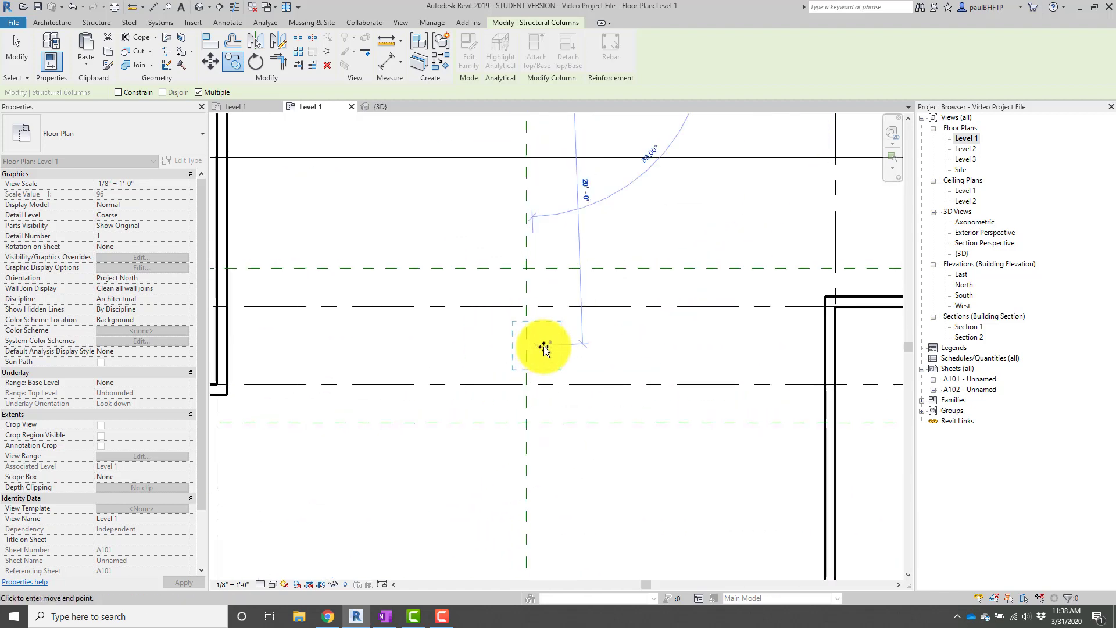
{"action": "middle_click_drag", "start_coordinate": [588, 336], "coordinate": [630, 339]}
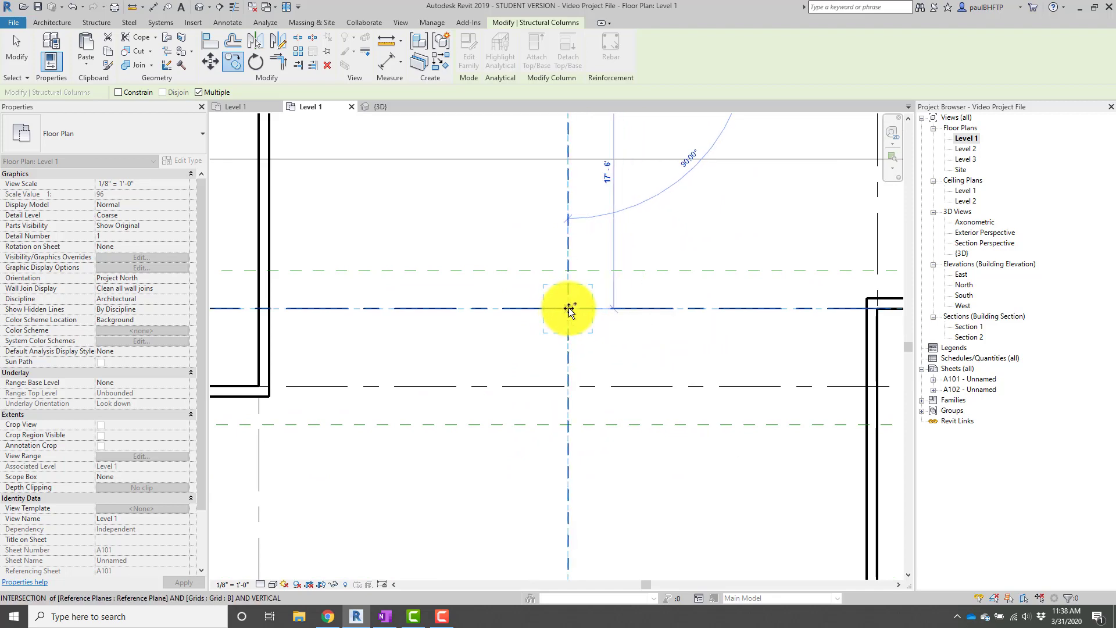
{"action": "left_click", "coordinate": [569, 310]}
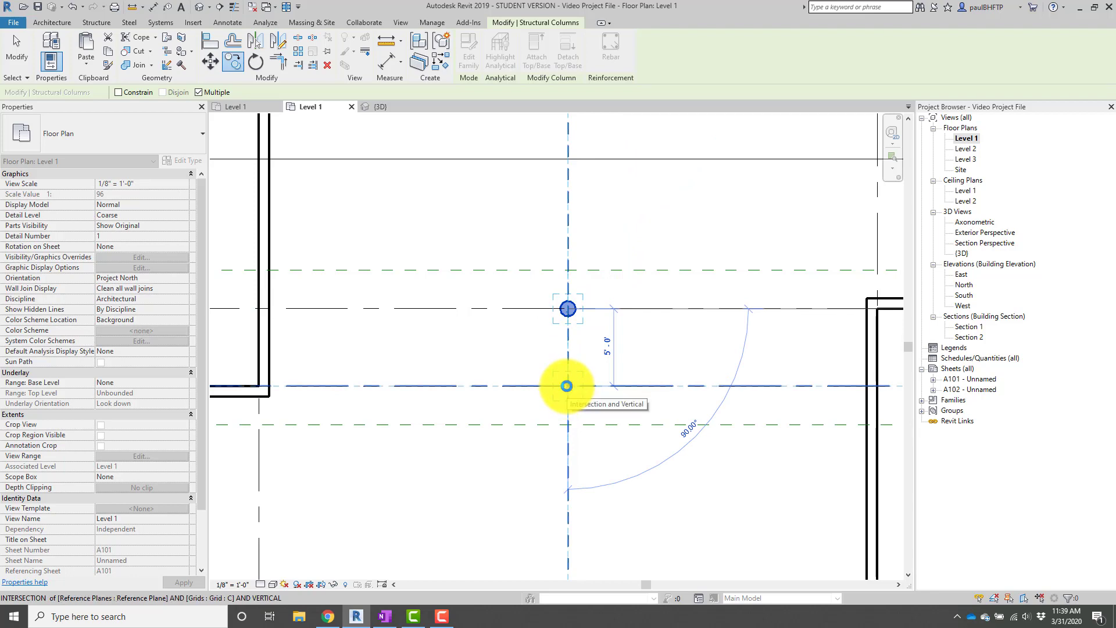
{"action": "left_click", "coordinate": [568, 386]}
{"action": "scroll", "coordinate": [627, 388], "scroll_direction": "down", "scroll_amount": 3}
{"action": "key", "text": "Escape"}
{"action": "key", "text": "Escape"}
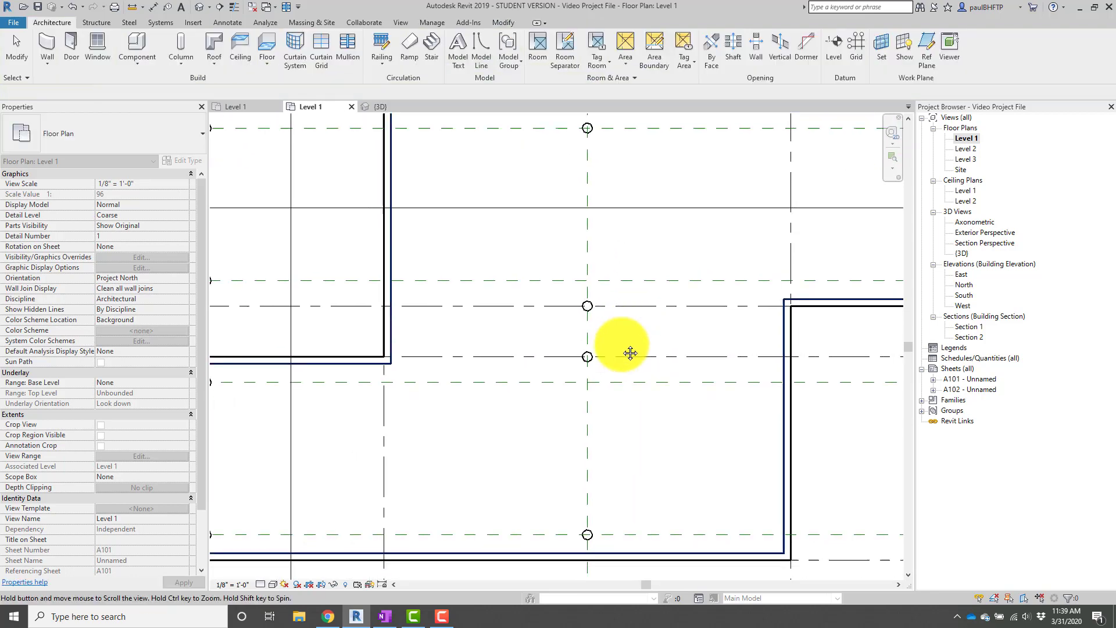
Review the column layout across the Level 1 plan and check the full-height columns in the 3D view.
{"action": "middle_click_drag", "start_coordinate": [595, 300], "coordinate": [578, 323]}
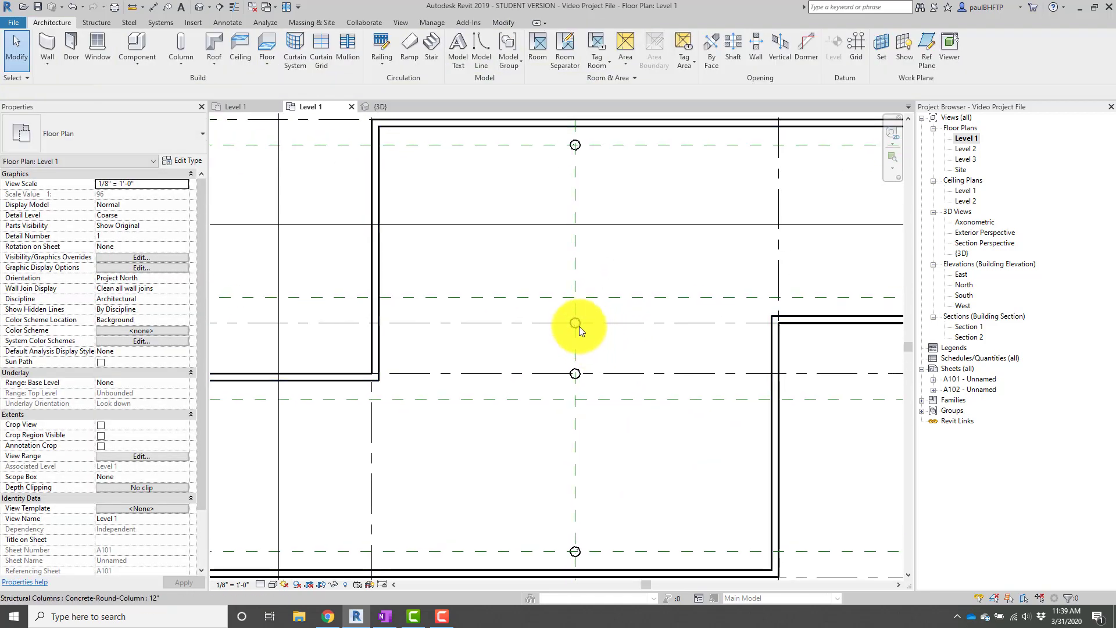
{"action": "scroll", "coordinate": [529, 326], "scroll_direction": "down", "scroll_amount": 2}
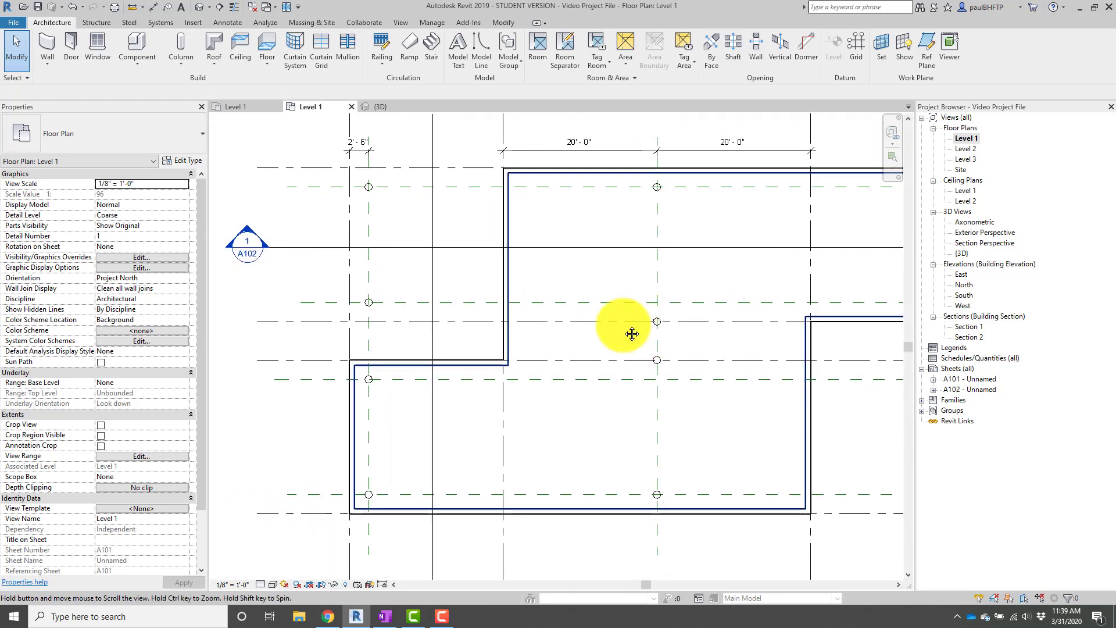
{"action": "middle_click_drag", "start_coordinate": [630, 326], "coordinate": [501, 337]}
{"action": "scroll", "coordinate": [466, 322], "scroll_direction": "up", "scroll_amount": 1}
{"action": "scroll", "coordinate": [484, 327], "scroll_direction": "down", "scroll_amount": 1}
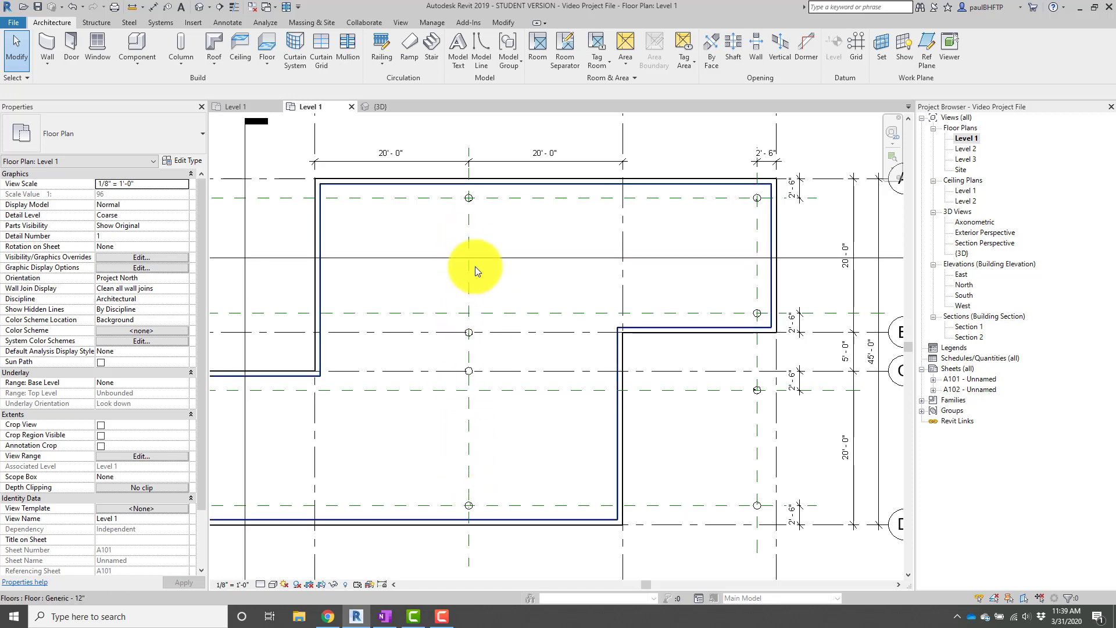
{"action": "middle_click_drag", "start_coordinate": [472, 302], "coordinate": [558, 273]}
{"action": "scroll", "coordinate": [548, 312], "scroll_direction": "down", "scroll_amount": 1}
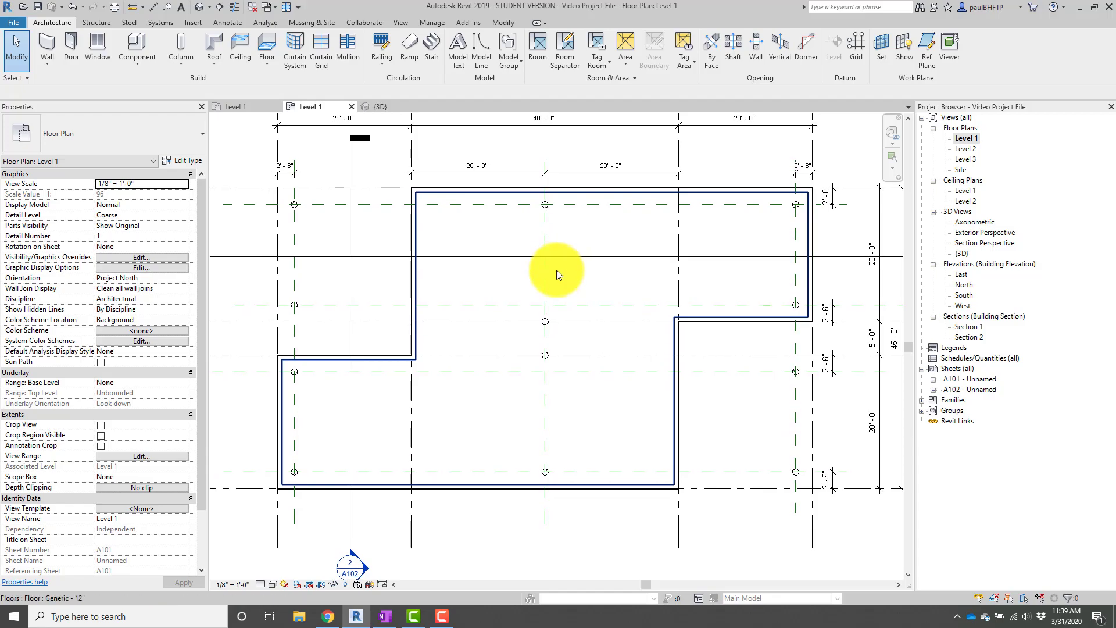
{"action": "left_click", "coordinate": [202, 10]}
{"action": "middle_click_drag", "start_coordinate": [431, 250], "coordinate": [678, 300], "text": "shift"}
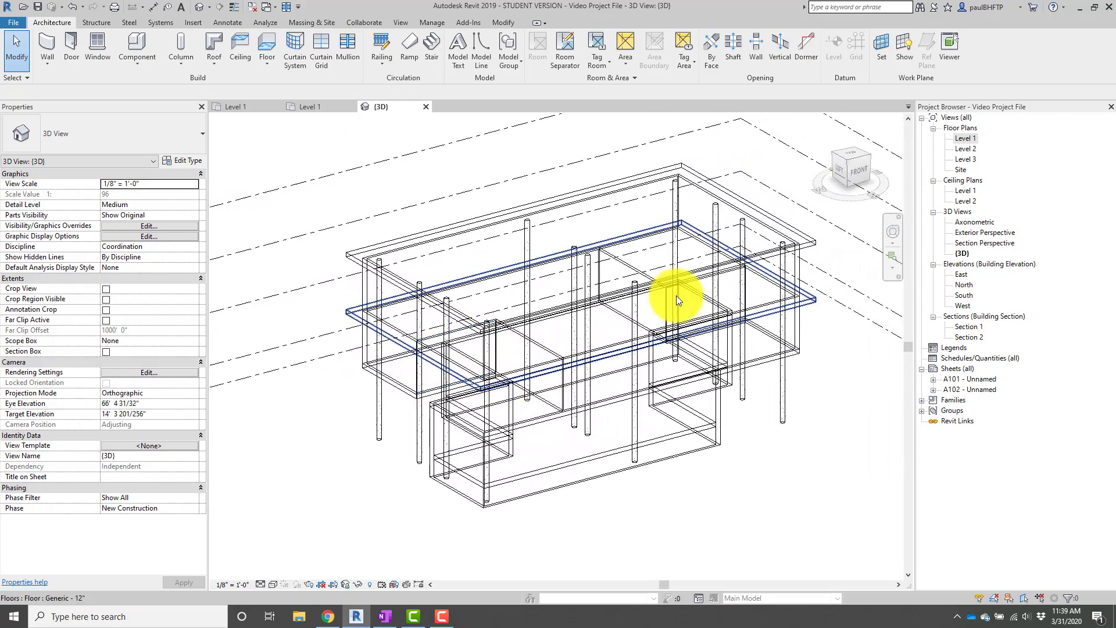
Return to the Level 1 floor plan and examine the column positions against the walls, grids and reference planes.
{"action": "double_click", "coordinate": [971, 138]}
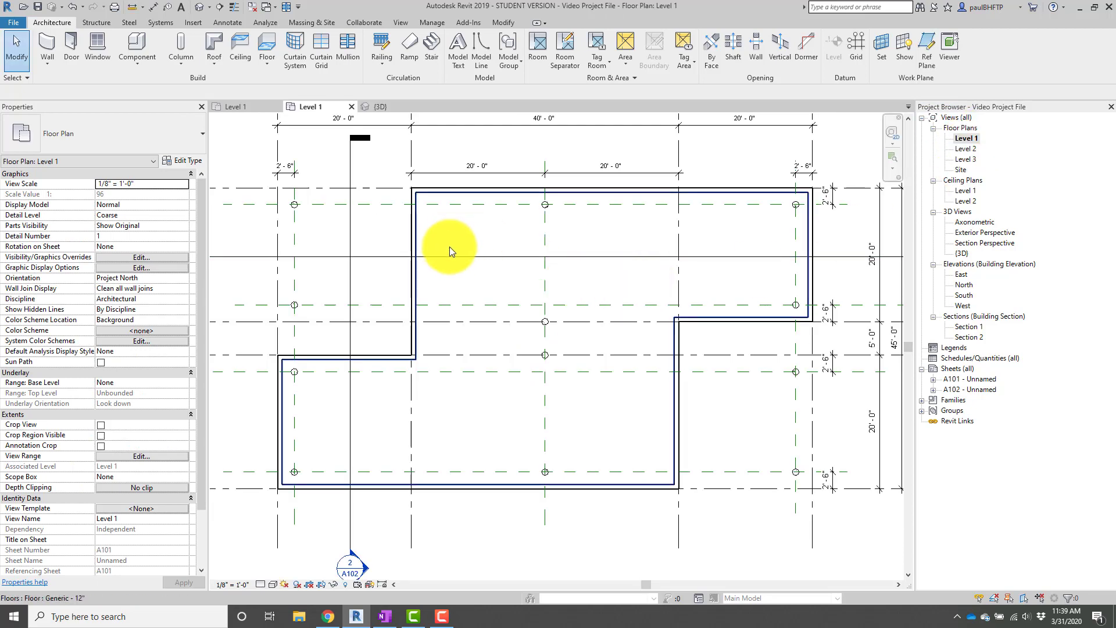
{"action": "middle_click_drag", "start_coordinate": [432, 259], "coordinate": [422, 267]}
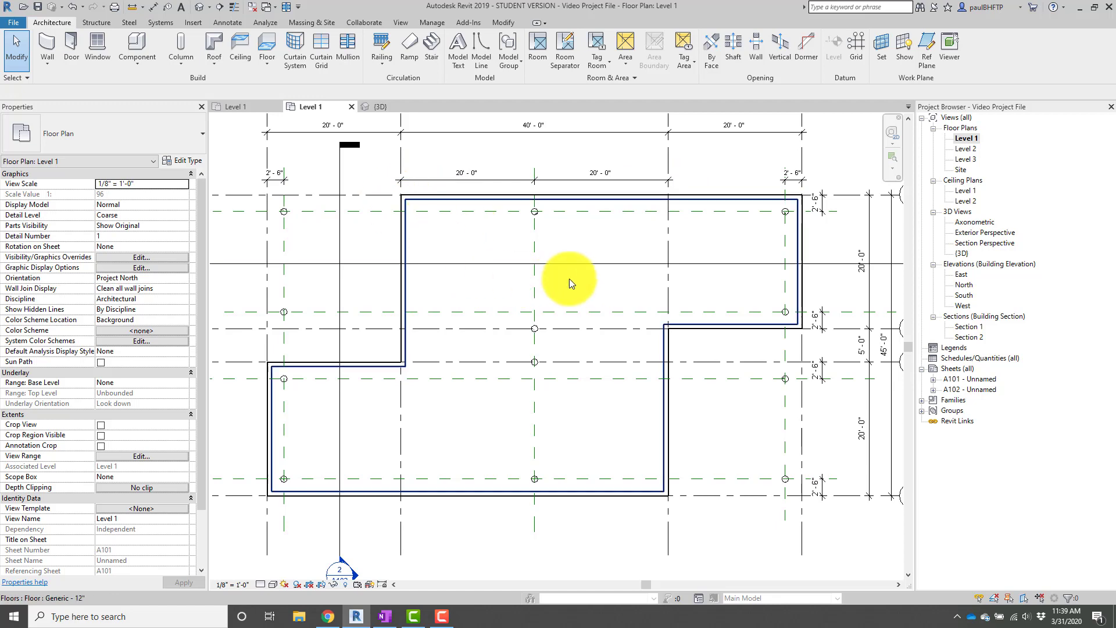
{"action": "middle_click_drag", "start_coordinate": [598, 307], "coordinate": [607, 302]}
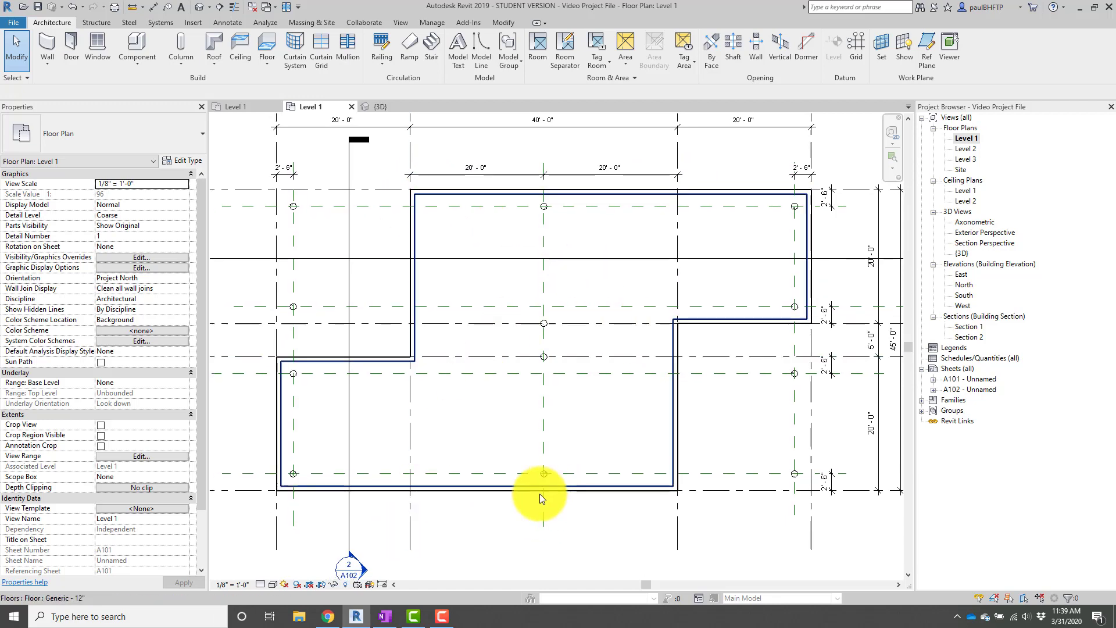
{"action": "middle_click_drag", "start_coordinate": [564, 509], "coordinate": [568, 512]}
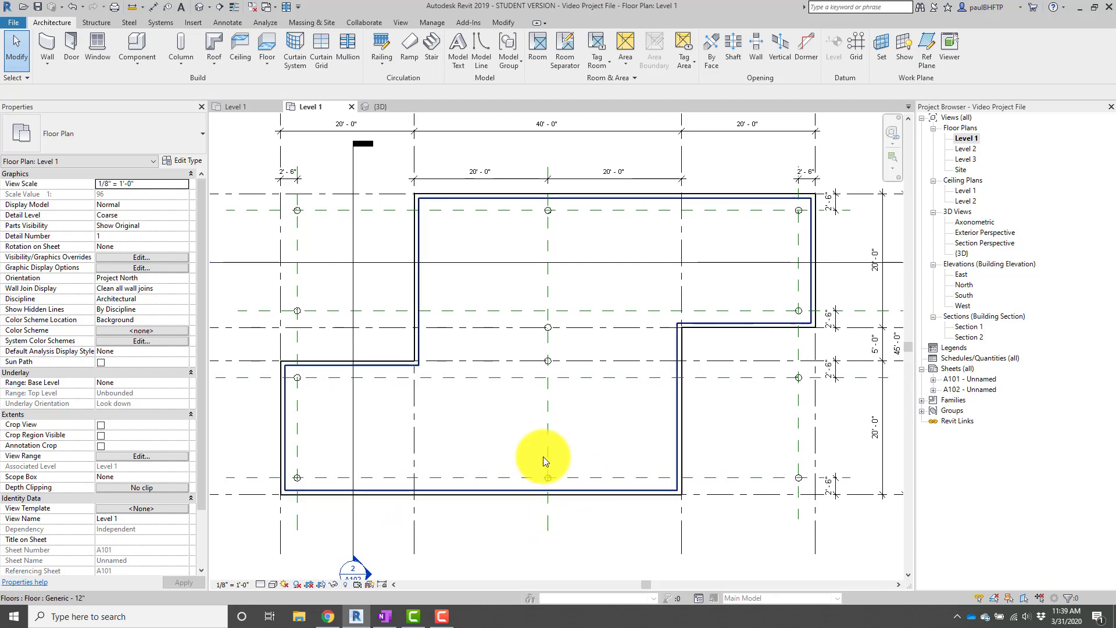
{"action": "middle_click_drag", "start_coordinate": [573, 374], "coordinate": [585, 376]}
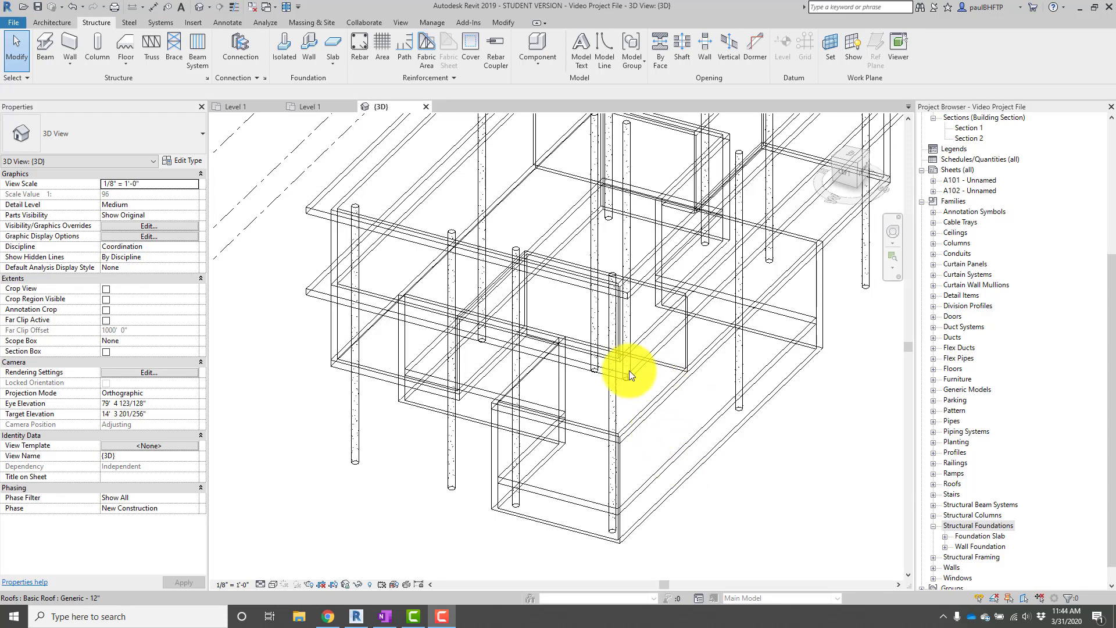
Set the 3D view to the Hidden Line visual style and examine the building's column bases from below.
{"action": "scroll", "coordinate": [544, 406], "scroll_direction": "down", "scroll_amount": 2}
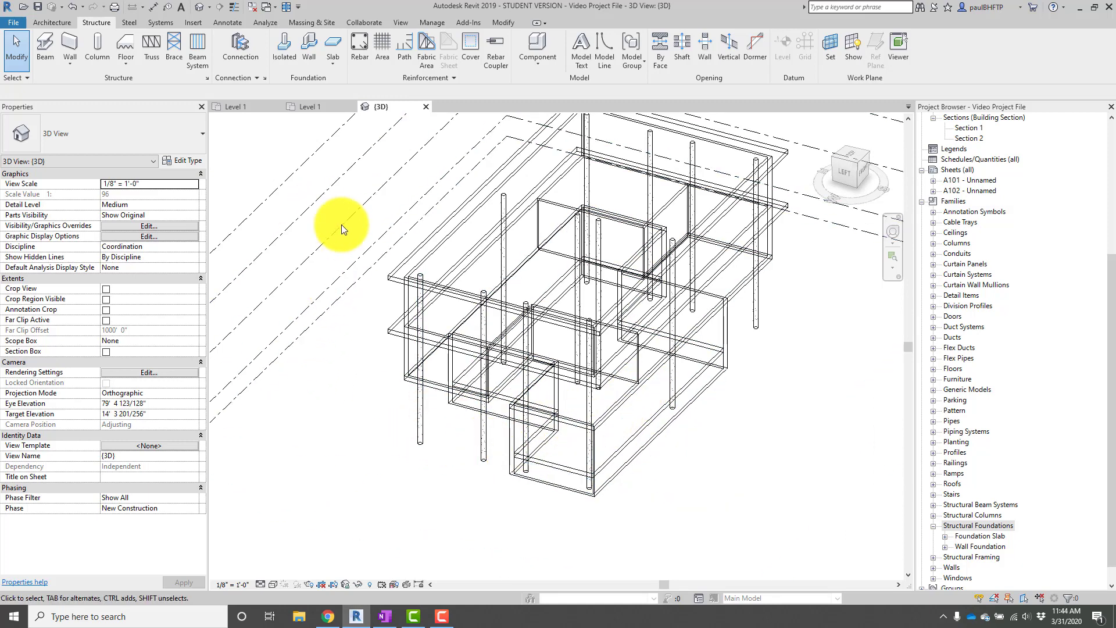
{"action": "left_click", "coordinate": [272, 584]}
{"action": "left_click", "coordinate": [299, 527]}
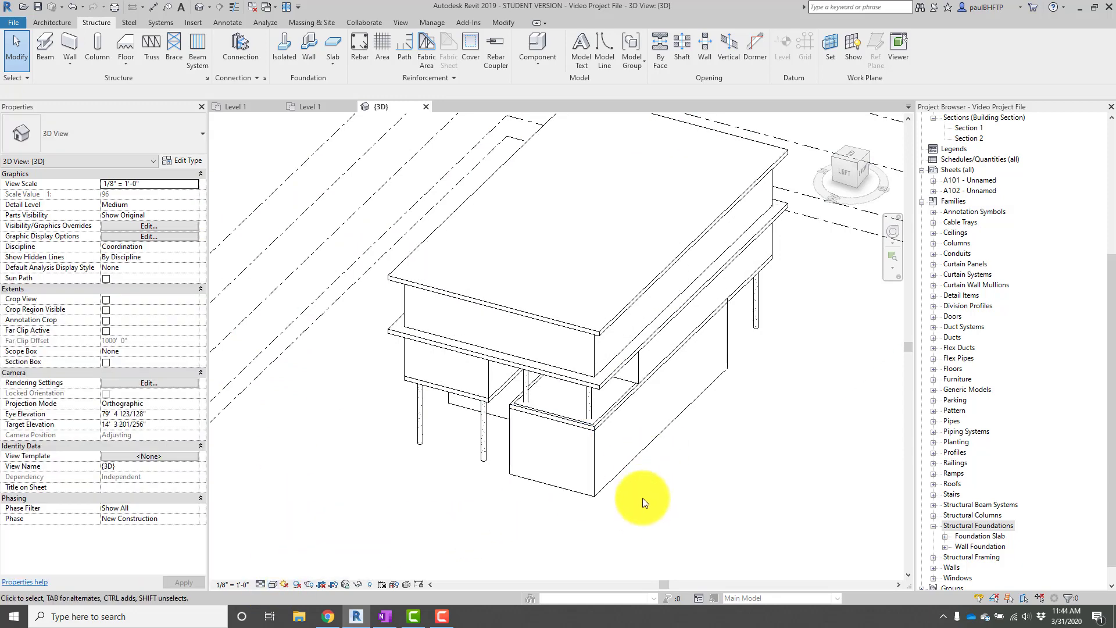
{"action": "middle_click_drag", "start_coordinate": [643, 498], "coordinate": [648, 219], "text": "shift"}
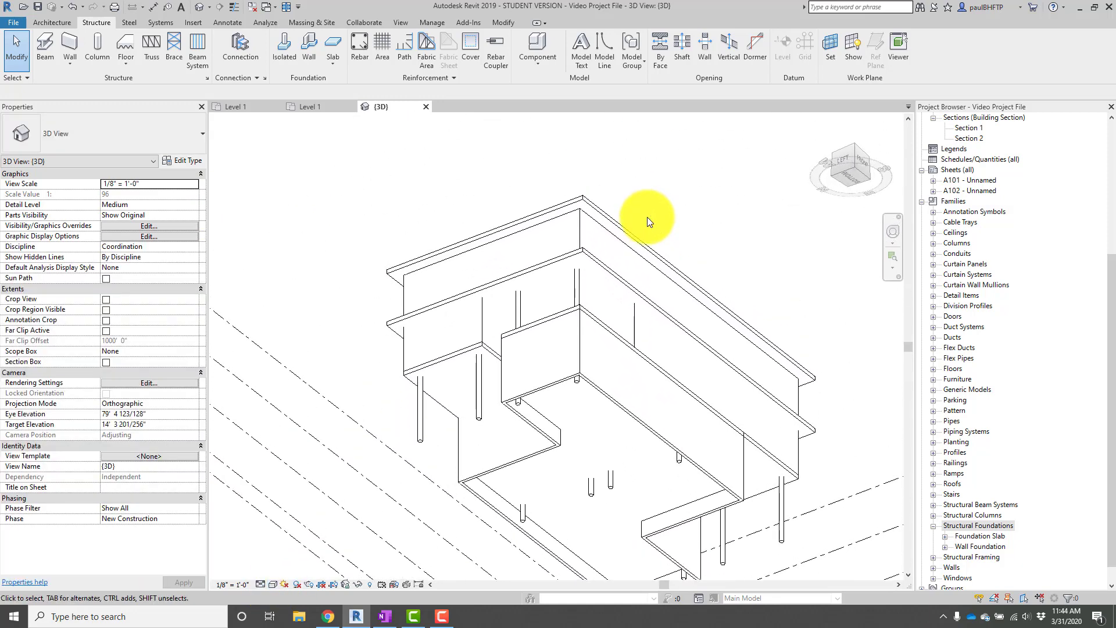
{"action": "middle_click_drag", "start_coordinate": [618, 336], "coordinate": [488, 233]}
{"action": "scroll", "coordinate": [498, 358], "scroll_direction": "up", "scroll_amount": 2}
{"action": "middle_click_drag", "start_coordinate": [500, 363], "coordinate": [802, 511]}
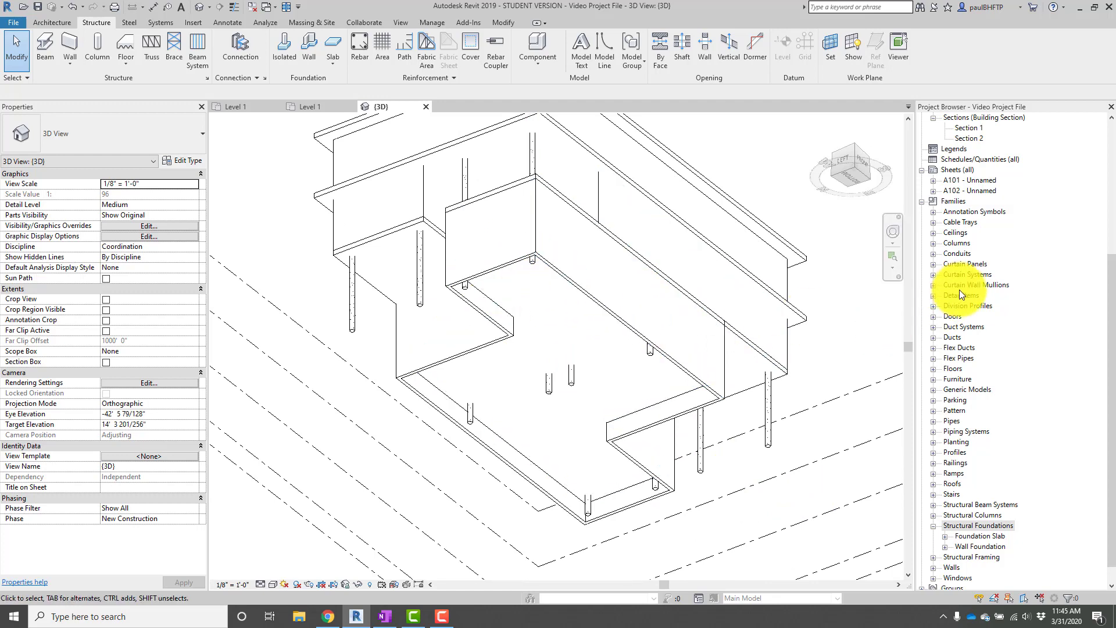
Start an isolated foundation in the Level 1 floor plan and load the Footing-Rectangular family from the US Imperial Structural Foundations folder.
{"action": "scroll", "coordinate": [970, 326], "scroll_direction": "up", "scroll_amount": 6}
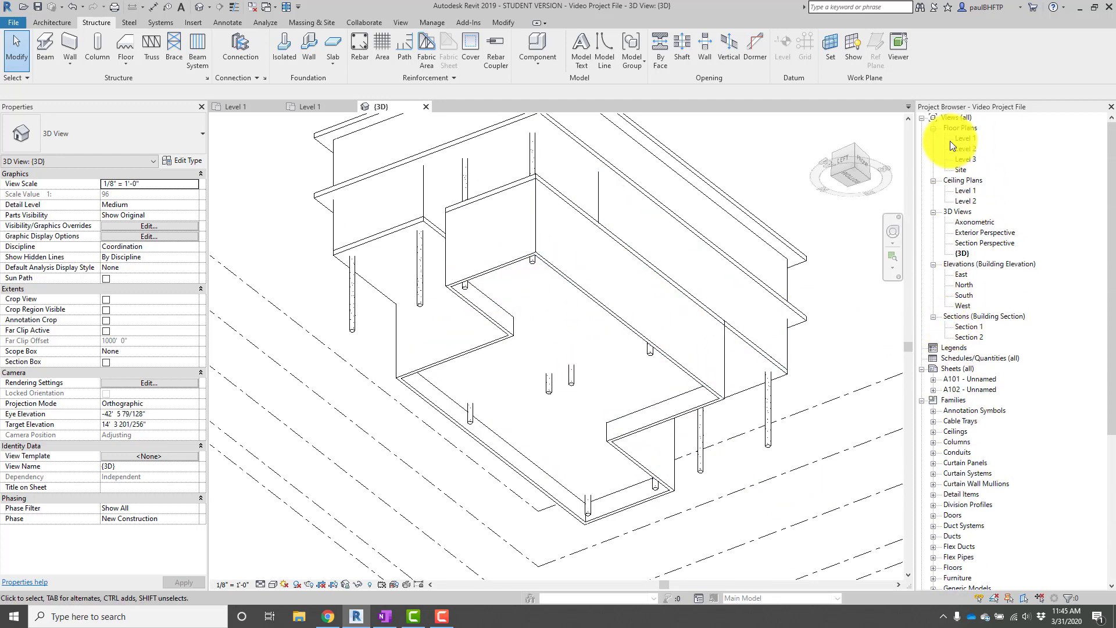
{"action": "double_click", "coordinate": [965, 138]}
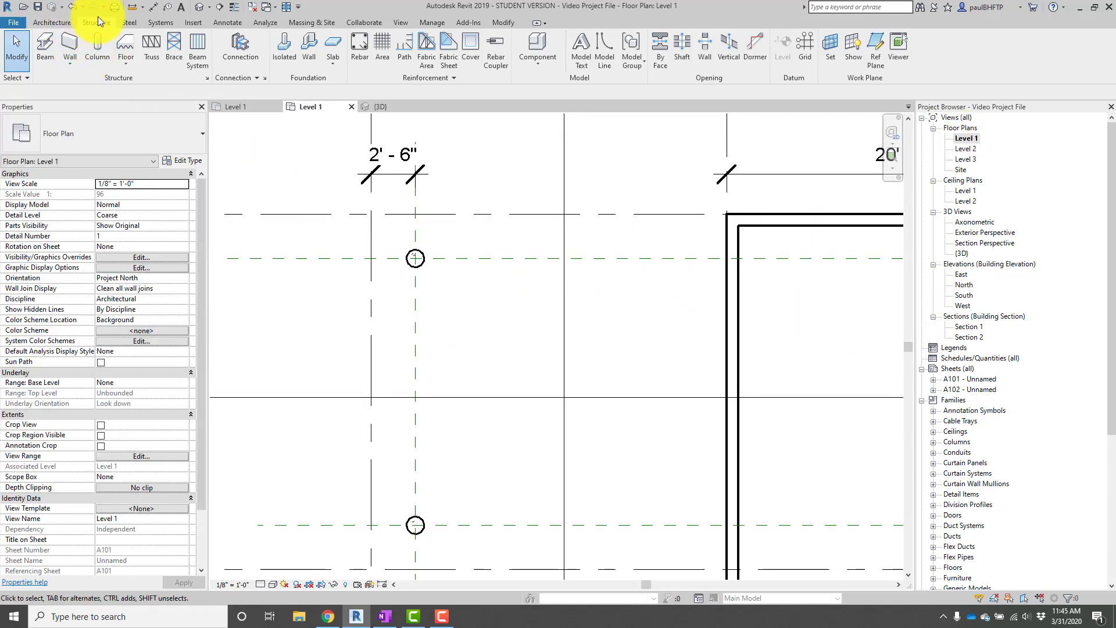
{"action": "left_click", "coordinate": [287, 55]}
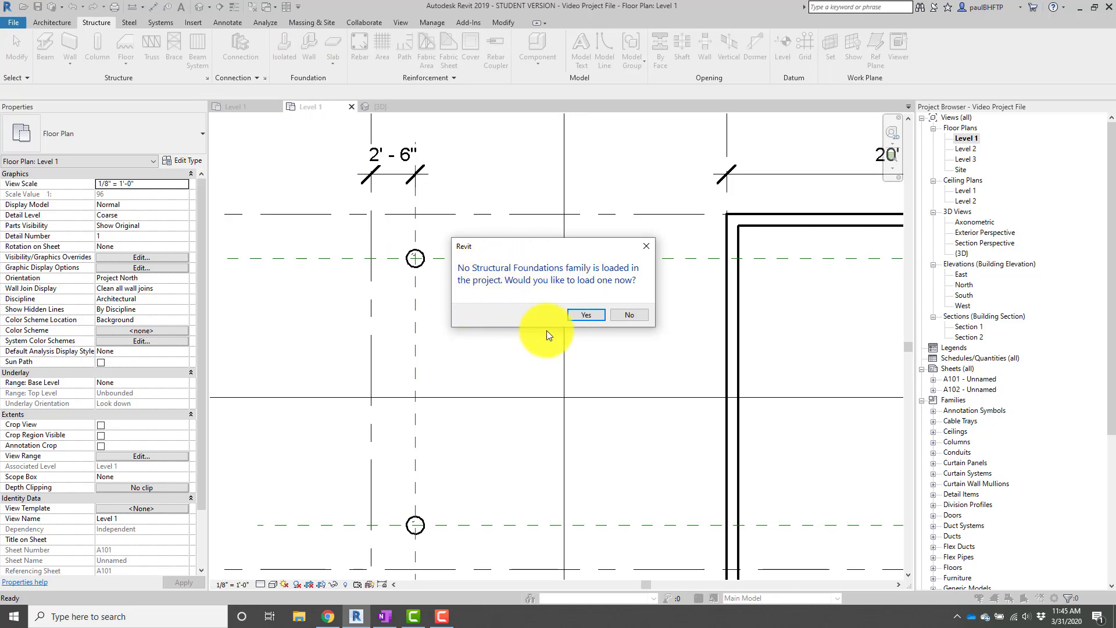
{"action": "left_click", "coordinate": [589, 317]}
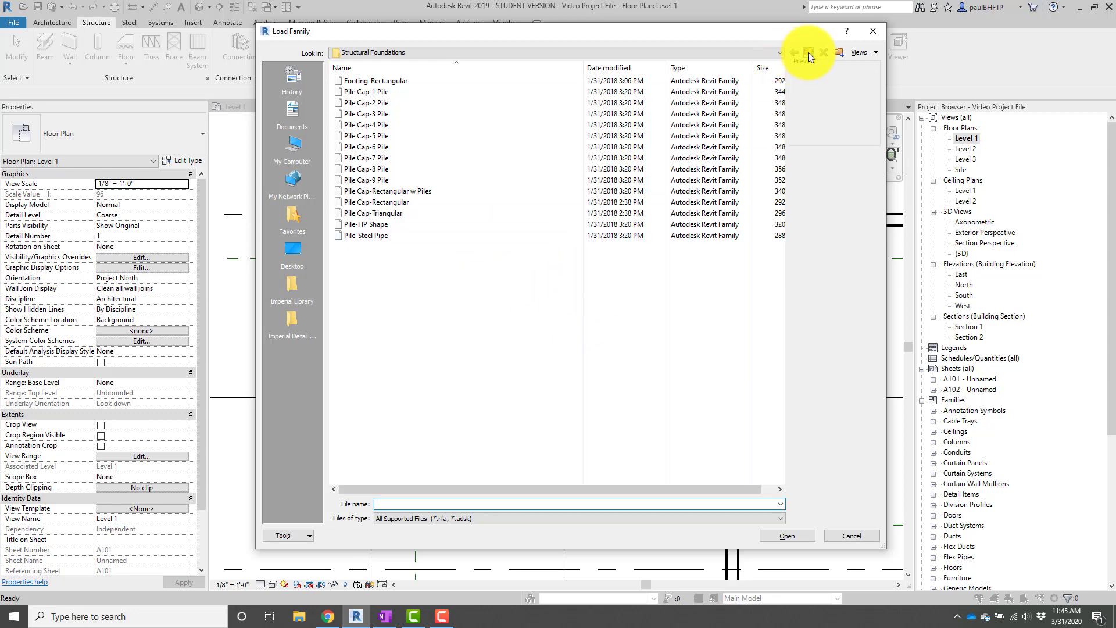
{"action": "left_click", "coordinate": [808, 52]}
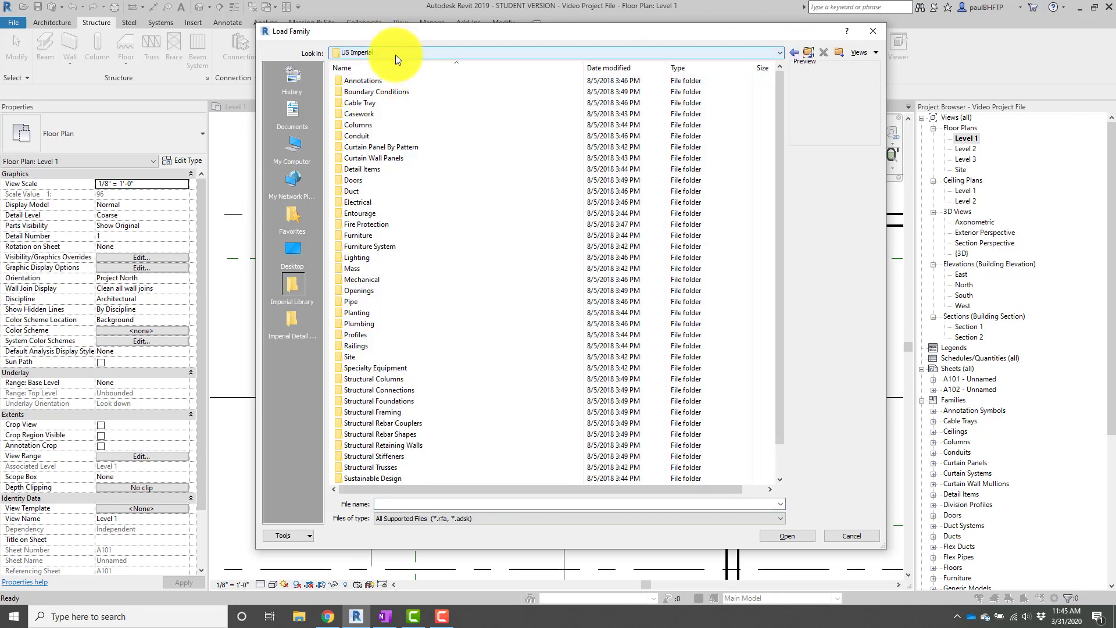
{"action": "scroll", "coordinate": [424, 127], "scroll_direction": "down", "scroll_amount": 1}
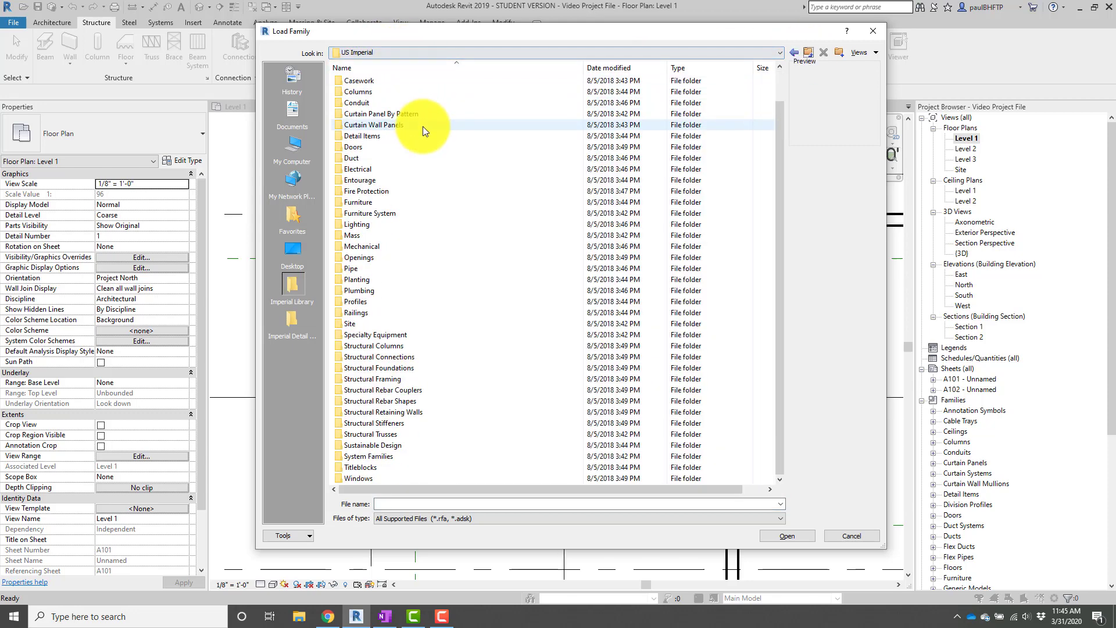
{"action": "double_click", "coordinate": [413, 370]}
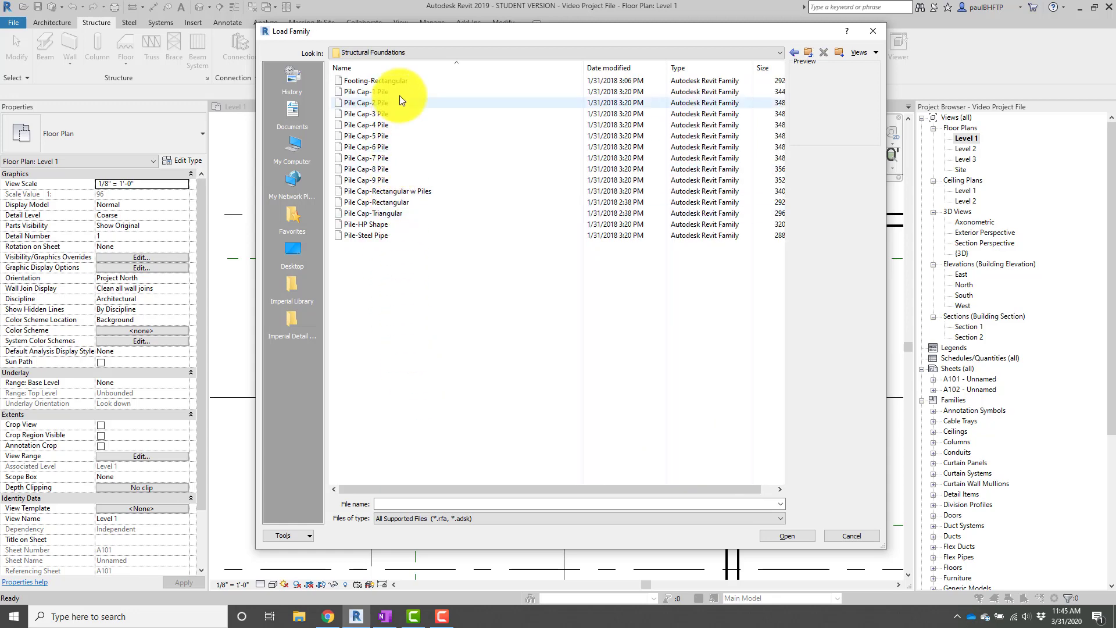
{"action": "left_click", "coordinate": [414, 81]}
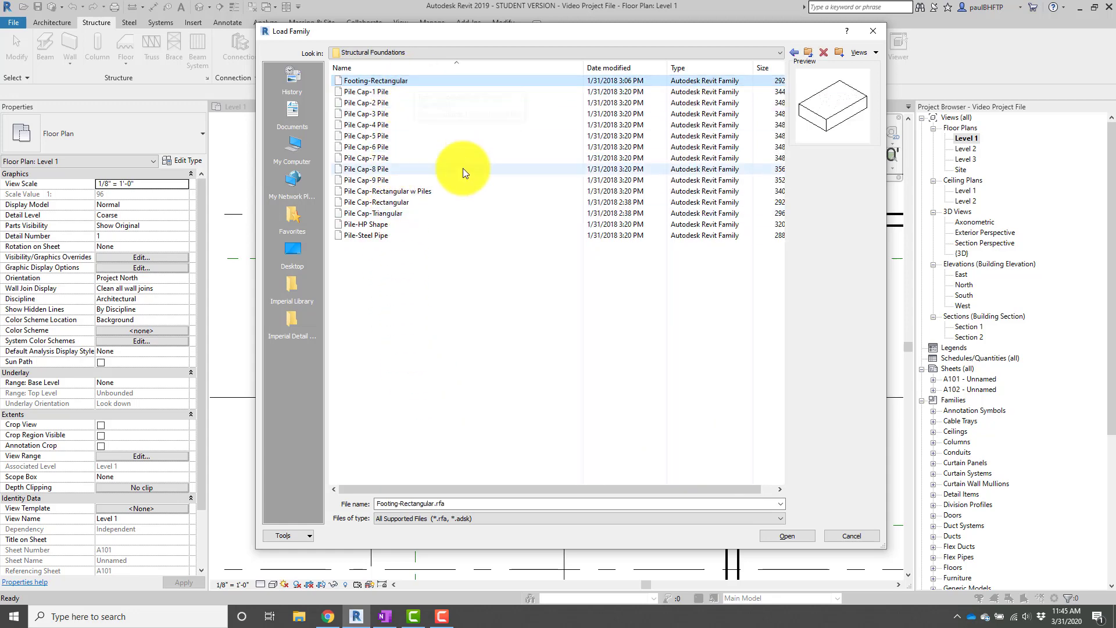
{"action": "left_click", "coordinate": [790, 536]}
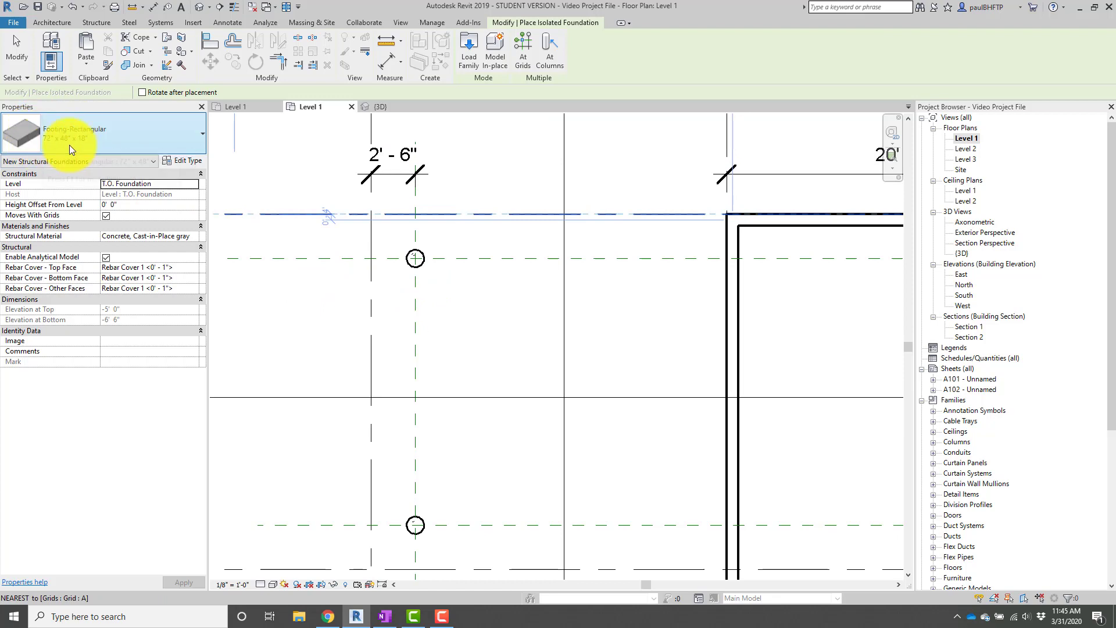
Duplicate the footing type as 36" x 36" x 12", with 1' 0" foundation thickness, 3' 0" width and 3' 0" length.
{"action": "left_click", "coordinate": [186, 161]}
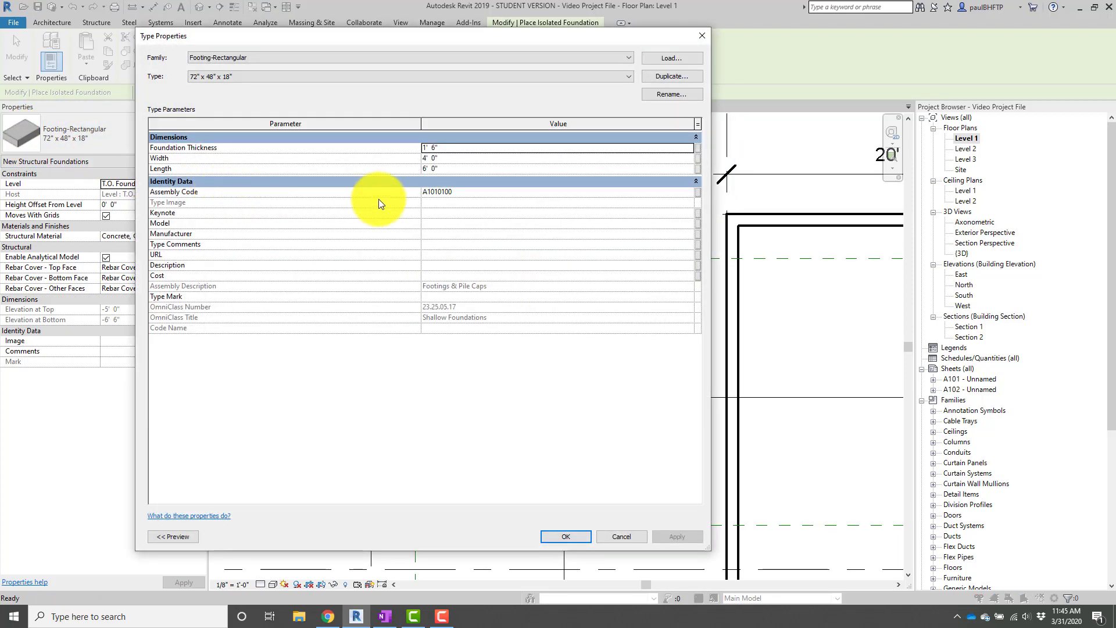
{"action": "left_click", "coordinate": [667, 77]}
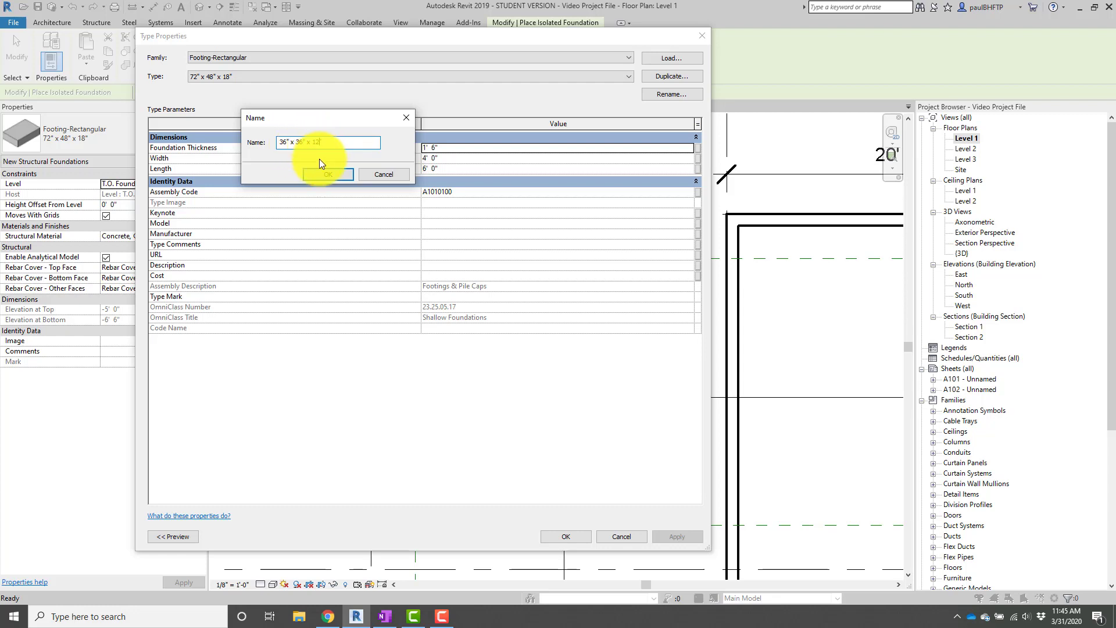
{"action": "left_click", "coordinate": [329, 175]}
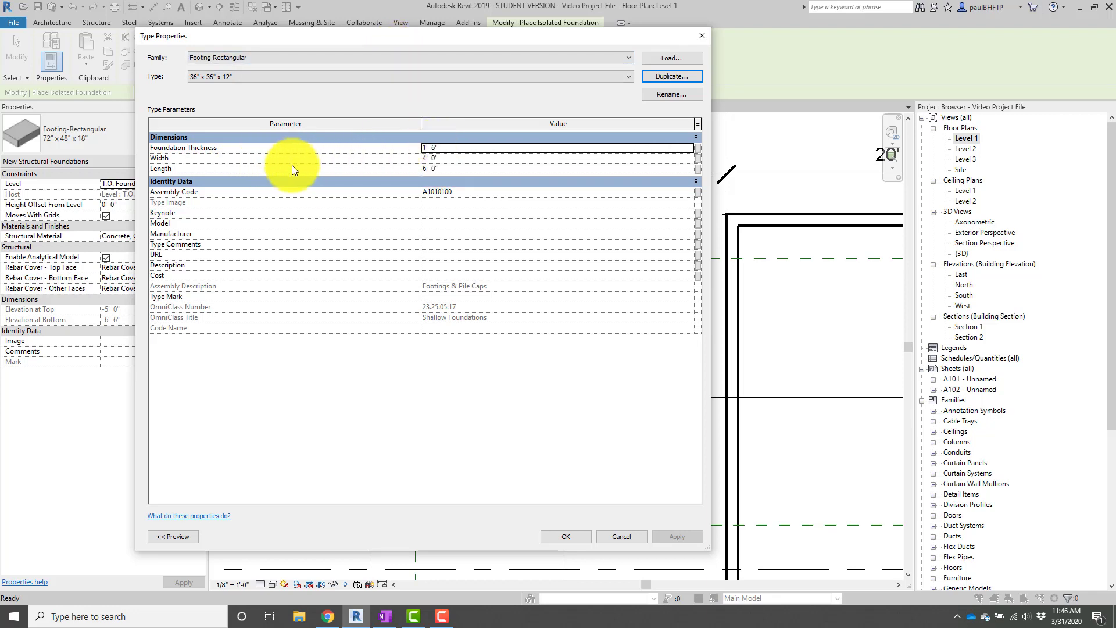
{"action": "left_click", "coordinate": [459, 149]}
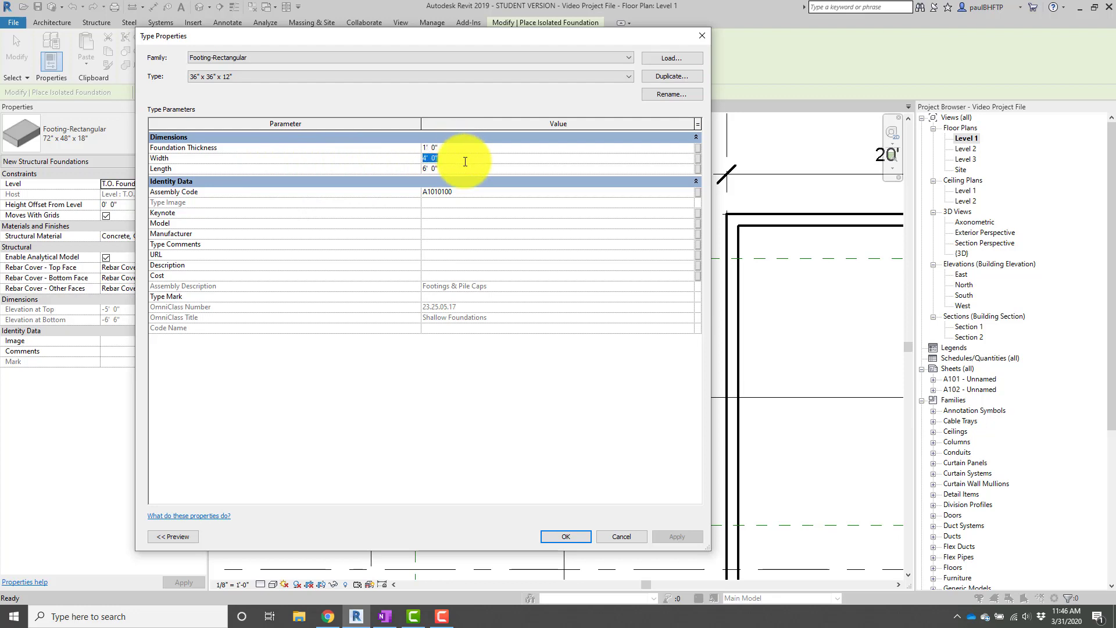
{"action": "left_click", "coordinate": [464, 166]}
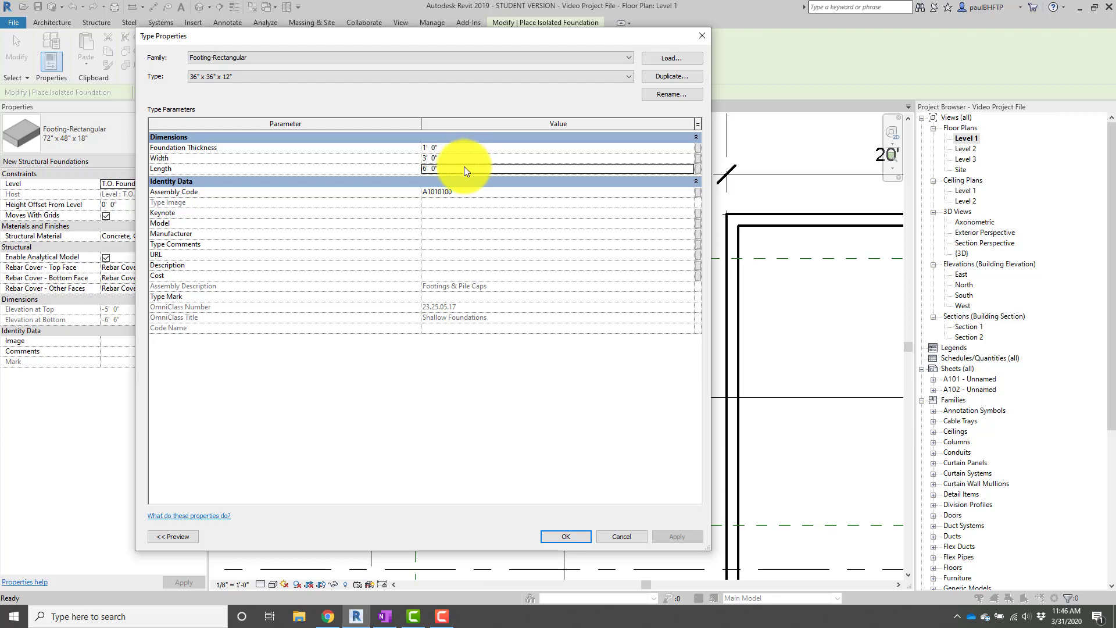
{"action": "type", "text": "36"}
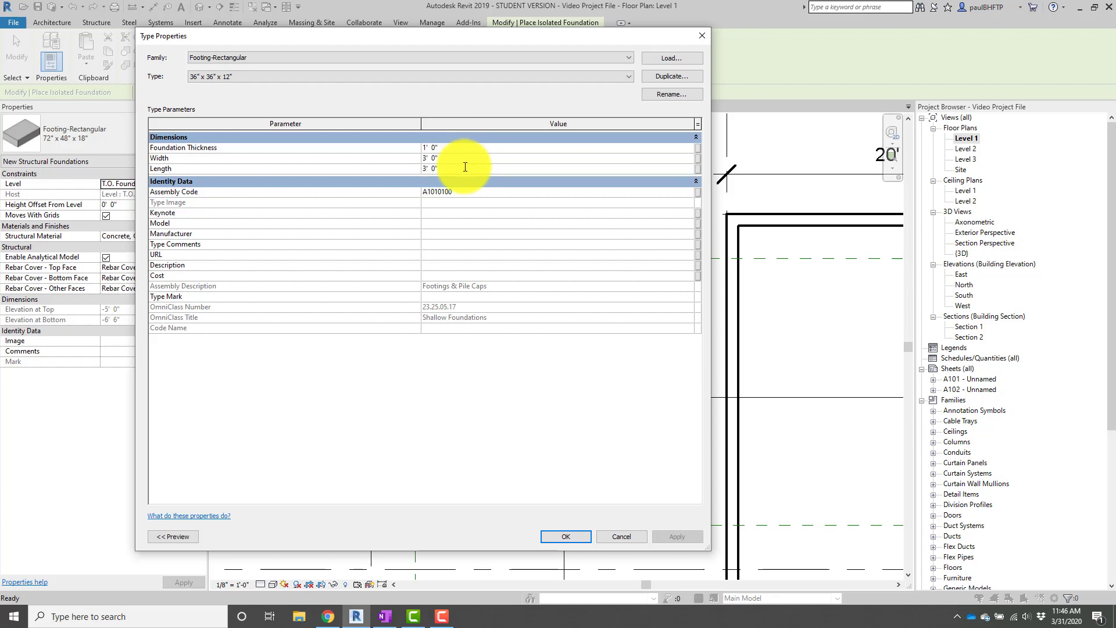
{"action": "left_click", "coordinate": [554, 535]}
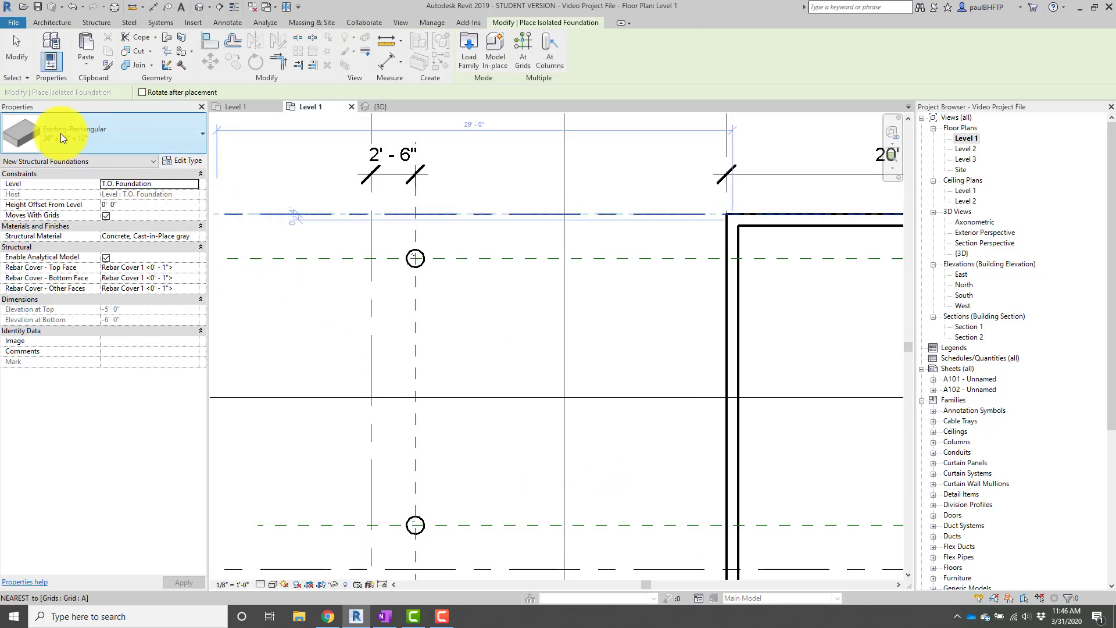
Choose the 36" x 36" x 12" footing on level T.O. Foundation and align it with the northwest column's reference plane intersection.
{"action": "left_click", "coordinate": [78, 132]}
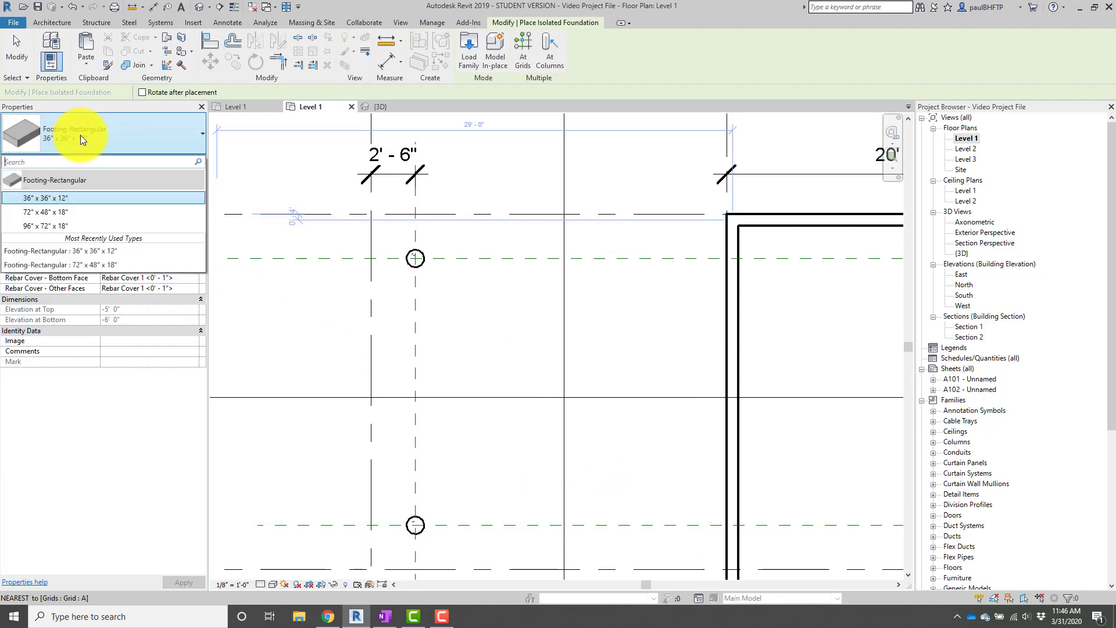
{"action": "left_click", "coordinate": [49, 198]}
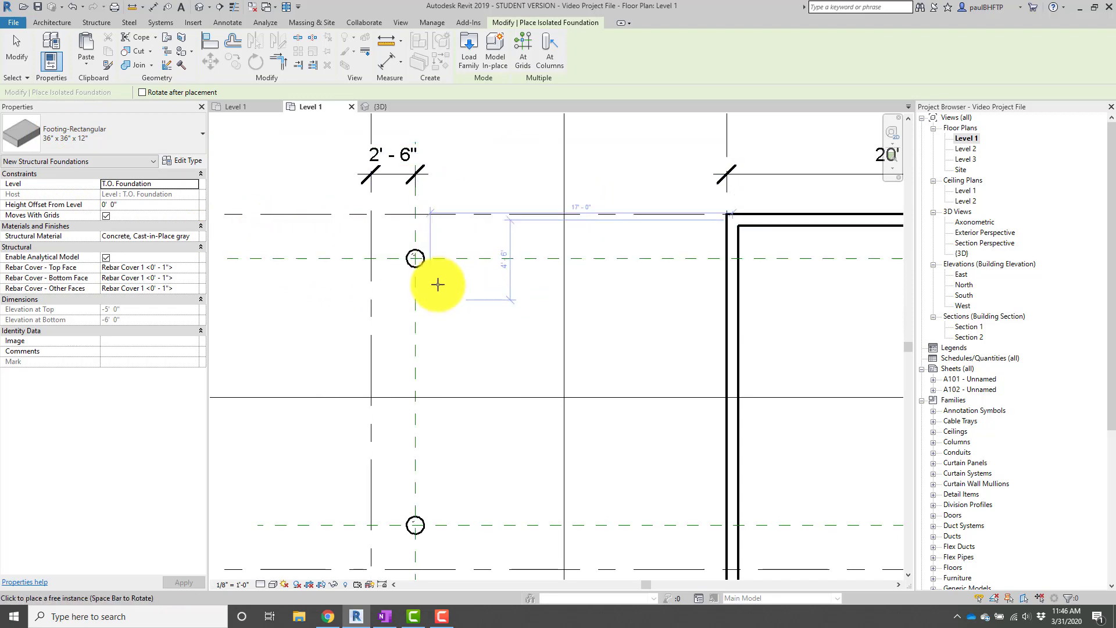
{"action": "scroll", "coordinate": [531, 301], "scroll_direction": "down", "scroll_amount": 2}
{"action": "middle_click_drag", "start_coordinate": [530, 301], "coordinate": [499, 273]}
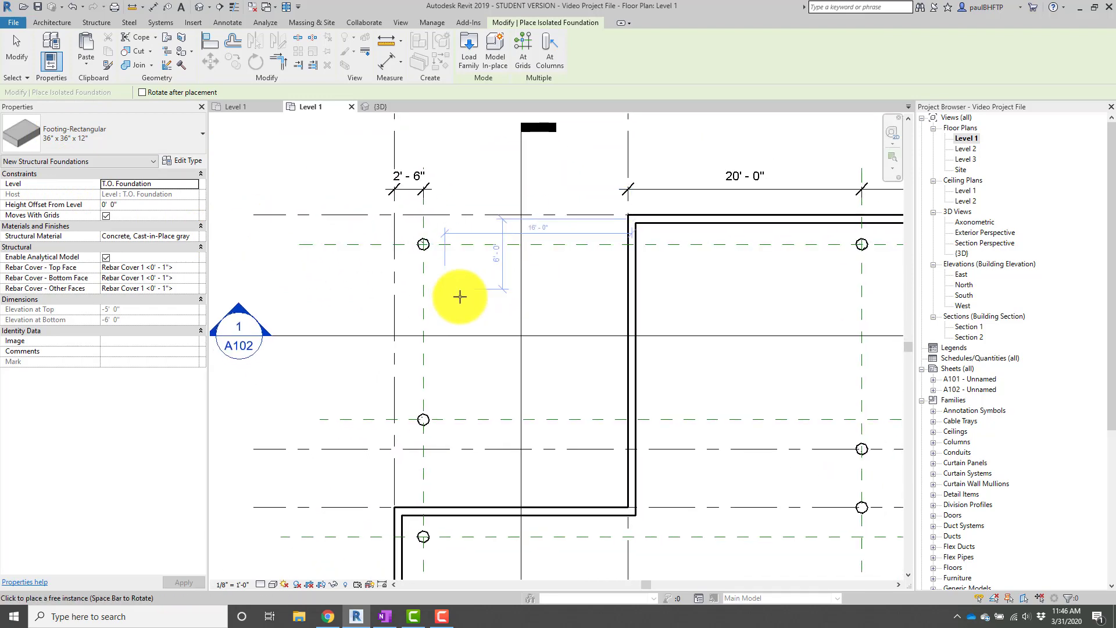
{"action": "scroll", "coordinate": [436, 270], "scroll_direction": "up", "scroll_amount": 2}
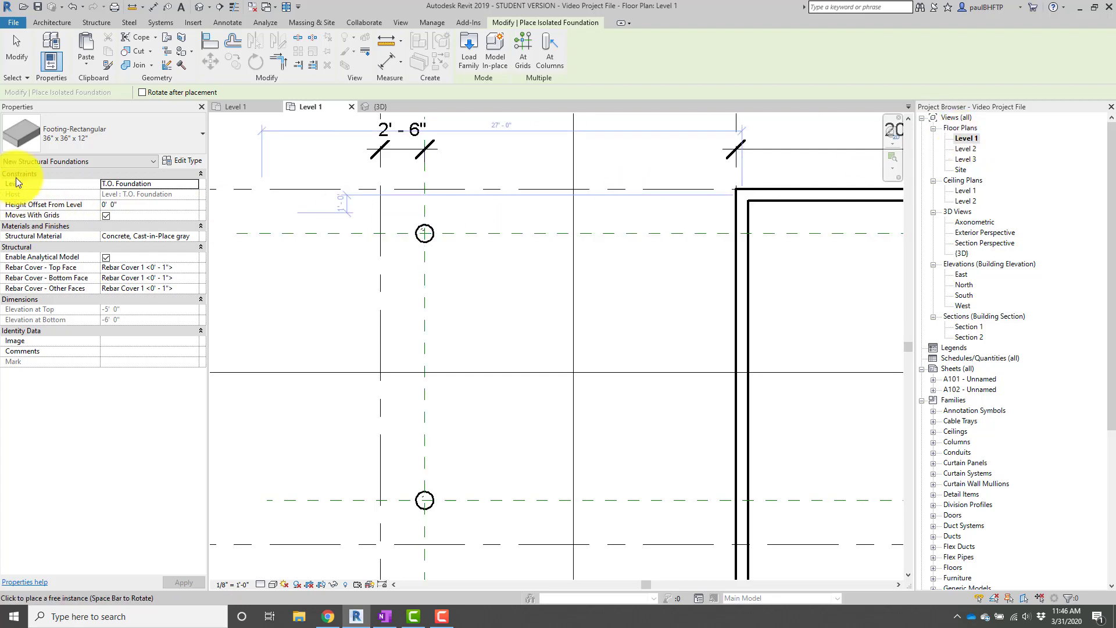
{"action": "left_click", "coordinate": [191, 184]}
{"action": "left_click", "coordinate": [145, 196]}
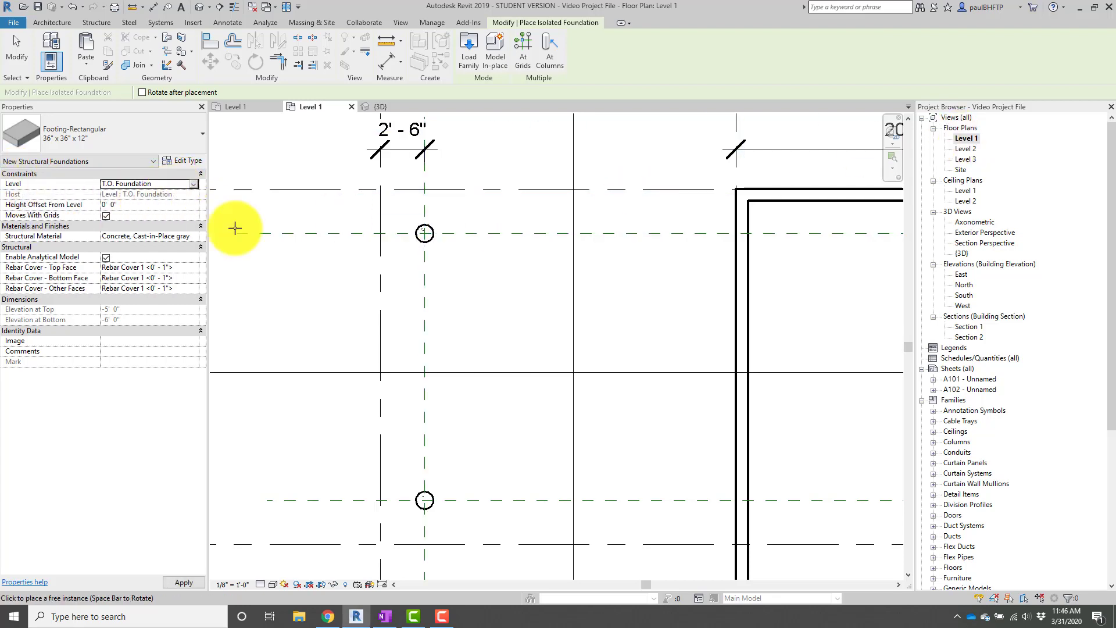
{"action": "scroll", "coordinate": [423, 248], "scroll_direction": "up", "scroll_amount": 2}
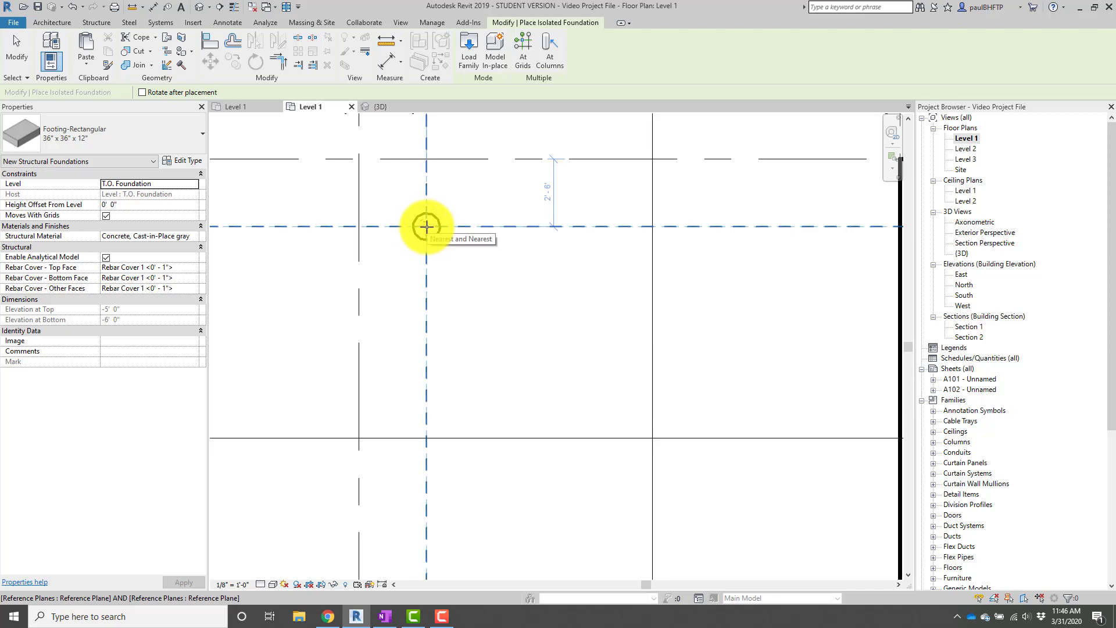
Place 36" x 36" x 12" rectangular footings under the two westernmost columns that stand outside the walls, north of the southwest wing.
{"action": "left_click", "coordinate": [427, 226]}
{"action": "scroll", "coordinate": [513, 244], "scroll_direction": "down", "scroll_amount": 2}
{"action": "middle_click_drag", "start_coordinate": [473, 411], "coordinate": [471, 246]}
{"action": "scroll", "coordinate": [471, 247], "scroll_direction": "up", "scroll_amount": 2}
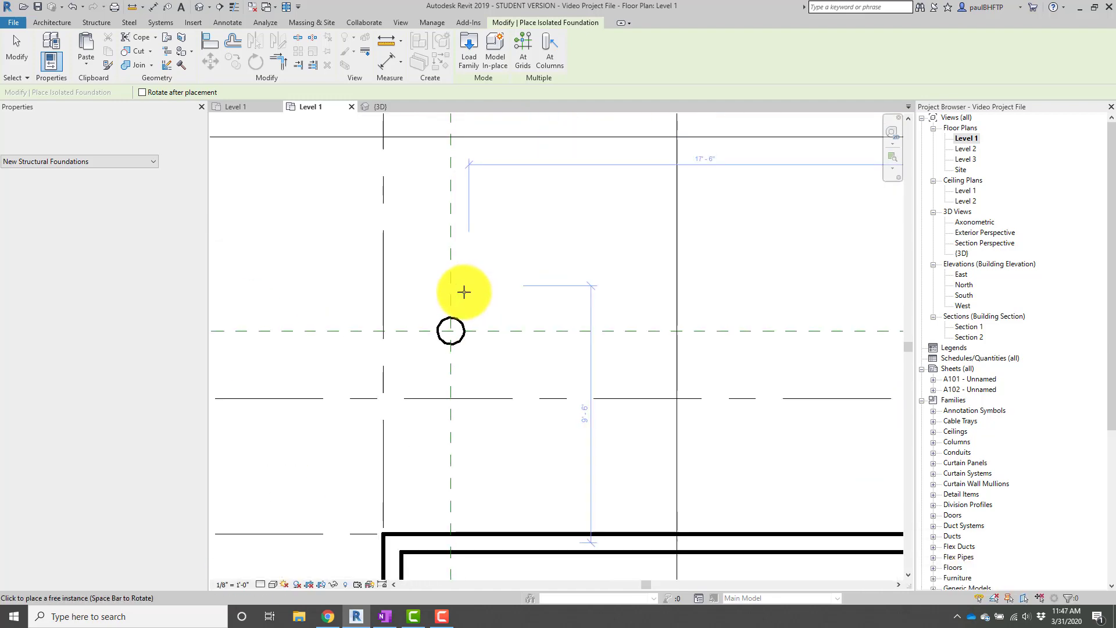
{"action": "left_click", "coordinate": [452, 332]}
{"action": "scroll", "coordinate": [498, 366], "scroll_direction": "down", "scroll_amount": 1}
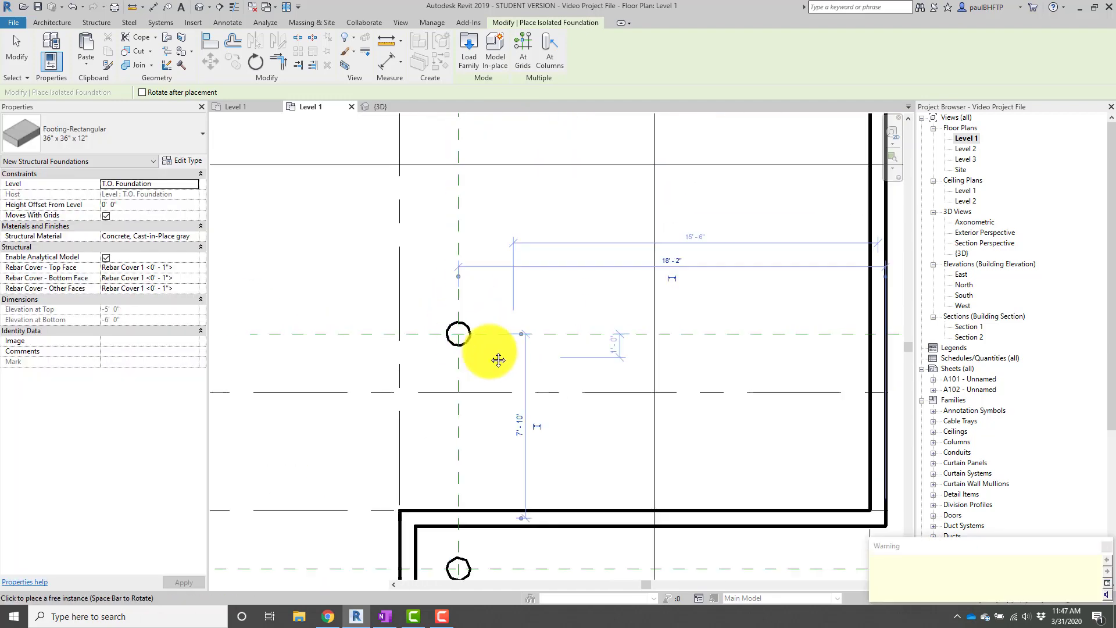
Place the same rectangular footings under the two westernmost columns inside the southwest wing of the building.
{"action": "middle_click_drag", "start_coordinate": [496, 375], "coordinate": [467, 137]}
{"action": "scroll", "coordinate": [432, 286], "scroll_direction": "up", "scroll_amount": 2}
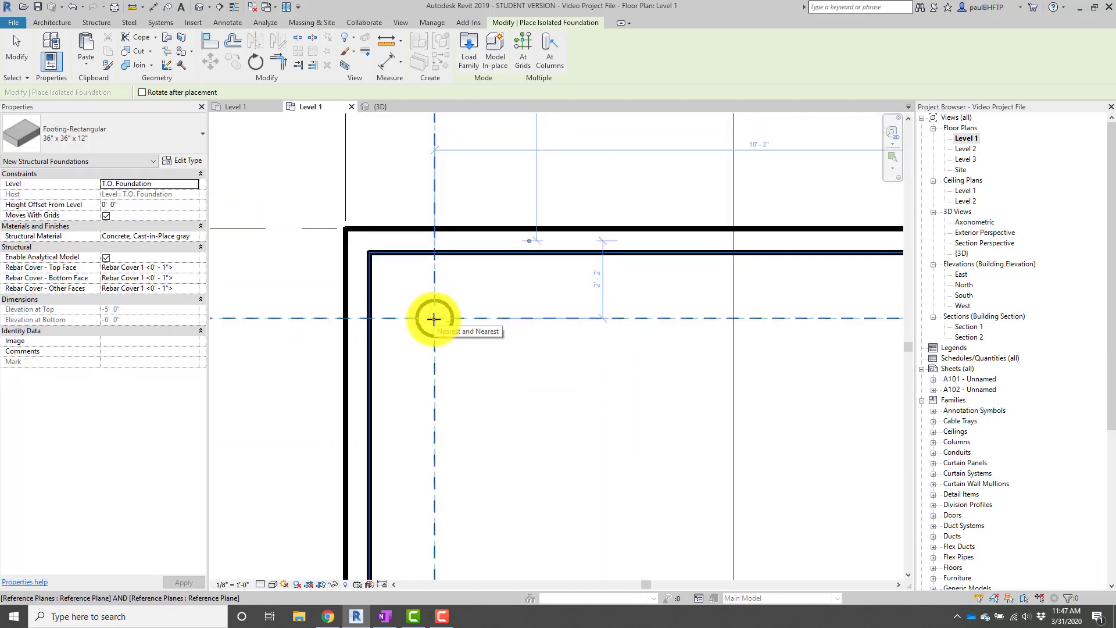
{"action": "left_click", "coordinate": [434, 319]}
{"action": "scroll", "coordinate": [474, 299], "scroll_direction": "down", "scroll_amount": 1}
{"action": "middle_click_drag", "start_coordinate": [474, 299], "coordinate": [474, 129]}
{"action": "scroll", "coordinate": [430, 389], "scroll_direction": "up", "scroll_amount": 2}
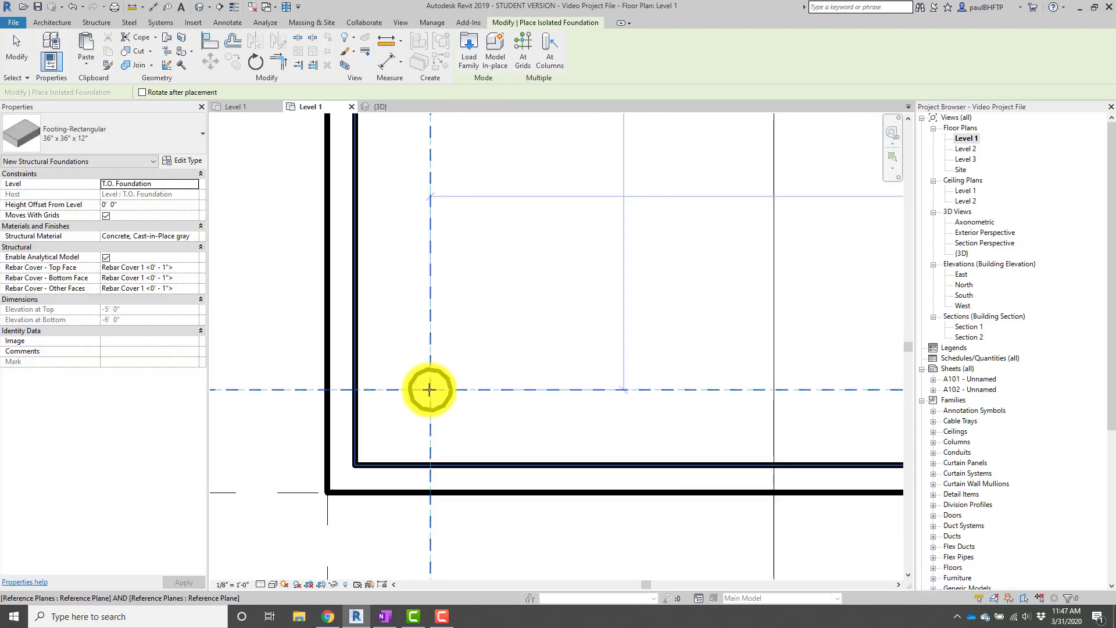
{"action": "left_click", "coordinate": [430, 390]}
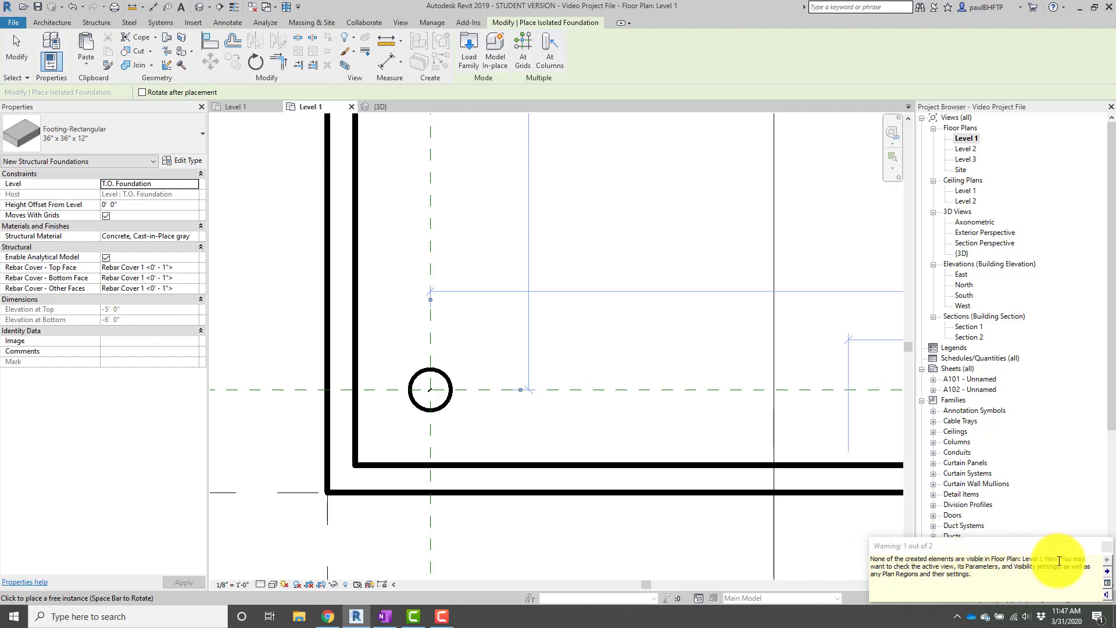
Place a 36" x 36" x 12" footing under the middle column beside the north exterior wall.
{"action": "scroll", "coordinate": [433, 379], "scroll_direction": "down", "scroll_amount": 3}
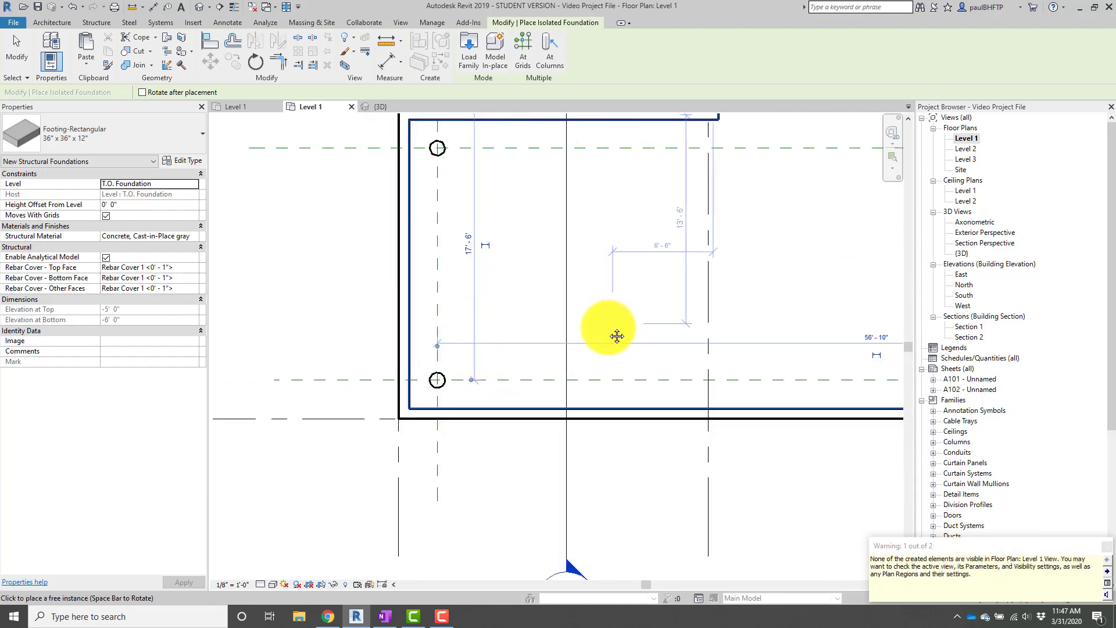
{"action": "scroll", "coordinate": [501, 369], "scroll_direction": "down", "scroll_amount": 2}
{"action": "scroll", "coordinate": [352, 364], "scroll_direction": "down", "scroll_amount": 3}
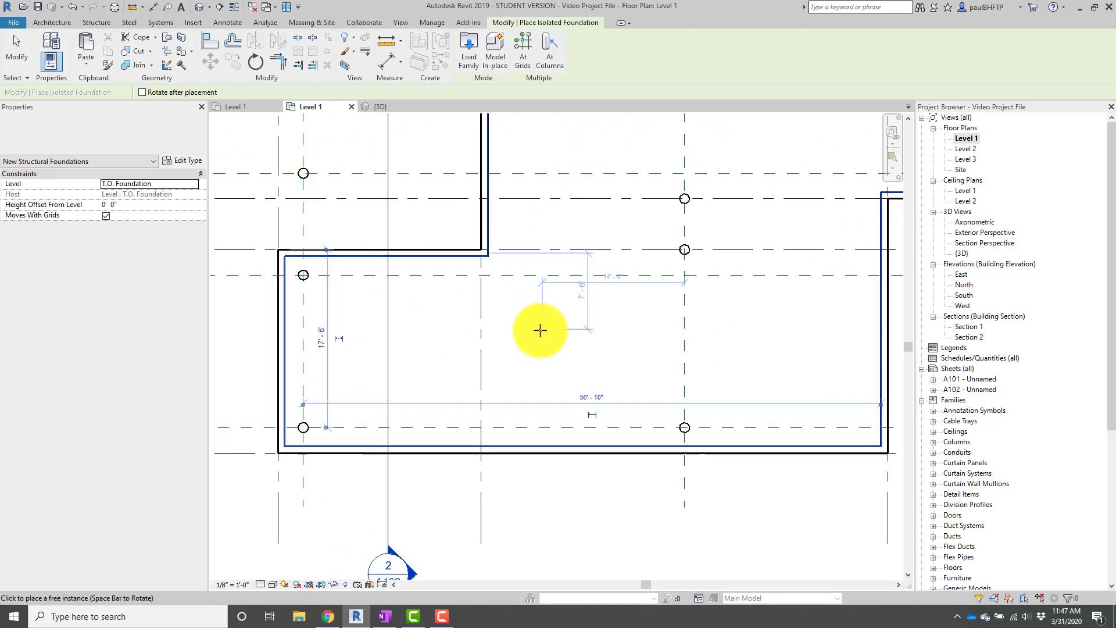
{"action": "scroll", "coordinate": [484, 446], "scroll_direction": "up", "scroll_amount": 1}
{"action": "scroll", "coordinate": [491, 394], "scroll_direction": "up", "scroll_amount": 2}
{"action": "scroll", "coordinate": [536, 271], "scroll_direction": "up", "scroll_amount": 2}
{"action": "scroll", "coordinate": [542, 246], "scroll_direction": "up", "scroll_amount": 2}
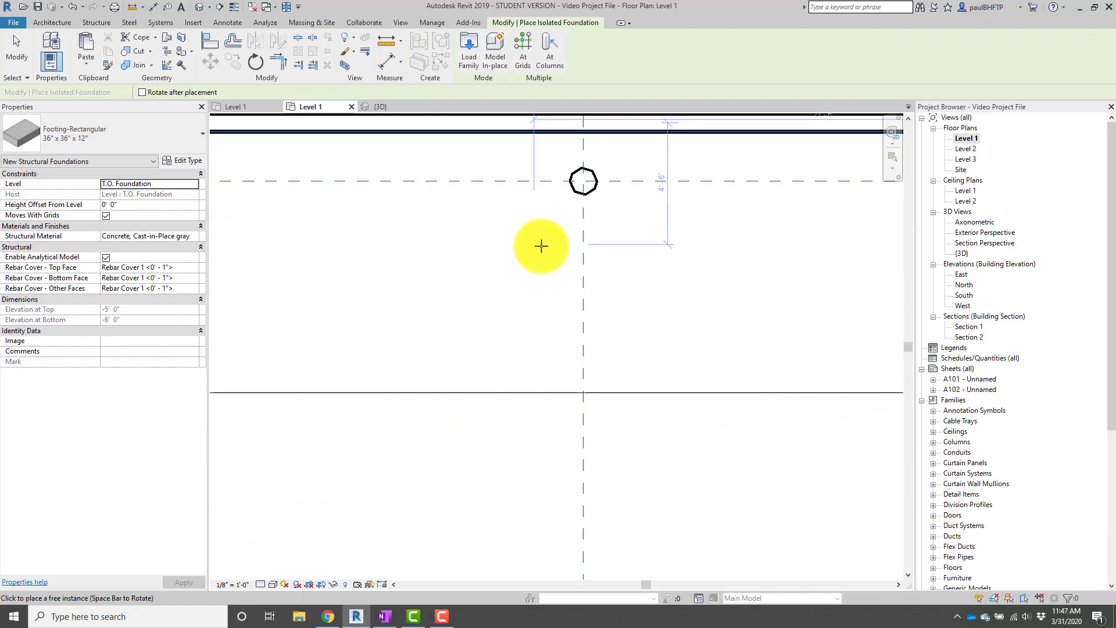
{"action": "left_click", "coordinate": [585, 180]}
Place footings under the remaining middle columns at grid B, at grid C and beside the south exterior wall.
{"action": "scroll", "coordinate": [602, 343], "scroll_direction": "down", "scroll_amount": 2}
{"action": "middle_click_drag", "start_coordinate": [602, 343], "coordinate": [536, 122]}
{"action": "scroll", "coordinate": [526, 308], "scroll_direction": "up", "scroll_amount": 3}
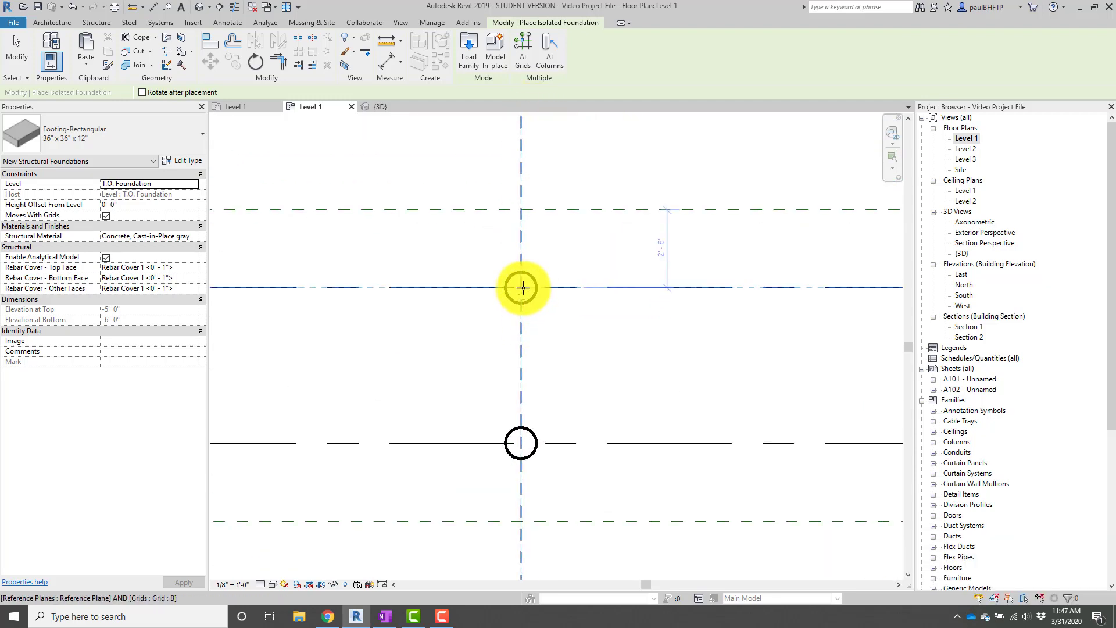
{"action": "middle_click_drag", "start_coordinate": [551, 366], "coordinate": [528, 274]}
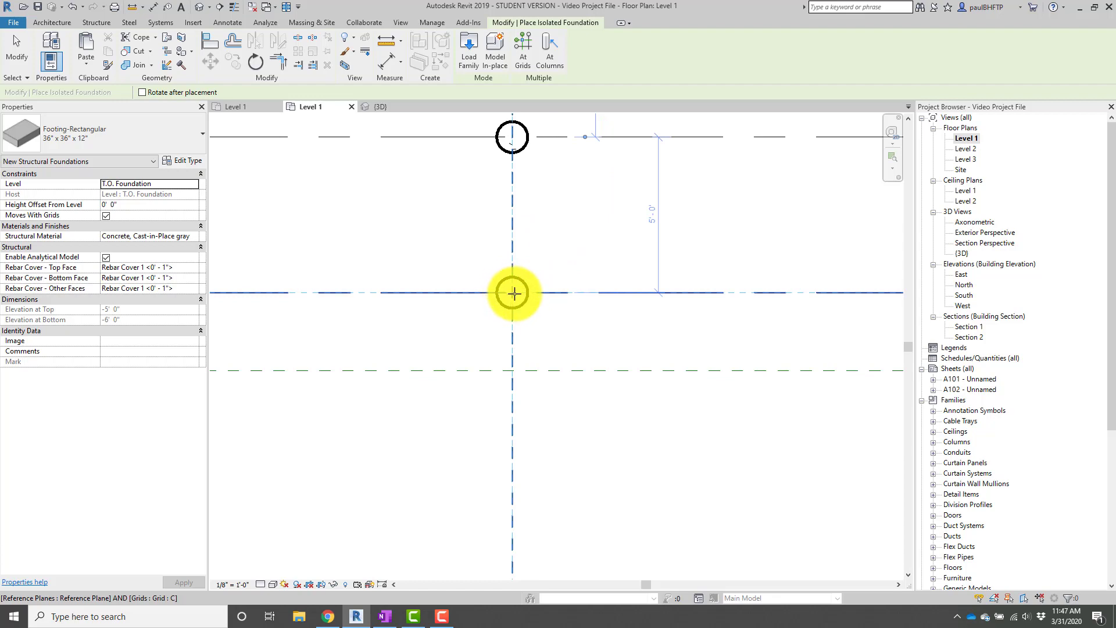
{"action": "left_click", "coordinate": [514, 293]}
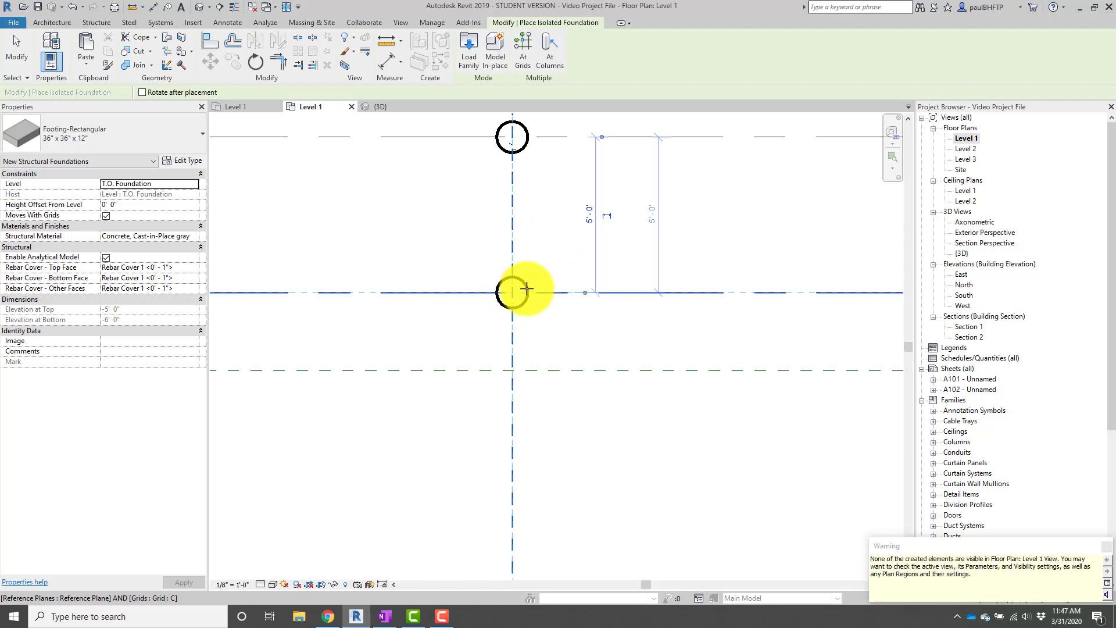
{"action": "scroll", "coordinate": [551, 307], "scroll_direction": "down", "scroll_amount": 2}
{"action": "scroll", "coordinate": [540, 142], "scroll_direction": "down", "scroll_amount": 2}
{"action": "scroll", "coordinate": [539, 394], "scroll_direction": "up", "scroll_amount": 4}
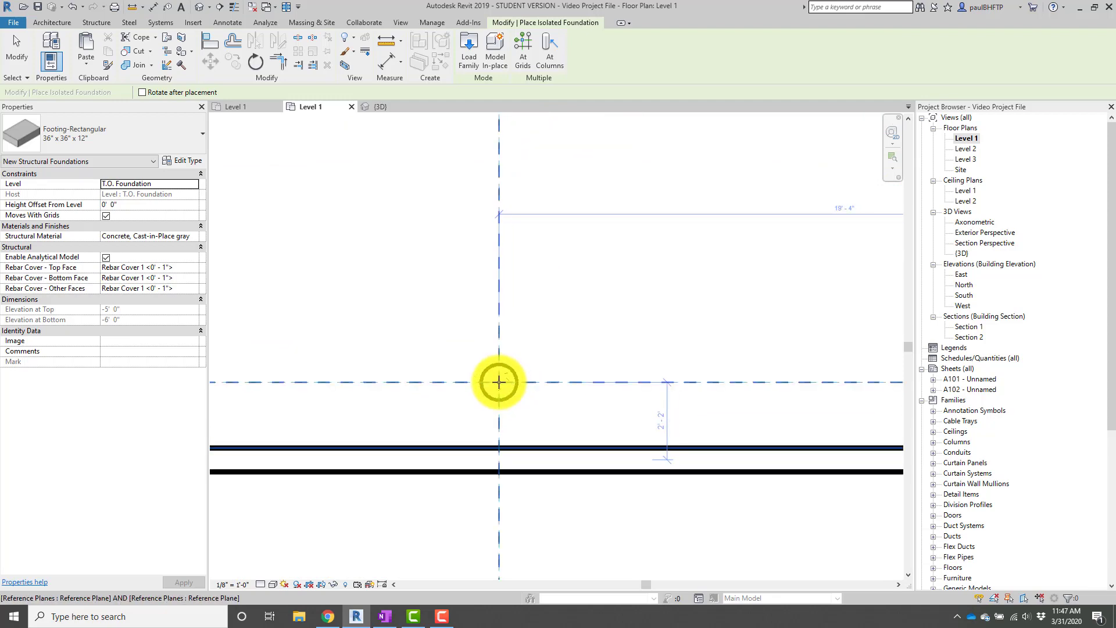
{"action": "left_click", "coordinate": [499, 382]}
Place footings under the two easternmost columns that stand outside the walls, between grids C and D.
{"action": "scroll", "coordinate": [563, 359], "scroll_direction": "down", "scroll_amount": 3}
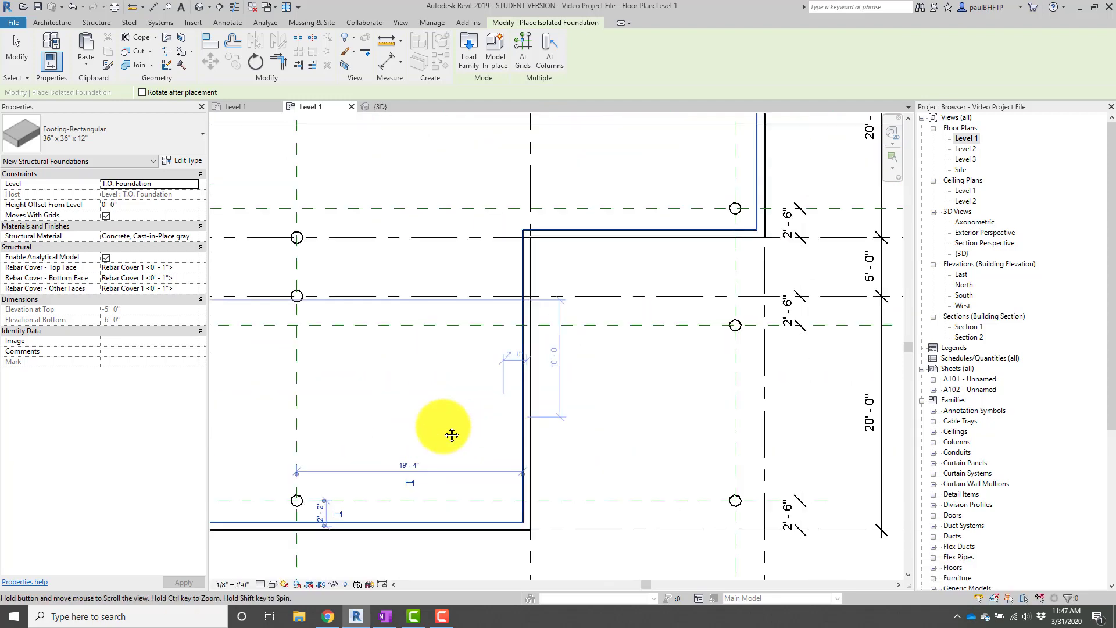
{"action": "scroll", "coordinate": [490, 410], "scroll_direction": "up", "scroll_amount": 2}
{"action": "scroll", "coordinate": [539, 418], "scroll_direction": "up", "scroll_amount": 2}
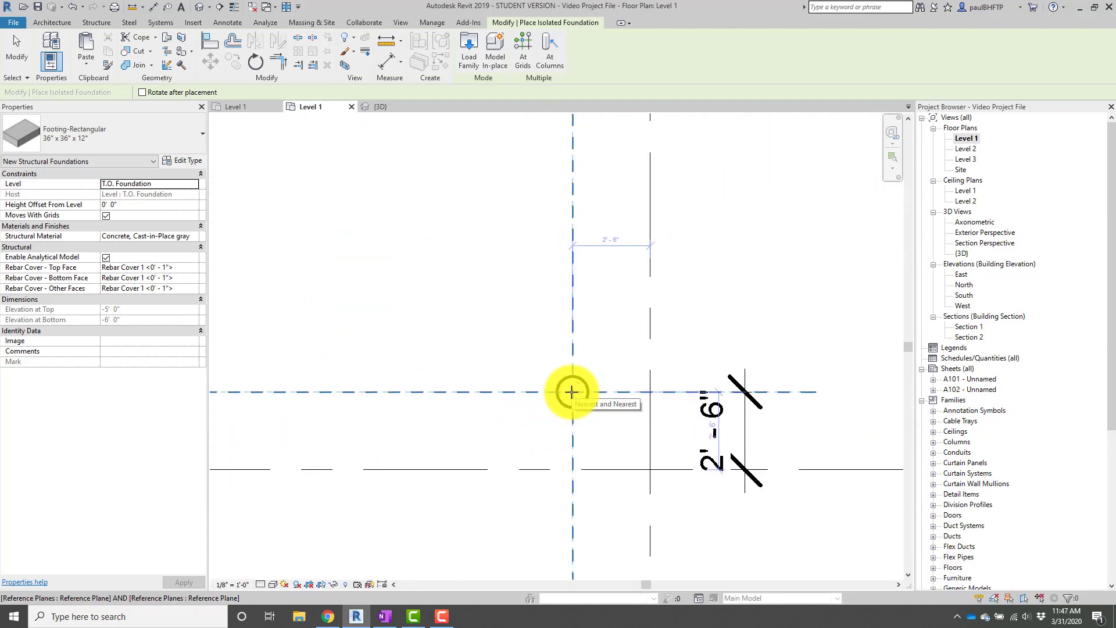
{"action": "left_click", "coordinate": [571, 392]}
{"action": "scroll", "coordinate": [605, 283], "scroll_direction": "down", "scroll_amount": 1}
{"action": "middle_click_drag", "start_coordinate": [604, 283], "coordinate": [574, 522]}
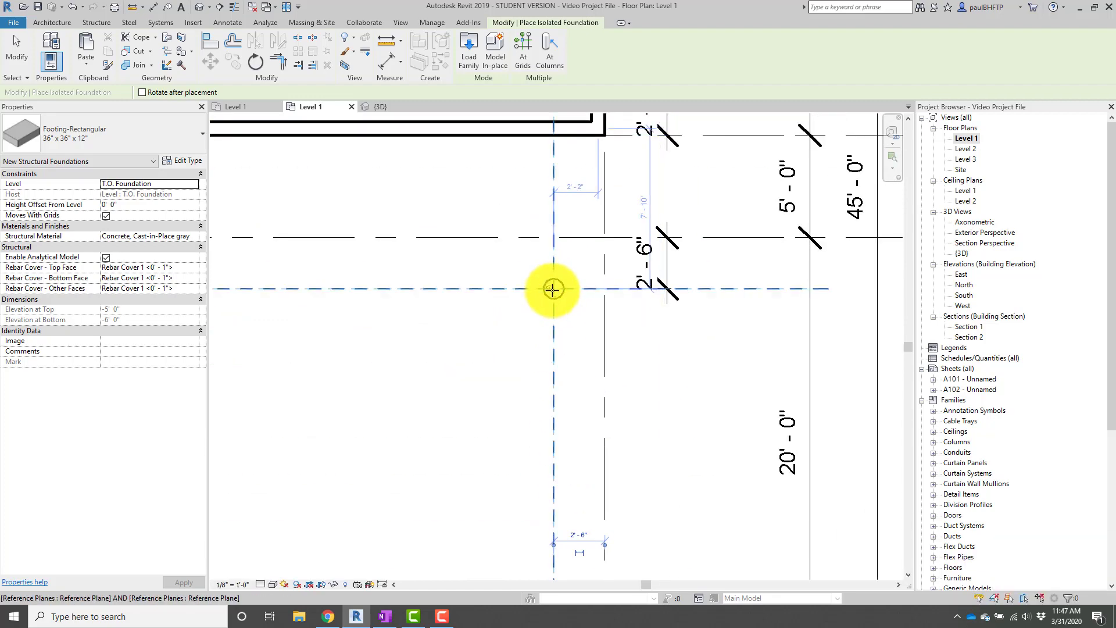
{"action": "left_click", "coordinate": [552, 289]}
Place footings under the two easternmost columns inside the northeast wing, between grids A and B.
{"action": "middle_click_drag", "start_coordinate": [582, 168], "coordinate": [573, 393]}
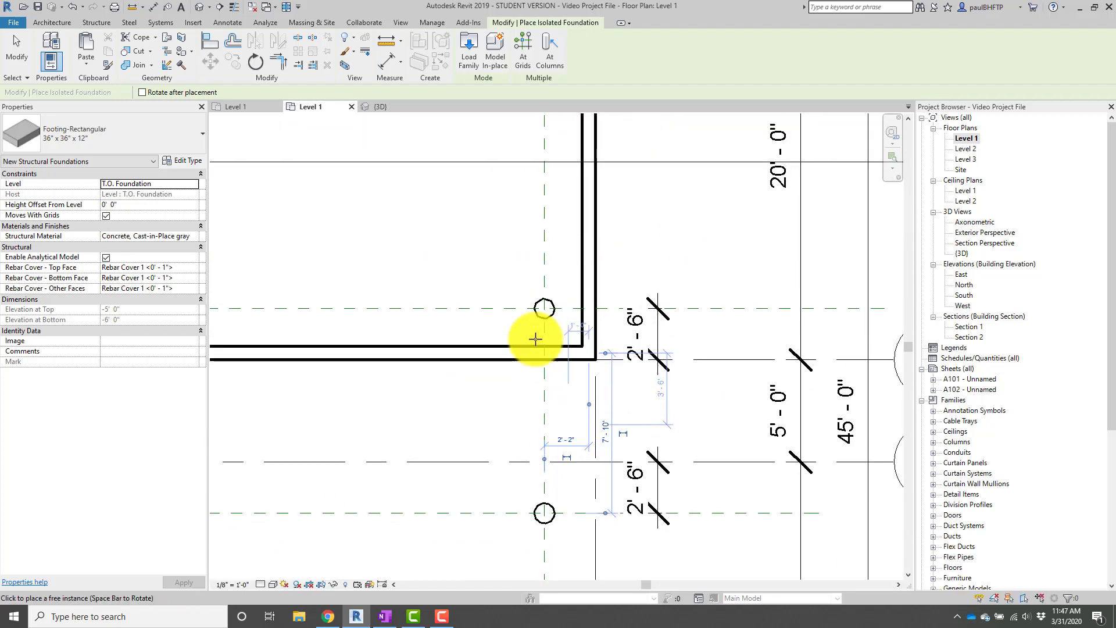
{"action": "left_click", "coordinate": [545, 309]}
{"action": "middle_click_drag", "start_coordinate": [552, 224], "coordinate": [556, 409]}
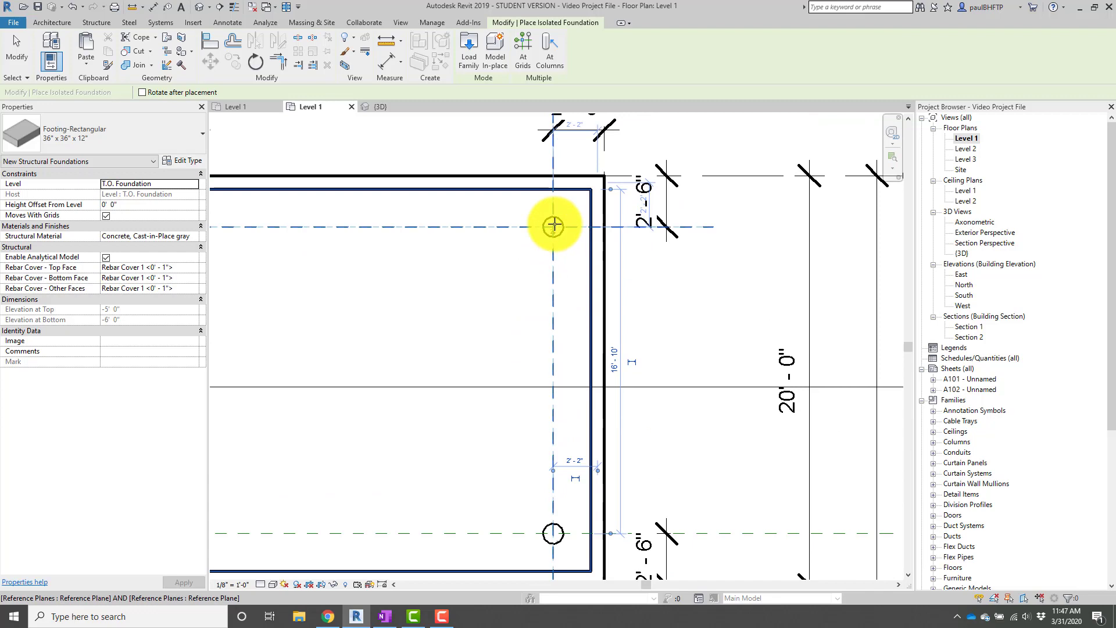
{"action": "left_click", "coordinate": [553, 227]}
Open the default 3D view showing the column footings from below and end the isolated foundation placement.
{"action": "scroll", "coordinate": [677, 266], "scroll_direction": "down", "scroll_amount": 5}
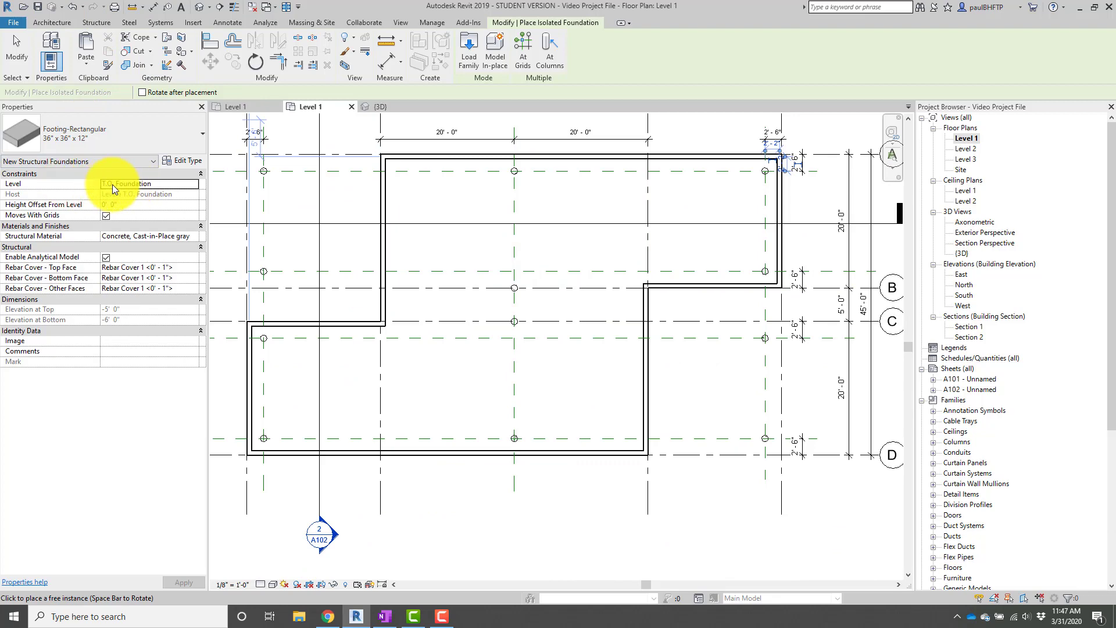
{"action": "left_click", "coordinate": [198, 8]}
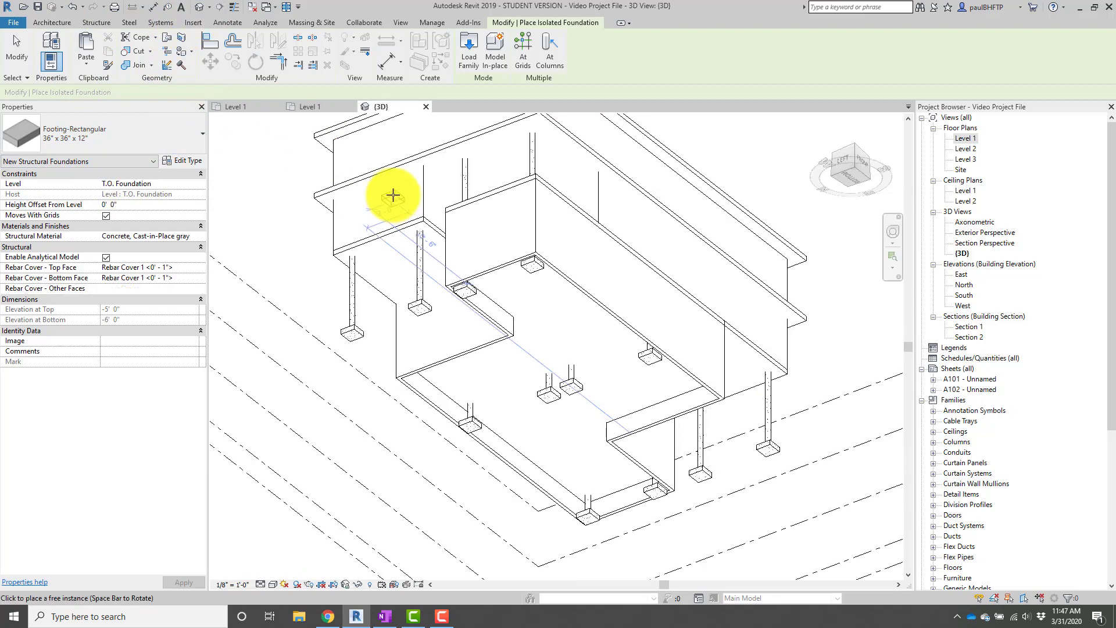
{"action": "key", "text": "Escape"}
{"action": "middle_click_drag", "start_coordinate": [671, 395], "coordinate": [662, 352]}
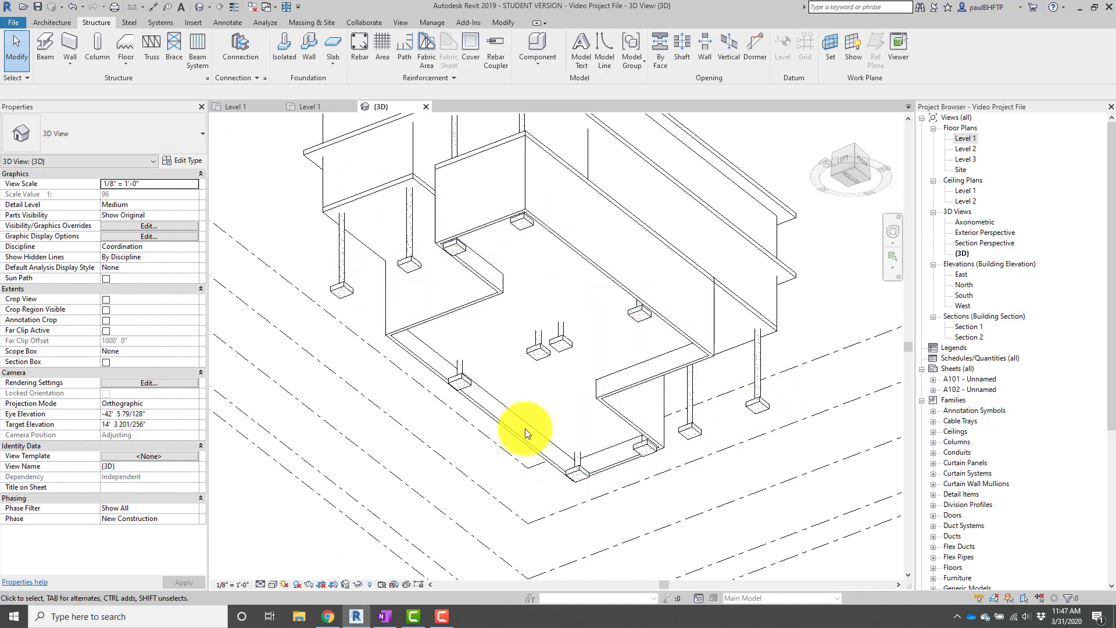
{"action": "middle_click_drag", "start_coordinate": [577, 360], "coordinate": [563, 380]}
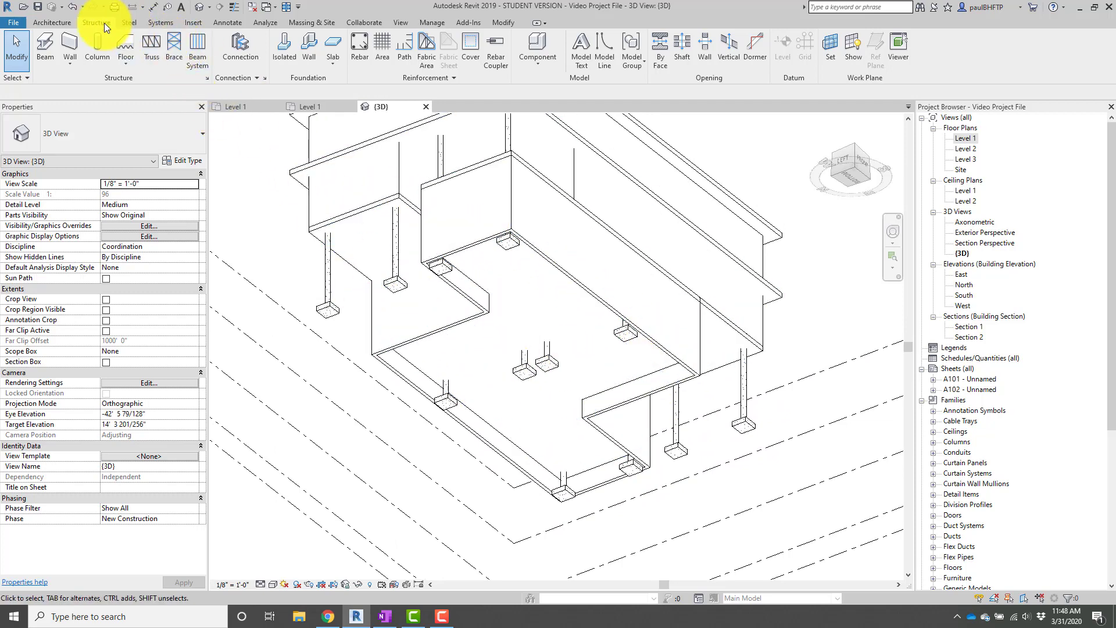
Place Bearing Footing - 36" x 12" wall foundations under all the lowest exterior walls of the building.
{"action": "left_click", "coordinate": [310, 47]}
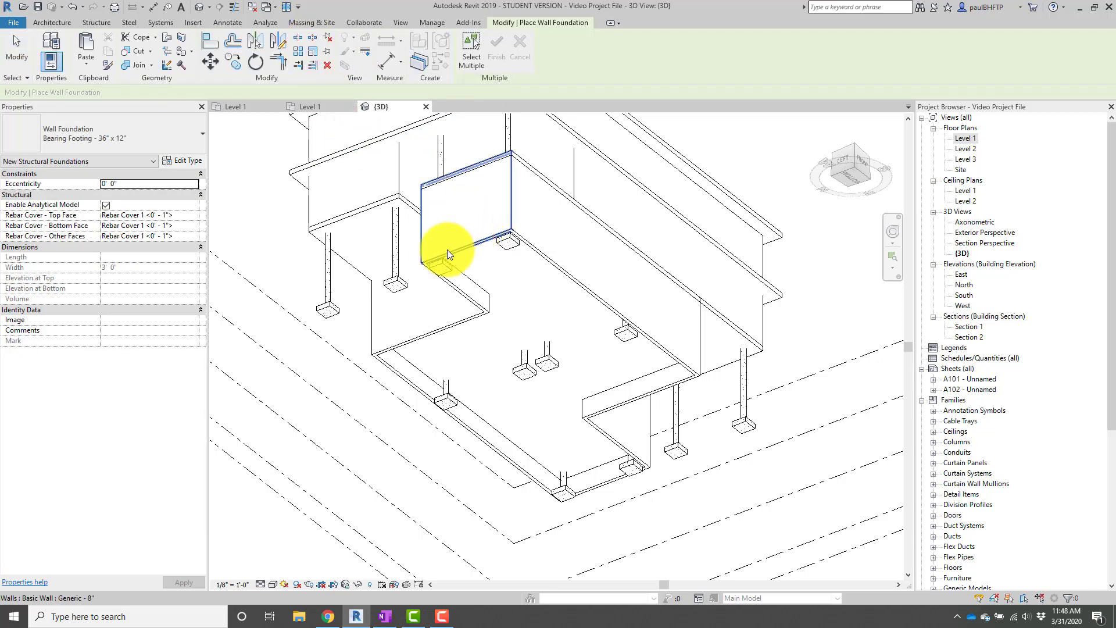
{"action": "left_click", "coordinate": [469, 245]}
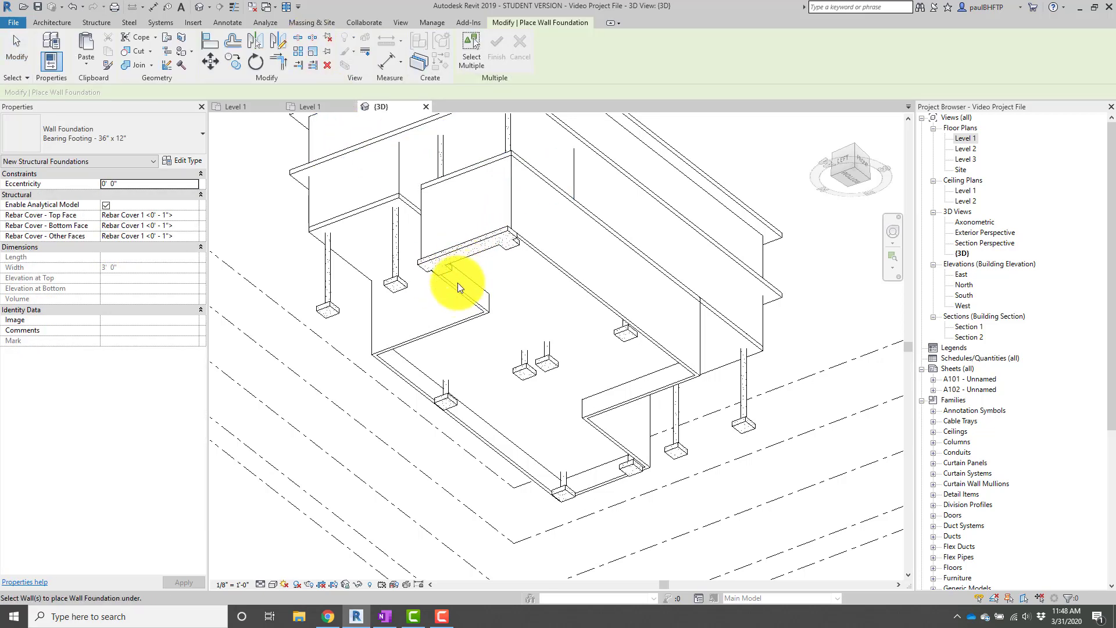
{"action": "left_click", "coordinate": [452, 323]}
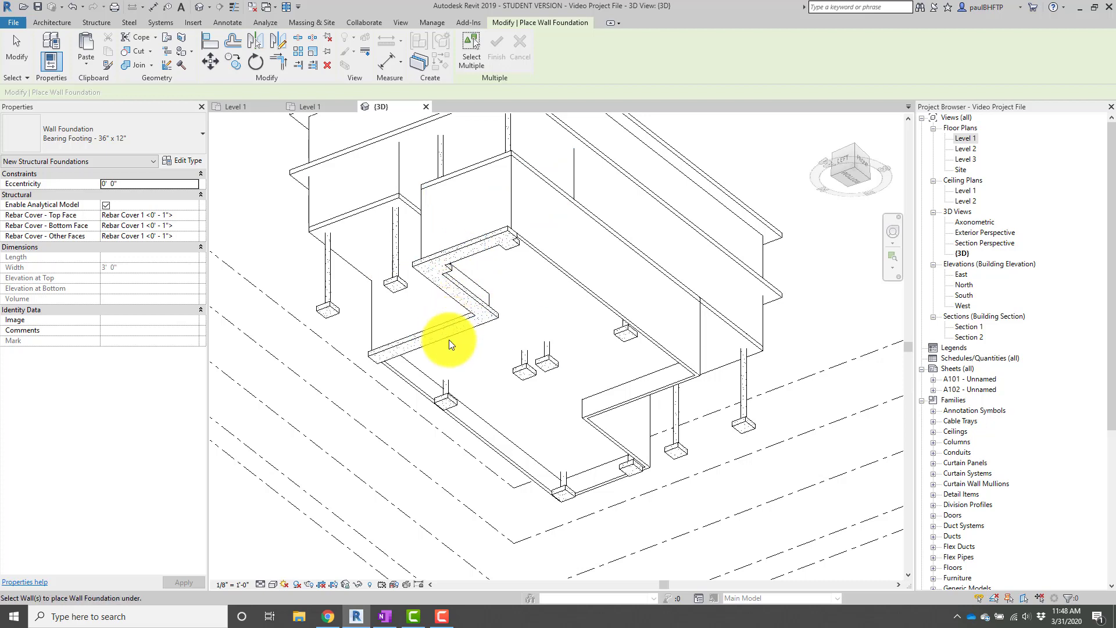
{"action": "left_click", "coordinate": [413, 386]}
{"action": "left_click", "coordinate": [596, 487]}
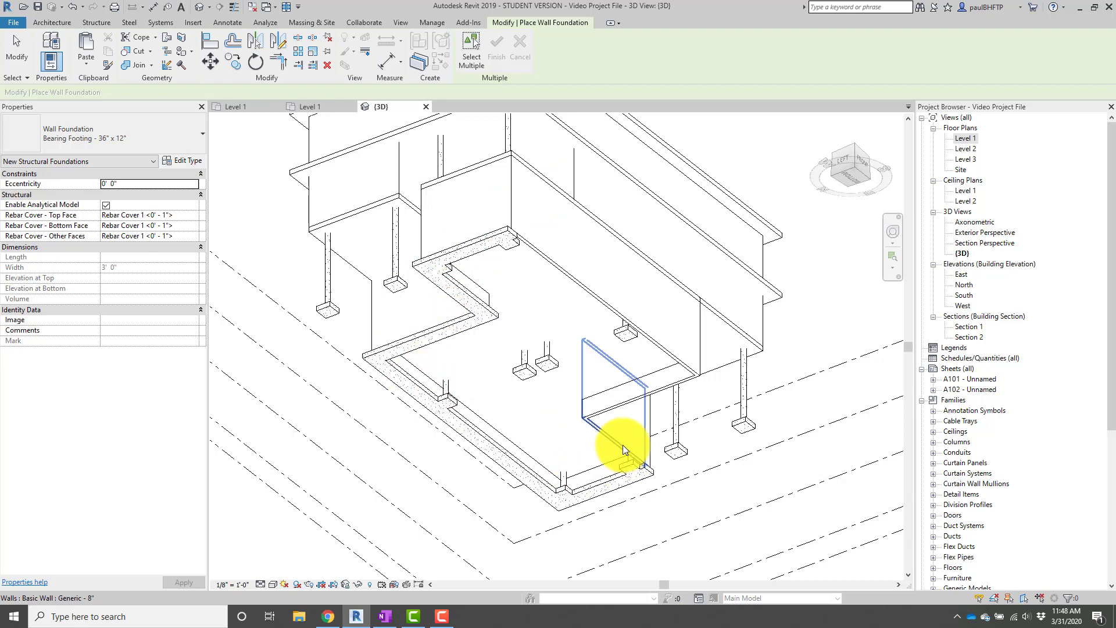
{"action": "left_click", "coordinate": [652, 348]}
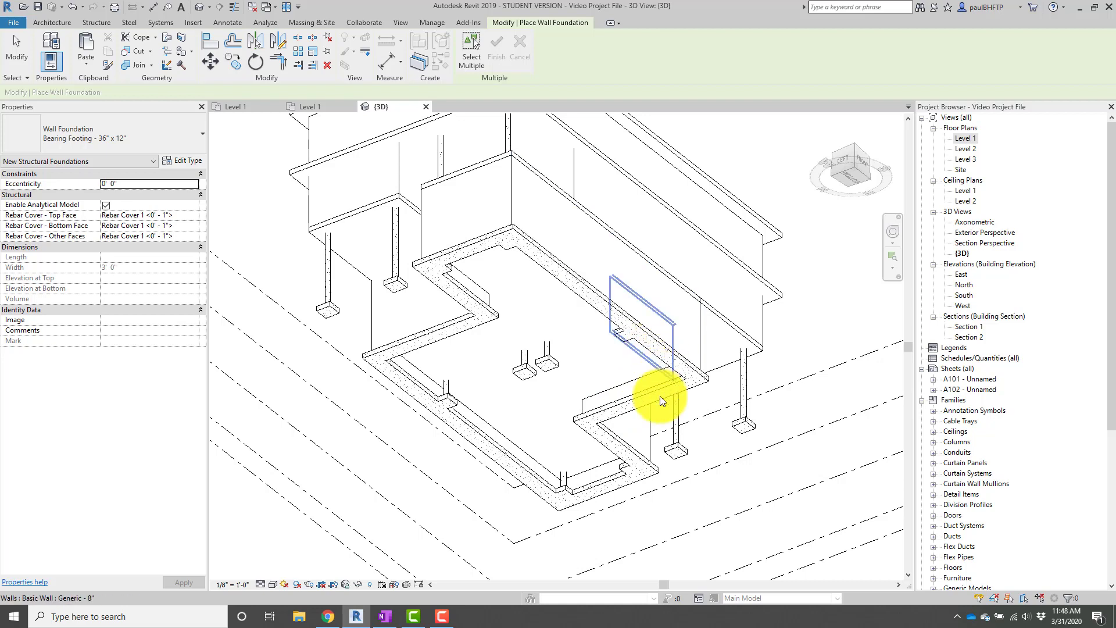
{"action": "scroll", "coordinate": [616, 369], "scroll_direction": "up", "scroll_amount": 3}
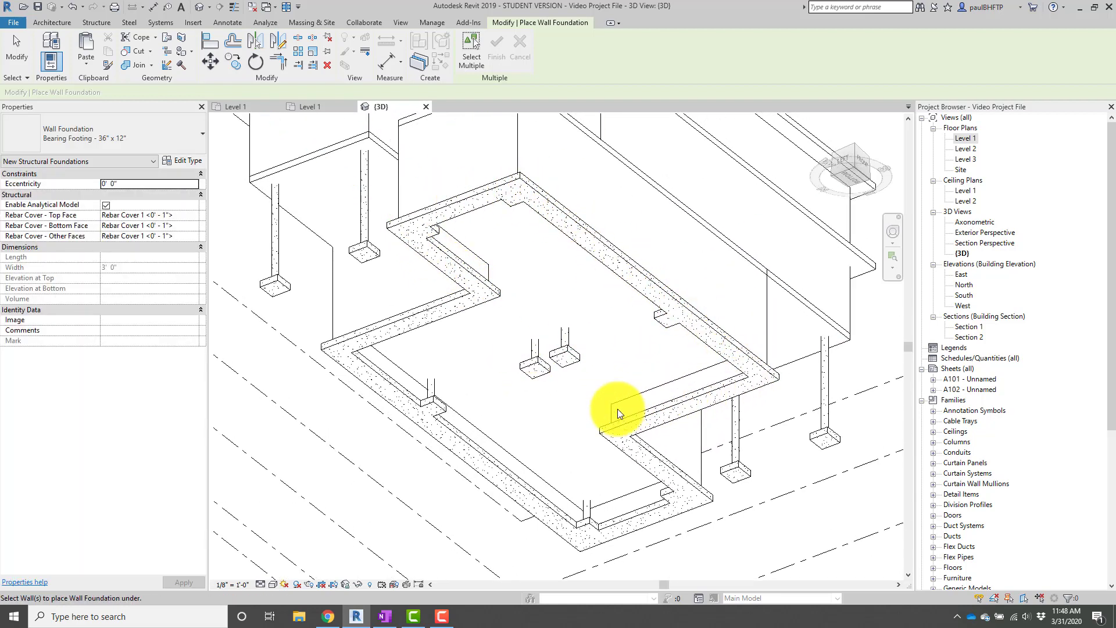
{"action": "scroll", "coordinate": [536, 386], "scroll_direction": "down", "scroll_amount": 2}
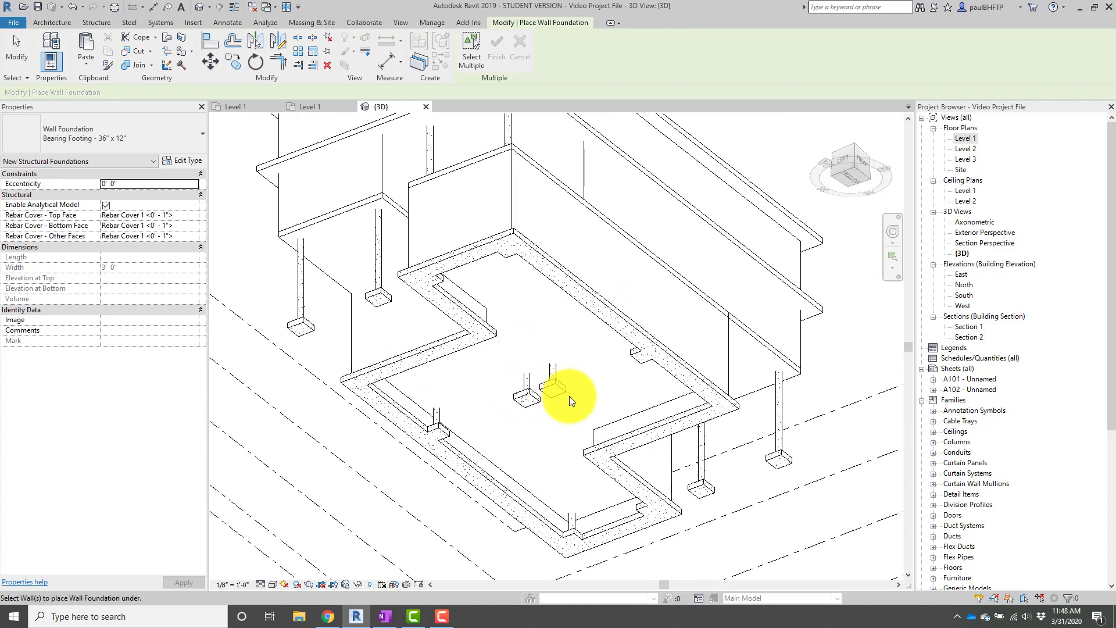
{"action": "scroll", "coordinate": [640, 349], "scroll_direction": "down", "scroll_amount": 2}
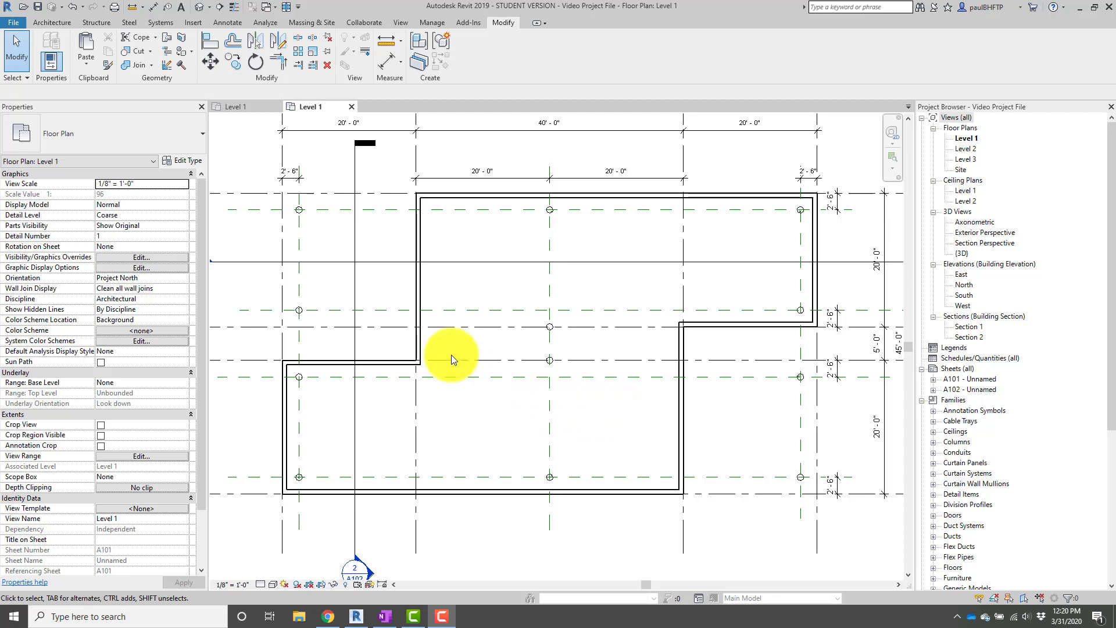
Start the Wall tool in the Level 1 plan with the Basic Wall type Generic - 5".
{"action": "left_click", "coordinate": [51, 22]}
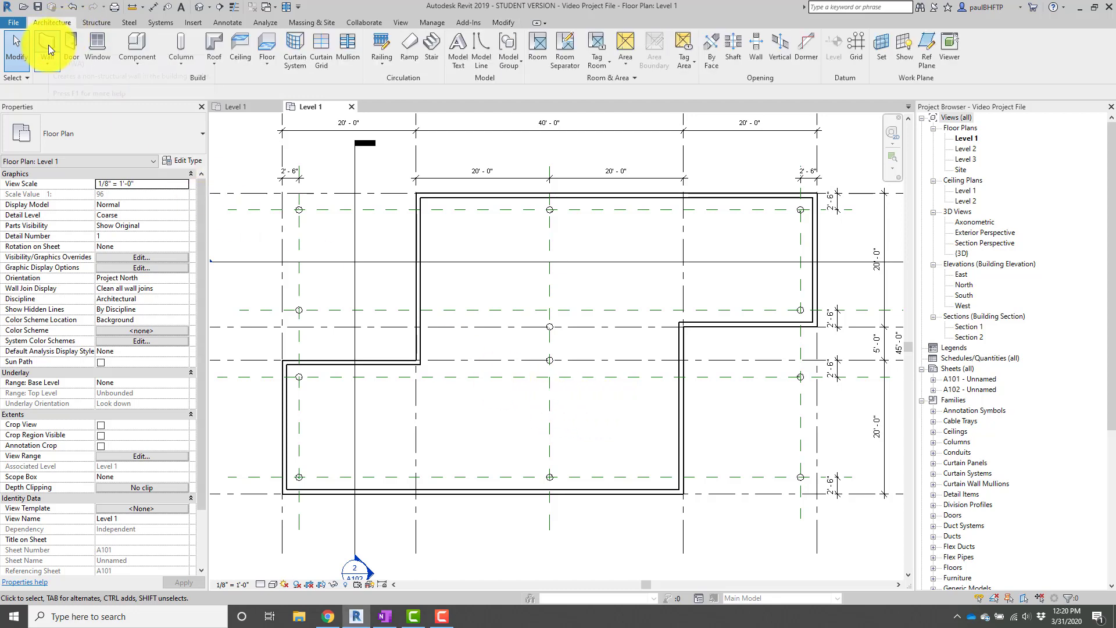
{"action": "key", "text": "w"}
{"action": "key", "text": "a"}
{"action": "left_click", "coordinate": [149, 138]}
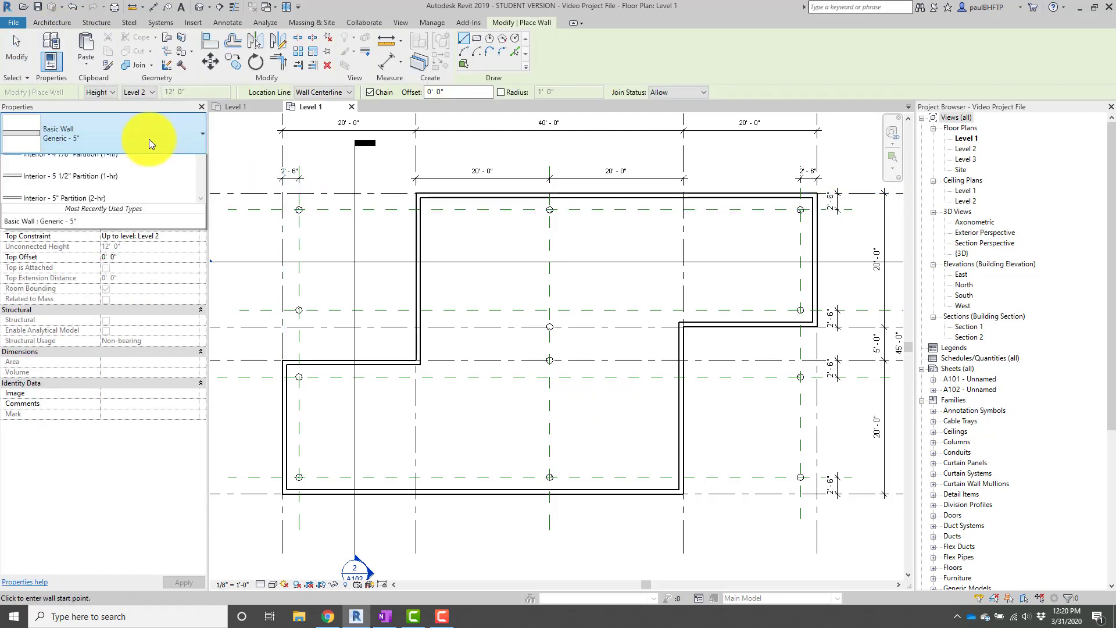
{"action": "left_click", "coordinate": [111, 256]}
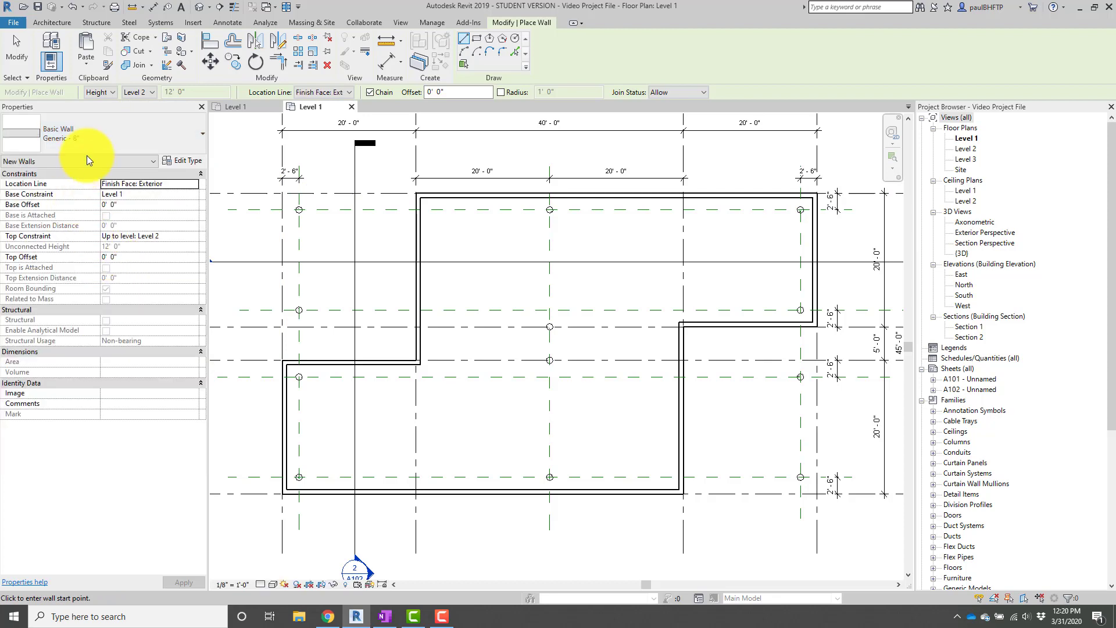
{"action": "left_click", "coordinate": [114, 138]}
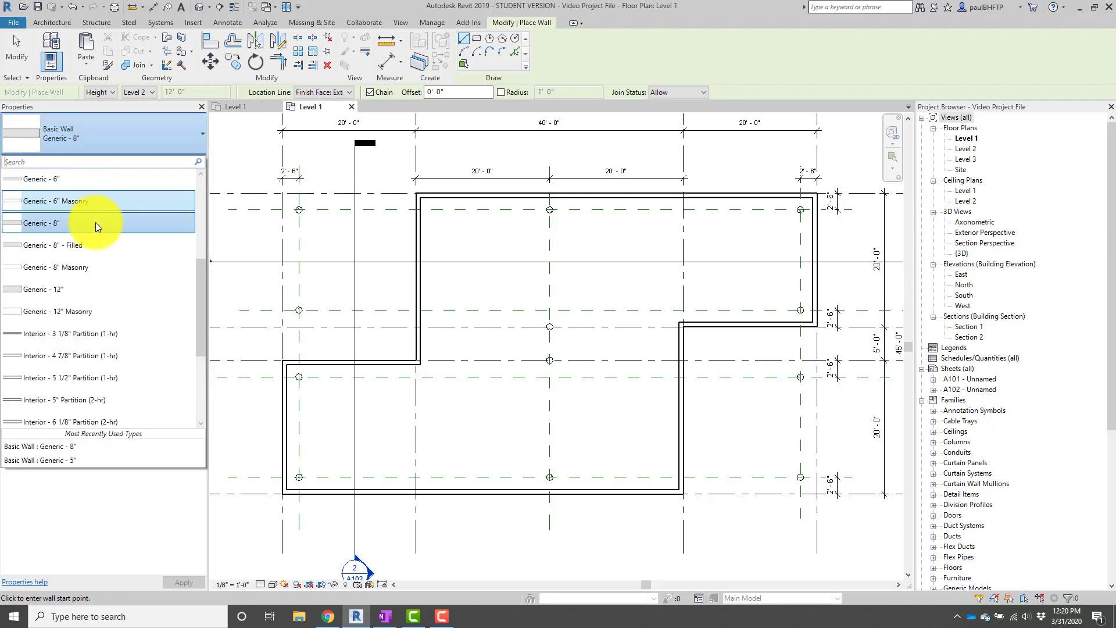
{"action": "scroll", "coordinate": [93, 239], "scroll_direction": "up", "scroll_amount": 1}
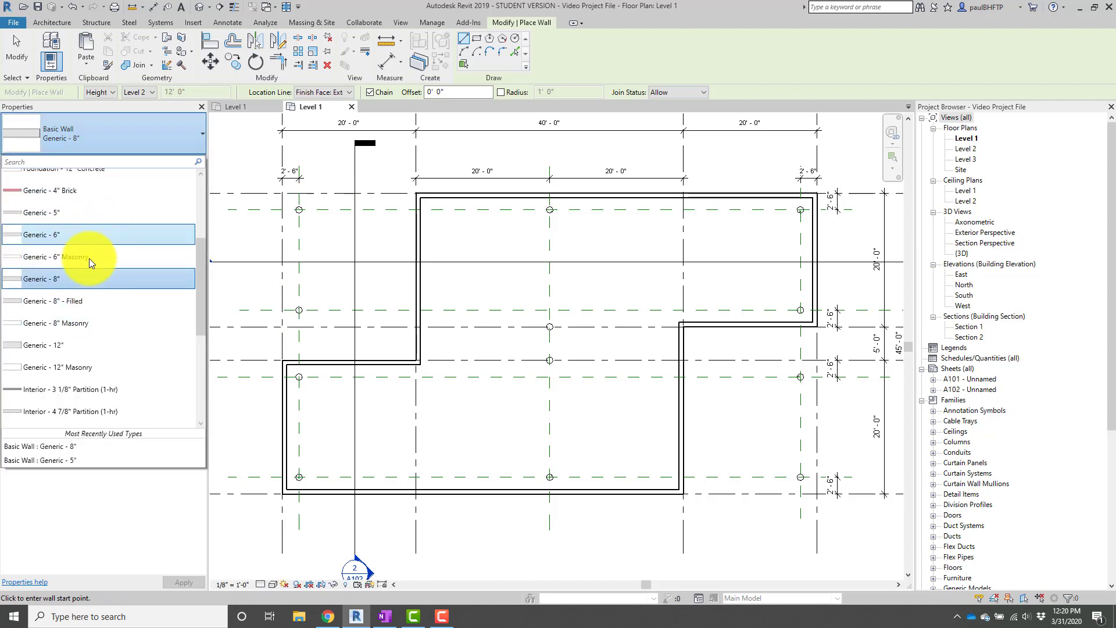
{"action": "left_click", "coordinate": [76, 213]}
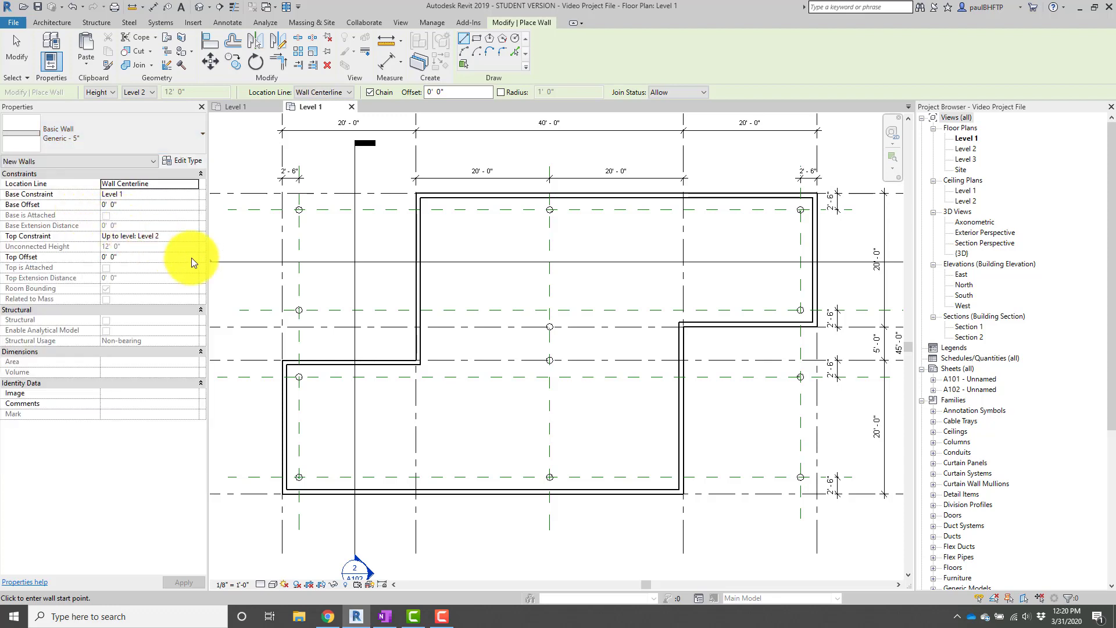
Set the location line for new walls to Finish Face: Exterior.
{"action": "scroll", "coordinate": [416, 407], "scroll_direction": "up", "scroll_amount": 1}
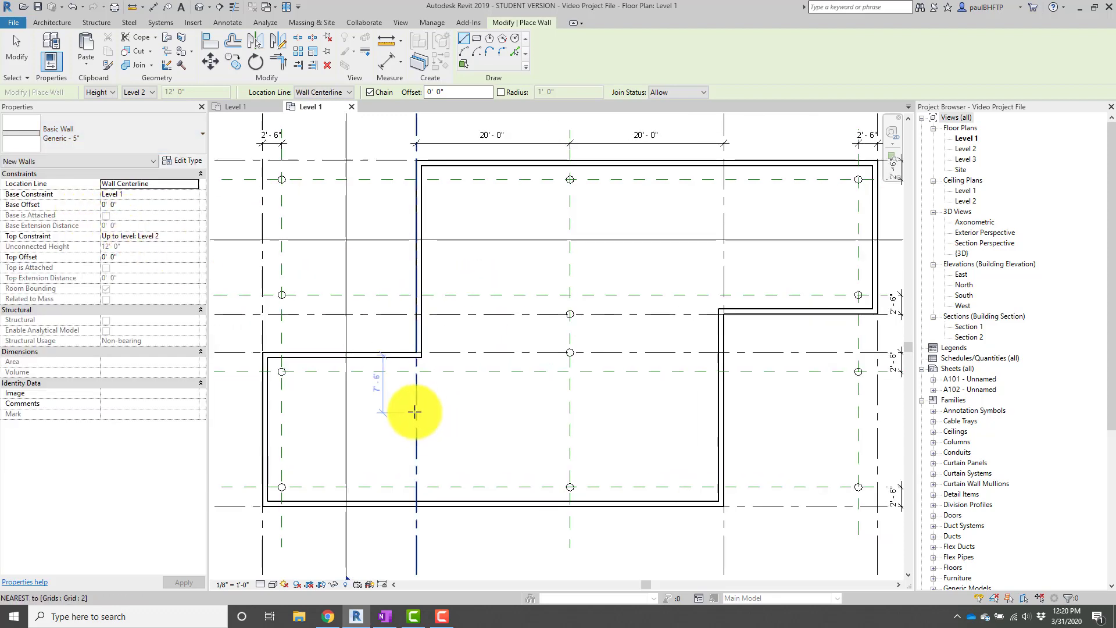
{"action": "scroll", "coordinate": [415, 411], "scroll_direction": "up", "scroll_amount": 2}
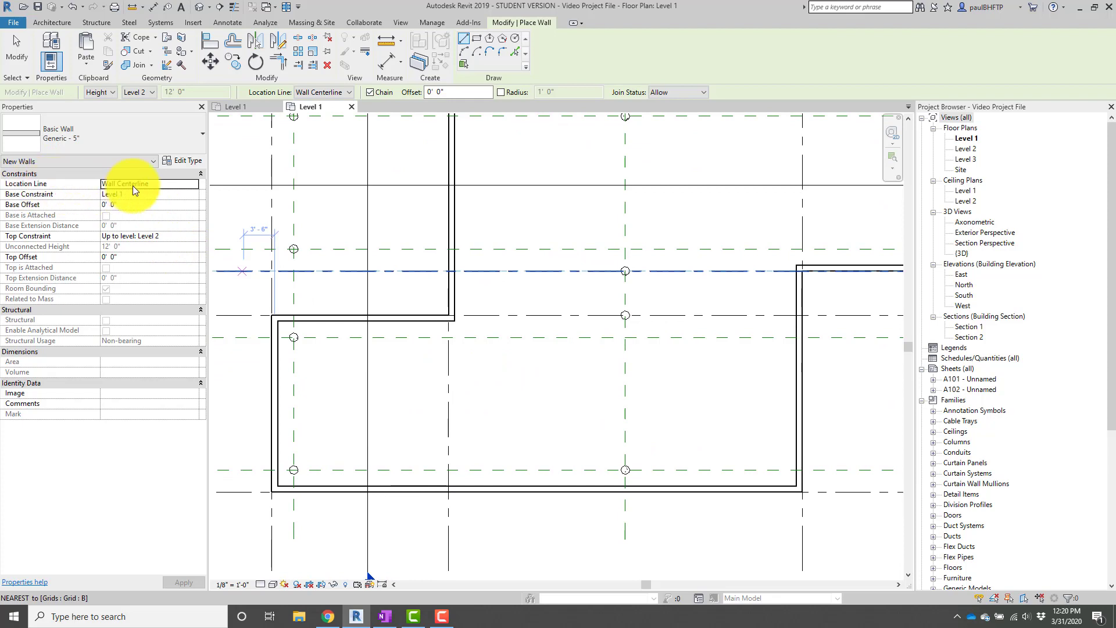
{"action": "left_click", "coordinate": [195, 183]}
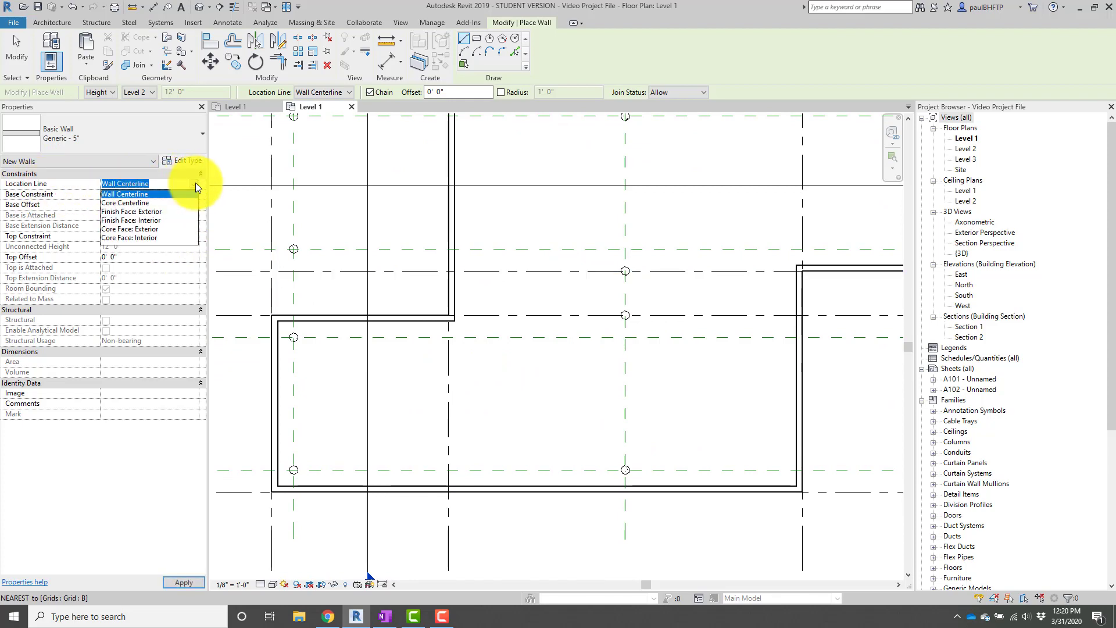
{"action": "left_click", "coordinate": [153, 213]}
Start a Generic - 5" wall southward from the inward building corner near grid 2, flipping its orientation about the location line.
{"action": "scroll", "coordinate": [453, 338], "scroll_direction": "up", "scroll_amount": 3}
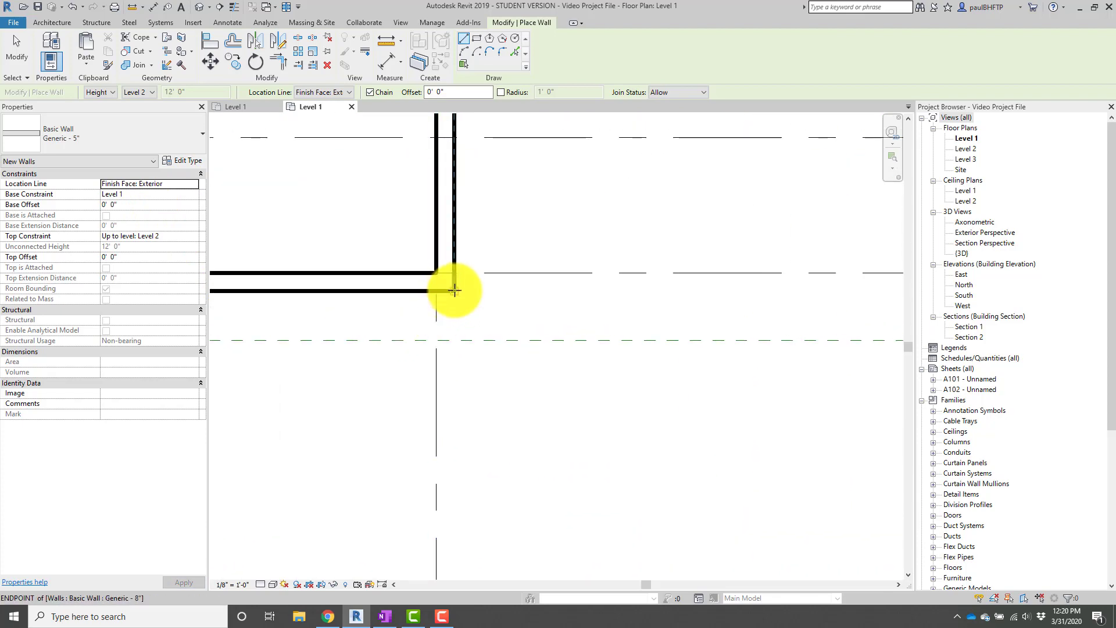
{"action": "left_click", "coordinate": [455, 290]}
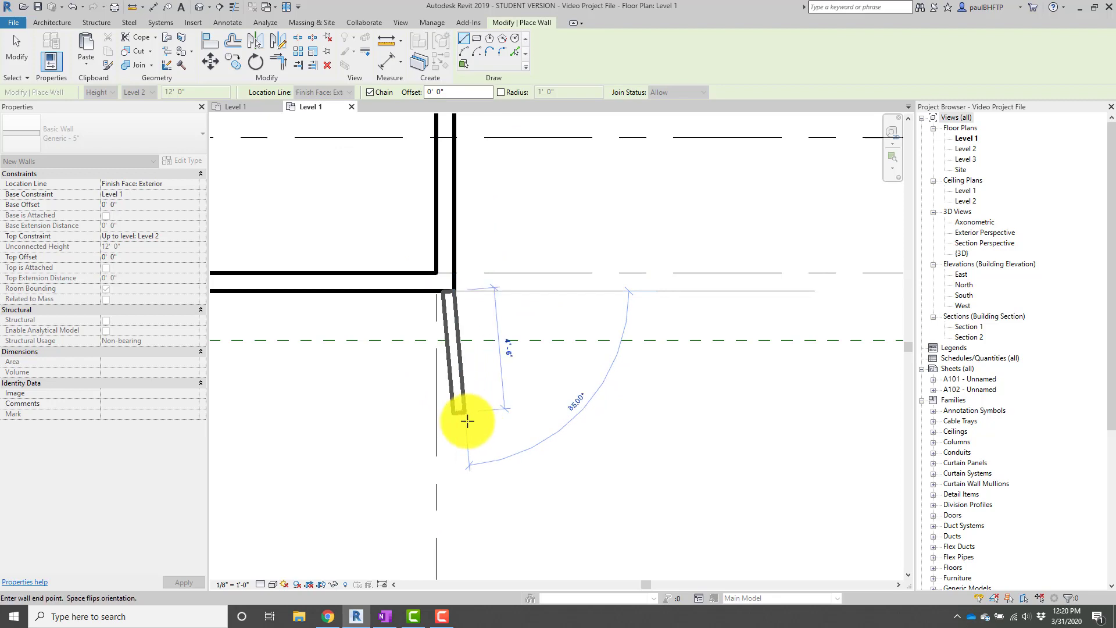
{"action": "scroll", "coordinate": [464, 419], "scroll_direction": "down", "scroll_amount": 1}
{"action": "middle_click_drag", "start_coordinate": [463, 419], "coordinate": [446, 388]}
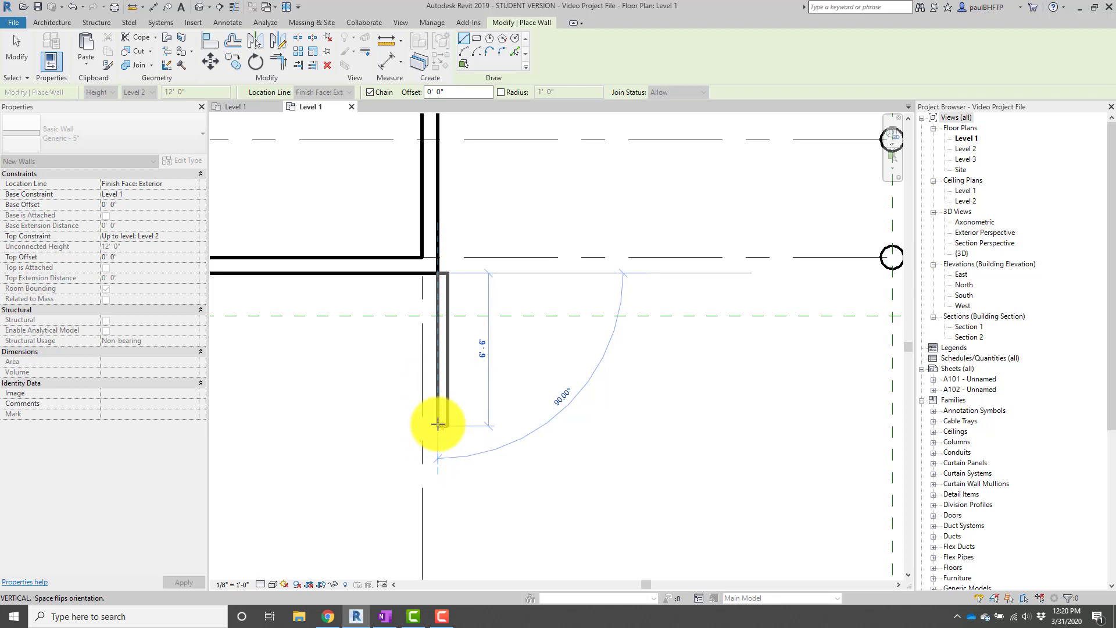
{"action": "key", "text": "space"}
{"action": "key", "text": "space"}
{"action": "key", "text": "space"}
{"action": "key", "text": "space"}
{"action": "key", "text": "space"}
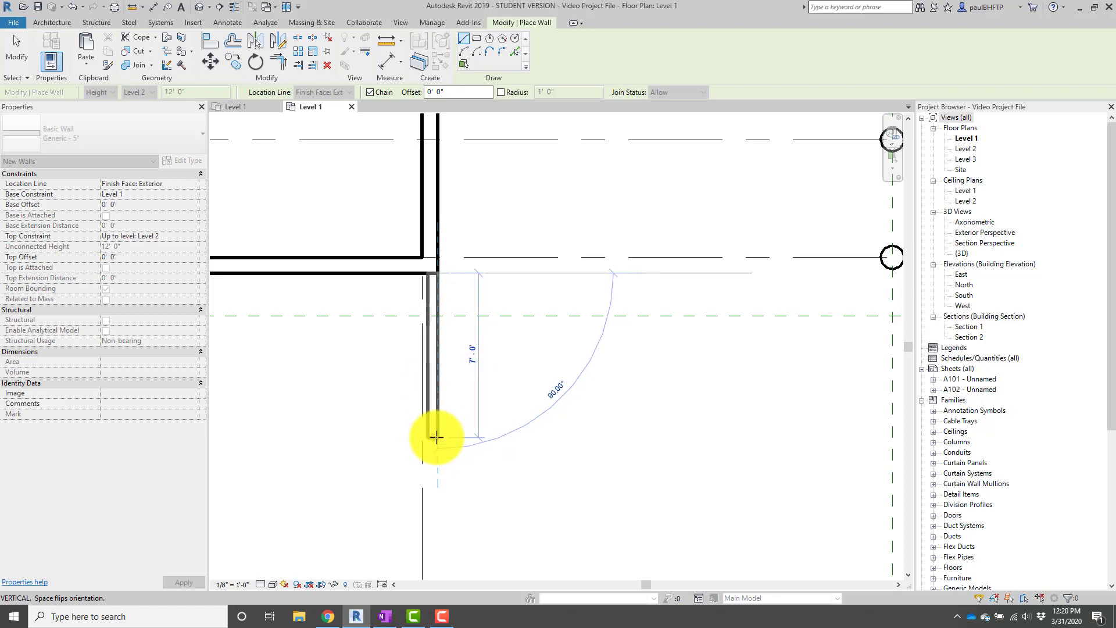
{"action": "key", "text": "space"}
{"action": "key", "text": "space"}
{"action": "key", "text": "space"}
{"action": "key", "text": "space"}
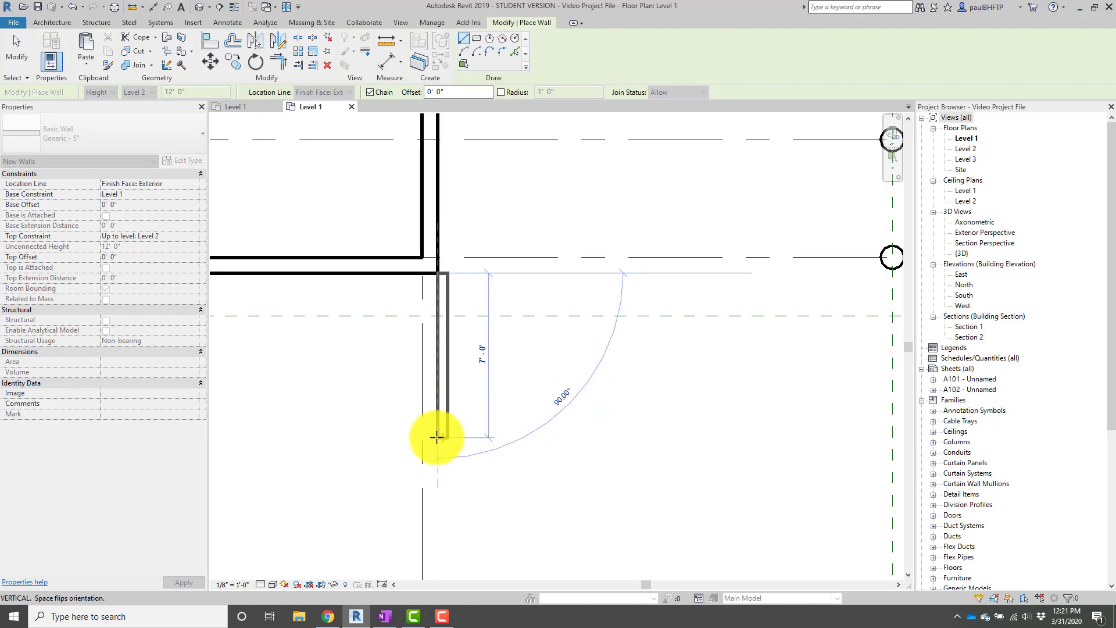
Finish the wall about 13' long with its body on the west side of the location line, and end wall placement.
{"action": "scroll", "coordinate": [437, 437], "scroll_direction": "down", "scroll_amount": 3}
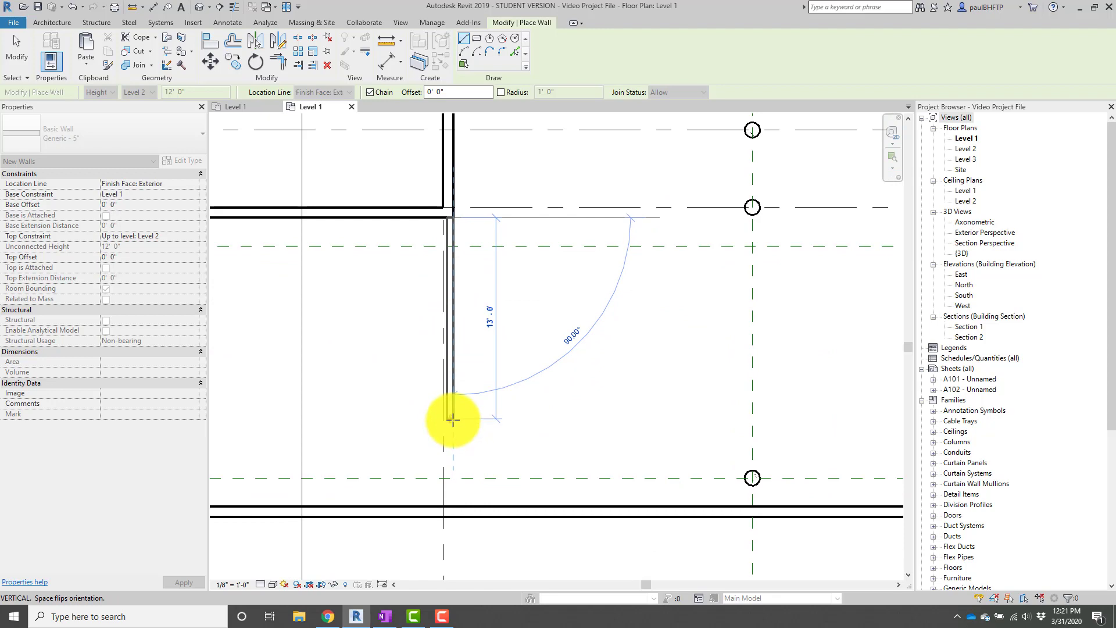
{"action": "key", "text": "Return"}
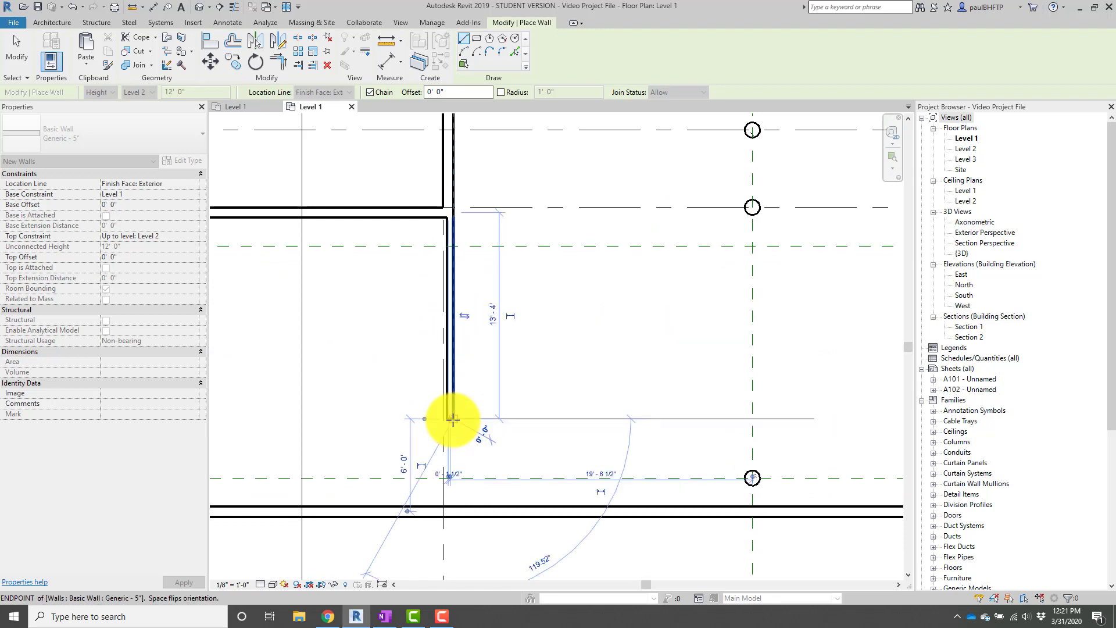
{"action": "key", "text": "Escape"}
{"action": "scroll", "coordinate": [554, 387], "scroll_direction": "down", "scroll_amount": 2}
{"action": "key", "text": "Escape"}
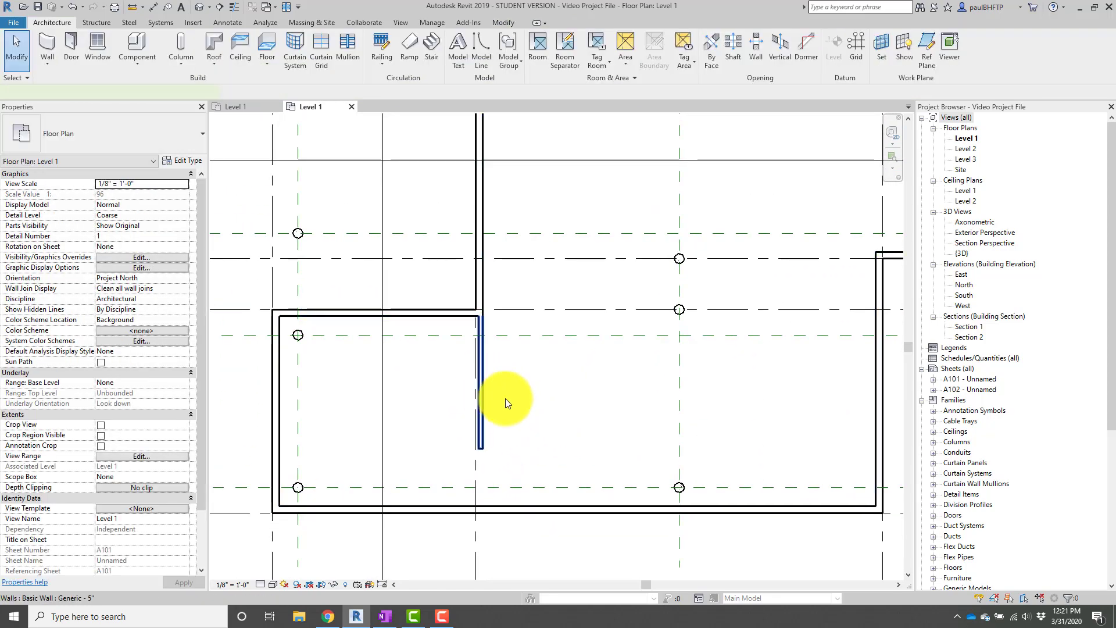
Examine the constraints of the new partition near grid 2 and deselect it.
{"action": "left_click", "coordinate": [480, 395]}
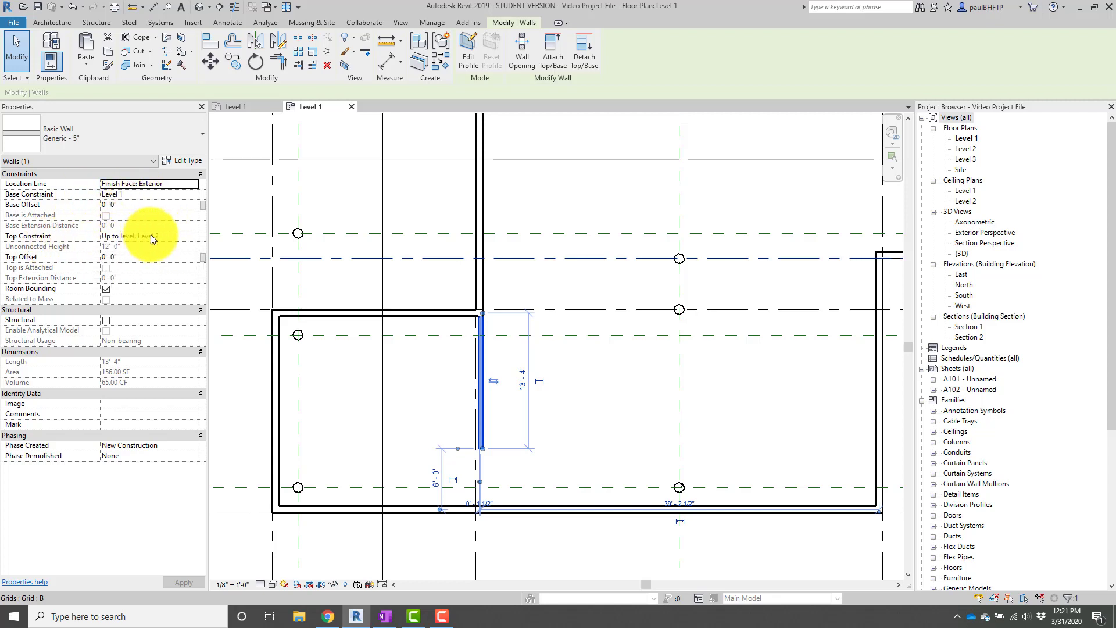
{"action": "scroll", "coordinate": [532, 384], "scroll_direction": "down", "scroll_amount": 2}
{"action": "left_click", "coordinate": [579, 413]}
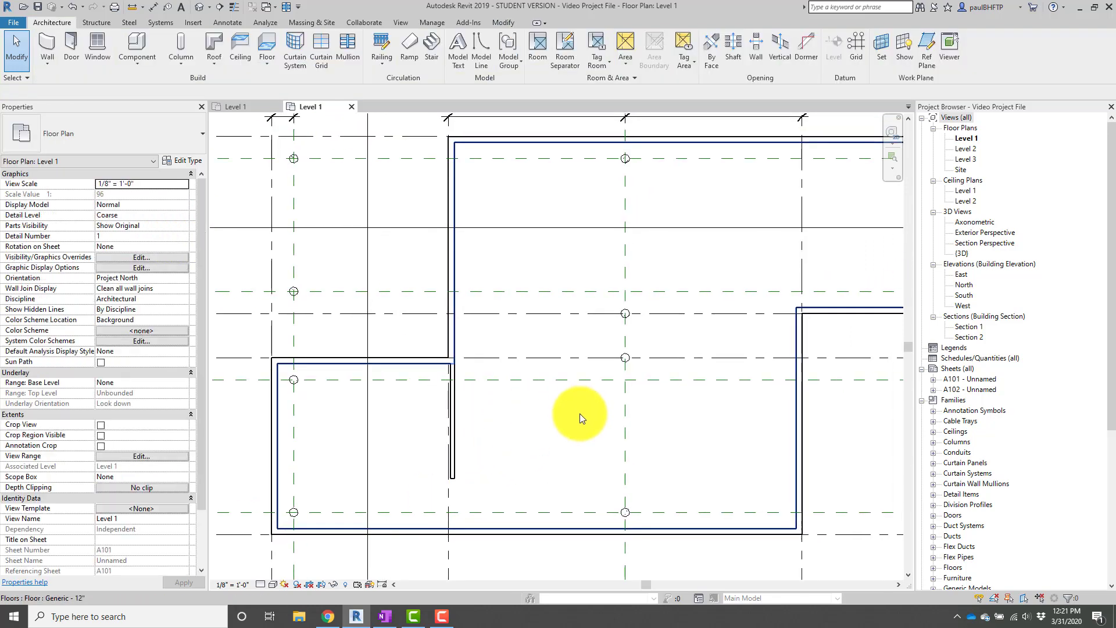
Draw a Generic - 5" wall from the inward building corner at grid 3 straight north to the north exterior wall.
{"action": "middle_click_drag", "start_coordinate": [648, 435], "coordinate": [633, 452]}
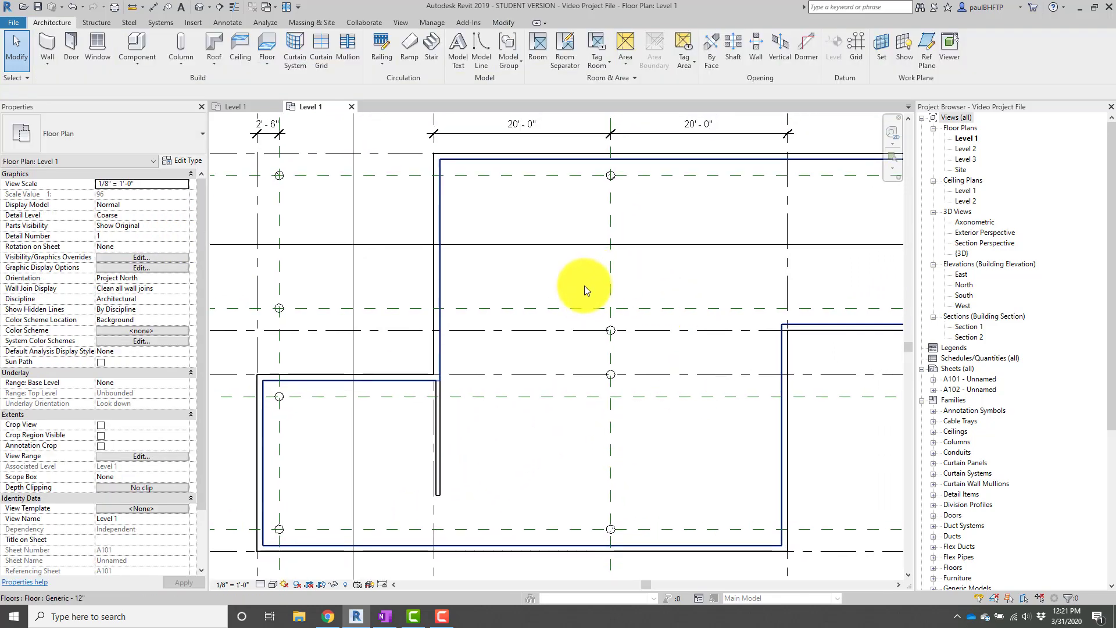
{"action": "middle_click_drag", "start_coordinate": [579, 304], "coordinate": [435, 327]}
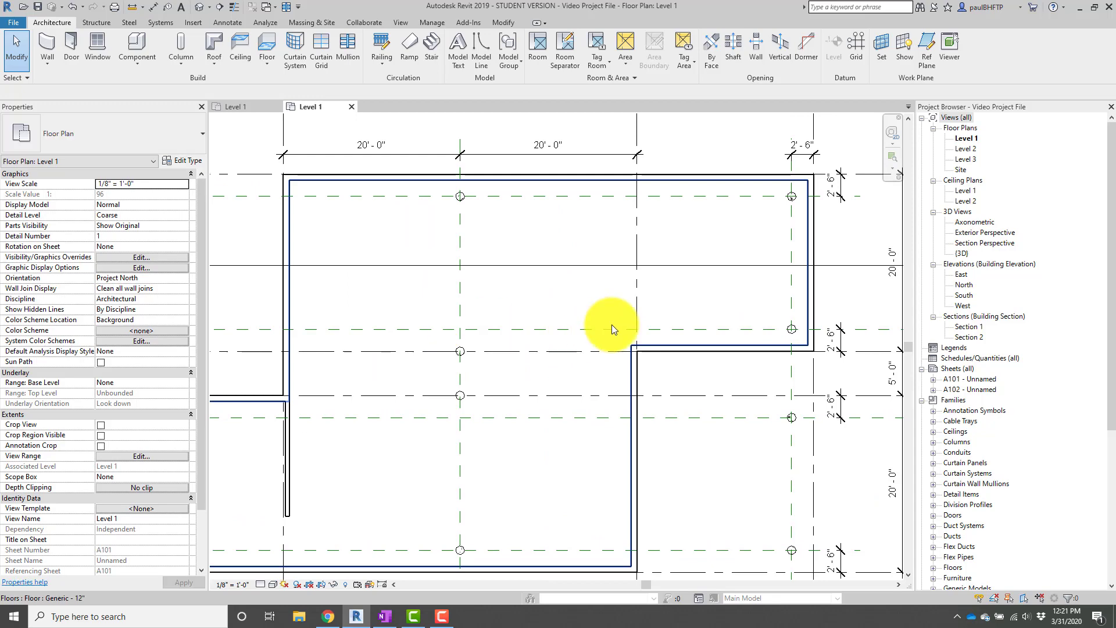
{"action": "scroll", "coordinate": [633, 337], "scroll_direction": "up", "scroll_amount": 3}
{"action": "key", "text": "w"}
{"action": "key", "text": "a"}
{"action": "left_click", "coordinate": [633, 356]}
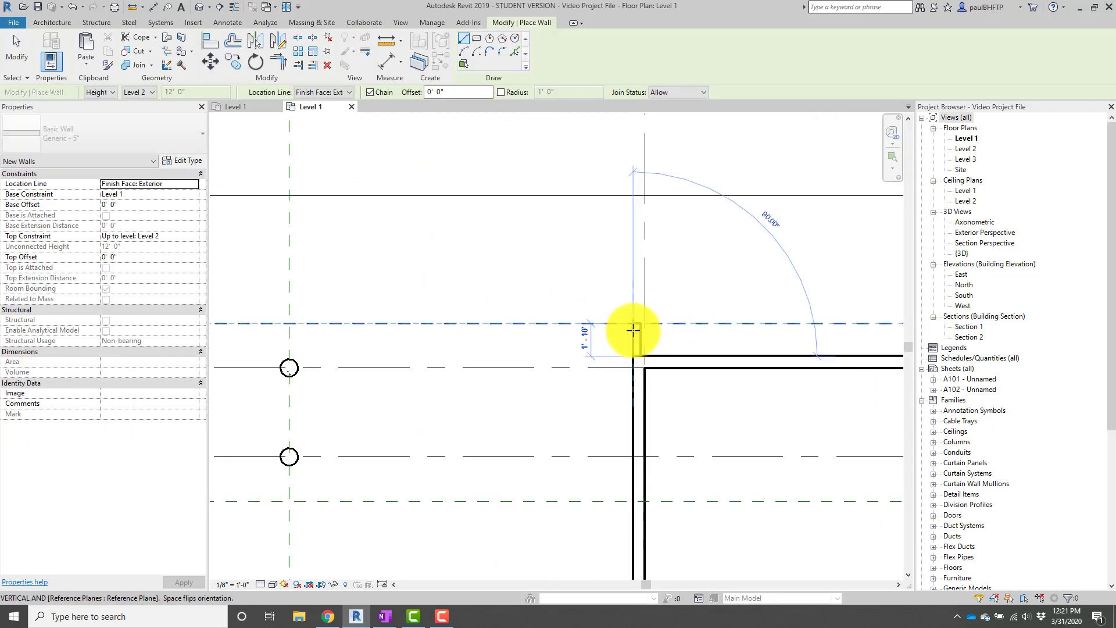
{"action": "scroll", "coordinate": [633, 322], "scroll_direction": "down", "scroll_amount": 2}
{"action": "middle_click_drag", "start_coordinate": [633, 277], "coordinate": [654, 370]}
{"action": "left_click", "coordinate": [655, 209]}
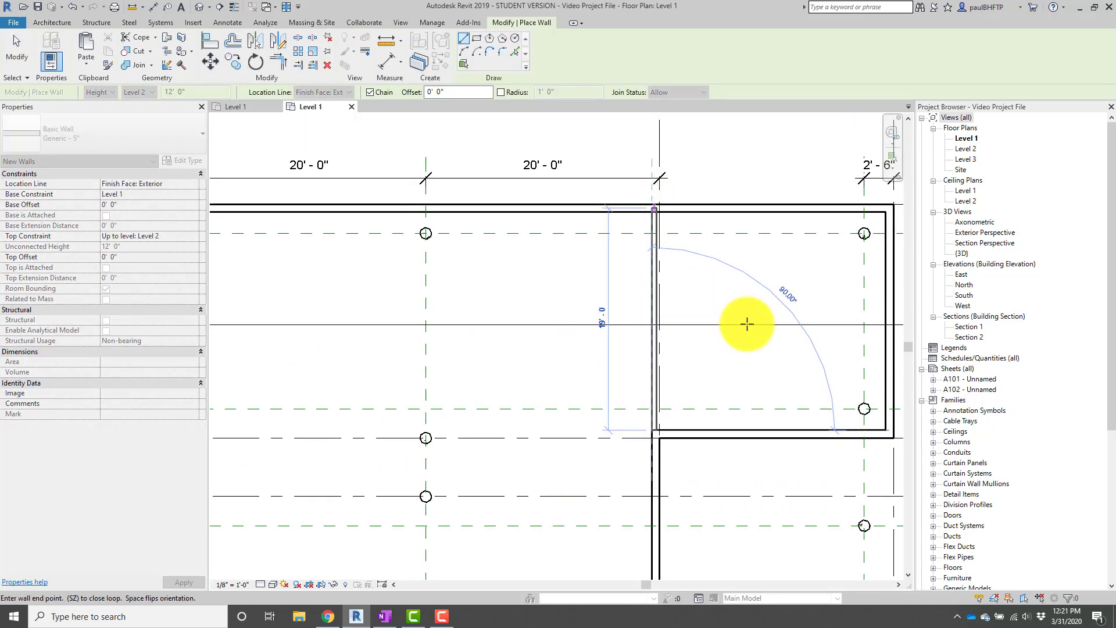
{"action": "key", "text": "Escape"}
{"action": "key", "text": "Escape"}
Draw a Generic - 5" wall along the central reference plane from the north exterior wall south to the column on grid B.
{"action": "scroll", "coordinate": [748, 324], "scroll_direction": "down", "scroll_amount": 2}
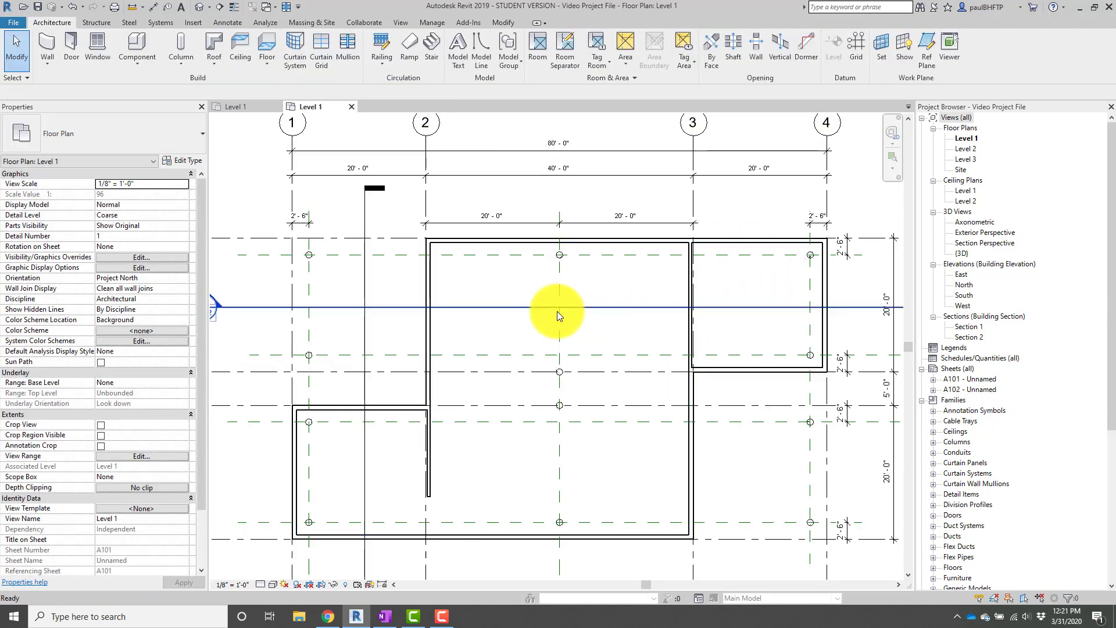
{"action": "key", "text": "w"}
{"action": "key", "text": "a"}
{"action": "scroll", "coordinate": [560, 265], "scroll_direction": "up", "scroll_amount": 2}
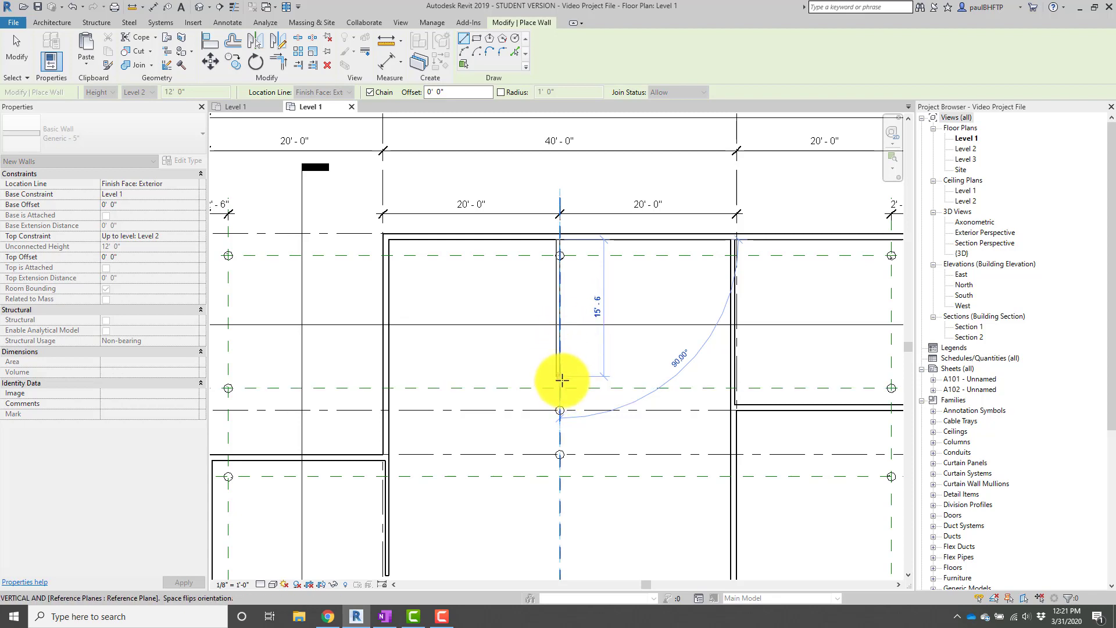
{"action": "scroll", "coordinate": [563, 408], "scroll_direction": "up", "scroll_amount": 3}
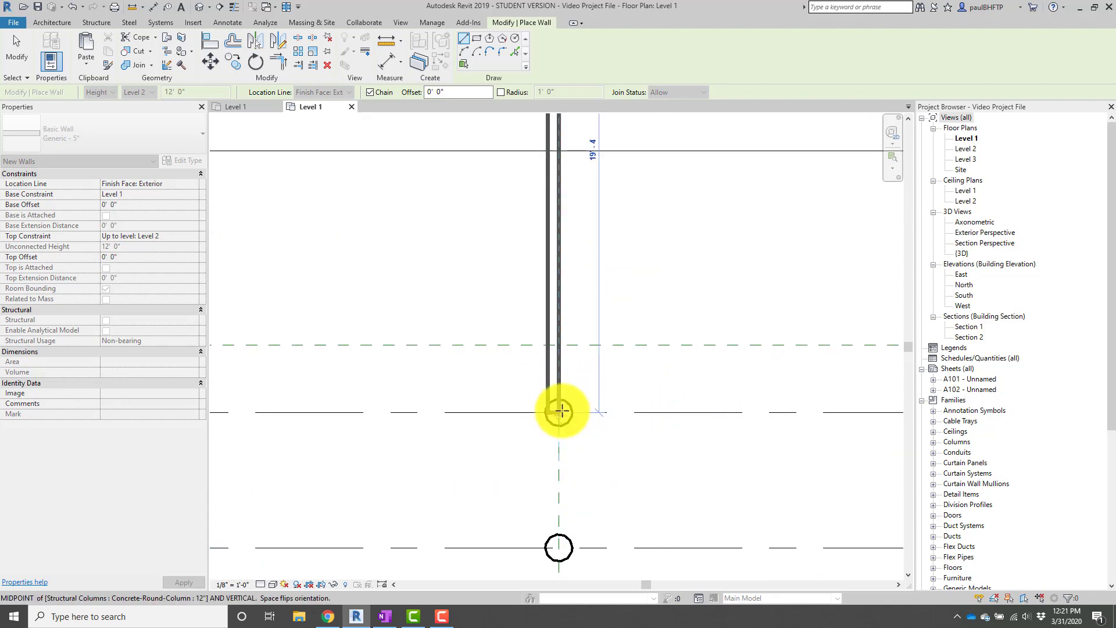
{"action": "left_click", "coordinate": [563, 412]}
Draw a Generic - 5" wall along grid B from the west exterior wall at grid 2 to the building corner at grid 3.
{"action": "scroll", "coordinate": [693, 341], "scroll_direction": "down", "scroll_amount": 5}
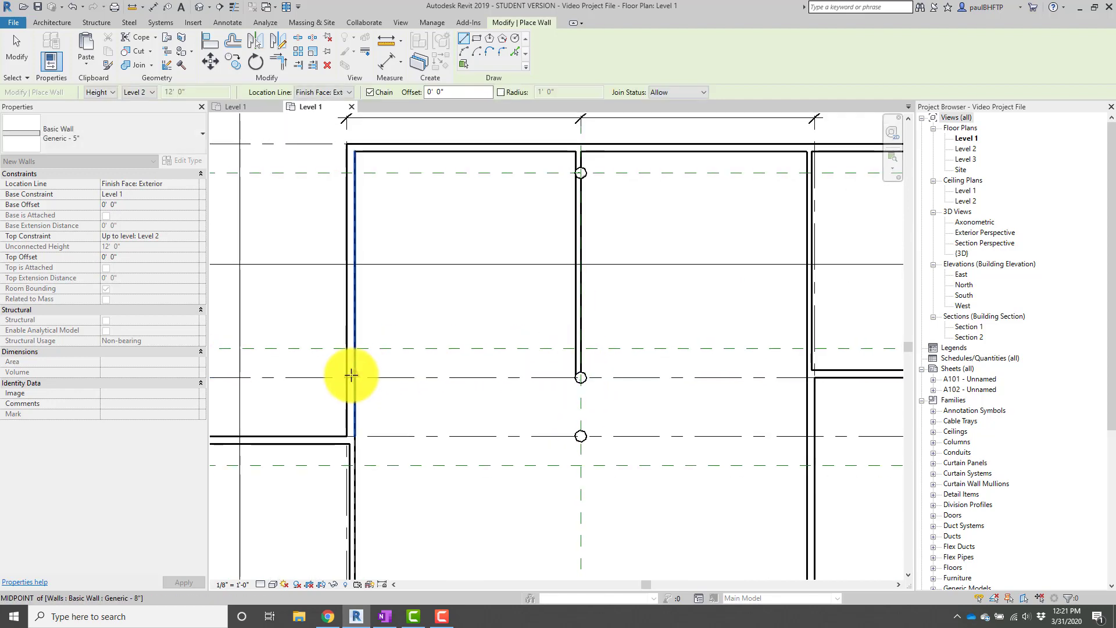
{"action": "left_click", "coordinate": [351, 375]}
{"action": "scroll", "coordinate": [357, 377], "scroll_direction": "up", "scroll_amount": 2}
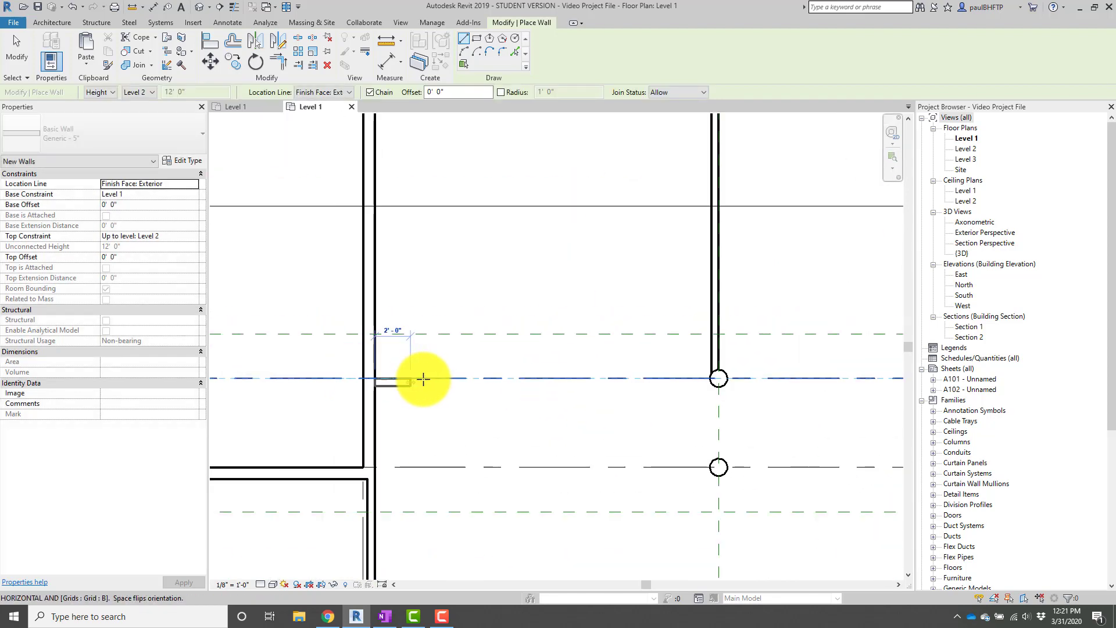
{"action": "scroll", "coordinate": [495, 379], "scroll_direction": "down", "scroll_amount": 3}
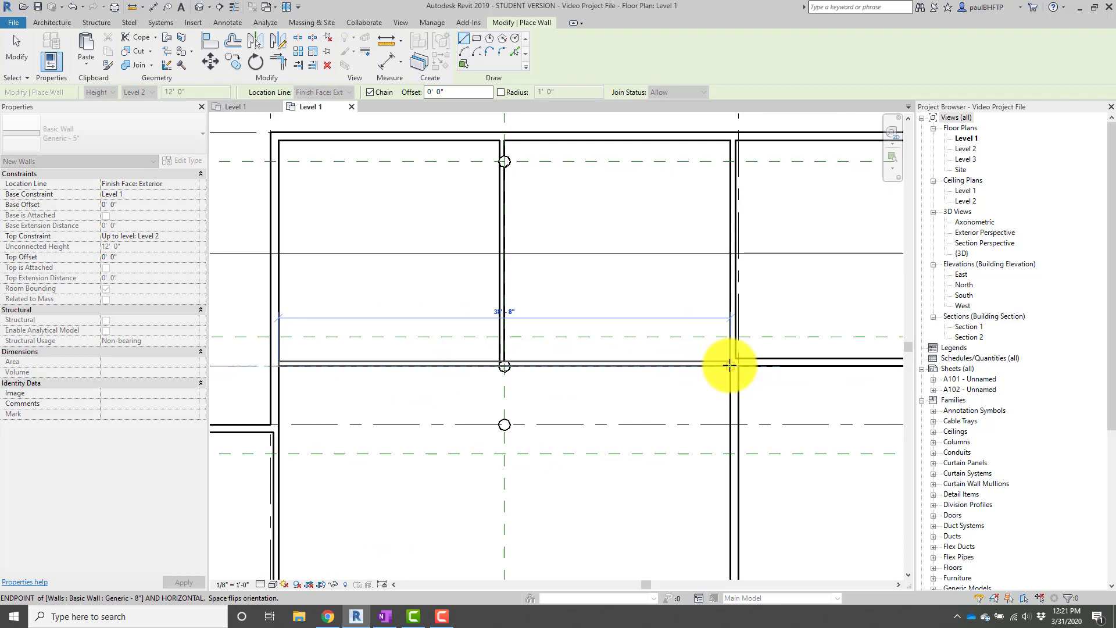
{"action": "left_click", "coordinate": [730, 365]}
{"action": "key", "text": "Escape"}
{"action": "key", "text": "Escape"}
Draw a Generic - 5" wall through the middle of the northwest room, from the north exterior wall to the grid B partition.
{"action": "scroll", "coordinate": [616, 378], "scroll_direction": "down", "scroll_amount": 1}
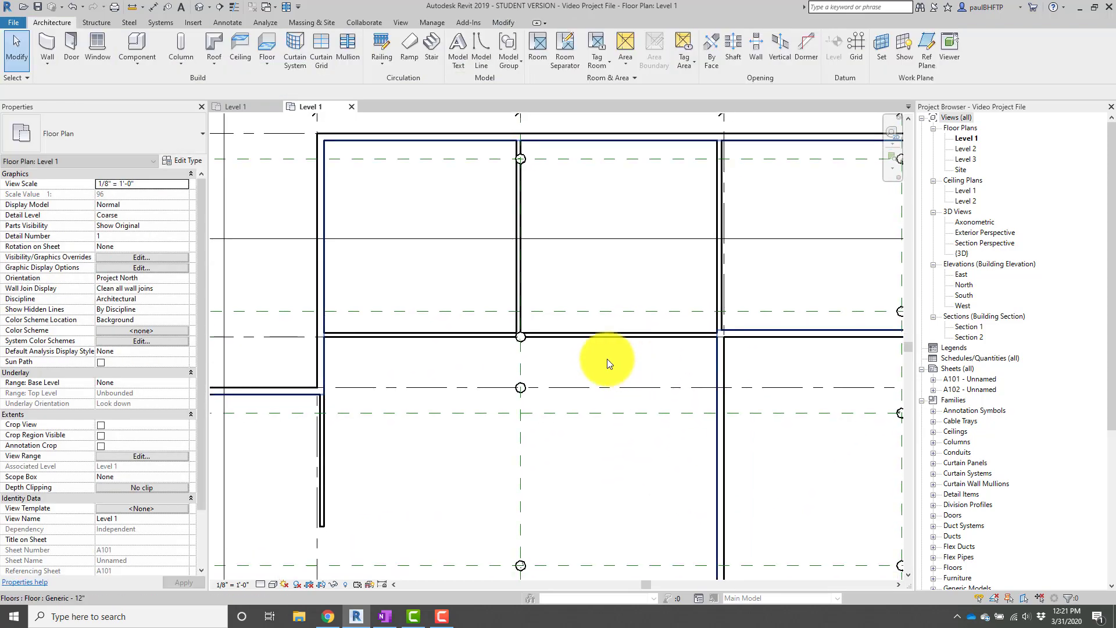
{"action": "scroll", "coordinate": [499, 323], "scroll_direction": "up", "scroll_amount": 2}
{"action": "middle_click_drag", "start_coordinate": [500, 324], "coordinate": [566, 414]}
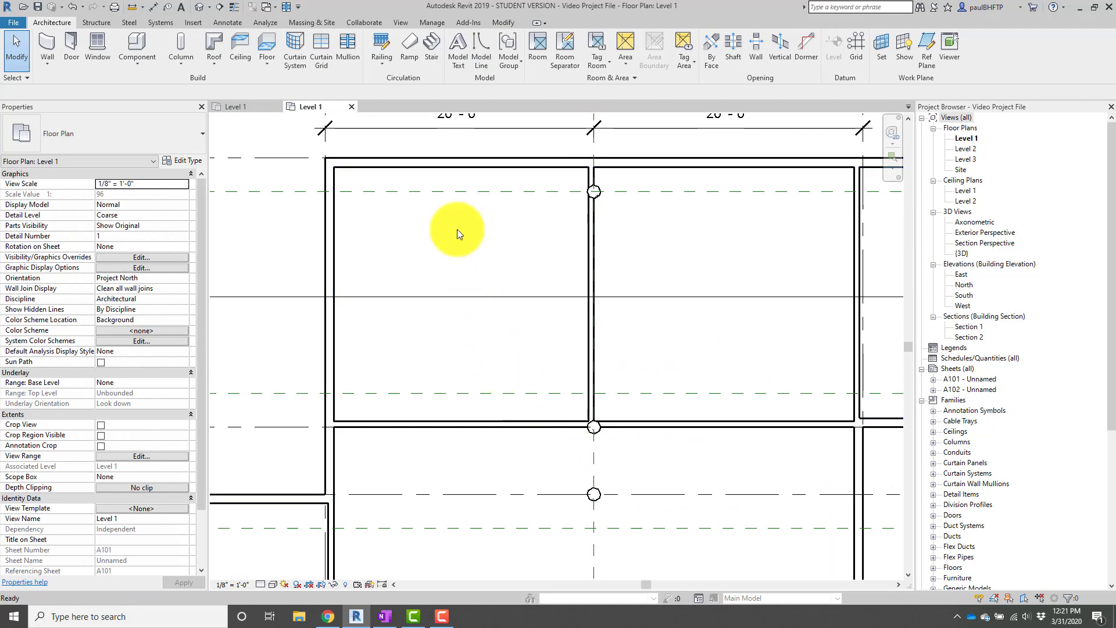
{"action": "key", "text": "w"}
{"action": "key", "text": "a"}
{"action": "left_click", "coordinate": [457, 167]}
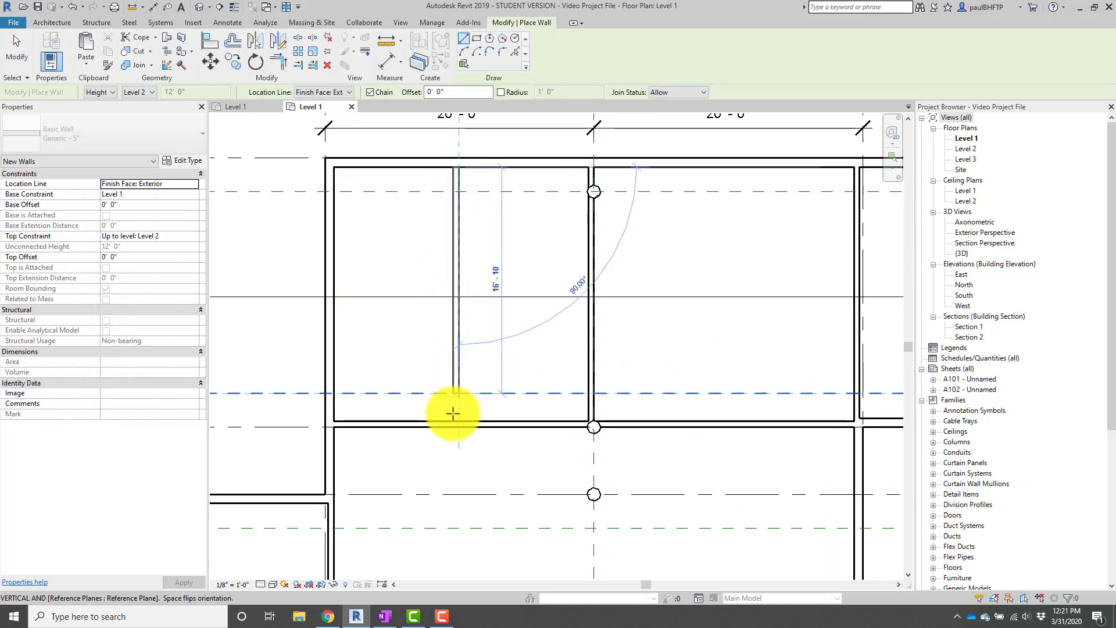
{"action": "left_click", "coordinate": [454, 417]}
{"action": "key", "text": "Escape"}
{"action": "key", "text": "Escape"}
{"action": "middle_click_drag", "start_coordinate": [541, 278], "coordinate": [569, 272]}
{"action": "scroll", "coordinate": [636, 206], "scroll_direction": "up", "scroll_amount": 2}
{"action": "scroll", "coordinate": [655, 263], "scroll_direction": "down", "scroll_amount": 1}
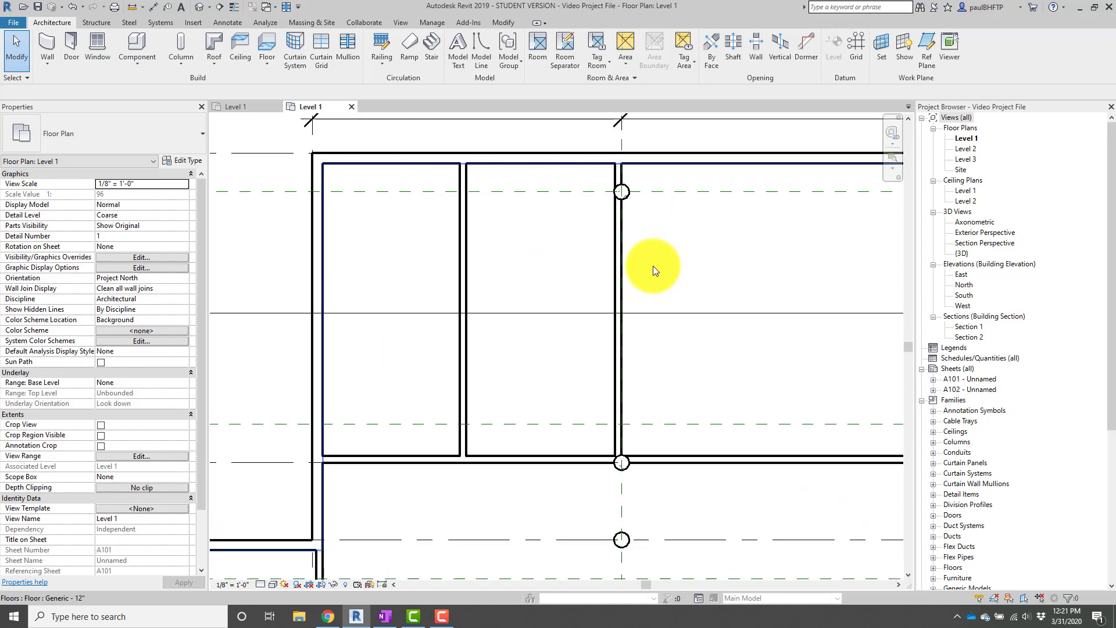
{"action": "key", "text": "i"}
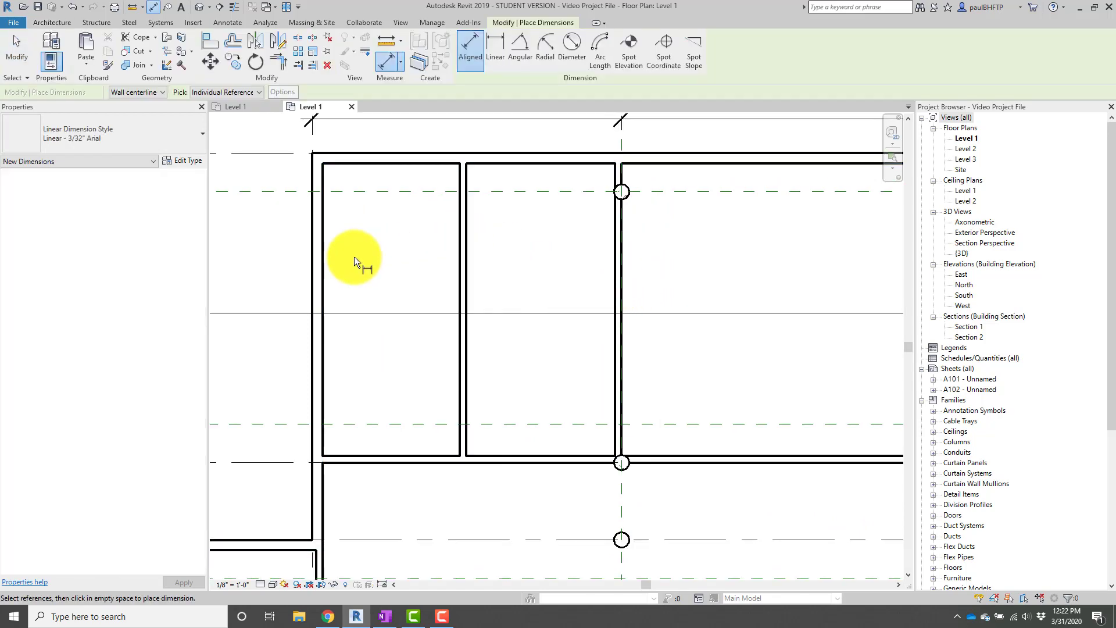
{"action": "left_click", "coordinate": [323, 256]}
{"action": "key", "text": "Escape"}
{"action": "key", "text": "Escape"}
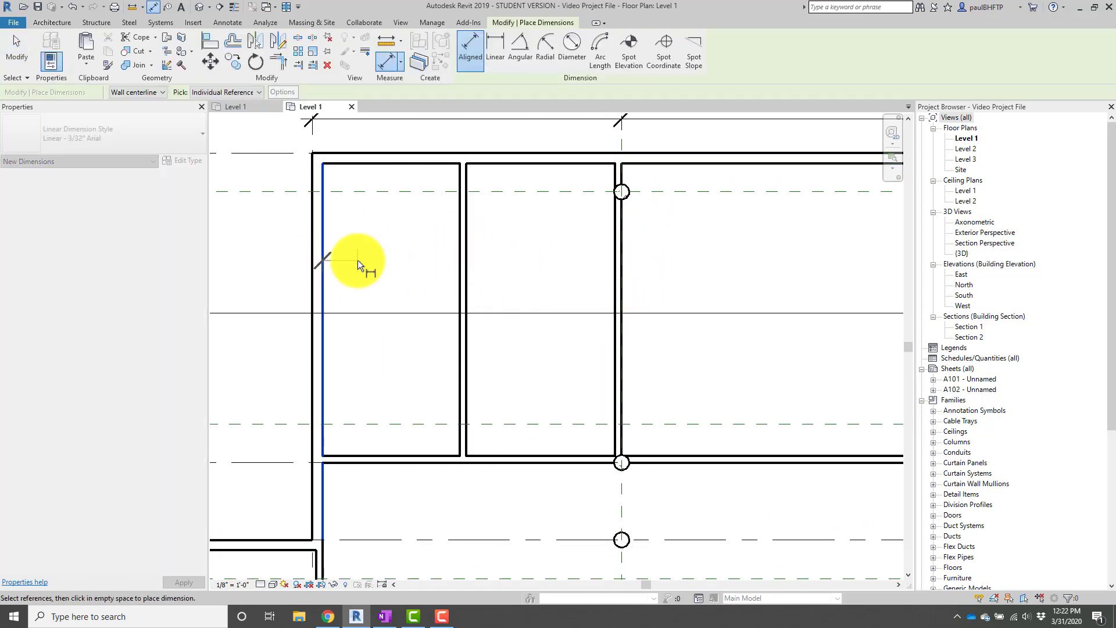
{"action": "left_click", "coordinate": [463, 249]}
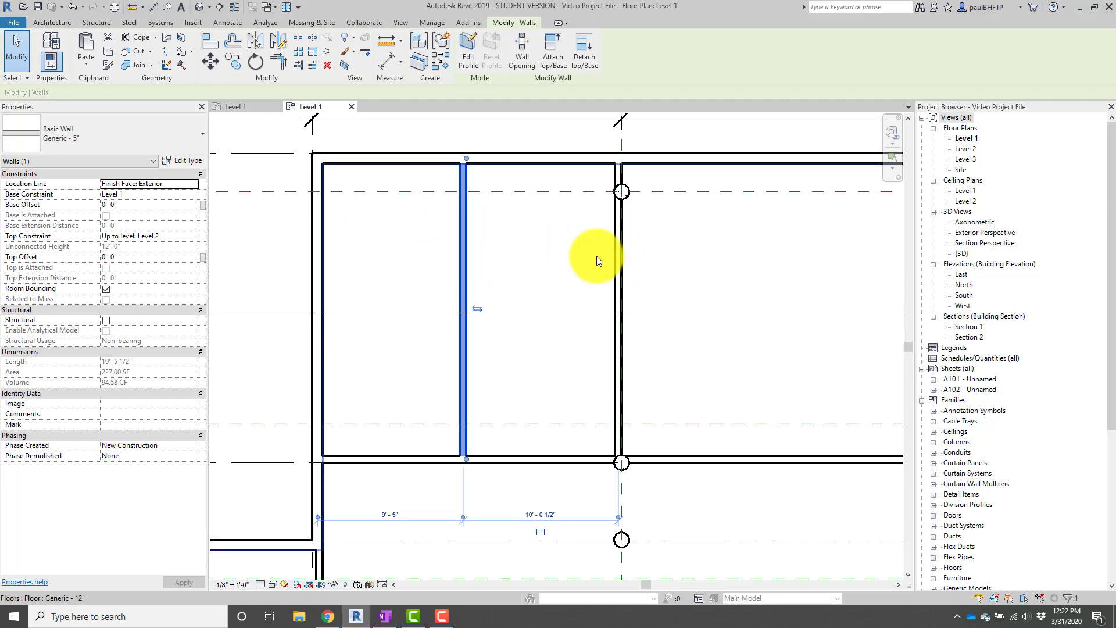
Dimension from the west exterior wall's inner face through the dividing wall's centerline to the next partition's west face, and make both segments equal.
{"action": "key", "text": "d"}
{"action": "key", "text": "i"}
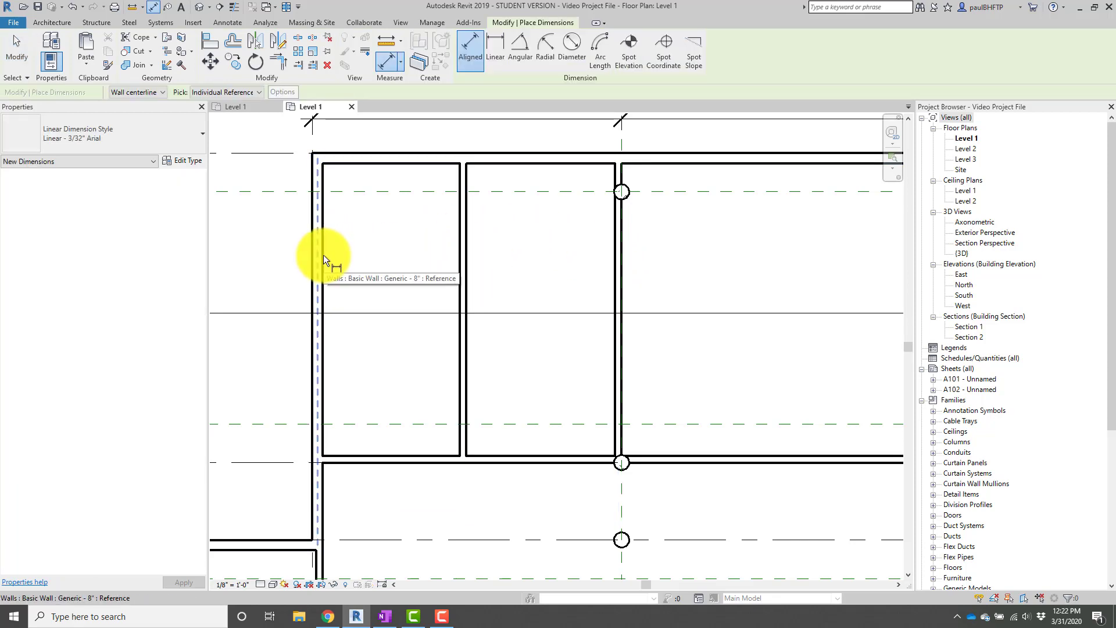
{"action": "scroll", "coordinate": [324, 254], "scroll_direction": "up", "scroll_amount": 2}
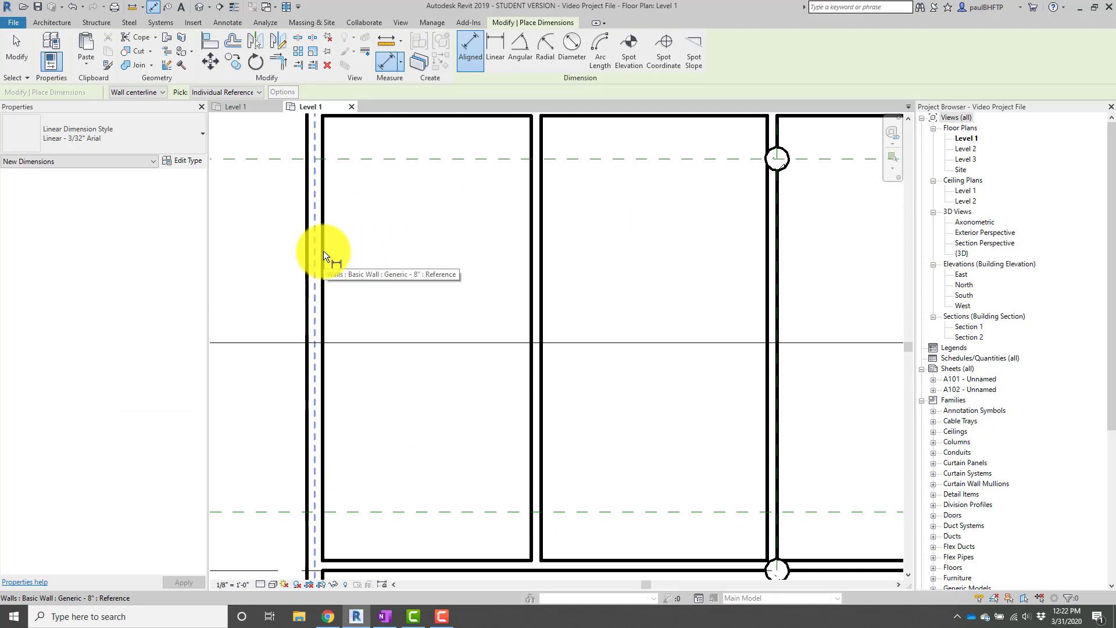
{"action": "key", "text": "Tab"}
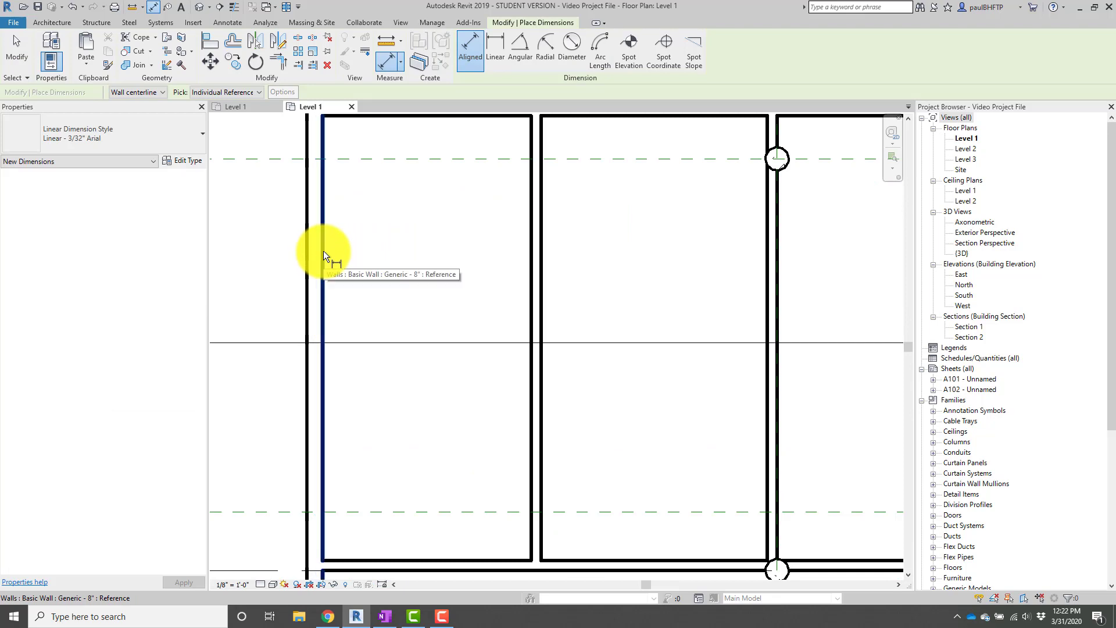
{"action": "left_click", "coordinate": [324, 253]}
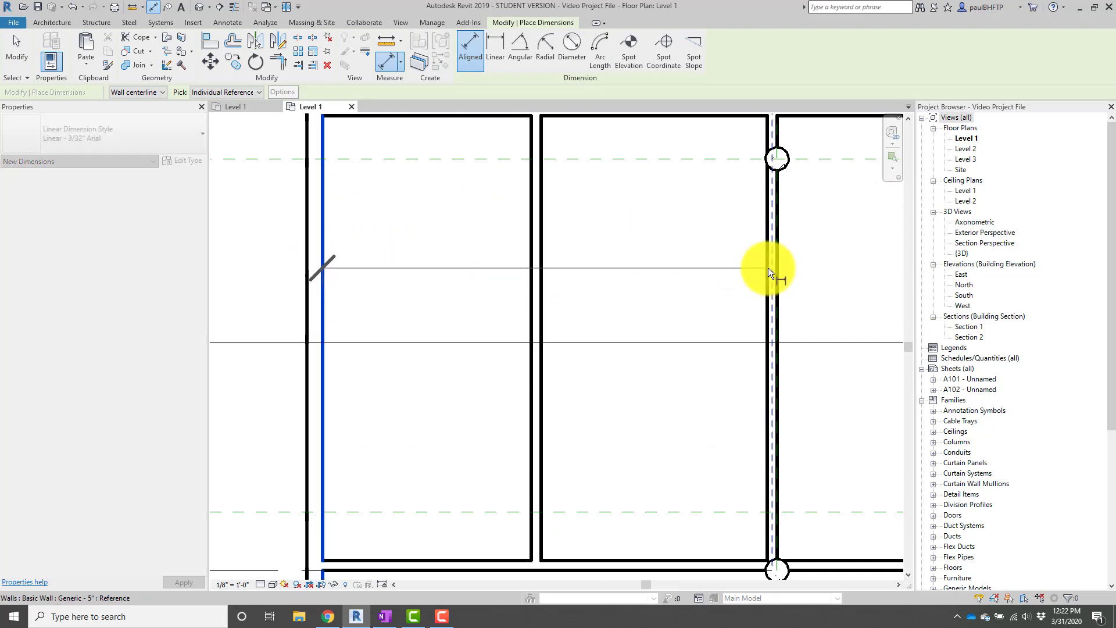
{"action": "key", "text": "Tab"}
{"action": "left_click", "coordinate": [769, 267]}
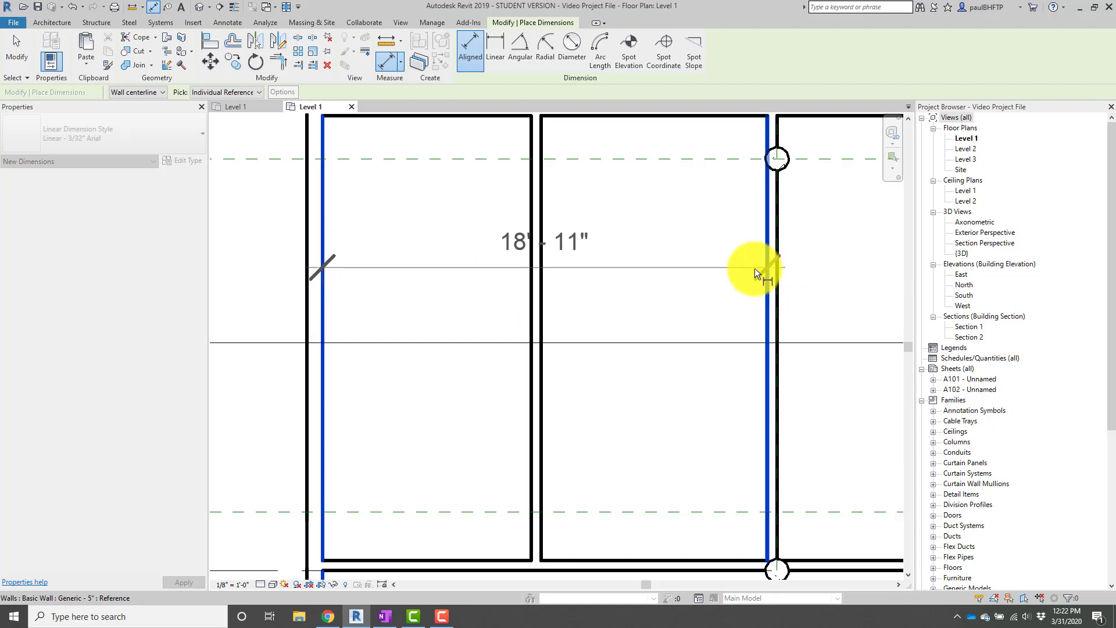
{"action": "left_click", "coordinate": [536, 259]}
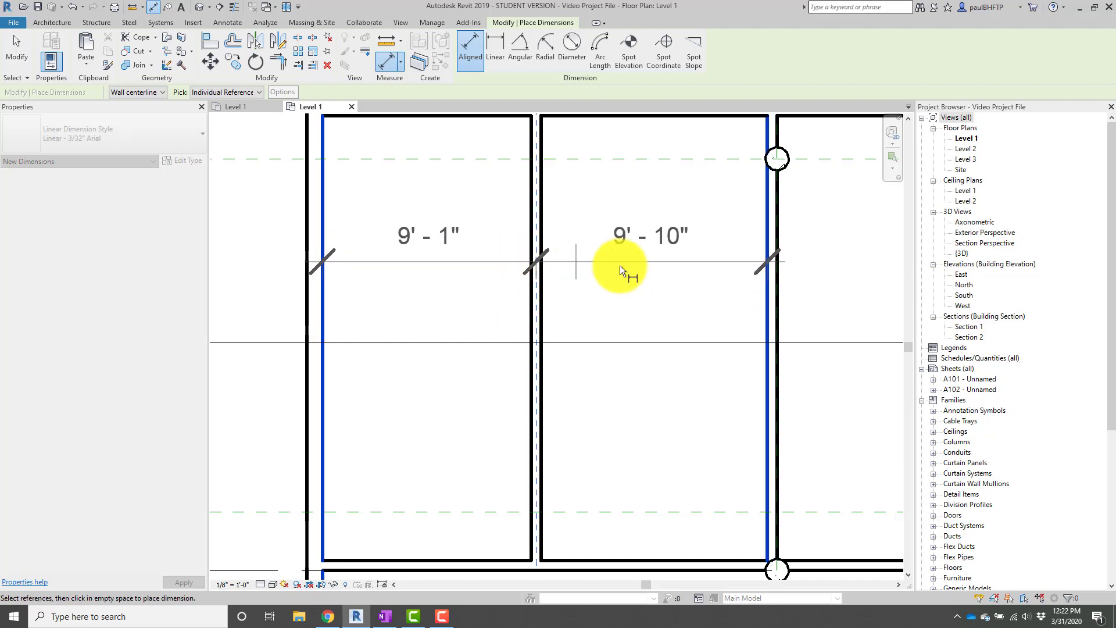
{"action": "left_click", "coordinate": [620, 266]}
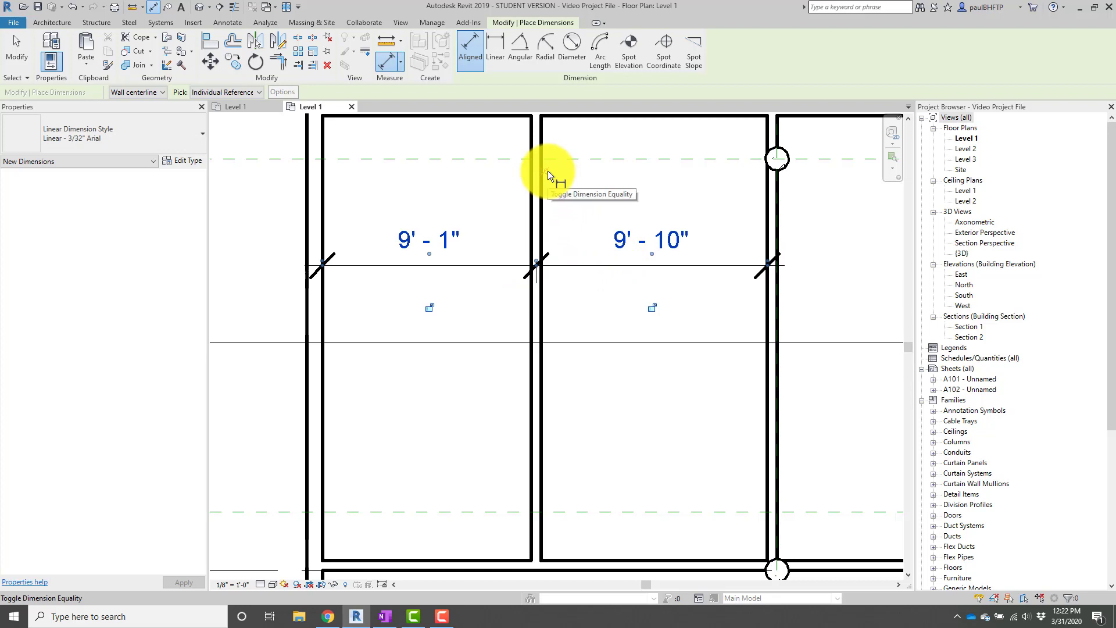
{"action": "left_click", "coordinate": [547, 171]}
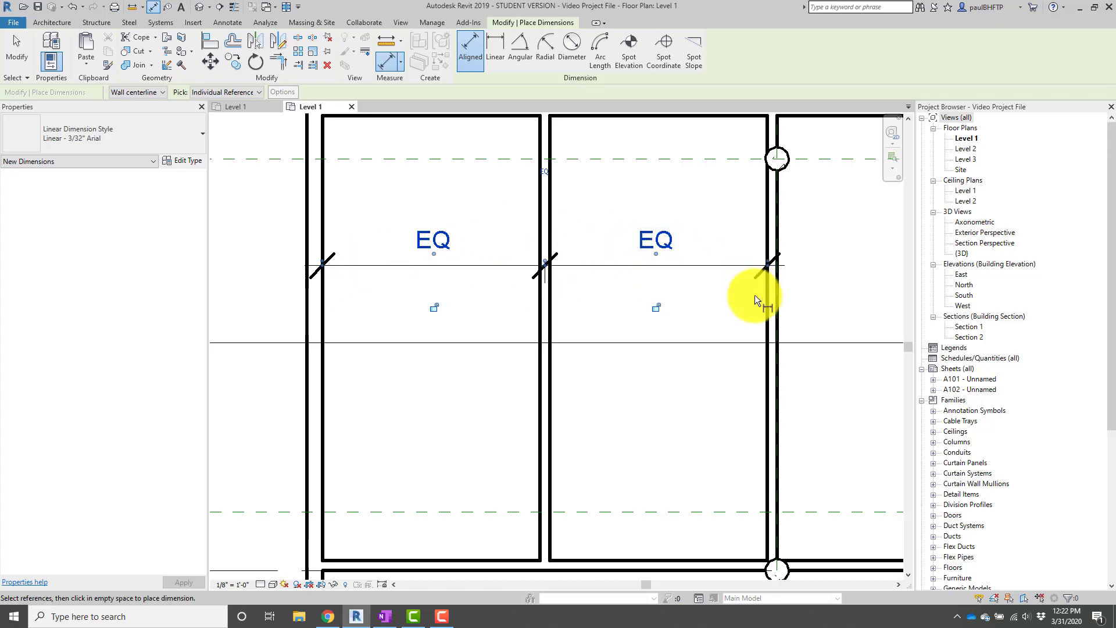
{"action": "key", "text": "Escape"}
Delete the equal-spacing dimension in the northwest rooms and remove its constraints.
{"action": "scroll", "coordinate": [637, 308], "scroll_direction": "down", "scroll_amount": 3}
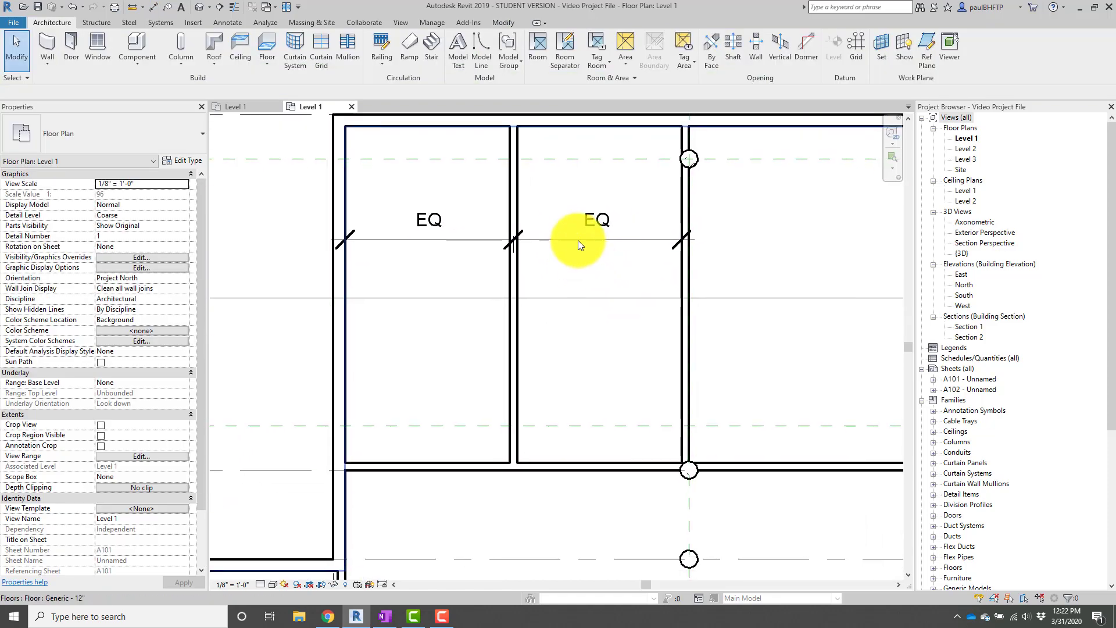
{"action": "left_click", "coordinate": [578, 239]}
{"action": "key", "text": "Delete"}
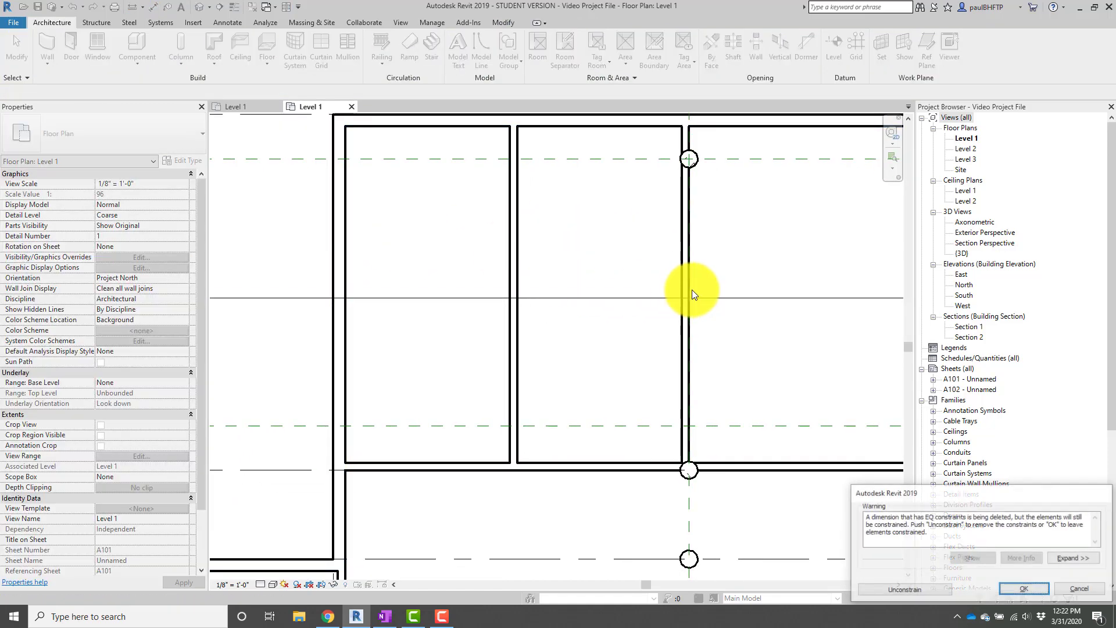
{"action": "left_click", "coordinate": [900, 592]}
Pull the east end of the grid B partition back from the building corner to a wall length of about 33' - 0".
{"action": "scroll", "coordinate": [587, 317], "scroll_direction": "down", "scroll_amount": 2}
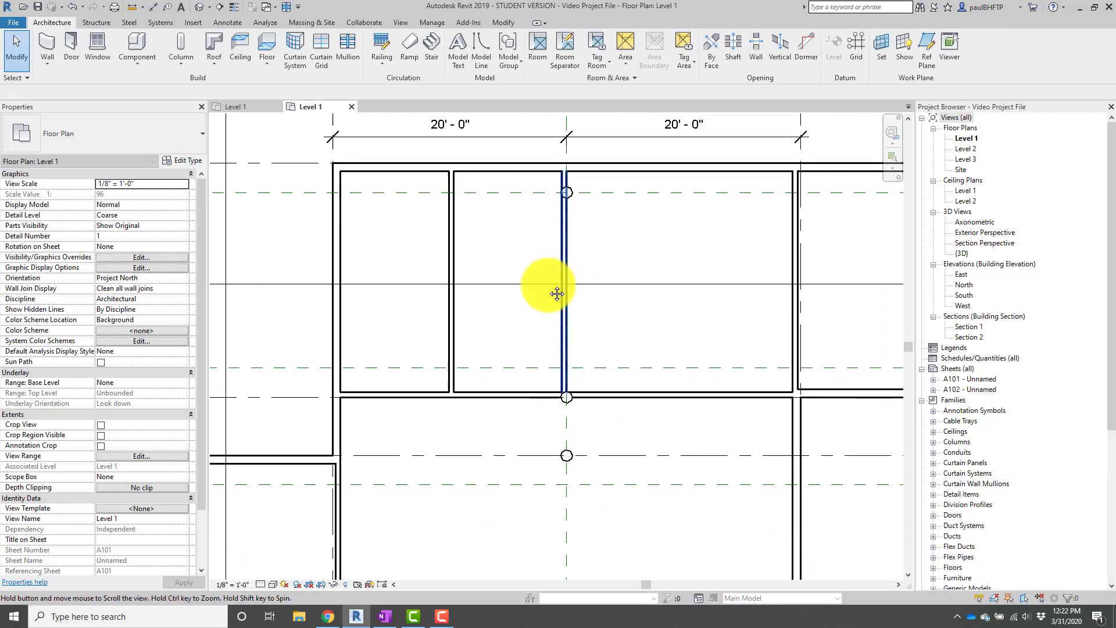
{"action": "middle_click_drag", "start_coordinate": [594, 360], "coordinate": [496, 369]}
{"action": "scroll", "coordinate": [591, 378], "scroll_direction": "up", "scroll_amount": 1}
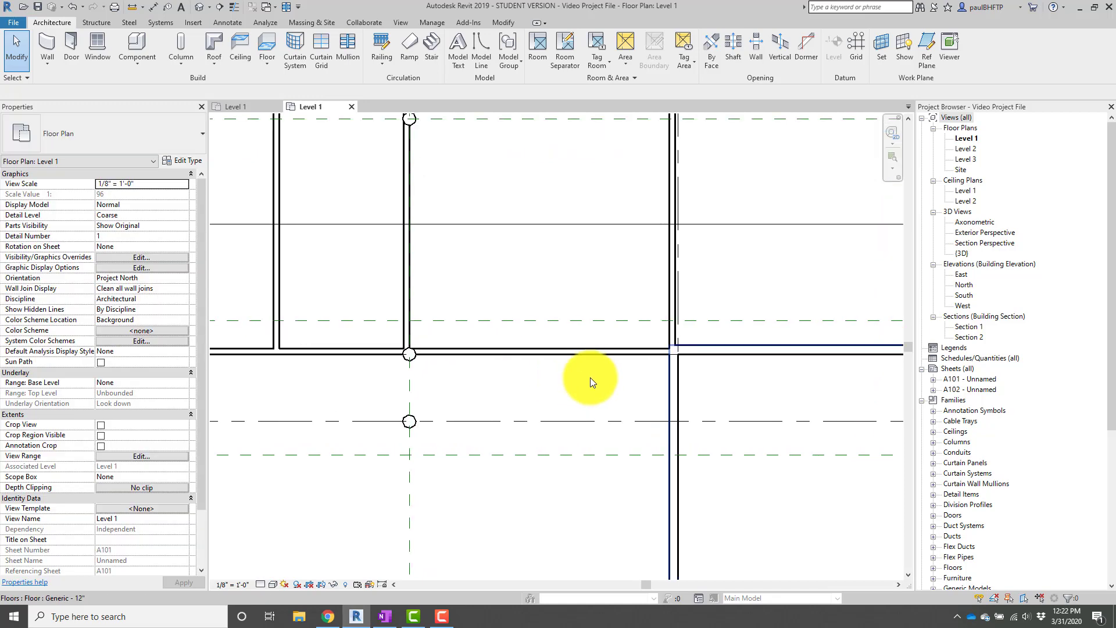
{"action": "middle_click_drag", "start_coordinate": [591, 378], "coordinate": [588, 407]}
{"action": "scroll", "coordinate": [605, 407], "scroll_direction": "up", "scroll_amount": 1}
{"action": "left_click", "coordinate": [645, 385]}
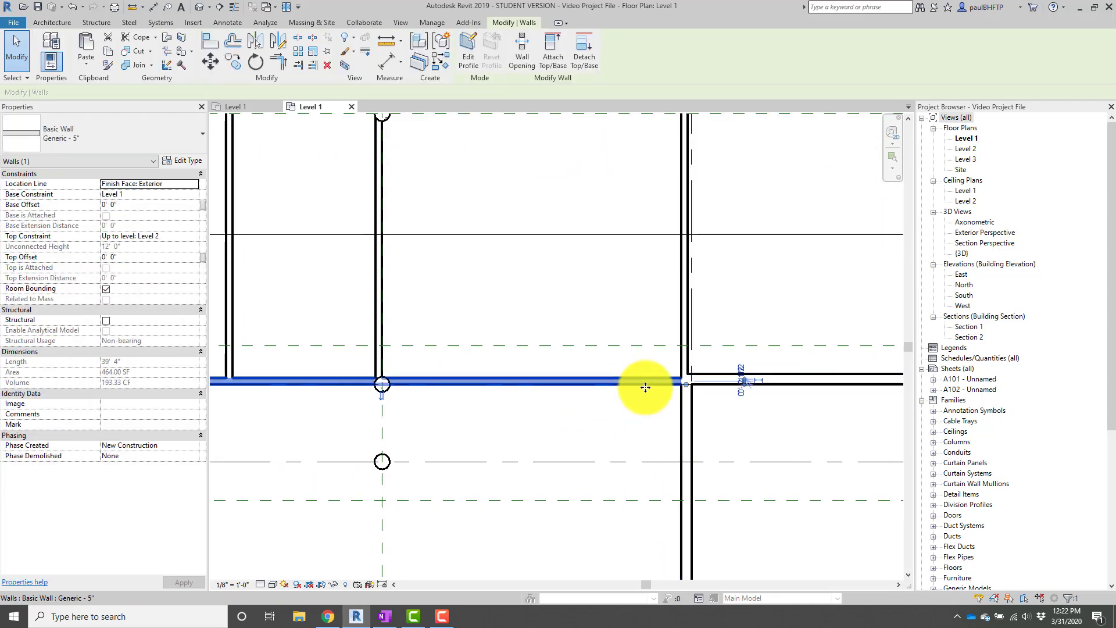
{"action": "key", "text": "r"}
{"action": "key", "text": "s"}
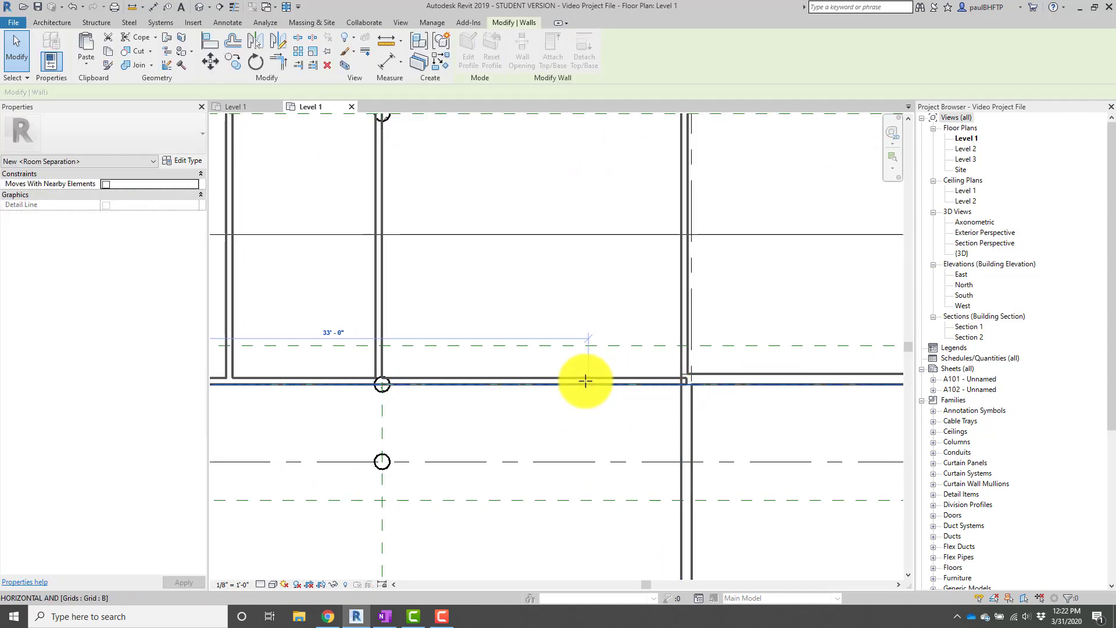
{"action": "left_click_drag", "start_coordinate": [586, 381], "coordinate": [589, 381]}
Dimension the opening between the exterior wall's west face at grid 3 and the shortened partition's end, placed south of the partition.
{"action": "key", "text": "d"}
{"action": "key", "text": "i"}
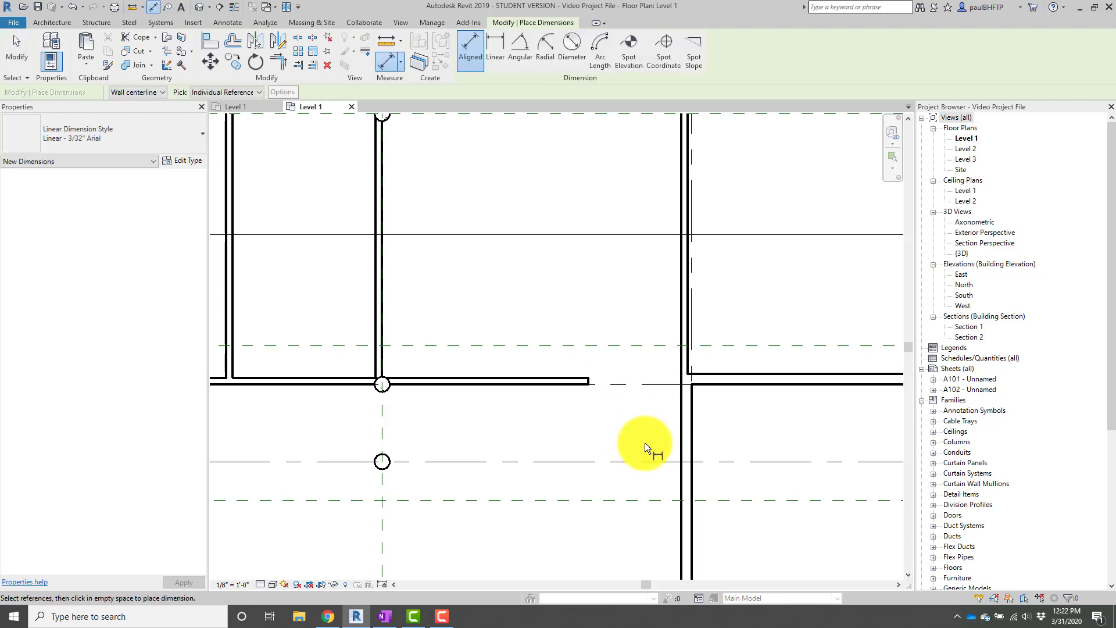
{"action": "scroll", "coordinate": [644, 442], "scroll_direction": "up", "scroll_amount": 1}
{"action": "left_click", "coordinate": [685, 432]}
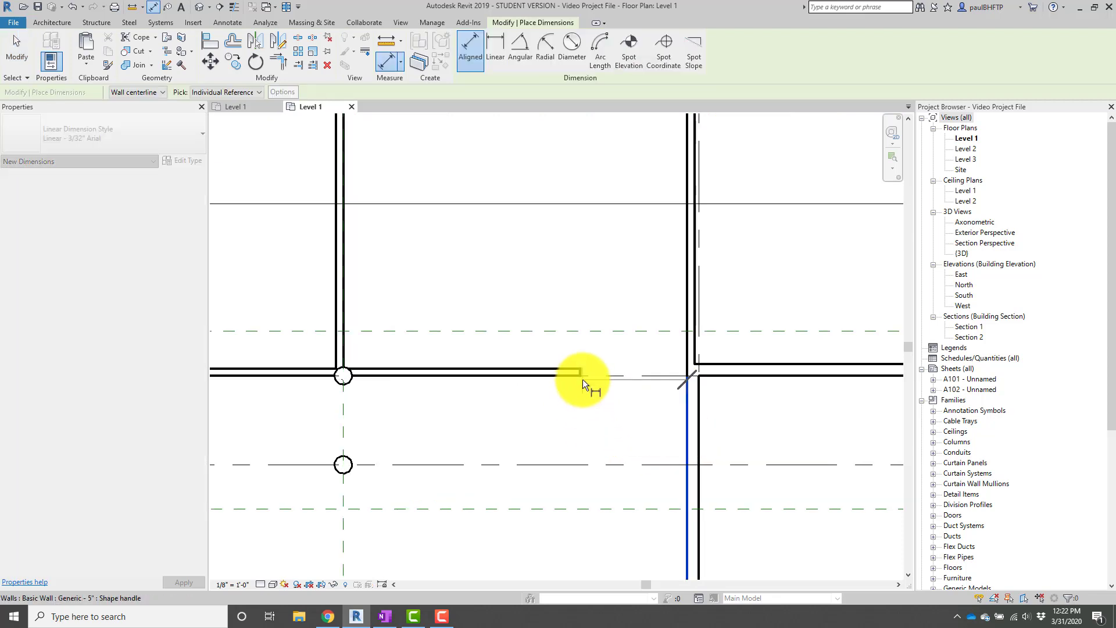
{"action": "left_click", "coordinate": [582, 379]}
{"action": "left_click", "coordinate": [572, 434]}
{"action": "key", "text": "Escape"}
{"action": "key", "text": "Escape"}
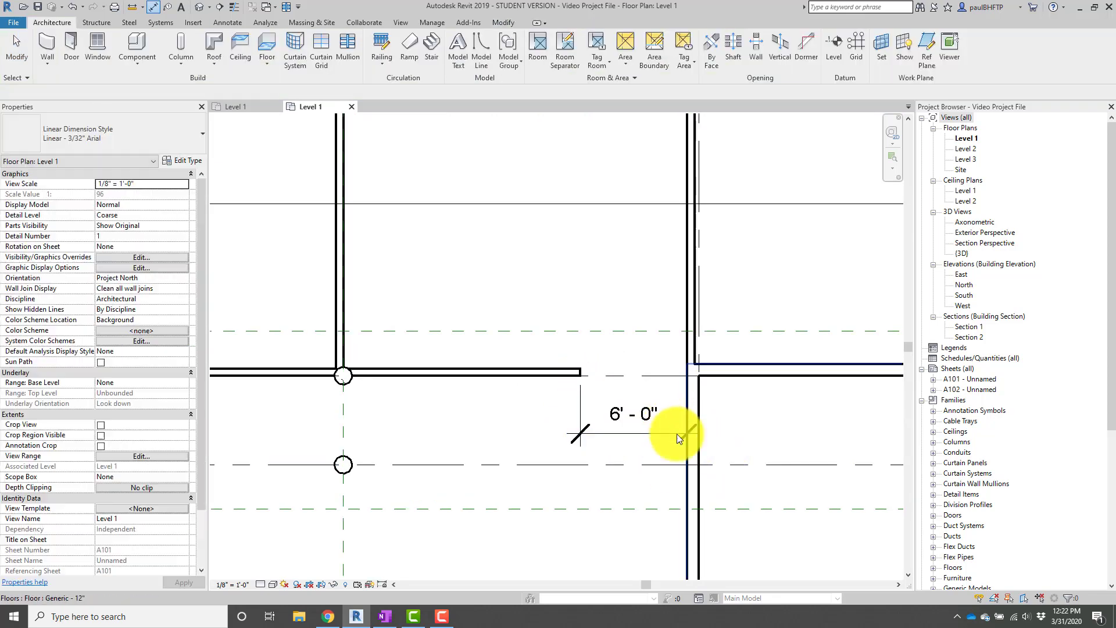
Place a second dimension across the same opening, north of the partition, and delete it again.
{"action": "scroll", "coordinate": [677, 434], "scroll_direction": "up", "scroll_amount": 1}
{"action": "key", "text": "d"}
{"action": "key", "text": "i"}
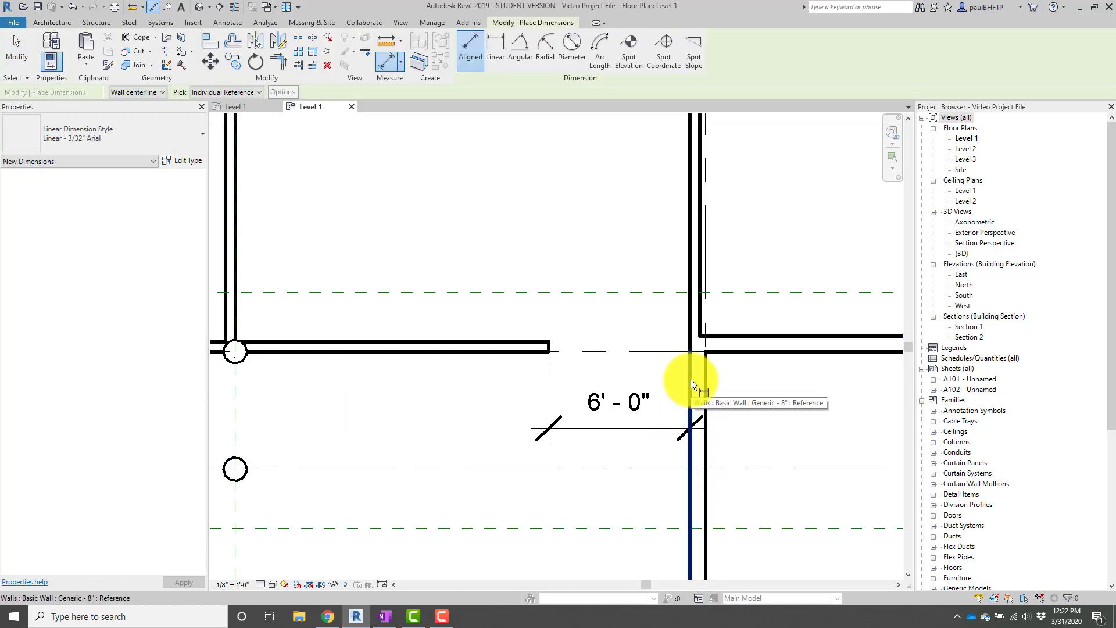
{"action": "left_click", "coordinate": [691, 379]}
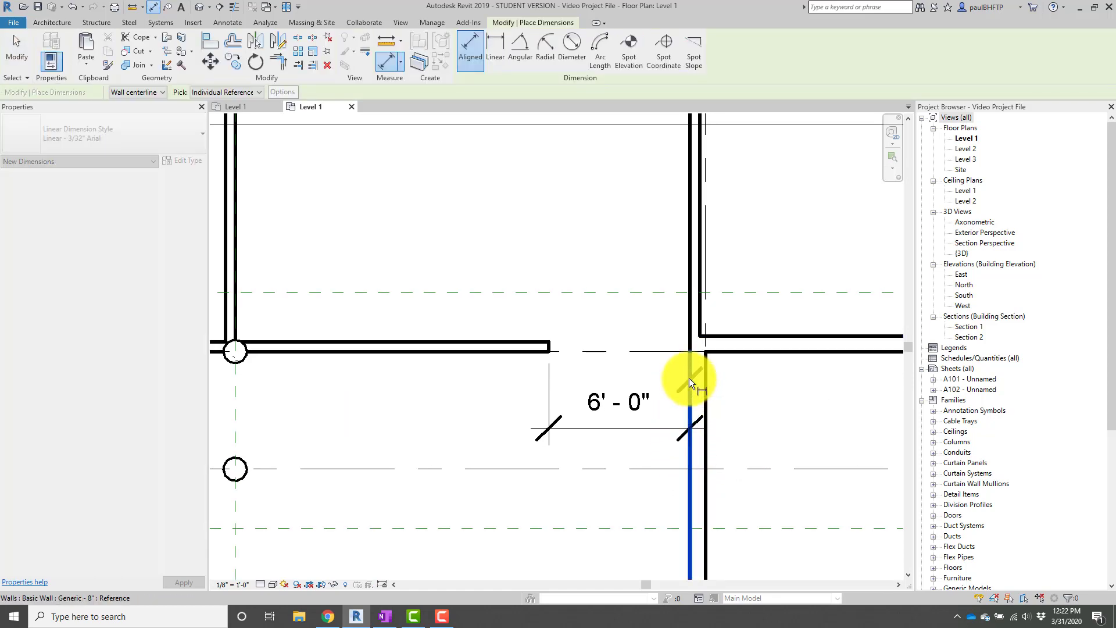
{"action": "left_click", "coordinate": [550, 347]}
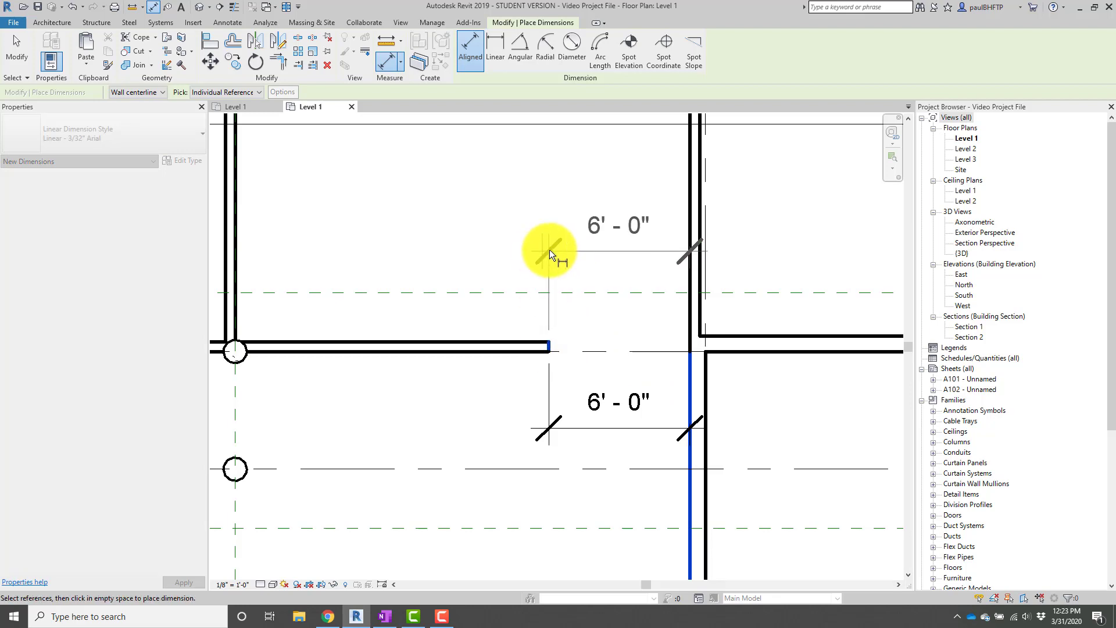
{"action": "left_click", "coordinate": [499, 253]}
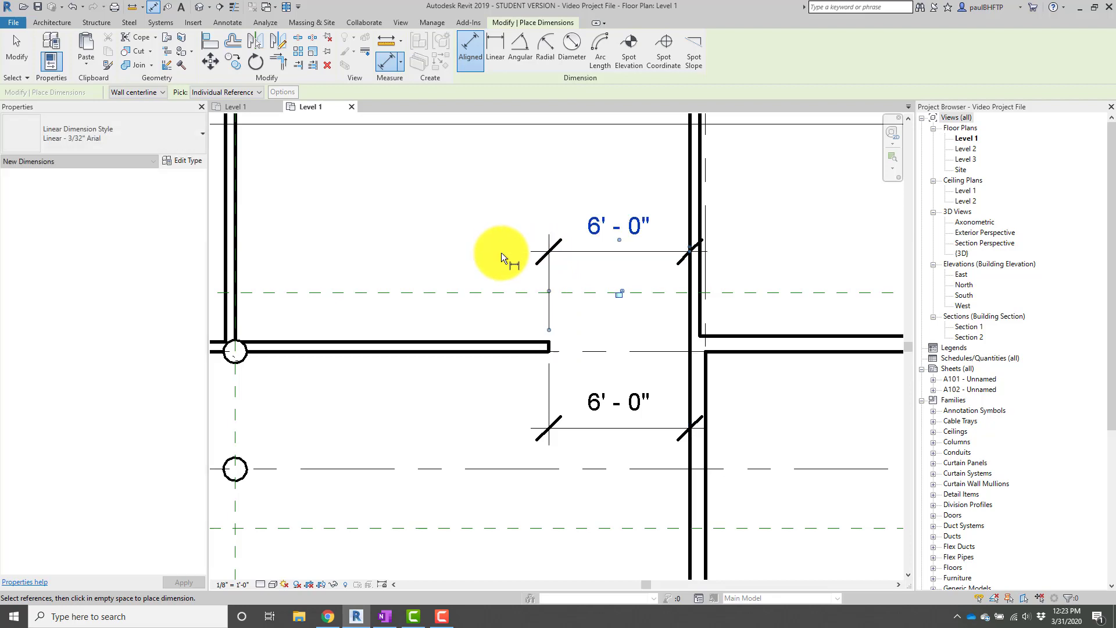
{"action": "key", "text": "Escape"}
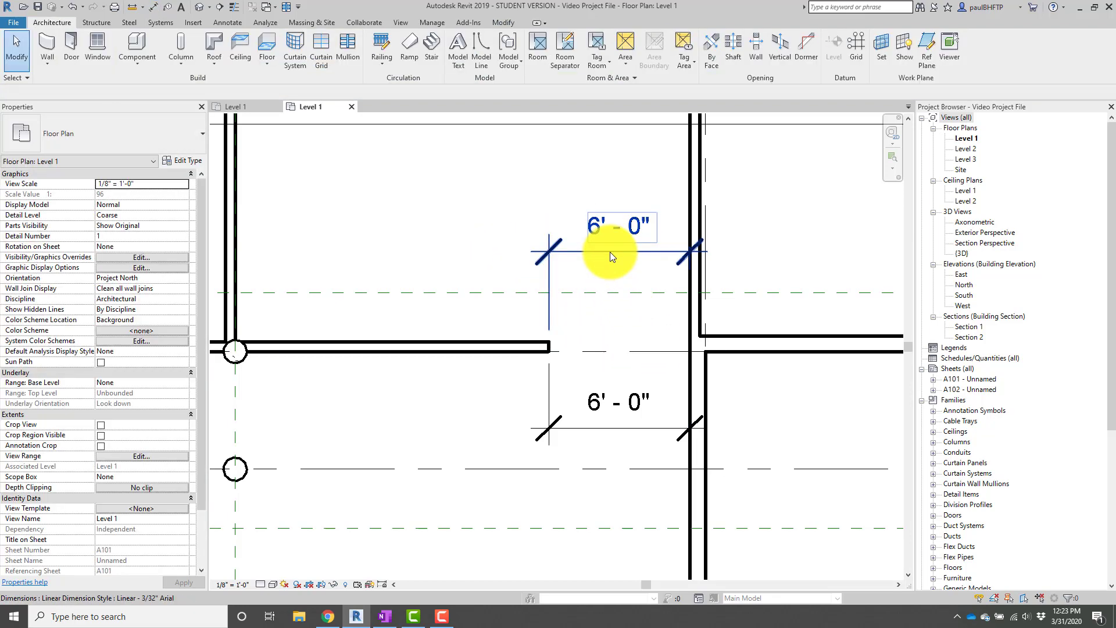
{"action": "left_click", "coordinate": [610, 252]}
{"action": "key", "text": "Delete"}
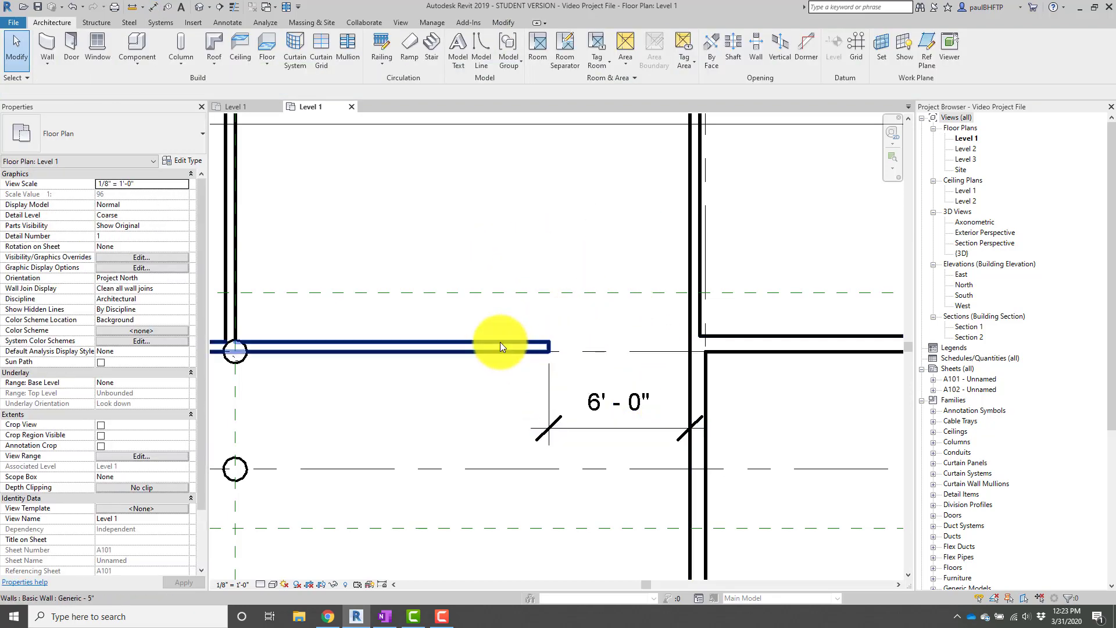
Set the dimensioned opening at the grid B partition's east end to 5'.
{"action": "left_click", "coordinate": [500, 346]}
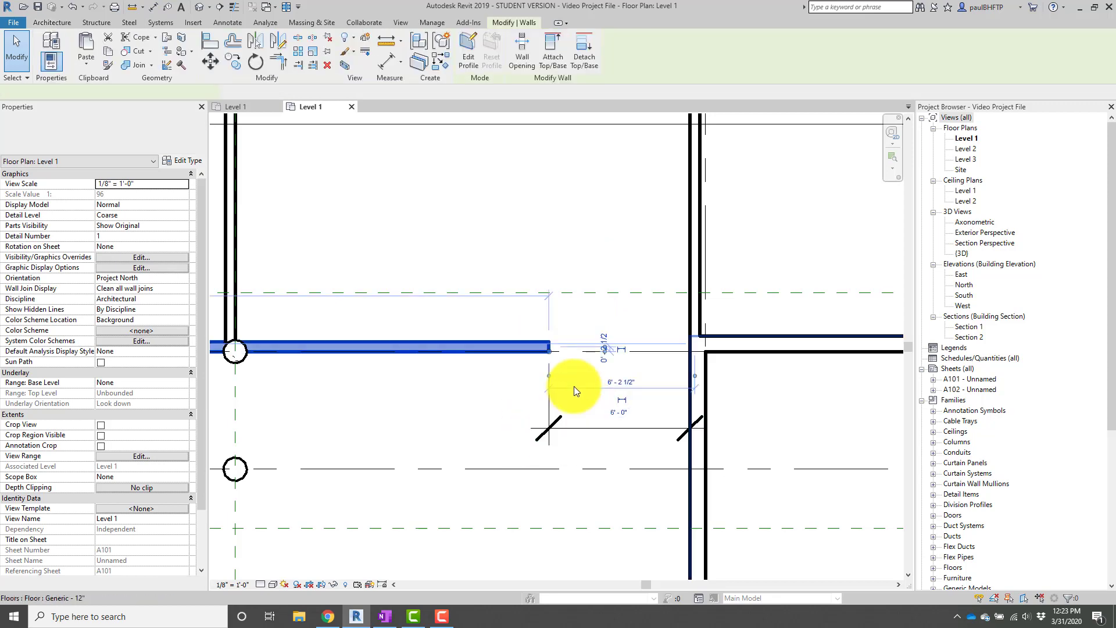
{"action": "left_click", "coordinate": [619, 412]}
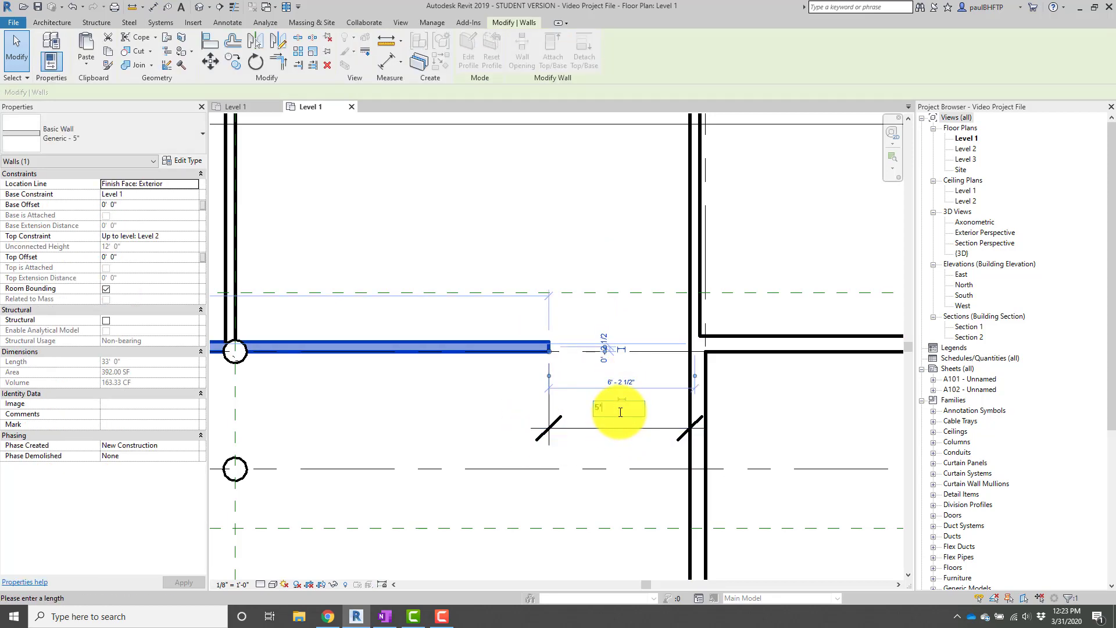
{"action": "type", "text": "5'"}
{"action": "key", "text": "Return"}
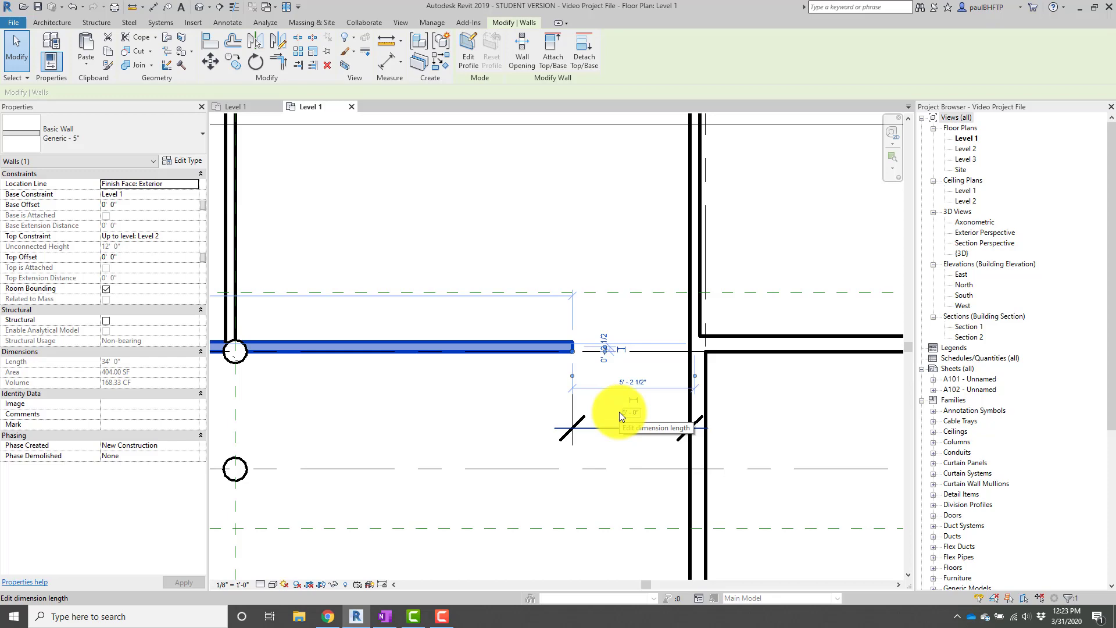
{"action": "key", "text": "Escape"}
Draw Generic - 5" walls north from the grid B partition near its free end and east about 7' - 9 1/2" to the grid 3 partition.
{"action": "scroll", "coordinate": [659, 414], "scroll_direction": "down", "scroll_amount": 1}
{"action": "middle_click_drag", "start_coordinate": [660, 420], "coordinate": [676, 470]}
{"action": "key", "text": "w"}
{"action": "key", "text": "a"}
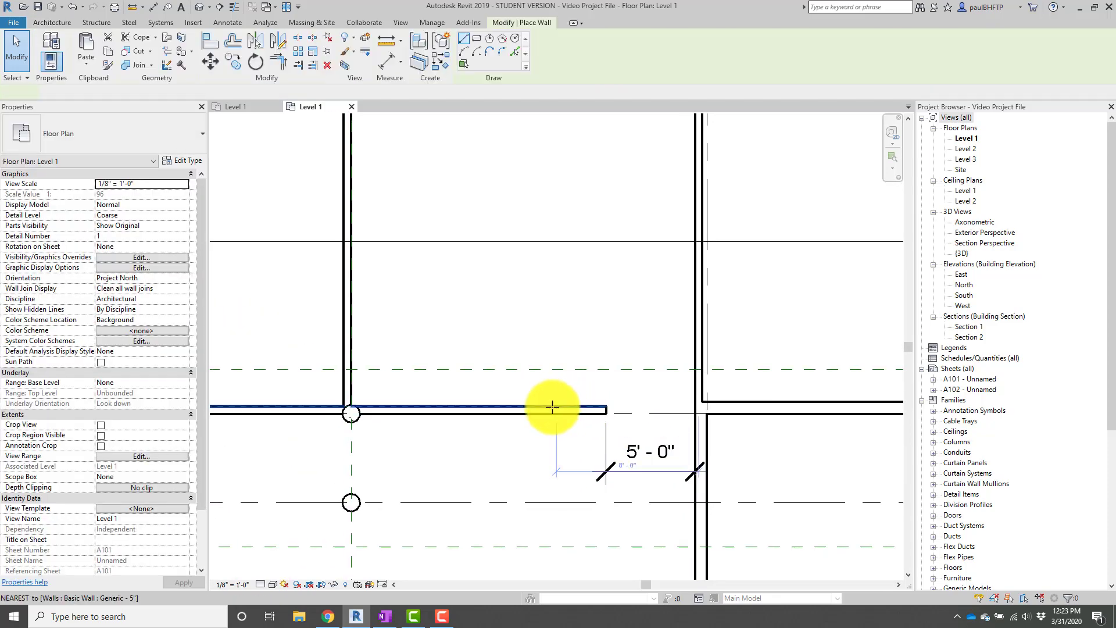
{"action": "left_click", "coordinate": [553, 407]}
{"action": "left_click", "coordinate": [561, 309]}
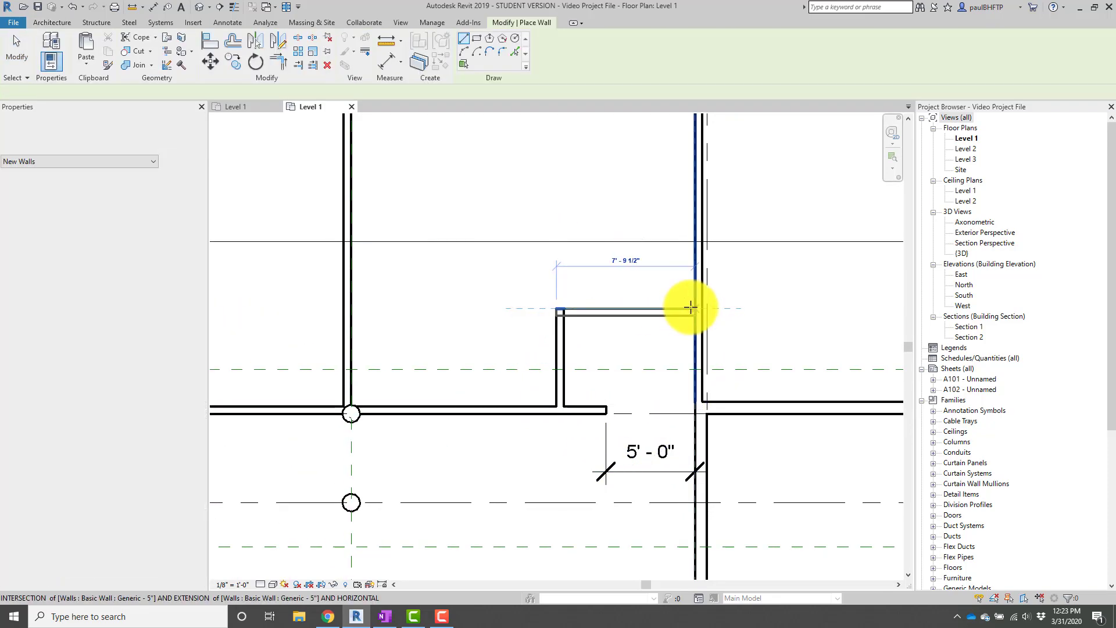
{"action": "left_click", "coordinate": [695, 309]}
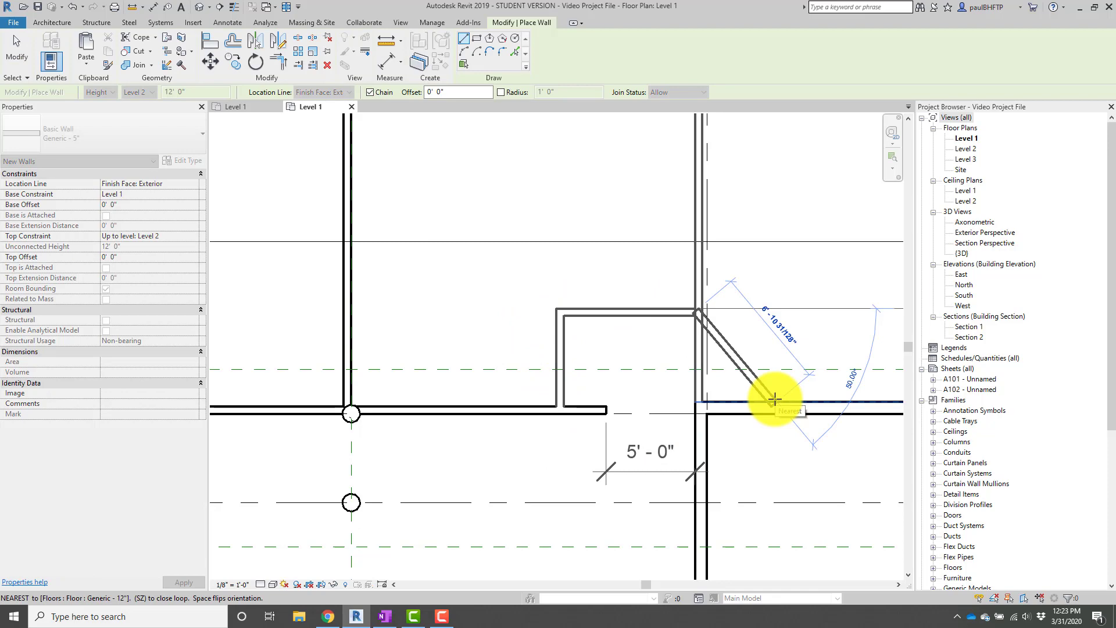
{"action": "key", "text": "Escape"}
{"action": "key", "text": "Escape"}
Extend the new horizontal wall west to a length of about 10' - 6" and draw a short Generic - 5" wall north from its end.
{"action": "left_click", "coordinate": [629, 314]}
{"action": "left_click_drag", "start_coordinate": [556, 309], "coordinate": [515, 312]}
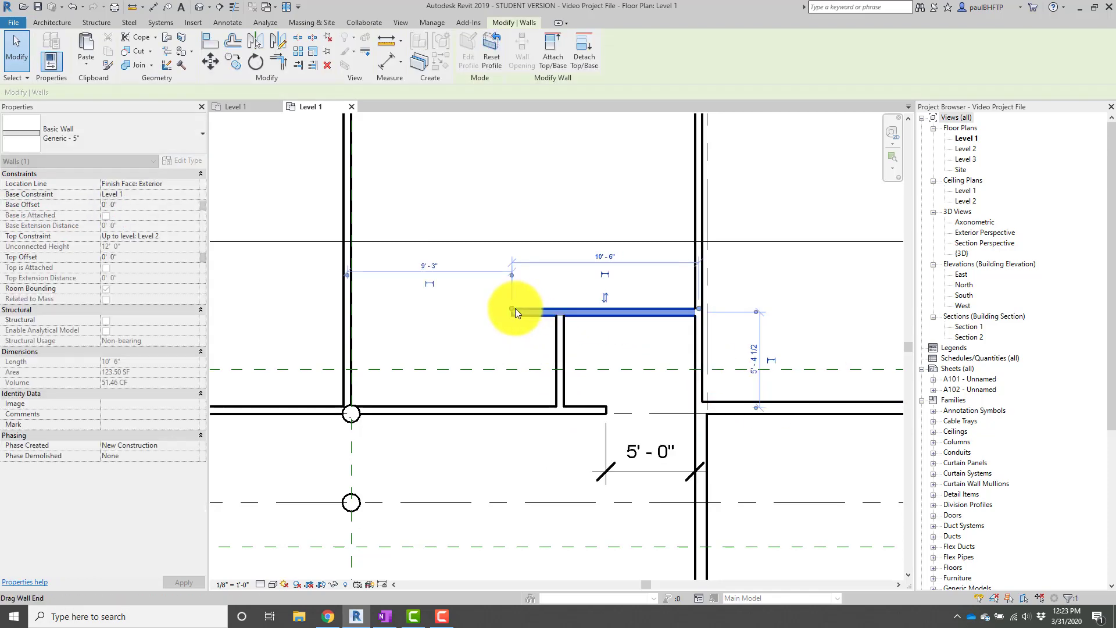
{"action": "key", "text": "w"}
{"action": "key", "text": "a"}
{"action": "left_click", "coordinate": [513, 309]}
{"action": "left_click", "coordinate": [514, 272]}
{"action": "key", "text": "Escape"}
{"action": "key", "text": "Escape"}
Dimension between the grid B partition's north face and the new horizontal wall's south face, placed west of the walls.
{"action": "middle_click_drag", "start_coordinate": [676, 367], "coordinate": [599, 335]}
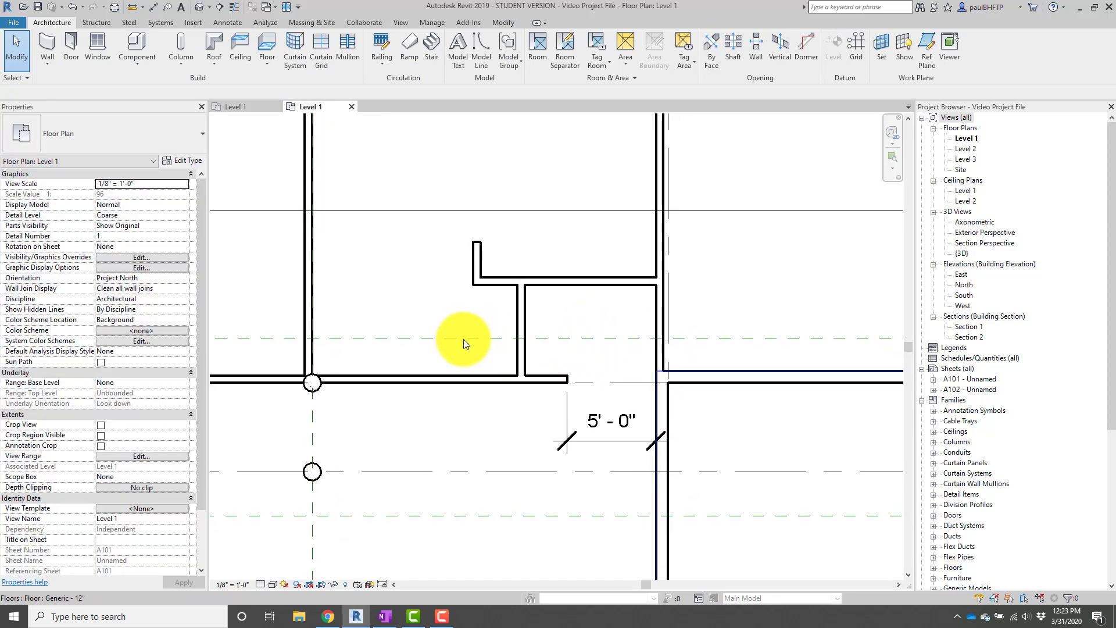
{"action": "scroll", "coordinate": [463, 340], "scroll_direction": "up", "scroll_amount": 1}
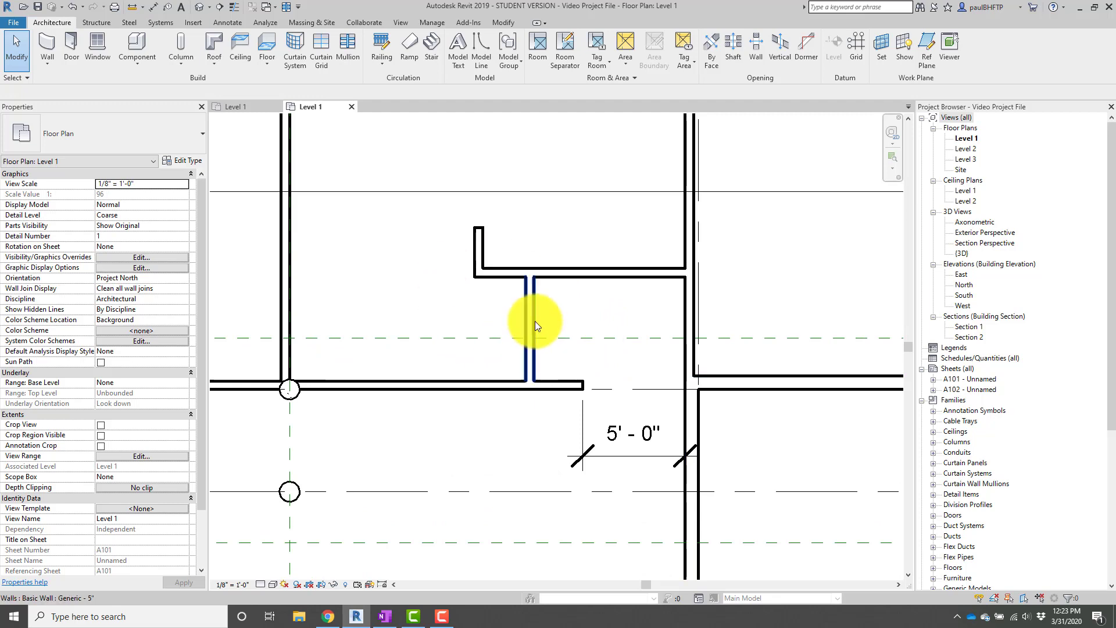
{"action": "key", "text": "d"}
{"action": "key", "text": "i"}
{"action": "left_click", "coordinate": [490, 381]}
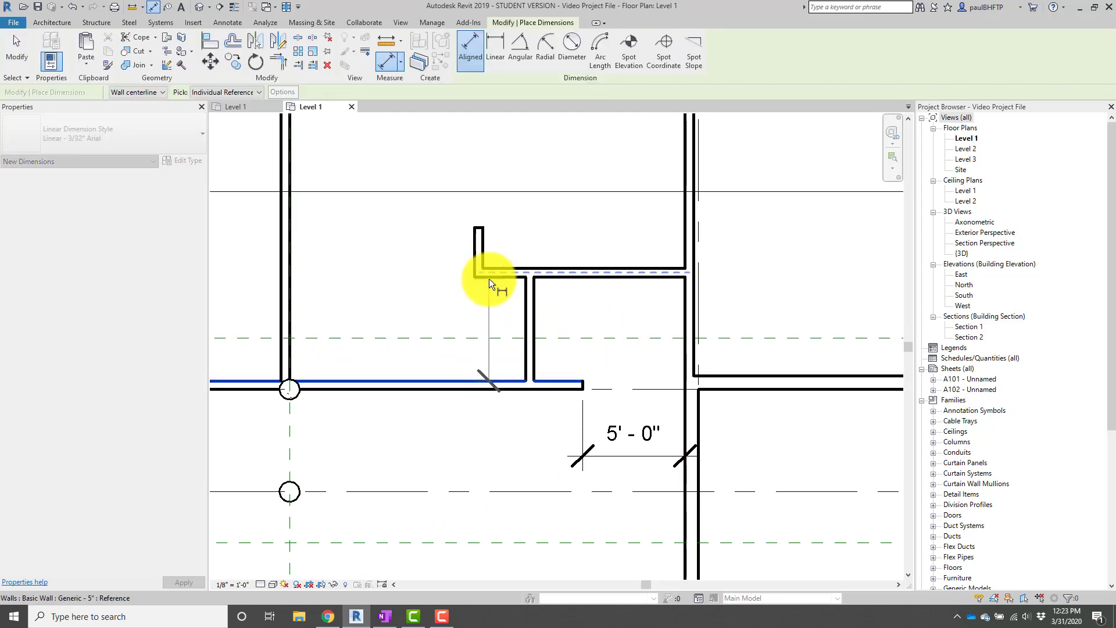
{"action": "left_click", "coordinate": [490, 278]}
{"action": "left_click", "coordinate": [427, 302]}
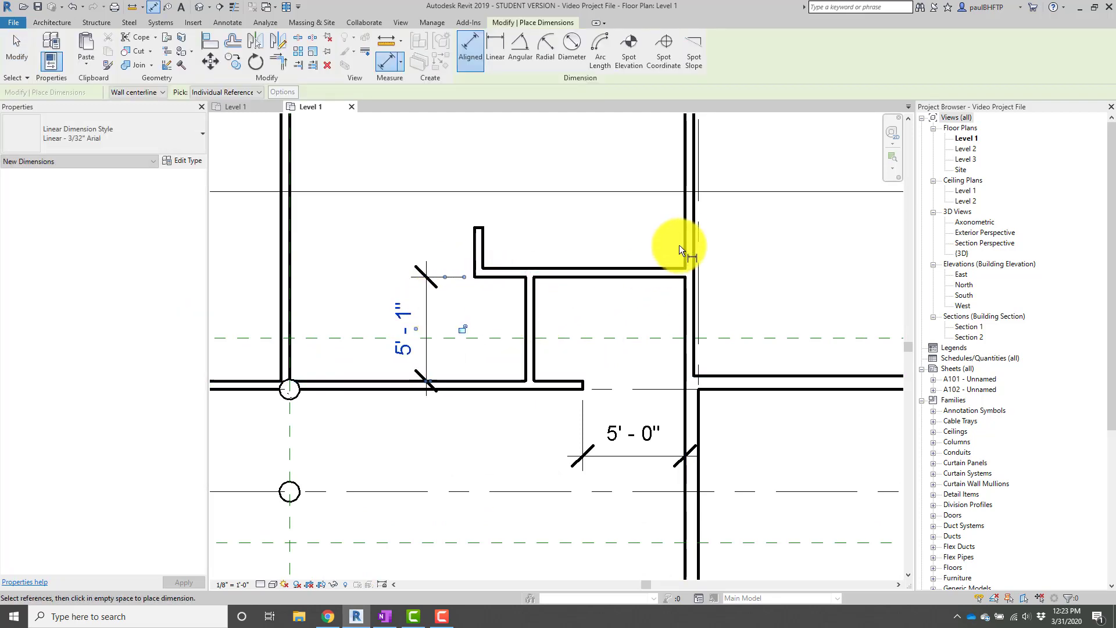
Dimension between the grid 3 partition's west face and the short wall's east face, placed north of the short wall.
{"action": "left_click", "coordinate": [684, 224]}
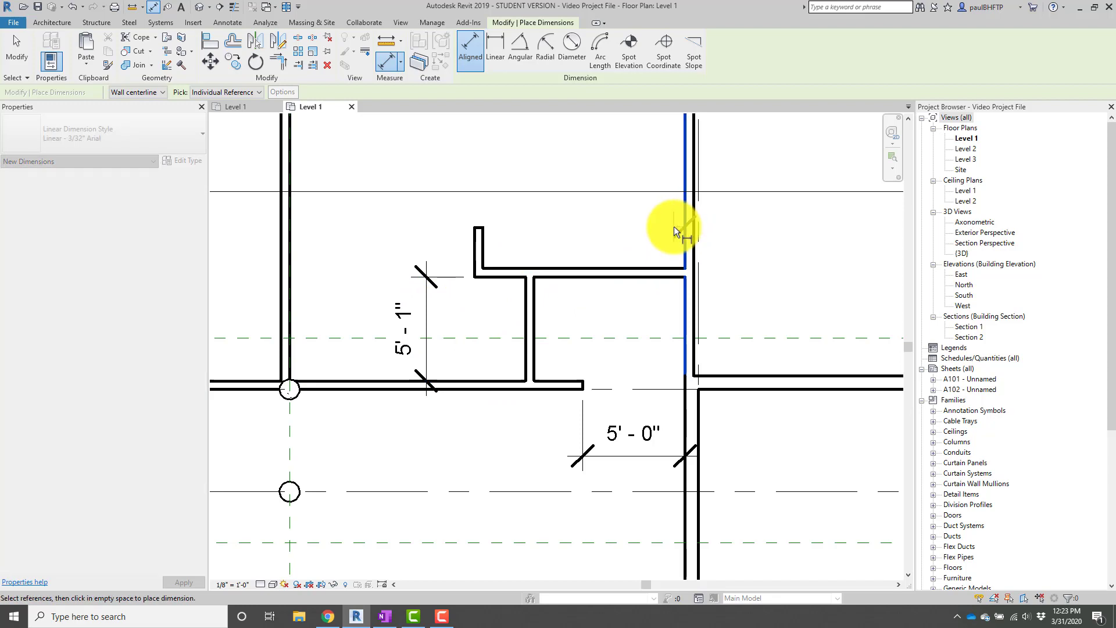
{"action": "left_click", "coordinate": [487, 242]}
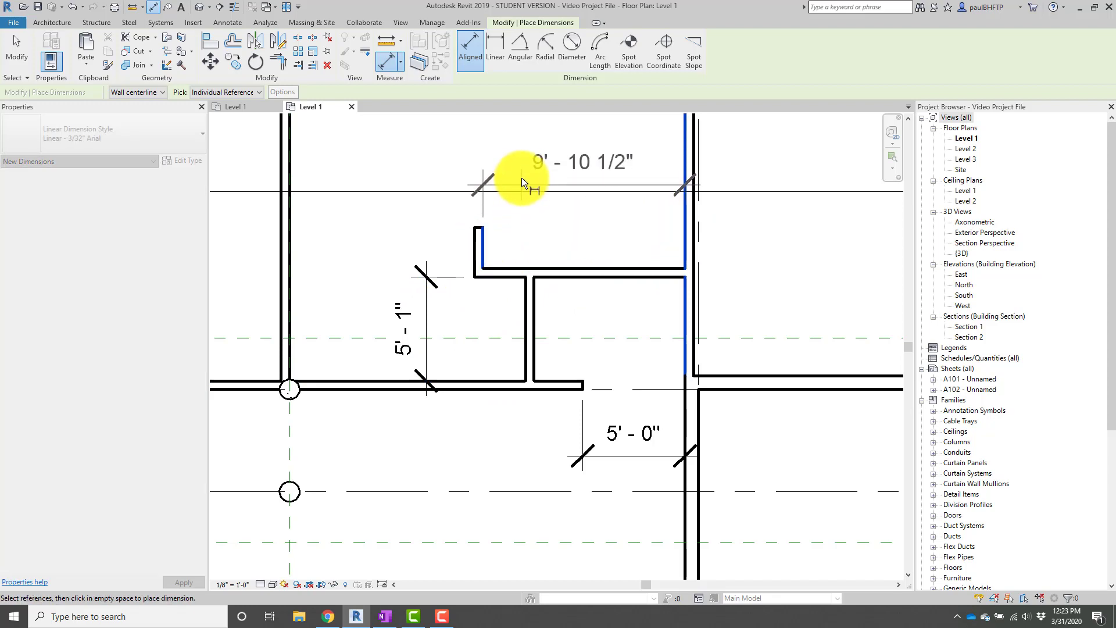
{"action": "left_click", "coordinate": [515, 164]}
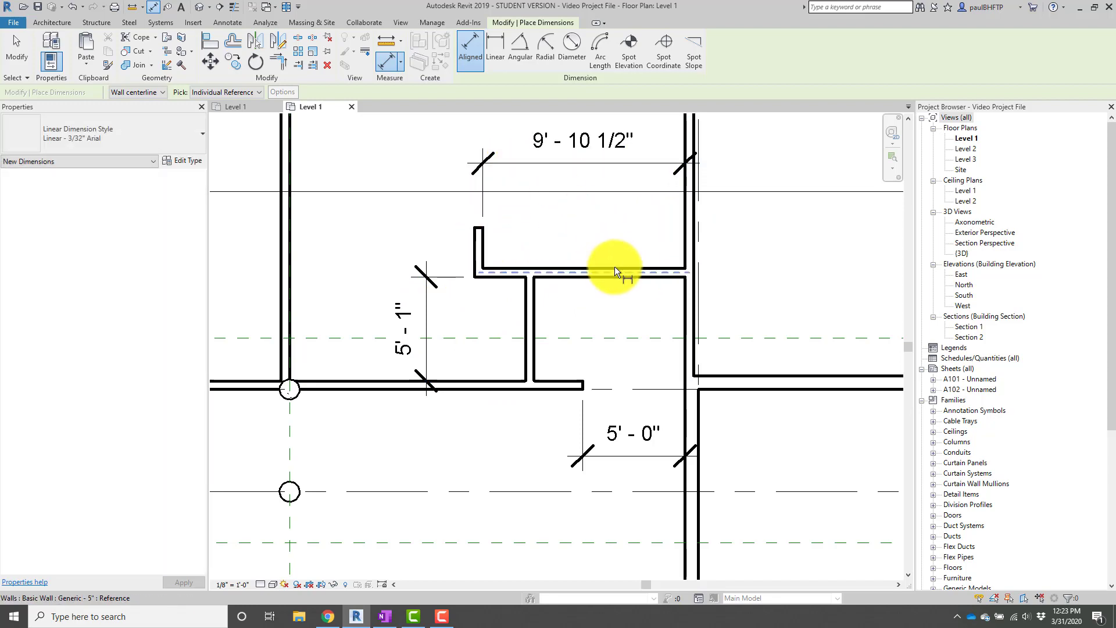
{"action": "key", "text": "Escape"}
{"action": "key", "text": "Escape"}
Set the distance between the grid B partition and the new horizontal wall to 5' 6".
{"action": "left_click", "coordinate": [573, 274]}
{"action": "left_click", "coordinate": [410, 327]}
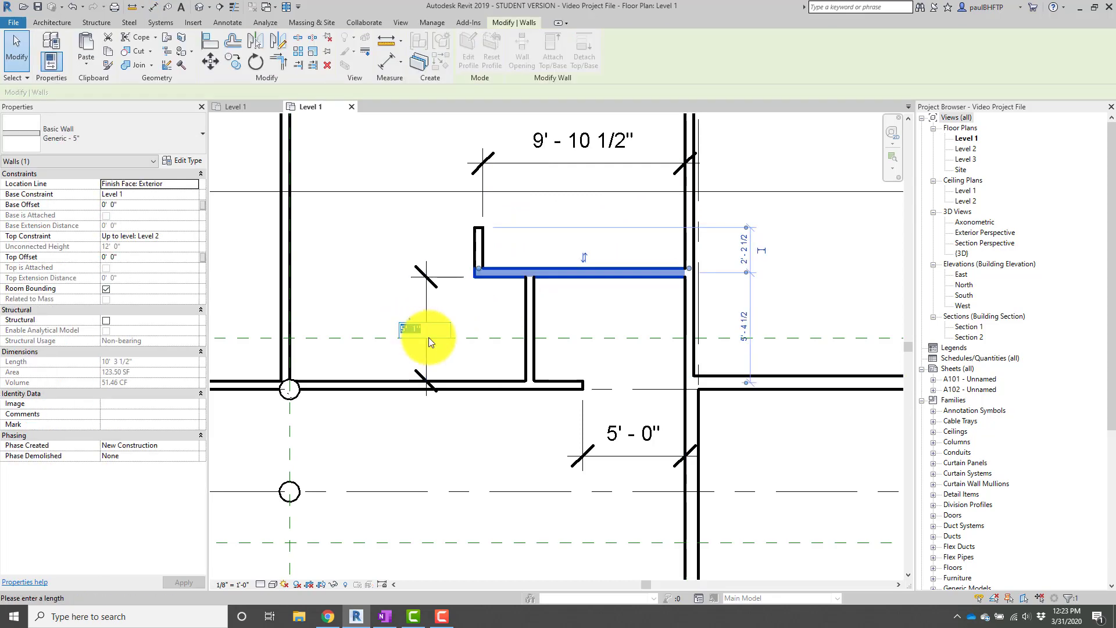
{"action": "type", "text": "5 6"}
{"action": "key", "text": "Return"}
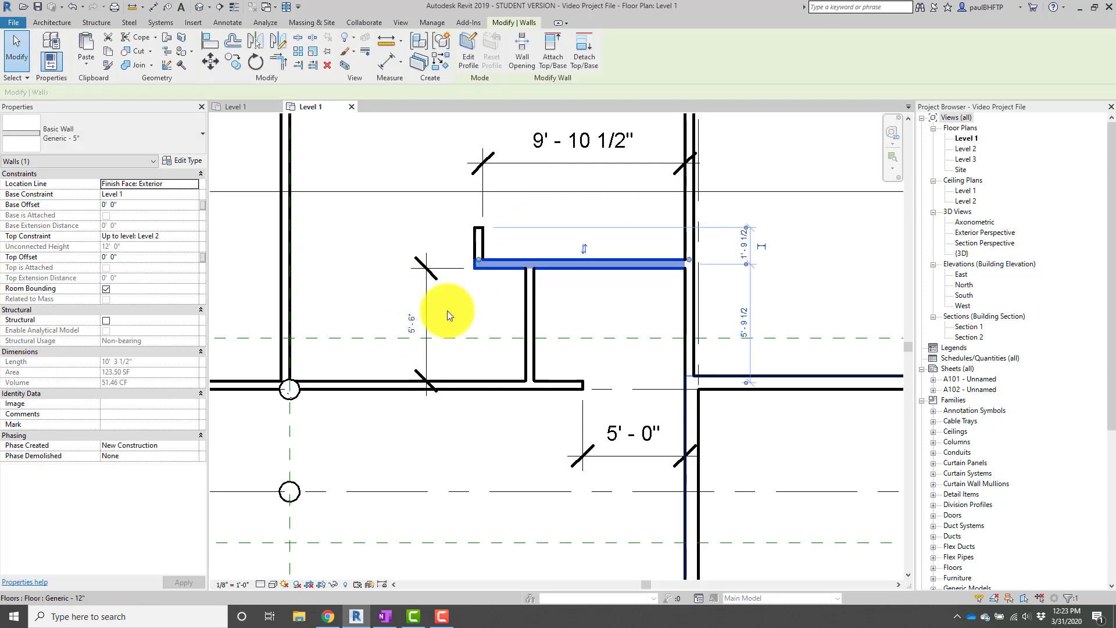
{"action": "key", "text": "Escape"}
{"action": "key", "text": "d"}
{"action": "key", "text": "i"}
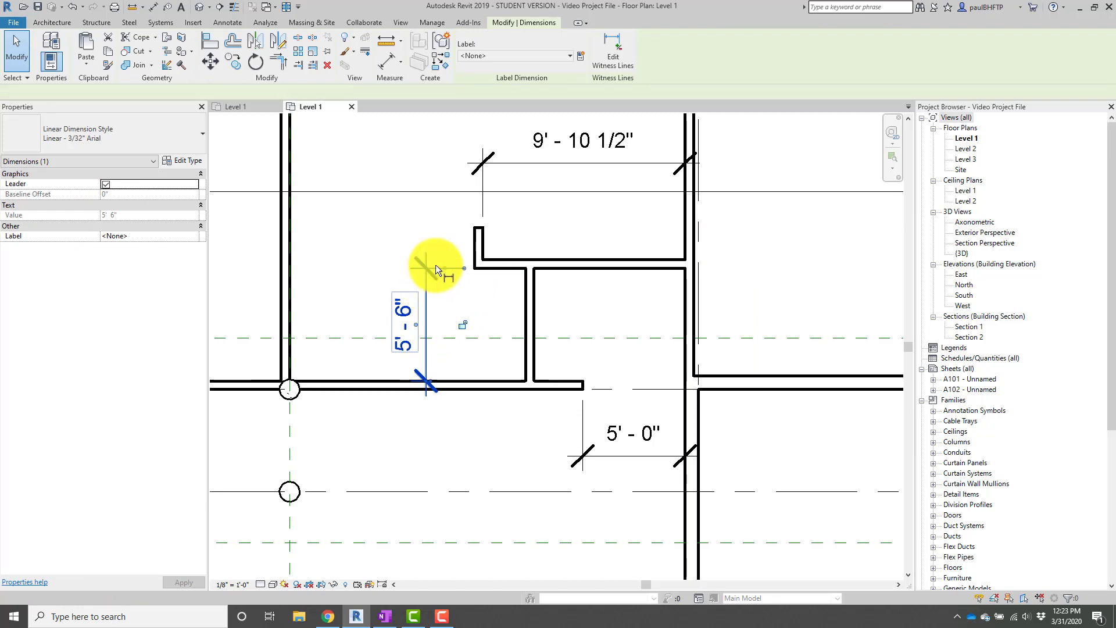
{"action": "key", "text": "Escape"}
{"action": "key", "text": "Escape"}
{"action": "left_click", "coordinate": [478, 242]}
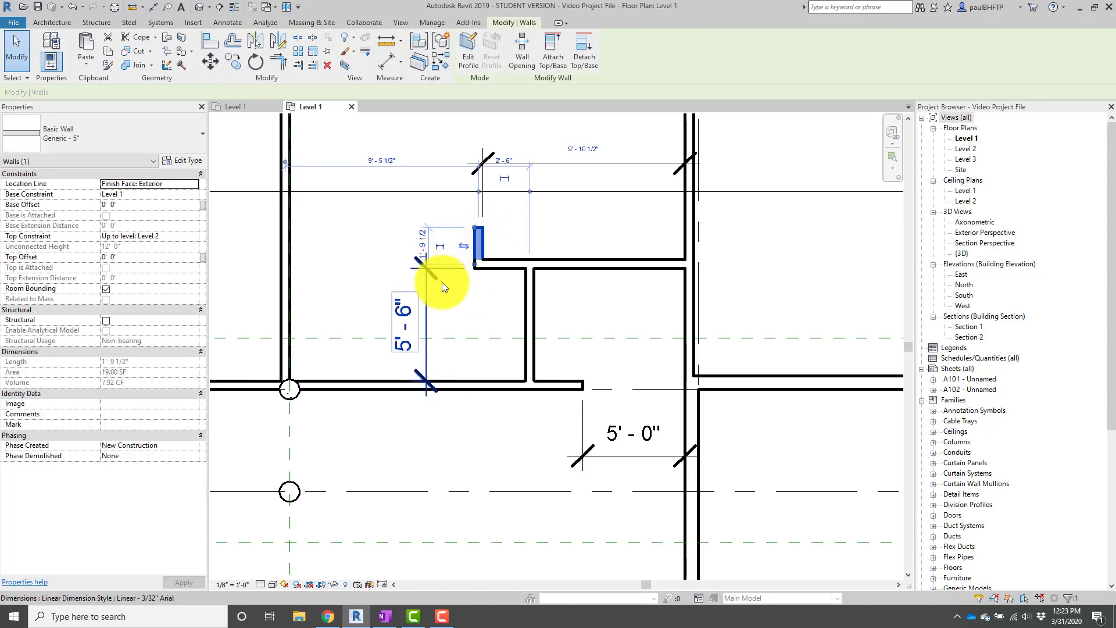
{"action": "key", "text": "Escape"}
Edit the 5' - 6" dimension's witness lines to add a segment up to the short wall's north end.
{"action": "scroll", "coordinate": [441, 279], "scroll_direction": "up", "scroll_amount": 3}
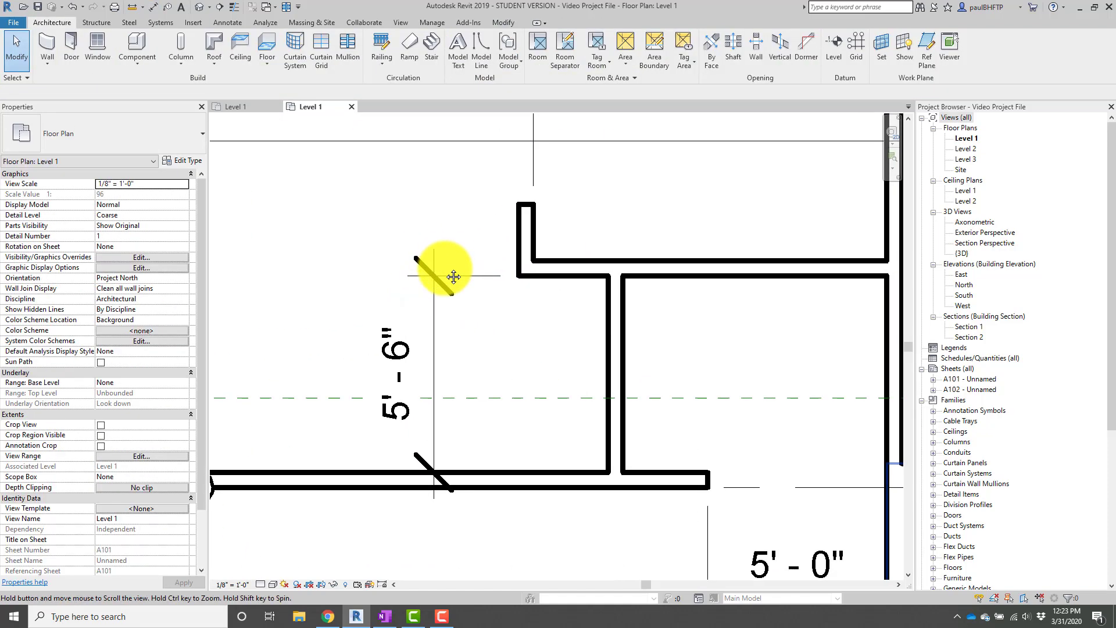
{"action": "left_click", "coordinate": [441, 327]}
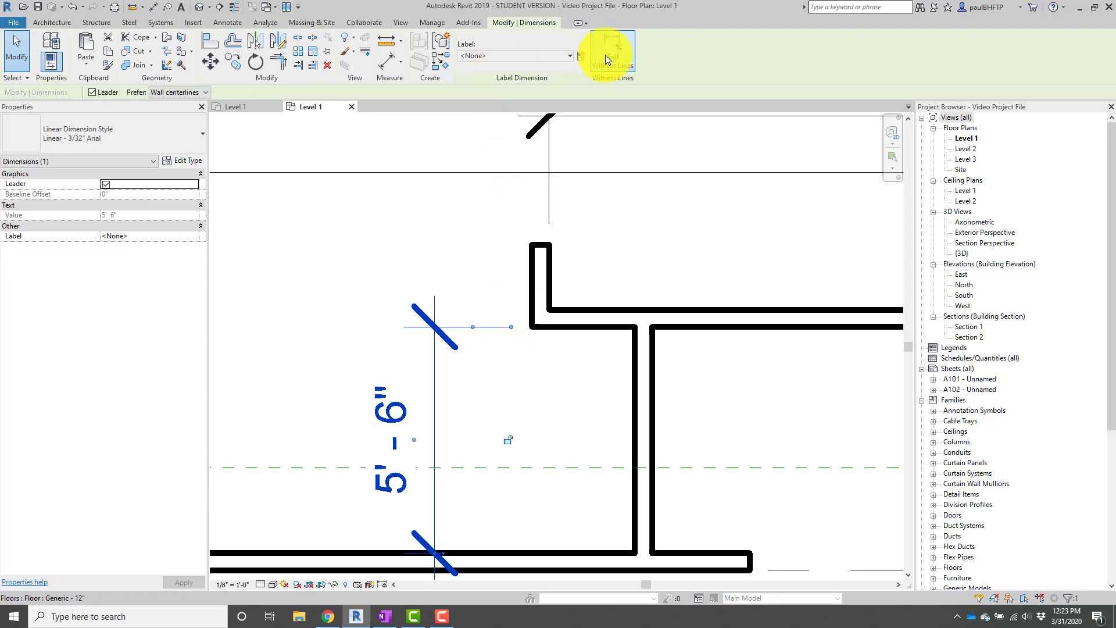
{"action": "left_click", "coordinate": [605, 54]}
{"action": "left_click", "coordinate": [542, 242]}
{"action": "left_click", "coordinate": [590, 253]}
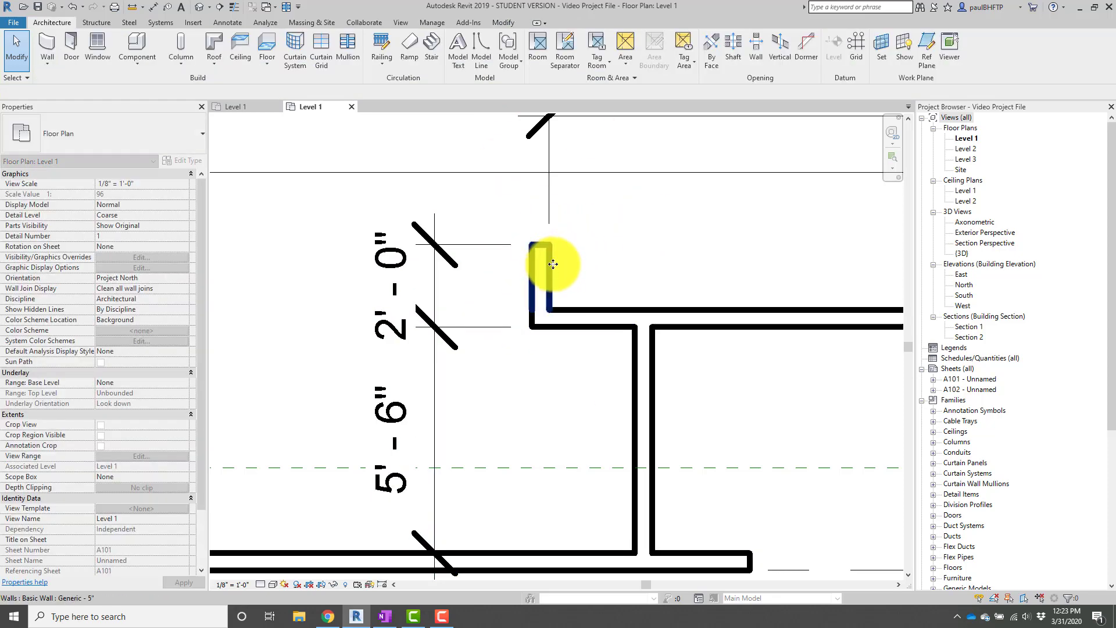
{"action": "left_click", "coordinate": [553, 264]}
{"action": "left_click", "coordinate": [409, 285]}
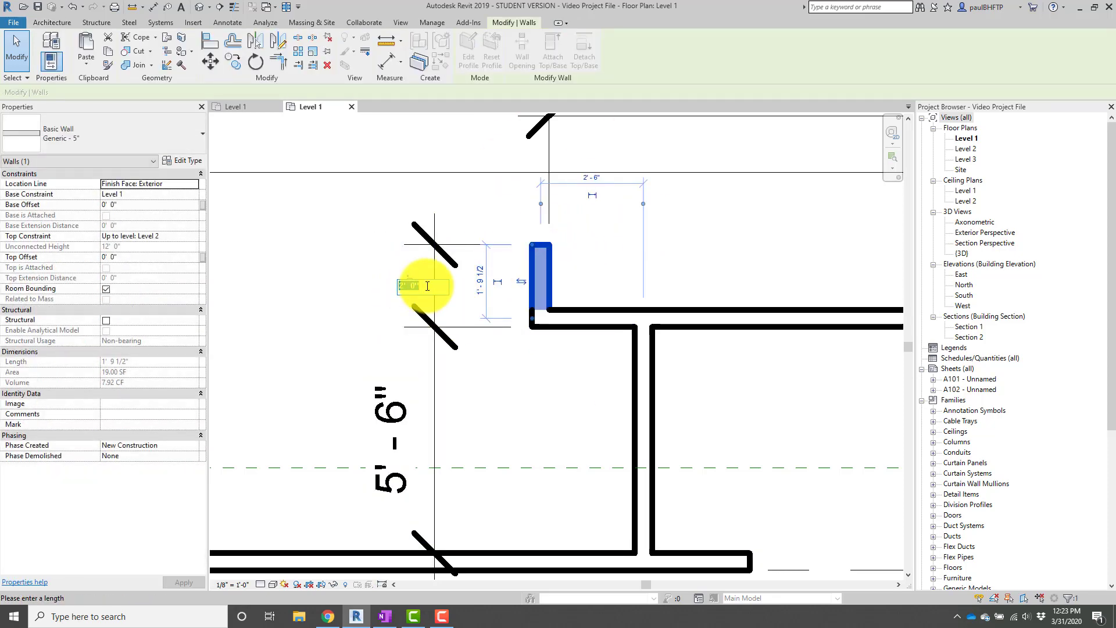
{"action": "key", "text": "Escape"}
{"action": "key", "text": "Escape"}
Dimension the small room's inside width between its west wall and the grid 3 partition.
{"action": "scroll", "coordinate": [535, 386], "scroll_direction": "down", "scroll_amount": 3}
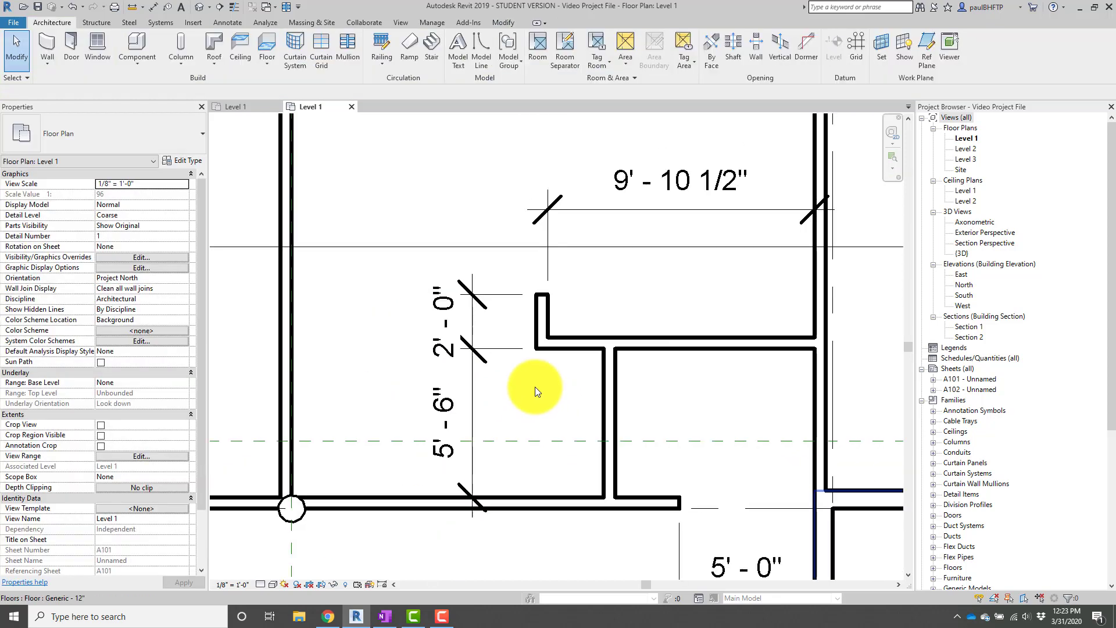
{"action": "middle_click_drag", "start_coordinate": [696, 429], "coordinate": [666, 431]}
{"action": "scroll", "coordinate": [666, 431], "scroll_direction": "up", "scroll_amount": 2}
{"action": "key", "text": "d"}
{"action": "key", "text": "i"}
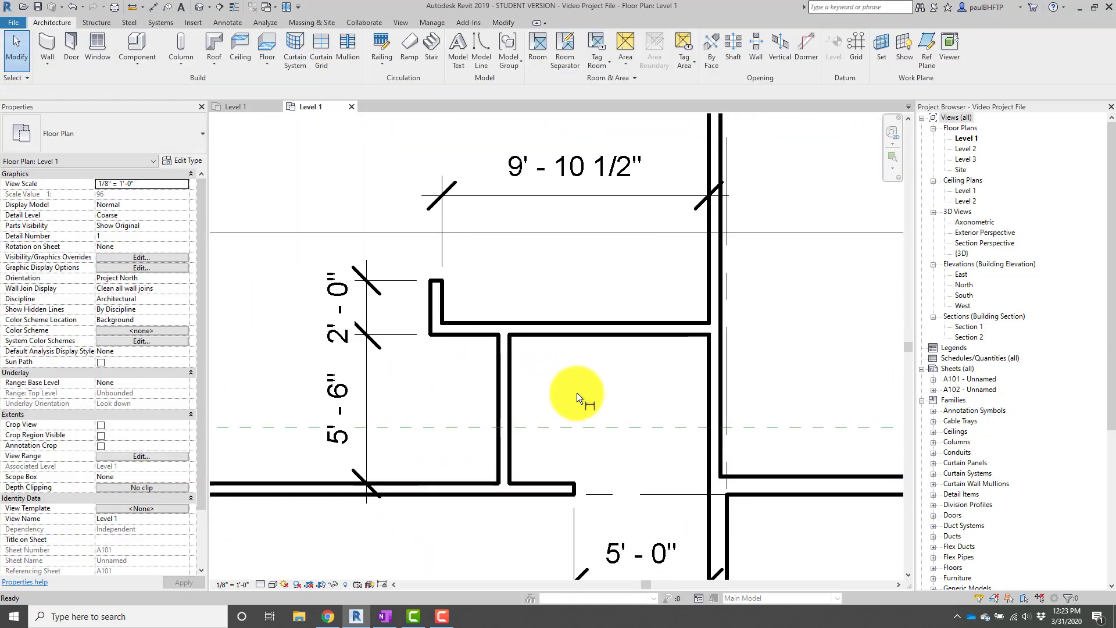
{"action": "left_click", "coordinate": [509, 386]}
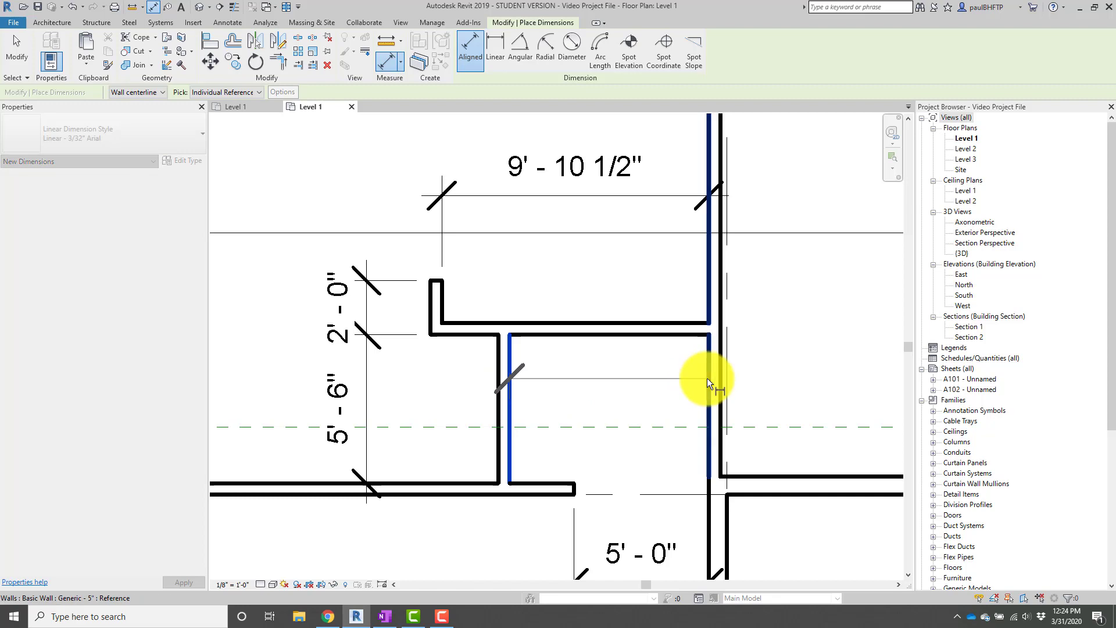
{"action": "left_click", "coordinate": [707, 378]}
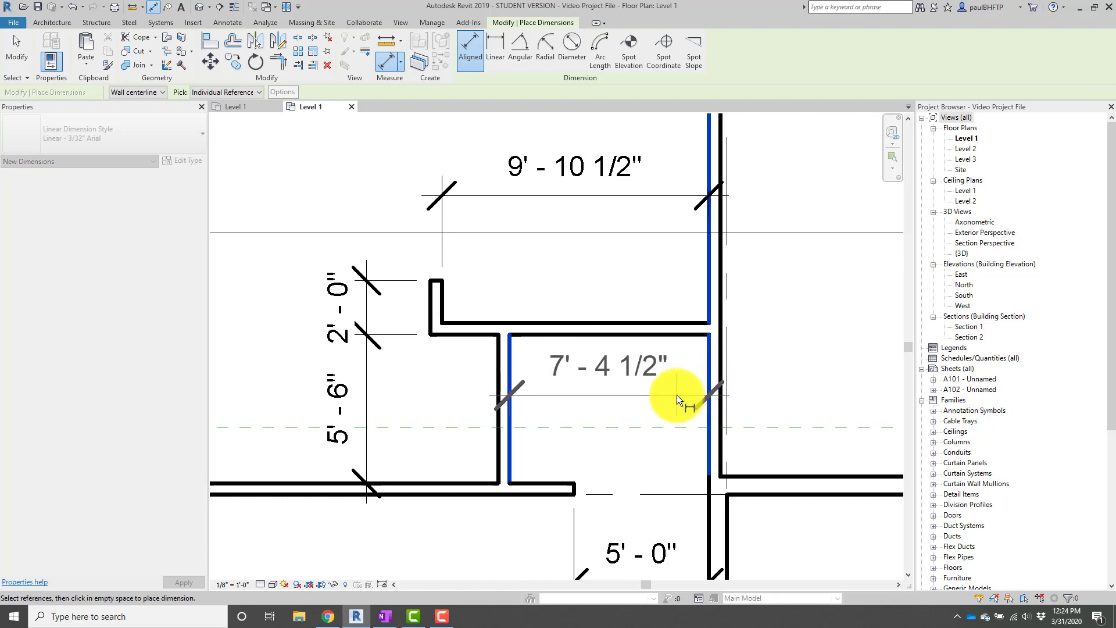
{"action": "left_click", "coordinate": [677, 396]}
{"action": "key", "text": "Escape"}
Move the small room's west wall by setting the room's inside width to 8'.
{"action": "left_click", "coordinate": [505, 442]}
{"action": "left_click", "coordinate": [611, 370]}
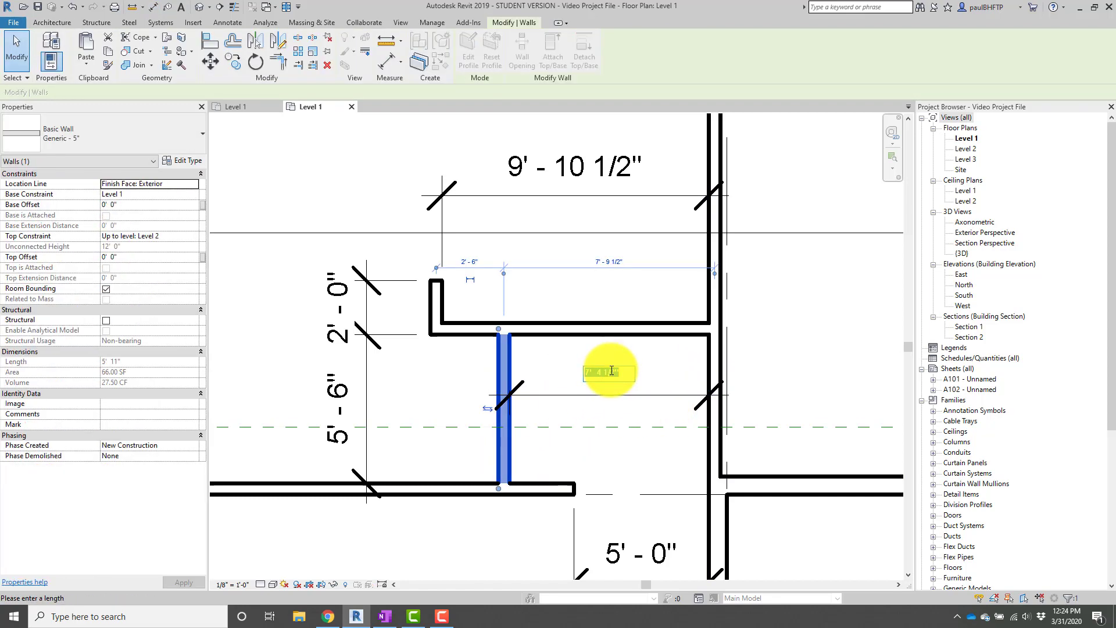
{"action": "type", "text": "8"}
{"action": "key", "text": "Return"}
{"action": "key", "text": "Escape"}
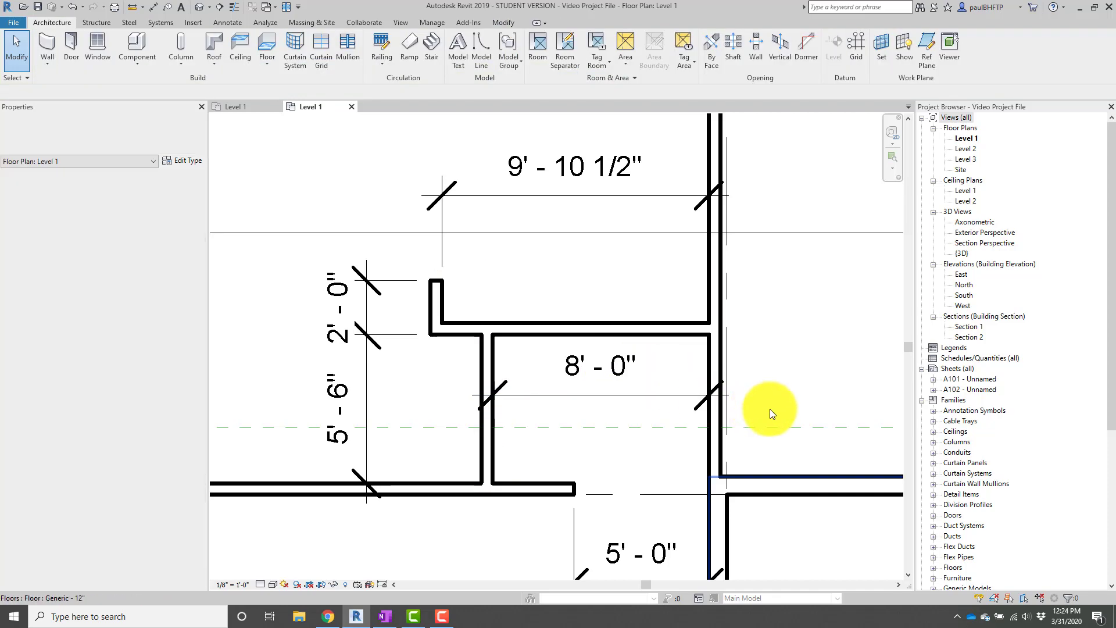
Draw a horizontal Generic - 5" wall about 8' - 6" long across the partition between the two northwest rooms.
{"action": "scroll", "coordinate": [777, 414], "scroll_direction": "down", "scroll_amount": 1}
{"action": "middle_click_drag", "start_coordinate": [778, 415], "coordinate": [762, 376]}
{"action": "scroll", "coordinate": [757, 384], "scroll_direction": "down", "scroll_amount": 2}
{"action": "scroll", "coordinate": [716, 372], "scroll_direction": "up", "scroll_amount": 1}
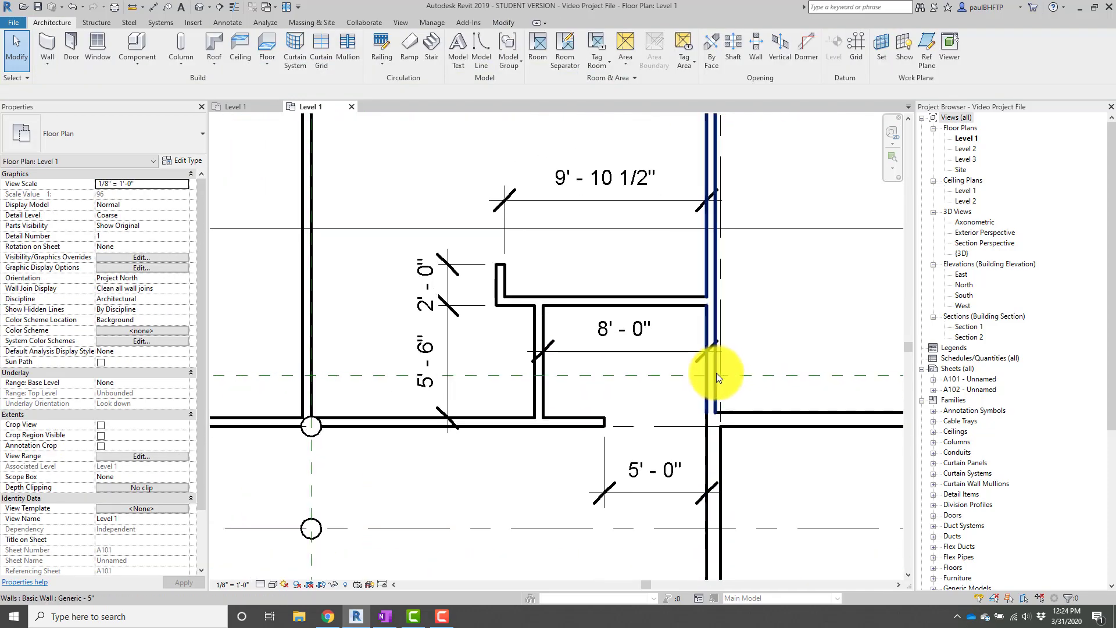
{"action": "scroll", "coordinate": [715, 373], "scroll_direction": "down", "scroll_amount": 1}
{"action": "scroll", "coordinate": [717, 380], "scroll_direction": "down", "scroll_amount": 2}
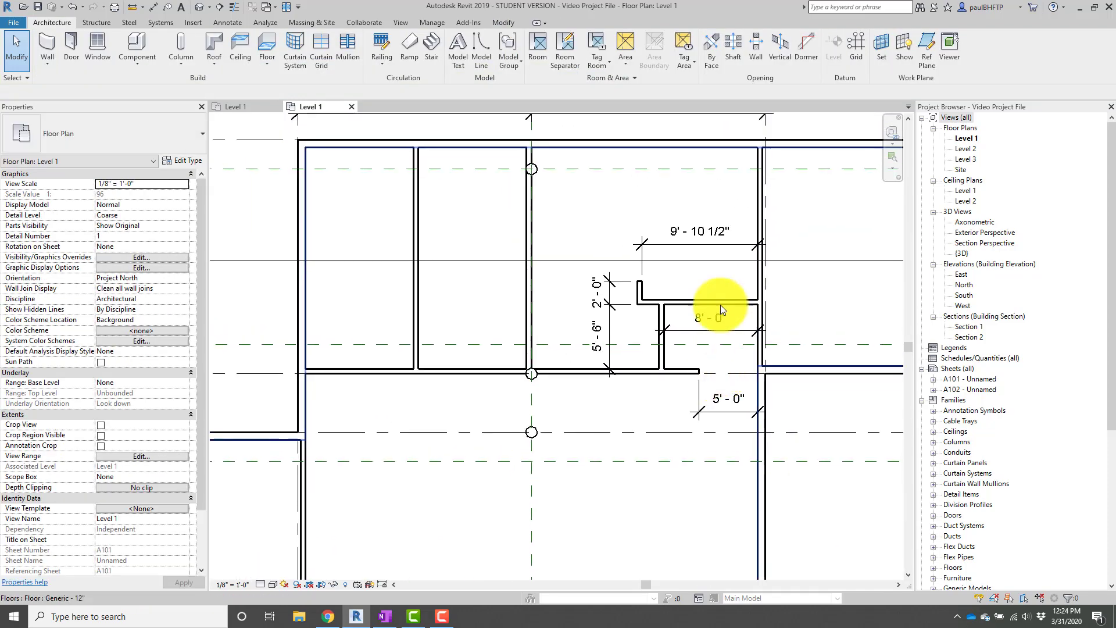
{"action": "scroll", "coordinate": [421, 335], "scroll_direction": "up", "scroll_amount": 1}
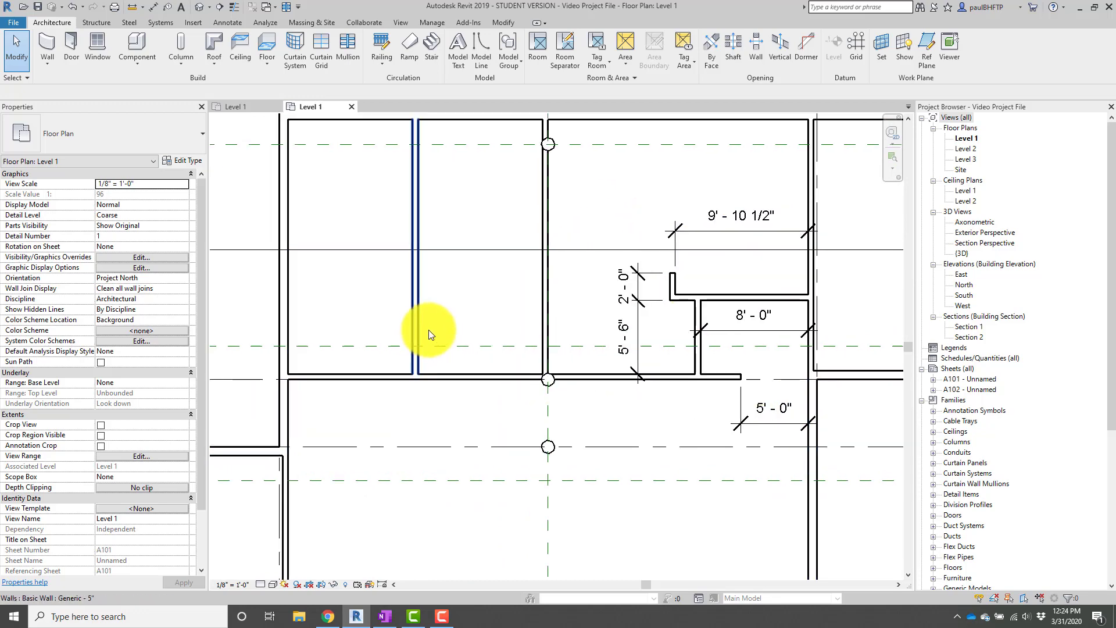
{"action": "key", "text": "w"}
{"action": "key", "text": "a"}
{"action": "left_click", "coordinate": [363, 312]}
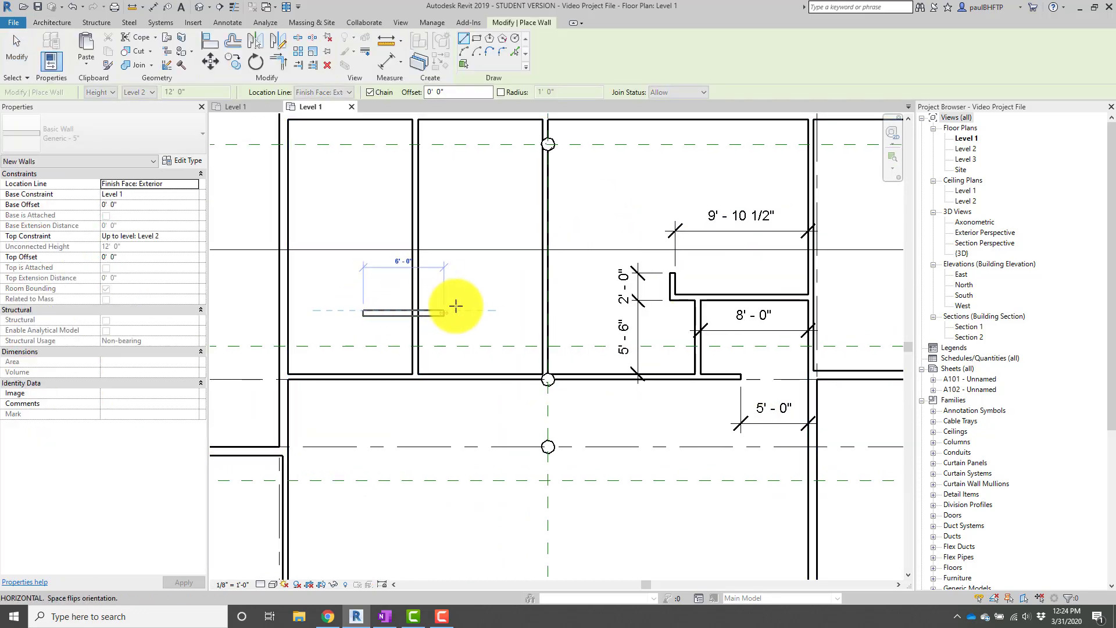
{"action": "left_click", "coordinate": [474, 310]}
{"action": "key", "text": "Escape"}
{"action": "key", "text": "Escape"}
Dimension between the grid B partition's north face and the crossing wall's south face, placed just east of the crossing wall.
{"action": "middle_click_drag", "start_coordinate": [428, 387], "coordinate": [478, 396]}
{"action": "key", "text": "i"}
{"action": "scroll", "coordinate": [486, 381], "scroll_direction": "up", "scroll_amount": 1}
{"action": "left_click", "coordinate": [494, 384]}
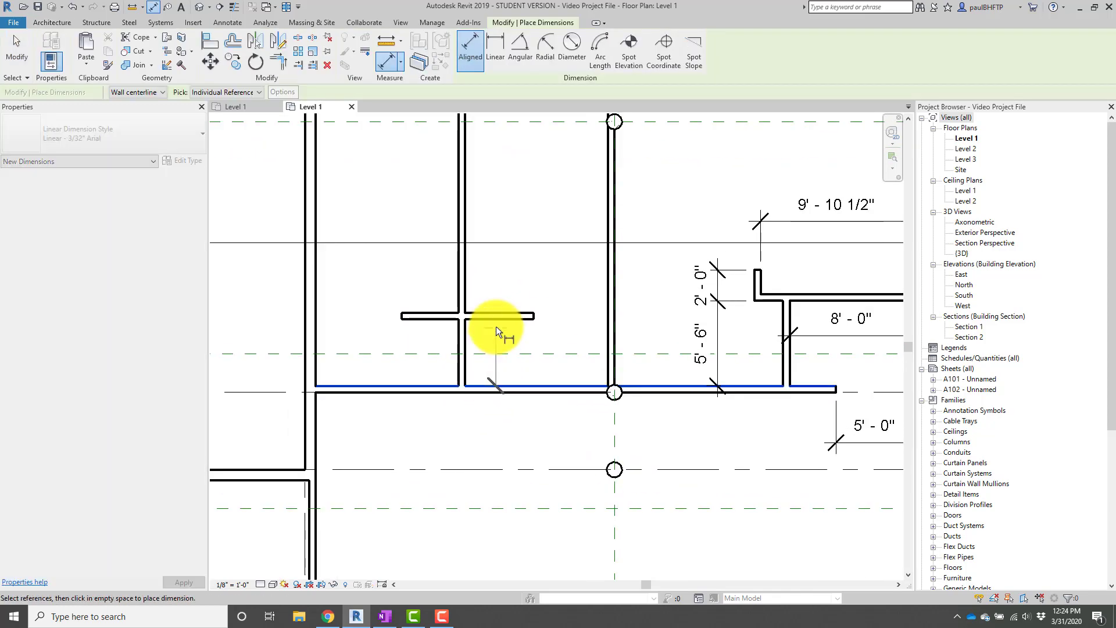
{"action": "left_click", "coordinate": [497, 322]}
{"action": "left_click", "coordinate": [568, 325]}
{"action": "key", "text": "Escape"}
{"action": "key", "text": "Escape"}
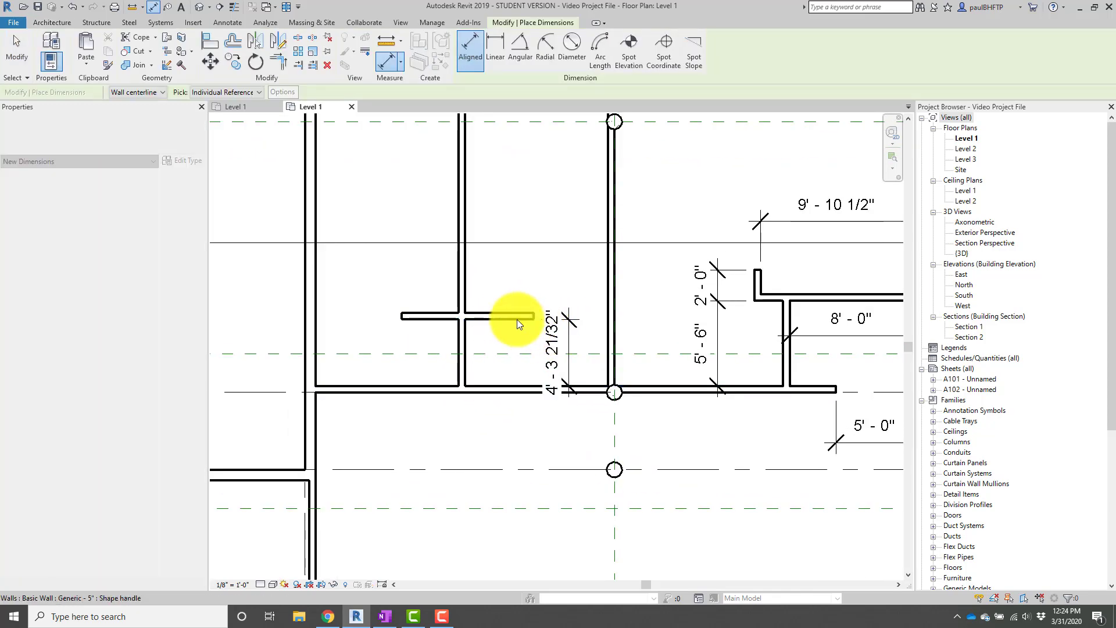
Set the crossing wall's distance from the grid B partition to 5'.
{"action": "left_click", "coordinate": [521, 321]}
{"action": "left_click", "coordinate": [560, 346]}
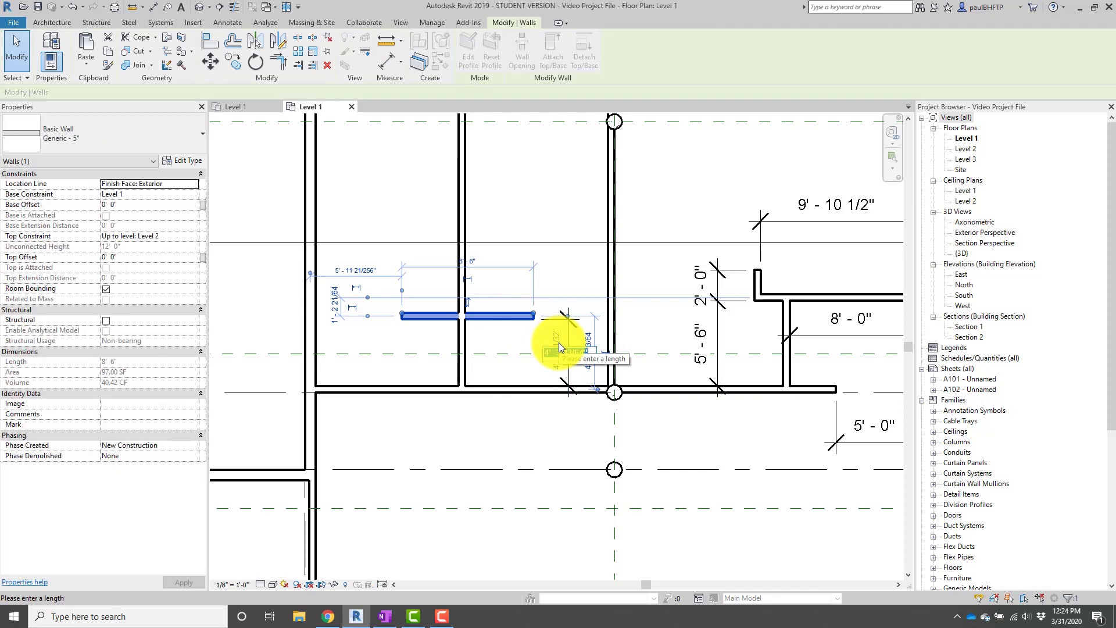
{"action": "type", "text": "5"}
{"action": "key", "text": "Return"}
{"action": "left_click", "coordinate": [540, 321]}
Delete the 5' - 0" dimension between the crossing wall and the grid B partition.
{"action": "scroll", "coordinate": [539, 321], "scroll_direction": "up", "scroll_amount": 2}
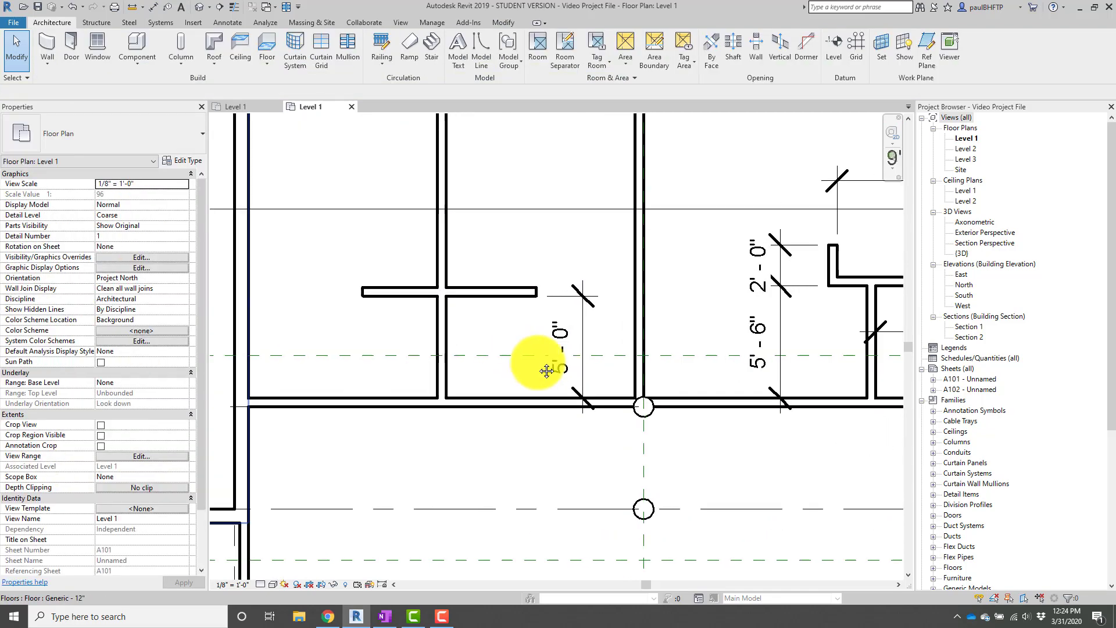
{"action": "left_click", "coordinate": [644, 359]}
{"action": "key", "text": "Delete"}
{"action": "scroll", "coordinate": [644, 375], "scroll_direction": "down", "scroll_amount": 2}
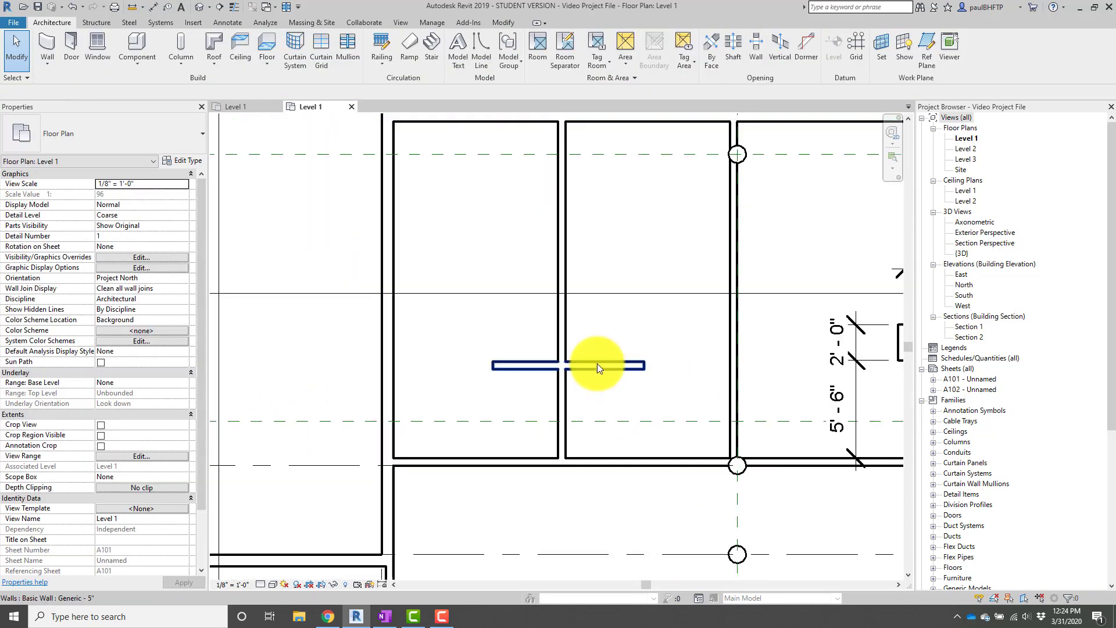
Draw thin detail lines 3' north of the crossing wall, running 5' east from the partition and 2' - 6" north.
{"action": "scroll", "coordinate": [565, 366], "scroll_direction": "up", "scroll_amount": 3}
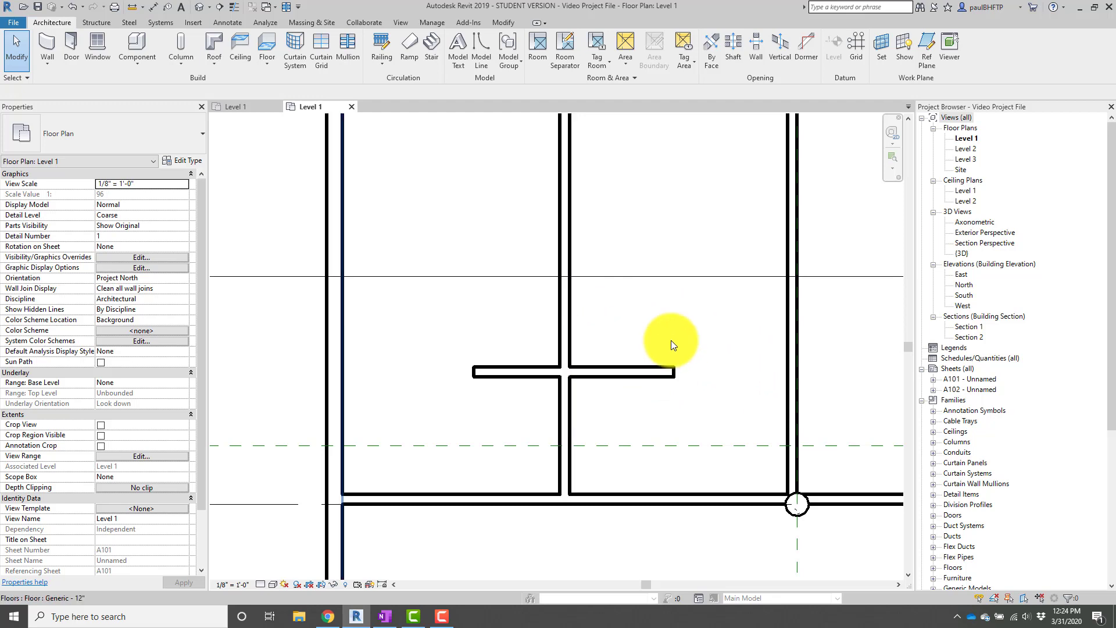
{"action": "key", "text": "d"}
{"action": "key", "text": "l"}
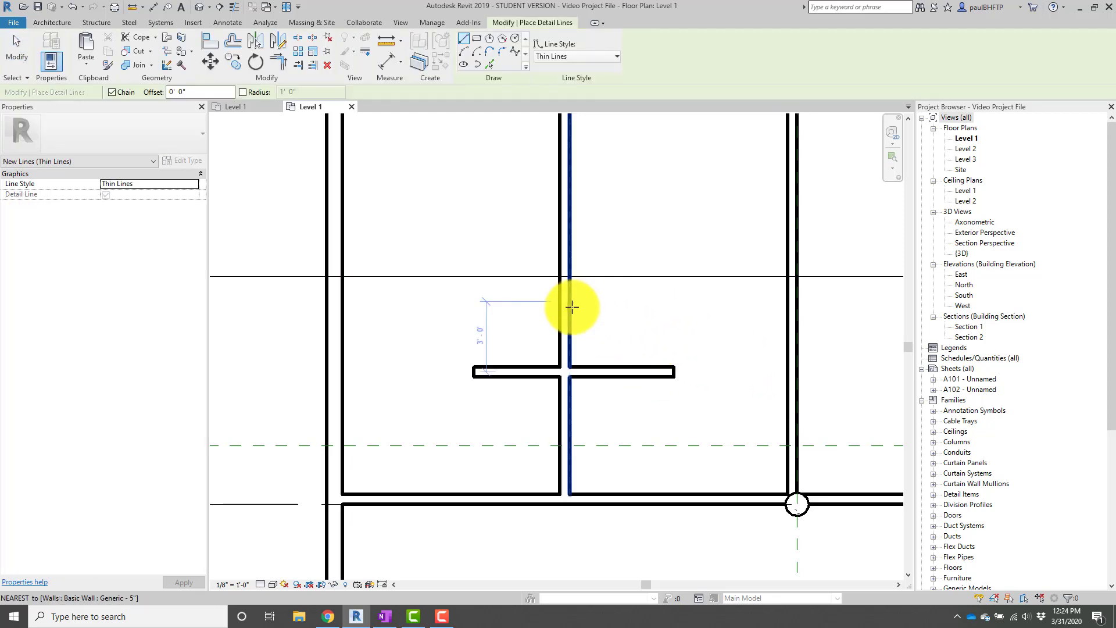
{"action": "left_click", "coordinate": [572, 306]}
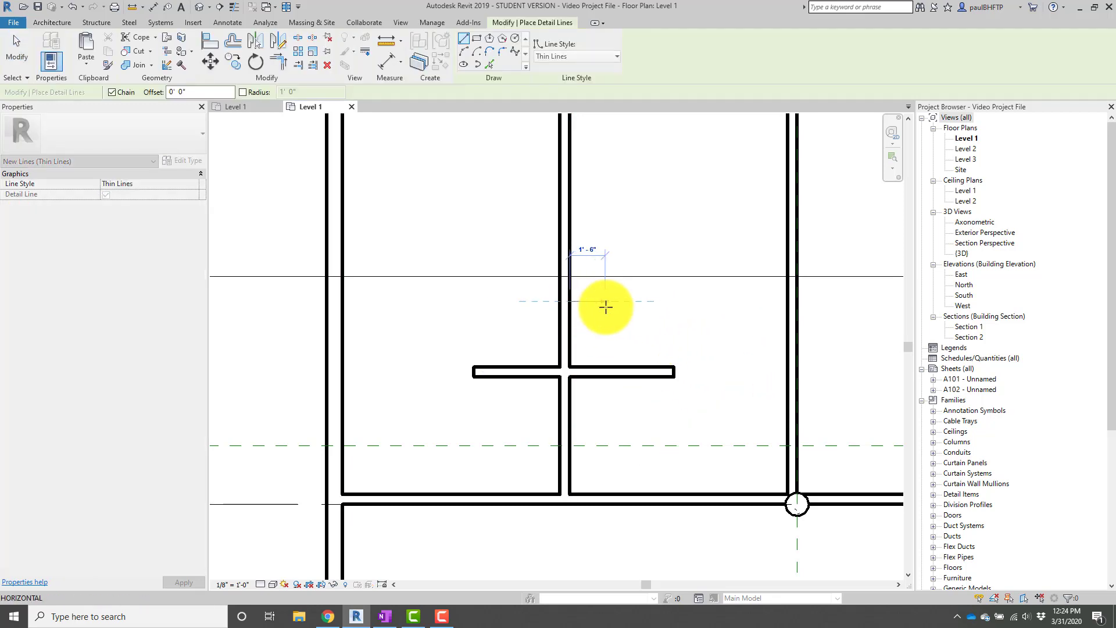
{"action": "key", "text": "Escape"}
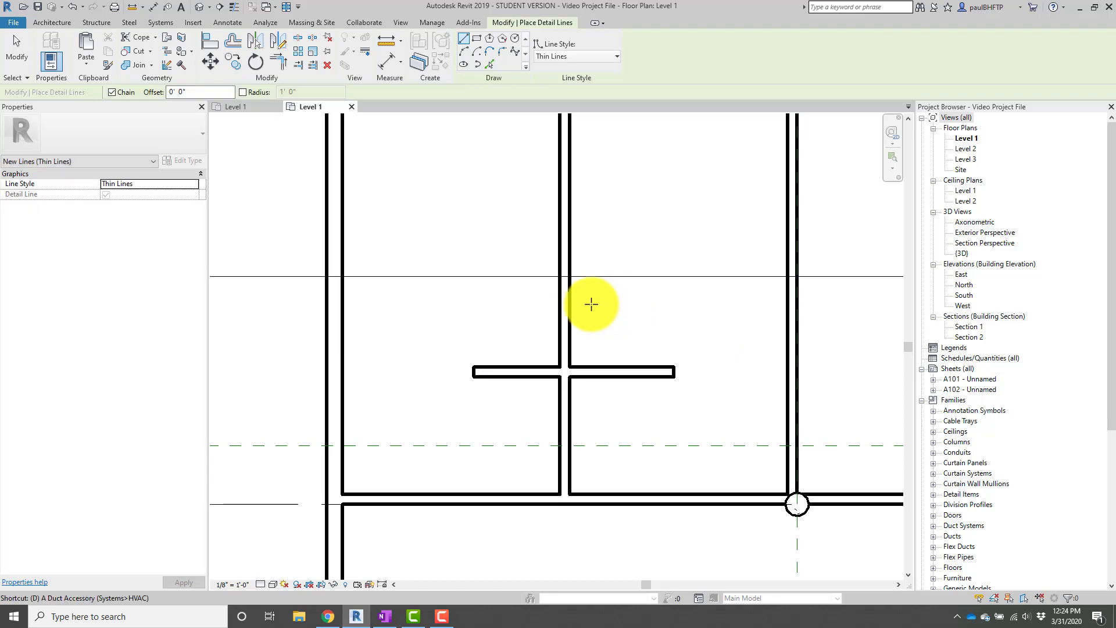
{"action": "left_click", "coordinate": [572, 301]}
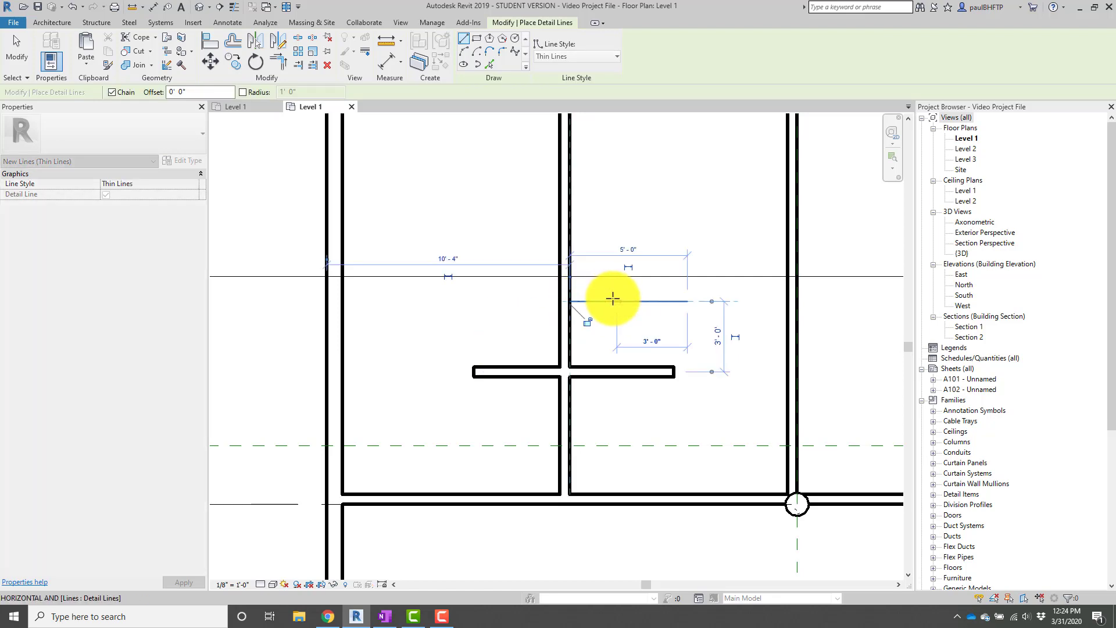
{"action": "left_click", "coordinate": [688, 301]}
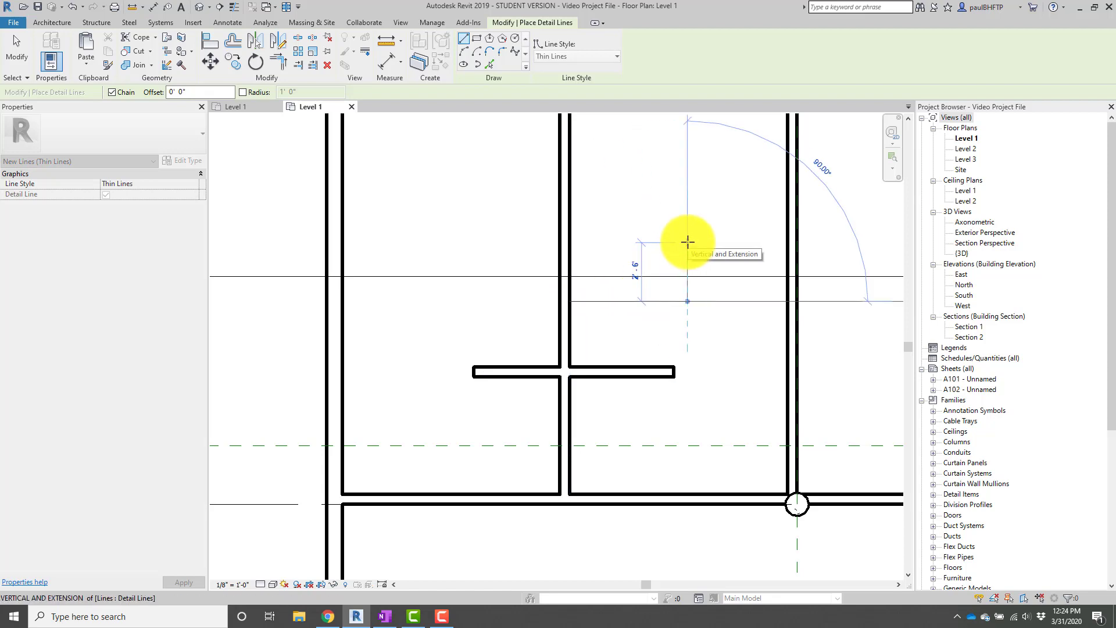
{"action": "left_click", "coordinate": [688, 242]}
{"action": "key", "text": "Escape"}
{"action": "key", "text": "Escape"}
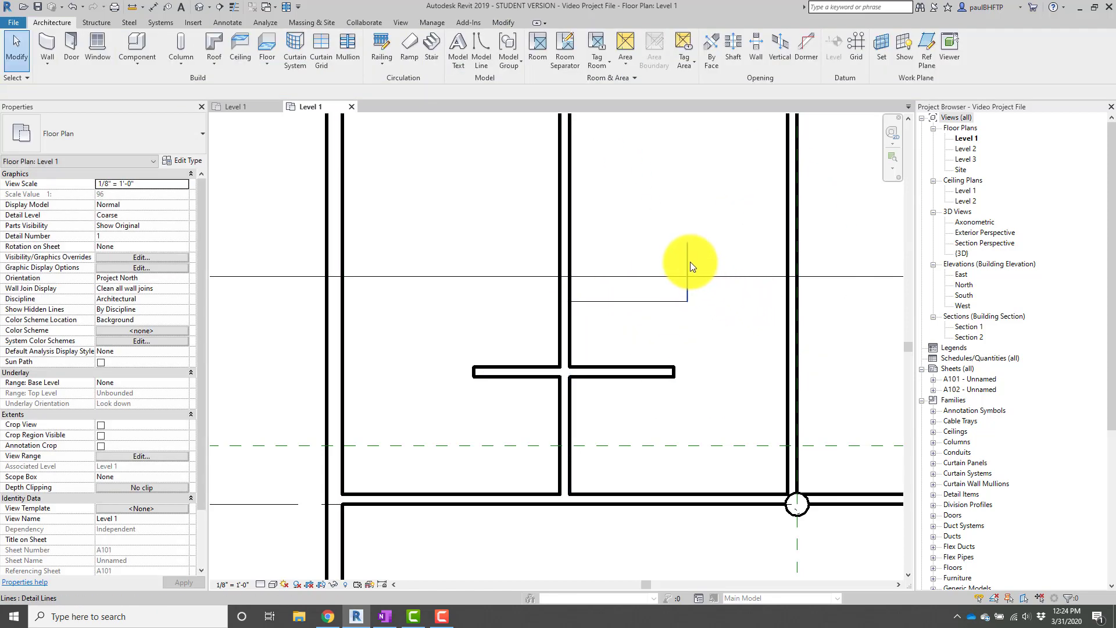
Mirror a copy of the 2' - 6" vertical detail line across the partition's centerline to its west side.
{"action": "left_click", "coordinate": [689, 261]}
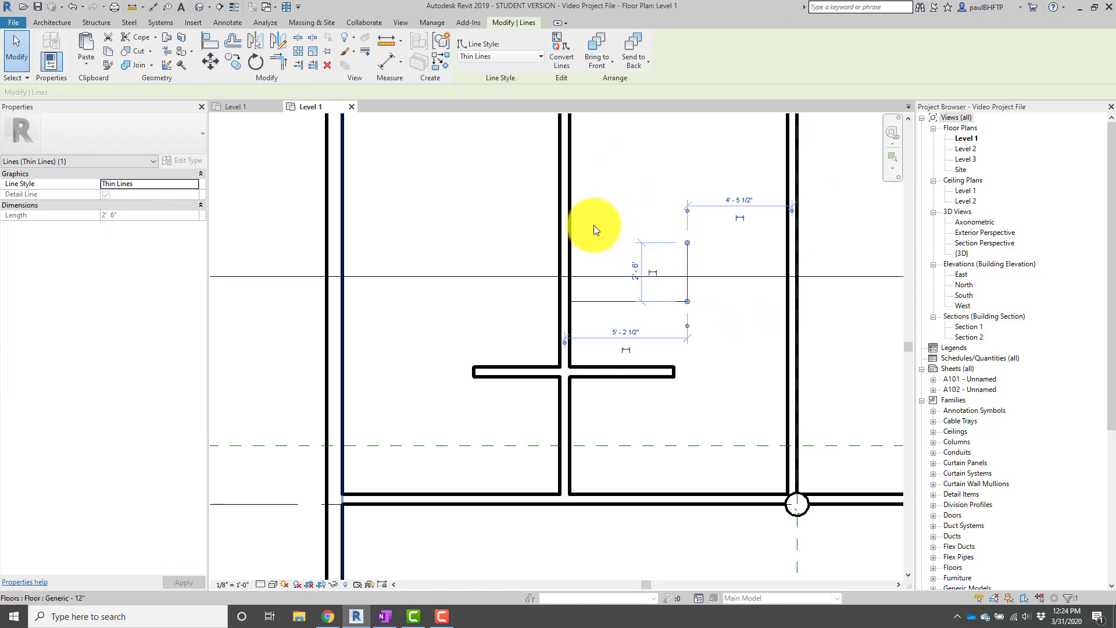
{"action": "key", "text": "d"}
{"action": "key", "text": "m"}
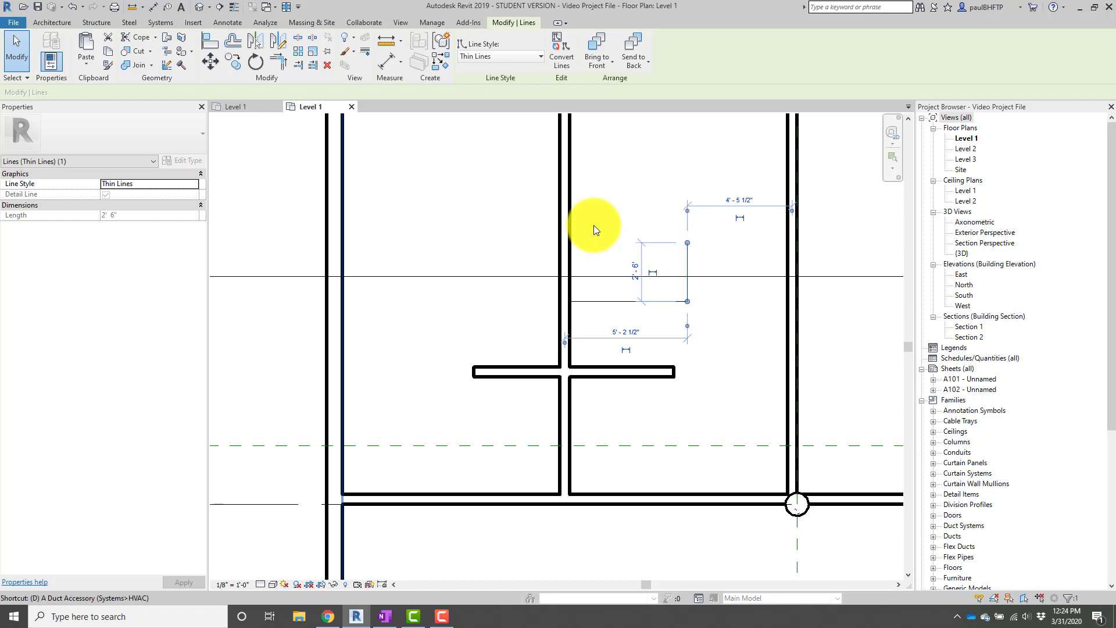
{"action": "scroll", "coordinate": [564, 244], "scroll_direction": "up", "scroll_amount": 2}
{"action": "scroll", "coordinate": [564, 244], "scroll_direction": "up", "scroll_amount": 1}
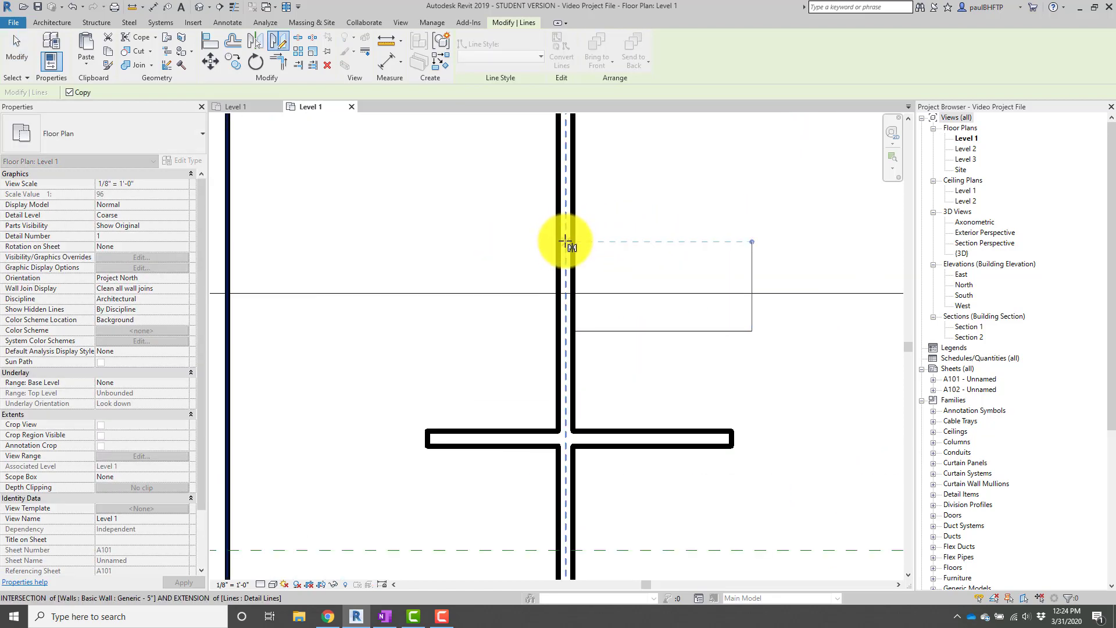
{"action": "left_click", "coordinate": [565, 241]}
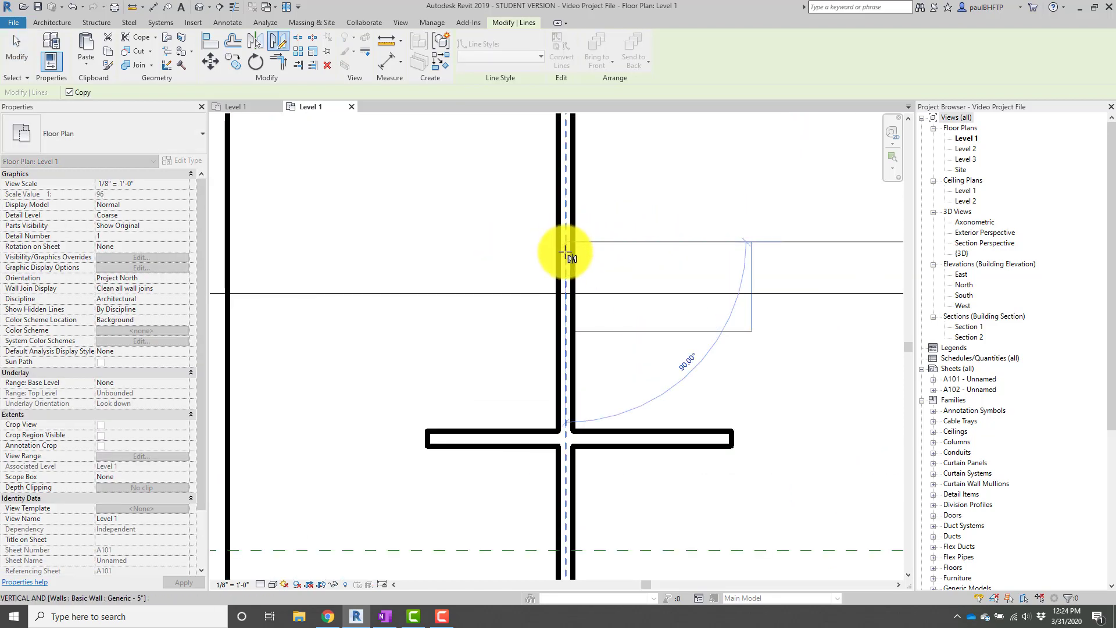
{"action": "left_click", "coordinate": [565, 368]}
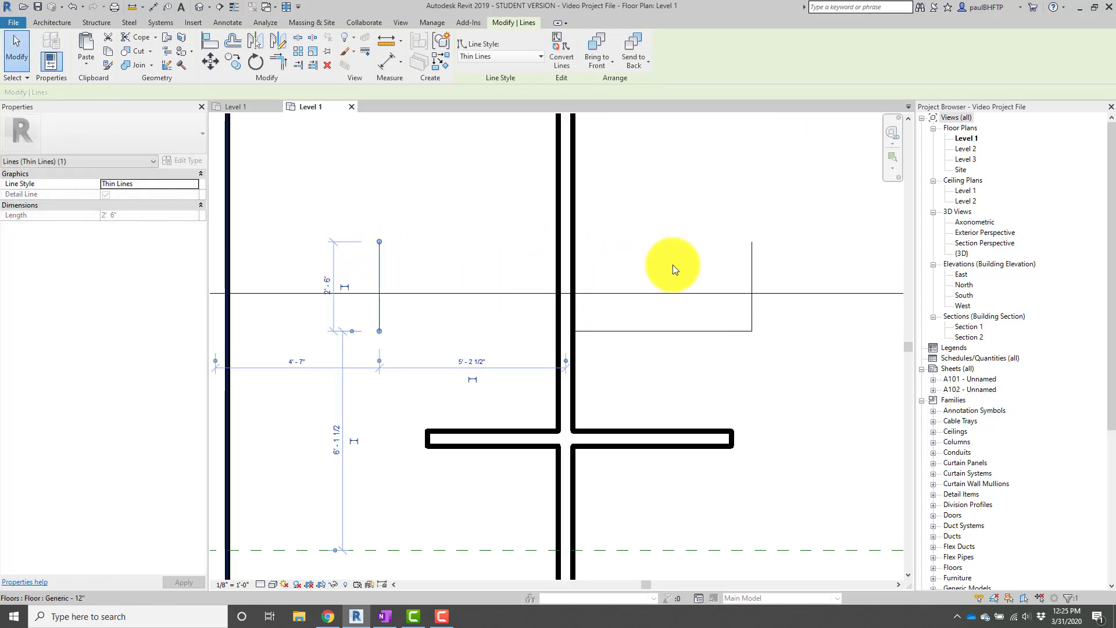
Place a continuous dimension string from the west detail line across both partition faces to the east detail line.
{"action": "left_click", "coordinate": [751, 266]}
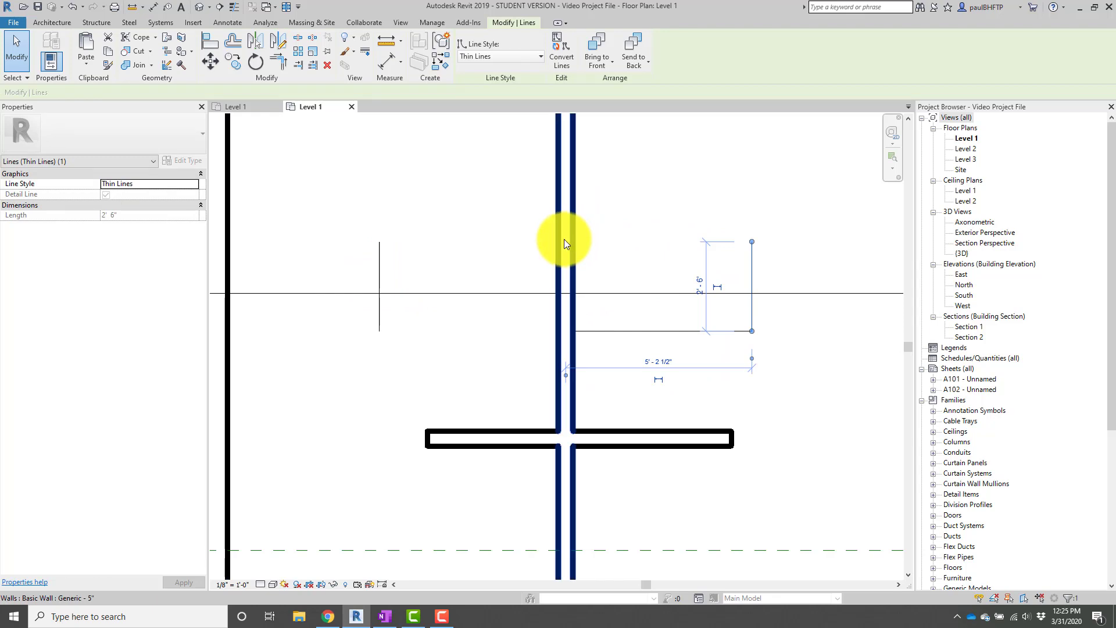
{"action": "key", "text": "d"}
{"action": "key", "text": "i"}
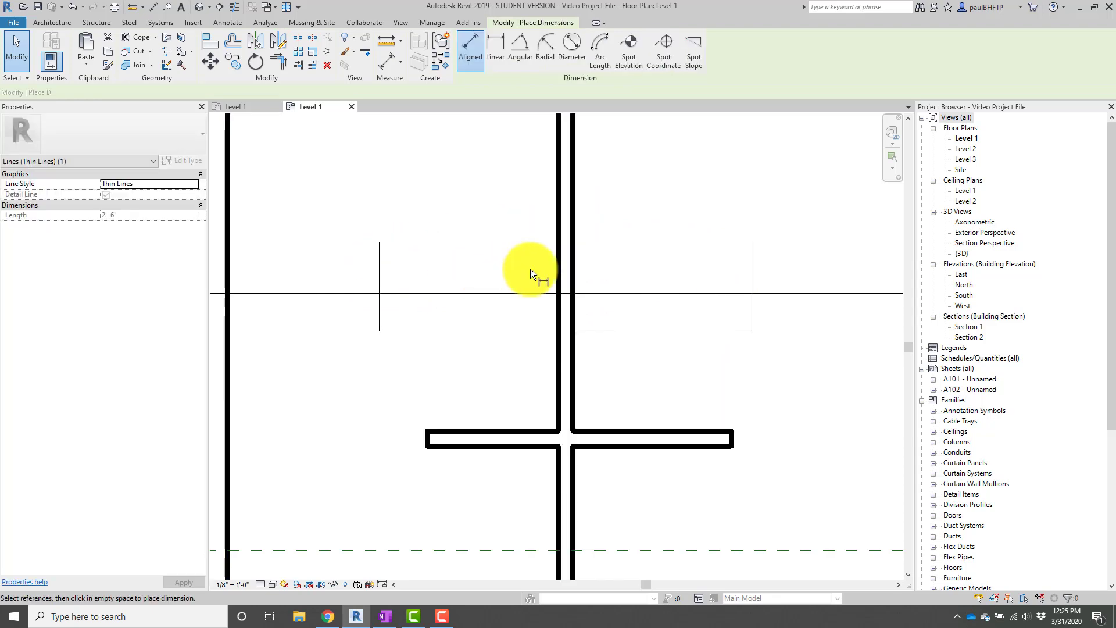
{"action": "left_click", "coordinate": [558, 260]}
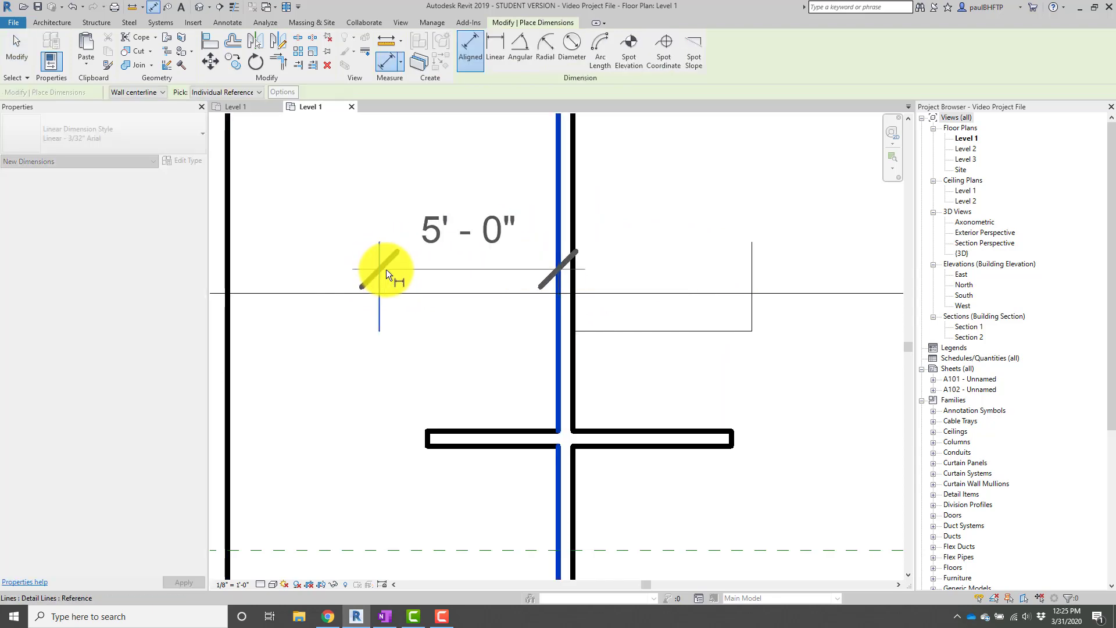
{"action": "left_click", "coordinate": [386, 270]}
{"action": "left_click", "coordinate": [578, 266]}
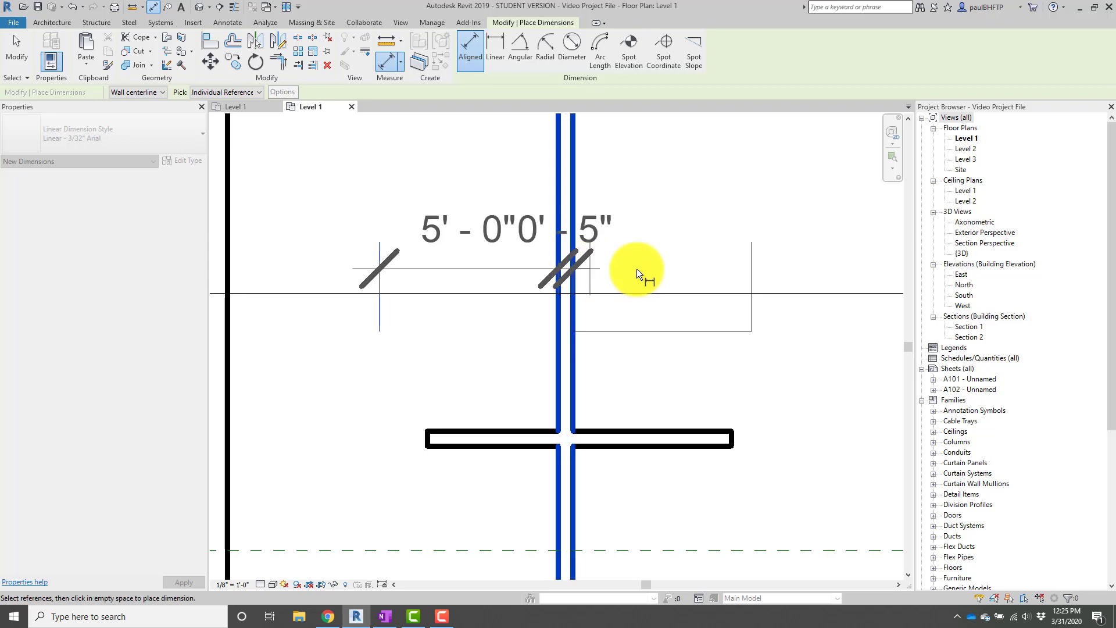
{"action": "left_click", "coordinate": [748, 271]}
{"action": "scroll", "coordinate": [657, 264], "scroll_direction": "down", "scroll_amount": 2}
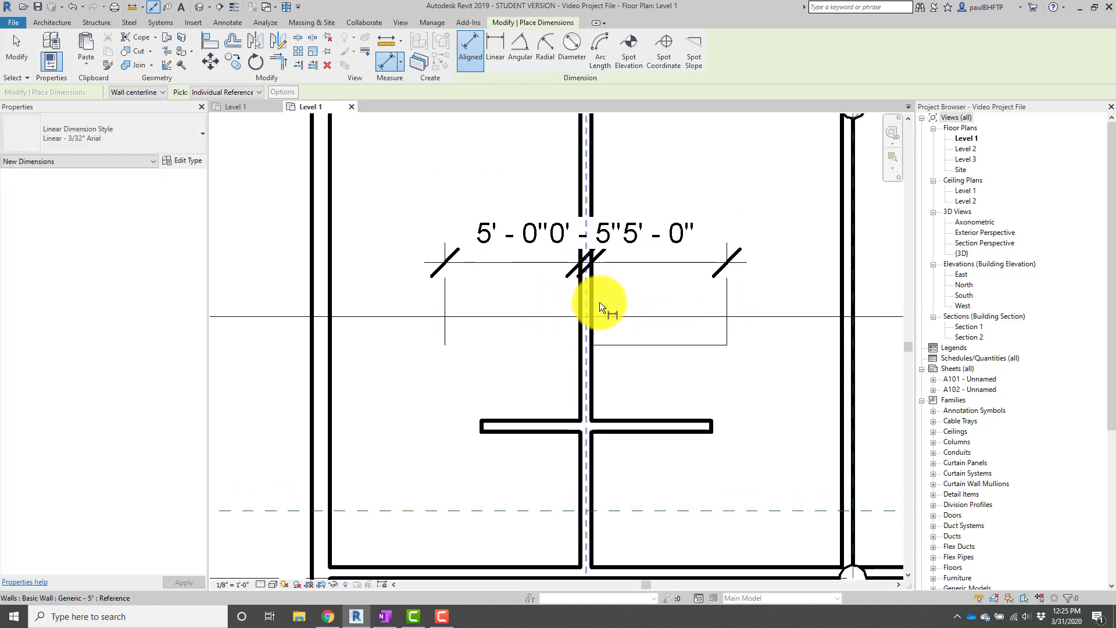
{"action": "left_click", "coordinate": [595, 267]}
{"action": "key", "text": "Escape"}
{"action": "key", "text": "Escape"}
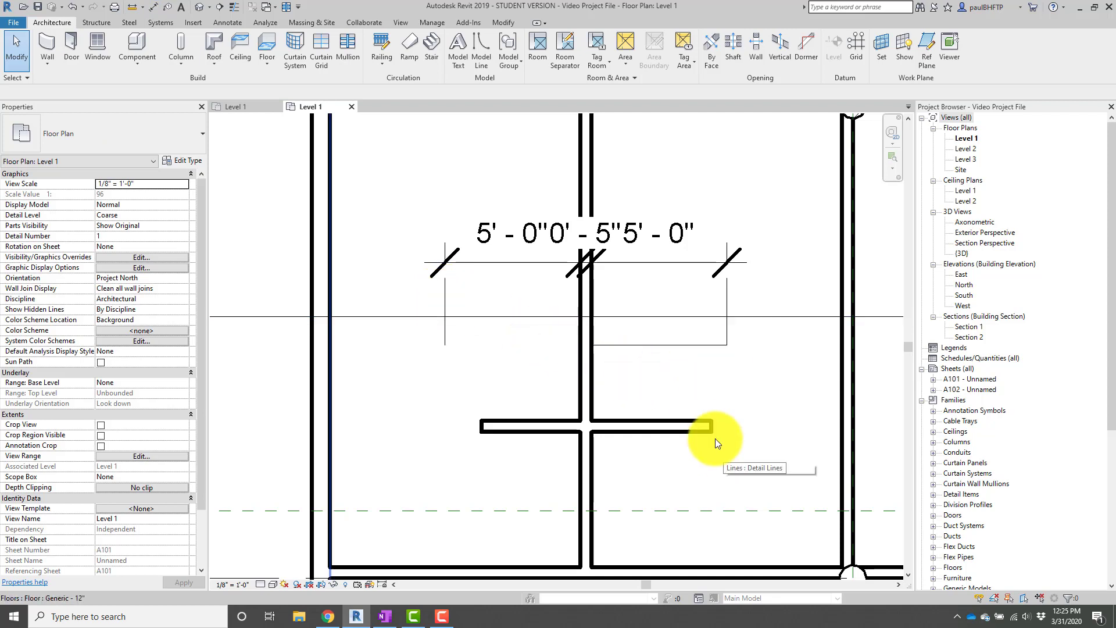
Align the crossing wall's east and west ends with the vertical detail lines on each side of the partition.
{"action": "key", "text": "a"}
{"action": "key", "text": "l"}
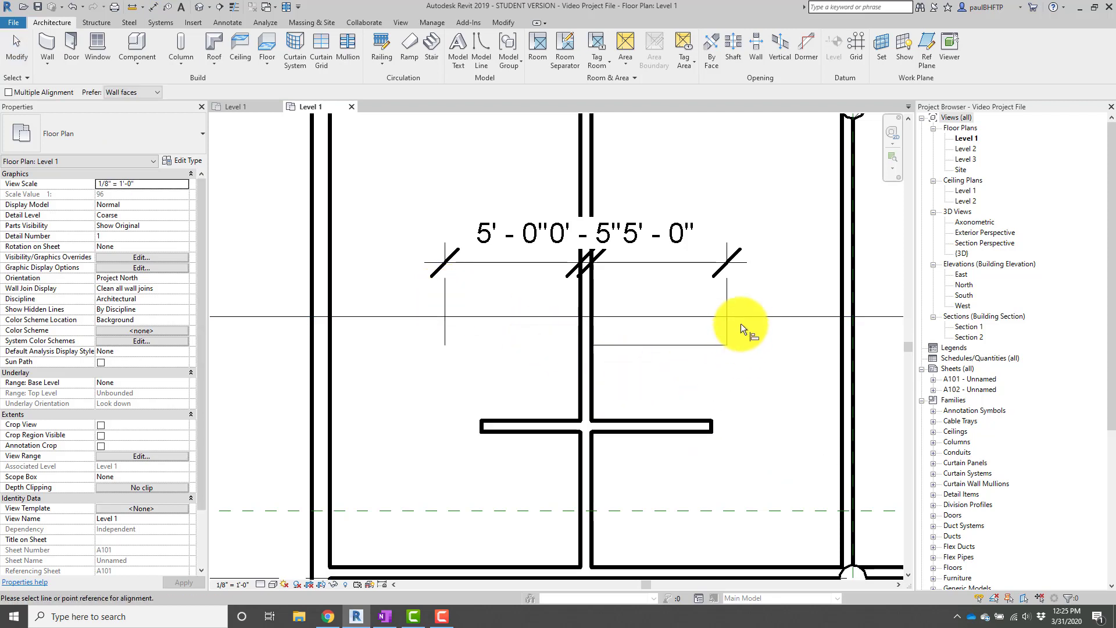
{"action": "left_click", "coordinate": [728, 296]}
{"action": "left_click", "coordinate": [715, 425]}
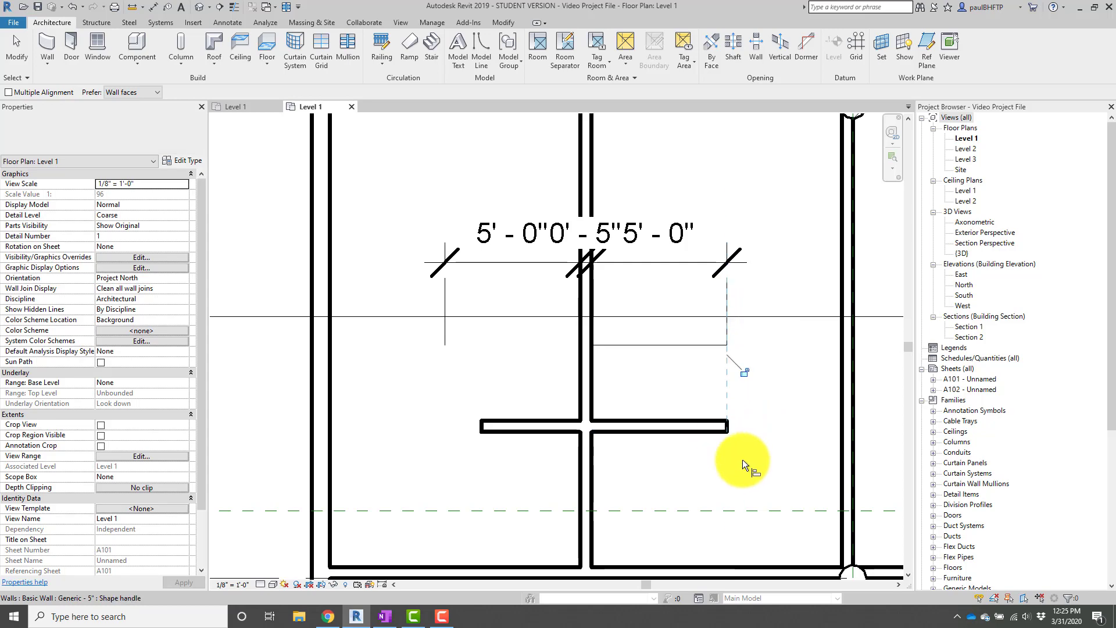
{"action": "left_click", "coordinate": [444, 299]}
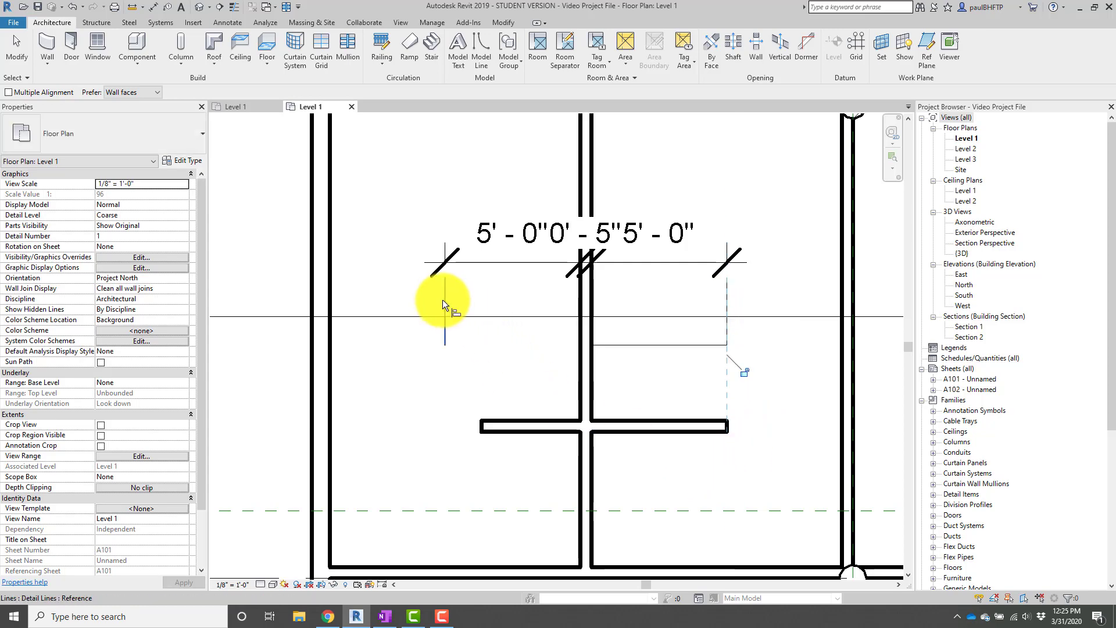
{"action": "left_click", "coordinate": [482, 428]}
{"action": "key", "text": "Escape"}
{"action": "key", "text": "Escape"}
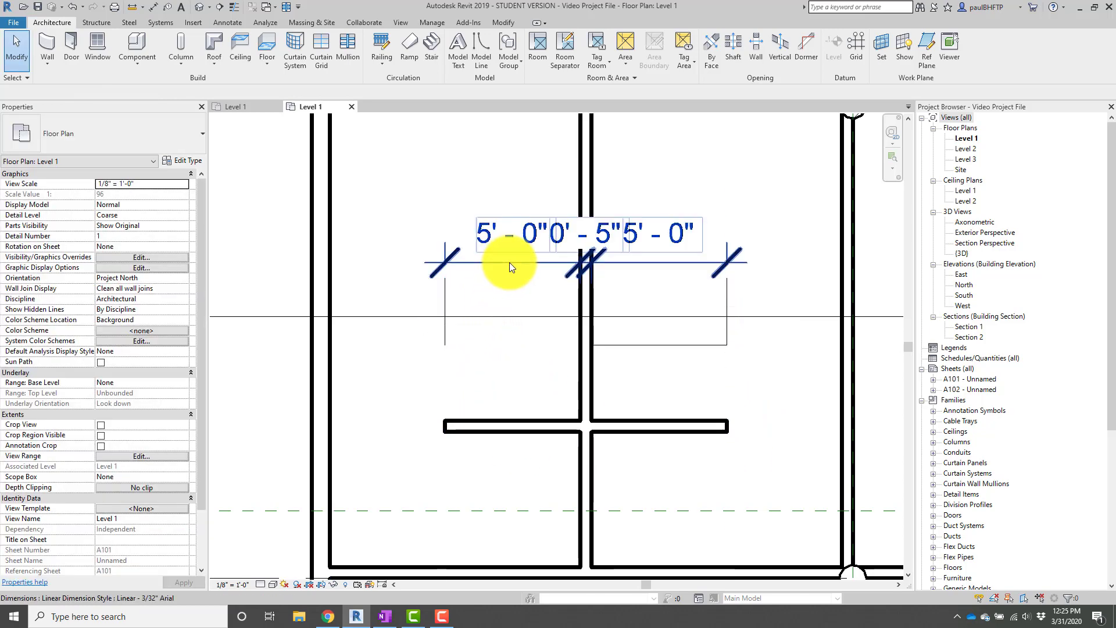
Delete the dimension string and the detail lines north of the crossing wall.
{"action": "left_click", "coordinate": [510, 263]}
{"action": "key", "text": "Delete"}
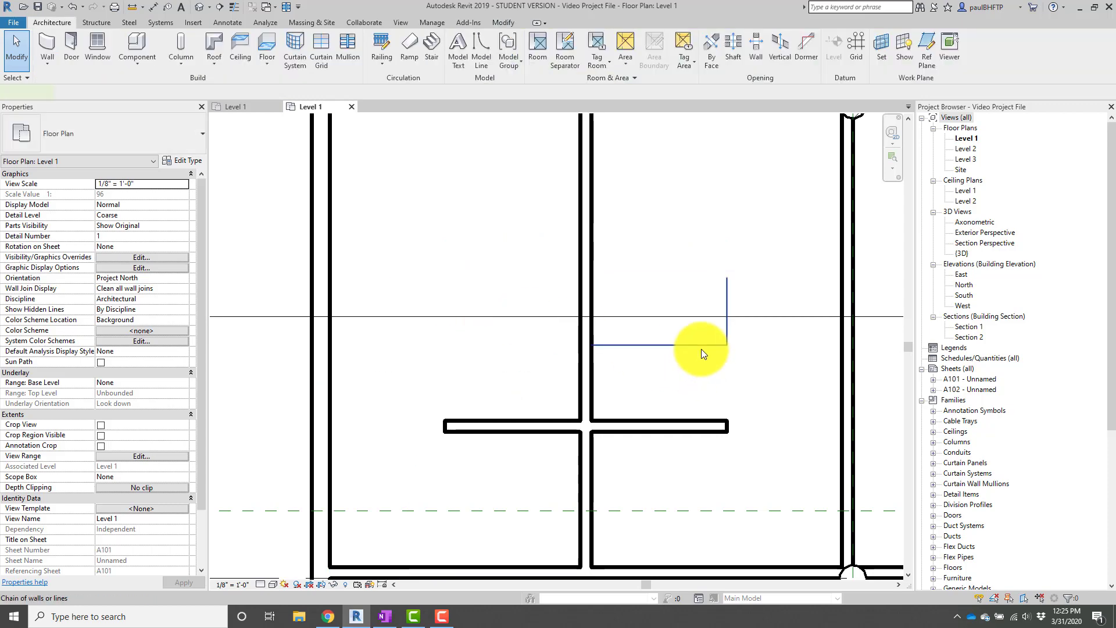
{"action": "left_click", "coordinate": [701, 349]}
{"action": "key", "text": "Delete"}
Open the Level 2 floor plan and set its underlay base level to None.
{"action": "scroll", "coordinate": [700, 351], "scroll_direction": "down", "scroll_amount": 1}
{"action": "middle_click_drag", "start_coordinate": [700, 352], "coordinate": [548, 272]}
{"action": "scroll", "coordinate": [636, 331], "scroll_direction": "down", "scroll_amount": 1}
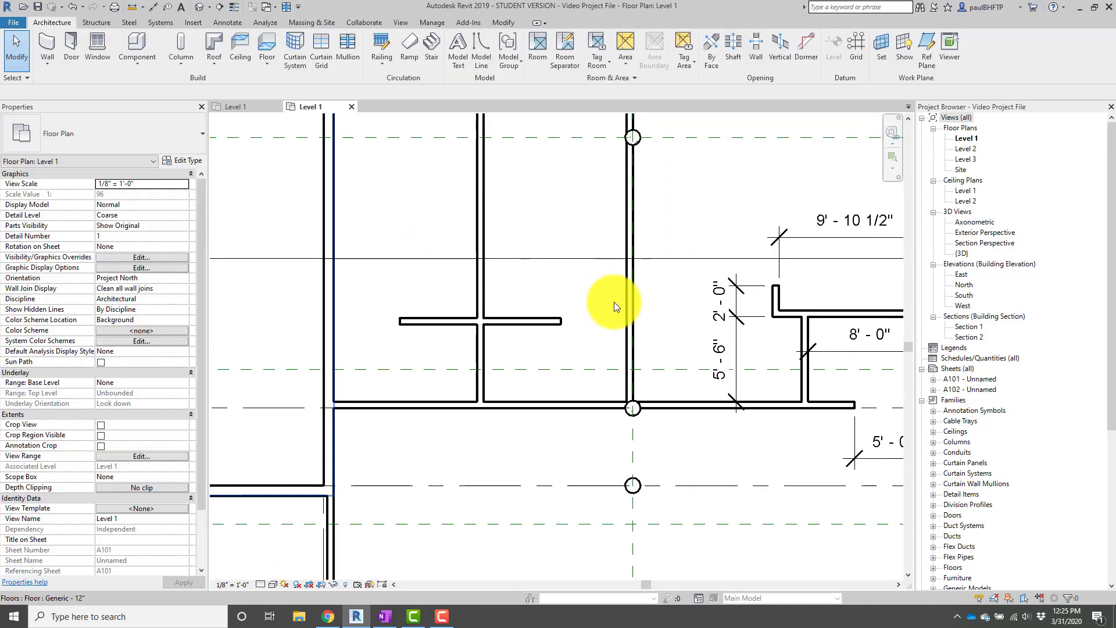
{"action": "middle_click_drag", "start_coordinate": [645, 348], "coordinate": [651, 324]}
{"action": "scroll", "coordinate": [650, 335], "scroll_direction": "down", "scroll_amount": 1}
{"action": "scroll", "coordinate": [627, 276], "scroll_direction": "down", "scroll_amount": 1}
{"action": "scroll", "coordinate": [643, 289], "scroll_direction": "down", "scroll_amount": 1}
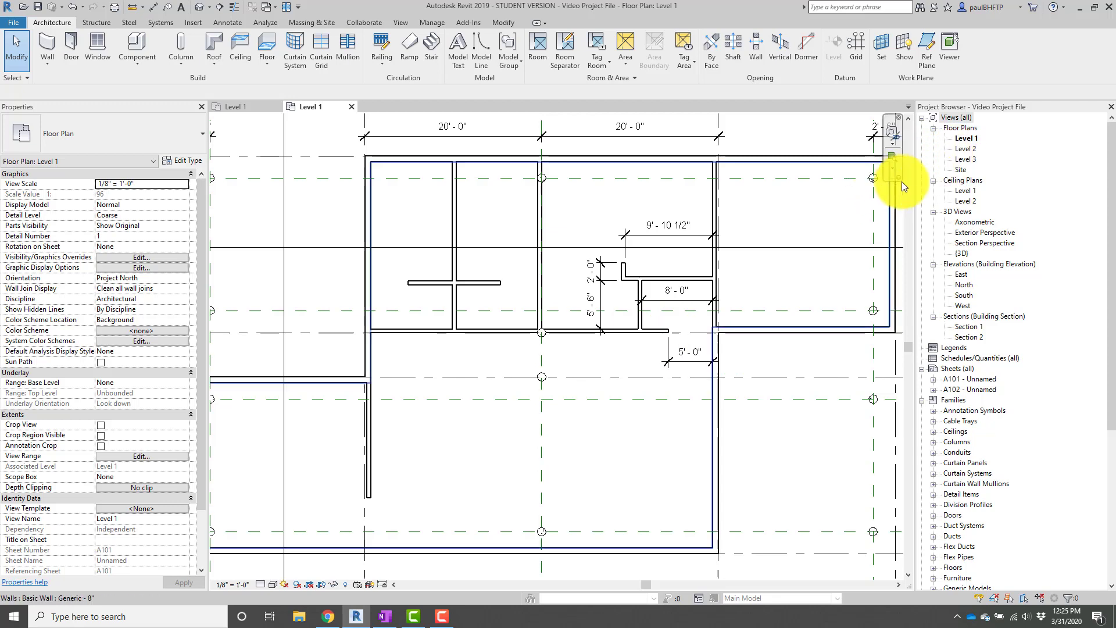
{"action": "double_click", "coordinate": [967, 149]}
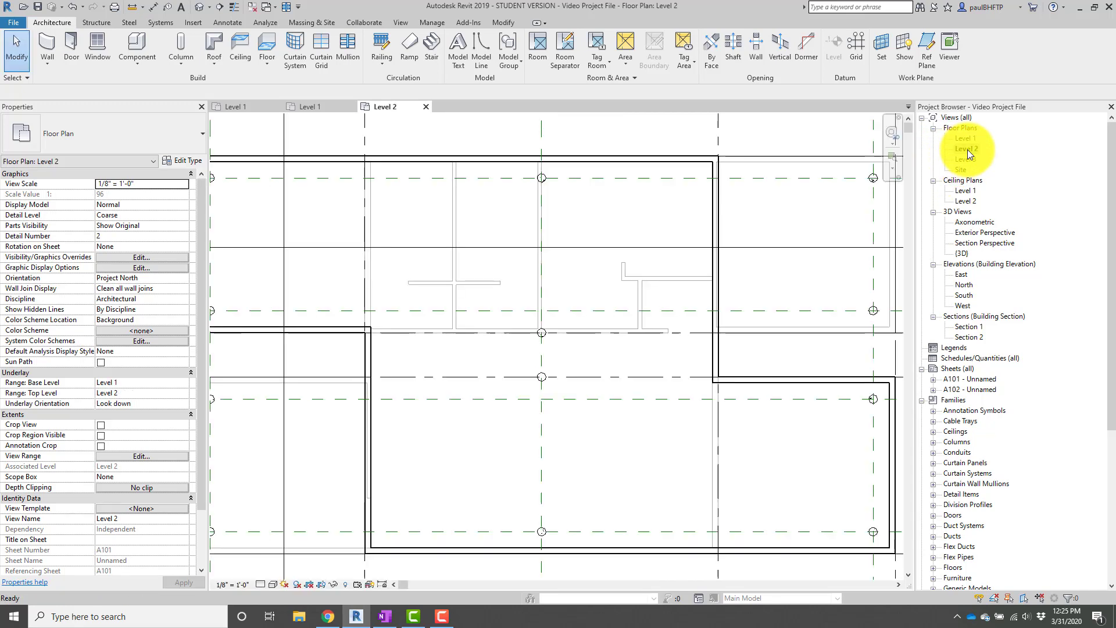
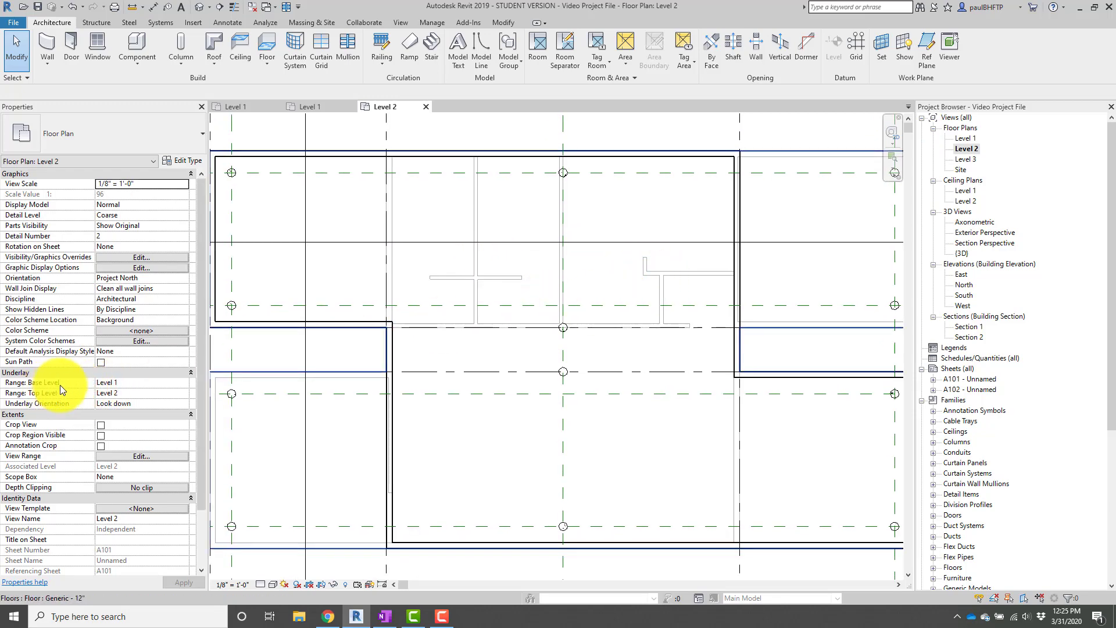
{"action": "left_click", "coordinate": [183, 382]}
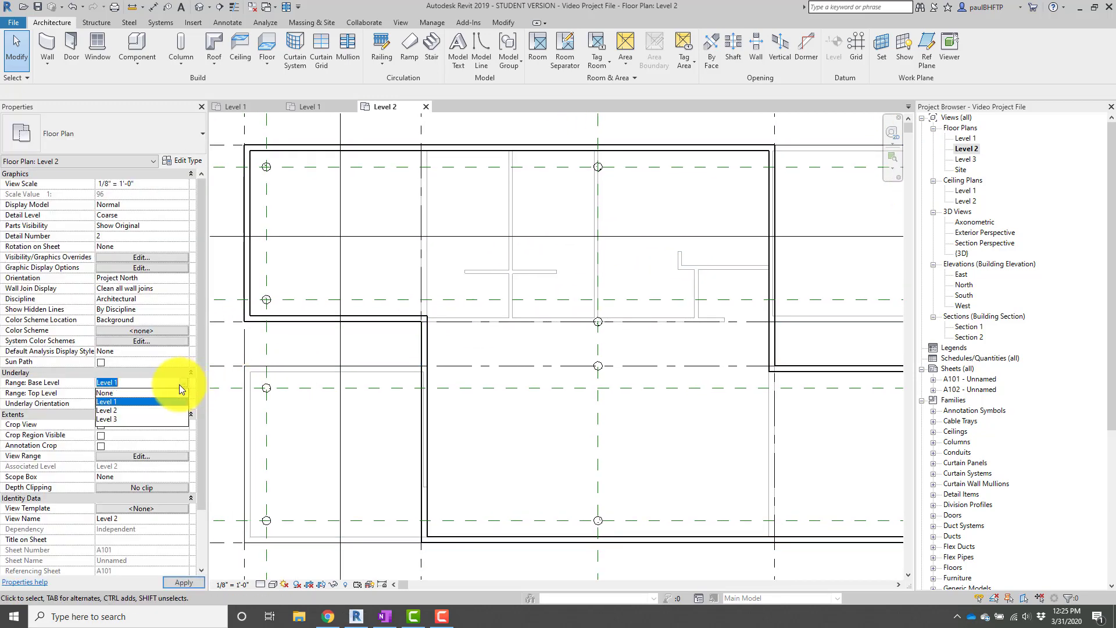
{"action": "left_click", "coordinate": [146, 393]}
Draw a Generic - 5" wall up to Level 3 along grid B, from the exterior wall corner near grid 2 to the east exterior wall, flipped to the grid's north side.
{"action": "mouse_move", "coordinate": [520, 420]}
{"action": "middle_mouse_down"}
{"action": "mouse_move", "coordinate": [508, 422]}
{"action": "mouse_move", "coordinate": [544, 433]}
{"action": "mouse_move", "coordinate": [580, 419]}
{"action": "mouse_move", "coordinate": [524, 422]}
{"action": "middle_mouse_up"}
{"action": "scroll", "coordinate": [500, 416], "scroll_direction": "up", "scroll_amount": 1}
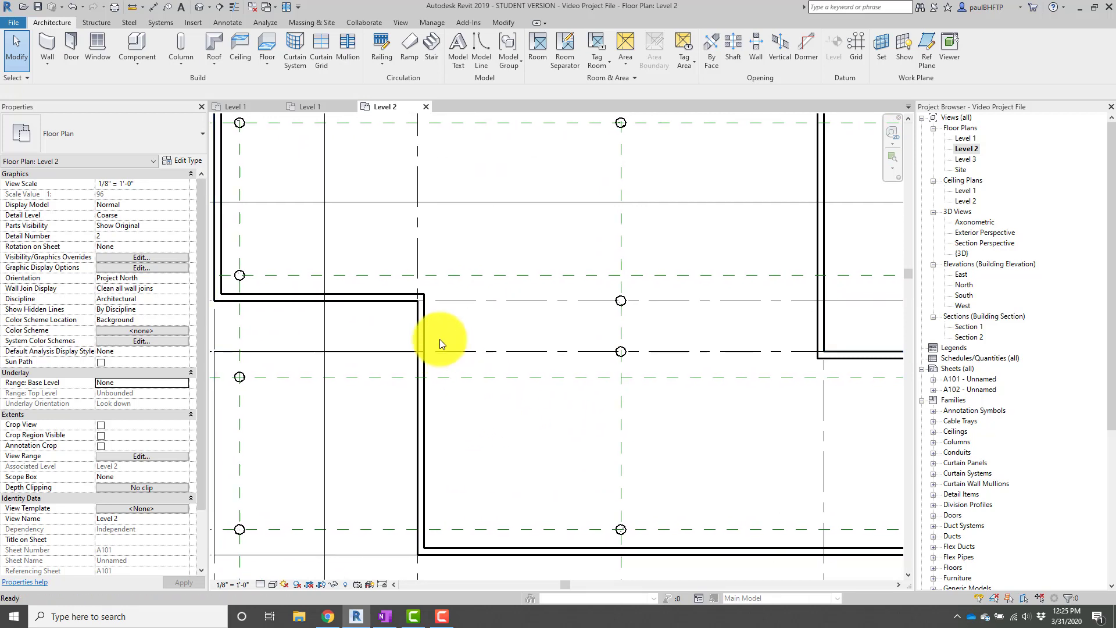
{"action": "key", "text": "w"}
{"action": "key", "text": "a"}
{"action": "scroll", "coordinate": [430, 301], "scroll_direction": "up", "scroll_amount": 3}
{"action": "left_click", "coordinate": [417, 300]}
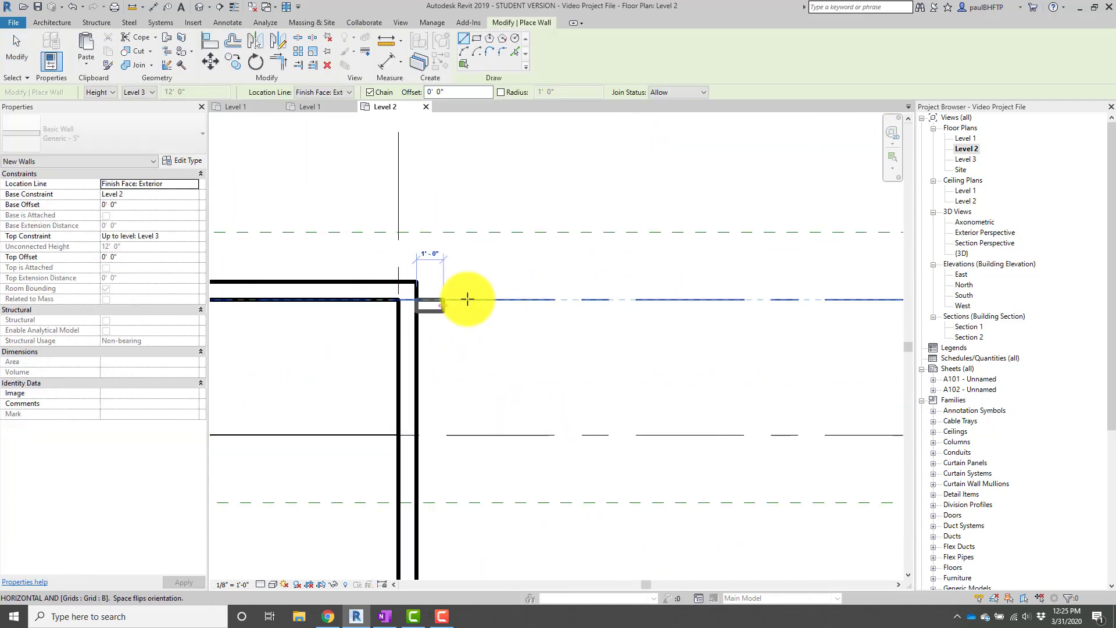
{"action": "key", "text": "space"}
{"action": "scroll", "coordinate": [537, 303], "scroll_direction": "down", "scroll_amount": 1}
{"action": "scroll", "coordinate": [547, 302], "scroll_direction": "down", "scroll_amount": 2}
{"action": "middle_click_drag", "start_coordinate": [643, 314], "coordinate": [423, 314]}
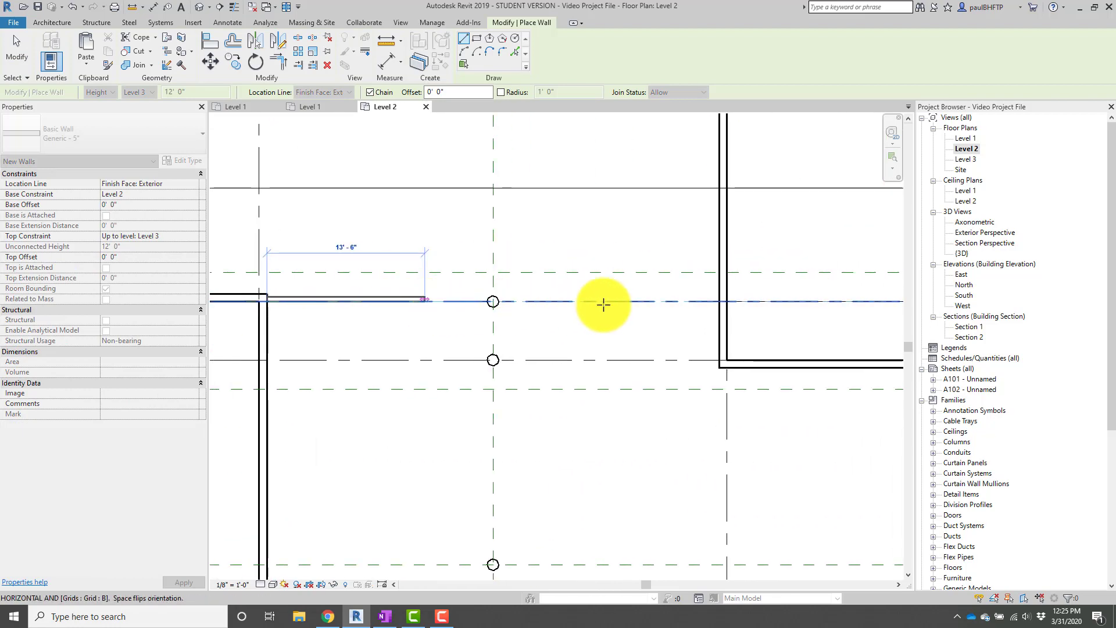
{"action": "left_click", "coordinate": [720, 301]}
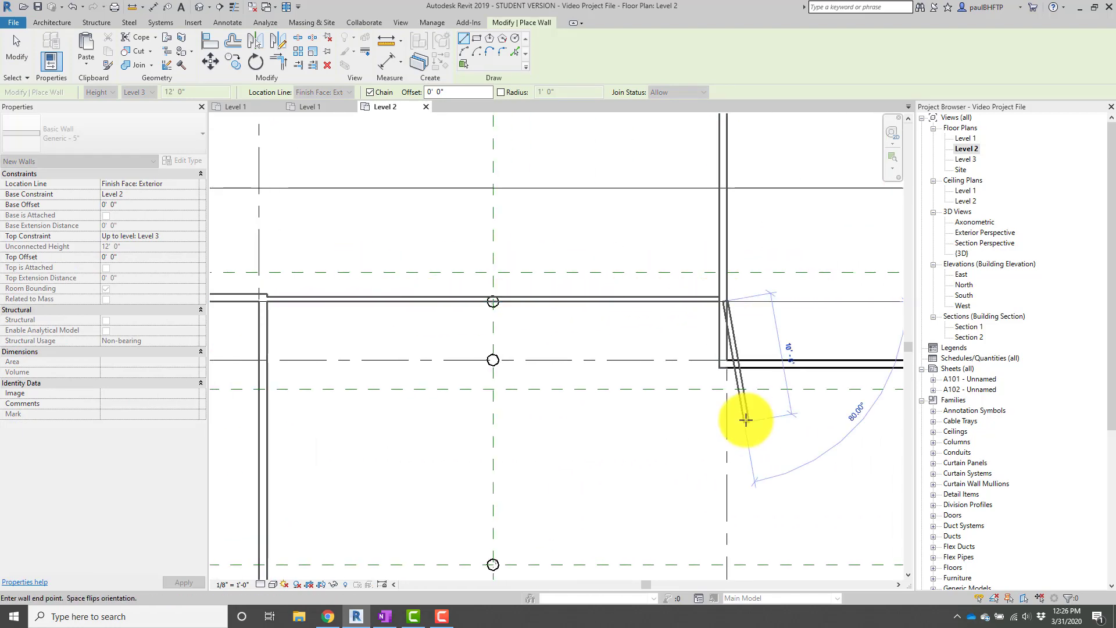
{"action": "middle_click_drag", "start_coordinate": [598, 401], "coordinate": [791, 485]}
{"action": "scroll", "coordinate": [723, 441], "scroll_direction": "down", "scroll_amount": 1}
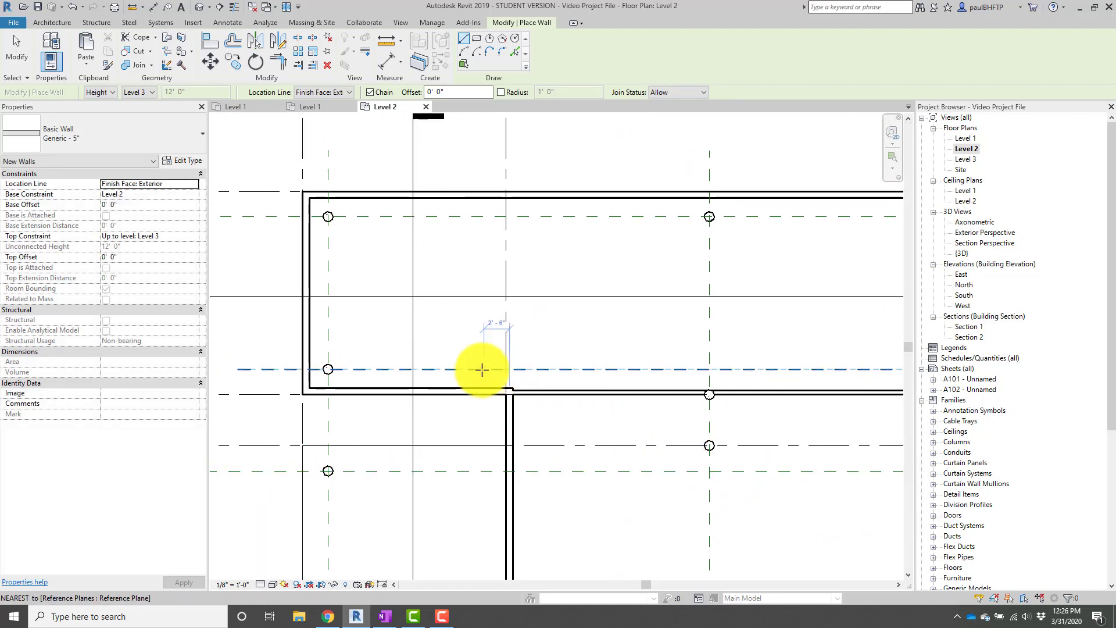
{"action": "key", "text": "Escape"}
Draw two parallel north-south partitions about 15' - 6" long west of grid 2, ending at the exterior wall along grid B.
{"action": "scroll", "coordinate": [497, 244], "scroll_direction": "up", "scroll_amount": 1}
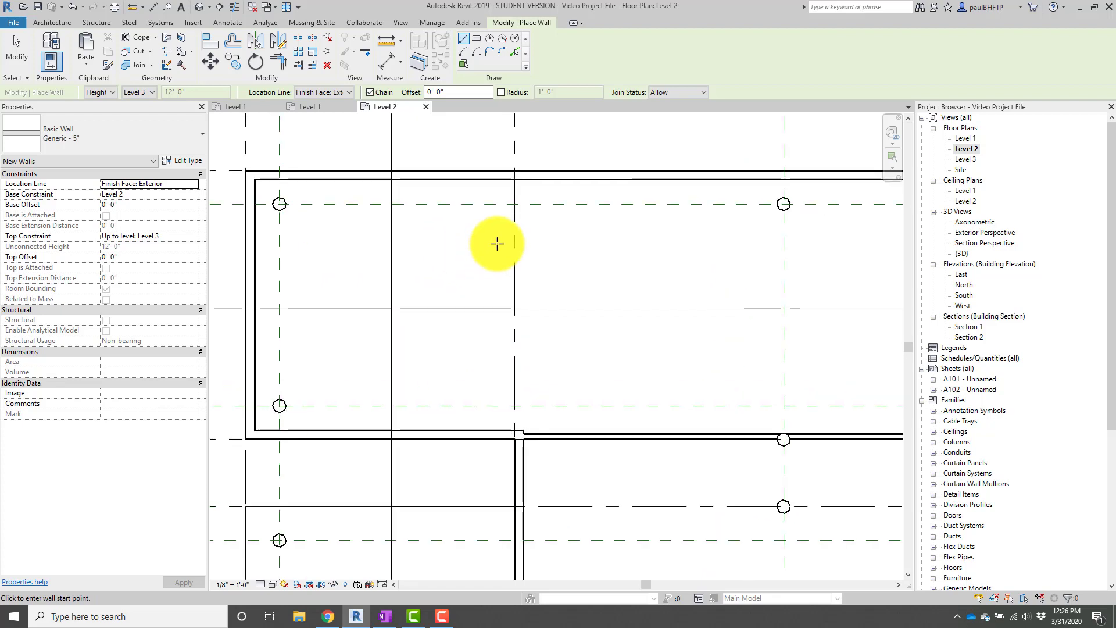
{"action": "left_click", "coordinate": [504, 227]}
{"action": "left_click", "coordinate": [510, 432]}
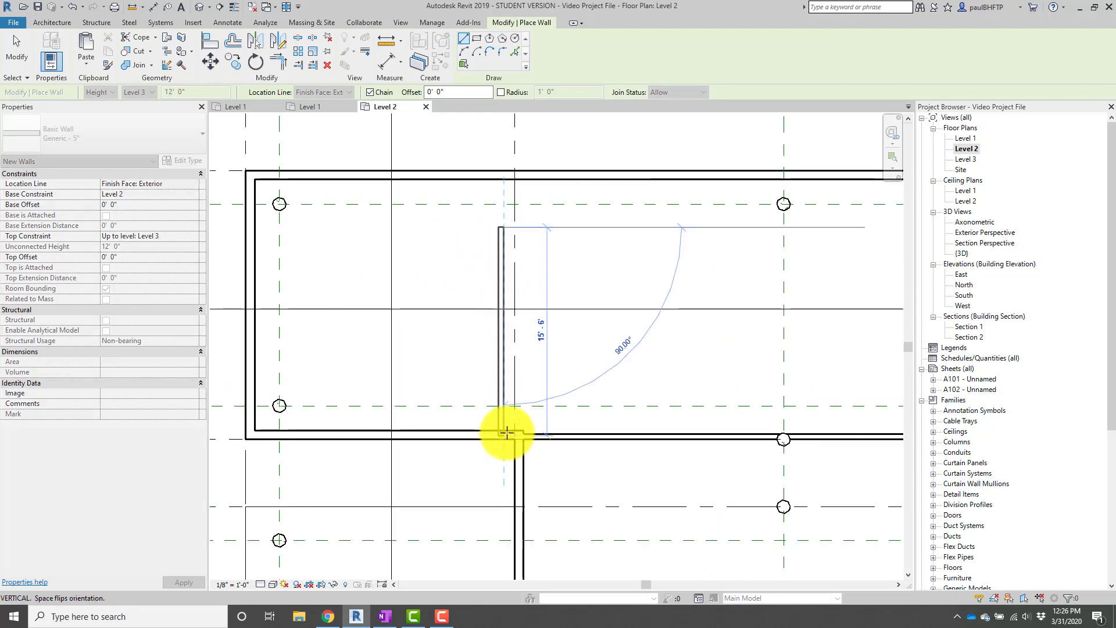
{"action": "key", "text": "Escape"}
{"action": "left_click", "coordinate": [399, 227]}
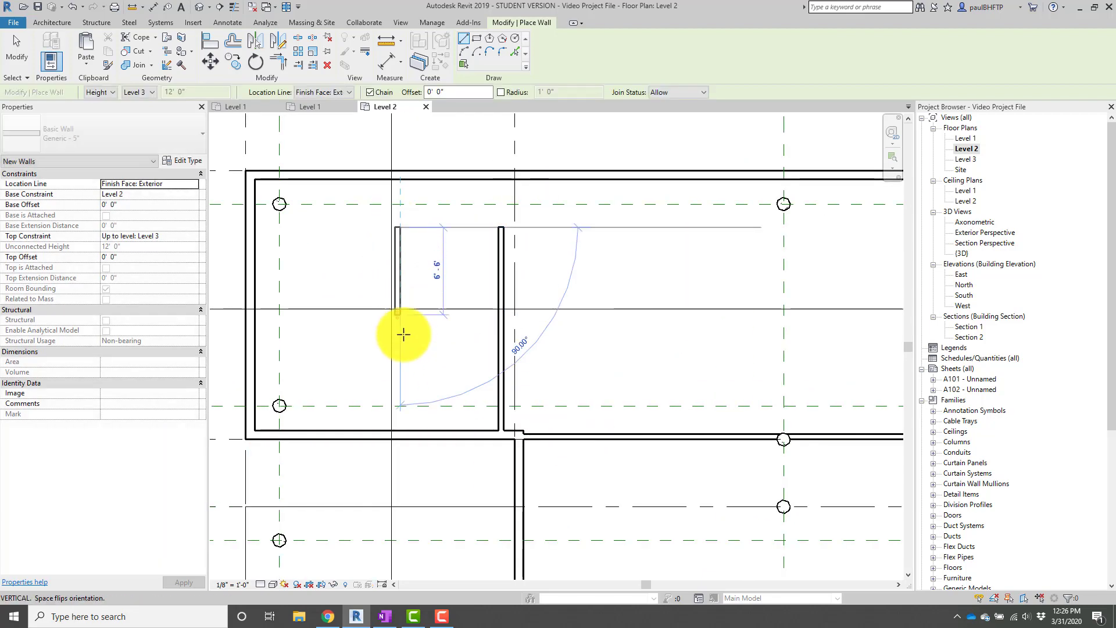
{"action": "left_click", "coordinate": [404, 426]}
{"action": "key", "text": "Escape"}
{"action": "scroll", "coordinate": [477, 282], "scroll_direction": "down", "scroll_amount": 1}
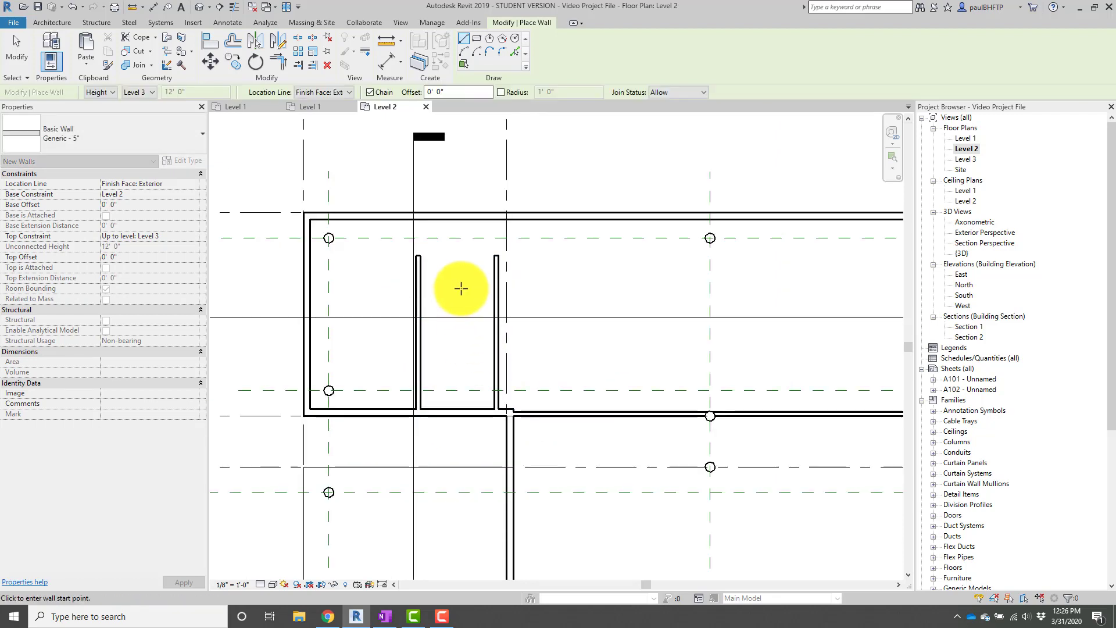
Draw an L-shaped partition running east from the partition near grid 2, turning south to the grid B wall.
{"action": "middle_click_drag", "start_coordinate": [459, 289], "coordinate": [322, 271]}
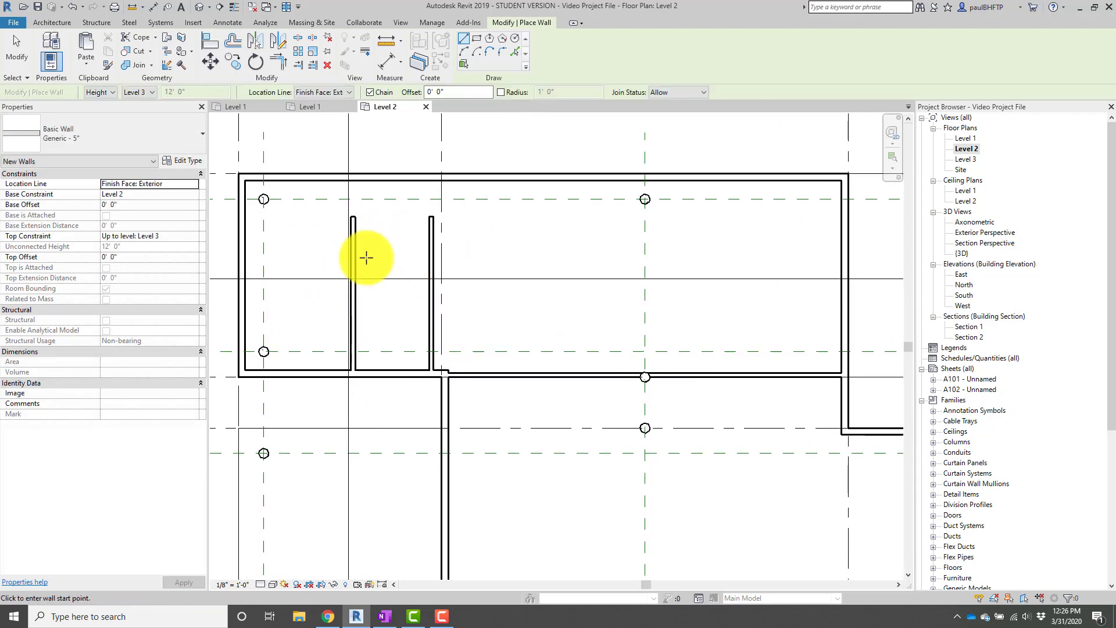
{"action": "left_click", "coordinate": [433, 239]}
{"action": "left_click", "coordinate": [519, 238]}
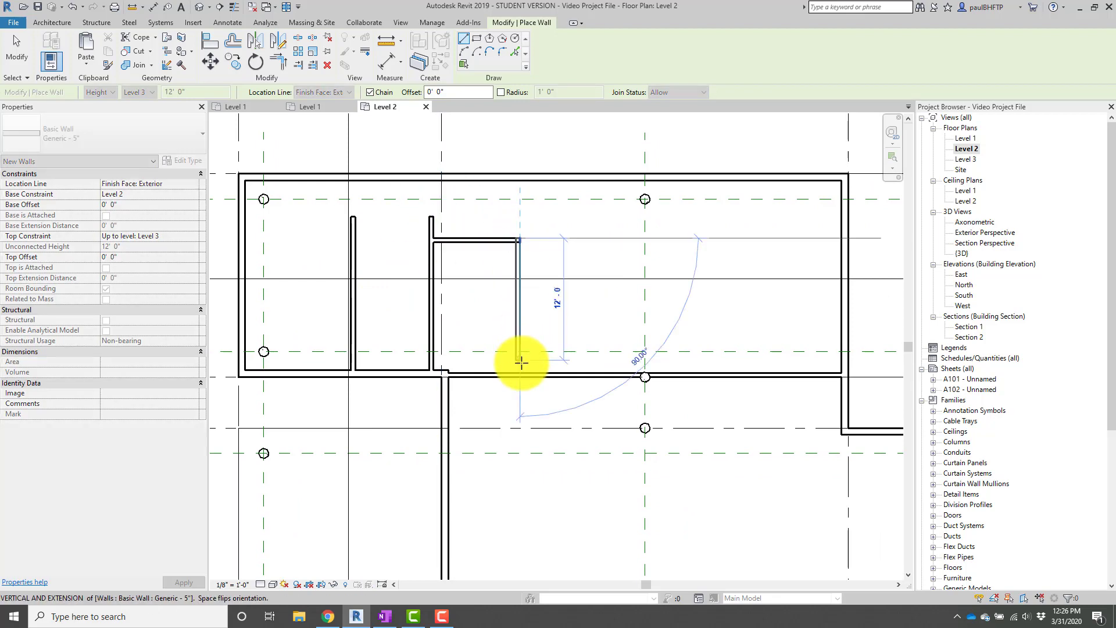
{"action": "left_click", "coordinate": [521, 373]}
{"action": "key", "text": "Escape"}
Split the new enclosed room with an east-west partition across its middle.
{"action": "left_click", "coordinate": [517, 305]}
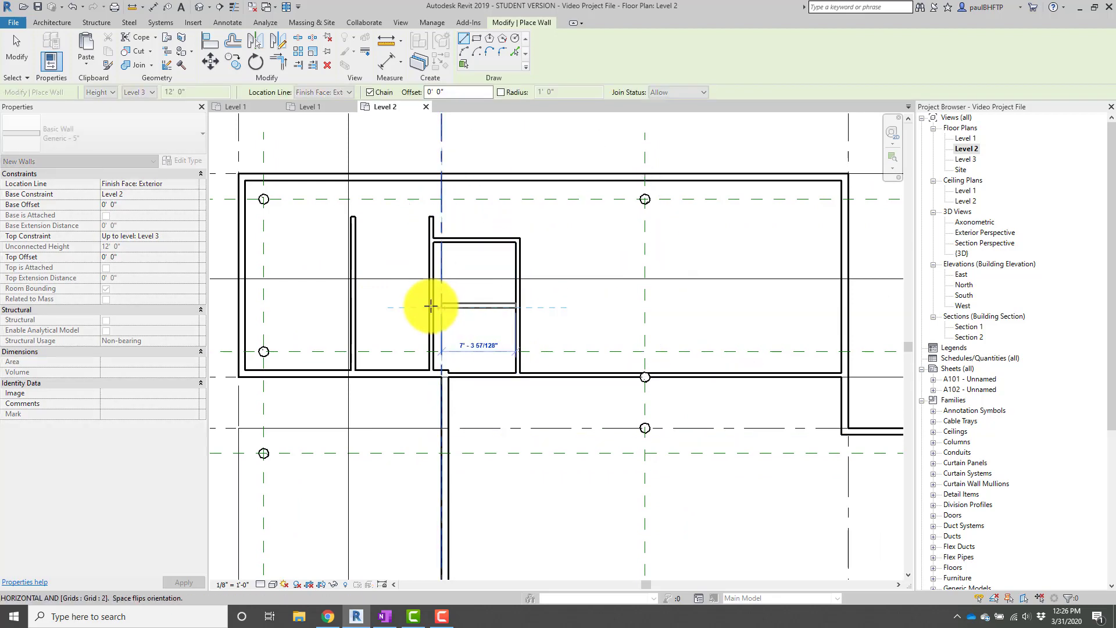
{"action": "left_click", "coordinate": [430, 305]}
{"action": "key", "text": "Escape"}
Draw an east-west partition in the open area's eastern part, turning south at its east end to meet the grid B wall.
{"action": "middle_click_drag", "start_coordinate": [655, 349], "coordinate": [605, 356]}
{"action": "left_click", "coordinate": [541, 330]}
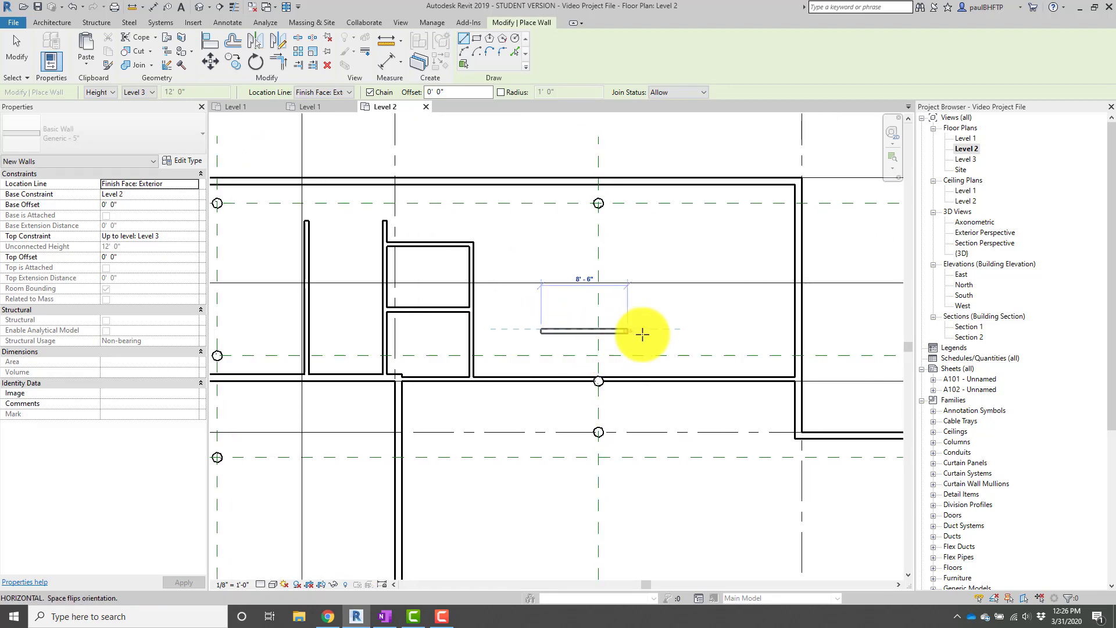
{"action": "left_click", "coordinate": [741, 330]}
{"action": "left_click", "coordinate": [739, 375]}
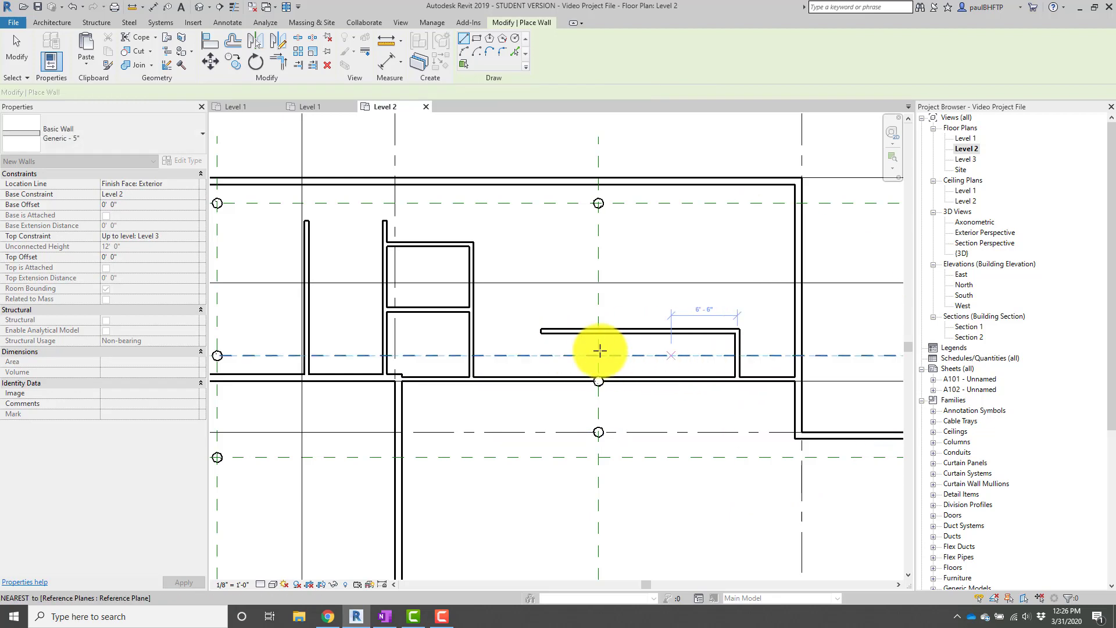
End the partition wall placement on Level 2.
{"action": "key", "text": "Escape"}
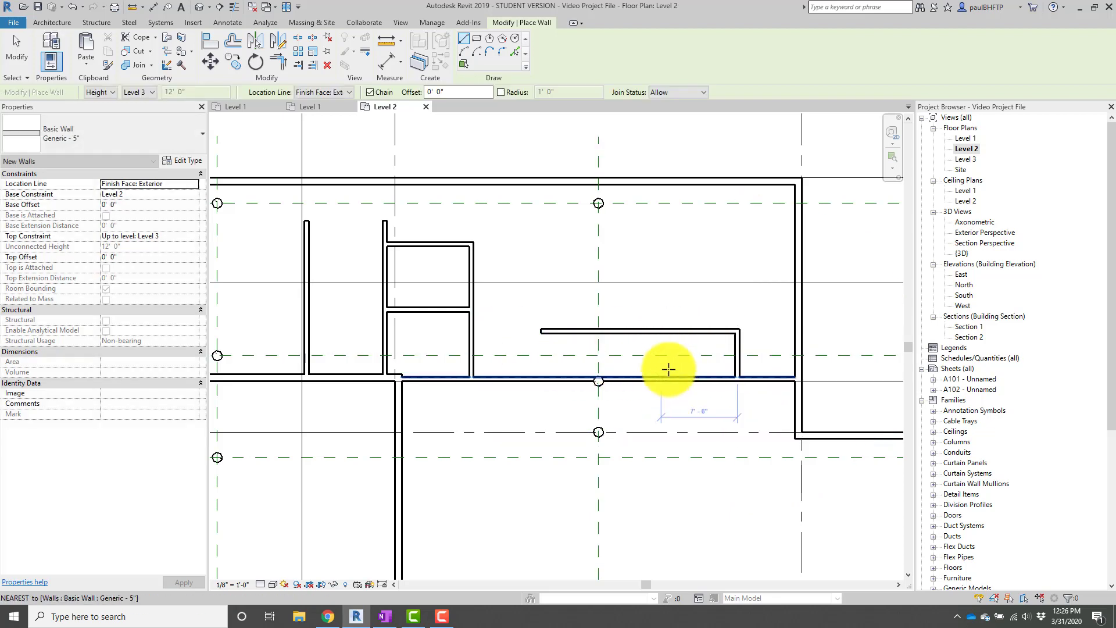
{"action": "scroll", "coordinate": [662, 365], "scroll_direction": "down", "scroll_amount": 3}
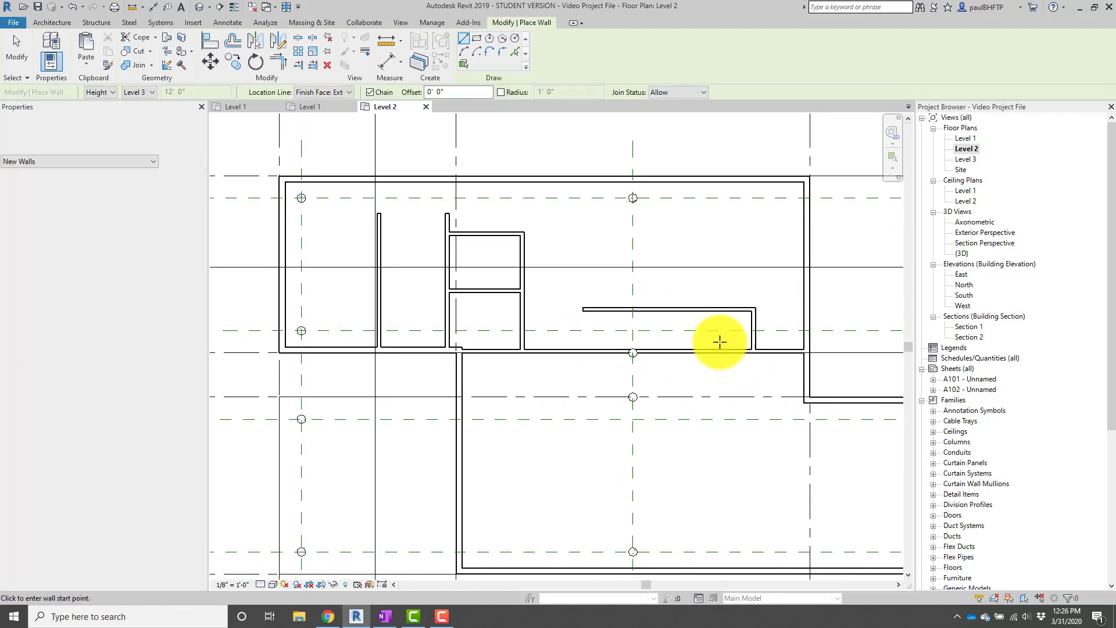
{"action": "scroll", "coordinate": [605, 324], "scroll_direction": "down", "scroll_amount": 2}
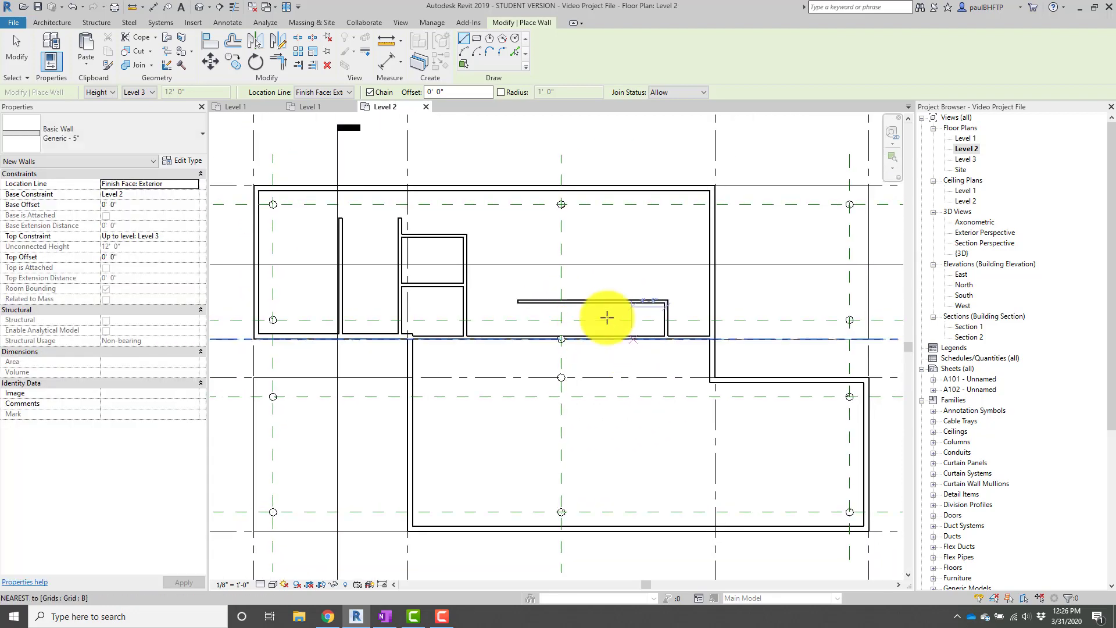
{"action": "key", "text": "Escape"}
{"action": "key", "text": "Escape"}
{"action": "scroll", "coordinate": [480, 291], "scroll_direction": "up", "scroll_amount": 2}
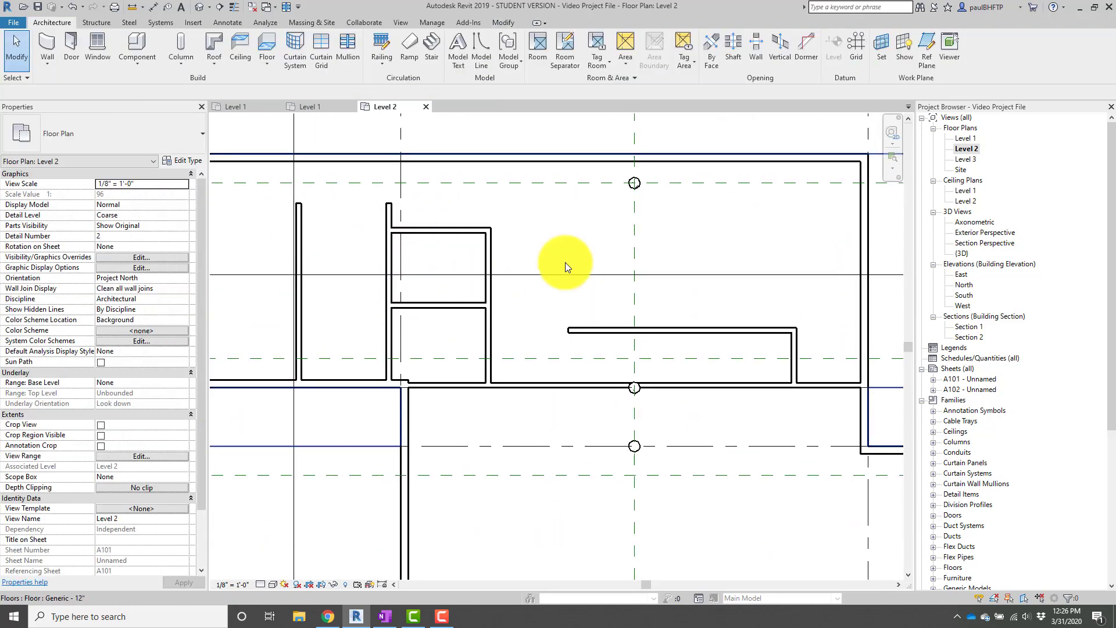
{"action": "scroll", "coordinate": [514, 236], "scroll_direction": "down", "scroll_amount": 1}
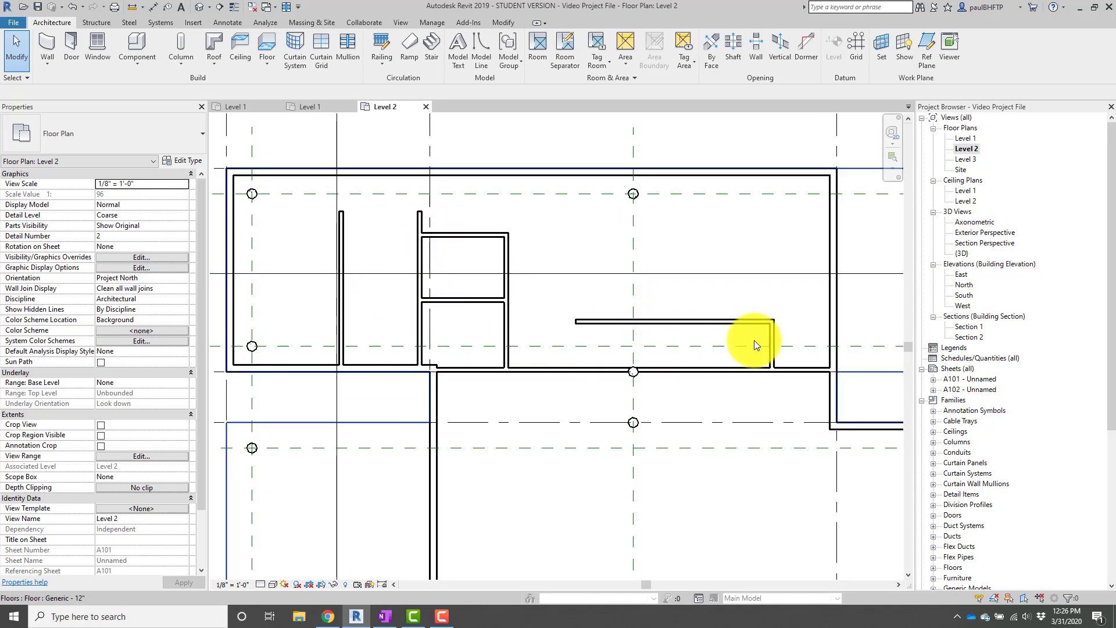
Dimension the gap between the east exterior wall's inner face and the short north-south partition's east face.
{"action": "key", "text": "d"}
{"action": "key", "text": "i"}
{"action": "scroll", "coordinate": [820, 322], "scroll_direction": "up", "scroll_amount": 1}
{"action": "left_click", "coordinate": [831, 315]}
{"action": "scroll", "coordinate": [782, 323], "scroll_direction": "up", "scroll_amount": 1}
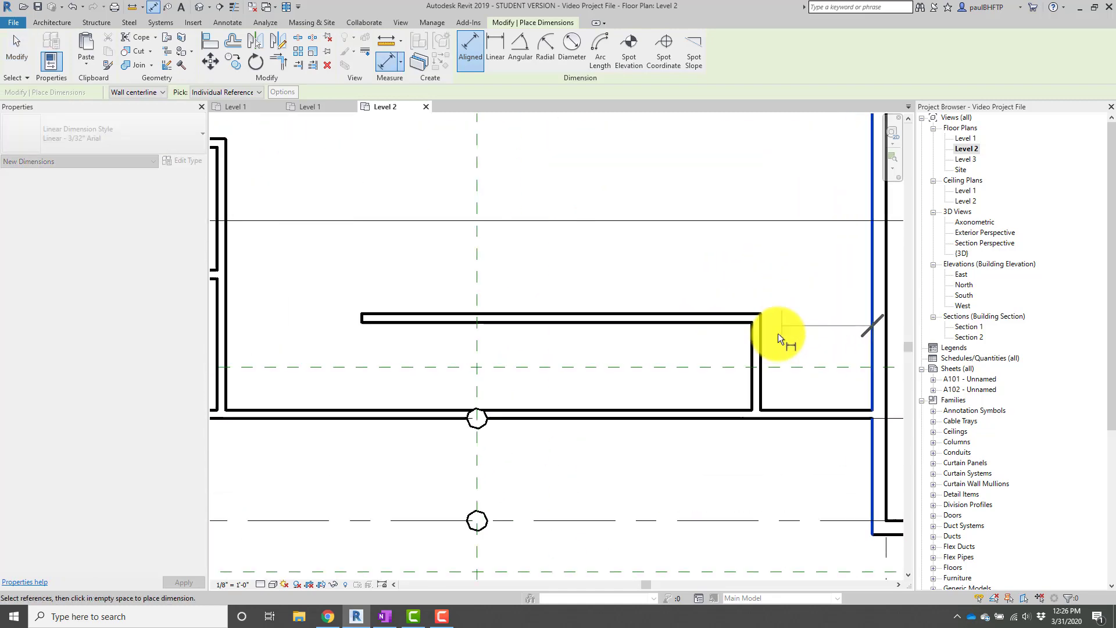
{"action": "left_click", "coordinate": [768, 346]}
{"action": "left_click", "coordinate": [797, 271]}
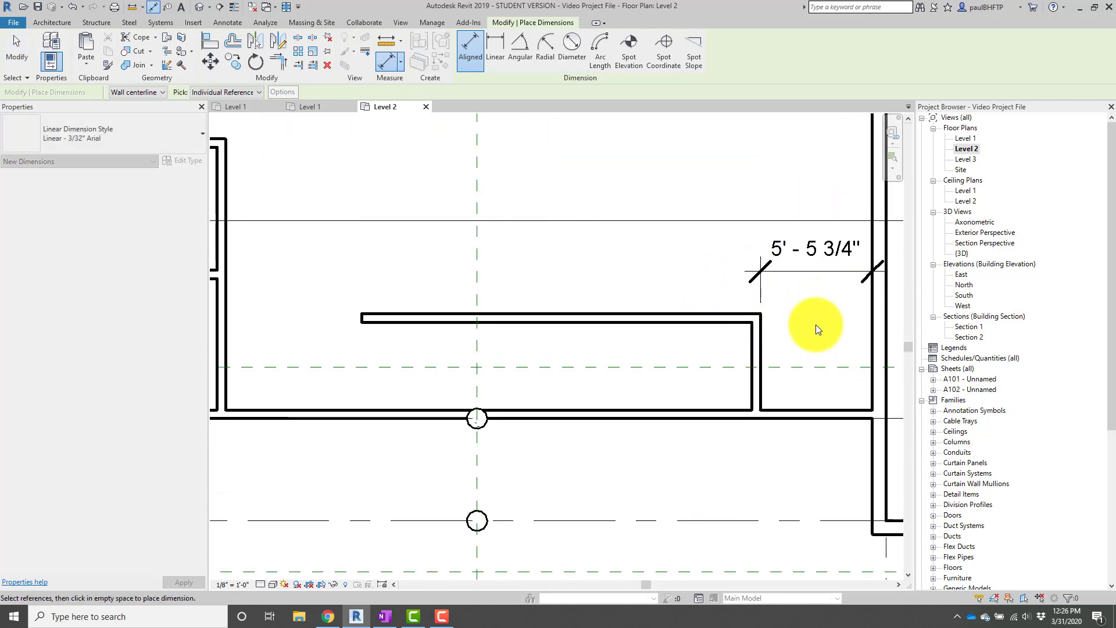
{"action": "key", "text": "Escape"}
Set the short north-south partition's distance from the east exterior wall to 5' - 0".
{"action": "scroll", "coordinate": [766, 400], "scroll_direction": "down", "scroll_amount": 1}
{"action": "left_click", "coordinate": [777, 372]}
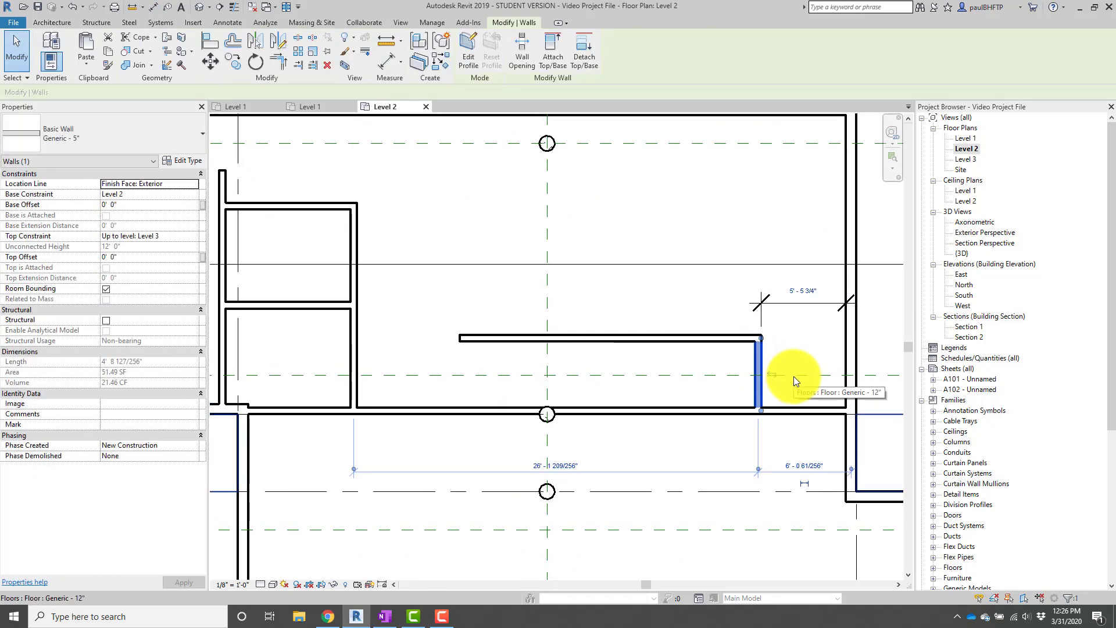
{"action": "left_click", "coordinate": [809, 294]}
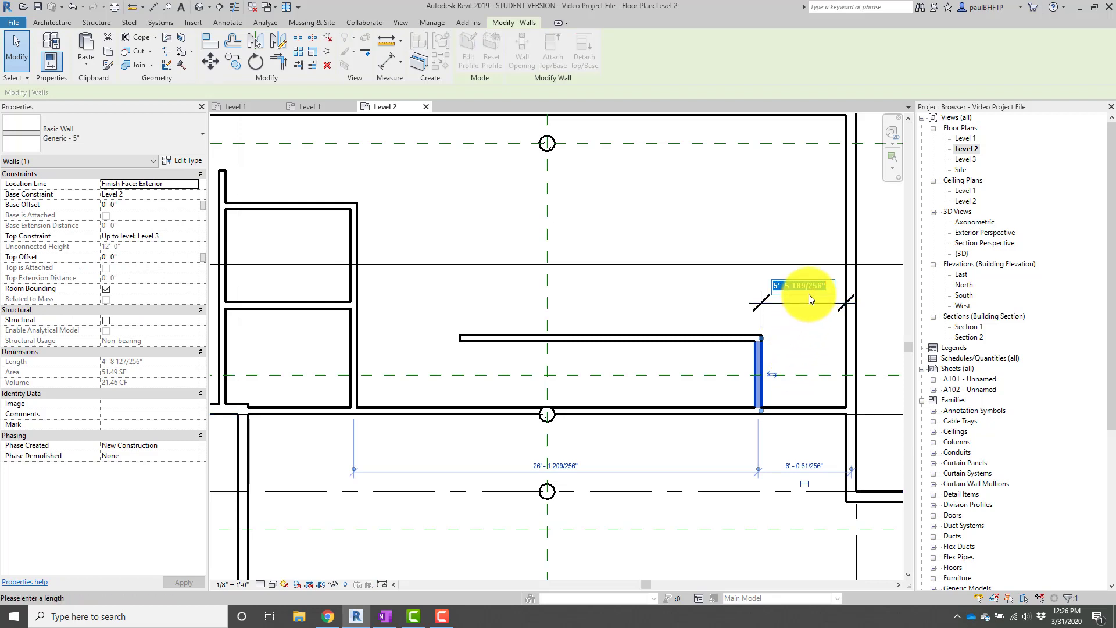
{"action": "type", "text": "5"}
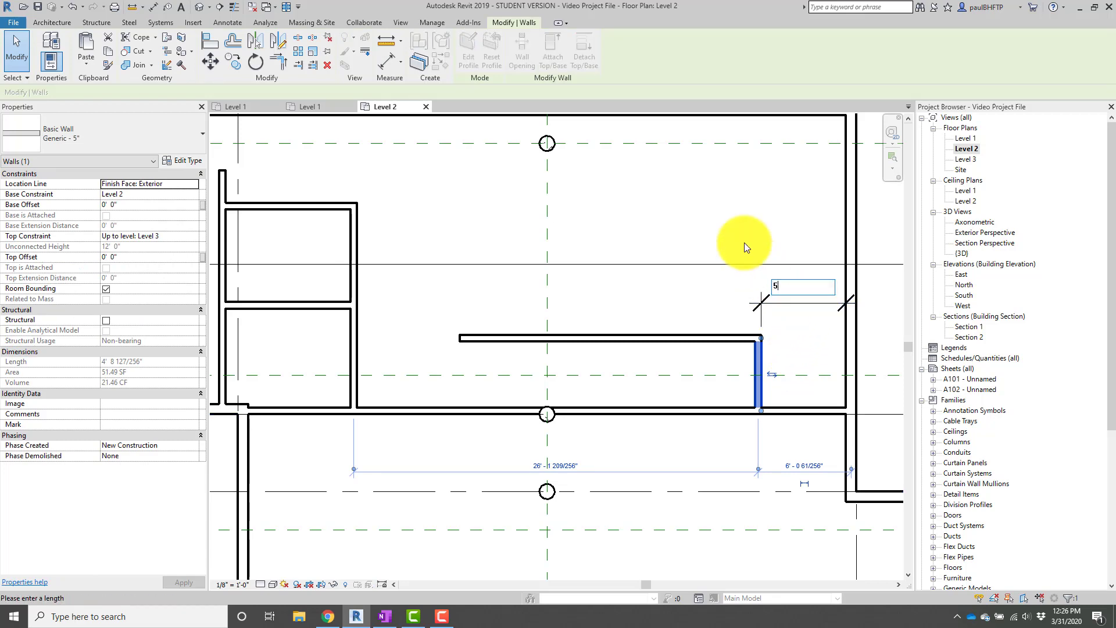
{"action": "key", "text": "Return"}
{"action": "left_click", "coordinate": [743, 233]}
{"action": "scroll", "coordinate": [736, 270], "scroll_direction": "down", "scroll_amount": 1}
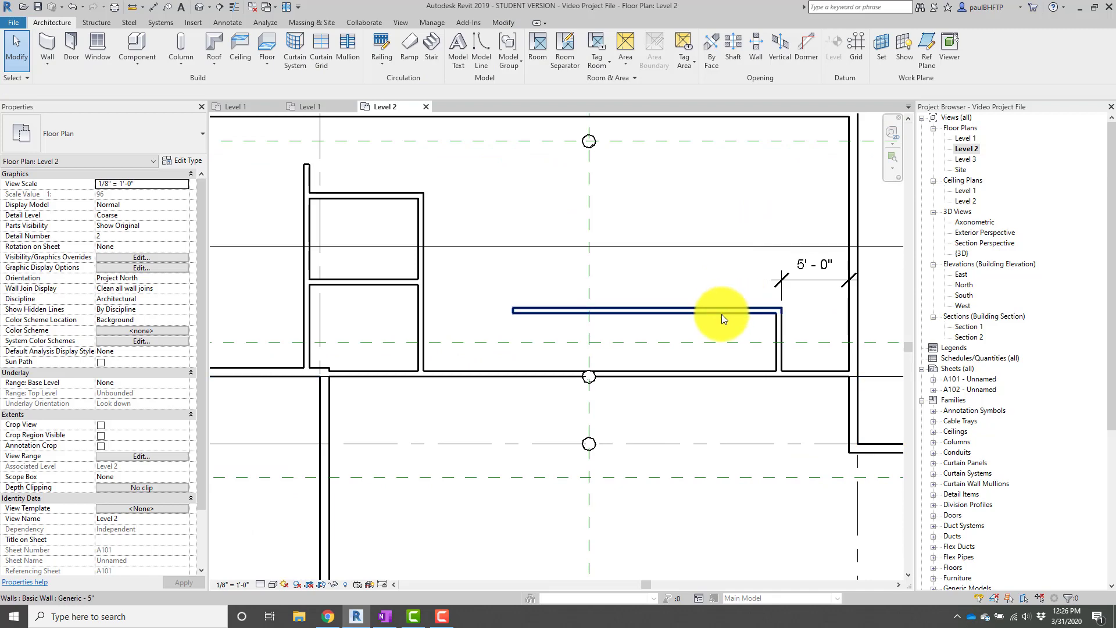
Dimension the clear distance between the grid B wall and the east-west partition in the open area.
{"action": "key", "text": "d"}
{"action": "key", "text": "i"}
{"action": "scroll", "coordinate": [702, 365], "scroll_direction": "up", "scroll_amount": 2}
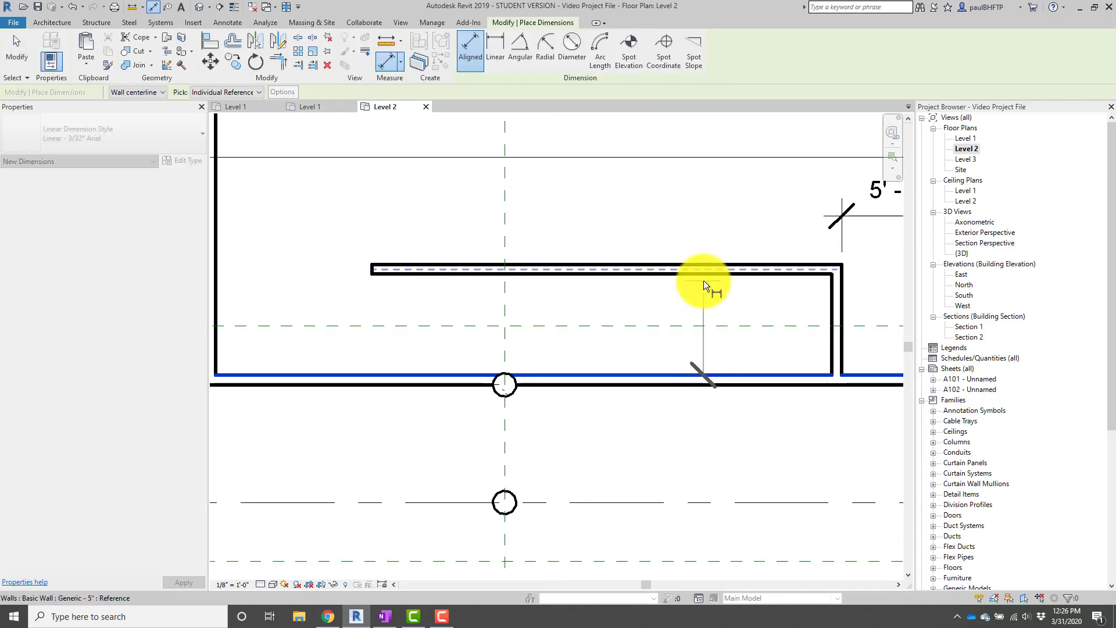
{"action": "left_click", "coordinate": [704, 279]}
{"action": "left_click", "coordinate": [710, 305]}
{"action": "key", "text": "Escape"}
{"action": "key", "text": "Escape"}
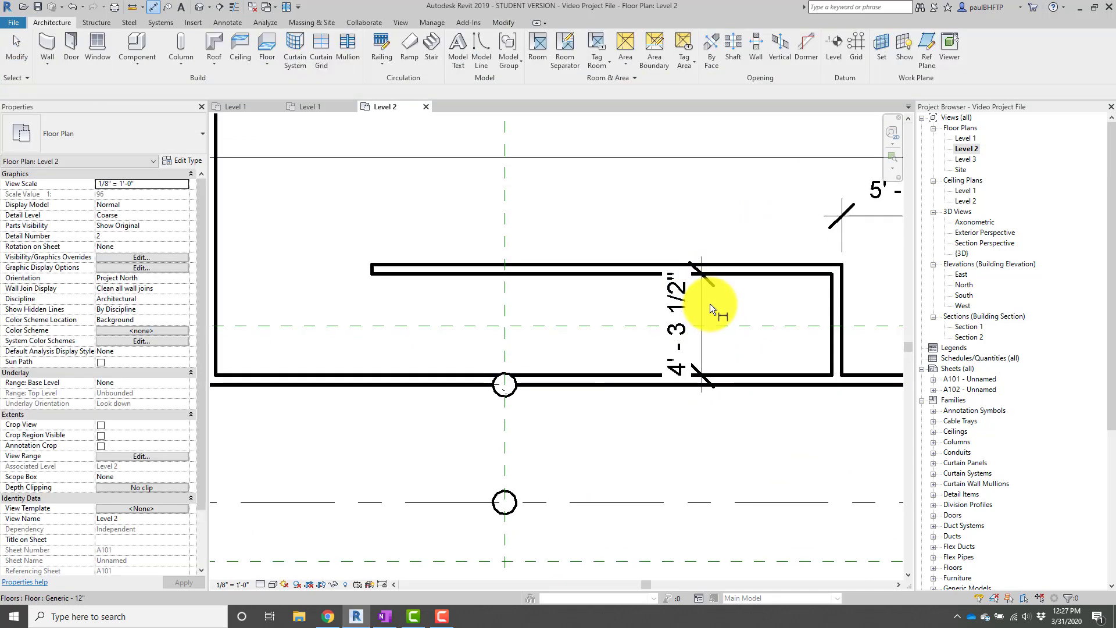
Set the east-west partition's clear distance from the grid B wall to 4' - 6".
{"action": "left_click", "coordinate": [733, 271]}
{"action": "left_click", "coordinate": [692, 325]}
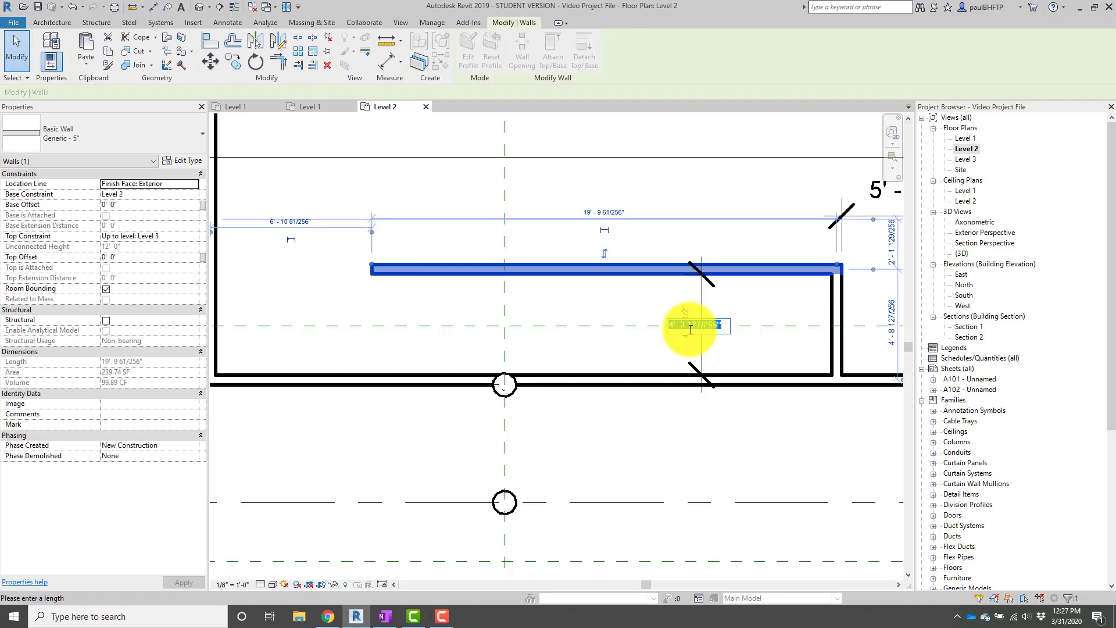
{"action": "type", "text": "4 6"}
{"action": "key", "text": "Return"}
{"action": "left_click", "coordinate": [688, 182]}
{"action": "scroll", "coordinate": [733, 315], "scroll_direction": "down", "scroll_amount": 2}
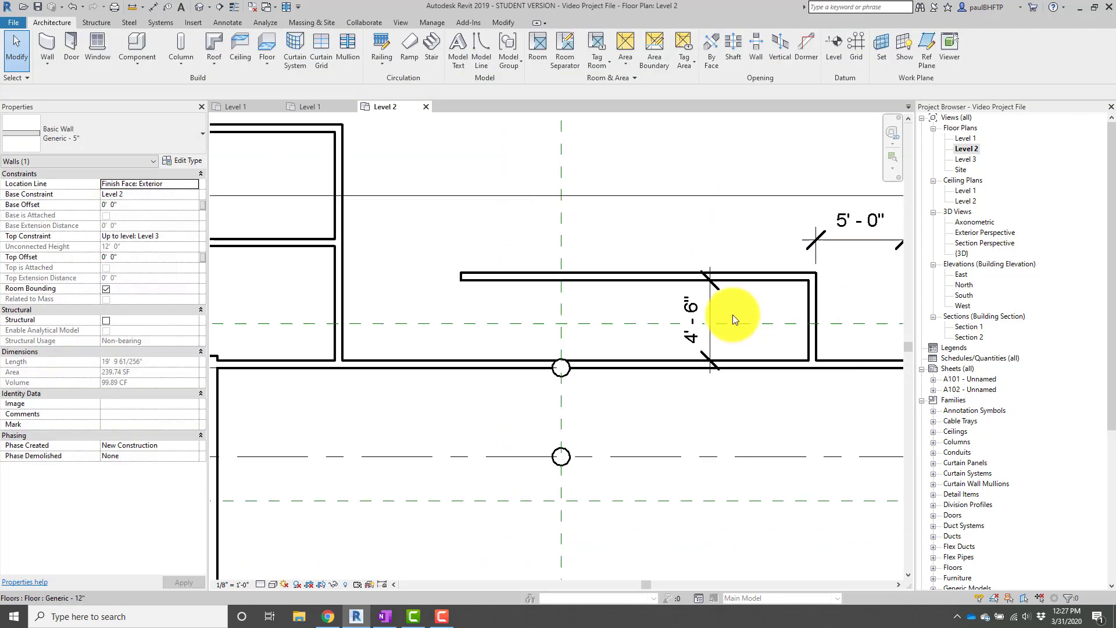
Dimension the east-west partition from its free west end to the short return partition's east face.
{"action": "scroll", "coordinate": [721, 320], "scroll_direction": "down", "scroll_amount": 1}
{"action": "middle_click_drag", "start_coordinate": [717, 319], "coordinate": [725, 363]}
{"action": "key", "text": "d"}
{"action": "key", "text": "i"}
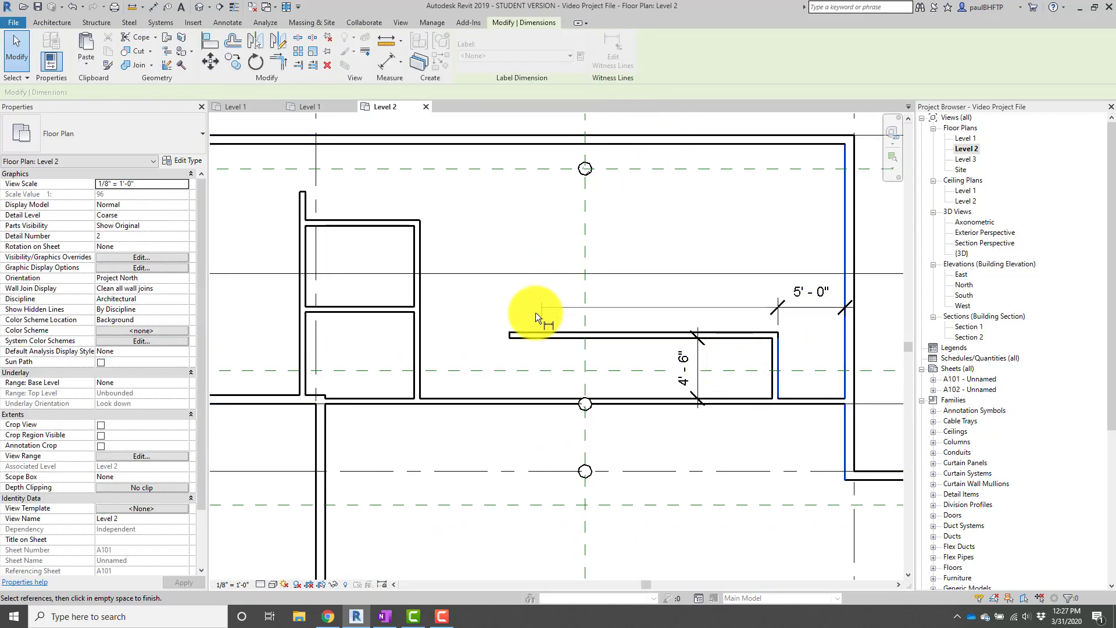
{"action": "left_click", "coordinate": [510, 338]}
{"action": "left_click", "coordinate": [508, 207]}
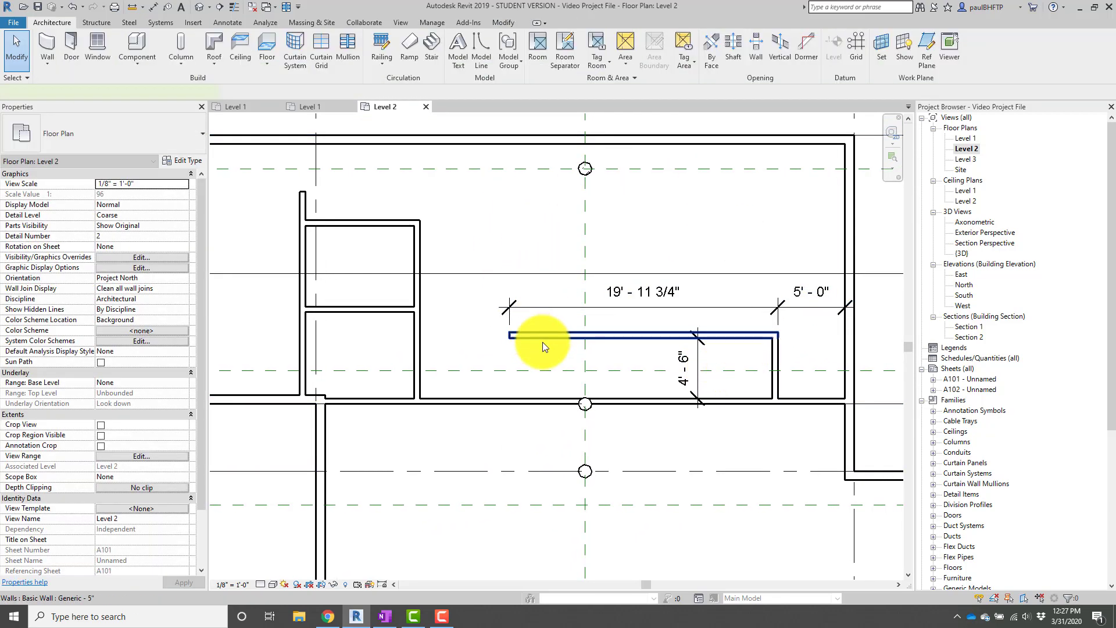
Set the east-west partition's overall length to 18' - 9" by relocating its free west end.
{"action": "left_click", "coordinate": [544, 342]}
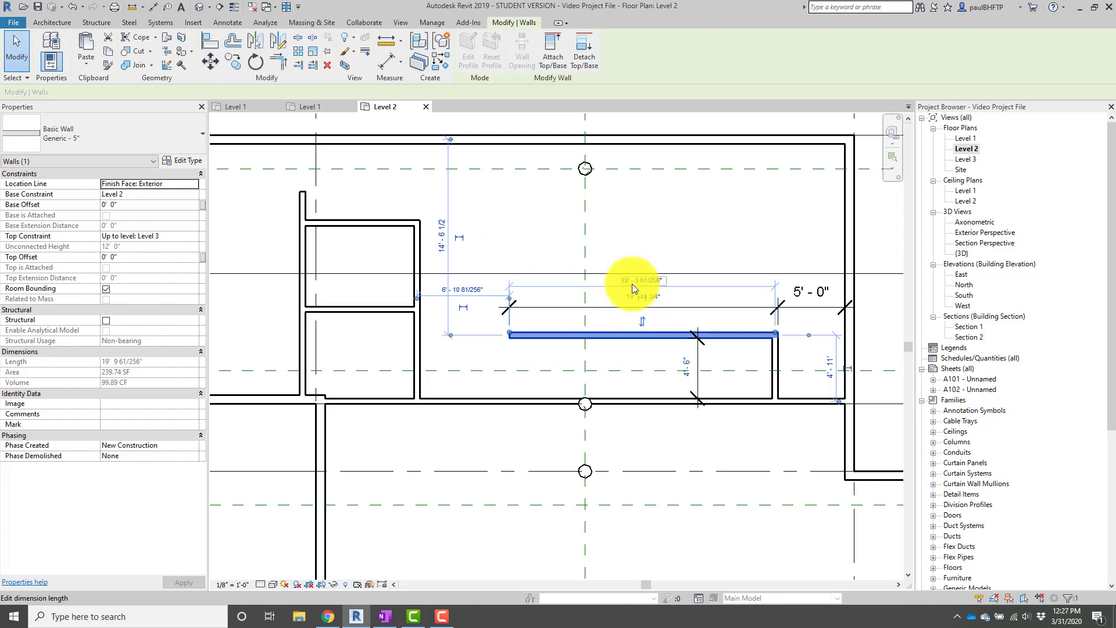
{"action": "scroll", "coordinate": [632, 288], "scroll_direction": "up", "scroll_amount": 2}
{"action": "left_click", "coordinate": [649, 289]}
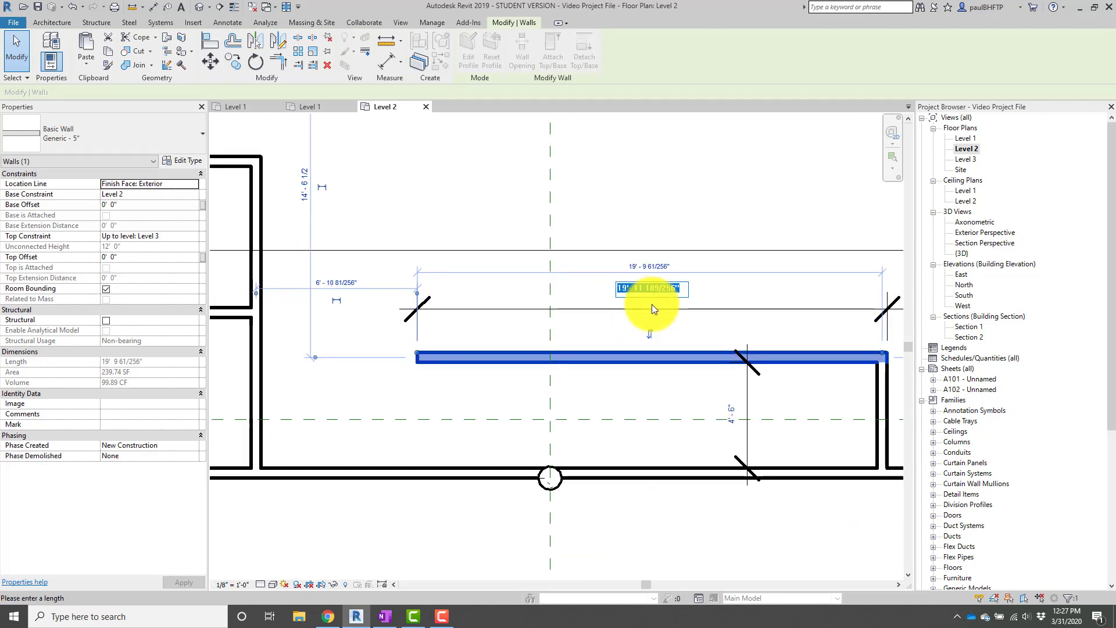
{"action": "type", "text": "18' - 9"}
{"action": "key", "text": "Return"}
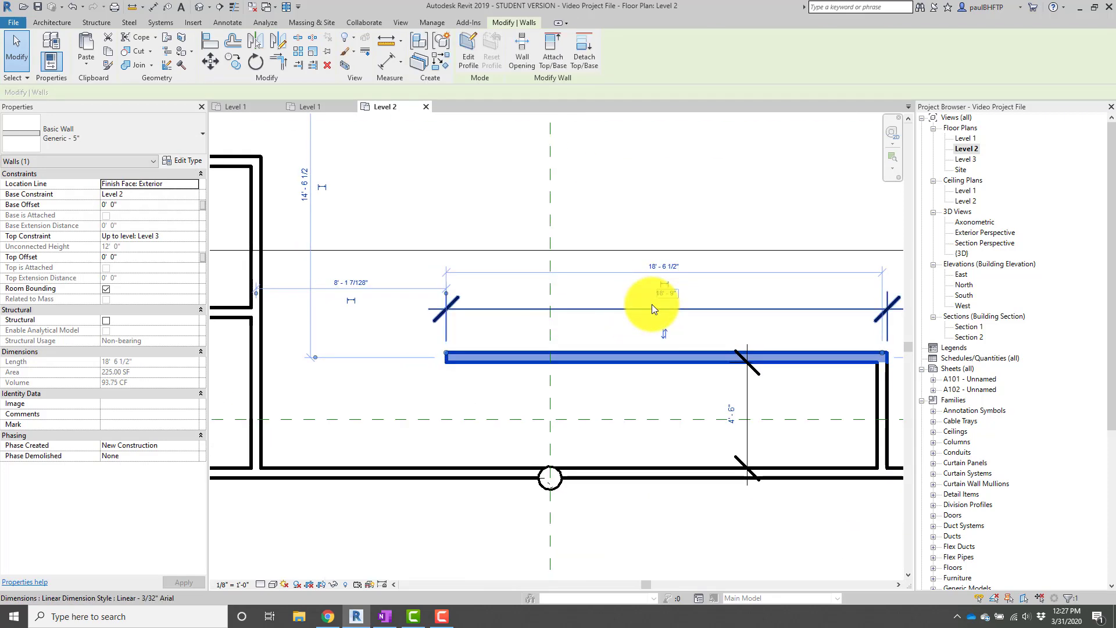
{"action": "scroll", "coordinate": [549, 273], "scroll_direction": "down", "scroll_amount": 1}
{"action": "left_click", "coordinate": [708, 197]}
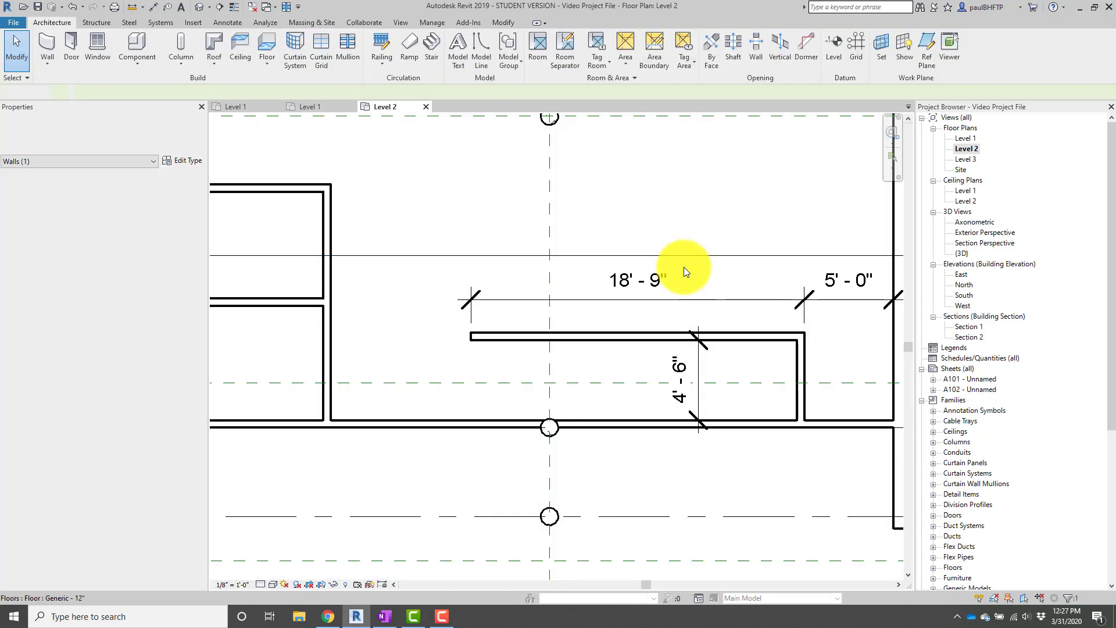
Dimension the westernmost north-south partition from the grid B wall's inner face to its free north end.
{"action": "scroll", "coordinate": [618, 261], "scroll_direction": "down", "scroll_amount": 3}
{"action": "middle_click_drag", "start_coordinate": [619, 259], "coordinate": [609, 301]}
{"action": "scroll", "coordinate": [504, 296], "scroll_direction": "up", "scroll_amount": 1}
{"action": "middle_click_drag", "start_coordinate": [509, 296], "coordinate": [549, 289]}
{"action": "scroll", "coordinate": [547, 288], "scroll_direction": "down", "scroll_amount": 1}
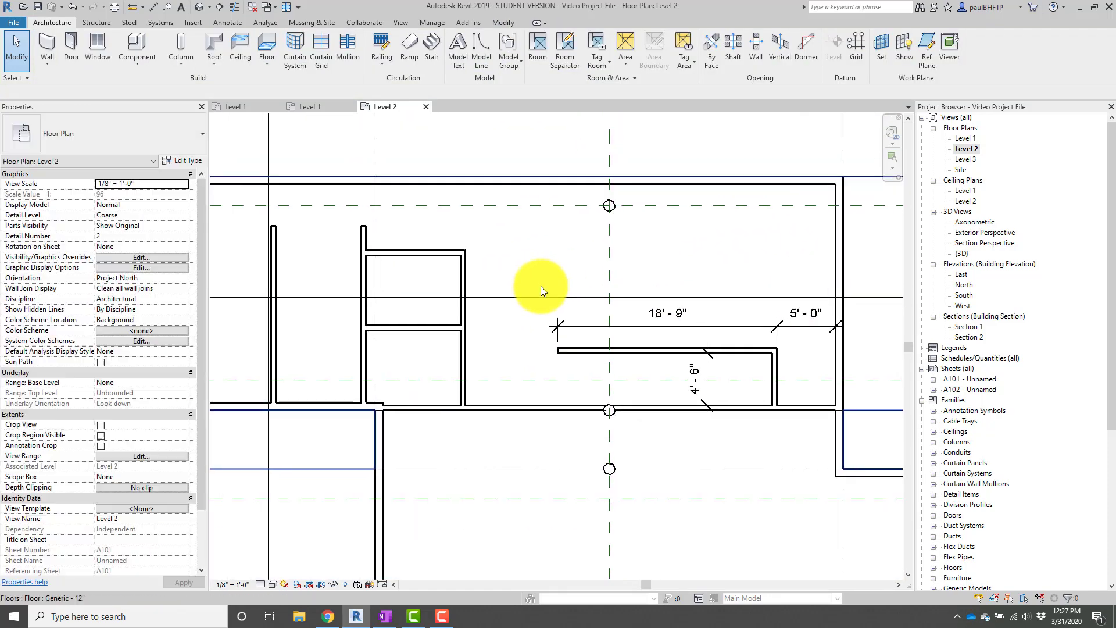
{"action": "middle_click_drag", "start_coordinate": [497, 319], "coordinate": [525, 347]}
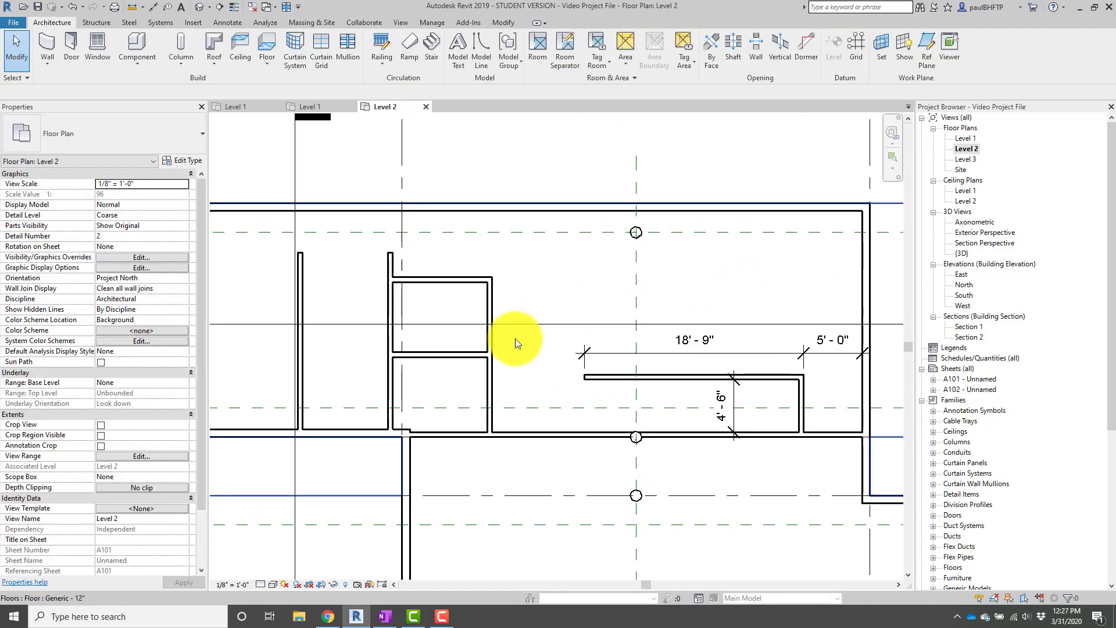
{"action": "key", "text": "i"}
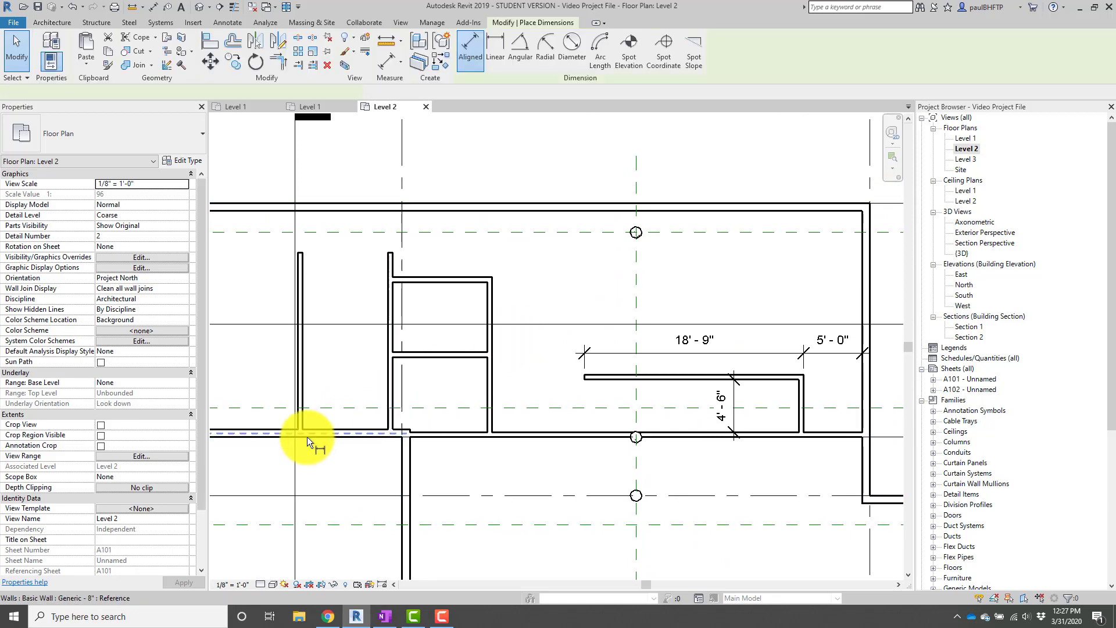
{"action": "scroll", "coordinate": [256, 331], "scroll_direction": "up", "scroll_amount": 2}
{"action": "middle_click_drag", "start_coordinate": [256, 331], "coordinate": [338, 312]}
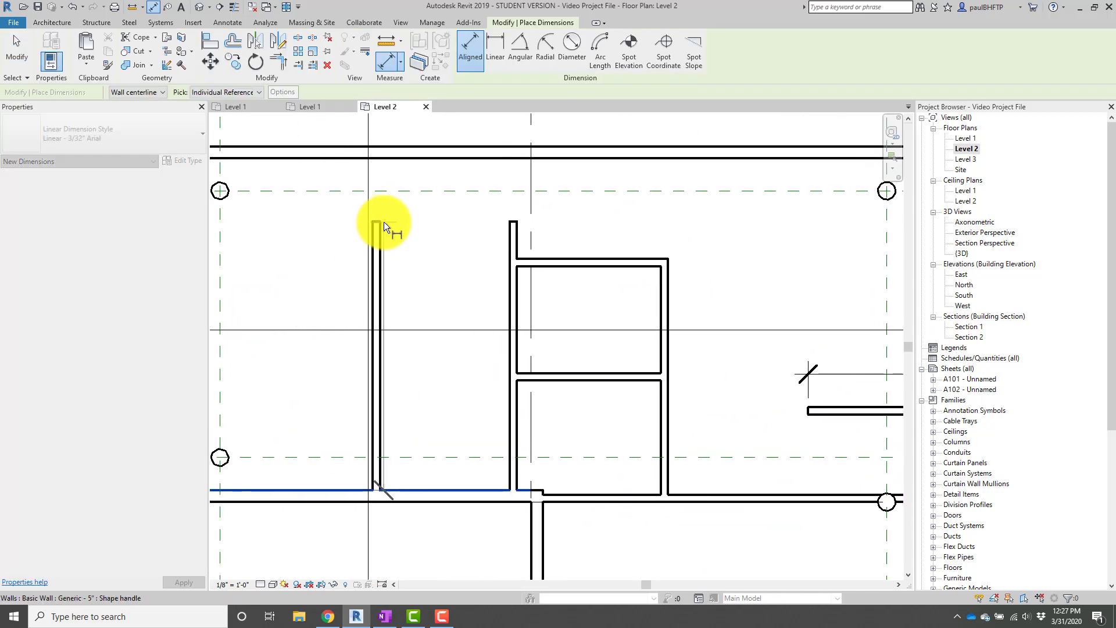
{"action": "left_click", "coordinate": [384, 221]}
{"action": "left_click", "coordinate": [320, 235]}
{"action": "key", "text": "Escape"}
{"action": "key", "text": "Escape"}
Set the westernmost north-south partition's length to 13' - 4".
{"action": "left_click", "coordinate": [385, 253]}
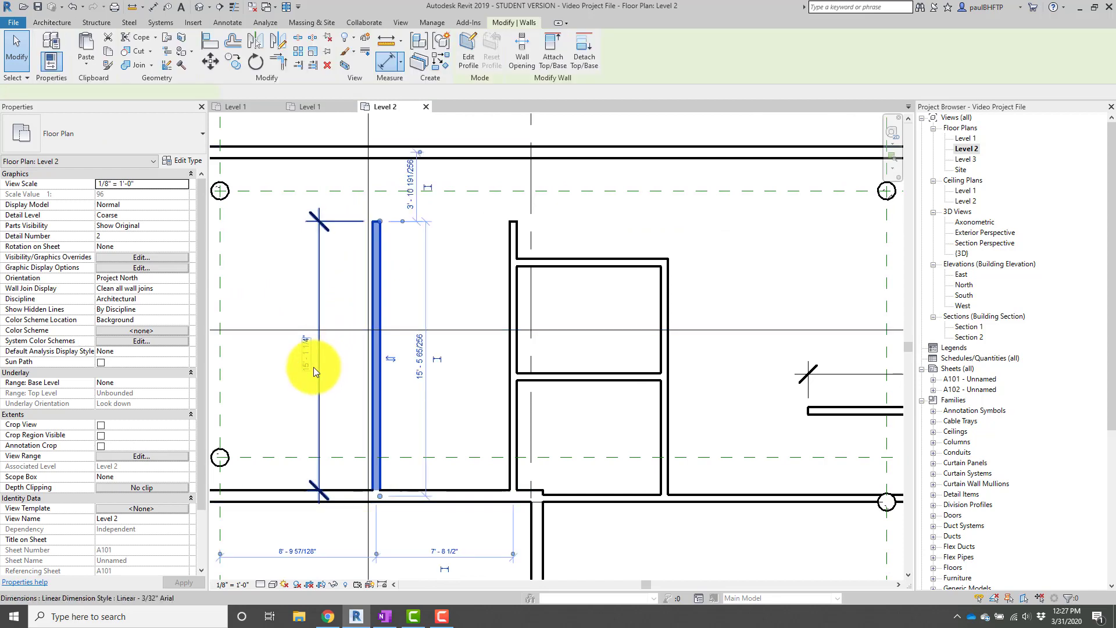
{"action": "left_click", "coordinate": [302, 368]}
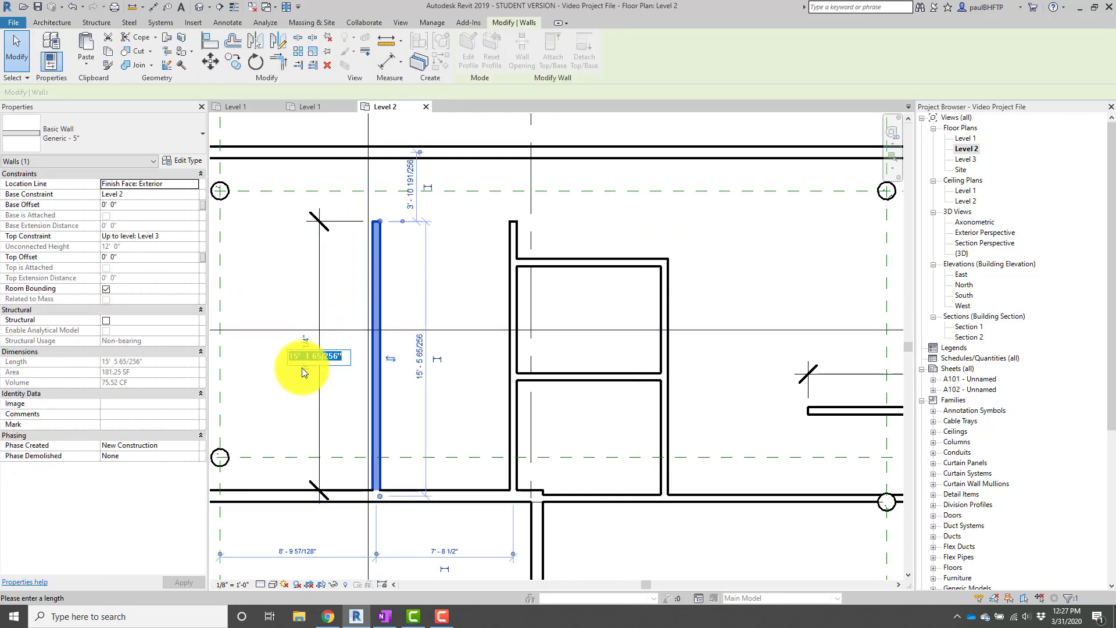
{"action": "type", "text": "13' - 4"}
{"action": "key", "text": "Return"}
Move the enclosed rooms' north partition south to about 4' - 1 1/2" from the middle one, and align the two north-south partitions' free ends.
{"action": "left_click", "coordinate": [584, 263]}
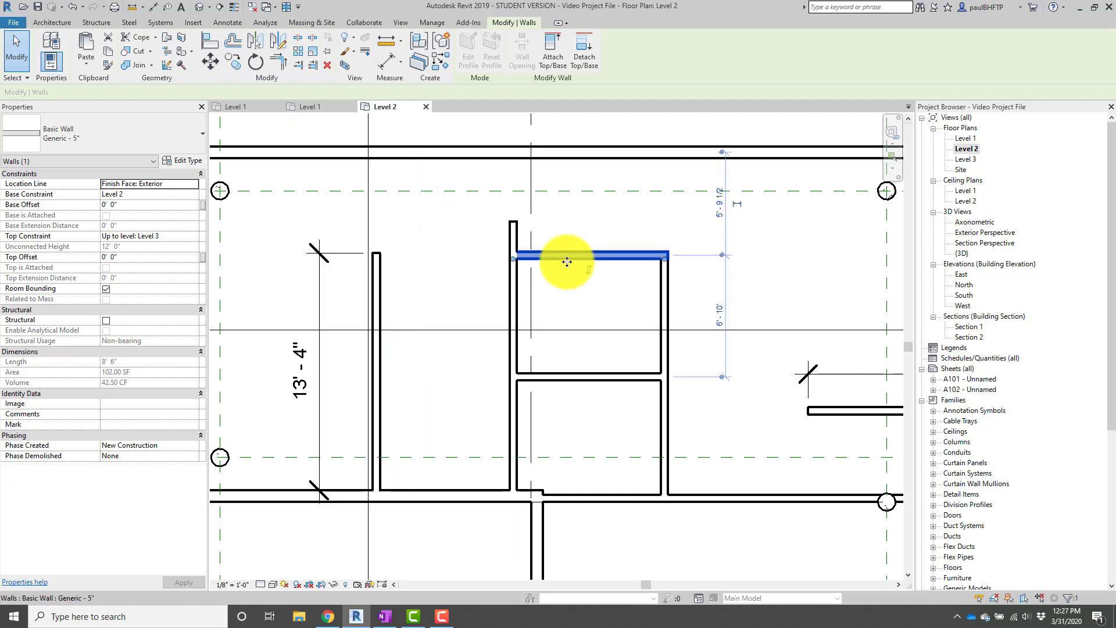
{"action": "left_click_drag", "start_coordinate": [640, 260], "coordinate": [580, 303]}
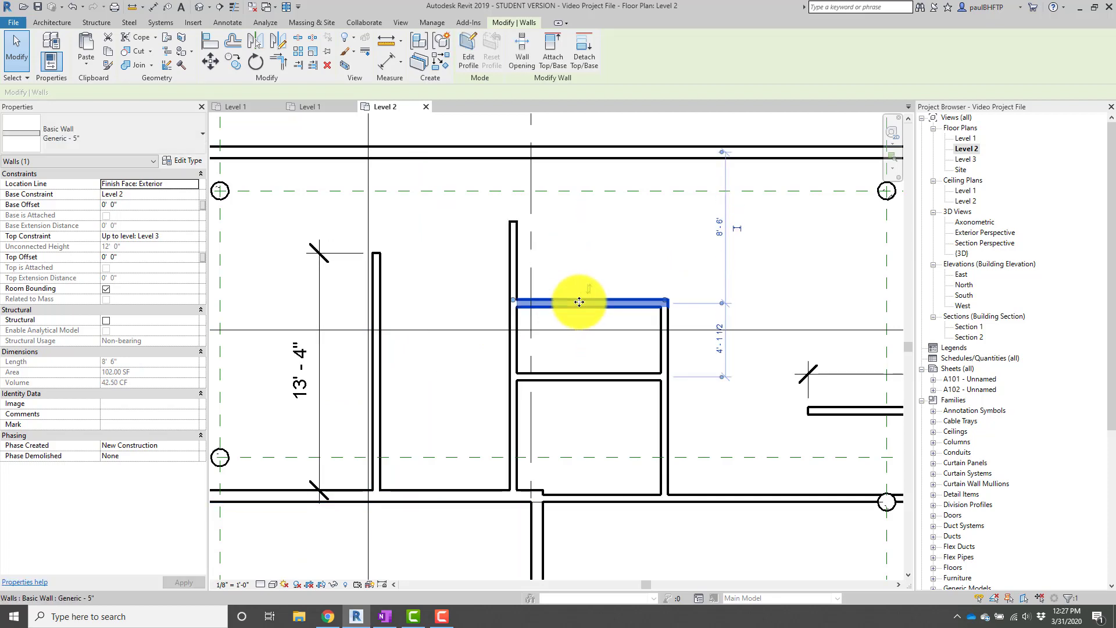
{"action": "key", "text": "a"}
{"action": "key", "text": "l"}
{"action": "left_click", "coordinate": [378, 253]}
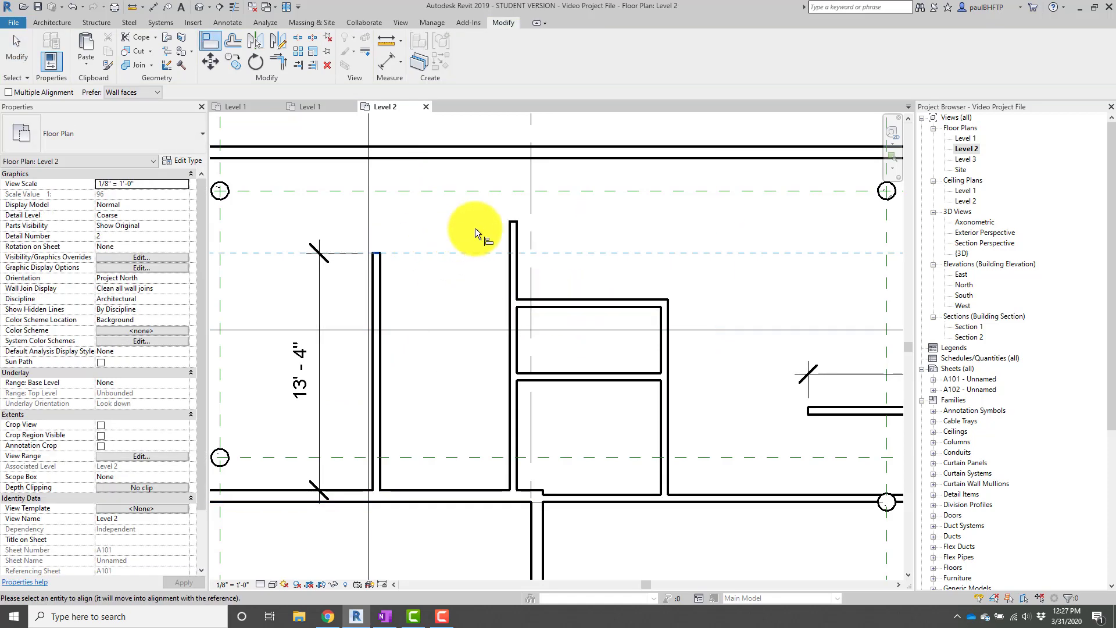
{"action": "left_click", "coordinate": [513, 225]}
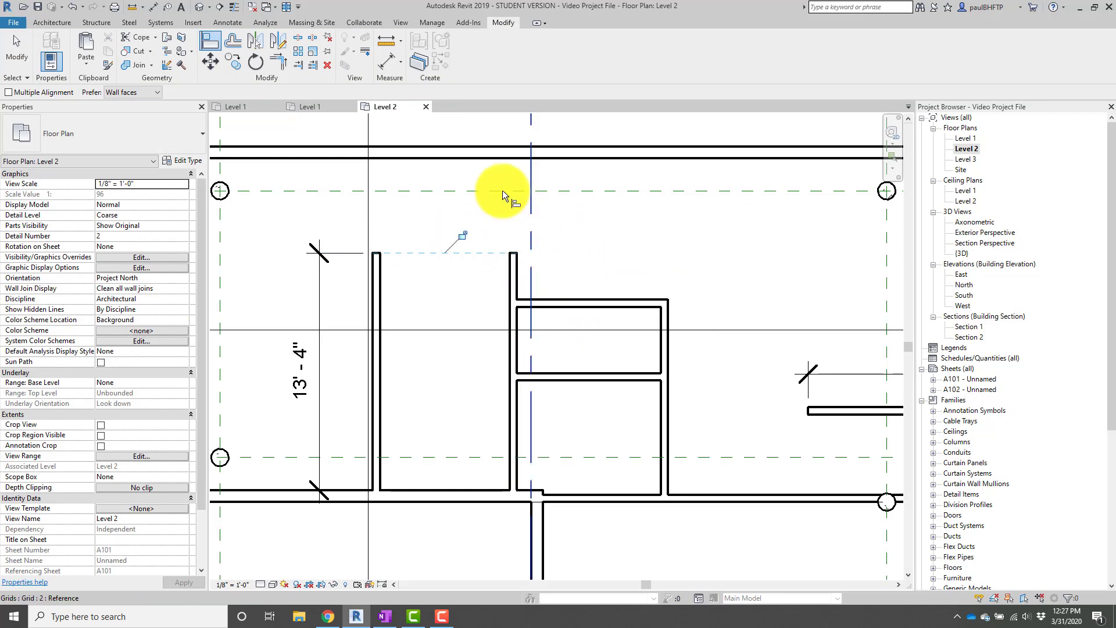
Dimension from grid 2 to the enclosed rooms' west partition and east partition, using their outer faces, in one string.
{"action": "key", "text": "d"}
{"action": "key", "text": "i"}
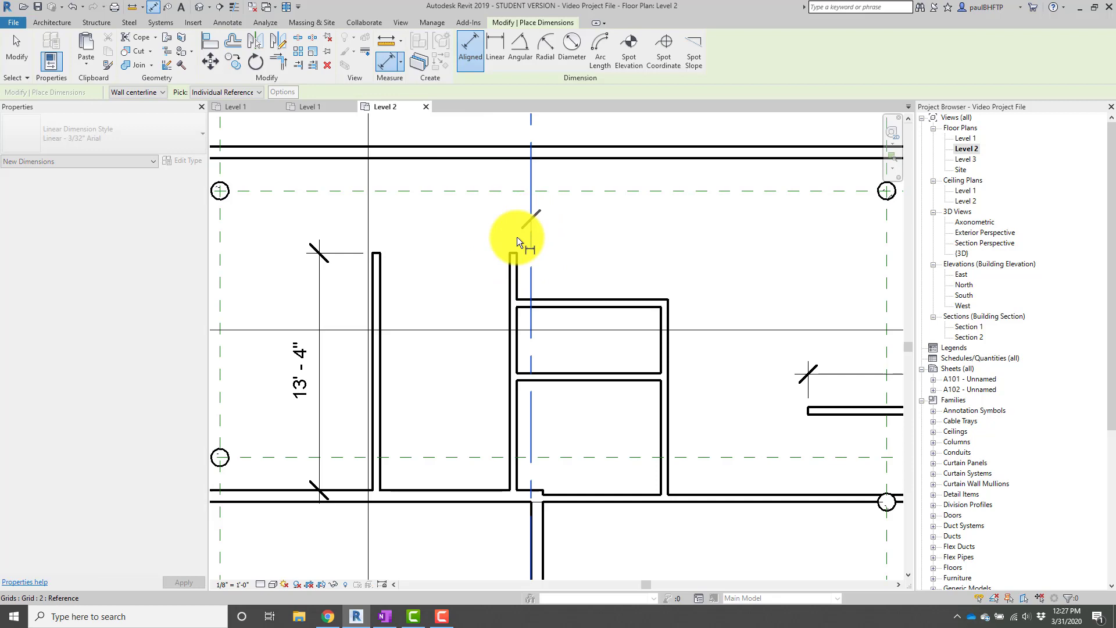
{"action": "left_click", "coordinate": [507, 270]}
{"action": "left_click", "coordinate": [674, 324]}
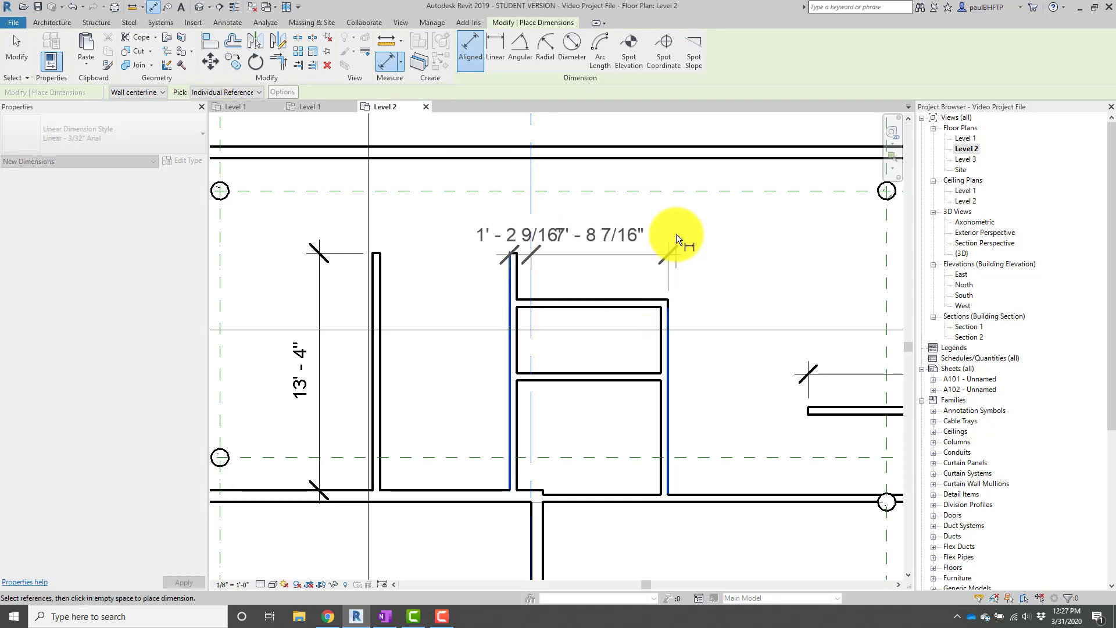
{"action": "left_click", "coordinate": [675, 219]}
{"action": "key", "text": "Escape"}
{"action": "key", "text": "Escape"}
Set the distance between grid 2 and the enclosed rooms' west partition to 0' - 8".
{"action": "left_click", "coordinate": [510, 271]}
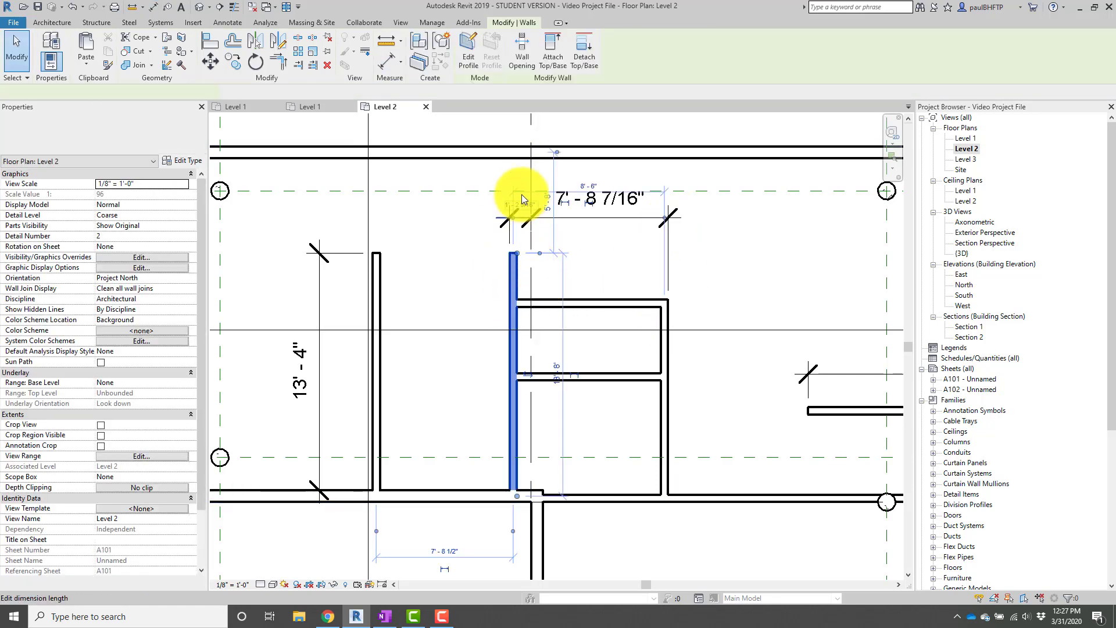
{"action": "scroll", "coordinate": [521, 199], "scroll_direction": "up", "scroll_amount": 3}
{"action": "left_click", "coordinate": [522, 210]}
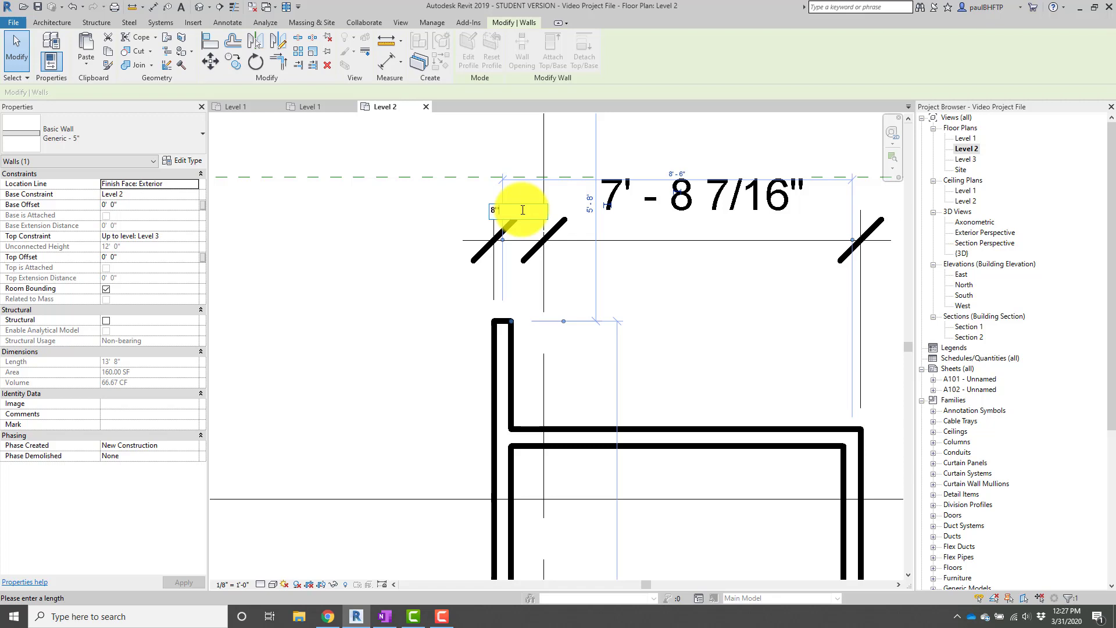
{"action": "key", "text": "Return"}
{"action": "key", "text": "Escape"}
Set the distance from grid 2 to the outer face of the enclosed rooms' east partition to 8' - 2".
{"action": "scroll", "coordinate": [660, 299], "scroll_direction": "down", "scroll_amount": 3}
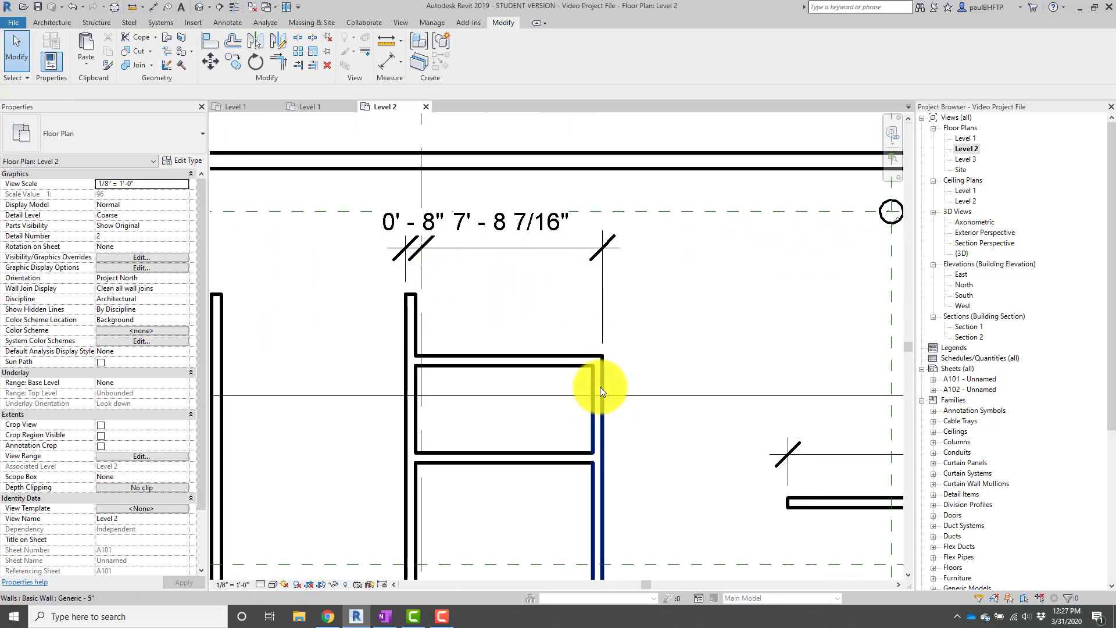
{"action": "left_click", "coordinate": [600, 386]}
{"action": "left_click", "coordinate": [515, 228]}
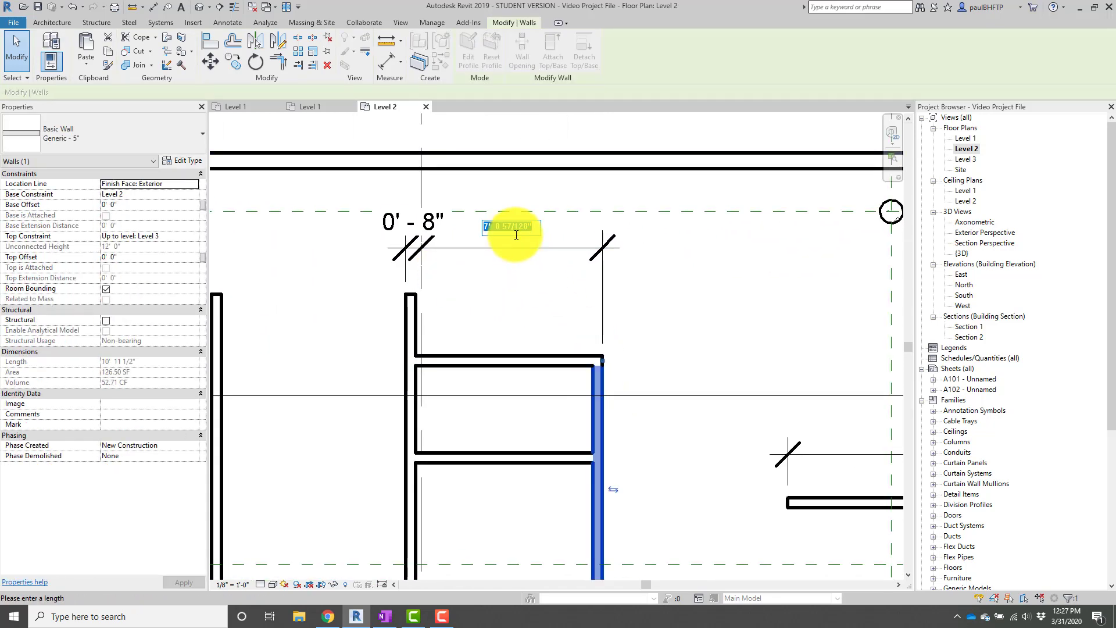
{"action": "key", "text": "Return"}
{"action": "key", "text": "Escape"}
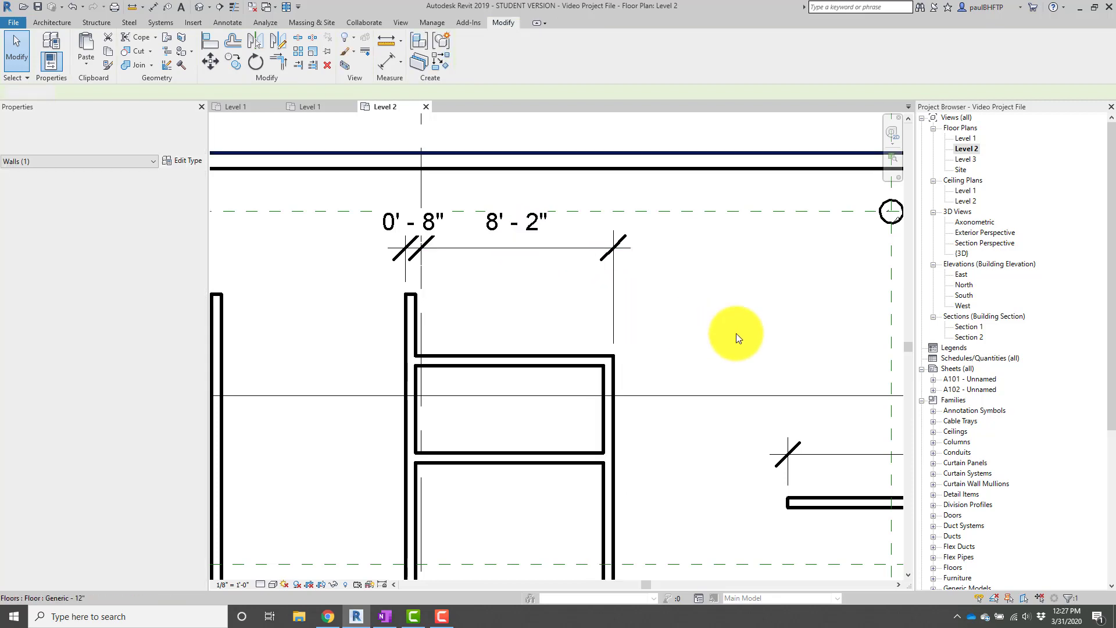
Dimension the southern enclosed room's clear depth from the south wall's inner face to the middle partition's south face.
{"action": "scroll", "coordinate": [756, 349], "scroll_direction": "down", "scroll_amount": 2}
{"action": "middle_click_drag", "start_coordinate": [672, 282], "coordinate": [678, 302]}
{"action": "key", "text": "d"}
{"action": "key", "text": "i"}
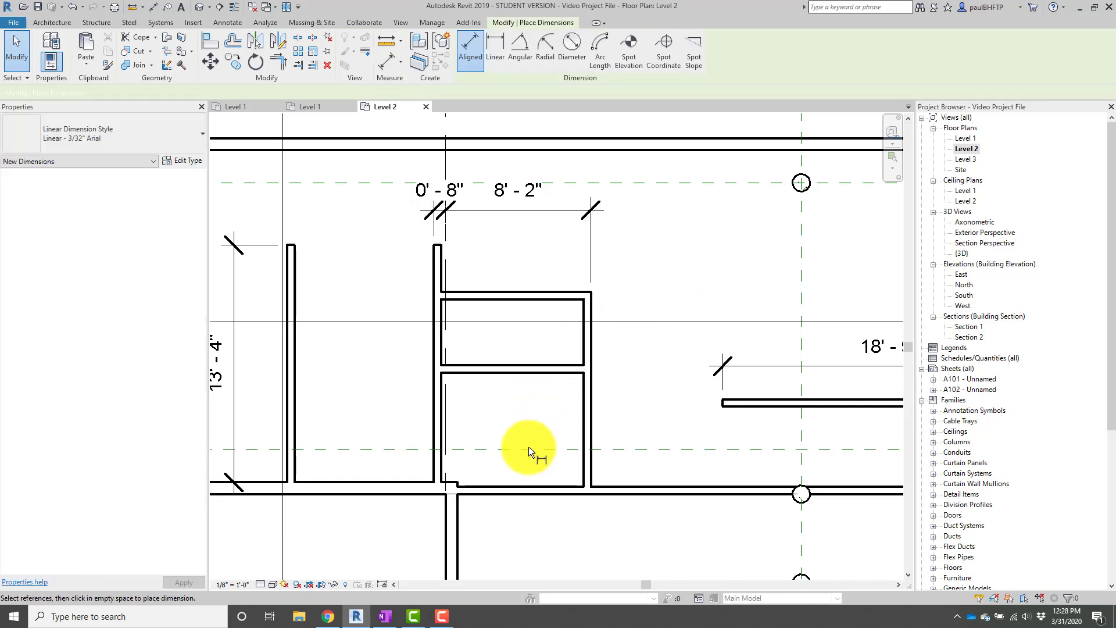
{"action": "left_click", "coordinate": [530, 465]}
{"action": "scroll", "coordinate": [527, 343], "scroll_direction": "up", "scroll_amount": 2}
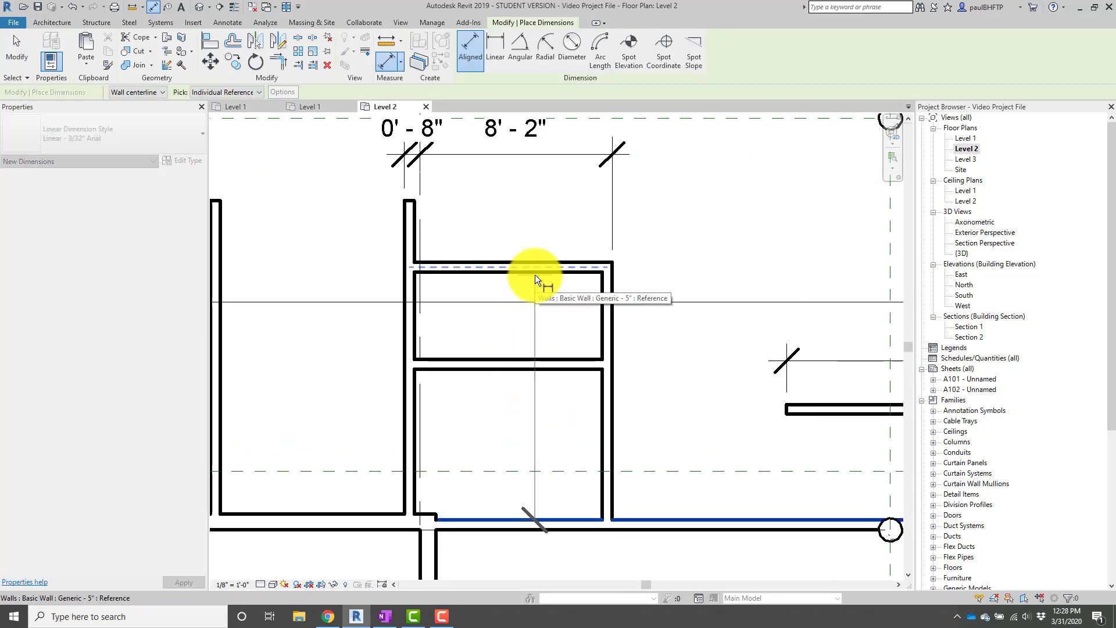
{"action": "left_click", "coordinate": [542, 373]}
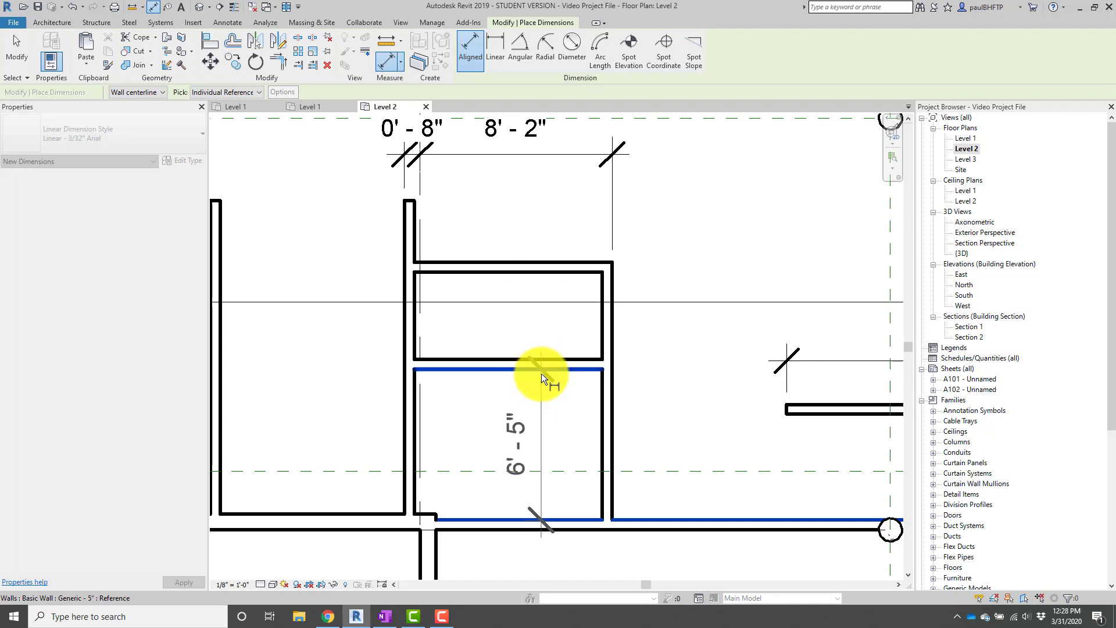
{"action": "left_click", "coordinate": [532, 409]}
{"action": "key", "text": "Escape"}
{"action": "key", "text": "Escape"}
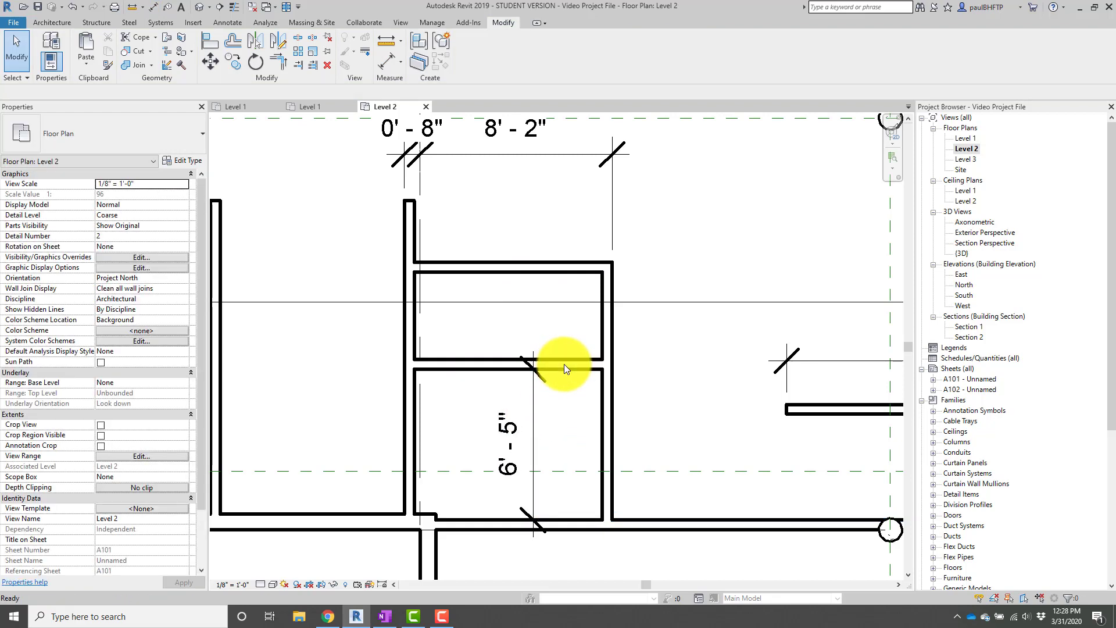
Move the middle partition so the southern enclosed room's clear depth is 5' - 6".
{"action": "left_click", "coordinate": [564, 364]}
{"action": "left_click", "coordinate": [524, 445]}
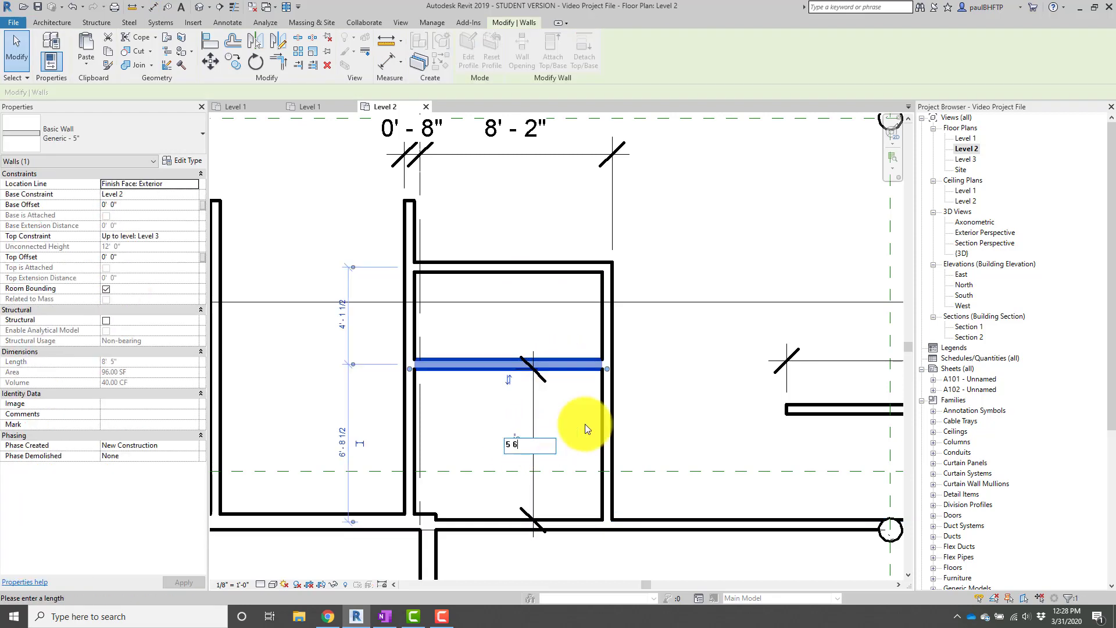
{"action": "type", "text": "5 6"}
{"action": "key", "text": "Return"}
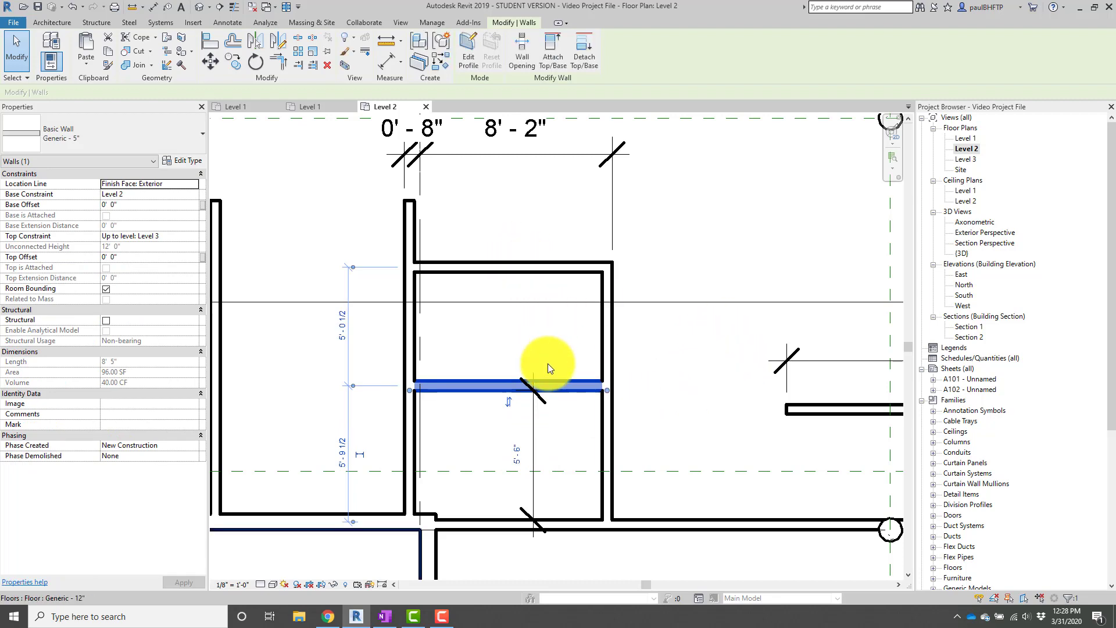
Dimension the northern enclosed room's clear depth between the middle partition's north face and the north partition's inner face.
{"action": "key", "text": "d"}
{"action": "key", "text": "i"}
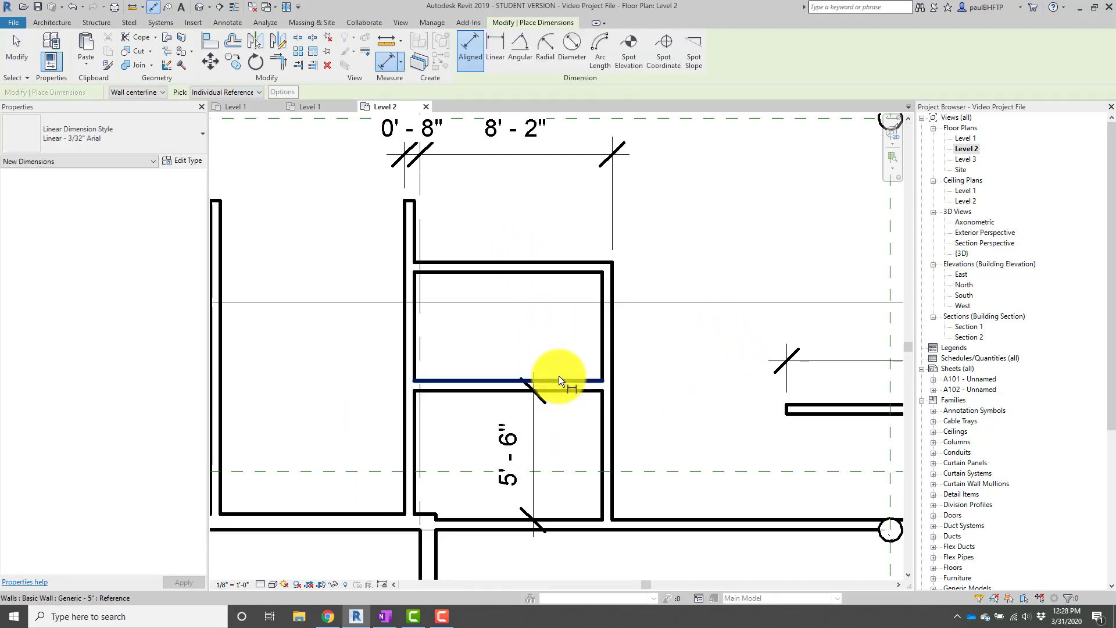
{"action": "left_click", "coordinate": [559, 376]}
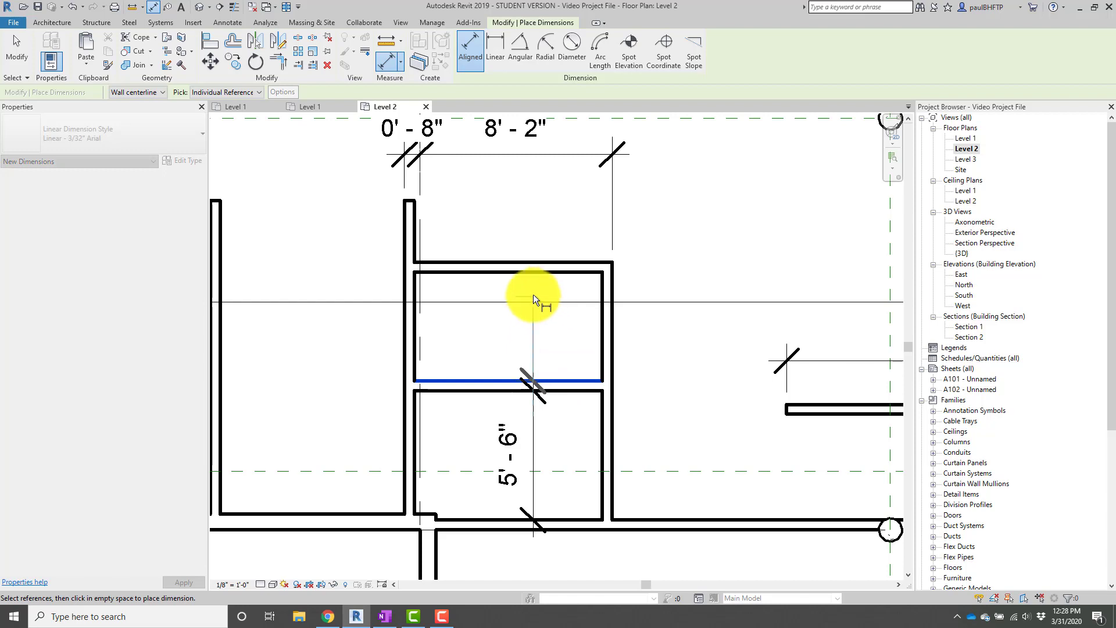
{"action": "left_click", "coordinate": [528, 271]}
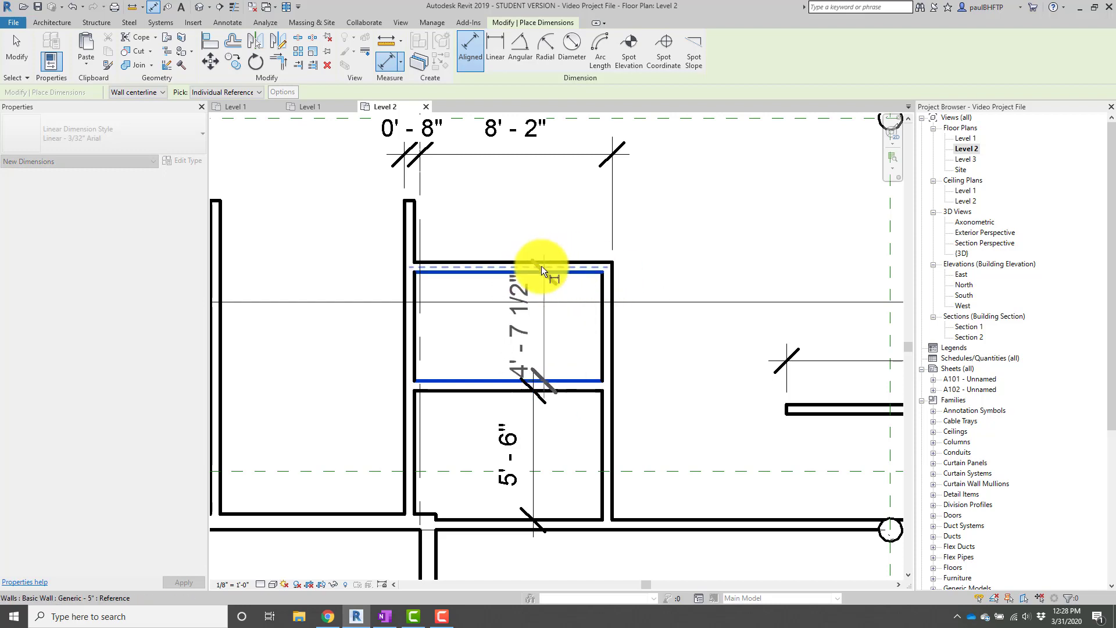
{"action": "left_click", "coordinate": [534, 285]}
{"action": "key", "text": "Escape"}
{"action": "key", "text": "Escape"}
Move the enclosed rooms' north partition so the northern room's clear depth is 5' - 6".
{"action": "left_click", "coordinate": [574, 267]}
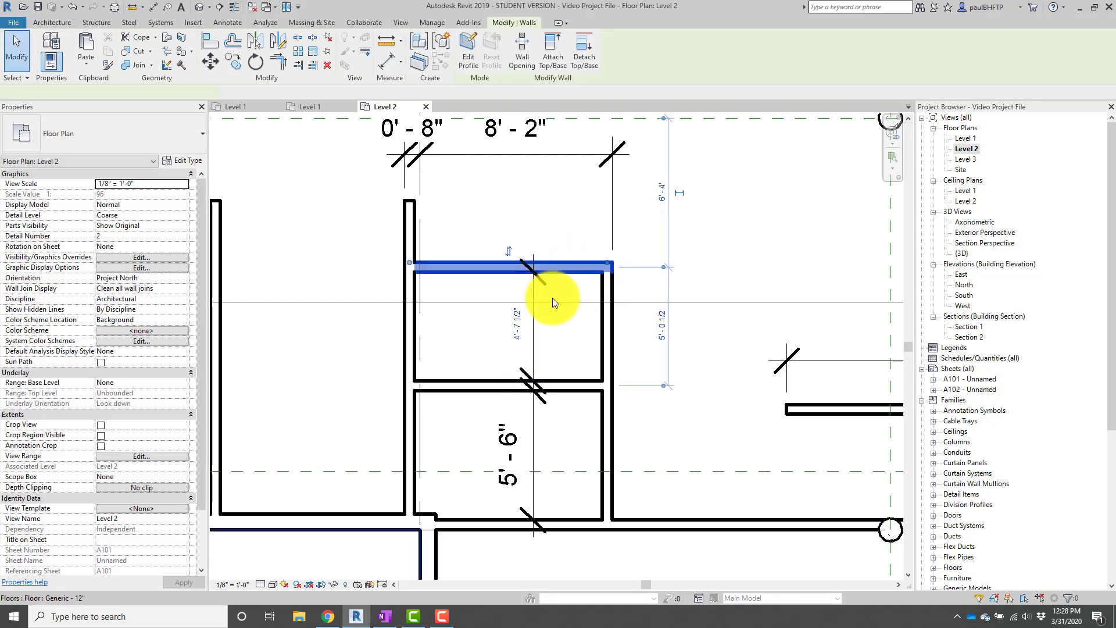
{"action": "left_click", "coordinate": [523, 323]}
{"action": "key", "text": "Return"}
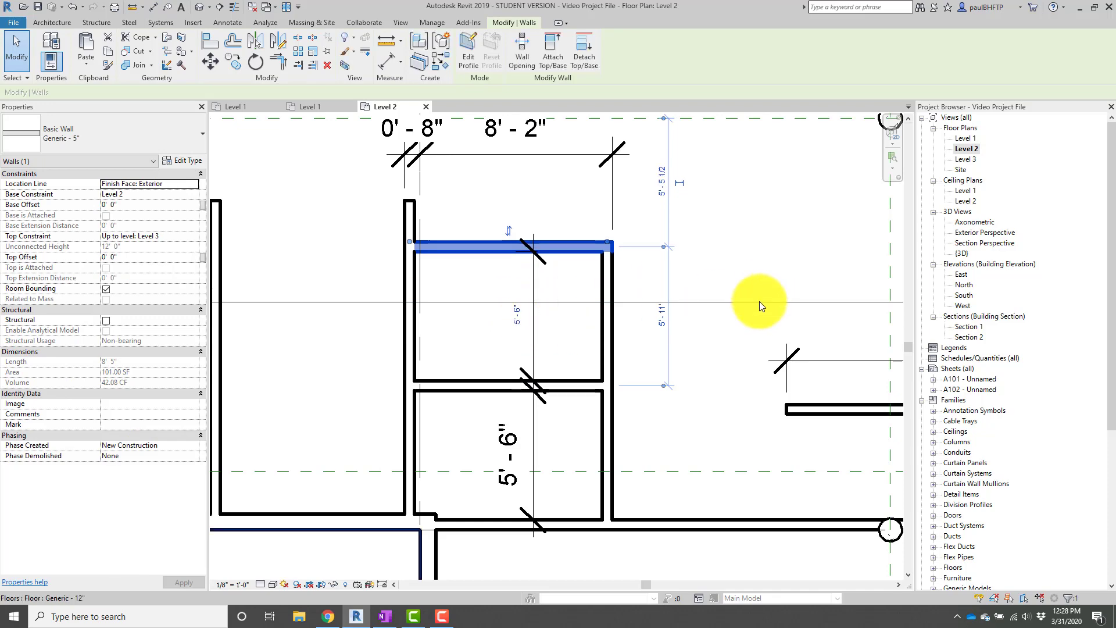
{"action": "left_click", "coordinate": [759, 301]}
Extend the grid 2 dimension string by adding a witness line at the westernmost north-south partition's east face.
{"action": "scroll", "coordinate": [697, 369], "scroll_direction": "down", "scroll_amount": 2}
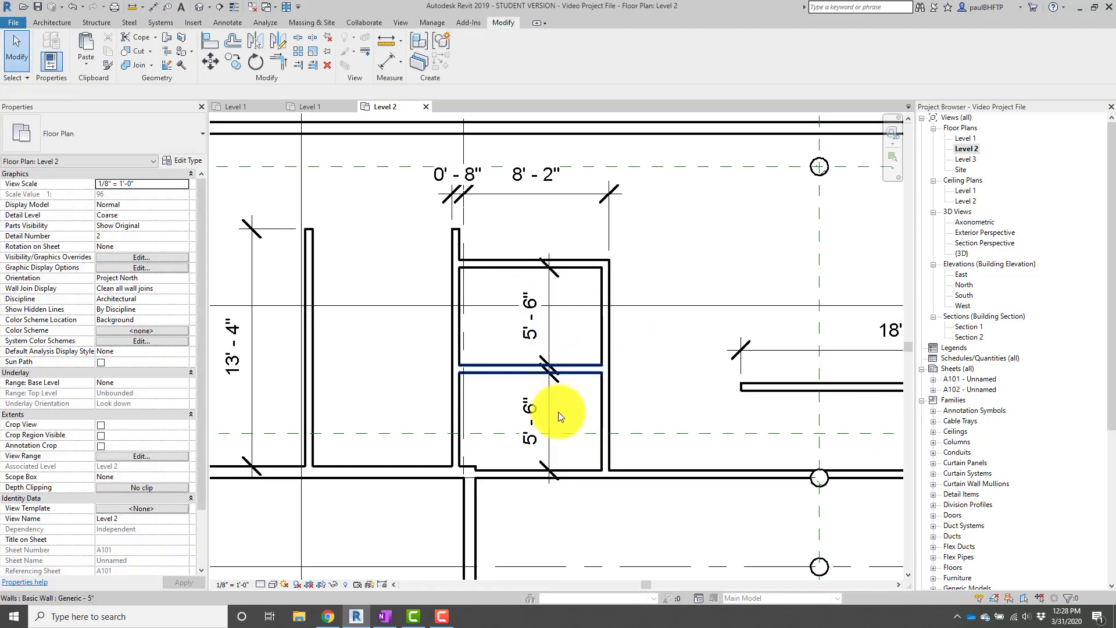
{"action": "scroll", "coordinate": [566, 395], "scroll_direction": "down", "scroll_amount": 1}
{"action": "middle_click_drag", "start_coordinate": [565, 395], "coordinate": [602, 436]}
{"action": "scroll", "coordinate": [525, 322], "scroll_direction": "up", "scroll_amount": 2}
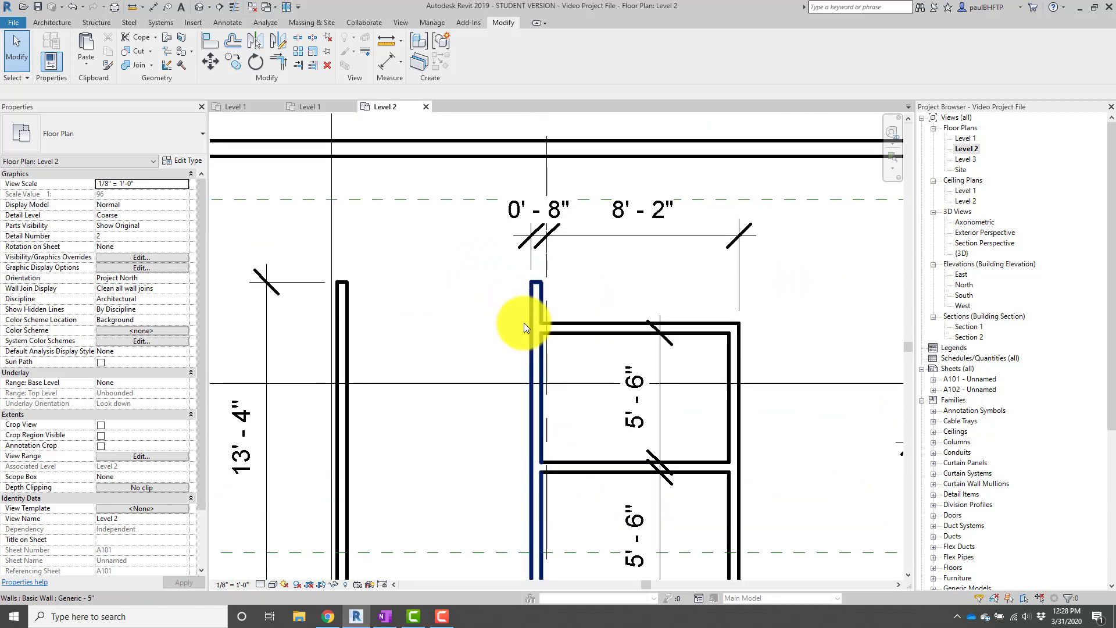
{"action": "scroll", "coordinate": [525, 323], "scroll_direction": "up", "scroll_amount": 1}
{"action": "left_click", "coordinate": [541, 234]}
{"action": "left_click", "coordinate": [618, 61]}
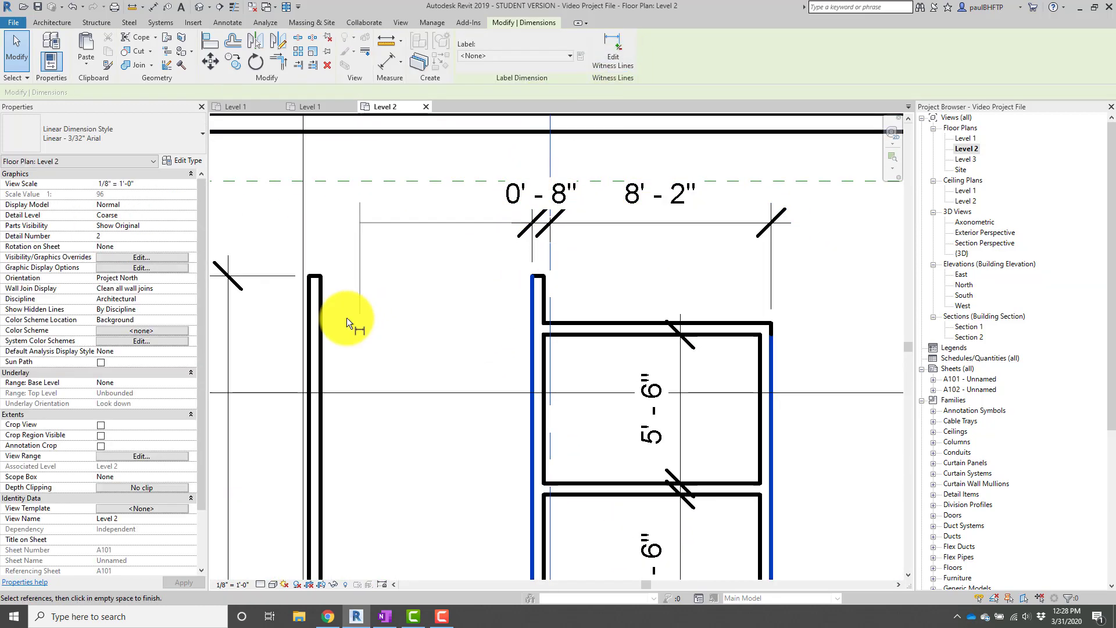
{"action": "left_click", "coordinate": [324, 331]}
{"action": "left_click", "coordinate": [435, 306]}
{"action": "scroll", "coordinate": [544, 263], "scroll_direction": "down", "scroll_amount": 2}
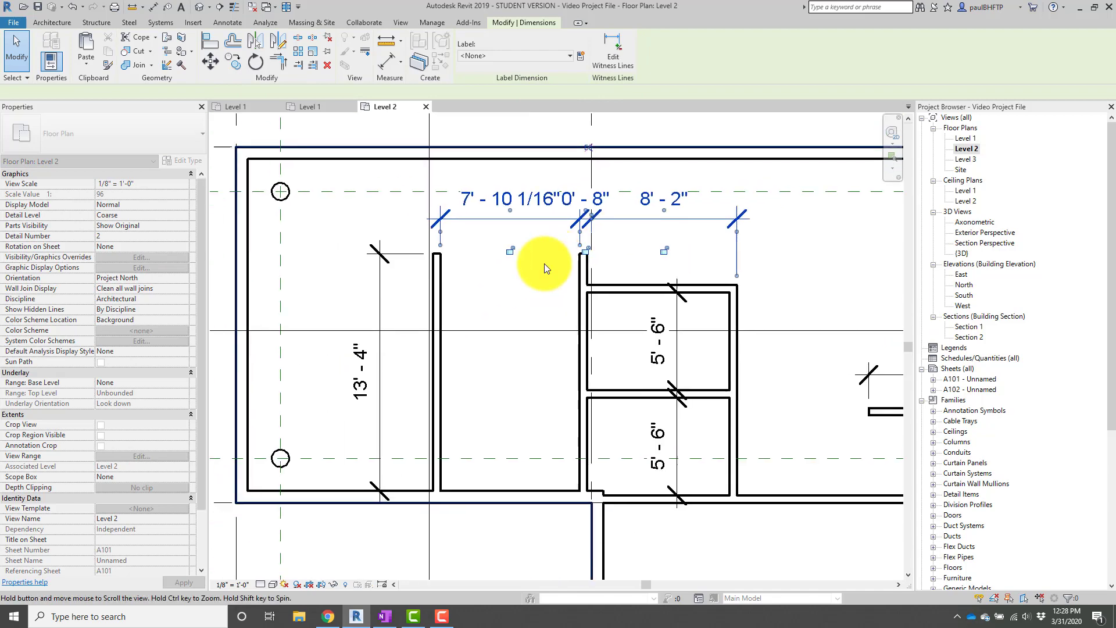
Move the westernmost partition so its clear distance to the enclosed rooms' west partition is 8' - 9".
{"action": "left_click", "coordinate": [441, 283]}
{"action": "left_click", "coordinate": [511, 199]}
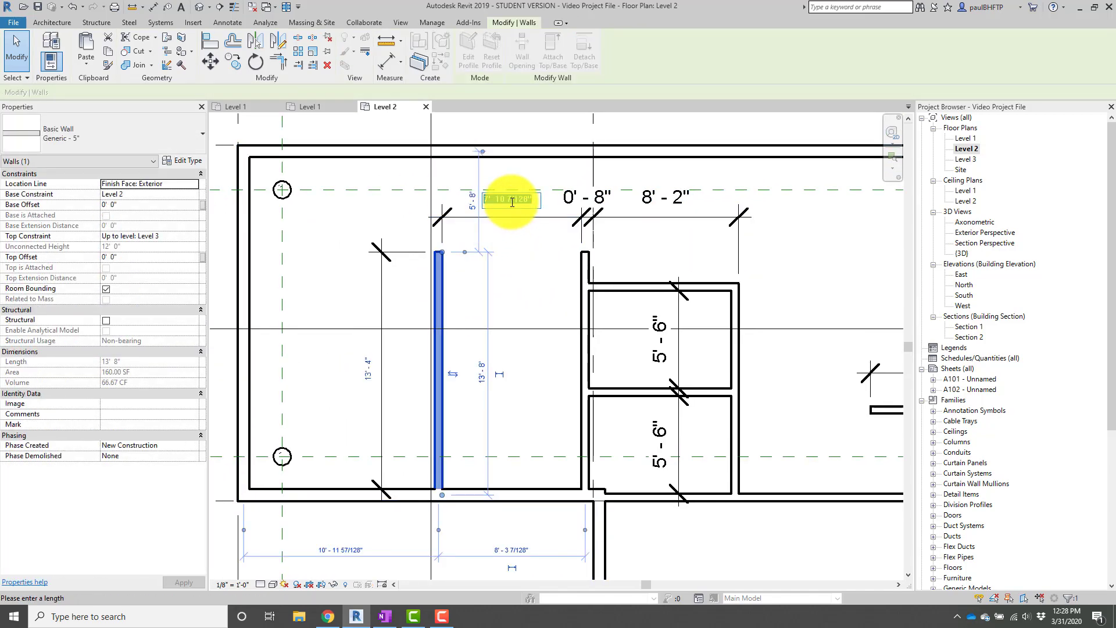
{"action": "type", "text": "8'9"}
{"action": "key", "text": "Return"}
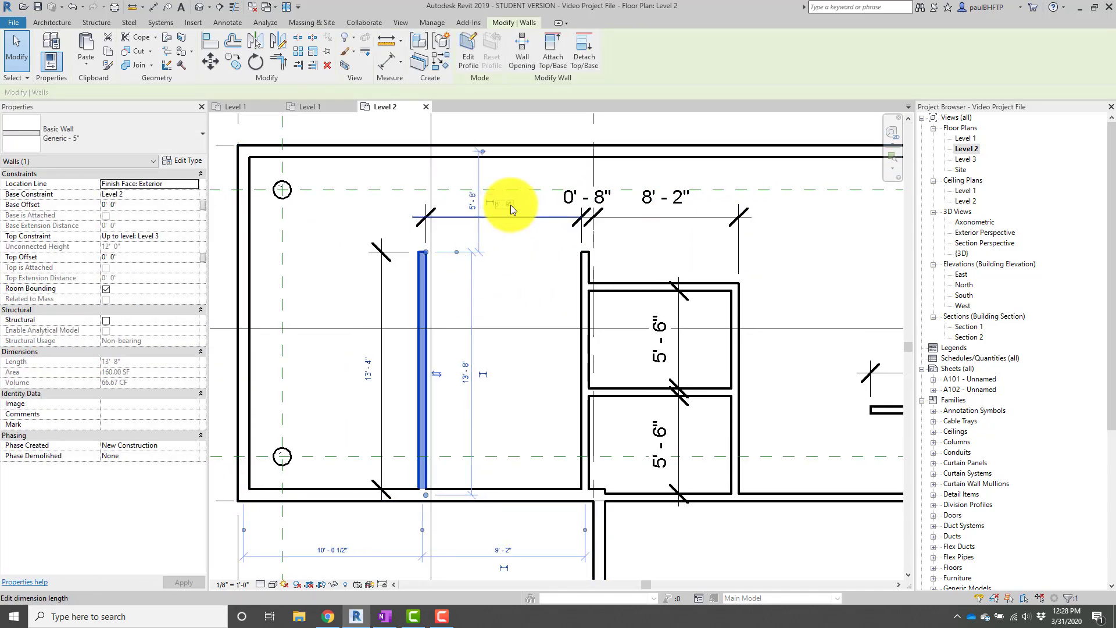
{"action": "key", "text": "Escape"}
Open the Level 3 floor plan and set its underlay base level to Level 2.
{"action": "scroll", "coordinate": [583, 309], "scroll_direction": "down", "scroll_amount": 1}
{"action": "scroll", "coordinate": [480, 288], "scroll_direction": "down", "scroll_amount": 1}
{"action": "middle_click_drag", "start_coordinate": [646, 369], "coordinate": [478, 271]}
{"action": "scroll", "coordinate": [508, 298], "scroll_direction": "down", "scroll_amount": 1}
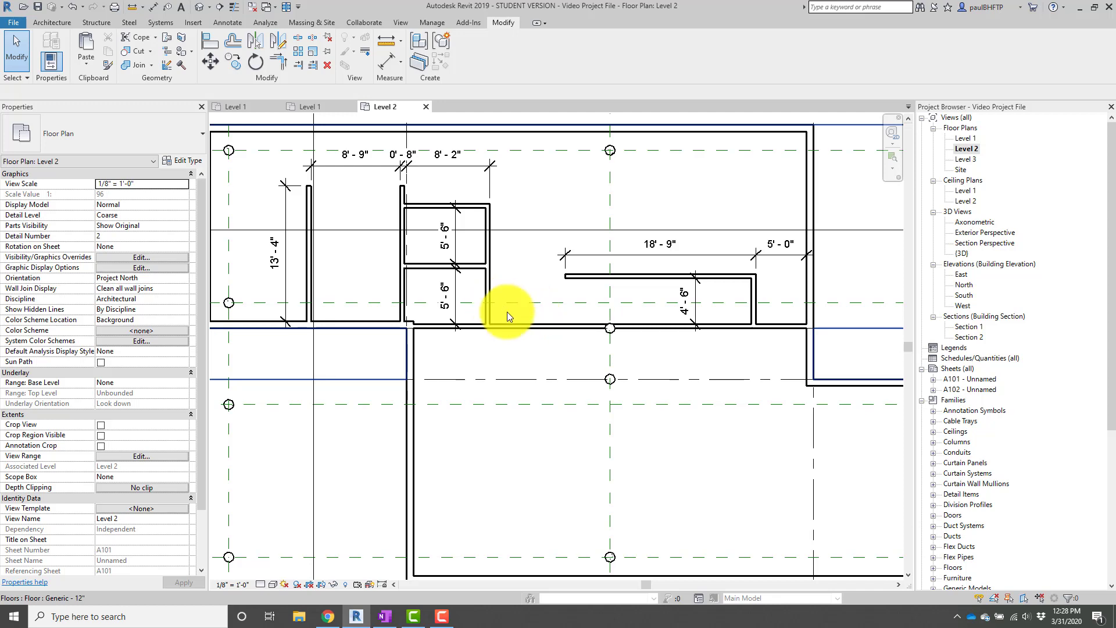
{"action": "double_click", "coordinate": [966, 160]}
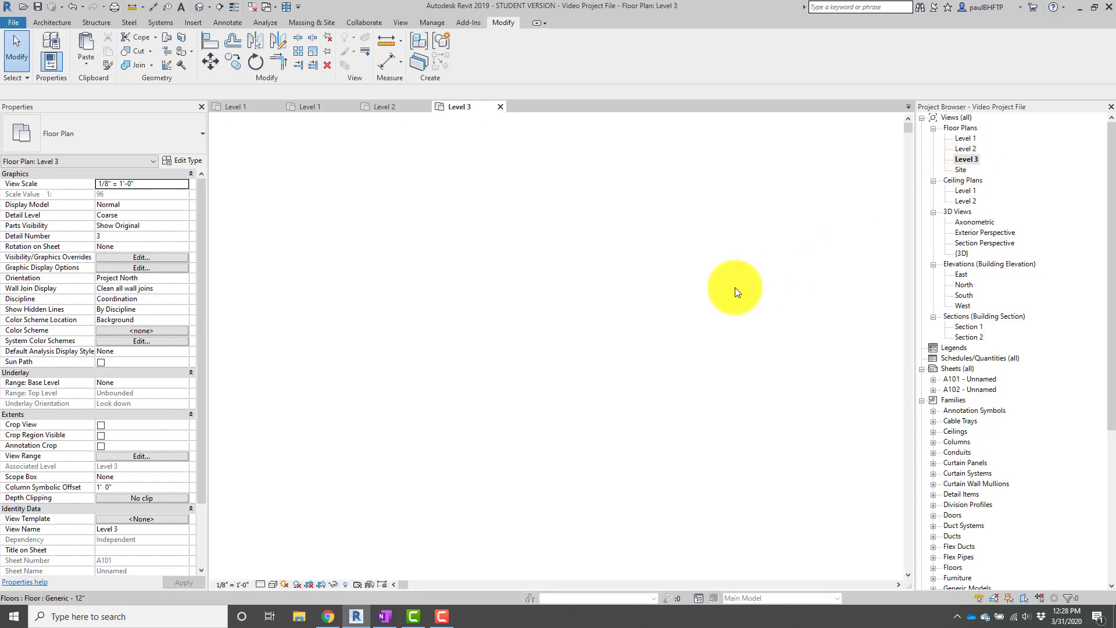
{"action": "middle_click_drag", "start_coordinate": [563, 268], "coordinate": [558, 295]}
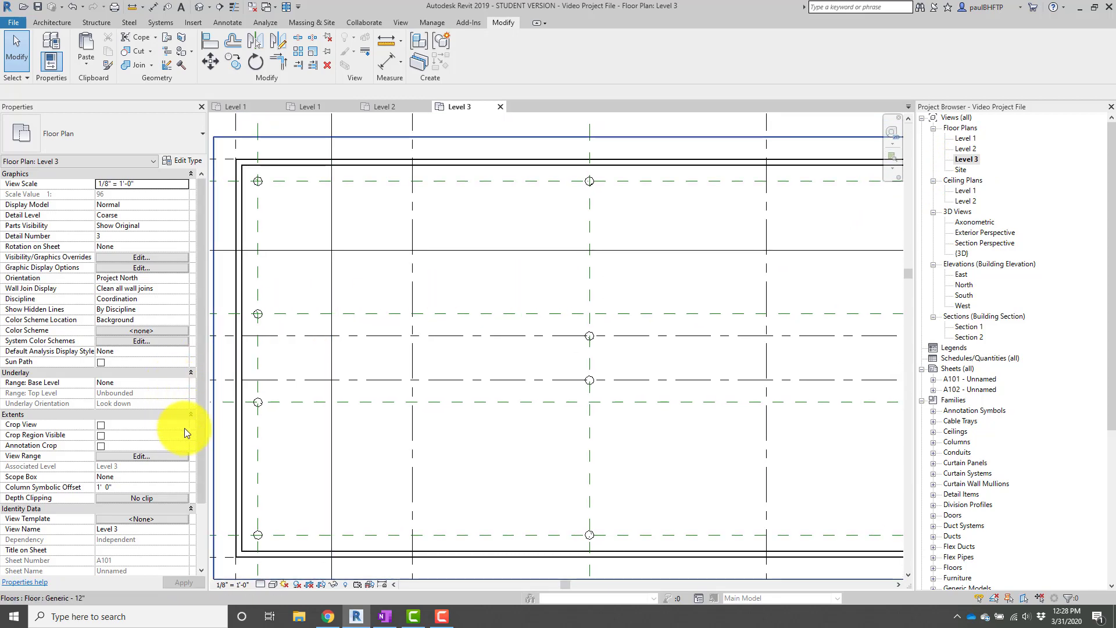
{"action": "left_click", "coordinate": [182, 382]}
{"action": "left_click", "coordinate": [133, 399]}
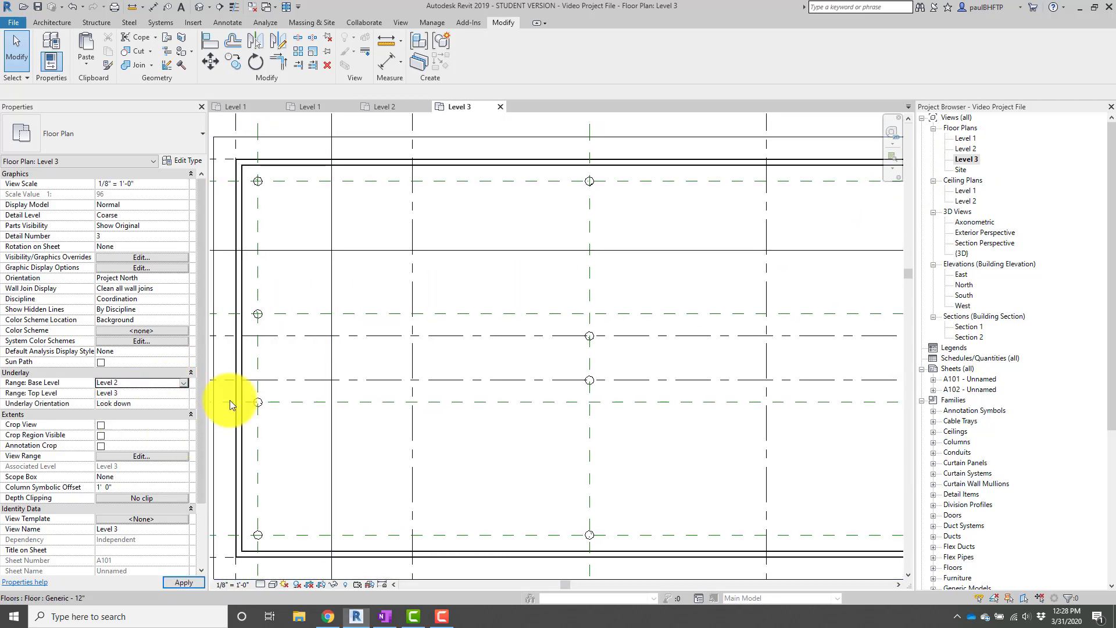
{"action": "middle_click_drag", "start_coordinate": [553, 357], "coordinate": [547, 367]}
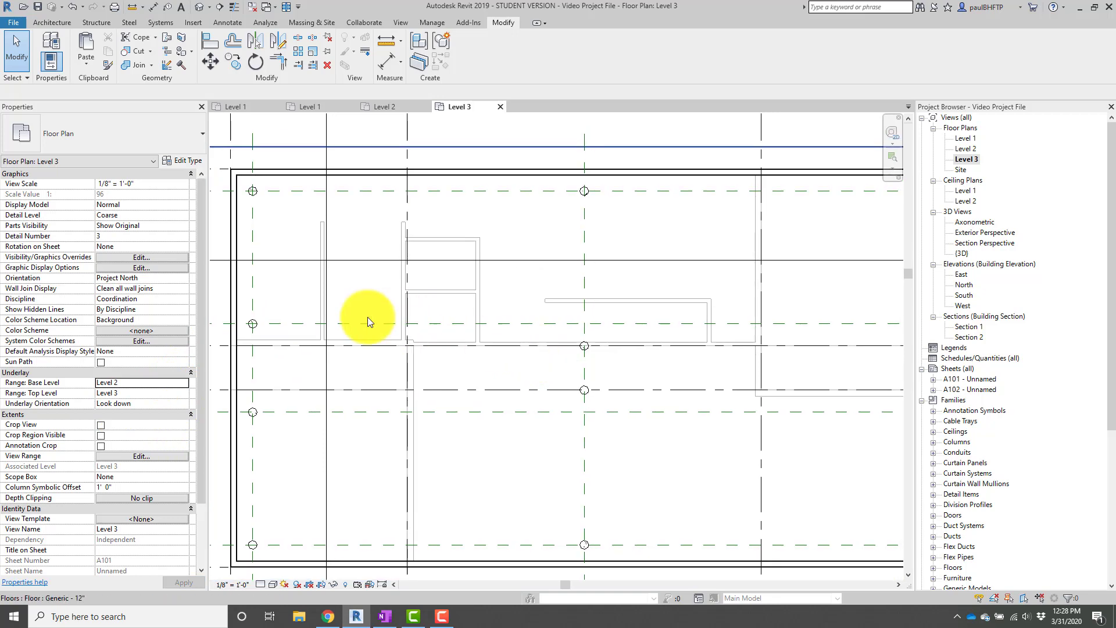
Draw a U-shaped chain of Generic - 5" walls on Level 3, tracing the underlay's two north-south partitions and joining them along the south.
{"action": "scroll", "coordinate": [367, 317], "scroll_direction": "up", "scroll_amount": 1}
{"action": "scroll", "coordinate": [321, 227], "scroll_direction": "up", "scroll_amount": 3}
{"action": "key", "text": "w"}
{"action": "key", "text": "a"}
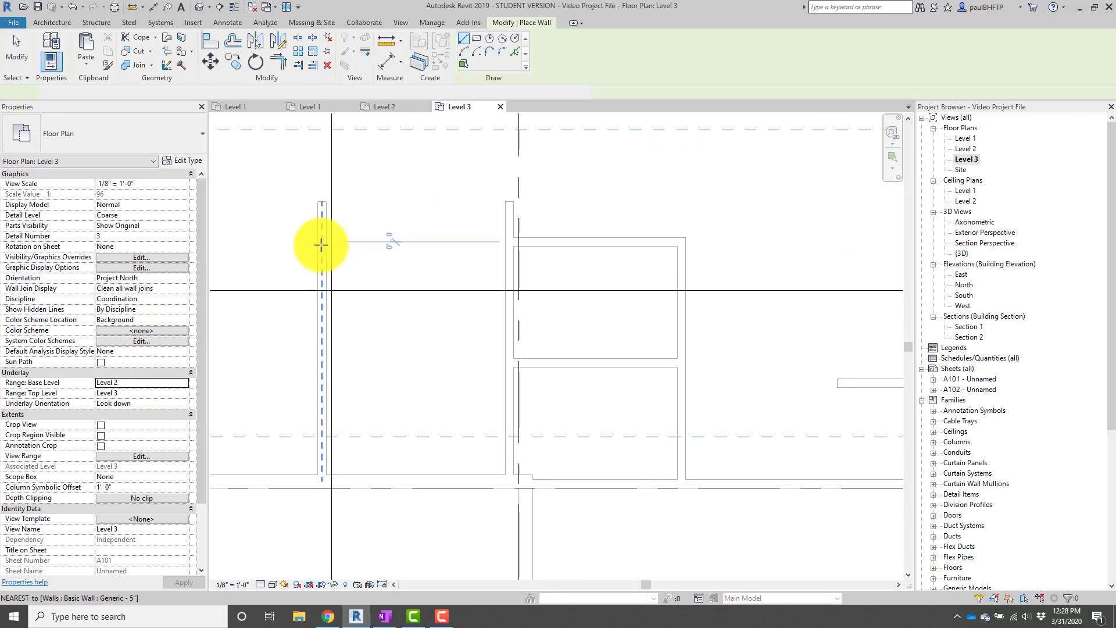
{"action": "scroll", "coordinate": [321, 245], "scroll_direction": "up", "scroll_amount": 3}
{"action": "left_click", "coordinate": [329, 181]}
{"action": "scroll", "coordinate": [330, 347], "scroll_direction": "down", "scroll_amount": 2}
{"action": "middle_click_drag", "start_coordinate": [333, 332], "coordinate": [329, 163]}
{"action": "left_click", "coordinate": [321, 394]}
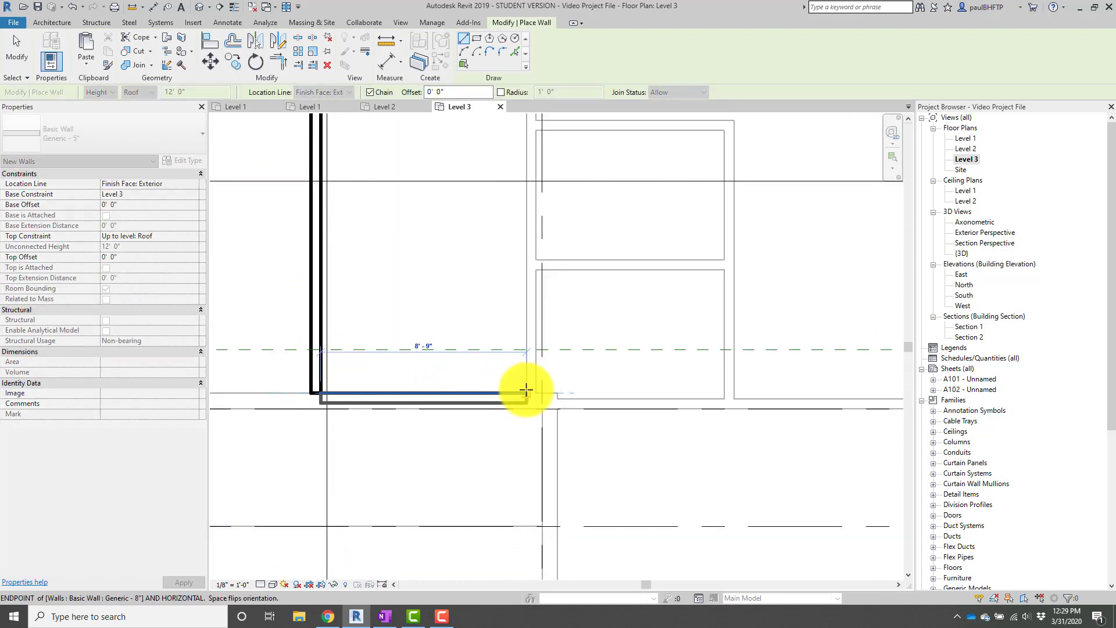
{"action": "left_click", "coordinate": [526, 390]}
{"action": "middle_click_drag", "start_coordinate": [511, 188], "coordinate": [508, 295]}
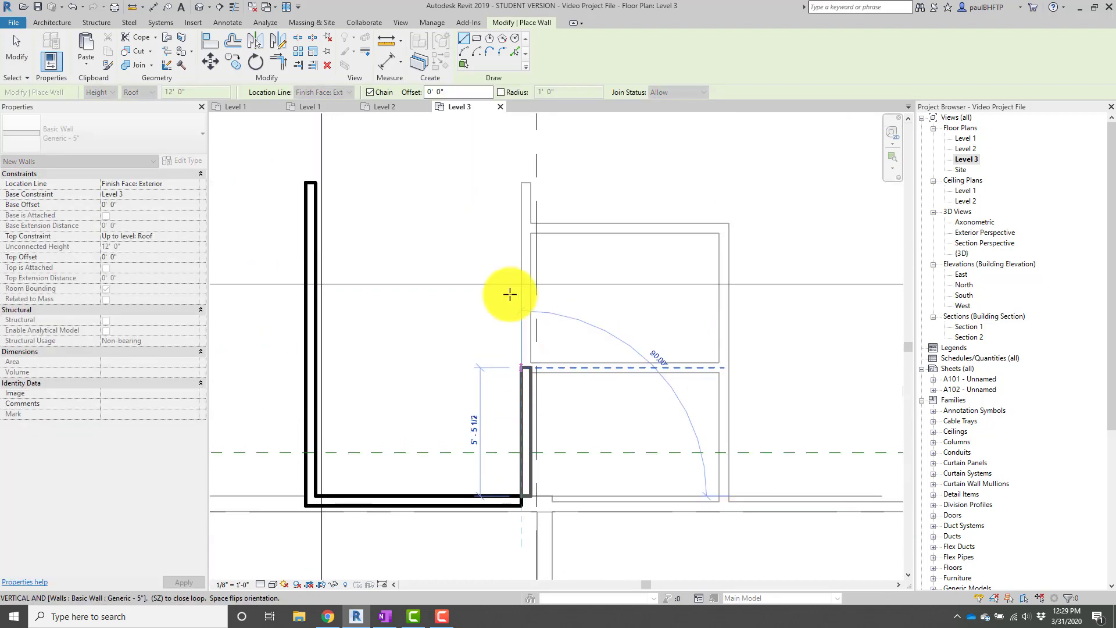
{"action": "left_click", "coordinate": [522, 184]}
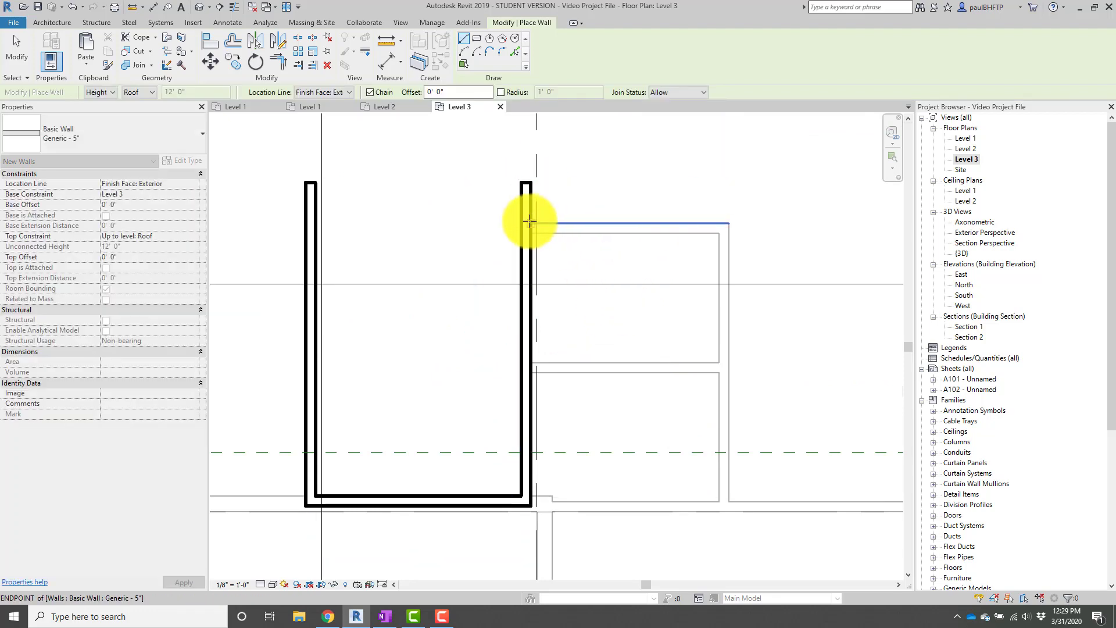
Draw the enclosed rooms' north, east and south Generic - 5" partitions, continuing east from the U-shaped walls.
{"action": "left_click", "coordinate": [728, 223]}
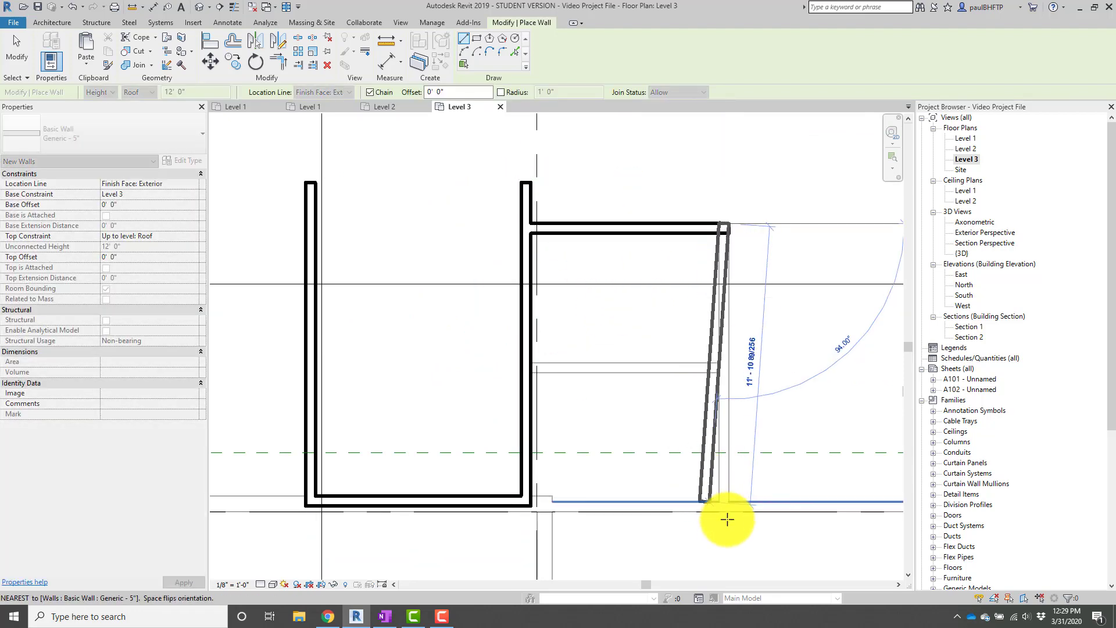
{"action": "left_click", "coordinate": [731, 515]}
{"action": "key", "text": "Escape"}
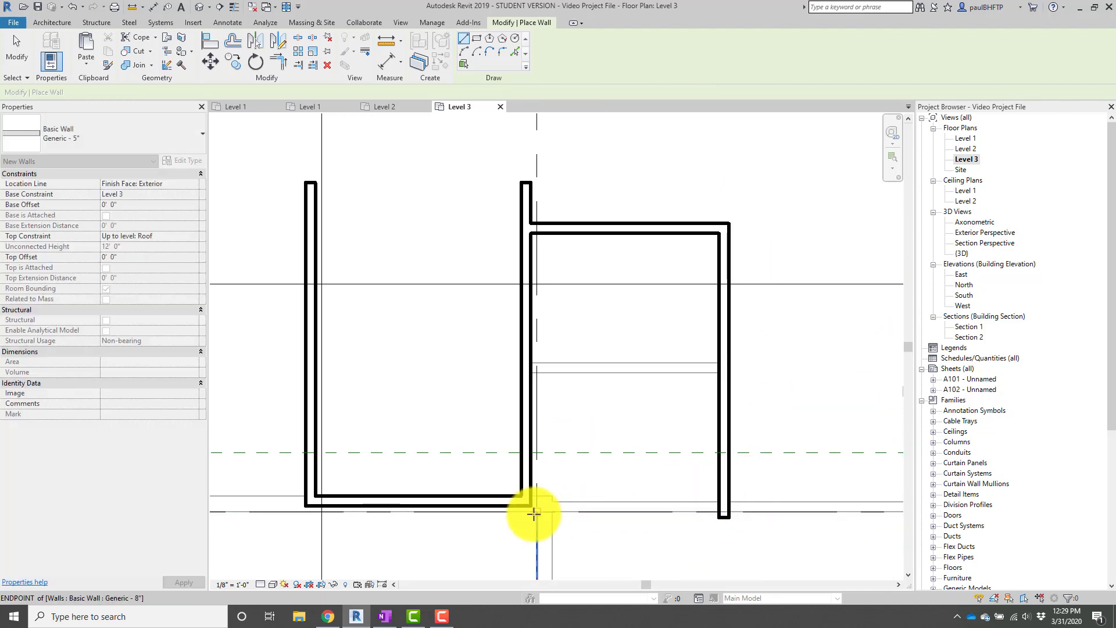
{"action": "left_click", "coordinate": [528, 508]}
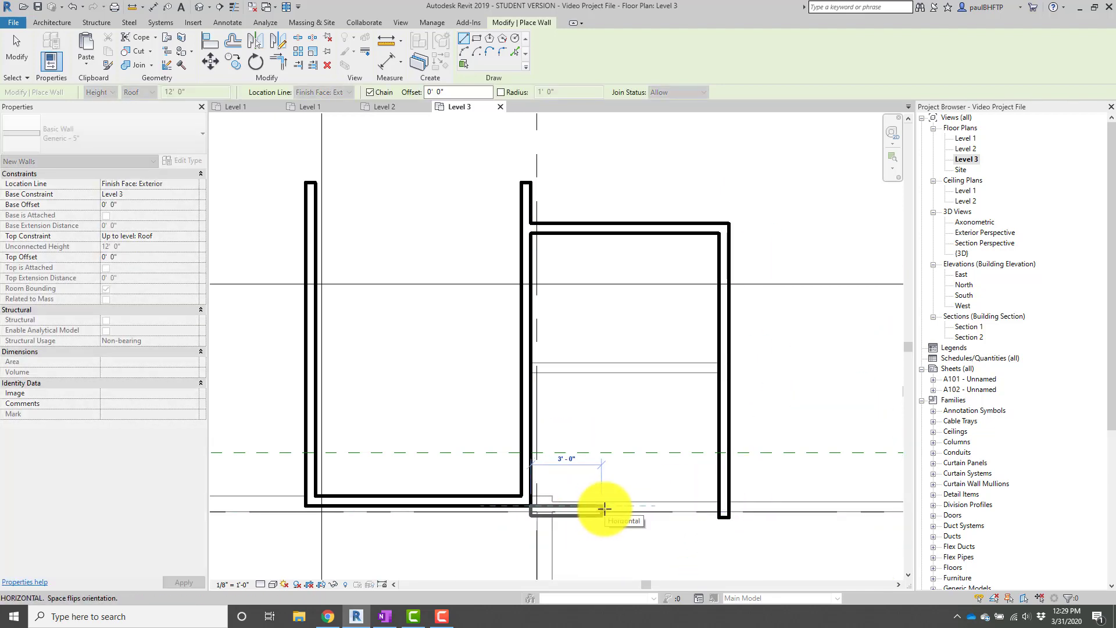
{"action": "left_click", "coordinate": [719, 508]}
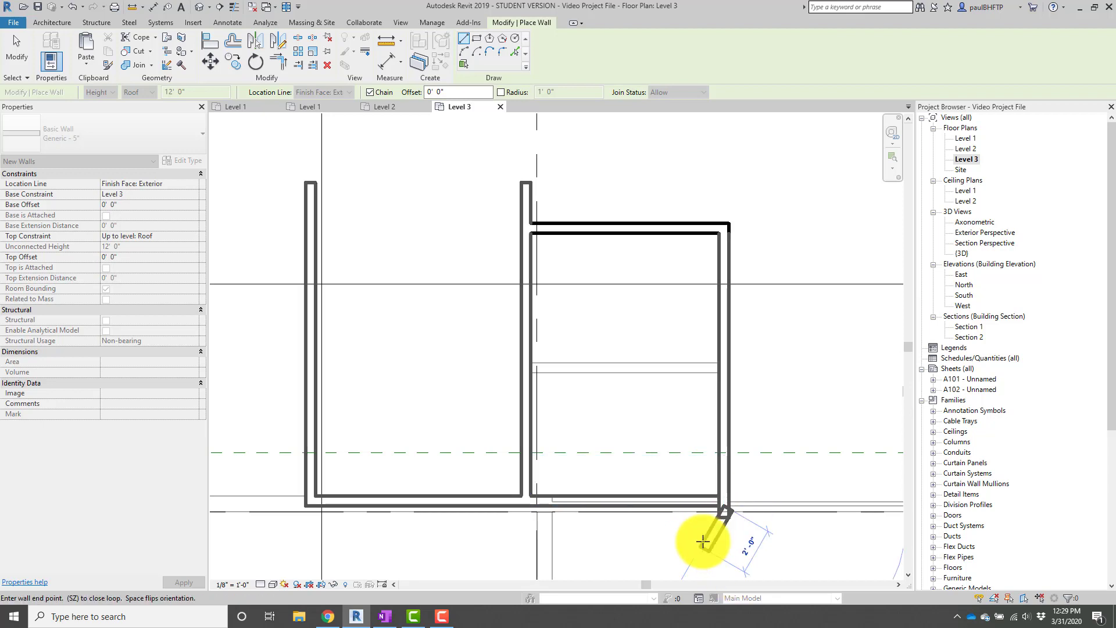
Trim the enclosed rooms' south and east partitions into a clean southeast corner.
{"action": "key", "text": "Escape"}
{"action": "key", "text": "Escape"}
{"action": "scroll", "coordinate": [619, 492], "scroll_direction": "up", "scroll_amount": 2}
{"action": "middle_click_drag", "start_coordinate": [610, 473], "coordinate": [599, 400]}
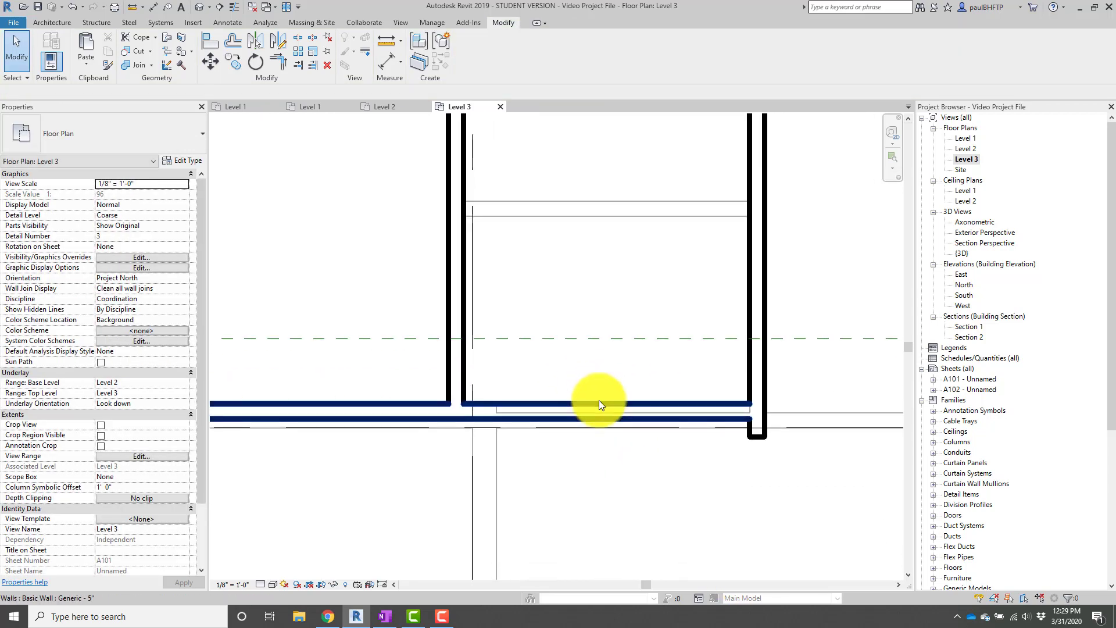
{"action": "left_click", "coordinate": [599, 402]}
{"action": "key", "text": "t"}
{"action": "key", "text": "r"}
{"action": "left_click", "coordinate": [748, 411]}
{"action": "left_click", "coordinate": [742, 381]}
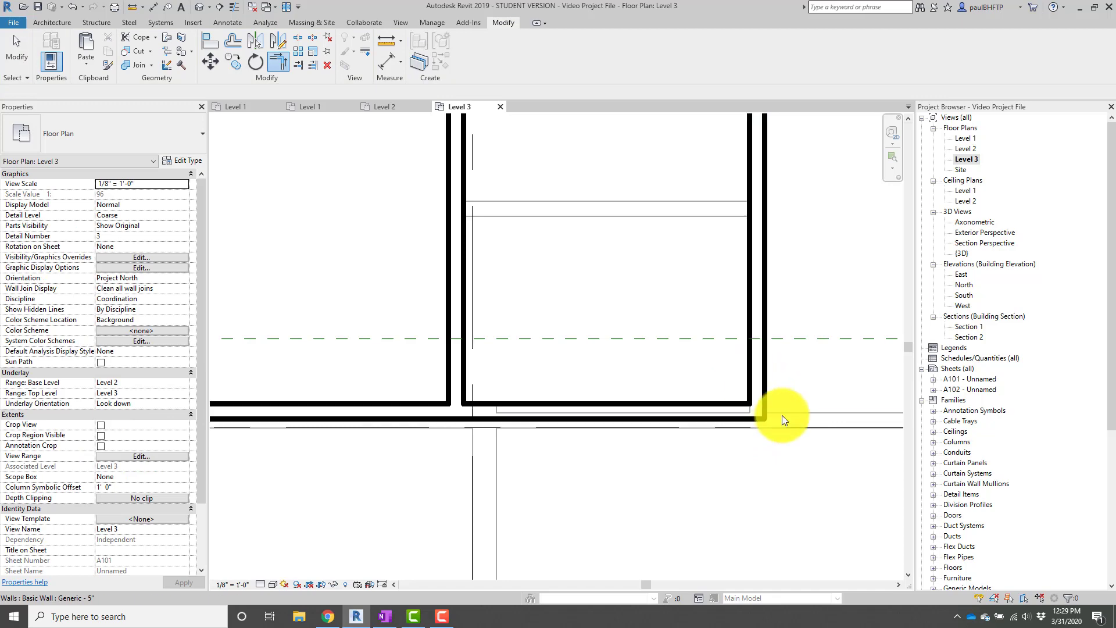
{"action": "scroll", "coordinate": [783, 415], "scroll_direction": "down", "scroll_amount": 5}
{"action": "key", "text": "Escape"}
Draw the east-west Generic - 5" partition dividing the two enclosed rooms, tracing the Level 2 underlay.
{"action": "scroll", "coordinate": [543, 351], "scroll_direction": "up", "scroll_amount": 2}
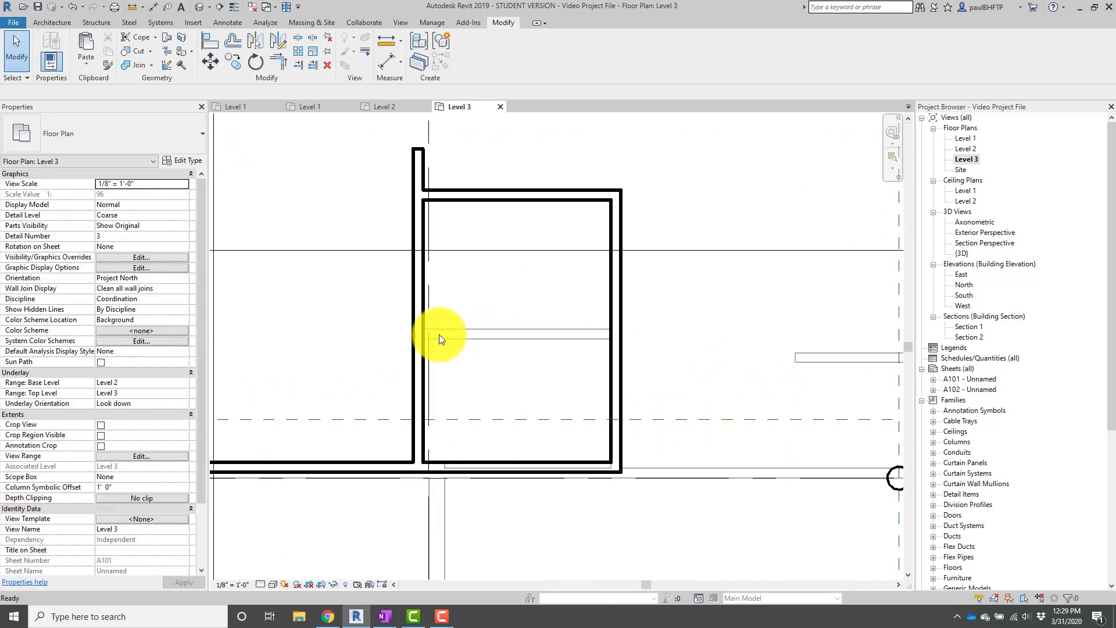
{"action": "key", "text": "w"}
{"action": "key", "text": "a"}
{"action": "left_click", "coordinate": [424, 329]}
{"action": "left_click", "coordinate": [612, 331]}
{"action": "key", "text": "Escape"}
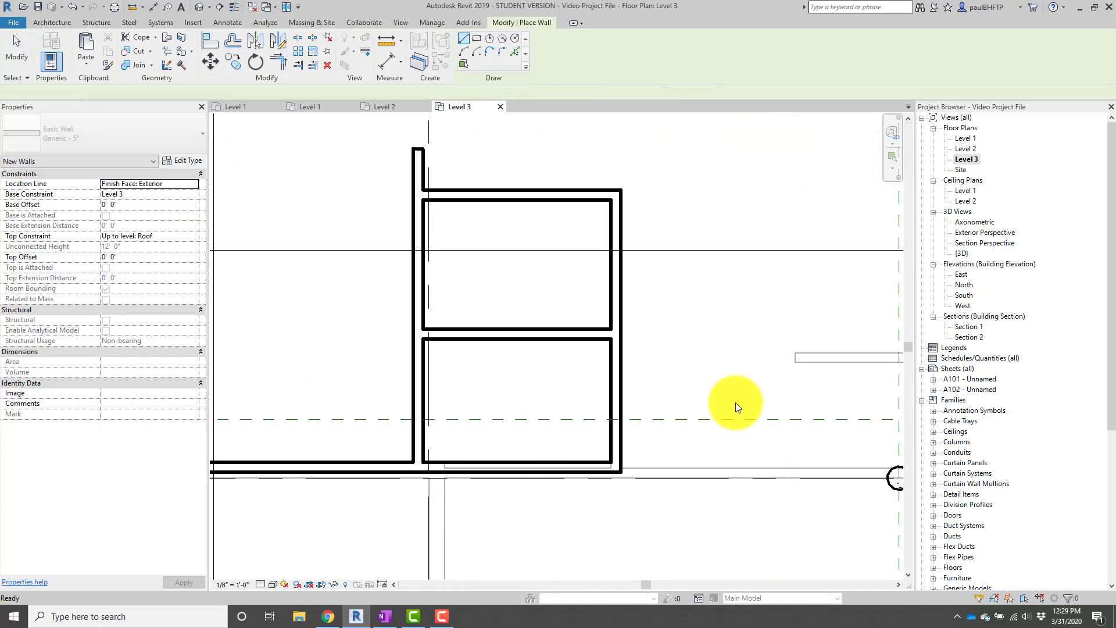
{"action": "scroll", "coordinate": [692, 407], "scroll_direction": "down", "scroll_amount": 2}
{"action": "key", "text": "Escape"}
Draw the west, north and east Generic - 5" walls of a rectangular room above the eastern underlay partition, making the side walls 6' - 11" long.
{"action": "middle_click_drag", "start_coordinate": [674, 415], "coordinate": [506, 336]}
{"action": "scroll", "coordinate": [515, 338], "scroll_direction": "down", "scroll_amount": 1}
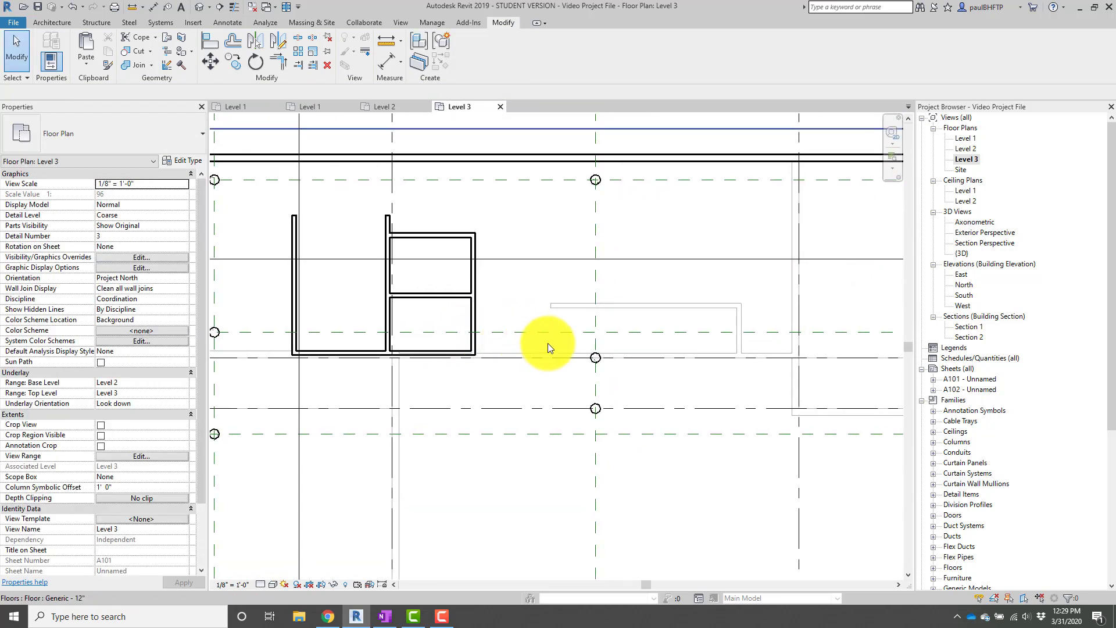
{"action": "key", "text": "w"}
{"action": "key", "text": "a"}
{"action": "scroll", "coordinate": [553, 303], "scroll_direction": "up", "scroll_amount": 3}
{"action": "left_click", "coordinate": [556, 303]}
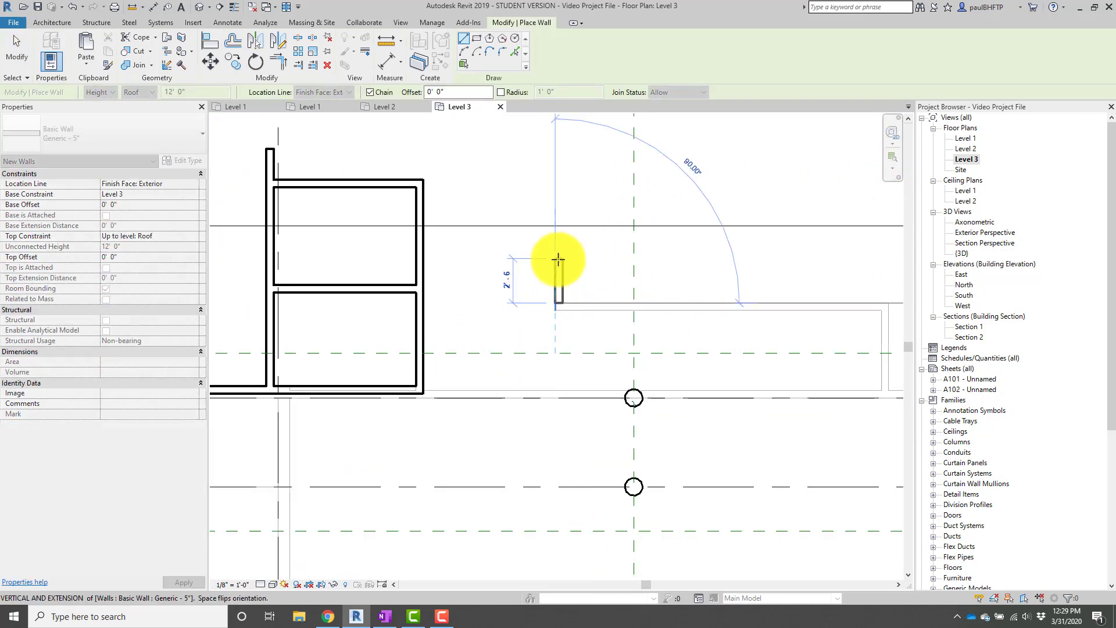
{"action": "middle_click_drag", "start_coordinate": [568, 272], "coordinate": [567, 297]}
{"action": "left_click", "coordinate": [559, 198]}
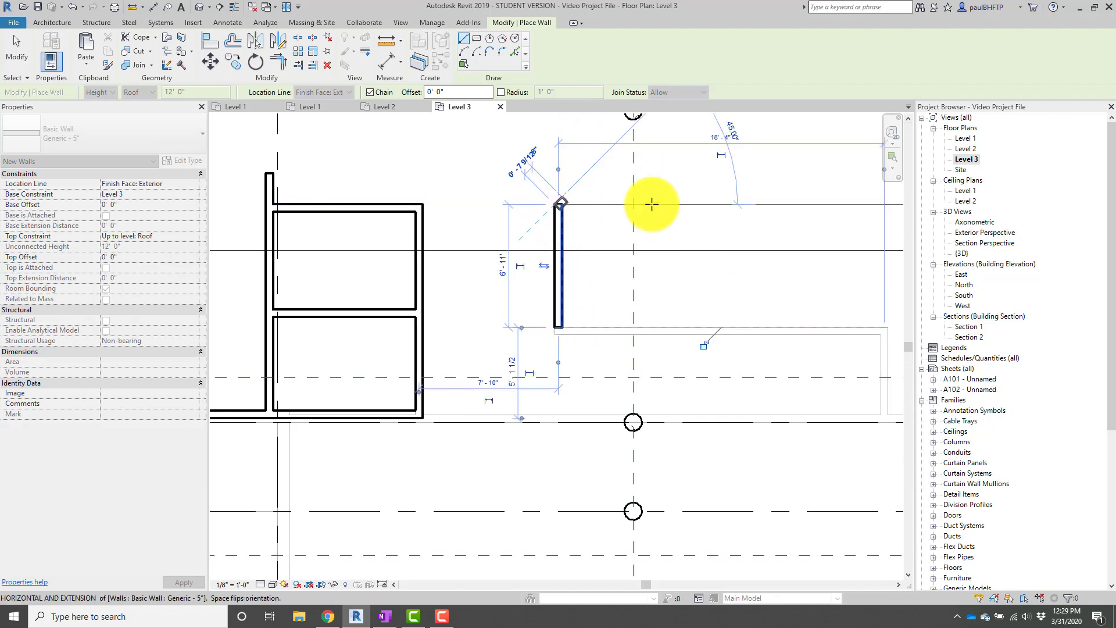
{"action": "scroll", "coordinate": [657, 200], "scroll_direction": "down", "scroll_amount": 1}
{"action": "left_click", "coordinate": [837, 208]}
{"action": "left_click", "coordinate": [838, 297]}
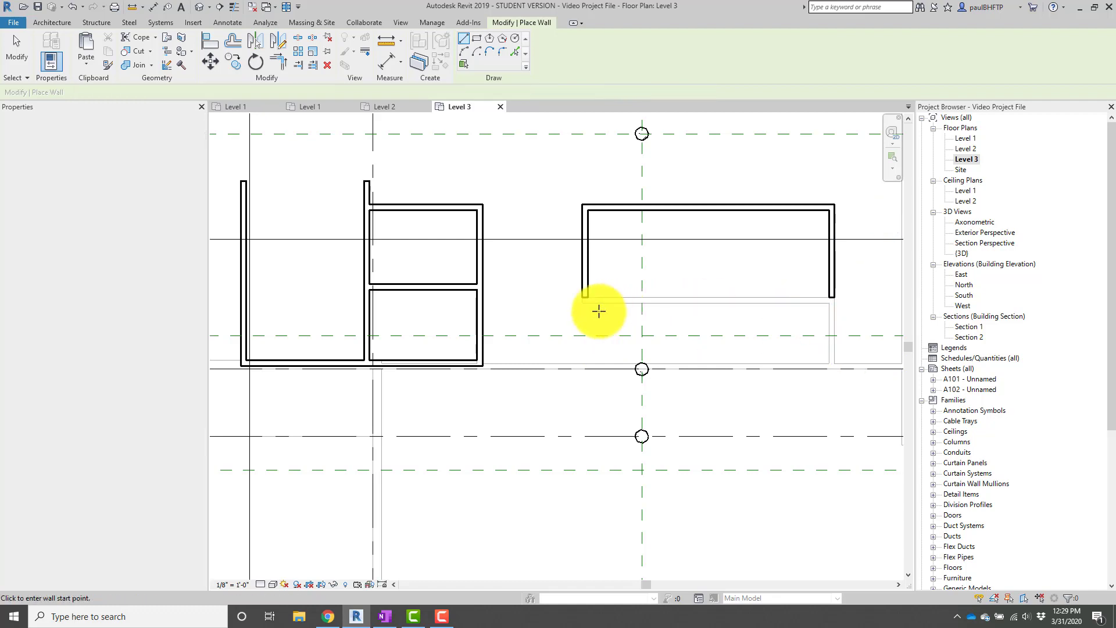
Close the rectangular room with an 18' - 9" Generic - 5" wall along its south side.
{"action": "scroll", "coordinate": [599, 308], "scroll_direction": "up", "scroll_amount": 3}
{"action": "left_click", "coordinate": [611, 290]}
{"action": "scroll", "coordinate": [692, 287], "scroll_direction": "down", "scroll_amount": 2}
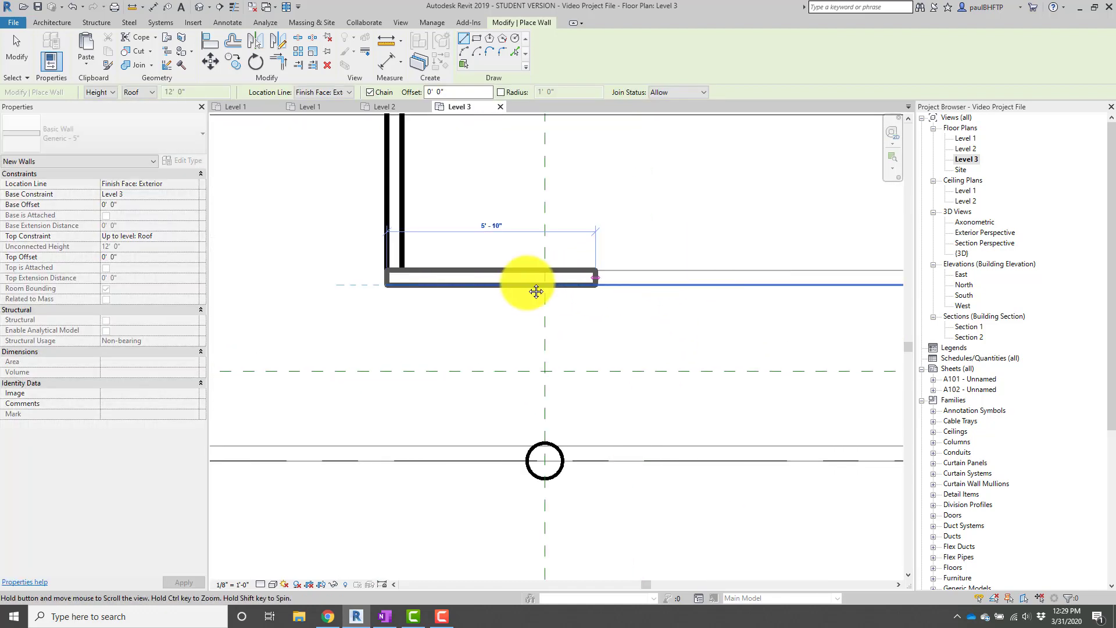
{"action": "left_click", "coordinate": [849, 290]}
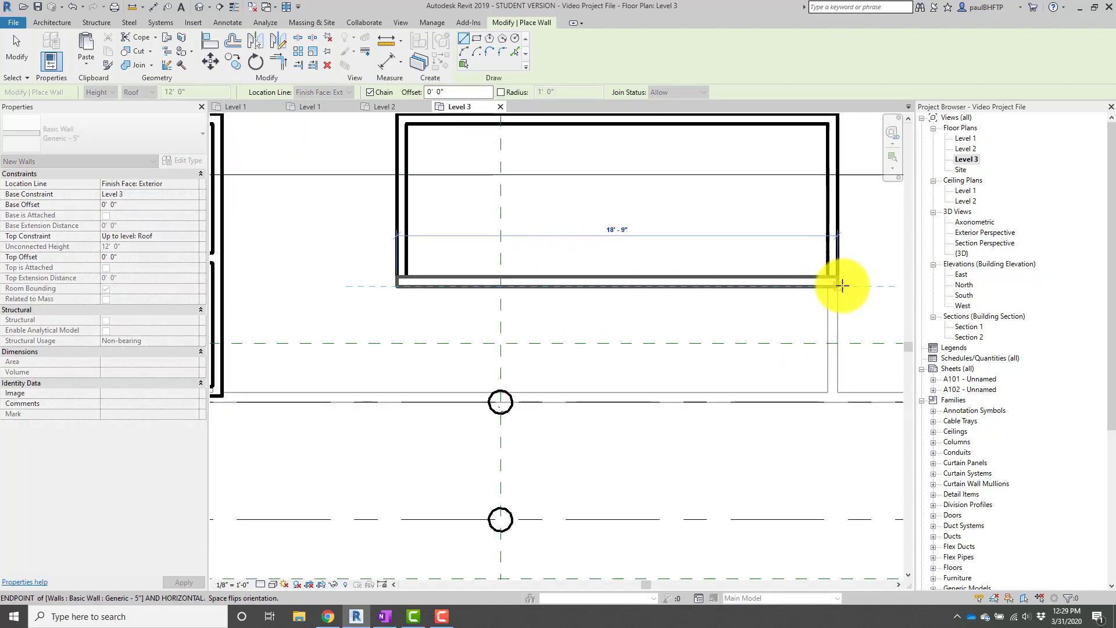
{"action": "scroll", "coordinate": [797, 373], "scroll_direction": "down", "scroll_amount": 1}
{"action": "key", "text": "Escape"}
{"action": "key", "text": "Escape"}
{"action": "scroll", "coordinate": [634, 319], "scroll_direction": "down", "scroll_amount": 2}
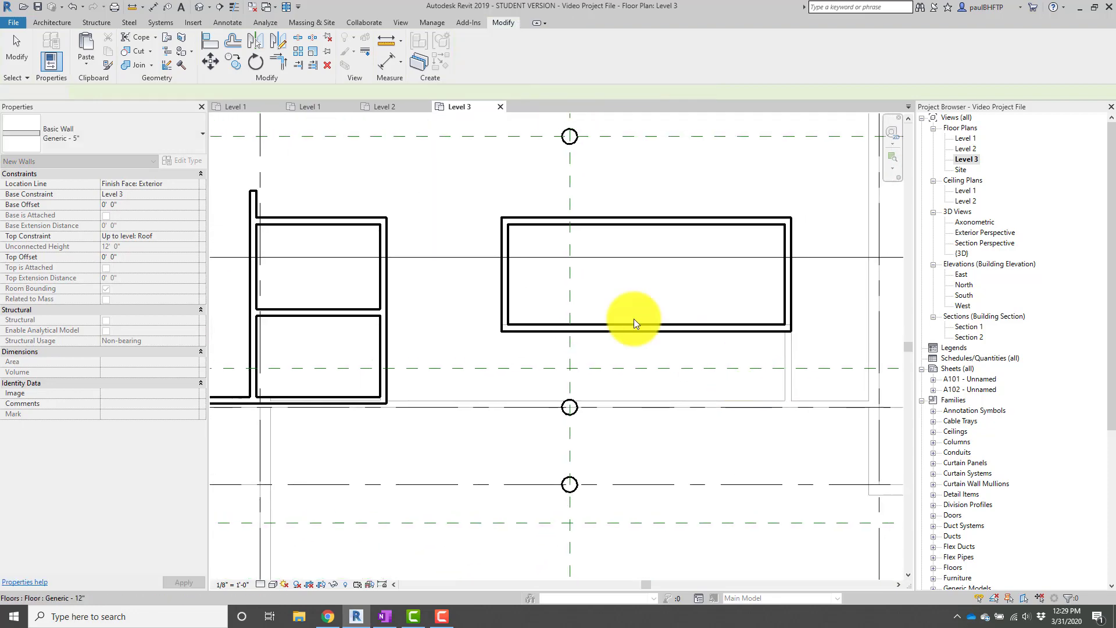
Check with the Align tool whether the rectangular room's north wall lines up with the enclosed rooms' north partition.
{"action": "left_click", "coordinate": [534, 220]}
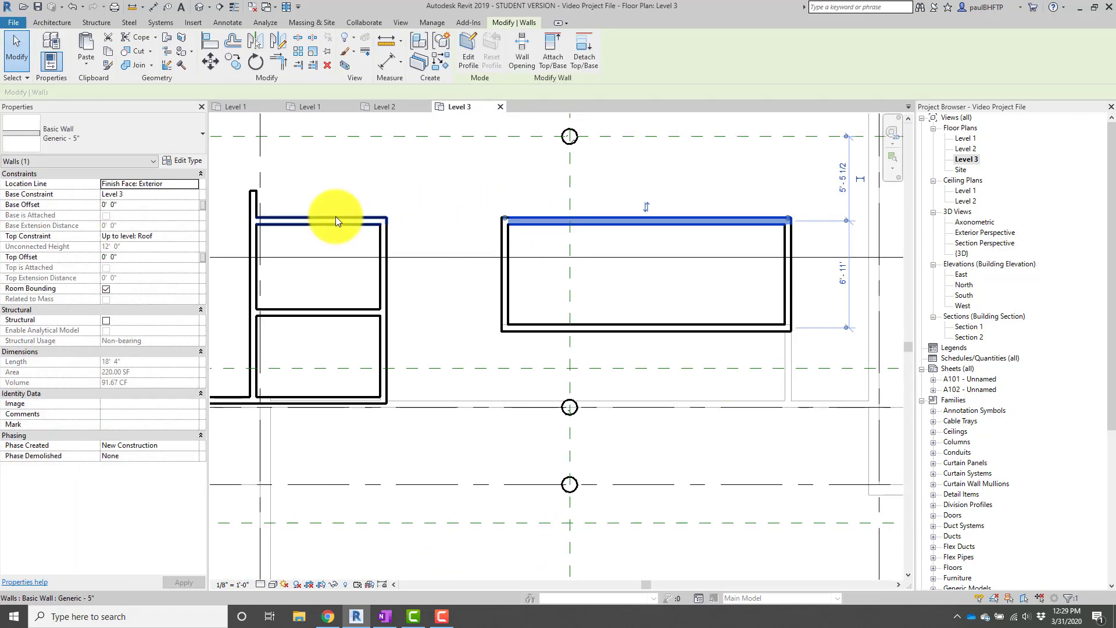
{"action": "key", "text": "a"}
{"action": "key", "text": "l"}
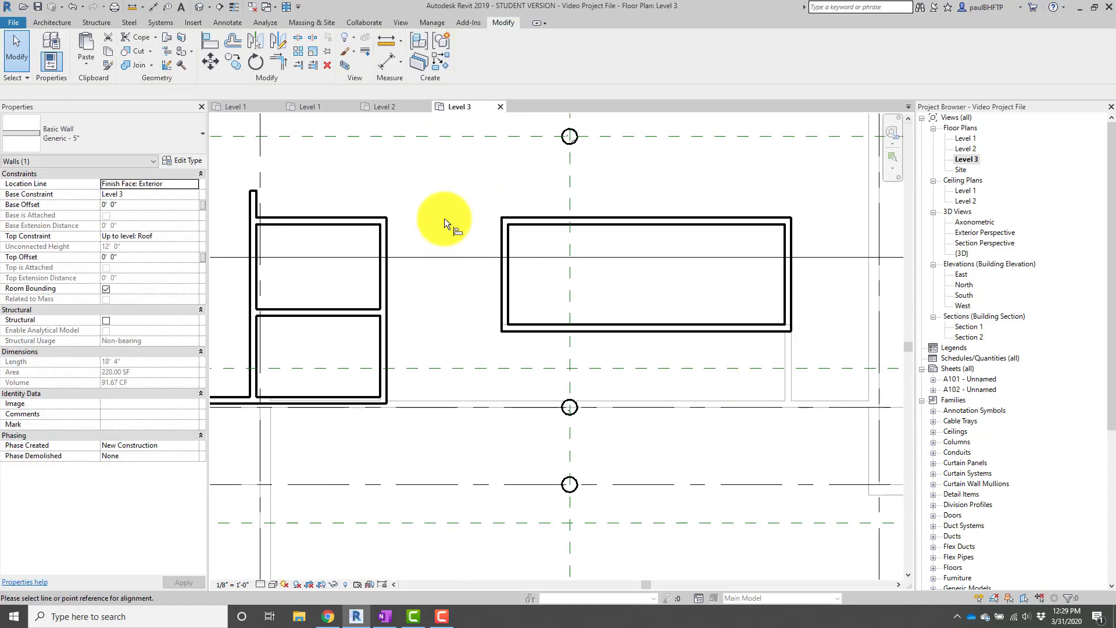
{"action": "left_click", "coordinate": [582, 217]}
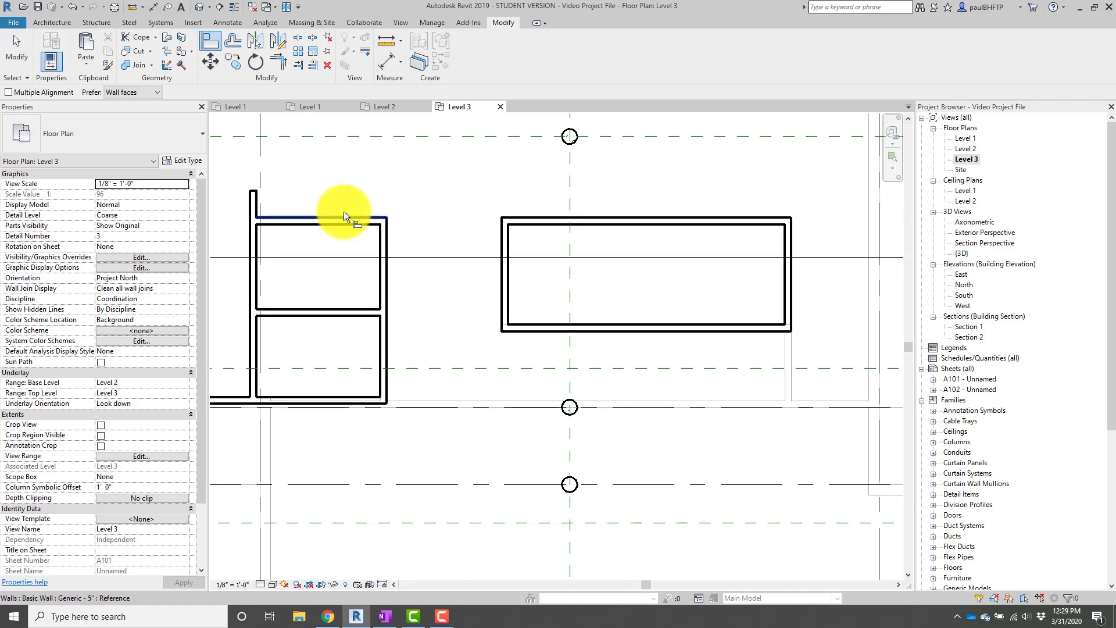
{"action": "scroll", "coordinate": [586, 242], "scroll_direction": "down", "scroll_amount": 1}
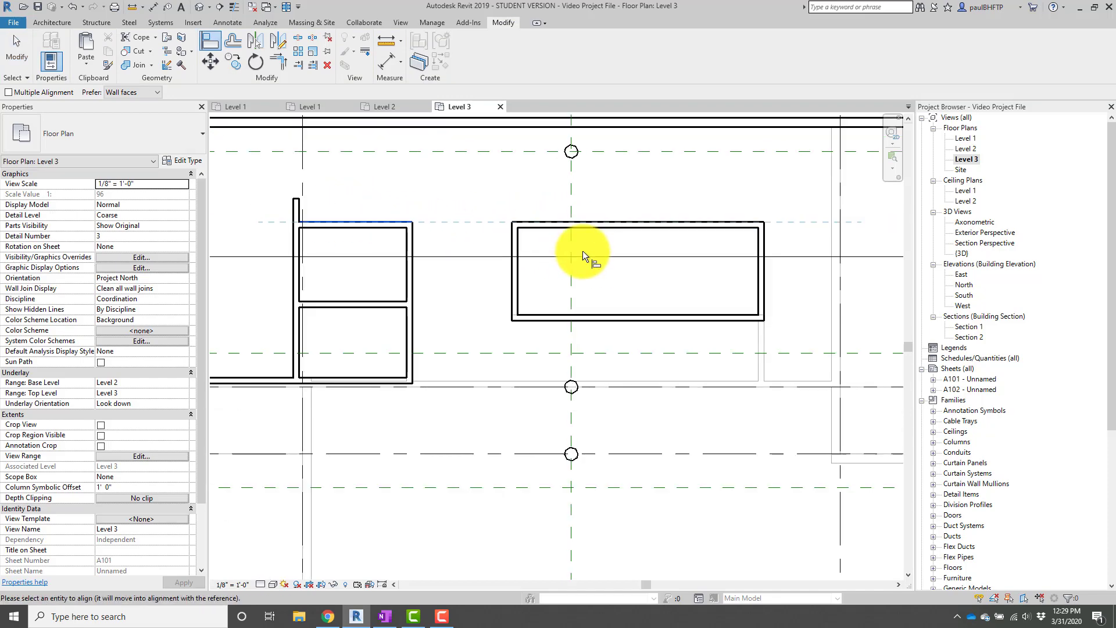
{"action": "key", "text": "Escape"}
{"action": "key", "text": "Escape"}
Add a north-south aligned dimension string from the north exterior wall through the rectangular room's north wall to its south wall.
{"action": "middle_click_drag", "start_coordinate": [616, 269], "coordinate": [577, 298]}
{"action": "scroll", "coordinate": [646, 274], "scroll_direction": "down", "scroll_amount": 1}
{"action": "key", "text": "d"}
{"action": "key", "text": "i"}
{"action": "scroll", "coordinate": [602, 172], "scroll_direction": "up", "scroll_amount": 2}
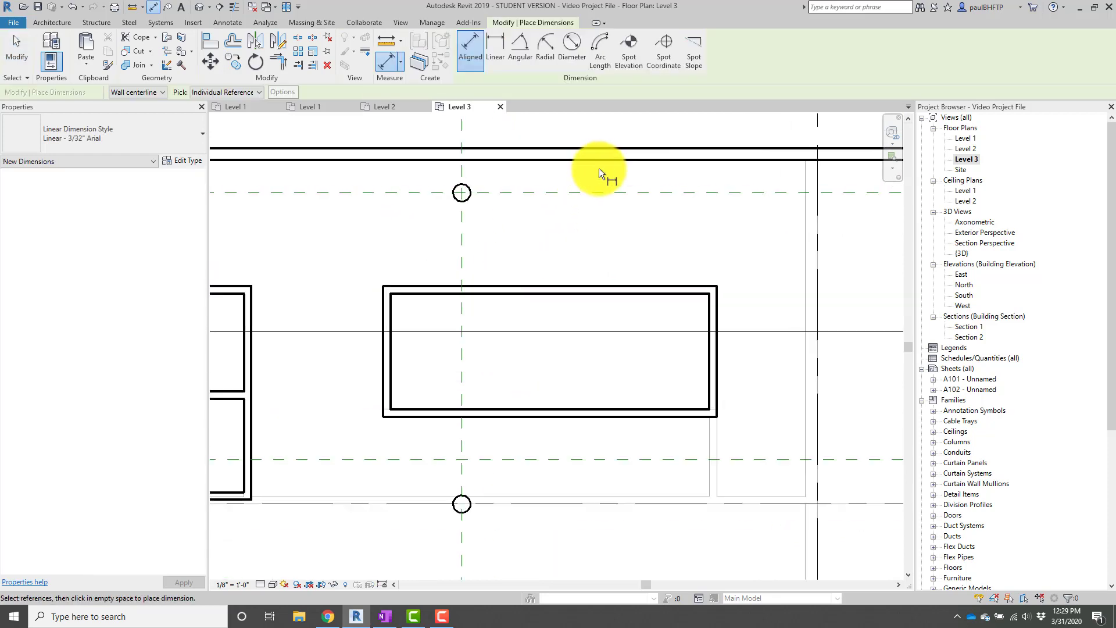
{"action": "left_click", "coordinate": [618, 285]}
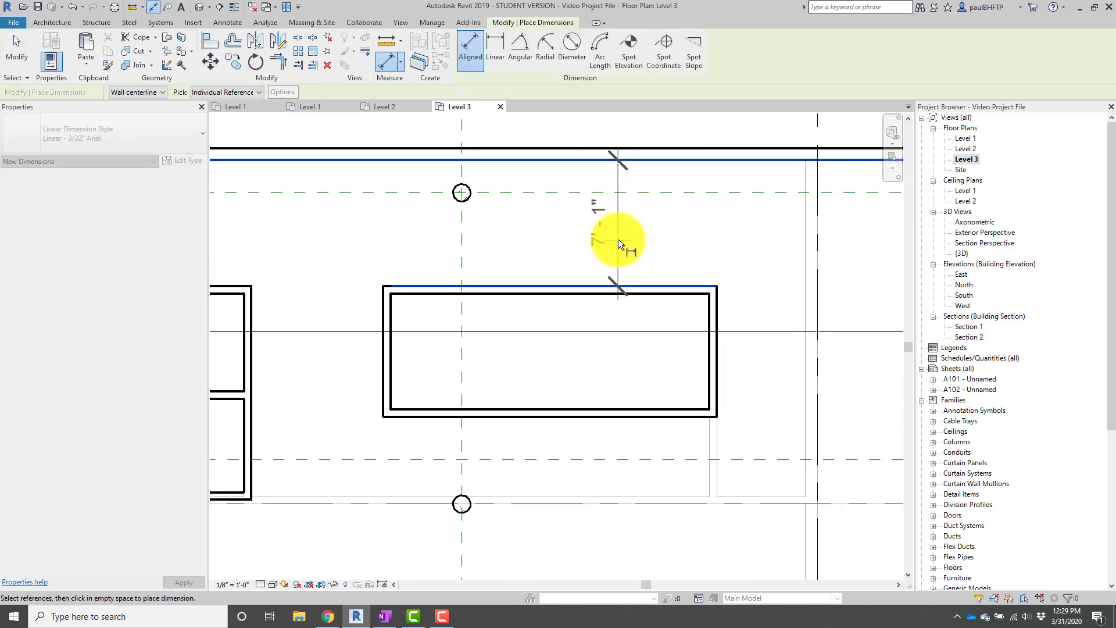
{"action": "left_click", "coordinate": [616, 409]}
{"action": "left_click", "coordinate": [603, 347]}
Add an east-west dimension string from the east exterior wall through the rectangular room's east wall to its west wall.
{"action": "scroll", "coordinate": [602, 346], "scroll_direction": "down", "scroll_amount": 3}
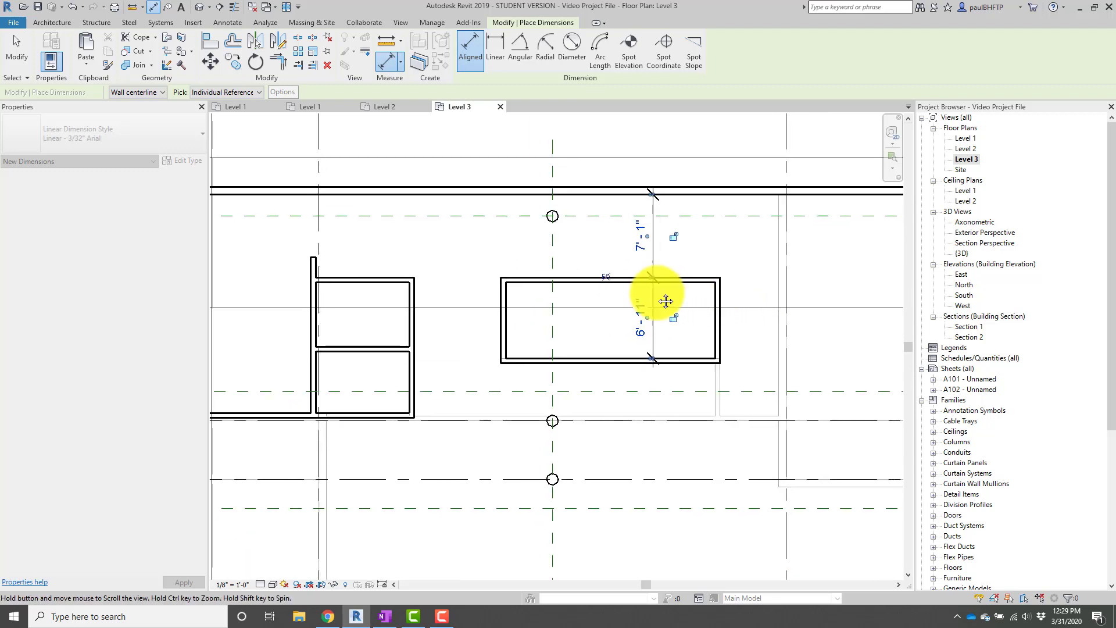
{"action": "left_click", "coordinate": [825, 193]}
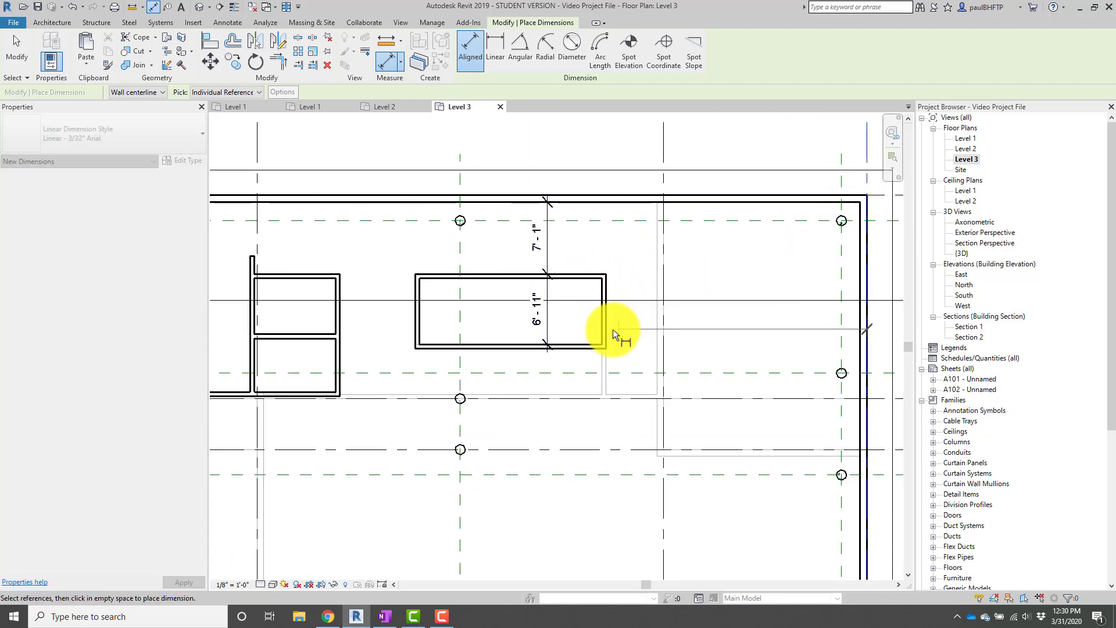
{"action": "left_click", "coordinate": [611, 328]}
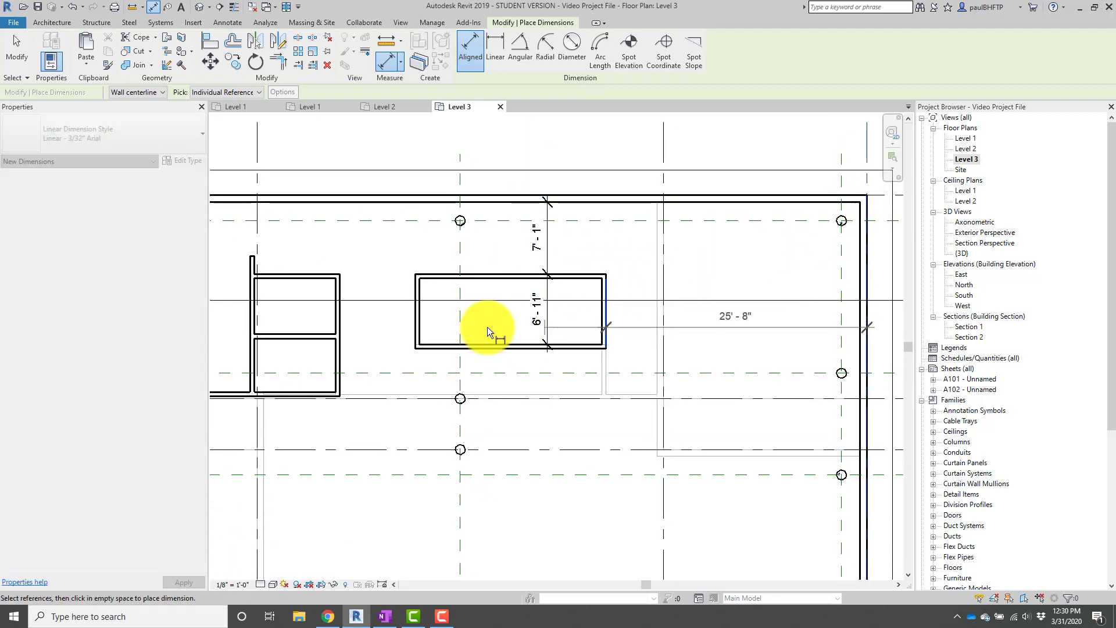
{"action": "left_click", "coordinate": [424, 325]}
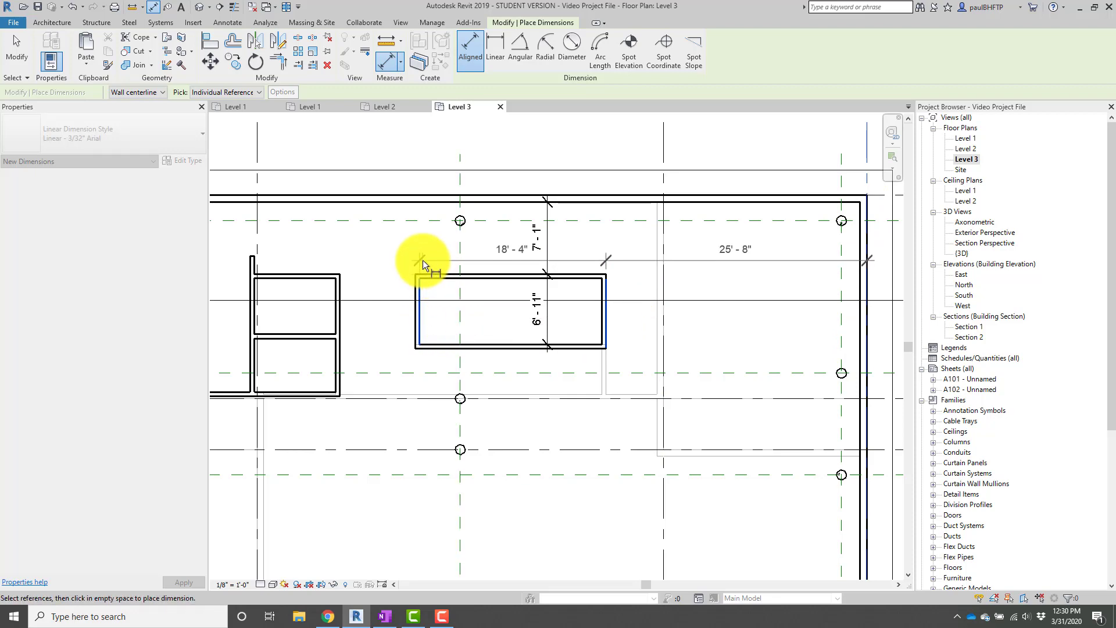
{"action": "left_click", "coordinate": [445, 320]}
Add an east-west dimension string from the west exterior wall across both north-south partitions to the enclosed rooms' east partition.
{"action": "middle_click_drag", "start_coordinate": [446, 332], "coordinate": [509, 312]}
{"action": "middle_click_drag", "start_coordinate": [325, 264], "coordinate": [464, 279]}
{"action": "left_click", "coordinate": [260, 268]}
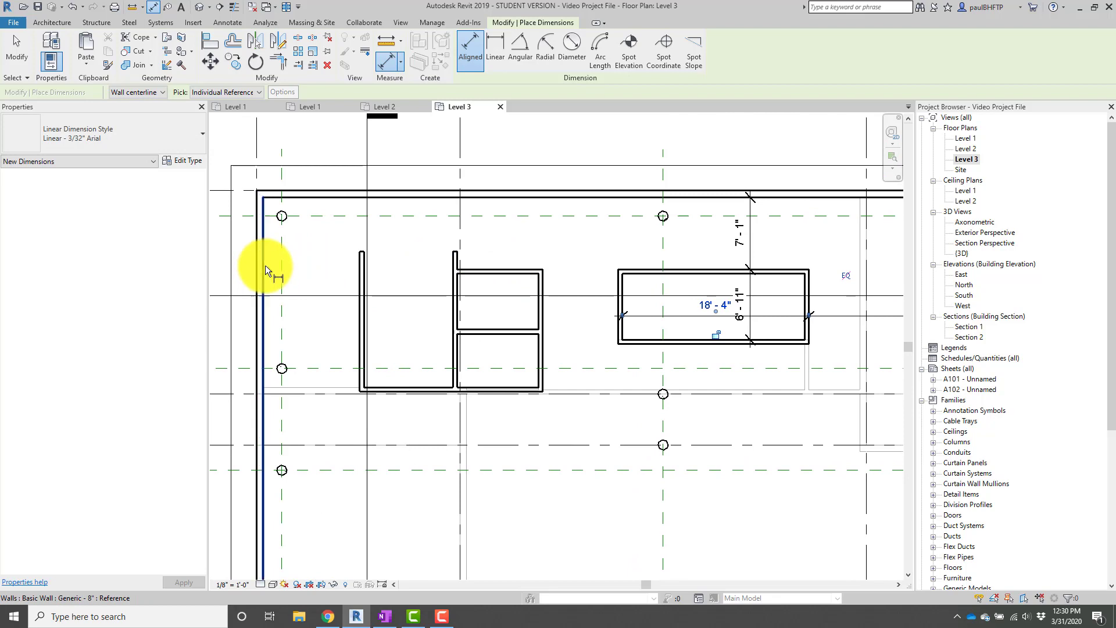
{"action": "scroll", "coordinate": [348, 273], "scroll_direction": "up", "scroll_amount": 1}
{"action": "left_click", "coordinate": [363, 270]}
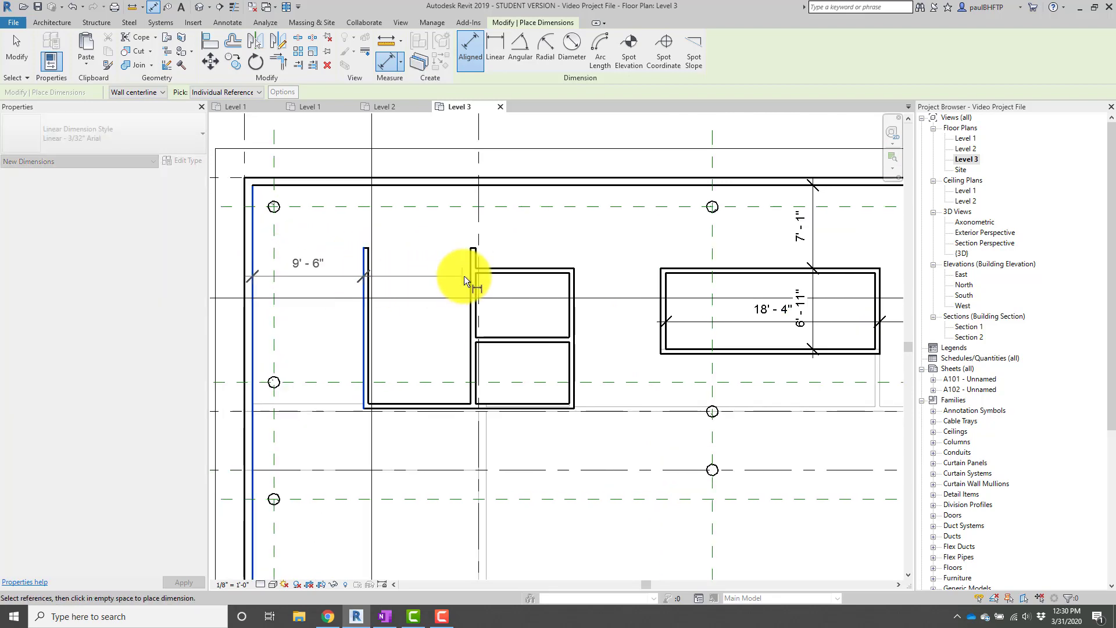
{"action": "left_click", "coordinate": [471, 274]}
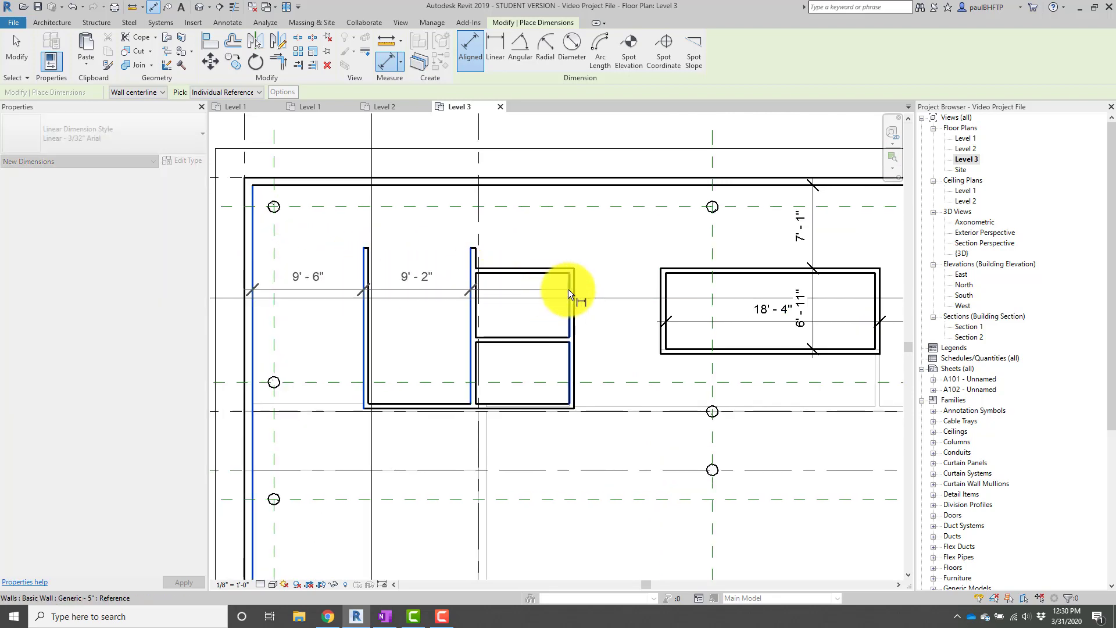
{"action": "left_click", "coordinate": [568, 289]}
{"action": "left_click", "coordinate": [567, 231]}
Dimension north-south from the north exterior wall through the partition end and the enclosed rooms' north and dividing partitions to their south partition.
{"action": "left_click", "coordinate": [603, 190]}
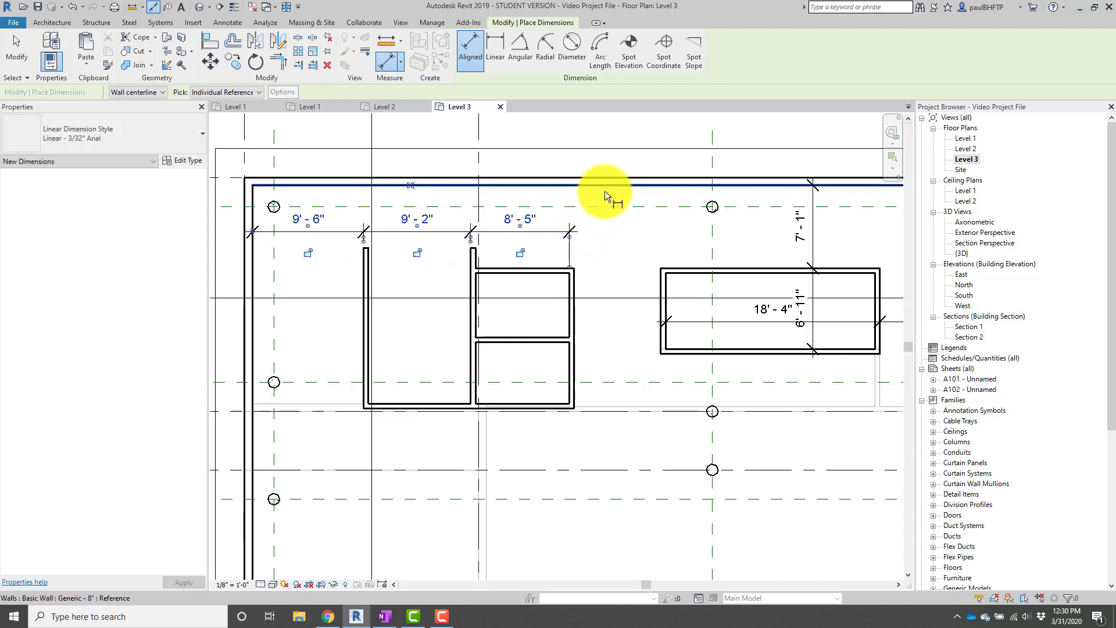
{"action": "left_click", "coordinate": [550, 265]}
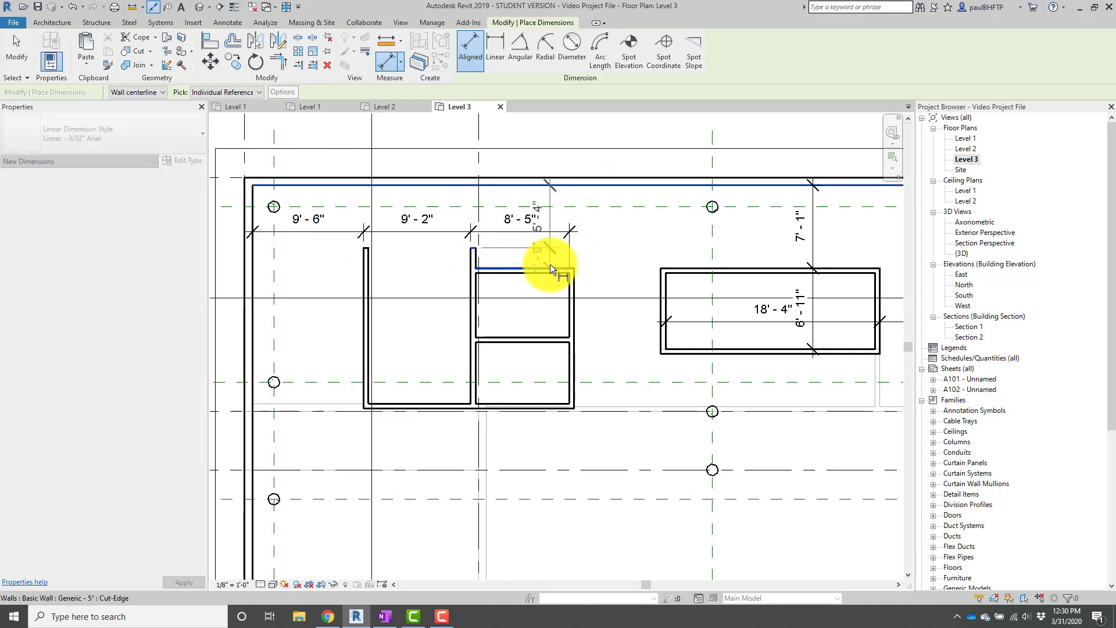
{"action": "scroll", "coordinate": [549, 341], "scroll_direction": "up", "scroll_amount": 5}
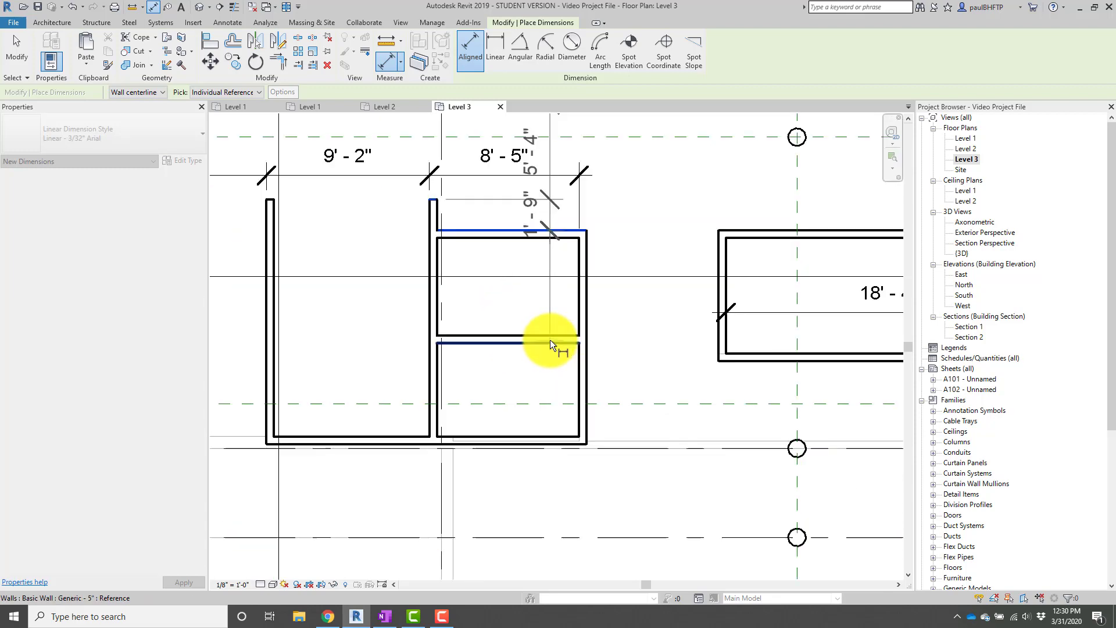
{"action": "left_click", "coordinate": [553, 333]}
{"action": "left_click", "coordinate": [545, 507]}
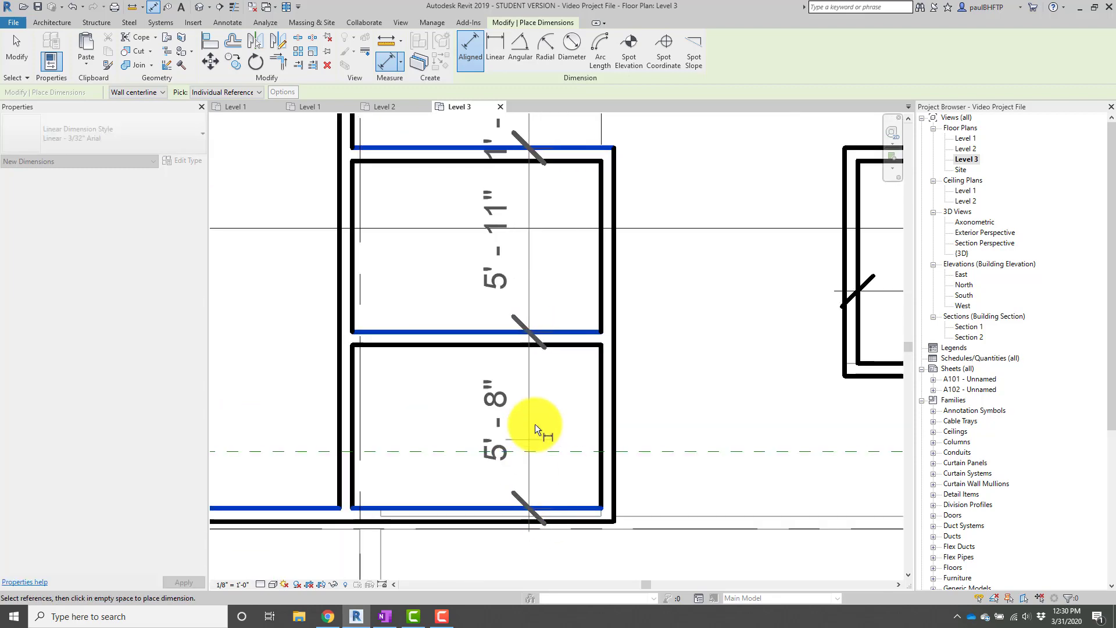
{"action": "scroll", "coordinate": [535, 424], "scroll_direction": "down", "scroll_amount": 3}
{"action": "key", "text": "Escape"}
{"action": "key", "text": "Escape"}
{"action": "scroll", "coordinate": [445, 282], "scroll_direction": "down", "scroll_amount": 4}
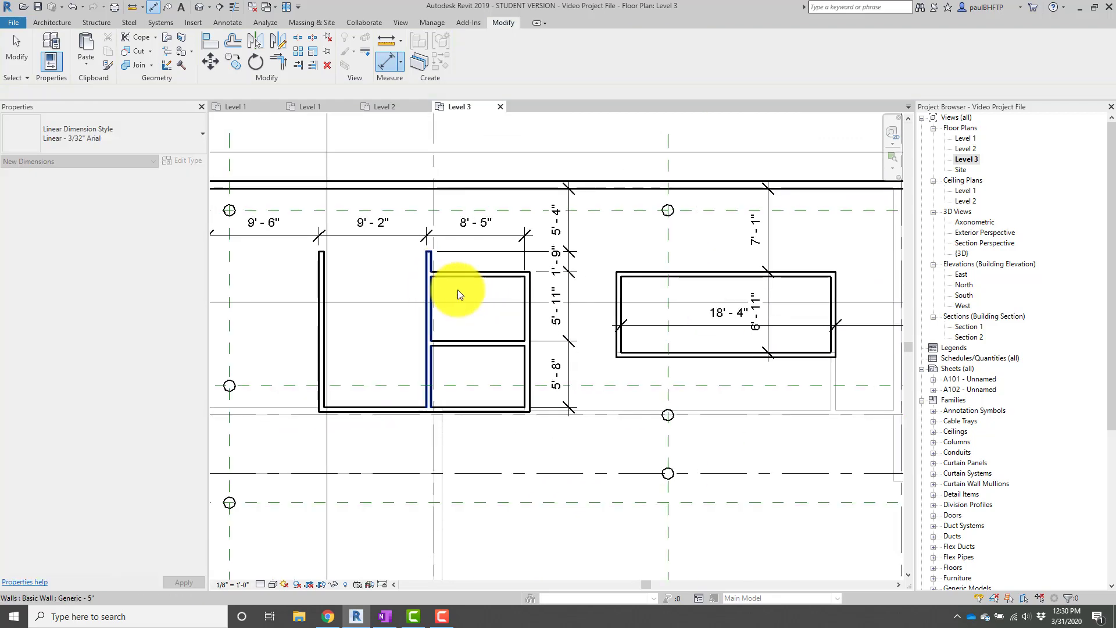
{"action": "middle_click_drag", "start_coordinate": [594, 293], "coordinate": [485, 254]}
{"action": "scroll", "coordinate": [486, 255], "scroll_direction": "down", "scroll_amount": 2}
{"action": "middle_click_drag", "start_coordinate": [536, 295], "coordinate": [569, 281]}
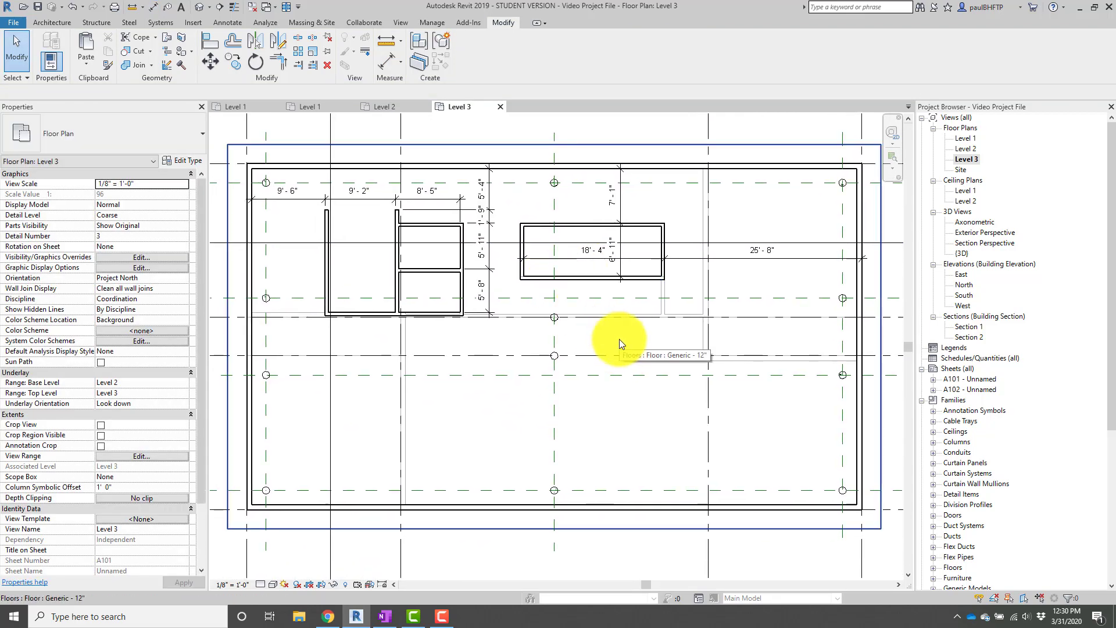
Open the Level 1 floor plan.
{"action": "double_click", "coordinate": [968, 149]}
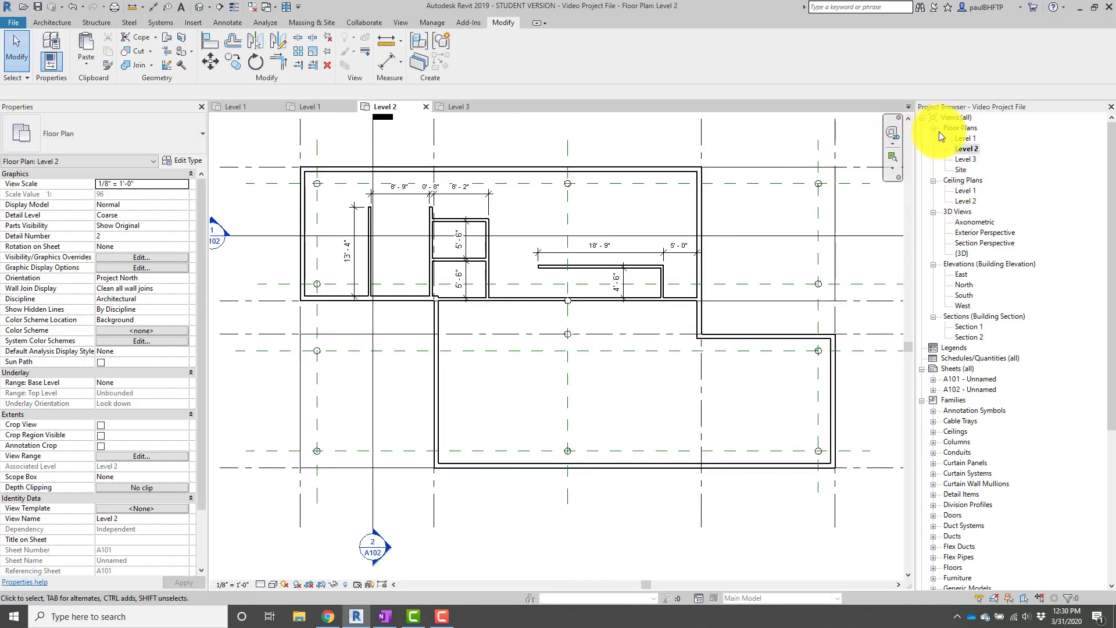
{"action": "double_click", "coordinate": [966, 138]}
{"action": "scroll", "coordinate": [594, 292], "scroll_direction": "down", "scroll_amount": 3}
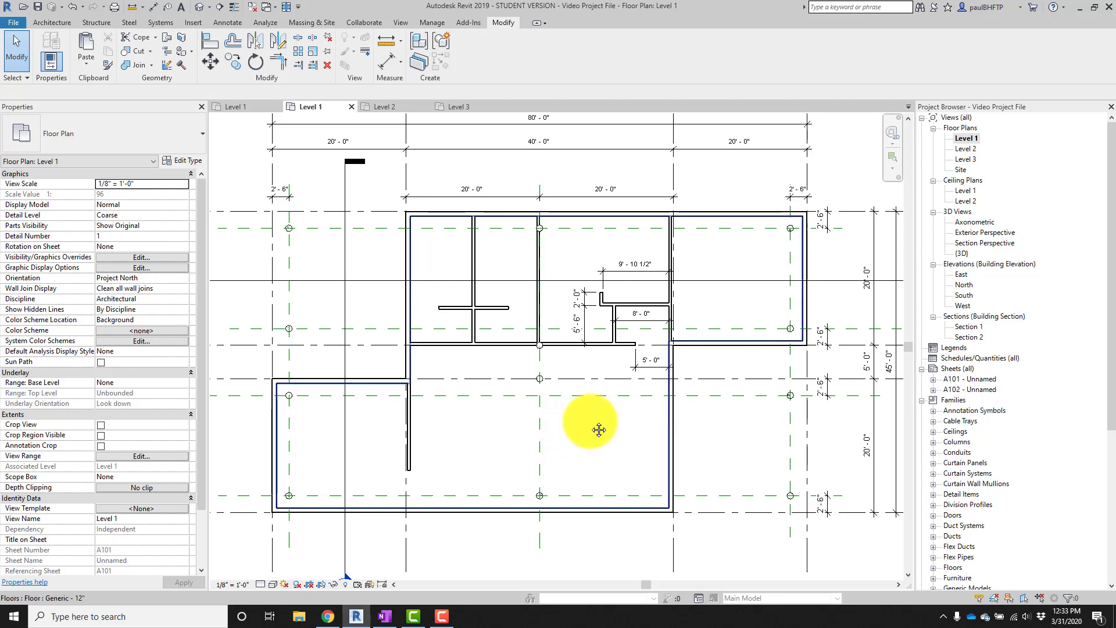
{"action": "middle_click_drag", "start_coordinate": [588, 426], "coordinate": [611, 385]}
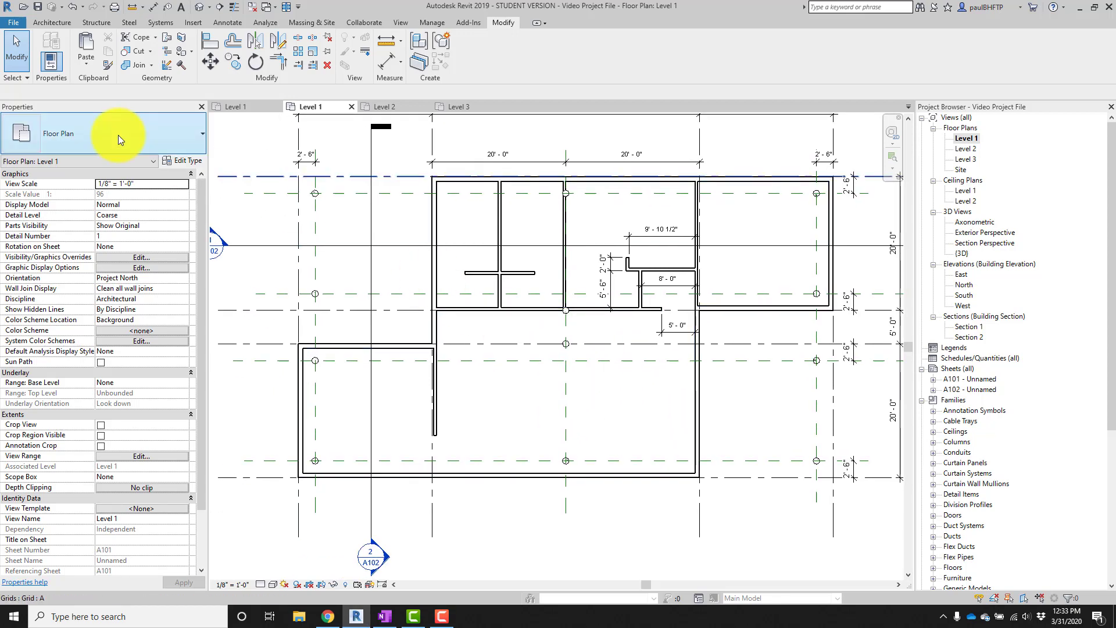
Start a Cast-In-Place Monolithic Stair with Level 1 as the base level and Level 2 as the top level.
{"action": "left_click", "coordinate": [56, 24]}
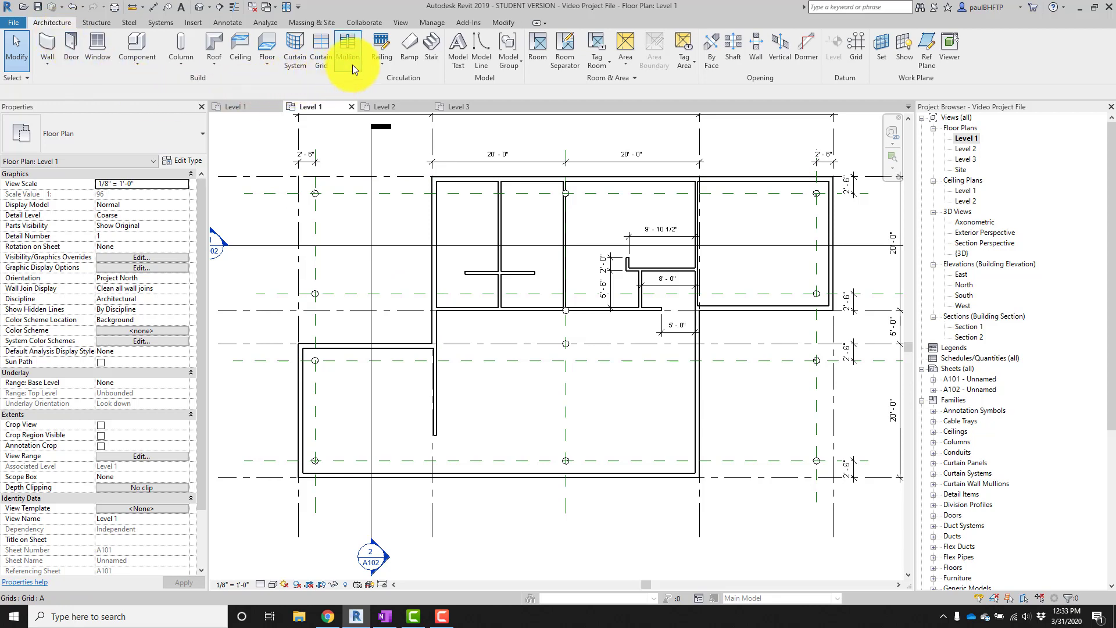
{"action": "left_click", "coordinate": [428, 50]}
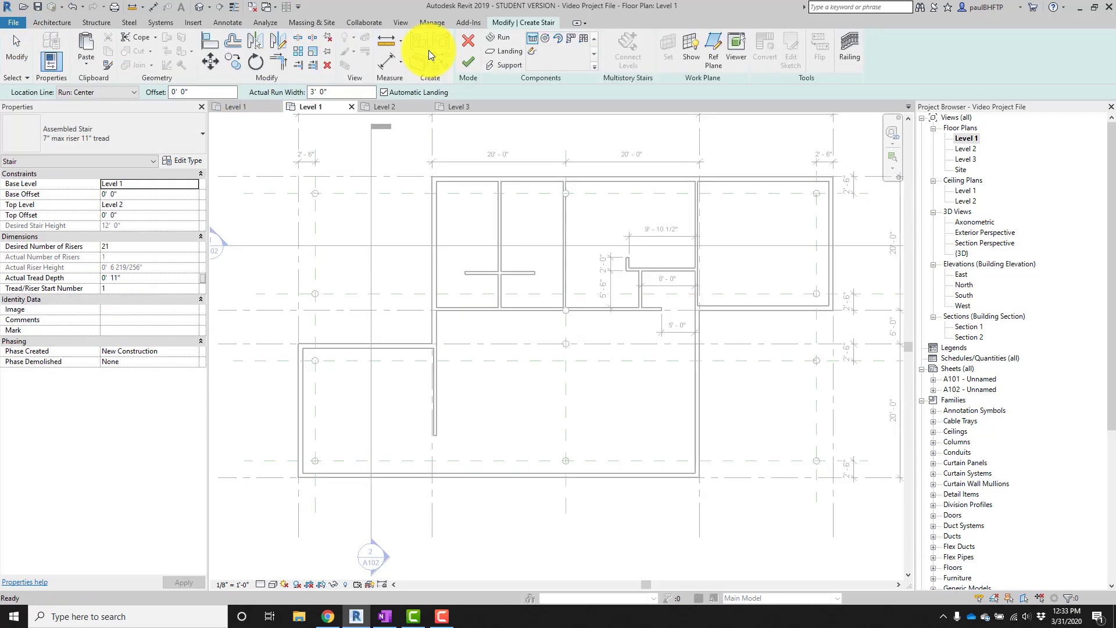
{"action": "left_click", "coordinate": [101, 129]}
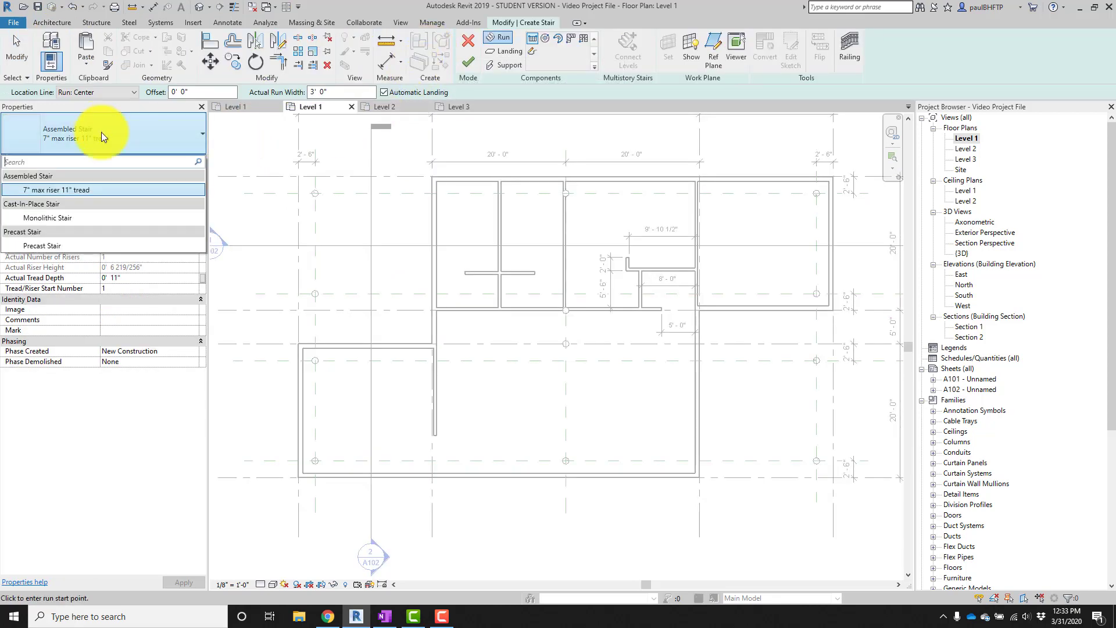
{"action": "left_click", "coordinate": [95, 220]}
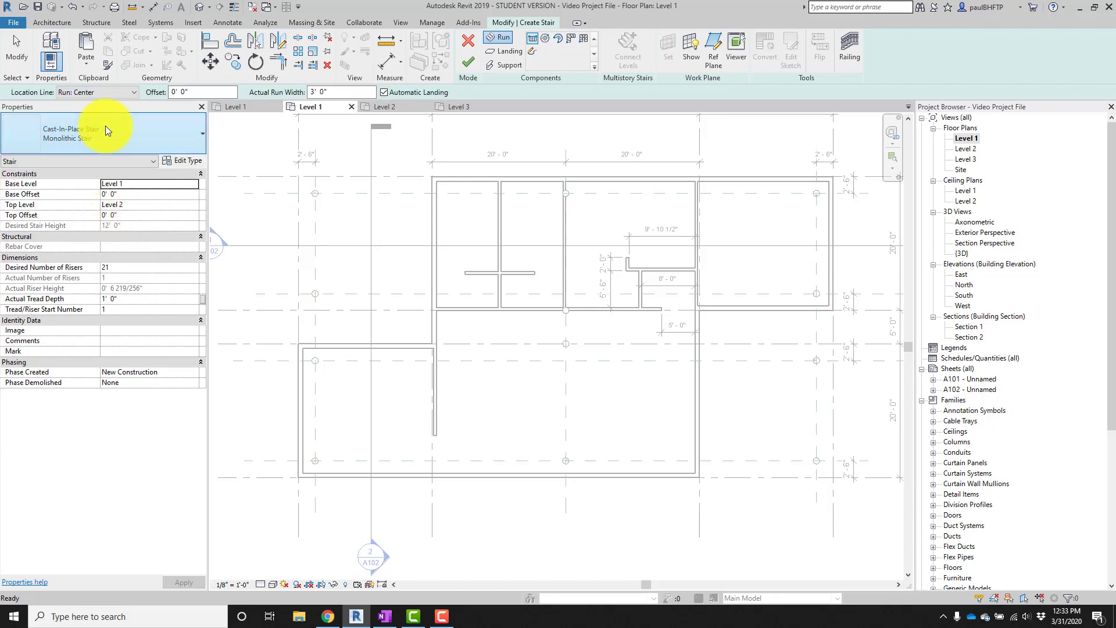
{"action": "left_click", "coordinate": [106, 127]}
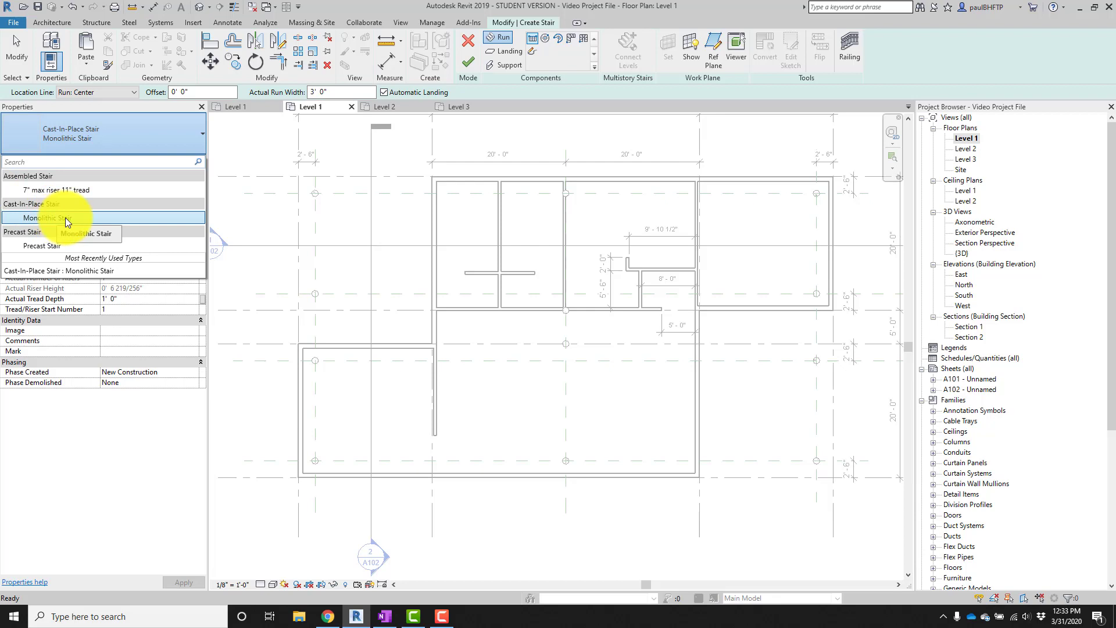
{"action": "left_click", "coordinate": [75, 216]}
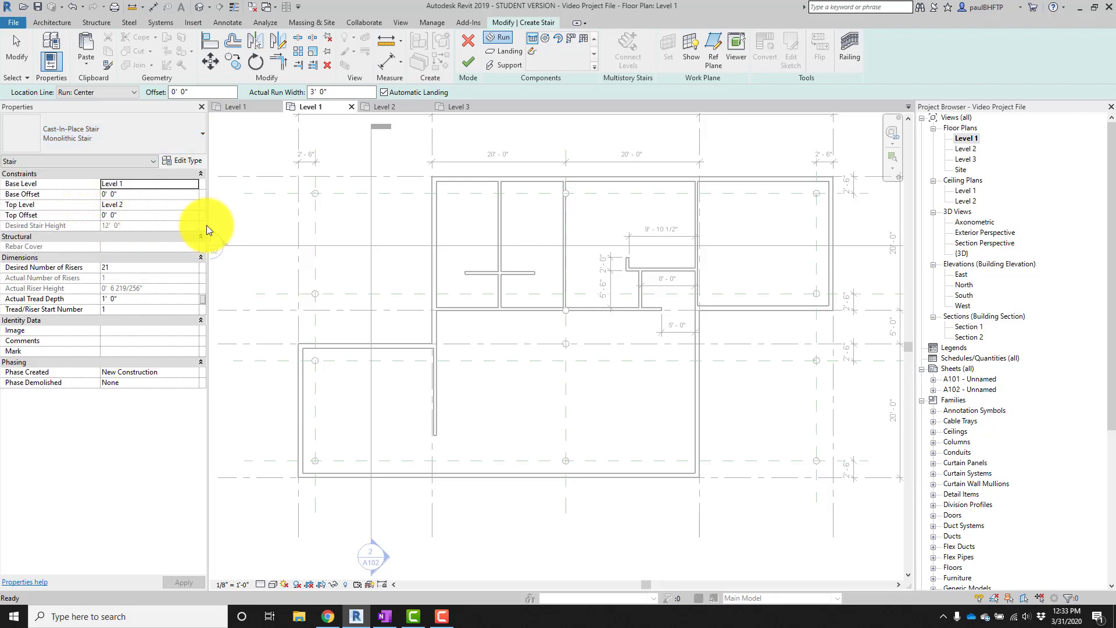
{"action": "left_click", "coordinate": [135, 184]}
{"action": "left_click", "coordinate": [135, 206]}
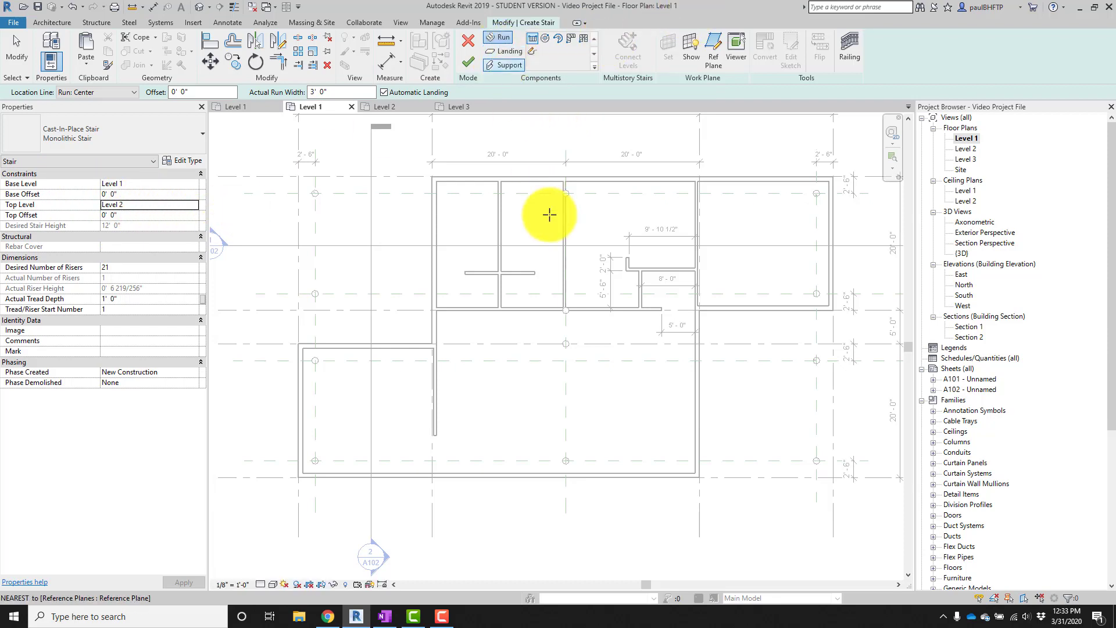
{"action": "middle_click_drag", "start_coordinate": [569, 261], "coordinate": [568, 277]}
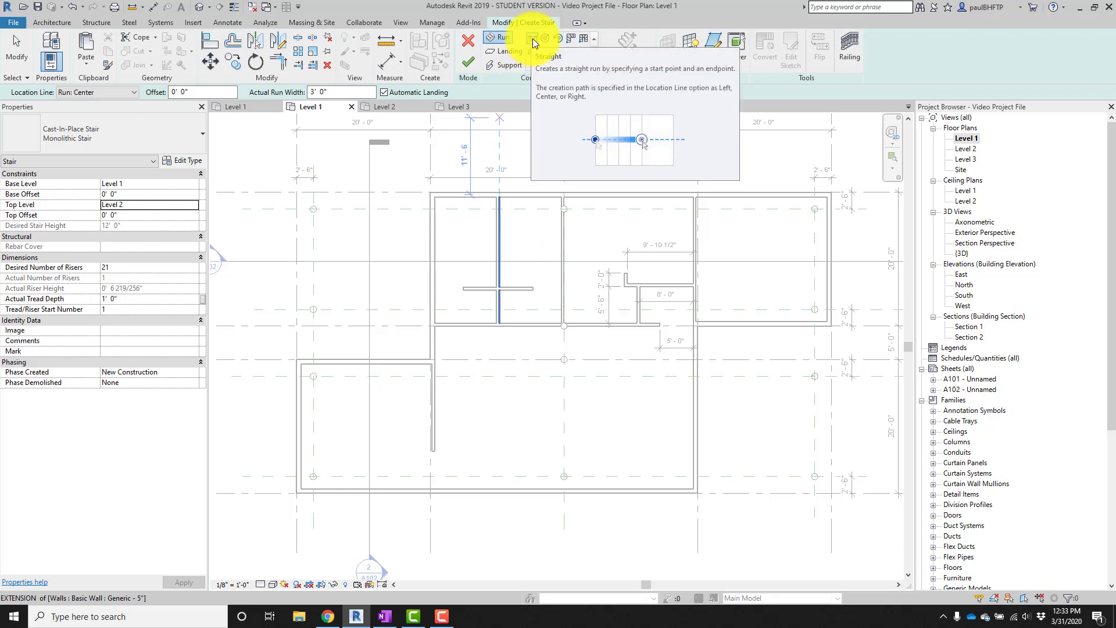
{"action": "scroll", "coordinate": [270, 357], "scroll_direction": "up", "scroll_amount": 5}
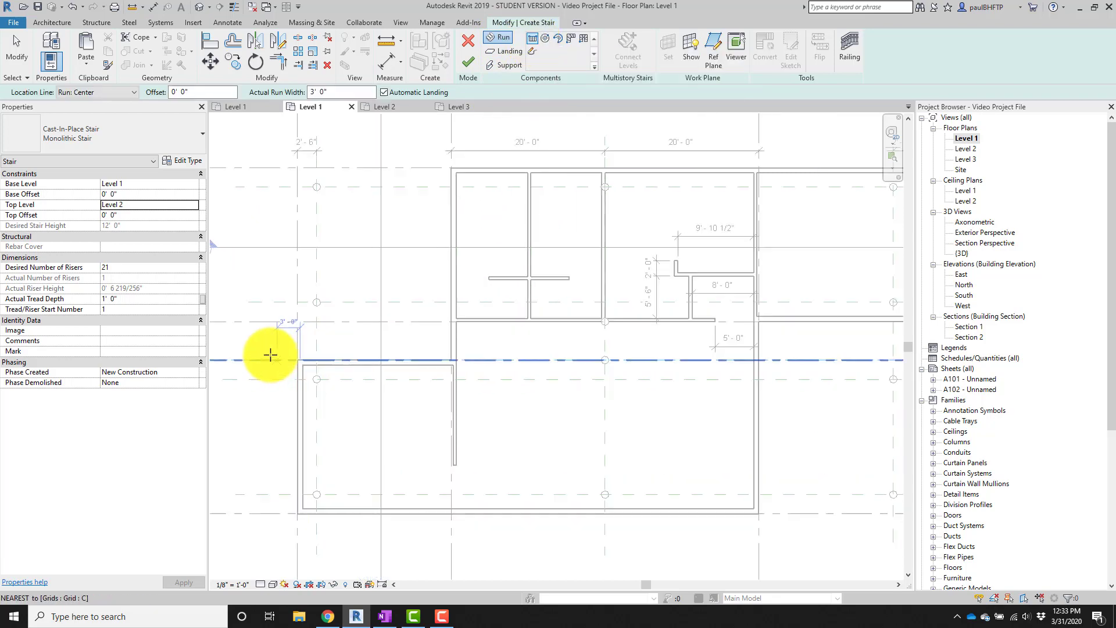
{"action": "middle_click_drag", "start_coordinate": [269, 357], "coordinate": [400, 381]}
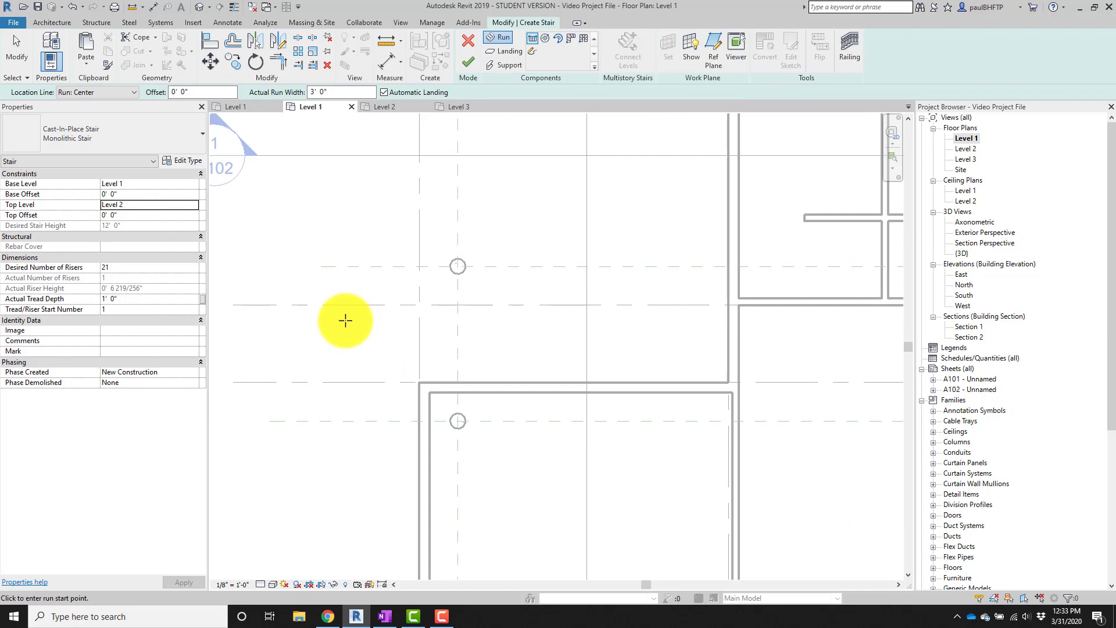
{"action": "middle_click_drag", "start_coordinate": [344, 320], "coordinate": [429, 317]}
{"action": "scroll", "coordinate": [422, 312], "scroll_direction": "down", "scroll_amount": 1}
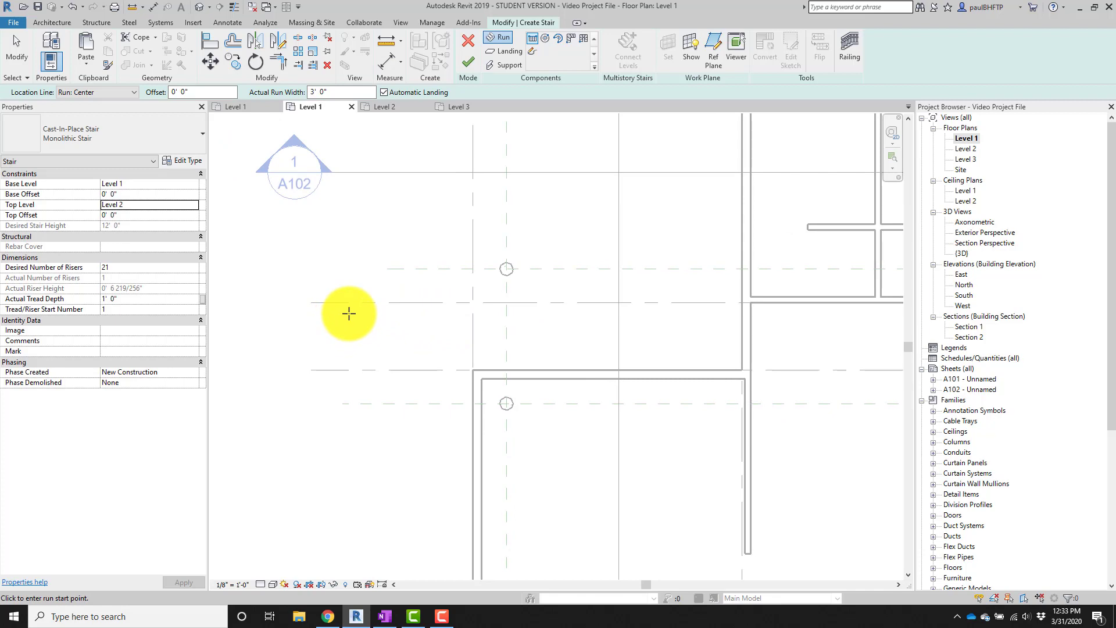
{"action": "left_click", "coordinate": [348, 317]}
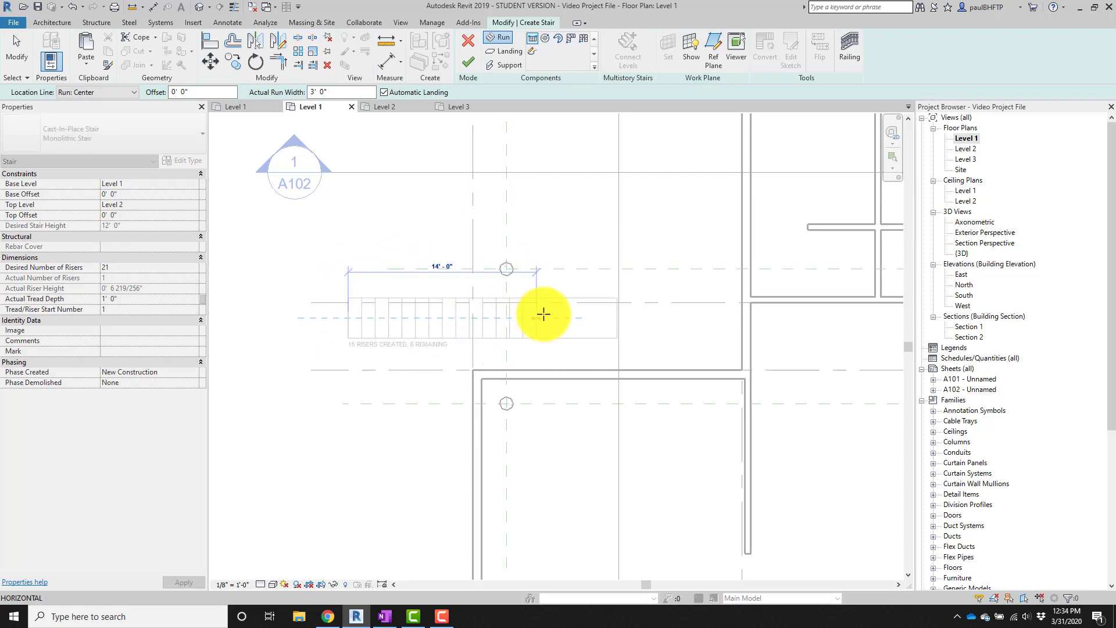
{"action": "scroll", "coordinate": [477, 326], "scroll_direction": "up", "scroll_amount": 3}
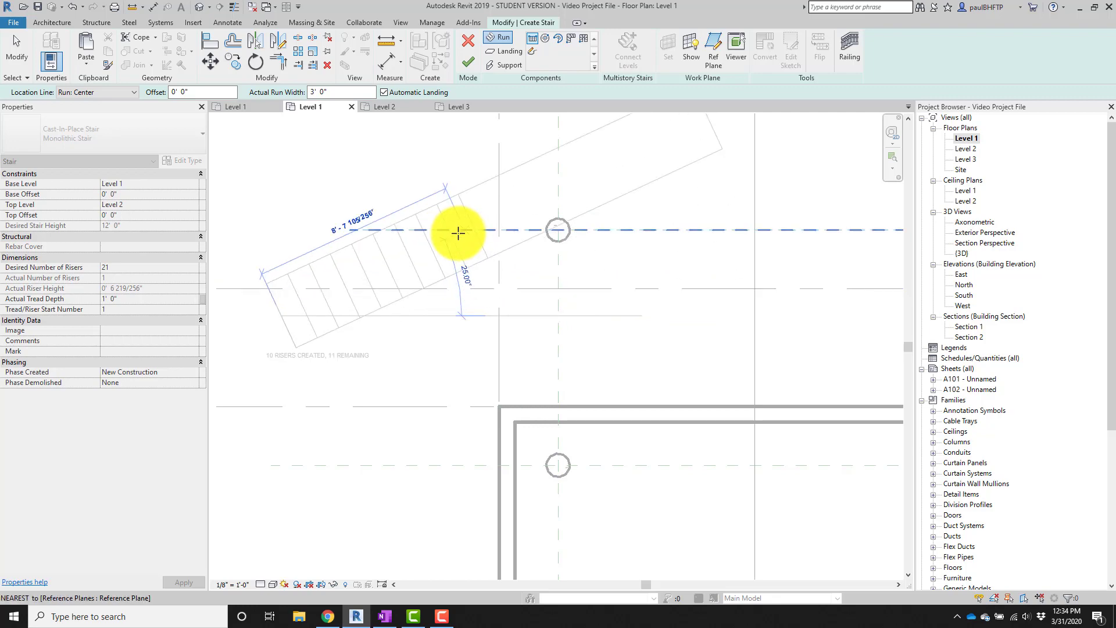
{"action": "key", "text": "Escape"}
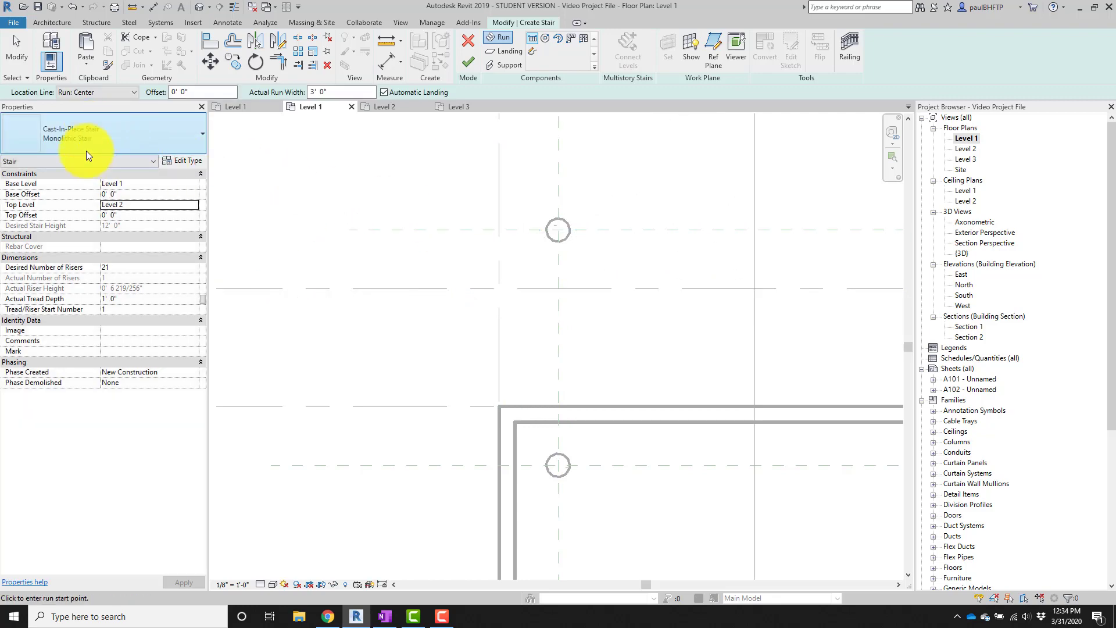
Review the Monolithic Stair type properties and draw a straight eastward run 20' long with 21 risers, north of the southwest room.
{"action": "left_click", "coordinate": [190, 161]}
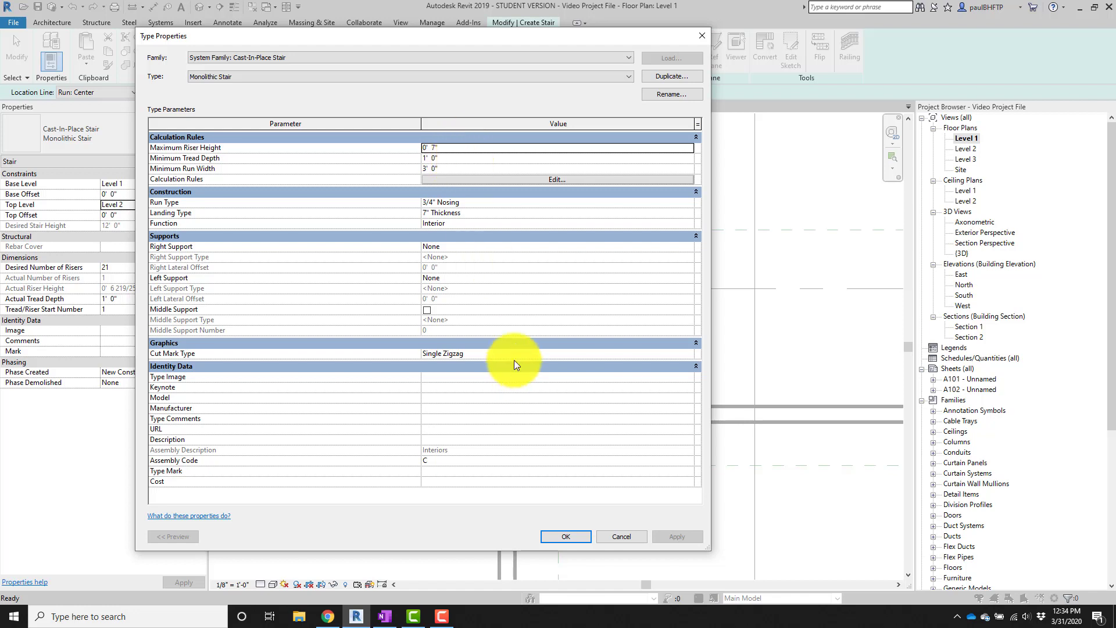
{"action": "left_click", "coordinate": [568, 536]}
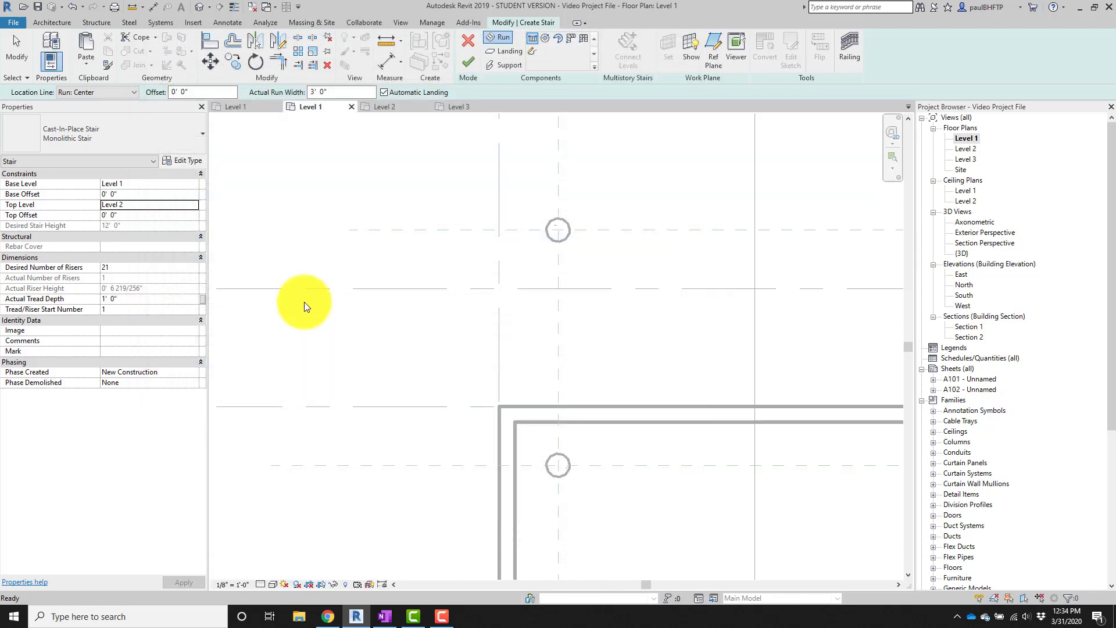
{"action": "left_click", "coordinate": [263, 314]}
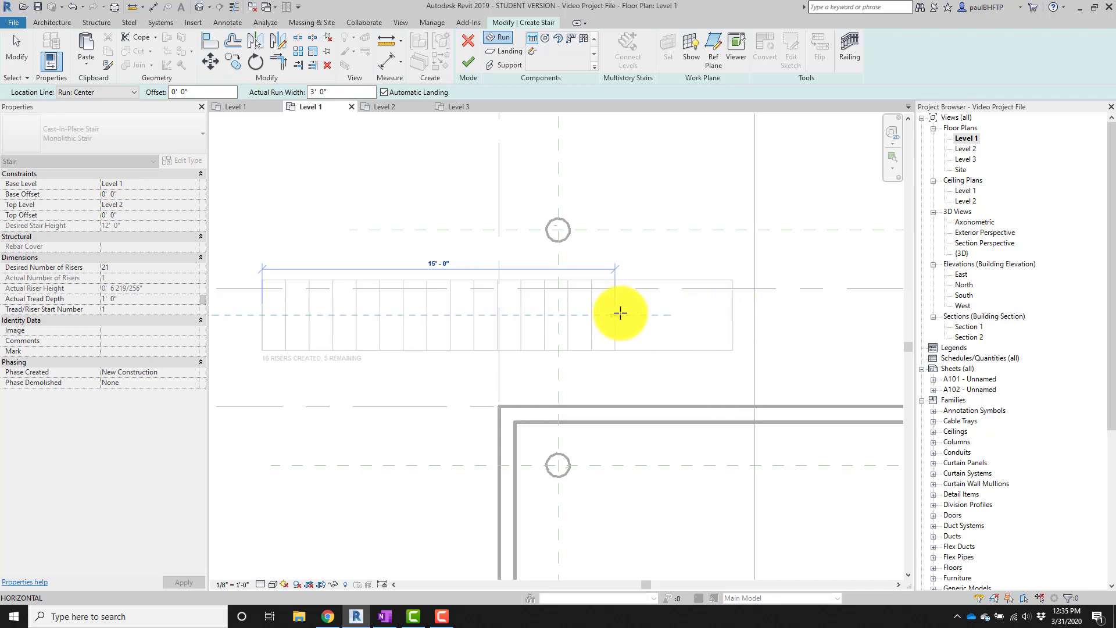
{"action": "left_click", "coordinate": [732, 314]}
{"action": "key", "text": "Escape"}
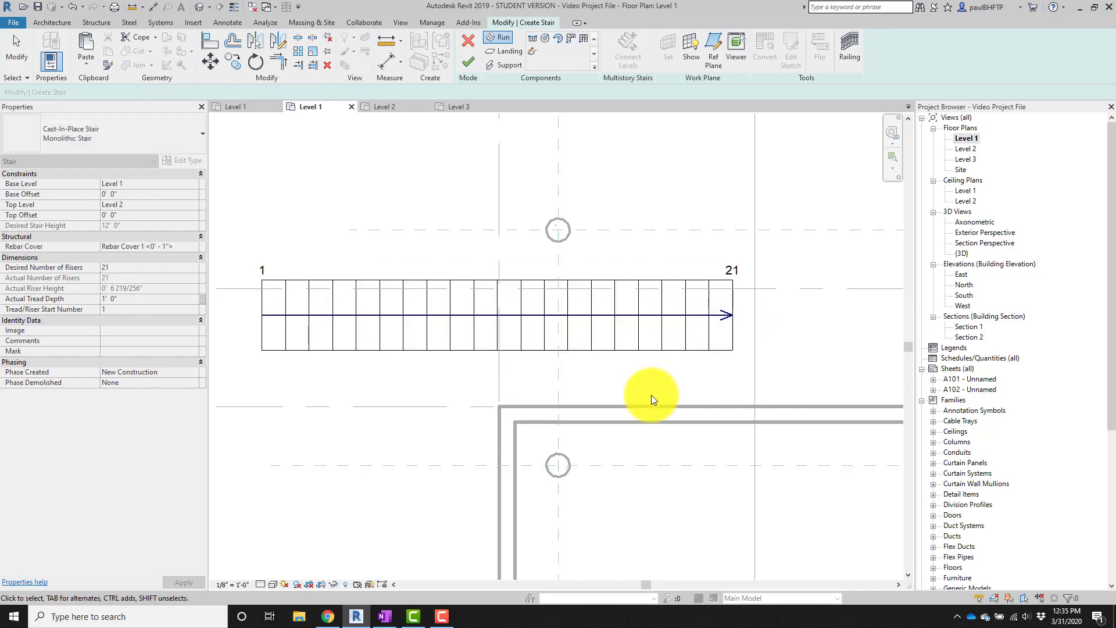
Set the stair run's width to 5' and finish the stair.
{"action": "scroll", "coordinate": [616, 374], "scroll_direction": "down", "scroll_amount": 1}
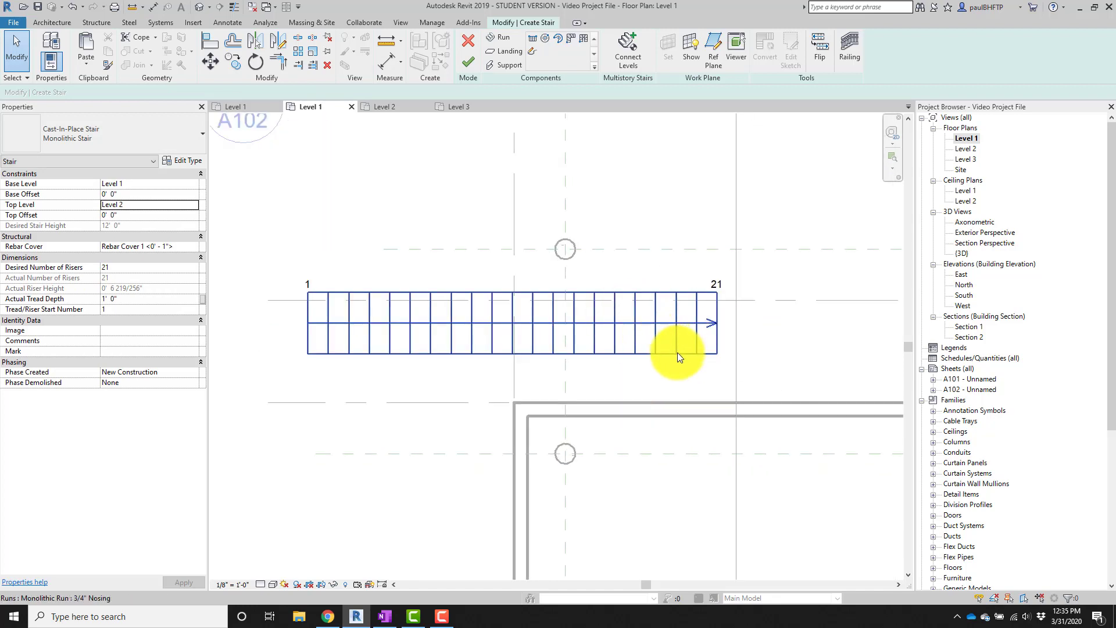
{"action": "scroll", "coordinate": [709, 381], "scroll_direction": "down", "scroll_amount": 1}
{"action": "middle_click_drag", "start_coordinate": [709, 381], "coordinate": [639, 358]}
{"action": "scroll", "coordinate": [548, 336], "scroll_direction": "up", "scroll_amount": 2}
{"action": "middle_click_drag", "start_coordinate": [389, 335], "coordinate": [528, 334]}
{"action": "scroll", "coordinate": [471, 340], "scroll_direction": "down", "scroll_amount": 1}
{"action": "left_click", "coordinate": [504, 325]}
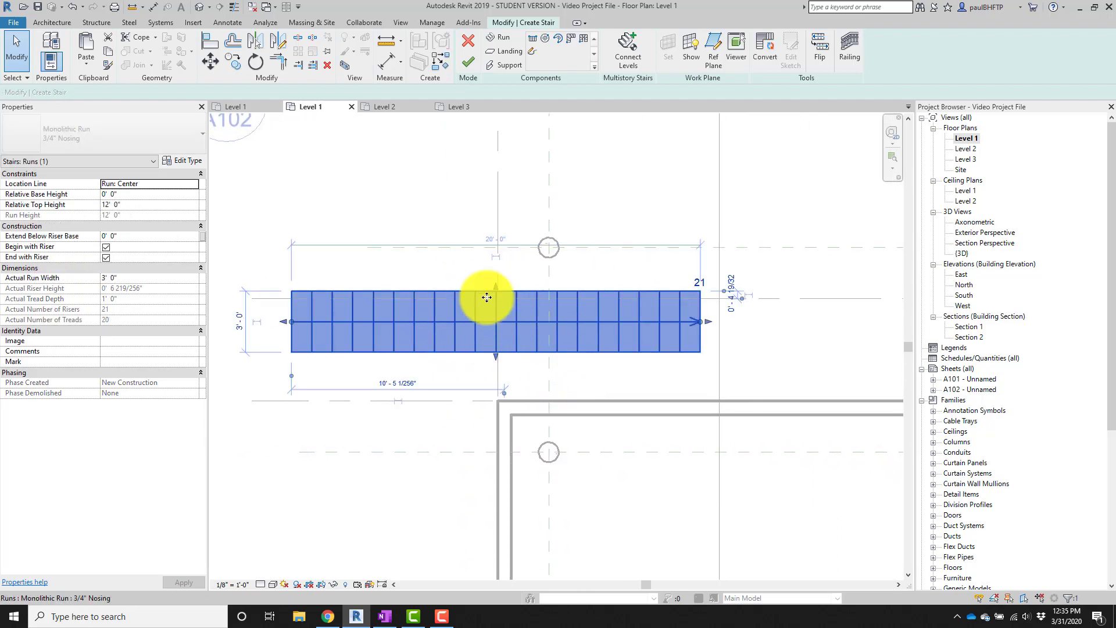
{"action": "left_click", "coordinate": [239, 327]}
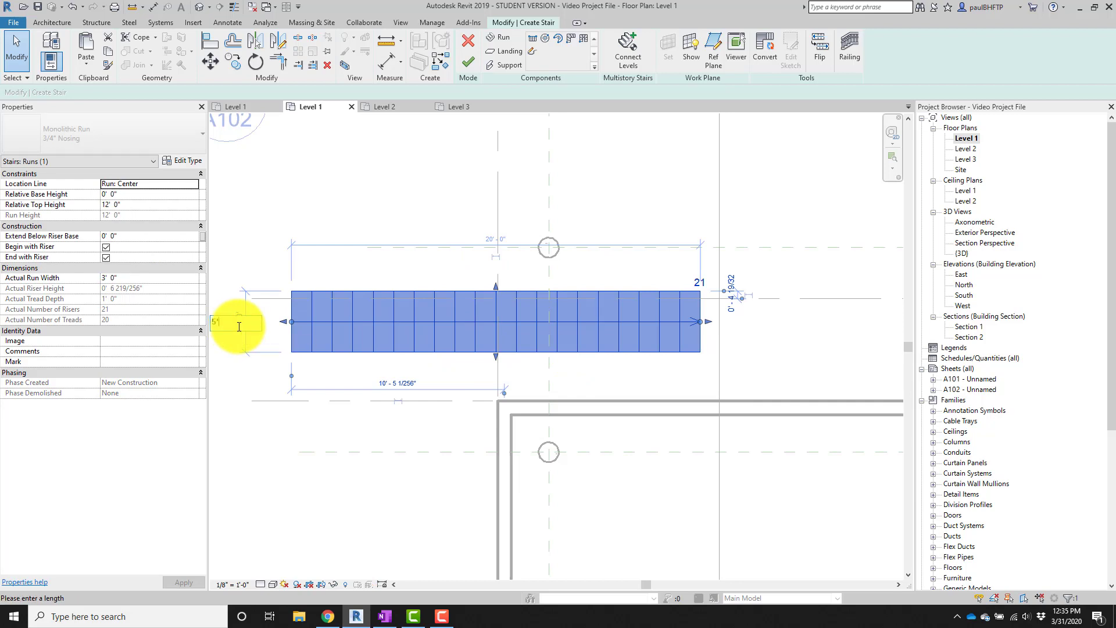
{"action": "type", "text": "5'"}
{"action": "key", "text": "Return"}
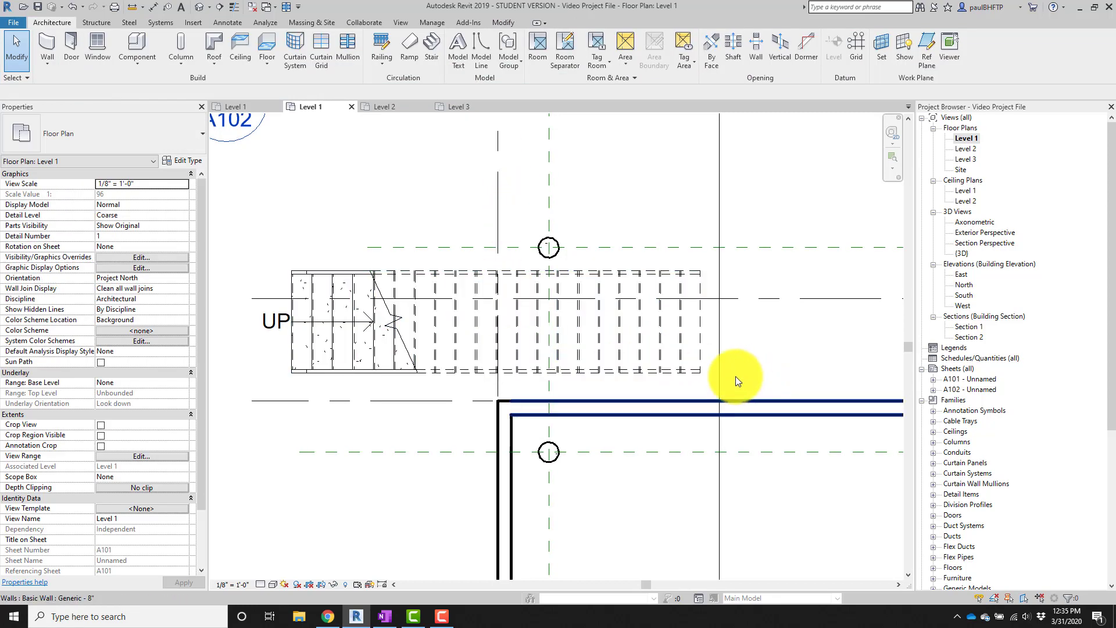
Move the stair south so its south edge meets the outer face of the southwest room's north exterior wall.
{"action": "scroll", "coordinate": [733, 372], "scroll_direction": "down", "scroll_amount": 1}
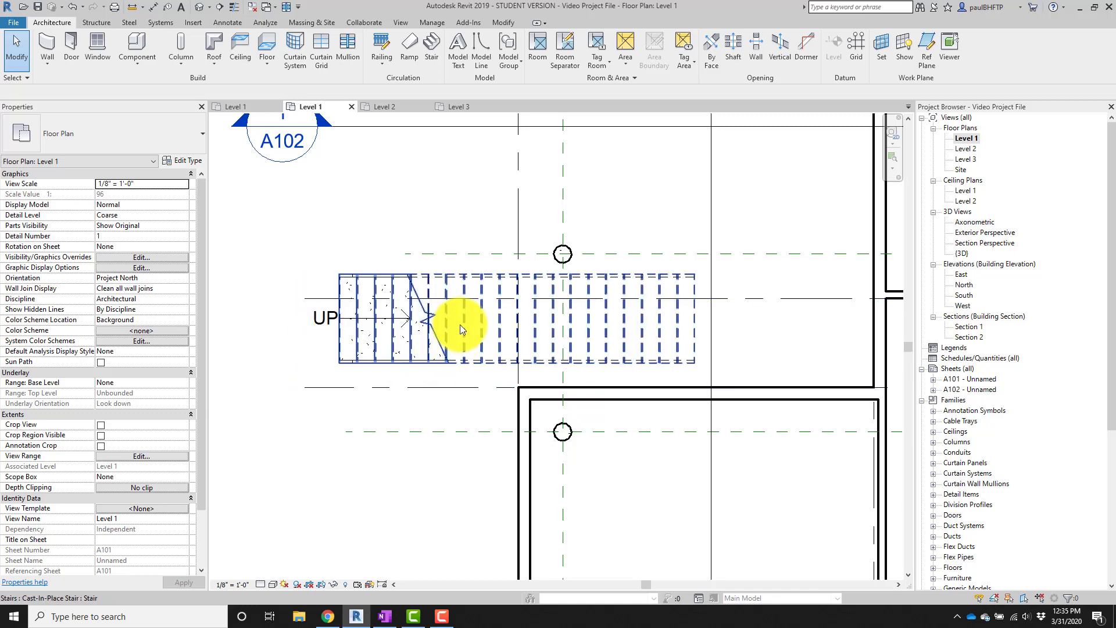
{"action": "left_click", "coordinate": [476, 322]}
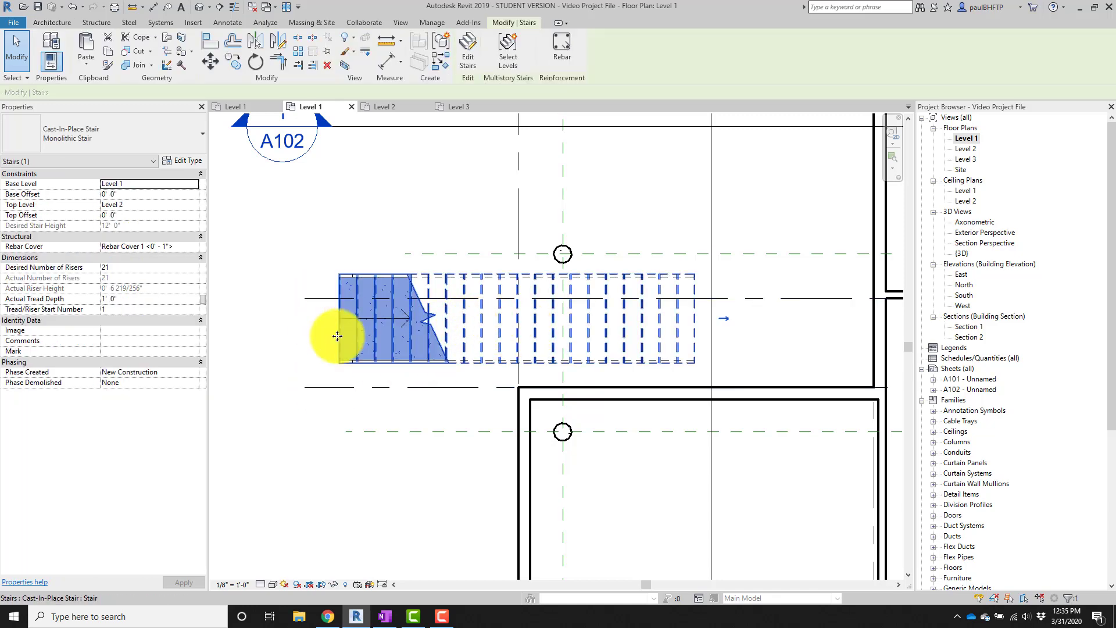
{"action": "scroll", "coordinate": [365, 367], "scroll_direction": "up", "scroll_amount": 2}
{"action": "key", "text": "m"}
{"action": "key", "text": "v"}
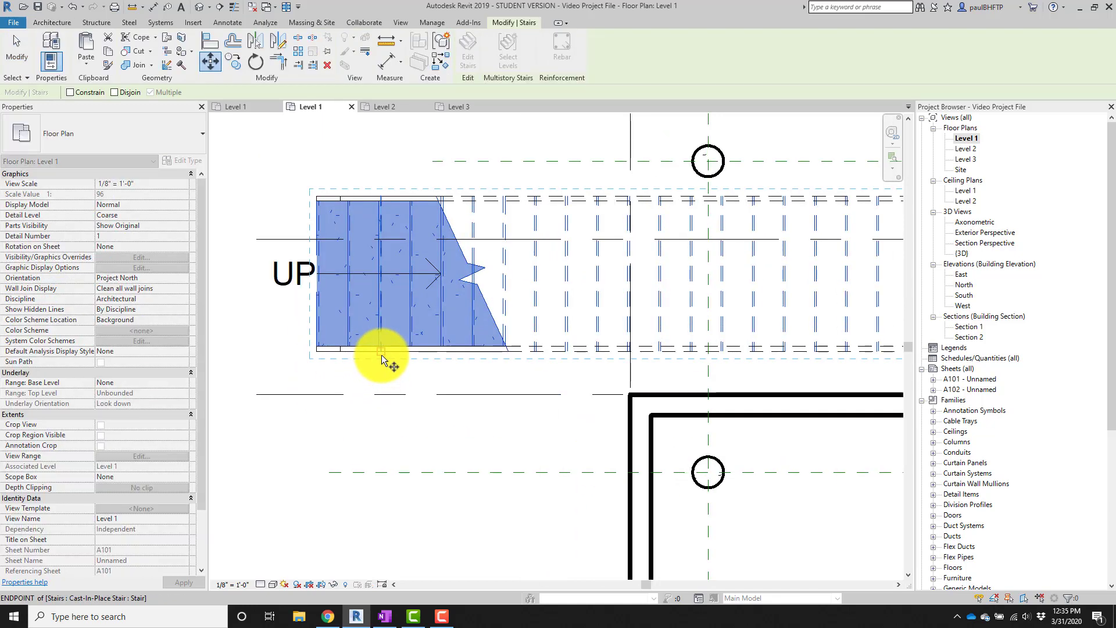
{"action": "left_click", "coordinate": [381, 353]}
{"action": "left_click", "coordinate": [380, 395]}
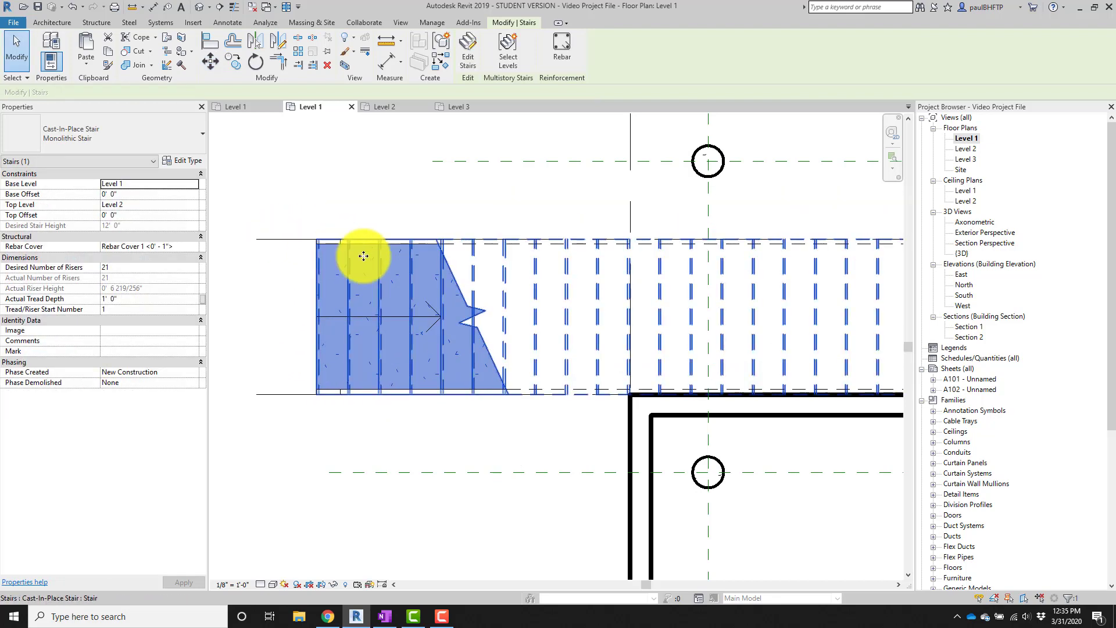
Move the stair east so its upper end meets the west face of the north-south exterior wall.
{"action": "scroll", "coordinate": [300, 294], "scroll_direction": "down", "scroll_amount": 5}
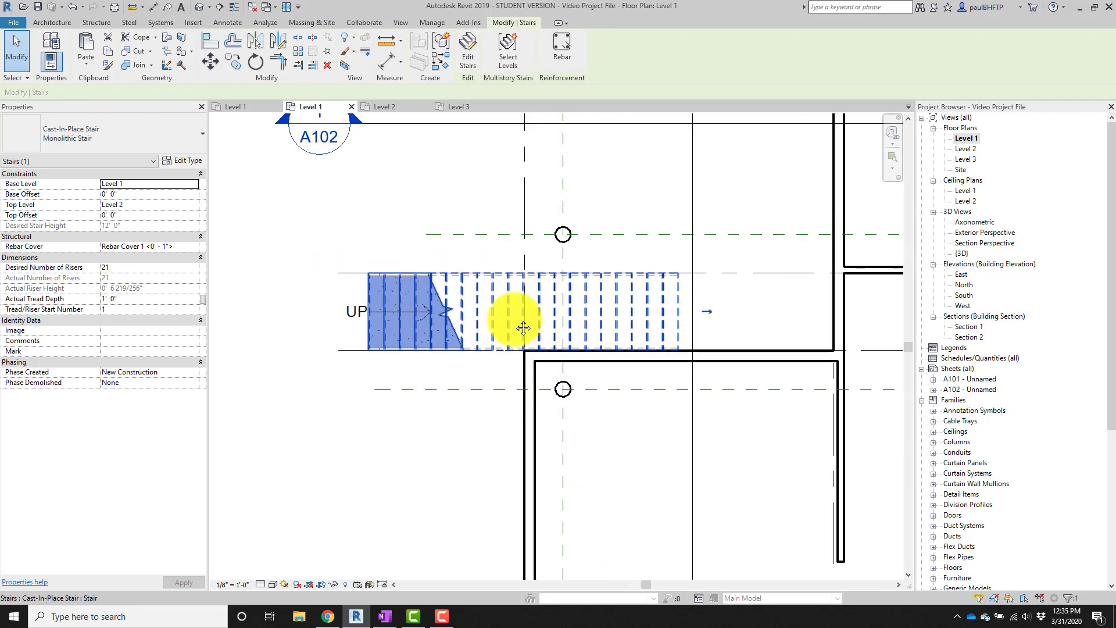
{"action": "middle_click_drag", "start_coordinate": [725, 310], "coordinate": [604, 303]}
{"action": "scroll", "coordinate": [600, 306], "scroll_direction": "up", "scroll_amount": 3}
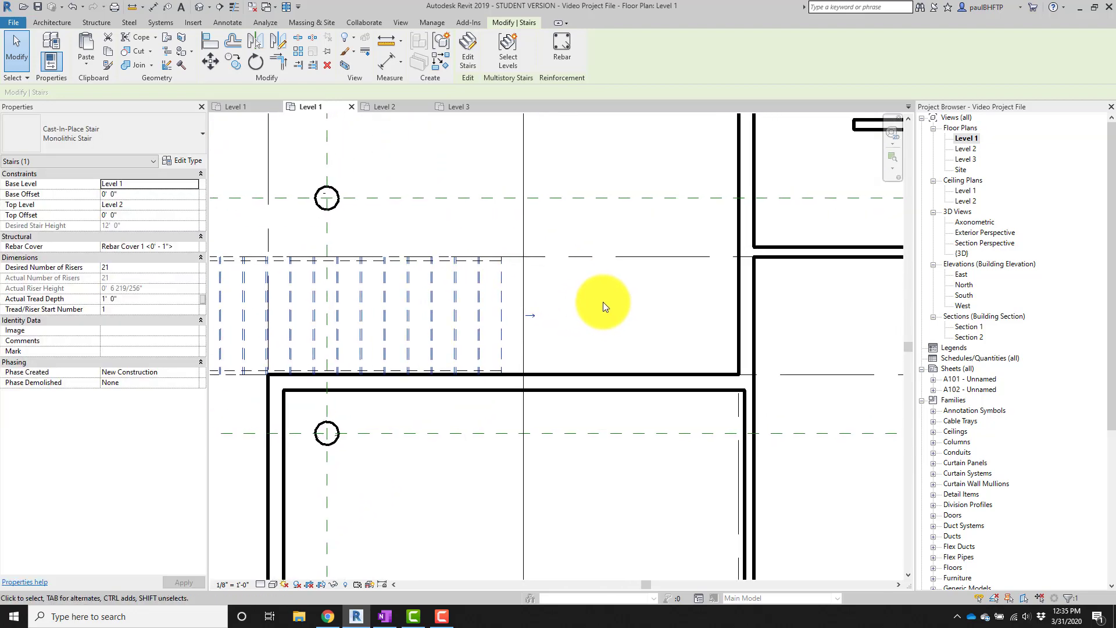
{"action": "key", "text": "m"}
{"action": "key", "text": "v"}
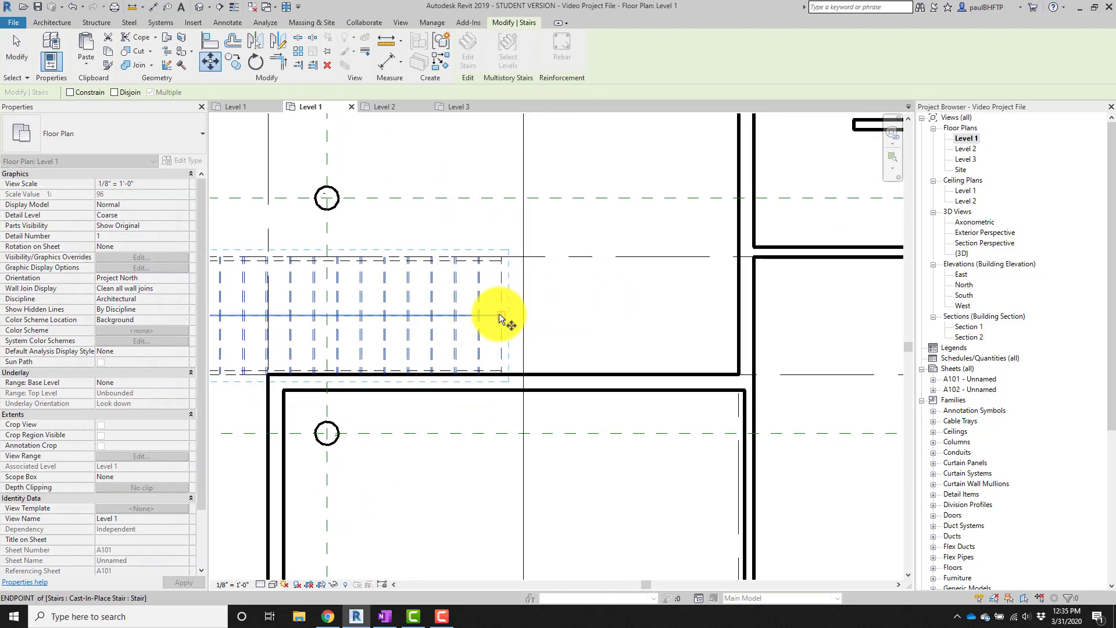
{"action": "left_click", "coordinate": [501, 315]}
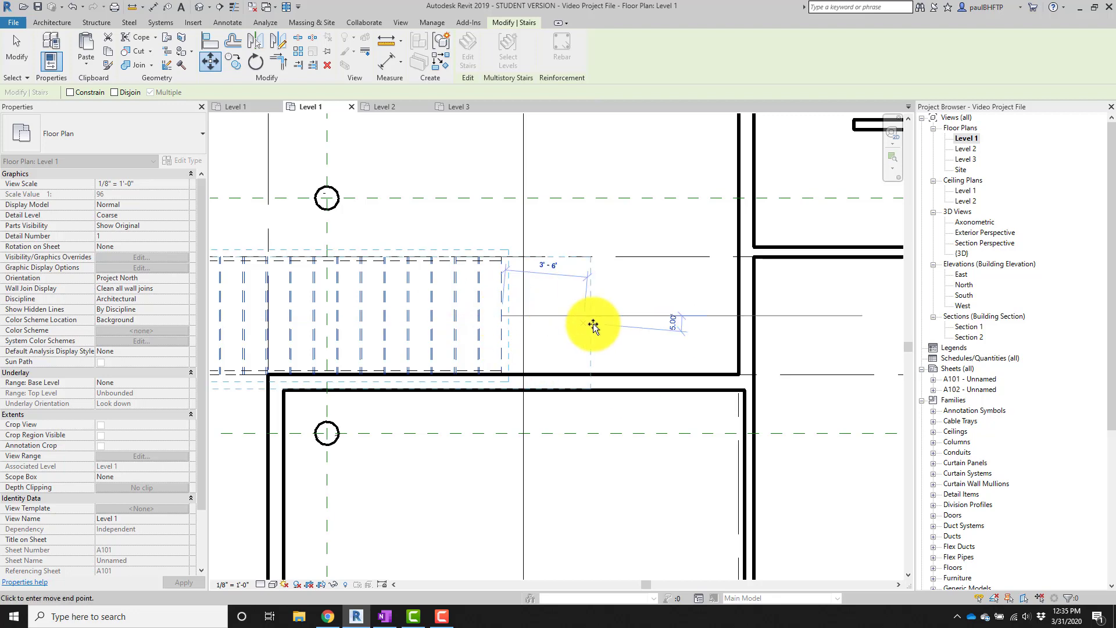
{"action": "scroll", "coordinate": [739, 314], "scroll_direction": "up", "scroll_amount": 2}
{"action": "left_click", "coordinate": [738, 314]}
{"action": "scroll", "coordinate": [793, 324], "scroll_direction": "down", "scroll_amount": 3}
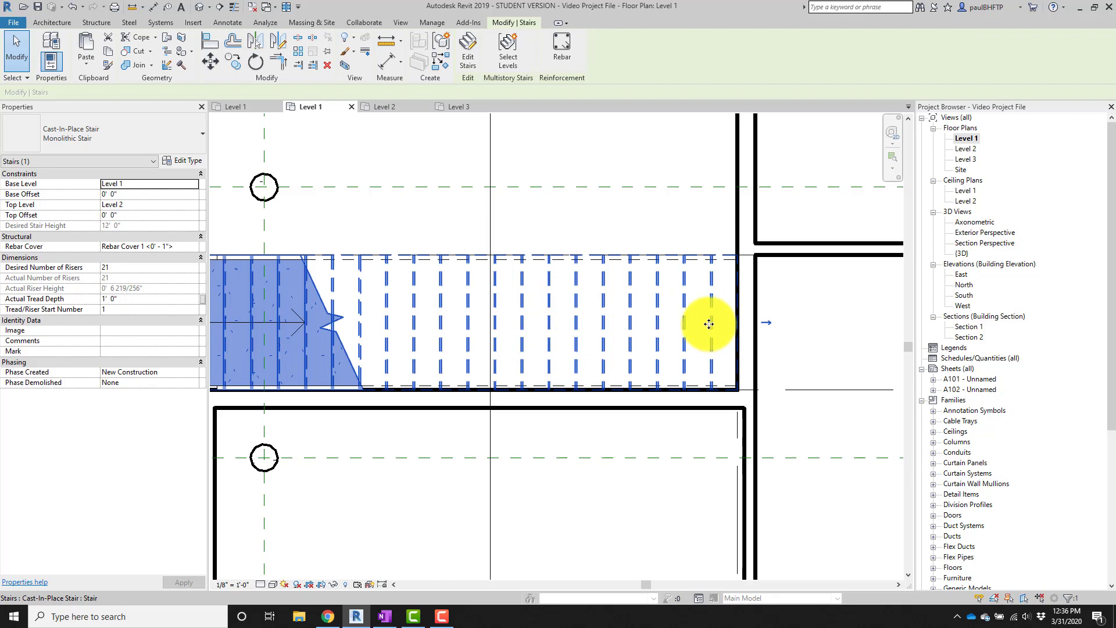
Move the monolithic stair 5' west, away from the north-south exterior wall.
{"action": "key", "text": "m"}
{"action": "key", "text": "v"}
{"action": "left_click", "coordinate": [709, 229]}
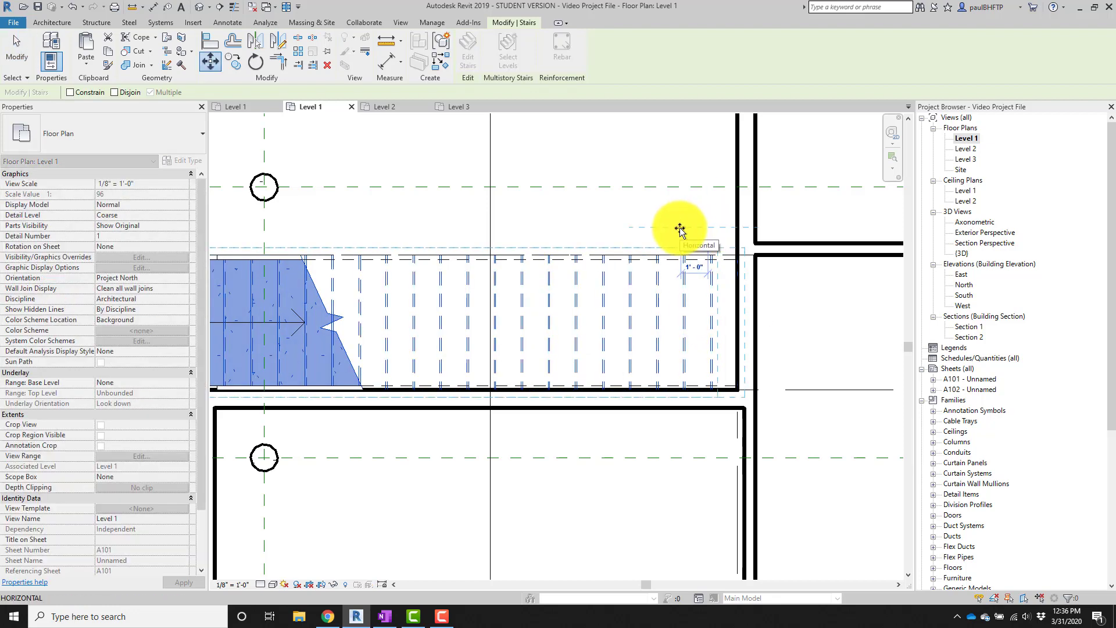
{"action": "type", "text": "5'"}
{"action": "key", "text": "Return"}
{"action": "scroll", "coordinate": [671, 249], "scroll_direction": "down", "scroll_amount": 3}
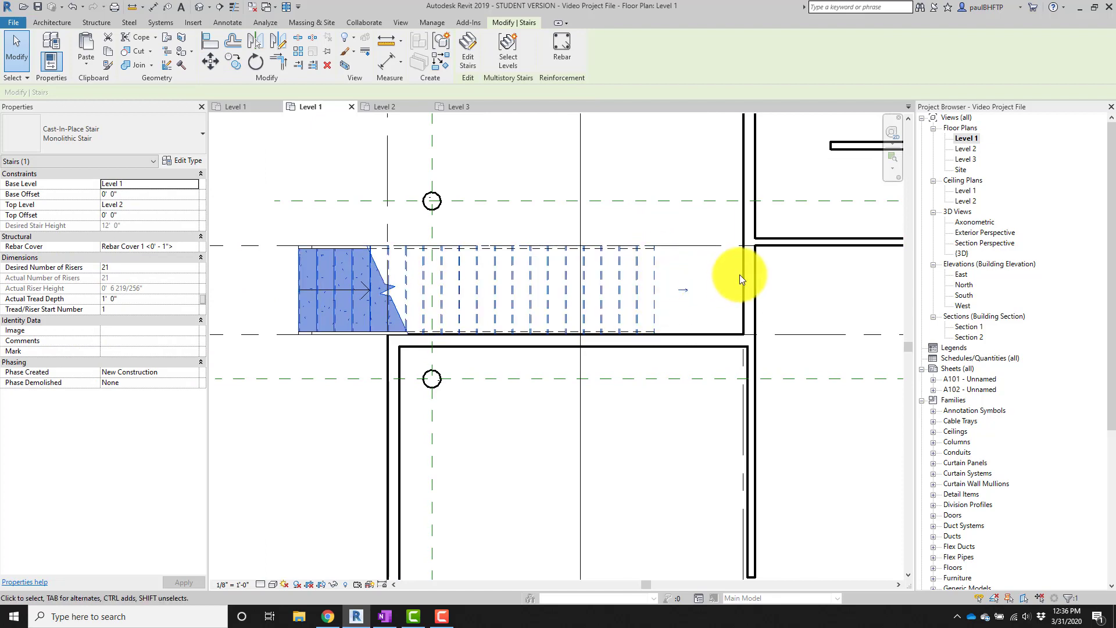
Measure the landing gap between the stair's upper end and the west face of the north-south exterior wall.
{"action": "key", "text": "d"}
{"action": "key", "text": "i"}
{"action": "left_click", "coordinate": [663, 272]}
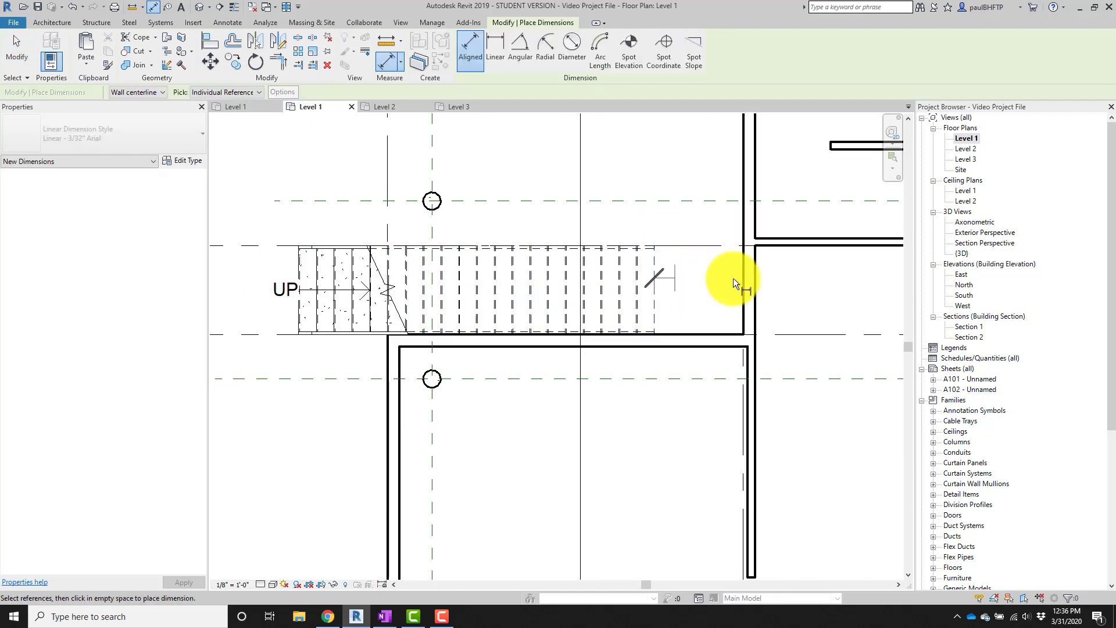
{"action": "left_click", "coordinate": [740, 281]}
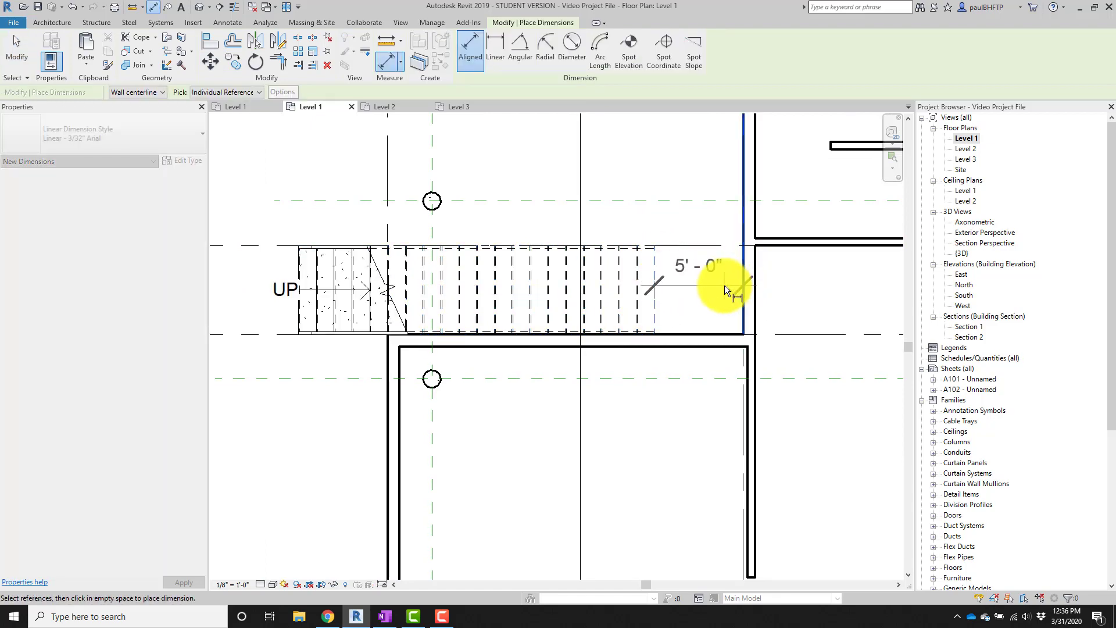
{"action": "key", "text": "Escape"}
{"action": "key", "text": "Escape"}
Open the default 3D view and examine the stair and its railings from several sides of the building.
{"action": "scroll", "coordinate": [715, 288], "scroll_direction": "down", "scroll_amount": 1}
{"action": "middle_click_drag", "start_coordinate": [714, 290], "coordinate": [629, 309]}
{"action": "left_click", "coordinate": [197, 10]}
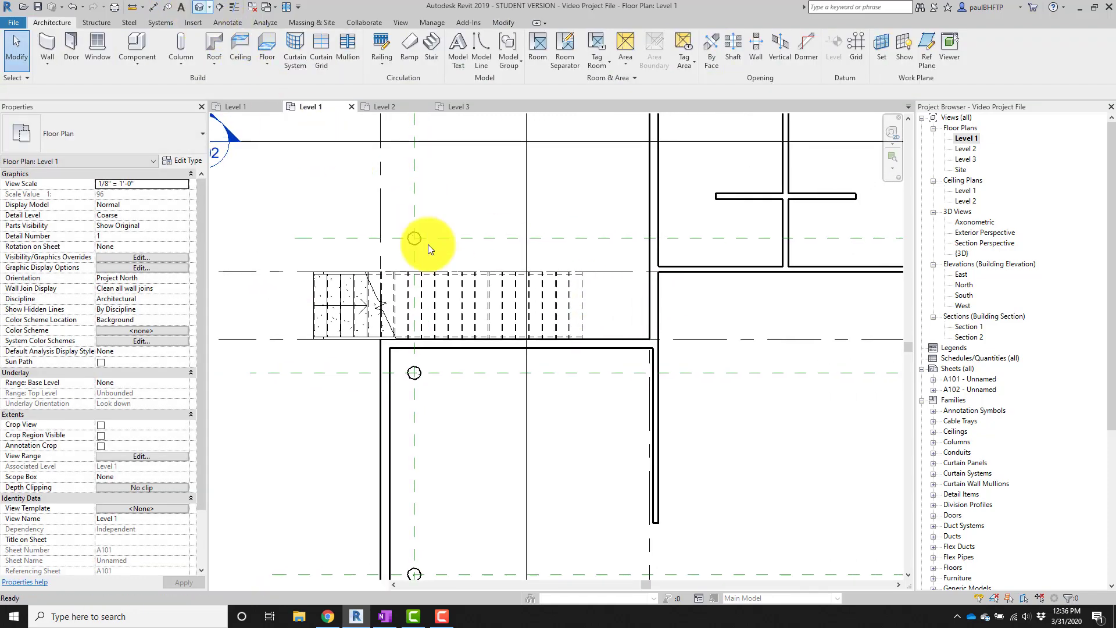
{"action": "middle_click_drag", "start_coordinate": [459, 280], "coordinate": [538, 429], "text": "shift"}
{"action": "scroll", "coordinate": [539, 429], "scroll_direction": "up", "scroll_amount": 4}
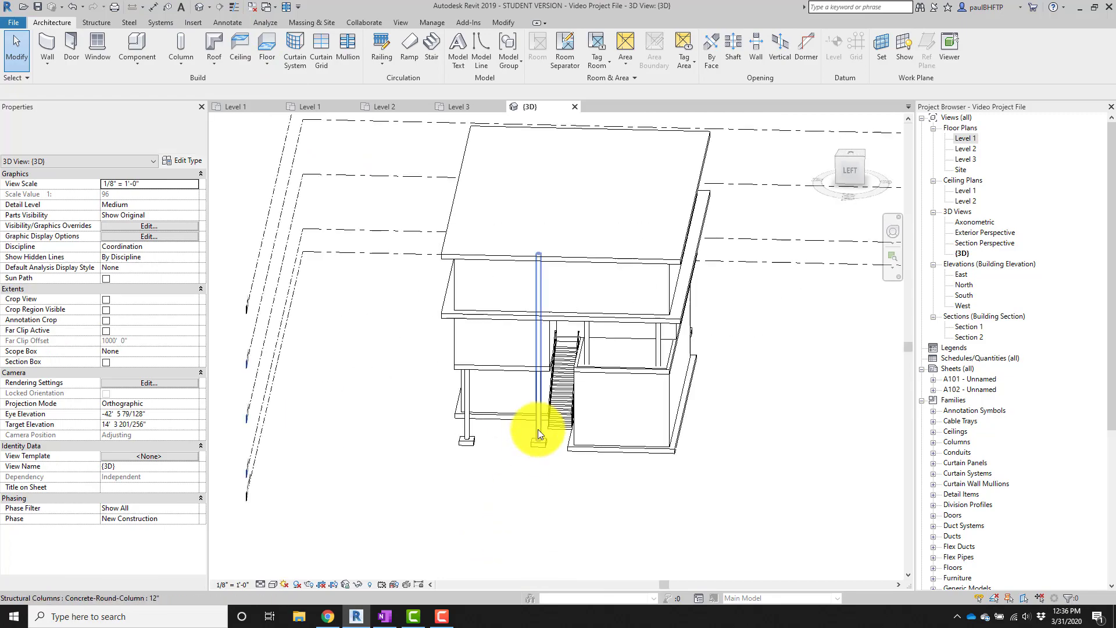
{"action": "left_click", "coordinate": [580, 386]}
{"action": "middle_click_drag", "start_coordinate": [580, 386], "coordinate": [711, 372], "text": "shift"}
{"action": "middle_click_drag", "start_coordinate": [665, 407], "coordinate": [550, 394], "text": "shift"}
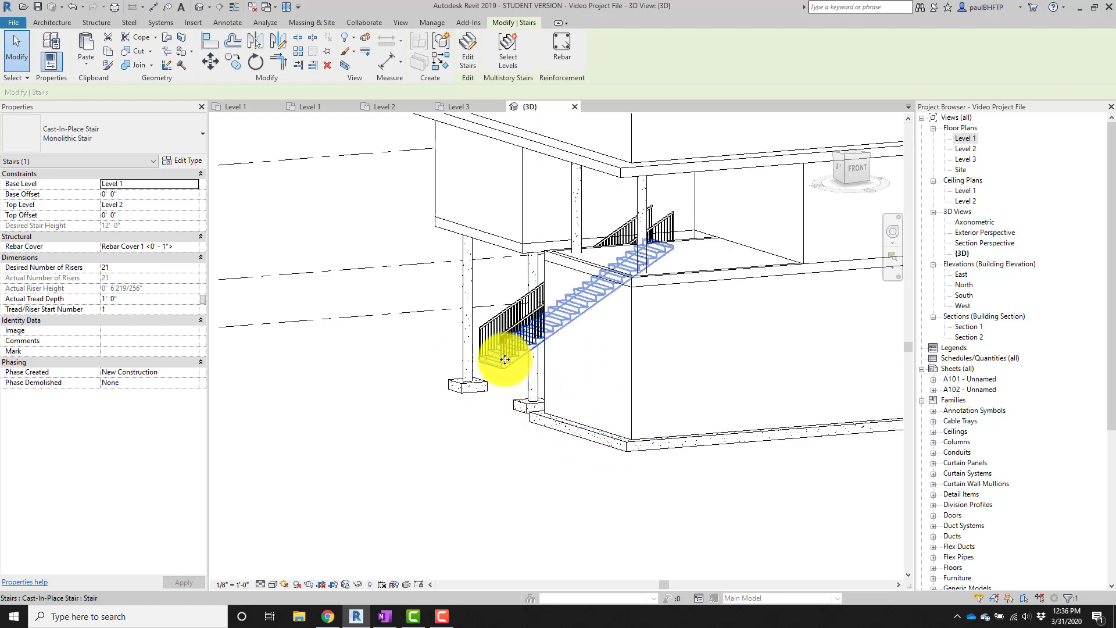
{"action": "middle_click_drag", "start_coordinate": [572, 389], "coordinate": [498, 388], "text": "shift"}
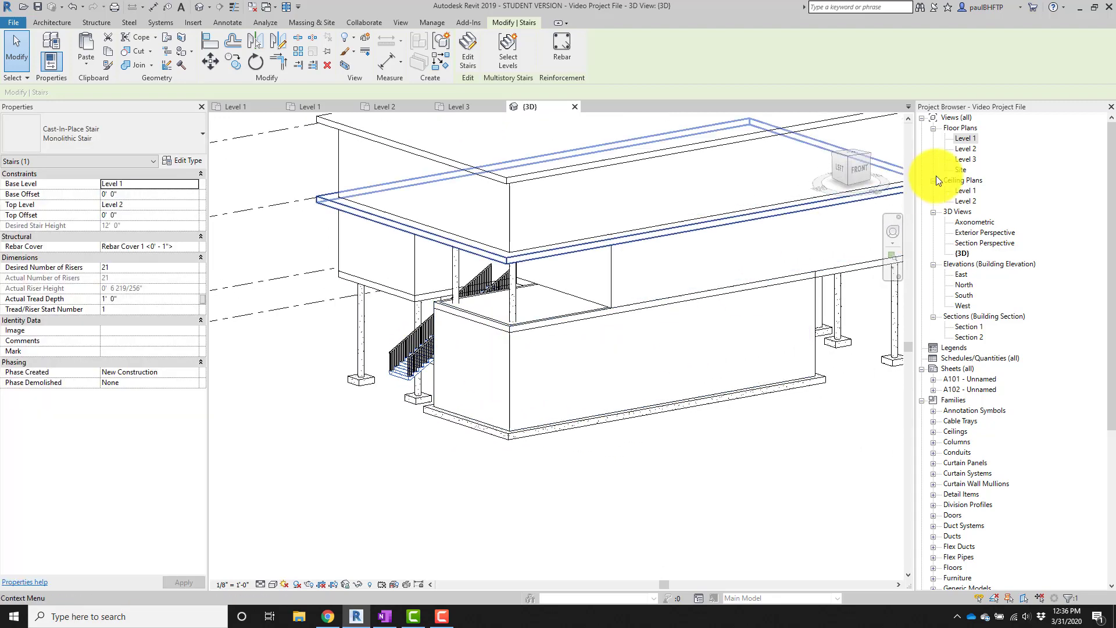
Return to the Level 1 floor plan and examine the space east of the stair, between grids B and C.
{"action": "double_click", "coordinate": [970, 139]}
{"action": "scroll", "coordinate": [483, 322], "scroll_direction": "down", "scroll_amount": 1}
{"action": "middle_click_drag", "start_coordinate": [483, 321], "coordinate": [473, 324]}
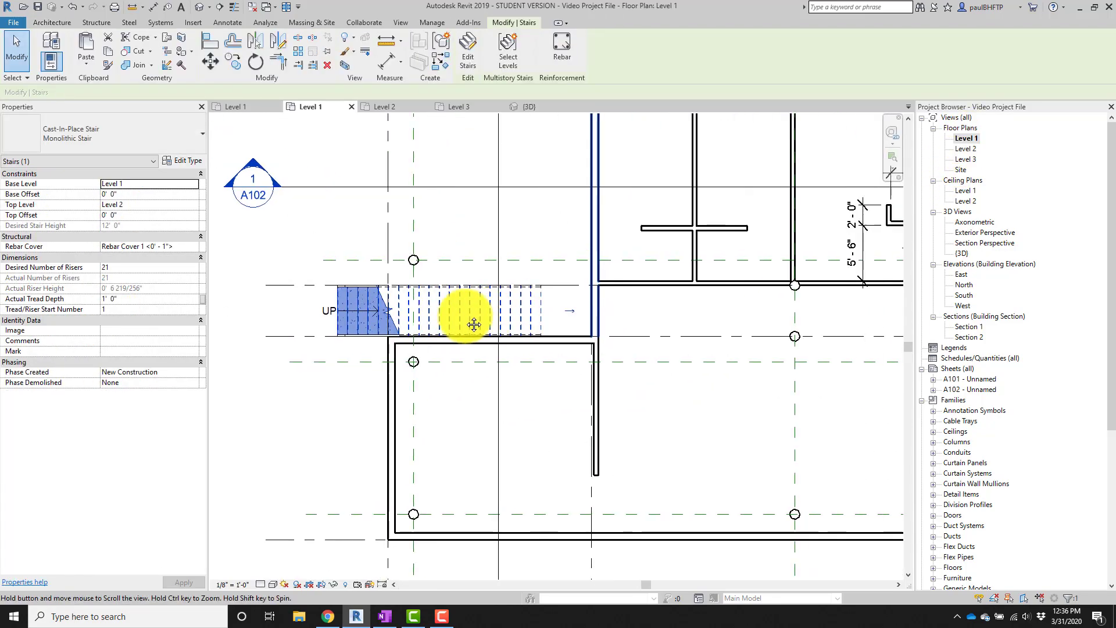
{"action": "scroll", "coordinate": [690, 361], "scroll_direction": "down", "scroll_amount": 1}
{"action": "middle_click_drag", "start_coordinate": [691, 361], "coordinate": [539, 343]}
{"action": "scroll", "coordinate": [539, 344], "scroll_direction": "up", "scroll_amount": 1}
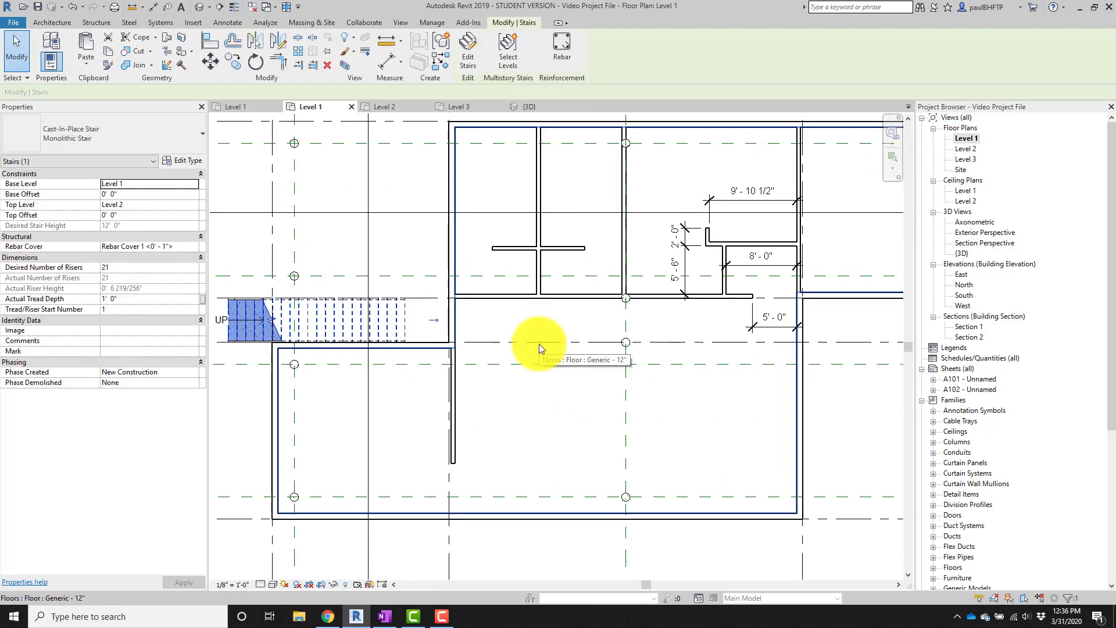
{"action": "scroll", "coordinate": [668, 320], "scroll_direction": "up", "scroll_amount": 3}
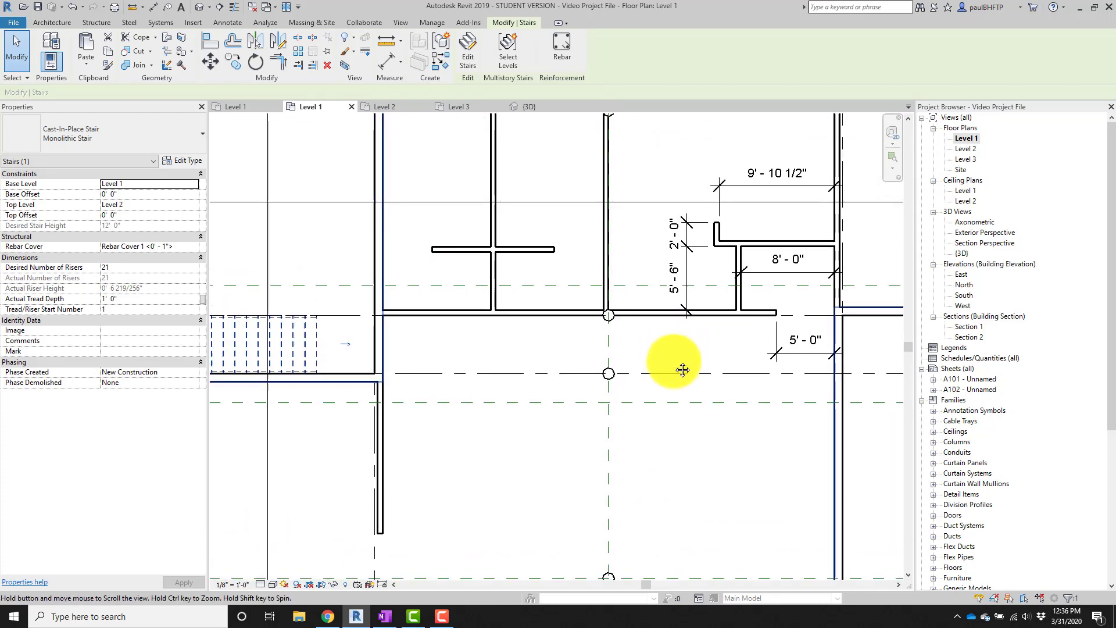
{"action": "scroll", "coordinate": [584, 372], "scroll_direction": "down", "scroll_amount": 2}
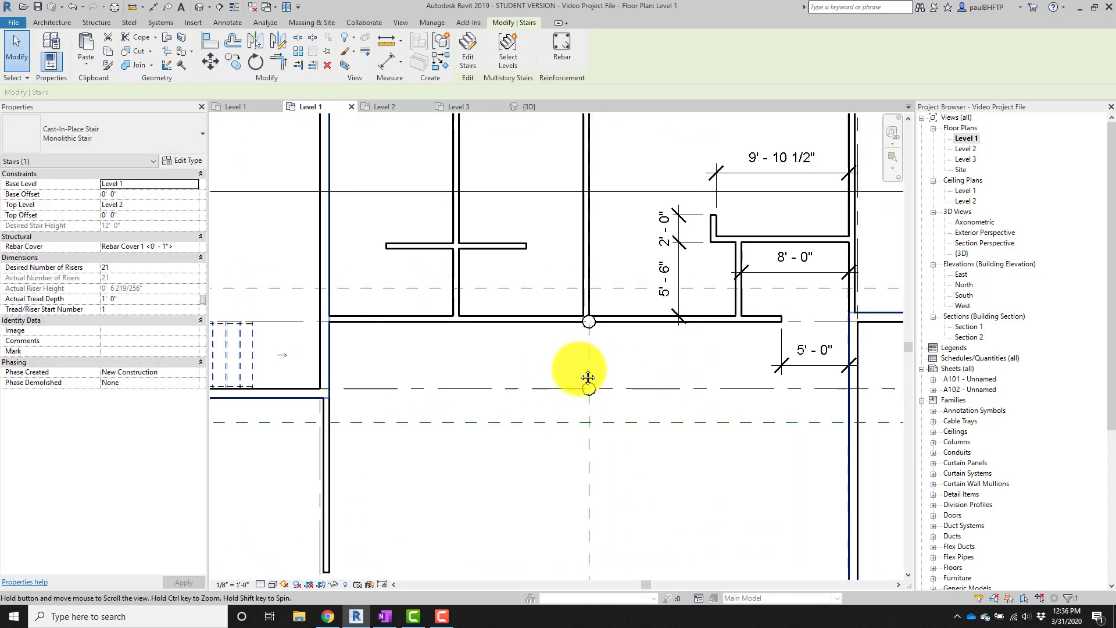
{"action": "middle_click_drag", "start_coordinate": [539, 369], "coordinate": [648, 366]}
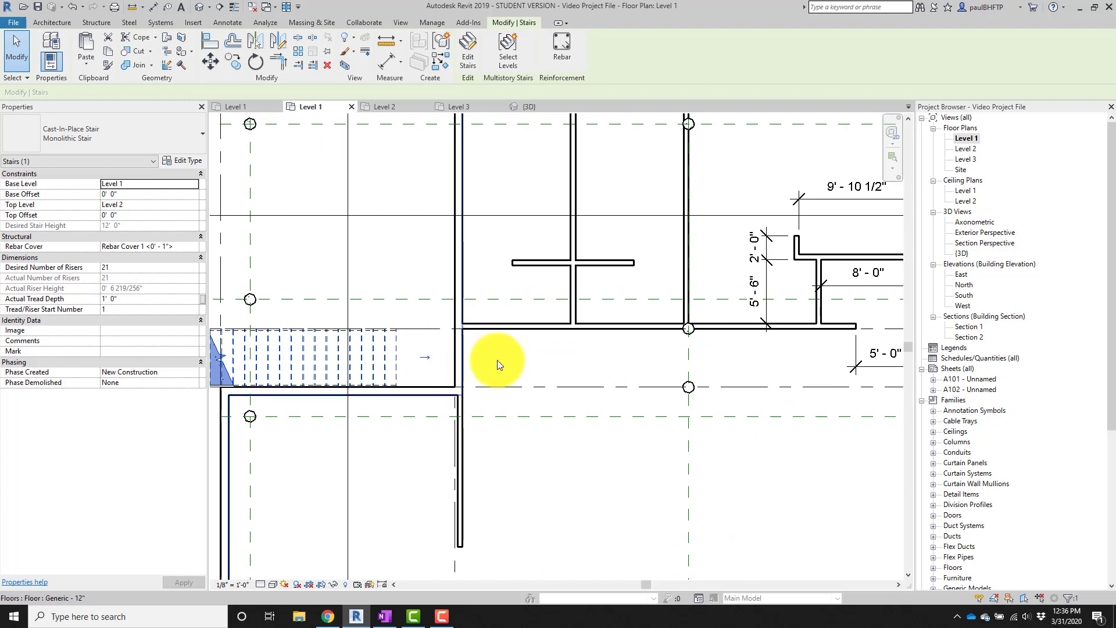
{"action": "middle_click_drag", "start_coordinate": [574, 385], "coordinate": [565, 387]}
{"action": "middle_click_drag", "start_coordinate": [290, 367], "coordinate": [362, 374]}
Copy the stair east, from the west face of the exterior wall at grid 2 to the west face of the wall at grid 3.
{"action": "left_click", "coordinate": [268, 438]}
{"action": "left_click", "coordinate": [296, 353]}
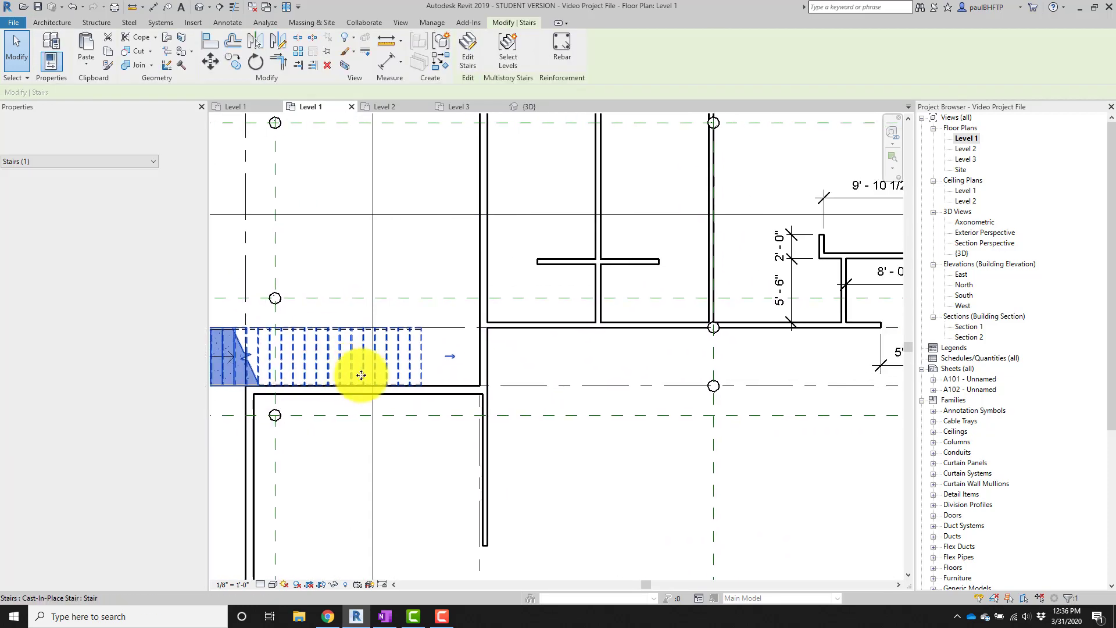
{"action": "key", "text": "m"}
{"action": "key", "text": "v"}
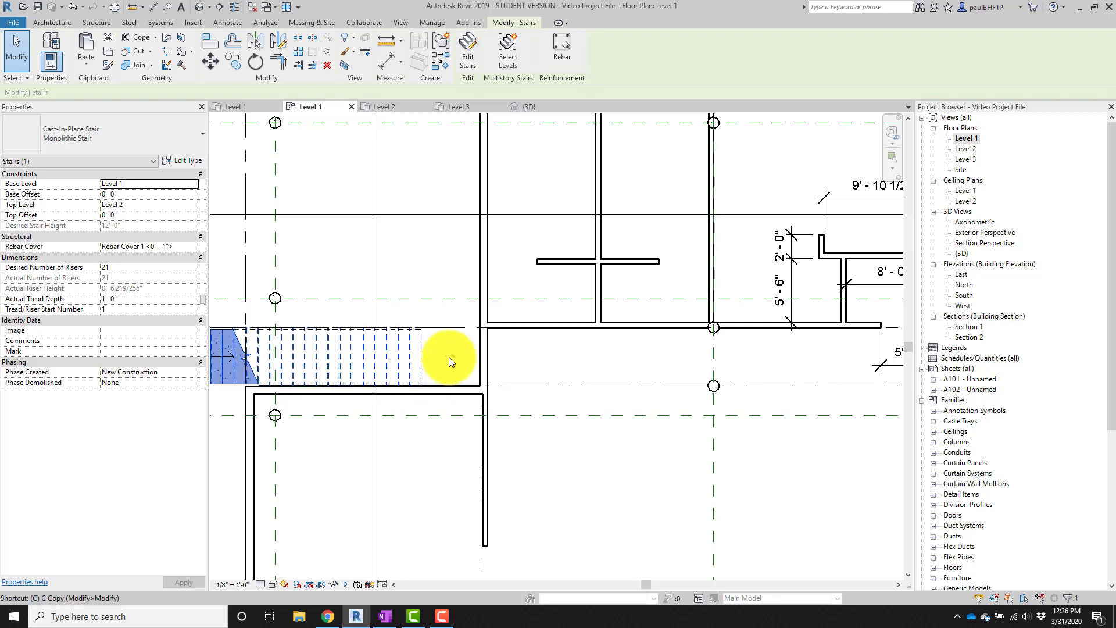
{"action": "scroll", "coordinate": [448, 357], "scroll_direction": "up", "scroll_amount": 3}
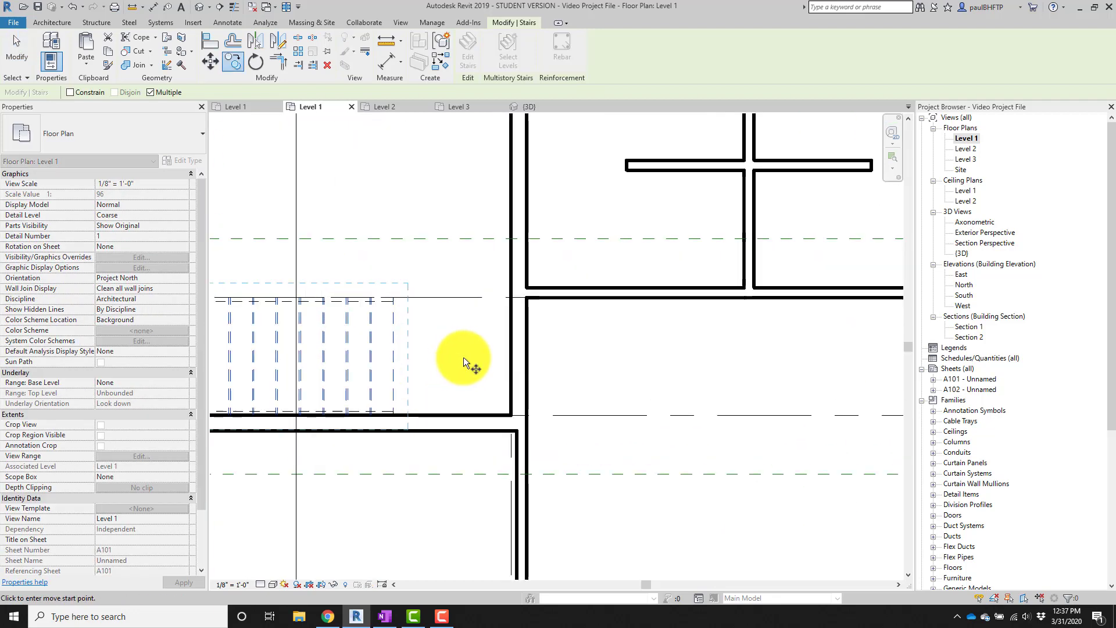
{"action": "left_click", "coordinate": [510, 355]}
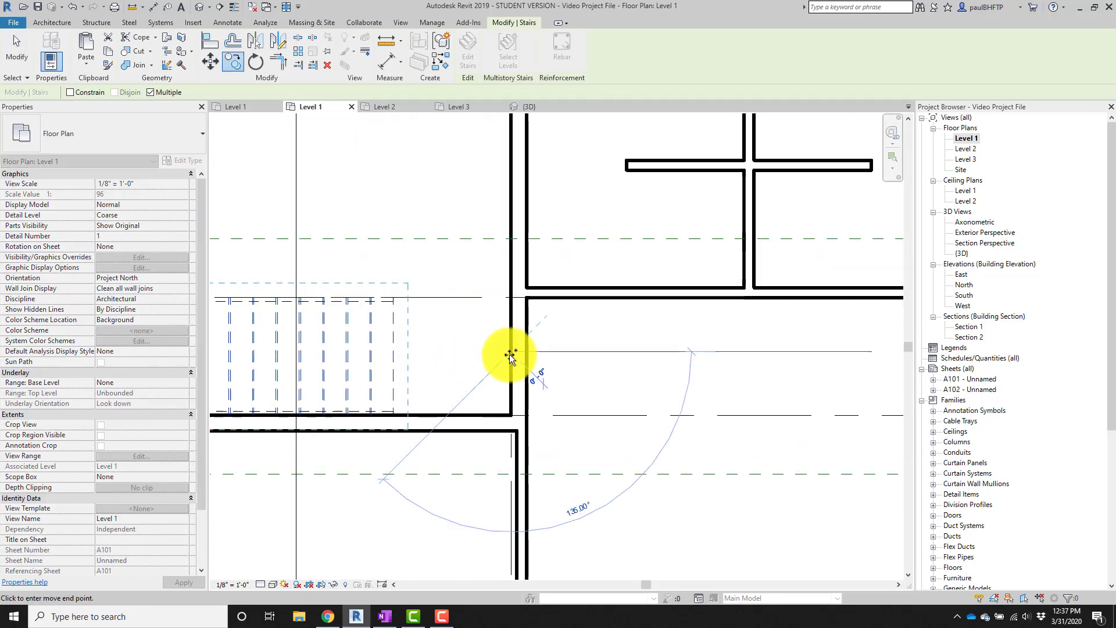
{"action": "scroll", "coordinate": [399, 393], "scroll_direction": "down", "scroll_amount": 3}
{"action": "scroll", "coordinate": [726, 370], "scroll_direction": "up", "scroll_amount": 1}
{"action": "middle_click_drag", "start_coordinate": [633, 373], "coordinate": [401, 375]}
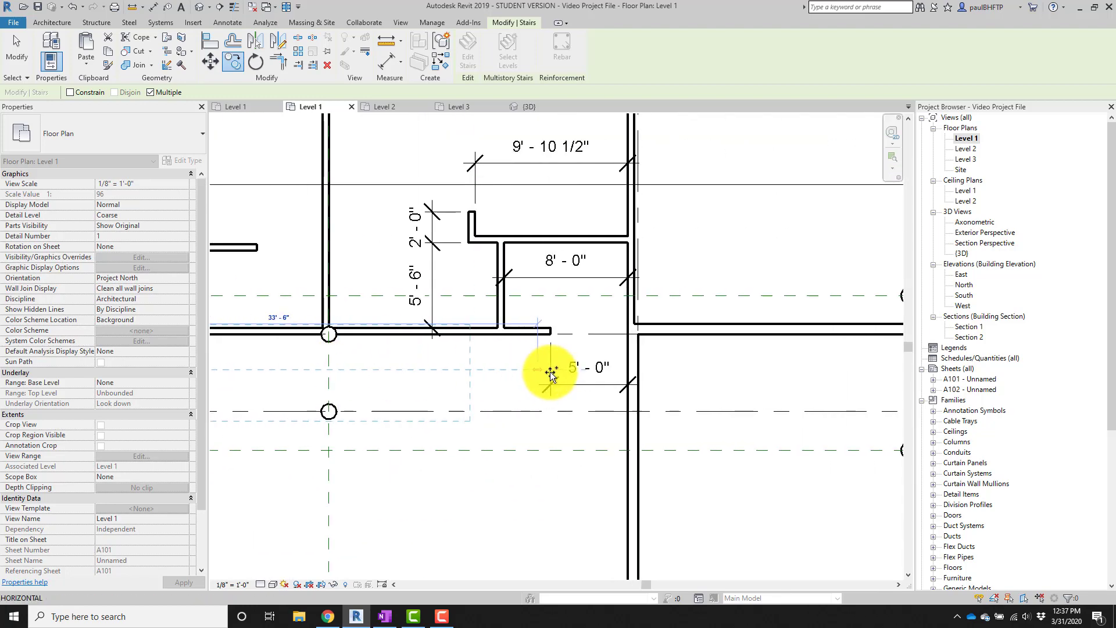
{"action": "scroll", "coordinate": [601, 379], "scroll_direction": "up", "scroll_amount": 2}
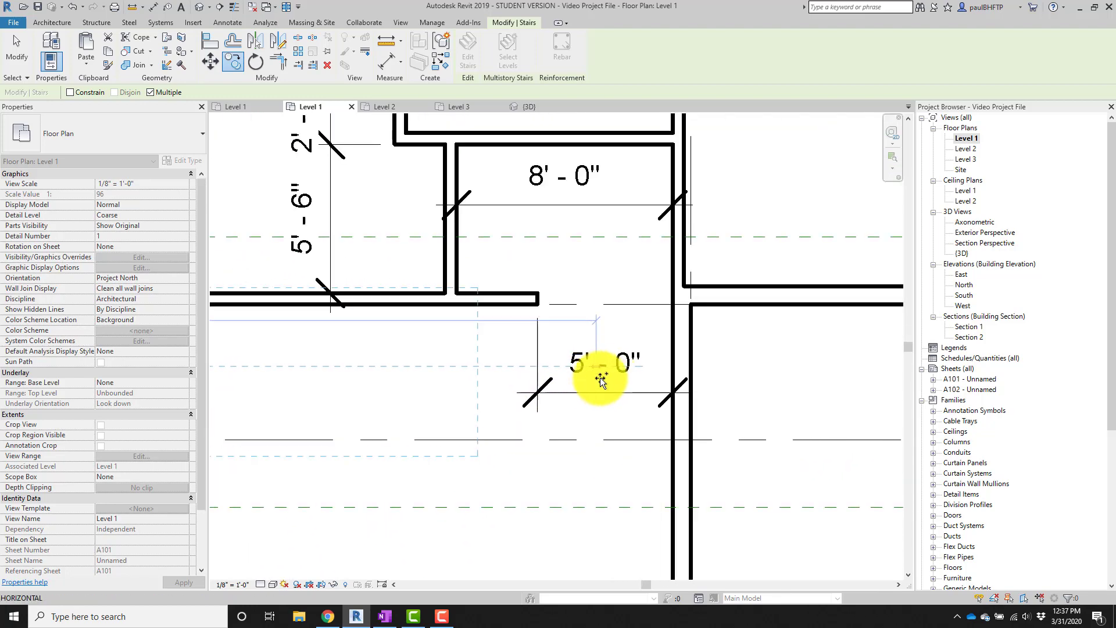
{"action": "left_click", "coordinate": [673, 365]}
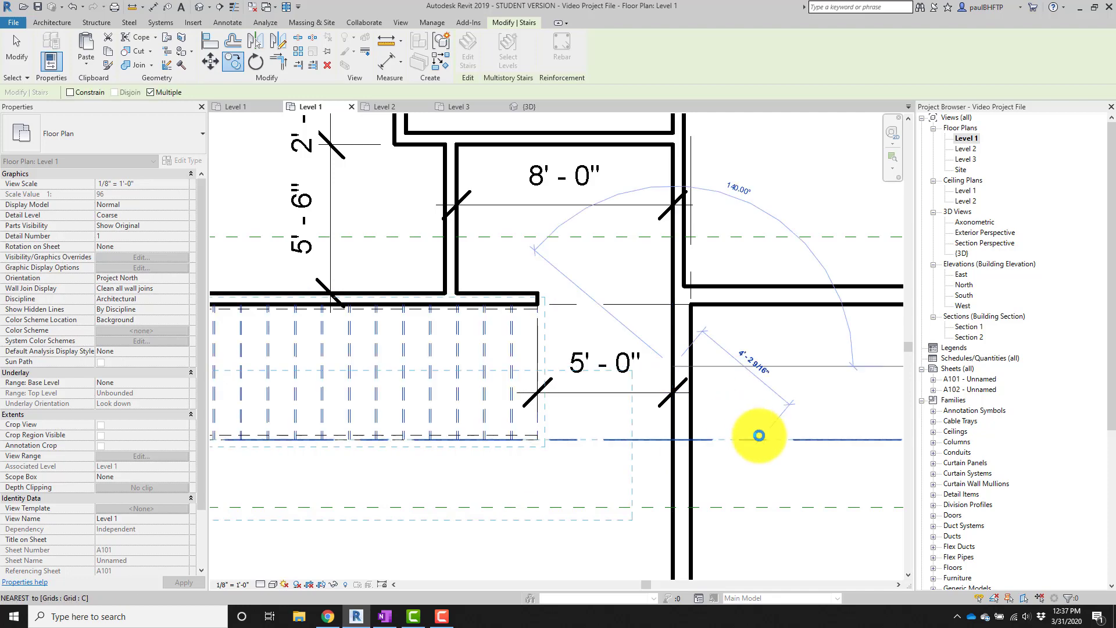
{"action": "scroll", "coordinate": [761, 399], "scroll_direction": "down", "scroll_amount": 3}
{"action": "middle_click_drag", "start_coordinate": [761, 391], "coordinate": [772, 373]}
{"action": "key", "text": "Escape"}
{"action": "key", "text": "Escape"}
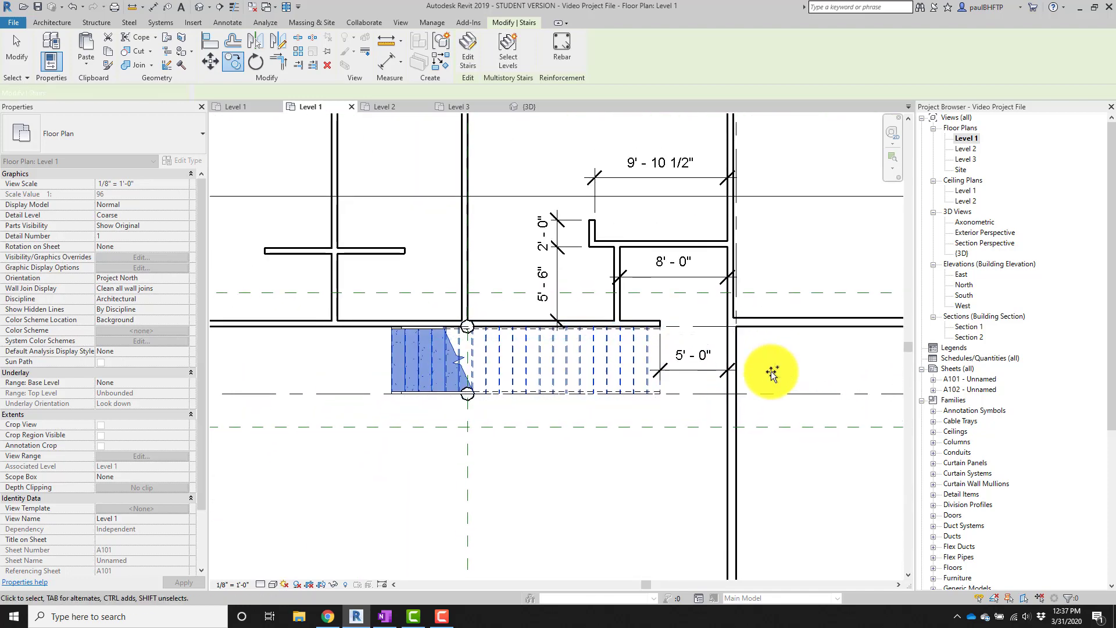
Examine where the copied stair meets the two round columns and compare both stairs' positions in the plan.
{"action": "scroll", "coordinate": [475, 349], "scroll_direction": "up", "scroll_amount": 5}
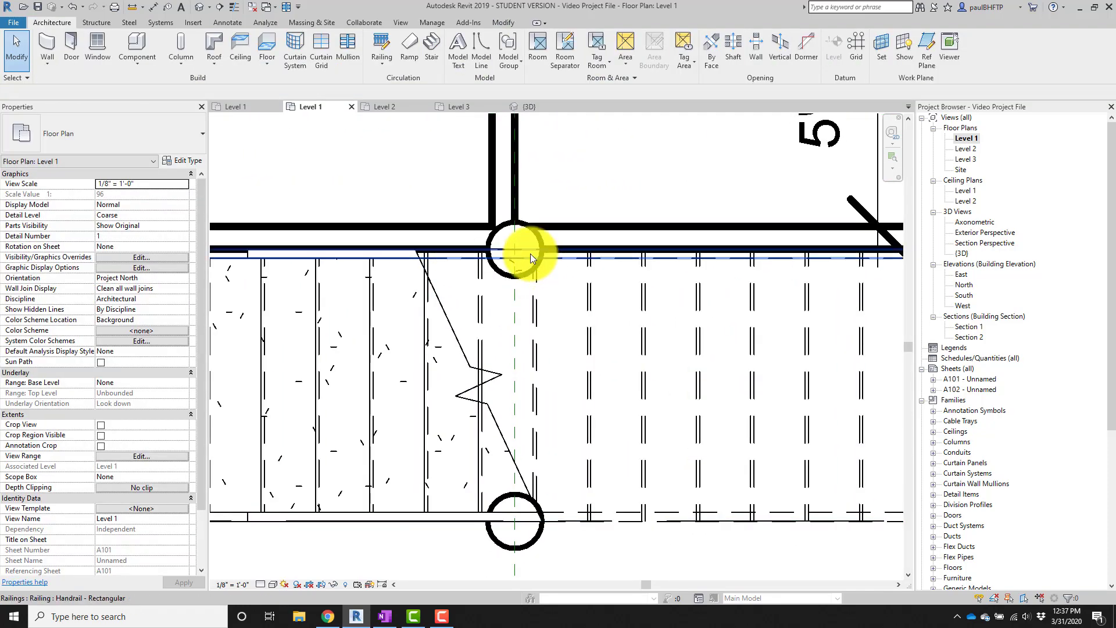
{"action": "scroll", "coordinate": [546, 361], "scroll_direction": "down", "scroll_amount": 1}
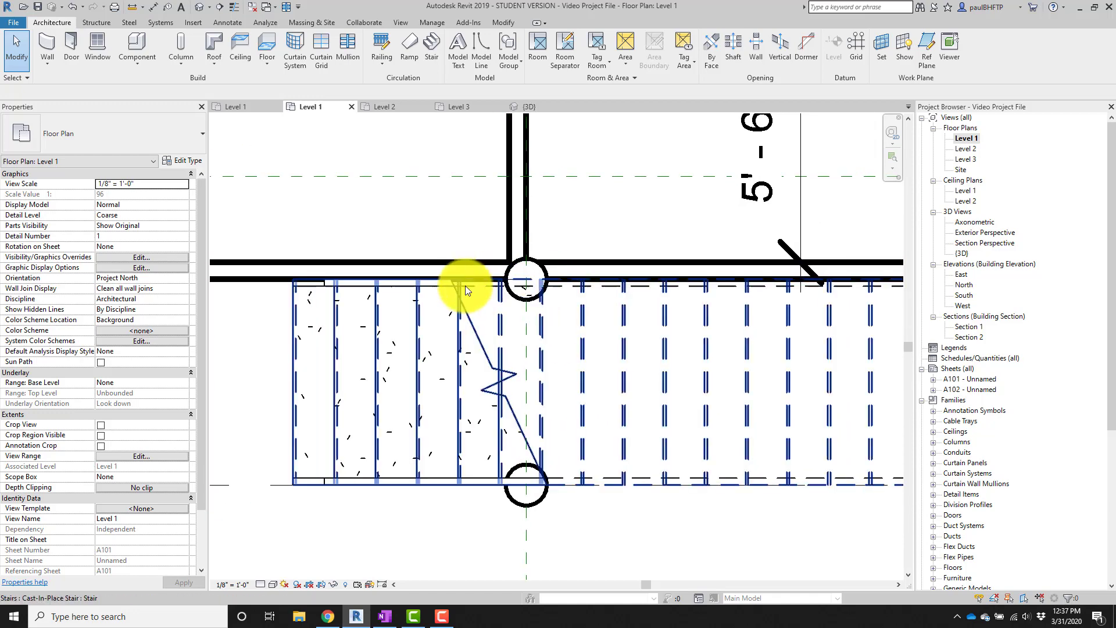
{"action": "scroll", "coordinate": [557, 343], "scroll_direction": "down", "scroll_amount": 1}
{"action": "scroll", "coordinate": [561, 336], "scroll_direction": "down", "scroll_amount": 4}
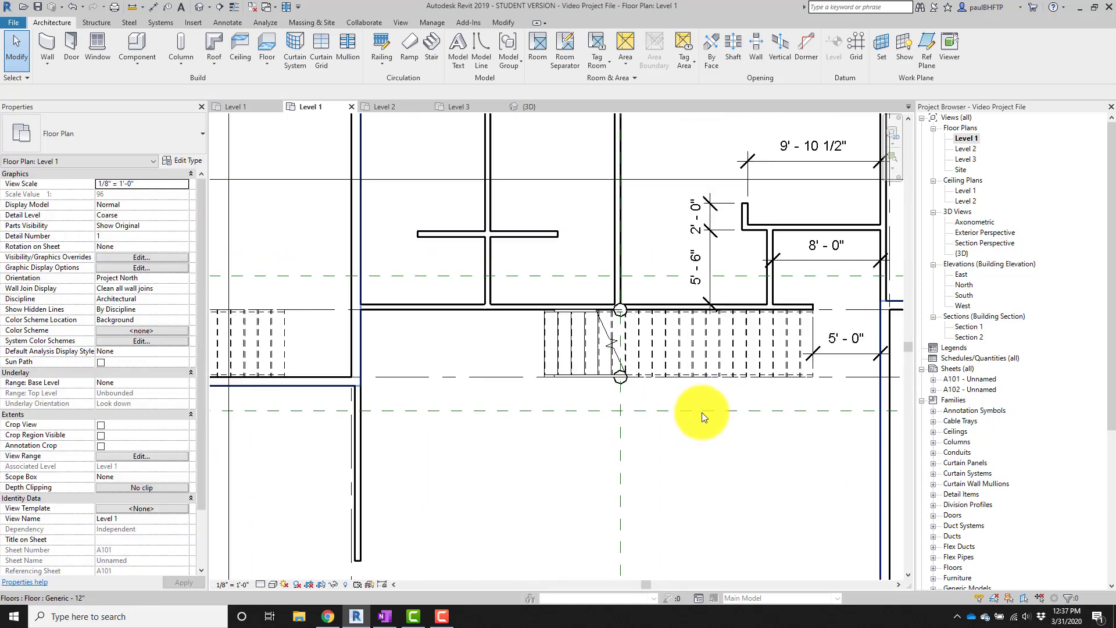
{"action": "scroll", "coordinate": [692, 410], "scroll_direction": "down", "scroll_amount": 2}
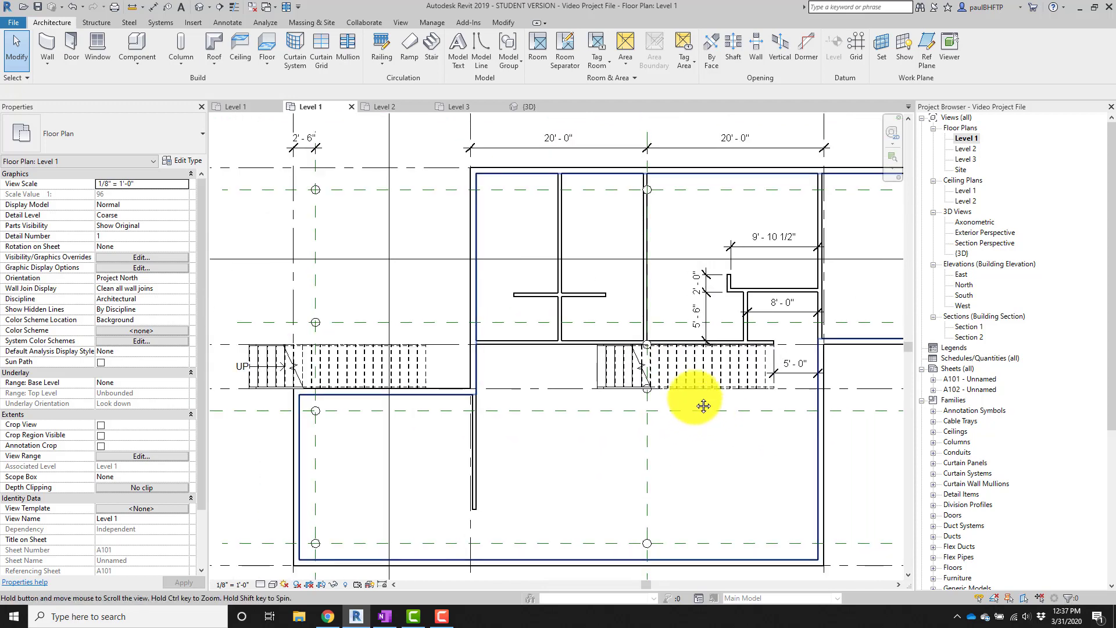
{"action": "middle_click_drag", "start_coordinate": [704, 410], "coordinate": [689, 394]}
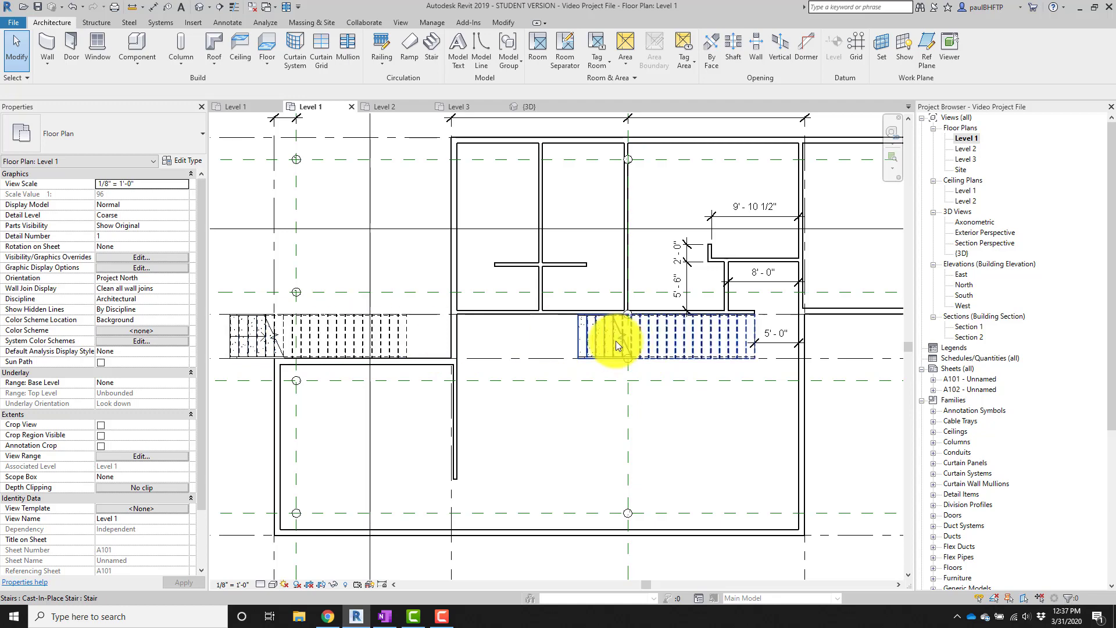
{"action": "left_click", "coordinate": [320, 340]}
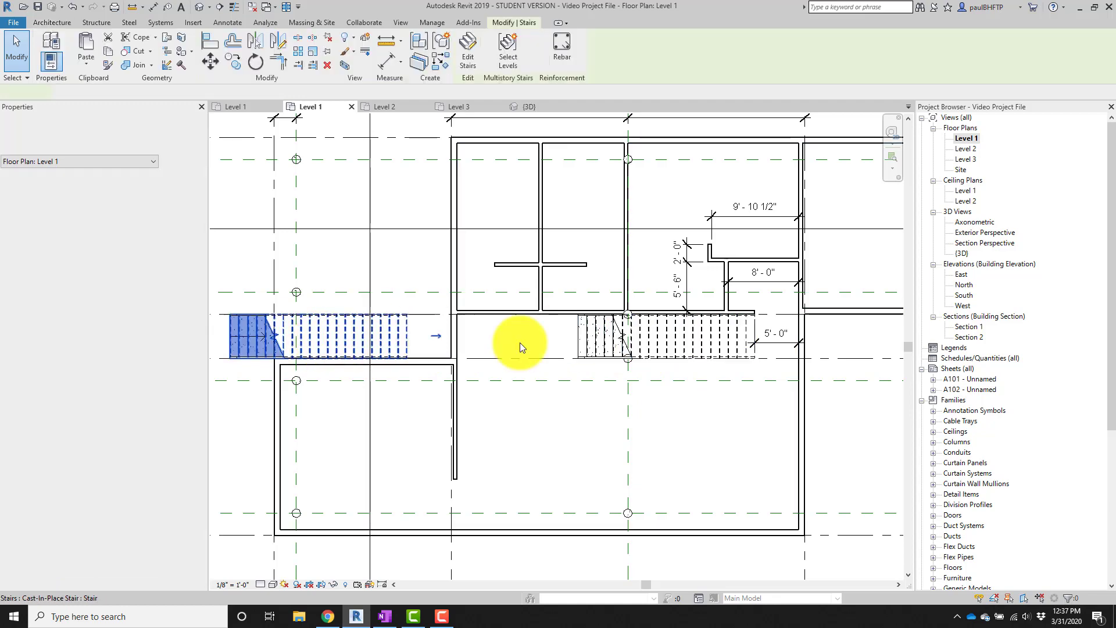
{"action": "left_click", "coordinate": [588, 349]}
{"action": "scroll", "coordinate": [518, 376], "scroll_direction": "down", "scroll_amount": 2}
{"action": "key", "text": "Escape"}
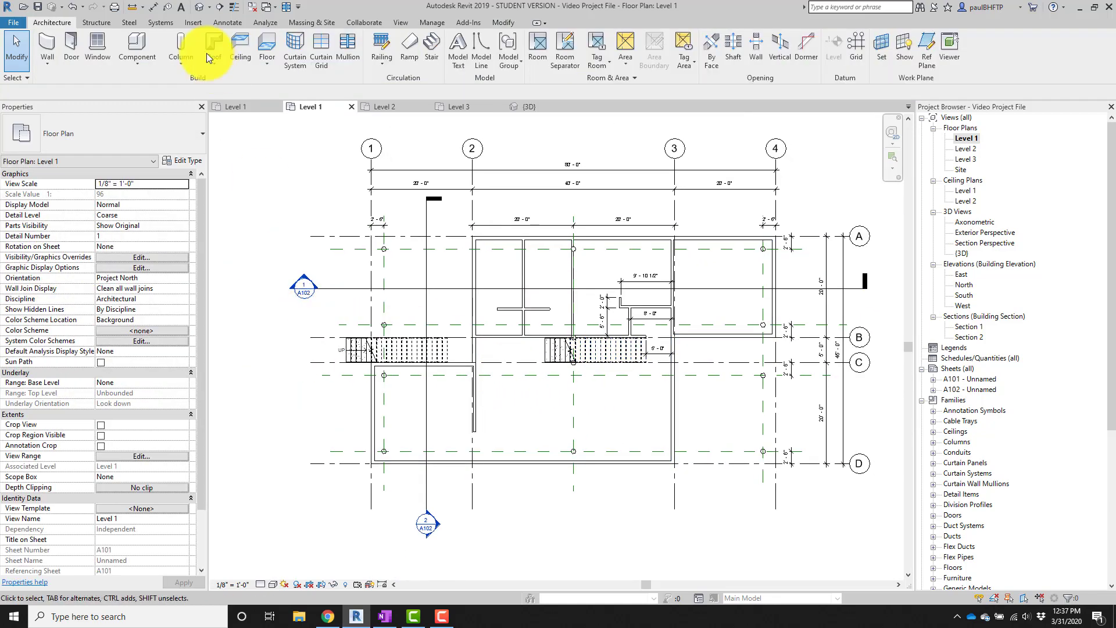
Start a new building section in the Level 1 floor plan.
{"action": "left_click", "coordinate": [220, 8]}
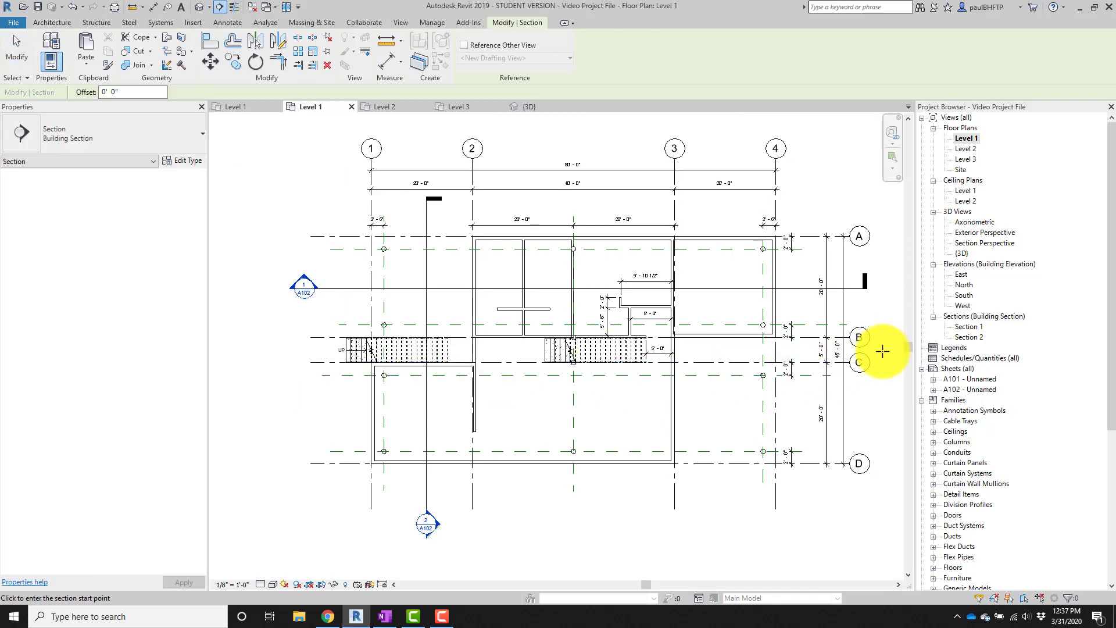
Draw a section line through both stairs between grids B and C, and open its view to inspect the stairs.
{"action": "left_click", "coordinate": [880, 352]}
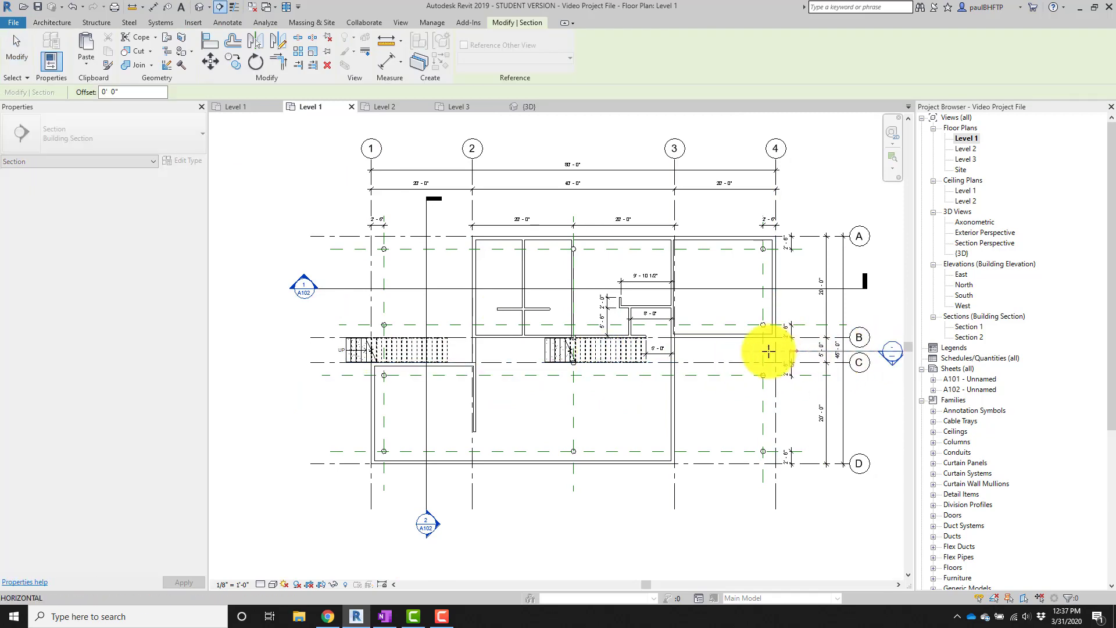
{"action": "left_click", "coordinate": [288, 351]}
{"action": "double_click", "coordinate": [891, 358]}
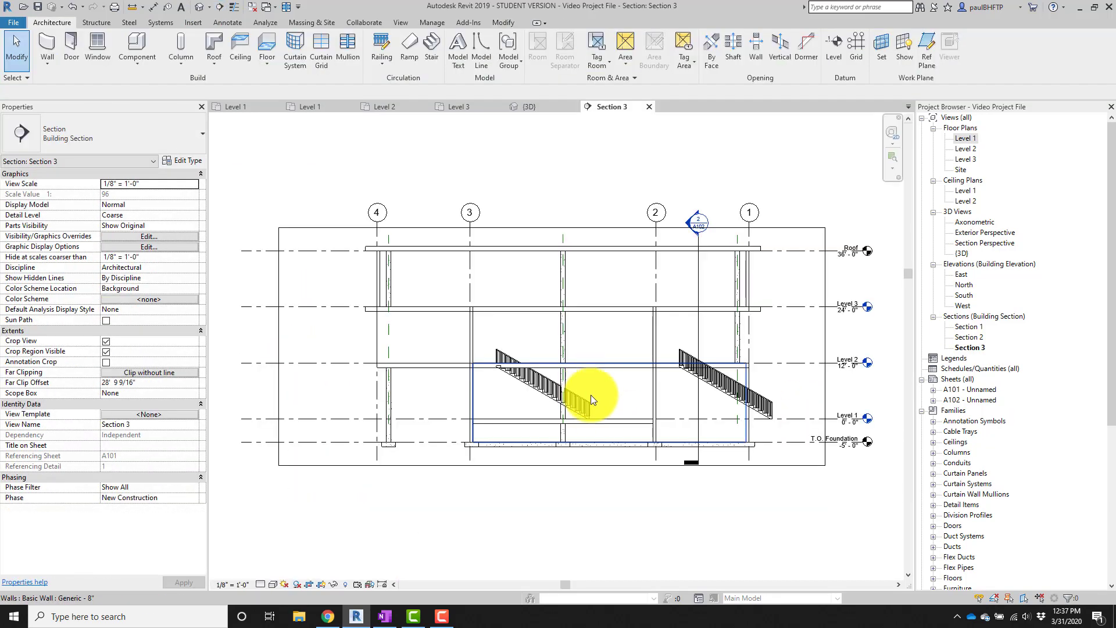
{"action": "scroll", "coordinate": [704, 416], "scroll_direction": "up", "scroll_amount": 3}
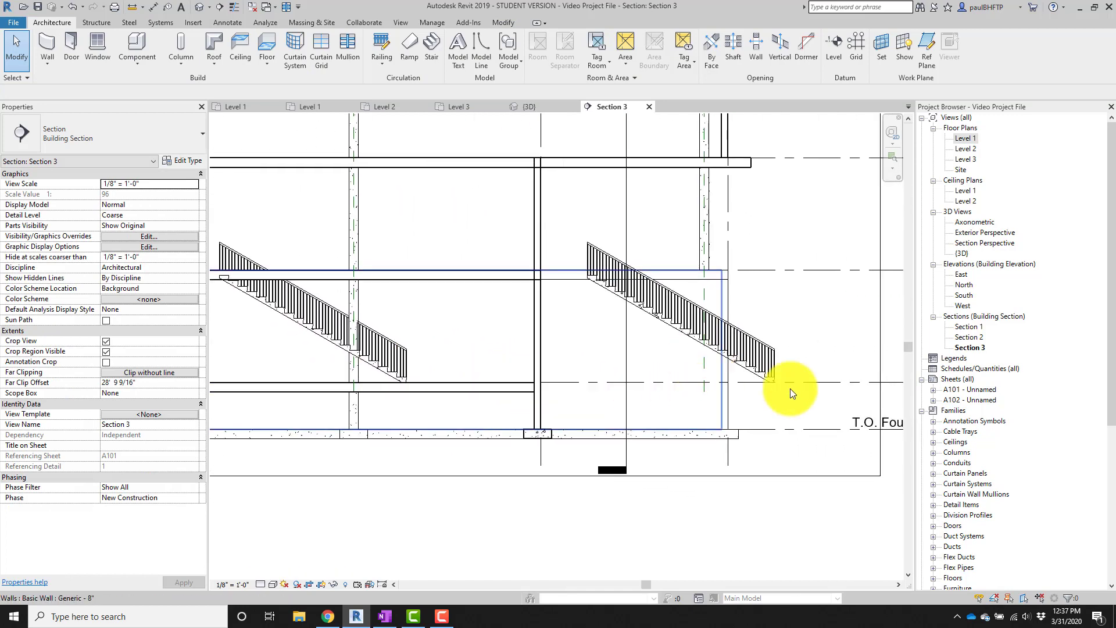
{"action": "middle_click_drag", "start_coordinate": [804, 385], "coordinate": [618, 389]}
{"action": "middle_click_drag", "start_coordinate": [596, 329], "coordinate": [758, 350]}
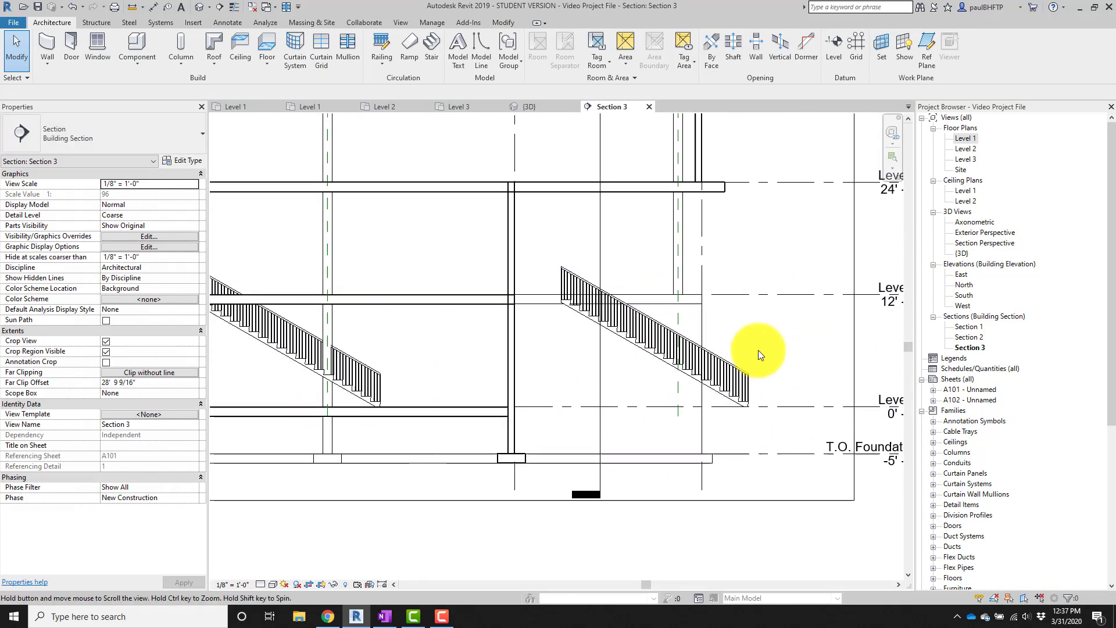
{"action": "scroll", "coordinate": [539, 361], "scroll_direction": "down", "scroll_amount": 4}
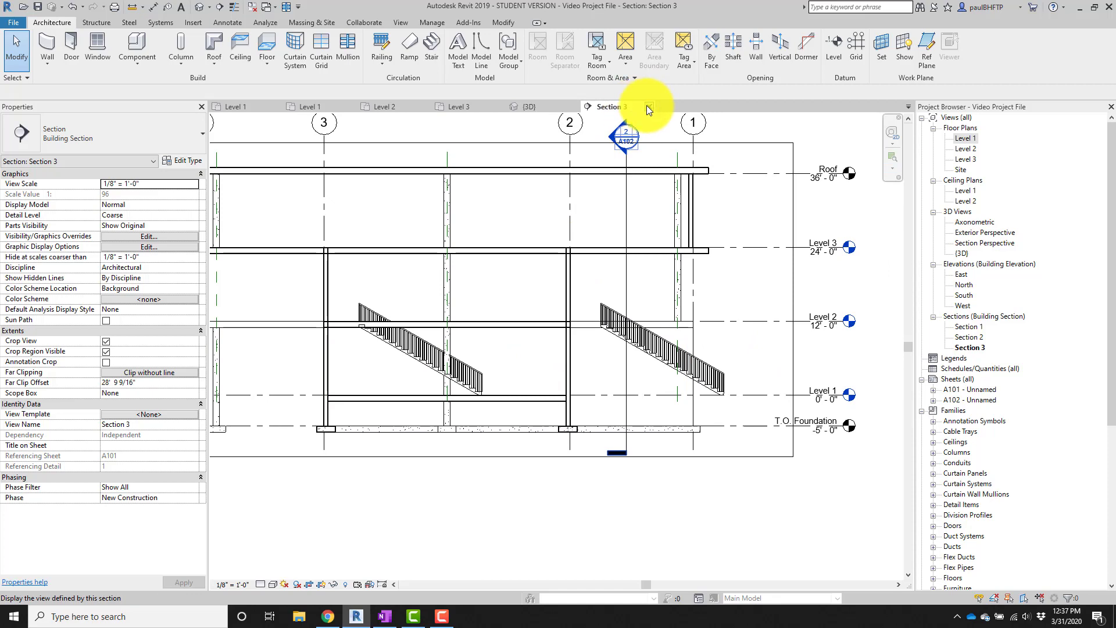
Close the section view and delete its section line between grids B and C from the Level 1 plan.
{"action": "left_click", "coordinate": [649, 109]}
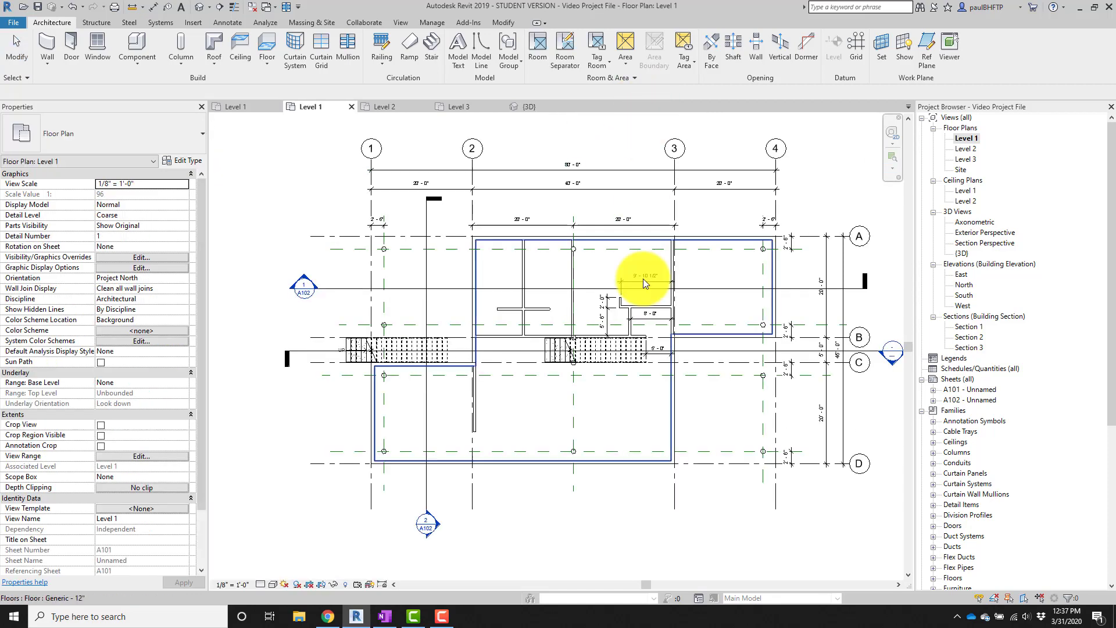
{"action": "left_click", "coordinate": [741, 349]}
{"action": "key", "text": "Delete"}
{"action": "left_click", "coordinate": [605, 348]}
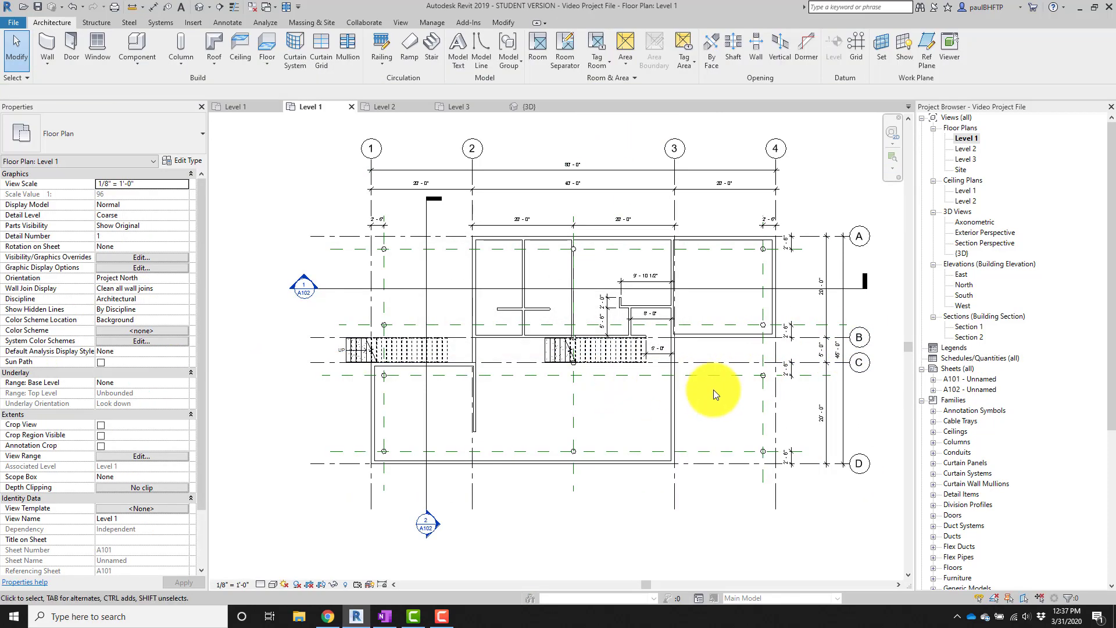
{"action": "middle_click_drag", "start_coordinate": [714, 390], "coordinate": [692, 398]}
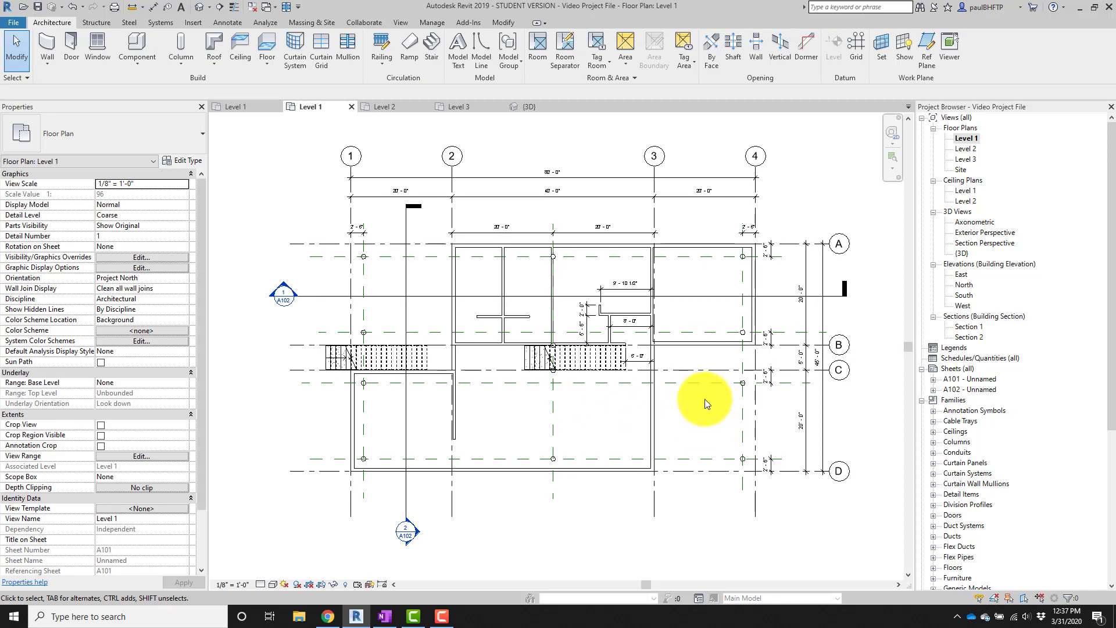
Open the Level 2 floor plan and examine the walled stair enclosure next to the corridor.
{"action": "left_click", "coordinate": [388, 107]}
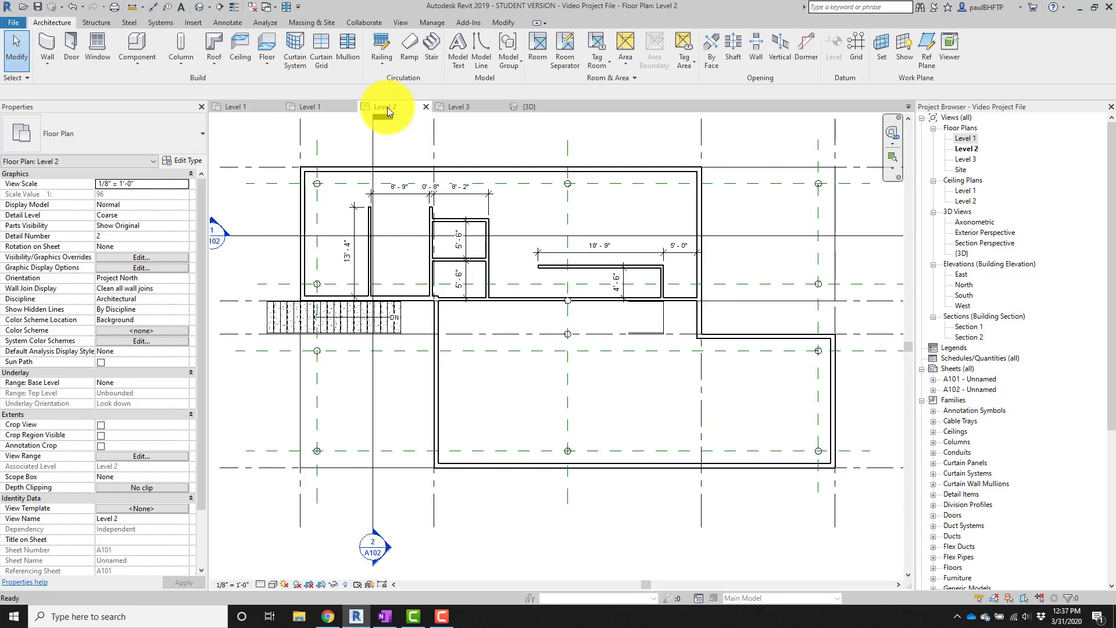
{"action": "scroll", "coordinate": [565, 295], "scroll_direction": "up", "scroll_amount": 1}
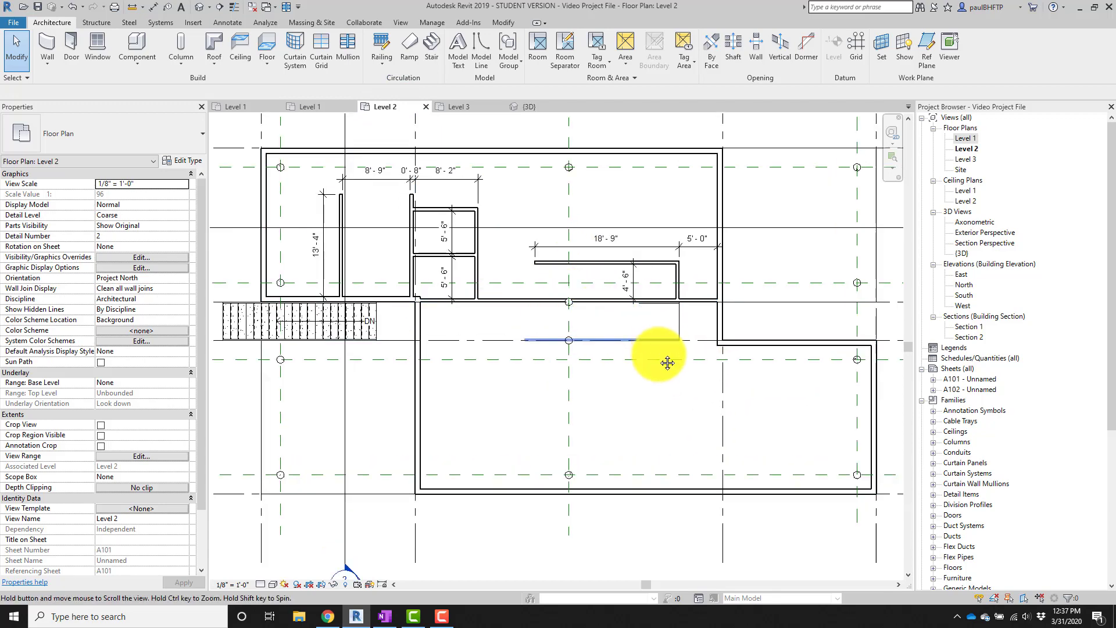
{"action": "middle_click_drag", "start_coordinate": [668, 364], "coordinate": [675, 382]}
{"action": "scroll", "coordinate": [675, 383], "scroll_direction": "down", "scroll_amount": 1}
{"action": "scroll", "coordinate": [605, 443], "scroll_direction": "up", "scroll_amount": 1}
{"action": "mouse_move", "coordinate": [616, 455]}
{"action": "middle_mouse_down"}
{"action": "mouse_move", "coordinate": [636, 476]}
{"action": "mouse_move", "coordinate": [619, 473]}
{"action": "middle_mouse_up"}
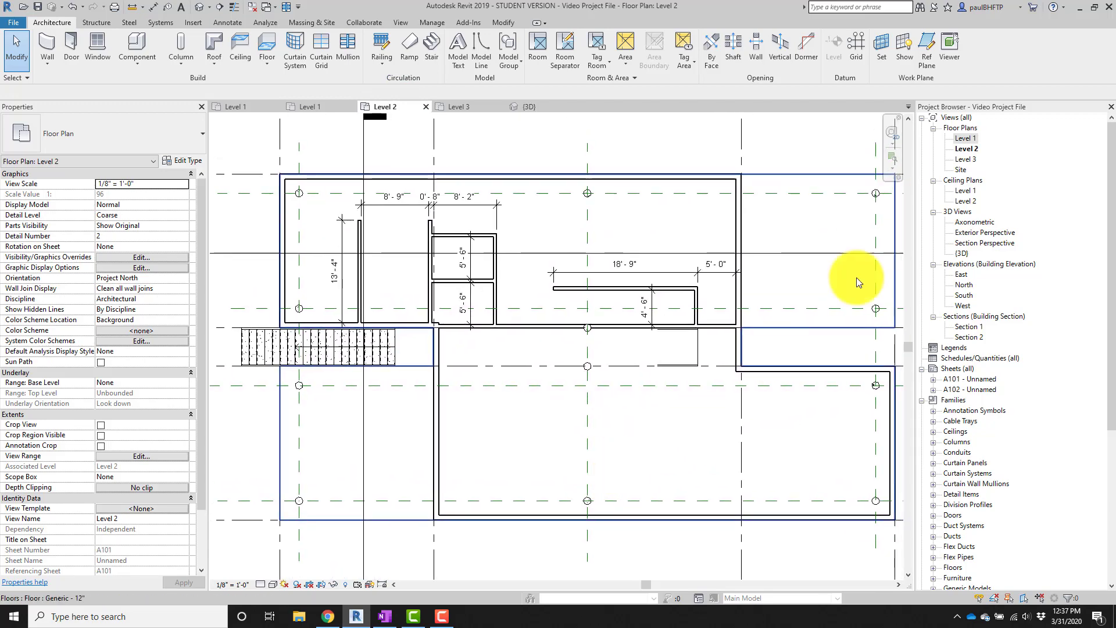
{"action": "double_click", "coordinate": [966, 149]}
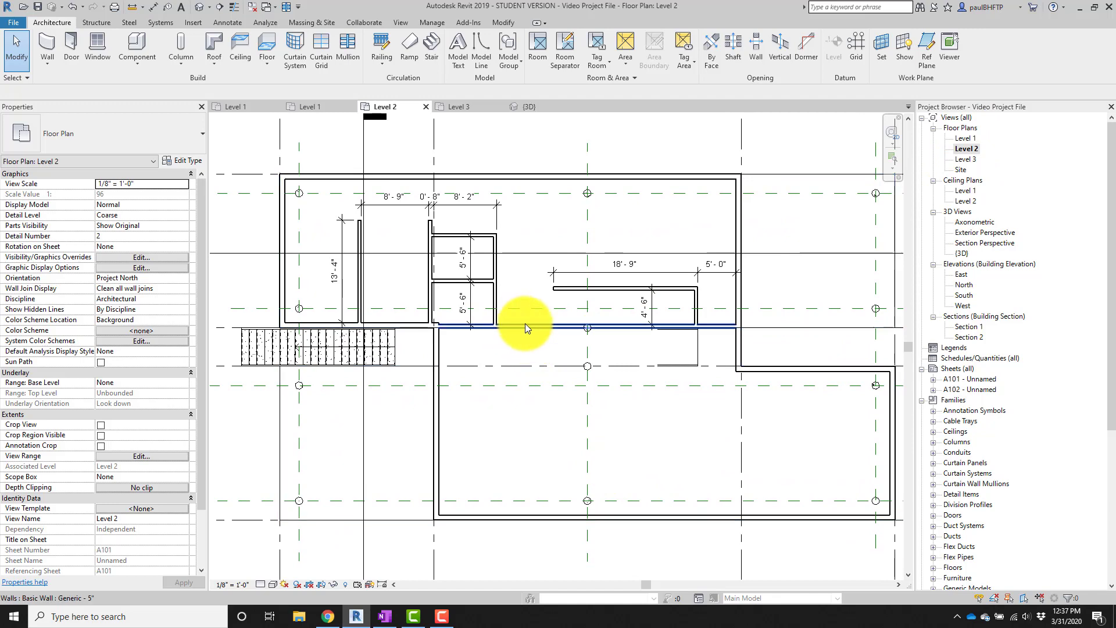
{"action": "scroll", "coordinate": [599, 315], "scroll_direction": "up", "scroll_amount": 2}
{"action": "middle_click_drag", "start_coordinate": [605, 328], "coordinate": [599, 337]}
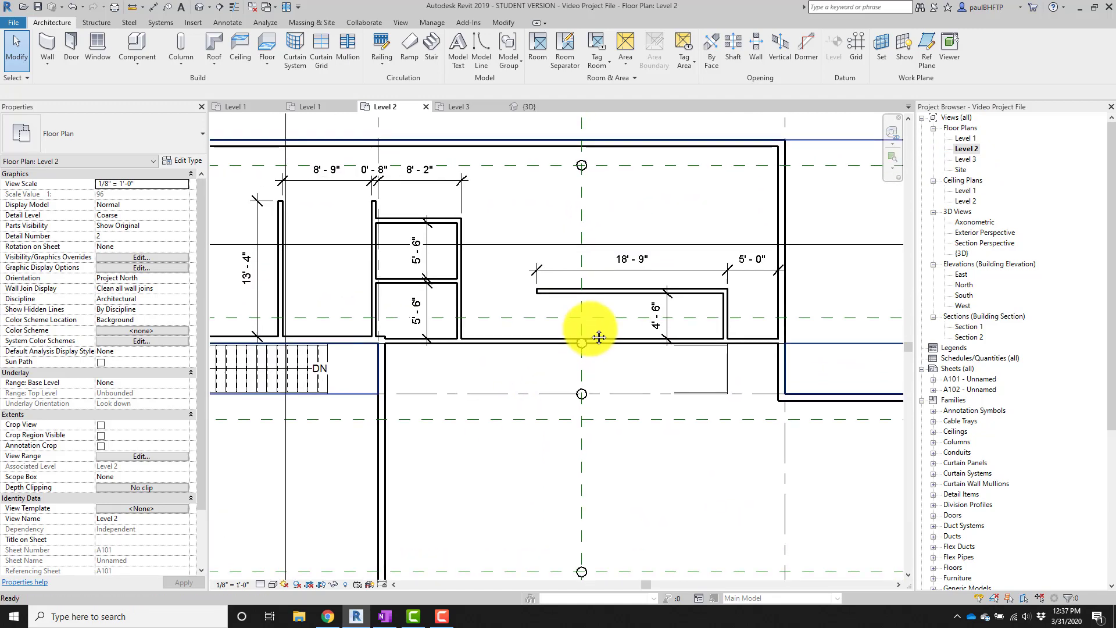
{"action": "scroll", "coordinate": [506, 324], "scroll_direction": "up", "scroll_amount": 2}
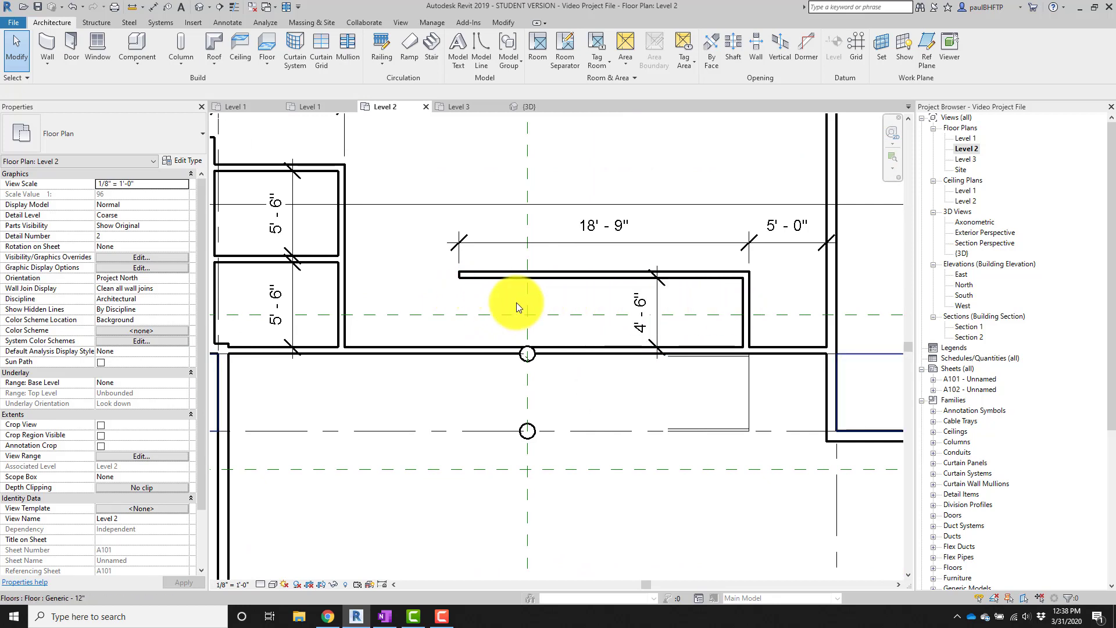
Sketch a straight 21-riser cast-in-place stair run 20' - 0" long inside the Level 2 enclosure, rising to Level 3.
{"action": "left_click", "coordinate": [431, 50]}
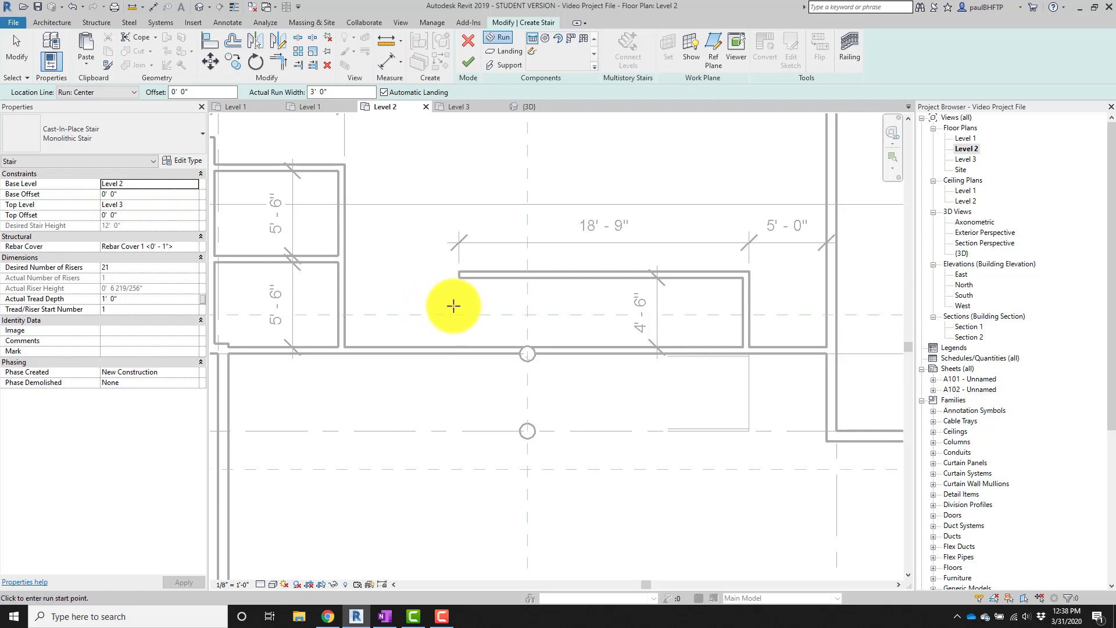
{"action": "left_click", "coordinate": [425, 302]}
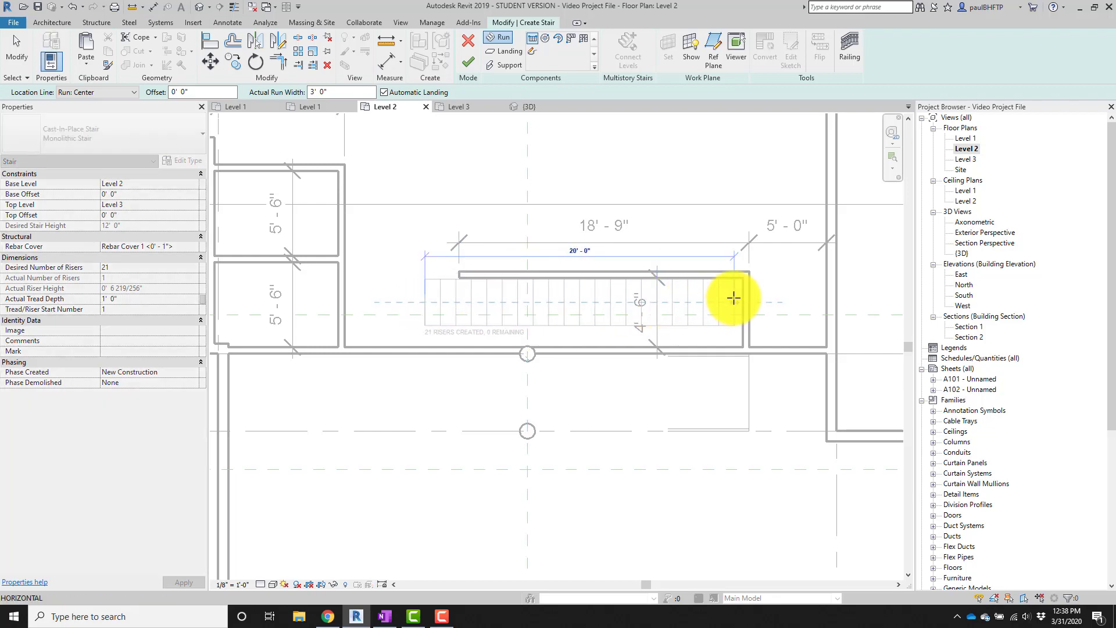
{"action": "scroll", "coordinate": [512, 308], "scroll_direction": "up", "scroll_amount": 2}
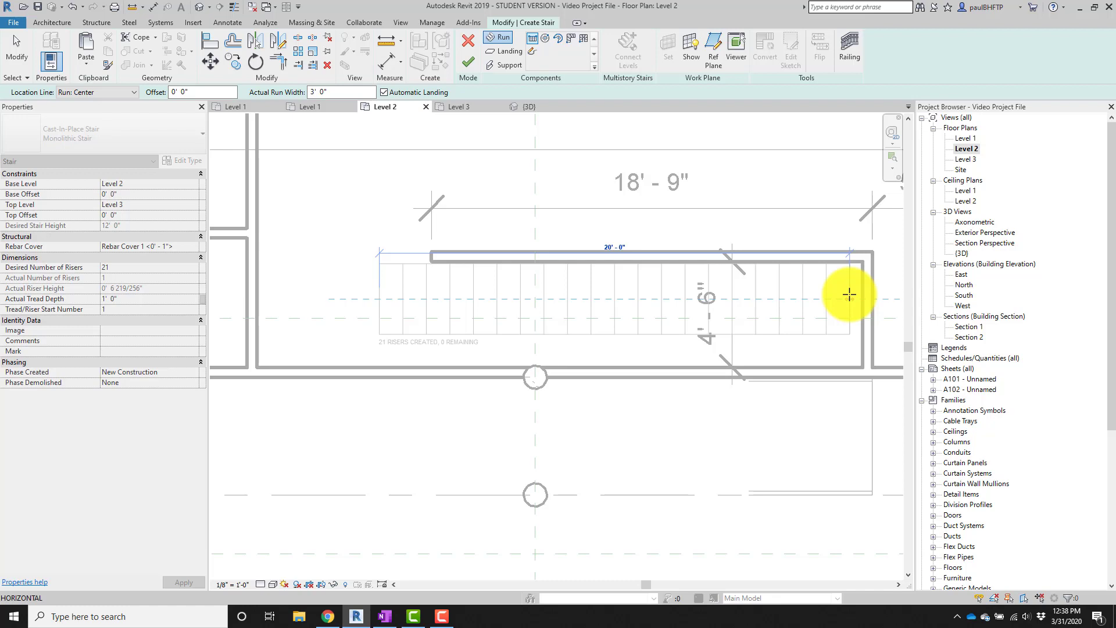
{"action": "left_click", "coordinate": [849, 295]}
{"action": "key", "text": "Escape"}
{"action": "middle_click_drag", "start_coordinate": [740, 352], "coordinate": [714, 388]}
{"action": "scroll", "coordinate": [719, 364], "scroll_direction": "down", "scroll_amount": 2}
{"action": "scroll", "coordinate": [671, 356], "scroll_direction": "up", "scroll_amount": 1}
{"action": "scroll", "coordinate": [716, 377], "scroll_direction": "down", "scroll_amount": 1}
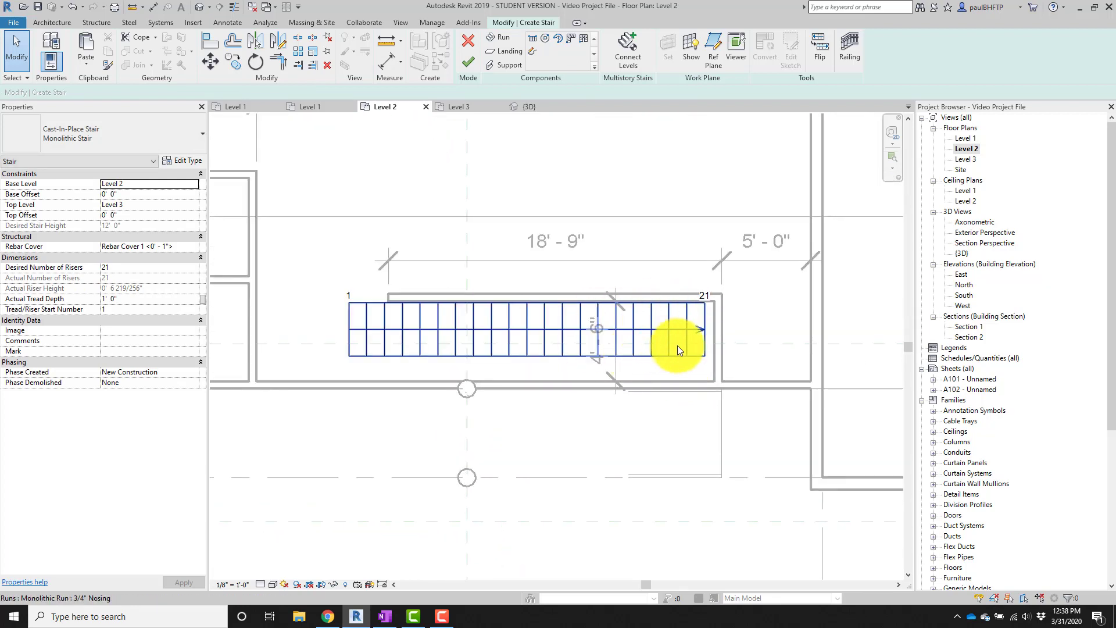
{"action": "middle_click_drag", "start_coordinate": [675, 336], "coordinate": [673, 352]}
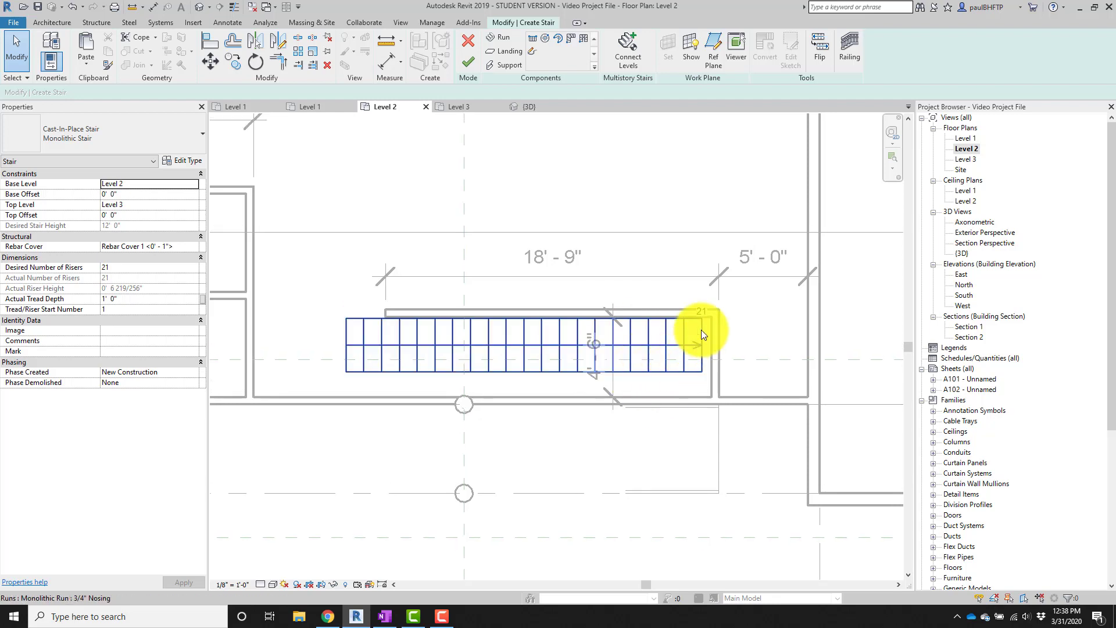
Open the run's width dimension for editing and finish the stair.
{"action": "left_click", "coordinate": [643, 343]}
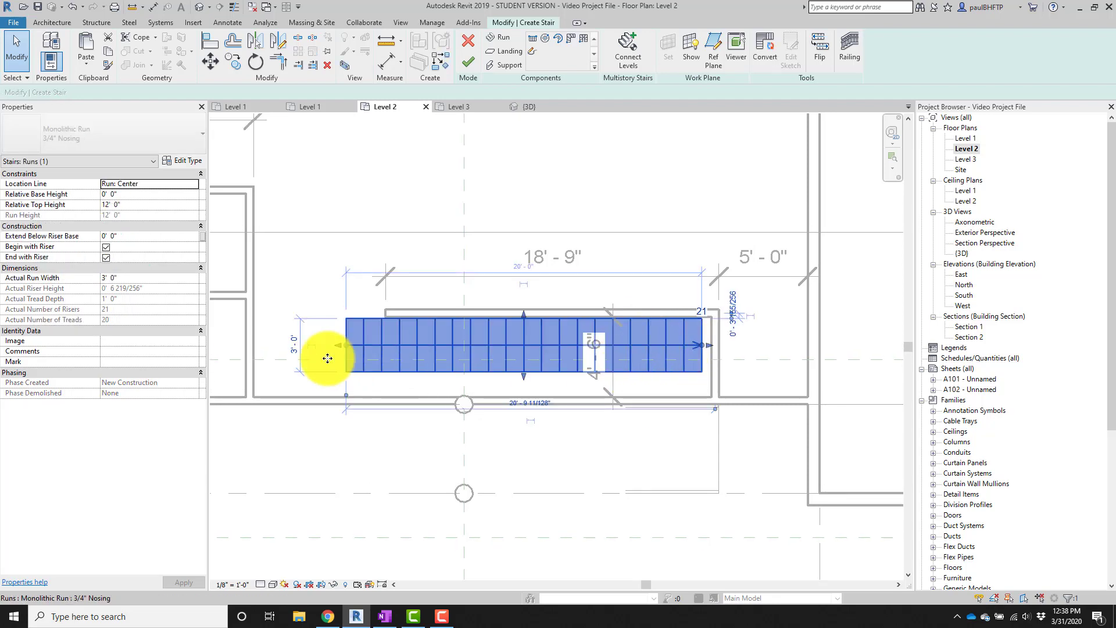
{"action": "left_click", "coordinate": [293, 343]}
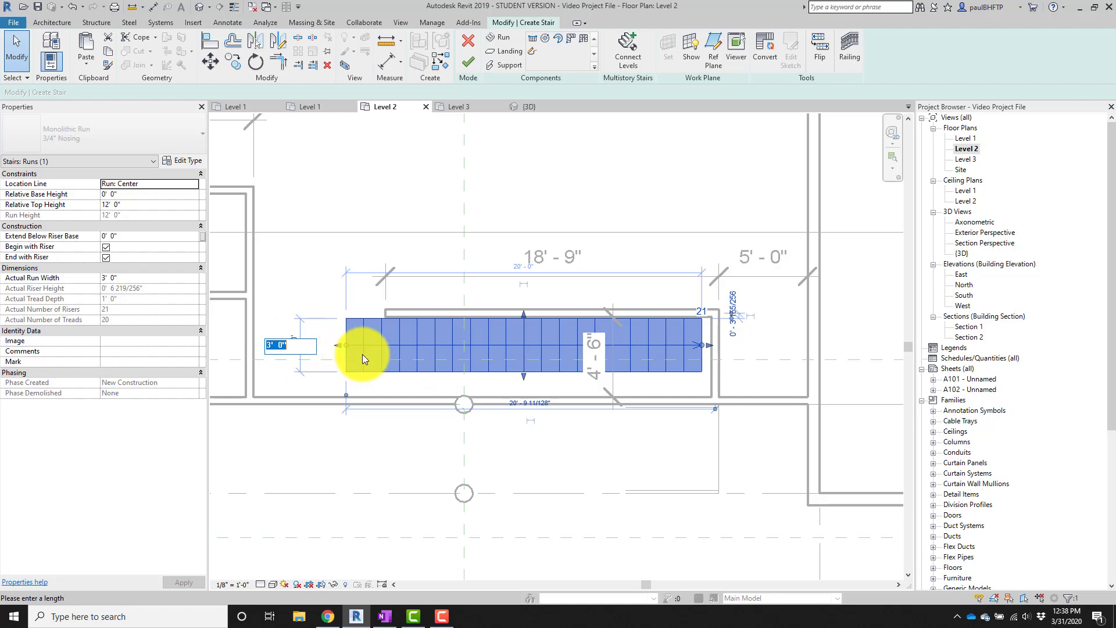
{"action": "left_click", "coordinate": [470, 67]}
{"action": "scroll", "coordinate": [513, 348], "scroll_direction": "up", "scroll_amount": 4}
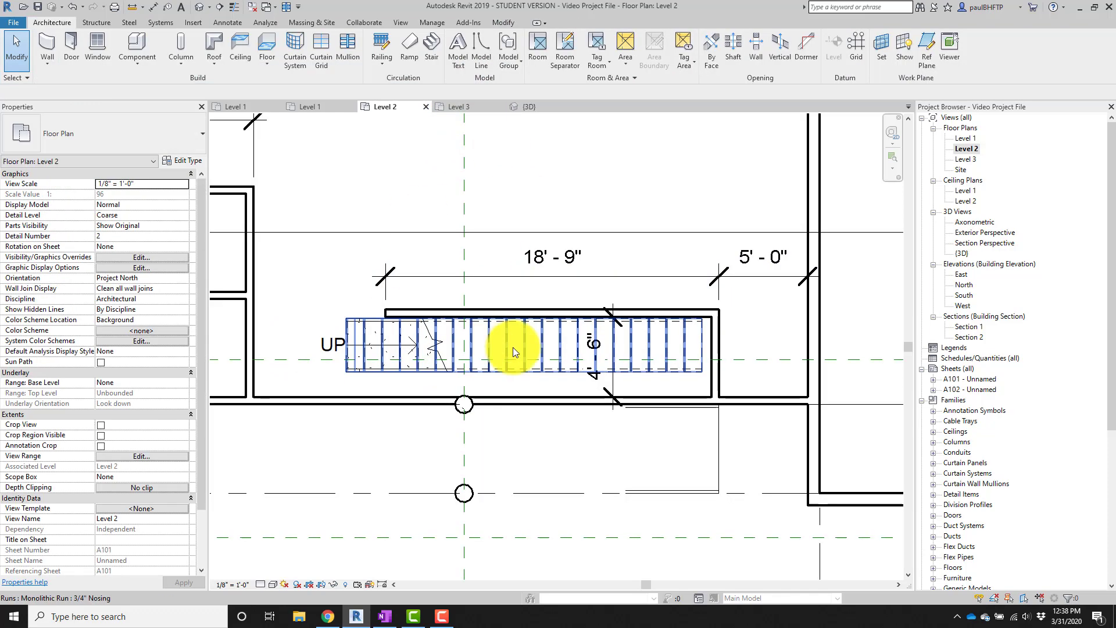
{"action": "scroll", "coordinate": [586, 396], "scroll_direction": "up", "scroll_amount": 1}
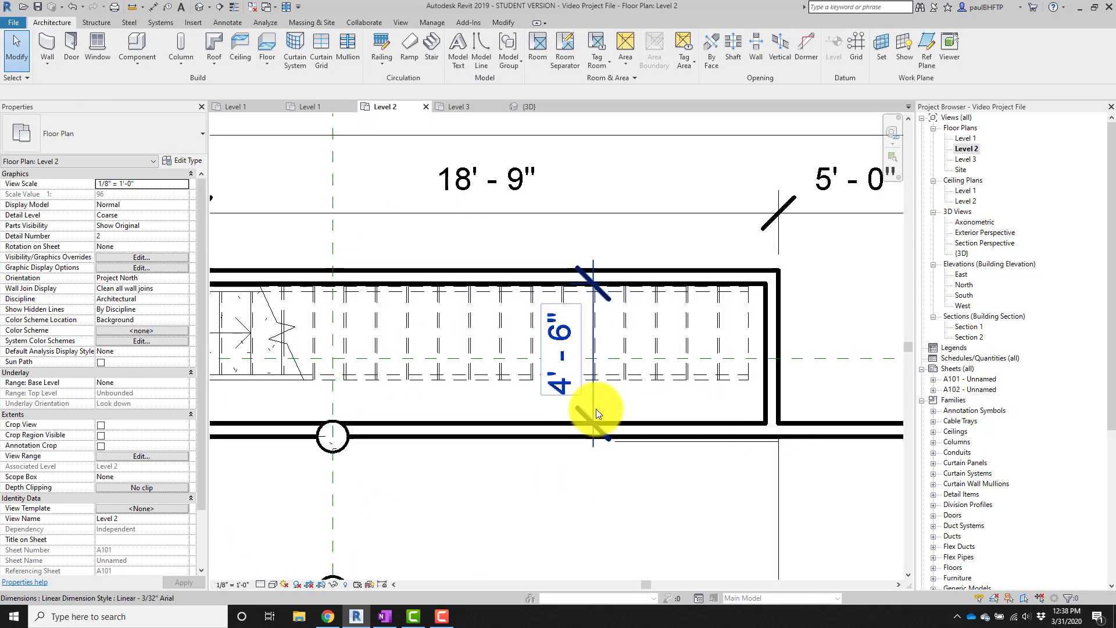
{"action": "left_click", "coordinate": [550, 324]}
{"action": "left_click", "coordinate": [678, 340]}
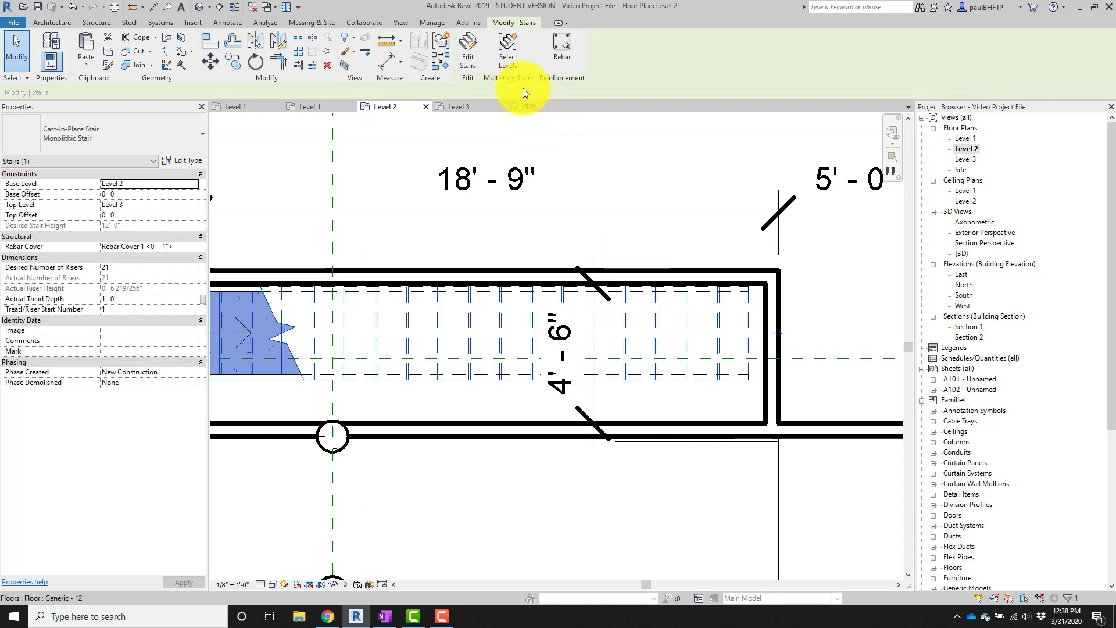
{"action": "scroll", "coordinate": [603, 199], "scroll_direction": "down", "scroll_amount": 1}
{"action": "middle_click_drag", "start_coordinate": [602, 199], "coordinate": [679, 231]}
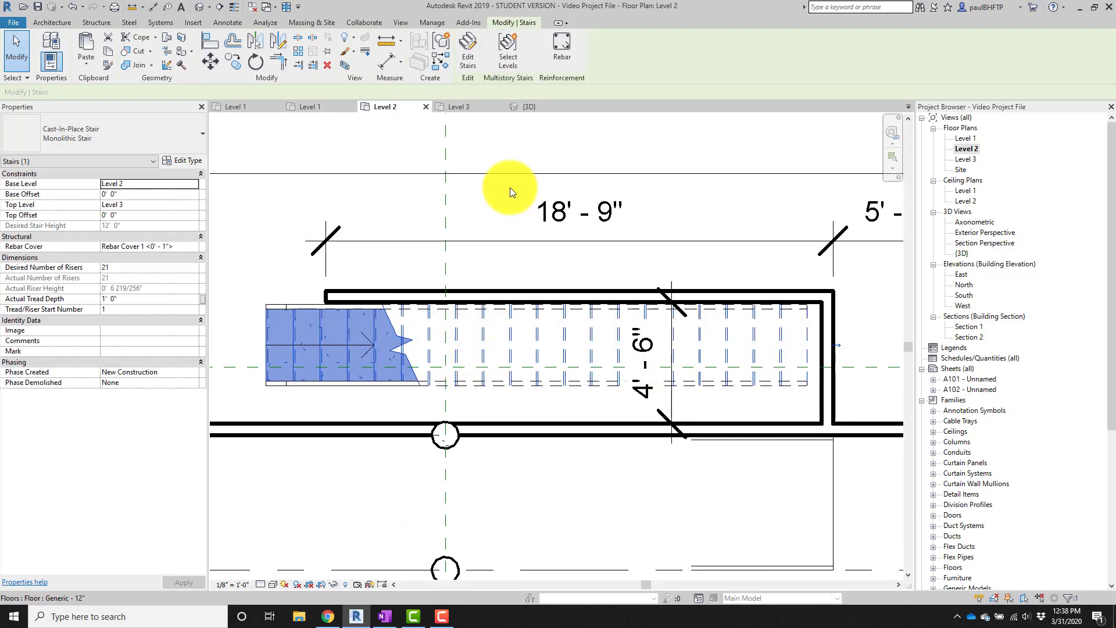
{"action": "left_click", "coordinate": [395, 240]}
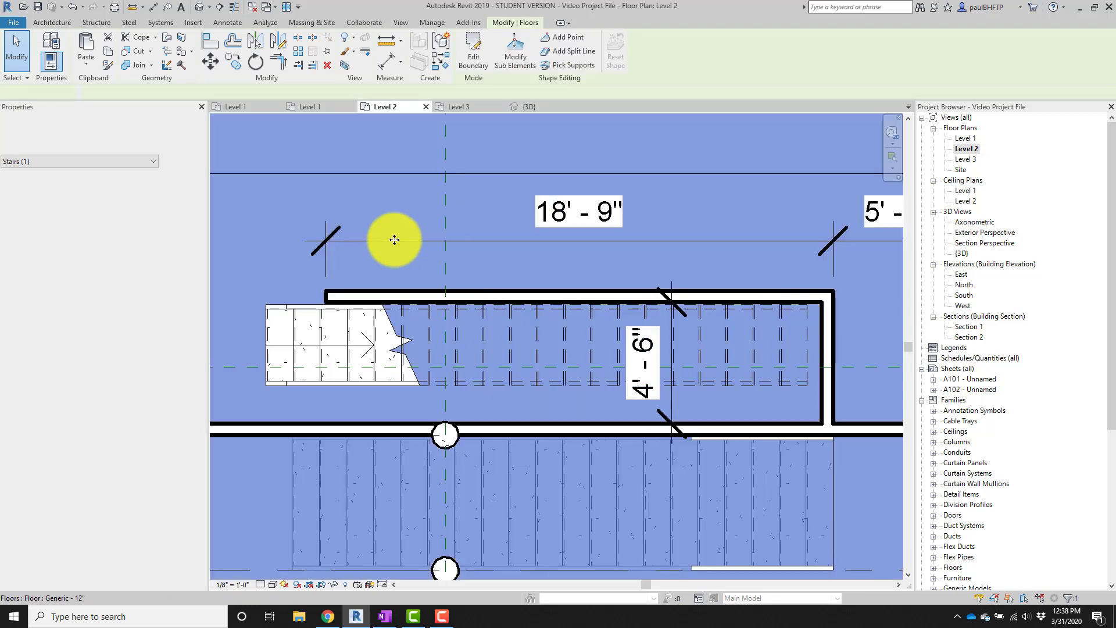
{"action": "key", "text": "Escape"}
{"action": "scroll", "coordinate": [430, 342], "scroll_direction": "down", "scroll_amount": 1}
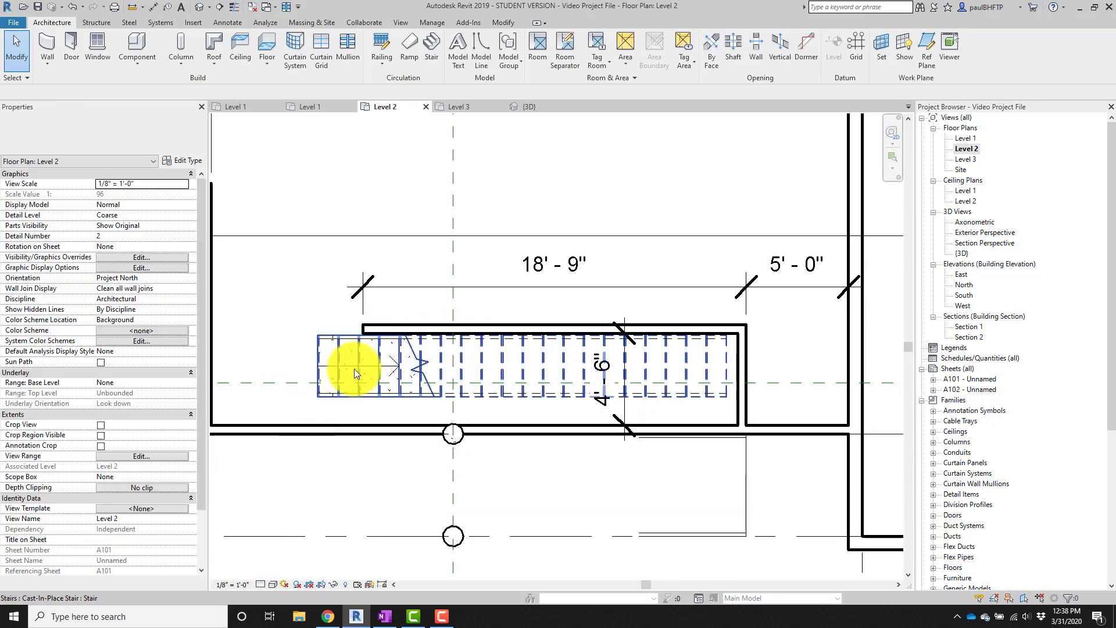
Edit the new Level 2 stair, set its run width to 4' - 6" and finish the edit.
{"action": "left_click", "coordinate": [361, 360]}
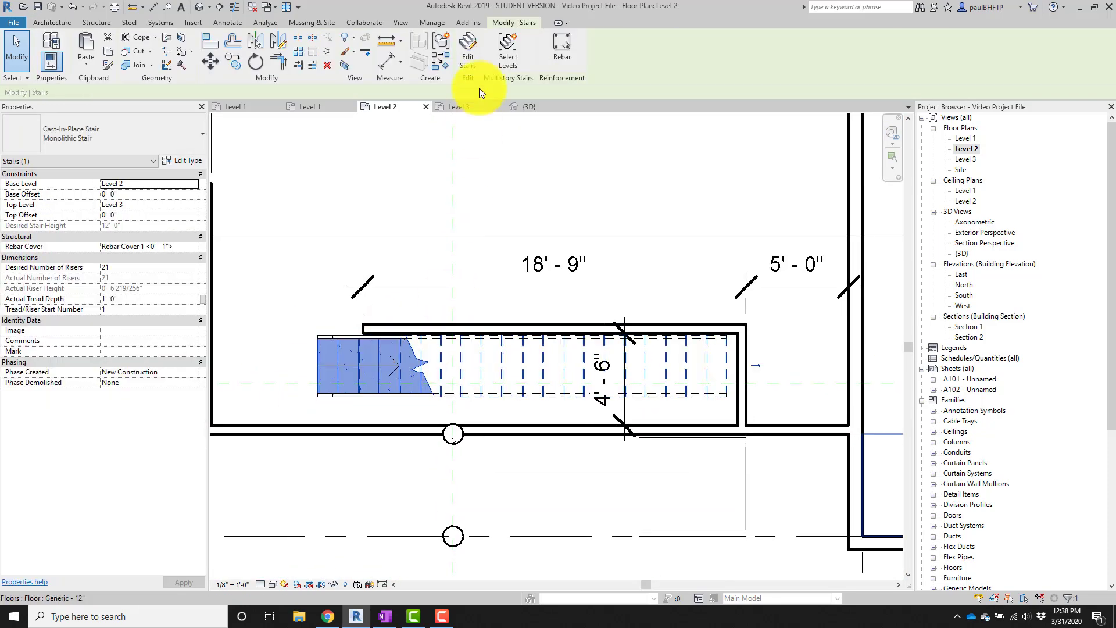
{"action": "left_click", "coordinate": [472, 50]}
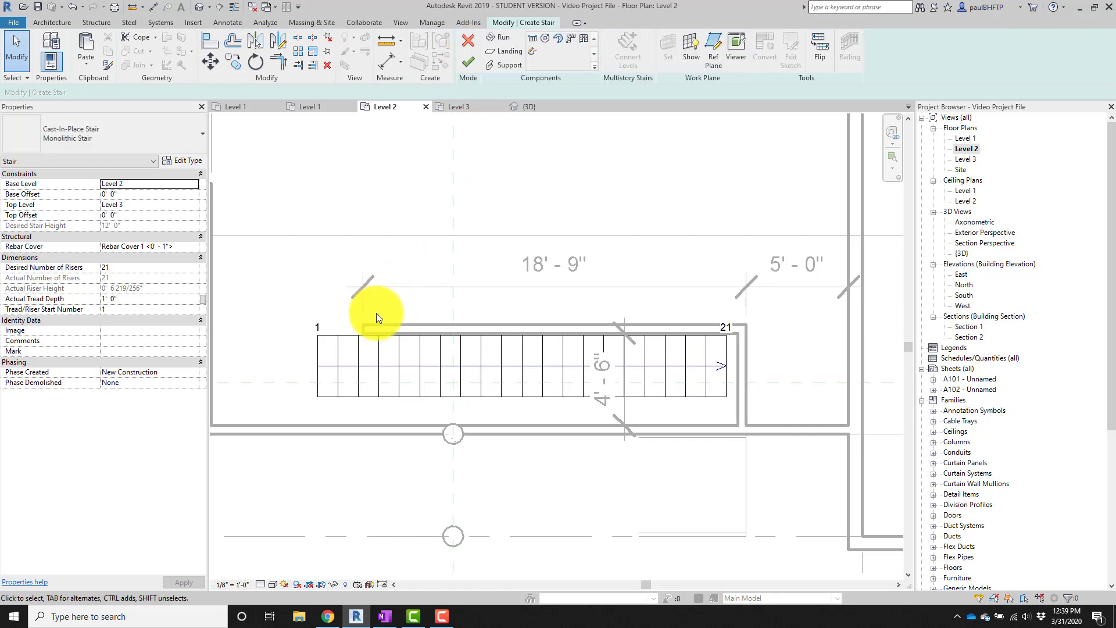
{"action": "left_click", "coordinate": [375, 361]}
{"action": "left_click", "coordinate": [262, 372]}
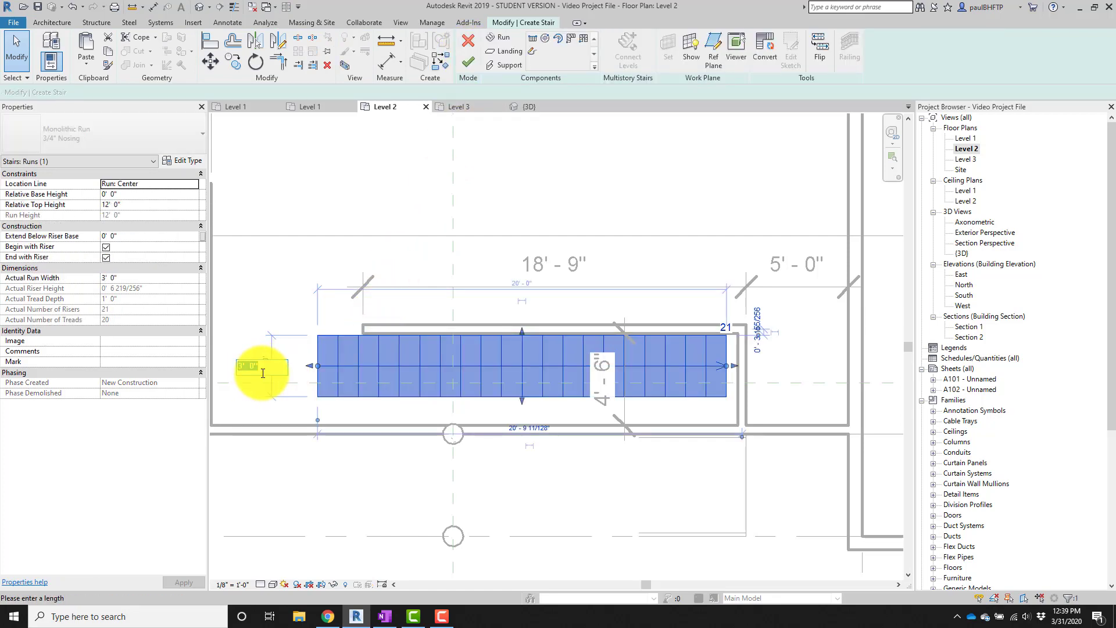
{"action": "type", "text": "4 6"}
{"action": "key", "text": "Return"}
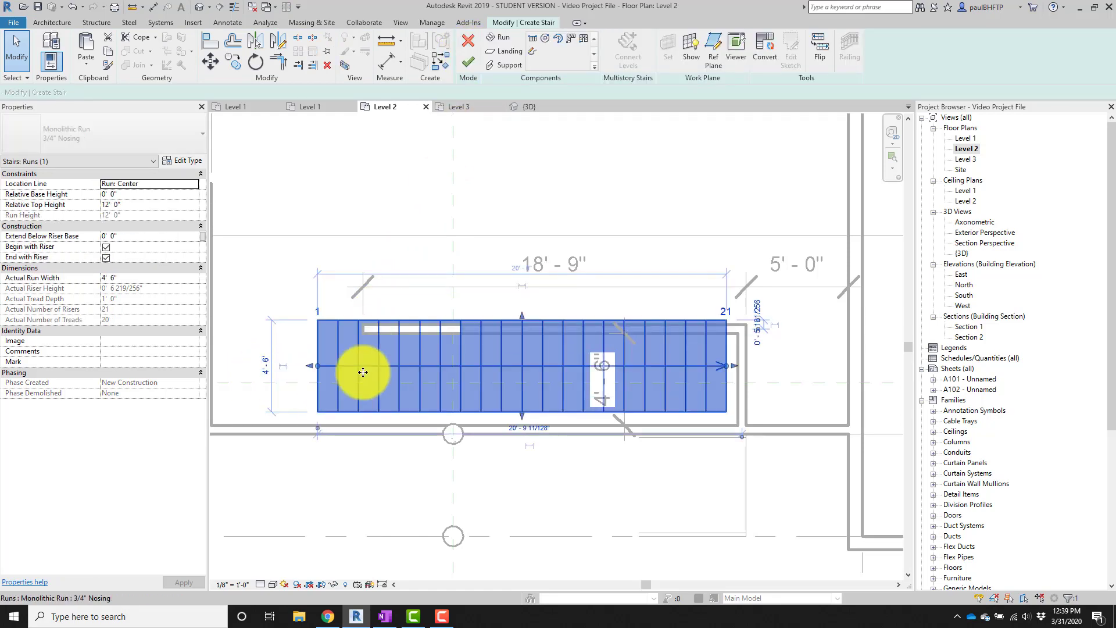
{"action": "left_click", "coordinate": [470, 61]}
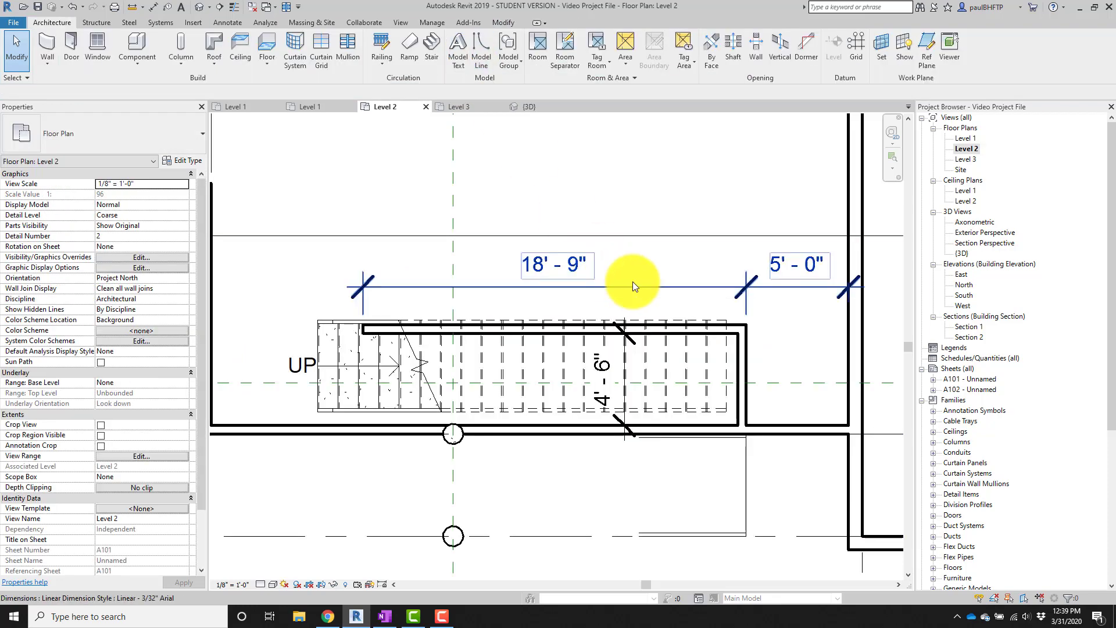
Move the stair from its lower end corner straight down to the inner face of the enclosure's lower wall.
{"action": "scroll", "coordinate": [748, 365], "scroll_direction": "up", "scroll_amount": 2}
{"action": "left_click", "coordinate": [738, 372]}
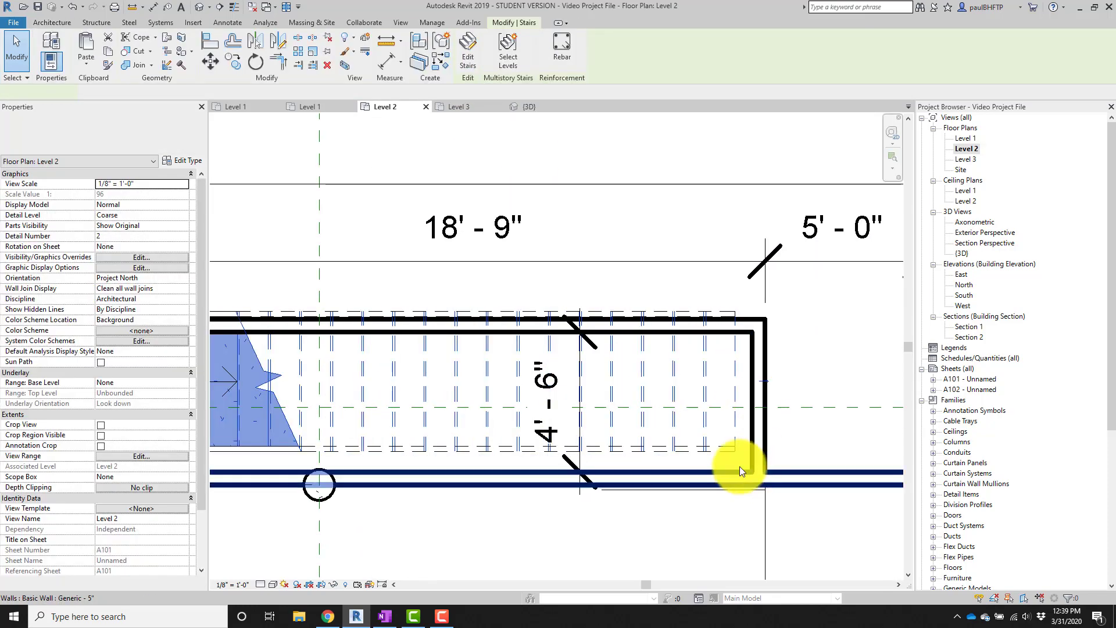
{"action": "scroll", "coordinate": [730, 454], "scroll_direction": "up", "scroll_amount": 2}
{"action": "middle_click_drag", "start_coordinate": [730, 454], "coordinate": [662, 355]}
{"action": "key", "text": "m"}
{"action": "key", "text": "v"}
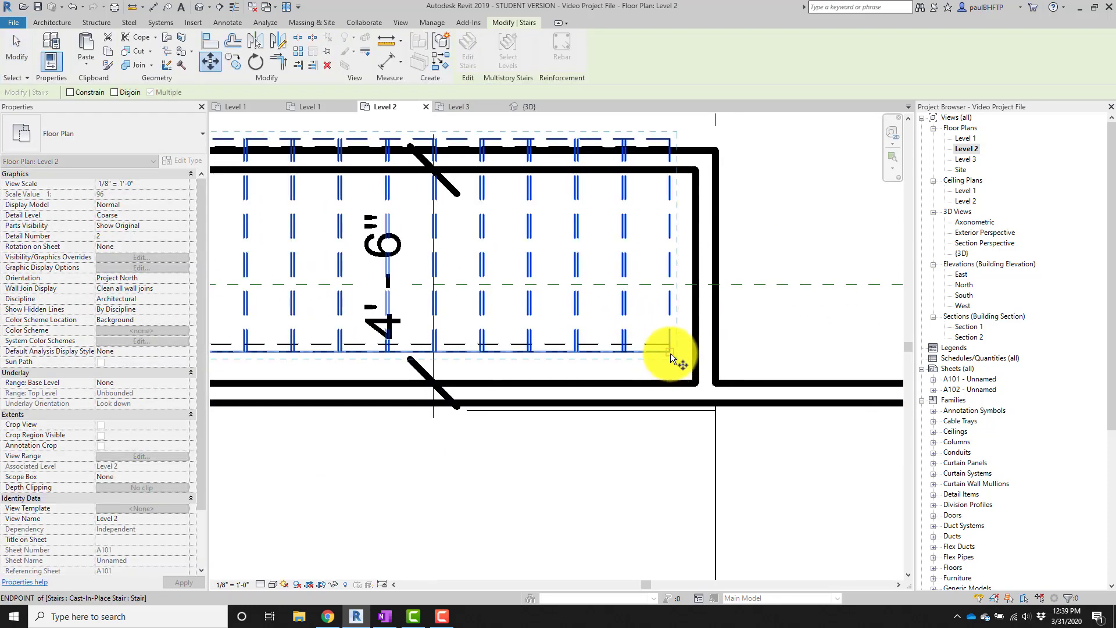
{"action": "left_click", "coordinate": [671, 352]}
{"action": "left_click", "coordinate": [668, 382]}
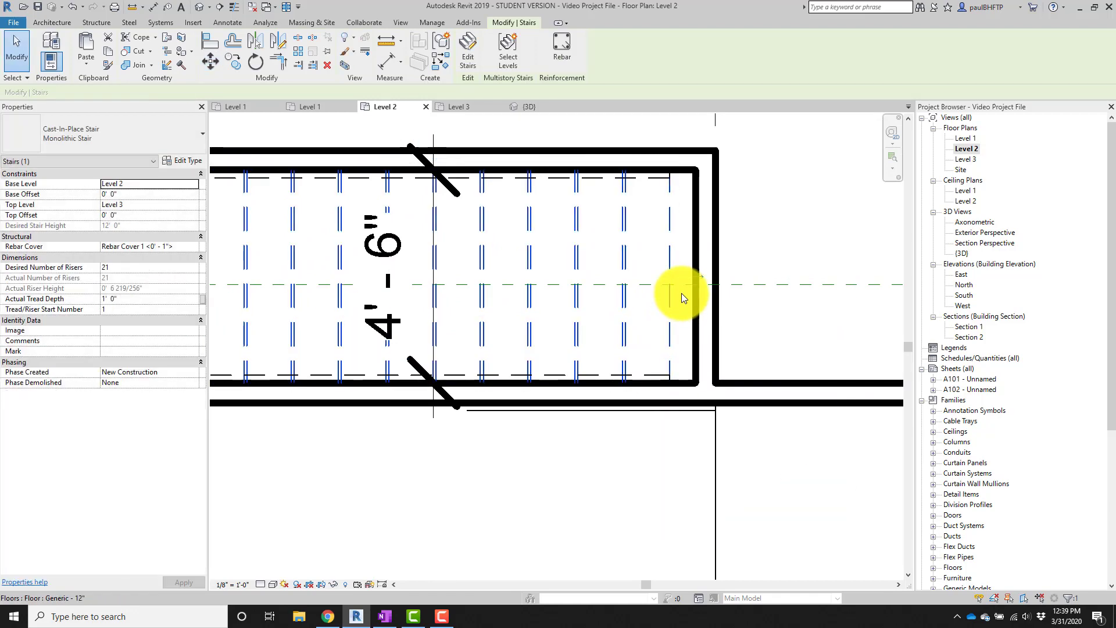
Move the straight stair horizontally so its last riser meets the inner face of the enclosure's end wall.
{"action": "key", "text": "m"}
{"action": "key", "text": "v"}
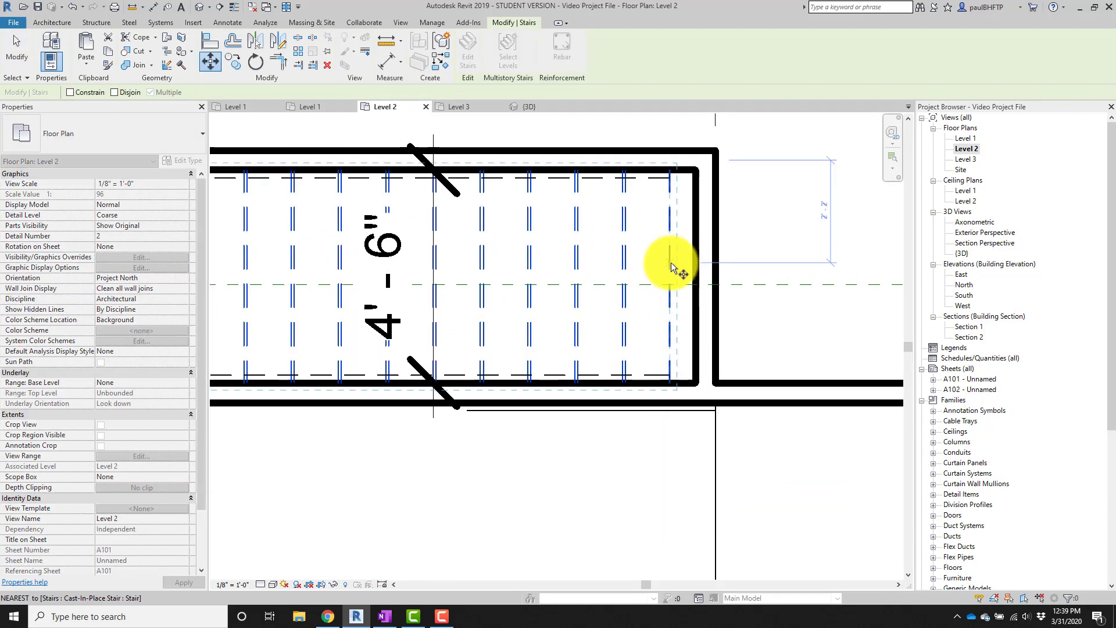
{"action": "left_click", "coordinate": [769, 308]}
{"action": "scroll", "coordinate": [770, 308], "scroll_direction": "down", "scroll_amount": 3}
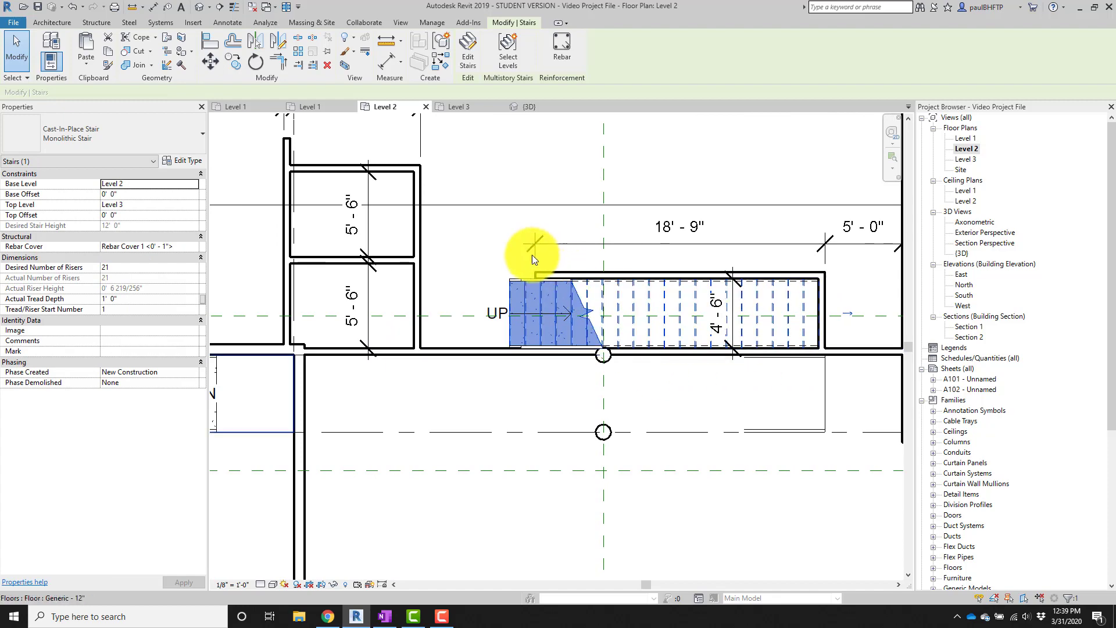
{"action": "scroll", "coordinate": [552, 273], "scroll_direction": "up", "scroll_amount": 4}
{"action": "key", "text": "Escape"}
Align the free end of the enclosure's upper wall with the first riser of the straight stair.
{"action": "scroll", "coordinate": [555, 302], "scroll_direction": "up", "scroll_amount": 3}
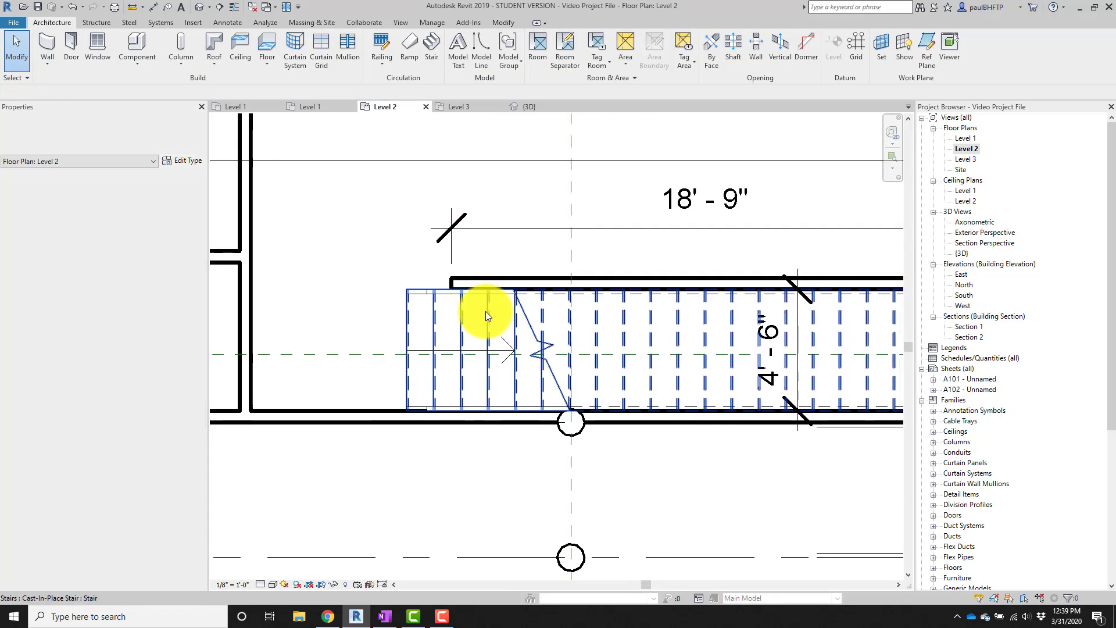
{"action": "left_click", "coordinate": [479, 284]}
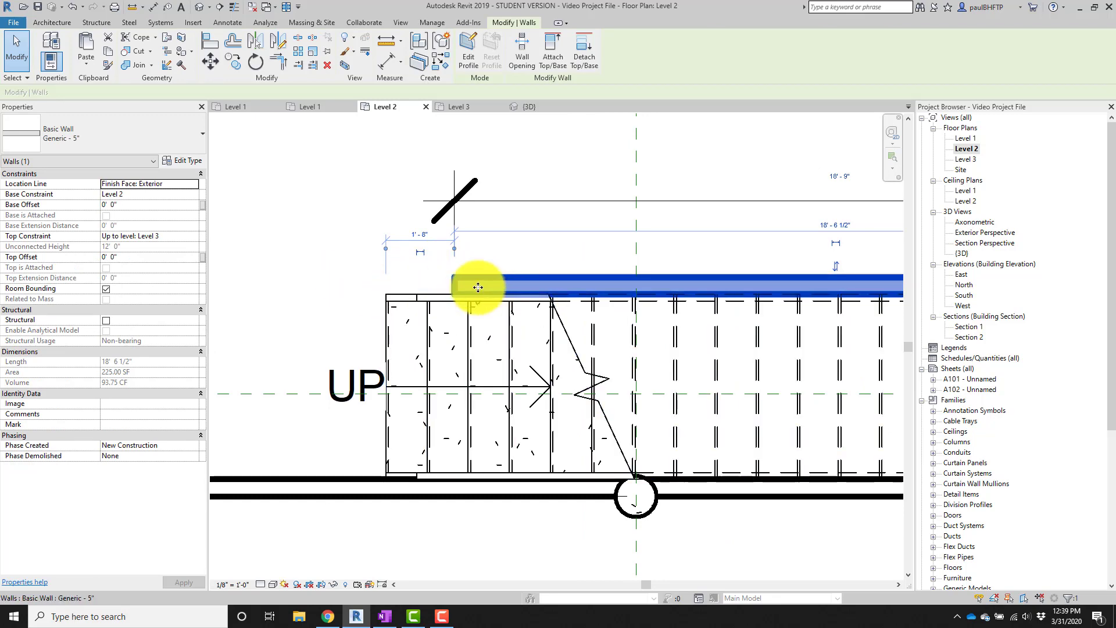
{"action": "key", "text": "a"}
{"action": "key", "text": "l"}
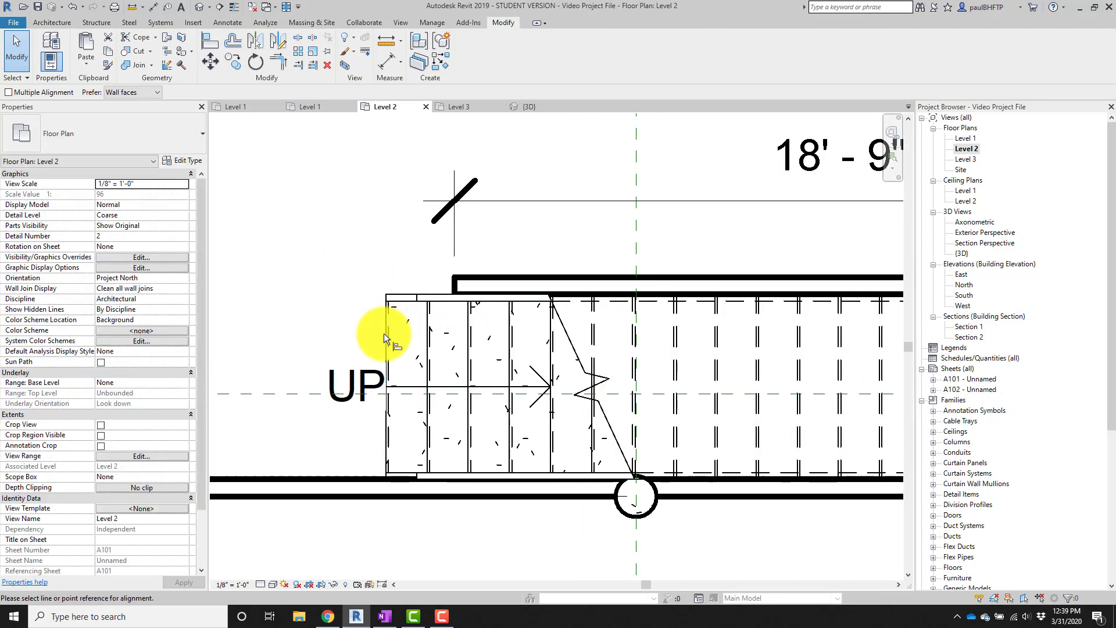
{"action": "left_click", "coordinate": [381, 337]}
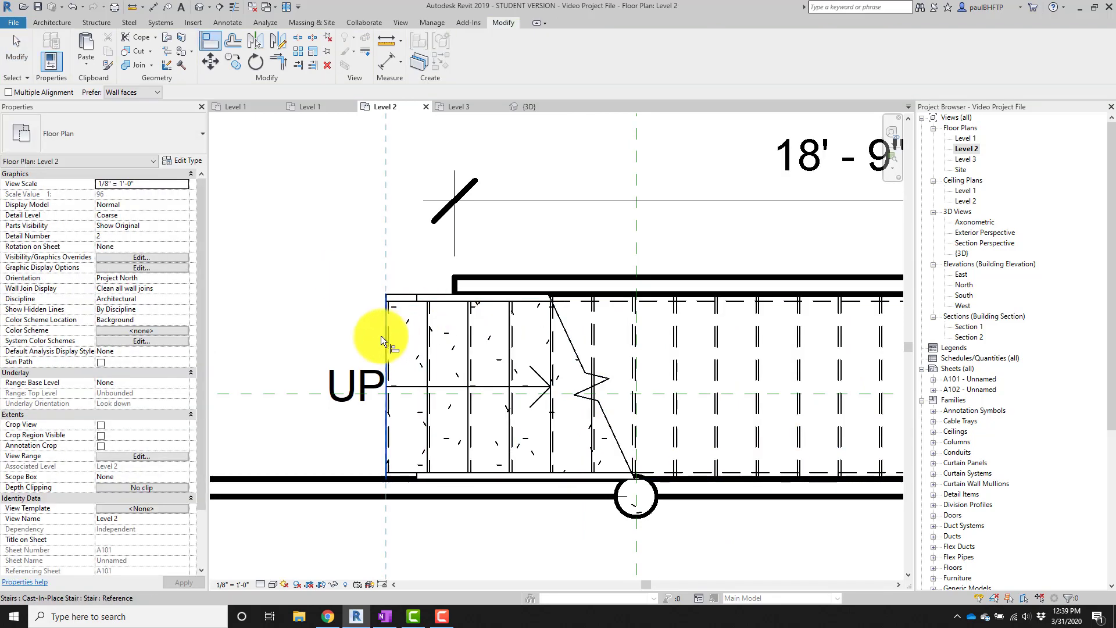
{"action": "left_click", "coordinate": [453, 285]}
{"action": "scroll", "coordinate": [415, 283], "scroll_direction": "down", "scroll_amount": 2}
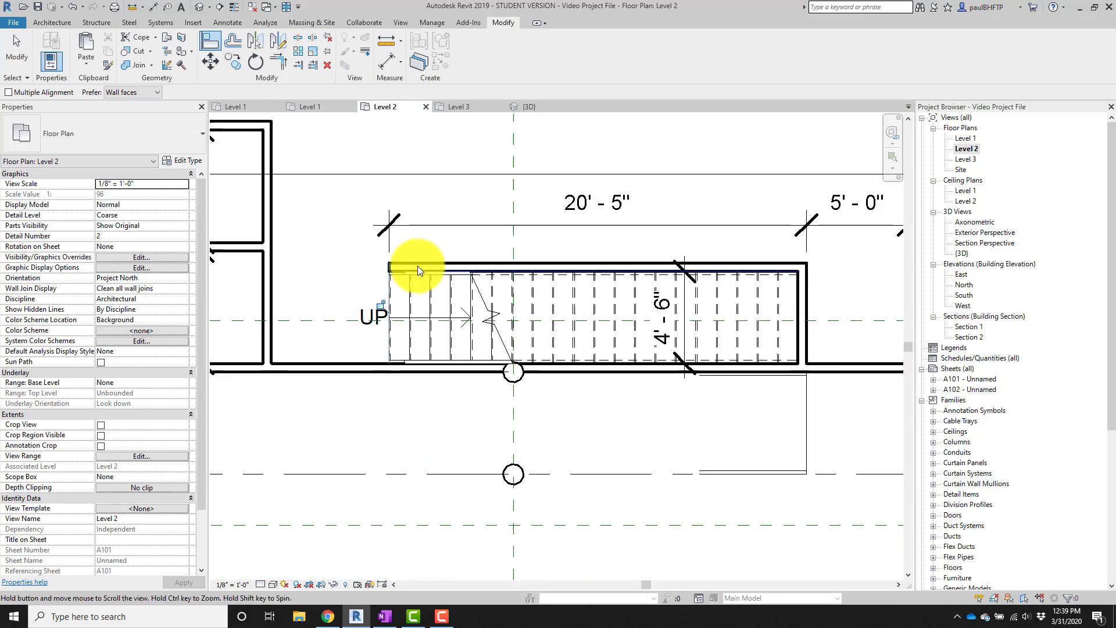
{"action": "key", "text": "Escape"}
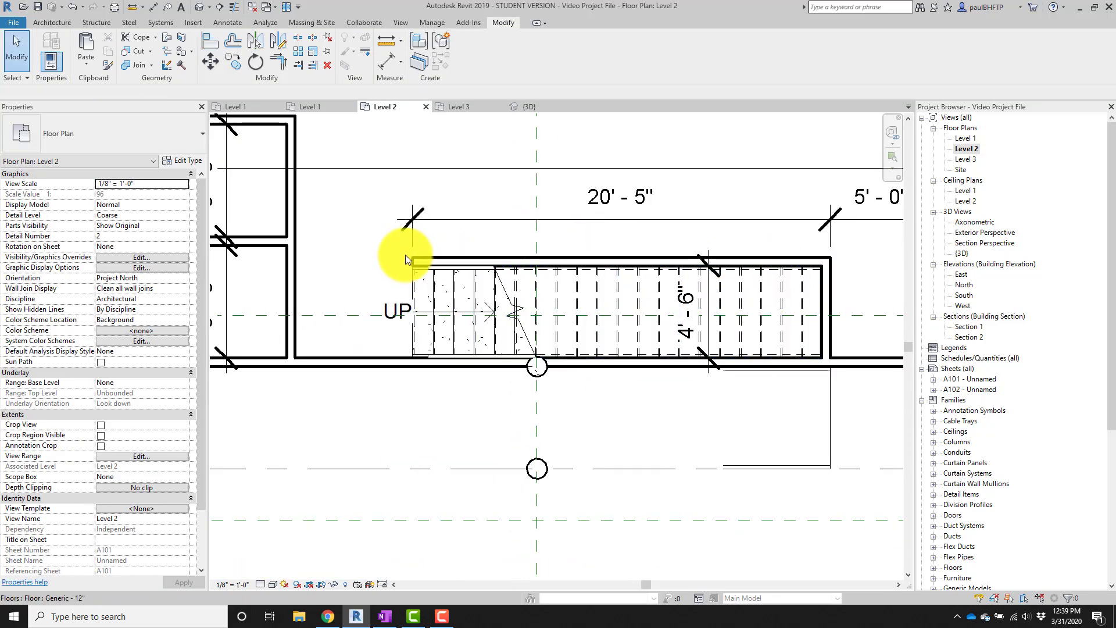
Inspect the wall end at the straight stair's foot and the open walled enclosure near the 13' - 4" dimension.
{"action": "scroll", "coordinate": [414, 265], "scroll_direction": "up", "scroll_amount": 3}
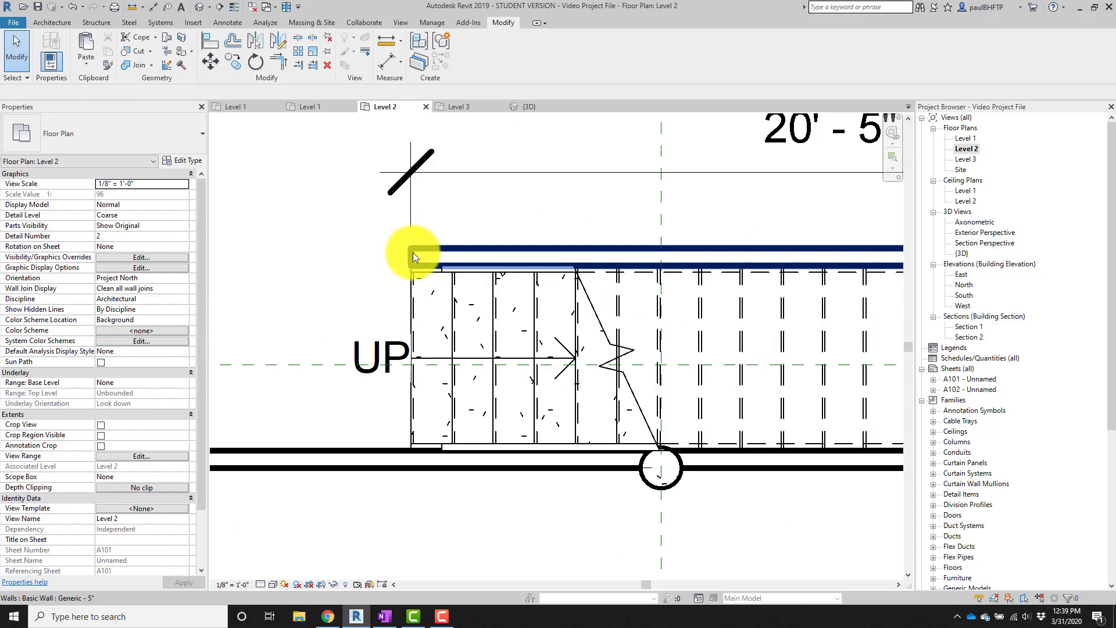
{"action": "scroll", "coordinate": [410, 269], "scroll_direction": "down", "scroll_amount": 5}
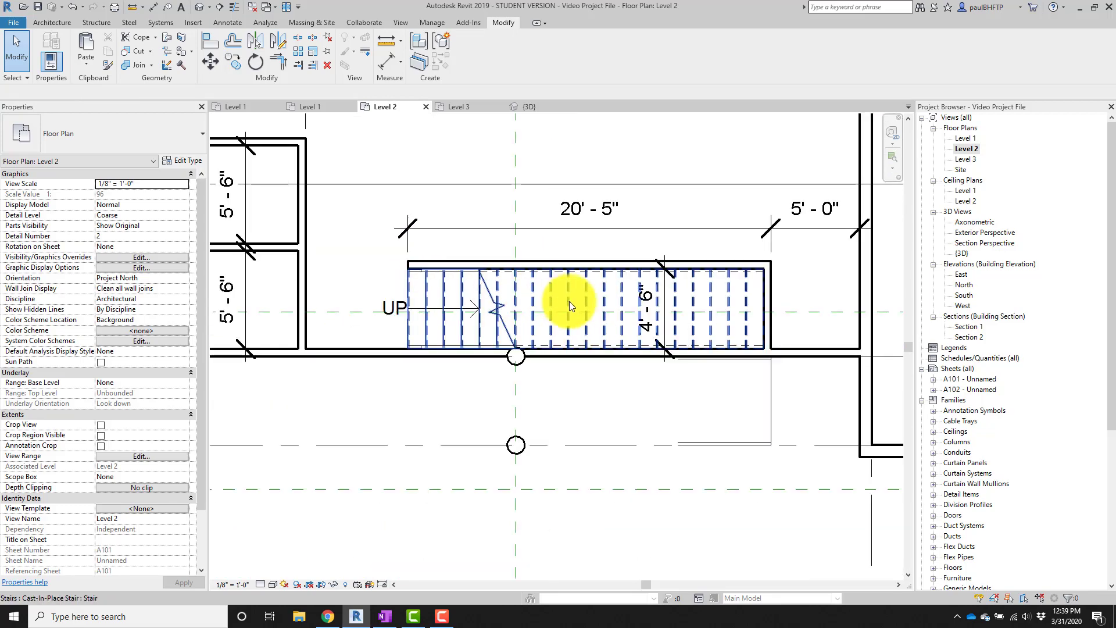
{"action": "middle_click_drag", "start_coordinate": [589, 330], "coordinate": [647, 322]}
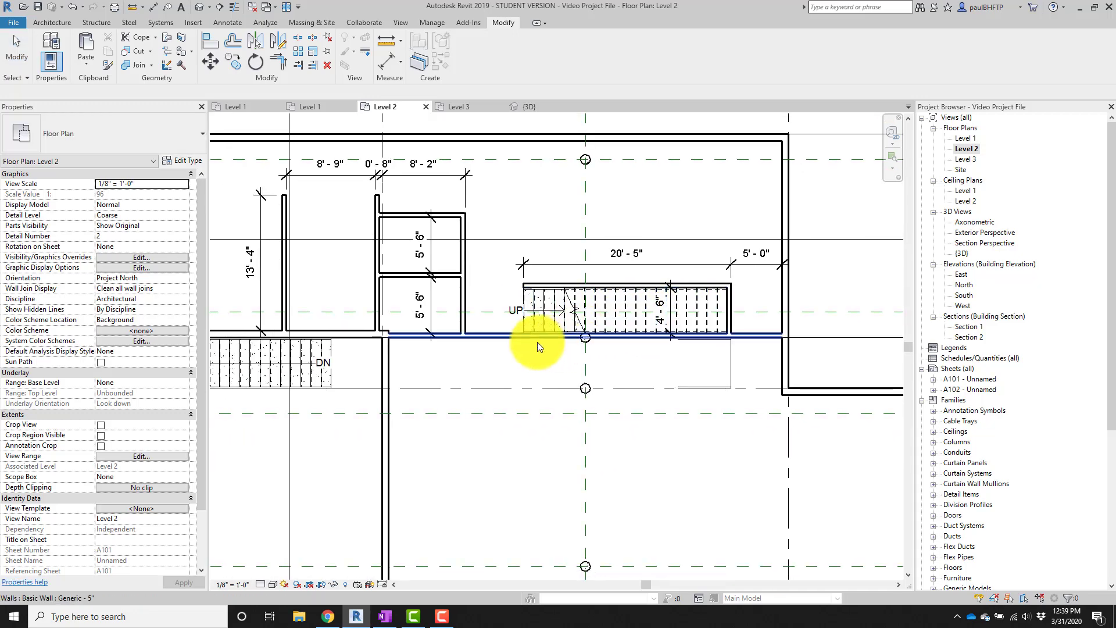
{"action": "mouse_move", "coordinate": [506, 336]}
{"action": "middle_mouse_down"}
{"action": "mouse_move", "coordinate": [542, 351]}
{"action": "mouse_move", "coordinate": [528, 338]}
{"action": "middle_mouse_up"}
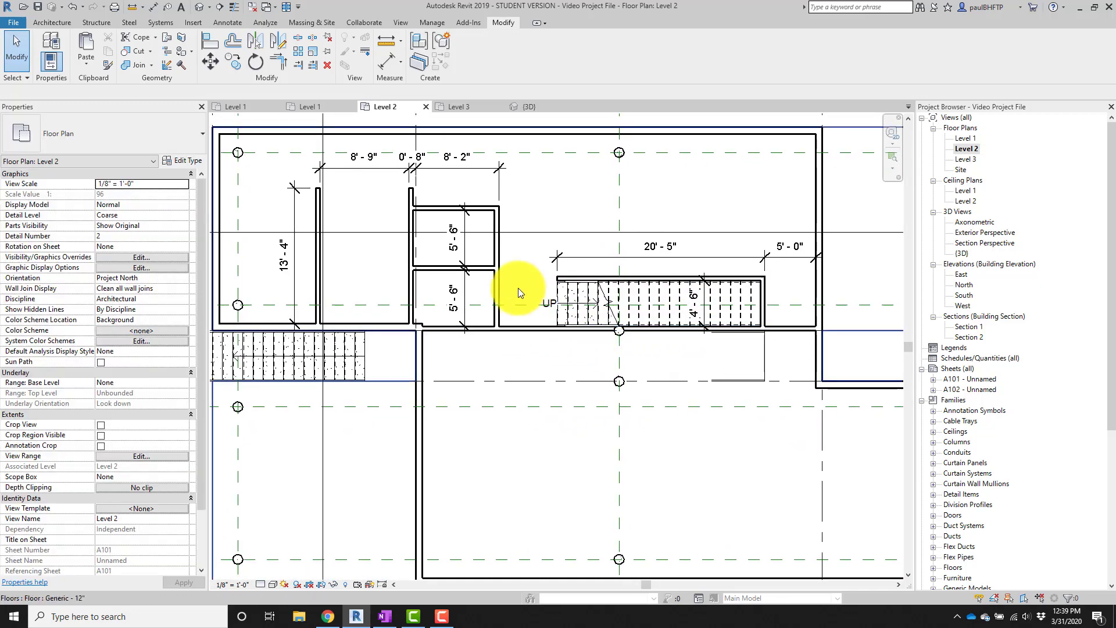
{"action": "scroll", "coordinate": [355, 236], "scroll_direction": "up", "scroll_amount": 1}
{"action": "middle_click_drag", "start_coordinate": [356, 240], "coordinate": [394, 274]}
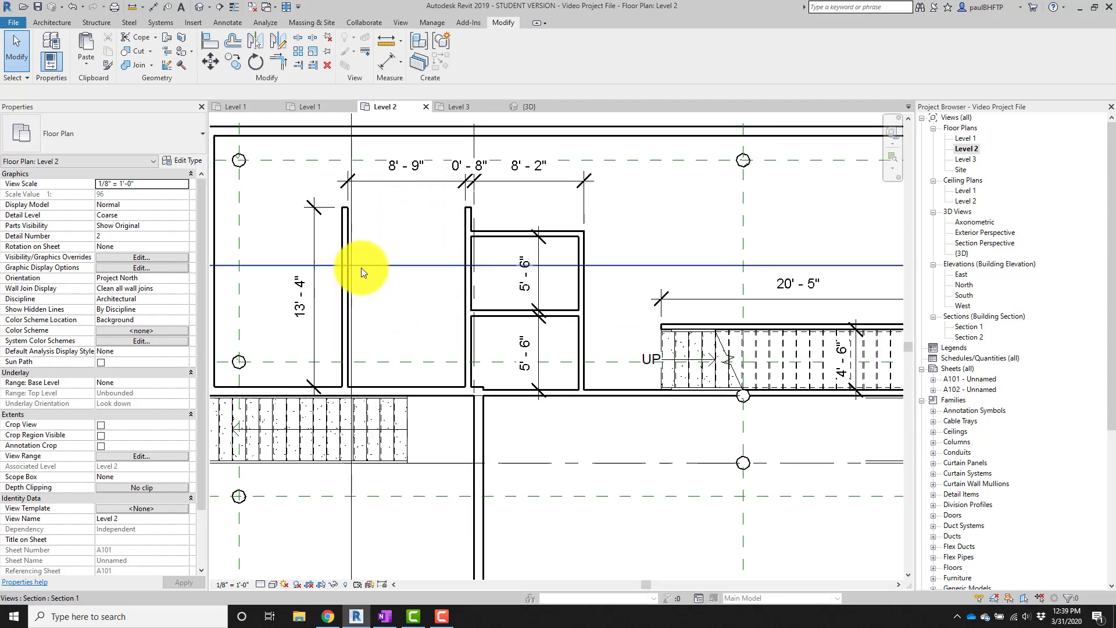
{"action": "middle_click_drag", "start_coordinate": [461, 246], "coordinate": [506, 271]}
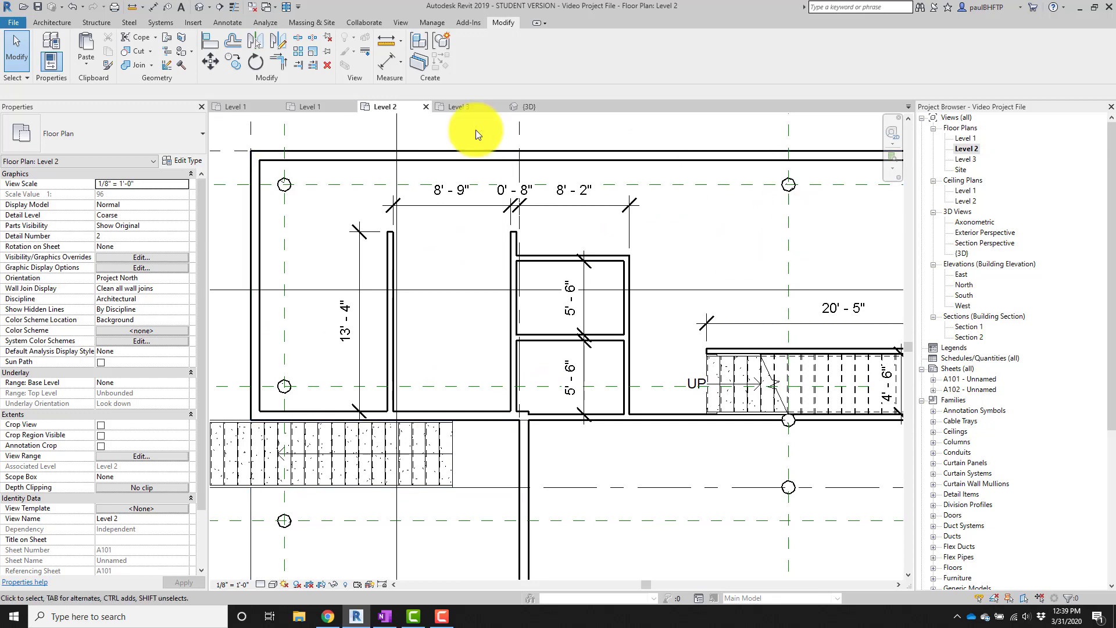
Start a new 3' - 0" wide stair and sketch an 11-riser straight run 10' - 0" long down along the enclosure's right wall.
{"action": "left_click", "coordinate": [64, 21]}
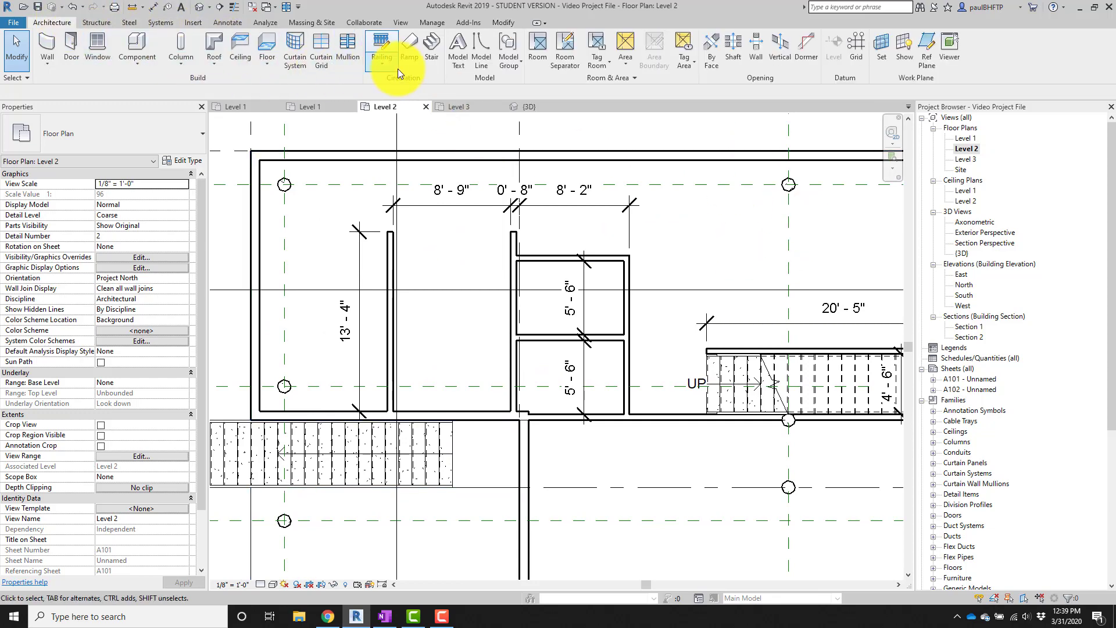
{"action": "left_click", "coordinate": [430, 55]}
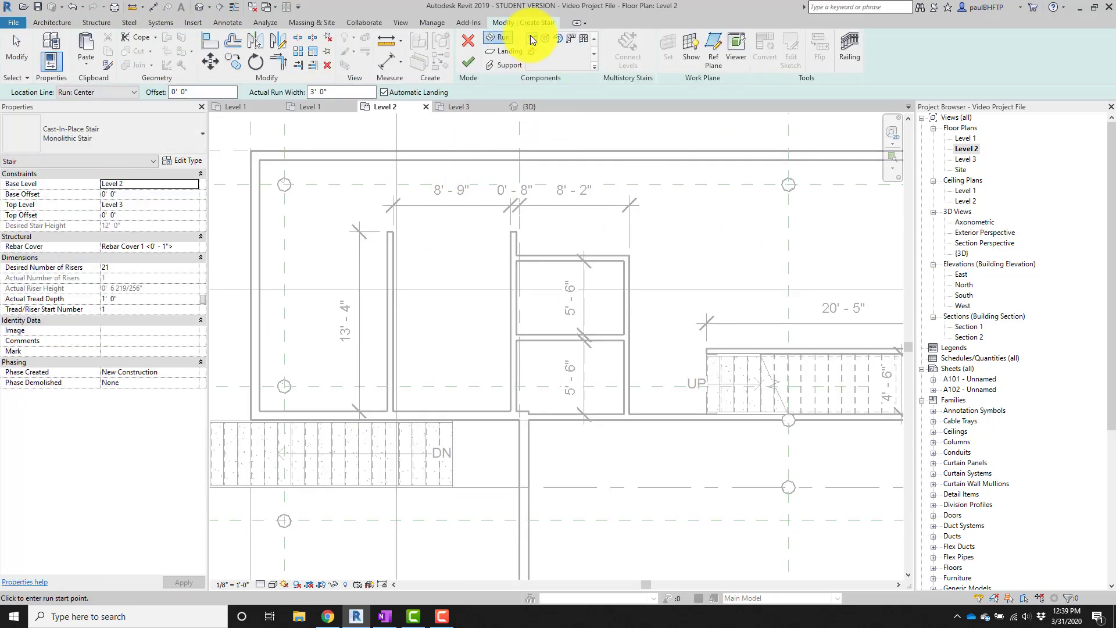
{"action": "left_click", "coordinate": [531, 40]}
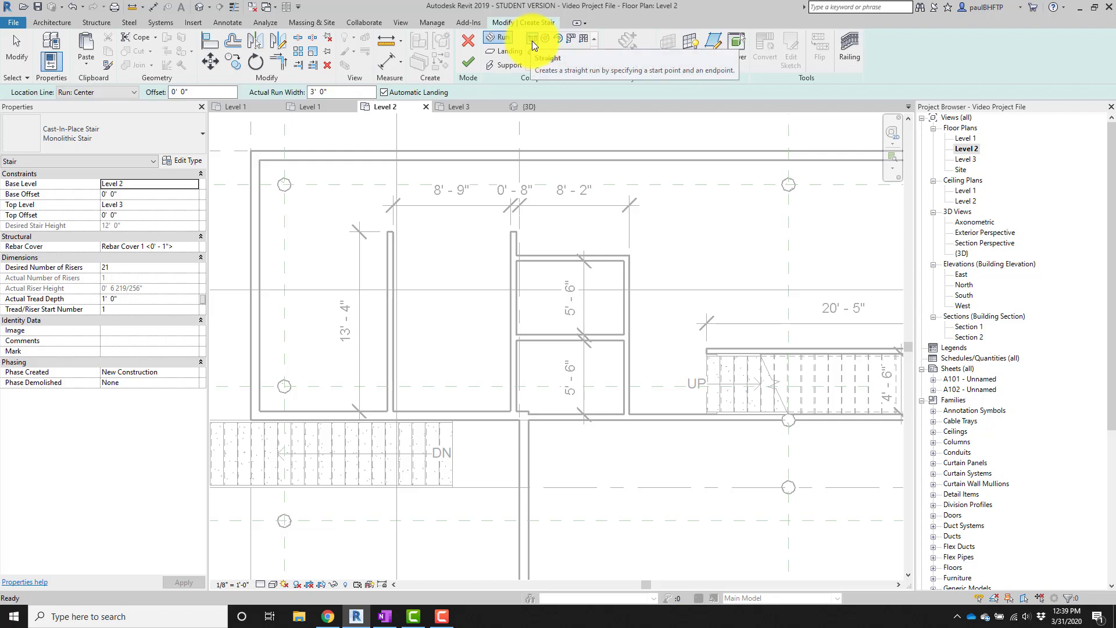
{"action": "scroll", "coordinate": [479, 226], "scroll_direction": "up", "scroll_amount": 3}
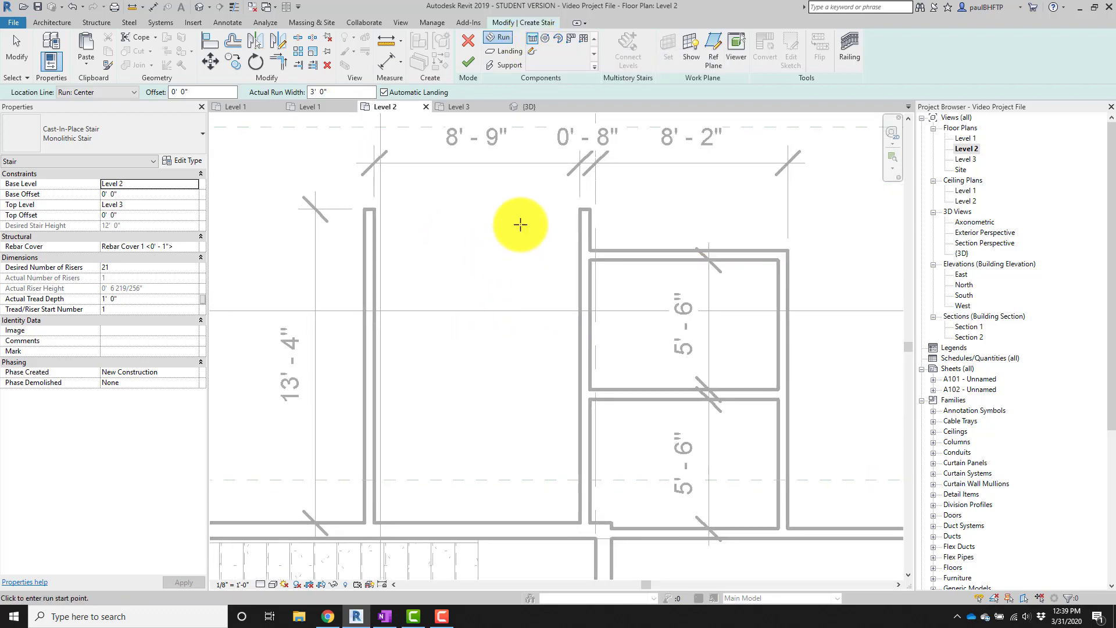
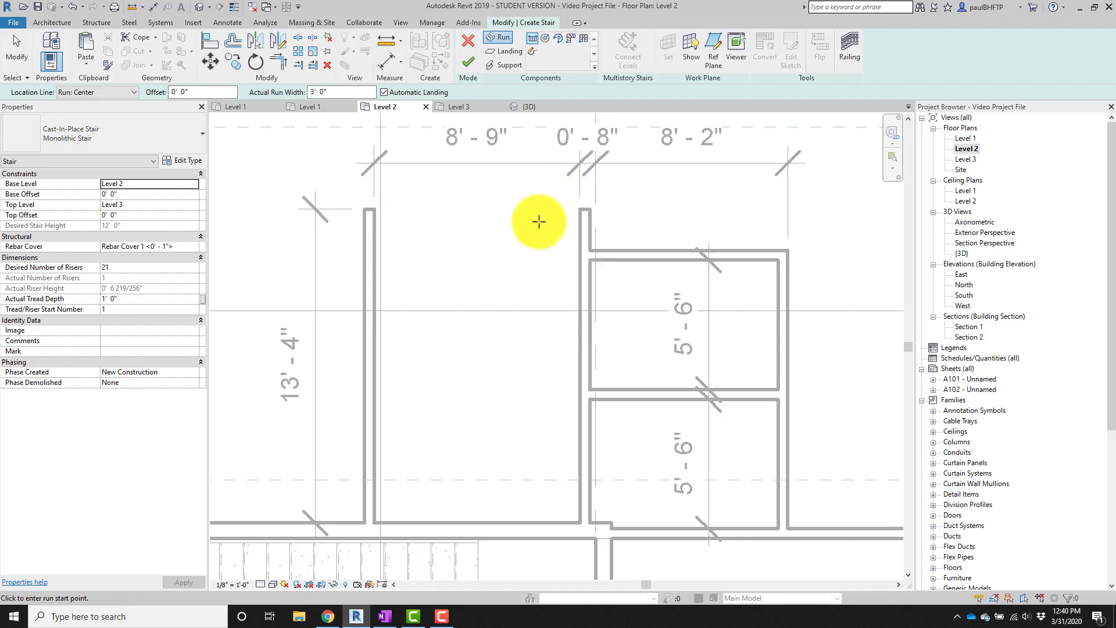
{"action": "scroll", "coordinate": [593, 237], "scroll_direction": "down", "scroll_amount": 3}
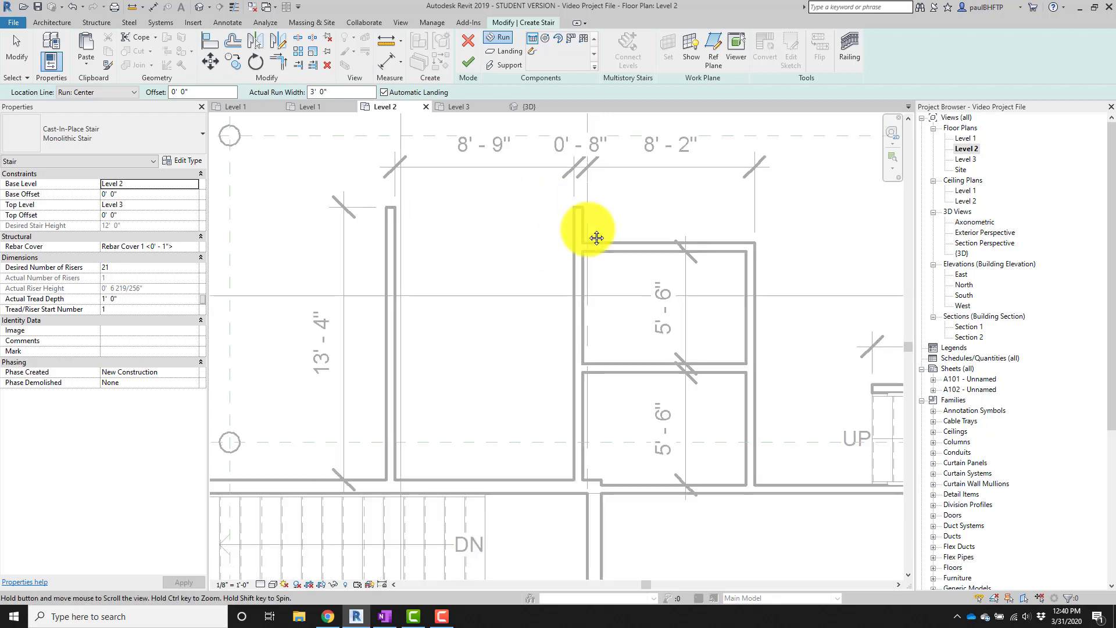
{"action": "left_click", "coordinate": [603, 208]}
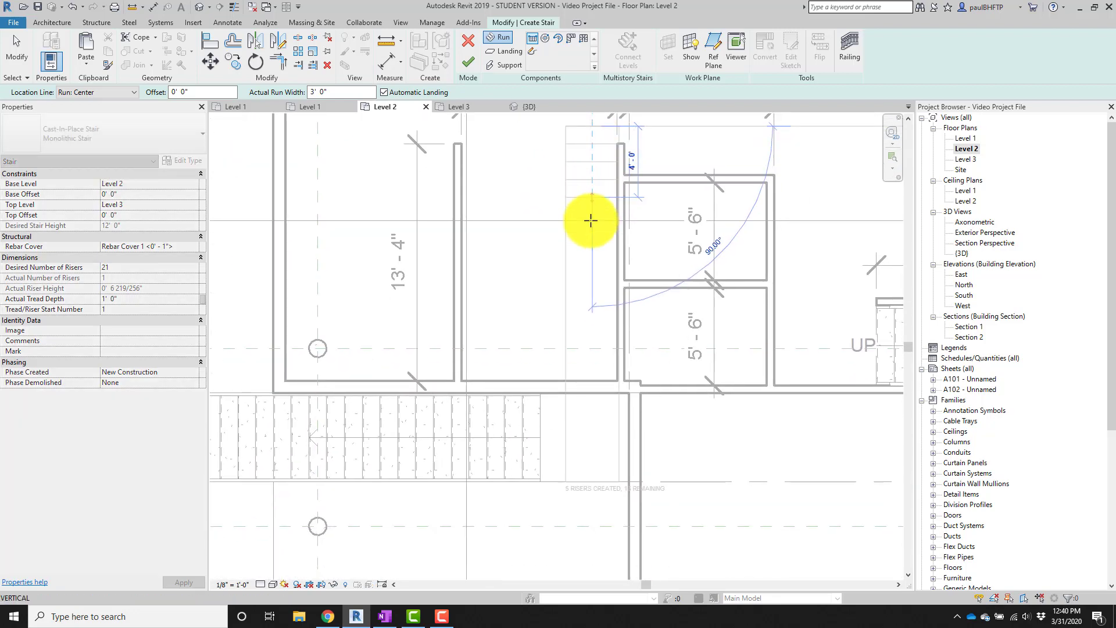
{"action": "scroll", "coordinate": [591, 269], "scroll_direction": "up", "scroll_amount": 4}
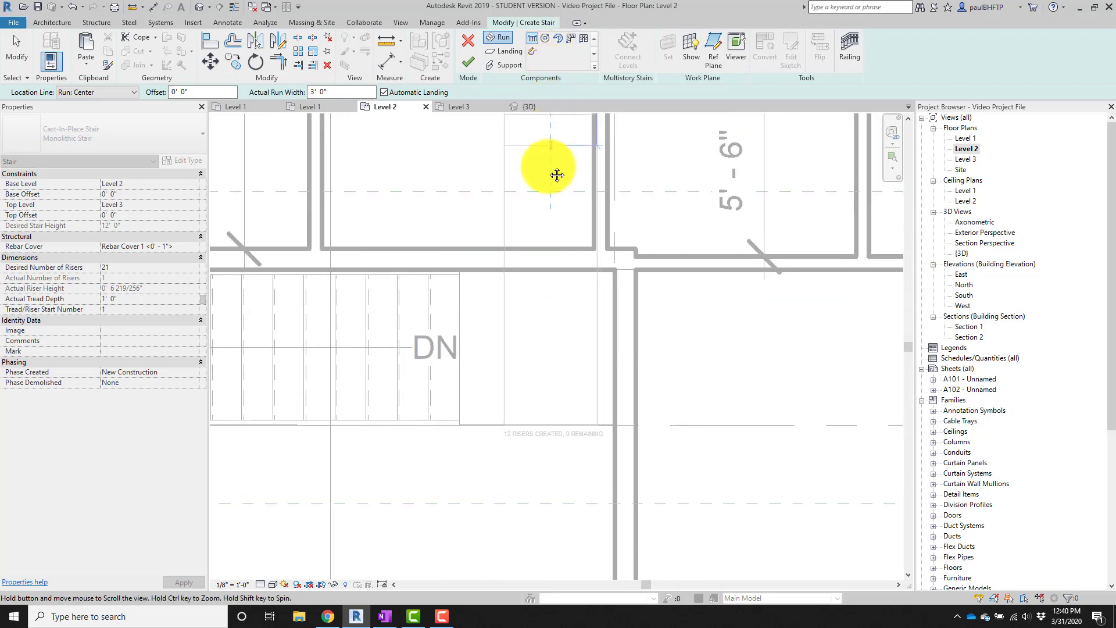
{"action": "middle_click_drag", "start_coordinate": [553, 172], "coordinate": [540, 214]}
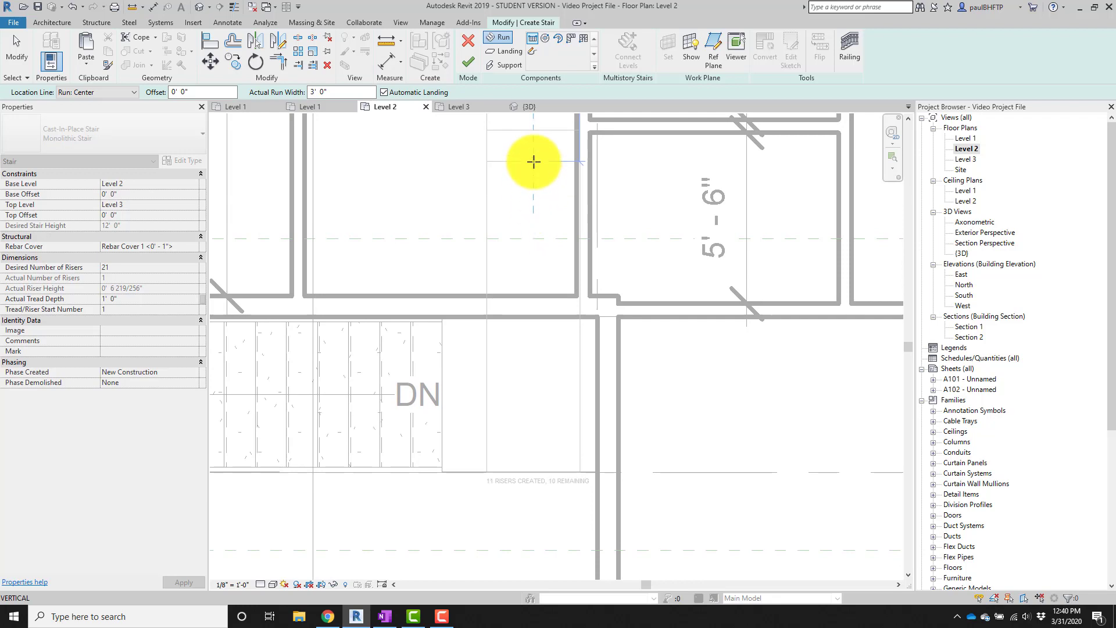
{"action": "scroll", "coordinate": [531, 159], "scroll_direction": "down", "scroll_amount": 1}
{"action": "middle_click_drag", "start_coordinate": [537, 161], "coordinate": [489, 325]}
{"action": "scroll", "coordinate": [496, 257], "scroll_direction": "down", "scroll_amount": 1}
{"action": "scroll", "coordinate": [496, 256], "scroll_direction": "down", "scroll_amount": 1}
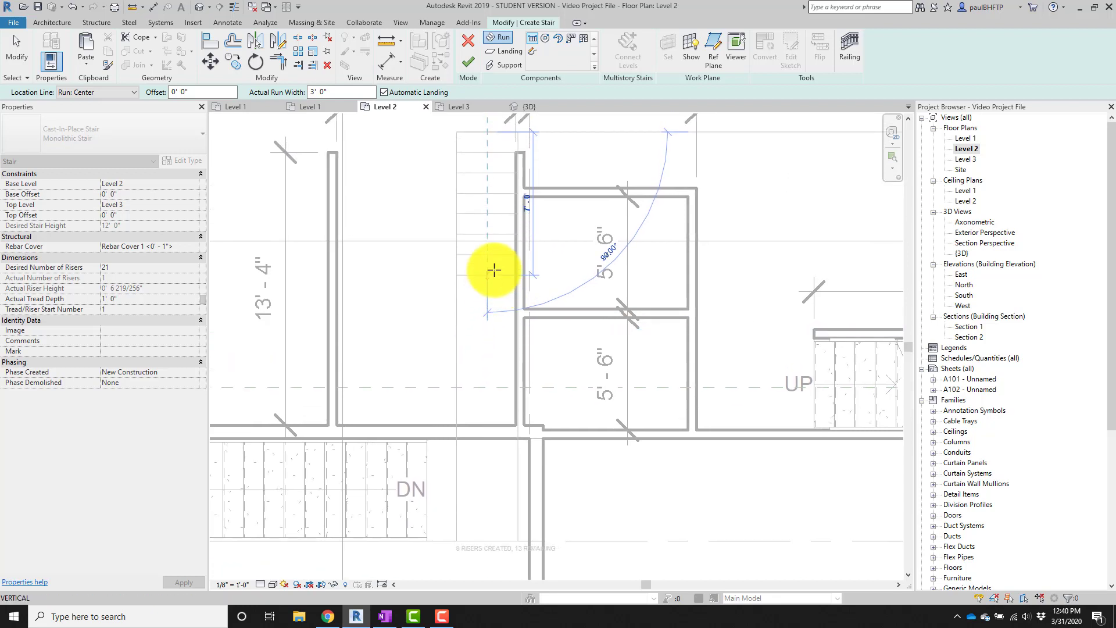
{"action": "left_click", "coordinate": [487, 332]}
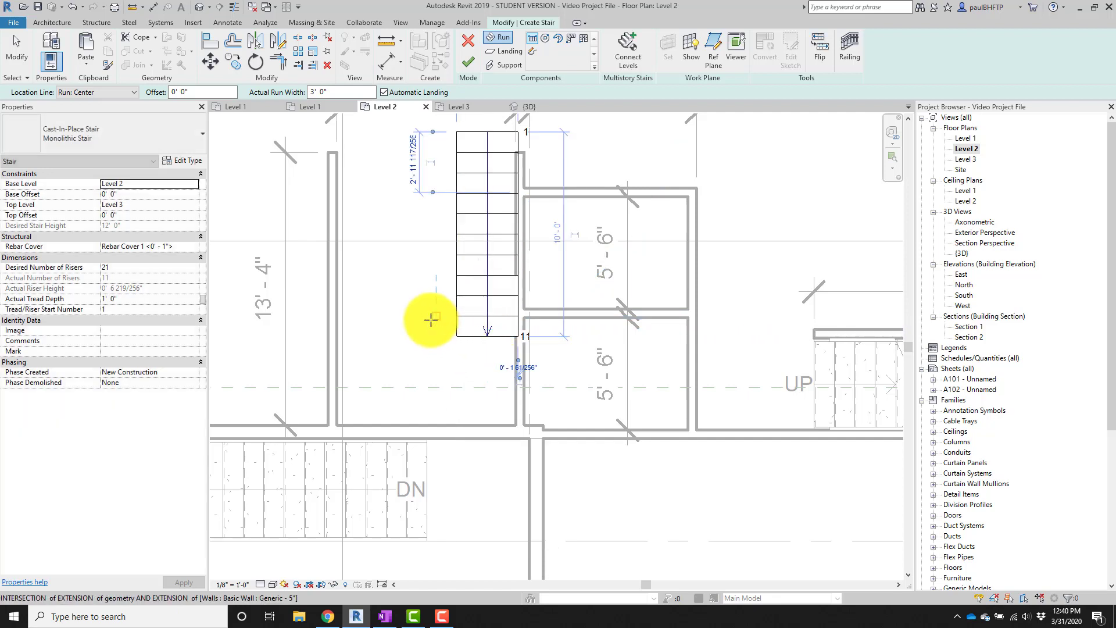
Sketch a parallel second run with the remaining 10 risers back toward the enclosure's open end, joined by an automatic landing, and finish the stair.
{"action": "scroll", "coordinate": [416, 312], "scroll_direction": "up", "scroll_amount": 2}
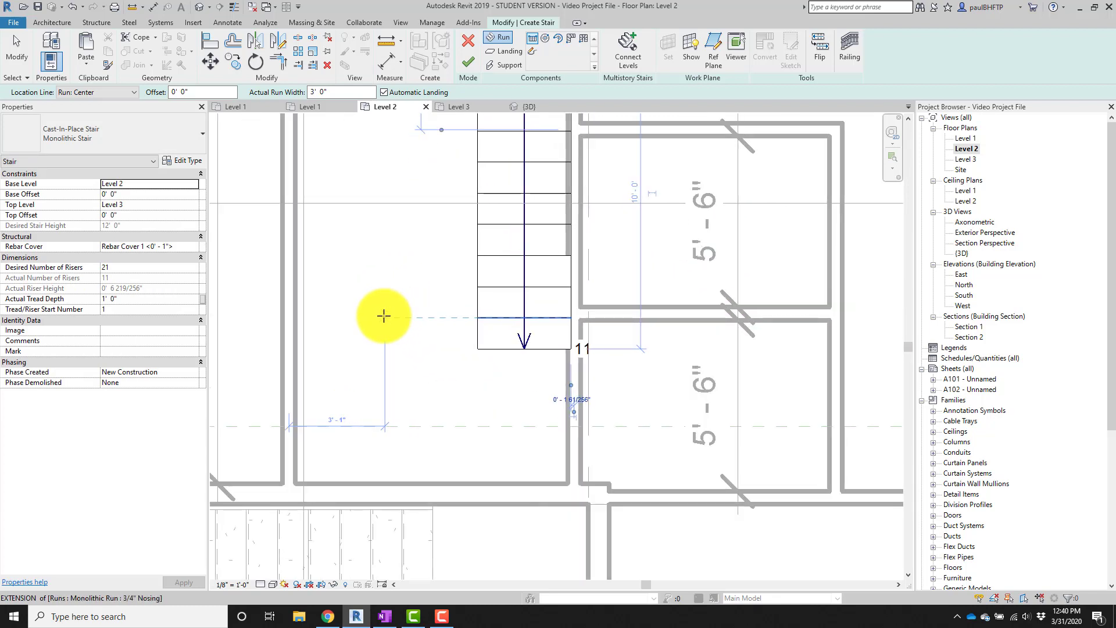
{"action": "left_click", "coordinate": [384, 315]}
{"action": "scroll", "coordinate": [386, 254], "scroll_direction": "down", "scroll_amount": 2}
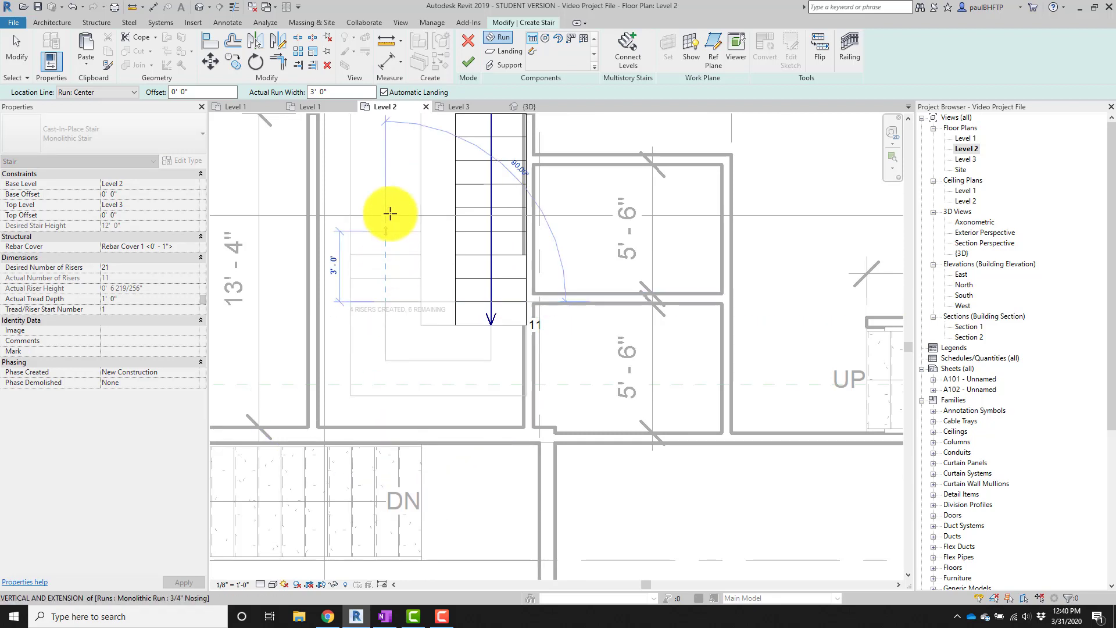
{"action": "middle_click_drag", "start_coordinate": [390, 214], "coordinate": [385, 297]}
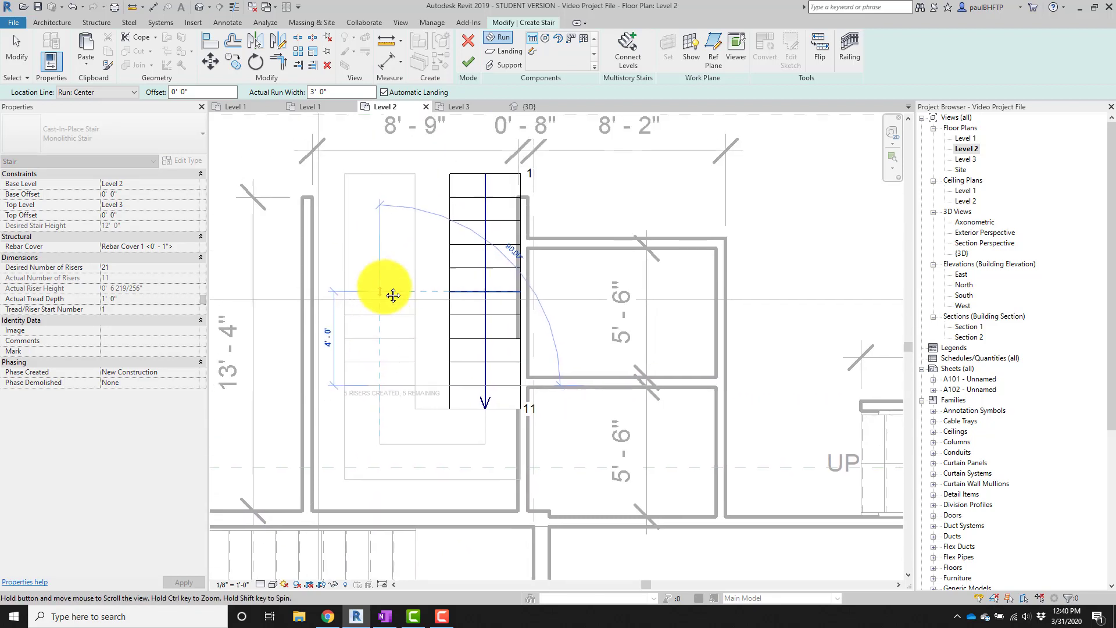
{"action": "left_click", "coordinate": [380, 174]}
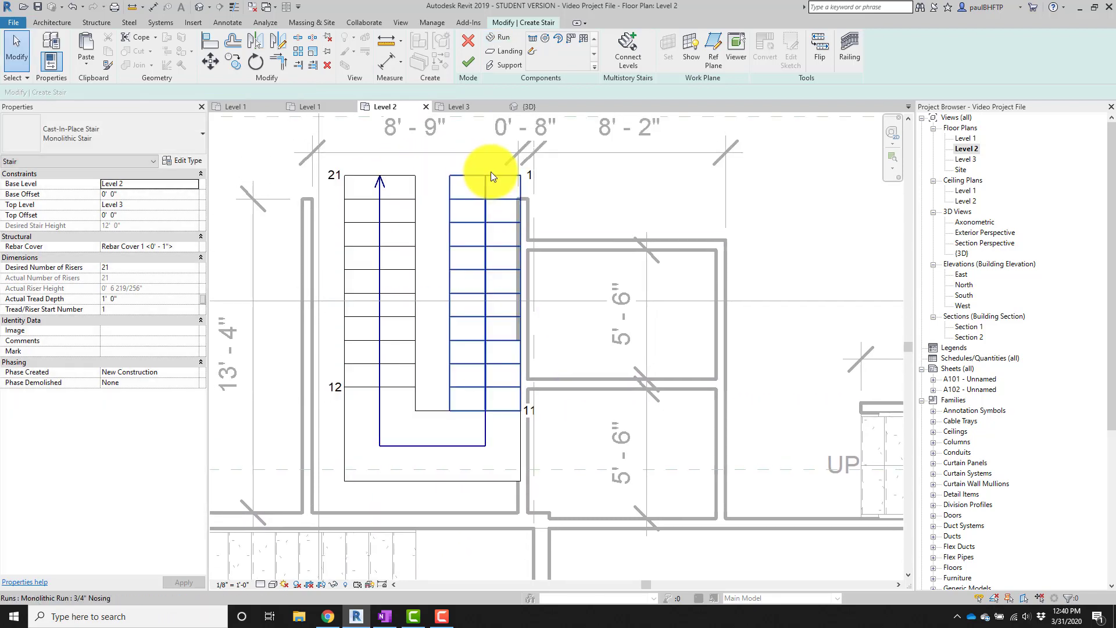
{"action": "middle_click_drag", "start_coordinate": [438, 232], "coordinate": [462, 217]}
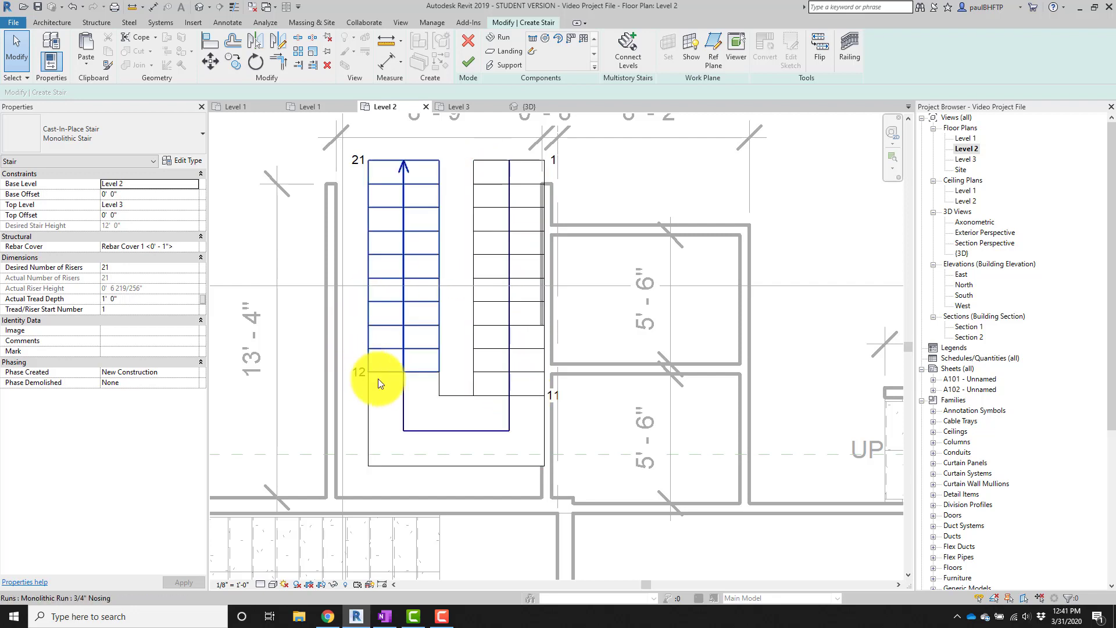
{"action": "middle_click_drag", "start_coordinate": [512, 301], "coordinate": [535, 284]}
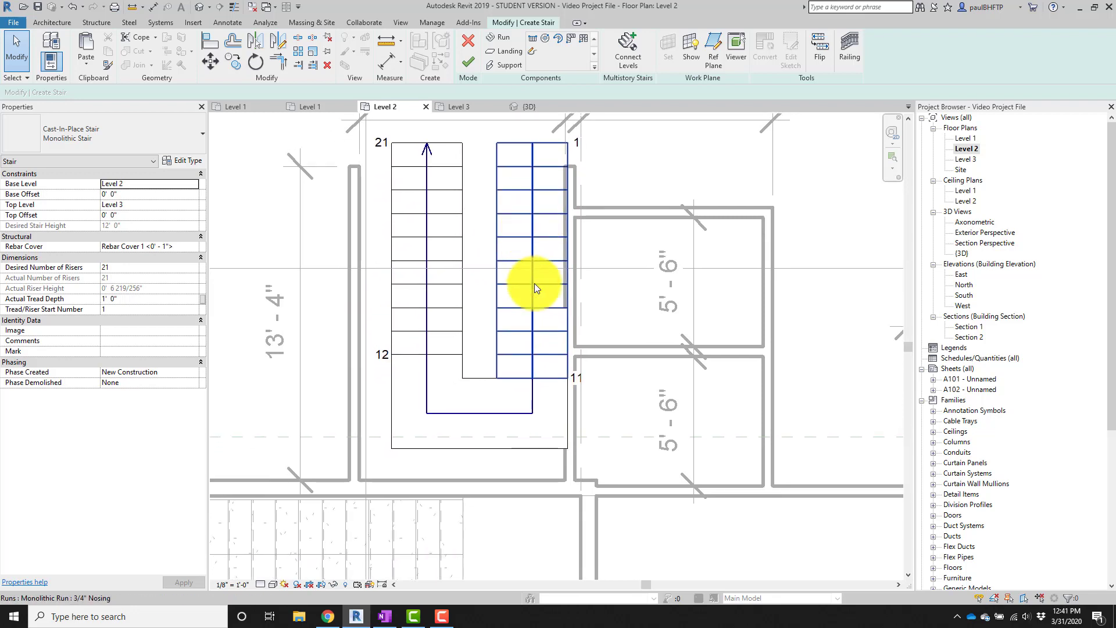
{"action": "middle_click_drag", "start_coordinate": [568, 370], "coordinate": [532, 406]}
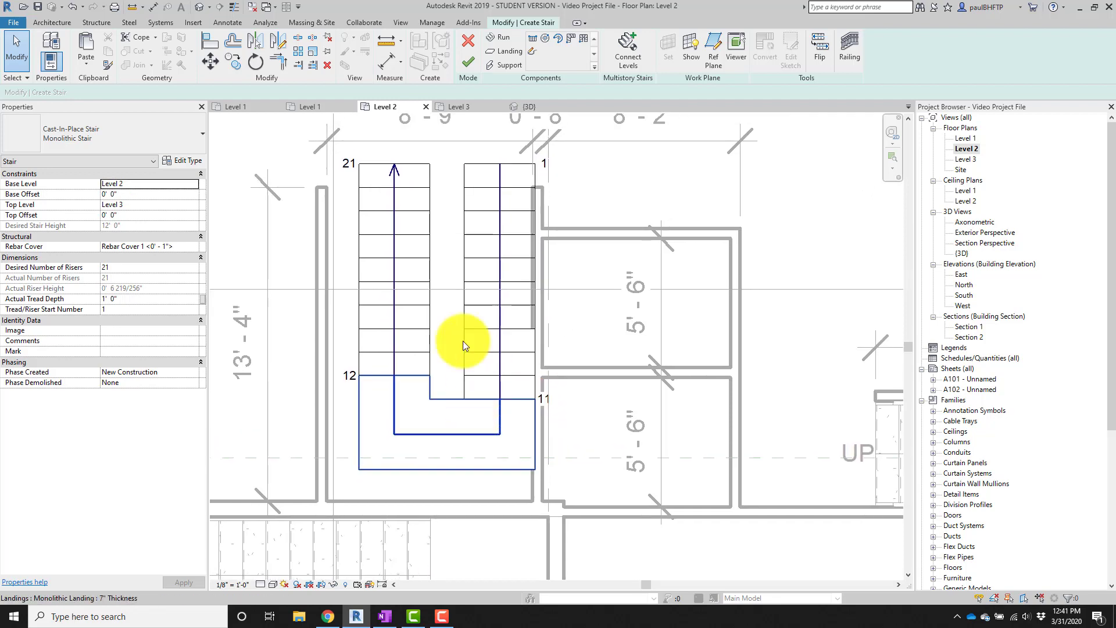
{"action": "left_click", "coordinate": [470, 63]}
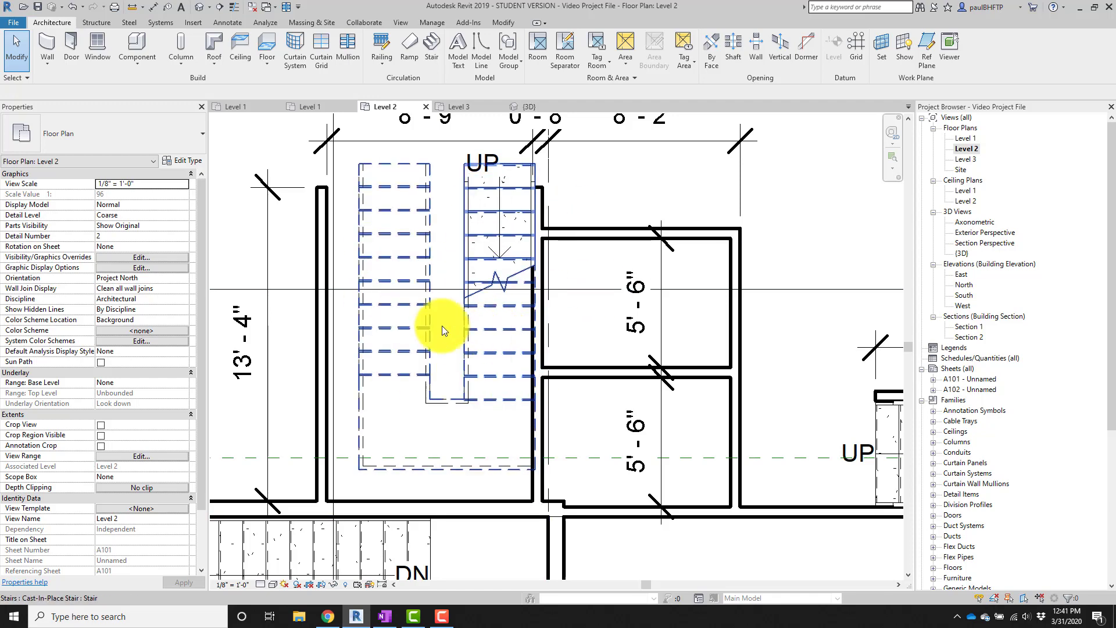
{"action": "left_click", "coordinate": [494, 348]}
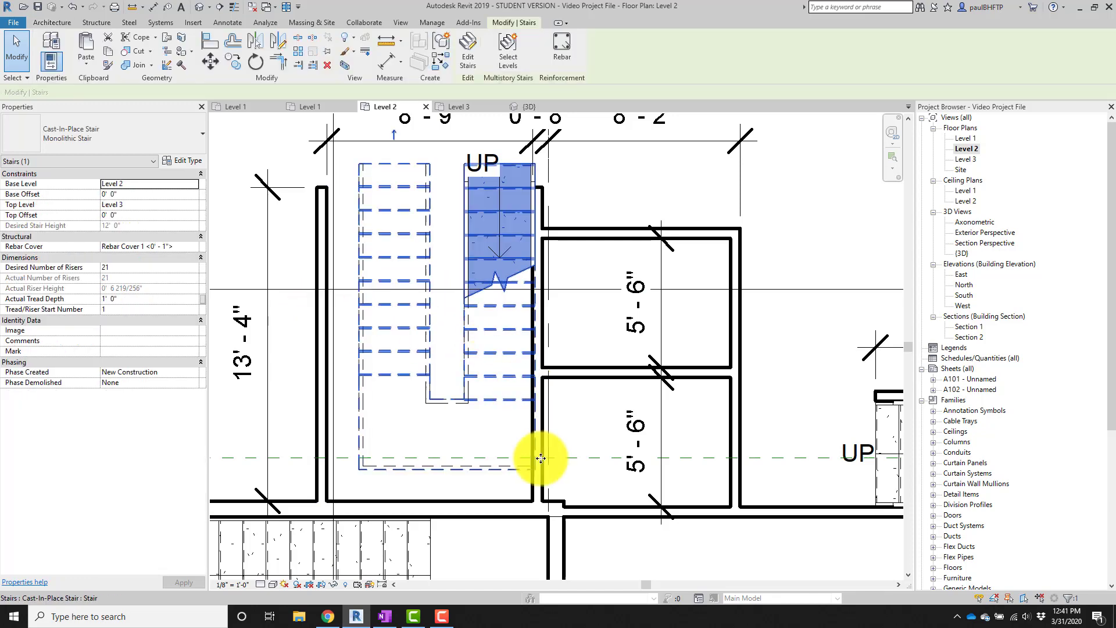
{"action": "scroll", "coordinate": [531, 456], "scroll_direction": "up", "scroll_amount": 6}
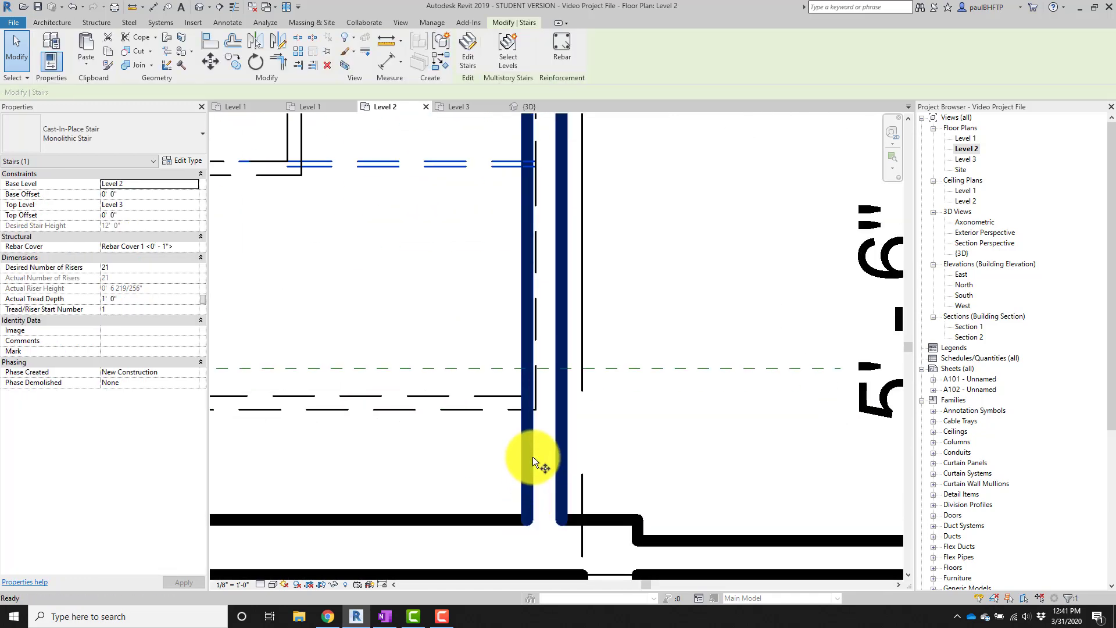
{"action": "key", "text": "m"}
{"action": "key", "text": "v"}
{"action": "left_click", "coordinate": [539, 410]}
{"action": "scroll", "coordinate": [473, 390], "scroll_direction": "down", "scroll_amount": 1}
{"action": "middle_click_drag", "start_coordinate": [488, 404], "coordinate": [616, 453]}
{"action": "key", "text": "Escape"}
{"action": "key", "text": "Escape"}
Open the U-shaped stair in the enclosure for editing.
{"action": "scroll", "coordinate": [542, 396], "scroll_direction": "down", "scroll_amount": 3}
{"action": "middle_click_drag", "start_coordinate": [525, 347], "coordinate": [533, 442]}
{"action": "scroll", "coordinate": [498, 387], "scroll_direction": "down", "scroll_amount": 4}
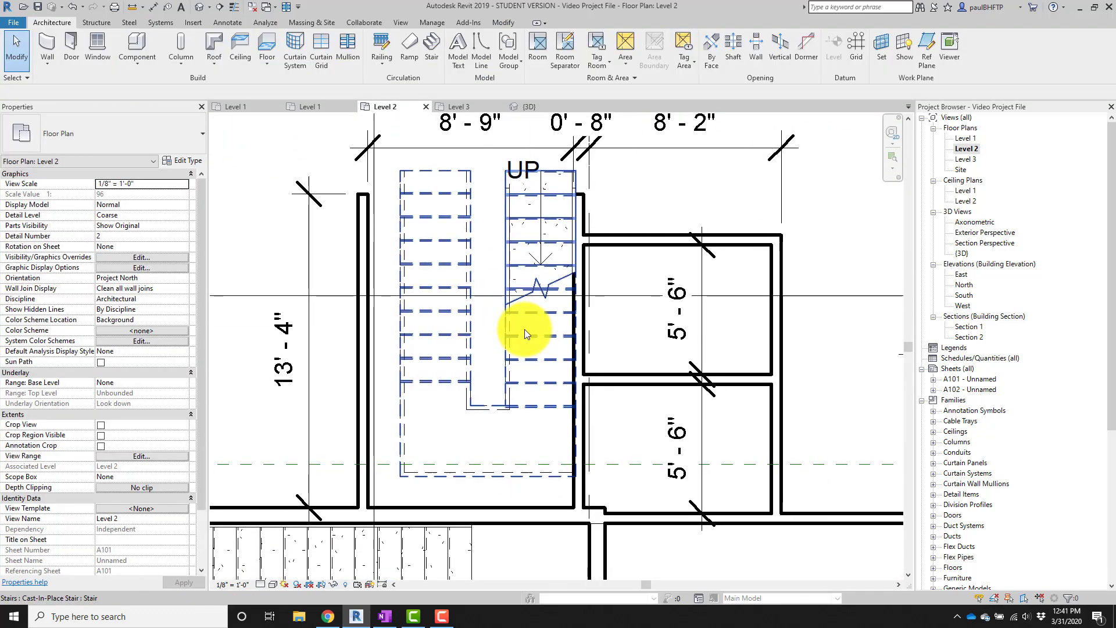
{"action": "middle_click_drag", "start_coordinate": [412, 181], "coordinate": [407, 232]}
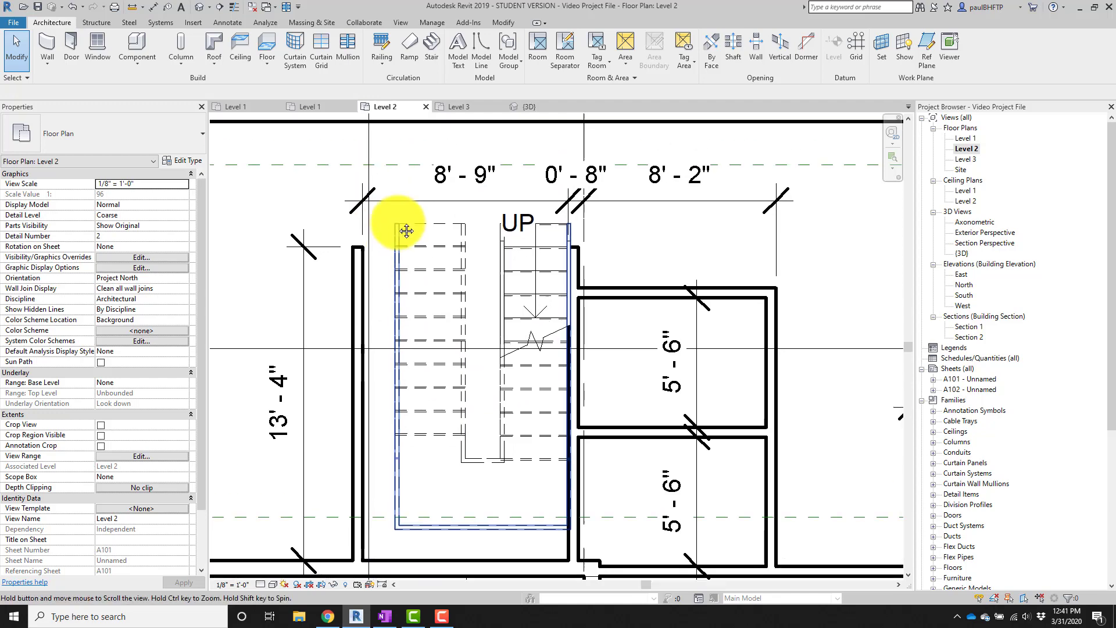
{"action": "scroll", "coordinate": [425, 198], "scroll_direction": "up", "scroll_amount": 1}
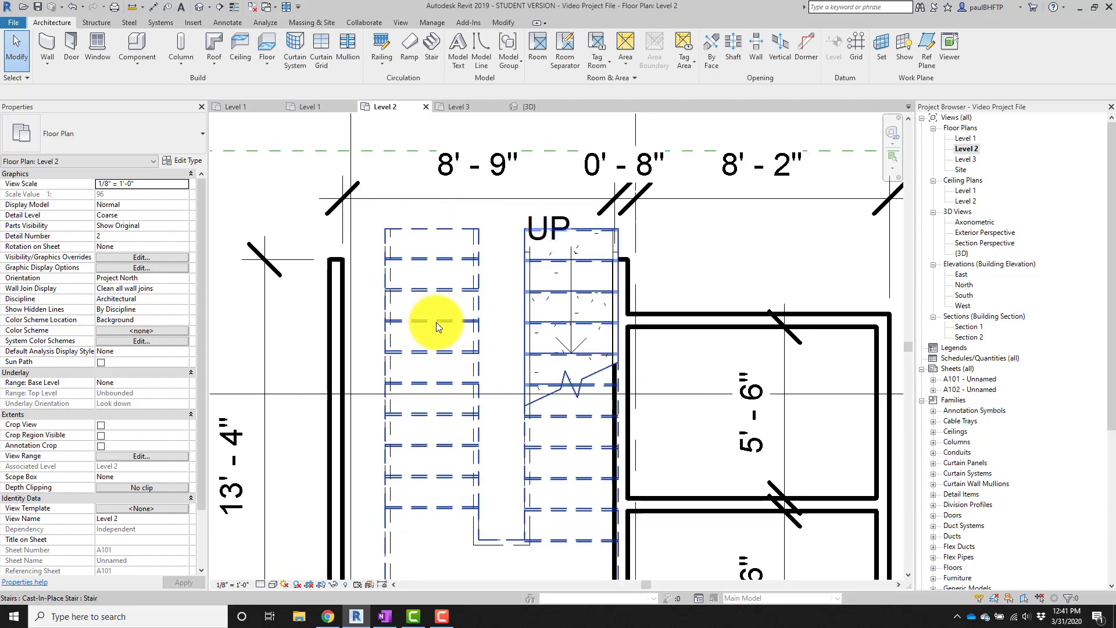
{"action": "middle_click_drag", "start_coordinate": [477, 336], "coordinate": [483, 263]}
{"action": "key", "text": "Tab"}
{"action": "left_click", "coordinate": [452, 271]}
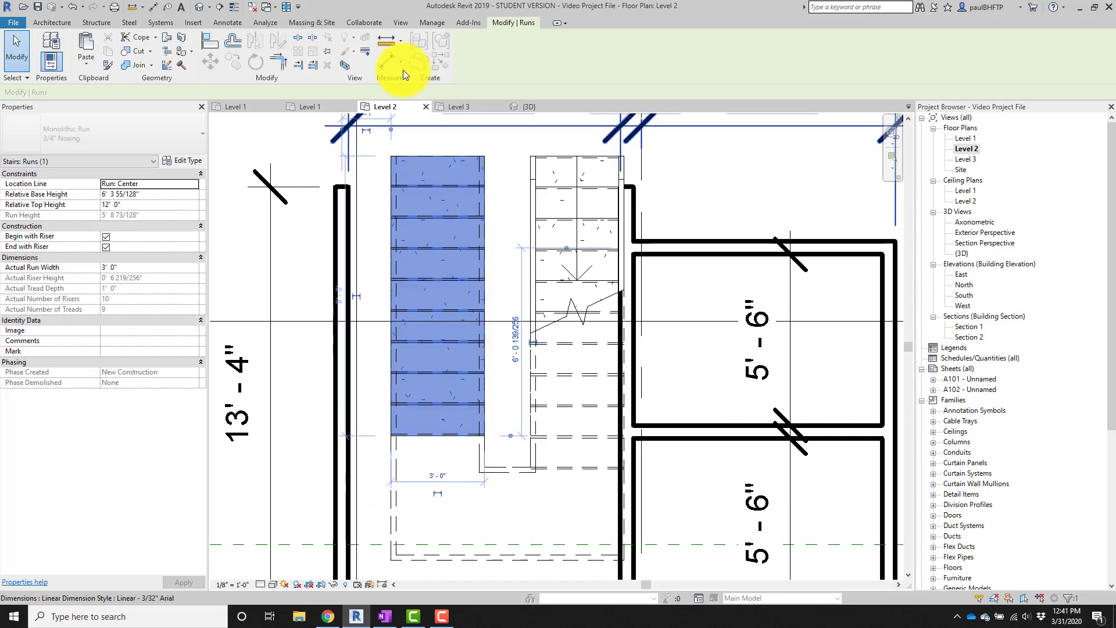
{"action": "scroll", "coordinate": [485, 224], "scroll_direction": "down", "scroll_amount": 1}
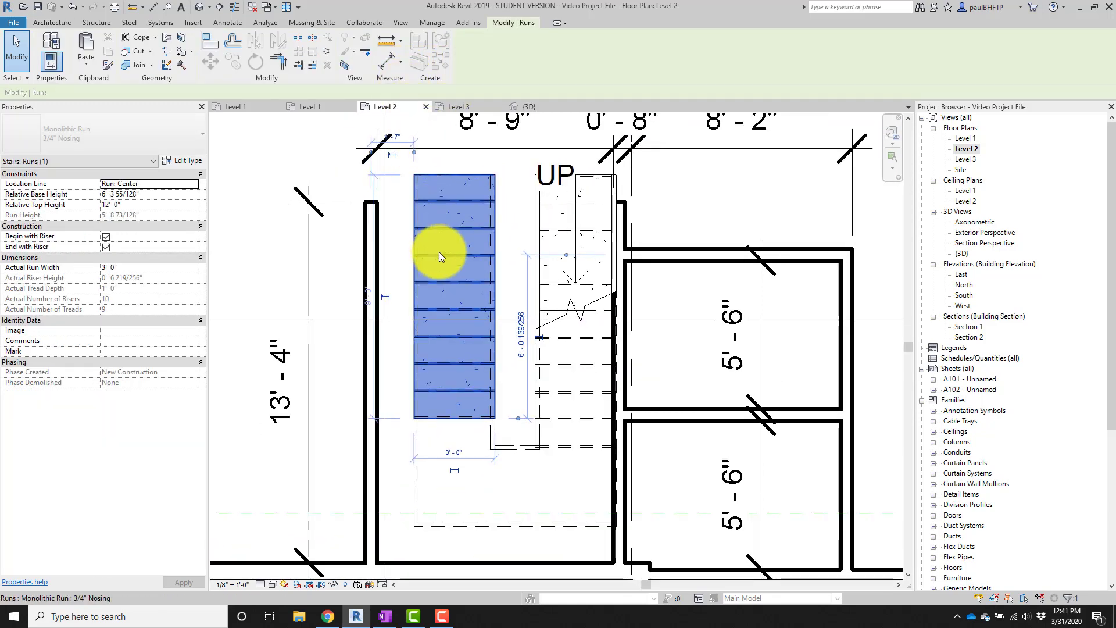
{"action": "scroll", "coordinate": [413, 293], "scroll_direction": "up", "scroll_amount": 3}
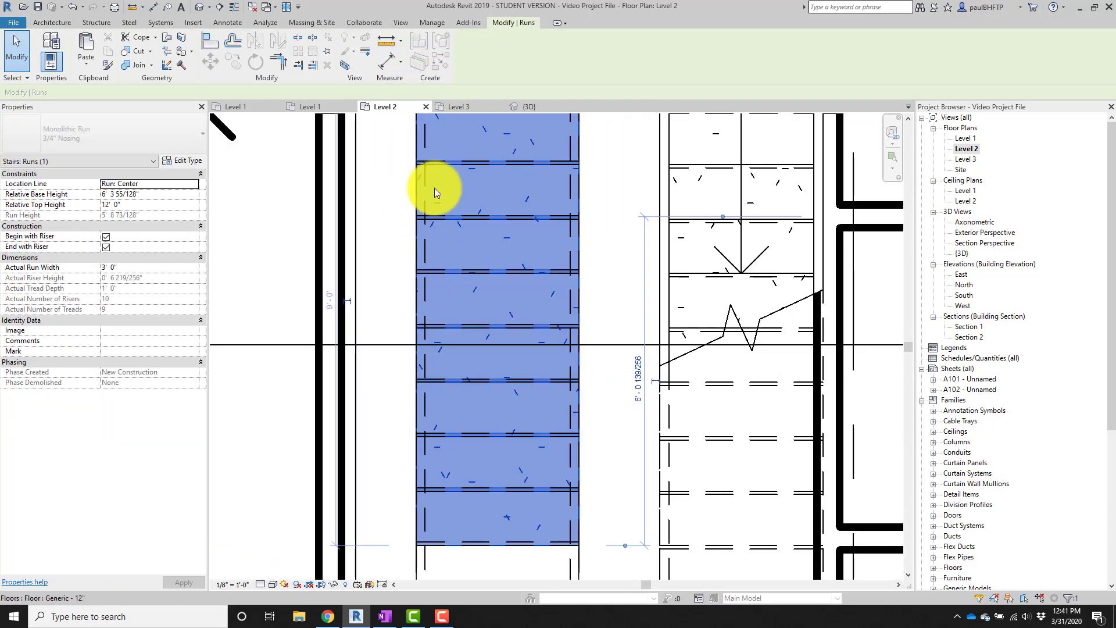
{"action": "double_click", "coordinate": [454, 172]}
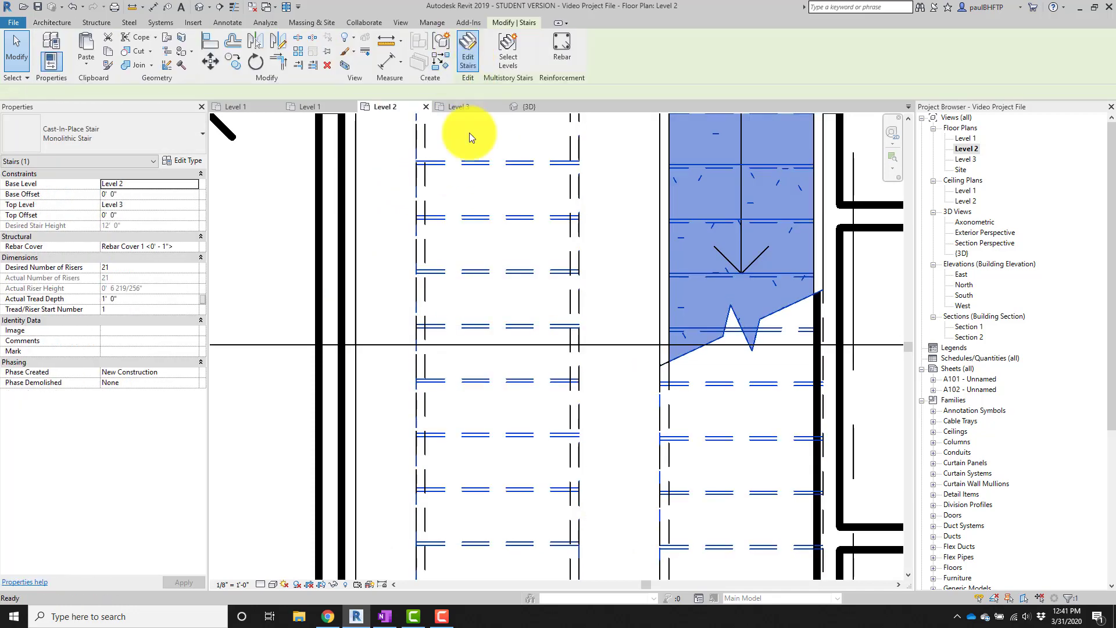
Move the run with risers 12 to 21 against the inner face of the enclosure's left wall and finish the stair.
{"action": "left_click", "coordinate": [461, 222]}
{"action": "scroll", "coordinate": [473, 260], "scroll_direction": "down", "scroll_amount": 1}
{"action": "middle_click_drag", "start_coordinate": [474, 261], "coordinate": [582, 310]}
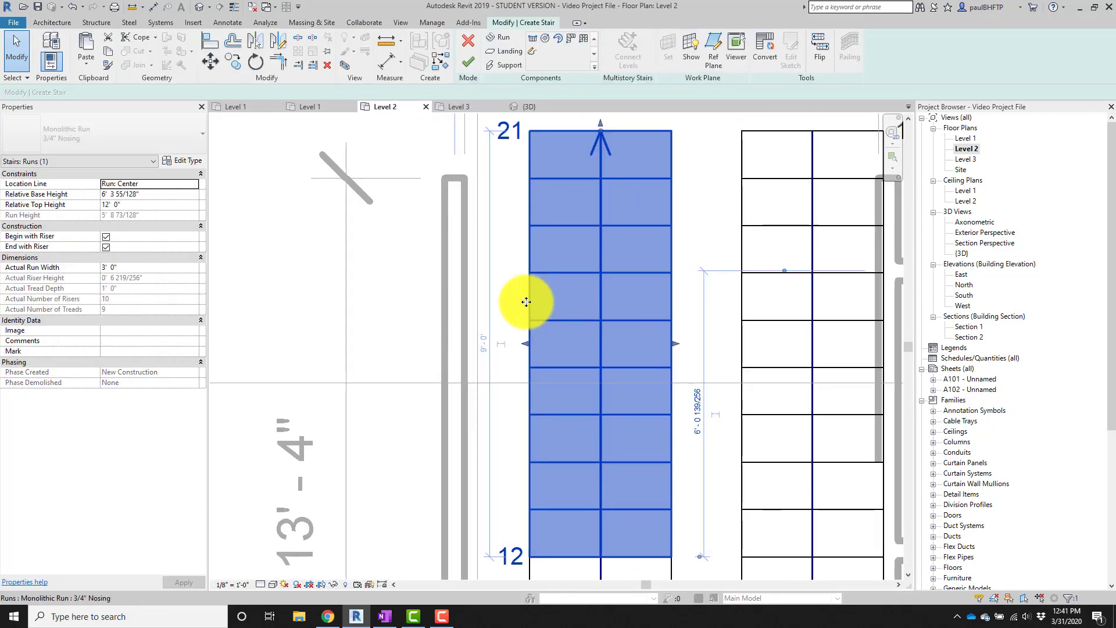
{"action": "left_click_drag", "start_coordinate": [526, 302], "coordinate": [520, 287]}
{"action": "key", "text": "m"}
{"action": "key", "text": "v"}
{"action": "left_click", "coordinate": [528, 290]}
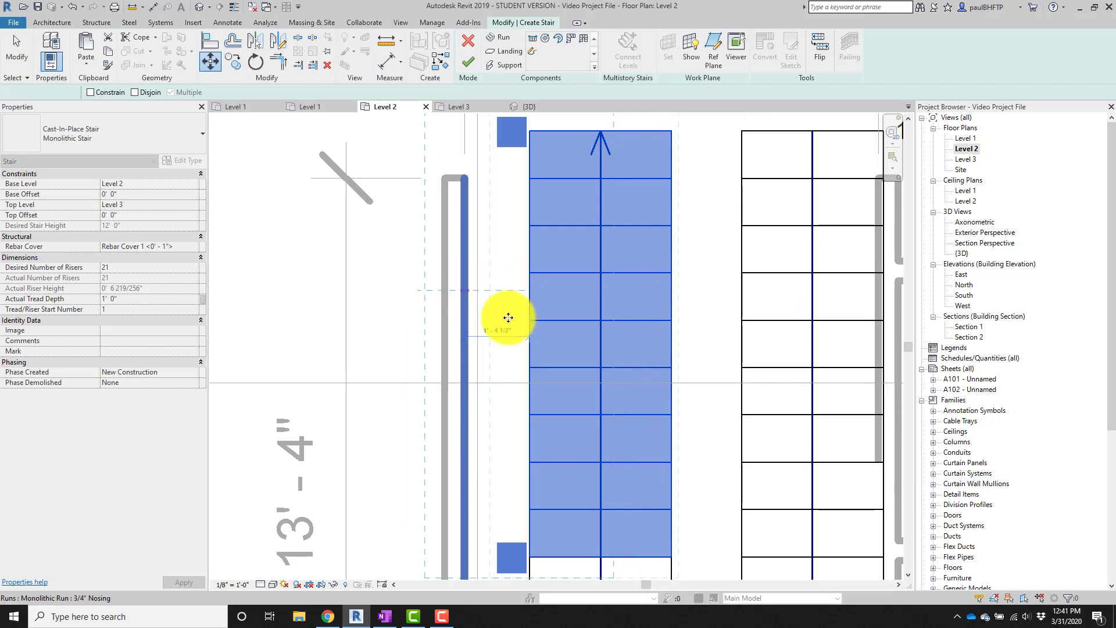
{"action": "left_click", "coordinate": [465, 290]}
{"action": "scroll", "coordinate": [509, 318], "scroll_direction": "down", "scroll_amount": 2}
{"action": "middle_click_drag", "start_coordinate": [643, 350], "coordinate": [535, 371]}
{"action": "scroll", "coordinate": [571, 290], "scroll_direction": "up", "scroll_amount": 1}
{"action": "scroll", "coordinate": [540, 341], "scroll_direction": "down", "scroll_amount": 1}
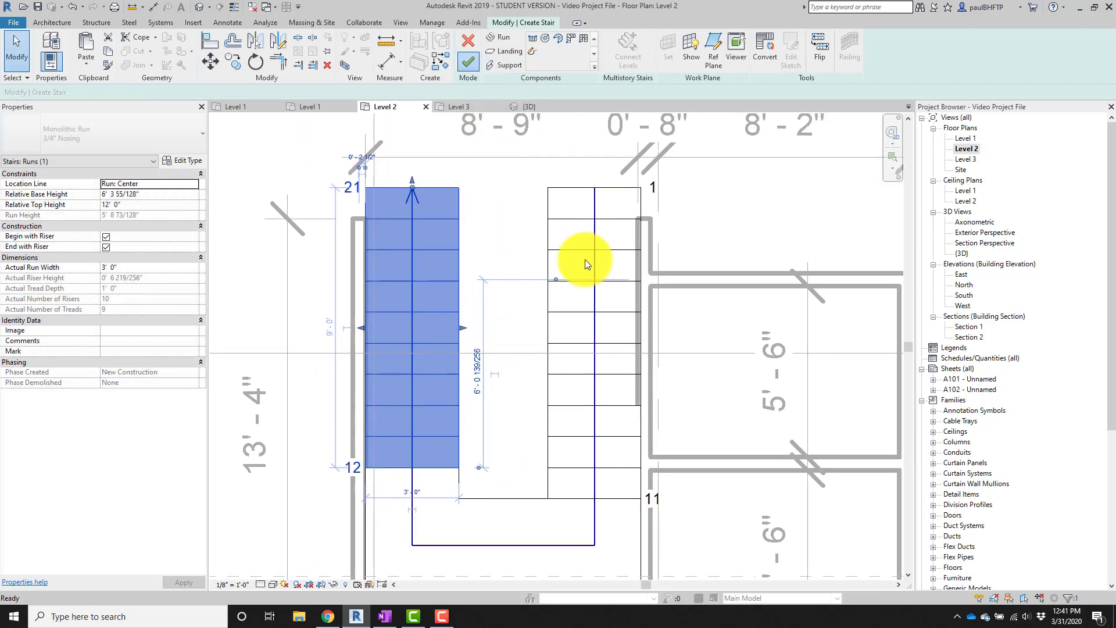
{"action": "middle_click_drag", "start_coordinate": [579, 279], "coordinate": [575, 205]}
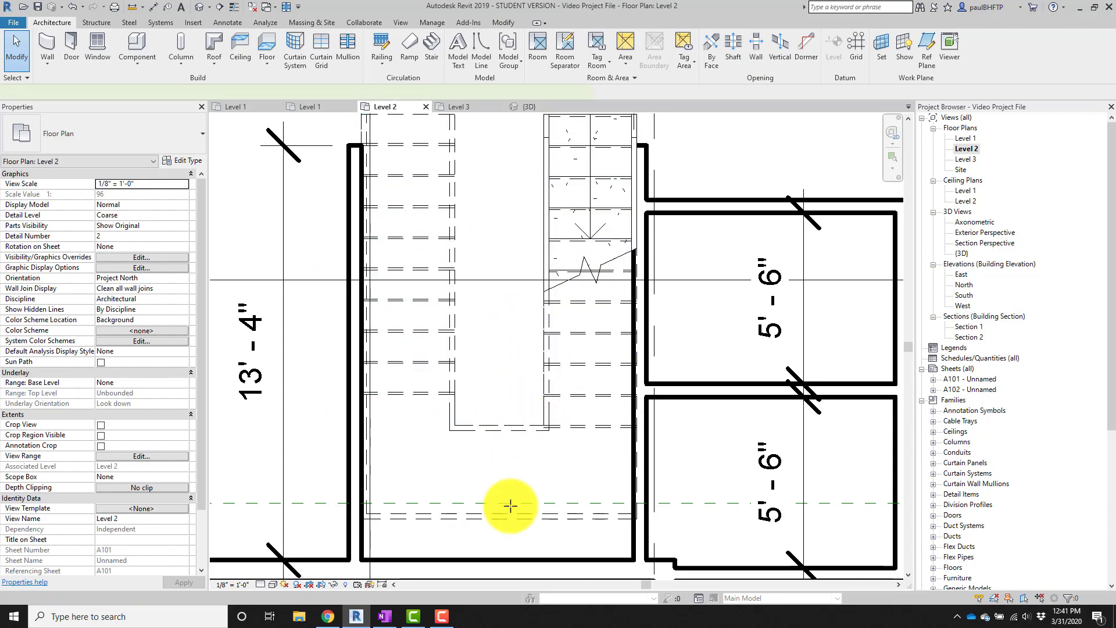
Draw a thin detail line across the enclosure below the landing, and a vertical centre line from its midpoint past the stair's open end.
{"action": "key", "text": "d"}
{"action": "key", "text": "l"}
{"action": "left_click", "coordinate": [363, 536]}
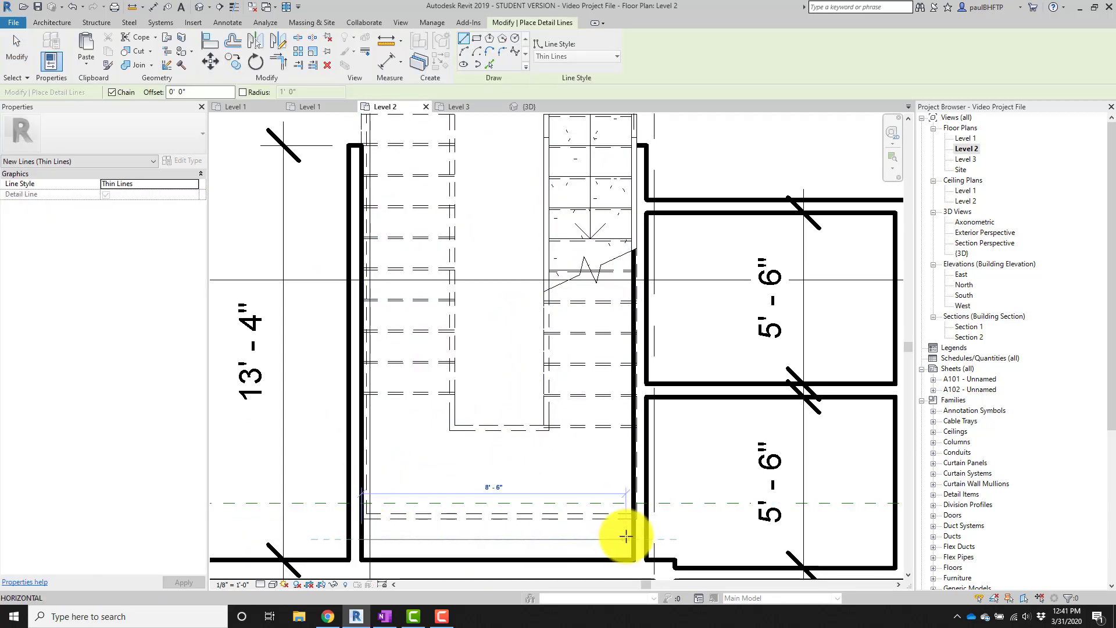
{"action": "left_click", "coordinate": [634, 538]}
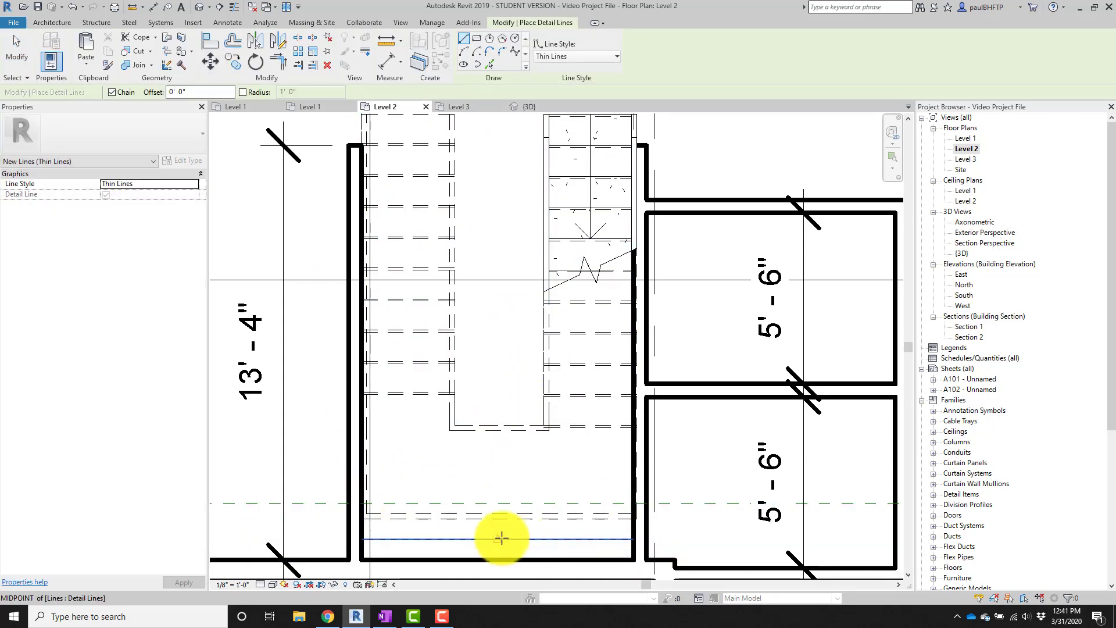
{"action": "left_click", "coordinate": [502, 537]}
{"action": "middle_click_drag", "start_coordinate": [530, 276], "coordinate": [546, 375]}
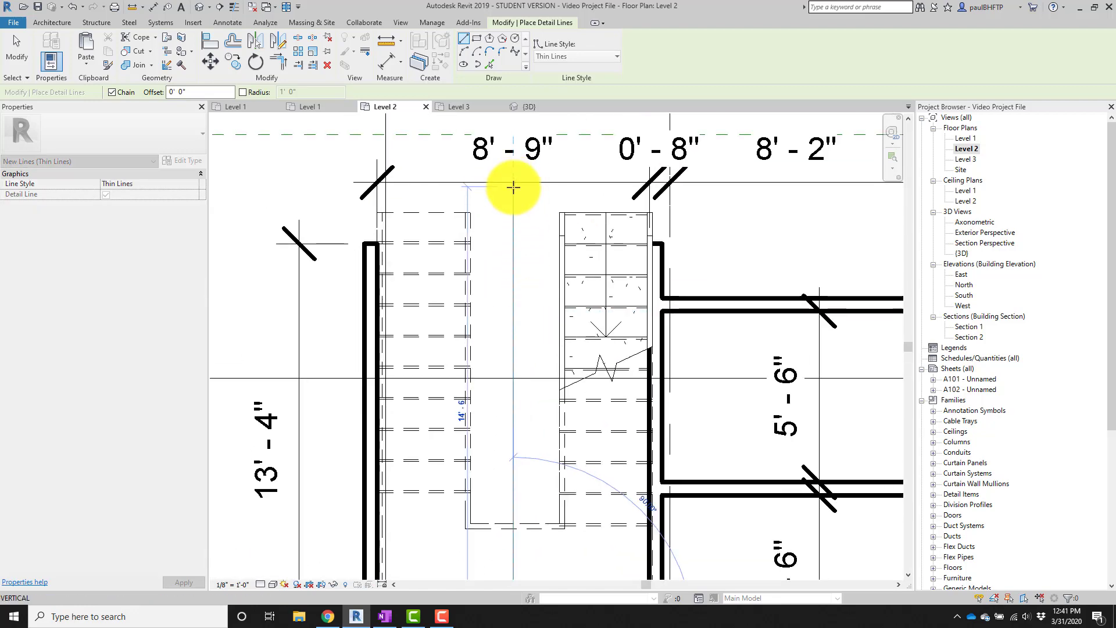
{"action": "left_click", "coordinate": [513, 186]}
{"action": "key", "text": "Escape"}
{"action": "key", "text": "Escape"}
Measure the distance from the detail centre line to the inner face of the enclosure's right wall with an aligned dimension.
{"action": "scroll", "coordinate": [613, 253], "scroll_direction": "up", "scroll_amount": 3}
{"action": "key", "text": "d"}
{"action": "key", "text": "i"}
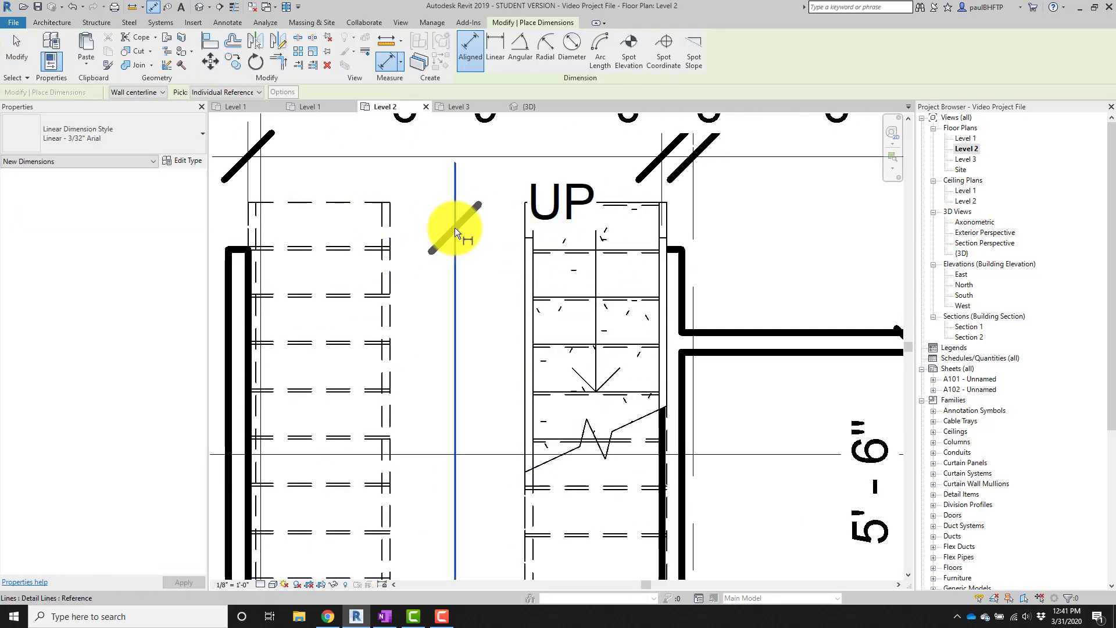
{"action": "left_click", "coordinate": [455, 230]}
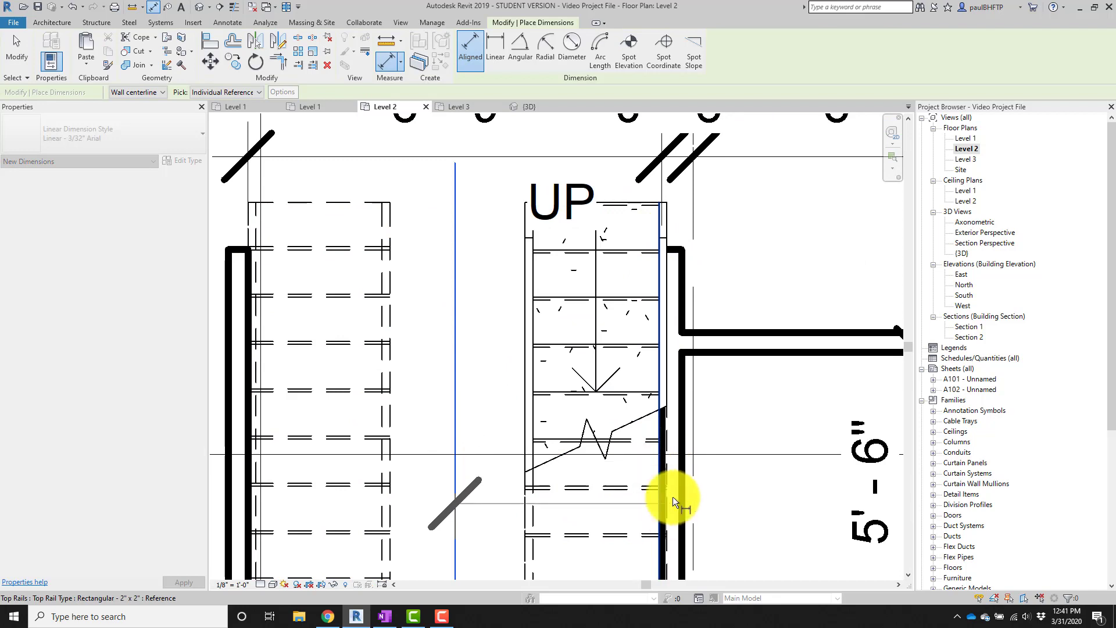
{"action": "scroll", "coordinate": [668, 495], "scroll_direction": "up", "scroll_amount": 4}
{"action": "left_click", "coordinate": [665, 434]}
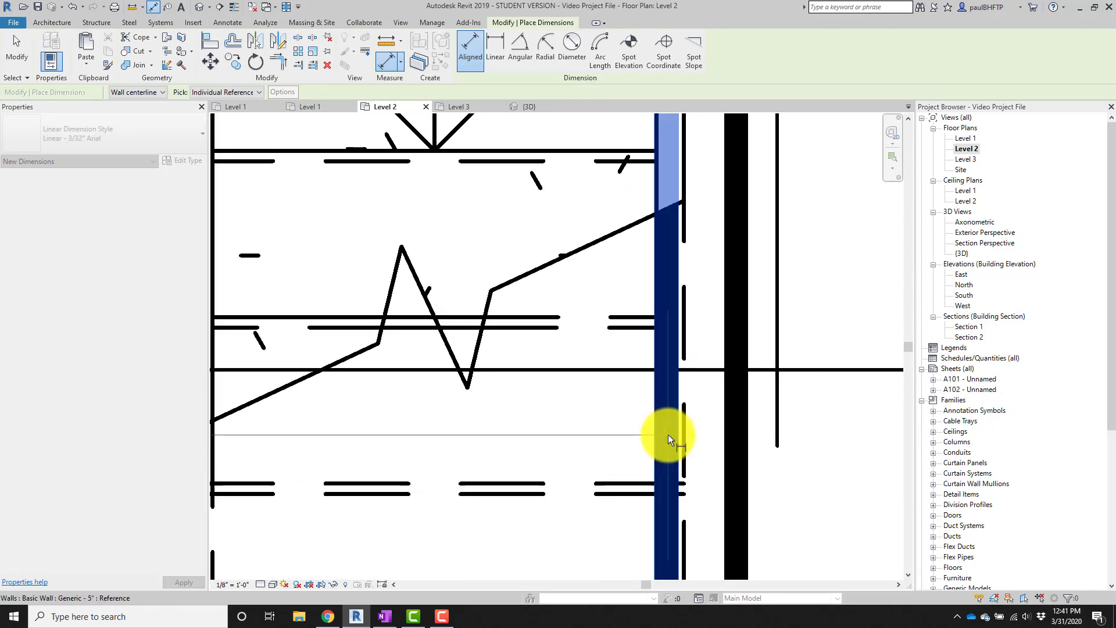
{"action": "scroll", "coordinate": [655, 357], "scroll_direction": "down", "scroll_amount": 4}
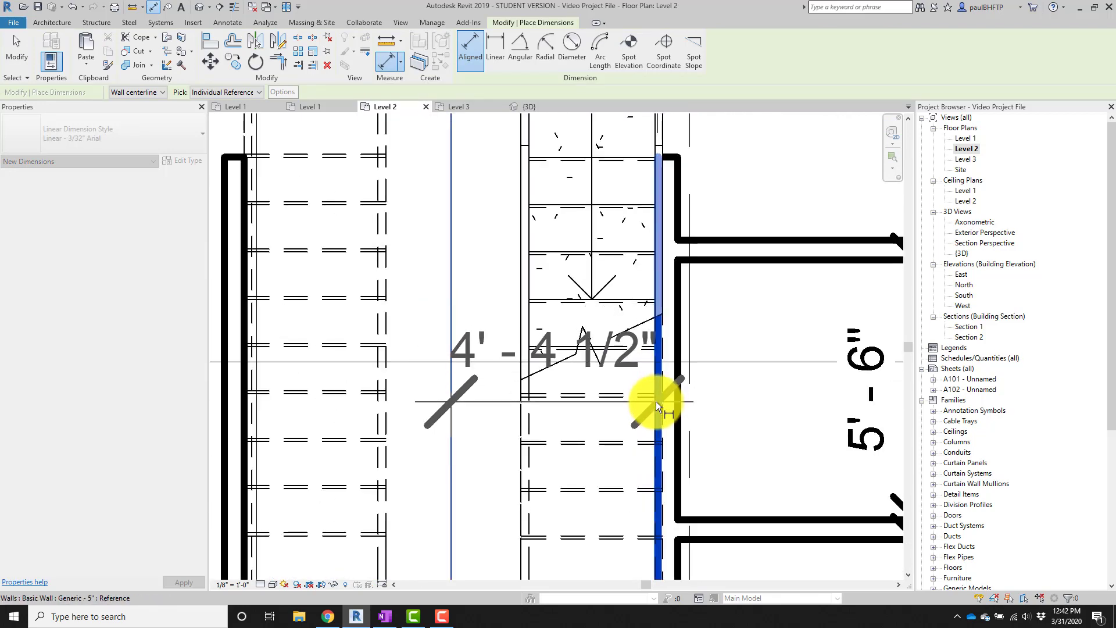
{"action": "scroll", "coordinate": [656, 402], "scroll_direction": "down", "scroll_amount": 2}
{"action": "scroll", "coordinate": [603, 350], "scroll_direction": "down", "scroll_amount": 1}
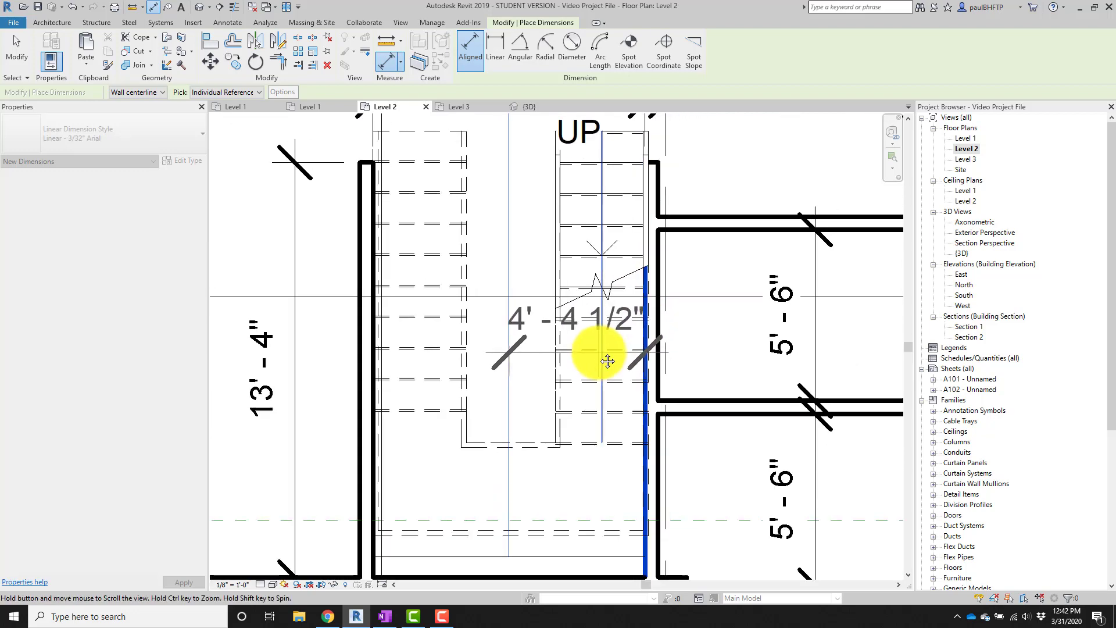
{"action": "middle_click_drag", "start_coordinate": [599, 356], "coordinate": [557, 397]}
{"action": "scroll", "coordinate": [554, 348], "scroll_direction": "down", "scroll_amount": 1}
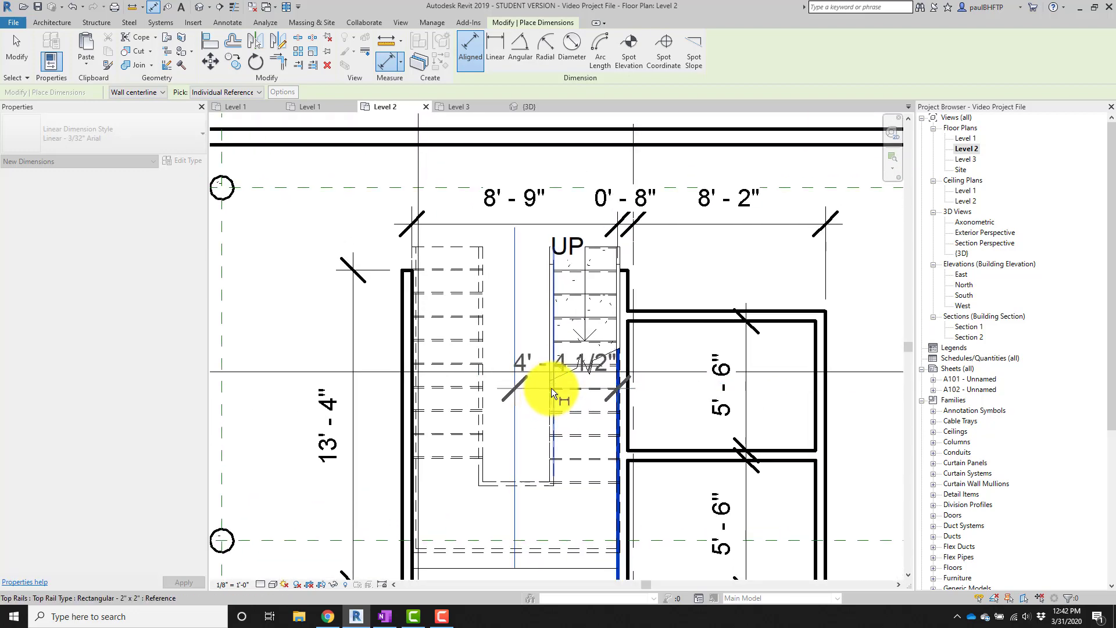
{"action": "scroll", "coordinate": [563, 332], "scroll_direction": "up", "scroll_amount": 2}
{"action": "middle_click_drag", "start_coordinate": [563, 331], "coordinate": [553, 373]}
{"action": "key", "text": "Escape"}
{"action": "key", "text": "Escape"}
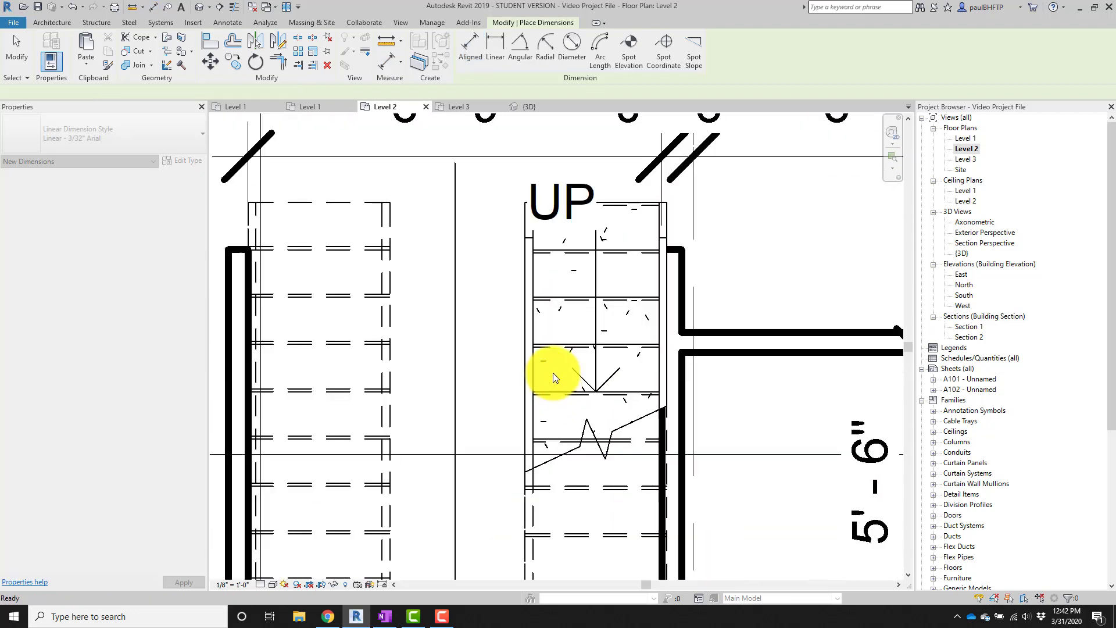
Reopen the U-shaped stair for editing and set the width of the run with risers 1 to 11 to 4' - 4".
{"action": "left_click", "coordinate": [587, 293]}
{"action": "scroll", "coordinate": [467, 186], "scroll_direction": "down", "scroll_amount": 3}
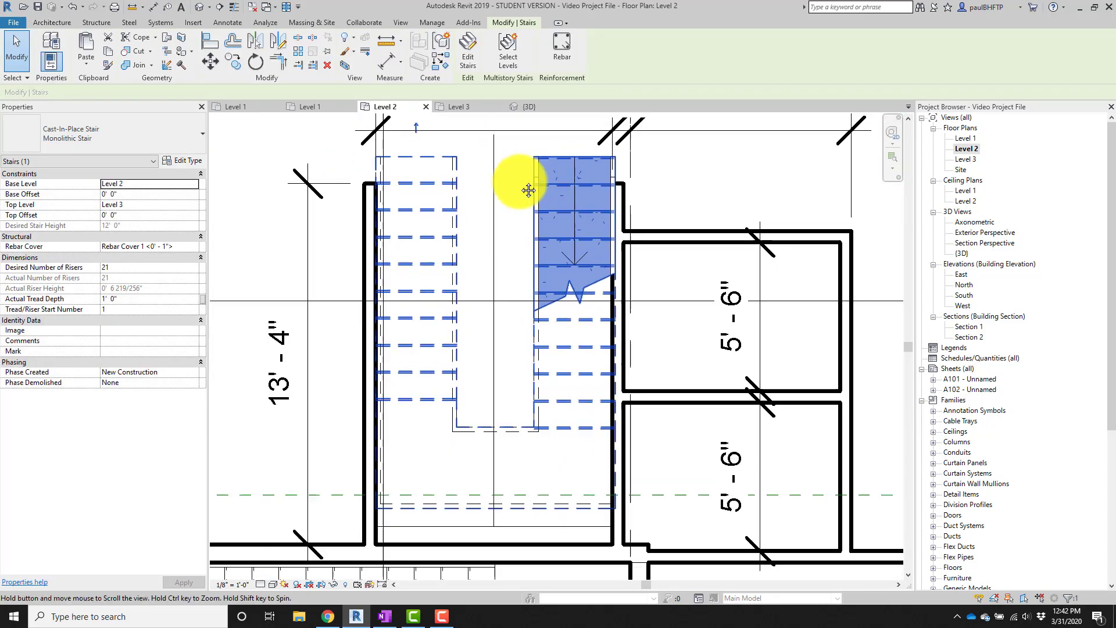
{"action": "double_click", "coordinate": [588, 191]}
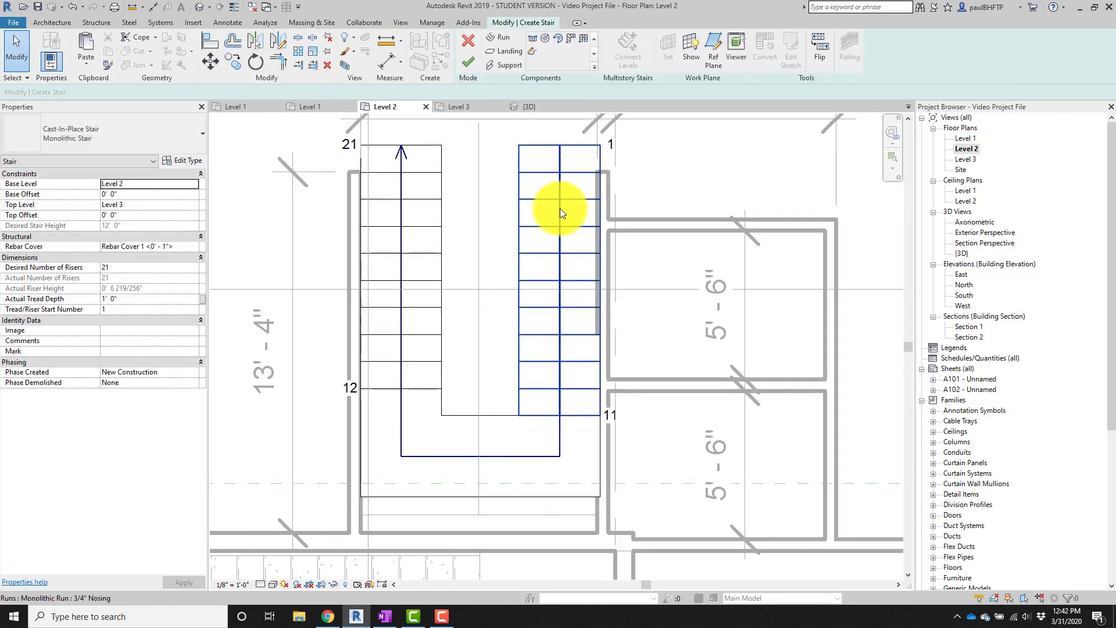
{"action": "left_click", "coordinate": [573, 220]}
{"action": "scroll", "coordinate": [567, 244], "scroll_direction": "up", "scroll_amount": 1}
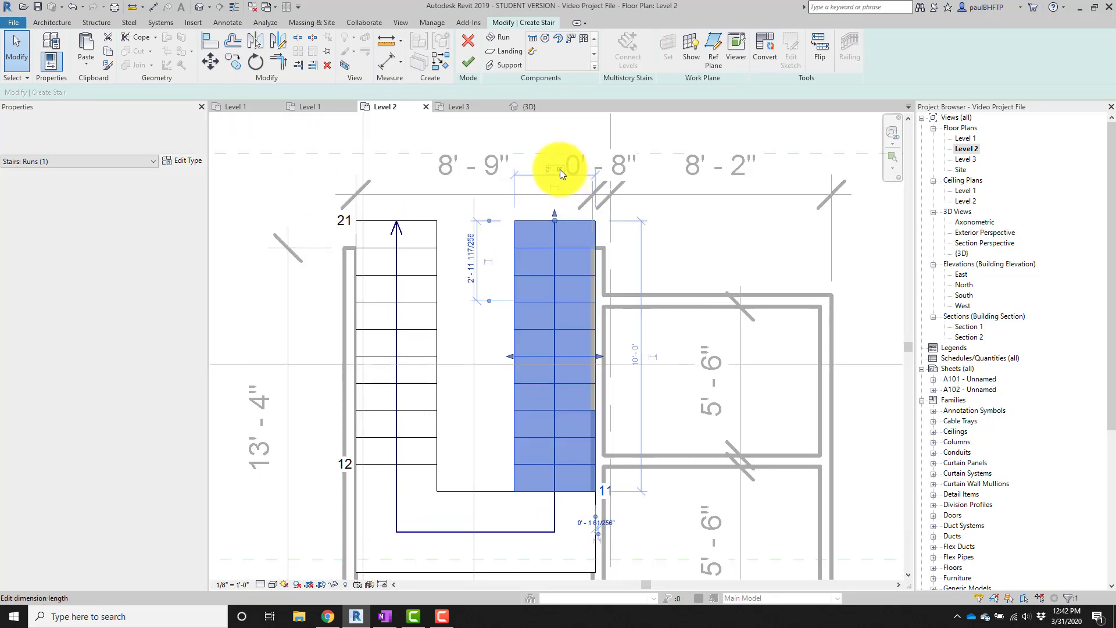
{"action": "left_click", "coordinate": [557, 172]}
{"action": "type", "text": "4 4"}
{"action": "left_click", "coordinate": [728, 225]}
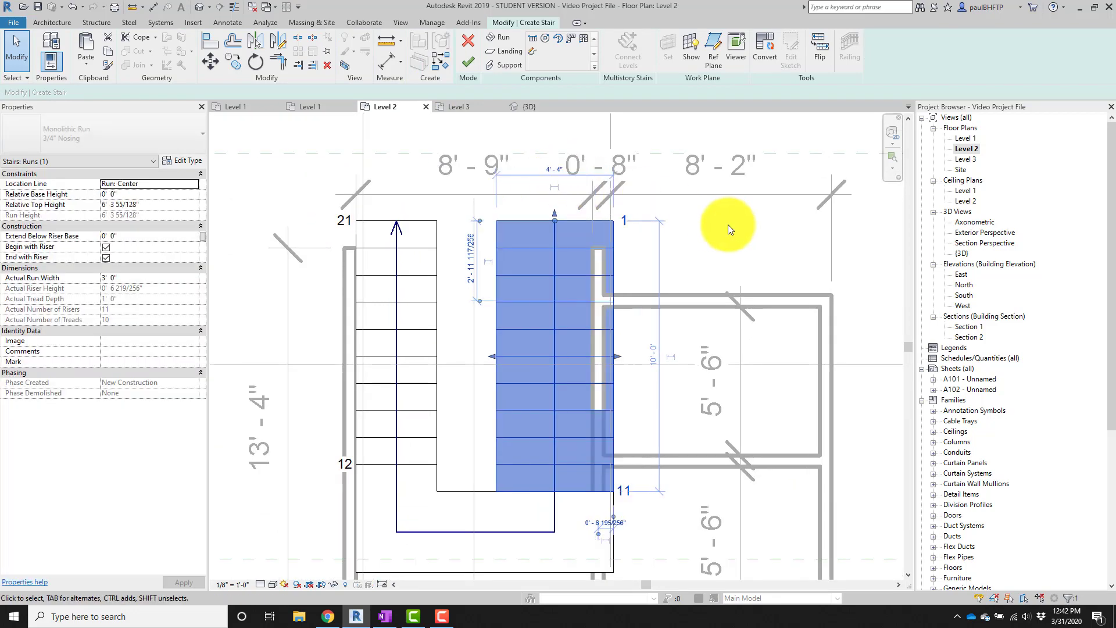
Set the width of the run with risers 12 to 21 to 4' - 4".
{"action": "left_click", "coordinate": [410, 262]}
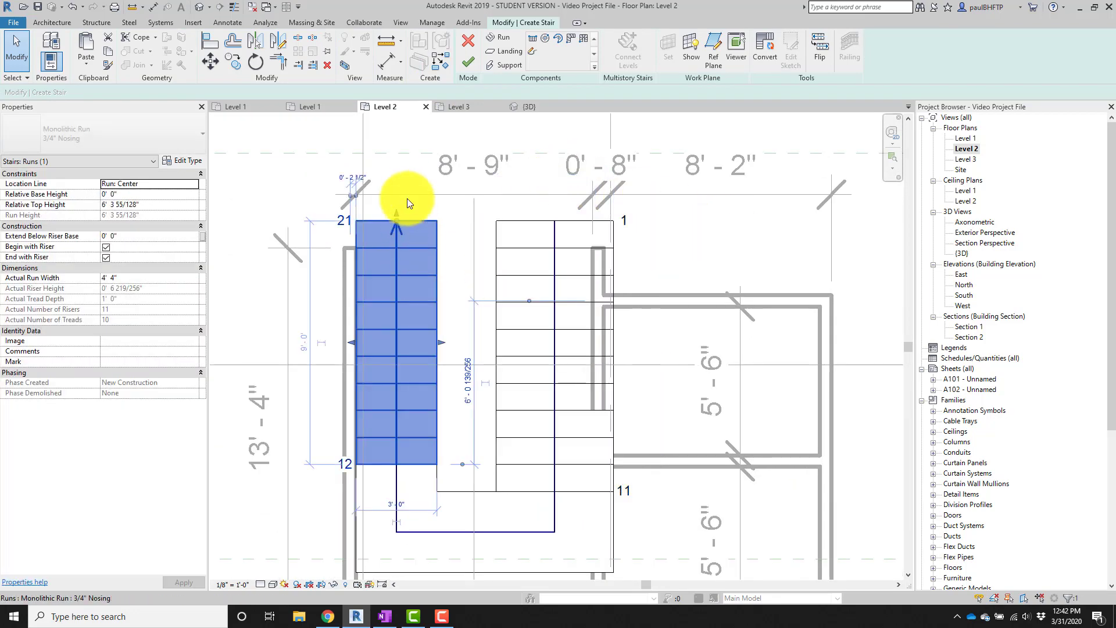
{"action": "left_click", "coordinate": [398, 504]}
{"action": "type", "text": "4 4"}
{"action": "key", "text": "Return"}
Set the depth of the landing between the two runs to 4' - 4".
{"action": "middle_click_drag", "start_coordinate": [737, 372], "coordinate": [696, 292]}
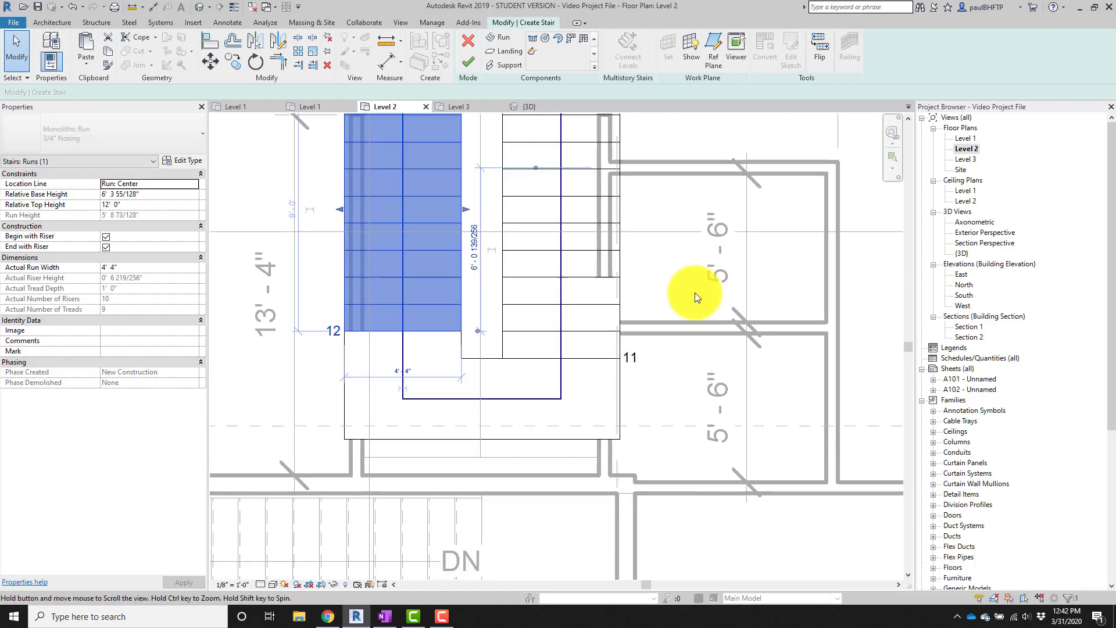
{"action": "left_click", "coordinate": [507, 385]}
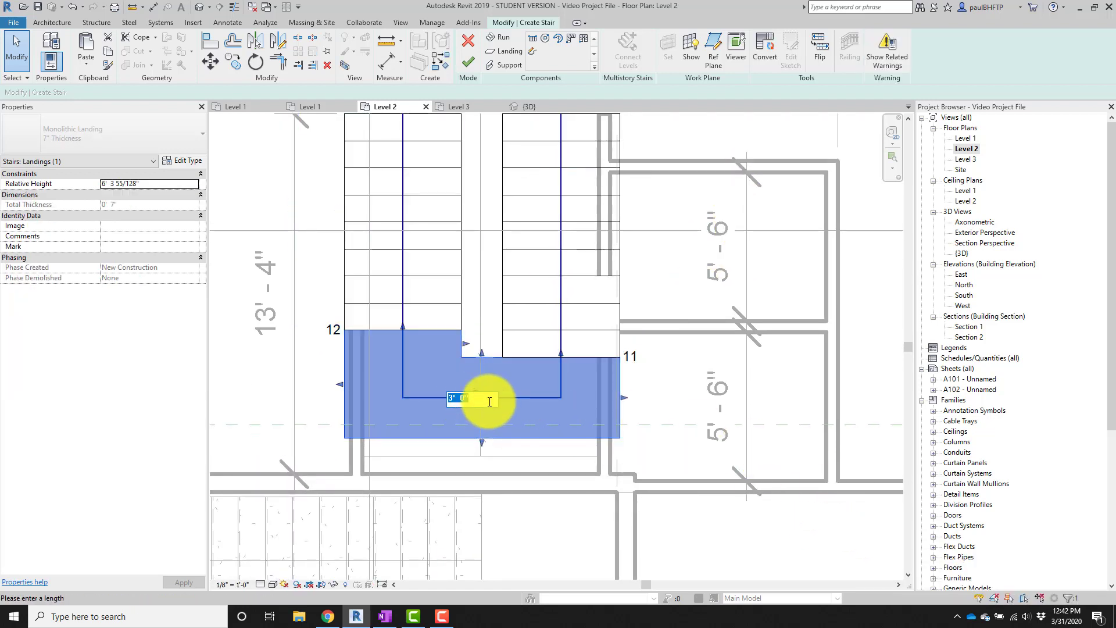
{"action": "key", "text": "Return"}
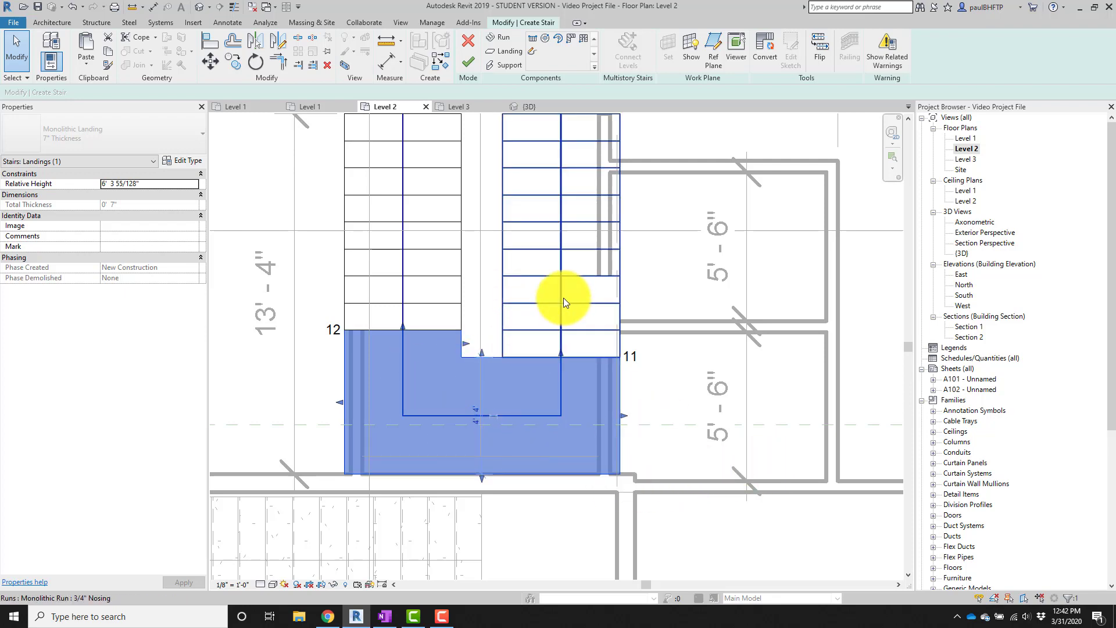
Move the widened run with risers 1 to 11 so its outer edge meets the inner face of the enclosure's right wall.
{"action": "scroll", "coordinate": [599, 339], "scroll_direction": "down", "scroll_amount": 1}
{"action": "middle_click_drag", "start_coordinate": [606, 351], "coordinate": [608, 414]}
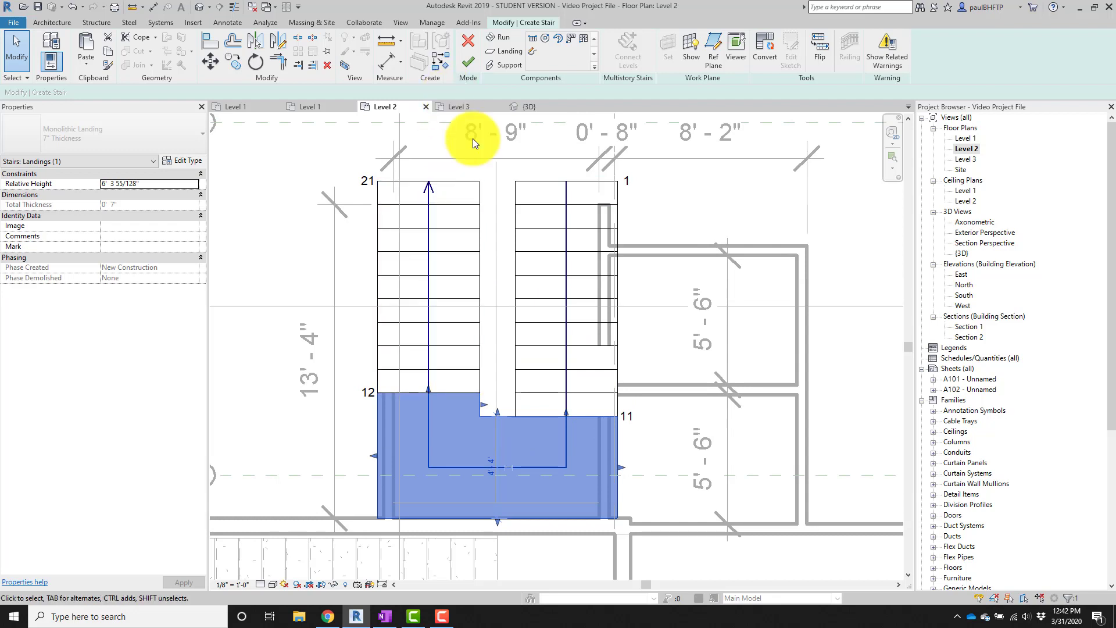
{"action": "middle_click_drag", "start_coordinate": [539, 242], "coordinate": [514, 219]}
{"action": "left_click", "coordinate": [537, 247]}
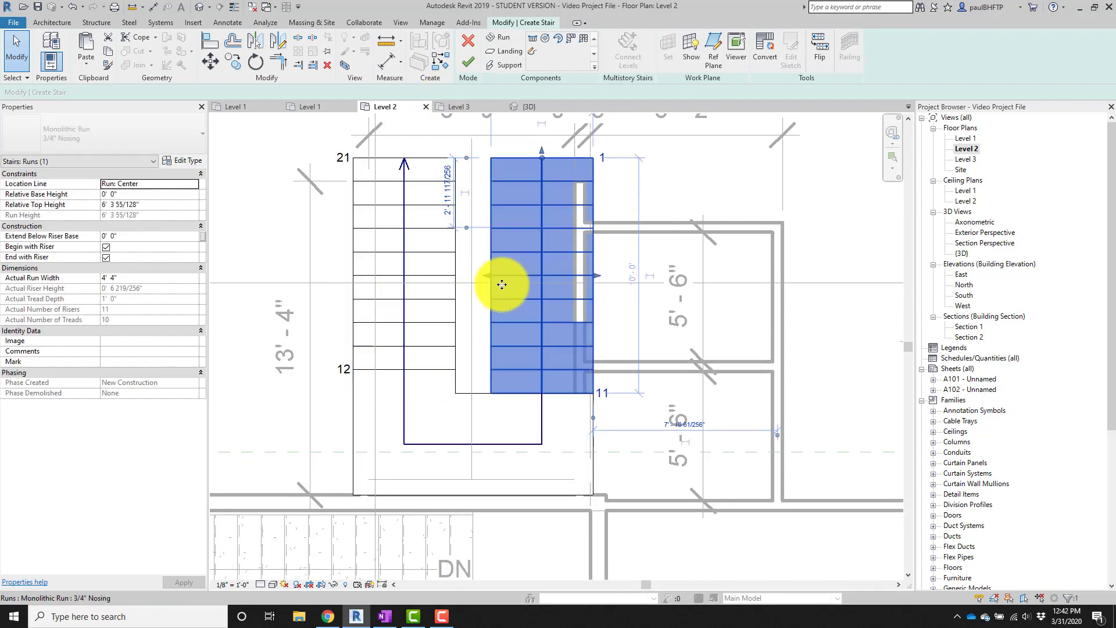
{"action": "scroll", "coordinate": [599, 197], "scroll_direction": "up", "scroll_amount": 5}
{"action": "left_click_drag", "start_coordinate": [583, 200], "coordinate": [516, 190]}
{"action": "scroll", "coordinate": [706, 228], "scroll_direction": "down", "scroll_amount": 6}
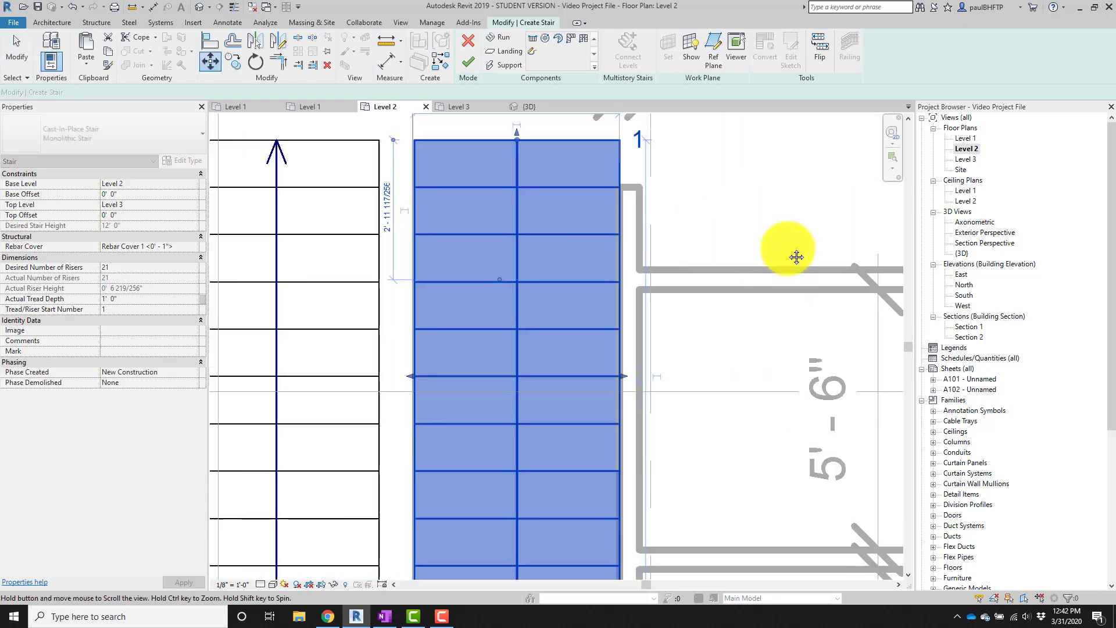
Move the run with risers 12 to 21 so its outer edge meets the inner face of the enclosure's left wall.
{"action": "left_click", "coordinate": [568, 250]}
{"action": "scroll", "coordinate": [559, 256], "scroll_direction": "down", "scroll_amount": 2}
{"action": "scroll", "coordinate": [511, 284], "scroll_direction": "up", "scroll_amount": 4}
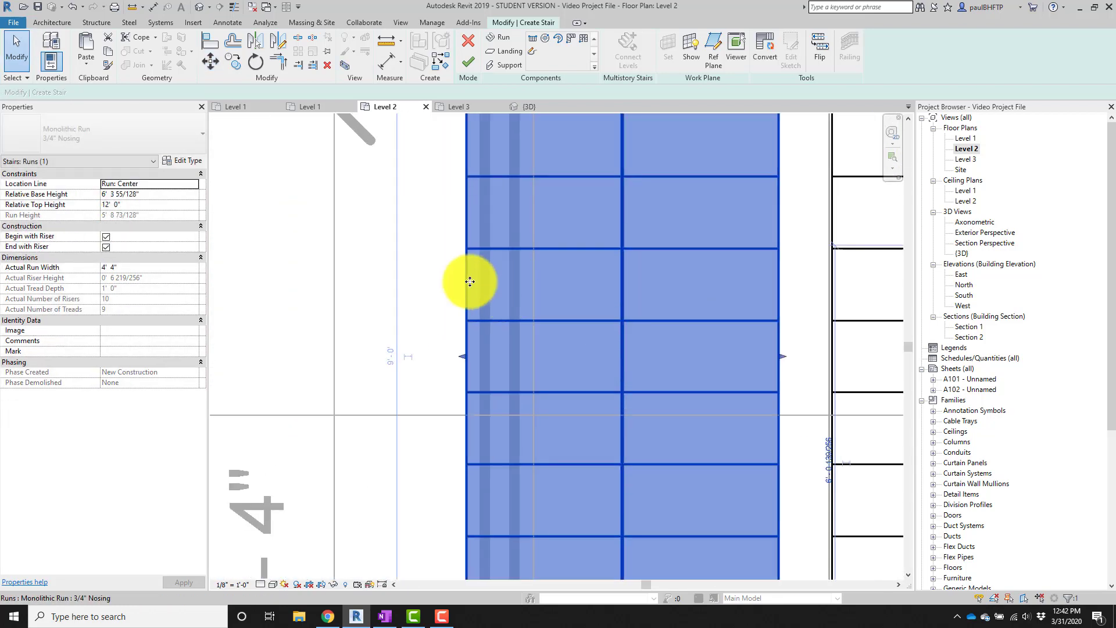
{"action": "key", "text": "m"}
{"action": "key", "text": "v"}
{"action": "left_click", "coordinate": [465, 278]}
{"action": "left_click", "coordinate": [517, 278]}
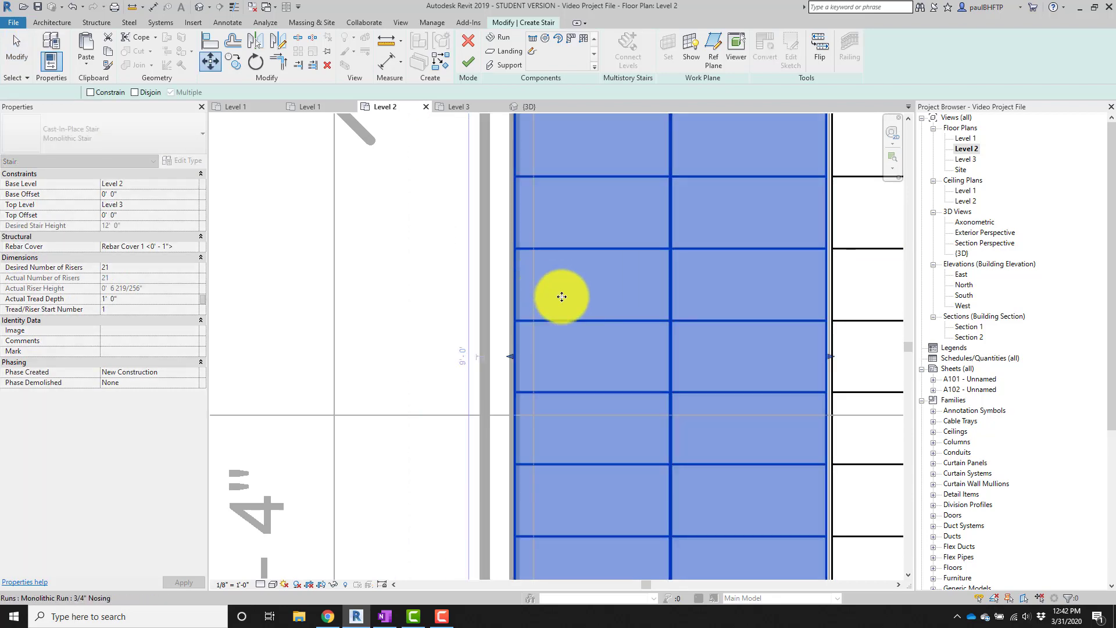
Finish editing the U-shaped stair to apply the resized and repositioned runs and landing.
{"action": "scroll", "coordinate": [673, 362], "scroll_direction": "down", "scroll_amount": 3}
{"action": "middle_click_drag", "start_coordinate": [673, 362], "coordinate": [499, 189]}
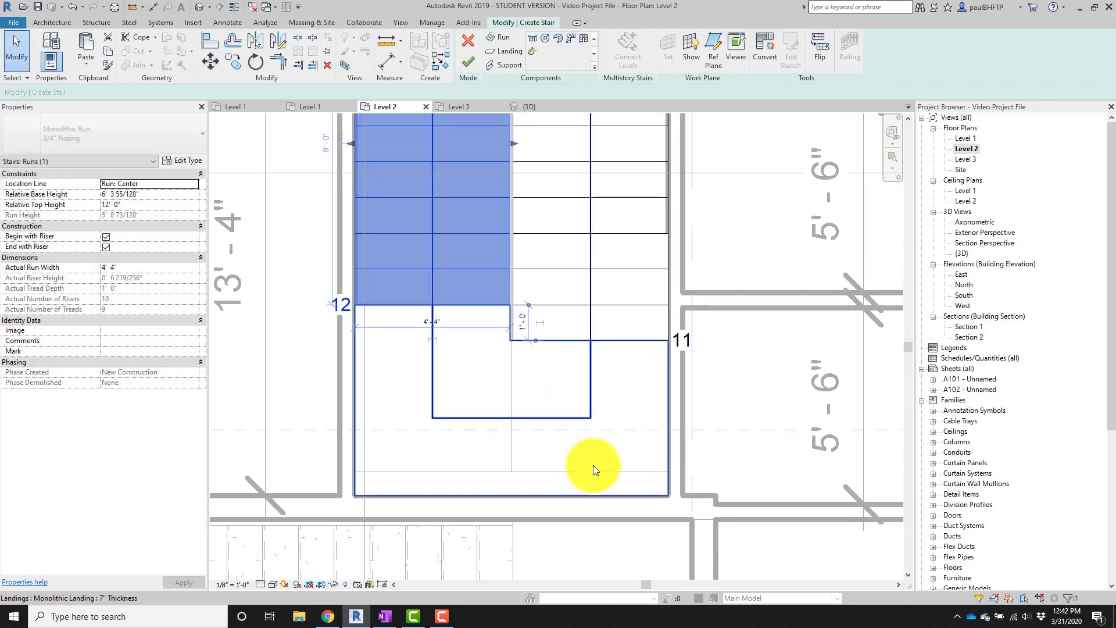
{"action": "scroll", "coordinate": [643, 553], "scroll_direction": "down", "scroll_amount": 2}
{"action": "scroll", "coordinate": [653, 561], "scroll_direction": "up", "scroll_amount": 1}
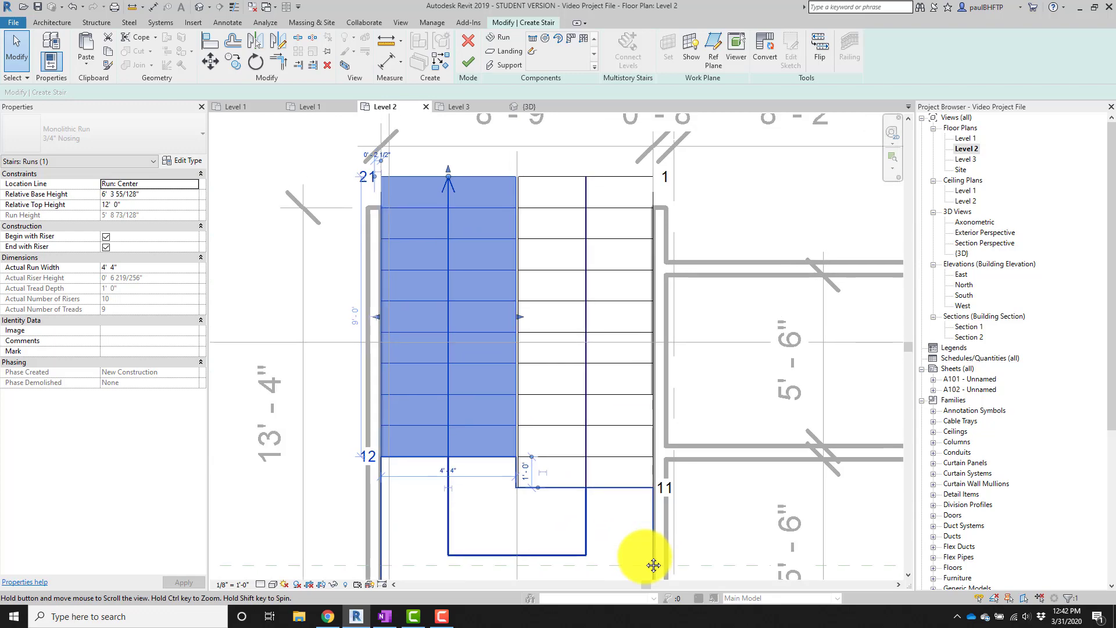
{"action": "middle_click_drag", "start_coordinate": [653, 560], "coordinate": [647, 485]}
{"action": "scroll", "coordinate": [646, 484], "scroll_direction": "down", "scroll_amount": 2}
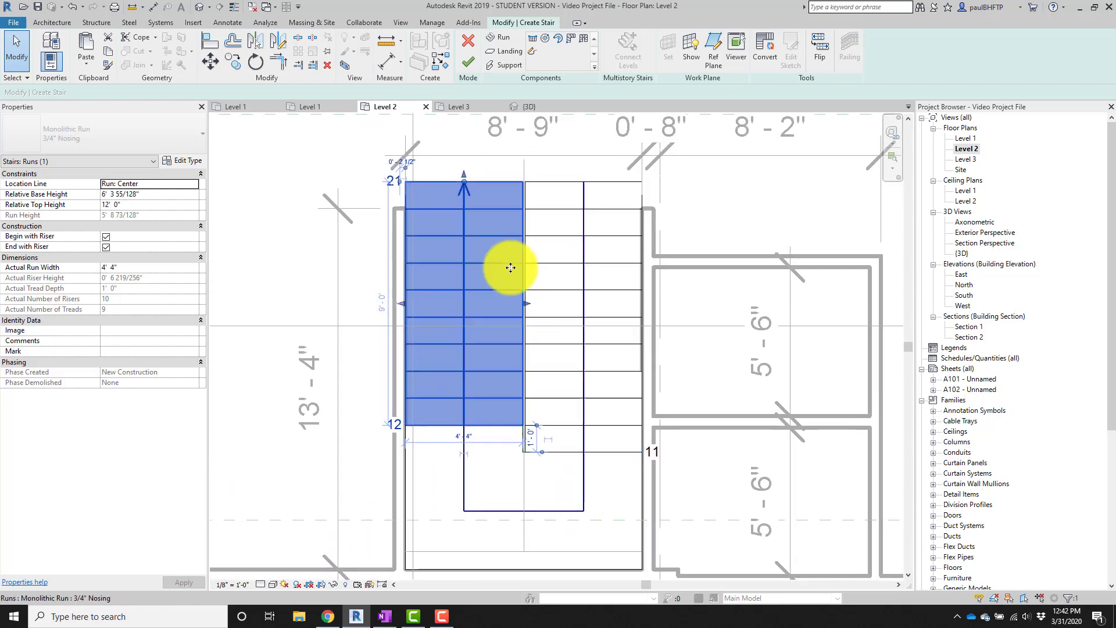
{"action": "left_click", "coordinate": [475, 61]}
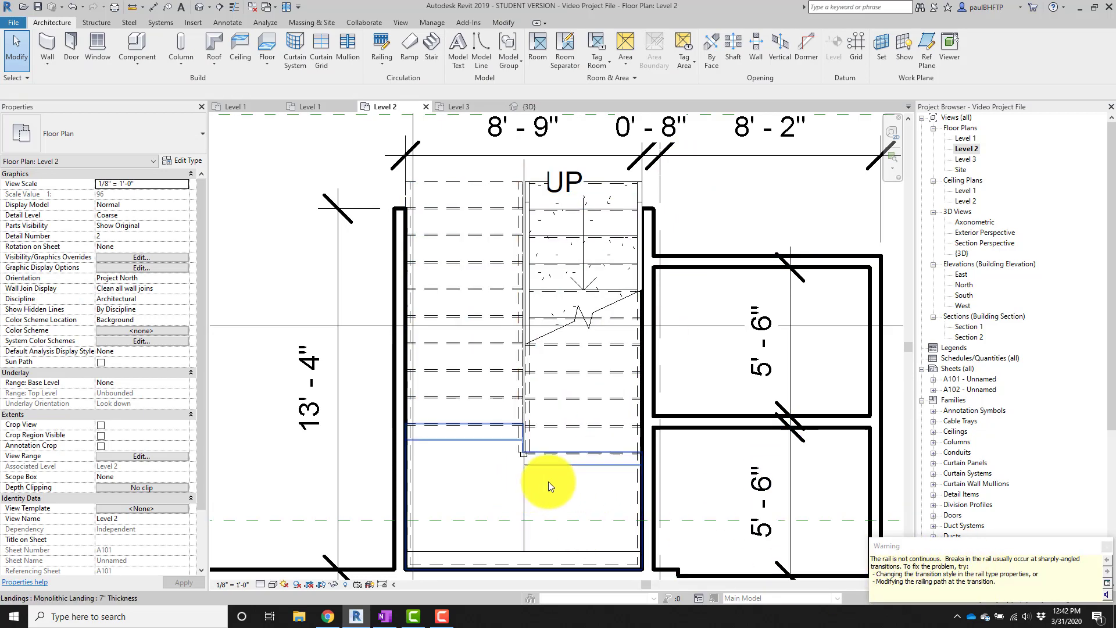
Delete the thin detail lines crossing the landing and running between the two runs of the U-shaped stair.
{"action": "scroll", "coordinate": [549, 481], "scroll_direction": "up", "scroll_amount": 2}
{"action": "scroll", "coordinate": [522, 468], "scroll_direction": "down", "scroll_amount": 2}
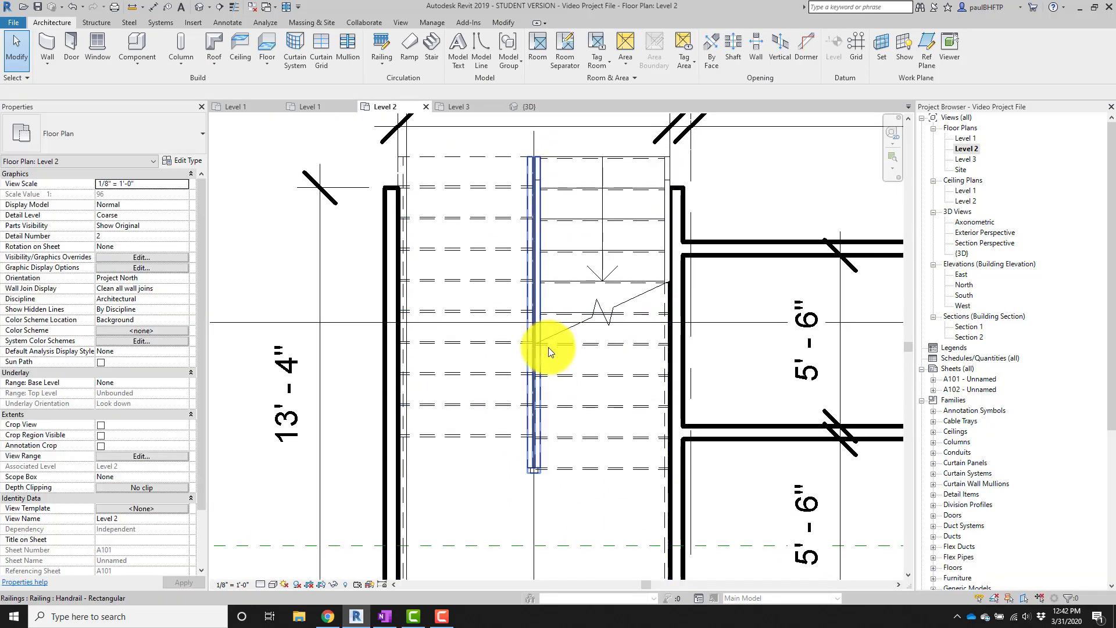
{"action": "scroll", "coordinate": [539, 472], "scroll_direction": "up", "scroll_amount": 4}
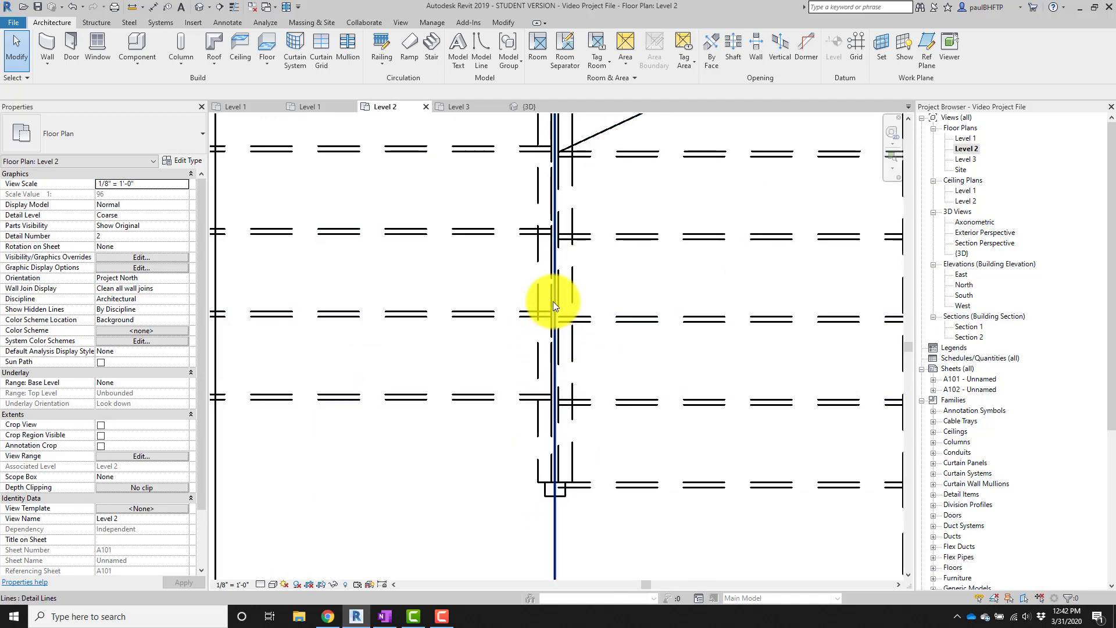
{"action": "scroll", "coordinate": [559, 419], "scroll_direction": "down", "scroll_amount": 4}
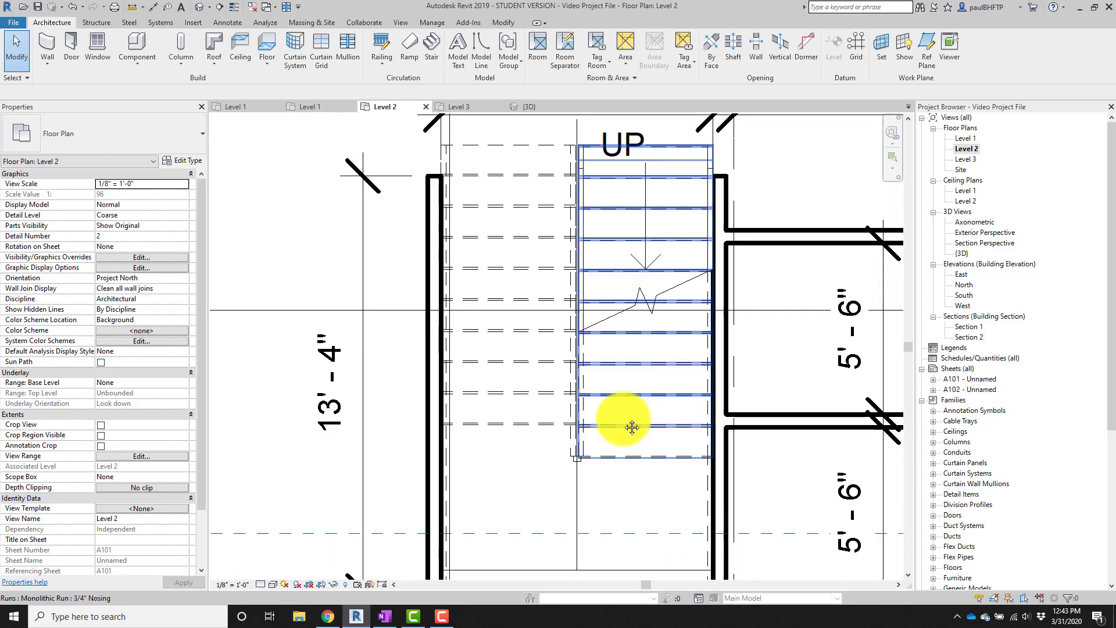
{"action": "middle_click_drag", "start_coordinate": [647, 236], "coordinate": [638, 175]}
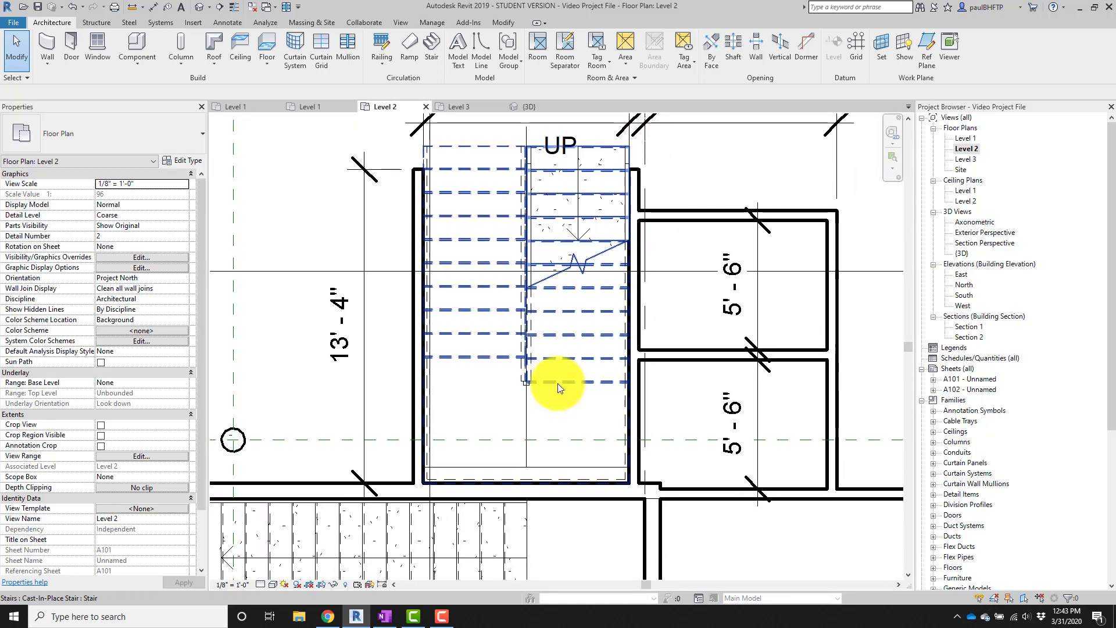
{"action": "left_click", "coordinate": [544, 466]}
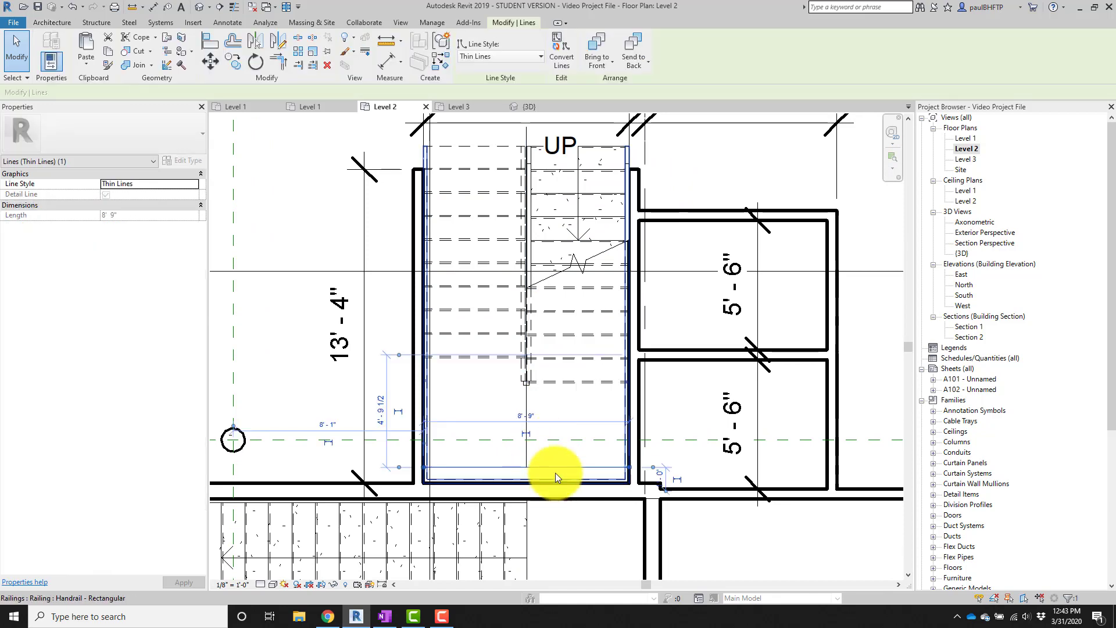
{"action": "key", "text": "Delete"}
{"action": "key", "text": "Delete"}
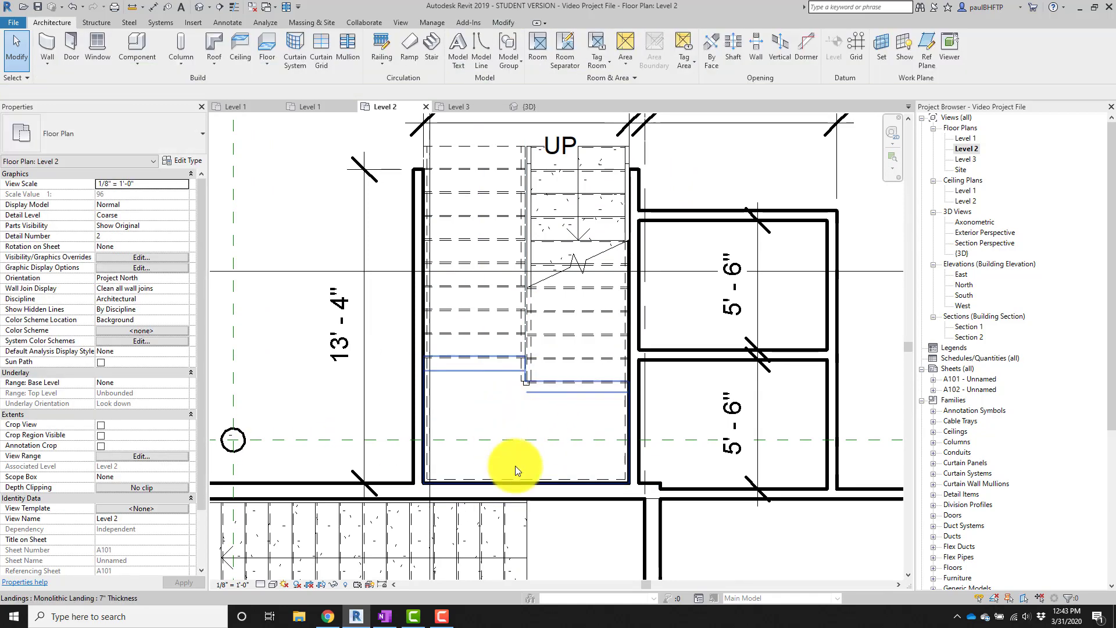
Align the end of the enclosure's left wall with the outermost riser edge of the U-shaped stair.
{"action": "scroll", "coordinate": [738, 379], "scroll_direction": "up", "scroll_amount": 1}
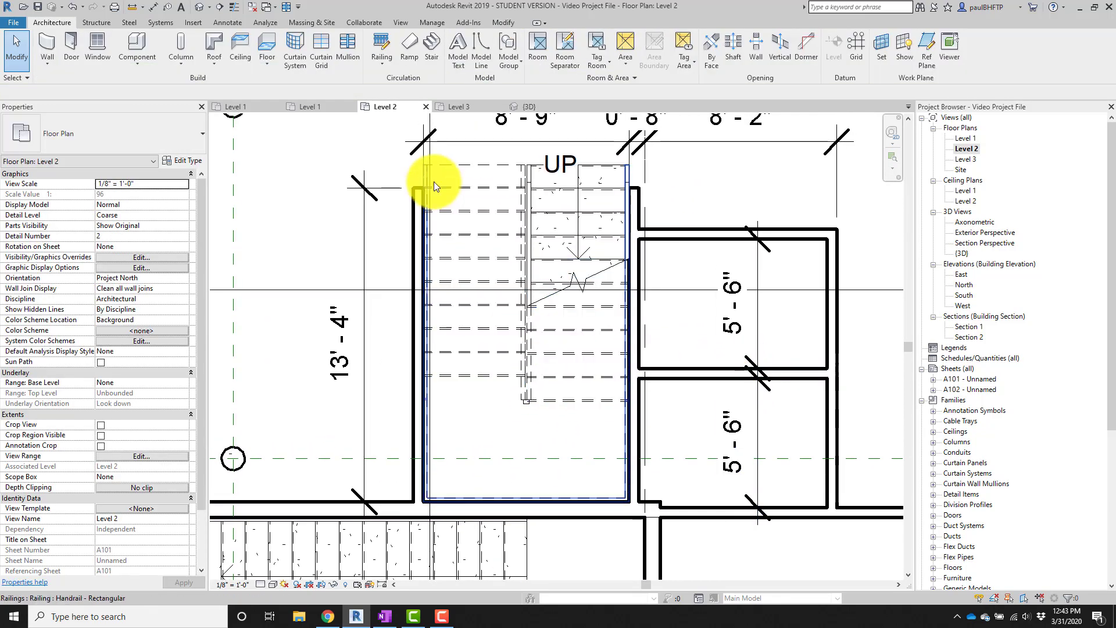
{"action": "scroll", "coordinate": [424, 182], "scroll_direction": "up", "scroll_amount": 5}
{"action": "key", "text": "a"}
{"action": "key", "text": "l"}
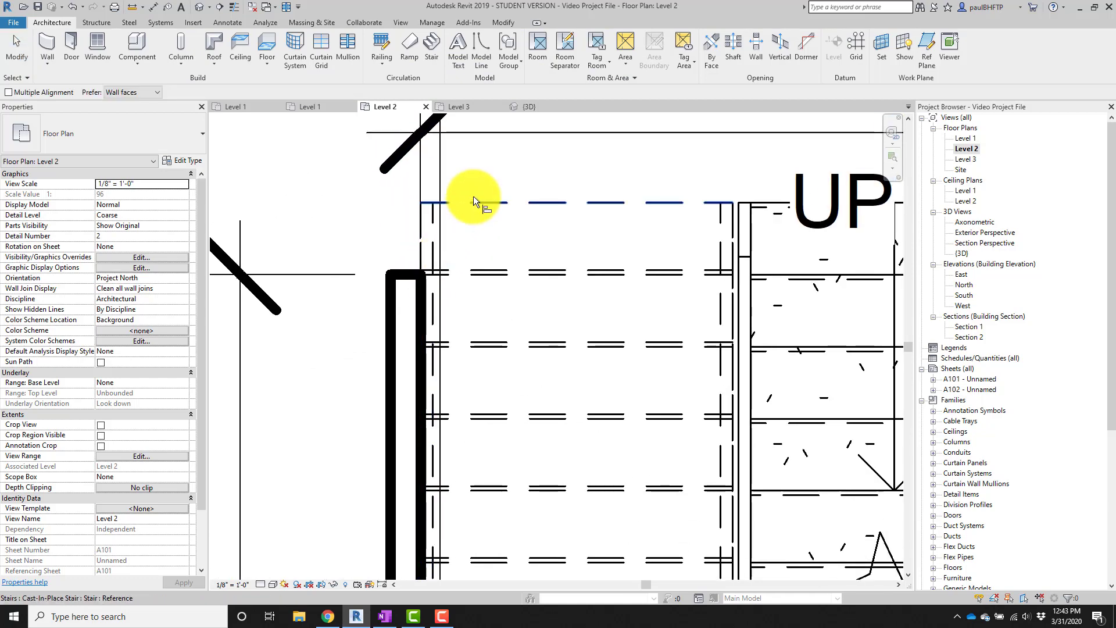
{"action": "left_click", "coordinate": [473, 202]}
{"action": "left_click", "coordinate": [404, 272]}
{"action": "scroll", "coordinate": [481, 243], "scroll_direction": "down", "scroll_amount": 3}
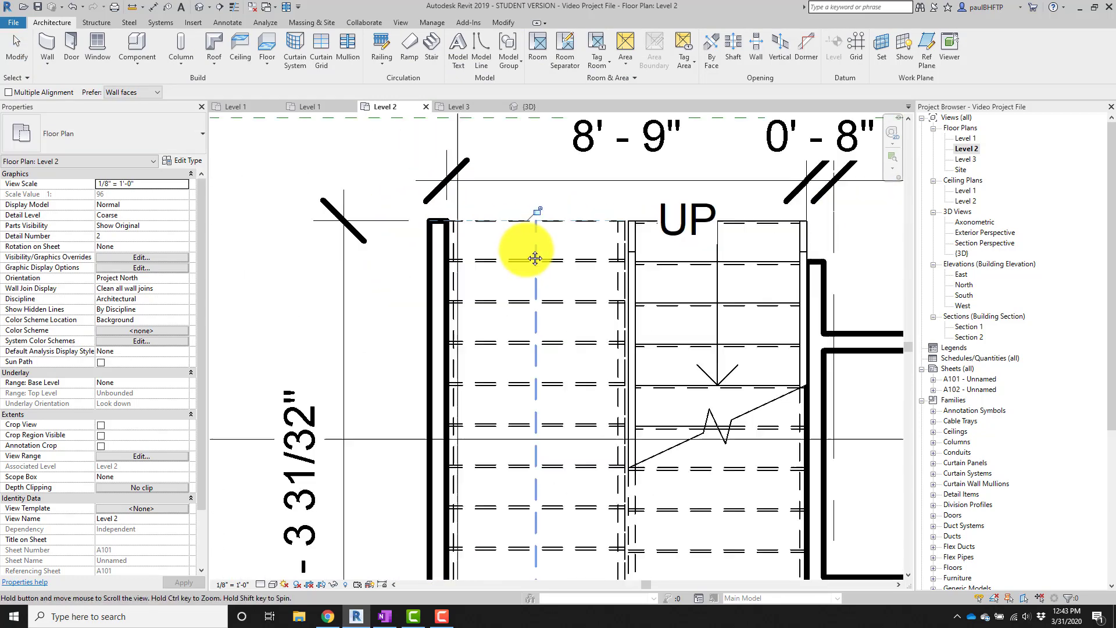
Align the end of the enclosure's right wall with the first riser of the U-shaped stair.
{"action": "middle_click_drag", "start_coordinate": [536, 256], "coordinate": [297, 254]}
{"action": "left_click", "coordinate": [522, 217]}
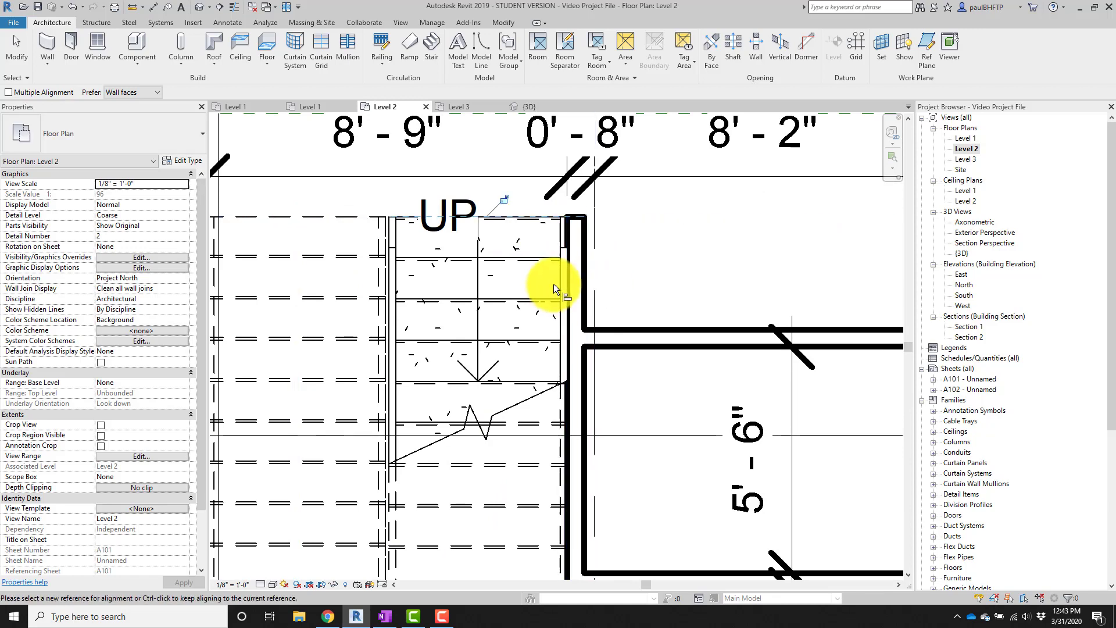
{"action": "middle_click_drag", "start_coordinate": [575, 223], "coordinate": [598, 220]}
{"action": "middle_click_drag", "start_coordinate": [257, 258], "coordinate": [406, 236]}
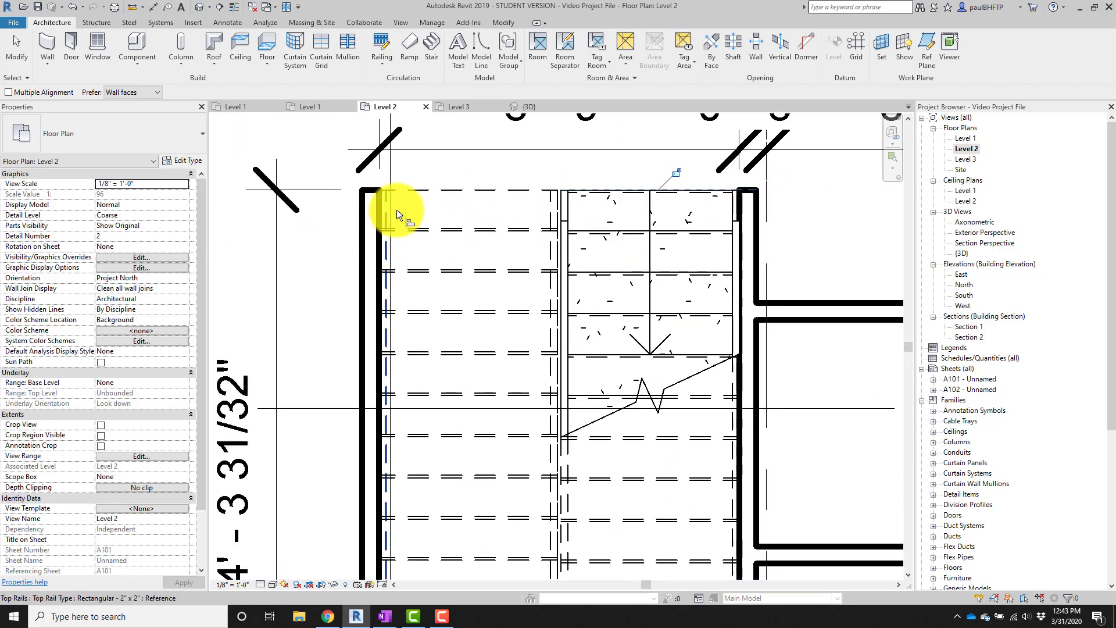
Open the Level 3 floor plan and examine the U-shaped stair's arrival and its surrounding enclosure walls.
{"action": "scroll", "coordinate": [397, 209], "scroll_direction": "down", "scroll_amount": 2}
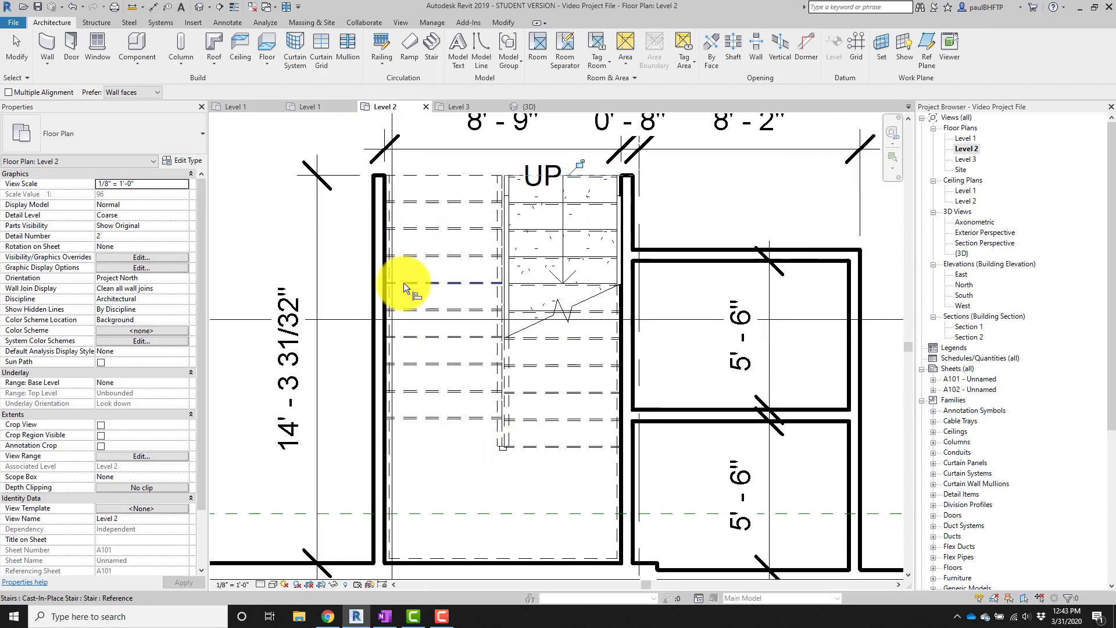
{"action": "scroll", "coordinate": [492, 244], "scroll_direction": "down", "scroll_amount": 1}
{"action": "middle_click_drag", "start_coordinate": [492, 244], "coordinate": [500, 257]}
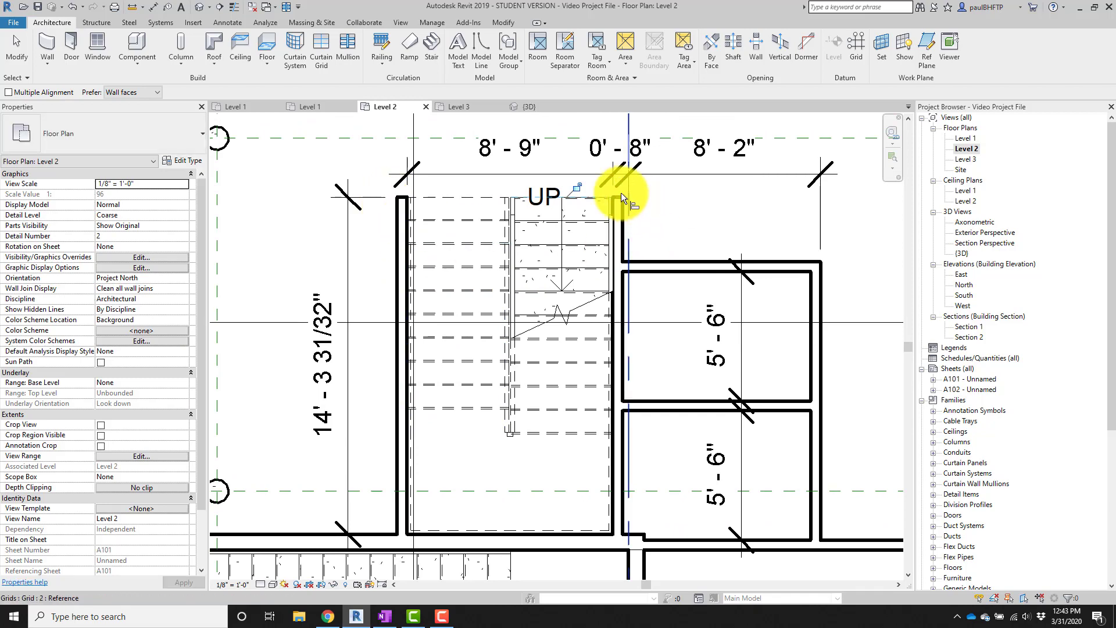
{"action": "scroll", "coordinate": [576, 279], "scroll_direction": "down", "scroll_amount": 1}
{"action": "middle_click_drag", "start_coordinate": [576, 280], "coordinate": [537, 260]}
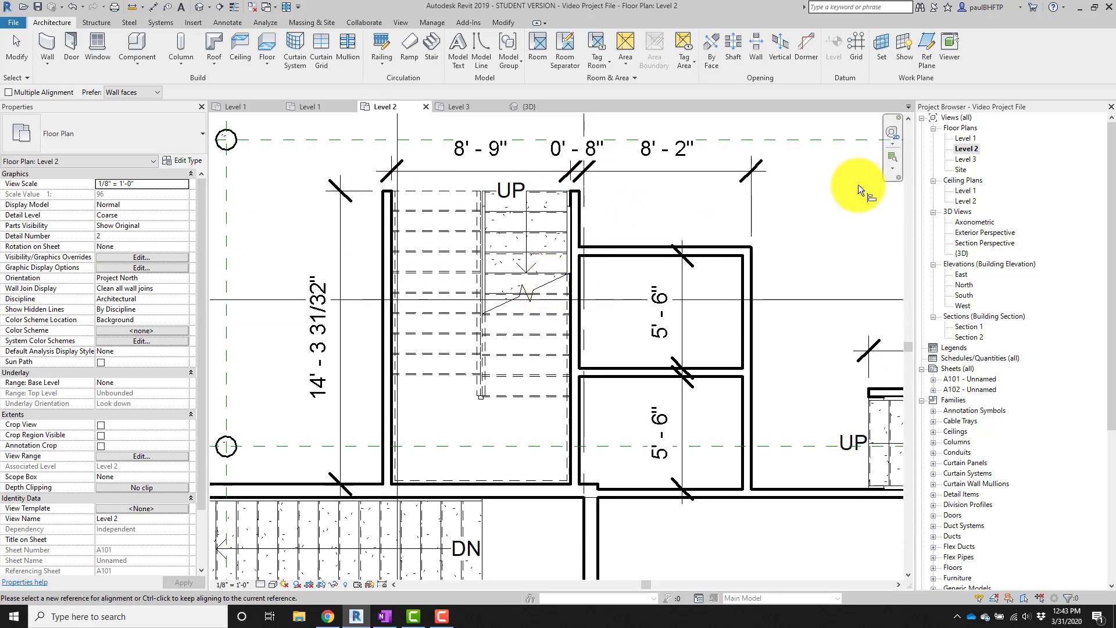
{"action": "double_click", "coordinate": [970, 159]}
{"action": "scroll", "coordinate": [364, 225], "scroll_direction": "up", "scroll_amount": 5}
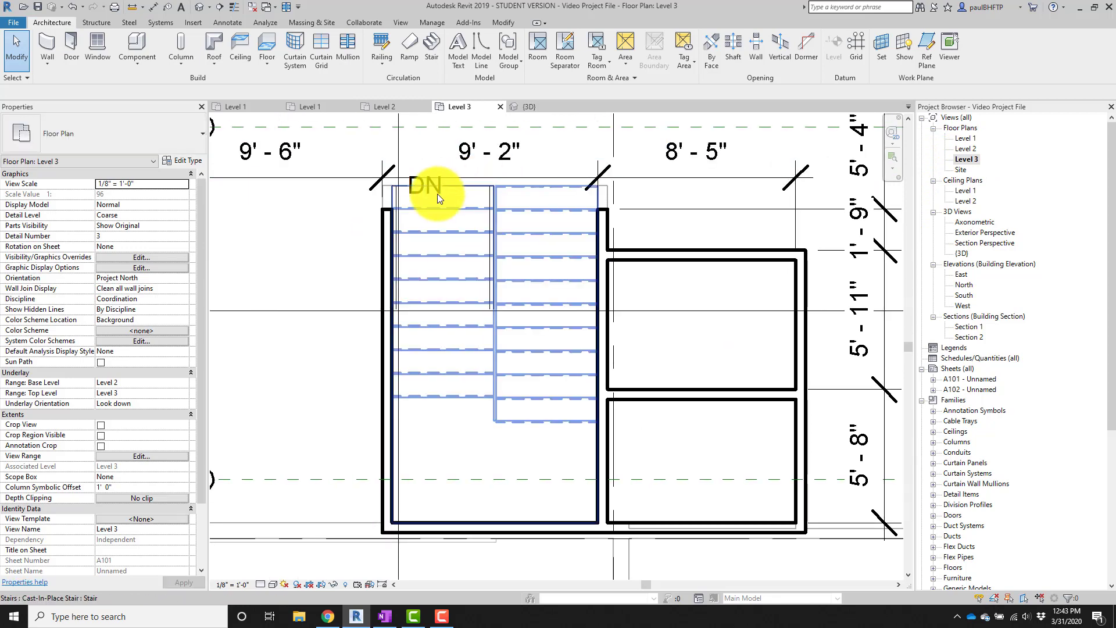
{"action": "scroll", "coordinate": [467, 286], "scroll_direction": "down", "scroll_amount": 2}
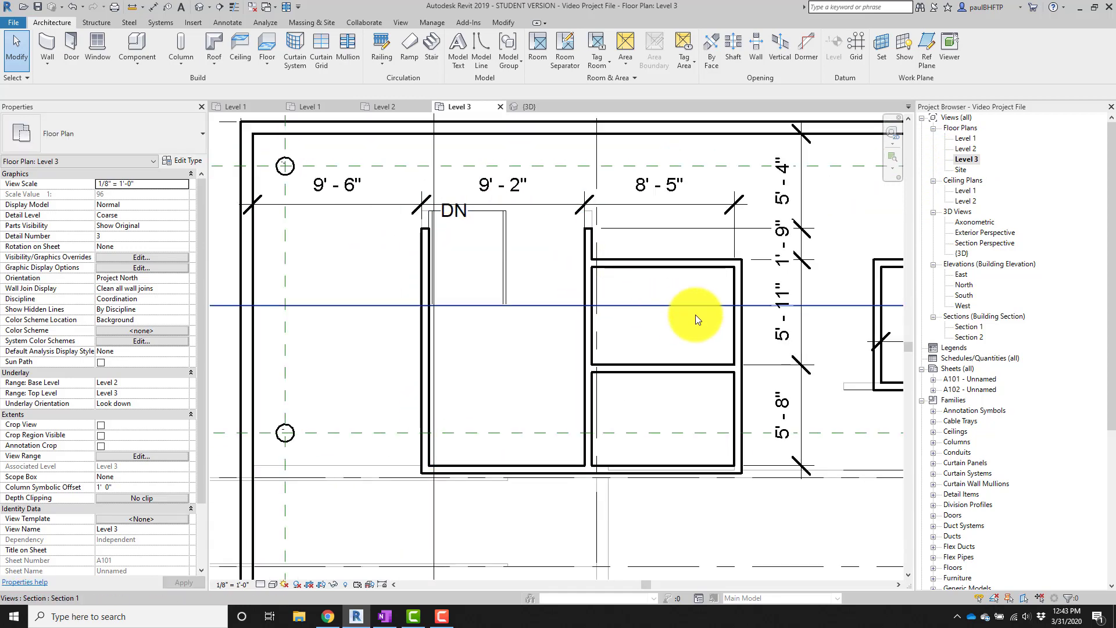
{"action": "middle_click_drag", "start_coordinate": [696, 315], "coordinate": [613, 282]}
{"action": "scroll", "coordinate": [656, 280], "scroll_direction": "down", "scroll_amount": 2}
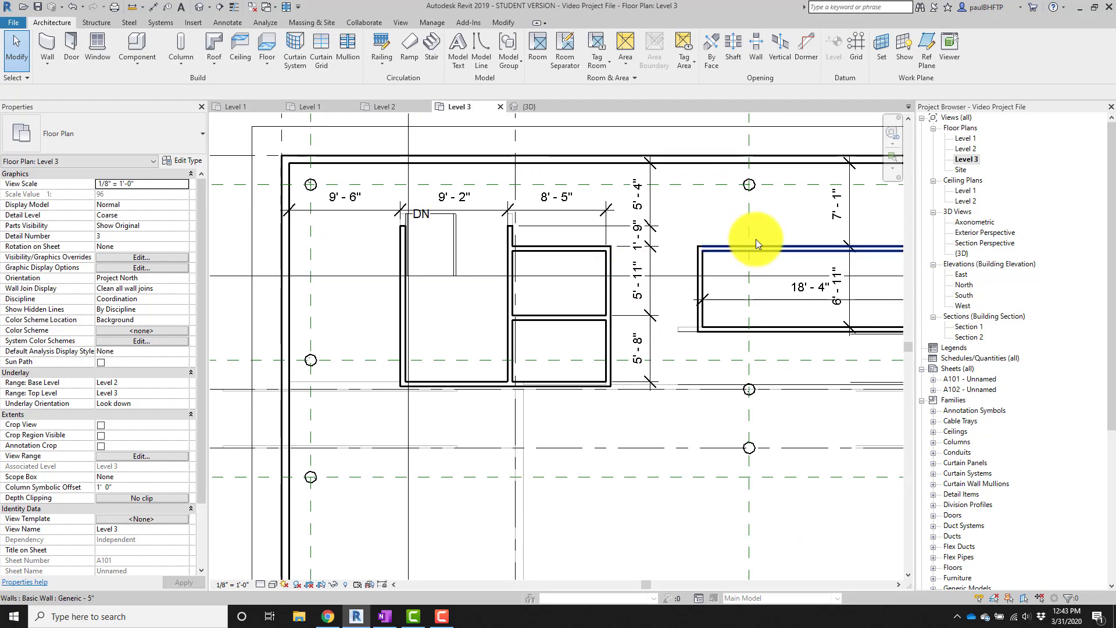
Open the Level 1 floor plan and select the interior straight stair that rises to Level 2.
{"action": "double_click", "coordinate": [962, 139]}
{"action": "middle_click_drag", "start_coordinate": [537, 345], "coordinate": [618, 378]}
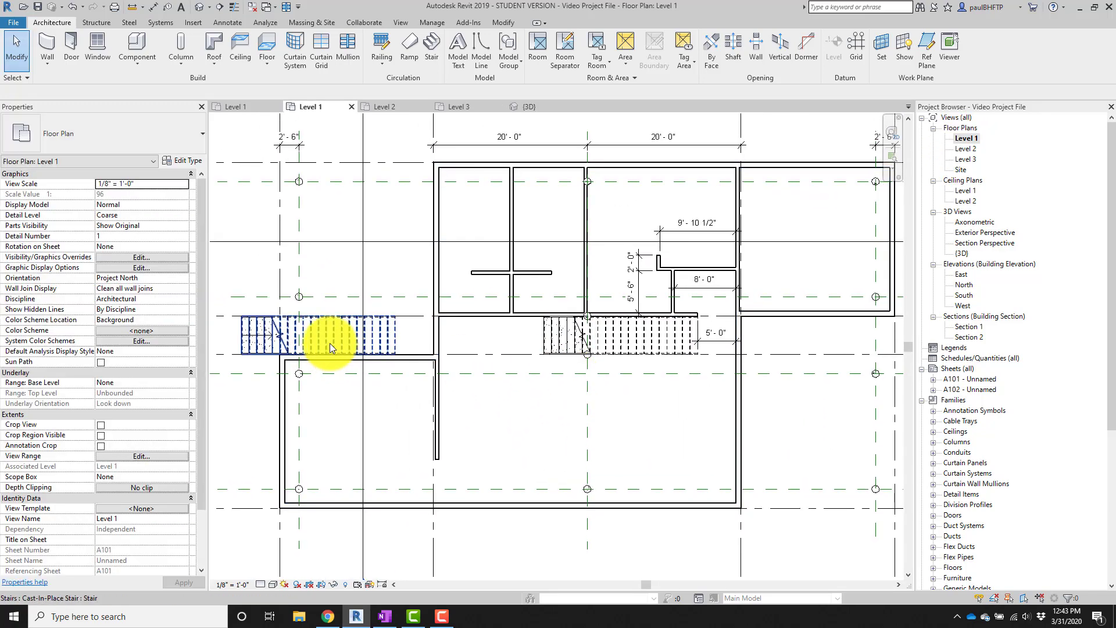
{"action": "left_click", "coordinate": [329, 343]}
{"action": "left_click", "coordinate": [623, 347]}
{"action": "scroll", "coordinate": [637, 343], "scroll_direction": "up", "scroll_amount": 4}
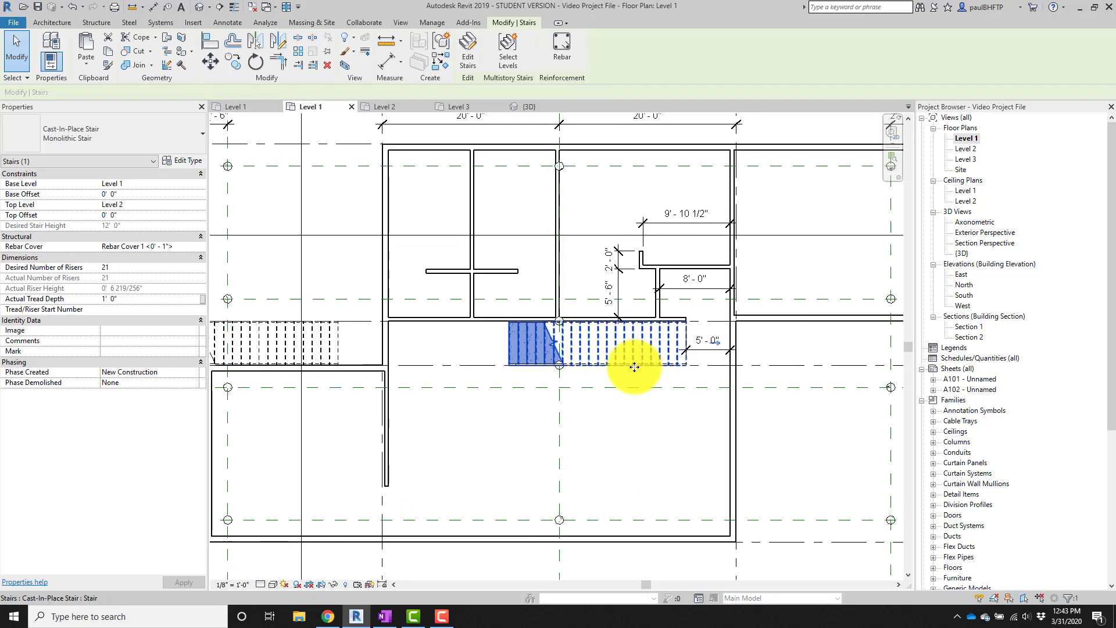
Return to the Level 2 floor plan and examine where the interior stair from Level 1 lies beneath the floor.
{"action": "double_click", "coordinate": [966, 148]}
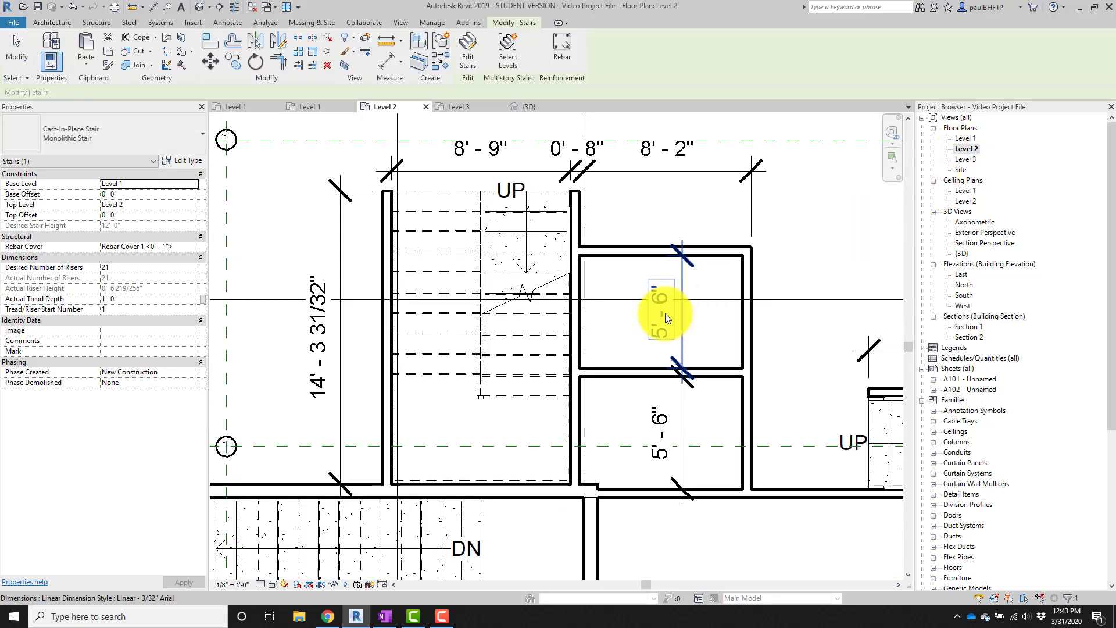
{"action": "middle_click_drag", "start_coordinate": [666, 313], "coordinate": [241, 149]}
{"action": "scroll", "coordinate": [542, 301], "scroll_direction": "down", "scroll_amount": 3}
{"action": "scroll", "coordinate": [600, 399], "scroll_direction": "up", "scroll_amount": 2}
{"action": "middle_click_drag", "start_coordinate": [621, 387], "coordinate": [623, 415]}
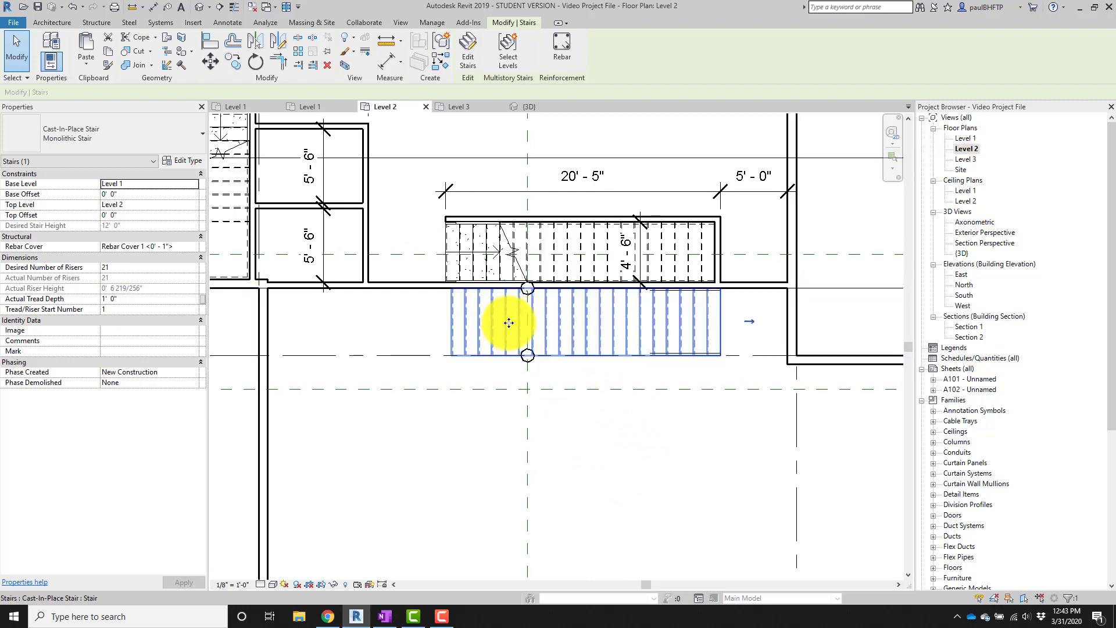
{"action": "key", "text": "Escape"}
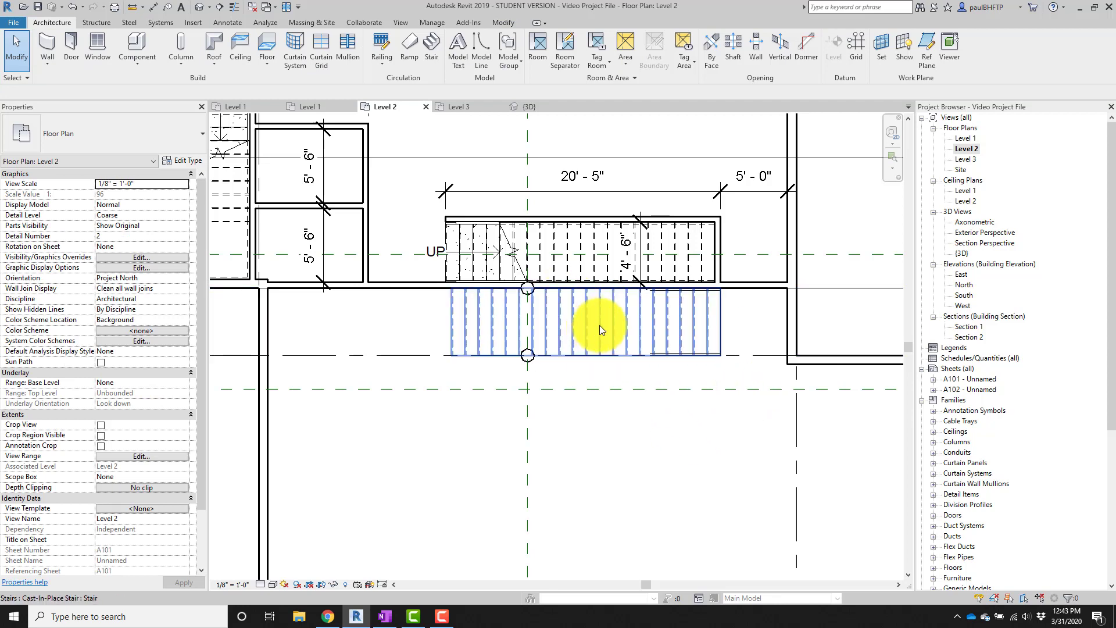
{"action": "mouse_move", "coordinate": [661, 319]}
{"action": "middle_mouse_down"}
{"action": "mouse_move", "coordinate": [711, 306]}
{"action": "mouse_move", "coordinate": [738, 374]}
{"action": "mouse_move", "coordinate": [660, 306]}
{"action": "middle_mouse_up"}
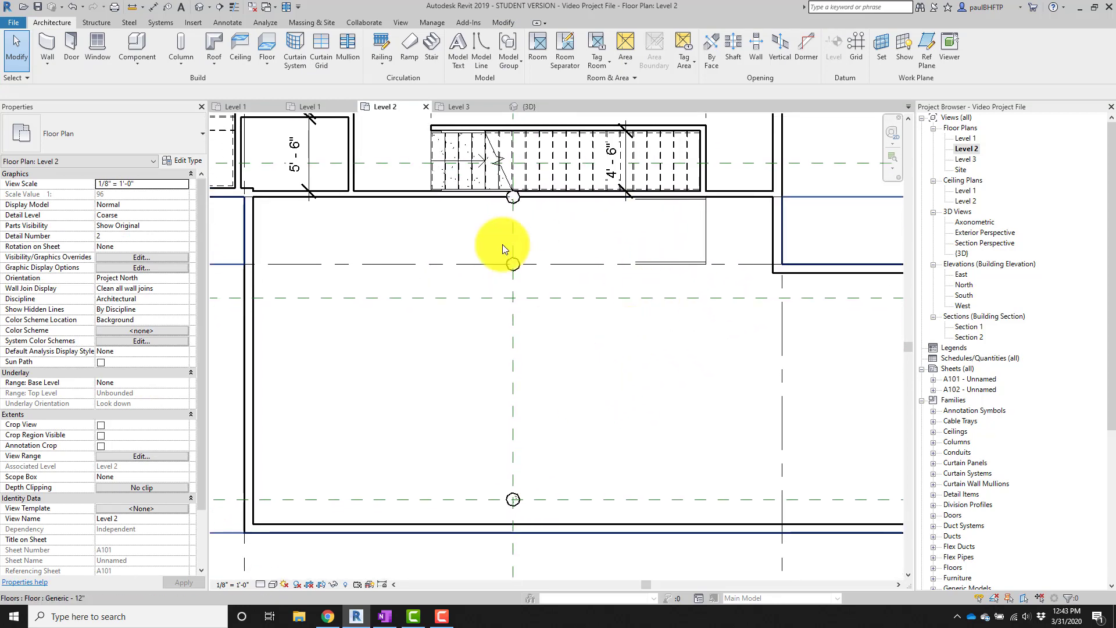
{"action": "left_click", "coordinate": [604, 268]}
{"action": "scroll", "coordinate": [656, 369], "scroll_direction": "down", "scroll_amount": 2}
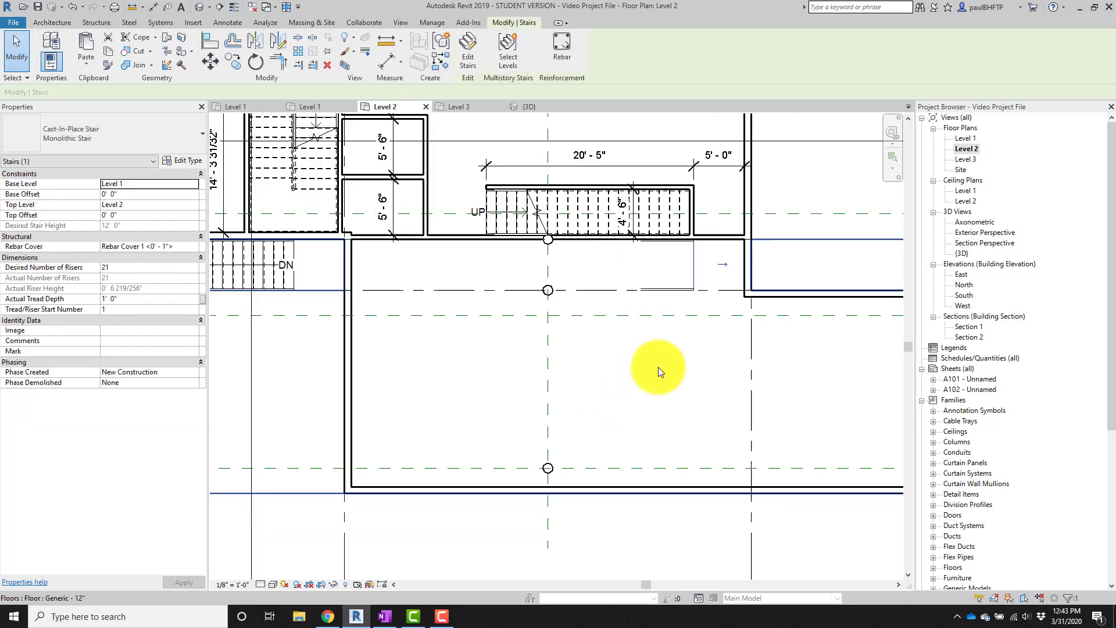
{"action": "key", "text": "Escape"}
{"action": "scroll", "coordinate": [686, 361], "scroll_direction": "down", "scroll_amount": 1}
{"action": "middle_click_drag", "start_coordinate": [686, 361], "coordinate": [611, 360]}
{"action": "scroll", "coordinate": [613, 360], "scroll_direction": "down", "scroll_amount": 1}
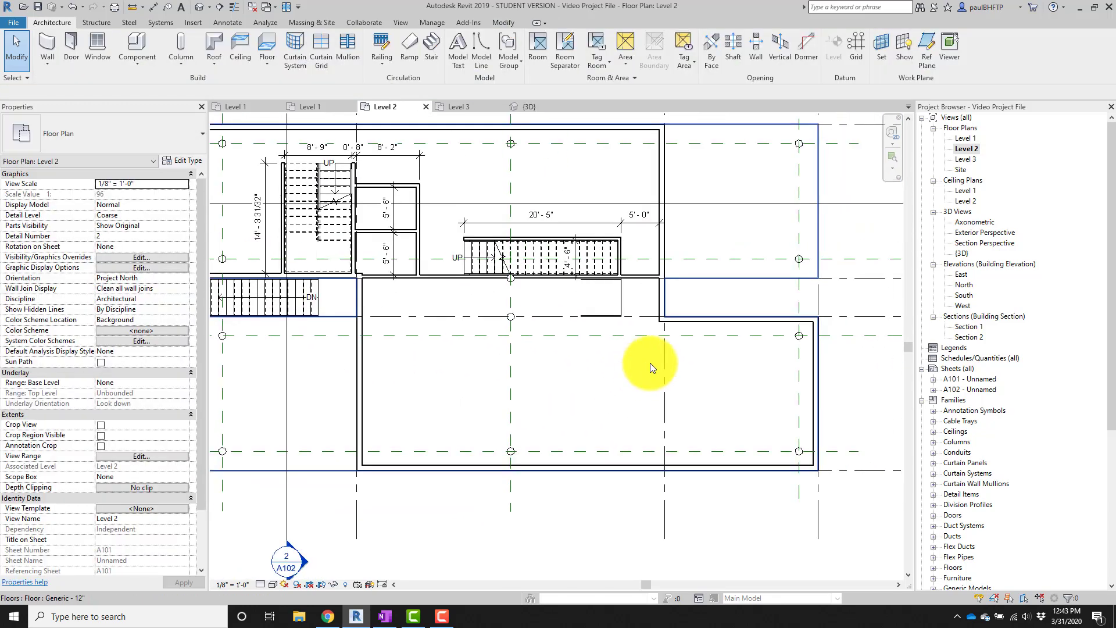
Edit the Level 2 floor boundary and sketch a 20'-0" by 5'-0" rectangular opening around the interior stair from Level 1.
{"action": "left_click", "coordinate": [684, 274]}
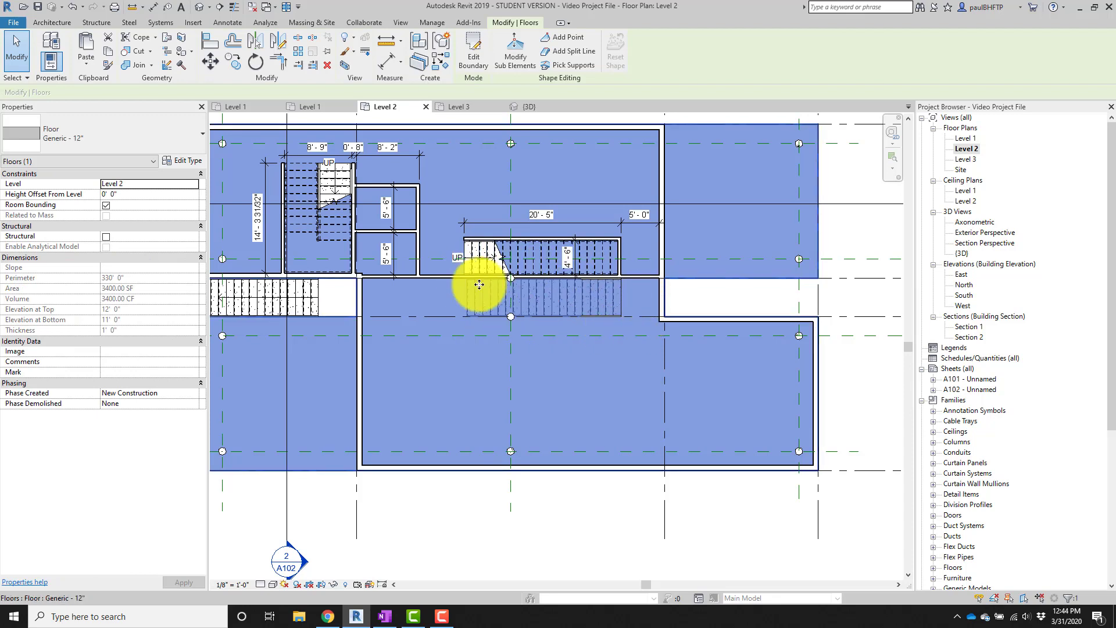
{"action": "scroll", "coordinate": [556, 314], "scroll_direction": "up", "scroll_amount": 3}
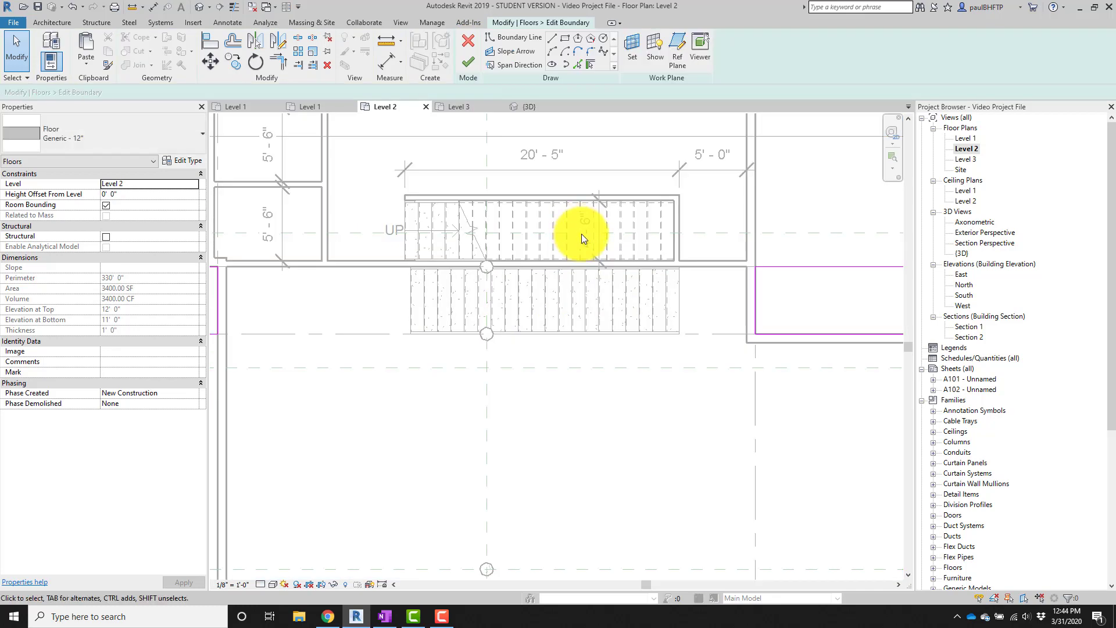
{"action": "left_click", "coordinate": [564, 39]}
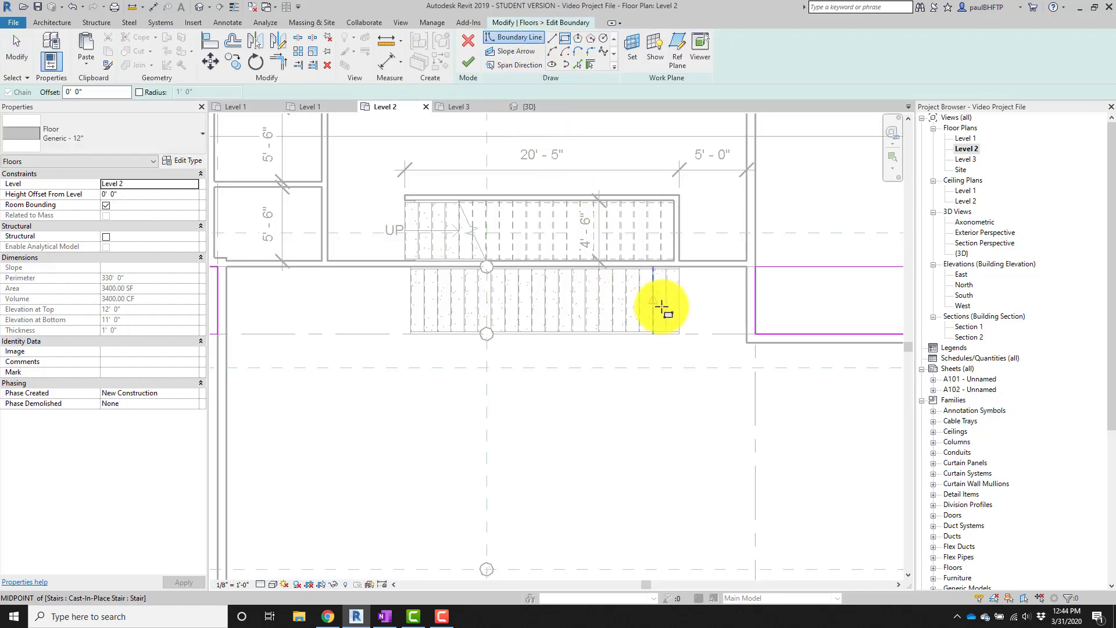
{"action": "scroll", "coordinate": [670, 334], "scroll_direction": "up", "scroll_amount": 3}
{"action": "left_click", "coordinate": [700, 324]}
{"action": "middle_click_drag", "start_coordinate": [425, 235], "coordinate": [503, 271]}
{"action": "scroll", "coordinate": [407, 224], "scroll_direction": "up", "scroll_amount": 5}
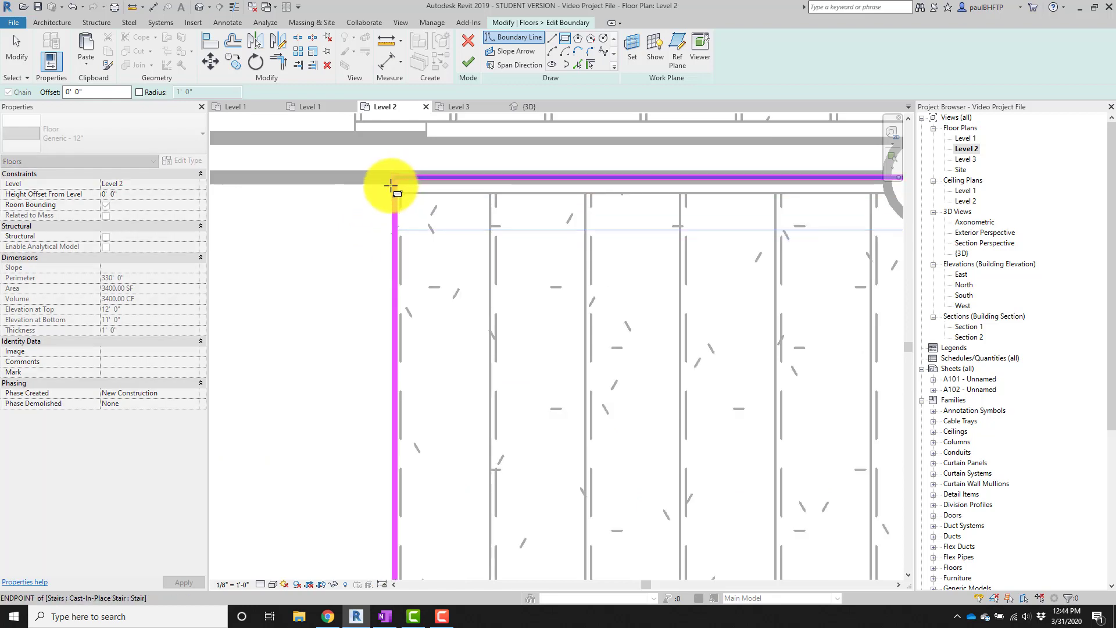
{"action": "scroll", "coordinate": [391, 187], "scroll_direction": "up", "scroll_amount": 2}
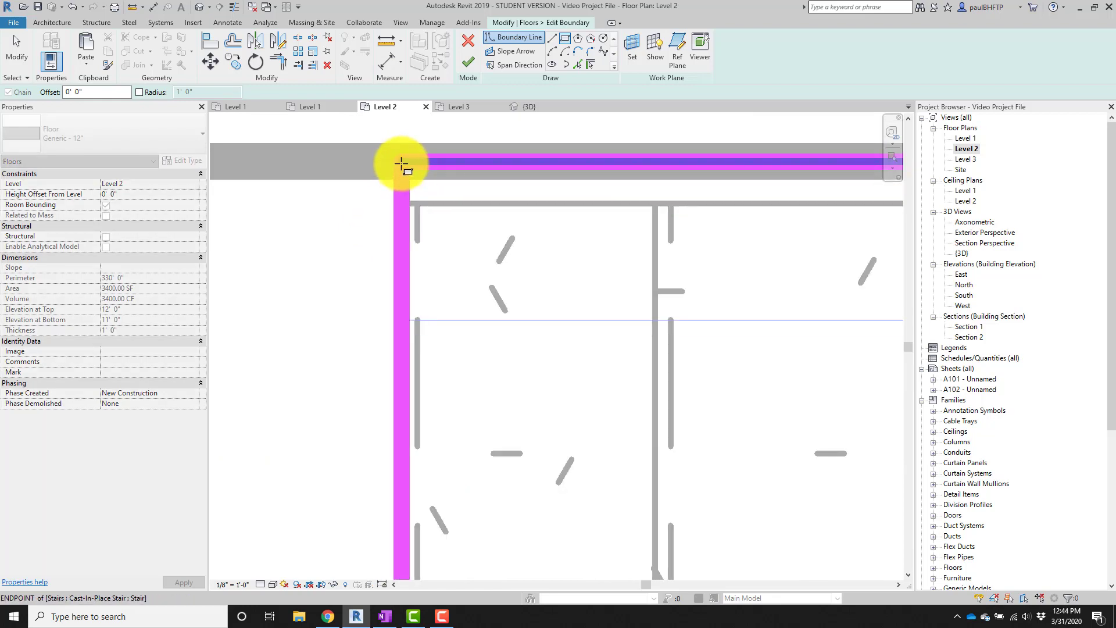
{"action": "scroll", "coordinate": [401, 165], "scroll_direction": "down", "scroll_amount": 8}
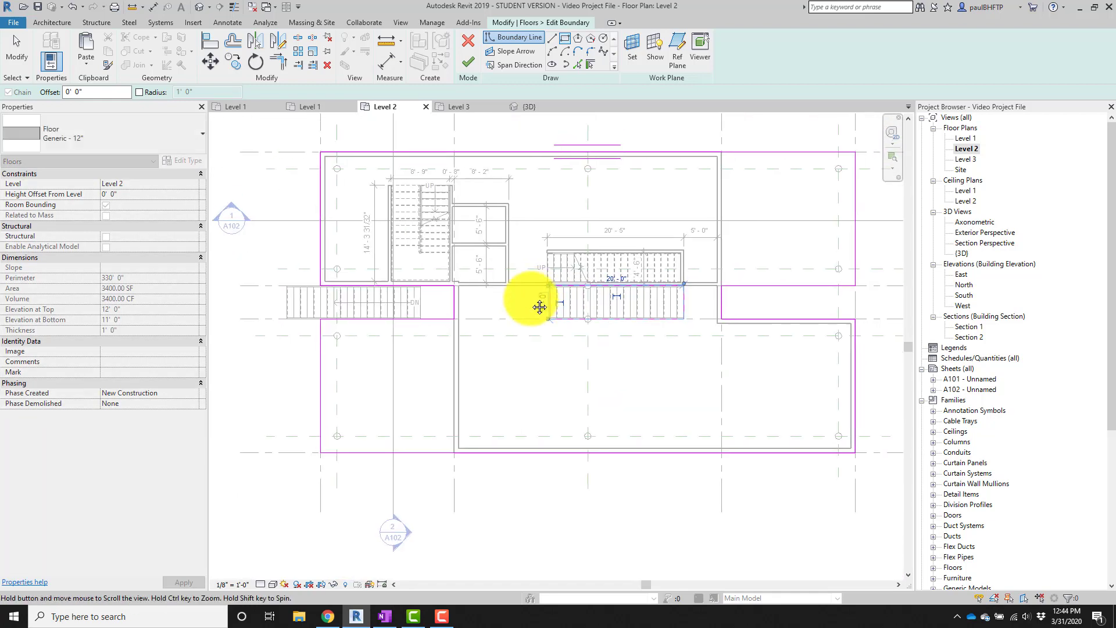
Move the inner end edge of the floor's notch at the exterior stair so it lines up with the stair's top riser.
{"action": "mouse_move", "coordinate": [540, 307]}
{"action": "middle_mouse_down"}
{"action": "mouse_move", "coordinate": [486, 319]}
{"action": "mouse_move", "coordinate": [559, 312]}
{"action": "middle_mouse_up"}
{"action": "scroll", "coordinate": [396, 314], "scroll_direction": "up", "scroll_amount": 3}
{"action": "scroll", "coordinate": [501, 311], "scroll_direction": "down", "scroll_amount": 1}
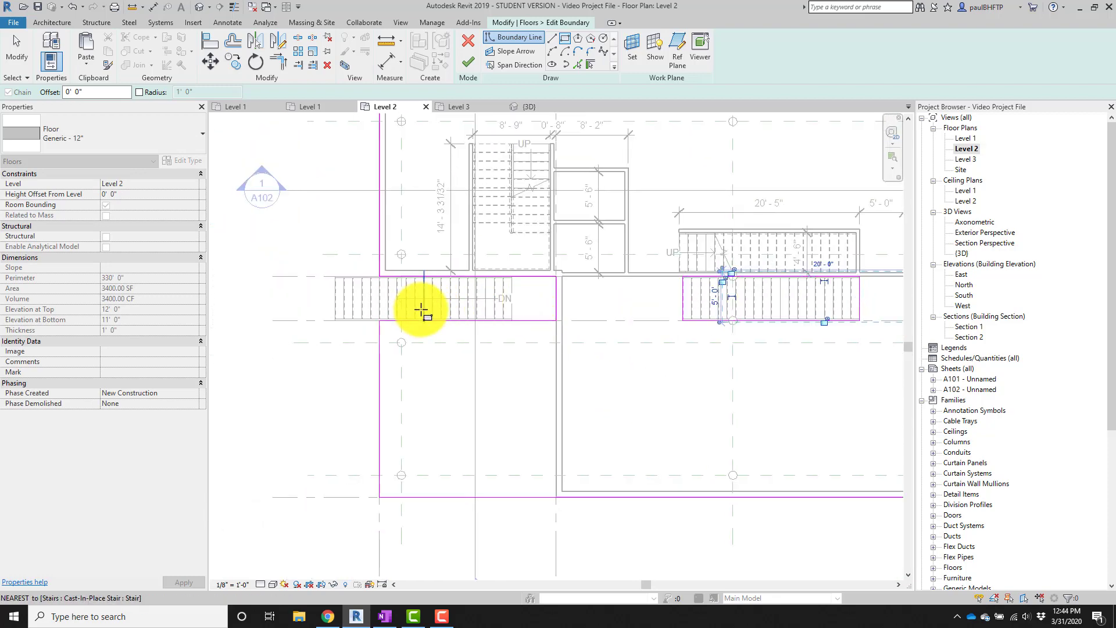
{"action": "scroll", "coordinate": [421, 310], "scroll_direction": "up", "scroll_amount": 4}
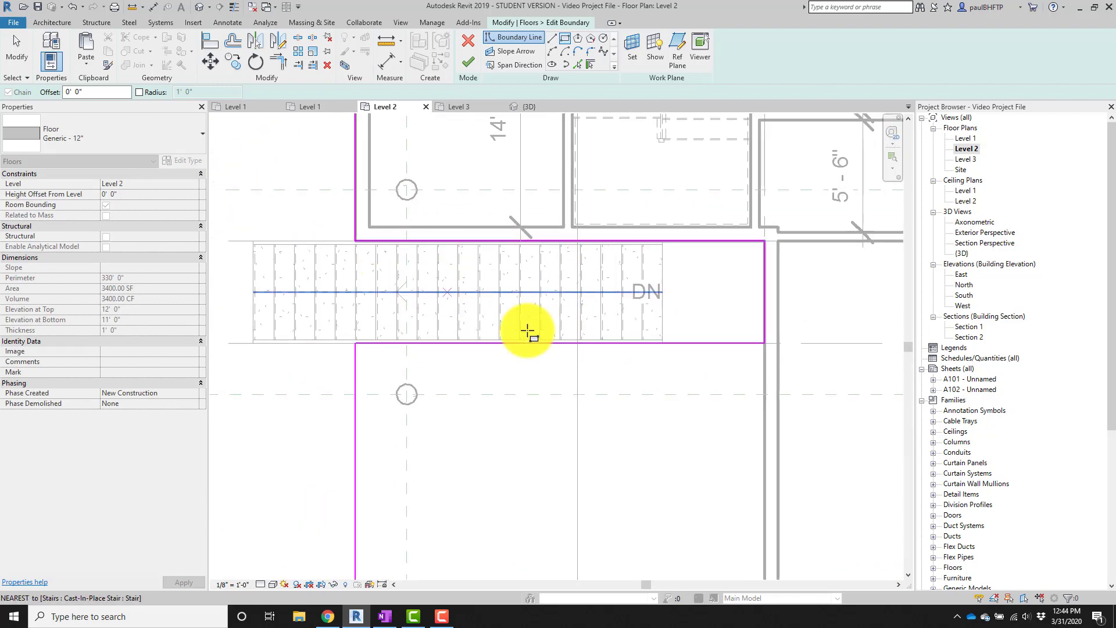
{"action": "key", "text": "Escape"}
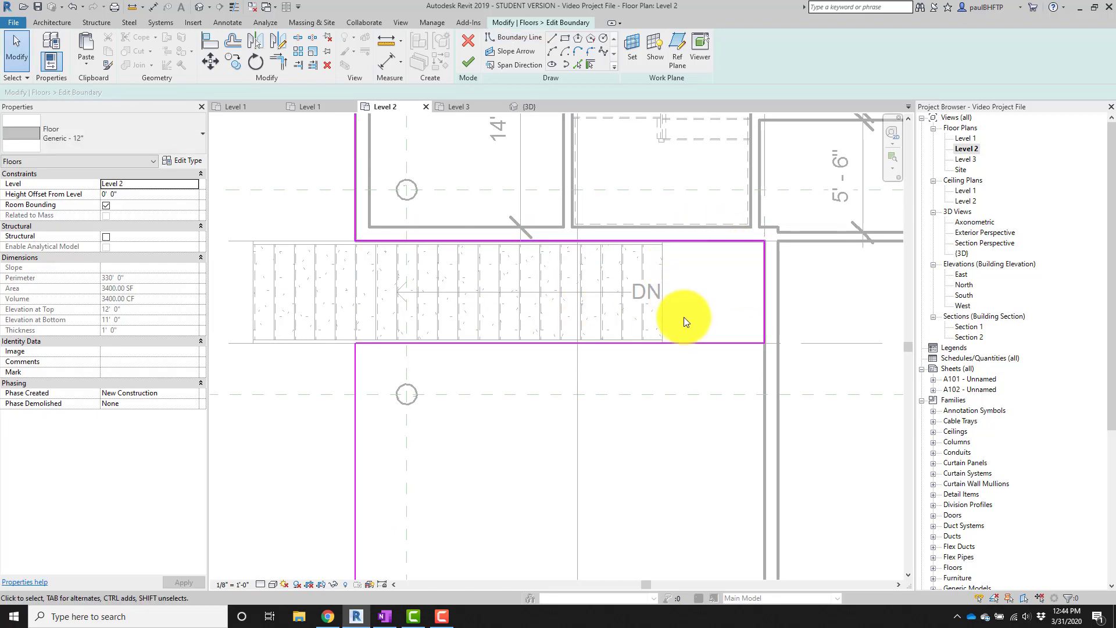
{"action": "left_click", "coordinate": [762, 271]}
{"action": "left_click_drag", "start_coordinate": [760, 267], "coordinate": [663, 269]}
{"action": "scroll", "coordinate": [691, 334], "scroll_direction": "down", "scroll_amount": 5}
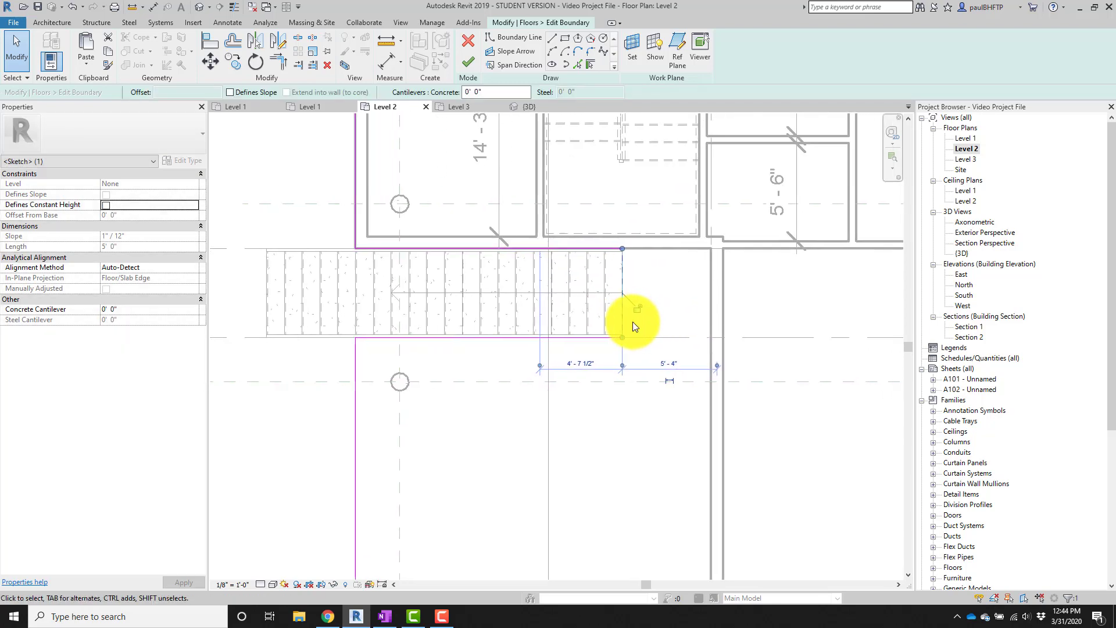
Finish the Level 2 floor boundary edit without attaching the walls below to the floor's bottom.
{"action": "middle_click_drag", "start_coordinate": [551, 373], "coordinate": [544, 384]}
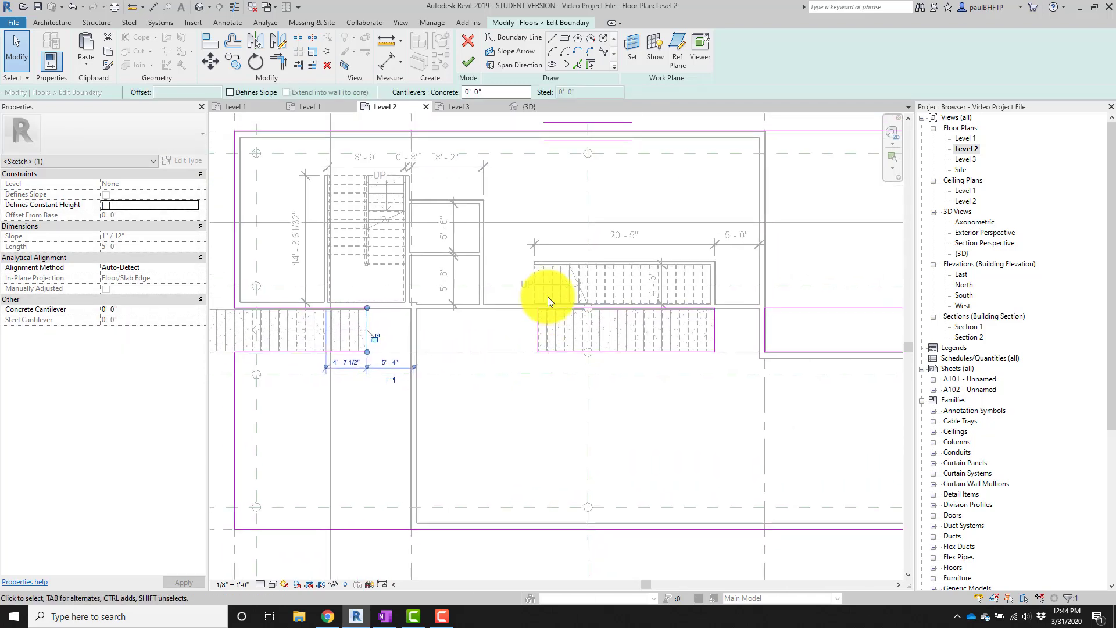
{"action": "left_click", "coordinate": [468, 61]}
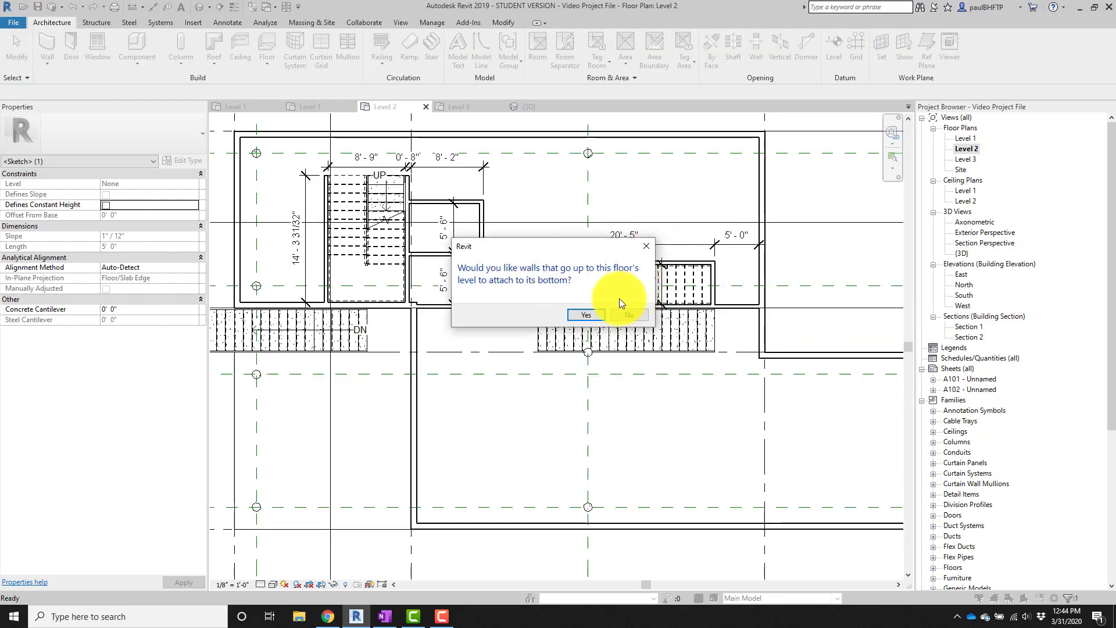
{"action": "left_click", "coordinate": [629, 316]}
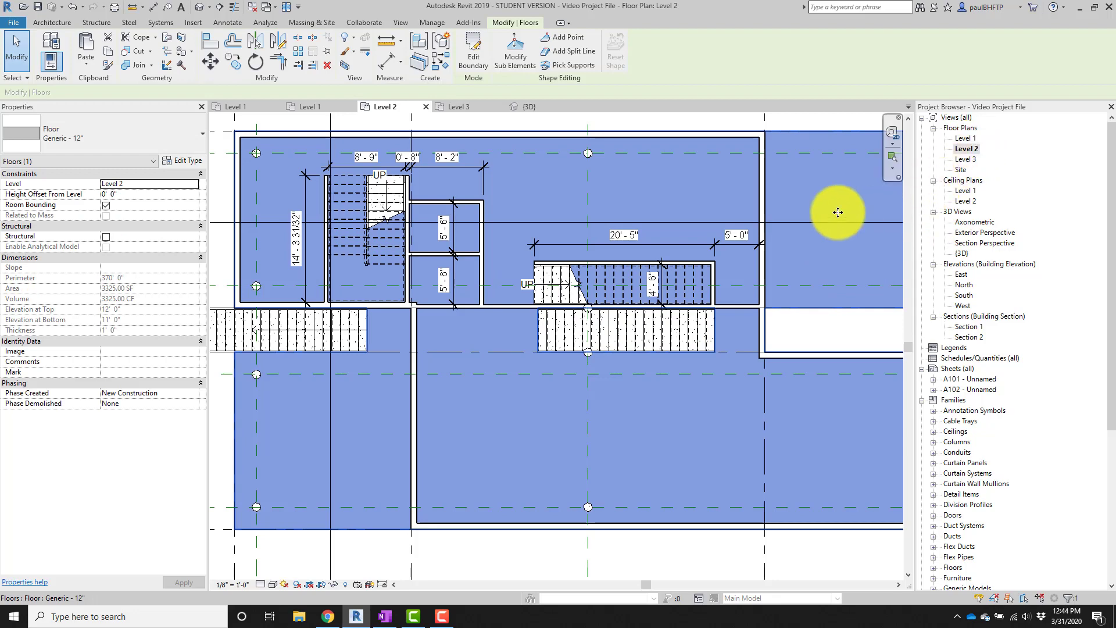
Open the default 3D view and turn on its section box.
{"action": "left_click", "coordinate": [529, 106]}
{"action": "scroll", "coordinate": [561, 249], "scroll_direction": "down", "scroll_amount": 1}
{"action": "middle_click_drag", "start_coordinate": [561, 250], "coordinate": [482, 290]}
{"action": "middle_click_drag", "start_coordinate": [483, 289], "coordinate": [482, 315], "text": "shift"}
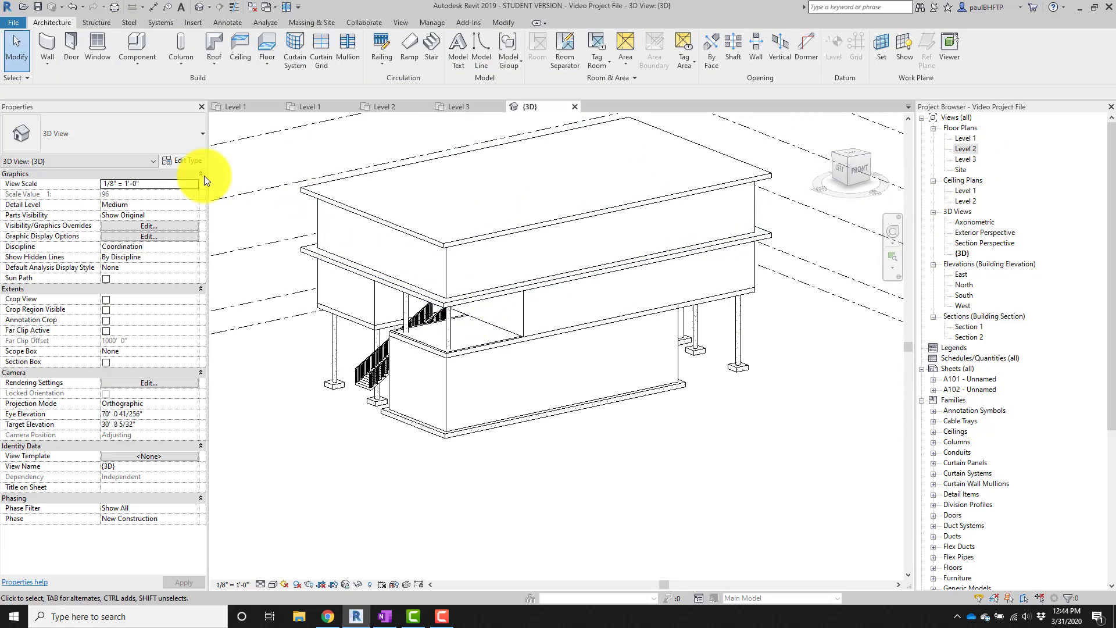
{"action": "left_click", "coordinate": [105, 362]}
{"action": "scroll", "coordinate": [466, 413], "scroll_direction": "down", "scroll_amount": 3}
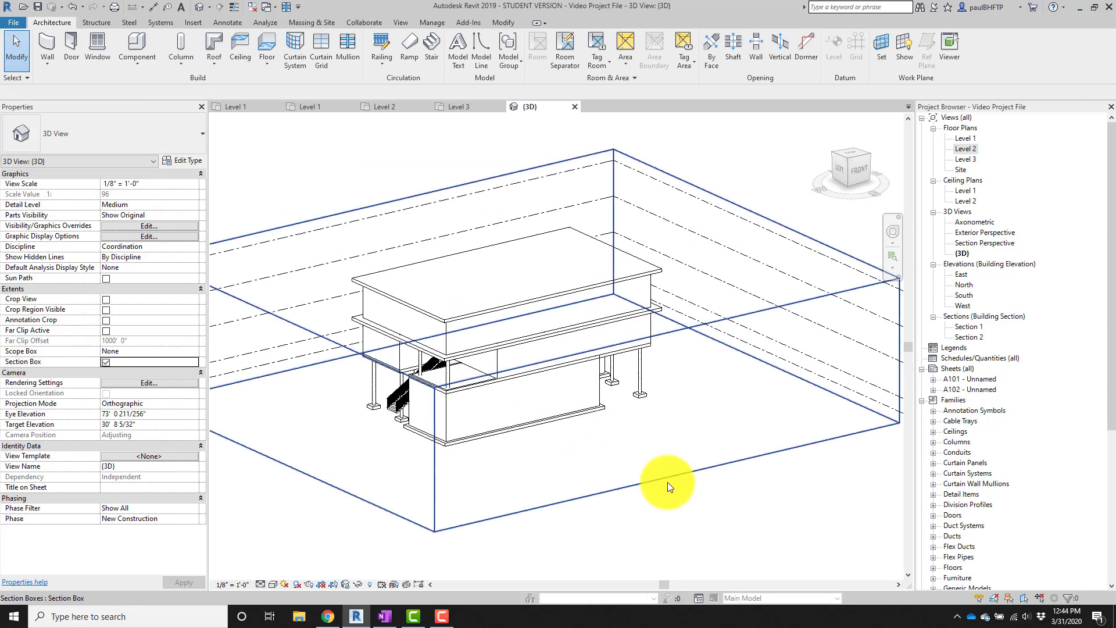
Pull the section box's front face back into the building to expose the interior stairs and floor opening.
{"action": "left_click", "coordinate": [656, 480]}
{"action": "scroll", "coordinate": [668, 409], "scroll_direction": "up", "scroll_amount": 2}
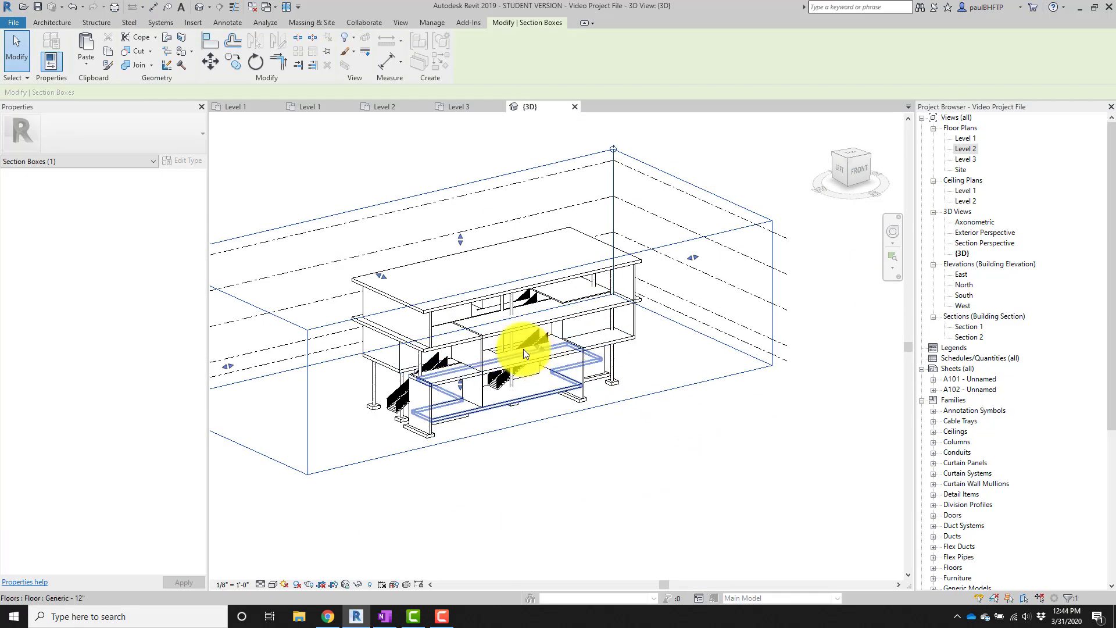
{"action": "scroll", "coordinate": [535, 384], "scroll_direction": "up", "scroll_amount": 5}
{"action": "middle_click_drag", "start_coordinate": [661, 459], "coordinate": [518, 374], "text": "shift"}
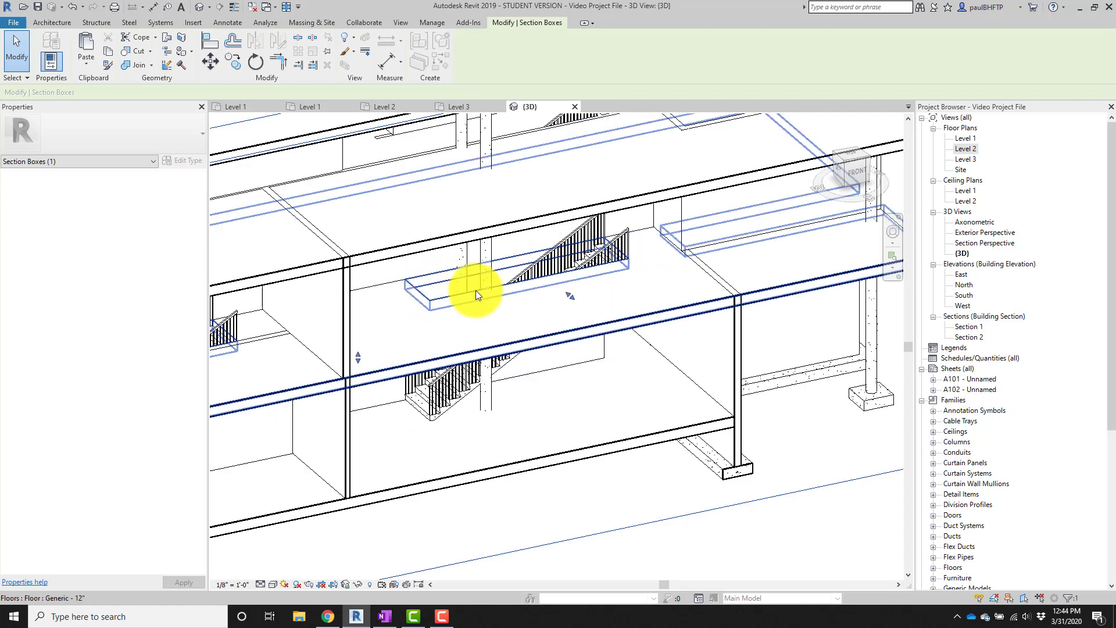
Open the Level 2 floor's boundary sketch in 3D to inspect the stair opening, and close it without attaching walls.
{"action": "left_click", "coordinate": [428, 308]}
{"action": "left_click", "coordinate": [487, 74]}
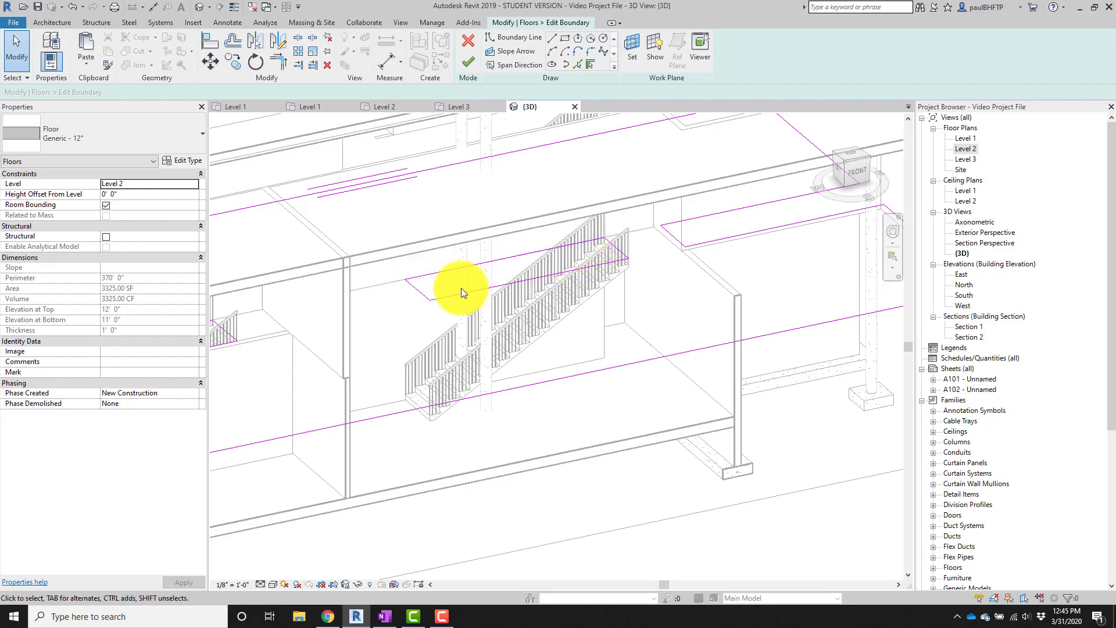
{"action": "scroll", "coordinate": [410, 242], "scroll_direction": "down", "scroll_amount": 3}
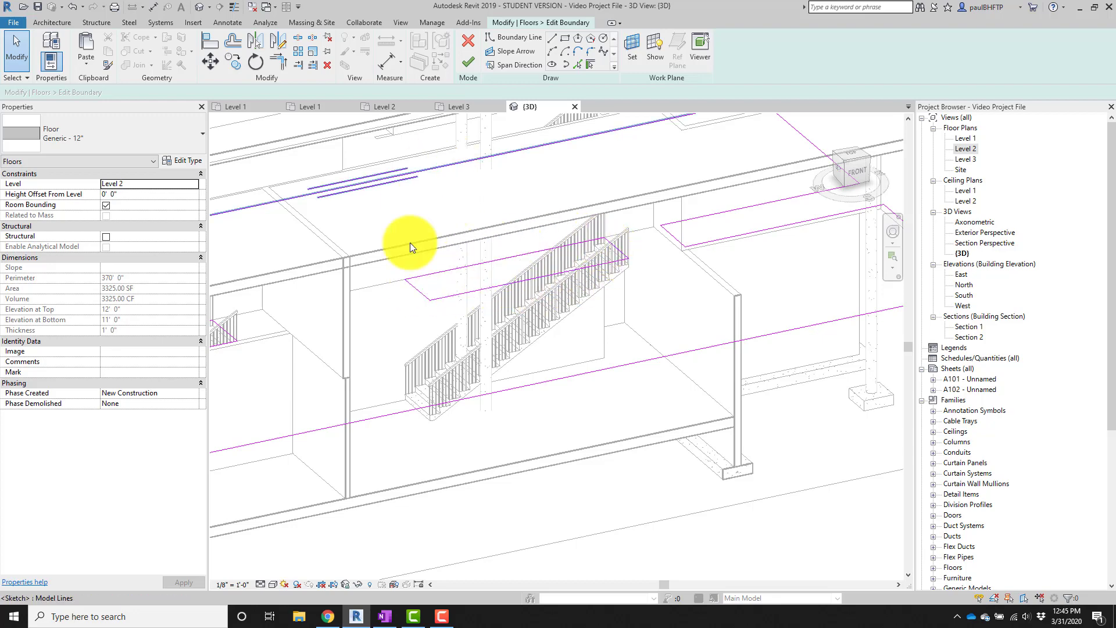
{"action": "left_click", "coordinate": [467, 61]}
{"action": "left_click", "coordinate": [634, 316]}
{"action": "scroll", "coordinate": [624, 345], "scroll_direction": "up", "scroll_amount": 3}
{"action": "key", "text": "Escape"}
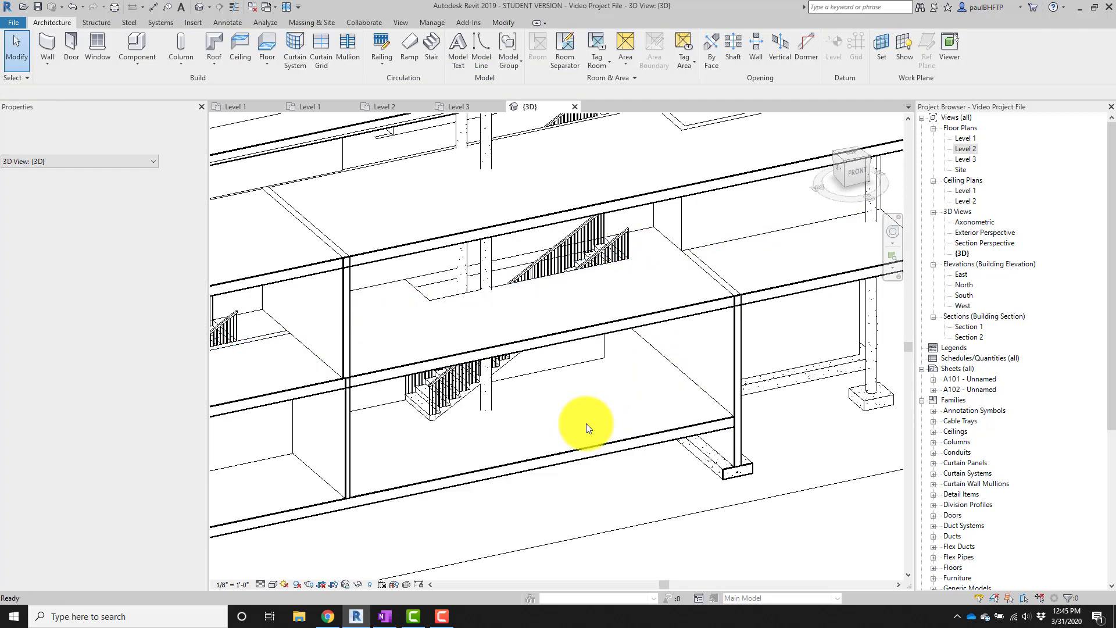
Select the Level 2 floor in 3D and examine its edge where the exterior stair arrives.
{"action": "scroll", "coordinate": [587, 422], "scroll_direction": "down", "scroll_amount": 1}
{"action": "middle_click_drag", "start_coordinate": [633, 379], "coordinate": [678, 352]}
{"action": "scroll", "coordinate": [415, 292], "scroll_direction": "up", "scroll_amount": 2}
{"action": "left_click", "coordinate": [473, 244]}
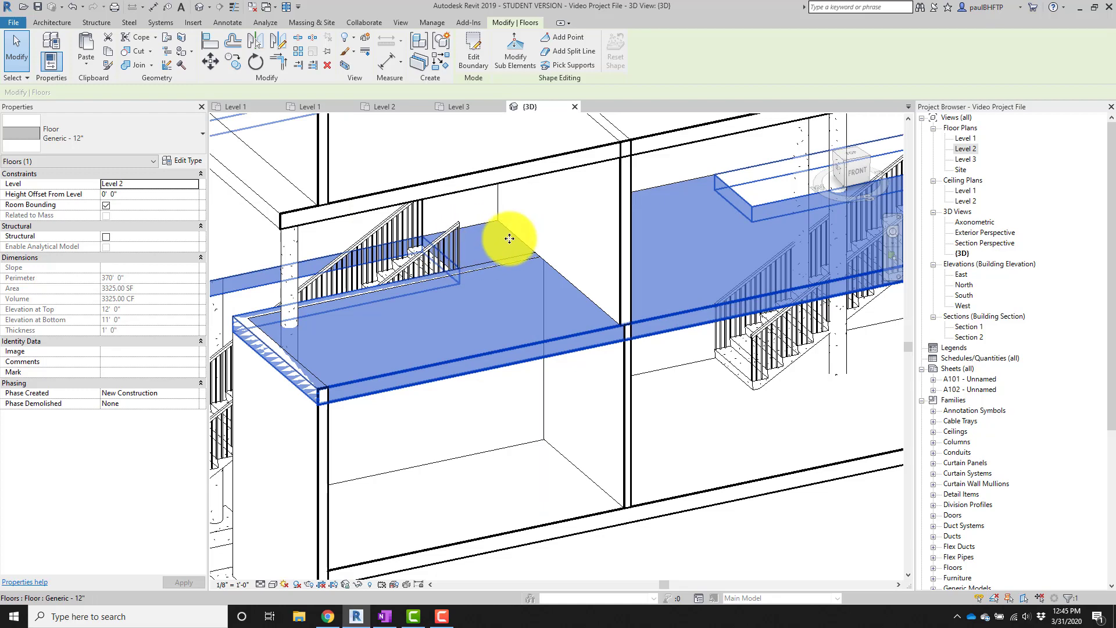
{"action": "scroll", "coordinate": [473, 249], "scroll_direction": "down", "scroll_amount": 3}
{"action": "scroll", "coordinate": [581, 333], "scroll_direction": "down", "scroll_amount": 2}
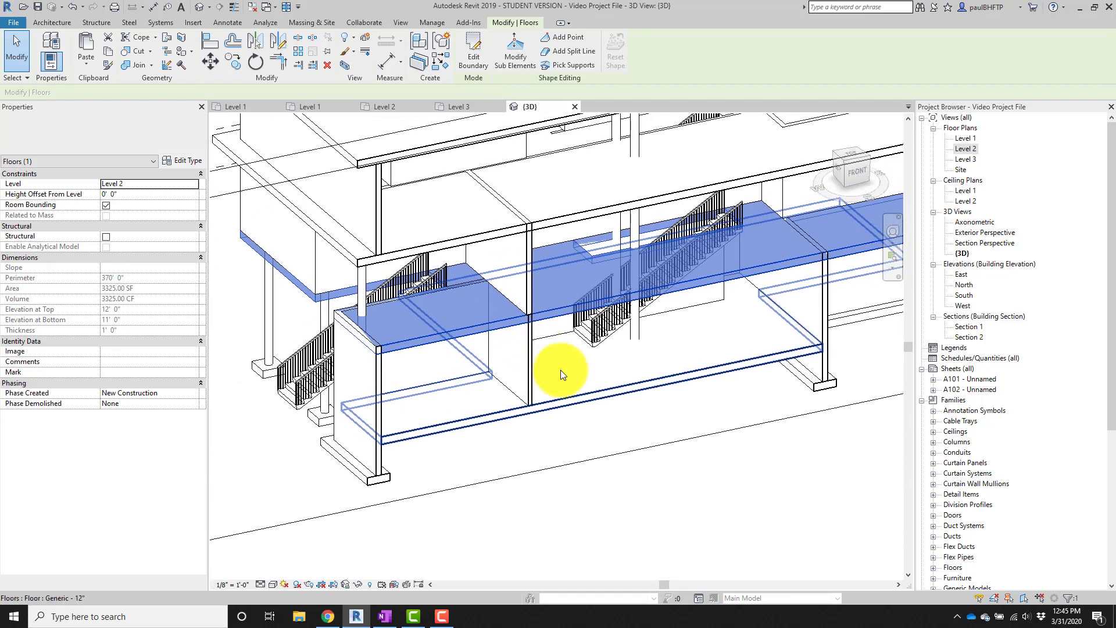
{"action": "left_click", "coordinate": [562, 370]}
{"action": "scroll", "coordinate": [584, 365], "scroll_direction": "down", "scroll_amount": 3}
Open the Level 3 floor plan and examine where the two stairs from Level 2 lie beneath the floor.
{"action": "double_click", "coordinate": [971, 149]}
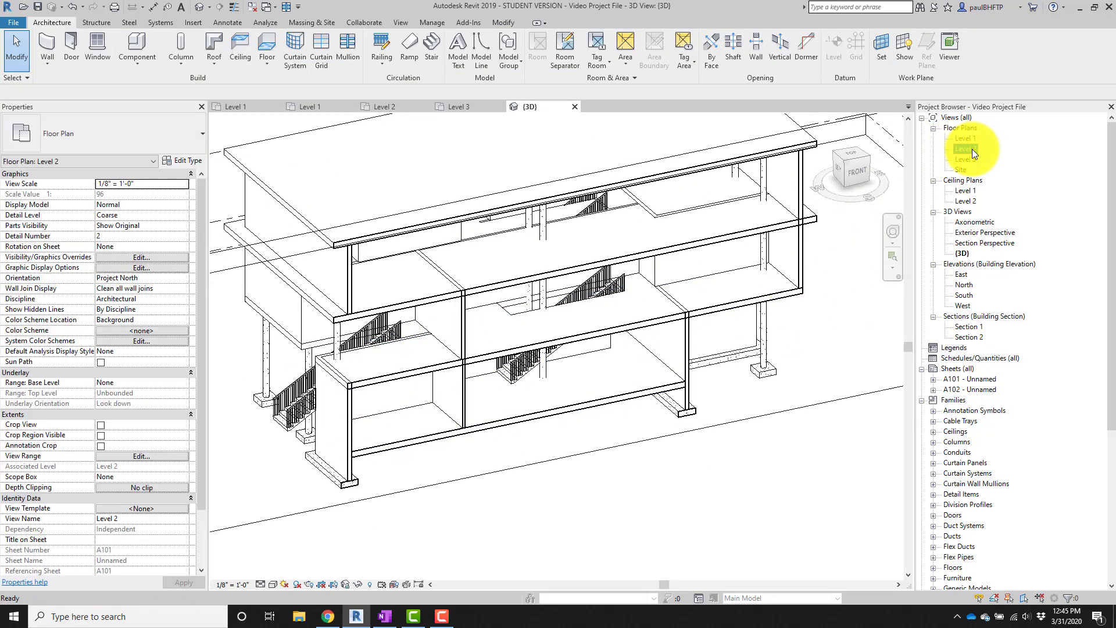
{"action": "double_click", "coordinate": [961, 159]}
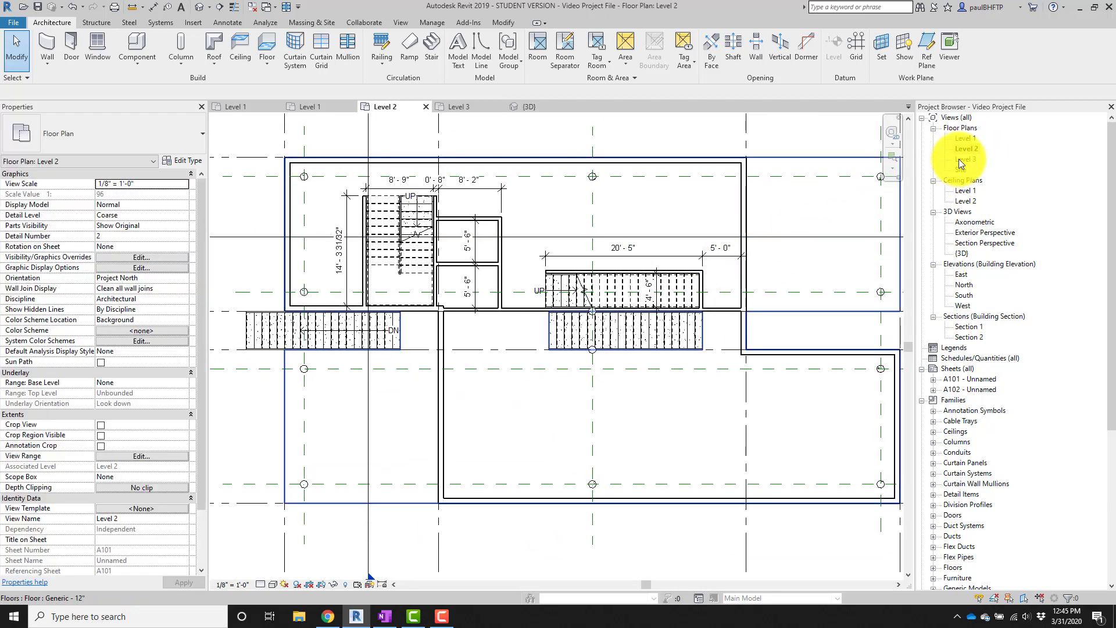
{"action": "scroll", "coordinate": [669, 285], "scroll_direction": "down", "scroll_amount": 2}
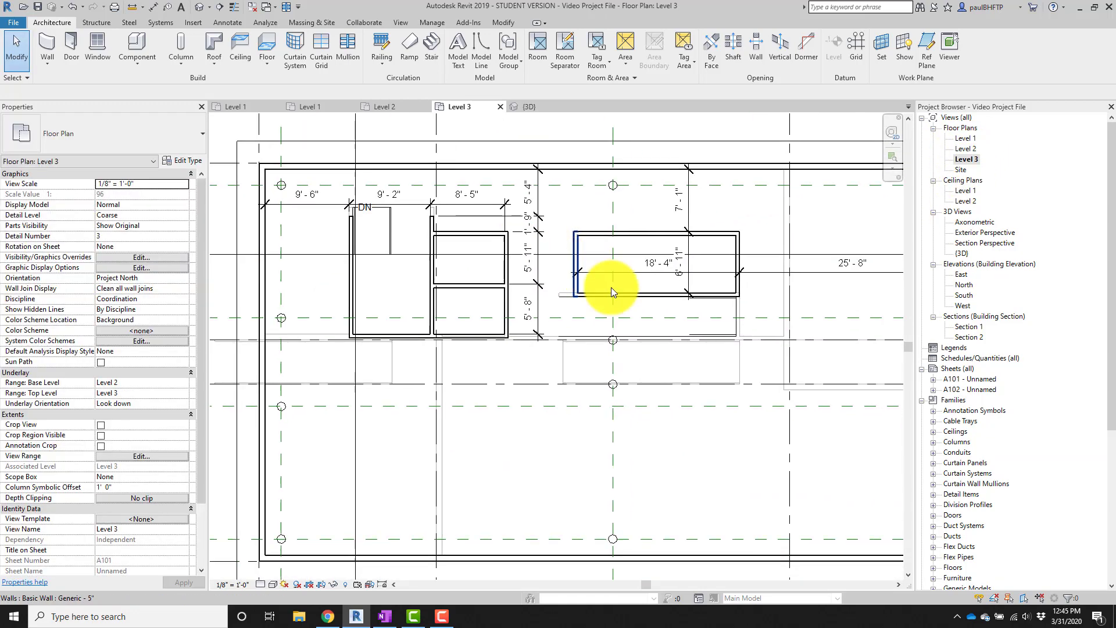
{"action": "left_click", "coordinate": [698, 460]}
{"action": "middle_click_drag", "start_coordinate": [682, 450], "coordinate": [583, 428]}
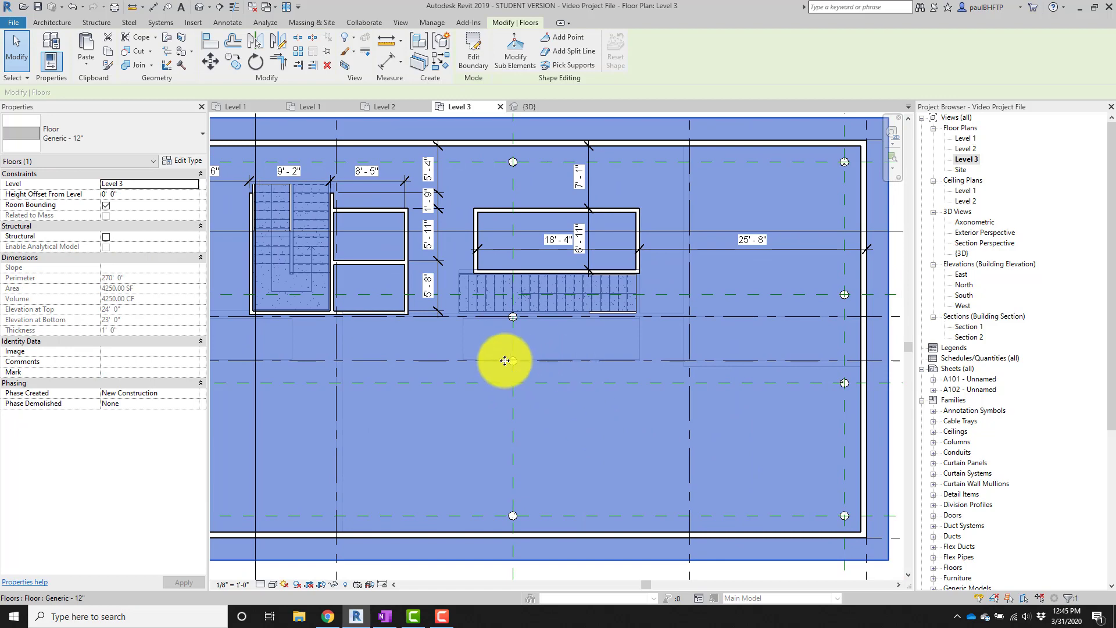
{"action": "middle_click_drag", "start_coordinate": [577, 360], "coordinate": [595, 375]}
{"action": "key", "text": "Escape"}
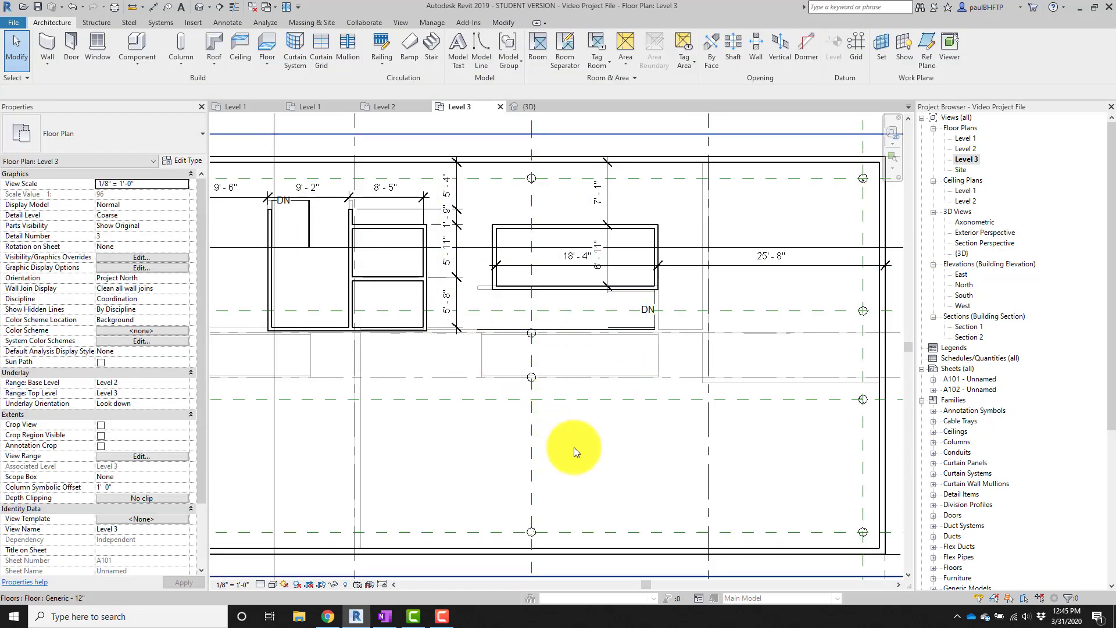
Edit the Level 3 floor boundary and sketch a rectangular opening 20'-0" long around the straight stair.
{"action": "left_click", "coordinate": [574, 448]}
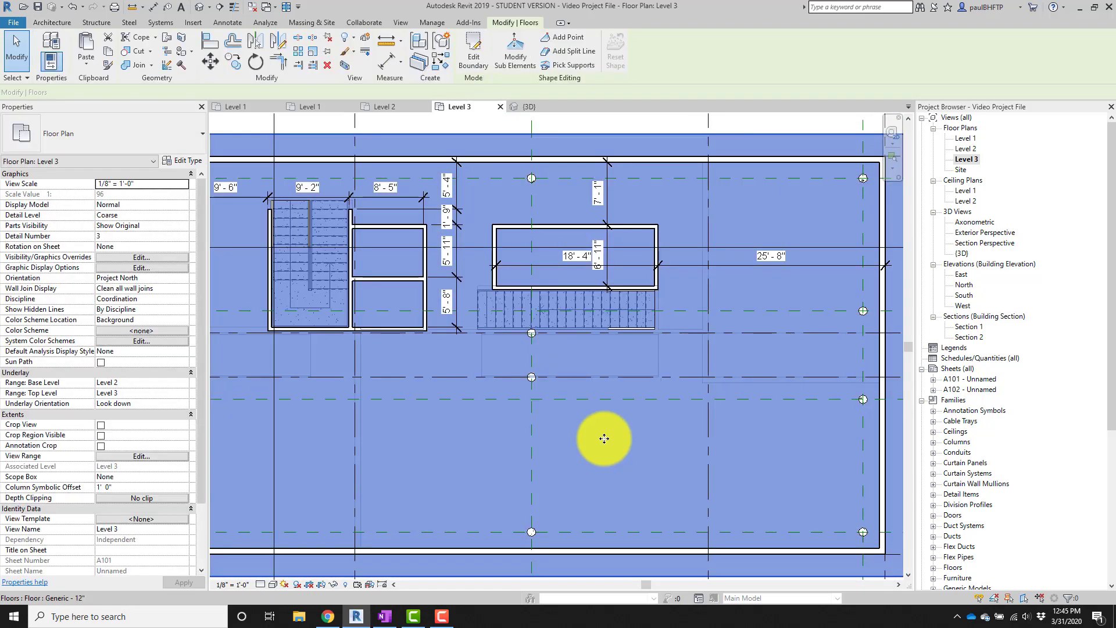
{"action": "left_click", "coordinate": [471, 53]}
{"action": "scroll", "coordinate": [549, 297], "scroll_direction": "up", "scroll_amount": 4}
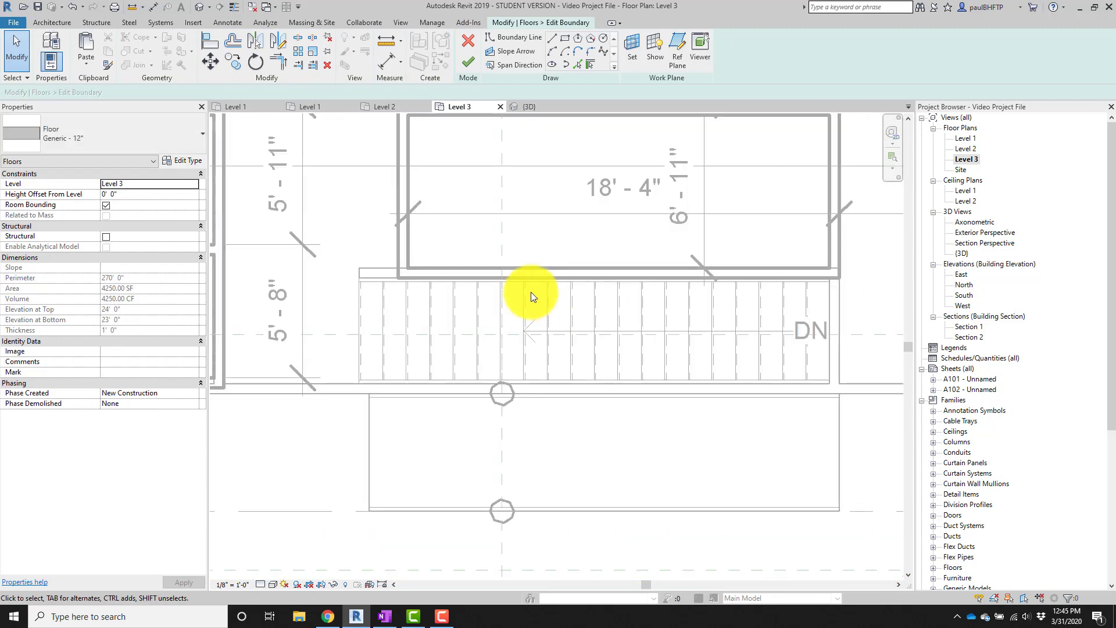
{"action": "left_click", "coordinate": [566, 41]}
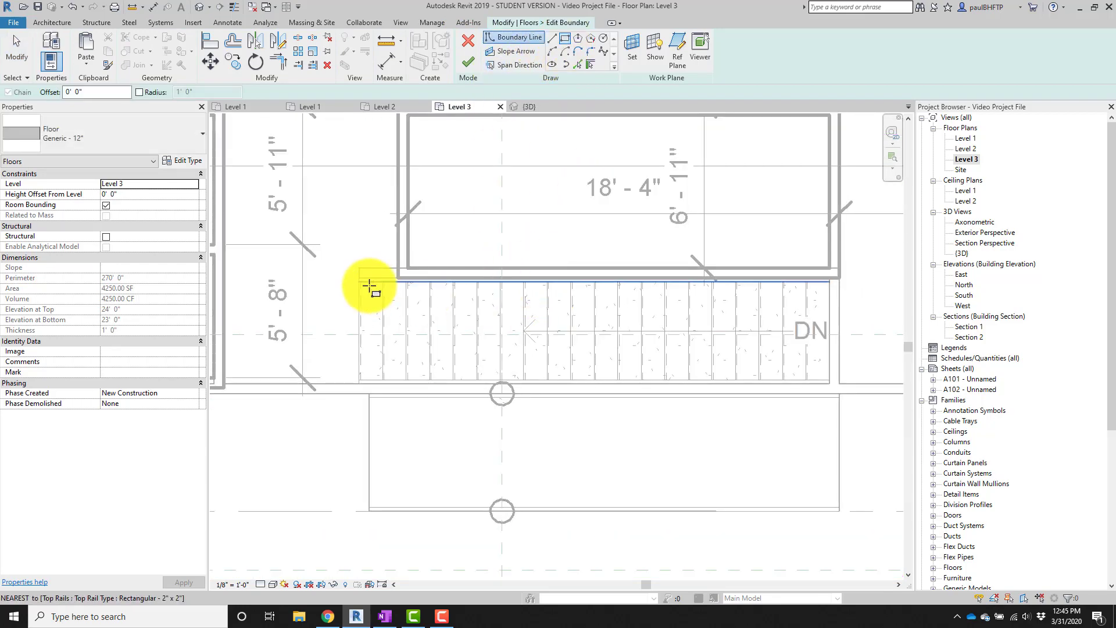
{"action": "scroll", "coordinate": [366, 285], "scroll_direction": "up", "scroll_amount": 3}
{"action": "scroll", "coordinate": [358, 268], "scroll_direction": "up", "scroll_amount": 3}
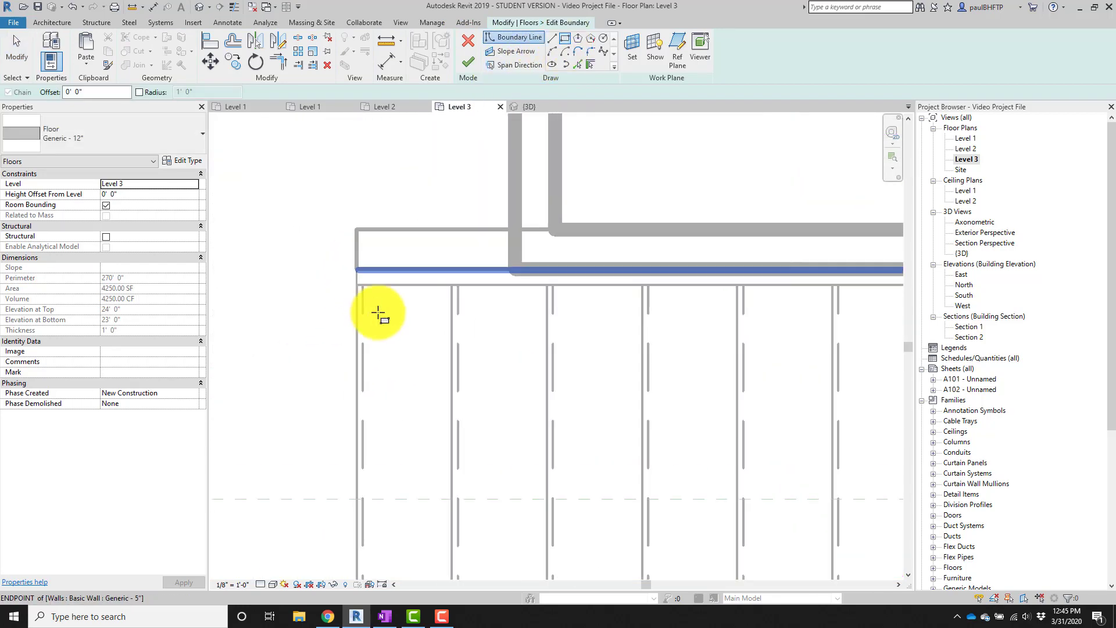
{"action": "scroll", "coordinate": [339, 295], "scroll_direction": "down", "scroll_amount": 4}
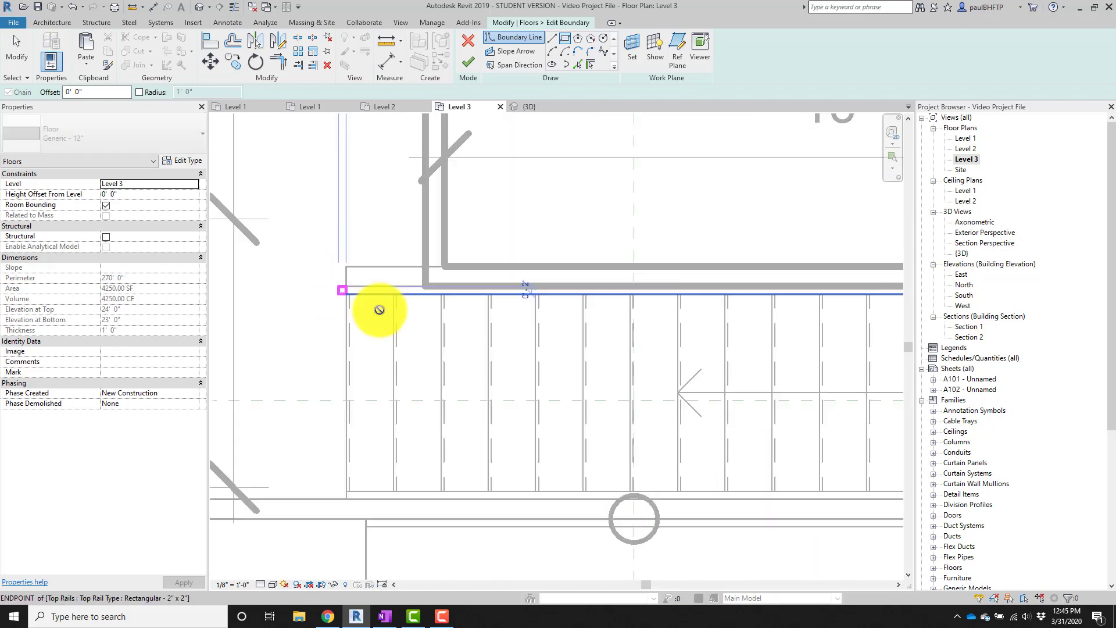
{"action": "left_click", "coordinate": [346, 292]}
{"action": "middle_click_drag", "start_coordinate": [521, 372], "coordinate": [339, 298]}
{"action": "scroll", "coordinate": [771, 353], "scroll_direction": "up", "scroll_amount": 3}
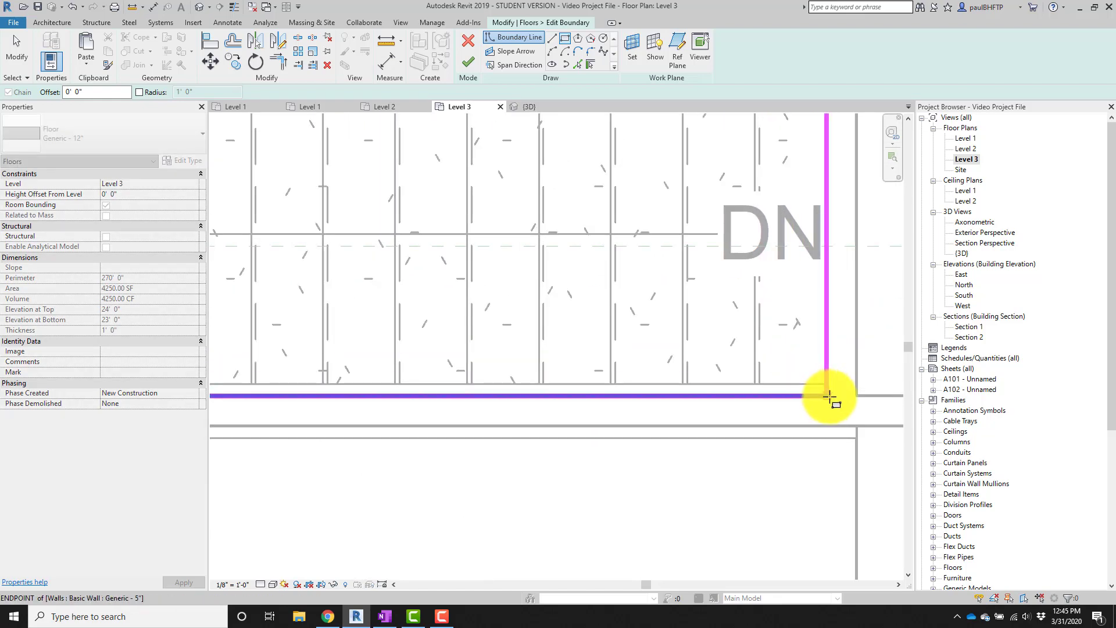
{"action": "left_click", "coordinate": [827, 391]}
{"action": "scroll", "coordinate": [741, 343], "scroll_direction": "down", "scroll_amount": 6}
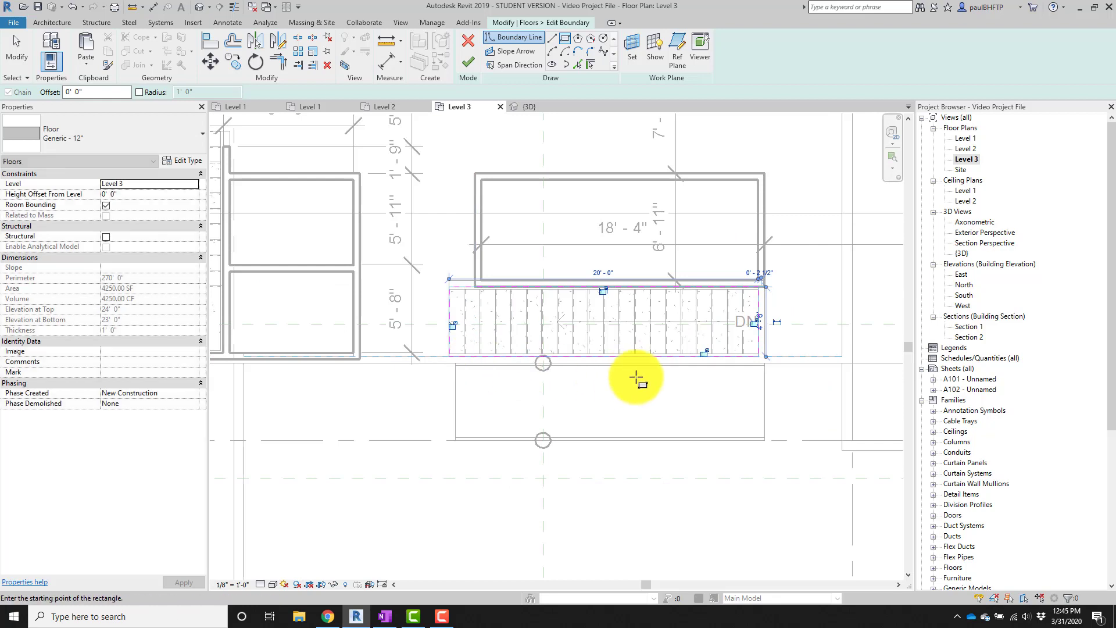
Sketch a rectangular floor opening around the U-shaped stair, fitted to the inside faces of its enclosure walls.
{"action": "middle_click_drag", "start_coordinate": [591, 369], "coordinate": [807, 511]}
{"action": "scroll", "coordinate": [343, 311], "scroll_direction": "up", "scroll_amount": 3}
{"action": "mouse_move", "coordinate": [344, 310]}
{"action": "middle_mouse_down"}
{"action": "mouse_move", "coordinate": [354, 310]}
{"action": "mouse_move", "coordinate": [349, 269]}
{"action": "middle_mouse_up"}
{"action": "scroll", "coordinate": [347, 269], "scroll_direction": "down", "scroll_amount": 1}
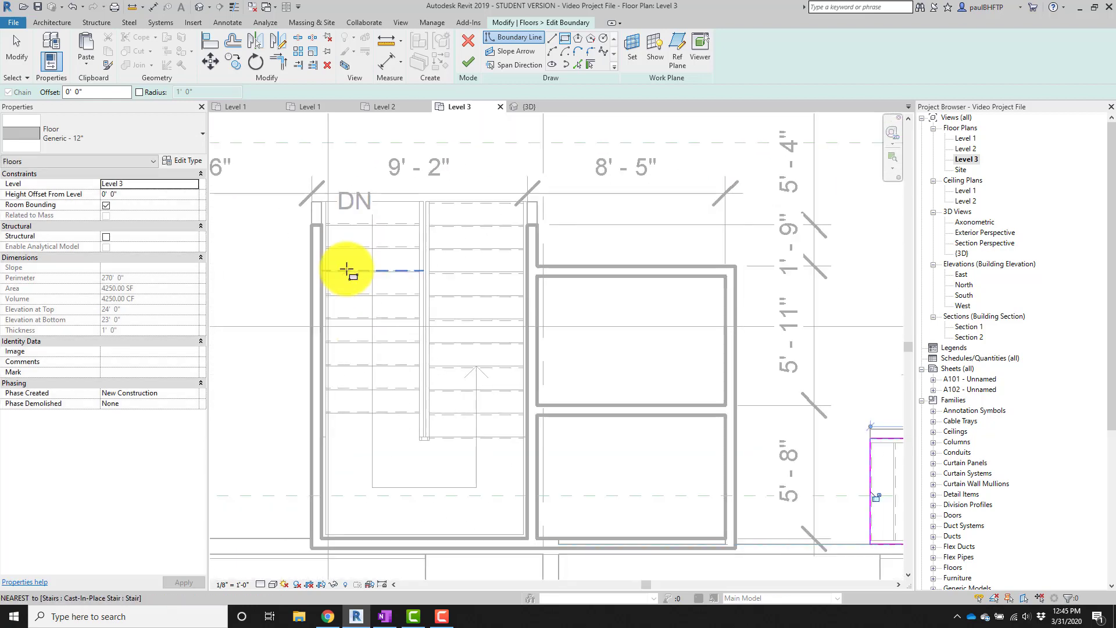
{"action": "scroll", "coordinate": [319, 223], "scroll_direction": "up", "scroll_amount": 3}
{"action": "left_click", "coordinate": [324, 176]}
{"action": "scroll", "coordinate": [417, 253], "scroll_direction": "down", "scroll_amount": 1}
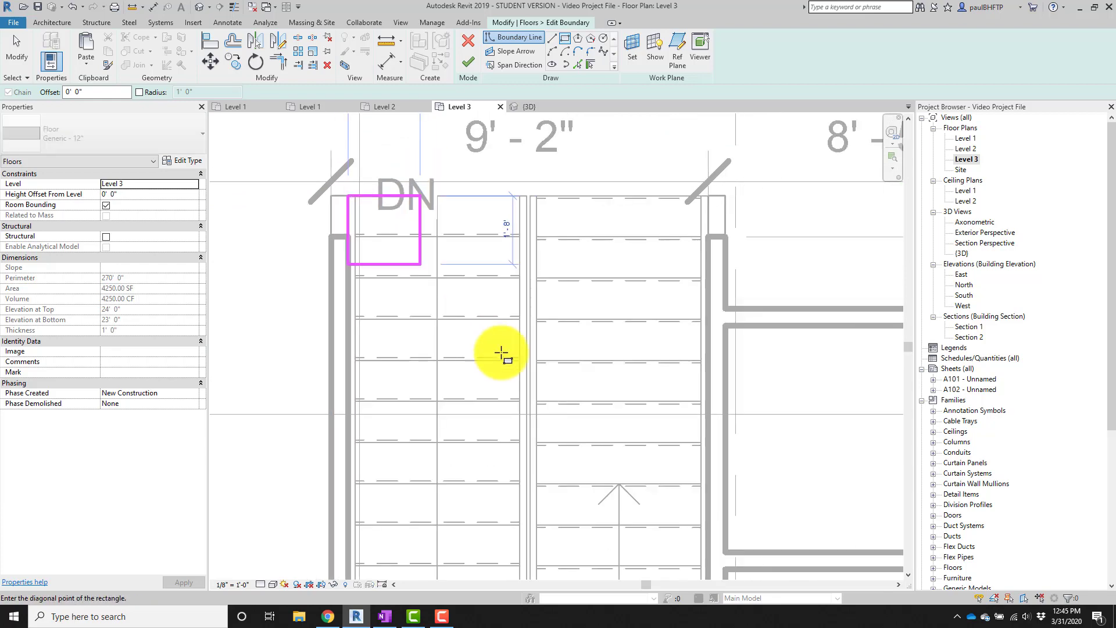
{"action": "scroll", "coordinate": [525, 355], "scroll_direction": "down", "scroll_amount": 1}
{"action": "middle_click_drag", "start_coordinate": [525, 355], "coordinate": [409, 155]}
{"action": "middle_click_drag", "start_coordinate": [580, 448], "coordinate": [578, 443]}
{"action": "left_click", "coordinate": [538, 473]}
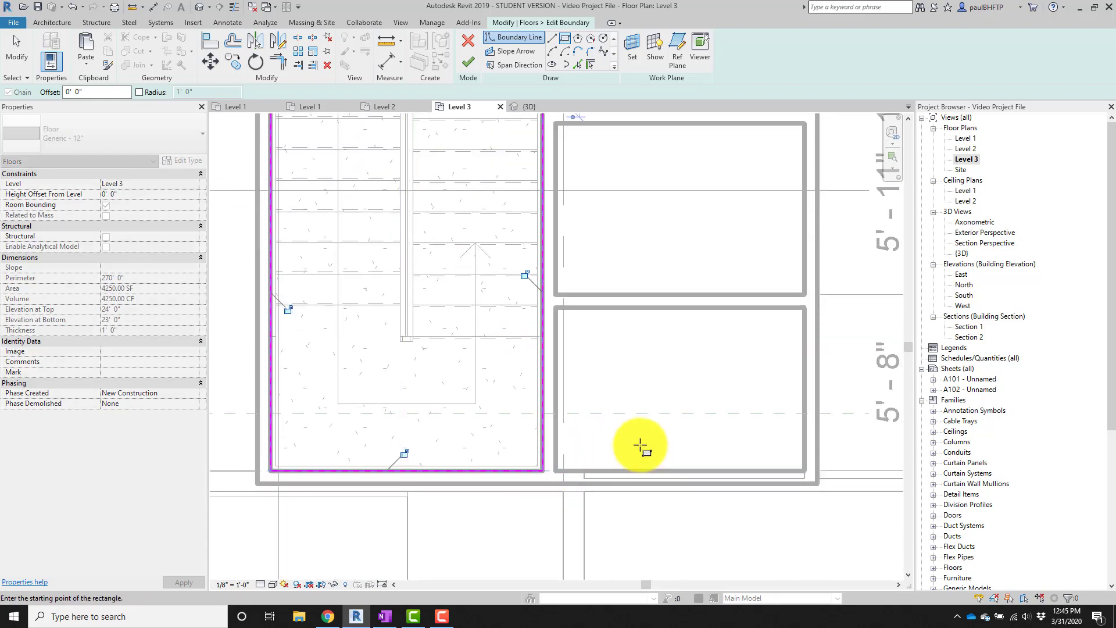
Finish the Level 3 floor boundary edit with both stair openings and deselect the floor.
{"action": "scroll", "coordinate": [688, 456], "scroll_direction": "down", "scroll_amount": 2}
{"action": "scroll", "coordinate": [481, 368], "scroll_direction": "down", "scroll_amount": 1}
{"action": "key", "text": "Escape"}
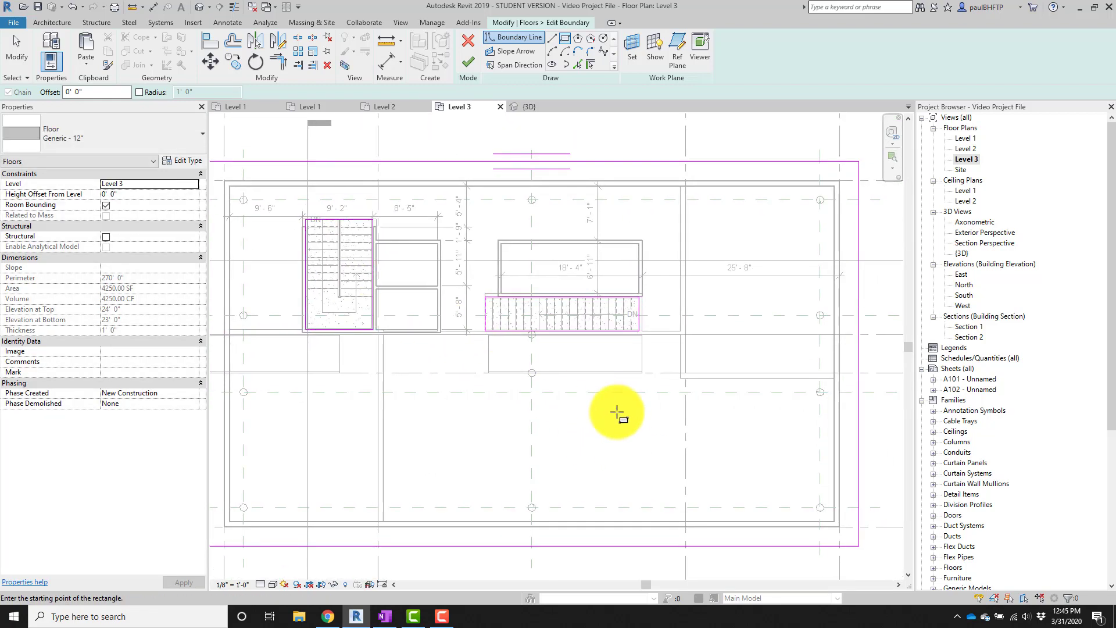
{"action": "middle_click_drag", "start_coordinate": [542, 339], "coordinate": [566, 327]}
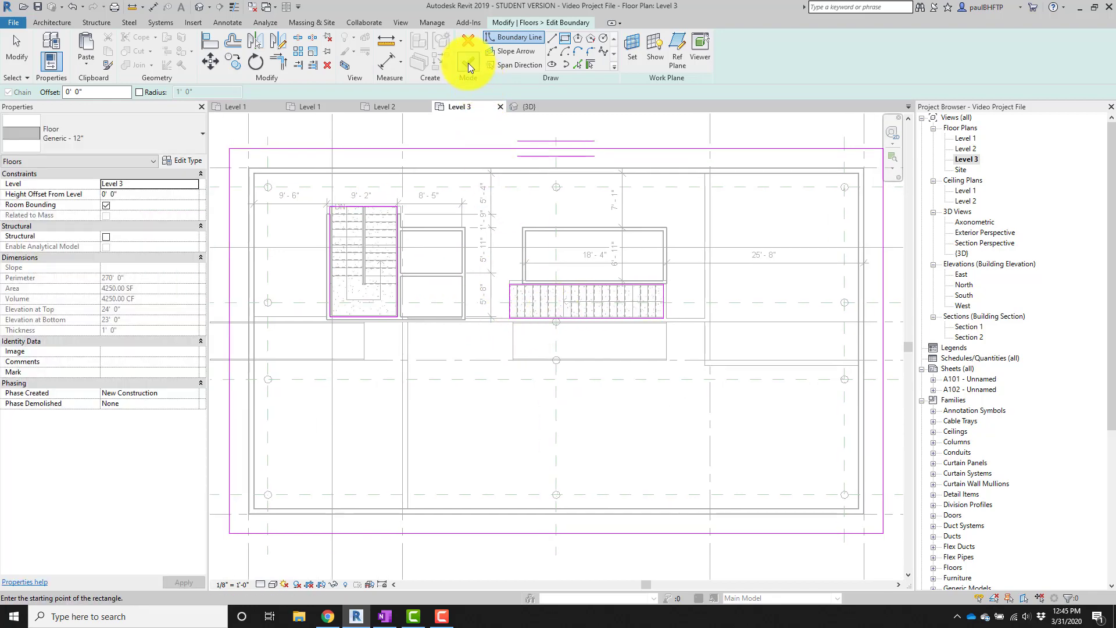
{"action": "left_click", "coordinate": [469, 62]}
{"action": "left_click", "coordinate": [634, 319]}
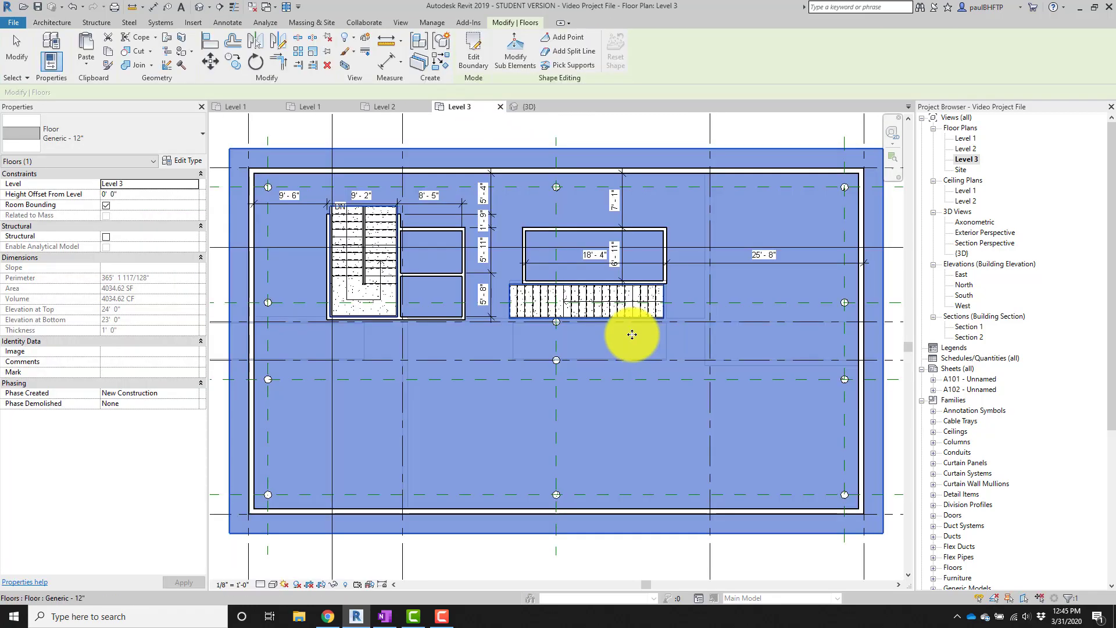
Align the west wall of the room north of the straight stair with the west end of the stair opening.
{"action": "scroll", "coordinate": [474, 374], "scroll_direction": "up", "scroll_amount": 4}
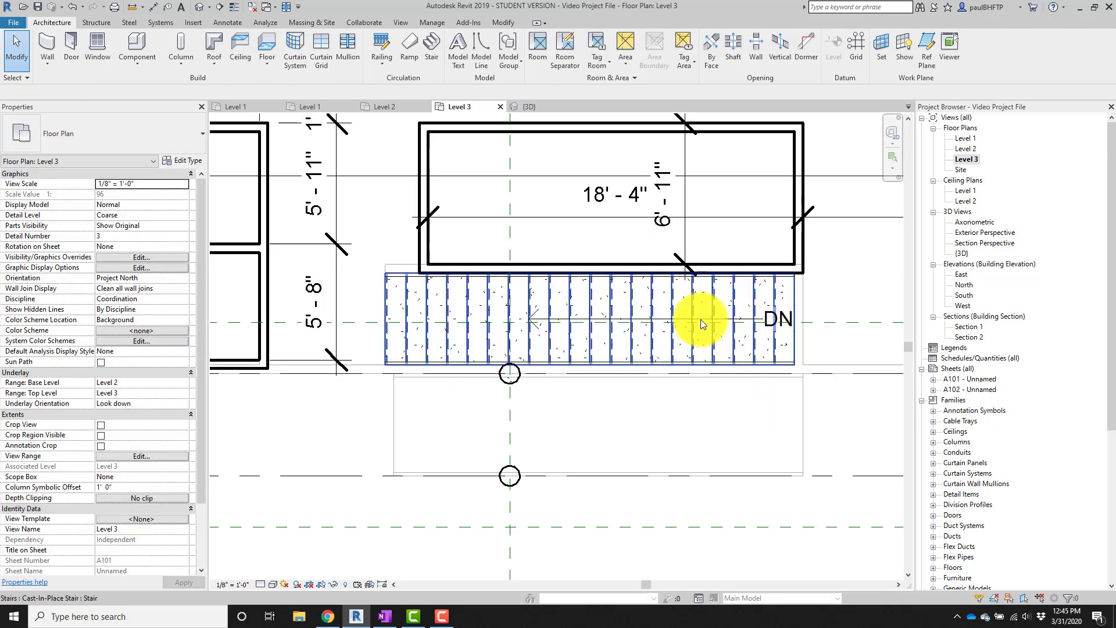
{"action": "scroll", "coordinate": [699, 319], "scroll_direction": "down", "scroll_amount": 1}
{"action": "middle_click_drag", "start_coordinate": [515, 336], "coordinate": [651, 381]}
{"action": "scroll", "coordinate": [582, 319], "scroll_direction": "up", "scroll_amount": 3}
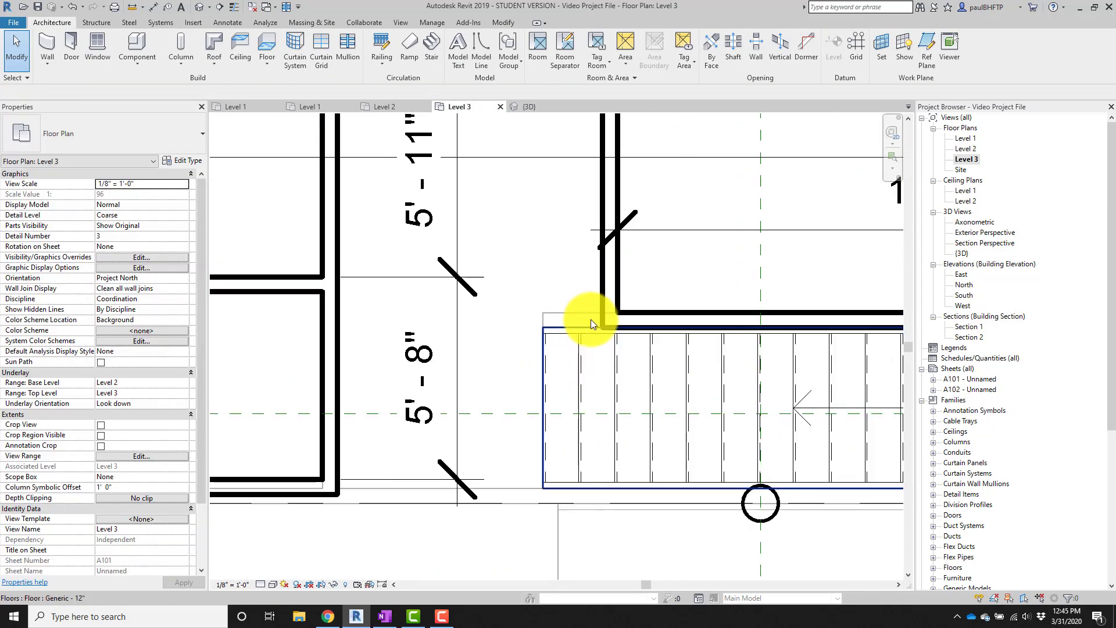
{"action": "key", "text": "a"}
{"action": "key", "text": "l"}
{"action": "left_click", "coordinate": [539, 360]}
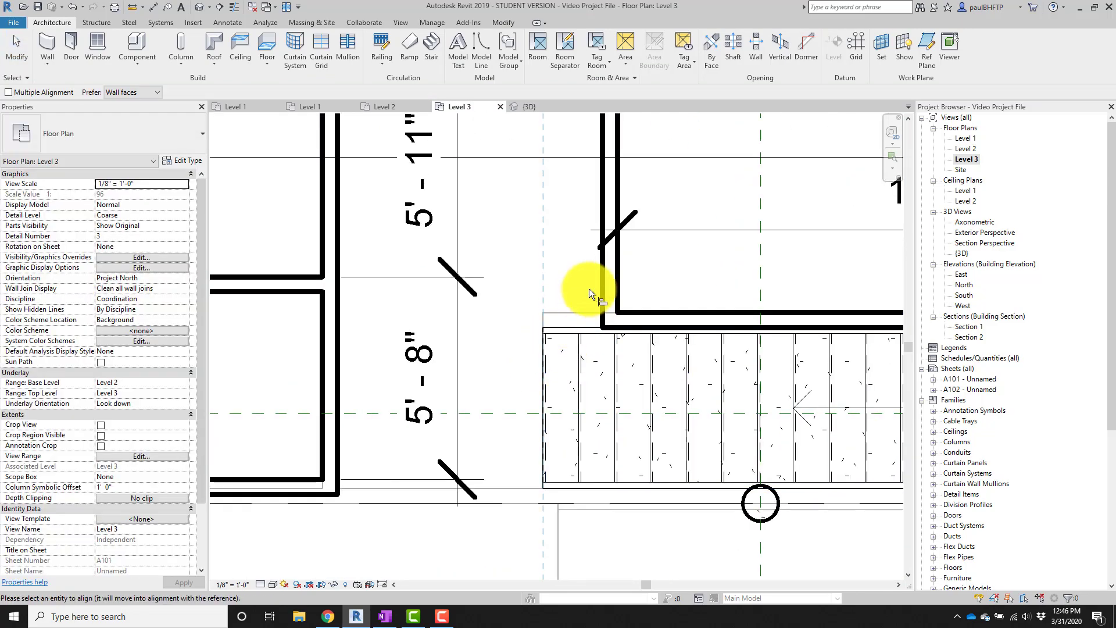
{"action": "left_click", "coordinate": [598, 284]}
{"action": "scroll", "coordinate": [543, 325], "scroll_direction": "down", "scroll_amount": 2}
{"action": "scroll", "coordinate": [547, 319], "scroll_direction": "down", "scroll_amount": 2}
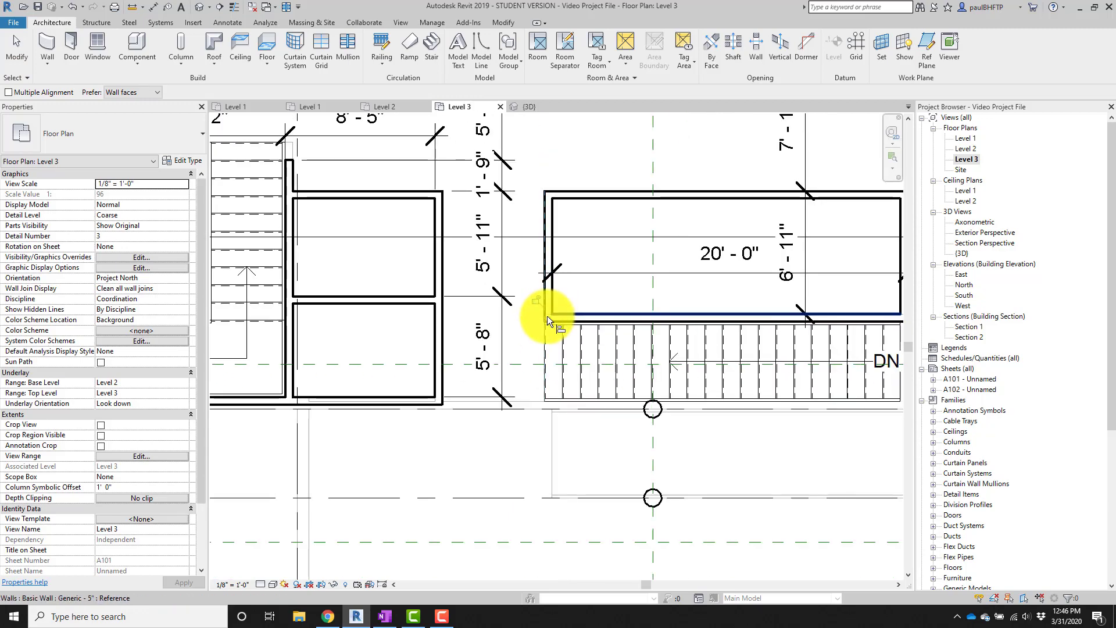
Align the open wall ends of the U-shaped stair enclosure with the north edge of the stair opening.
{"action": "middle_click_drag", "start_coordinate": [548, 318], "coordinate": [748, 384]}
{"action": "mouse_move", "coordinate": [509, 327]}
{"action": "middle_mouse_down"}
{"action": "mouse_move", "coordinate": [657, 375]}
{"action": "mouse_move", "coordinate": [437, 269]}
{"action": "middle_mouse_up"}
{"action": "scroll", "coordinate": [439, 230], "scroll_direction": "up", "scroll_amount": 3}
{"action": "left_click", "coordinate": [464, 293]}
{"action": "left_click", "coordinate": [427, 349]}
{"action": "scroll", "coordinate": [499, 345], "scroll_direction": "down", "scroll_amount": 1}
{"action": "left_click", "coordinate": [497, 319]}
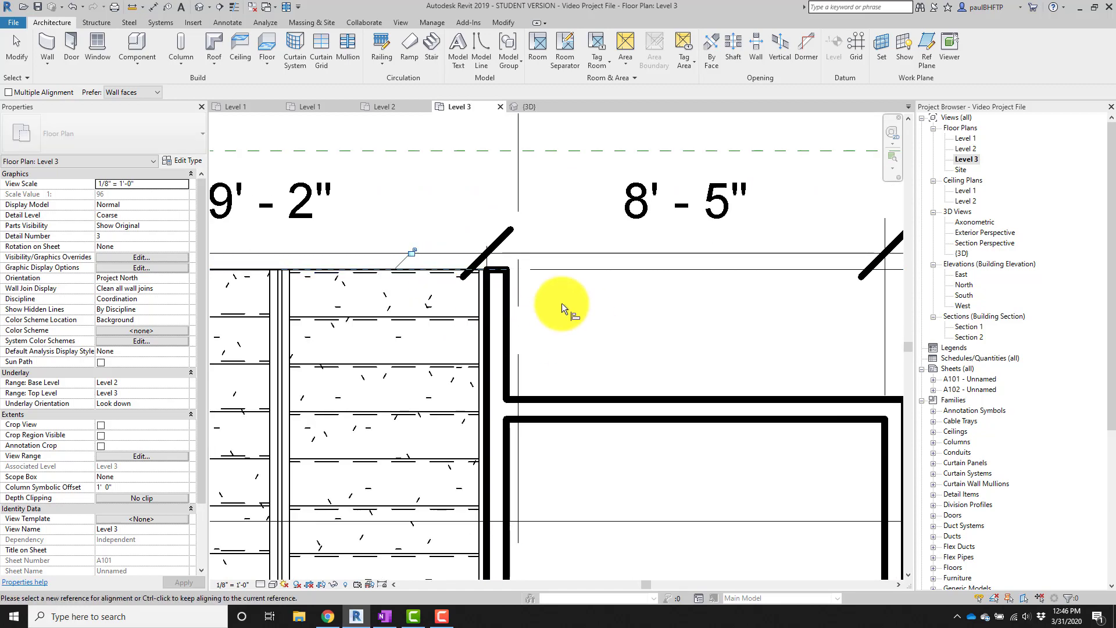
{"action": "scroll", "coordinate": [562, 303], "scroll_direction": "down", "scroll_amount": 4}
{"action": "scroll", "coordinate": [550, 302], "scroll_direction": "down", "scroll_amount": 1}
{"action": "middle_click_drag", "start_coordinate": [583, 320], "coordinate": [488, 257]}
{"action": "scroll", "coordinate": [608, 311], "scroll_direction": "down", "scroll_amount": 2}
{"action": "scroll", "coordinate": [515, 249], "scroll_direction": "up", "scroll_amount": 1}
{"action": "key", "text": "Escape"}
{"action": "key", "text": "Escape"}
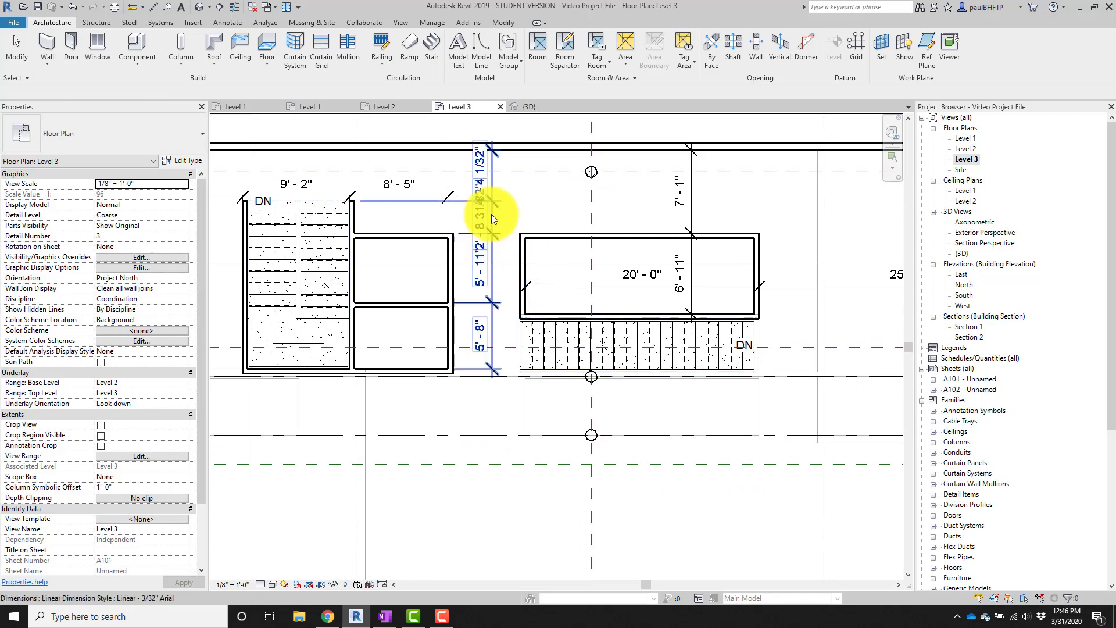
Delete the vertical dimension string east of the U-shaped stair and its adjoining rooms.
{"action": "left_click", "coordinate": [490, 214]}
{"action": "key", "text": "Delete"}
{"action": "scroll", "coordinate": [632, 273], "scroll_direction": "down", "scroll_amount": 2}
{"action": "middle_click_drag", "start_coordinate": [633, 272], "coordinate": [642, 252]}
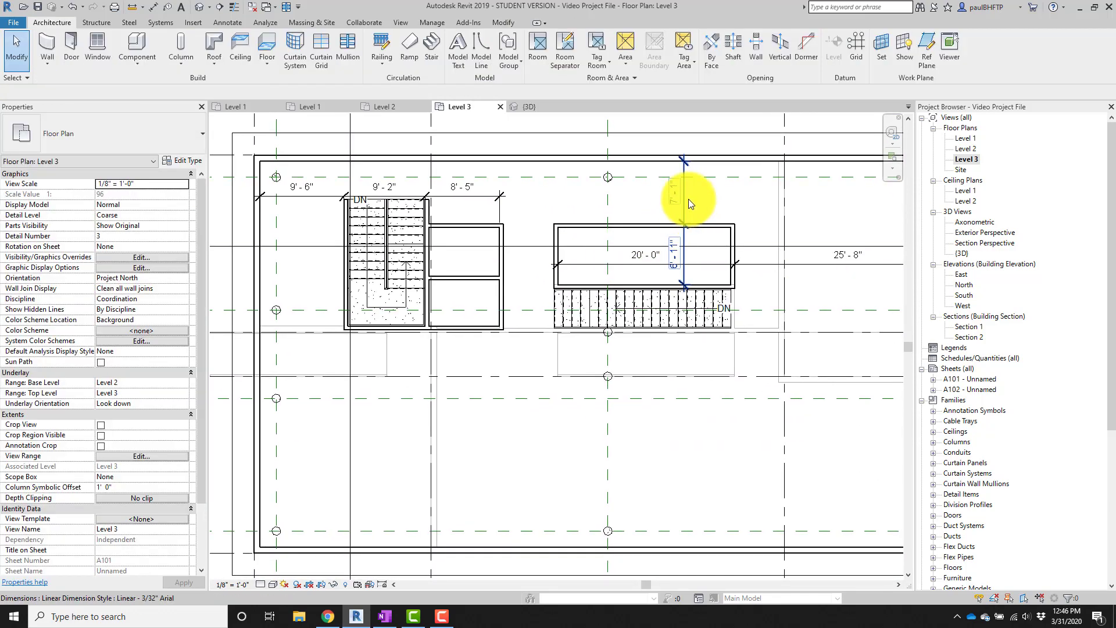
Set the Level 3 plan's underlay base level to None.
{"action": "scroll", "coordinate": [756, 311], "scroll_direction": "down", "scroll_amount": 1}
{"action": "middle_click_drag", "start_coordinate": [758, 312], "coordinate": [758, 341]}
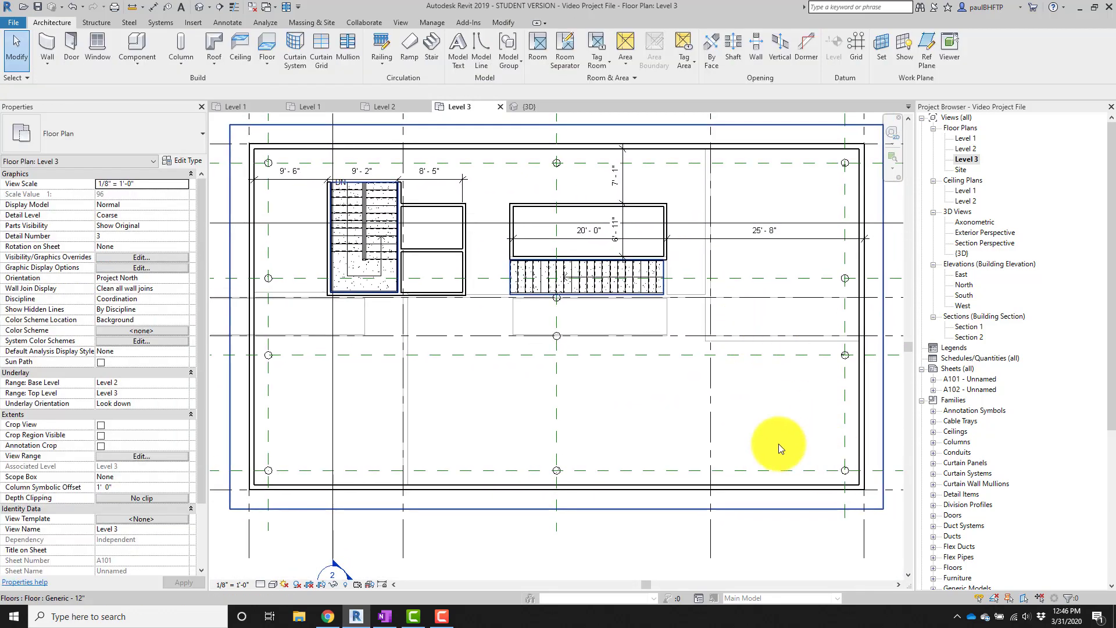
{"action": "left_click", "coordinate": [185, 383]}
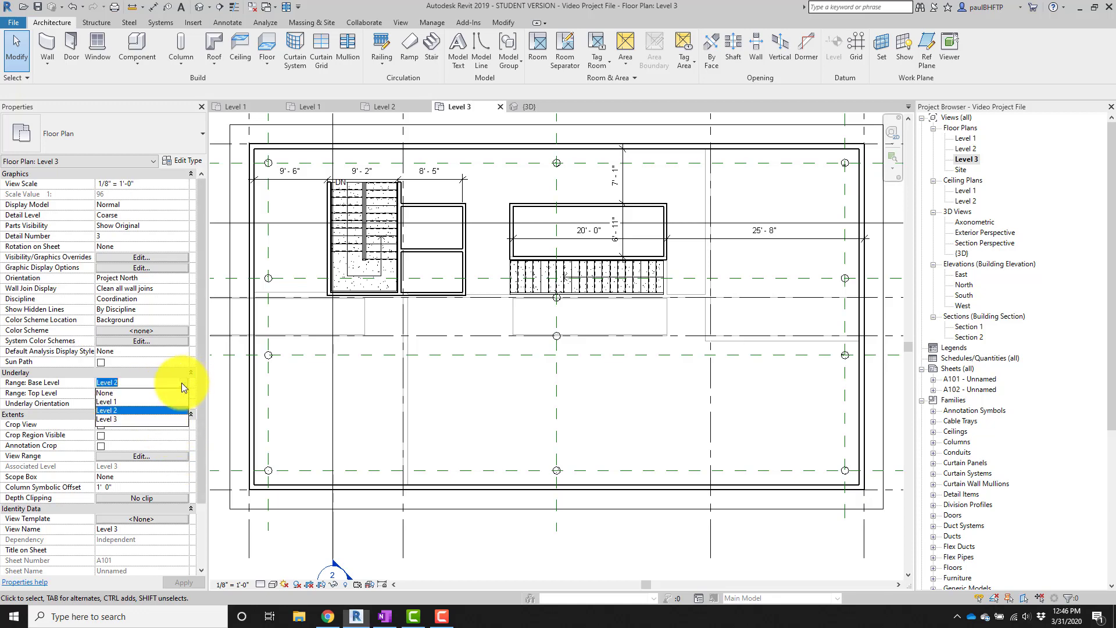
{"action": "left_click", "coordinate": [107, 392]}
{"action": "scroll", "coordinate": [605, 454], "scroll_direction": "down", "scroll_amount": 2}
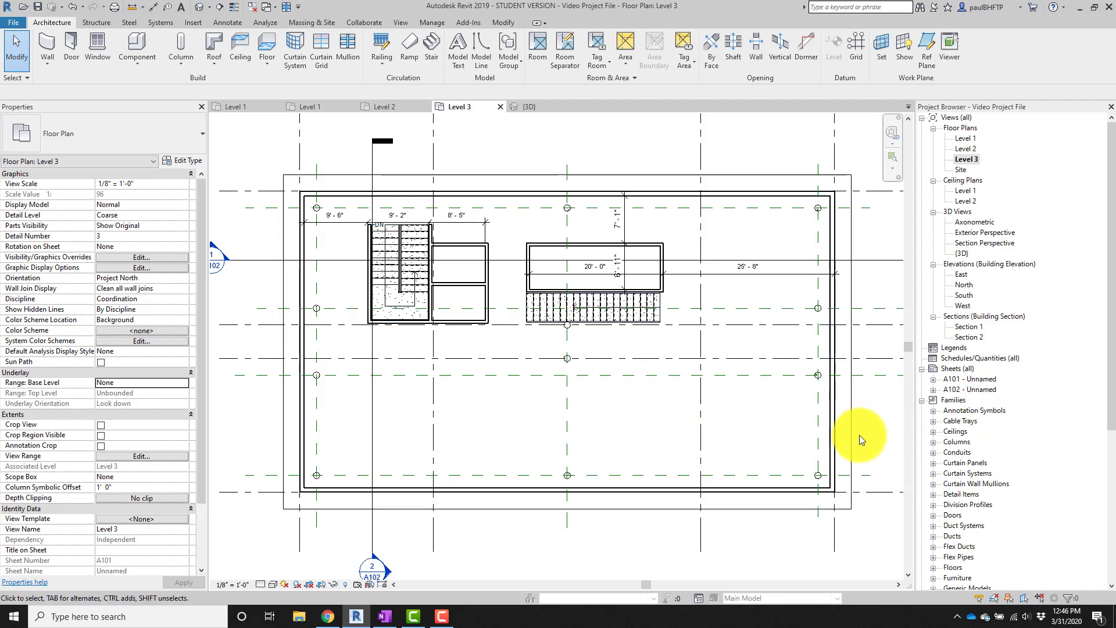
{"action": "middle_click_drag", "start_coordinate": [856, 431], "coordinate": [842, 408]}
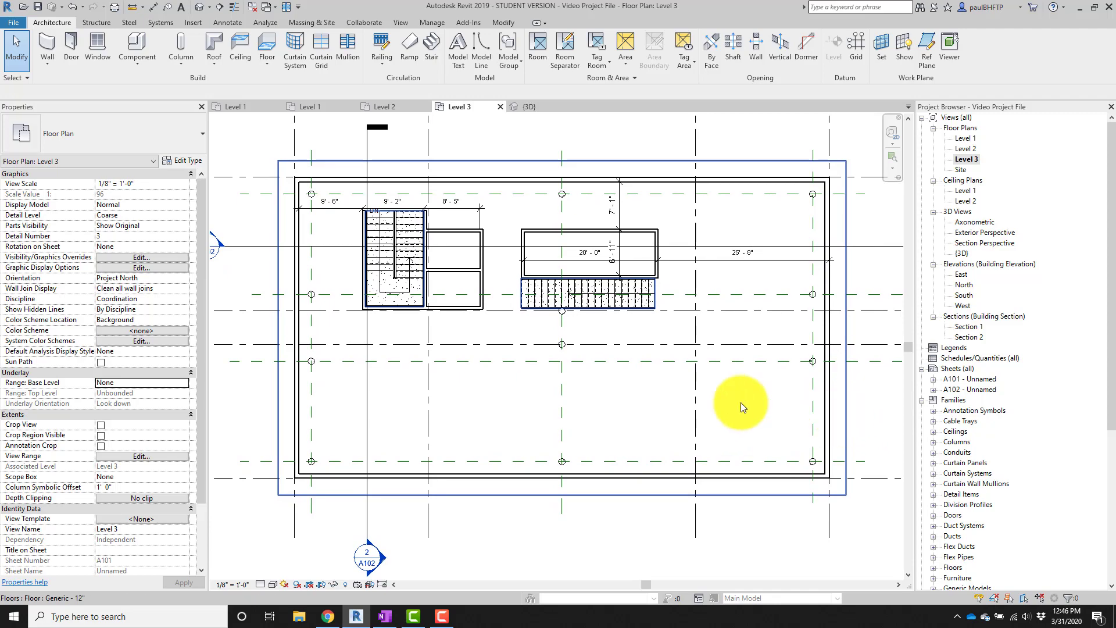
Switch to the 3D view and pull the section box's west face inward to cut through the building at the U-shaped stair.
{"action": "key", "text": "ctrl+Tab"}
{"action": "middle_click_drag", "start_coordinate": [594, 407], "coordinate": [512, 401], "text": "shift"}
{"action": "middle_click_drag", "start_coordinate": [446, 222], "coordinate": [411, 400], "text": "shift"}
{"action": "left_click", "coordinate": [299, 381]}
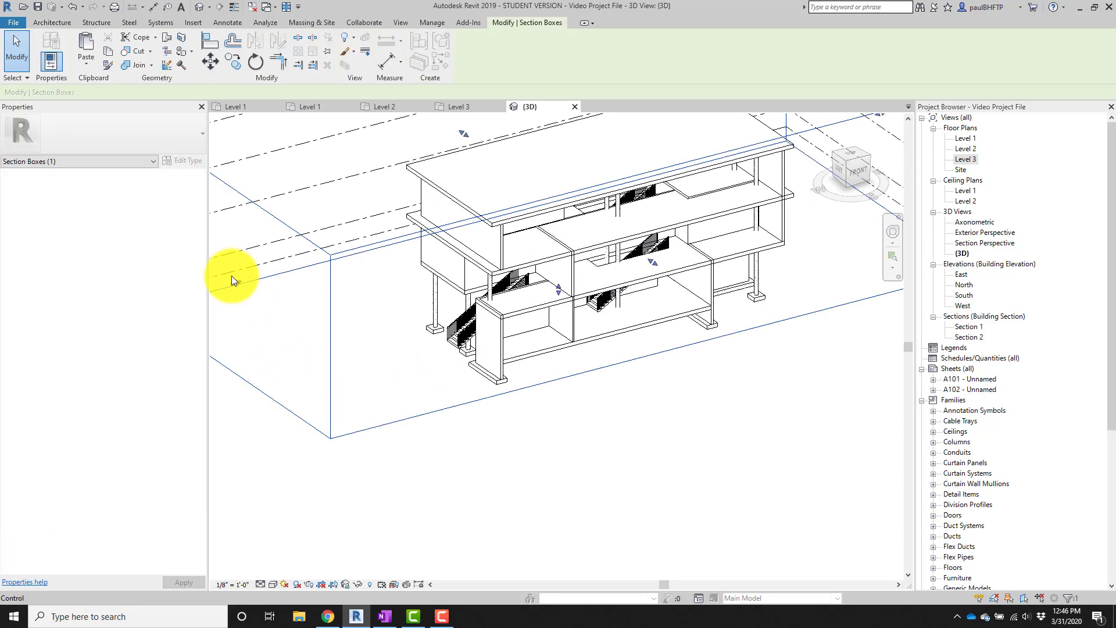
{"action": "left_click_drag", "start_coordinate": [408, 261], "coordinate": [468, 229]}
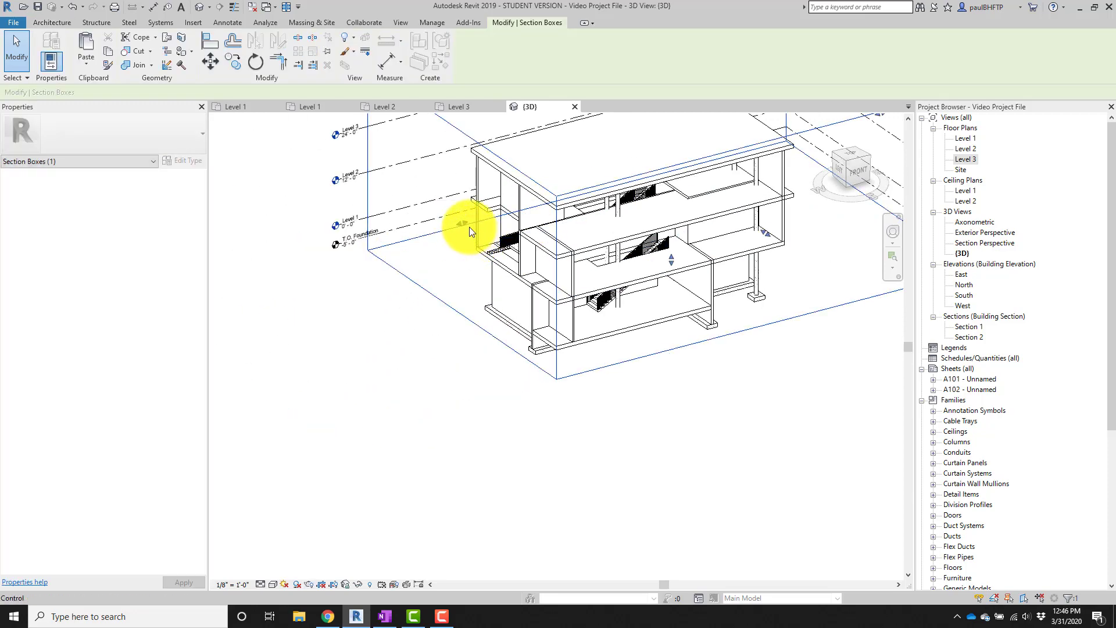
{"action": "middle_click_drag", "start_coordinate": [512, 305], "coordinate": [553, 277], "text": "shift"}
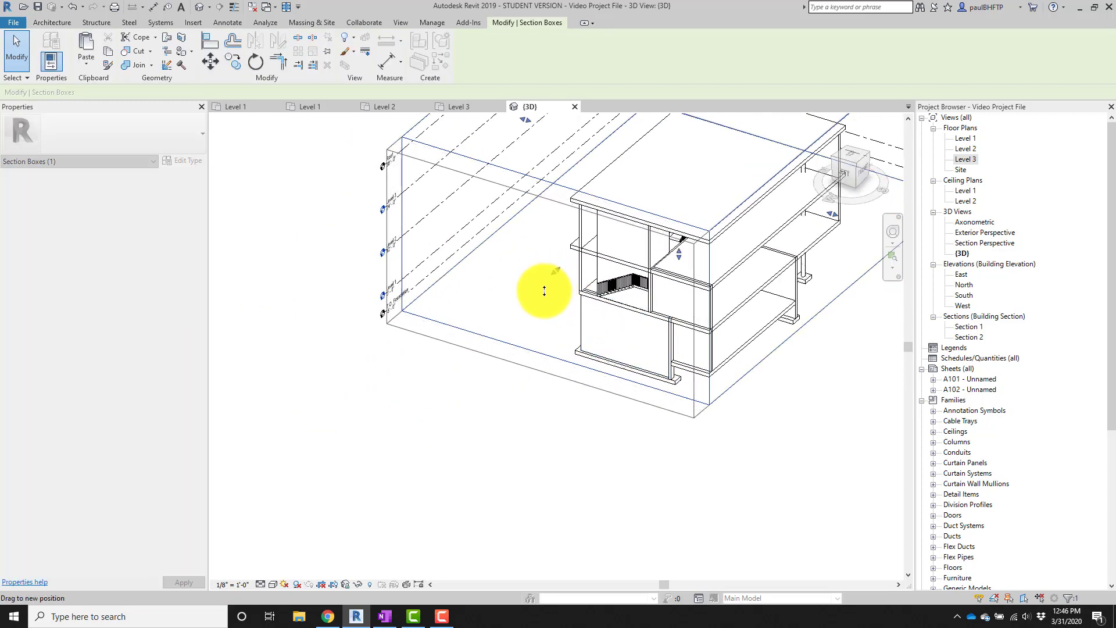
{"action": "middle_click_drag", "start_coordinate": [474, 289], "coordinate": [547, 295], "text": "shift"}
Examine the sectioned building in 3D, checking the stairs against the floors and their openings at each level.
{"action": "middle_click_drag", "start_coordinate": [715, 333], "coordinate": [820, 343], "text": "shift"}
{"action": "middle_click_drag", "start_coordinate": [820, 343], "coordinate": [419, 344]}
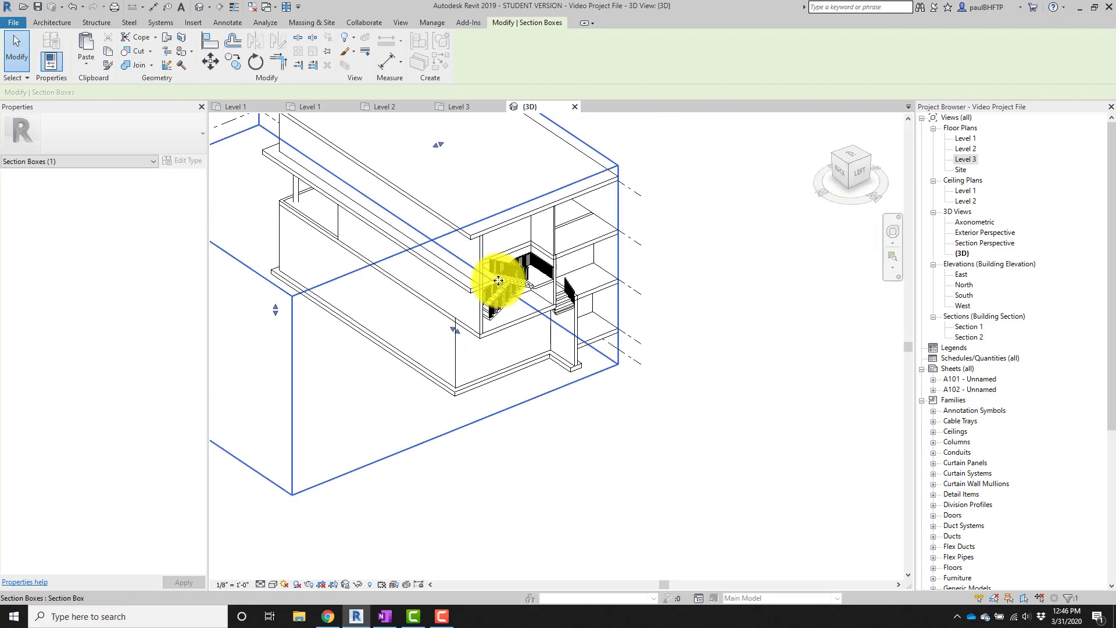
{"action": "scroll", "coordinate": [493, 285], "scroll_direction": "up", "scroll_amount": 3}
{"action": "scroll", "coordinate": [507, 364], "scroll_direction": "down", "scroll_amount": 1}
{"action": "left_click", "coordinate": [485, 378]}
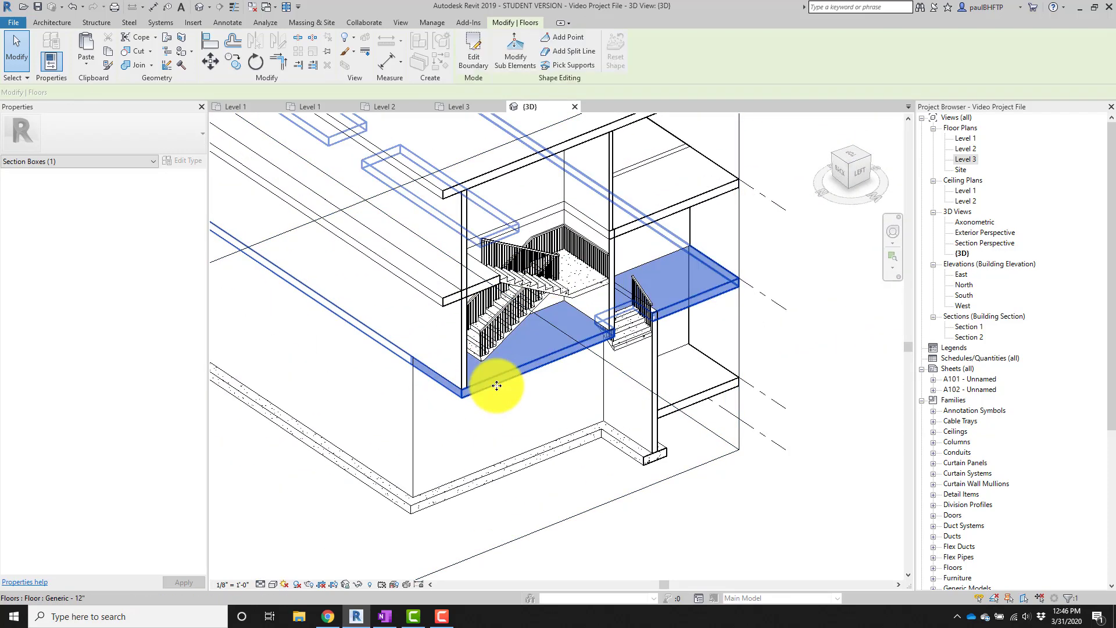
{"action": "middle_click_drag", "start_coordinate": [510, 394], "coordinate": [556, 361], "text": "shift"}
{"action": "left_click", "coordinate": [636, 379]}
{"action": "scroll", "coordinate": [637, 380], "scroll_direction": "down", "scroll_amount": 1}
{"action": "middle_click_drag", "start_coordinate": [637, 379], "coordinate": [682, 469]}
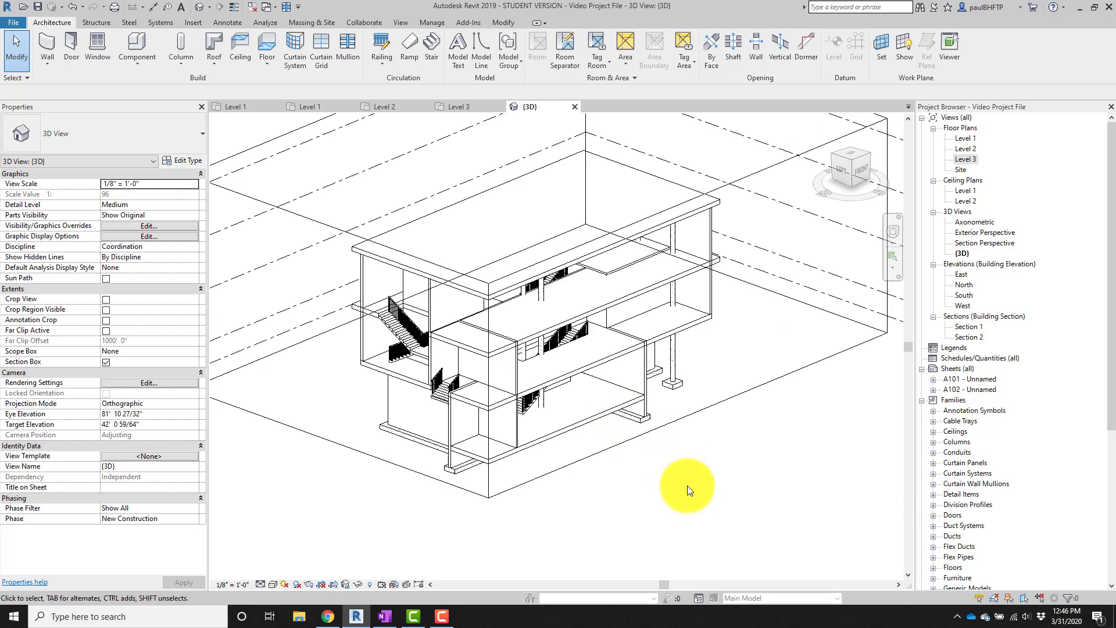
{"action": "middle_click_drag", "start_coordinate": [654, 484], "coordinate": [681, 495], "text": "shift"}
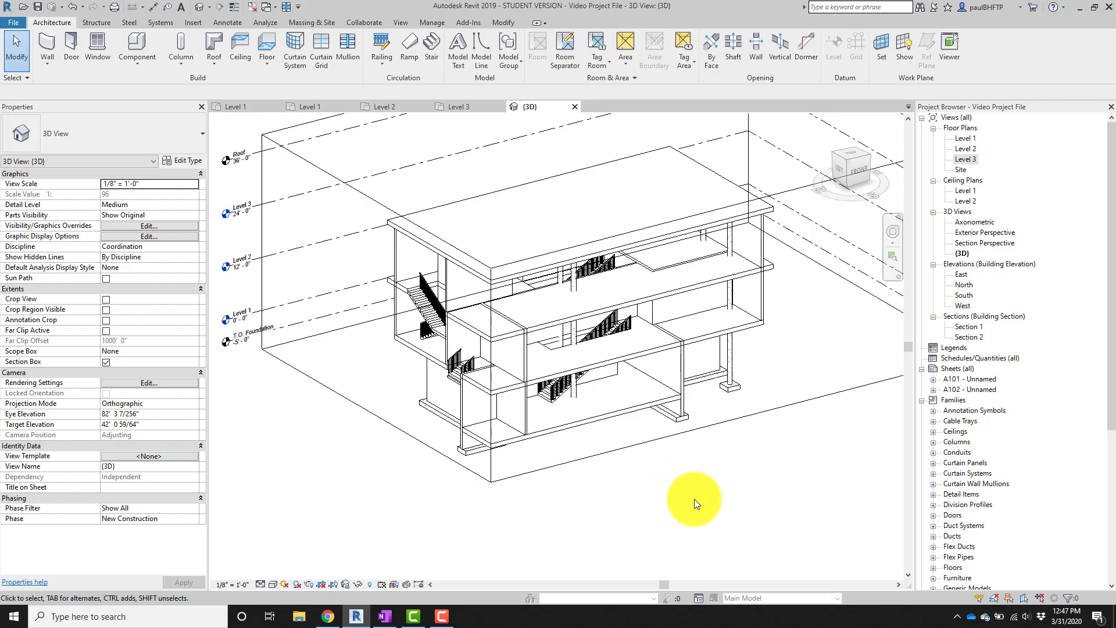
{"action": "middle_click_drag", "start_coordinate": [698, 481], "coordinate": [643, 527]}
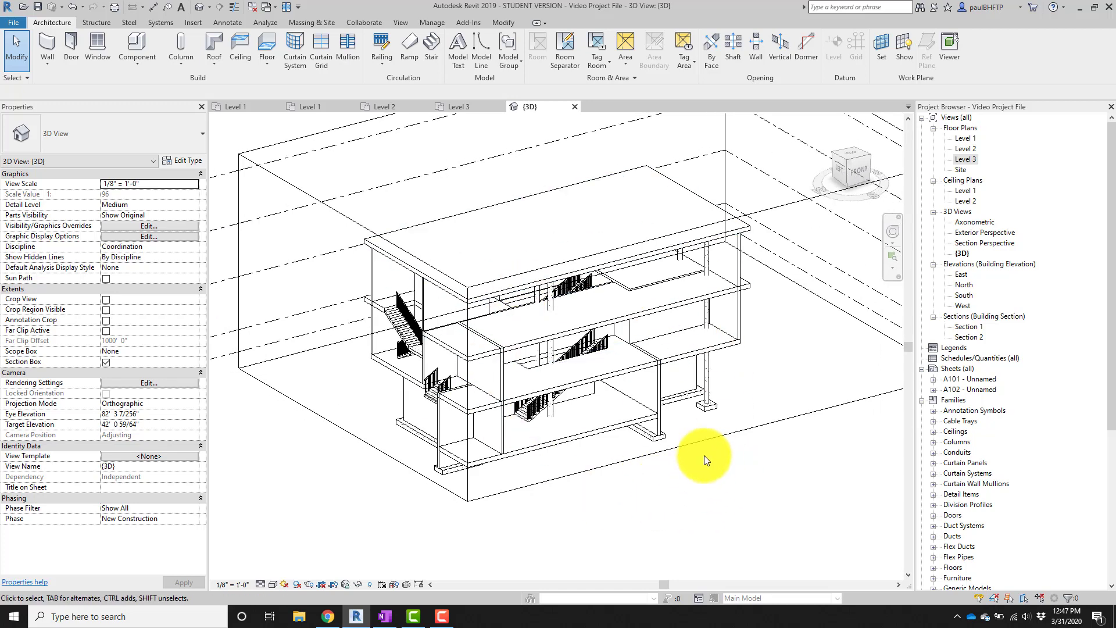
{"action": "middle_click_drag", "start_coordinate": [741, 469], "coordinate": [733, 487]}
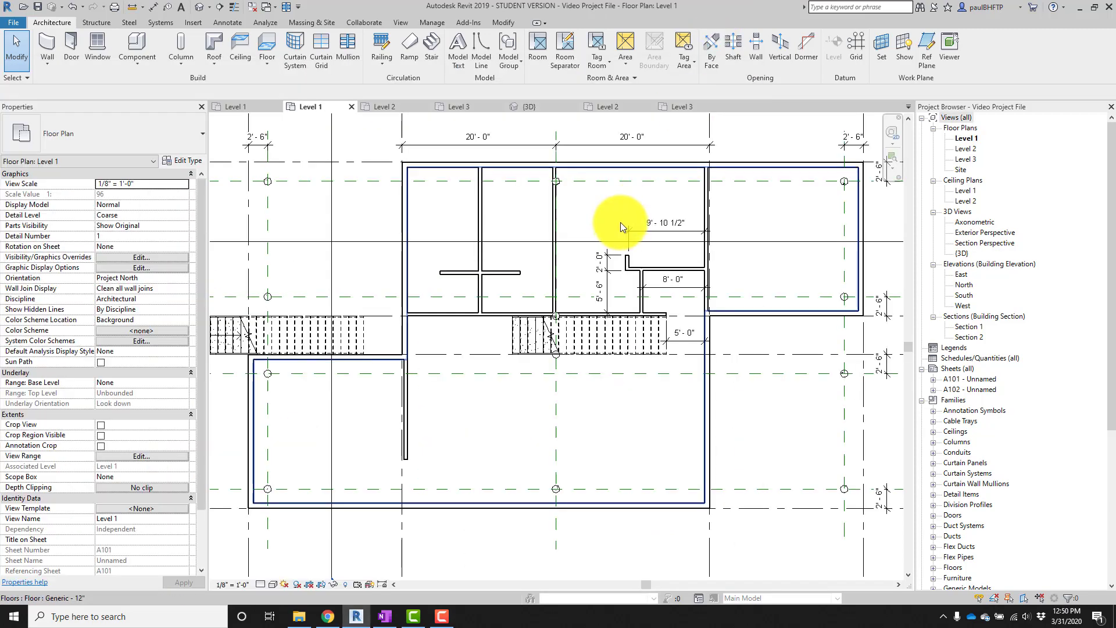
Dismiss the project save reminder over the Level 1 plan without saving.
{"action": "middle_click_drag", "start_coordinate": [631, 227], "coordinate": [640, 241]}
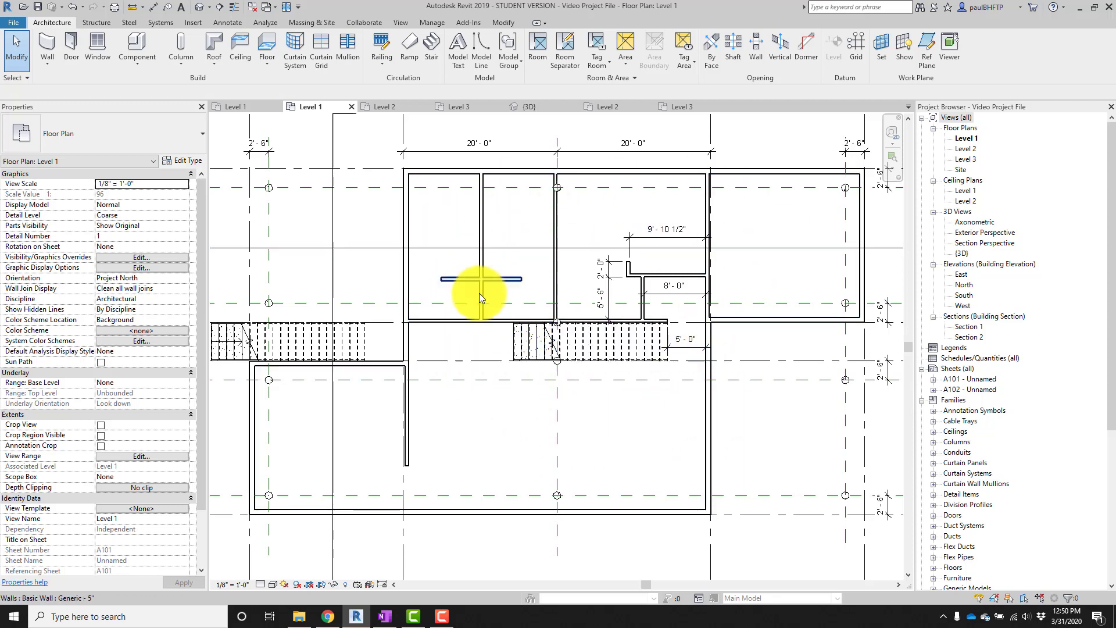
{"action": "middle_click_drag", "start_coordinate": [551, 306], "coordinate": [574, 318]}
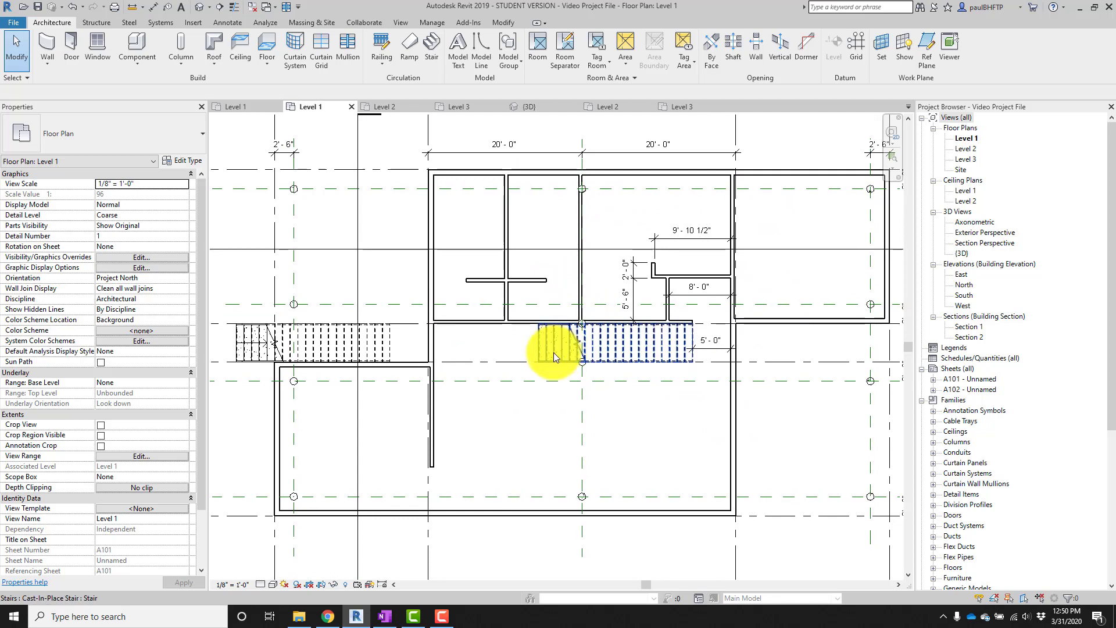
{"action": "middle_click_drag", "start_coordinate": [559, 375], "coordinate": [551, 377]}
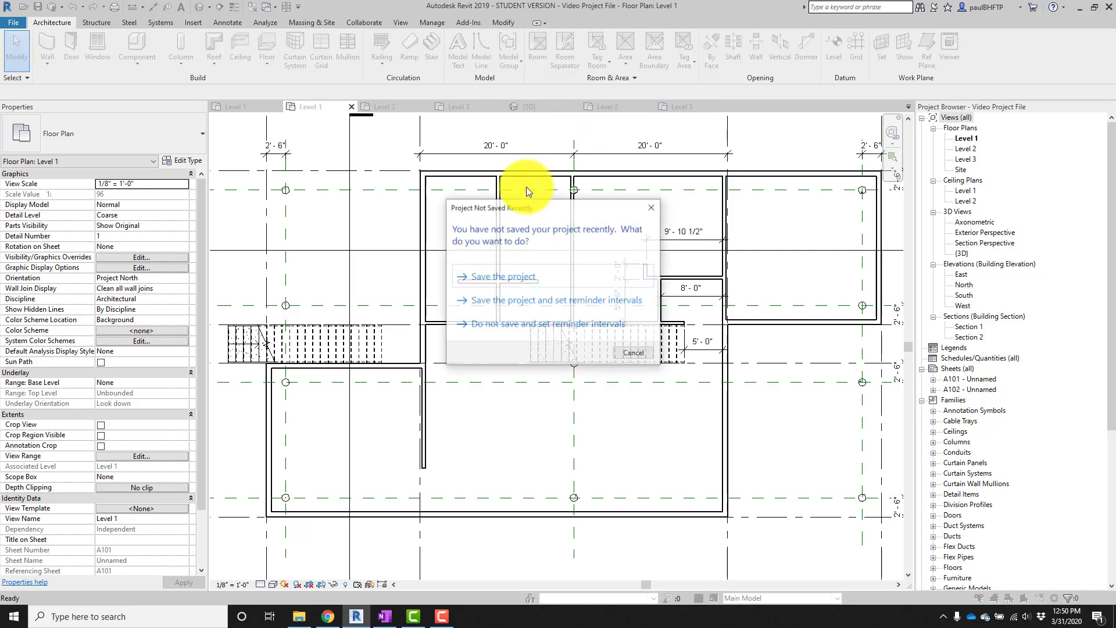
{"action": "left_click", "coordinate": [629, 350]}
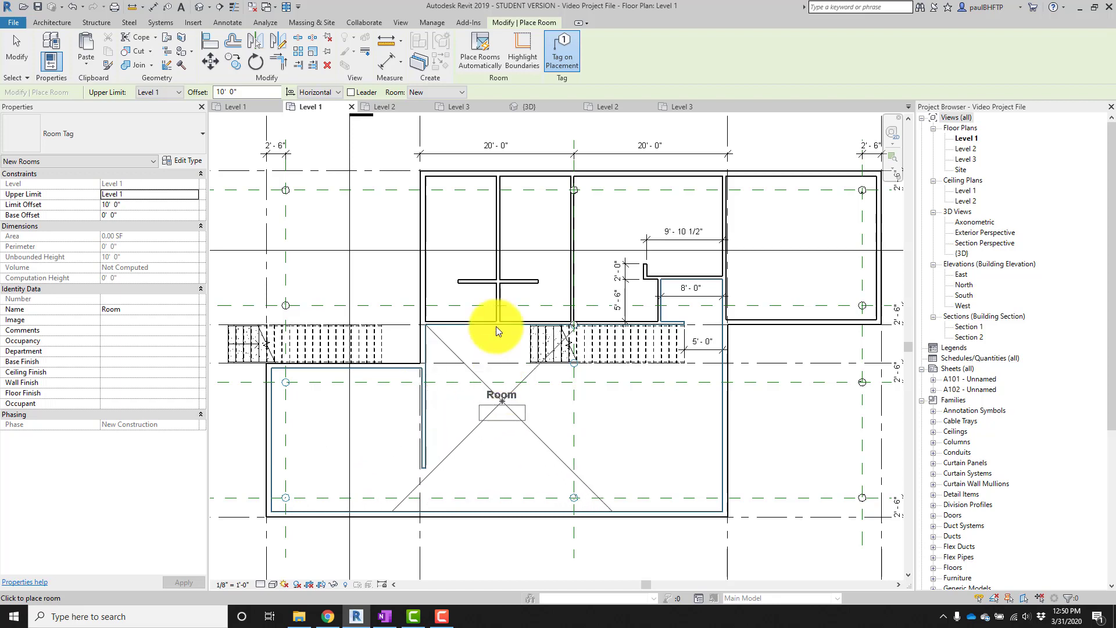
Place a tagged room in the westernmost of the two narrow spaces along Level 1's north wall.
{"action": "scroll", "coordinate": [468, 249], "scroll_direction": "up", "scroll_amount": 5}
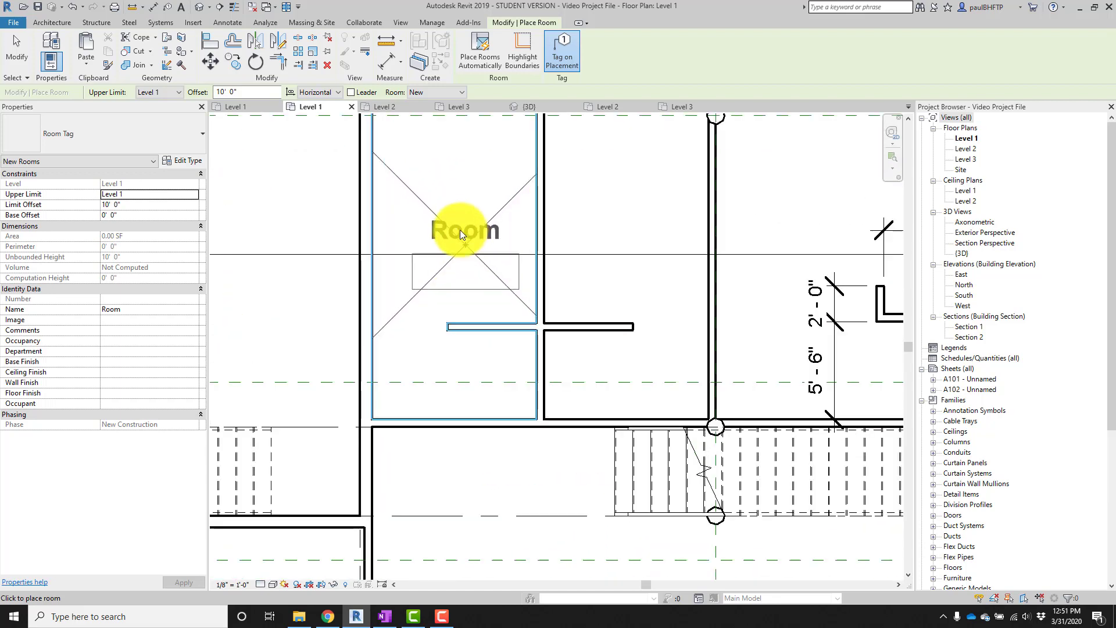
{"action": "scroll", "coordinate": [424, 267], "scroll_direction": "up", "scroll_amount": 2}
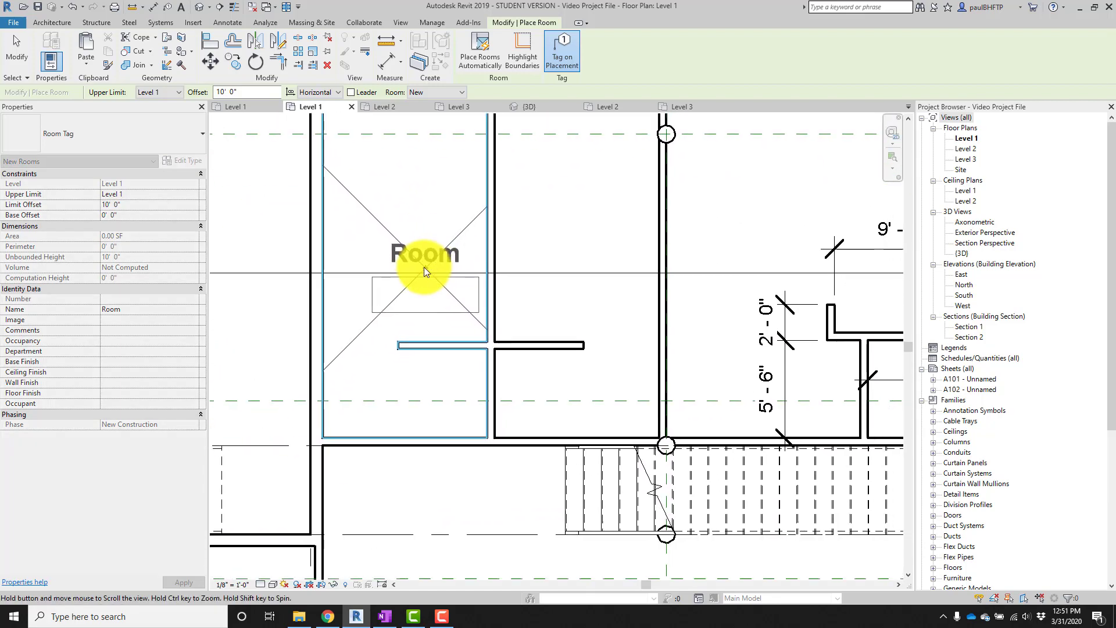
{"action": "scroll", "coordinate": [445, 313], "scroll_direction": "down", "scroll_amount": 2}
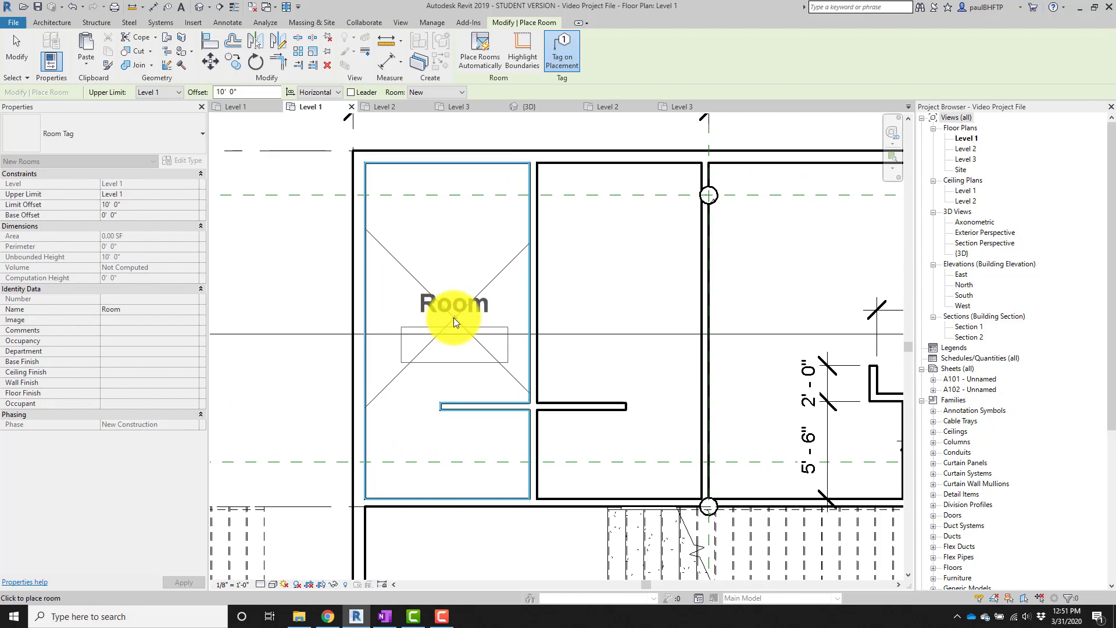
{"action": "scroll", "coordinate": [375, 295], "scroll_direction": "down", "scroll_amount": 2}
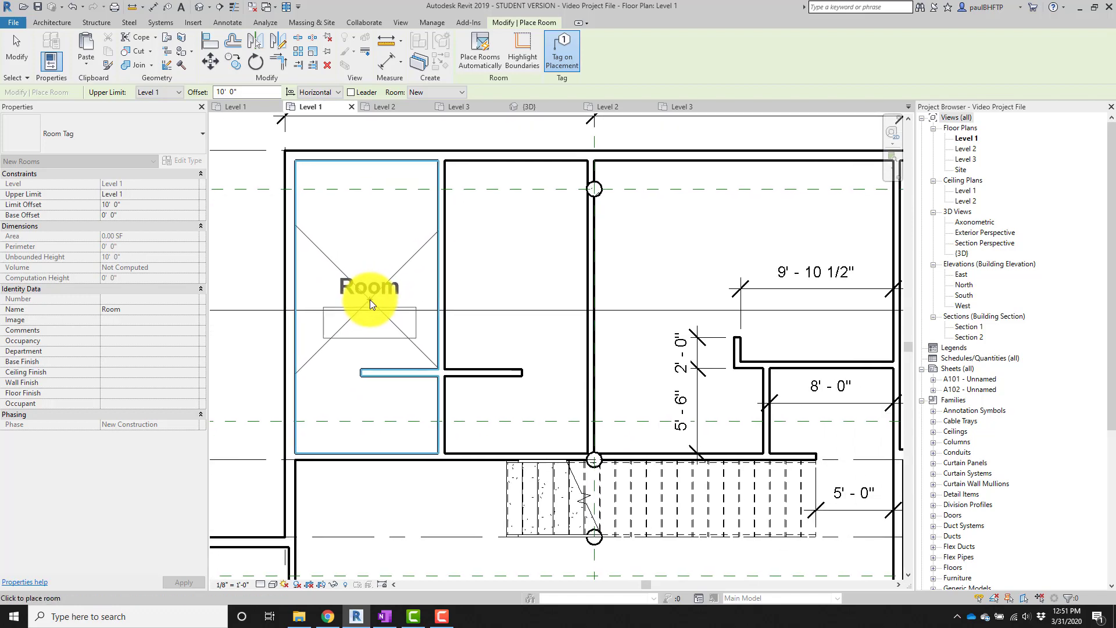
{"action": "left_click", "coordinate": [368, 298]}
{"action": "scroll", "coordinate": [510, 321], "scroll_direction": "down", "scroll_amount": 2}
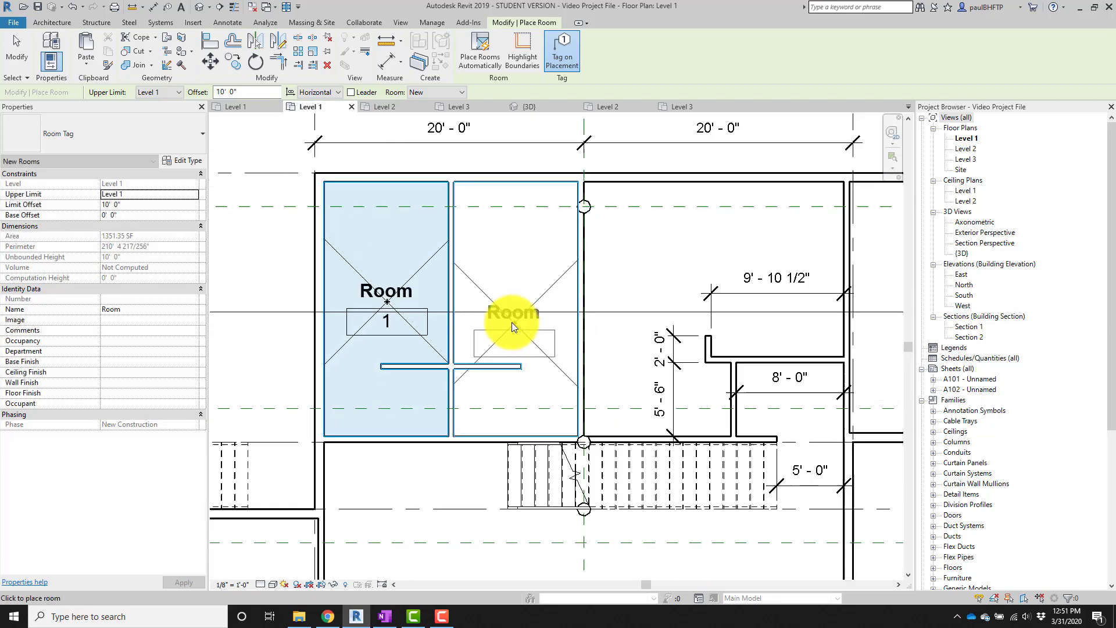
Place a tagged room in the easternmost of the two narrow spaces along Level 1's north wall and end room placement.
{"action": "scroll", "coordinate": [532, 288], "scroll_direction": "up", "scroll_amount": 1}
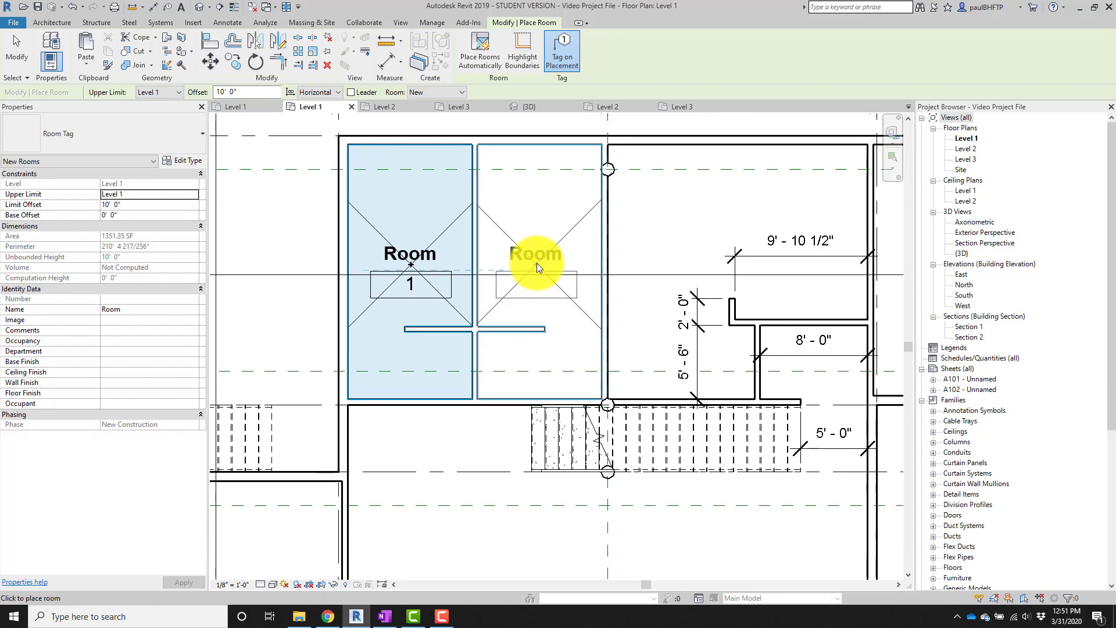
{"action": "left_click", "coordinate": [537, 263]}
{"action": "scroll", "coordinate": [549, 329], "scroll_direction": "down", "scroll_amount": 1}
{"action": "middle_click_drag", "start_coordinate": [548, 329], "coordinate": [567, 315]}
{"action": "key", "text": "Escape"}
{"action": "key", "text": "Escape"}
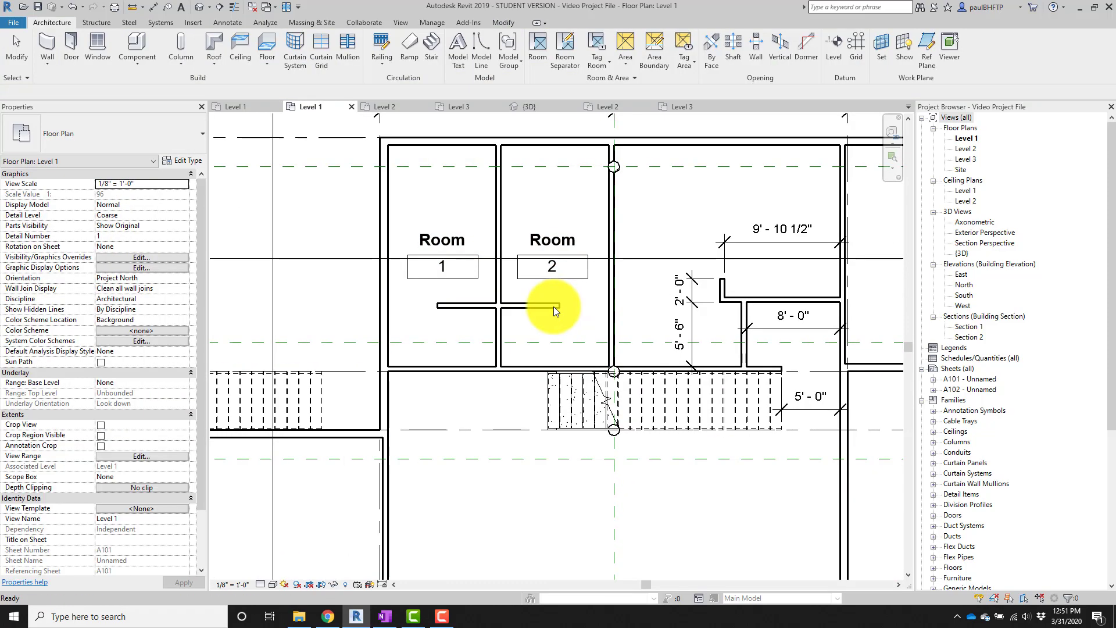
{"action": "scroll", "coordinate": [442, 261], "scroll_direction": "up", "scroll_amount": 2}
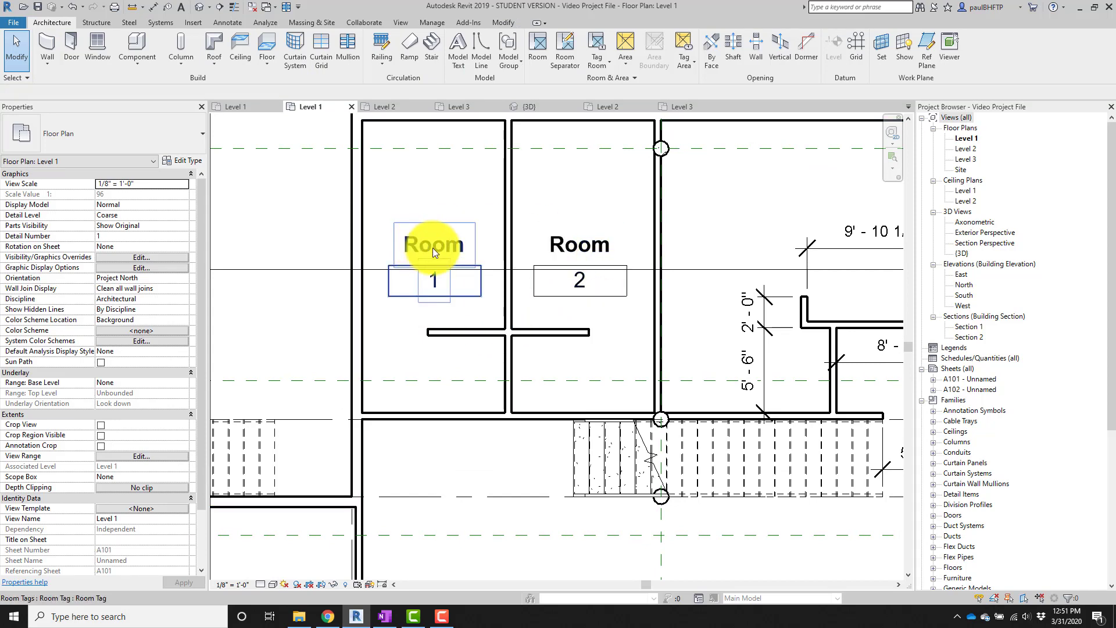
{"action": "middle_click_drag", "start_coordinate": [522, 263], "coordinate": [523, 277]}
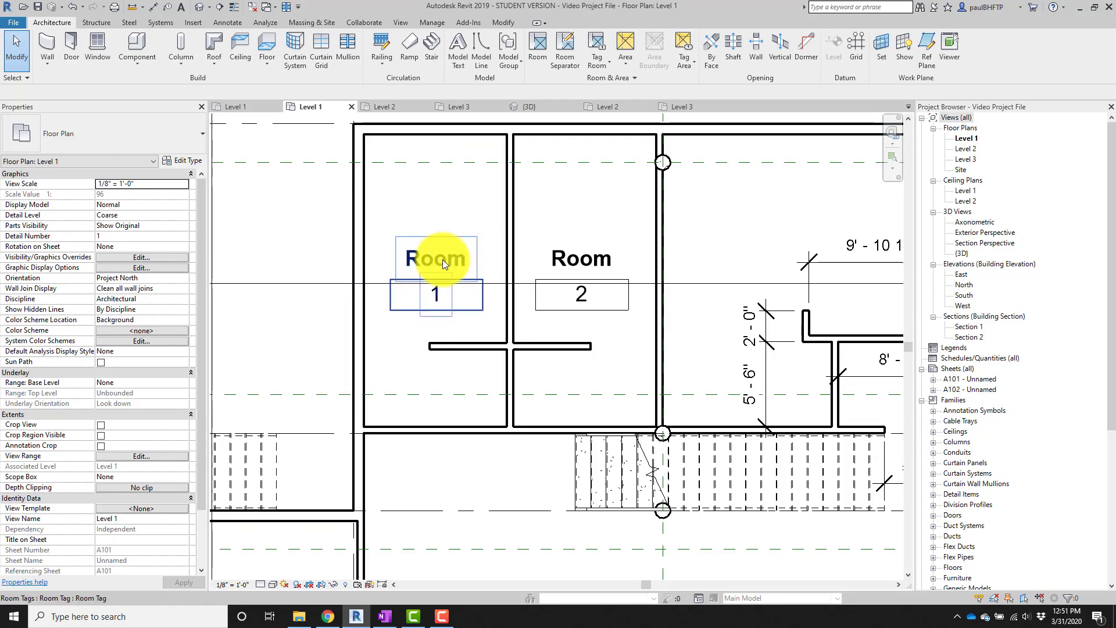
{"action": "left_click", "coordinate": [433, 256]}
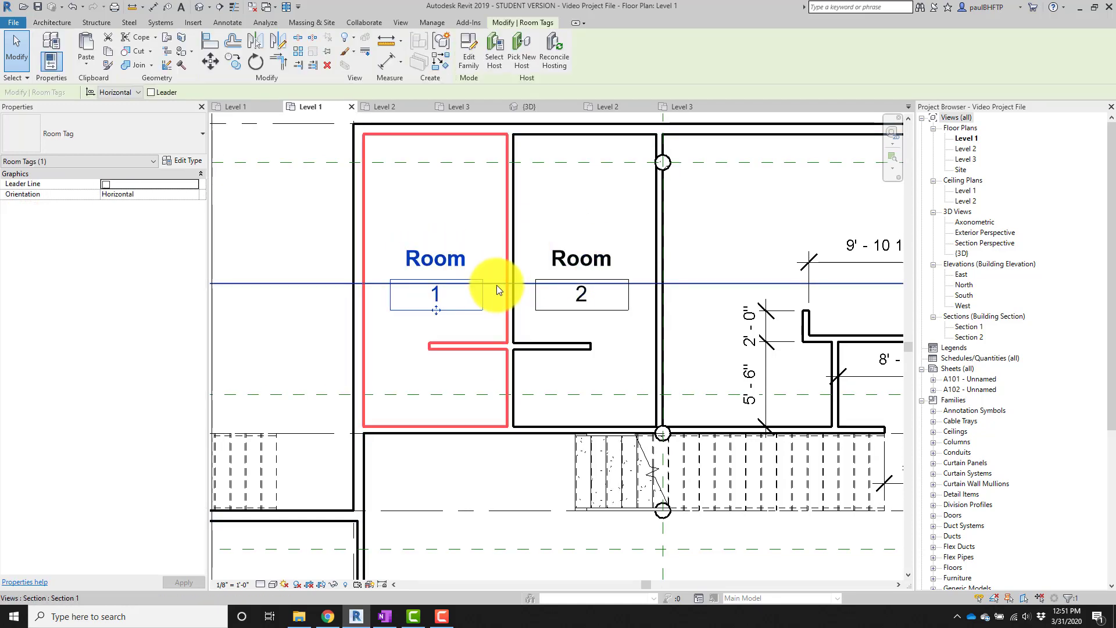
{"action": "key", "text": "Escape"}
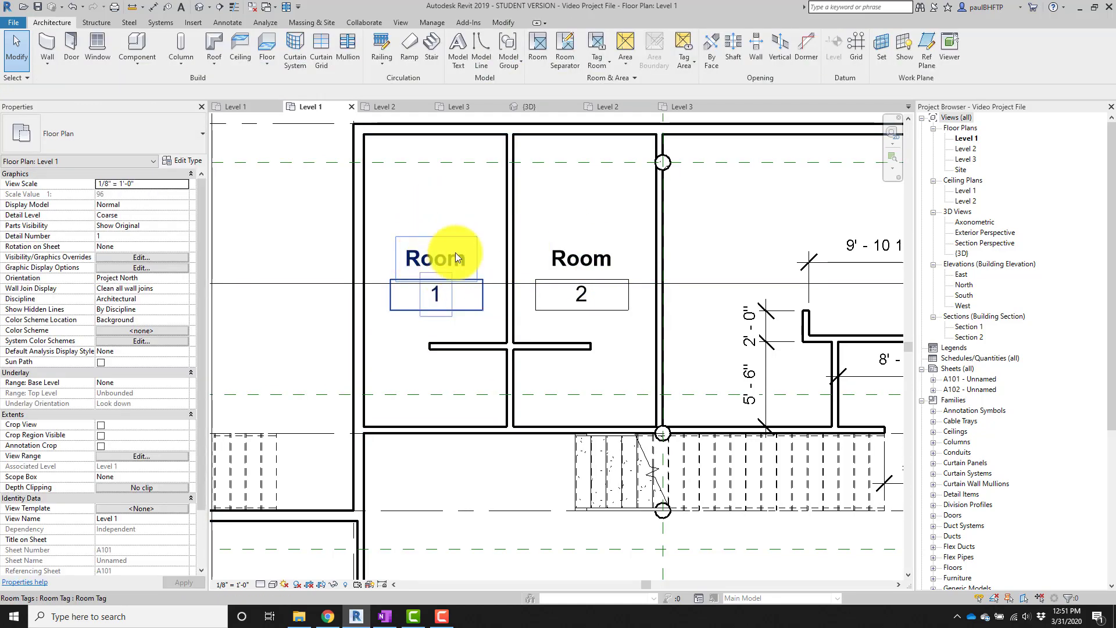
{"action": "left_click", "coordinate": [414, 268]}
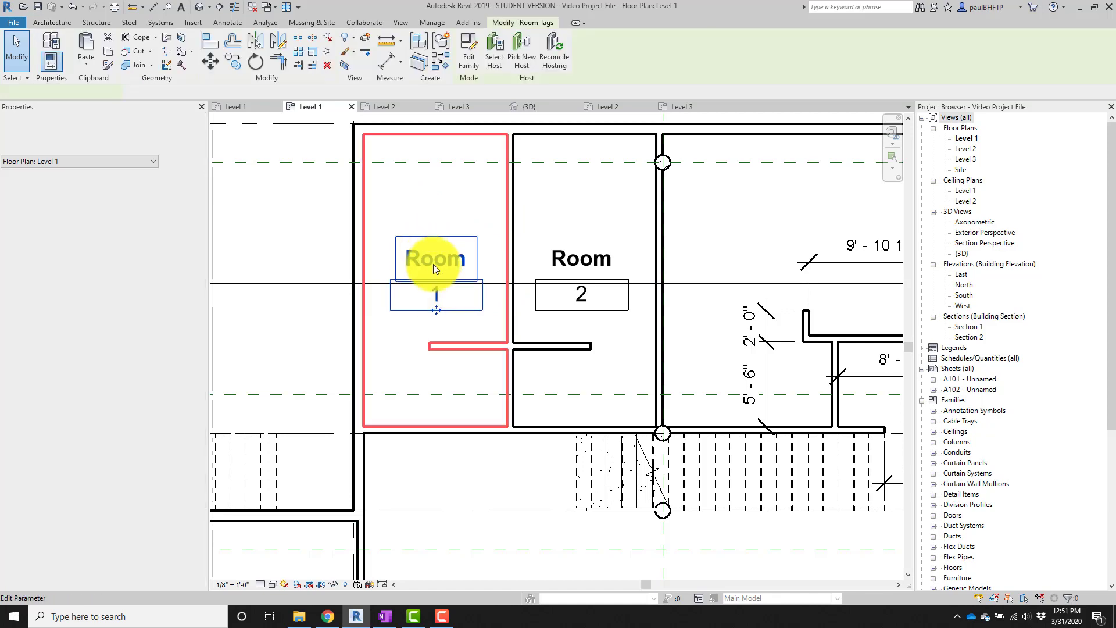
{"action": "key", "text": "Escape"}
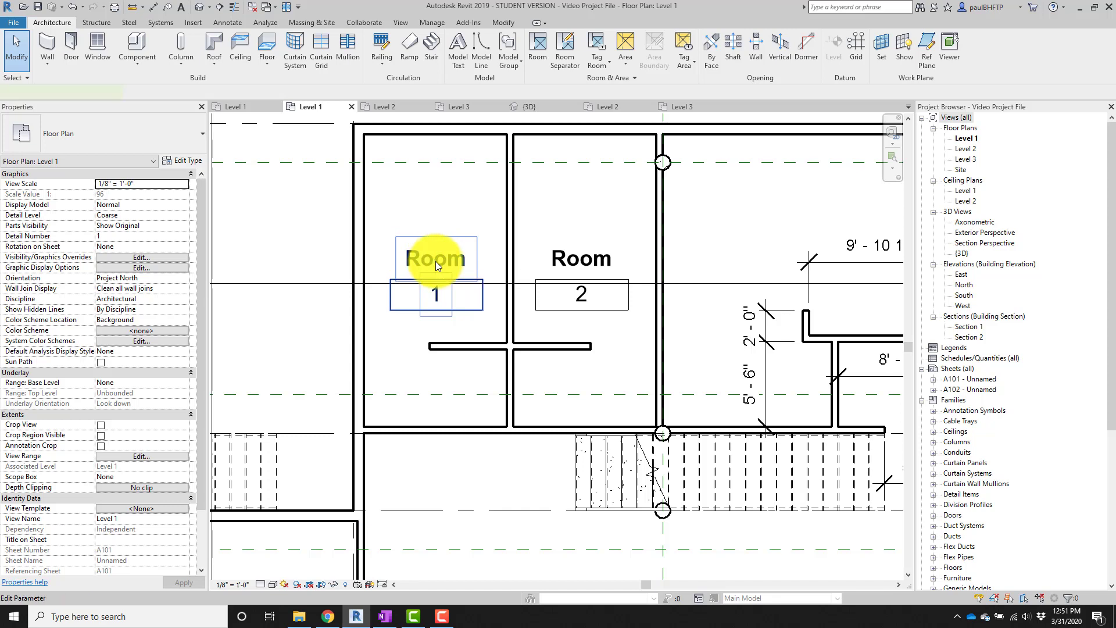
Rename the westernmost narrow room to "Restroom" through its room tag.
{"action": "left_click", "coordinate": [435, 260]}
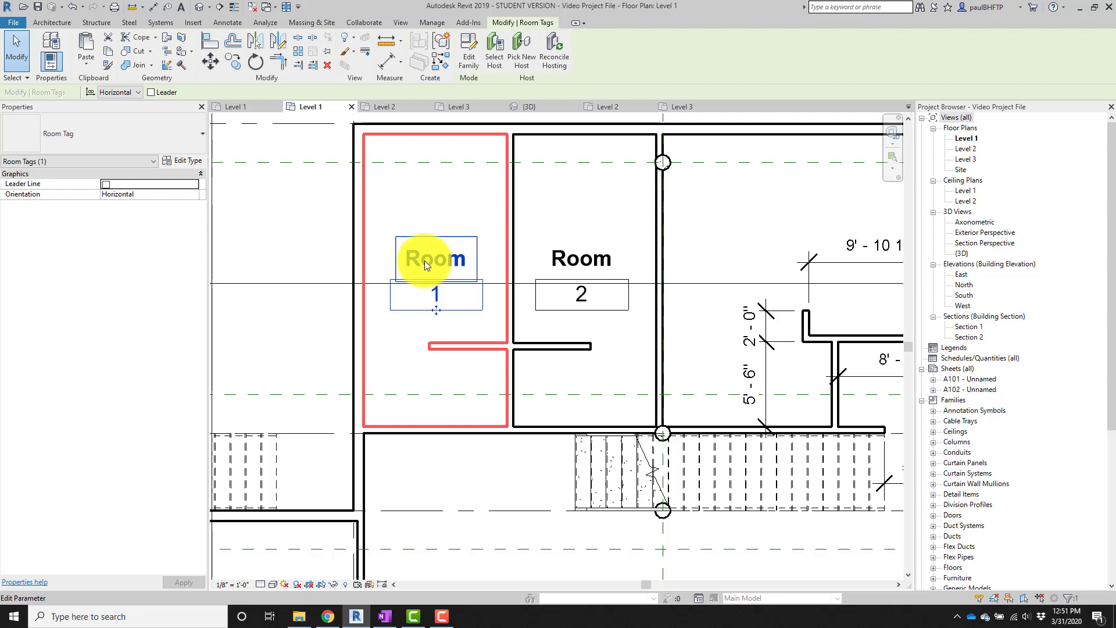
{"action": "left_click", "coordinate": [430, 260]}
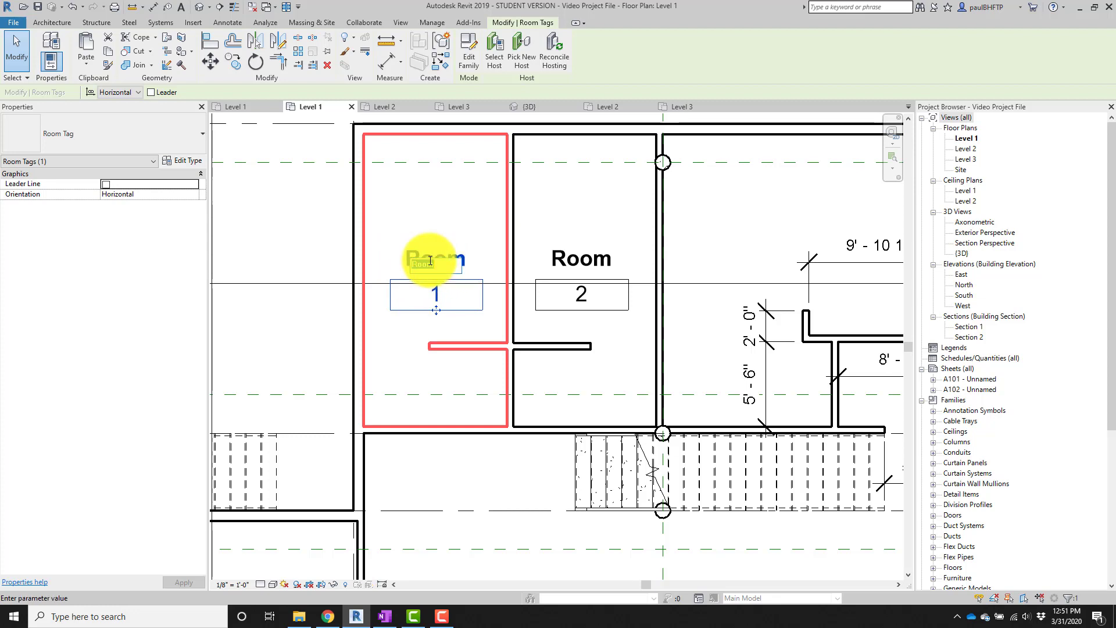
{"action": "type", "text": "Restroom"}
{"action": "left_click", "coordinate": [461, 263]}
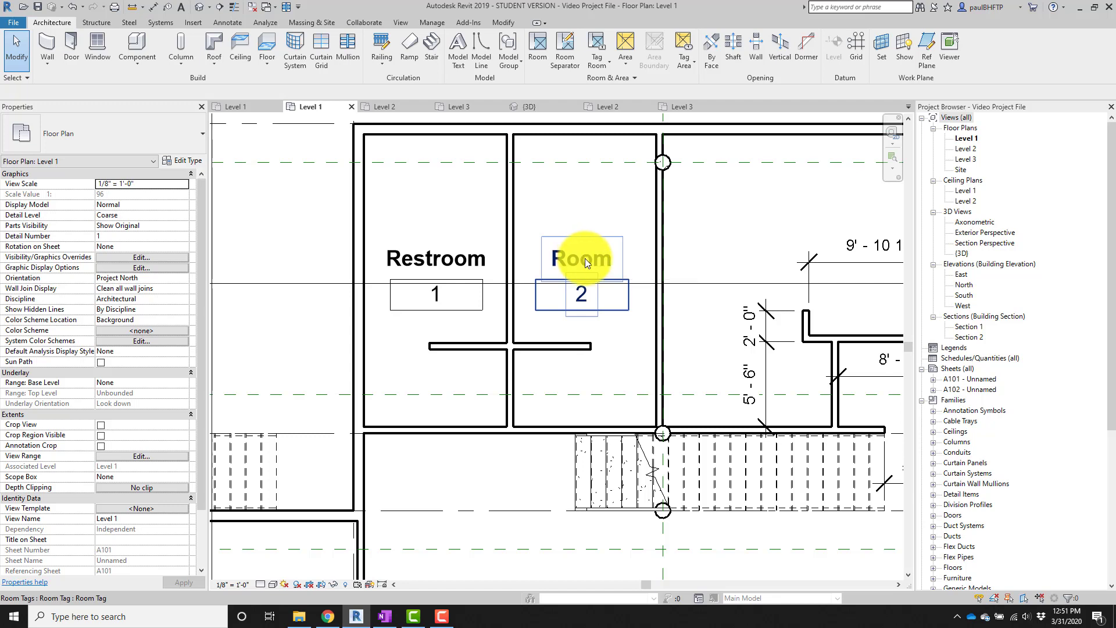
Select the adjacent narrow room itself rather than its tag and set its Name property to "Restroom".
{"action": "key", "text": "Tab"}
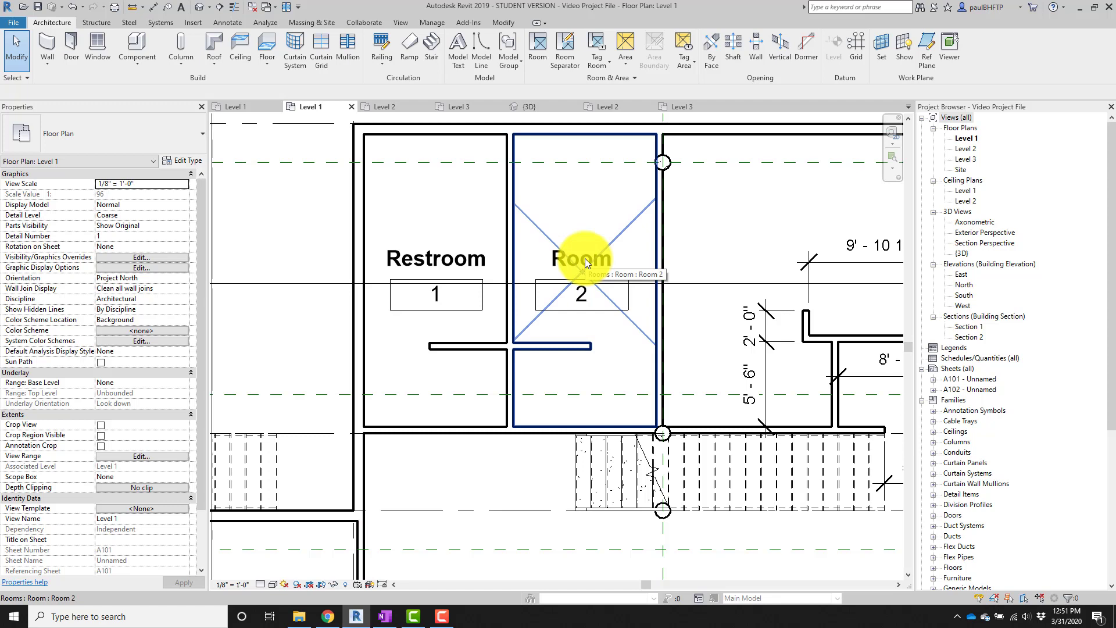
{"action": "left_click", "coordinate": [585, 262]}
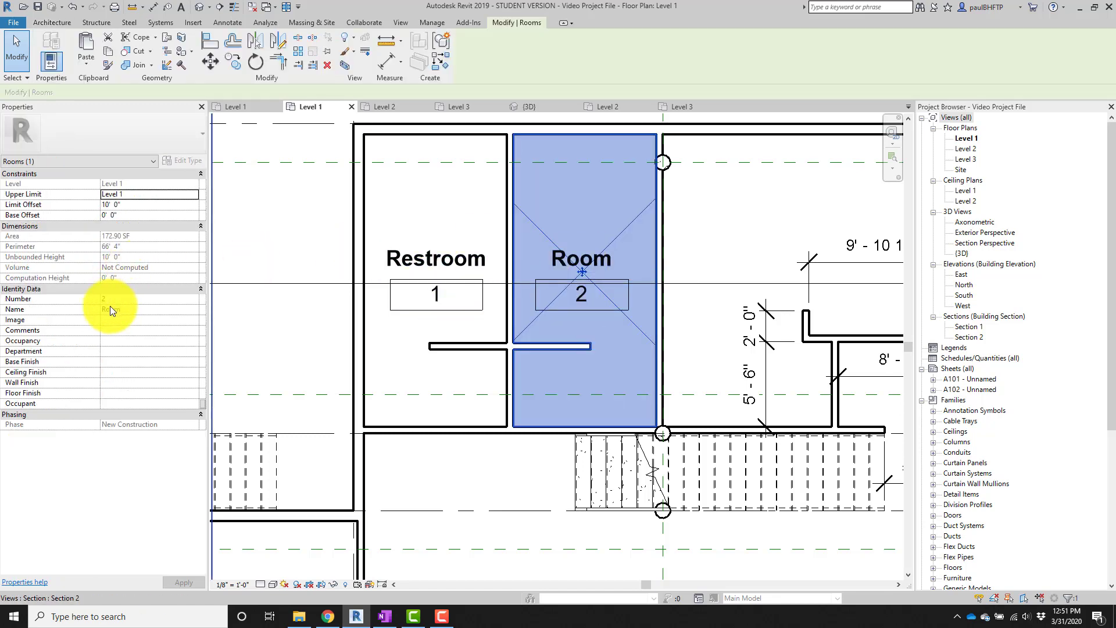
{"action": "left_click", "coordinate": [139, 307]}
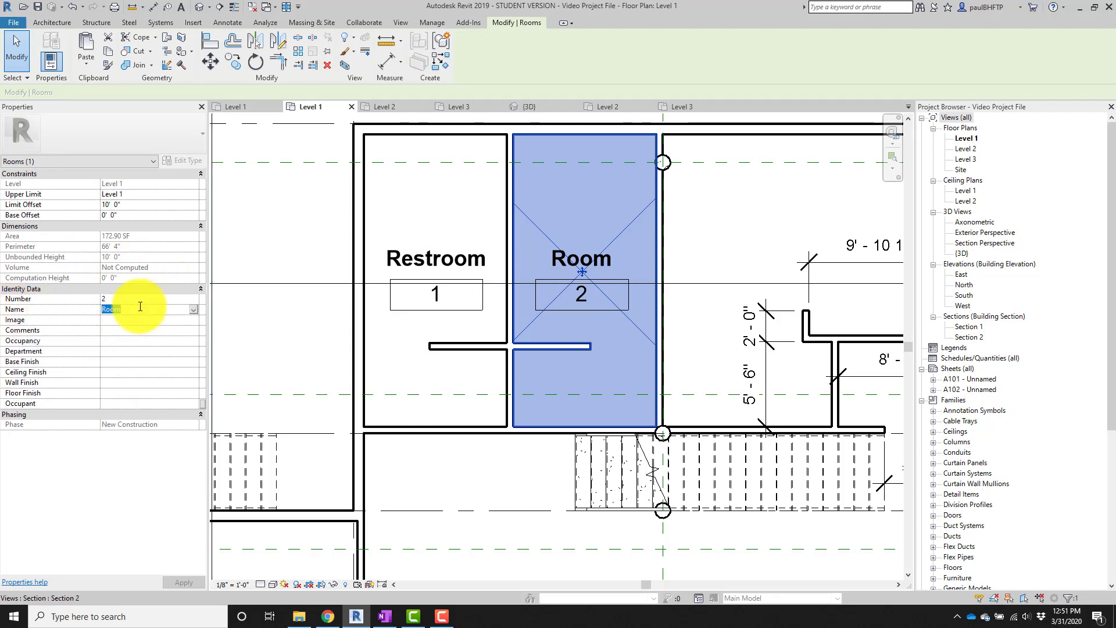
{"action": "type", "text": "Restr"}
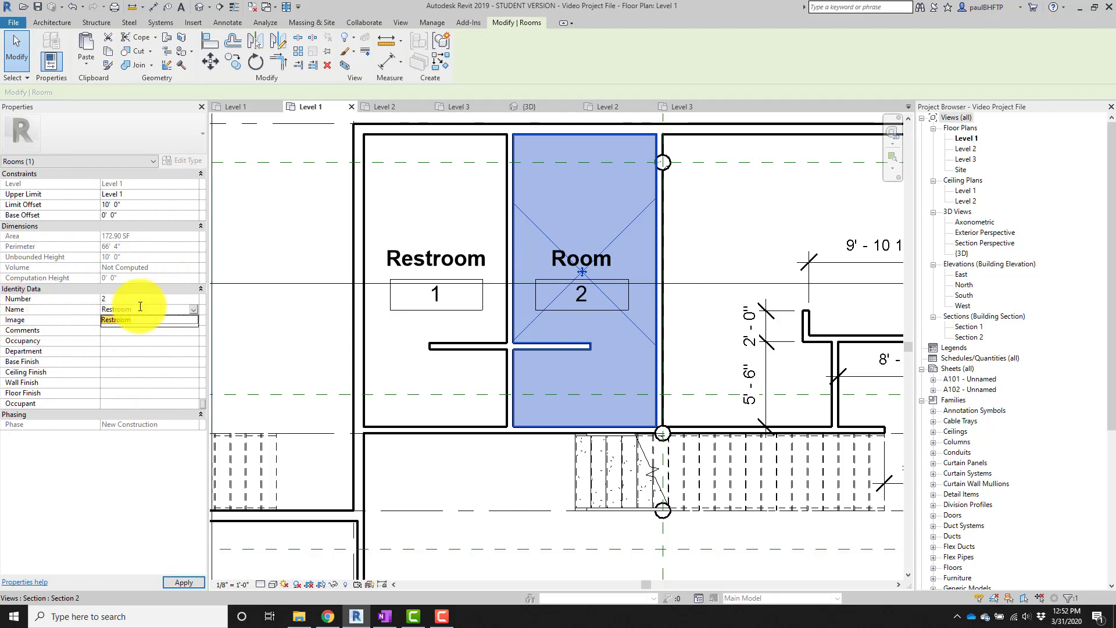
{"action": "key", "text": "Return"}
{"action": "key", "text": "Escape"}
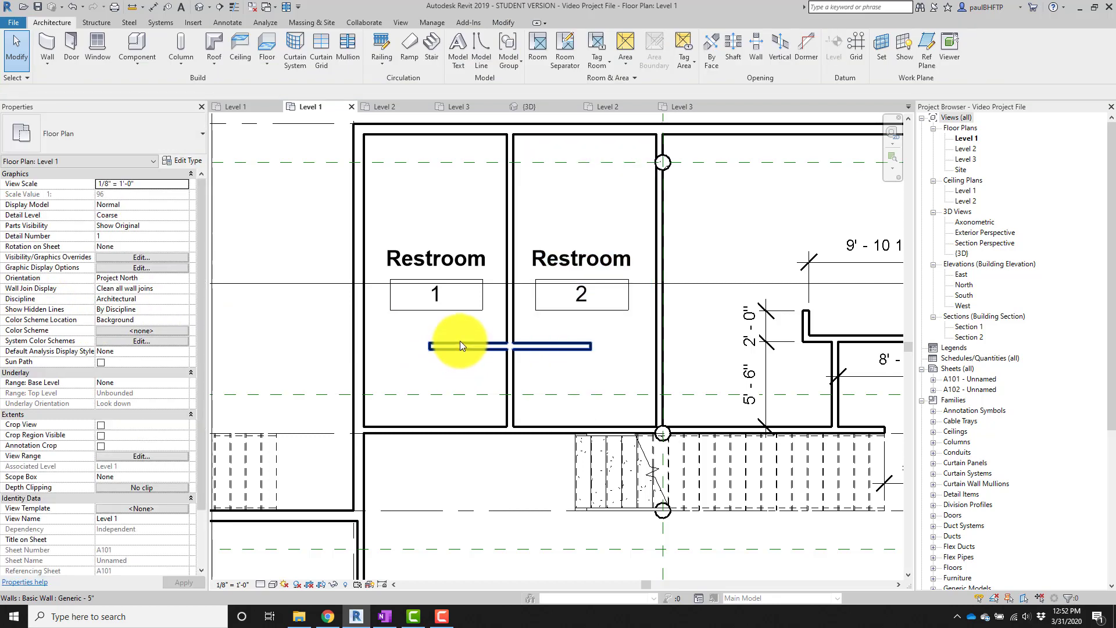
Turn off Show Room Number in the type properties of the Room Tag used for the restrooms.
{"action": "middle_click_drag", "start_coordinate": [460, 346], "coordinate": [481, 329]}
{"action": "left_click", "coordinate": [486, 272]}
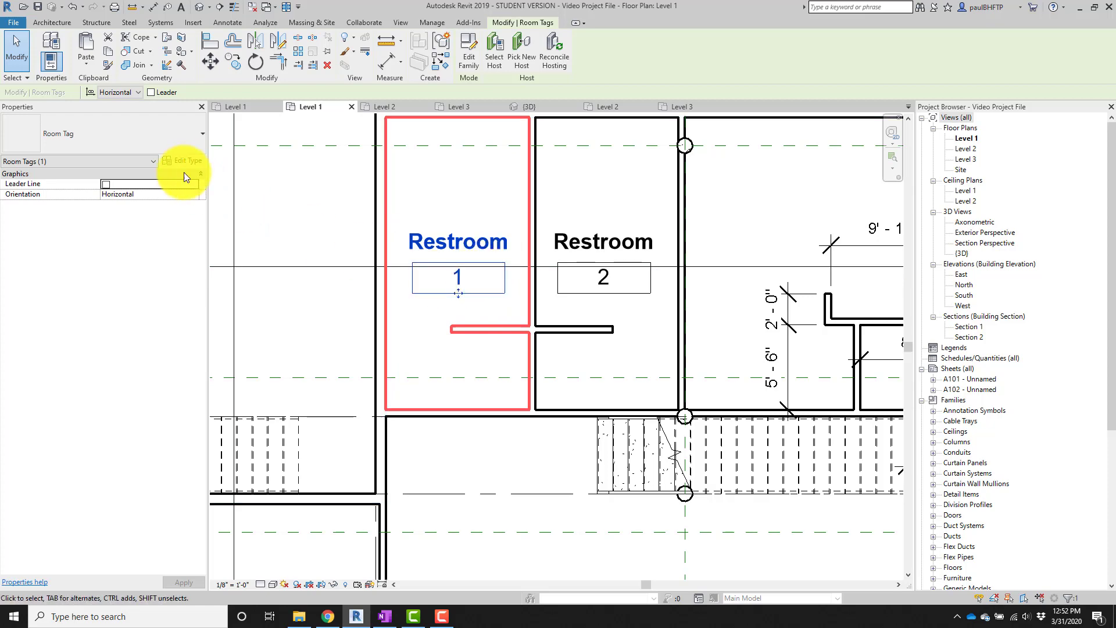
{"action": "left_click", "coordinate": [329, 210]}
{"action": "left_click", "coordinate": [442, 243]}
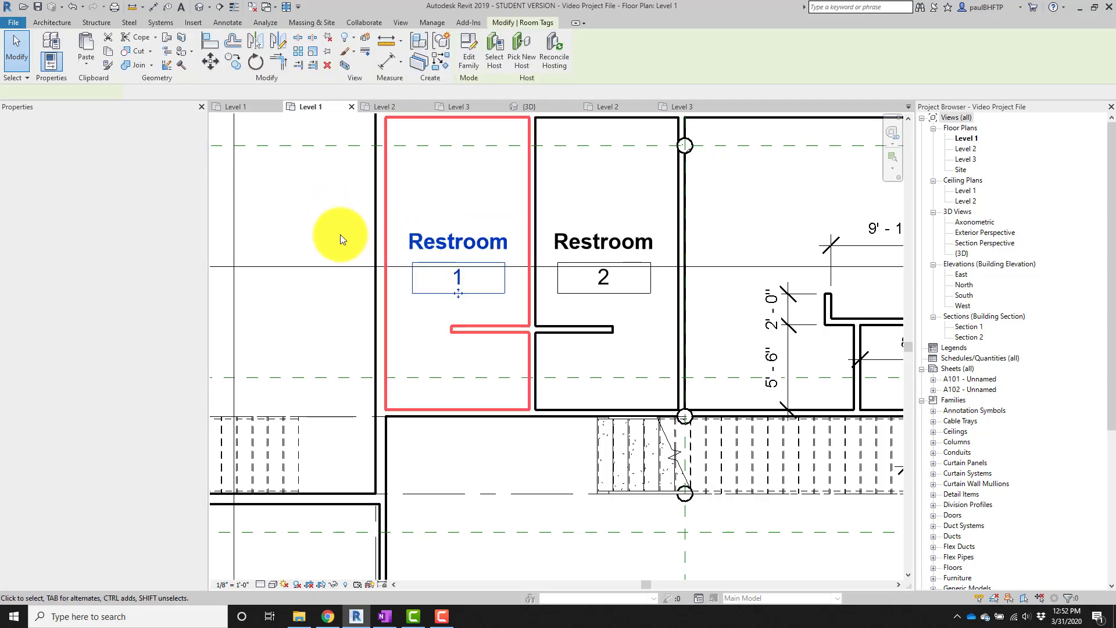
{"action": "left_click", "coordinate": [183, 161]}
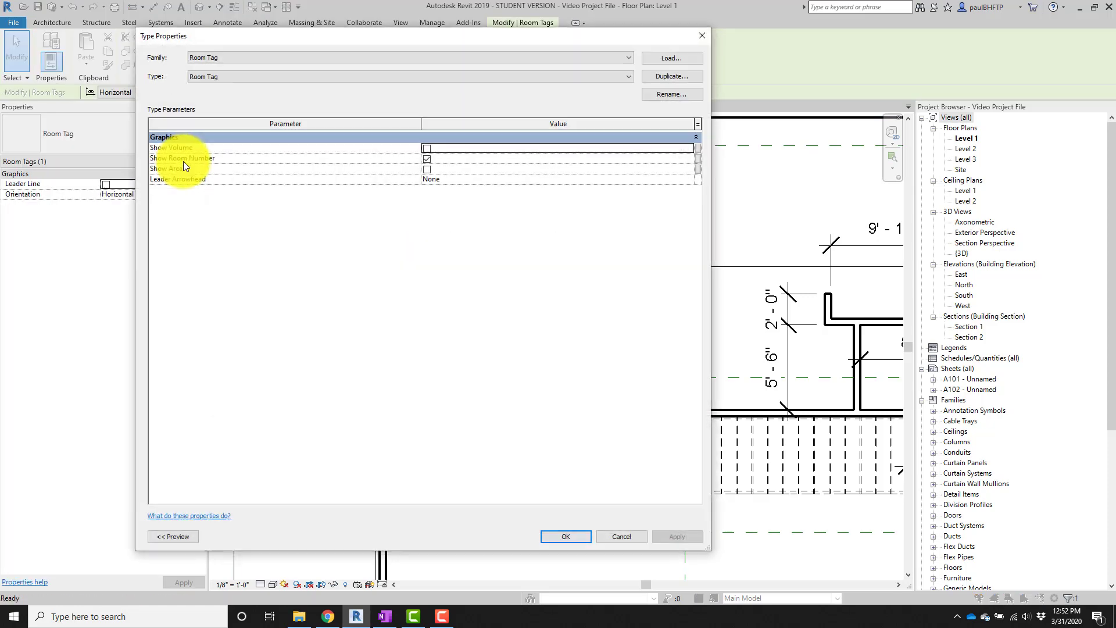
{"action": "left_click", "coordinate": [428, 159]}
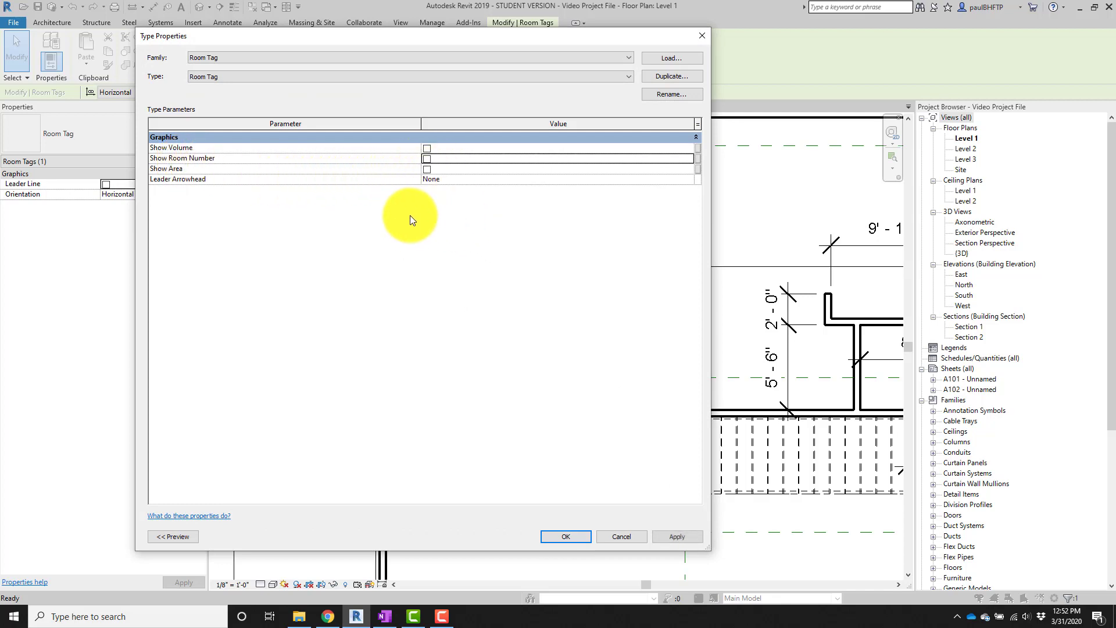
{"action": "left_click", "coordinate": [563, 536]}
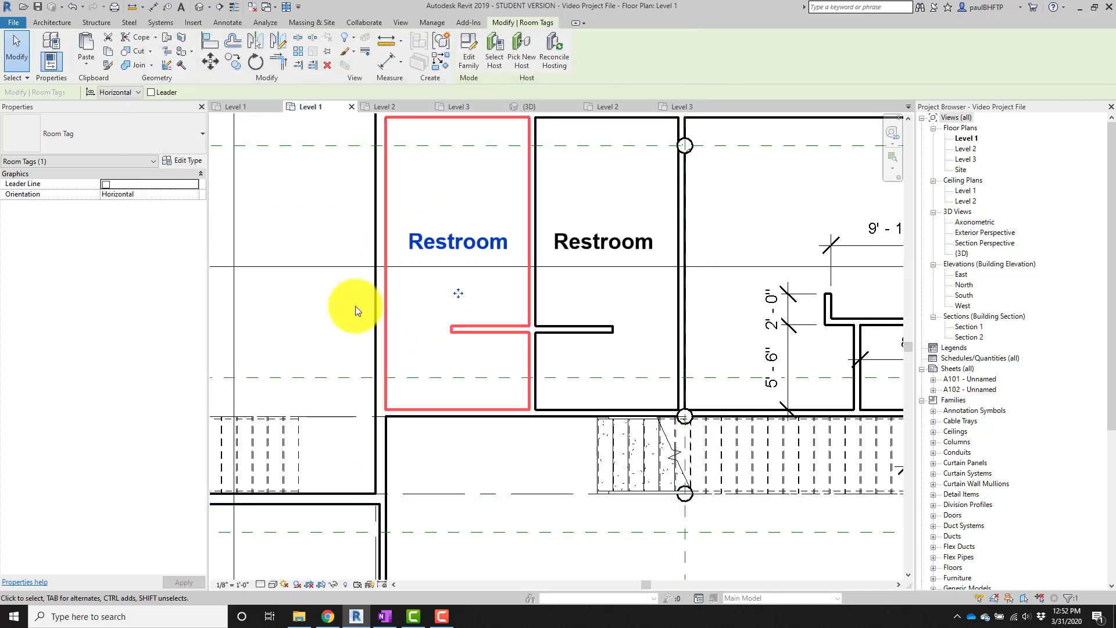
{"action": "left_click", "coordinate": [347, 354]}
Place a tagged room named "Staff Break" in the space directly east of the two restrooms.
{"action": "scroll", "coordinate": [347, 354], "scroll_direction": "down", "scroll_amount": 2}
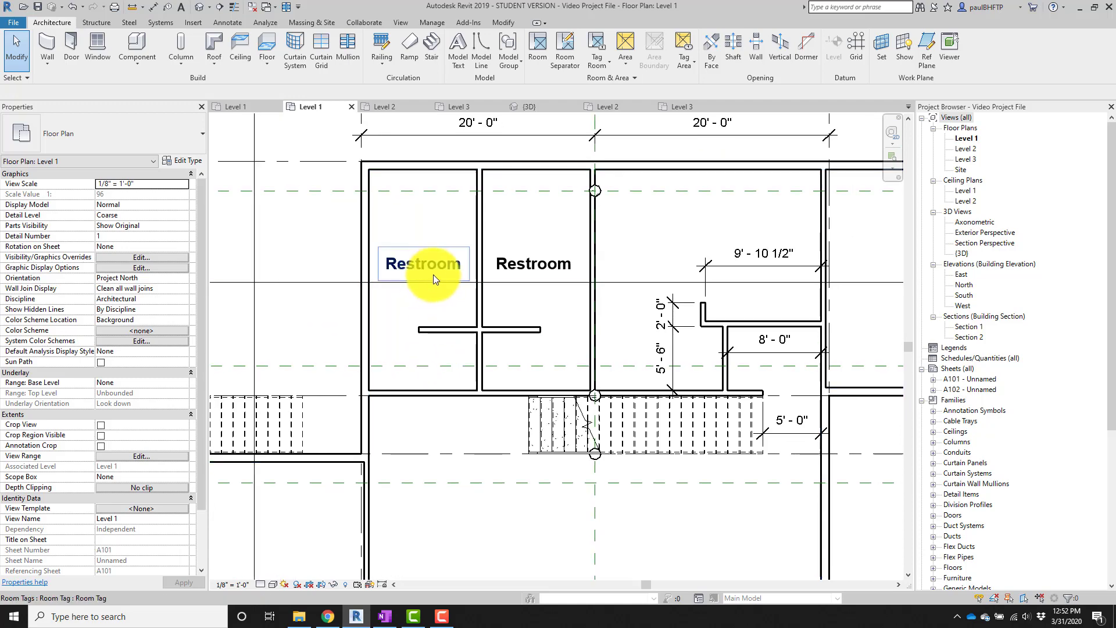
{"action": "scroll", "coordinate": [444, 286], "scroll_direction": "down", "scroll_amount": 3}
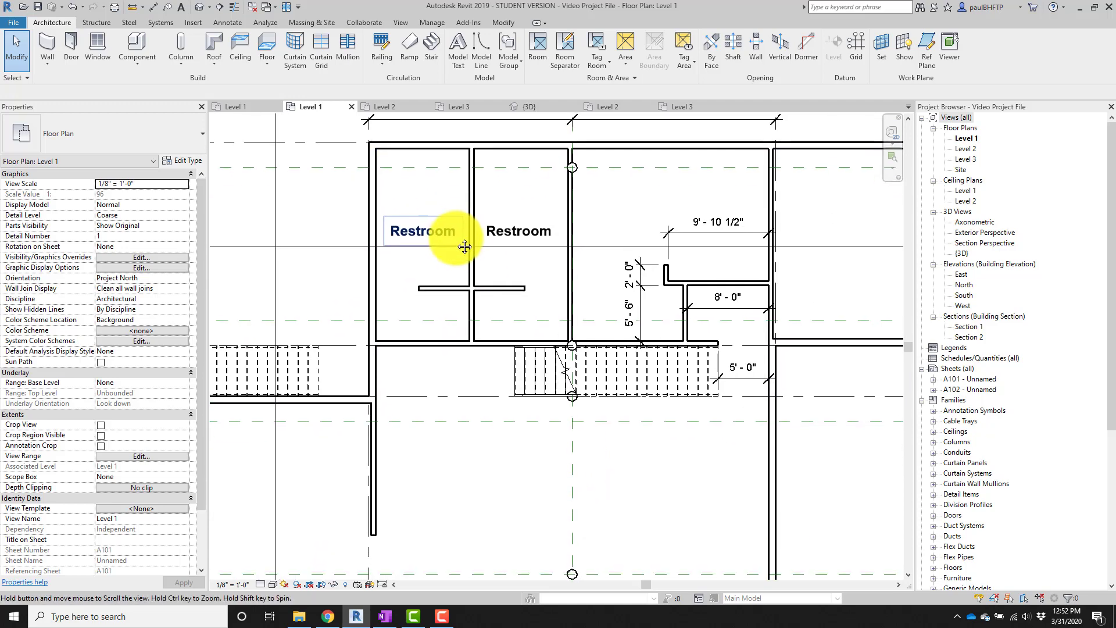
{"action": "scroll", "coordinate": [543, 287], "scroll_direction": "up", "scroll_amount": 2}
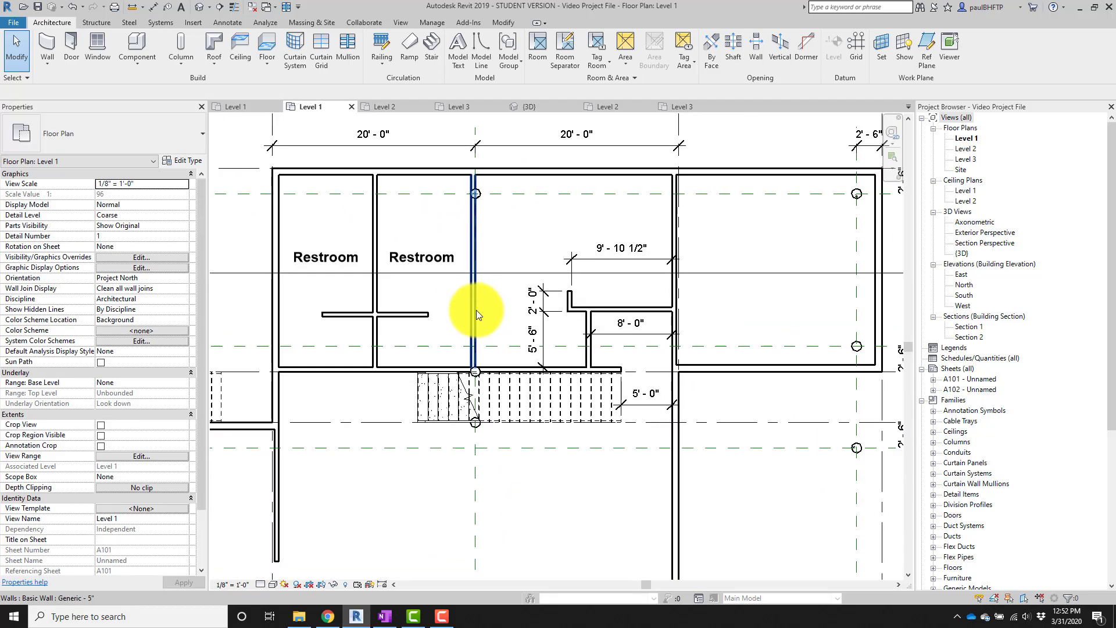
{"action": "scroll", "coordinate": [526, 270], "scroll_direction": "down", "scroll_amount": 1}
{"action": "middle_click_drag", "start_coordinate": [529, 274], "coordinate": [601, 272]}
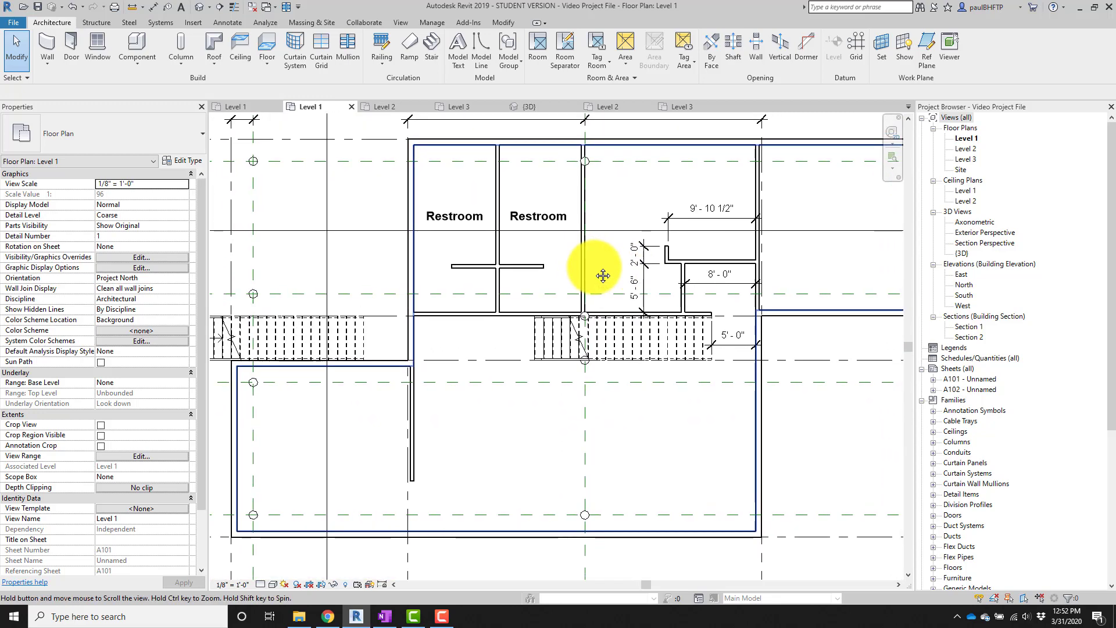
{"action": "key", "text": "r"}
{"action": "key", "text": "m"}
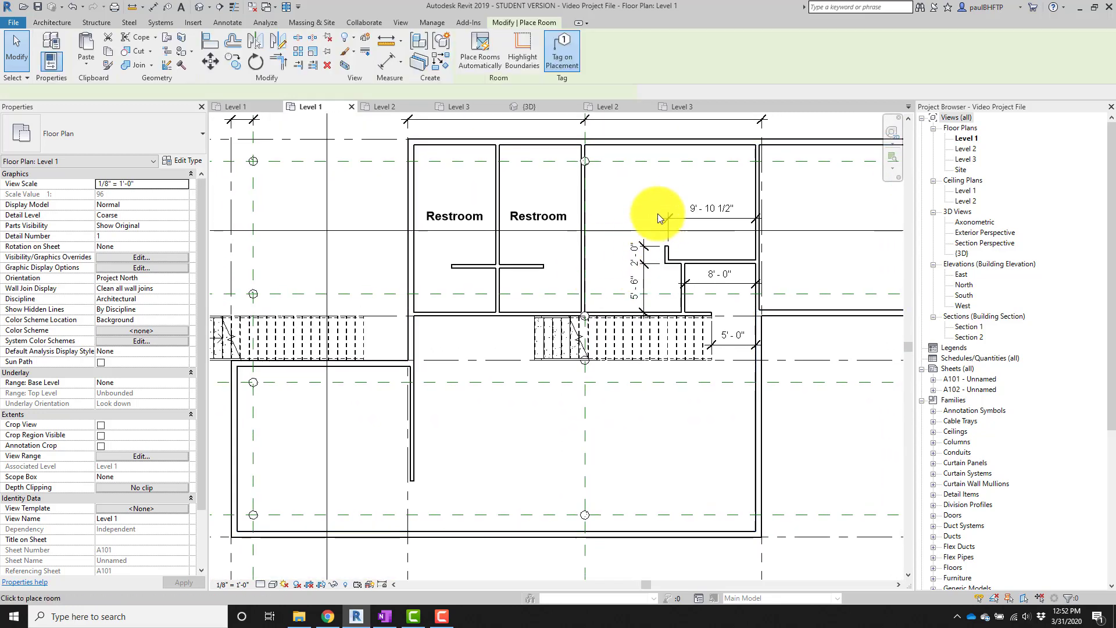
{"action": "scroll", "coordinate": [661, 203], "scroll_direction": "up", "scroll_amount": 1}
{"action": "mouse_move", "coordinate": [660, 202]}
{"action": "middle_mouse_down"}
{"action": "mouse_move", "coordinate": [608, 225]}
{"action": "mouse_move", "coordinate": [503, 226]}
{"action": "middle_mouse_up"}
{"action": "scroll", "coordinate": [504, 224], "scroll_direction": "up", "scroll_amount": 1}
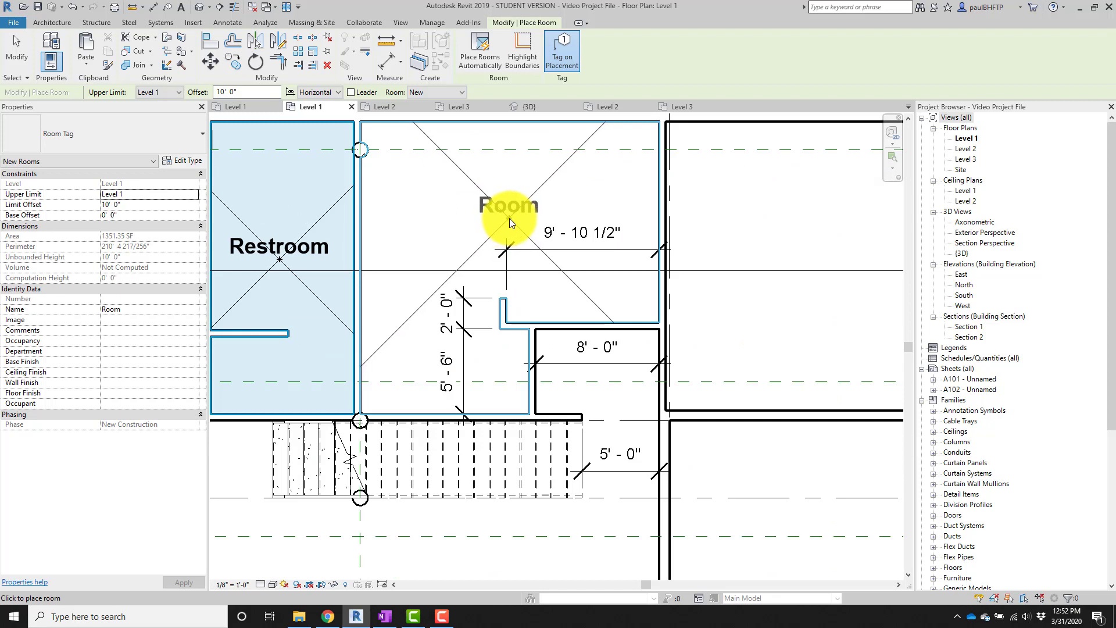
{"action": "left_click", "coordinate": [157, 312]}
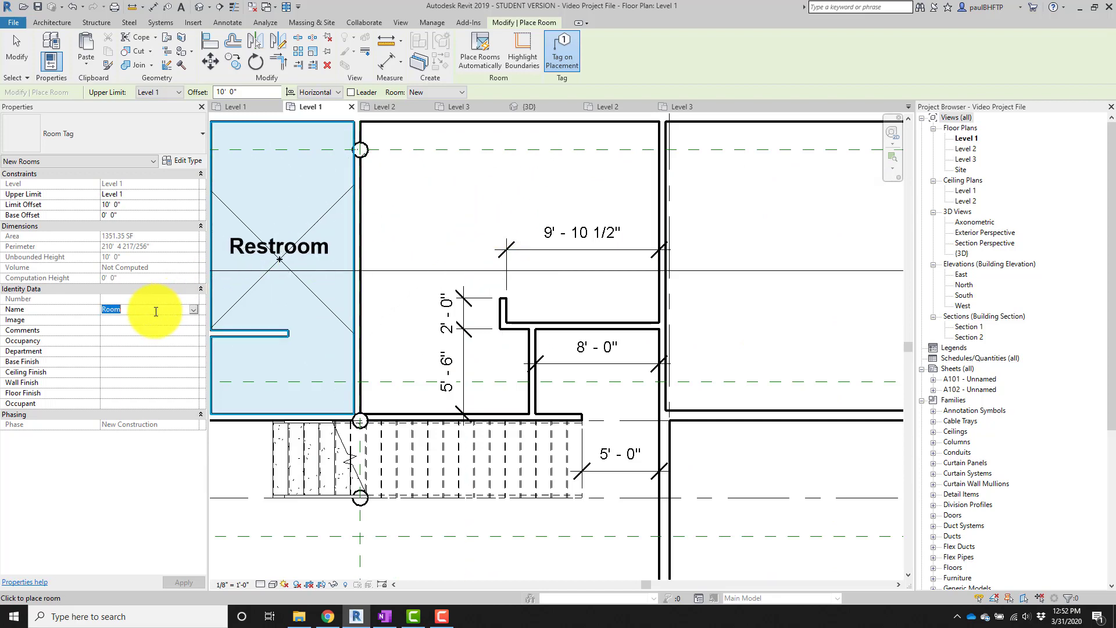
{"action": "type", "text": "s"}
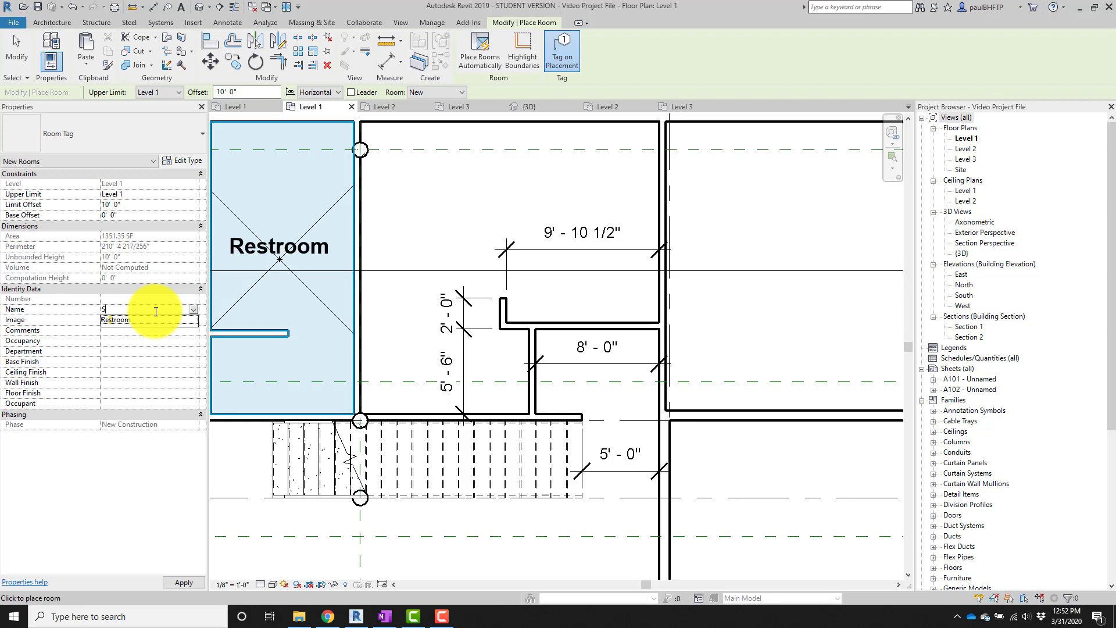
{"action": "type", "text": "taff Break"}
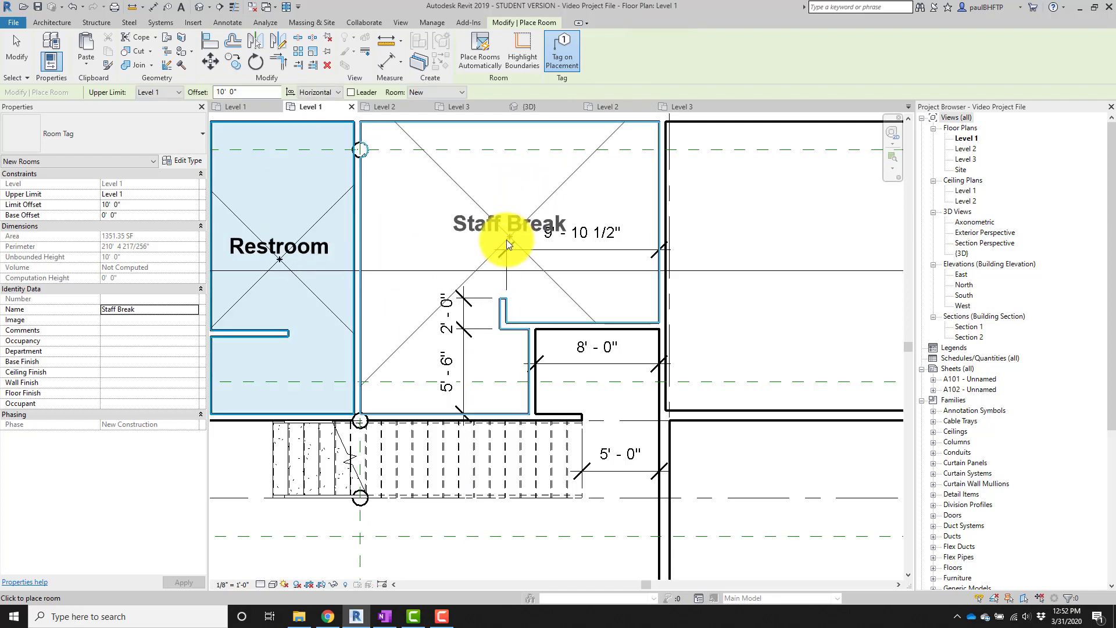
{"action": "middle_click_drag", "start_coordinate": [512, 240], "coordinate": [486, 198]}
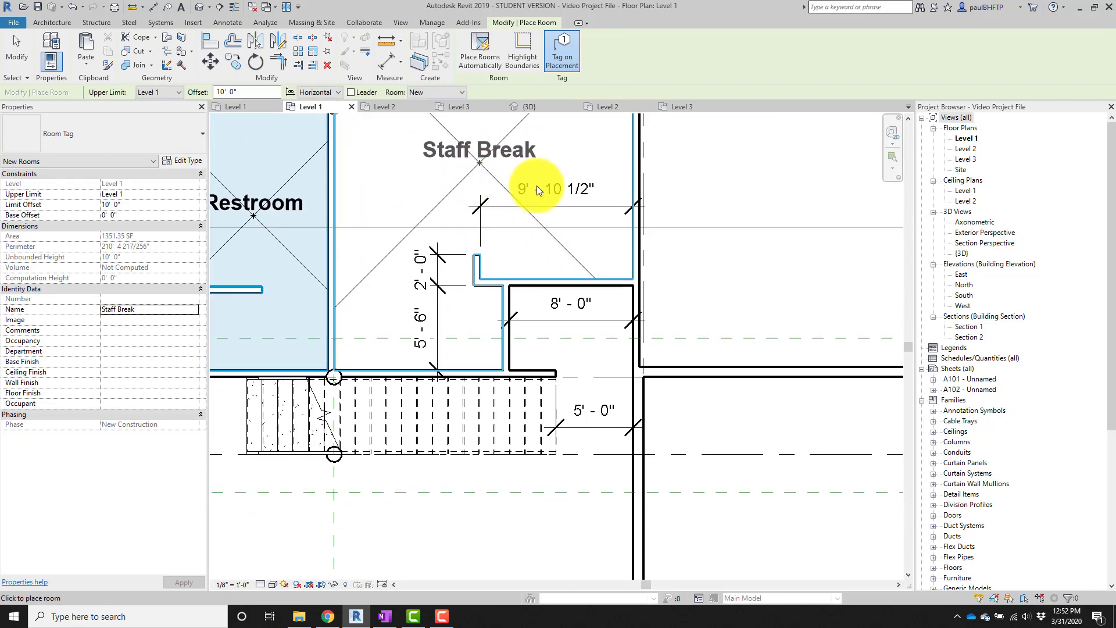
Place a tagged room named "Waiting" in the large open space south of the restrooms and staff break room.
{"action": "scroll", "coordinate": [536, 186], "scroll_direction": "down", "scroll_amount": 3}
{"action": "scroll", "coordinate": [549, 353], "scroll_direction": "up", "scroll_amount": 2}
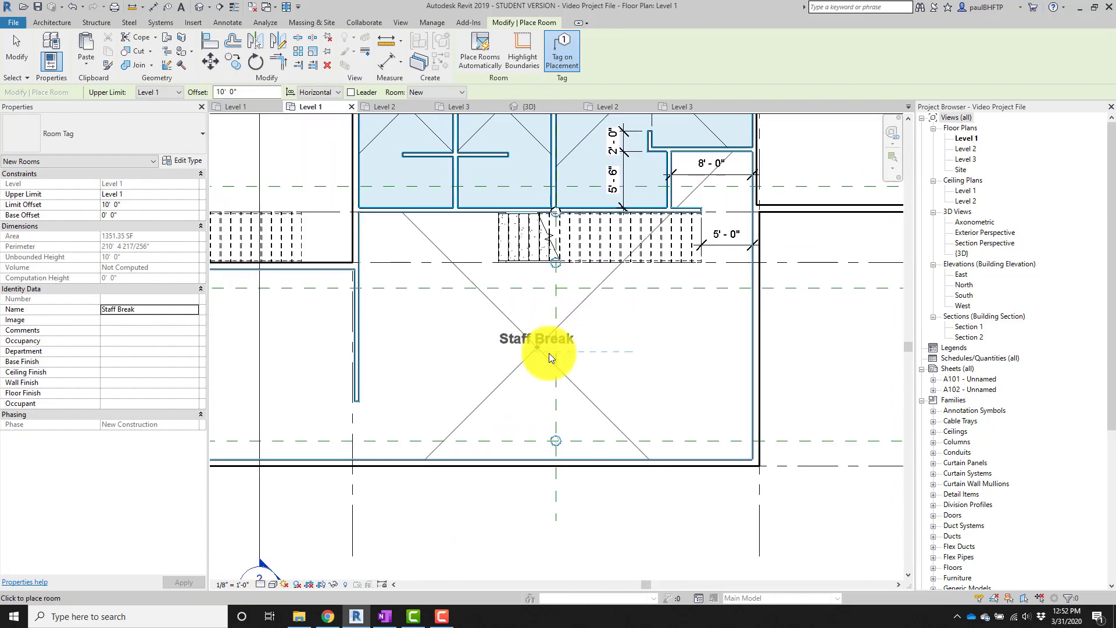
{"action": "middle_click_drag", "start_coordinate": [546, 370], "coordinate": [575, 415]}
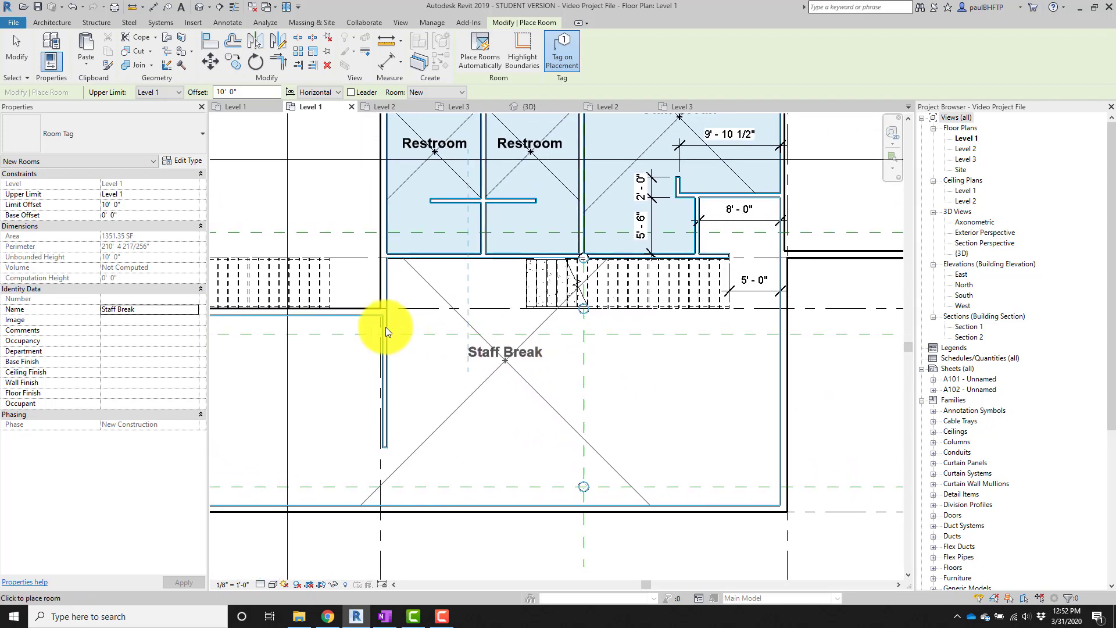
{"action": "left_click", "coordinate": [158, 308]}
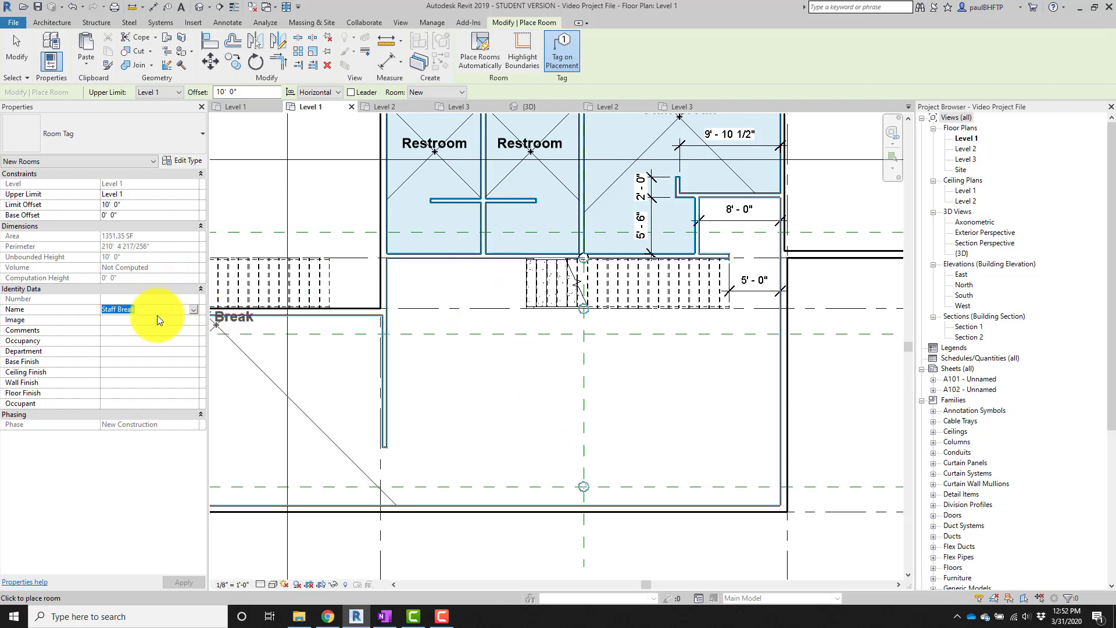
{"action": "left_click", "coordinate": [143, 307]}
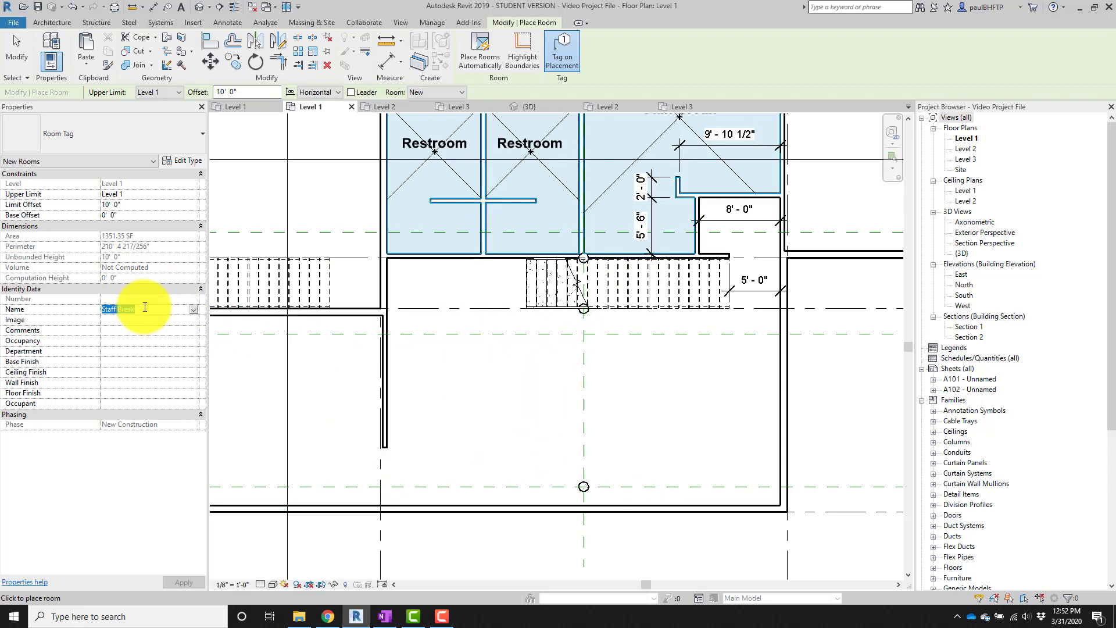
{"action": "type", "text": "wa"}
{"action": "key", "text": "BackSpace"}
{"action": "key", "text": "BackSpace"}
{"action": "type", "text": "Waiting"}
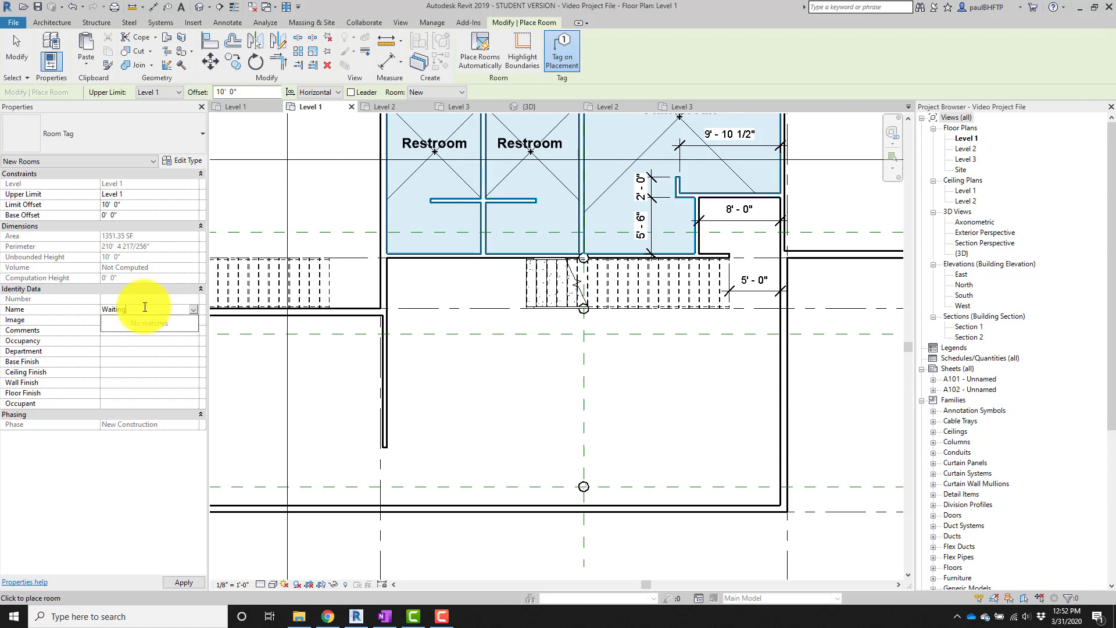
{"action": "left_click", "coordinate": [535, 409]}
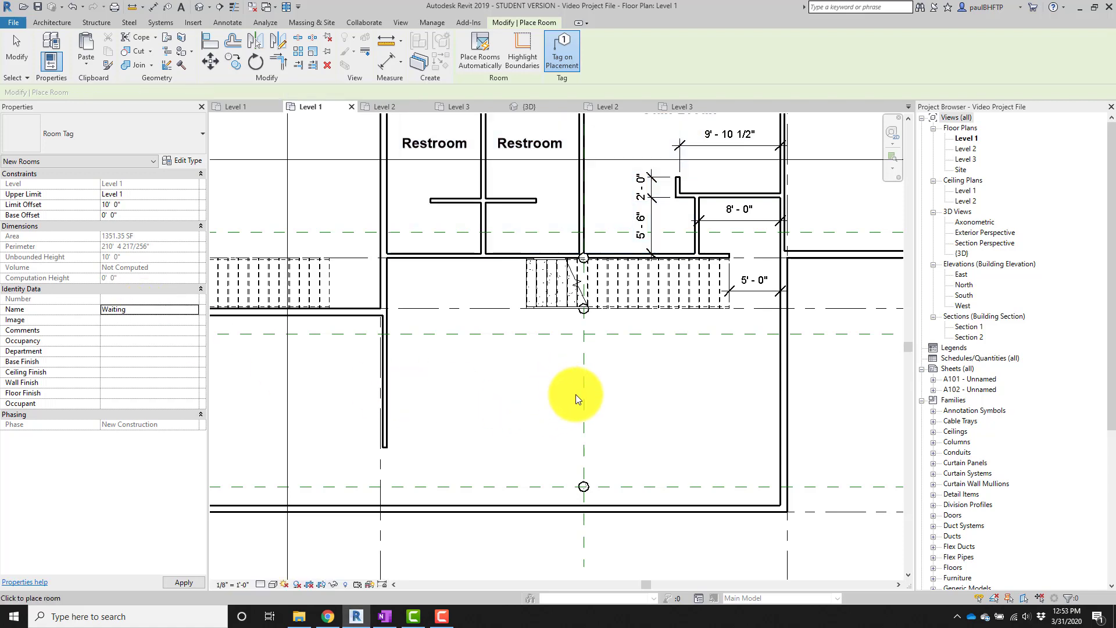
{"action": "middle_click_drag", "start_coordinate": [595, 391], "coordinate": [578, 392]}
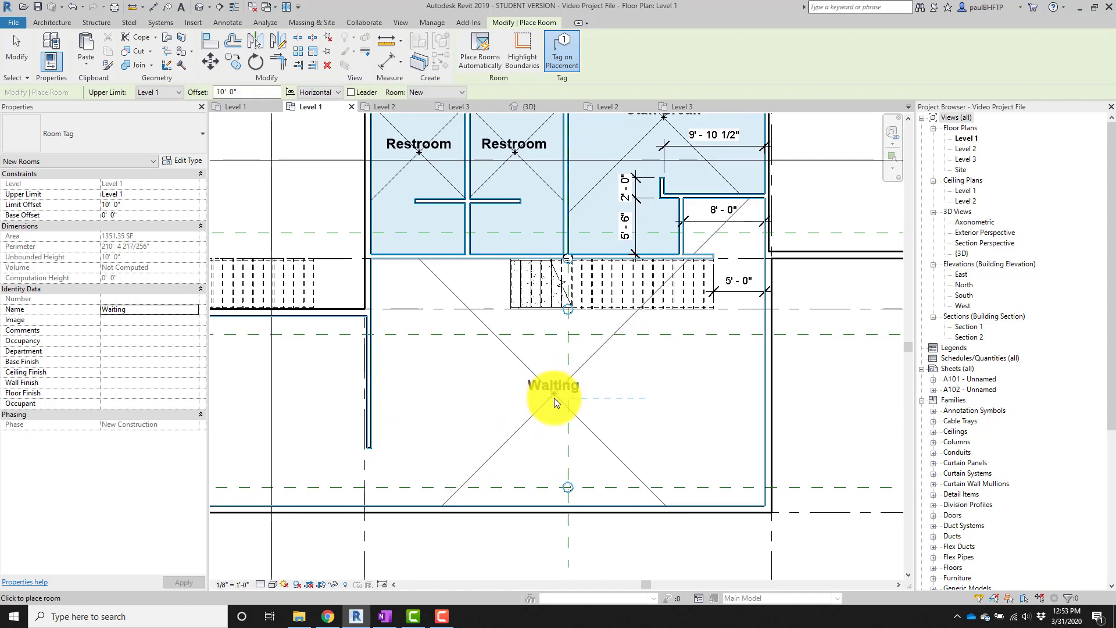
{"action": "left_click", "coordinate": [555, 399]}
{"action": "middle_click_drag", "start_coordinate": [700, 375], "coordinate": [840, 322]}
{"action": "scroll", "coordinate": [504, 331], "scroll_direction": "up", "scroll_amount": 1}
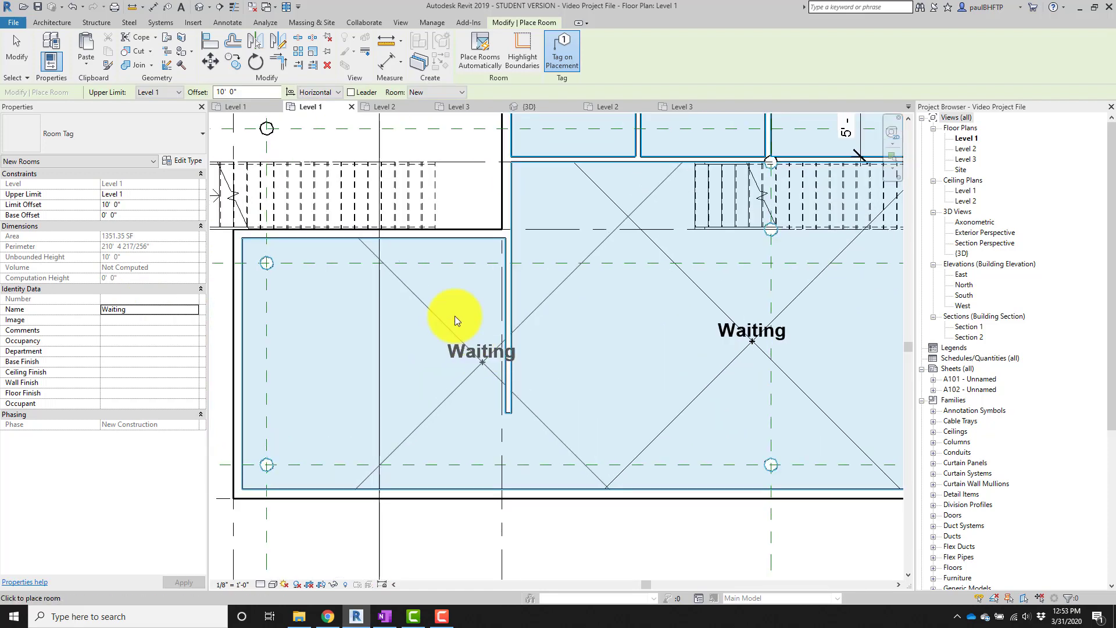
{"action": "key", "text": "Escape"}
{"action": "key", "text": "Escape"}
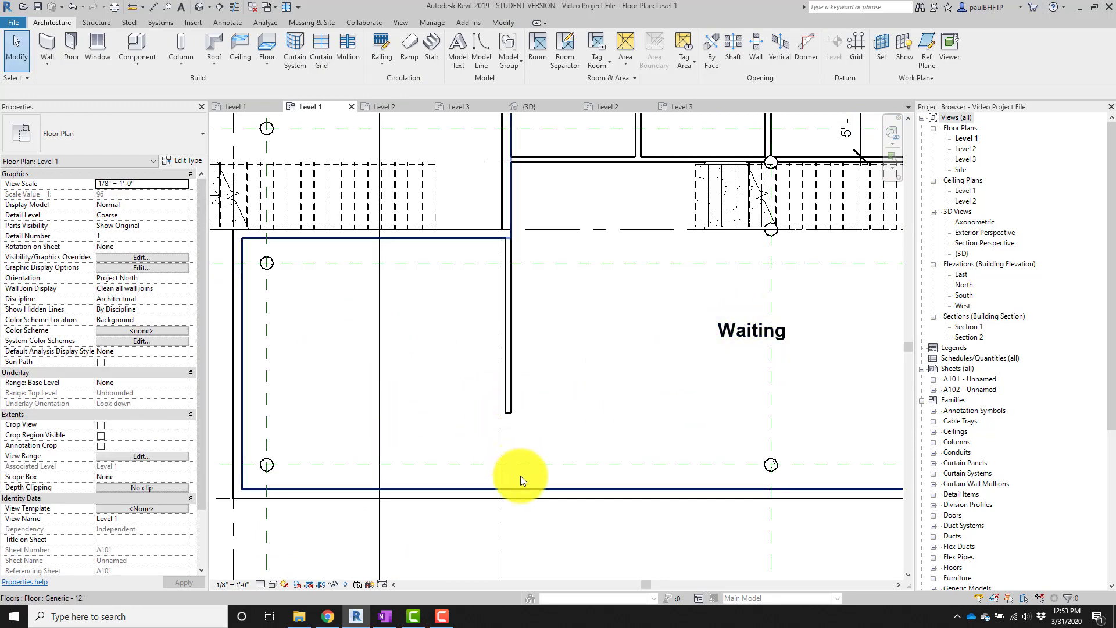
Draw a room separation line about 5' 8" long from the free end of the partition west of Waiting to the south exterior wall's inner face.
{"action": "left_click", "coordinate": [757, 341]}
{"action": "scroll", "coordinate": [661, 356], "scroll_direction": "down", "scroll_amount": 2}
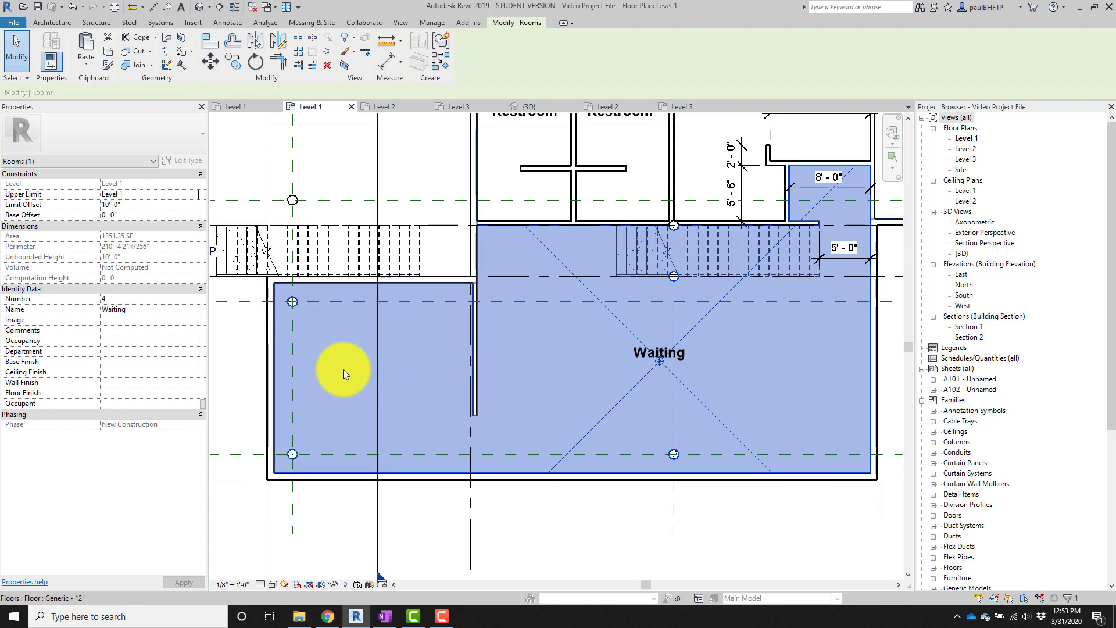
{"action": "left_click", "coordinate": [52, 23]}
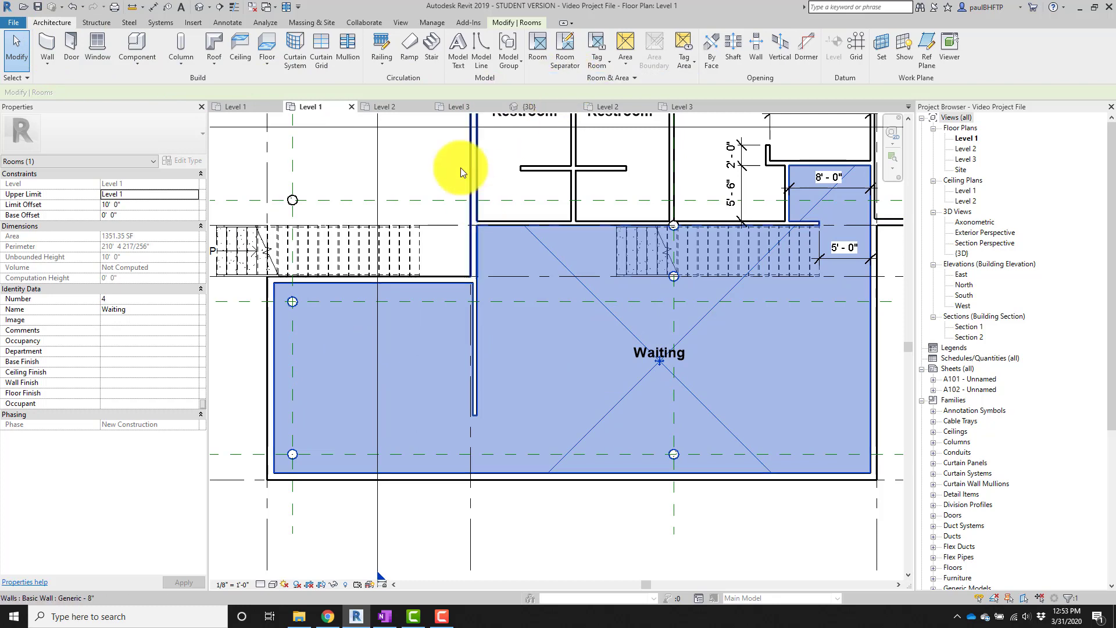
{"action": "scroll", "coordinate": [368, 333], "scroll_direction": "up", "scroll_amount": 2}
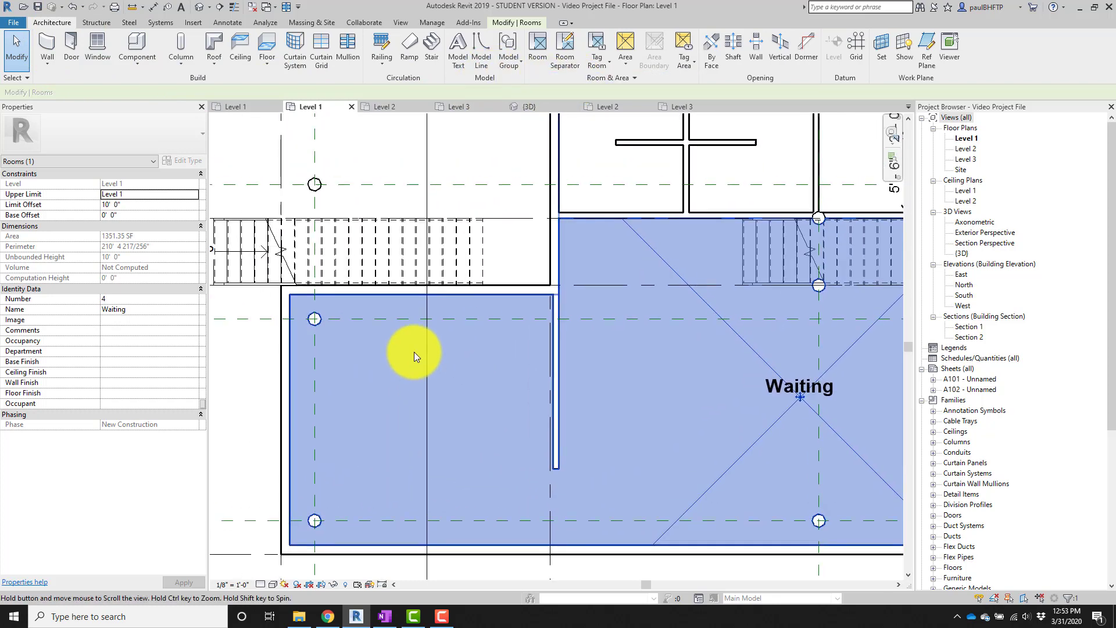
{"action": "left_click", "coordinate": [563, 56]}
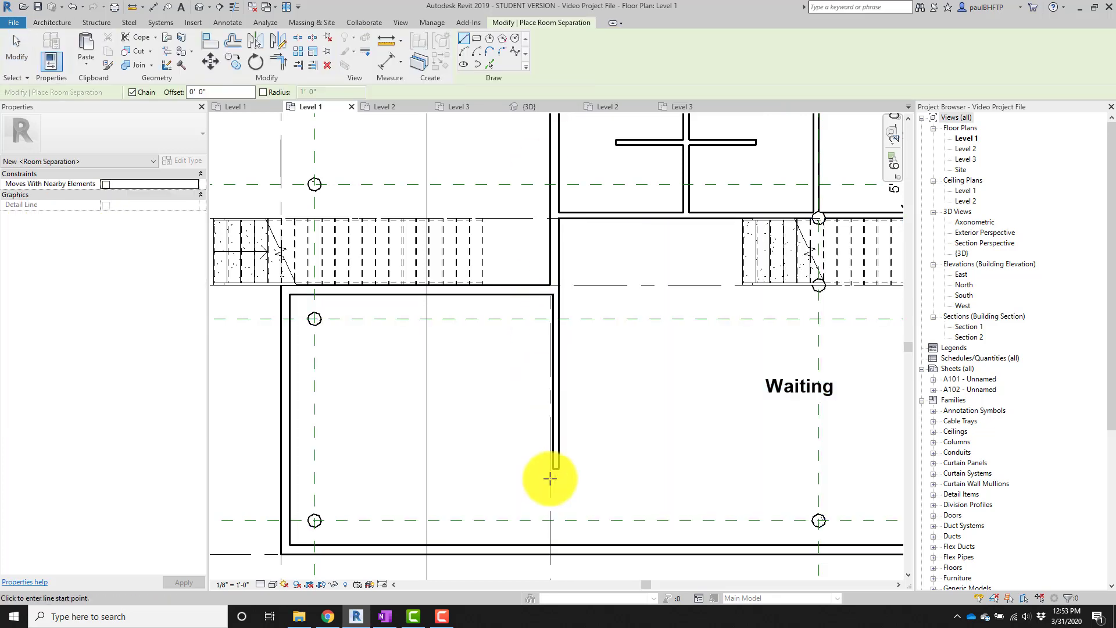
{"action": "scroll", "coordinate": [552, 494], "scroll_direction": "up", "scroll_amount": 4}
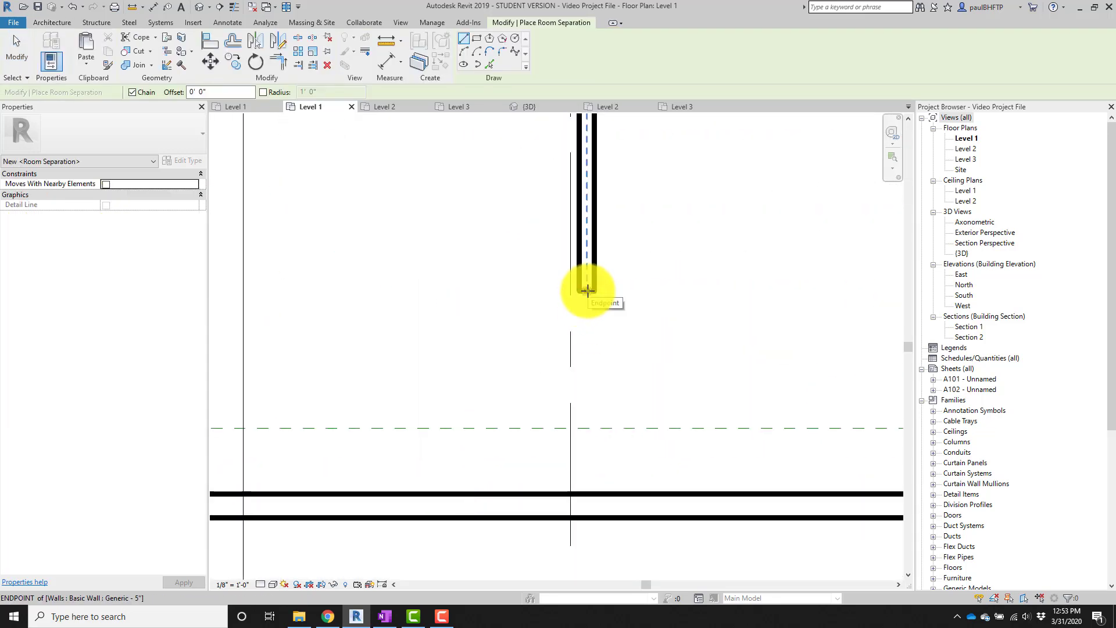
{"action": "left_click", "coordinate": [587, 290]}
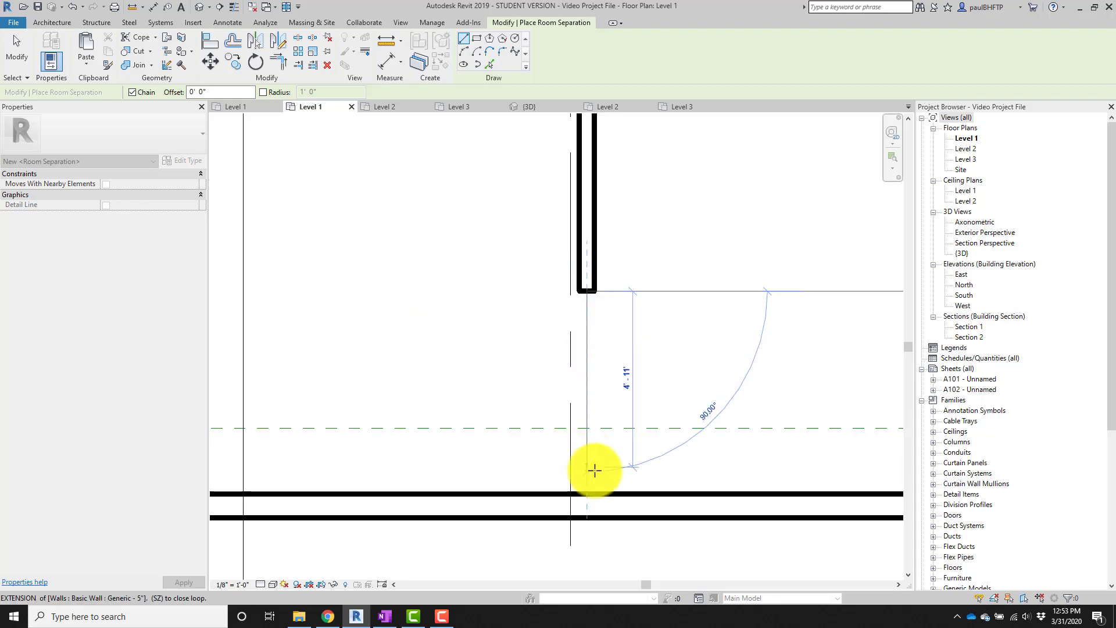
{"action": "left_click", "coordinate": [589, 493]}
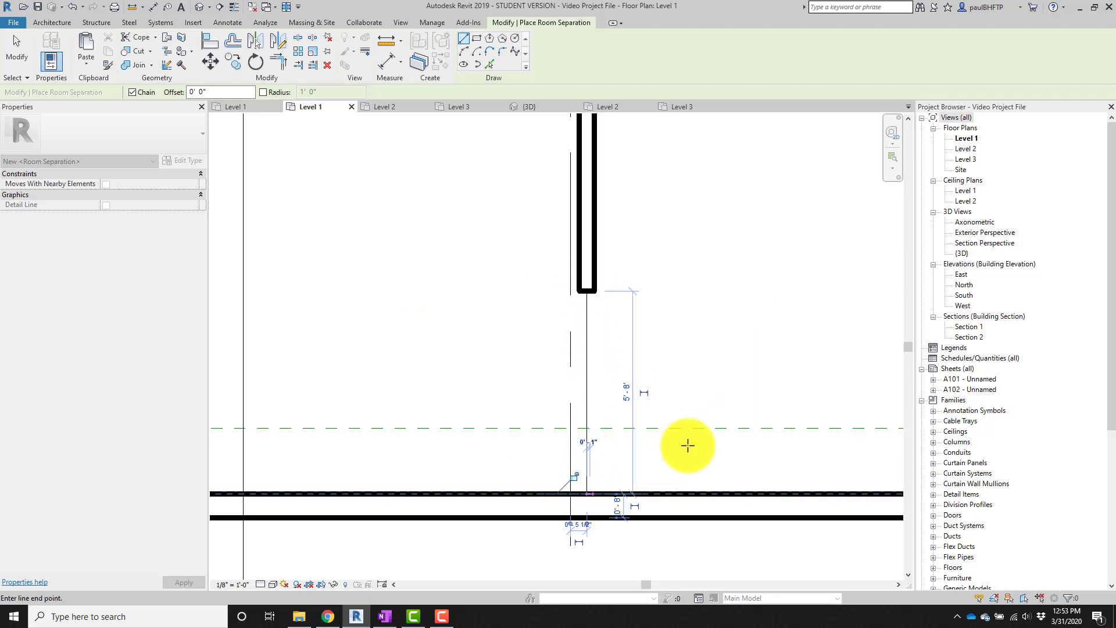
{"action": "scroll", "coordinate": [656, 399], "scroll_direction": "down", "scroll_amount": 3}
{"action": "key", "text": "Escape"}
{"action": "key", "text": "Escape"}
{"action": "middle_click_drag", "start_coordinate": [647, 380], "coordinate": [539, 390]}
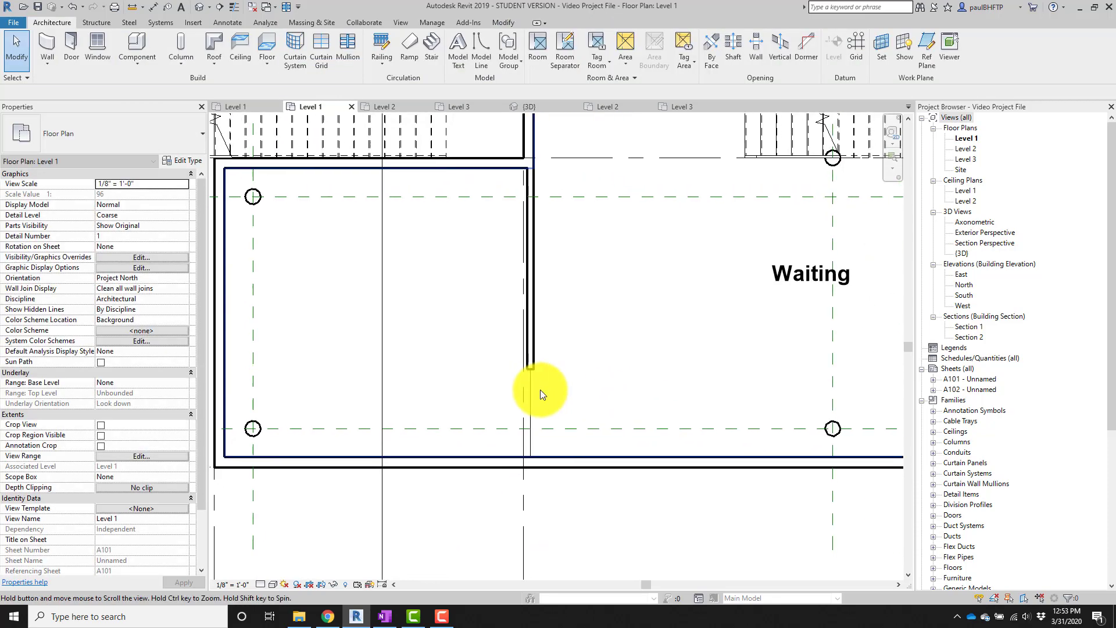
Examine the extent of the Waiting room and the room separation line along its west side by selecting each.
{"action": "scroll", "coordinate": [577, 361], "scroll_direction": "down", "scroll_amount": 3}
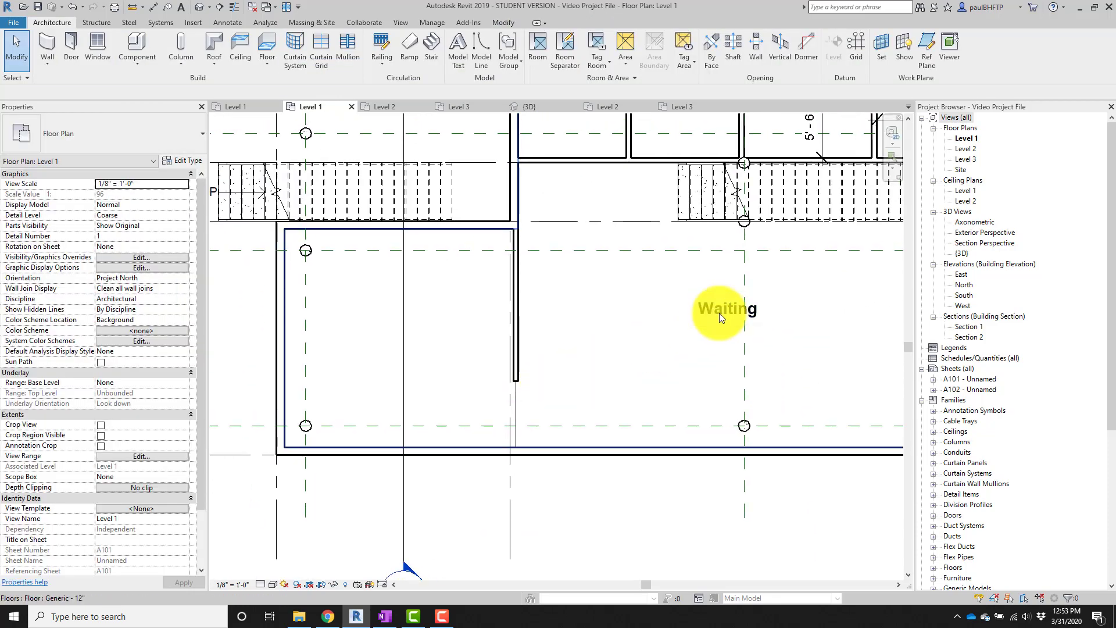
{"action": "left_click", "coordinate": [720, 313]}
{"action": "scroll", "coordinate": [705, 338], "scroll_direction": "down", "scroll_amount": 1}
{"action": "middle_click_drag", "start_coordinate": [705, 338], "coordinate": [613, 371]}
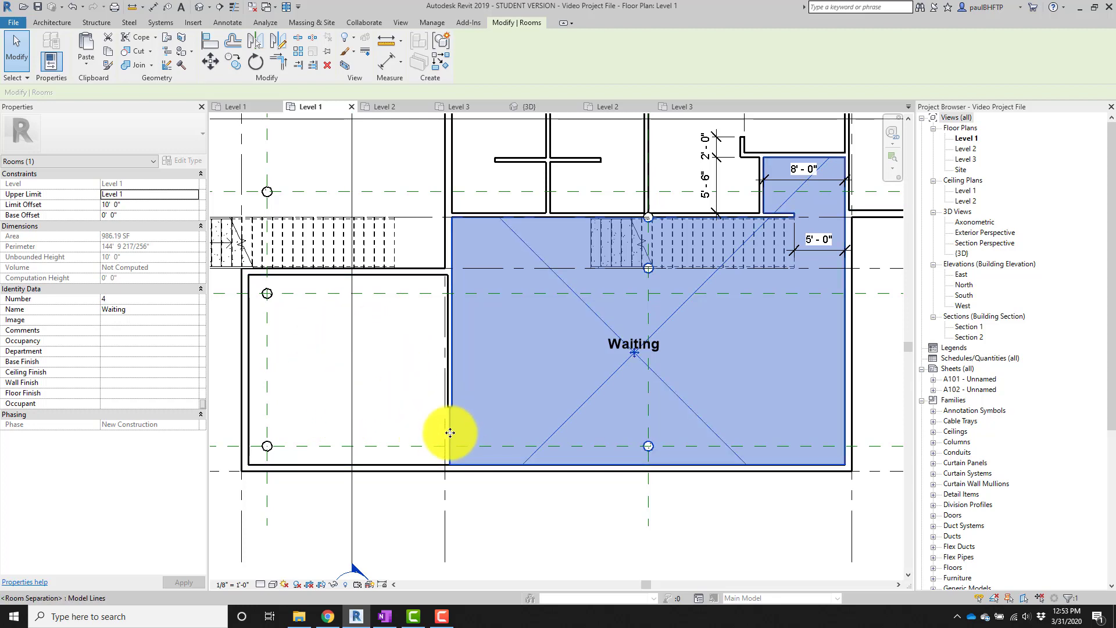
{"action": "left_click", "coordinate": [454, 442]}
{"action": "key", "text": "Escape"}
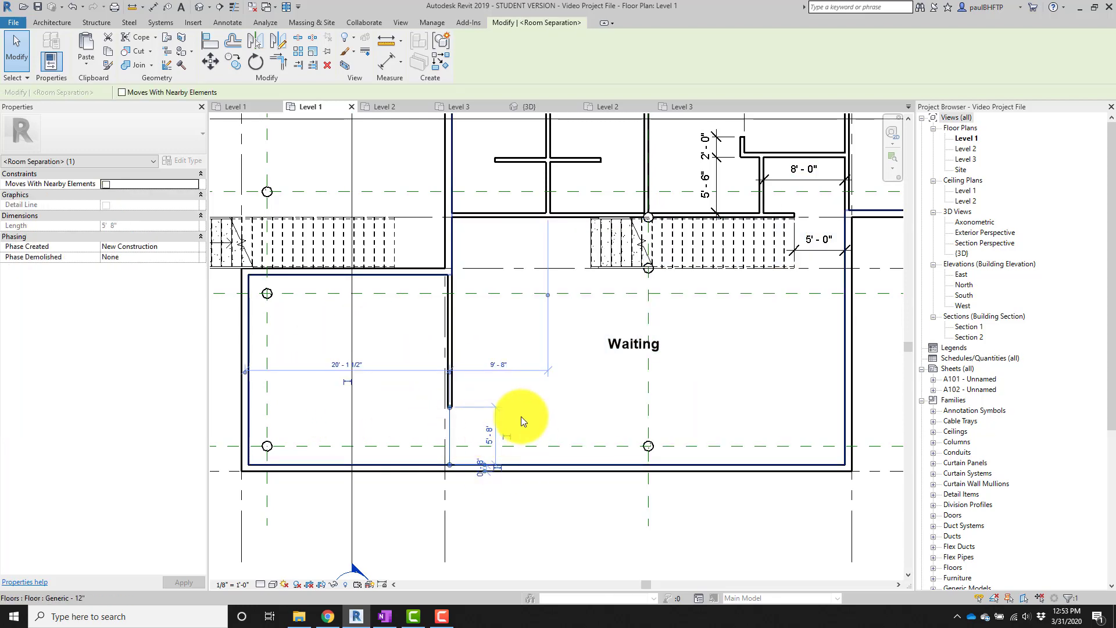
Place a tagged room named "Quiet Waiting" in the southwest space beyond the room separation line.
{"action": "key", "text": "m"}
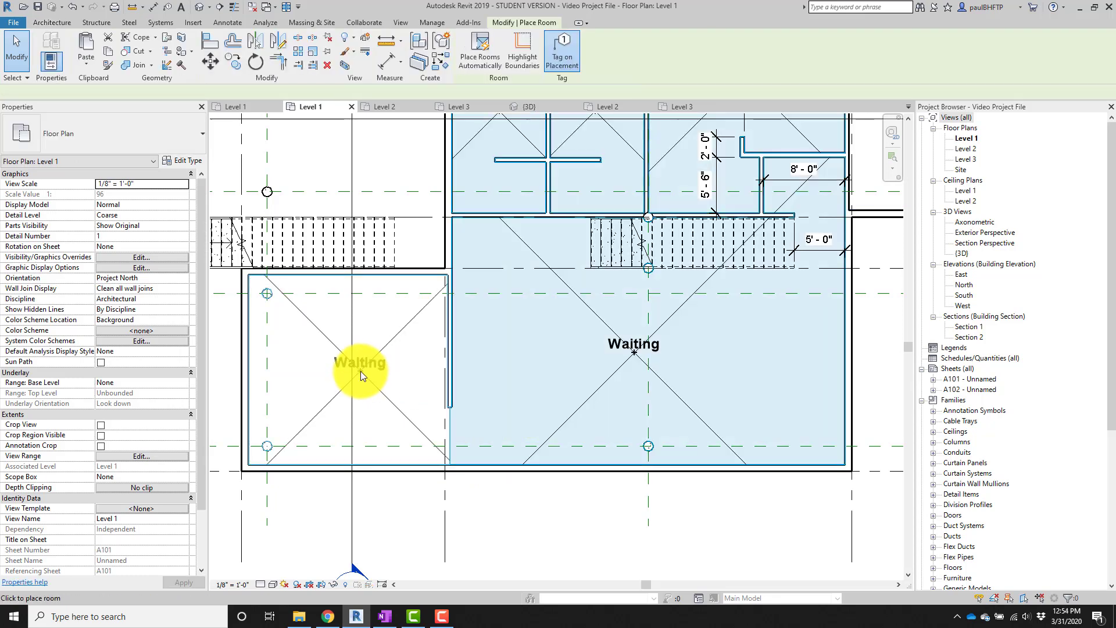
{"action": "left_click", "coordinate": [104, 310]}
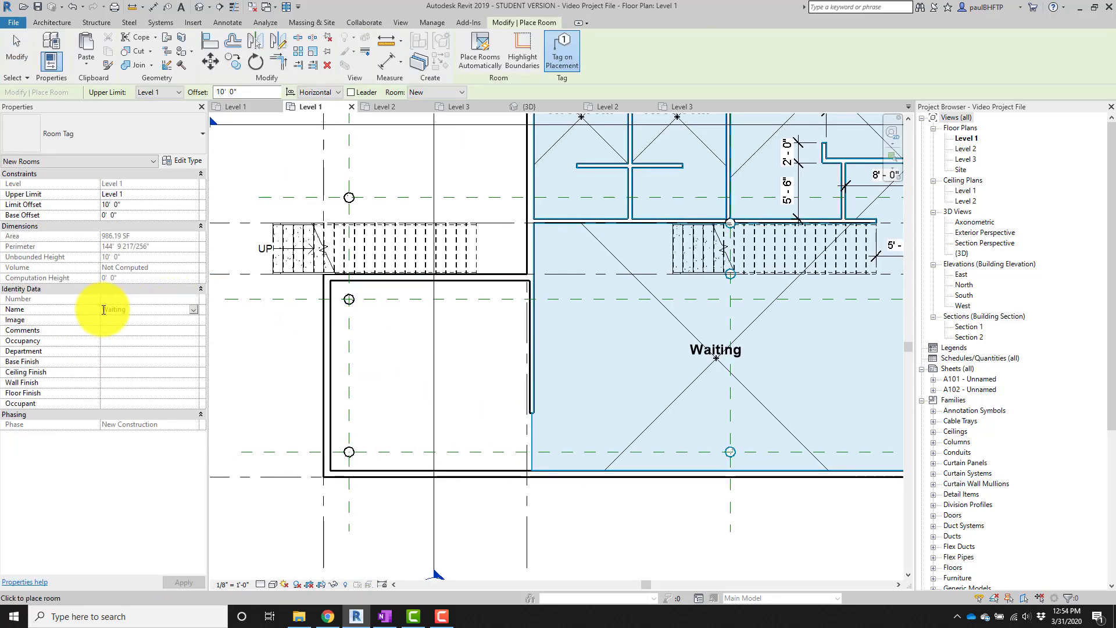
{"action": "type", "text": "Quiet"}
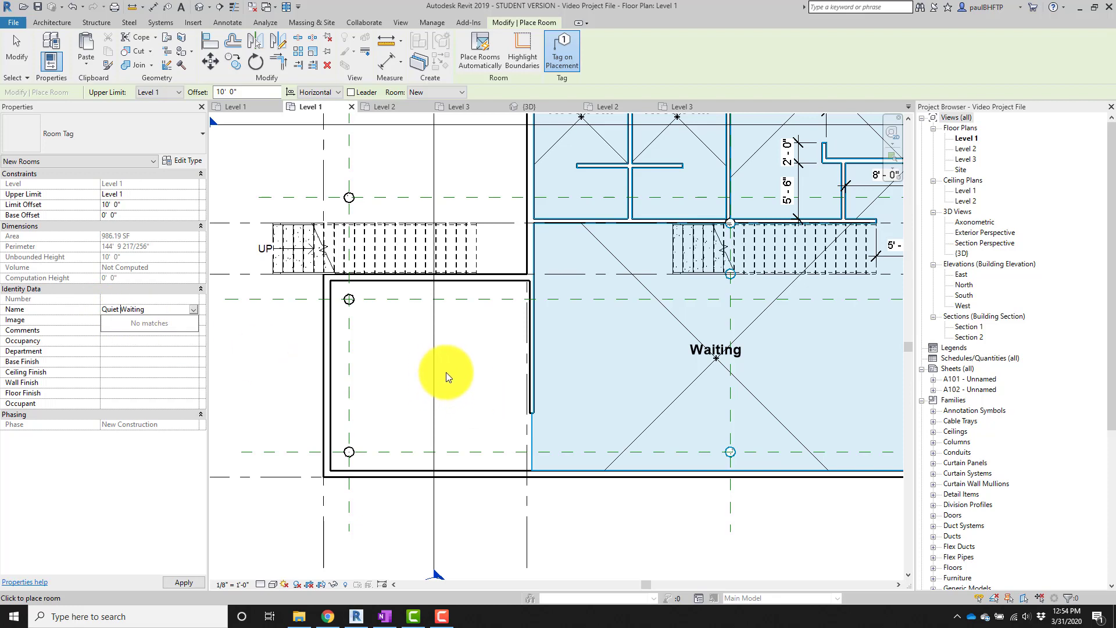
{"action": "left_click", "coordinate": [430, 371]}
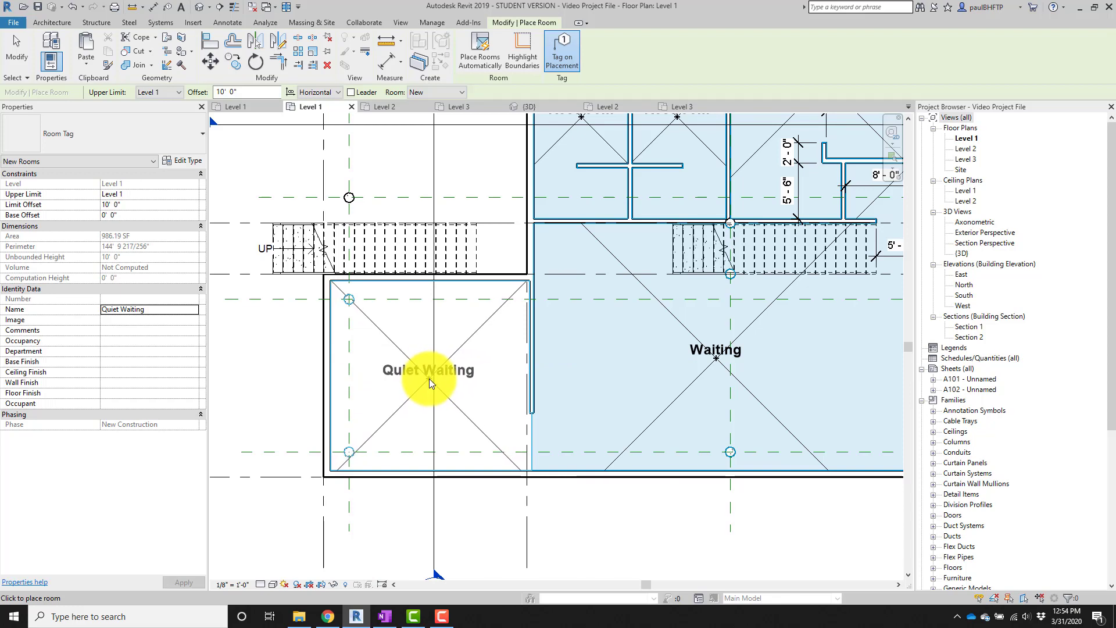
{"action": "left_click", "coordinate": [431, 376]}
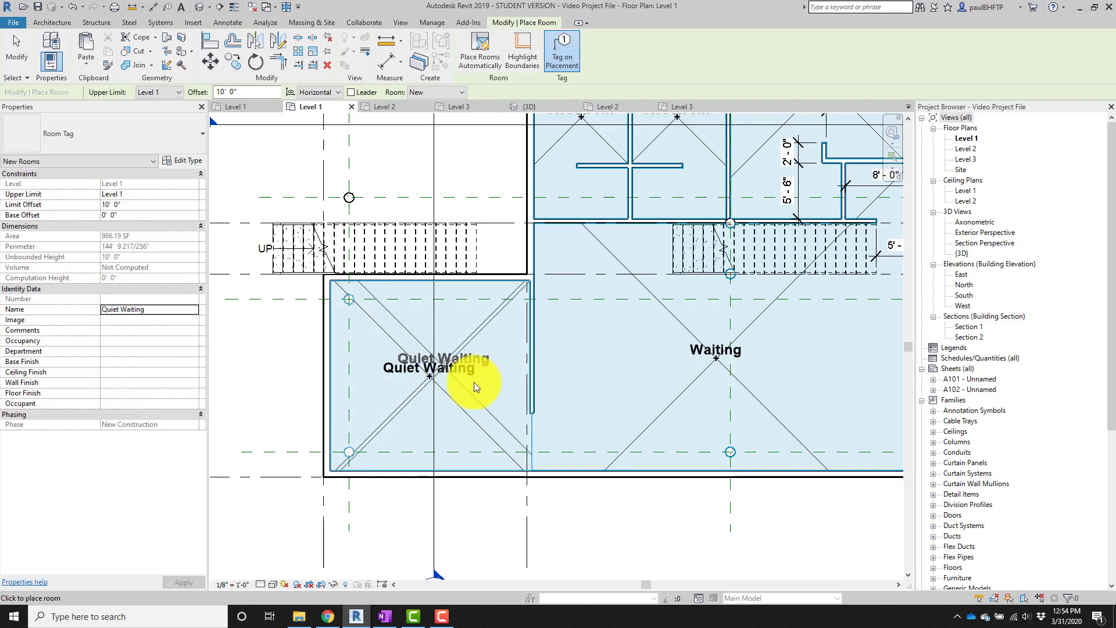
{"action": "key", "text": "Escape"}
{"action": "key", "text": "Escape"}
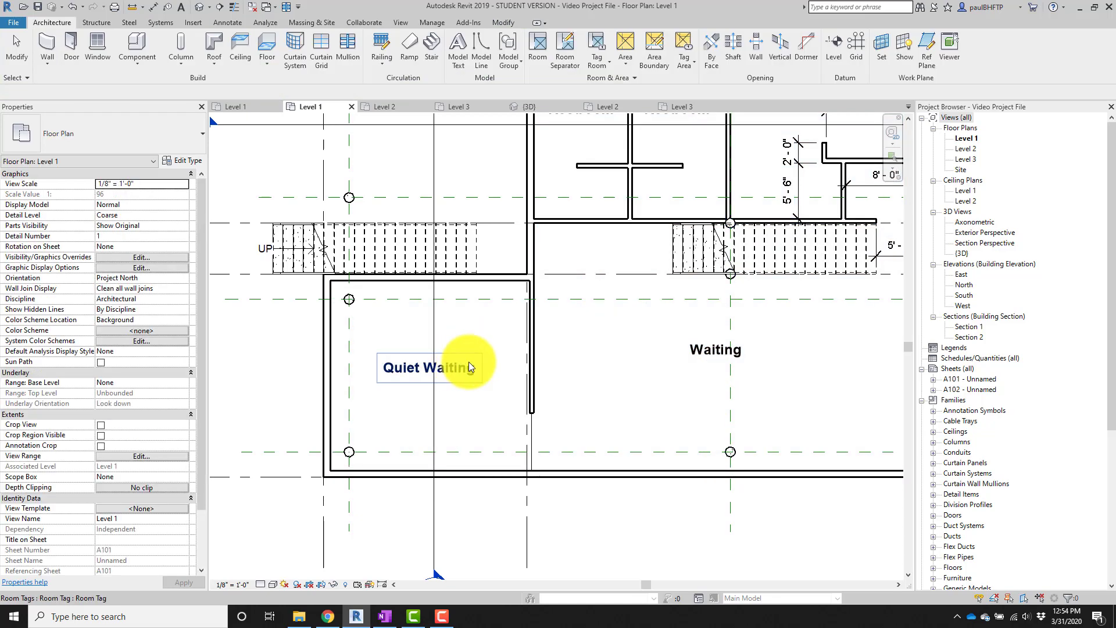
Place a tagged room named "Conference" in the northeast room beside Staff Break.
{"action": "scroll", "coordinate": [506, 368], "scroll_direction": "down", "scroll_amount": 2}
{"action": "middle_click_drag", "start_coordinate": [506, 369], "coordinate": [419, 406]}
{"action": "middle_click_drag", "start_coordinate": [512, 385], "coordinate": [501, 397]}
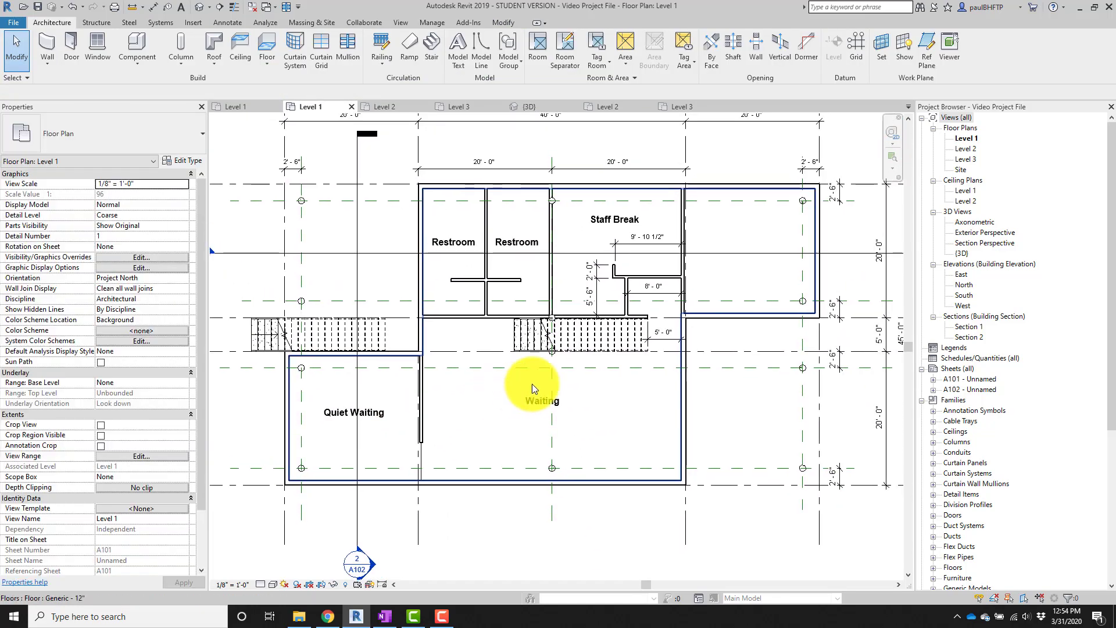
{"action": "middle_click_drag", "start_coordinate": [686, 293], "coordinate": [691, 302]}
{"action": "middle_click_drag", "start_coordinate": [766, 353], "coordinate": [739, 356]}
{"action": "key", "text": "r"}
{"action": "key", "text": "m"}
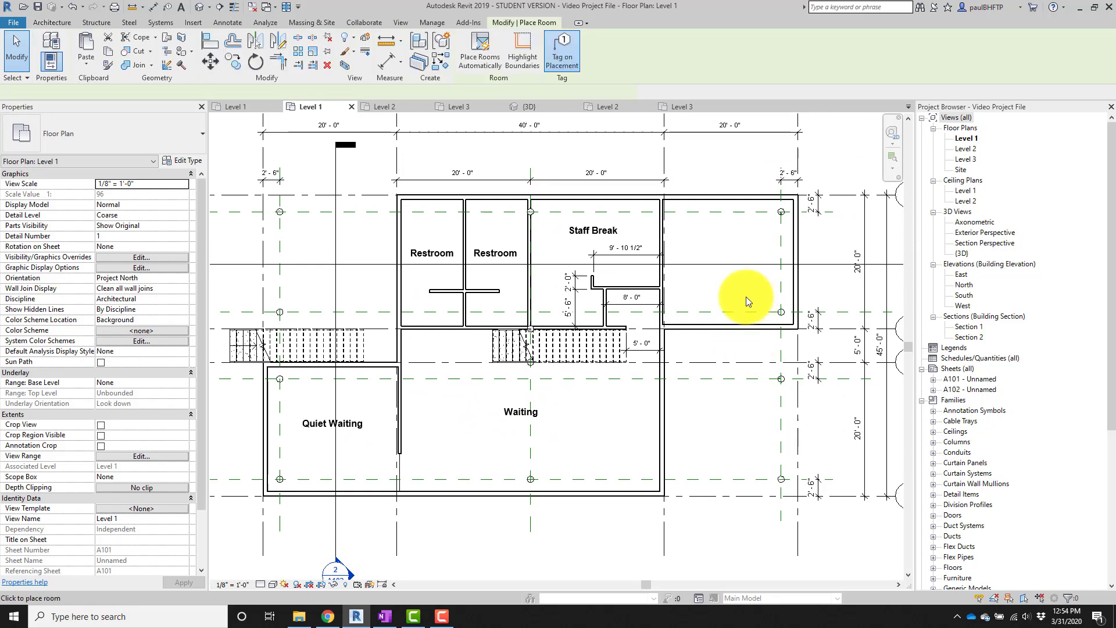
{"action": "left_click", "coordinate": [166, 309]}
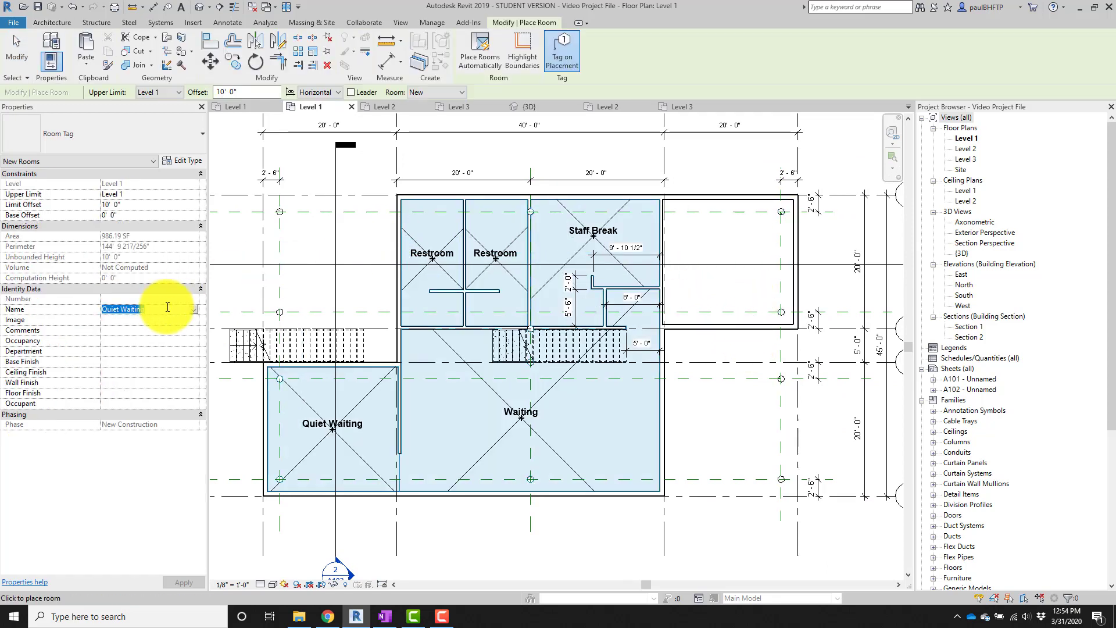
{"action": "type", "text": "Conference"}
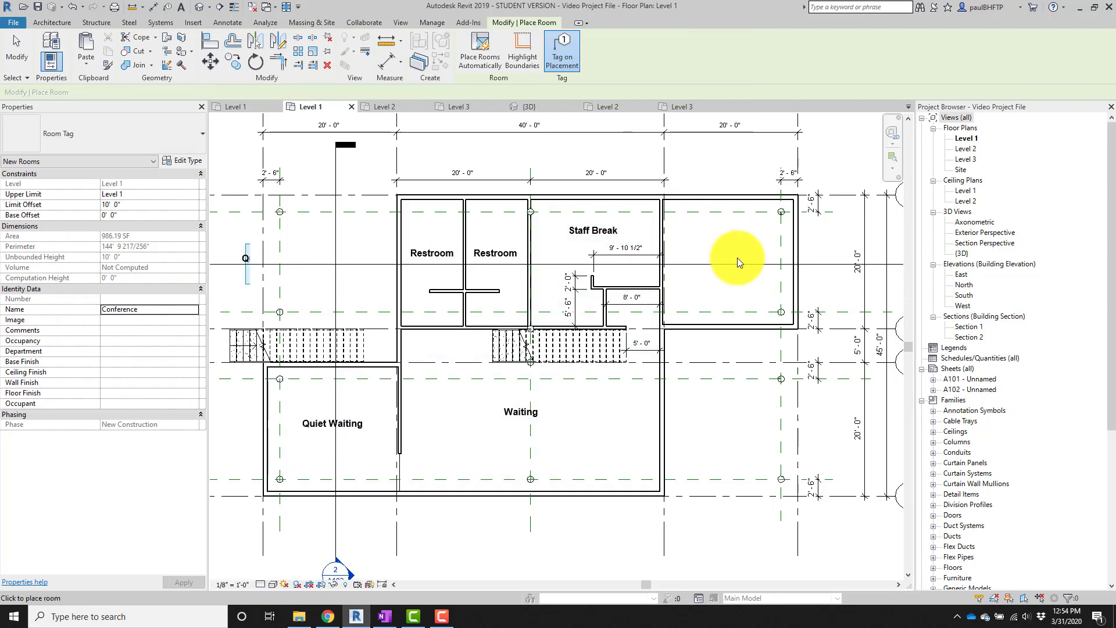
{"action": "left_click", "coordinate": [727, 267]}
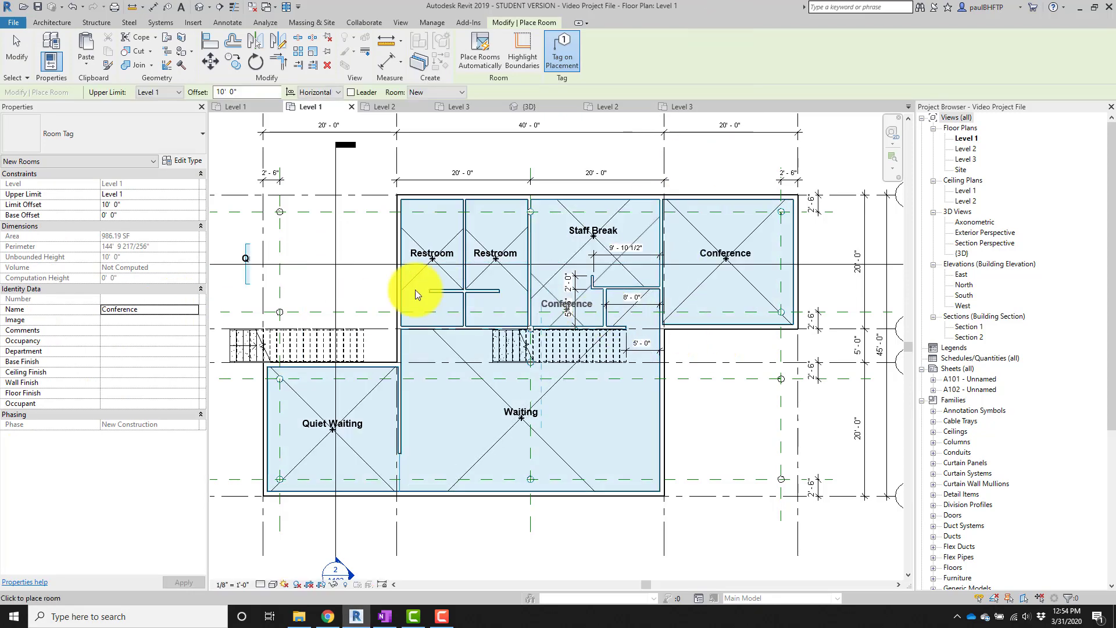
Place a tagged room named "Rear Patio" in the open area west of the restrooms and north of Quiet Waiting.
{"action": "scroll", "coordinate": [328, 267], "scroll_direction": "up", "scroll_amount": 4}
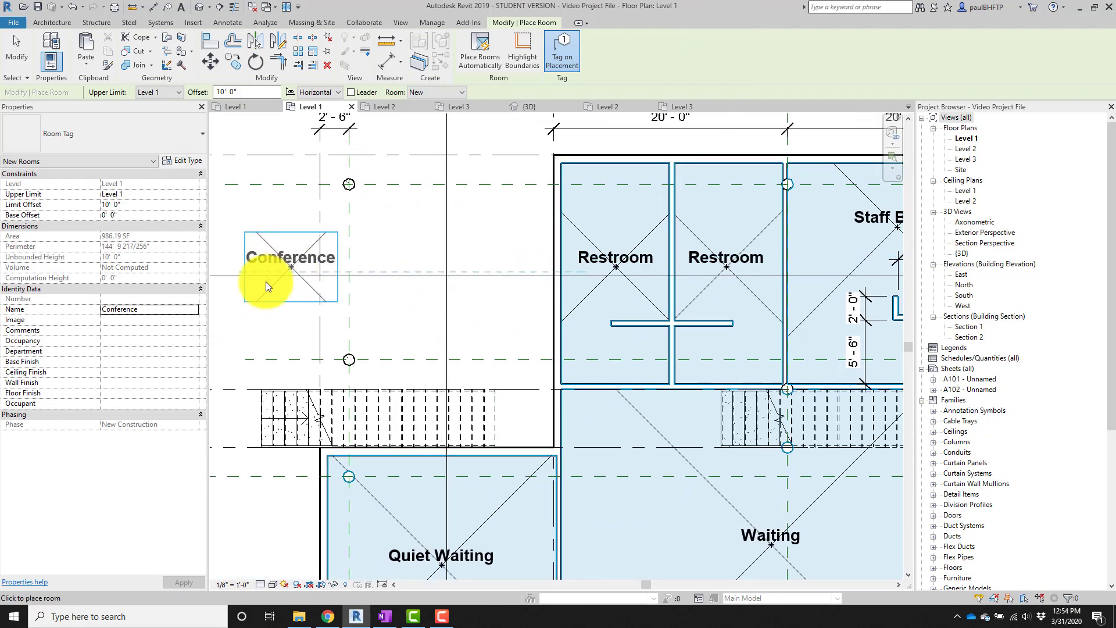
{"action": "left_click", "coordinate": [173, 309]}
{"action": "type", "text": "Rear Patio"}
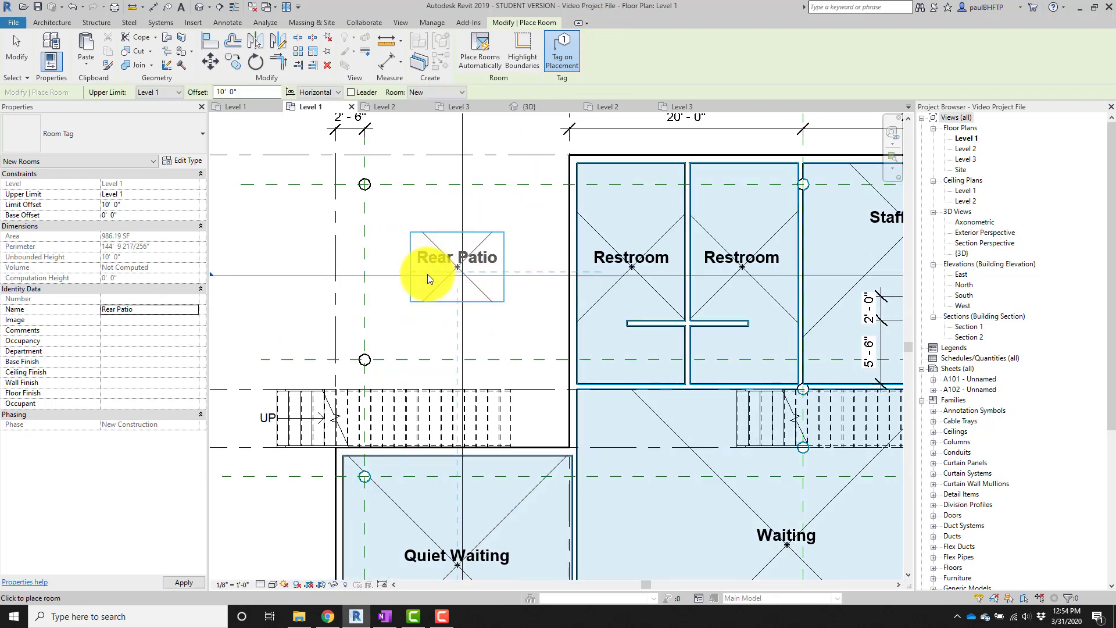
{"action": "left_click", "coordinate": [459, 270]}
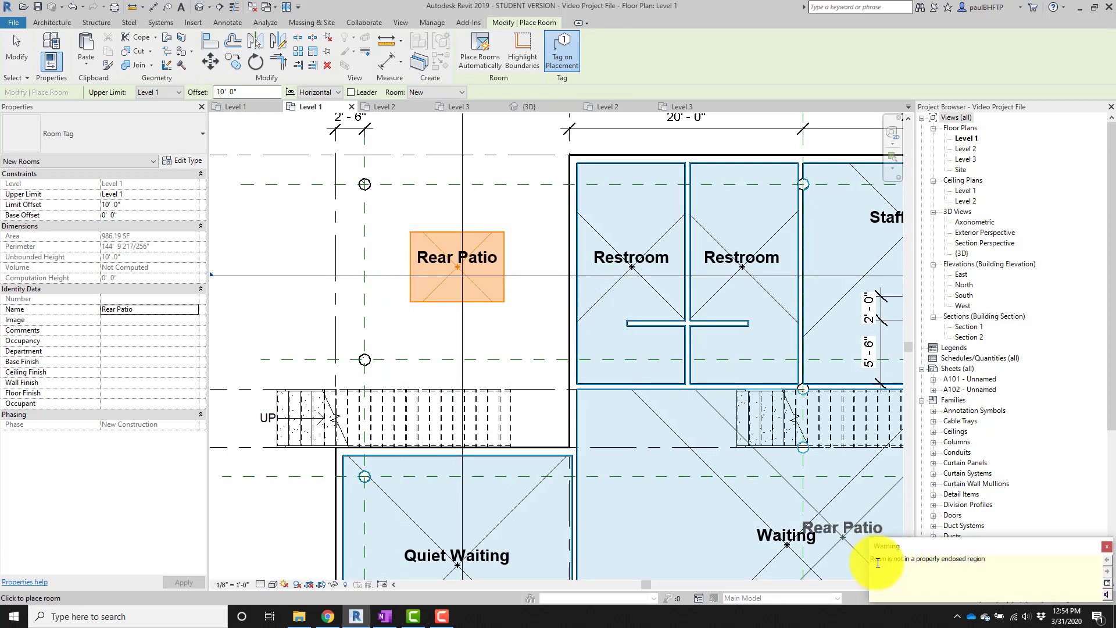
{"action": "left_click_drag", "start_coordinate": [878, 562], "coordinate": [990, 567]}
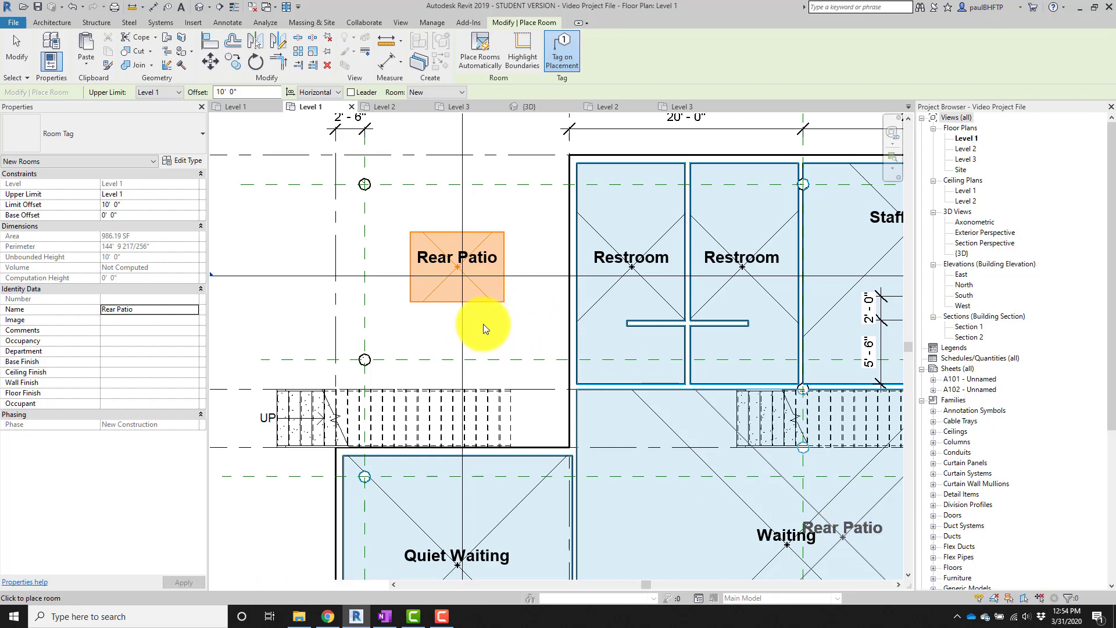
End room placement and select the Rear Patio room to examine its extent and properties.
{"action": "key", "text": "Escape"}
{"action": "scroll", "coordinate": [435, 291], "scroll_direction": "down", "scroll_amount": 3}
{"action": "scroll", "coordinate": [444, 268], "scroll_direction": "down", "scroll_amount": 2}
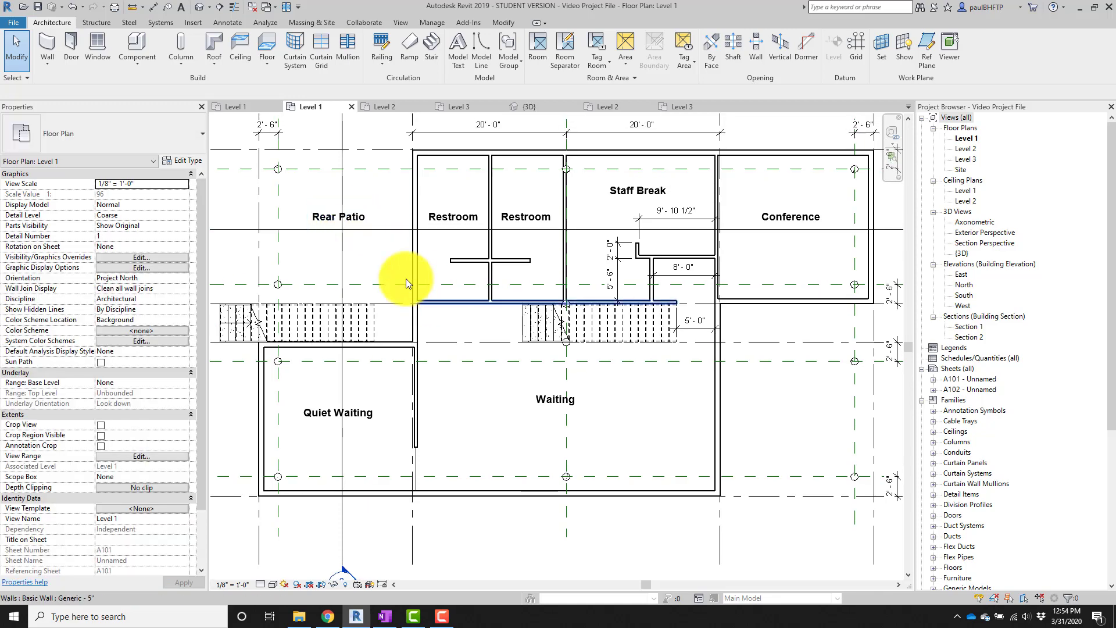
{"action": "middle_click_drag", "start_coordinate": [365, 242], "coordinate": [371, 239]}
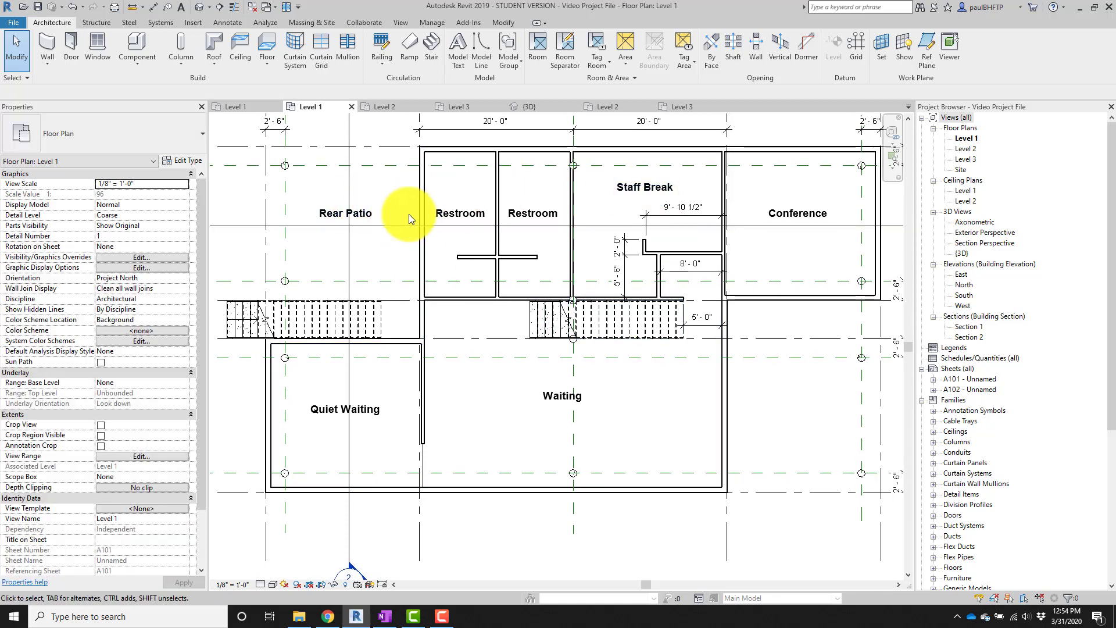
{"action": "left_click", "coordinate": [359, 213]}
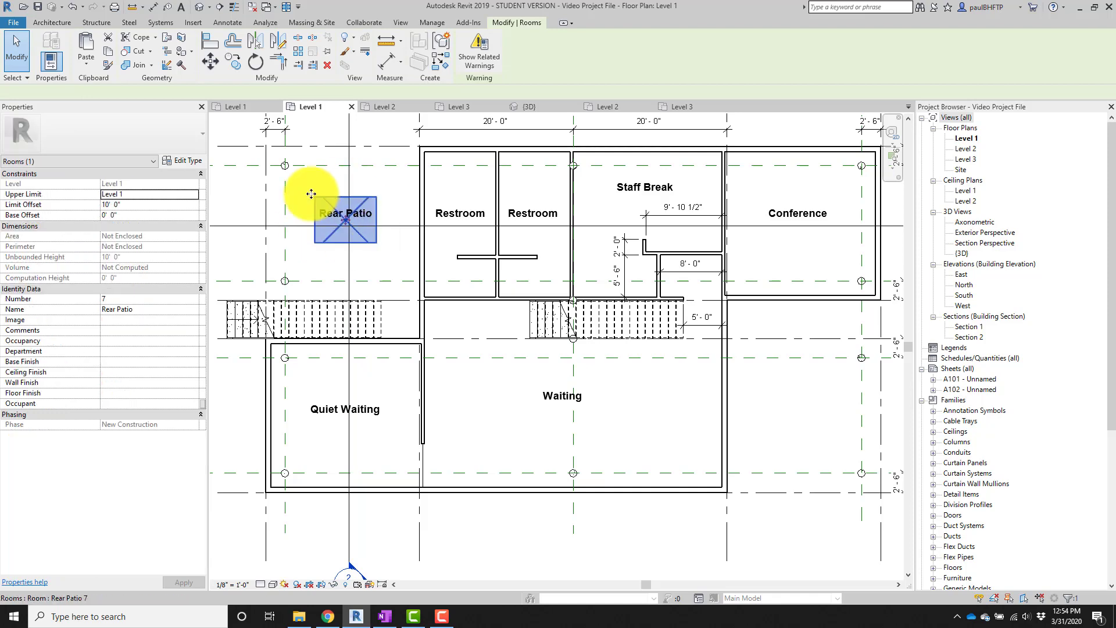
{"action": "left_click", "coordinate": [298, 234]}
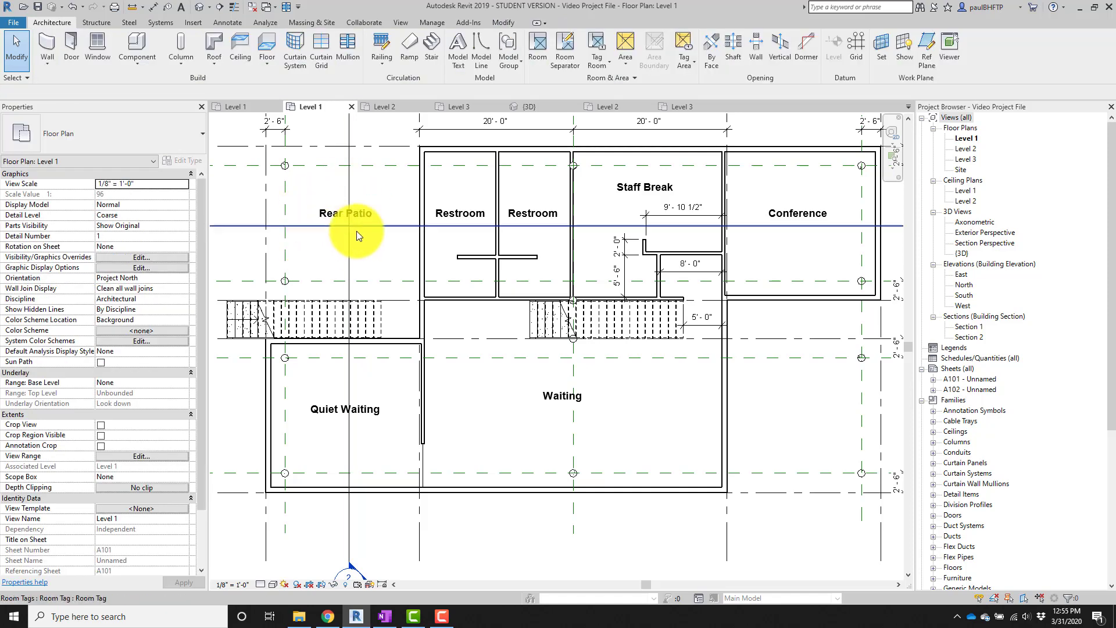
{"action": "middle_click_drag", "start_coordinate": [357, 231], "coordinate": [376, 247]}
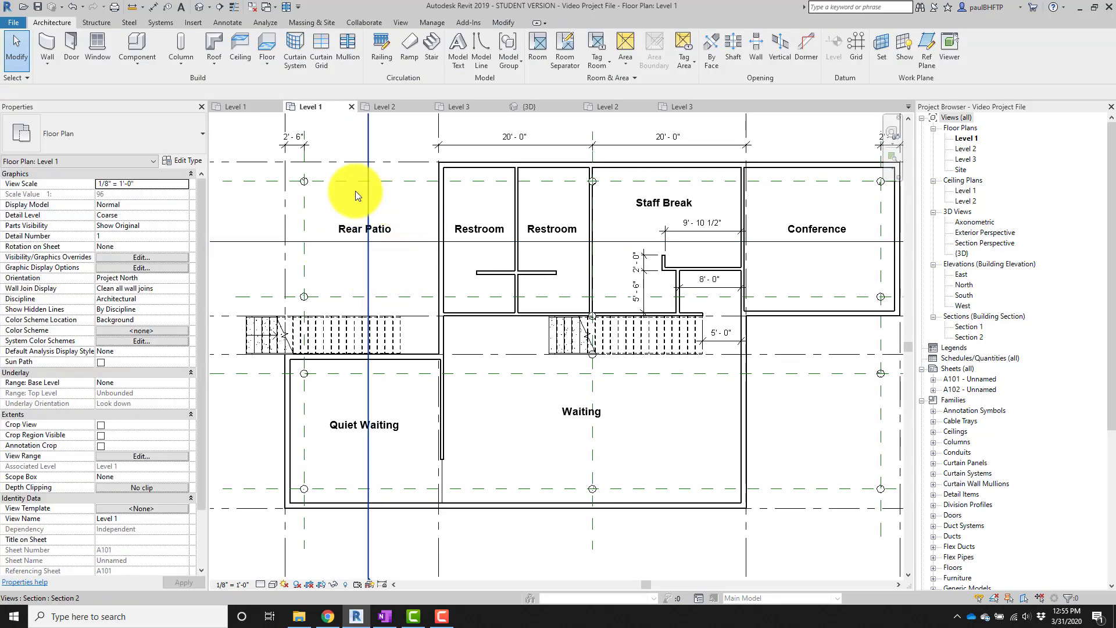
{"action": "scroll", "coordinate": [420, 264], "scroll_direction": "down", "scroll_amount": 1}
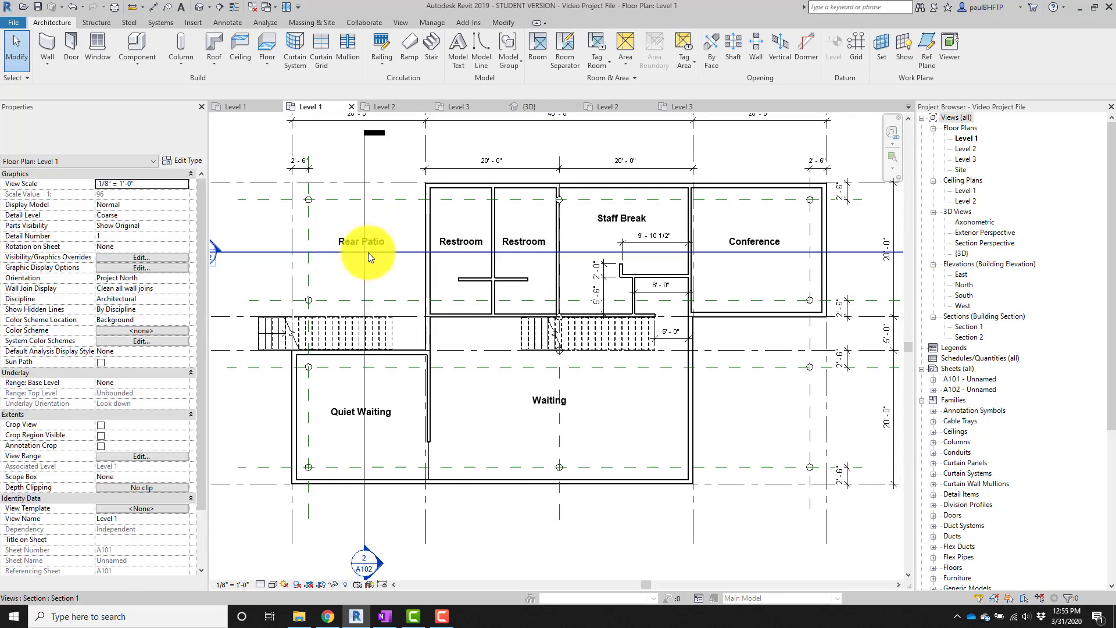
{"action": "middle_click_drag", "start_coordinate": [378, 280], "coordinate": [380, 286]}
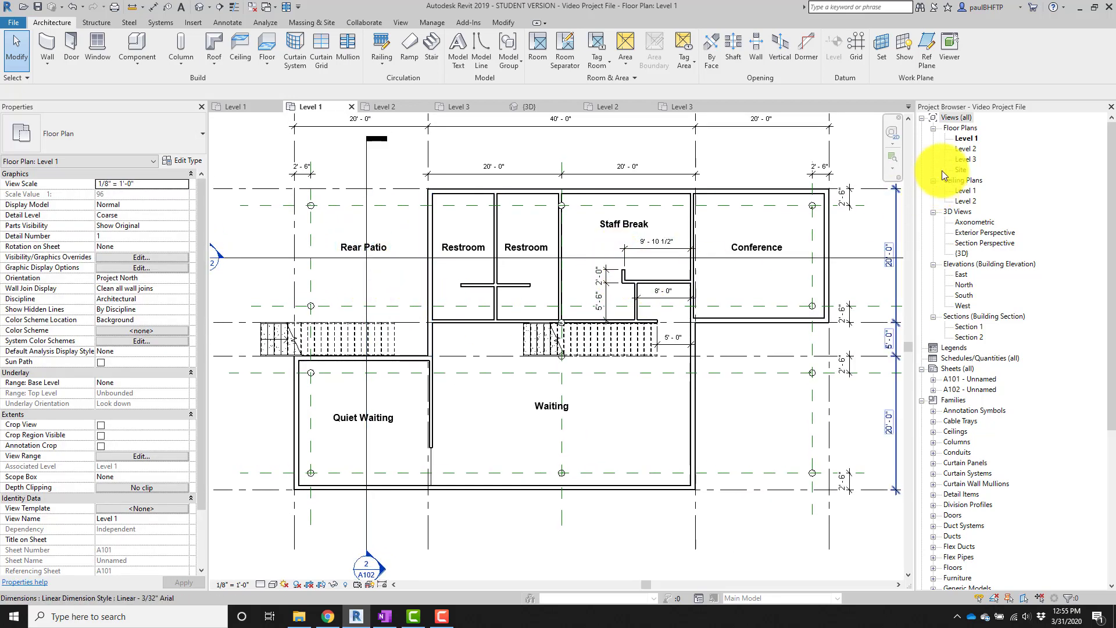
Open the Level 2 floor plan and place a tagged room in the large south space.
{"action": "double_click", "coordinate": [966, 149]}
{"action": "middle_click_drag", "start_coordinate": [667, 242], "coordinate": [642, 235]}
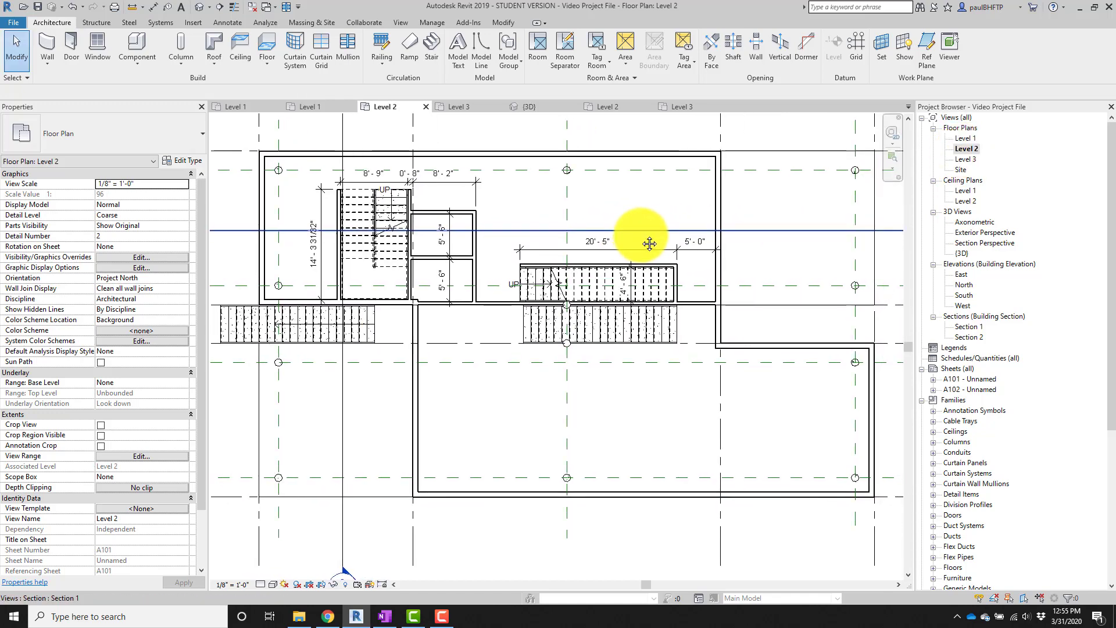
{"action": "key", "text": "r"}
{"action": "key", "text": "m"}
{"action": "scroll", "coordinate": [494, 222], "scroll_direction": "up", "scroll_amount": 1}
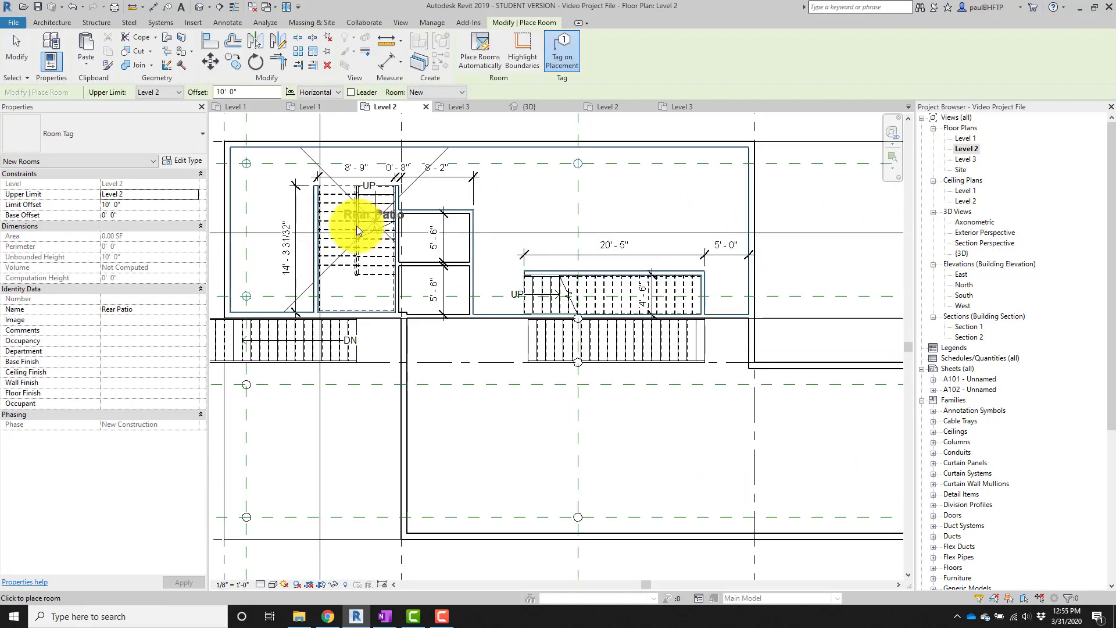
{"action": "middle_click_drag", "start_coordinate": [544, 228], "coordinate": [570, 229]}
{"action": "middle_click_drag", "start_coordinate": [560, 350], "coordinate": [528, 312]}
{"action": "left_click", "coordinate": [650, 409]}
{"action": "middle_click_drag", "start_coordinate": [673, 279], "coordinate": [661, 311]}
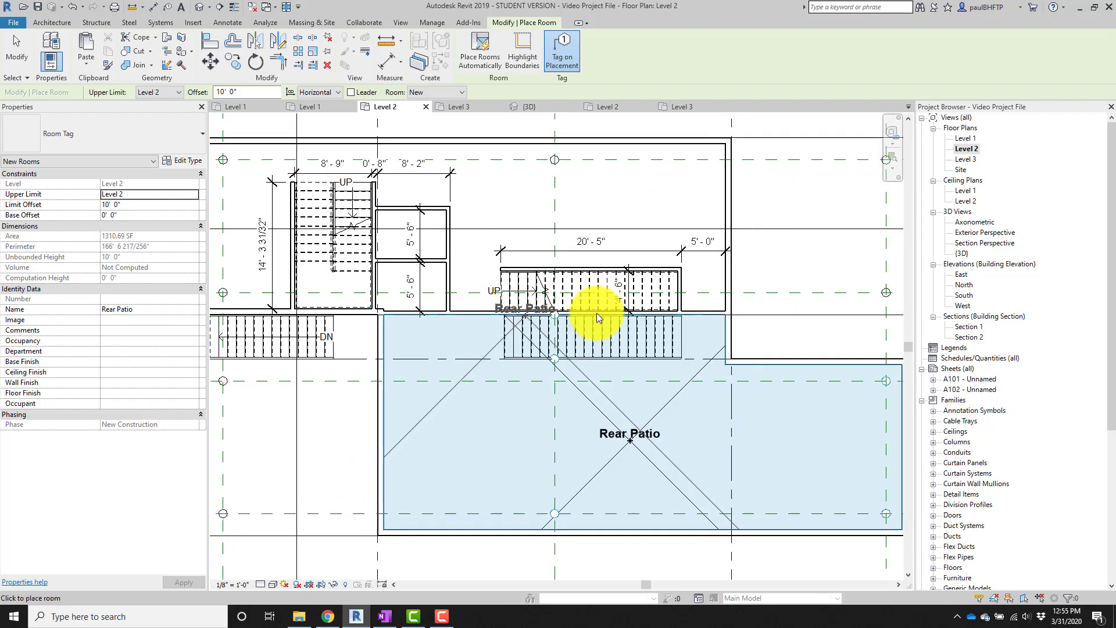
Place tagged rooms in the two small rooms east of the switchback stair and in the large north space.
{"action": "left_click", "coordinate": [419, 243]}
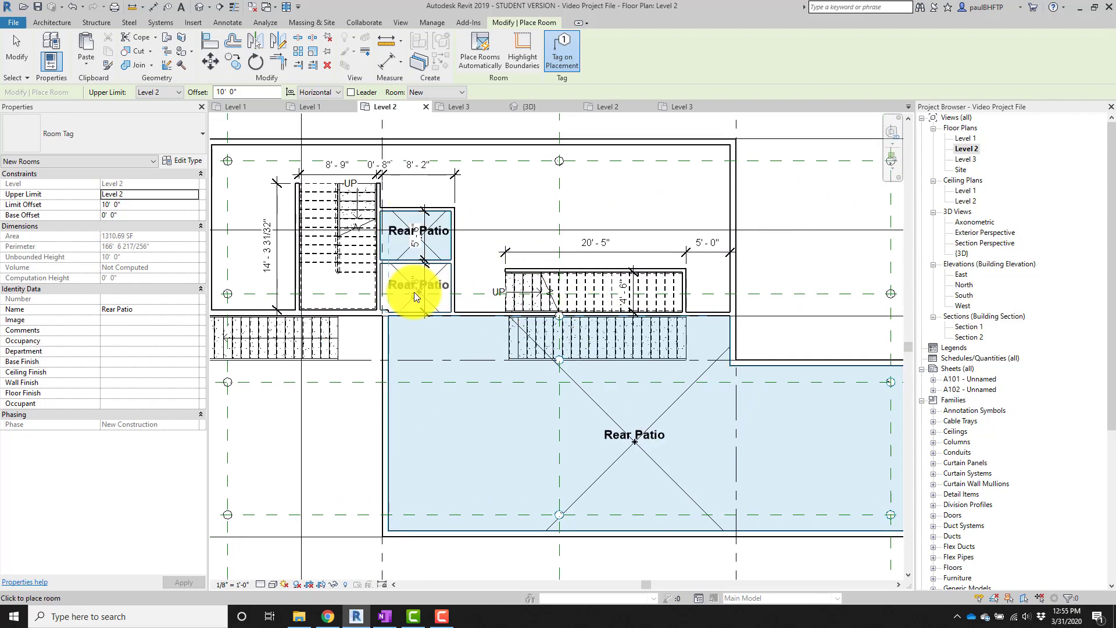
{"action": "left_click", "coordinate": [414, 291]}
{"action": "middle_click_drag", "start_coordinate": [528, 315], "coordinate": [673, 241]}
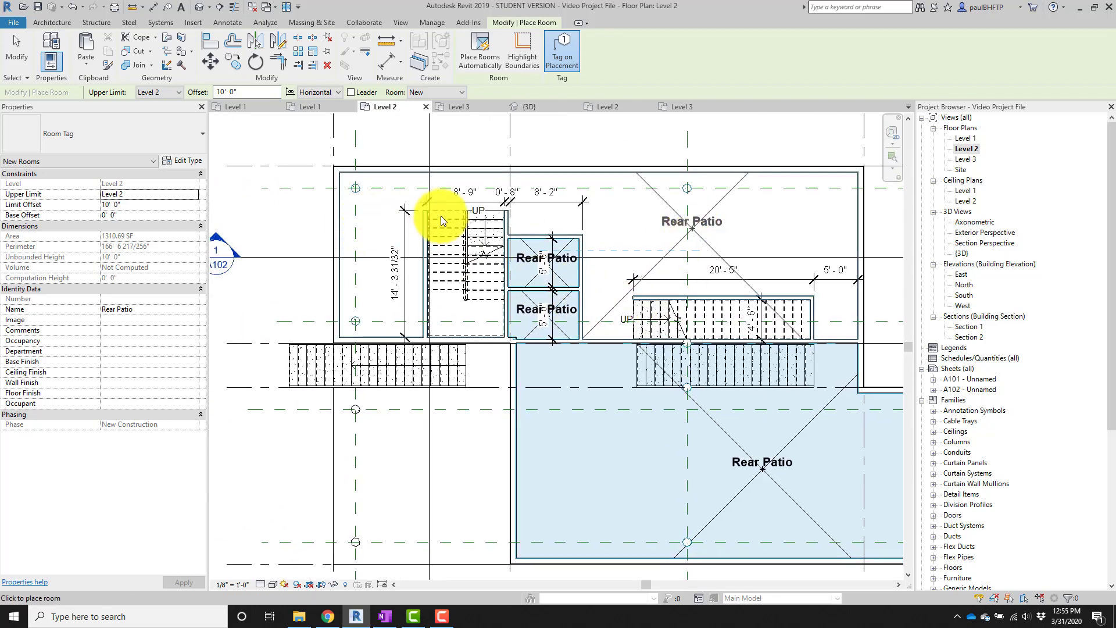
{"action": "left_click", "coordinate": [410, 197]}
Draw a room separation line from the north end of the stair's west wall up to the north exterior wall.
{"action": "scroll", "coordinate": [419, 203], "scroll_direction": "up", "scroll_amount": 3}
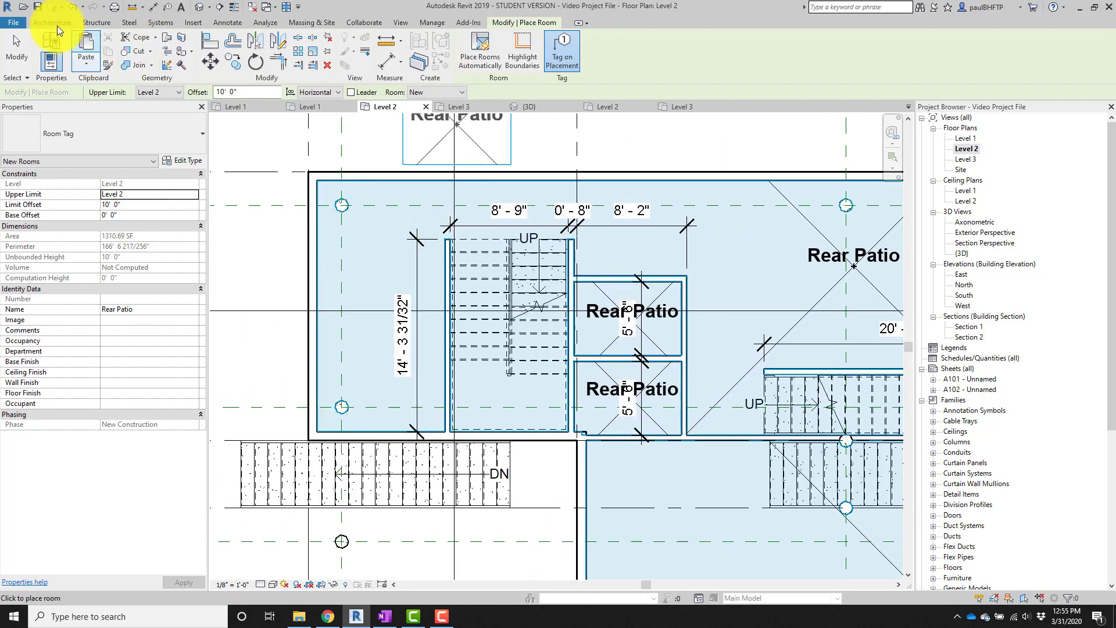
{"action": "left_click", "coordinate": [57, 26]}
{"action": "left_click", "coordinate": [564, 37]}
{"action": "scroll", "coordinate": [427, 236], "scroll_direction": "up", "scroll_amount": 2}
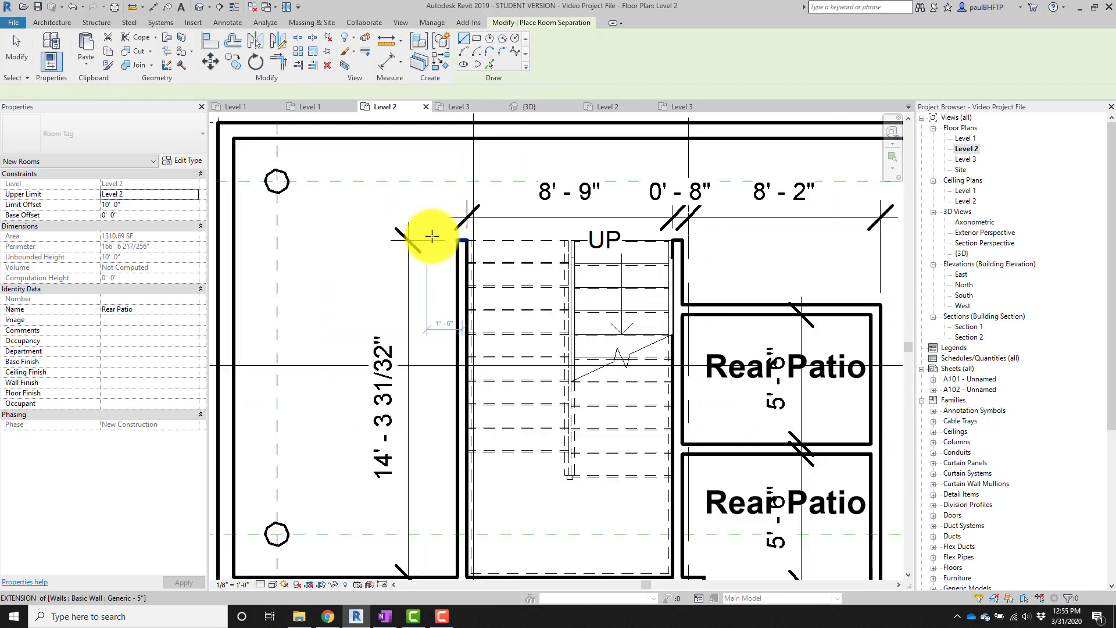
{"action": "scroll", "coordinate": [432, 236], "scroll_direction": "up", "scroll_amount": 2}
{"action": "left_click", "coordinate": [487, 243]}
{"action": "middle_click_drag", "start_coordinate": [484, 157], "coordinate": [488, 233]}
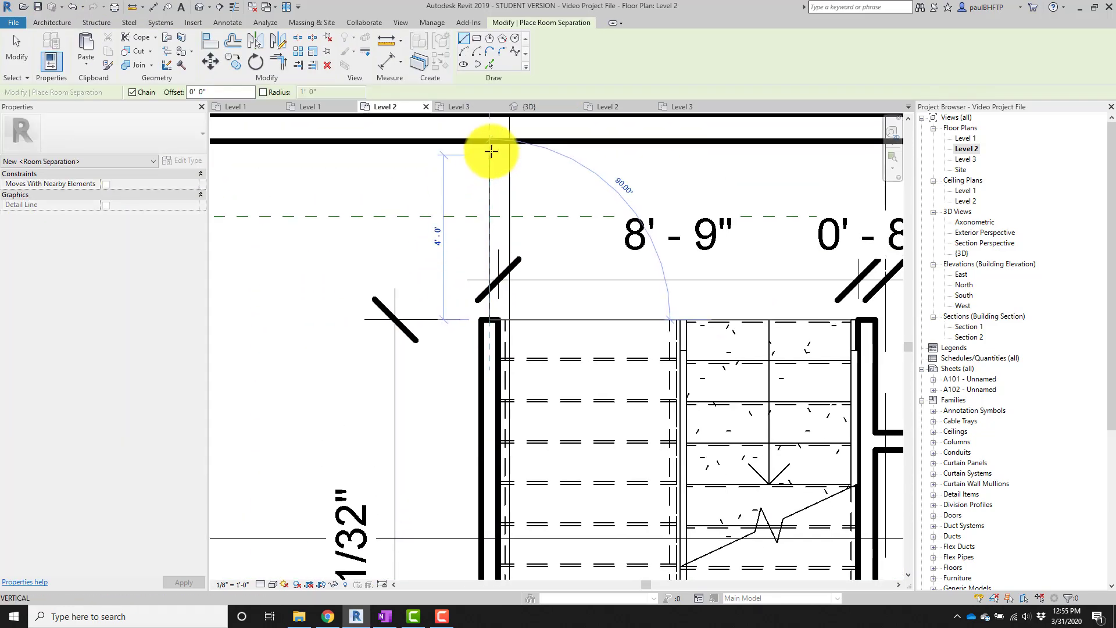
{"action": "scroll", "coordinate": [411, 182], "scroll_direction": "down", "scroll_amount": 5}
{"action": "key", "text": "Escape"}
{"action": "key", "text": "Escape"}
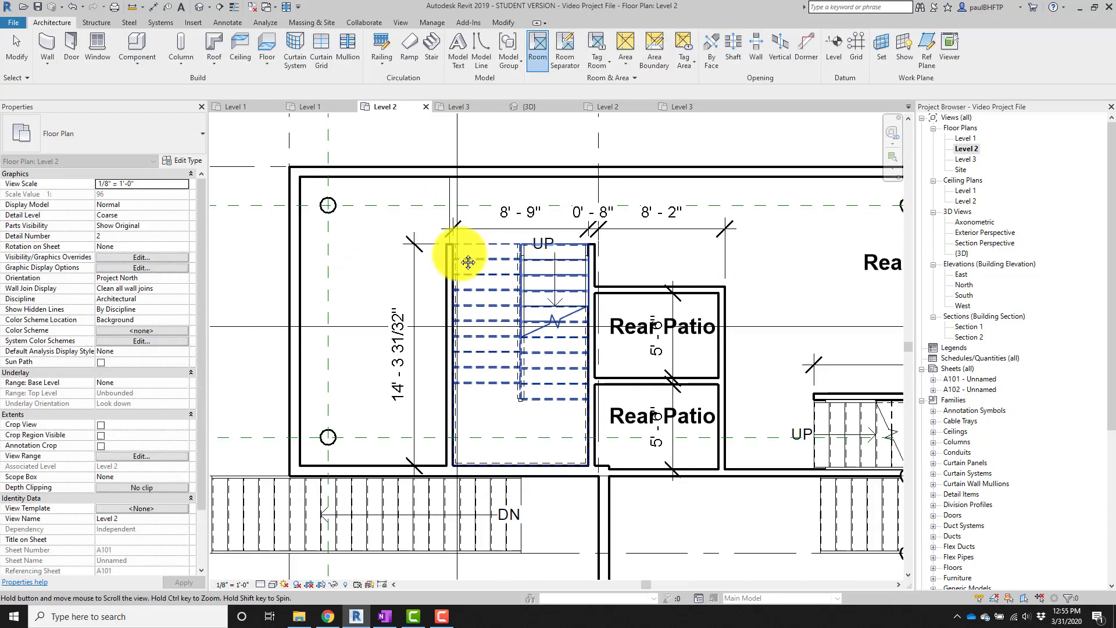
Place a tagged room in the northwest space west of the new room separation line.
{"action": "middle_click_drag", "start_coordinate": [468, 262], "coordinate": [435, 260]}
{"action": "key", "text": "r"}
{"action": "key", "text": "m"}
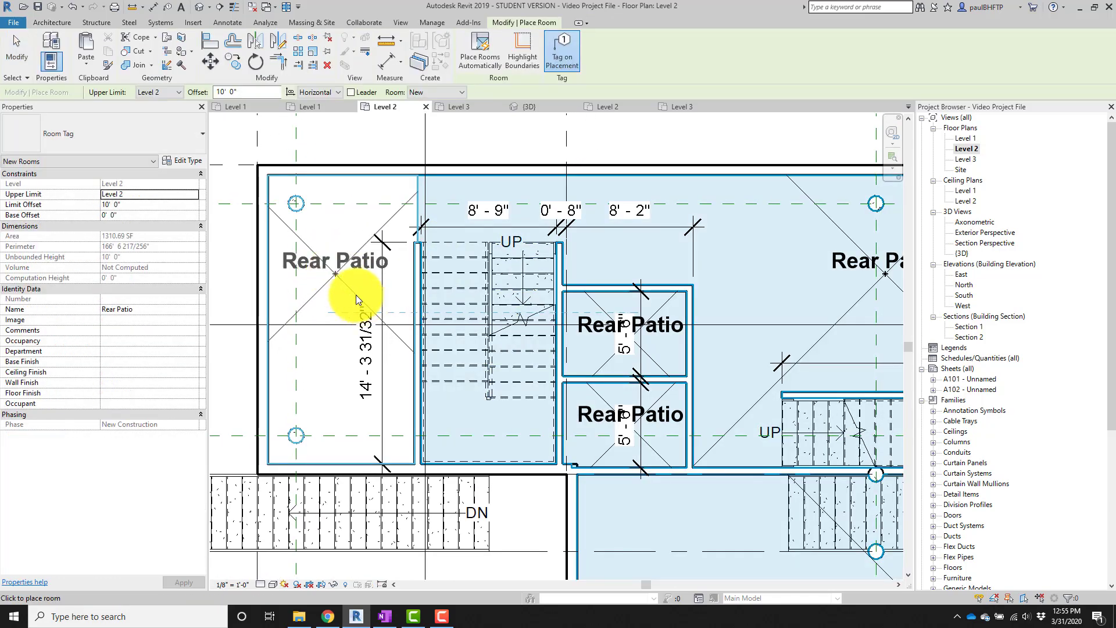
{"action": "left_click", "coordinate": [355, 299]}
{"action": "key", "text": "Escape"}
{"action": "key", "text": "Escape"}
Rename the northwest room as "Flex/Work Rm.".
{"action": "left_click", "coordinate": [326, 266]}
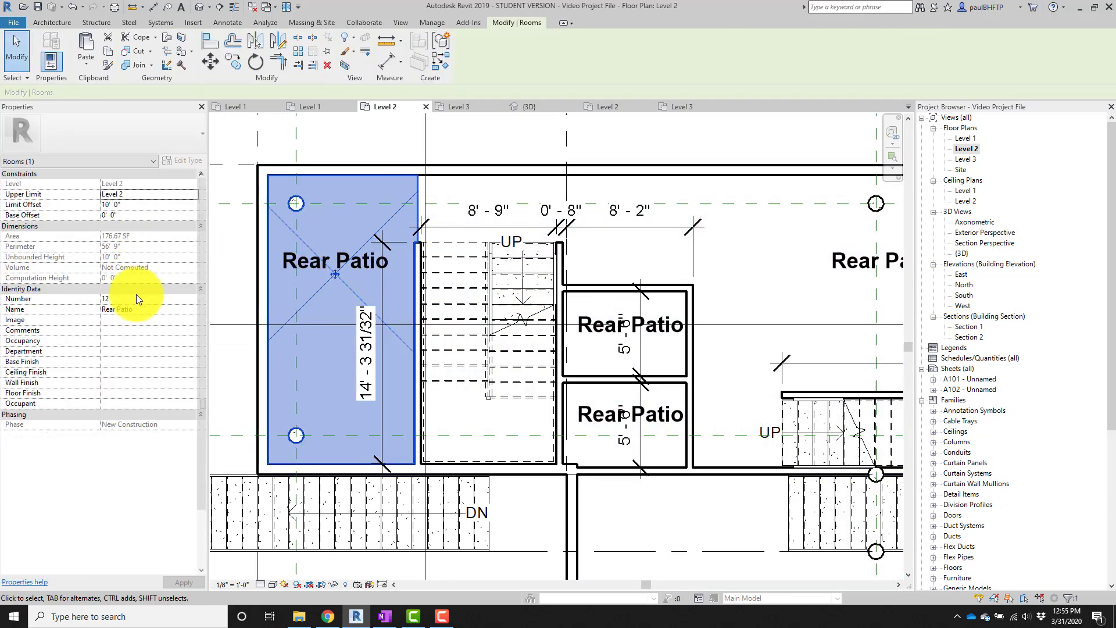
{"action": "left_click", "coordinate": [140, 299]}
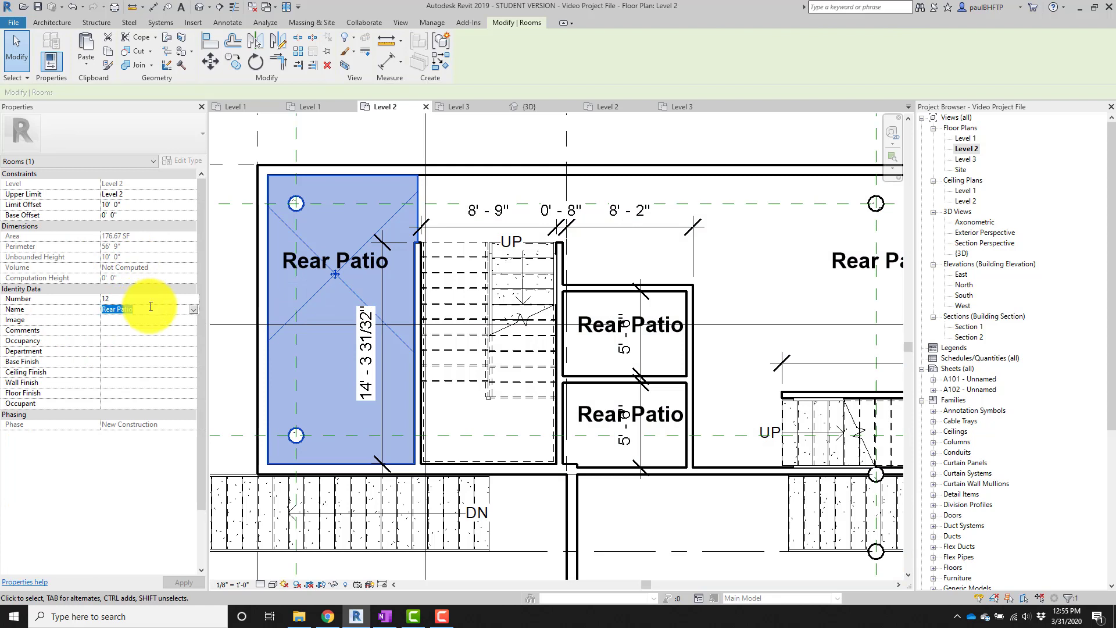
{"action": "type", "text": "Fel"}
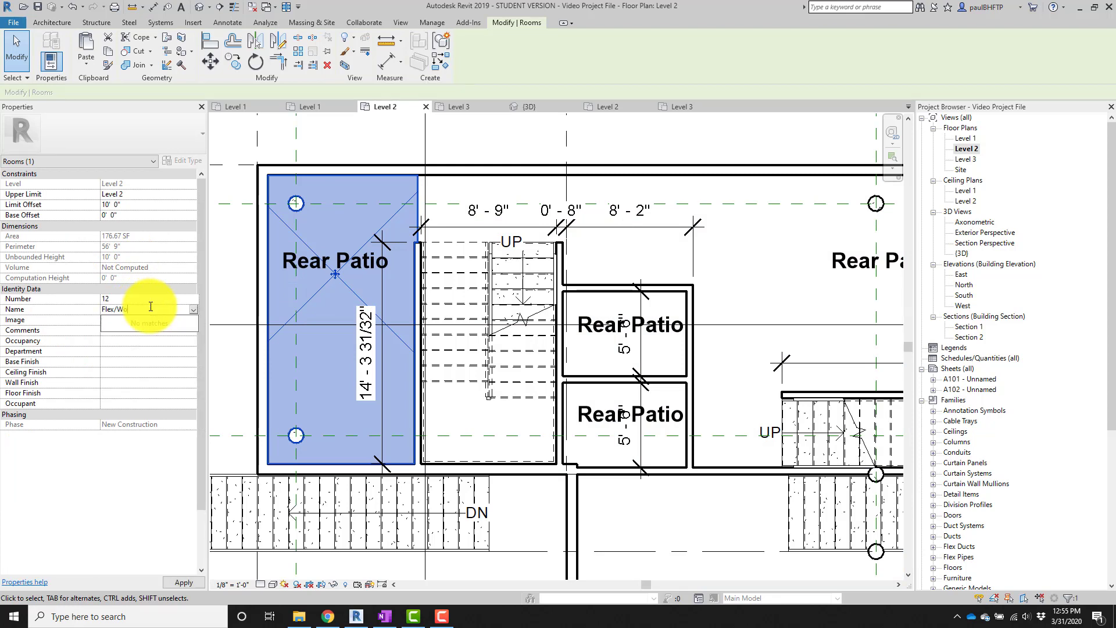
{"action": "key", "text": "Return"}
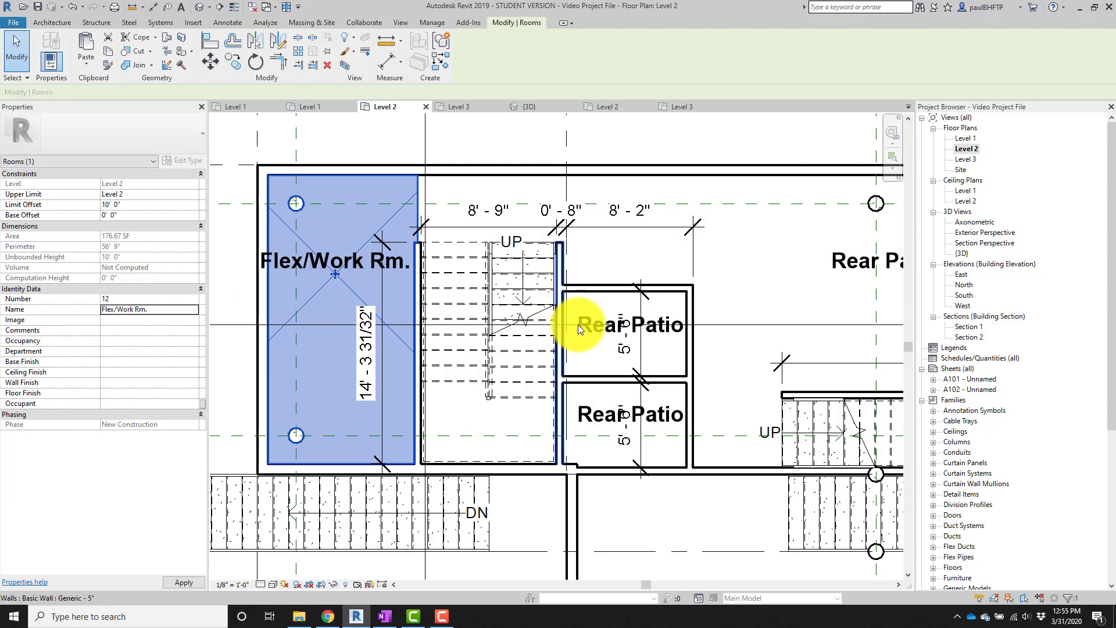
Rename the large south room on Level 2 as "Client Consult".
{"action": "scroll", "coordinate": [578, 324], "scroll_direction": "down", "scroll_amount": 3}
{"action": "middle_click_drag", "start_coordinate": [578, 324], "coordinate": [398, 276]}
{"action": "scroll", "coordinate": [398, 276], "scroll_direction": "up", "scroll_amount": 1}
{"action": "middle_click_drag", "start_coordinate": [501, 287], "coordinate": [424, 278]}
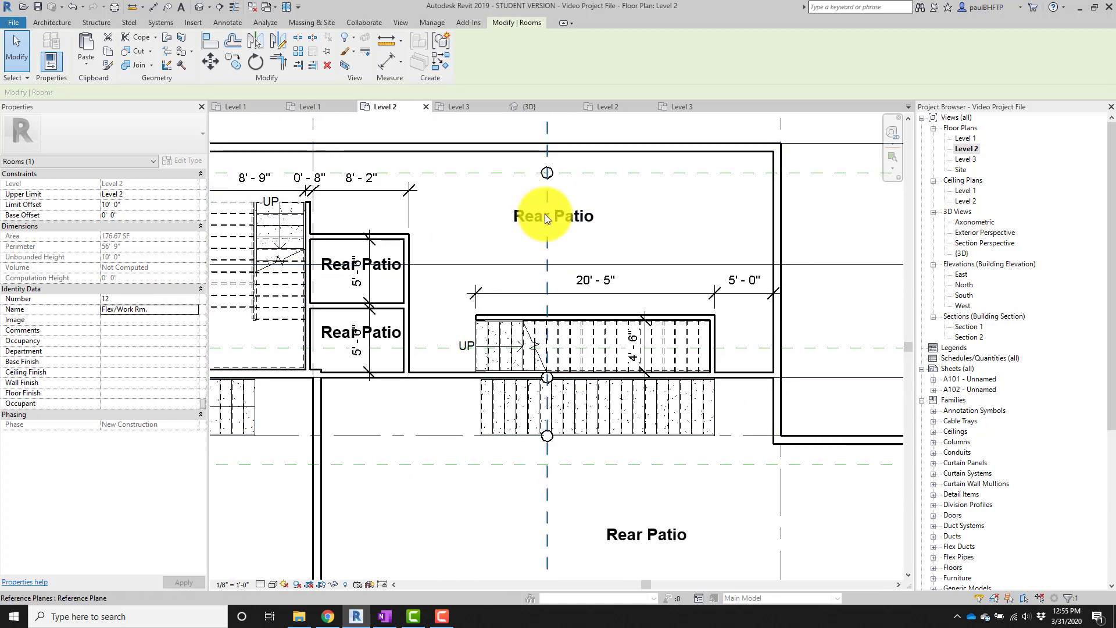
{"action": "left_click", "coordinate": [545, 218]}
{"action": "middle_click_drag", "start_coordinate": [598, 569], "coordinate": [585, 480]}
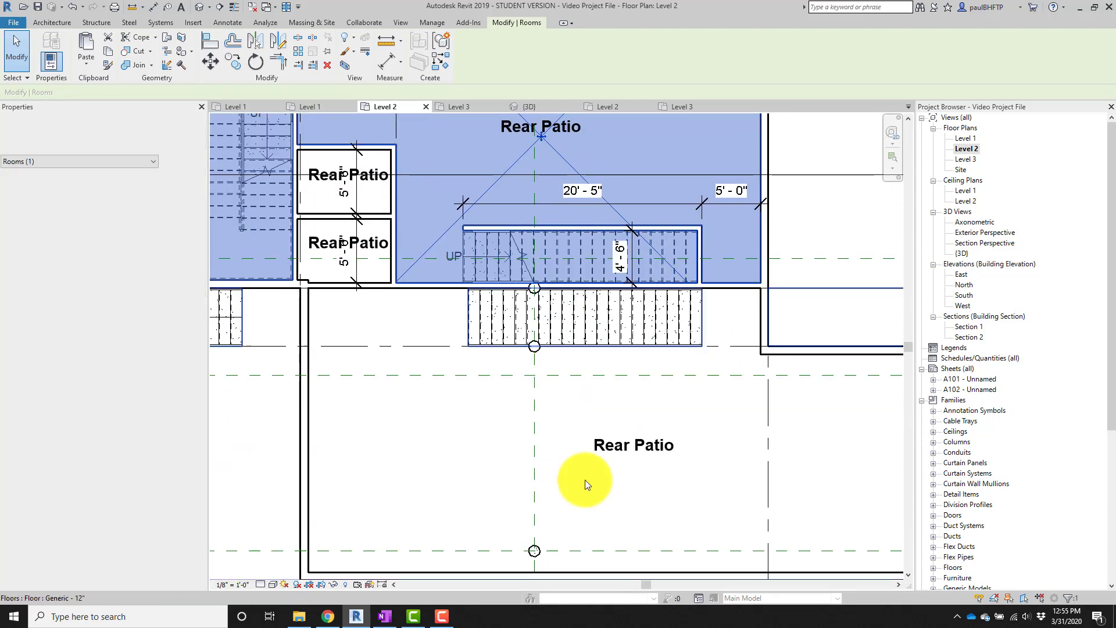
{"action": "left_click", "coordinate": [611, 441]}
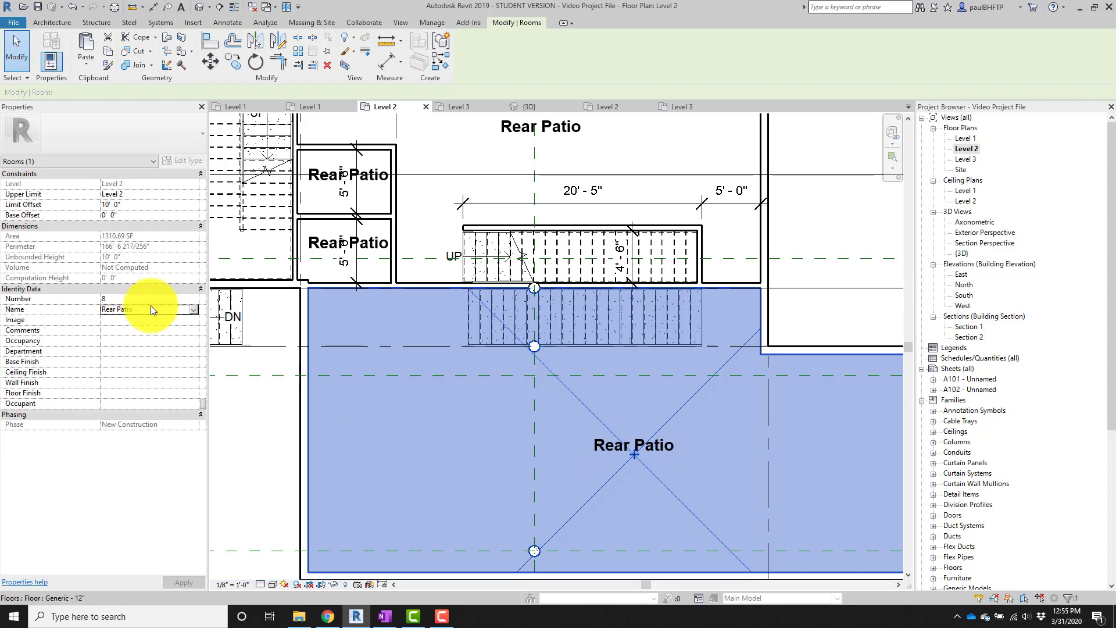
{"action": "type", "text": "Client Consult"}
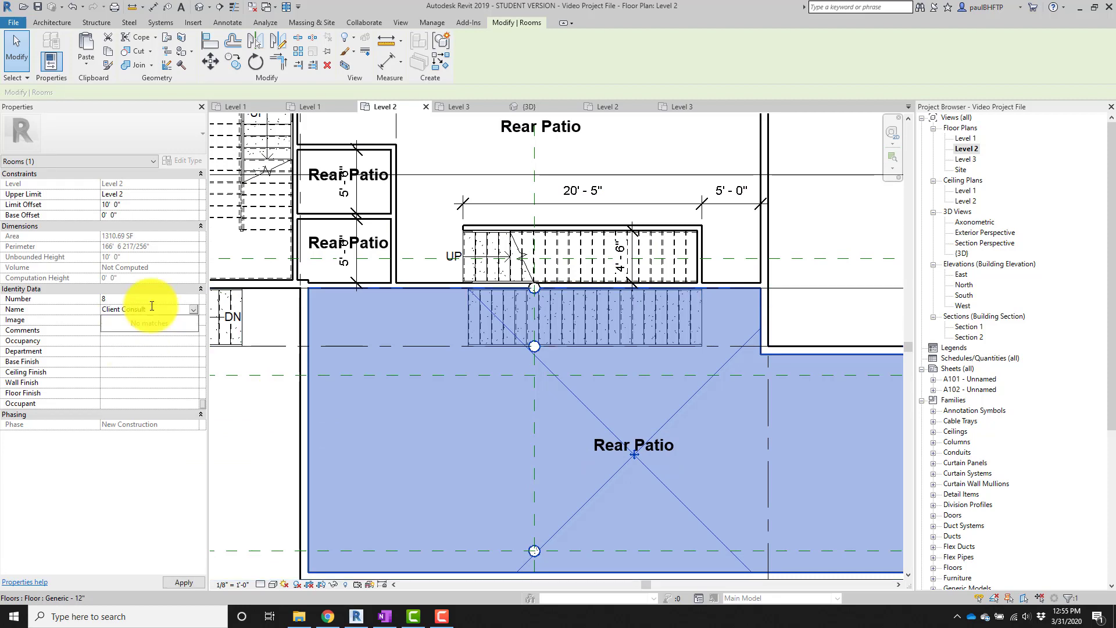
{"action": "key", "text": "Return"}
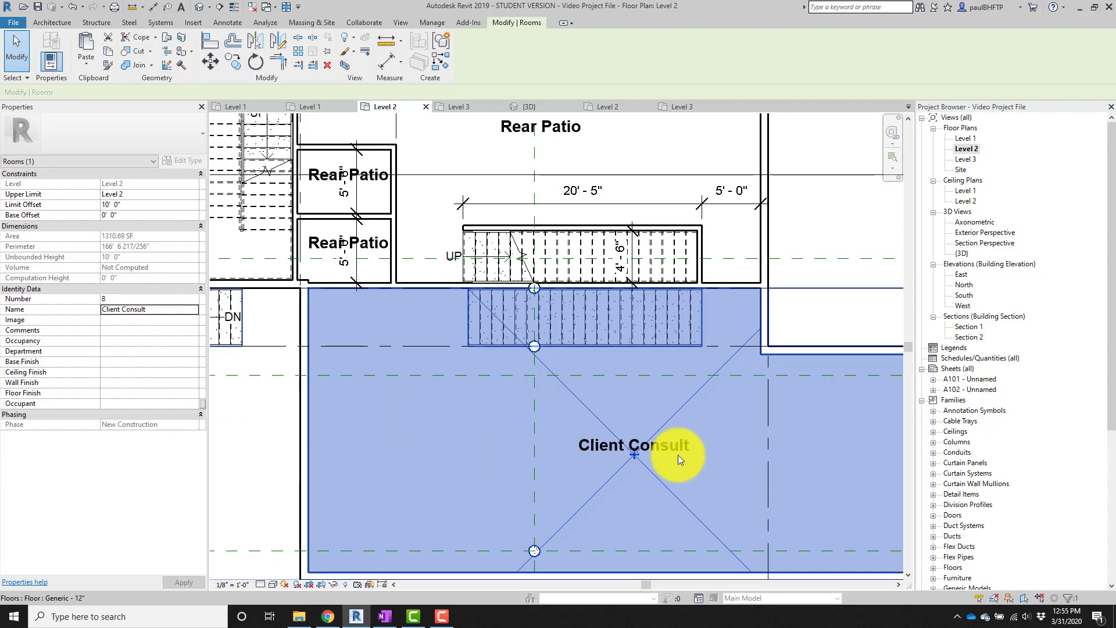
{"action": "left_click", "coordinate": [608, 395]}
Rename the northern of the two small rooms beside the stair as "W.C.".
{"action": "scroll", "coordinate": [641, 448], "scroll_direction": "down", "scroll_amount": 4}
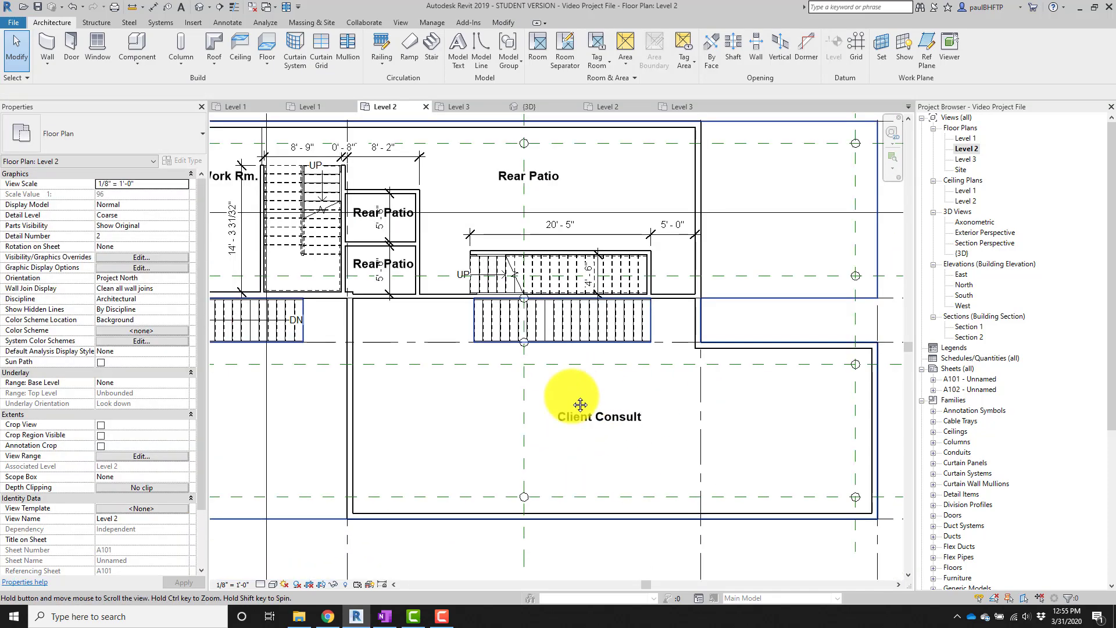
{"action": "middle_click_drag", "start_coordinate": [562, 433], "coordinate": [587, 460]}
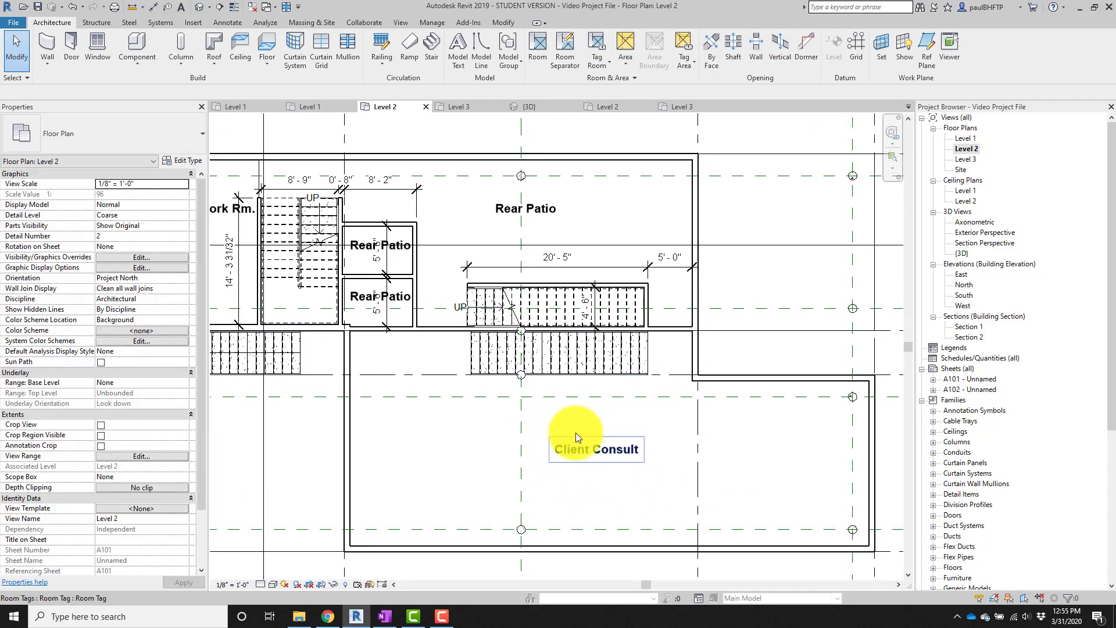
{"action": "left_click", "coordinate": [366, 244]}
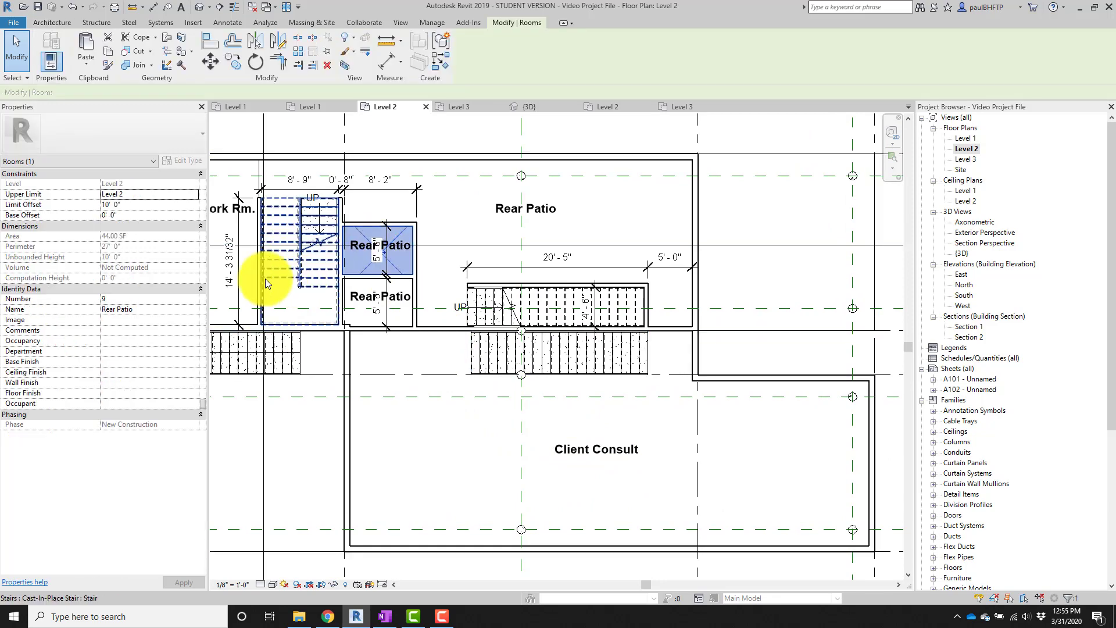
{"action": "left_click", "coordinate": [141, 308]}
{"action": "type", "text": "w"}
{"action": "key", "text": "BackSpace"}
{"action": "type", "text": "W.C"}
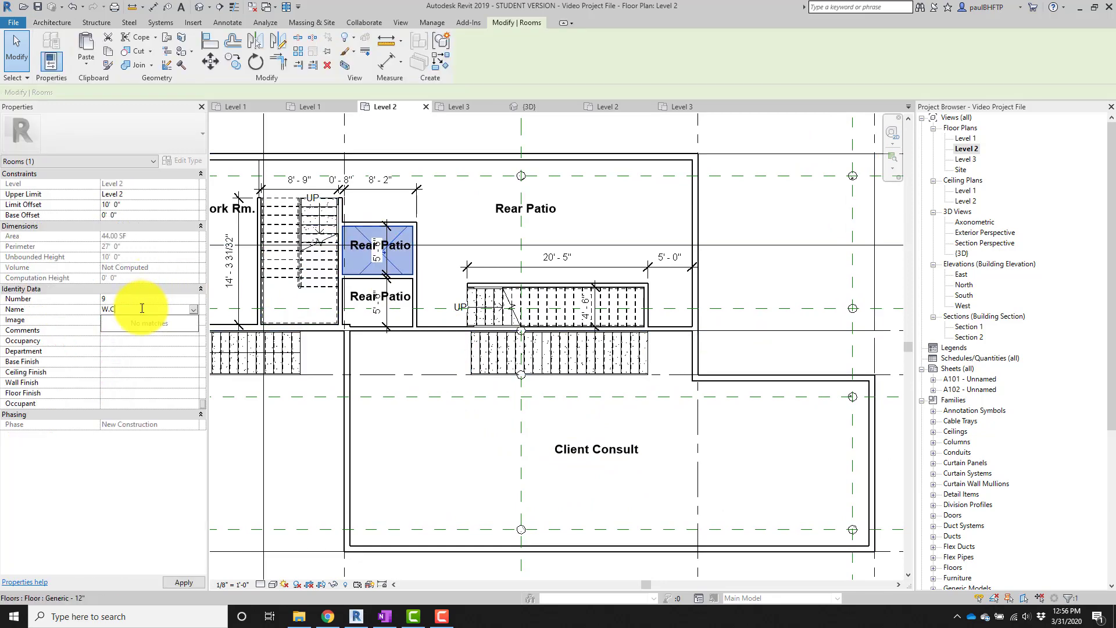
{"action": "type", "text": "."}
{"action": "key", "text": "Return"}
Rename the southern of the two small rooms beside the stair as "W.C.".
{"action": "scroll", "coordinate": [374, 305], "scroll_direction": "up", "scroll_amount": 3}
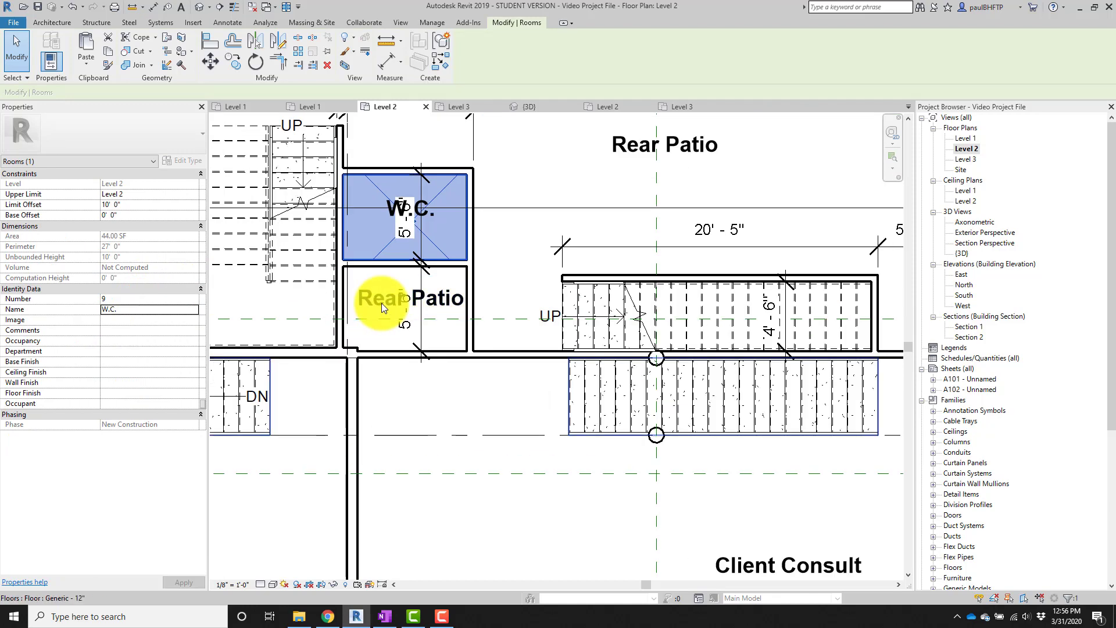
{"action": "left_click", "coordinate": [382, 303]}
{"action": "left_click", "coordinate": [148, 308]}
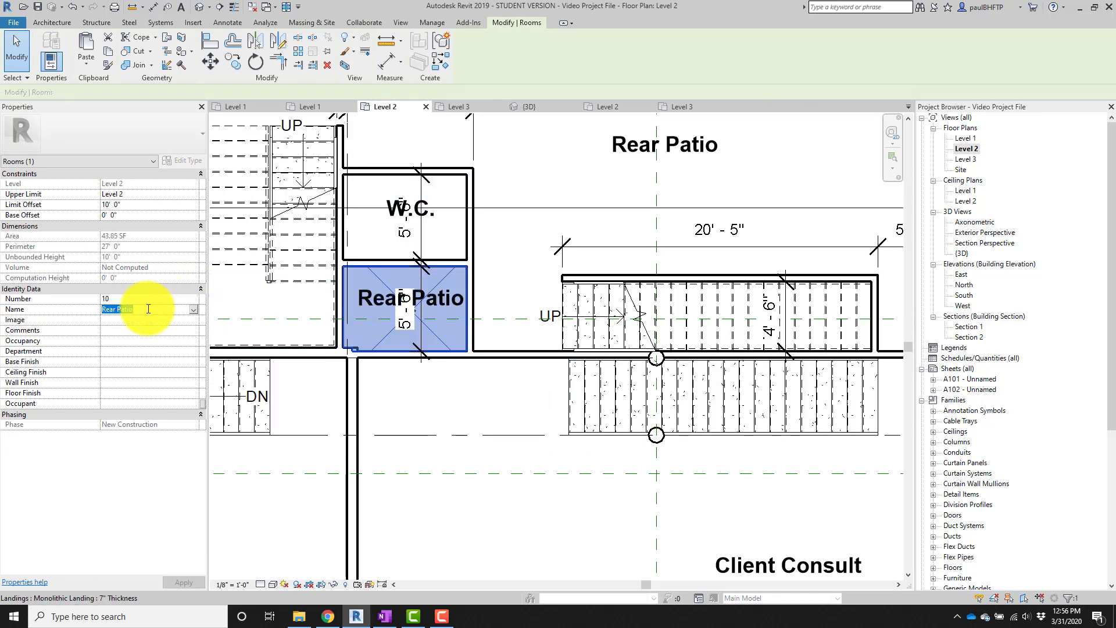
{"action": "type", "text": "W.C."}
{"action": "key", "text": "Return"}
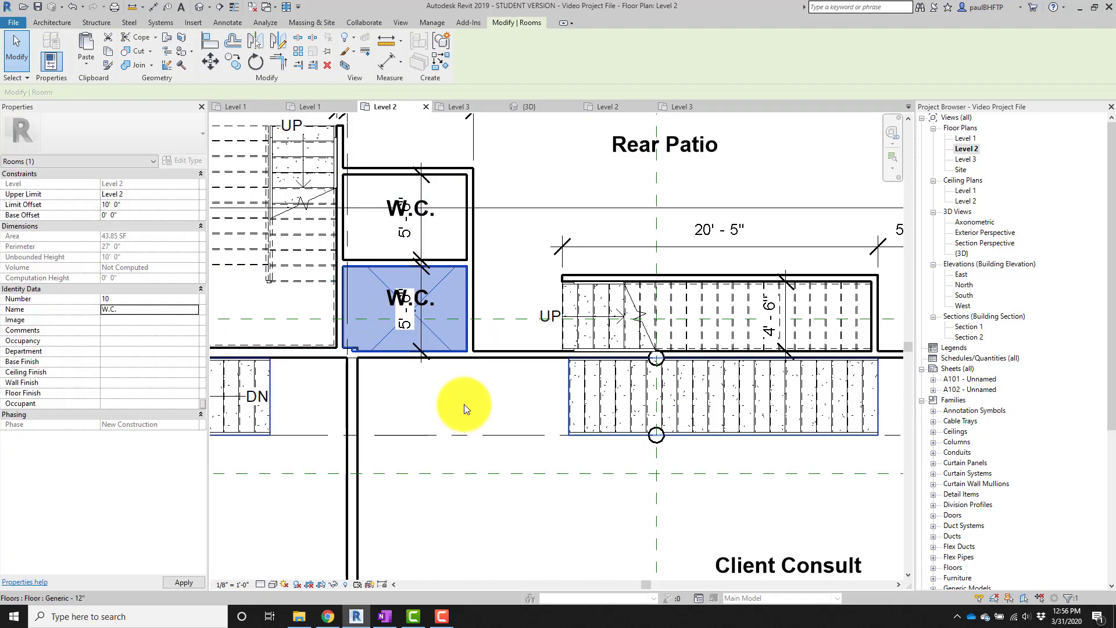
Rename the large north room on Level 2, labelled "Rear Patio", as "Staff Work".
{"action": "scroll", "coordinate": [486, 393], "scroll_direction": "down", "scroll_amount": 2}
{"action": "middle_click_drag", "start_coordinate": [488, 394], "coordinate": [498, 352]}
{"action": "key", "text": "Escape"}
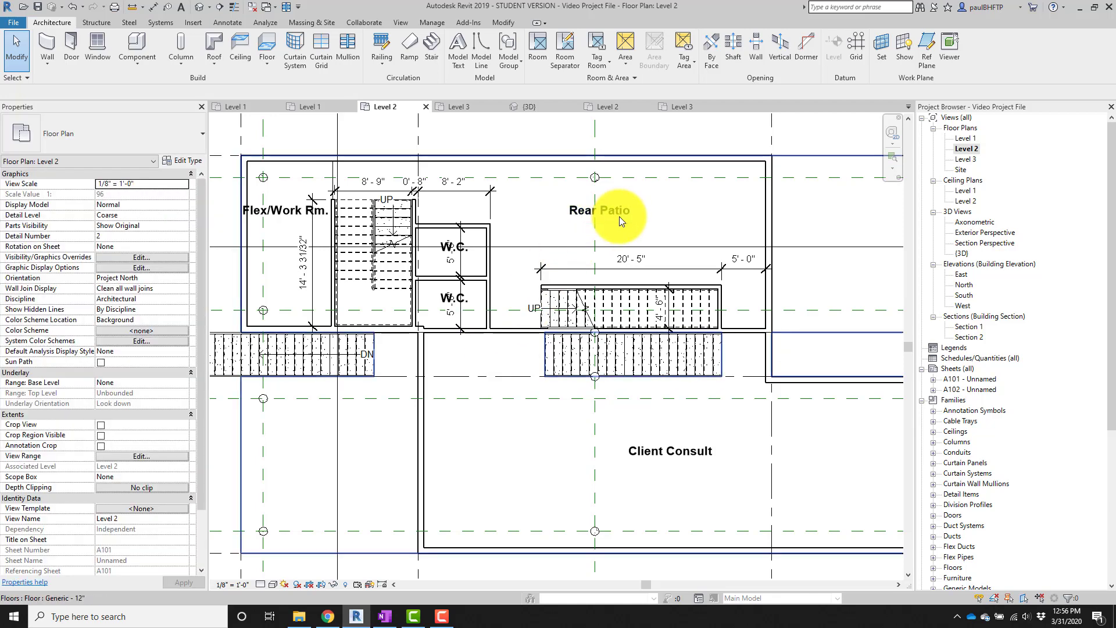
{"action": "left_click", "coordinate": [619, 217]}
{"action": "left_click", "coordinate": [167, 310]}
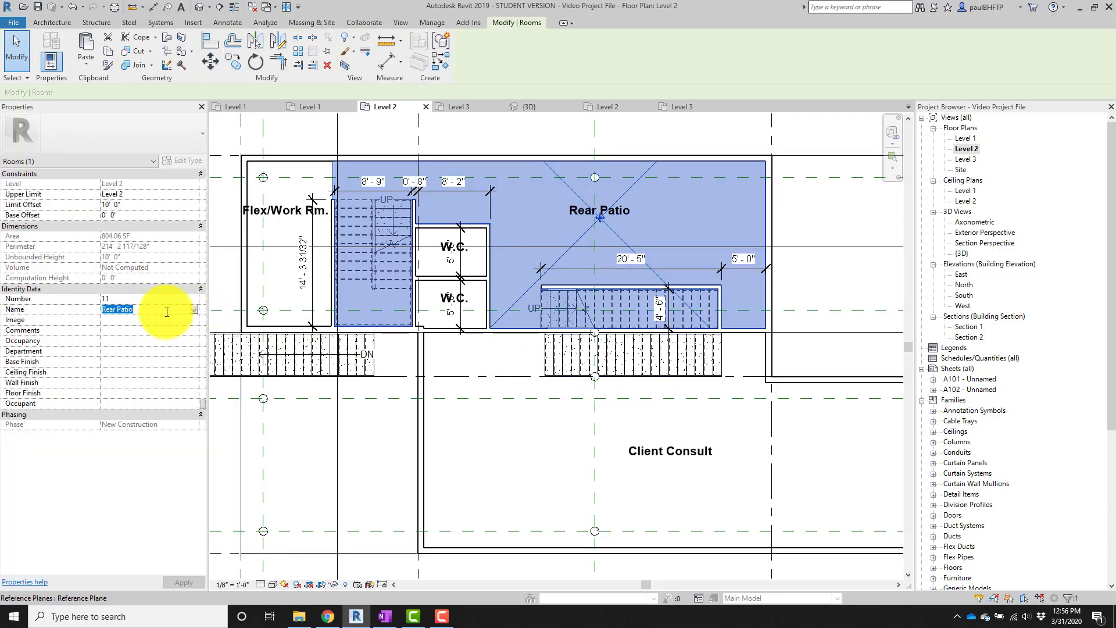
{"action": "type", "text": "S"}
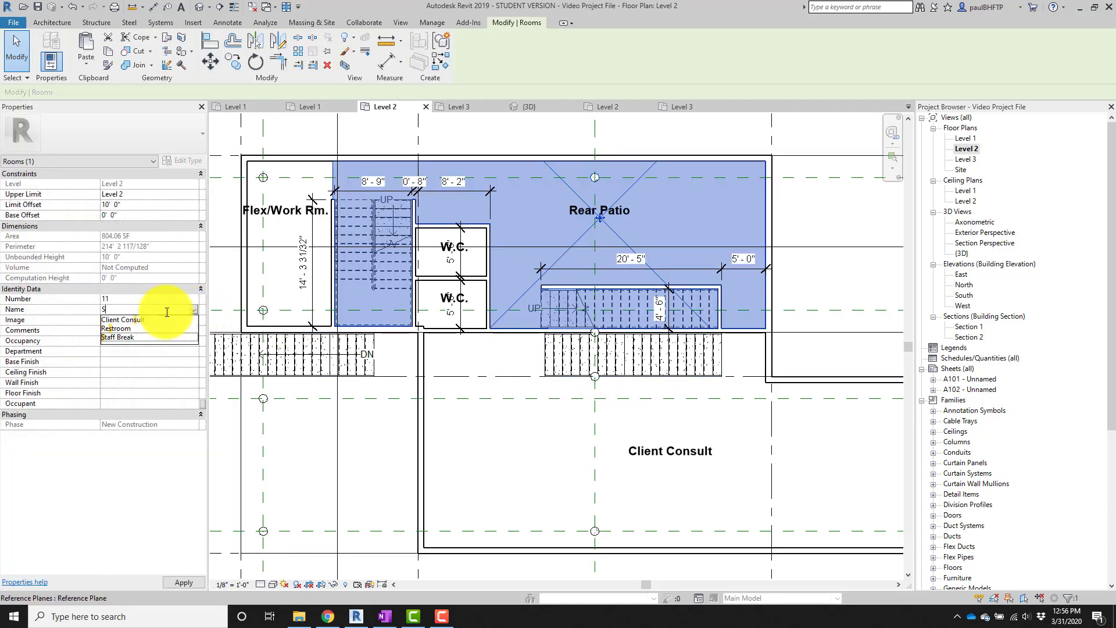
{"action": "type", "text": "taff Work"}
{"action": "key", "text": "Return"}
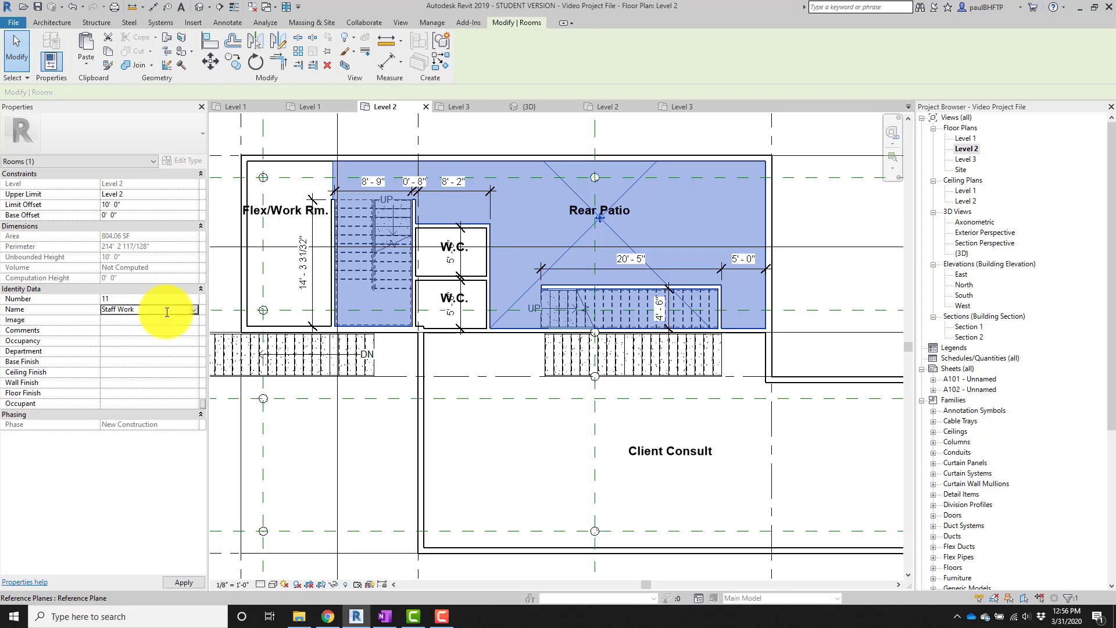
{"action": "left_click", "coordinate": [793, 360]}
Place two tagged rooms named "Patio" on Level 2, in the open northeast and southwest areas outside the walls.
{"action": "scroll", "coordinate": [786, 372], "scroll_direction": "down", "scroll_amount": 1}
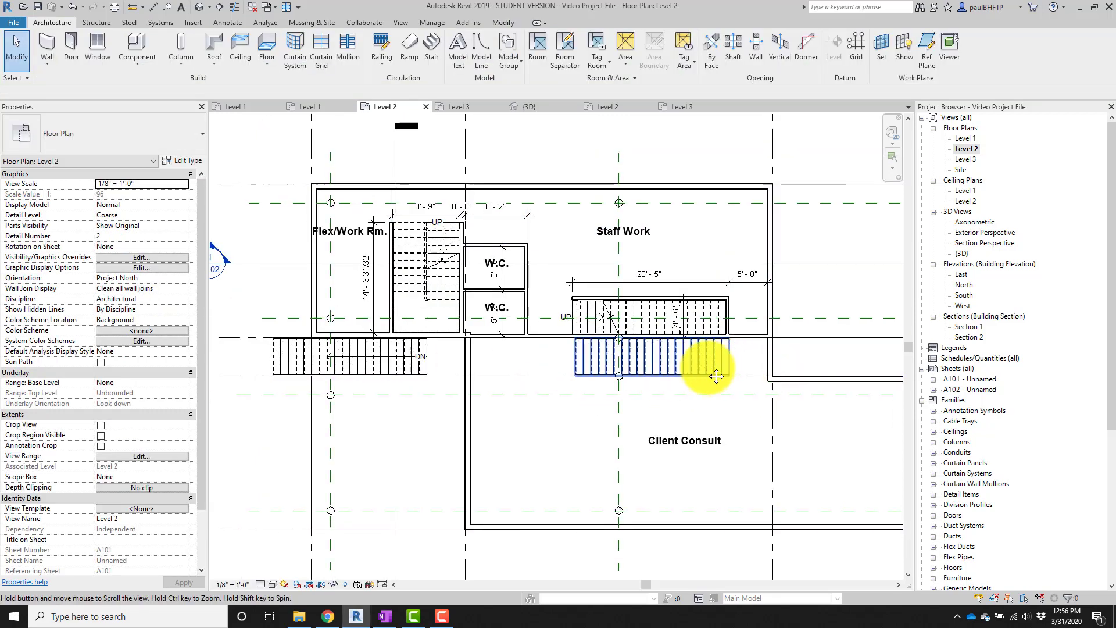
{"action": "middle_click_drag", "start_coordinate": [664, 382], "coordinate": [595, 365]}
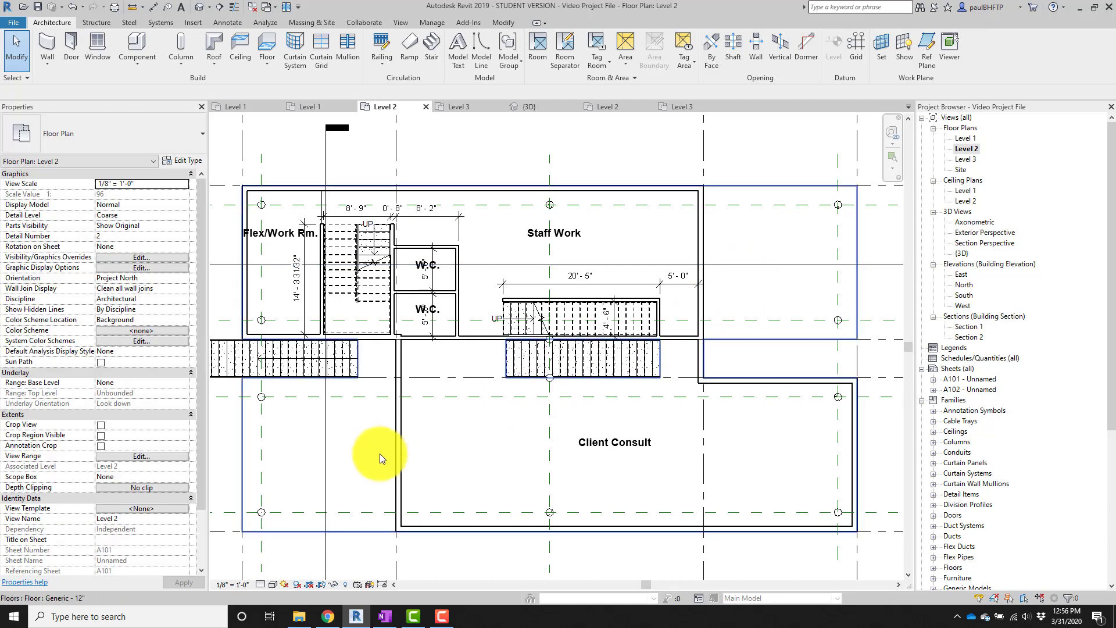
{"action": "key", "text": "r"}
{"action": "key", "text": "m"}
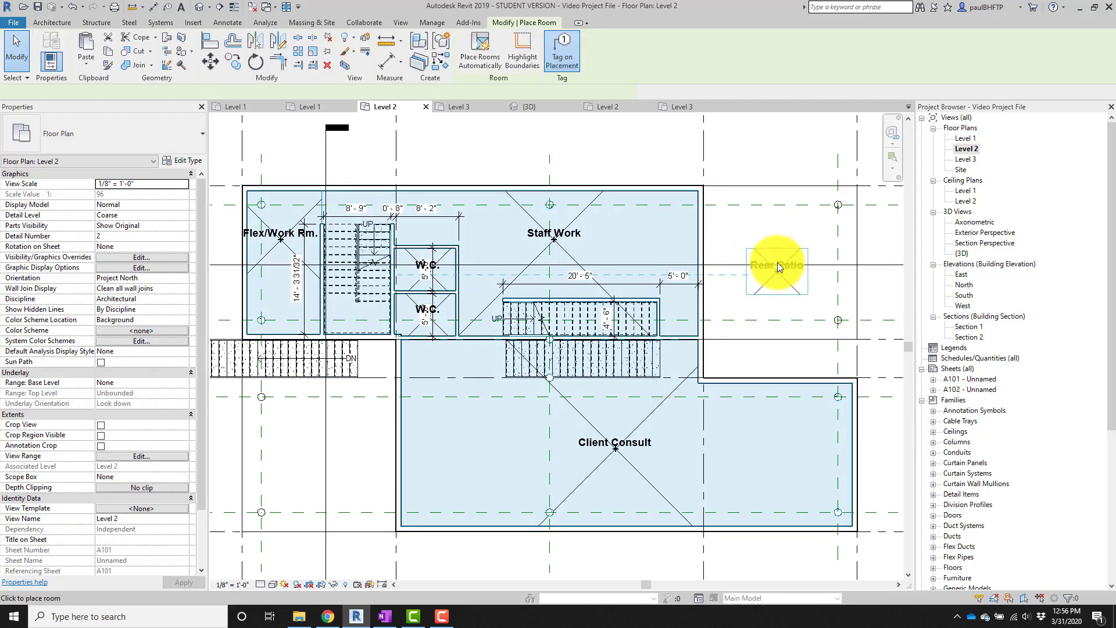
{"action": "left_click", "coordinate": [119, 312]}
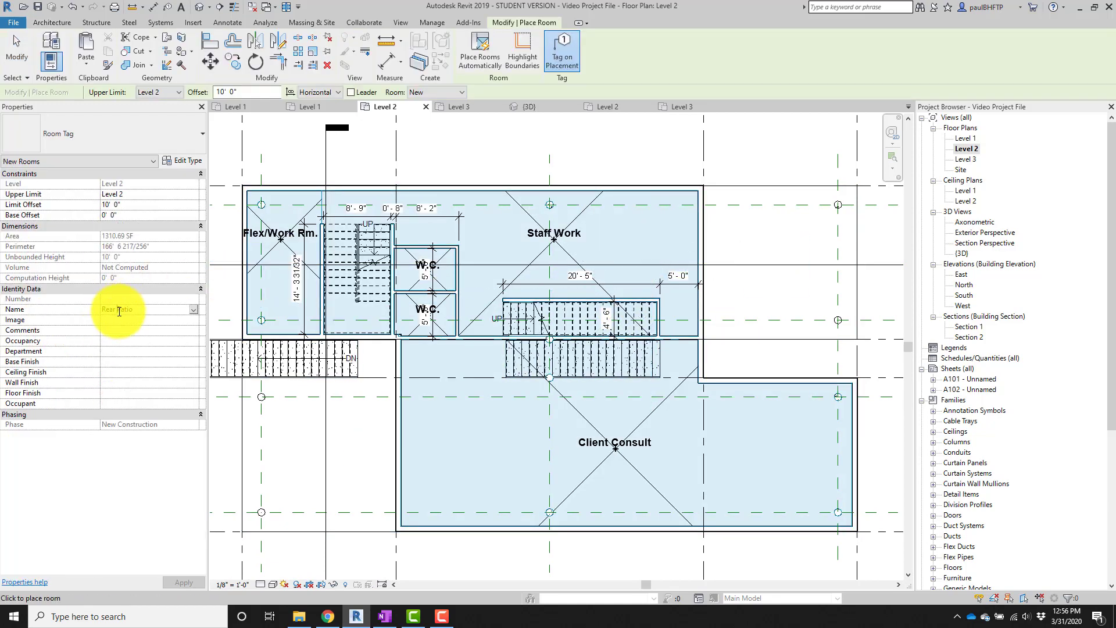
{"action": "left_click_drag", "start_coordinate": [109, 312], "coordinate": [99, 311]}
{"action": "key", "text": "BackSpace"}
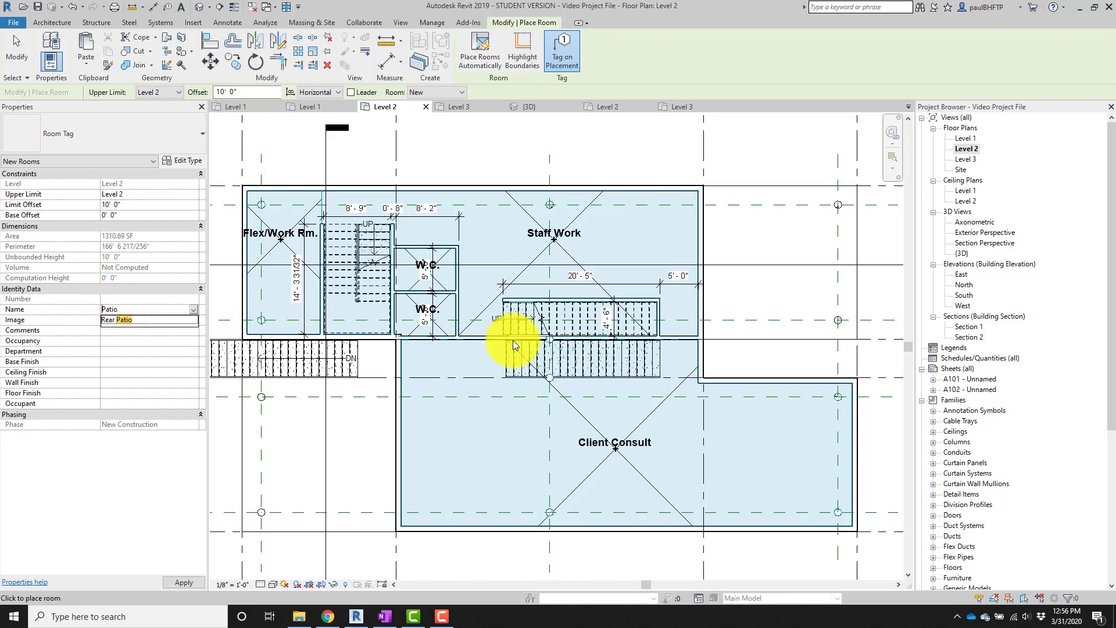
{"action": "left_click", "coordinate": [773, 257]}
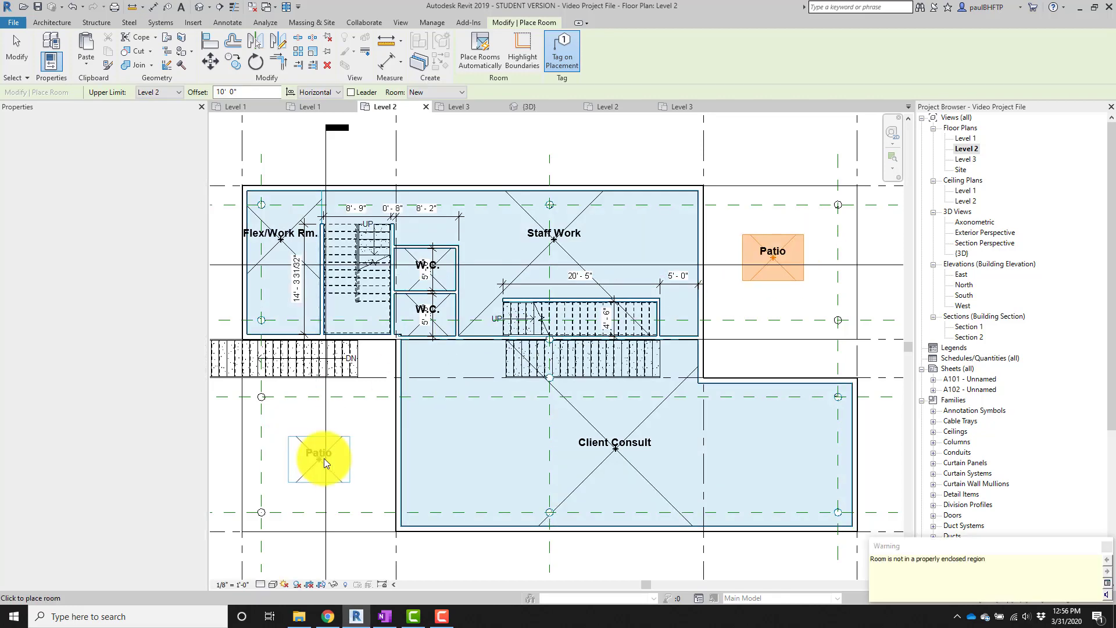
{"action": "left_click", "coordinate": [329, 457]}
{"action": "scroll", "coordinate": [523, 462], "scroll_direction": "down", "scroll_amount": 2}
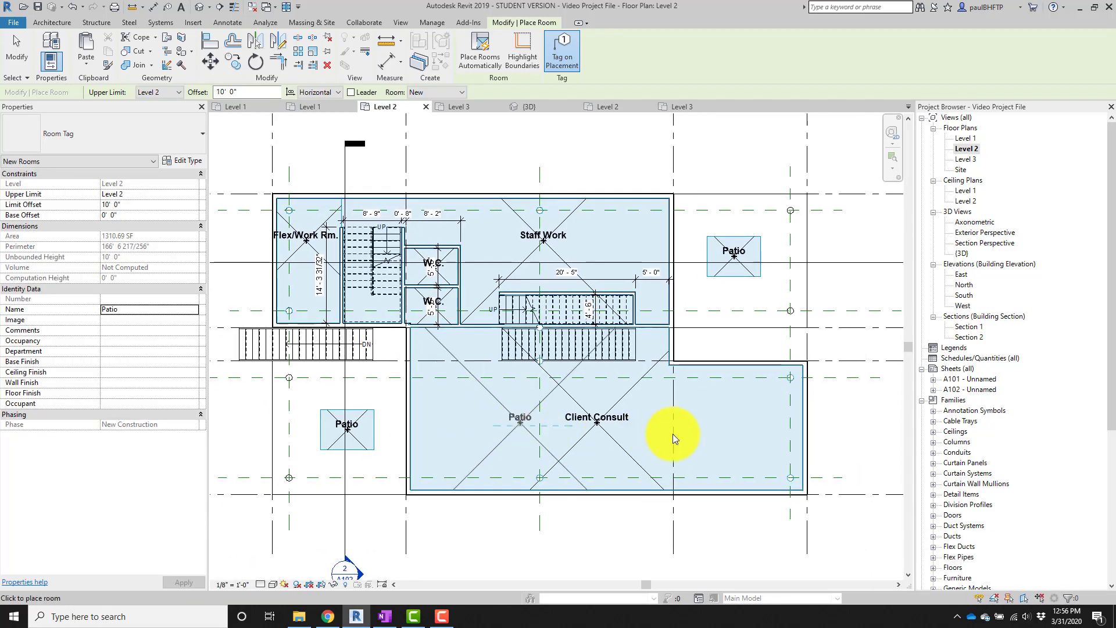
{"action": "key", "text": "Escape"}
{"action": "middle_click_drag", "start_coordinate": [662, 407], "coordinate": [698, 426]}
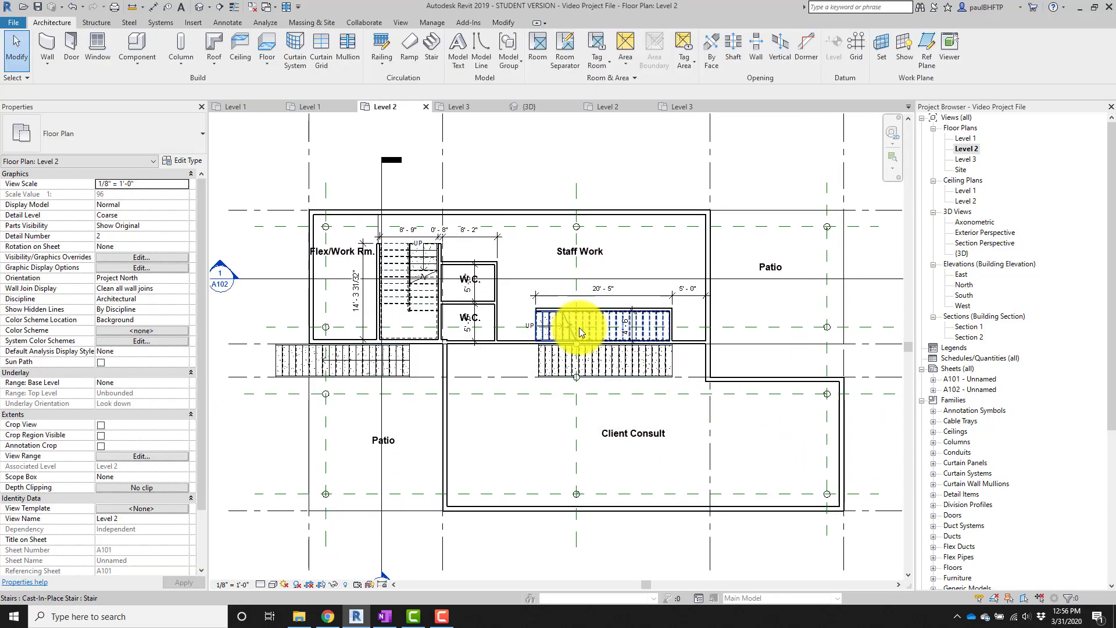
Open the Level 3 floor plan and place tagged rooms named "W.C." in the two small rooms beside the stair.
{"action": "double_click", "coordinate": [961, 158]}
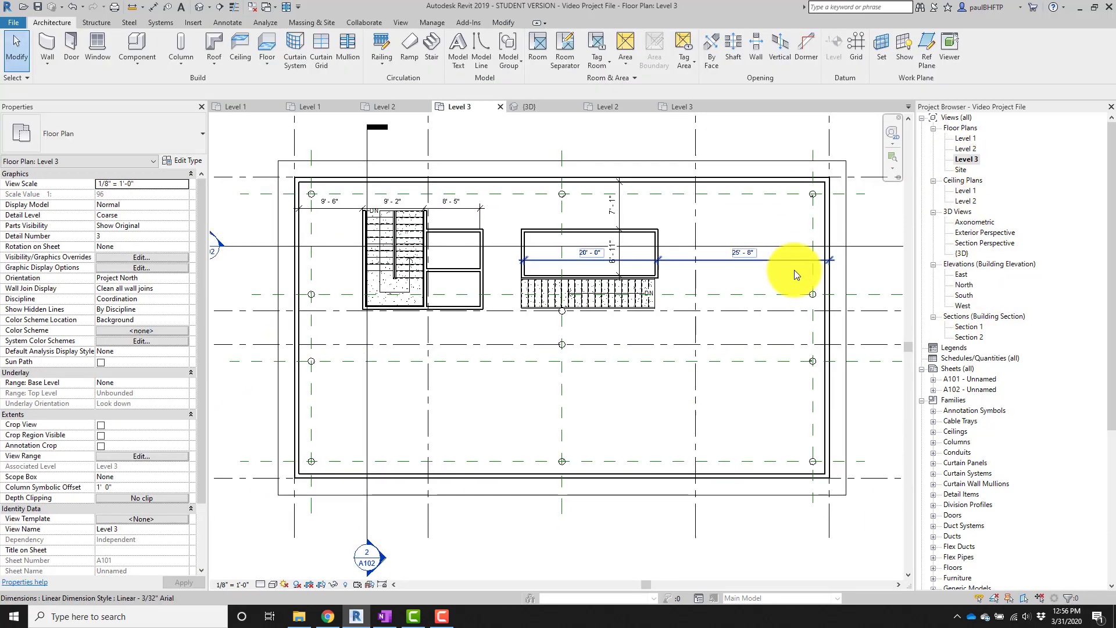
{"action": "key", "text": "r"}
{"action": "key", "text": "m"}
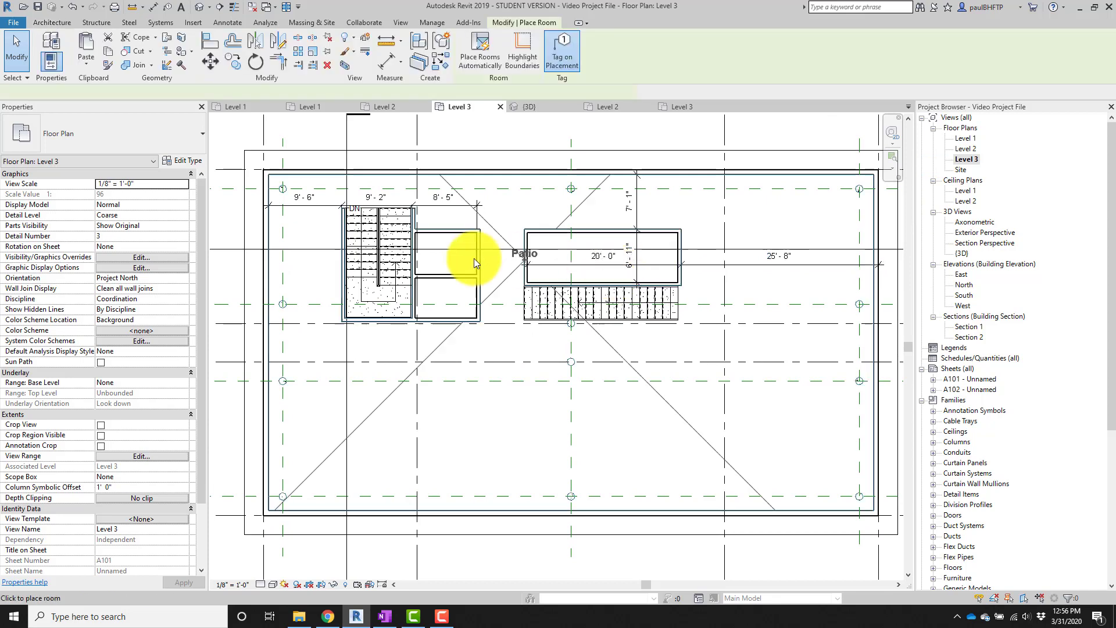
{"action": "left_click", "coordinate": [125, 309]}
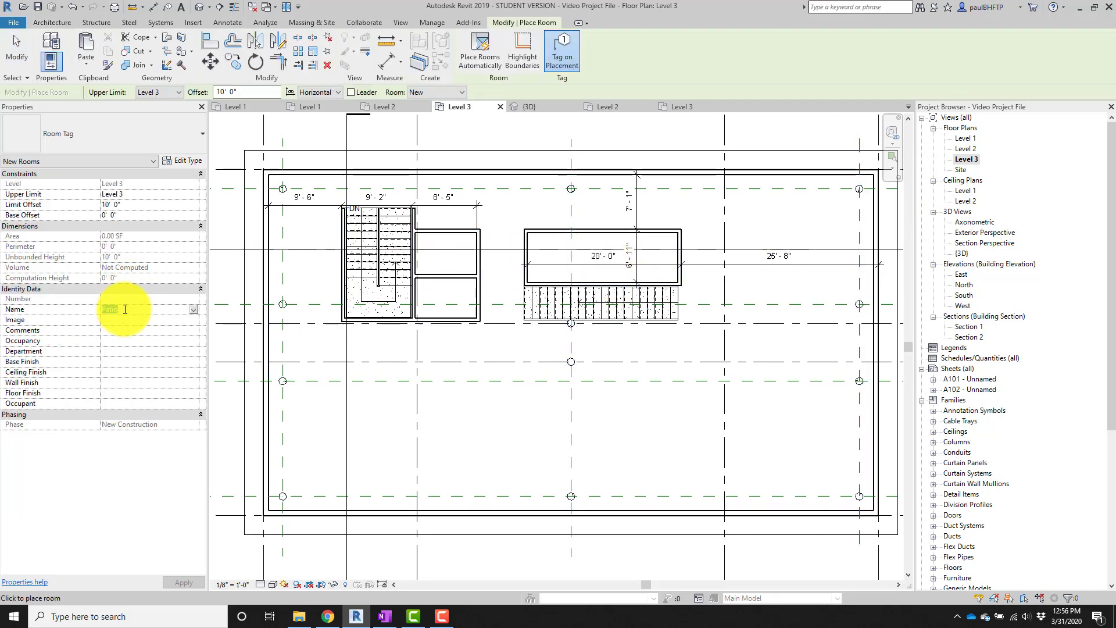
{"action": "type", "text": "w."}
{"action": "key", "text": "BackSpace"}
{"action": "key", "text": "BackSpace"}
{"action": "type", "text": "W."}
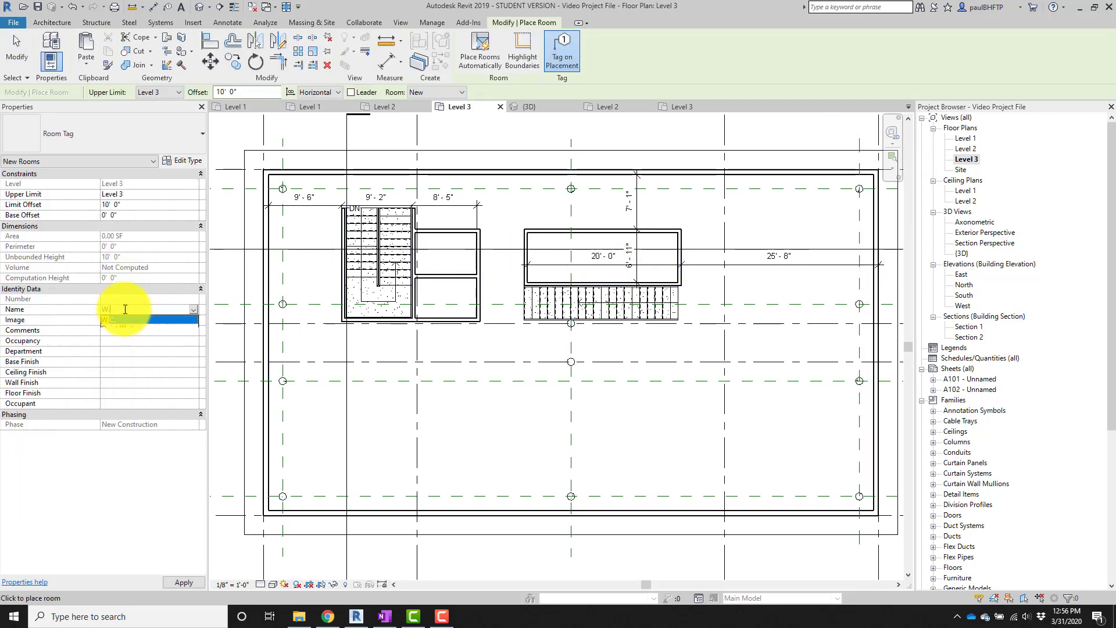
{"action": "type", "text": "C."}
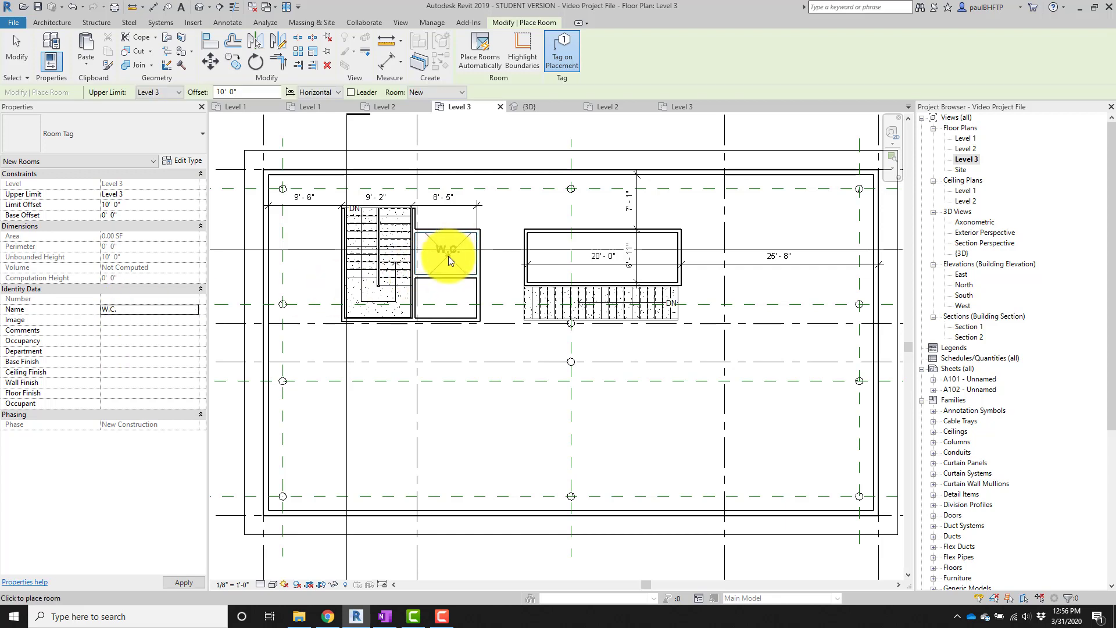
{"action": "left_click", "coordinate": [449, 256]}
{"action": "left_click", "coordinate": [448, 299]}
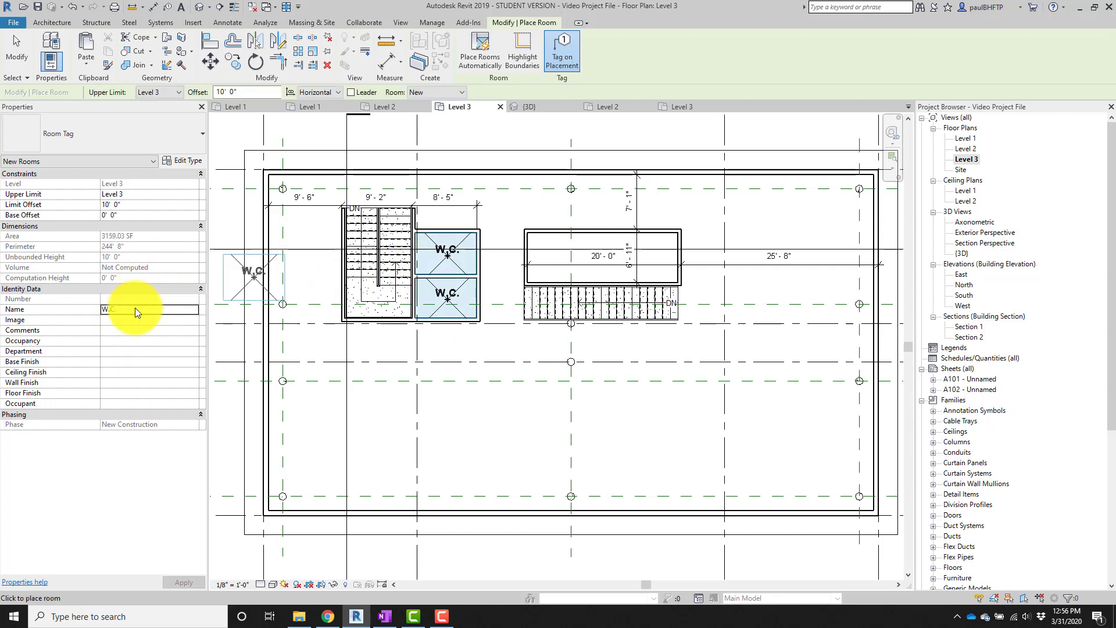
Place a tagged room named "Mechanical" in the enclosed rectangular space north of the straight stair on Level 3.
{"action": "left_click", "coordinate": [134, 309]}
{"action": "type", "text": "ME"}
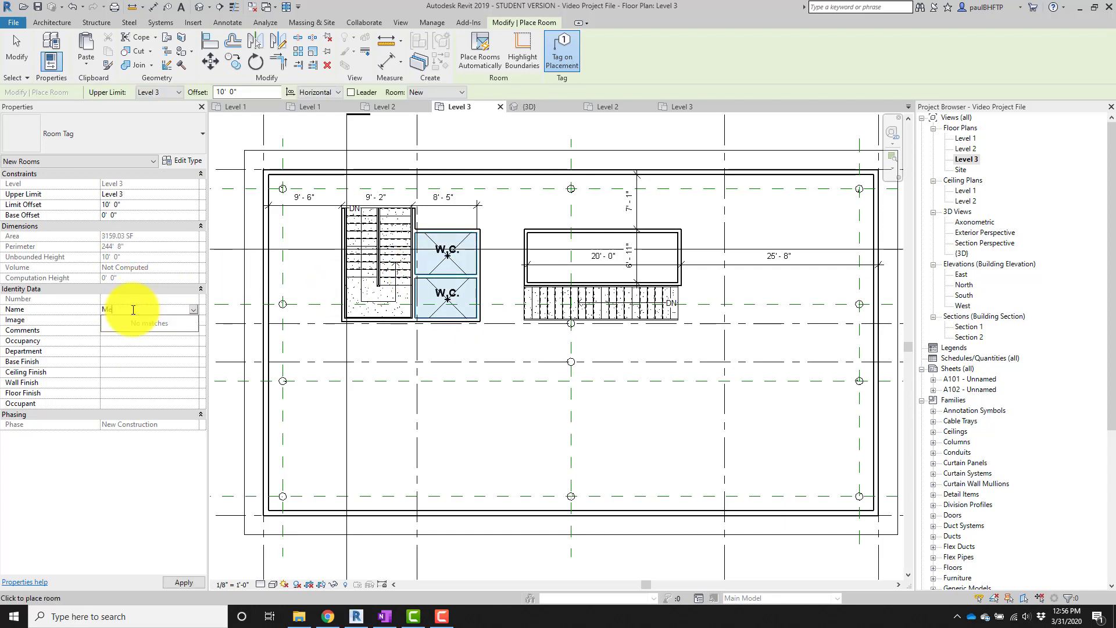
{"action": "type", "text": "chanical"}
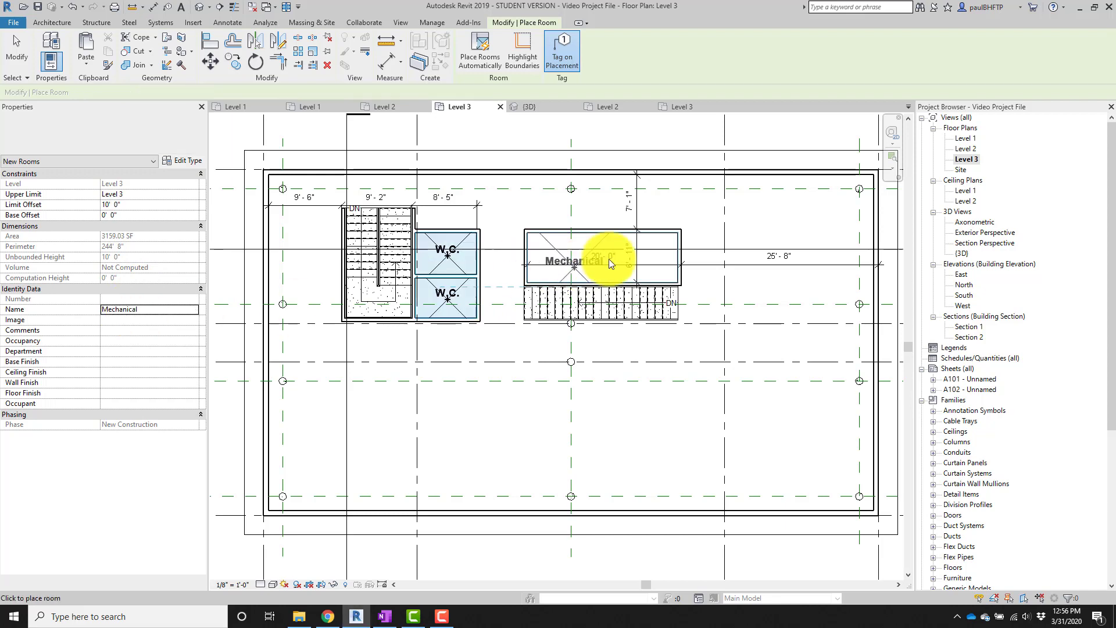
{"action": "left_click", "coordinate": [600, 261]}
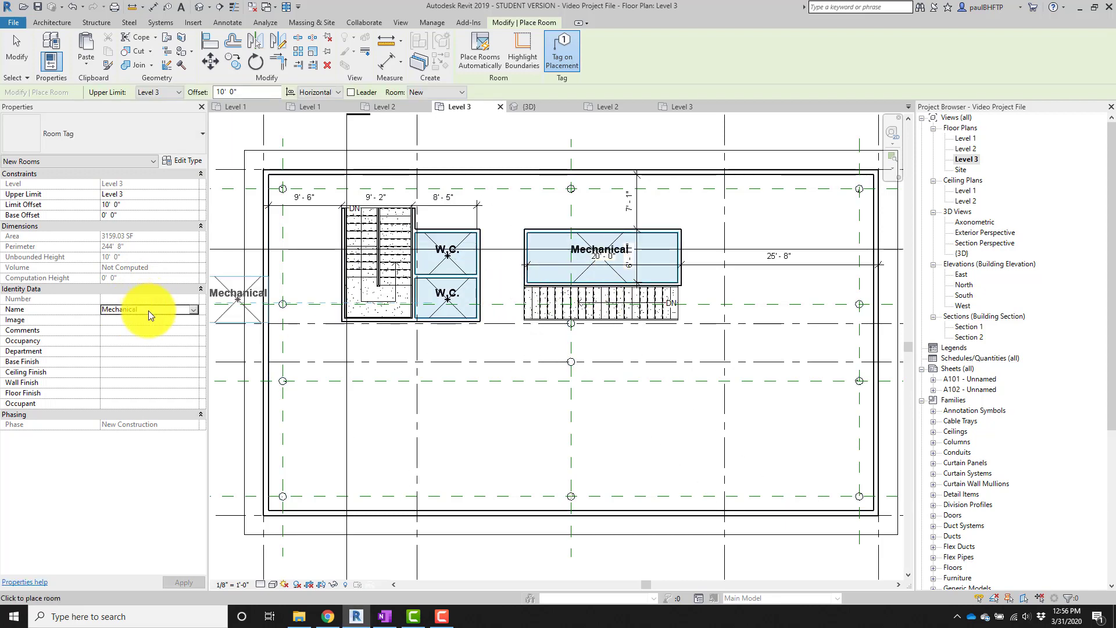
Place a tagged room named "Staff Open Work Area" in the large open space of Level 3 and end room placement.
{"action": "left_click", "coordinate": [149, 310]}
{"action": "type", "text": "Staf"}
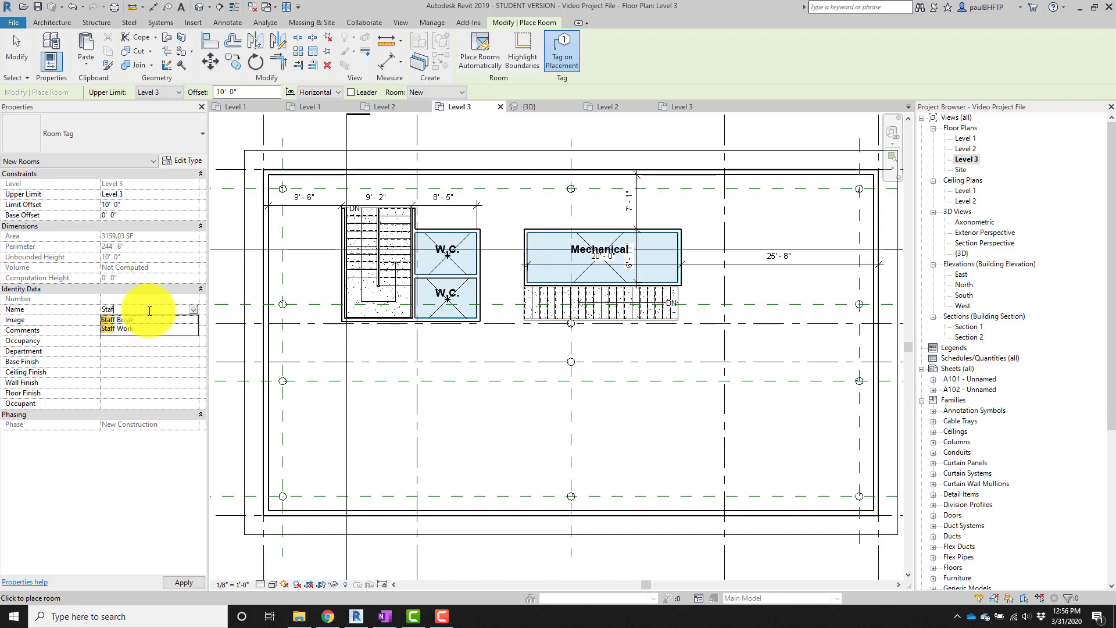
{"action": "type", "text": "f O"}
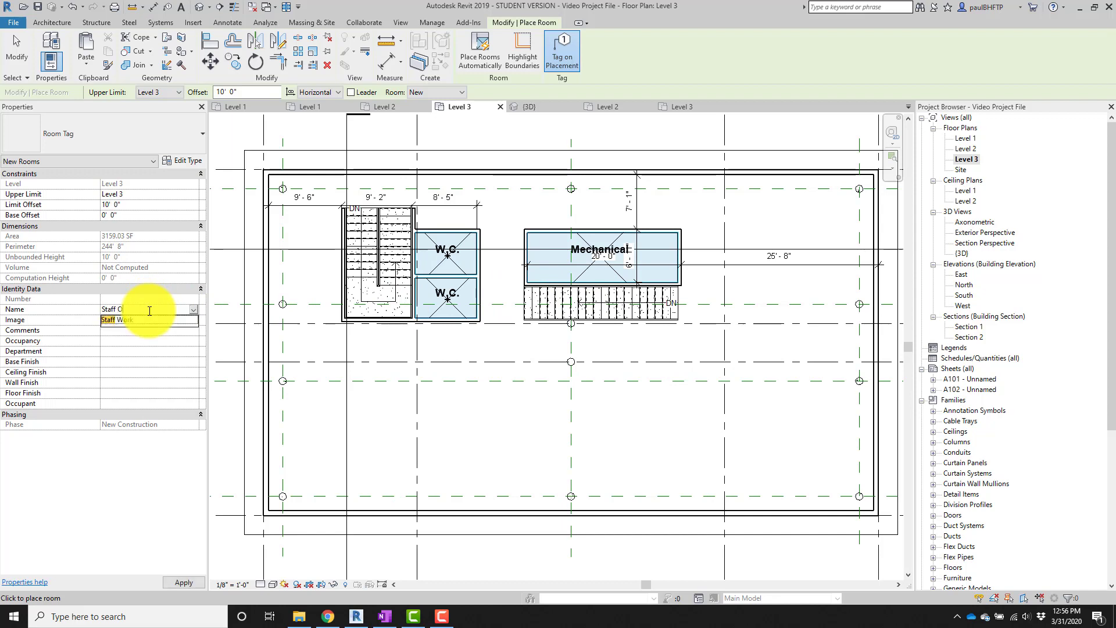
{"action": "type", "text": "pen Work Area"}
{"action": "key", "text": "Return"}
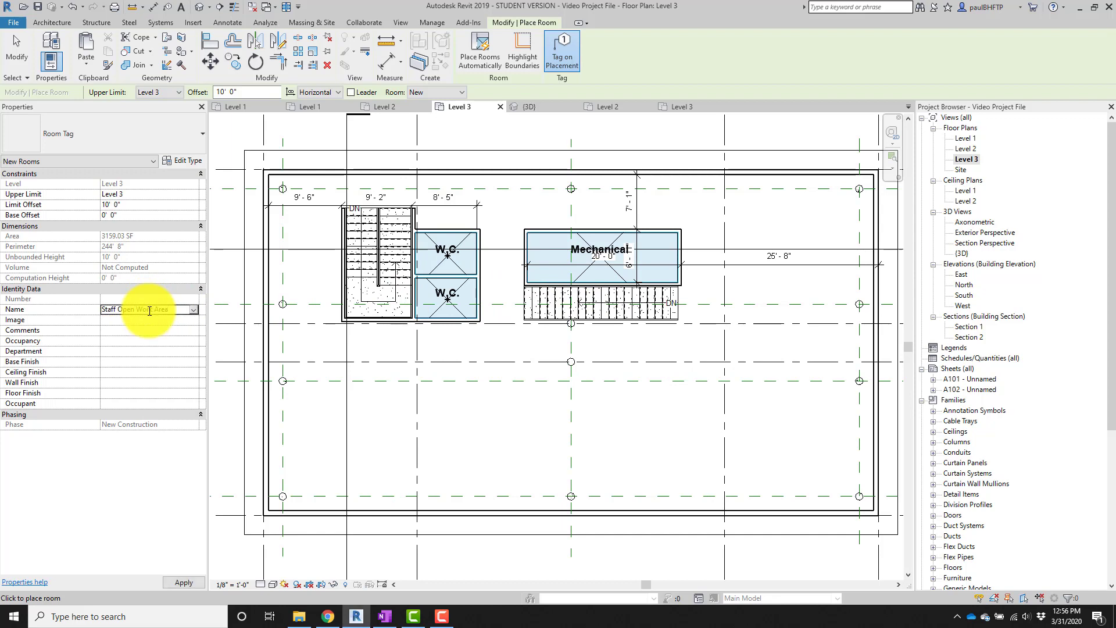
{"action": "left_click", "coordinate": [575, 417]}
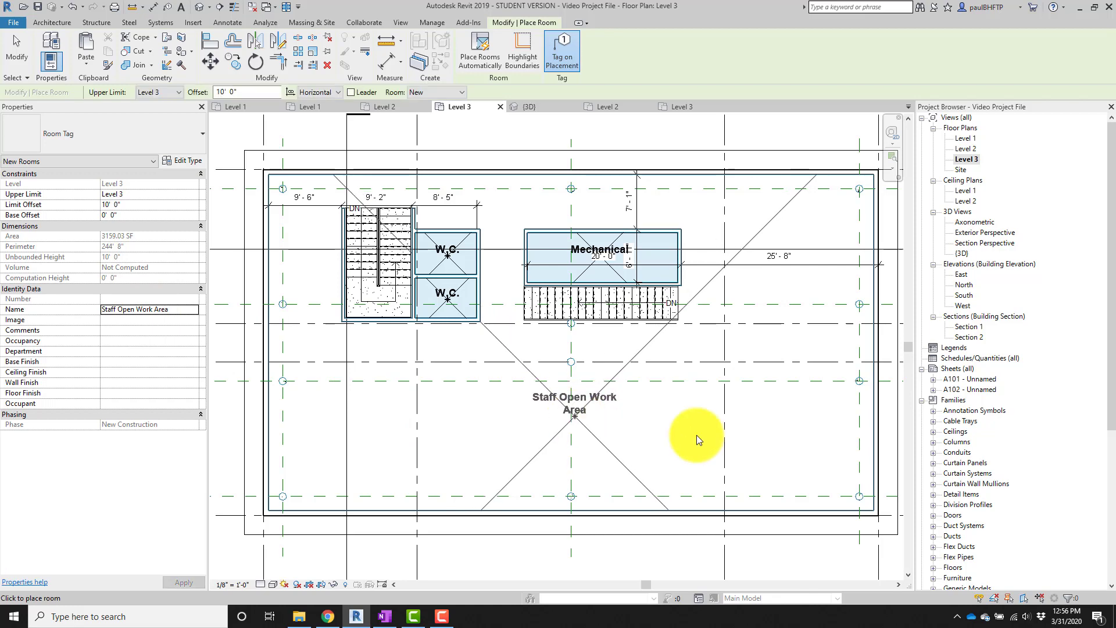
{"action": "key", "text": "Escape"}
{"action": "key", "text": "Escape"}
{"action": "scroll", "coordinate": [723, 430], "scroll_direction": "down", "scroll_amount": 2}
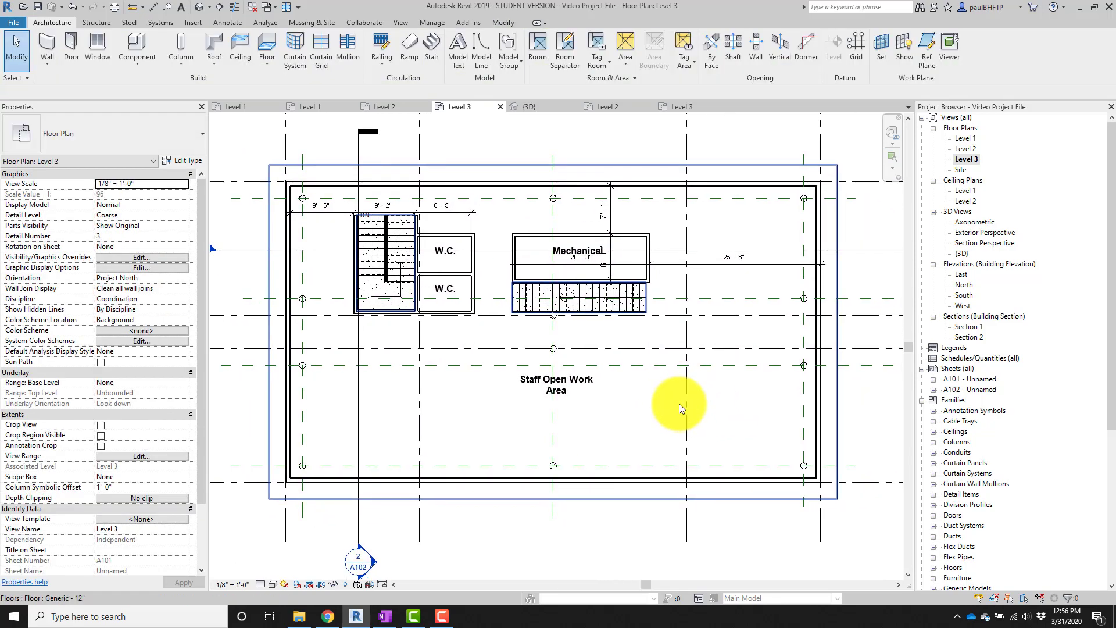
Select the Staff Open Work Area room and examine its boundary around the stair beside the W.C. rooms.
{"action": "left_click", "coordinate": [556, 395]}
{"action": "scroll", "coordinate": [372, 209], "scroll_direction": "up", "scroll_amount": 4}
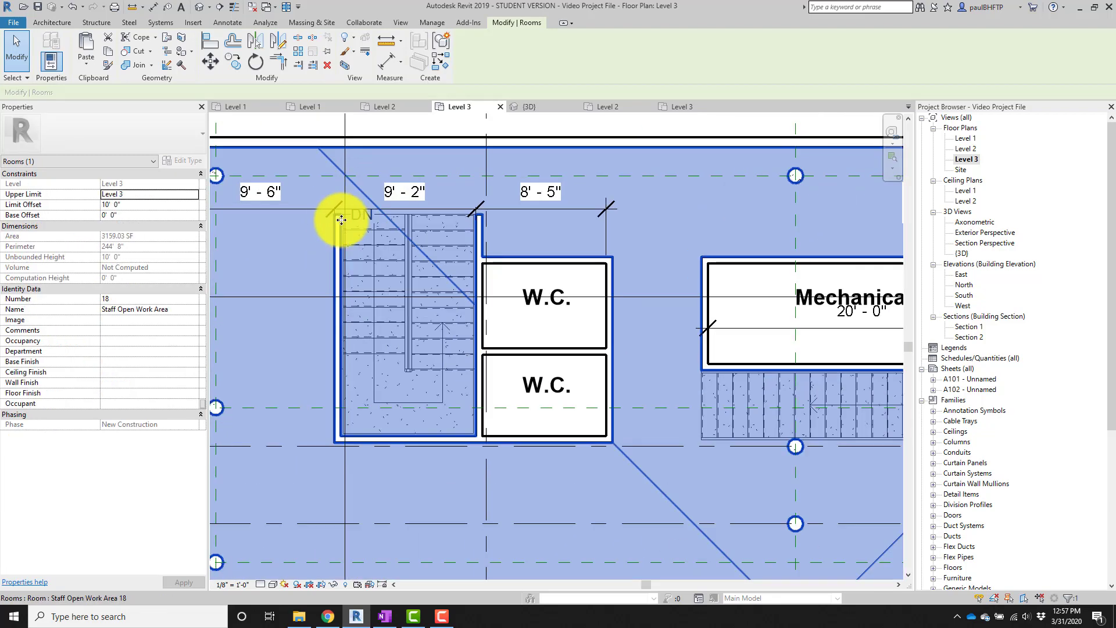
{"action": "scroll", "coordinate": [407, 285], "scroll_direction": "down", "scroll_amount": 2}
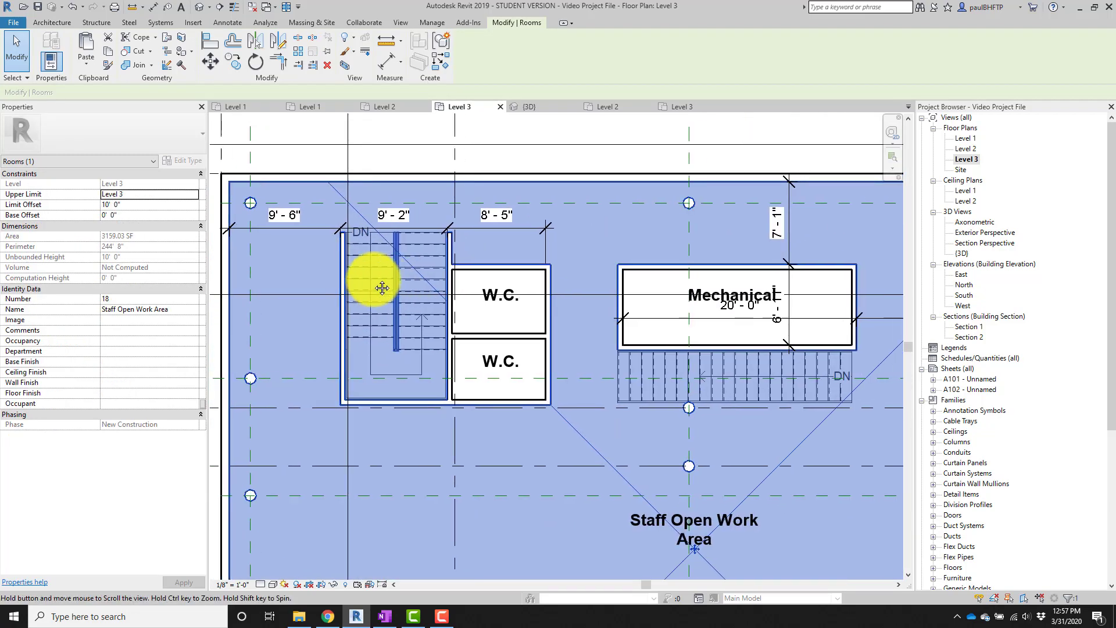
Deselect the Staff Open Work Area room on Level 3 and open the Level 1 floor plan.
{"action": "scroll", "coordinate": [532, 299], "scroll_direction": "down", "scroll_amount": 2}
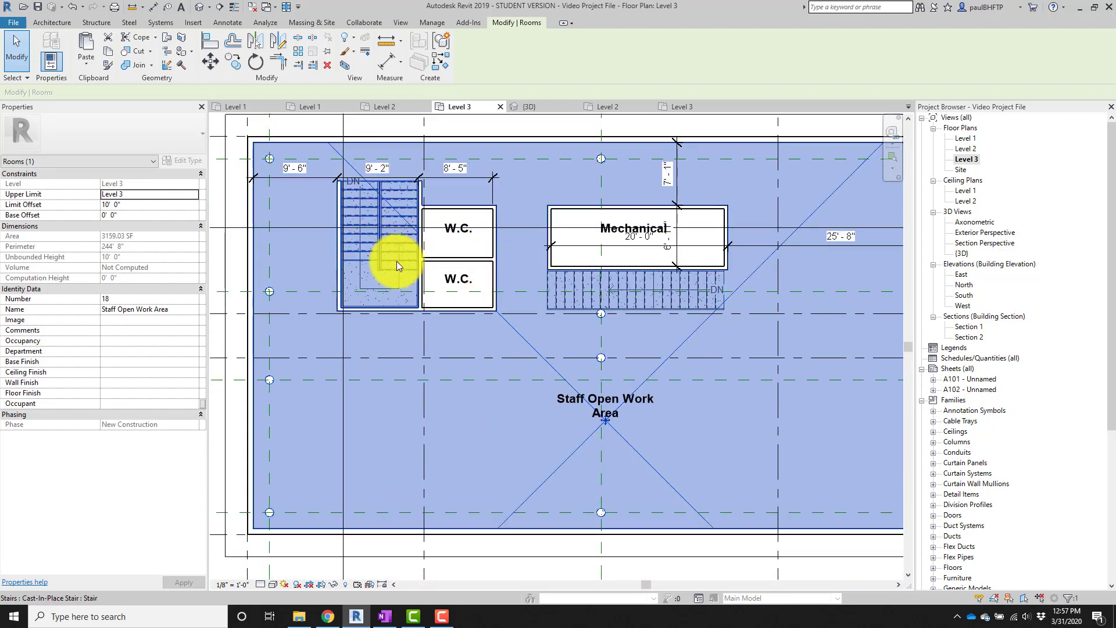
{"action": "scroll", "coordinate": [419, 247], "scroll_direction": "down", "scroll_amount": 1}
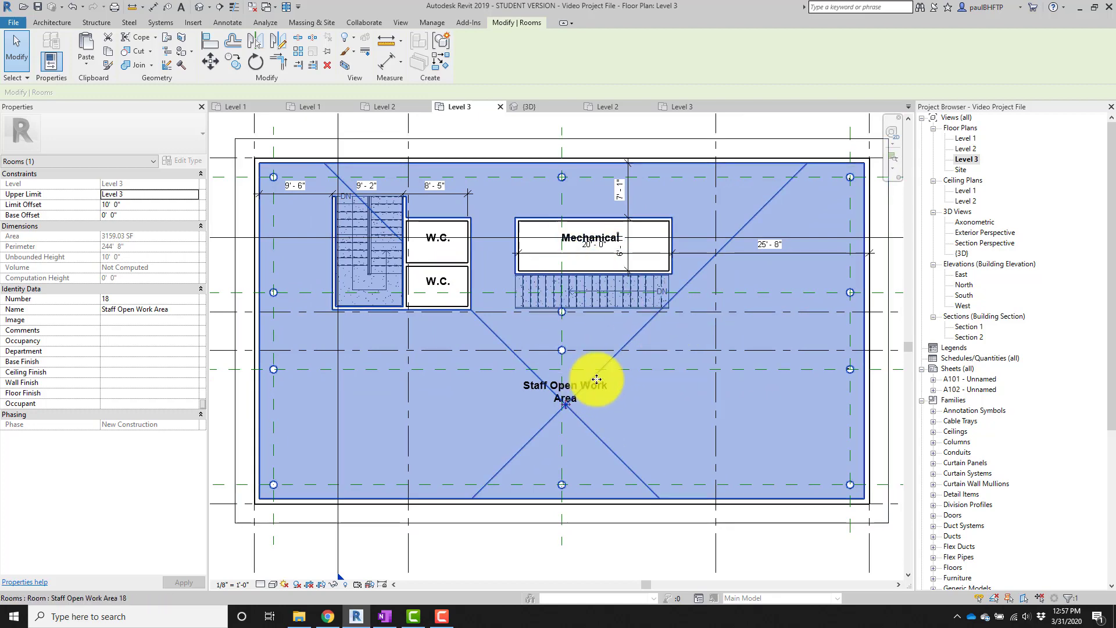
{"action": "key", "text": "Escape"}
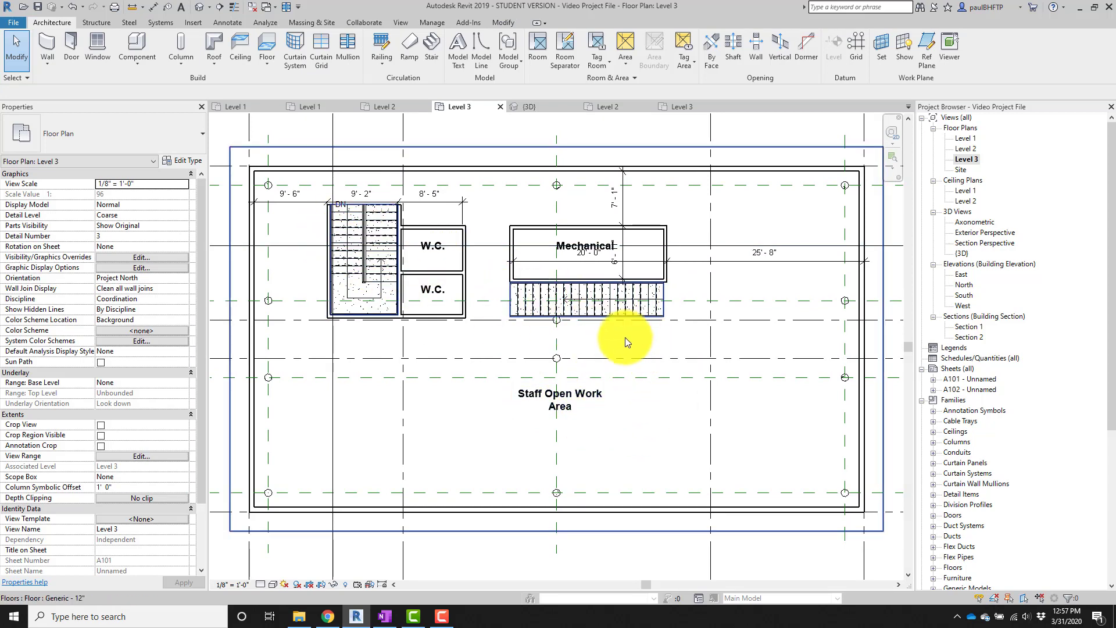
{"action": "double_click", "coordinate": [965, 137]}
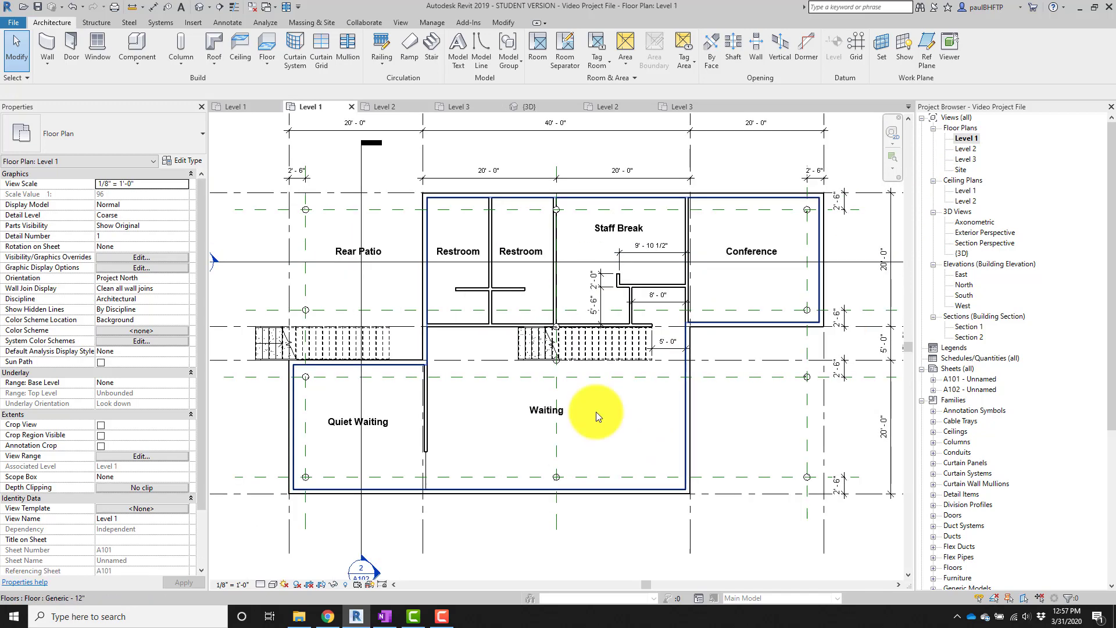
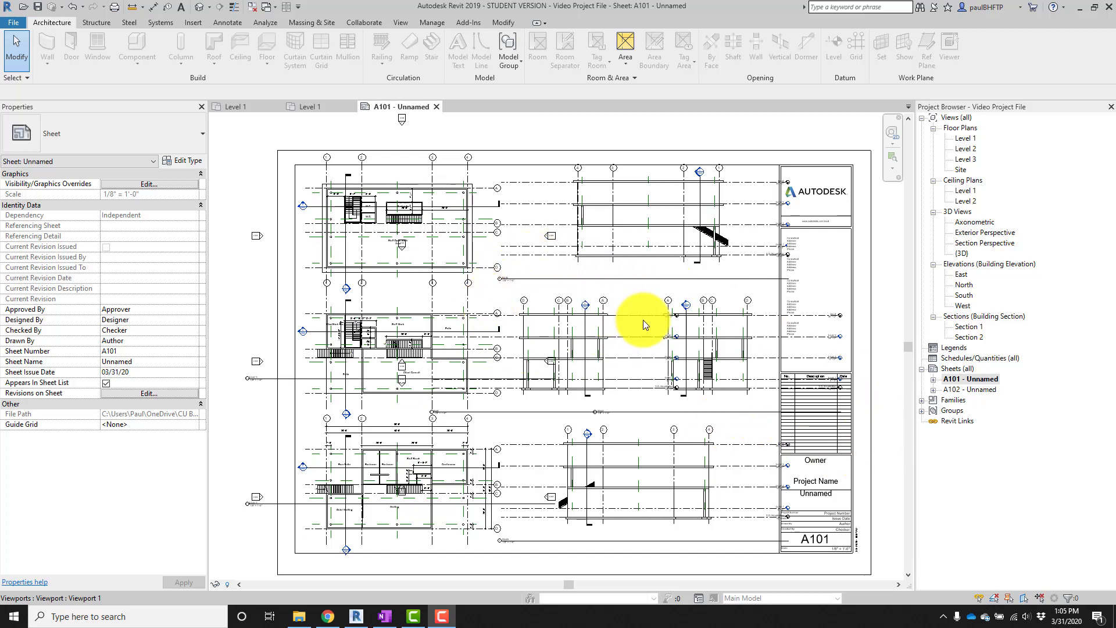
Examine how the floor plan viewports overlap each other and the title block border on sheet A101.
{"action": "left_click", "coordinate": [960, 379]}
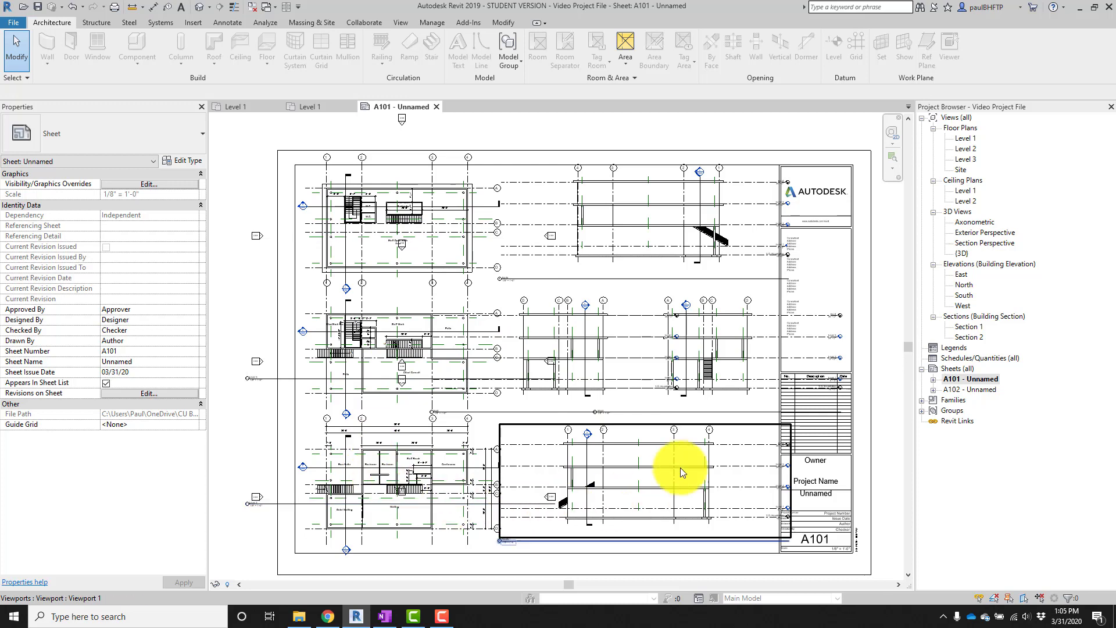
{"action": "middle_click_drag", "start_coordinate": [534, 314], "coordinate": [555, 332]}
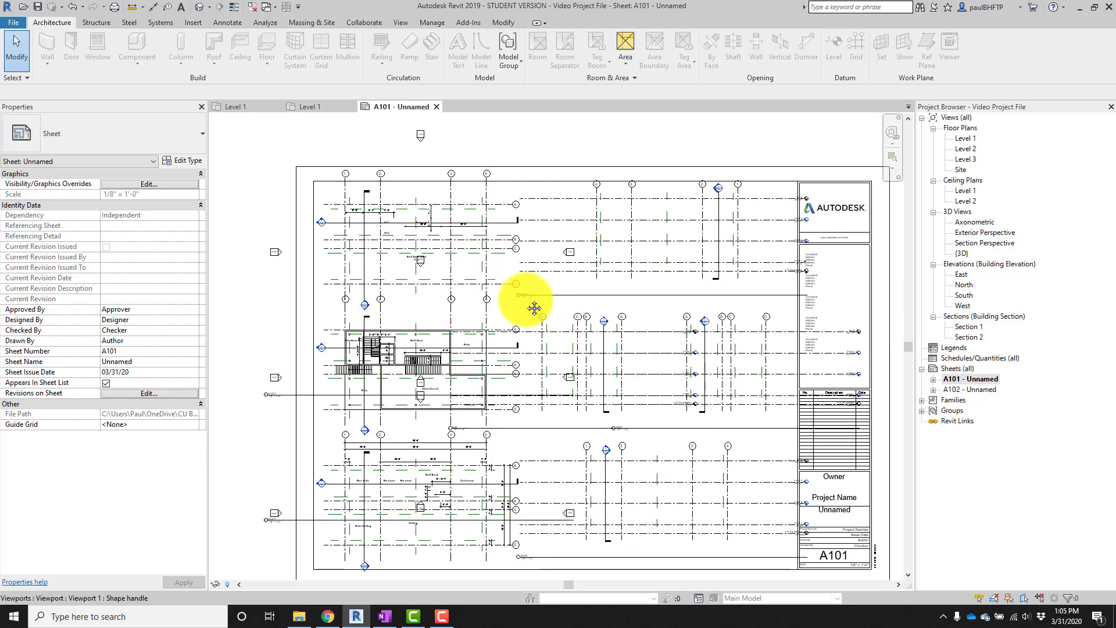
{"action": "scroll", "coordinate": [381, 215], "scroll_direction": "up", "scroll_amount": 5}
{"action": "middle_click_drag", "start_coordinate": [526, 255], "coordinate": [645, 320]}
{"action": "scroll", "coordinate": [610, 297], "scroll_direction": "up", "scroll_amount": 1}
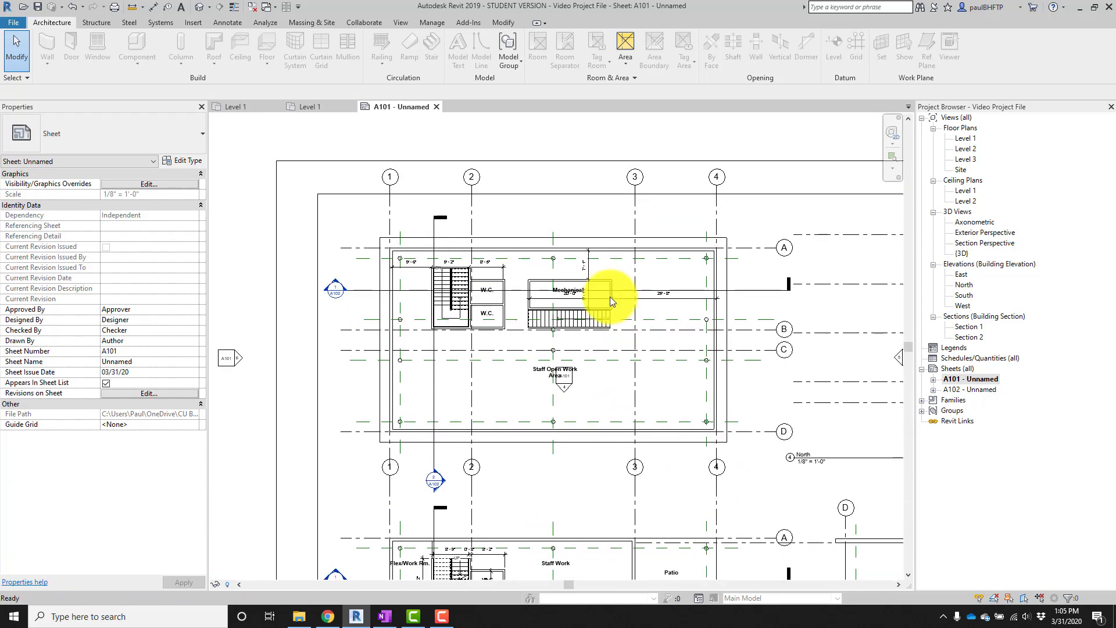
{"action": "scroll", "coordinate": [609, 297], "scroll_direction": "down", "scroll_amount": 2}
{"action": "middle_click_drag", "start_coordinate": [592, 295], "coordinate": [549, 235]}
{"action": "middle_click_drag", "start_coordinate": [552, 277], "coordinate": [537, 334]}
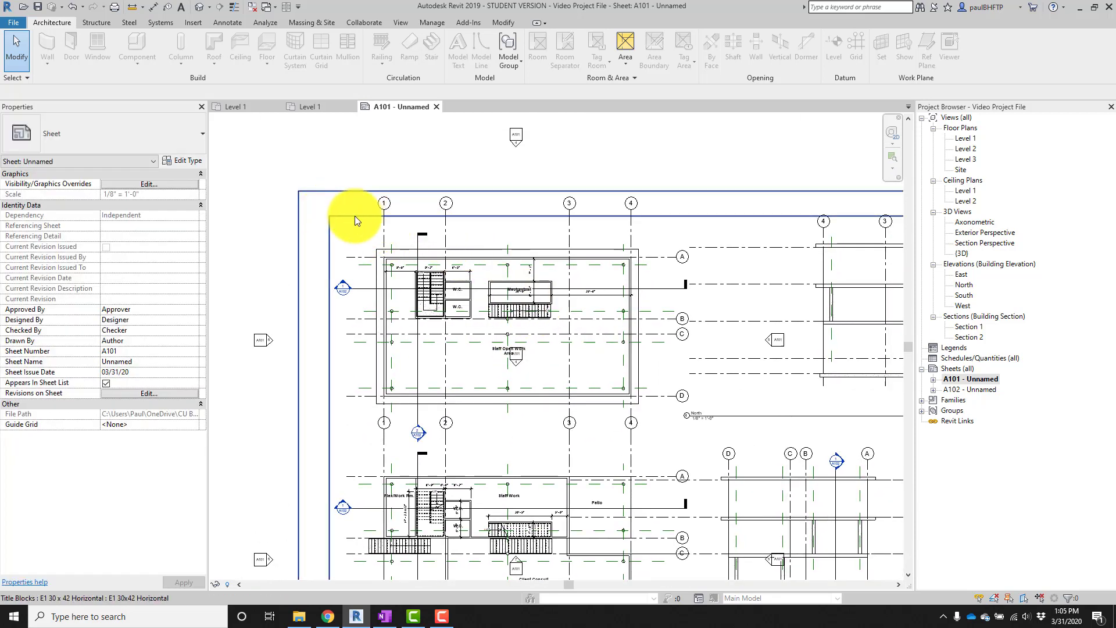
{"action": "left_click", "coordinate": [390, 215]}
{"action": "middle_click_drag", "start_coordinate": [436, 235], "coordinate": [451, 236]}
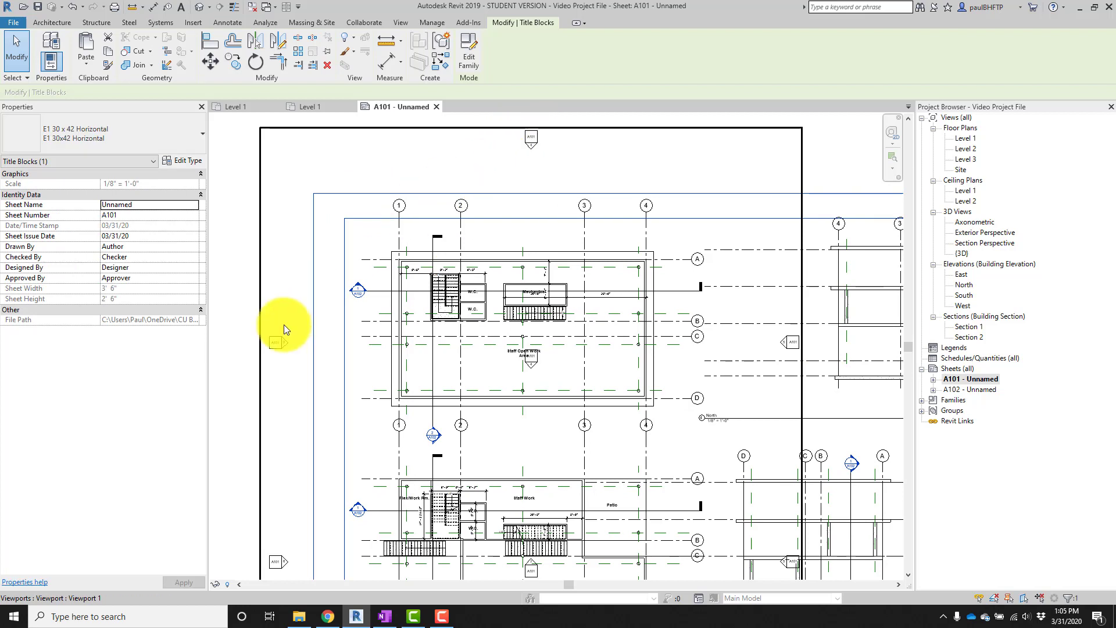
{"action": "middle_click_drag", "start_coordinate": [332, 330], "coordinate": [331, 316]}
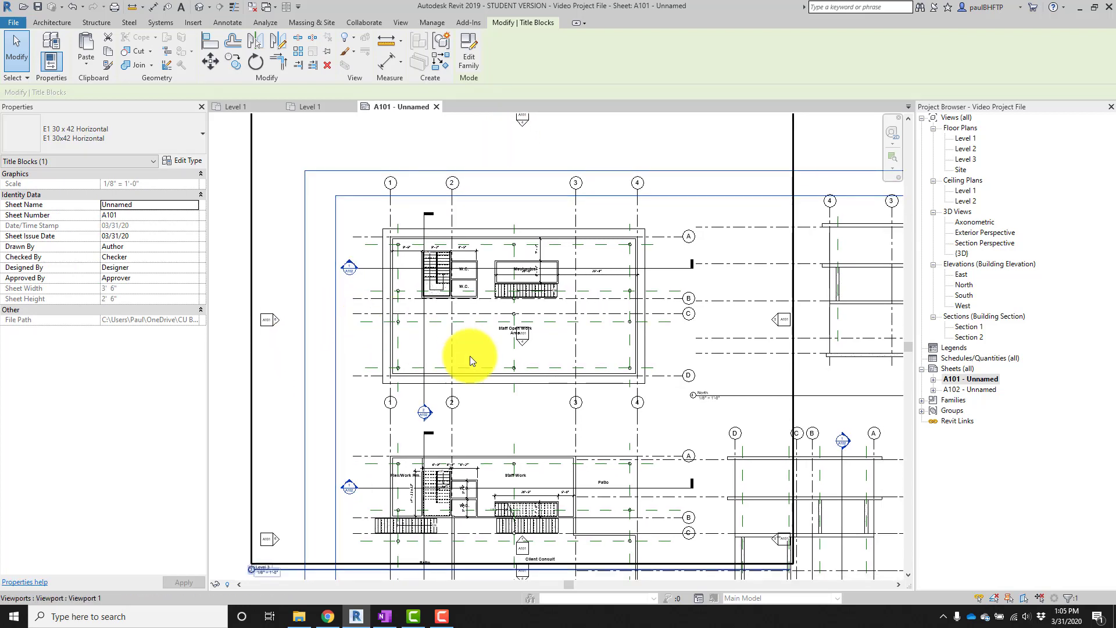
{"action": "middle_click_drag", "start_coordinate": [468, 357], "coordinate": [399, 329]}
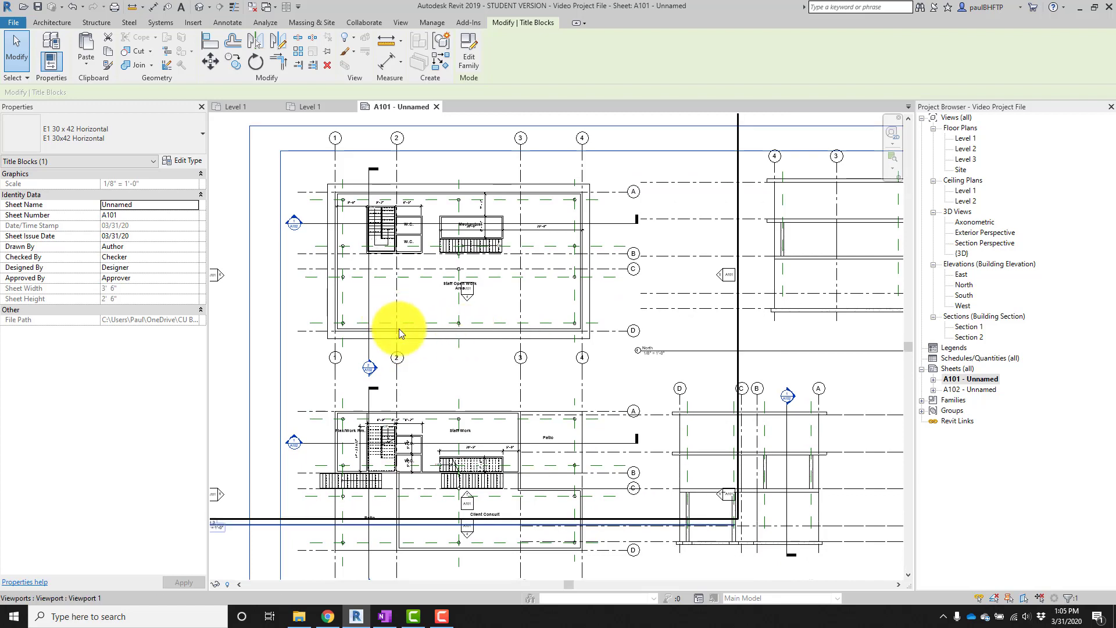
{"action": "scroll", "coordinate": [481, 394], "scroll_direction": "down", "scroll_amount": 1}
{"action": "middle_click_drag", "start_coordinate": [481, 393], "coordinate": [449, 403]}
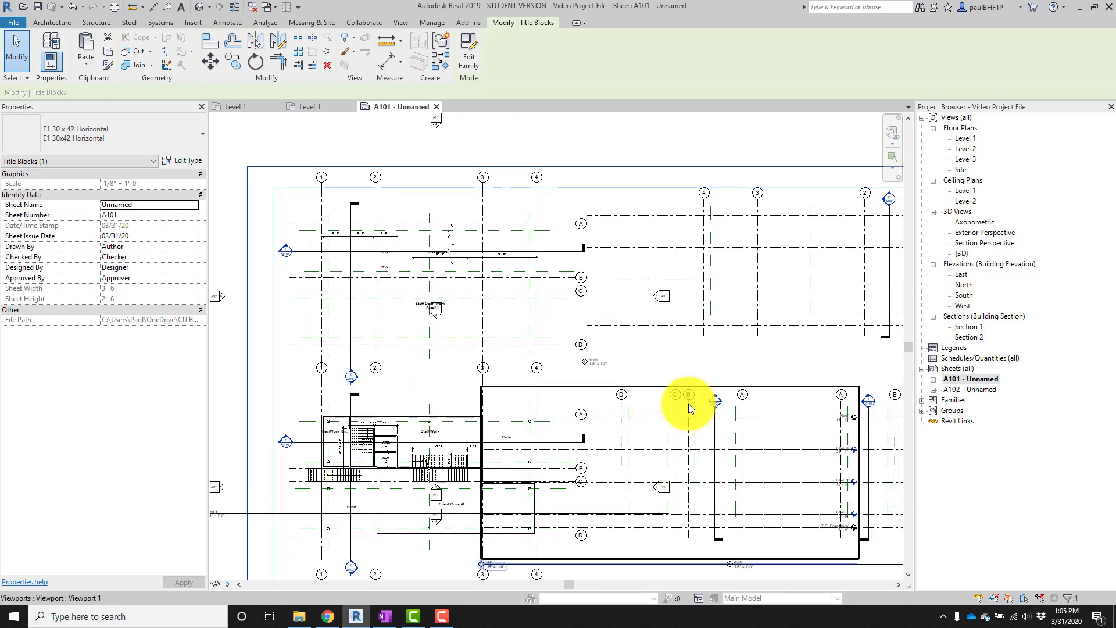
Select the North elevation viewport and examine its extents against the neighbouring plans and elevations on the sheet.
{"action": "left_click", "coordinate": [589, 370]}
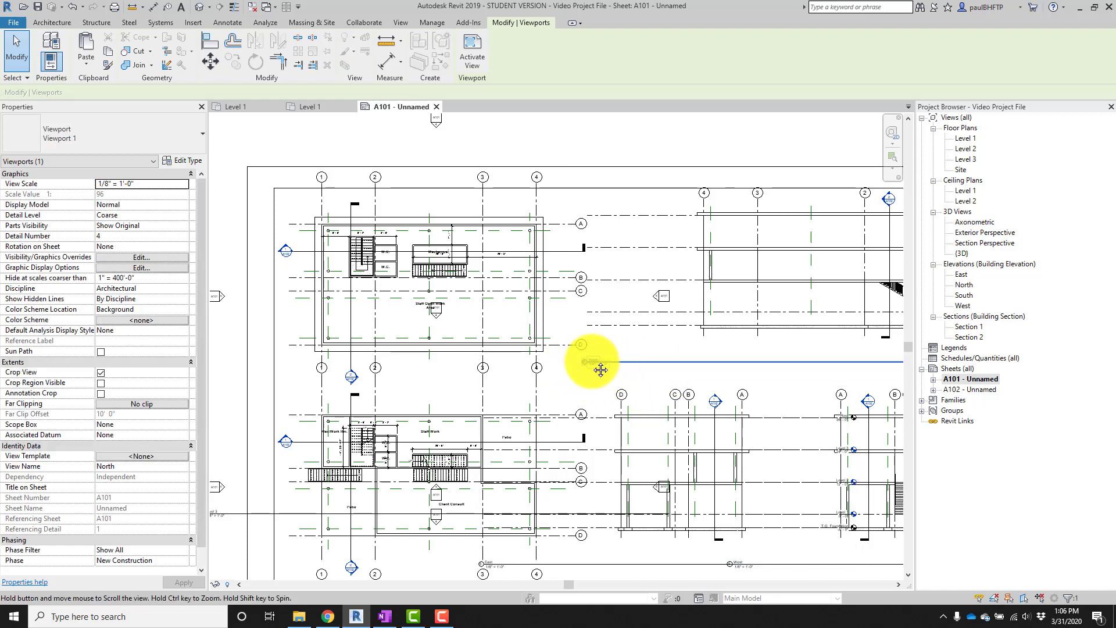
{"action": "middle_click_drag", "start_coordinate": [687, 358], "coordinate": [600, 343]}
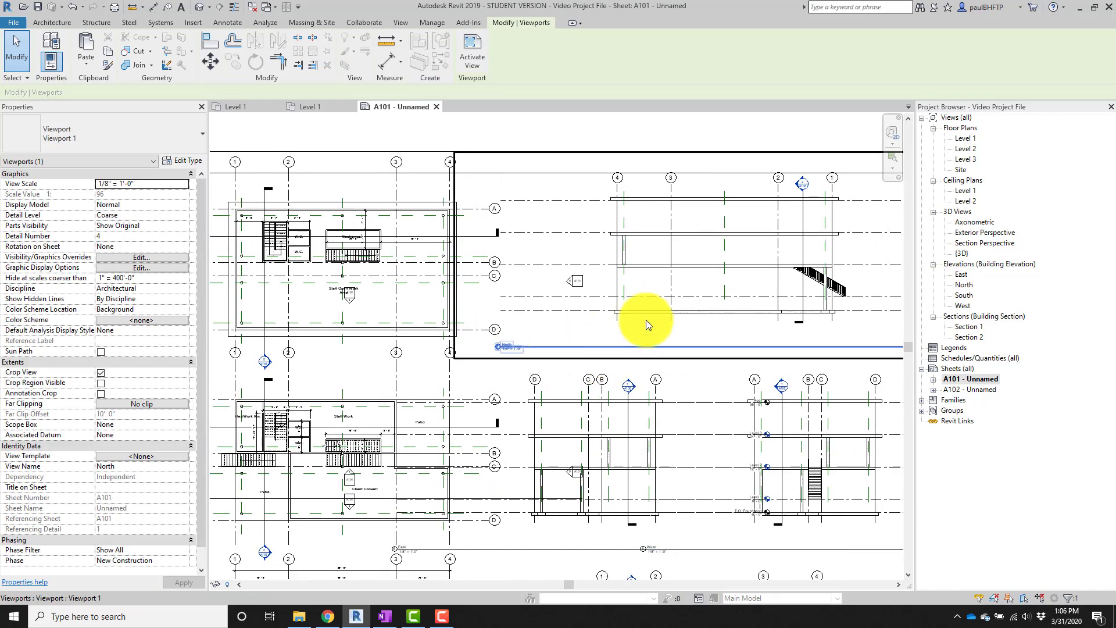
{"action": "scroll", "coordinate": [500, 316], "scroll_direction": "down", "scroll_amount": 1}
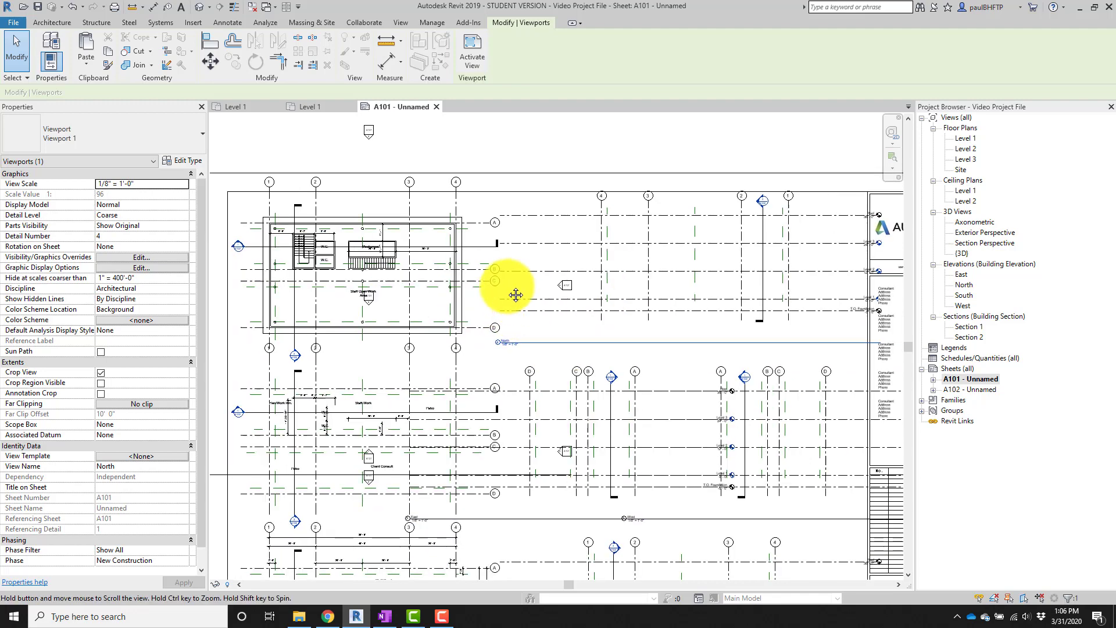
{"action": "middle_click_drag", "start_coordinate": [516, 294], "coordinate": [514, 261]}
{"action": "middle_click_drag", "start_coordinate": [411, 285], "coordinate": [406, 255]}
{"action": "scroll", "coordinate": [500, 278], "scroll_direction": "down", "scroll_amount": 1}
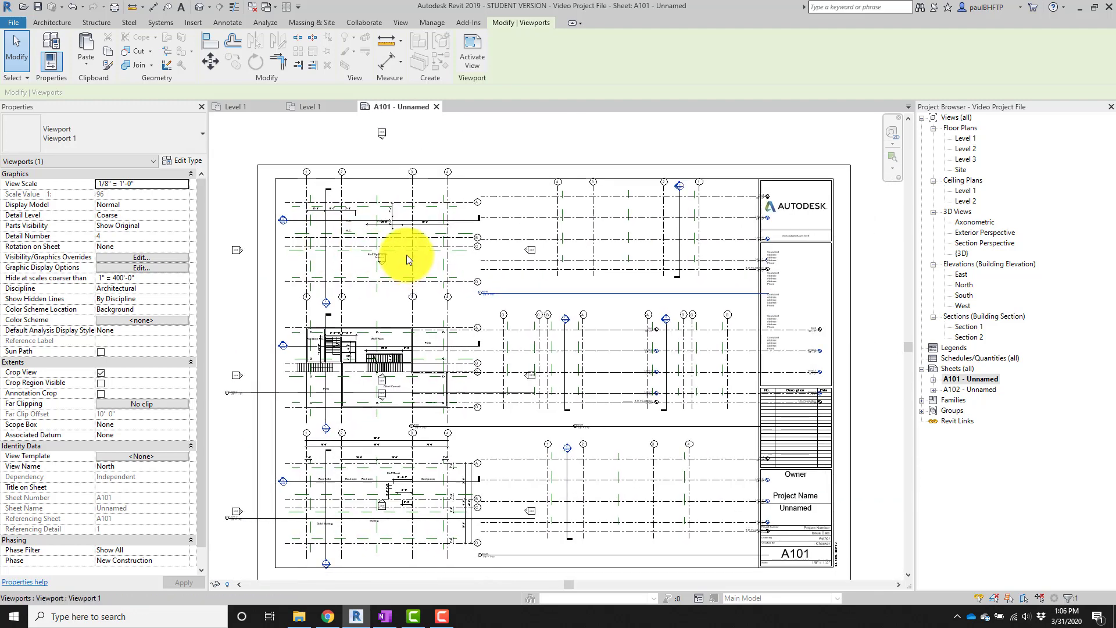
{"action": "scroll", "coordinate": [412, 255], "scroll_direction": "down", "scroll_amount": 1}
Turn on Crop View and Crop Region Visible for all plan and elevation viewports on sheet A101.
{"action": "left_click", "coordinate": [388, 242]}
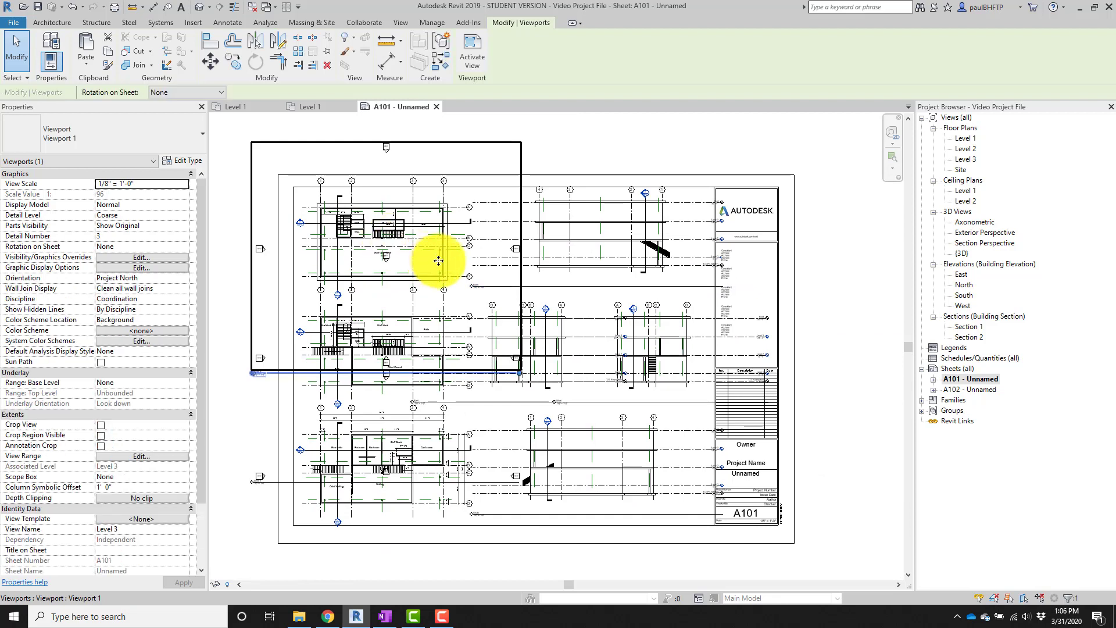
{"action": "left_click_drag", "start_coordinate": [640, 214], "coordinate": [361, 493]}
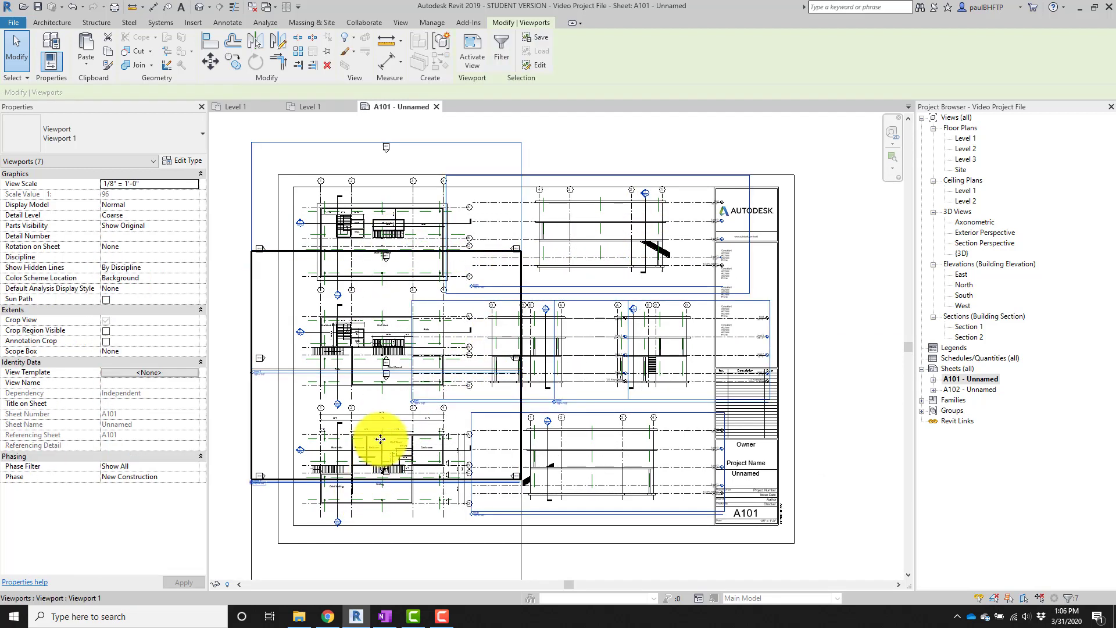
{"action": "left_click", "coordinate": [106, 331]}
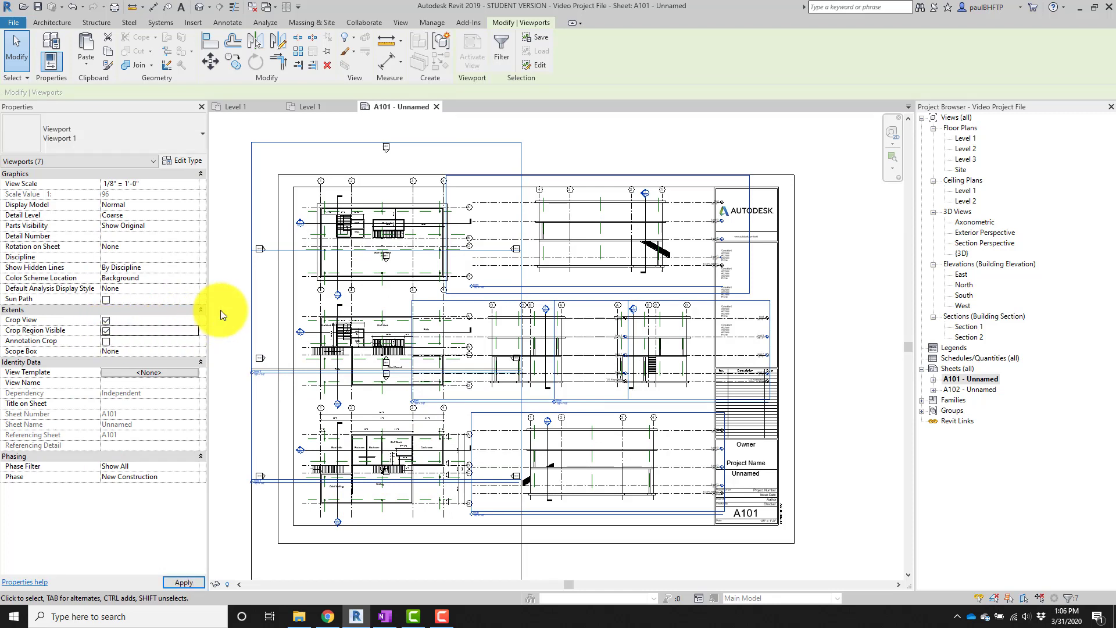
{"action": "left_click", "coordinate": [521, 275]}
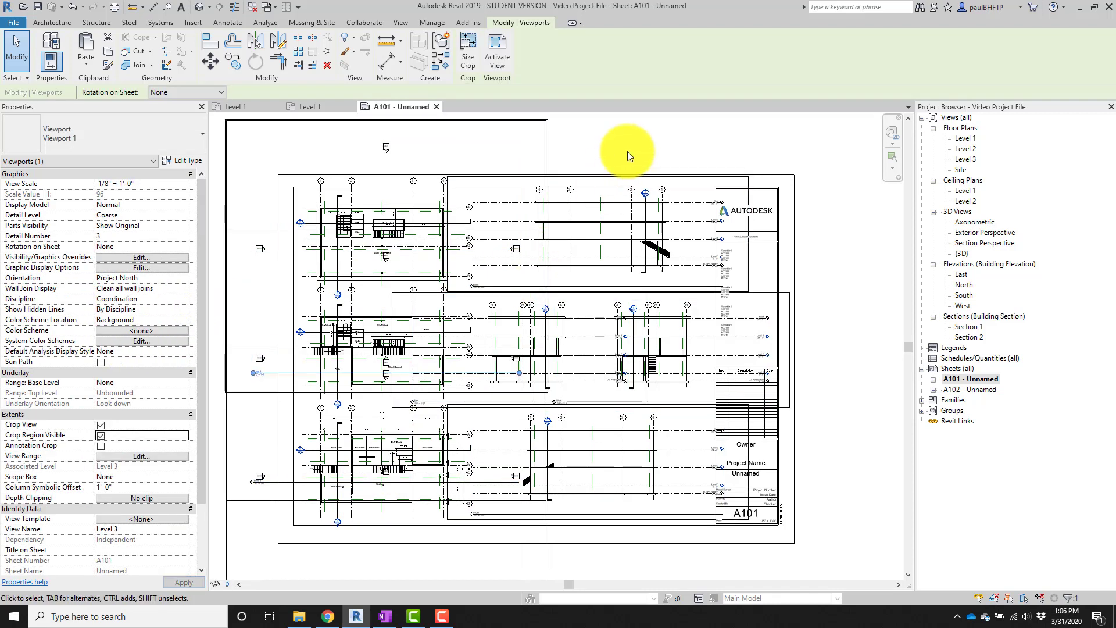
{"action": "left_click", "coordinate": [627, 151]}
{"action": "middle_click_drag", "start_coordinate": [760, 162], "coordinate": [857, 162]}
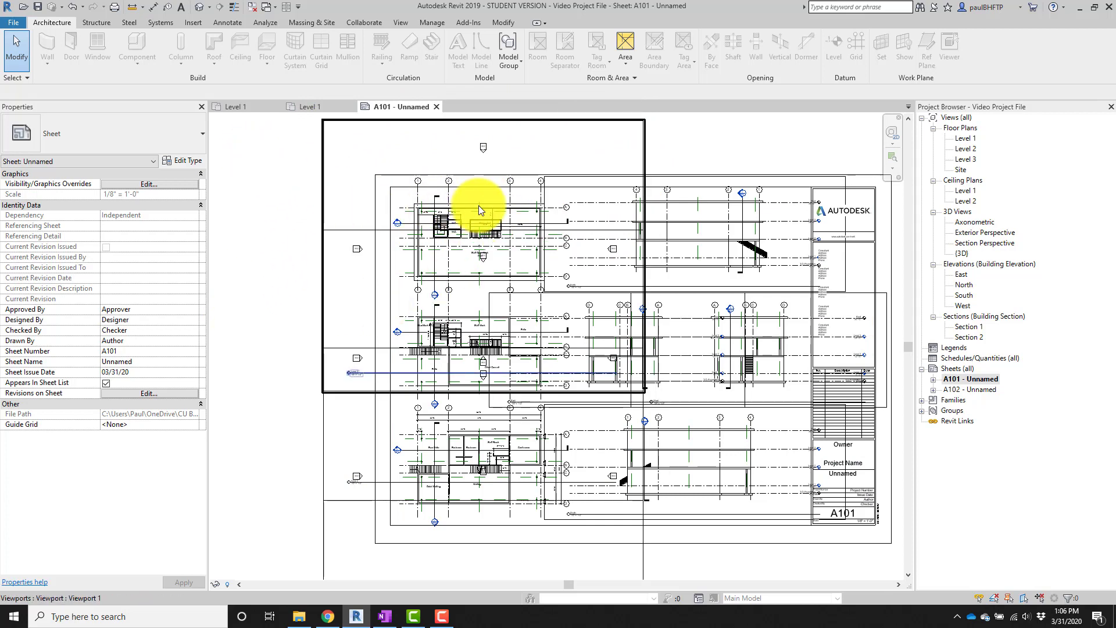
{"action": "middle_click_drag", "start_coordinate": [429, 229], "coordinate": [407, 237]}
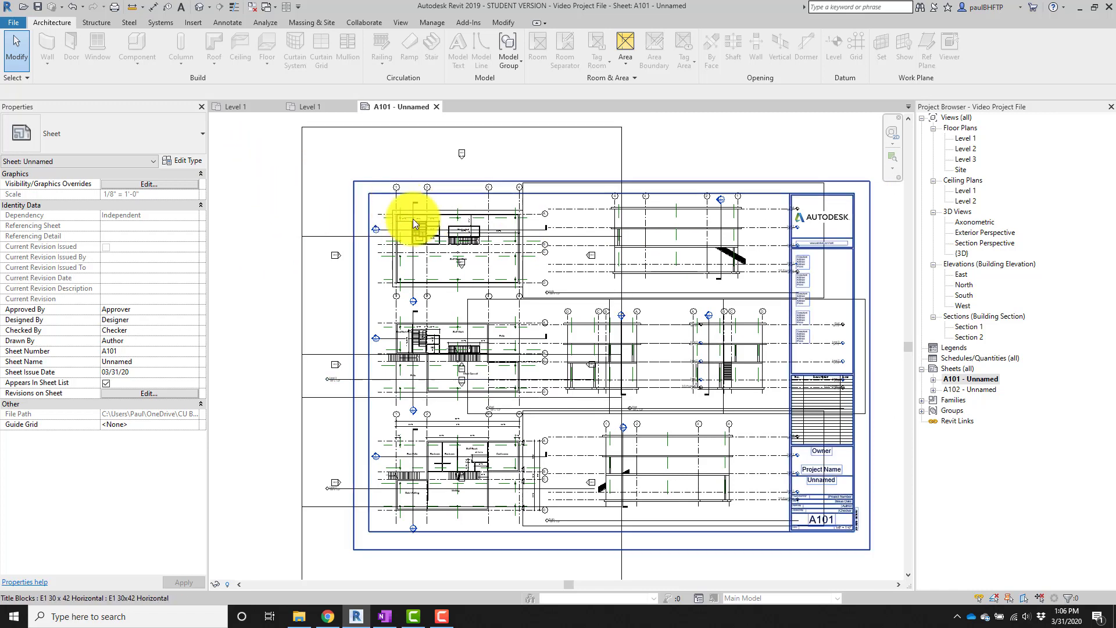
{"action": "middle_click_drag", "start_coordinate": [269, 225], "coordinate": [266, 233]}
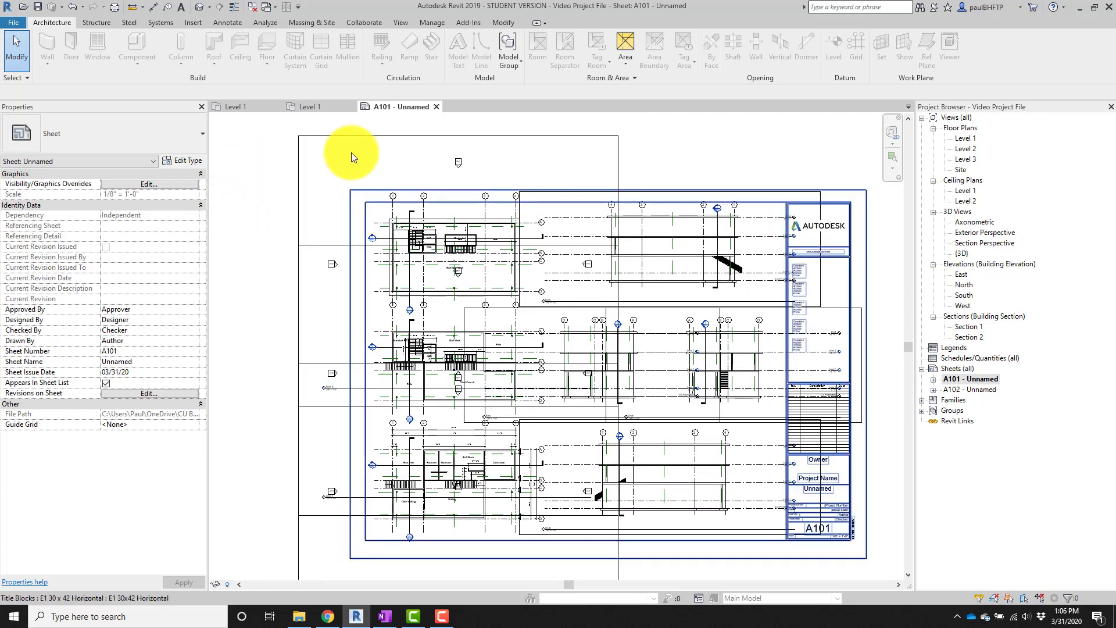
Open the Level 1 floor plan and pull the upper edge of its crop region down to just below the grid bubbles.
{"action": "double_click", "coordinate": [966, 140]}
{"action": "scroll", "coordinate": [696, 226], "scroll_direction": "down", "scroll_amount": 5}
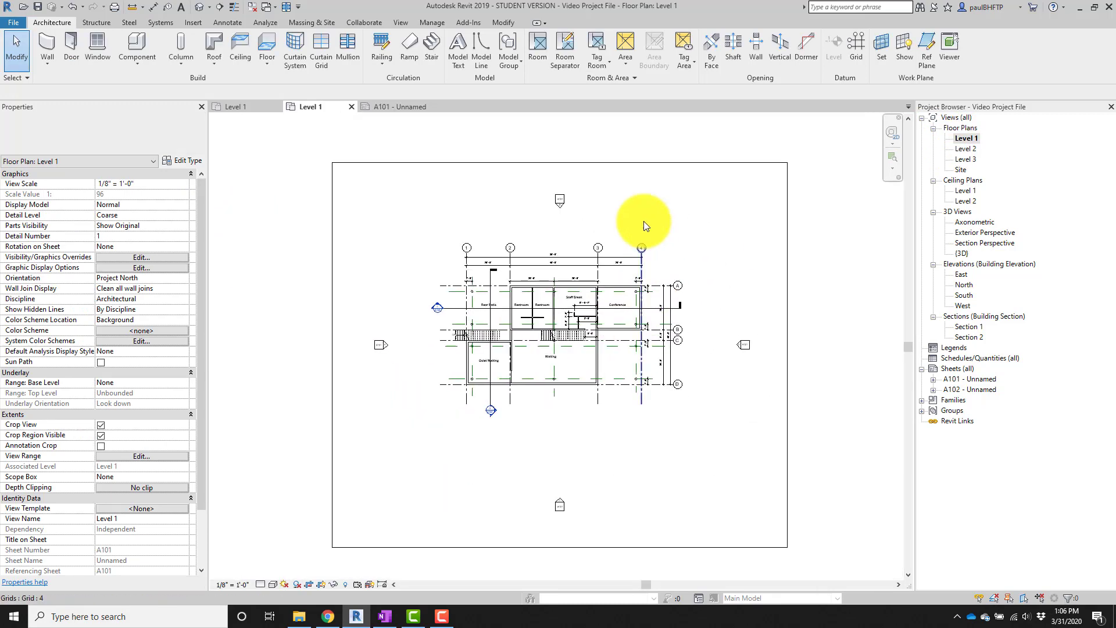
{"action": "left_click", "coordinate": [643, 165]}
{"action": "left_click_drag", "start_coordinate": [561, 162], "coordinate": [560, 250]}
{"action": "scroll", "coordinate": [563, 270], "scroll_direction": "up", "scroll_amount": 2}
{"action": "scroll", "coordinate": [567, 178], "scroll_direction": "down", "scroll_amount": 2}
{"action": "middle_click_drag", "start_coordinate": [686, 208], "coordinate": [657, 192]}
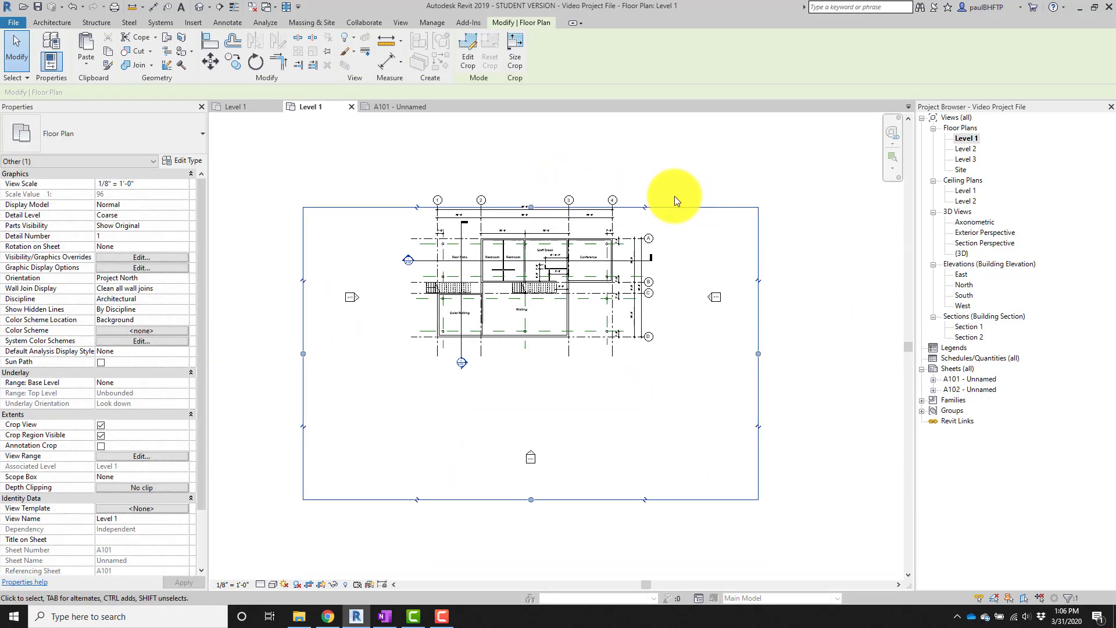
Return to sheet A101 and activate the Level 3 floor plan view in its viewport.
{"action": "double_click", "coordinate": [973, 380]}
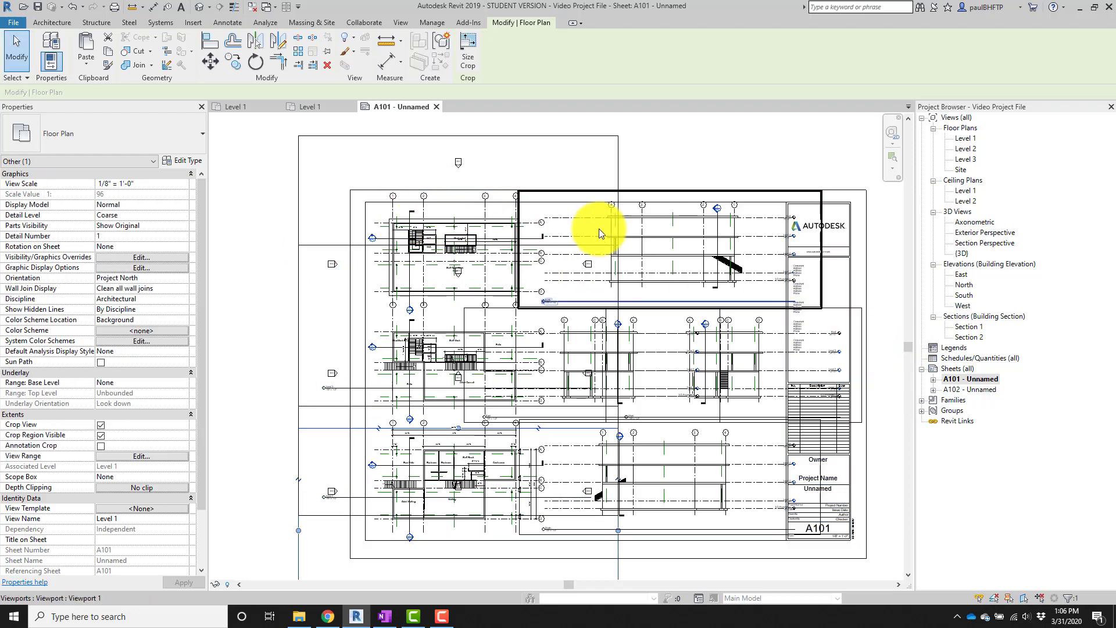
{"action": "middle_click_drag", "start_coordinate": [495, 224], "coordinate": [514, 230]}
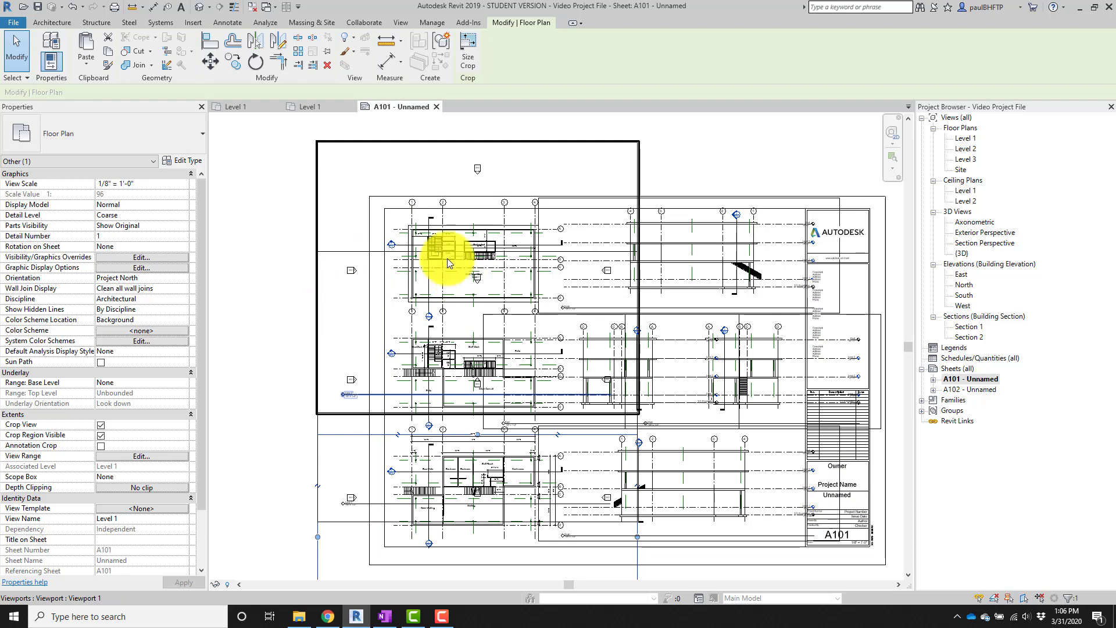
{"action": "left_click", "coordinate": [417, 221]}
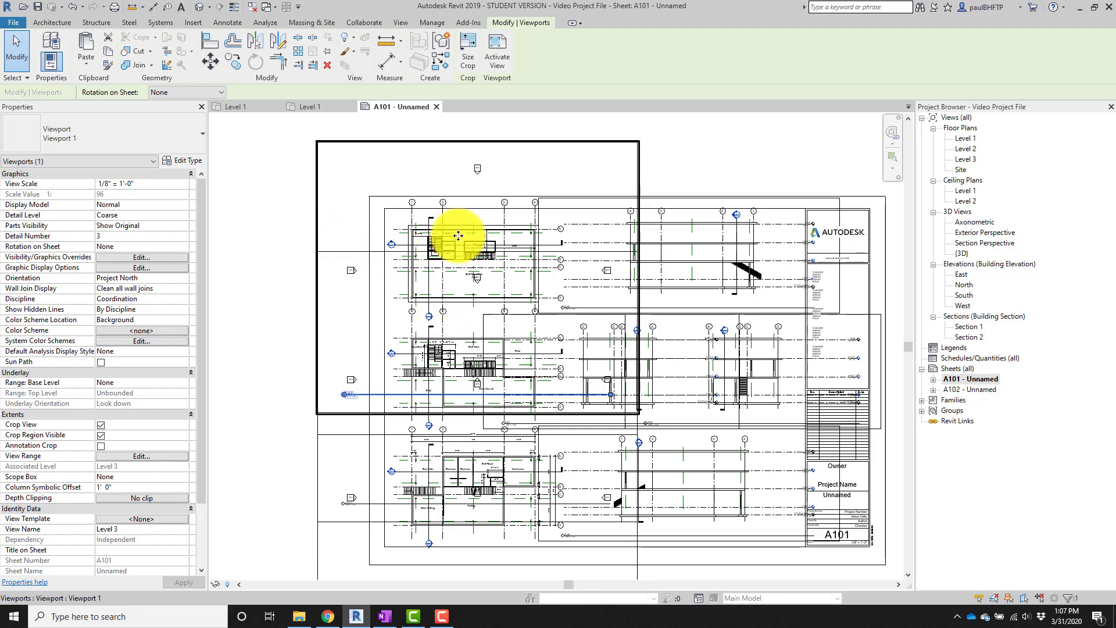
{"action": "scroll", "coordinate": [445, 240], "scroll_direction": "up", "scroll_amount": 3}
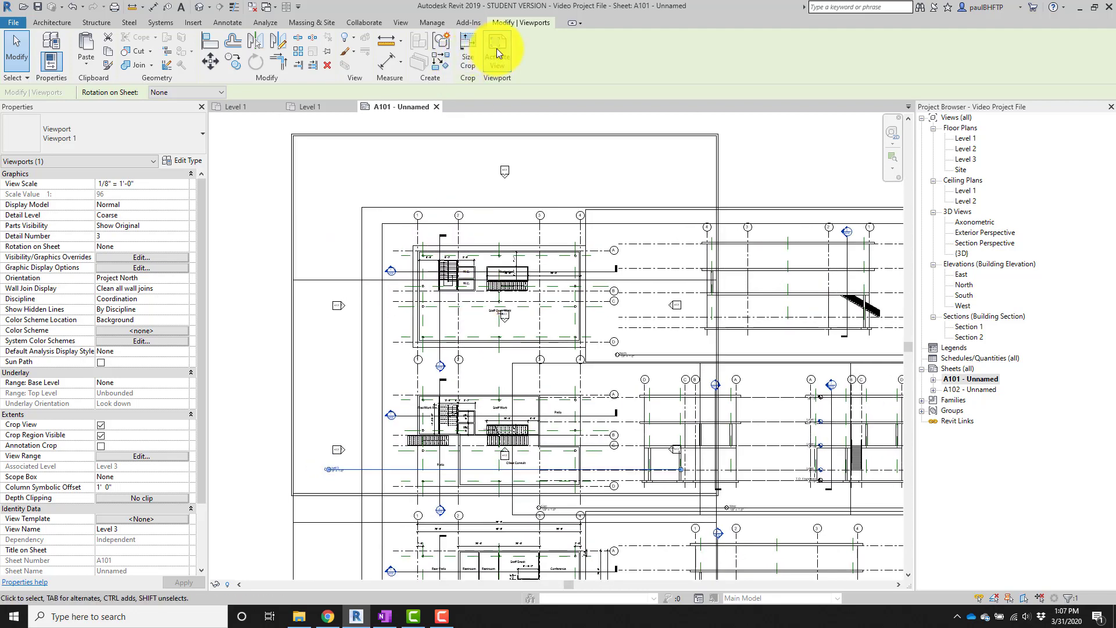
{"action": "left_click", "coordinate": [498, 53]}
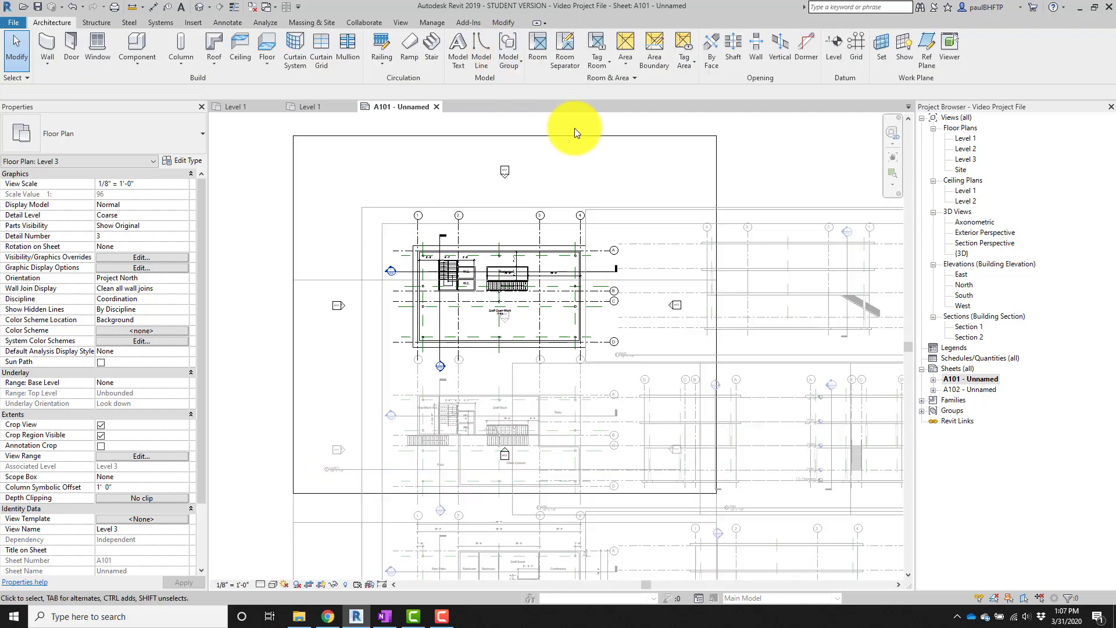
Tighten the Level 3 crop region on all four sides to fit closely around the building plan, inside the grid bubbles.
{"action": "left_click", "coordinate": [561, 136]}
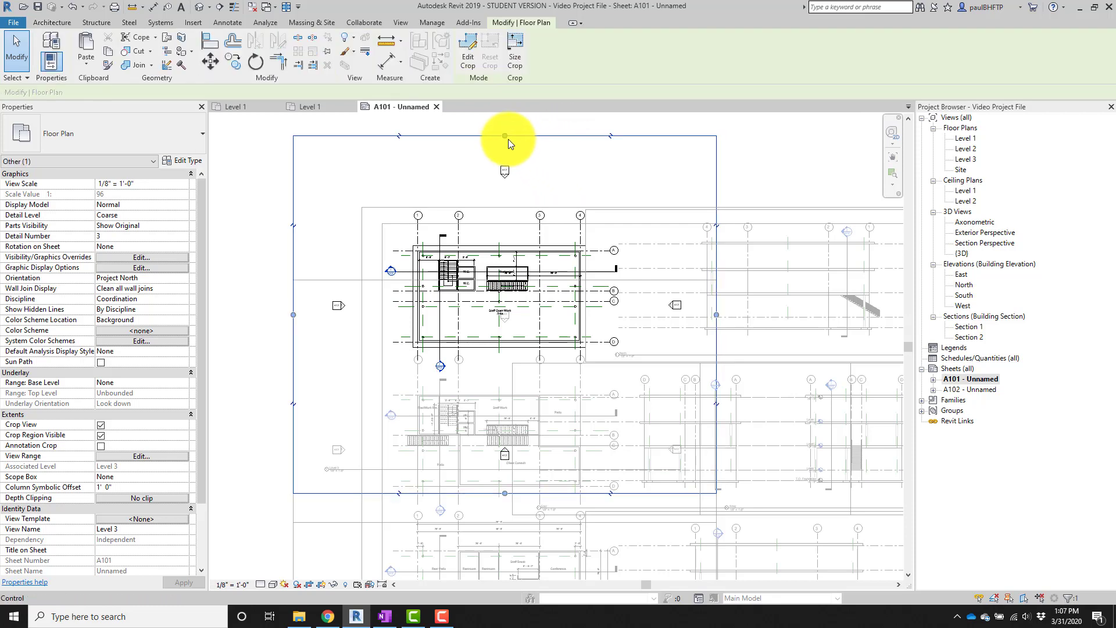
{"action": "left_click_drag", "start_coordinate": [506, 141], "coordinate": [494, 269]}
{"action": "left_click_drag", "start_coordinate": [293, 362], "coordinate": [401, 343]}
{"action": "left_click_drag", "start_coordinate": [555, 494], "coordinate": [523, 357]}
{"action": "left_click_drag", "start_coordinate": [711, 295], "coordinate": [604, 312]}
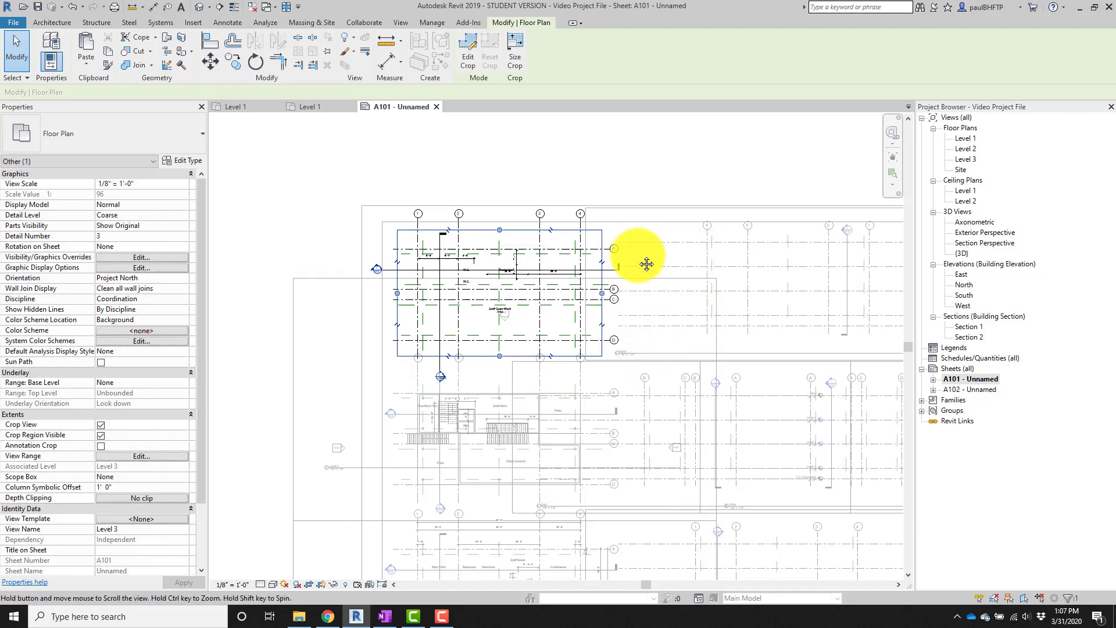
{"action": "scroll", "coordinate": [490, 143], "scroll_direction": "up", "scroll_amount": 3}
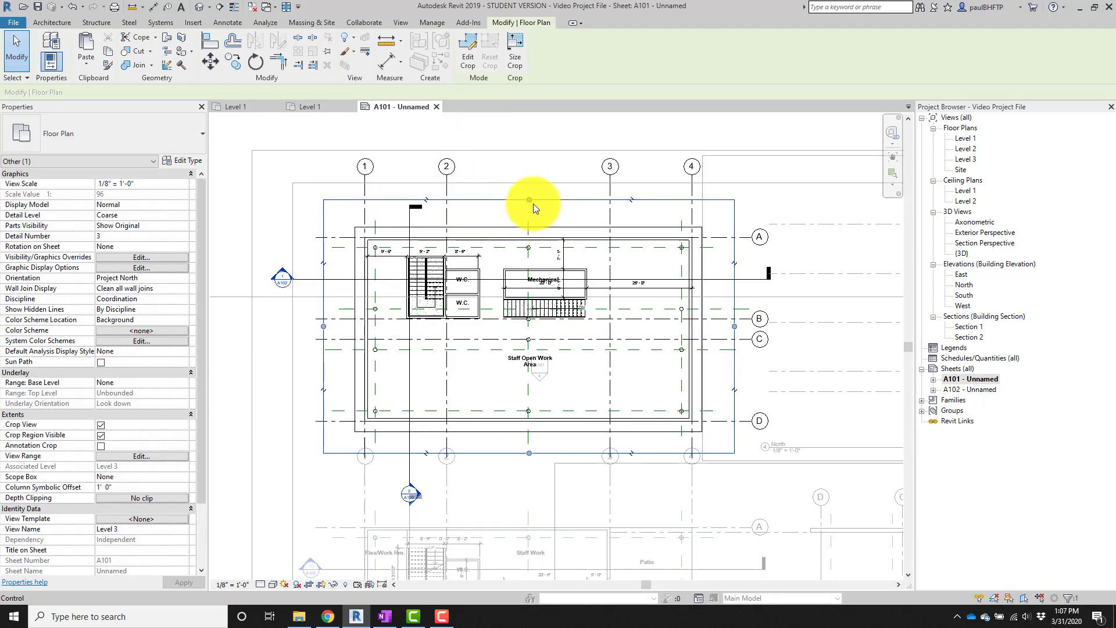
{"action": "scroll", "coordinate": [691, 285], "scroll_direction": "down", "scroll_amount": 1}
{"action": "middle_click_drag", "start_coordinate": [686, 285], "coordinate": [671, 274]}
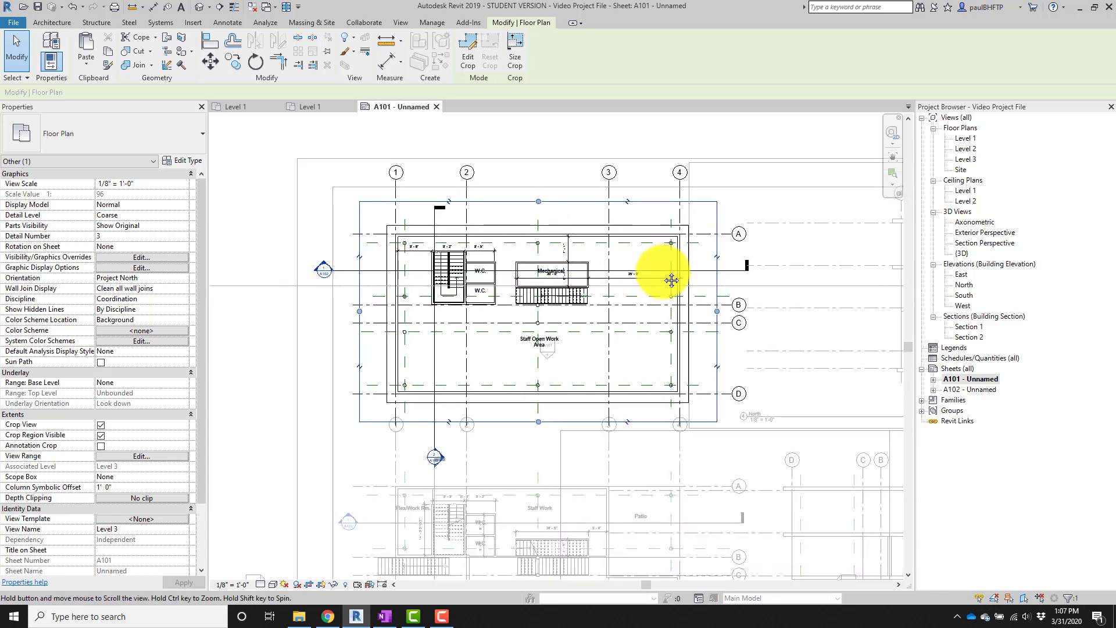
Leave the Level 3 view and activate the Level 2 floor plan in its viewport on sheet A101.
{"action": "left_click", "coordinate": [431, 163]}
{"action": "scroll", "coordinate": [253, 189], "scroll_direction": "down", "scroll_amount": 1}
{"action": "scroll", "coordinate": [346, 282], "scroll_direction": "down", "scroll_amount": 1}
{"action": "middle_click_drag", "start_coordinate": [346, 283], "coordinate": [385, 240]}
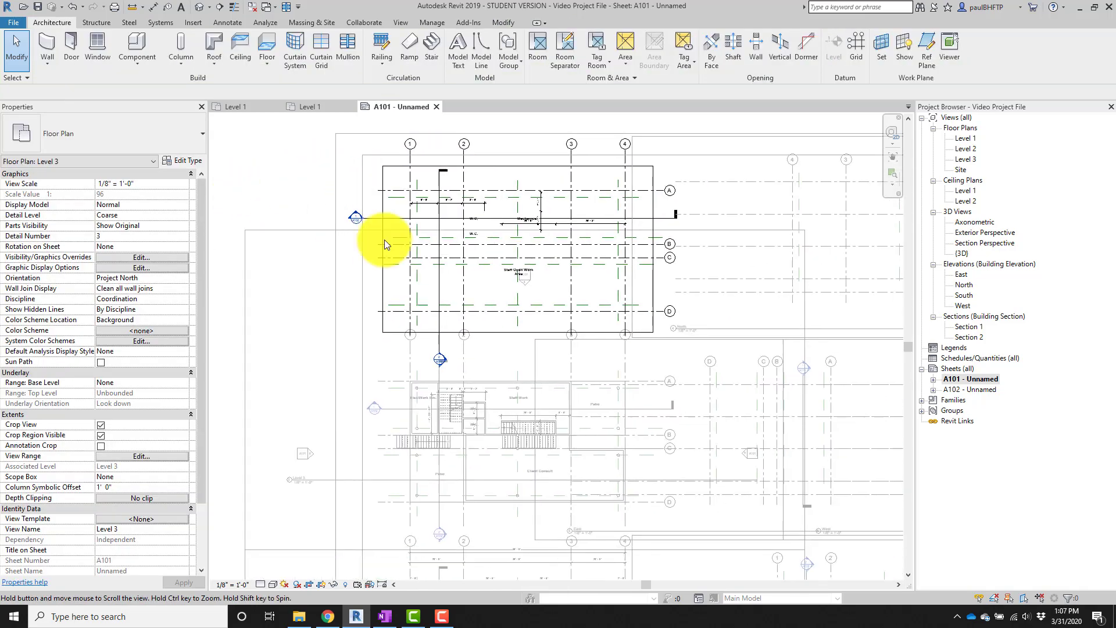
{"action": "double_click", "coordinate": [245, 140]}
{"action": "scroll", "coordinate": [424, 238], "scroll_direction": "down", "scroll_amount": 1}
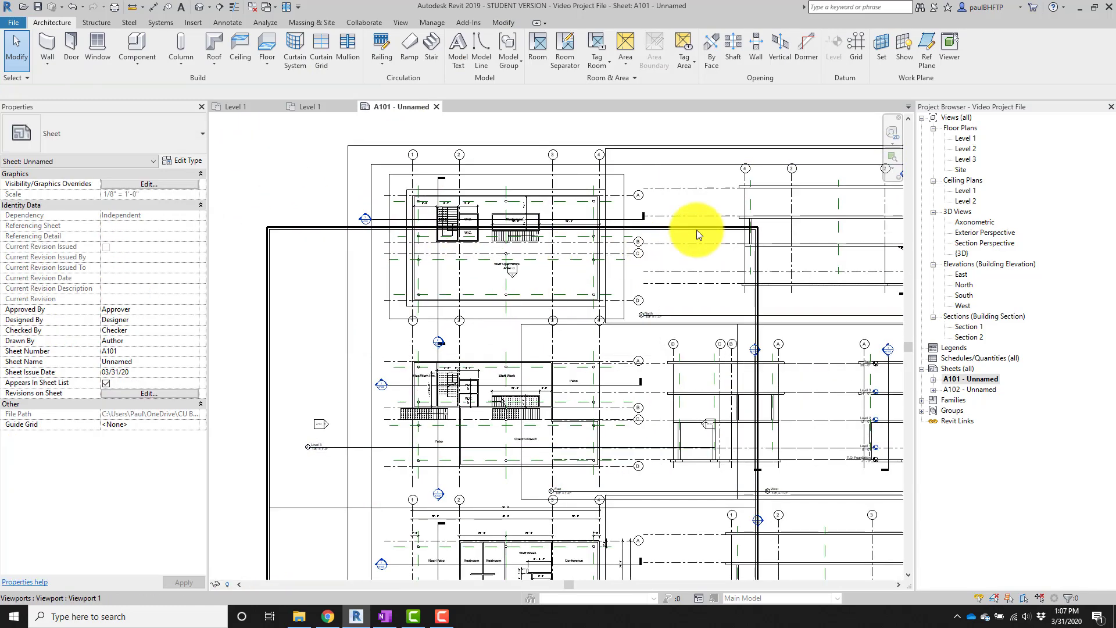
{"action": "scroll", "coordinate": [498, 199], "scroll_direction": "down", "scroll_amount": 1}
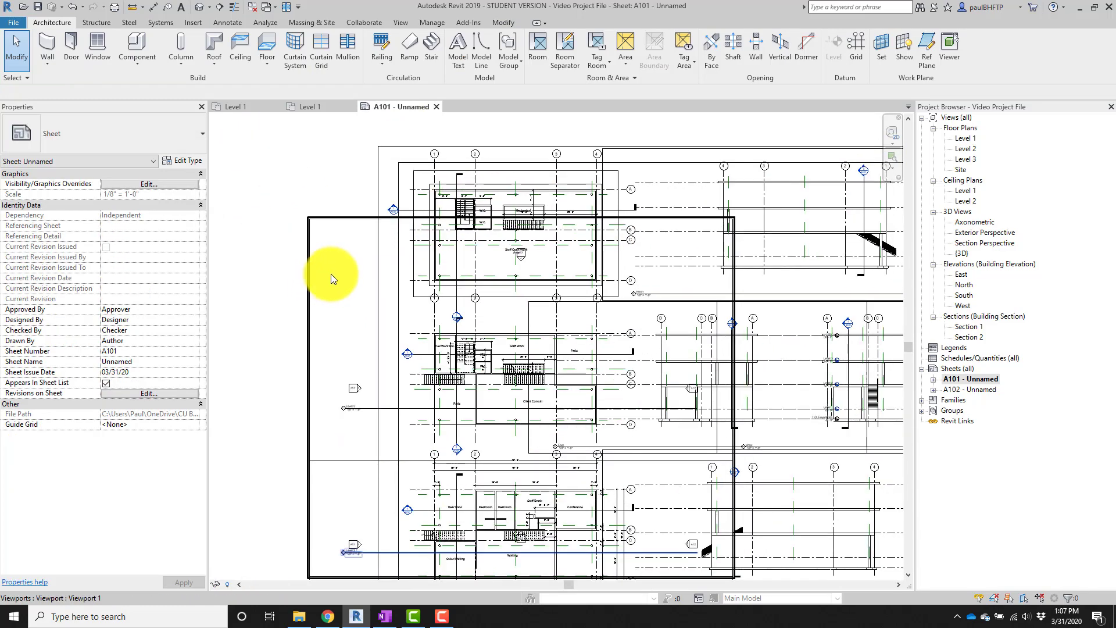
{"action": "left_click", "coordinate": [330, 274]}
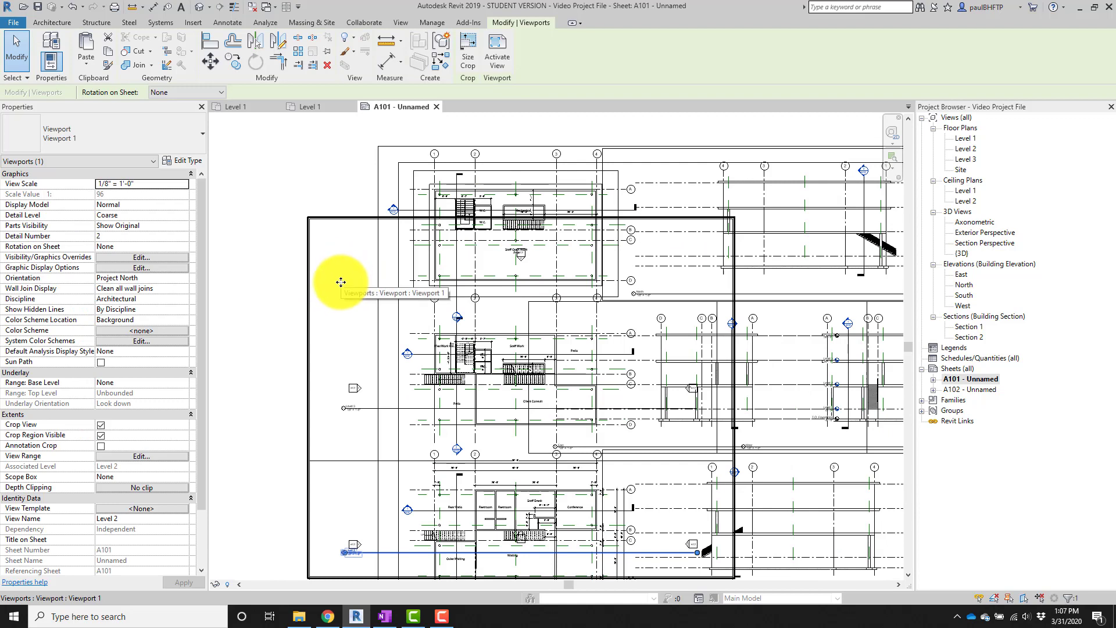
{"action": "double_click", "coordinate": [341, 282]}
{"action": "scroll", "coordinate": [523, 334], "scroll_direction": "up", "scroll_amount": 1}
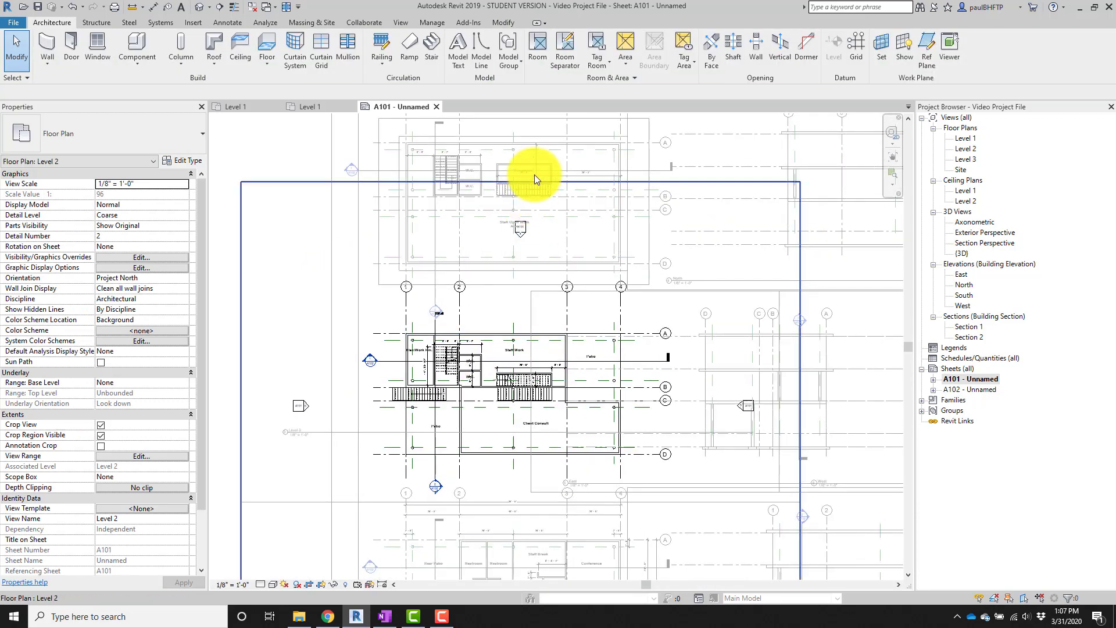
Tighten the Level 2 crop region on all four sides around the building plan, with its upper edge just below the grid bubbles.
{"action": "left_click", "coordinate": [534, 182]}
{"action": "left_click_drag", "start_coordinate": [520, 293], "coordinate": [525, 319]}
{"action": "middle_click_drag", "start_coordinate": [651, 365], "coordinate": [600, 284]}
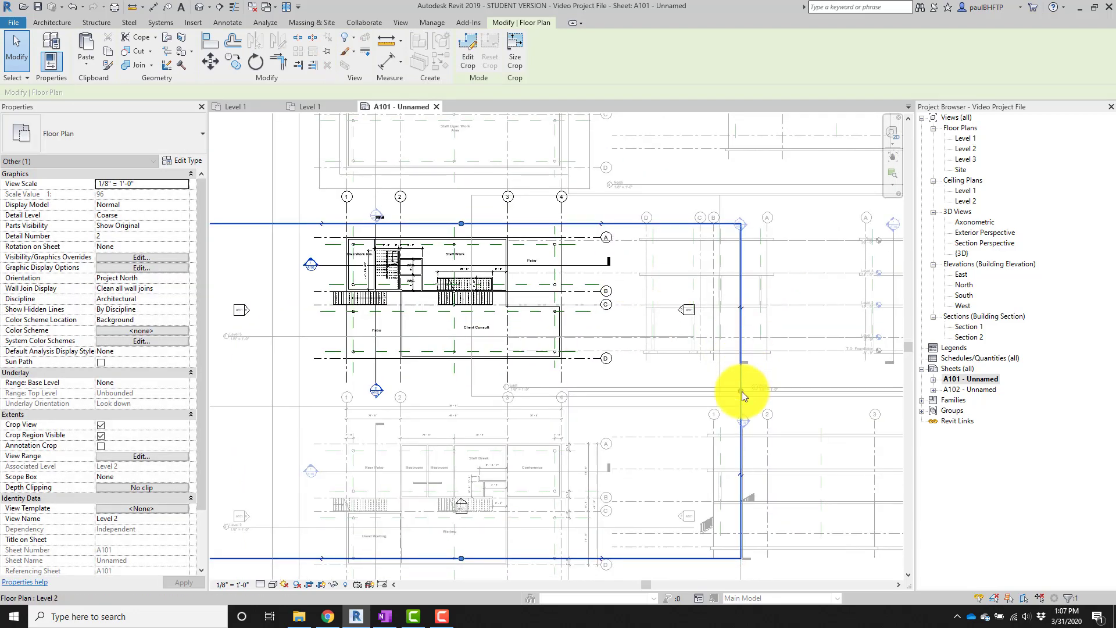
{"action": "left_click_drag", "start_coordinate": [741, 393], "coordinate": [582, 379]}
{"action": "left_click_drag", "start_coordinate": [381, 558], "coordinate": [439, 377]}
{"action": "middle_click_drag", "start_coordinate": [228, 323], "coordinate": [381, 341]}
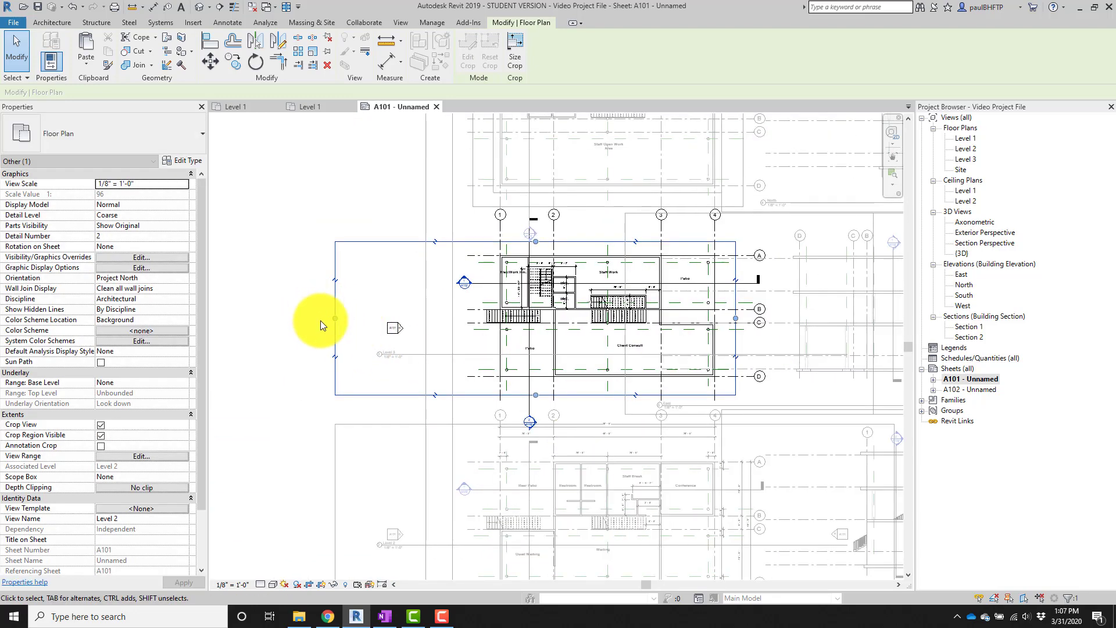
{"action": "left_click_drag", "start_coordinate": [335, 319], "coordinate": [475, 324]}
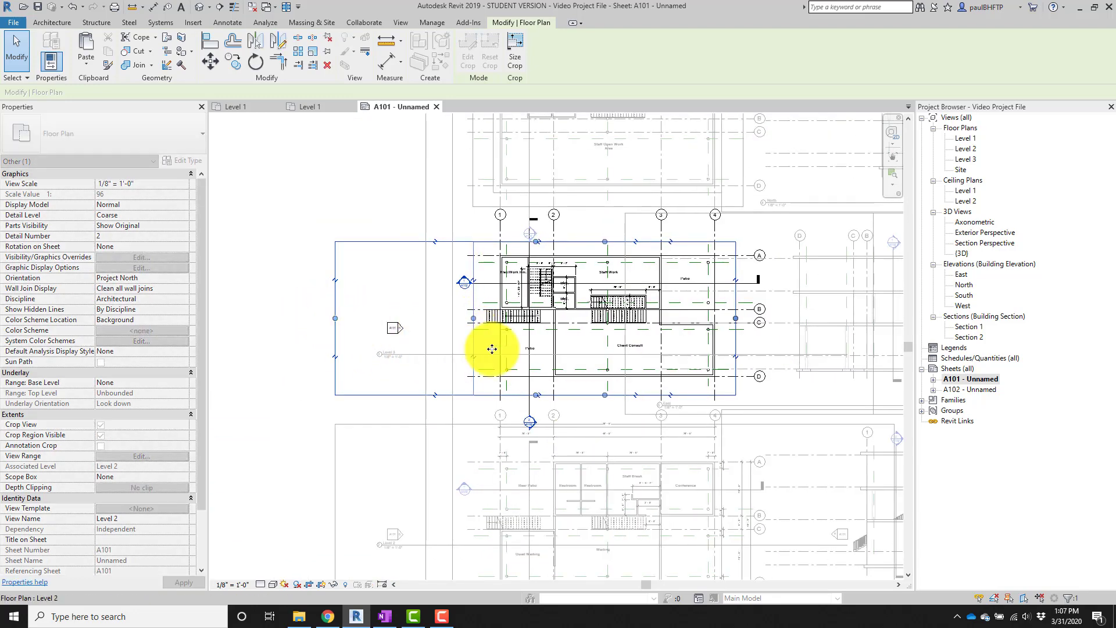
{"action": "middle_click_drag", "start_coordinate": [595, 484], "coordinate": [507, 404]}
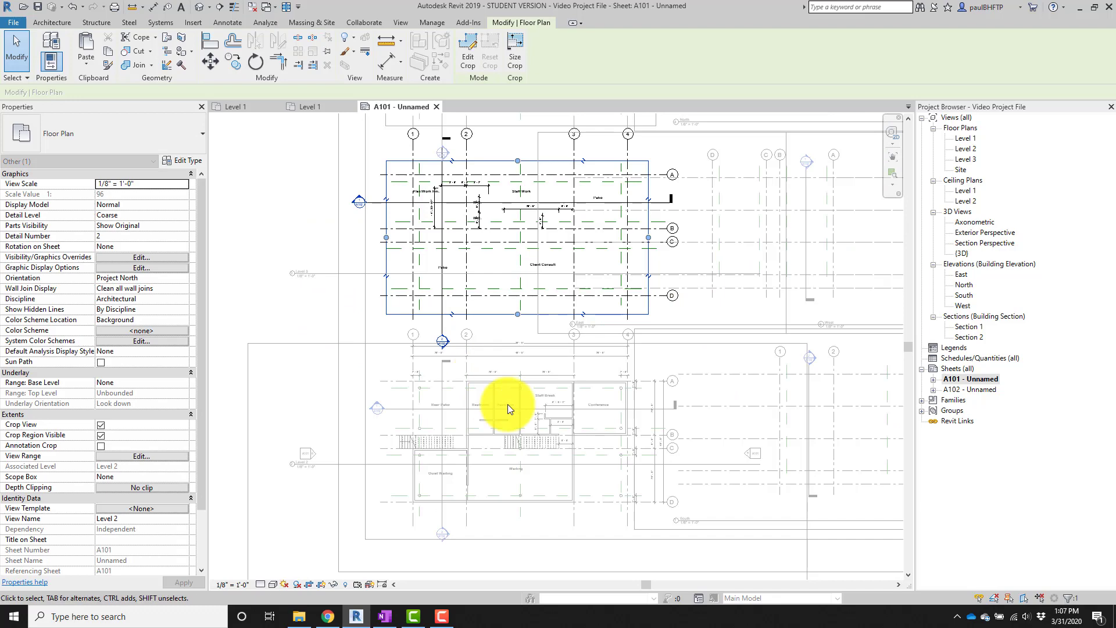
Activate the Level 1 floor plan in its viewport and tighten its crop region on all four sides around the plan.
{"action": "double_click", "coordinate": [265, 295]}
{"action": "middle_click_drag", "start_coordinate": [411, 367], "coordinate": [387, 282]}
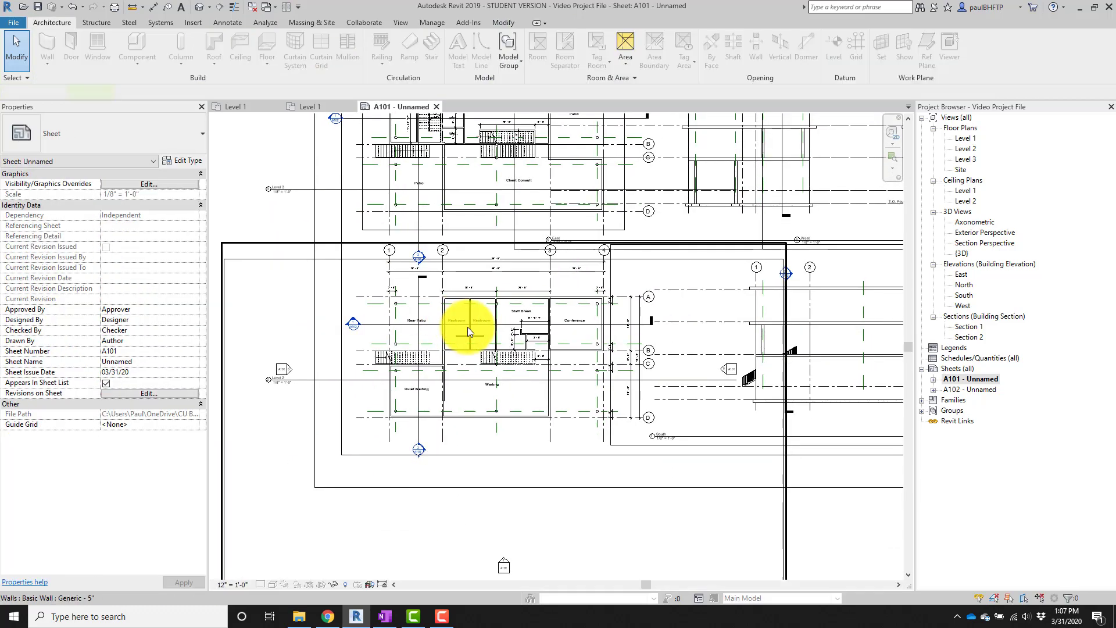
{"action": "middle_click_drag", "start_coordinate": [468, 327], "coordinate": [492, 293]}
{"action": "left_click", "coordinate": [503, 226]}
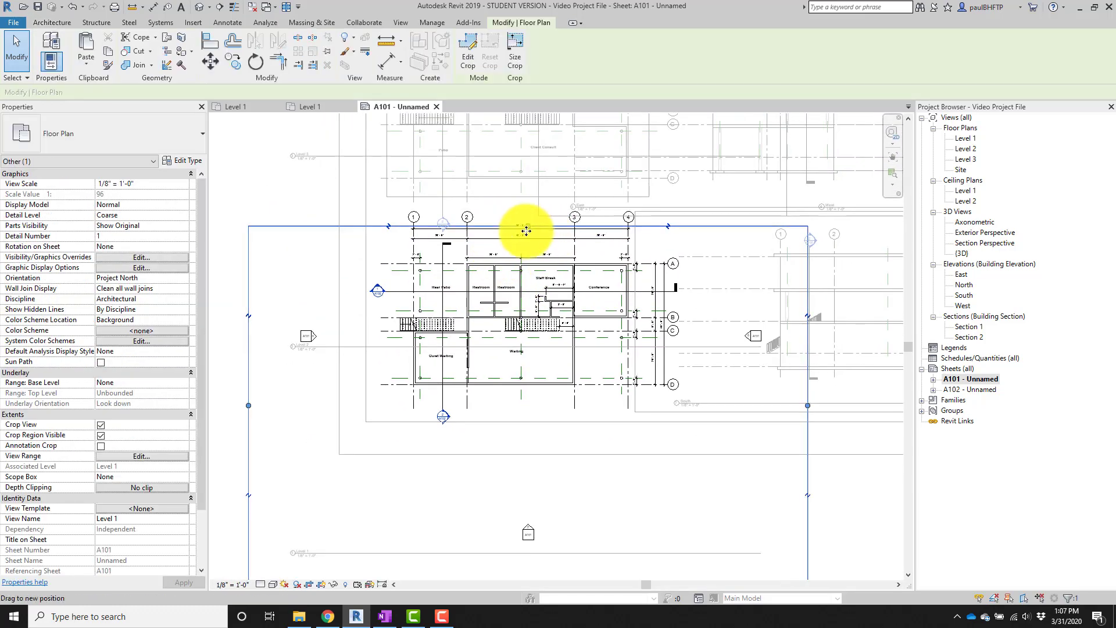
{"action": "left_click_drag", "start_coordinate": [527, 229], "coordinate": [526, 242]}
{"action": "left_click_drag", "start_coordinate": [806, 412], "coordinate": [647, 405]}
{"action": "middle_click_drag", "start_coordinate": [489, 515], "coordinate": [488, 424]}
{"action": "left_click_drag", "start_coordinate": [451, 493], "coordinate": [511, 317]}
{"action": "left_click_drag", "start_coordinate": [251, 228], "coordinate": [386, 232]}
{"action": "double_click", "coordinate": [591, 448]}
Place the Level 3 view title directly under the lower-left corner of its cropped plan and shorten the title line.
{"action": "scroll", "coordinate": [648, 508], "scroll_direction": "down", "scroll_amount": 1}
{"action": "middle_click_drag", "start_coordinate": [648, 507], "coordinate": [604, 627]}
{"action": "scroll", "coordinate": [391, 331], "scroll_direction": "down", "scroll_amount": 1}
{"action": "middle_click_drag", "start_coordinate": [344, 414], "coordinate": [330, 523]}
{"action": "scroll", "coordinate": [330, 523], "scroll_direction": "up", "scroll_amount": 1}
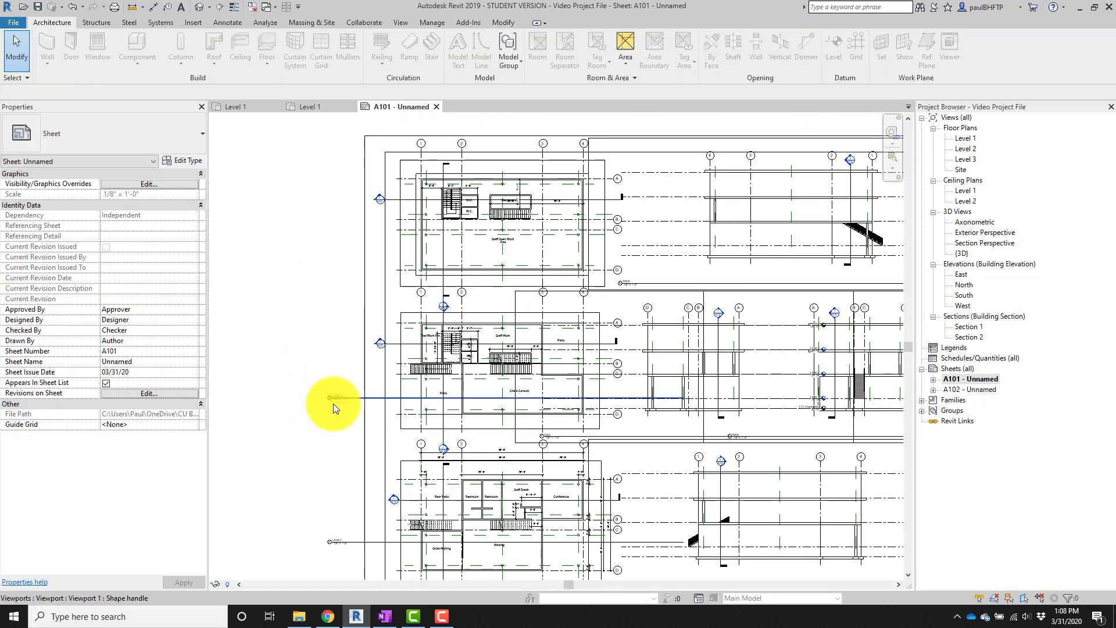
{"action": "scroll", "coordinate": [333, 403], "scroll_direction": "up", "scroll_amount": 2}
{"action": "scroll", "coordinate": [324, 468], "scroll_direction": "down", "scroll_amount": 1}
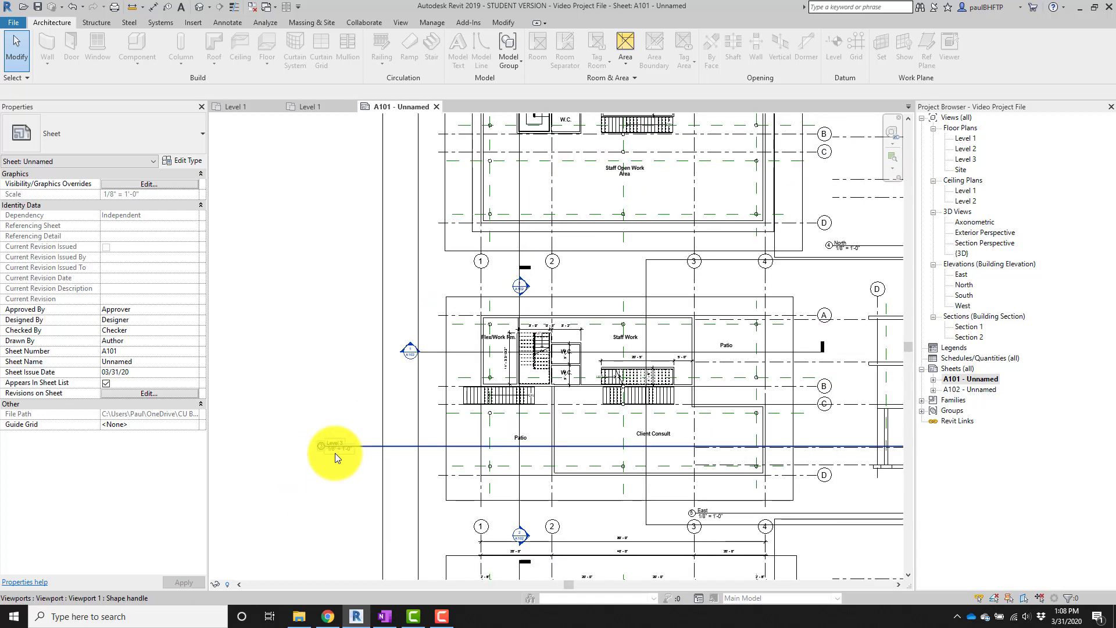
{"action": "left_click", "coordinate": [333, 449]}
{"action": "left_click_drag", "start_coordinate": [332, 448], "coordinate": [439, 288]}
{"action": "scroll", "coordinate": [483, 354], "scroll_direction": "down", "scroll_amount": 1}
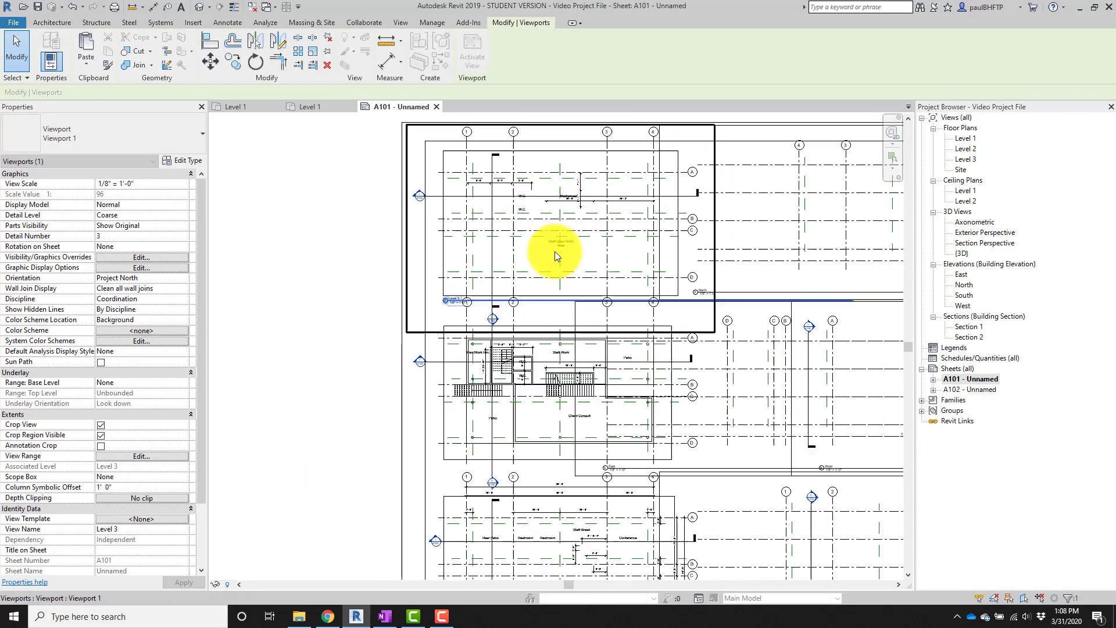
{"action": "left_click", "coordinate": [555, 252]}
{"action": "left_click_drag", "start_coordinate": [853, 301], "coordinate": [483, 314]}
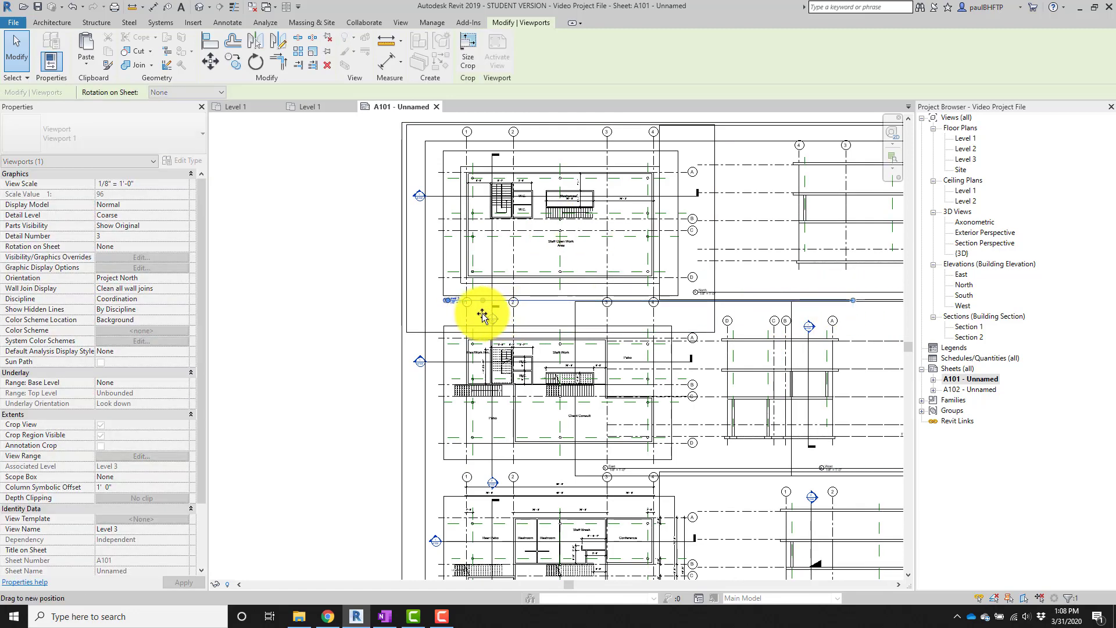
Place the Level 2 view title under the lower-left corner of its cropped plan and shorten the title line to match Level 3.
{"action": "middle_click_drag", "start_coordinate": [531, 379], "coordinate": [436, 259]}
{"action": "scroll", "coordinate": [404, 361], "scroll_direction": "up", "scroll_amount": 1}
{"action": "scroll", "coordinate": [370, 403], "scroll_direction": "down", "scroll_amount": 1}
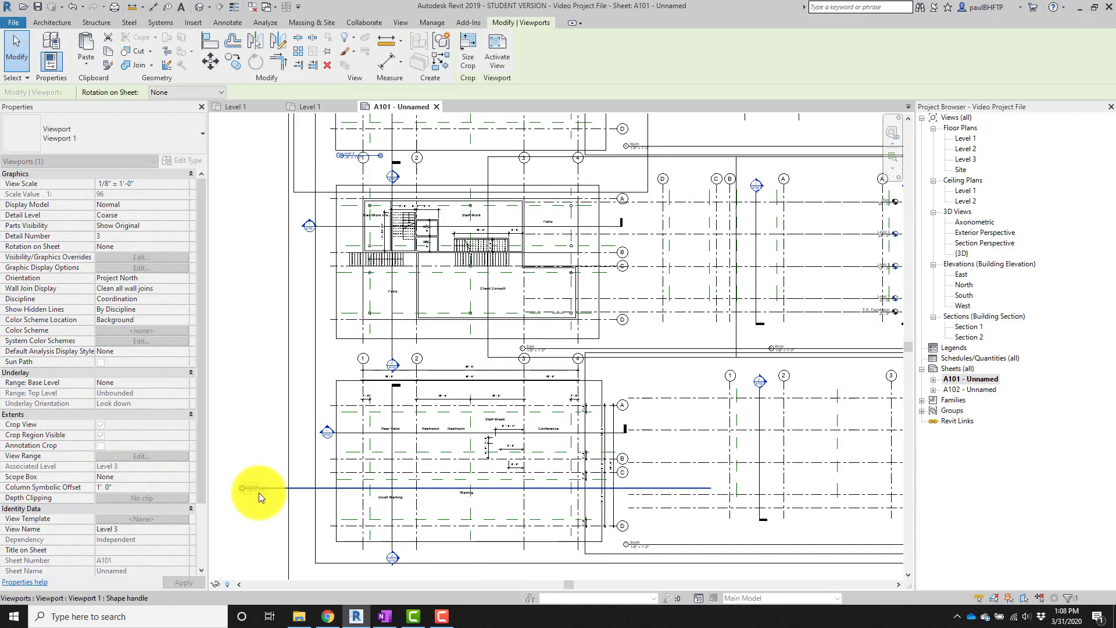
{"action": "left_click_drag", "start_coordinate": [245, 490], "coordinate": [343, 340]}
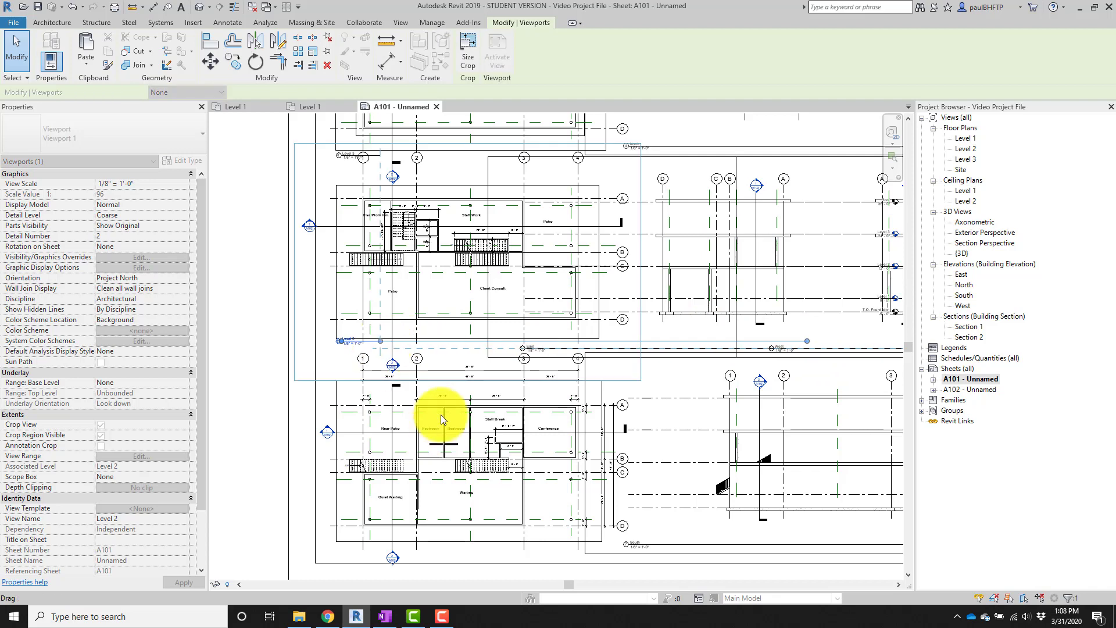
Move the Level 1 view title up beneath the lower-left corner of its cropped plan and shorten the title line.
{"action": "scroll", "coordinate": [428, 407], "scroll_direction": "down", "scroll_amount": 3}
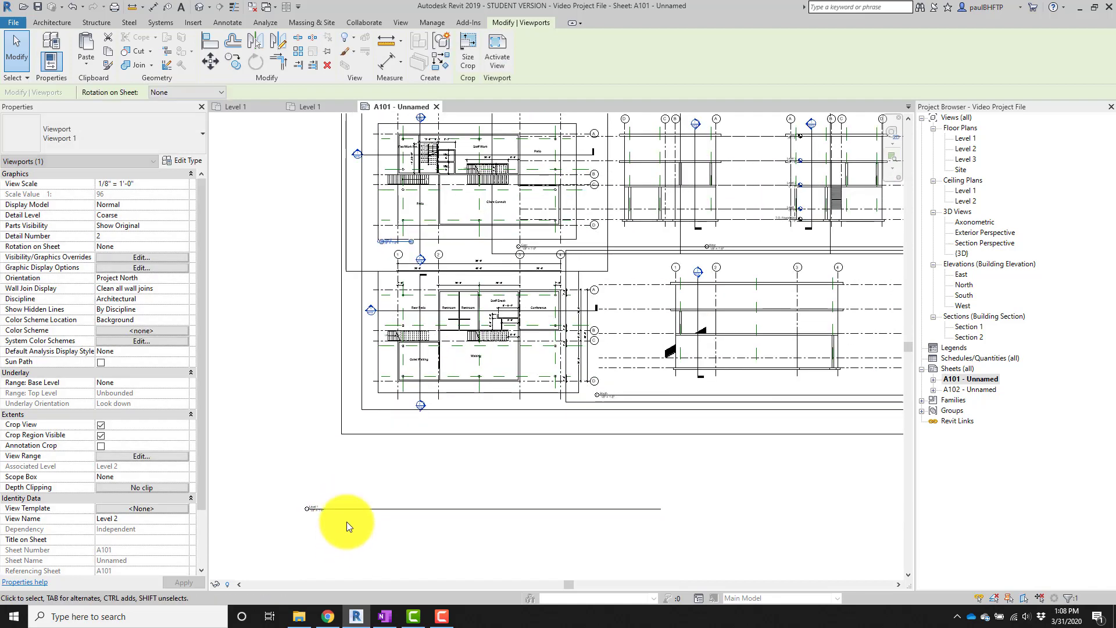
{"action": "left_click_drag", "start_coordinate": [342, 508], "coordinate": [413, 400]}
{"action": "left_click", "coordinate": [506, 351]}
{"action": "left_click_drag", "start_coordinate": [734, 396], "coordinate": [412, 410]}
{"action": "left_click", "coordinate": [472, 463]}
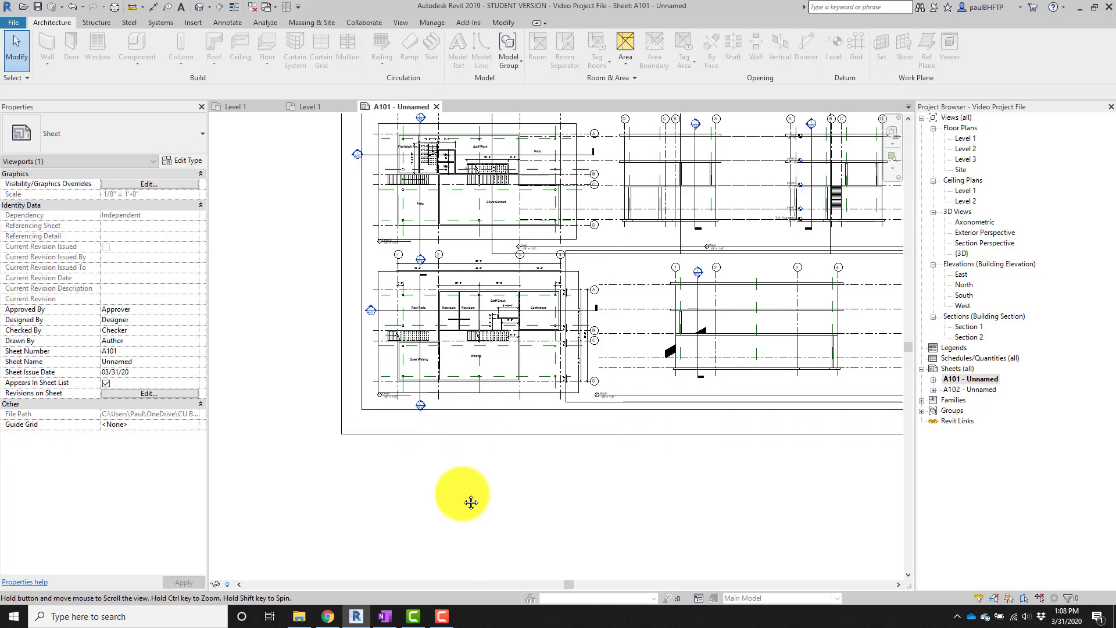
Activate the North elevation view in its viewport on sheet A101 and select its crop region.
{"action": "middle_click_drag", "start_coordinate": [533, 396], "coordinate": [497, 492]}
{"action": "scroll", "coordinate": [497, 492], "scroll_direction": "down", "scroll_amount": 1}
{"action": "middle_click_drag", "start_coordinate": [560, 365], "coordinate": [488, 439]}
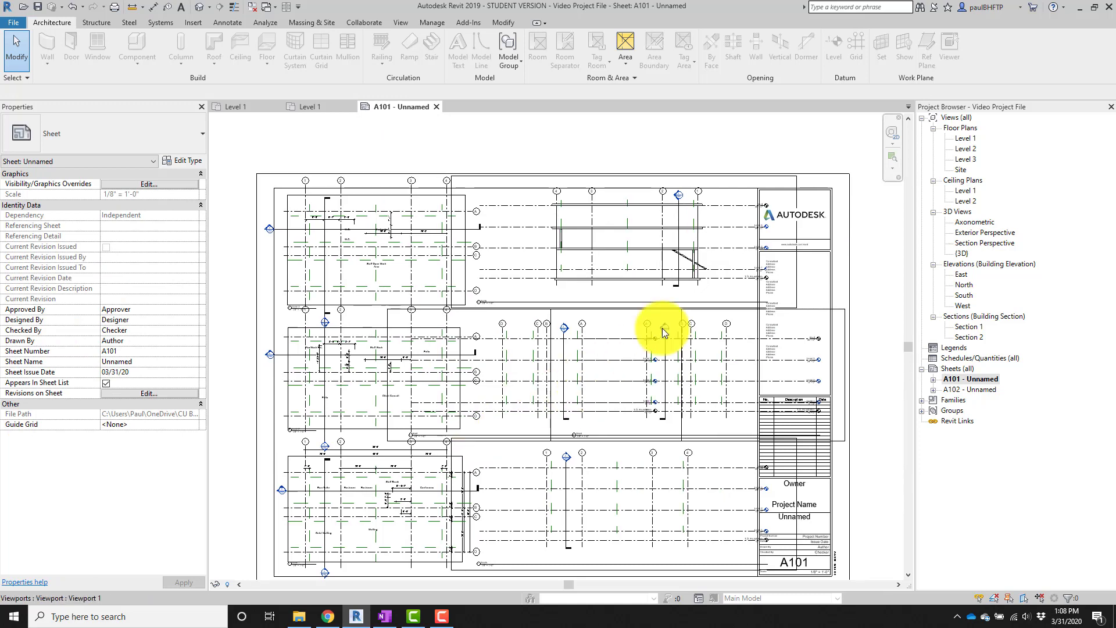
{"action": "scroll", "coordinate": [658, 215], "scroll_direction": "up", "scroll_amount": 3}
{"action": "middle_click_drag", "start_coordinate": [607, 224], "coordinate": [574, 261]}
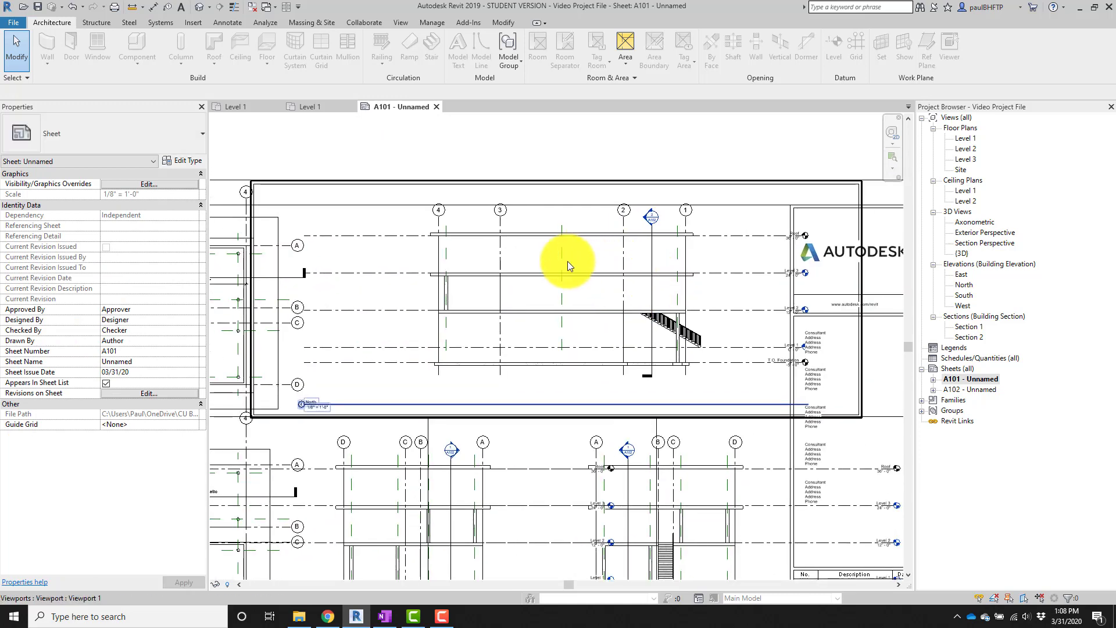
{"action": "double_click", "coordinate": [256, 287]}
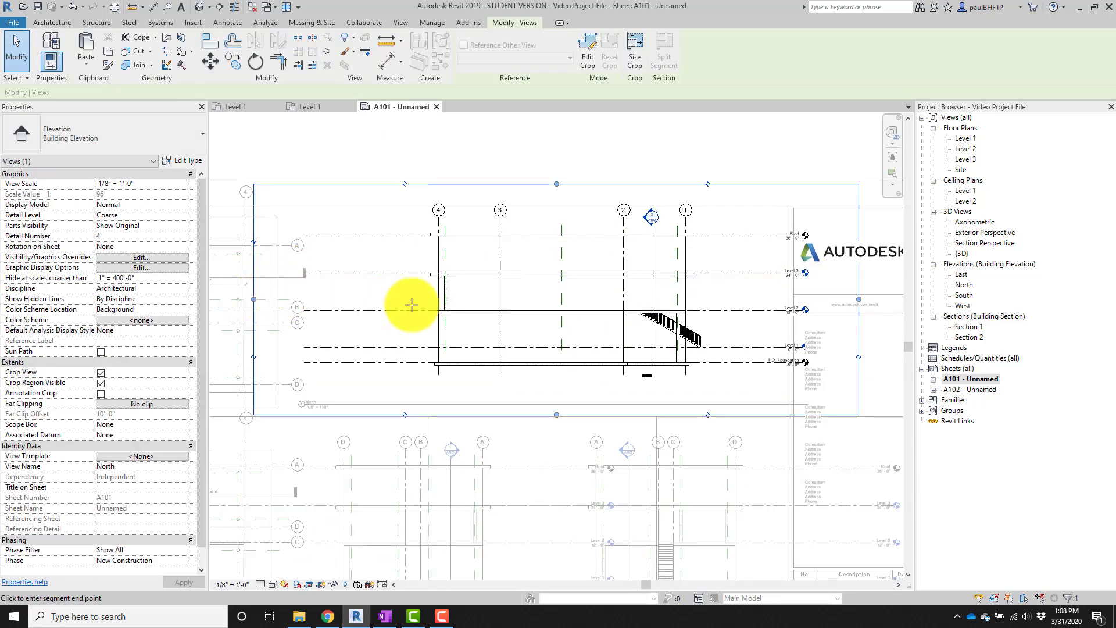
Pull the left, right and upper edges of the North elevation's crop region in around the building and its grid bubbles.
{"action": "left_click_drag", "start_coordinate": [405, 302], "coordinate": [405, 302]}
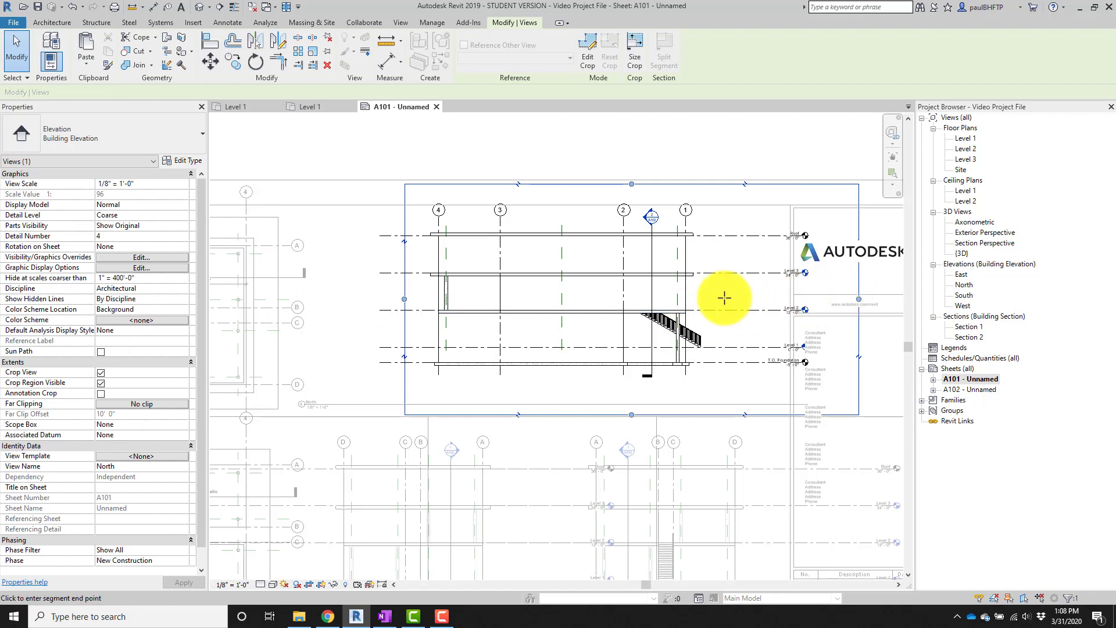
{"action": "left_click_drag", "start_coordinate": [724, 298], "coordinate": [723, 297]}
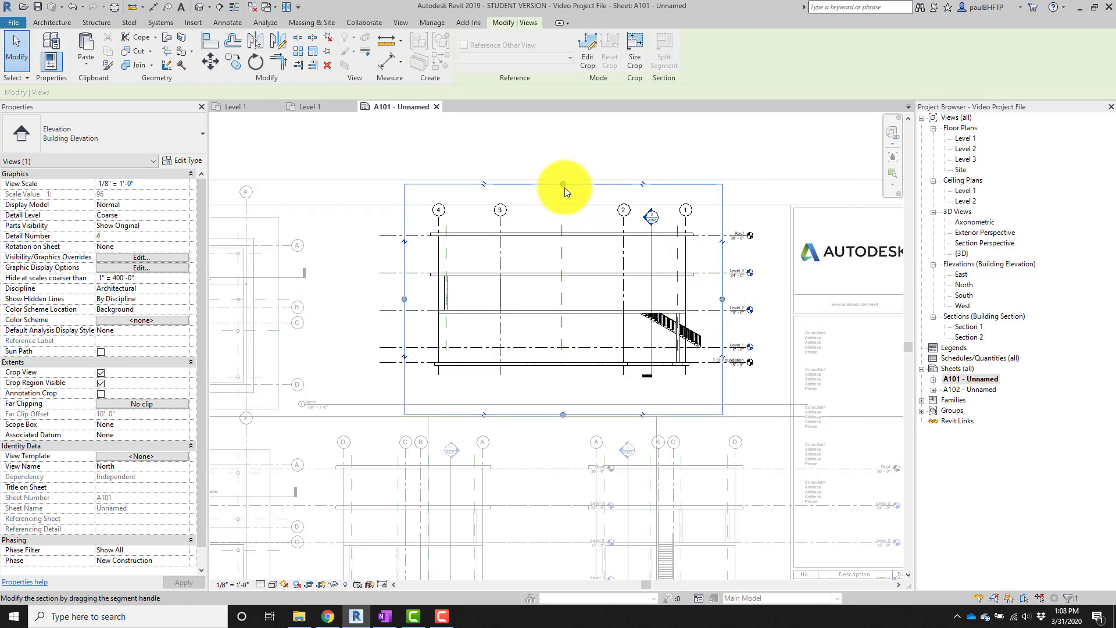
{"action": "left_click", "coordinate": [564, 186]}
{"action": "mouse_move", "coordinate": [723, 305]}
{"action": "left_mouse_down"}
{"action": "mouse_move", "coordinate": [756, 302]}
{"action": "mouse_move", "coordinate": [730, 305]}
{"action": "left_mouse_up"}
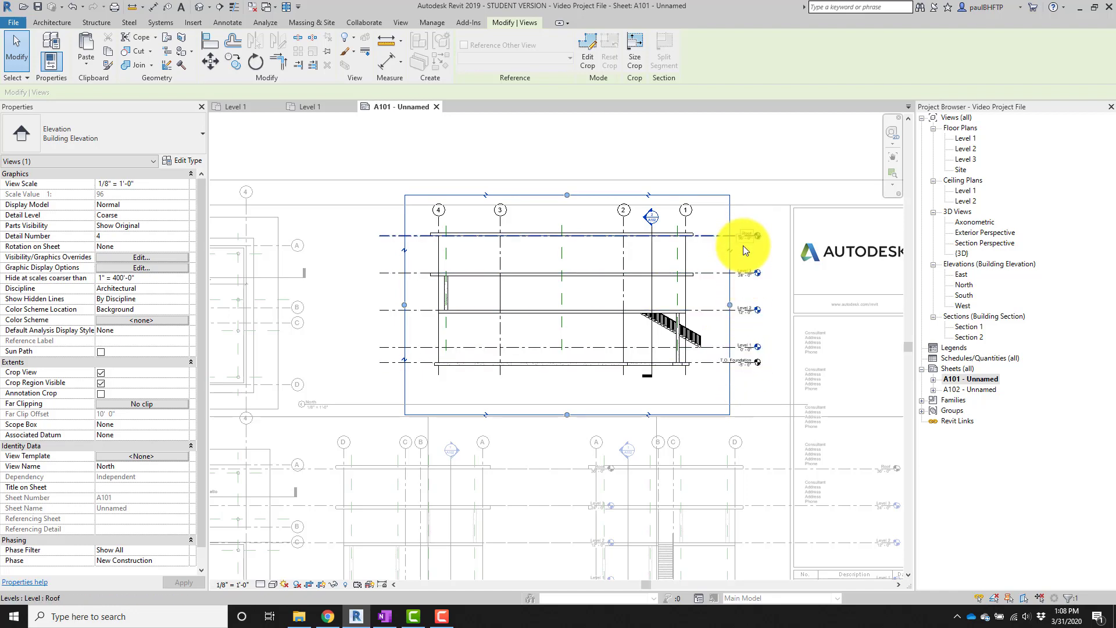
Widen the North crop region slightly on the level-label side and raise its lower edge to just beneath the foundation.
{"action": "scroll", "coordinate": [743, 246], "scroll_direction": "up", "scroll_amount": 2}
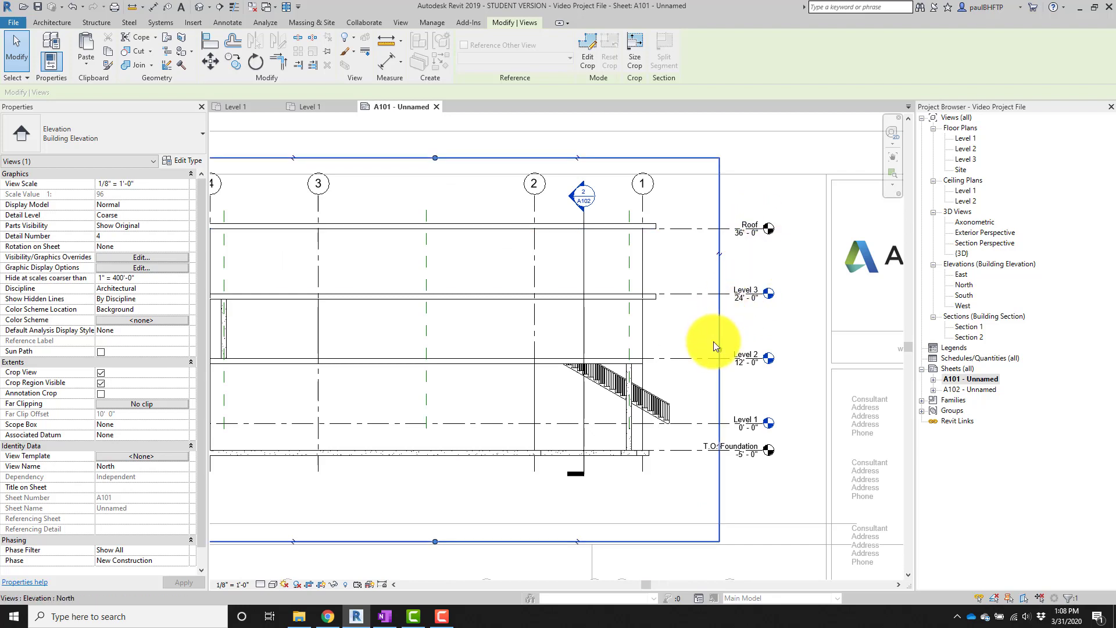
{"action": "left_click_drag", "start_coordinate": [753, 341], "coordinate": [754, 349]}
{"action": "left_click_drag", "start_coordinate": [735, 346], "coordinate": [734, 357]}
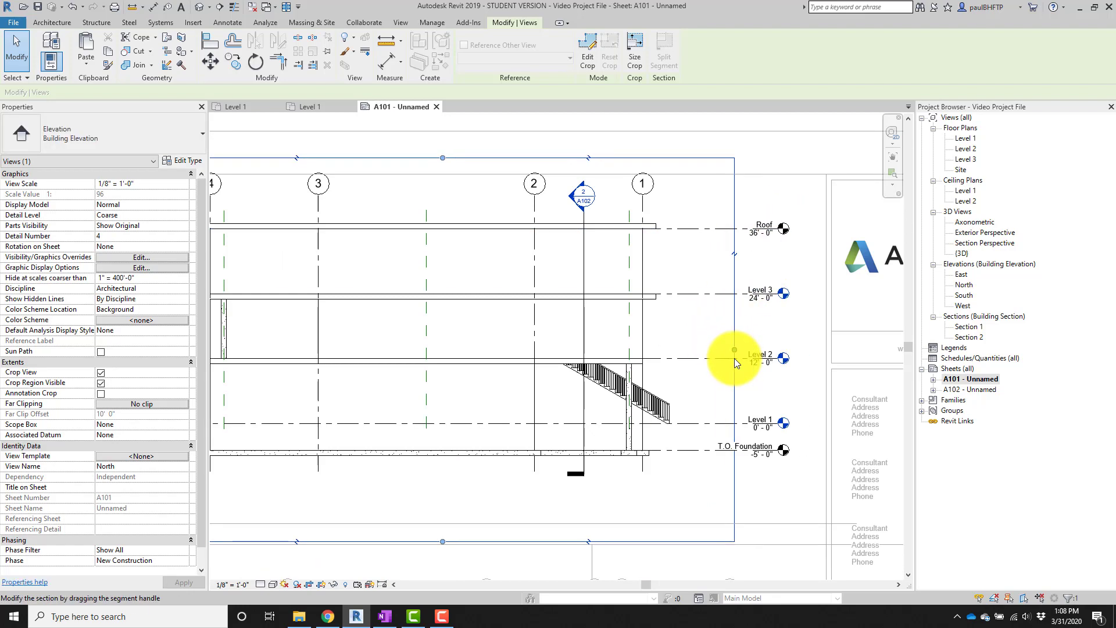
{"action": "scroll", "coordinate": [578, 460], "scroll_direction": "down", "scroll_amount": 1}
{"action": "middle_click_drag", "start_coordinate": [578, 459], "coordinate": [677, 427]}
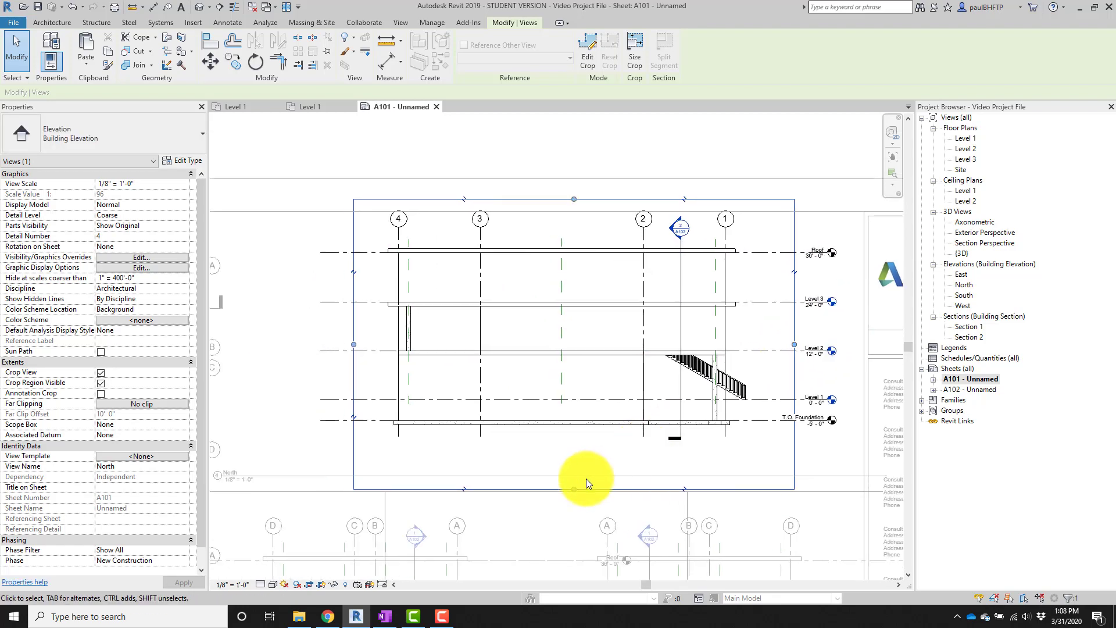
{"action": "left_click_drag", "start_coordinate": [578, 445], "coordinate": [577, 441]}
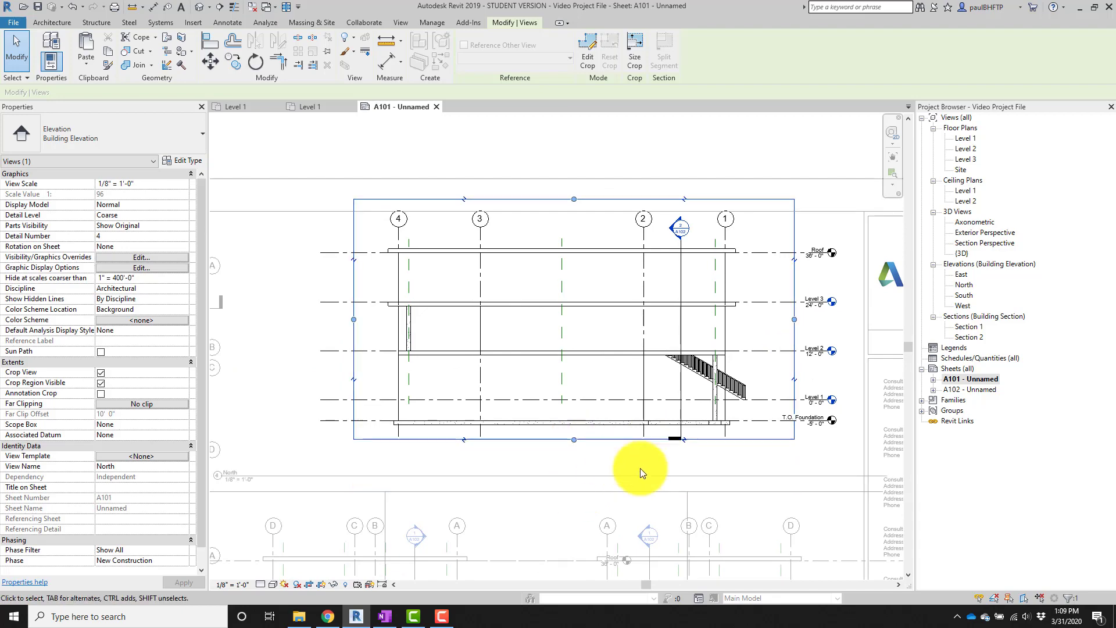
Leave the North elevation and activate the East elevation in its viewport, selecting its crop region.
{"action": "scroll", "coordinate": [697, 449], "scroll_direction": "down", "scroll_amount": 1}
{"action": "middle_click_drag", "start_coordinate": [698, 448], "coordinate": [684, 259]}
{"action": "scroll", "coordinate": [719, 424], "scroll_direction": "down", "scroll_amount": 1}
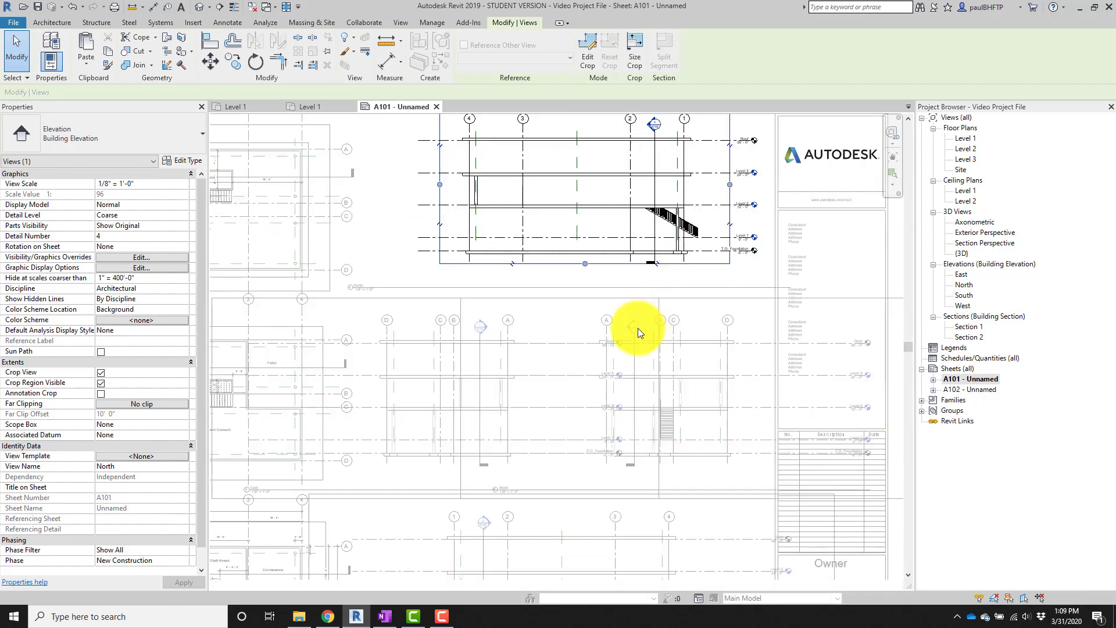
{"action": "double_click", "coordinate": [637, 328]}
{"action": "scroll", "coordinate": [440, 392], "scroll_direction": "up", "scroll_amount": 1}
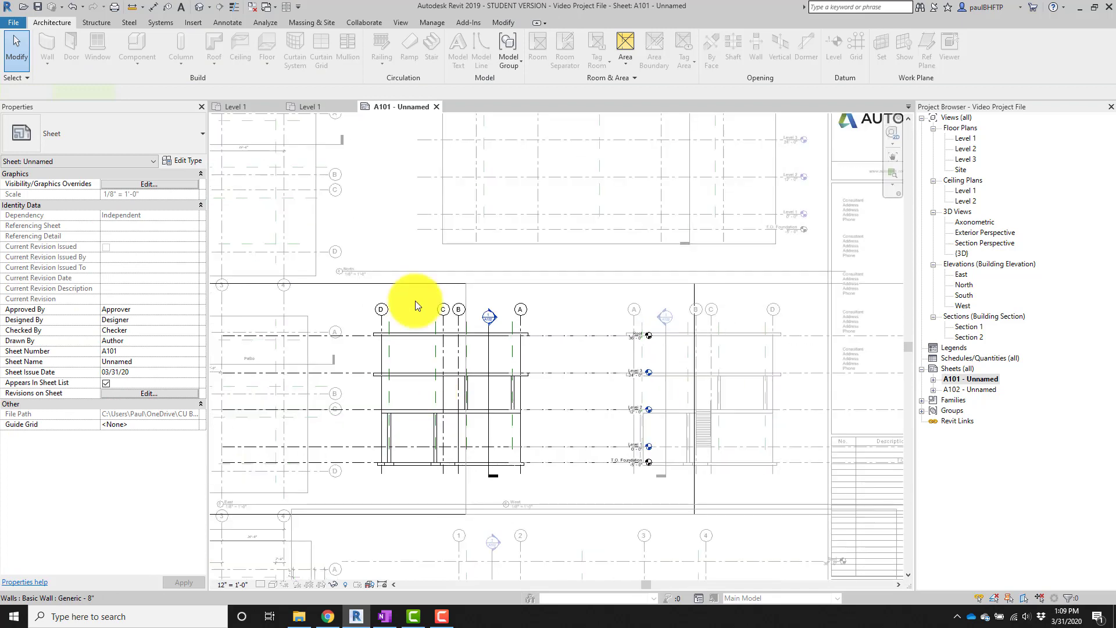
{"action": "double_click", "coordinate": [431, 271]}
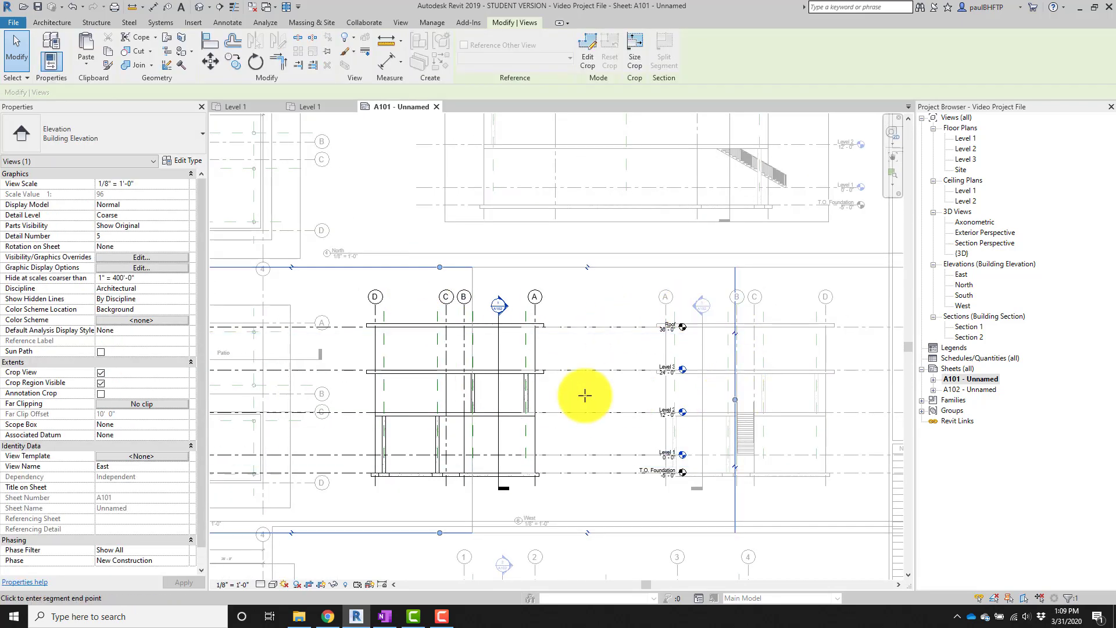
Pull the right and left edges of the East elevation's crop region in close to the building and raise its lower edge beneath the foundation.
{"action": "left_click_drag", "start_coordinate": [566, 398], "coordinate": [567, 399]}
{"action": "middle_click_drag", "start_coordinate": [661, 411], "coordinate": [831, 386]}
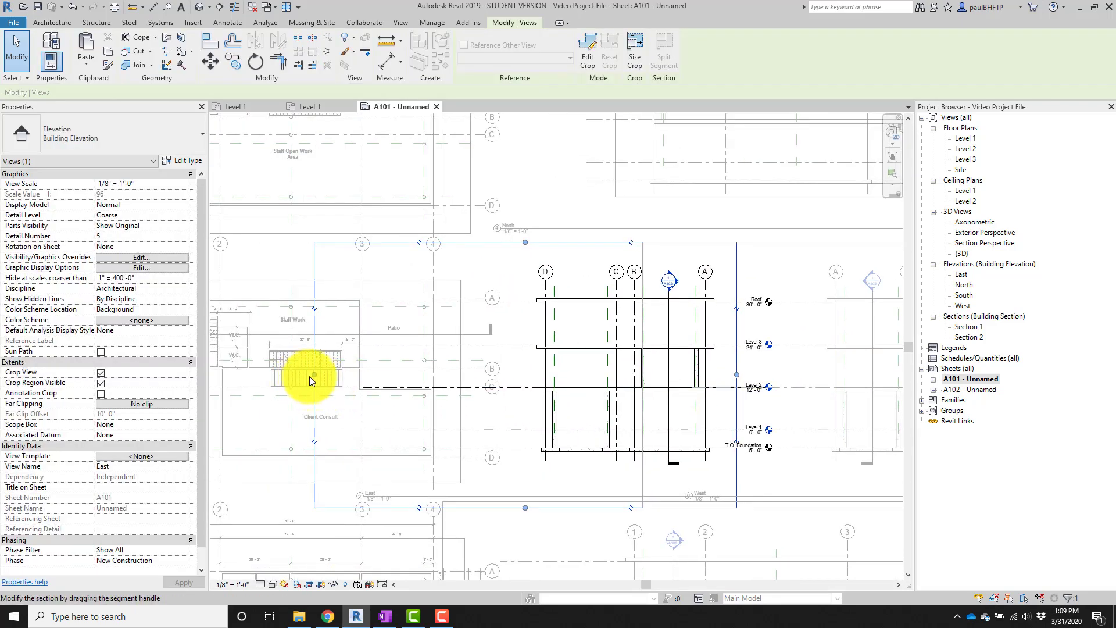
{"action": "left_click_drag", "start_coordinate": [518, 374], "coordinate": [518, 374]}
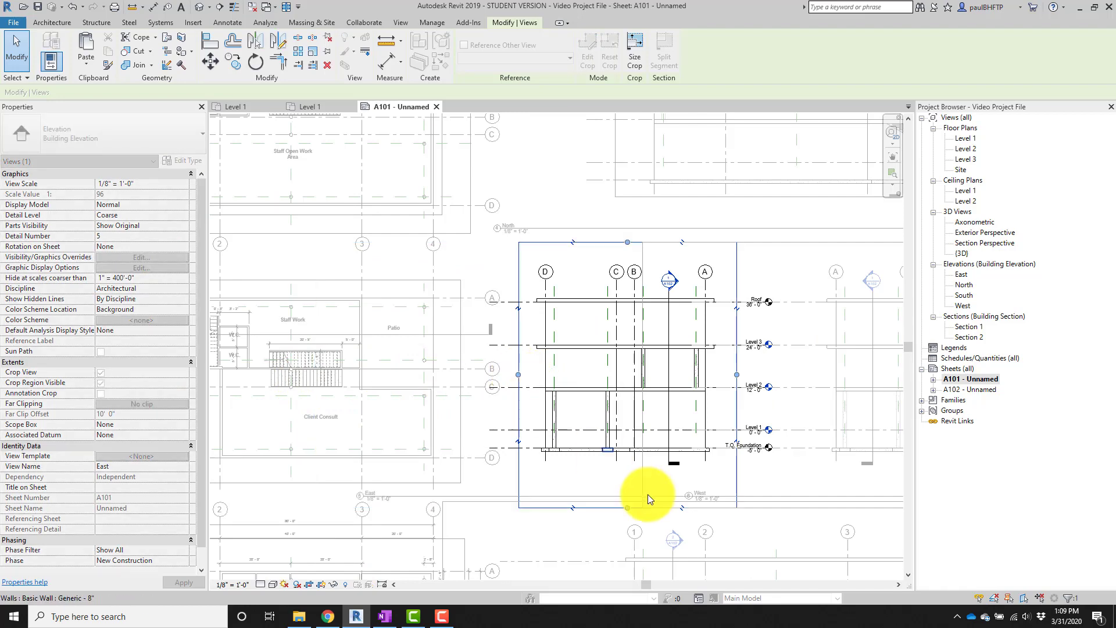
{"action": "left_click_drag", "start_coordinate": [629, 473], "coordinate": [629, 470]}
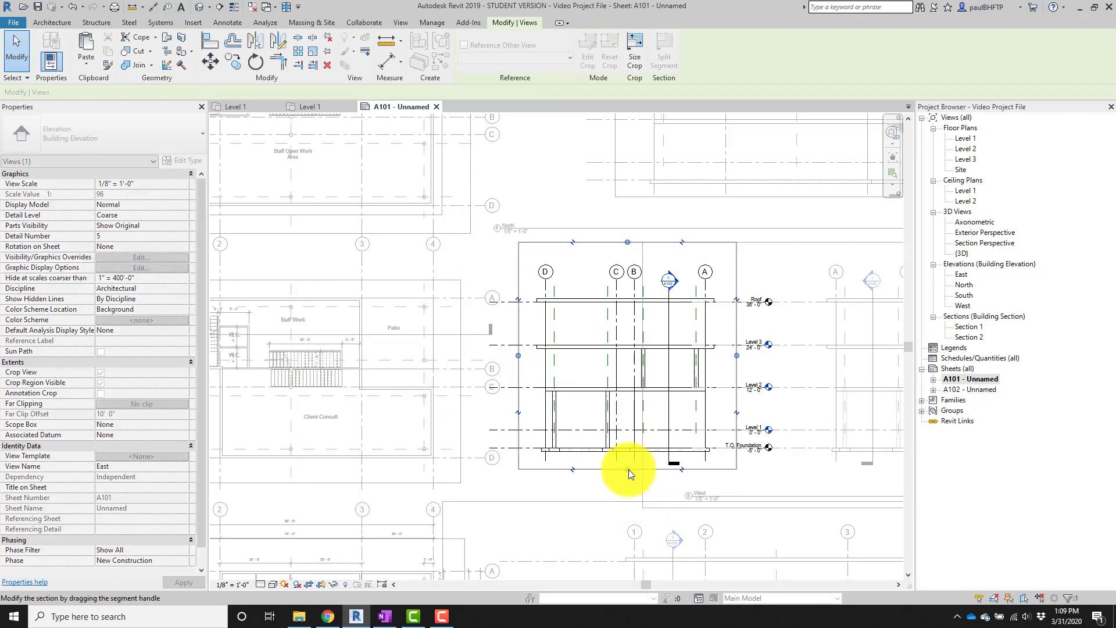
Lower the upper edge of the East elevation's crop region to just above the grid bubbles.
{"action": "middle_click_drag", "start_coordinate": [603, 466], "coordinate": [375, 439]}
{"action": "left_click_drag", "start_coordinate": [401, 215], "coordinate": [402, 231]}
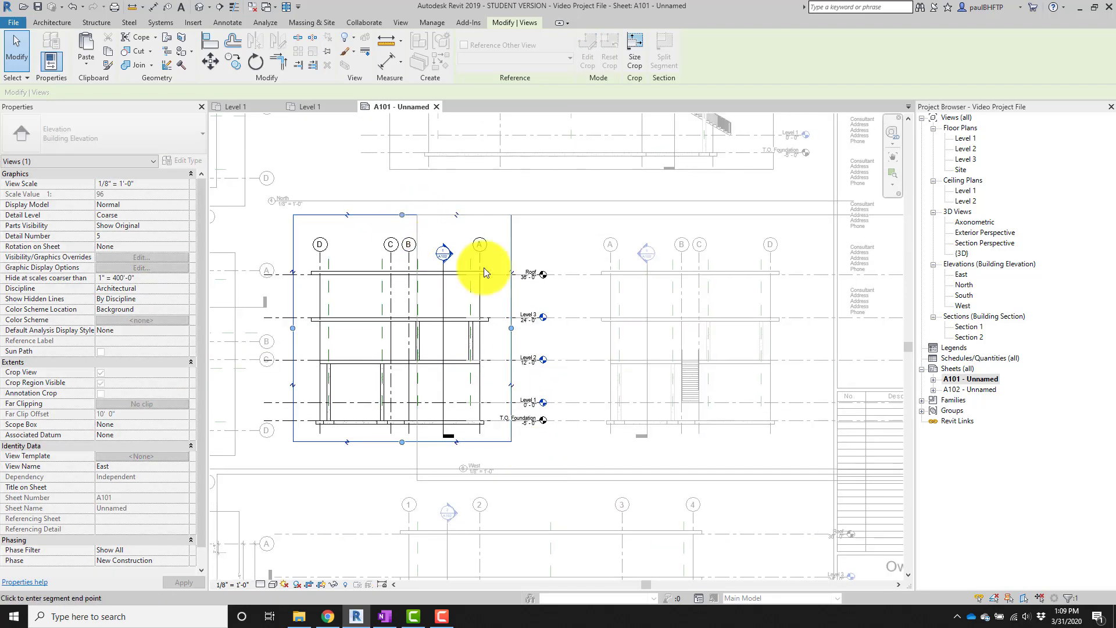
{"action": "key", "text": "v"}
Activate the West elevation in its viewport, pull all four crop region edges in close around the building, and leave the view.
{"action": "double_click", "coordinate": [641, 323]}
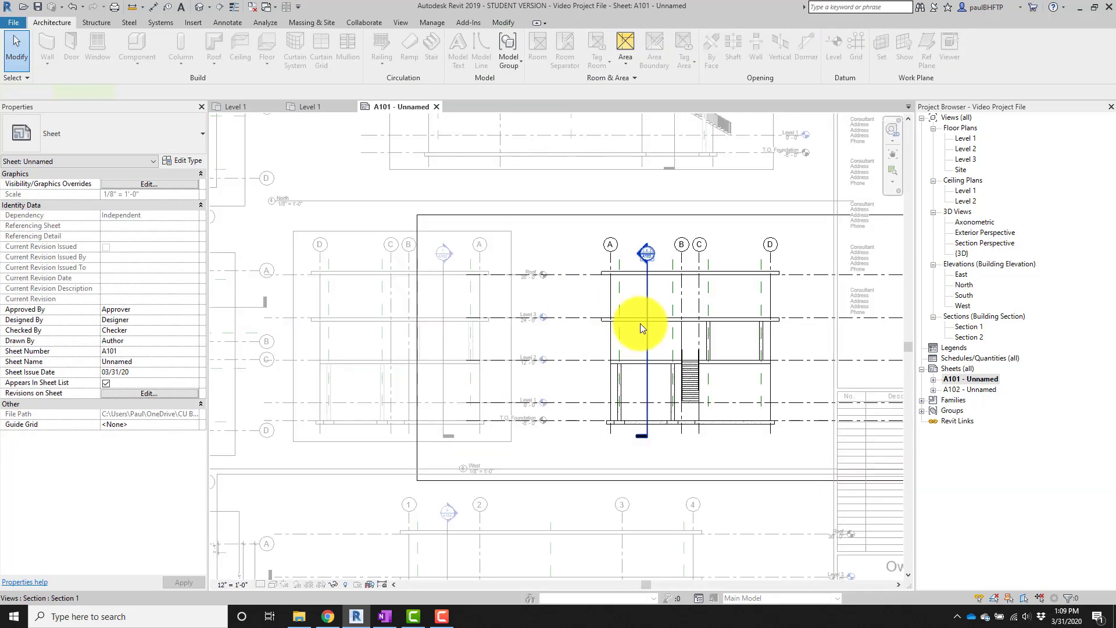
{"action": "scroll", "coordinate": [568, 314], "scroll_direction": "down", "scroll_amount": 1}
{"action": "middle_click_drag", "start_coordinate": [569, 314], "coordinate": [411, 330]}
{"action": "left_click", "coordinate": [794, 322]}
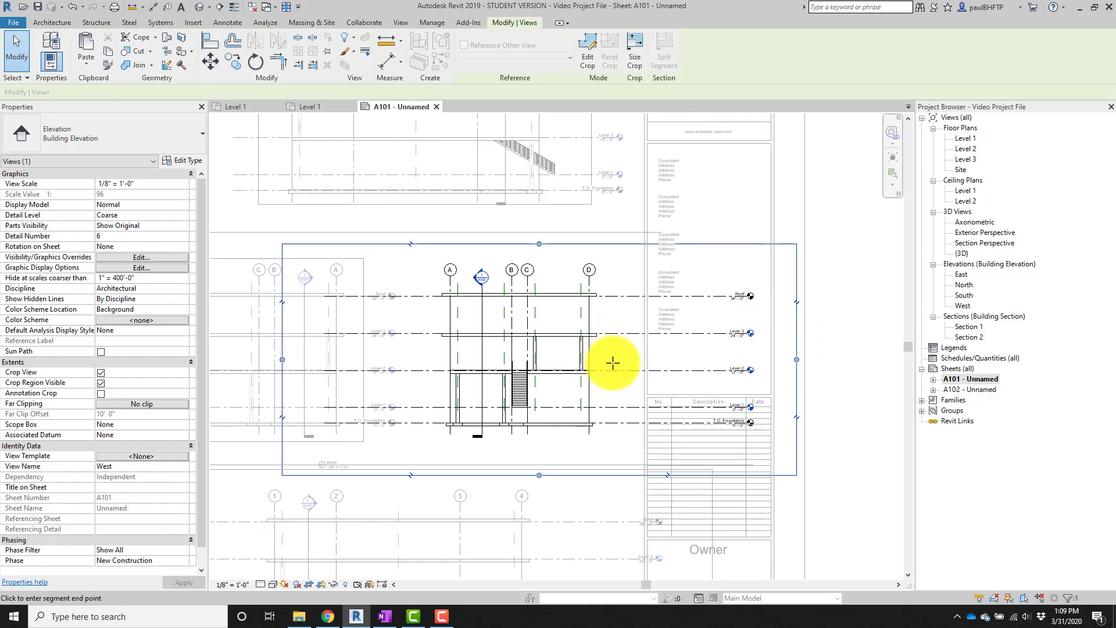
{"action": "left_click_drag", "start_coordinate": [613, 363], "coordinate": [613, 361]}
{"action": "left_click_drag", "start_coordinate": [282, 360], "coordinate": [427, 363]}
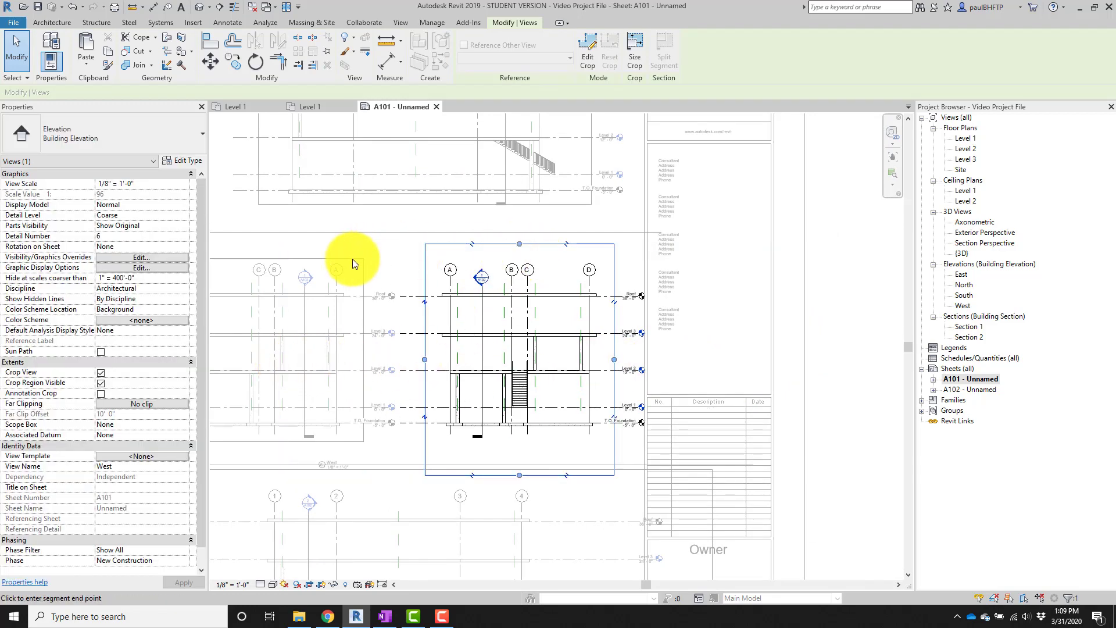
{"action": "left_click_drag", "start_coordinate": [520, 476], "coordinate": [346, 441]}
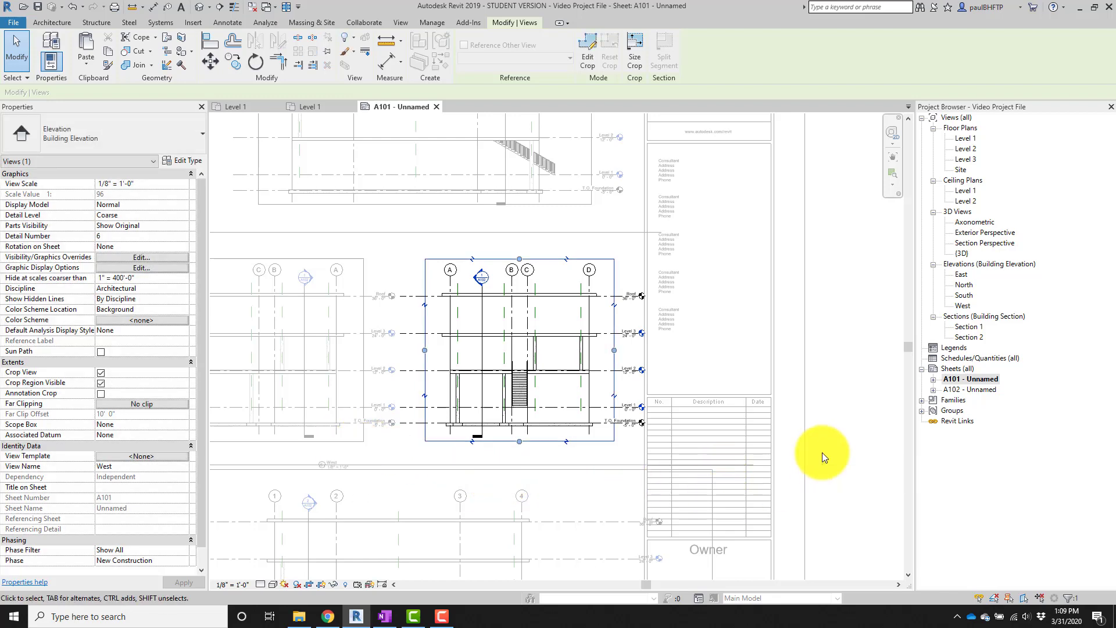
{"action": "double_click", "coordinate": [822, 452]}
Activate the South elevation in its viewport, pull all four crop region edges in around the building, and leave the view.
{"action": "middle_click_drag", "start_coordinate": [640, 478], "coordinate": [775, 316]}
{"action": "double_click", "coordinate": [574, 374]}
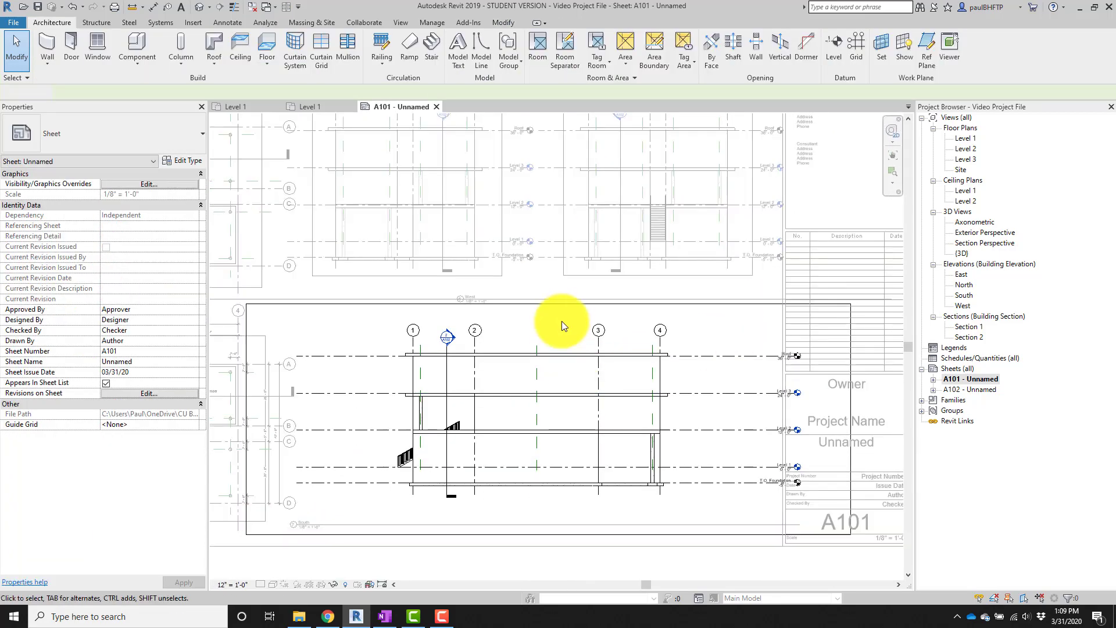
{"action": "left_click", "coordinate": [543, 305]}
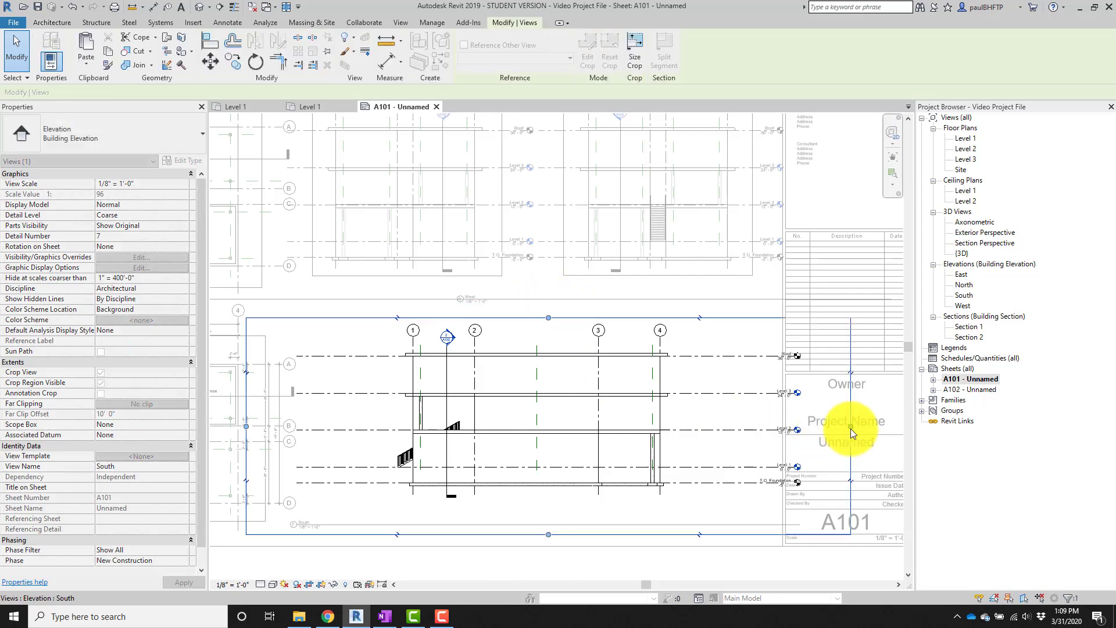
{"action": "left_click_drag", "start_coordinate": [850, 428], "coordinate": [704, 427]}
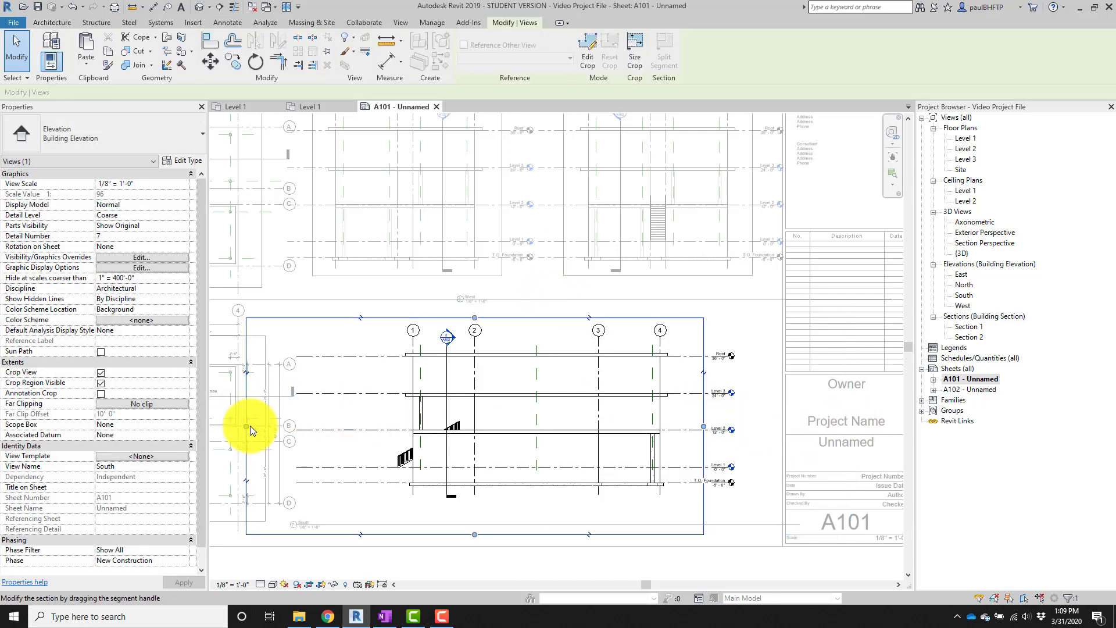
{"action": "left_click_drag", "start_coordinate": [247, 426], "coordinate": [357, 426]}
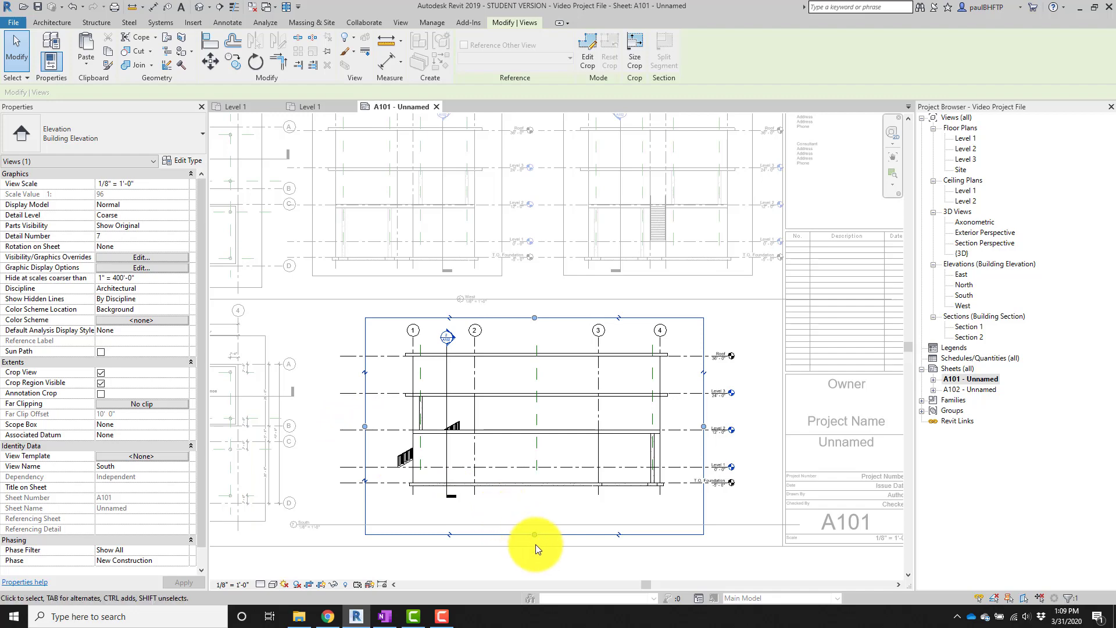
{"action": "left_click_drag", "start_coordinate": [535, 535], "coordinate": [543, 504]}
{"action": "scroll", "coordinate": [654, 514], "scroll_direction": "down", "scroll_amount": 1}
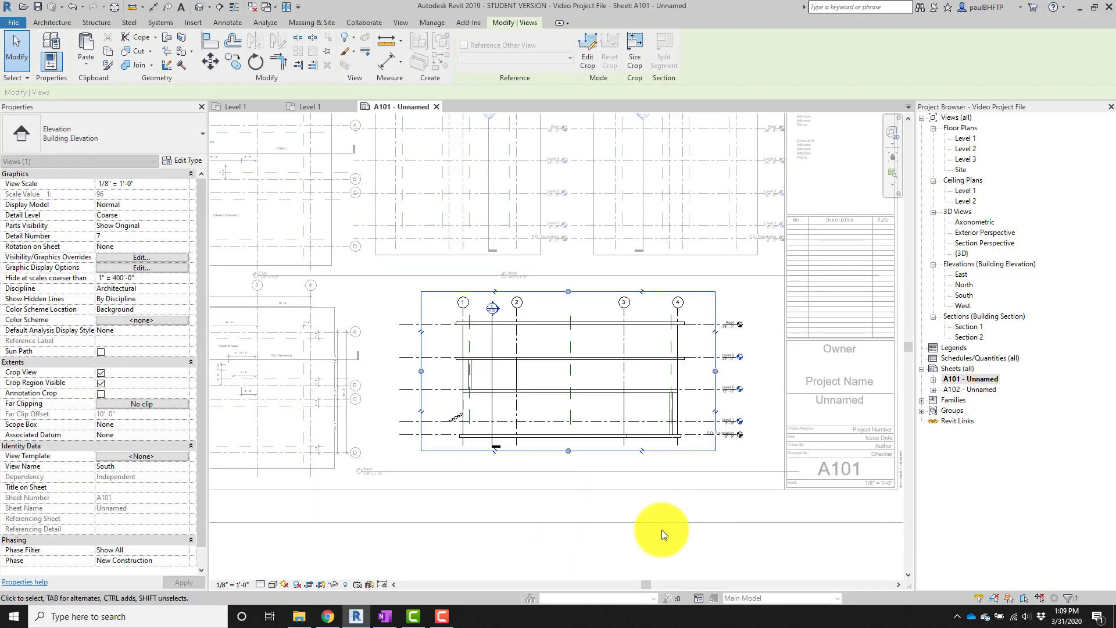
{"action": "double_click", "coordinate": [662, 529]}
Move the North view title to just beneath the left corner of its crop region.
{"action": "scroll", "coordinate": [646, 520], "scroll_direction": "down", "scroll_amount": 1}
{"action": "middle_click_drag", "start_coordinate": [644, 521], "coordinate": [615, 571]}
{"action": "middle_click_drag", "start_coordinate": [632, 482], "coordinate": [609, 591]}
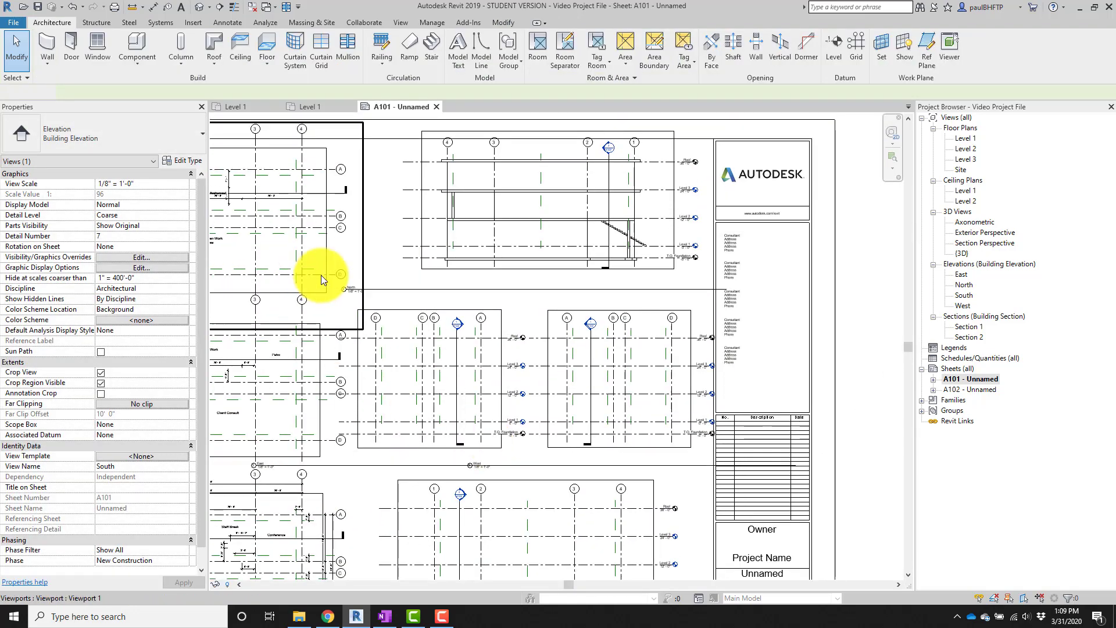
{"action": "left_click", "coordinate": [373, 286]}
{"action": "scroll", "coordinate": [373, 286], "scroll_direction": "up", "scroll_amount": 3}
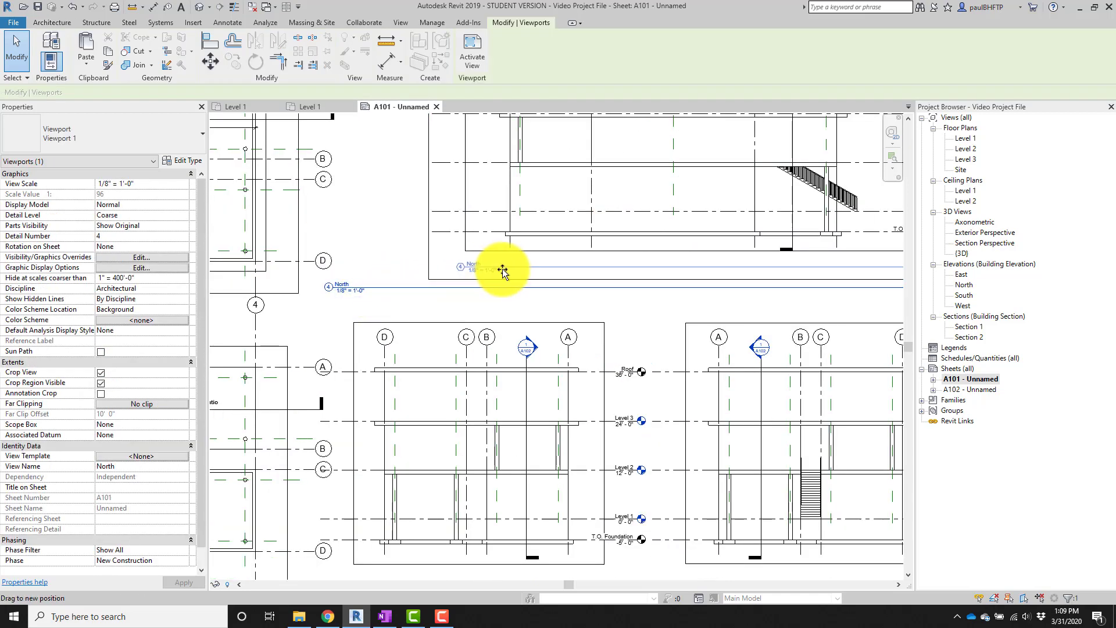
{"action": "left_click_drag", "start_coordinate": [502, 268], "coordinate": [502, 267]}
Shorten the North view title's line so it ends just past the title text.
{"action": "scroll", "coordinate": [524, 312], "scroll_direction": "down", "scroll_amount": 2}
{"action": "middle_click_drag", "start_coordinate": [589, 265], "coordinate": [403, 314]}
{"action": "left_click", "coordinate": [712, 334]}
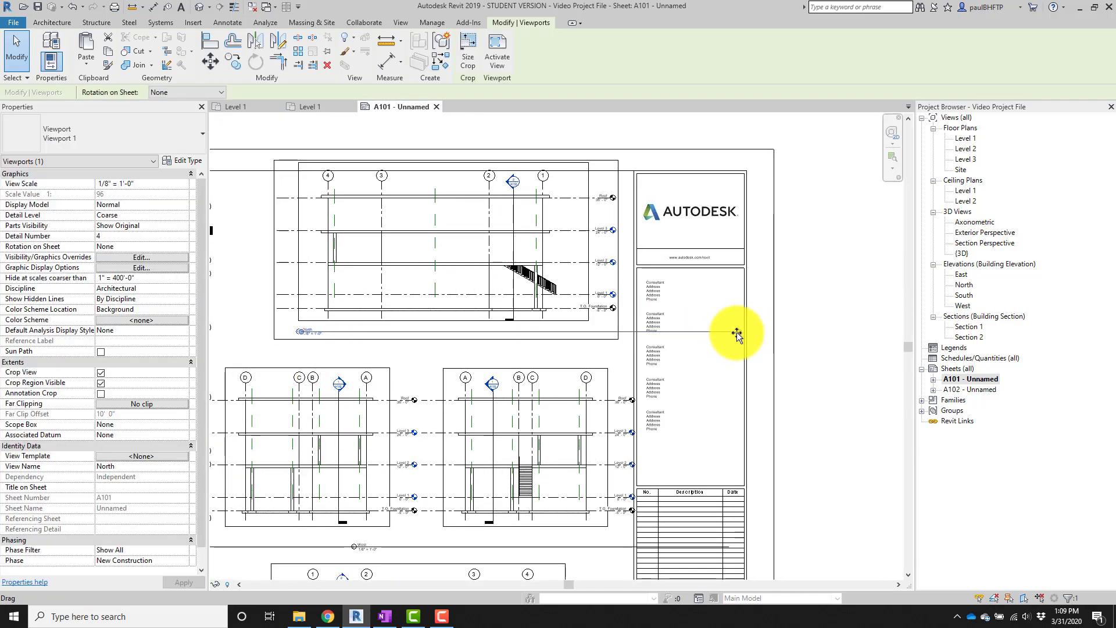
{"action": "left_click_drag", "start_coordinate": [737, 334], "coordinate": [344, 335]}
Move the West view title beneath the left corner of its crop region and shorten its line to just past the text.
{"action": "scroll", "coordinate": [518, 428], "scroll_direction": "up", "scroll_amount": 3}
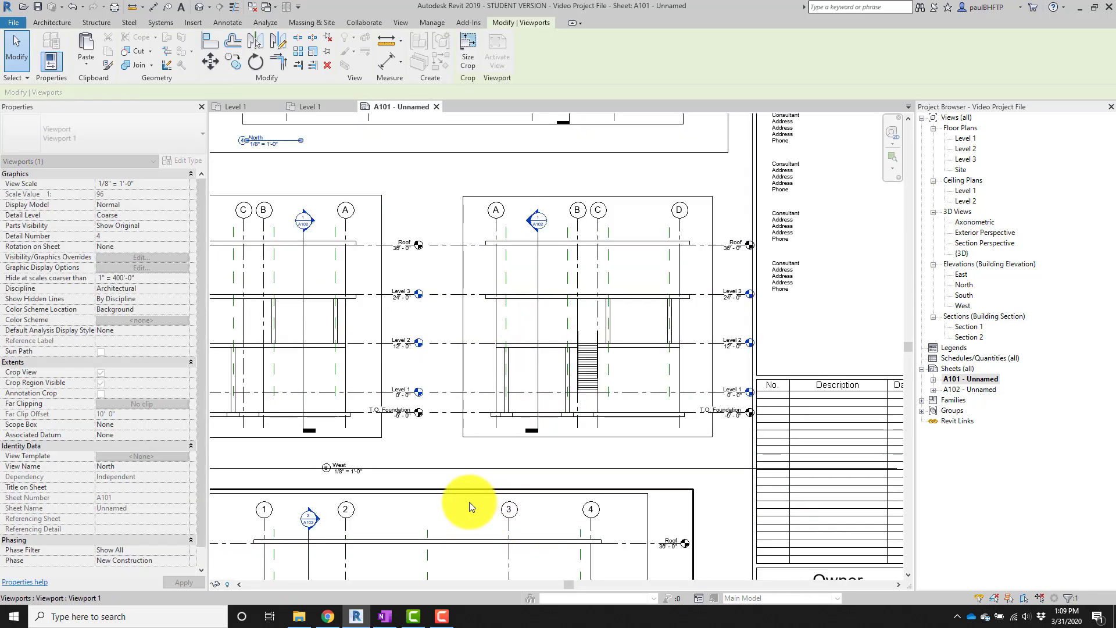
{"action": "left_click_drag", "start_coordinate": [446, 469], "coordinate": [585, 452]}
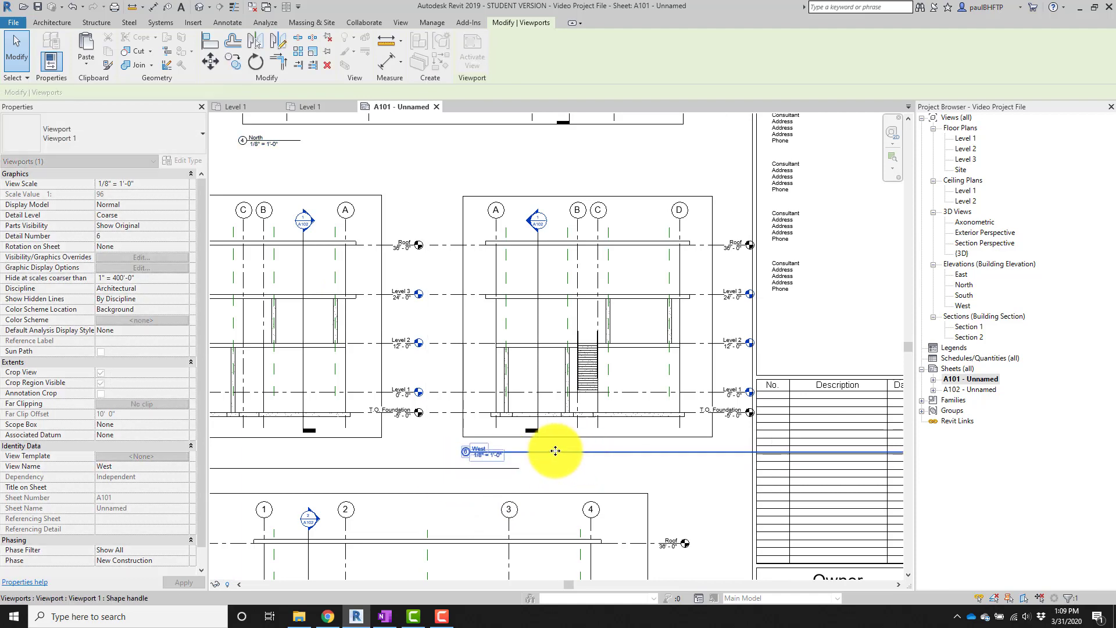
{"action": "scroll", "coordinate": [620, 344], "scroll_direction": "down", "scroll_amount": 1}
{"action": "middle_click_drag", "start_coordinate": [620, 345], "coordinate": [470, 366]}
{"action": "left_click", "coordinate": [470, 367]}
{"action": "left_click_drag", "start_coordinate": [784, 447], "coordinate": [405, 460]}
Move the East view title beneath the left corner of its crop region, level with the West view title.
{"action": "scroll", "coordinate": [479, 478], "scroll_direction": "up", "scroll_amount": 4}
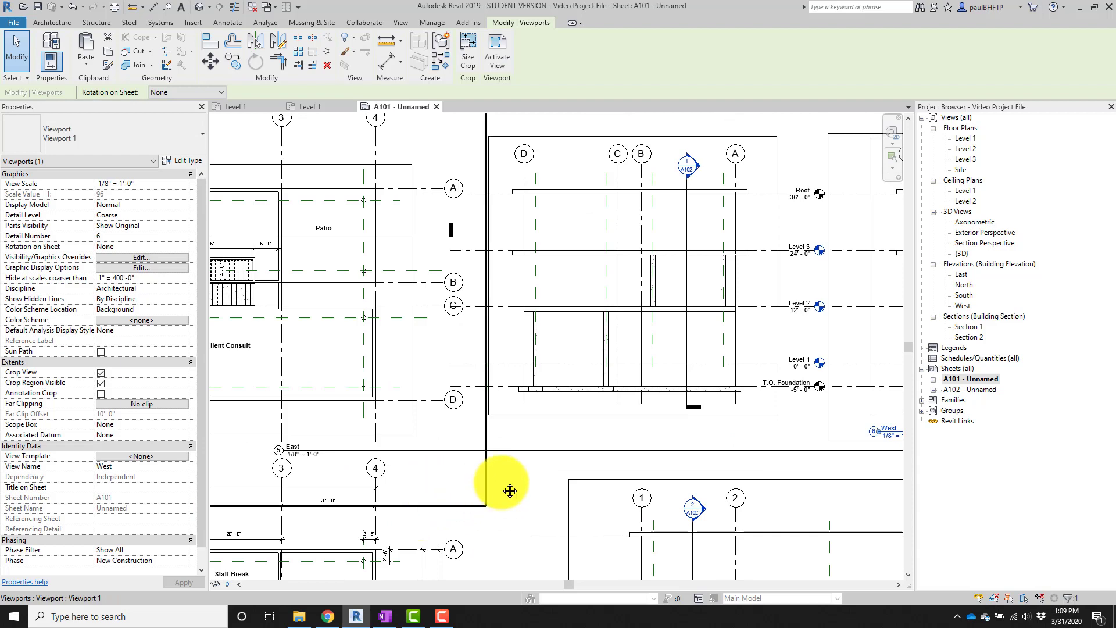
{"action": "middle_click_drag", "start_coordinate": [510, 490], "coordinate": [516, 459]}
{"action": "left_click", "coordinate": [517, 460]}
{"action": "left_click", "coordinate": [523, 429]}
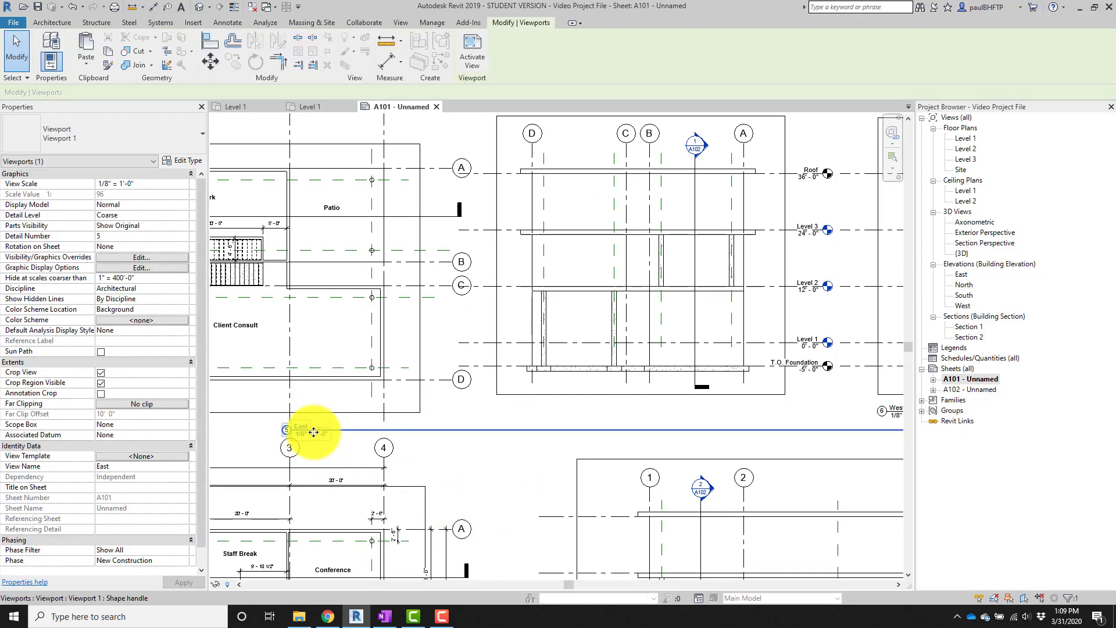
{"action": "left_click_drag", "start_coordinate": [313, 432], "coordinate": [531, 414]}
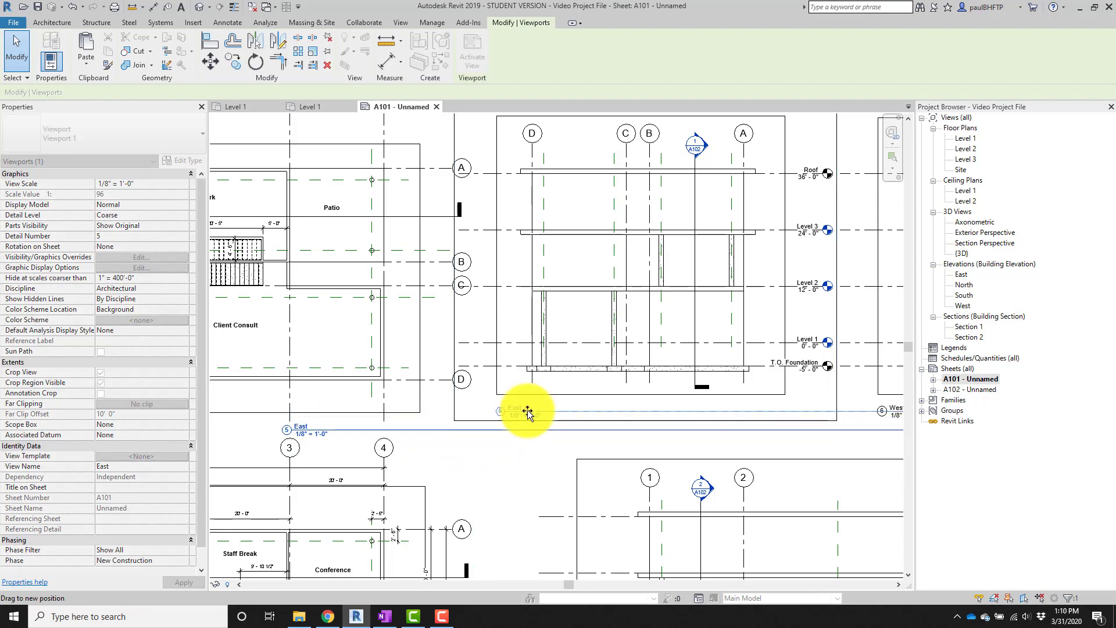
{"action": "left_click_drag", "start_coordinate": [527, 410], "coordinate": [528, 411]}
Shorten the East view title's line so it ends just past the title text.
{"action": "middle_click_drag", "start_coordinate": [632, 444], "coordinate": [487, 477]}
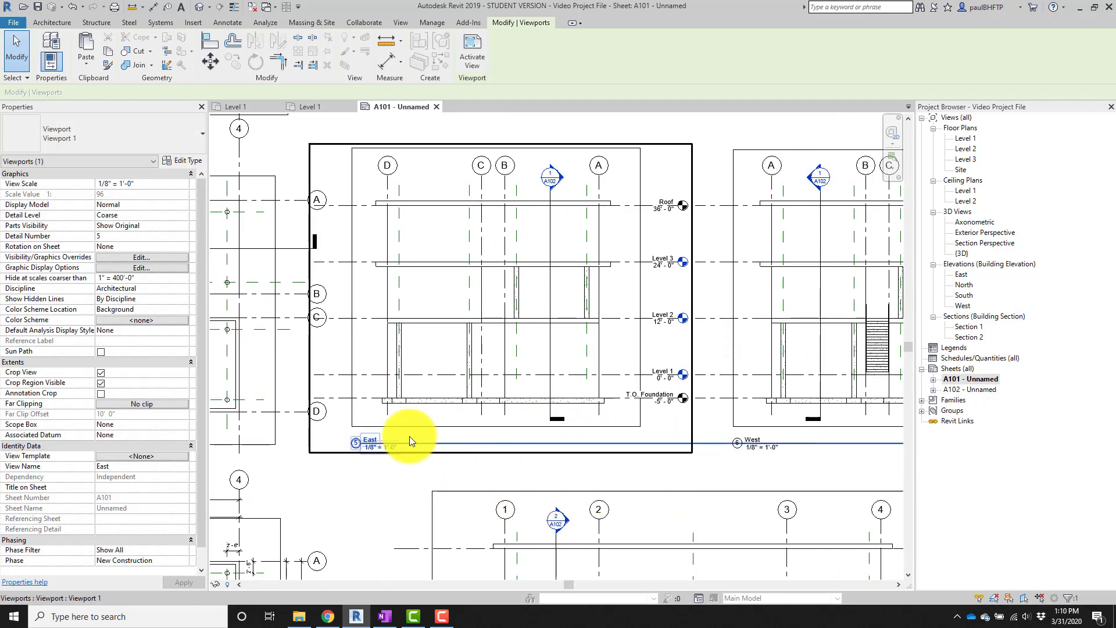
{"action": "middle_click_drag", "start_coordinate": [630, 469], "coordinate": [574, 487]}
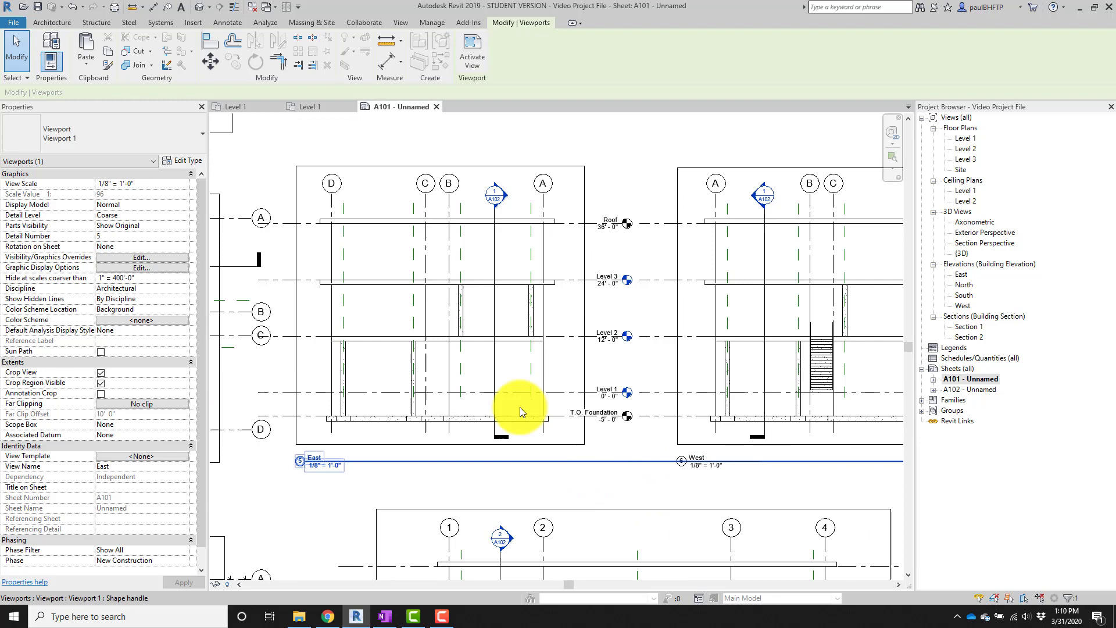
{"action": "left_click", "coordinate": [493, 343]}
{"action": "scroll", "coordinate": [605, 493], "scroll_direction": "down", "scroll_amount": 1}
{"action": "scroll", "coordinate": [605, 494], "scroll_direction": "down", "scroll_amount": 1}
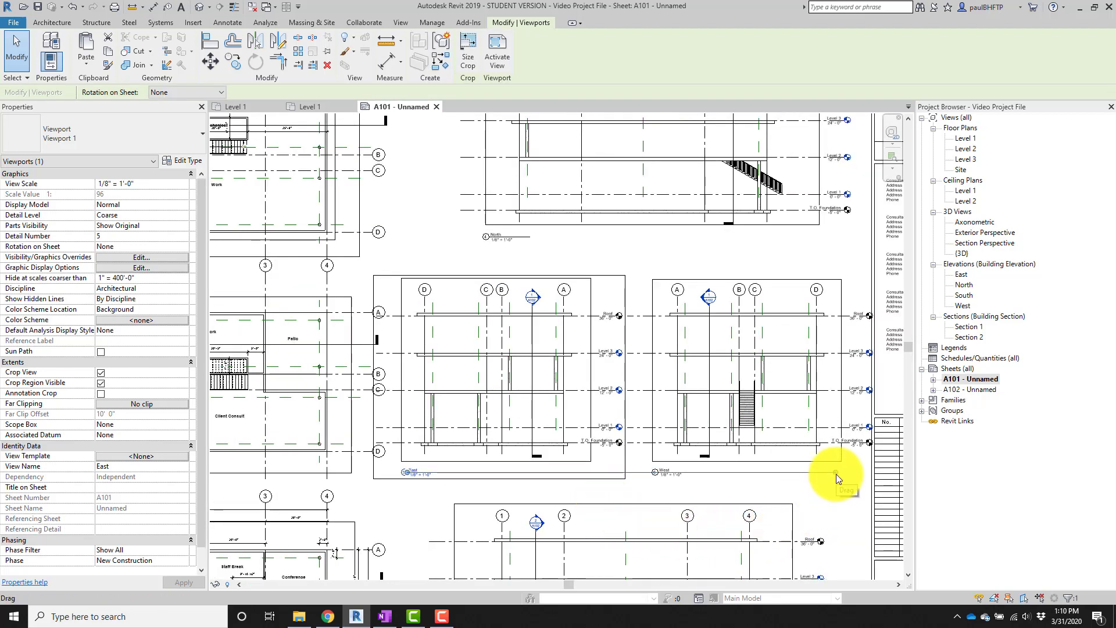
{"action": "left_click_drag", "start_coordinate": [836, 476], "coordinate": [558, 490]}
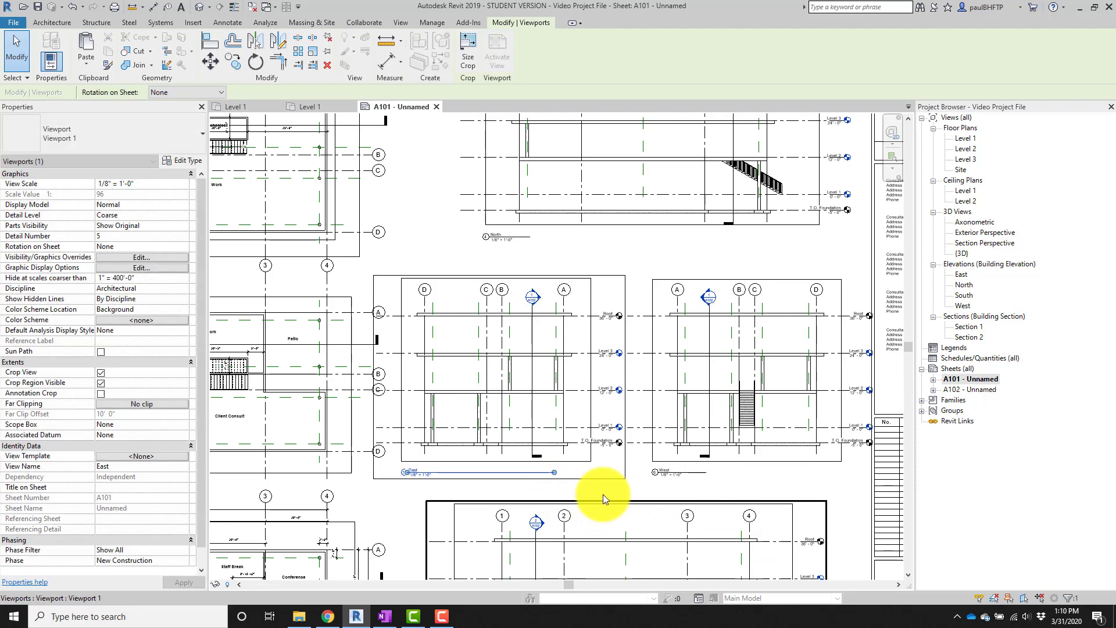
{"action": "left_click", "coordinate": [647, 491]}
{"action": "scroll", "coordinate": [529, 483], "scroll_direction": "up", "scroll_amount": 3}
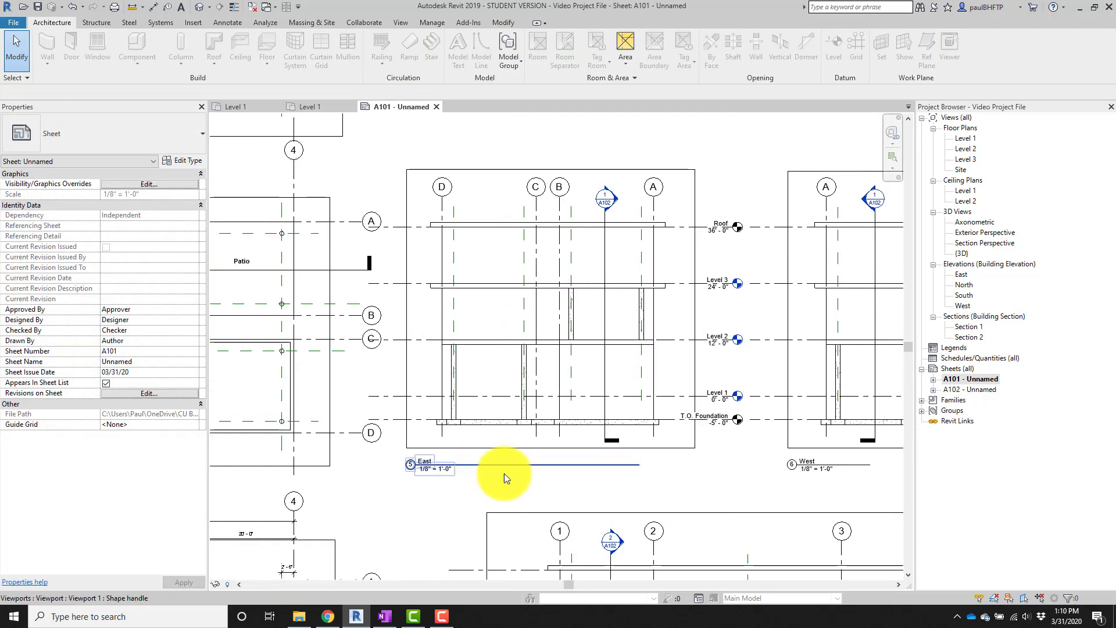
{"action": "scroll", "coordinate": [504, 473], "scroll_direction": "up", "scroll_amount": 2}
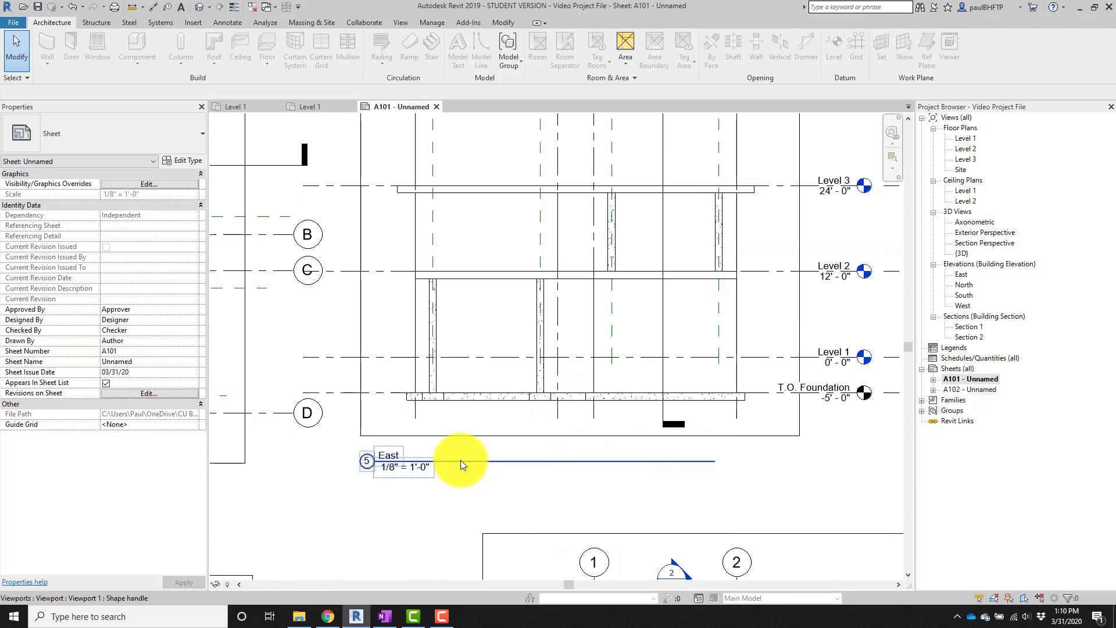
{"action": "left_click", "coordinate": [636, 378]}
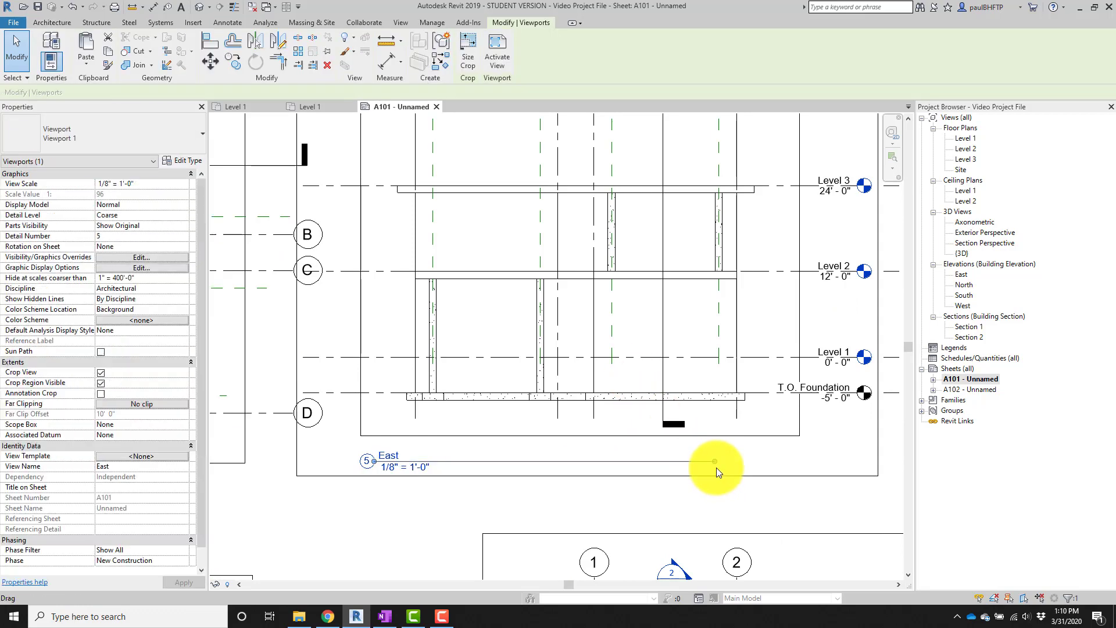
{"action": "left_click_drag", "start_coordinate": [715, 460], "coordinate": [505, 472]}
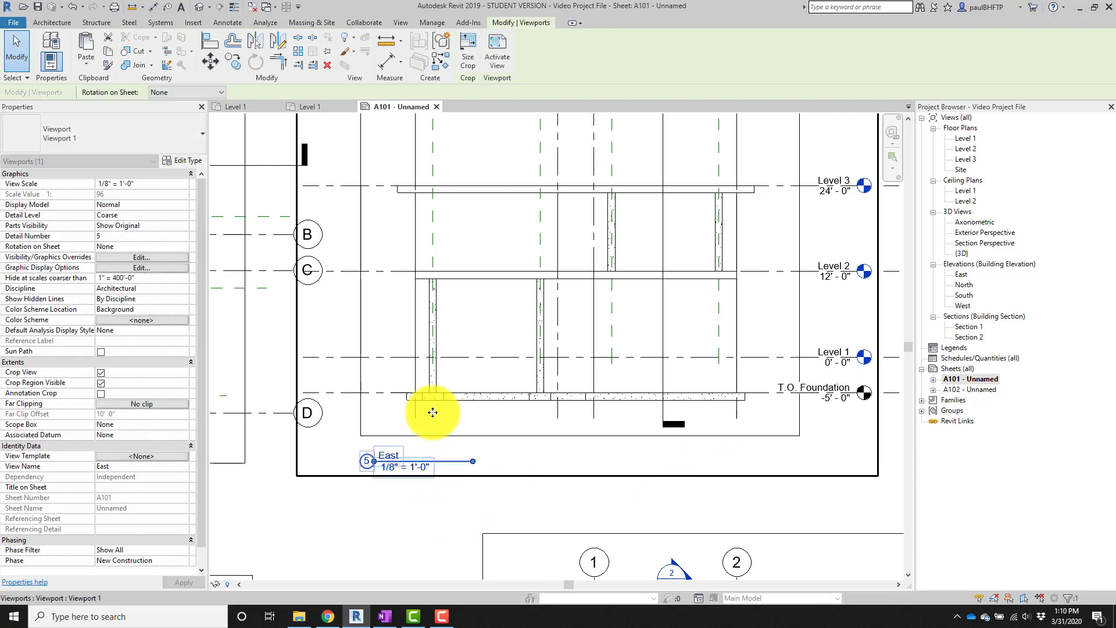
Move the South view title beneath the left corner of its crop region and shorten its line to just past the text.
{"action": "scroll", "coordinate": [516, 364], "scroll_direction": "down", "scroll_amount": 5}
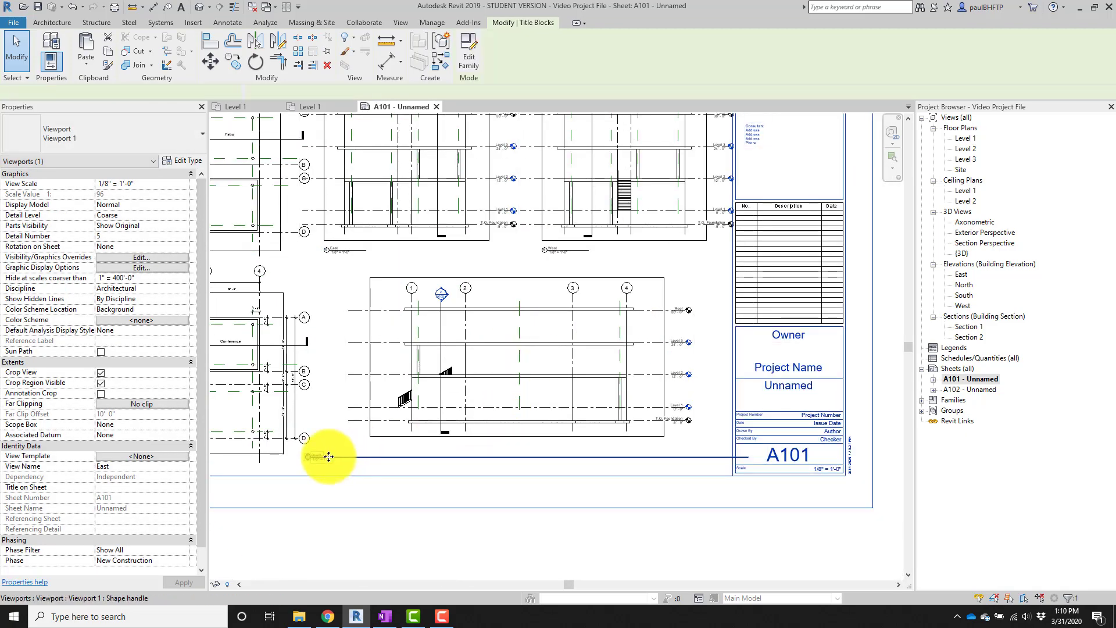
{"action": "left_click", "coordinate": [397, 448]}
{"action": "left_click_drag", "start_coordinate": [391, 450], "coordinate": [395, 446]}
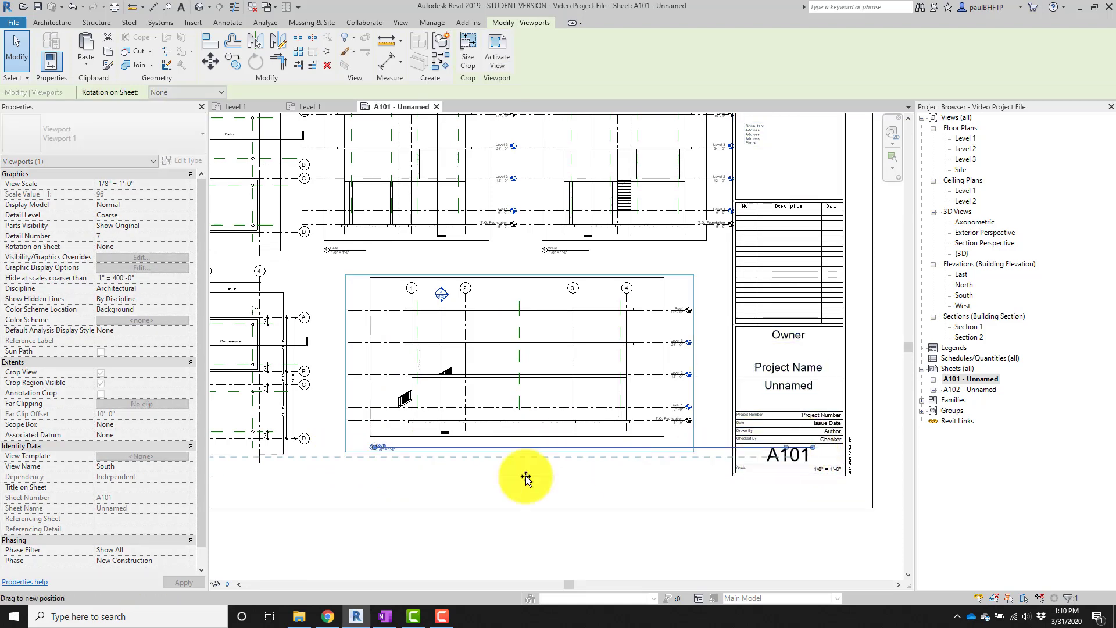
{"action": "left_click", "coordinate": [459, 525]}
Shift the South elevation viewport slightly to the right, toward the title block.
{"action": "scroll", "coordinate": [620, 504], "scroll_direction": "down", "scroll_amount": 1}
{"action": "middle_click_drag", "start_coordinate": [620, 498], "coordinate": [748, 552]}
{"action": "scroll", "coordinate": [750, 550], "scroll_direction": "down", "scroll_amount": 2}
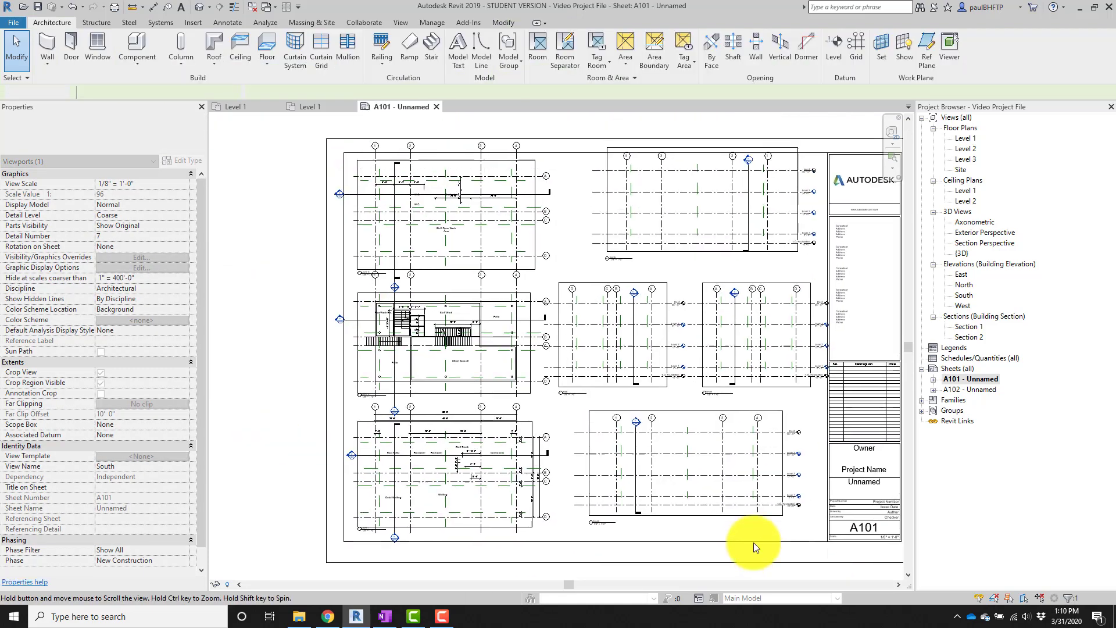
{"action": "scroll", "coordinate": [754, 542], "scroll_direction": "up", "scroll_amount": 1}
{"action": "middle_click_drag", "start_coordinate": [839, 485], "coordinate": [736, 498]}
{"action": "middle_click_drag", "start_coordinate": [804, 467], "coordinate": [792, 490]}
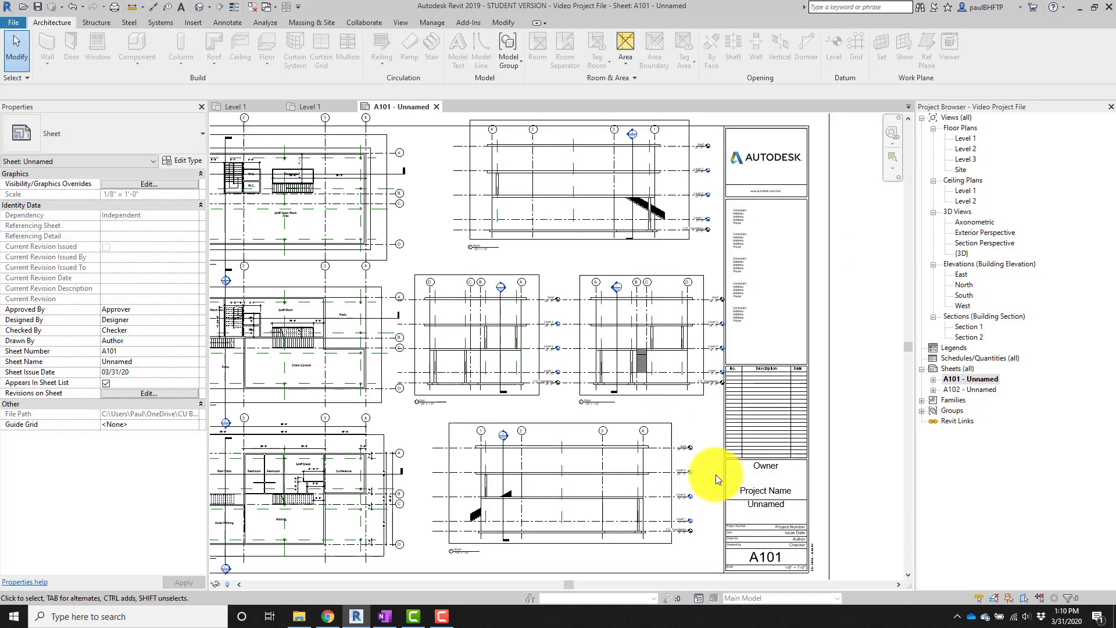
{"action": "left_click", "coordinate": [640, 476]}
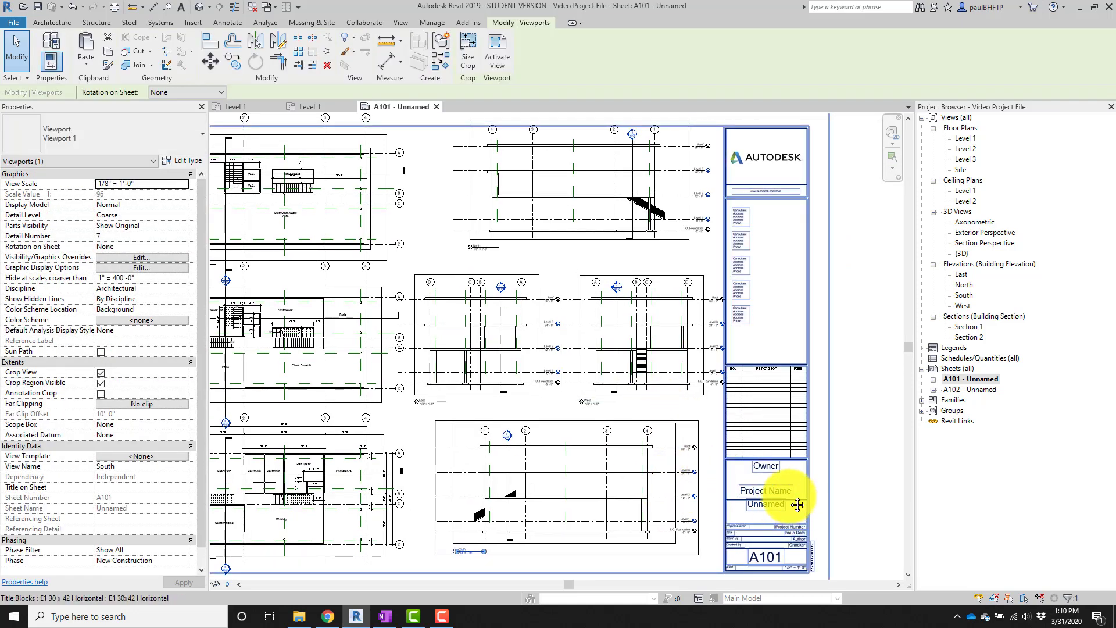
{"action": "middle_click_drag", "start_coordinate": [793, 498], "coordinate": [762, 484]}
{"action": "left_click_drag", "start_coordinate": [582, 470], "coordinate": [586, 471]}
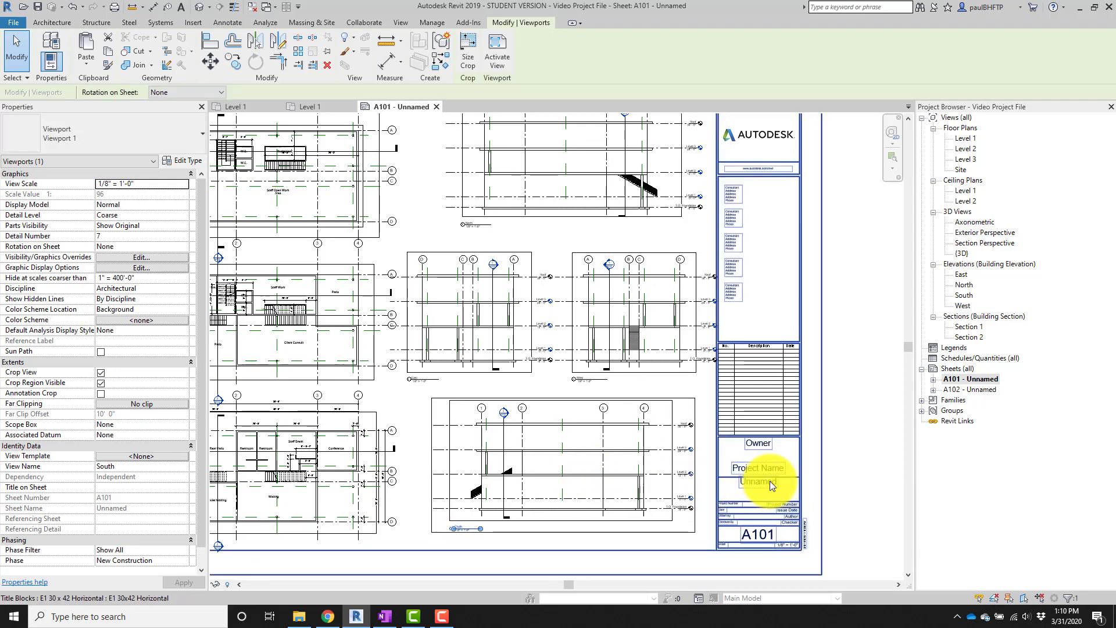
Nudge the West elevation viewport slightly left so its edge clears the title block.
{"action": "left_click", "coordinate": [693, 339]}
{"action": "scroll", "coordinate": [693, 339], "scroll_direction": "up", "scroll_amount": 4}
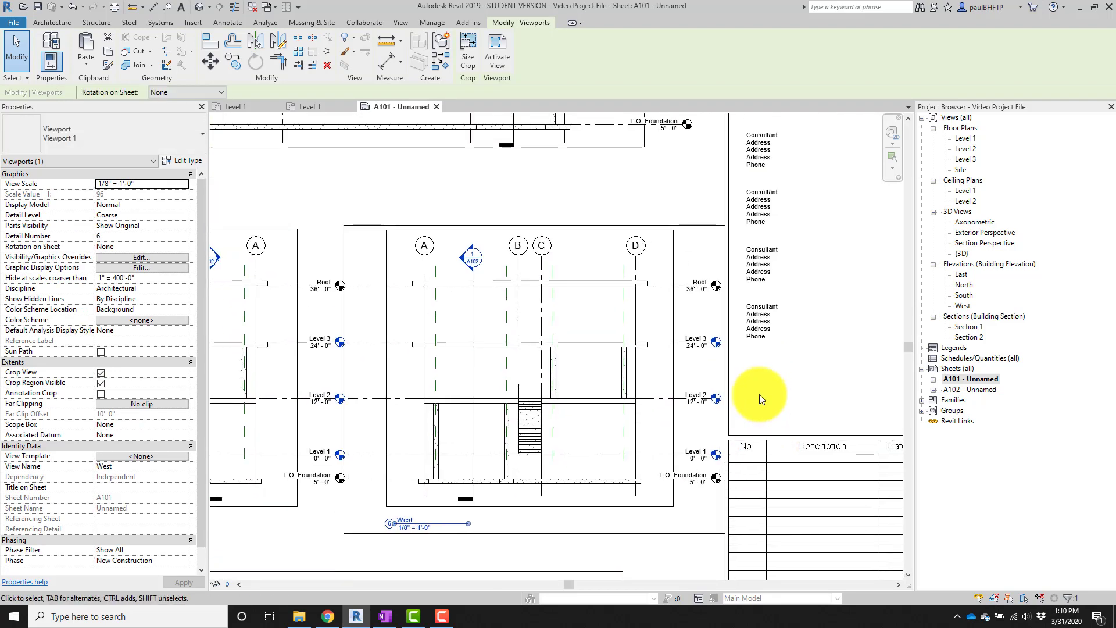
{"action": "key", "text": "Left"}
{"action": "left_click", "coordinate": [664, 198]}
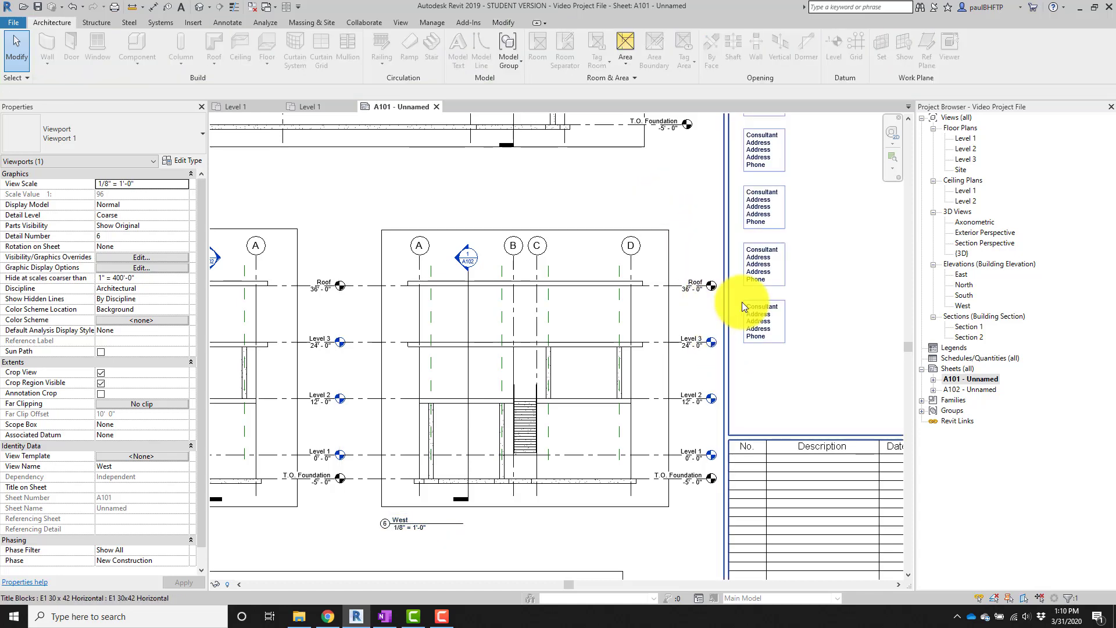
{"action": "scroll", "coordinate": [742, 306], "scroll_direction": "up", "scroll_amount": 2}
{"action": "left_click", "coordinate": [601, 286]}
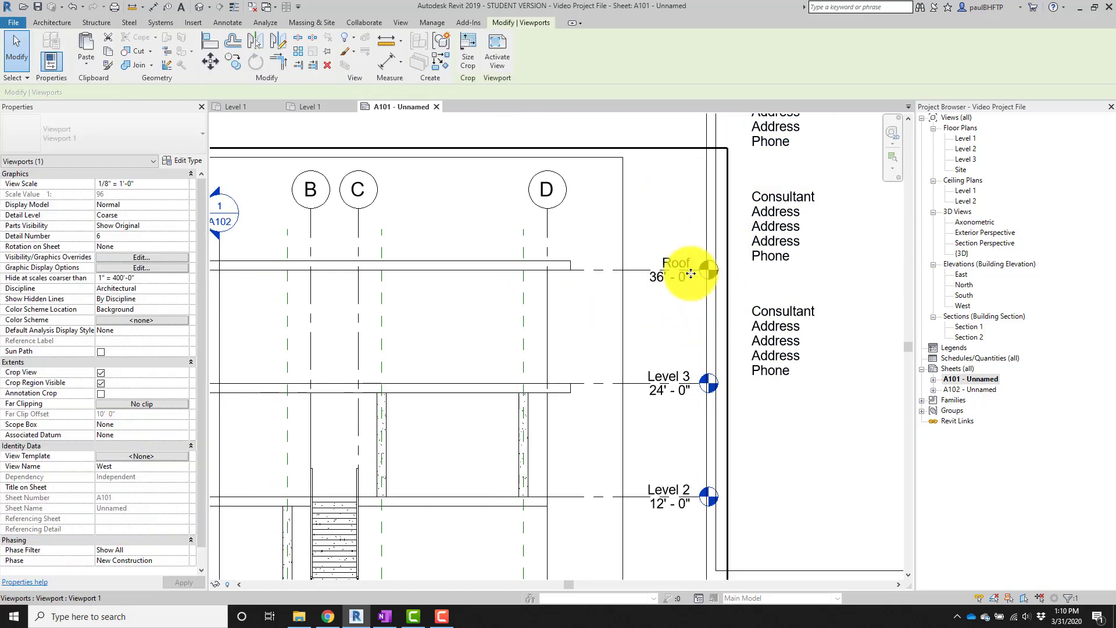
{"action": "scroll", "coordinate": [694, 283], "scroll_direction": "down", "scroll_amount": 3}
{"action": "key", "text": "Left"}
{"action": "key", "text": "Left"}
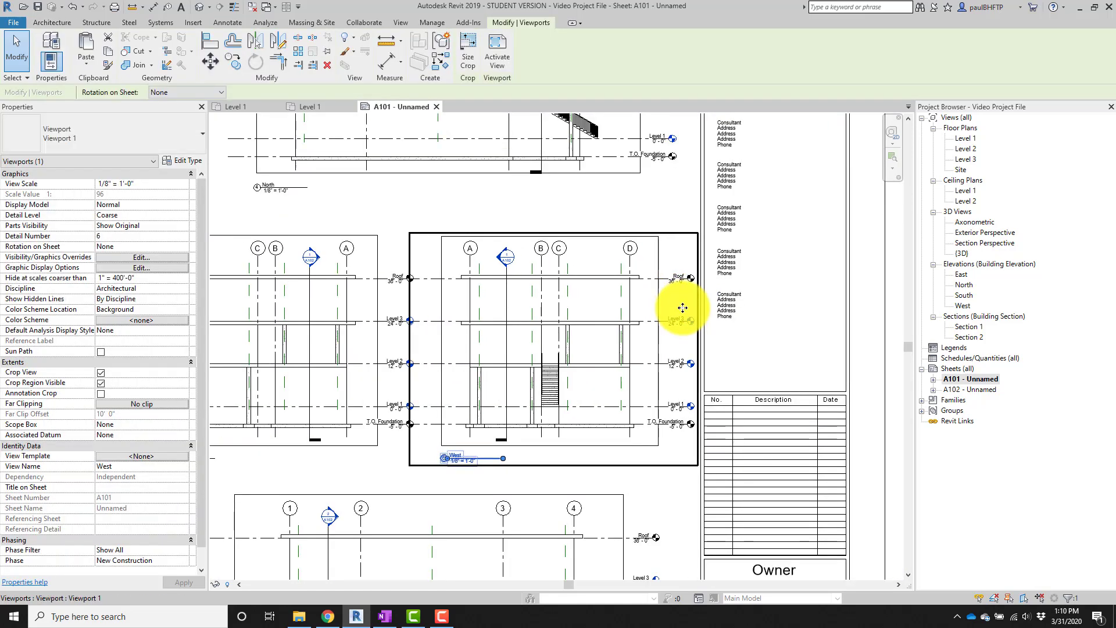
{"action": "left_click", "coordinate": [891, 364]}
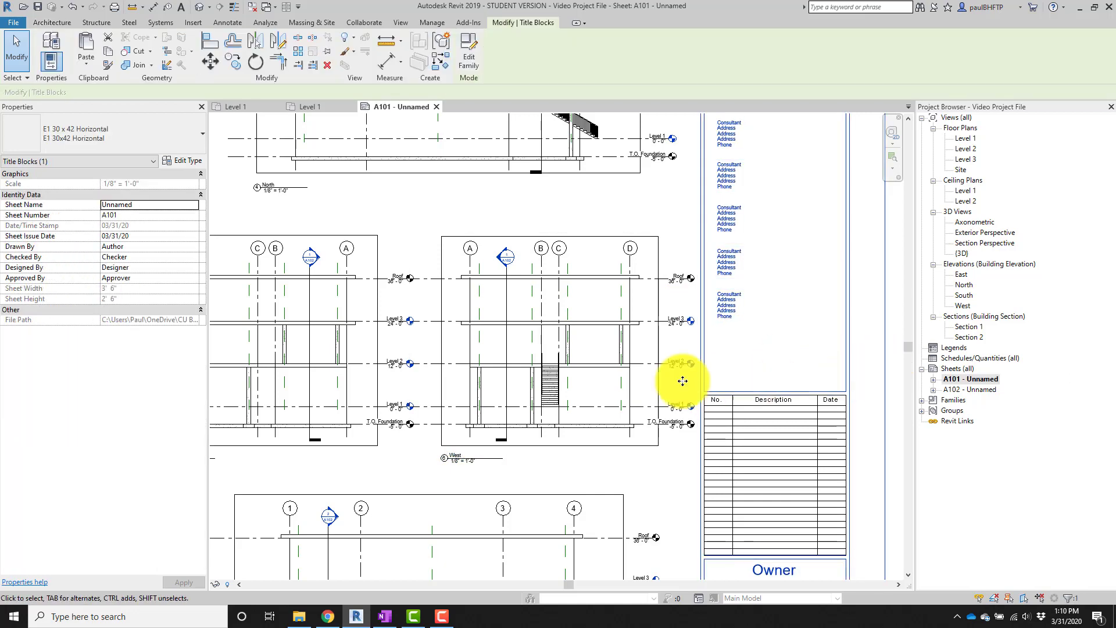
Activate the West elevation on the sheet and shorten the left ends of its level lines to clear the East elevation's level heads.
{"action": "middle_click_drag", "start_coordinate": [678, 379], "coordinate": [859, 375]}
{"action": "left_click", "coordinate": [492, 358]}
{"action": "scroll", "coordinate": [570, 320], "scroll_direction": "up", "scroll_amount": 2}
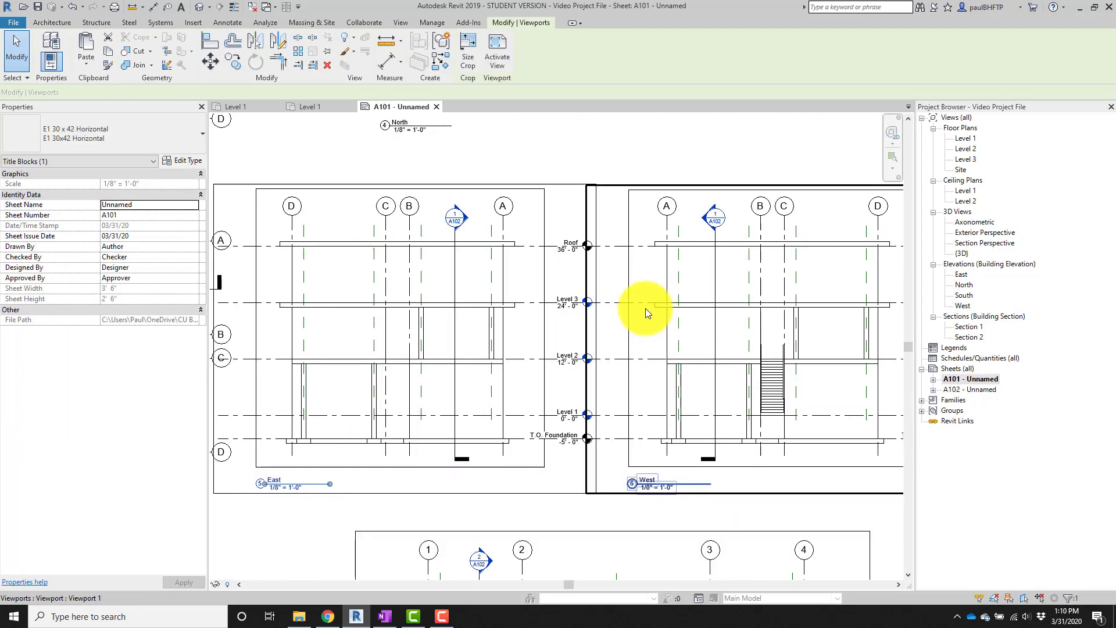
{"action": "scroll", "coordinate": [601, 305], "scroll_direction": "up", "scroll_amount": 3}
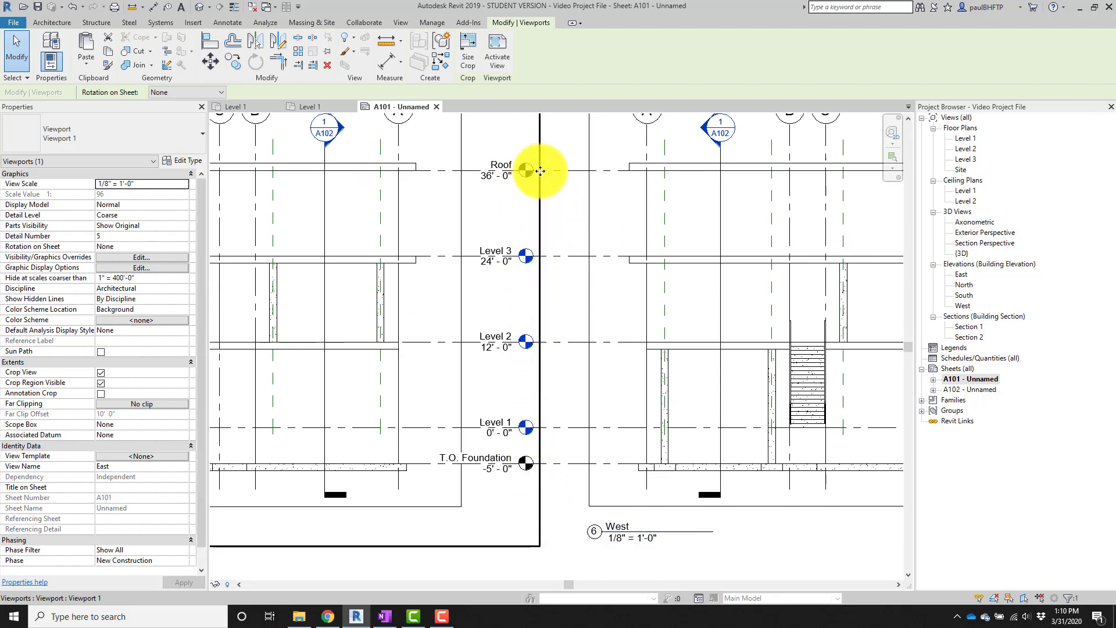
{"action": "left_click", "coordinate": [688, 429]}
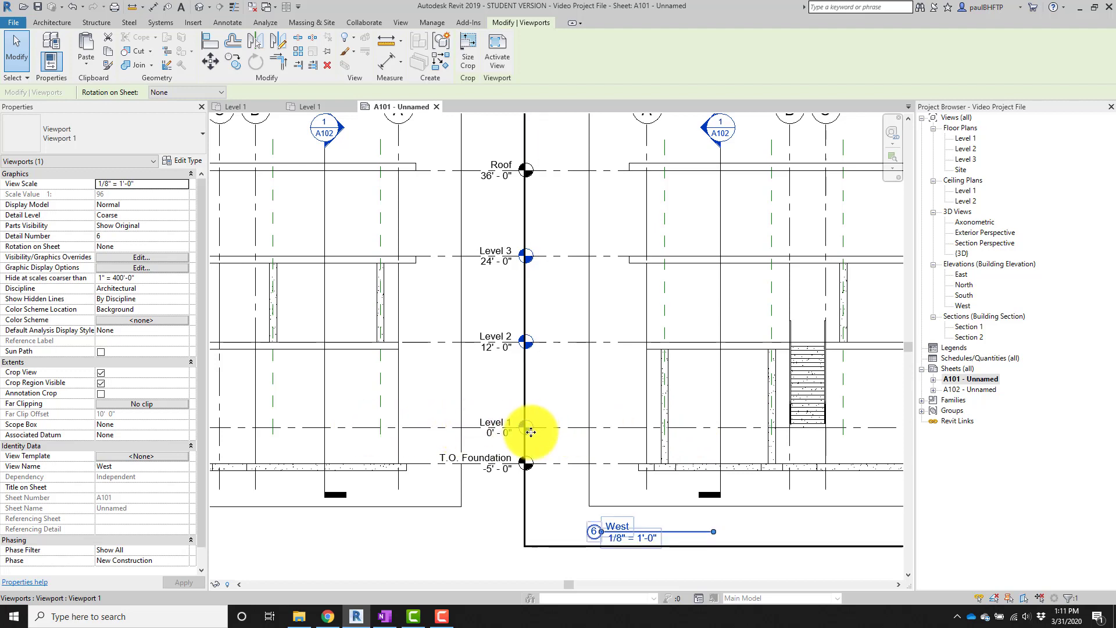
{"action": "double_click", "coordinate": [560, 283]}
{"action": "left_click", "coordinate": [557, 257]}
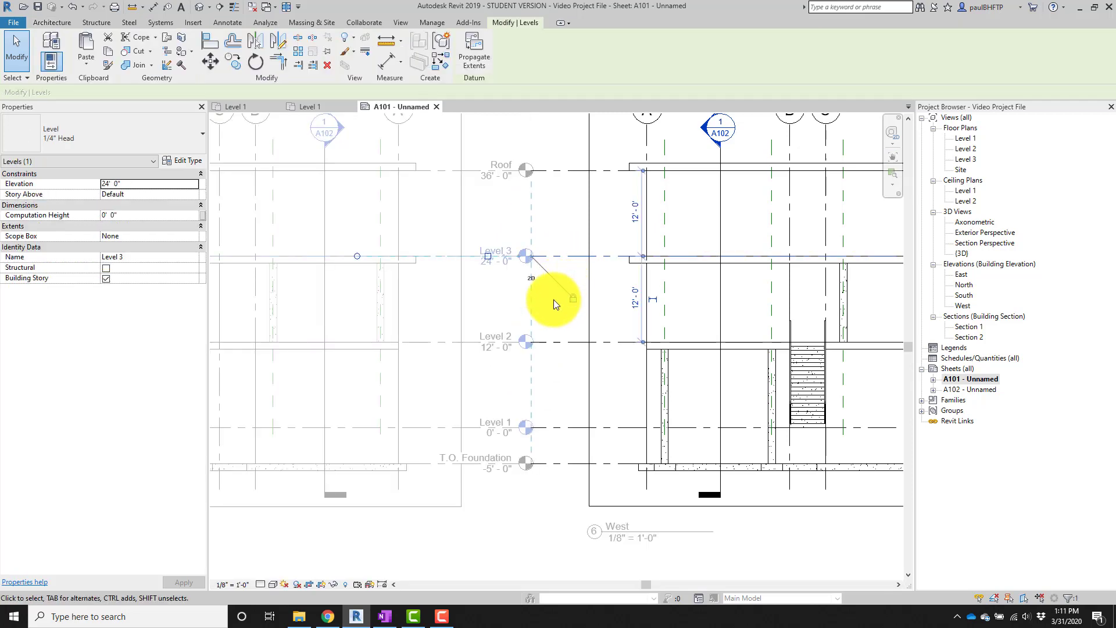
{"action": "middle_click_drag", "start_coordinate": [554, 299], "coordinate": [522, 327]}
{"action": "scroll", "coordinate": [598, 307], "scroll_direction": "down", "scroll_amount": 1}
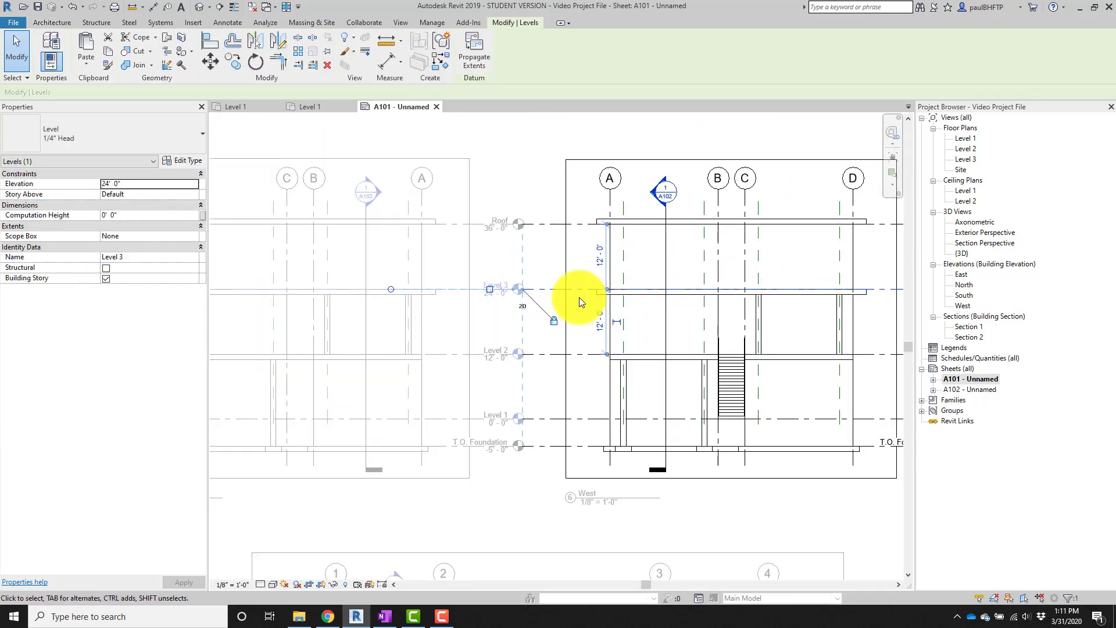
{"action": "scroll", "coordinate": [517, 299], "scroll_direction": "up", "scroll_amount": 2}
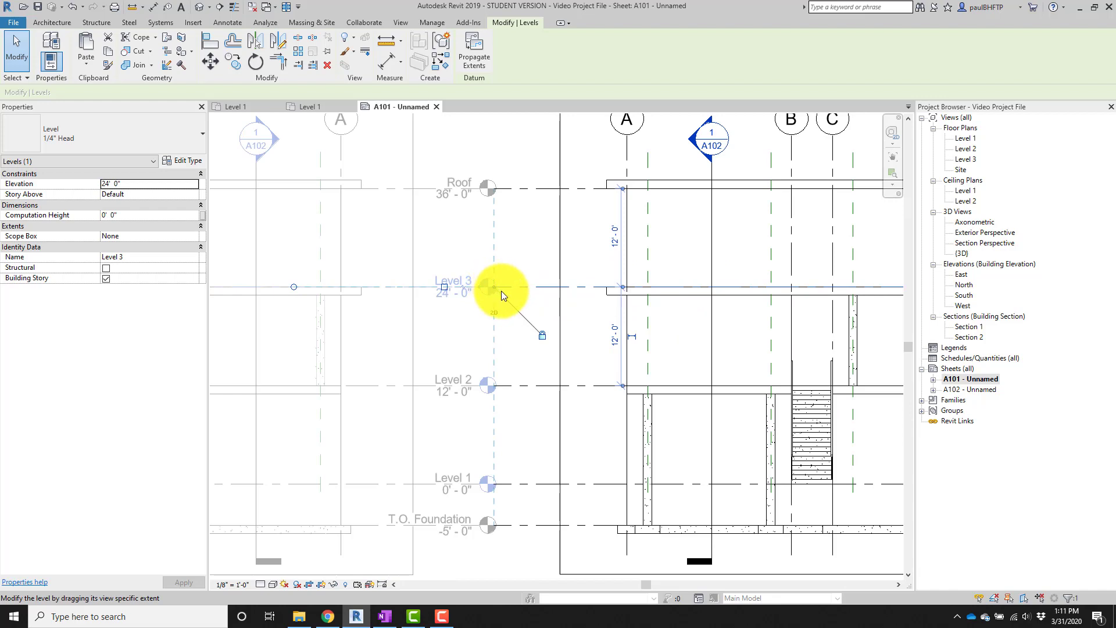
{"action": "scroll", "coordinate": [501, 291], "scroll_direction": "up", "scroll_amount": 1}
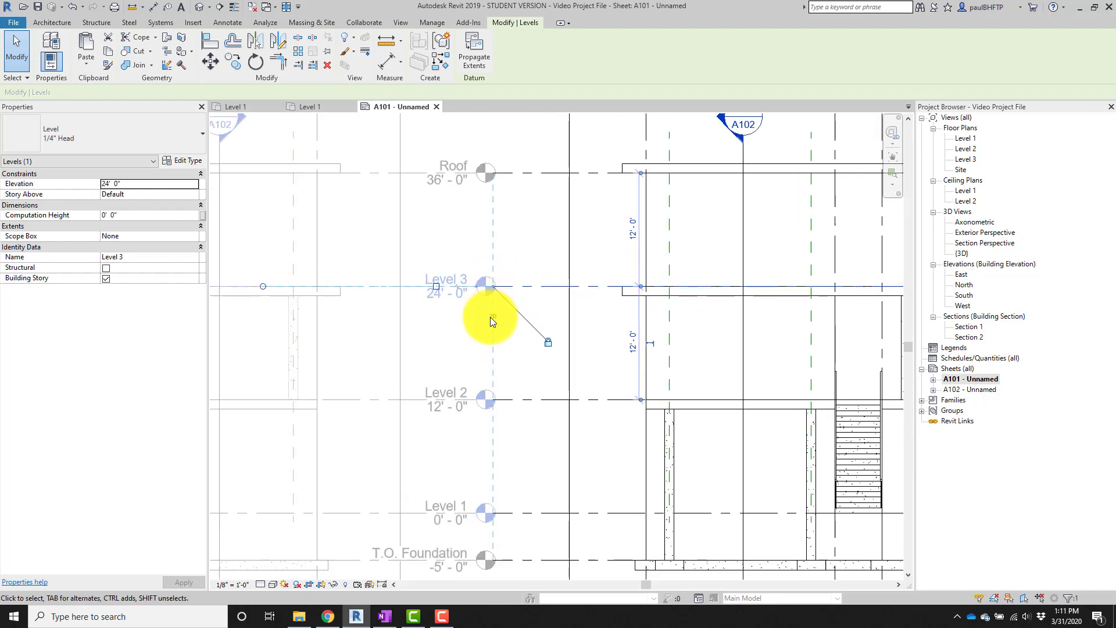
{"action": "scroll", "coordinate": [489, 308], "scroll_direction": "down", "scroll_amount": 2}
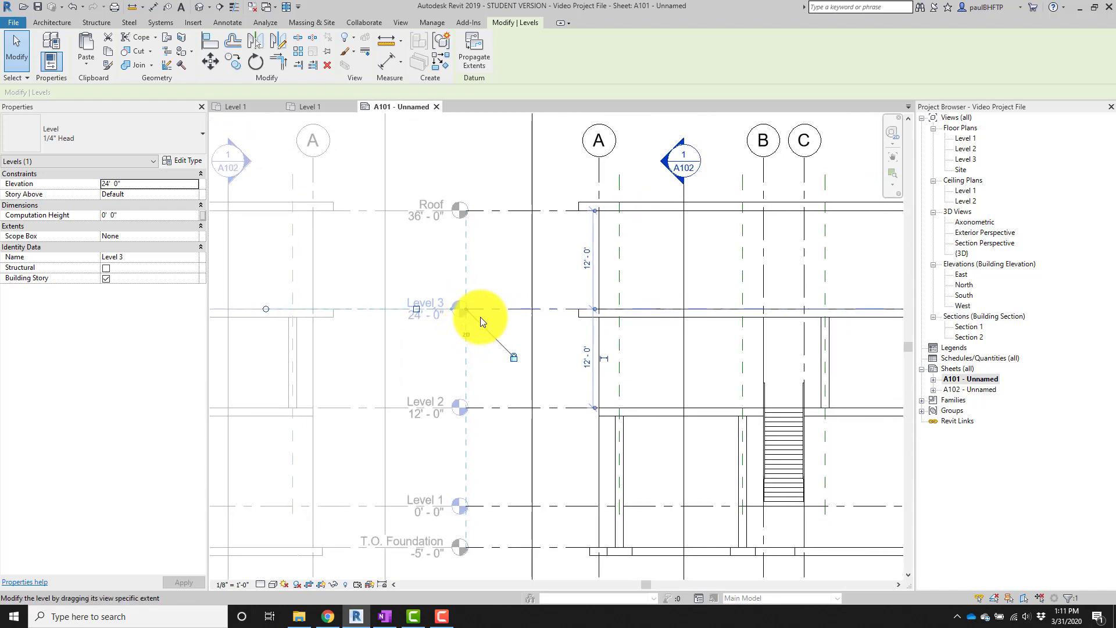
{"action": "left_click_drag", "start_coordinate": [466, 309], "coordinate": [486, 310]}
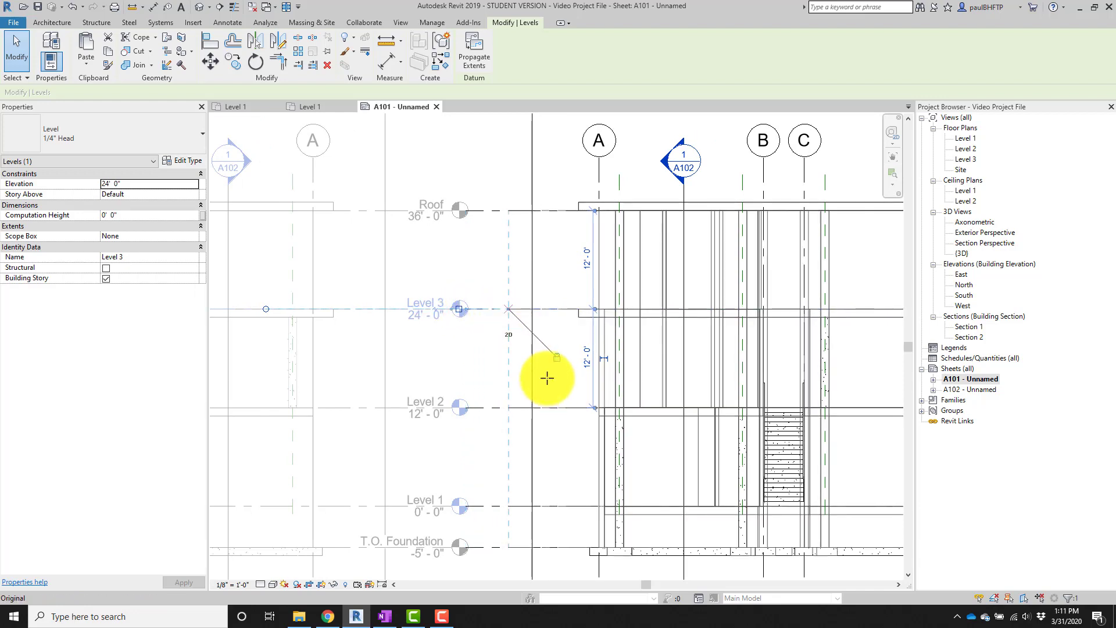
{"action": "scroll", "coordinate": [543, 357], "scroll_direction": "down", "scroll_amount": 2}
{"action": "left_click", "coordinate": [522, 168]}
{"action": "scroll", "coordinate": [534, 176], "scroll_direction": "down", "scroll_amount": 2}
{"action": "middle_click_drag", "start_coordinate": [546, 202], "coordinate": [660, 252]}
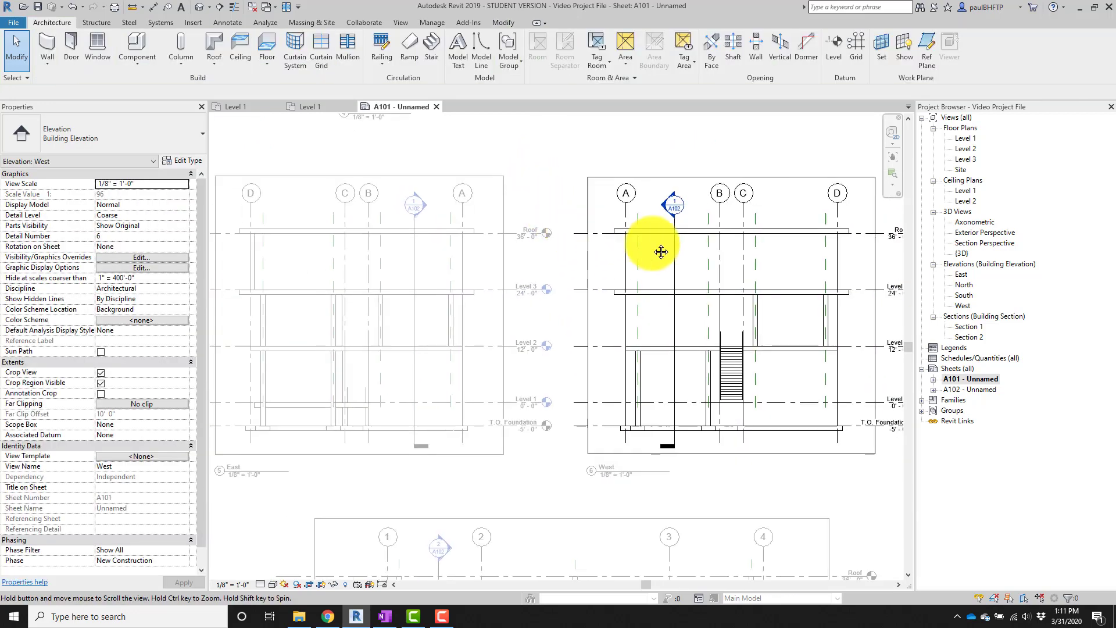
Activate the East elevation, shorten the left ends of its level lines to just outside the crop region, and deactivate the view.
{"action": "double_click", "coordinate": [329, 320]}
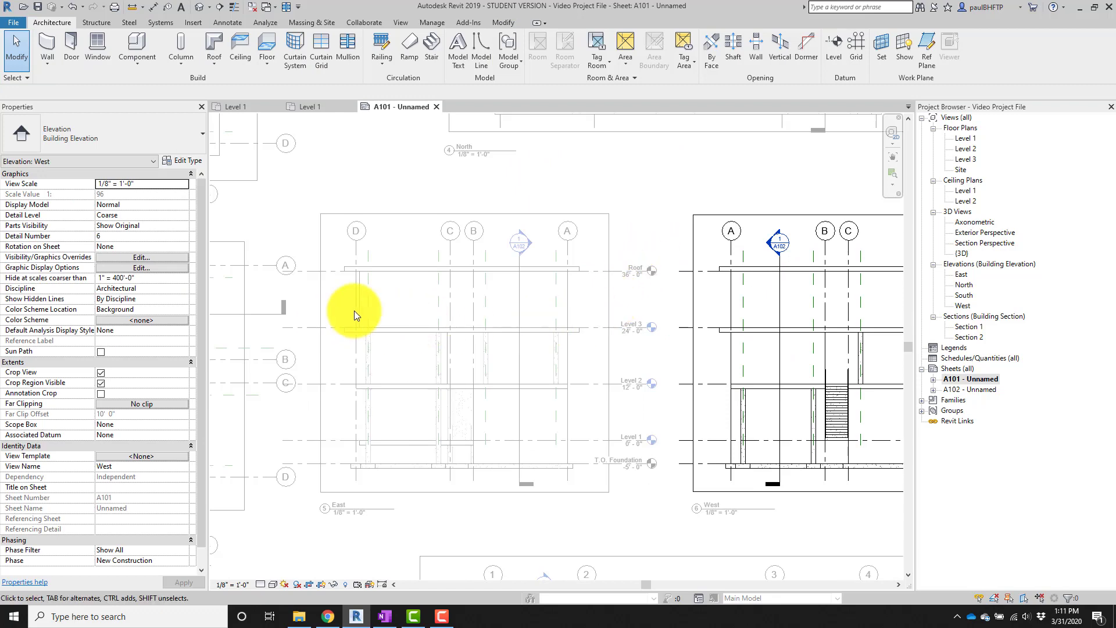
{"action": "double_click", "coordinate": [393, 310]}
{"action": "left_click", "coordinate": [308, 327]}
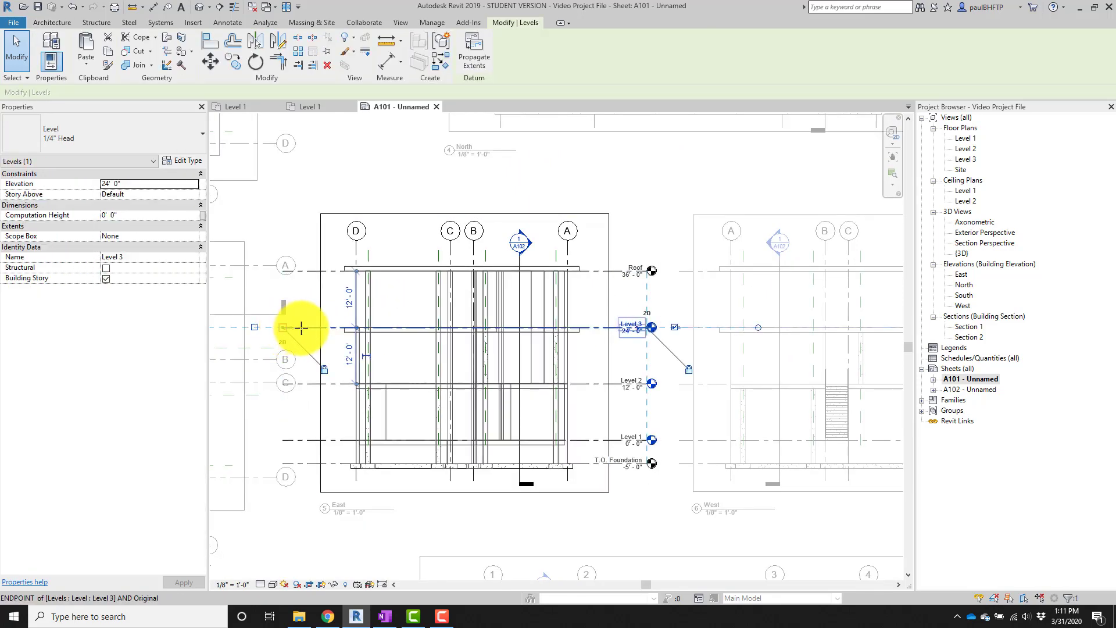
{"action": "double_click", "coordinate": [647, 176]}
Shift the East elevation viewport slightly closer to the West elevation.
{"action": "scroll", "coordinate": [573, 300], "scroll_direction": "down", "scroll_amount": 1}
{"action": "middle_click_drag", "start_coordinate": [573, 299], "coordinate": [481, 293]}
{"action": "left_click", "coordinate": [476, 297]}
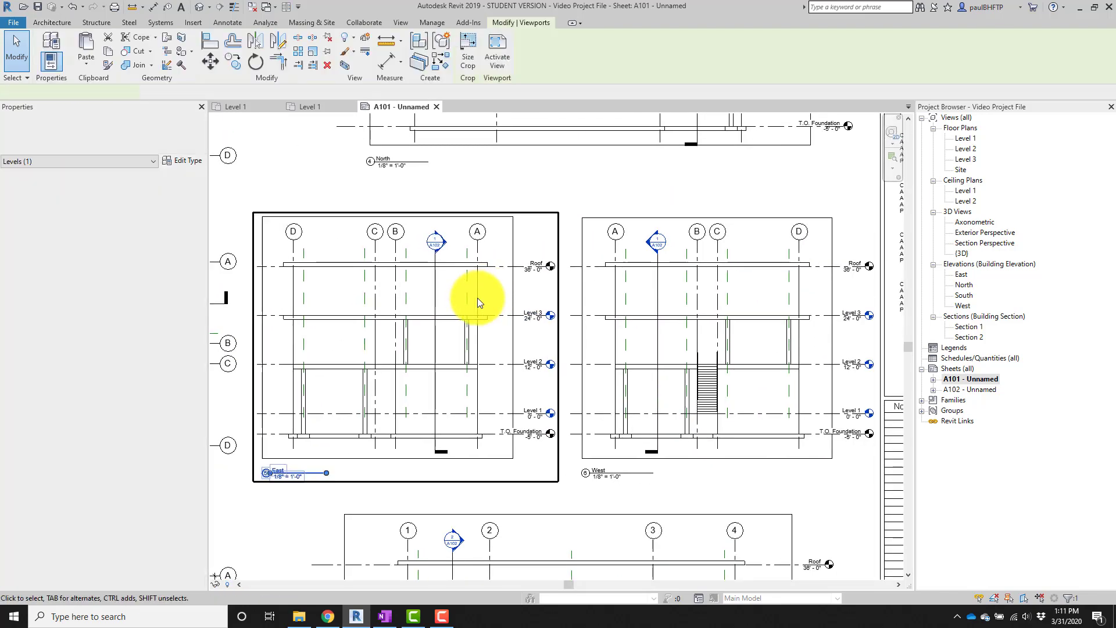
{"action": "scroll", "coordinate": [801, 476], "scroll_direction": "up", "scroll_amount": 2}
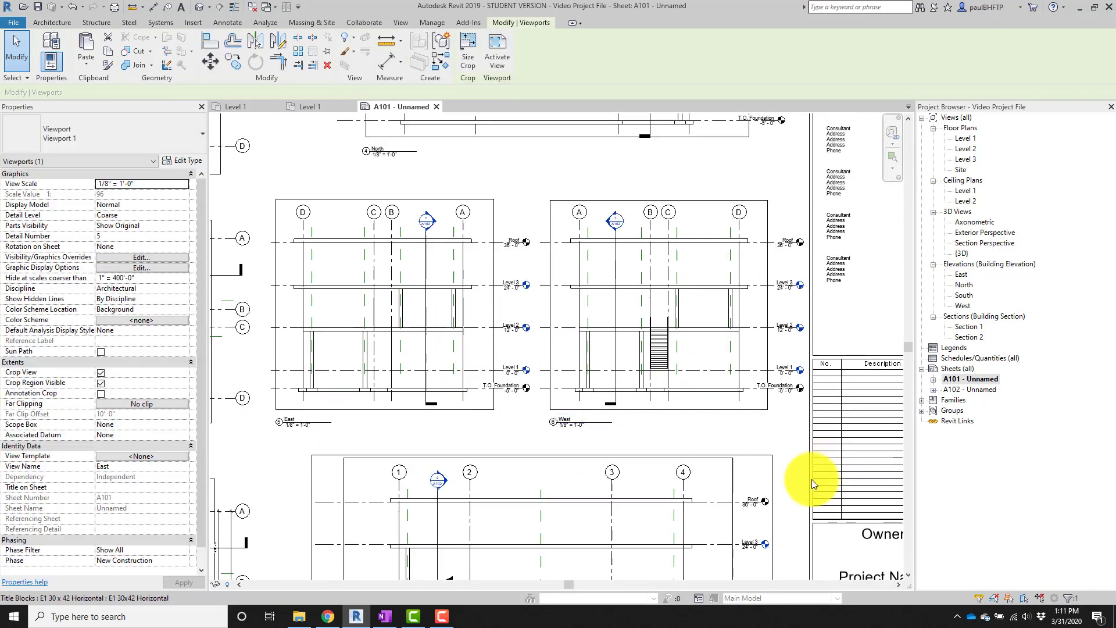
{"action": "left_click", "coordinate": [812, 479]}
Try pulling the East elevation's level heads inside its crop region, undo the change and deactivate the view.
{"action": "scroll", "coordinate": [635, 423], "scroll_direction": "up", "scroll_amount": 3}
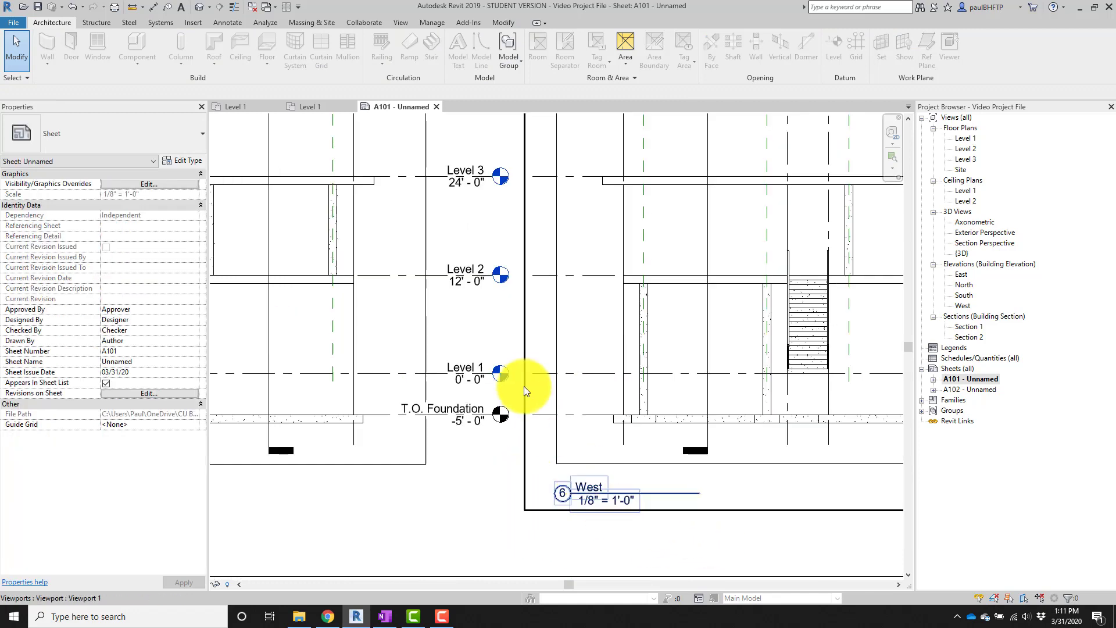
{"action": "scroll", "coordinate": [549, 403], "scroll_direction": "down", "scroll_amount": 2}
{"action": "middle_click_drag", "start_coordinate": [474, 330], "coordinate": [558, 340]}
{"action": "scroll", "coordinate": [508, 401], "scroll_direction": "up", "scroll_amount": 3}
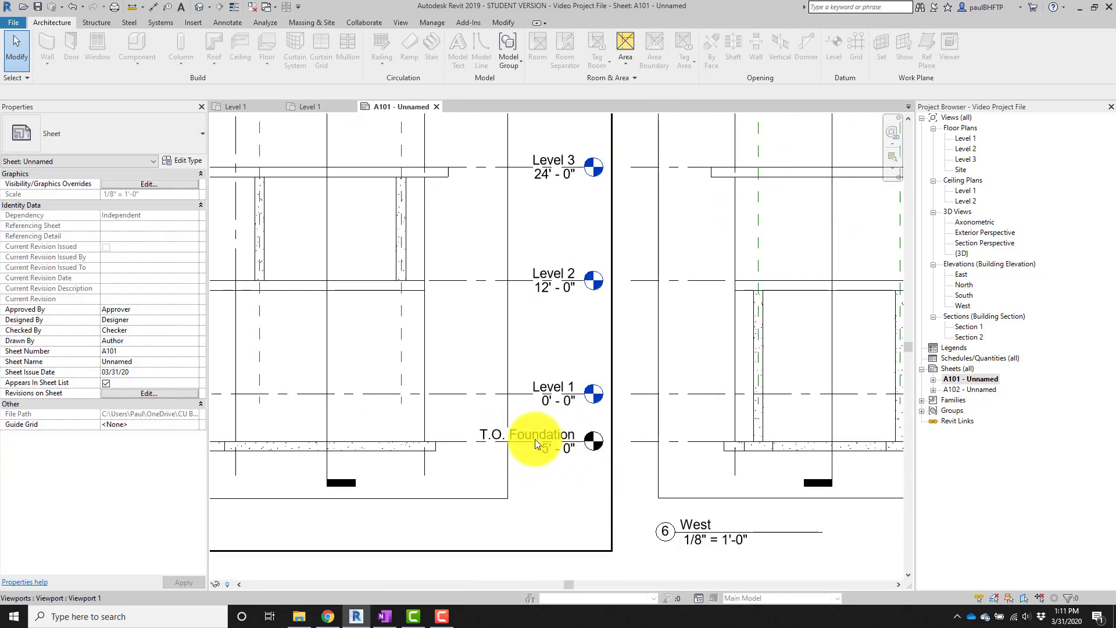
{"action": "double_click", "coordinate": [549, 396]}
{"action": "left_click", "coordinate": [522, 396]}
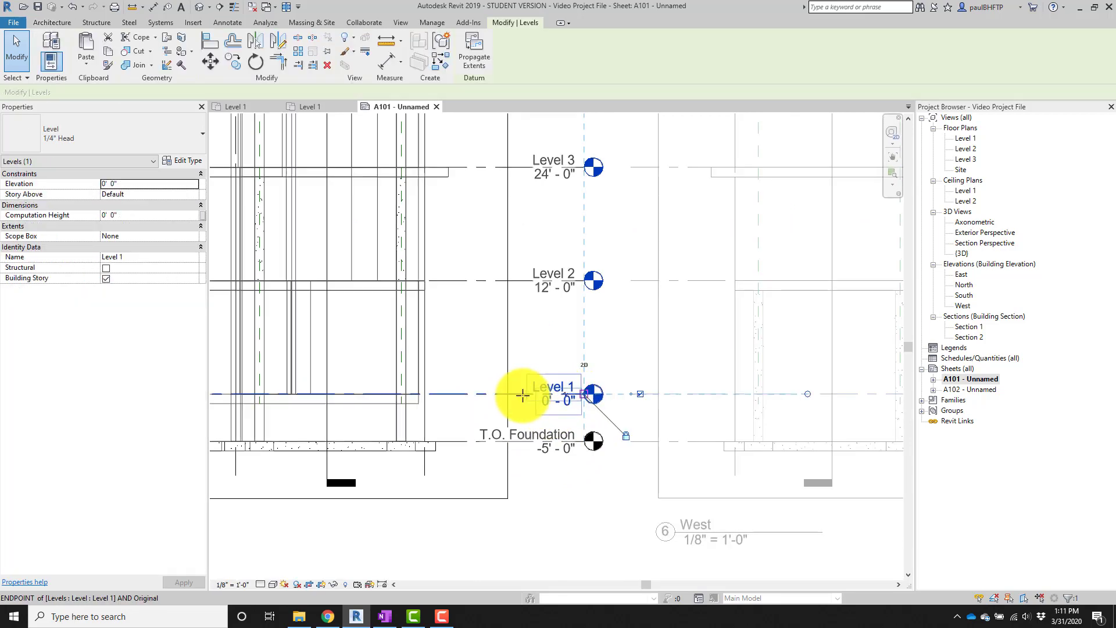
{"action": "left_click_drag", "start_coordinate": [523, 396], "coordinate": [409, 280]}
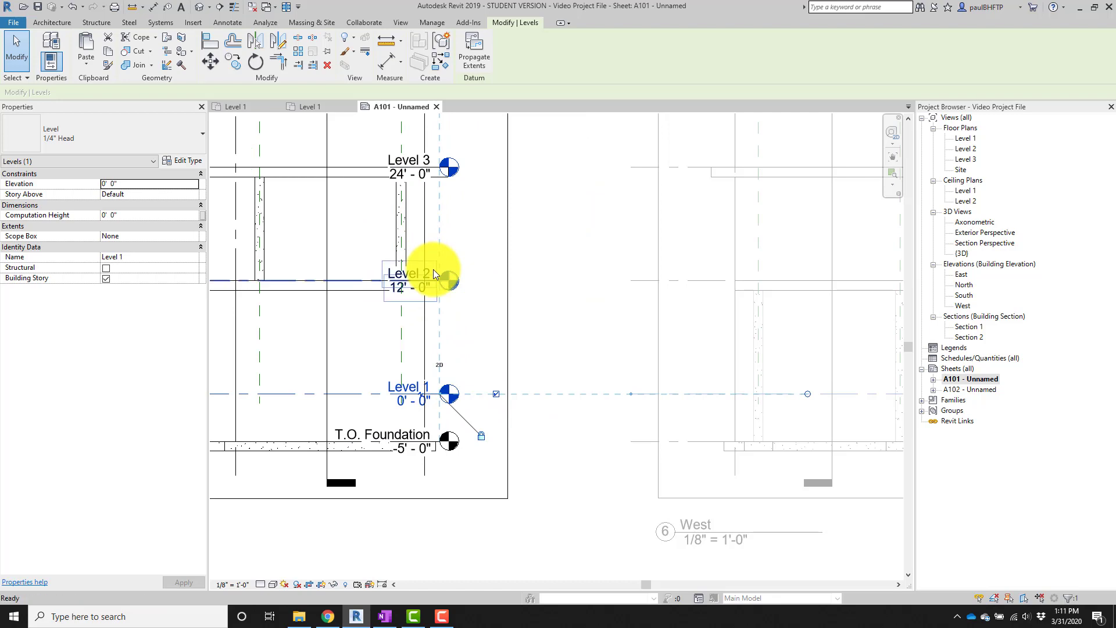
{"action": "key", "text": "ctrl+z"}
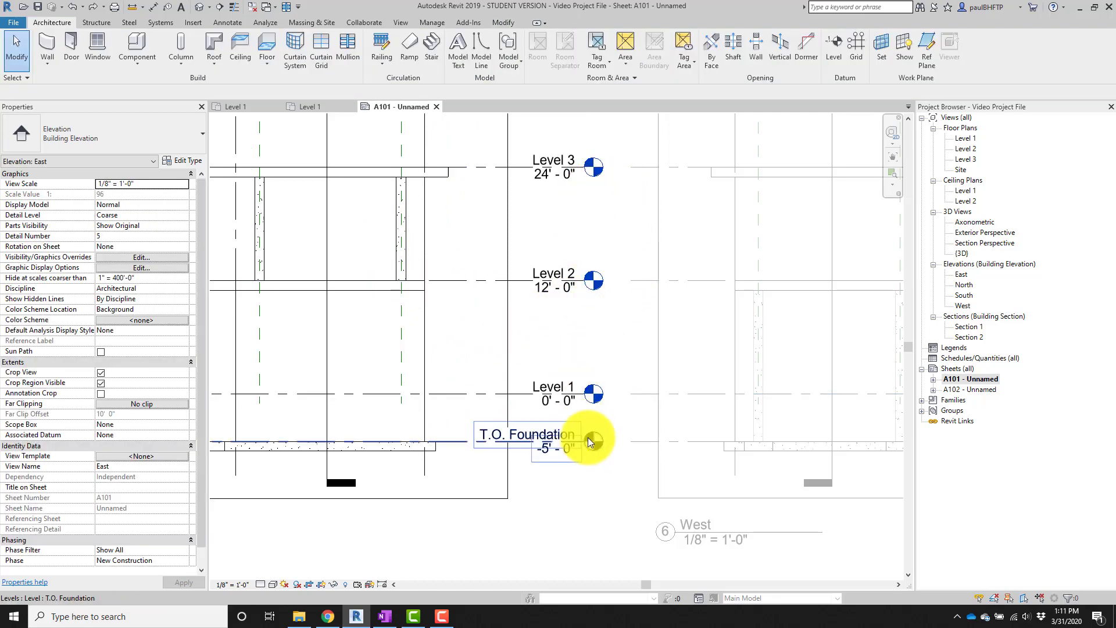
{"action": "scroll", "coordinate": [577, 323], "scroll_direction": "down", "scroll_amount": 4}
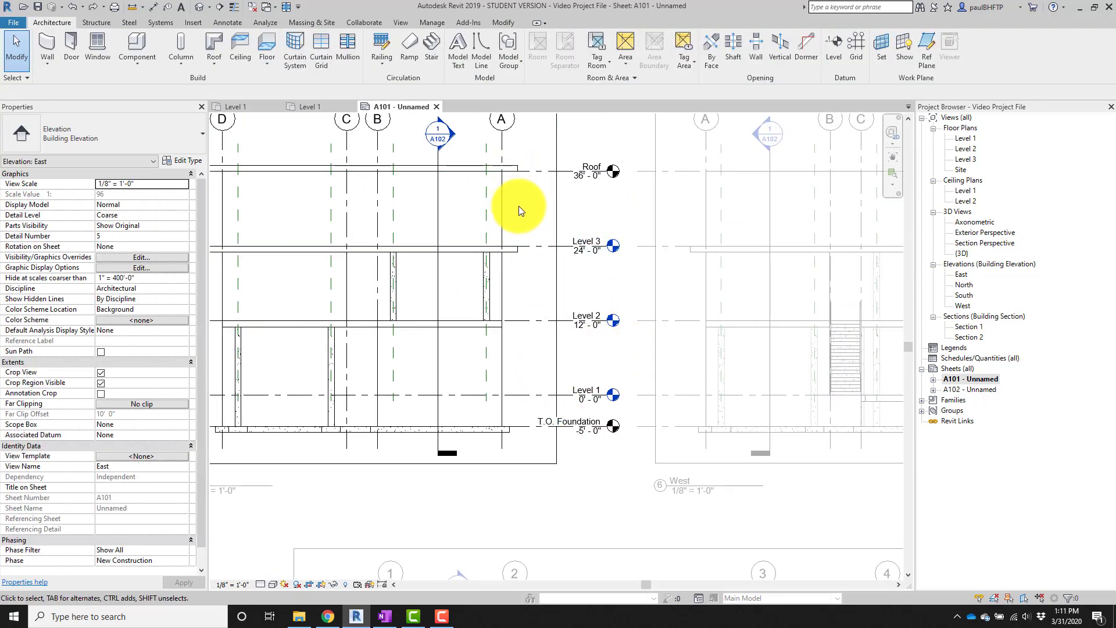
{"action": "middle_click_drag", "start_coordinate": [519, 206], "coordinate": [564, 228]}
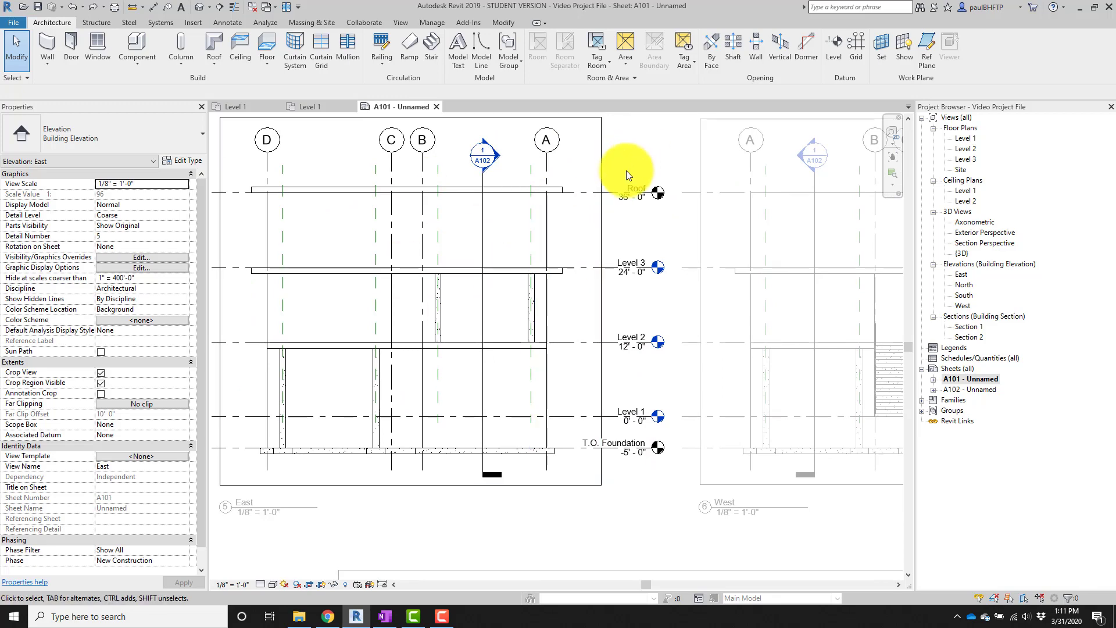
{"action": "double_click", "coordinate": [627, 169]}
Move the North elevation viewport down slightly, closer to the East and West elevations.
{"action": "scroll", "coordinate": [622, 239], "scroll_direction": "down", "scroll_amount": 2}
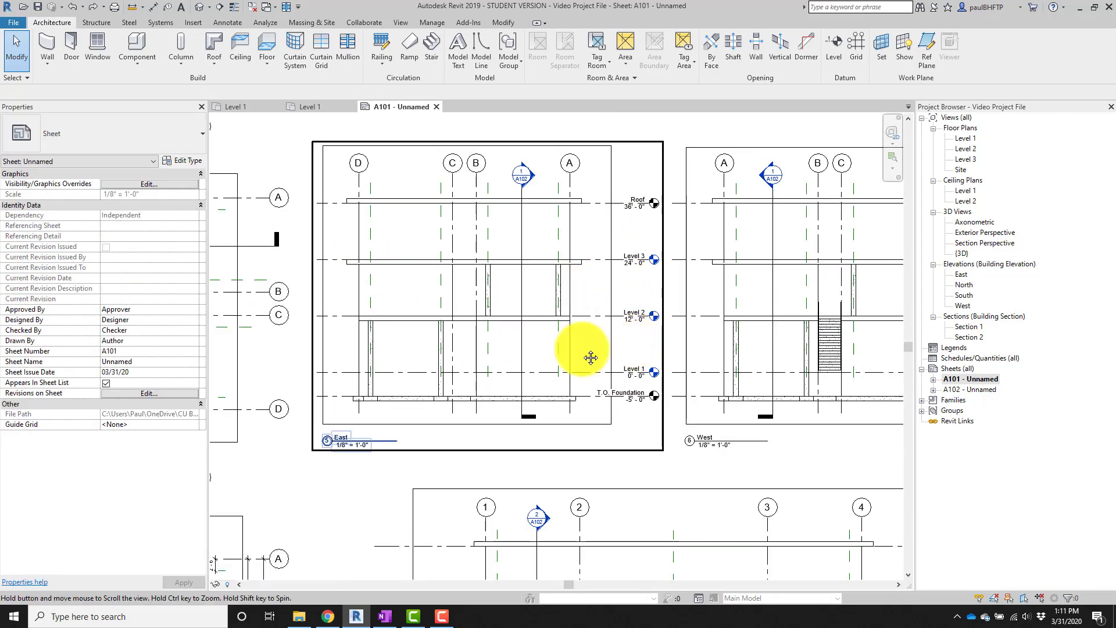
{"action": "middle_click_drag", "start_coordinate": [591, 357], "coordinate": [494, 366]}
{"action": "scroll", "coordinate": [493, 365], "scroll_direction": "down", "scroll_amount": 4}
{"action": "scroll", "coordinate": [627, 325], "scroll_direction": "up", "scroll_amount": 1}
{"action": "middle_click_drag", "start_coordinate": [627, 324], "coordinate": [620, 507]}
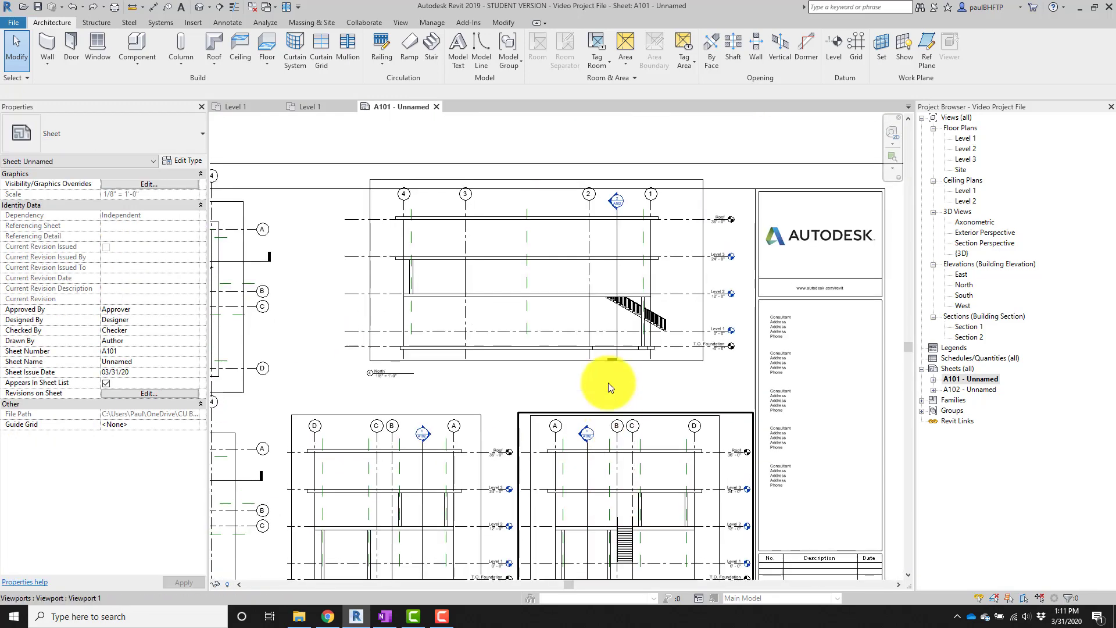
{"action": "left_click", "coordinate": [572, 280]}
{"action": "scroll", "coordinate": [661, 304], "scroll_direction": "down", "scroll_amount": 1}
{"action": "middle_click_drag", "start_coordinate": [661, 304], "coordinate": [682, 303]}
{"action": "middle_click_drag", "start_coordinate": [788, 387], "coordinate": [771, 243]}
{"action": "scroll", "coordinate": [781, 368], "scroll_direction": "down", "scroll_amount": 1}
{"action": "middle_click_drag", "start_coordinate": [596, 531], "coordinate": [629, 566]}
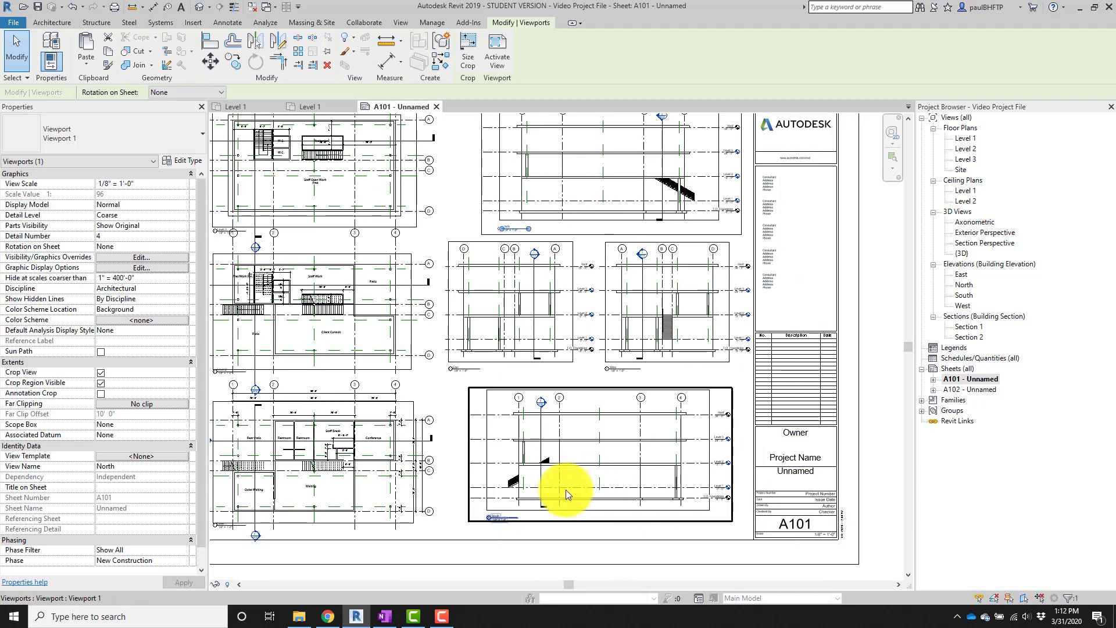
Nudge the Level 1 floor plan viewport down slightly toward the sheet's lower border.
{"action": "middle_click_drag", "start_coordinate": [566, 490], "coordinate": [713, 406]}
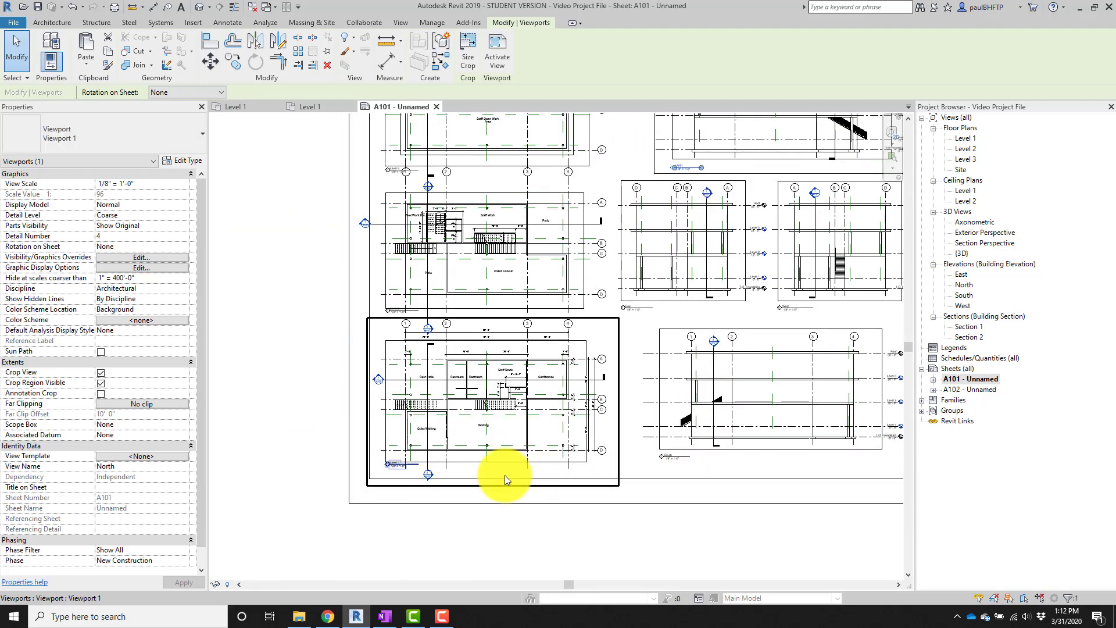
{"action": "scroll", "coordinate": [489, 504], "scroll_direction": "up", "scroll_amount": 5}
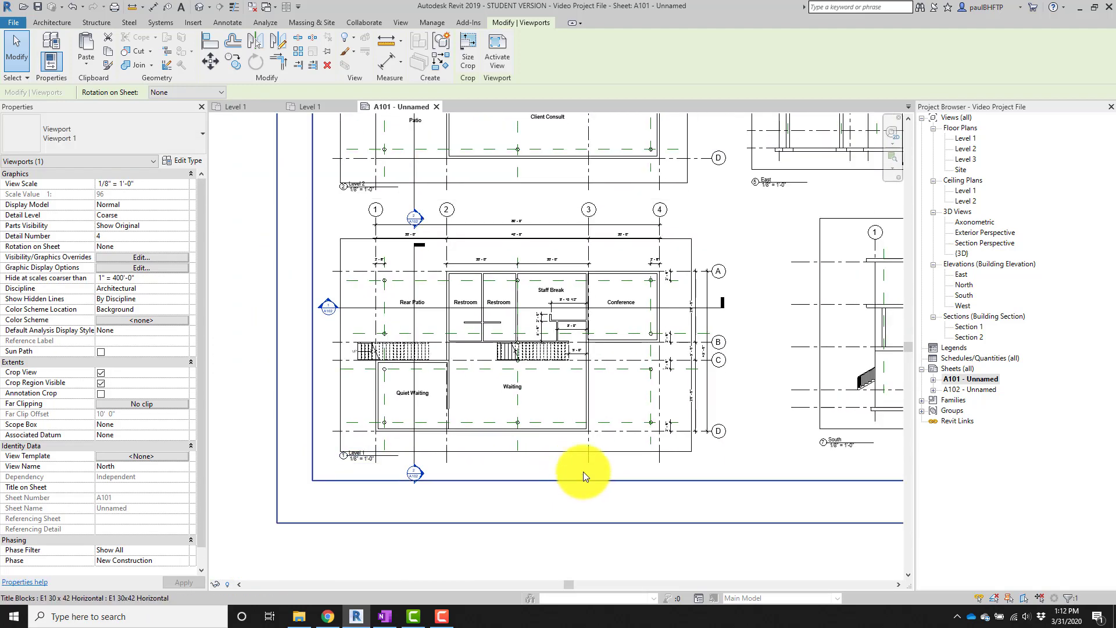
{"action": "left_click", "coordinate": [533, 372]}
{"action": "key", "text": "Down"}
{"action": "key", "text": "Down"}
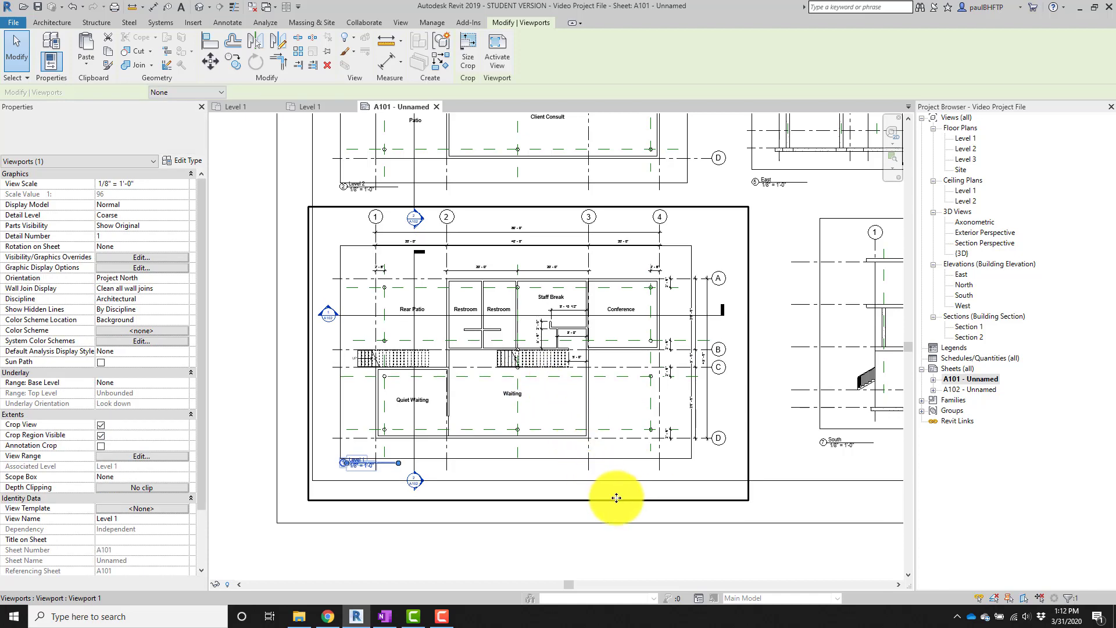
{"action": "middle_click_drag", "start_coordinate": [638, 477], "coordinate": [638, 457]}
{"action": "left_click", "coordinate": [660, 543]}
{"action": "scroll", "coordinate": [433, 494], "scroll_direction": "up", "scroll_amount": 1}
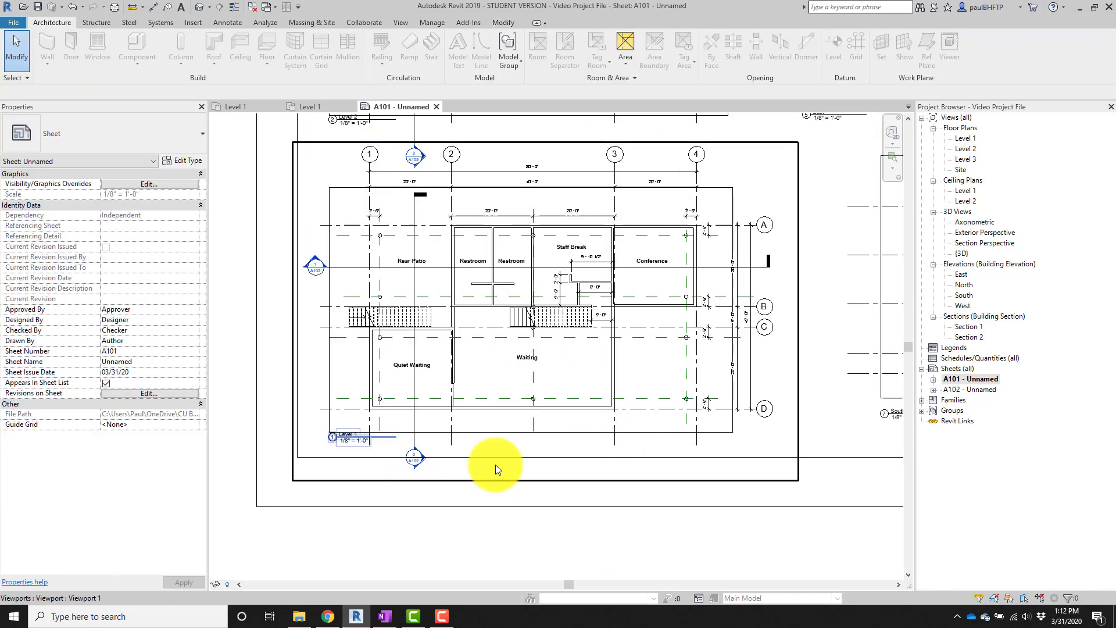
Activate the Level 1 plan viewport and pull the lower end of the Section 2 line up toward the crop region.
{"action": "double_click", "coordinate": [494, 389]}
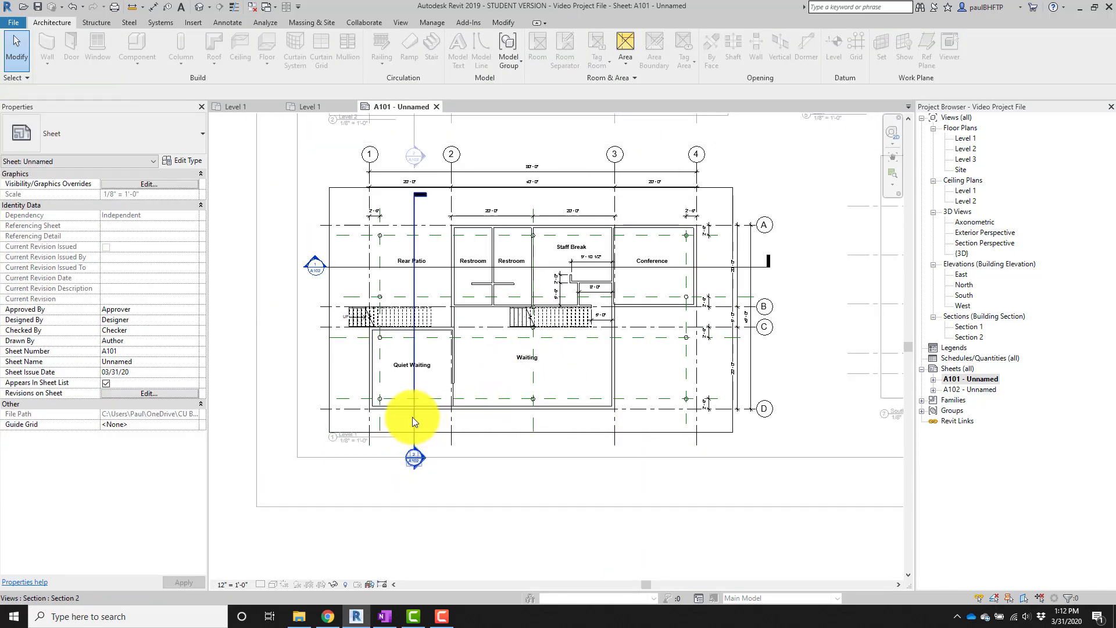
{"action": "scroll", "coordinate": [406, 459], "scroll_direction": "up", "scroll_amount": 1}
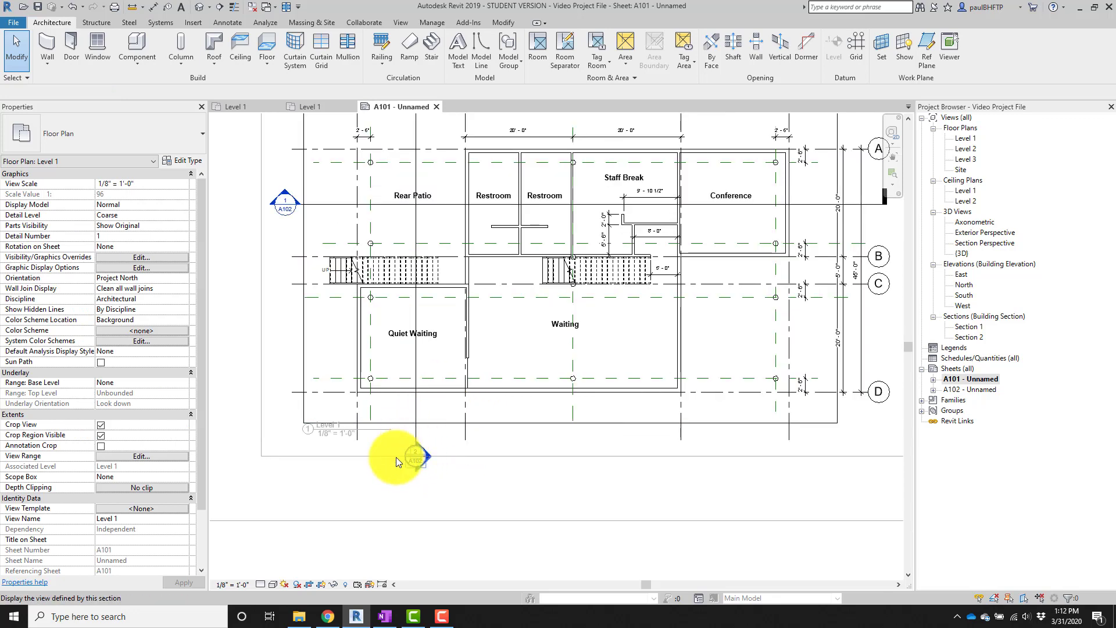
{"action": "left_click", "coordinate": [431, 414]}
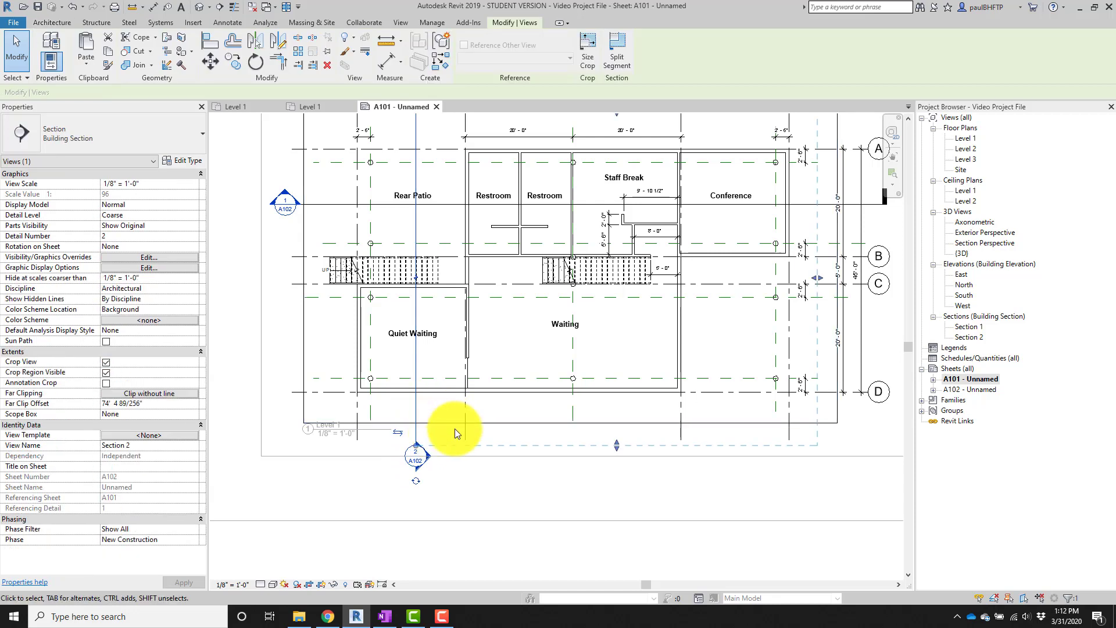
{"action": "left_click", "coordinate": [417, 451]}
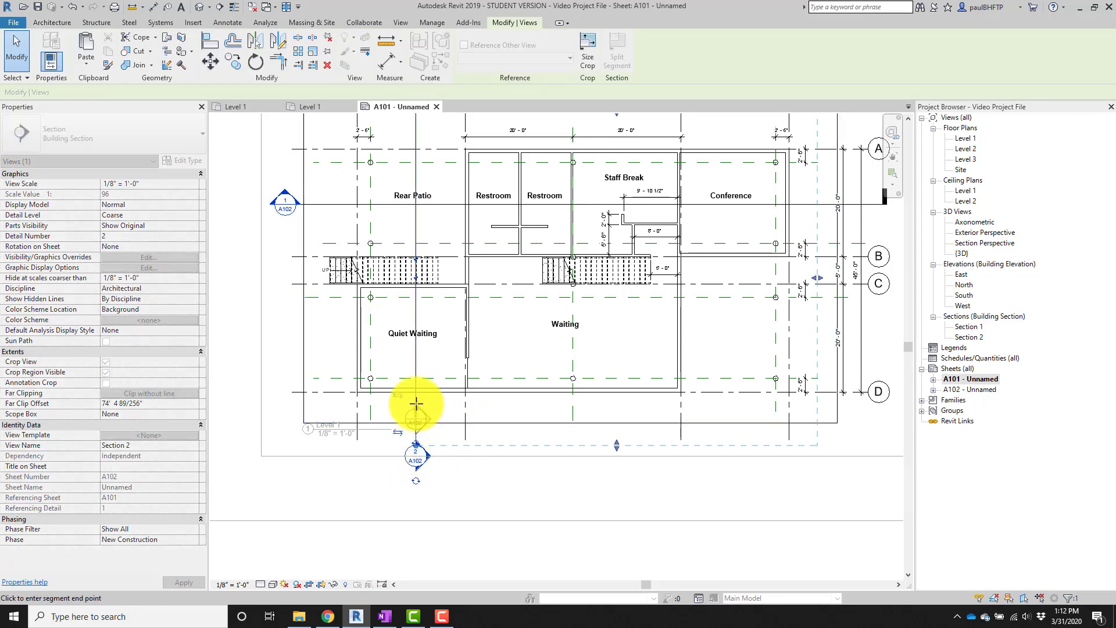
{"action": "left_click_drag", "start_coordinate": [418, 410], "coordinate": [418, 410]}
{"action": "middle_click_drag", "start_coordinate": [510, 380], "coordinate": [551, 501]}
Give the Section 2 line a head at its upper end, extended above the dimensions, and a plain tail at its lower end.
{"action": "left_click", "coordinate": [458, 192]}
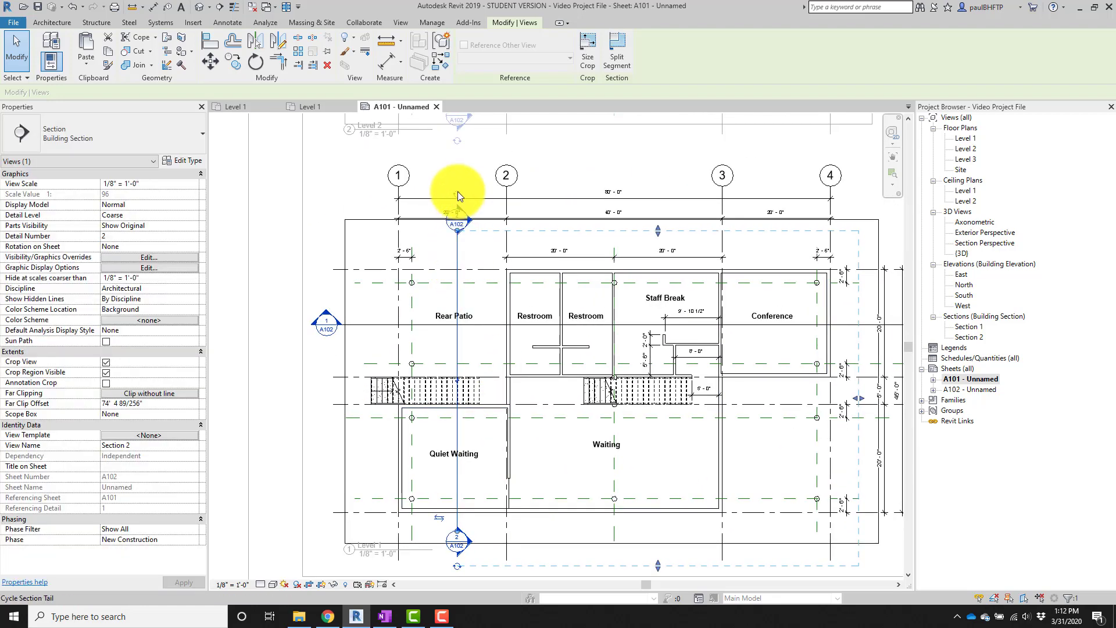
{"action": "left_click", "coordinate": [458, 191]}
{"action": "left_click_drag", "start_coordinate": [458, 231], "coordinate": [456, 183]}
{"action": "scroll", "coordinate": [538, 291], "scroll_direction": "down", "scroll_amount": 1}
{"action": "middle_click_drag", "start_coordinate": [538, 288], "coordinate": [526, 205]}
{"action": "scroll", "coordinate": [453, 435], "scroll_direction": "up", "scroll_amount": 2}
{"action": "left_click", "coordinate": [456, 472]}
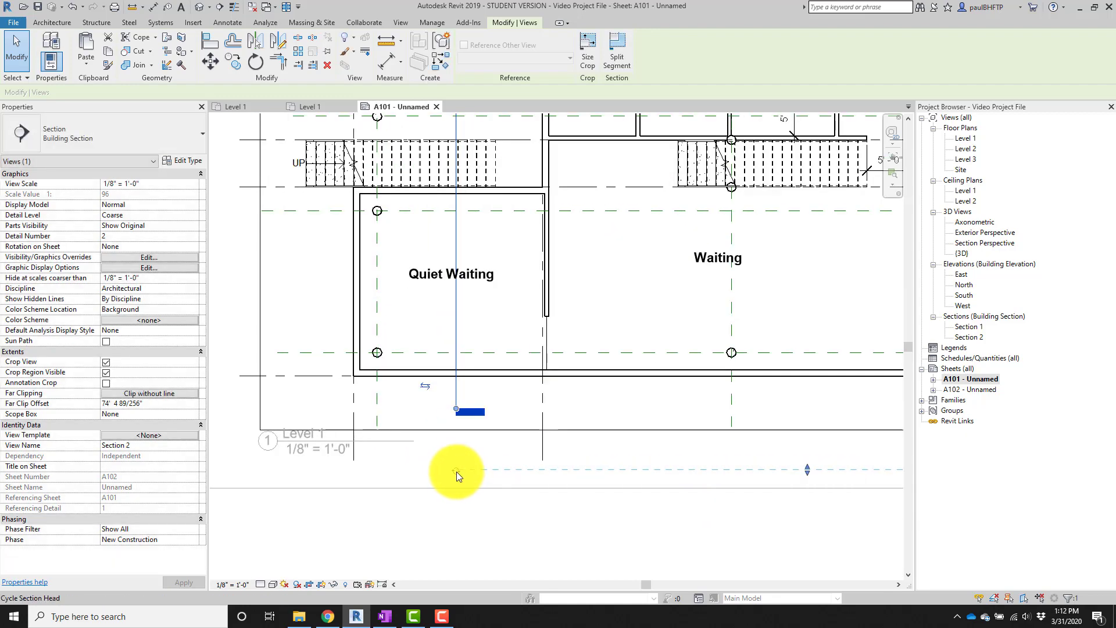
Align the upper Section 2 head with the Level 1 plan's grid bubbles and deactivate the view.
{"action": "scroll", "coordinate": [549, 406], "scroll_direction": "down", "scroll_amount": 1}
{"action": "scroll", "coordinate": [511, 495], "scroll_direction": "down", "scroll_amount": 3}
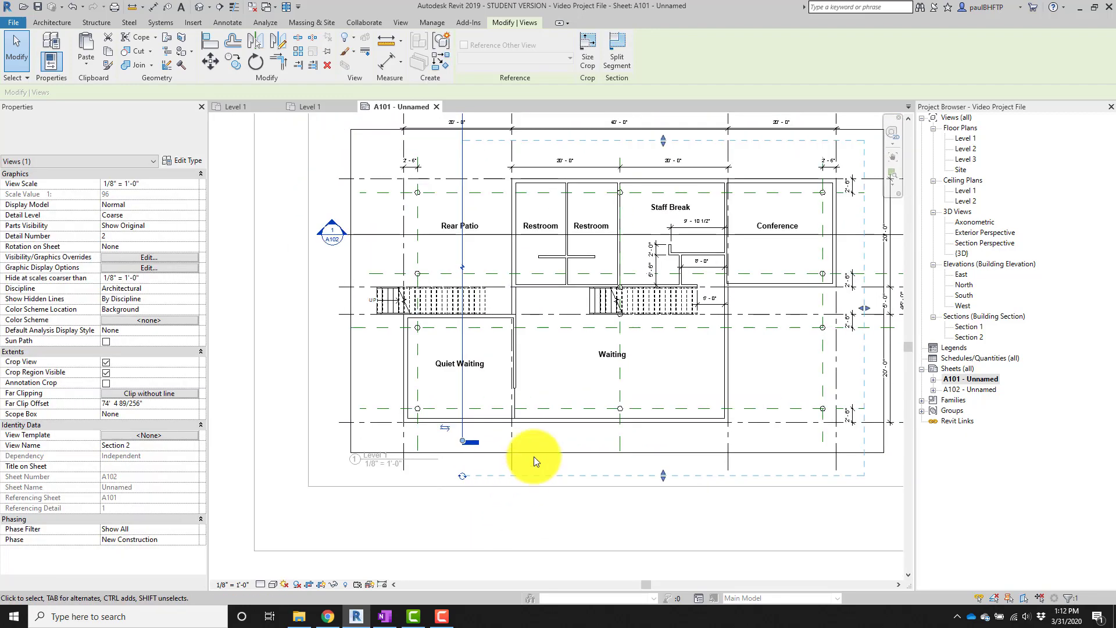
{"action": "scroll", "coordinate": [422, 298], "scroll_direction": "up", "scroll_amount": 3}
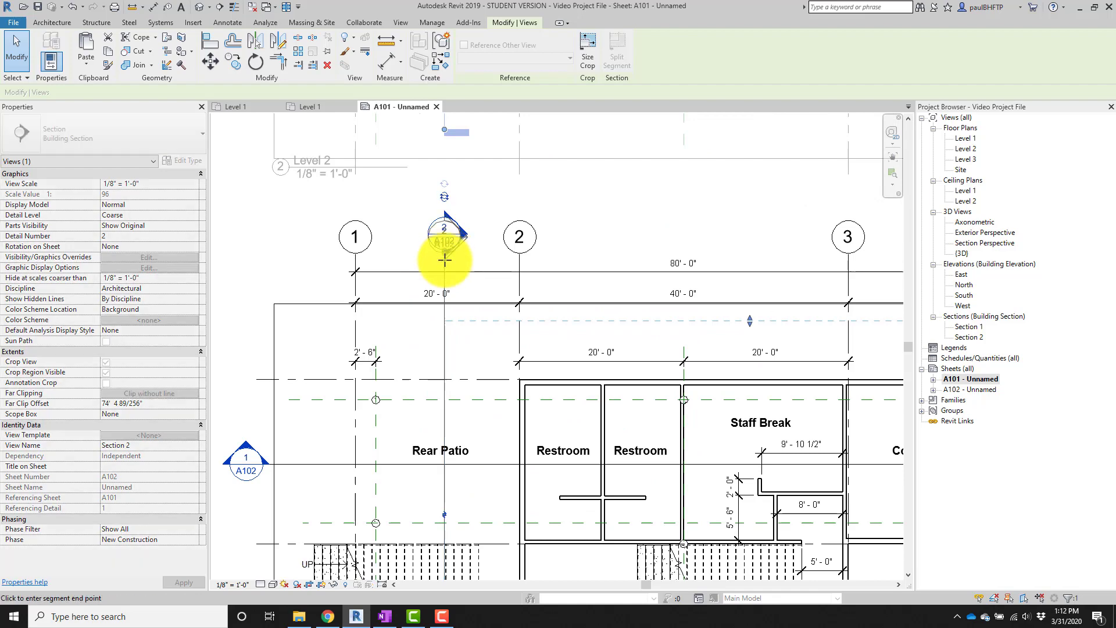
{"action": "scroll", "coordinate": [477, 336], "scroll_direction": "down", "scroll_amount": 1}
{"action": "scroll", "coordinate": [465, 326], "scroll_direction": "down", "scroll_amount": 2}
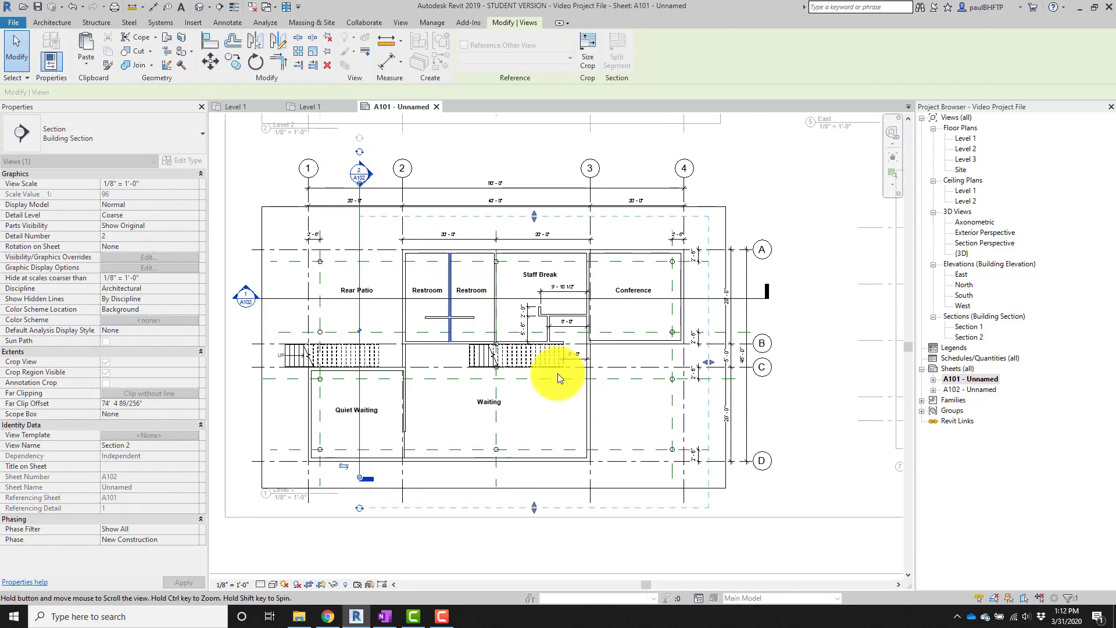
{"action": "double_click", "coordinate": [807, 440]}
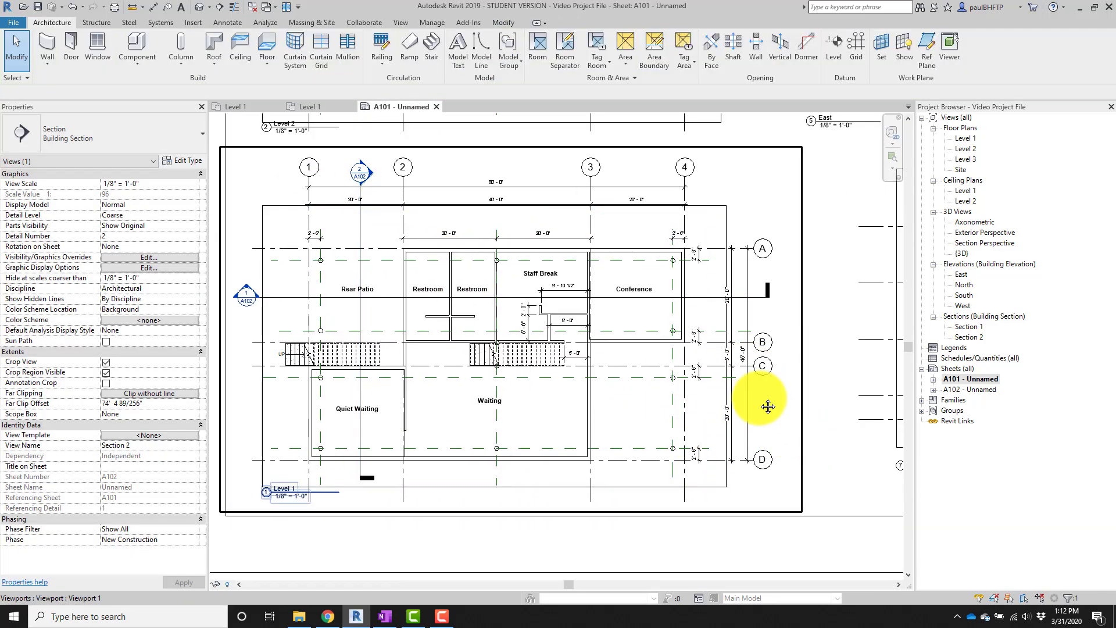
Move the Level 2 floor plan viewport down slightly, closer to the Level 1 plan.
{"action": "middle_click_drag", "start_coordinate": [768, 406], "coordinate": [801, 573]}
{"action": "left_click", "coordinate": [633, 253]}
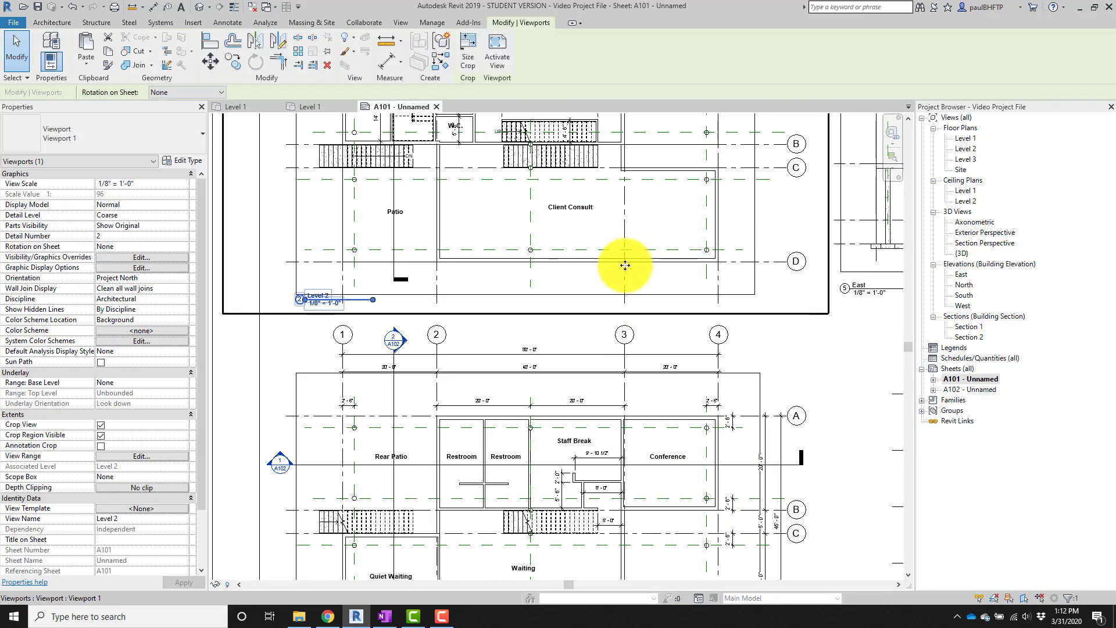
{"action": "middle_click_drag", "start_coordinate": [789, 370], "coordinate": [766, 416]}
{"action": "scroll", "coordinate": [738, 377], "scroll_direction": "down", "scroll_amount": 1}
{"action": "scroll", "coordinate": [745, 391], "scroll_direction": "down", "scroll_amount": 1}
{"action": "scroll", "coordinate": [745, 390], "scroll_direction": "up", "scroll_amount": 1}
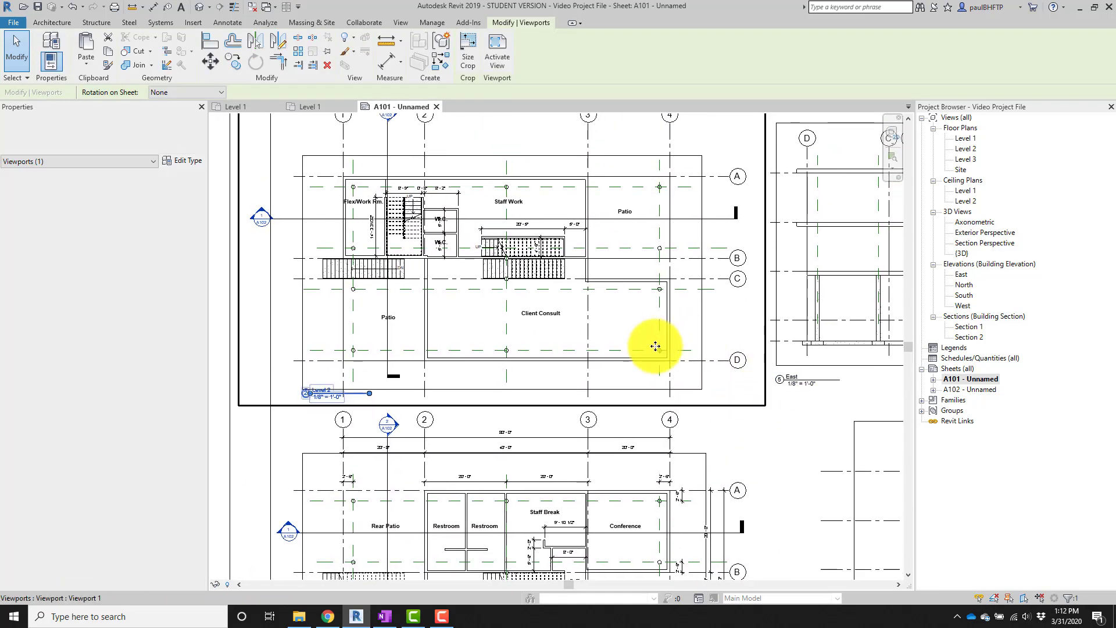
Turn off Crop Region Visible for the Level 2 floor plan viewport.
{"action": "middle_click_drag", "start_coordinate": [291, 457], "coordinate": [322, 467]}
{"action": "left_click", "coordinate": [323, 467]}
{"action": "scroll", "coordinate": [349, 436], "scroll_direction": "up", "scroll_amount": 2}
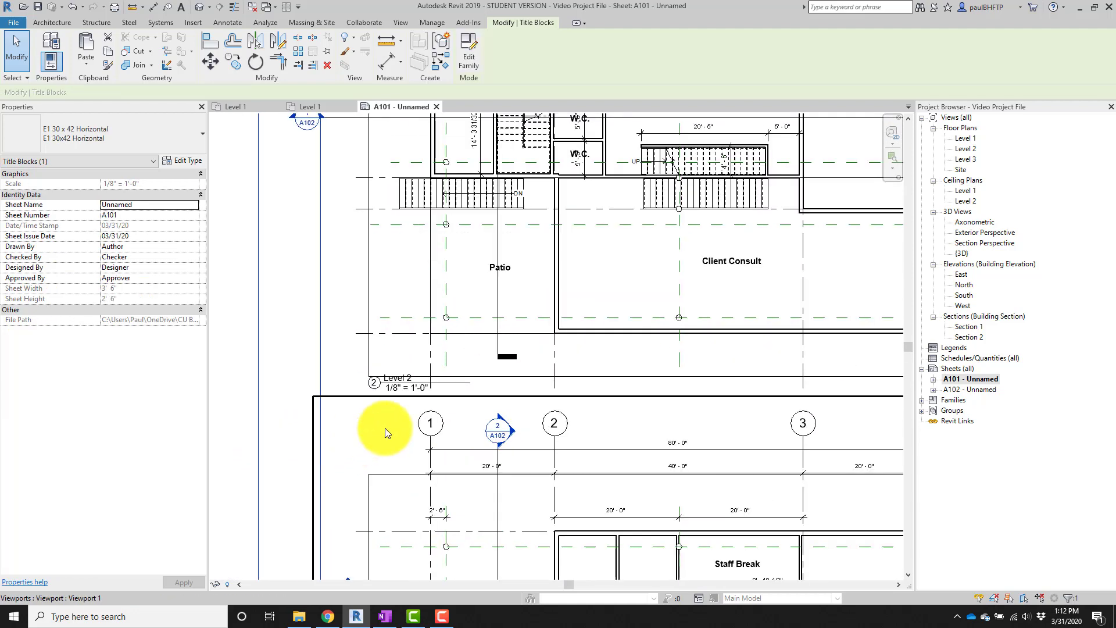
{"action": "scroll", "coordinate": [442, 401], "scroll_direction": "up", "scroll_amount": 2}
{"action": "scroll", "coordinate": [420, 406], "scroll_direction": "up", "scroll_amount": 1}
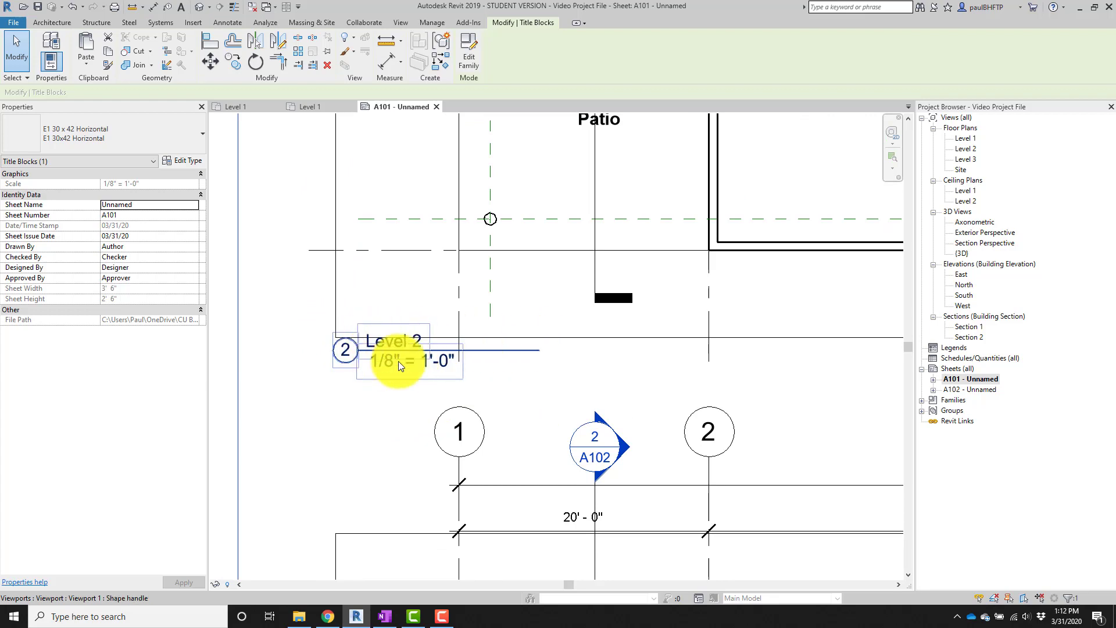
{"action": "key", "text": "Escape"}
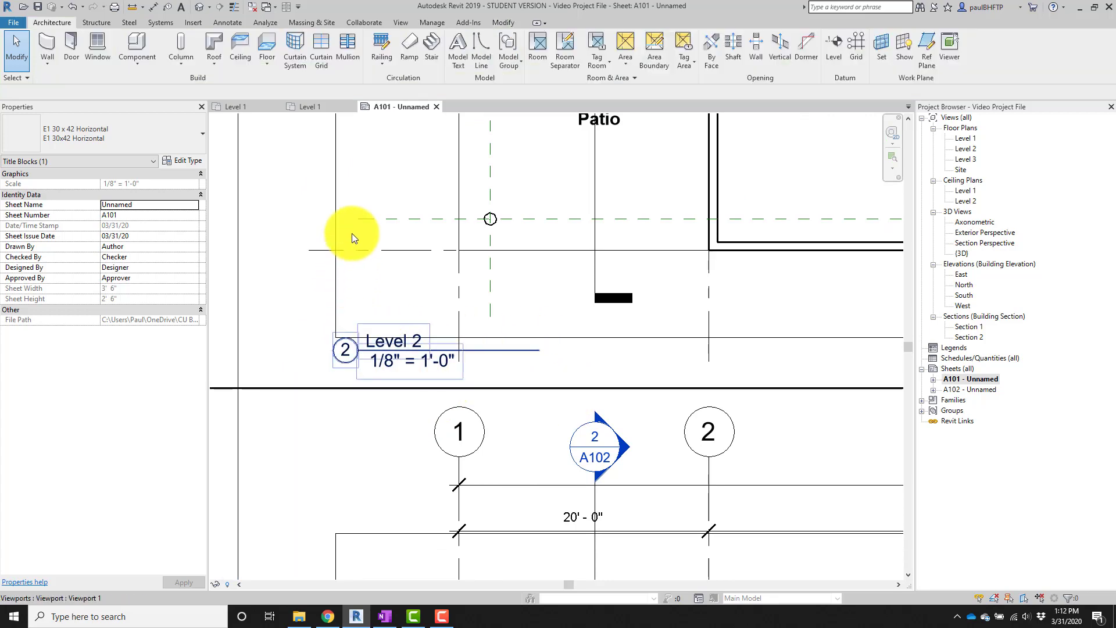
{"action": "scroll", "coordinate": [358, 251], "scroll_direction": "down", "scroll_amount": 3}
{"action": "left_click", "coordinate": [399, 306]}
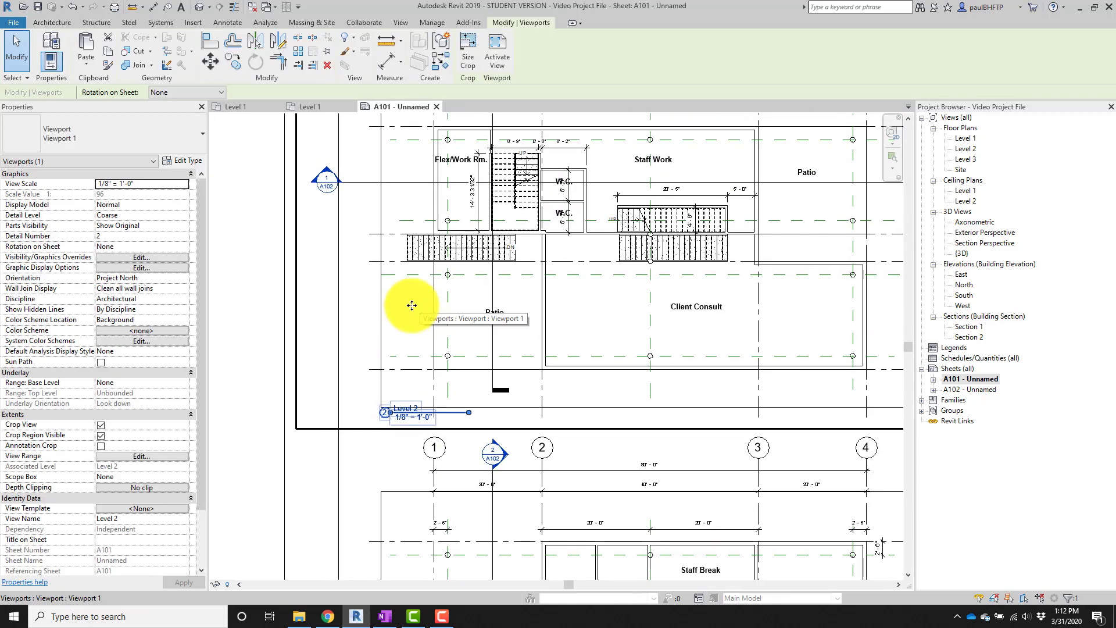
{"action": "left_click", "coordinate": [100, 437]}
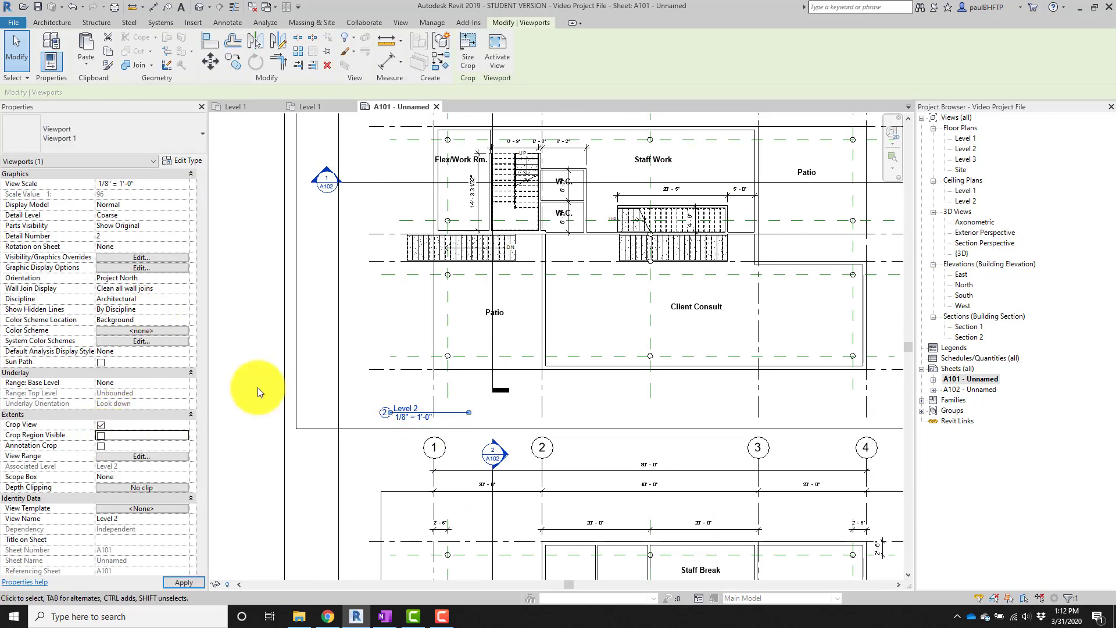
{"action": "left_click", "coordinate": [257, 388]}
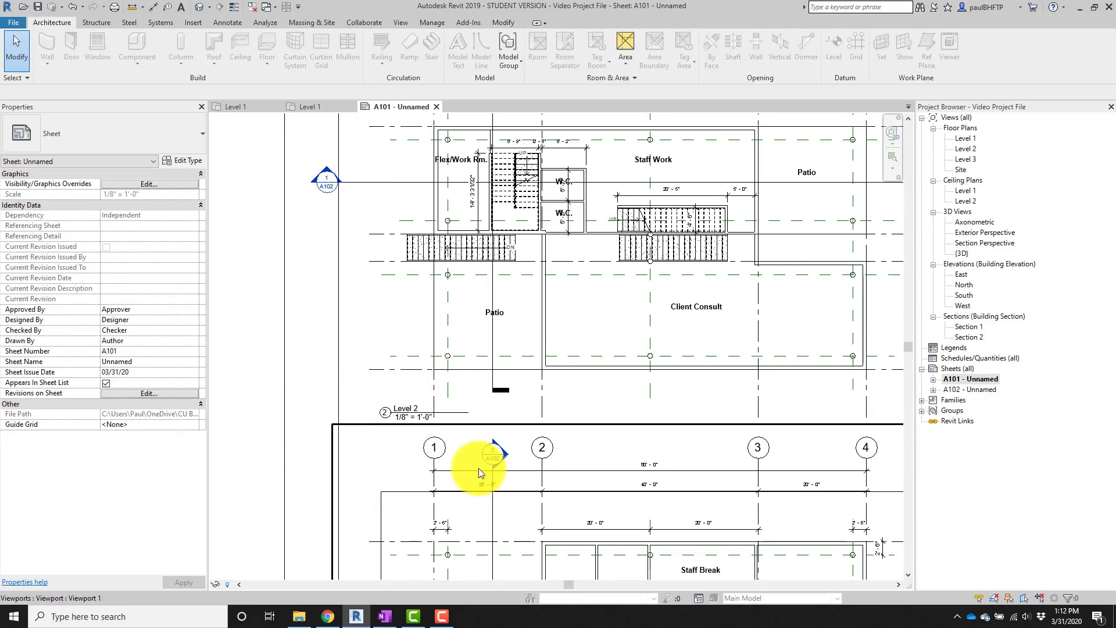
Activate the Level 2 plan, shorten the lower ends of its numbered grid lines to clear the view title, and deactivate the view.
{"action": "scroll", "coordinate": [429, 408], "scroll_direction": "down", "scroll_amount": 1}
{"action": "scroll", "coordinate": [430, 387], "scroll_direction": "up", "scroll_amount": 3}
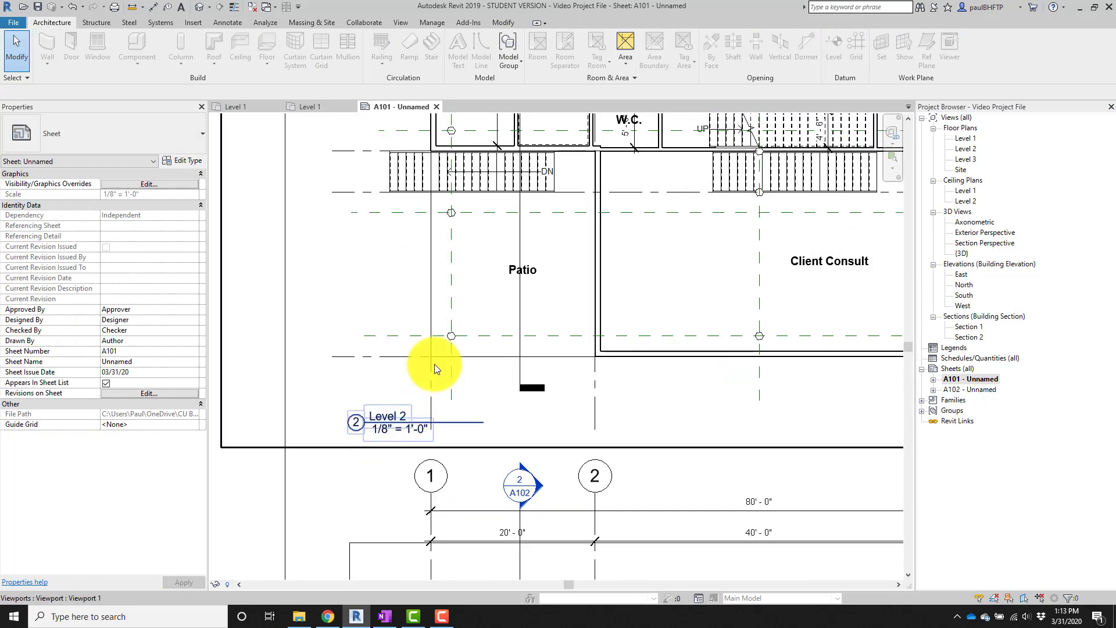
{"action": "double_click", "coordinate": [434, 384]}
{"action": "left_click", "coordinate": [437, 419]}
{"action": "left_click_drag", "start_coordinate": [430, 428], "coordinate": [478, 435]}
{"action": "scroll", "coordinate": [465, 426], "scroll_direction": "down", "scroll_amount": 1}
{"action": "left_click", "coordinate": [448, 420]}
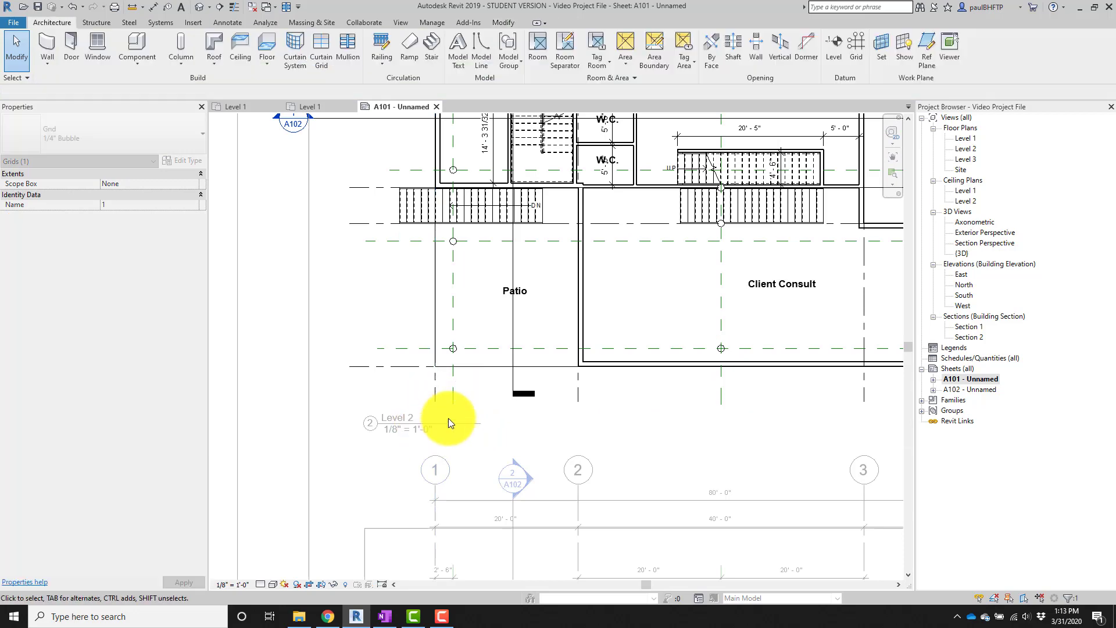
{"action": "scroll", "coordinate": [485, 433], "scroll_direction": "down", "scroll_amount": 3}
{"action": "middle_click_drag", "start_coordinate": [487, 433], "coordinate": [443, 162]}
{"action": "double_click", "coordinate": [445, 329]}
Turn off Crop Region Visible for the Level 1 floor plan viewport.
{"action": "scroll", "coordinate": [425, 468], "scroll_direction": "up", "scroll_amount": 2}
{"action": "middle_click_drag", "start_coordinate": [426, 466], "coordinate": [426, 392]}
{"action": "left_click", "coordinate": [462, 395]}
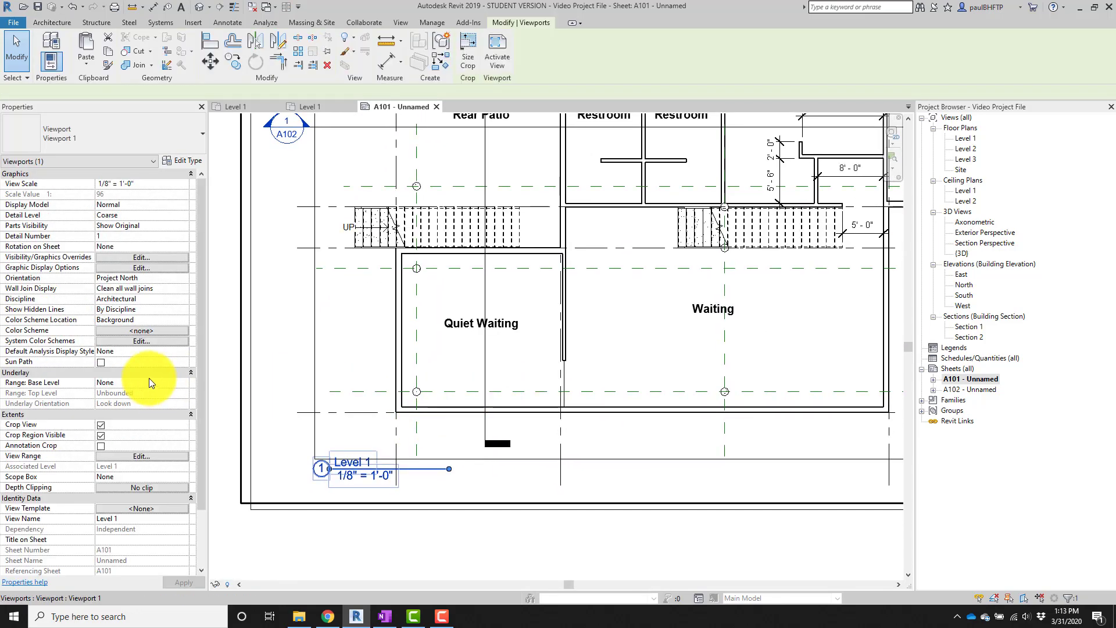
{"action": "left_click", "coordinate": [101, 446]}
{"action": "left_click", "coordinate": [413, 531]}
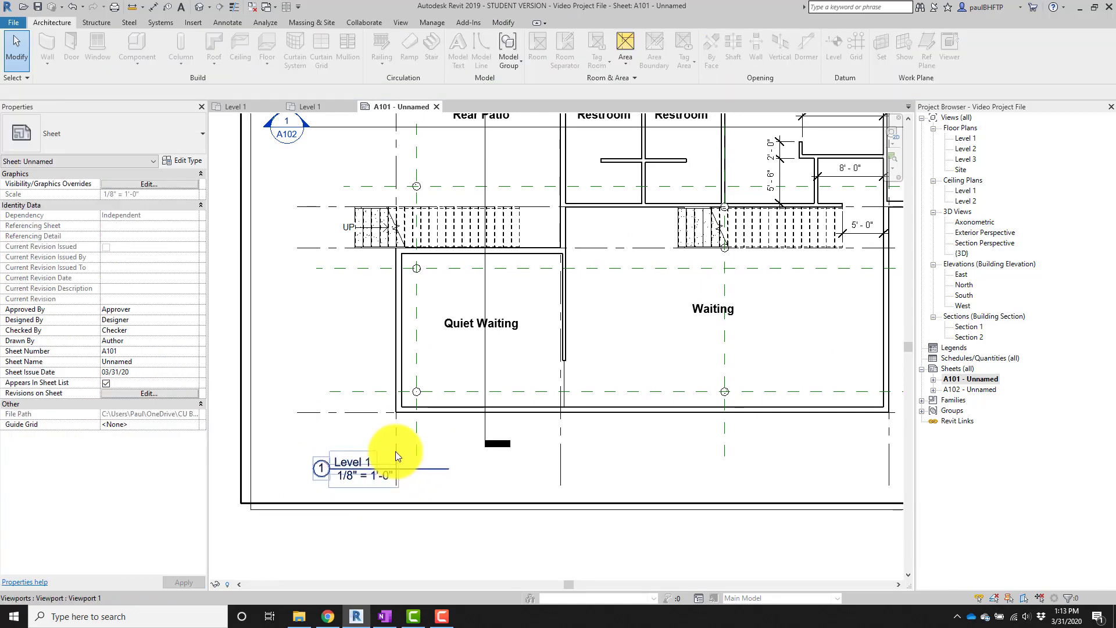
Shorten the lower ends of the Level 1 plan's numbered grid lines to clear the view title and deactivate the view.
{"action": "double_click", "coordinate": [396, 451]}
{"action": "left_click", "coordinate": [396, 451]}
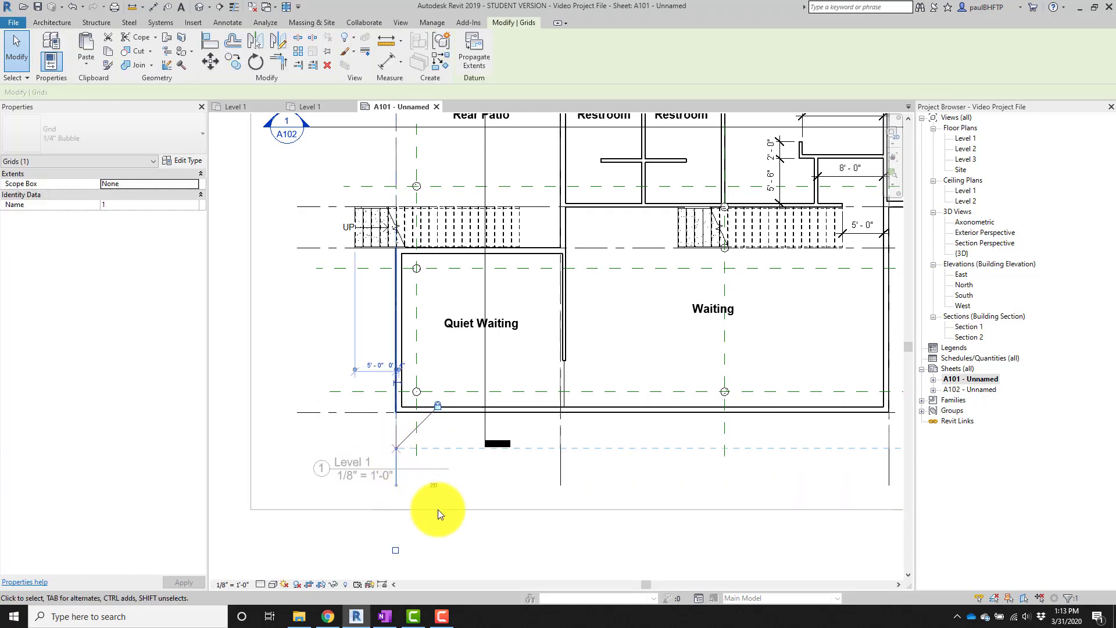
{"action": "left_click", "coordinate": [417, 507]}
{"action": "scroll", "coordinate": [417, 506], "scroll_direction": "down", "scroll_amount": 5}
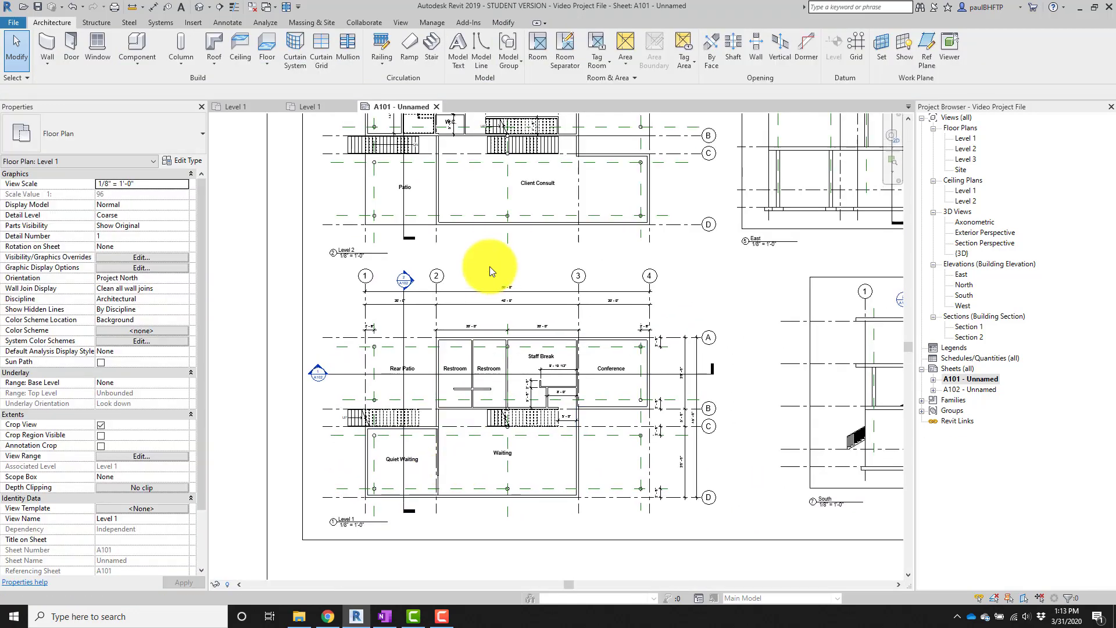
Activate the Level 3 plan viewport and pull the numbered grid bubbles above the plan down toward the crop region.
{"action": "middle_click_drag", "start_coordinate": [490, 353], "coordinate": [462, 575]}
{"action": "scroll", "coordinate": [424, 379], "scroll_direction": "up", "scroll_amount": 2}
{"action": "double_click", "coordinate": [484, 341]}
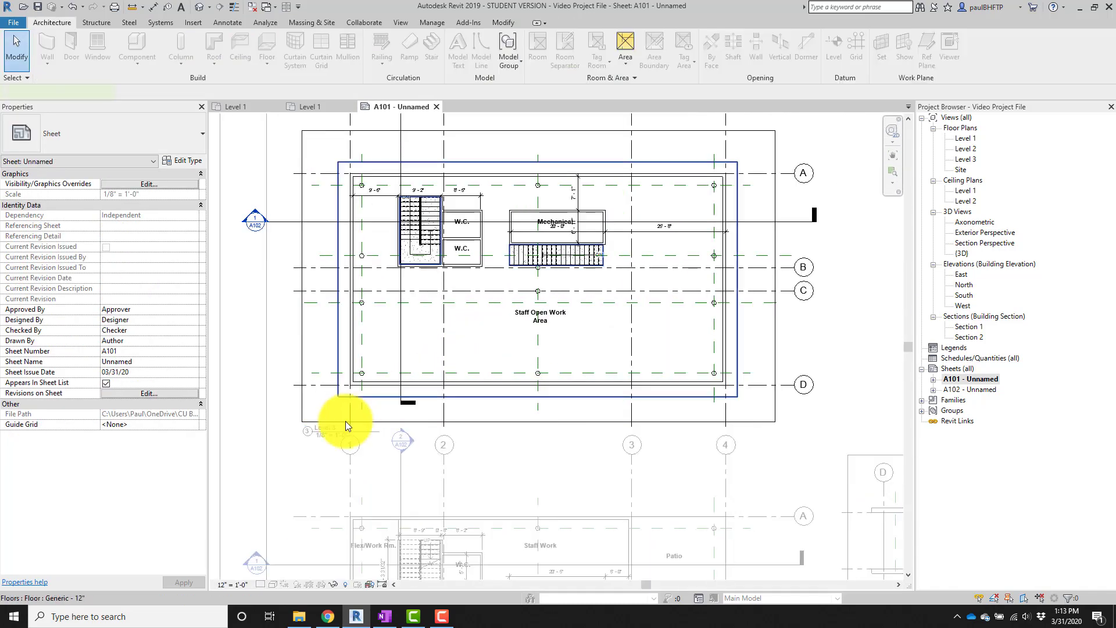
{"action": "scroll", "coordinate": [346, 422], "scroll_direction": "up", "scroll_amount": 3}
{"action": "scroll", "coordinate": [370, 441], "scroll_direction": "down", "scroll_amount": 3}
{"action": "middle_click_drag", "start_coordinate": [424, 436], "coordinate": [433, 496]}
{"action": "scroll", "coordinate": [433, 496], "scroll_direction": "down", "scroll_amount": 1}
{"action": "scroll", "coordinate": [375, 471], "scroll_direction": "up", "scroll_amount": 3}
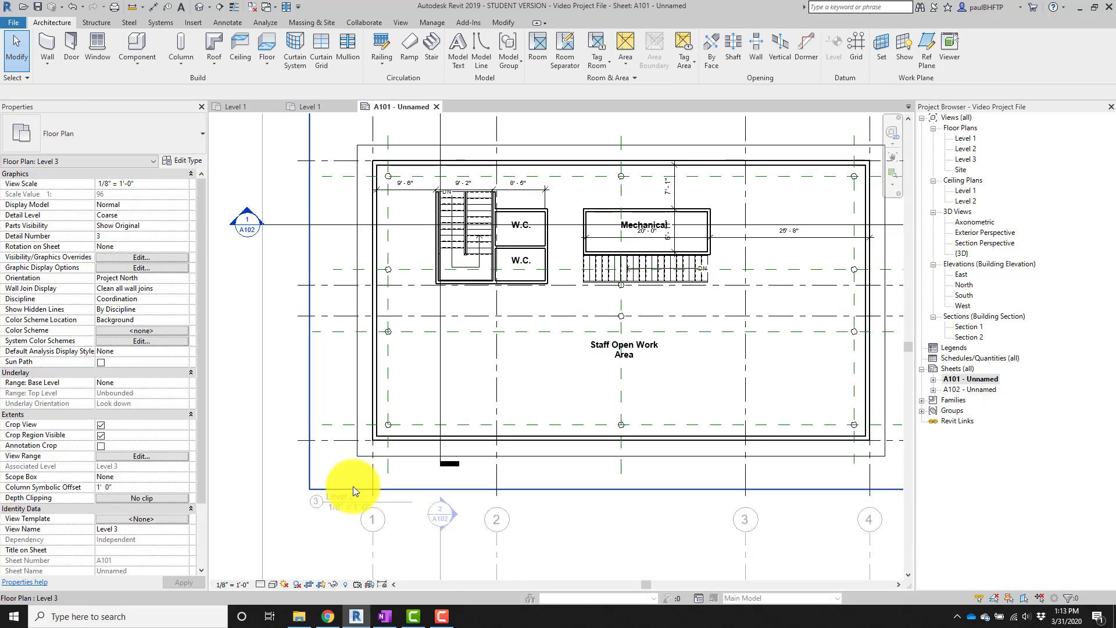
{"action": "scroll", "coordinate": [353, 486], "scroll_direction": "down", "scroll_amount": 2}
{"action": "left_click", "coordinate": [367, 176]}
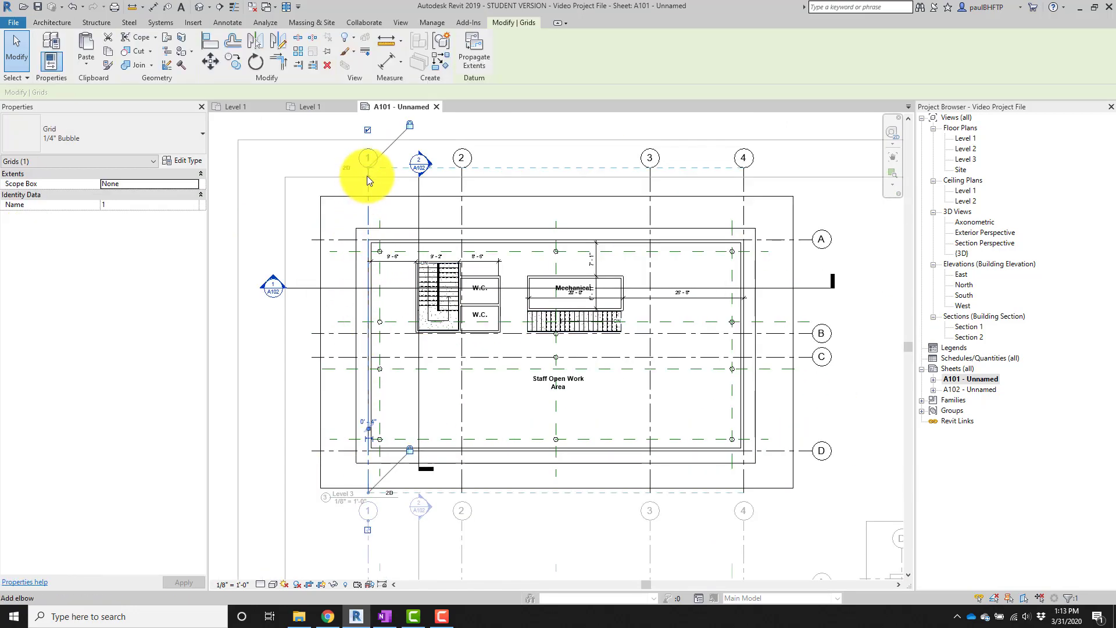
{"action": "scroll", "coordinate": [369, 168], "scroll_direction": "up", "scroll_amount": 2}
{"action": "left_click_drag", "start_coordinate": [369, 169], "coordinate": [367, 187]}
Pull the upper Section 2 head in the Level 3 plan down, close to the crop region's upper edge.
{"action": "left_click", "coordinate": [449, 173]}
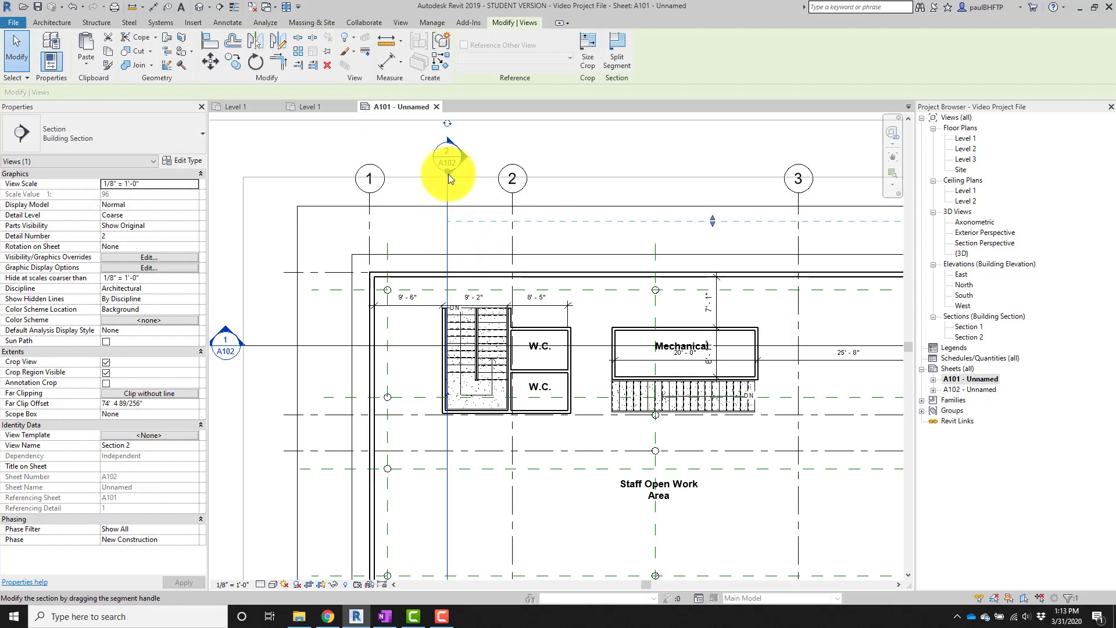
{"action": "left_click_drag", "start_coordinate": [448, 173], "coordinate": [447, 226]}
{"action": "scroll", "coordinate": [517, 253], "scroll_direction": "down", "scroll_amount": 3}
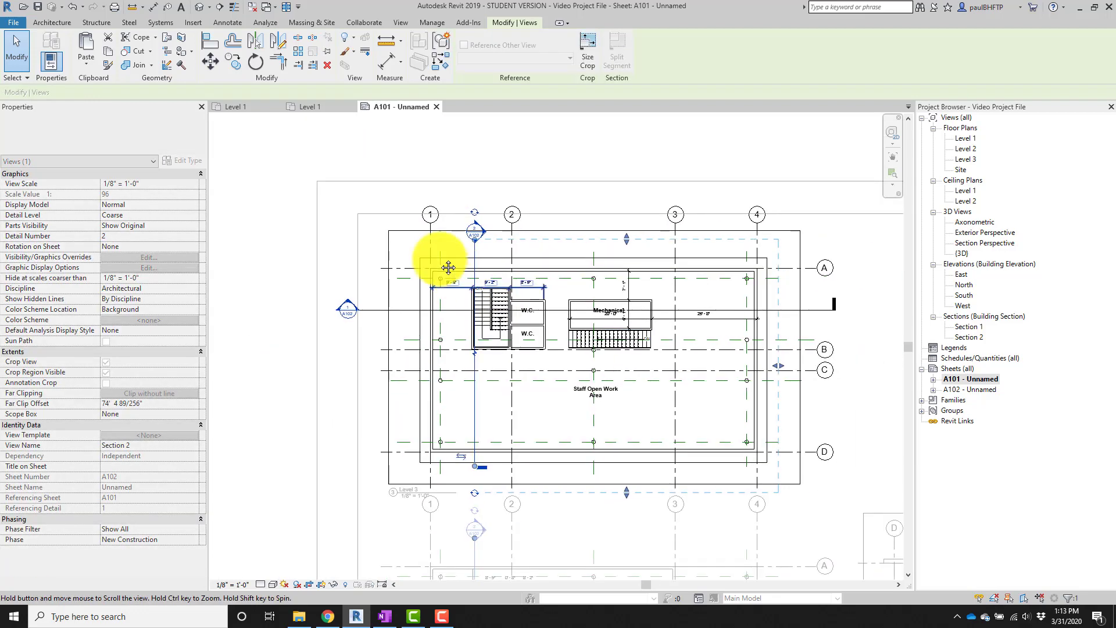
{"action": "middle_click_drag", "start_coordinate": [448, 267], "coordinate": [351, 210]}
{"action": "scroll", "coordinate": [512, 280], "scroll_direction": "down", "scroll_amount": 1}
{"action": "middle_click_drag", "start_coordinate": [511, 280], "coordinate": [510, 242]}
Lower the Level 3 plan's numbered grid bubbles a little further toward the building outline.
{"action": "scroll", "coordinate": [367, 182], "scroll_direction": "up", "scroll_amount": 2}
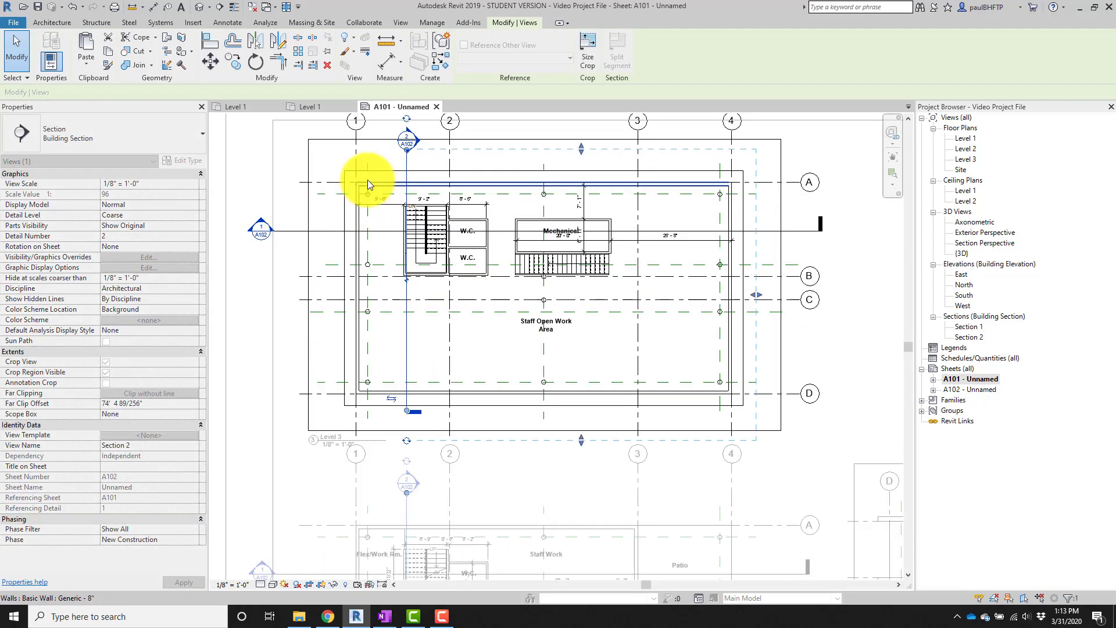
{"action": "scroll", "coordinate": [368, 183], "scroll_direction": "up", "scroll_amount": 1}
{"action": "scroll", "coordinate": [370, 175], "scroll_direction": "up", "scroll_amount": 1}
{"action": "left_click", "coordinate": [373, 178]}
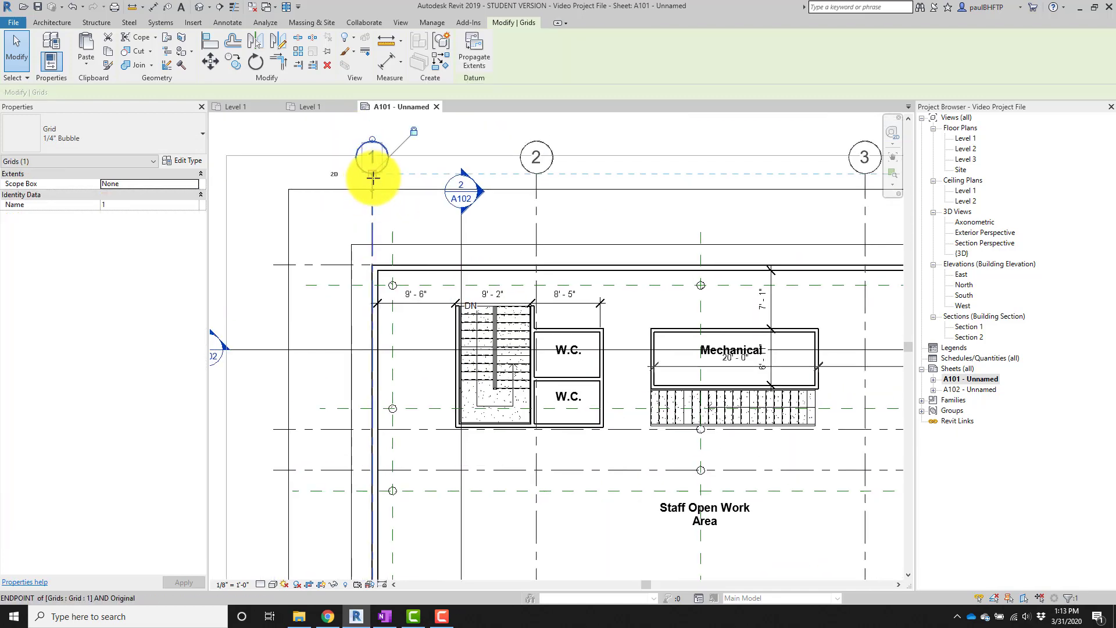
{"action": "left_click_drag", "start_coordinate": [373, 178], "coordinate": [370, 192]}
Shorten the upper end of the Section 2 line in the Level 3 plan slightly more, below the grid bubbles.
{"action": "left_click", "coordinate": [462, 212]}
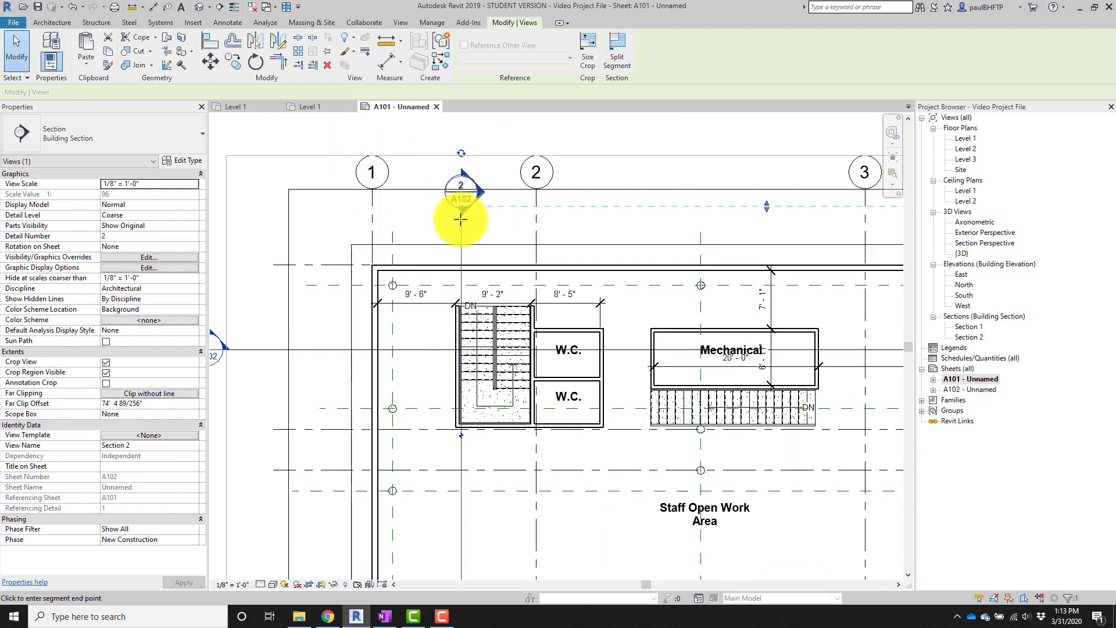
{"action": "left_click_drag", "start_coordinate": [460, 219], "coordinate": [461, 233]}
{"action": "scroll", "coordinate": [516, 266], "scroll_direction": "down", "scroll_amount": 2}
{"action": "middle_click_drag", "start_coordinate": [516, 267], "coordinate": [377, 116]}
{"action": "middle_click_drag", "start_coordinate": [442, 299], "coordinate": [500, 356]}
{"action": "key", "text": "d"}
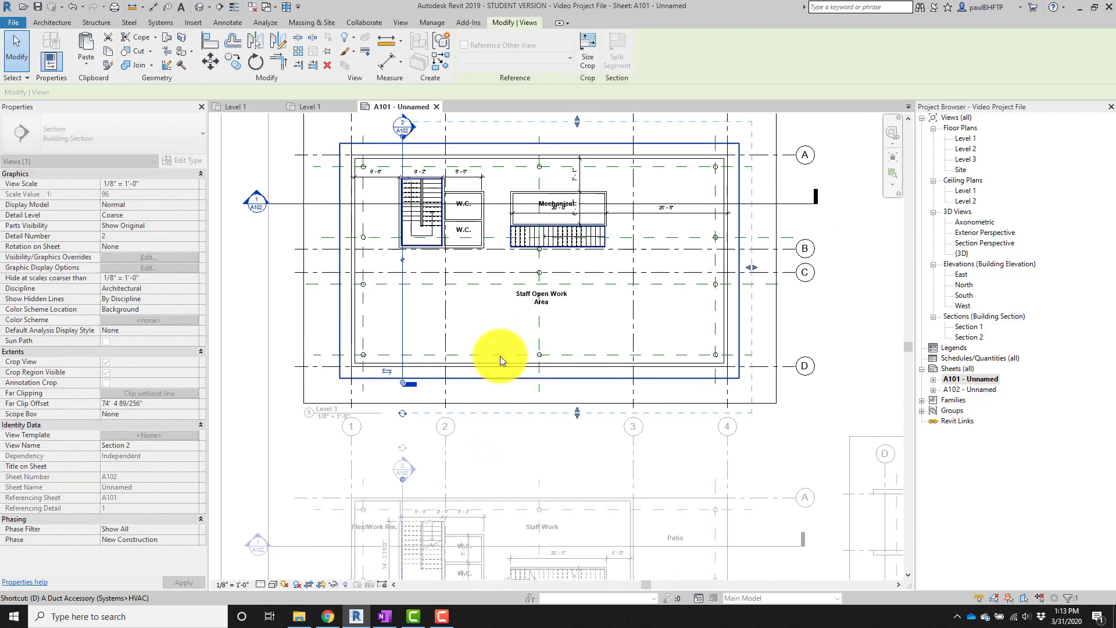
{"action": "key", "text": "Escape"}
Pull the lower ends of the Level 3 plan's numbered grid lines up toward the building, away from the view title.
{"action": "double_click", "coordinate": [392, 396]}
{"action": "scroll", "coordinate": [365, 390], "scroll_direction": "up", "scroll_amount": 3}
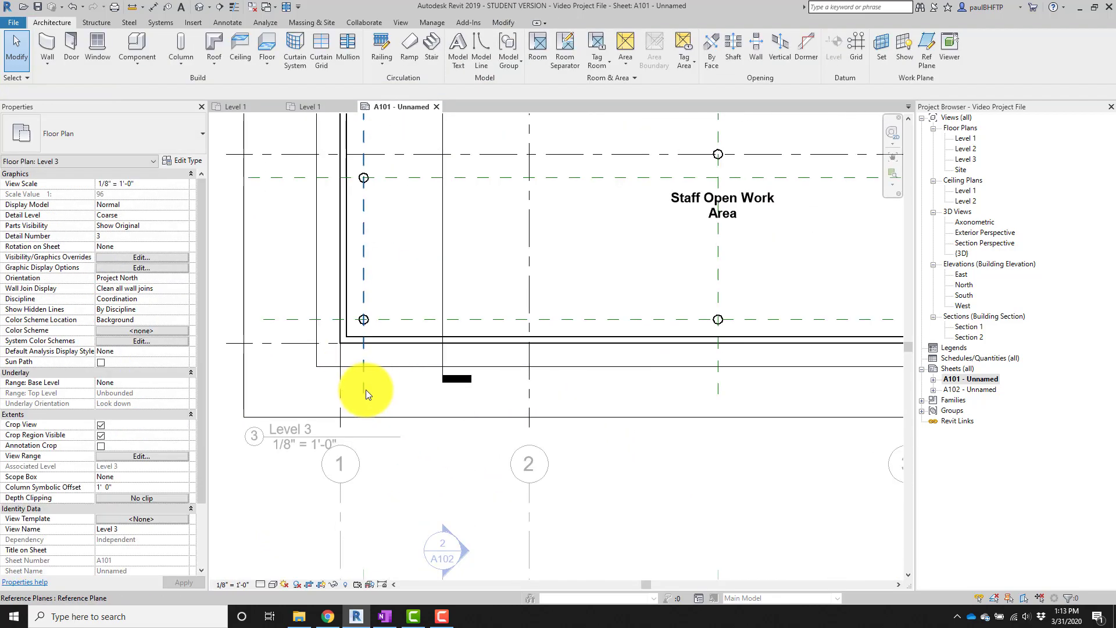
{"action": "left_click", "coordinate": [365, 389]}
{"action": "scroll", "coordinate": [446, 416], "scroll_direction": "down", "scroll_amount": 2}
{"action": "middle_click_drag", "start_coordinate": [476, 413], "coordinate": [500, 395]}
{"action": "scroll", "coordinate": [500, 394], "scroll_direction": "up", "scroll_amount": 1}
{"action": "key", "text": "Escape"}
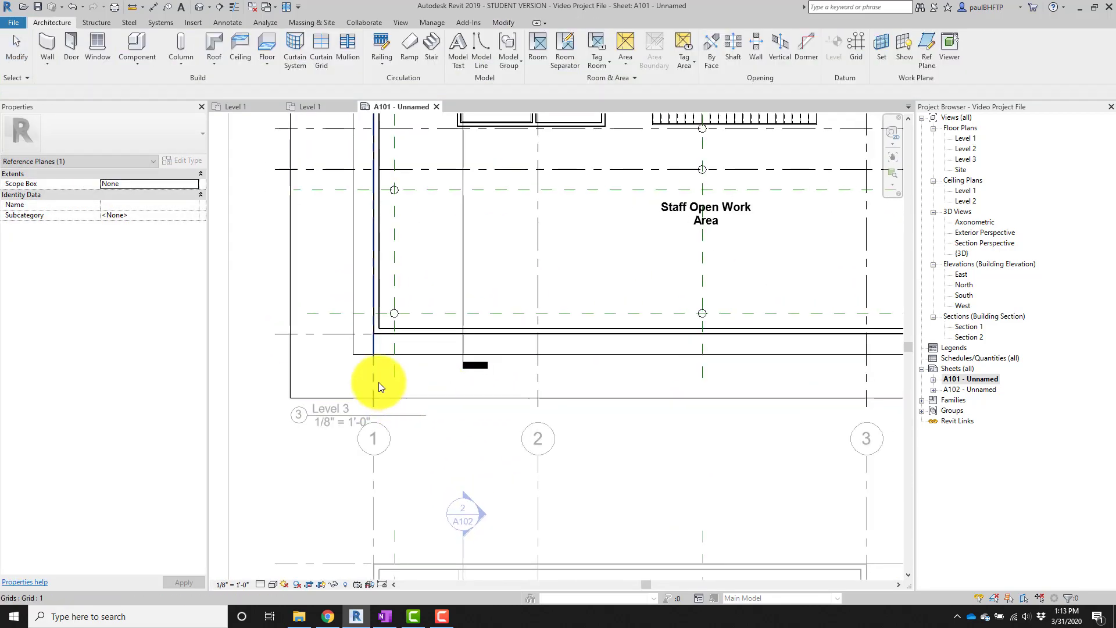
{"action": "left_click", "coordinate": [378, 382]}
{"action": "left_click_drag", "start_coordinate": [374, 409], "coordinate": [374, 373]}
{"action": "double_click", "coordinate": [324, 428]}
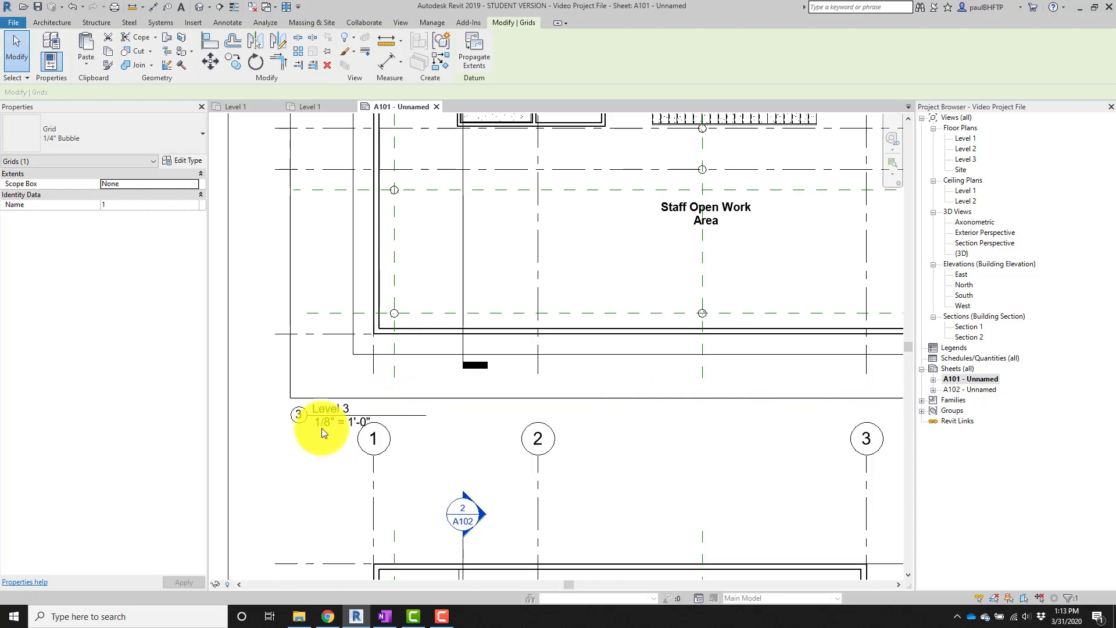
Hide the crop region of the Level 3 plan viewport.
{"action": "left_click", "coordinate": [339, 416]}
{"action": "left_click", "coordinate": [307, 452]}
{"action": "left_click", "coordinate": [333, 411]}
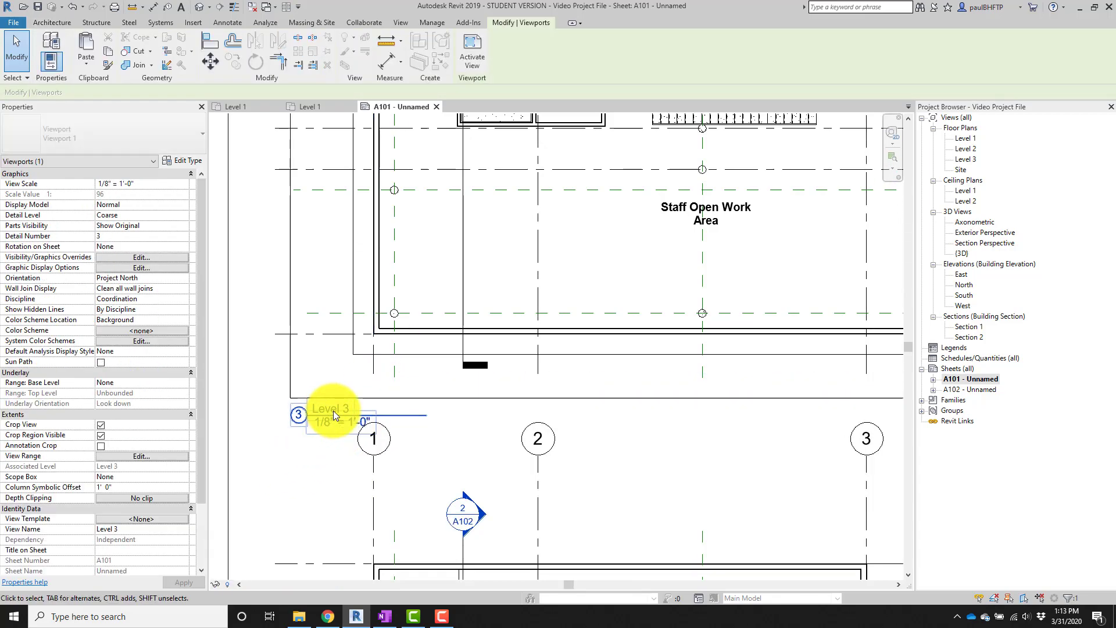
{"action": "scroll", "coordinate": [384, 441], "scroll_direction": "down", "scroll_amount": 2}
{"action": "middle_click_drag", "start_coordinate": [389, 443], "coordinate": [389, 338]}
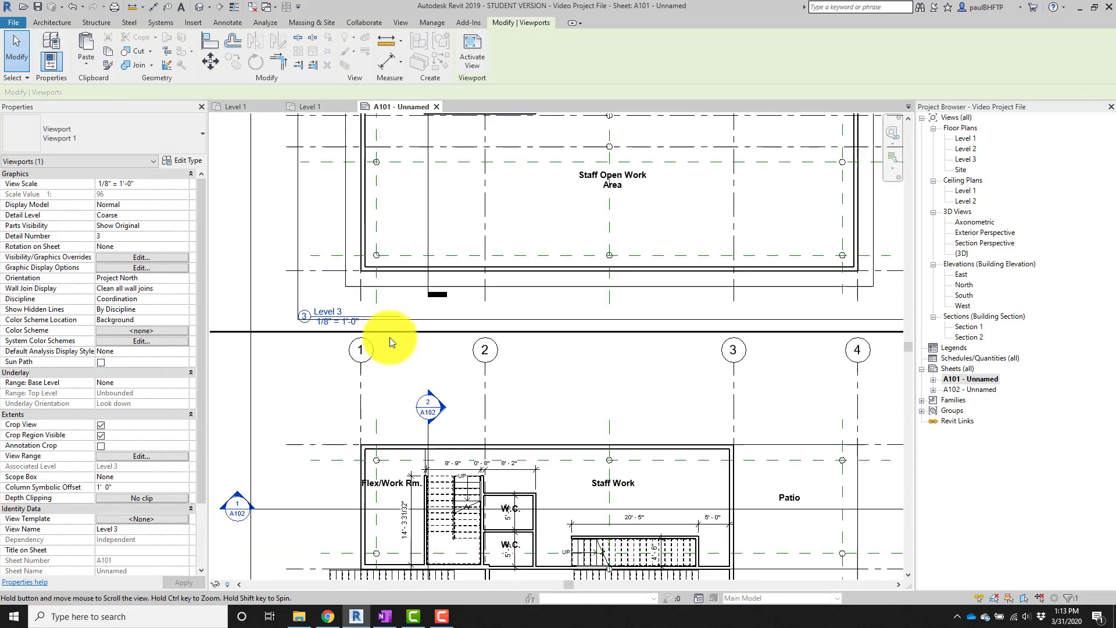
{"action": "scroll", "coordinate": [441, 418], "scroll_direction": "down", "scroll_amount": 4}
{"action": "middle_click_drag", "start_coordinate": [441, 419], "coordinate": [406, 339]}
{"action": "scroll", "coordinate": [481, 253], "scroll_direction": "down", "scroll_amount": 2}
{"action": "middle_click_drag", "start_coordinate": [481, 254], "coordinate": [459, 299]}
{"action": "scroll", "coordinate": [442, 302], "scroll_direction": "up", "scroll_amount": 1}
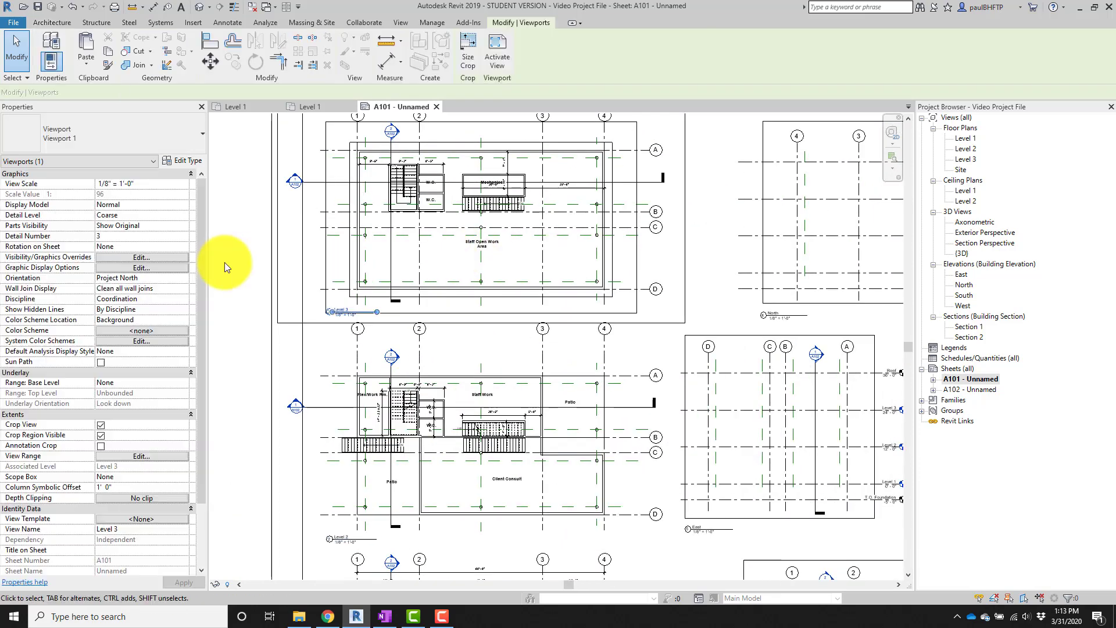
{"action": "left_click", "coordinate": [101, 436]}
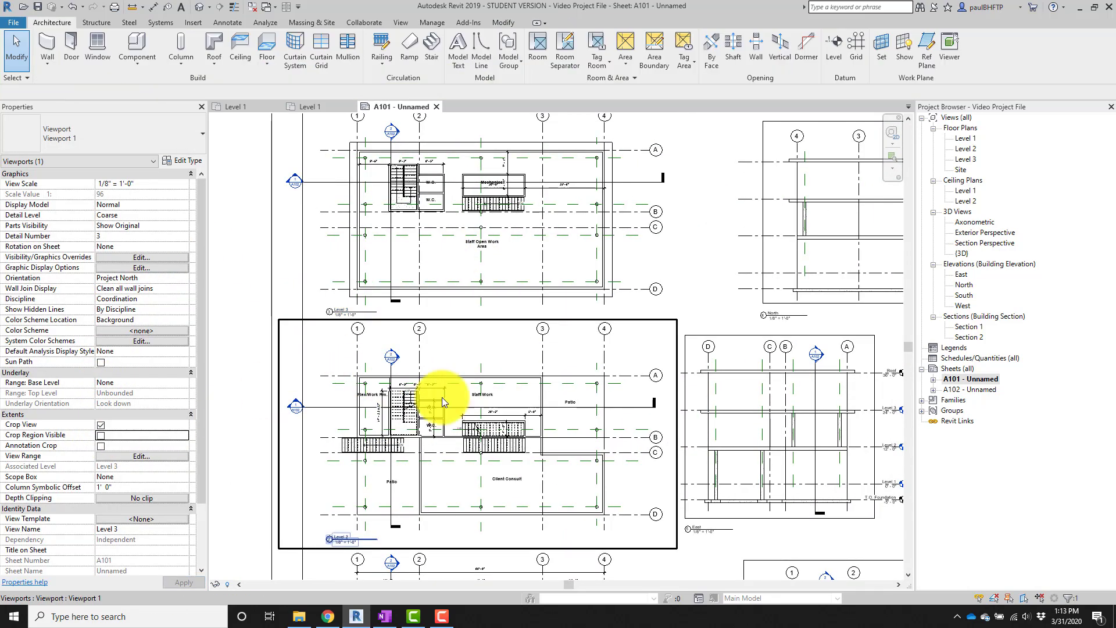
{"action": "key", "text": "Escape"}
Select the North, East, West and South elevation viewports together and hide their crop regions.
{"action": "scroll", "coordinate": [630, 405], "scroll_direction": "down", "scroll_amount": 2}
{"action": "middle_click_drag", "start_coordinate": [629, 405], "coordinate": [538, 340]}
{"action": "scroll", "coordinate": [523, 349], "scroll_direction": "down", "scroll_amount": 3}
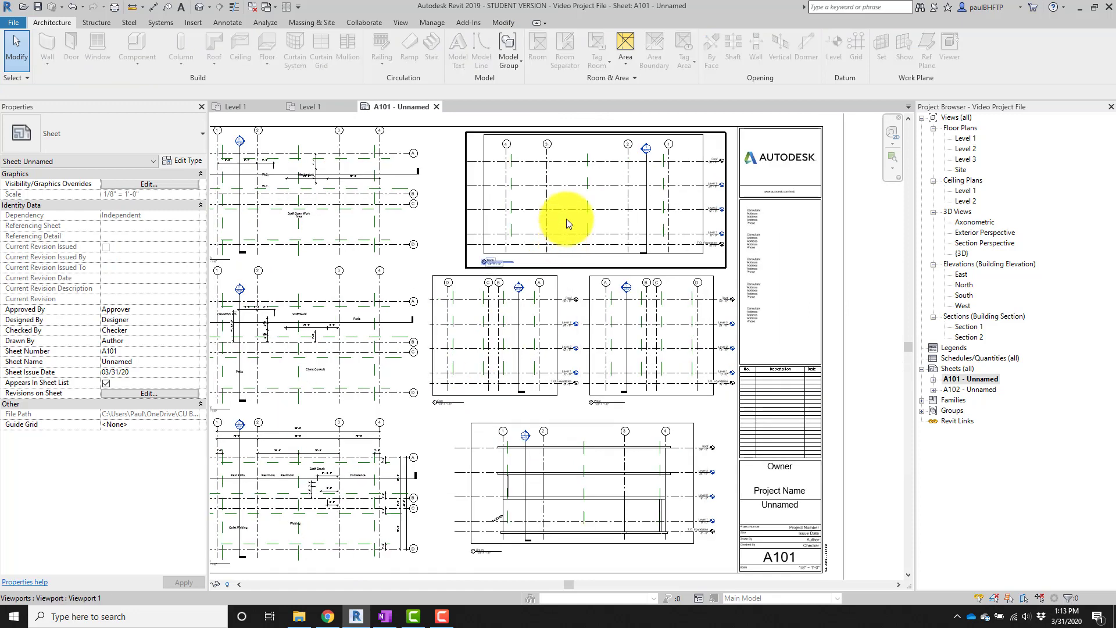
{"action": "left_click", "coordinate": [521, 294]}
{"action": "left_click", "coordinate": [646, 332], "text": "ctrl"}
{"action": "left_click", "coordinate": [615, 455], "text": "ctrl"}
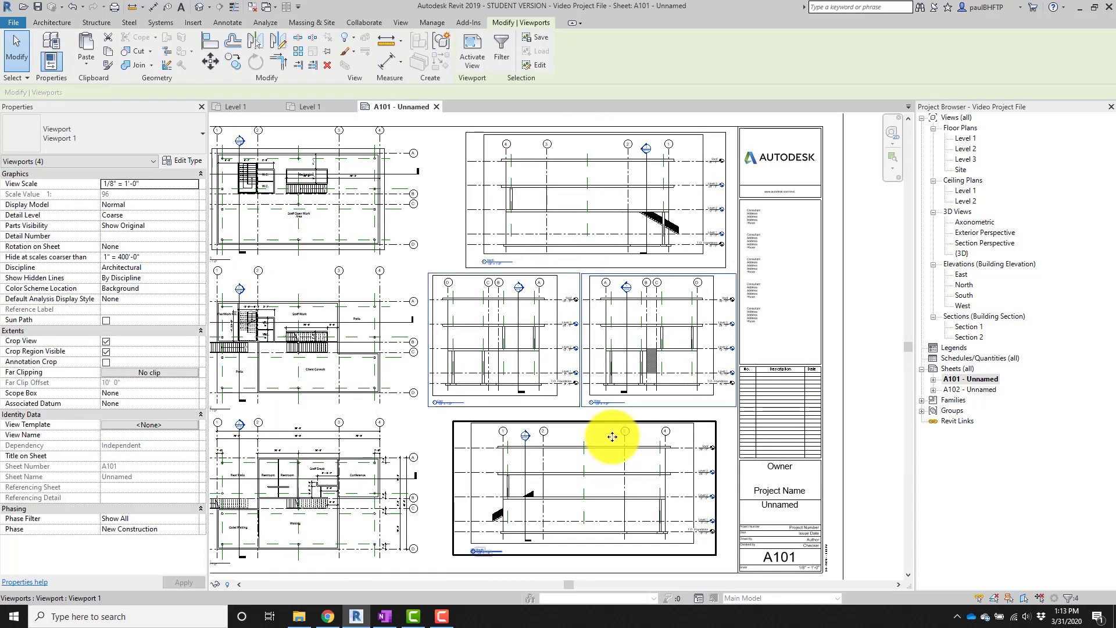
{"action": "left_click", "coordinate": [106, 351]}
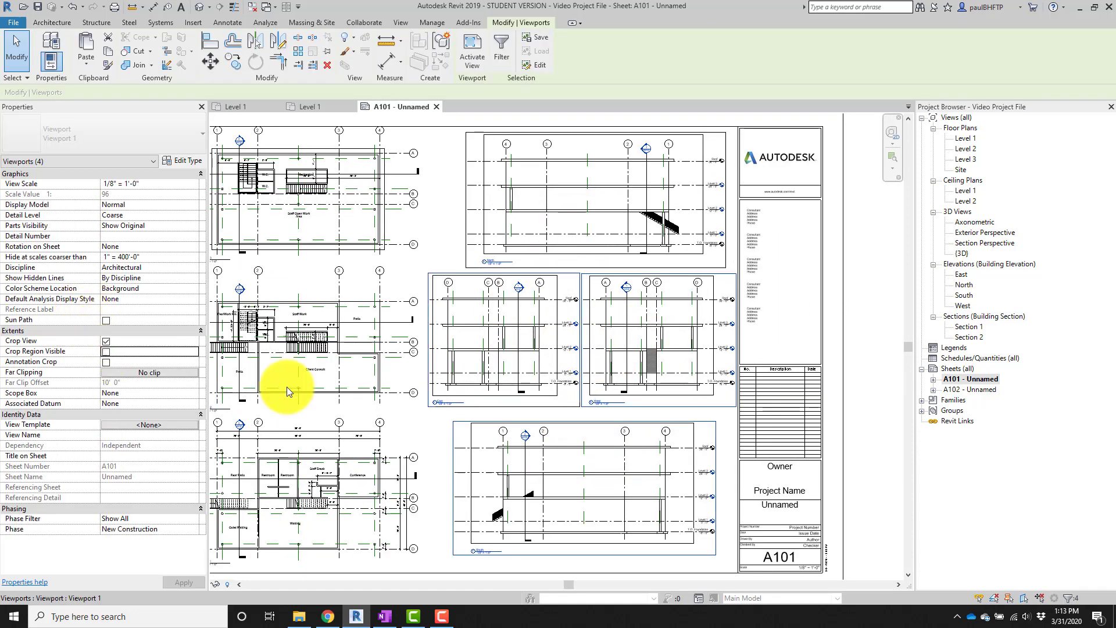
{"action": "left_click", "coordinate": [861, 406]}
{"action": "middle_click_drag", "start_coordinate": [867, 406], "coordinate": [893, 411]}
Examine the spacing between the Level 3, Level 2 and Level 1 plan viewports and their titles.
{"action": "scroll", "coordinate": [324, 162], "scroll_direction": "up", "scroll_amount": 5}
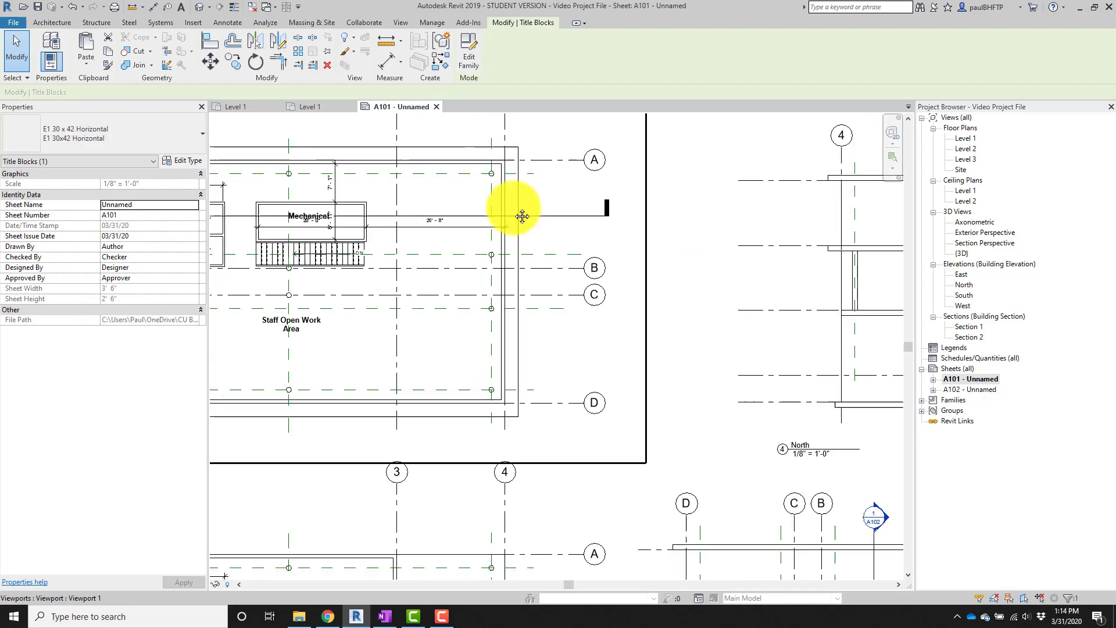
{"action": "left_click", "coordinate": [612, 325]}
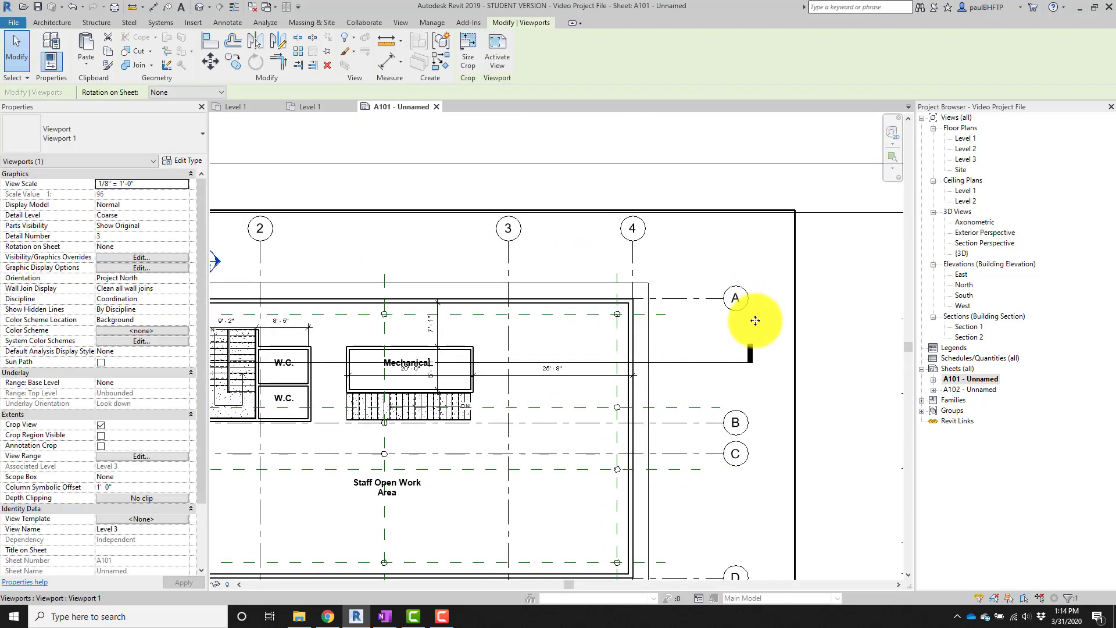
{"action": "left_click", "coordinate": [818, 322]}
{"action": "scroll", "coordinate": [816, 331], "scroll_direction": "down", "scroll_amount": 2}
{"action": "middle_click_drag", "start_coordinate": [804, 409], "coordinate": [785, 217]}
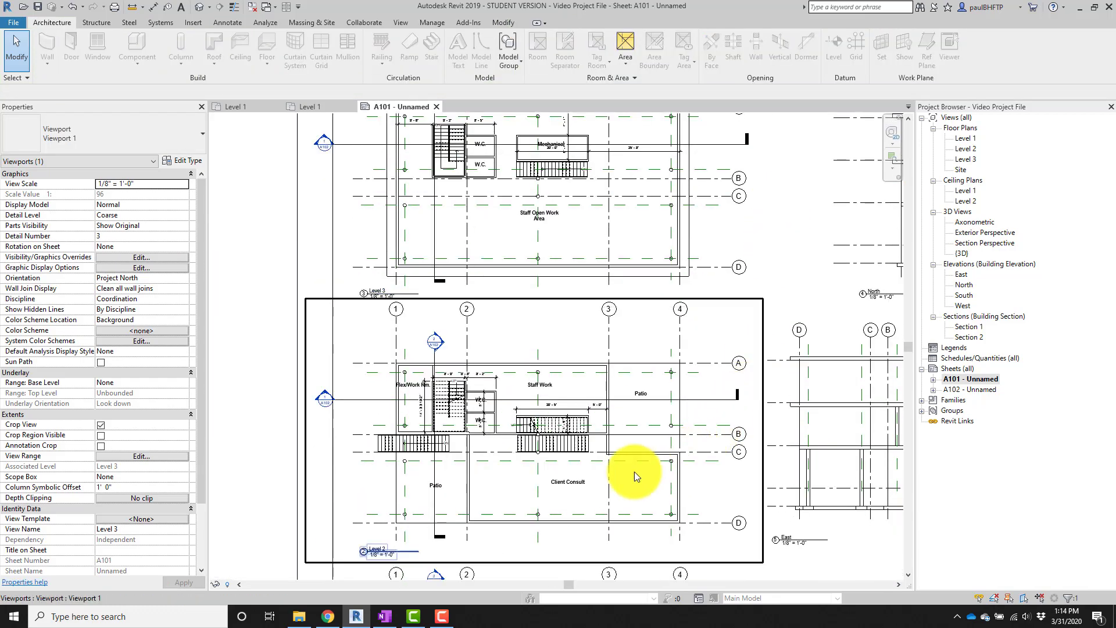
{"action": "scroll", "coordinate": [401, 317], "scroll_direction": "up", "scroll_amount": 3}
{"action": "left_click", "coordinate": [480, 388]}
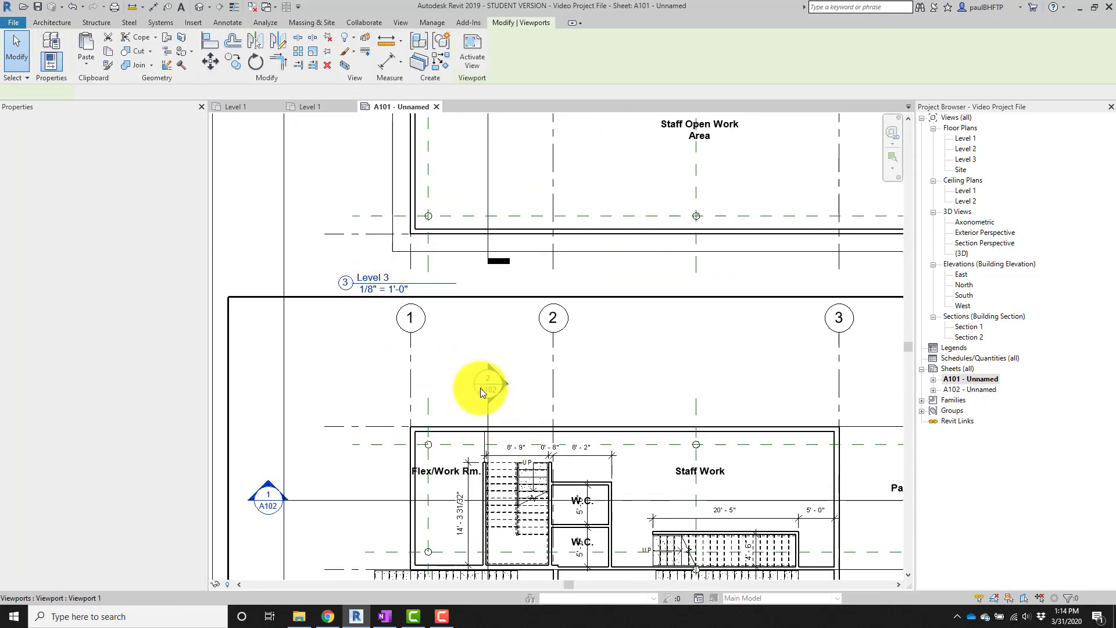
{"action": "scroll", "coordinate": [392, 224], "scroll_direction": "down", "scroll_amount": 5}
{"action": "scroll", "coordinate": [524, 317], "scroll_direction": "up", "scroll_amount": 3}
{"action": "left_click", "coordinate": [525, 318]}
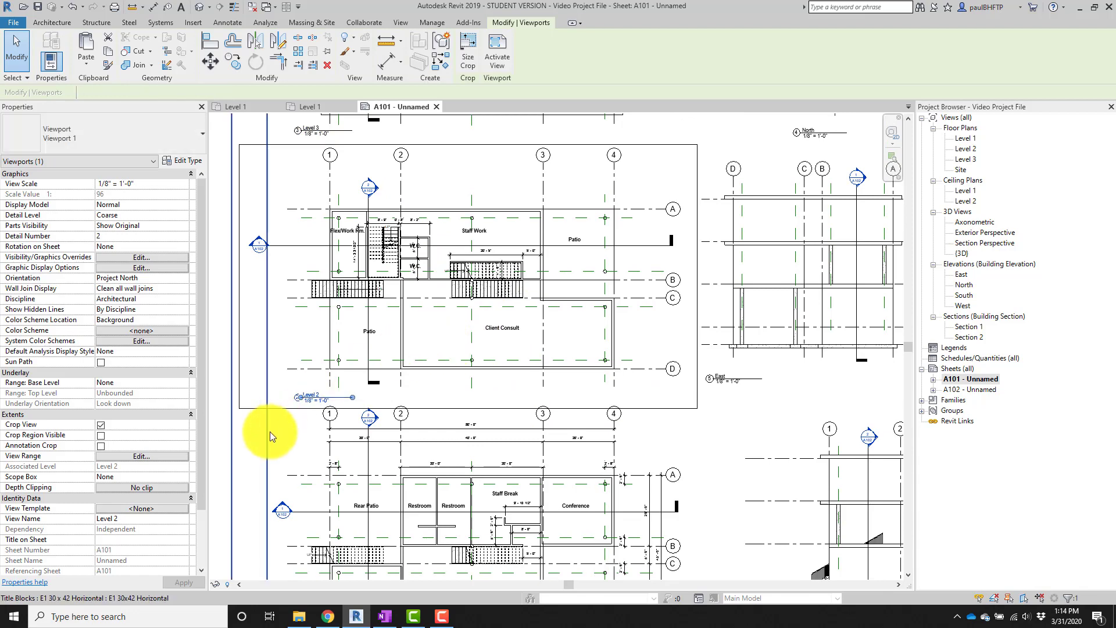
Nudge the Level 2 view title up slightly, away from the Level 1 plan's grid bubbles.
{"action": "scroll", "coordinate": [275, 449], "scroll_direction": "up", "scroll_amount": 3}
{"action": "left_click", "coordinate": [313, 397]}
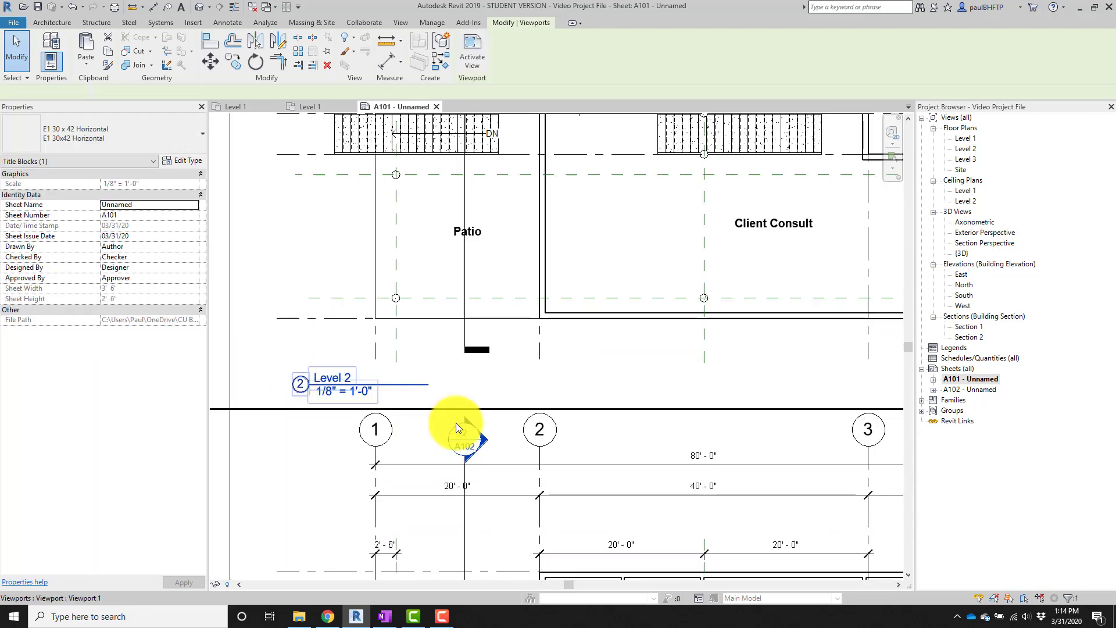
{"action": "left_click_drag", "start_coordinate": [424, 388], "coordinate": [424, 380]}
{"action": "scroll", "coordinate": [435, 386], "scroll_direction": "down", "scroll_amount": 3}
{"action": "key", "text": "Escape"}
{"action": "scroll", "coordinate": [465, 402], "scroll_direction": "down", "scroll_amount": 3}
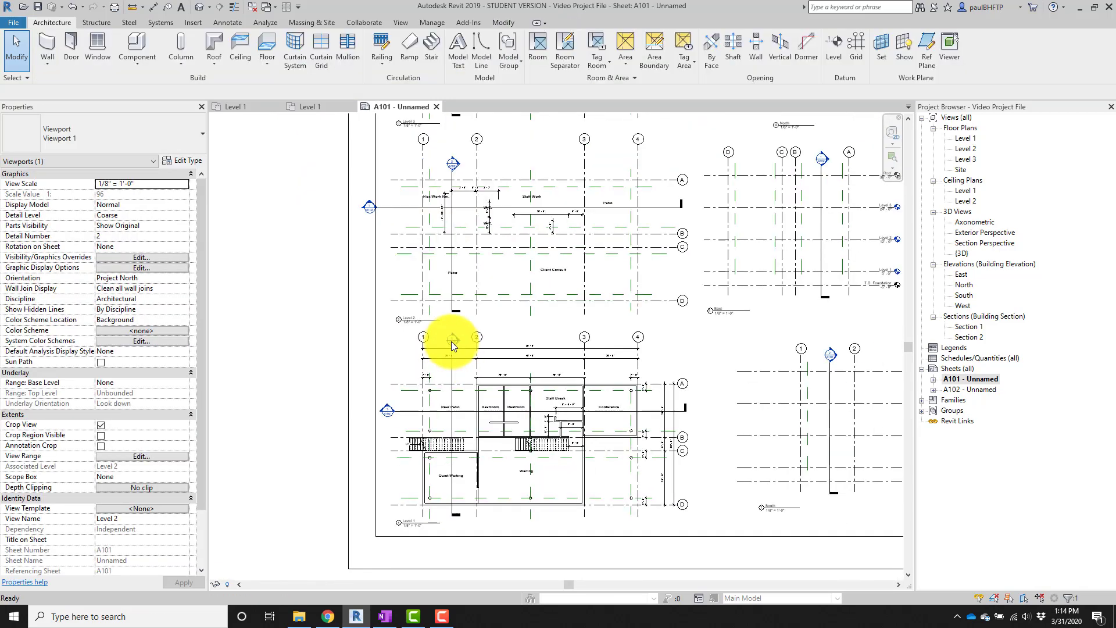
Activate the Level 2 plan viewport, lower its numbered grid bubbles closer to the building, and deactivate the view.
{"action": "scroll", "coordinate": [451, 343], "scroll_direction": "up", "scroll_amount": 1}
{"action": "scroll", "coordinate": [624, 487], "scroll_direction": "down", "scroll_amount": 1}
{"action": "double_click", "coordinate": [510, 285]}
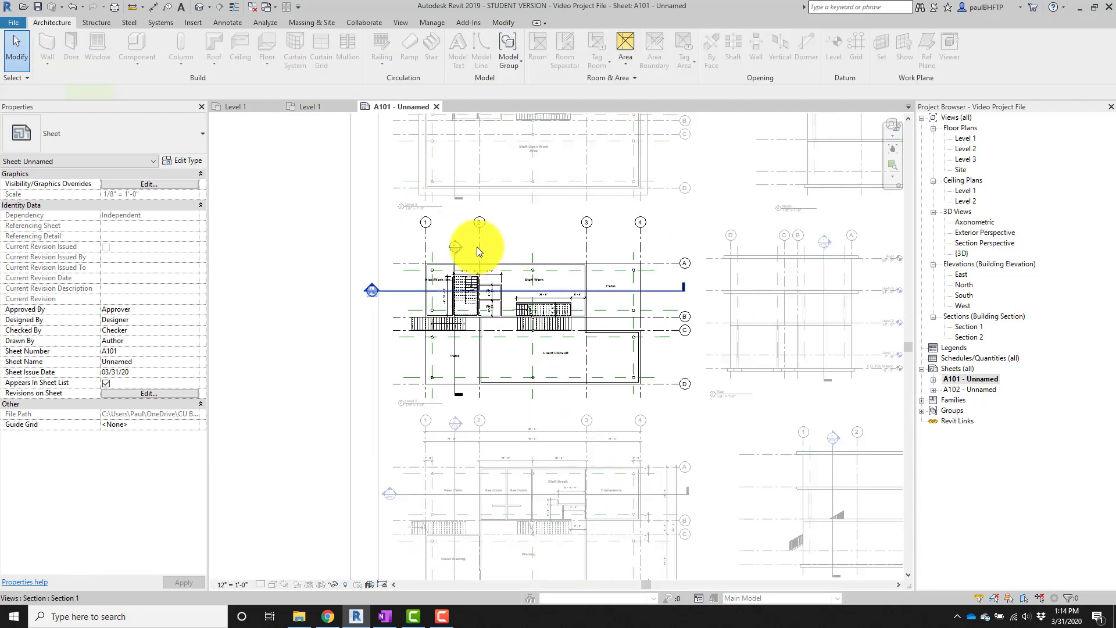
{"action": "scroll", "coordinate": [476, 246], "scroll_direction": "up", "scroll_amount": 3}
{"action": "left_click", "coordinate": [481, 226]}
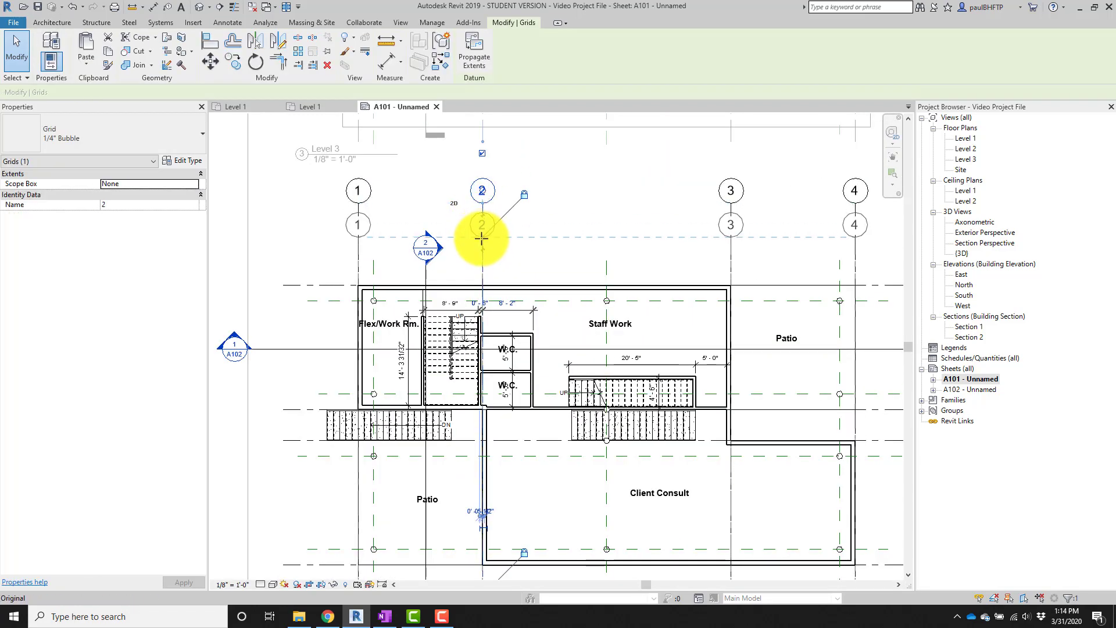
{"action": "scroll", "coordinate": [500, 272], "scroll_direction": "down", "scroll_amount": 2}
{"action": "scroll", "coordinate": [423, 253], "scroll_direction": "down", "scroll_amount": 1}
{"action": "double_click", "coordinate": [445, 278]}
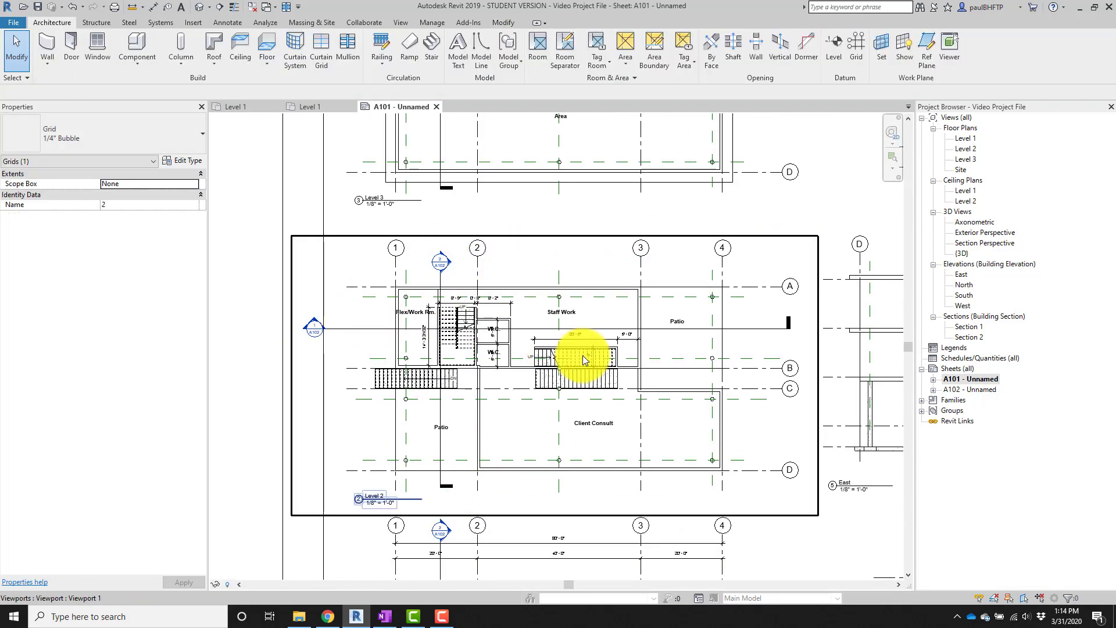
Move the Level 2 plan viewport up slightly on the sheet, closer to the Level 3 plan.
{"action": "left_click", "coordinate": [582, 355]}
{"action": "key", "text": "Escape"}
{"action": "scroll", "coordinate": [583, 355], "scroll_direction": "down", "scroll_amount": 4}
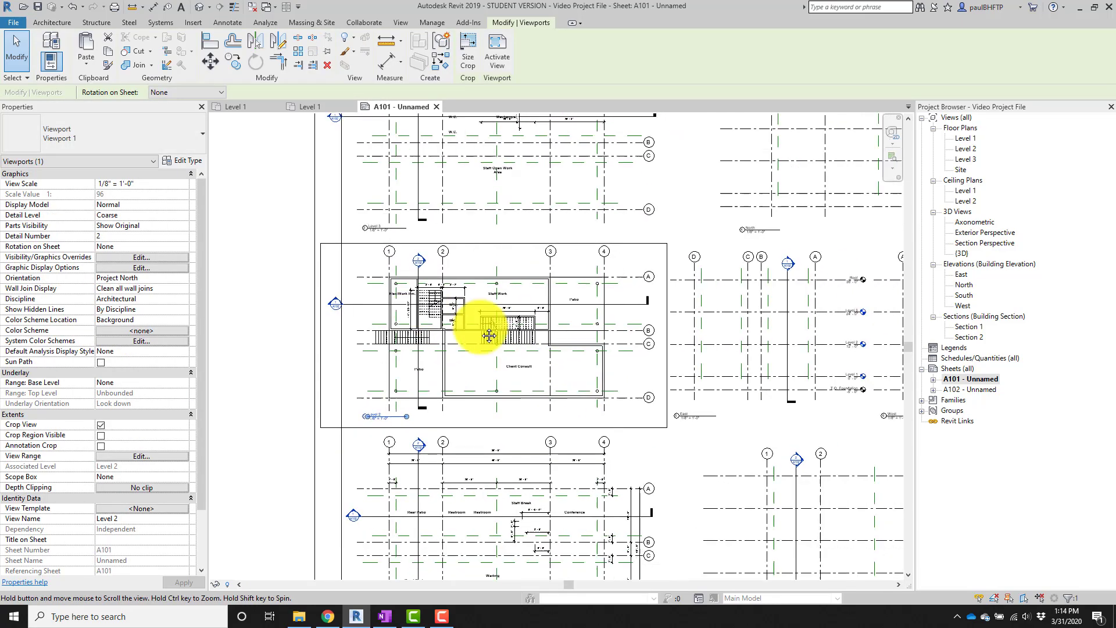
{"action": "middle_click_drag", "start_coordinate": [618, 411], "coordinate": [609, 363]}
{"action": "scroll", "coordinate": [646, 462], "scroll_direction": "down", "scroll_amount": 2}
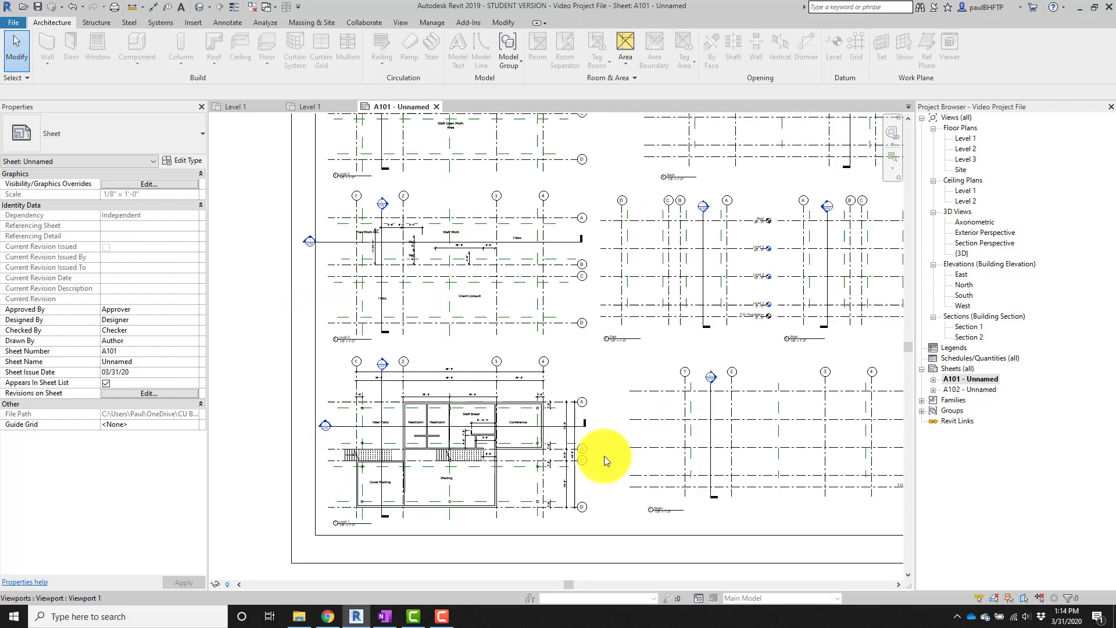
{"action": "middle_click_drag", "start_coordinate": [779, 522], "coordinate": [656, 530]}
{"action": "scroll", "coordinate": [746, 523], "scroll_direction": "down", "scroll_amount": 1}
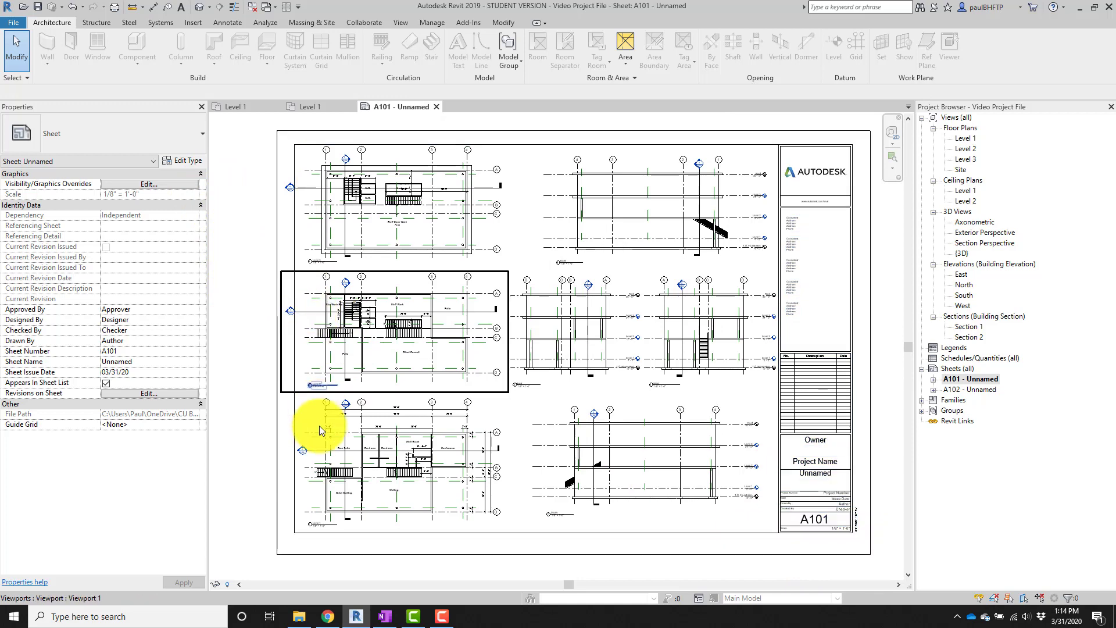
Pull the Section 1 head in the Level 1 plan inward, close to grid line 1, and deactivate the view.
{"action": "scroll", "coordinate": [321, 465], "scroll_direction": "up", "scroll_amount": 4}
{"action": "left_click", "coordinate": [293, 425]}
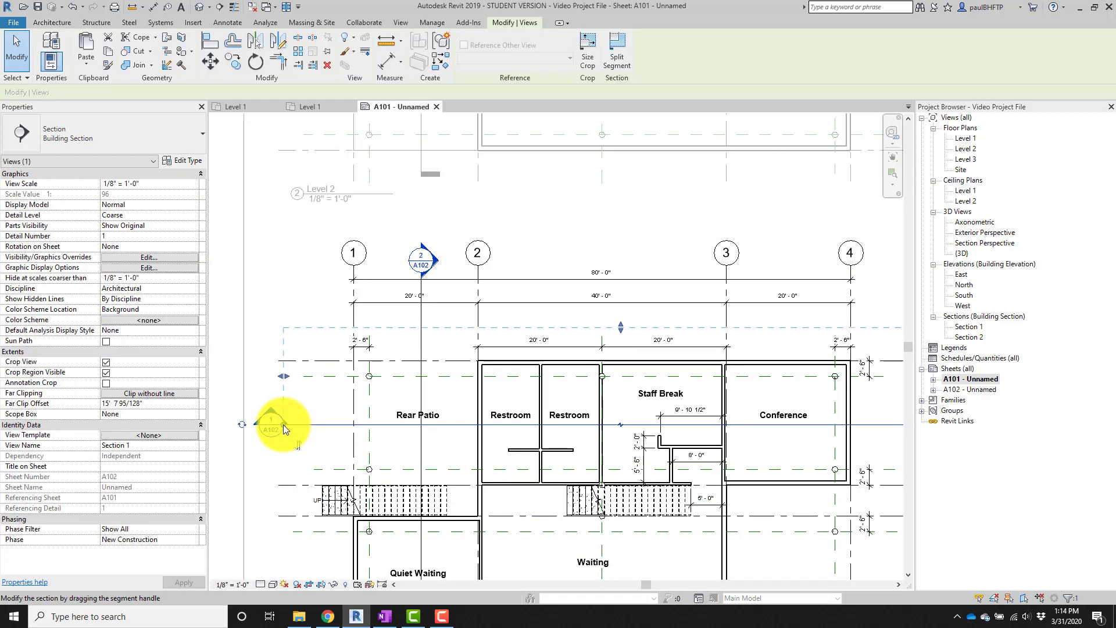
{"action": "left_click_drag", "start_coordinate": [284, 425], "coordinate": [325, 426]}
{"action": "scroll", "coordinate": [389, 439], "scroll_direction": "down", "scroll_amount": 3}
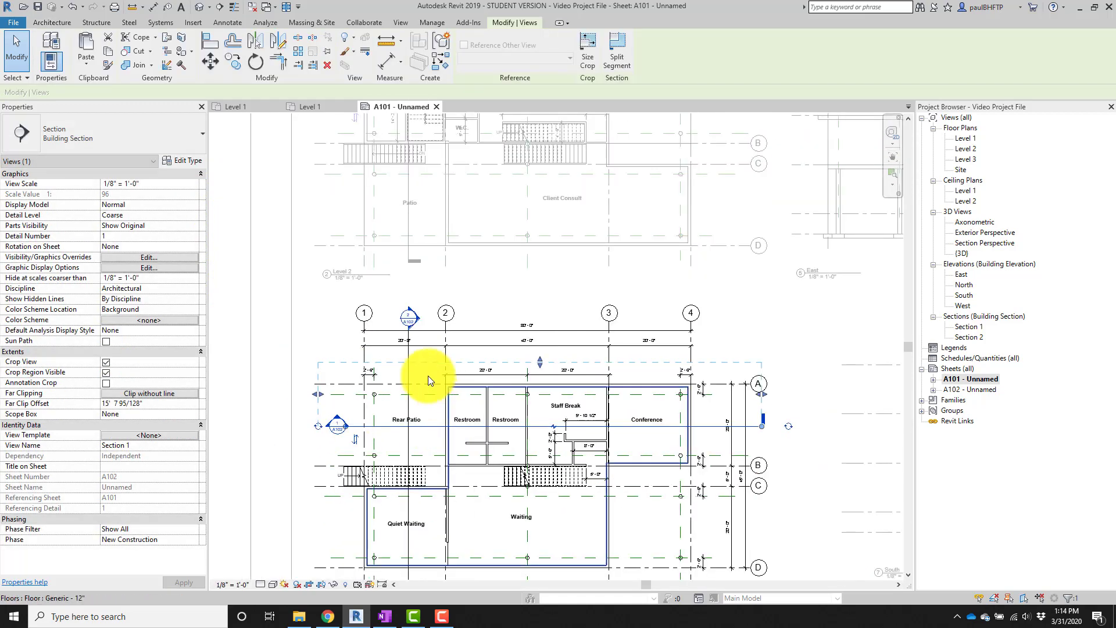
{"action": "scroll", "coordinate": [428, 376], "scroll_direction": "down", "scroll_amount": 1}
{"action": "middle_click_drag", "start_coordinate": [428, 376], "coordinate": [423, 470]}
{"action": "scroll", "coordinate": [381, 290], "scroll_direction": "up", "scroll_amount": 1}
{"action": "scroll", "coordinate": [365, 287], "scroll_direction": "down", "scroll_amount": 1}
{"action": "middle_click_drag", "start_coordinate": [365, 287], "coordinate": [381, 454]}
{"action": "key", "text": "d"}
{"action": "key", "text": "v"}
{"action": "scroll", "coordinate": [434, 373], "scroll_direction": "down", "scroll_amount": 2}
Review the full layout of sheet A101, open sheet A102 and return to A101.
{"action": "middle_click_drag", "start_coordinate": [434, 374], "coordinate": [408, 324]}
{"action": "middle_click_drag", "start_coordinate": [618, 412], "coordinate": [592, 352]}
{"action": "middle_click_drag", "start_coordinate": [706, 469], "coordinate": [599, 516]}
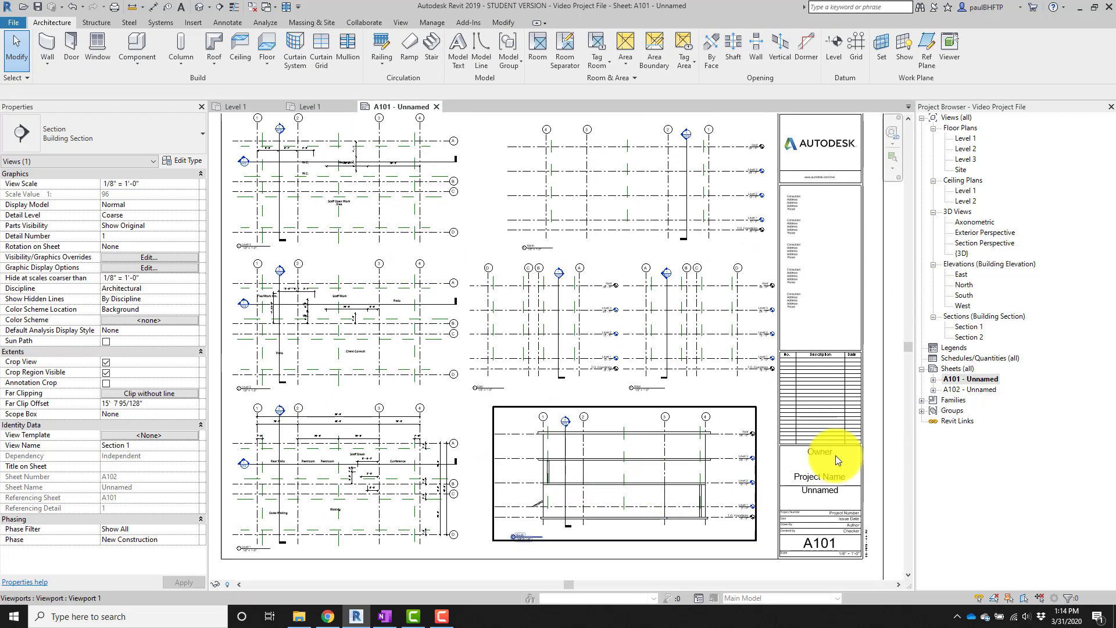
{"action": "double_click", "coordinate": [969, 390]}
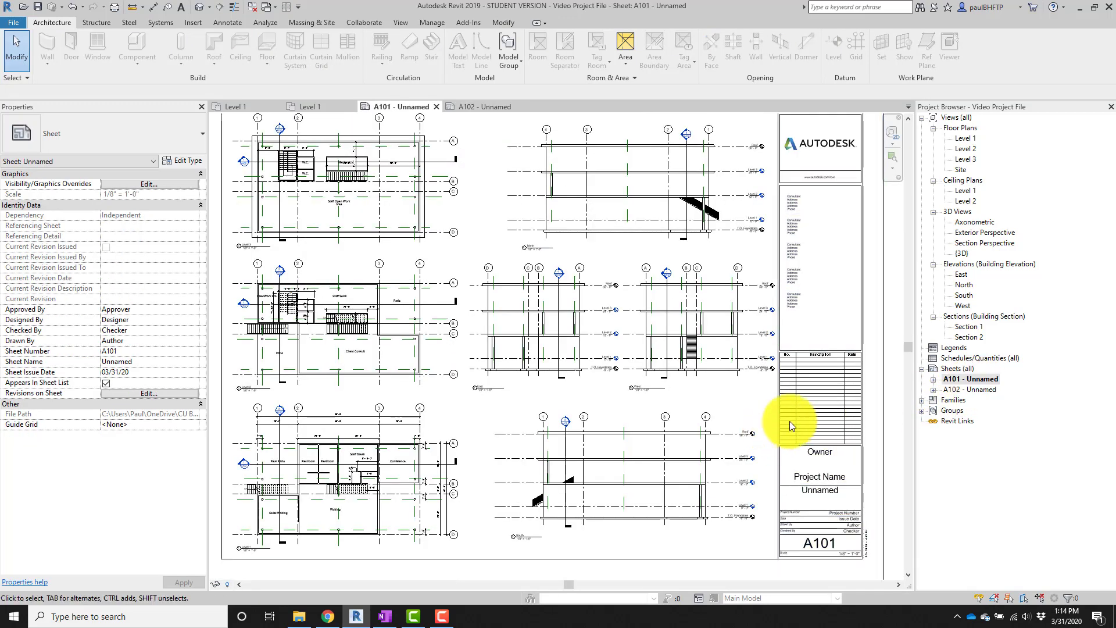
Fill in the A101 title block with the owner's full name and the project name "Assignment 1 - Part 1".
{"action": "middle_click_drag", "start_coordinate": [790, 421], "coordinate": [765, 428]}
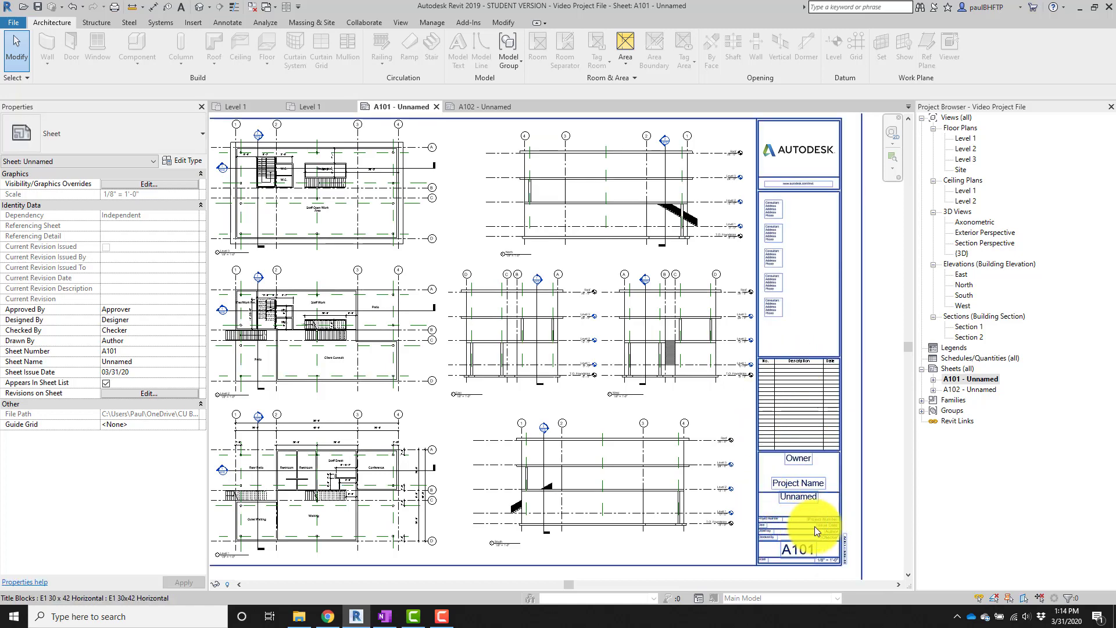
{"action": "scroll", "coordinate": [814, 526], "scroll_direction": "up", "scroll_amount": 1}
{"action": "middle_click_drag", "start_coordinate": [814, 526], "coordinate": [664, 472]}
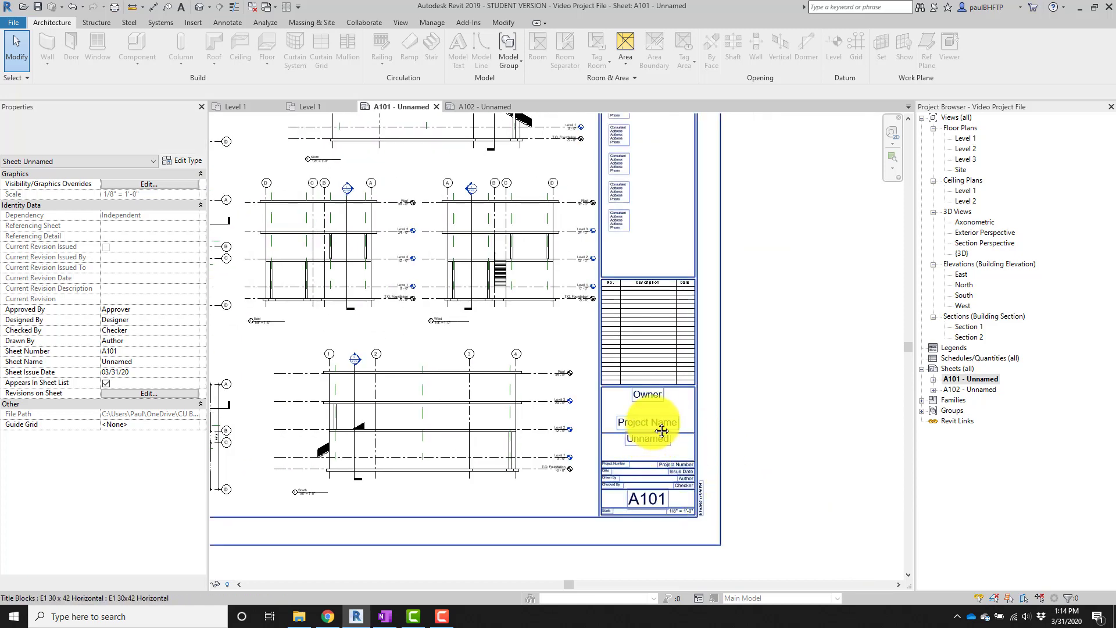
{"action": "scroll", "coordinate": [662, 430], "scroll_direction": "up", "scroll_amount": 2}
{"action": "left_click", "coordinate": [655, 349]}
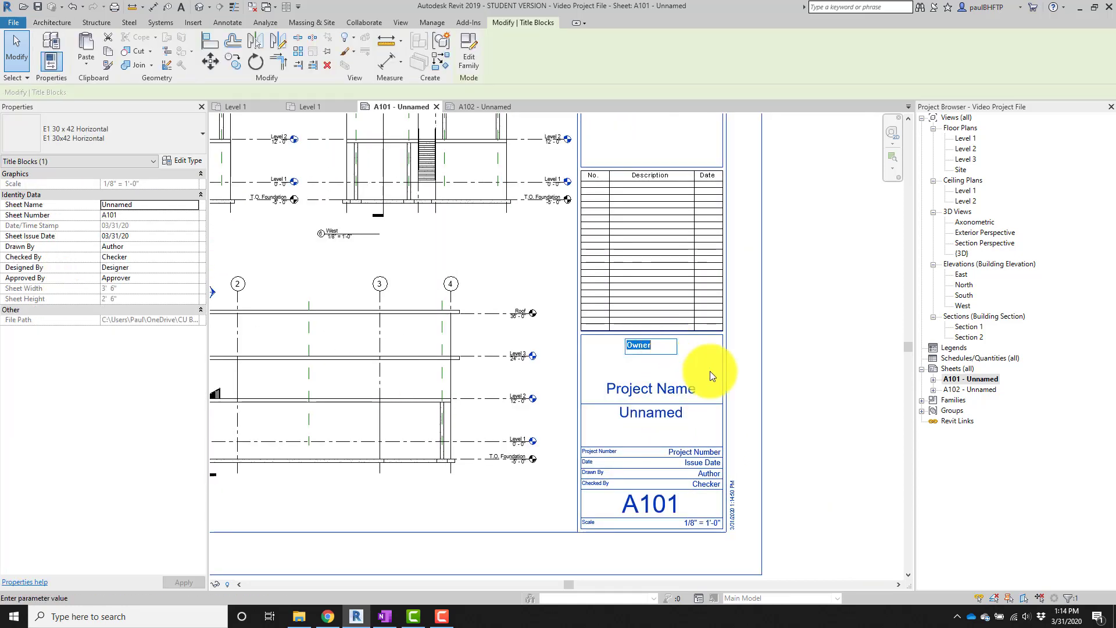
{"action": "left_click", "coordinate": [795, 363]}
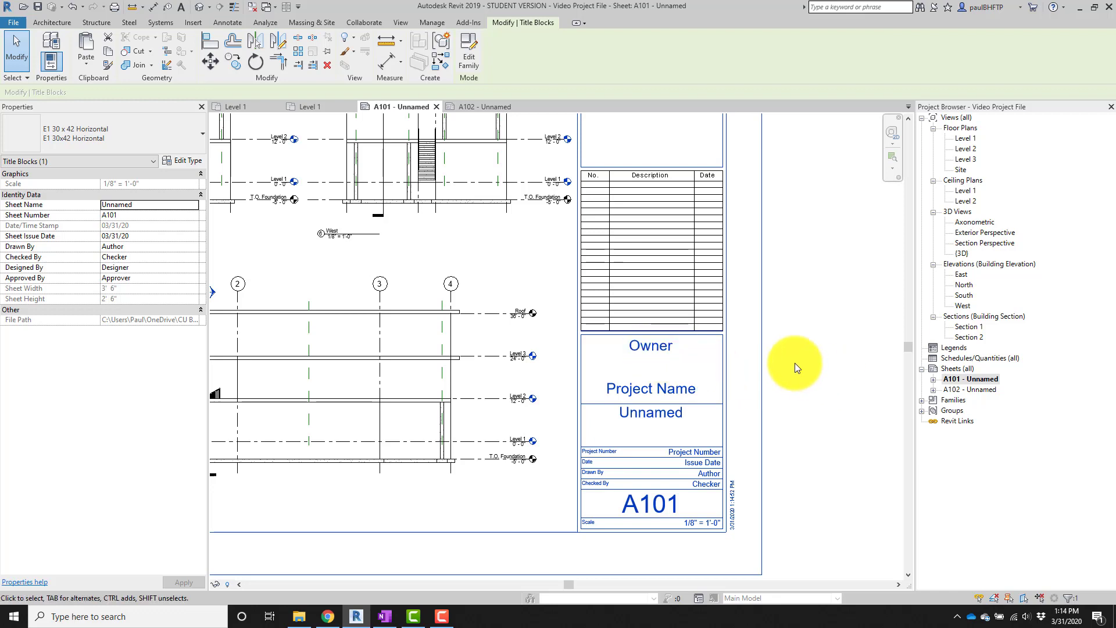
{"action": "left_click", "coordinate": [825, 371]}
{"action": "left_click", "coordinate": [714, 336]}
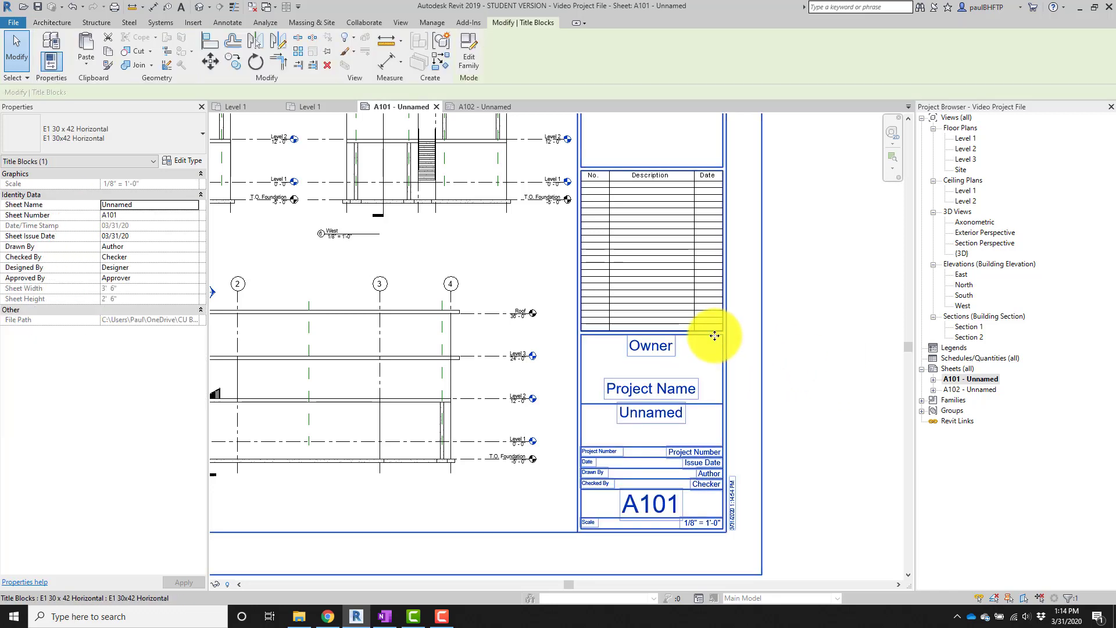
{"action": "left_click", "coordinate": [662, 349]}
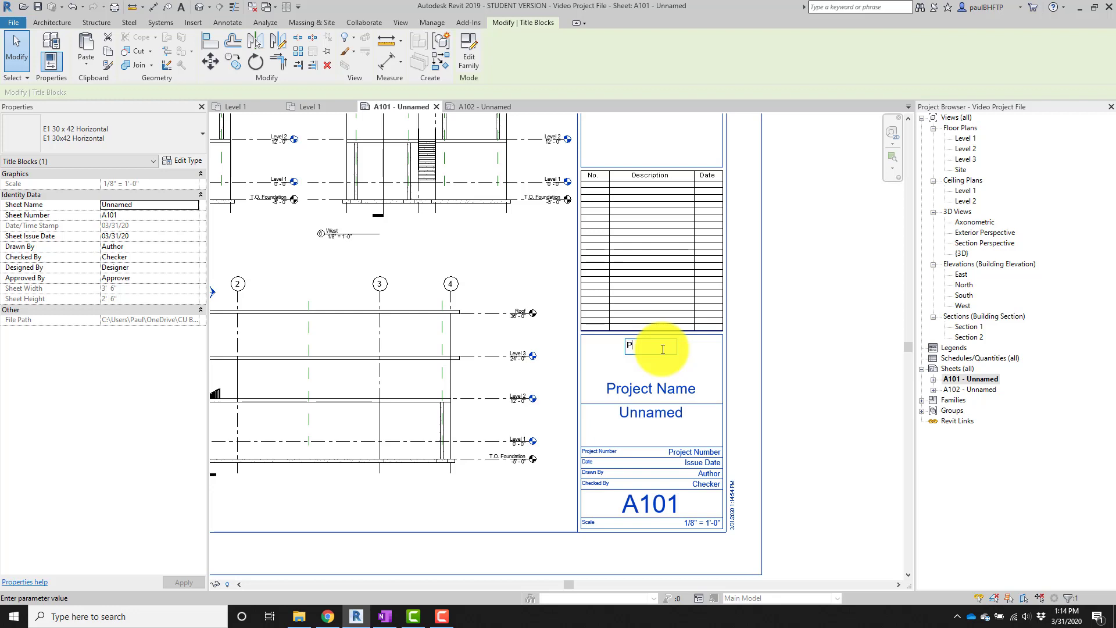
{"action": "key", "text": "Return"}
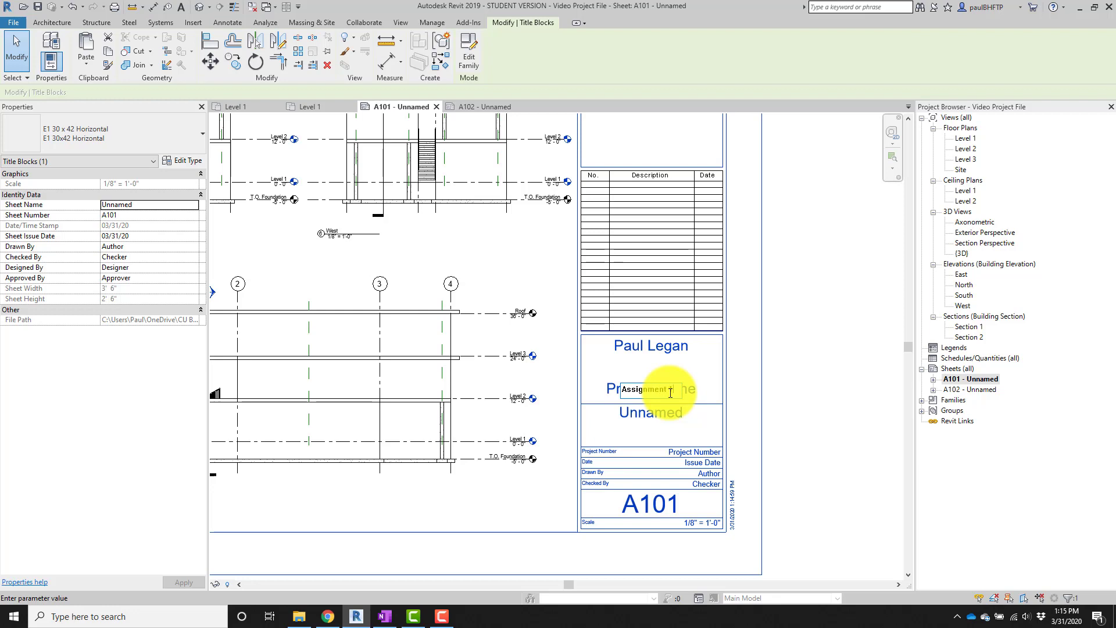
{"action": "key", "text": "Return"}
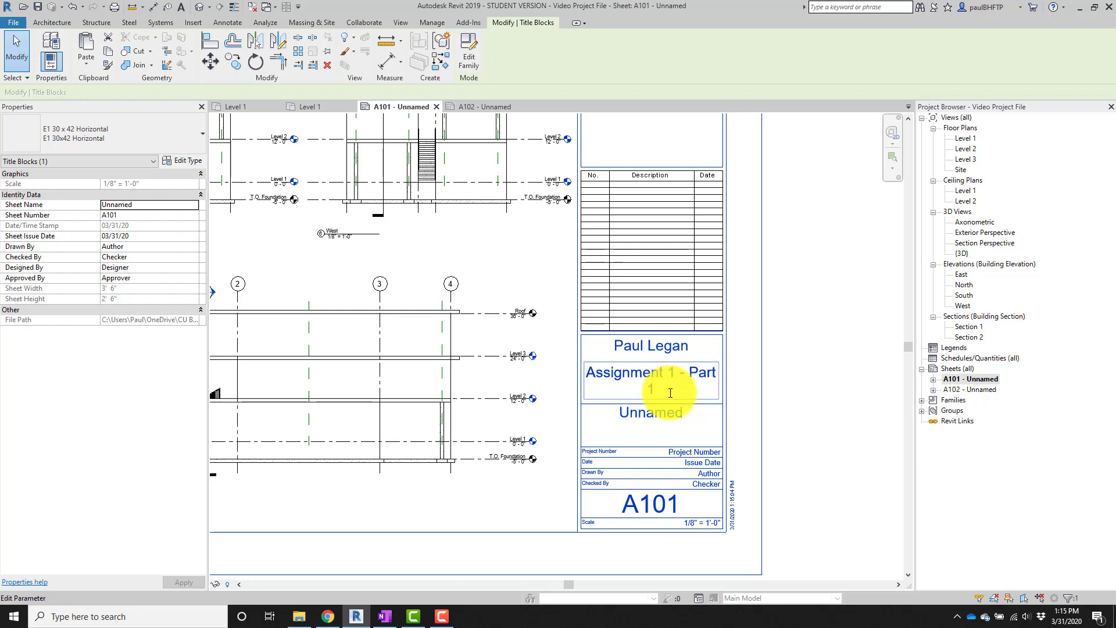
Set the sheet name in the A101 title block to "Plans, Elevations".
{"action": "left_click", "coordinate": [671, 417]}
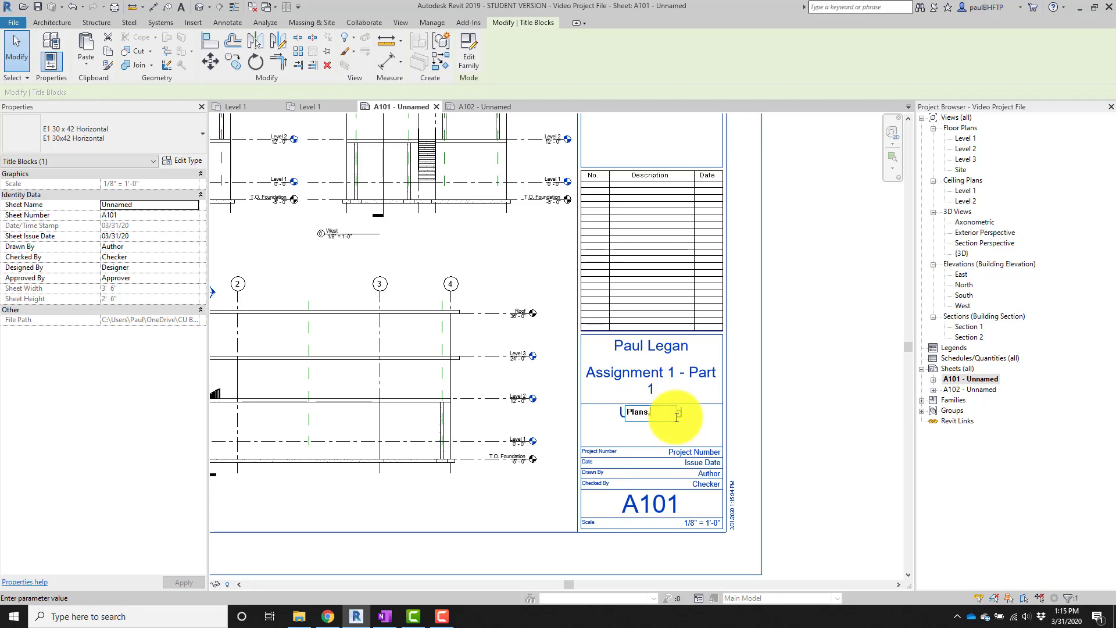
{"action": "type", "text": "Plans, Elevations"}
{"action": "key", "text": "Return"}
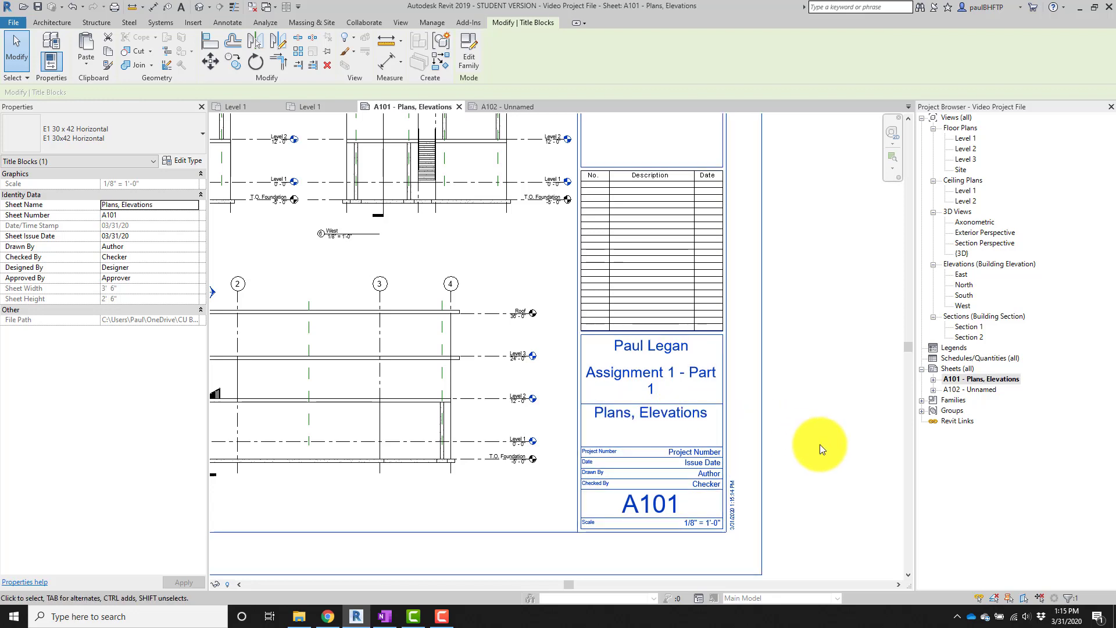
{"action": "left_click", "coordinate": [820, 445]}
{"action": "middle_click_drag", "start_coordinate": [806, 400], "coordinate": [781, 404]}
Open sheet A102 and set its title block sheet name to "Sections, 3d Views".
{"action": "double_click", "coordinate": [976, 388]}
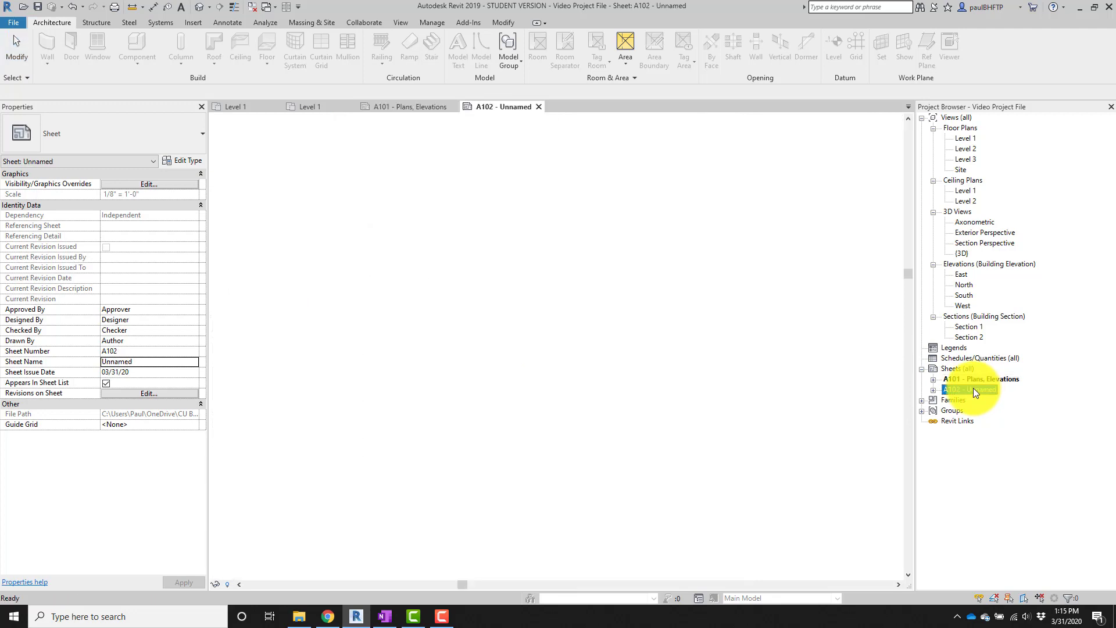
{"action": "scroll", "coordinate": [842, 480], "scroll_direction": "up", "scroll_amount": 3}
{"action": "middle_click_drag", "start_coordinate": [944, 378], "coordinate": [678, 358]}
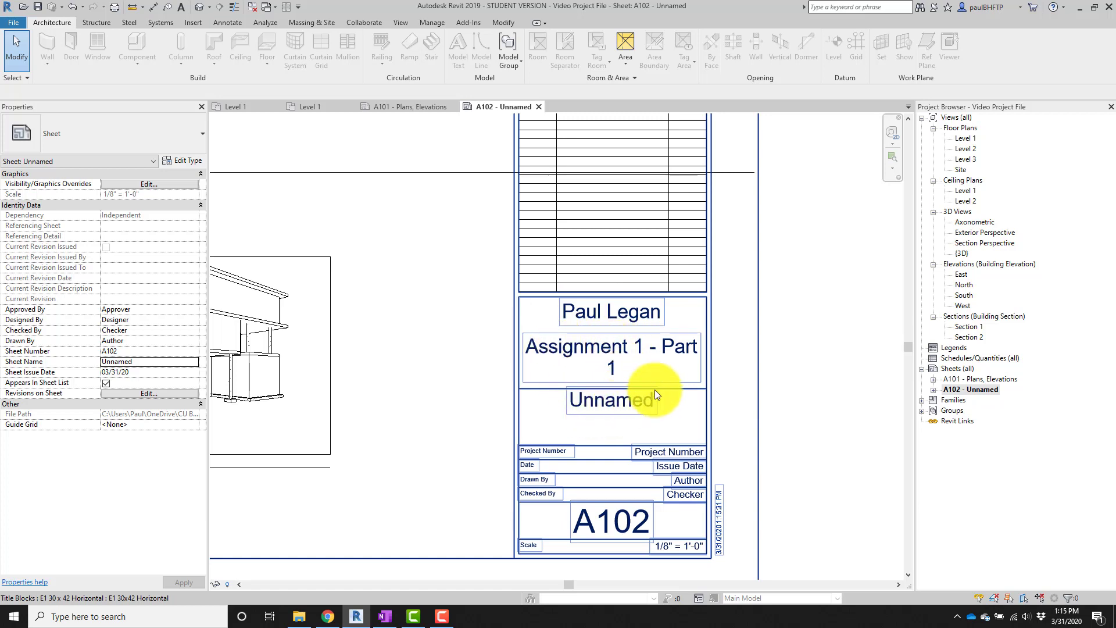
{"action": "scroll", "coordinate": [654, 401], "scroll_direction": "down", "scroll_amount": 2}
{"action": "scroll", "coordinate": [632, 403], "scroll_direction": "up", "scroll_amount": 2}
{"action": "left_click", "coordinate": [634, 397]}
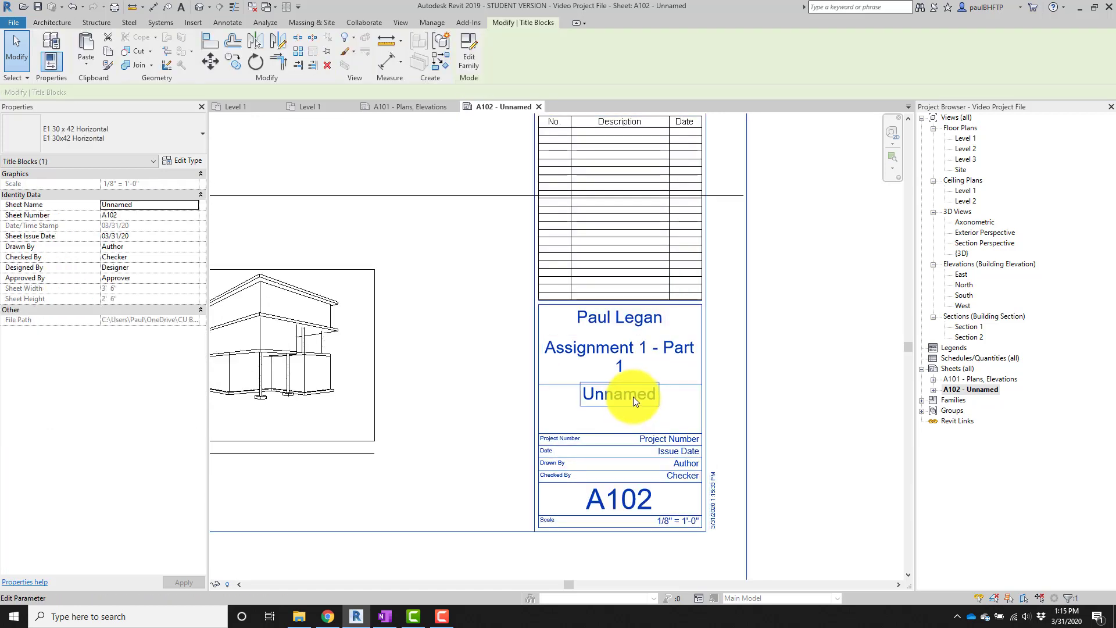
{"action": "left_click", "coordinate": [634, 397]}
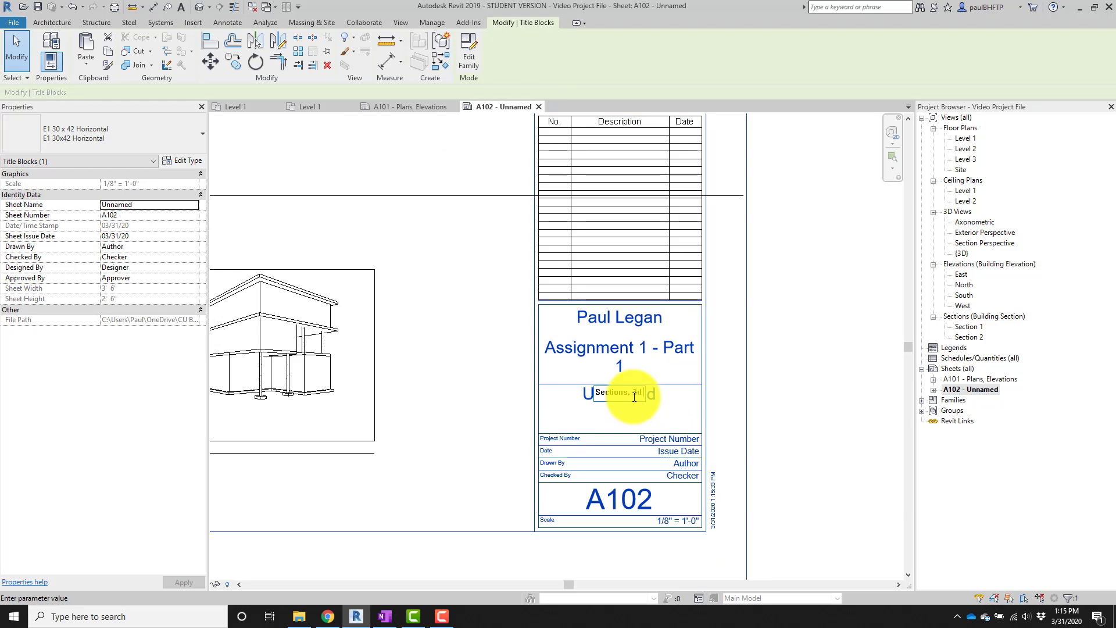
{"action": "type", "text": "Views"}
{"action": "key", "text": "Return"}
{"action": "left_click", "coordinate": [820, 417]}
{"action": "scroll", "coordinate": [807, 413], "scroll_direction": "down", "scroll_amount": 1}
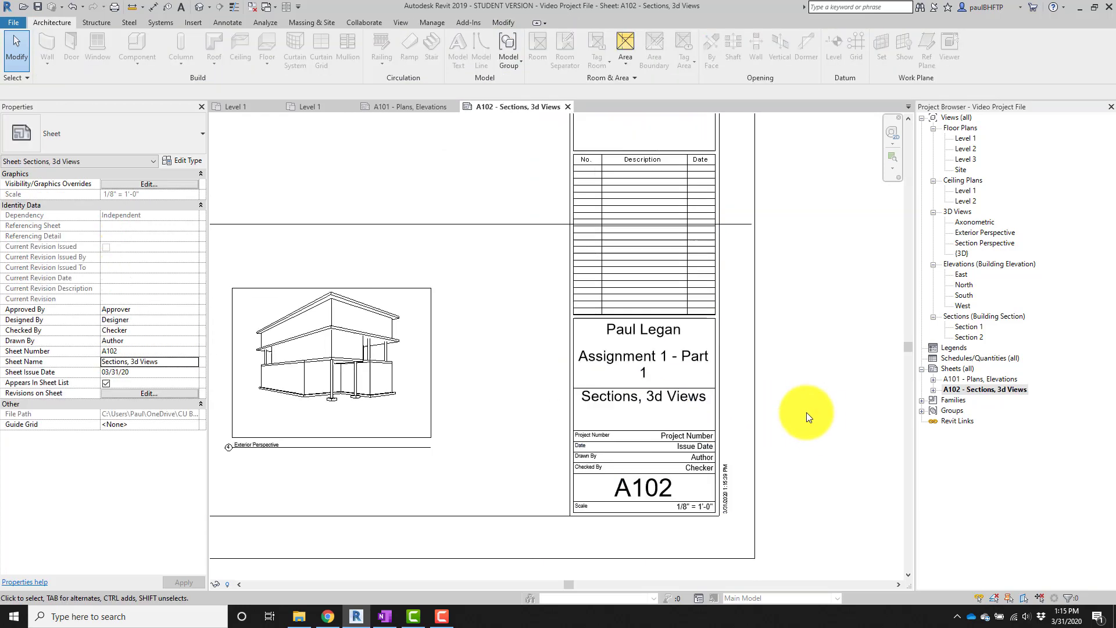
Review the viewport layout on sheet A102, checking how the Axonometric view's level lines overlap the section and title block.
{"action": "scroll", "coordinate": [807, 413], "scroll_direction": "down", "scroll_amount": 4}
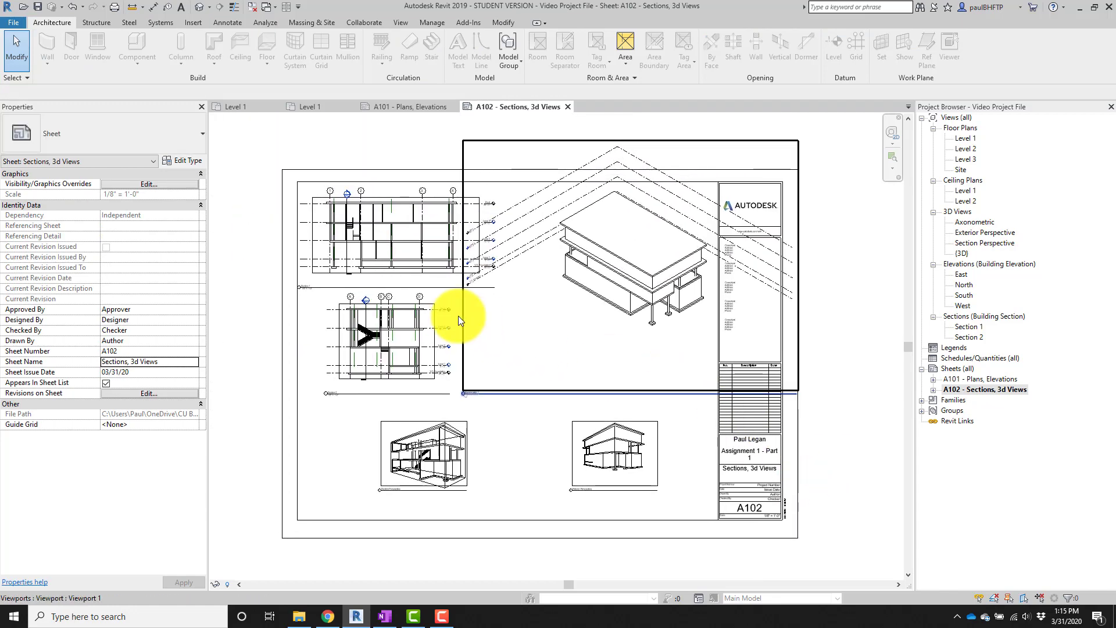
{"action": "scroll", "coordinate": [458, 316], "scroll_direction": "up", "scroll_amount": 4}
{"action": "middle_click_drag", "start_coordinate": [549, 349], "coordinate": [561, 408]}
{"action": "middle_click_drag", "start_coordinate": [638, 395], "coordinate": [501, 368]}
{"action": "scroll", "coordinate": [529, 367], "scroll_direction": "down", "scroll_amount": 2}
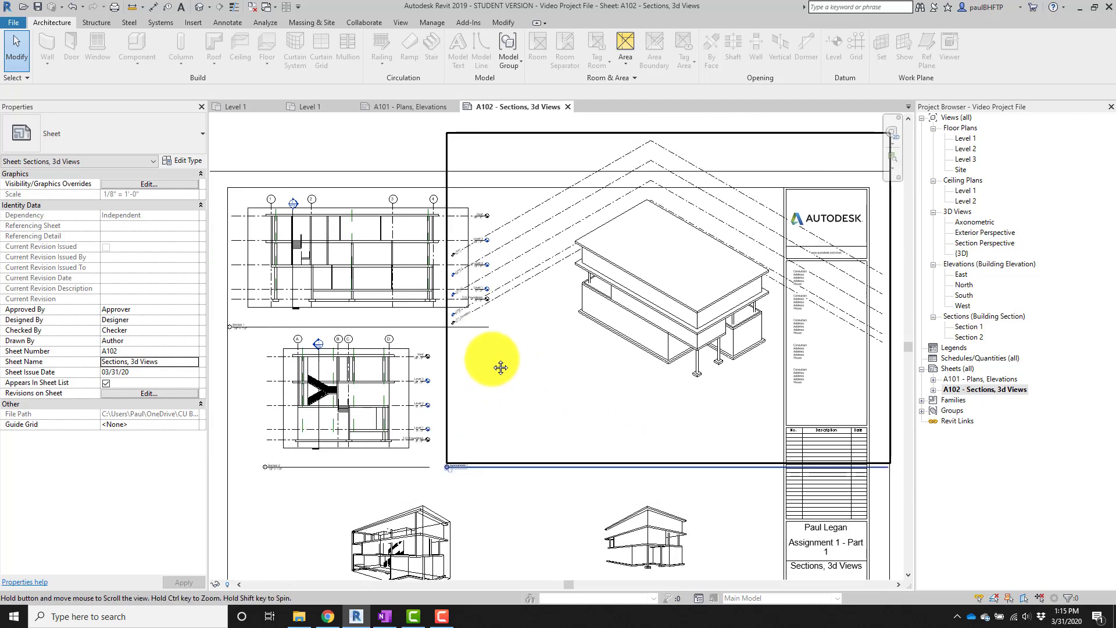
{"action": "scroll", "coordinate": [501, 367], "scroll_direction": "down", "scroll_amount": 3}
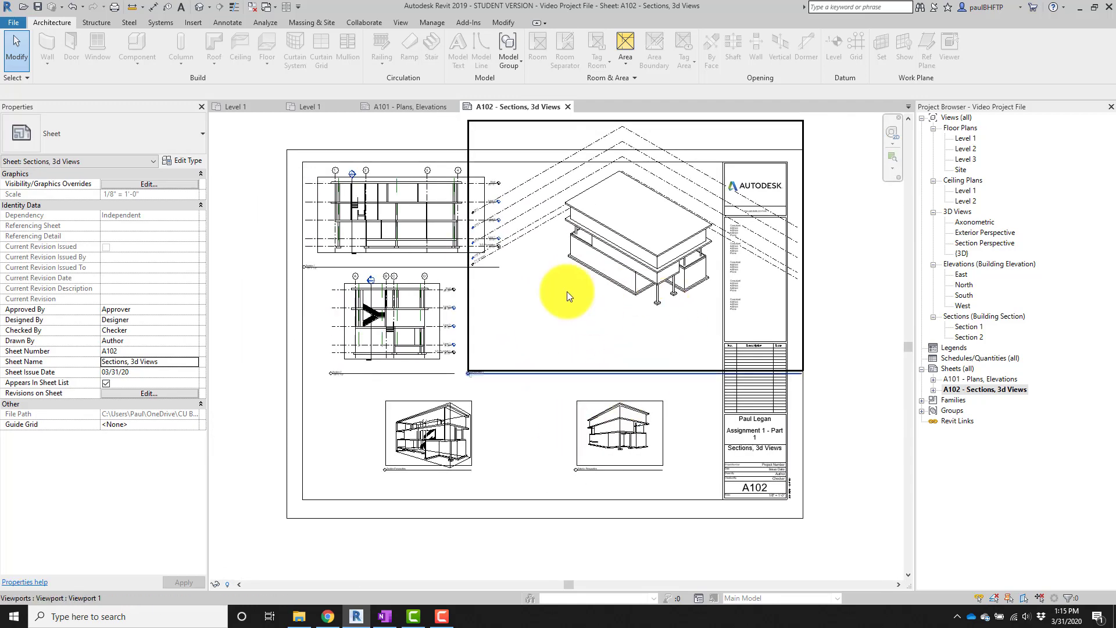
{"action": "middle_click_drag", "start_coordinate": [588, 278], "coordinate": [576, 289]}
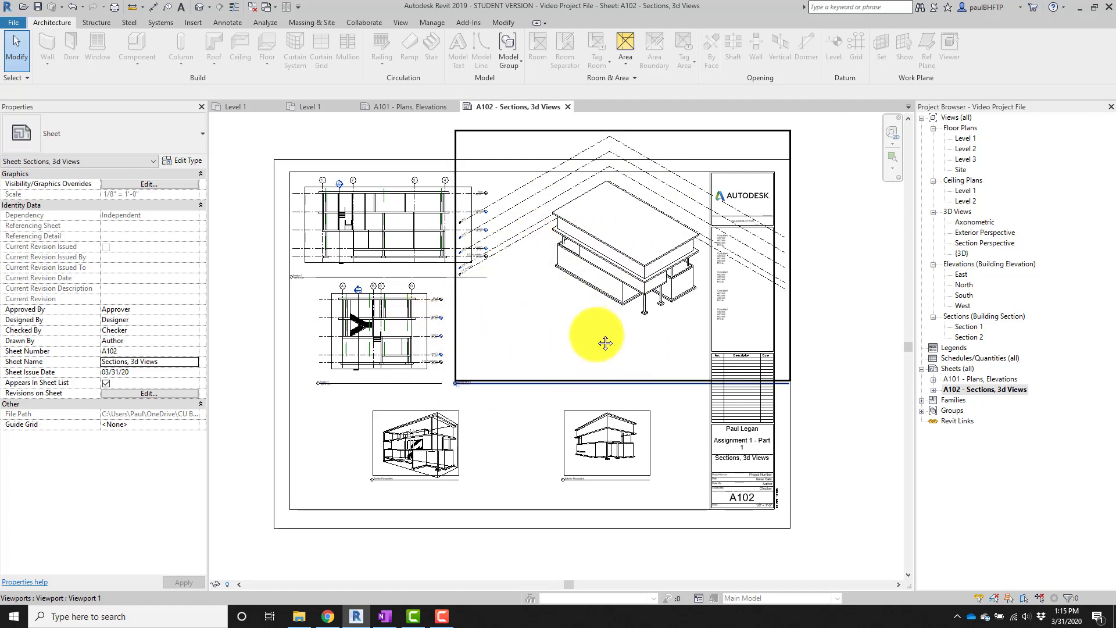
{"action": "middle_click_drag", "start_coordinate": [605, 341], "coordinate": [597, 358]}
{"action": "scroll", "coordinate": [623, 271], "scroll_direction": "up", "scroll_amount": 1}
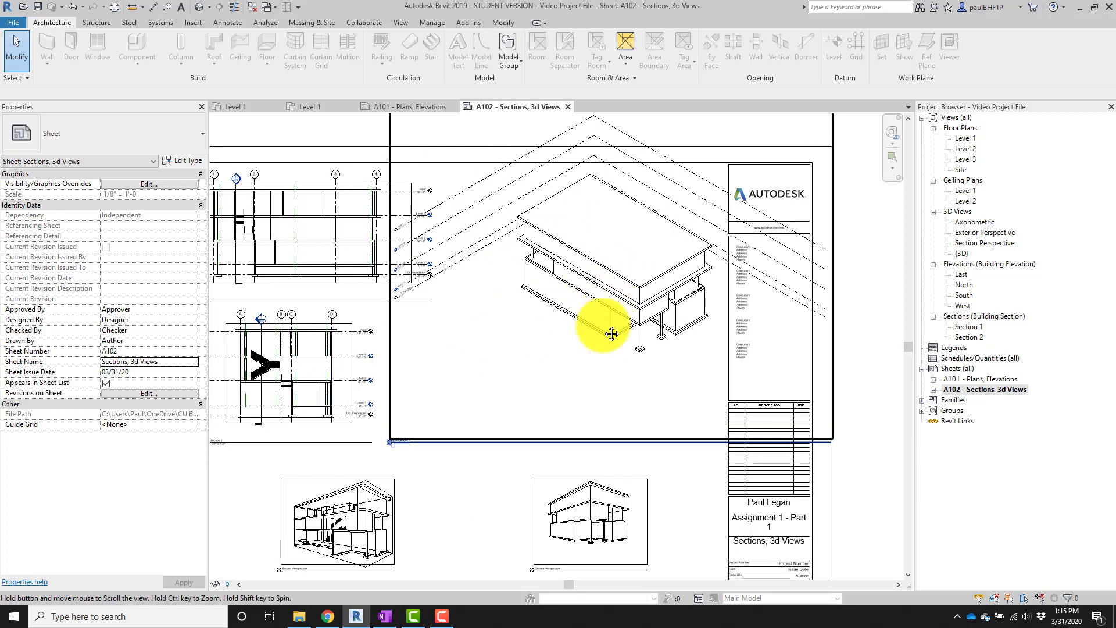
{"action": "scroll", "coordinate": [474, 319], "scroll_direction": "up", "scroll_amount": 2}
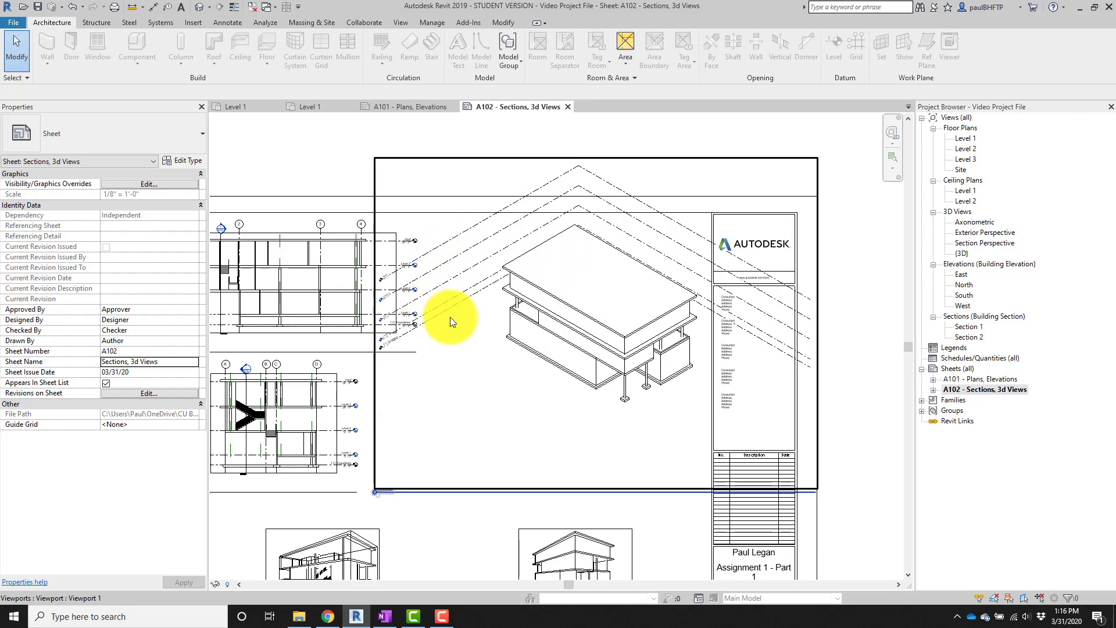
Activate the Axonometric viewport on sheet A102 and inspect its level lines.
{"action": "double_click", "coordinate": [463, 270]}
{"action": "scroll", "coordinate": [580, 298], "scroll_direction": "up", "scroll_amount": 3}
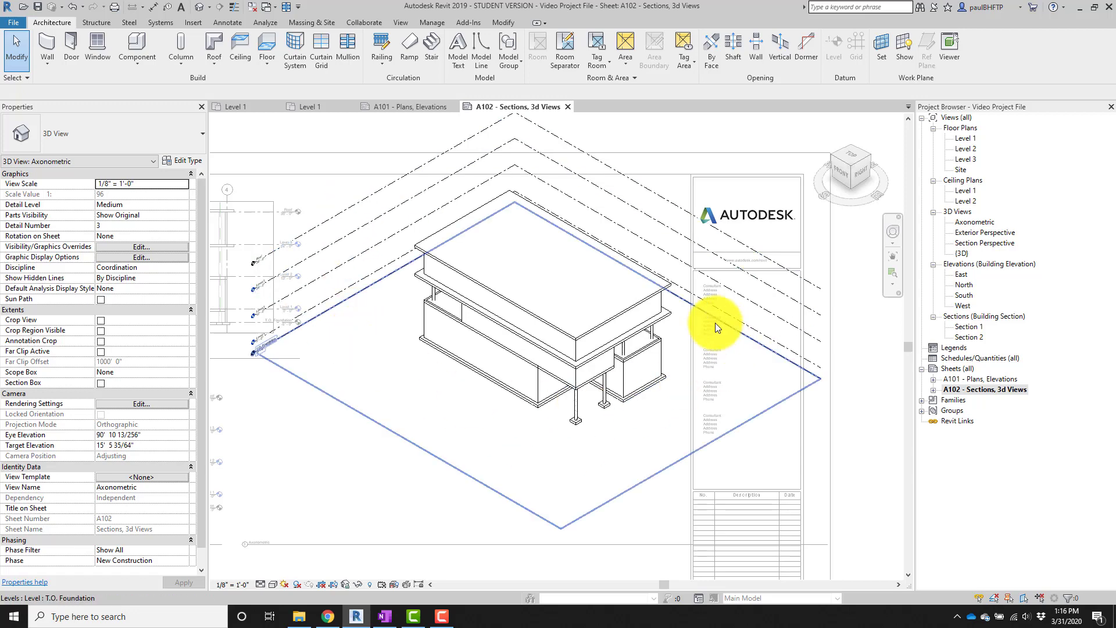
{"action": "middle_click_drag", "start_coordinate": [720, 305], "coordinate": [714, 315]}
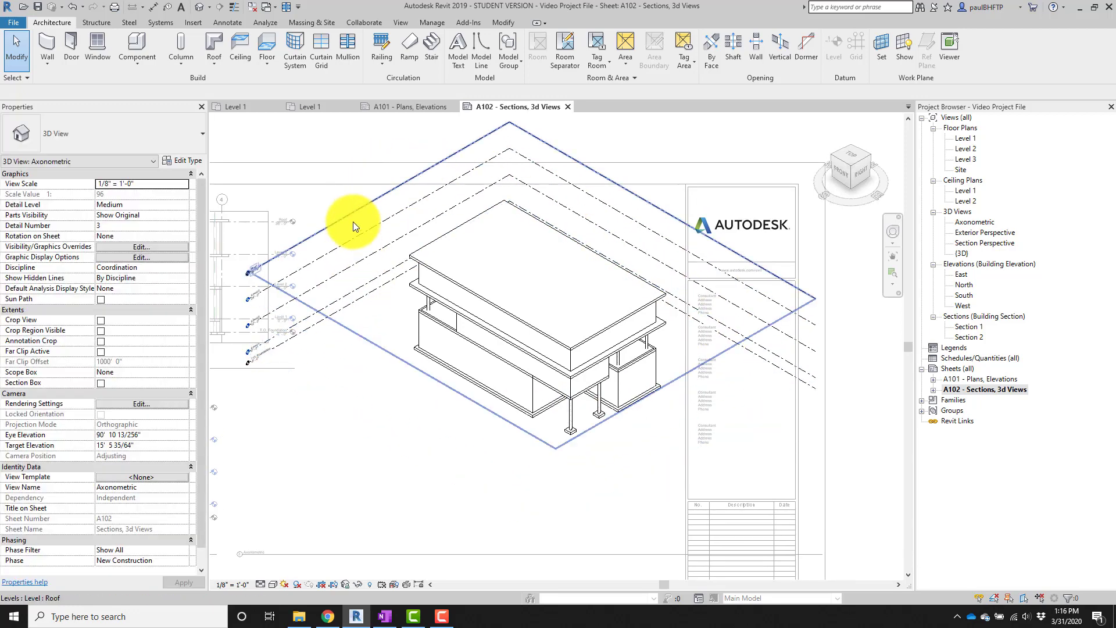
{"action": "middle_click_drag", "start_coordinate": [540, 269], "coordinate": [537, 280]}
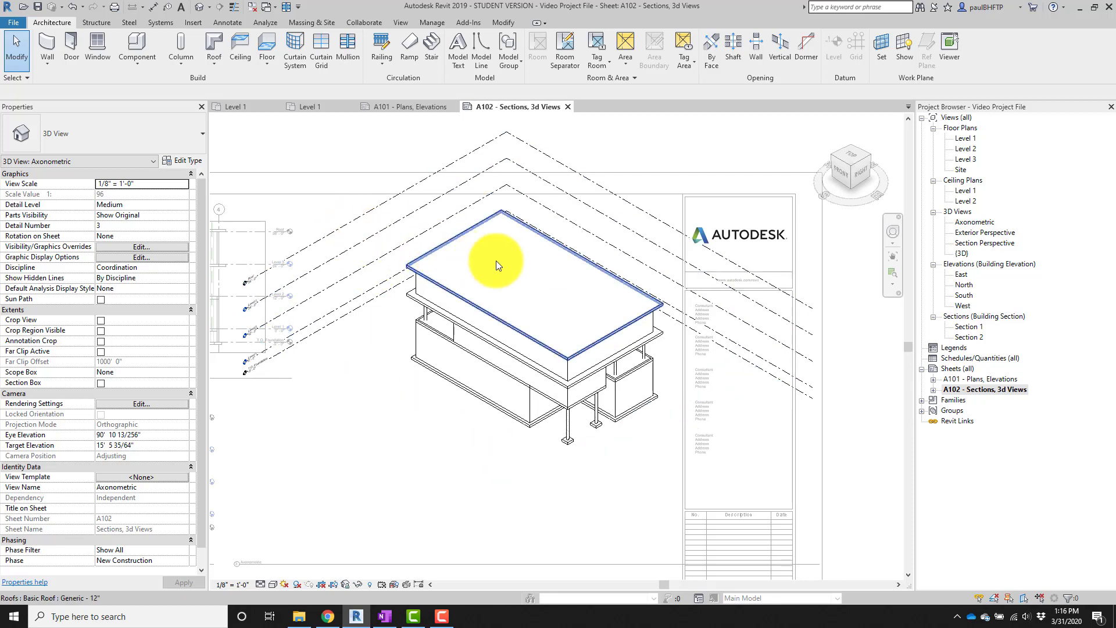
Try to hide the Roof level and the remaining levels as individual elements in the Axonometric view.
{"action": "left_click", "coordinate": [341, 228]}
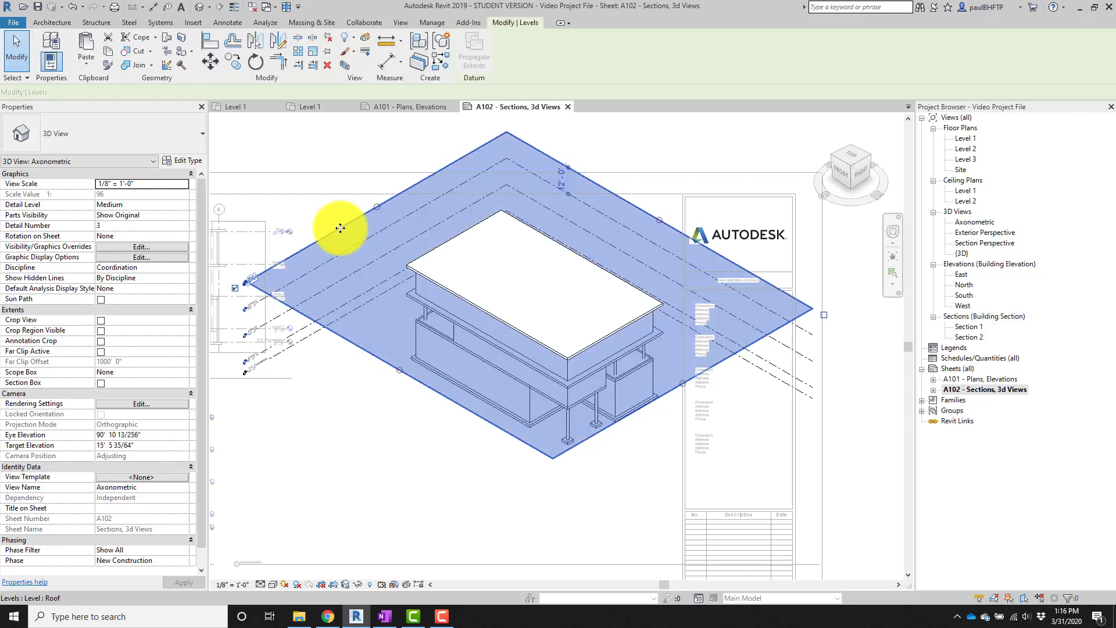
{"action": "right_click", "coordinate": [344, 228]}
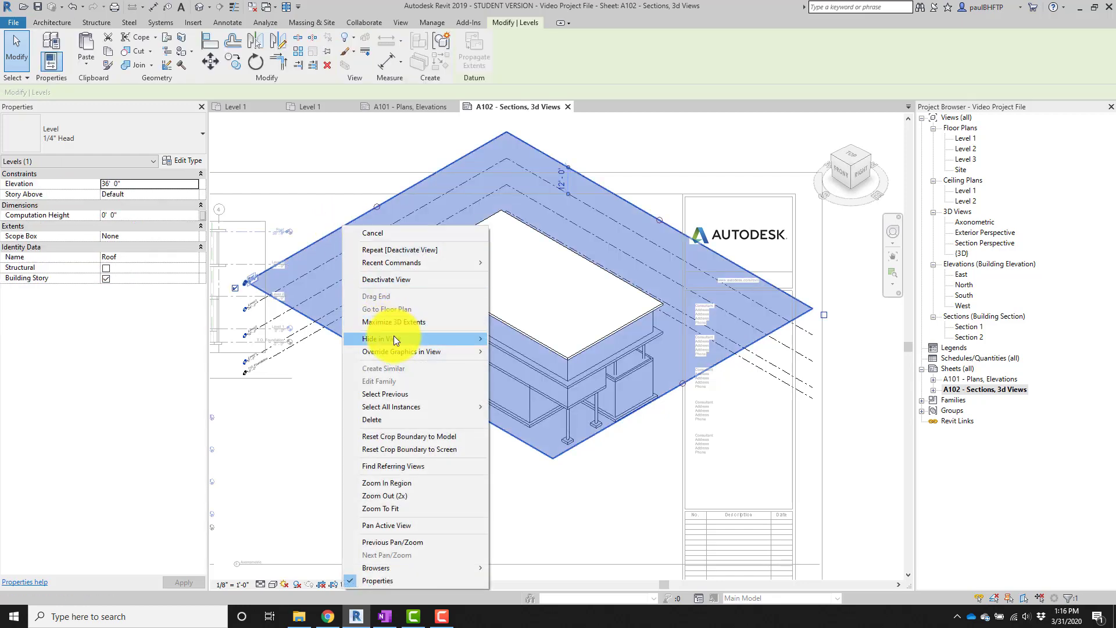
{"action": "mouse_move", "coordinate": [393, 338]}
{"action": "left_click", "coordinate": [508, 339]}
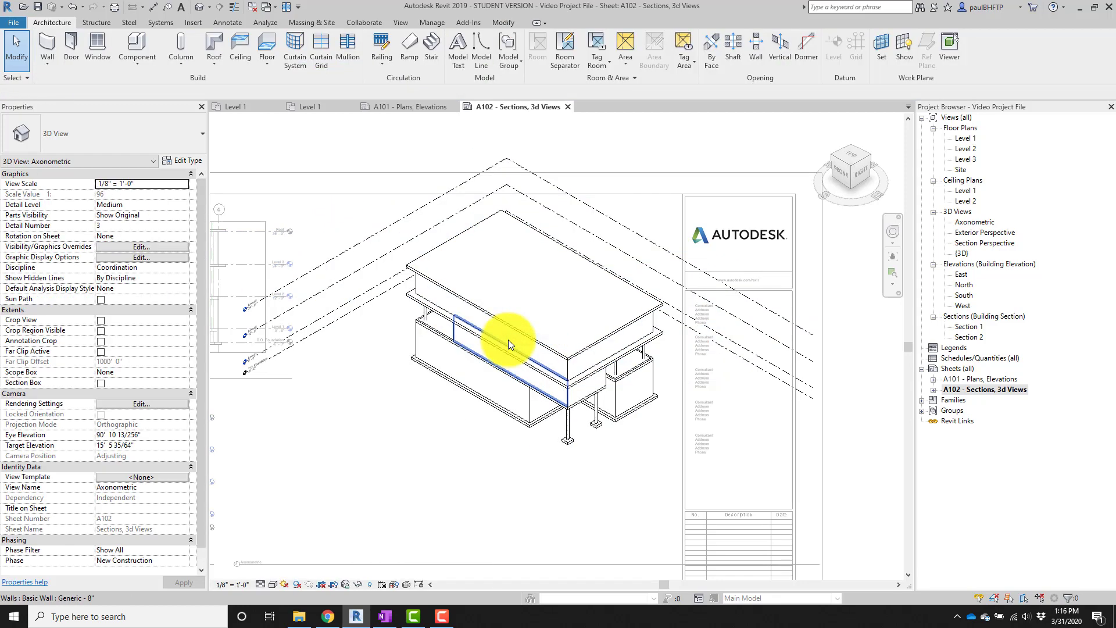
{"action": "left_click", "coordinate": [367, 250]}
{"action": "left_click", "coordinate": [365, 268], "text": "ctrl"}
{"action": "left_click", "coordinate": [361, 298], "text": "ctrl"}
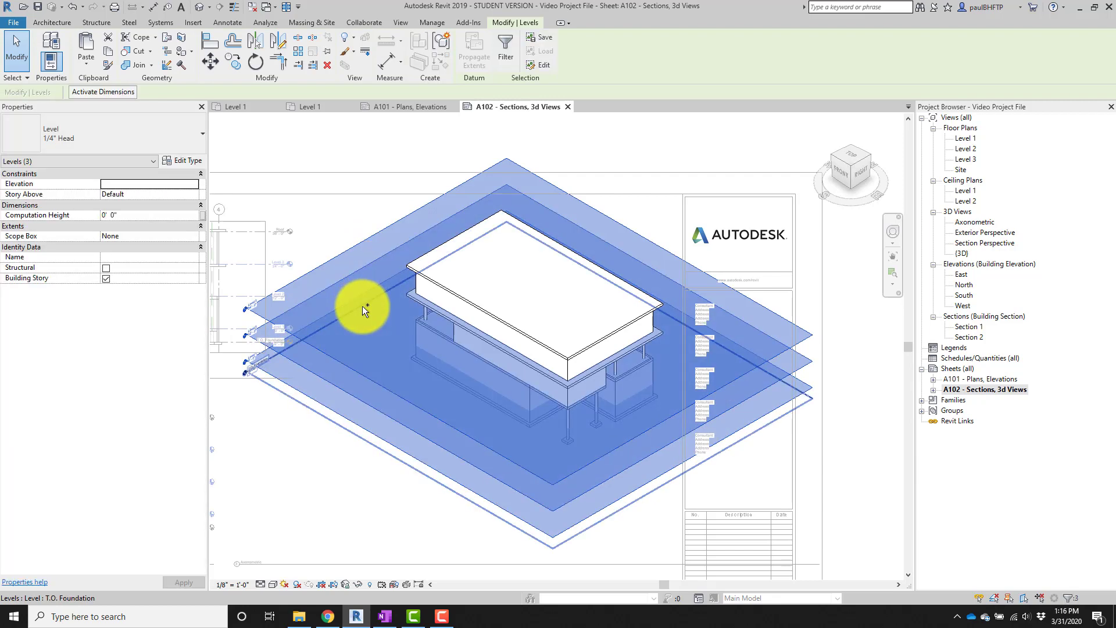
{"action": "left_click", "coordinate": [362, 306], "text": "ctrl"}
{"action": "left_click", "coordinate": [407, 310]}
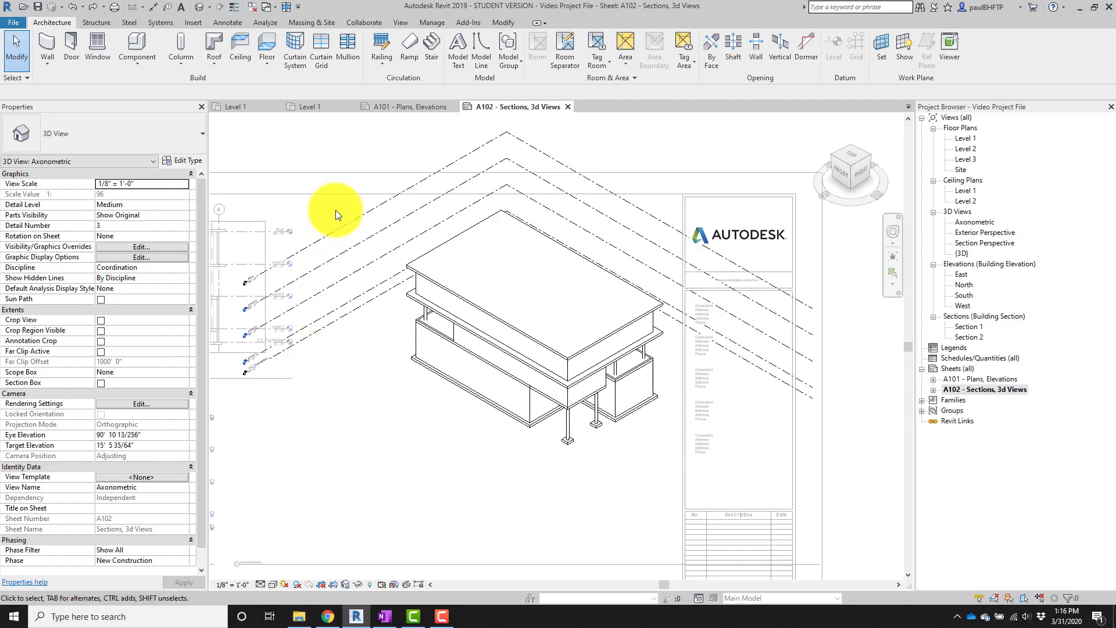
Turn off the Levels annotation category in the Axonometric view's Visibility/Graphic Overrides.
{"action": "middle_click_drag", "start_coordinate": [396, 300], "coordinate": [391, 308]}
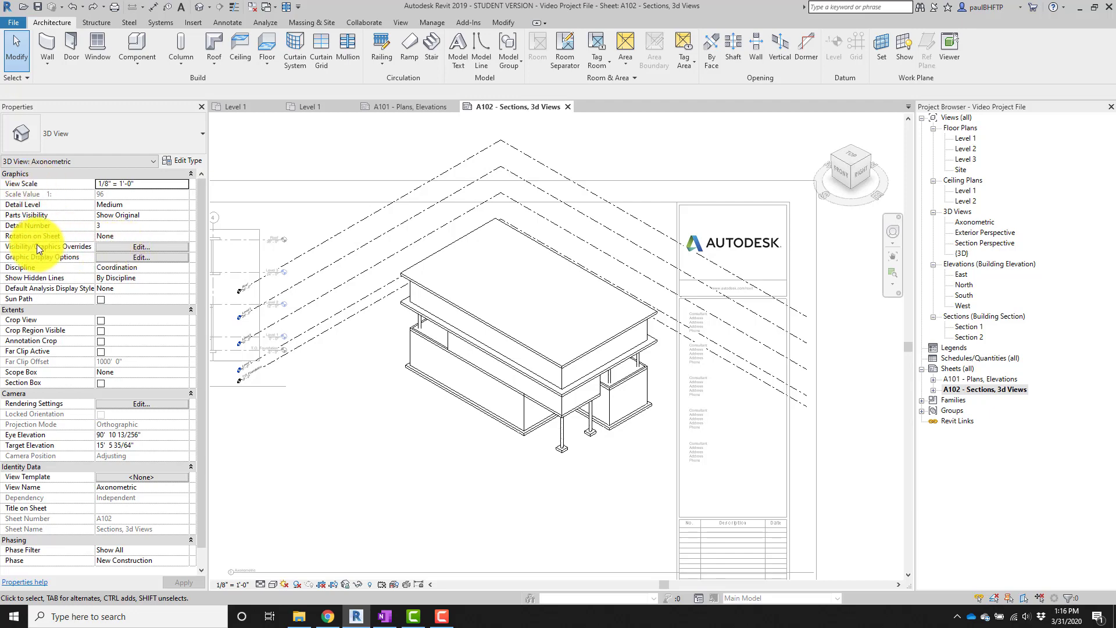
{"action": "left_click", "coordinate": [117, 246]}
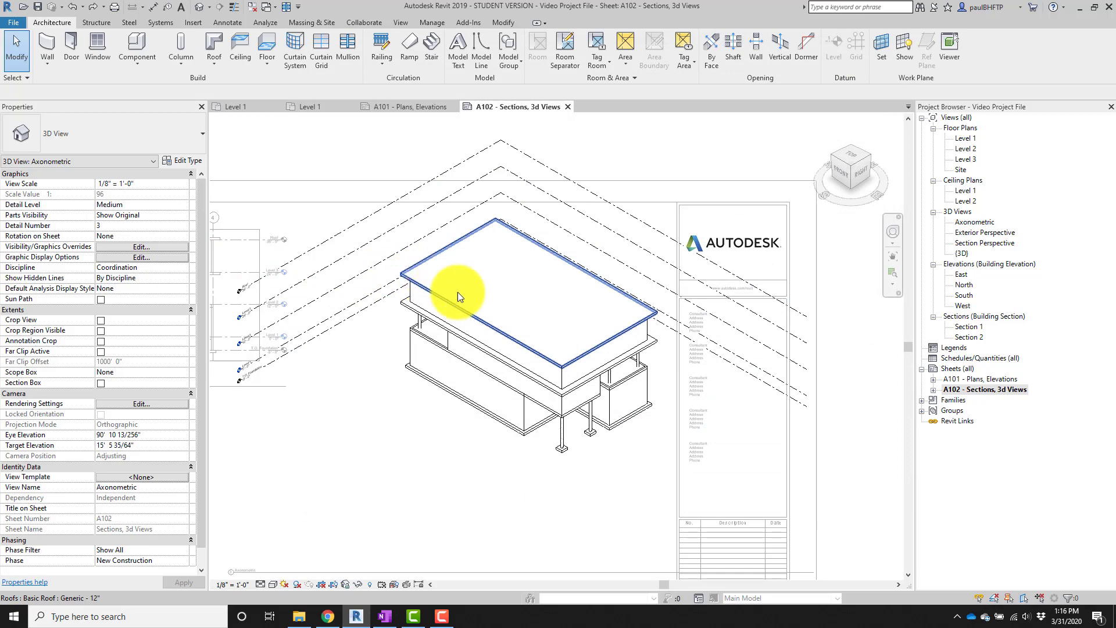
{"action": "middle_click_drag", "start_coordinate": [541, 300], "coordinate": [539, 324]}
{"action": "key", "text": "v"}
{"action": "key", "text": "g"}
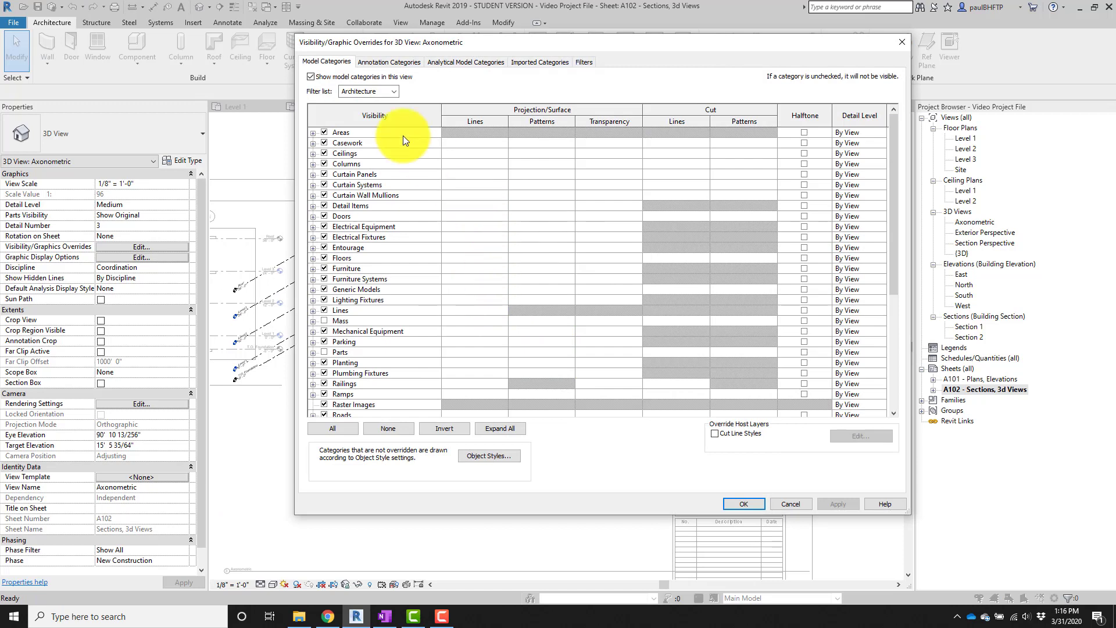
{"action": "left_click", "coordinate": [389, 63]}
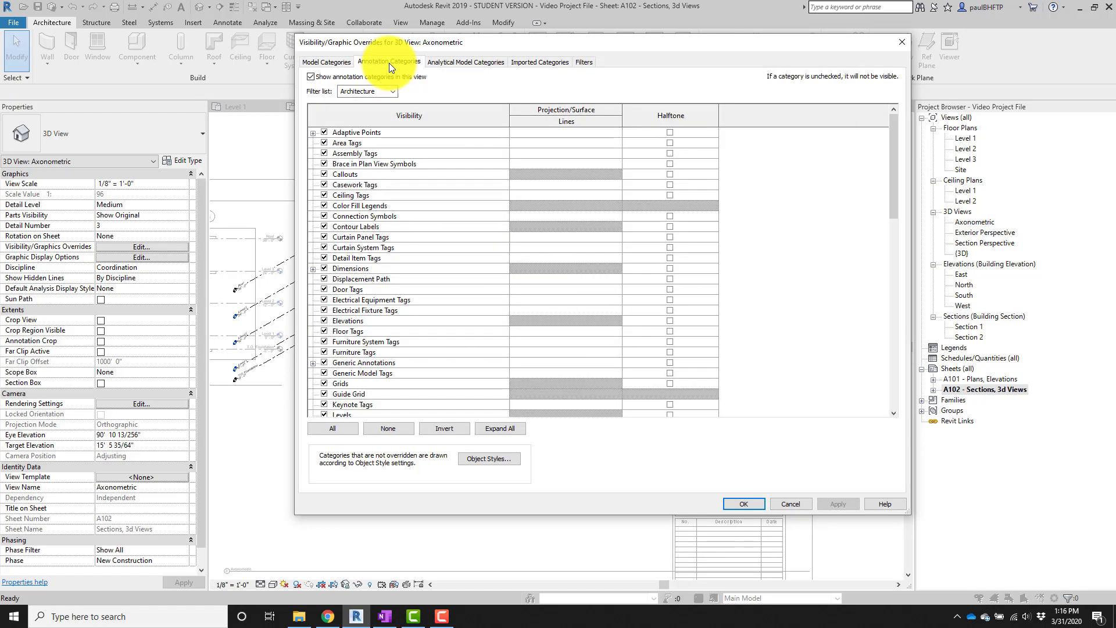
{"action": "scroll", "coordinate": [376, 178], "scroll_direction": "down", "scroll_amount": 3}
{"action": "scroll", "coordinate": [375, 178], "scroll_direction": "down", "scroll_amount": 4}
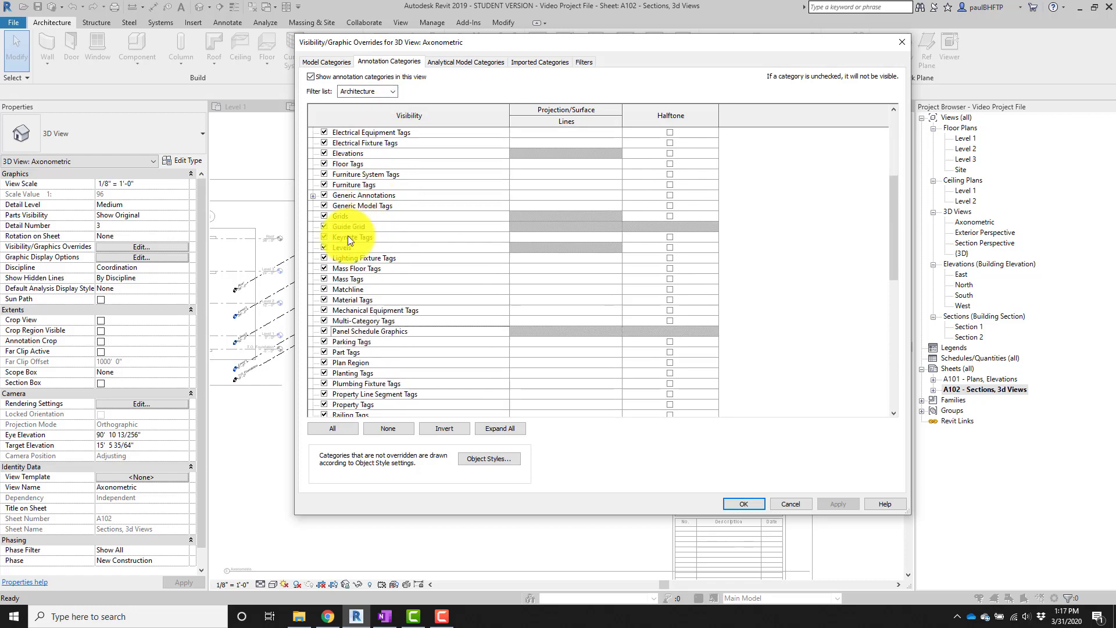
{"action": "left_click", "coordinate": [323, 247]}
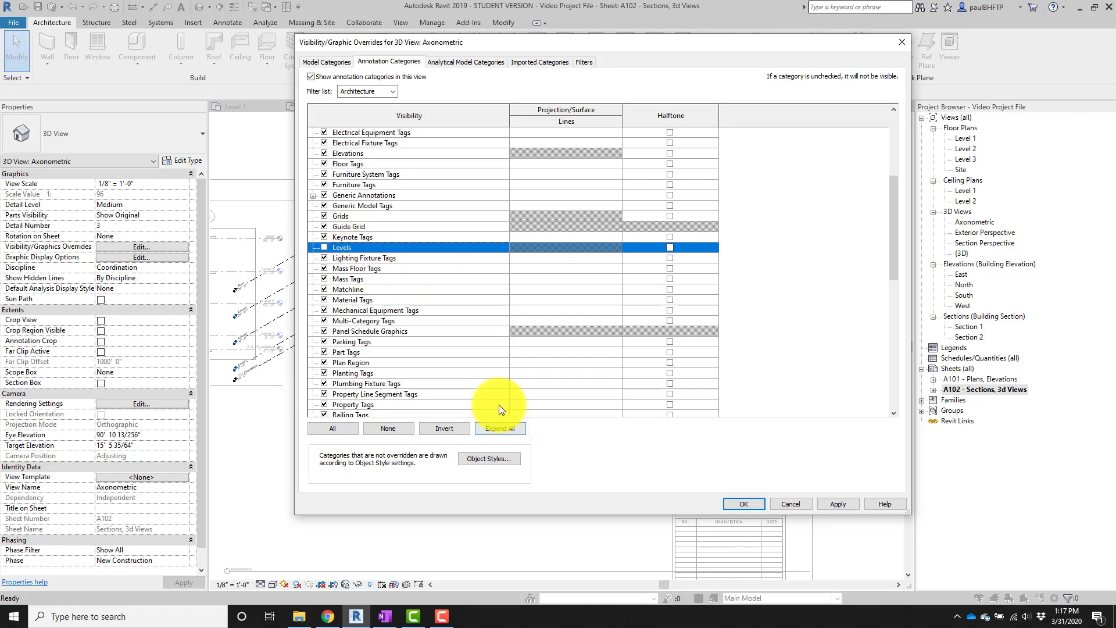
{"action": "left_click", "coordinate": [745, 503]}
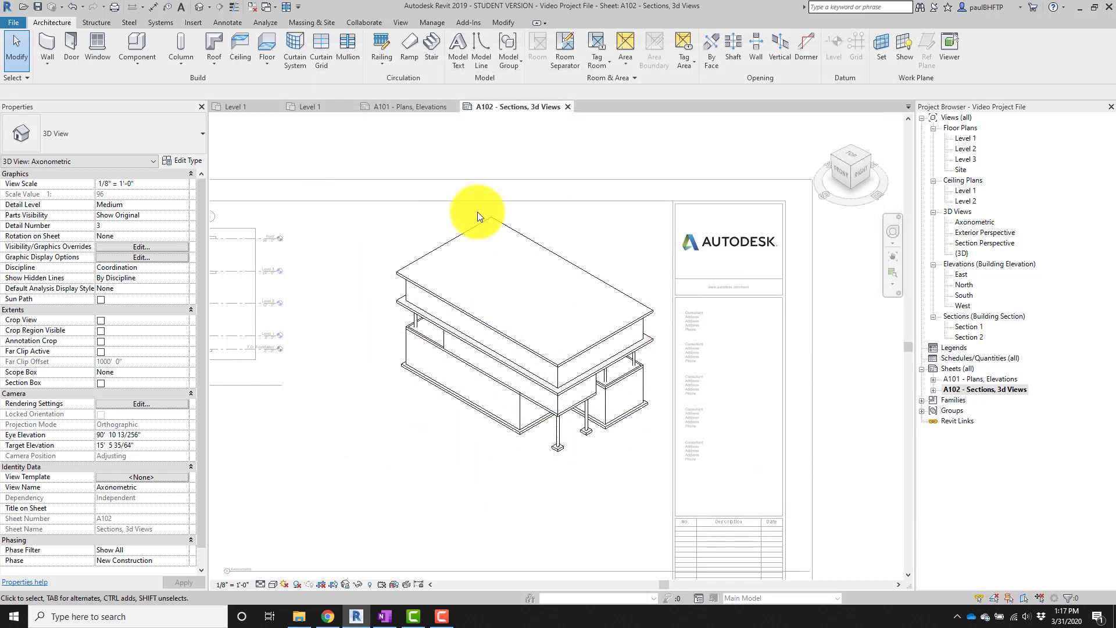
Deactivate the Axonometric view and return to sheet A102.
{"action": "scroll", "coordinate": [459, 248], "scroll_direction": "down", "scroll_amount": 3}
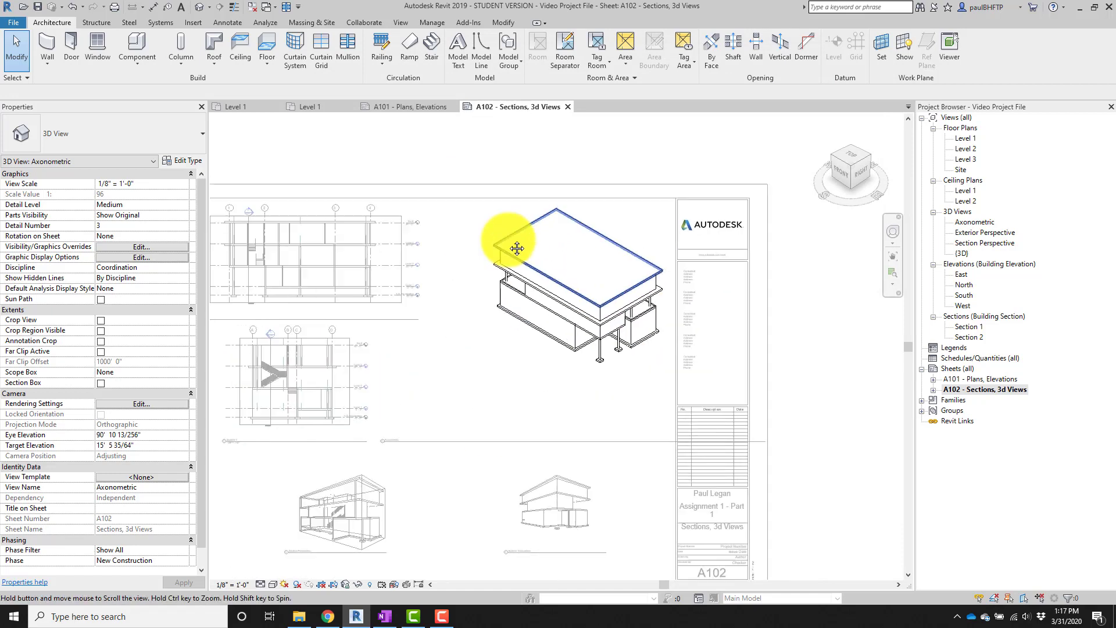
{"action": "scroll", "coordinate": [299, 368], "scroll_direction": "up", "scroll_amount": 4}
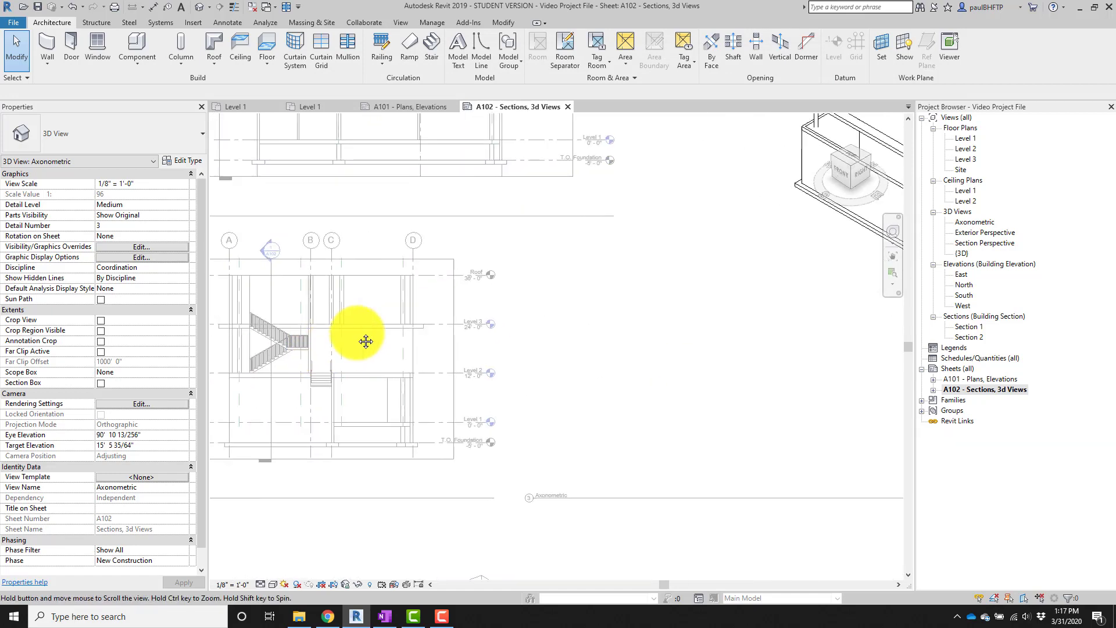
{"action": "middle_click_drag", "start_coordinate": [578, 299], "coordinate": [576, 266]}
{"action": "double_click", "coordinate": [444, 359]}
{"action": "scroll", "coordinate": [418, 360], "scroll_direction": "down", "scroll_amount": 1}
{"action": "scroll", "coordinate": [561, 290], "scroll_direction": "down", "scroll_amount": 2}
{"action": "scroll", "coordinate": [566, 271], "scroll_direction": "up", "scroll_amount": 1}
Move the Axonometric view title up to just below the building and shorten its line to about the title's length.
{"action": "left_click", "coordinate": [571, 277]}
{"action": "scroll", "coordinate": [569, 285], "scroll_direction": "down", "scroll_amount": 2}
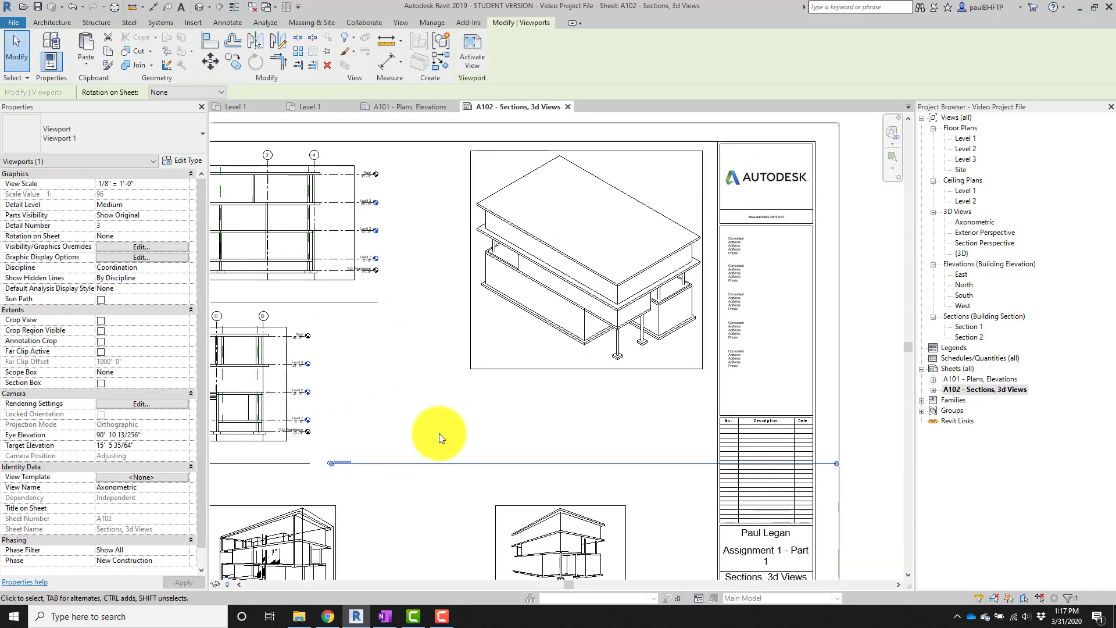
{"action": "left_click", "coordinate": [439, 434]}
{"action": "left_click", "coordinate": [373, 465]}
{"action": "left_click_drag", "start_coordinate": [379, 466], "coordinate": [524, 375]}
{"action": "middle_click_drag", "start_coordinate": [528, 367], "coordinate": [349, 390]}
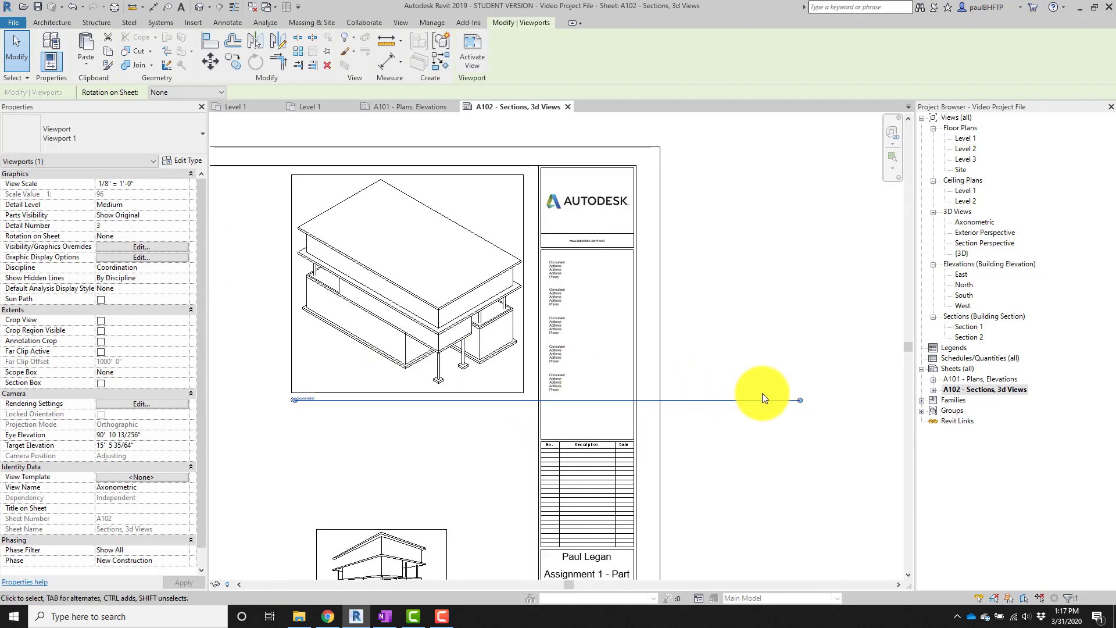
{"action": "left_click_drag", "start_coordinate": [797, 402], "coordinate": [325, 417]}
{"action": "left_click", "coordinate": [379, 447]}
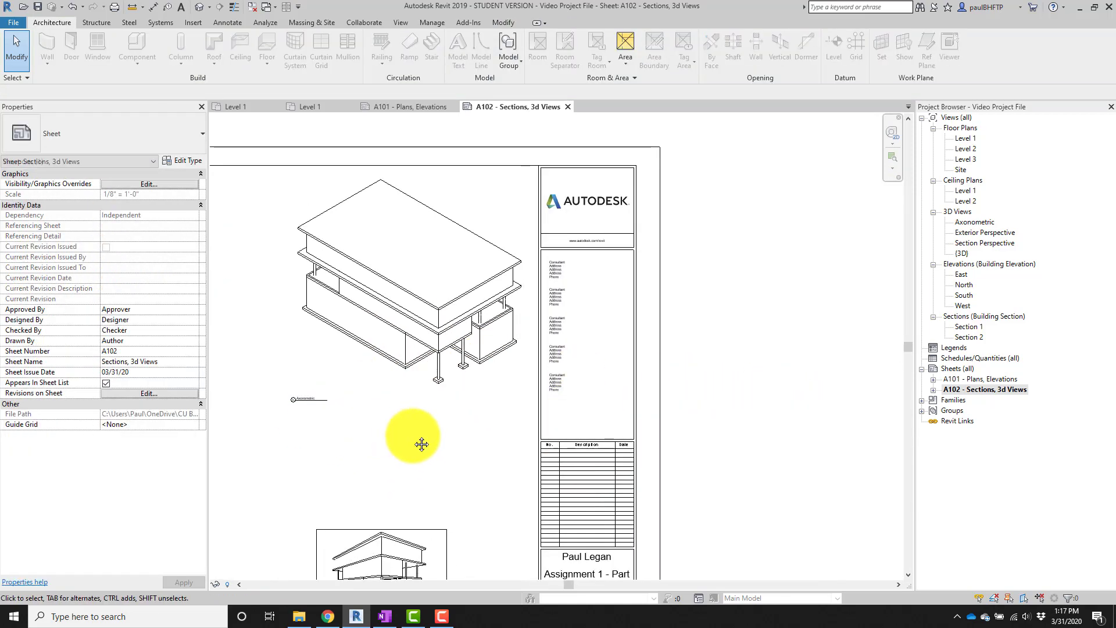
Examine the section and perspective viewports on sheet A102, including their view titles and visible crop borders.
{"action": "middle_click_drag", "start_coordinate": [420, 444], "coordinate": [485, 468]}
{"action": "scroll", "coordinate": [400, 429], "scroll_direction": "up", "scroll_amount": 2}
{"action": "left_click", "coordinate": [386, 476]}
{"action": "scroll", "coordinate": [403, 367], "scroll_direction": "up", "scroll_amount": 3}
{"action": "scroll", "coordinate": [485, 468], "scroll_direction": "down", "scroll_amount": 2}
{"action": "middle_click_drag", "start_coordinate": [563, 404], "coordinate": [663, 324]}
{"action": "scroll", "coordinate": [615, 361], "scroll_direction": "down", "scroll_amount": 1}
{"action": "scroll", "coordinate": [639, 368], "scroll_direction": "down", "scroll_amount": 2}
{"action": "left_click", "coordinate": [640, 368]}
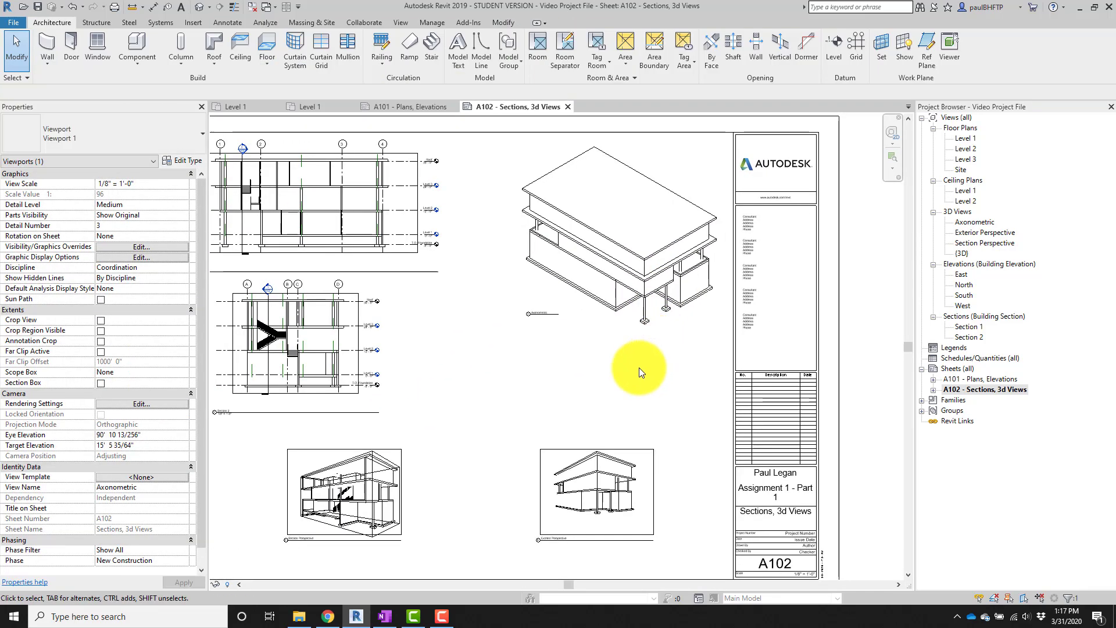
{"action": "middle_click_drag", "start_coordinate": [640, 368], "coordinate": [682, 345]}
{"action": "scroll", "coordinate": [646, 451], "scroll_direction": "up", "scroll_amount": 2}
{"action": "middle_click_drag", "start_coordinate": [673, 476], "coordinate": [673, 433]}
{"action": "scroll", "coordinate": [679, 449], "scroll_direction": "down", "scroll_amount": 1}
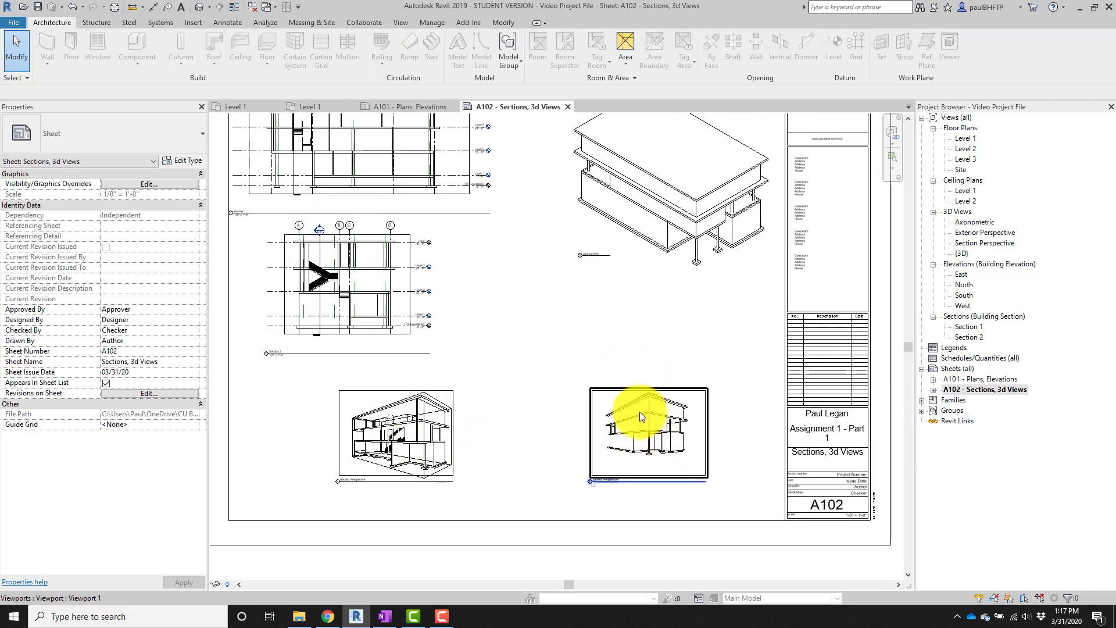
Examine the Exterior Perspective viewport on sheet A102, including its crop border, view title and size relative to the sheet.
{"action": "scroll", "coordinate": [626, 447], "scroll_direction": "up", "scroll_amount": 2}
{"action": "middle_click_drag", "start_coordinate": [545, 449], "coordinate": [585, 435]}
{"action": "left_click", "coordinate": [718, 431]}
{"action": "middle_click_drag", "start_coordinate": [723, 454], "coordinate": [567, 454]}
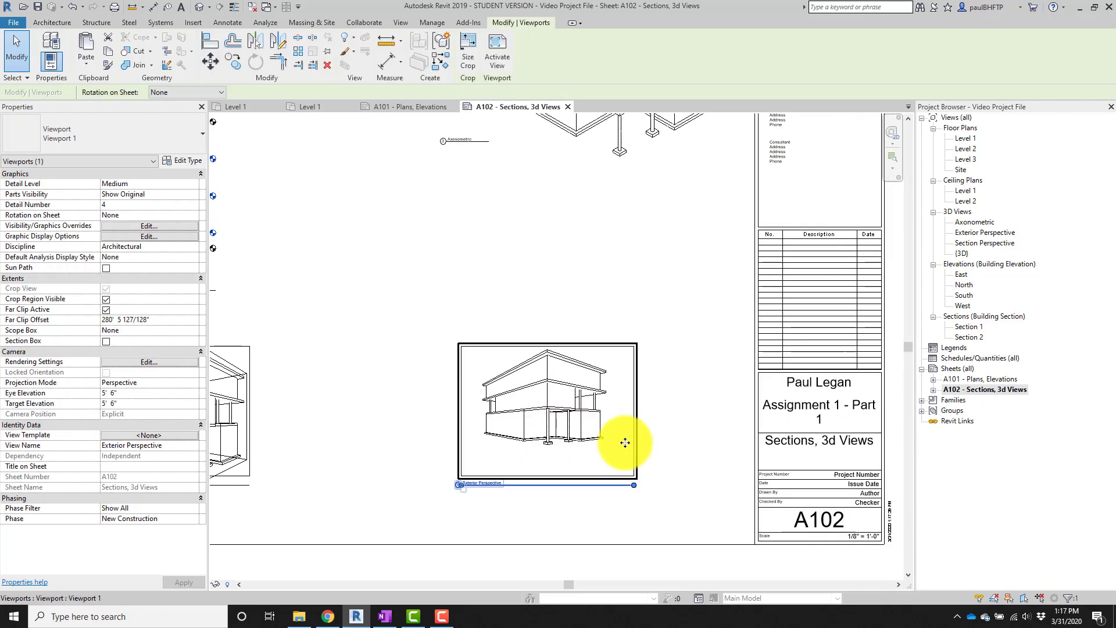
{"action": "middle_click_drag", "start_coordinate": [657, 442], "coordinate": [693, 419]}
{"action": "middle_click_drag", "start_coordinate": [615, 408], "coordinate": [619, 428]}
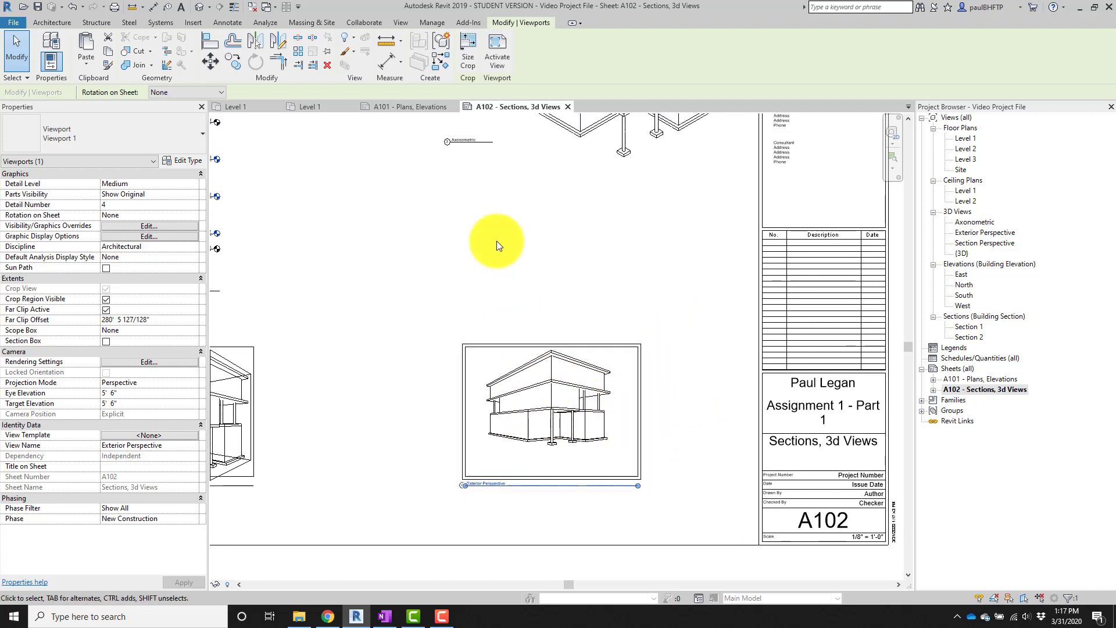
{"action": "left_click", "coordinate": [706, 389]}
{"action": "left_click", "coordinate": [638, 380]}
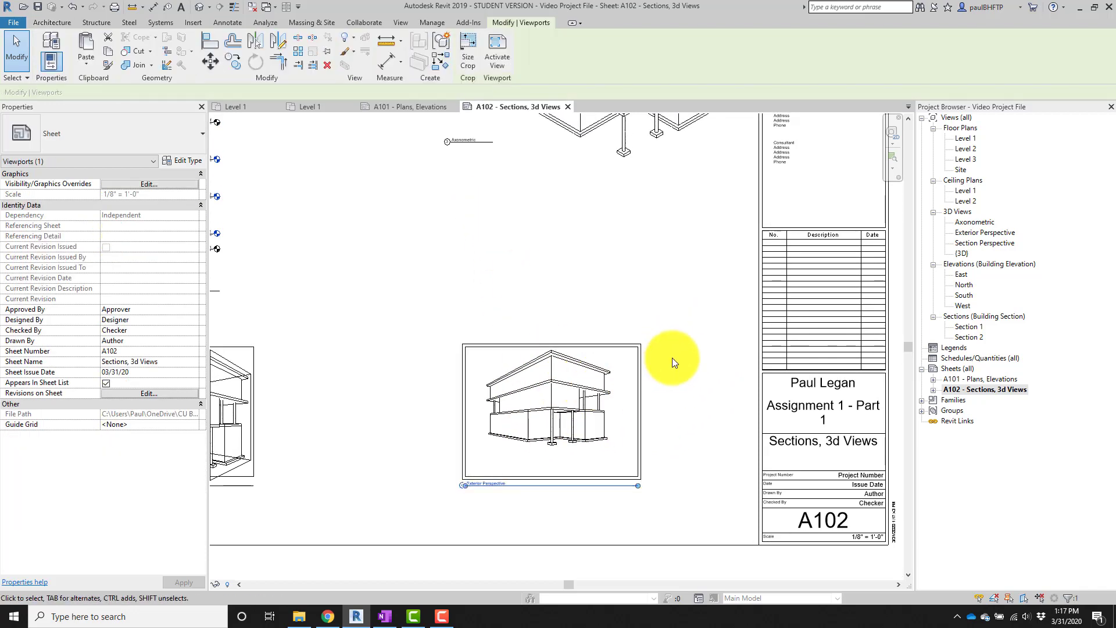
{"action": "middle_click_drag", "start_coordinate": [678, 339], "coordinate": [700, 361]}
{"action": "middle_click_drag", "start_coordinate": [617, 364], "coordinate": [702, 379]}
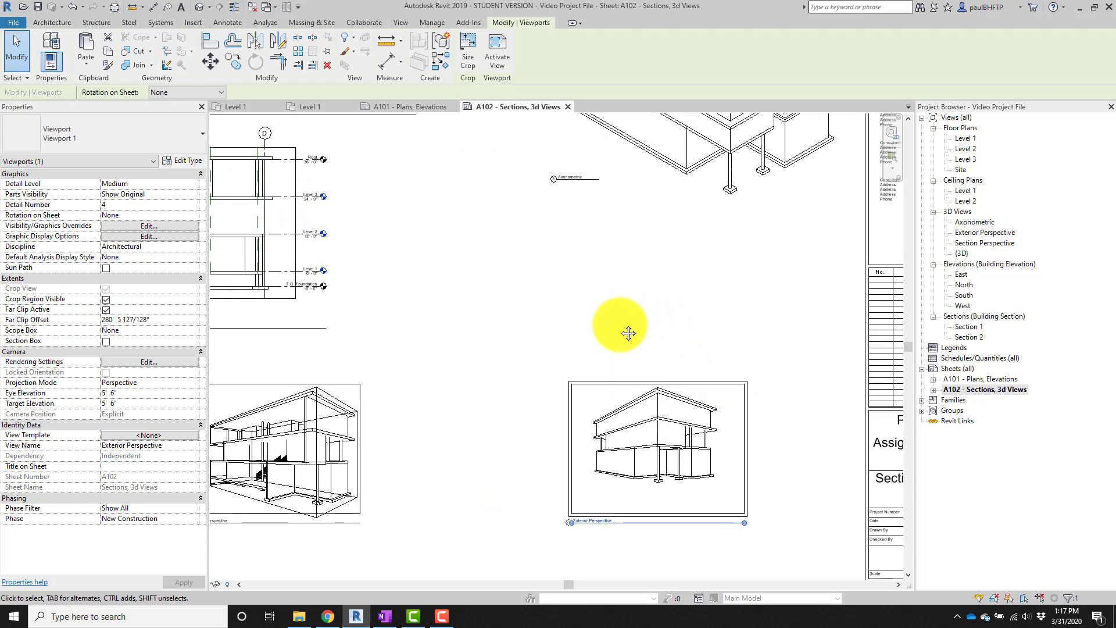
Activate the Axonometric view on the sheet and set its view scale to 3/16" = 1'-0".
{"action": "middle_click_drag", "start_coordinate": [628, 334], "coordinate": [614, 396]}
{"action": "scroll", "coordinate": [612, 372], "scroll_direction": "down", "scroll_amount": 1}
{"action": "left_click", "coordinate": [613, 370]}
{"action": "middle_click_drag", "start_coordinate": [635, 289], "coordinate": [653, 393]}
{"action": "double_click", "coordinate": [685, 240]}
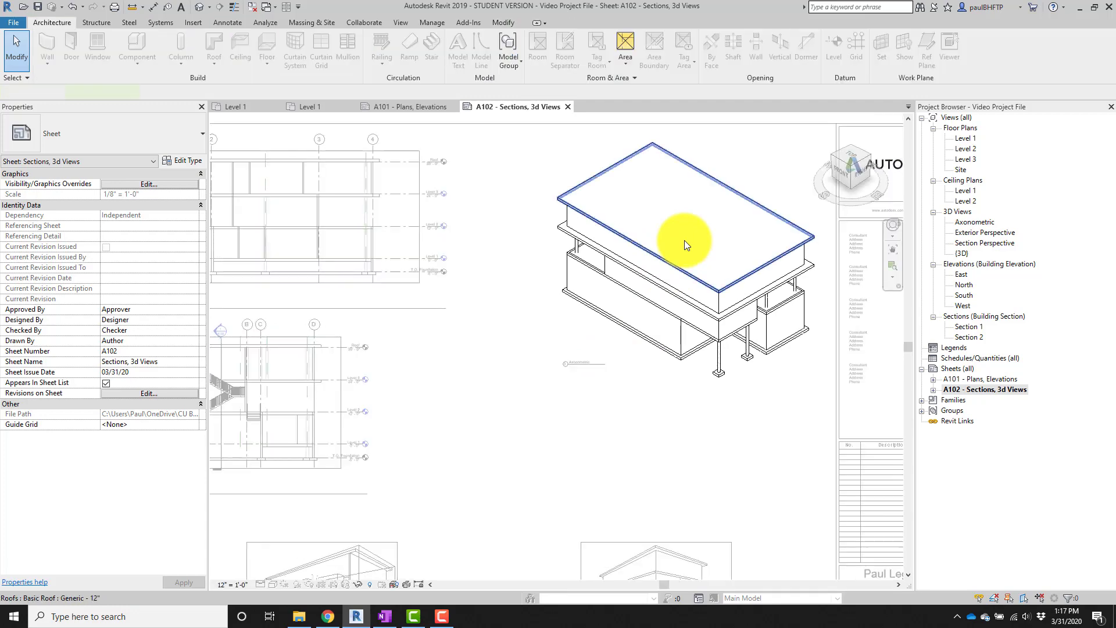
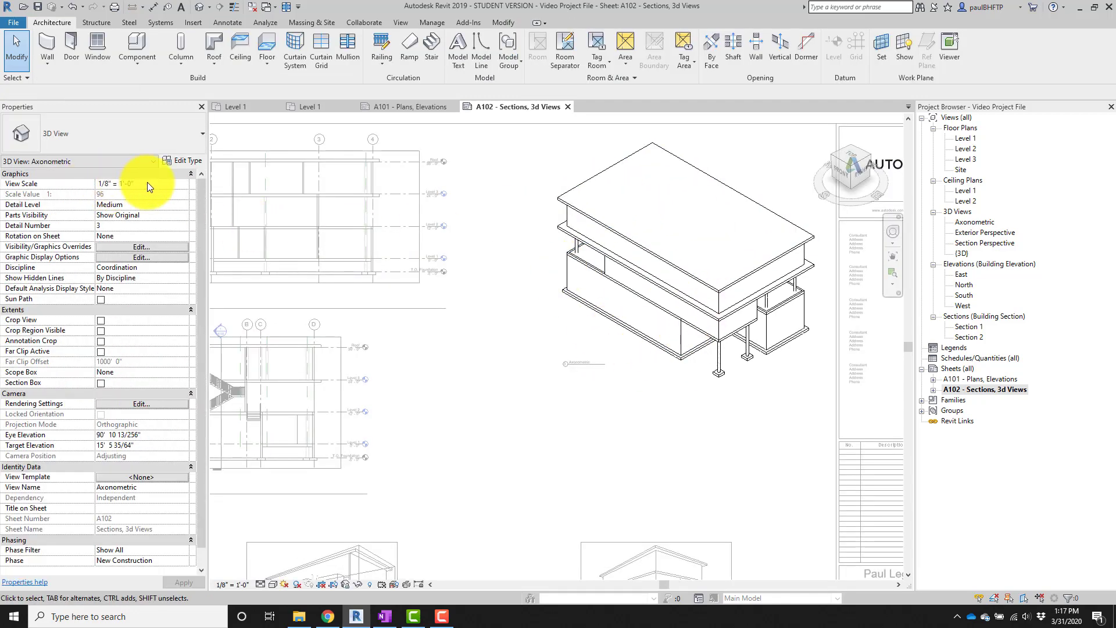
{"action": "left_click", "coordinate": [181, 185]}
{"action": "left_click", "coordinate": [184, 184]}
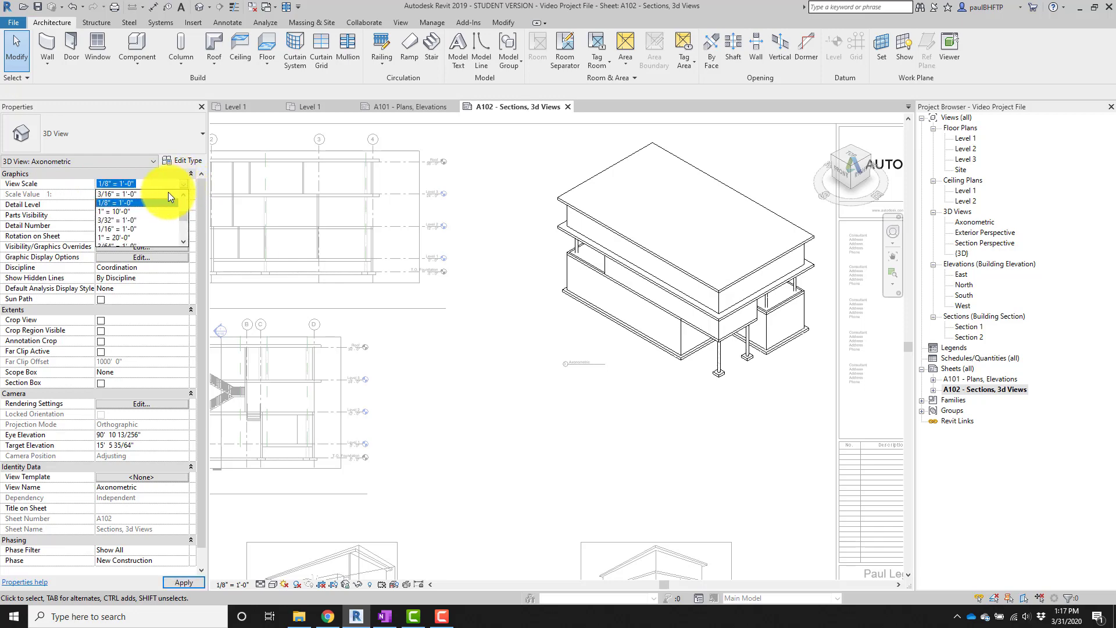
{"action": "left_click", "coordinate": [127, 195]}
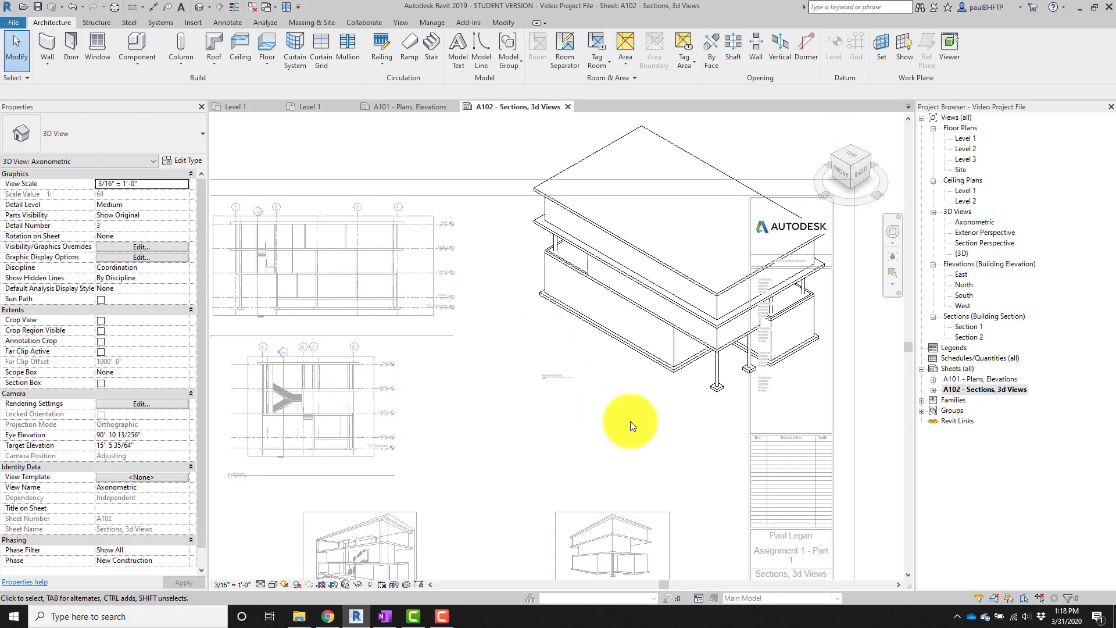
{"action": "scroll", "coordinate": [631, 421], "scroll_direction": "down", "scroll_amount": 3}
Move the Axonometric viewport into the sheet area between the section views and the title block, nudging it slightly down.
{"action": "left_click", "coordinate": [640, 253]}
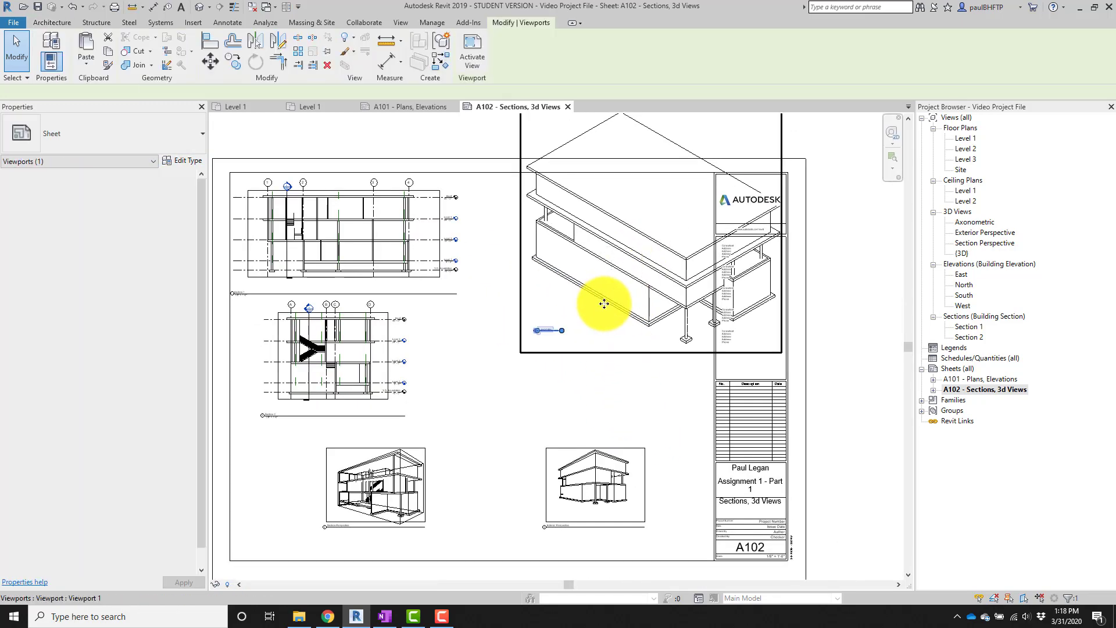
{"action": "left_click_drag", "start_coordinate": [605, 304], "coordinate": [602, 357]}
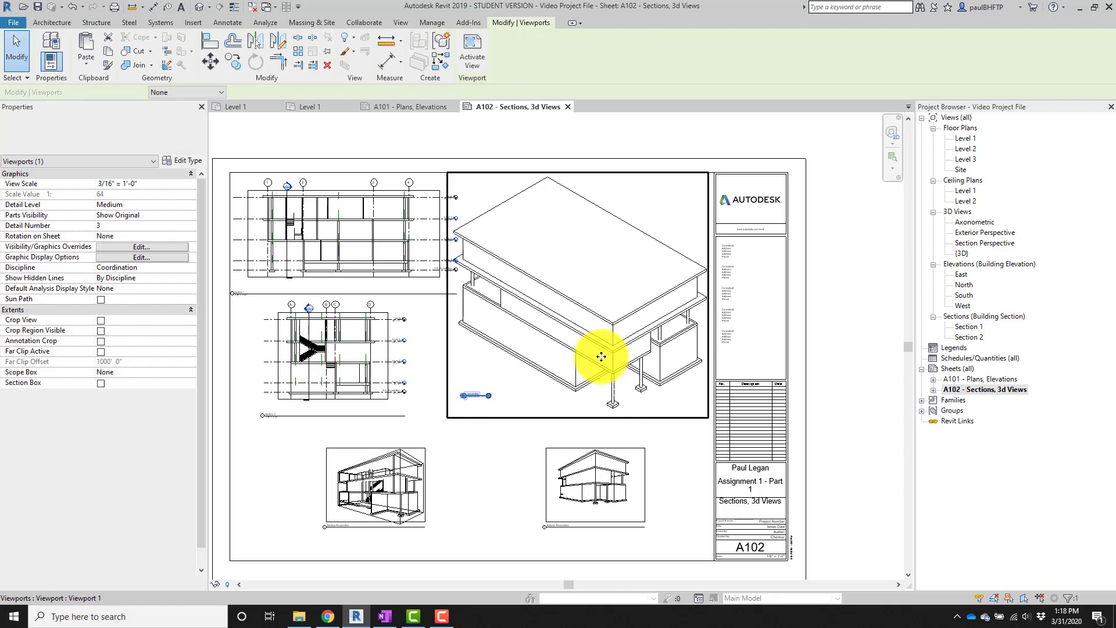
{"action": "key", "text": "Down"}
{"action": "left_click", "coordinate": [875, 370]}
{"action": "left_click", "coordinate": [566, 343]}
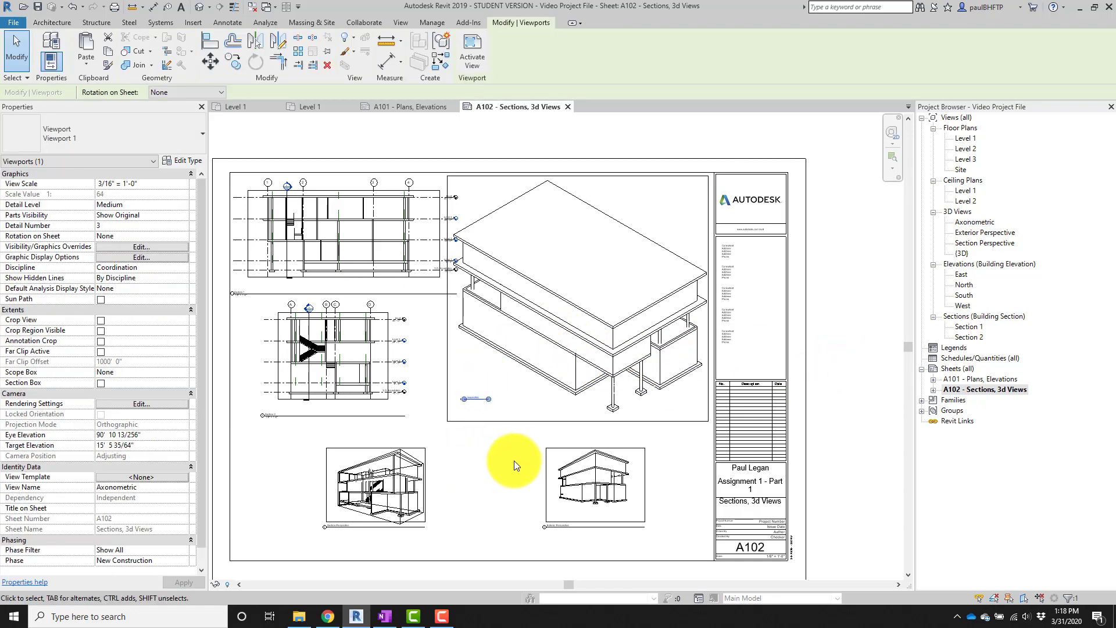
Scale the Exterior Perspective viewport's crop region to a width of 11" with locked proportions.
{"action": "middle_click_drag", "start_coordinate": [658, 459], "coordinate": [665, 423]}
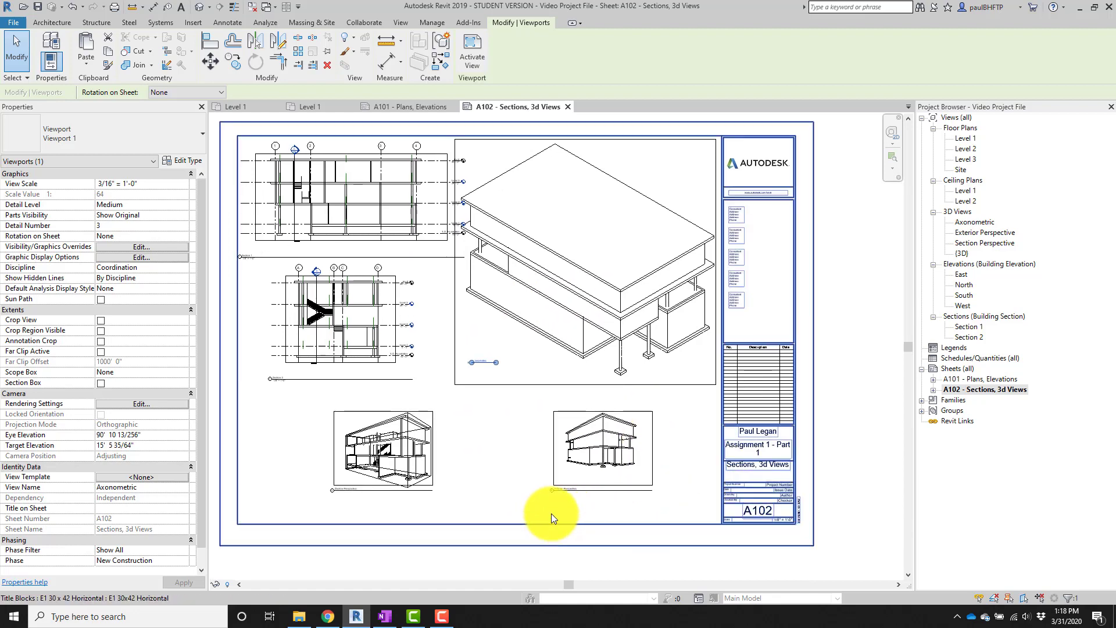
{"action": "scroll", "coordinate": [576, 519], "scroll_direction": "up", "scroll_amount": 3}
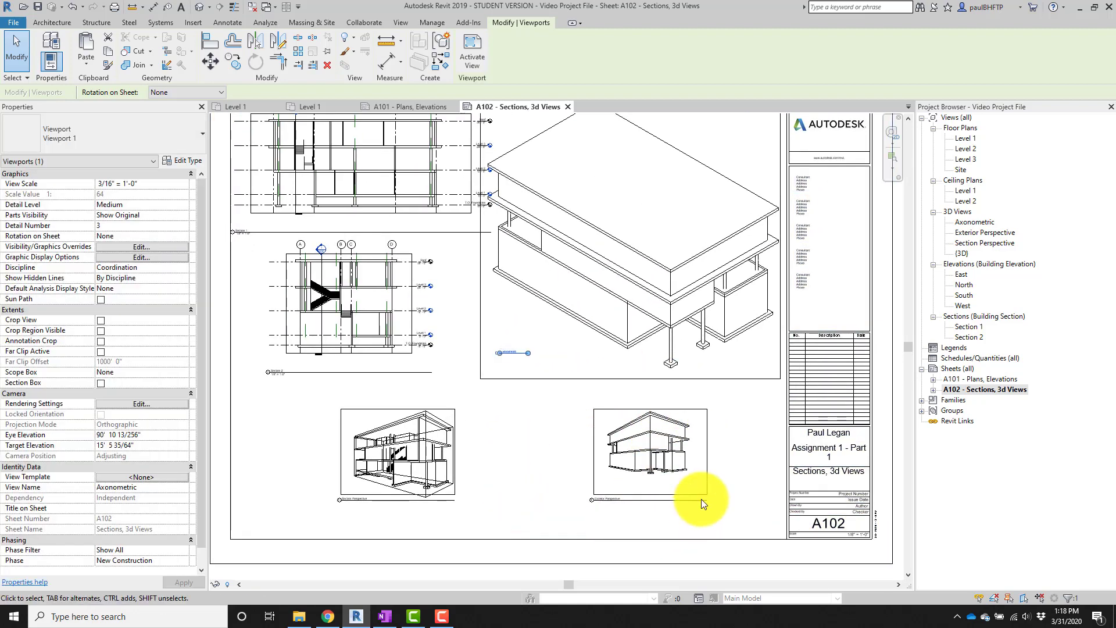
{"action": "left_click", "coordinate": [519, 465]}
{"action": "middle_click_drag", "start_coordinate": [652, 453], "coordinate": [689, 449]}
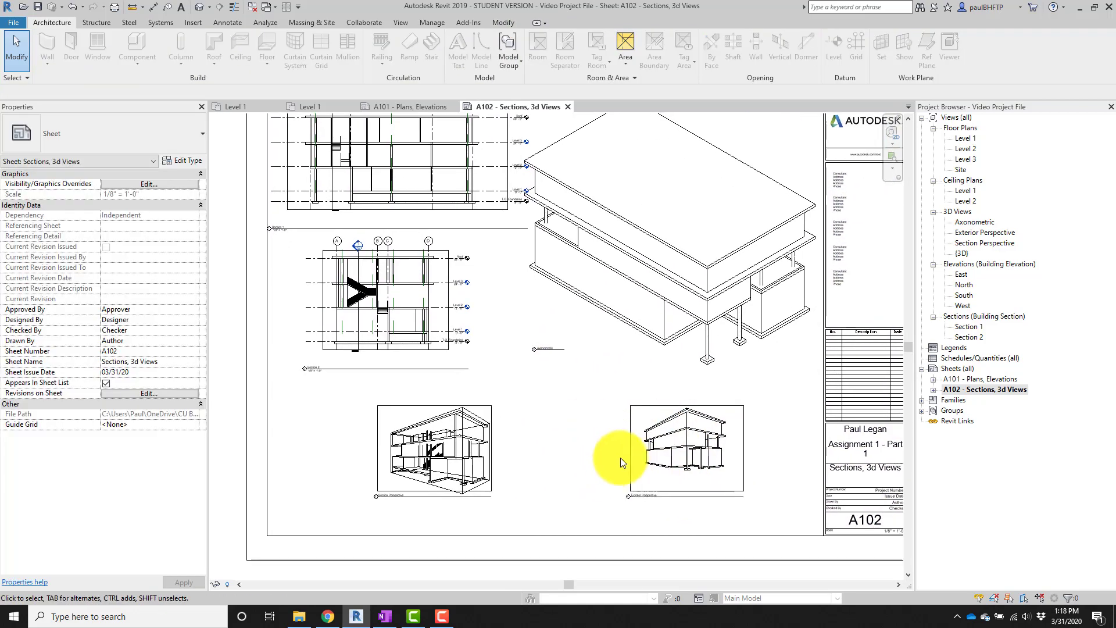
{"action": "left_click", "coordinate": [679, 444]}
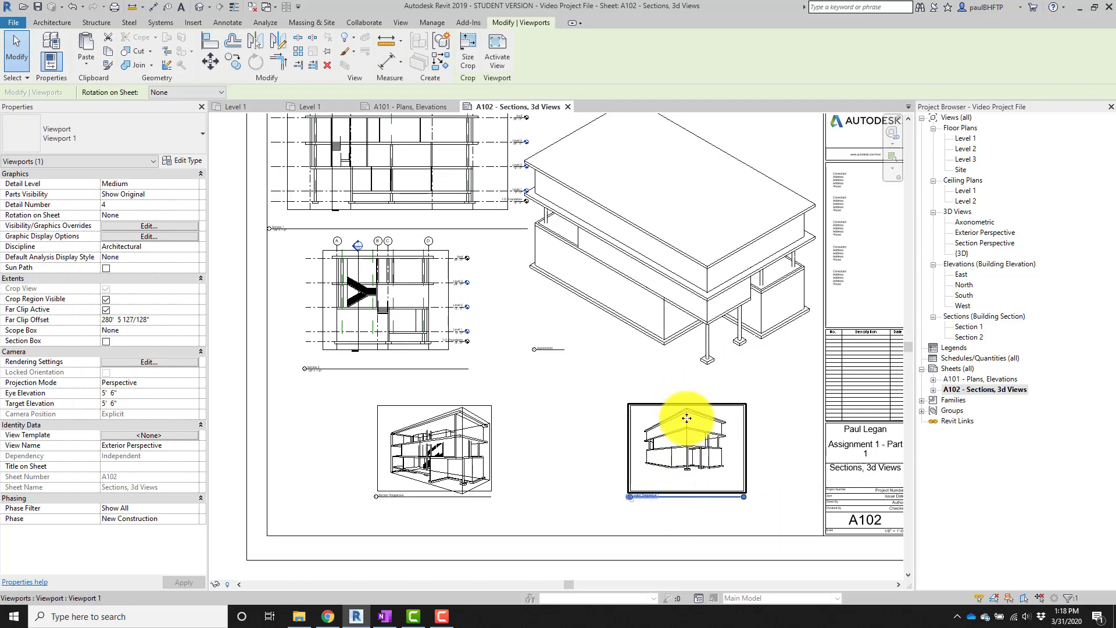
{"action": "left_click", "coordinate": [468, 56]}
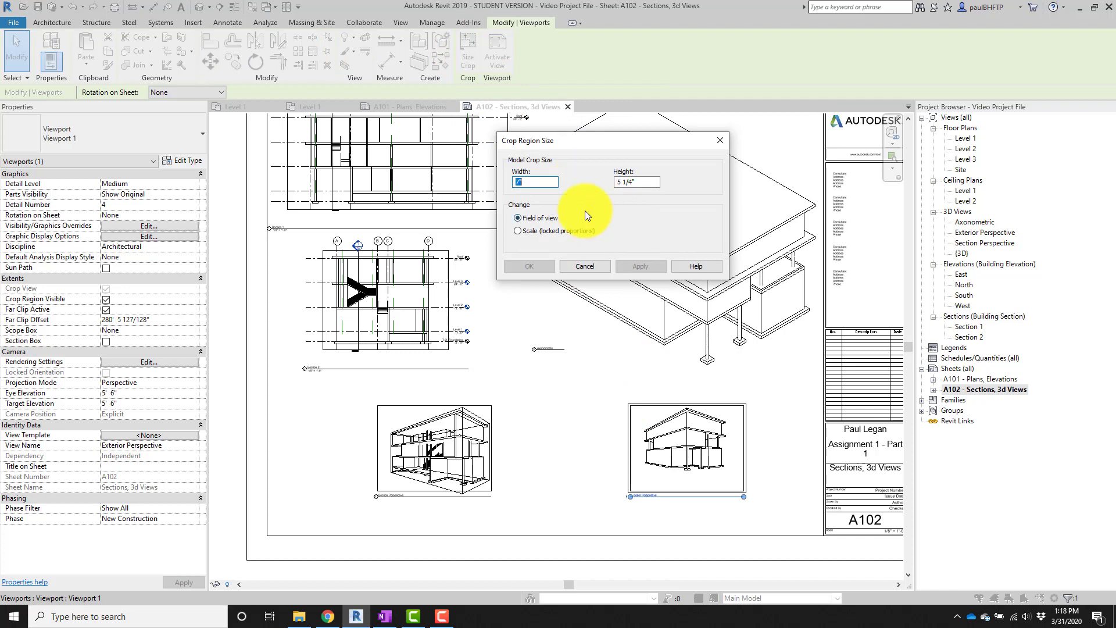
{"action": "left_click", "coordinate": [539, 233]}
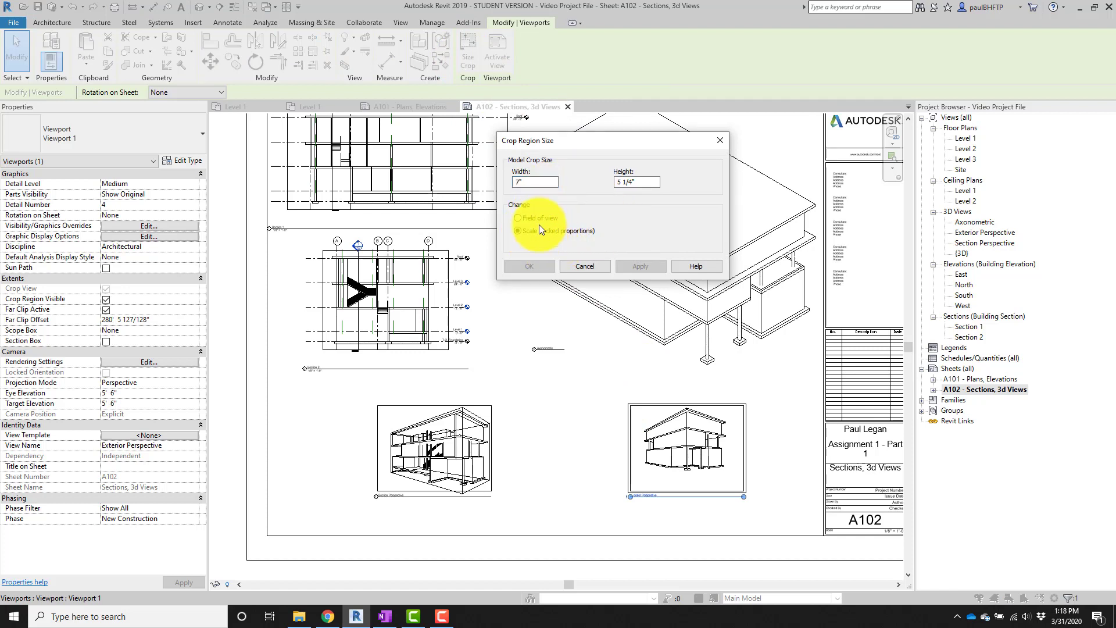
{"action": "left_click_drag", "start_coordinate": [546, 185], "coordinate": [497, 183]}
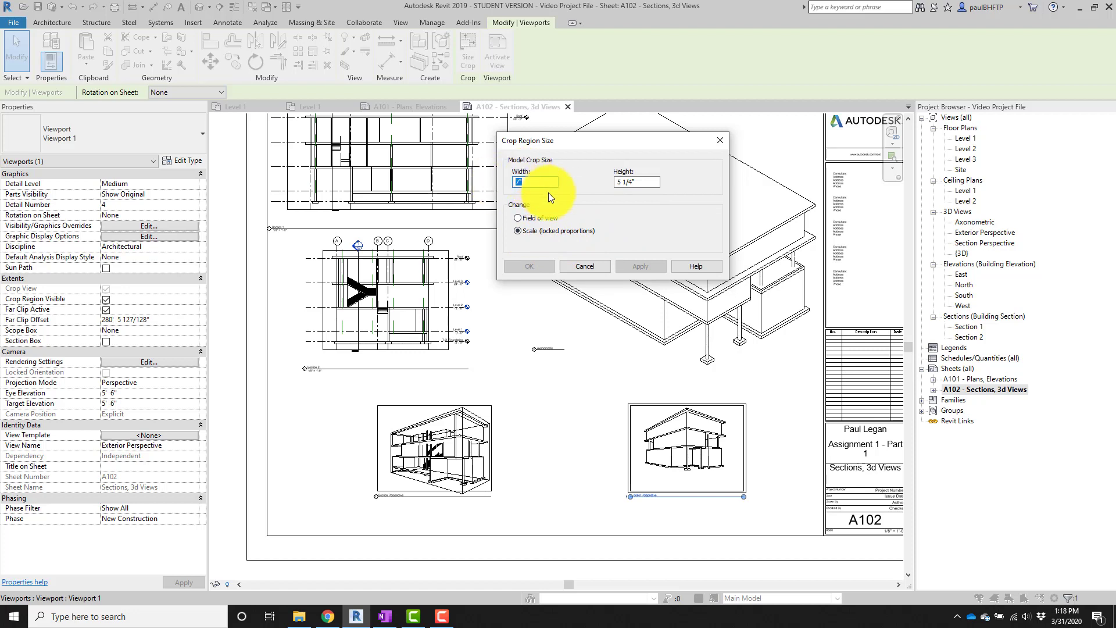
{"action": "type", "text": "11"}
{"action": "key", "text": "Return"}
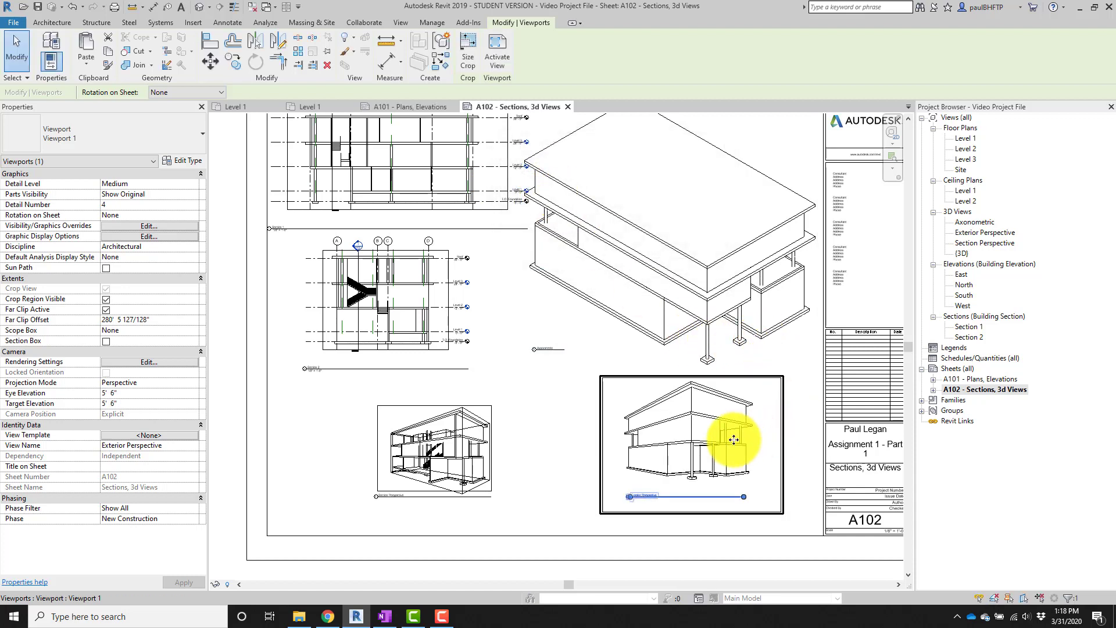
Resize the Exterior Perspective viewport's crop region to a 12" width, scaling with locked proportions.
{"action": "middle_click_drag", "start_coordinate": [723, 438], "coordinate": [675, 436]}
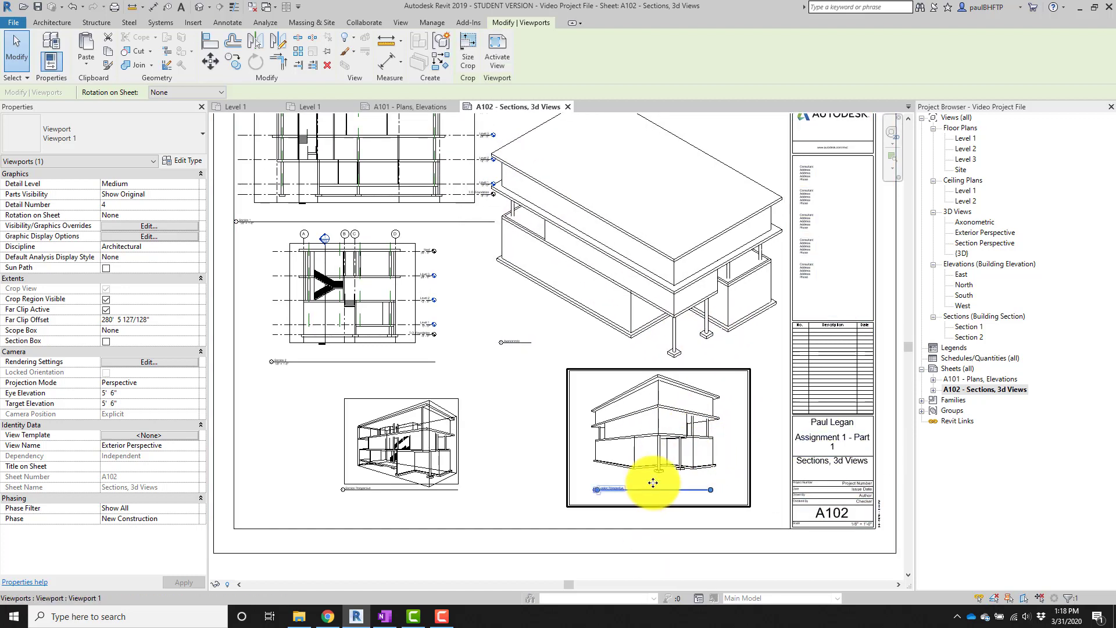
{"action": "left_click", "coordinate": [462, 57]}
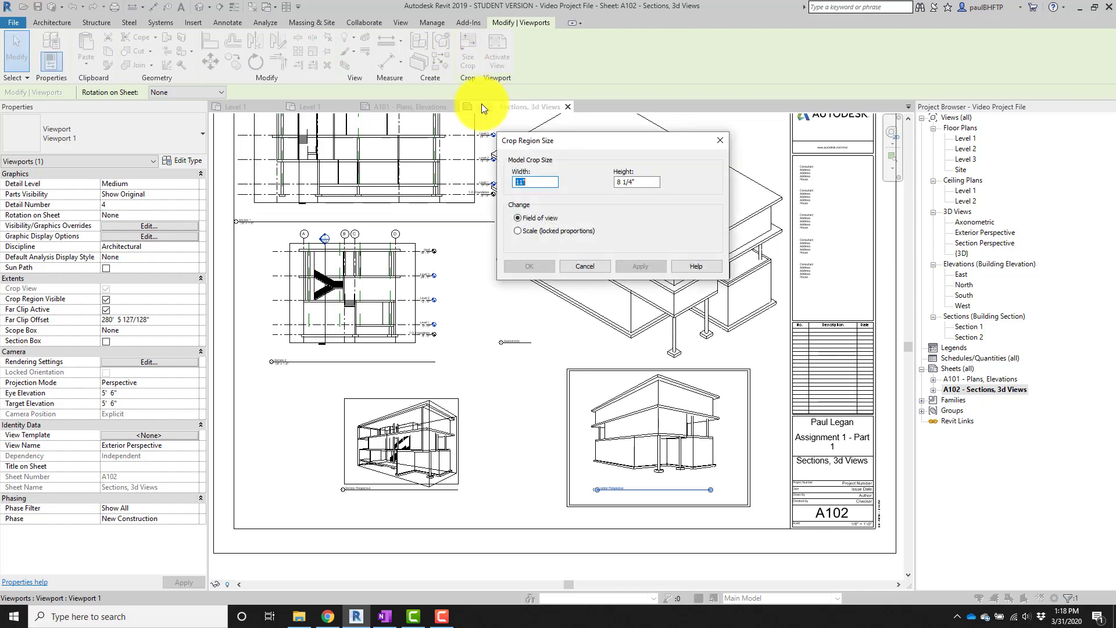
{"action": "left_click", "coordinate": [539, 231]}
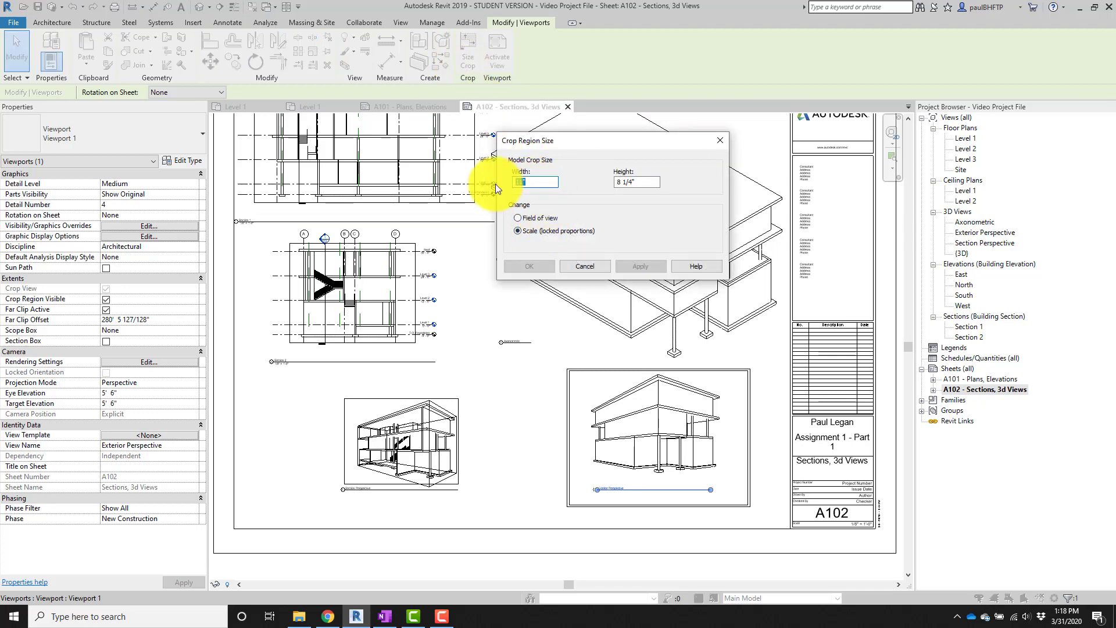
{"action": "type", "text": "12"}
{"action": "left_click", "coordinate": [539, 266]}
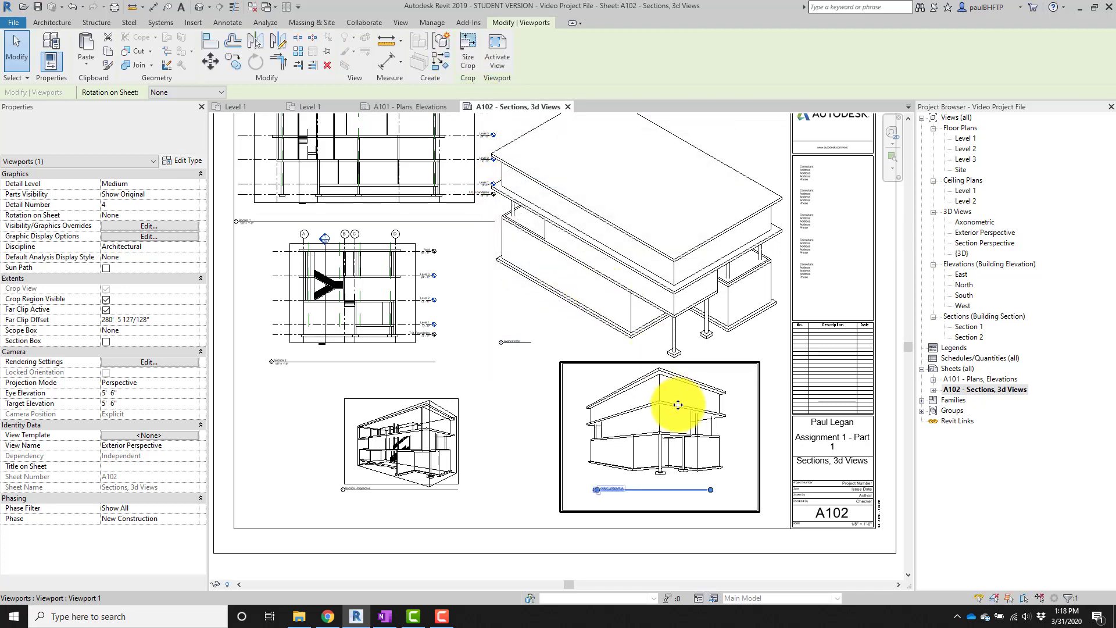
Reposition the Exterior Perspective viewport below the Axonometric view, then align its title under the building and shorten the title line.
{"action": "left_click_drag", "start_coordinate": [678, 403], "coordinate": [652, 424]}
{"action": "middle_click_drag", "start_coordinate": [732, 454], "coordinate": [705, 395]}
{"action": "left_click", "coordinate": [621, 530]}
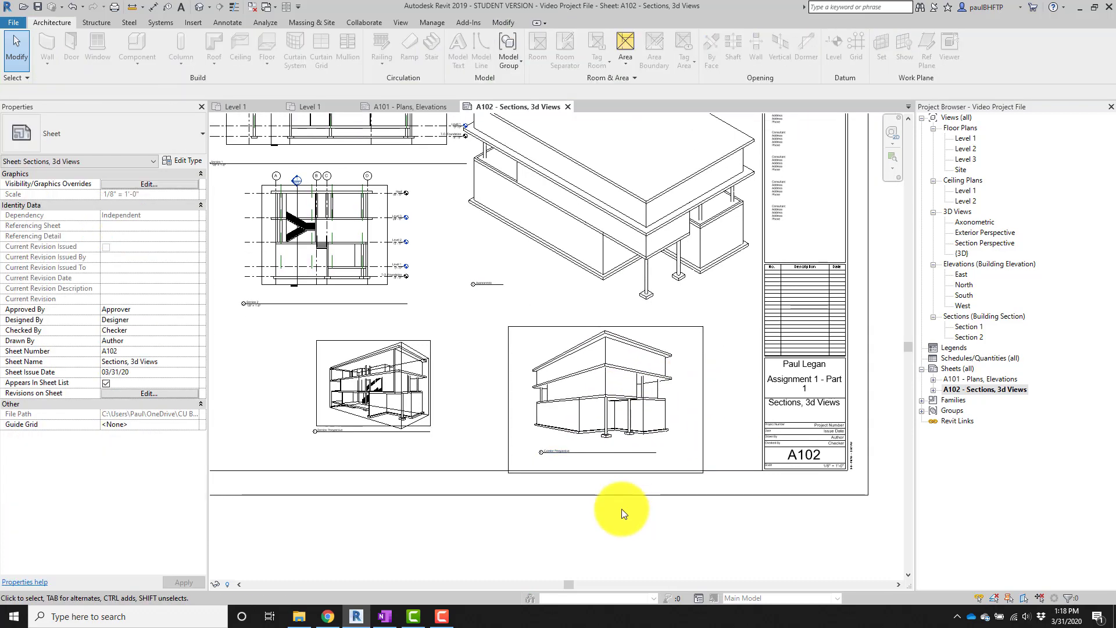
{"action": "left_click_drag", "start_coordinate": [577, 450], "coordinate": [566, 451]}
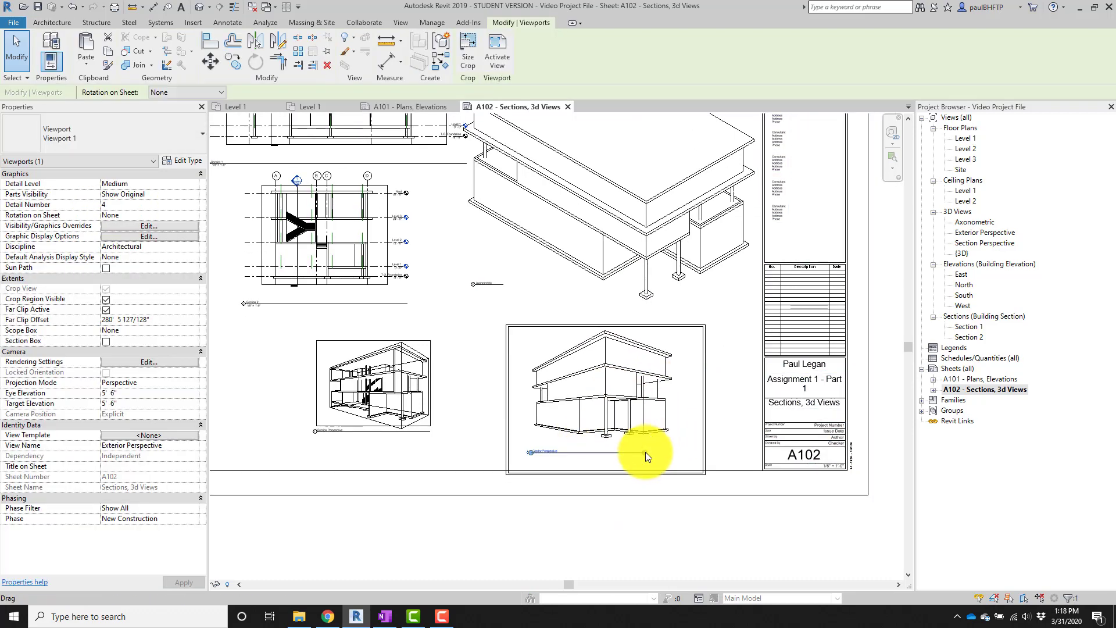
{"action": "left_click_drag", "start_coordinate": [644, 452], "coordinate": [578, 462]}
{"action": "left_click", "coordinate": [581, 515]}
Turn off Crop Region Visible for the Exterior Perspective viewport.
{"action": "left_click", "coordinate": [592, 420]}
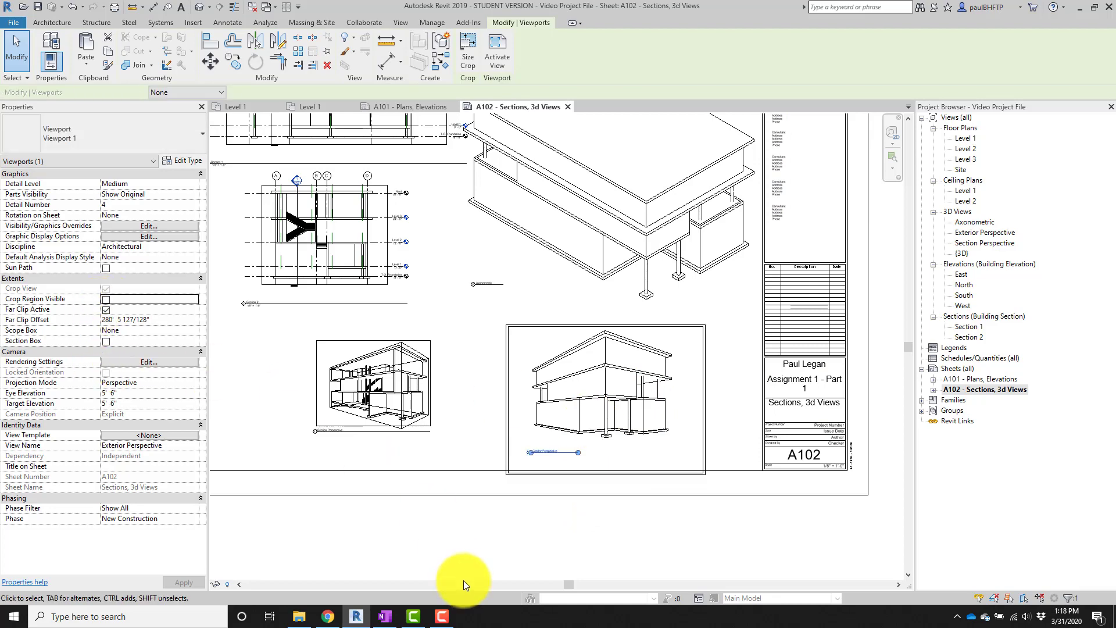
{"action": "left_click", "coordinate": [466, 558]}
{"action": "scroll", "coordinate": [466, 558], "scroll_direction": "down", "scroll_amount": 3}
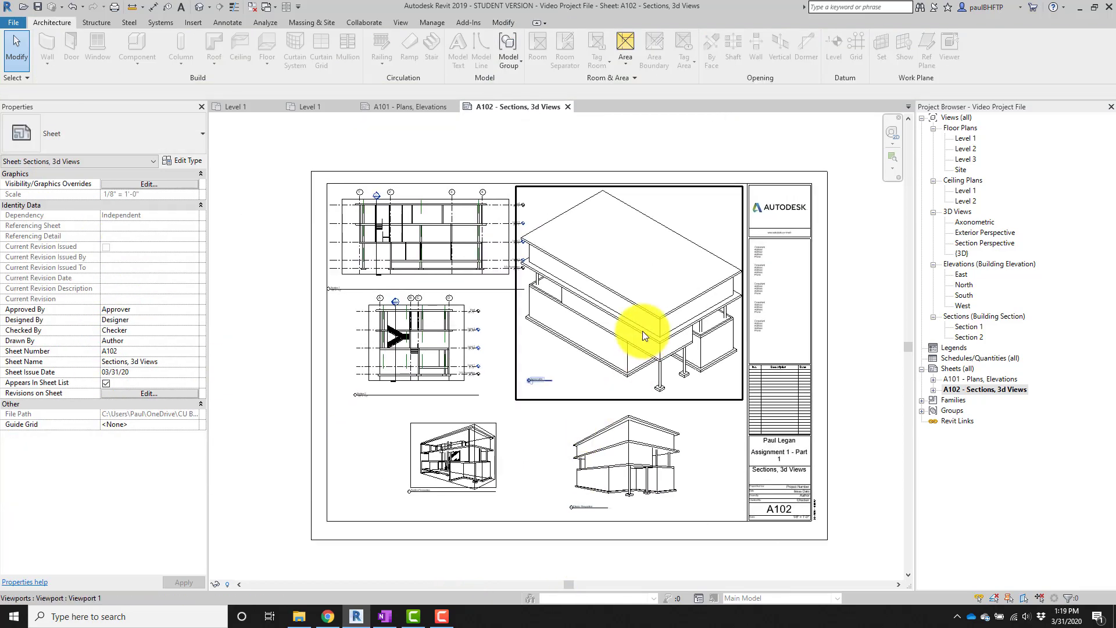
Turn on Crop View for the Axonometric viewport with its crop region border hidden.
{"action": "left_click", "coordinate": [643, 330]}
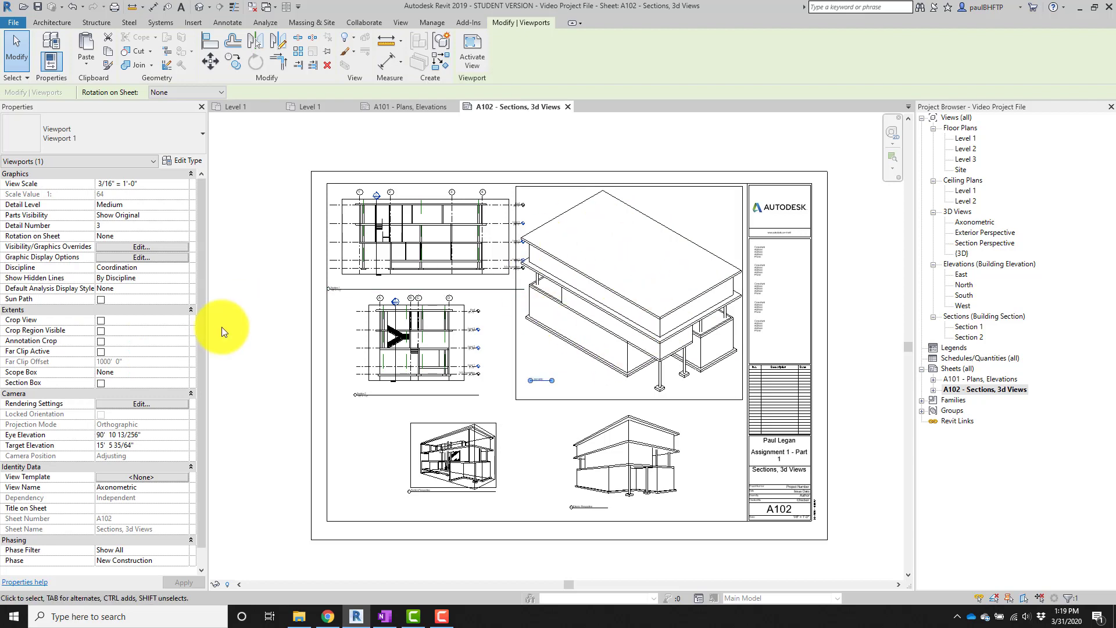
{"action": "left_click", "coordinate": [99, 331]}
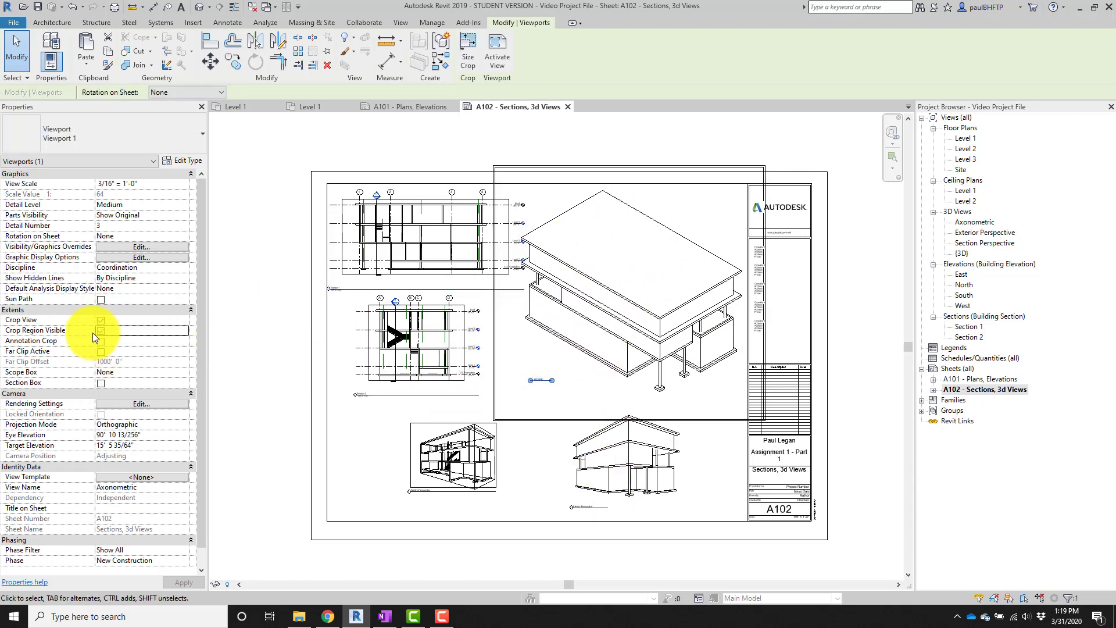
{"action": "left_click", "coordinate": [225, 407]}
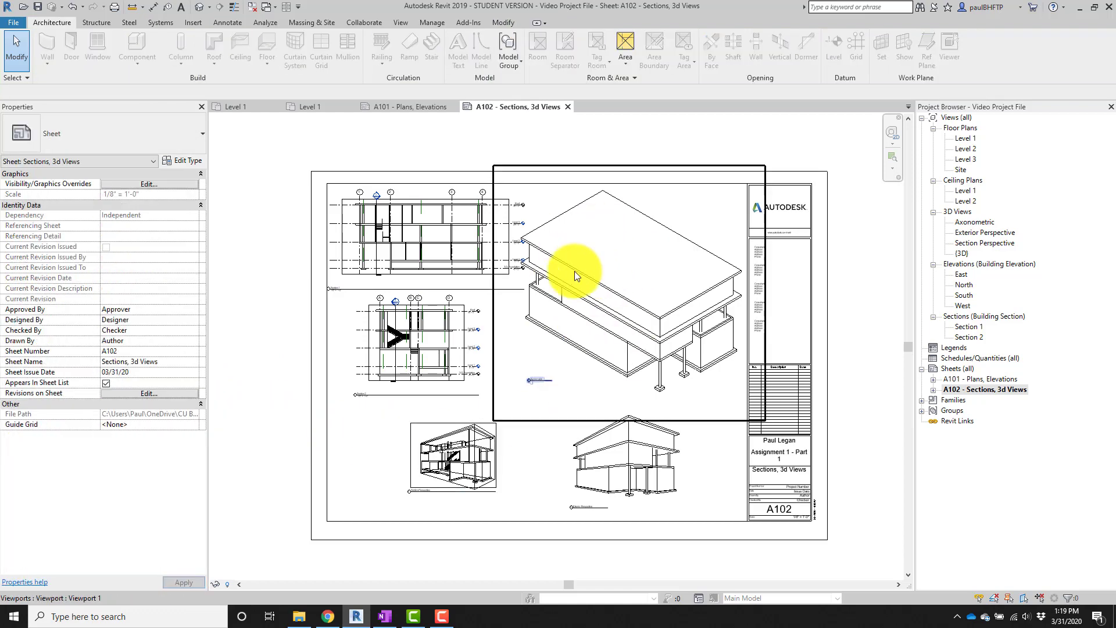
Resize the Section Perspective viewport's crop region to a 12" width, scaling with locked proportions.
{"action": "scroll", "coordinate": [468, 462], "scroll_direction": "up", "scroll_amount": 3}
{"action": "left_click", "coordinate": [494, 449]}
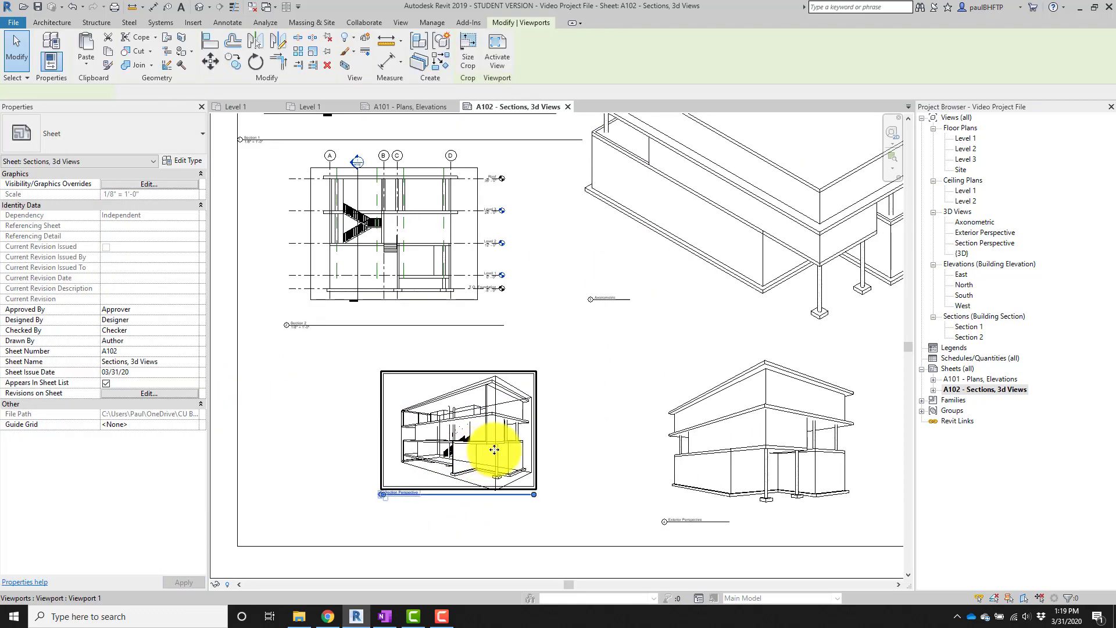
{"action": "scroll", "coordinate": [471, 459], "scroll_direction": "up", "scroll_amount": 3}
{"action": "middle_click_drag", "start_coordinate": [501, 463], "coordinate": [570, 444]}
{"action": "scroll", "coordinate": [548, 420], "scroll_direction": "down", "scroll_amount": 2}
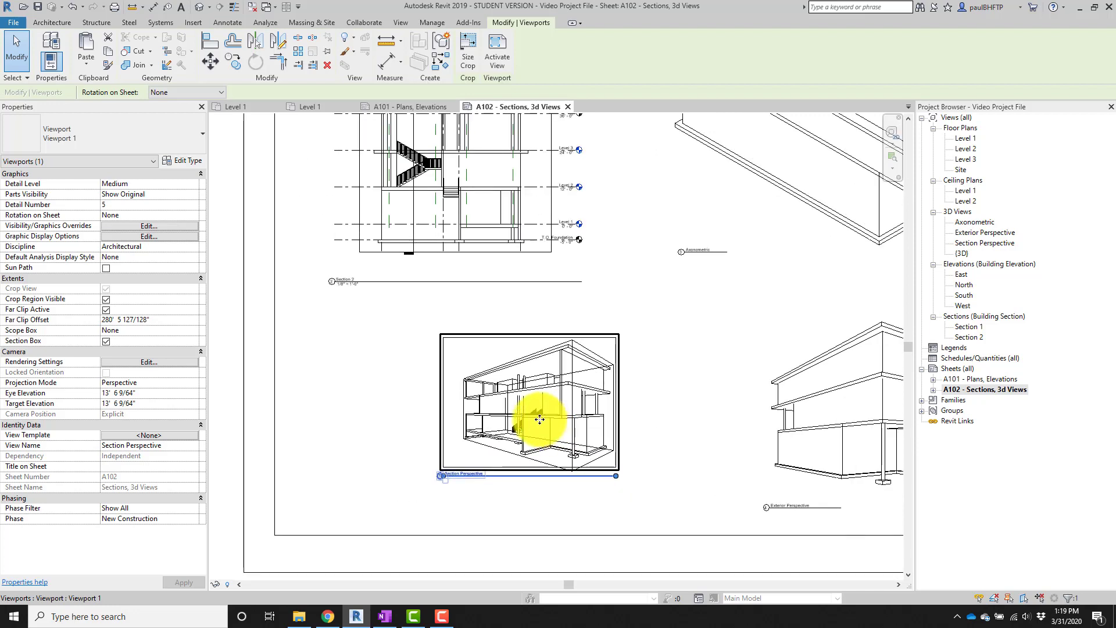
{"action": "left_click", "coordinate": [465, 47]}
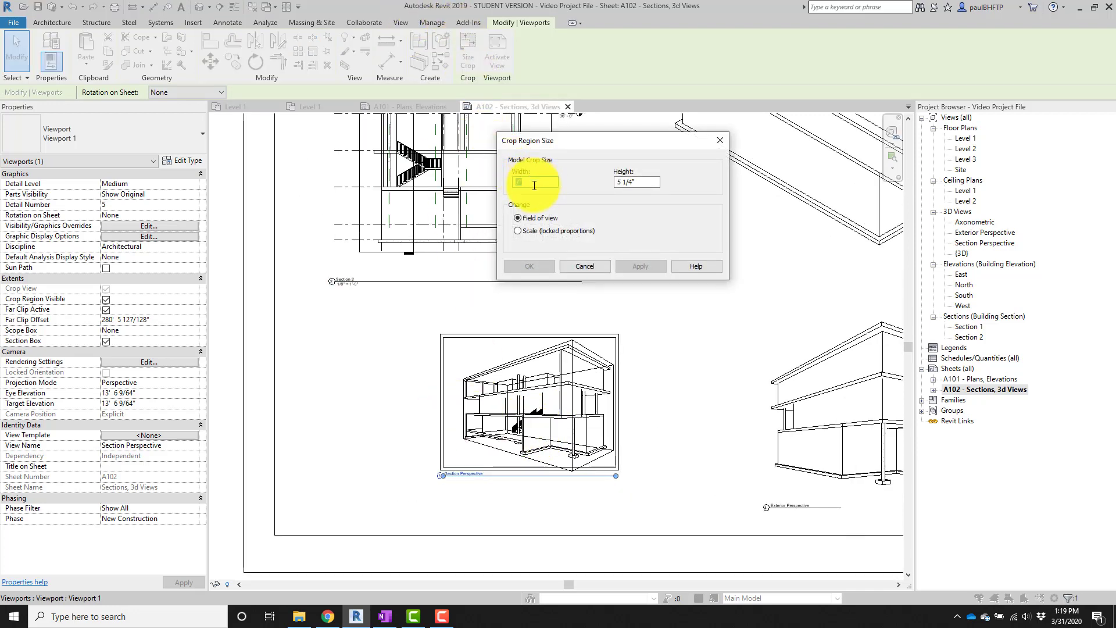
{"action": "left_click", "coordinate": [528, 231]}
{"action": "type", "text": "12"}
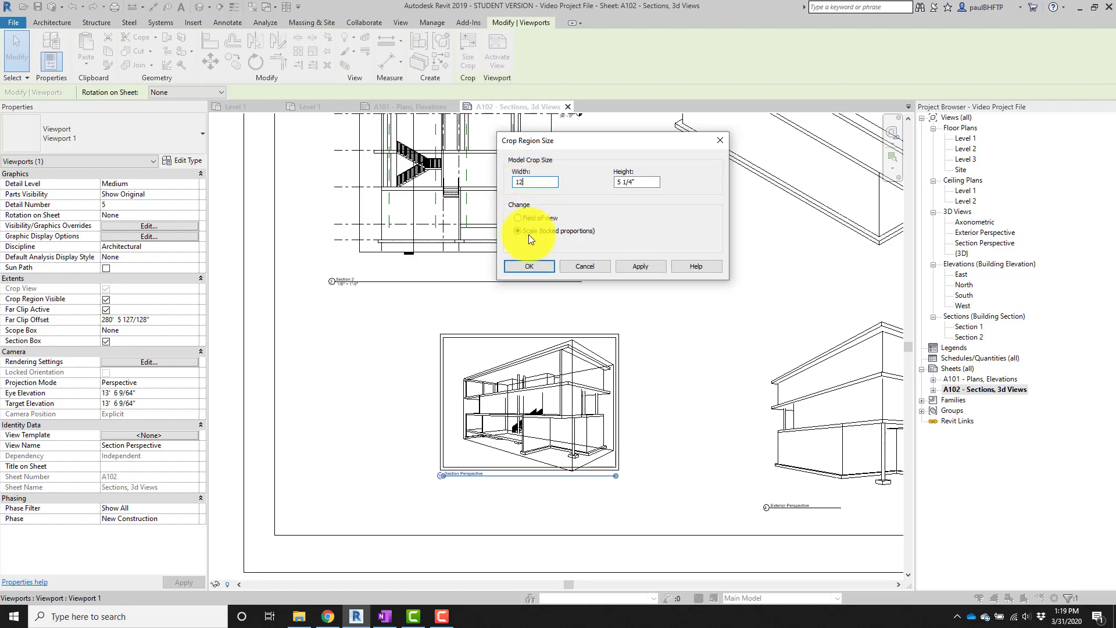
{"action": "key", "text": "Tab"}
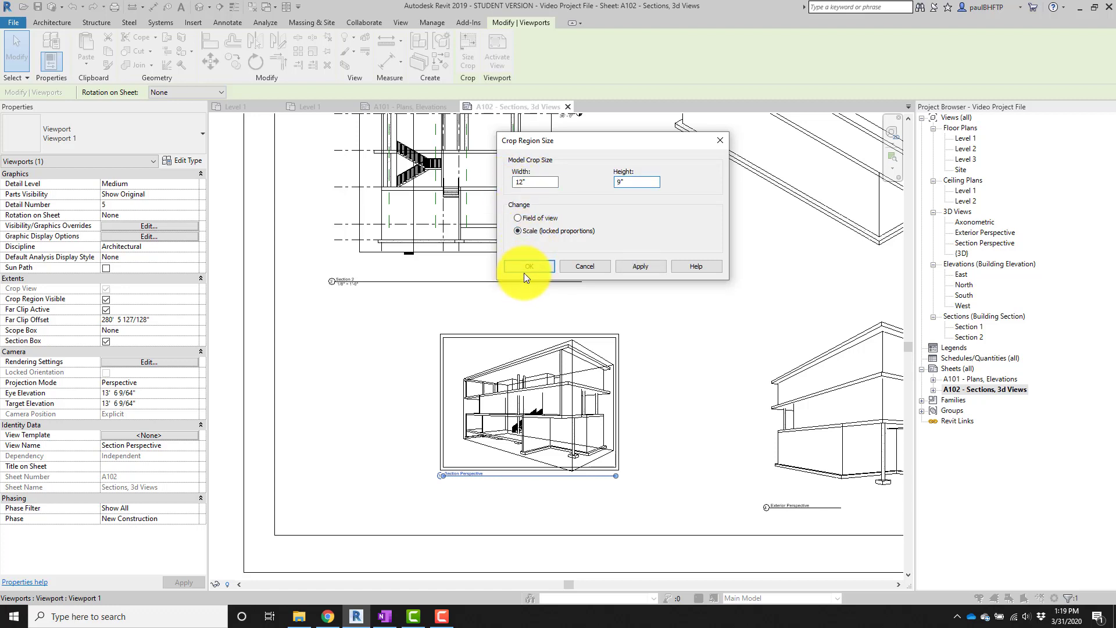
{"action": "left_click", "coordinate": [526, 267]}
Move the Section Perspective view title to just below its enlarged viewport.
{"action": "scroll", "coordinate": [541, 325], "scroll_direction": "down", "scroll_amount": 2}
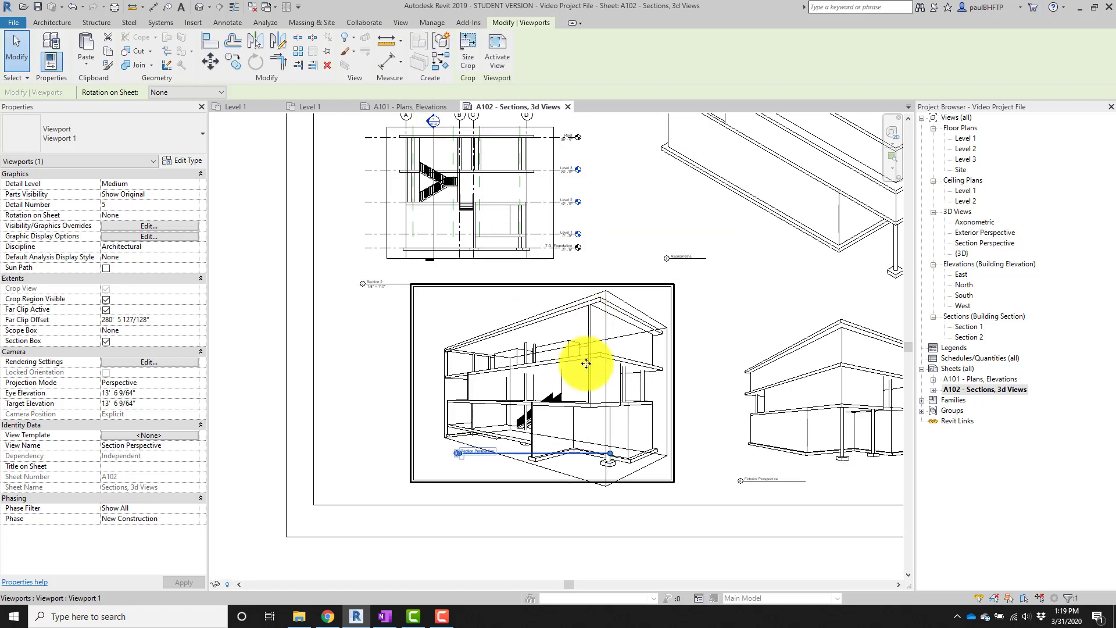
{"action": "left_click", "coordinate": [508, 527]}
{"action": "left_click_drag", "start_coordinate": [485, 434], "coordinate": [462, 469]}
{"action": "left_click", "coordinate": [633, 508]}
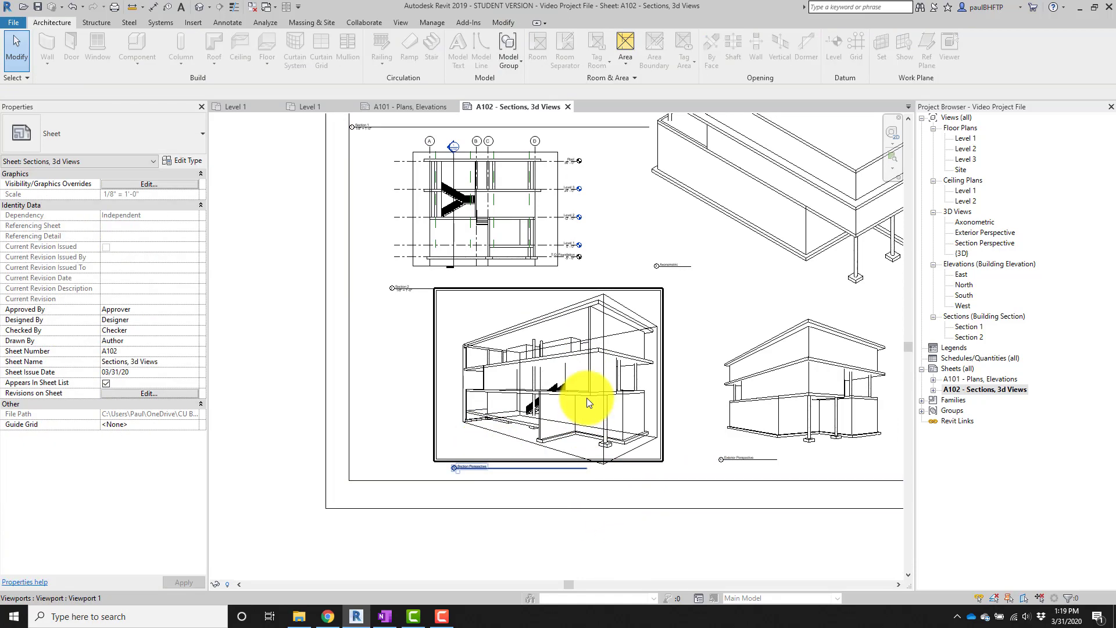
Nudge the Section Perspective viewport slightly to the left on sheet A102.
{"action": "left_click", "coordinate": [577, 386]}
{"action": "key", "text": "Left"}
{"action": "key", "text": "Left"}
{"action": "key", "text": "Left"}
{"action": "key", "text": "Left"}
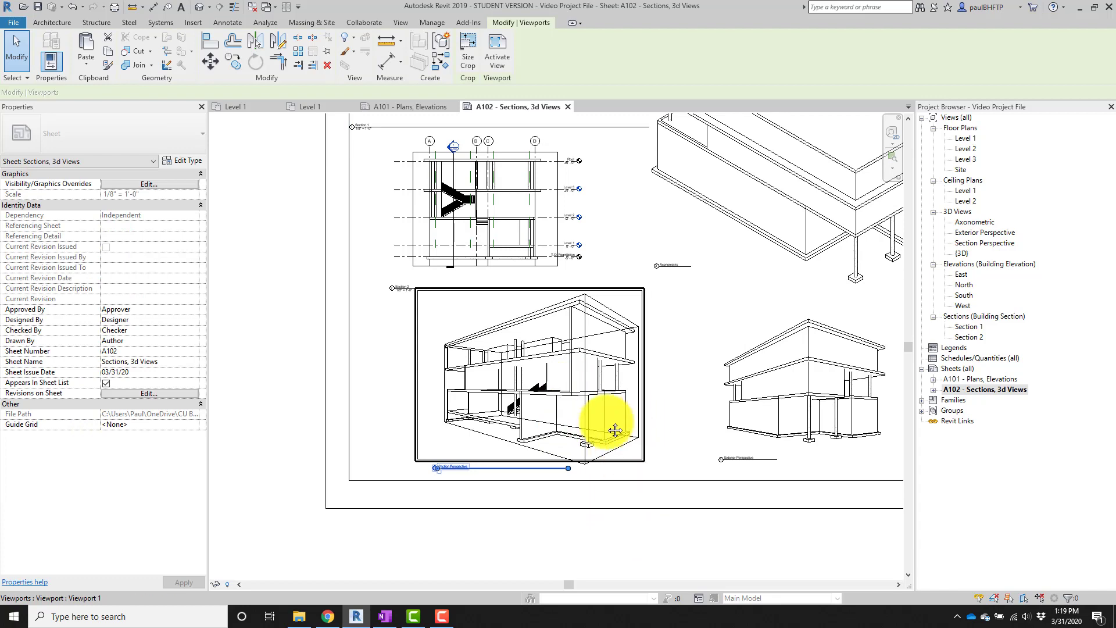
{"action": "scroll", "coordinate": [615, 430], "scroll_direction": "down", "scroll_amount": 2}
{"action": "middle_click_drag", "start_coordinate": [615, 430], "coordinate": [486, 439]}
{"action": "left_click", "coordinate": [609, 521]}
Turn off Crop Region Visible for the Section Perspective viewport.
{"action": "scroll", "coordinate": [511, 495], "scroll_direction": "up", "scroll_amount": 3}
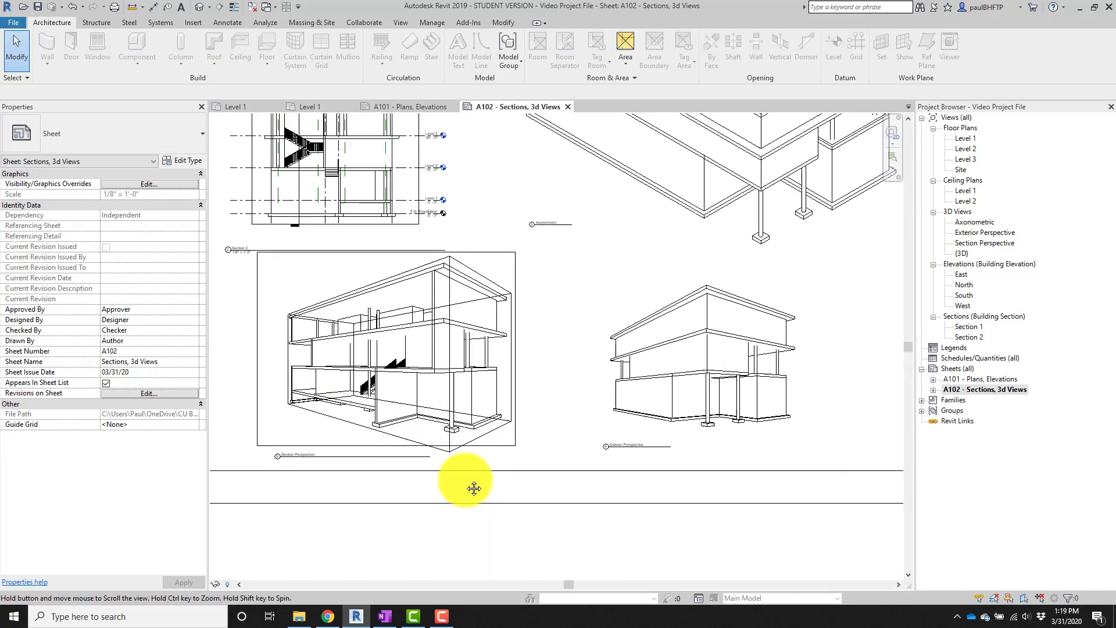
{"action": "middle_click_drag", "start_coordinate": [474, 489], "coordinate": [501, 502]}
{"action": "left_click", "coordinate": [424, 394]}
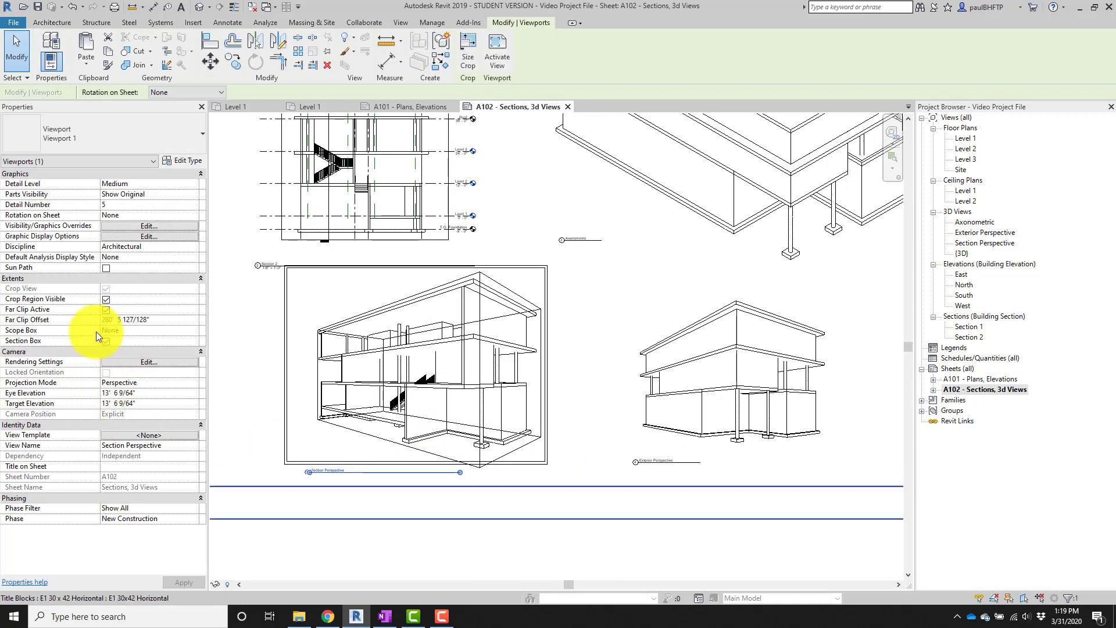
{"action": "left_click", "coordinate": [106, 300]}
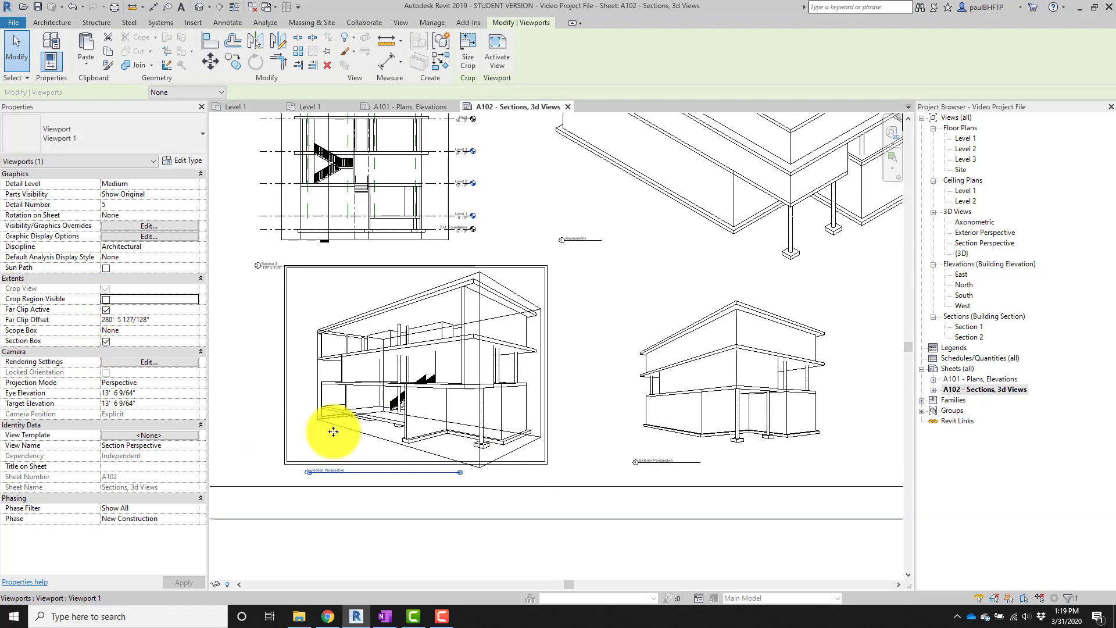
{"action": "left_click", "coordinate": [611, 514]}
Activate the Section Perspective view, hide the section box by category, and deactivate the view.
{"action": "scroll", "coordinate": [481, 471], "scroll_direction": "up", "scroll_amount": 3}
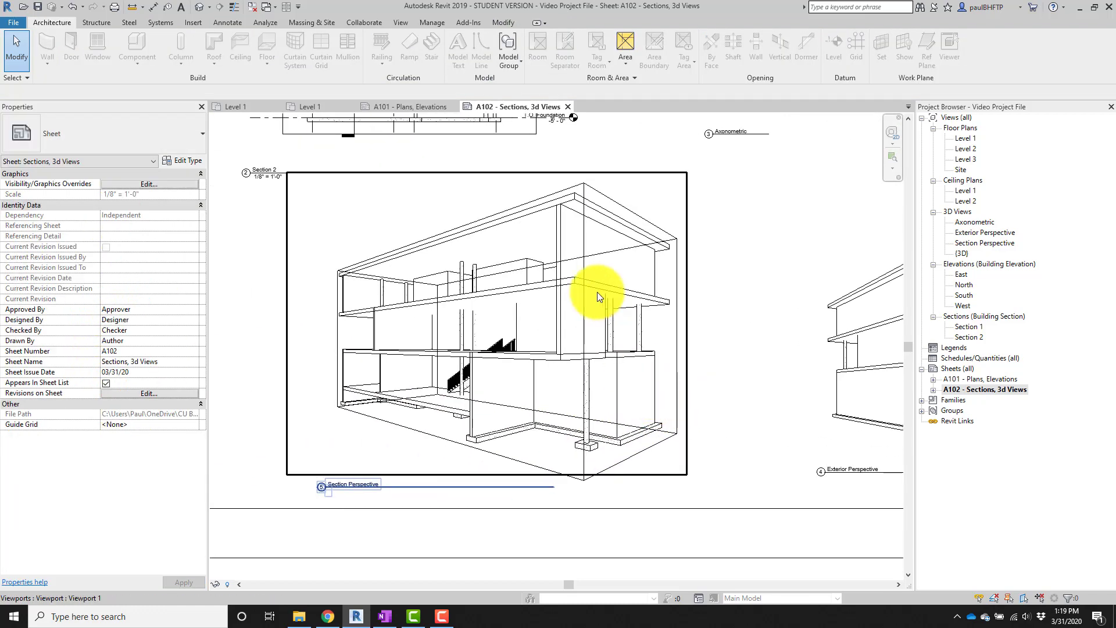
{"action": "scroll", "coordinate": [560, 208], "scroll_direction": "up", "scroll_amount": 5}
{"action": "double_click", "coordinate": [625, 172]}
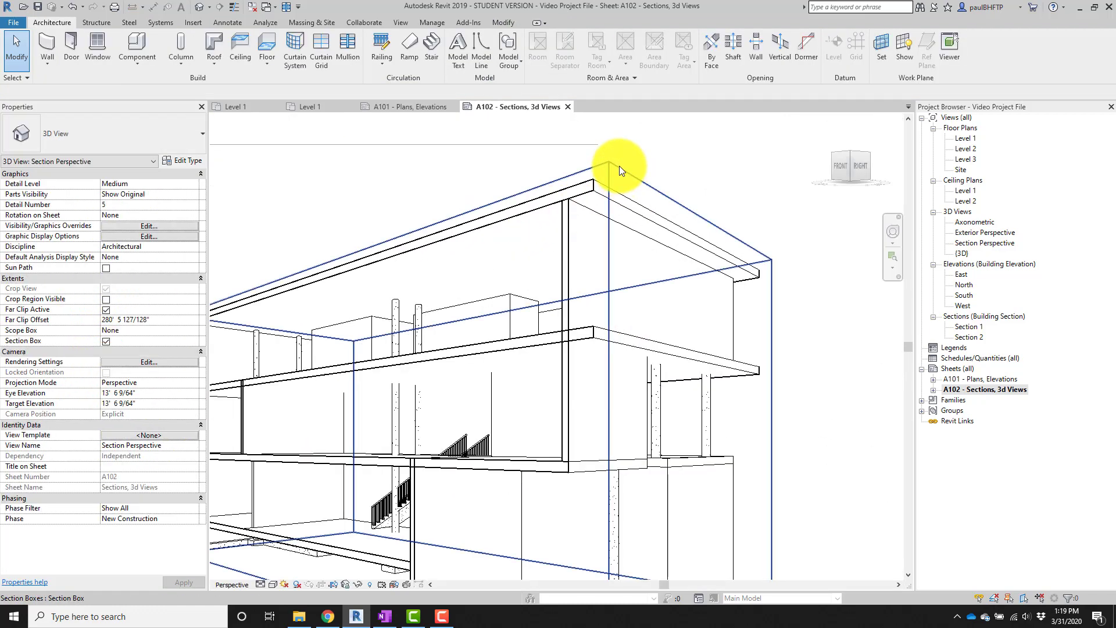
{"action": "left_click", "coordinate": [605, 172]}
{"action": "scroll", "coordinate": [493, 292], "scroll_direction": "down", "scroll_amount": 1}
{"action": "middle_click_drag", "start_coordinate": [494, 291], "coordinate": [534, 217]}
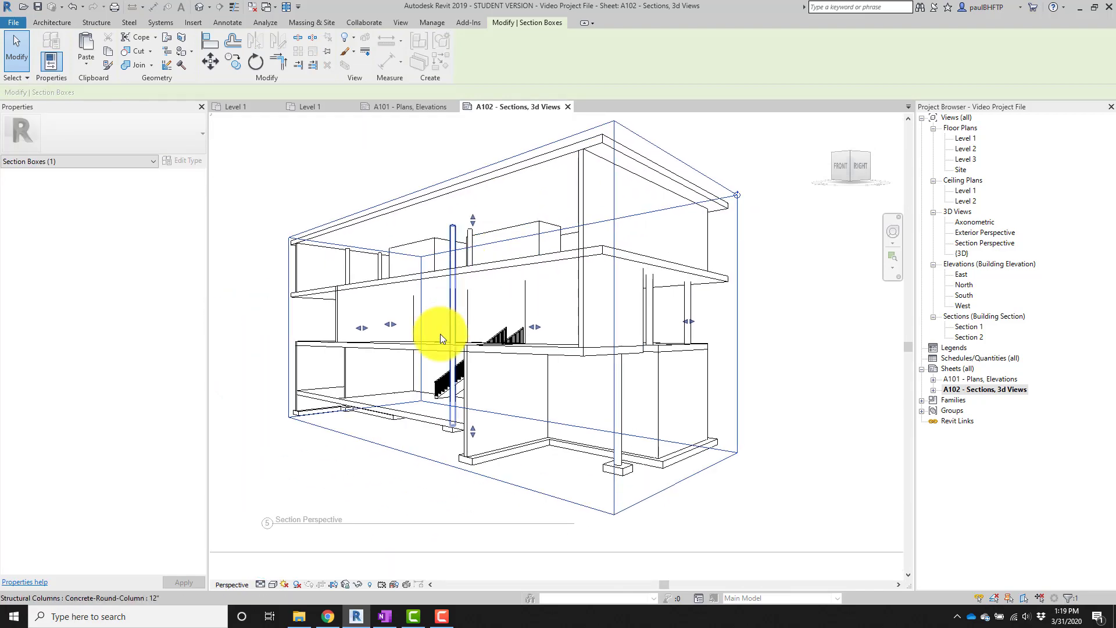
{"action": "left_click", "coordinate": [766, 267]}
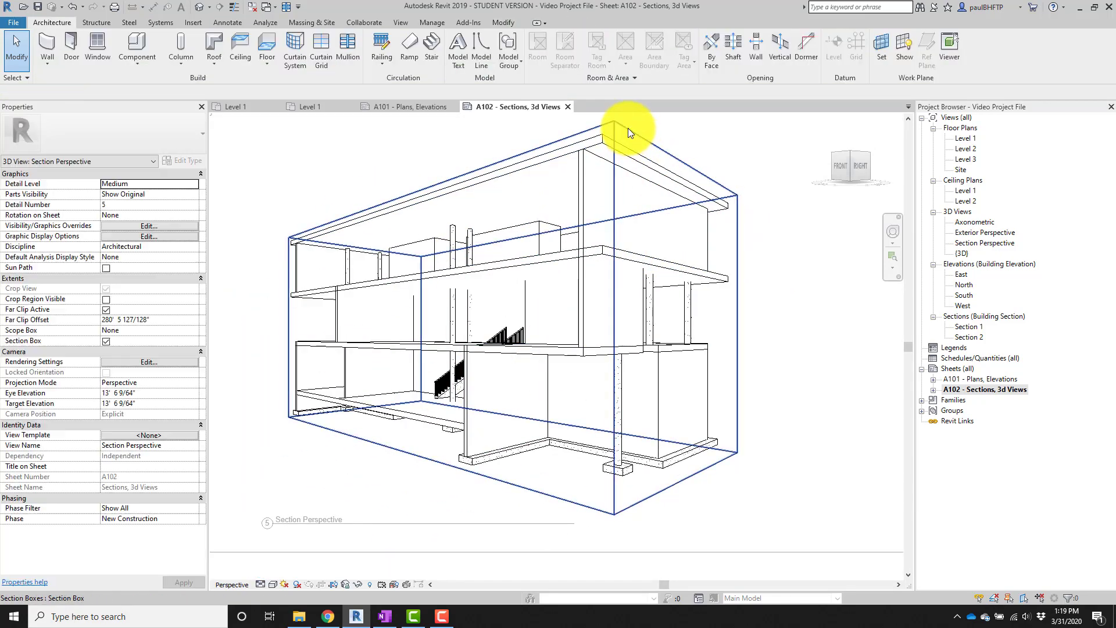
{"action": "middle_click_drag", "start_coordinate": [738, 273], "coordinate": [703, 227], "text": "shift"}
{"action": "scroll", "coordinate": [721, 201], "scroll_direction": "down", "scroll_amount": 1}
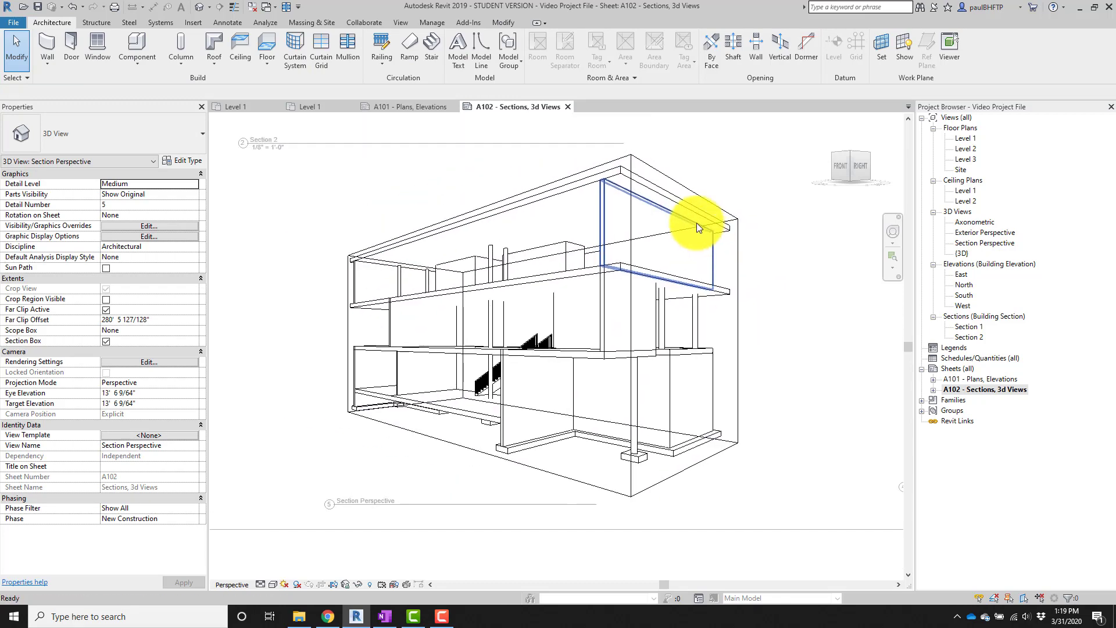
{"action": "left_click", "coordinate": [648, 165]}
{"action": "right_click", "coordinate": [647, 167]}
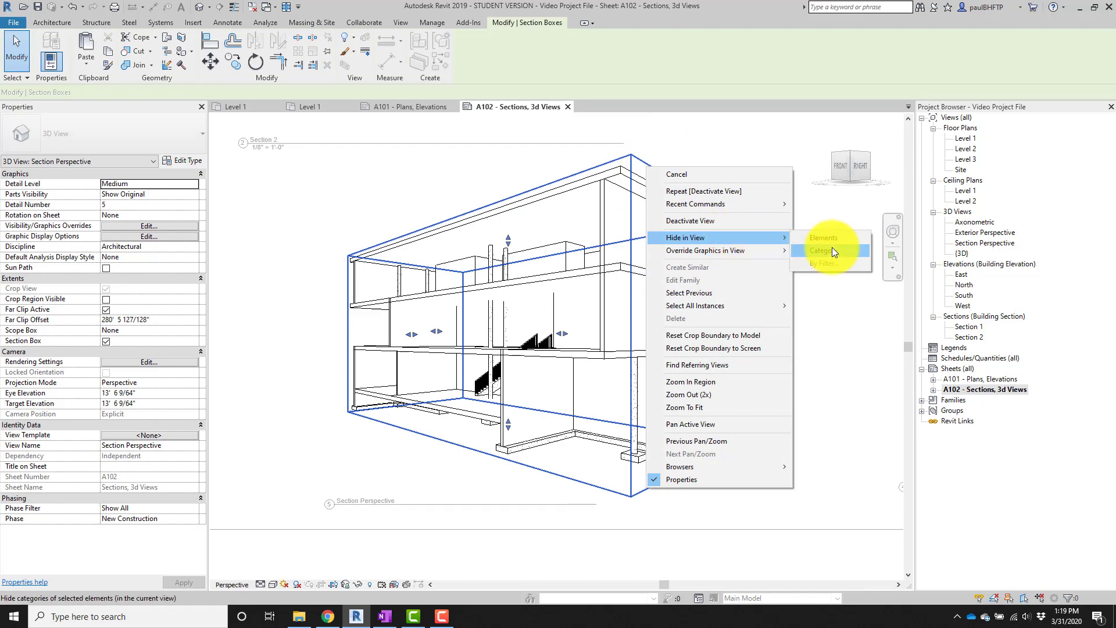
{"action": "left_click", "coordinate": [832, 246]}
{"action": "middle_click_drag", "start_coordinate": [776, 313], "coordinate": [625, 388]}
{"action": "scroll", "coordinate": [701, 332], "scroll_direction": "down", "scroll_amount": 1}
{"action": "scroll", "coordinate": [660, 358], "scroll_direction": "down", "scroll_amount": 1}
{"action": "double_click", "coordinate": [606, 400]}
Reactivate the Section Perspective view and check the Section Boxes entry among its annotation category visibility settings.
{"action": "double_click", "coordinate": [350, 325]}
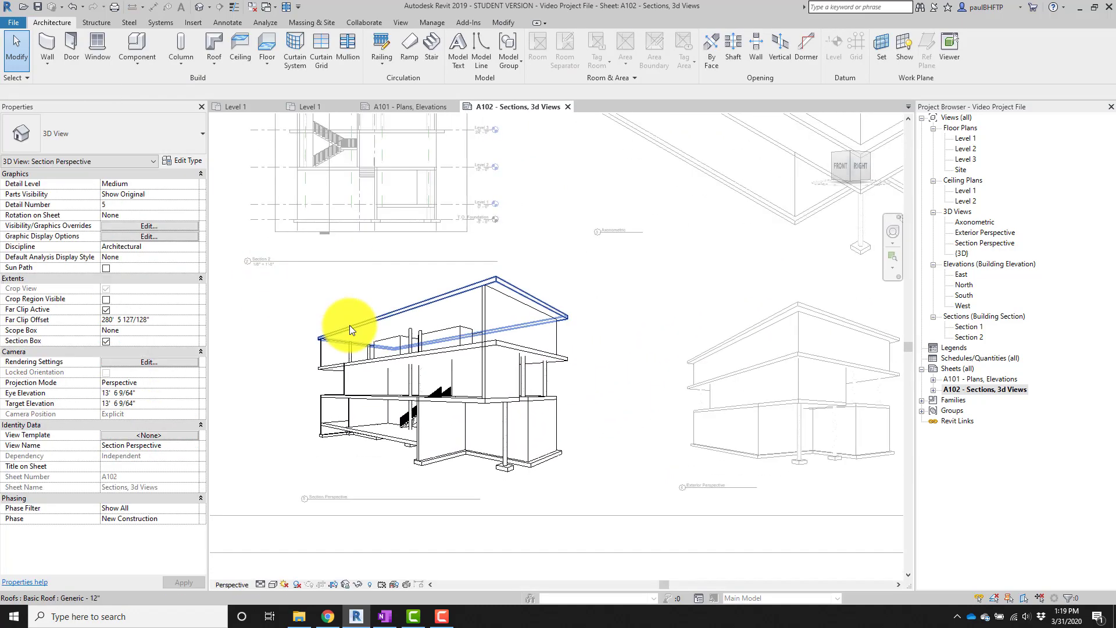
{"action": "key", "text": "v"}
{"action": "key", "text": "g"}
{"action": "left_click", "coordinate": [389, 62]}
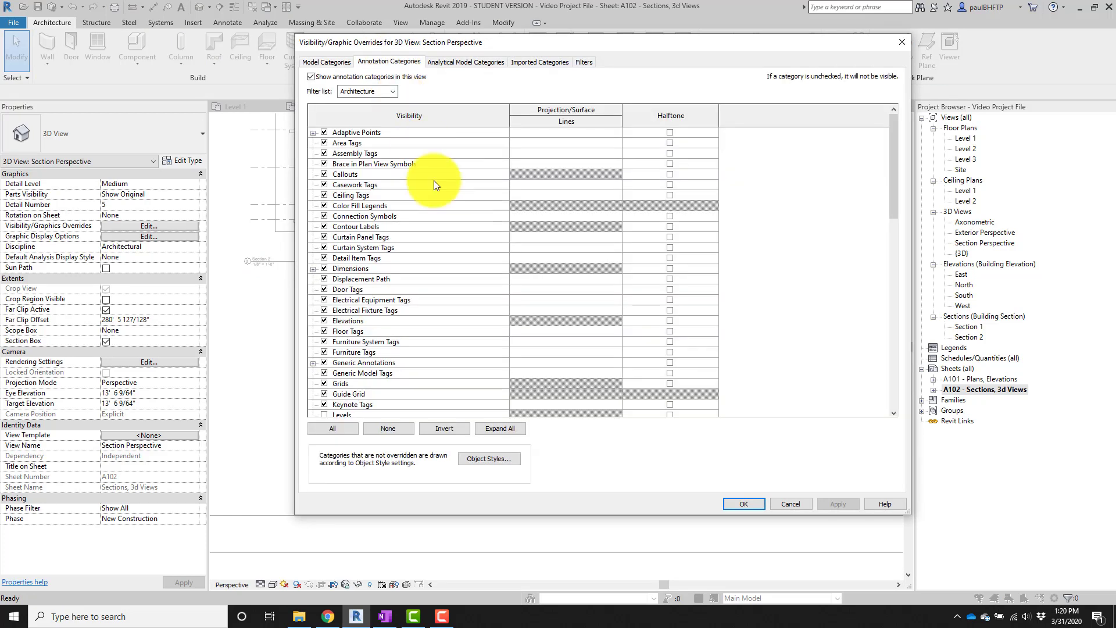
{"action": "scroll", "coordinate": [448, 256], "scroll_direction": "down", "scroll_amount": 12}
{"action": "scroll", "coordinate": [425, 271], "scroll_direction": "up", "scroll_amount": 1}
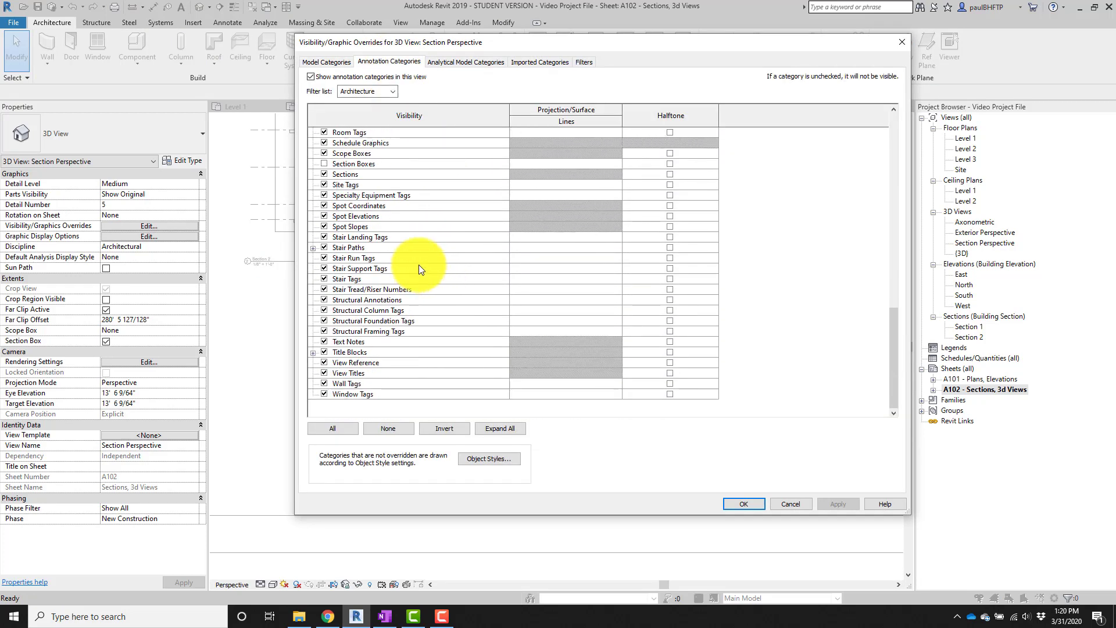
{"action": "left_click", "coordinate": [371, 174]}
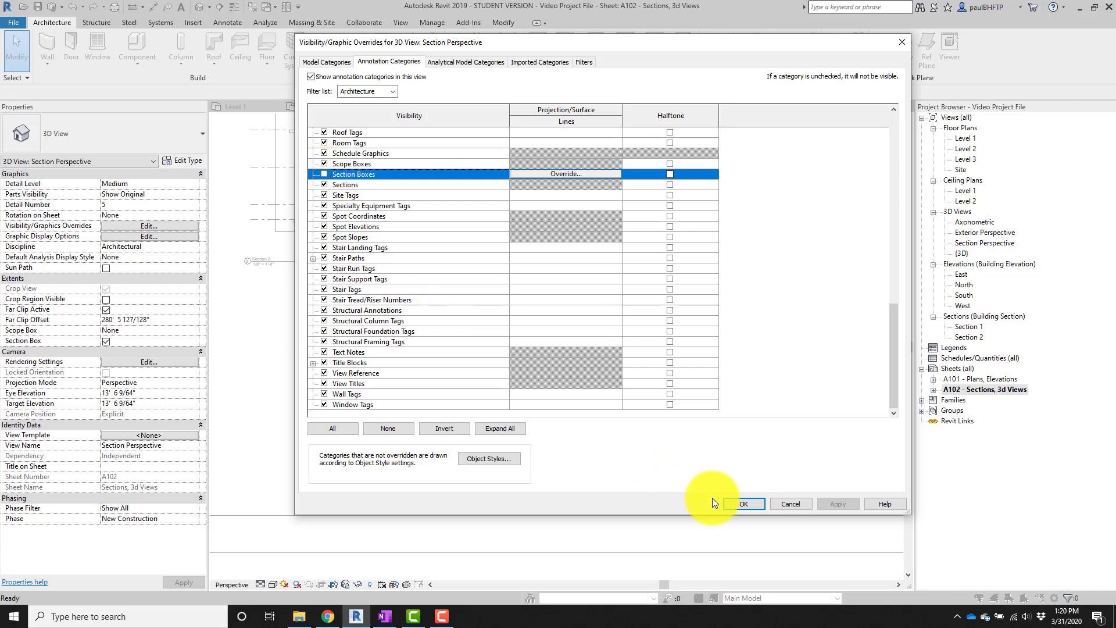
{"action": "left_click", "coordinate": [738, 500]}
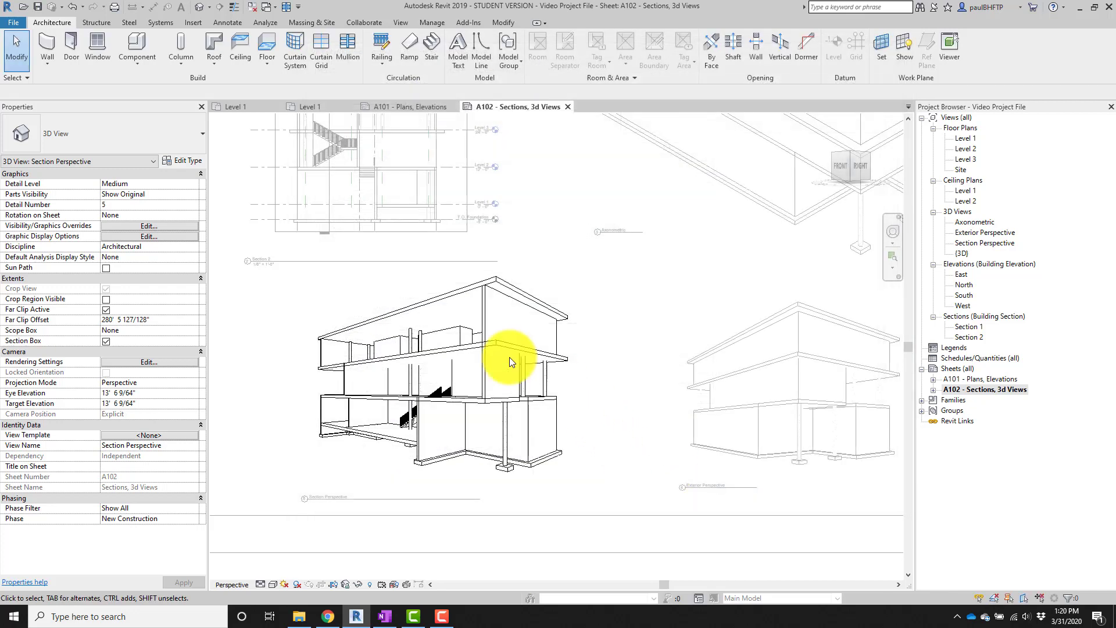
{"action": "right_click", "coordinate": [378, 285]}
{"action": "left_click", "coordinate": [468, 382]}
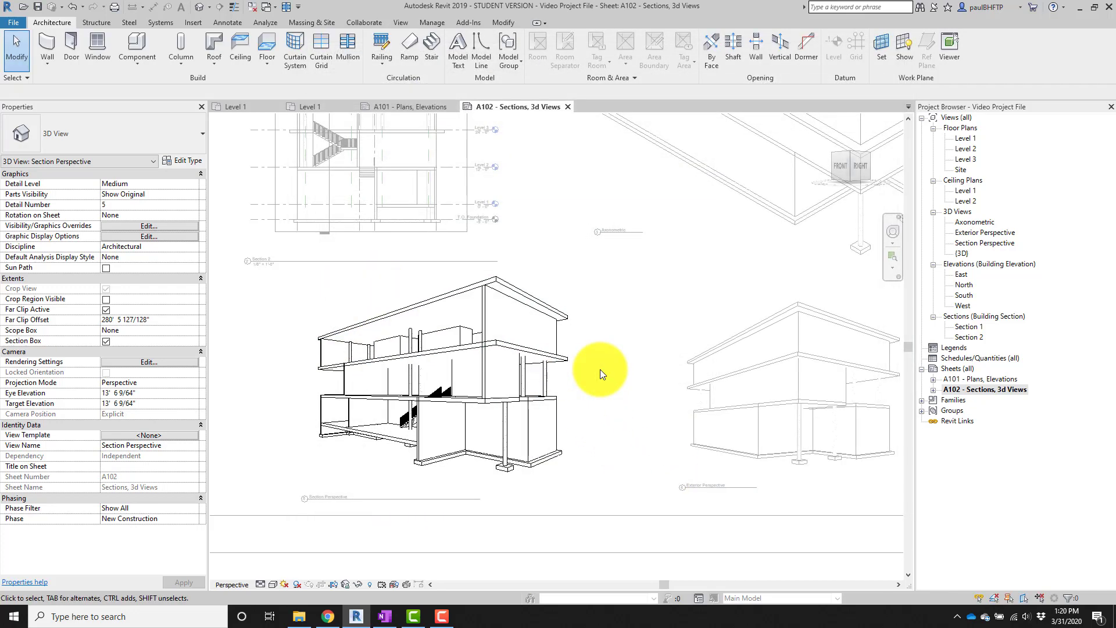
Review the Section Perspective's model categories and Section Boxes annotation setting in Visibility/Graphic Overrides, and return to the sheet.
{"action": "middle_click_drag", "start_coordinate": [601, 368], "coordinate": [629, 384]}
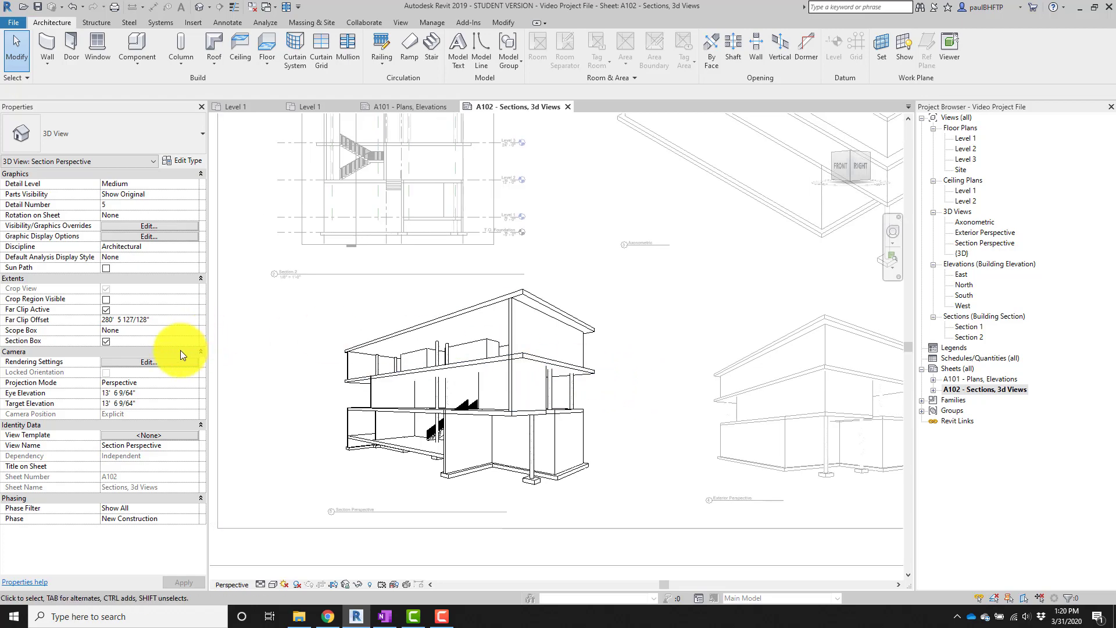
{"action": "key", "text": "v"}
{"action": "key", "text": "v"}
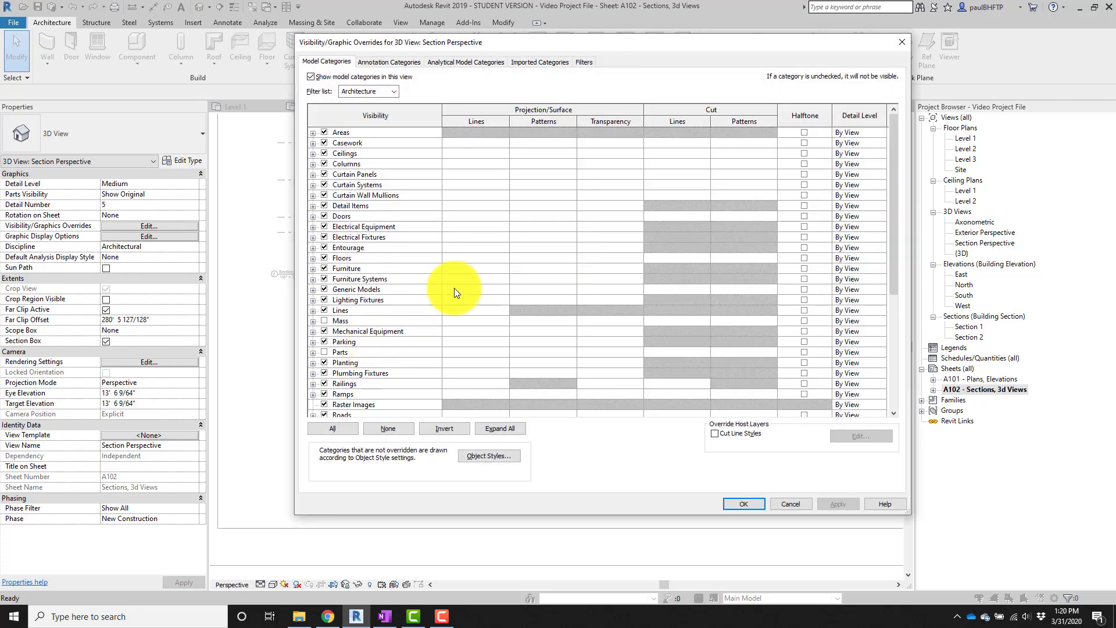
{"action": "scroll", "coordinate": [409, 274], "scroll_direction": "down", "scroll_amount": 4}
{"action": "scroll", "coordinate": [410, 275], "scroll_direction": "down", "scroll_amount": 7}
{"action": "scroll", "coordinate": [393, 209], "scroll_direction": "up", "scroll_amount": 7}
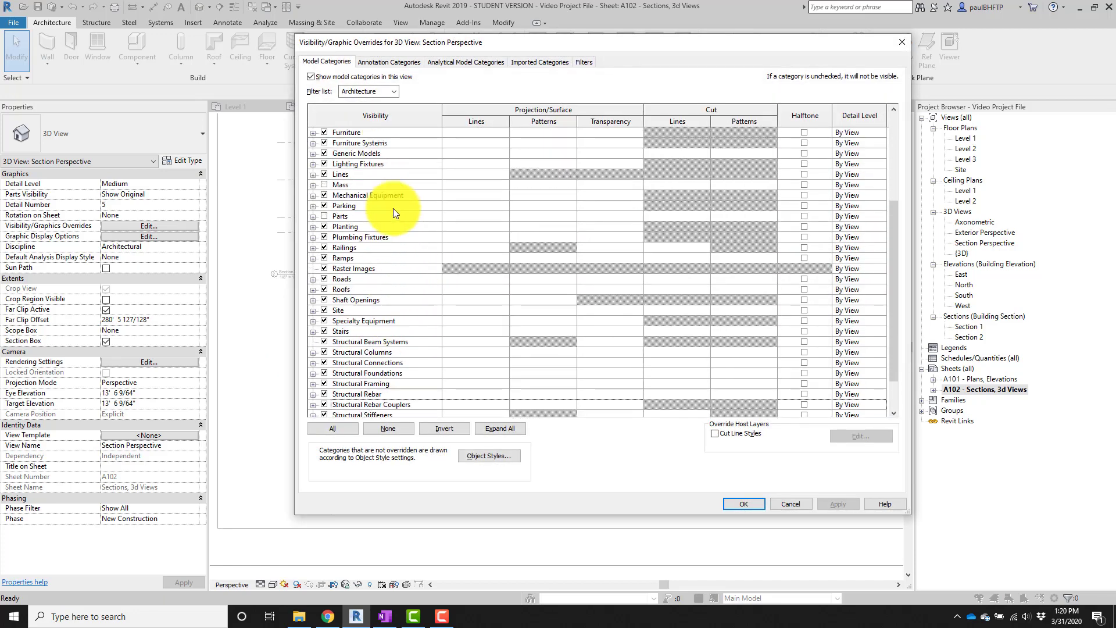
{"action": "left_click", "coordinate": [396, 62]}
{"action": "scroll", "coordinate": [369, 225], "scroll_direction": "down", "scroll_amount": 10}
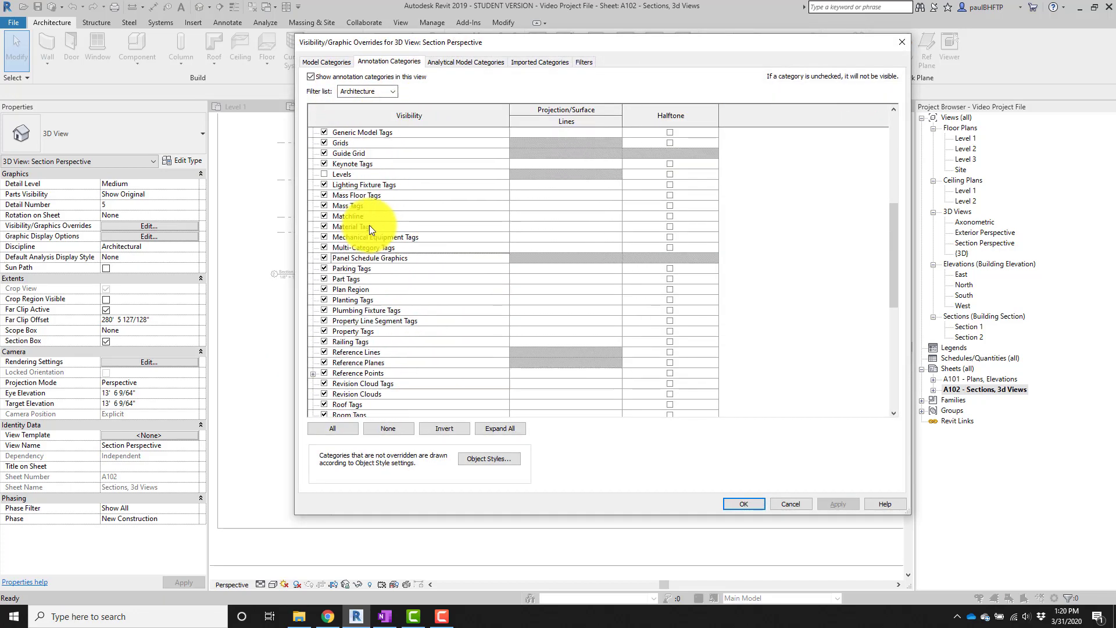
{"action": "left_click", "coordinate": [353, 235]}
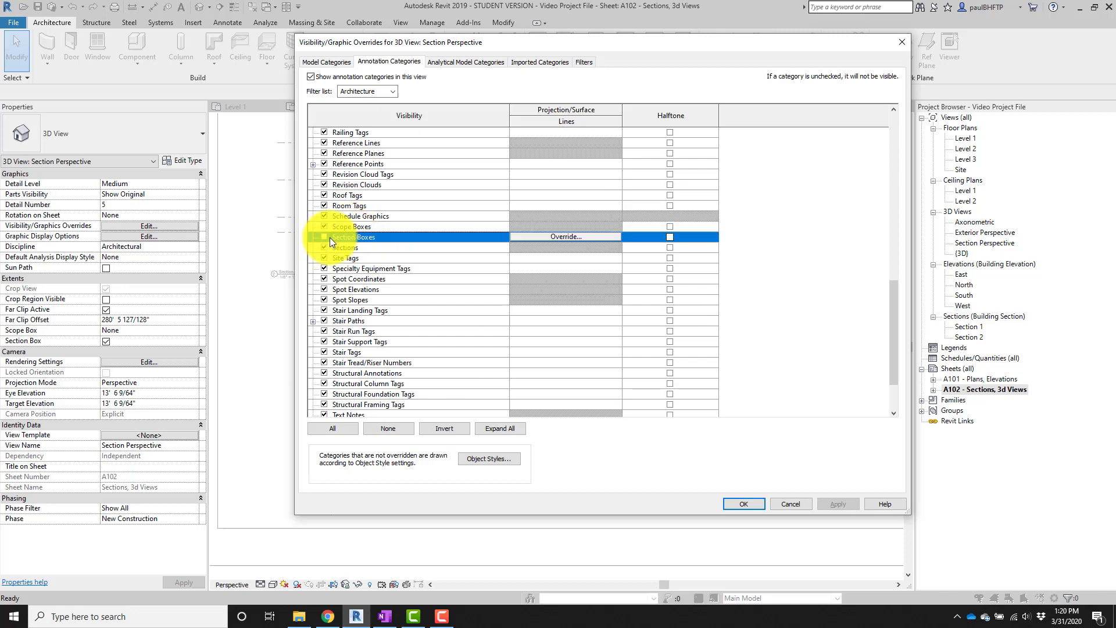
{"action": "left_click", "coordinate": [739, 504]}
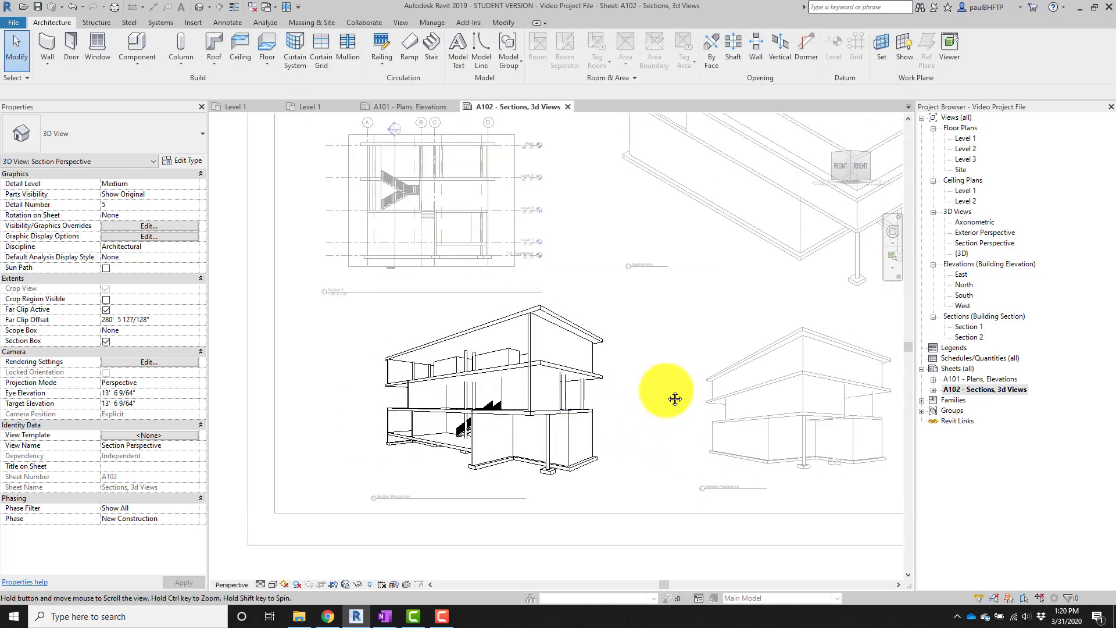
{"action": "double_click", "coordinate": [562, 502]}
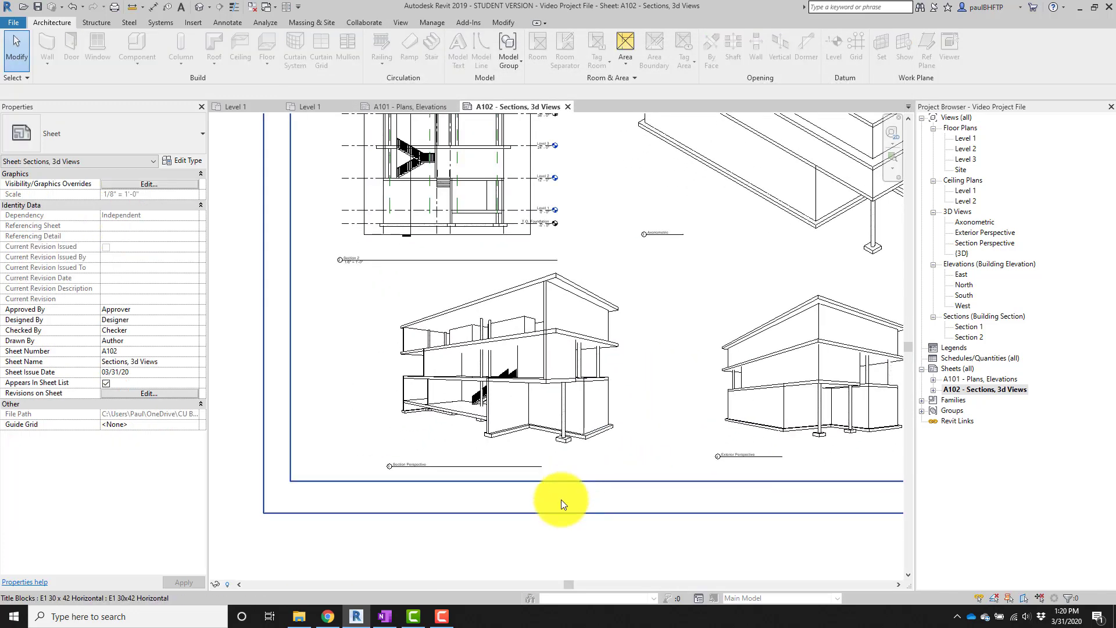
Shorten the Section Perspective view title line to about the length of its title text.
{"action": "left_click", "coordinate": [460, 467]}
{"action": "left_click_drag", "start_coordinate": [542, 466], "coordinate": [445, 464]}
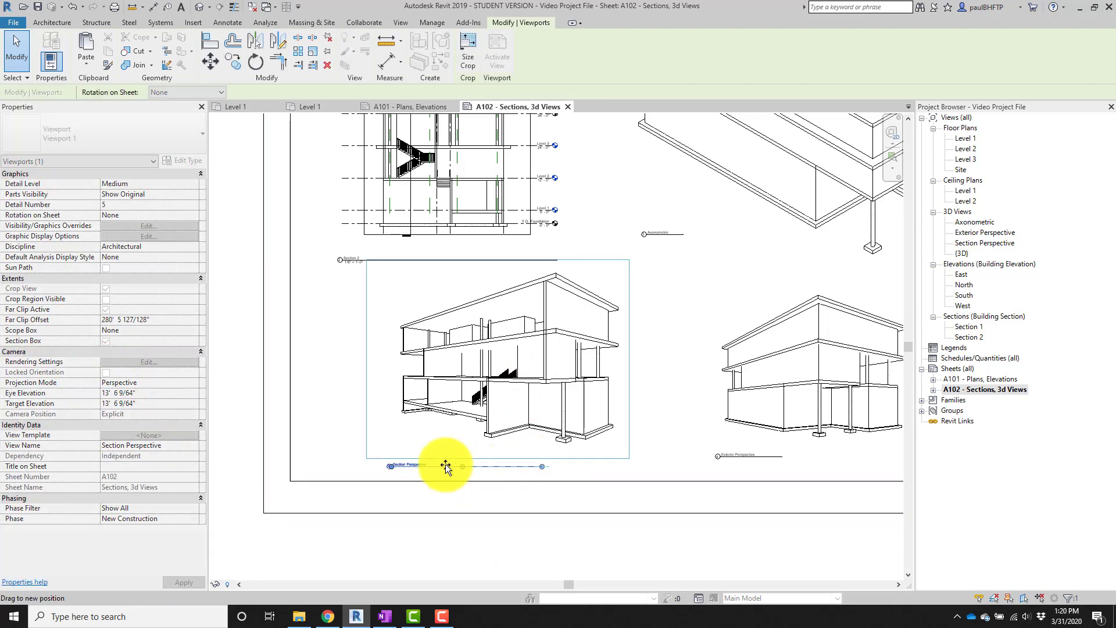
{"action": "scroll", "coordinate": [547, 505], "scroll_direction": "down", "scroll_amount": 2}
{"action": "left_click", "coordinate": [567, 546]}
{"action": "scroll", "coordinate": [543, 512], "scroll_direction": "down", "scroll_amount": 2}
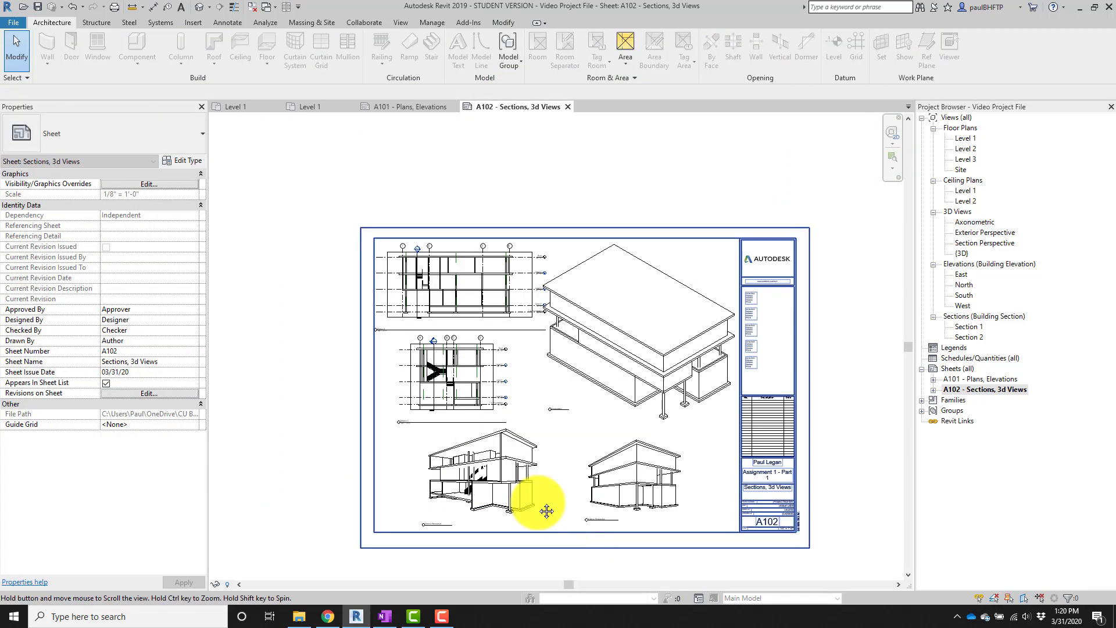
Move the Section 1 view title closer beneath its drawing, starting at the crop region's left edge.
{"action": "scroll", "coordinate": [424, 382], "scroll_direction": "up", "scroll_amount": 4}
{"action": "middle_click_drag", "start_coordinate": [424, 381], "coordinate": [578, 556]}
{"action": "left_click", "coordinate": [535, 239]}
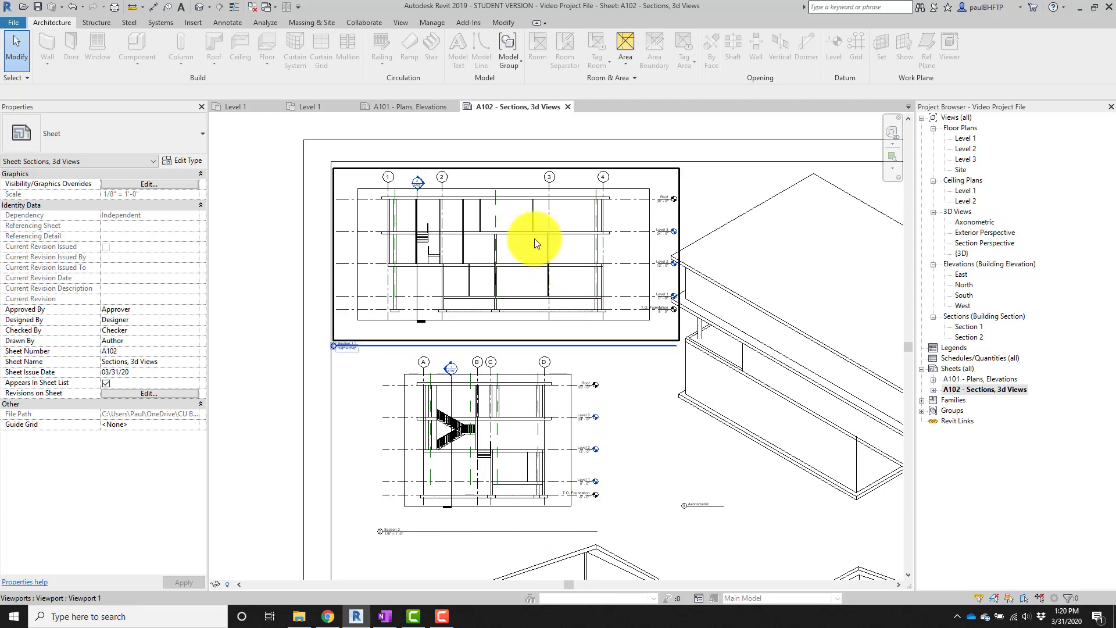
{"action": "left_click", "coordinate": [347, 343]}
{"action": "scroll", "coordinate": [347, 343], "scroll_direction": "up", "scroll_amount": 3}
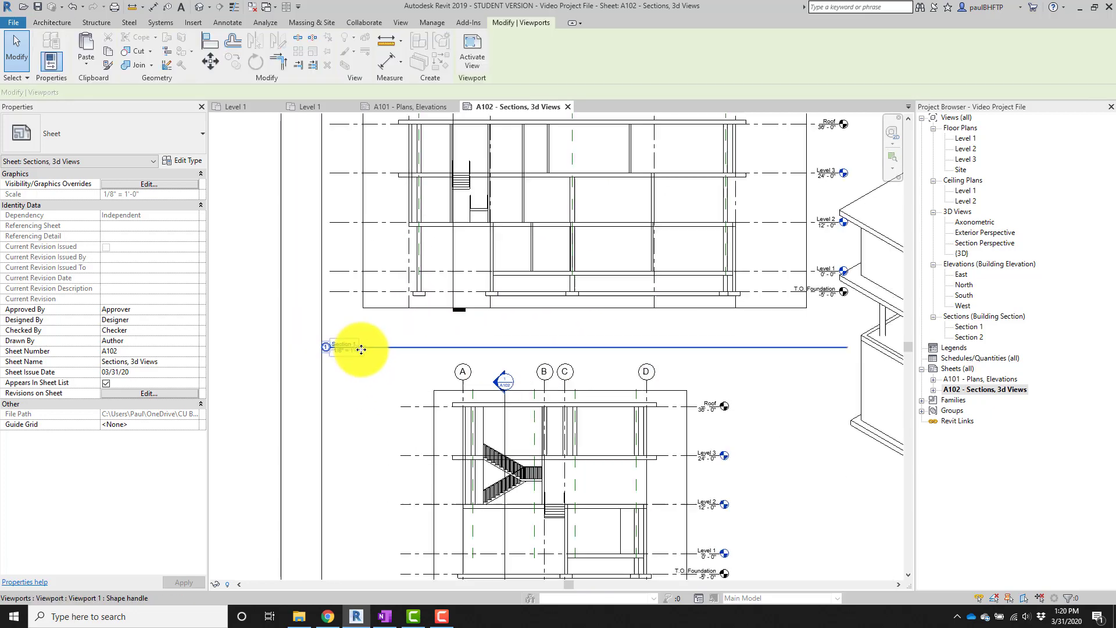
{"action": "left_click_drag", "start_coordinate": [358, 348], "coordinate": [402, 333]}
{"action": "scroll", "coordinate": [402, 334], "scroll_direction": "down", "scroll_amount": 2}
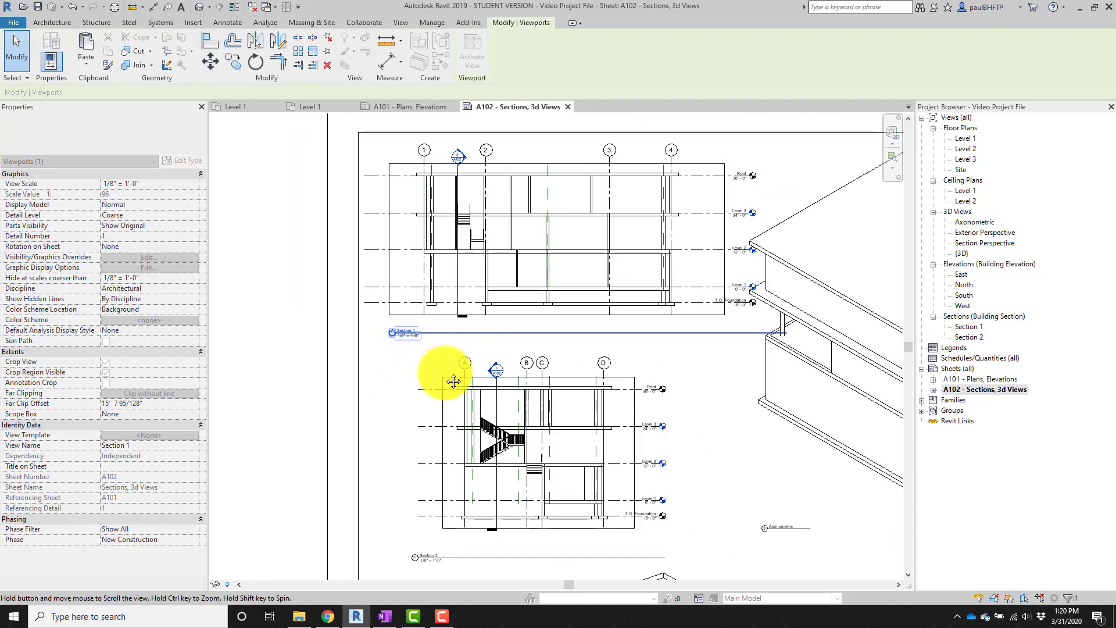
Shorten the Section 1 title line to about its text's length and pull in both sides of the view's crop region.
{"action": "left_click_drag", "start_coordinate": [754, 378], "coordinate": [409, 385]}
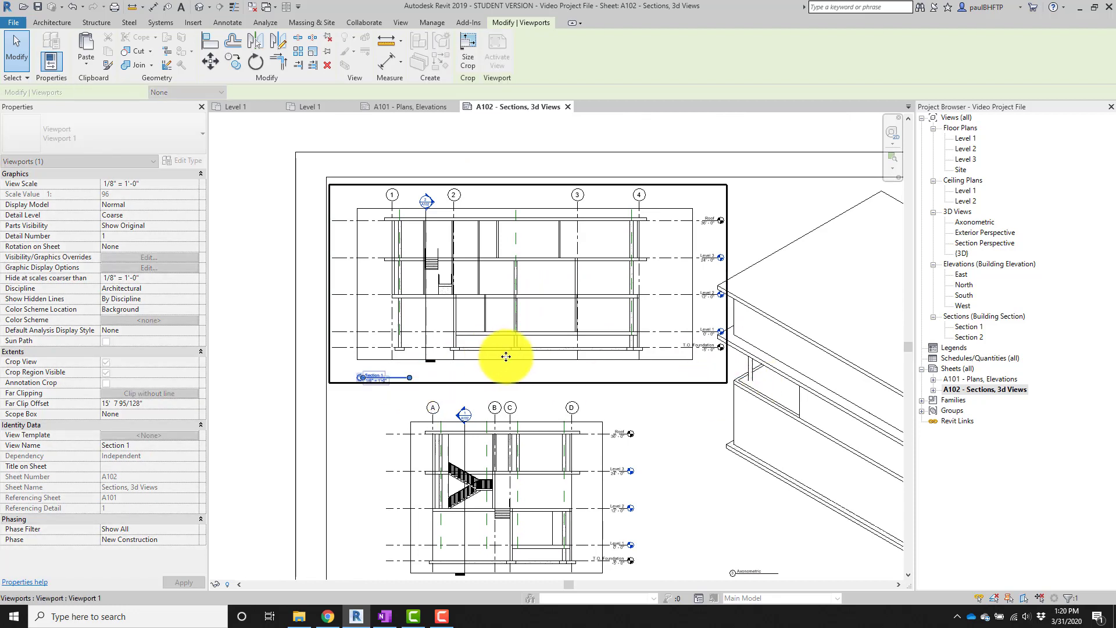
{"action": "middle_click_drag", "start_coordinate": [620, 307], "coordinate": [597, 331]}
{"action": "double_click", "coordinate": [598, 331]}
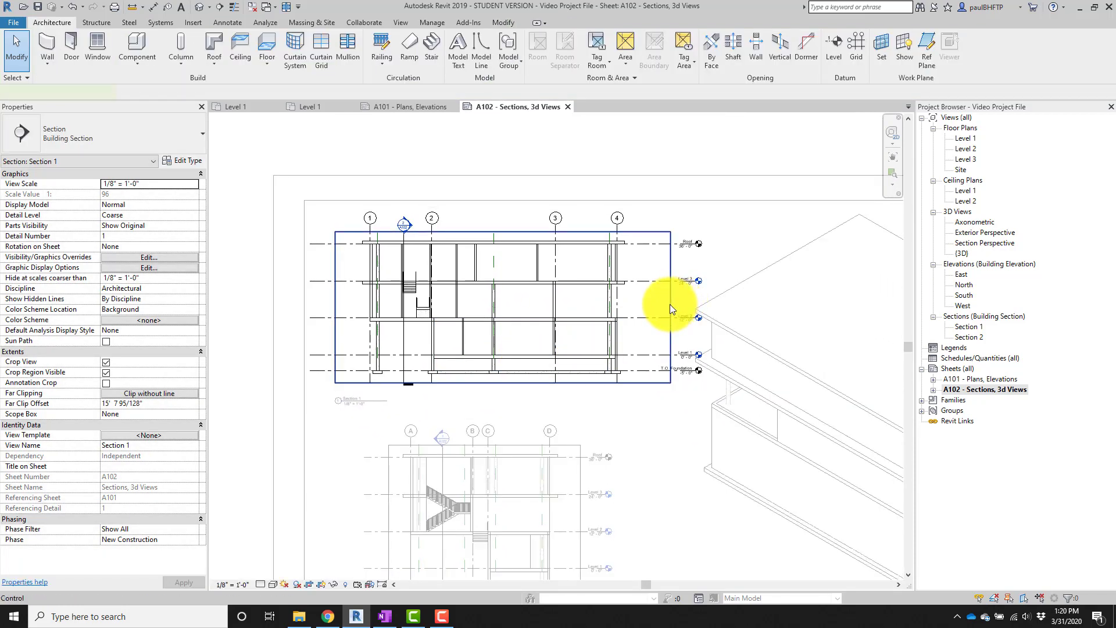
{"action": "left_click", "coordinate": [670, 304]}
{"action": "left_click_drag", "start_coordinate": [668, 304], "coordinate": [655, 306]}
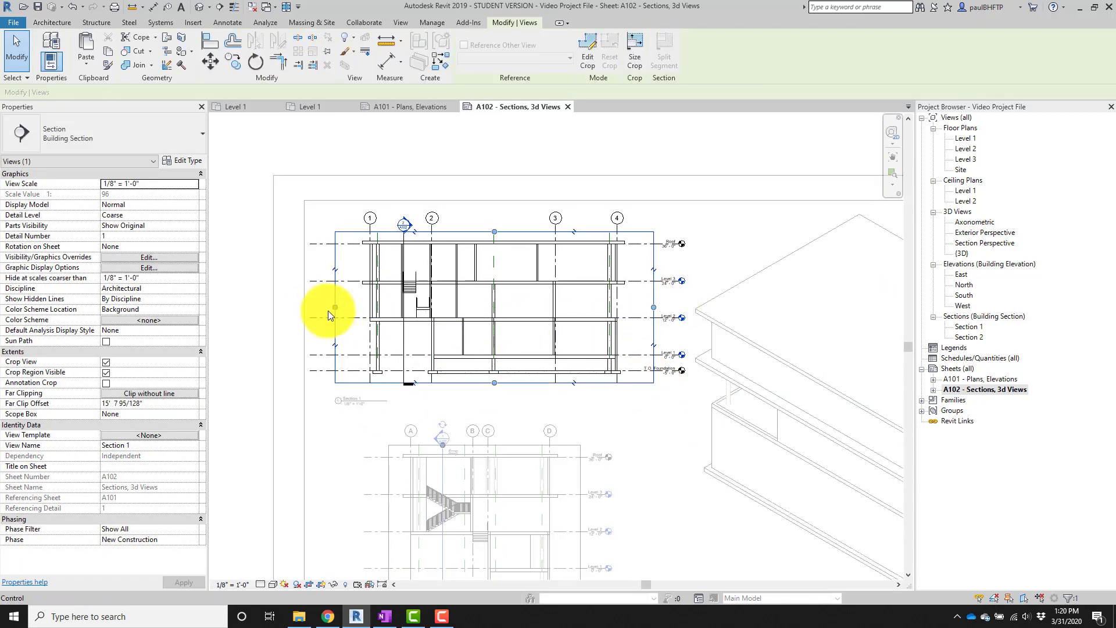
{"action": "left_click_drag", "start_coordinate": [329, 310], "coordinate": [348, 310]}
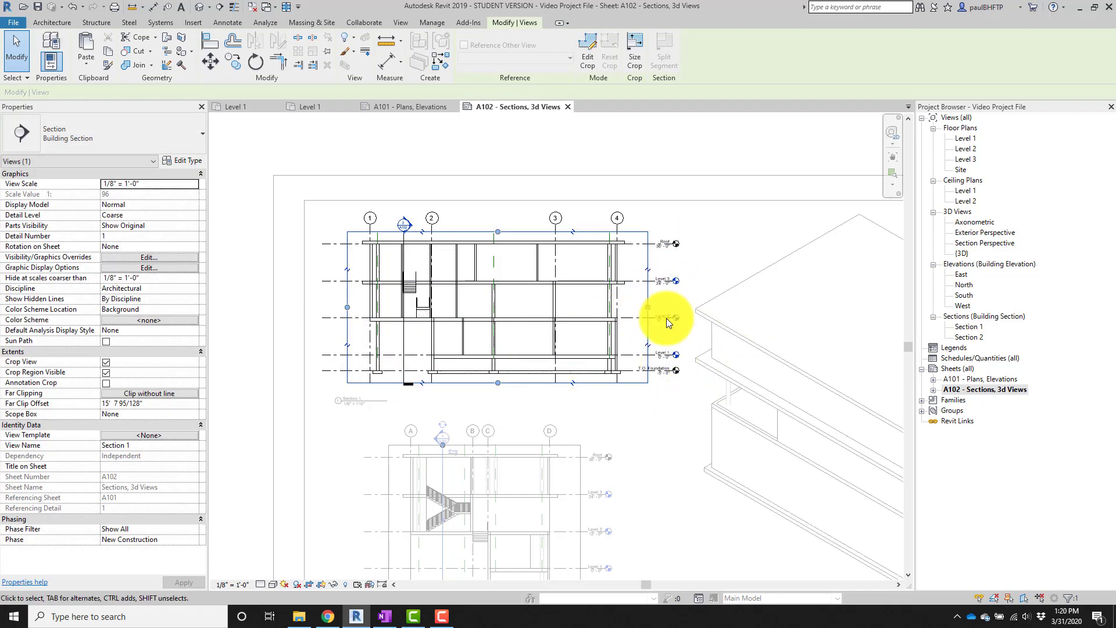
{"action": "double_click", "coordinate": [708, 395]}
{"action": "left_click", "coordinate": [668, 324]}
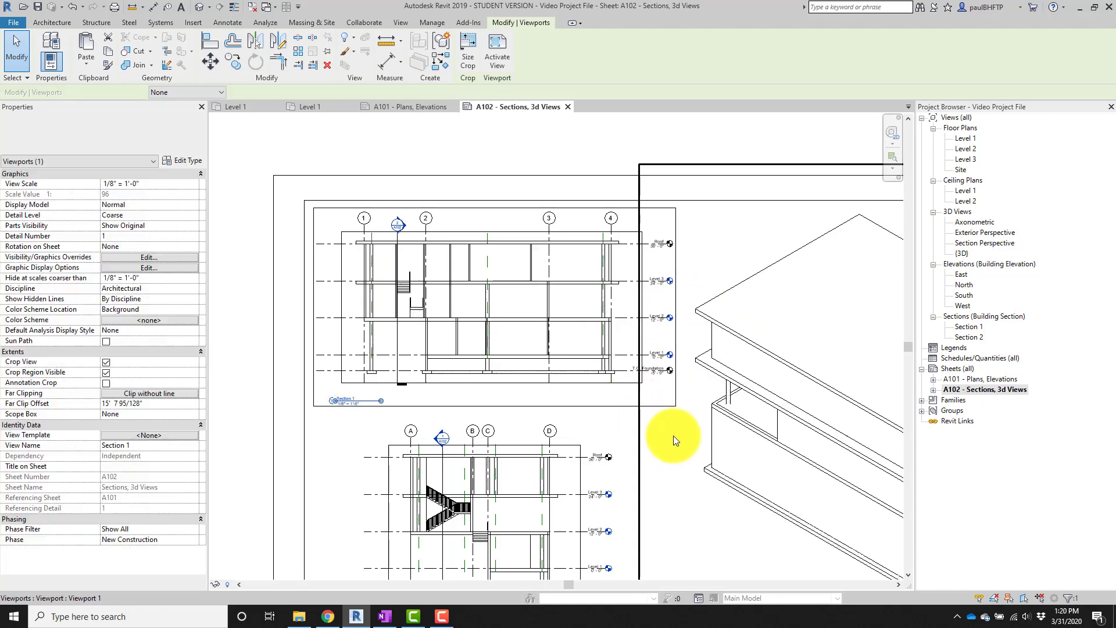
Extend the Section 2 crop region slightly at both sides and its top edge on the sheet, and save the project.
{"action": "middle_click_drag", "start_coordinate": [673, 435], "coordinate": [664, 289]}
{"action": "double_click", "coordinate": [539, 378]}
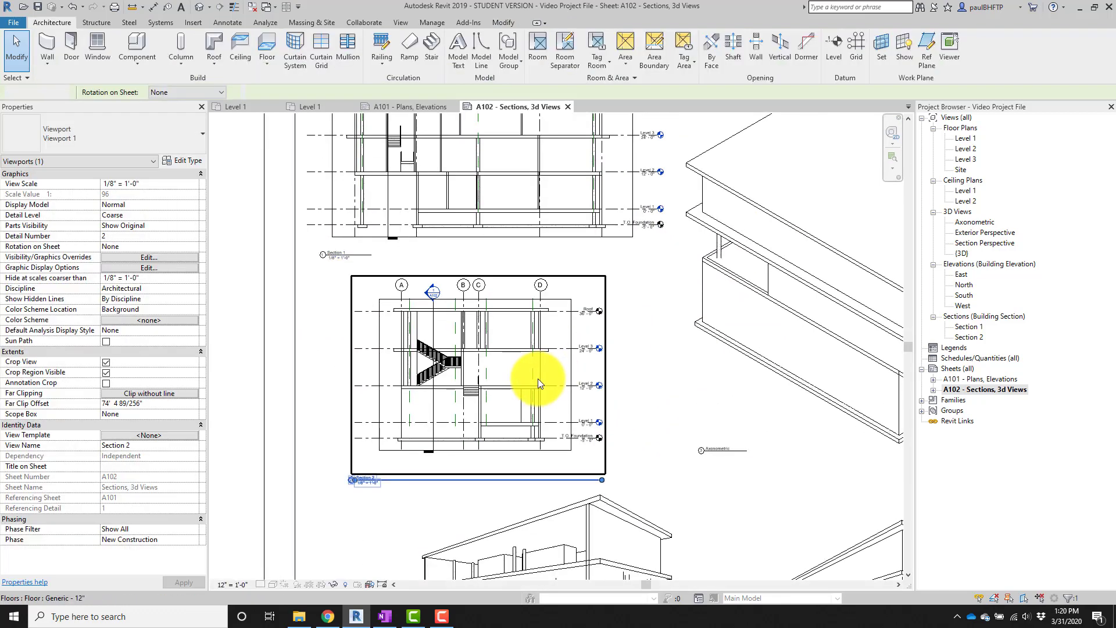
{"action": "left_click", "coordinate": [378, 374]}
{"action": "left_click_drag", "start_coordinate": [378, 374], "coordinate": [371, 372]}
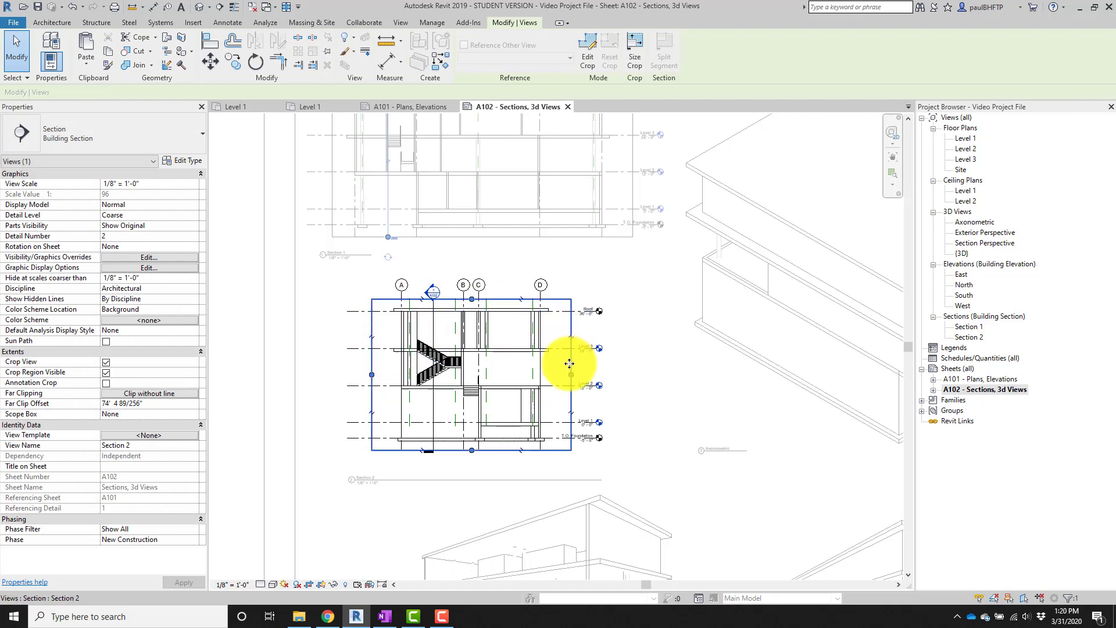
{"action": "left_click_drag", "start_coordinate": [571, 375], "coordinate": [573, 374]}
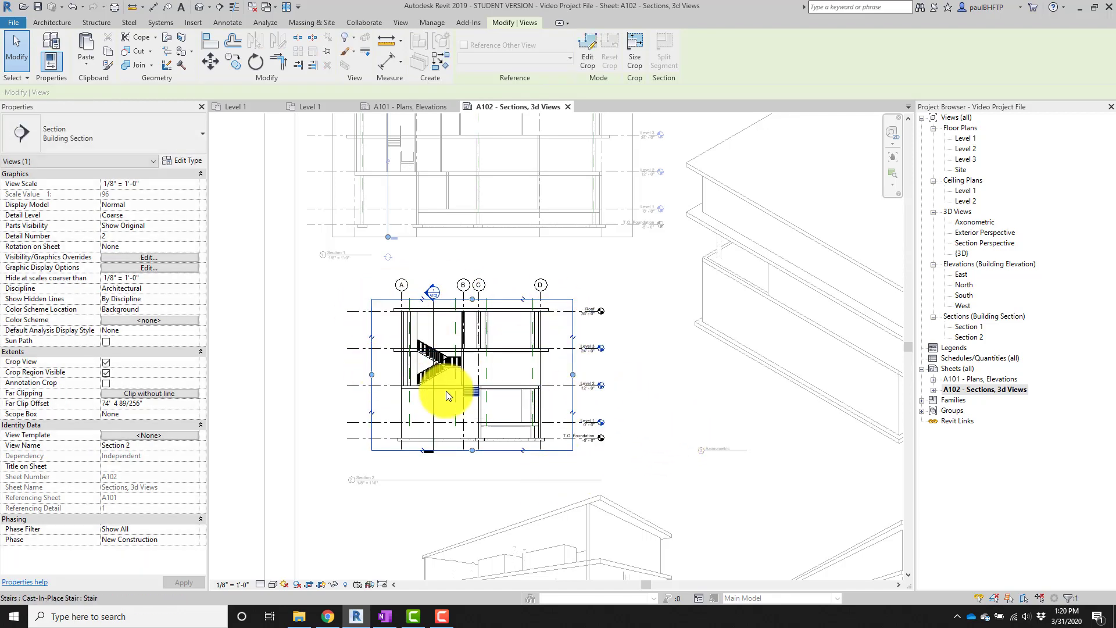
{"action": "scroll", "coordinate": [526, 396], "scroll_direction": "down", "scroll_amount": 1}
{"action": "middle_click_drag", "start_coordinate": [526, 395], "coordinate": [535, 386]}
{"action": "left_click_drag", "start_coordinate": [487, 301], "coordinate": [486, 298]}
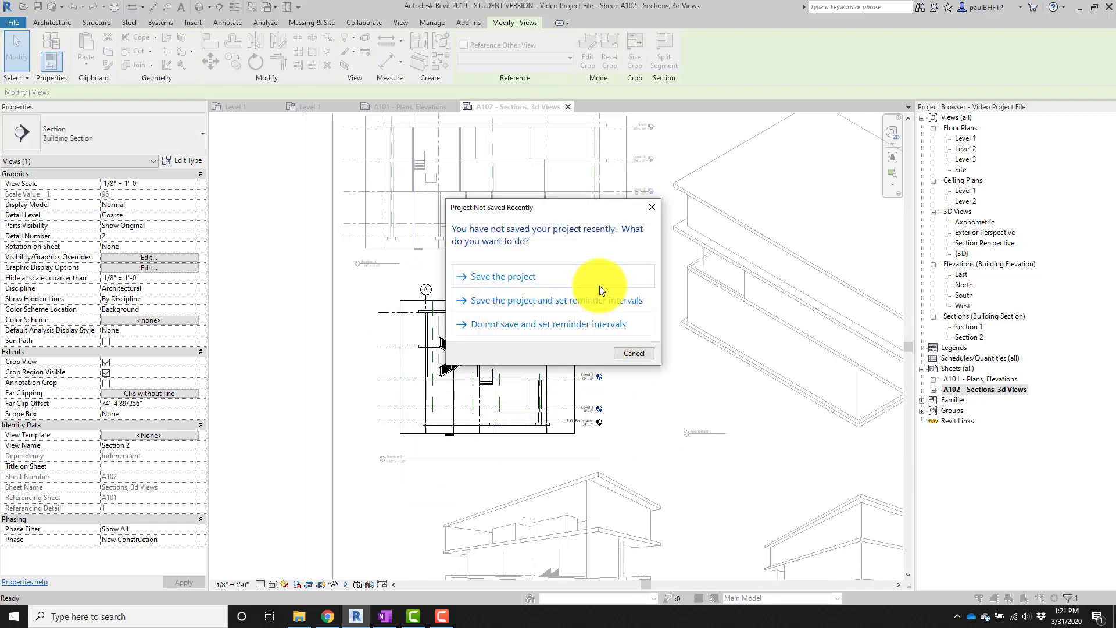
{"action": "left_click", "coordinate": [599, 284]}
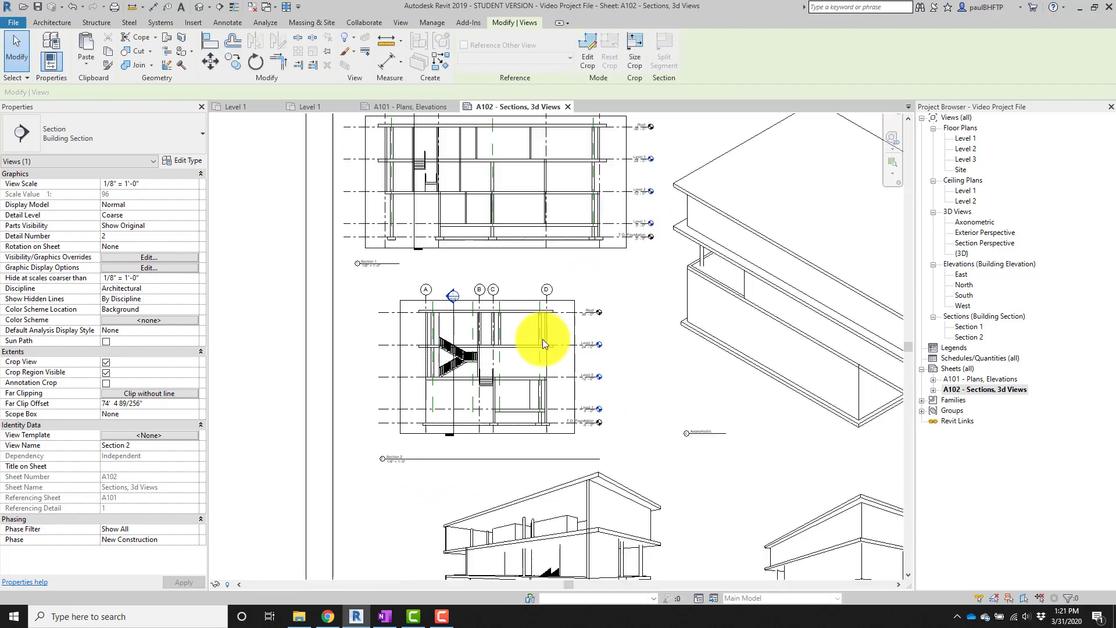
Hide the crop region borders of both the Section 1 and Section 2 viewports.
{"action": "left_click", "coordinate": [506, 379]}
{"action": "left_click", "coordinate": [438, 262], "text": "ctrl"}
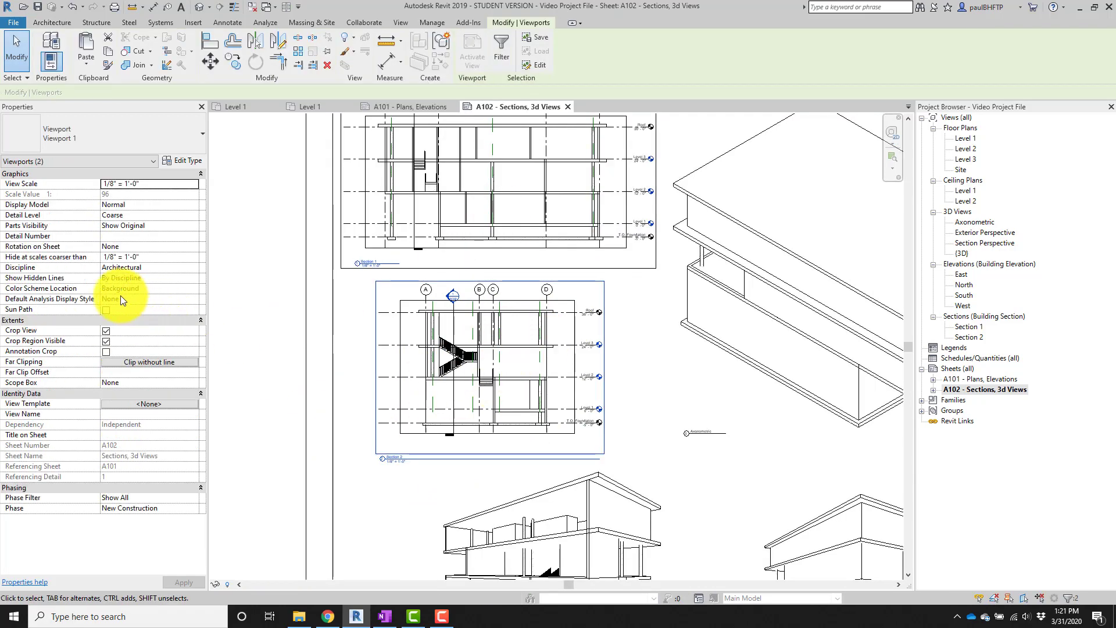
{"action": "left_click", "coordinate": [106, 341]}
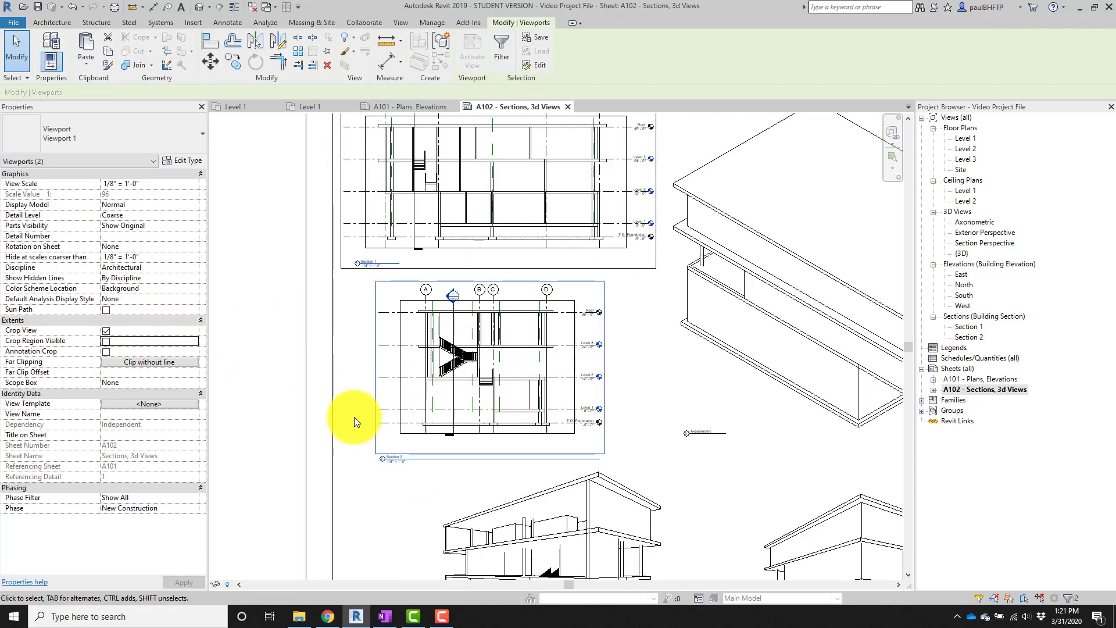
{"action": "scroll", "coordinate": [242, 378], "scroll_direction": "down", "scroll_amount": 1}
{"action": "left_click", "coordinate": [239, 389]}
Shorten the Section 2 title line to about its text's length and move the title closer beneath its drawing.
{"action": "left_click", "coordinate": [376, 452]}
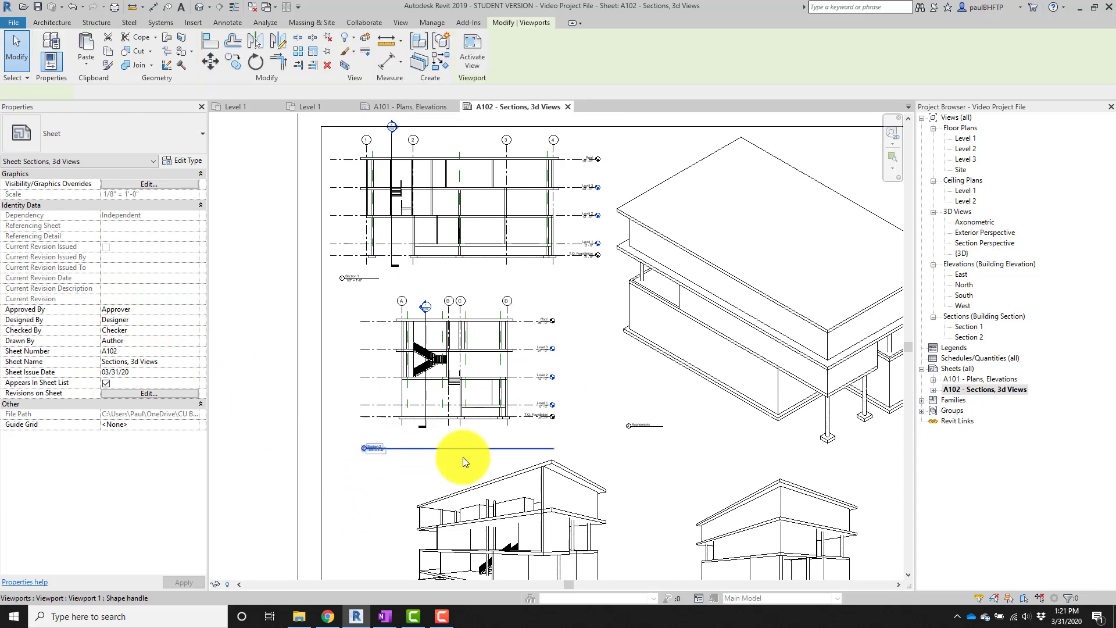
{"action": "left_click", "coordinate": [386, 487]}
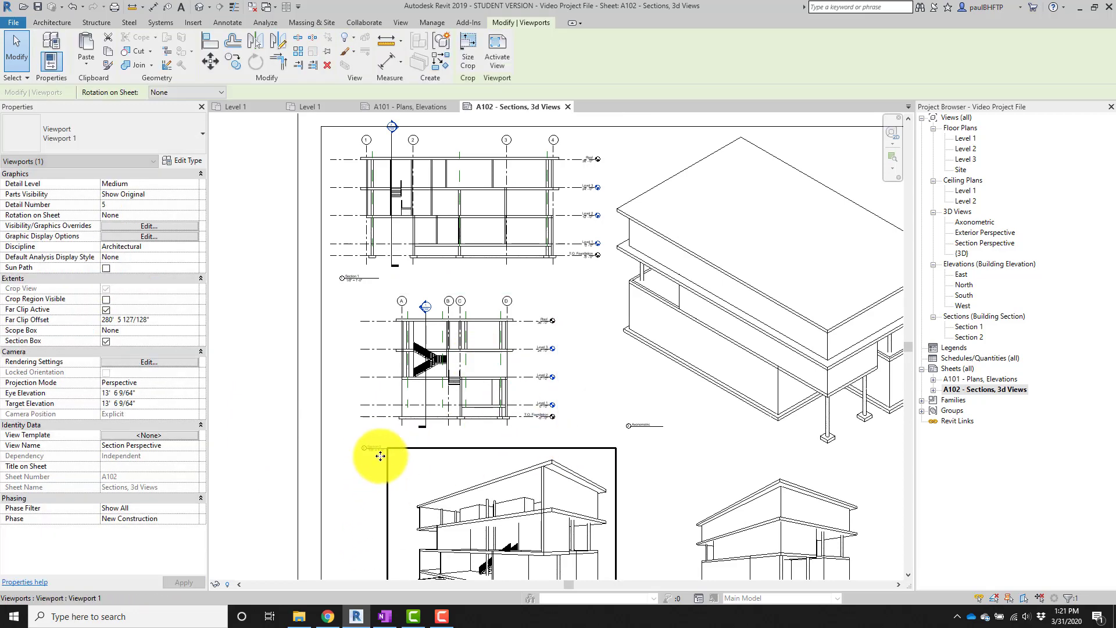
{"action": "left_click", "coordinate": [374, 449]}
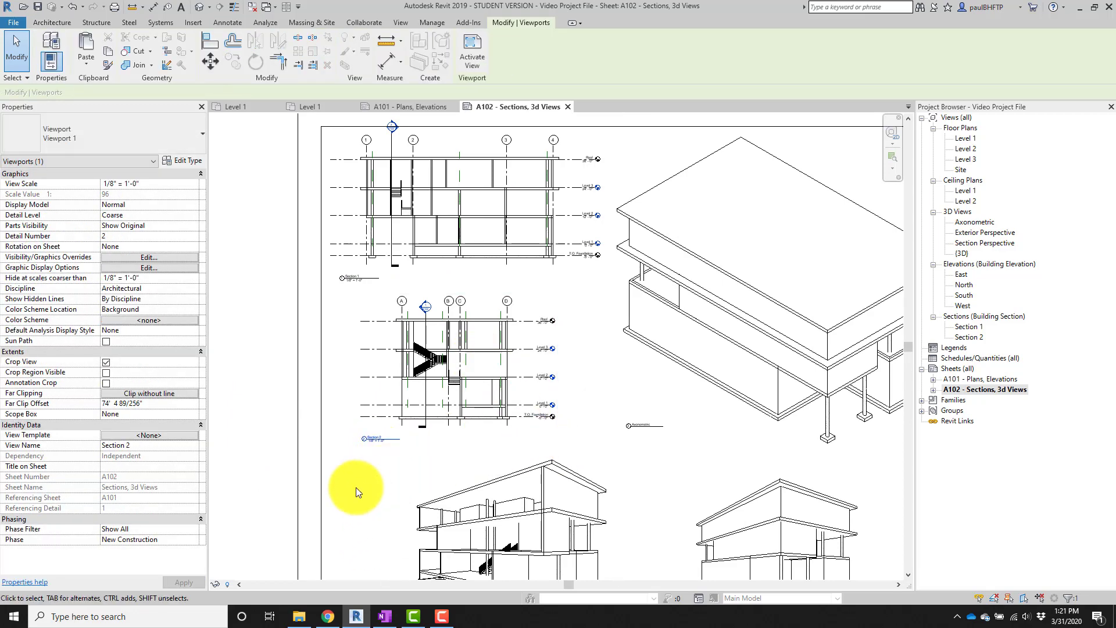
{"action": "left_click", "coordinate": [319, 348]}
Activate Section 1, lower the Section 2 marker head to the level of the grid bubbles, and return to the sheet.
{"action": "scroll", "coordinate": [319, 349], "scroll_direction": "down", "scroll_amount": 3}
{"action": "double_click", "coordinate": [316, 172]}
{"action": "scroll", "coordinate": [316, 172], "scroll_direction": "up", "scroll_amount": 4}
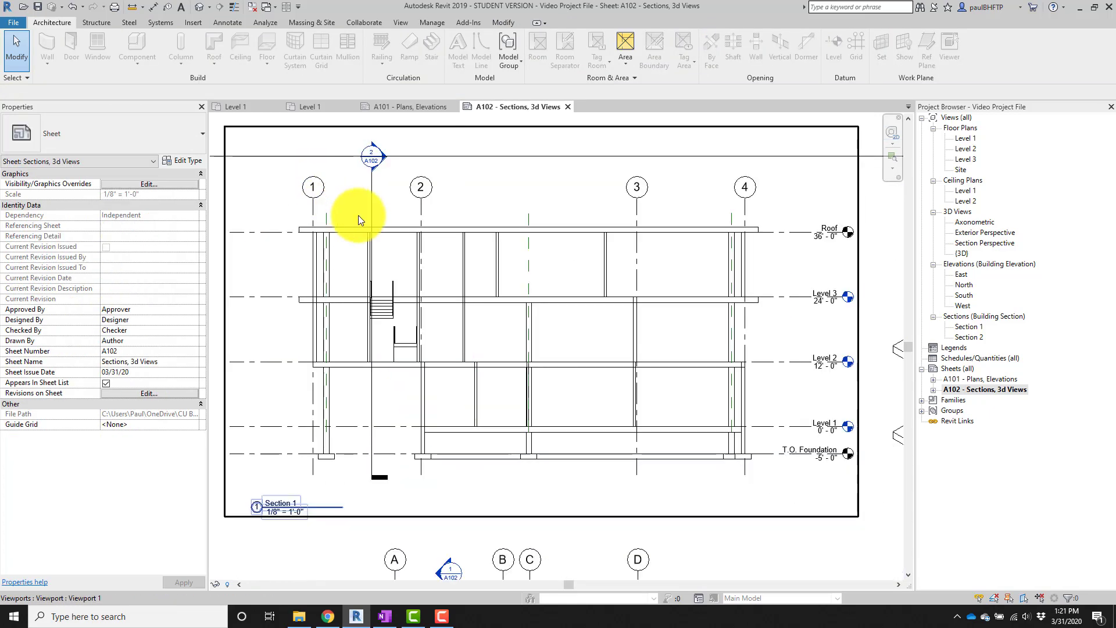
{"action": "left_click", "coordinate": [371, 172]}
{"action": "left_click_drag", "start_coordinate": [371, 166], "coordinate": [370, 194]}
{"action": "scroll", "coordinate": [470, 274], "scroll_direction": "down", "scroll_amount": 1}
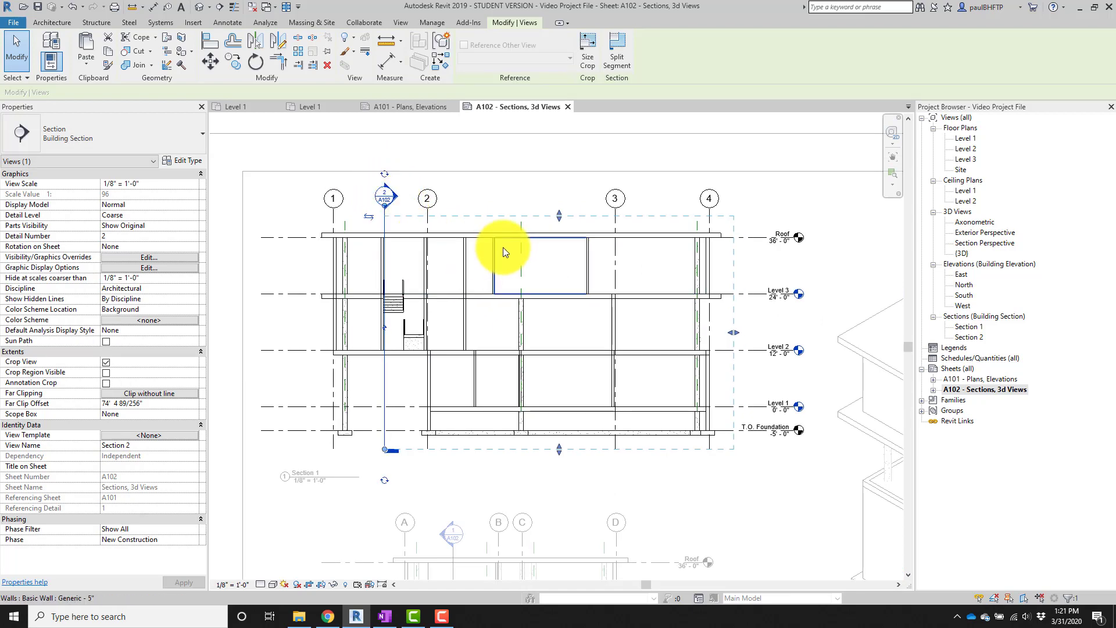
{"action": "scroll", "coordinate": [504, 246], "scroll_direction": "down", "scroll_amount": 2}
{"action": "key", "text": "Escape"}
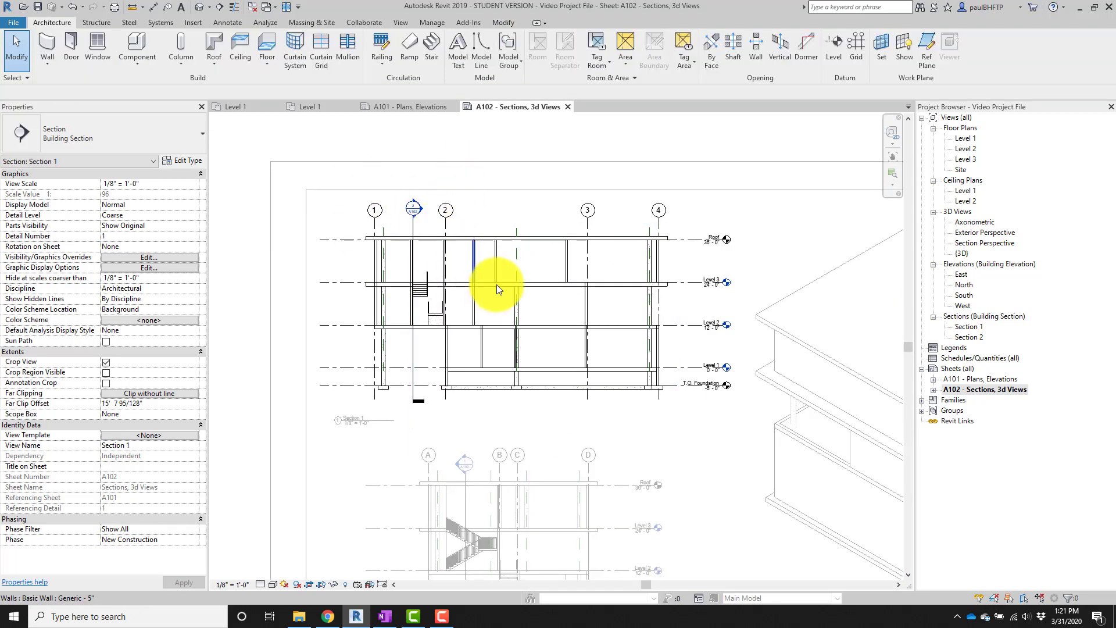
{"action": "scroll", "coordinate": [512, 209], "scroll_direction": "down", "scroll_amount": 4}
{"action": "double_click", "coordinate": [563, 293]}
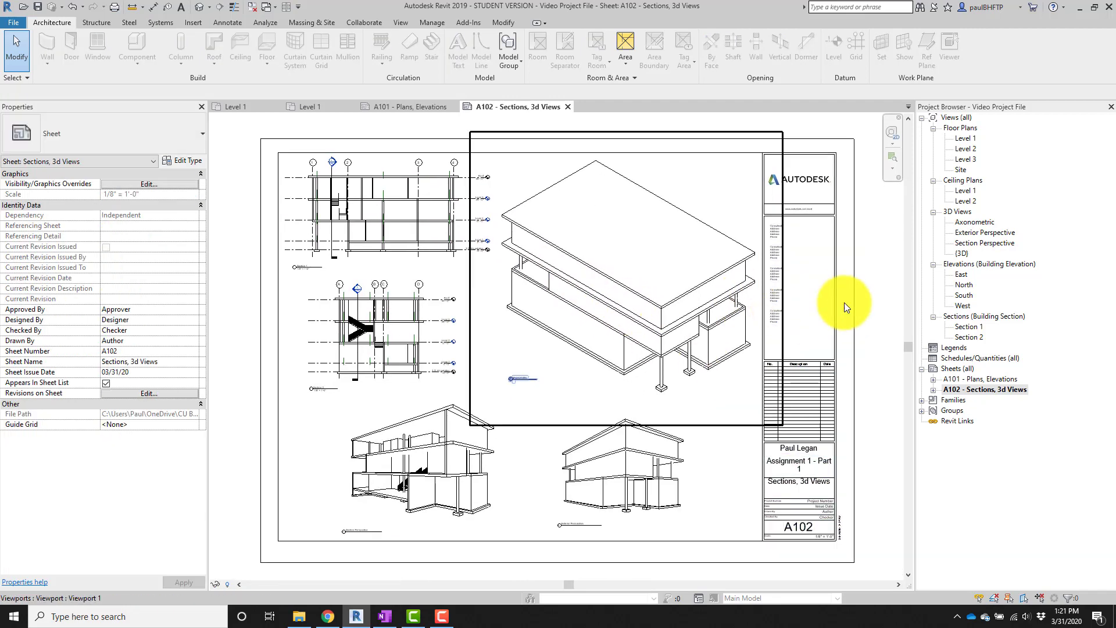
Review the finished layouts of sheets A101 and A102, comparing the arrangement of their views and ending on A101.
{"action": "middle_click_drag", "start_coordinate": [849, 303], "coordinate": [848, 312]}
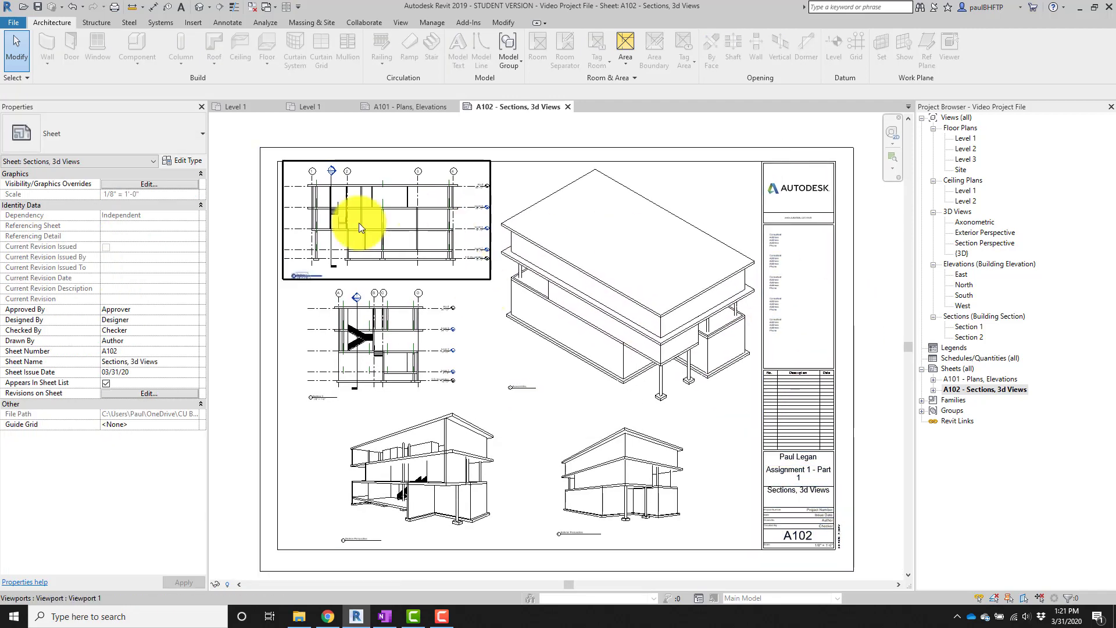
{"action": "double_click", "coordinate": [969, 379]}
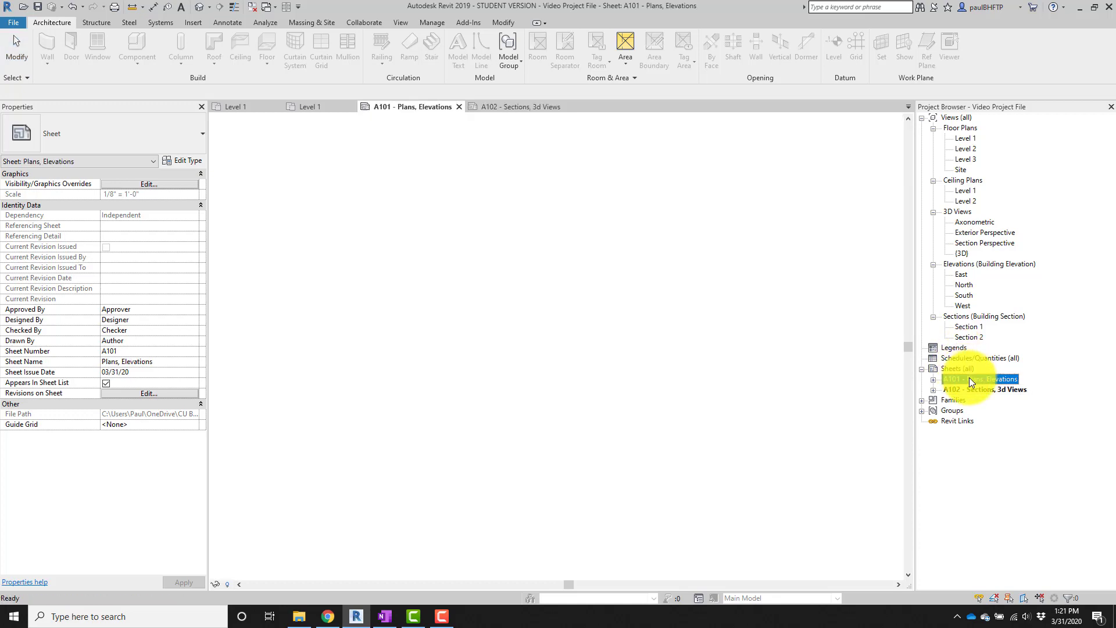
{"action": "middle_click_drag", "start_coordinate": [850, 389], "coordinate": [914, 457]}
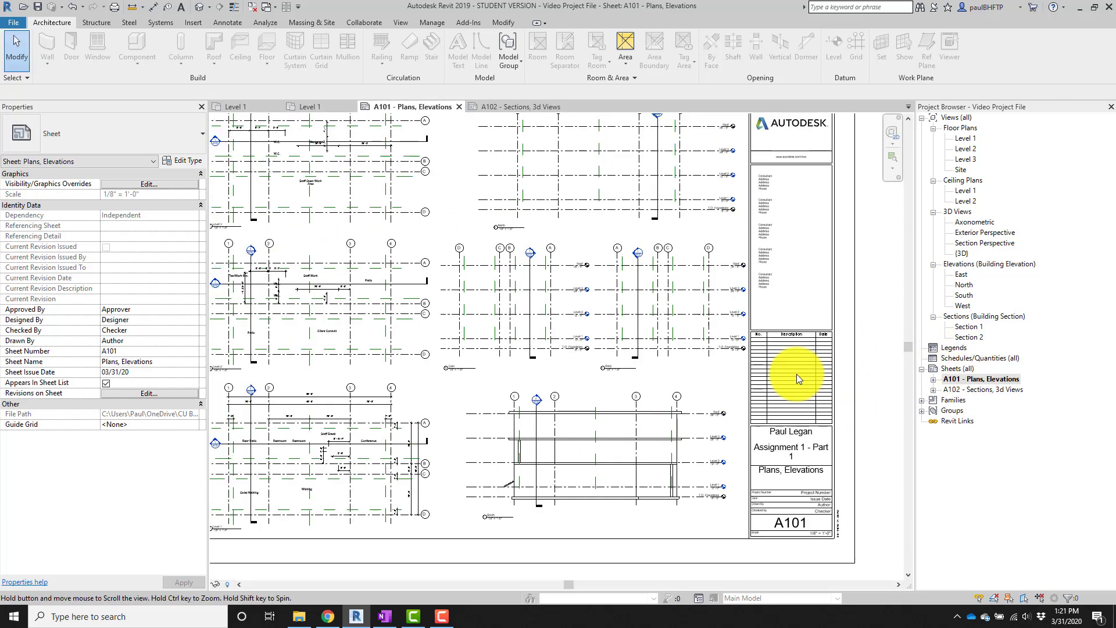
{"action": "scroll", "coordinate": [796, 374], "scroll_direction": "down", "scroll_amount": 1}
{"action": "middle_click_drag", "start_coordinate": [818, 409], "coordinate": [830, 435]}
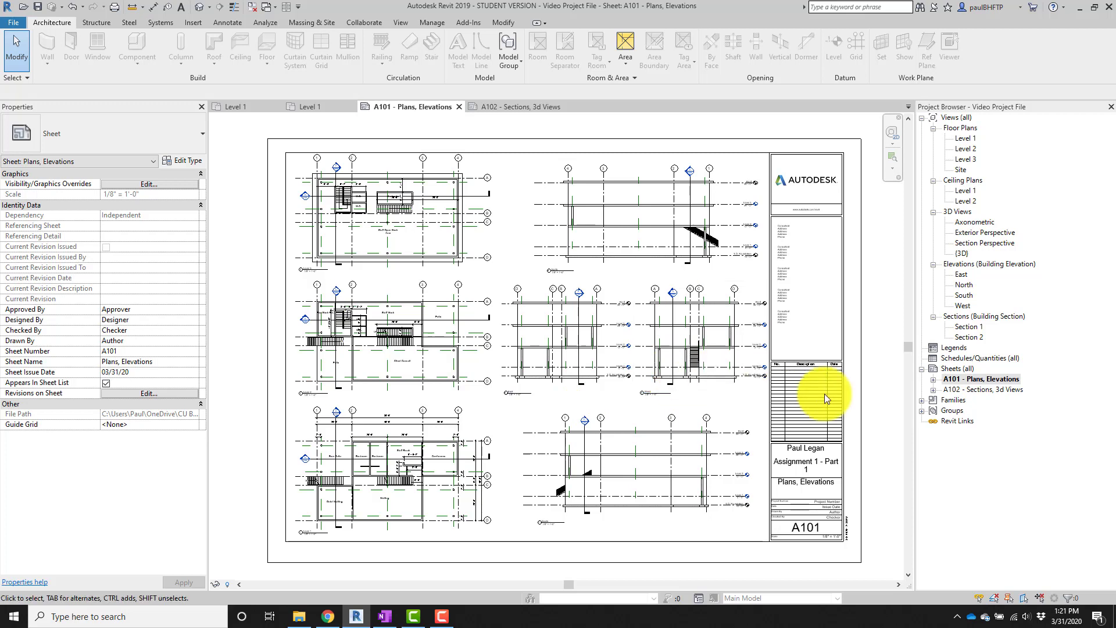
{"action": "double_click", "coordinate": [985, 389]}
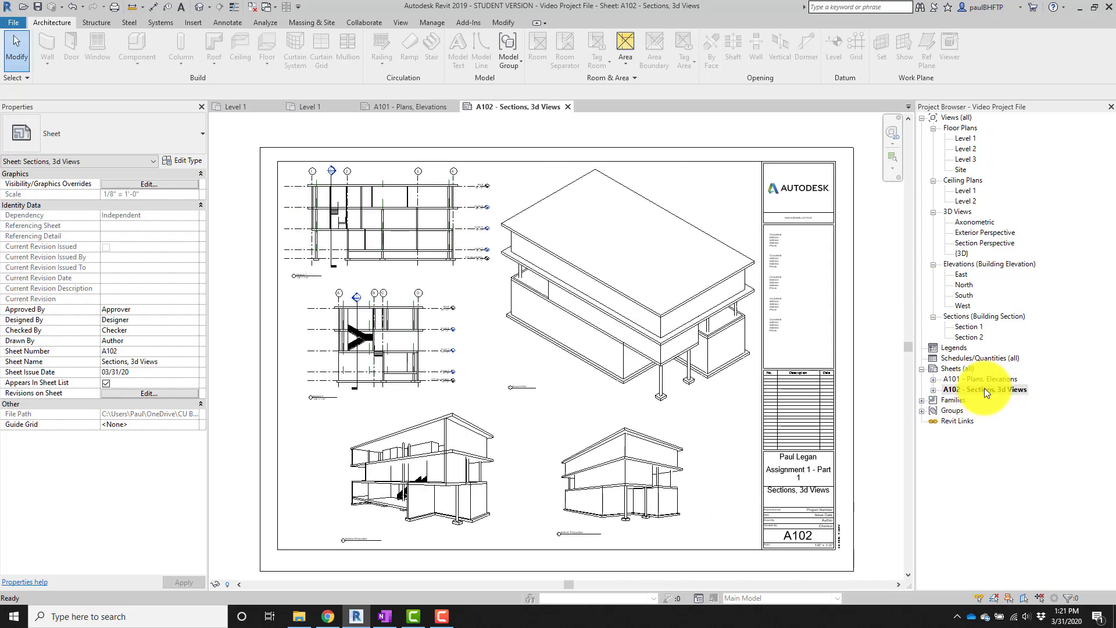
{"action": "double_click", "coordinate": [985, 378]}
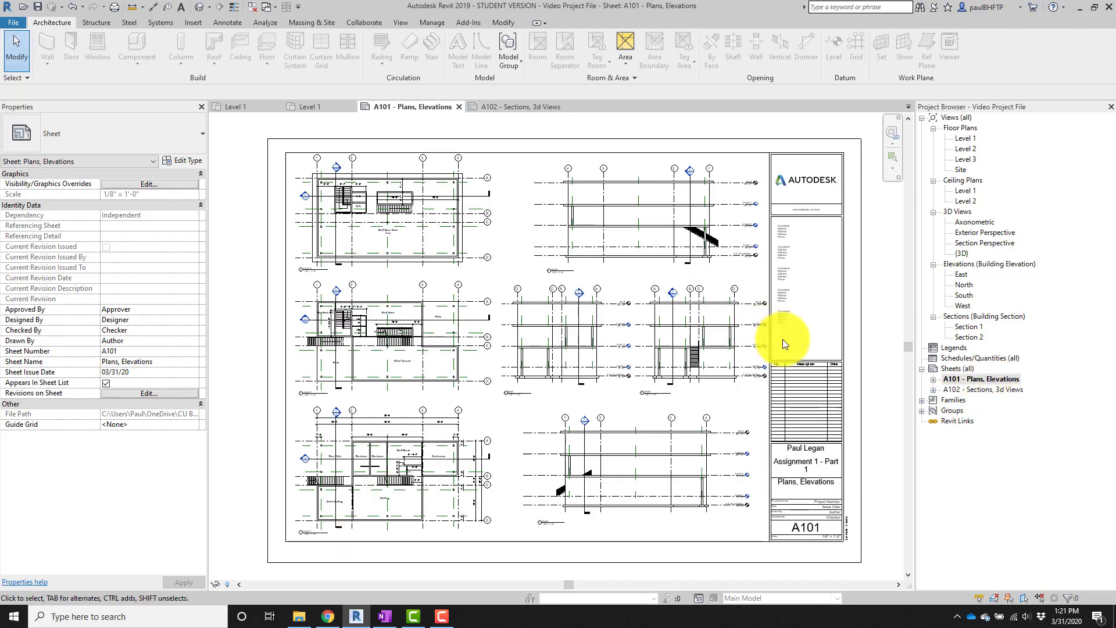